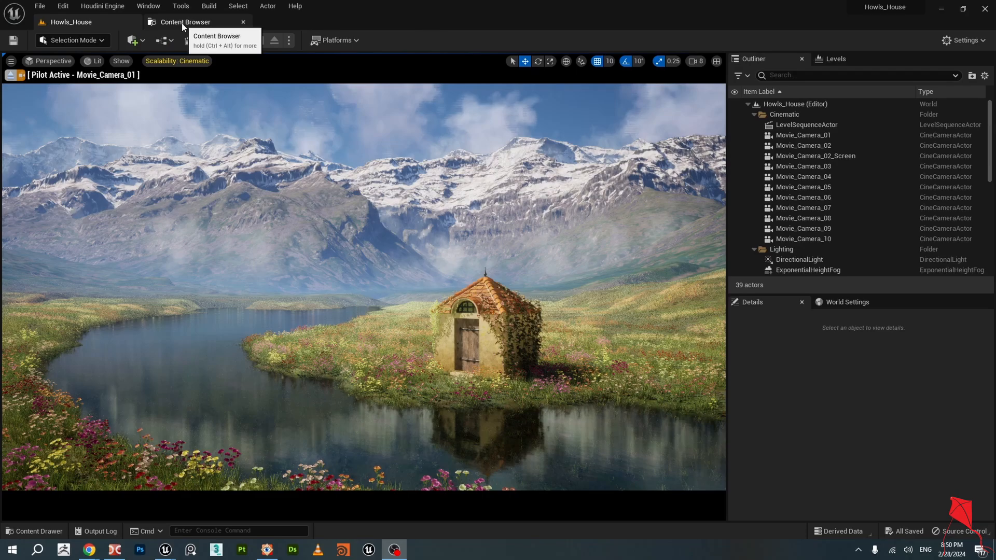
Open the Test level from the Maps folder.
left_click(41, 7)
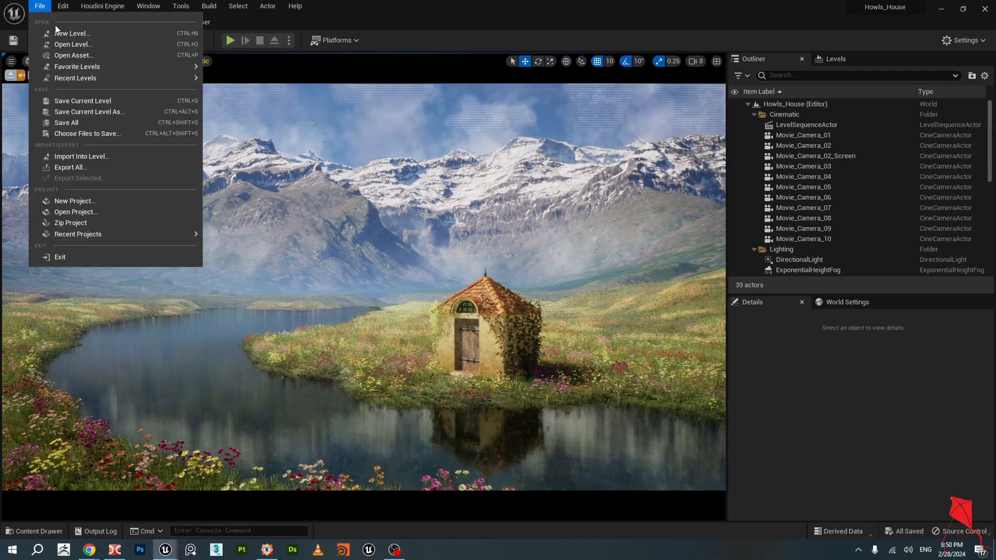
left_click(71, 46)
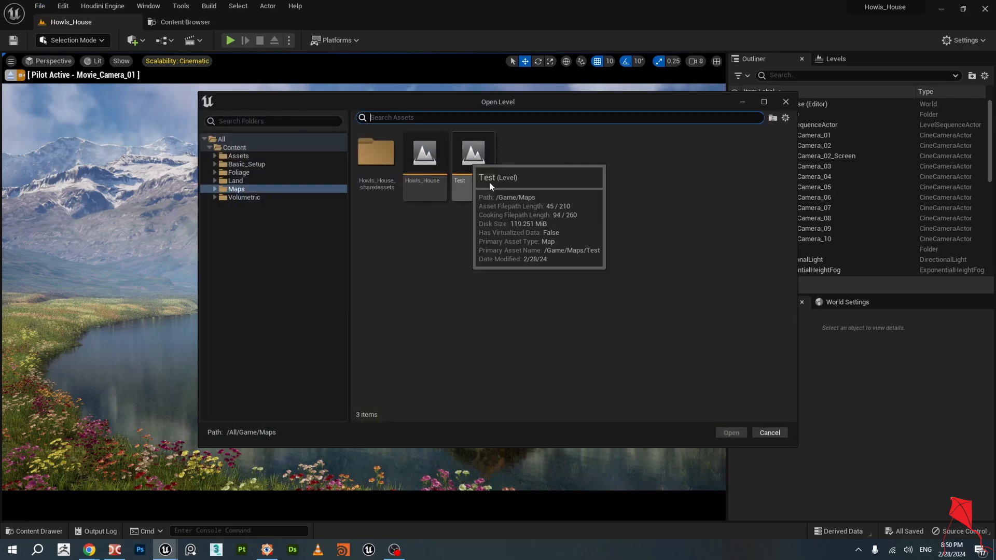
double_click(473, 154)
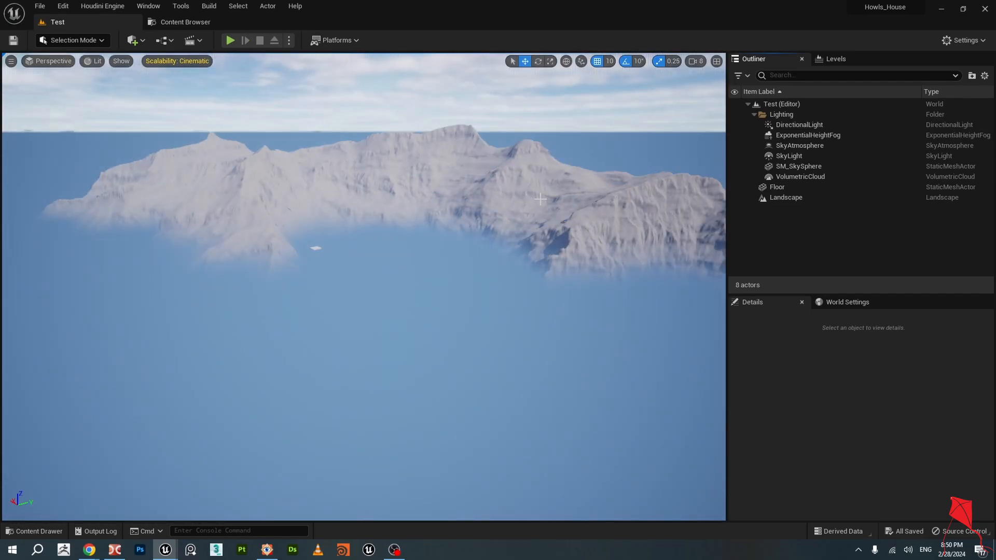
Select the Landscape actor by its mountain terrain in the viewport.
left_click(540, 199)
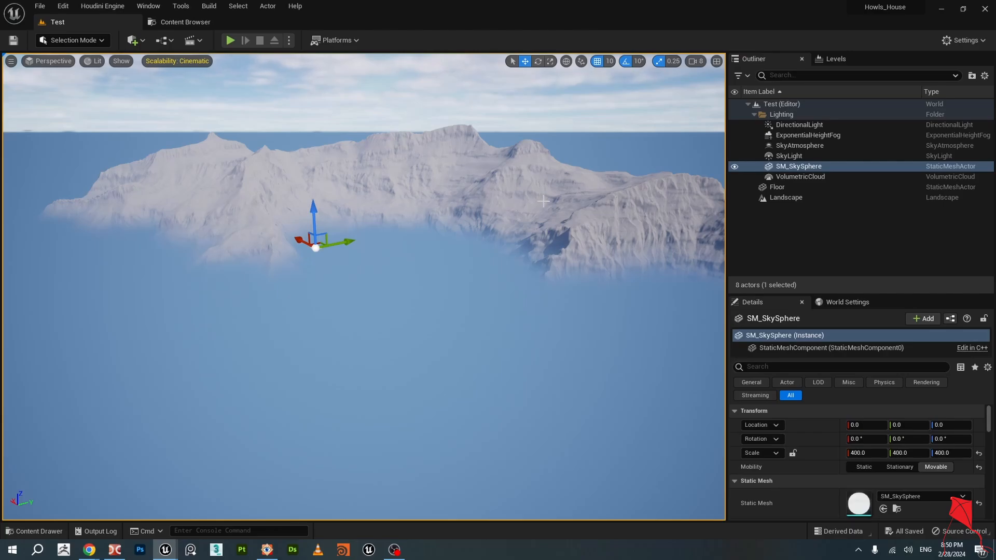
left_click(547, 197)
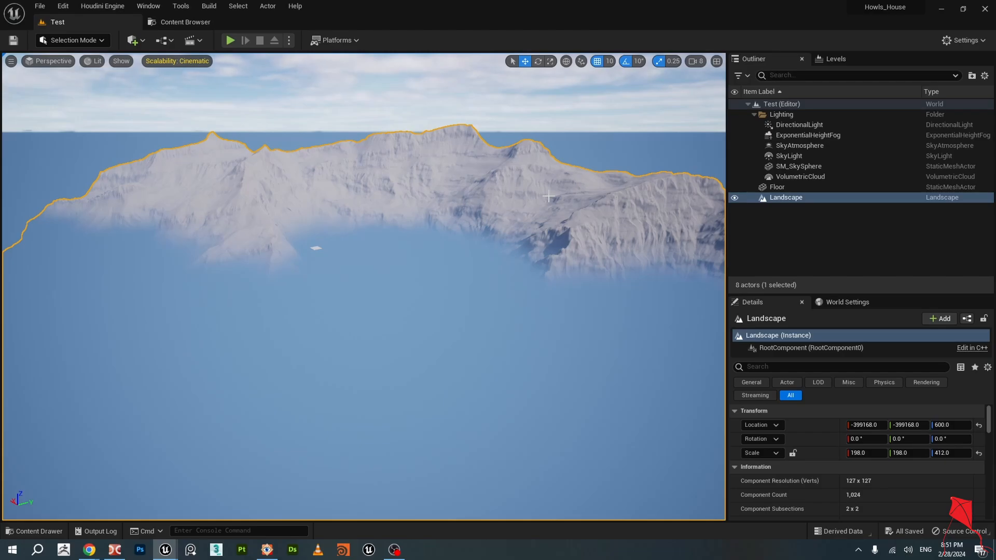
right_click_drag(549, 196, 529, 130)
key("s")
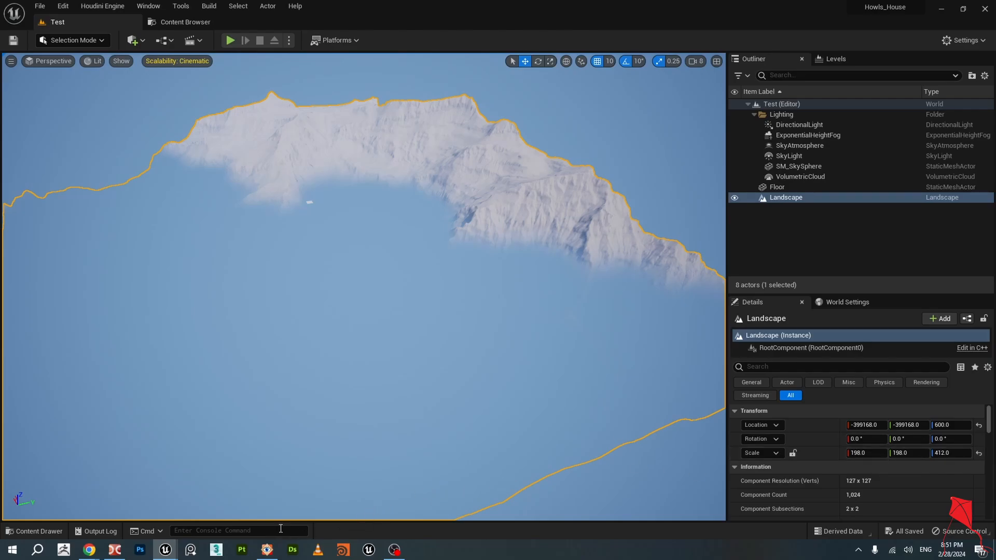
Switch to FastStone Image Viewer and examine the dirt, forest, rock and snow layer masks and the Lidar_Height heightmap in the Switzerland folder.
left_click(267, 550)
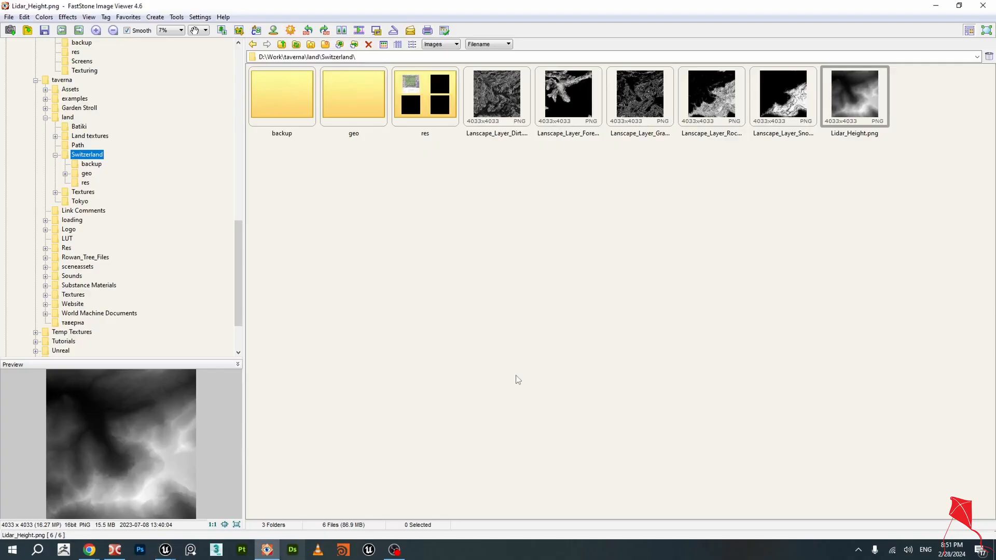
left_click(508, 97)
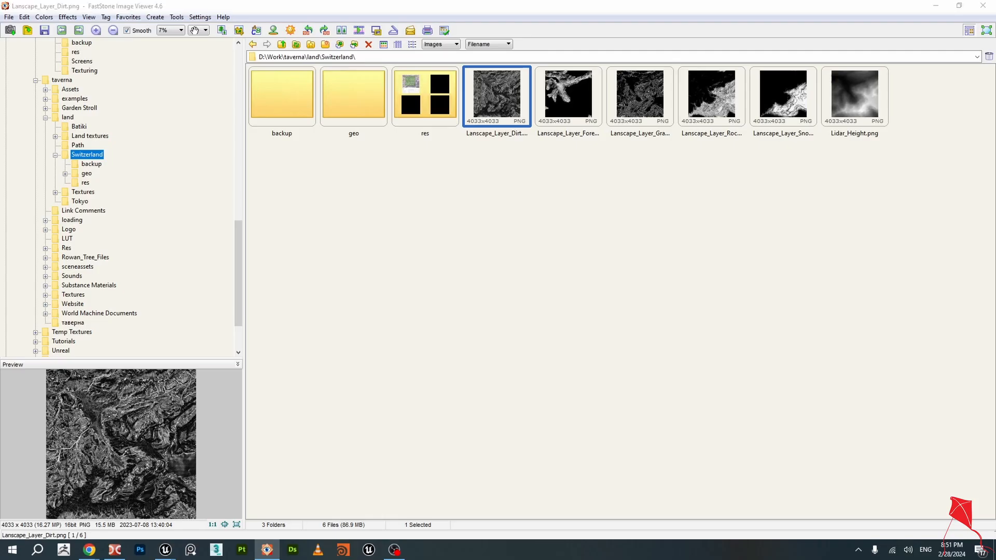
double_click(508, 96)
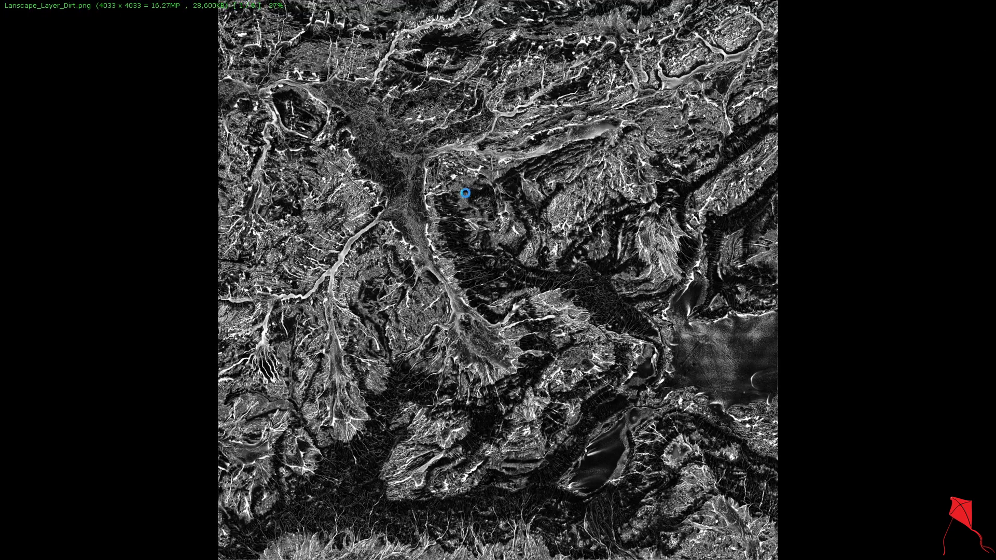
scroll(421, 210, "down", 1)
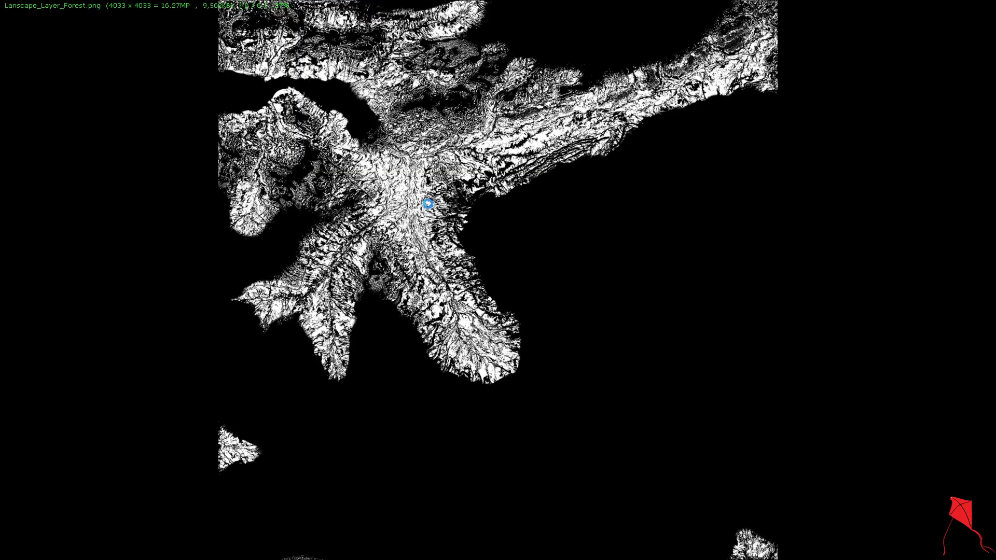
scroll(431, 205, "down", 1)
scroll(427, 203, "down", 1)
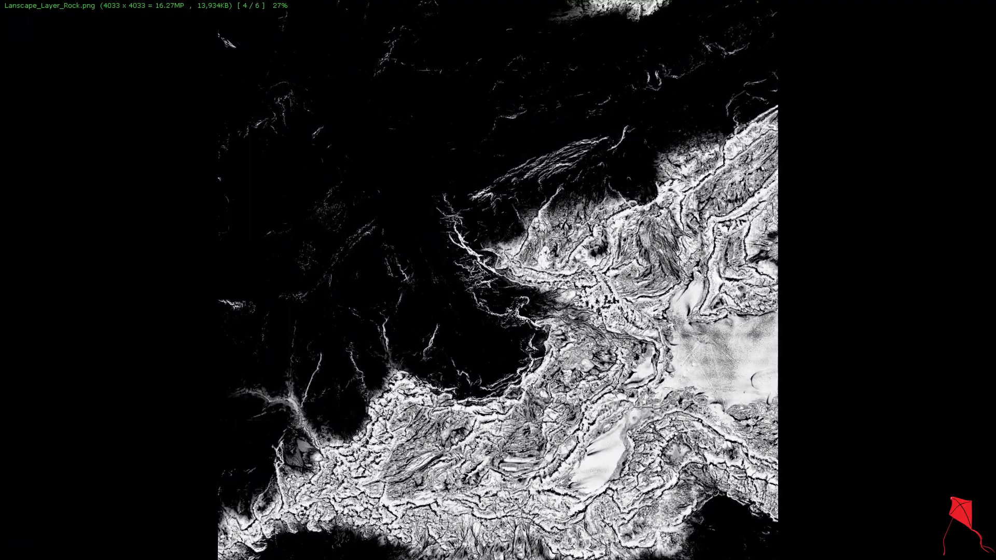
scroll(427, 202, "down", 1)
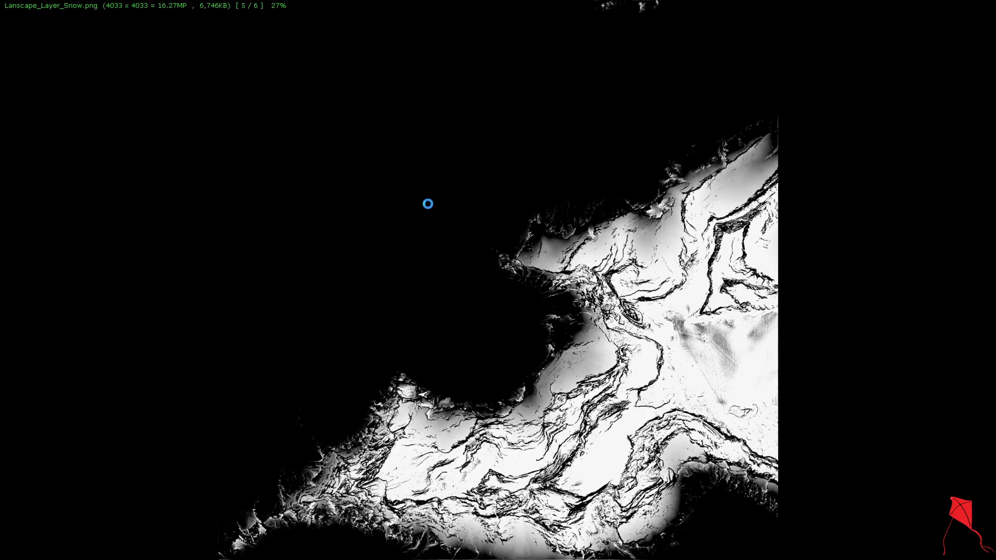
scroll(428, 204, "down", 1)
key("Escape")
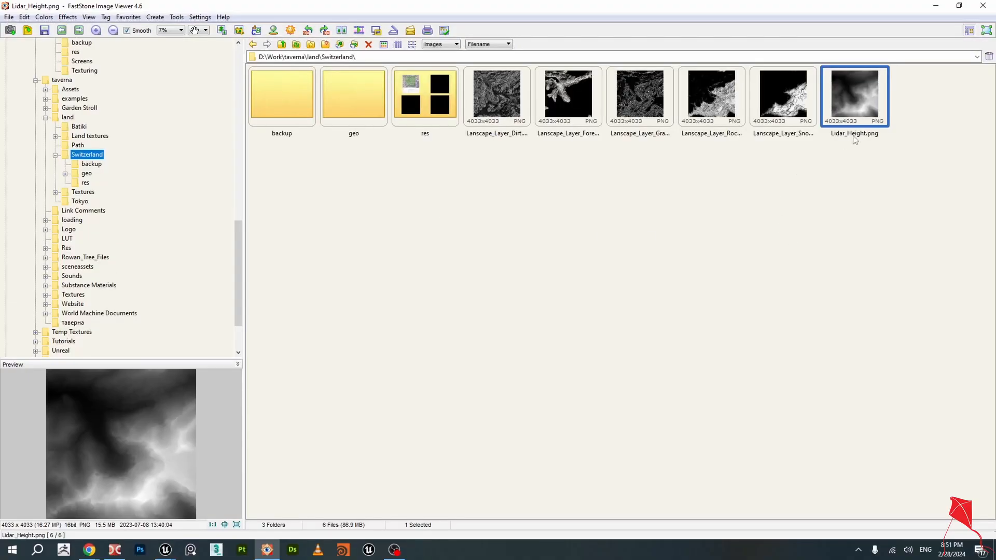
left_click(504, 94)
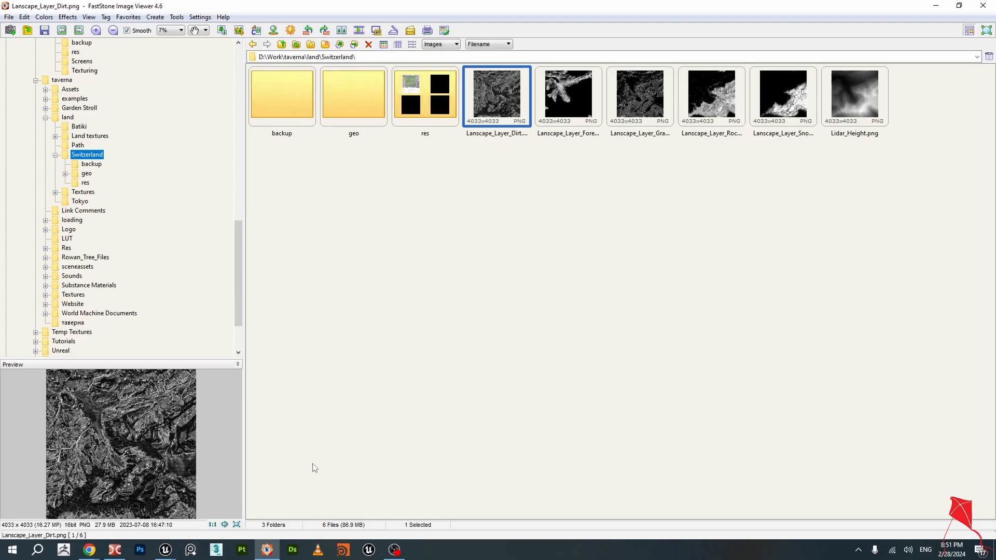
Switch back to Unreal Editor and raise the landscape by setting its Z location to 6000.
left_click(165, 550)
left_click(124, 528)
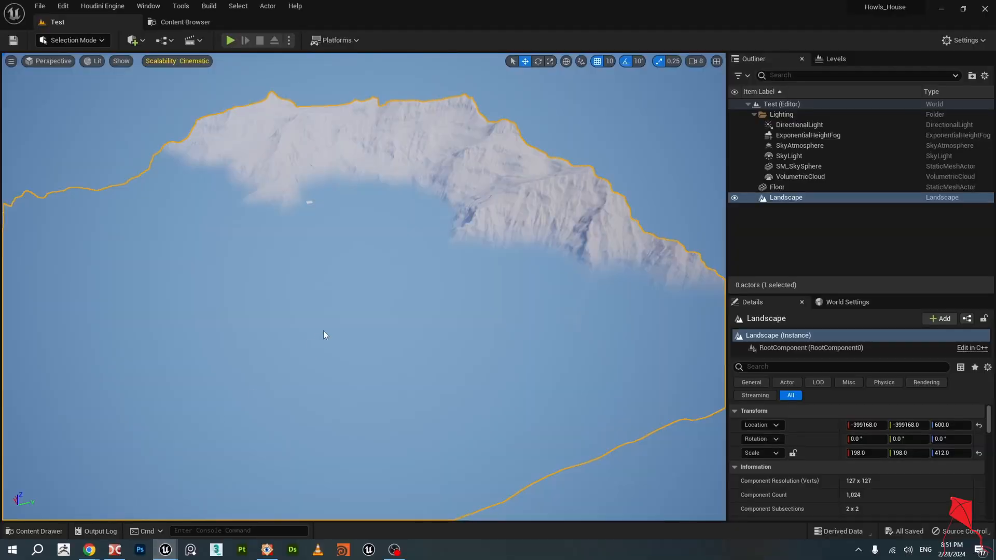
mouse_move(363, 285)
right_mouse_down()
mouse_move(372, 292)
mouse_move(332, 291)
mouse_move(314, 274)
mouse_move(363, 285)
right_mouse_up()
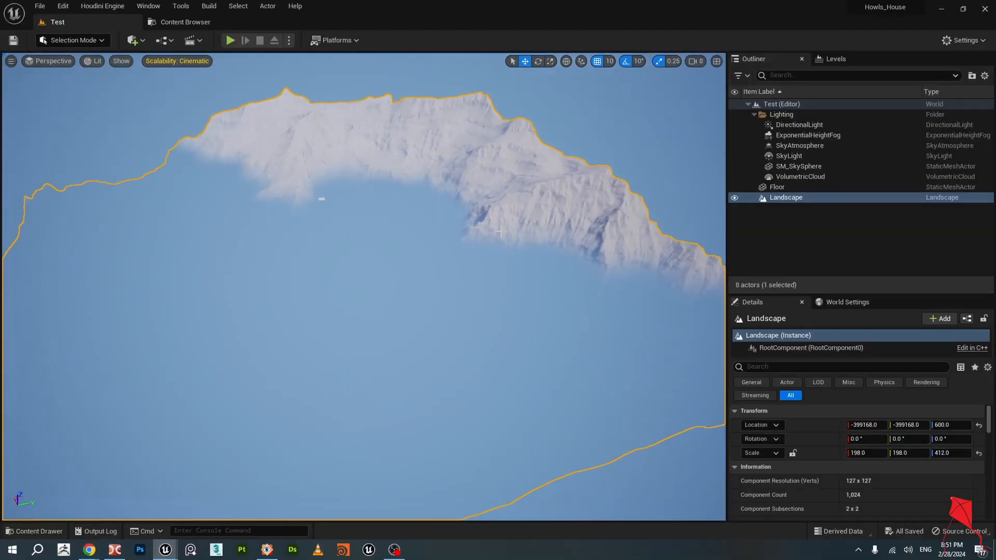
left_click(958, 425)
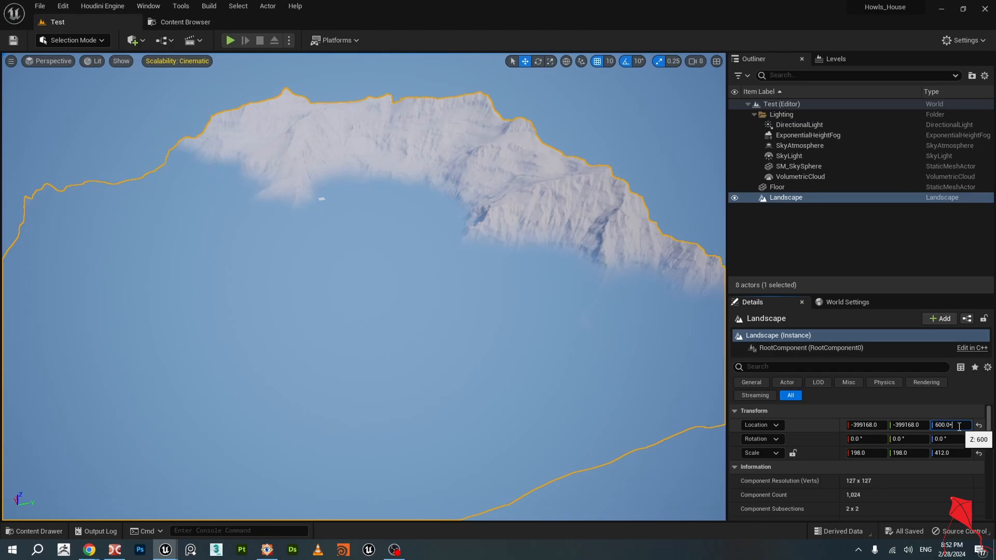
type("11")
key("Return")
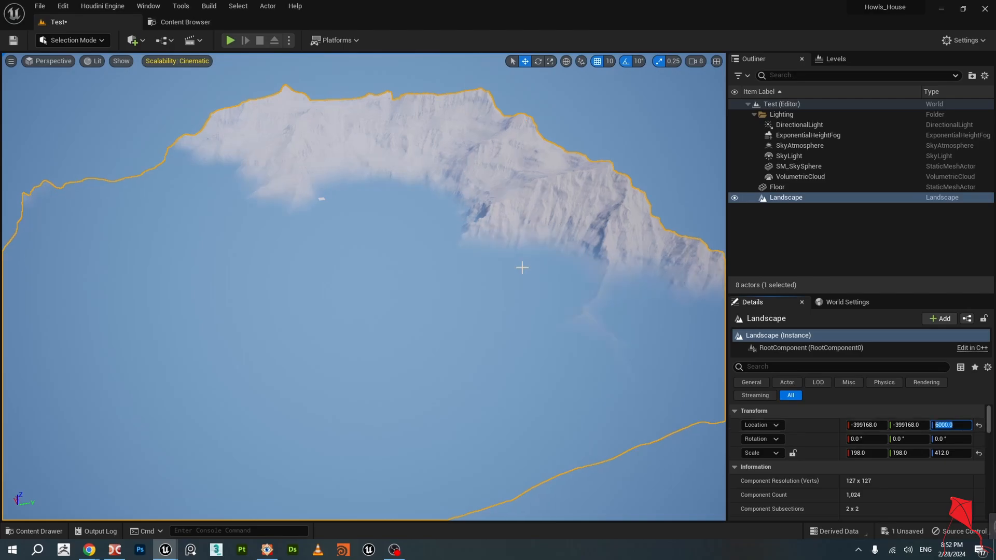
Multiply the landscape's Z location by 10 to 60000 and by 1.5 to 90000.
left_click(966, 428)
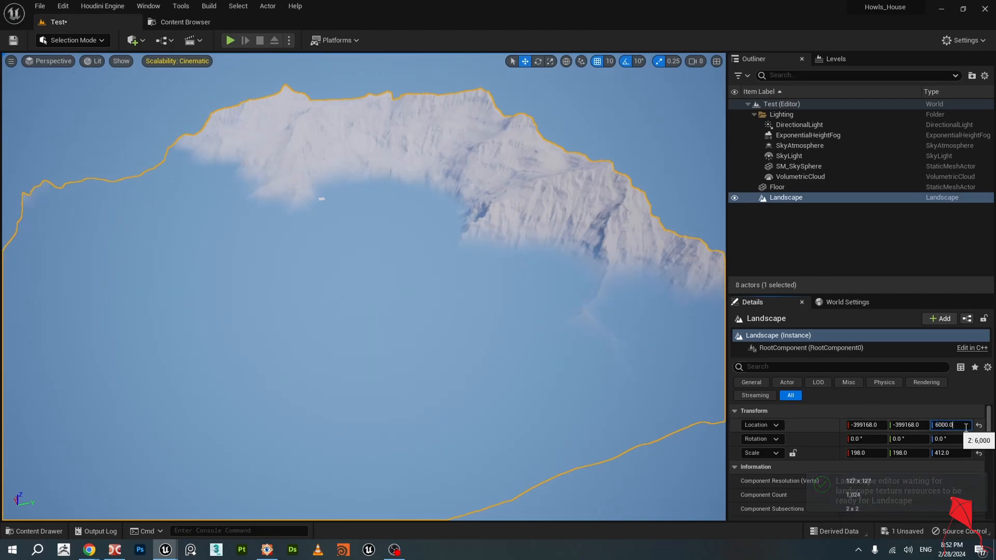
type("+10")
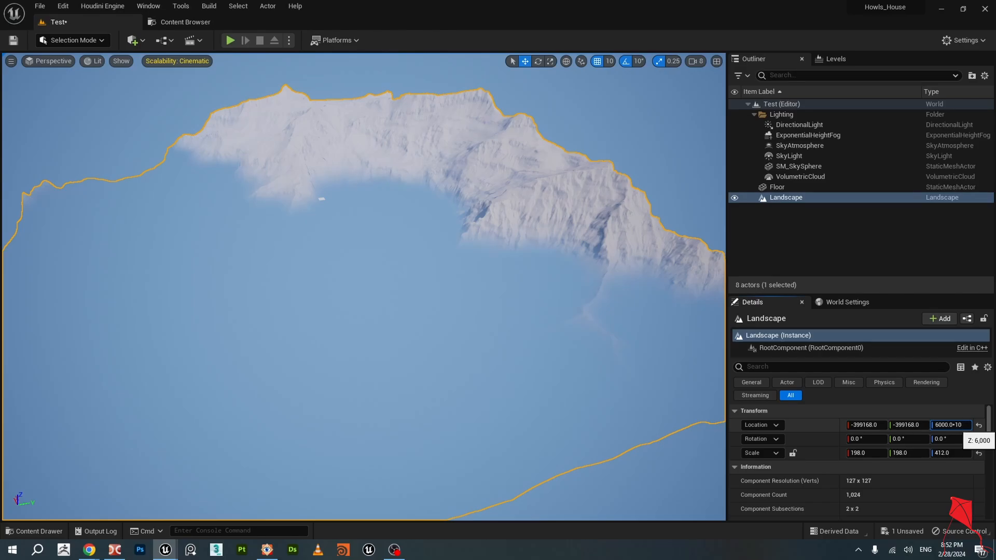
key("Return")
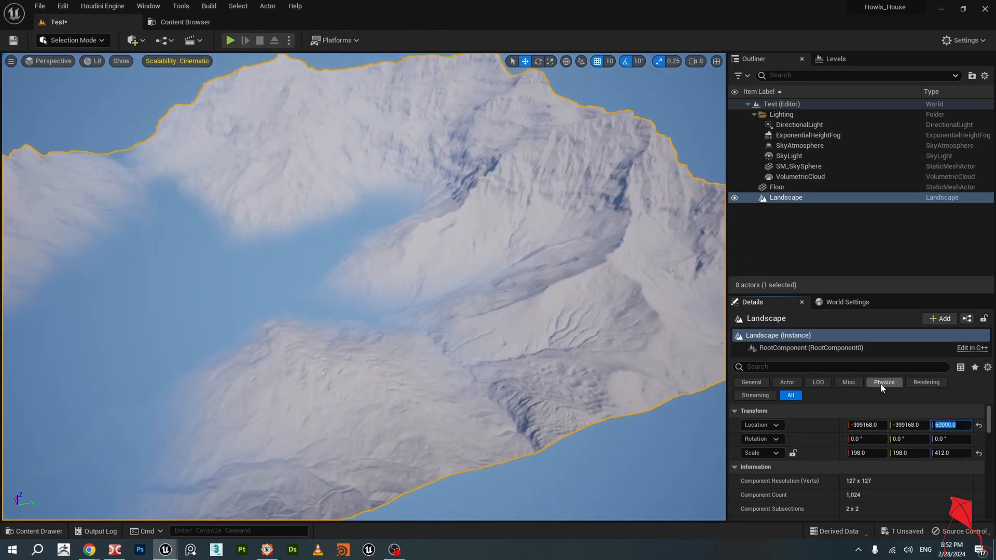
left_click(957, 424)
type("*")
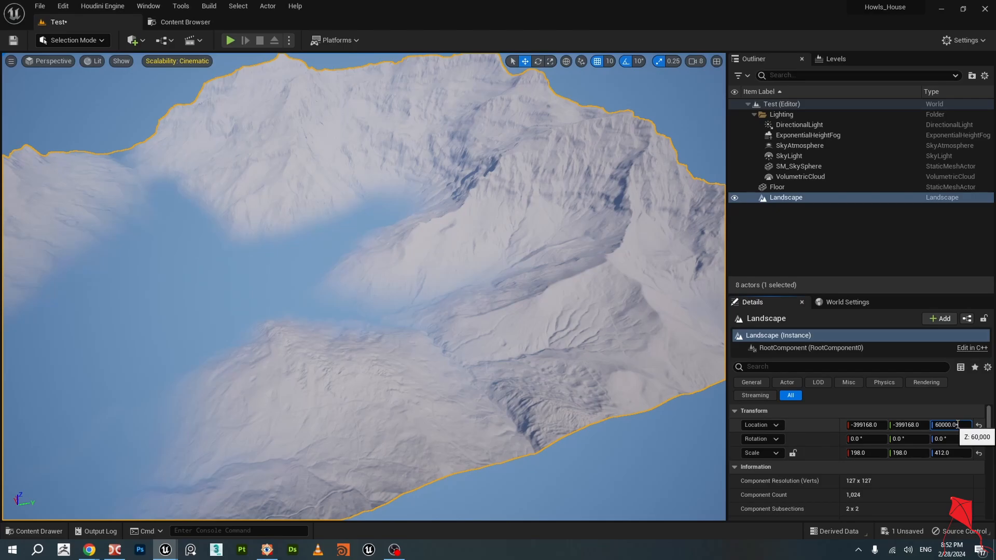
type("1.5")
key("Return")
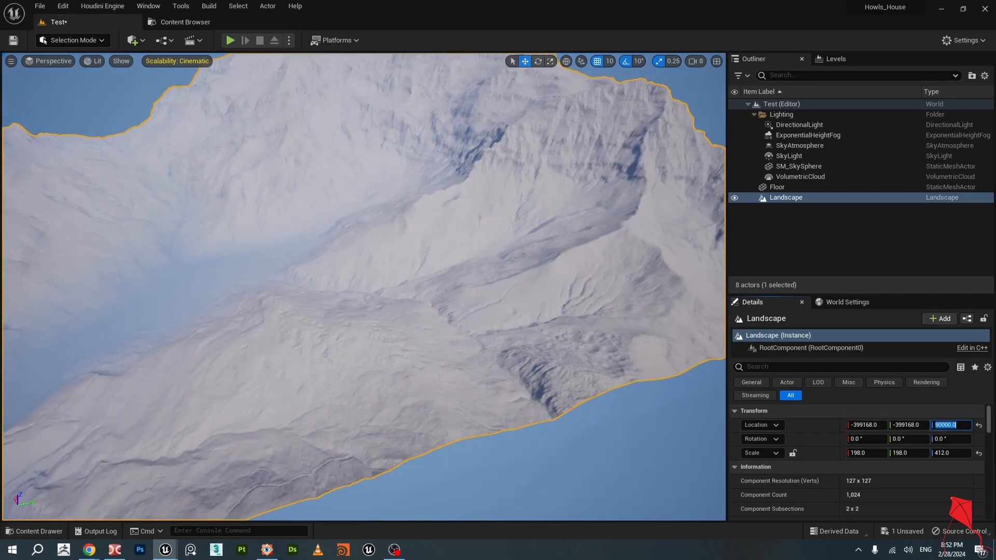
mouse_move(401, 223)
right_mouse_down()
mouse_move(283, 210)
mouse_move(373, 229)
mouse_move(407, 208)
mouse_move(387, 265)
mouse_move(391, 231)
mouse_move(406, 257)
mouse_move(410, 207)
right_mouse_up()
key("w")
Look through the material functions in the Material_Functions folder under Land/Materials in the Content Browser.
left_click(178, 23)
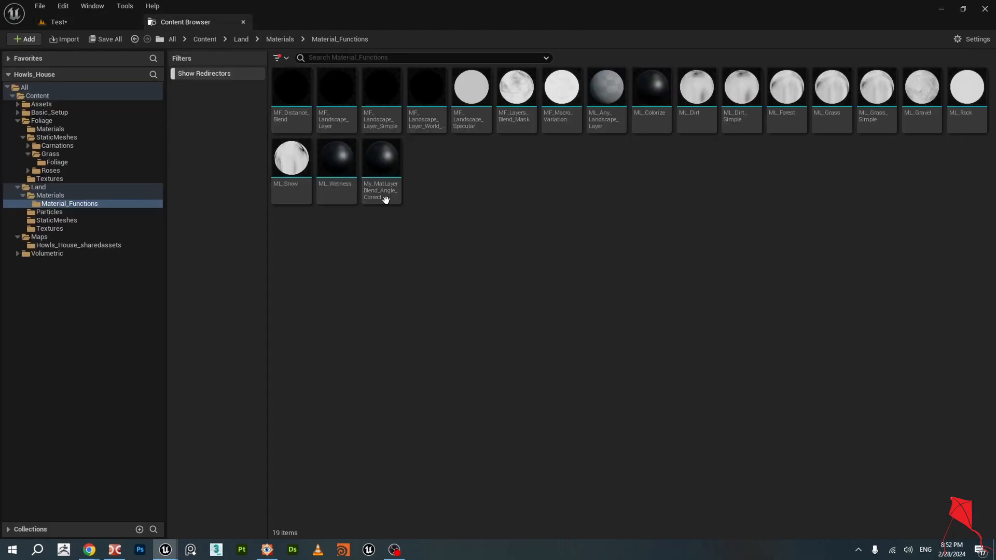
left_click(78, 195)
left_click(71, 204)
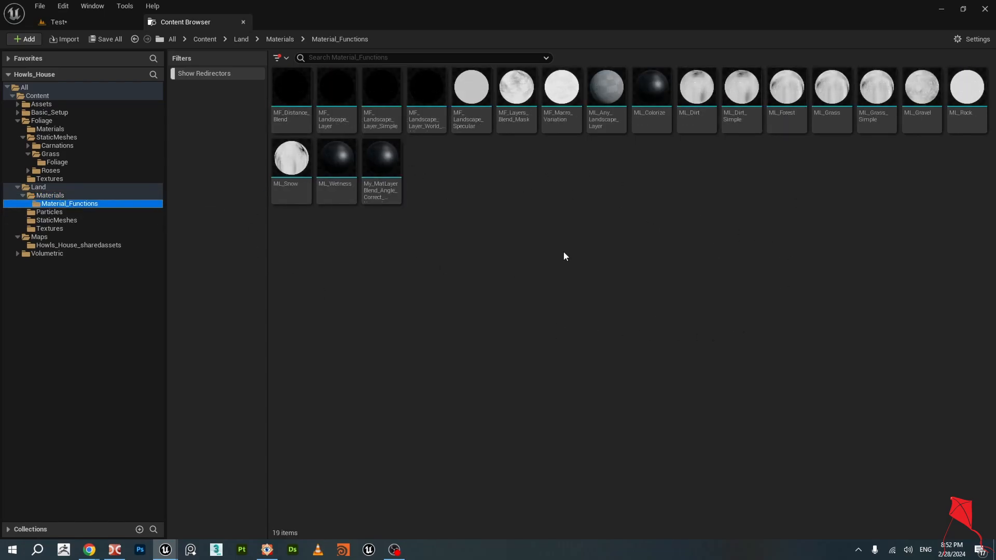
Create a new material named M_Landscape_Test in the Land/Materials folder.
left_click(51, 196)
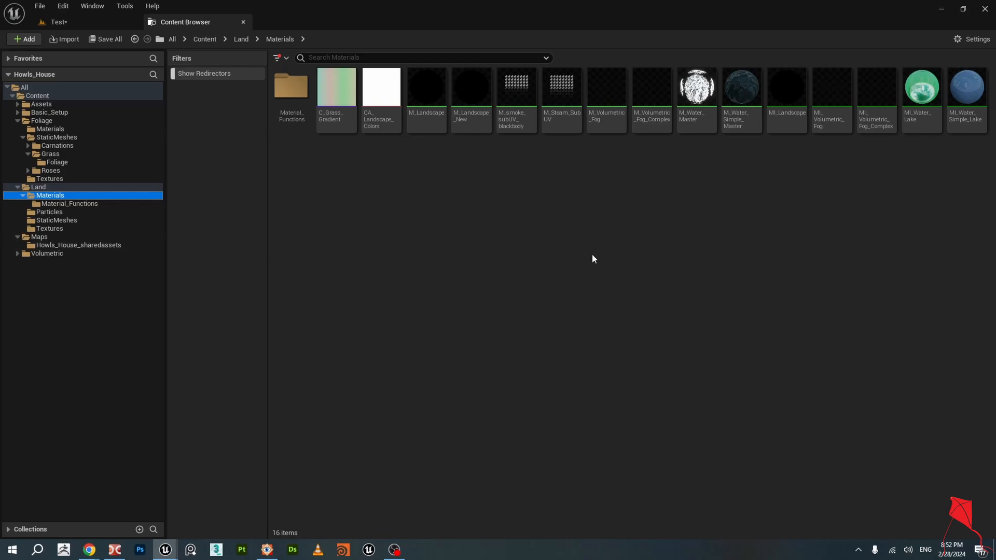
right_click(499, 234)
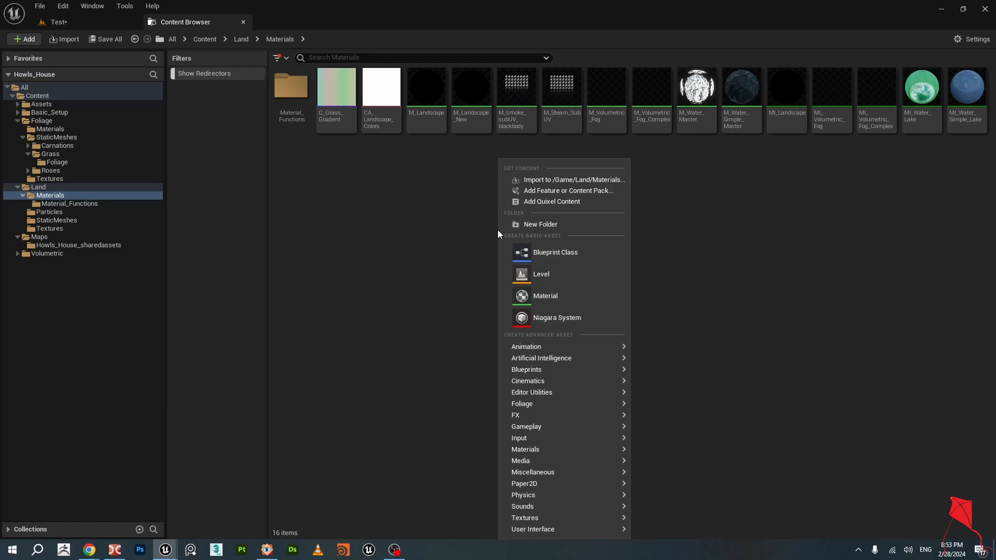
left_click(551, 294)
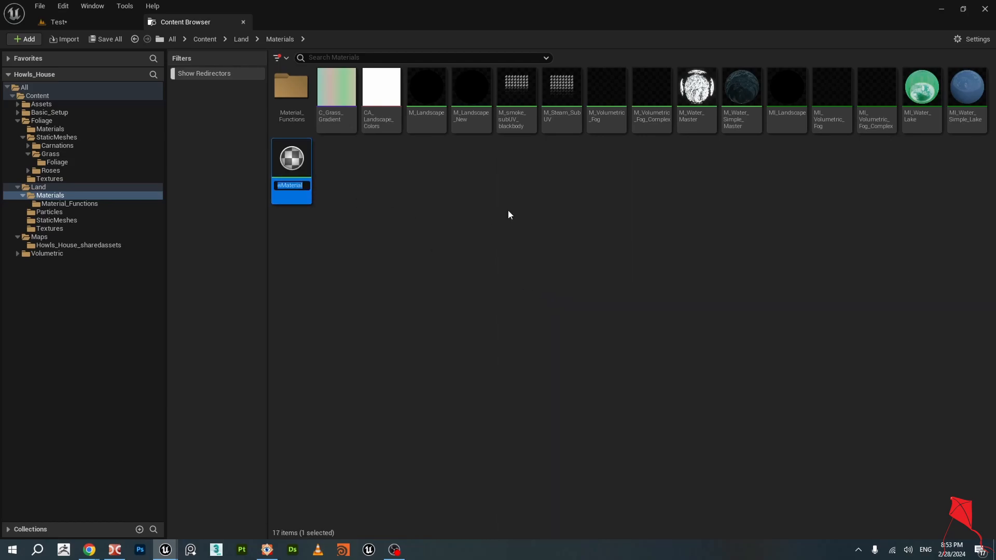
type("M")
type("_Landscape")
type("_Test")
key("Return")
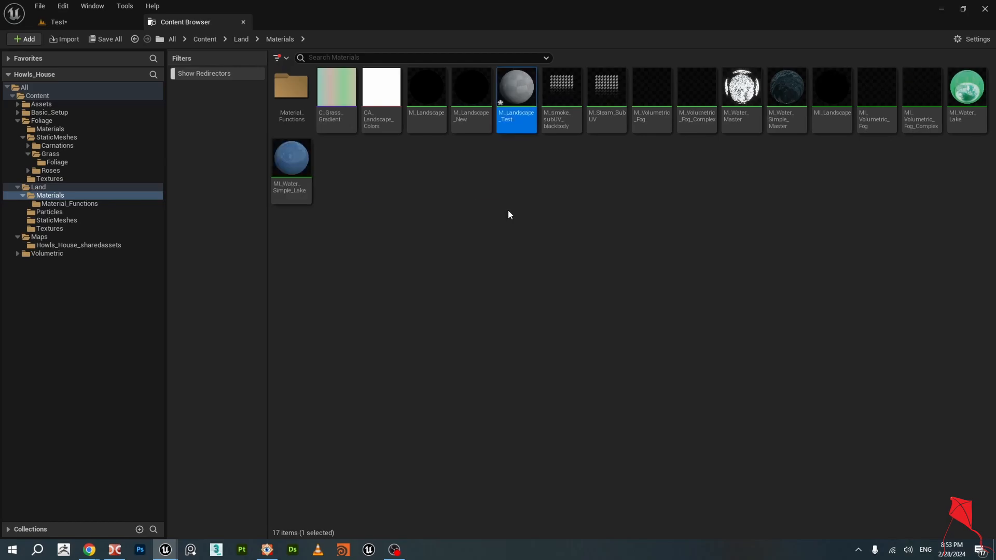
Open M_Landscape_Test for editing and enable Use Material Attributes.
key("Return")
scroll(509, 214, "down", 4)
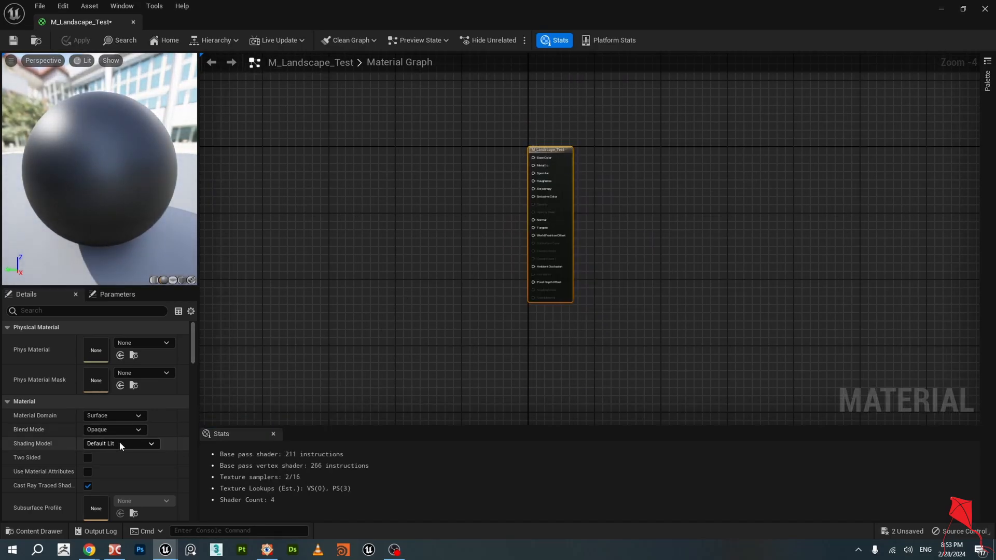
left_click(88, 472)
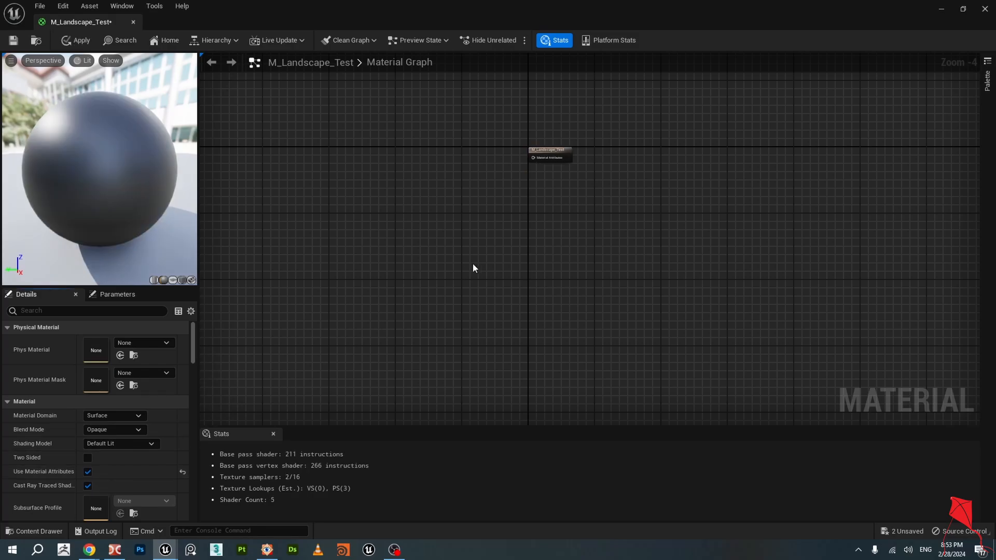
scroll(552, 151, "up", 4)
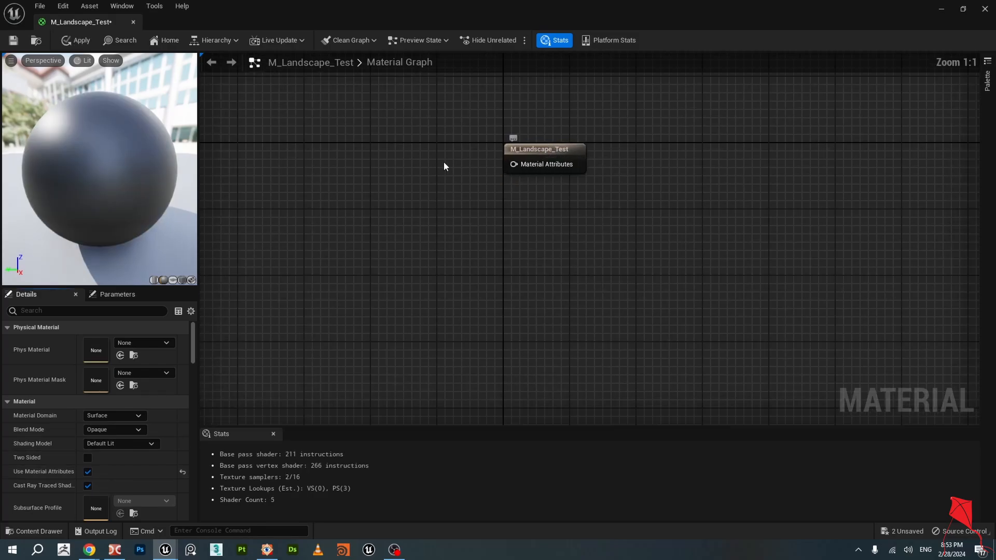
Add a LandscapeLayerBlend node to the material graph, beside the M_Landscape_Test output node.
right_click(479, 173)
type("la")
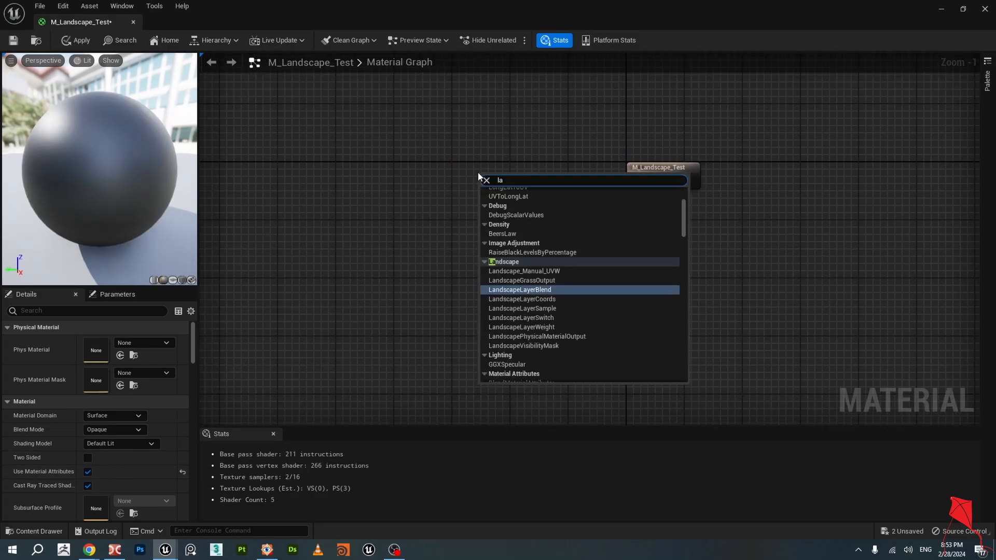
type("yer")
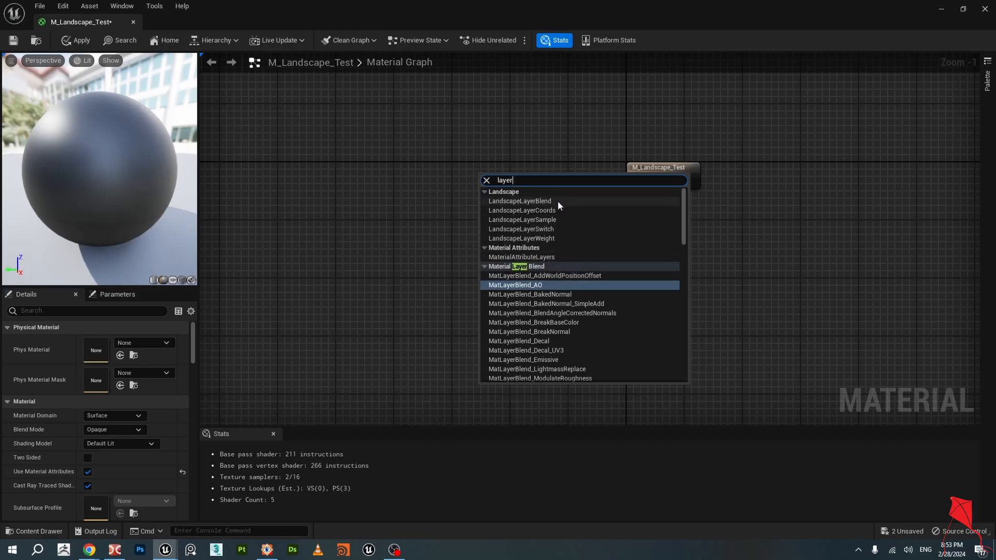
scroll(571, 233, "down", 3)
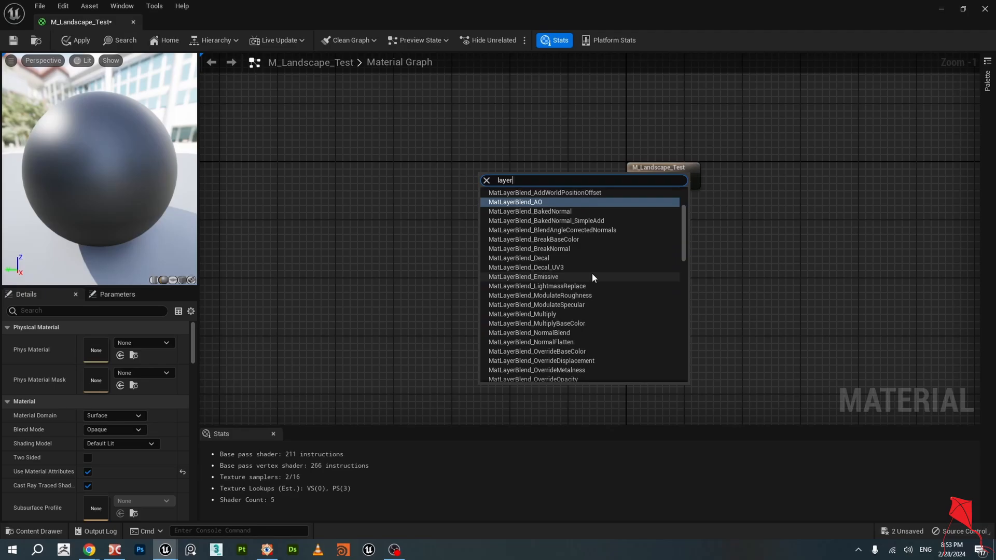
type("b")
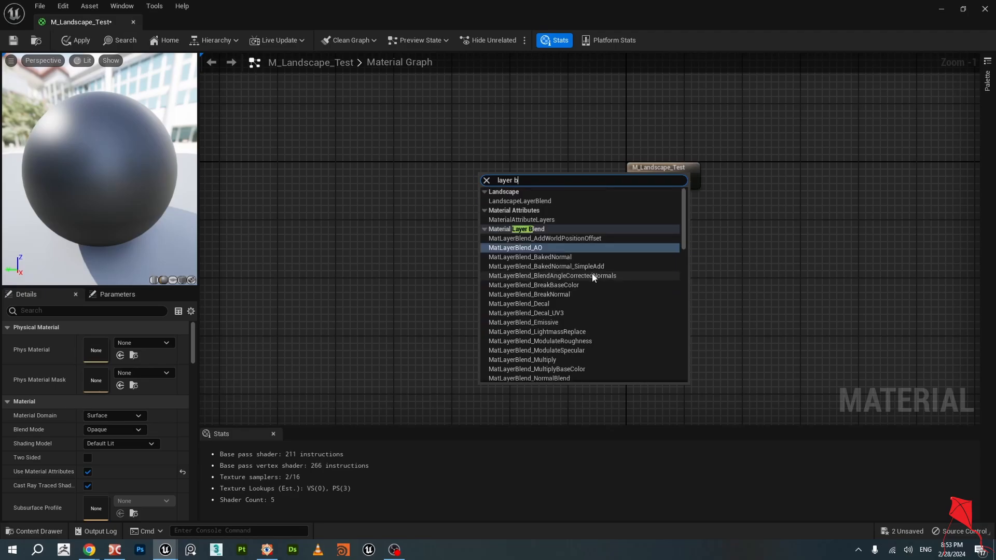
type("le")
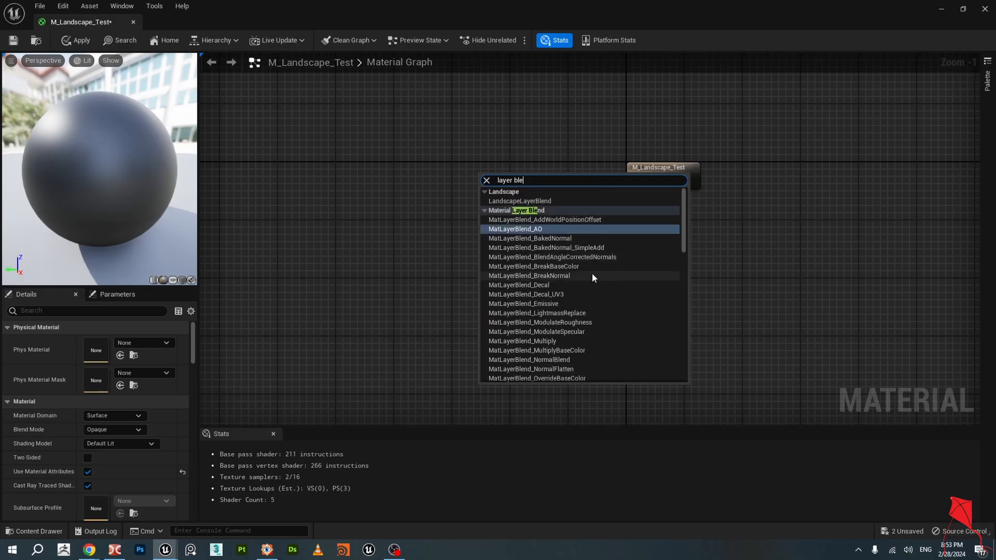
left_click(521, 201)
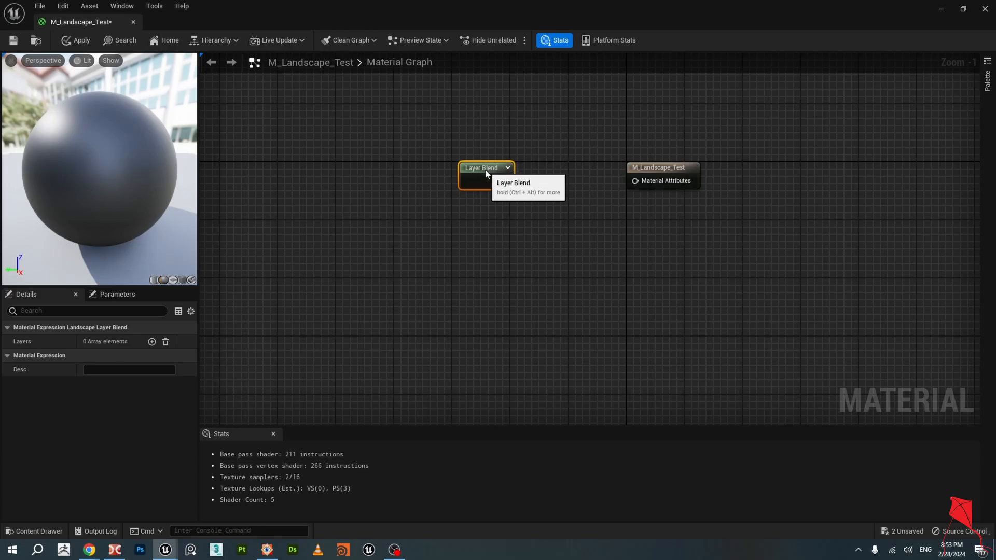
right_click_drag(554, 228, 658, 204)
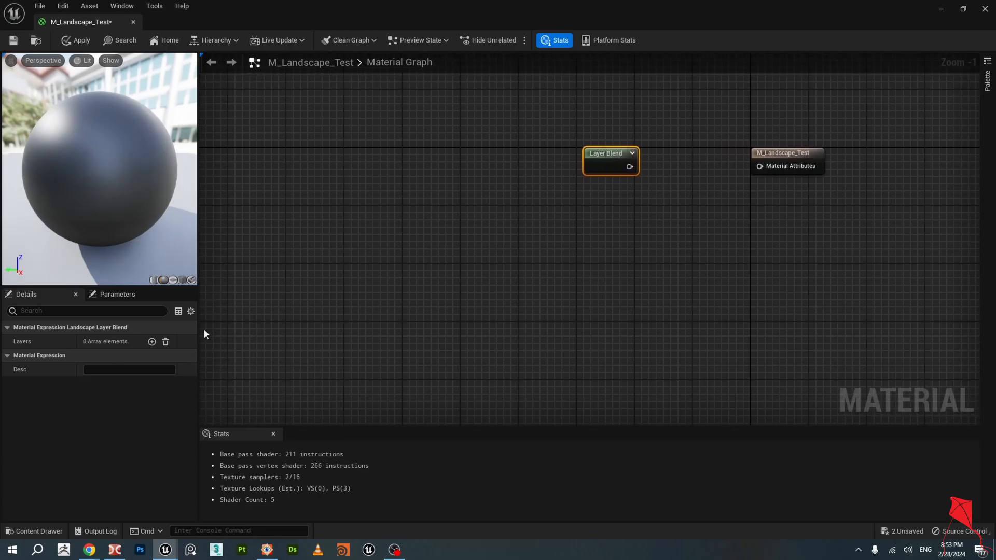
Add a first layer named Grass to the Layer Blend node, with blend type LB Height Blend.
left_click(151, 341)
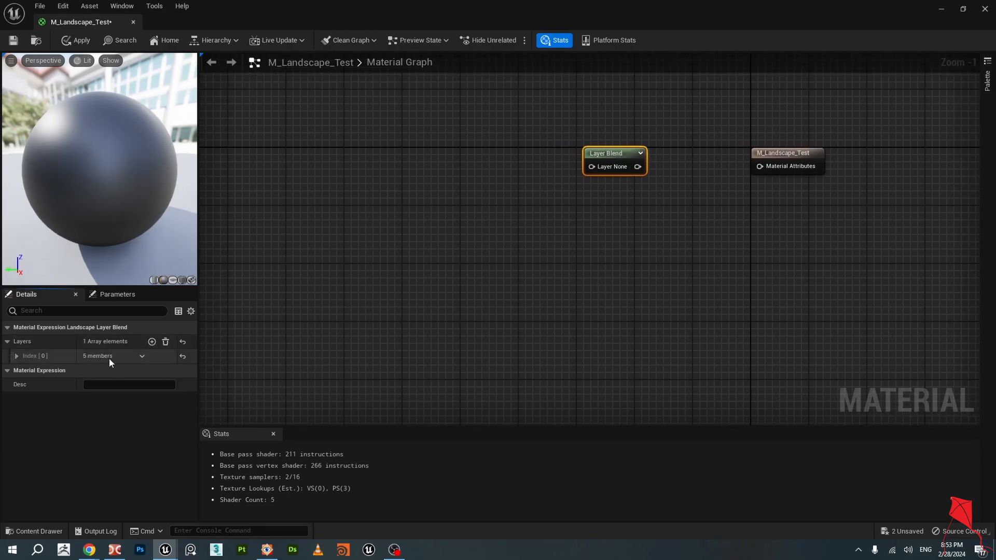
left_click(16, 356)
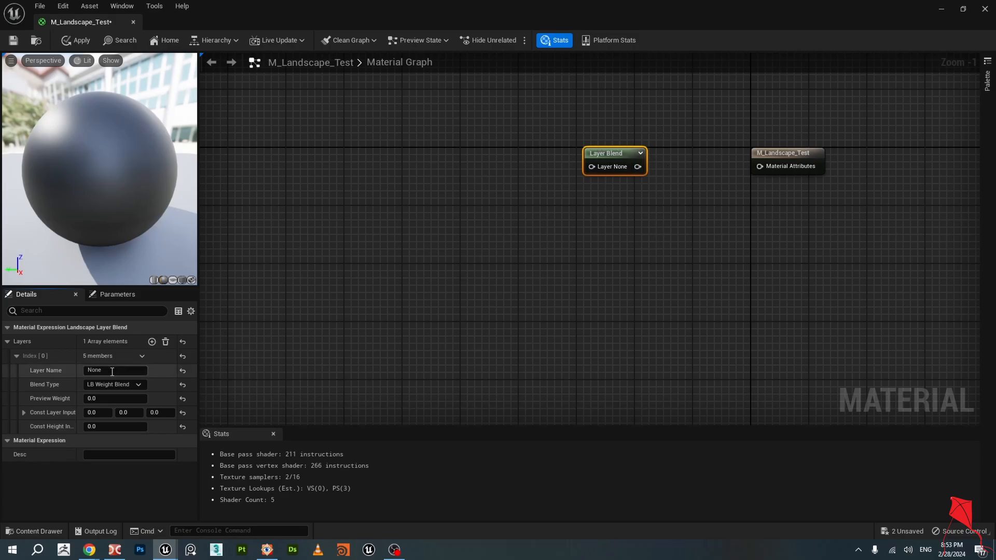
left_click(142, 369)
type("Grass")
left_click(131, 385)
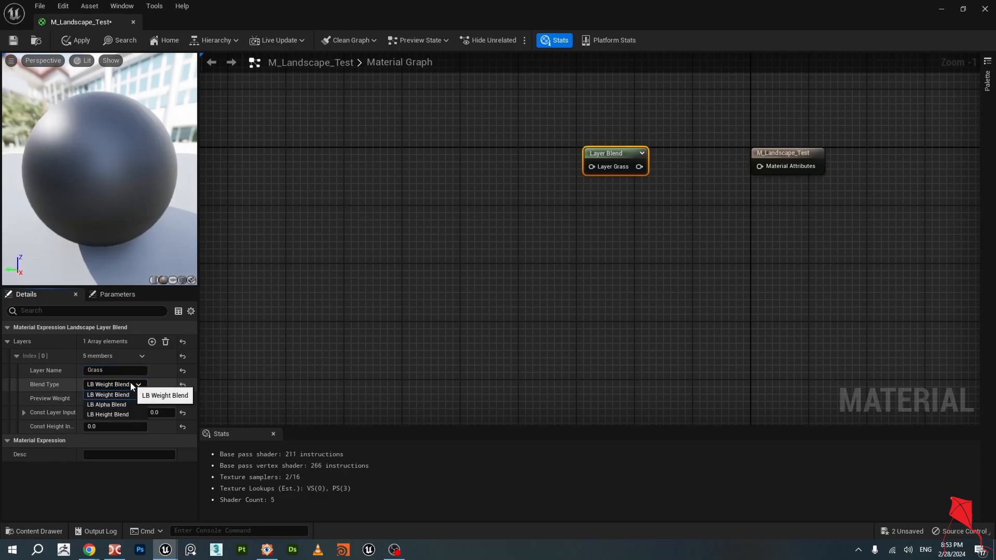
left_click(111, 412)
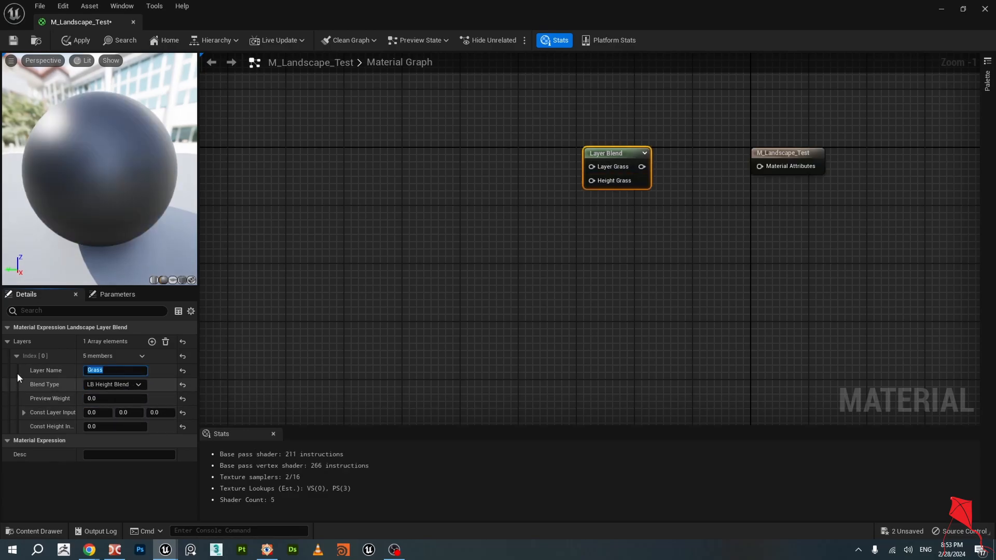
Add a second layer named Gravel to the Layer Blend node, with blend type LB Height Blend.
left_click(152, 342)
left_click(16, 441)
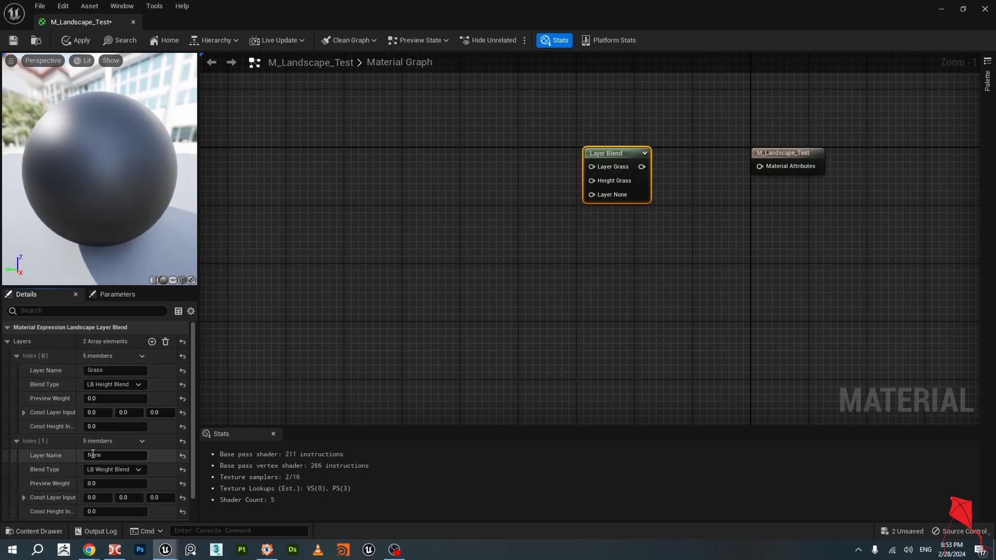
left_click(115, 455)
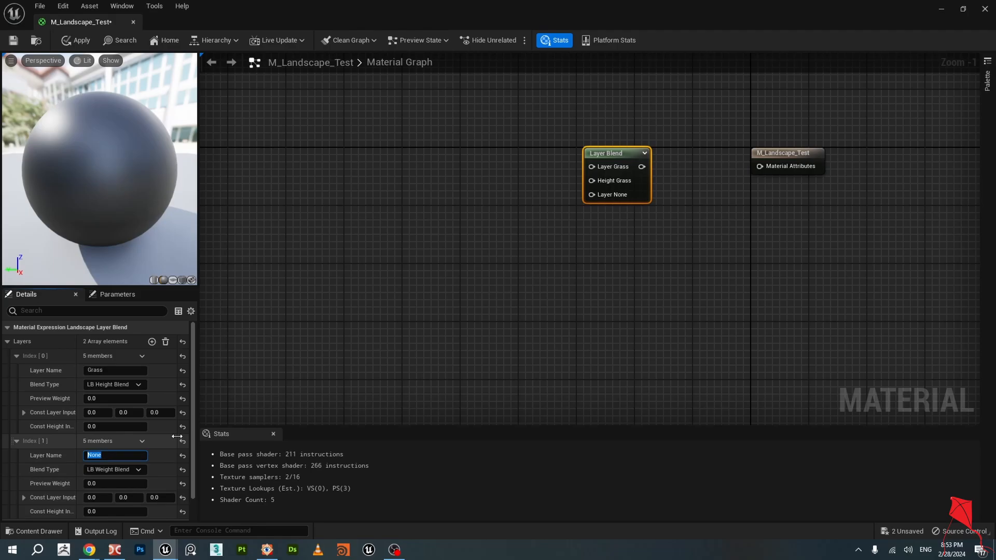
type("Gravel")
left_click(114, 470)
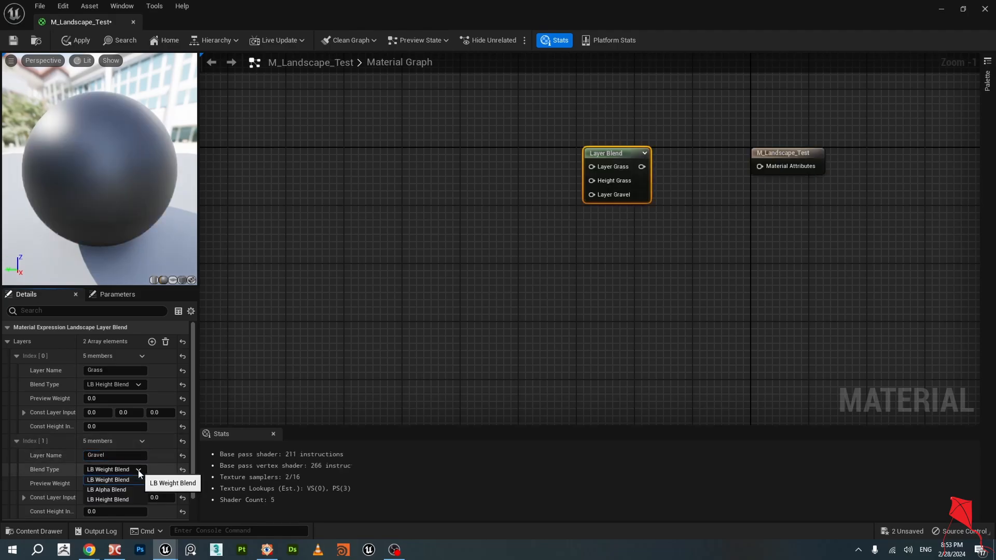
left_click(123, 501)
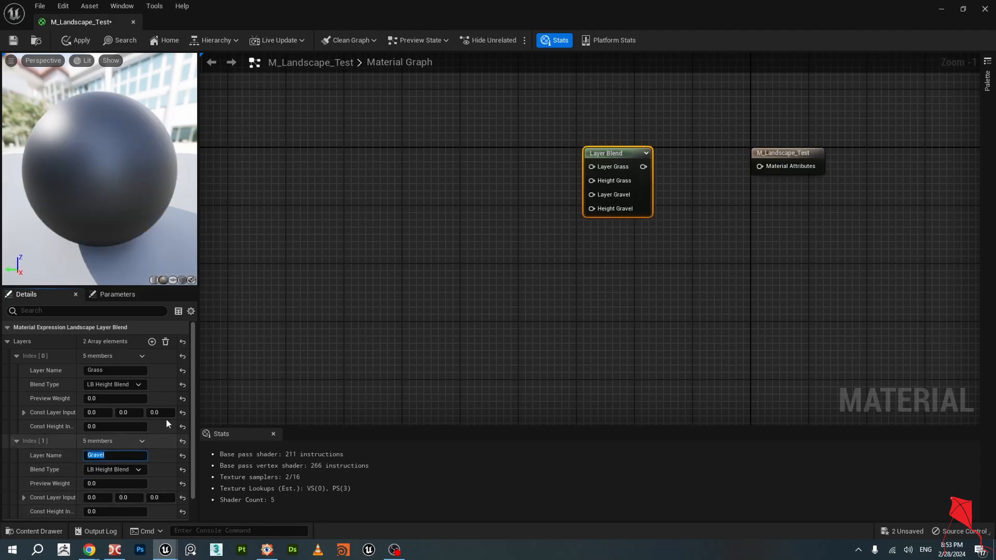
Add four more layers to the Layer Blend node, for six in total.
left_click(152, 341)
scroll(152, 342, "down", 2)
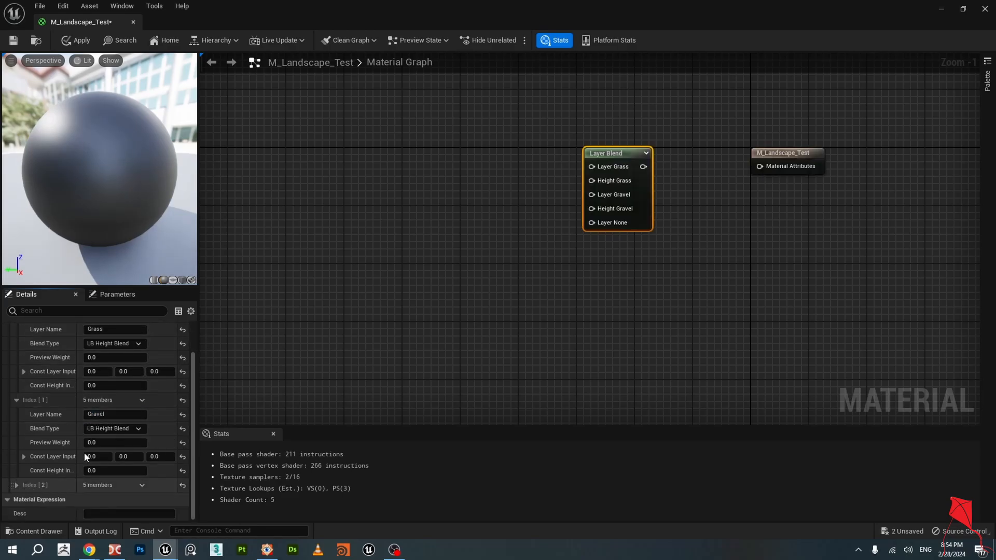
scroll(136, 405, "up", 2)
left_click(152, 341)
left_click(151, 342)
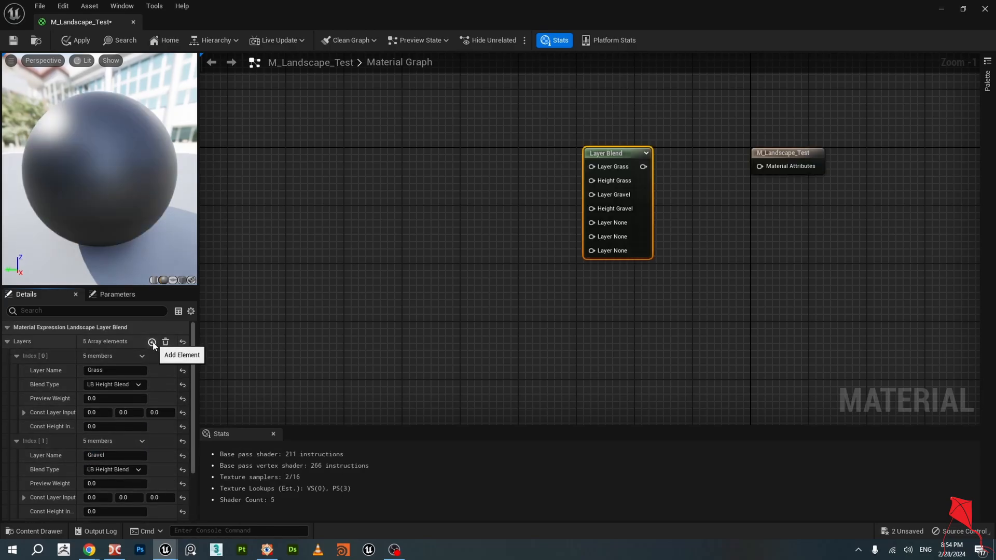
left_click(152, 341)
scroll(151, 363, "down", 3)
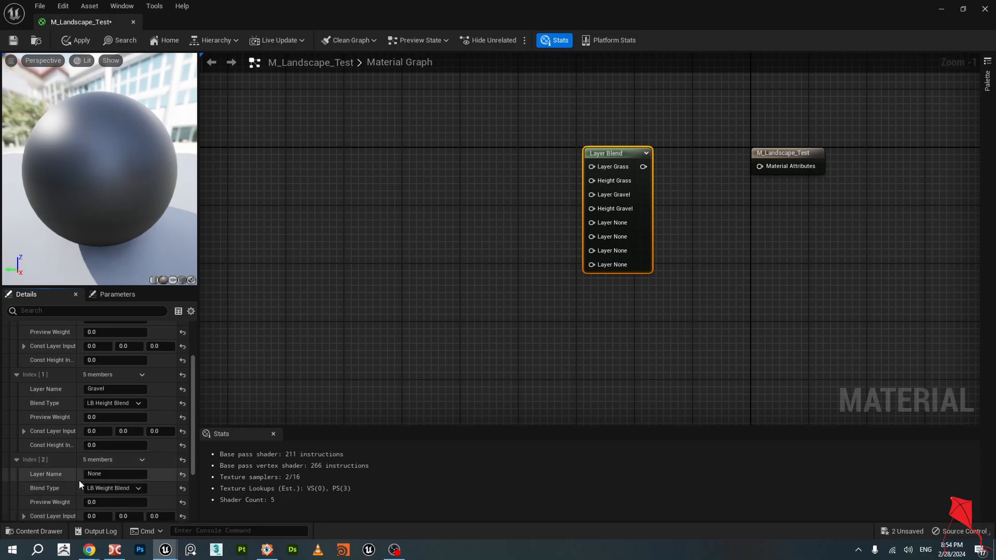
Name the third blend layer Forest and set its blend type to LB Height Blend.
left_click(115, 474)
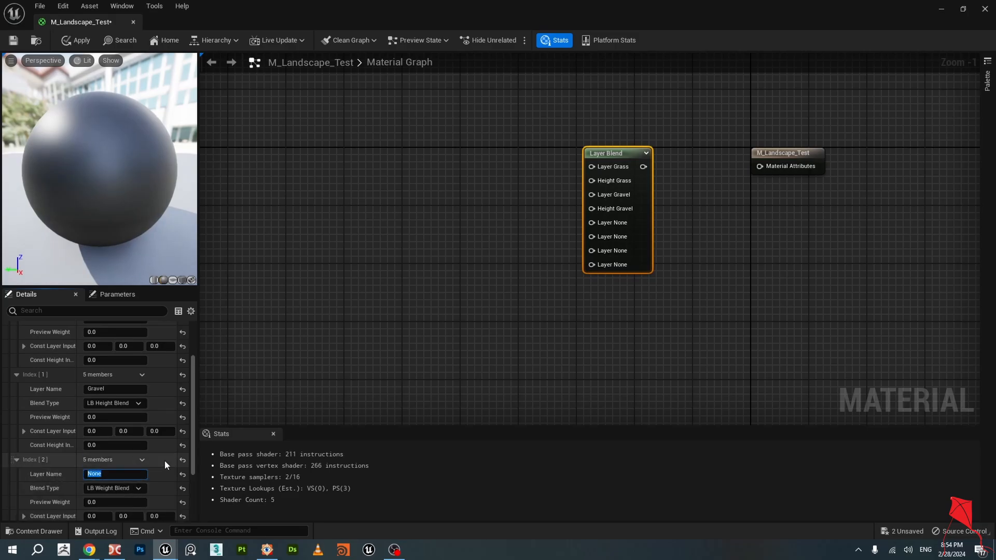
type("Forest")
key("Return")
left_click(124, 489)
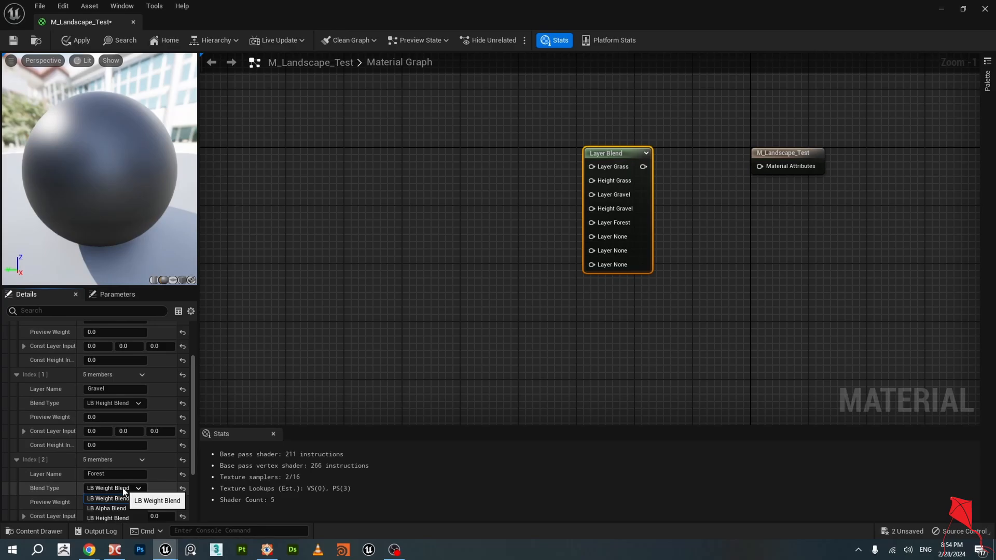
left_click(117, 515)
Name the fourth blend layer Dirt and dock the M_Landscape_Test editor in the main window beside the Content Browser.
left_click(16, 478)
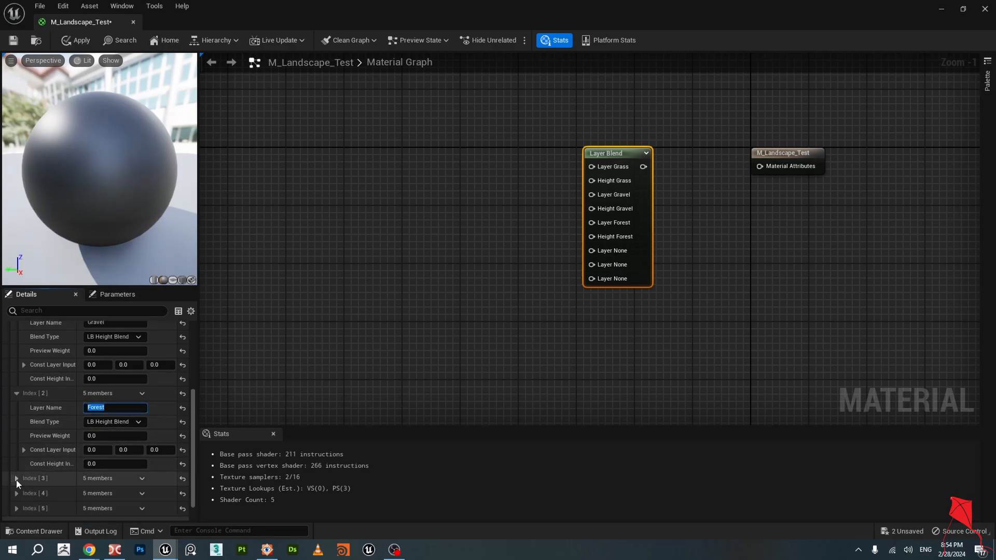
scroll(104, 456, "down", 2)
left_click(117, 442)
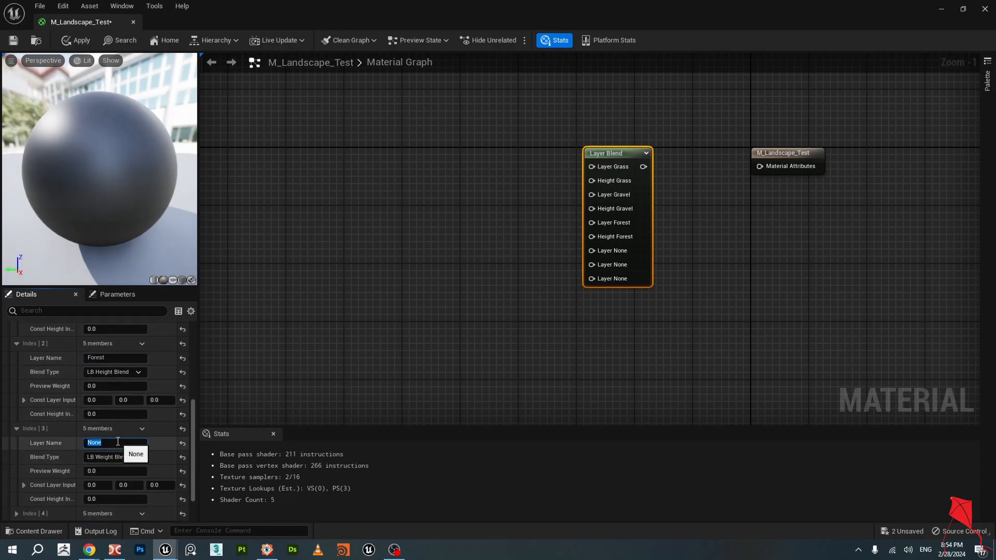
type("Dirt")
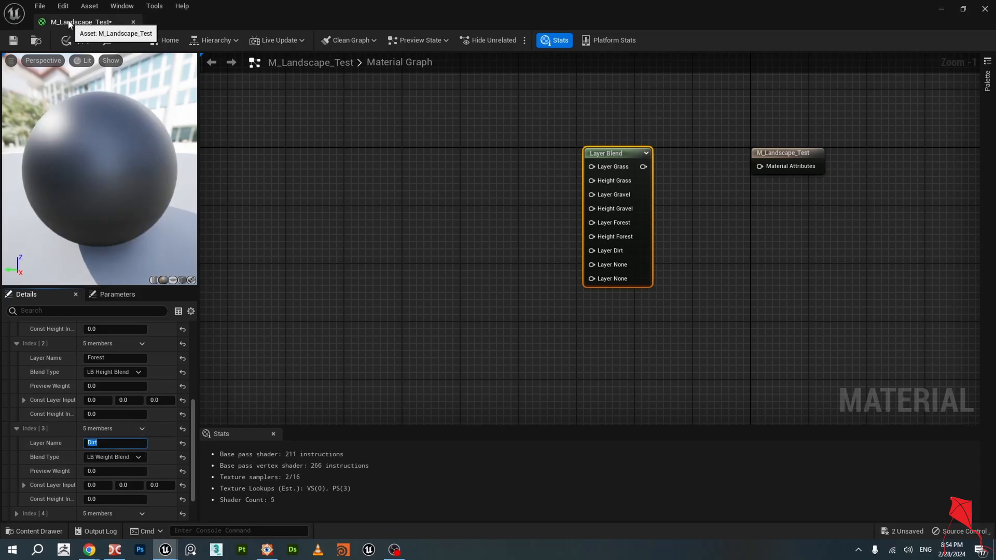
left_click_drag(69, 22, 306, 21)
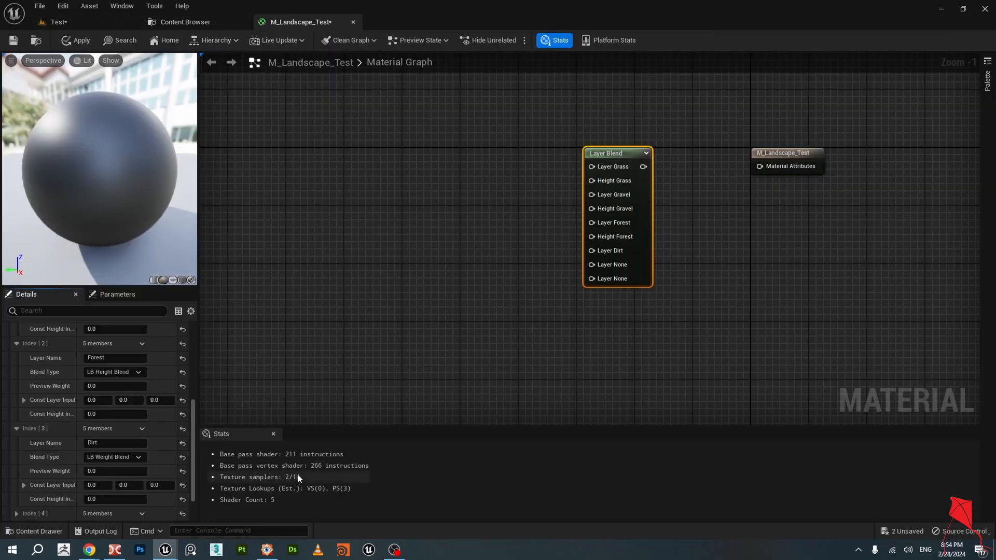
Switch to FastStone Image Viewer, check the landscape layer mask images in the Switzerland folder, and return to Unreal Editor.
left_click(266, 551)
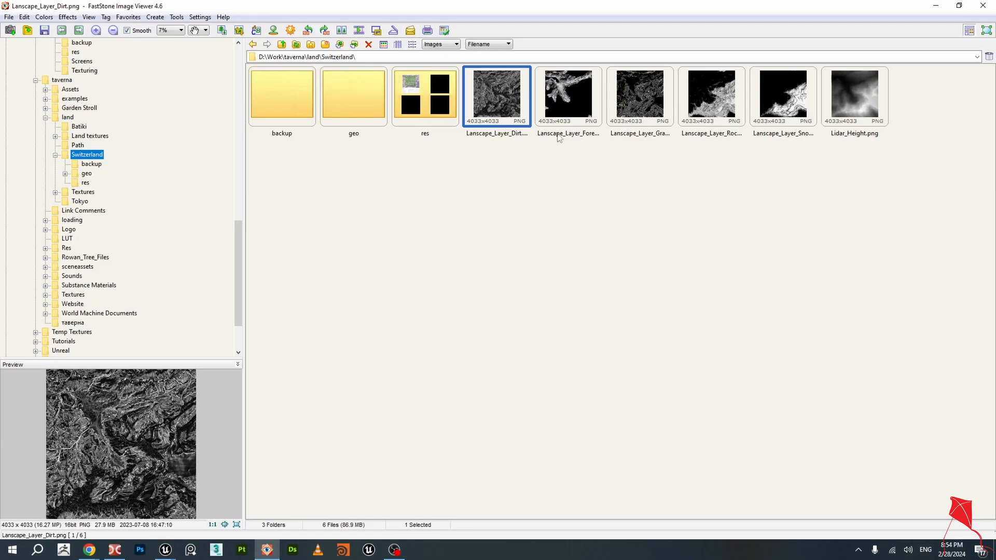
left_click(575, 110)
left_click(648, 110)
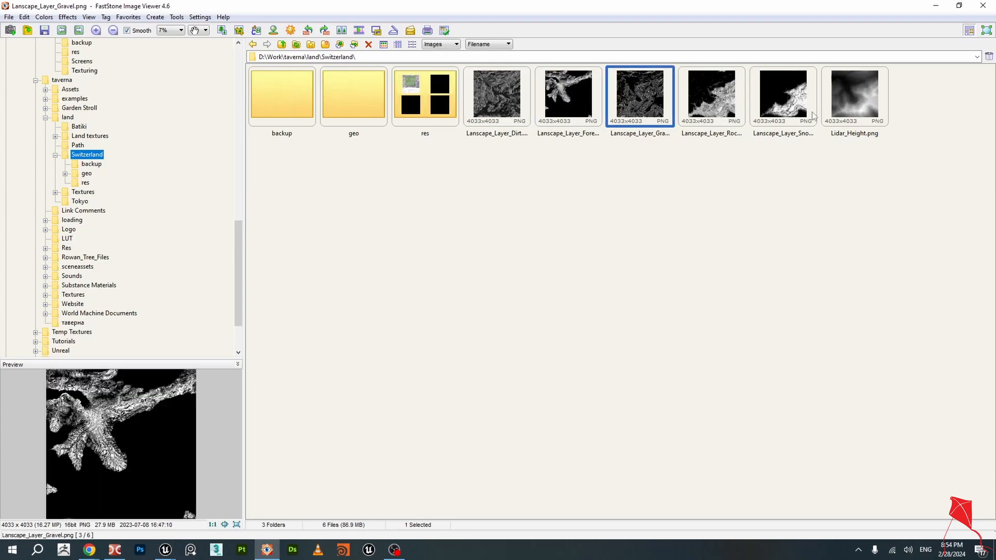
left_click(752, 122)
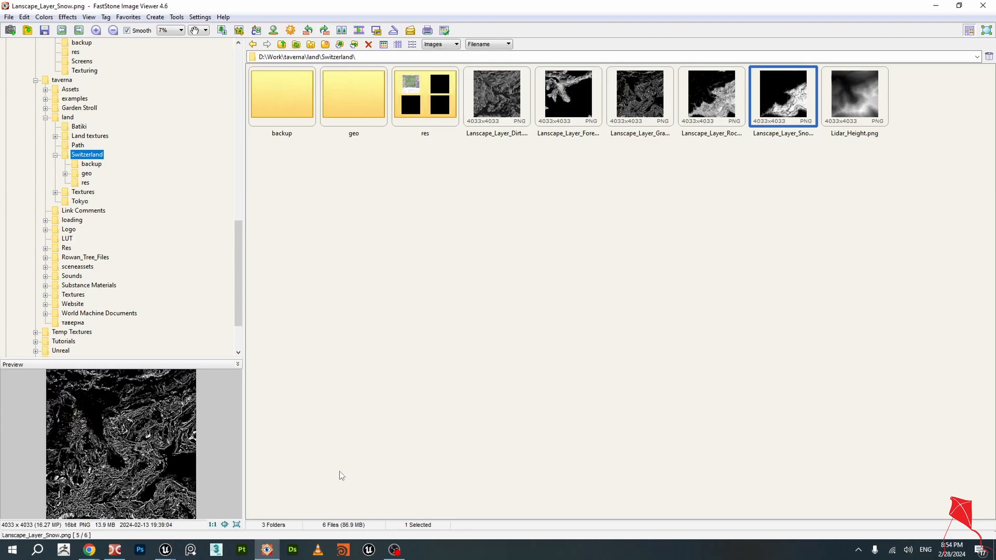
left_click(165, 549)
left_click(137, 503)
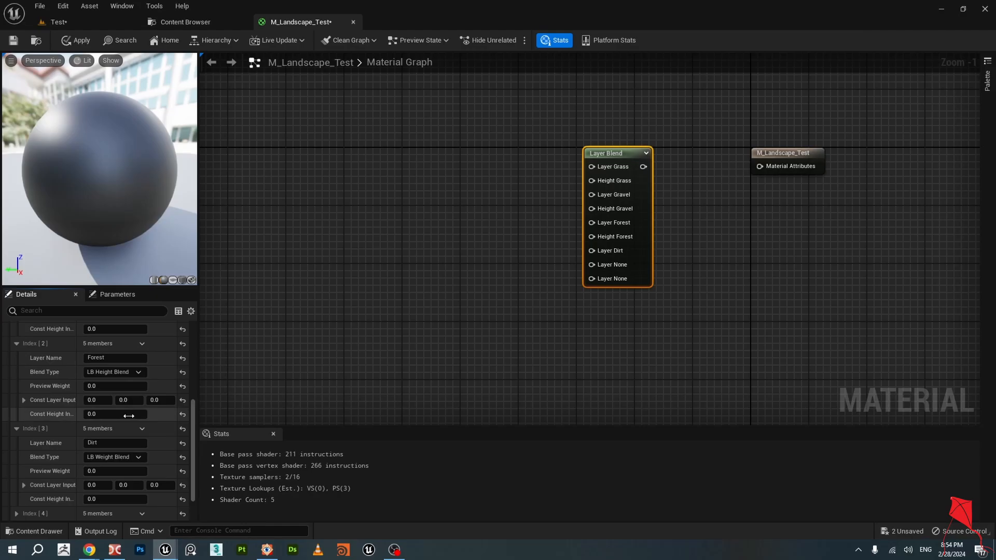
Set the Dirt layer's blend type to LB Height Blend.
left_click(115, 457)
left_click(106, 474)
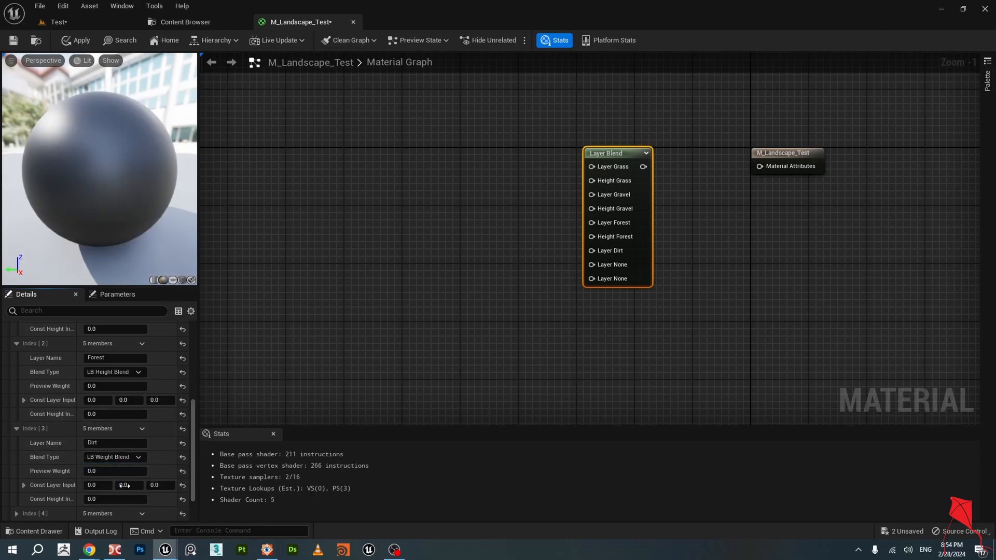
Name the fifth blend layer Rock and set its blend type to LB Height Blend.
scroll(98, 436, "down", 2)
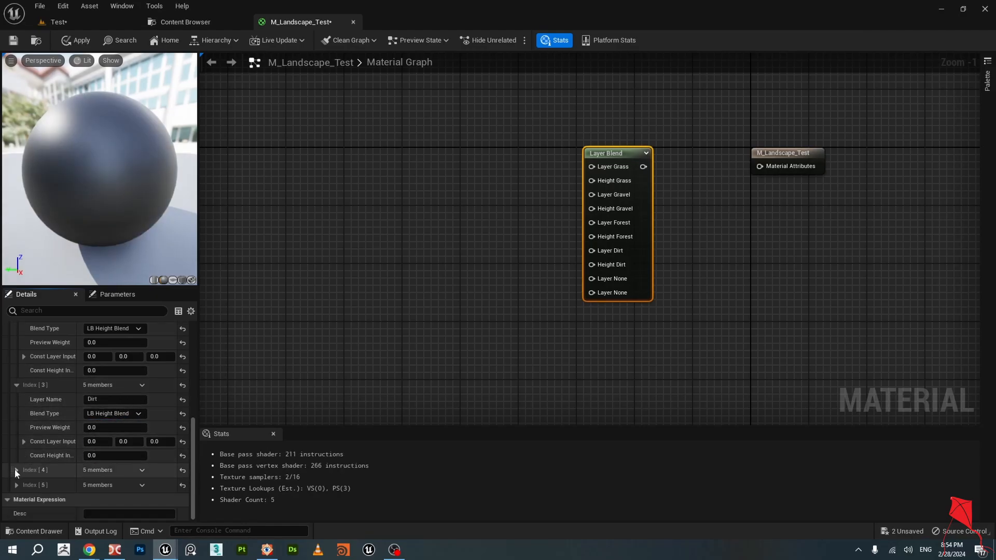
left_click(16, 470)
scroll(123, 410, "up", 3)
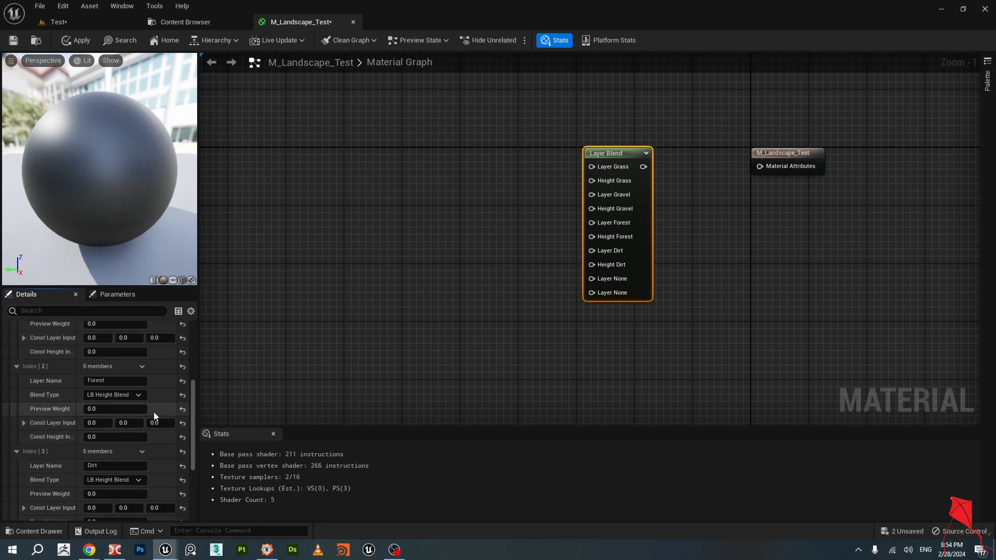
scroll(134, 390, "up", 3)
scroll(136, 390, "down", 4)
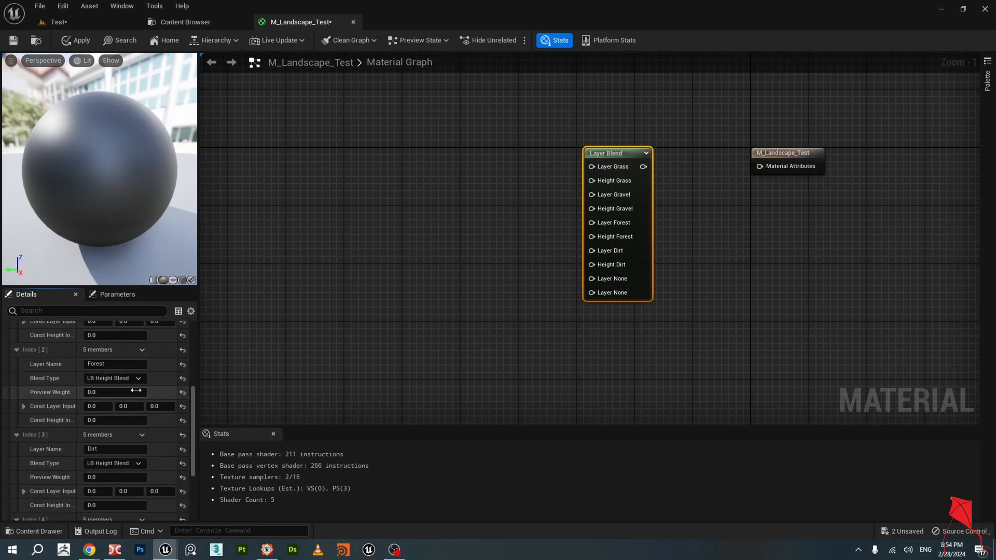
scroll(135, 390, "down", 4)
left_click(125, 450)
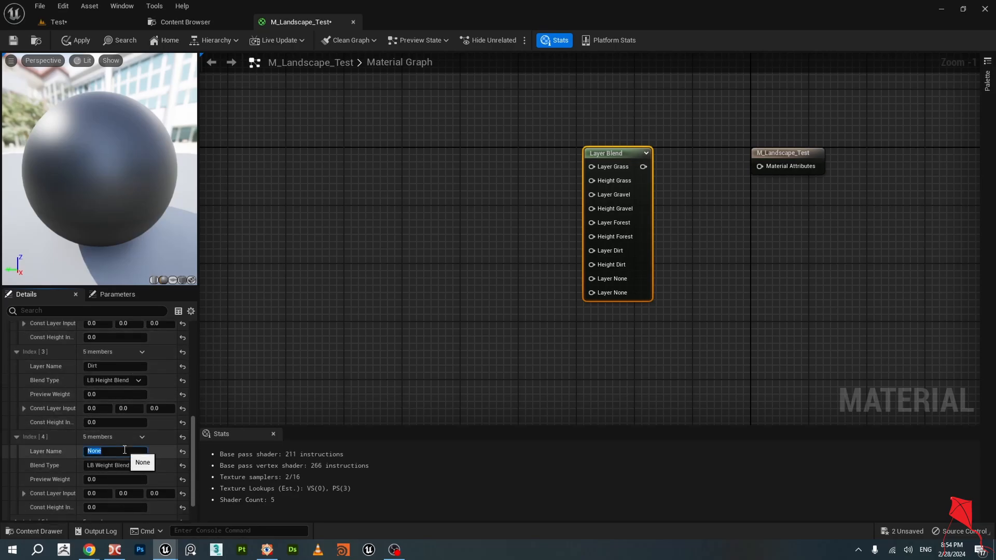
type("Rock")
key("Return")
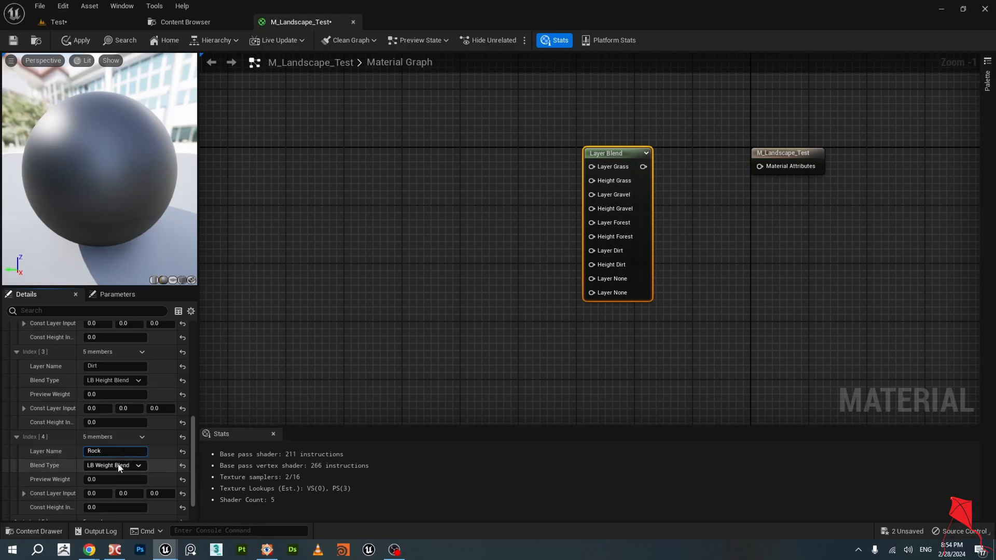
left_click(112, 465)
left_click(106, 494)
scroll(159, 408, "down", 2)
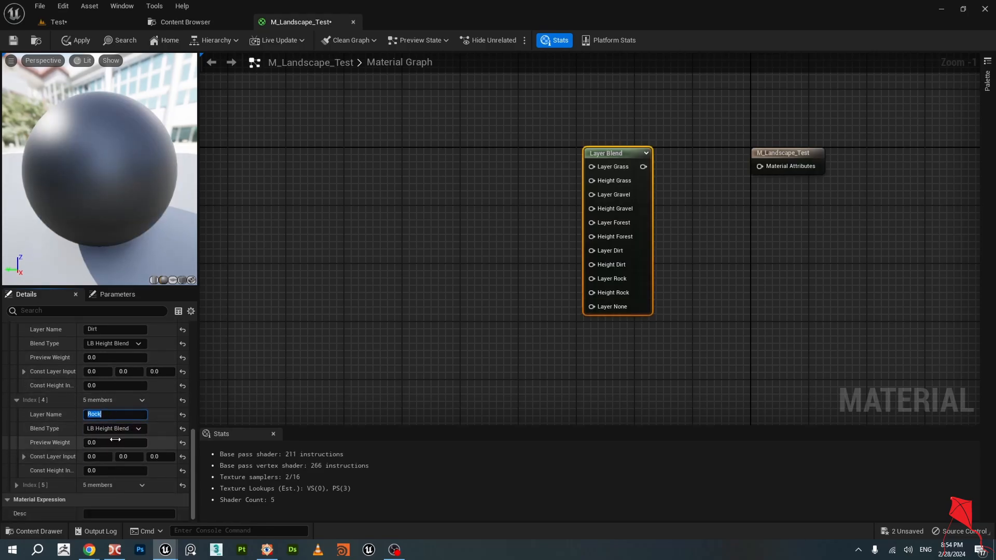
Name the sixth blend layer Snow and set its blend type to LB Height Blend.
left_click(24, 488)
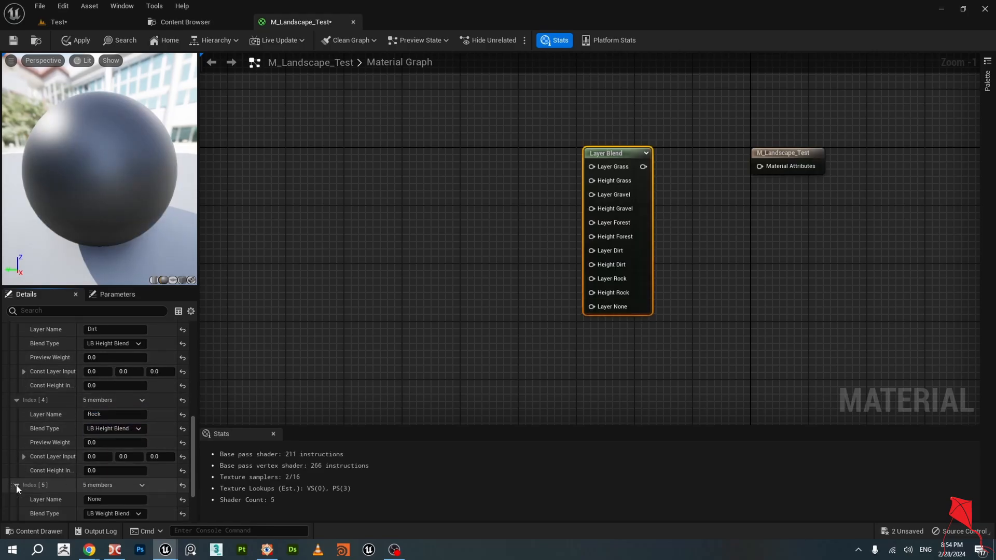
left_click(115, 499)
type("Snow")
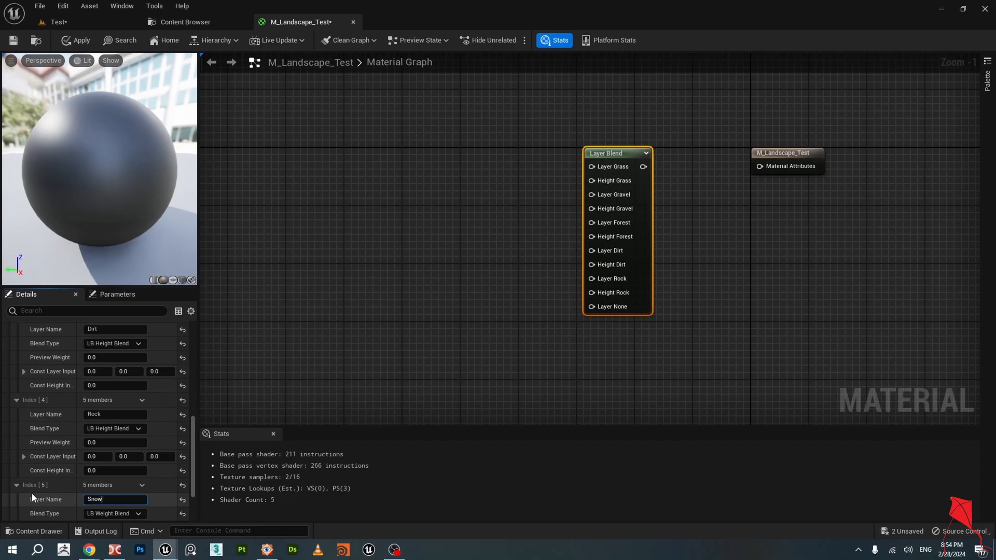
key("Return")
scroll(155, 413, "down", 1)
left_click(114, 497)
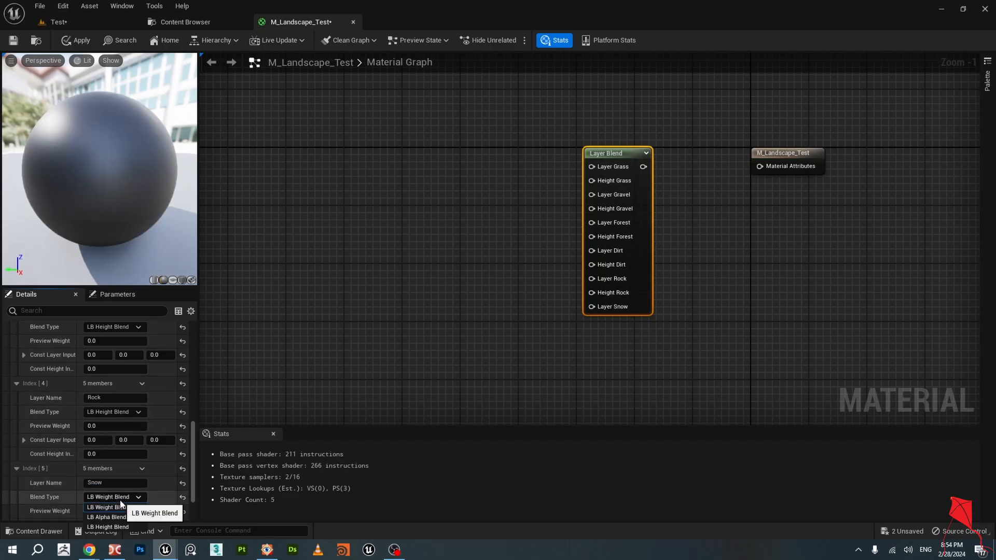
left_click(109, 529)
left_click(453, 297)
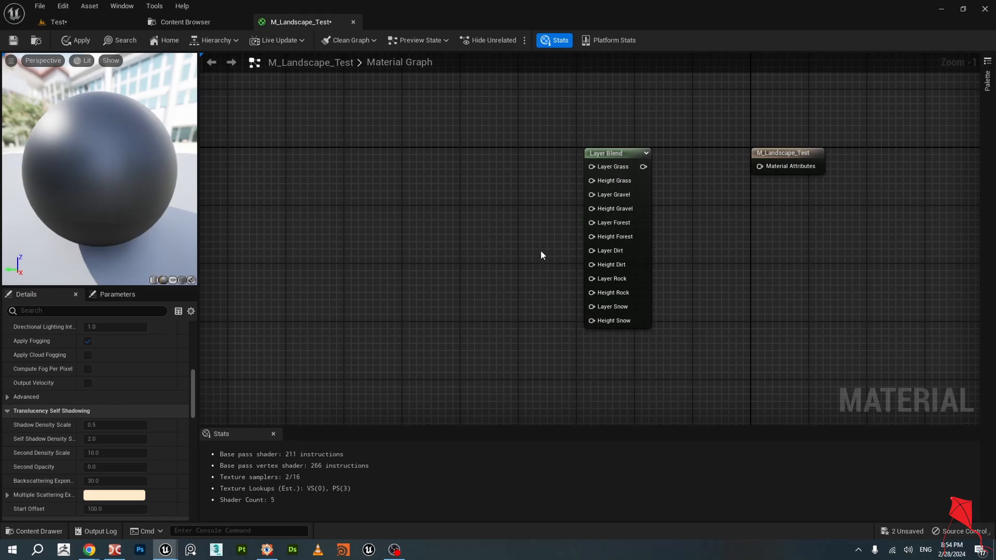
Add a seventh layer to the Layer Blend node, set its blend type to LB Alpha Blend and name it Do_Not_Use.
left_click(601, 154)
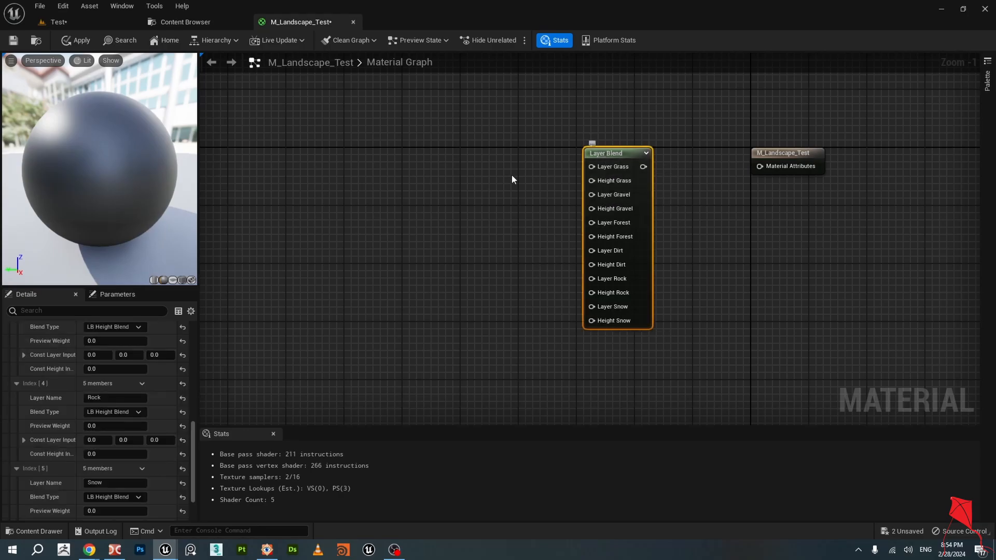
scroll(157, 391, "up", 15)
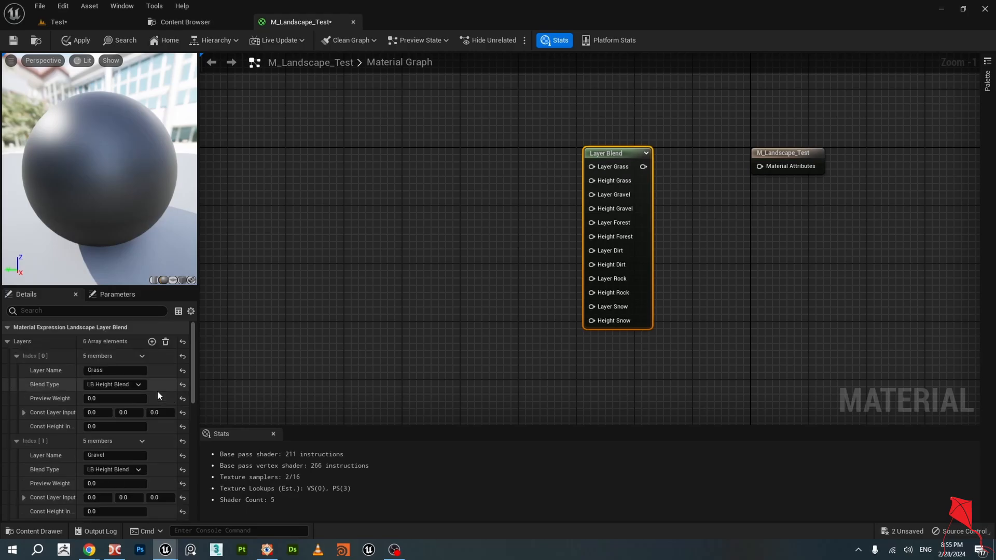
left_click(152, 341)
scroll(120, 428, "down", 5)
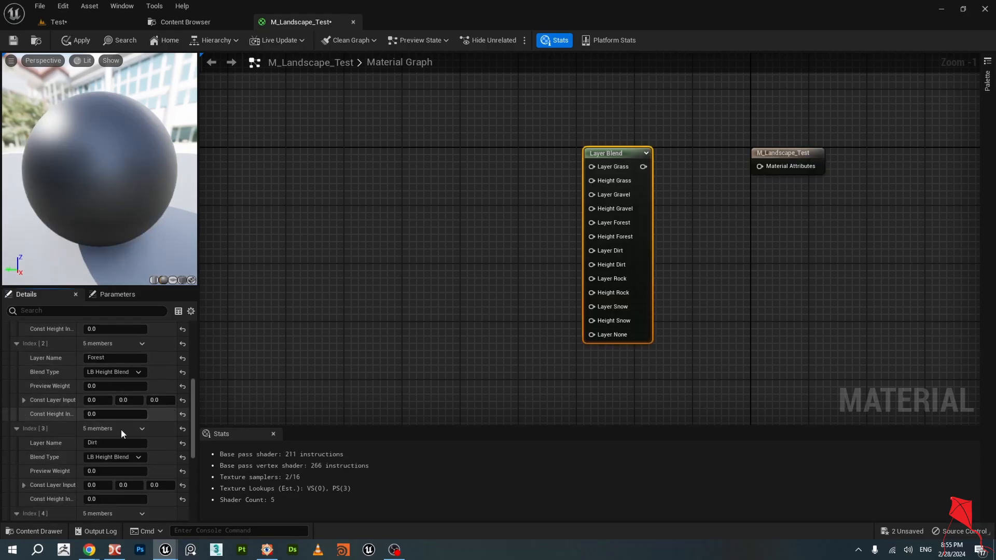
scroll(121, 428, "down", 5)
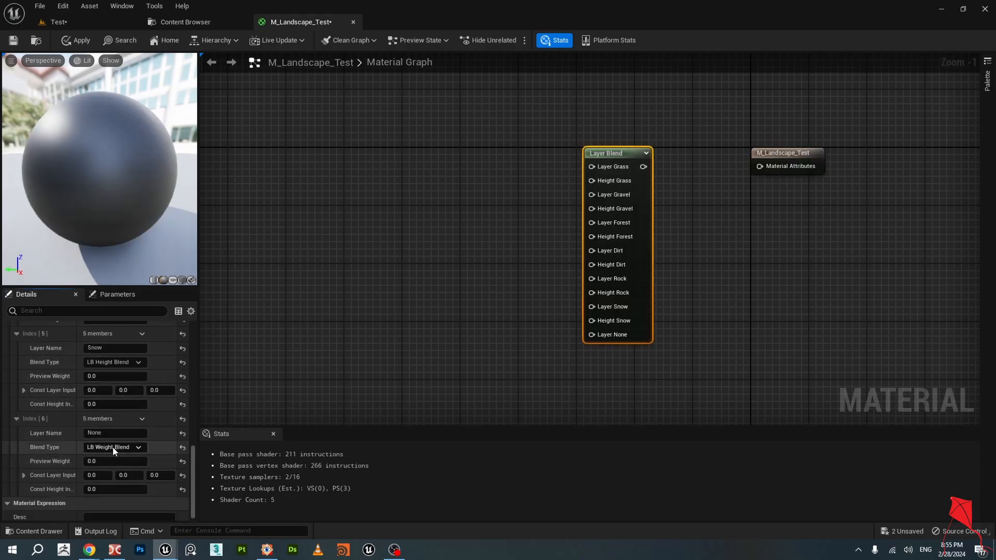
left_click(112, 448)
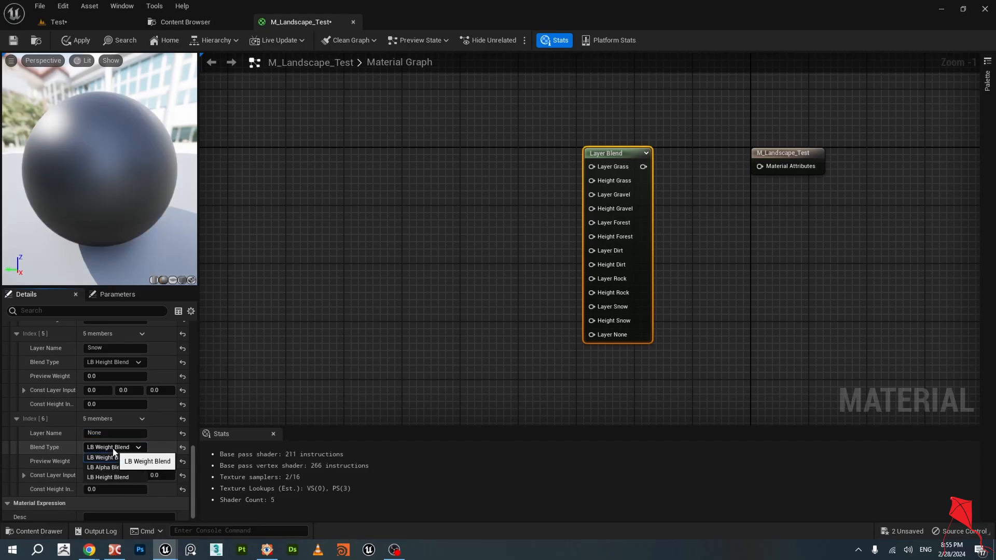
left_click(104, 467)
left_click(124, 432)
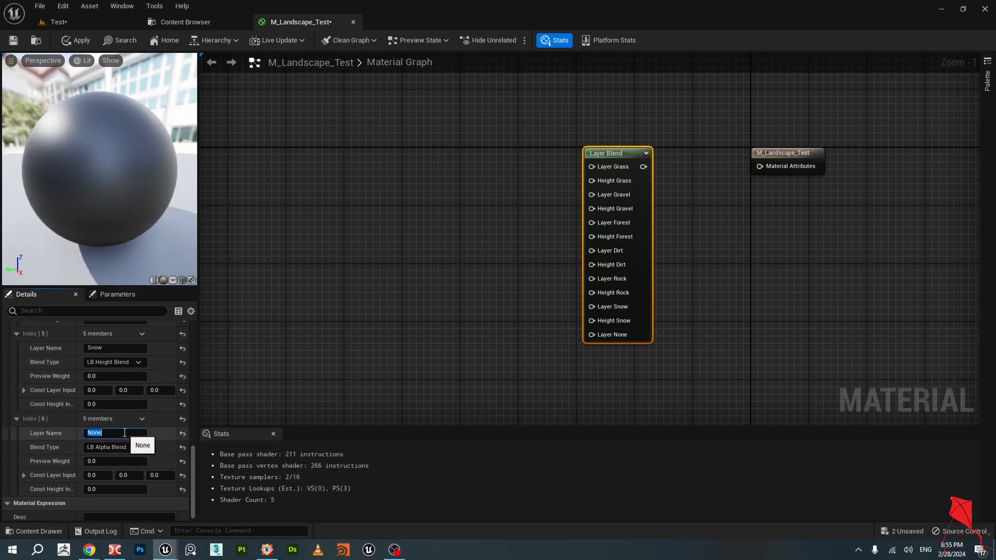
type("Do_Not_Use")
key("Return")
left_click(589, 348)
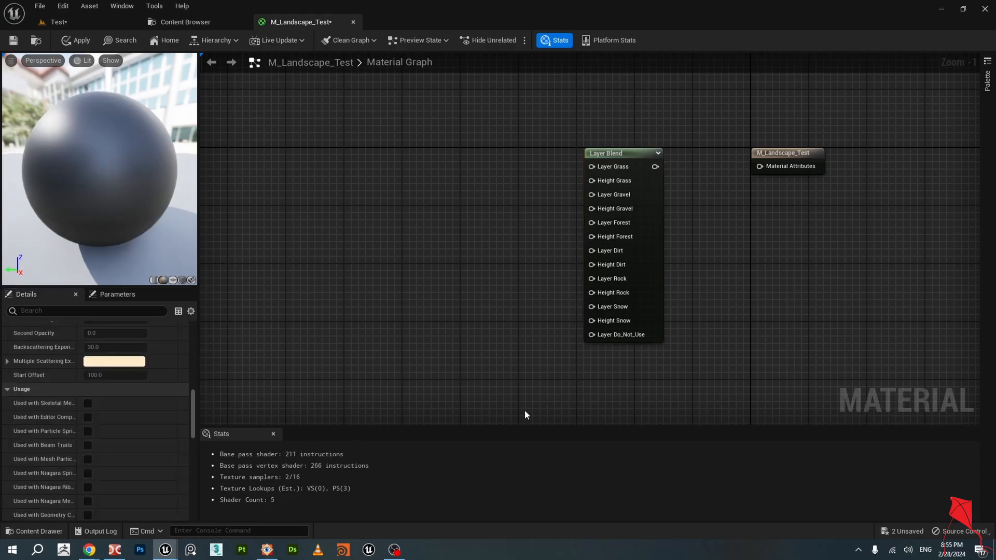
Switch to Chrome, read the Blending Layers section on LB_AlphaBlend in the Landscape Material Layer Blending documentation, and return to Unreal Editor.
mouse_move(90, 550)
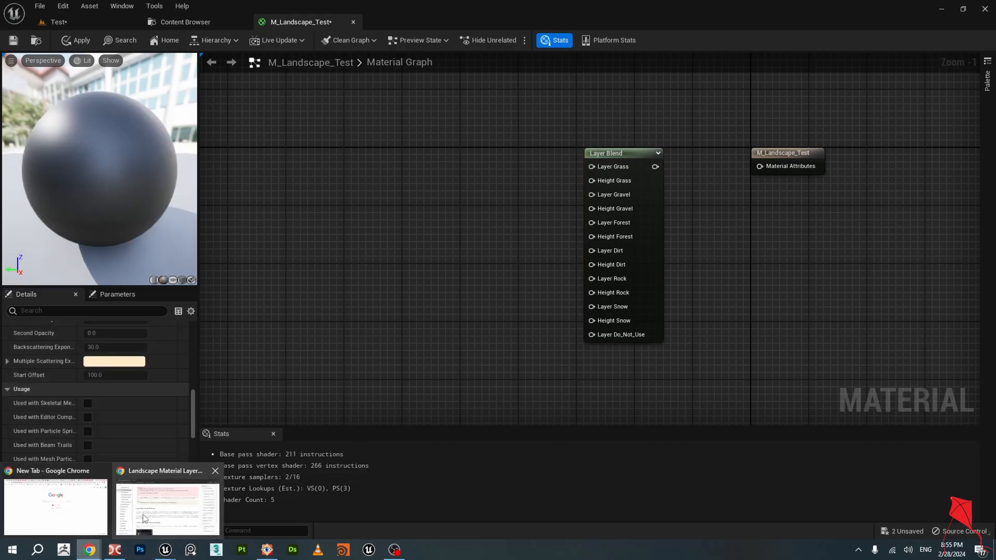
left_click(168, 501)
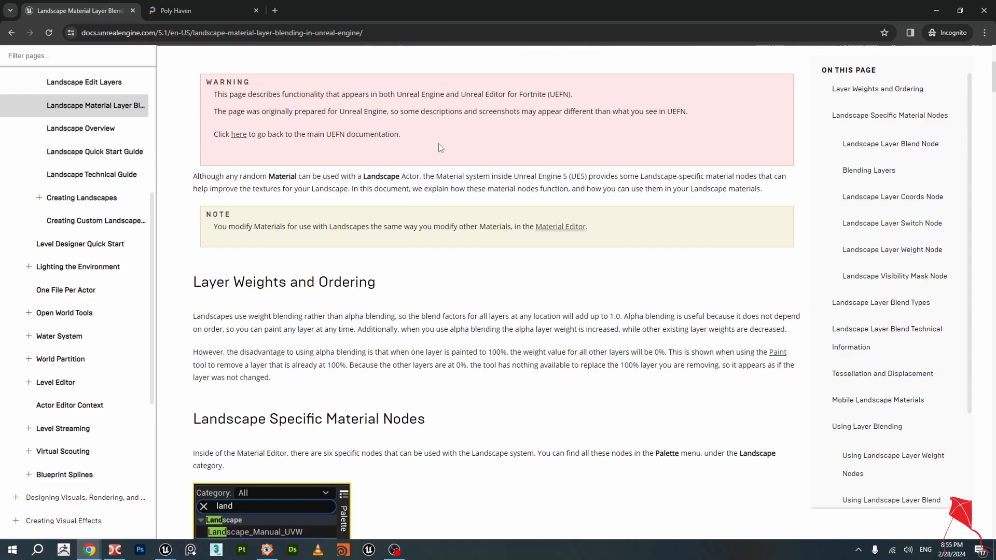
scroll(350, 233, "up", 5)
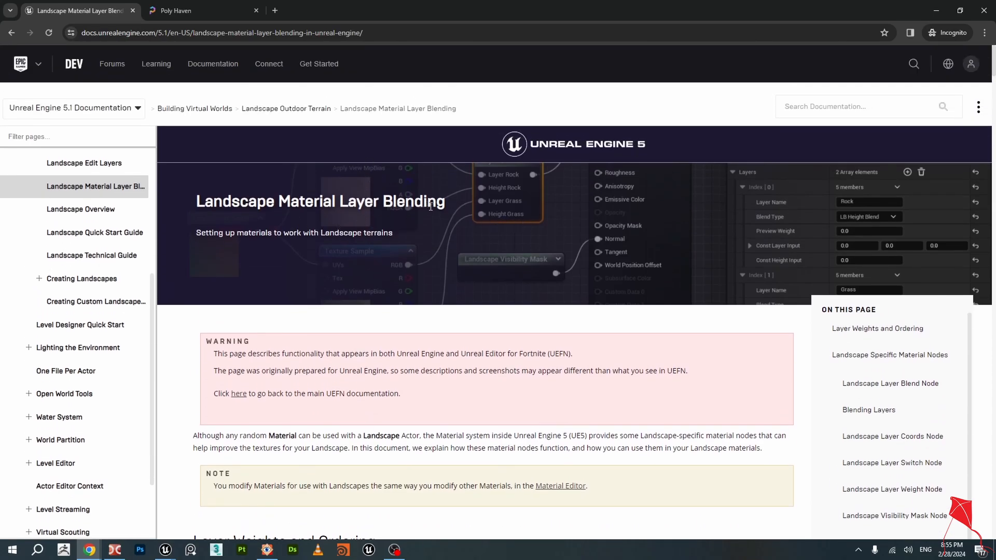
scroll(430, 207, "down", 15)
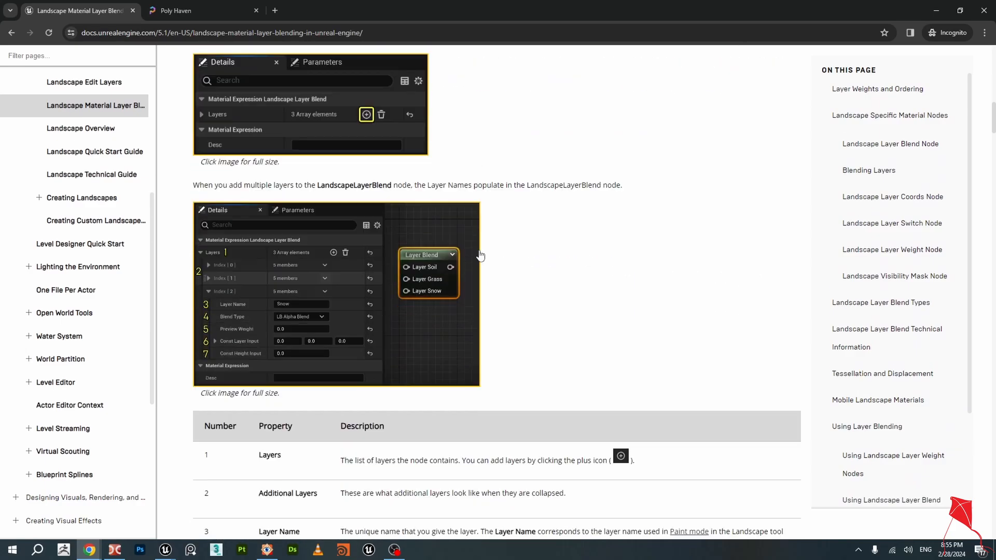
scroll(480, 255, "down", 20)
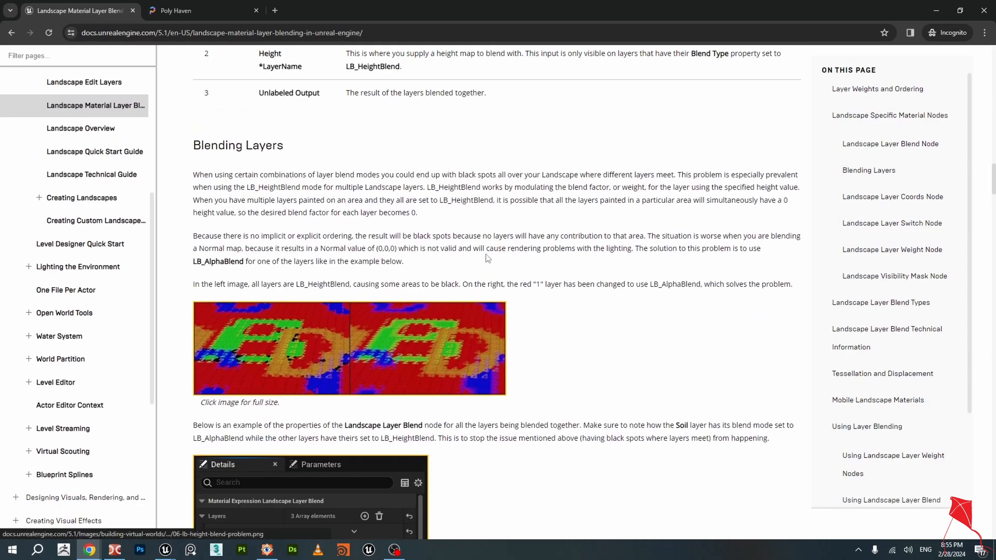
left_click_drag(193, 145, 300, 151)
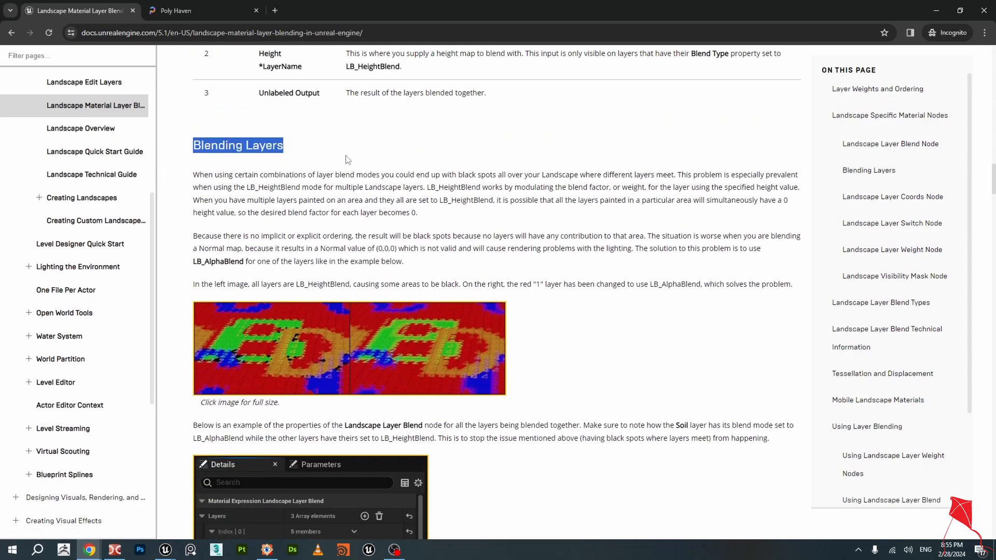
left_click(347, 159)
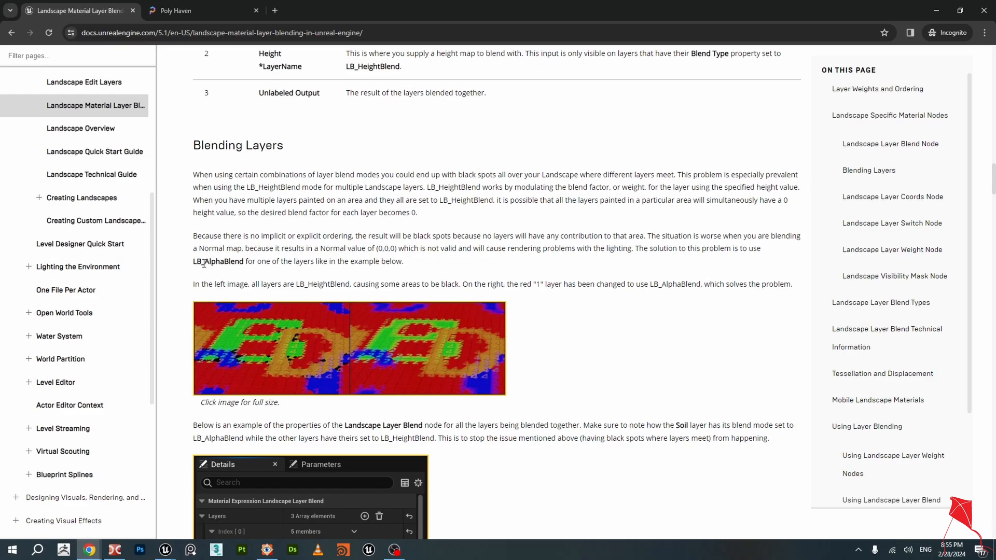
left_click_drag(193, 262, 244, 262)
left_click_drag(314, 262, 355, 262)
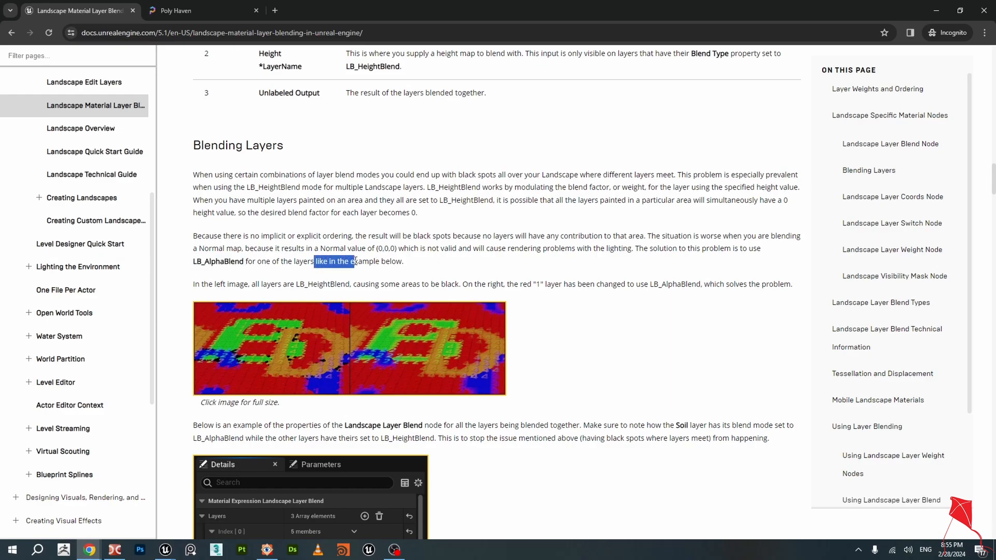
scroll(457, 311, "down", 1)
scroll(469, 306, "up", 1)
left_click(450, 267)
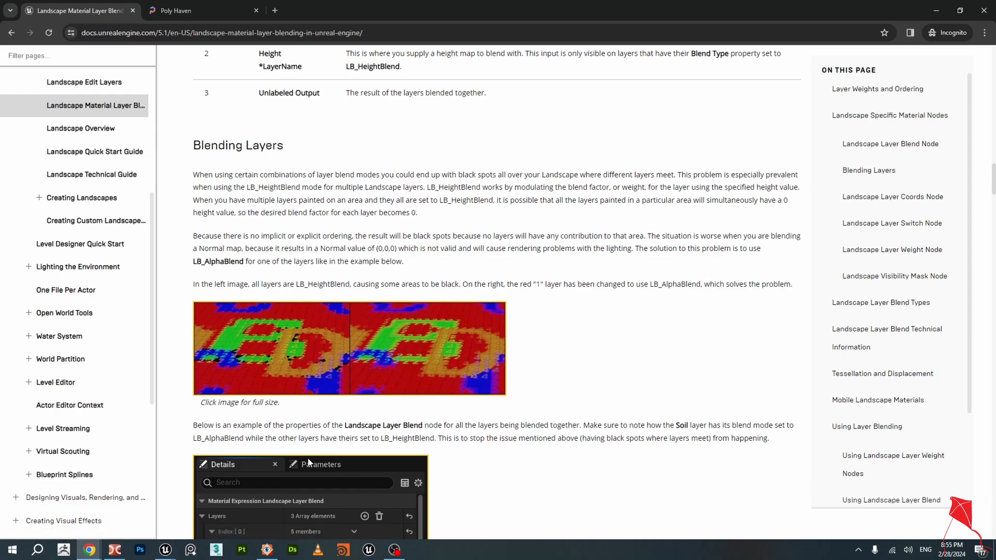
left_click(165, 550)
left_click(109, 507)
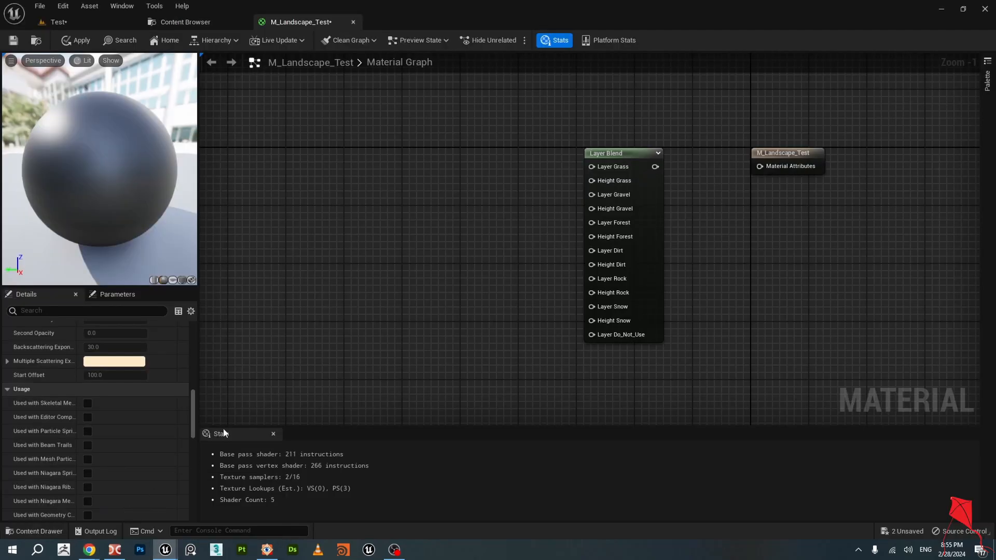
Nudge the Layer Blend node slightly toward the material output node and save M_Landscape_Test.
left_click_drag(628, 154, 630, 156)
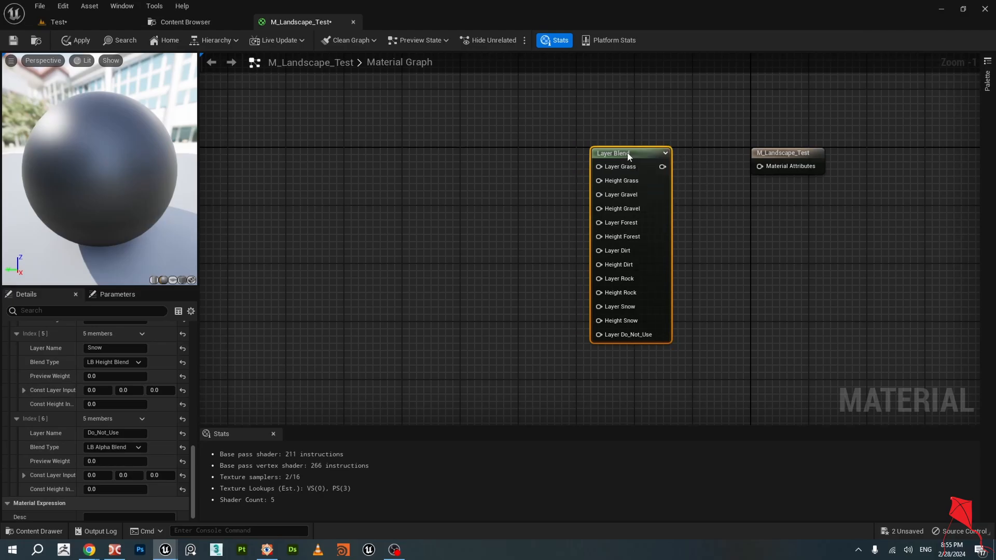
left_click(518, 200)
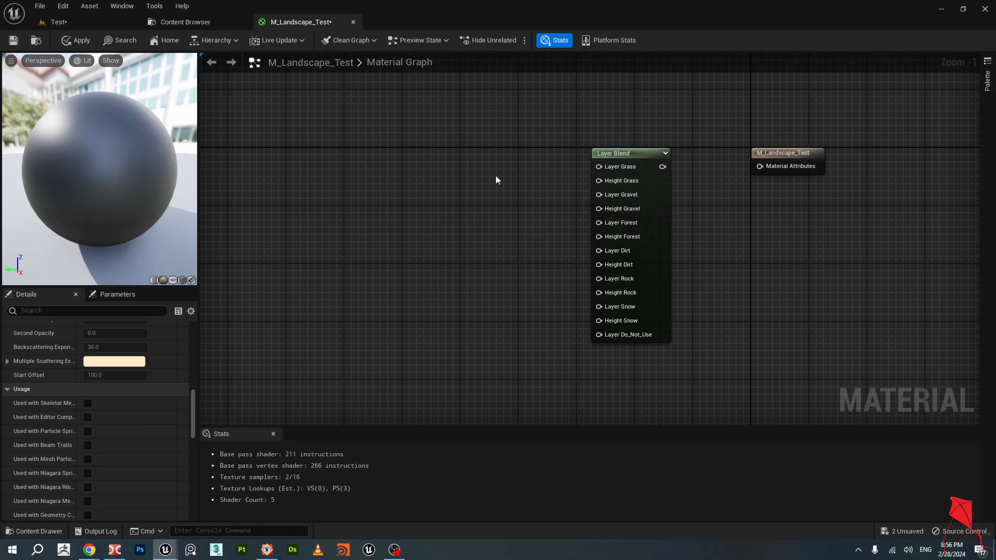
left_click(193, 23)
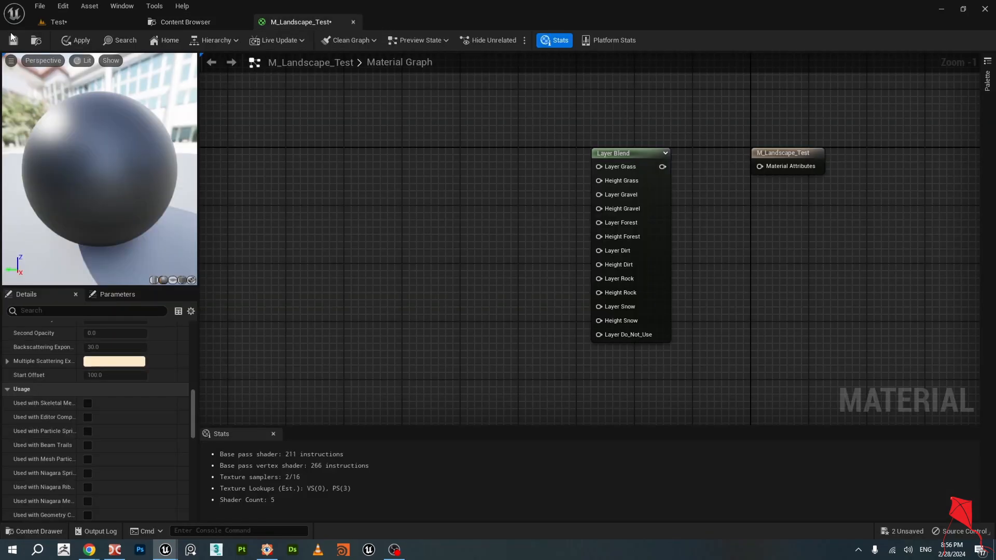
key("ctrl+s")
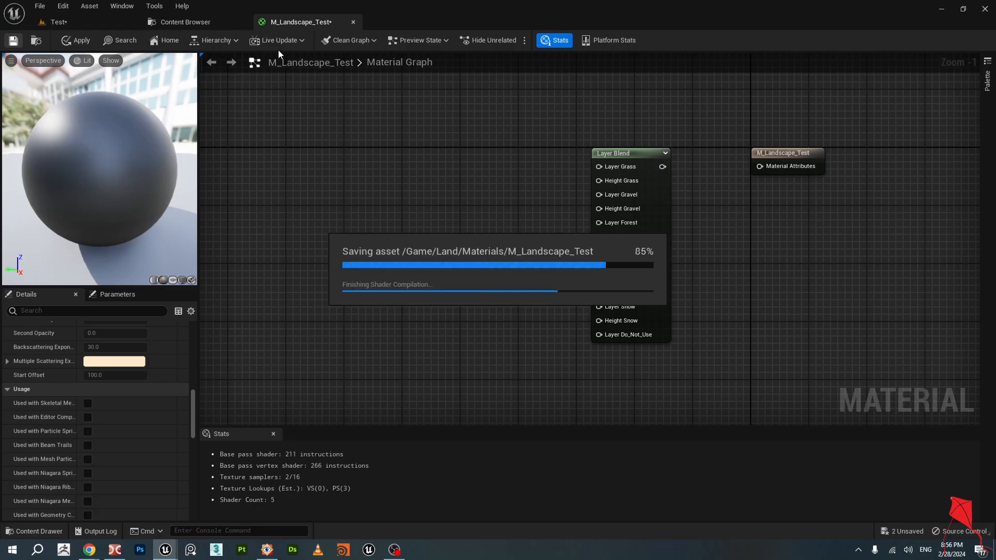
Open the ML_Grass material function from the Material_Functions folder, examine its layer inputs and outputs, and close it.
left_click(197, 22)
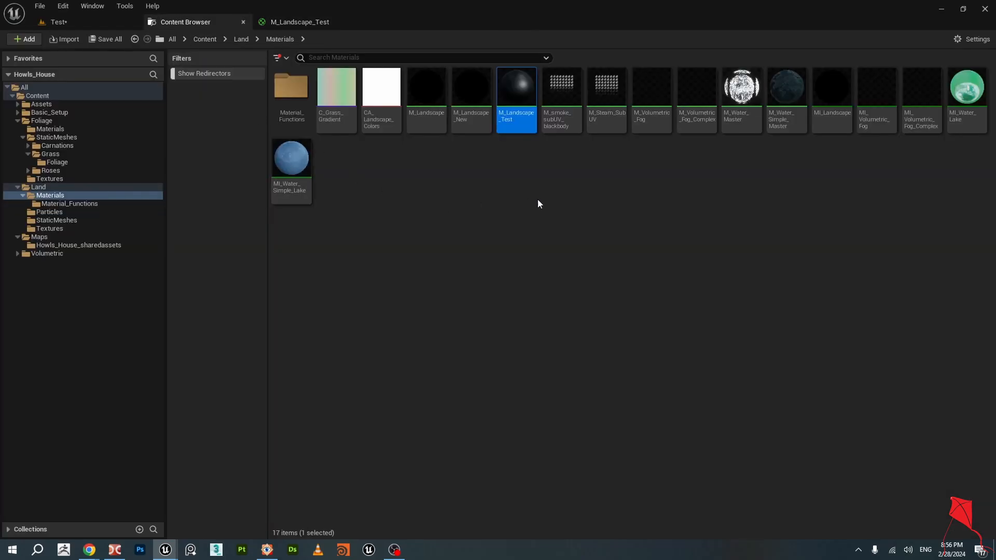
left_click(69, 203)
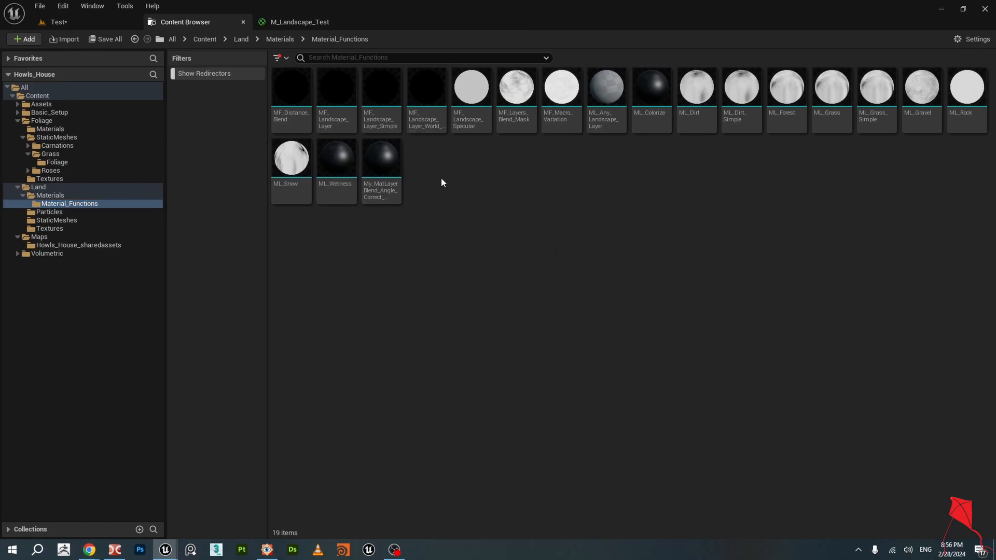
left_click(828, 91)
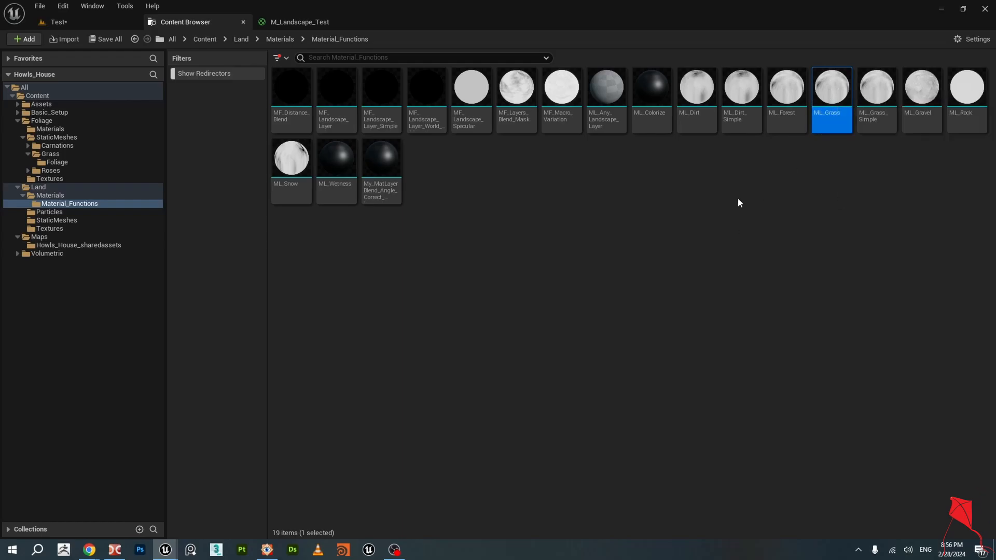
double_click(832, 92)
scroll(689, 249, "down", 4)
right_click_drag(624, 299, 751, 296)
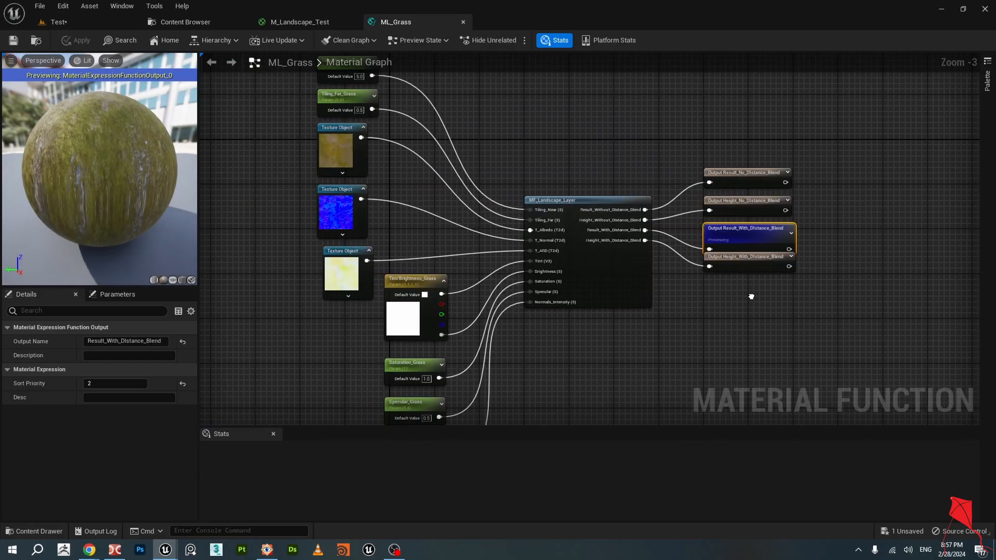
left_click(463, 22)
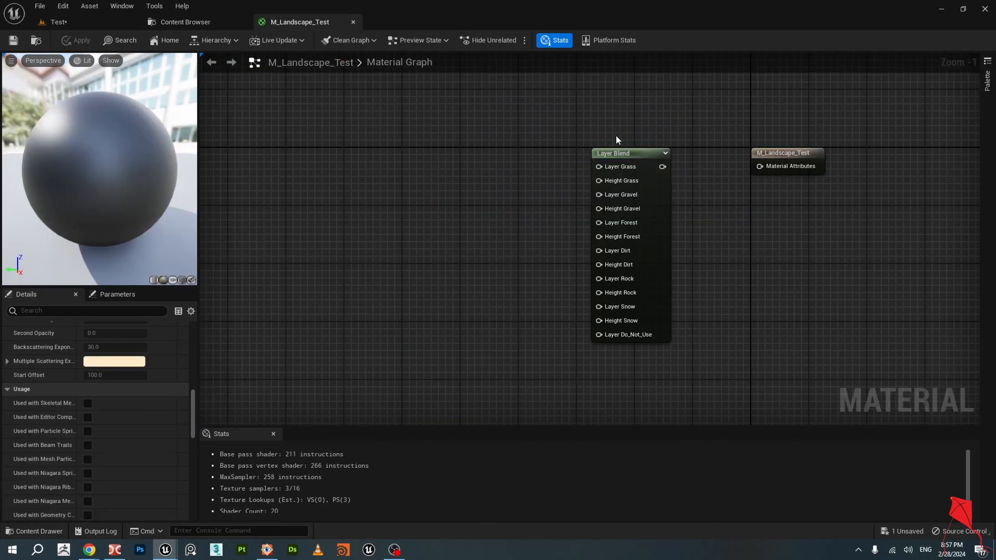
Open the ML_Grass_Simple material function and examine its parameters, textures, MF_Landscape_Layer_Simple node and outputs.
left_click(182, 23)
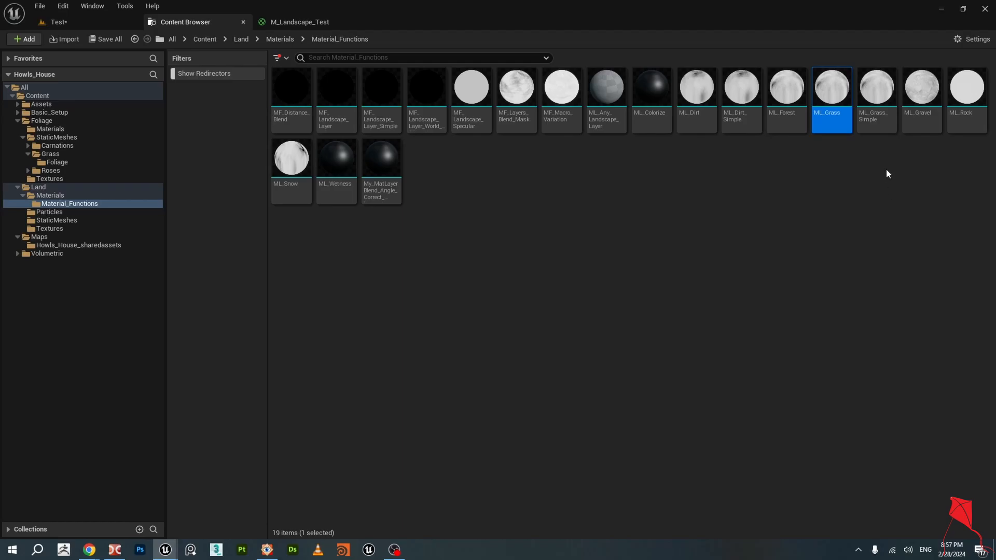
double_click(881, 94)
scroll(602, 266, "down", 4)
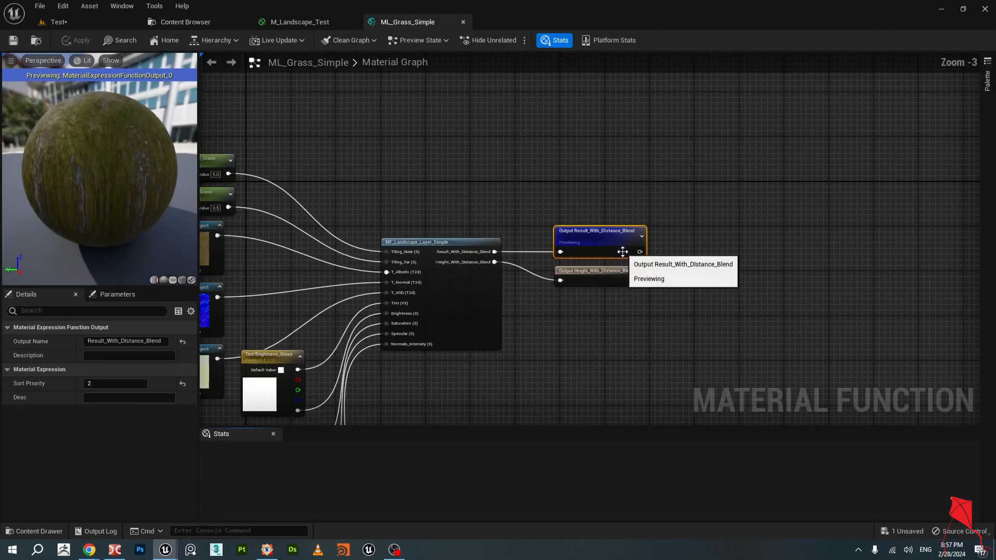
right_click_drag(601, 266, 694, 263)
scroll(632, 273, "up", 1)
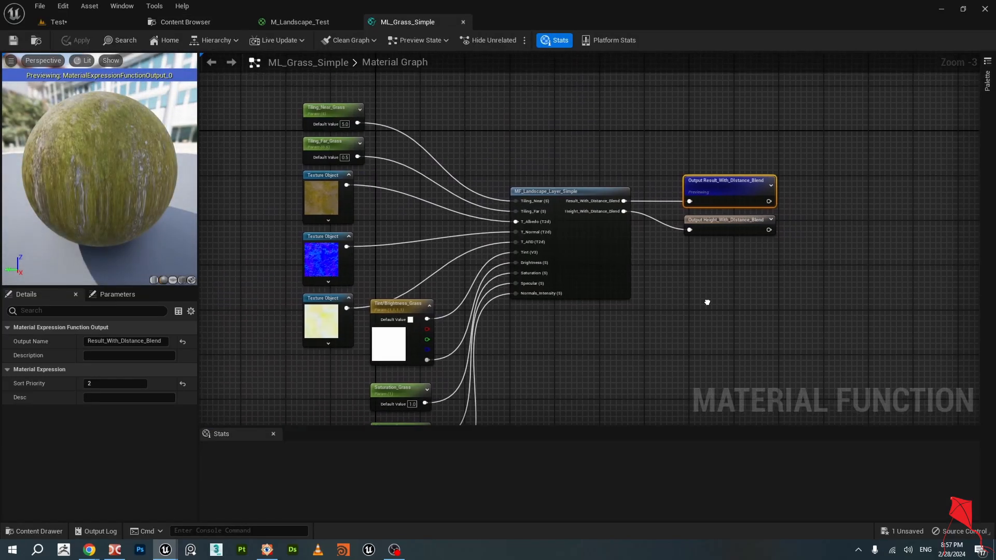
scroll(709, 305, "down", 1)
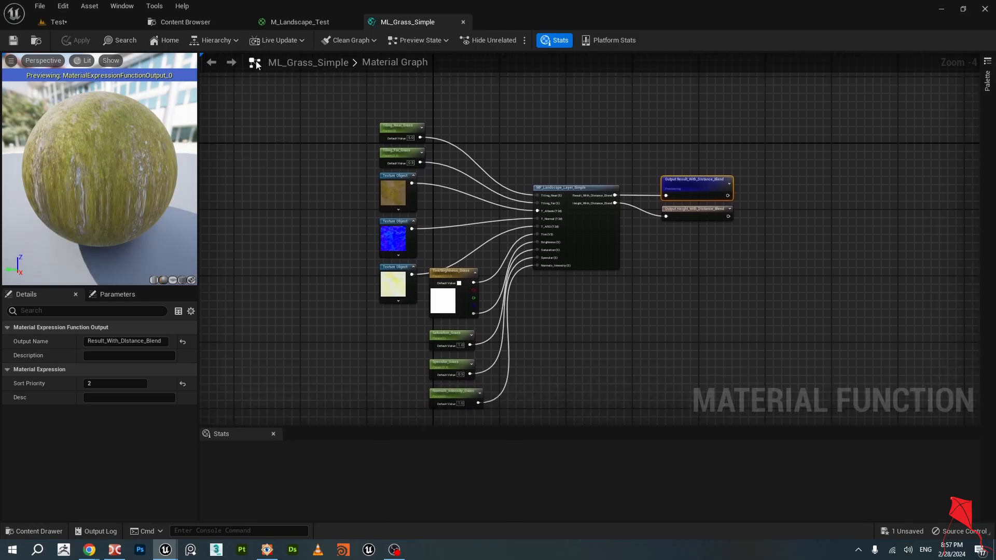
Create a new material function named ML_Grass_Test in the Material_Functions folder.
left_click(194, 22)
right_click(626, 212)
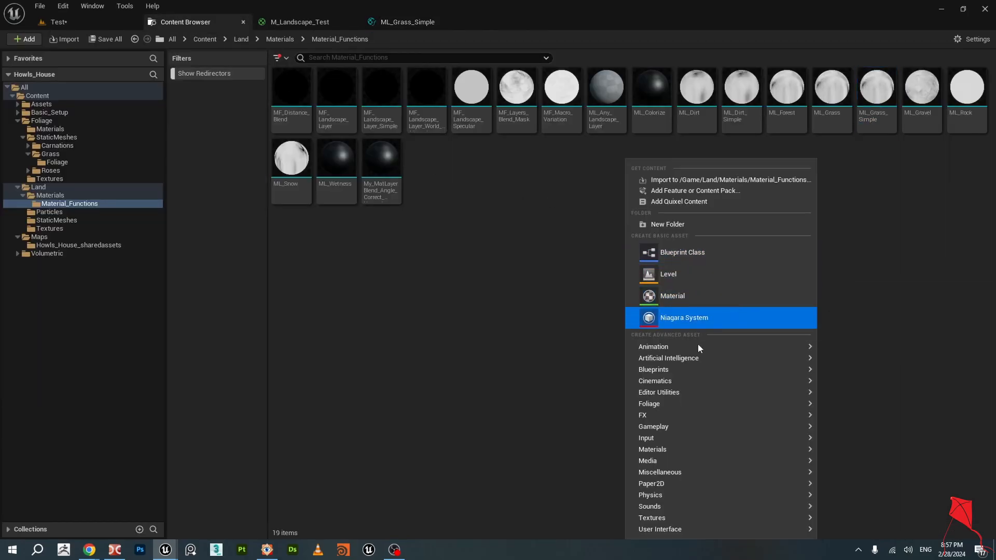
mouse_move(688, 393)
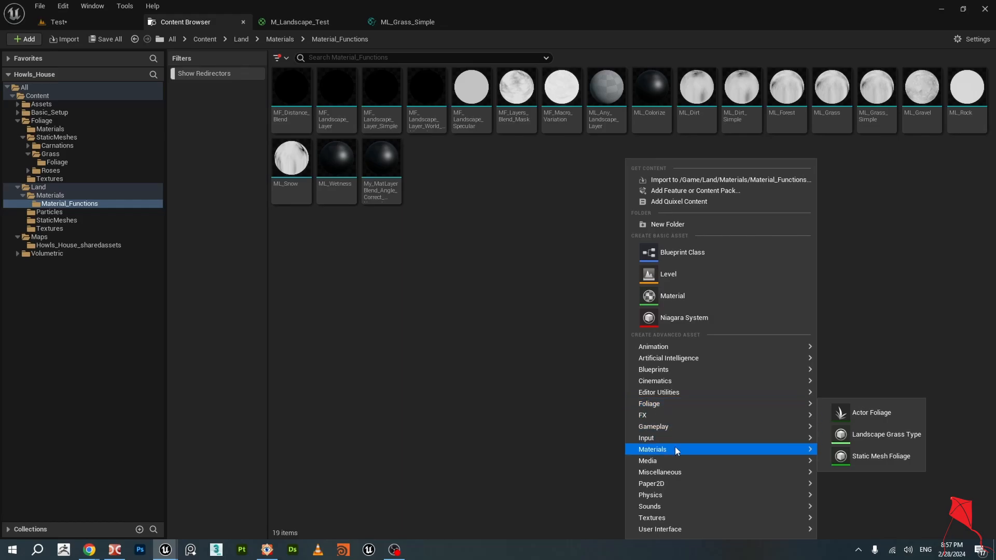
mouse_move(675, 446)
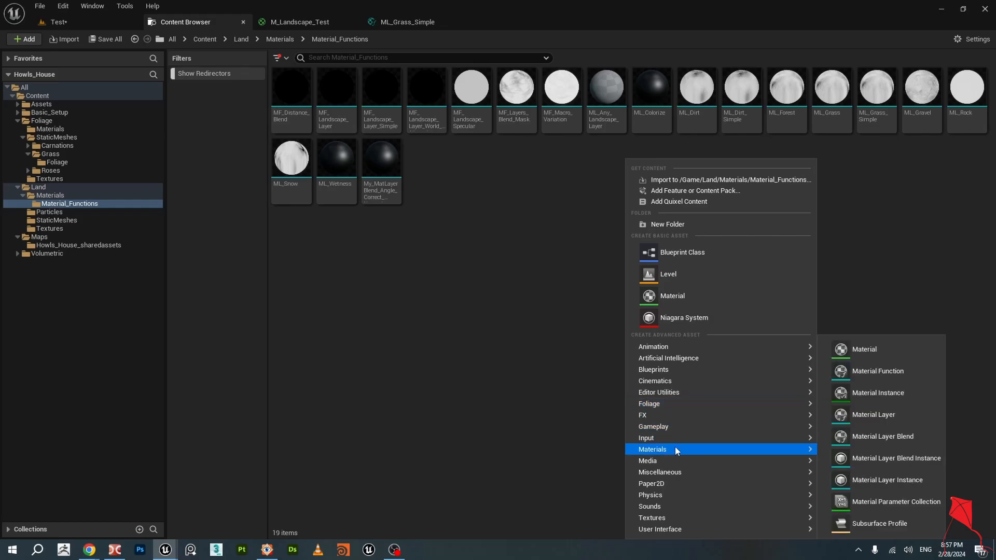
left_click(881, 372)
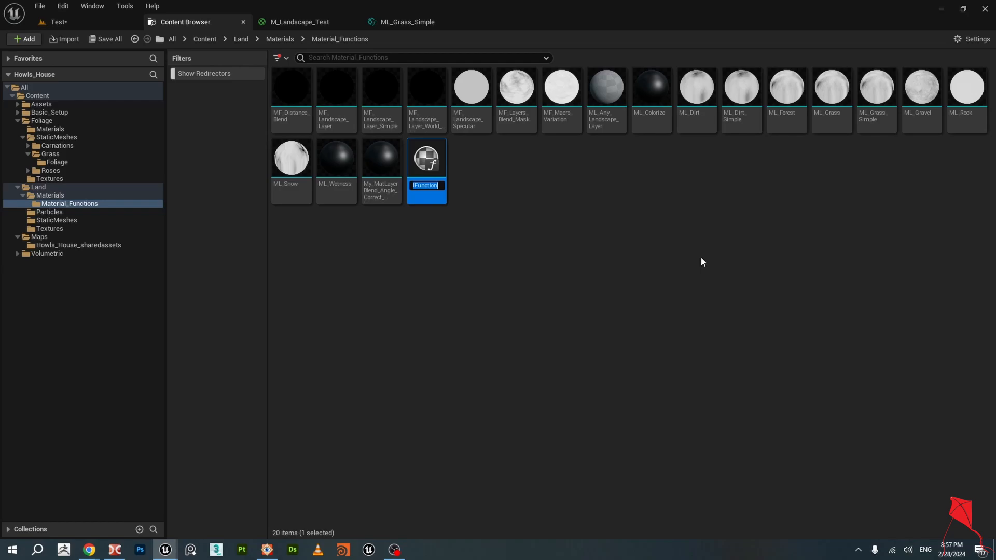
type("ML")
type("_Grass_T")
key("Return")
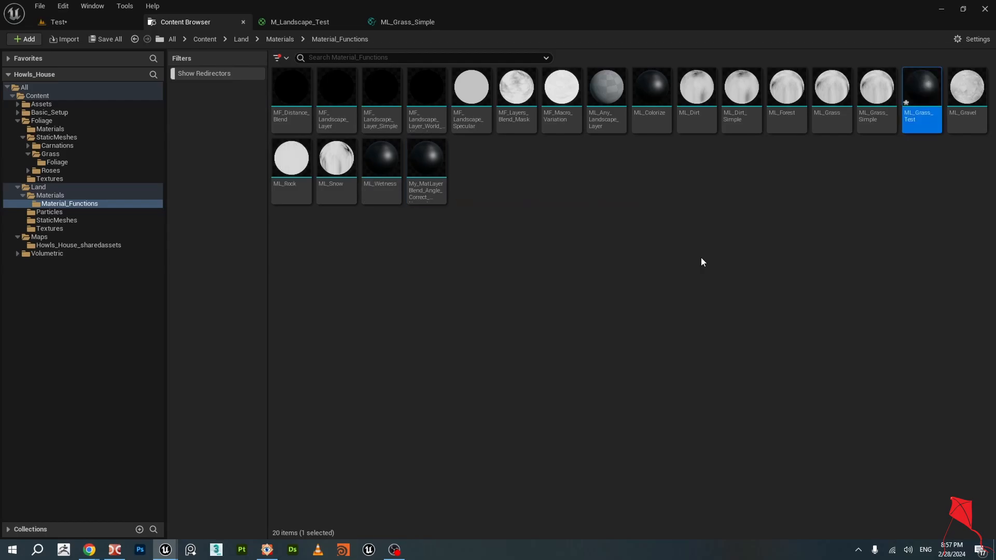
Open the ML_Grass_Test material function and add a MaterialFunctionCall node before the Output Result node.
double_click(916, 96)
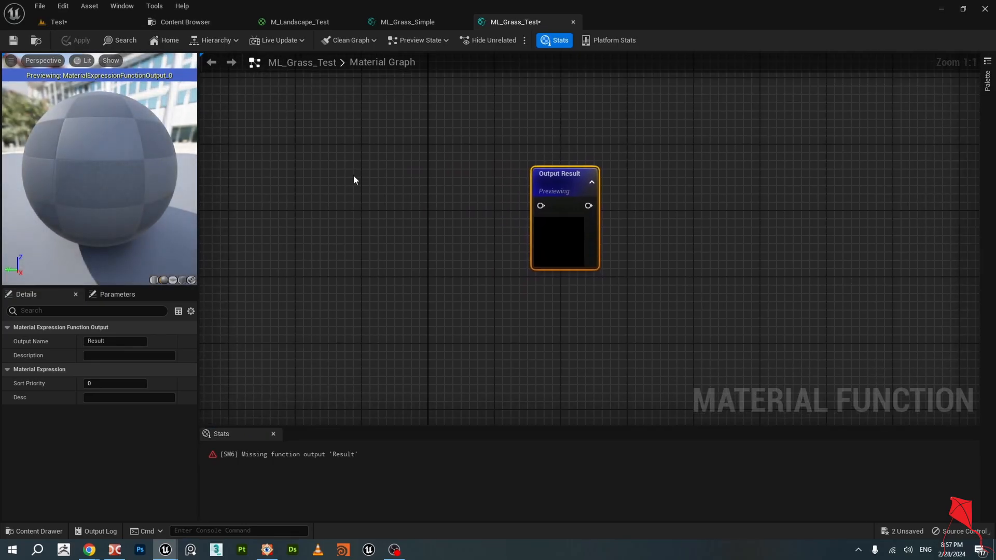
right_click_drag(390, 210, 502, 199)
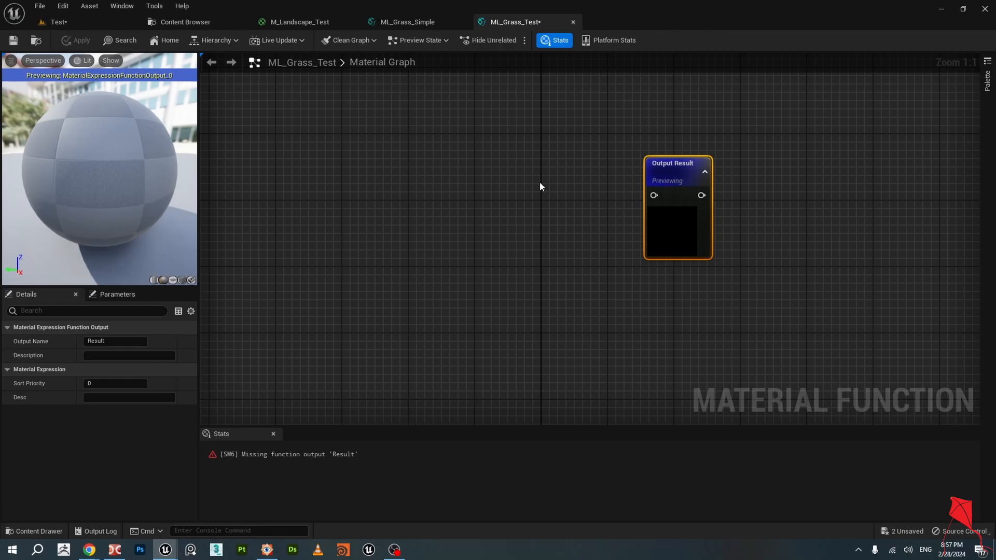
right_click(436, 181)
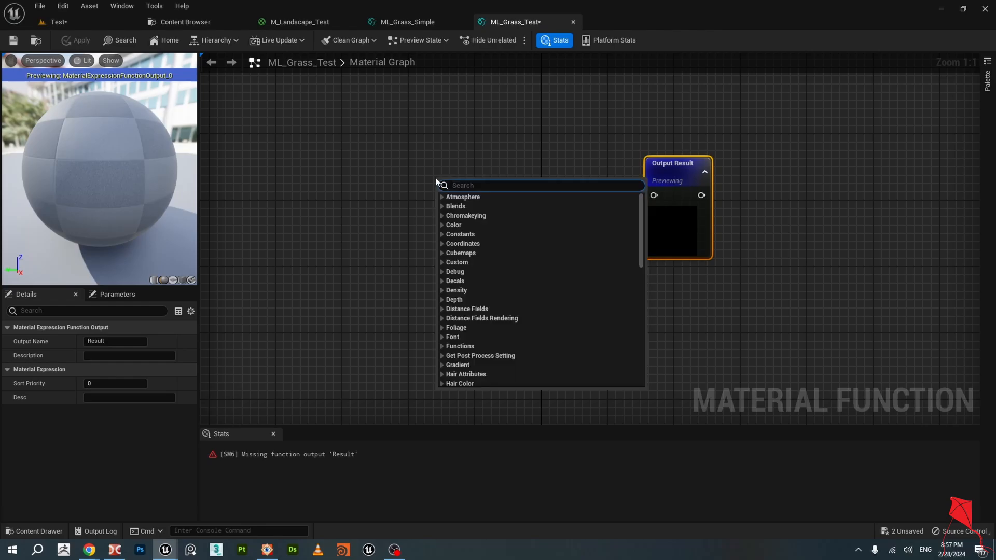
type("functio")
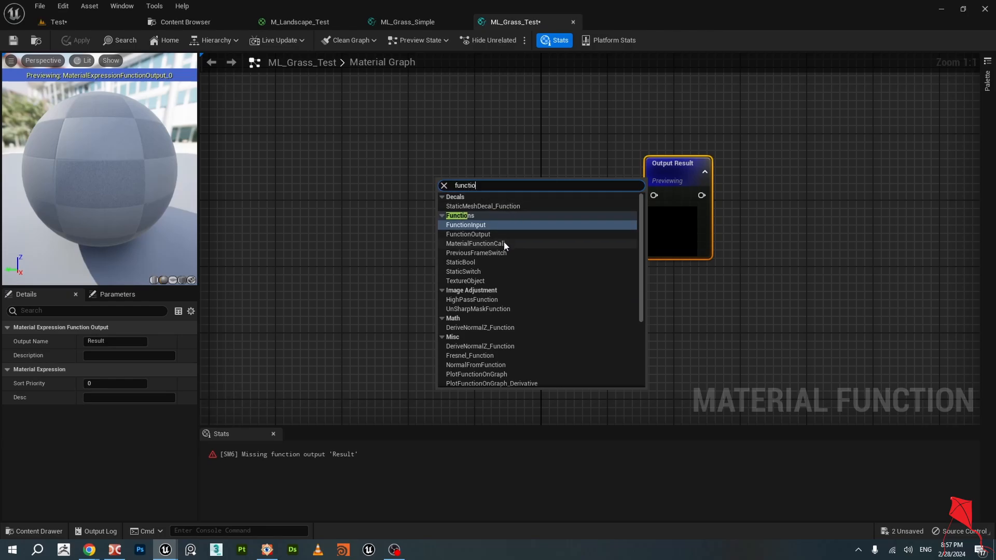
left_click(571, 241)
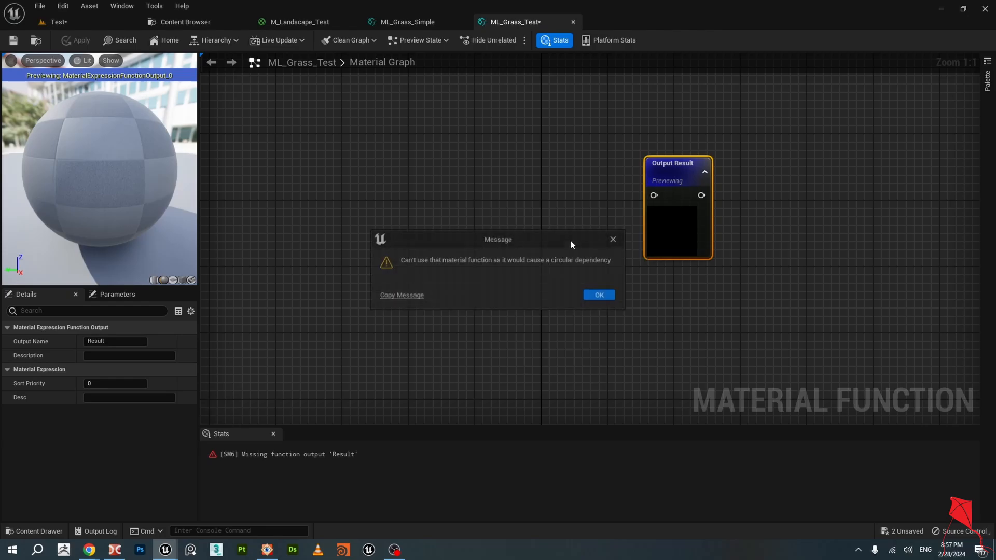
left_click(600, 295)
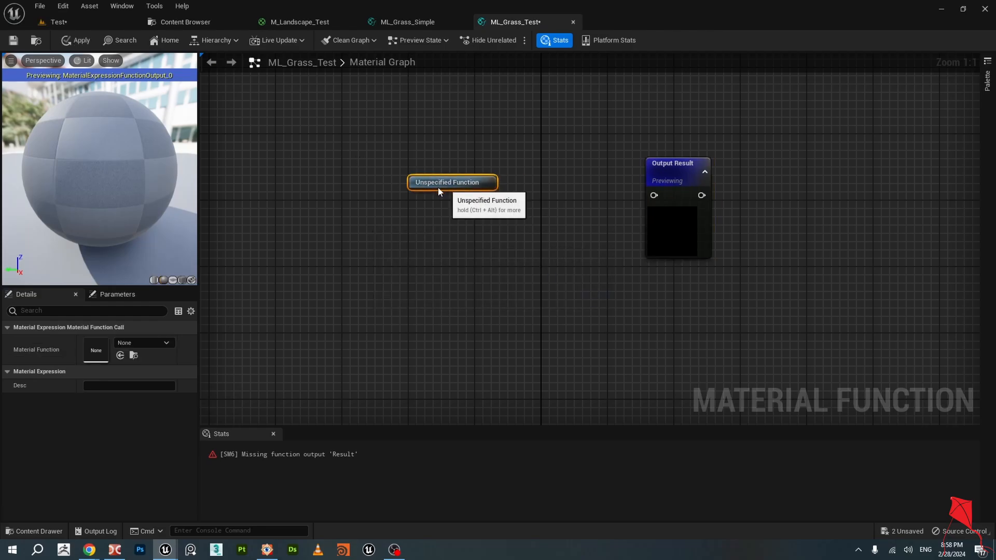
left_click(138, 344)
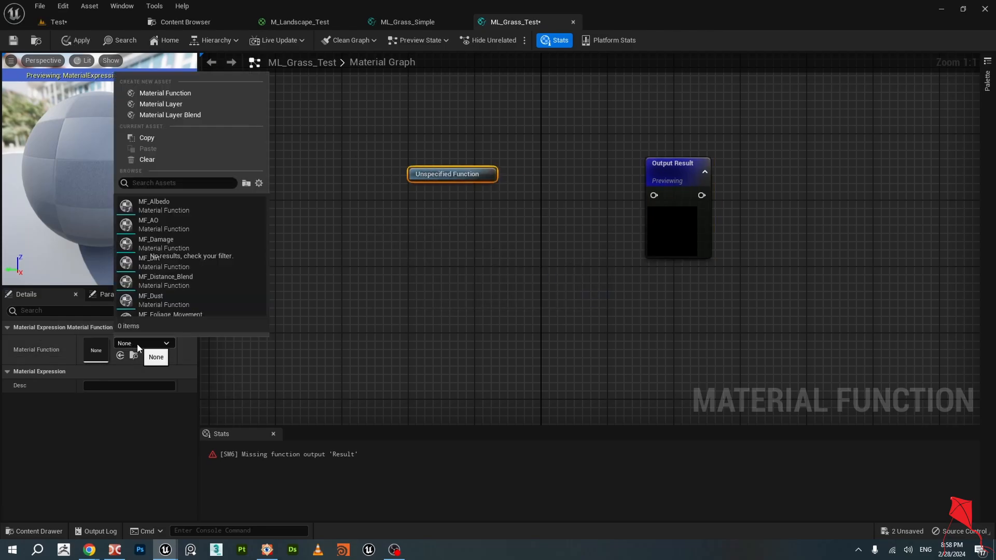
type("gra")
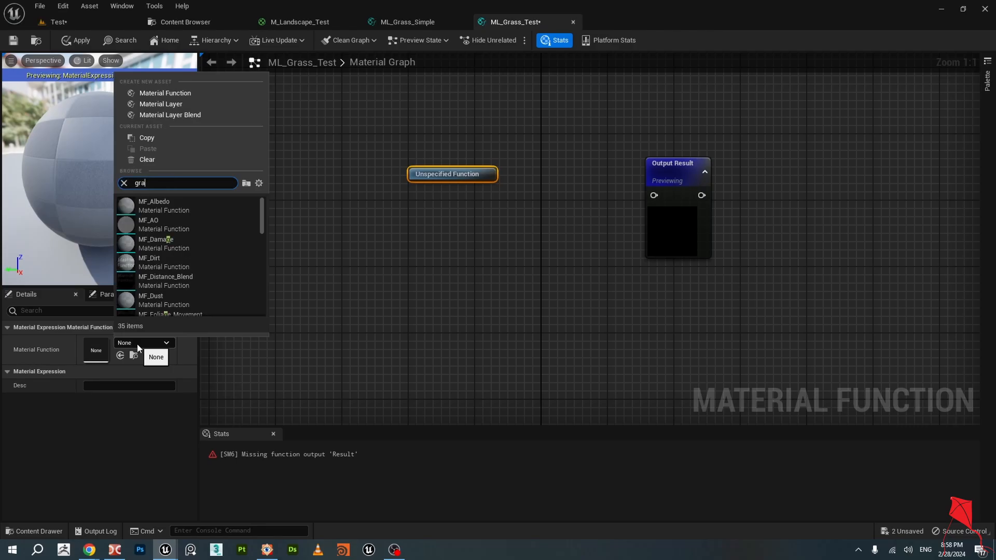
key("BackSpace")
key("BackSpace")
key("BackSpace")
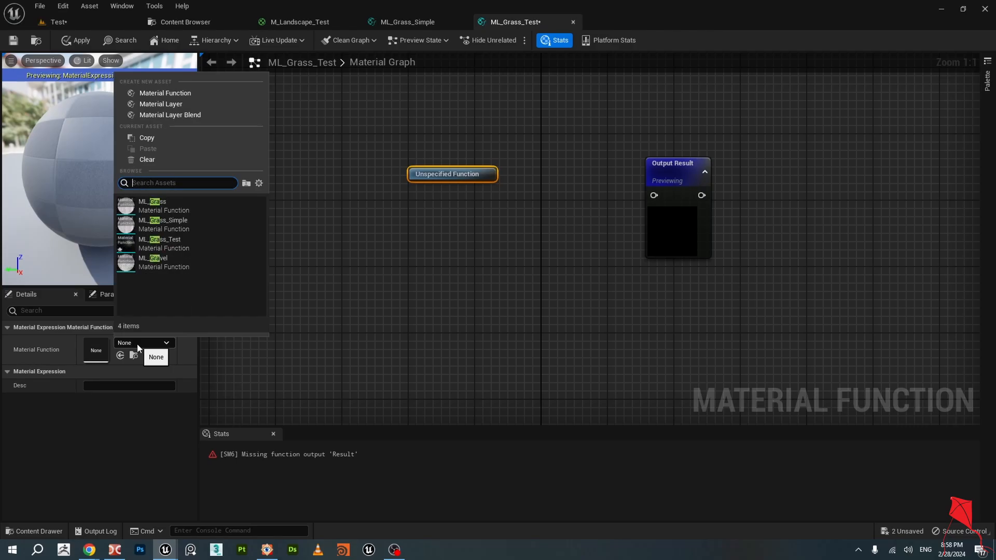
left_click(487, 308)
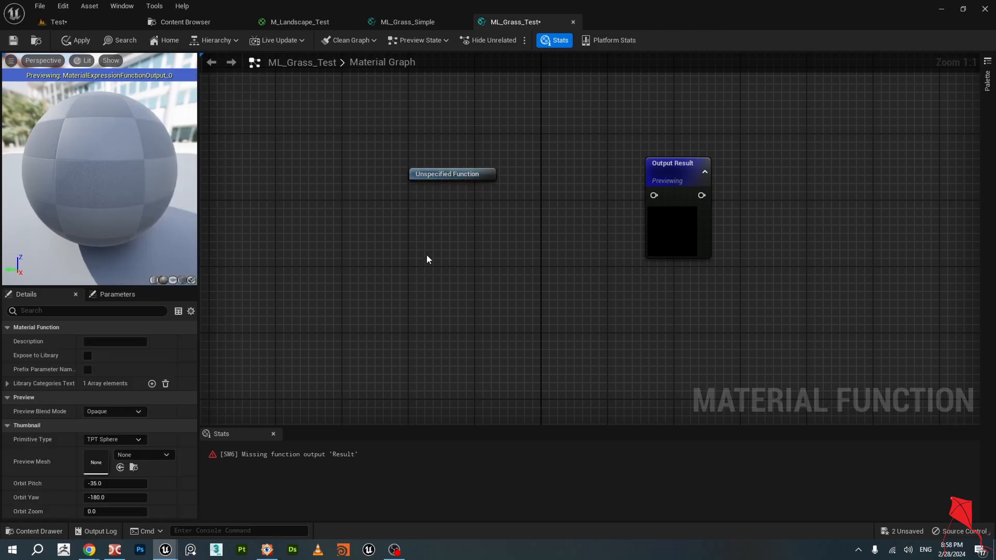
left_click_drag(427, 255, 465, 206)
Assign MF_Landscape_Layer_Simple to the unspecified function node and move the node slightly away from the Output Result node.
left_click(458, 173)
left_click(157, 342)
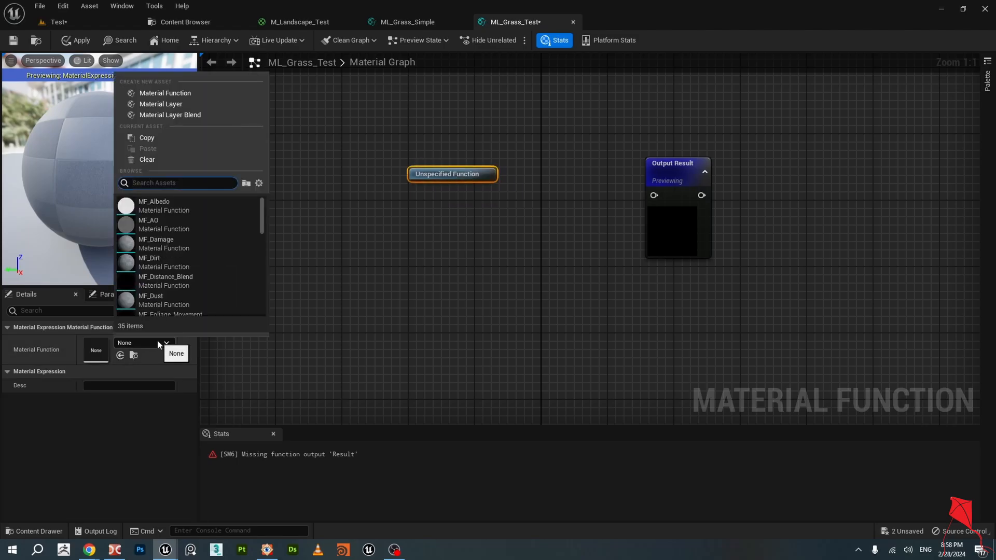
type("lands")
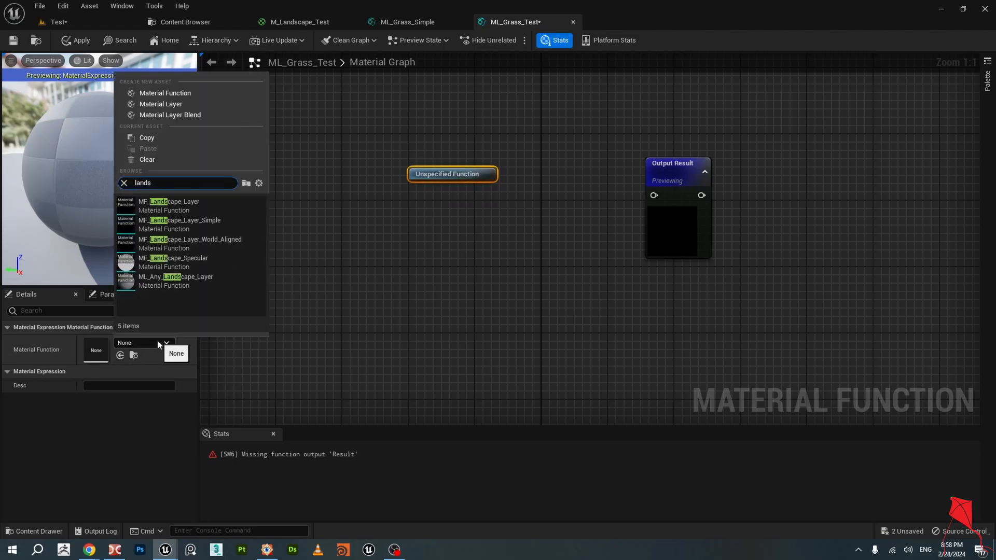
left_click(194, 224)
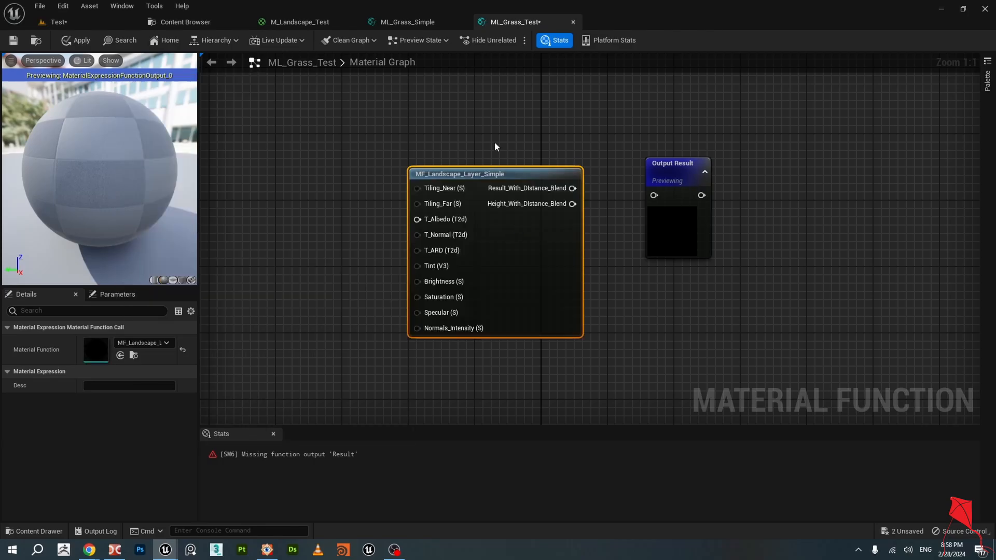
left_click_drag(491, 172, 471, 173)
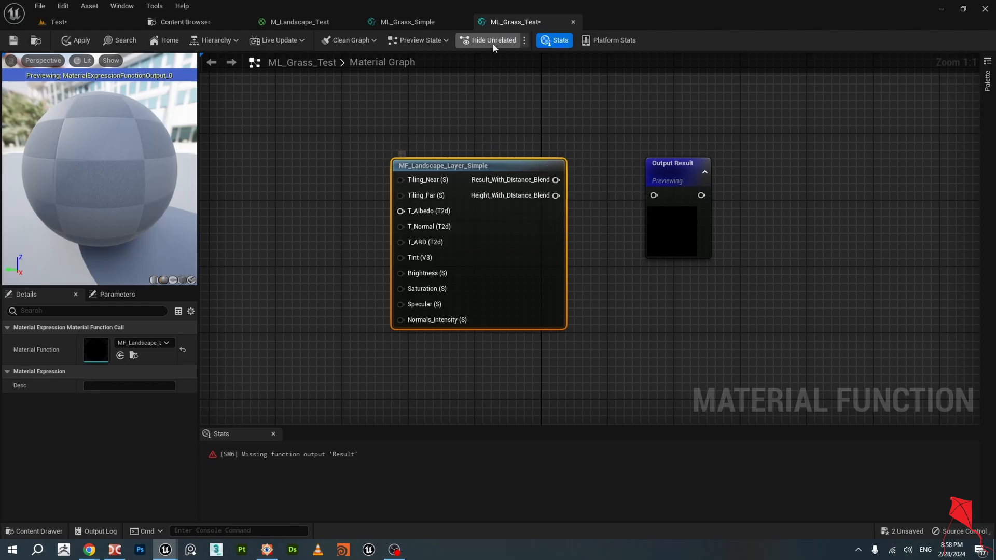
Check the output wiring in ML_Grass_Simple, and in ML_Grass_Test connect Result_With_Distance_Blend to the Output Result node, adjusting the node spacing.
left_click(408, 21)
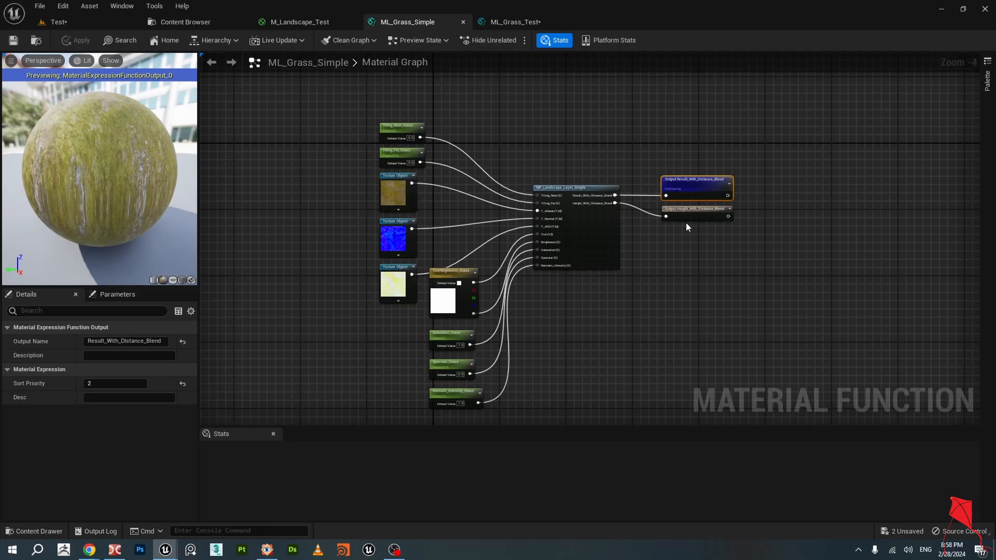
scroll(721, 210, "up", 4)
scroll(591, 253, "down", 1)
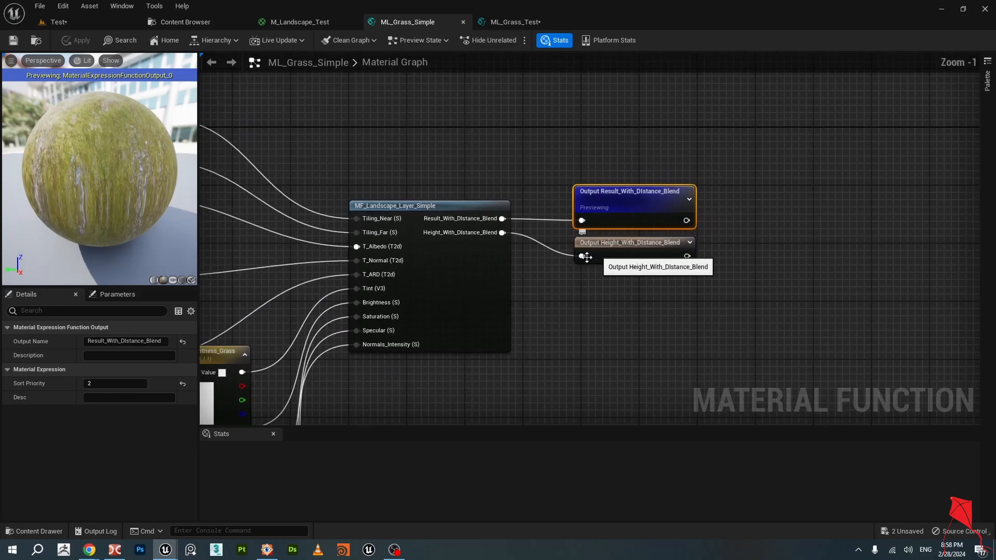
left_click(448, 214)
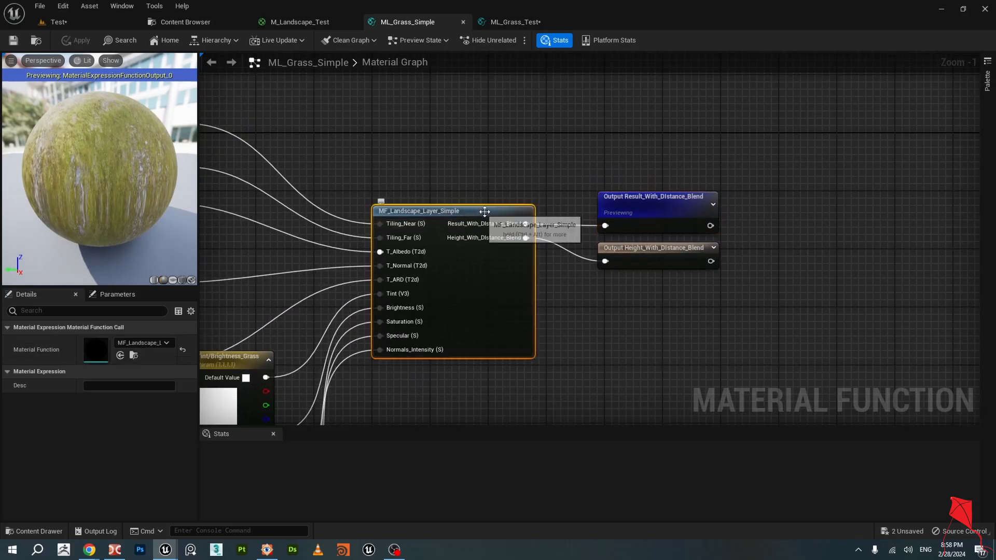
left_click(516, 22)
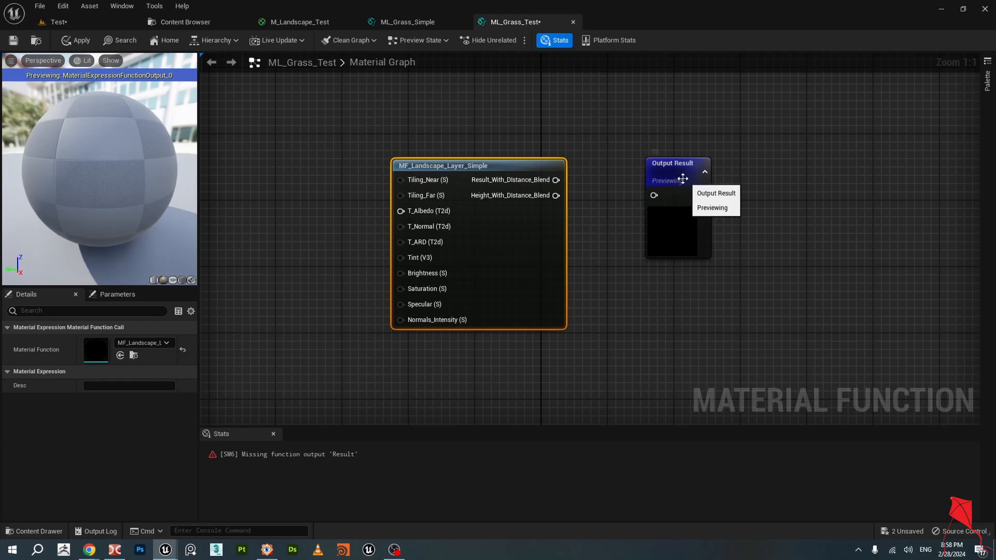
left_click_drag(680, 178, 721, 171)
right_click_drag(612, 188, 509, 177)
left_click_drag(454, 170, 648, 148)
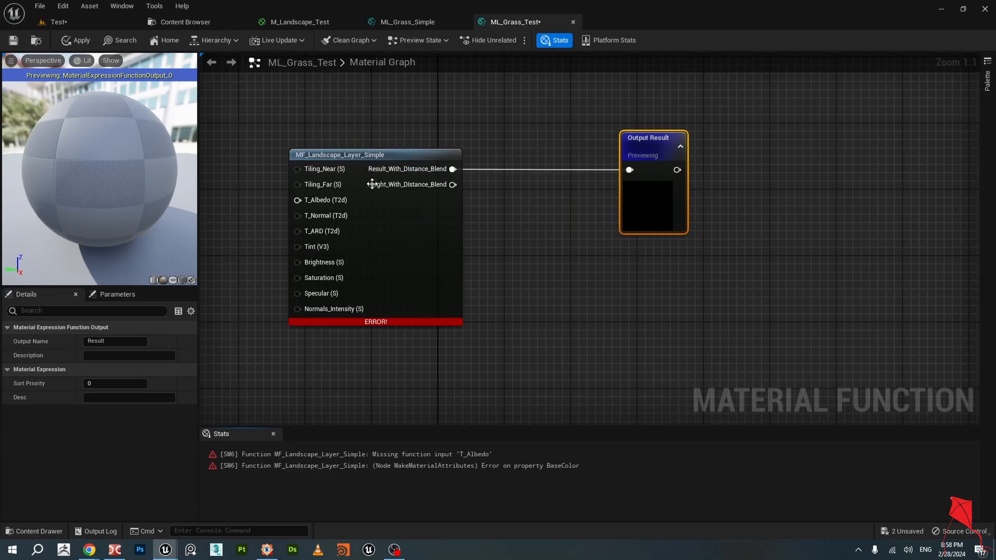
left_click_drag(401, 153, 440, 158)
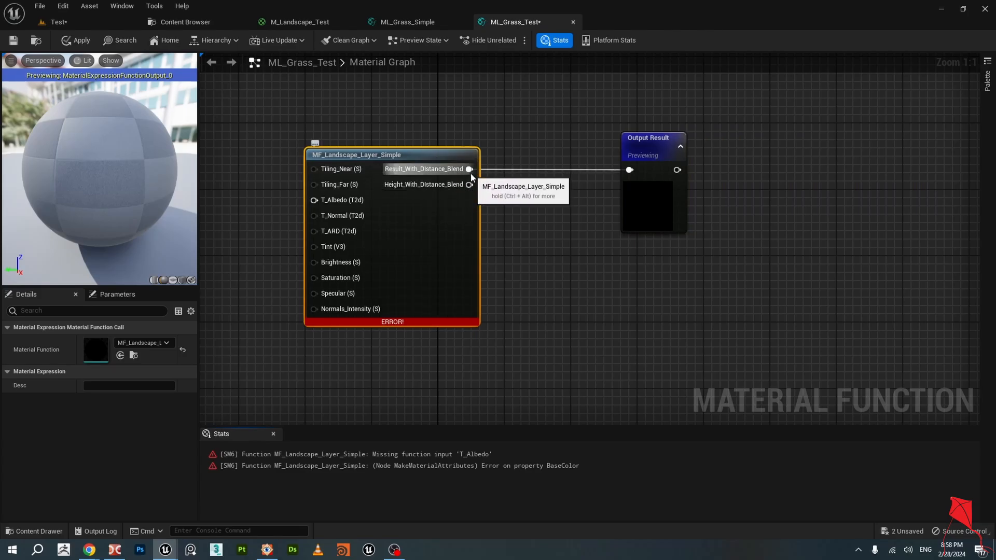
left_click_drag(629, 156, 662, 147)
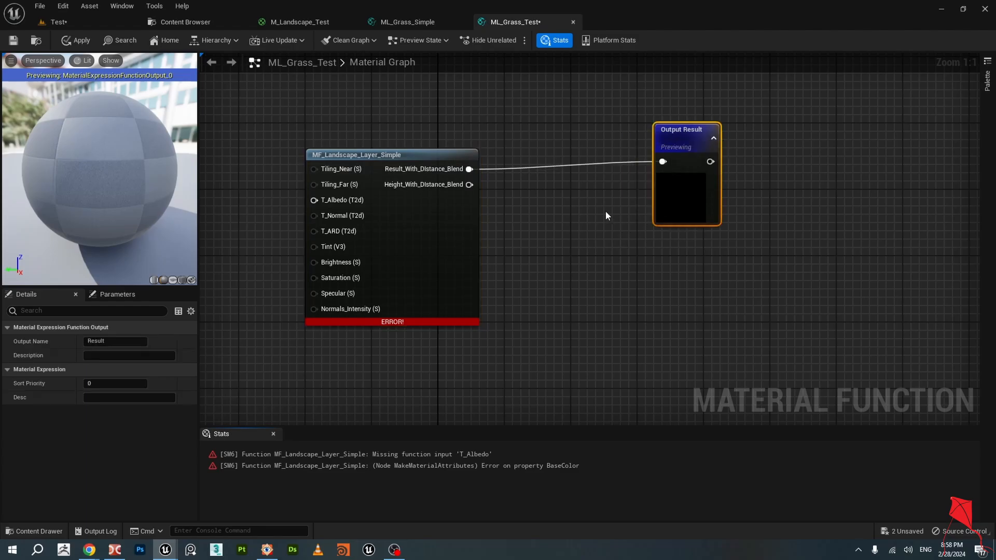
Add a second FunctionOutput node below Output Result and connect Height_With_Distance_Blend to it.
left_click(582, 263)
right_click(581, 263)
type("ou")
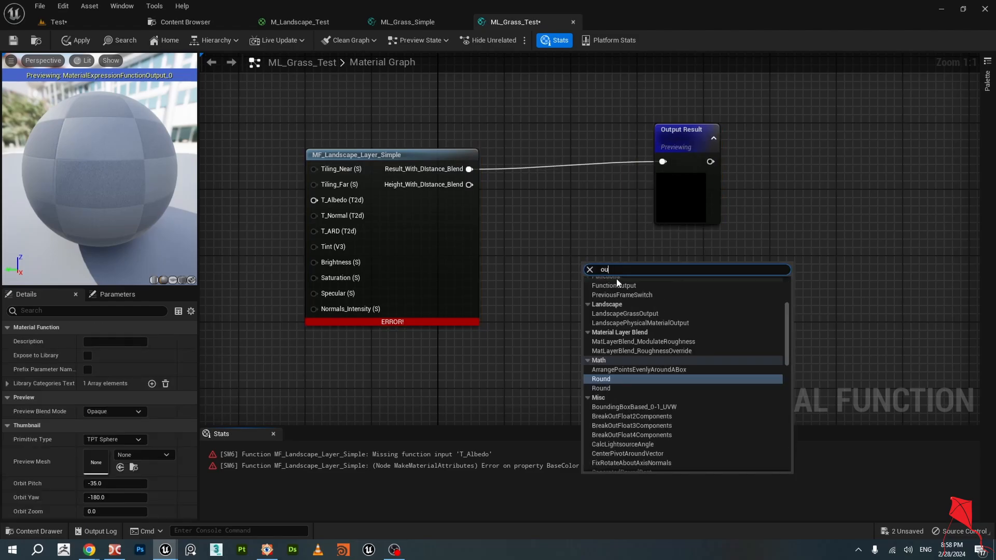
type("tput")
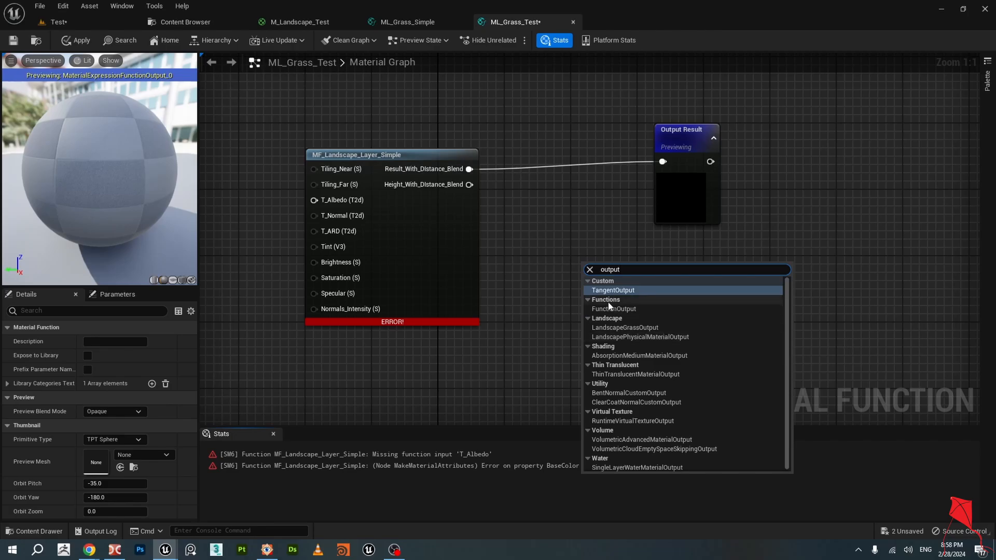
left_click(642, 309)
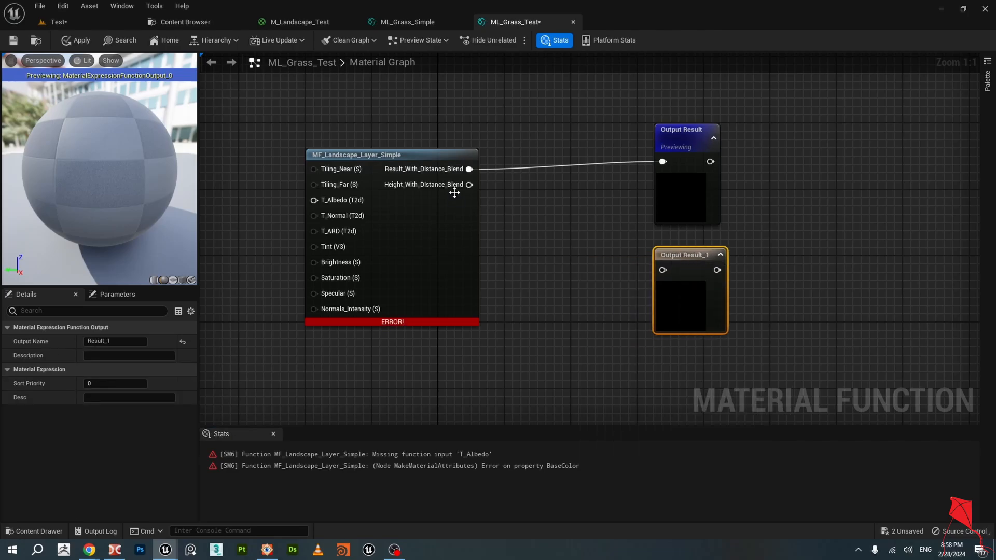
left_click_drag(469, 184, 663, 270)
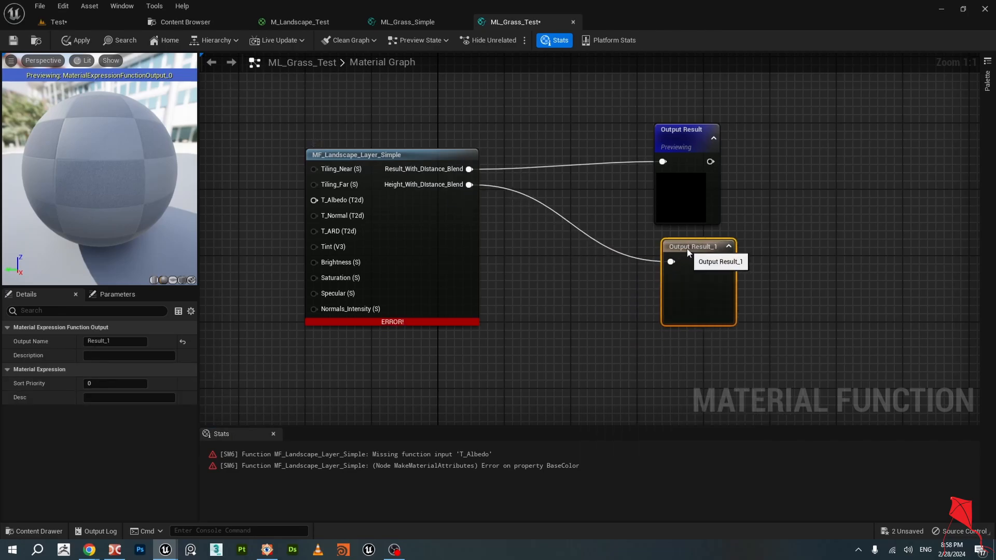
Check the Layer Blend input names in M_Landscape_Test, and rename the Output Result node in ML_Grass_Test to Layer.
left_click(313, 26)
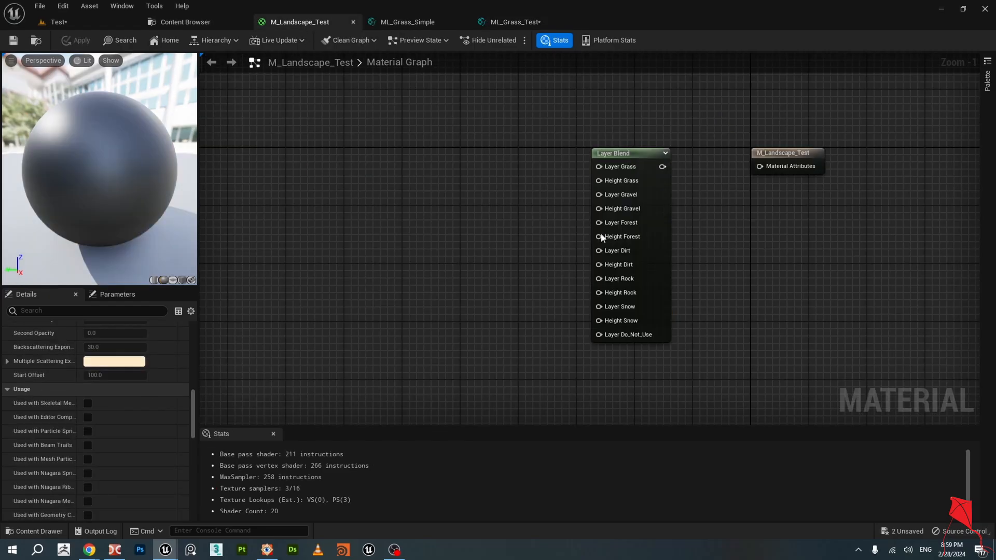
left_click(513, 23)
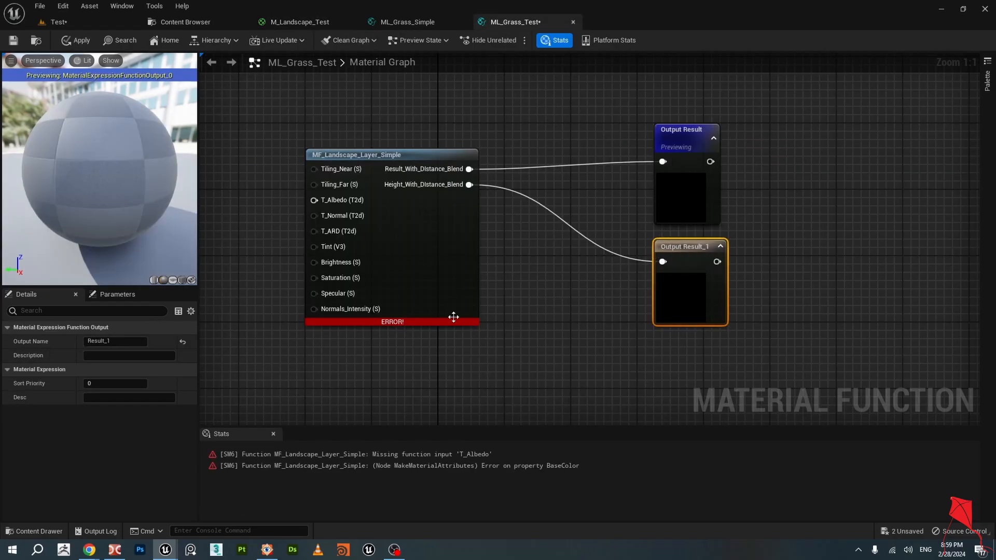
left_click(714, 154)
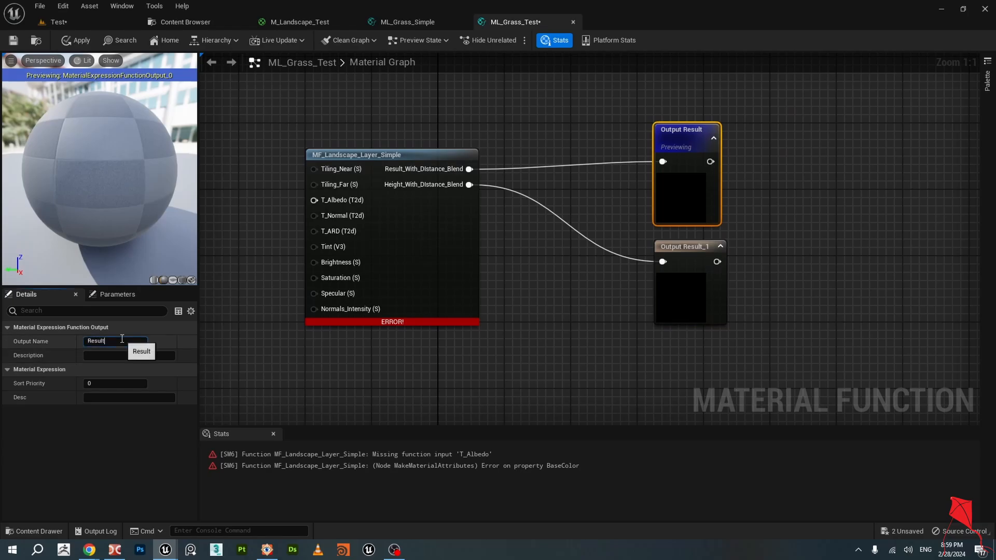
left_click(136, 342)
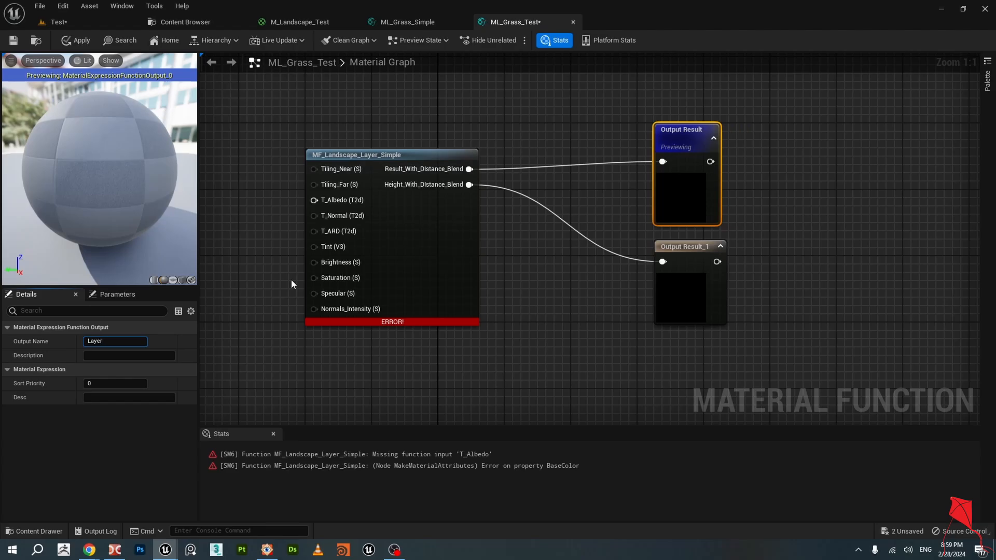
key("Return")
Rename the second output node, Output Result_1, to Height.
left_click(685, 247)
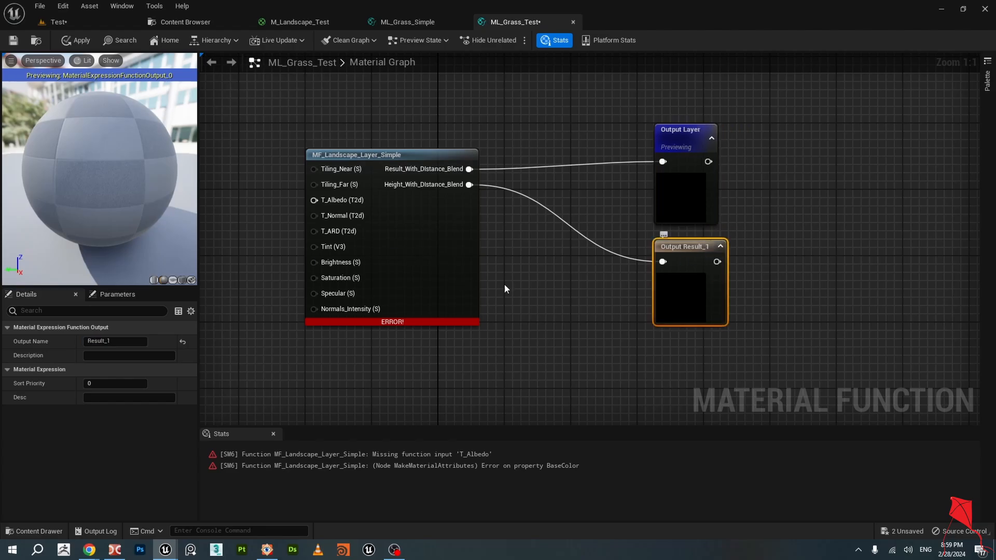
key("Delete")
key("Delete")
key("Delete")
key("Delete")
key("Delete")
key("Delete")
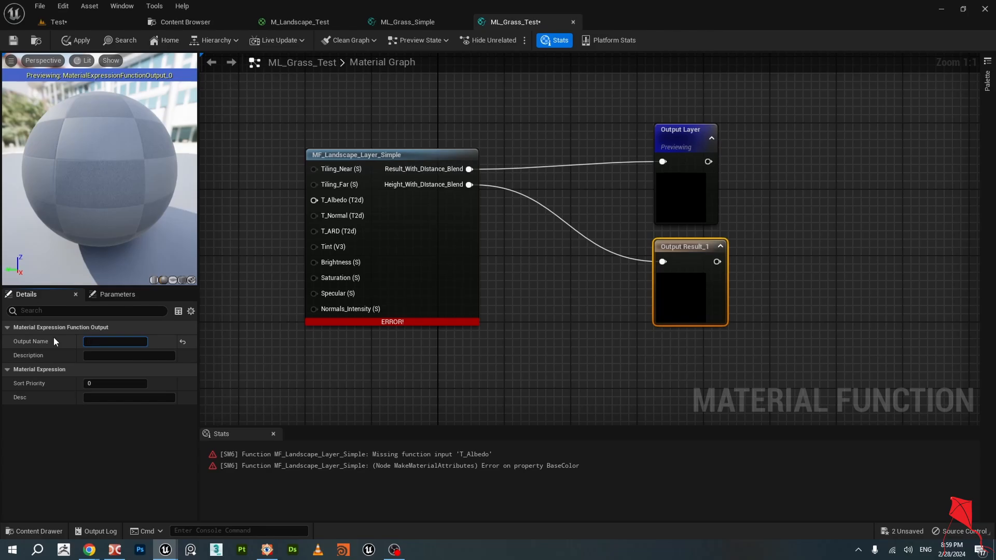
type("Heifh")
key("BackSpace")
key("BackSpace")
key("BackSpace")
type("ight")
key("Return")
left_click(529, 297)
scroll(549, 298, "down", 2)
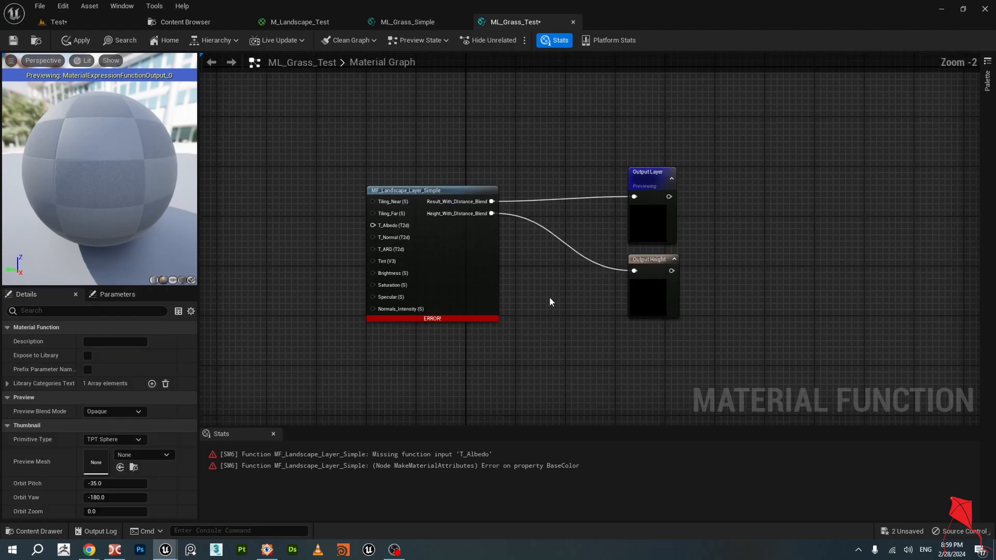
right_click_drag(550, 298, 648, 285)
scroll(567, 239, "up", 2)
right_click_drag(401, 240, 445, 236)
scroll(444, 236, "up", 1)
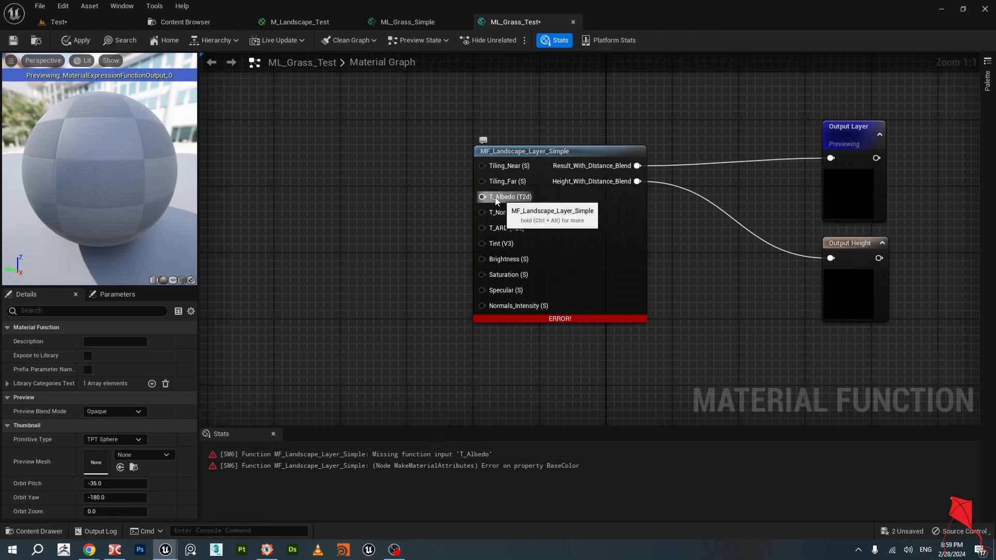
left_click_drag(482, 197, 333, 195)
left_click(285, 201)
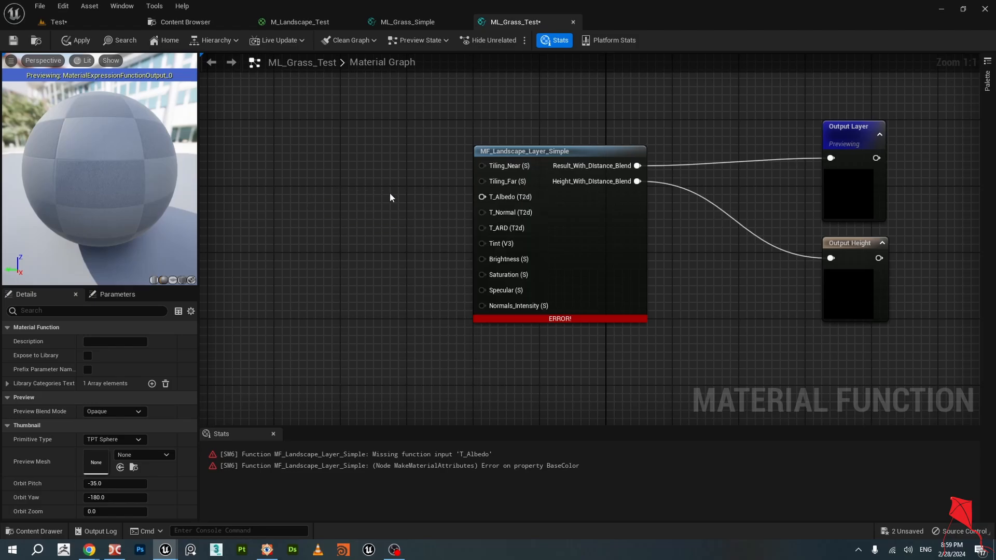
right_click_drag(387, 217, 411, 221)
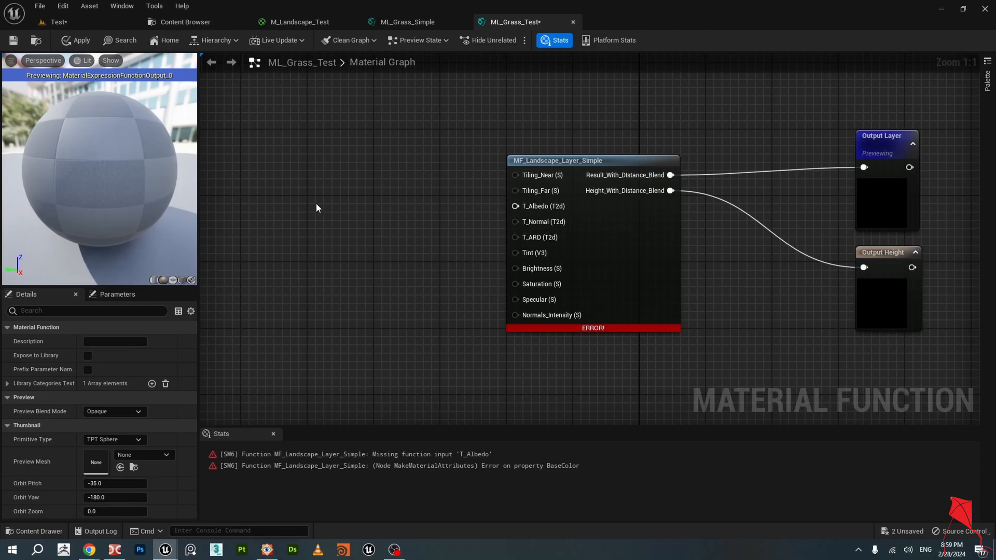
Add a TextureSample node and place it in front of the MF_Landscape_Layer_Simple node's texture inputs.
right_click(317, 204)
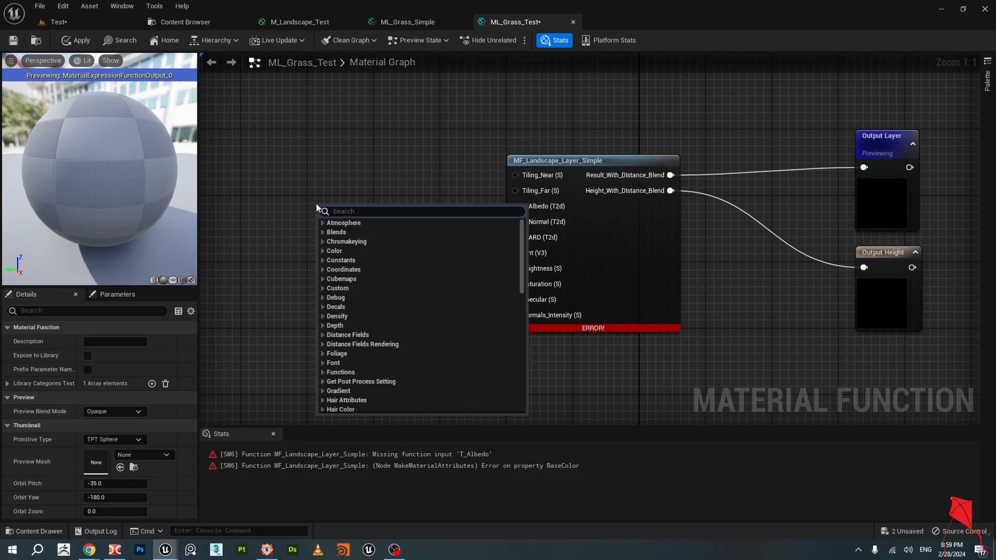
type("texture")
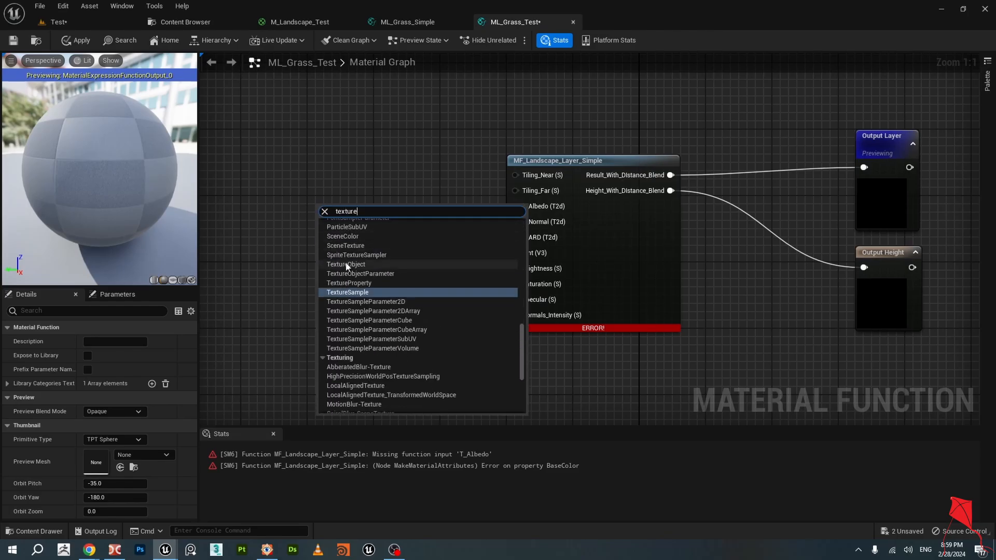
left_click(348, 292)
left_click_drag(387, 215, 457, 213)
left_click(470, 191)
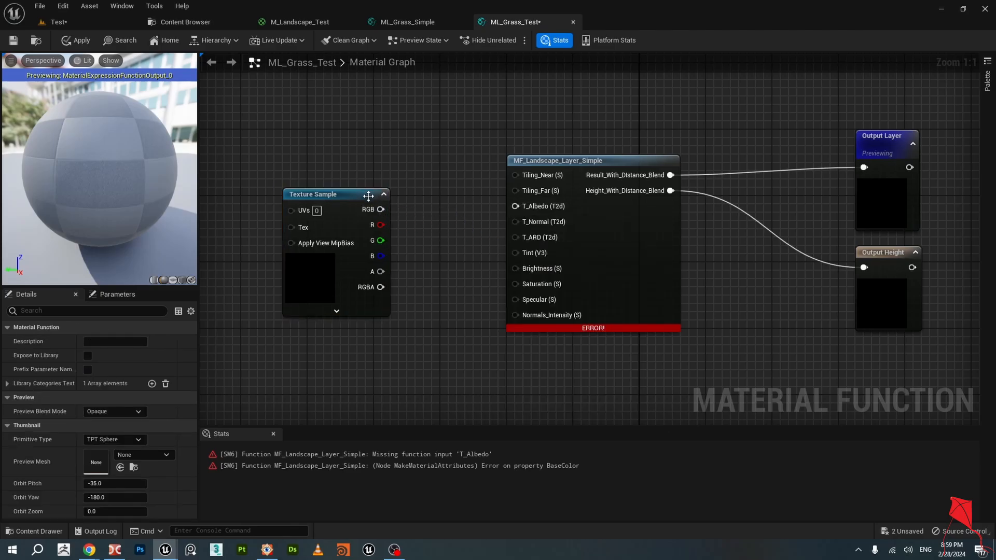
left_click_drag(369, 195, 361, 196)
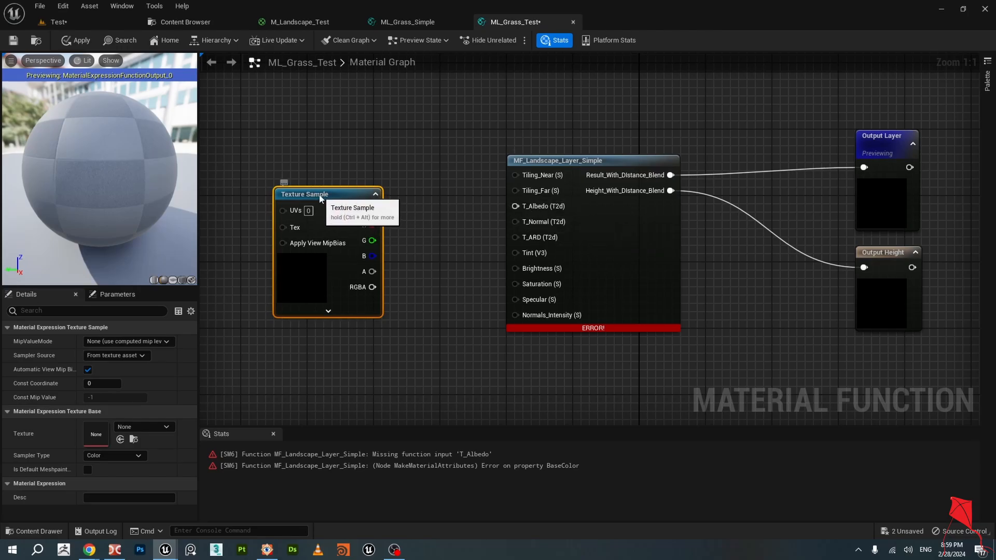
left_click_drag(322, 195, 364, 196)
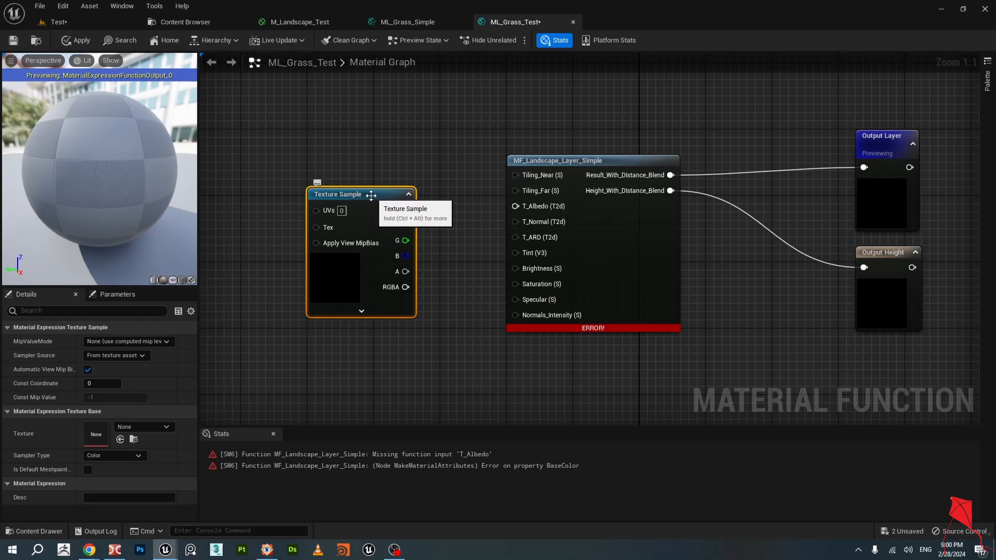
mouse_move(371, 195)
left_mouse_down()
mouse_move(379, 188)
mouse_move(373, 196)
left_mouse_up()
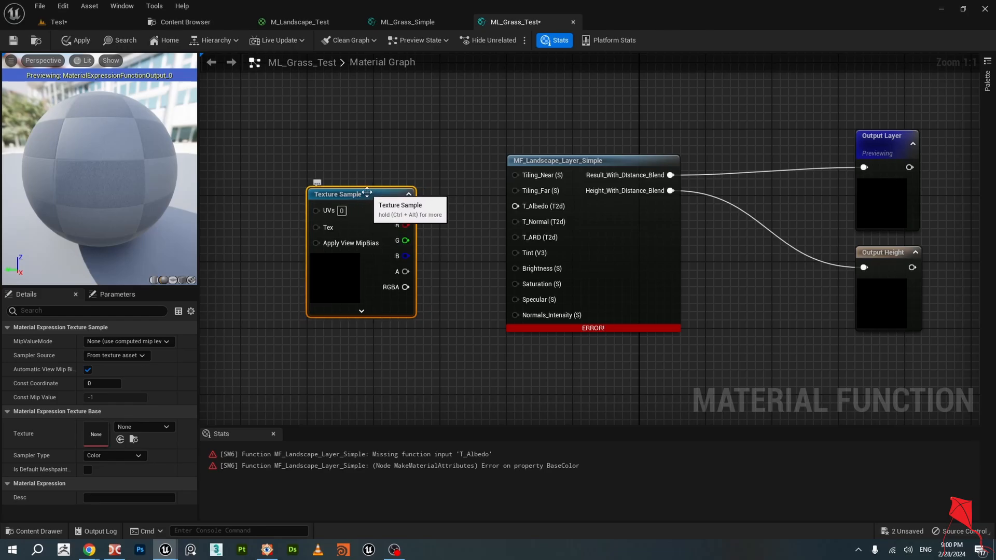
Convert the Texture Sample node to a Texture Object, connect it to T_Albedo, and move it closer to the function node.
right_click(368, 194)
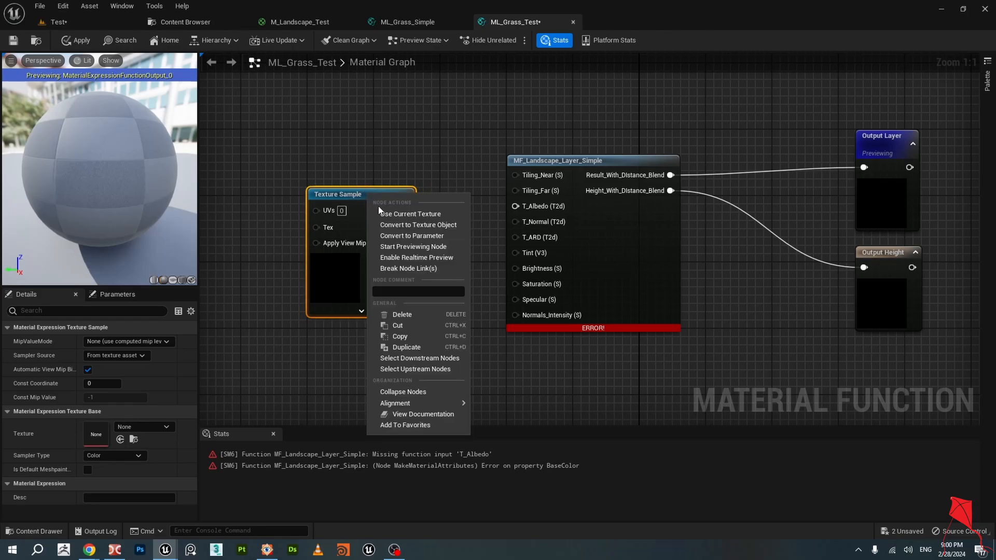
left_click(390, 225)
left_click_drag(377, 210, 516, 206)
left_click_drag(345, 195, 378, 195)
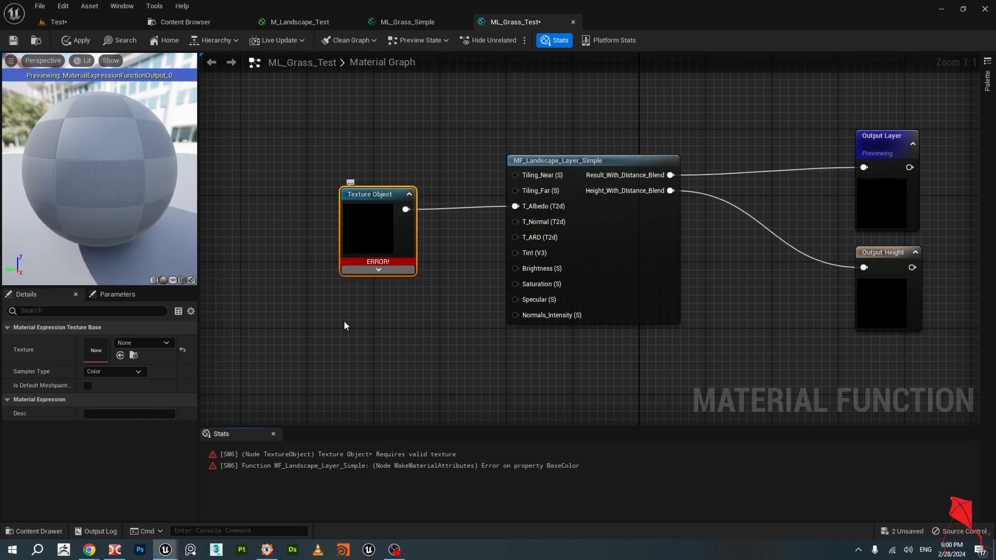
Assign the T_Grass_Rock_Albedo_8k texture to the Texture Object node and align the node with the T_Albedo input.
left_click(152, 345)
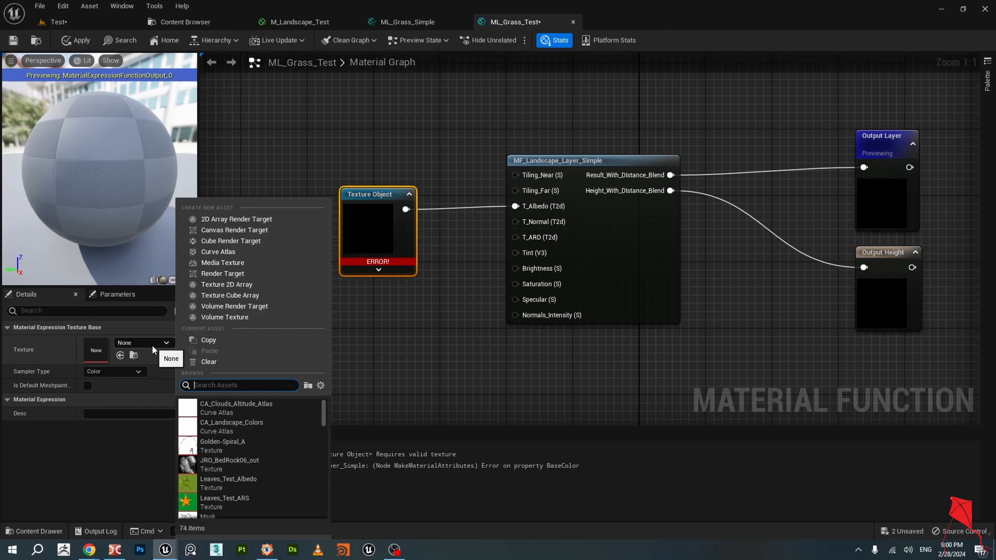
type("grass")
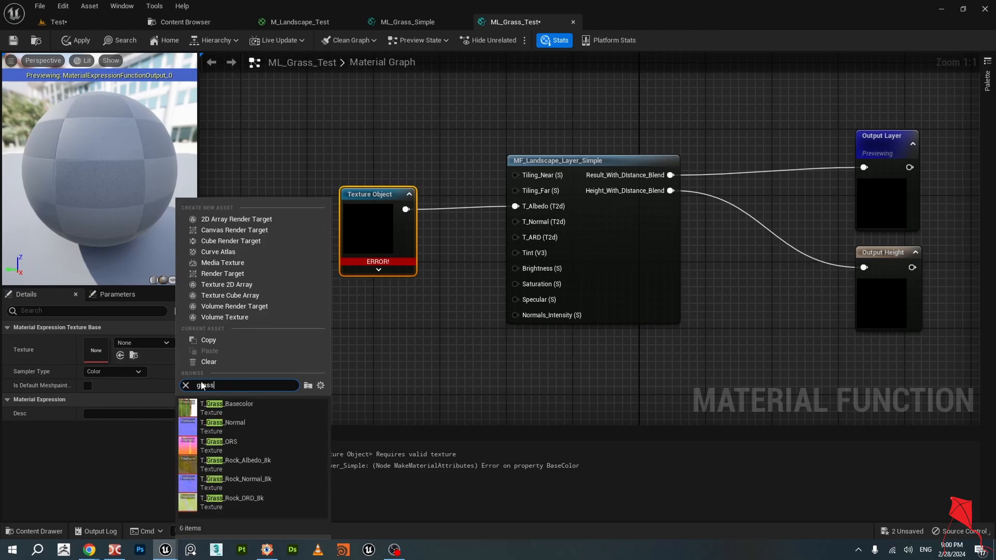
left_click(261, 462)
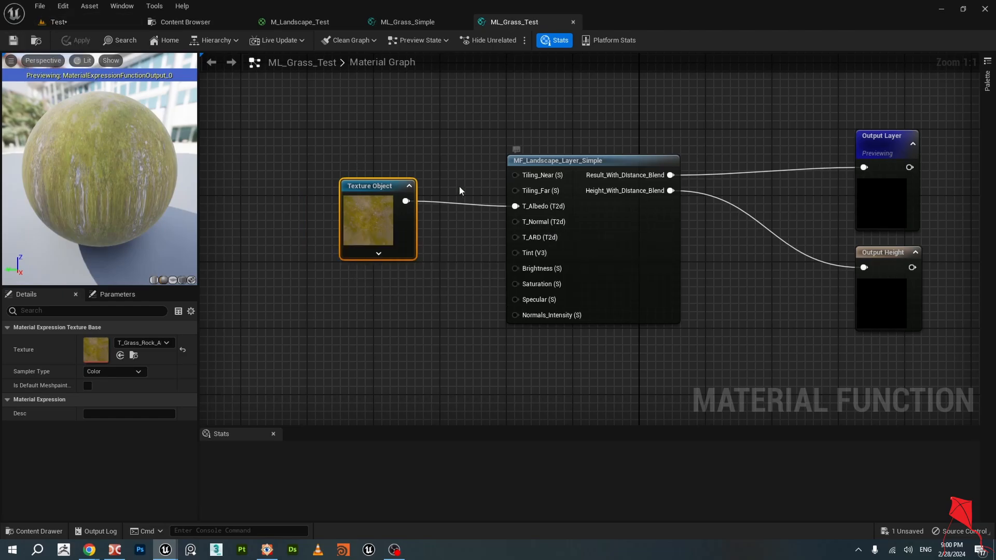
left_click_drag(382, 187, 391, 195)
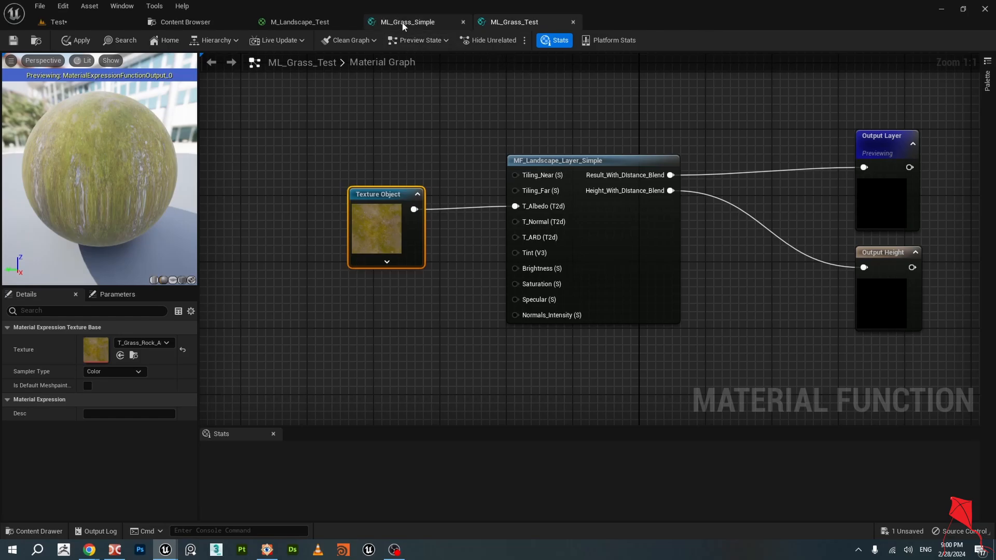
left_click(304, 21)
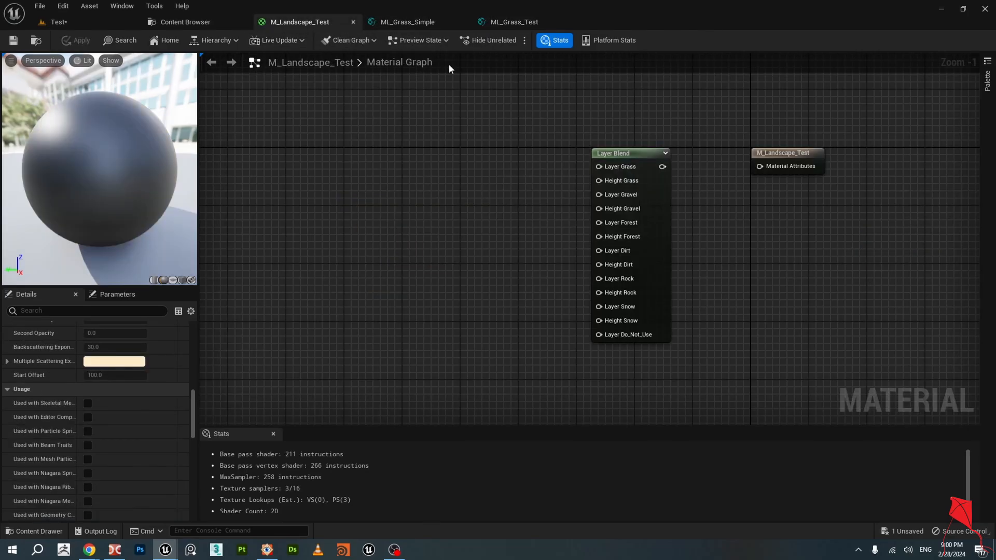
right_click(371, 172)
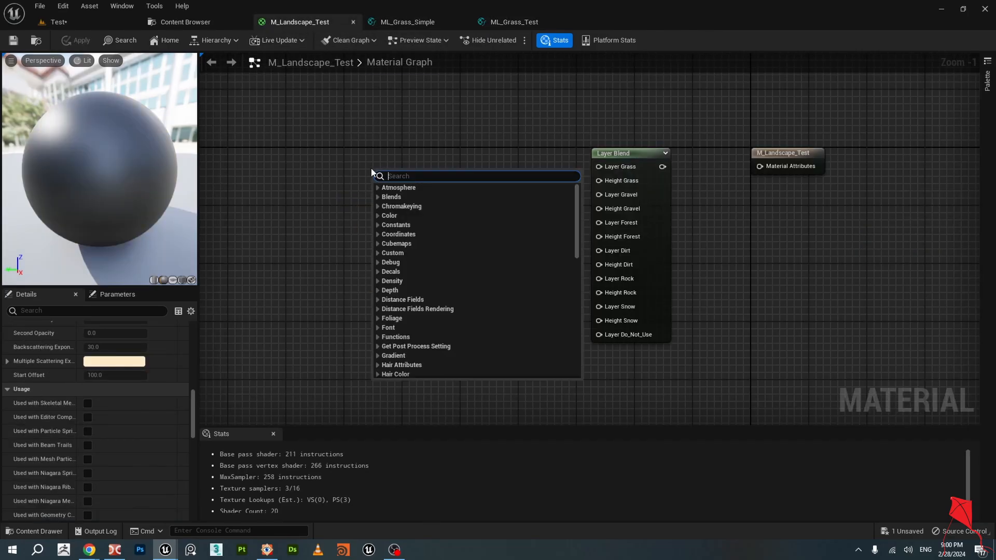
type("function")
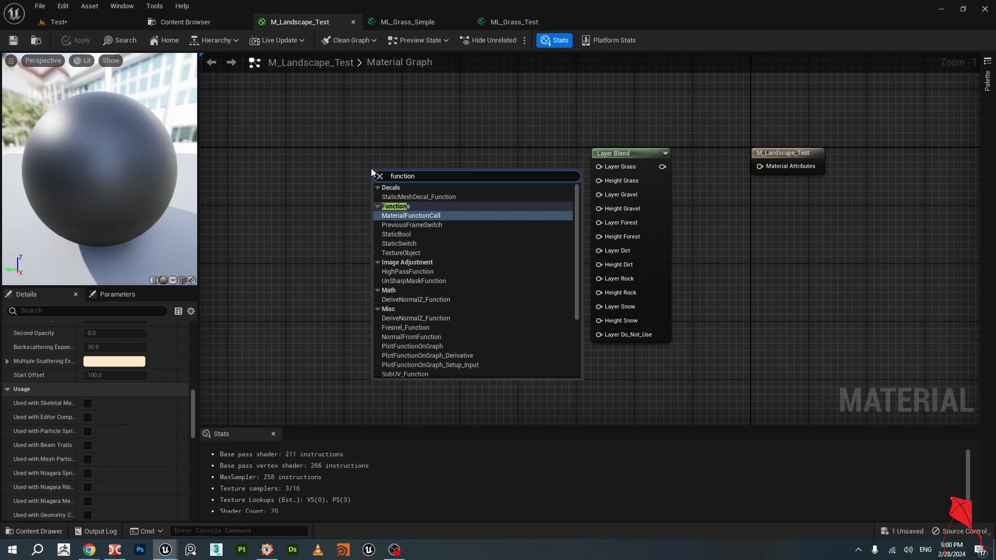
left_click(443, 215)
left_click_drag(425, 212, 448, 190)
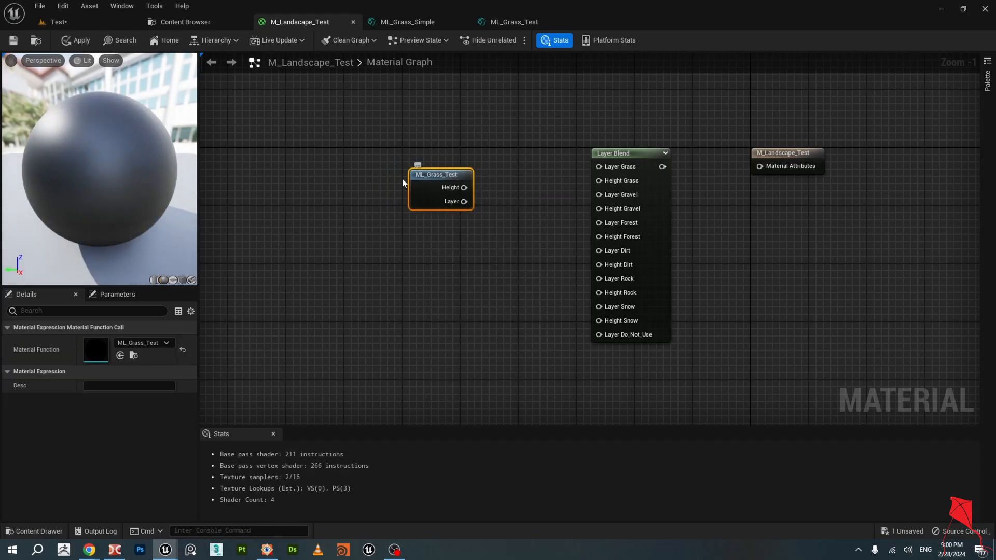
left_click(171, 22)
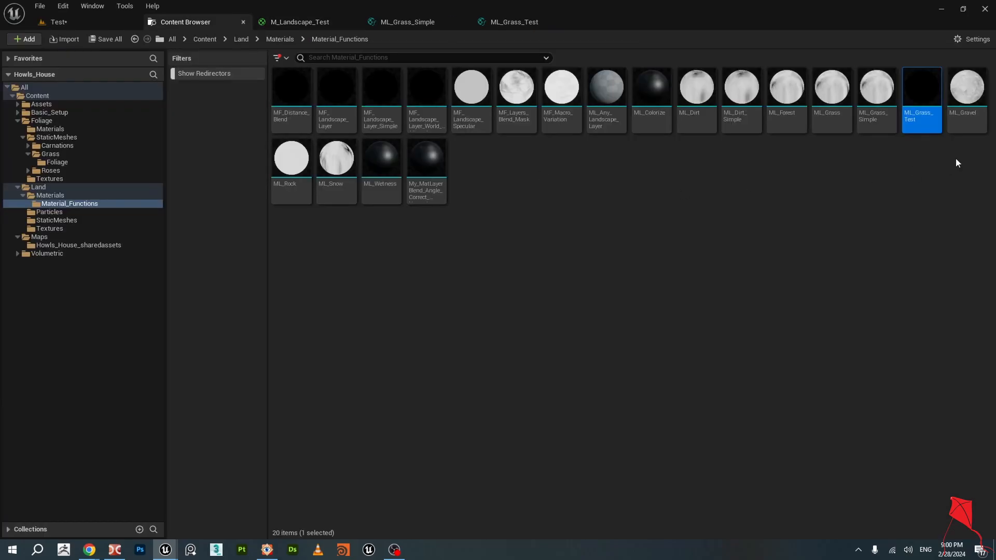
left_click(292, 23)
key("Delete")
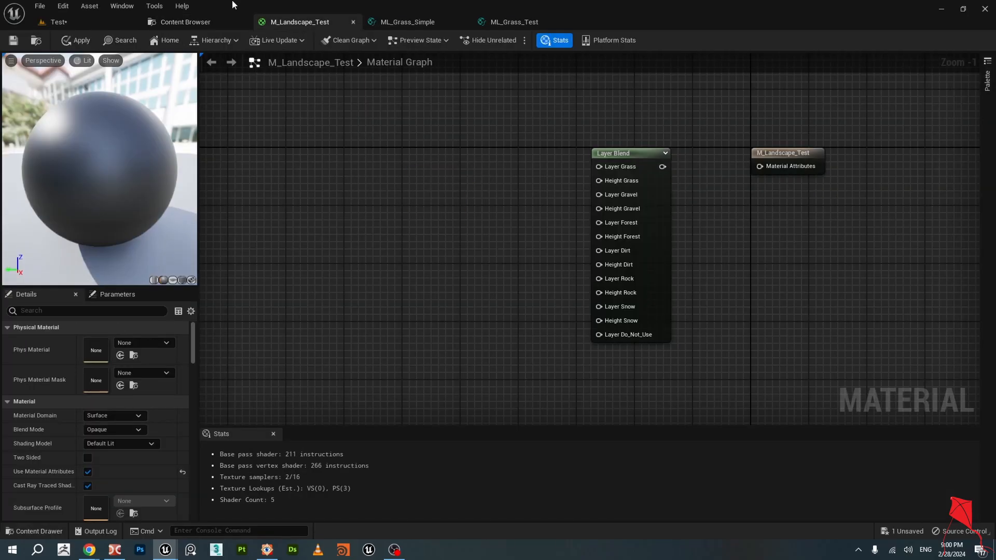
left_click(186, 22)
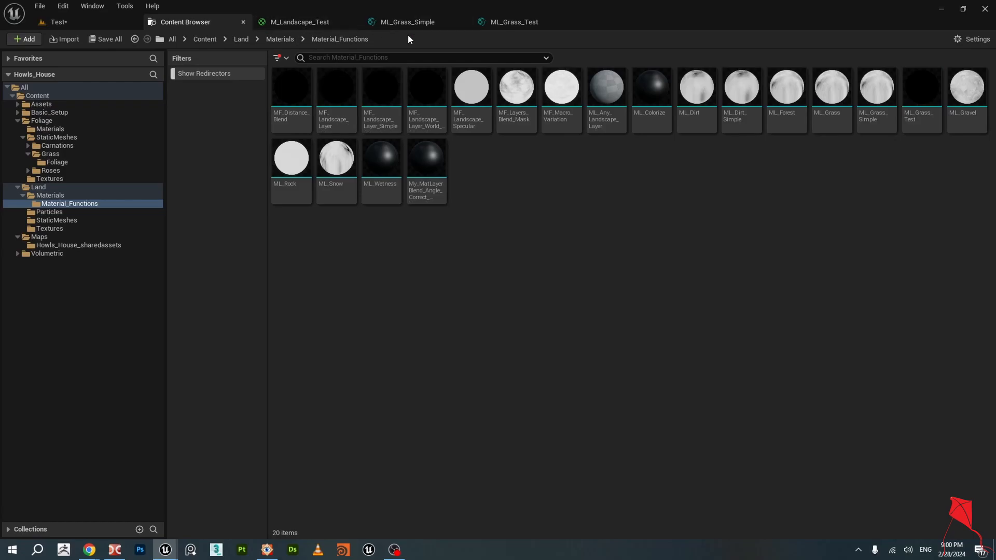
In M_Landscape_Test, add a MaterialFunctionCall node before the Layer Blend node and assign ML_Grass_Test to it.
left_click(302, 24)
right_click(379, 165)
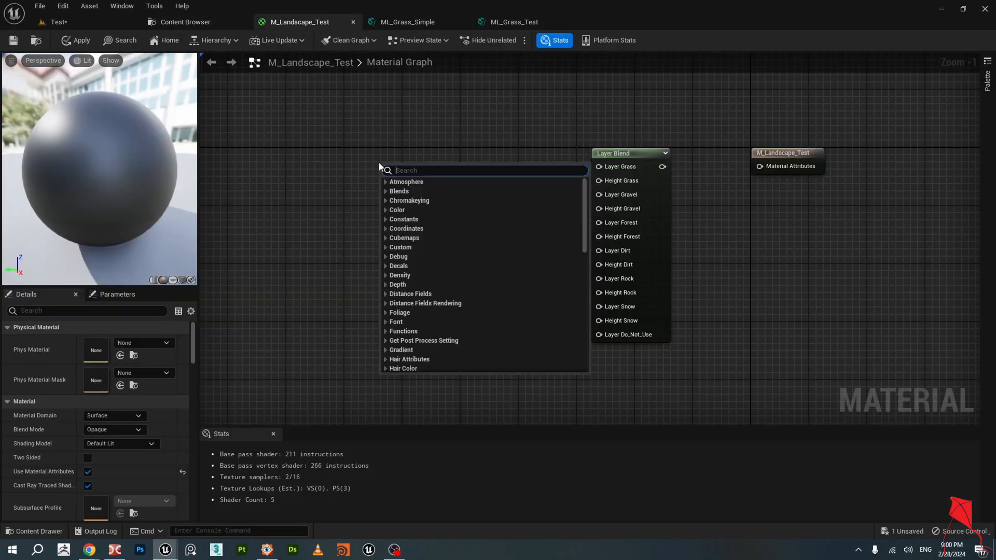
type("function")
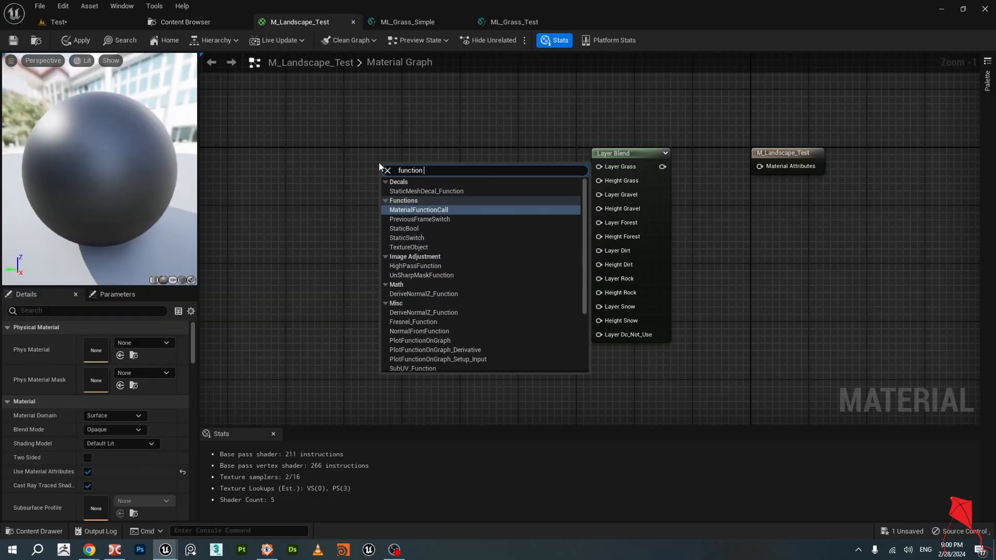
left_click(448, 210)
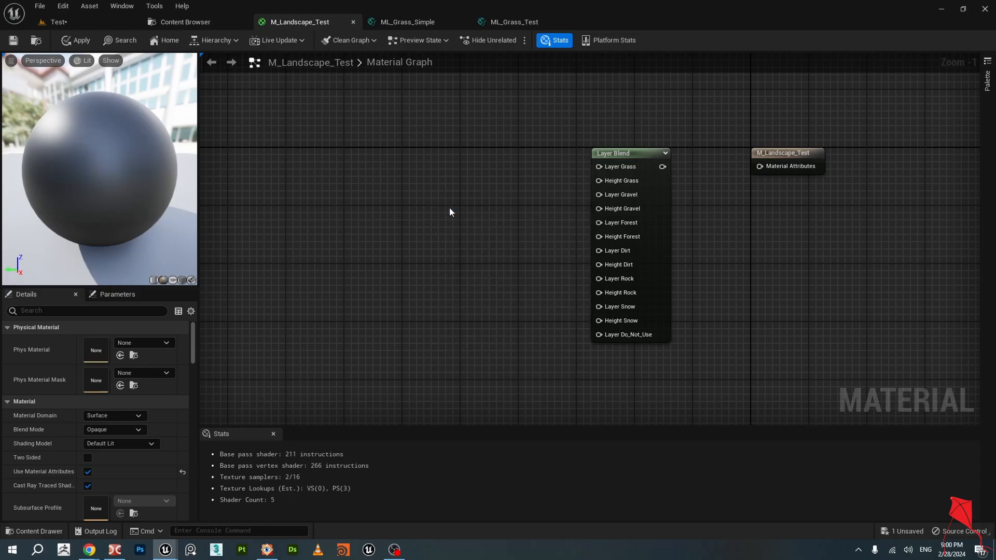
left_click_drag(450, 162, 443, 161)
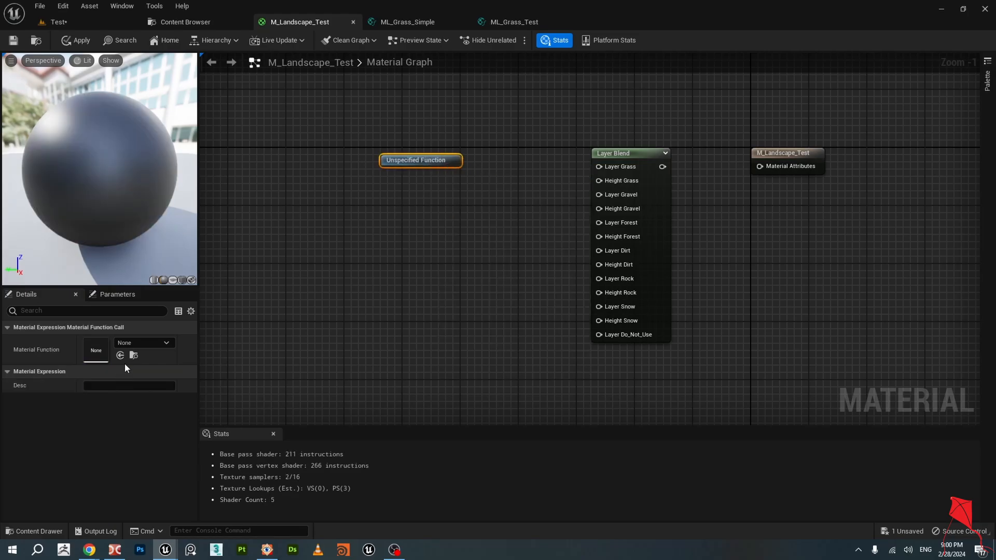
left_click(144, 343)
type("grass")
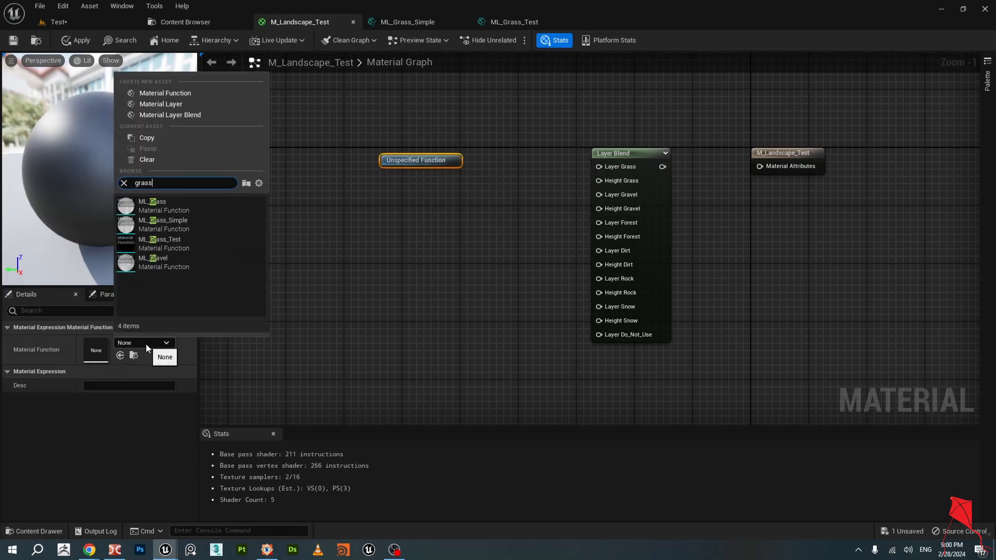
left_click(163, 246)
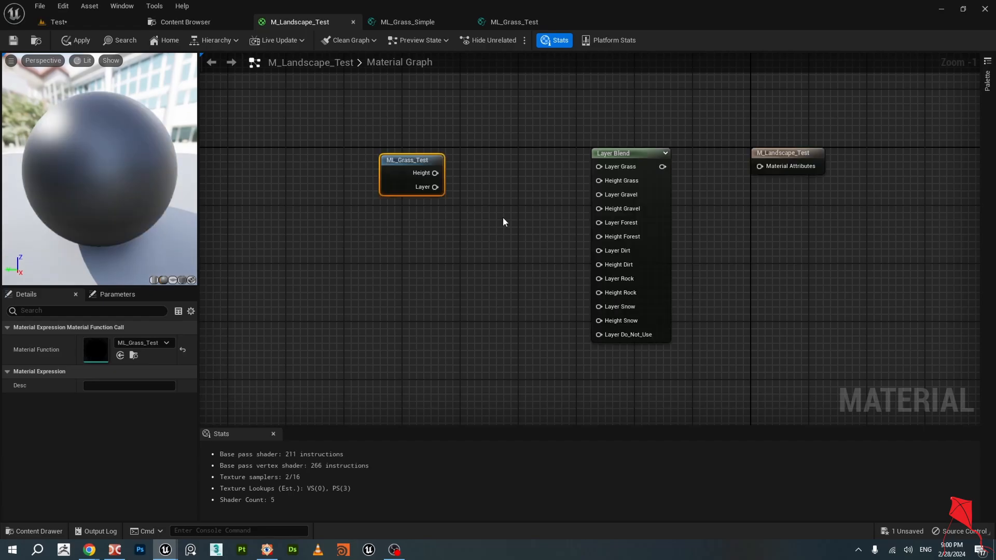
Connect ML_Grass_Test's Height output to Height Grass and its Layer output to Layer Grass, and move the node closer to Layer Blend.
left_click_drag(435, 173, 598, 181)
left_click_drag(435, 187, 600, 167)
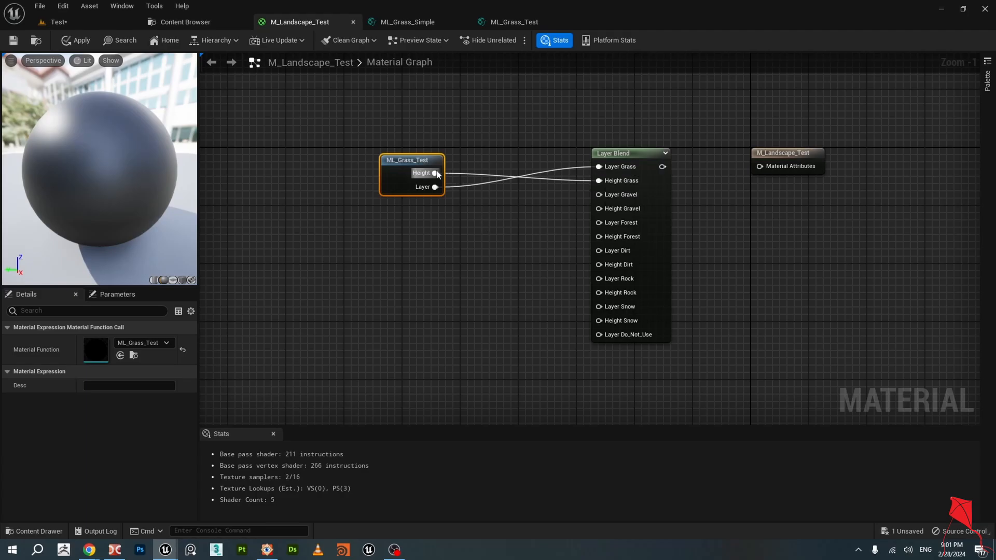
left_click_drag(422, 167, 474, 160)
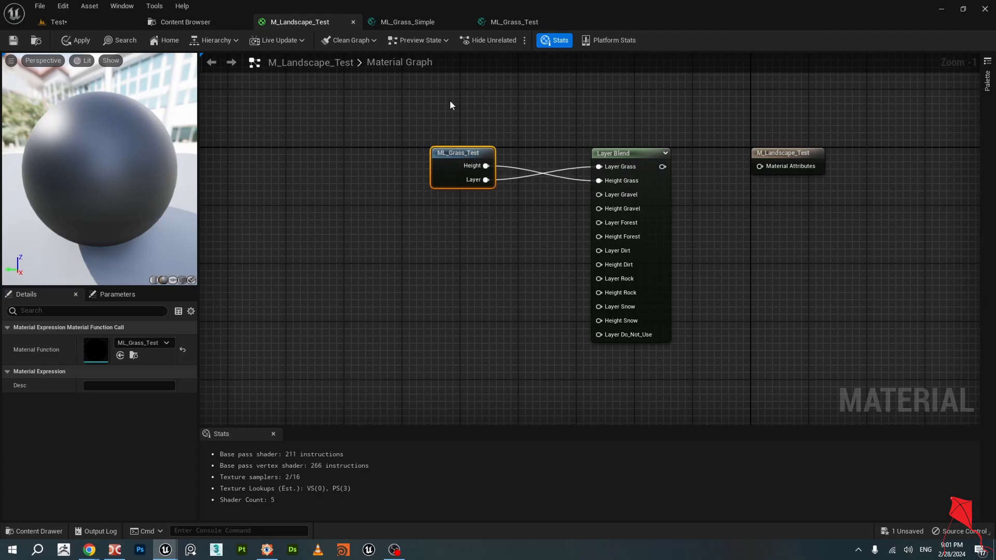
In ML_Grass_Test, set the sort priority of the Output Layer node to 1.
left_click(514, 23)
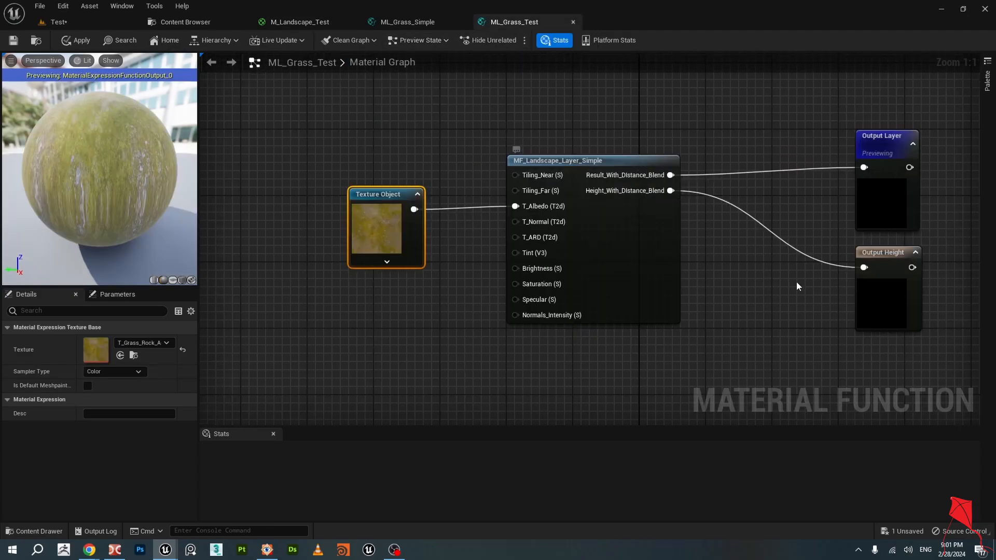
right_click_drag(874, 218, 764, 216)
left_click(775, 133)
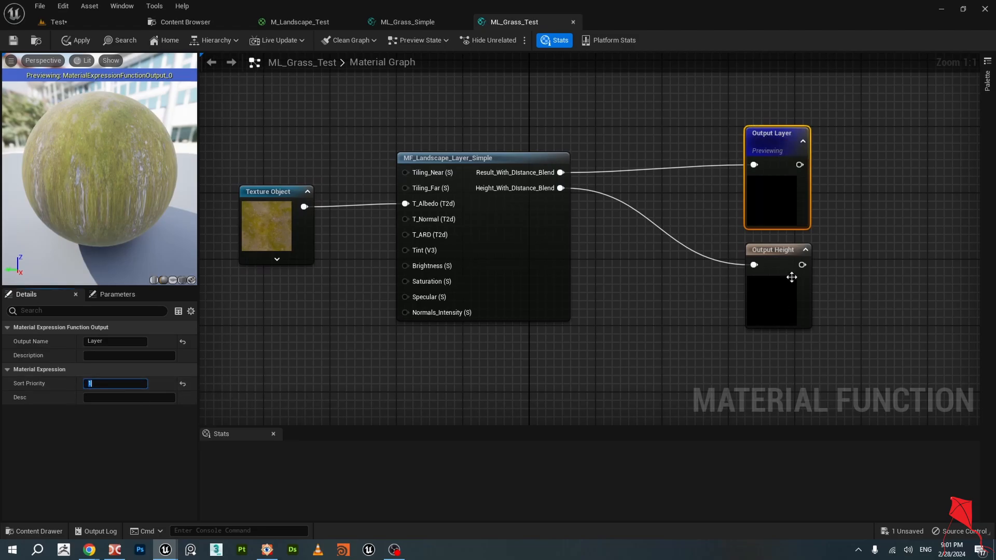
Check the order of ML_Grass_Test's Layer and Height outputs where the function feeds Layer Blend in M_Landscape_Test.
left_click(780, 259)
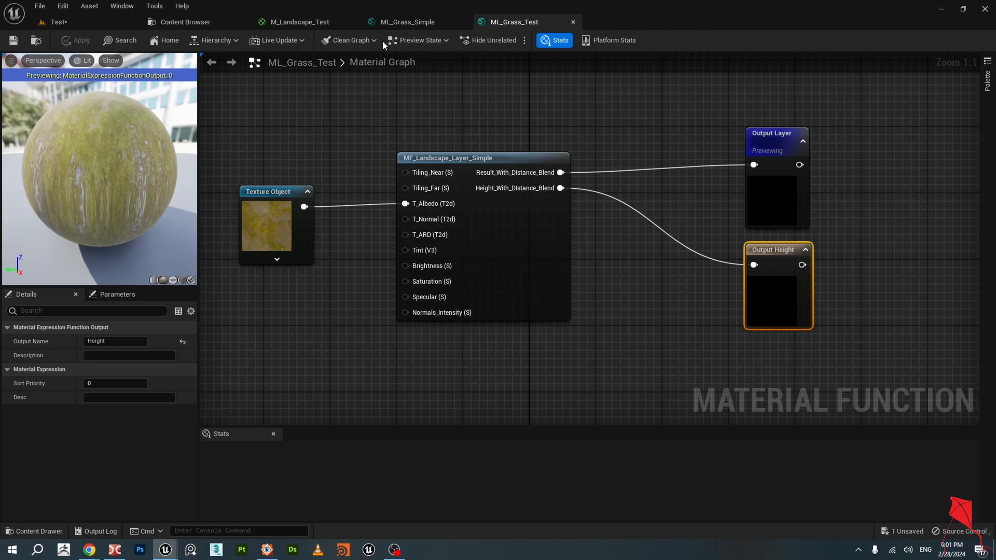
left_click(290, 22)
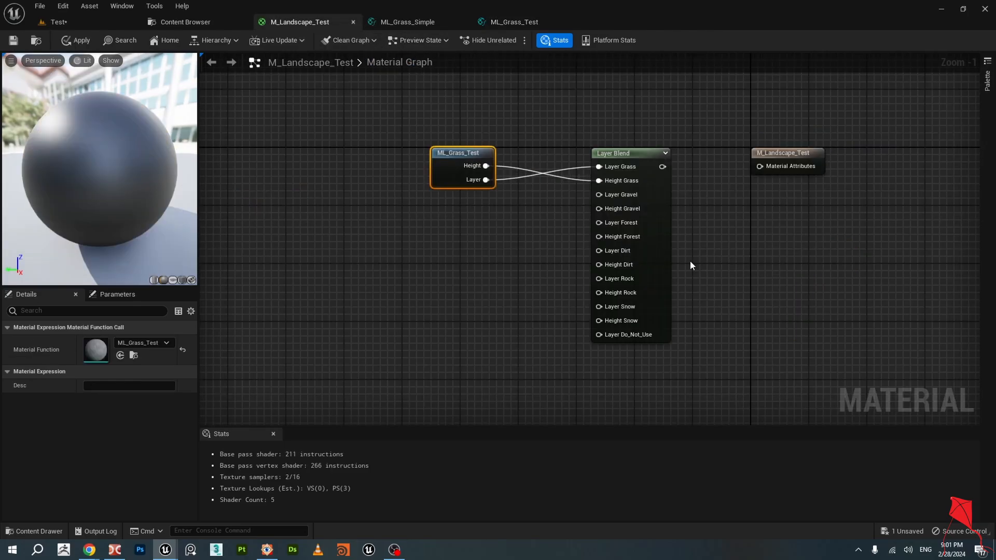
left_click(534, 22)
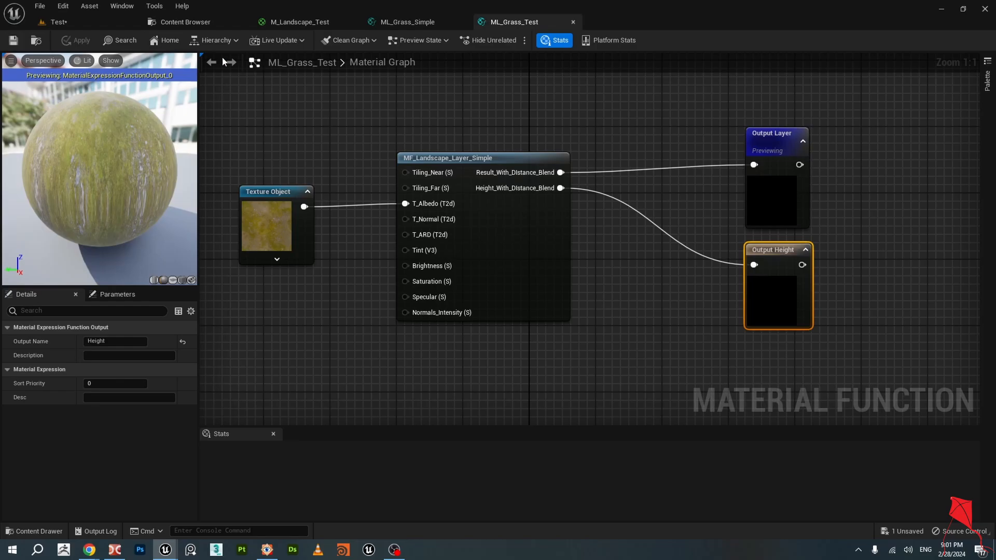
left_click(301, 25)
left_click(514, 22)
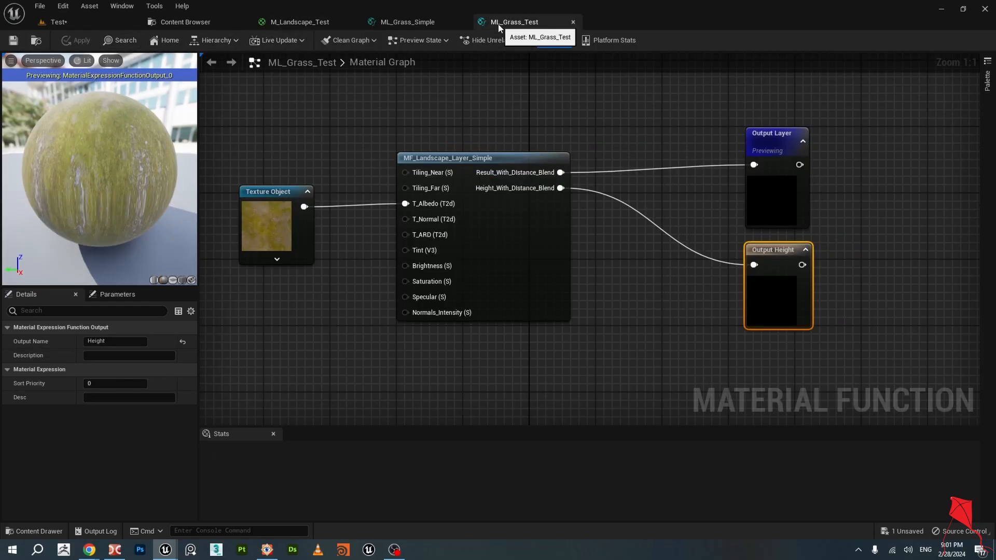
In ML_Grass_Test, set the sort priority of the Output Height node to 1.
left_click(773, 138)
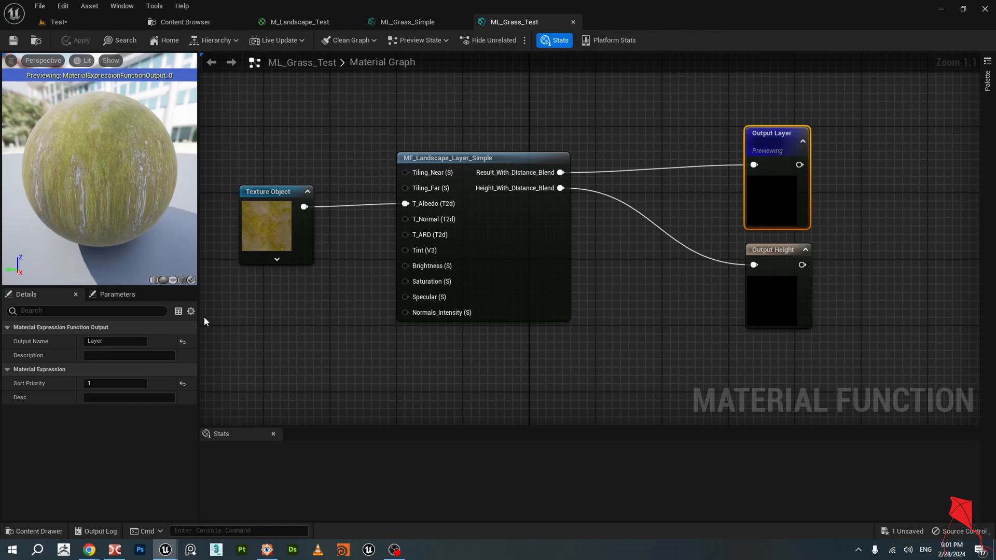
left_click(781, 248)
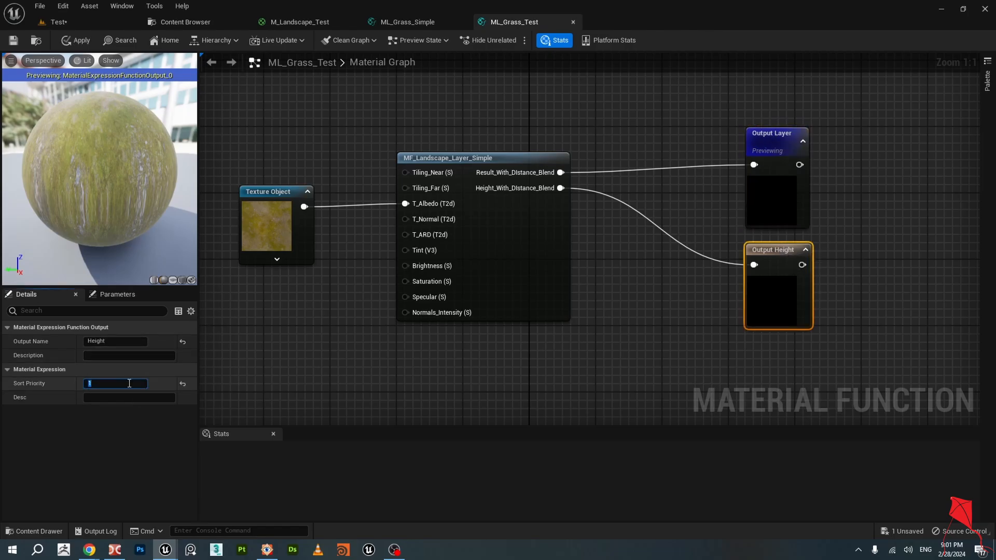
key("Return")
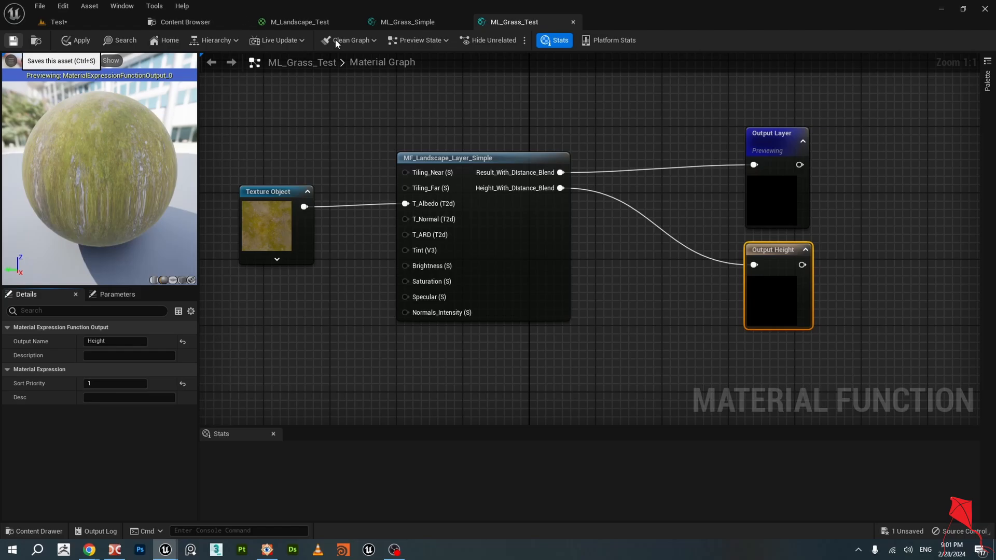
In M_Landscape_Test, reposition the ML_Grass_Test node so it sits in front of Layer Blend with some spacing.
left_click(321, 24)
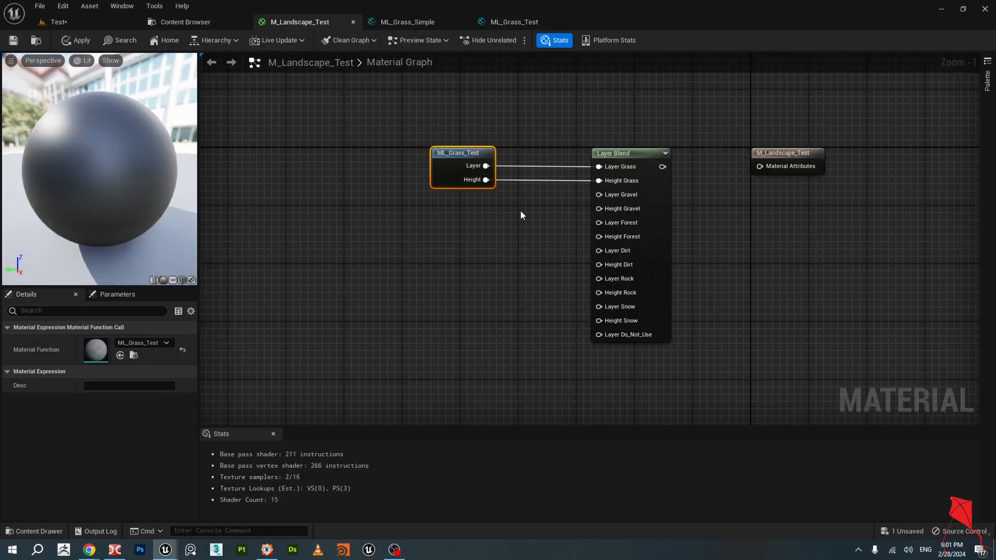
left_click_drag(454, 154, 482, 153)
right_click_drag(472, 224, 406, 234)
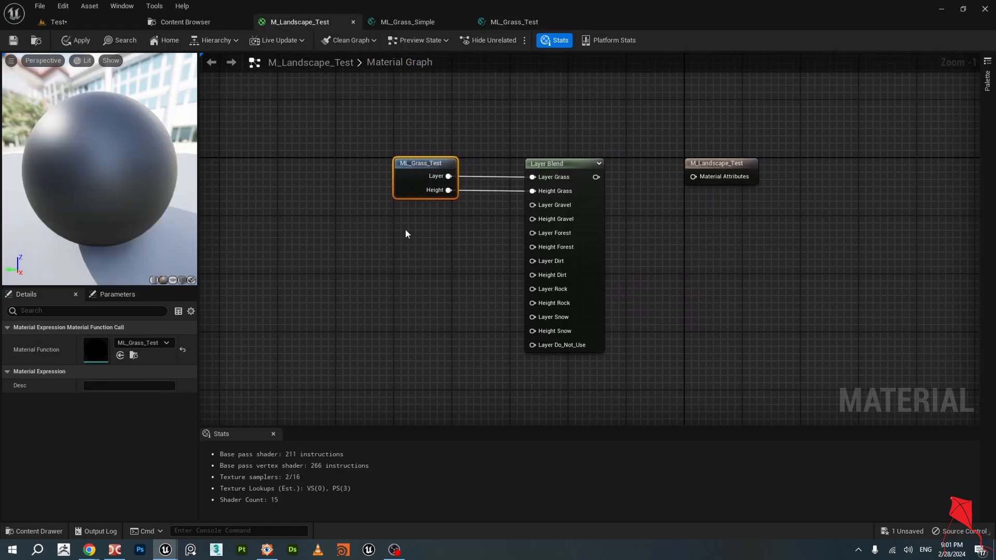
left_click_drag(431, 160, 402, 161)
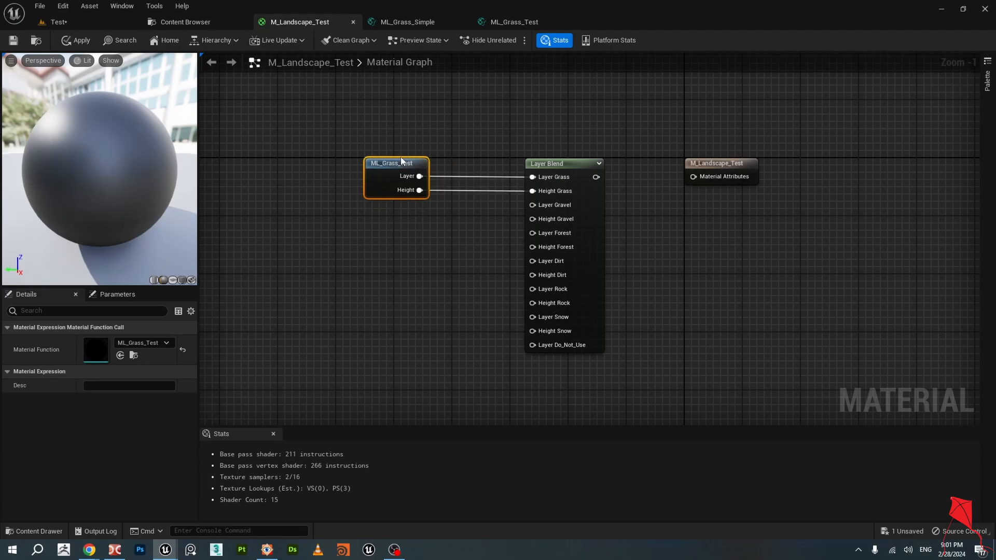
right_click_drag(490, 239, 535, 230)
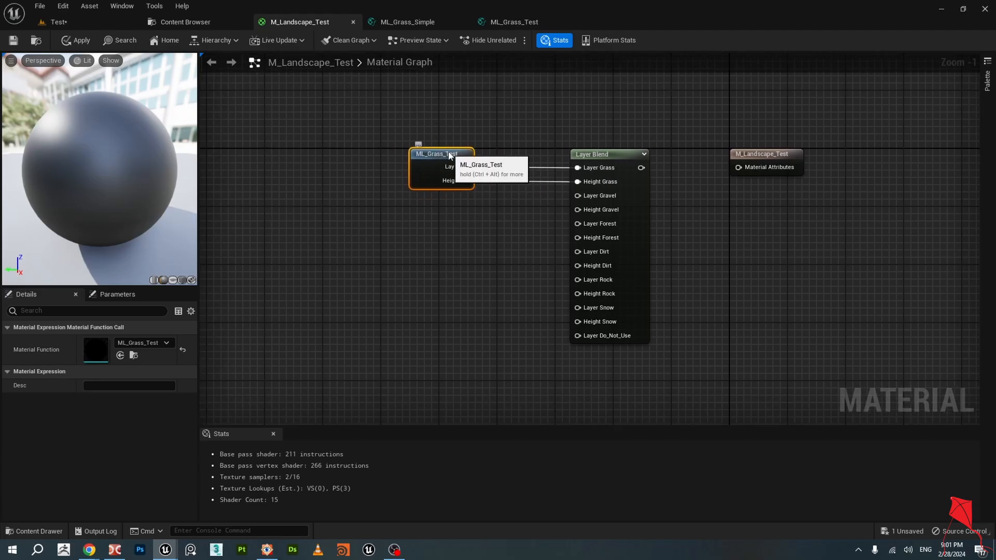
Look through the ML_Dirt, ML_Dirt_Simple and ML_Forest layer functions in the Material_Functions folder.
left_click(229, 22)
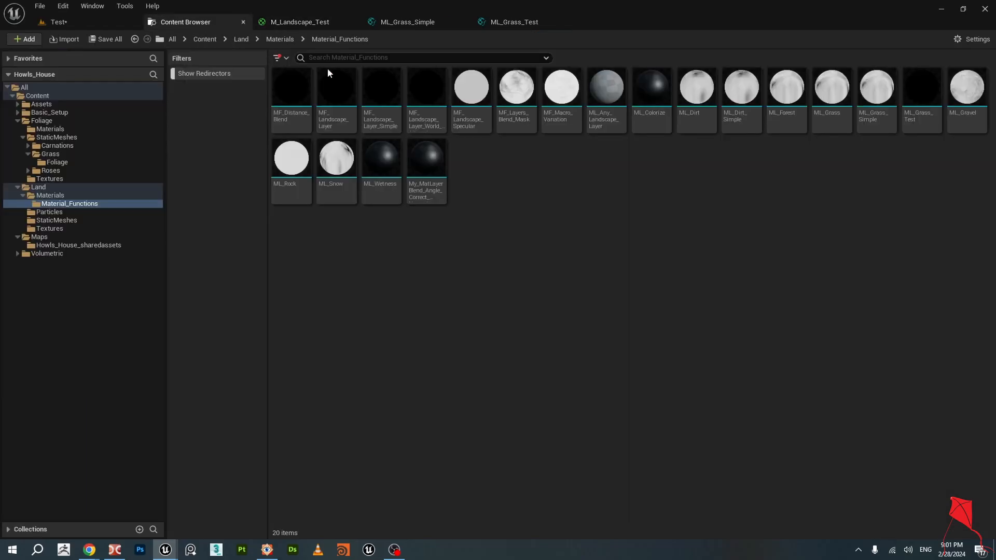
left_click(696, 86)
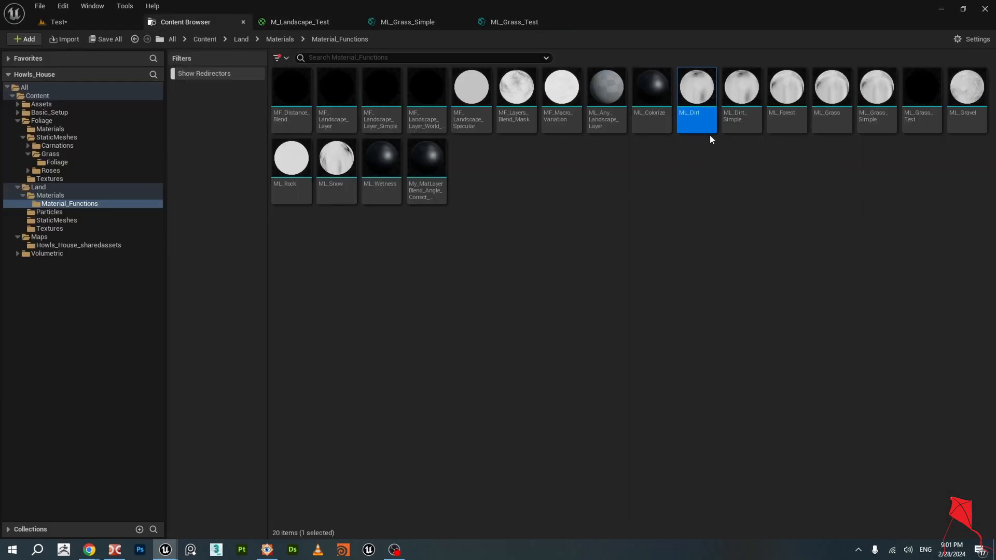
left_click(742, 96)
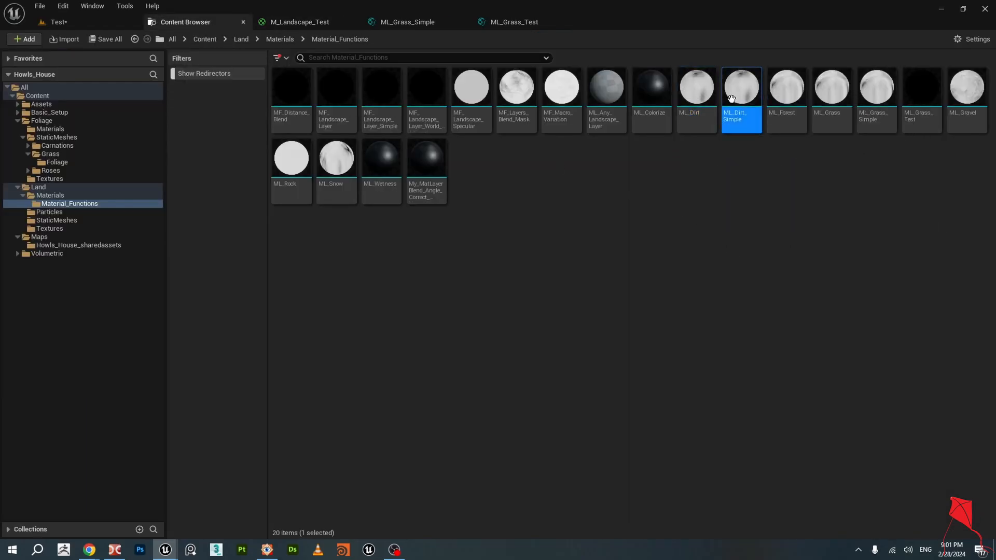
left_click(787, 117)
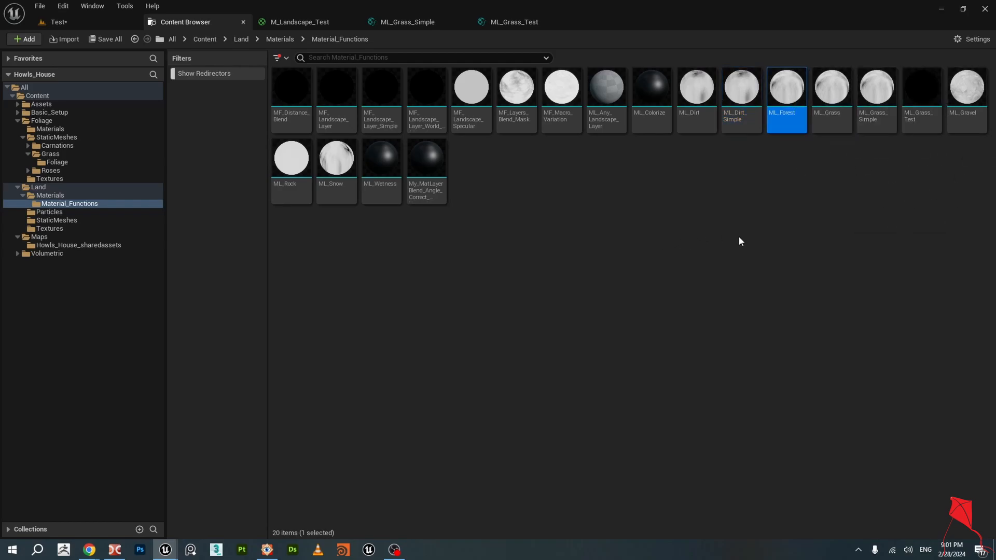
left_click(760, 236)
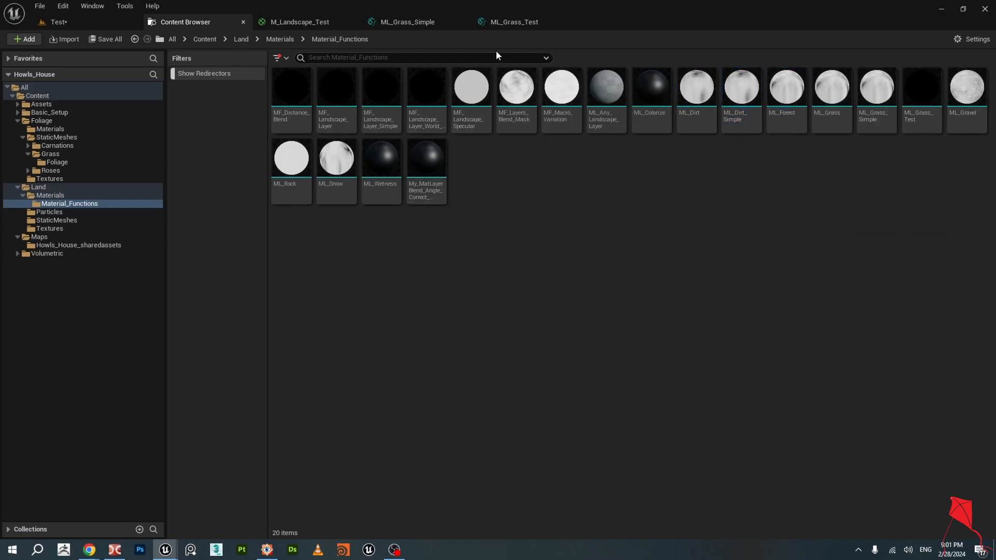
In ML_Grass_Test, move the albedo Texture Object node up and further away from MF_Landscape_Layer_Simple.
left_click(520, 26)
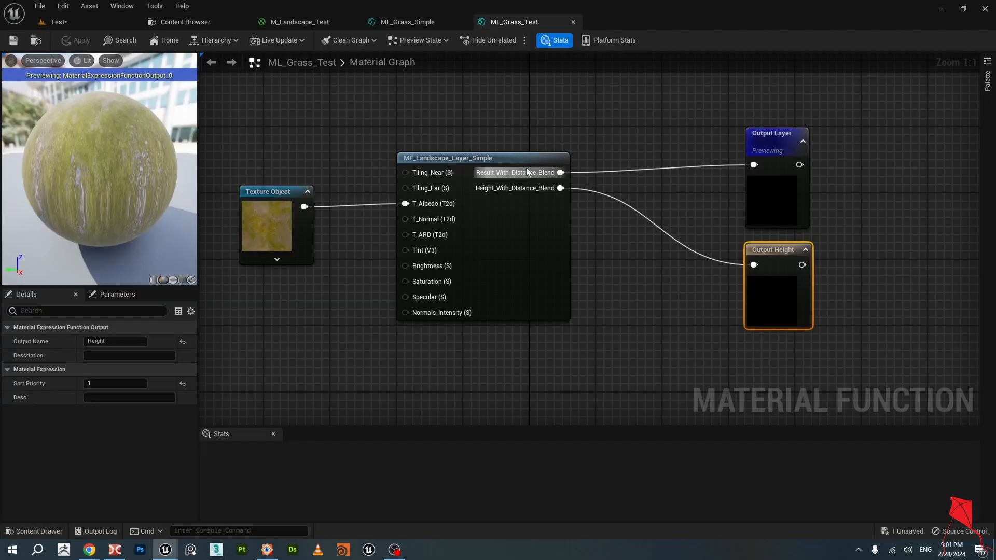
right_click_drag(354, 220, 467, 212)
left_click_drag(389, 179, 340, 144)
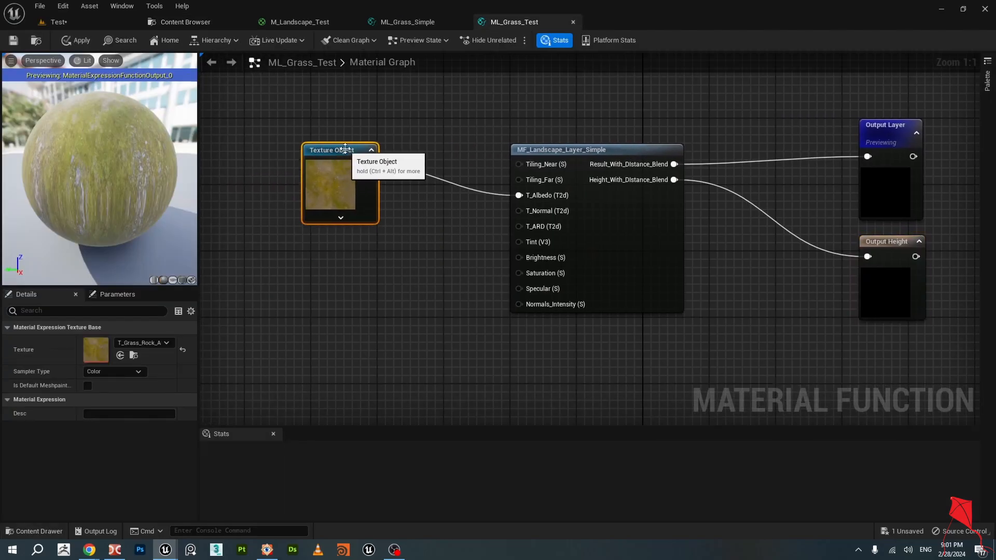
right_click_drag(429, 211, 496, 202)
left_click_drag(416, 162, 425, 145)
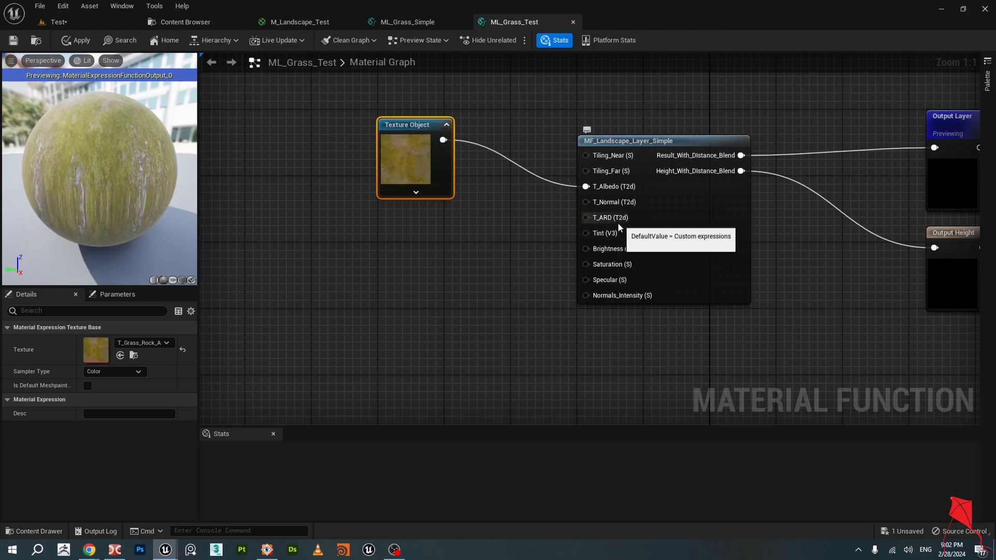
left_click_drag(418, 130, 418, 113)
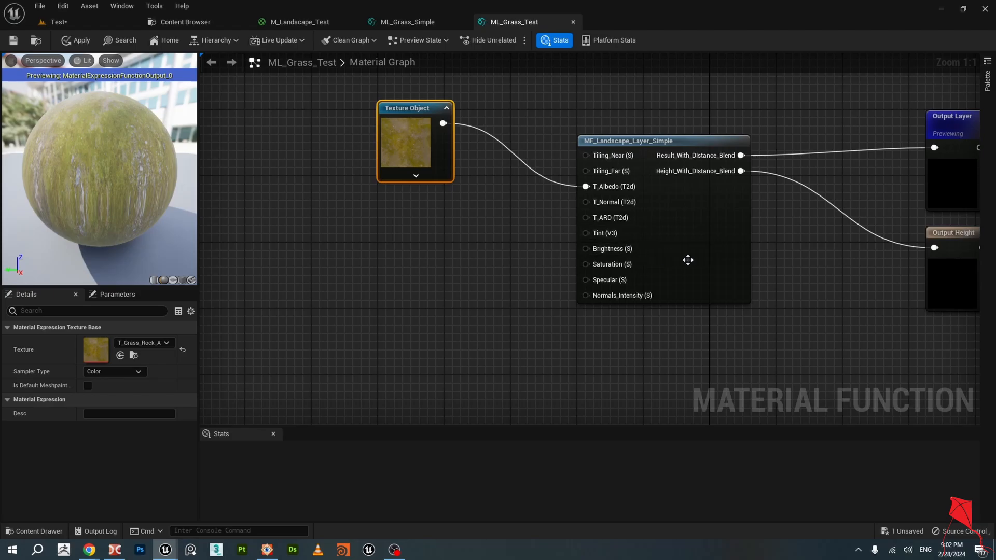
right_click_drag(775, 259, 681, 236)
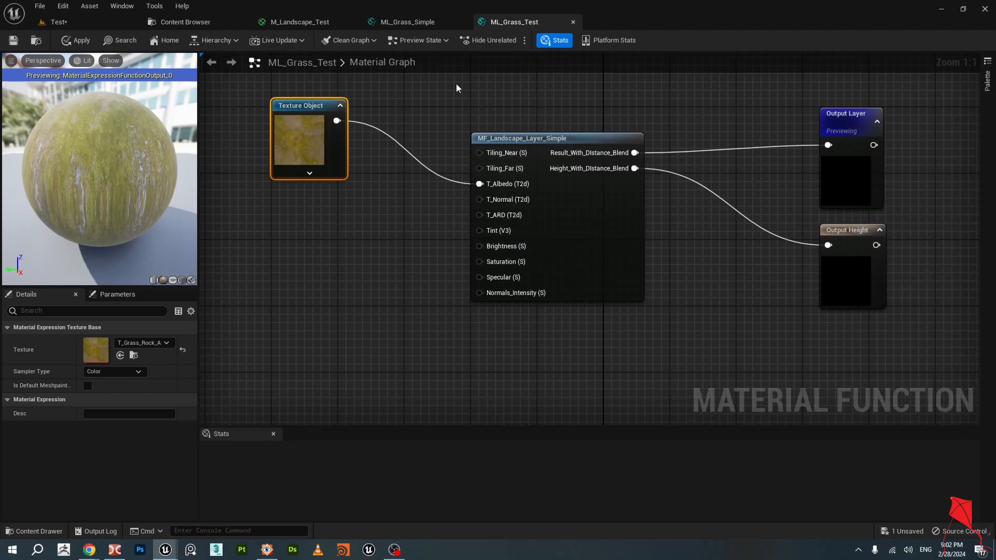
Examine the tiling, texture and tint nodes feeding MF_Landscape_Layer_Simple in ML_Grass_Simple and compare them with ML_Grass_Test.
left_click(418, 23)
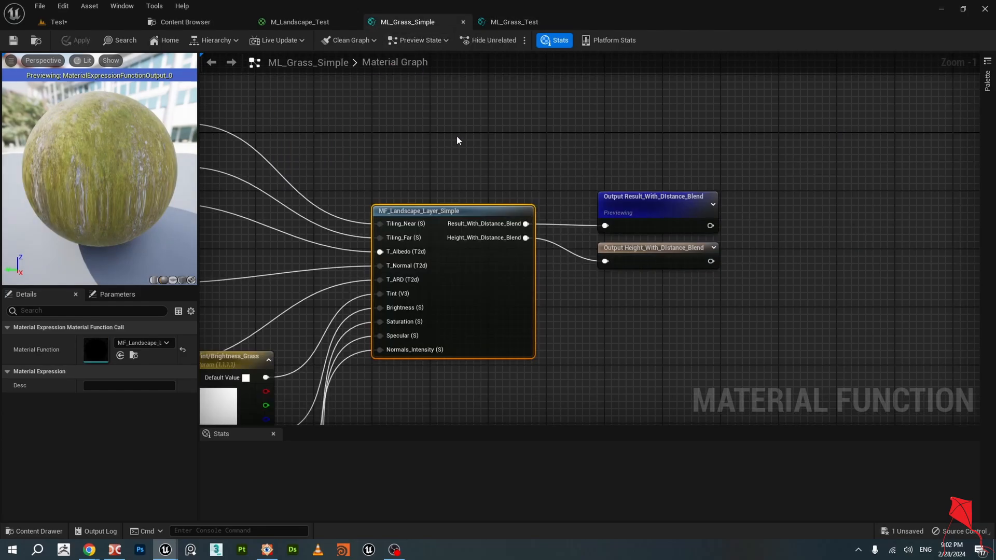
scroll(456, 136, "down", 1)
right_click_drag(452, 139, 631, 117)
scroll(625, 168, "up", 1)
scroll(622, 173, "down", 1)
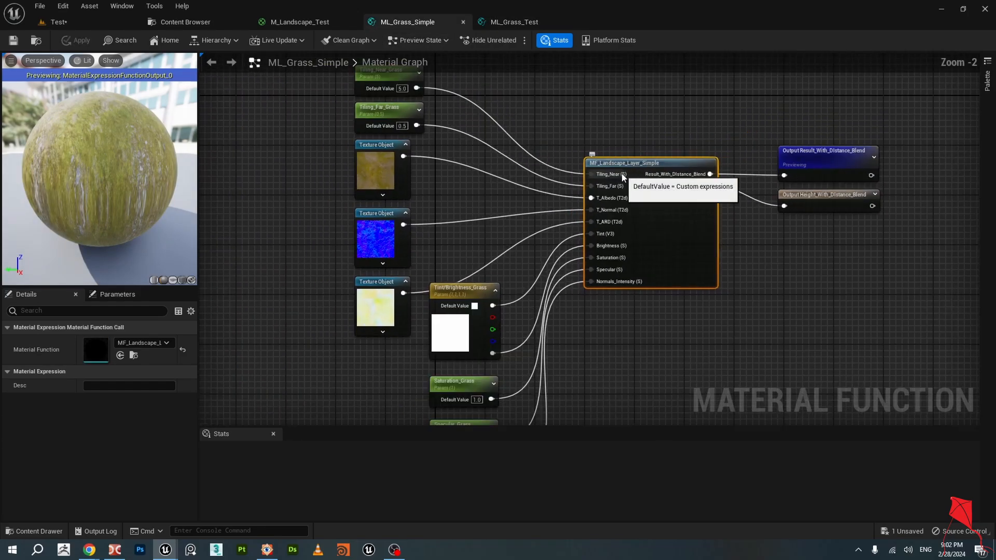
right_click_drag(628, 155, 583, 178)
scroll(583, 178, "up", 1)
left_click(514, 21)
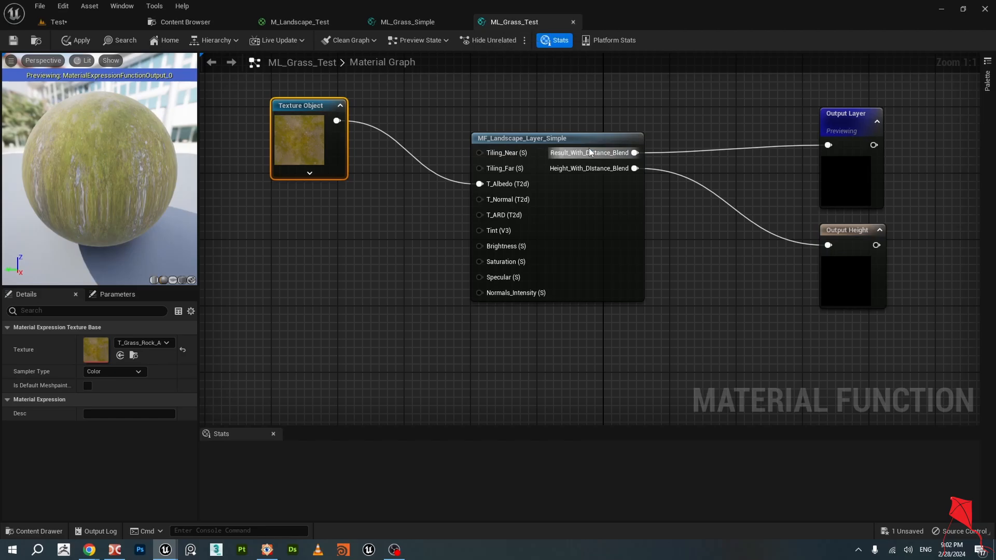
left_click(415, 22)
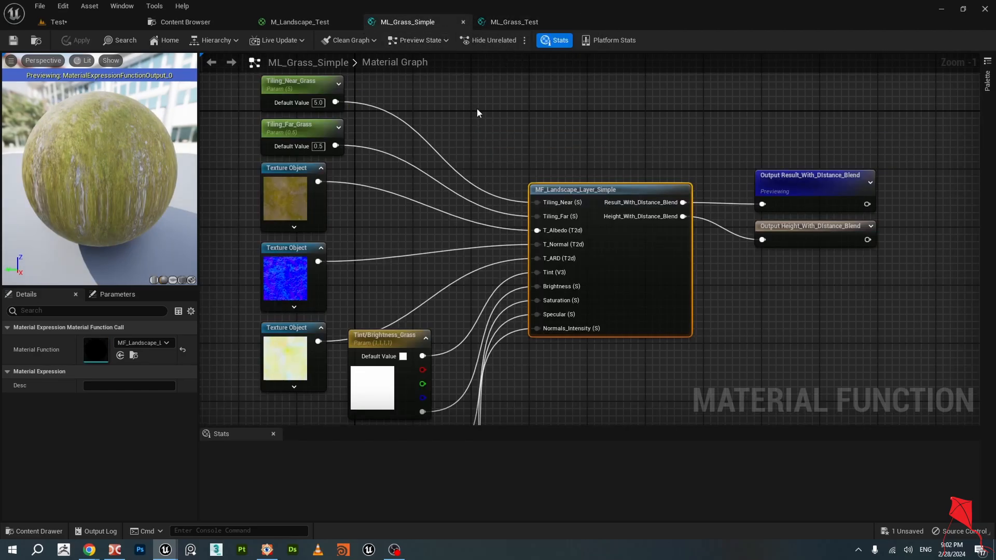
Inspect the texture and sampler type of the Texture Object nodes feeding T_Albedo, T_Normal and T_ARD in ML_Grass_Simple.
right_click_drag(478, 113, 489, 108)
left_click(304, 181)
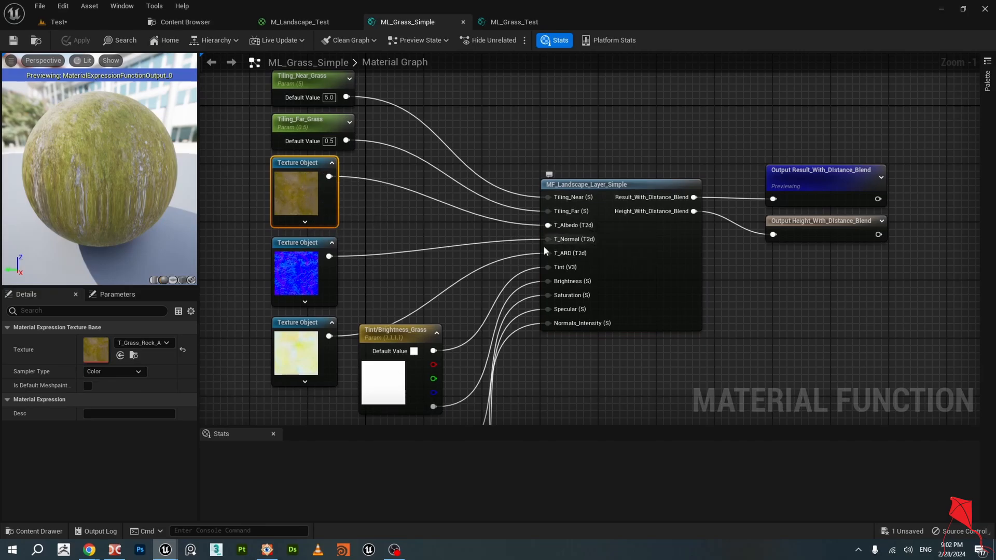
left_click(314, 245)
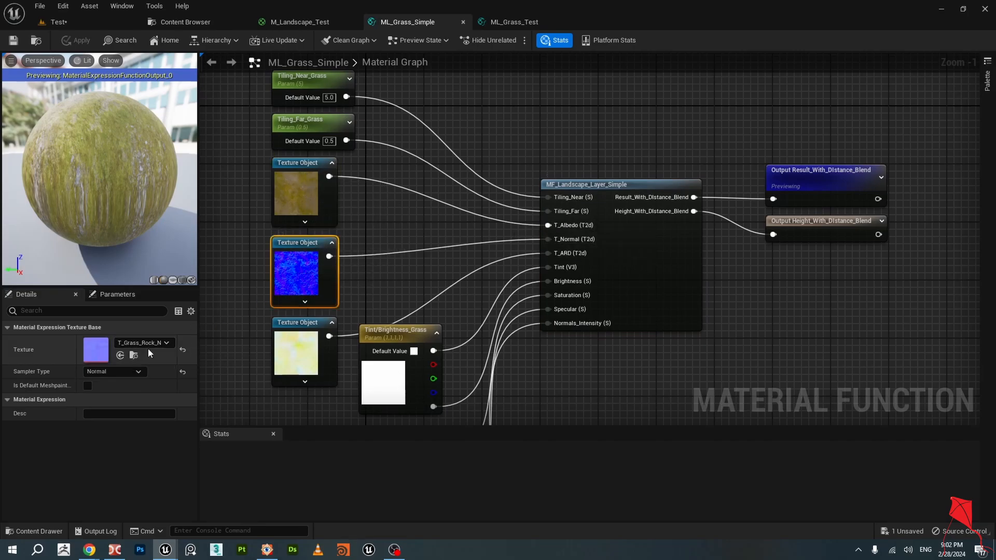
left_click(300, 342)
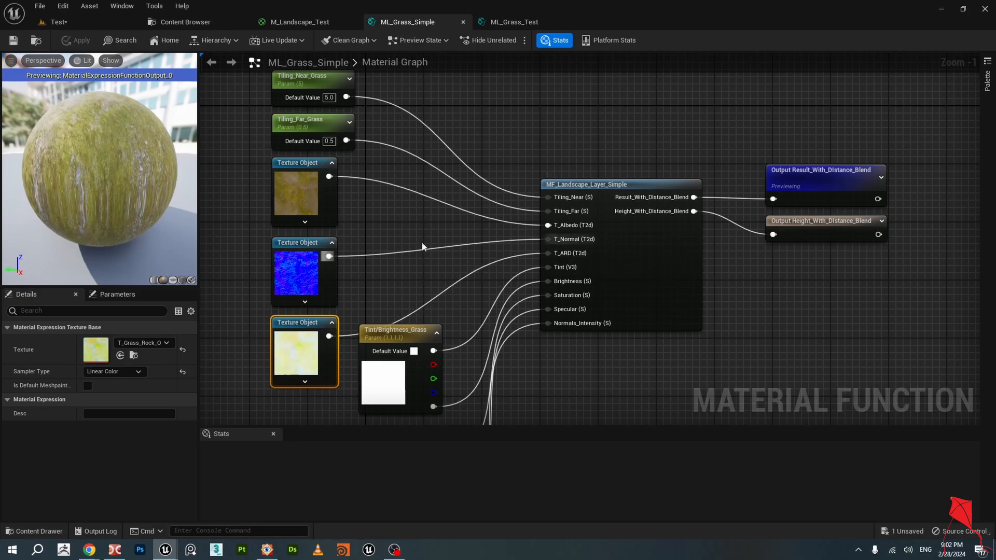
right_click_drag(238, 272, 282, 284)
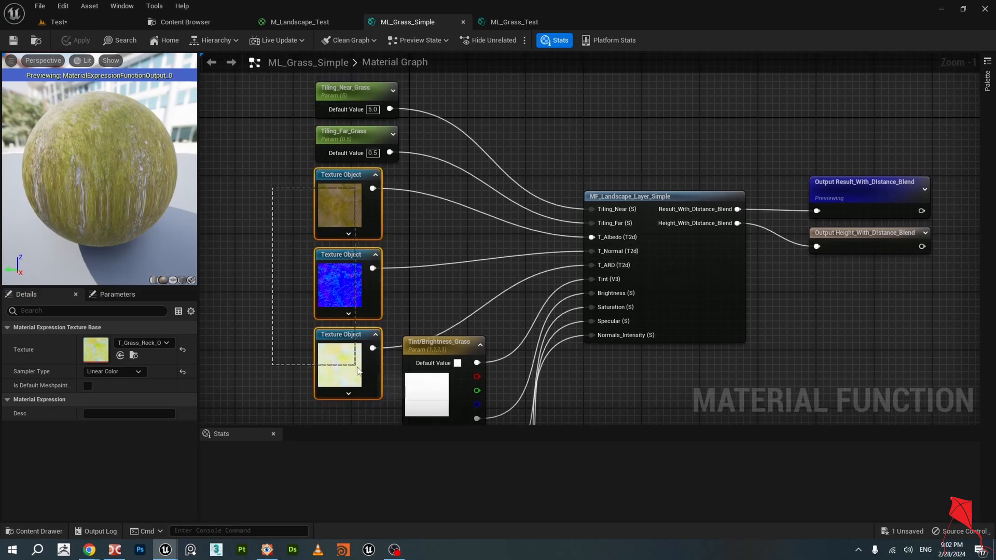
Open the T_Grass_Rock_Albedo_8k texture from the Land Textures folder and examine its image and resolution details.
left_click(185, 22)
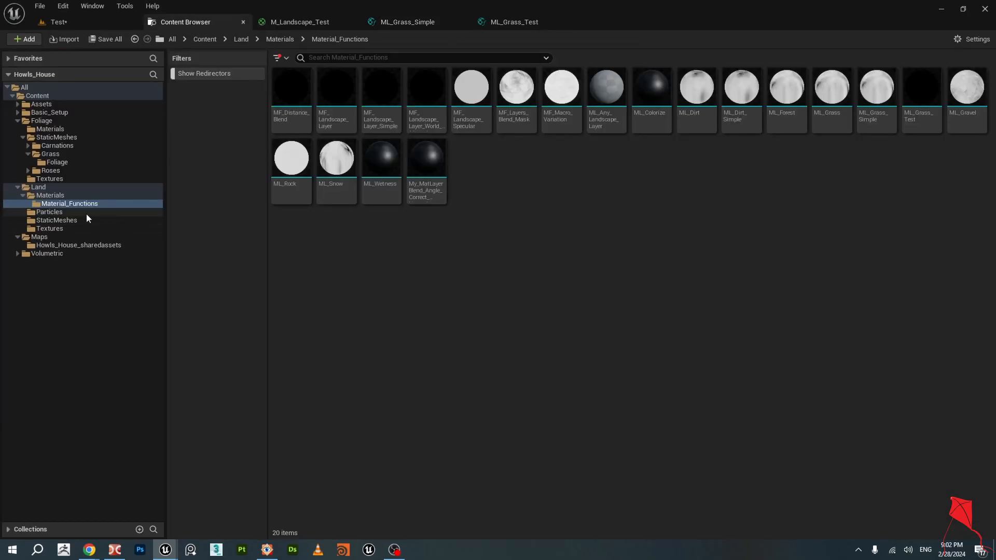
left_click(63, 228)
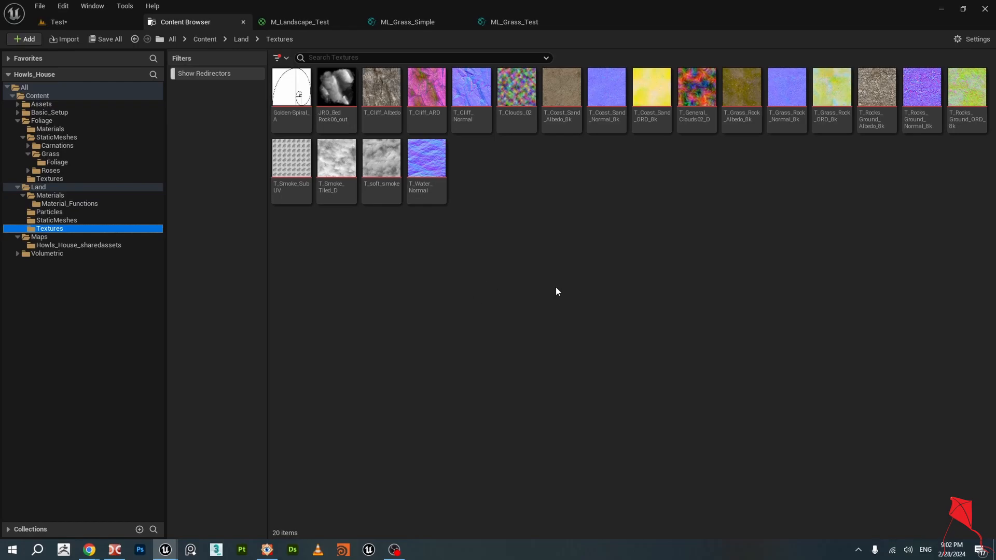
double_click(742, 98)
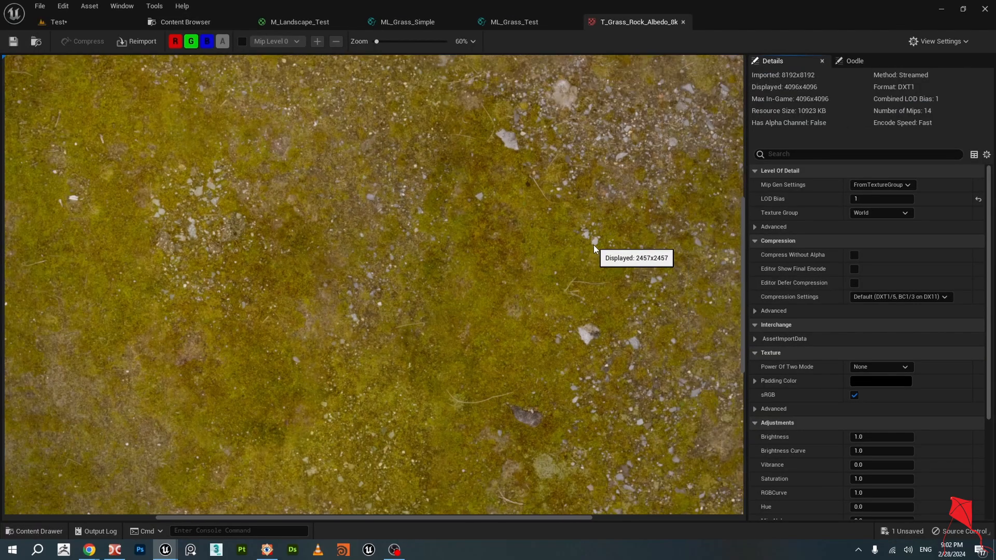
scroll(593, 245, "down", 5)
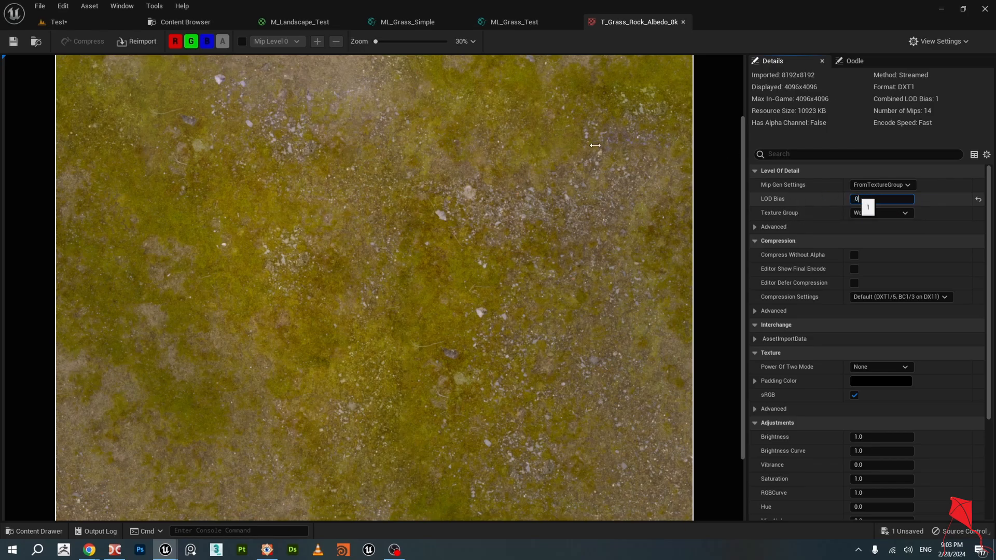
Try an LOD Bias of 0 on T_Grass_Rock_Albedo_8k, inspect the texture detail, and set the bias back to 1.
key("Return")
scroll(577, 210, "down", 2)
scroll(433, 228, "up", 3)
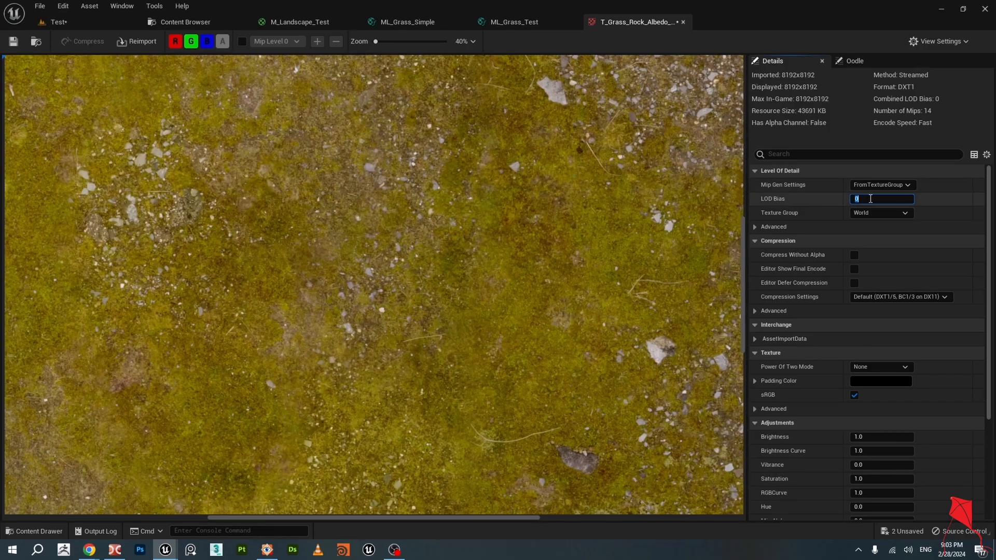
key("Return")
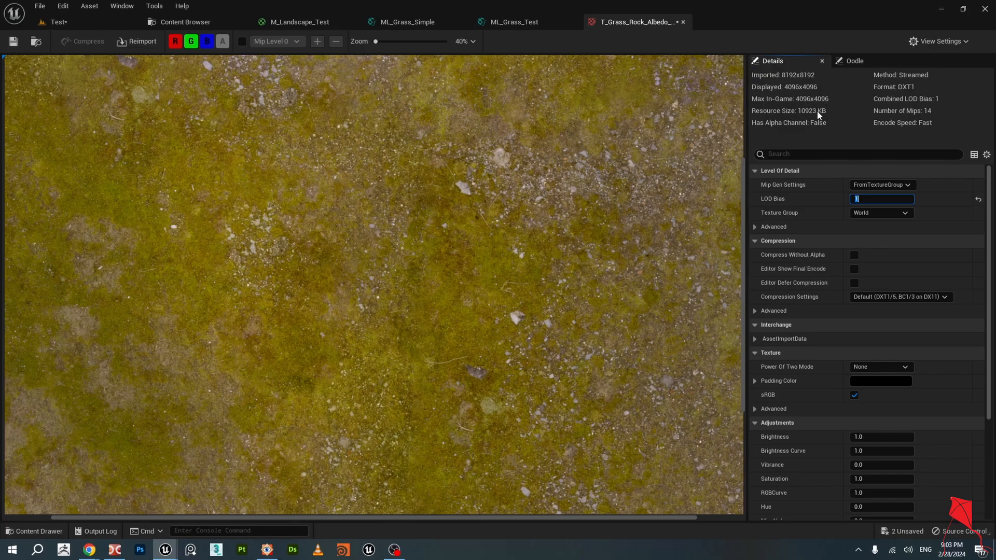
View the whole T_Grass_Rock_Albedo_8k image, and open T_Grass_Rock_Normal_8k from the Textures folder to examine its image and texture settings.
scroll(659, 181, "down", 2)
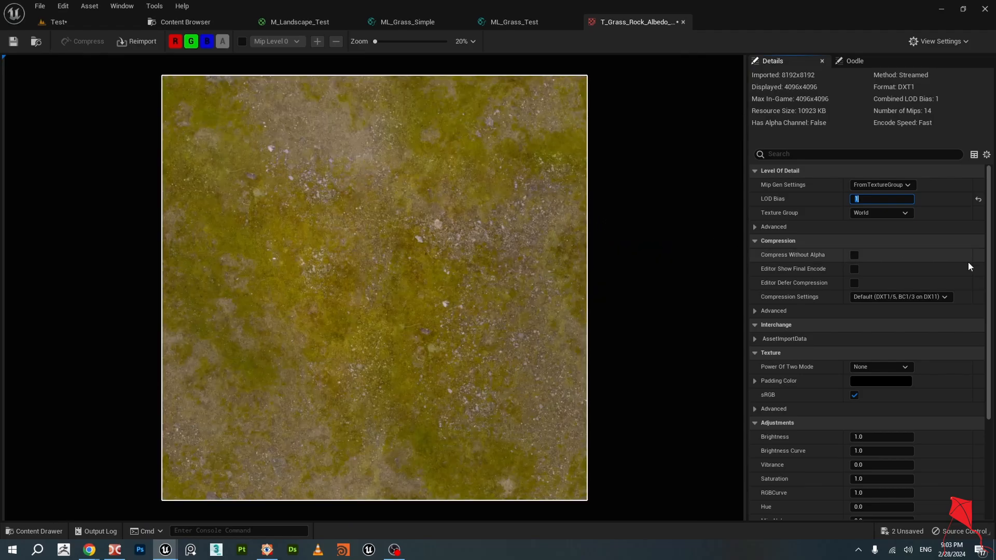
scroll(913, 286, "down", 1)
scroll(934, 294, "up", 1)
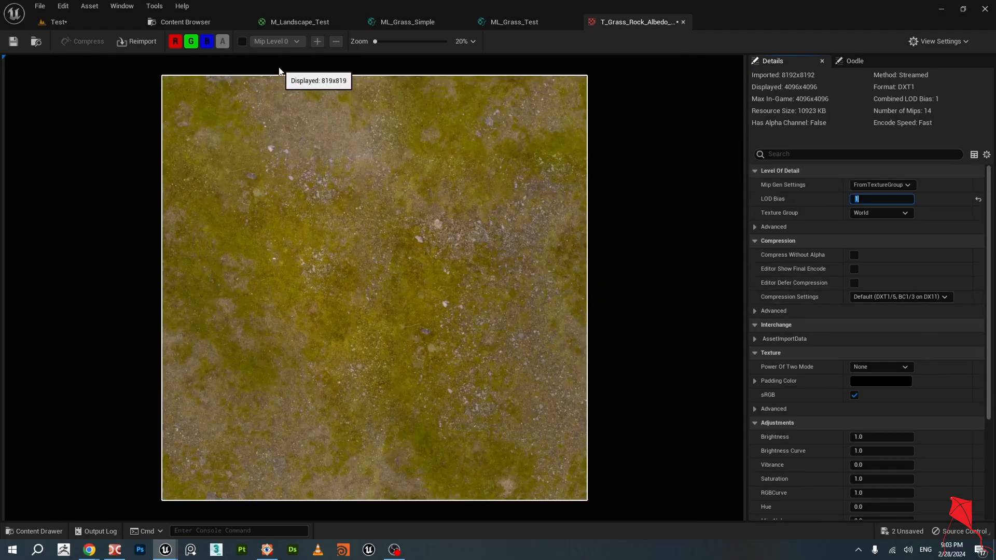
left_click(181, 22)
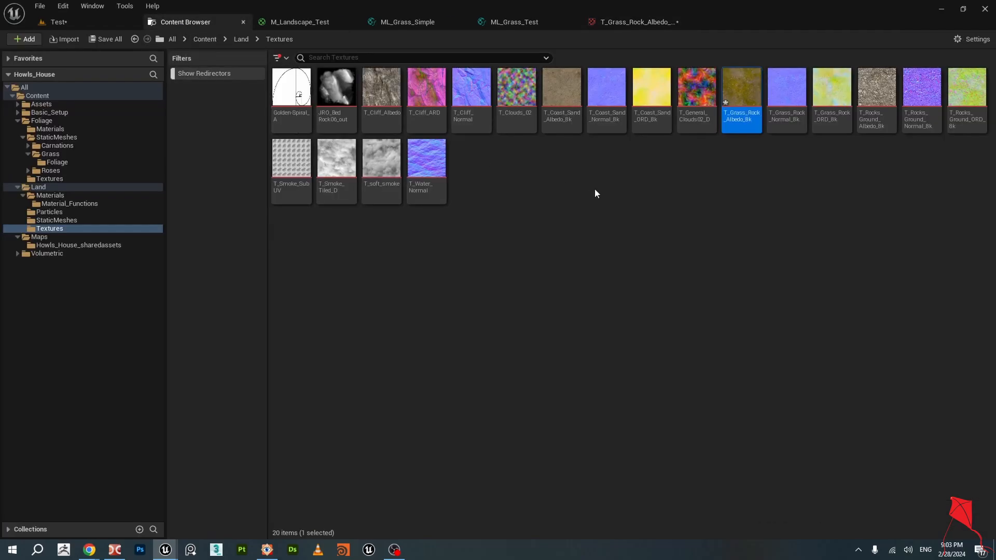
double_click(785, 99)
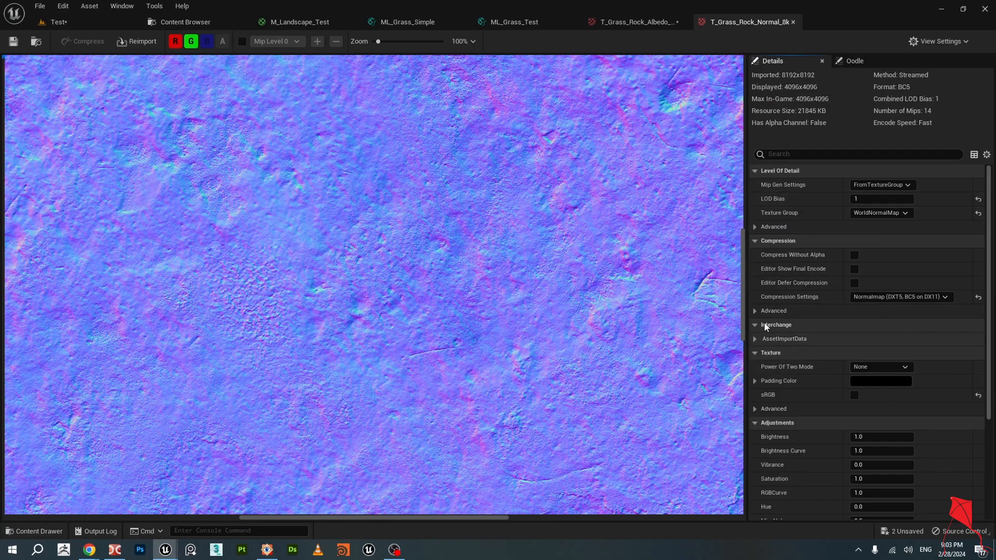
left_click(155, 21)
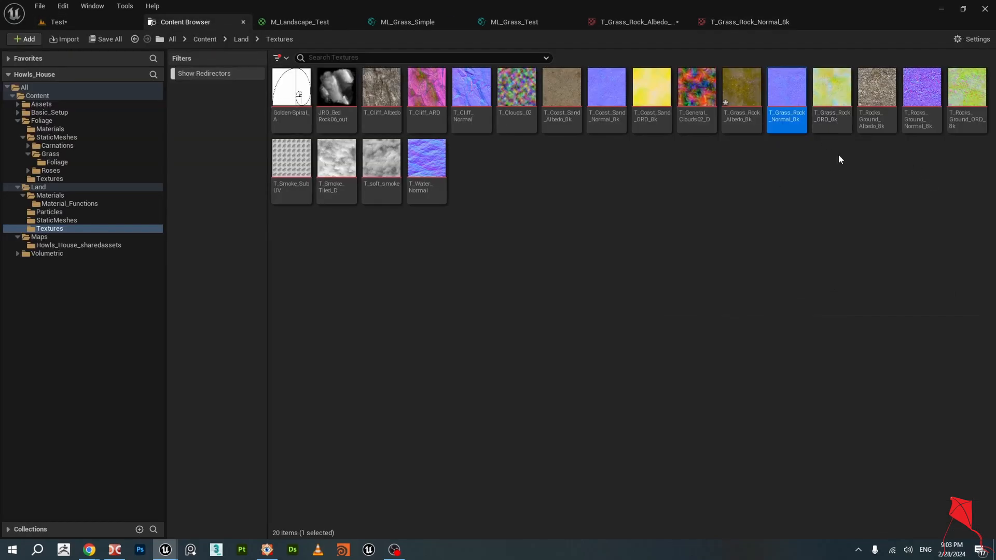
Open T_Grass_Rock_ORD_8k from the Textures folder and examine its full packed image and resolution details.
double_click(832, 87)
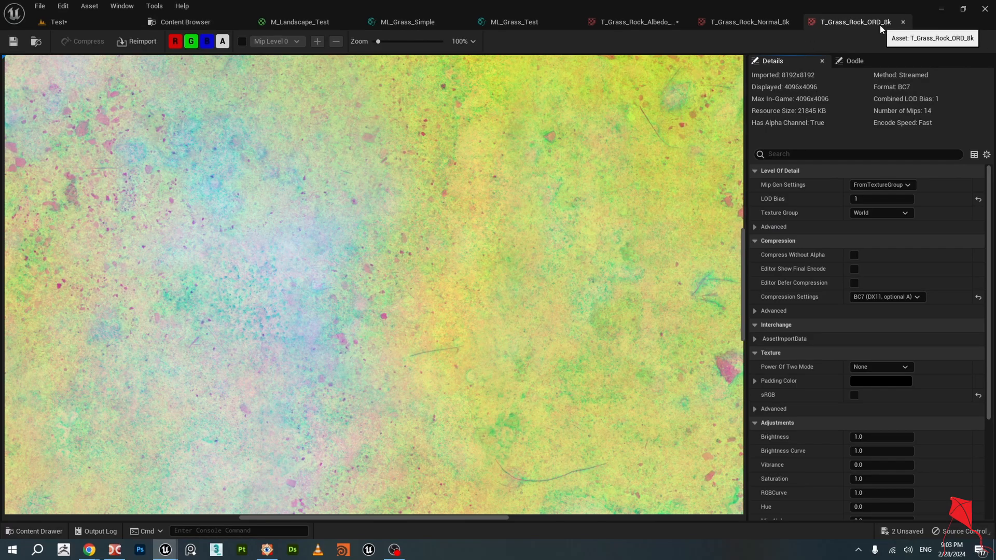
scroll(592, 257, "down", 5)
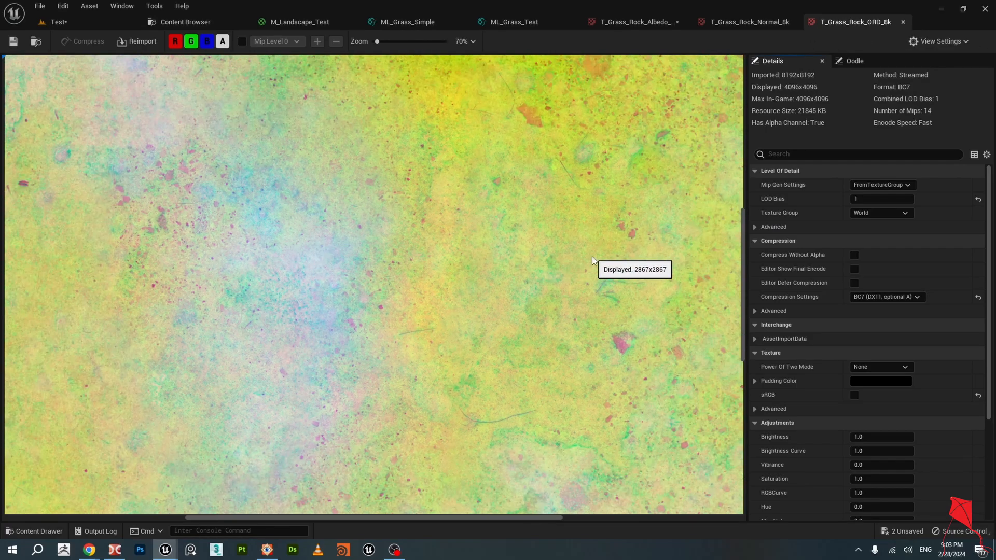
scroll(496, 257, "up", 1)
scroll(496, 257, "down", 2)
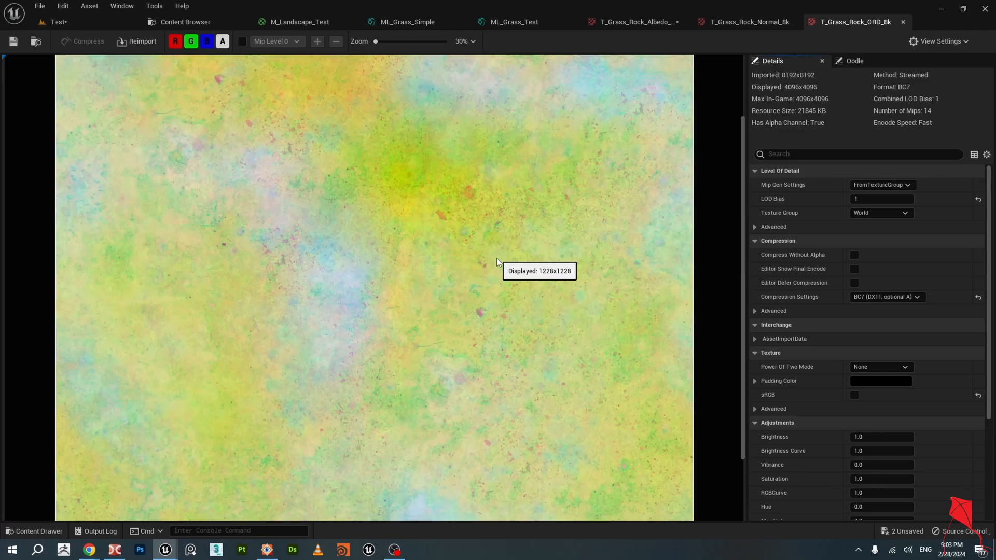
scroll(489, 260, "up", 1)
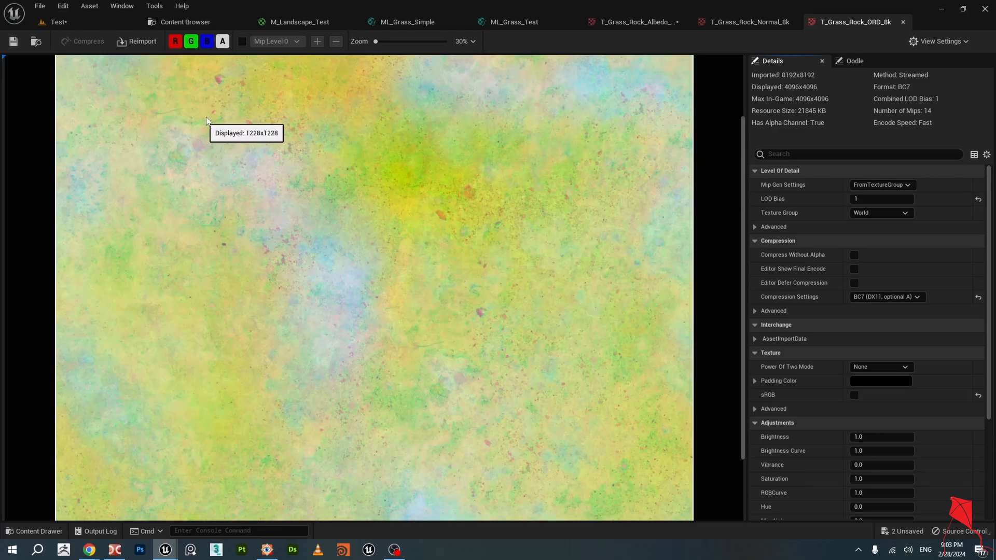
scroll(523, 211, "down", 1)
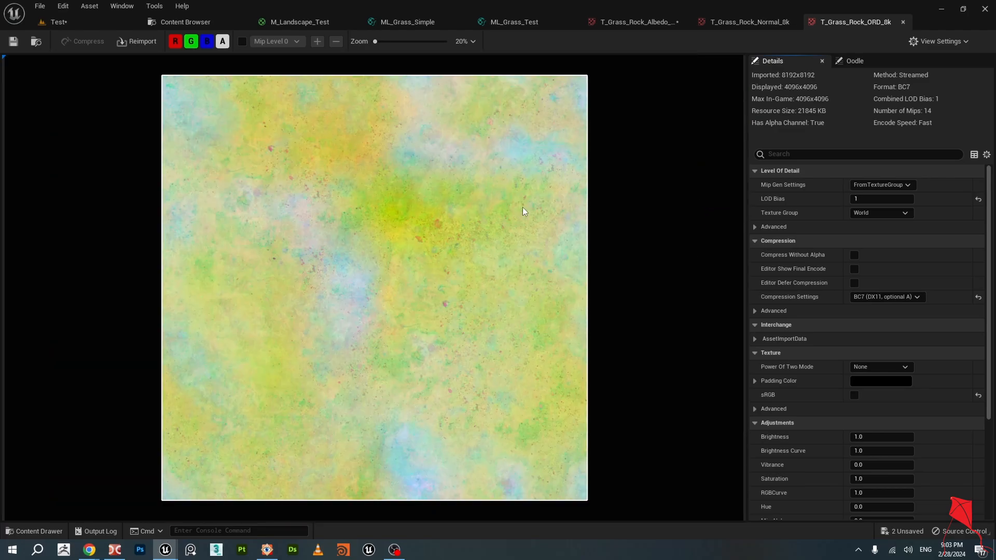
View the red, green and blue channels of T_Grass_Rock_ORD_8k one at a time, and restore the combined RGB display.
left_click(191, 42)
left_click(206, 42)
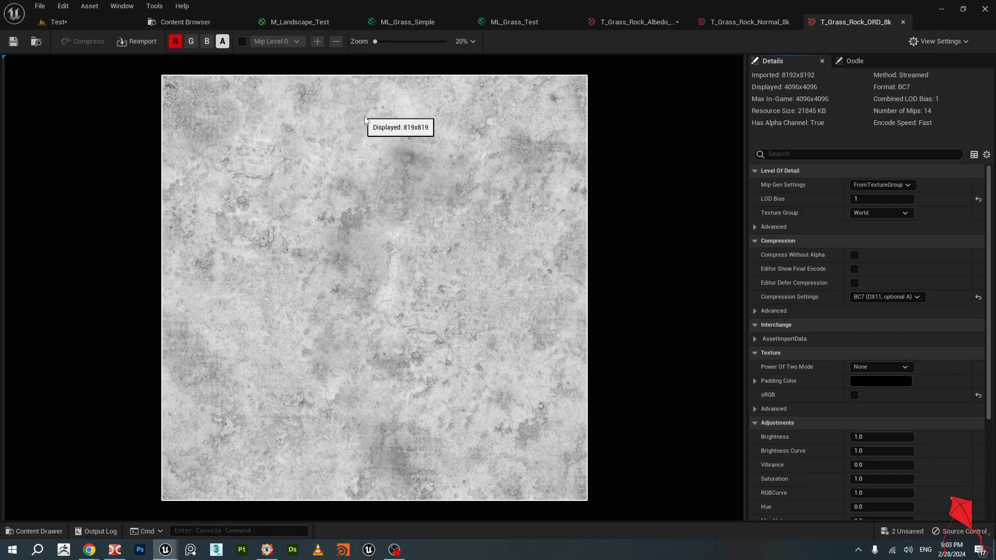
left_click(191, 45)
left_click(176, 43)
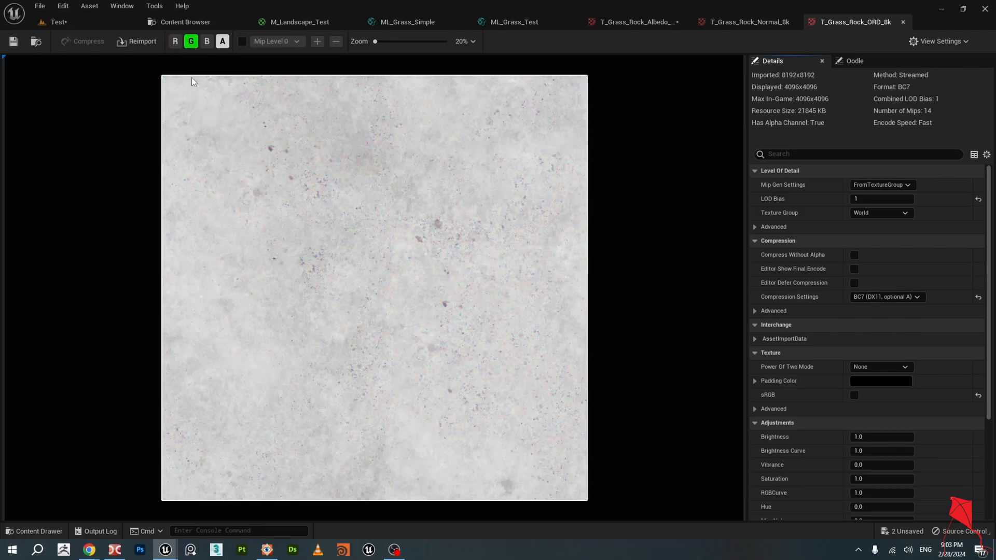
left_click(191, 44)
left_click(207, 42)
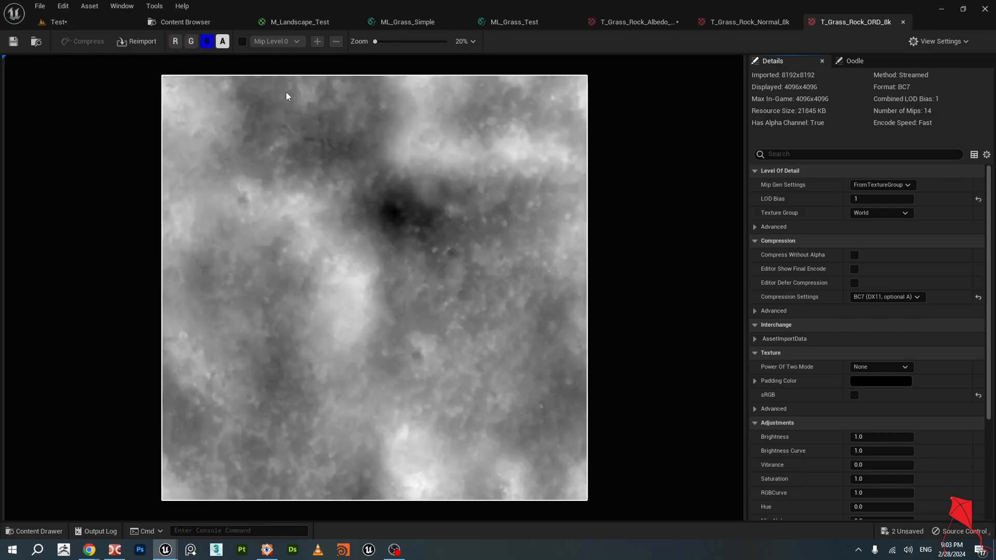
left_click(207, 45)
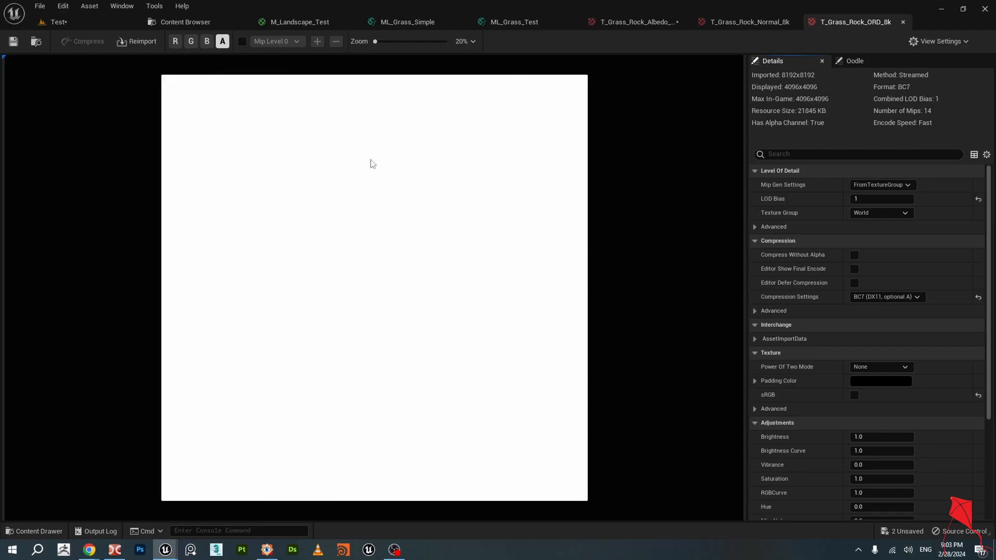
left_click(176, 42)
left_click(191, 42)
left_click(207, 41)
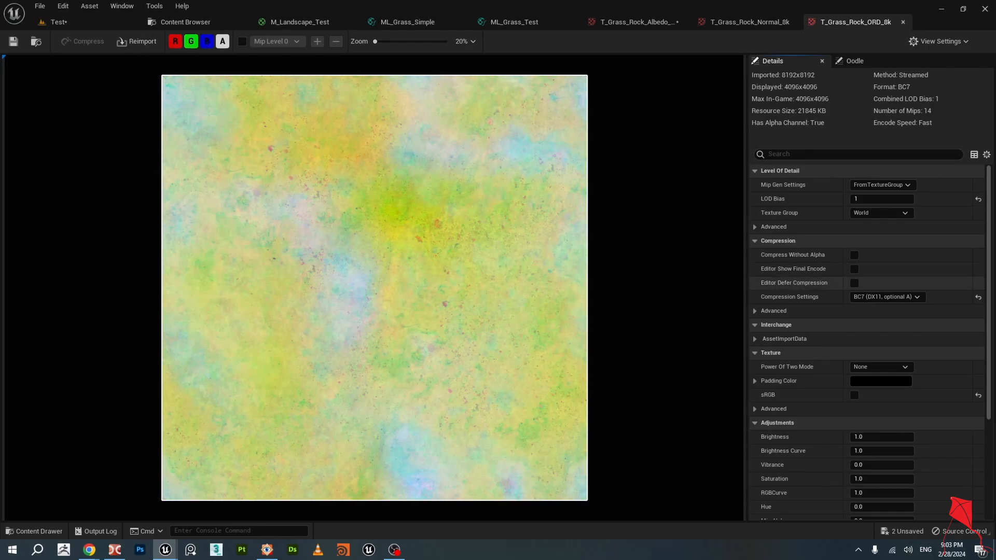
Review the available Compression Settings options and the sRGB setting for T_Grass_Rock_ORD_8k, keeping BC7 (DX11, optional A).
left_click(905, 298)
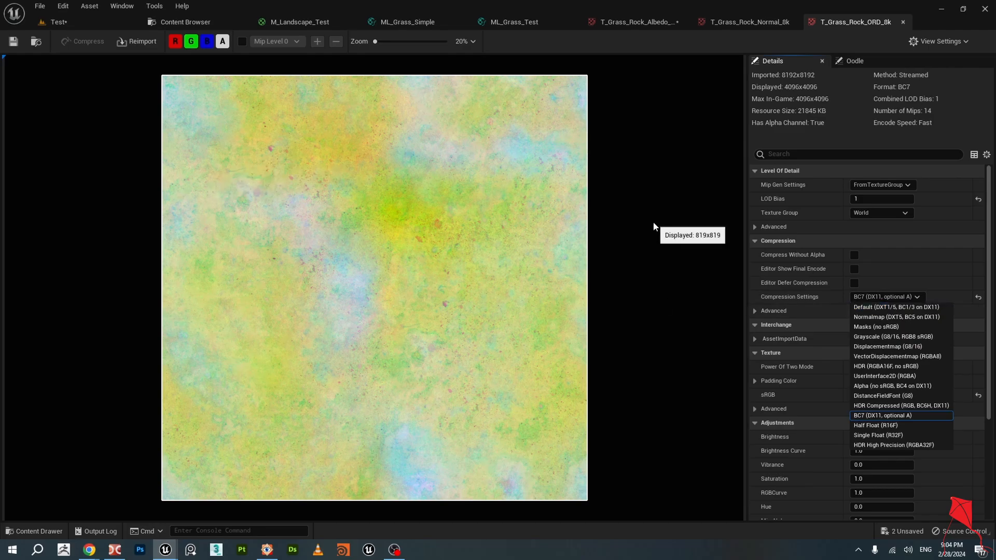
left_click(378, 224)
left_click(870, 298)
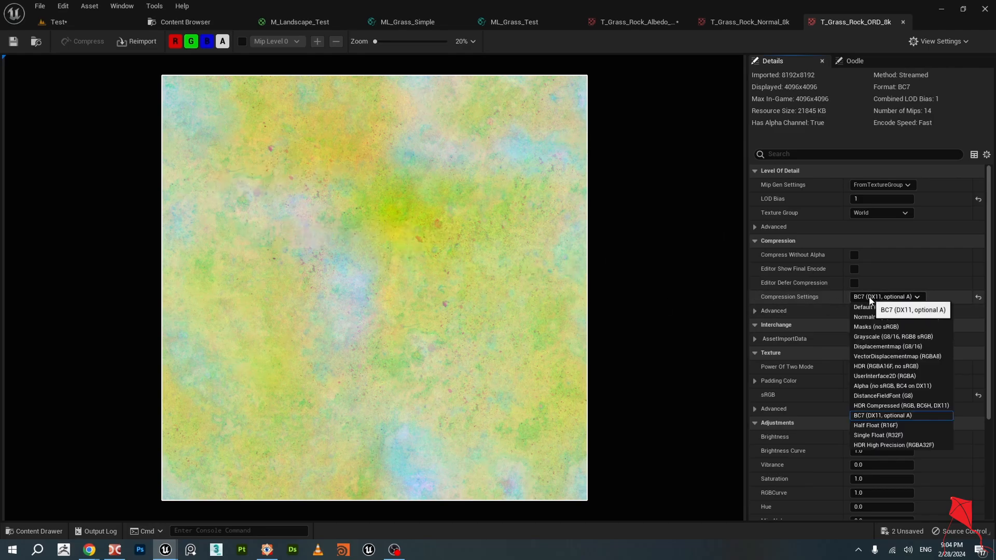
left_click(902, 272)
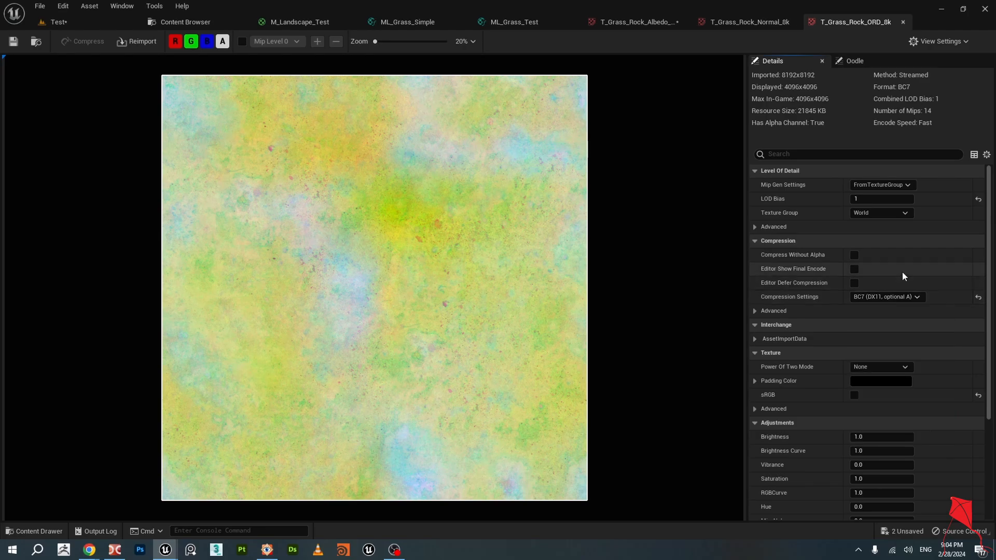
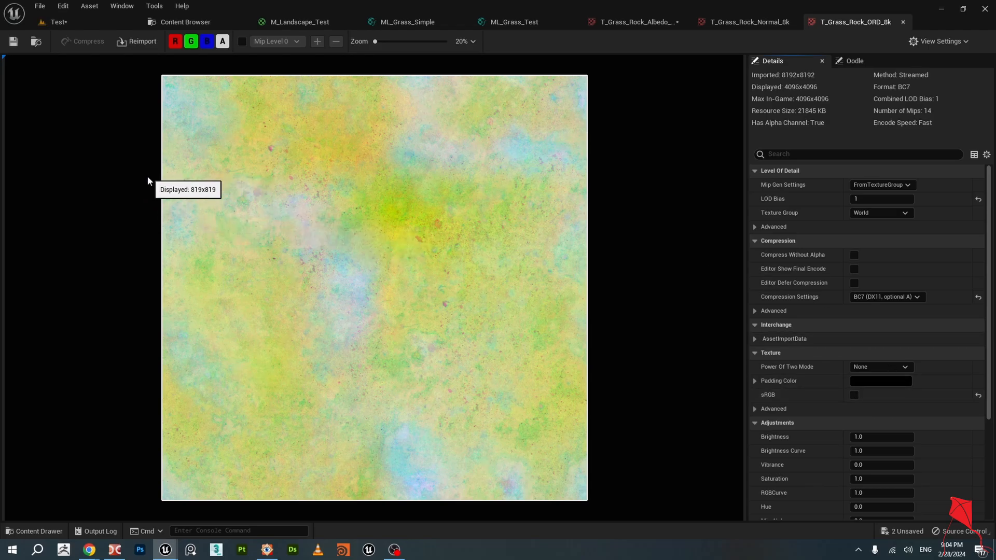
left_click(880, 299)
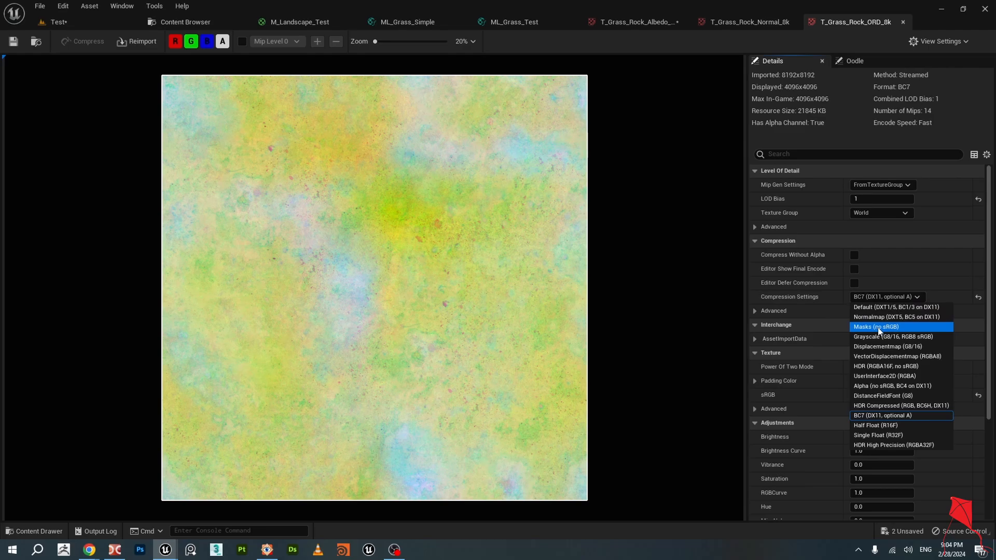
left_click(829, 400)
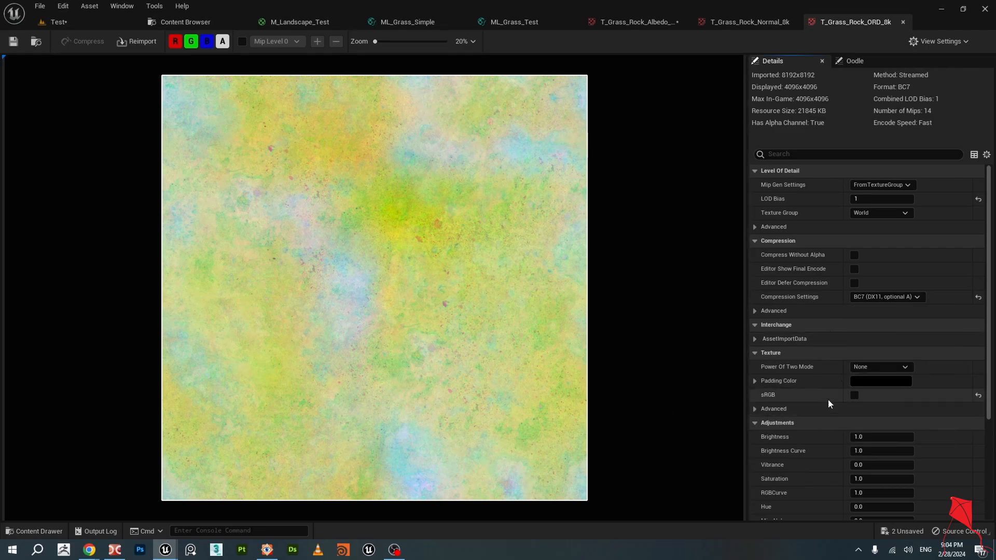
left_click(897, 299)
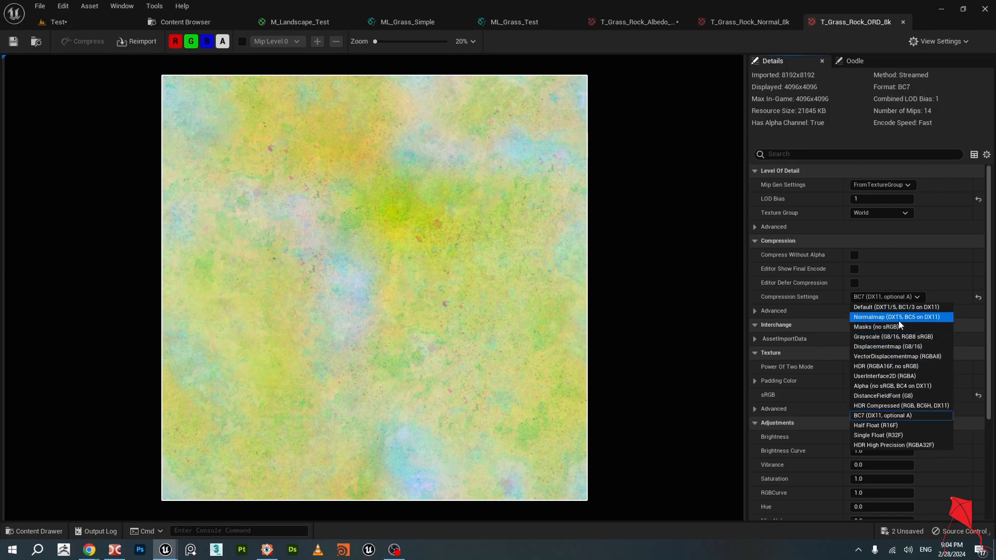
left_click(602, 269)
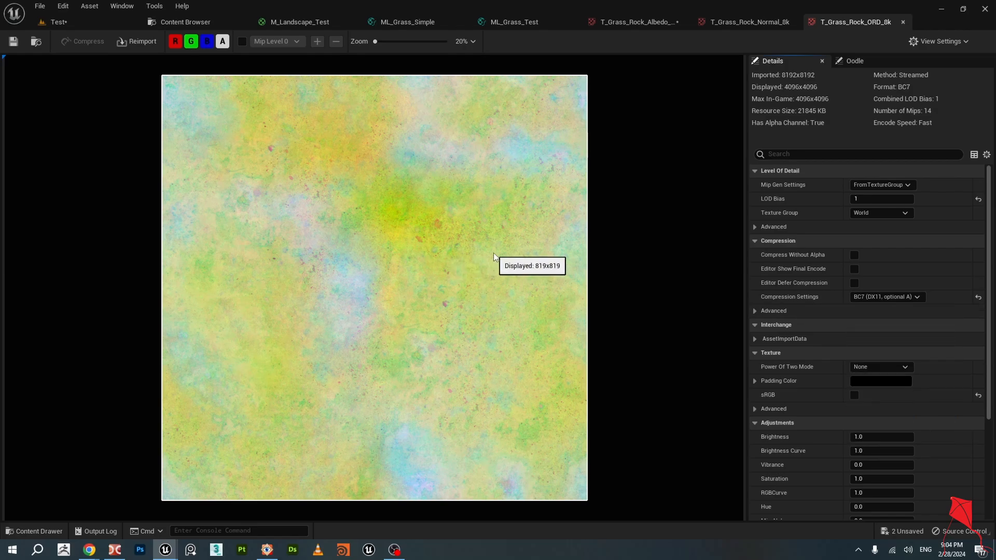
Take a closer look at the ORD image, and close the ORD, Normal and Albedo texture editors to return to ML_Grass_Test.
scroll(453, 262, "up", 5)
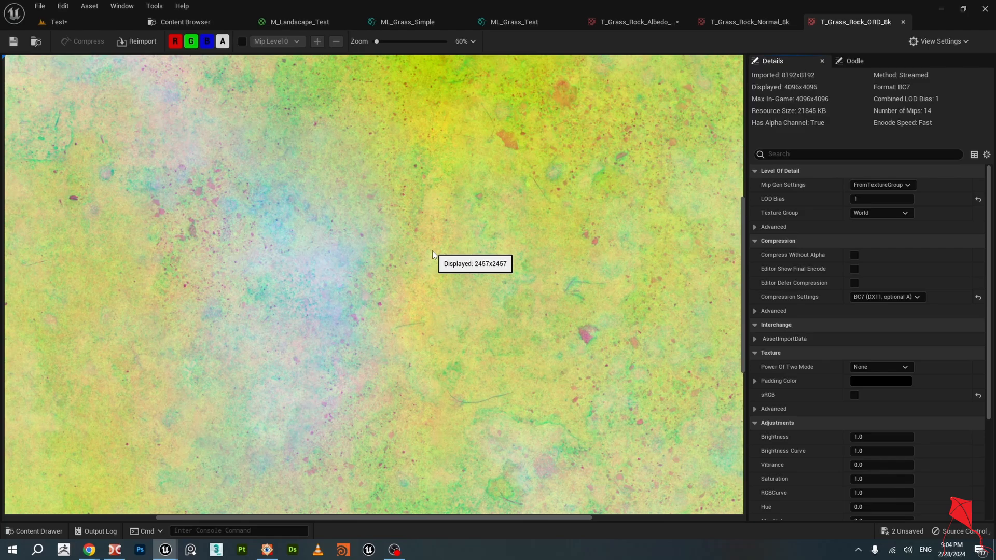
scroll(432, 251, "down", 5)
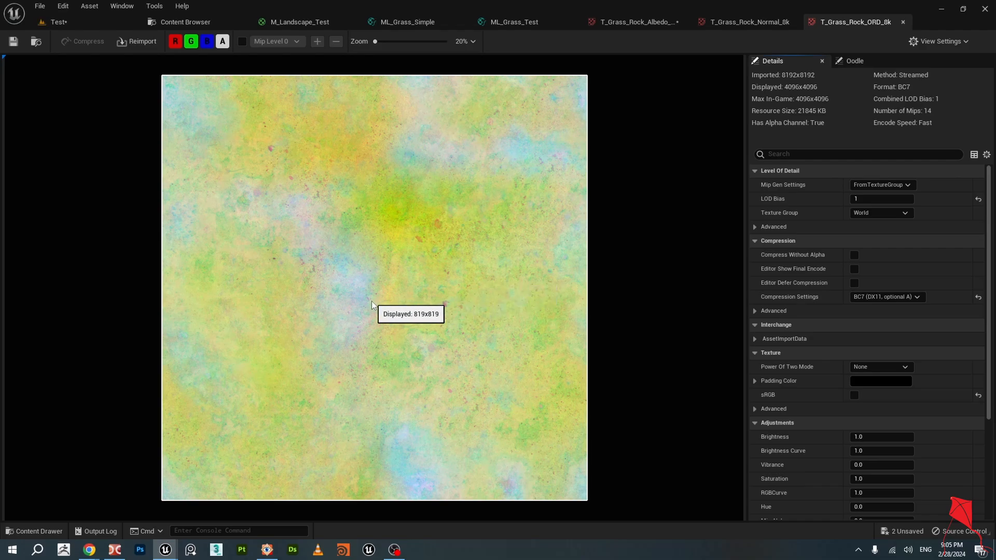
left_click(903, 22)
left_click(793, 22)
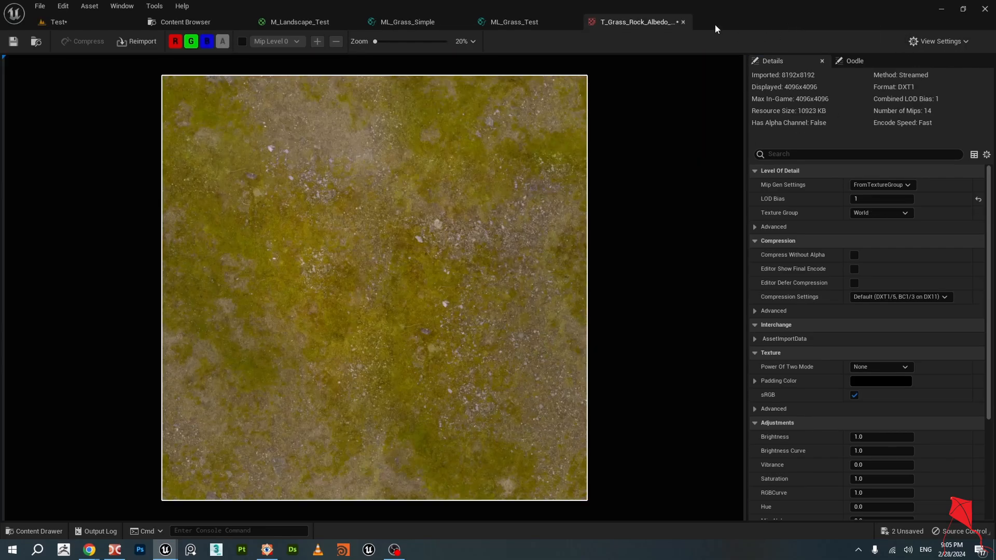
left_click(683, 23)
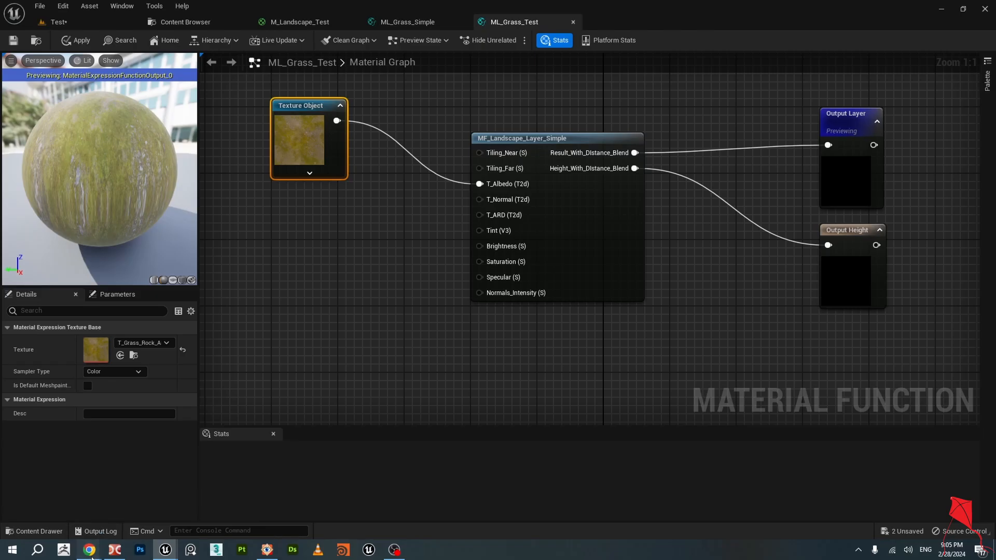
Switch to Chrome and open the texture library on the Poly Haven site.
mouse_move(91, 556)
left_click(161, 506)
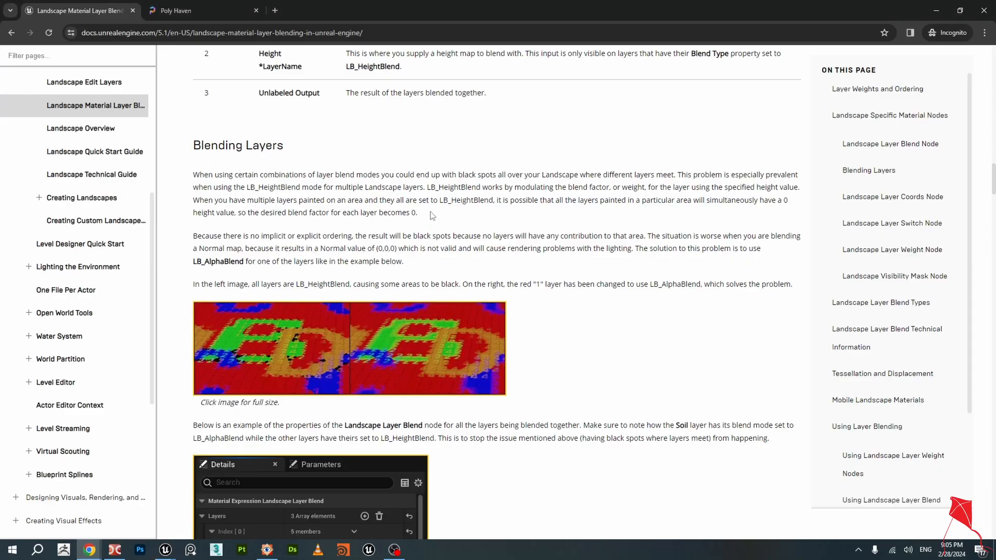
left_click(191, 6)
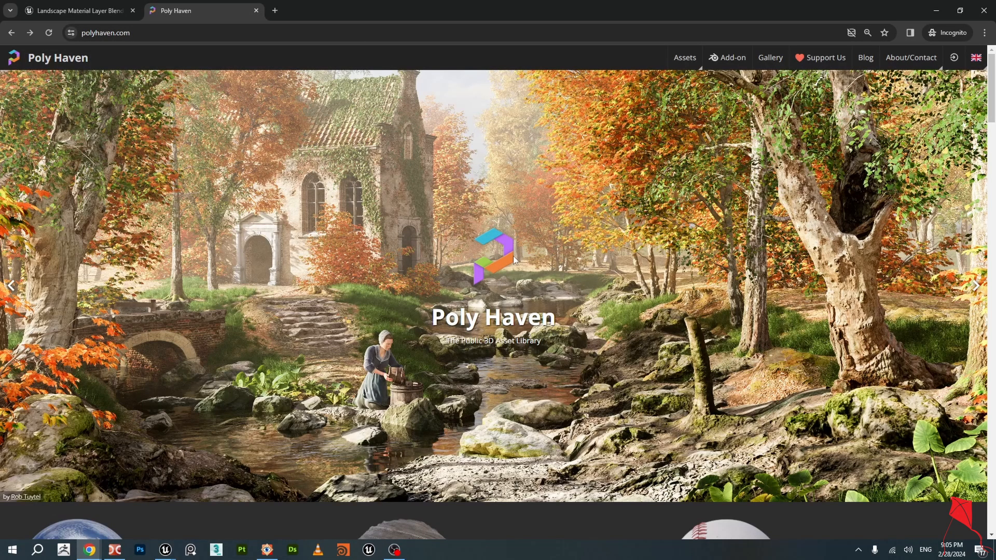
scroll(513, 257, "down", 4)
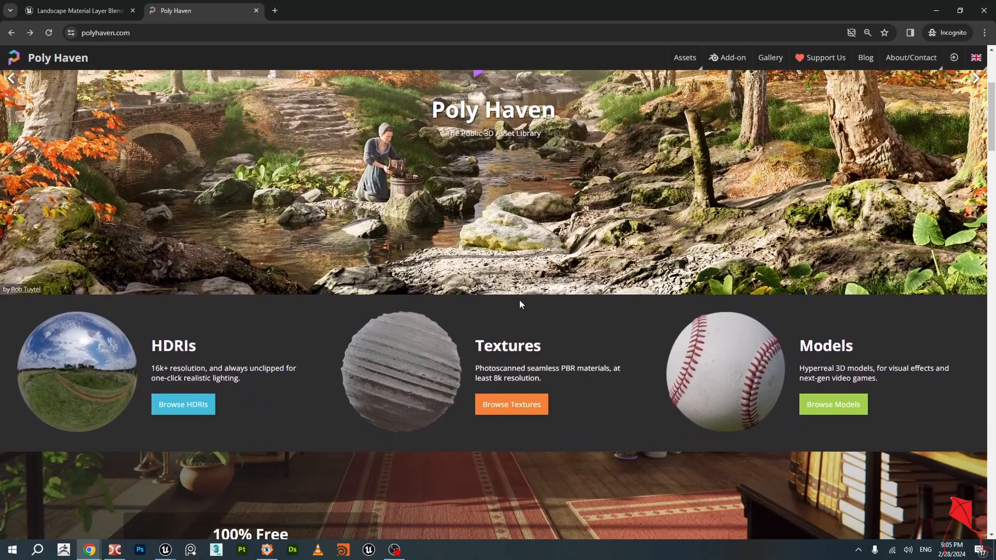
left_click(537, 406)
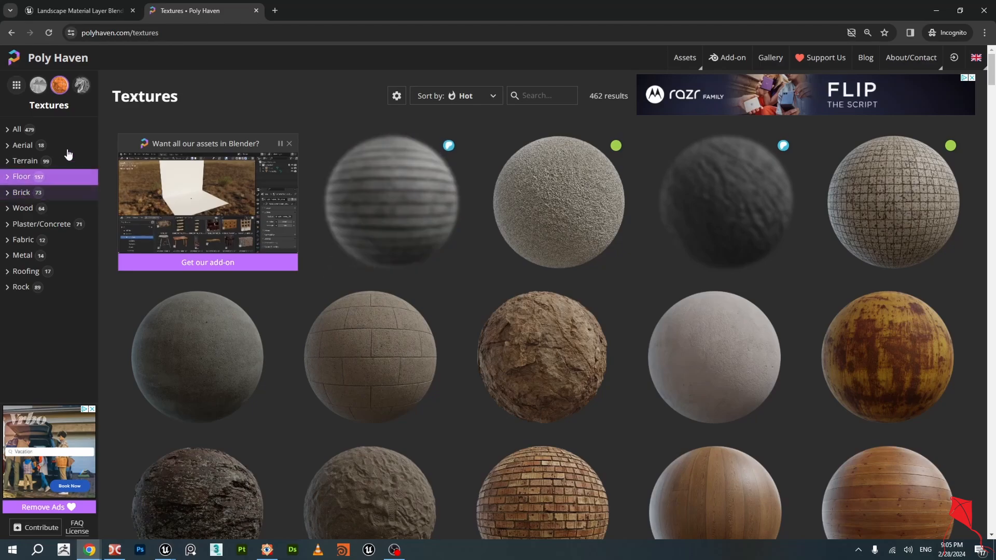
Search the Poly Haven textures for "grass" and open the Aerial Grass Rock texture page.
left_click(551, 97)
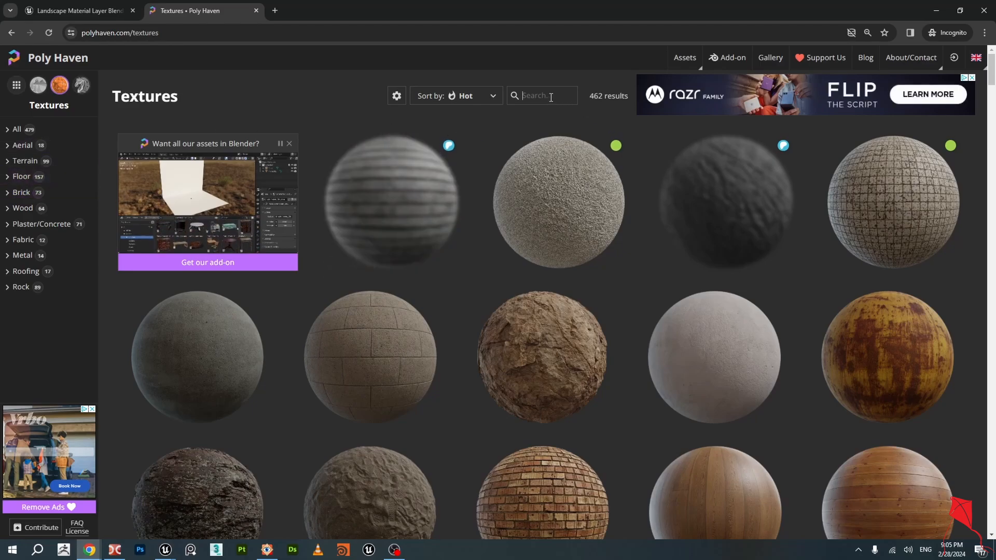
type("gras")
key("BackSpace")
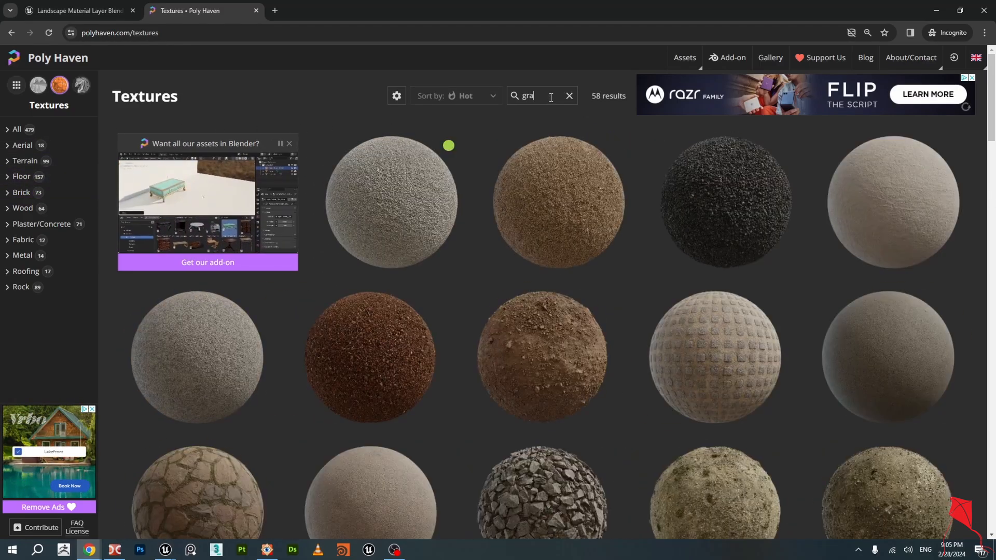
type("ss")
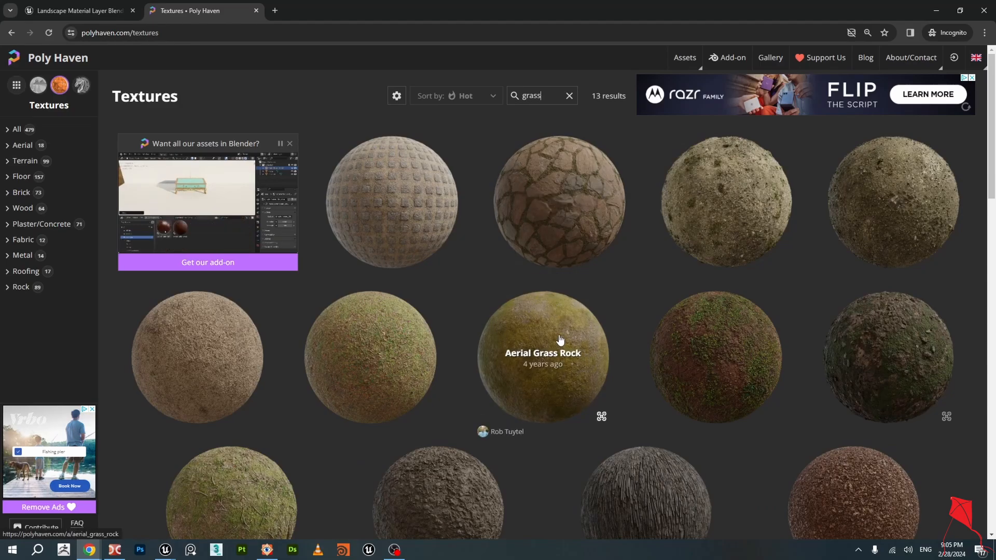
left_click(559, 336)
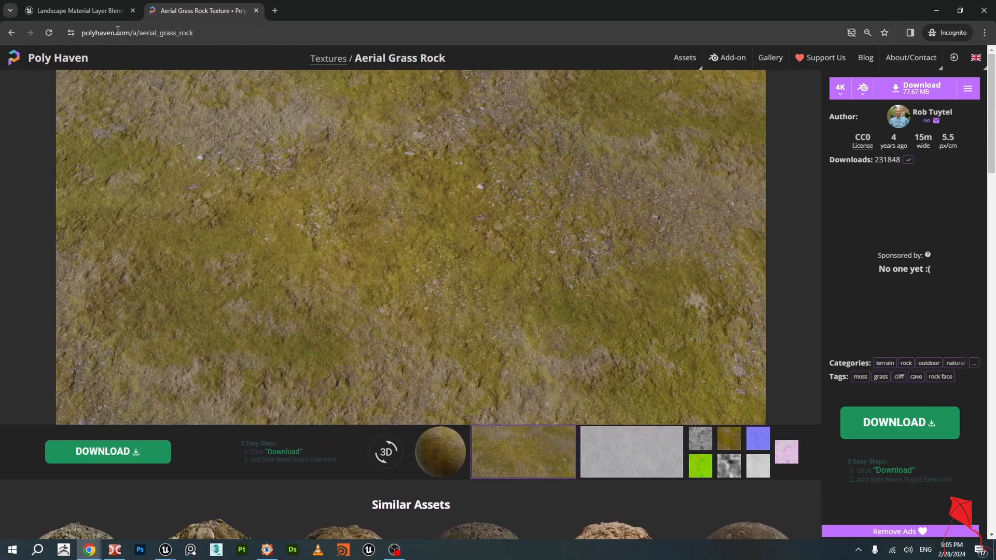
Switch back to the Howls_House Unreal Editor window, open ML_Grass_Simple and inspect the settings of the Tint/Brightness_Grass parameter.
left_click(89, 12)
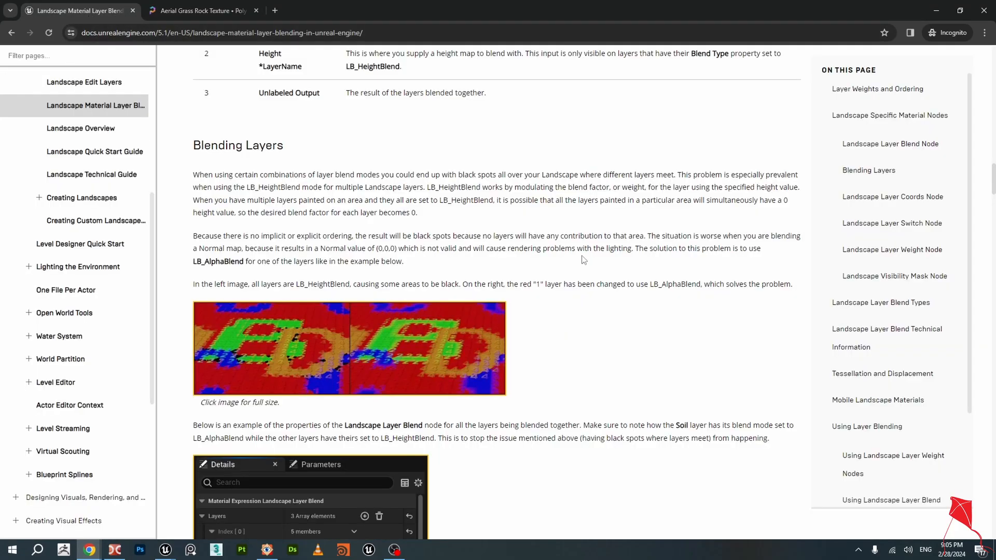
mouse_move(164, 550)
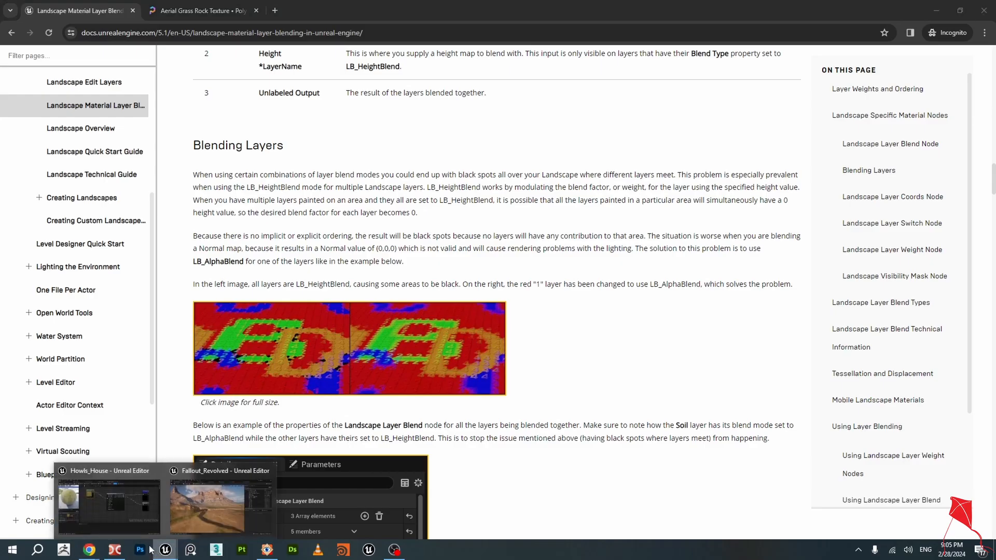
left_click(141, 511)
right_click_drag(389, 251, 411, 285)
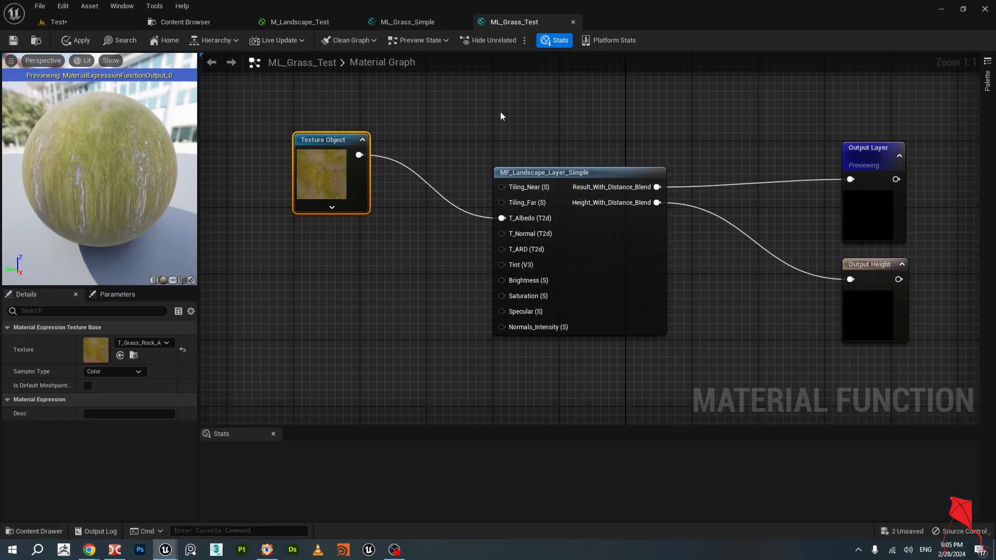
left_click(416, 23)
right_click_drag(445, 201, 419, 205)
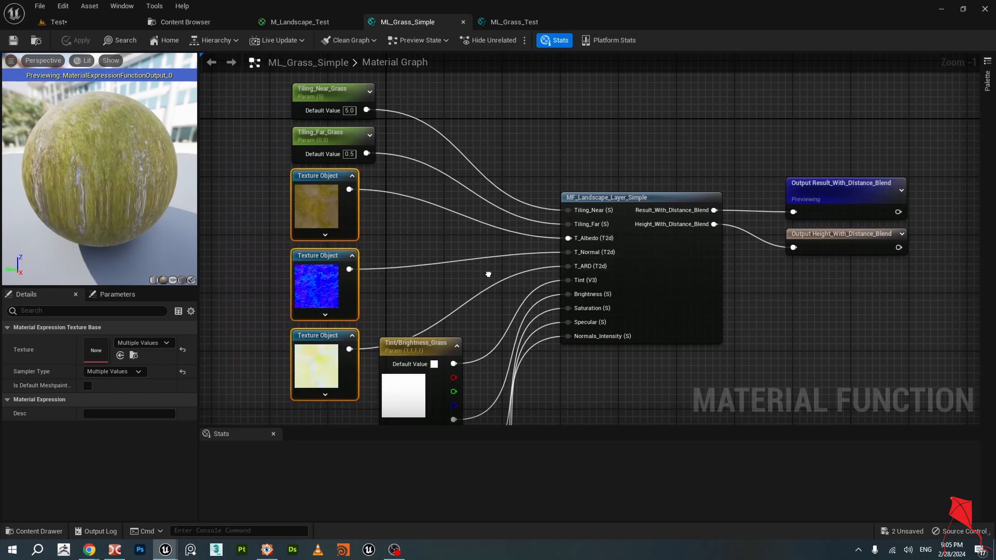
right_click_drag(573, 262, 604, 289)
left_click(412, 232)
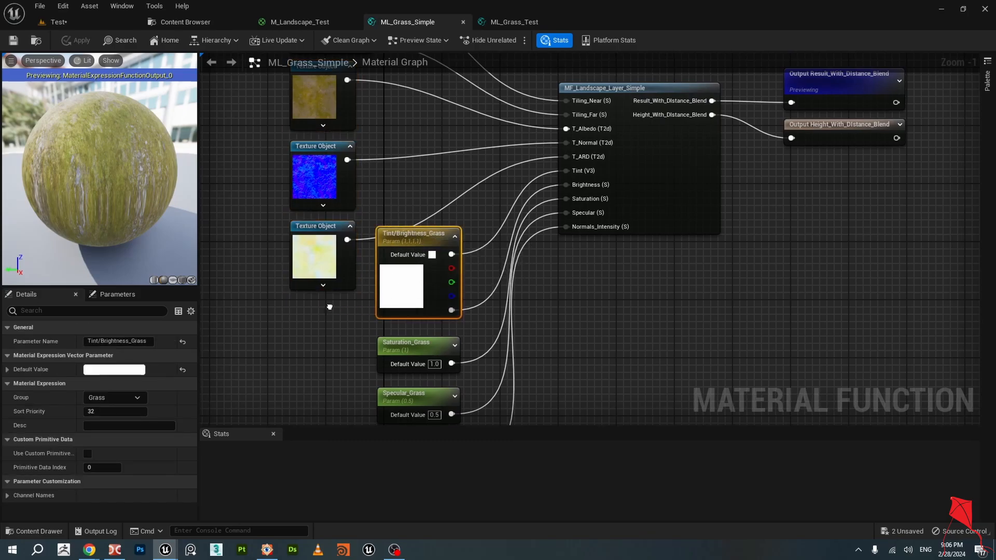
Add a Constant4Vector node in the empty space beside the Tint/Brightness_Grass parameter.
right_click_drag(329, 306, 449, 278)
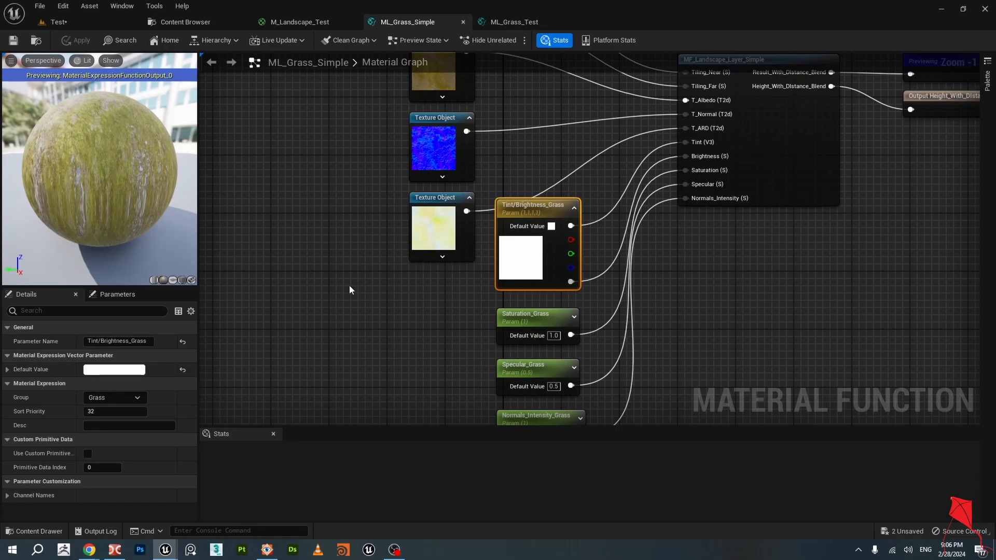
key("4")
left_click(280, 285)
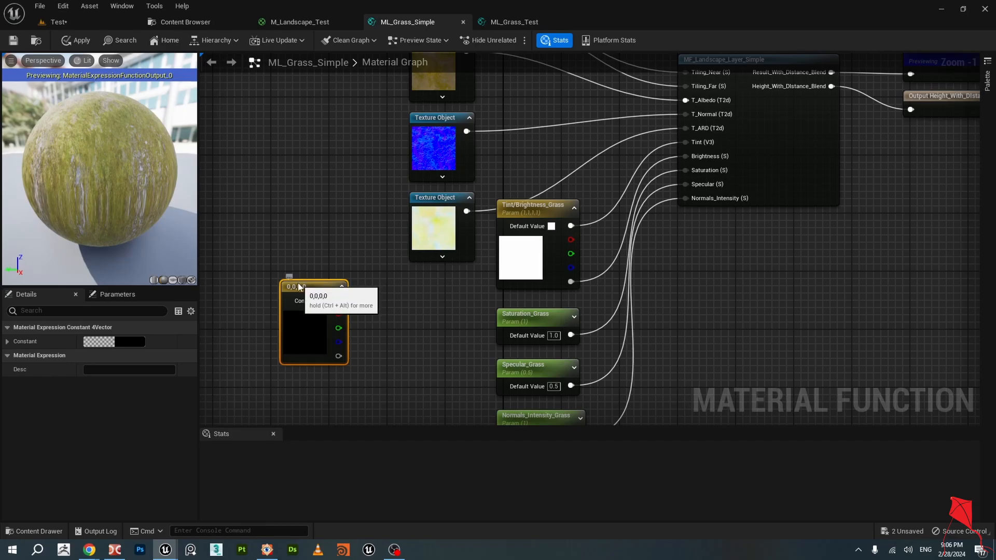
left_click_drag(298, 289, 327, 292)
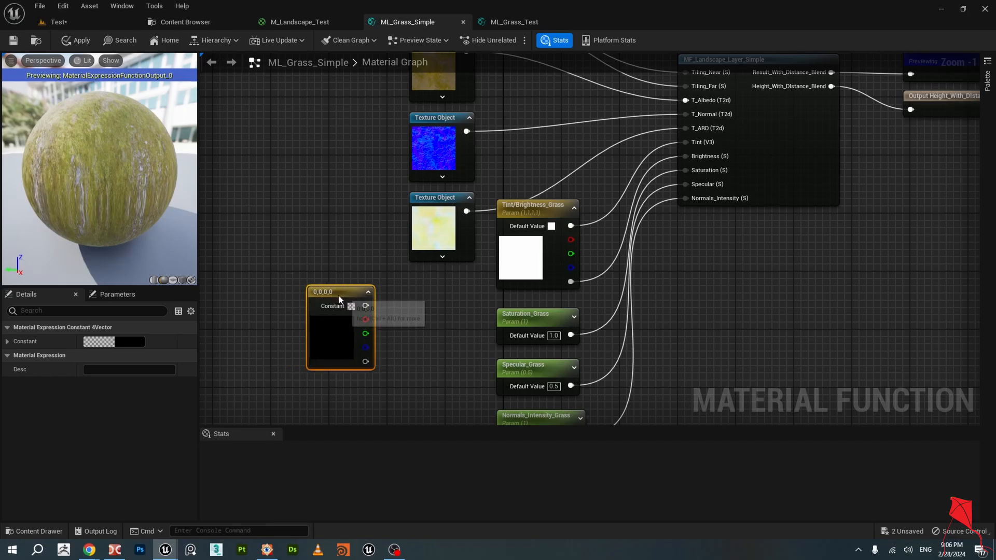
Add a second Constant4Vector through the node search above the first one, and delete it again.
right_click(297, 221)
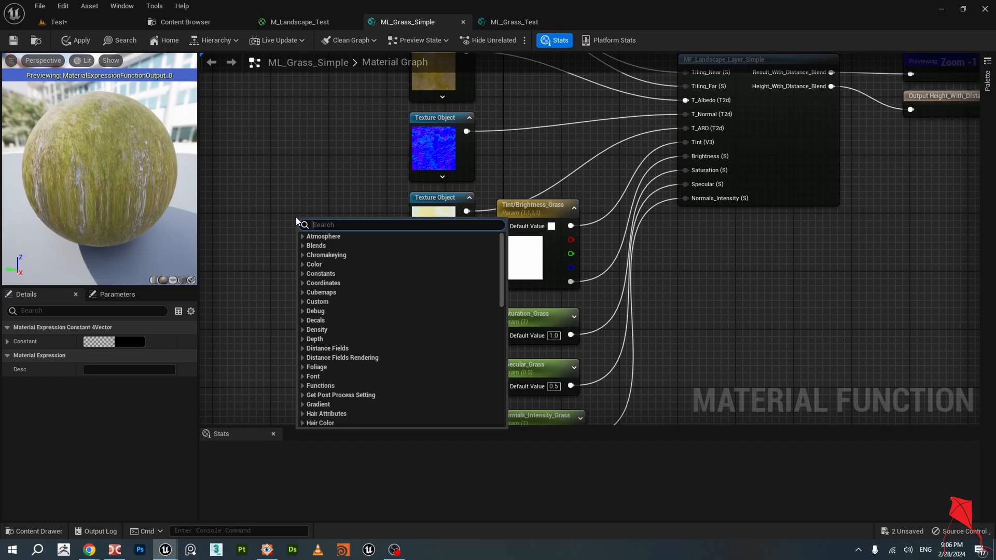
type("four")
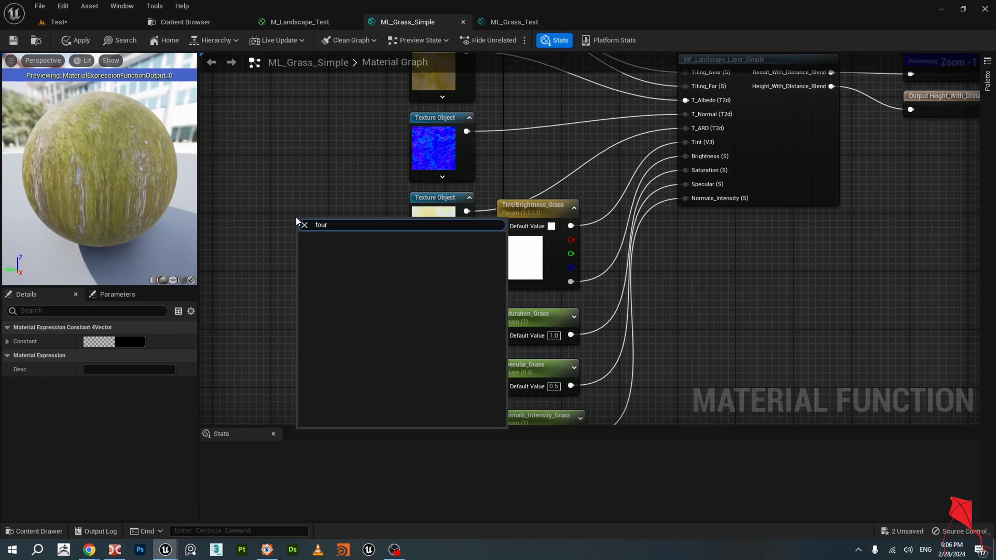
key("BackSpace")
key("BackSpace")
key("BackSpace")
key("BackSpace")
type("4")
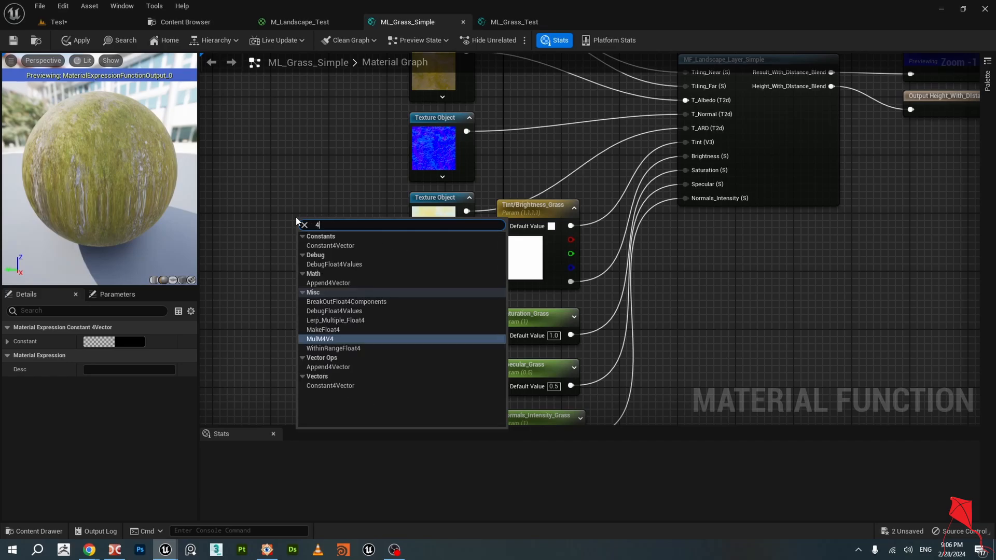
left_click(331, 246)
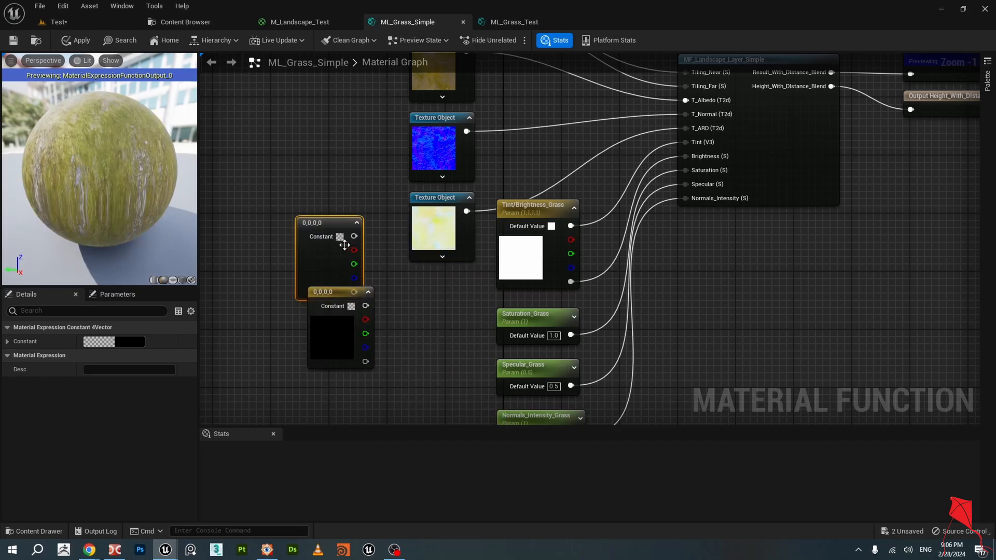
left_click_drag(336, 234, 336, 205)
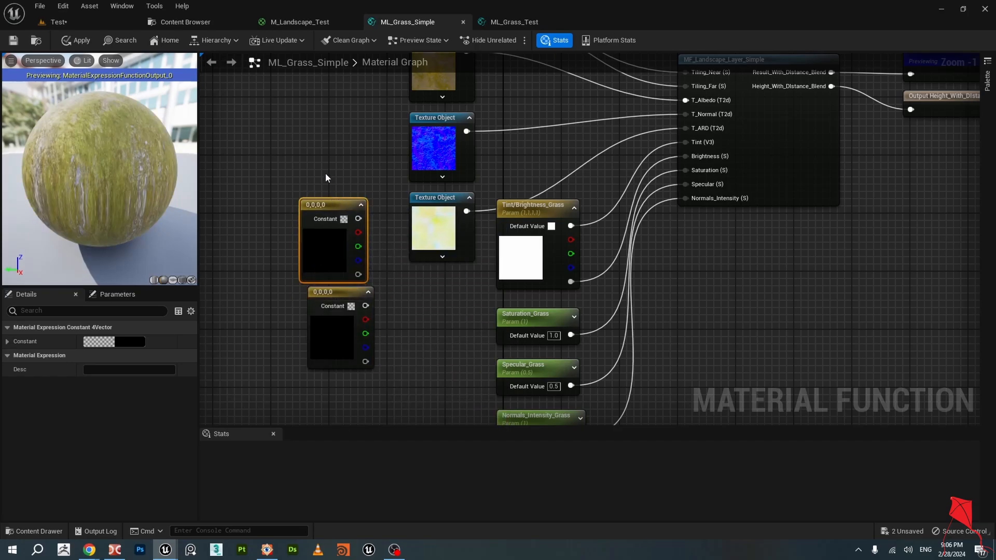
key("Delete")
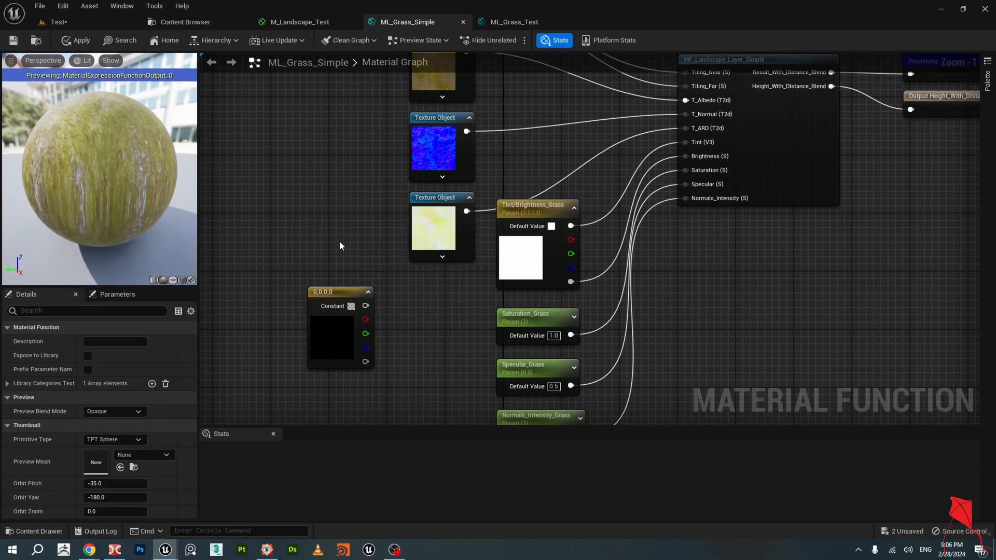
Convert the remaining Constant4Vector into a parameter named "erer".
left_click_drag(333, 292, 340, 286)
right_click(343, 287)
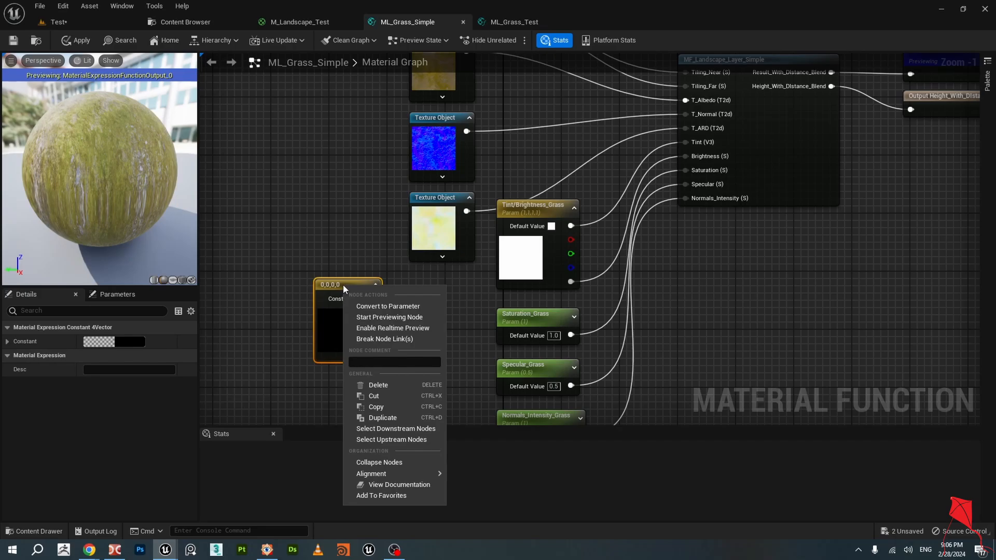
left_click(372, 305)
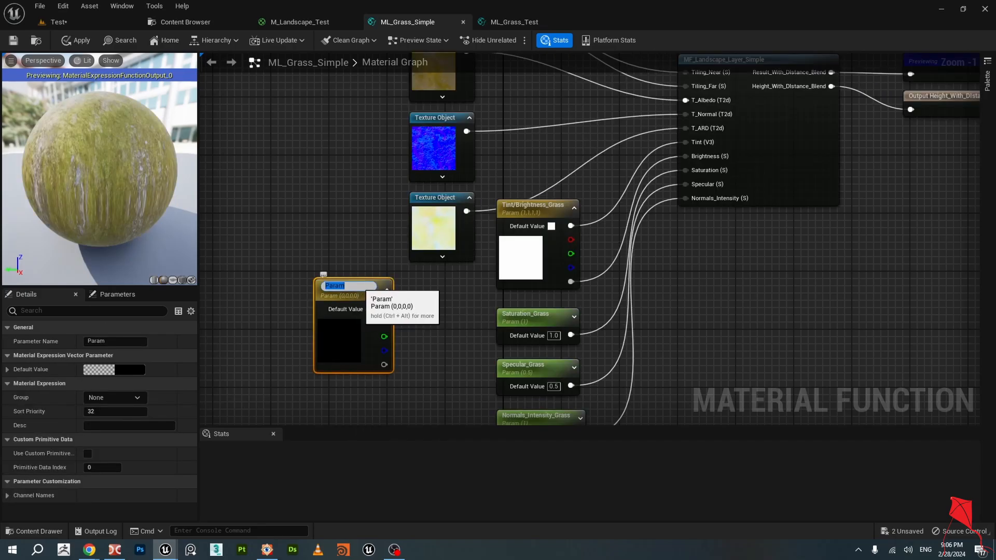
type("erer")
left_click(344, 244)
Set the default value of the erer parameter to white, with R, G and B at 1.0 and alpha at 0.0.
left_click_drag(358, 285, 366, 294)
left_click(130, 369)
left_click(267, 357)
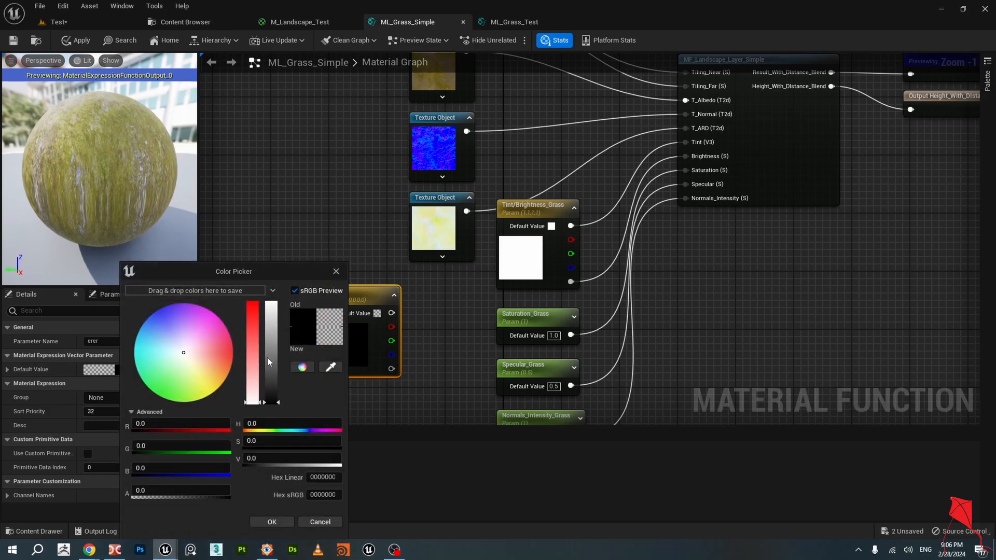
left_click_drag(275, 331, 277, 269)
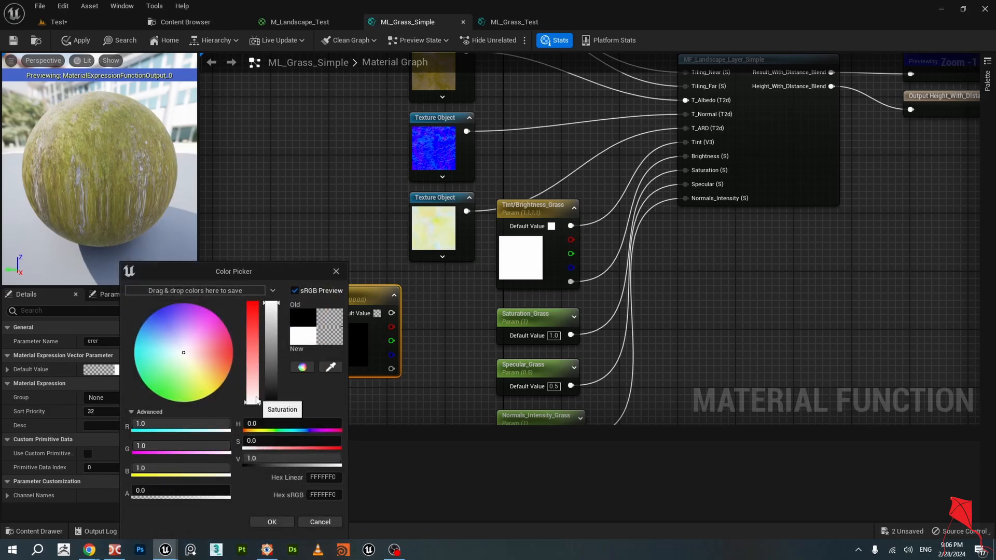
left_click(273, 521)
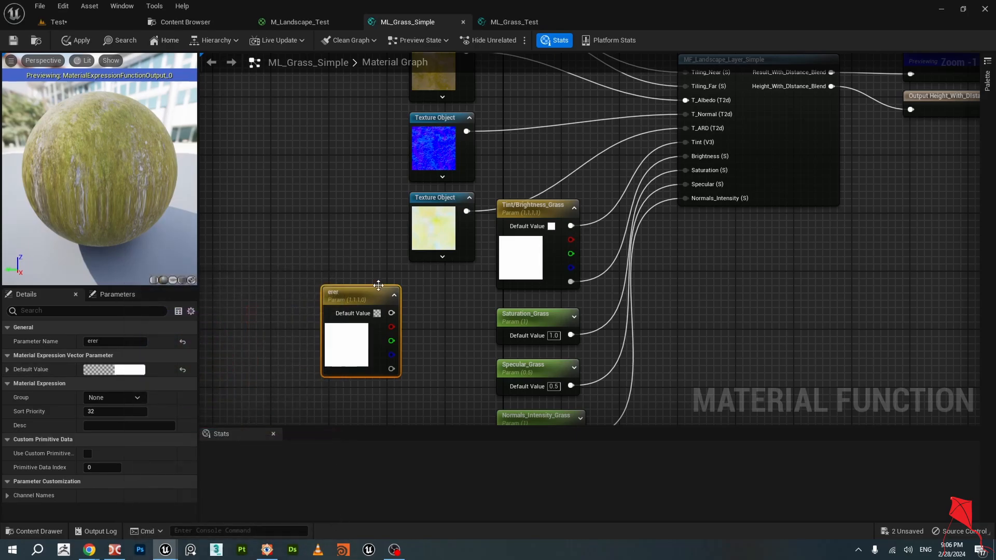
Reposition the erer node beside the grass parameters and move the Tint/Brightness_Grass node slightly down.
left_click_drag(332, 306, 387, 297)
double_click(354, 298)
left_click(362, 266)
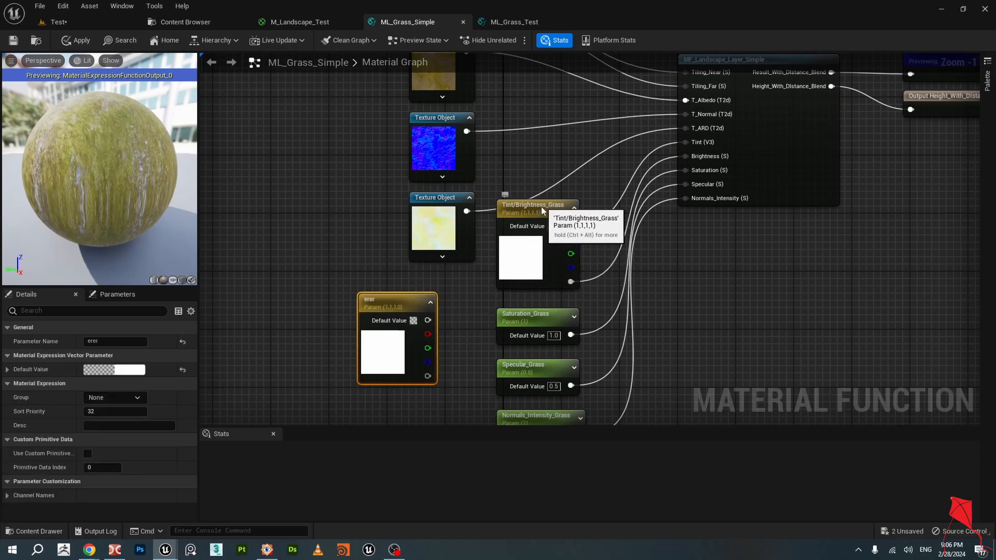
left_click_drag(538, 227, 538, 235)
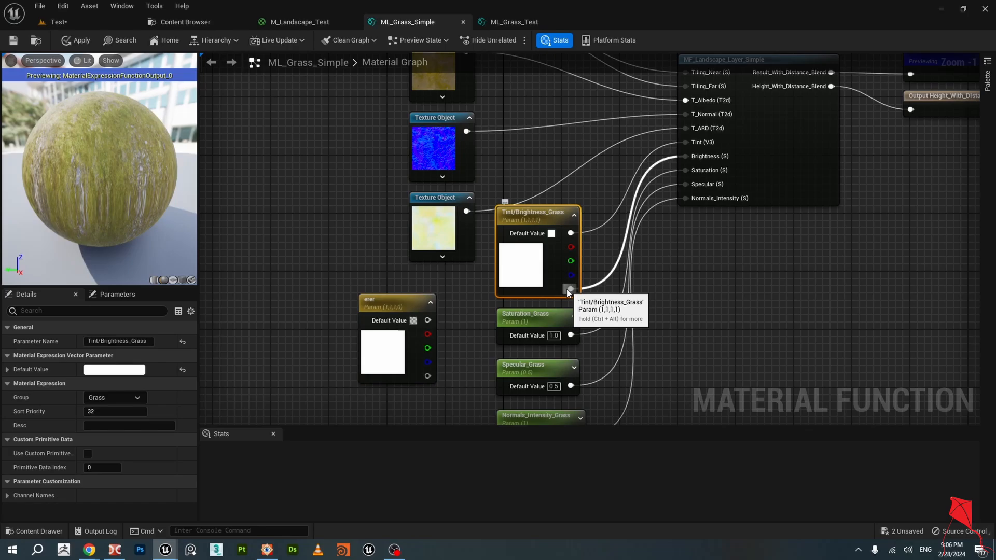
Check the Tint/Brightness_Grass connections into MF_Landscape_Layer_Simple, and delete the erer parameter node.
right_click_drag(725, 278, 651, 302)
scroll(520, 332, "up", 1)
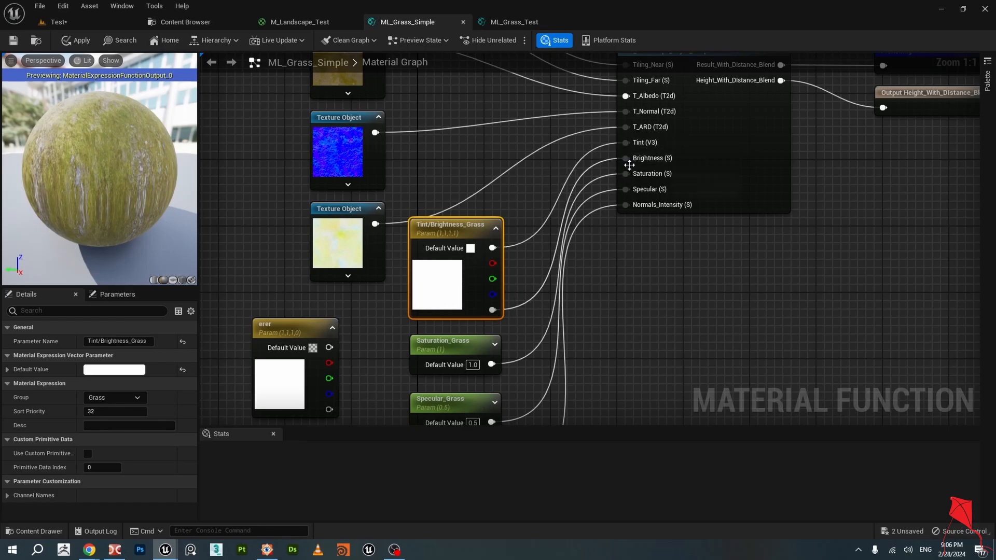
right_click_drag(294, 292, 310, 216)
left_click_drag(283, 215, 407, 311)
key("Delete")
Inspect the settings of the Specular_Grass and Normals_Intensity_Grass scalar parameters in turn.
right_click_drag(667, 263, 613, 226)
left_click(443, 288)
left_click(446, 309)
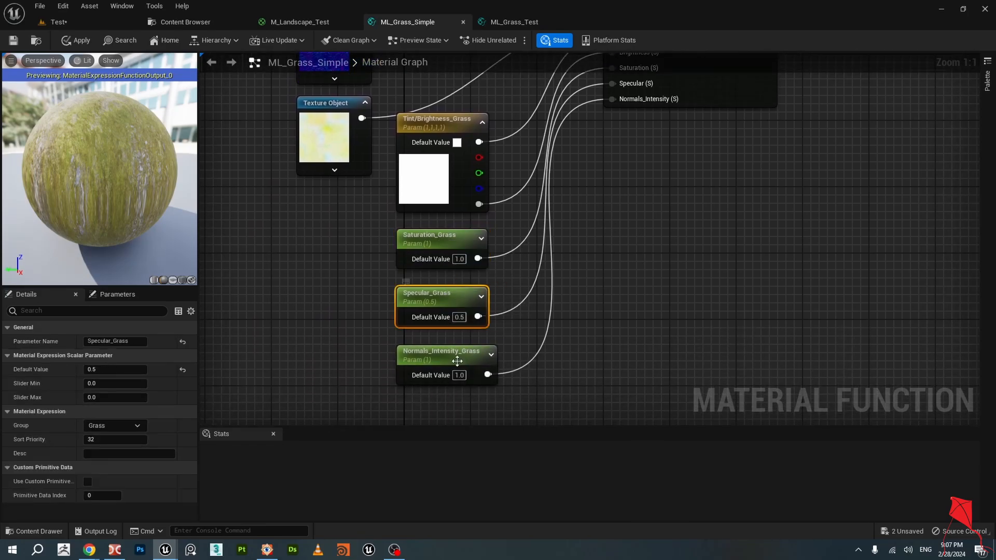
left_click(457, 361)
right_click_drag(609, 320, 613, 272)
Add a scalar parameter beside Saturation_Grass, leave its name as Param, and delete it again.
right_click_drag(328, 276, 399, 296)
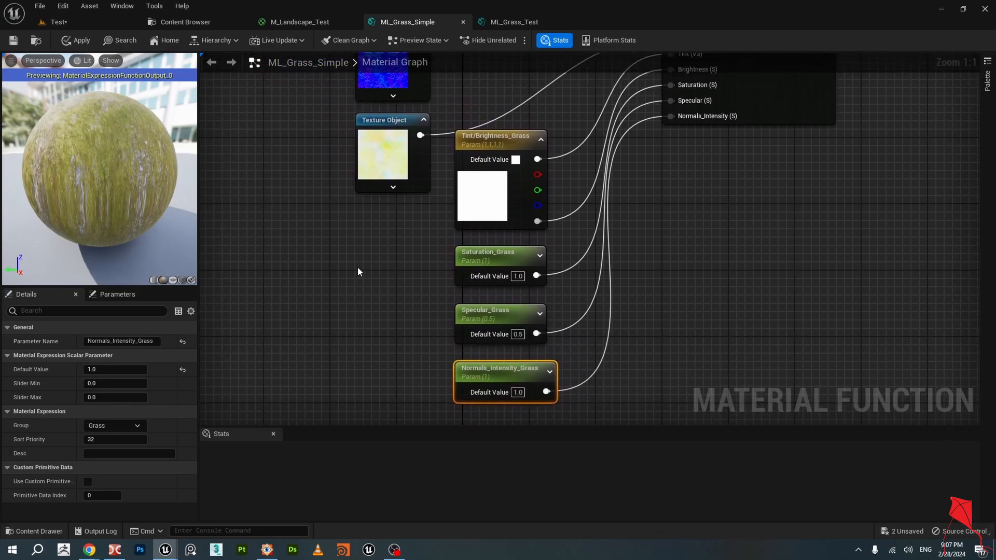
left_click(313, 271)
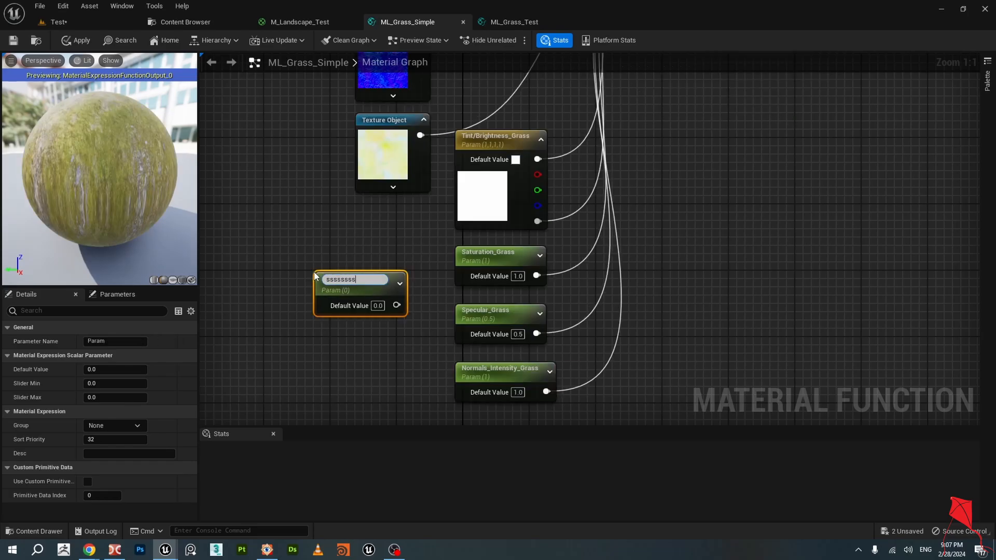
type("sssssssss")
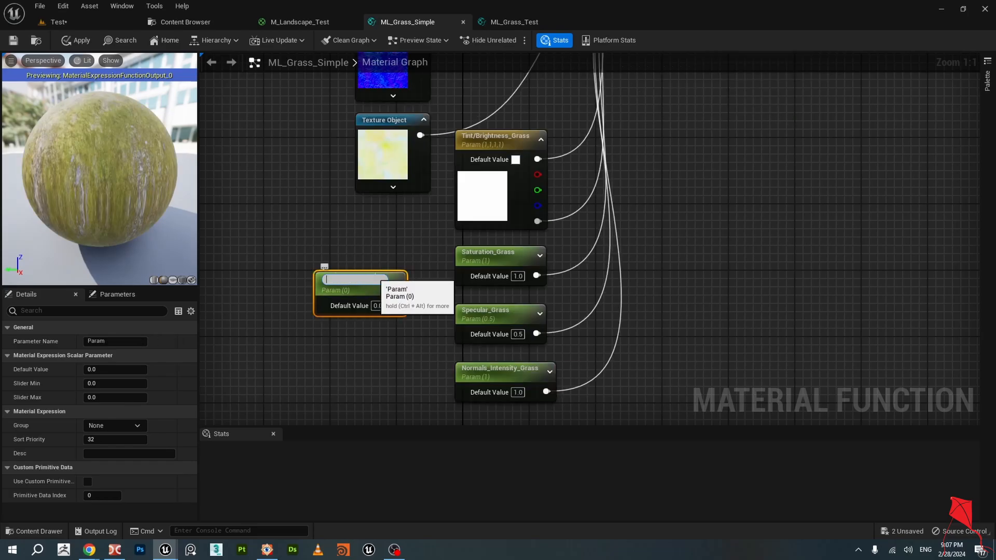
left_click(350, 238)
left_click(387, 311)
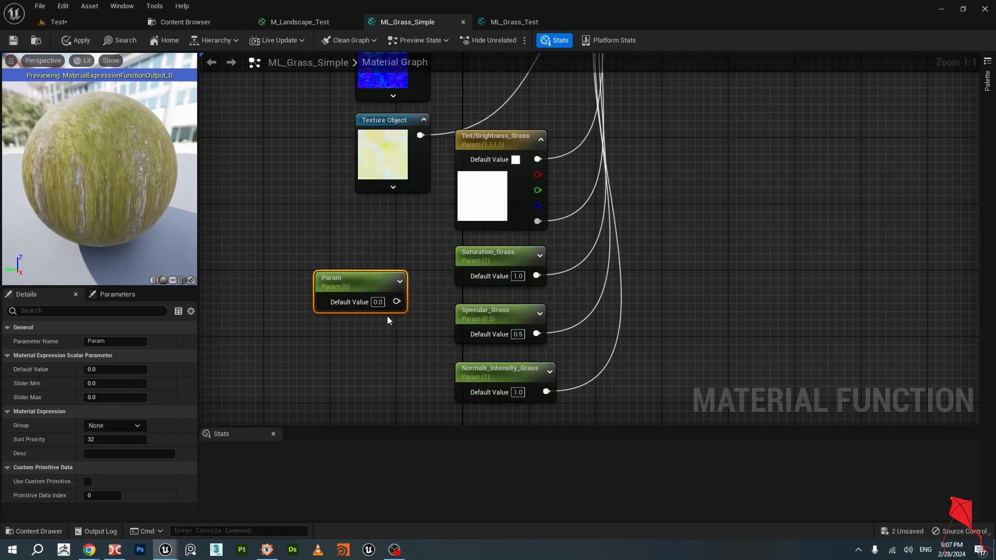
key("Delete")
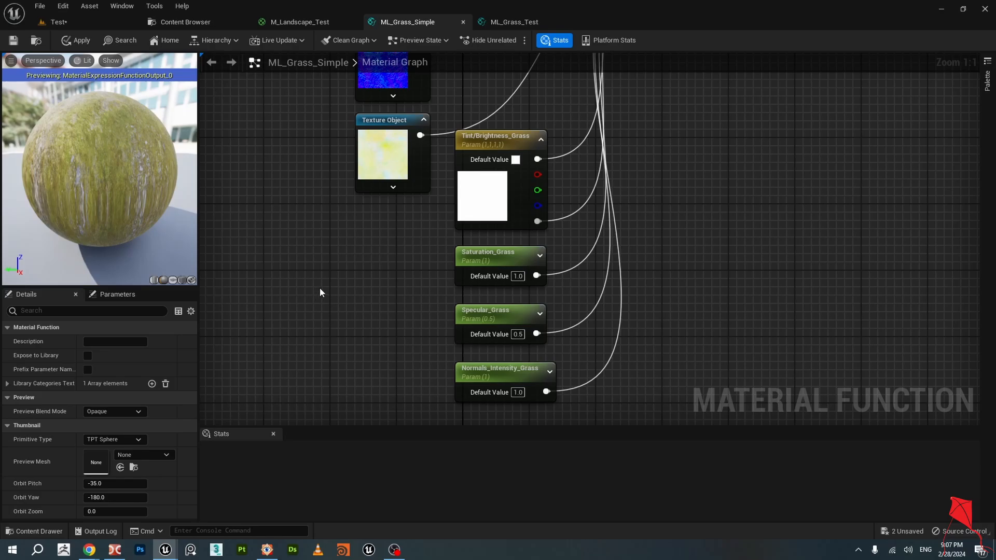
Add a Constant node beside Specular_Grass, convert it to a parameter, and delete it.
left_click(320, 288)
left_click_drag(356, 298, 360, 278)
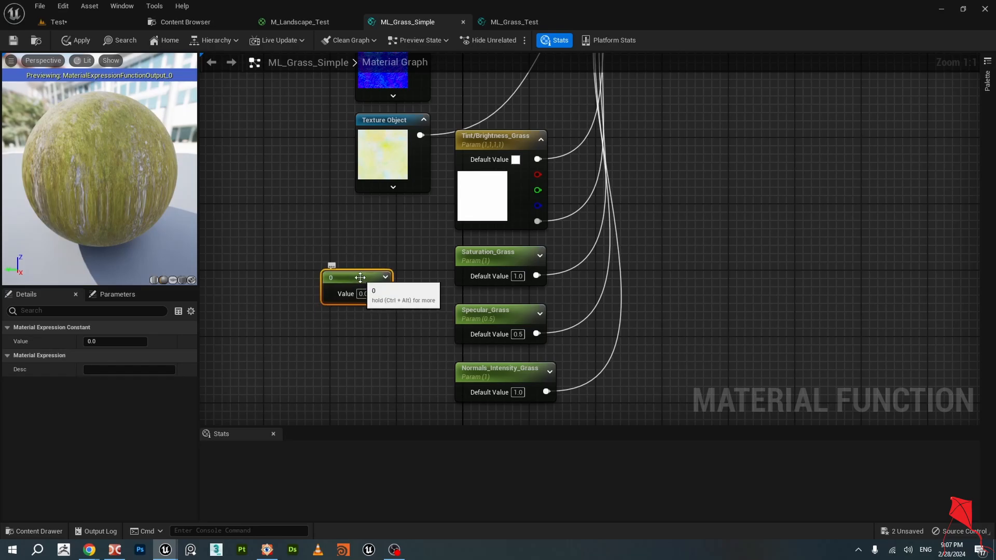
right_click(360, 277)
left_click(402, 297)
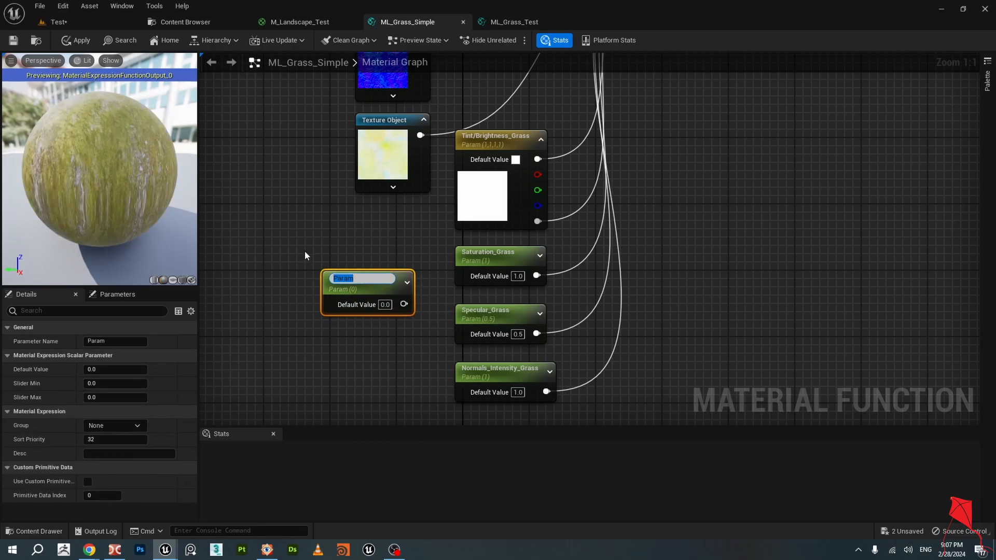
key("Delete")
Review how the tiling, texture, tint and scalar nodes feed MF_Landscape_Layer_Simple and how its results reach the two outputs.
scroll(387, 335, "down", 3)
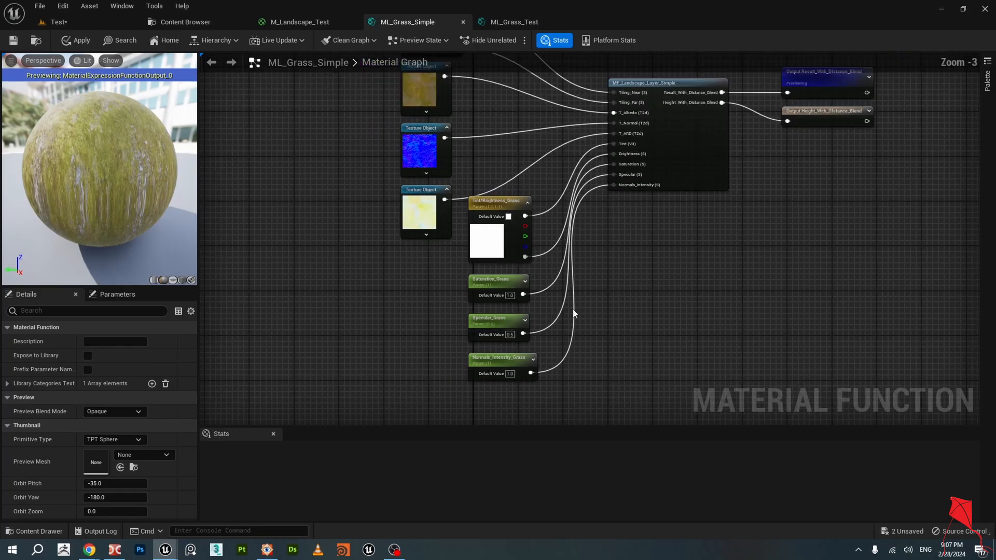
scroll(635, 235, "up", 2)
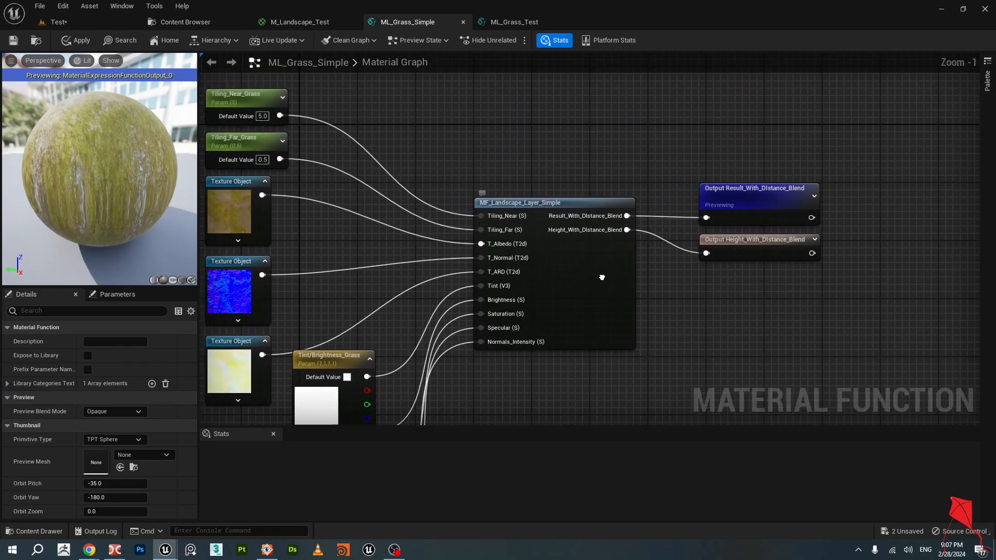
scroll(621, 232, "down", 2)
scroll(497, 227, "up", 2)
right_click_drag(523, 206, 498, 207)
scroll(541, 206, "down", 2)
scroll(581, 198, "up", 2)
right_click_drag(425, 175, 481, 253)
right_click_drag(412, 279, 451, 187)
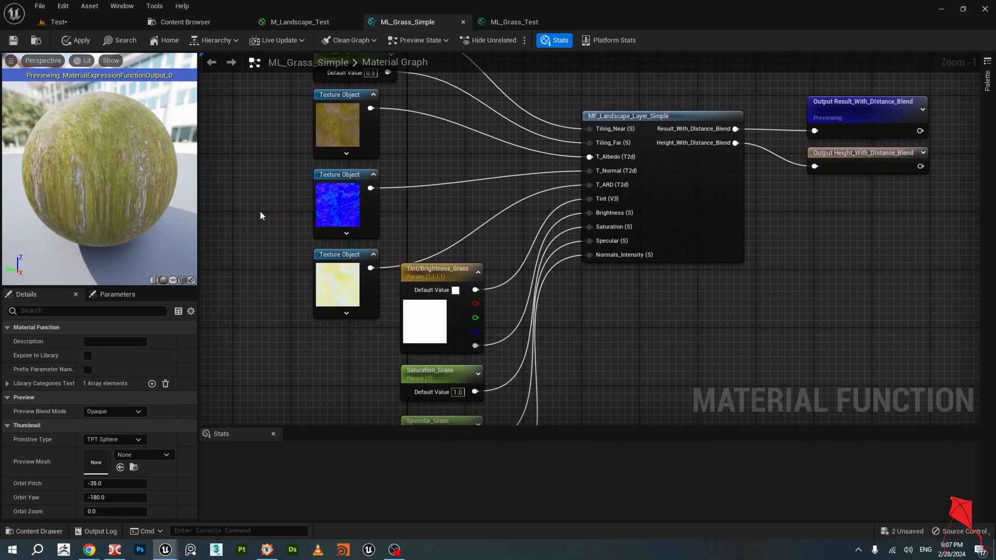
right_click_drag(519, 191, 448, 249)
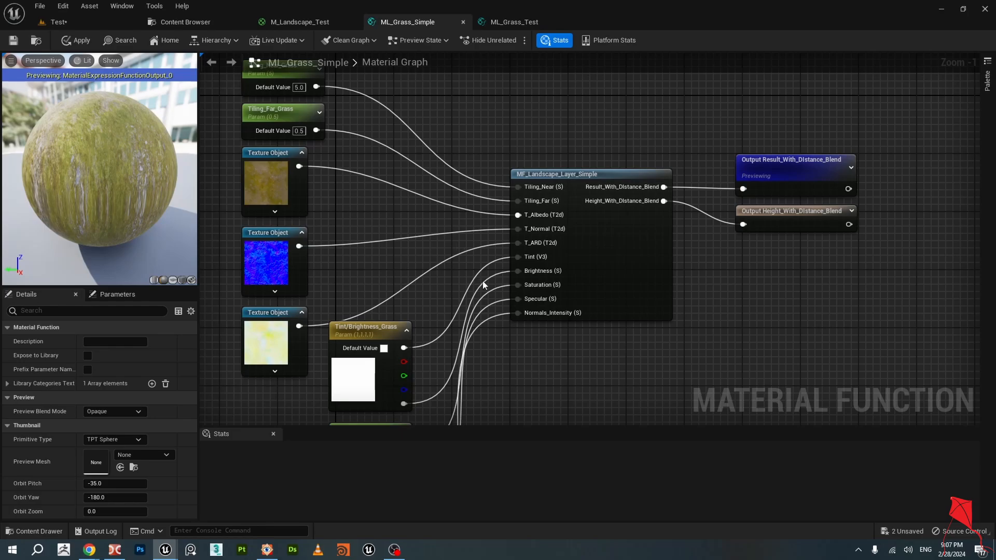
right_click_drag(437, 252, 448, 284)
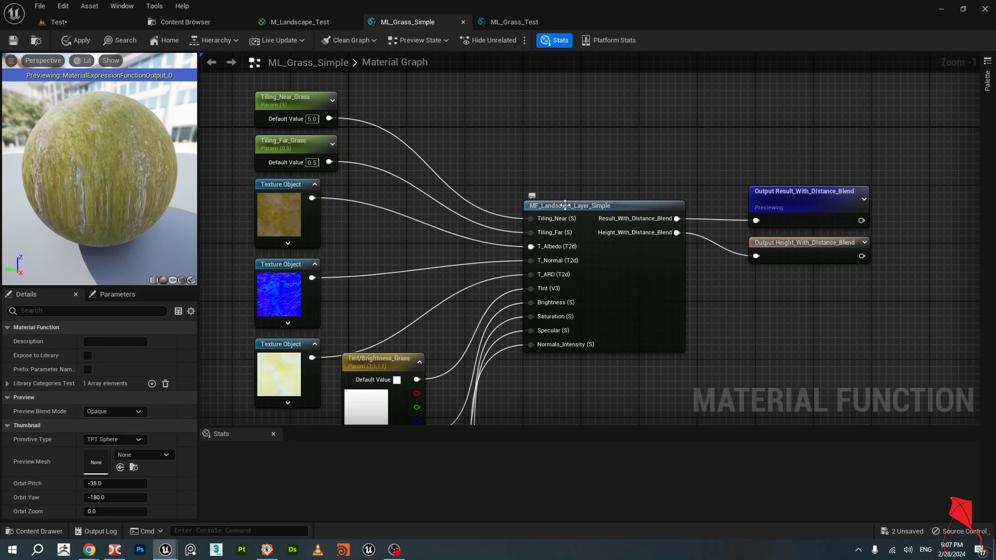
Open the MF_Landscape_Layer_Simple function and look over its whole node graph, from the inputs to the two outputs.
double_click(608, 205)
scroll(514, 235, "down", 8)
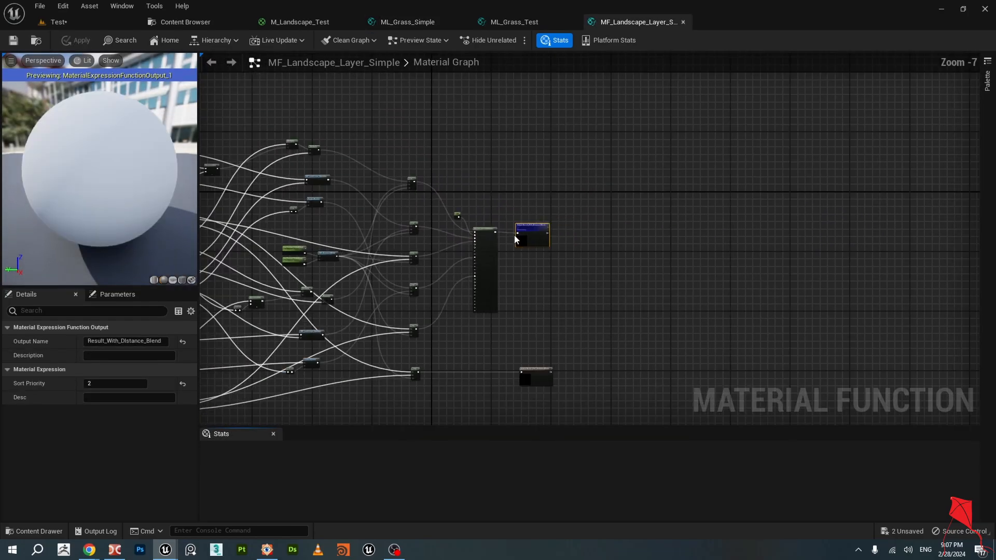
scroll(515, 234, "down", 3)
right_click_drag(507, 285, 702, 295)
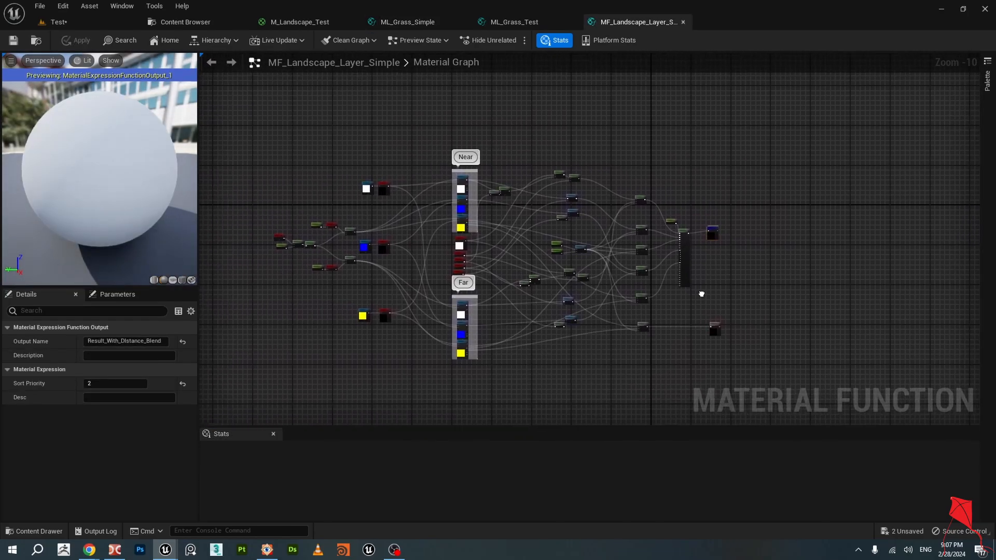
scroll(574, 273, "up", 4)
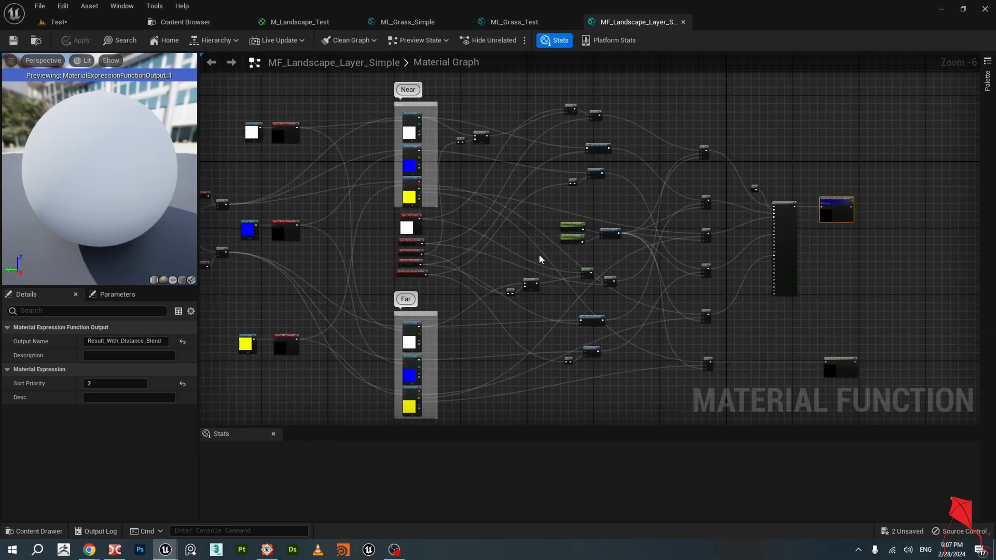
scroll(539, 254, "down", 1)
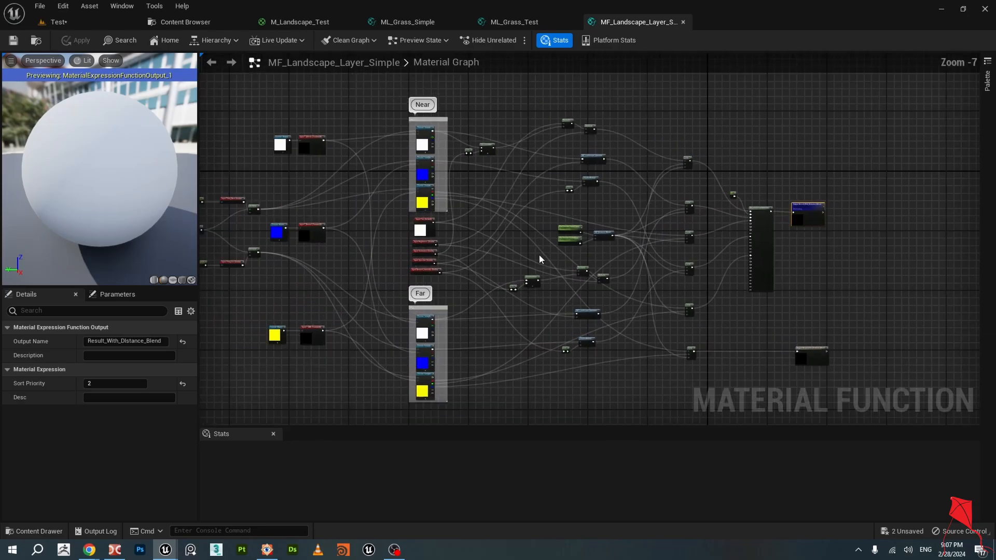
scroll(539, 254, "up", 1)
Create a material function with its default name in the Material_Functions folder and delete it again.
left_click(203, 24)
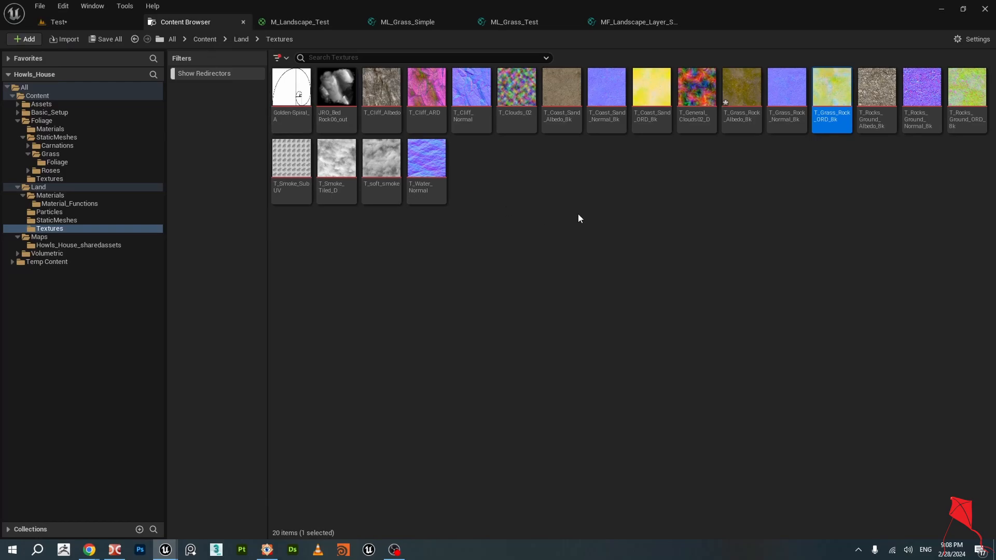
left_click(55, 204)
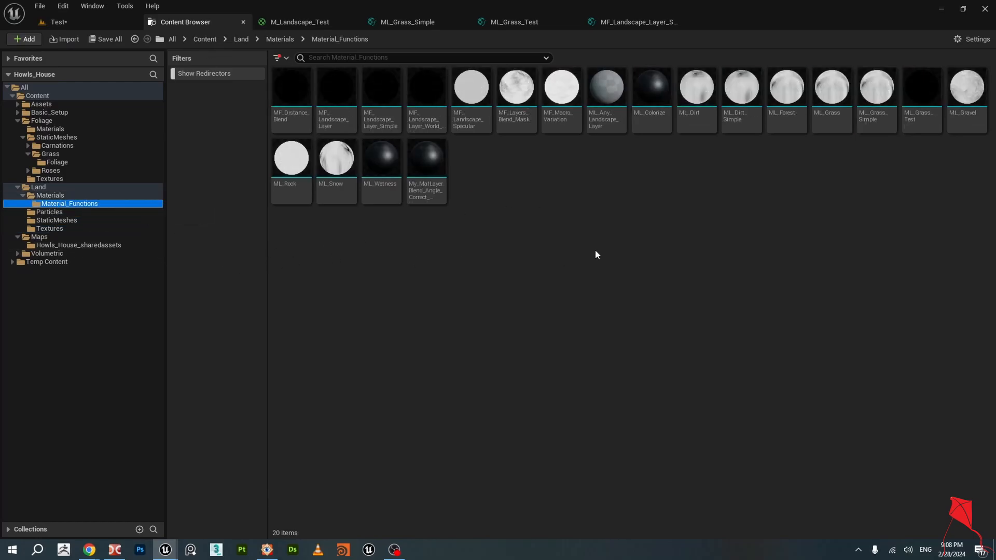
right_click(546, 214)
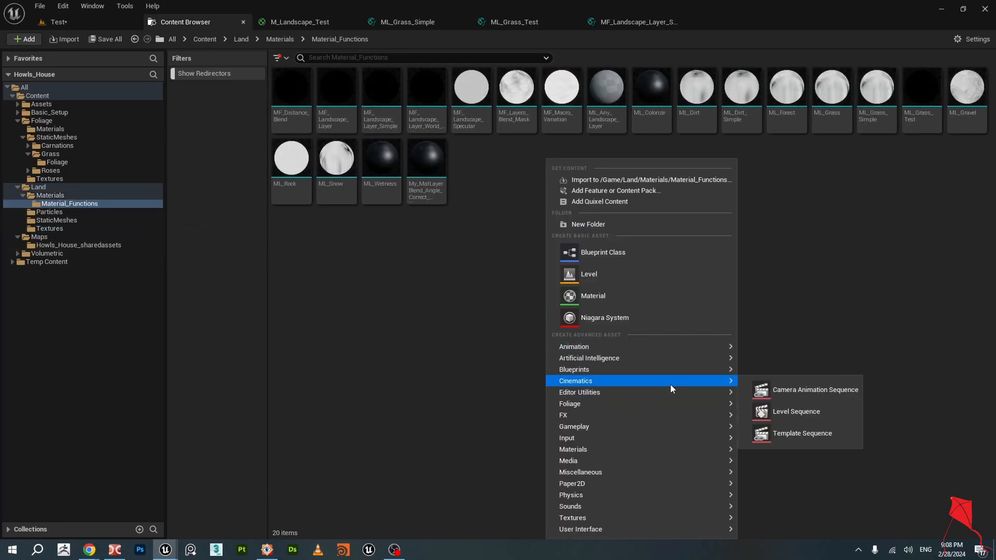
mouse_move(592, 448)
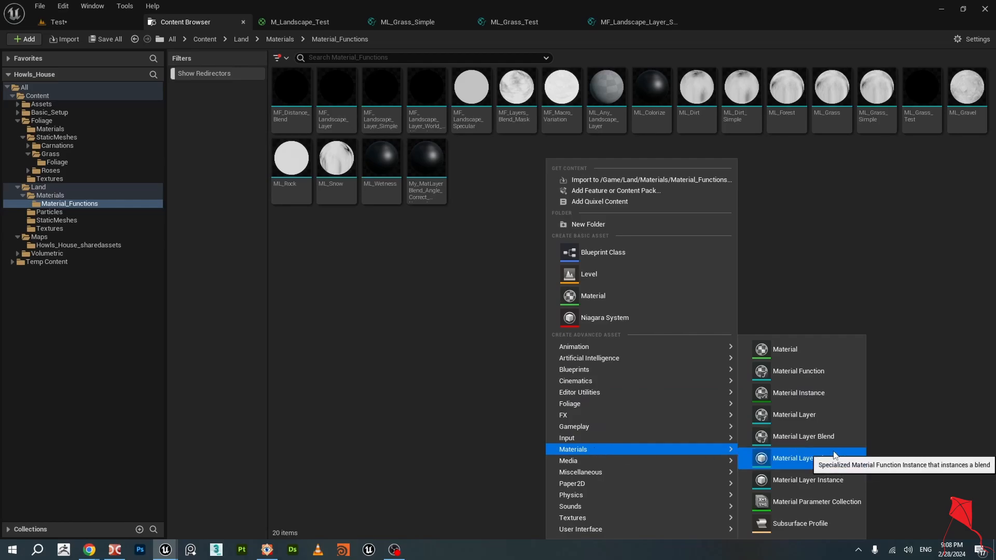
left_click(816, 380)
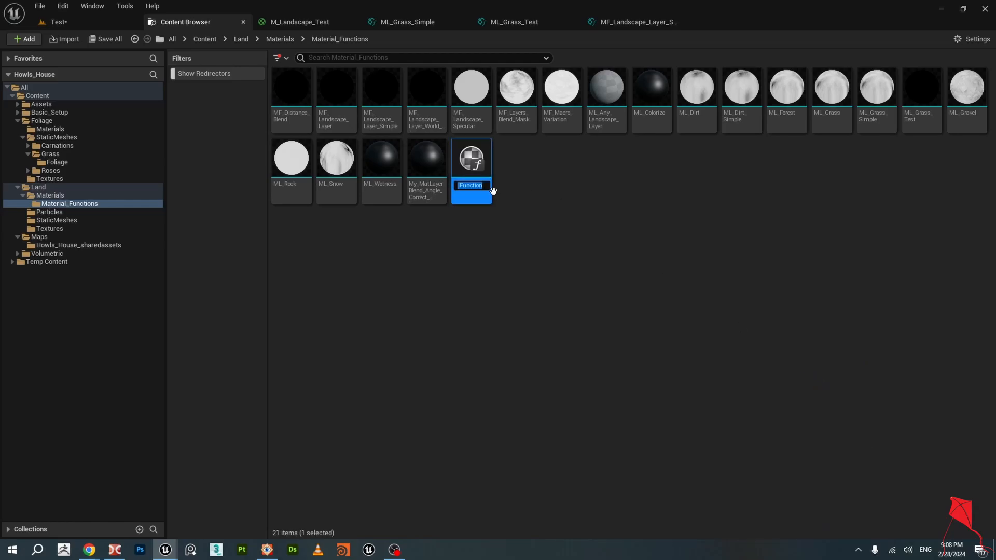
key("Return")
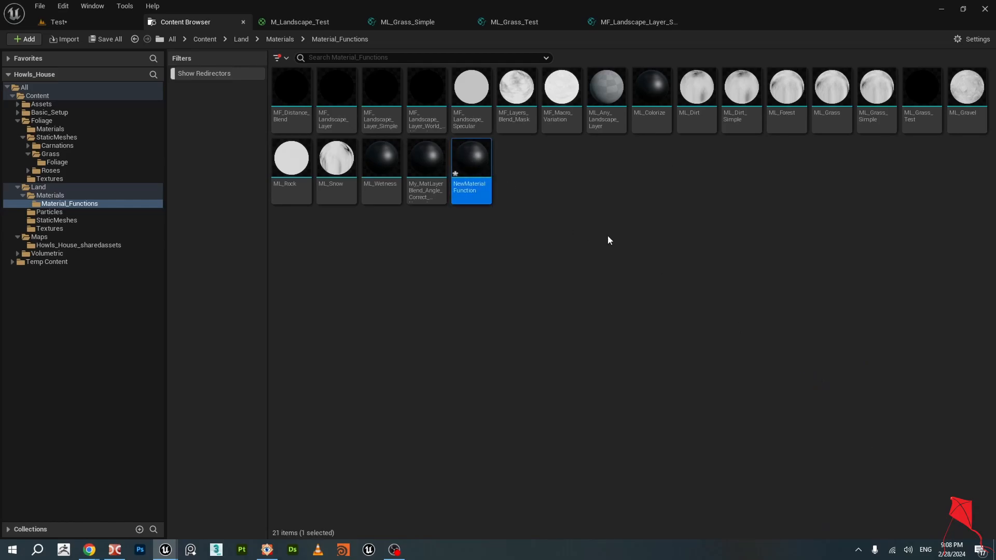
key("Delete")
left_click(468, 445)
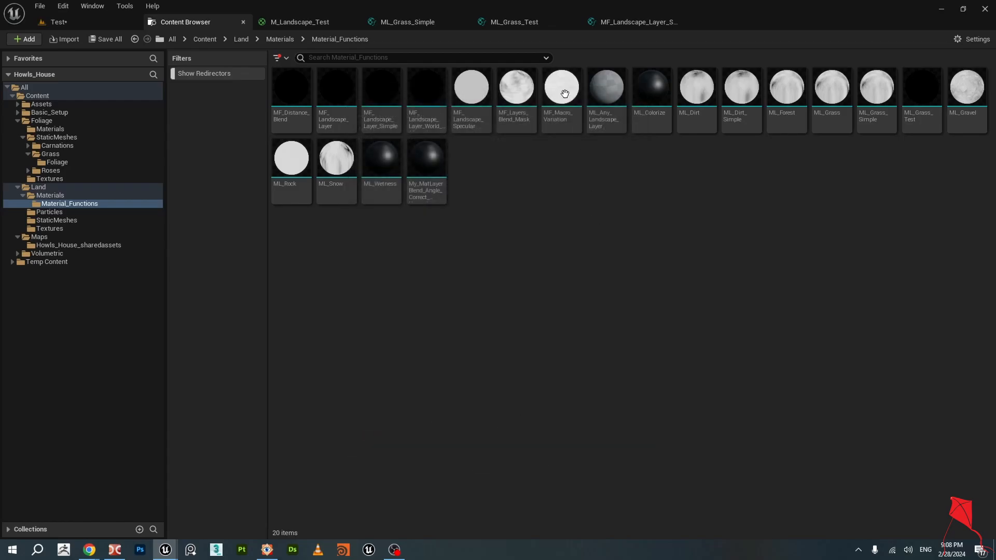
Add a MakeMaterialAttributes node to MF_Landscape_Layer_Simple and place it just below the Output Result_With_Distance_Blend node.
left_click(605, 26)
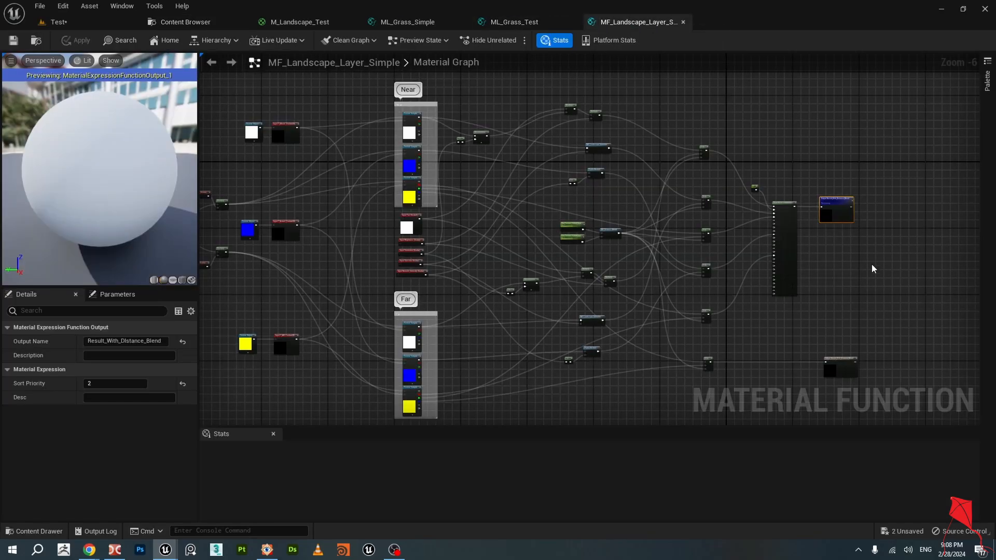
scroll(708, 256, "up", 7)
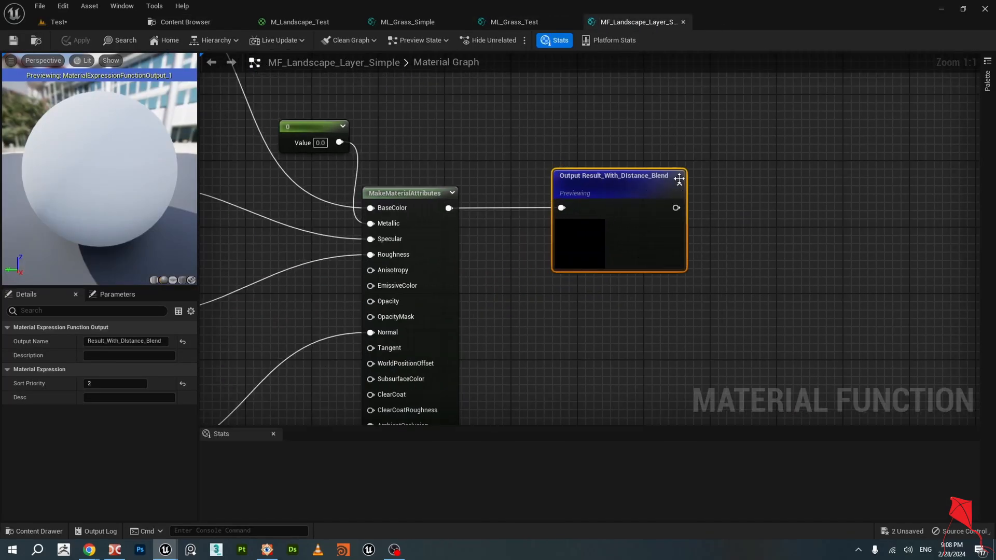
scroll(661, 207, "down", 1)
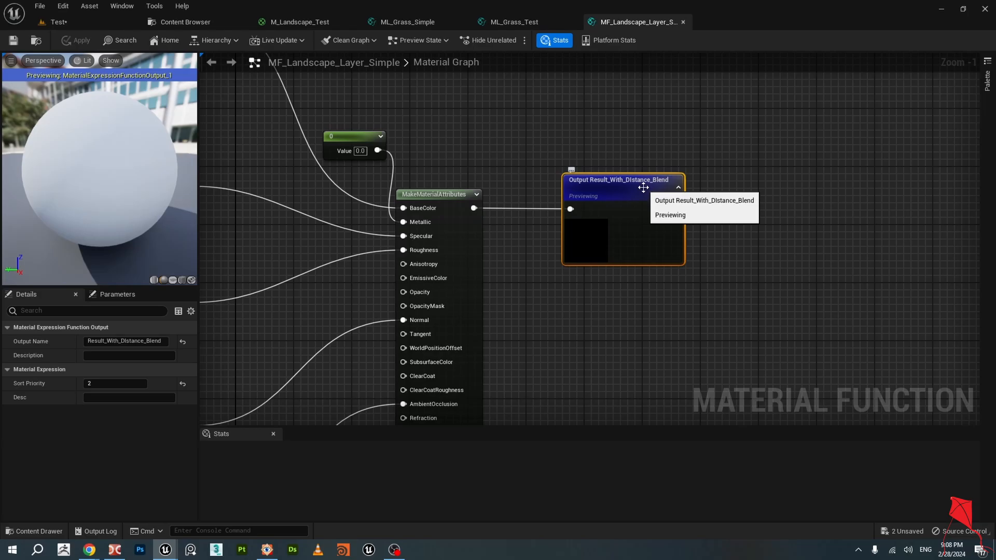
scroll(643, 187, "down", 4)
scroll(519, 218, "up", 3)
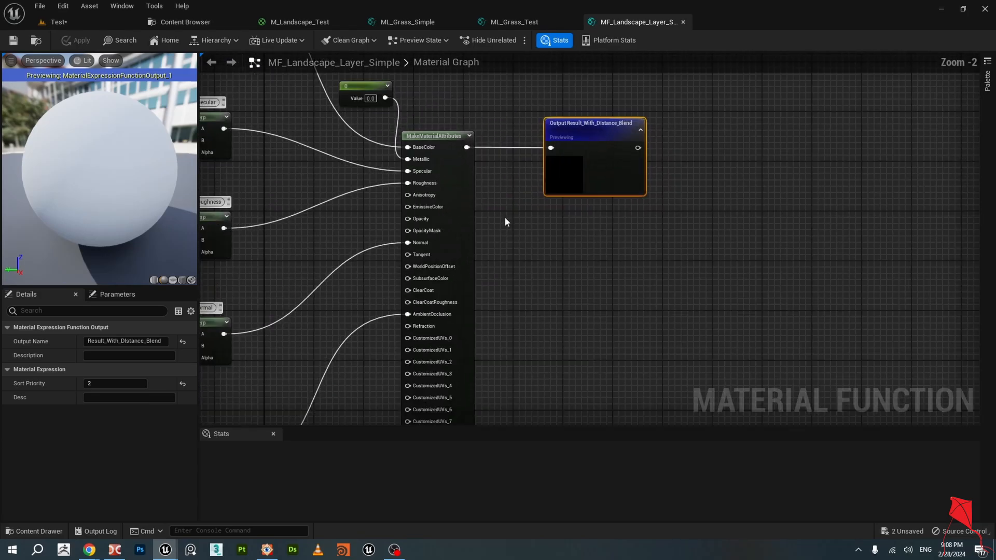
right_click(557, 233)
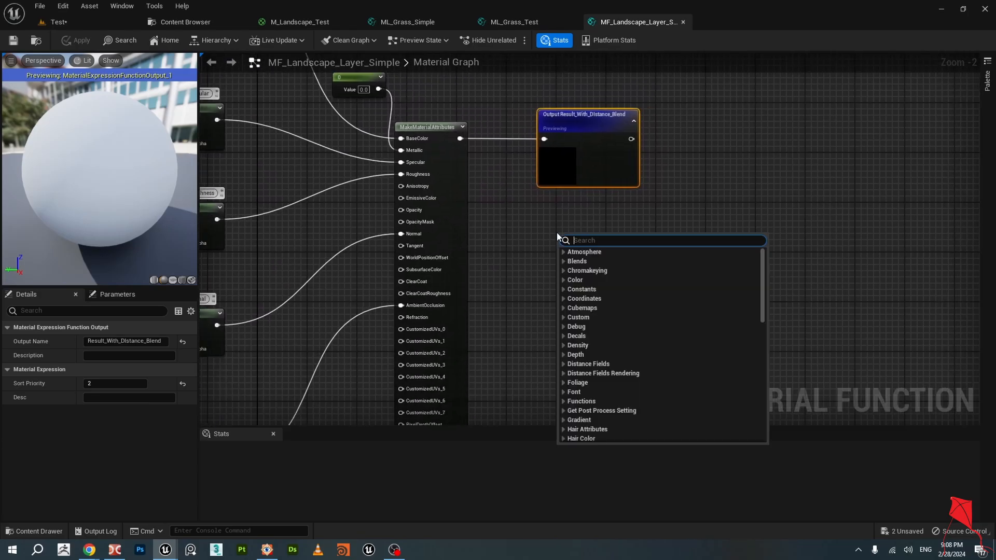
type("make")
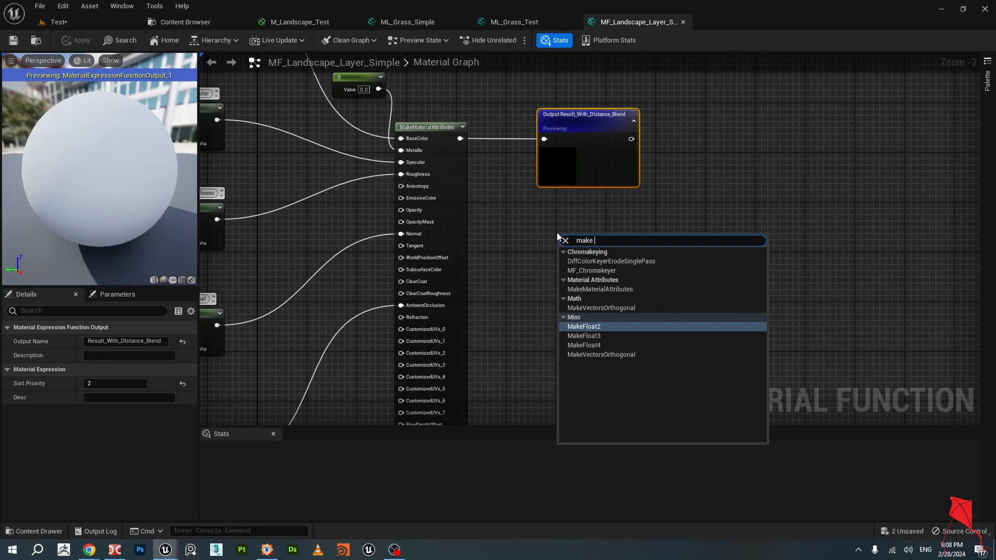
type(" mat")
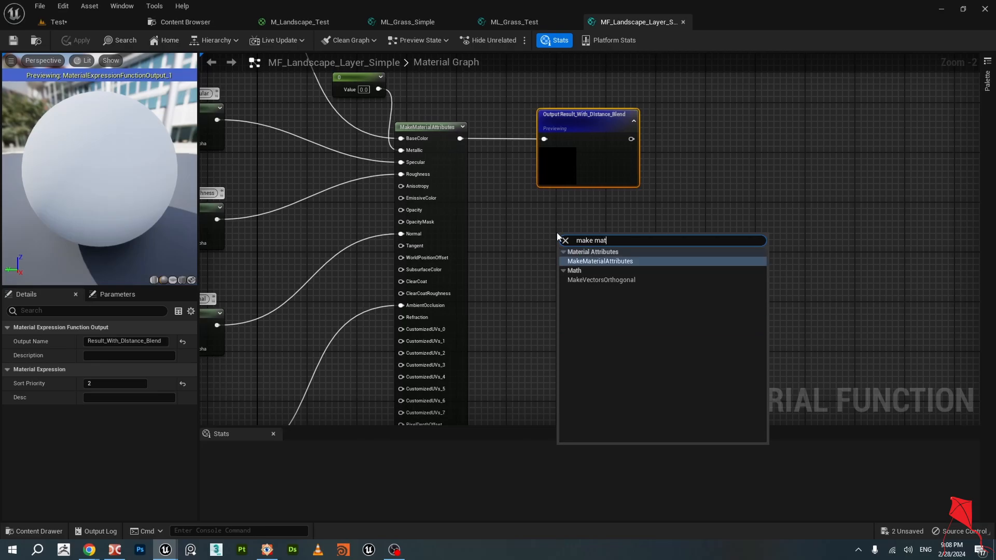
left_click(618, 261)
left_click_drag(579, 238, 584, 204)
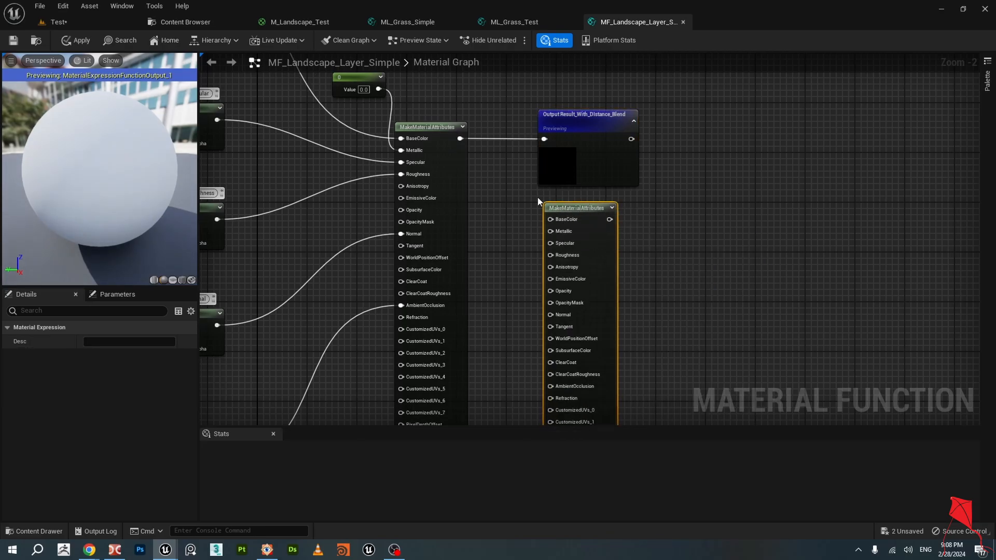
scroll(591, 207, "down", 3)
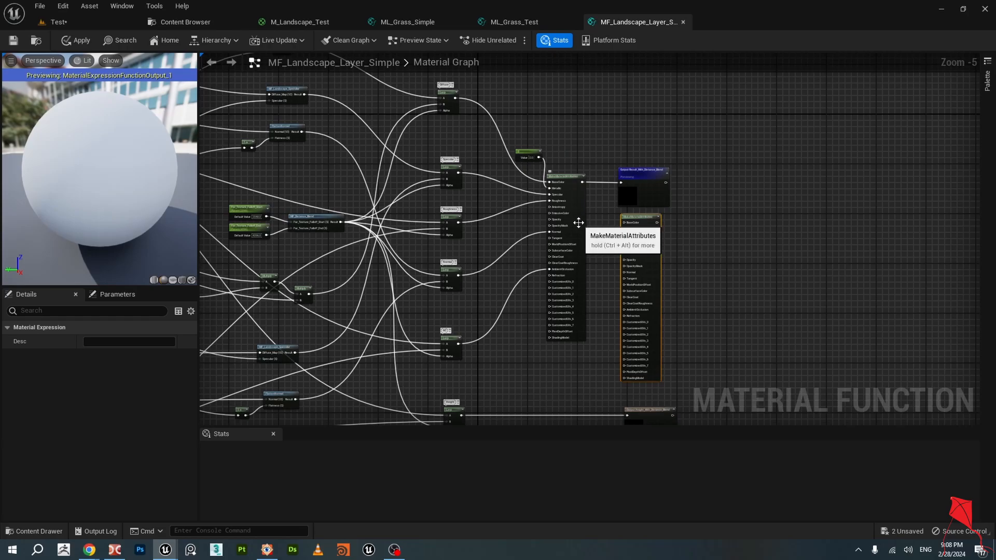
scroll(579, 222, "up", 2)
scroll(435, 202, "down", 1)
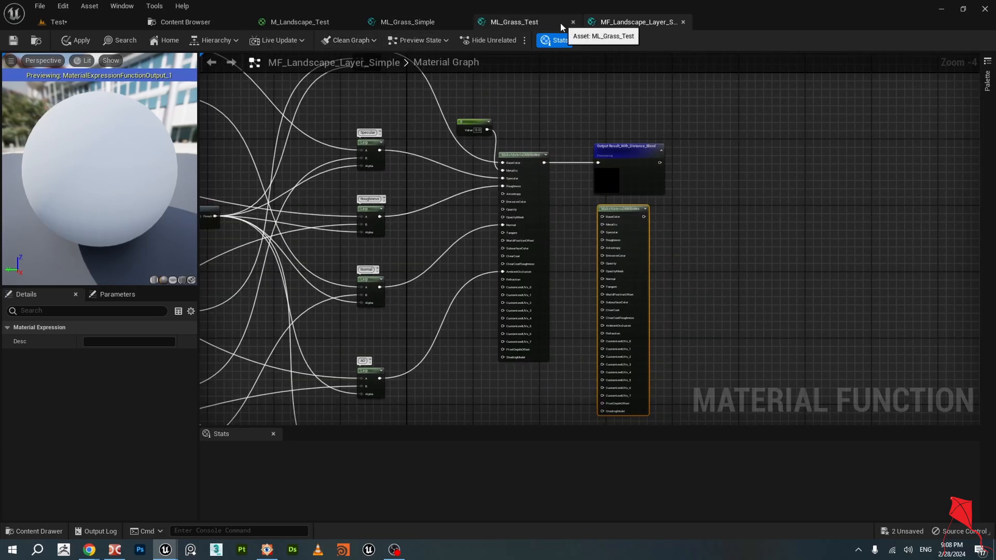
Close ML_Grass_Test, applying its changes to the original function, and return to the ML_Grass_Simple graph.
left_click(425, 25)
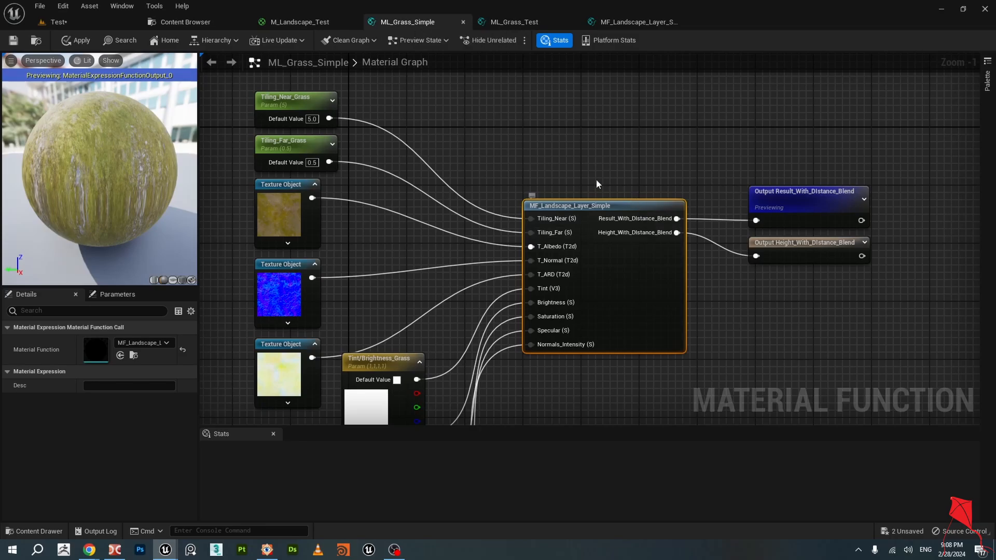
left_click(516, 24)
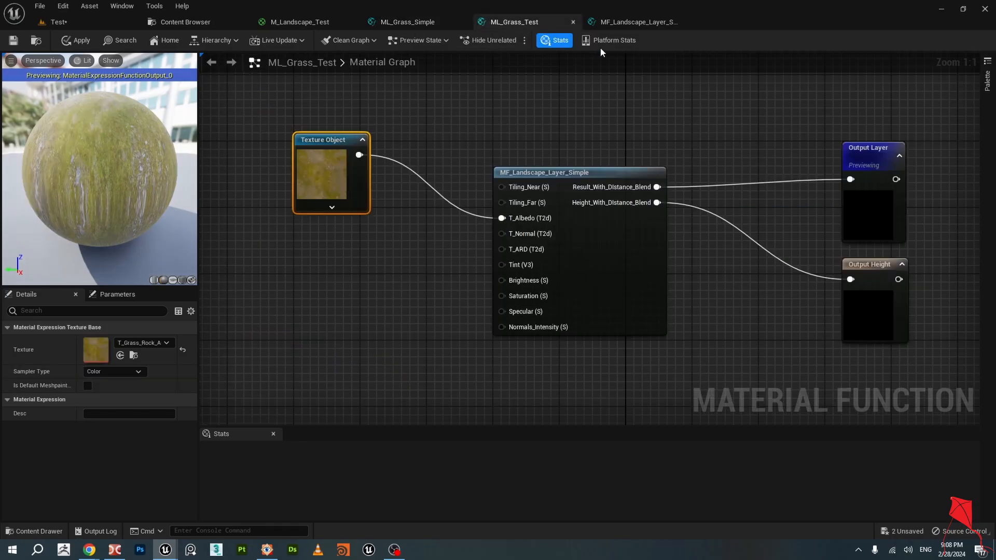
left_click(573, 22)
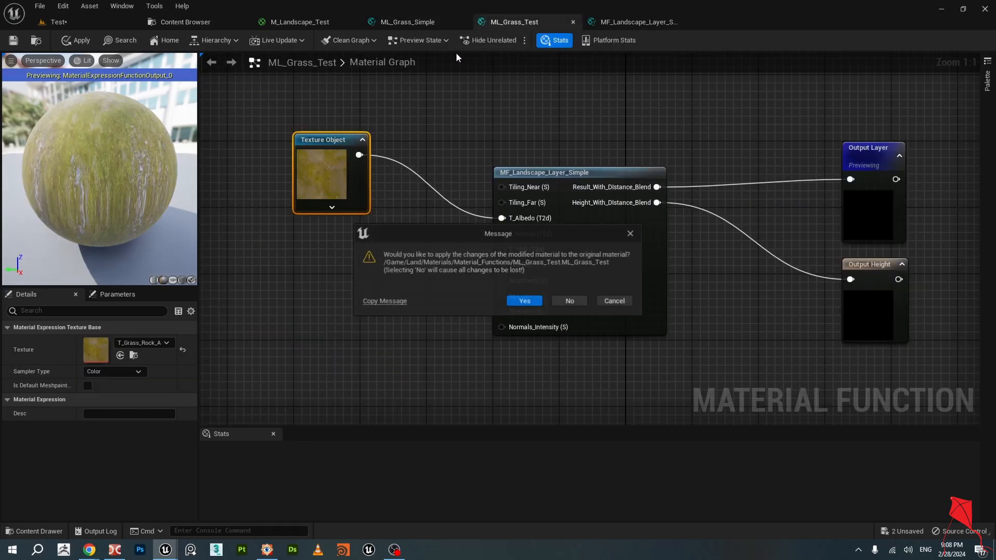
left_click(511, 301)
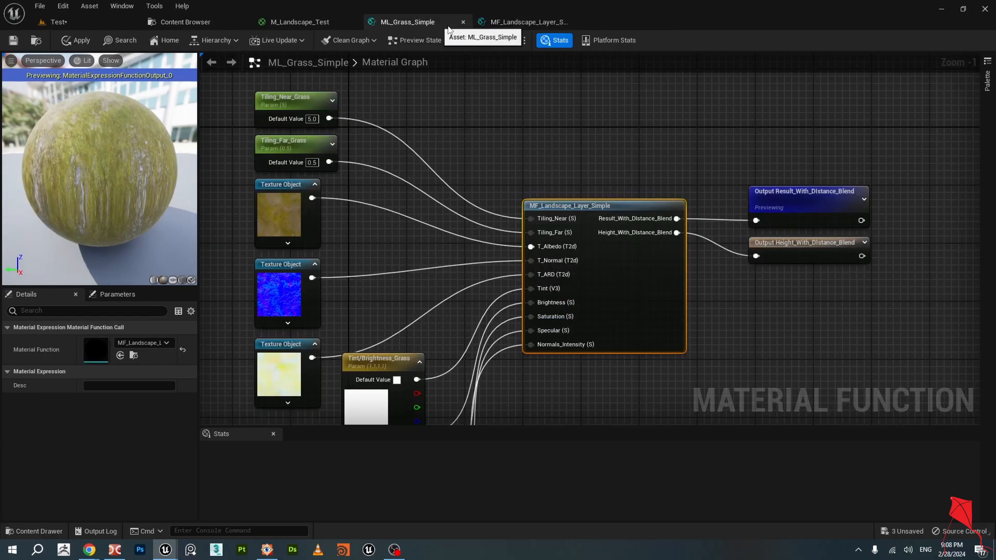
scroll(505, 148, "up", 2)
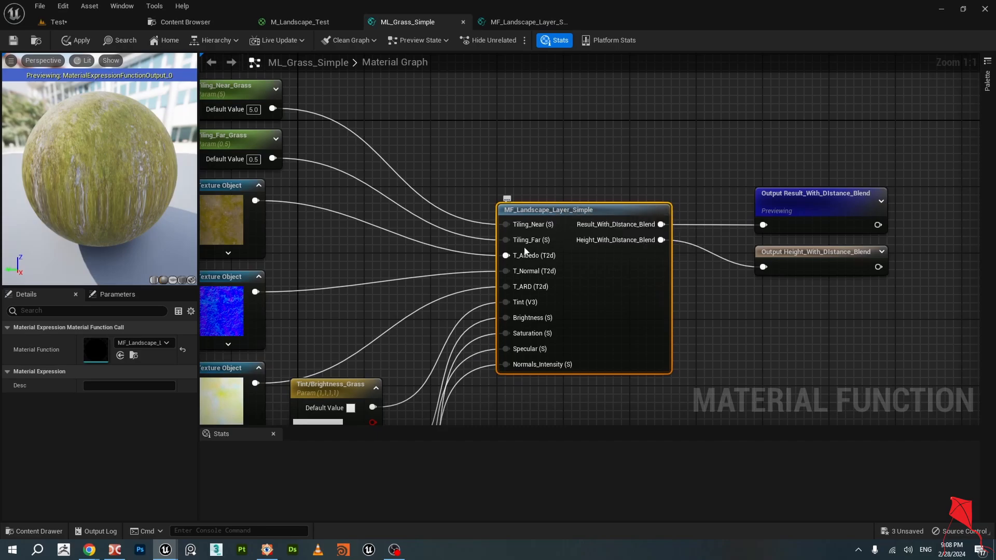
Move the unconnected MakeMaterialAttributes node in MF_Landscape_Layer_Simple farther to the right of the connected one.
left_click(521, 22)
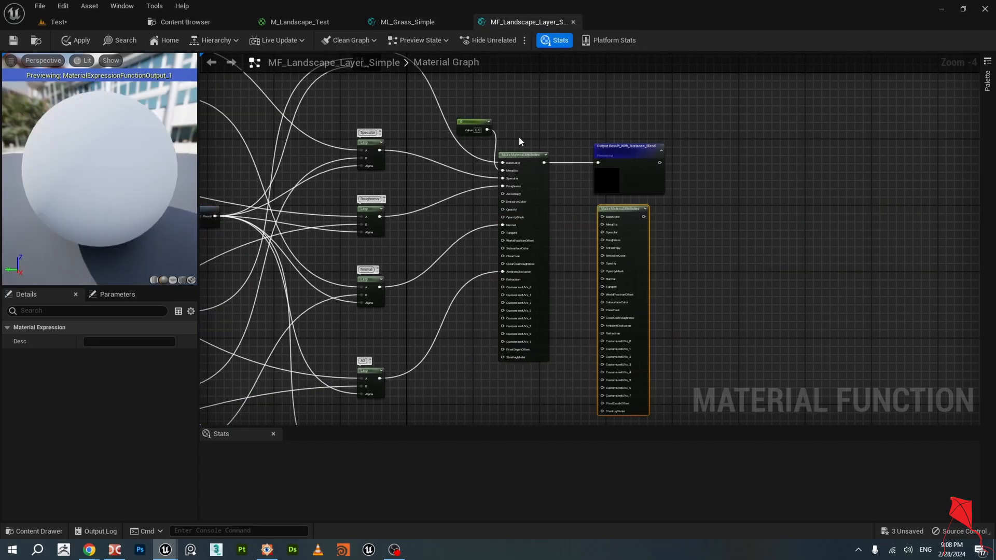
scroll(575, 184, "down", 2)
scroll(599, 207, "up", 2)
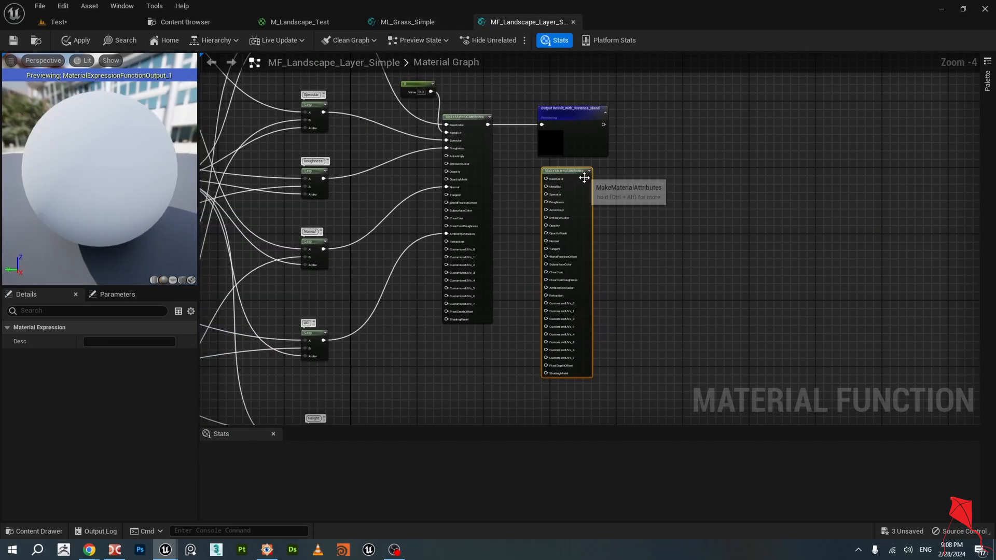
scroll(585, 179, "up", 2)
left_click_drag(586, 182, 630, 183)
Examine how the Diffuse, Specular, Roughness, Normal and AO Lerp nodes feed MakeMaterialAttributes, and how the Height Lerp reaches its output.
right_click_drag(452, 145, 666, 247)
scroll(664, 244, "down", 2)
scroll(541, 192, "up", 2)
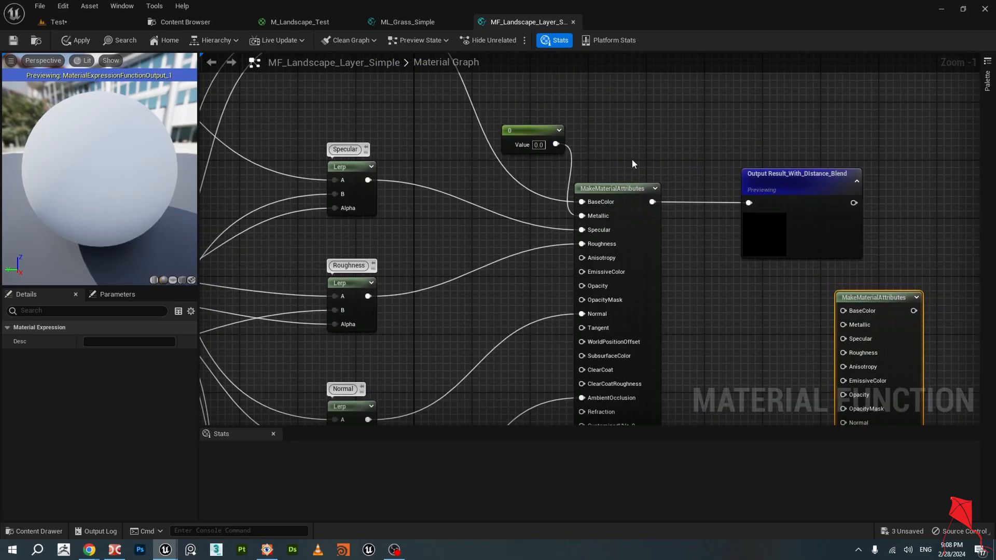
scroll(625, 177, "down", 1)
scroll(627, 176, "up", 1)
right_click_drag(636, 167, 674, 147)
scroll(692, 232, "down", 2)
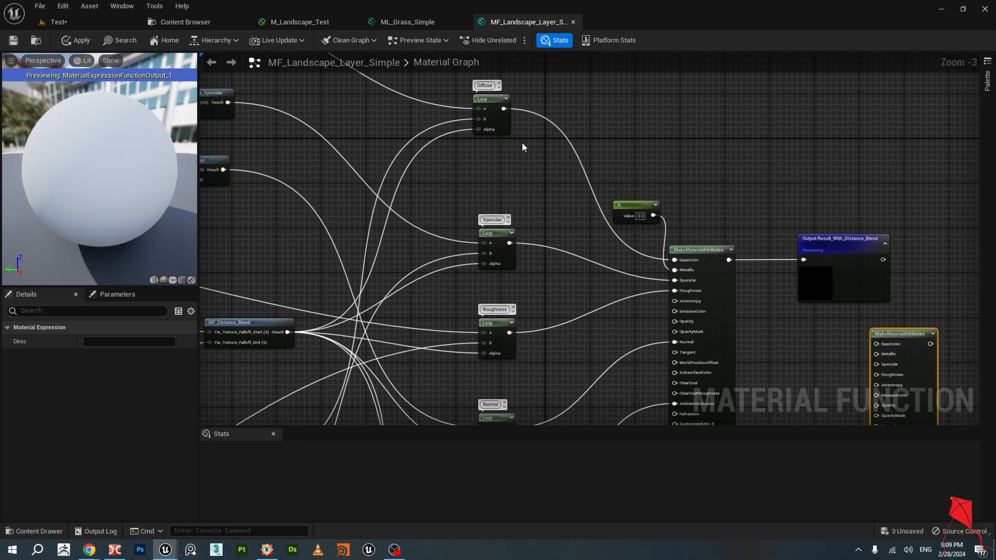
right_click_drag(685, 302, 596, 217)
scroll(598, 210, "up", 2)
right_click_drag(524, 261, 534, 179)
scroll(627, 198, "down", 3)
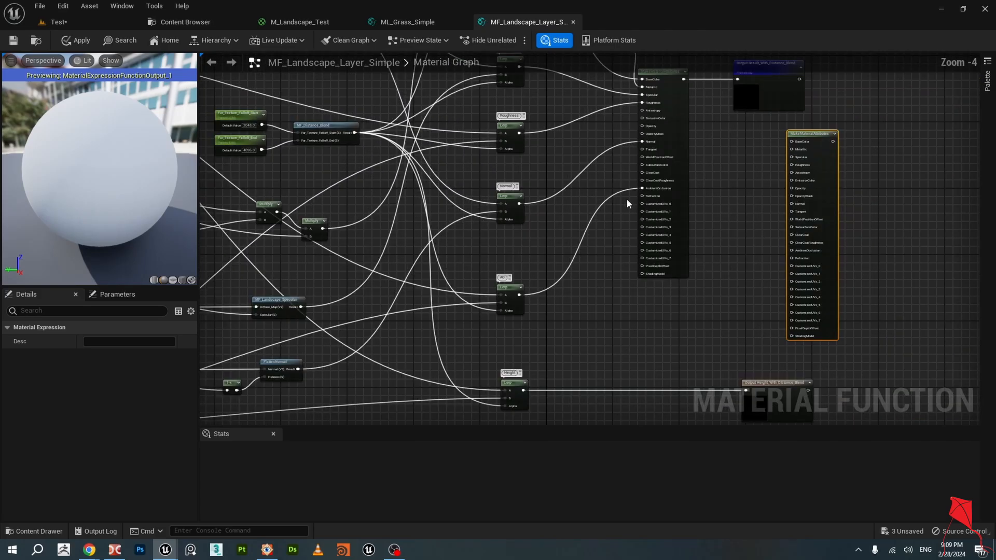
scroll(642, 184, "up", 1)
scroll(634, 187, "down", 1)
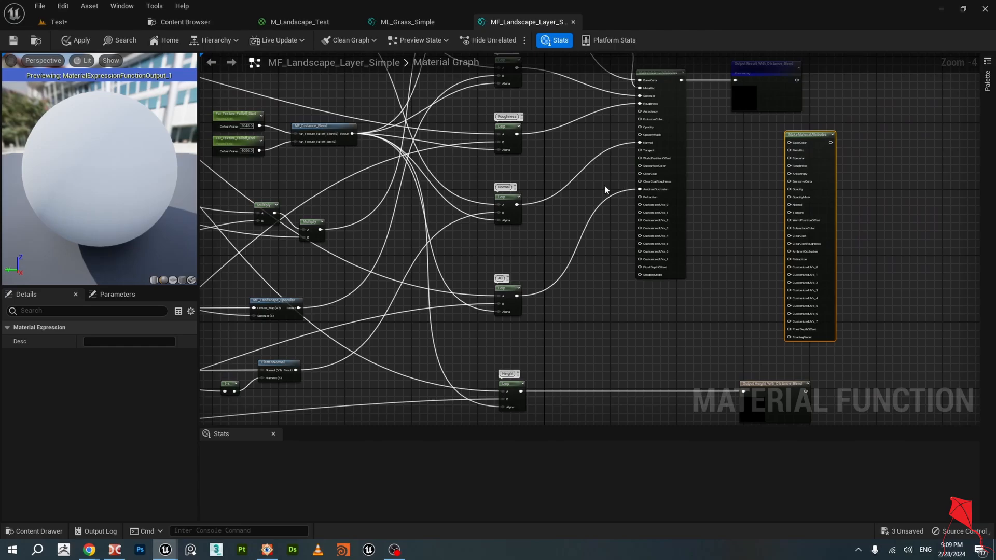
Trace the graph back to the Near and Far texture samples and the tint, brightness, saturation, specular and normal intensity inputs.
right_click_drag(593, 186, 608, 358)
right_click_drag(533, 200, 627, 100)
scroll(617, 221, "down", 1)
scroll(625, 173, "down", 1)
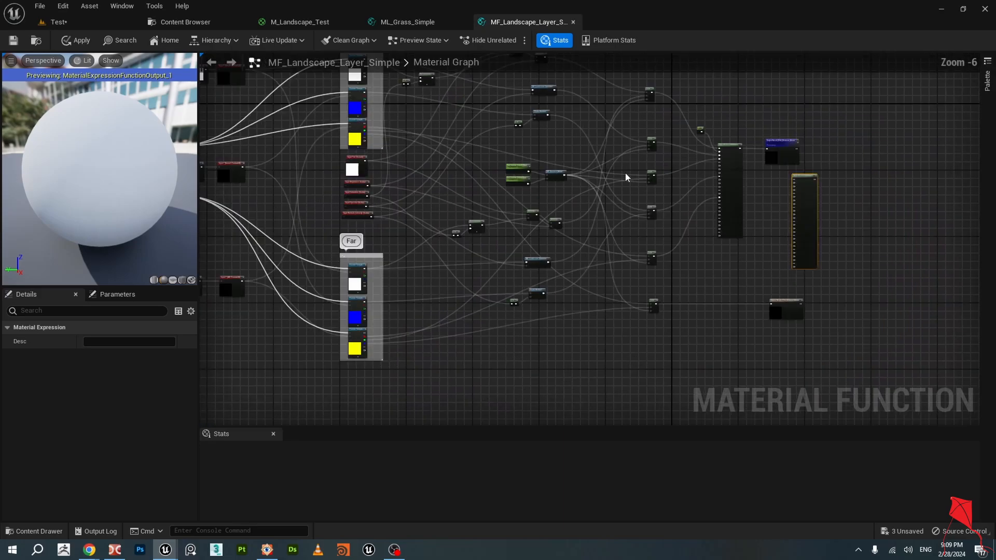
right_click_drag(444, 232, 562, 263)
scroll(530, 229, "up", 2)
right_click_drag(532, 174, 544, 299)
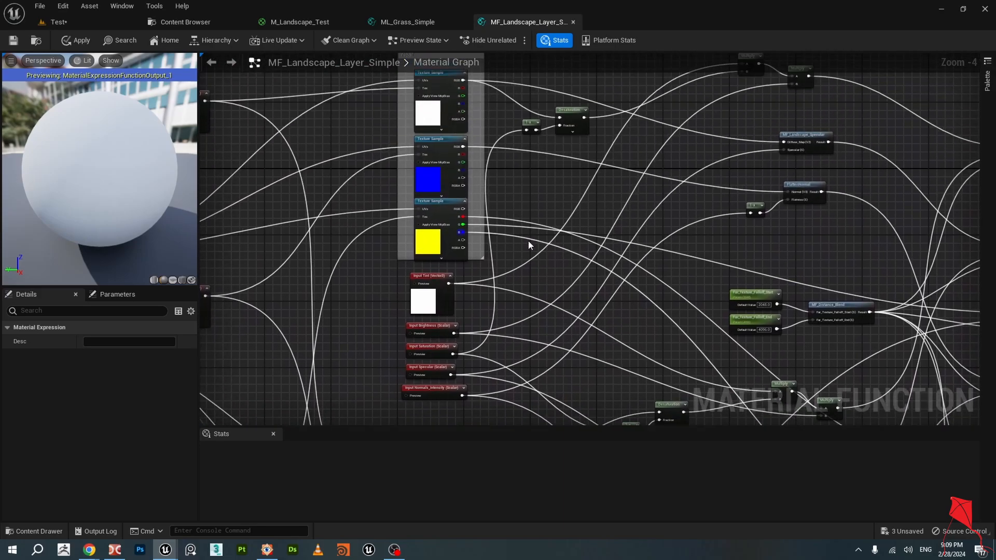
scroll(528, 240, "down", 1)
right_click_drag(510, 190, 520, 211)
scroll(508, 205, "up", 2)
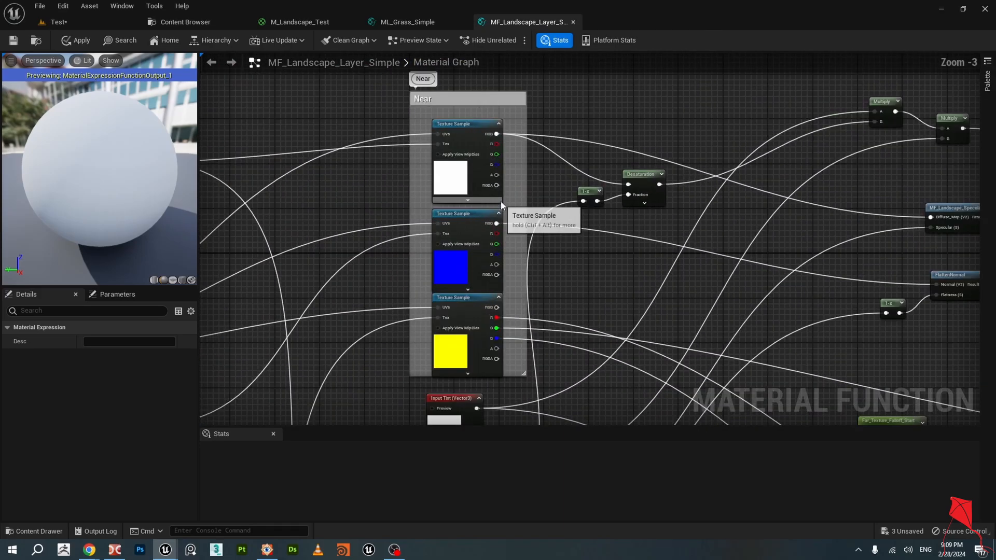
Examine the Near texture samples, the tint and scalar inputs below them, and the Far texture samples in MF_Landscape_Layer_Simple.
left_click(467, 171)
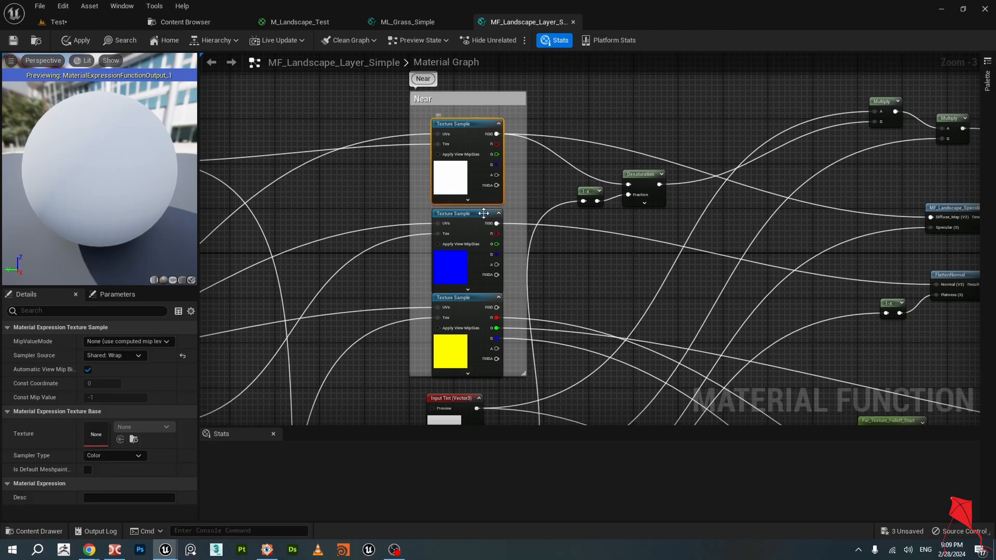
right_click_drag(553, 301, 556, 179)
scroll(555, 180, "down", 2)
right_click_drag(599, 354, 465, 107)
scroll(440, 164, "up", 2)
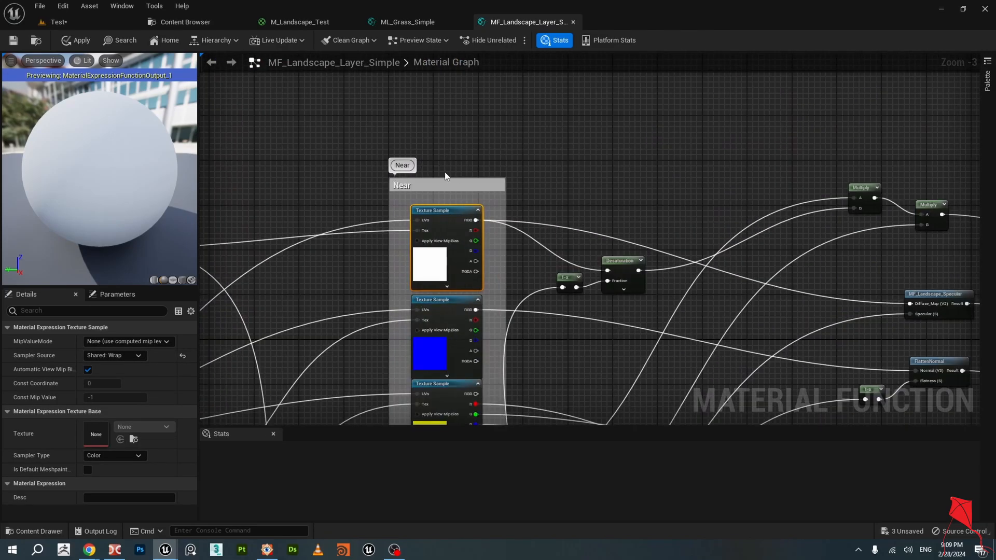
right_click_drag(381, 399, 380, 245)
right_click_drag(381, 340, 383, 114)
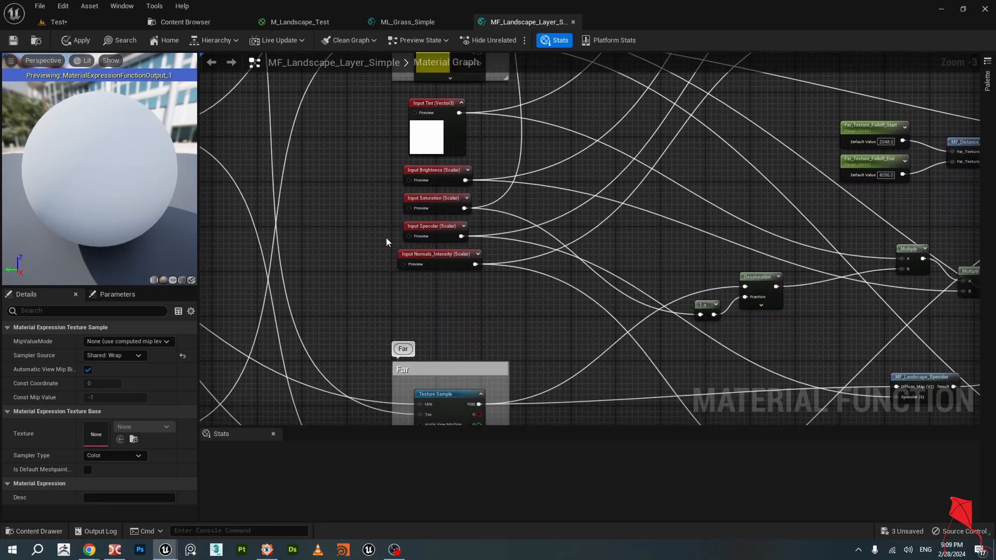
right_click_drag(386, 241, 390, 132)
right_click_drag(454, 249, 497, 164)
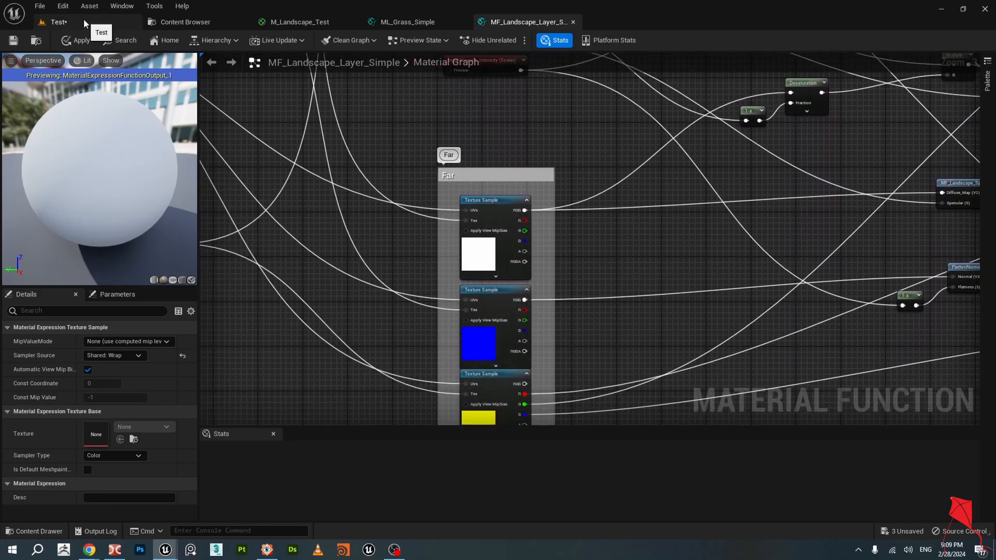
View the landscape from above in the Test level, then check the M_Landscape_Test material graph.
left_click(52, 21)
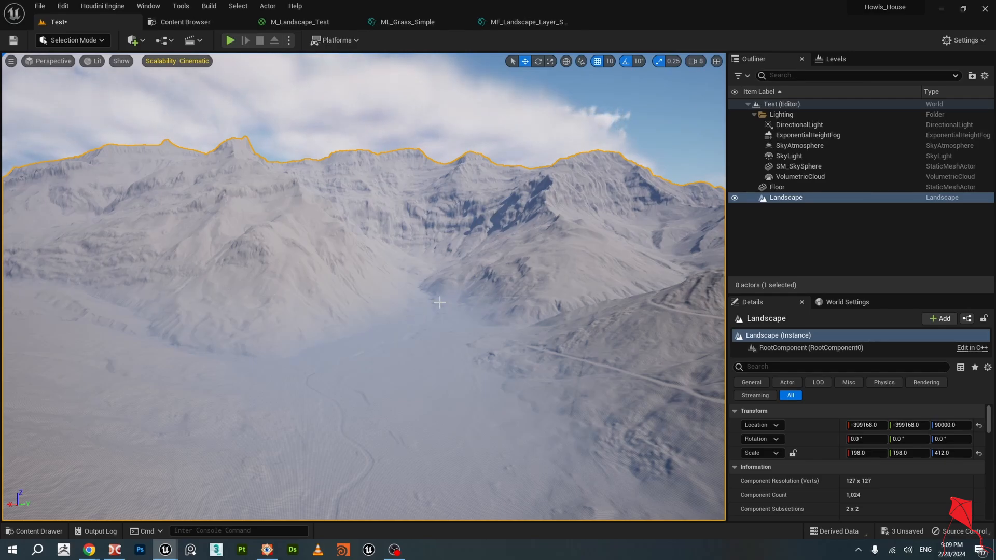
right_click_drag(515, 250, 515, 249)
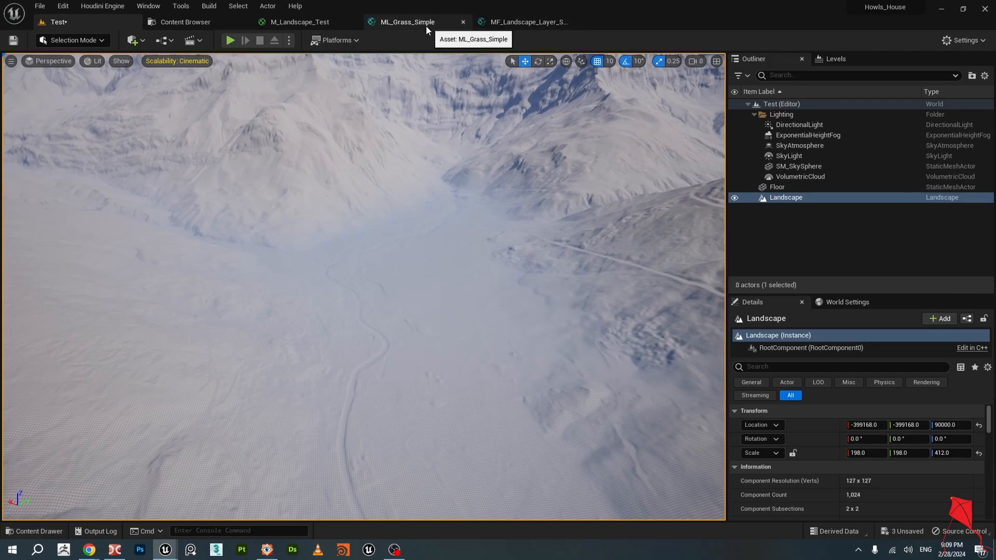
left_click(306, 22)
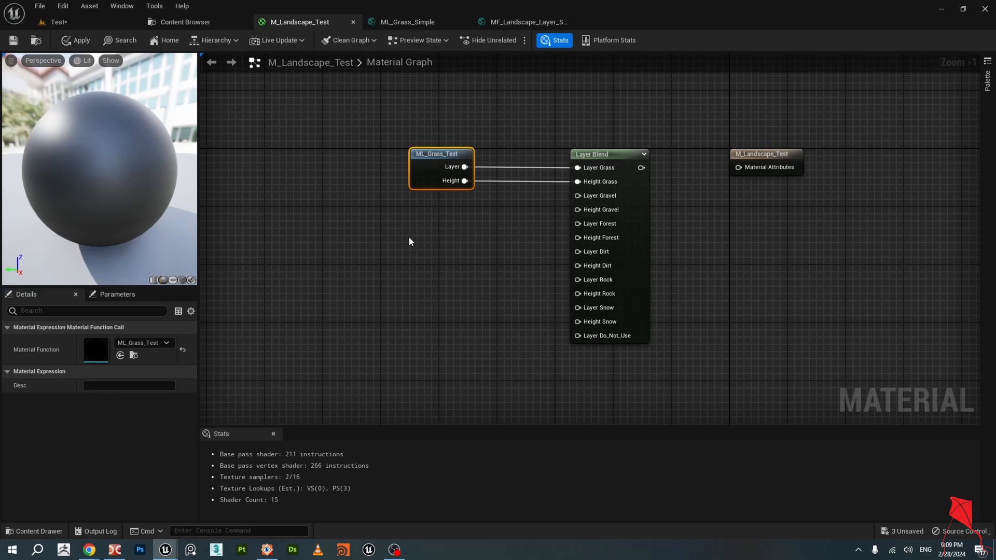
Return to MF_Landscape_Layer_Simple and examine how the Near and Far groups and the shared inputs connect to the processing nodes.
left_click(498, 21)
scroll(582, 182, "down", 2)
right_click_drag(582, 182, 571, 256)
scroll(580, 236, "up", 1)
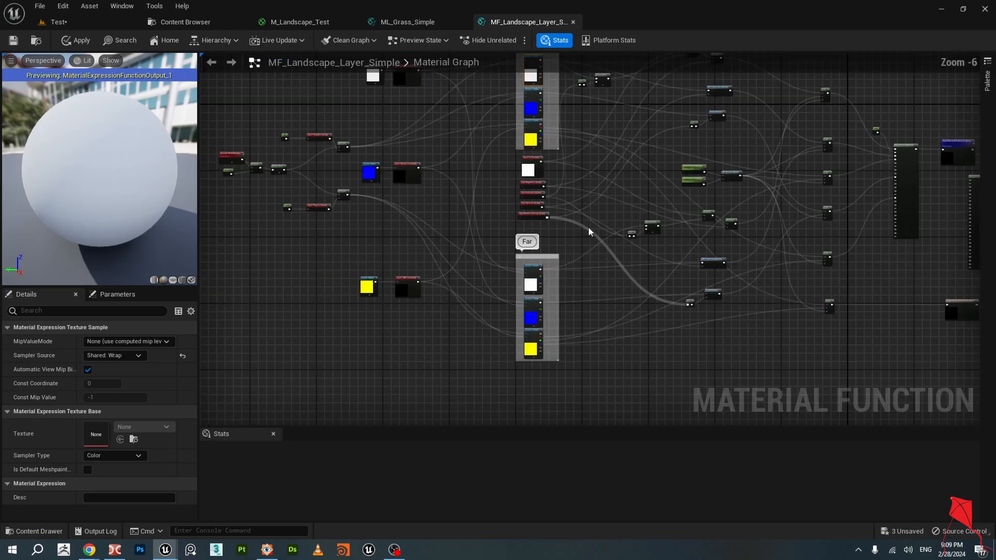
scroll(595, 263, "up", 2)
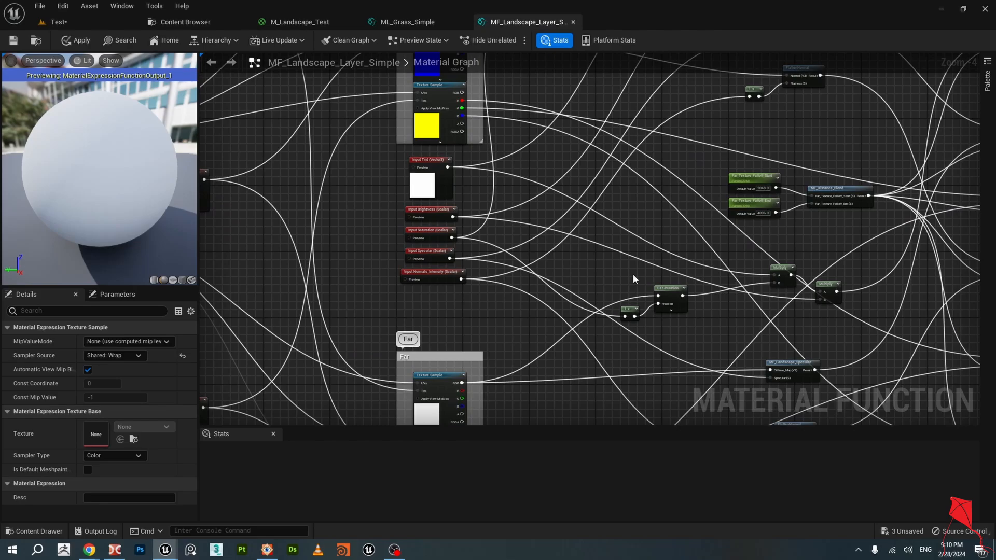
scroll(632, 273, "down", 3)
scroll(633, 273, "up", 2)
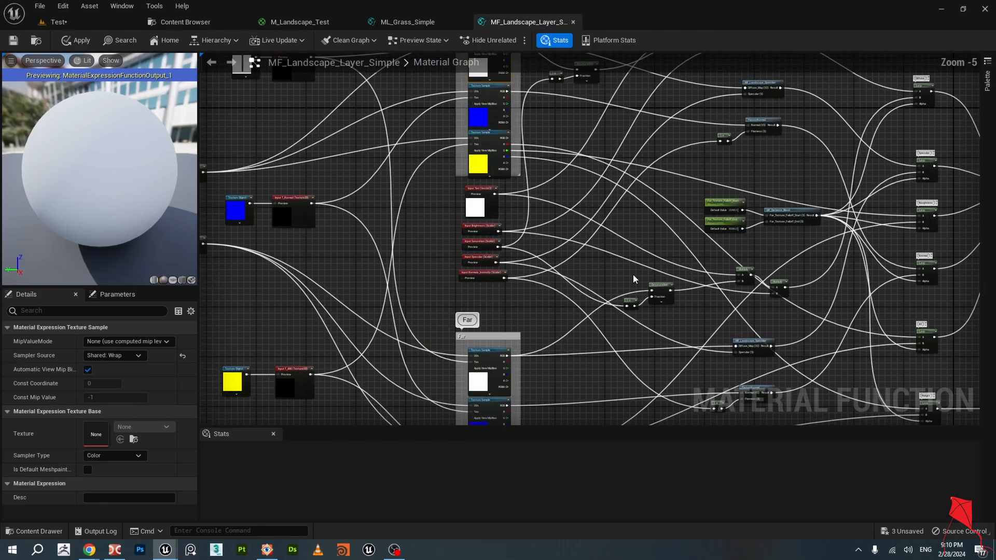
right_click_drag(660, 242, 641, 338)
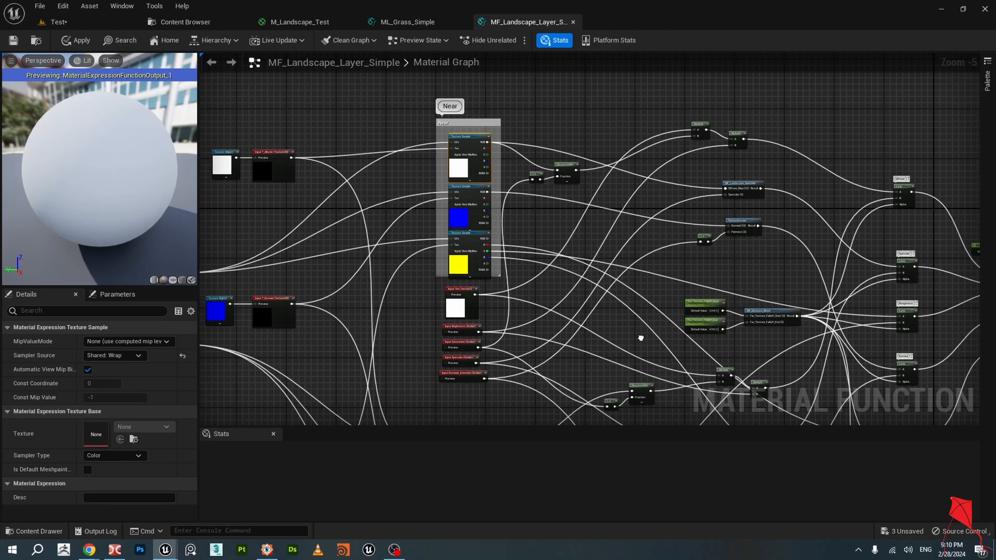
right_click_drag(641, 338, 698, 250)
scroll(551, 293, "up", 2)
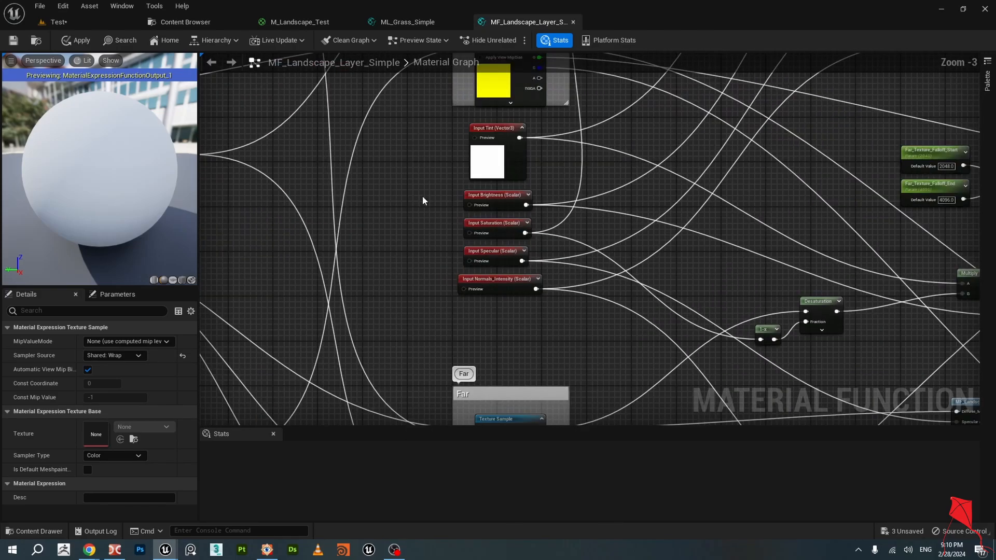
Compare the Tint, Brightness, Saturation, Specular and Normals_Intensity inputs with the pins of the function's node in ML_Grass_Simple.
right_click_drag(422, 198, 471, 231)
left_click_drag(471, 234, 545, 313)
left_click(465, 252)
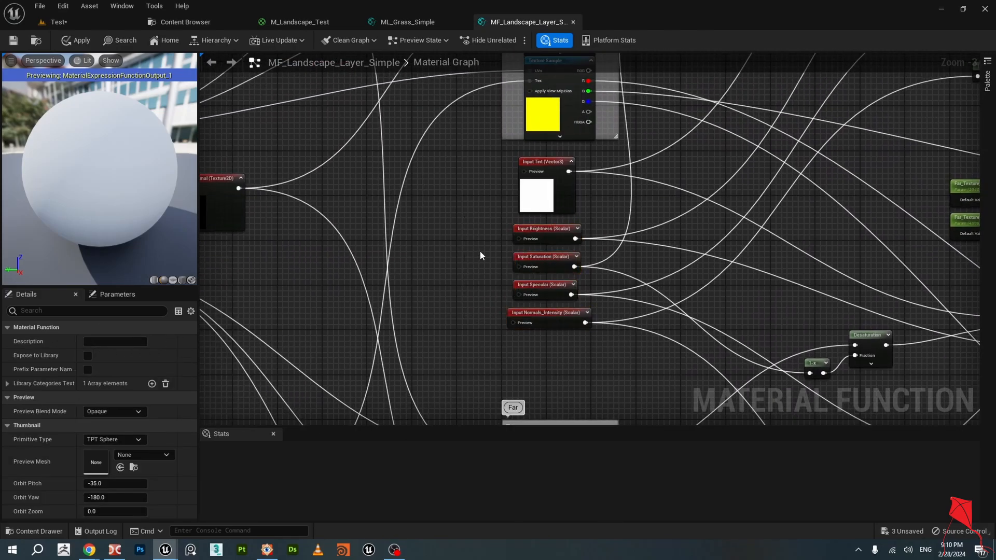
right_click_drag(508, 251, 461, 270)
scroll(462, 272, "down", 1)
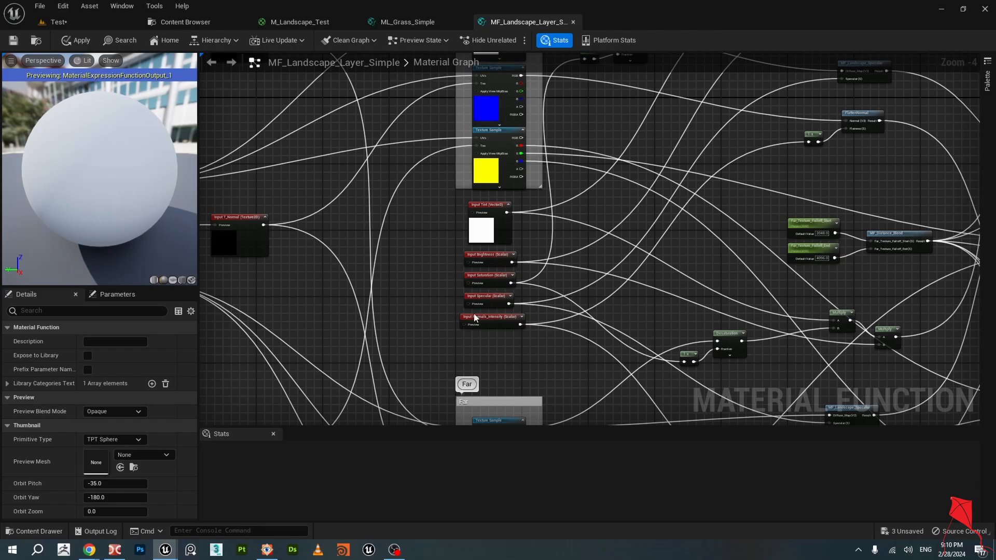
right_click_drag(665, 270, 648, 300)
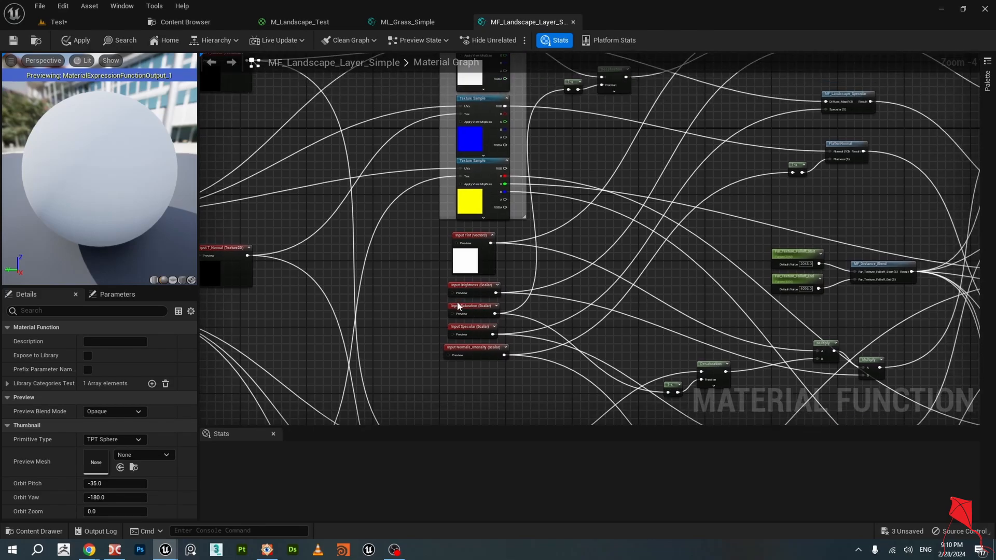
scroll(458, 306, "up", 1)
left_click(408, 22)
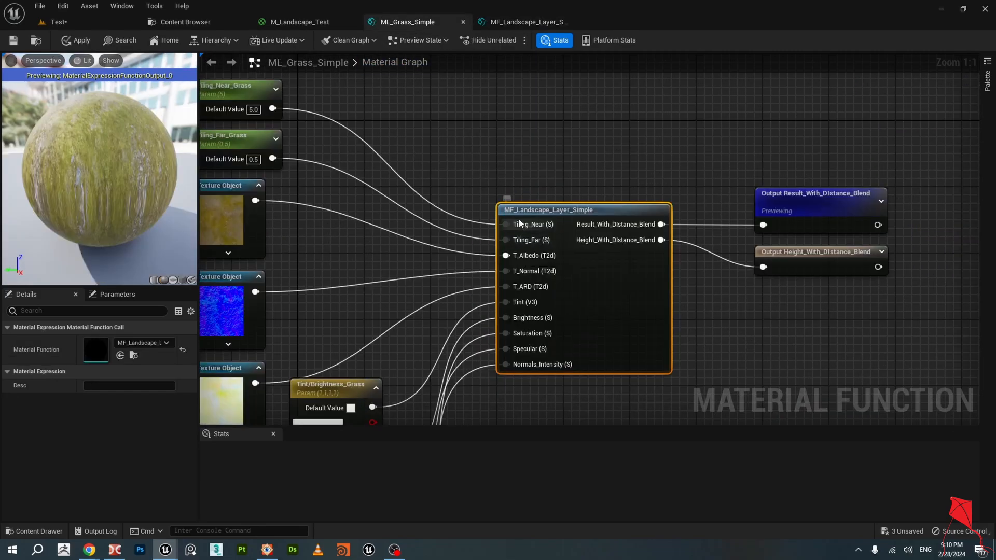
left_click(508, 24)
Trace the function graph back to its start, where Absolute World Position leads to the Tiling_Near and Tiling_Far multiplications.
scroll(622, 195, "down", 2)
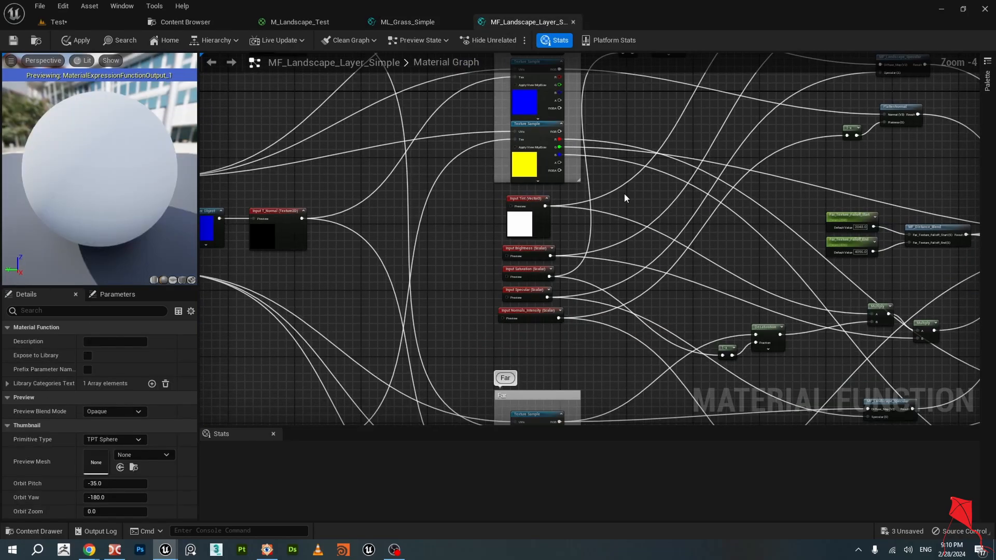
right_click_drag(446, 223, 543, 248)
scroll(543, 248, "down", 2)
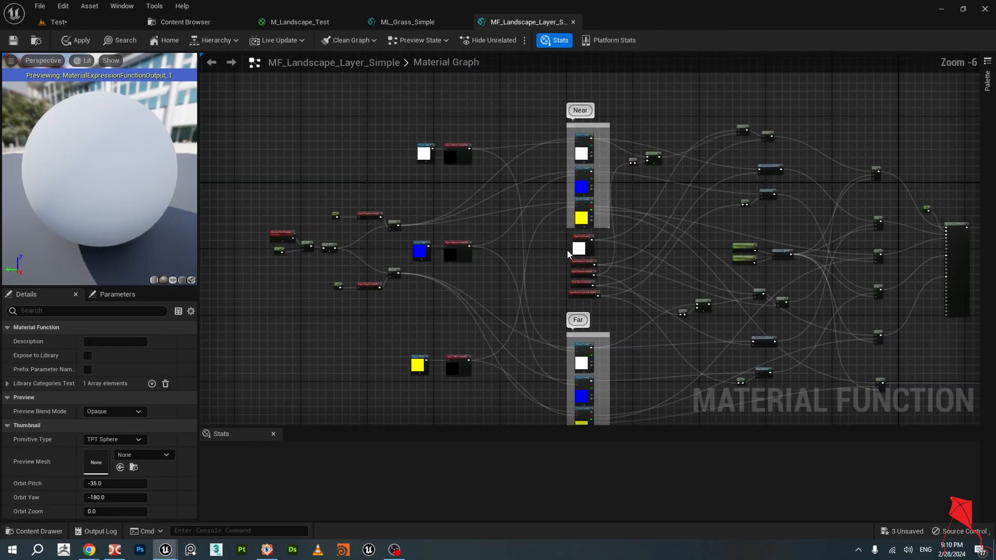
right_click_drag(380, 289, 464, 259)
scroll(463, 250, "up", 5)
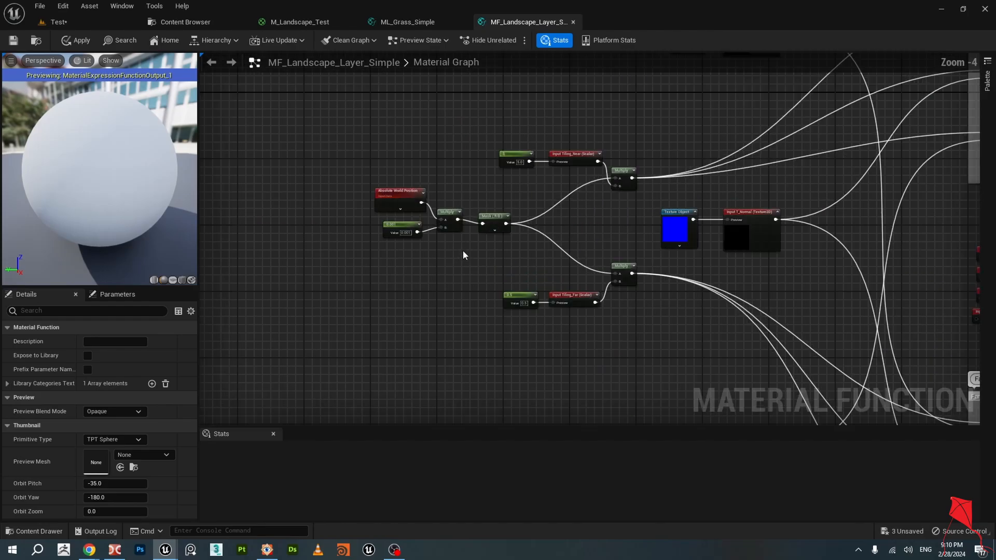
scroll(503, 266, "up", 1)
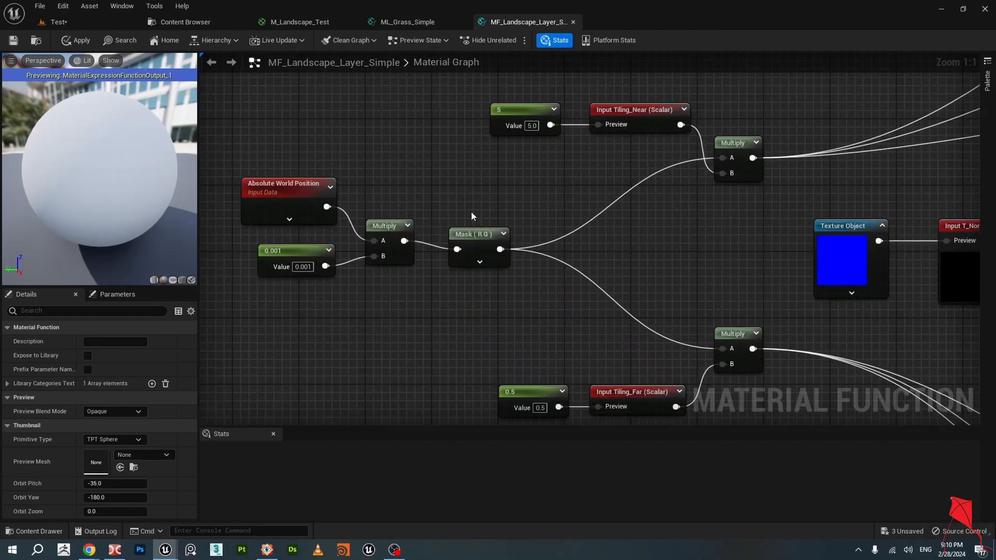
right_click_drag(495, 195, 567, 197)
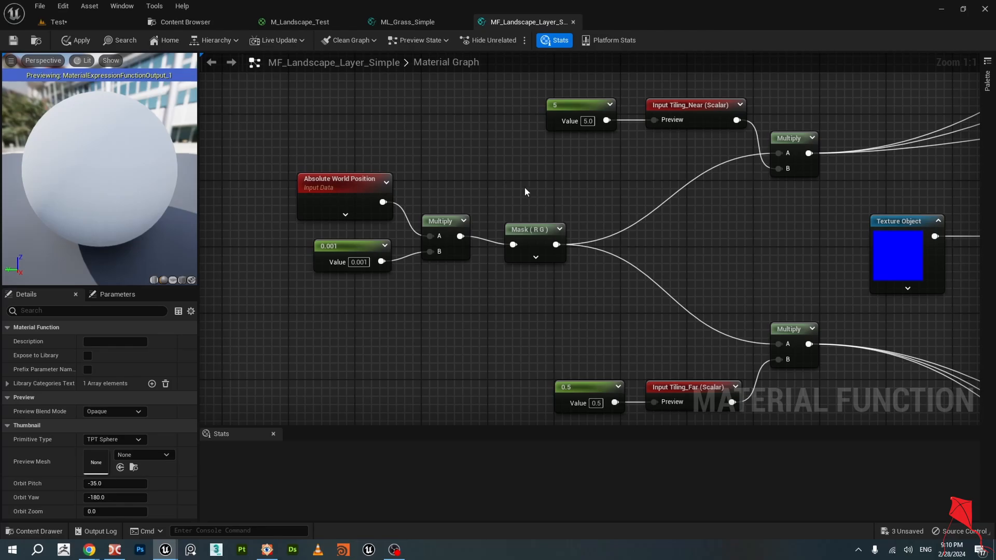
right_click_drag(526, 187, 492, 196)
scroll(488, 194, "down", 1)
scroll(491, 197, "up", 1)
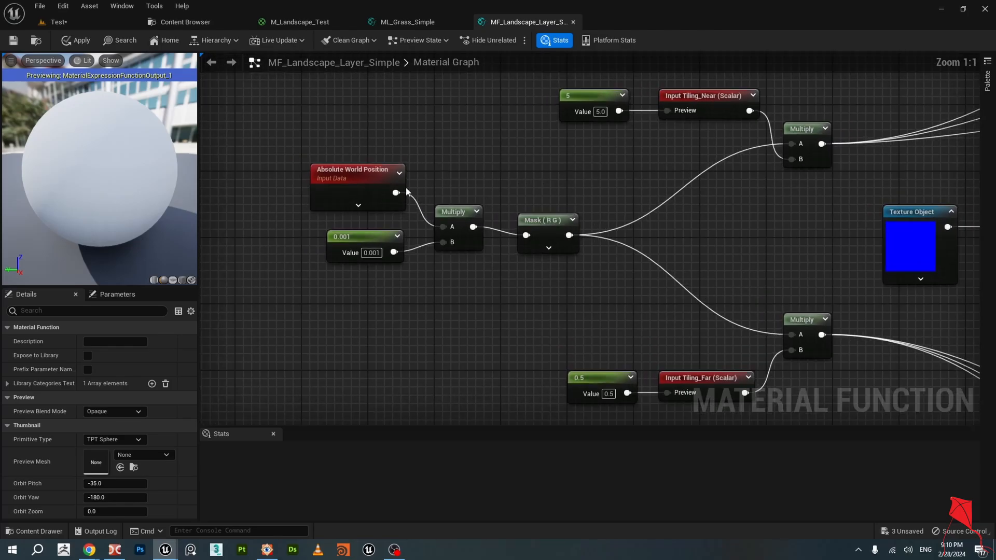
Examine how Absolute World Position and the 0.001 constant feed the A and B inputs of the first Multiply node.
left_click(390, 190)
left_click(378, 241)
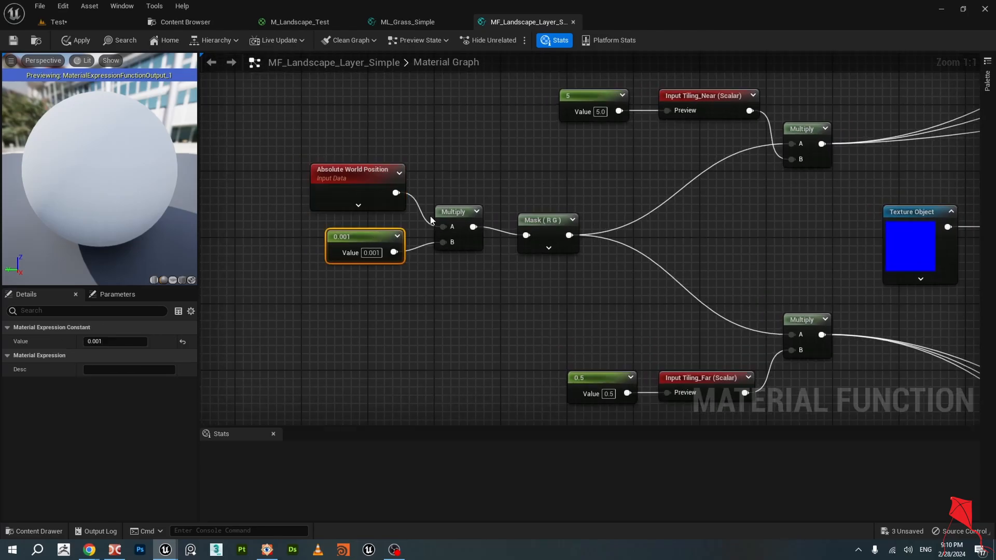
left_click_drag(394, 252, 439, 225)
right_click_drag(498, 294, 478, 298)
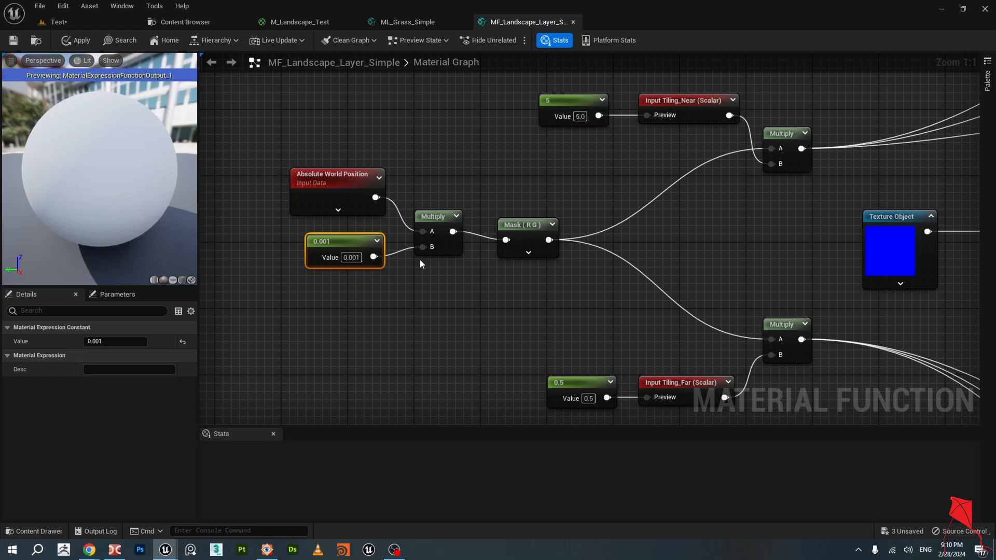
left_click(423, 247, "alt")
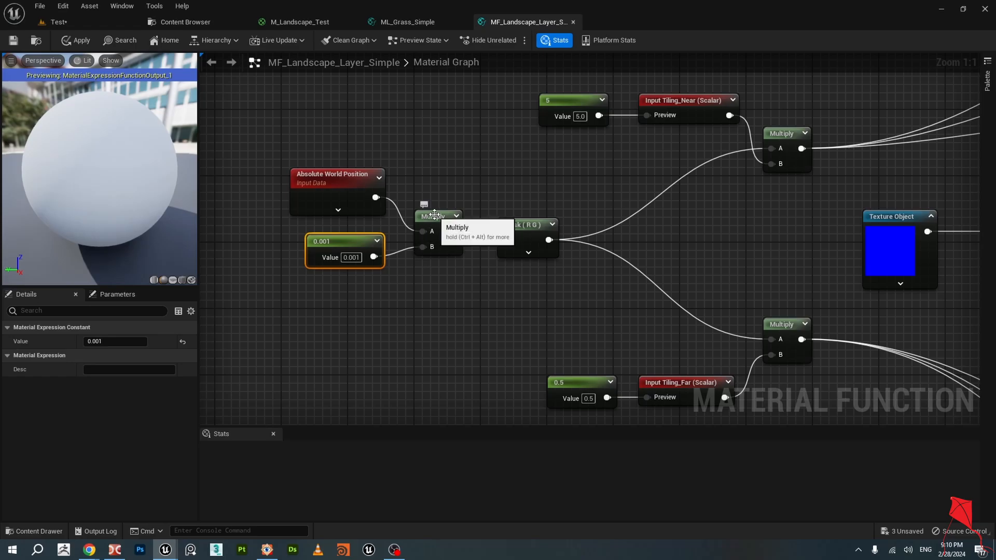
left_click(432, 217)
left_click(363, 240)
left_click_drag(373, 257, 423, 247)
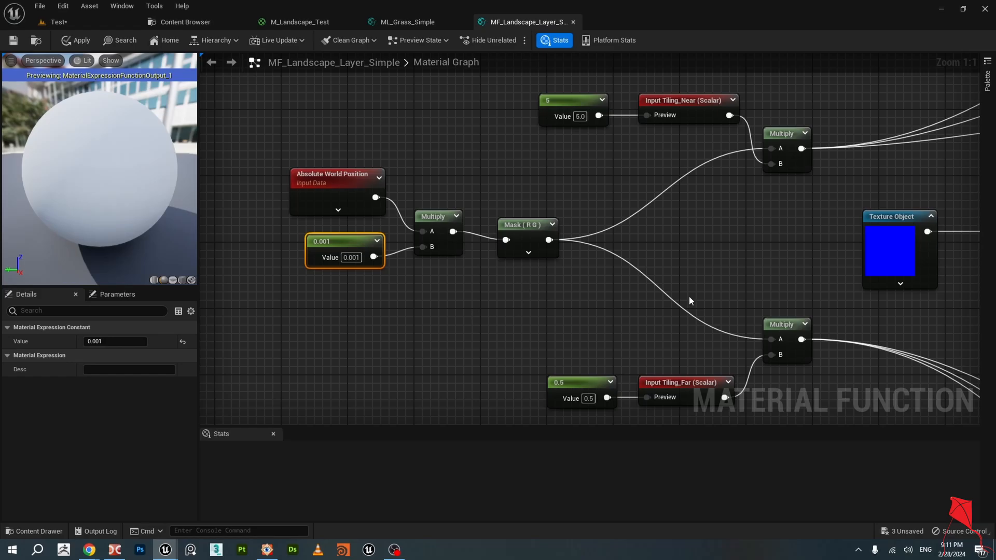
Reposition the Mask (R G) node and the Multiply node before it so that their connecting wire runs straight.
left_click_drag(526, 227, 535, 219)
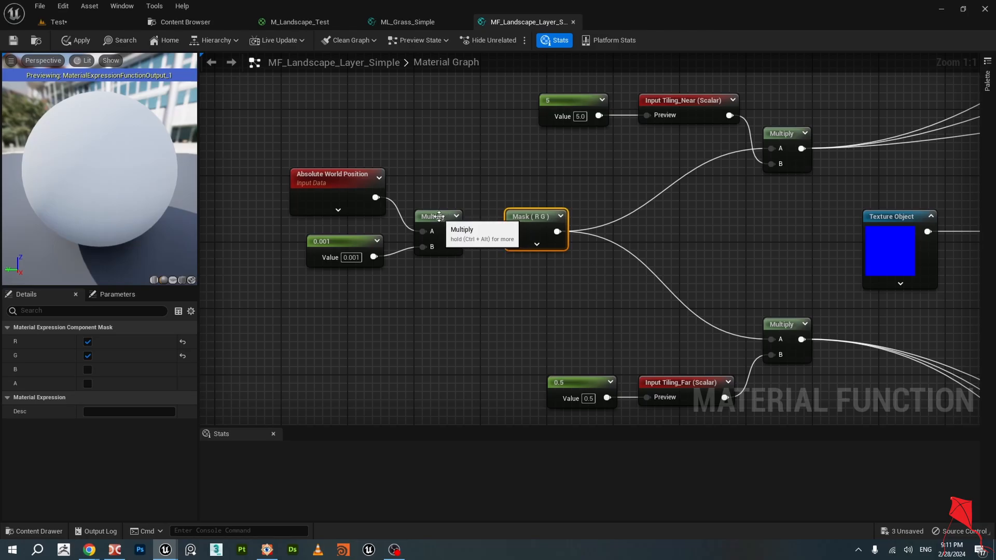
left_click_drag(439, 221, 448, 220)
Add a second WorldPosition node below the 0.001 constant, compare it with the existing one, and delete it again.
left_click(376, 189)
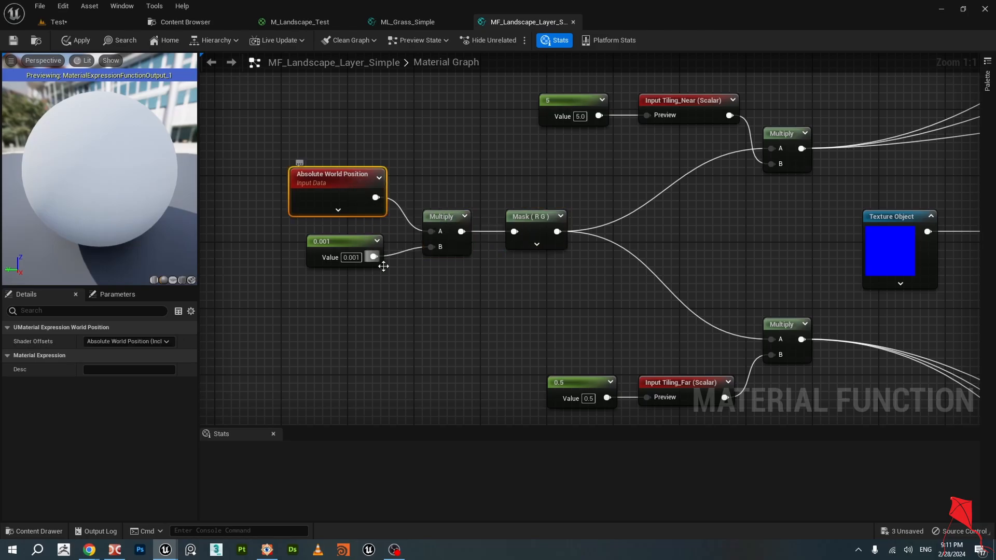
right_click_drag(352, 309, 359, 259)
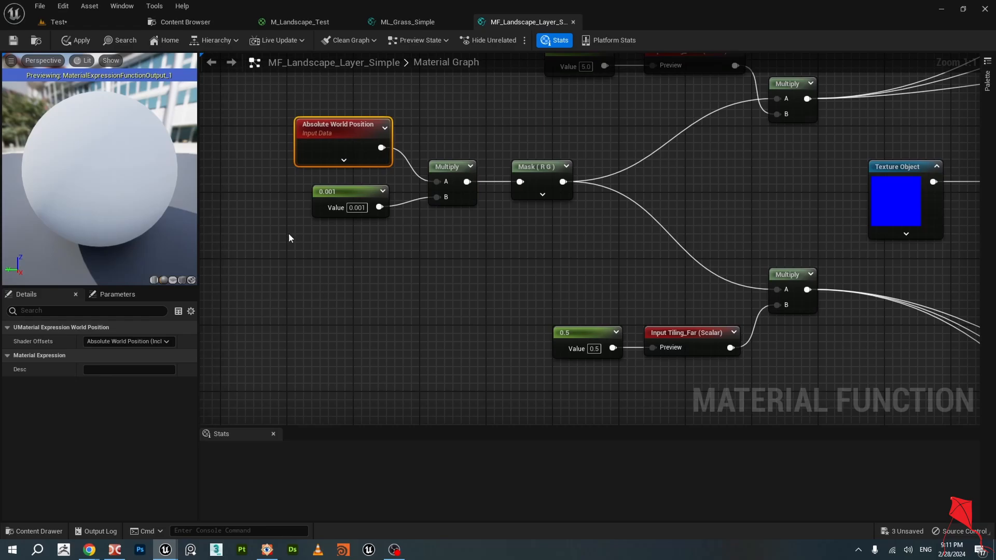
right_click(329, 303)
type("world")
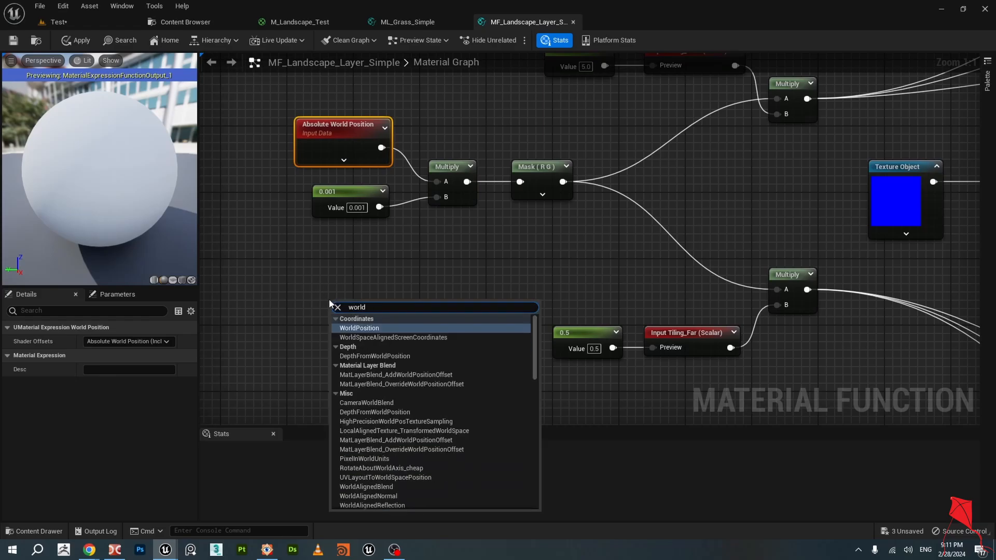
left_click(379, 328)
left_click_drag(387, 310, 362, 272)
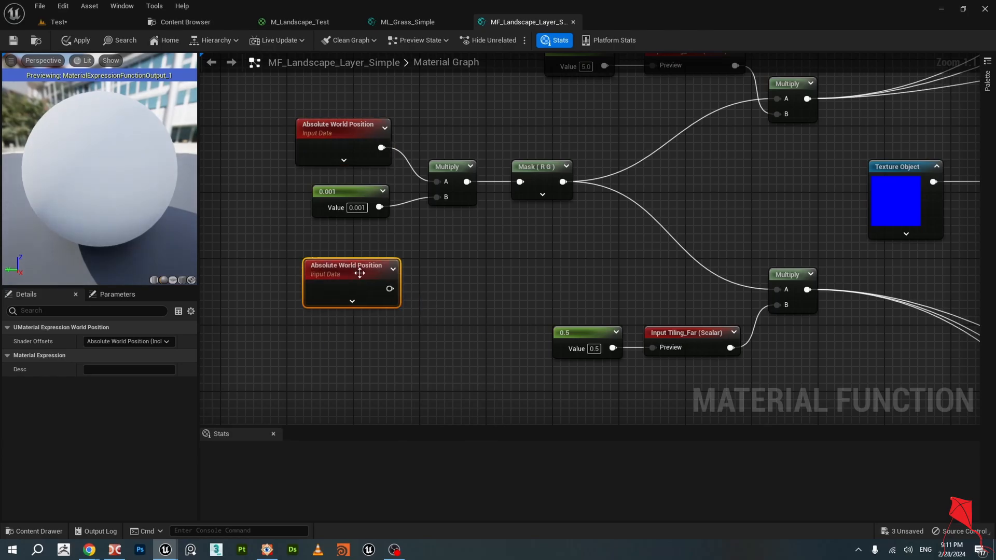
left_click(342, 125)
left_click(397, 277)
key("Delete")
Inspect the 0.001 constant and the mask's R and G channels, then follow its output to the Tiling_Near and Tiling_Far Multiply nodes.
left_click(349, 194)
right_click_drag(478, 232, 442, 262)
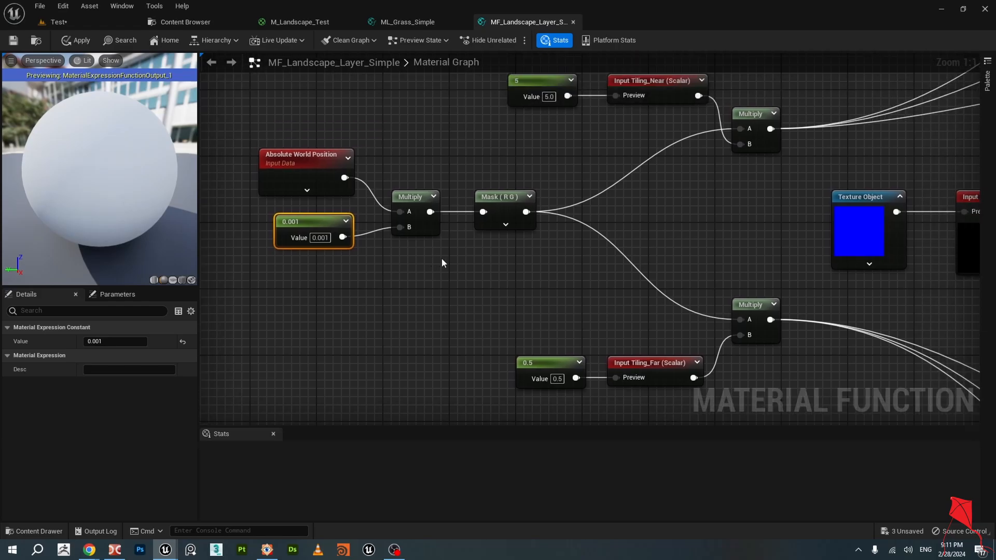
left_click(491, 209)
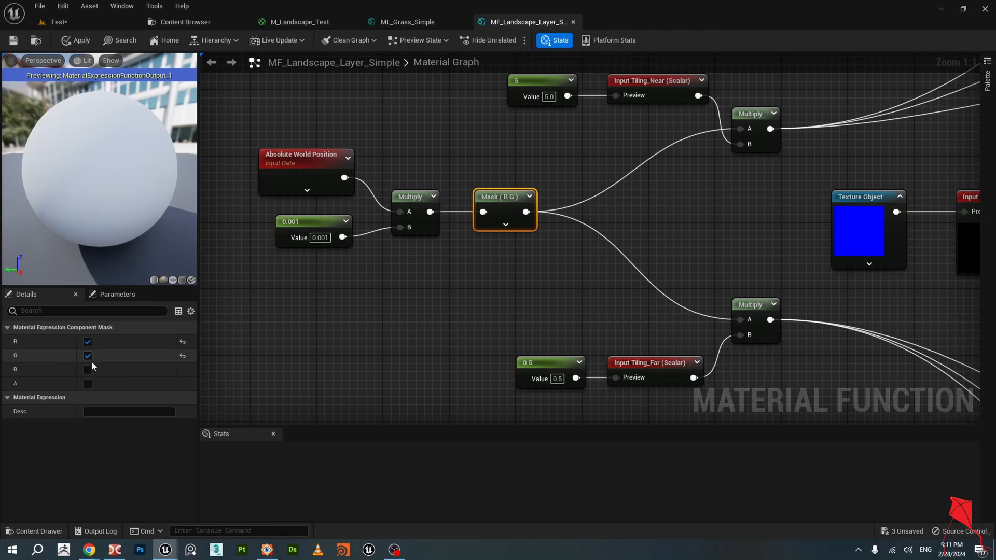
right_click_drag(559, 220, 463, 251)
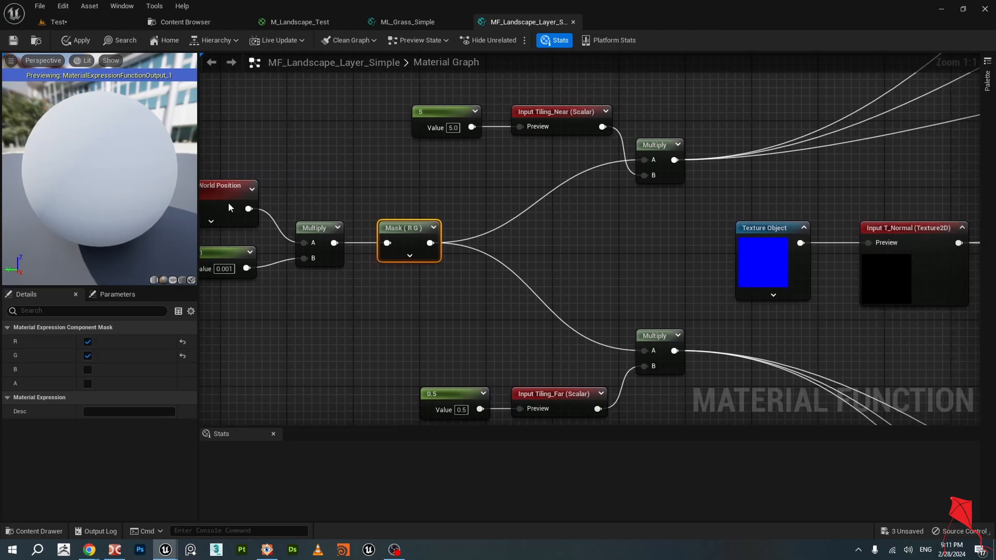
left_click_drag(494, 324, 301, 204)
right_click_drag(506, 195, 443, 215)
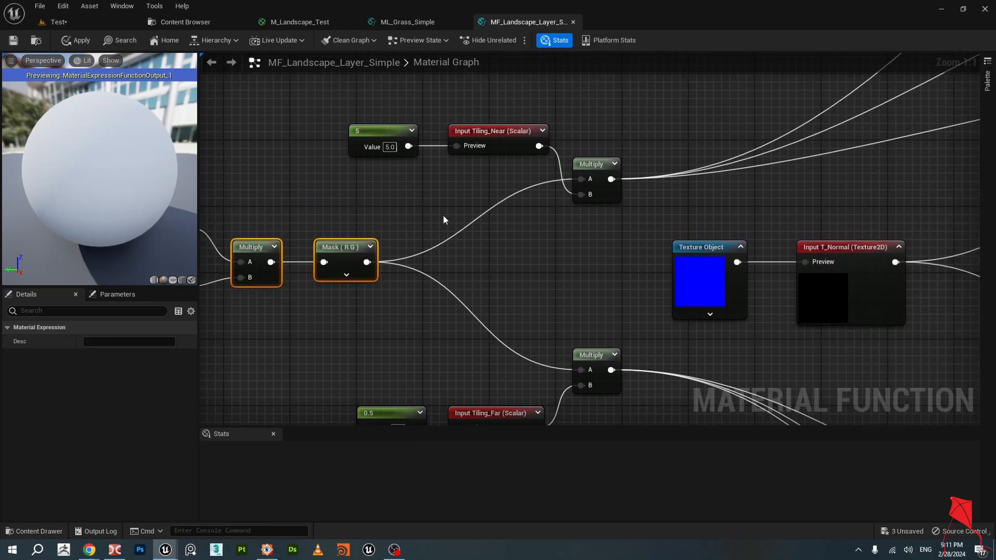
left_click(427, 180)
right_click_drag(427, 180, 360, 187)
scroll(363, 198, "down", 1)
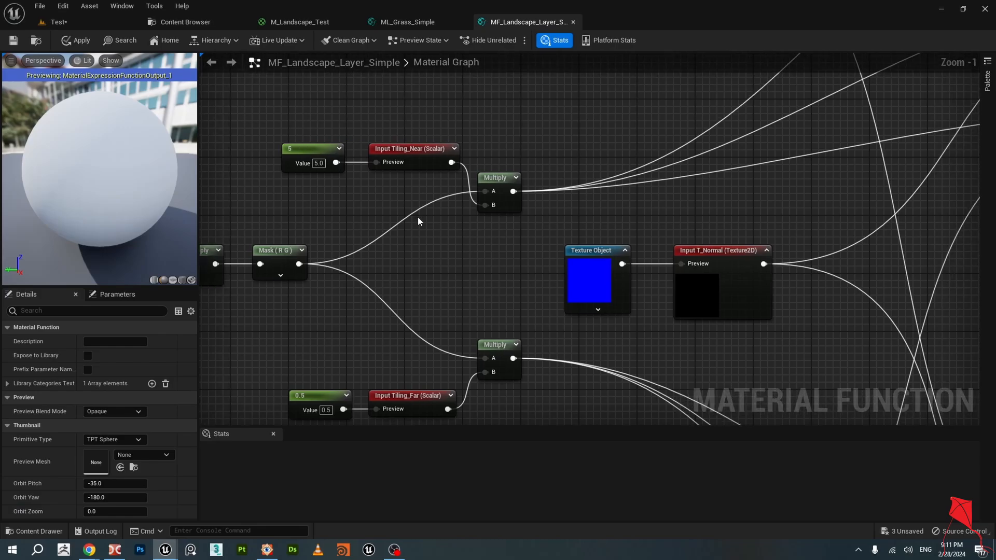
Examine the constant and Tiling_Near input settings, and compare them with the MF_Landscape_Layer_Simple inputs in ML_Grass_Simple.
scroll(418, 221, "up", 1)
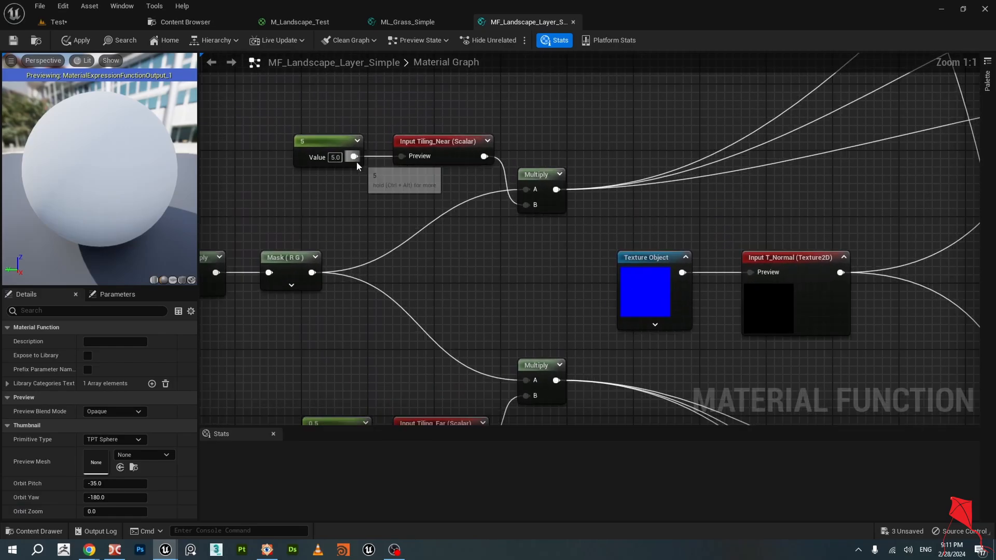
left_click_drag(356, 161, 327, 202)
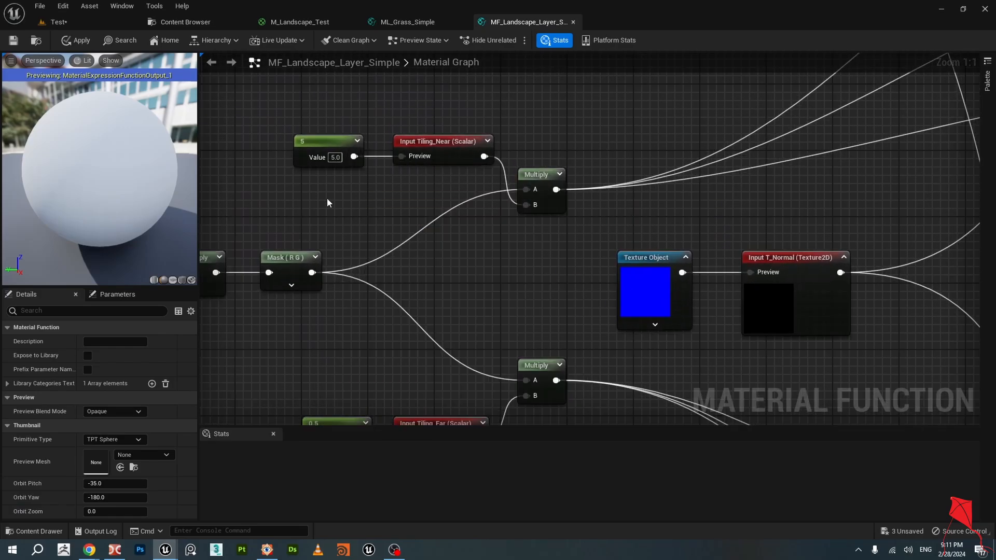
left_click(327, 148)
left_click(433, 145)
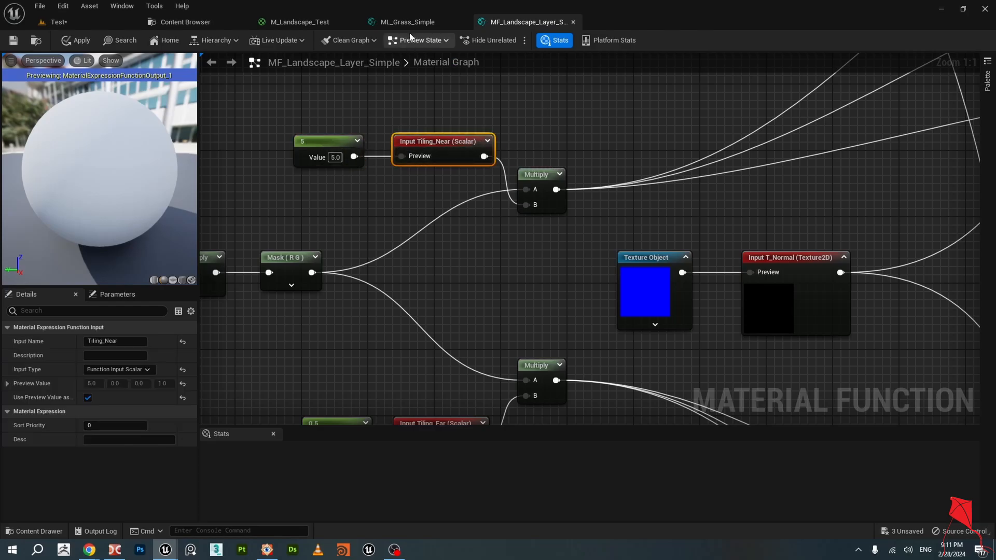
left_click(441, 22)
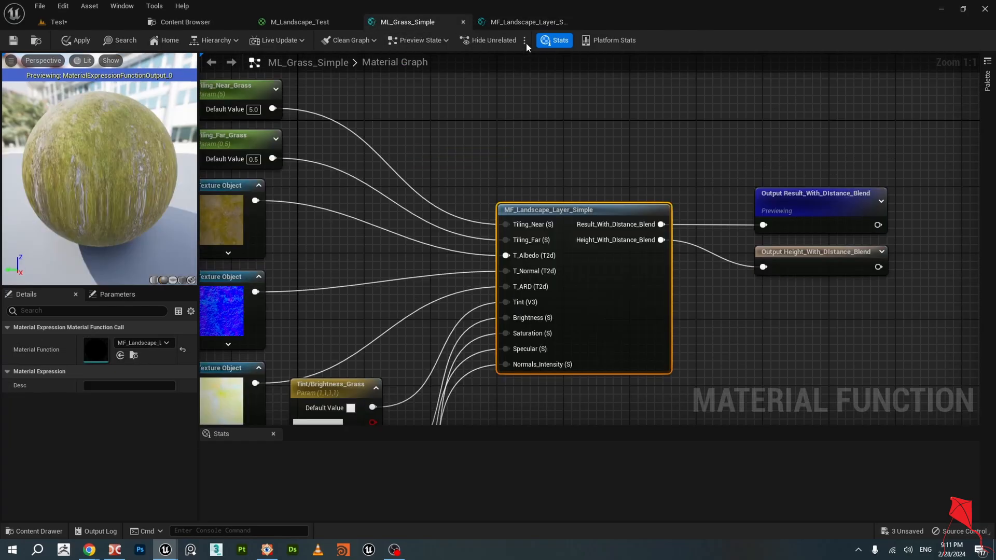
left_click(524, 21)
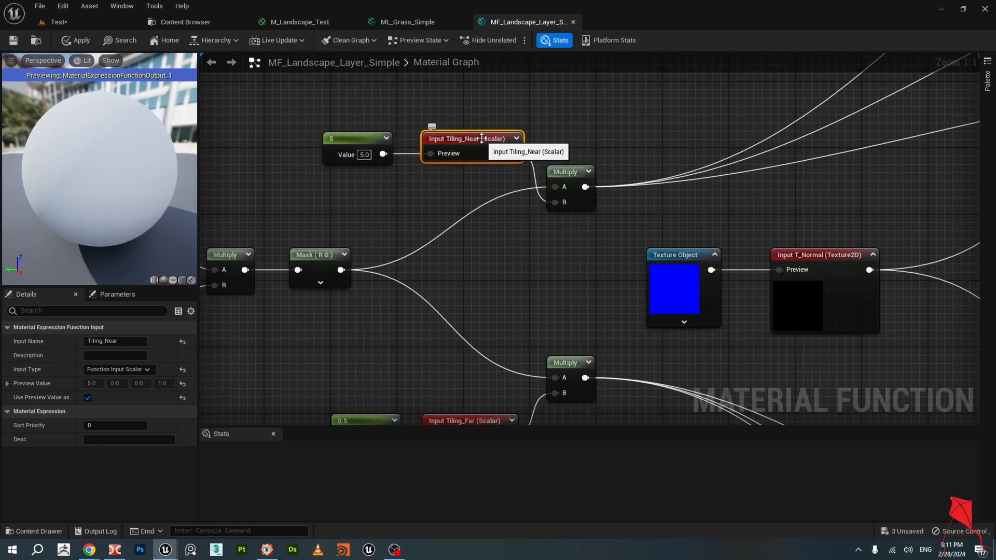
Try to wire the constant 5 directly into the Multiply node's B input, bypassing Tiling_Near, and restore the node's place beside the constant.
right_click_drag(548, 144, 546, 197)
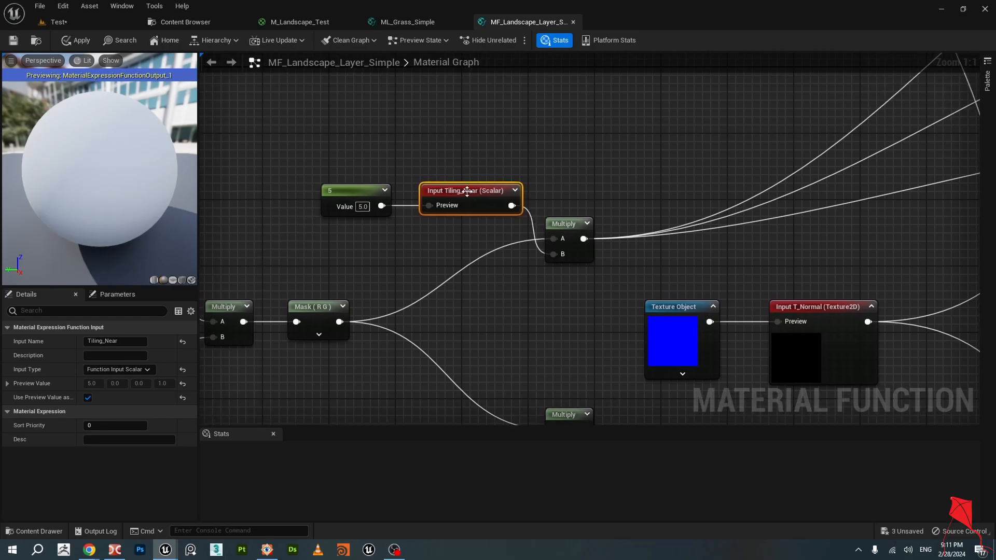
left_click_drag(472, 191, 480, 133)
left_click_drag(382, 206, 544, 254)
left_click(522, 199)
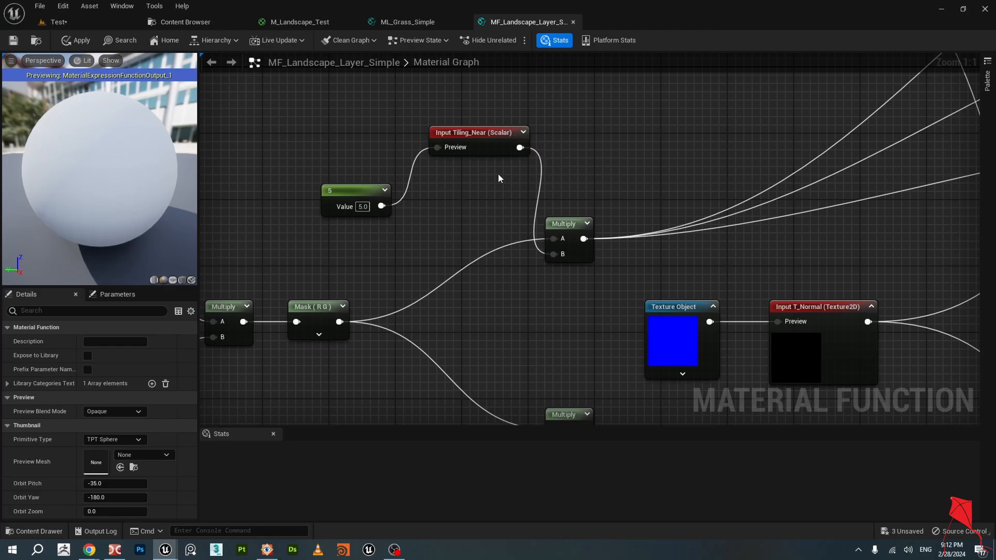
left_click_drag(484, 146, 465, 205)
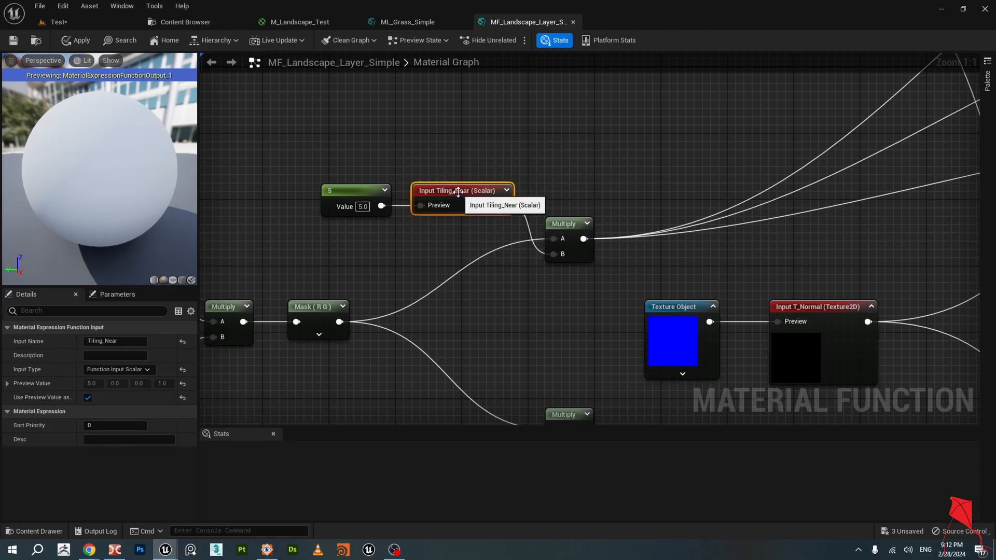
Add a FunctionInput node in the empty graph area above the Tiling_Near input.
right_click_drag(449, 176, 443, 224)
right_click(431, 151)
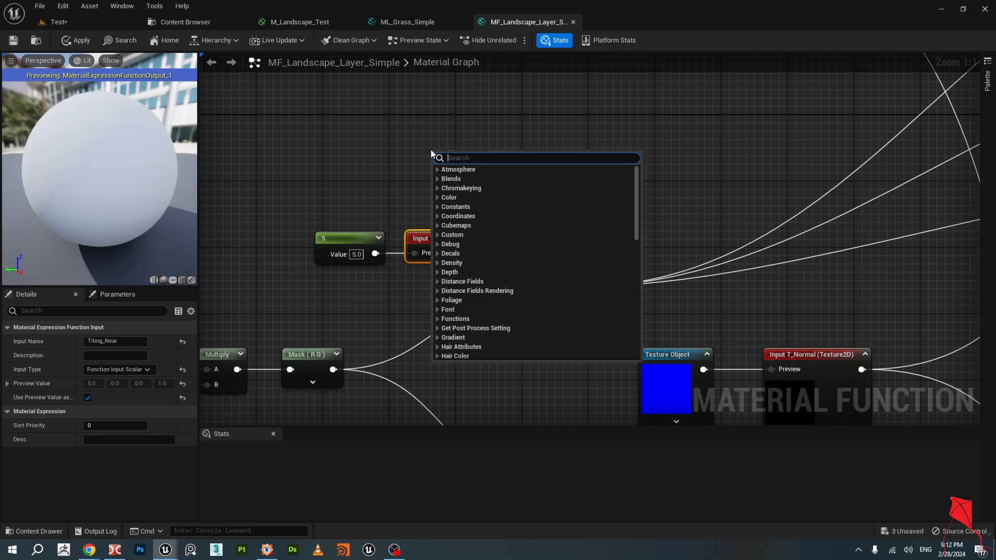
type("inpu")
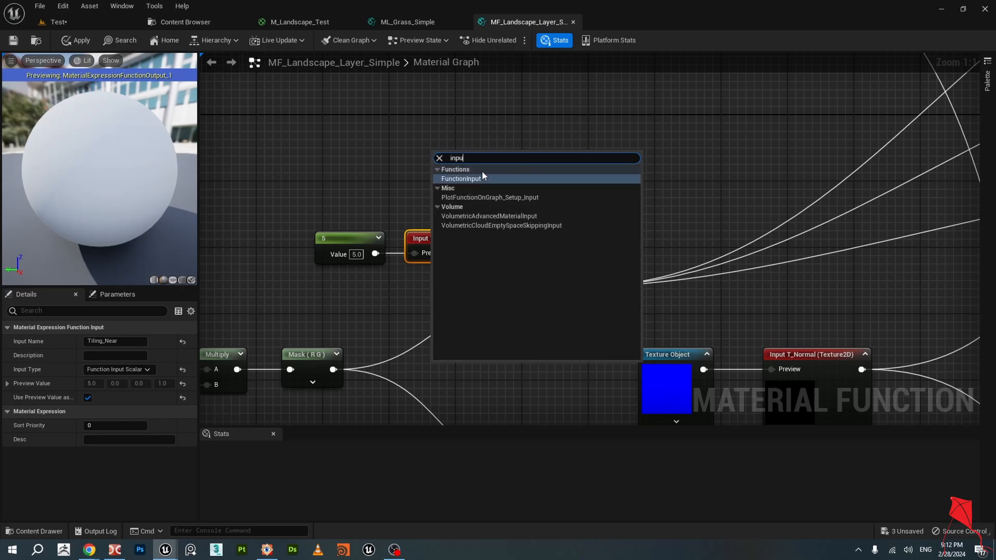
left_click(482, 179)
left_click_drag(470, 149, 444, 127)
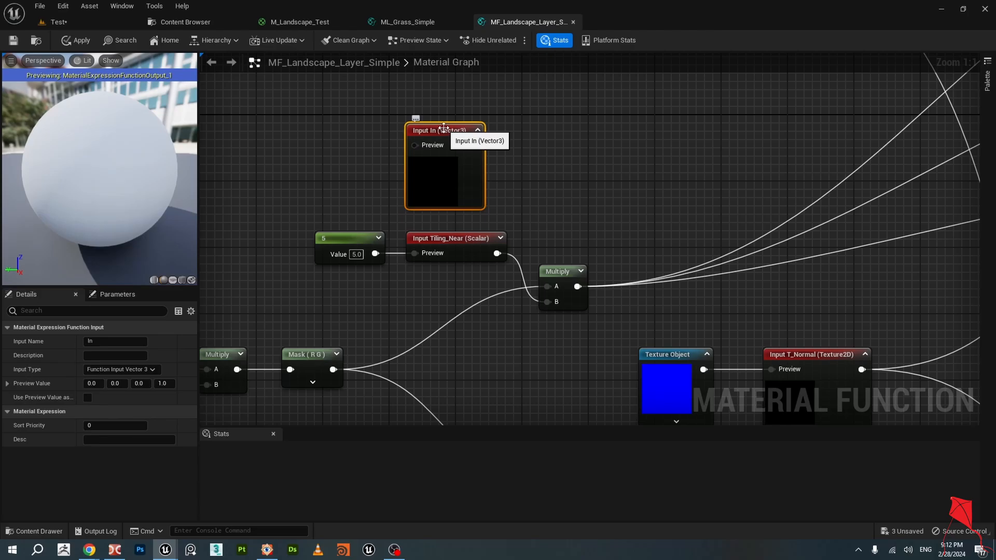
Set the added function input's type to Function Input Scalar and name it Tiling.
left_click(443, 237)
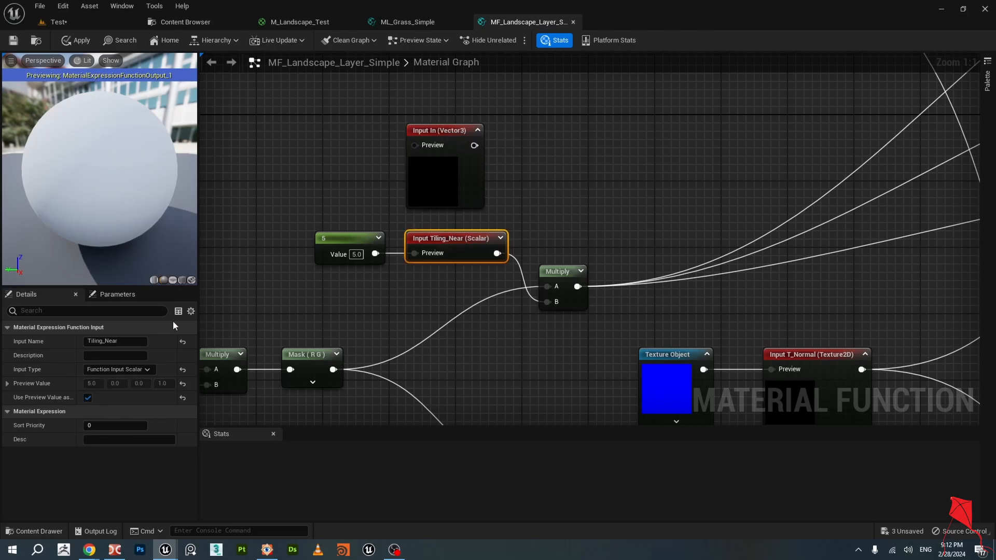
left_click(439, 134)
left_click(144, 370)
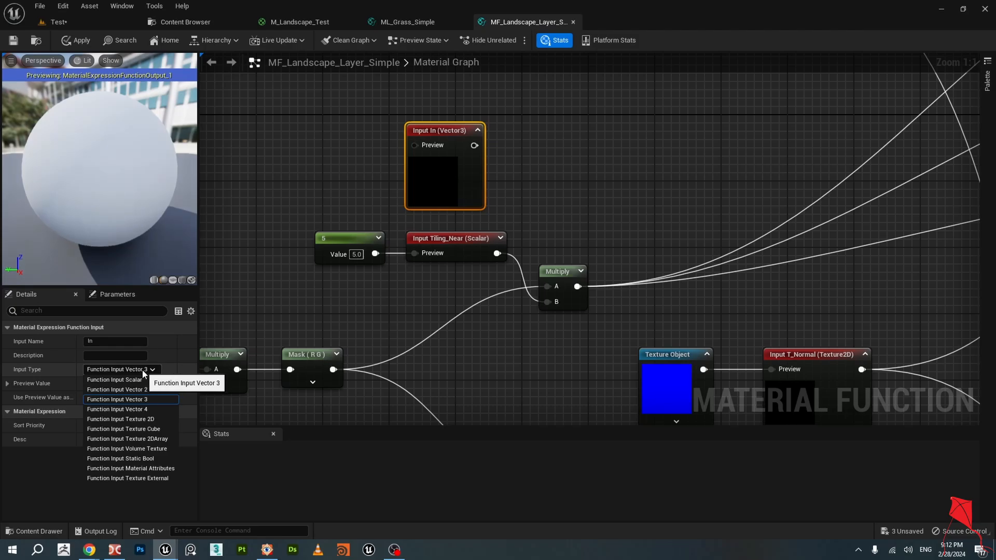
left_click(115, 380)
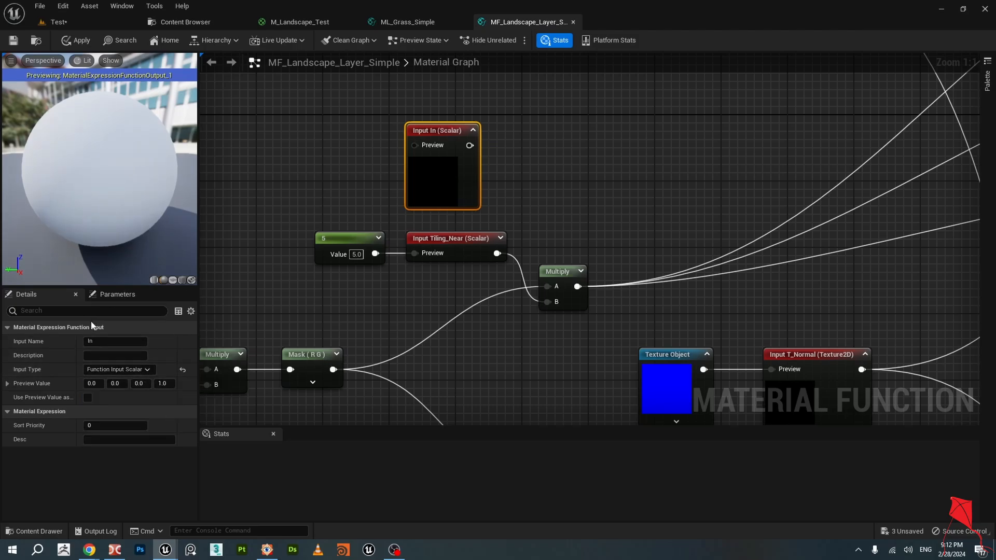
left_click(116, 343)
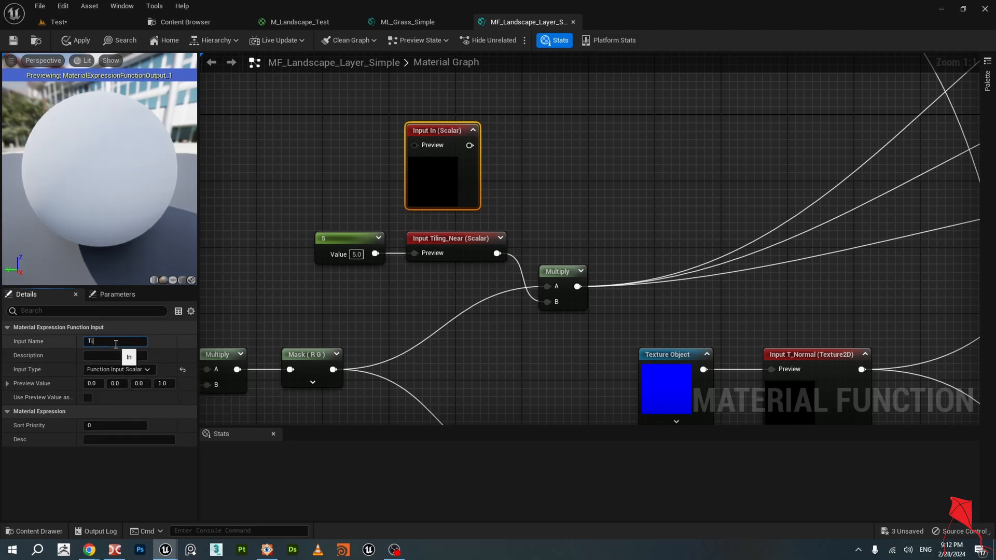
type("Tiling")
key("Return")
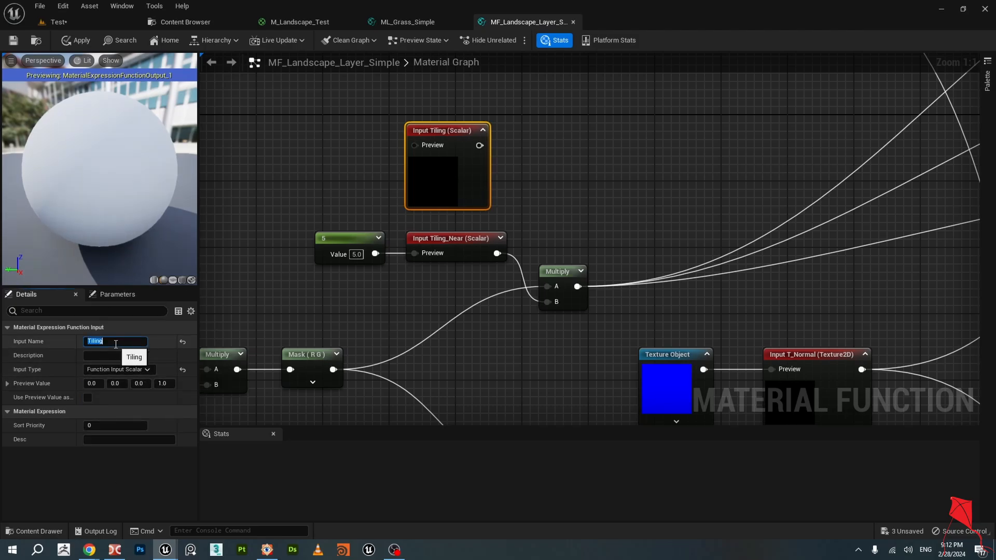
Set the Tiling input's preview value to 1 in the first component and 0 in the last.
left_click(93, 384)
type("1")
key("Return")
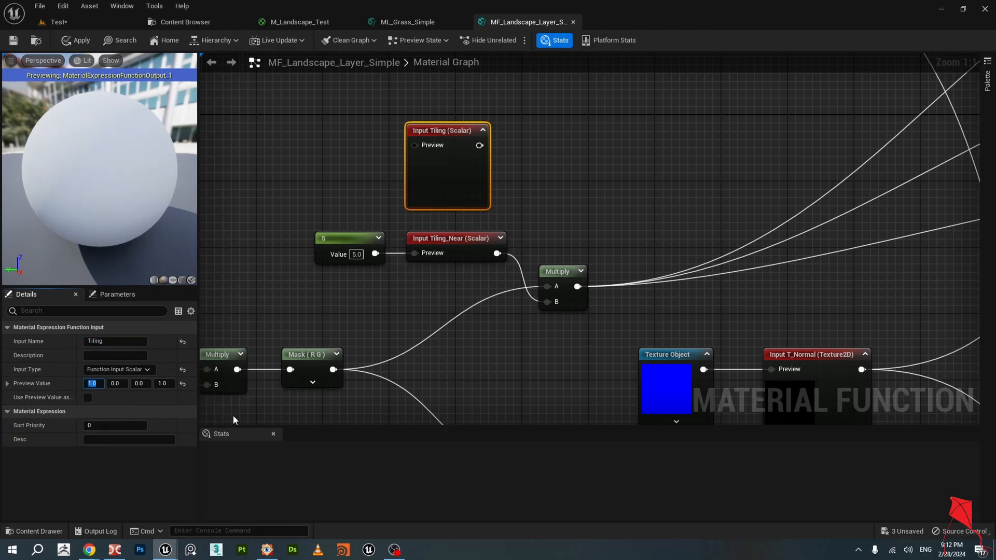
left_click(165, 384)
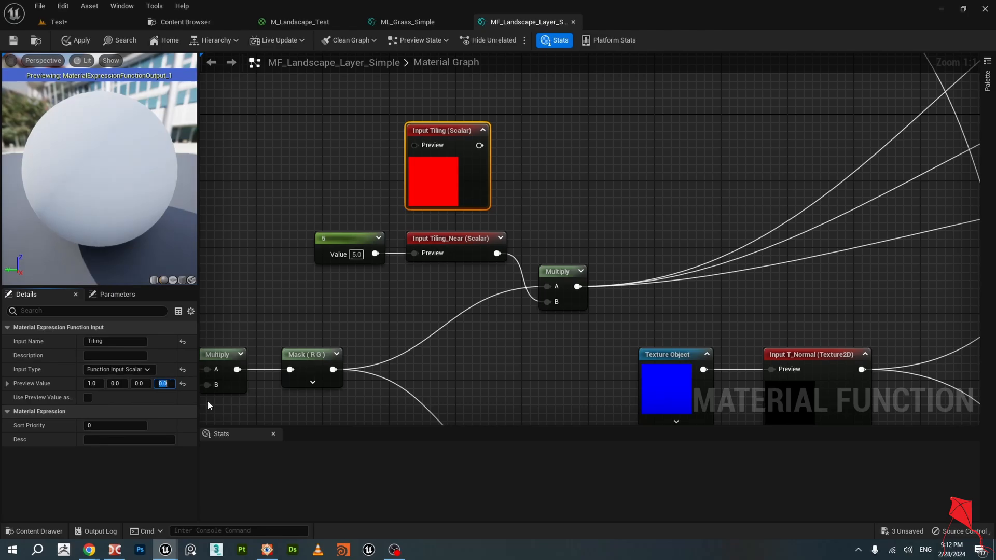
left_click(319, 151)
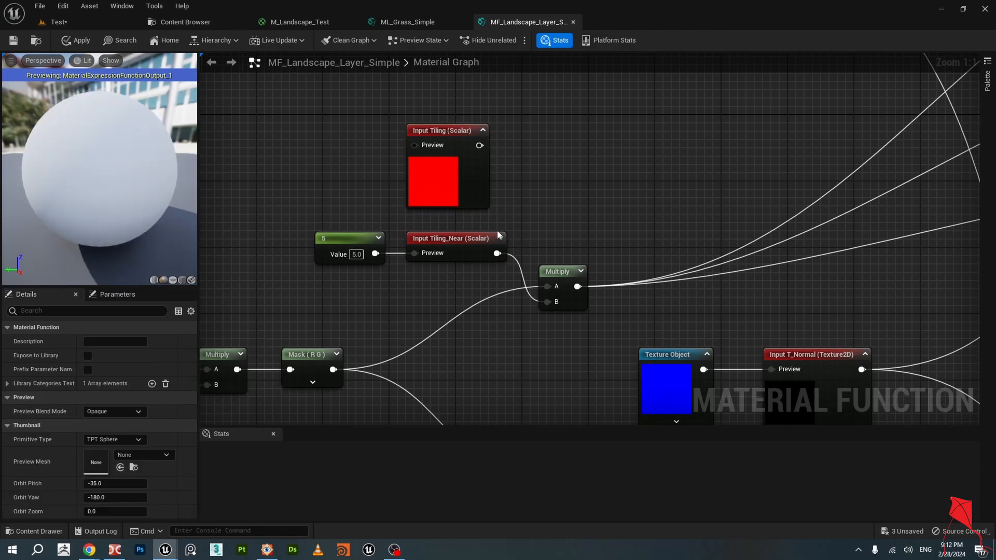
Connect the constant 5 to the Tiling input's Preview pin and enable using the preview value as default, as on Tiling_Near.
left_click(470, 237)
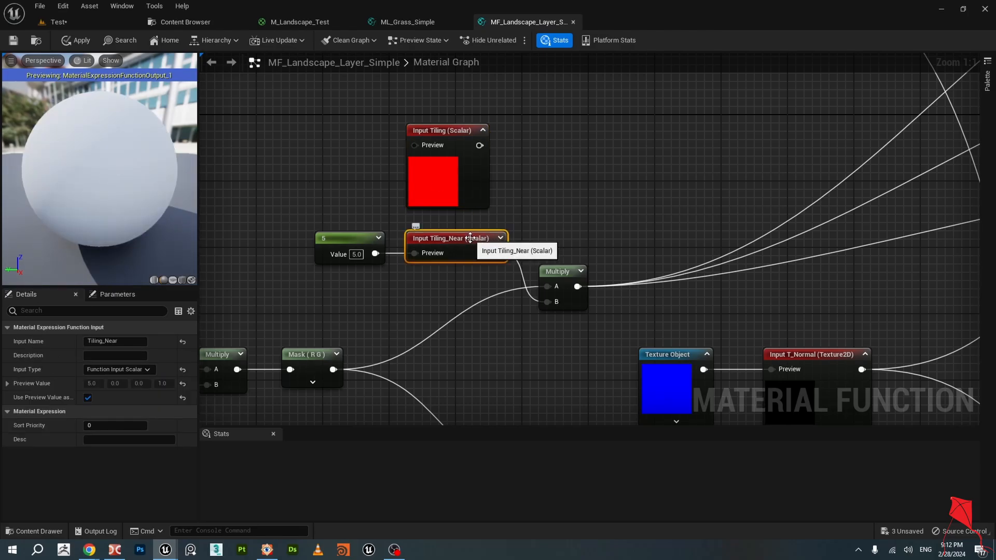
left_click(465, 147)
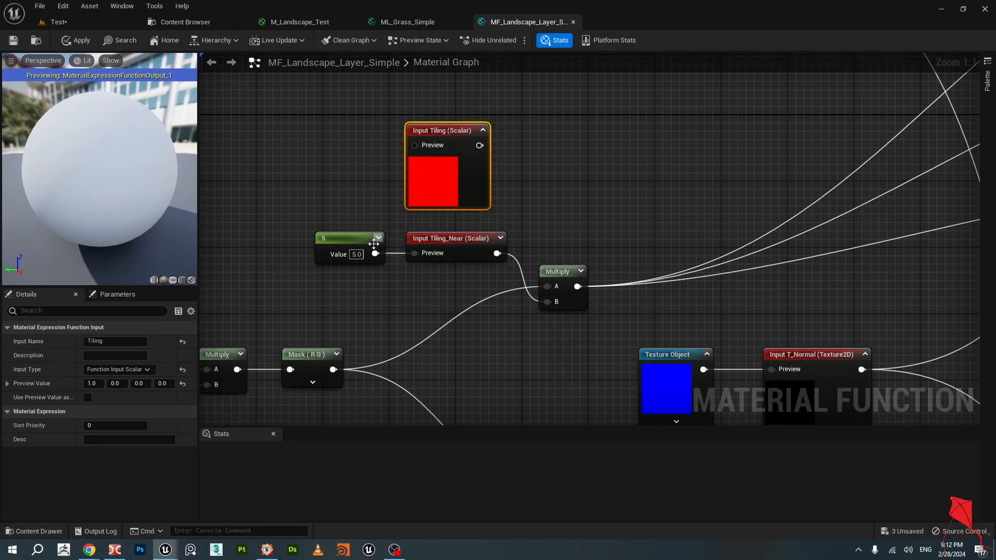
left_click_drag(375, 253, 465, 127)
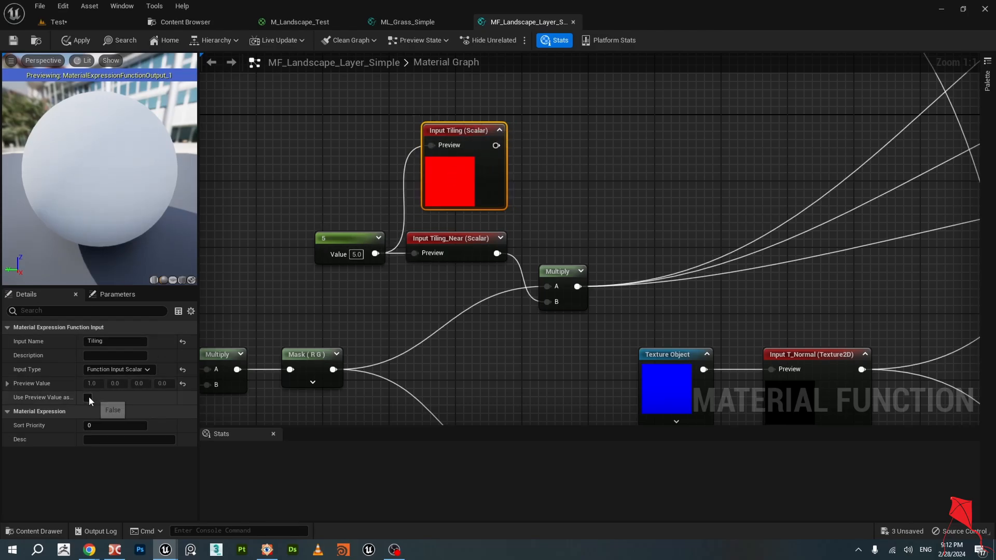
left_click(87, 398)
left_click(441, 239)
left_click(463, 129)
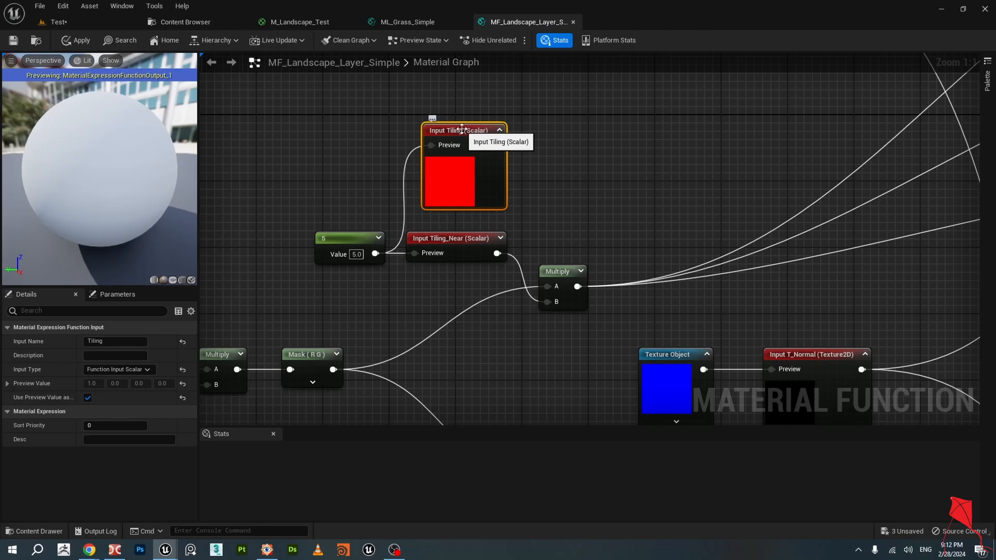
Reset the Tiling input's use-preview-value-as-default option and enable it again, comparing it with Tiling_Near.
left_click(182, 396)
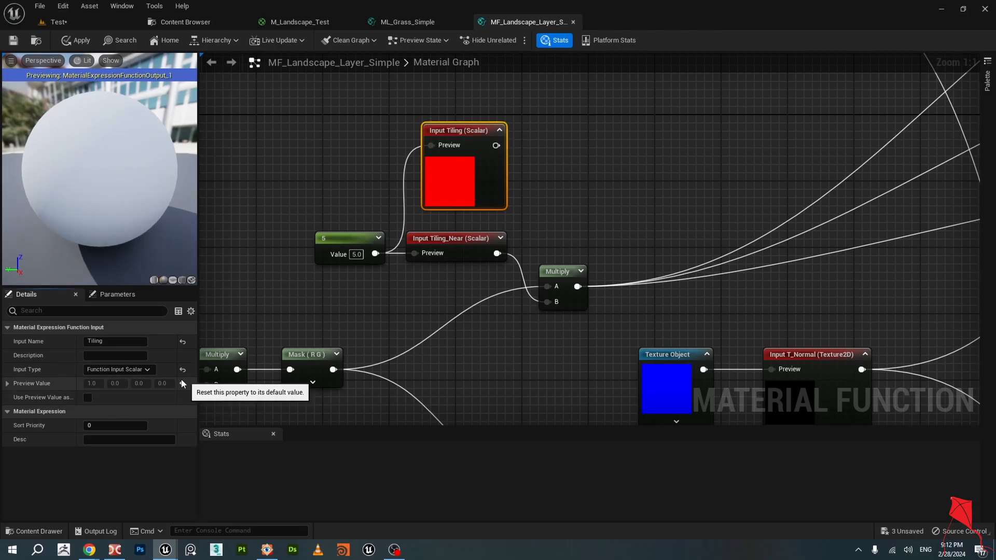
left_click(439, 239)
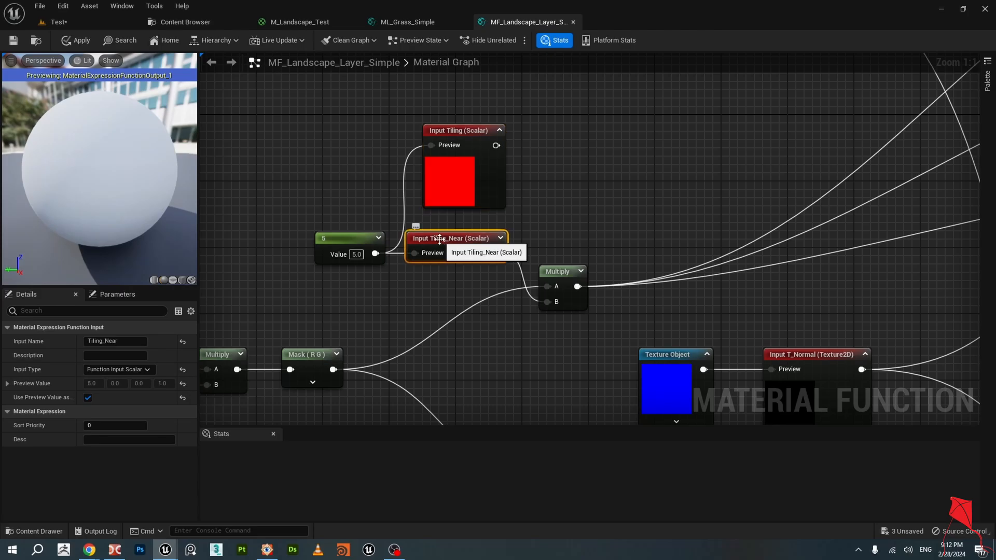
left_click(456, 125)
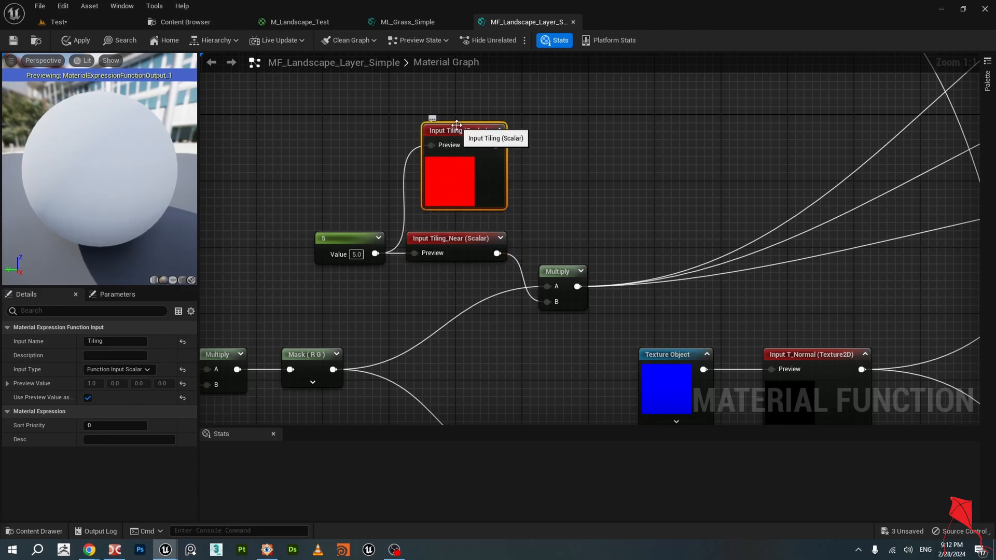
left_click(415, 238)
Move the constant 5 away from the inputs and temporarily disconnect it from Tiling to set Tiling's first preview value to 5.
left_click_drag(358, 241, 313, 238)
left_click(433, 145, "alt")
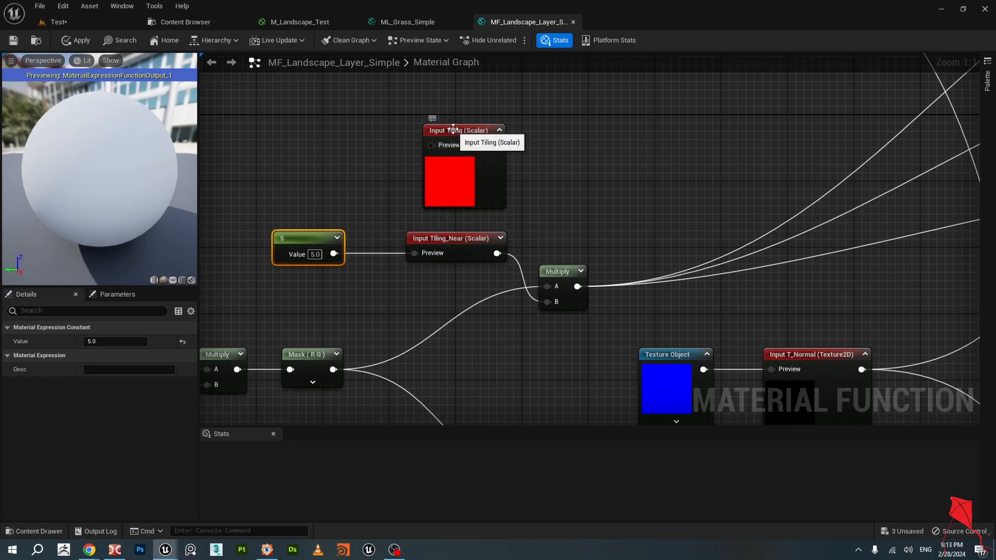
left_click(452, 128)
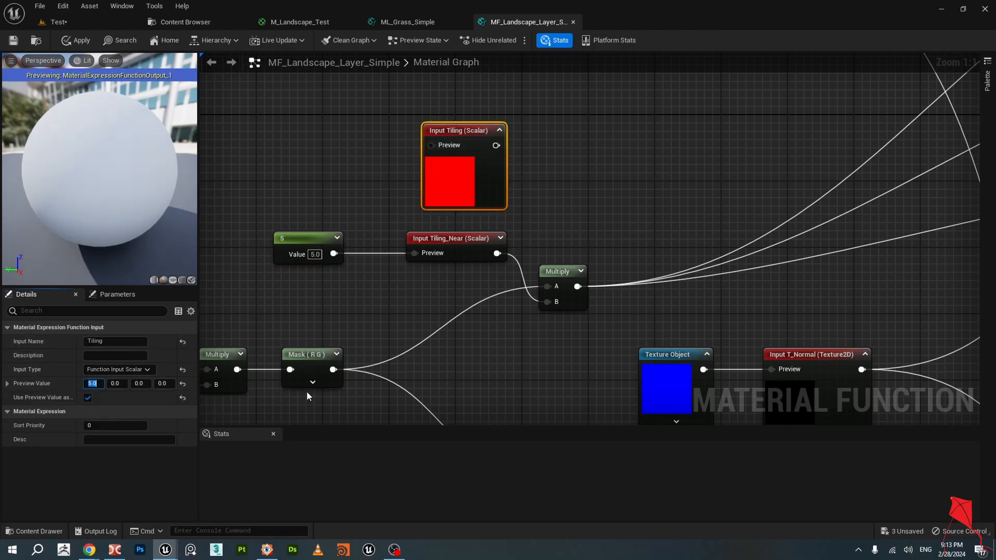
left_click_drag(335, 253, 449, 141)
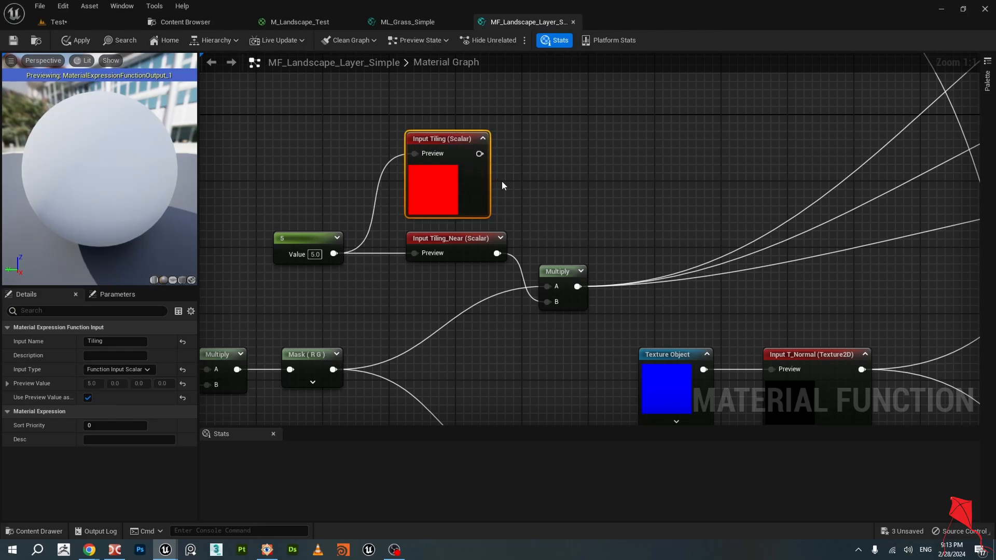
Delete the Tiling function input and move the Tiling_Near input closer to the constant 5.
key("Delete")
left_click(580, 301)
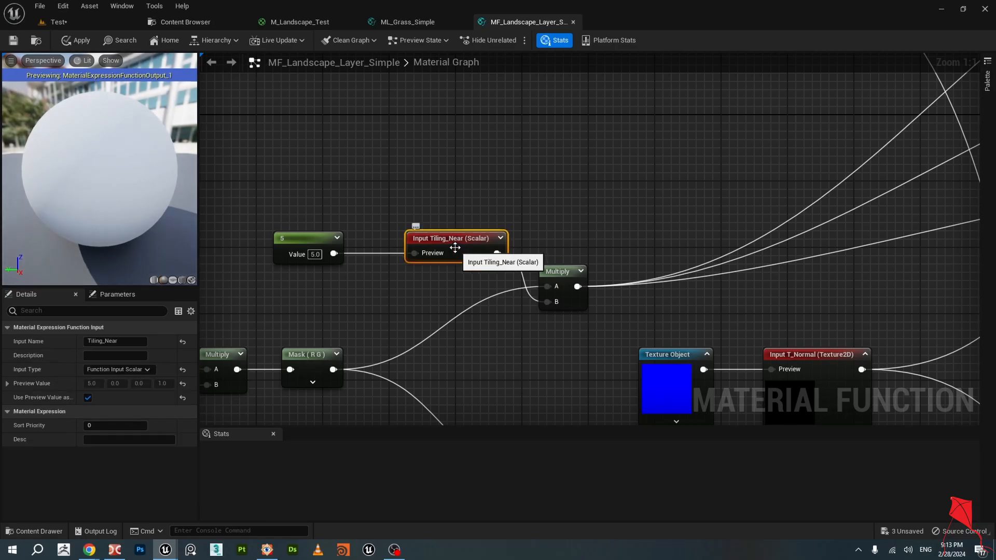
left_click_drag(450, 248, 414, 236)
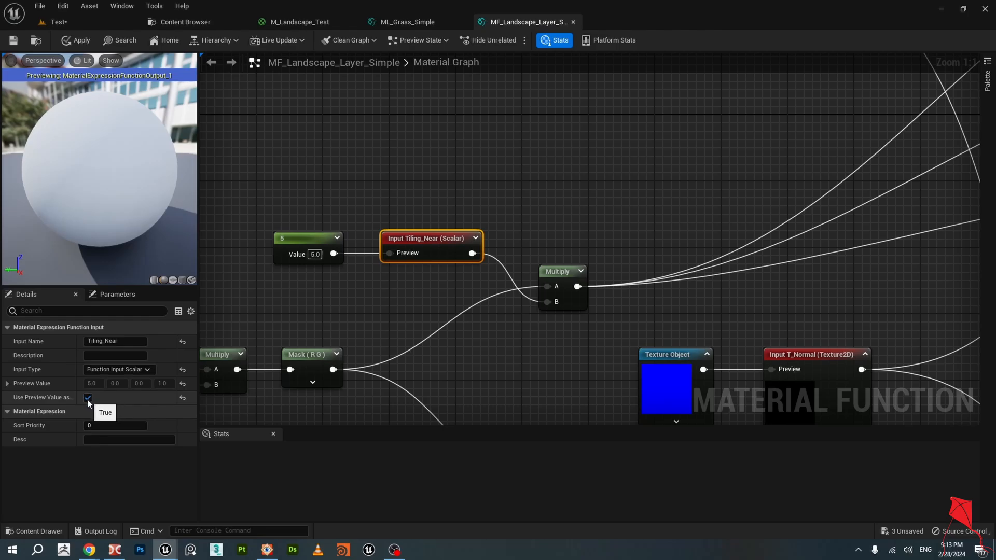
In ML_Grass_Simple, disconnect Tiling_Near_Grass from the Tiling_Near pin of MF_Landscape_Layer_Simple and reconnect it.
left_click(407, 21)
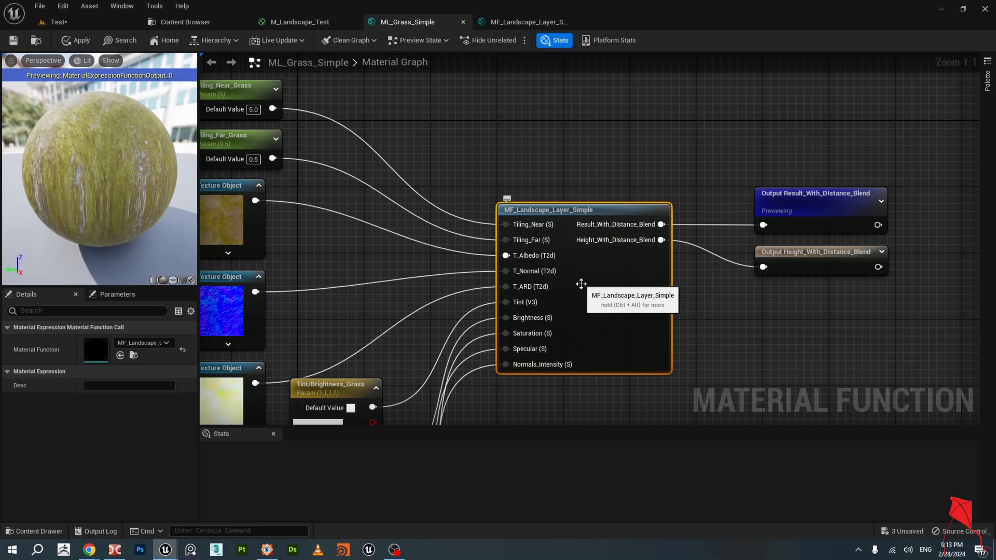
right_click_drag(587, 298, 641, 307)
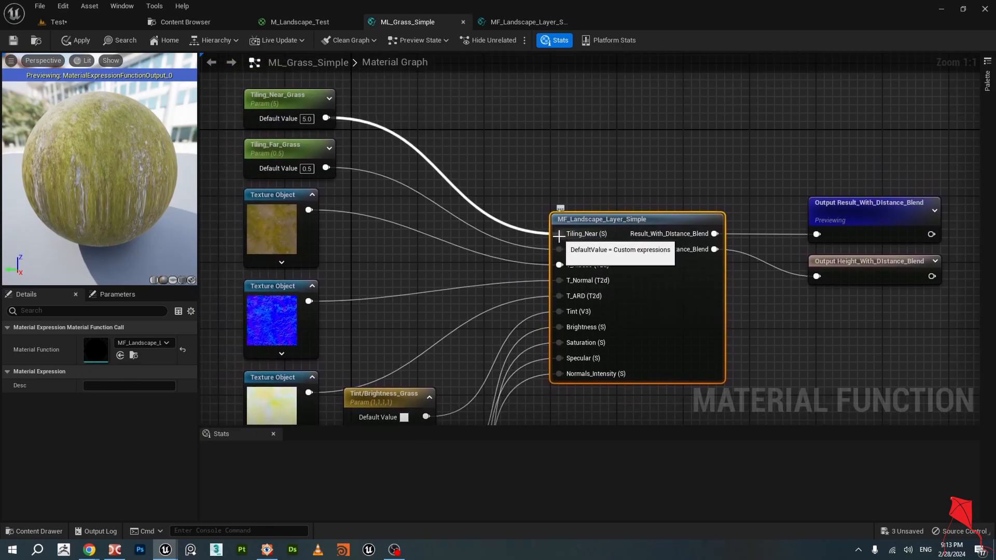
left_click(551, 186)
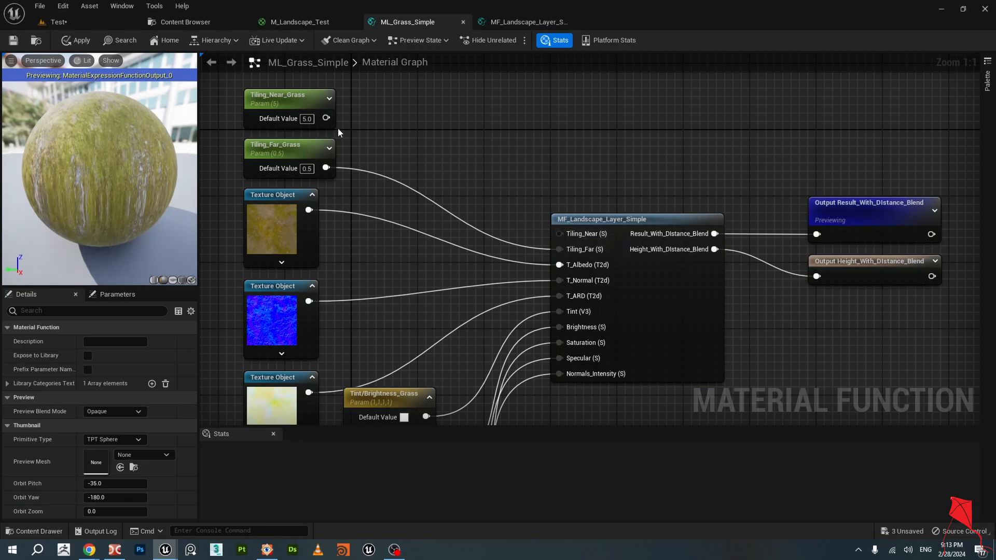
left_click_drag(326, 118, 562, 235)
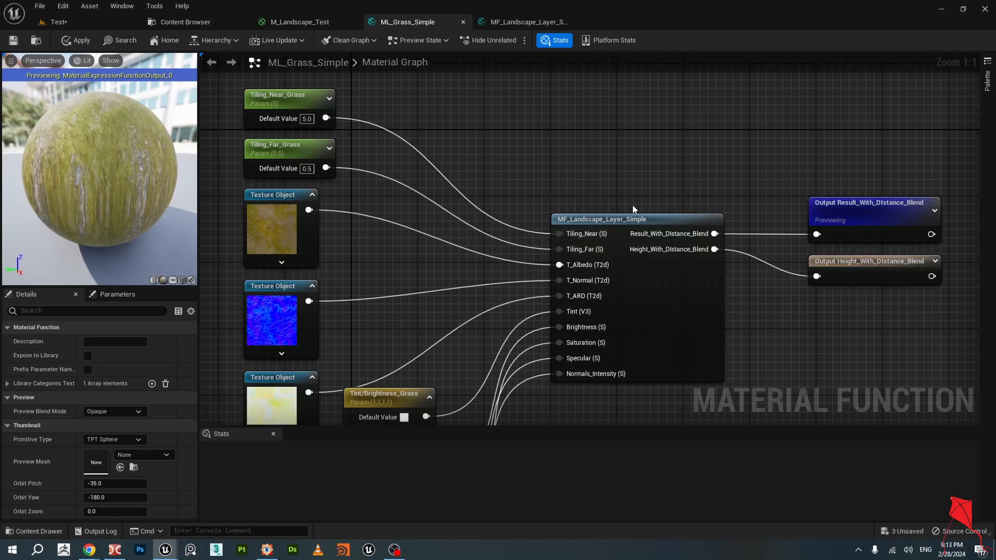
In MF_Landscape_Layer_Simple, examine the Tiling_Near input with its constant 5 and select both nodes together.
left_click(521, 21)
right_click_drag(423, 290, 403, 245)
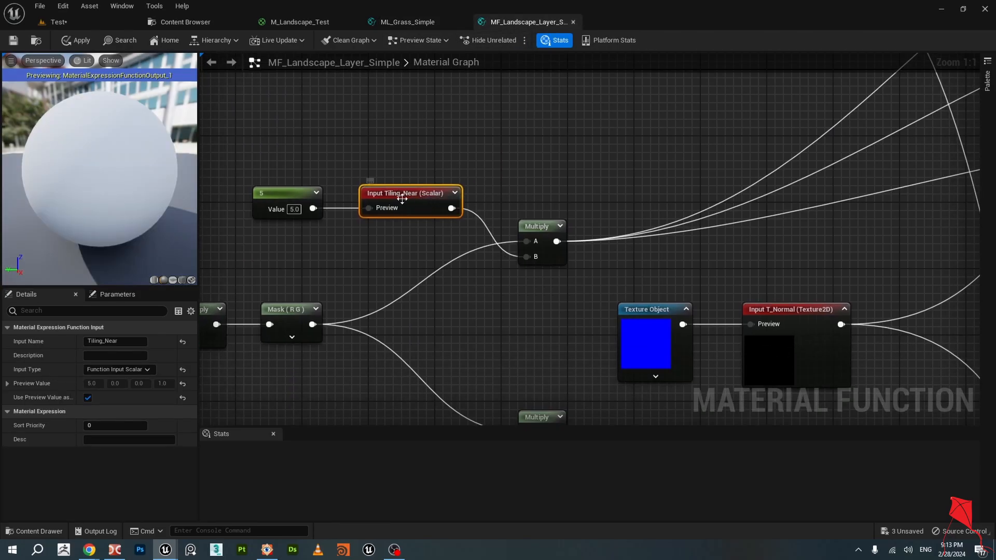
right_click_drag(403, 198, 395, 193)
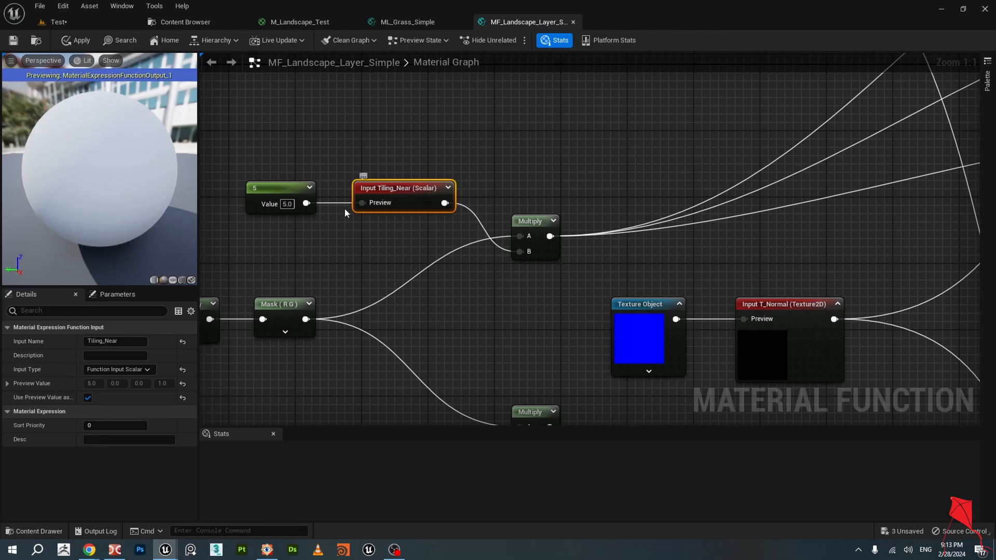
scroll(360, 298, "down", 2)
right_click_drag(361, 298, 389, 287)
right_click_drag(340, 257, 462, 230)
left_click_drag(243, 200, 512, 329)
right_click_drag(594, 279, 507, 296)
scroll(507, 295, "up", 1)
left_click_drag(314, 133, 473, 213)
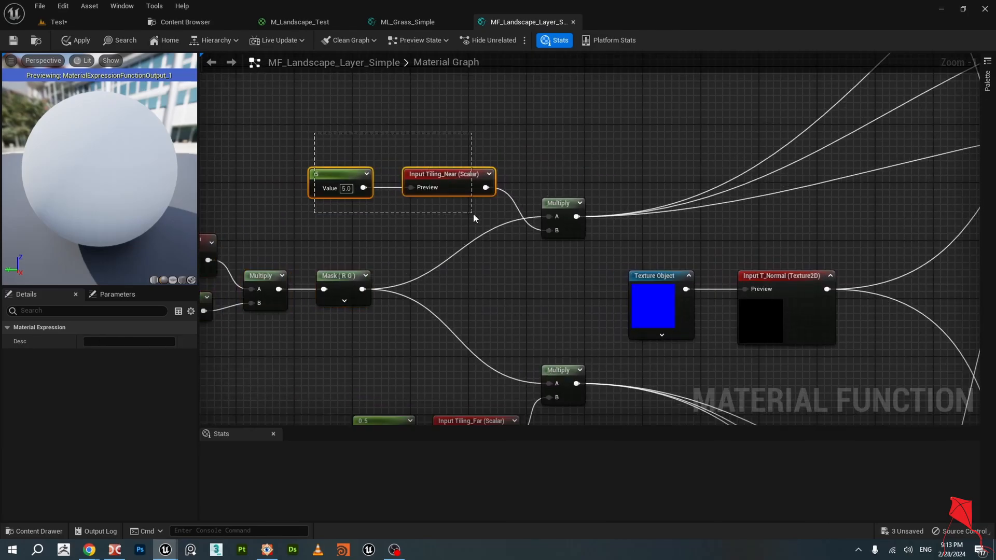
Follow the tiling Multiply output to the Near group and inspect its white and blue Texture Sample nodes.
scroll(495, 217, "down", 2)
right_click_drag(606, 189, 452, 230)
scroll(505, 210, "down", 2)
scroll(407, 246, "up", 2)
left_click(411, 251)
right_click_drag(513, 209, 393, 269)
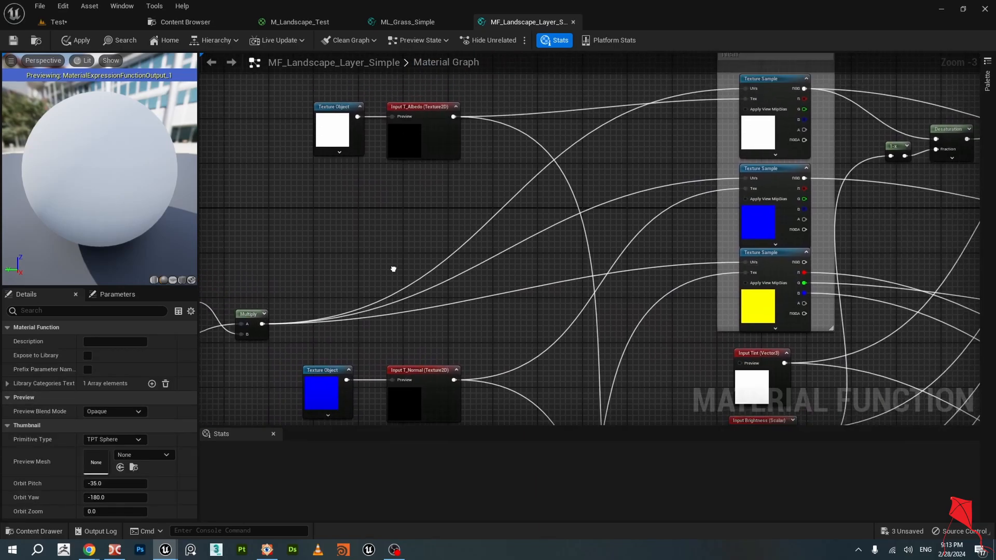
right_click_drag(707, 139, 643, 160)
left_click(709, 101)
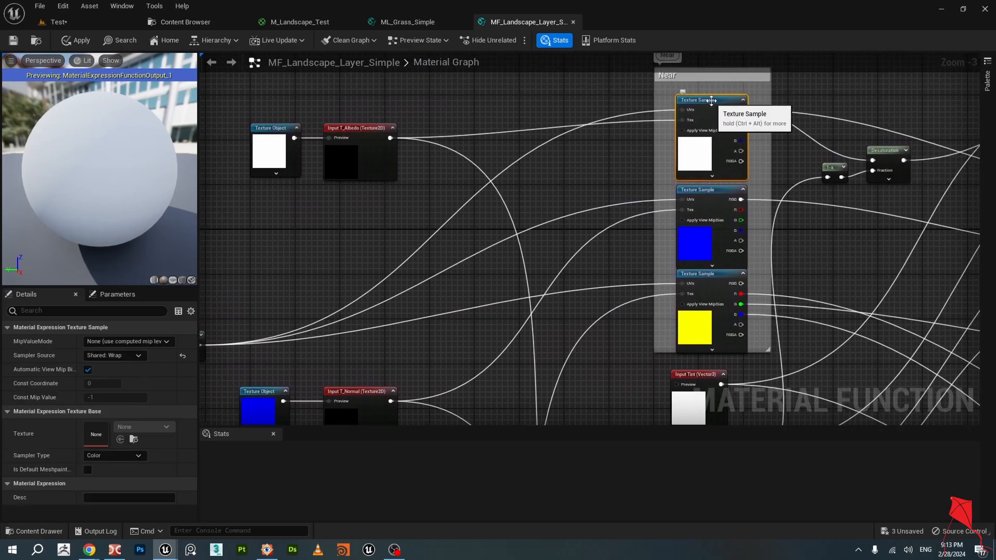
left_click(714, 196)
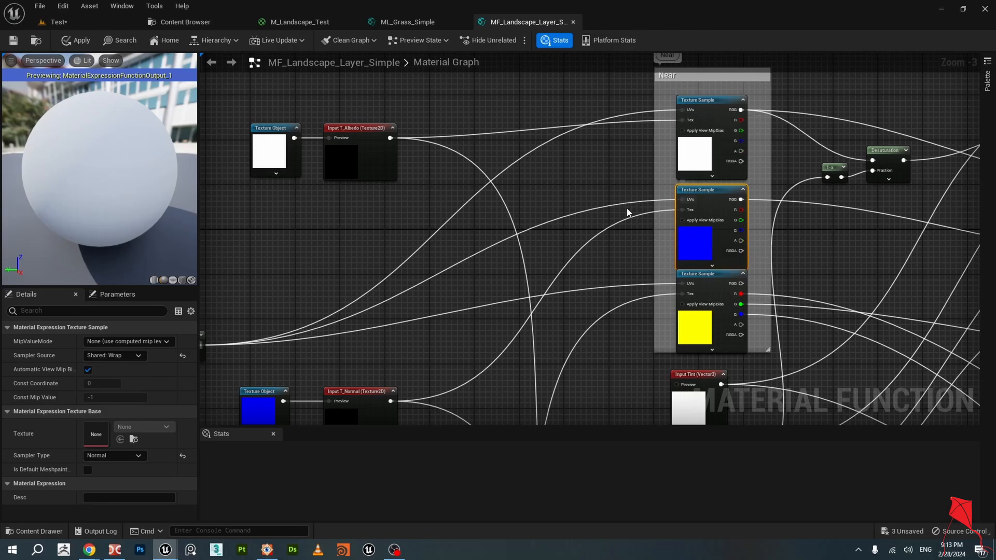
right_click_drag(628, 212, 623, 186)
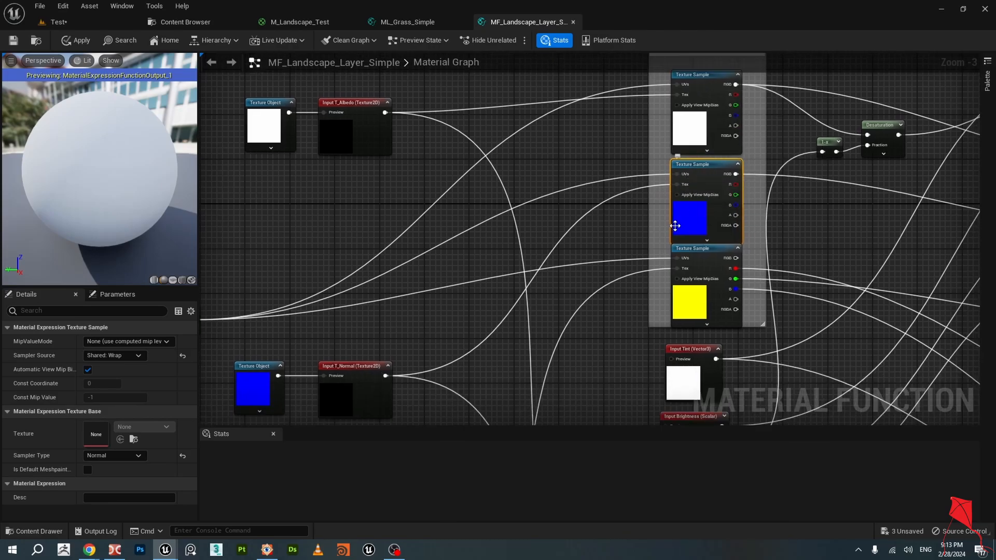
Compare the sampler settings of the Near group's Texture Samples, including the yellow one, and trace them back to their inputs.
scroll(641, 162, "up", 2)
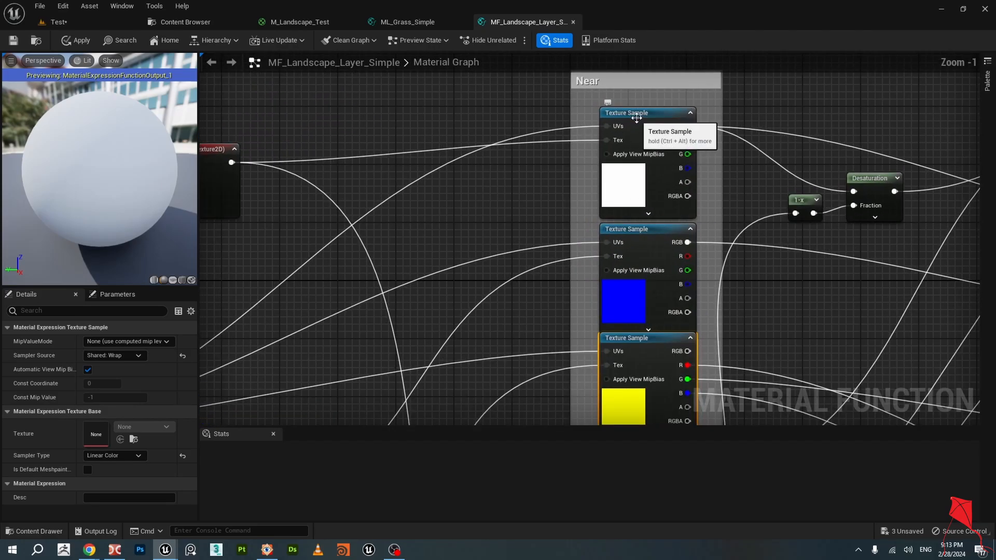
left_click(642, 113)
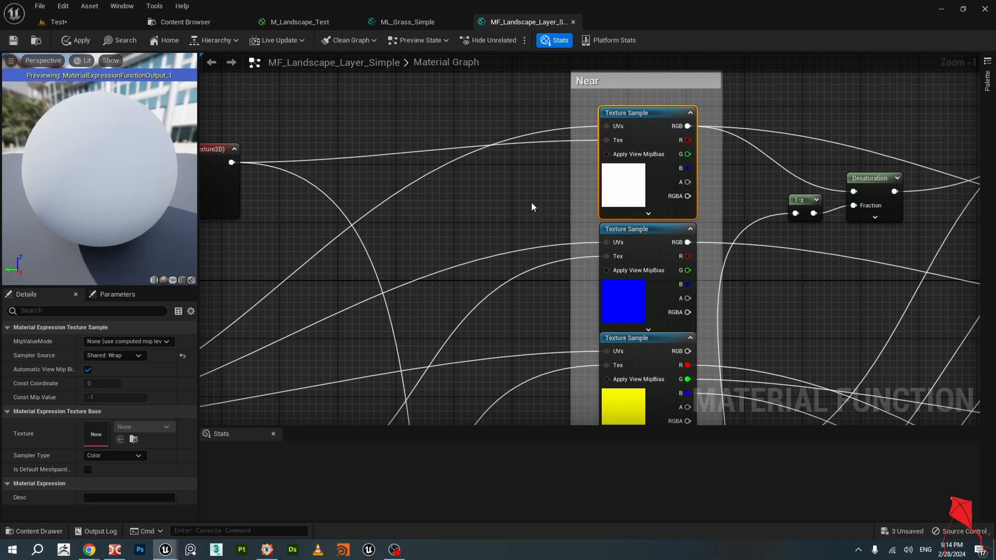
scroll(539, 203, "down", 1)
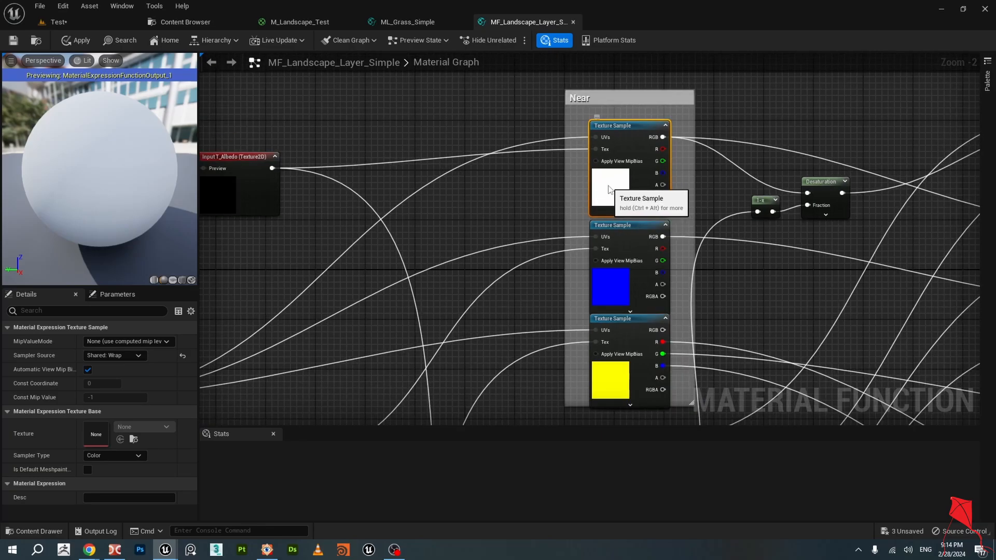
left_click(600, 274)
right_click_drag(464, 232, 500, 161)
left_click(677, 292)
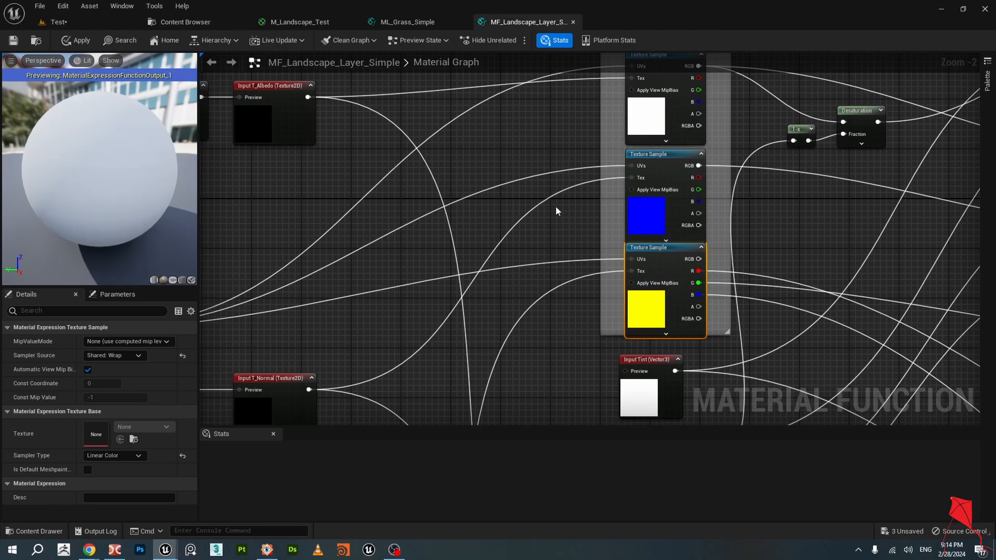
right_click_drag(543, 194, 570, 227)
right_click_drag(335, 170, 473, 190)
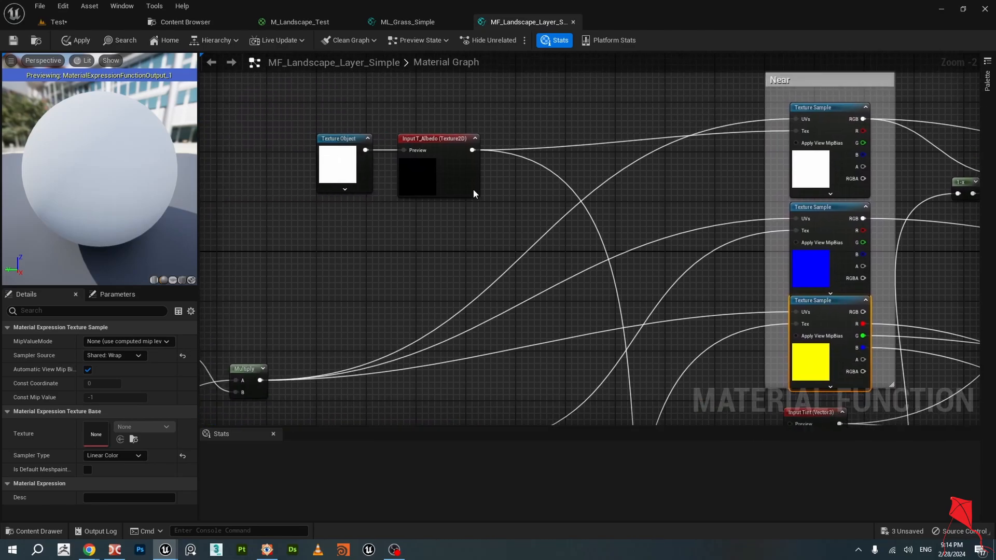
Inspect the T_Albedo function input, compare it with its pin in ML_Grass_Simple, and check its input name.
left_click(435, 151)
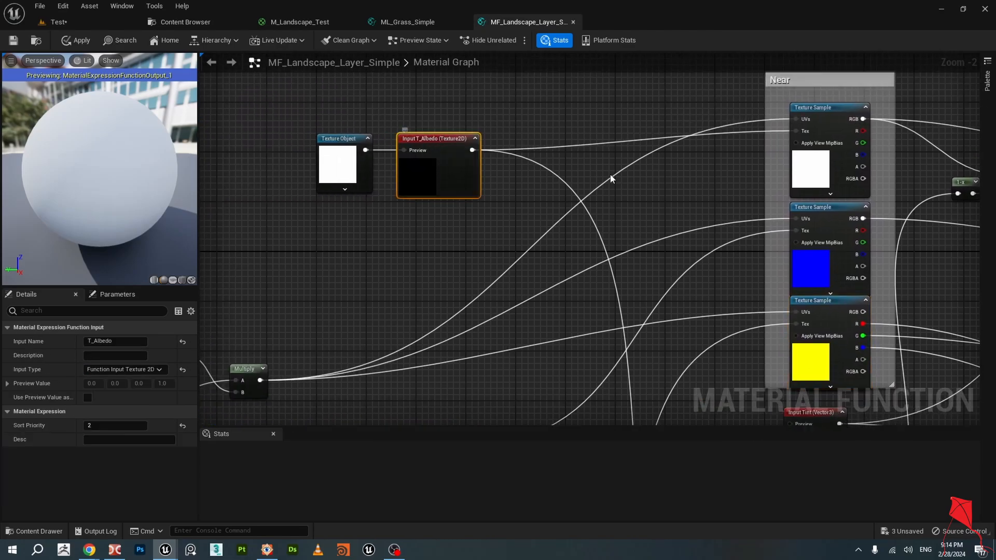
left_click(497, 239)
left_click(424, 183)
left_click(398, 24)
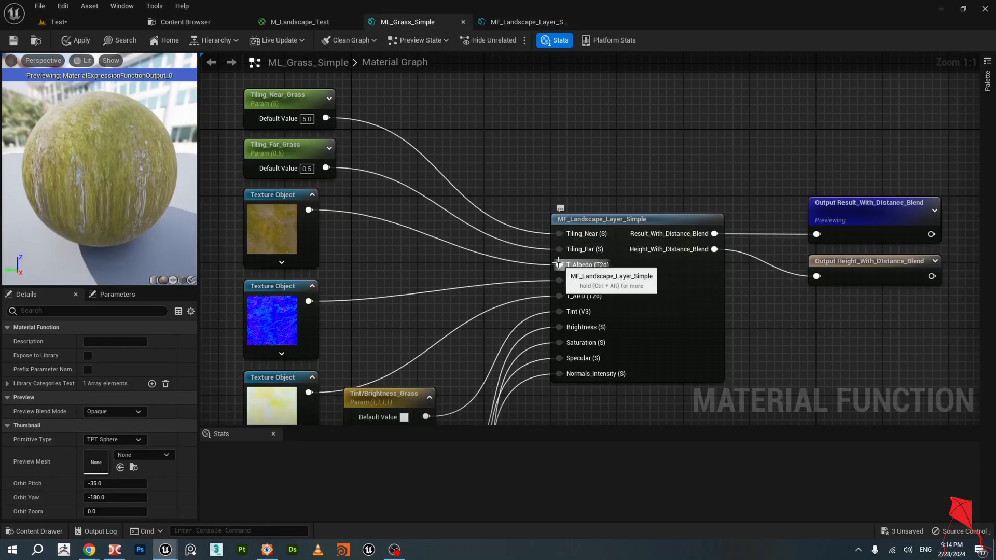
left_click(519, 23)
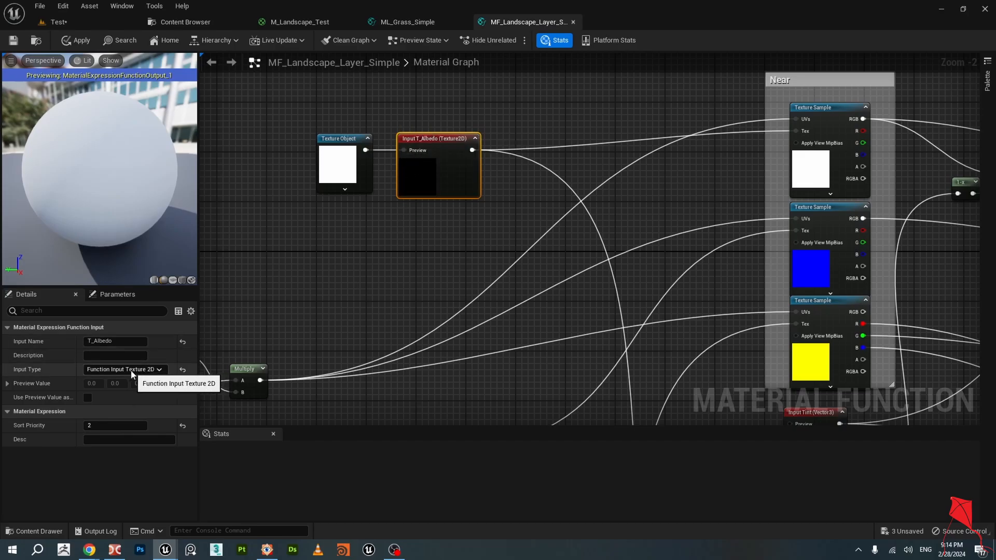
left_click(111, 342)
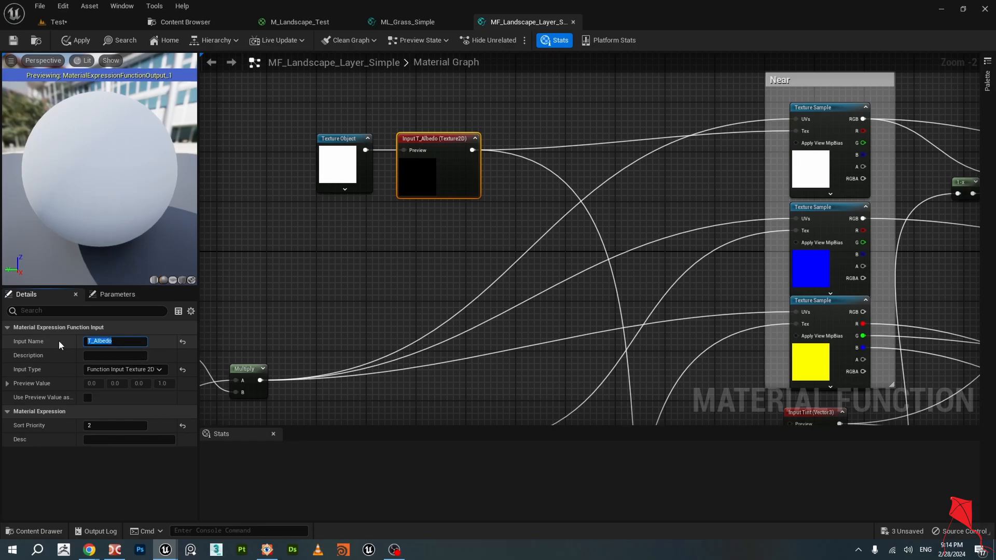
Inspect the Texture Object feeding T_Albedo, view its available texture assets, and dismiss the list without changing the texture.
left_click(348, 139)
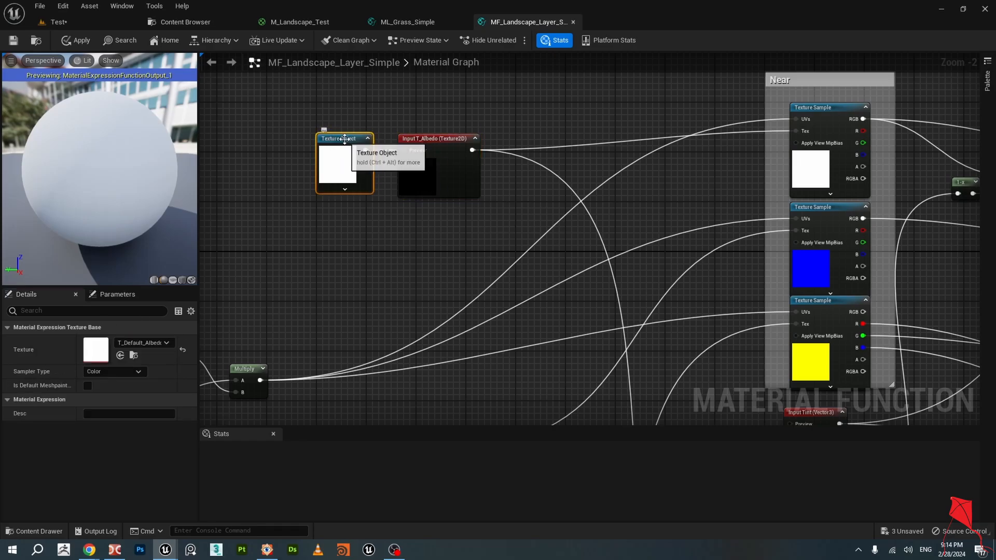
left_click(322, 239)
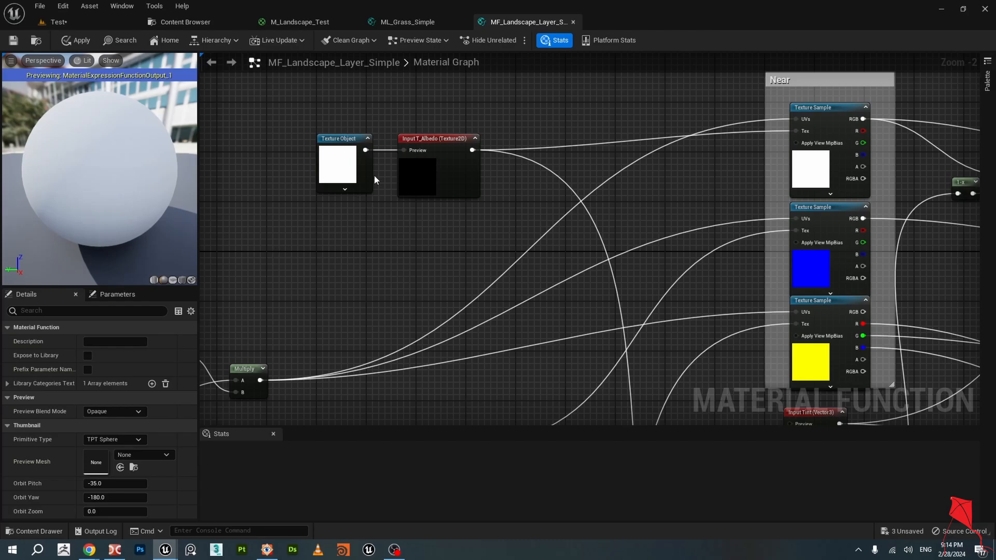
left_click(366, 144)
left_click(148, 345)
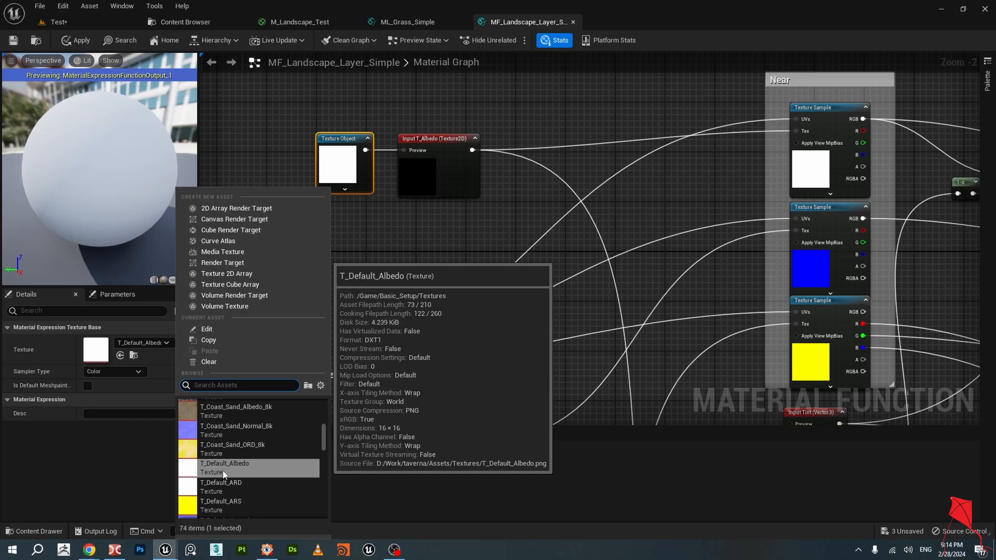
left_click(403, 233)
Find the default textures in the project's content by checking the Land and Assets texture folders and opening Basic_Setup/Textures.
left_click(179, 21)
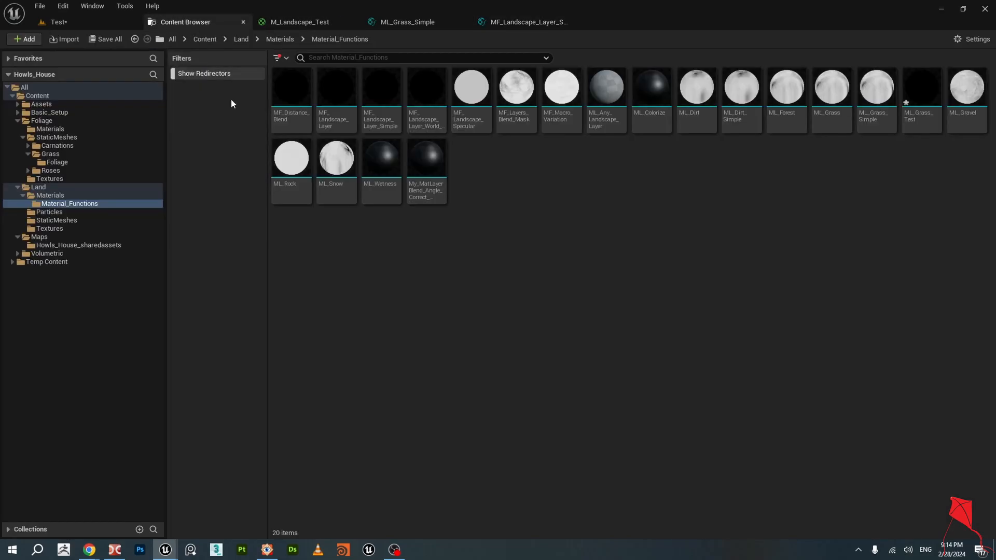
left_click(57, 229)
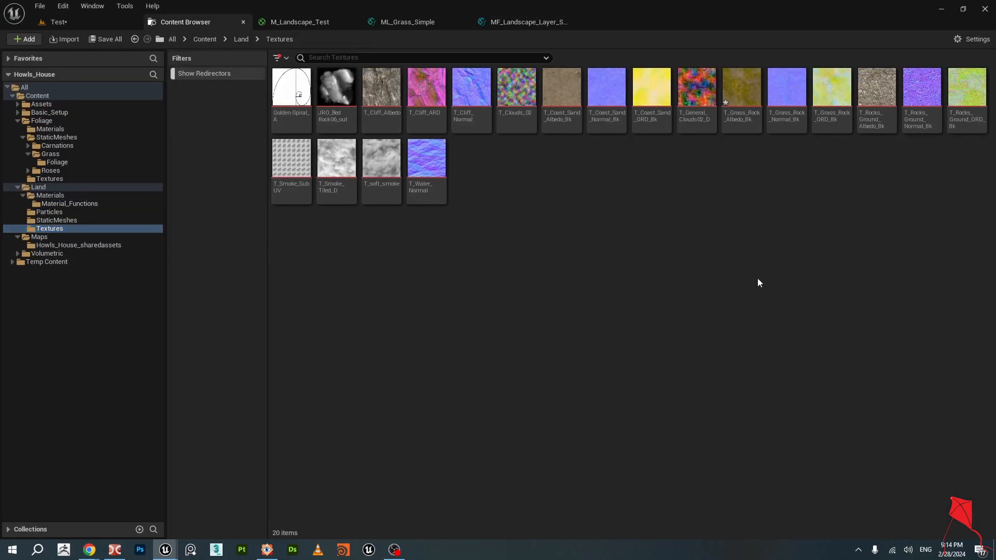
left_click(41, 103)
left_click(18, 104)
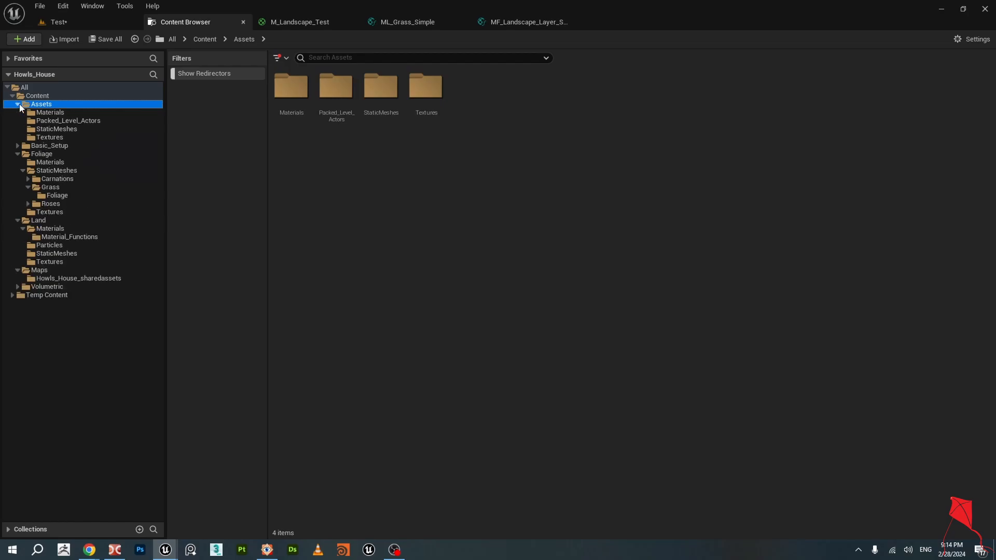
left_click(49, 137)
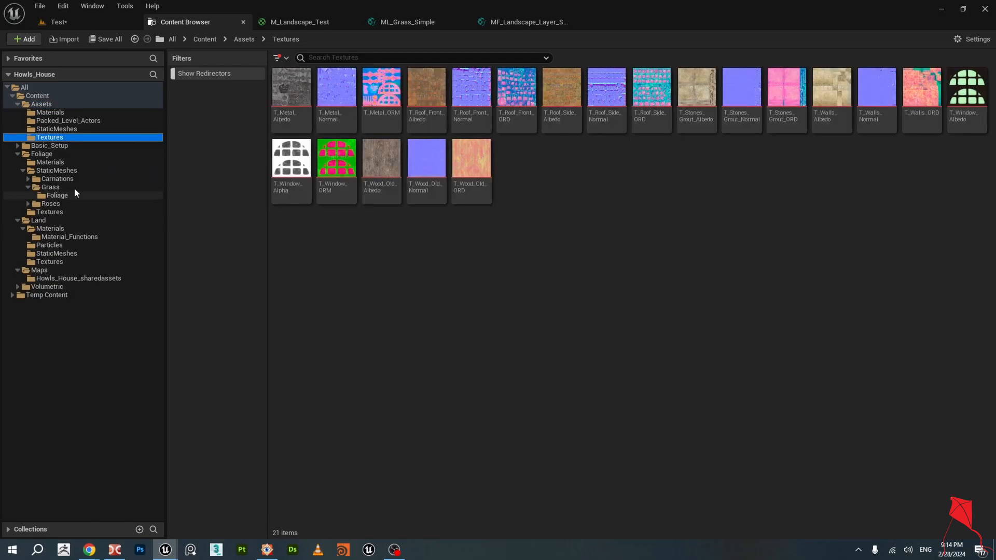
left_click(18, 146)
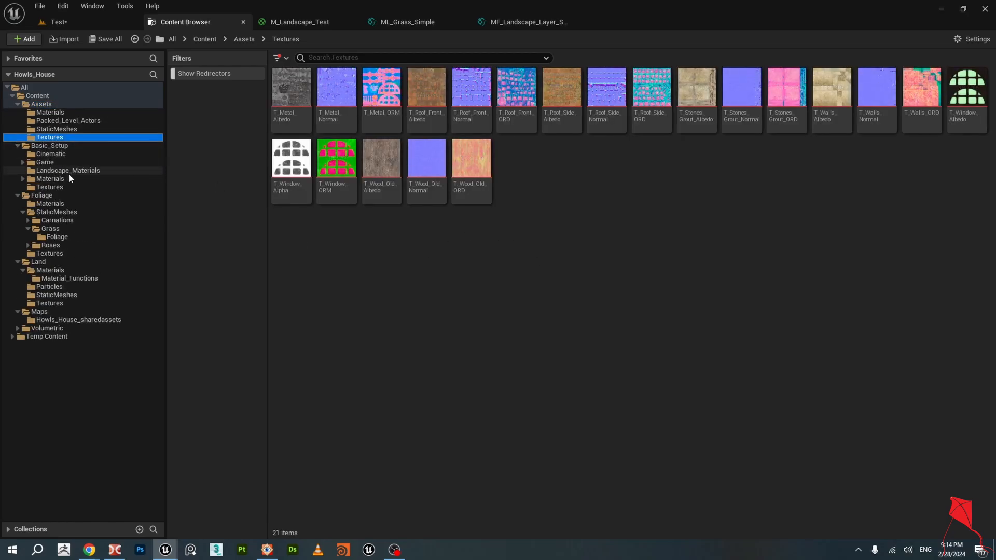
left_click(50, 188)
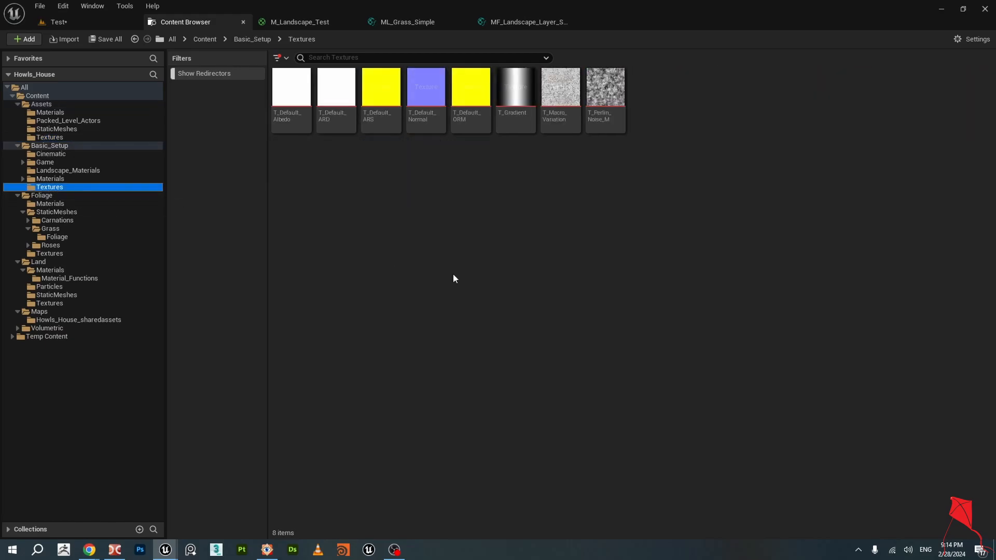
Open T_Default_Albedo to view its settings and close it, and view the settings of T_Default_Normal as well.
left_click(288, 91)
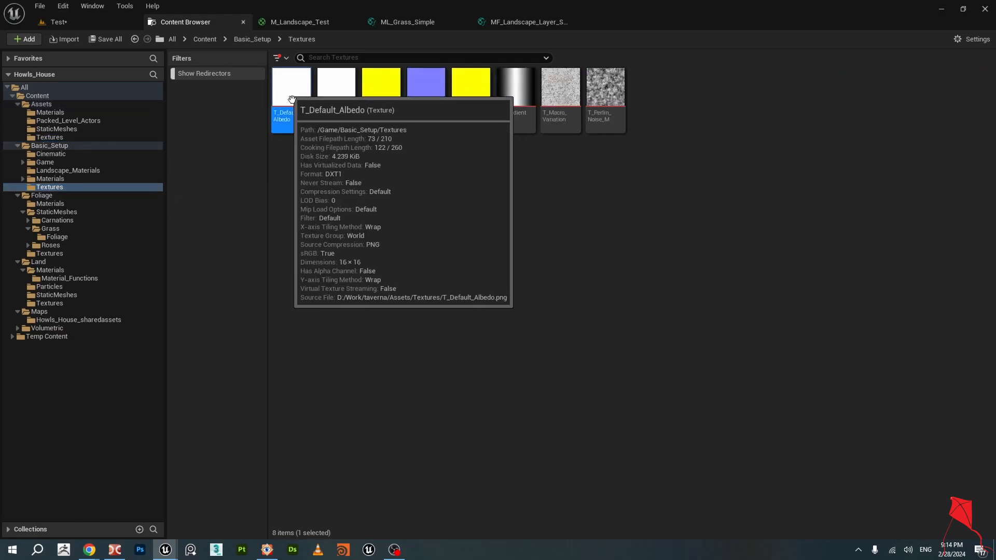
double_click(287, 95)
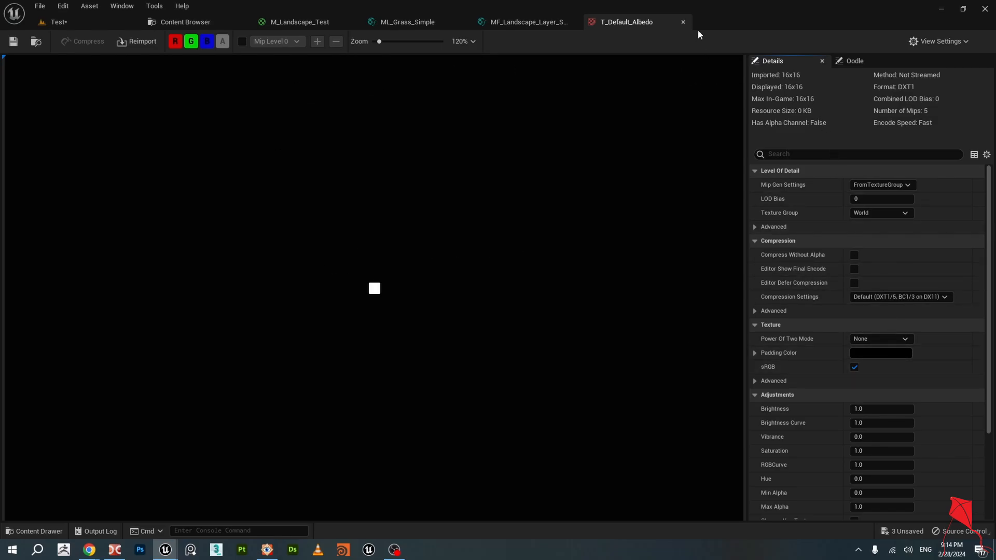
left_click(683, 23)
left_click(186, 22)
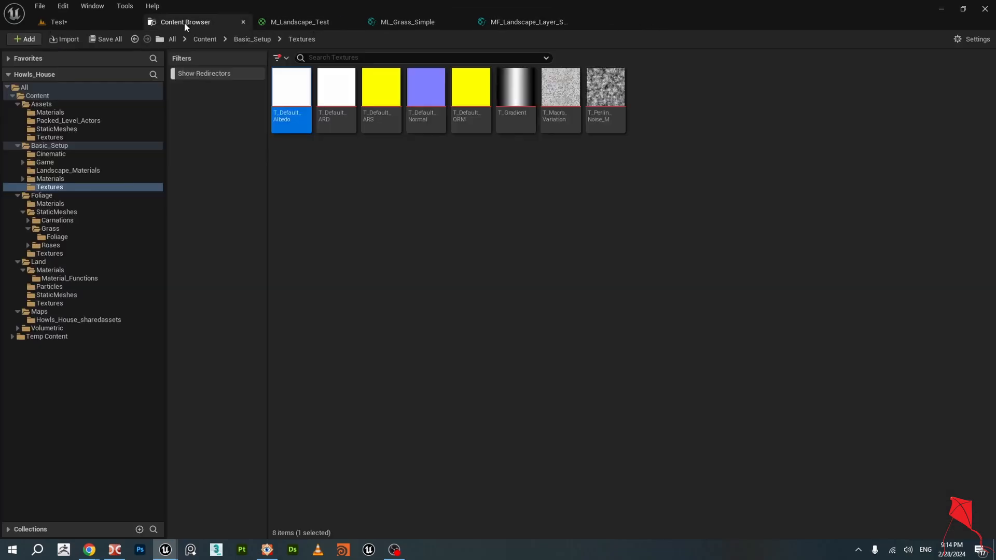
double_click(433, 97)
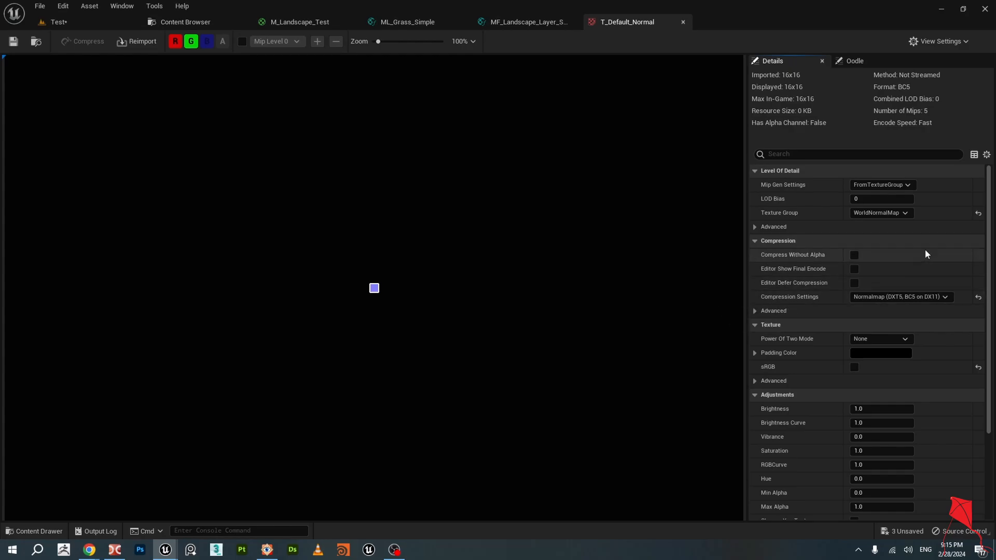
left_click(185, 22)
Open T_Default_ARS, toggle its color channels to examine them individually, and close the texture.
double_click(378, 96)
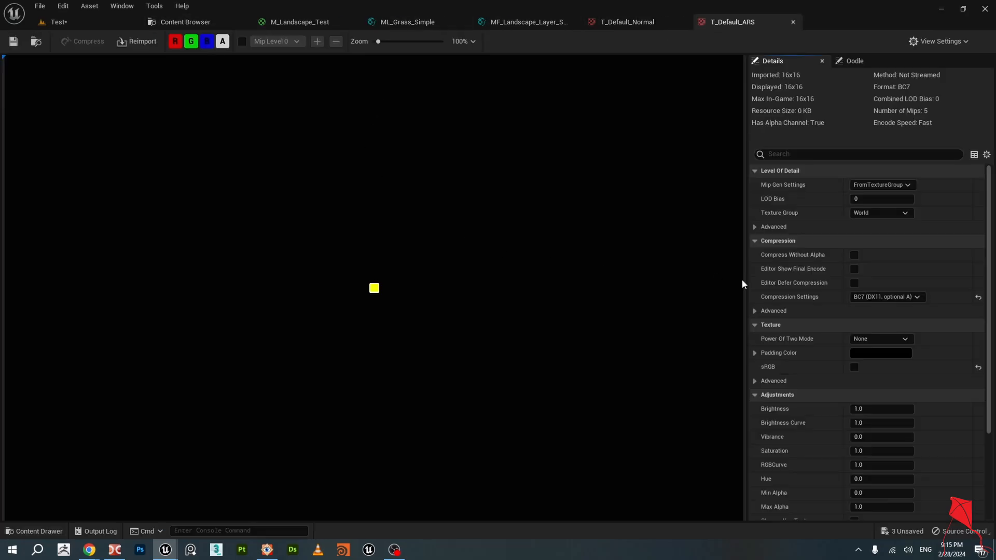
scroll(435, 297, "up", 2)
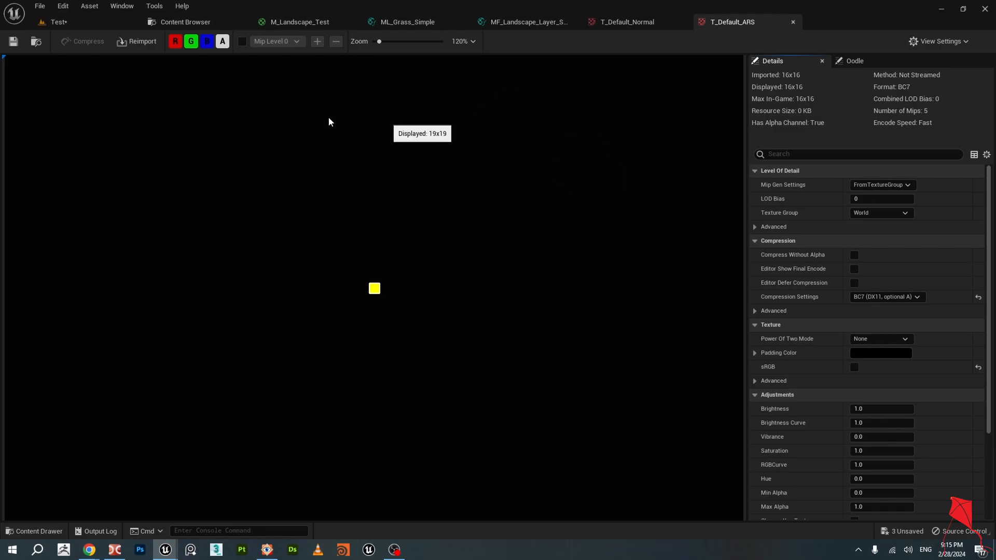
left_click(191, 42)
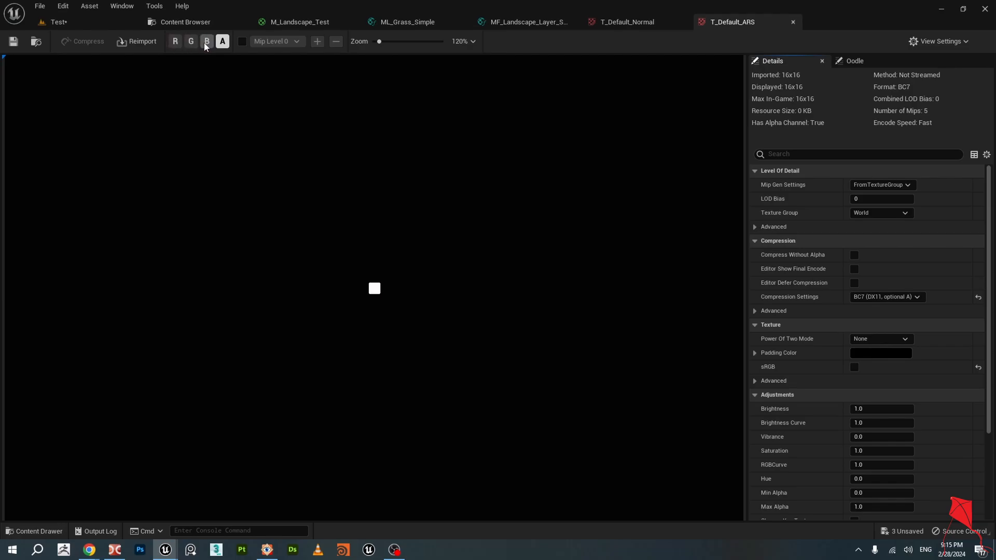
left_click(206, 41)
left_click(792, 22)
left_click(186, 22)
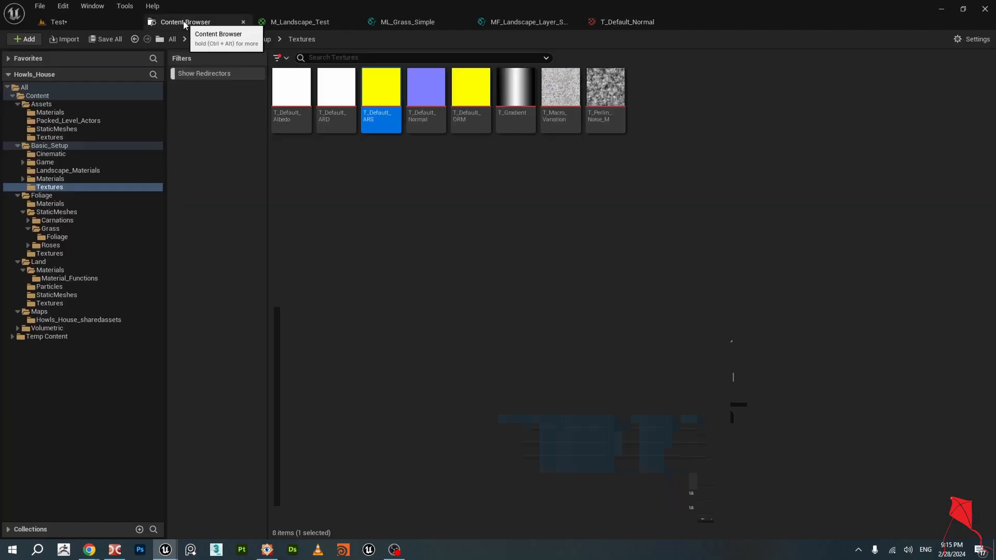
Return to MF_Landscape_Layer_Simple and select the Texture Object connected to the T_Albedo input.
mouse_move(383, 121)
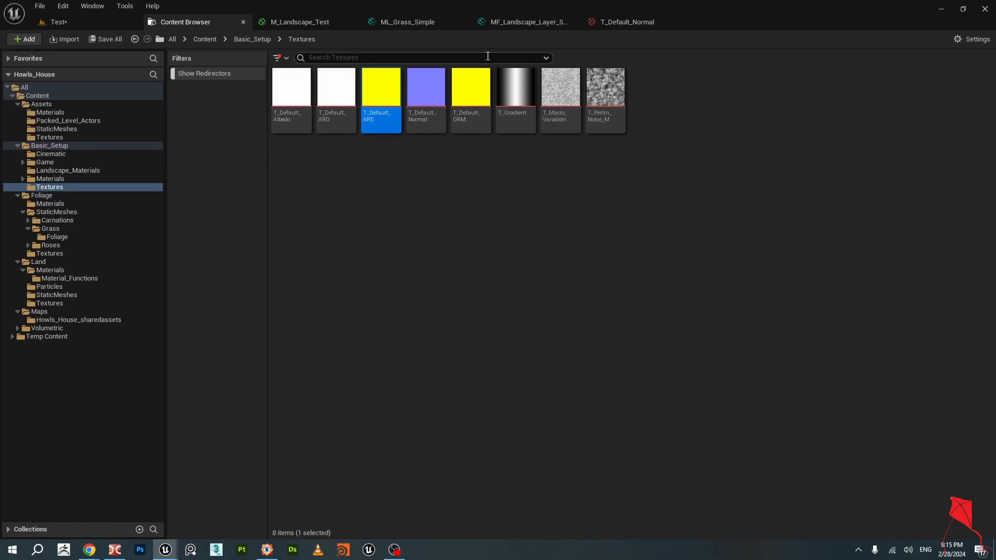
left_click(521, 24)
left_click(340, 164)
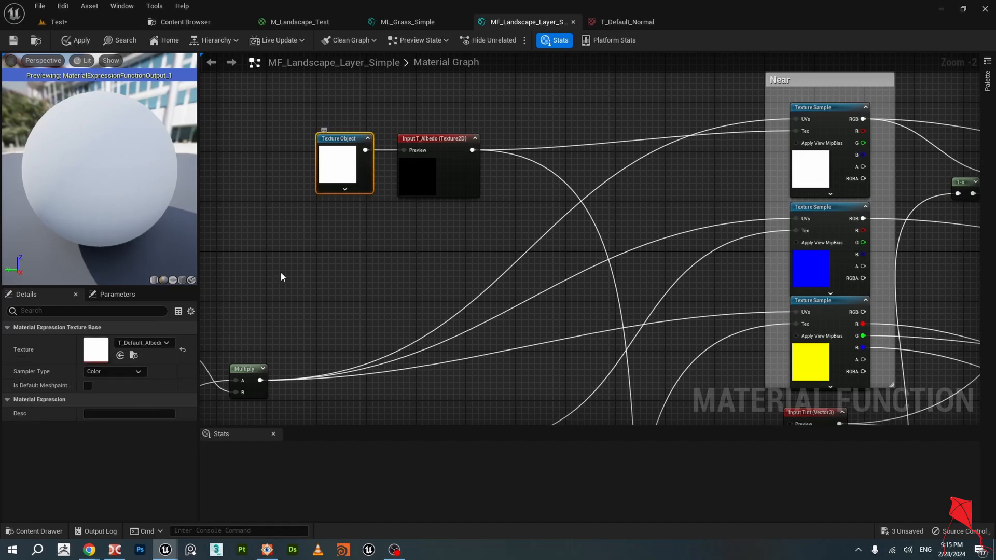
View the settings of the T_Normal input and its Texture Object, and compare them with the T_Albedo input.
right_click_drag(357, 264, 336, 217)
scroll(360, 166, "down", 1)
left_click(328, 332)
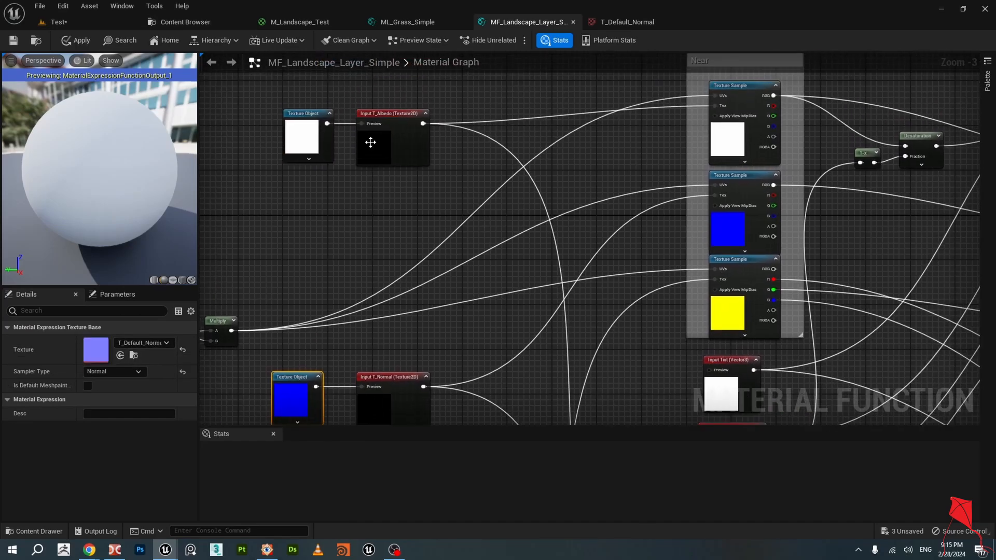
left_click(374, 136)
right_click_drag(391, 257, 406, 174)
left_click(383, 311)
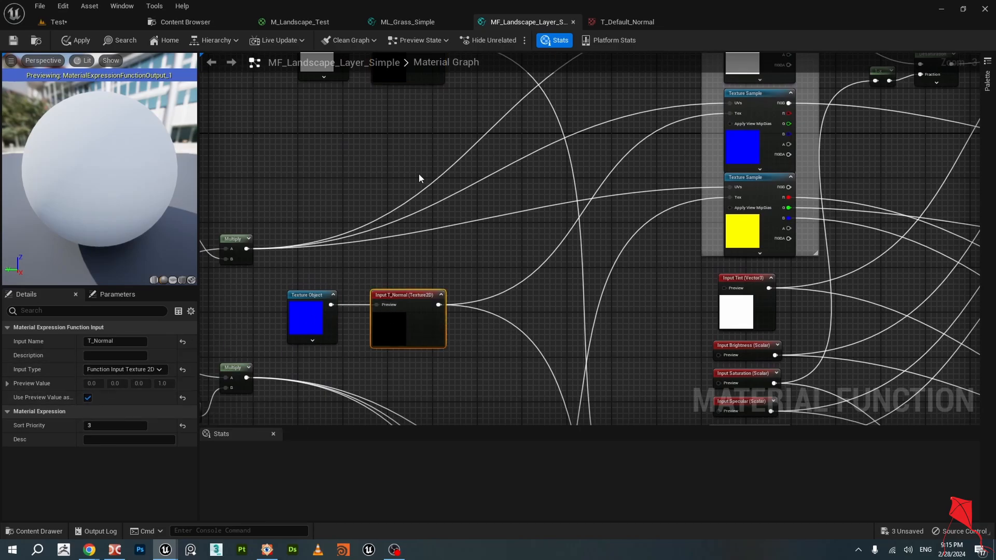
right_click_drag(391, 76, 411, 150)
left_click(411, 151)
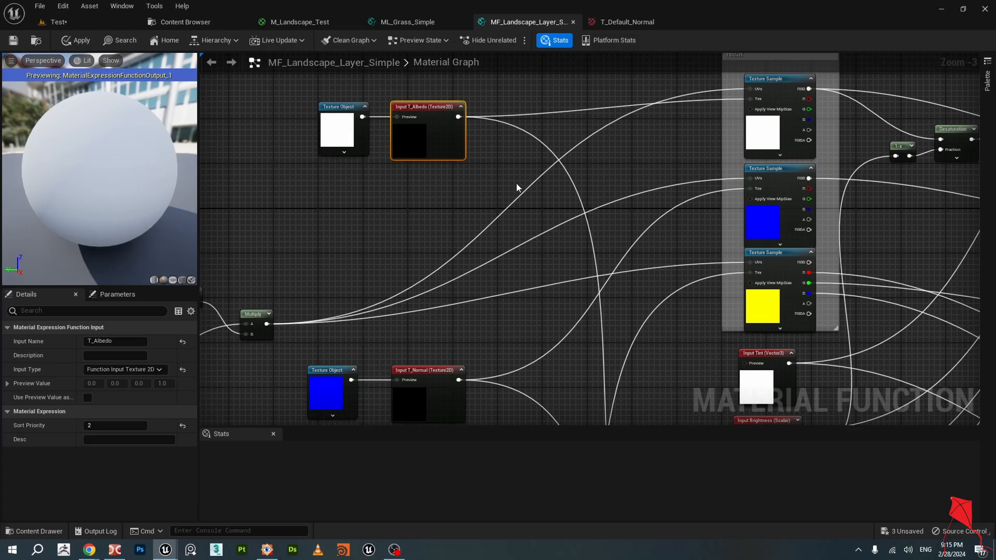
Check the T_Albedo input in ML_Grass_Simple, then return to MF_Landscape_Layer_Simple and select the T_Albedo input with its Texture Object.
left_click(398, 23)
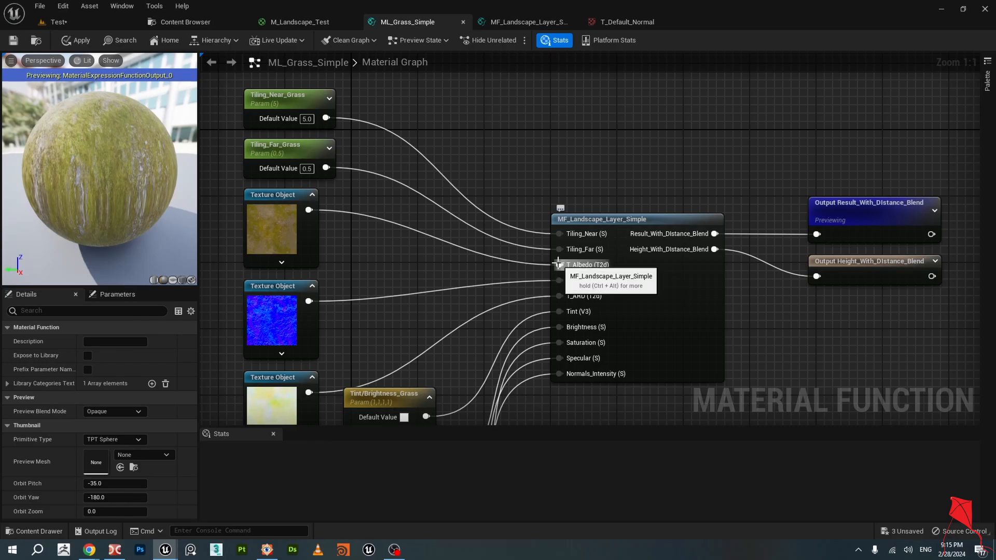
left_click(511, 22)
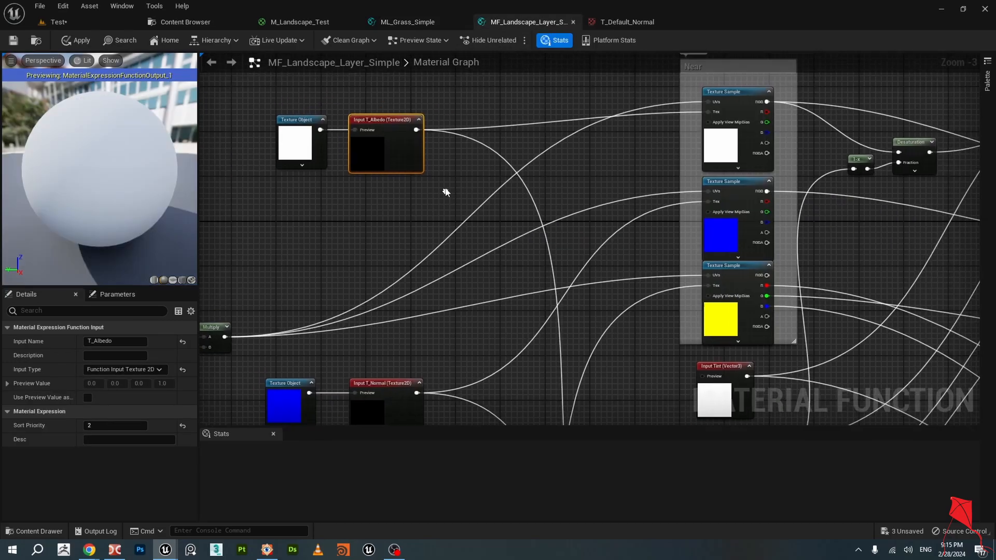
scroll(441, 193, "down", 2)
left_click_drag(436, 193, 333, 139)
scroll(533, 162, "up", 1)
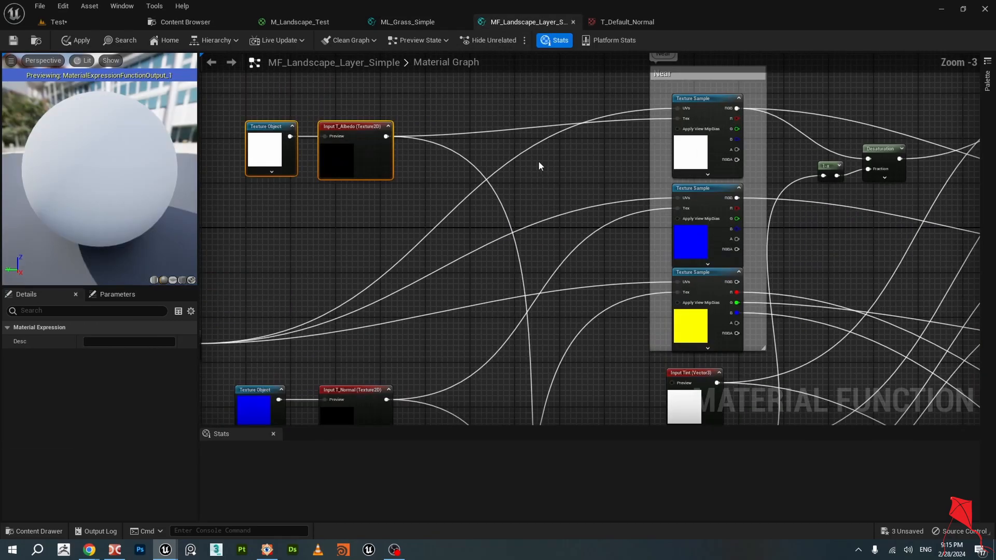
Follow the T_Albedo input to the first Texture Sample in the Near group and view both nodes' settings.
mouse_move(538, 161)
right_mouse_down()
mouse_move(591, 176)
mouse_move(529, 175)
right_mouse_up()
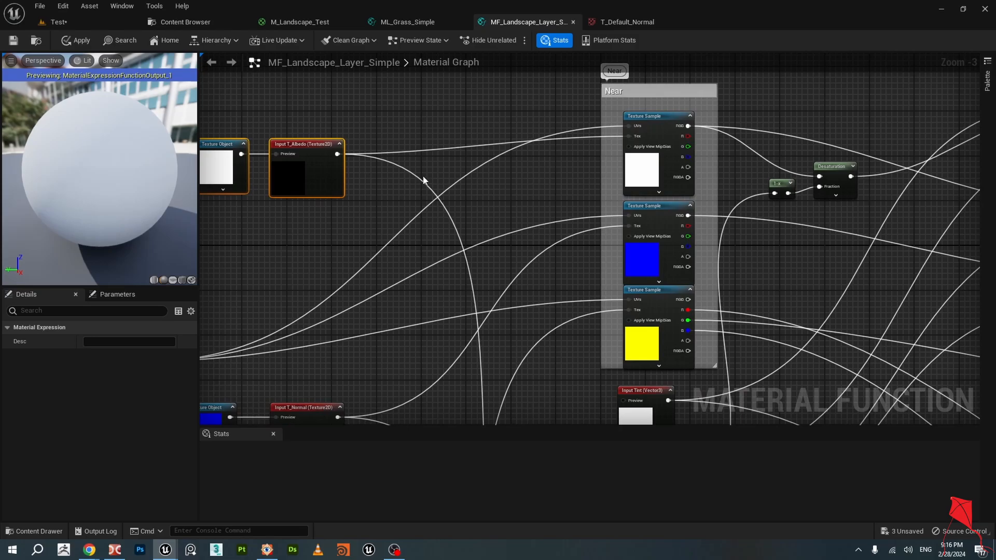
right_click_drag(355, 210, 430, 211)
left_click(377, 171)
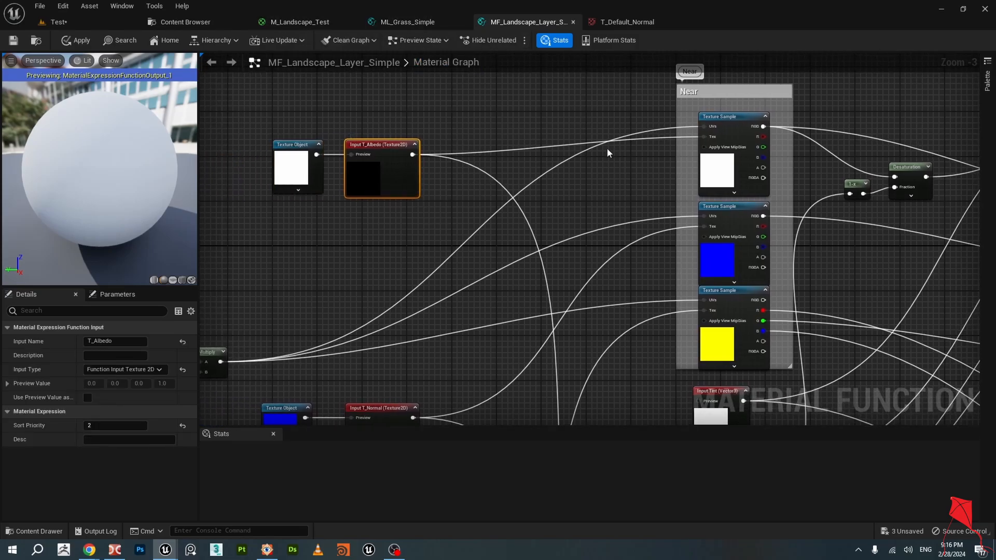
left_click(717, 167)
right_click_drag(779, 178, 720, 170)
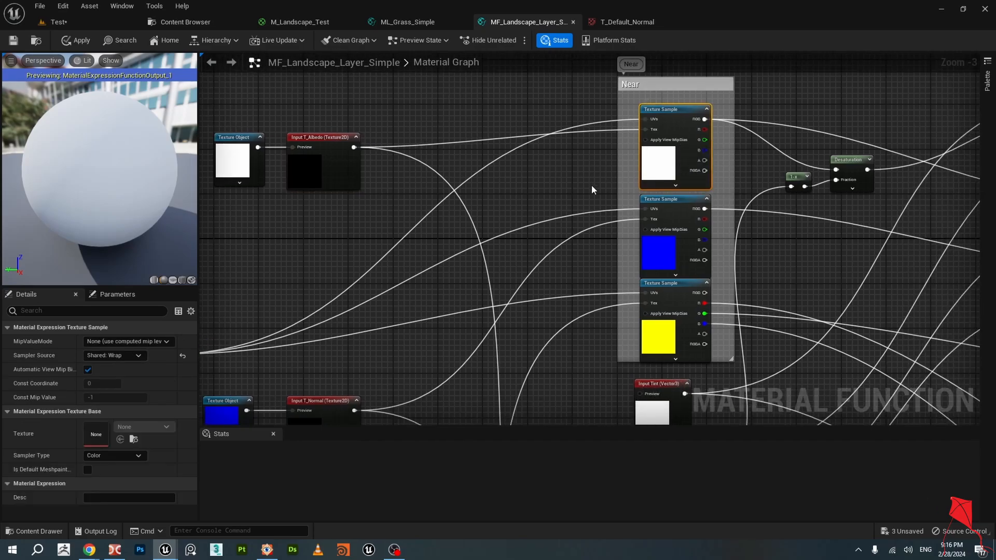
right_click_drag(580, 170, 667, 143)
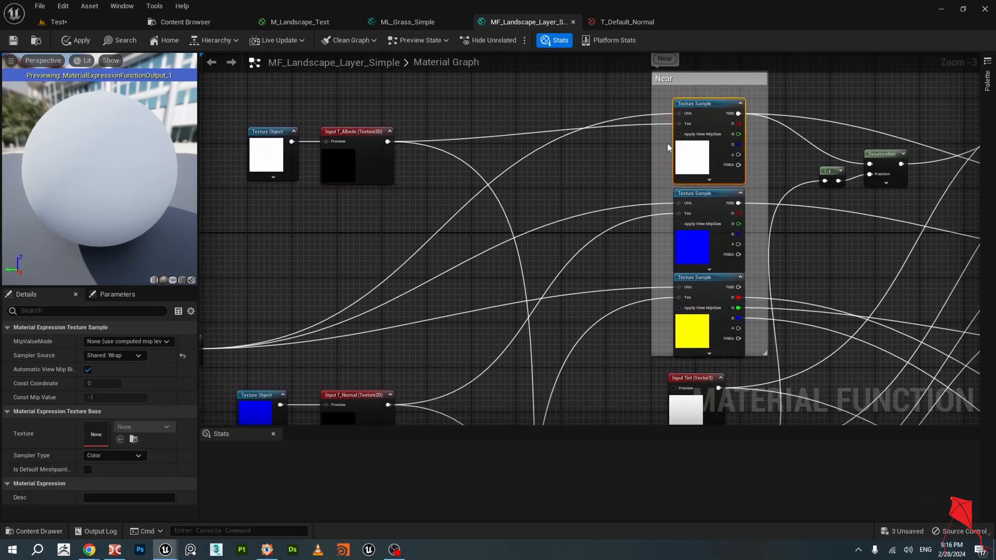
right_click_drag(387, 233, 520, 197)
right_click_drag(649, 187, 527, 226)
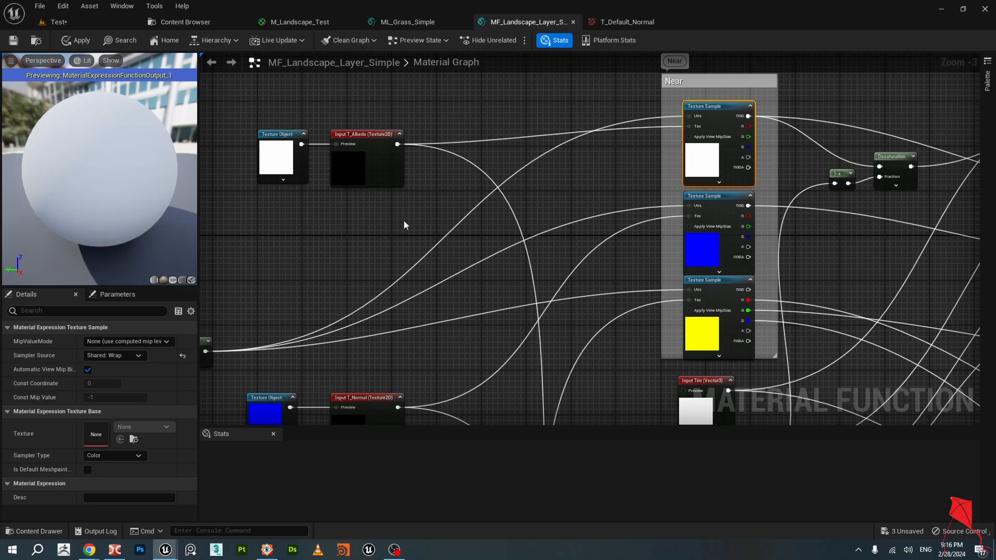
Go through the T_Albedo, T_Normal and T_ARD inputs with their Texture Objects, and view the T_ARD input's settings.
left_click_drag(404, 220, 253, 126)
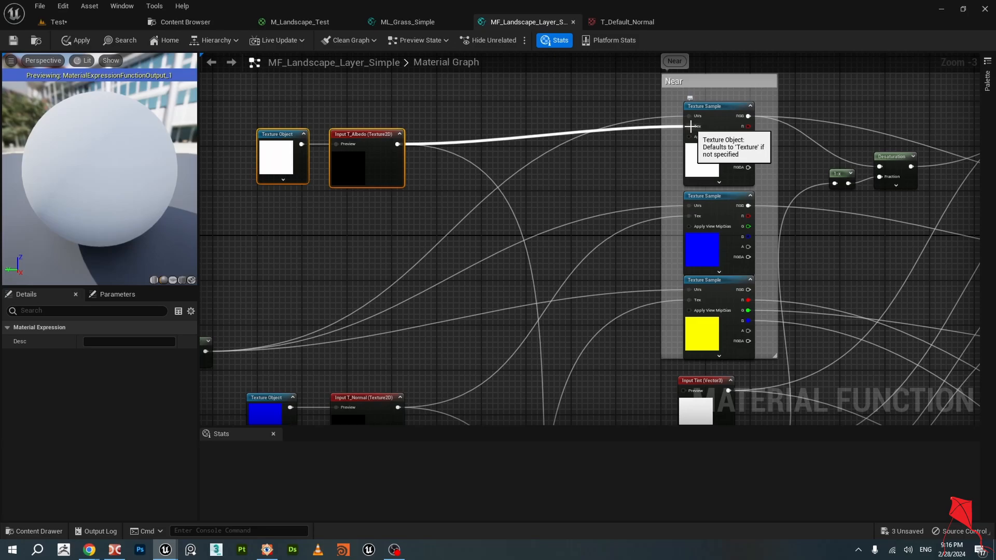
right_click_drag(647, 179, 638, 98)
right_click_drag(614, 150, 614, 173)
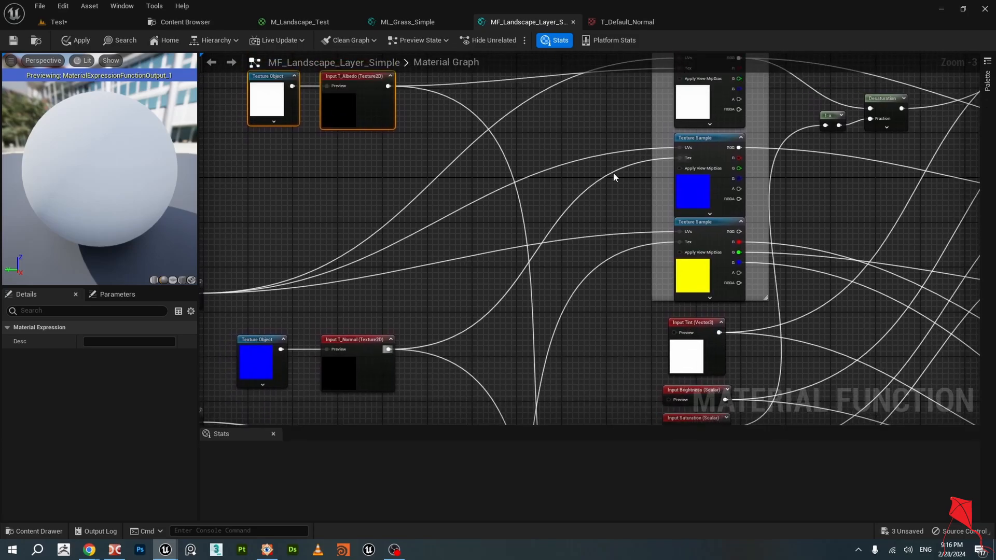
scroll(613, 173, "down", 1)
left_click_drag(452, 120, 451, 116)
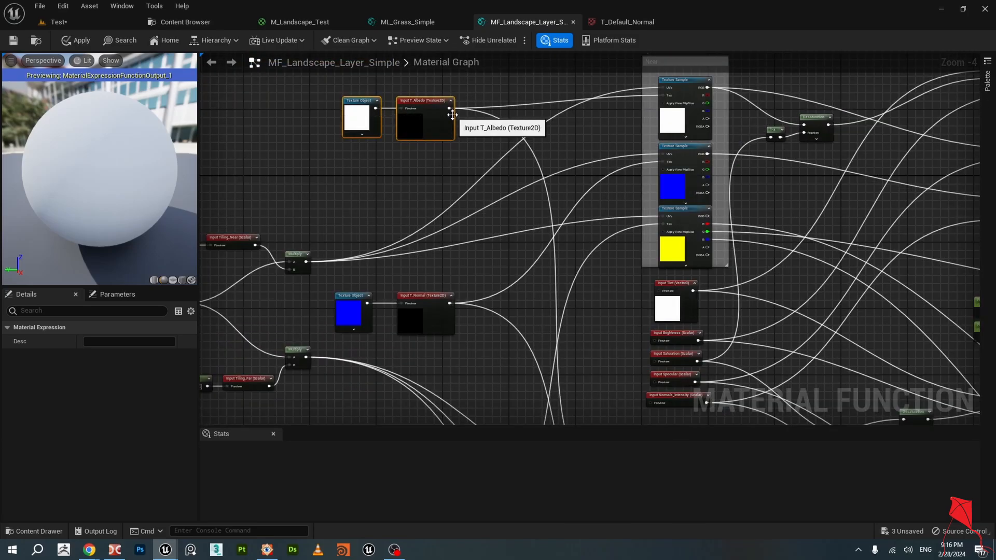
left_click_drag(302, 294, 477, 335)
right_click_drag(507, 321, 522, 94)
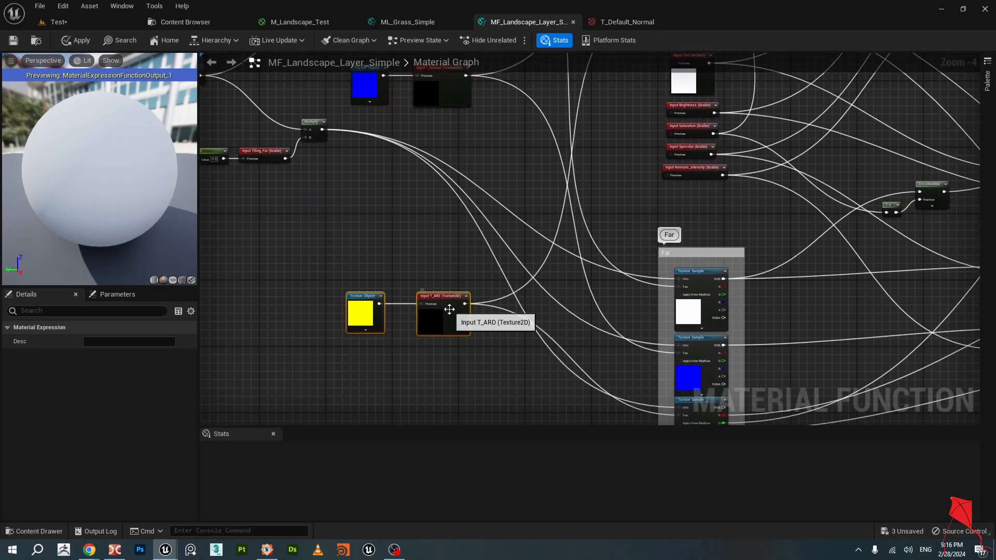
scroll(441, 306, "up", 4)
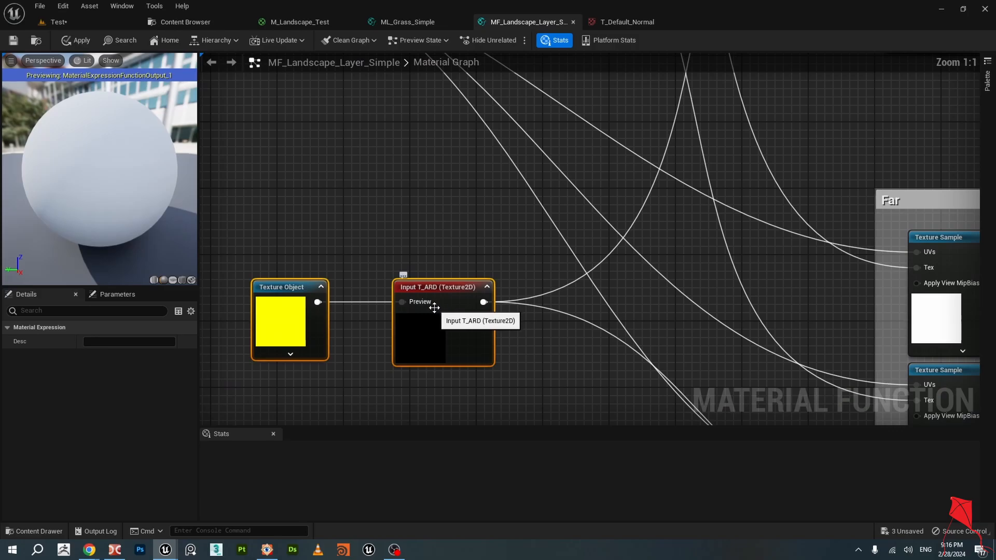
left_click(431, 306)
scroll(421, 322, "down", 5)
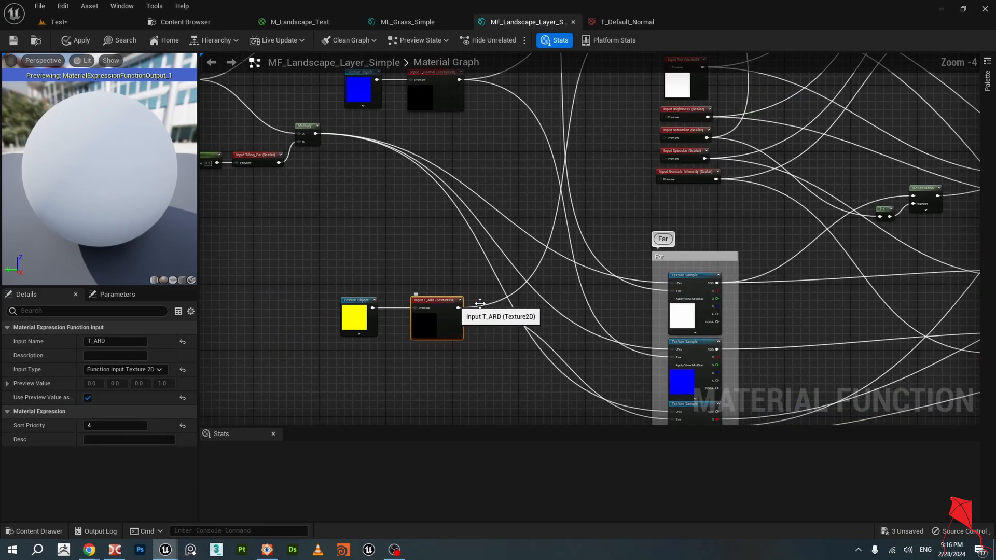
Select the three Texture Samples in the Near group and examine them alongside those in the Far group.
right_click_drag(636, 99, 540, 195)
scroll(507, 239, "up", 2)
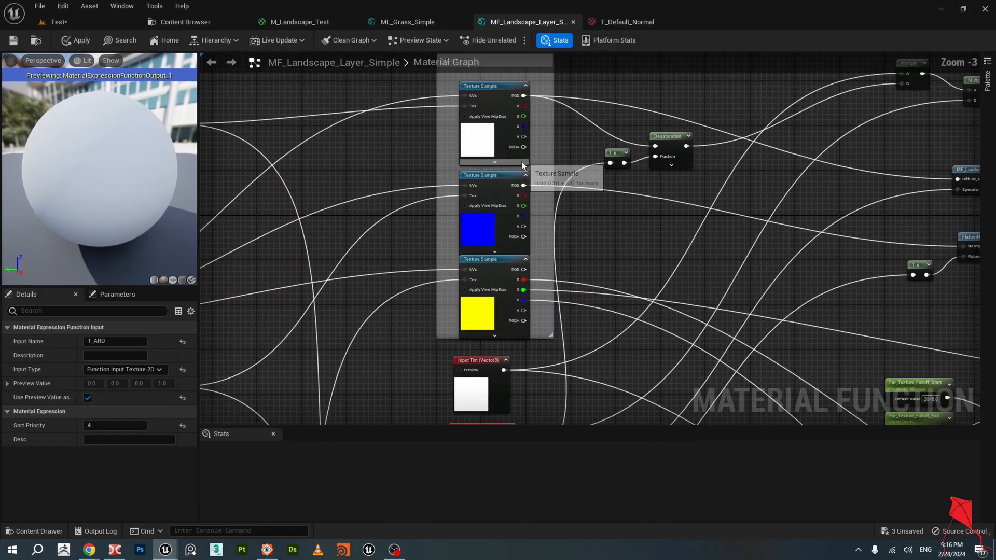
left_click_drag(439, 129, 512, 325)
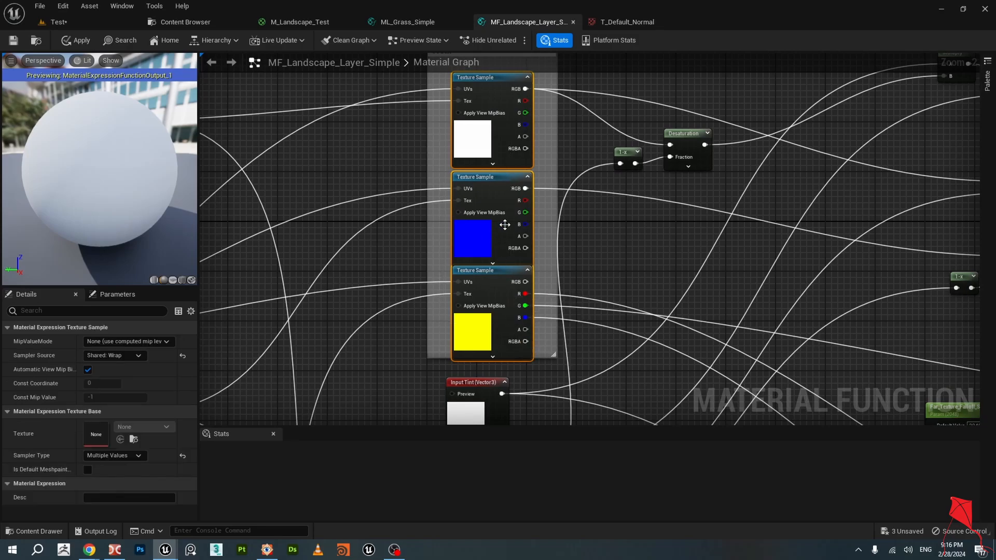
scroll(503, 224, "down", 2)
right_click_drag(538, 282, 506, 307)
scroll(569, 201, "down", 1)
left_click_drag(504, 304, 512, 321)
right_click_drag(524, 197, 544, 288)
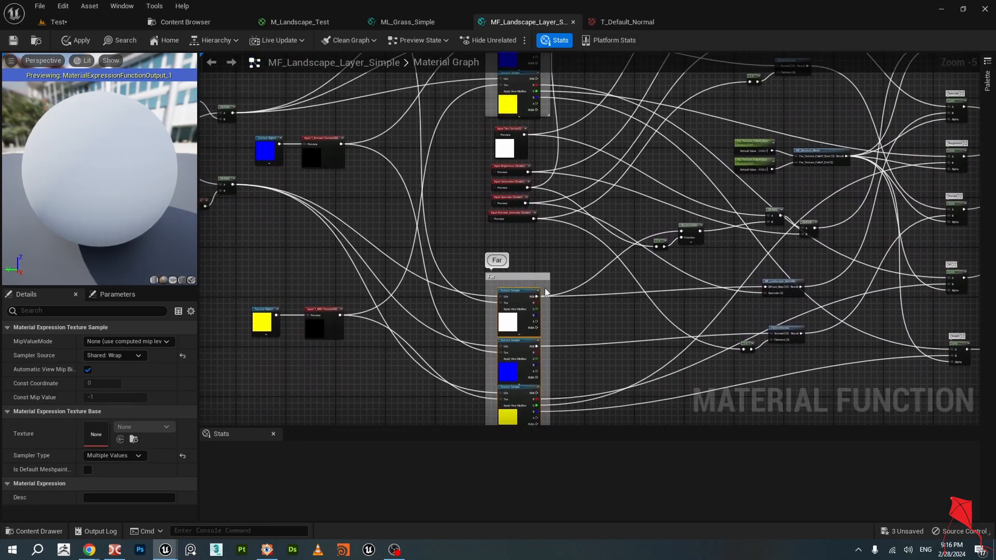
scroll(509, 264, "up", 1)
right_click_drag(488, 227, 589, 311)
scroll(550, 281, "down", 2)
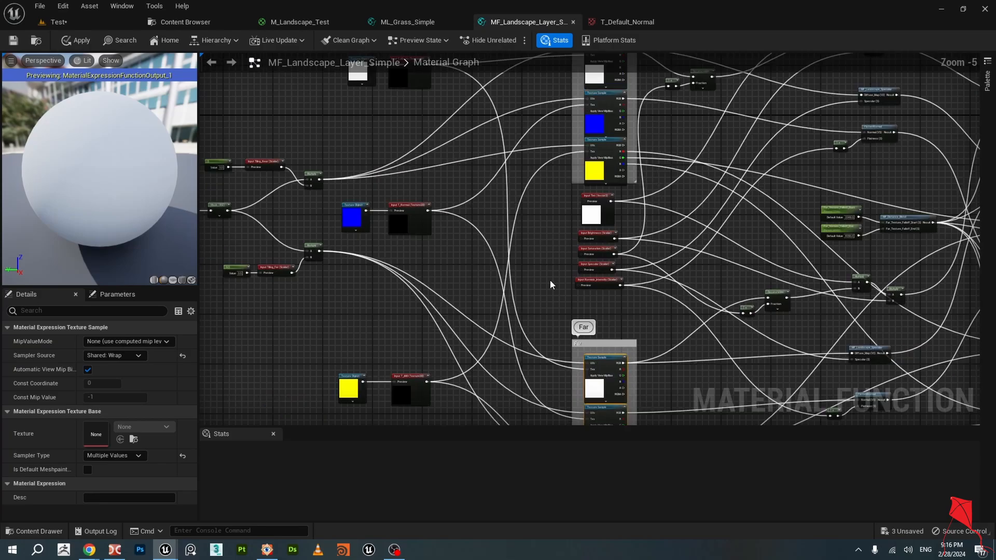
Examine the Tiling_Near and Tiling_Far scalar inputs together with the constants feeding their previews.
right_click_drag(538, 280, 641, 279)
scroll(491, 259, "up", 2)
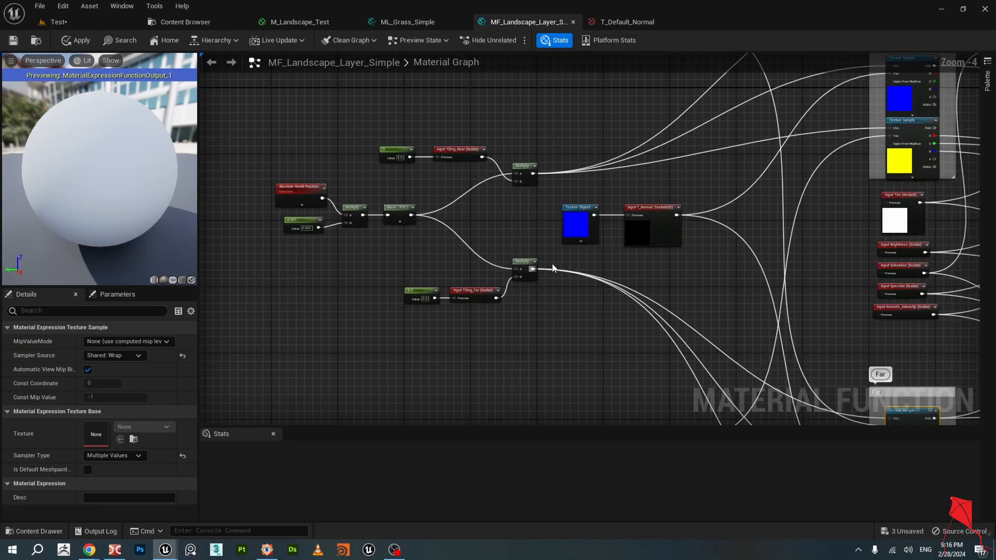
right_click_drag(575, 292, 569, 324)
scroll(472, 213, "up", 2)
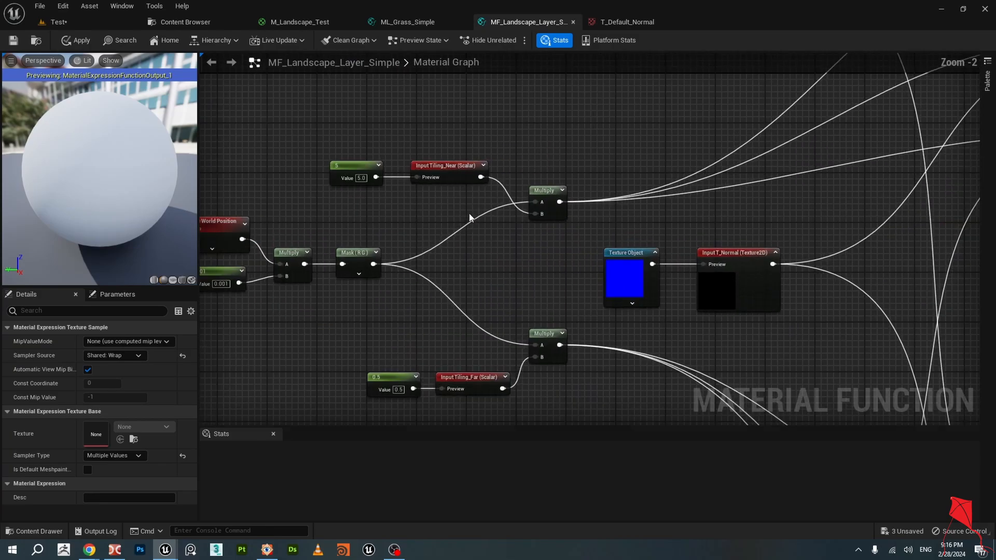
right_click_drag(617, 222, 626, 176)
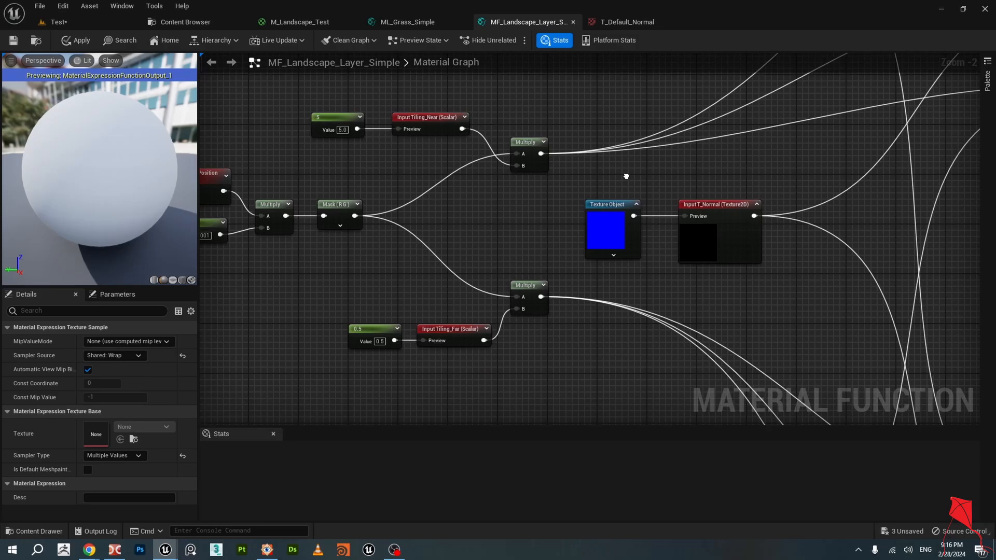
left_click(432, 117)
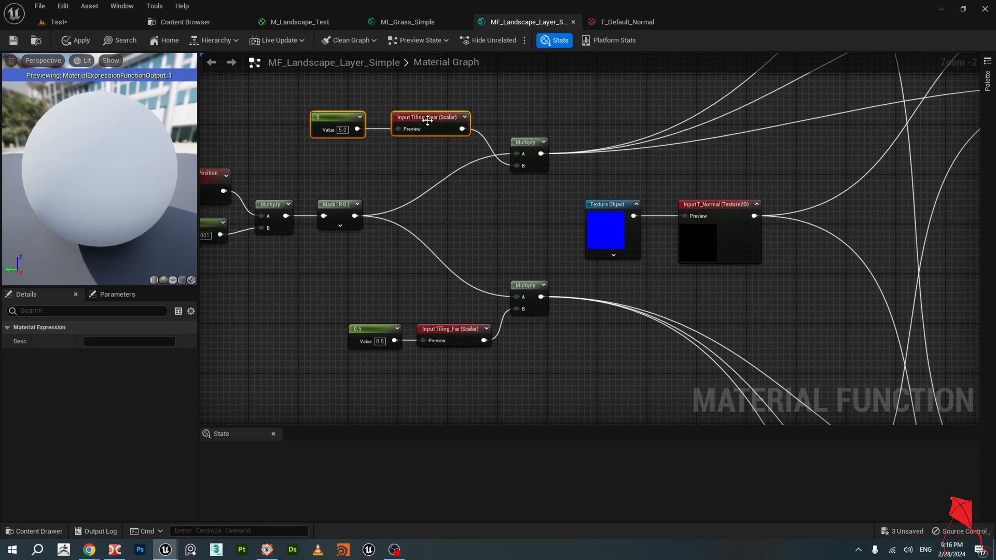
right_click_drag(499, 251, 506, 166)
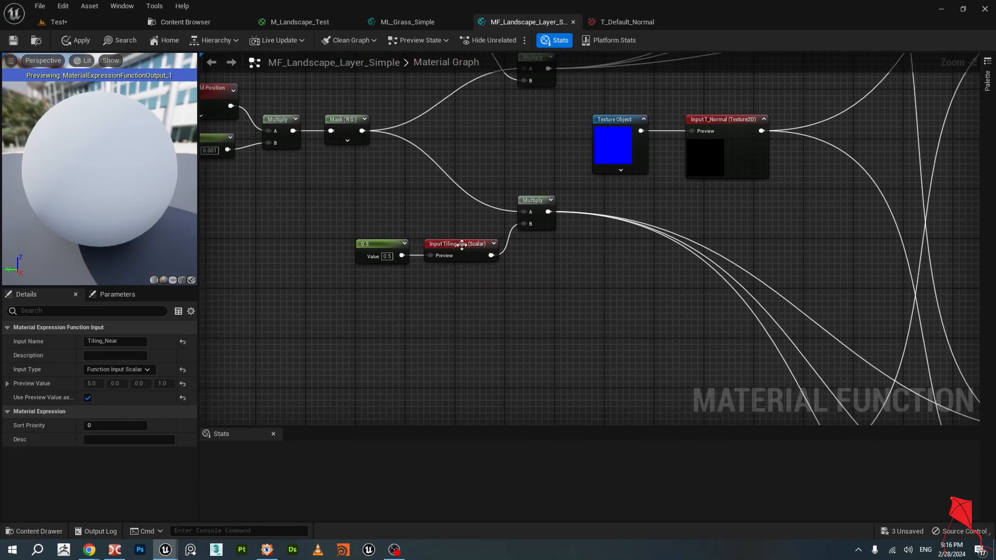
left_click(461, 254)
left_click_drag(459, 318, 383, 236)
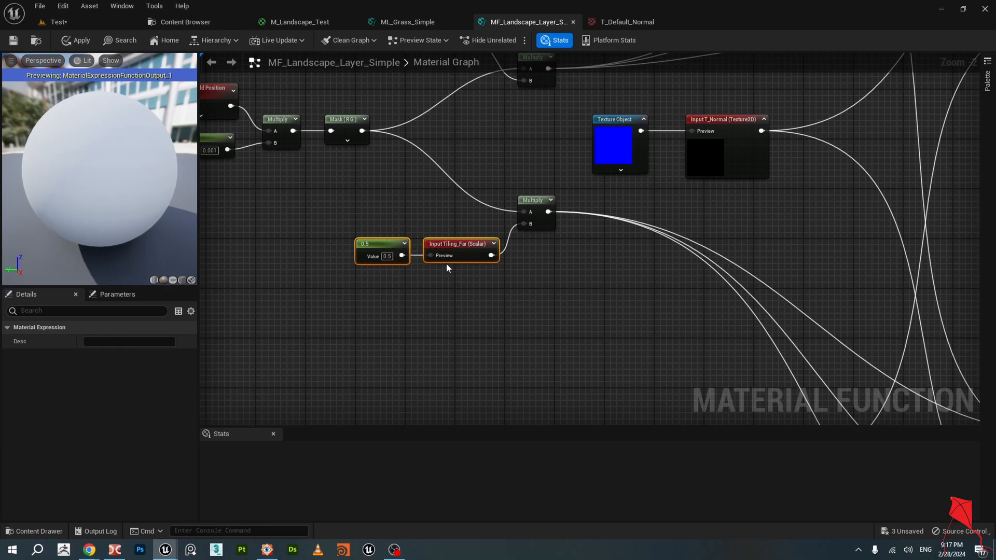
scroll(512, 267, "down", 1)
scroll(494, 278, "down", 2)
right_click_drag(722, 353, 622, 237)
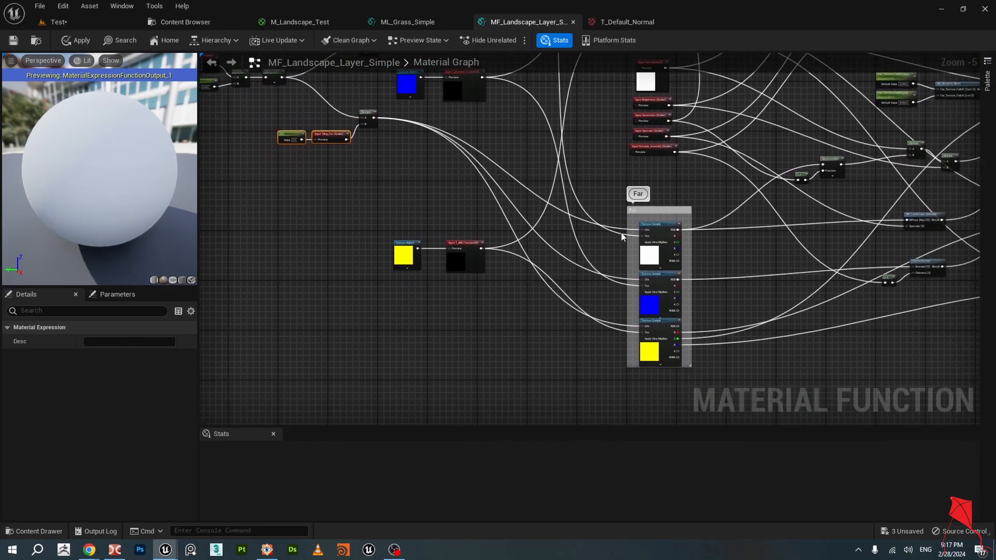
right_click_drag(712, 243, 671, 365)
right_click_drag(428, 246, 509, 282)
scroll(502, 269, "down", 1)
scroll(502, 268, "up", 1)
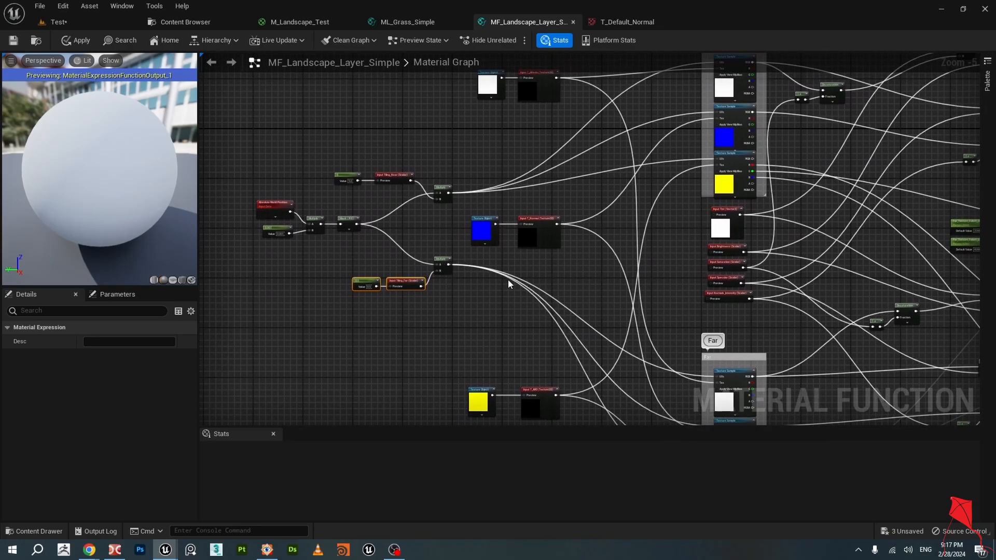
Close the Stats panel and select the Tint, Brightness, Saturation, Specular and Normals_Intensity inputs together.
left_click(274, 434)
right_click_drag(402, 344, 471, 422)
scroll(376, 384, "up", 1)
right_click_drag(756, 378, 466, 360)
scroll(447, 318, "up", 5)
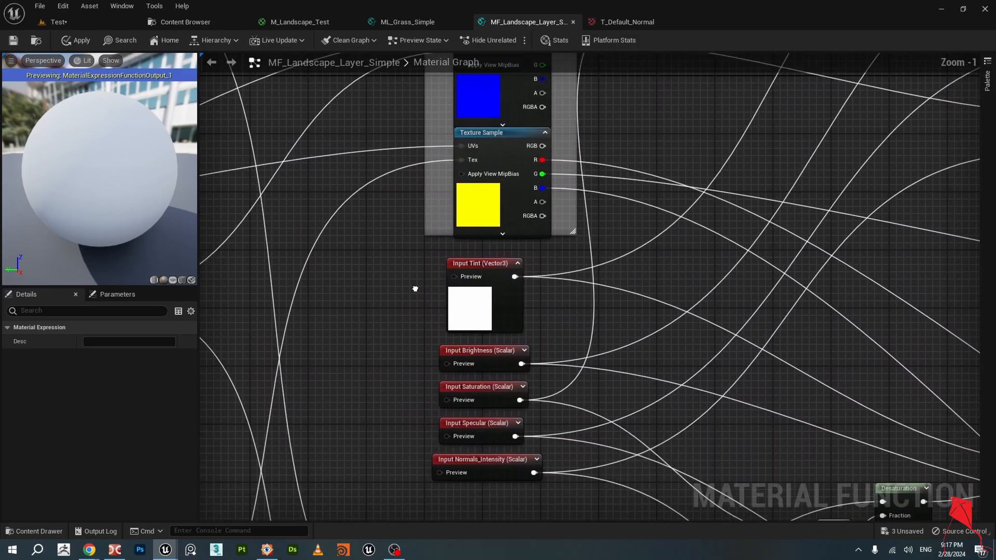
right_click_drag(407, 248, 398, 212)
left_click_drag(395, 195, 509, 392)
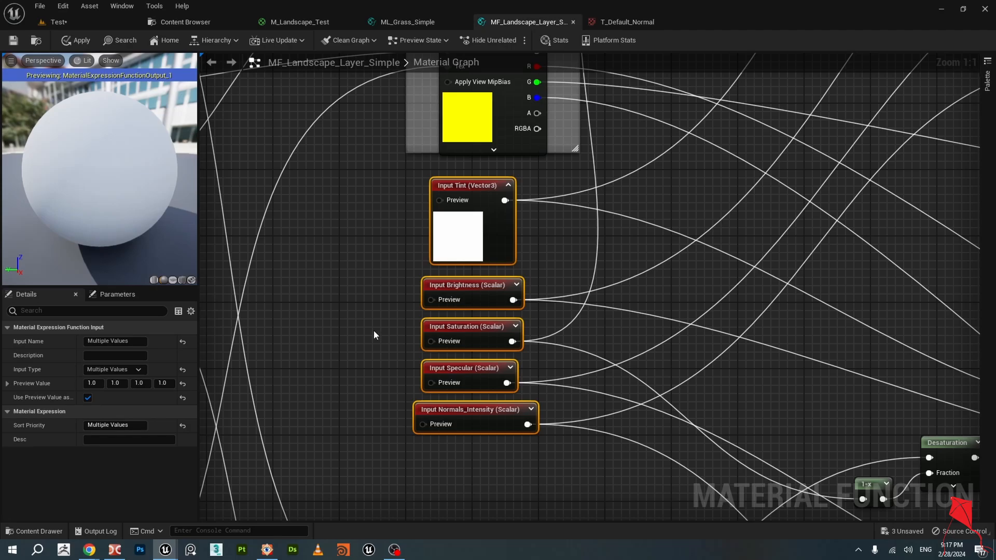
Inspect the individual settings of the Tint, Brightness, Saturation, Specular and Normals_Intensity inputs one after another.
left_click(455, 237)
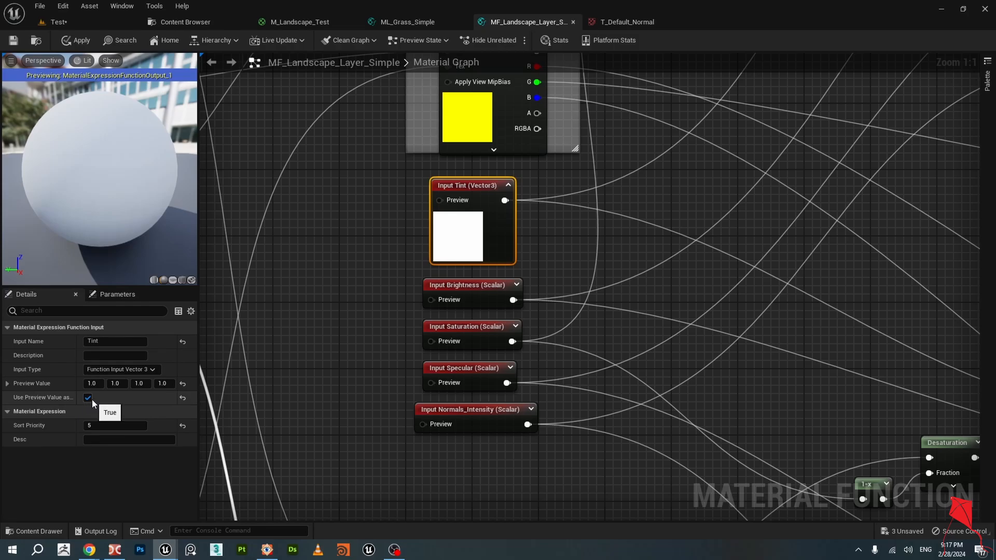
left_click(465, 283)
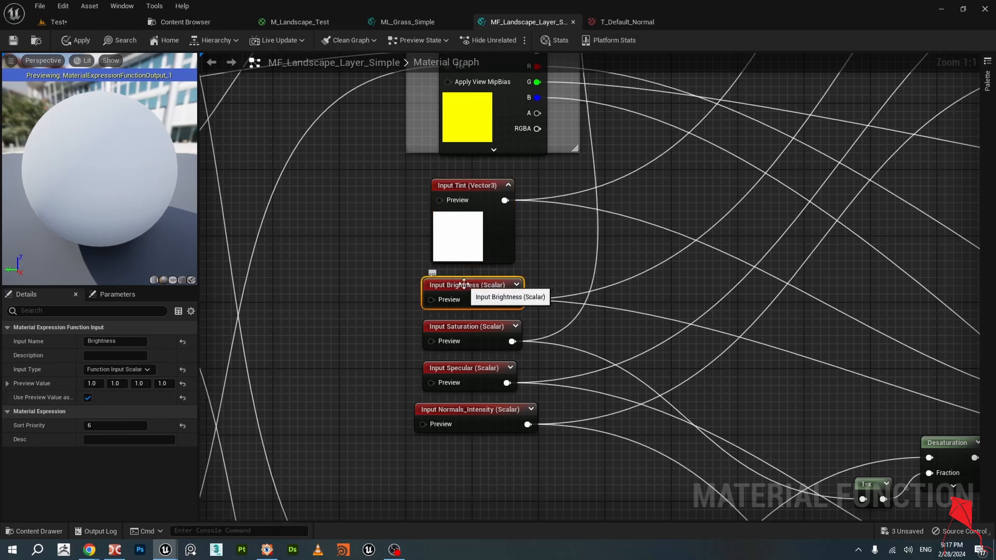
left_click(474, 327)
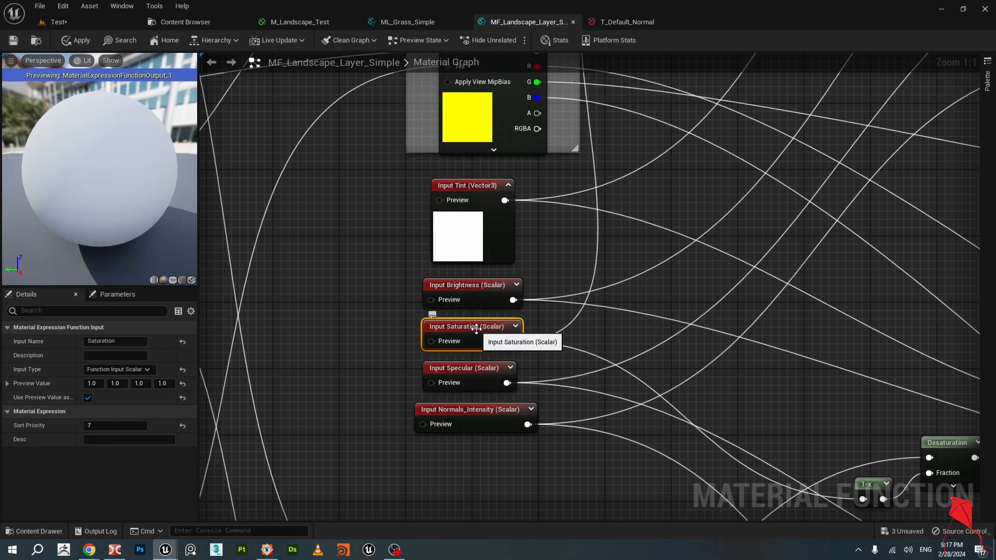
left_click(481, 370)
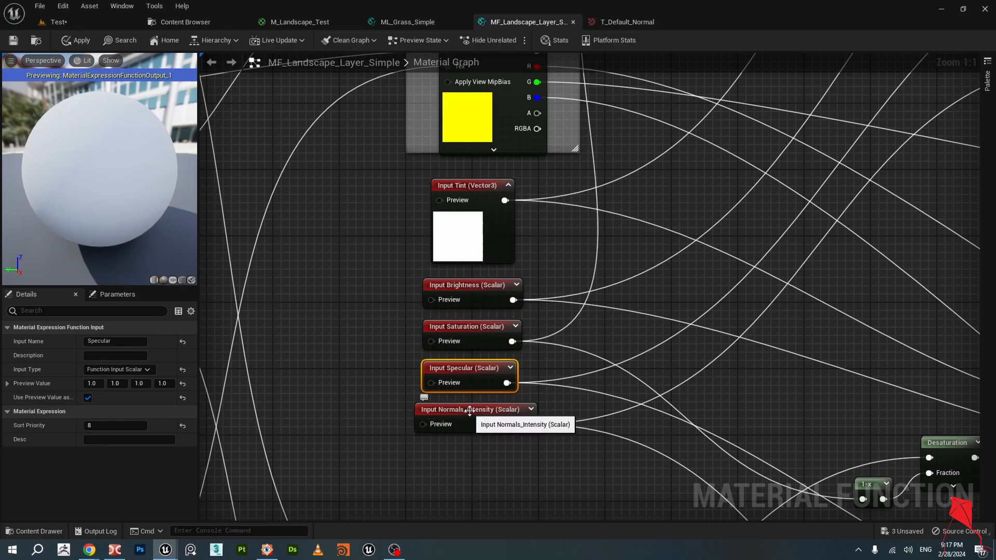
left_click(471, 410)
Compare these inputs with the input pins of the MF_Landscape_Layer_Simple node in ML_Grass_Simple, and return to the function graph.
left_click(408, 22)
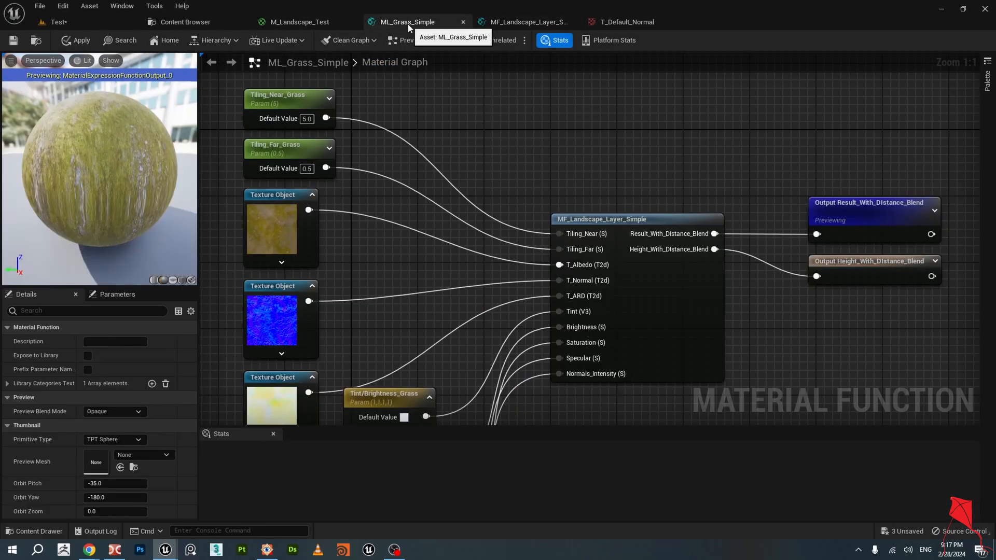
right_click_drag(558, 307, 562, 220)
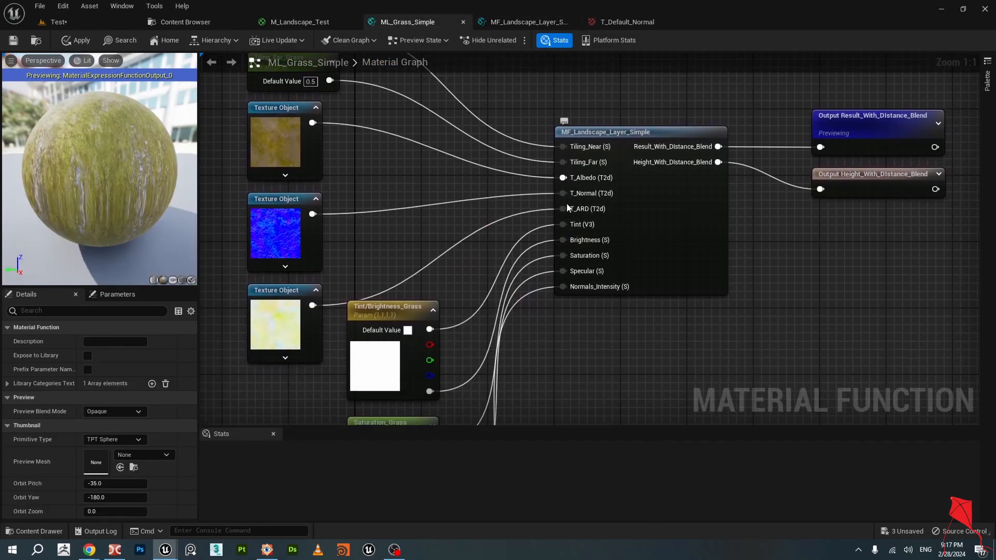
left_click(522, 23)
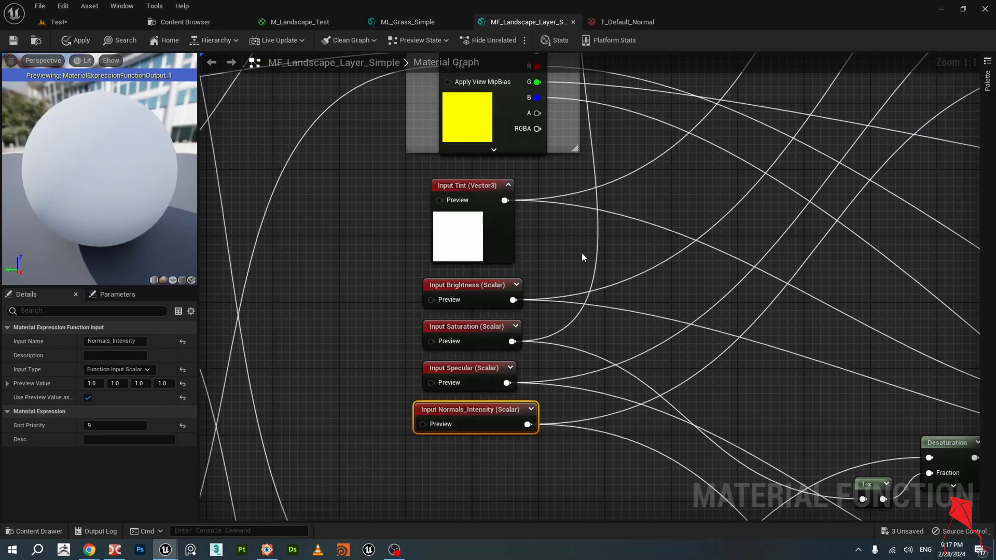
Check the Sampler Type of the white, blue and yellow Texture Samples in the Near group.
scroll(728, 289, "down", 3)
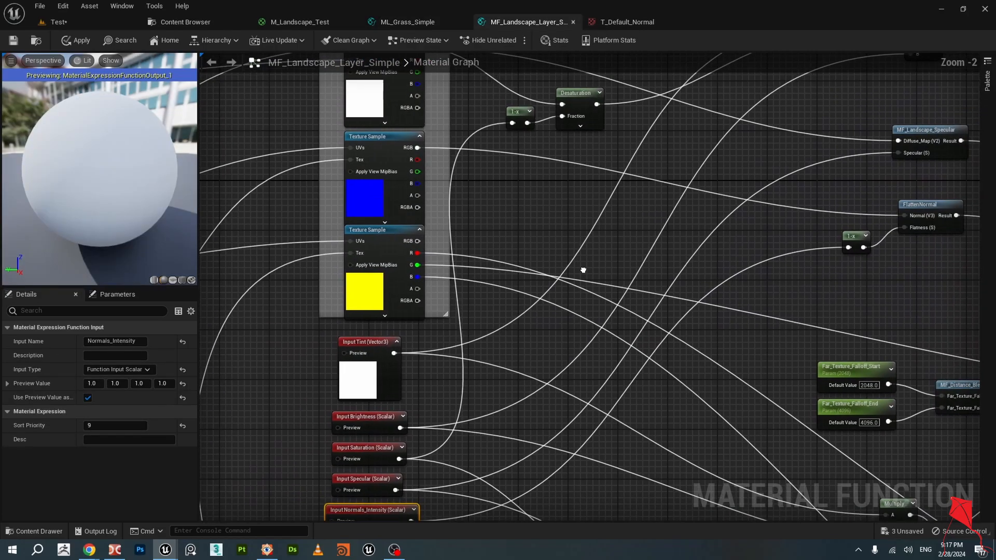
right_click_drag(643, 223, 540, 260)
scroll(540, 261, "down", 1)
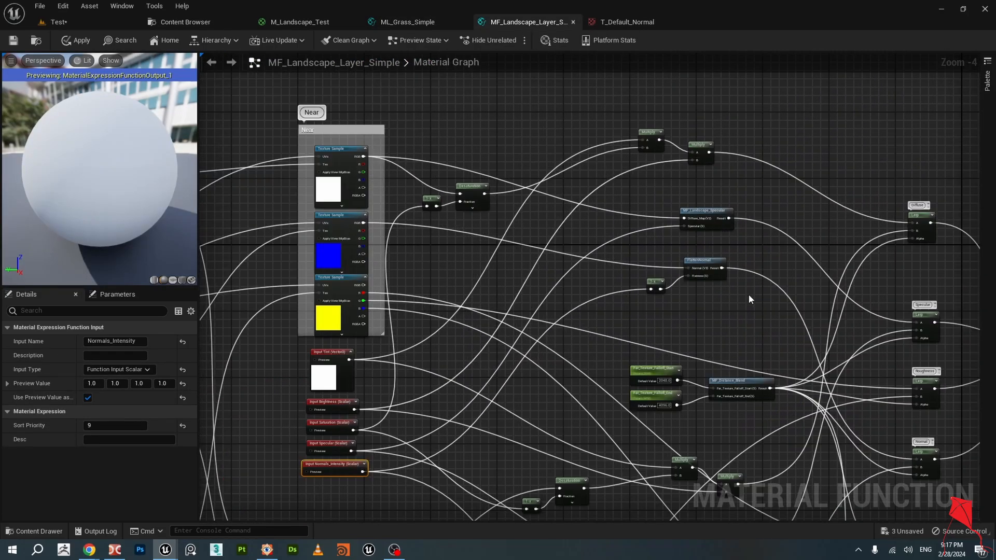
right_click_drag(450, 255, 484, 254)
scroll(515, 248, "up", 1)
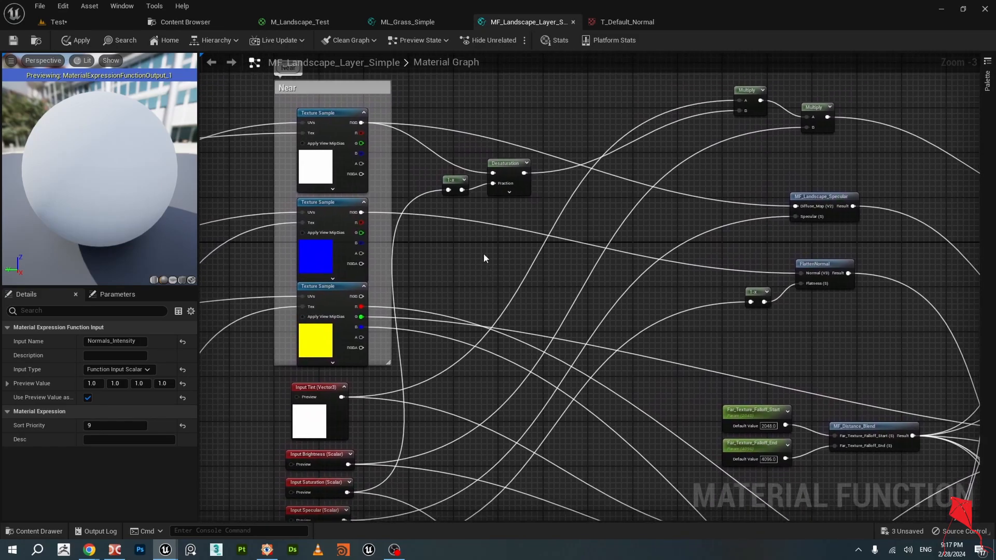
left_click(336, 113)
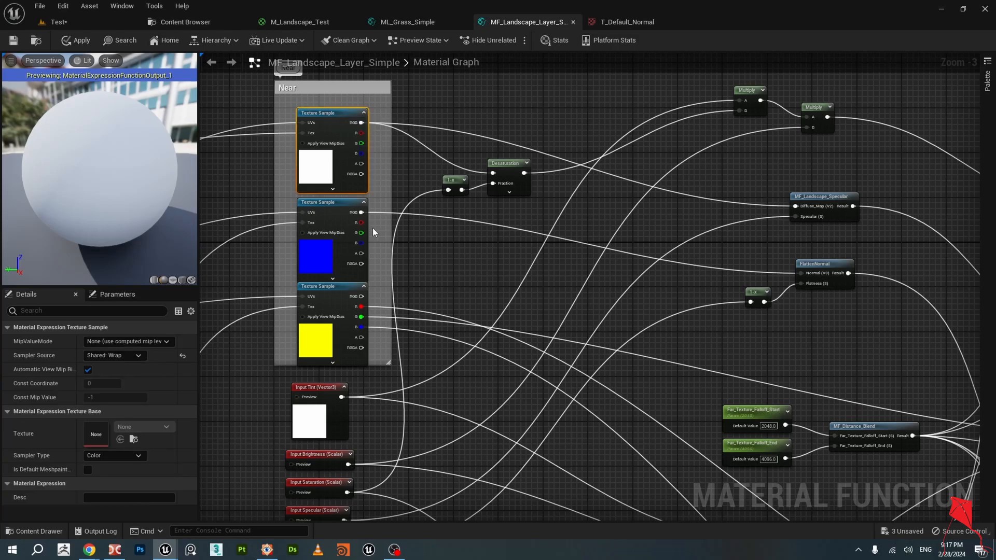
left_click(321, 204)
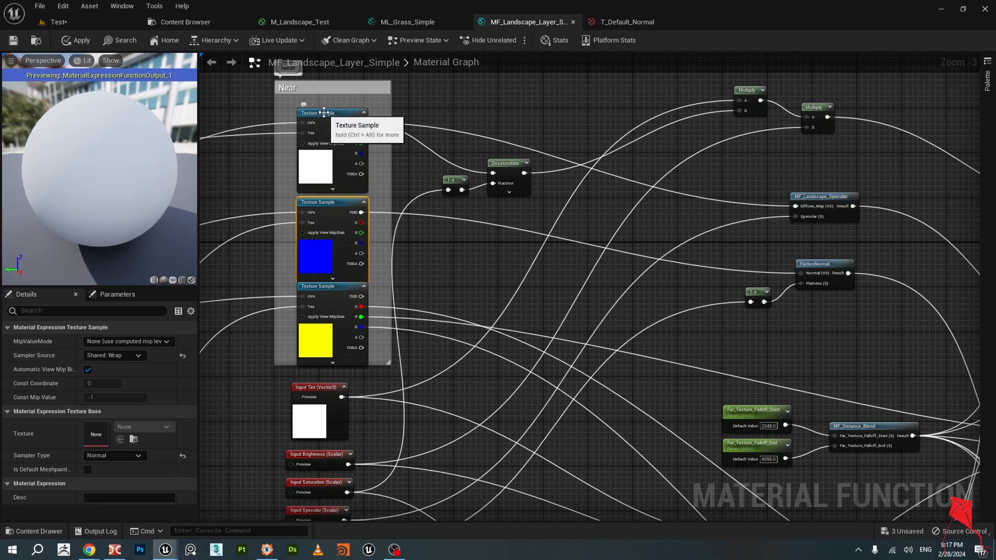
left_click(324, 112)
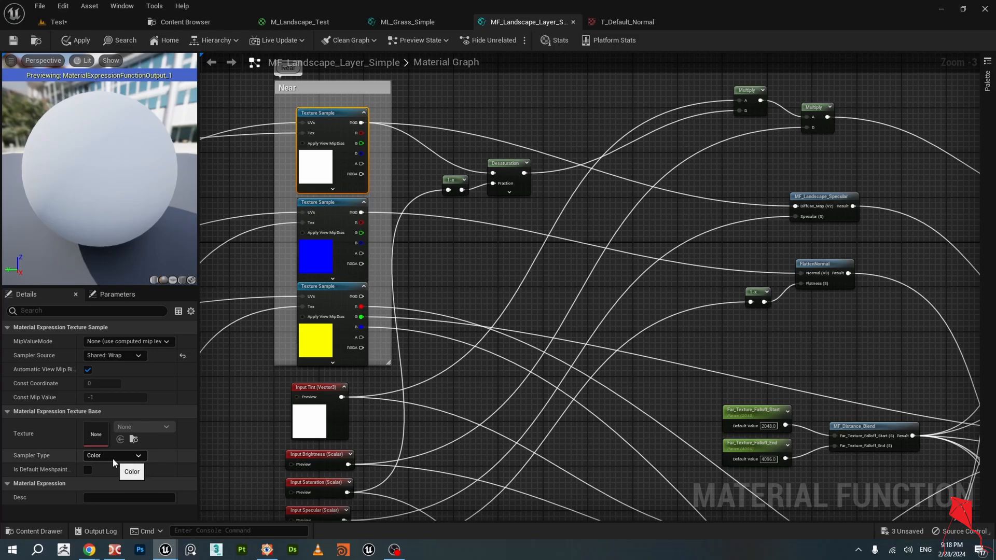
left_click(316, 246)
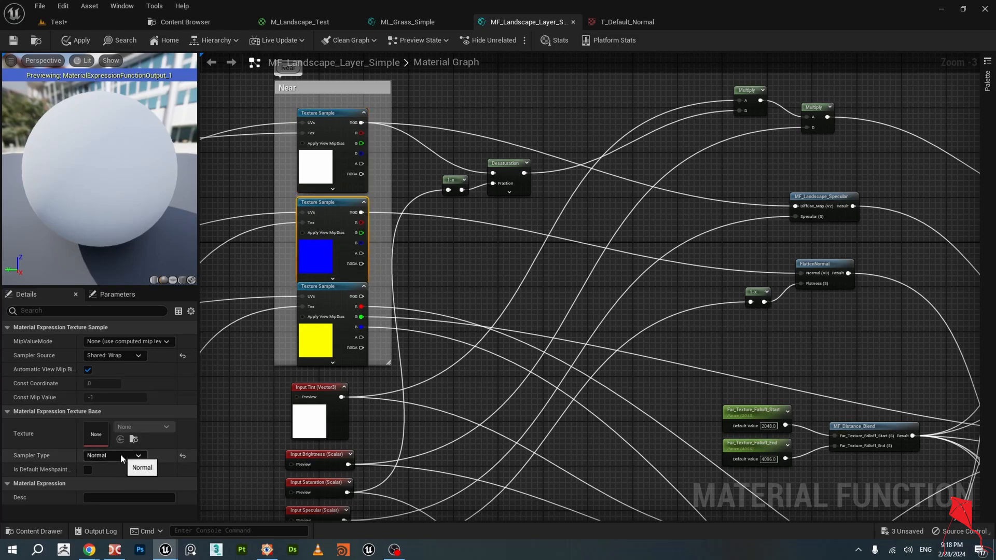
left_click(313, 290)
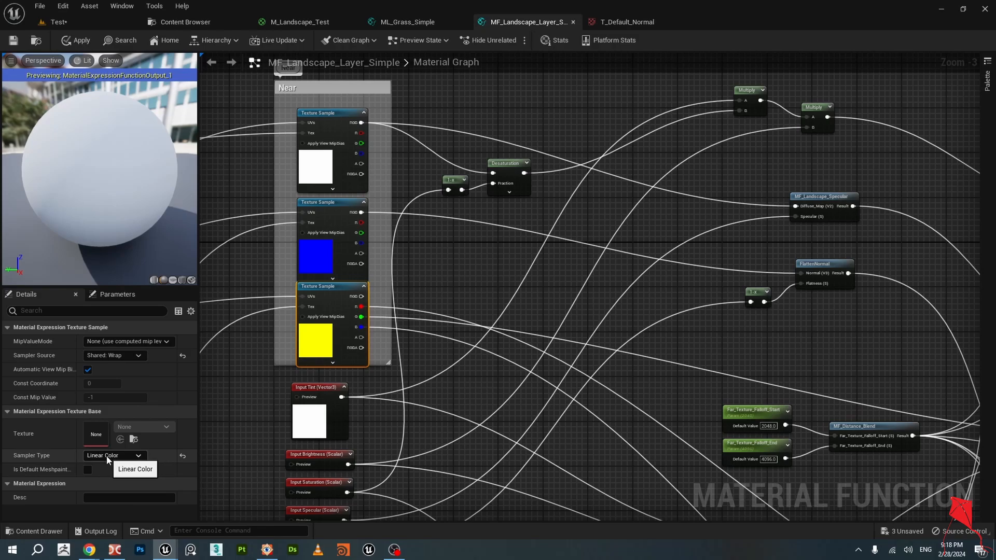
Review the yellow Near Texture Sample's Sampler Type and Sampler Source options, keeping Shared: Wrap as the source.
left_click(108, 456)
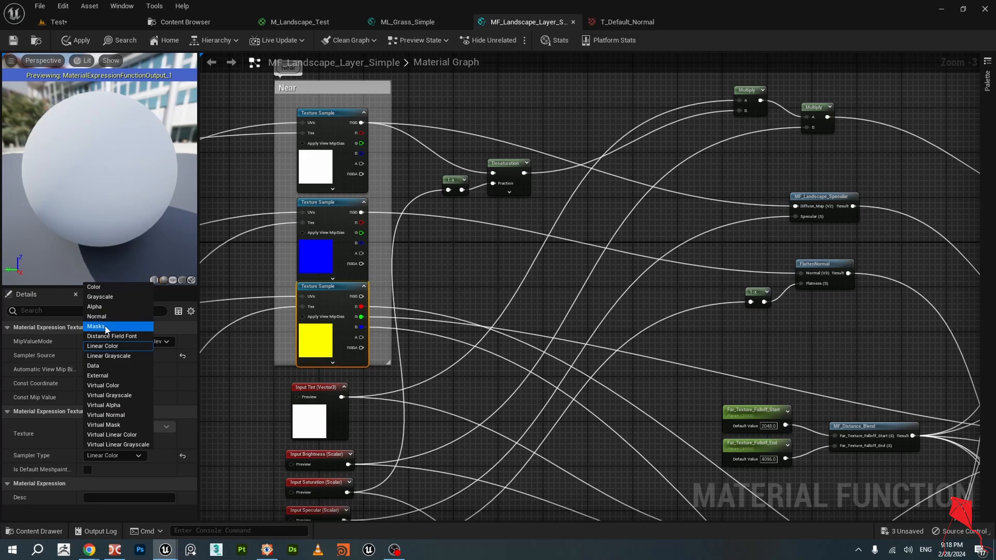
left_click(219, 363)
left_click(311, 335)
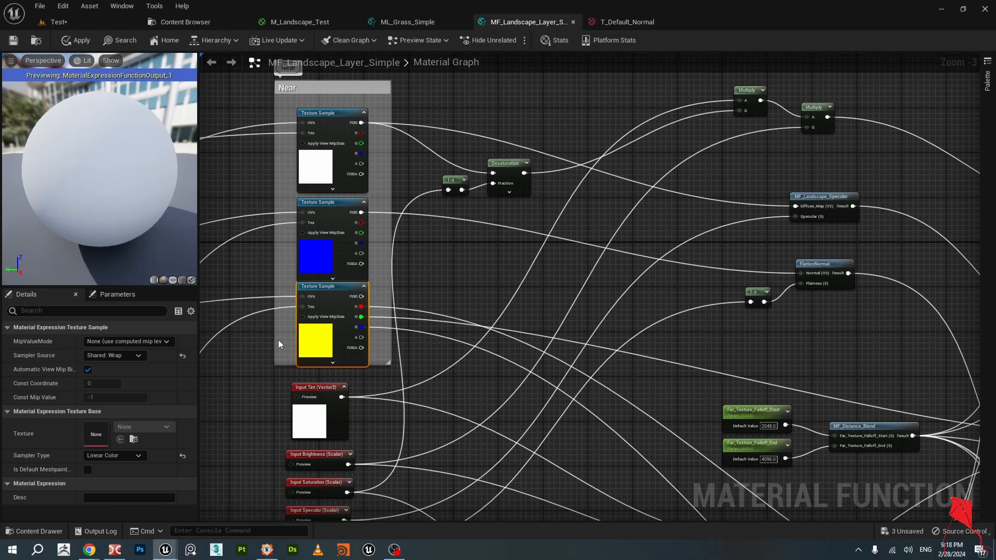
right_click_drag(244, 391, 249, 383)
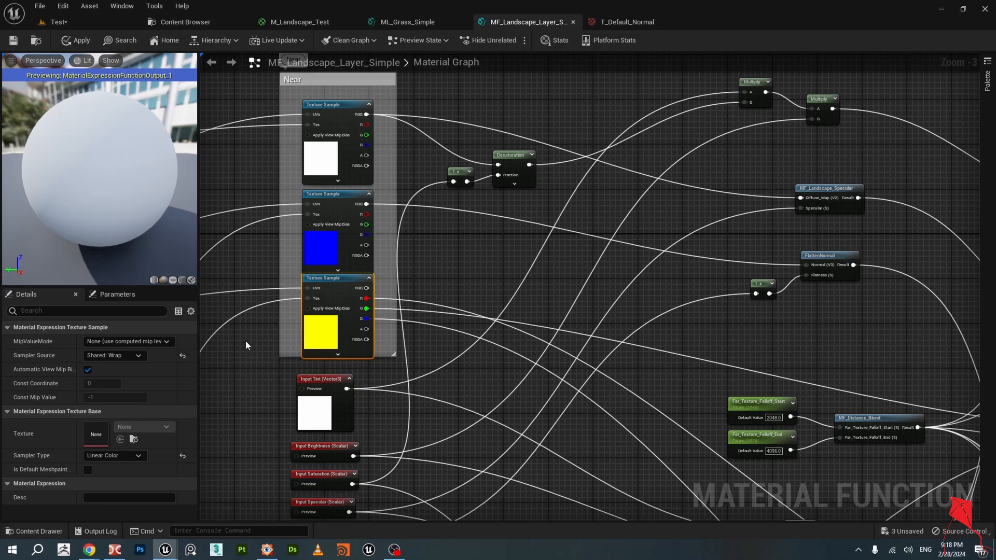
left_click(112, 356)
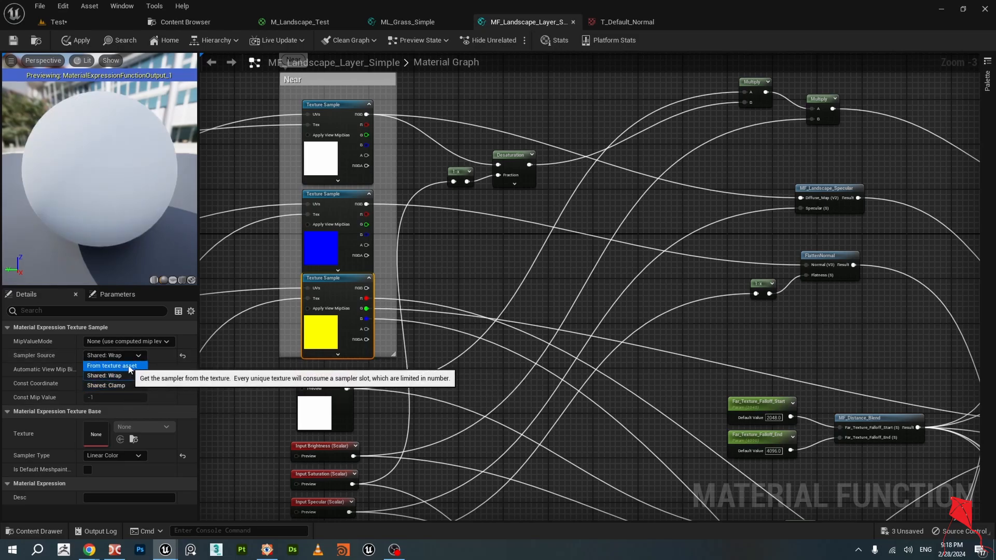
left_click(125, 374)
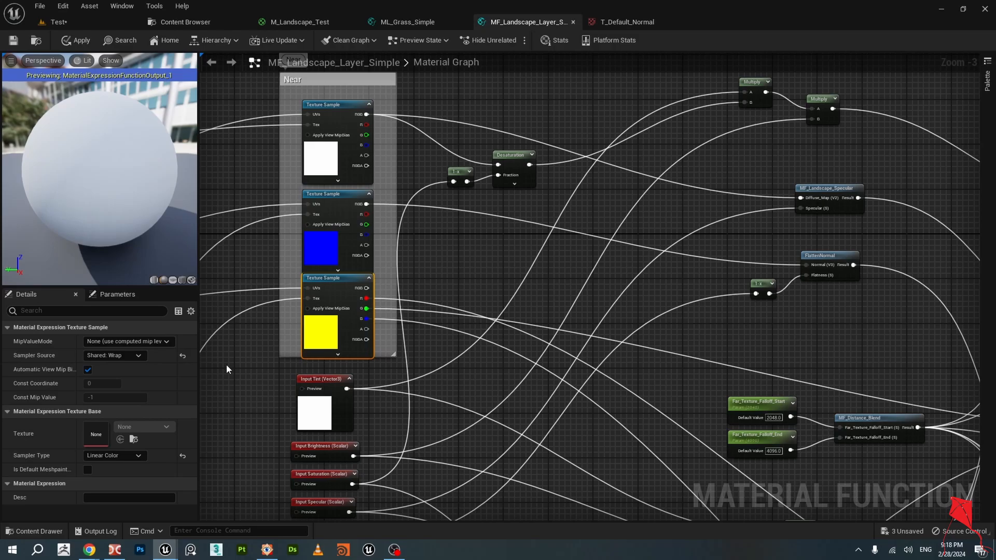
Check the sampler settings of each Texture Sample in the Far group, and select all three together.
right_click_drag(239, 415, 289, 223)
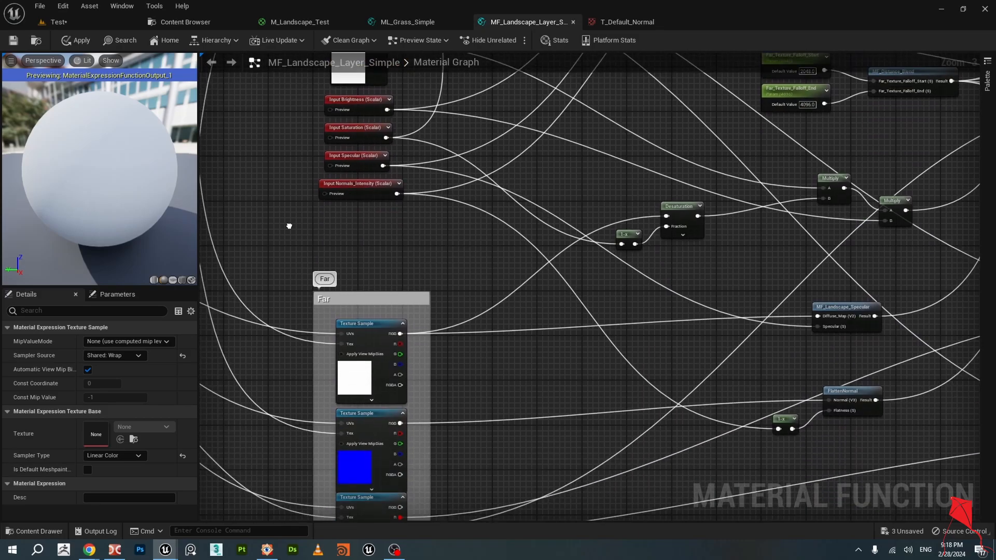
left_click(352, 369)
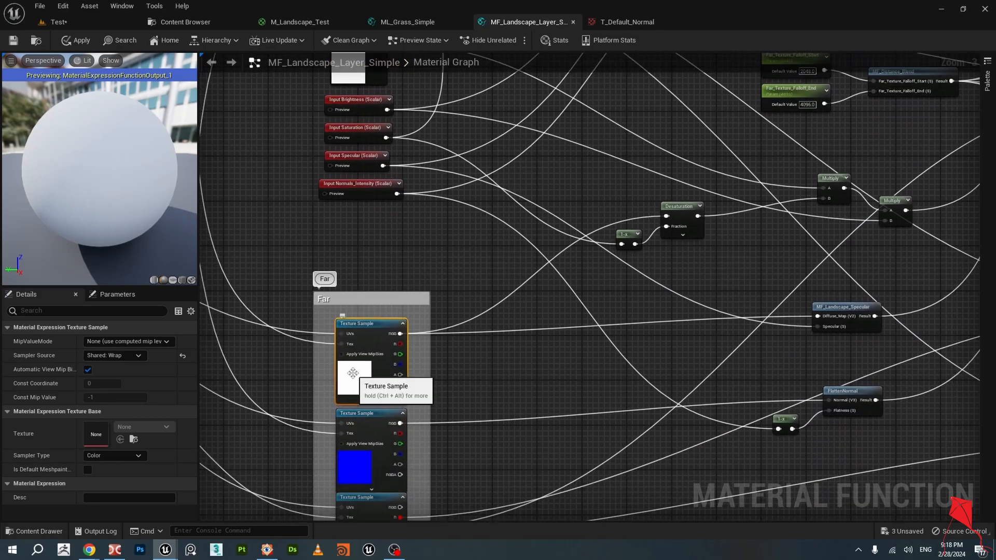
left_click(351, 456)
right_click_drag(312, 426, 331, 363)
left_click(378, 447)
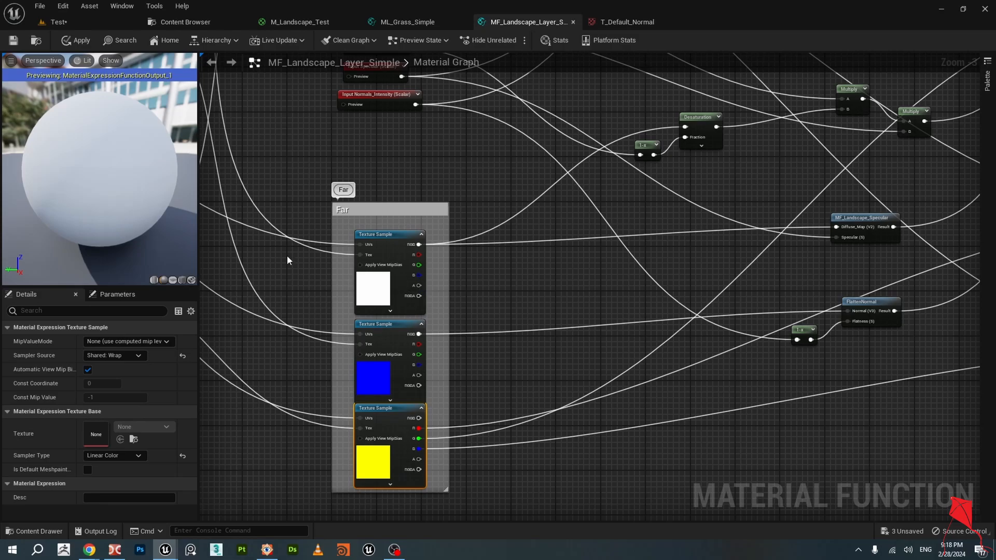
left_click_drag(287, 255, 399, 462)
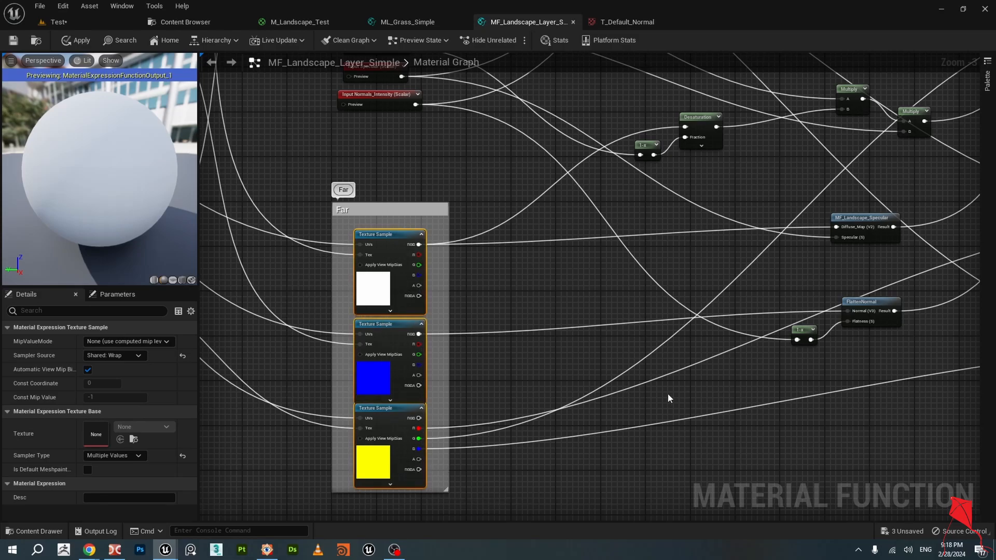
Trace the Saturation input through the 1-x node into the Desaturation node's Fraction beside the Near group.
right_click_drag(503, 222, 467, 407)
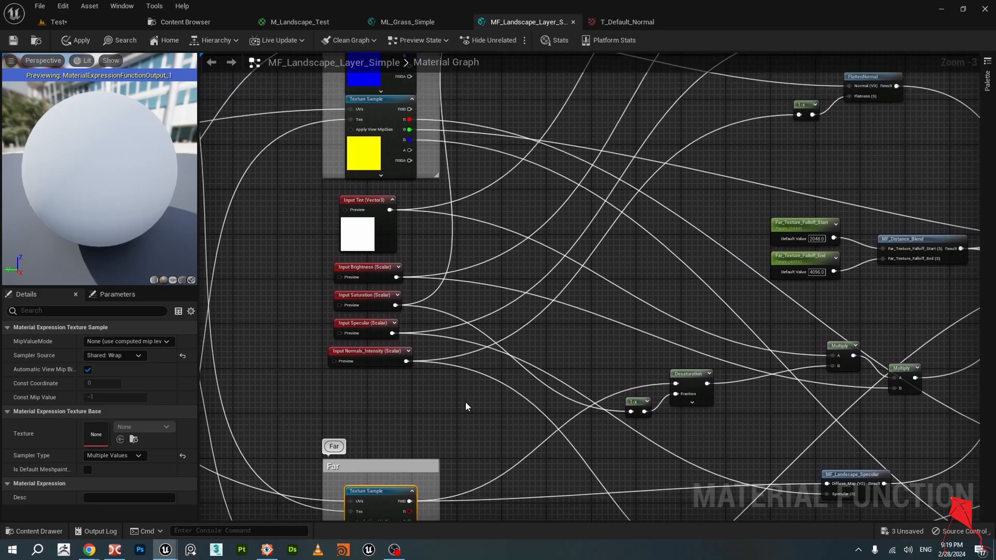
right_click_drag(482, 243, 466, 340)
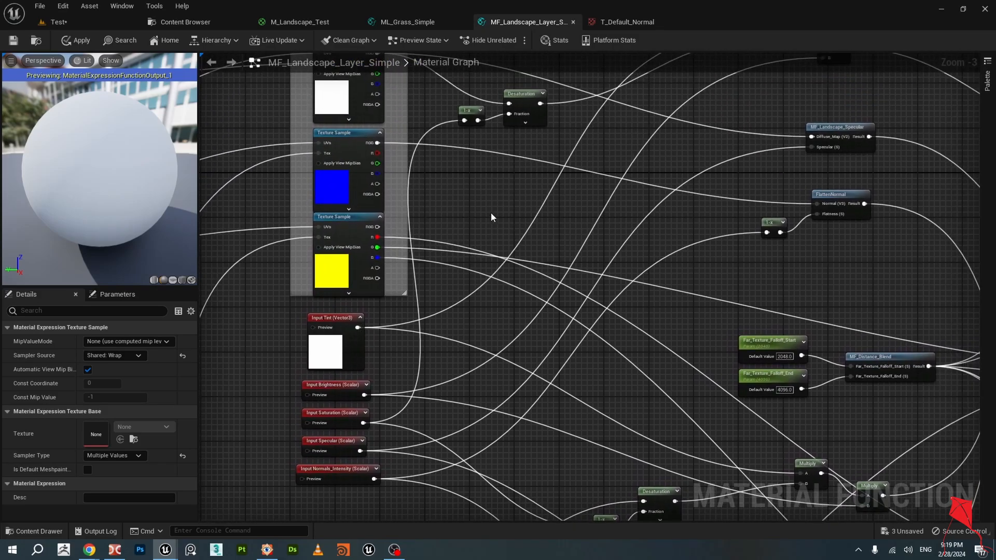
right_click_drag(491, 217, 506, 241)
scroll(465, 251, "up", 1)
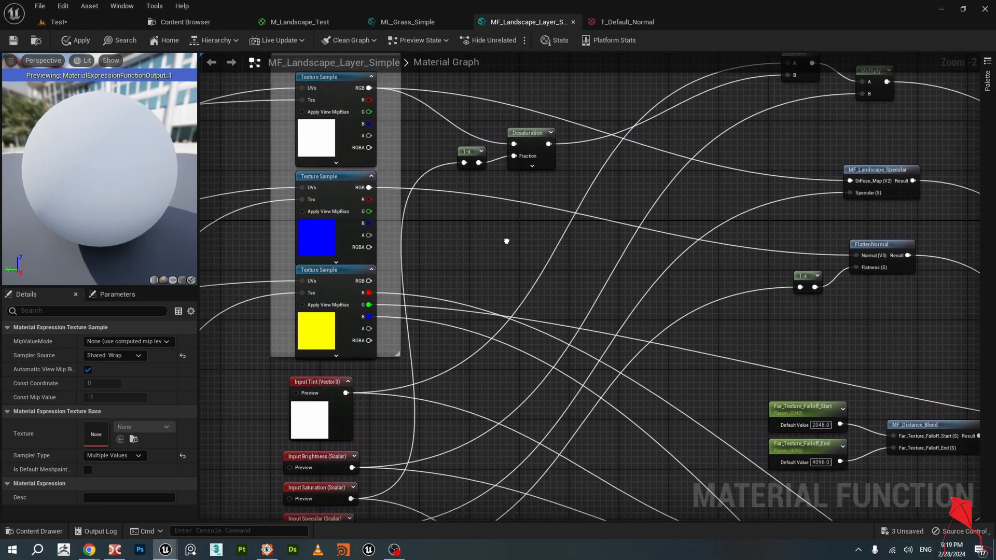
left_click(332, 498)
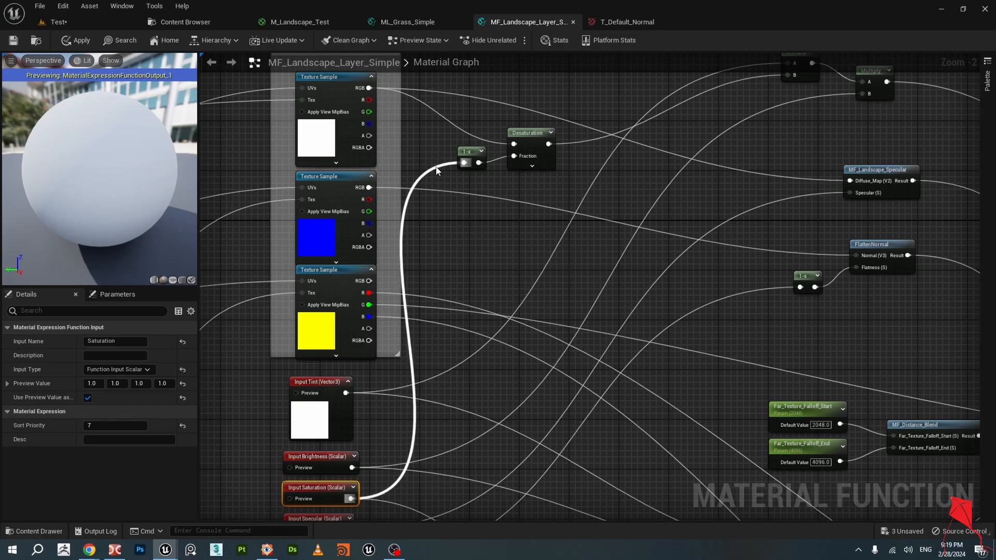
left_click(468, 157)
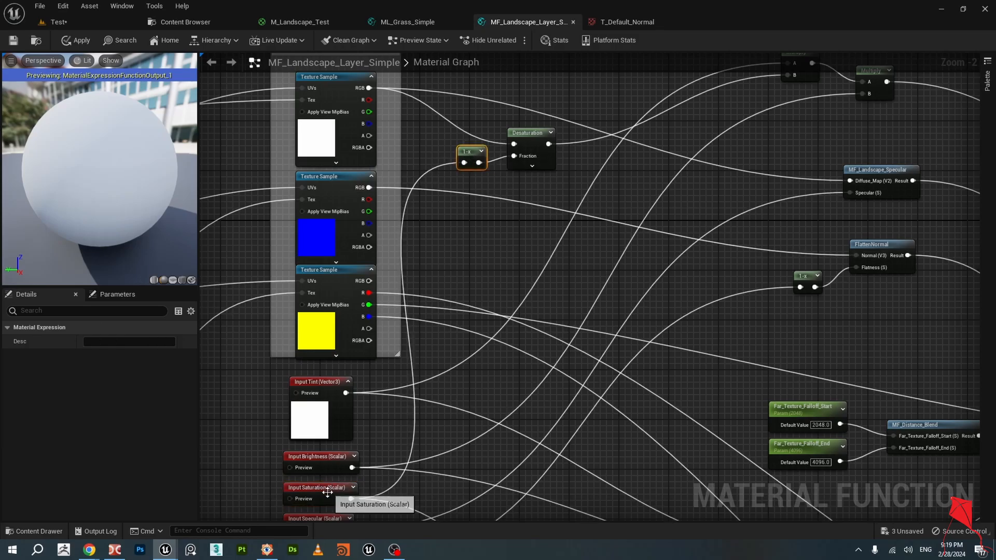
left_click(525, 134)
Follow the desaturated result to the Multiply nodes, and inspect the Tint and Brightness inputs that feed them.
right_click_drag(562, 167, 564, 201)
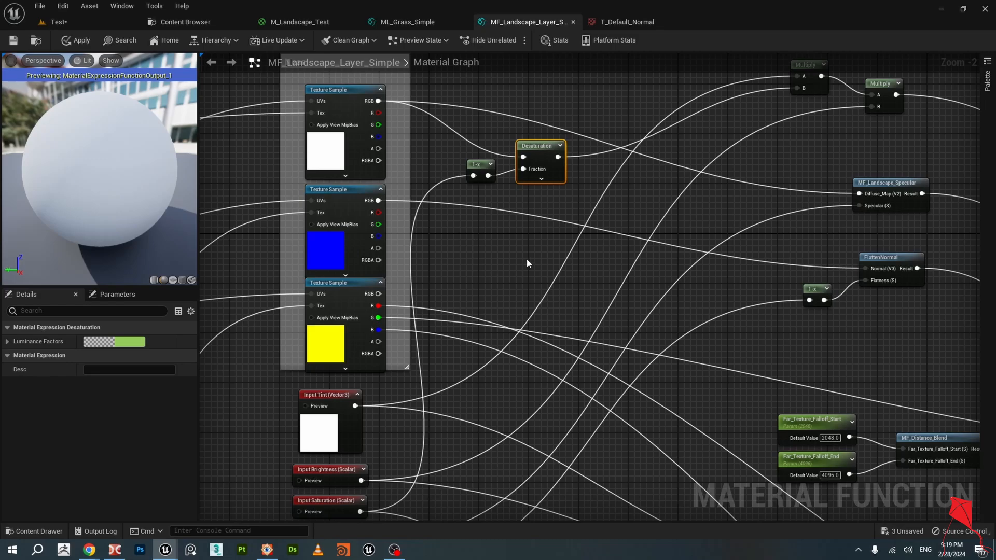
right_click_drag(527, 263, 422, 280)
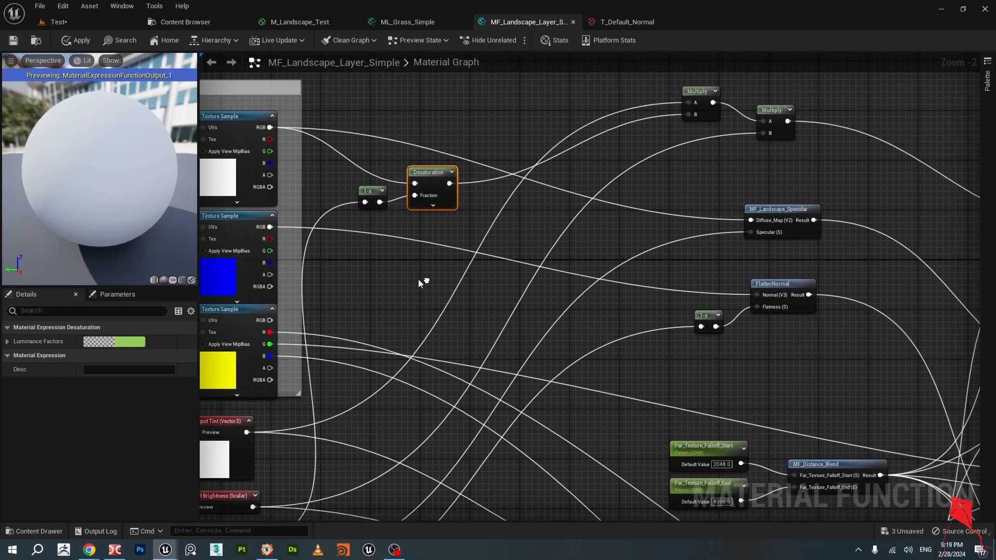
scroll(424, 174, "down", 1)
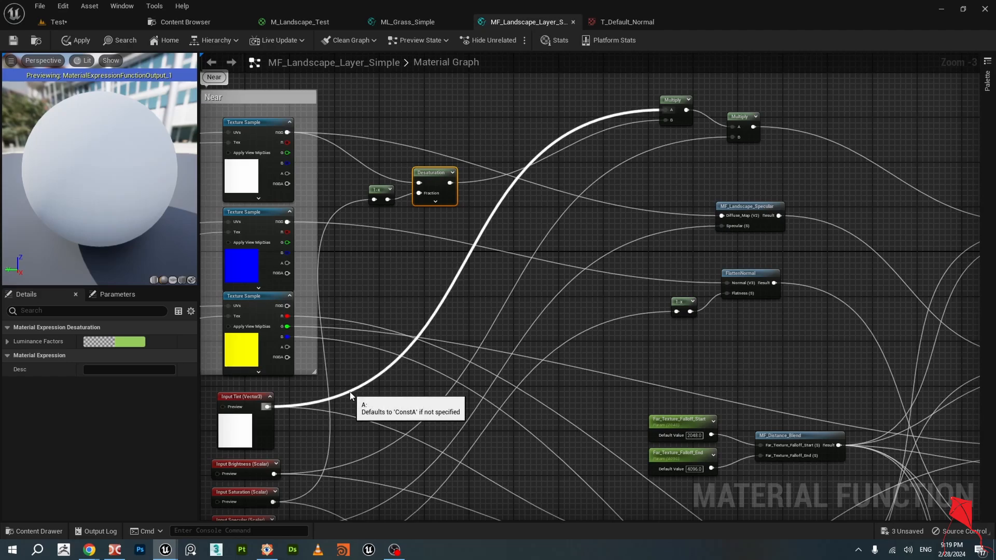
left_click(256, 403)
scroll(256, 403, "up", 1)
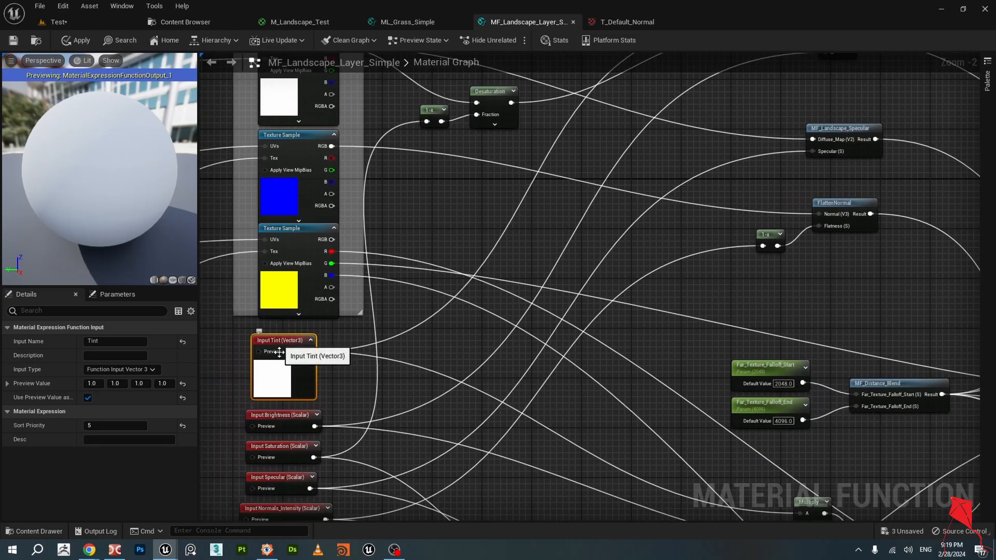
left_click(279, 415)
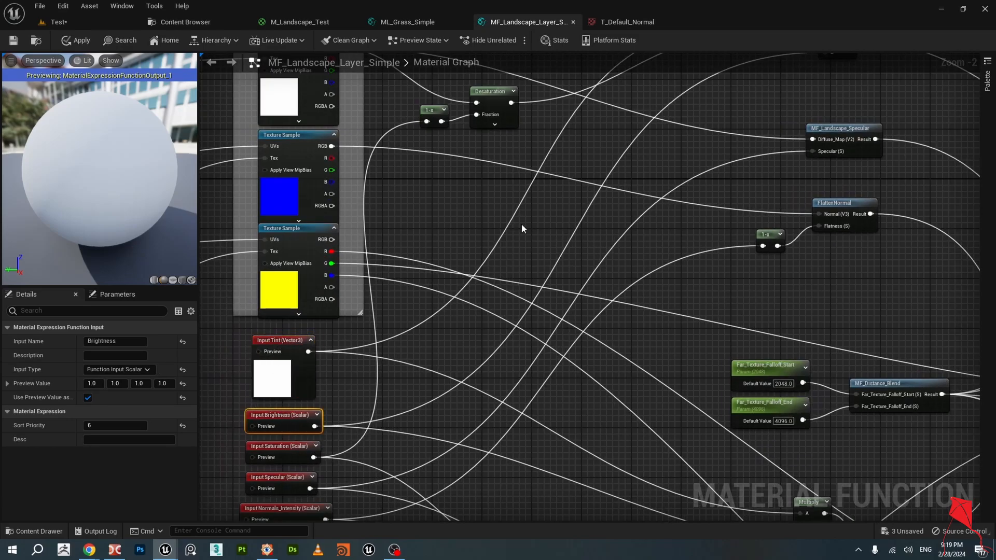
Inspect the Tint/Brightness_Grass vector parameter in ML_Grass_Simple and its connections to the layer function's Tint and Brightness inputs.
left_click(408, 22)
right_click_drag(399, 309, 438, 247)
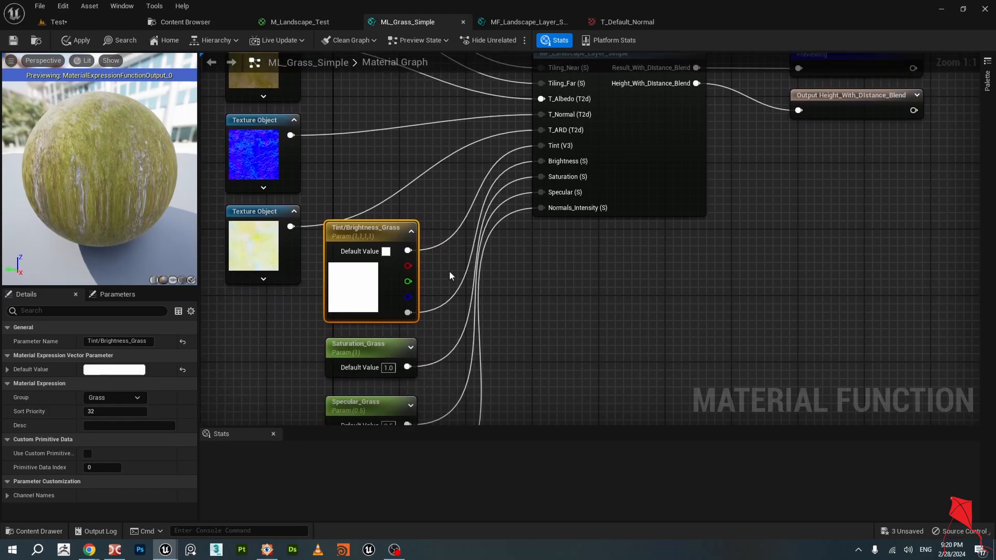
Return to MF_Landscape_Layer_Simple, inspect the Tint input, and follow the Multiply nodes' result to the Diffuse Lerp's A input.
left_click(517, 25)
right_click_drag(505, 101, 551, 143)
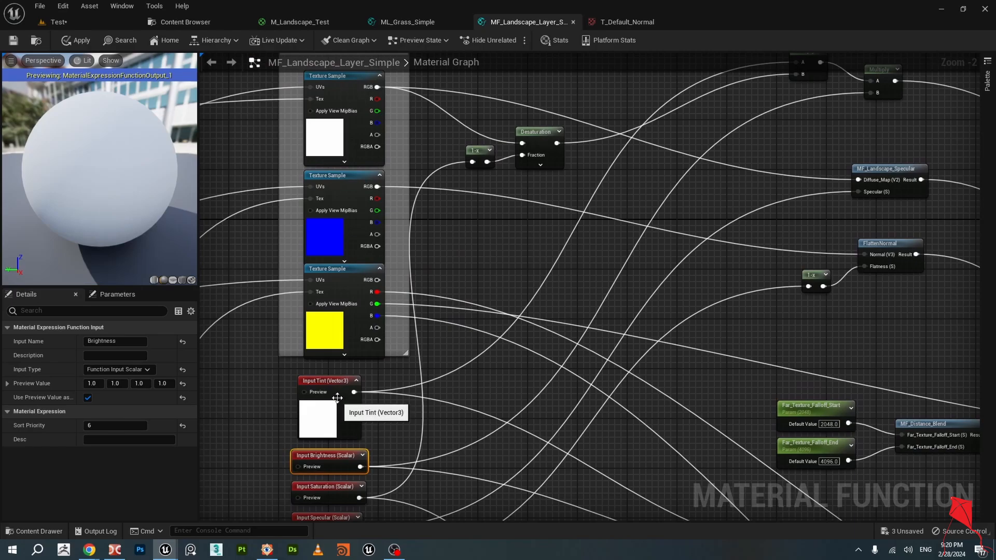
left_click(334, 381)
scroll(474, 305, "down", 1)
right_click_drag(575, 220, 493, 280)
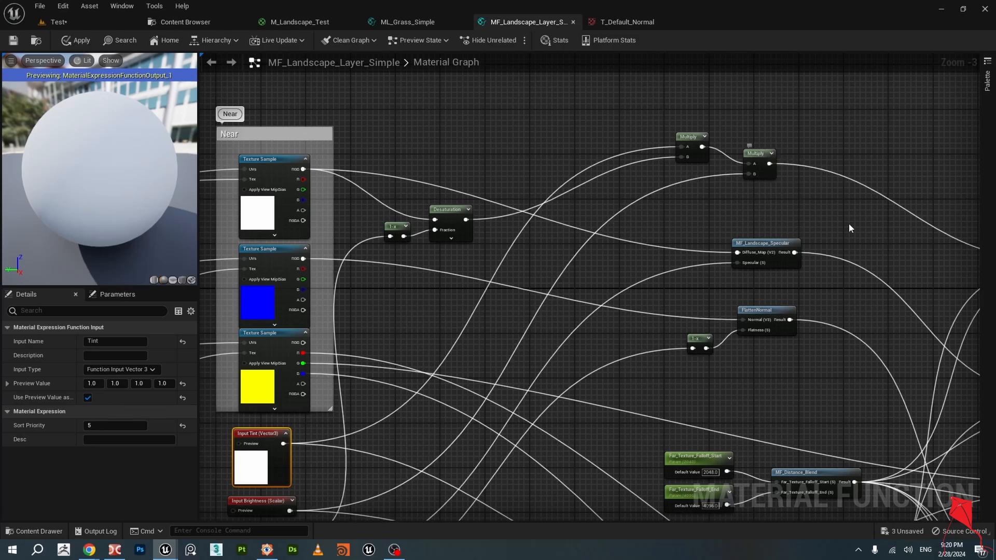
right_click_drag(850, 228, 638, 195)
left_click(818, 205)
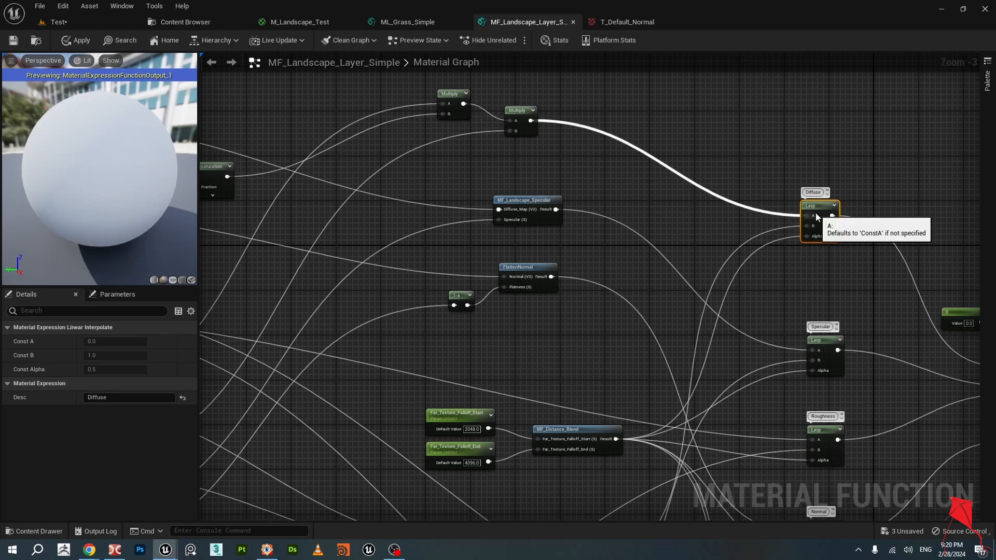
scroll(746, 225, "down", 3)
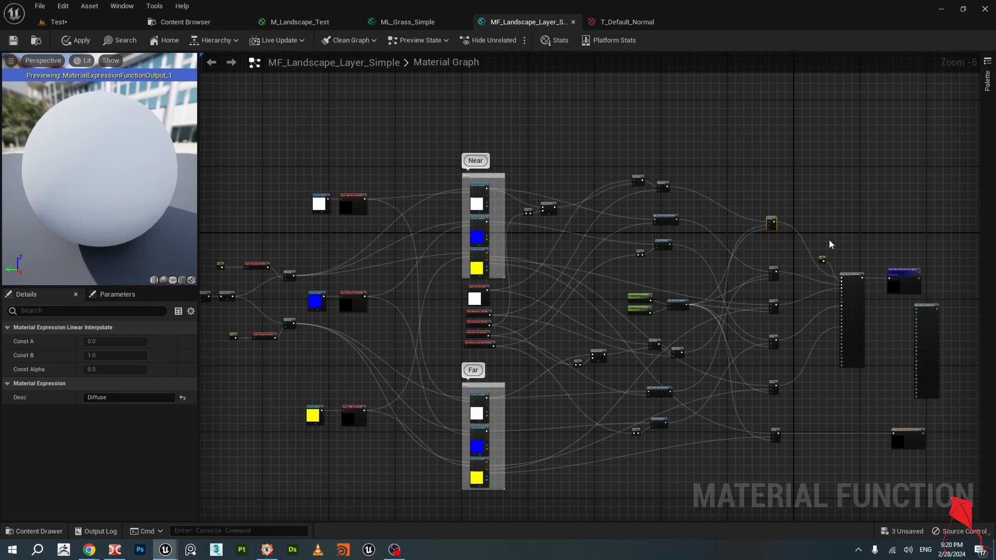
Trace the Specular input and the Near group's first Texture Sample to the MF_Landscape_Specular node, and inspect that node.
scroll(783, 237, "up", 4)
right_click_drag(651, 163, 812, 215)
scroll(808, 223, "down", 1)
scroll(817, 213, "down", 1)
scroll(731, 234, "up", 1)
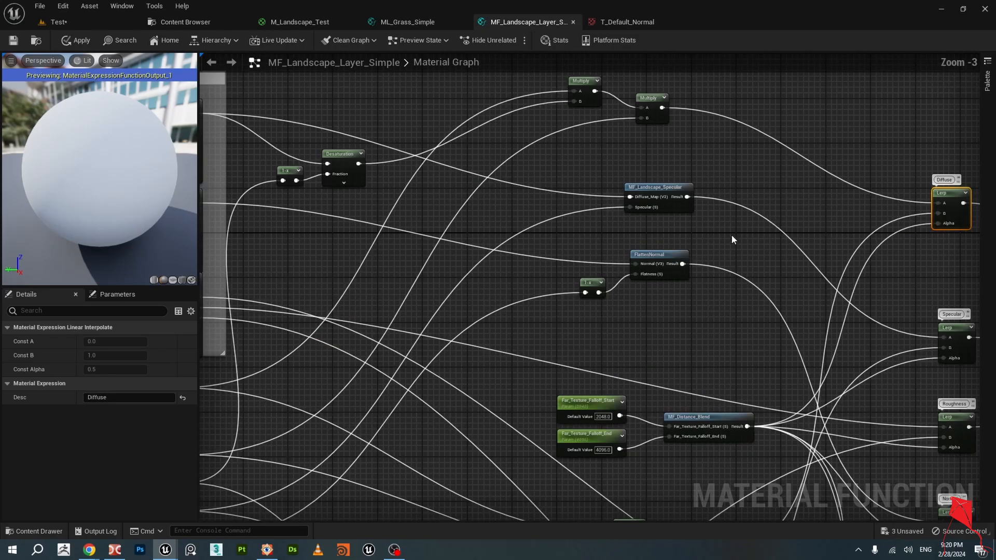
right_click_drag(585, 274, 614, 252)
scroll(614, 252, "down", 1)
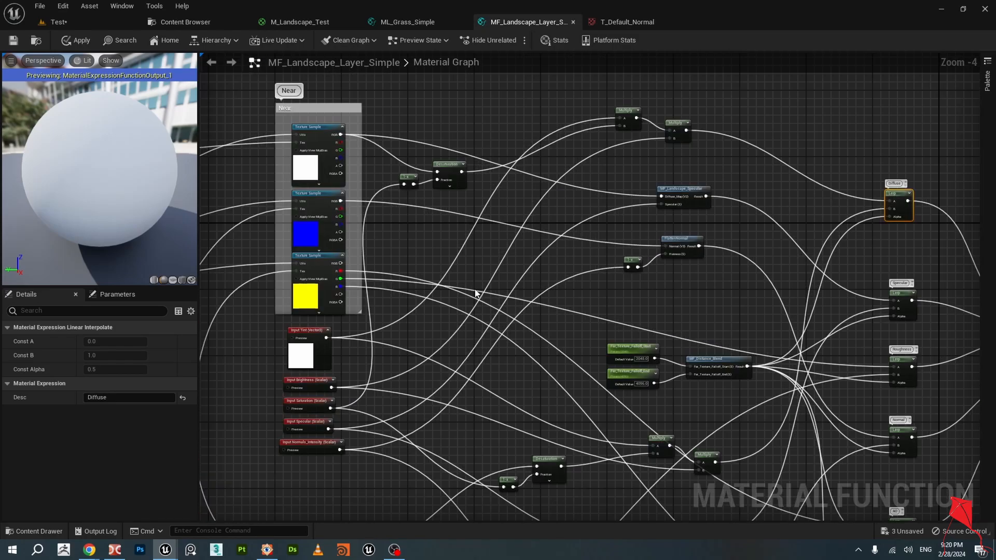
scroll(455, 337, "up", 1)
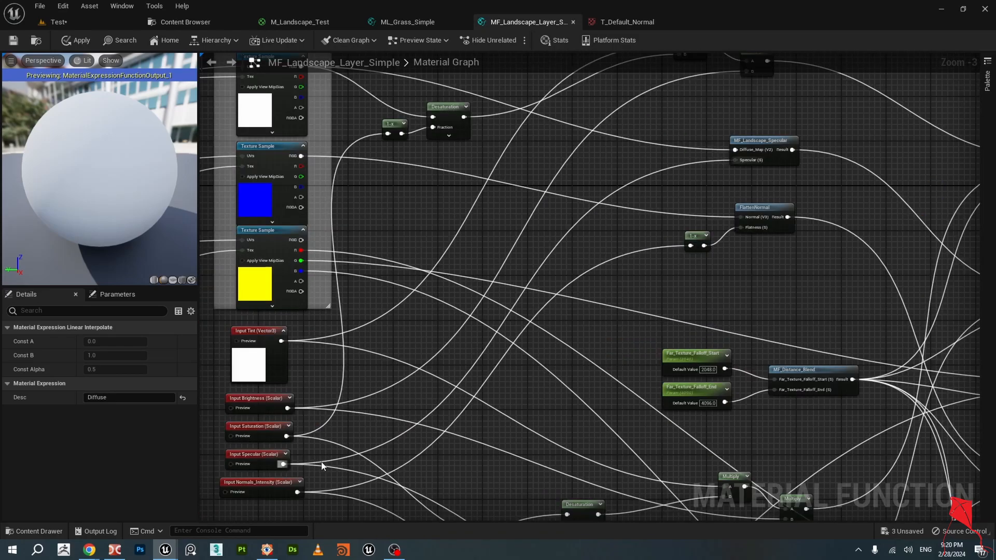
right_click_drag(754, 141, 746, 210)
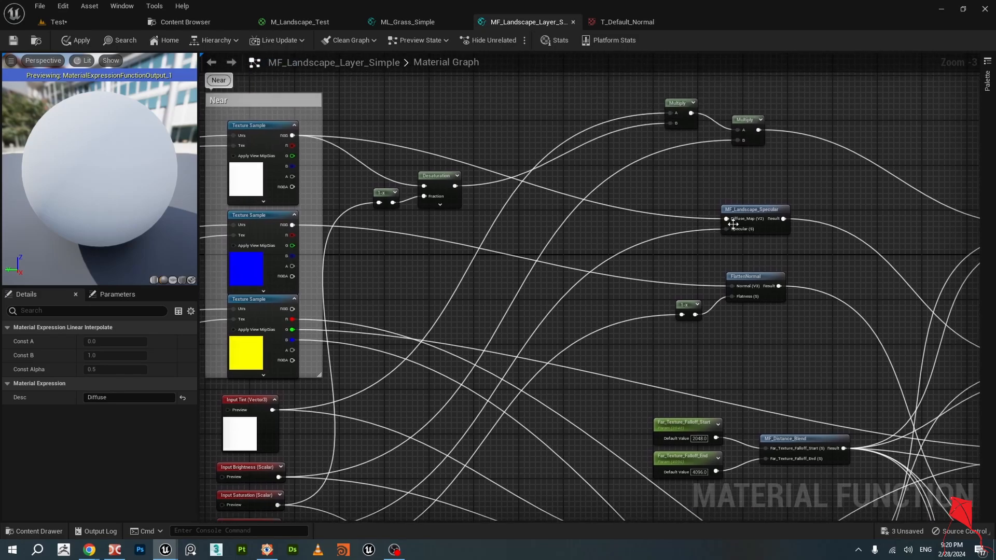
left_click(745, 211)
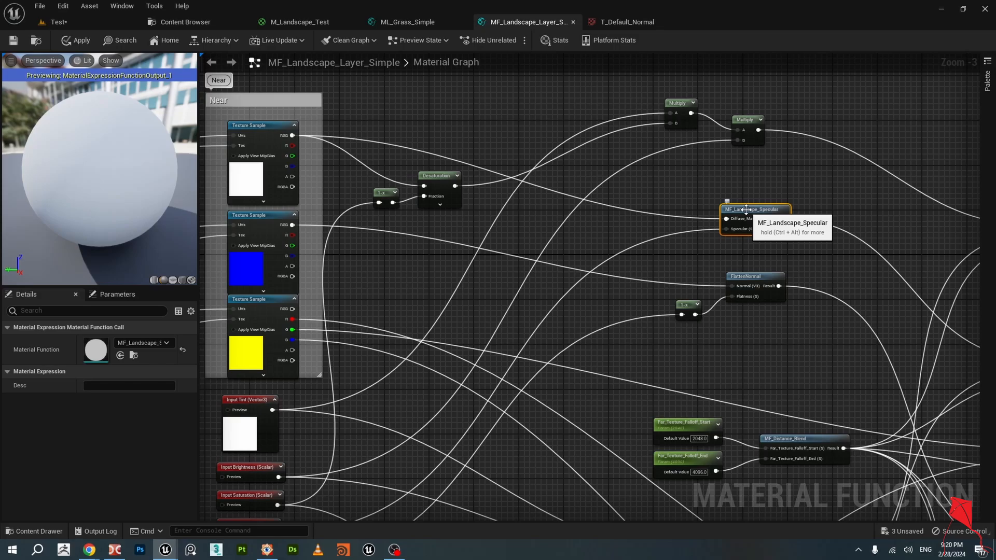
Try feeding the R output of the Near group's first Texture Sample into MF_Landscape_Specular's Diffuse_Map, and undo the connection.
left_click(287, 129)
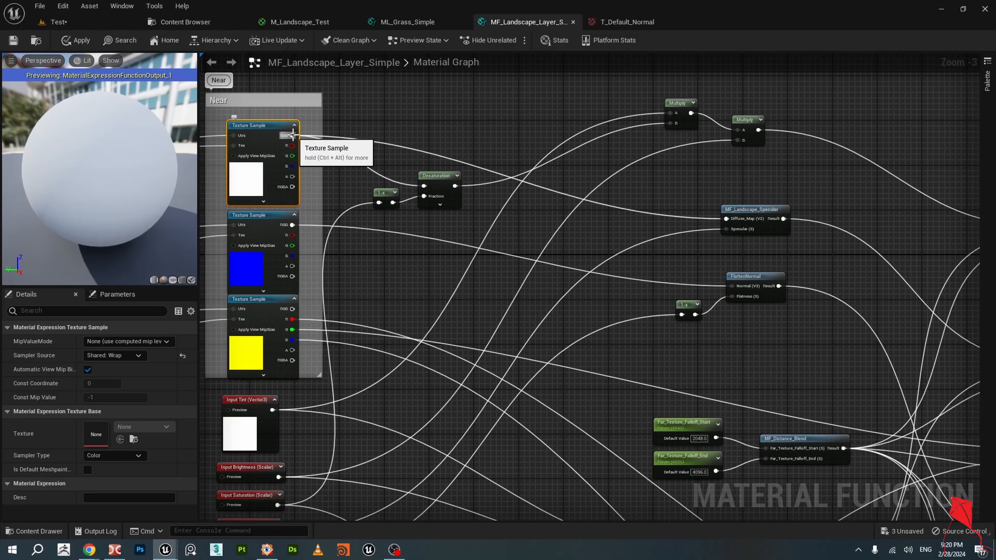
left_click_drag(292, 145, 726, 218)
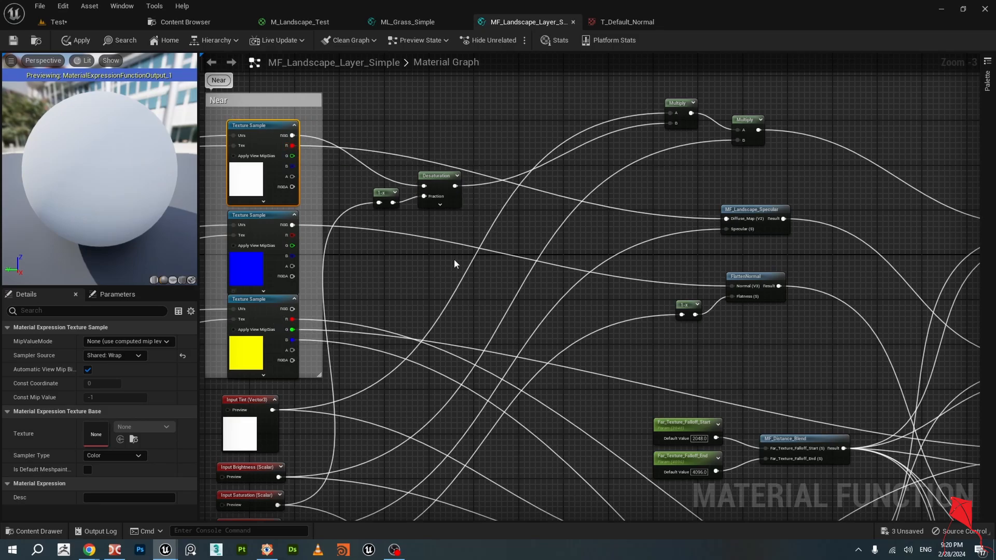
right_click_drag(405, 306, 746, 339)
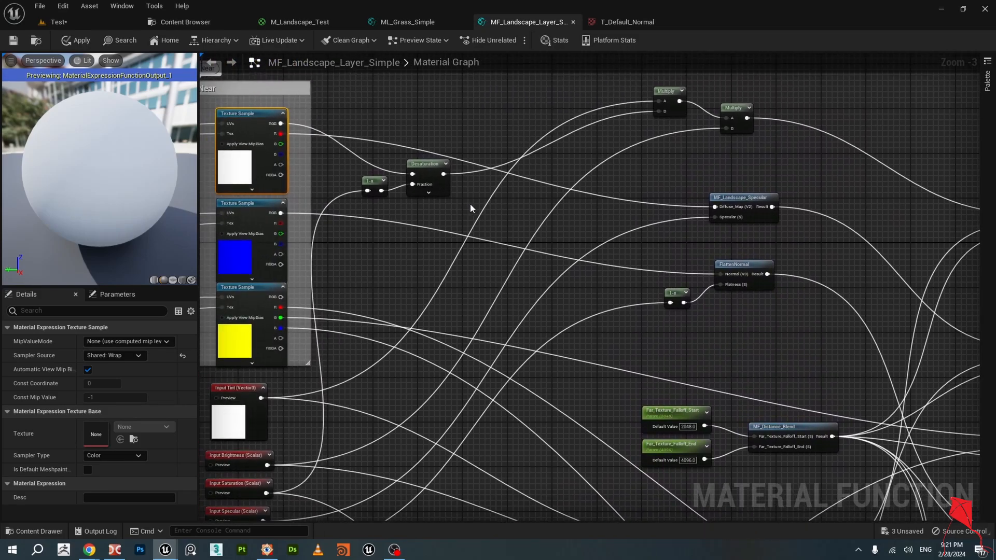
key("ctrl+z")
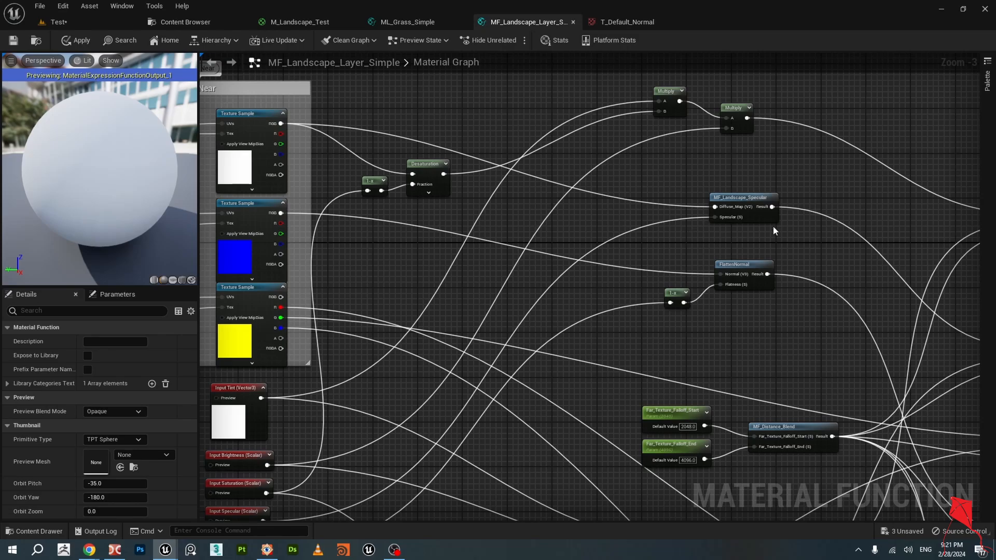
Select the MF_Landscape_Specular node, and view the Land/Materials/Material_Functions folder and its options for creating new assets.
left_click(742, 201)
right_click_drag(801, 232, 773, 234)
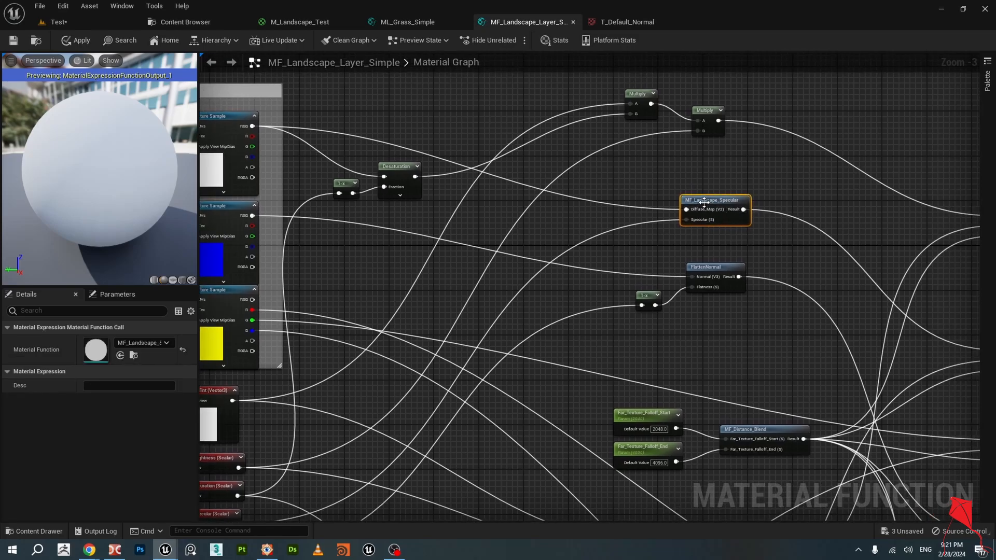
left_click(208, 22)
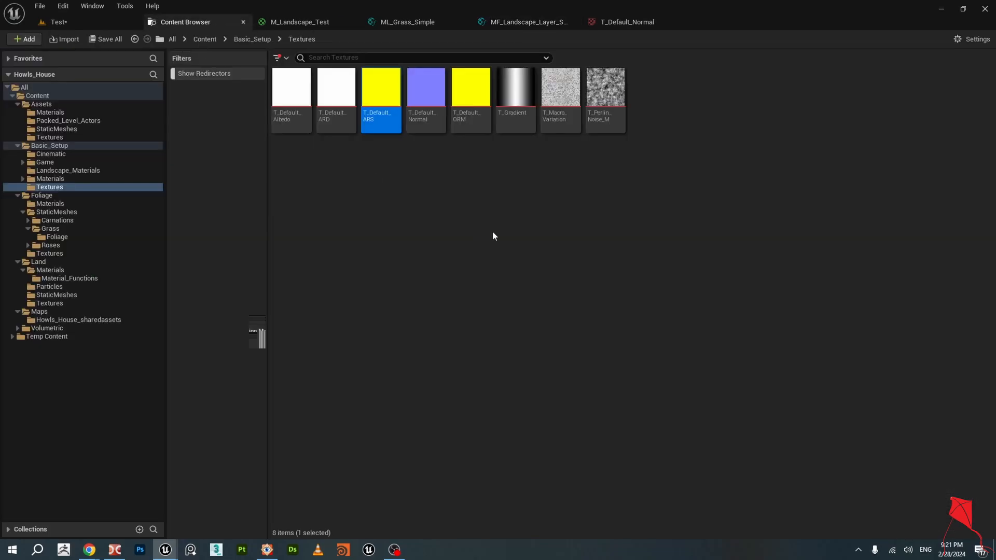
left_click(494, 236)
left_click(72, 279)
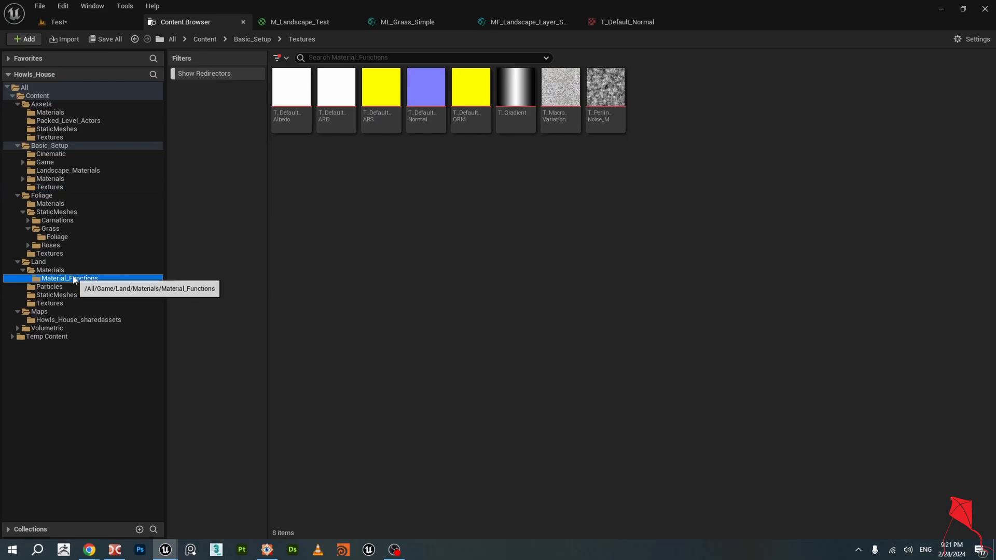
right_click(533, 213)
mouse_move(572, 357)
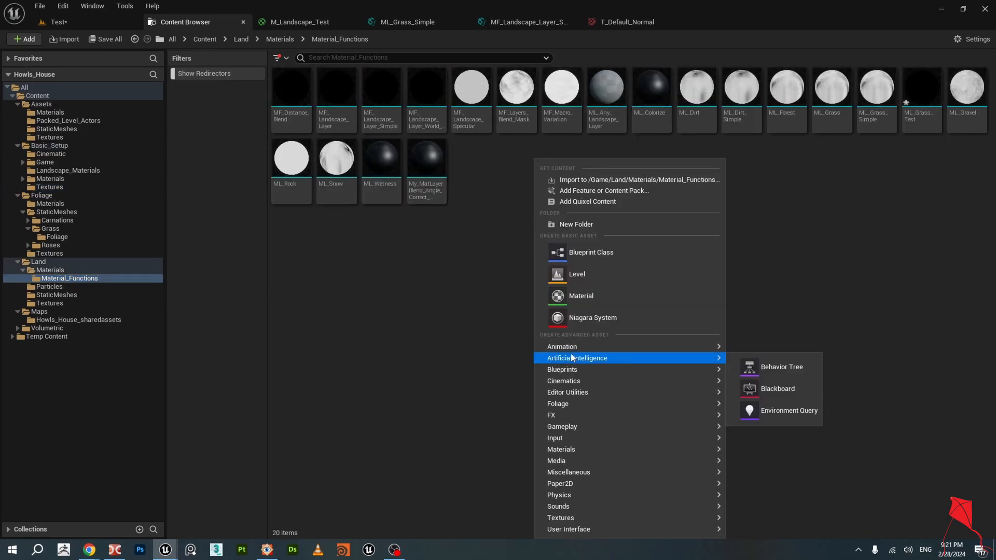
left_click(842, 201)
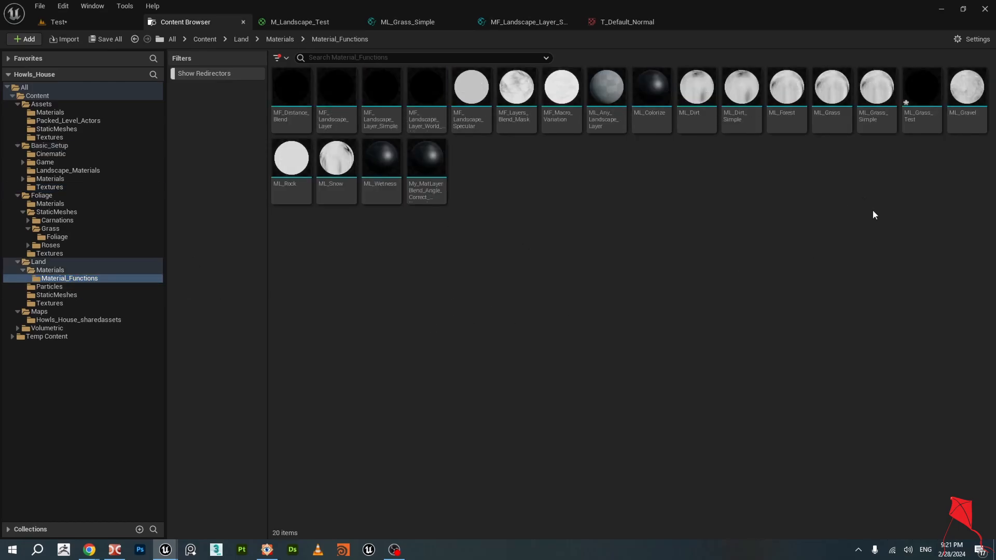
Open the MF_Landscape_Specular function's graph from the layer function, hide its Stats, and survey the whole node network.
left_click(306, 22)
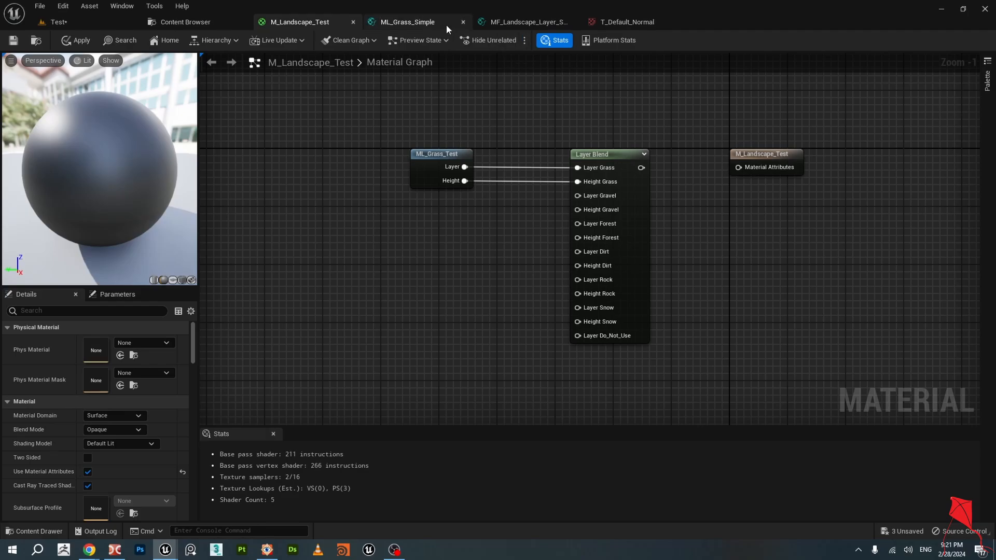
left_click(502, 22)
double_click(710, 201)
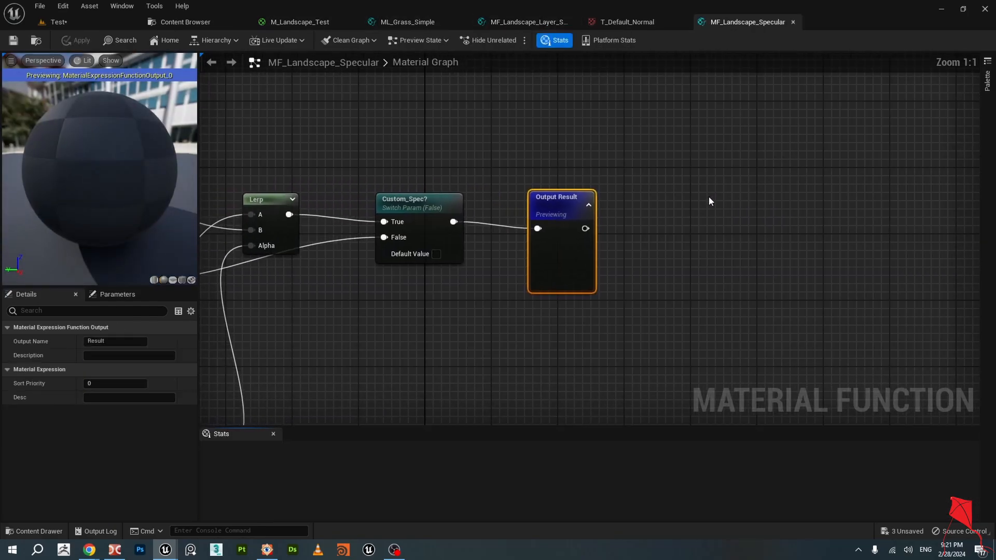
scroll(711, 201, "down", 4)
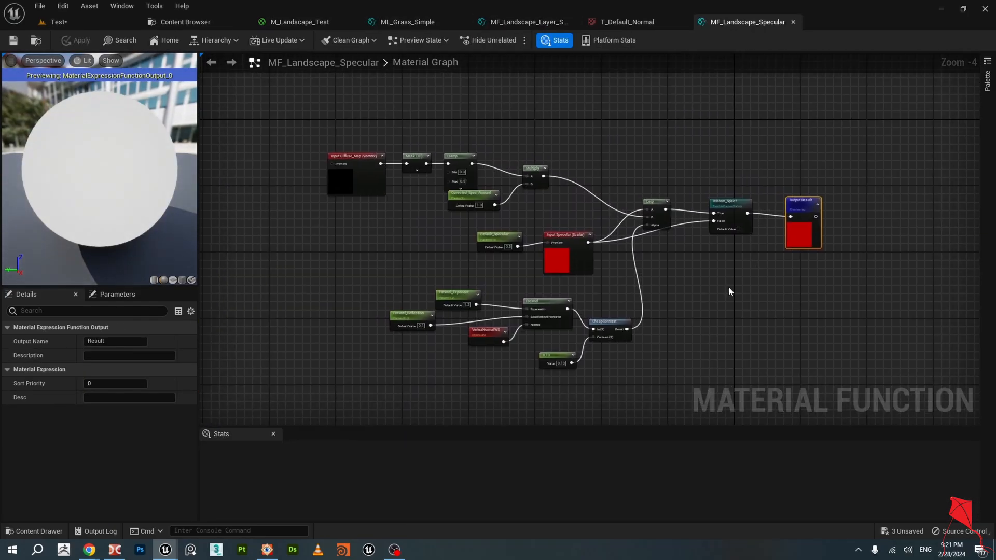
scroll(728, 286, "up", 1)
right_click_drag(625, 330, 683, 330)
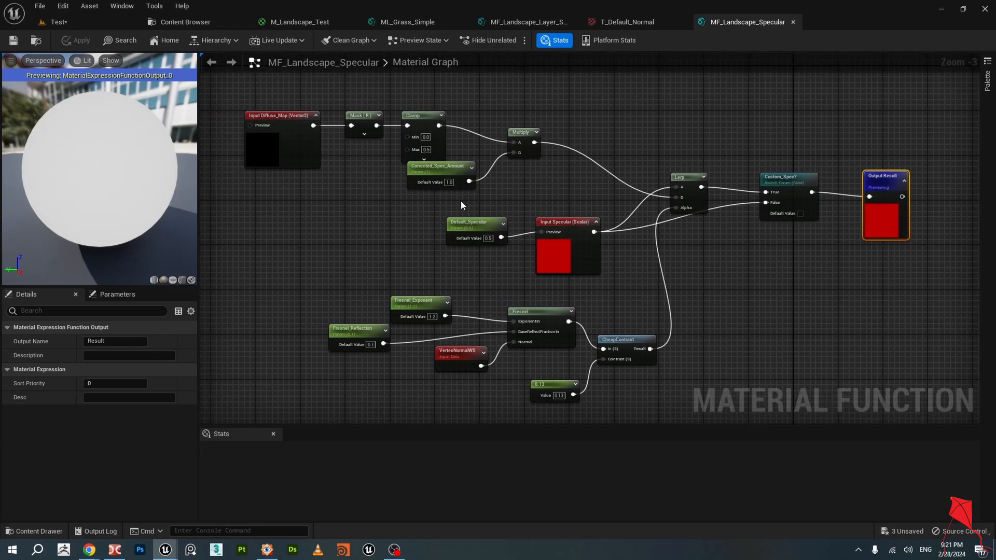
right_click_drag(419, 212, 441, 209)
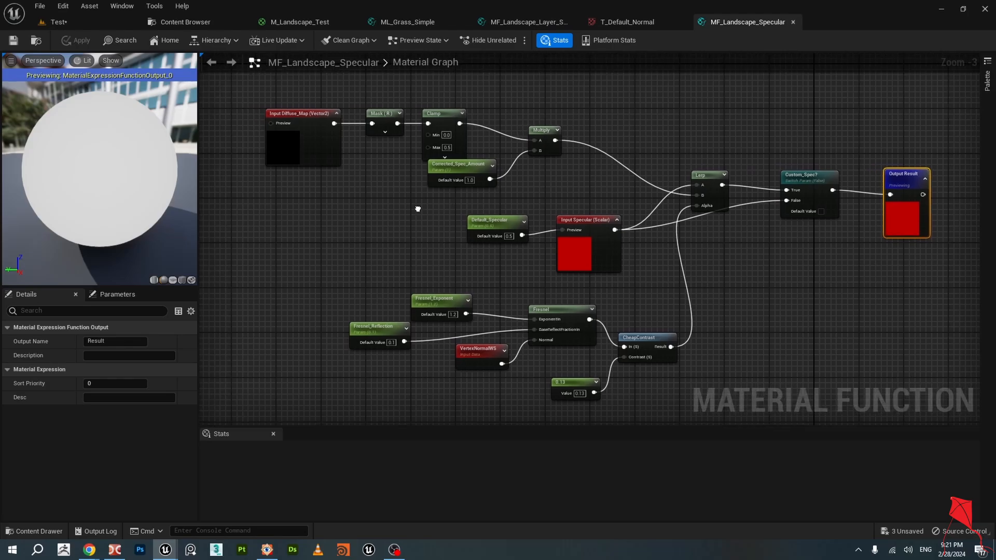
left_click(272, 435)
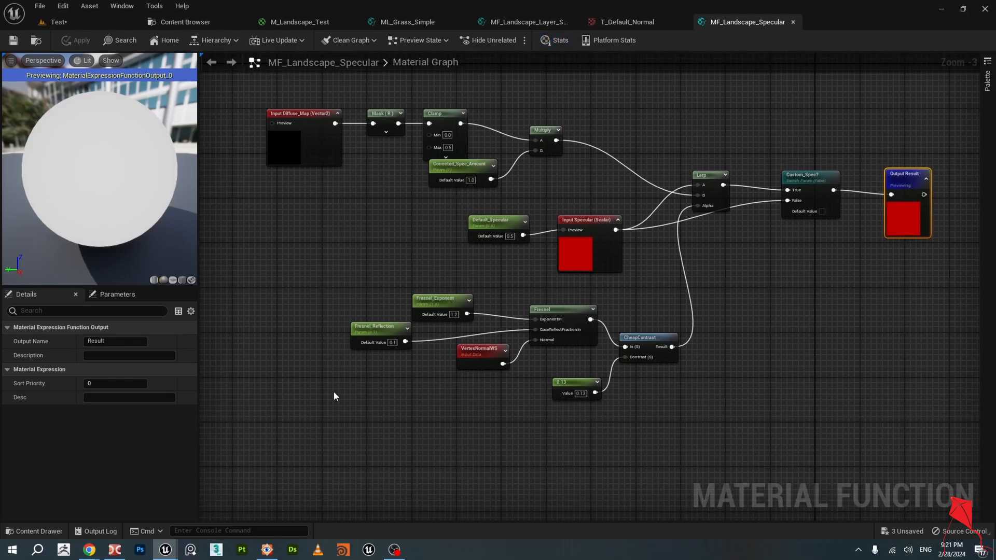
scroll(401, 295, "up", 1)
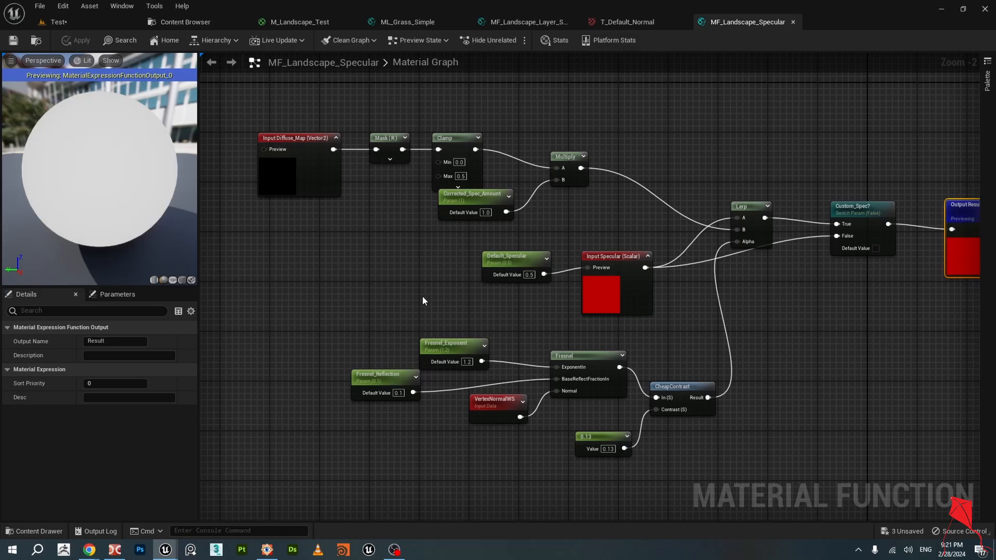
mouse_move(422, 296)
right_mouse_down()
mouse_move(416, 278)
mouse_move(412, 288)
right_mouse_up()
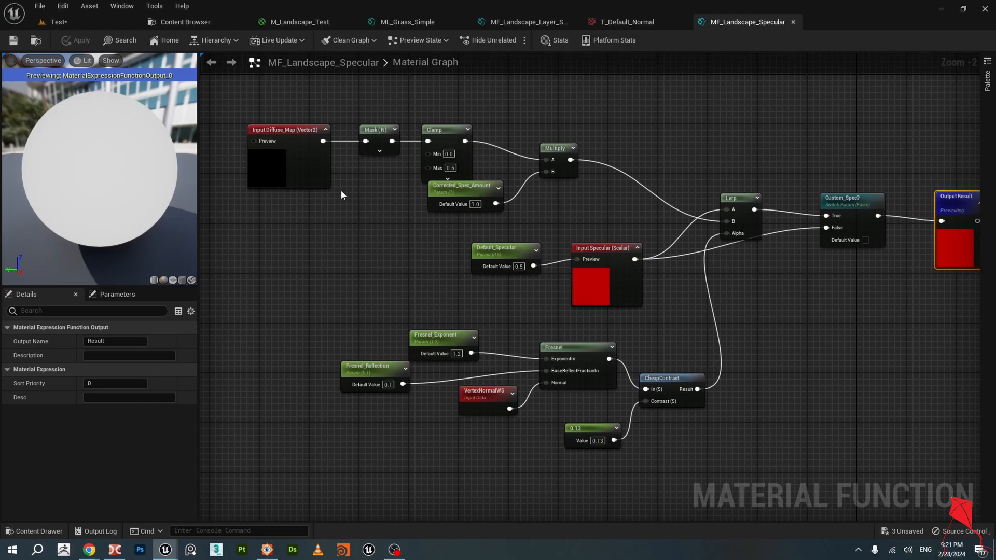
Inspect the Diffuse_Map input, shift it slightly toward Mask (R), and compare it with the MF_Landscape_Specular node in the layer function.
left_click(308, 170)
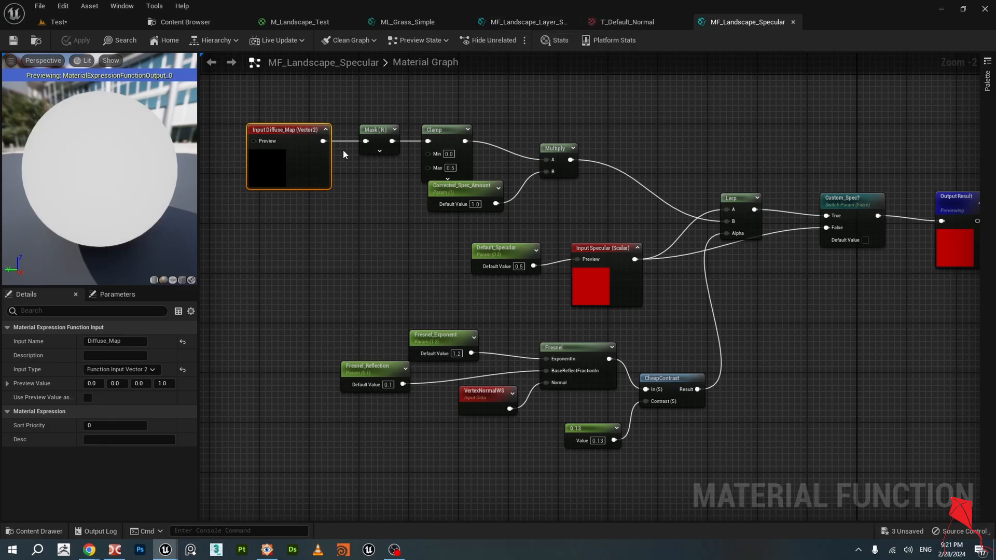
left_click_drag(294, 136, 319, 137)
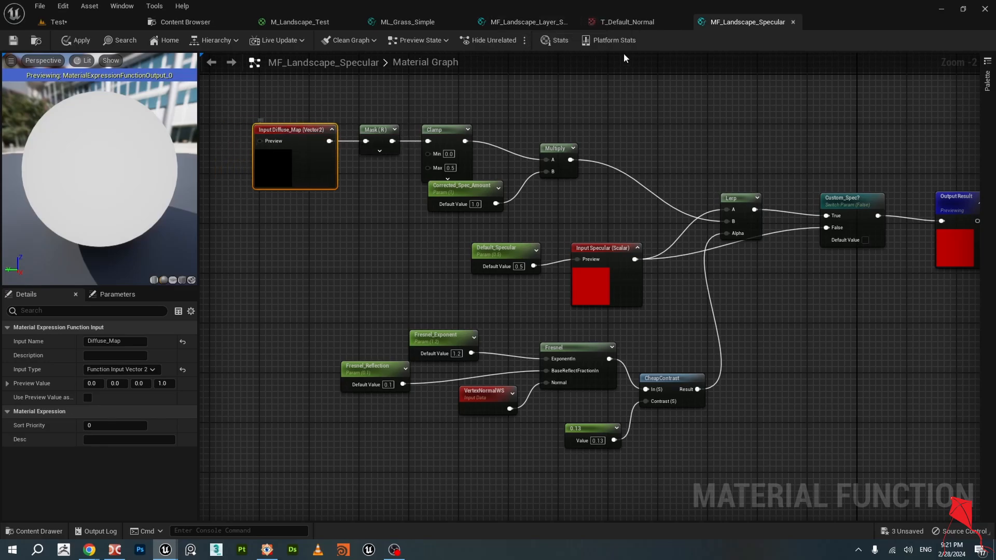
left_click(518, 23)
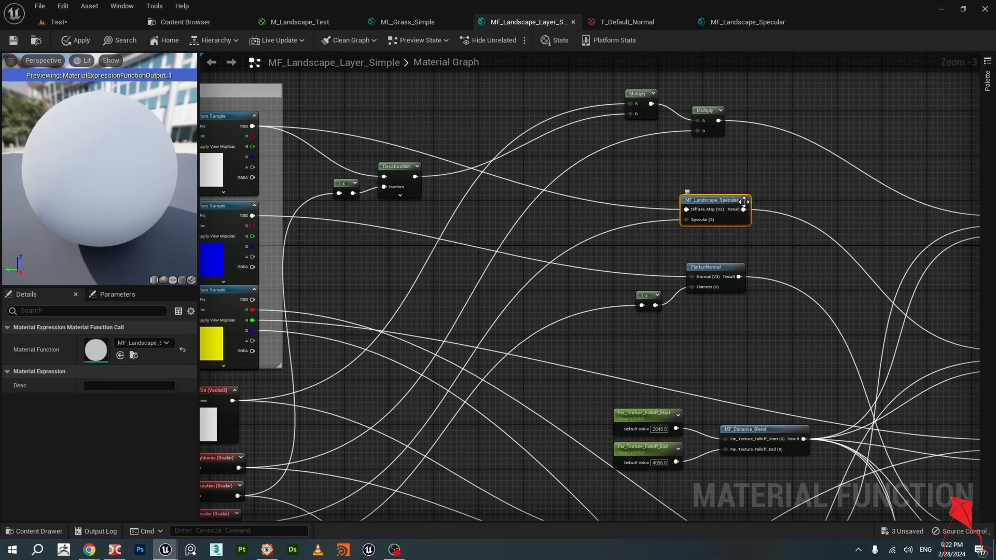
left_click(731, 23)
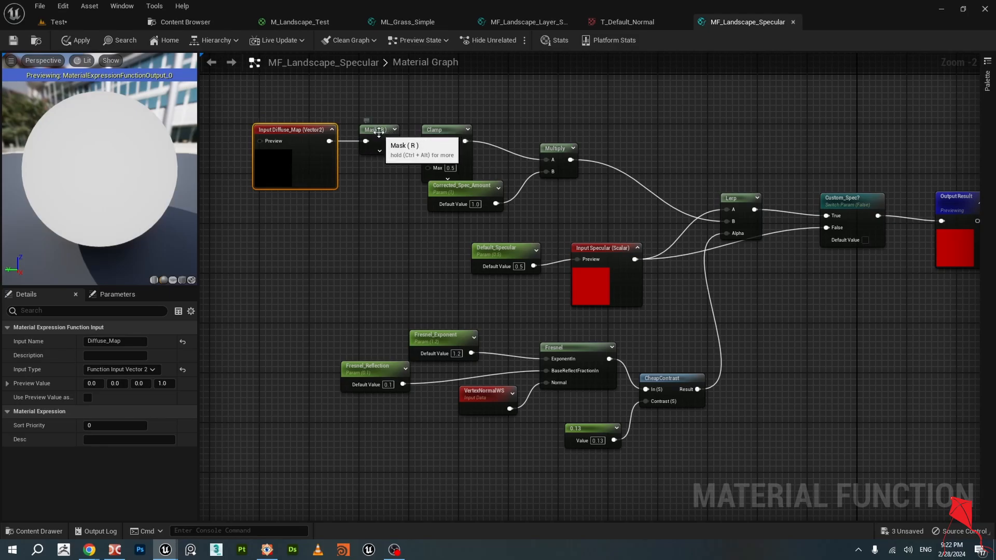
Check the Mask (R) node's channels and the Clamp node, and move the Corrected_Spec_Amount parameter clear of the Clamp node.
left_click(399, 134)
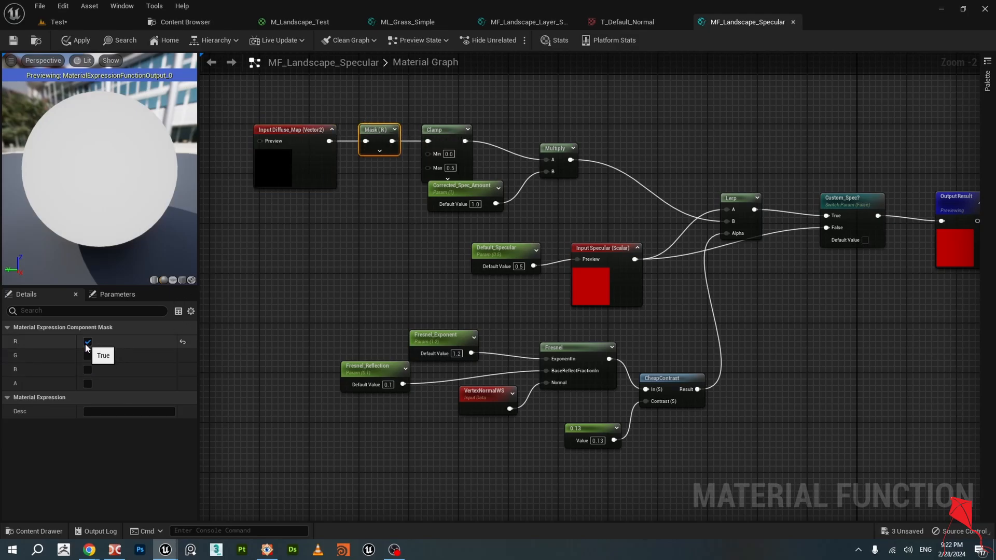
left_click(438, 131)
right_click_drag(438, 130, 426, 123)
left_click_drag(464, 183, 431, 194)
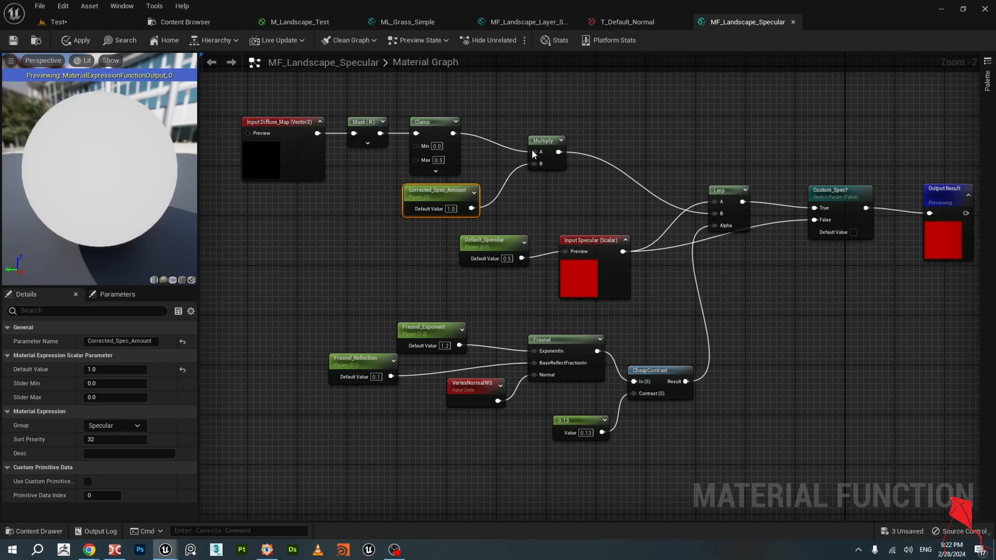
Inspect the Specular scalar input's settings and the Default_Specular parameter connected to its Preview.
right_click_drag(571, 196, 576, 172)
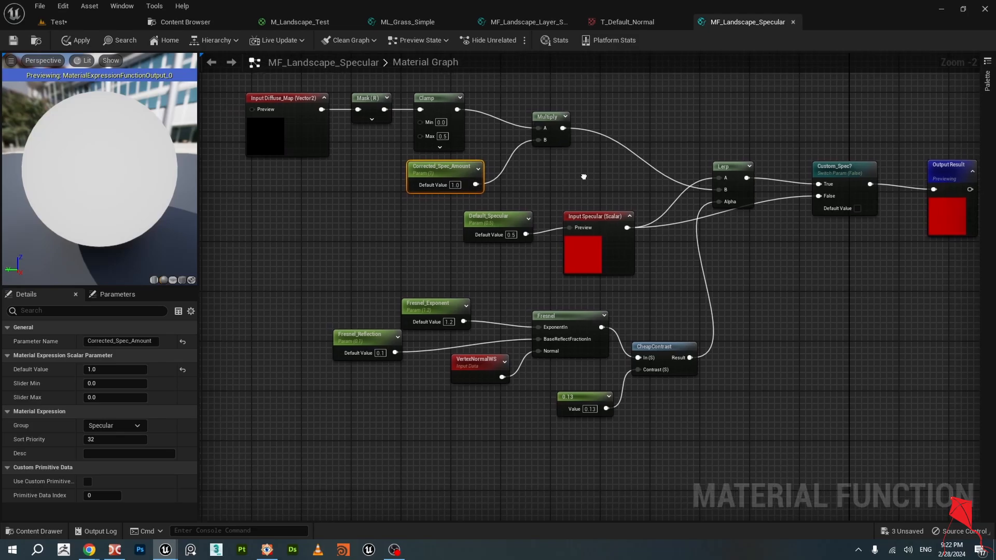
left_click(596, 217)
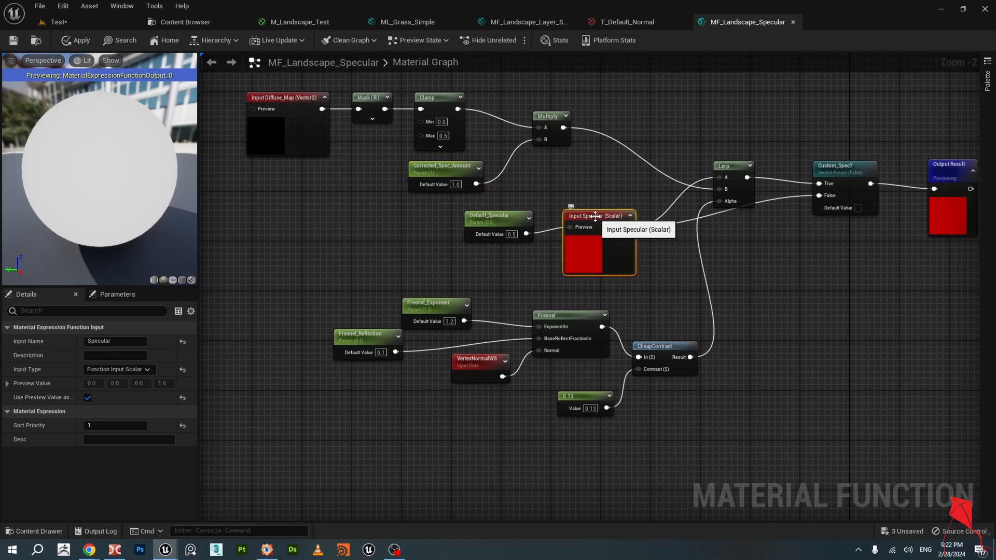
left_click(498, 215)
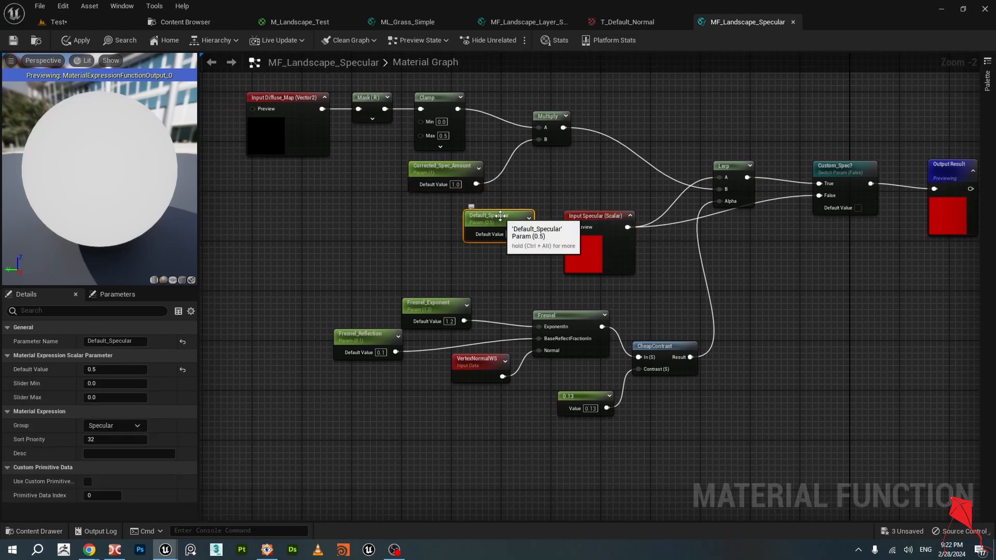
Check the Specular scalar input's settings in MF_Landscape_Layer_Simple and return to the MF_Landscape_Specular graph.
left_click(561, 23)
right_click_drag(611, 250, 699, 196)
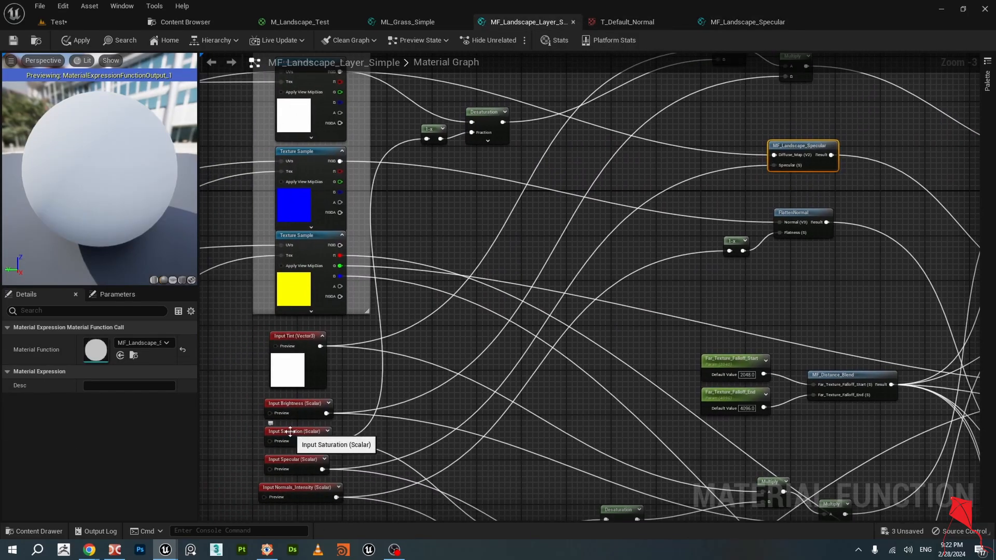
left_click(295, 461)
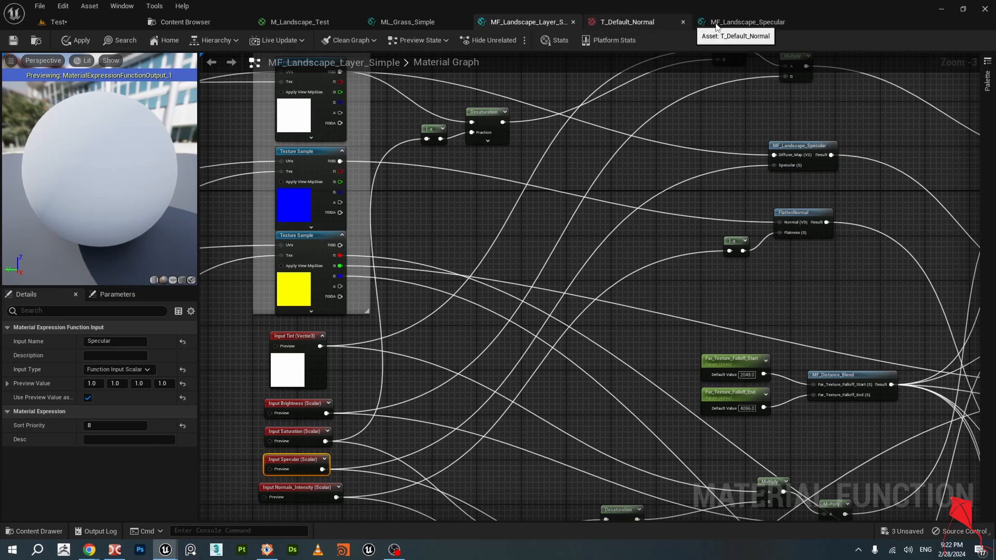
left_click(742, 22)
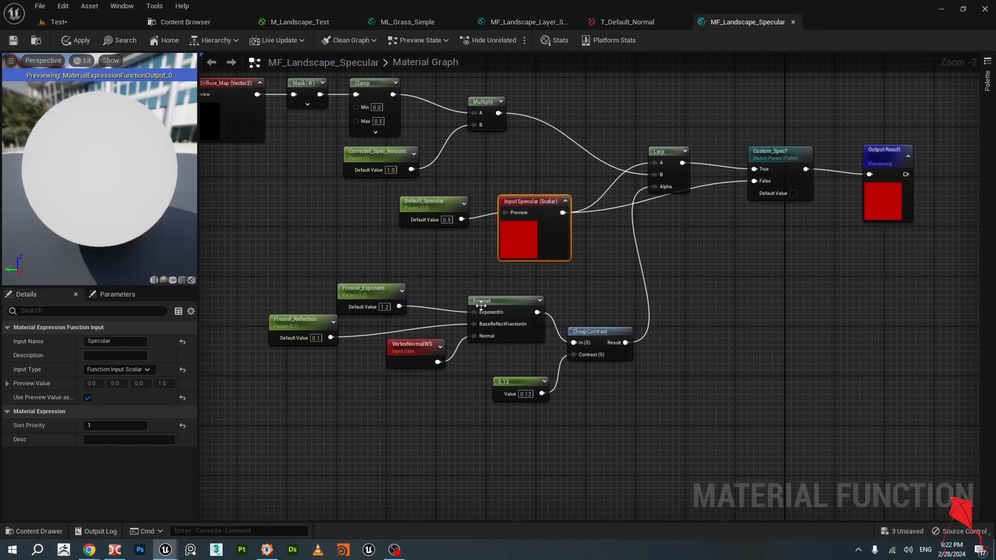
Inspect the Fresnel node, the Custom_Spec? switch and the Specular input that feeds its False branch.
left_click(481, 306)
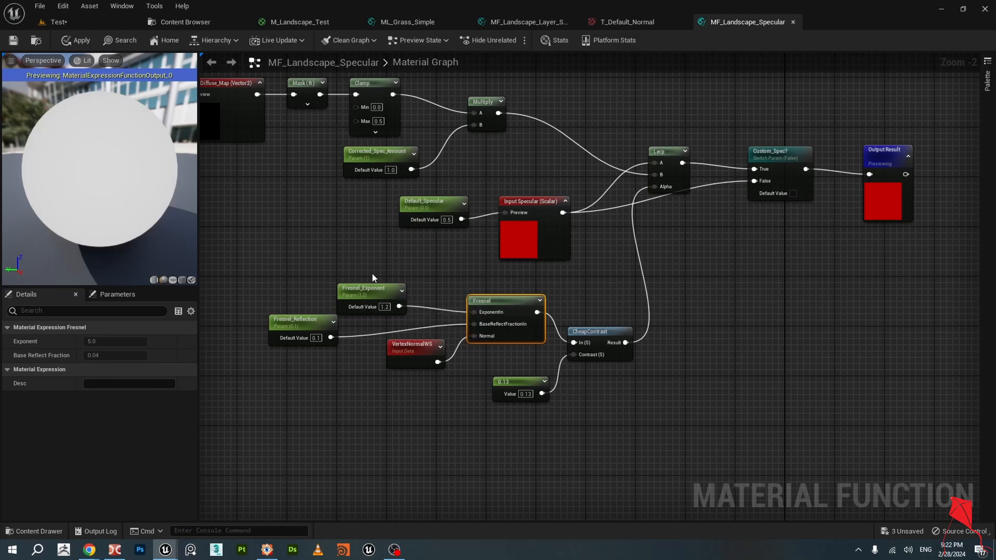
right_click_drag(362, 263, 376, 282)
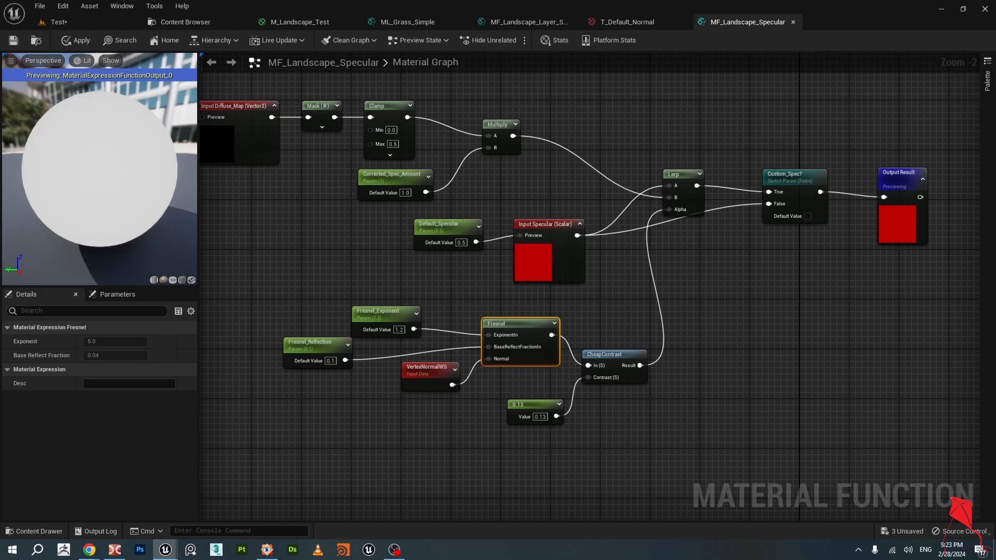
right_click_drag(791, 176, 749, 194)
left_click(749, 194)
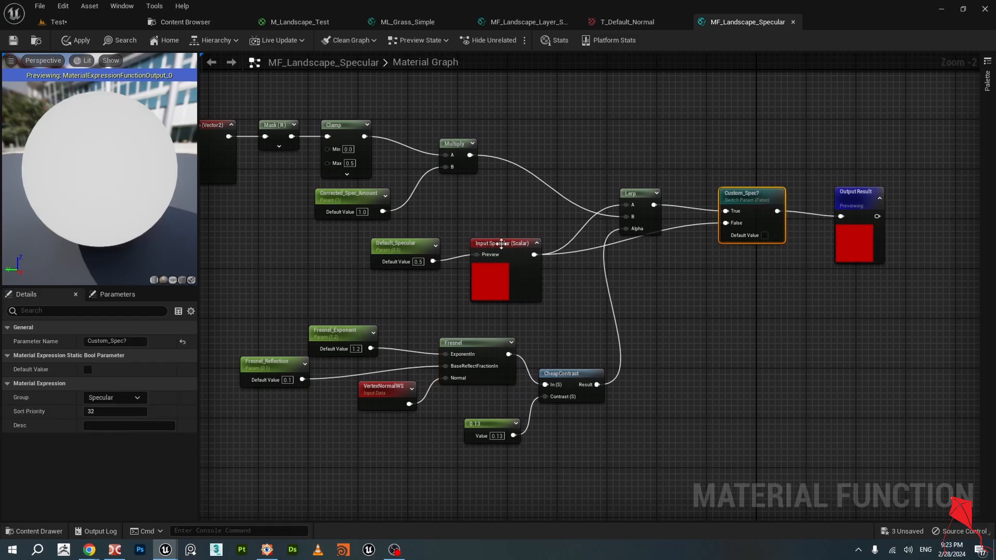
left_click(504, 246)
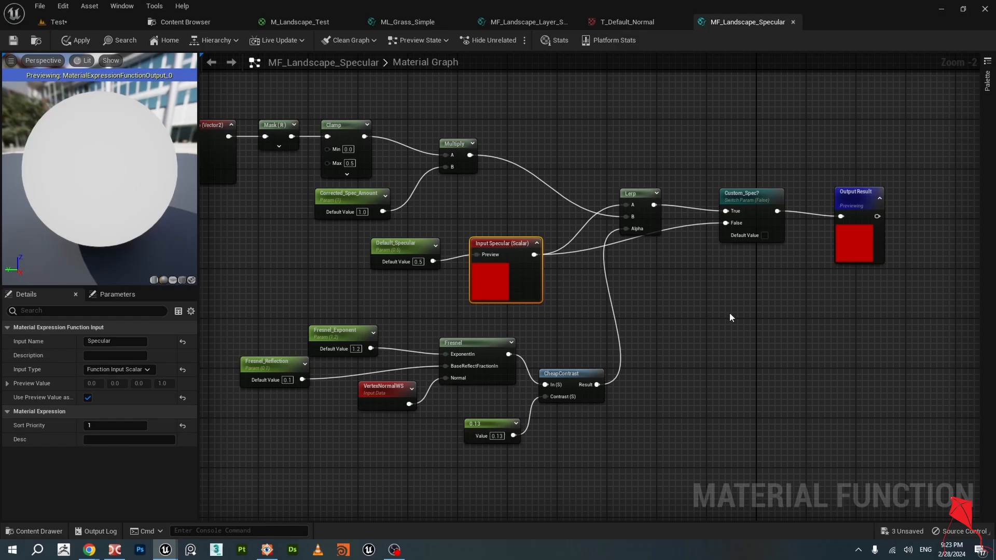
right_click_drag(729, 317, 788, 314)
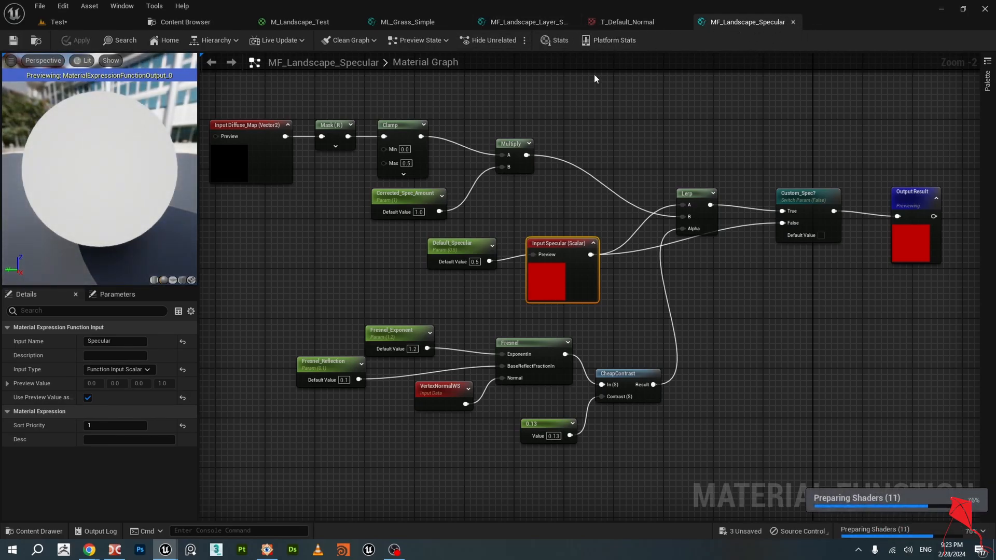
Return to MF_Landscape_Layer_Simple and trace the upper MF_Landscape_Specular node's result to the Specular Lerp.
left_click(527, 23)
right_click_drag(843, 301, 798, 273)
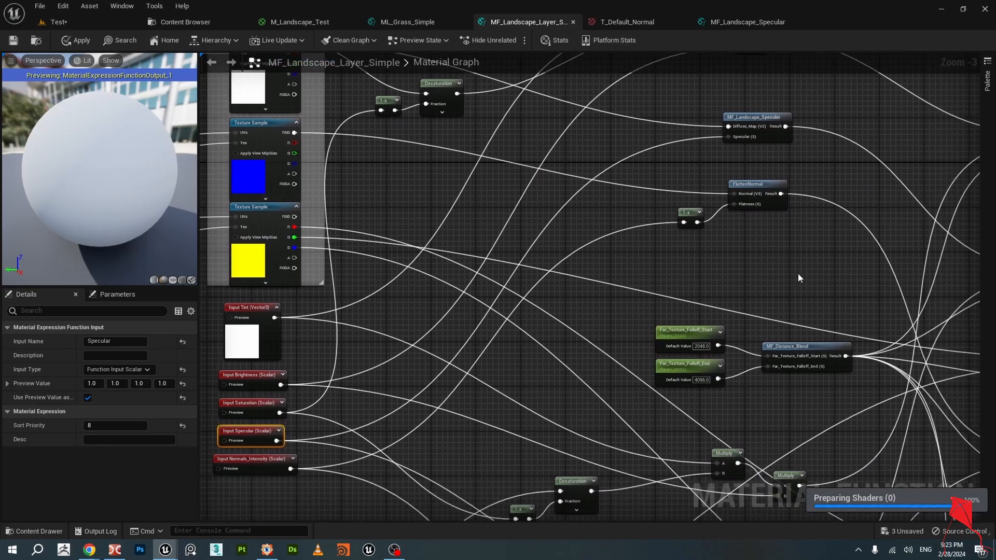
left_click(755, 119)
right_click_drag(804, 152, 617, 136)
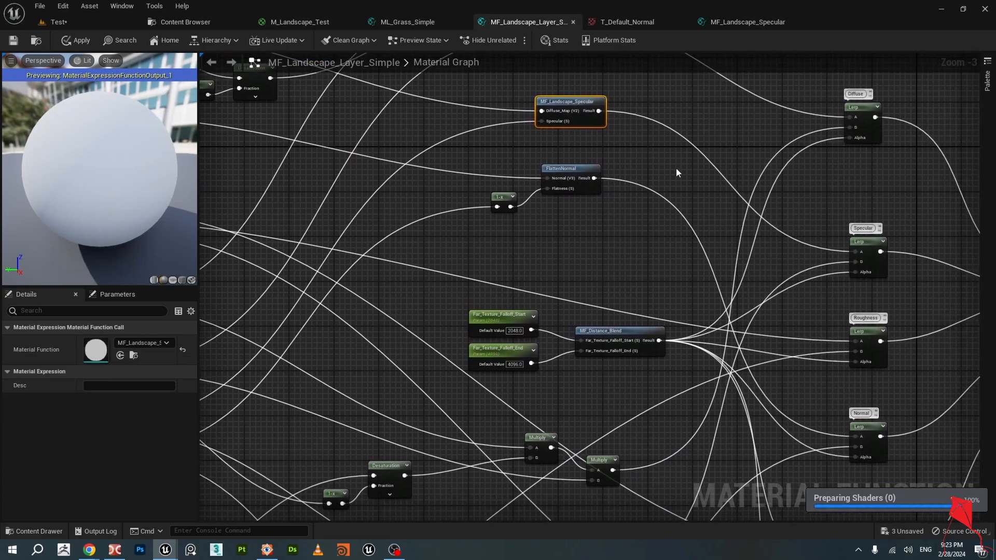
left_click(863, 242)
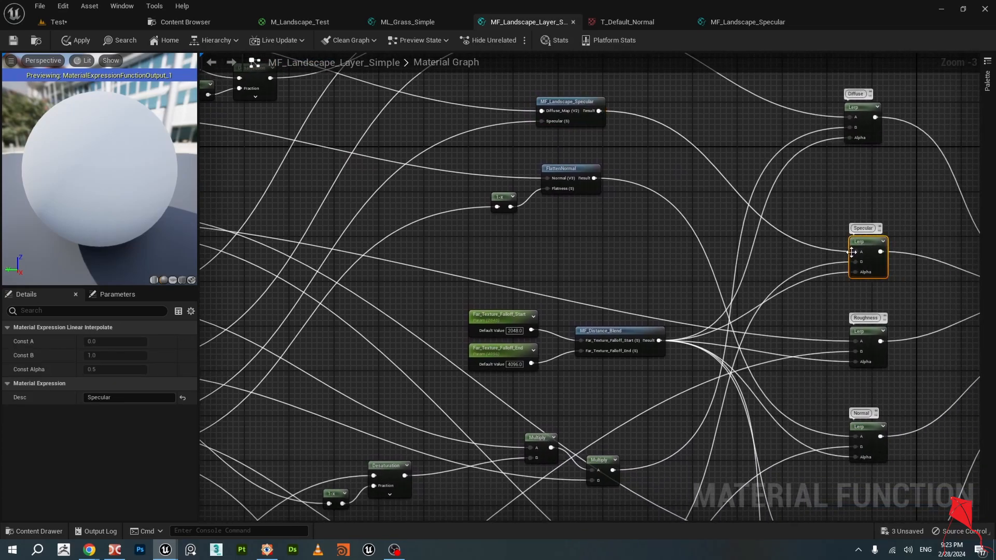
right_click_drag(572, 247, 766, 208)
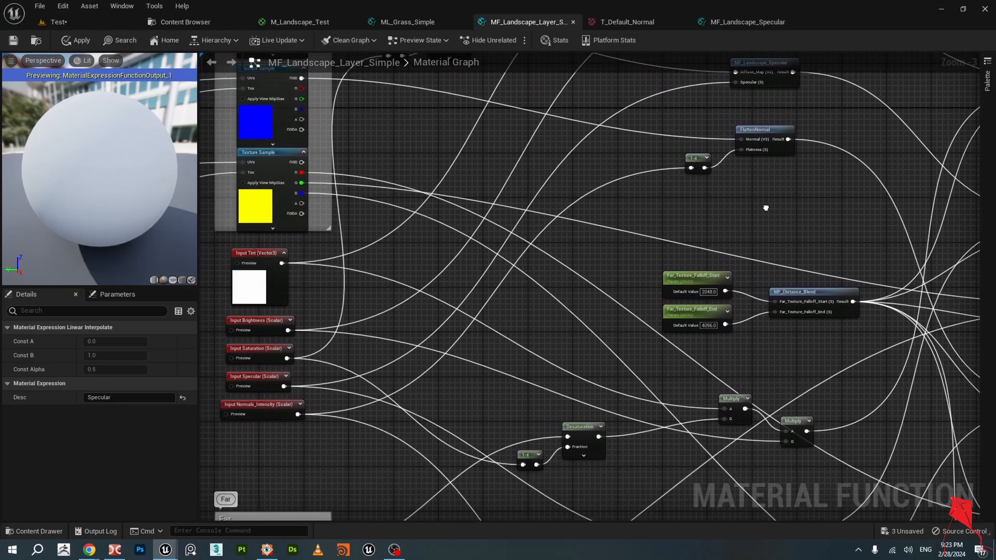
Trace the Normals_Intensity input through the 1-x and FlattenNormal nodes to the Normal Lerp.
left_click(269, 420)
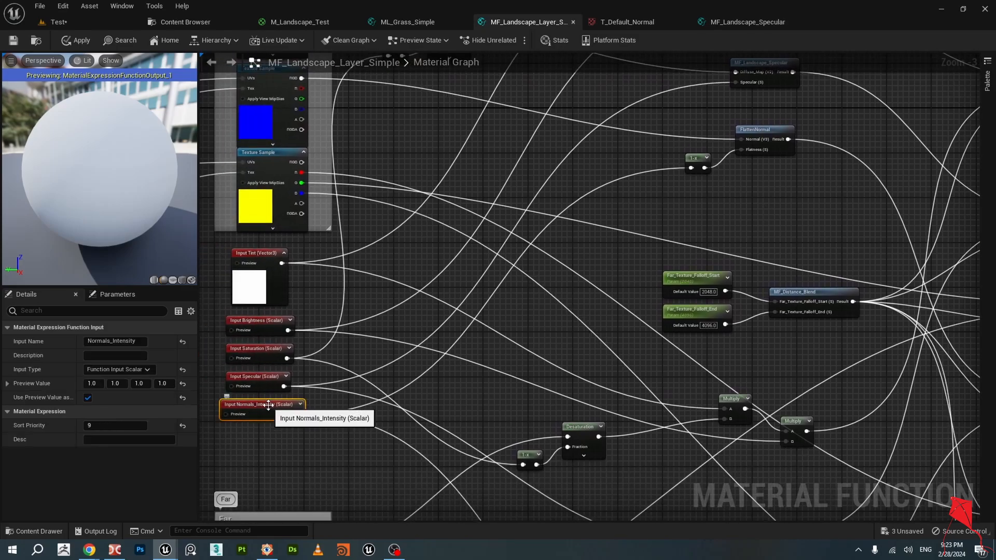
left_click(772, 151)
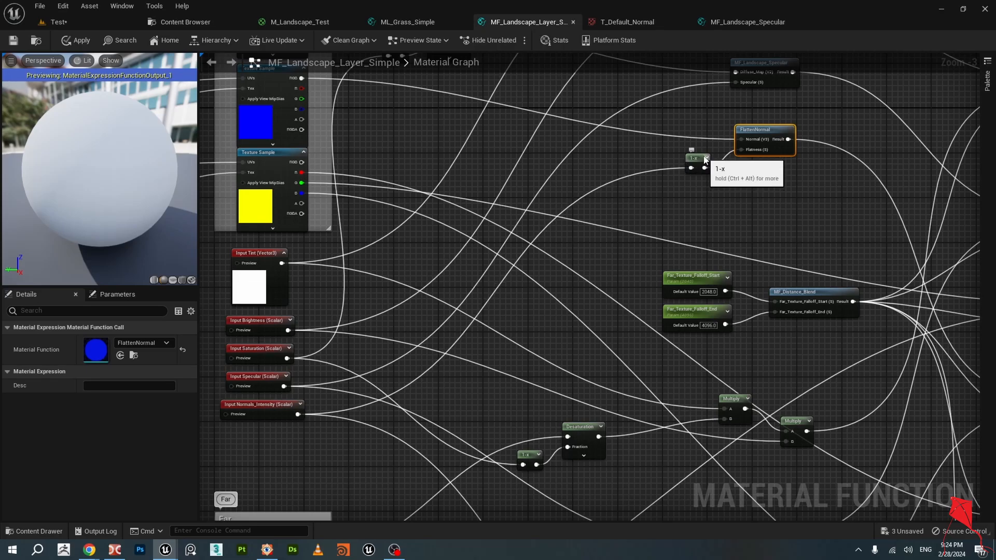
right_click_drag(783, 189, 771, 190)
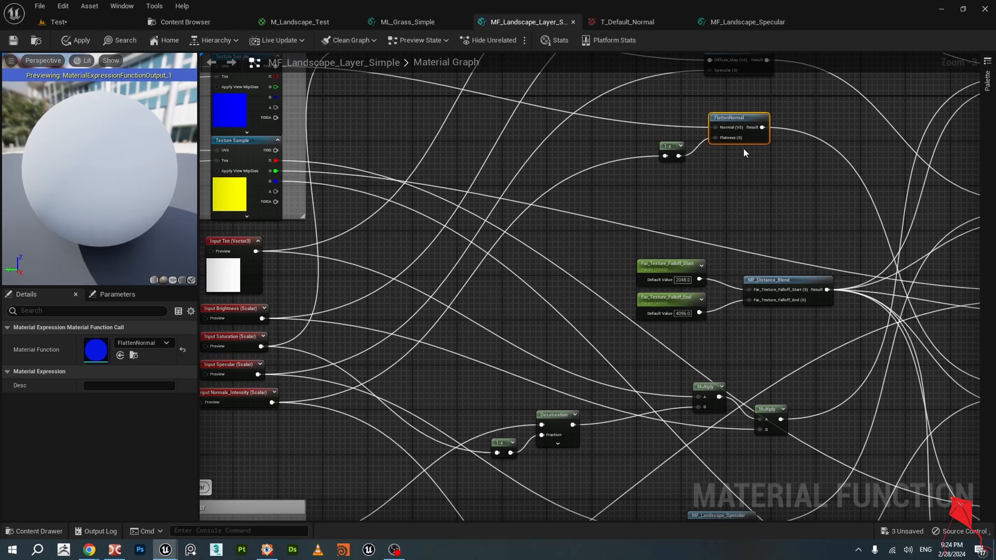
right_click_drag(773, 176, 645, 147)
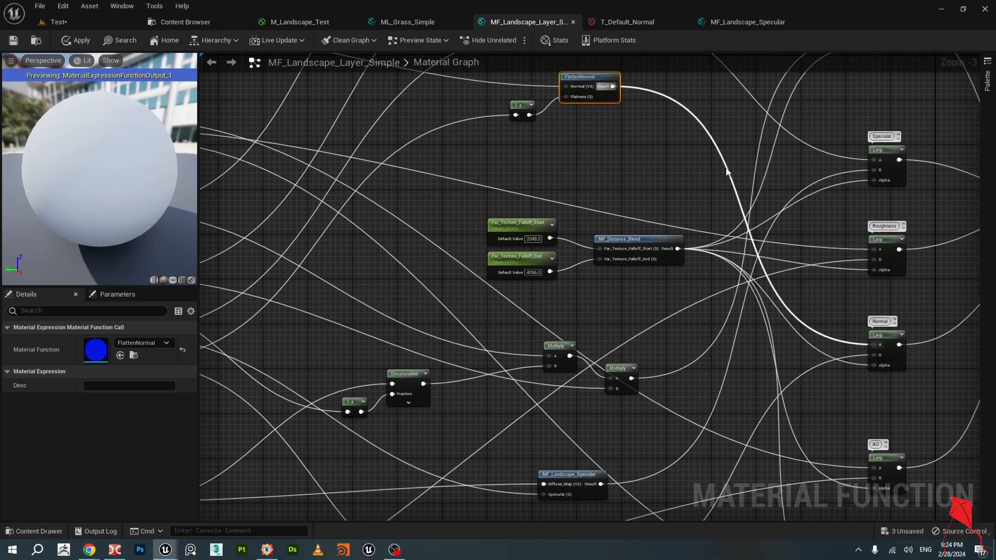
left_click(888, 338)
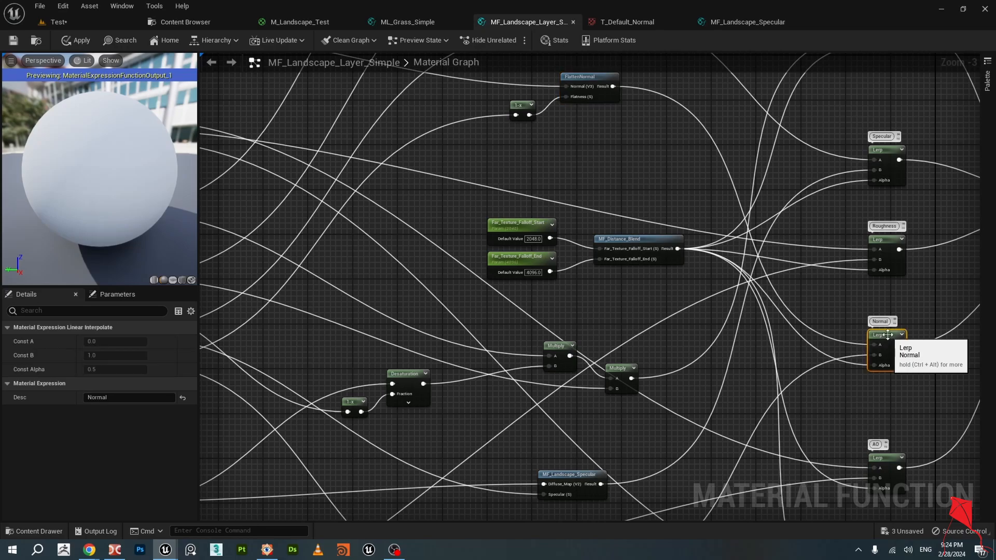
Inspect the yellow Texture Sample above the Tint input and follow its channel connections to the AO Lerp.
scroll(700, 332, "down", 1)
right_click_drag(682, 268, 740, 265)
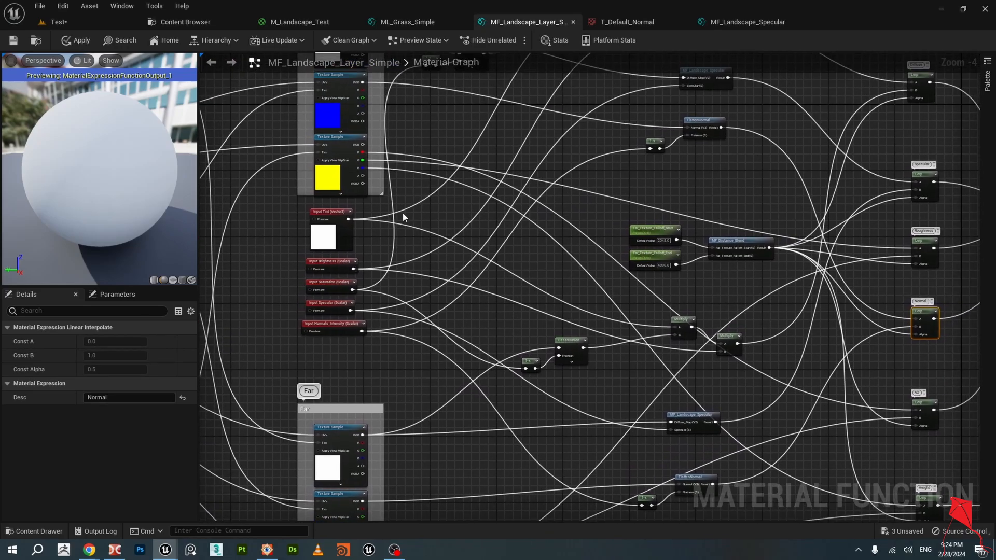
left_click(335, 165)
right_click_drag(422, 165, 373, 191)
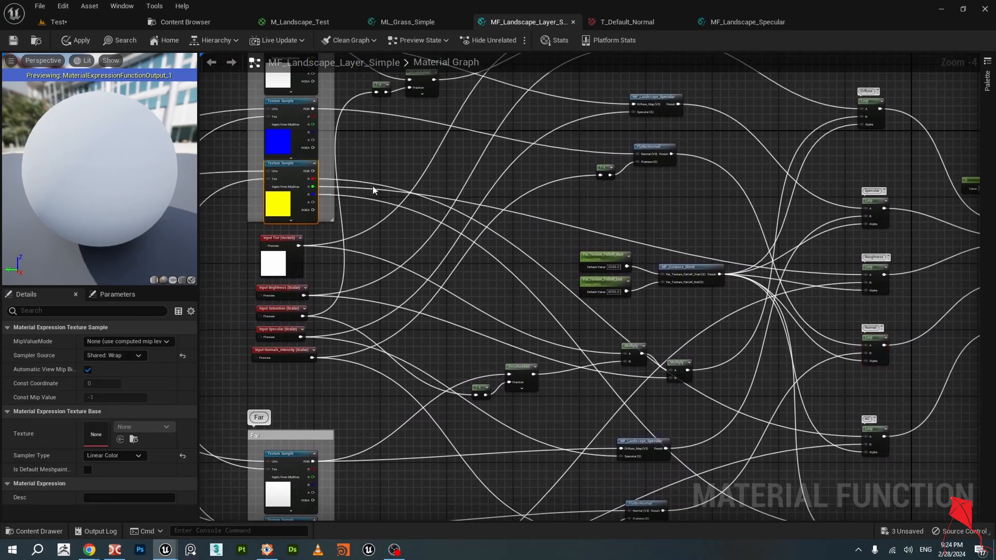
scroll(386, 188, "up", 1)
scroll(440, 173, "down", 1)
right_click_drag(573, 258, 524, 234)
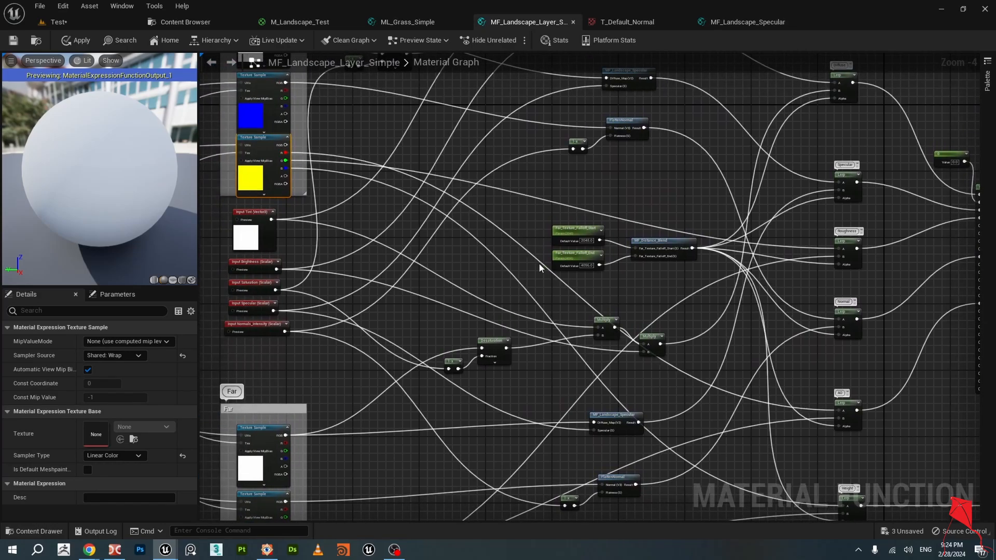
scroll(845, 410, "up", 2)
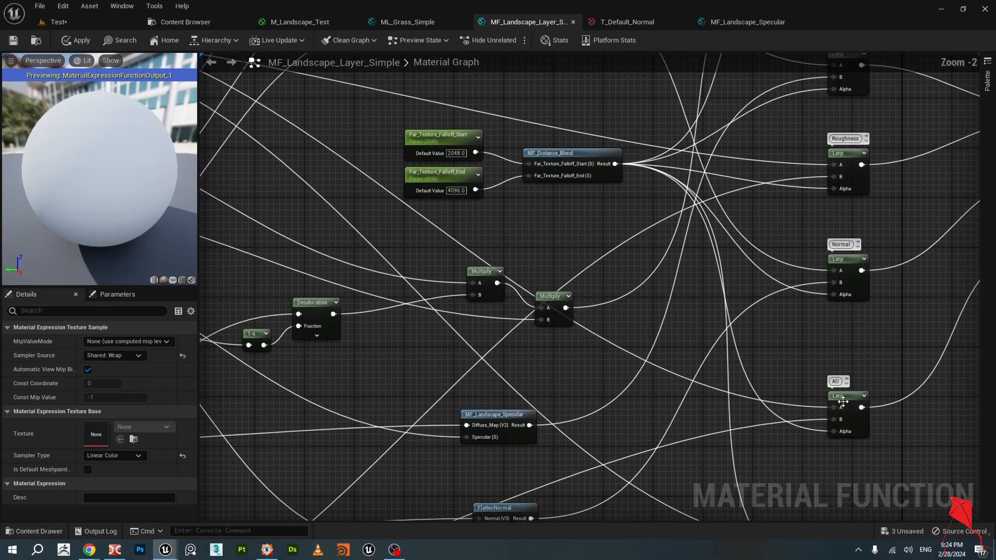
scroll(844, 397, "down", 2)
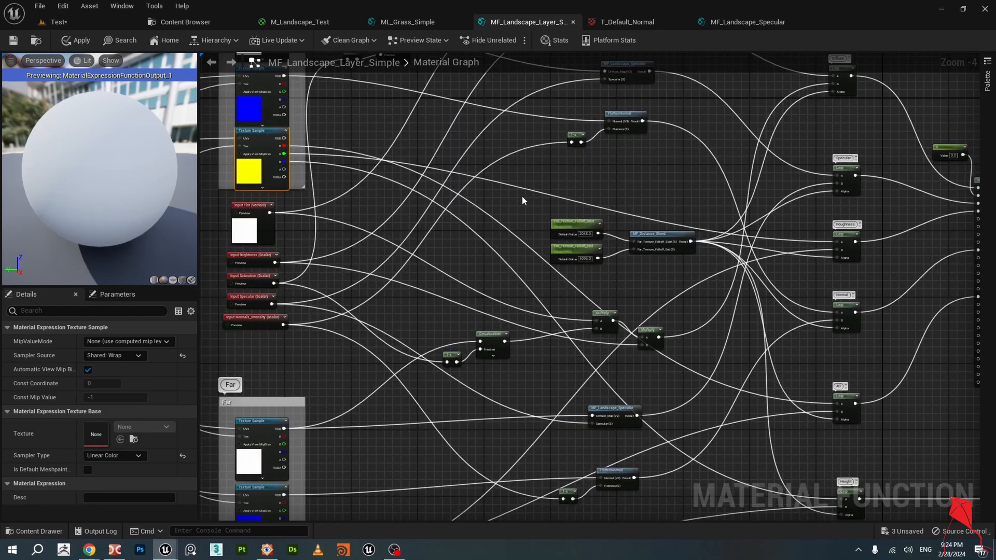
Inspect the Roughness Lerp and trace its input back to the yellow Texture Sample's channels.
scroll(536, 196, "up", 1)
right_click_drag(536, 196, 477, 213)
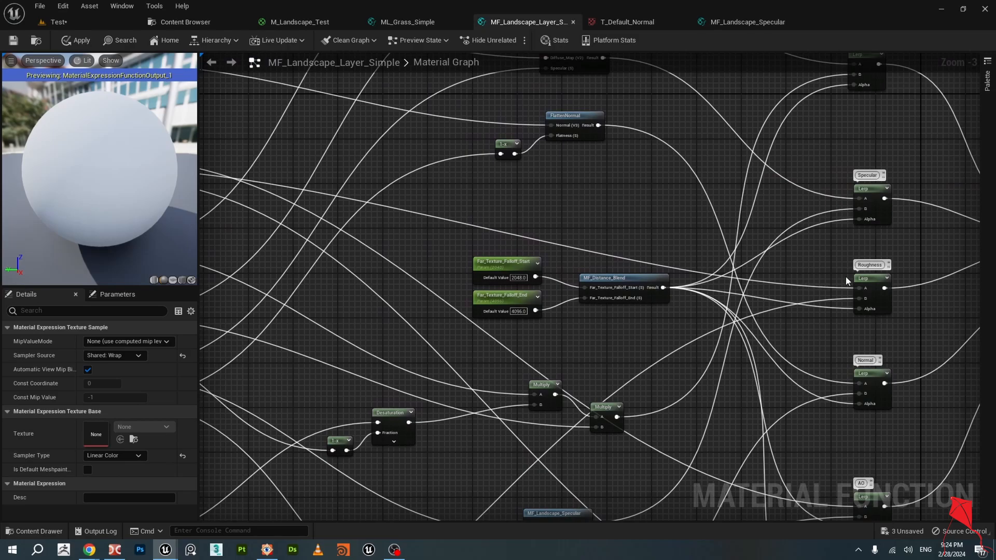
left_click(864, 280)
scroll(862, 304, "down", 1)
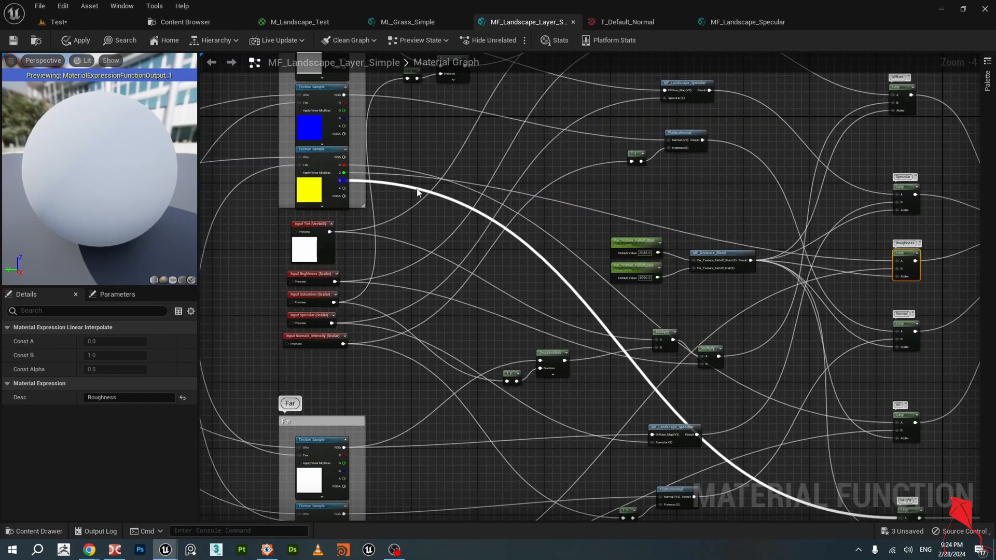
Follow the yellow Texture Sample's blue channel through the Height Lerp to the Height_With_Distance_Blend output and check that output's settings.
right_click_drag(418, 192, 338, 129)
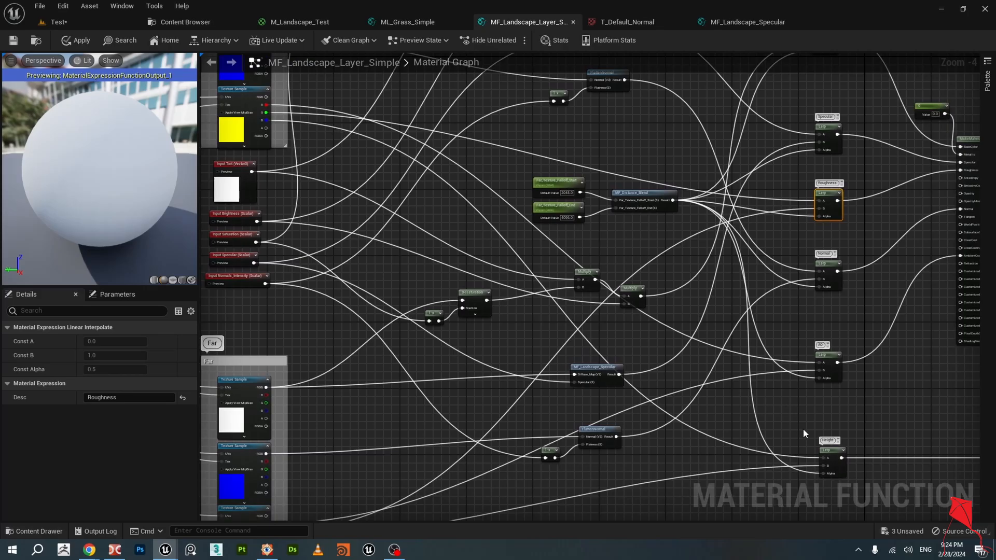
scroll(726, 369, "up", 4)
scroll(727, 369, "down", 2)
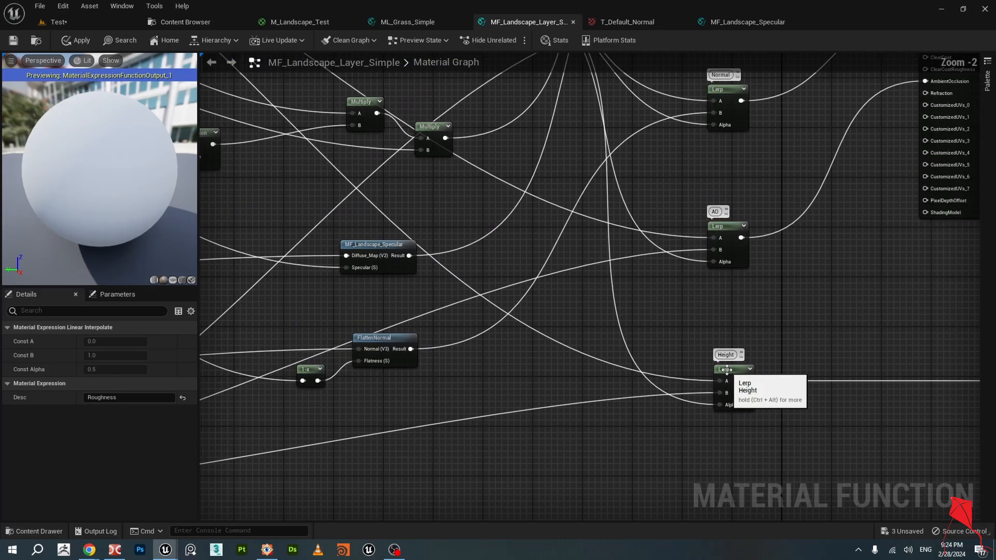
scroll(726, 369, "down", 3)
scroll(762, 343, "up", 3)
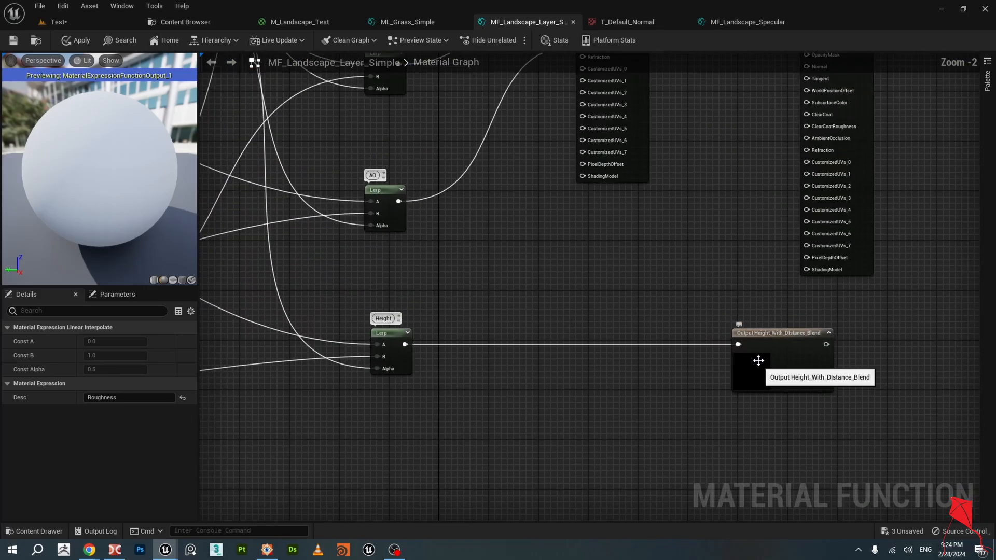
left_click(767, 331)
Examine the Far group's three Texture Samples and their connections to the rest of the graph.
scroll(570, 296, "down", 3)
scroll(538, 288, "up", 2)
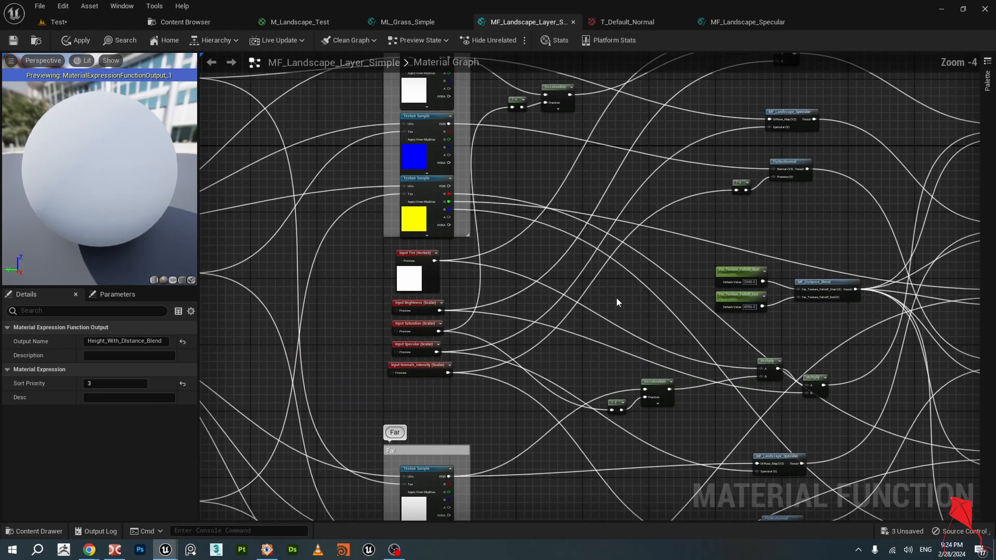
right_click_drag(616, 298, 477, 260)
scroll(446, 264, "up", 1)
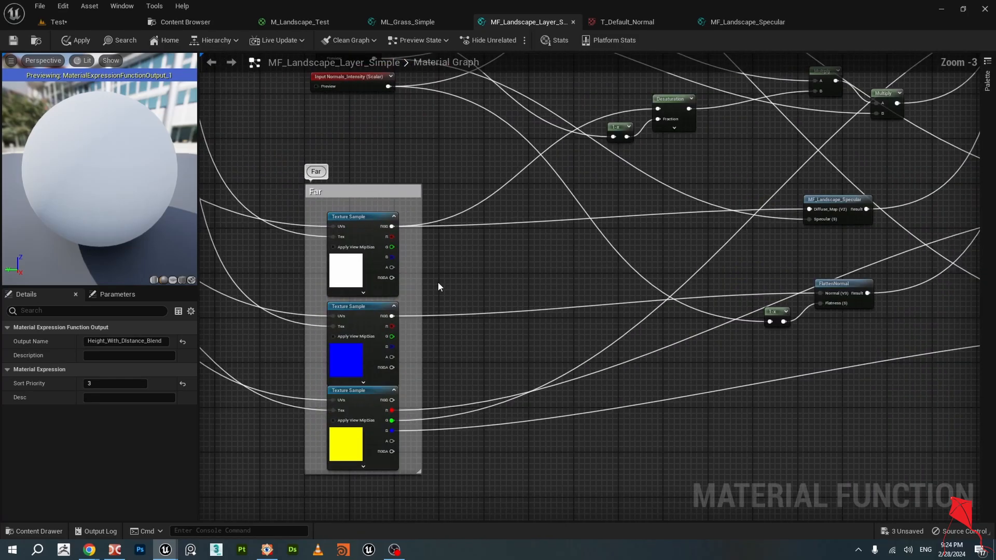
scroll(457, 270, "down", 2)
right_click_drag(536, 238, 465, 286)
scroll(564, 251, "up", 1)
right_click_drag(564, 251, 608, 292)
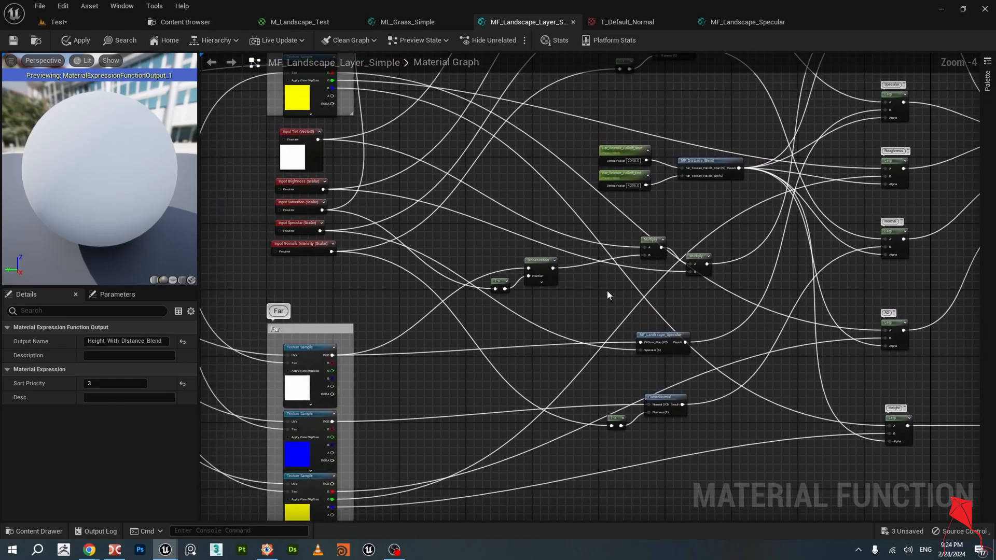
Inspect the Far branch's 1-x, Desaturation and two Multiply nodes, and follow the output toward the Diffuse Lerp.
scroll(608, 295, "down", 1)
scroll(550, 293, "up", 1)
mouse_move(535, 293)
left_mouse_down()
mouse_move(554, 280)
mouse_move(546, 286)
left_mouse_up()
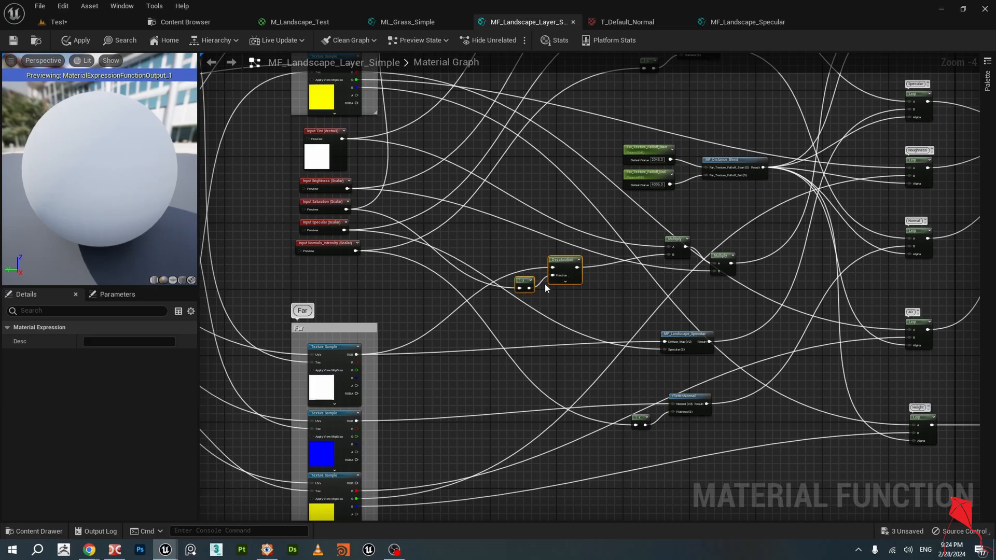
right_click_drag(592, 301, 568, 342)
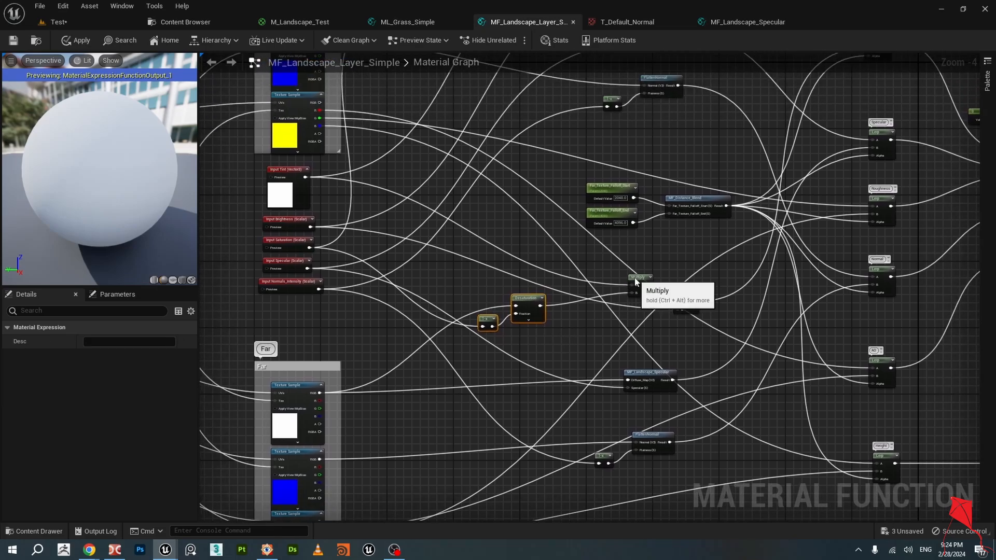
left_click(635, 282)
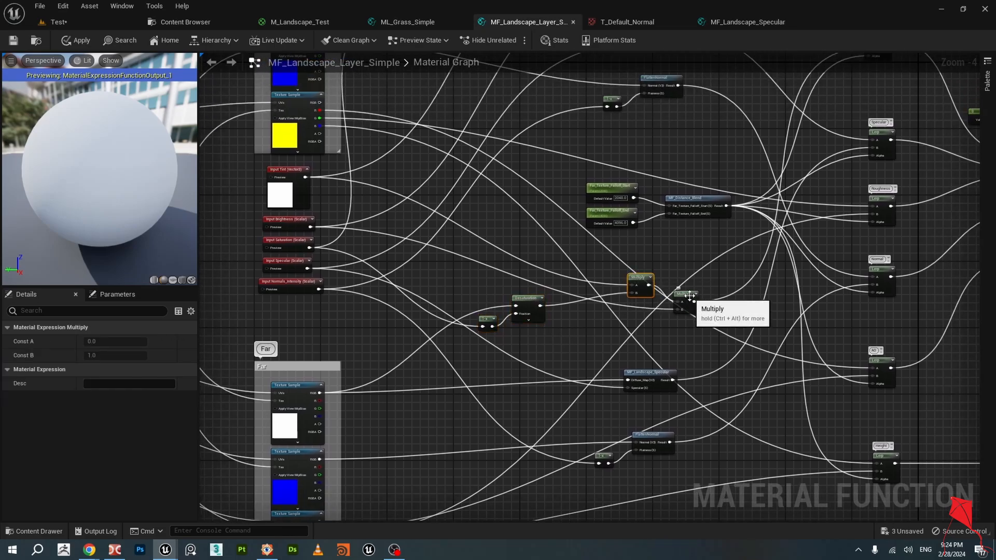
left_click(685, 306)
right_click_drag(744, 312, 619, 347)
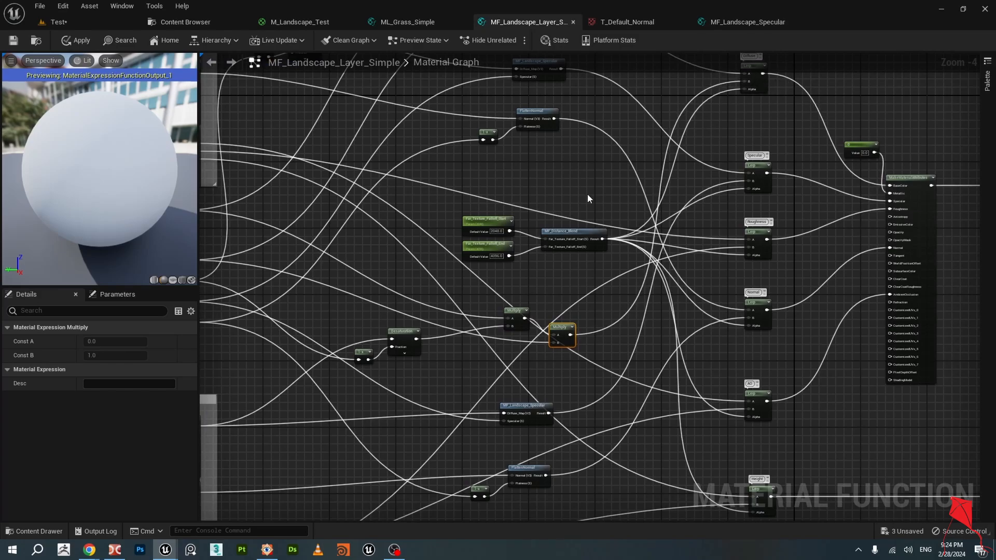
right_click_drag(587, 194, 586, 242)
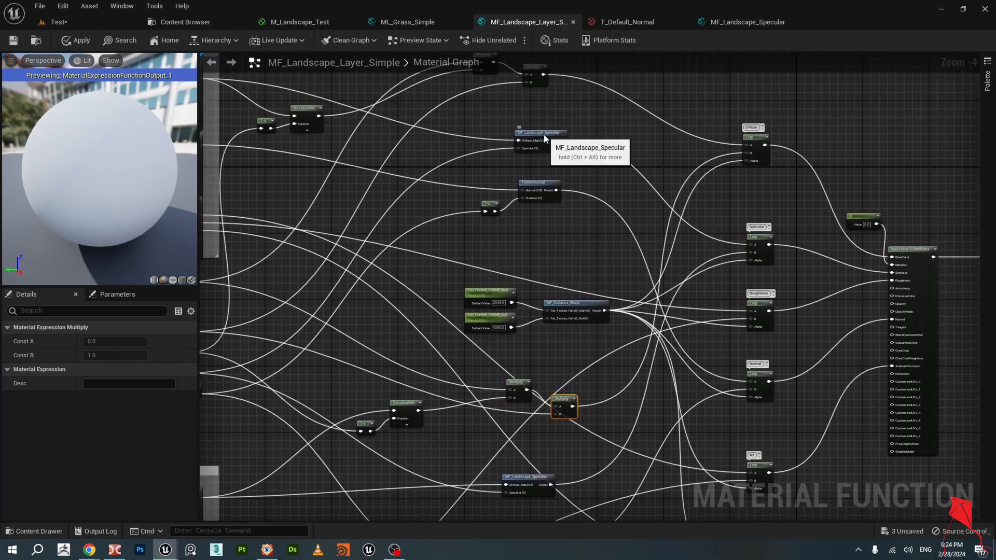
Compare the near and far MF_Landscape_Specular nodes and trace the far one's result to the Specular Lerp.
left_click(545, 143)
right_click_drag(545, 469, 542, 357)
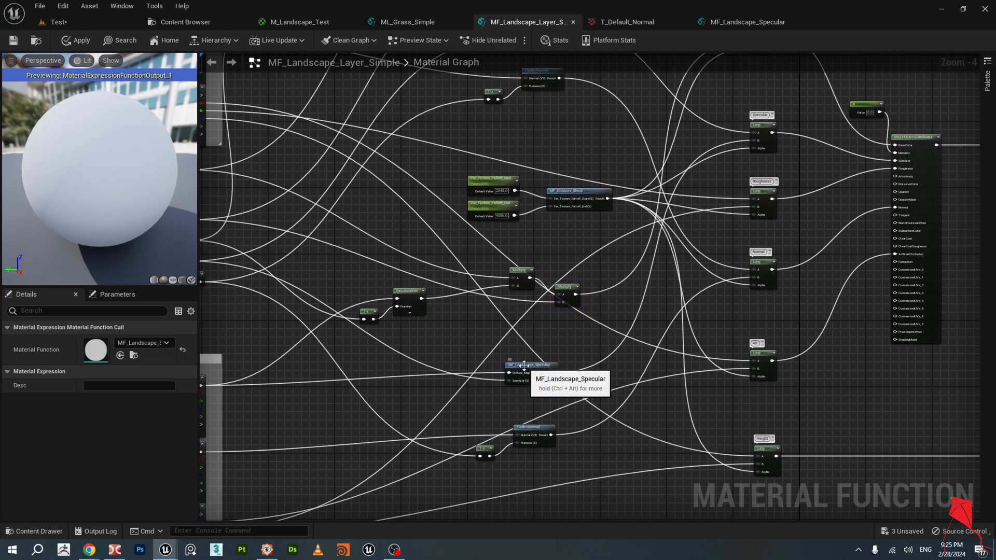
left_click(521, 364)
right_click_drag(592, 333, 568, 372)
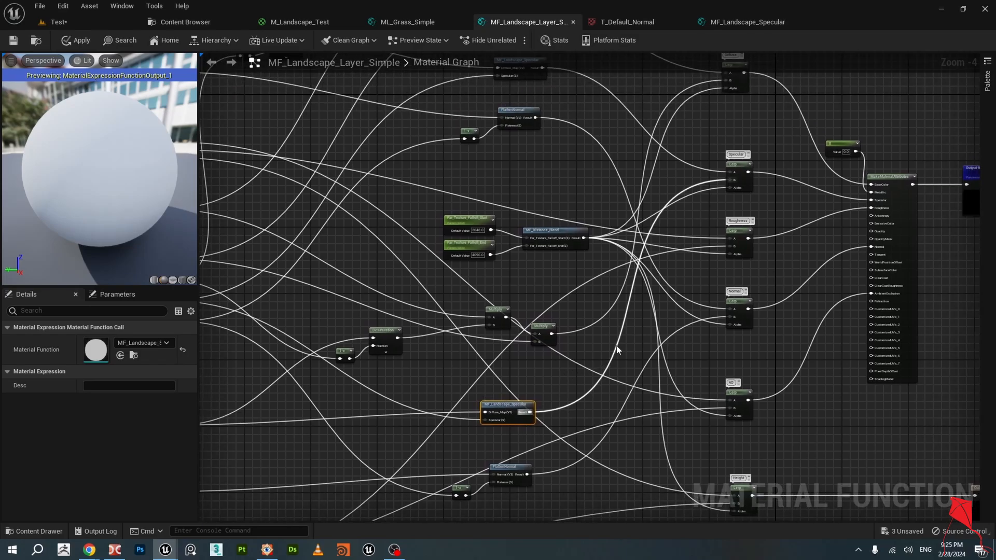
right_click_drag(528, 457, 549, 357)
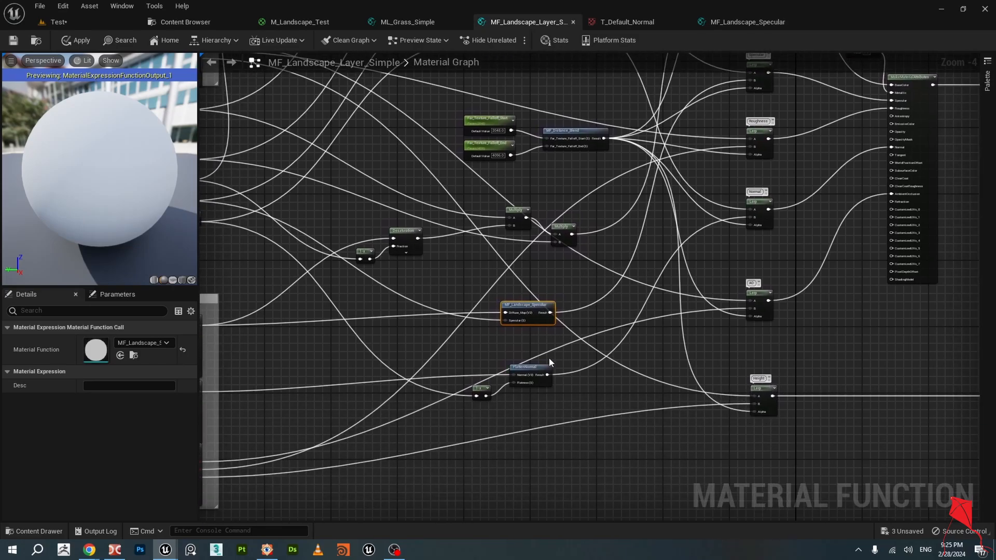
Inspect the far FlattenNormal node and follow the Far group's yellow Texture Sample channels toward the Lerp nodes.
left_click(530, 368)
right_click_drag(428, 431, 602, 356)
scroll(400, 402, "up", 2)
left_click(423, 339)
scroll(455, 419, "down", 4)
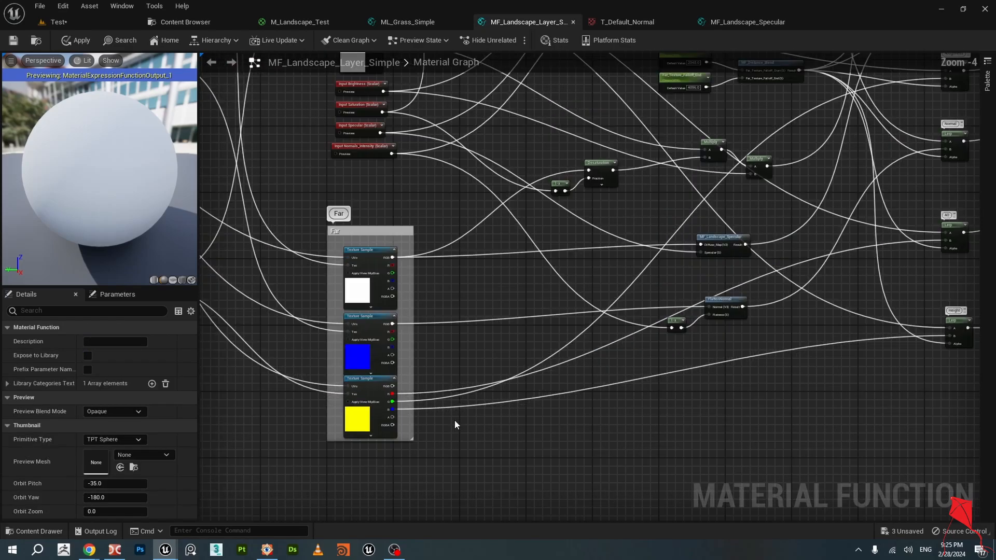
right_click_drag(589, 397, 545, 433)
scroll(619, 351, "up", 2)
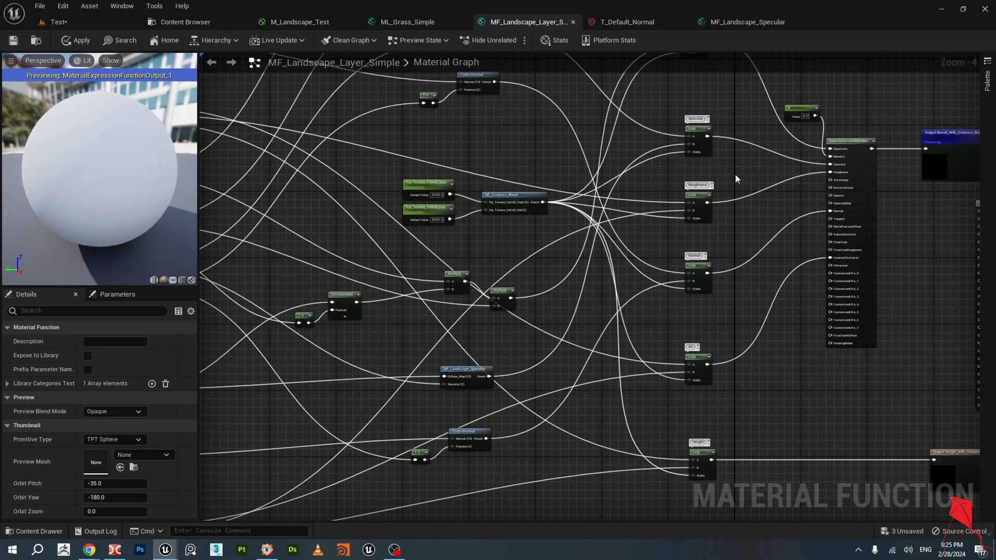
Examine the Specular Lerp and the two Far_Texture_Falloff parameters feeding MF_Distance_Blend.
scroll(711, 187, "up", 2)
left_click(707, 158)
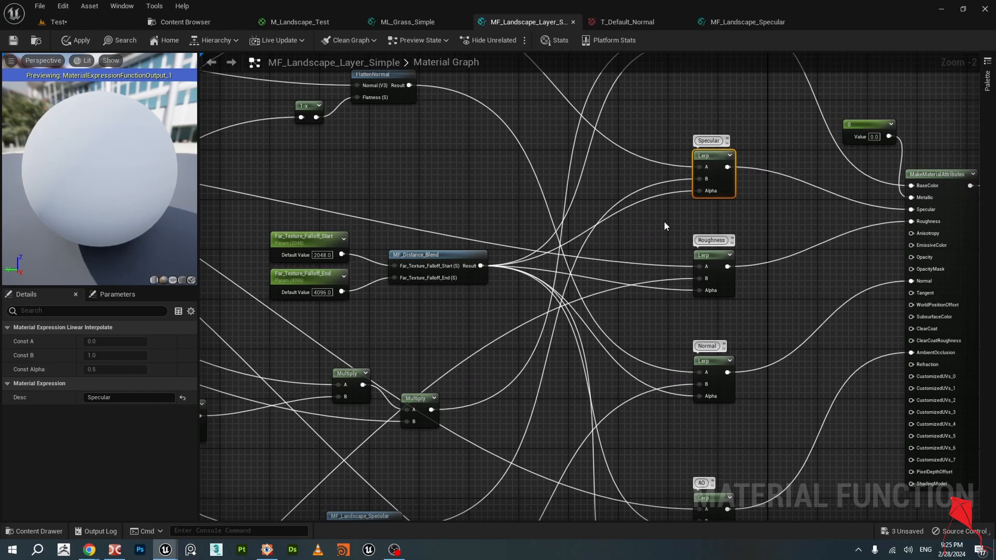
right_click_drag(665, 225, 687, 195)
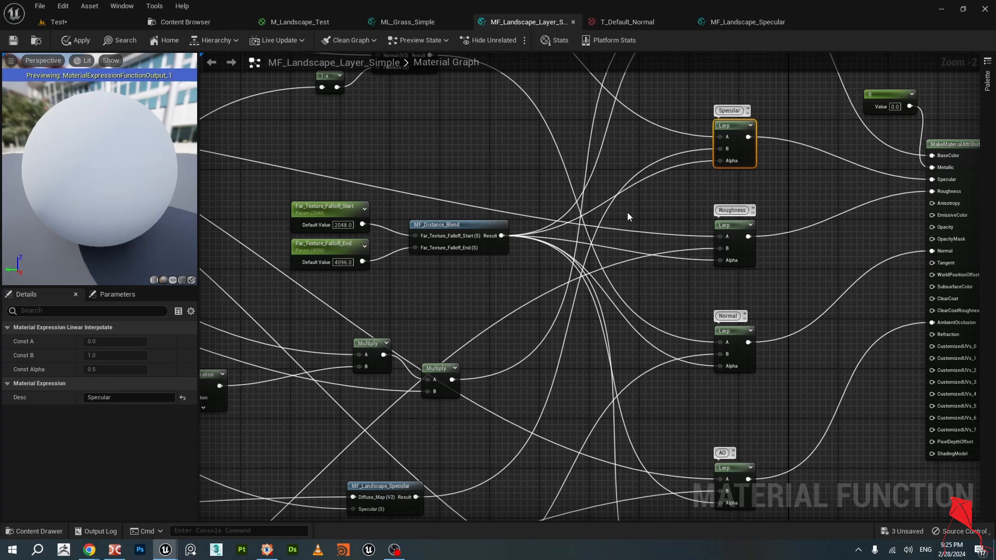
left_click_drag(467, 295, 323, 196)
left_click(463, 278)
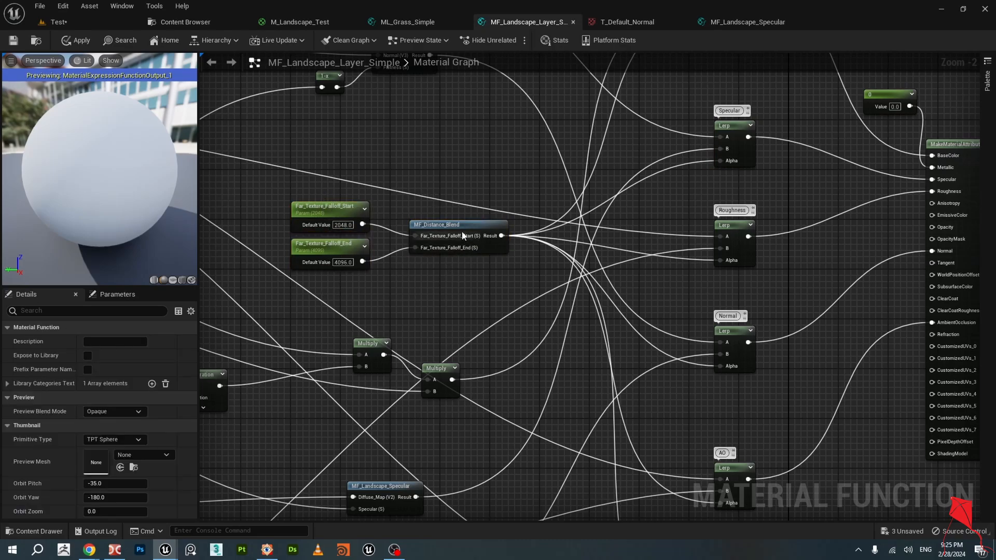
Open the MF_Distance_Blend function and compare the settings of its Far_Texture_Falloff_Start and Far_Texture_Falloff_End inputs.
left_click(455, 224)
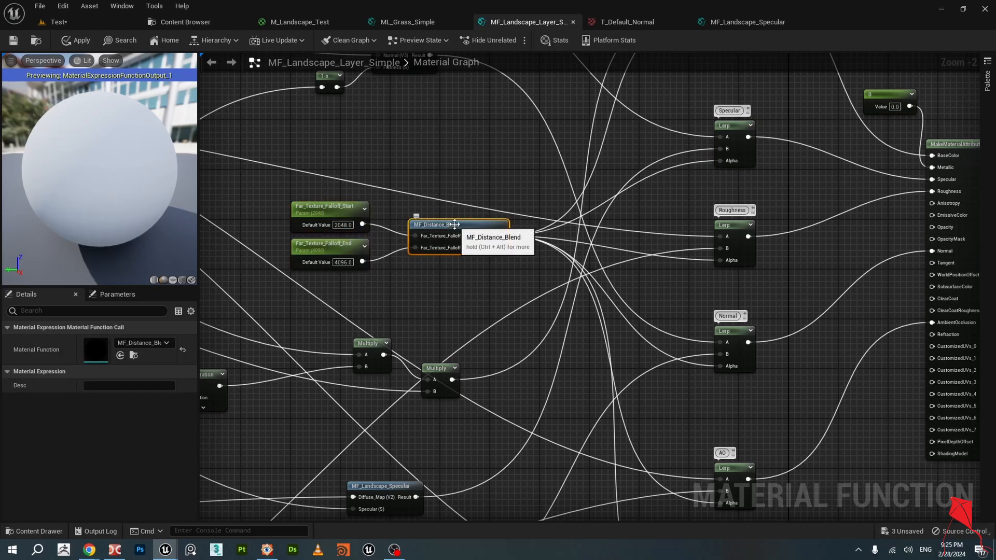
double_click(455, 226)
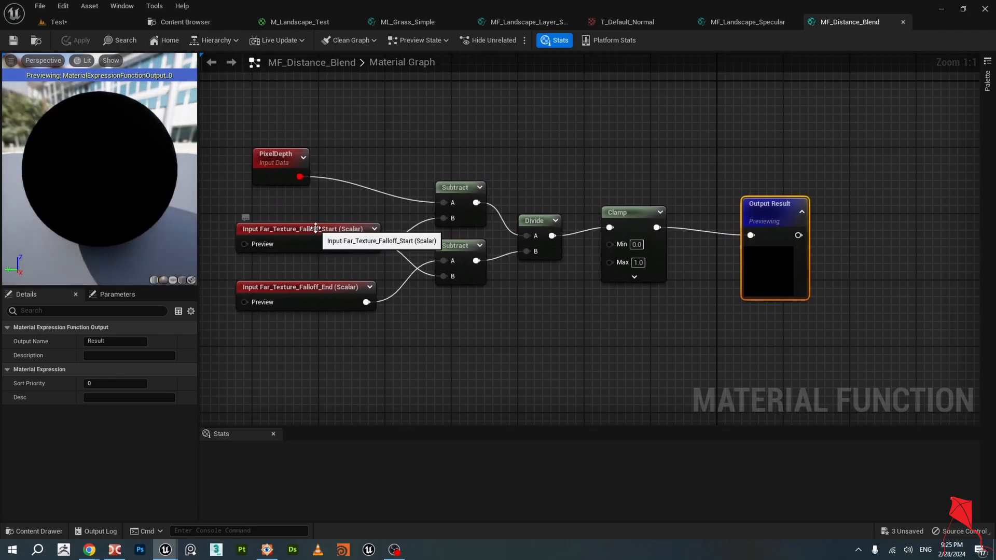
left_click(315, 228)
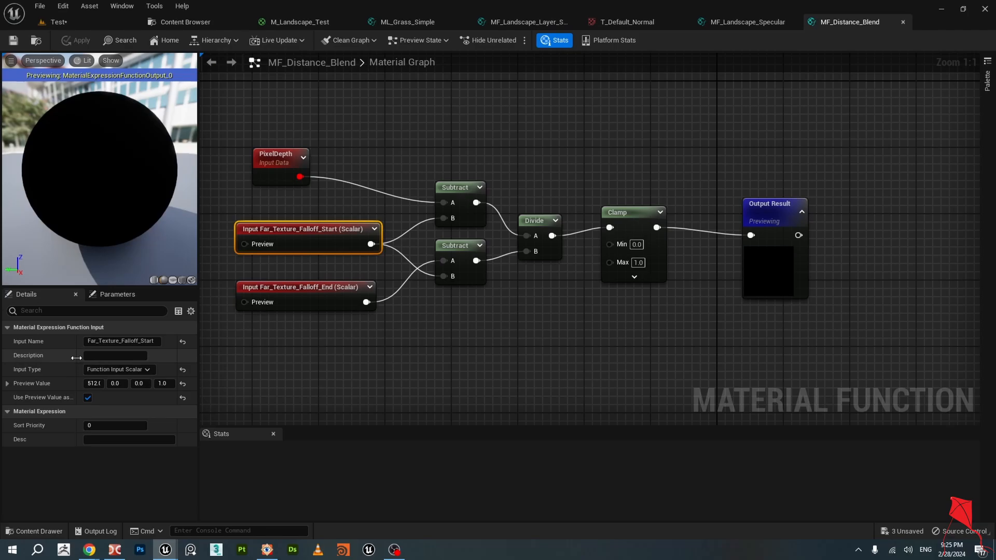
left_click(308, 287)
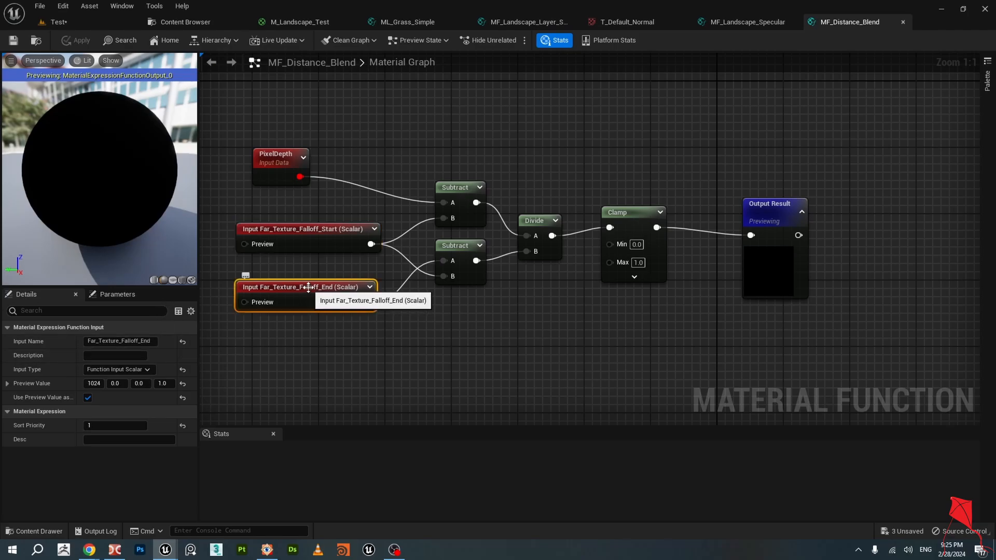
left_click(320, 238)
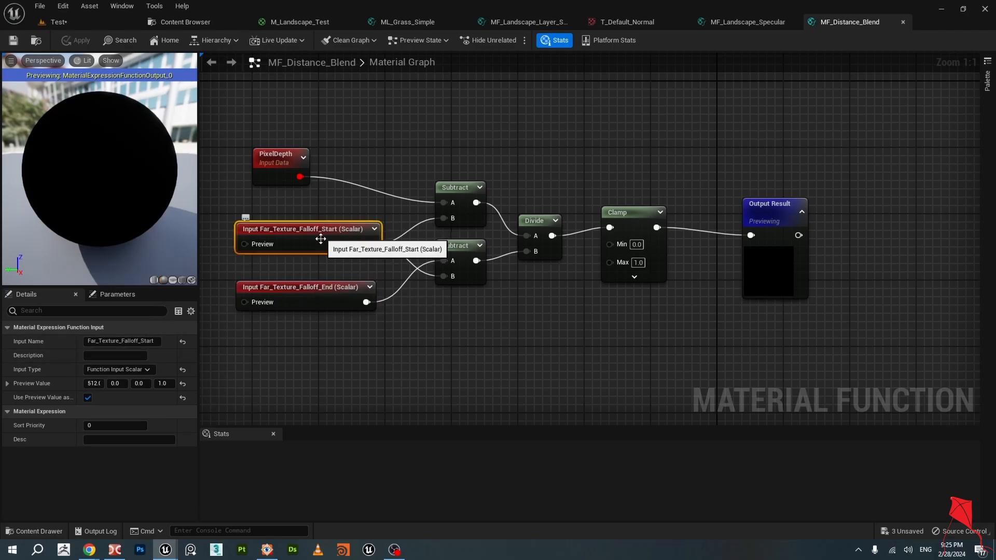
left_click(319, 286)
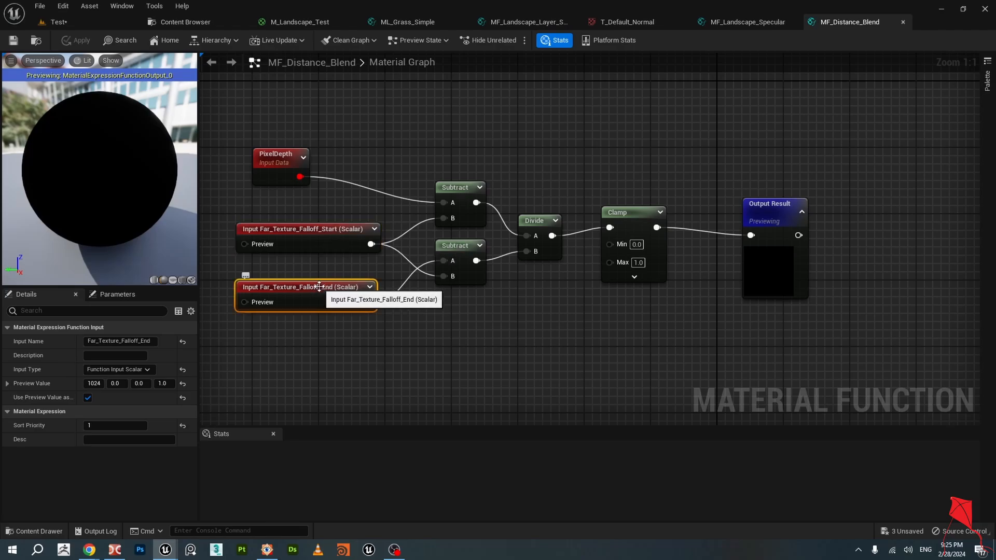
left_click(321, 229)
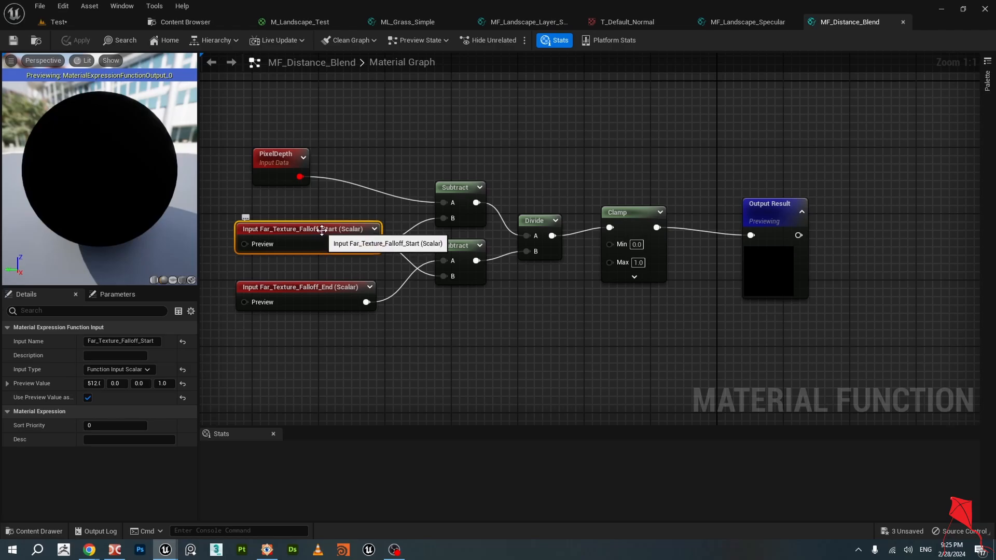
left_click(316, 287)
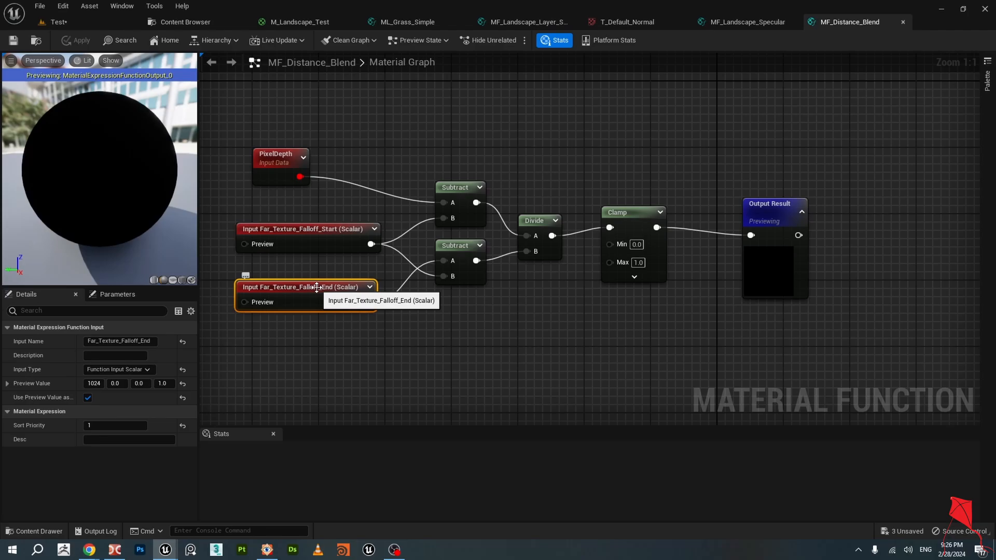
Inspect the PixelDepth node and its path to the function output, and close MF_Distance_Blend to return to MF_Landscape_Layer_Simple.
left_click(267, 156)
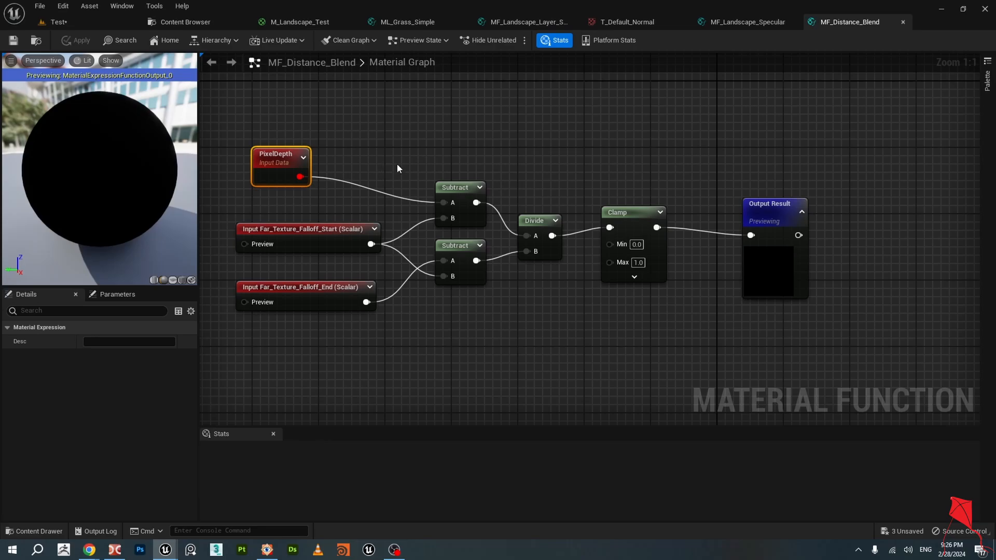
scroll(400, 167, "down", 1)
scroll(400, 166, "up", 1)
right_click_drag(400, 164, 433, 170)
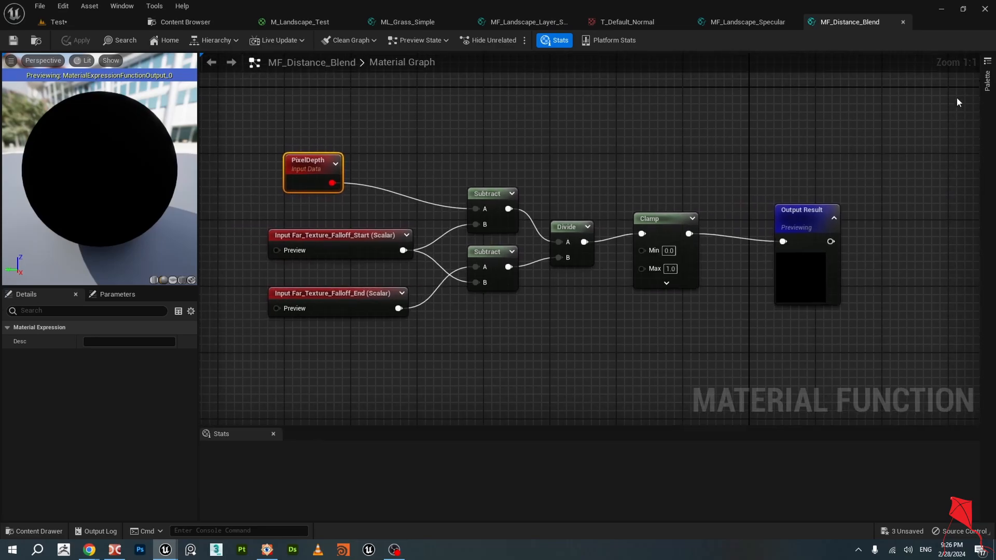
left_click(903, 23)
left_click(524, 22)
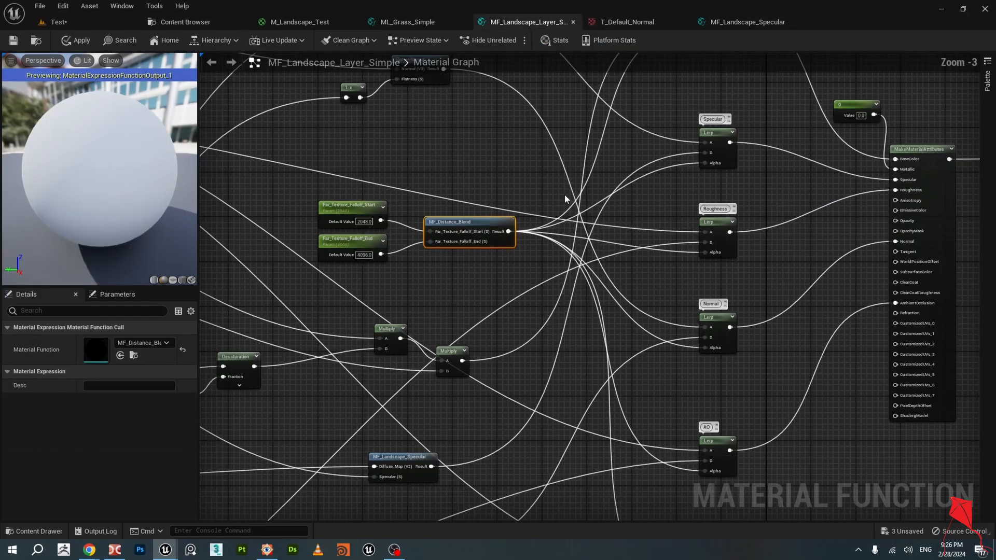
Trace the MF_Distance_Blend result into the Alpha inputs of the Specular, Roughness, Normal and AO Lerps.
right_click_drag(614, 235, 552, 260)
right_click_drag(573, 224, 511, 246)
scroll(613, 244, "up", 1)
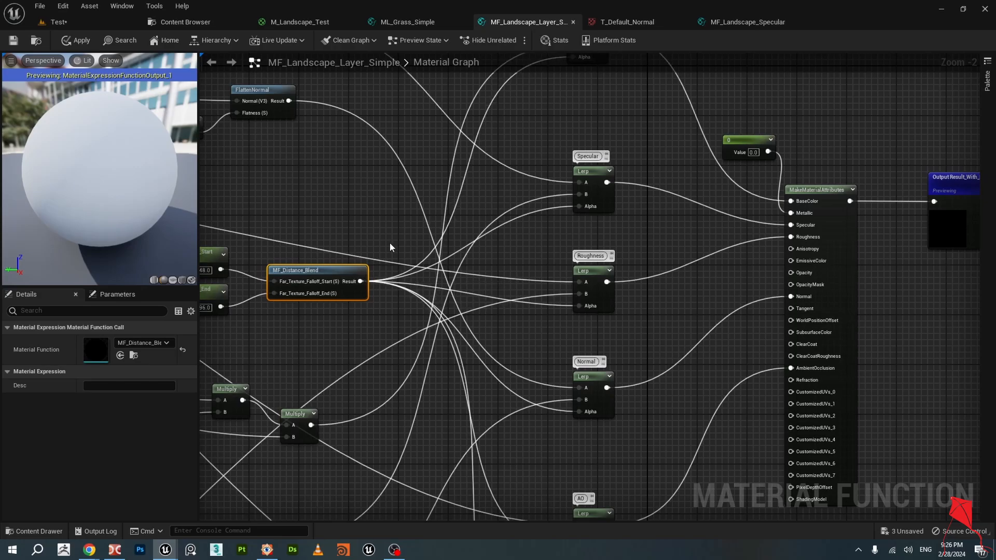
right_click_drag(390, 247, 390, 283)
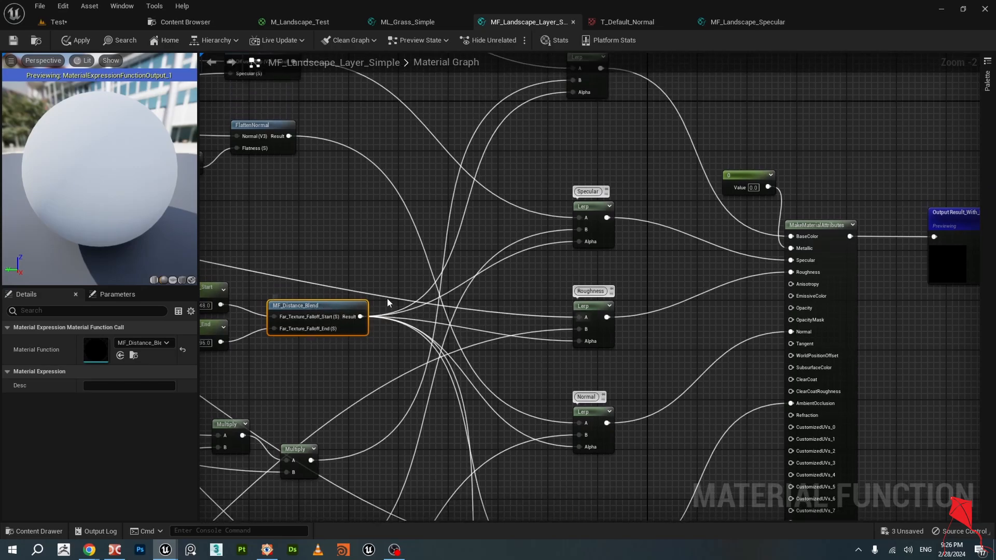
right_click_drag(669, 336, 608, 261)
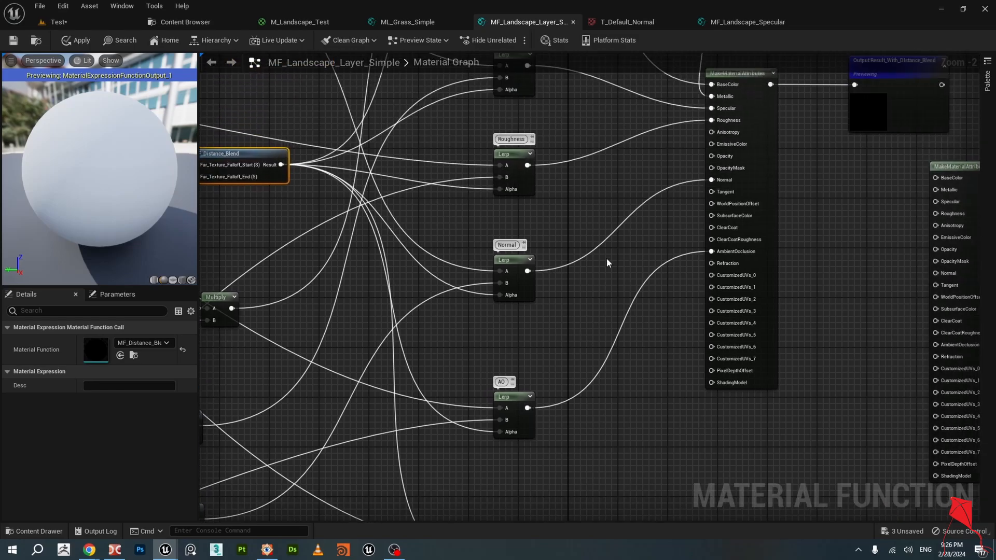
right_click_drag(623, 159, 608, 214)
right_click_drag(601, 120, 606, 152)
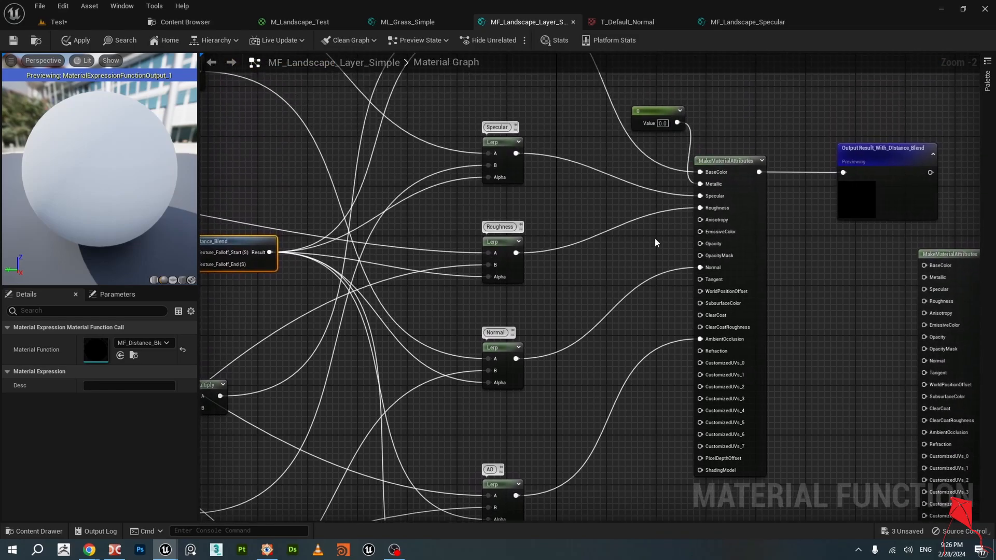
Follow the Metallic constant through the connected MakeMaterialAttributes node to the Result_With_Distance_Blend output.
left_click_drag(656, 111, 650, 111)
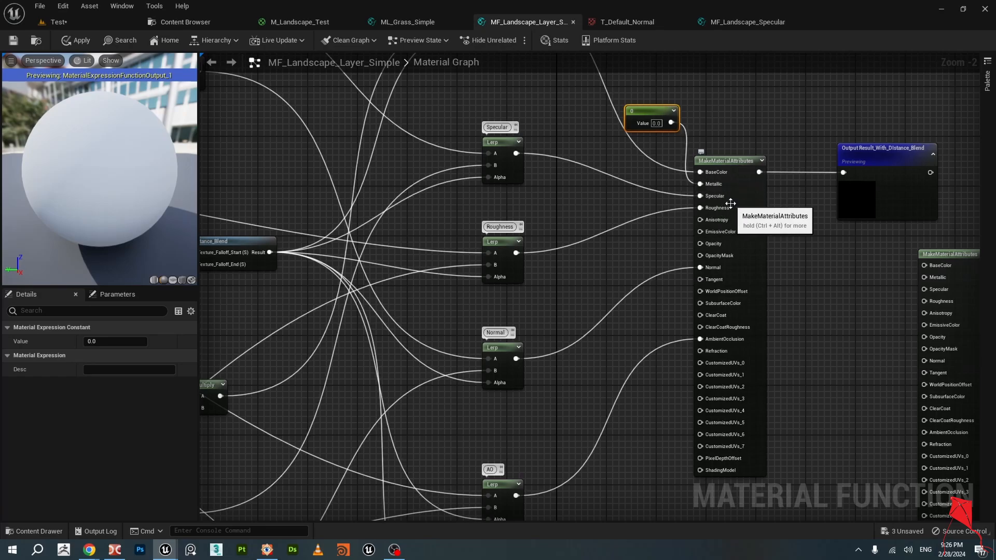
right_click_drag(816, 279, 742, 277)
left_click(658, 161)
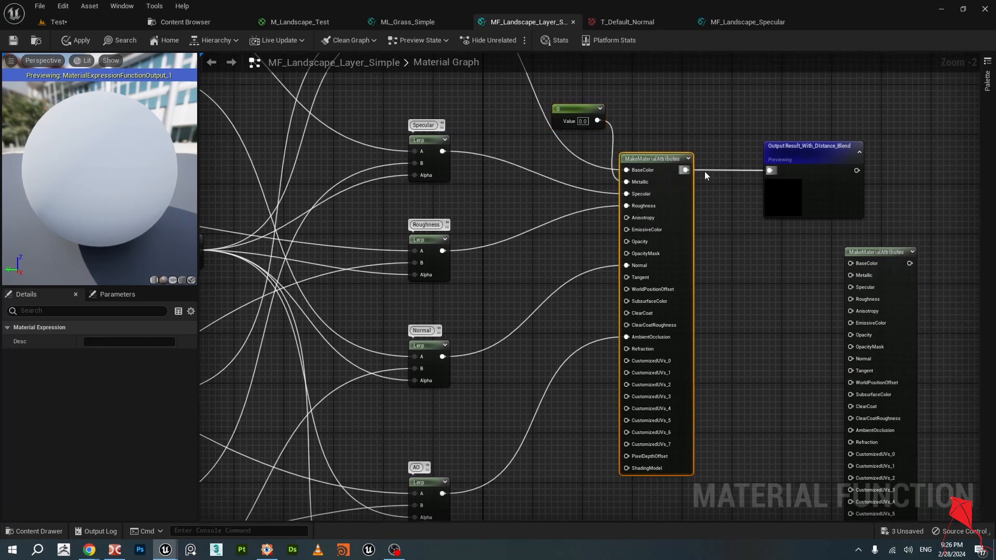
left_click(797, 150)
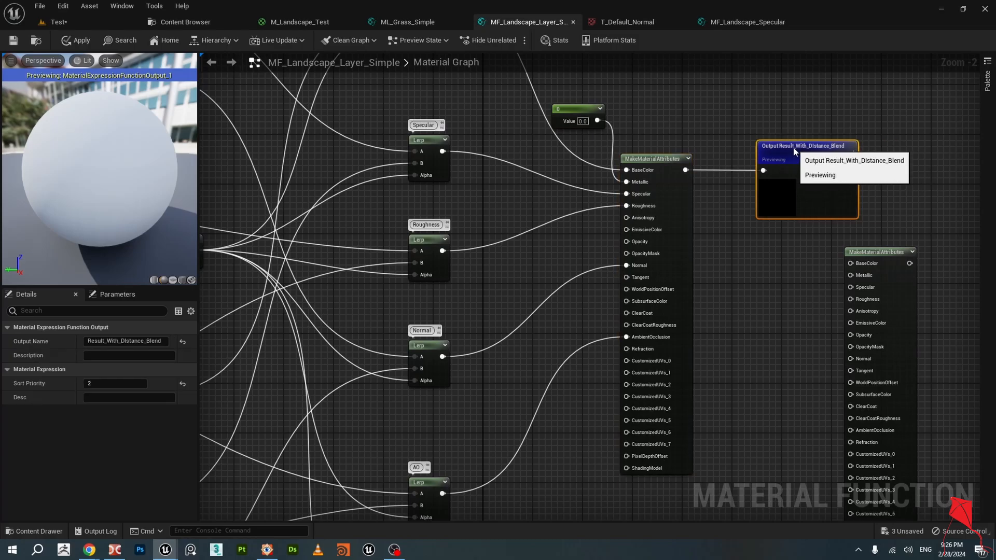
right_click_drag(791, 291, 663, 226)
Delete the unconnected MakeMaterialAttributes node below the Result_With_Distance_Blend output.
left_click(758, 250)
key("Delete")
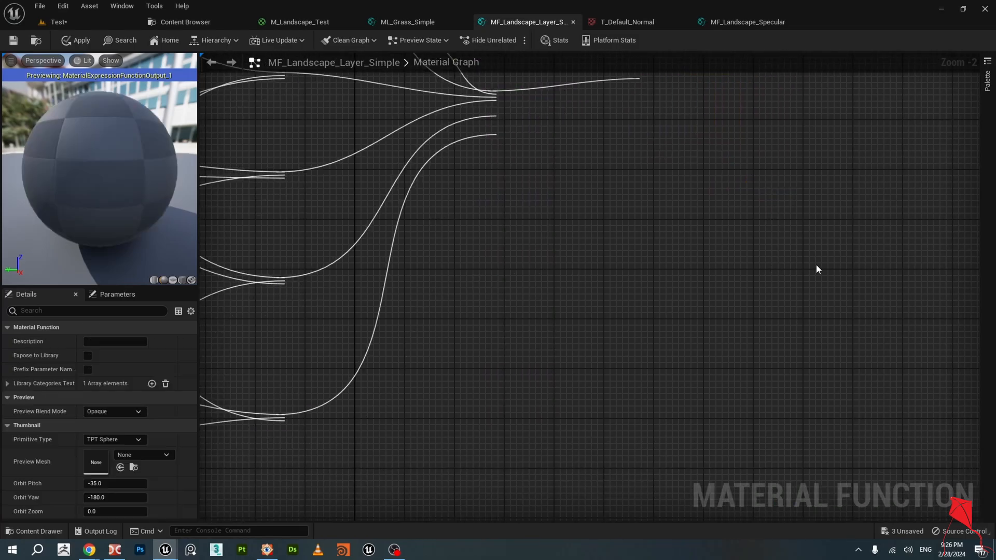
scroll(765, 320, "down", 1)
right_click_drag(704, 437, 700, 328)
right_click_drag(695, 180, 679, 291)
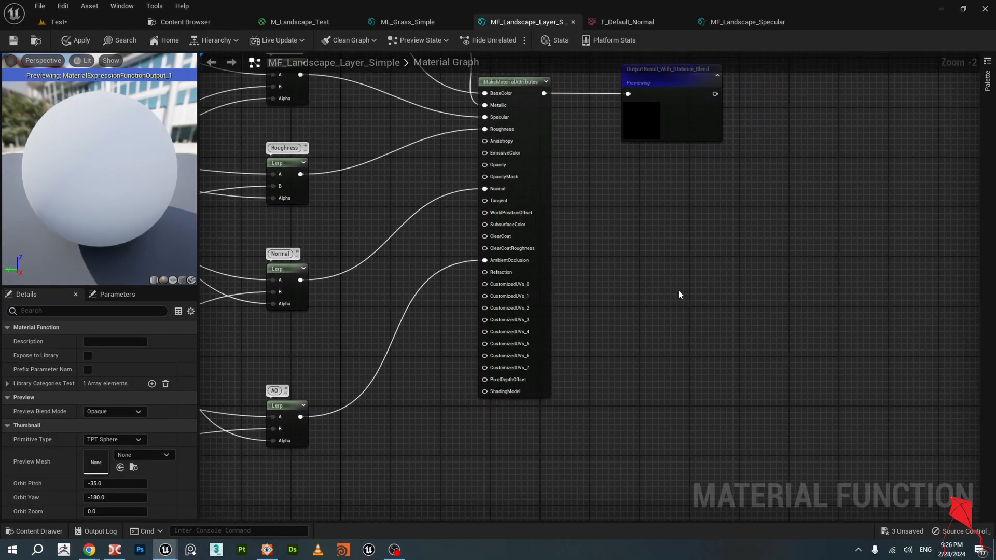
Check the output names of the Result_With_Distance_Blend and Height_With_Distance_Blend output nodes.
left_click(655, 128)
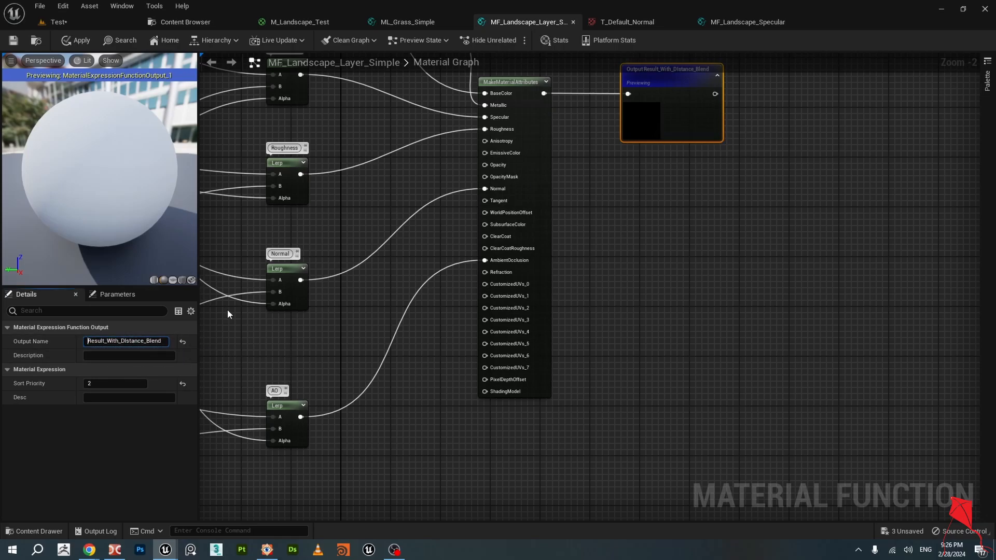
left_click(473, 426)
right_click_drag(523, 468, 466, 277)
left_click(604, 359)
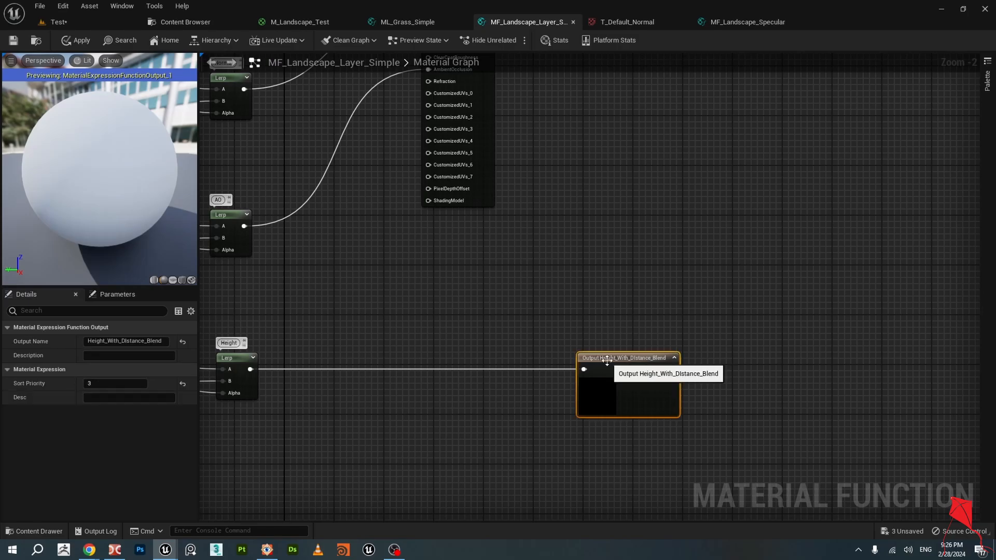
left_click(443, 344)
Switch to the ML_Grass_Simple graph and examine how the MF_Landscape_Layer_Simple node's inputs and two outputs are connected.
left_click(403, 21)
right_click_drag(668, 233, 653, 309)
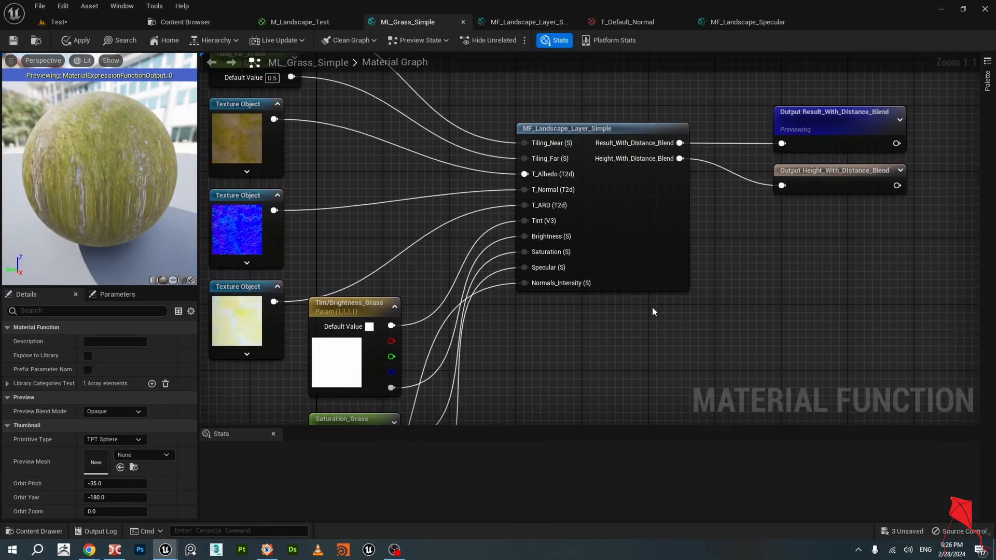
scroll(652, 309, "down", 1)
scroll(621, 290, "up", 1)
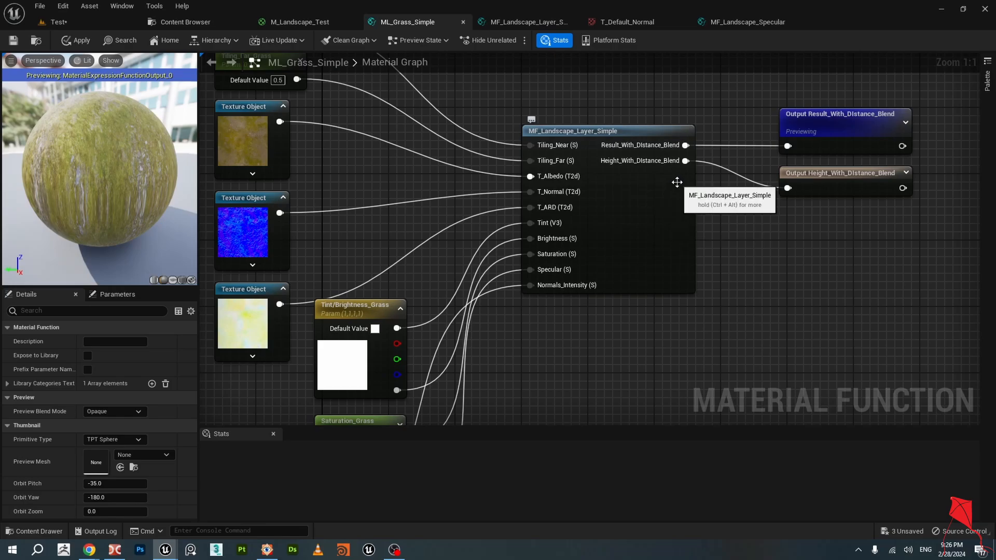
scroll(657, 217, "down", 1)
scroll(657, 217, "down", 1)
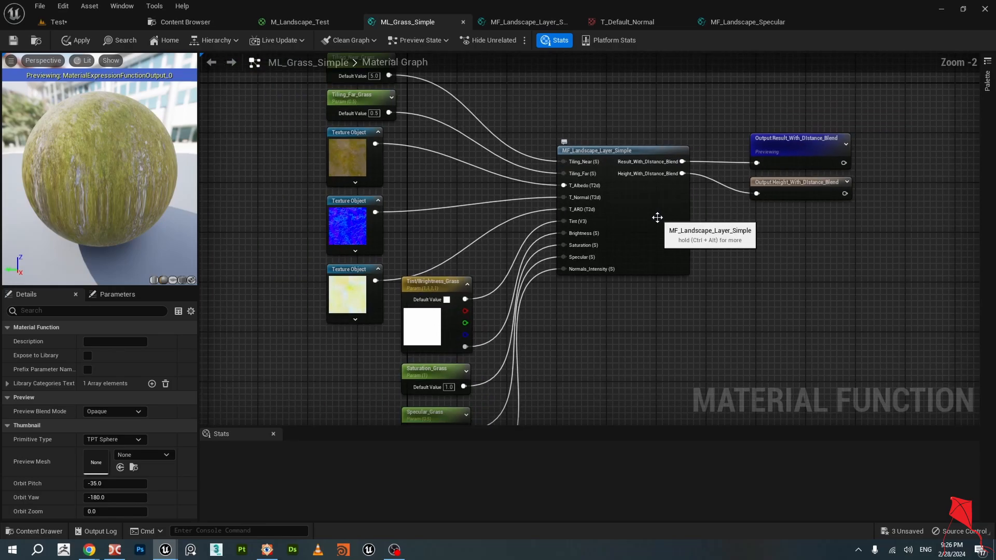
scroll(633, 236, "down", 1)
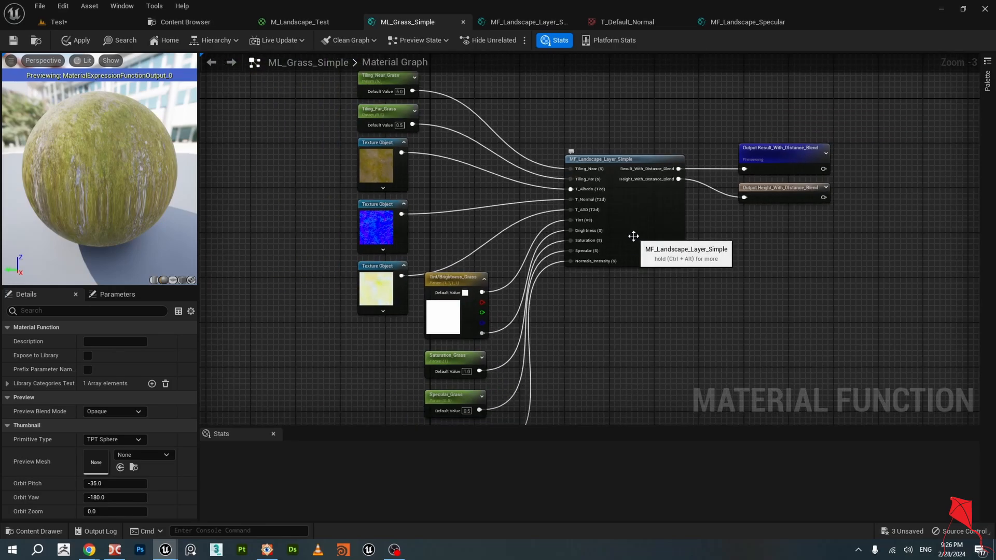
scroll(636, 232, "up", 2)
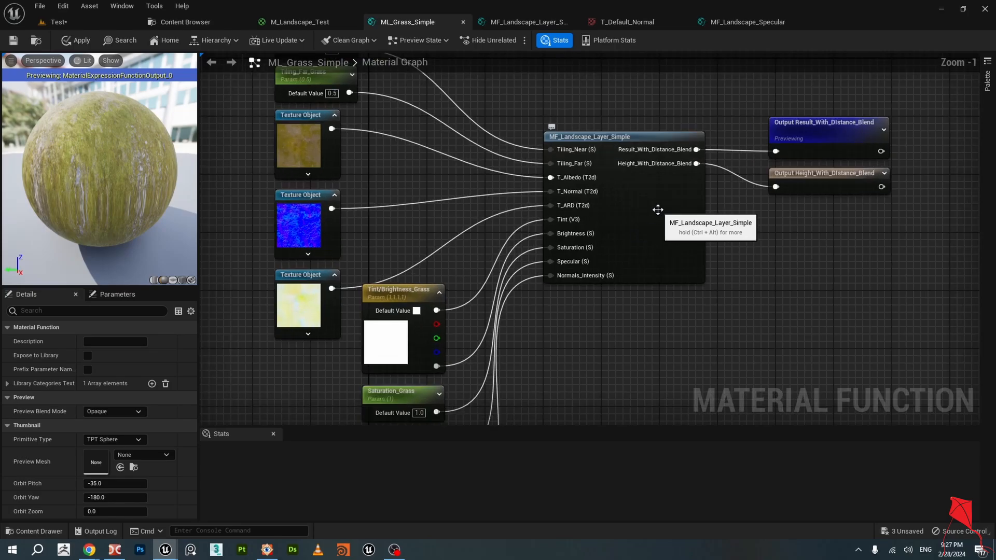
In the M_Landscape_Test graph, duplicate the ML_Grass_Test node and place the copy directly below the original.
left_click(300, 22)
scroll(394, 175, "up", 1)
left_click_drag(430, 177, 394, 113)
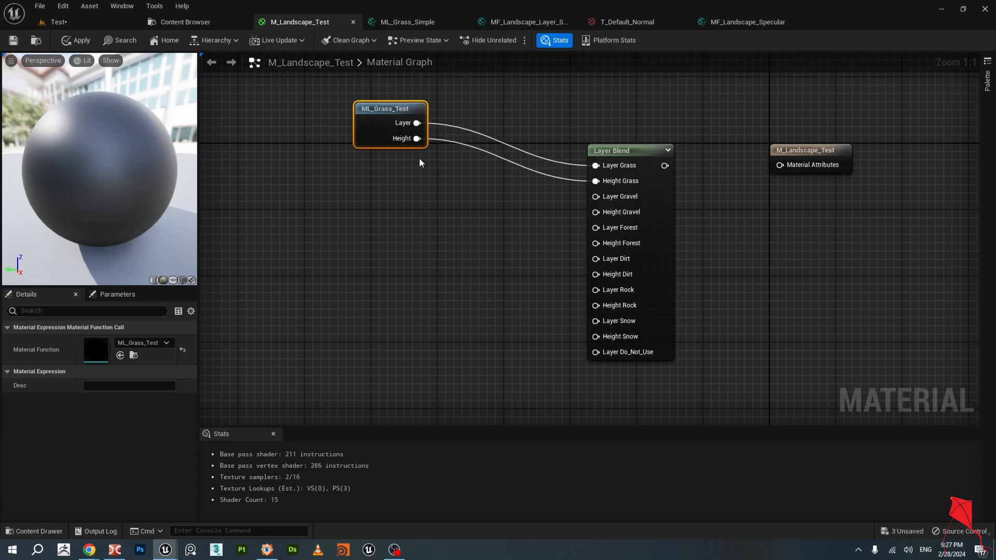
key("ctrl+d")
left_click_drag(446, 171, 371, 166)
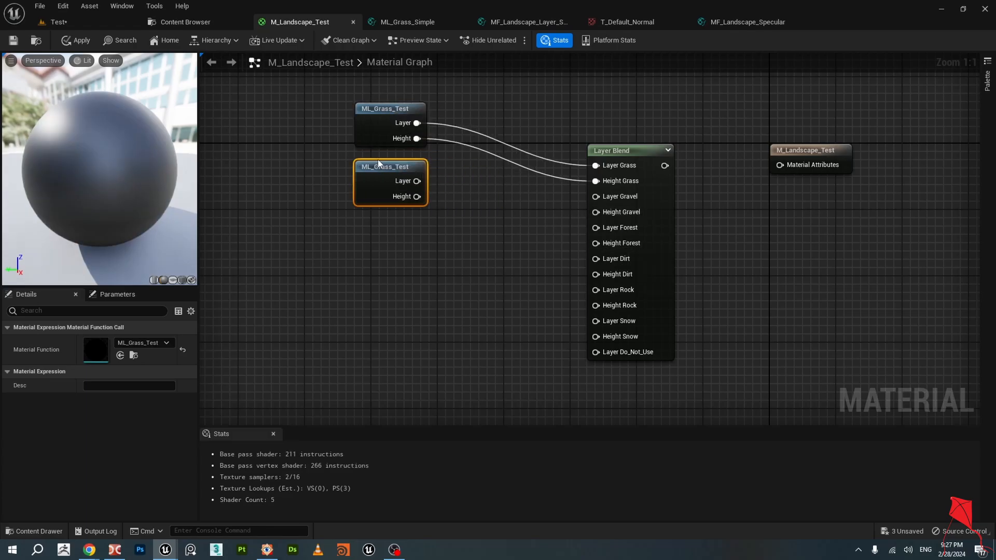
Set the duplicated node's material function to ML_Gravel.
left_click(154, 343)
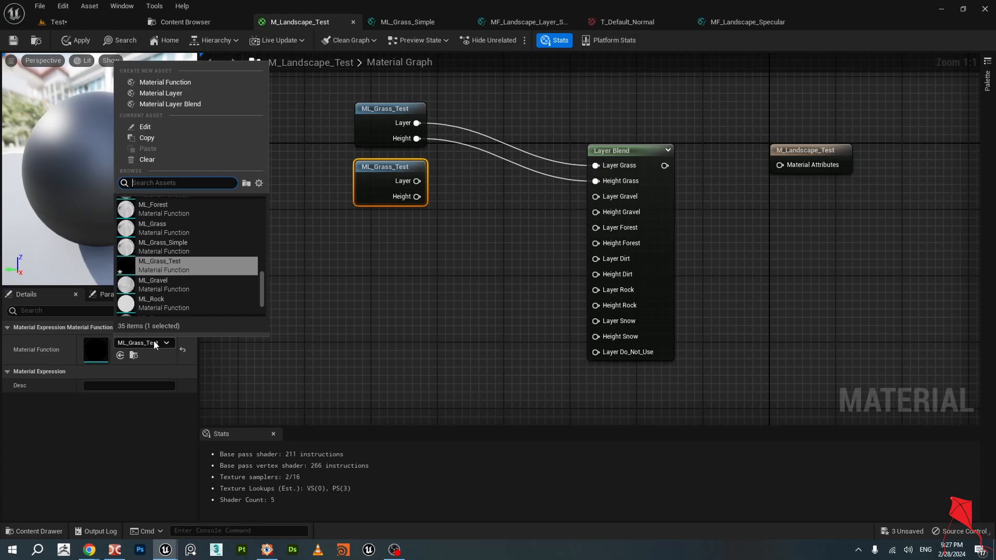
type("gra")
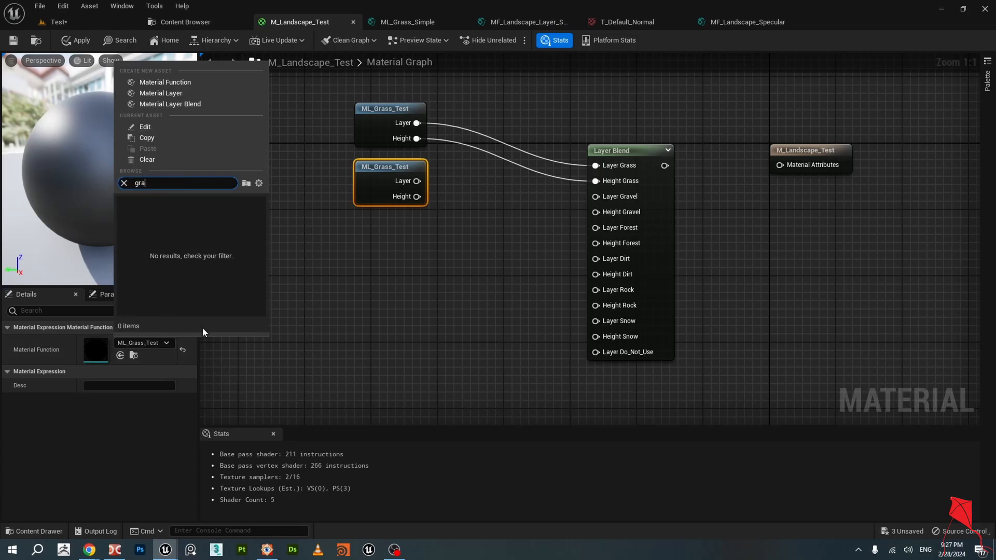
left_click(171, 262)
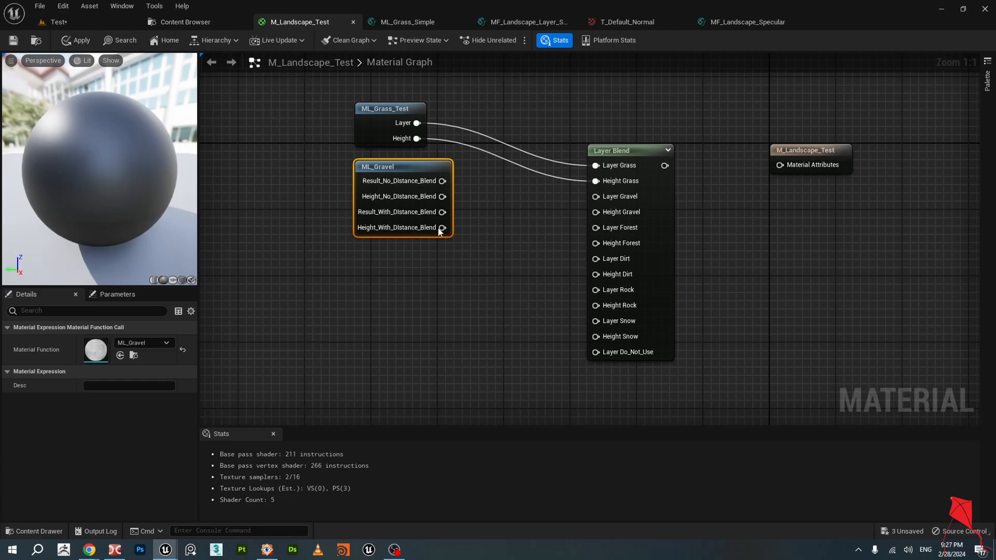
Open the ML_Gravel function and examine how its parameters and textures feed the two landscape layer nodes and the four outputs.
double_click(418, 167)
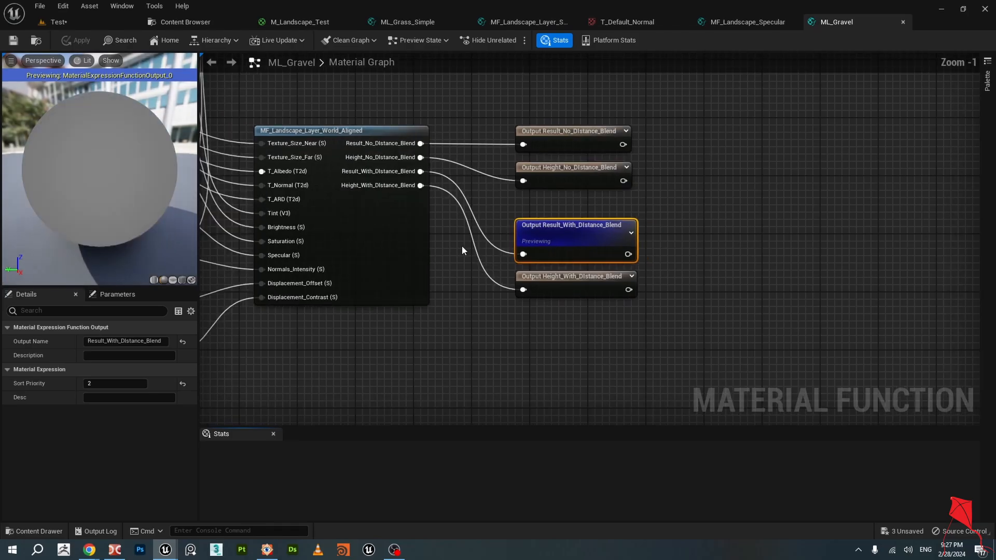
scroll(461, 246, "down", 3)
right_click_drag(431, 270, 640, 307)
scroll(640, 307, "down", 1)
scroll(640, 307, "up", 2)
scroll(640, 307, "up", 1)
right_click_drag(668, 267, 569, 284)
scroll(538, 242, "up", 1)
right_click_drag(561, 115, 553, 281)
scroll(553, 204, "down", 2)
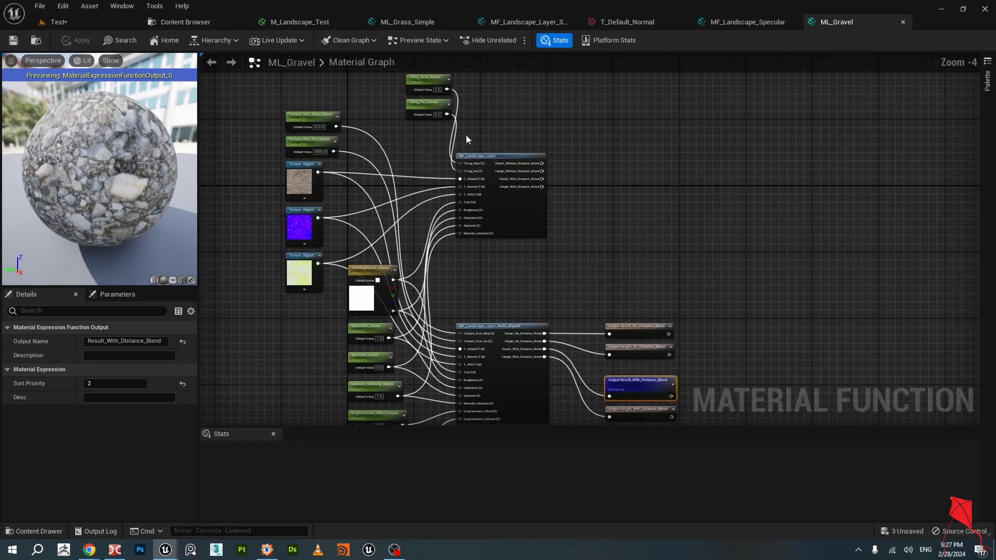
Open the MF_Landscape_Layer function and examine its tiling inputs, texture inputs and MF_Distance_Blend node.
scroll(471, 140, "up", 4)
double_click(491, 168)
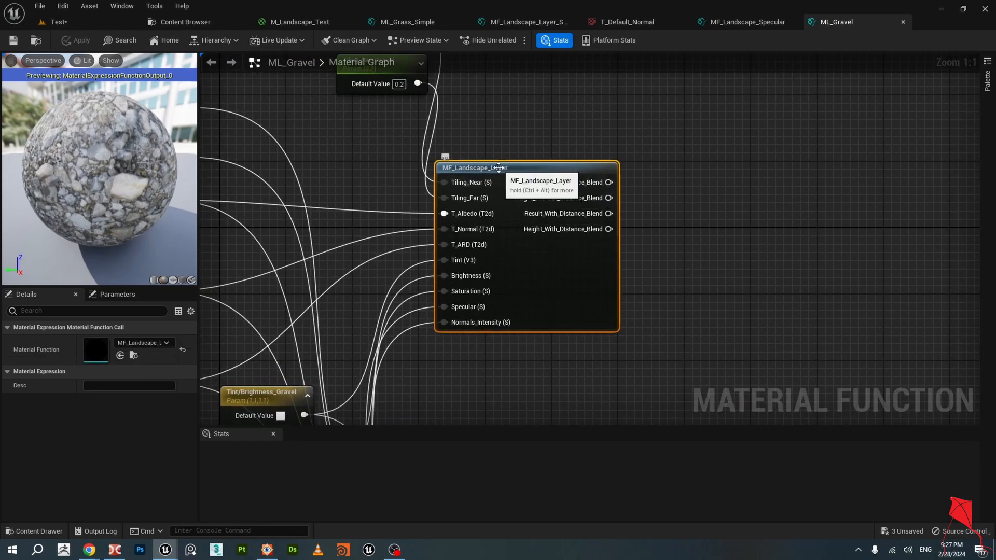
scroll(585, 202, "down", 5)
scroll(585, 205, "down", 3)
right_click_drag(516, 171, 572, 245)
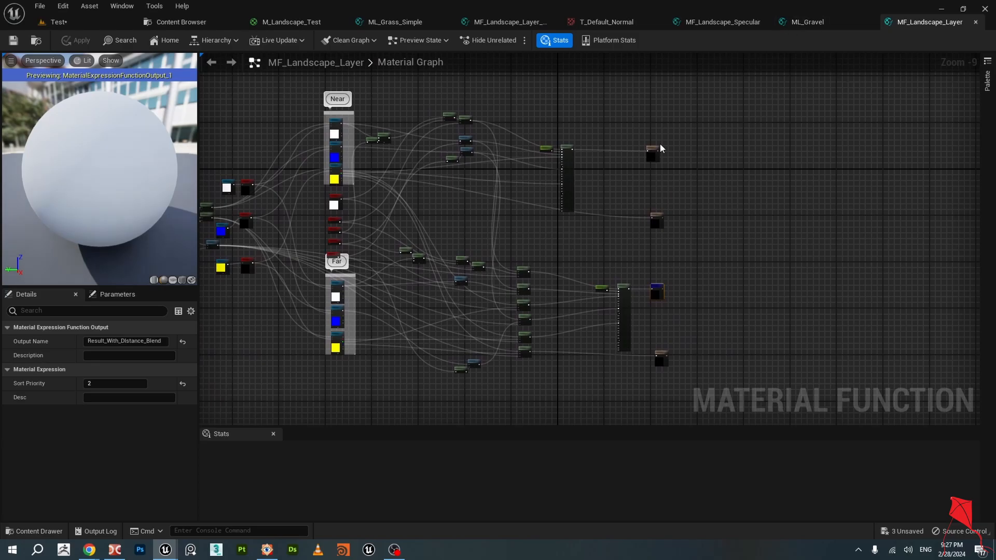
scroll(410, 226, "up", 1)
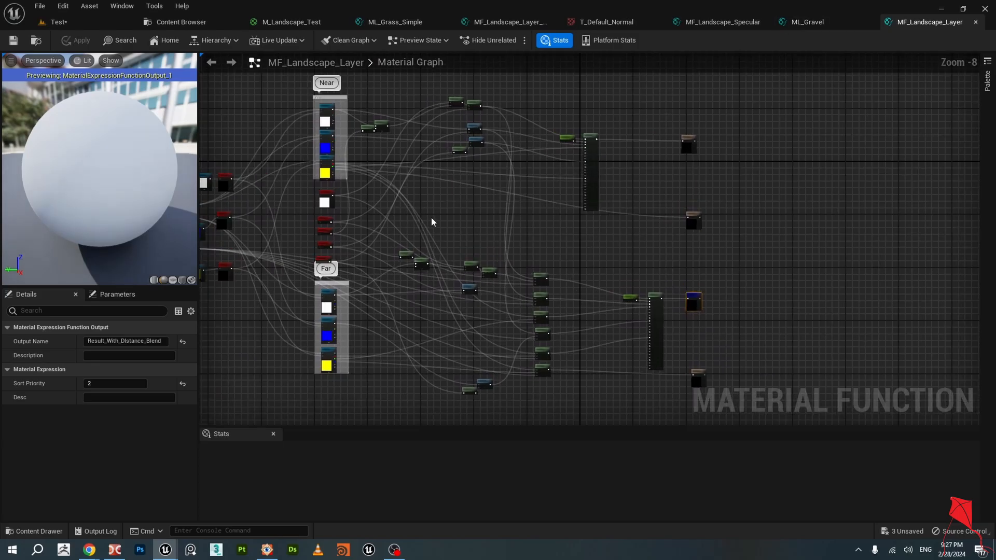
right_click_drag(431, 218, 630, 223)
scroll(633, 223, "up", 2)
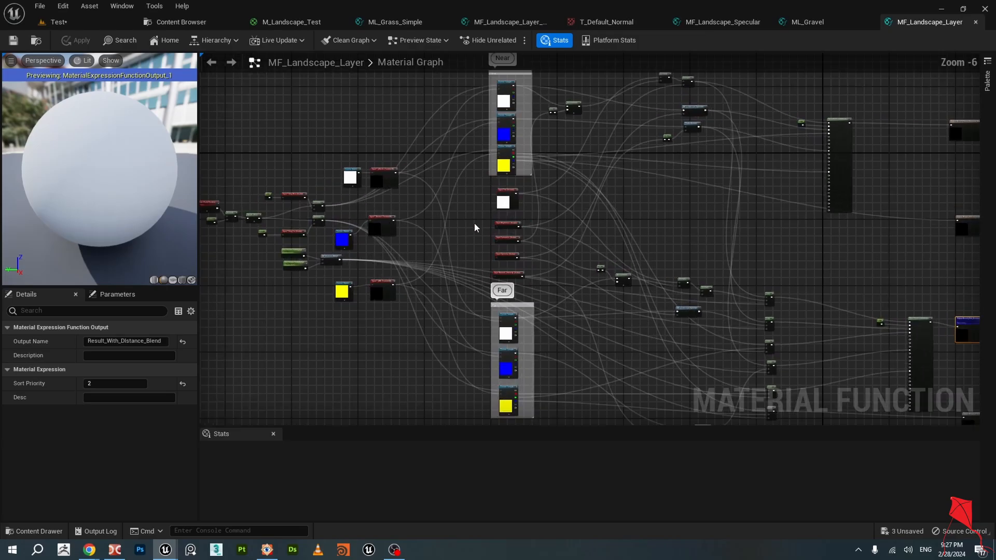
scroll(282, 196, "up", 3)
scroll(352, 170, "down", 1)
right_click_drag(312, 129, 398, 139)
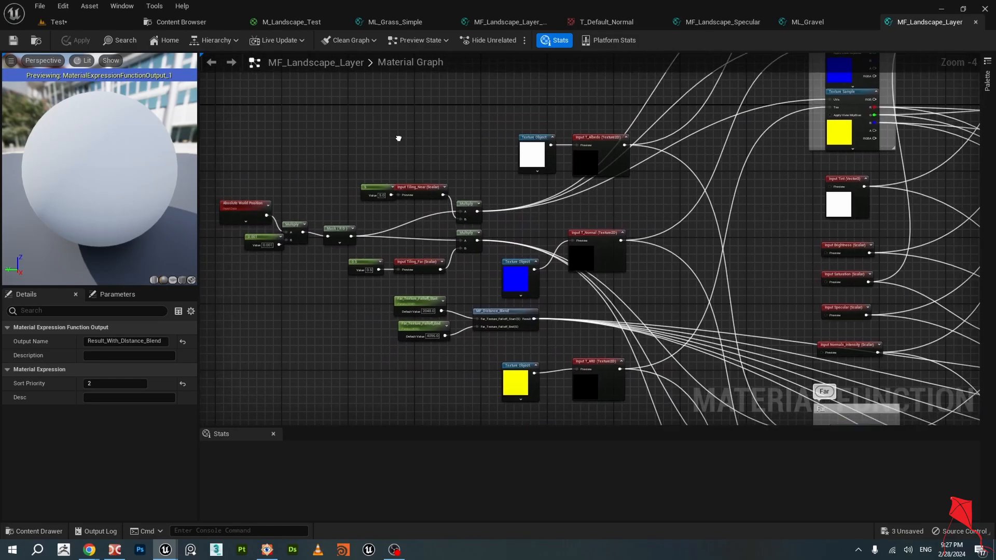
scroll(399, 139, "down", 4)
scroll(471, 215, "up", 4)
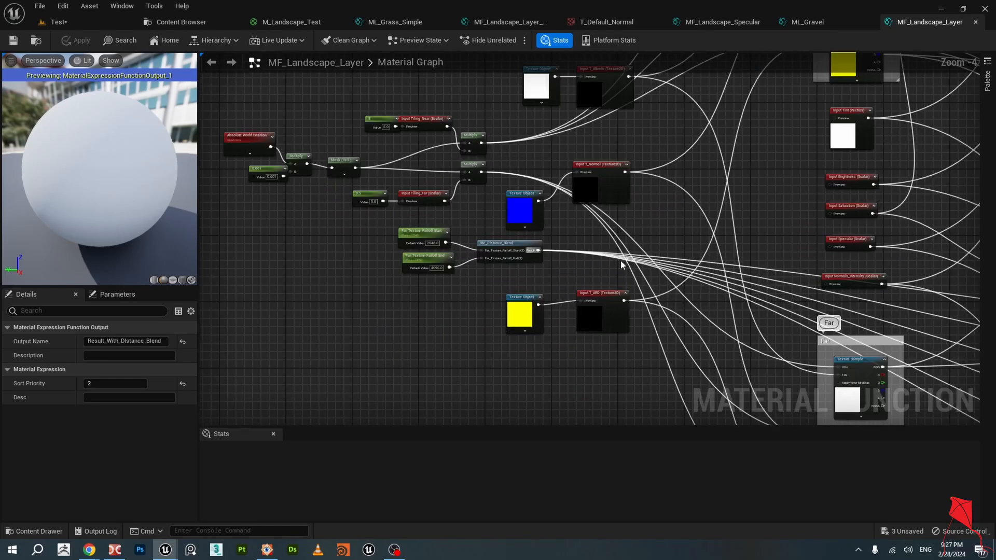
Follow the Near texture samples through to the MakeMaterialAttributes node that feeds the output without distance blend.
right_click_drag(699, 227, 507, 232)
scroll(552, 207, "down", 1)
mouse_move(804, 208)
right_mouse_down()
mouse_move(655, 231)
mouse_move(576, 204)
mouse_move(531, 277)
right_mouse_up()
scroll(576, 204, "down", 1)
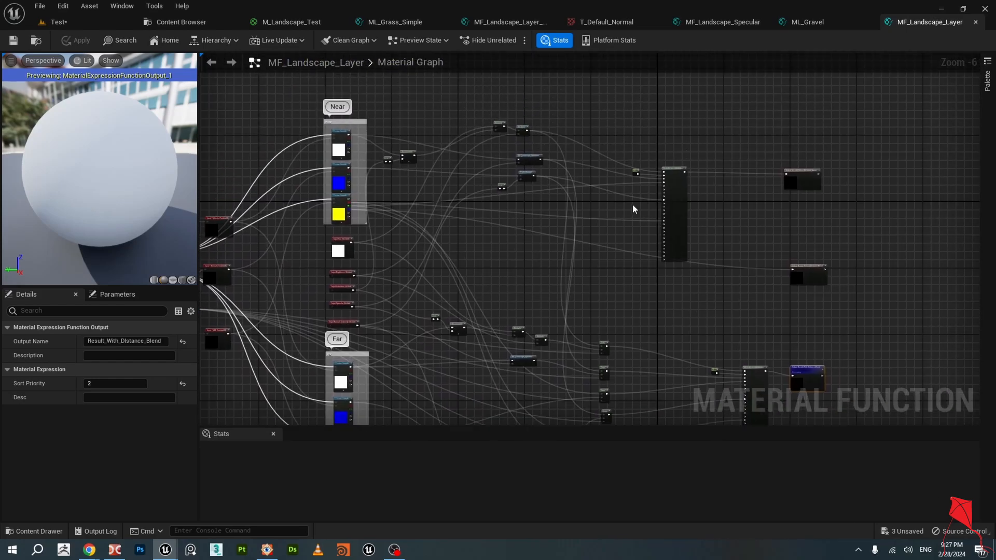
scroll(647, 206, "up", 1)
right_click_drag(622, 134, 721, 130)
scroll(789, 142, "up", 1)
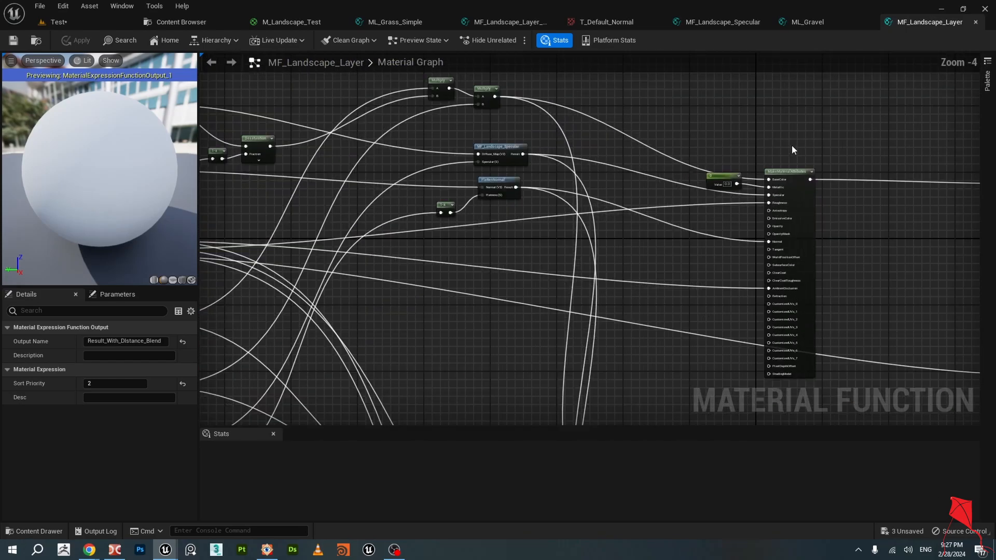
right_click_drag(792, 144, 728, 152)
scroll(712, 166, "up", 1)
left_click(704, 169)
scroll(704, 170, "down", 1)
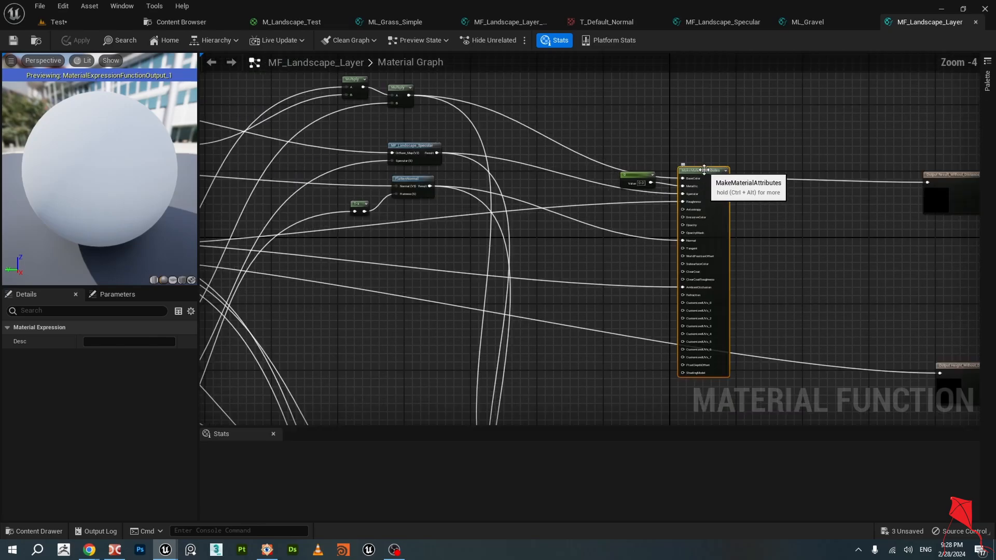
scroll(704, 169, "up", 1)
scroll(704, 170, "down", 1)
scroll(671, 148, "down", 1)
Compare the direct Near texture branch with the Lerp branch that blends Near and Far textures.
right_click_drag(671, 148, 406, 202)
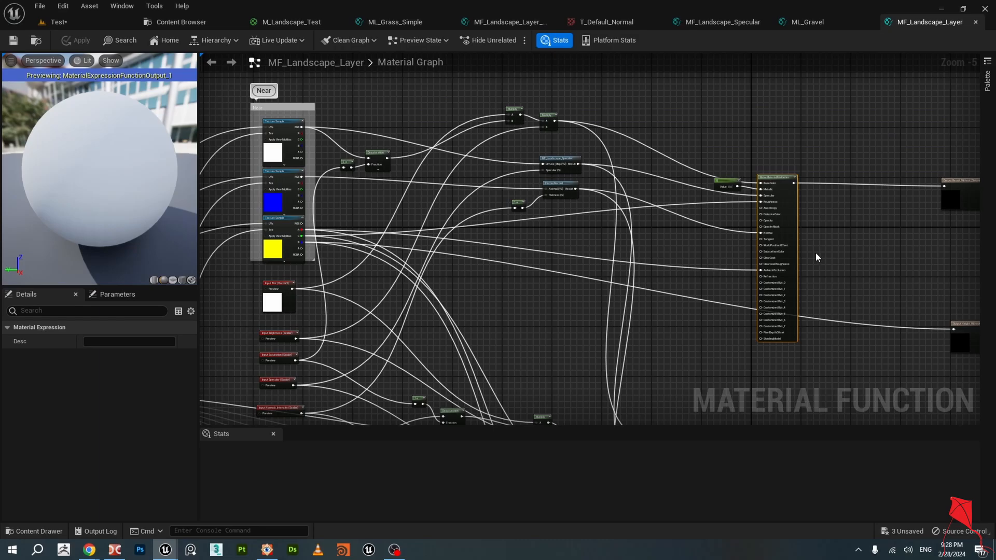
scroll(799, 248, "up", 1)
scroll(841, 260, "down", 1)
right_click_drag(848, 264, 759, 208)
scroll(765, 220, "down", 1)
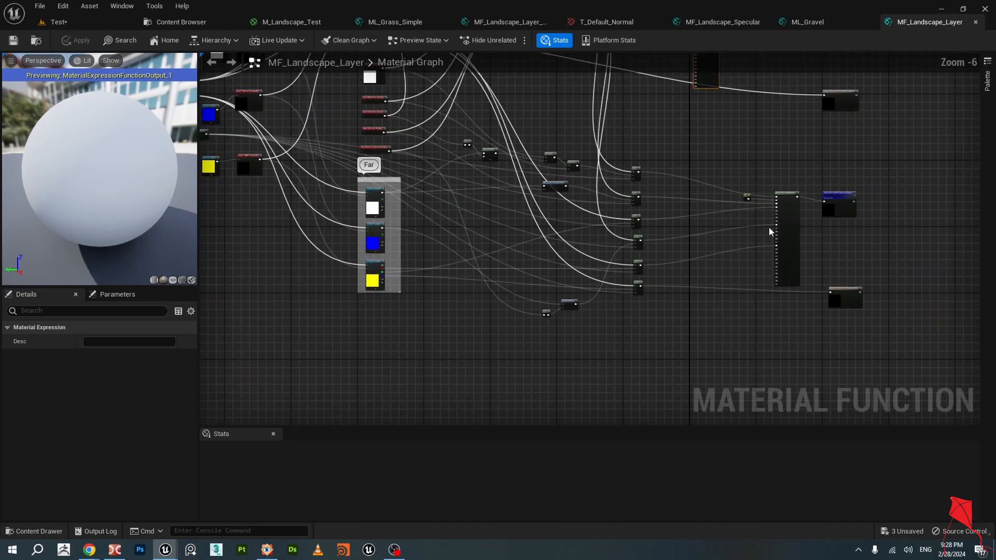
scroll(724, 228, "up", 1)
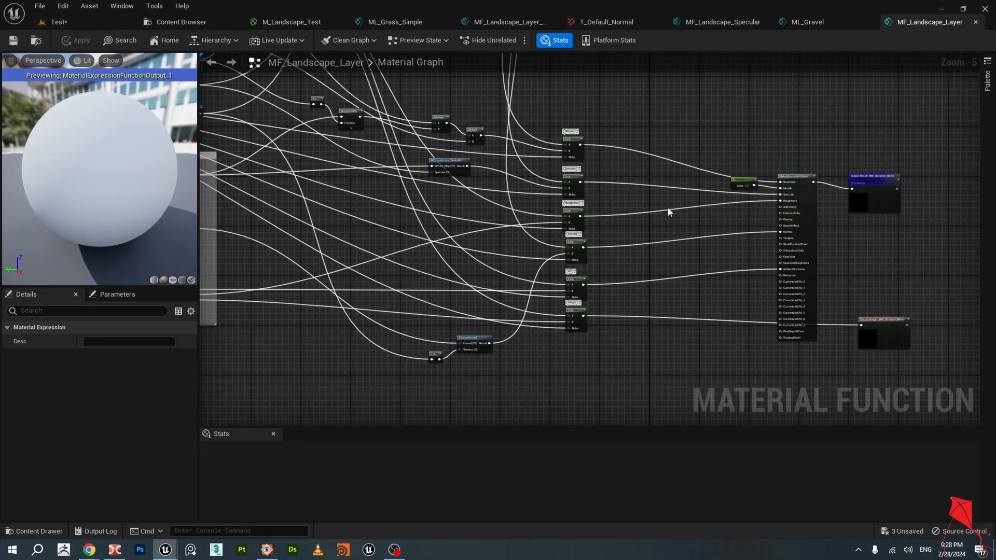
right_click_drag(644, 185, 651, 244)
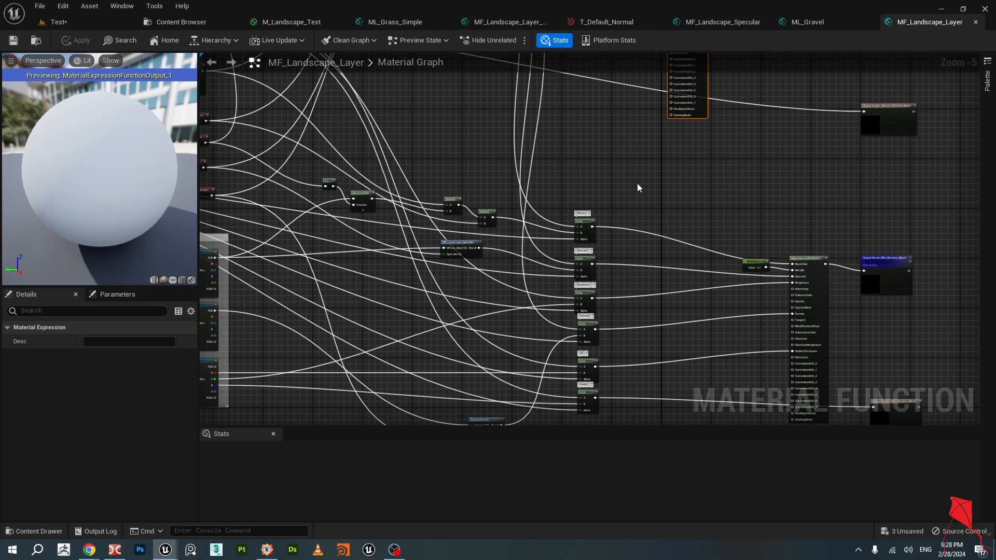
right_click_drag(623, 117, 679, 242)
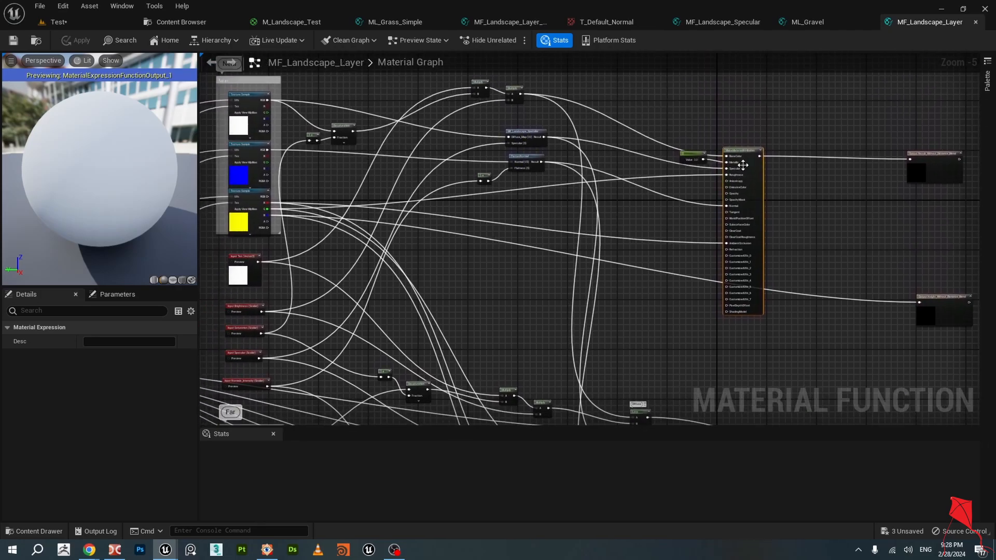
Trace the upper MakeMaterialAttributes inputs back to the Near samples and scalar inputs, and review the Lerp nodes of the blended branch.
scroll(773, 169, "up", 3)
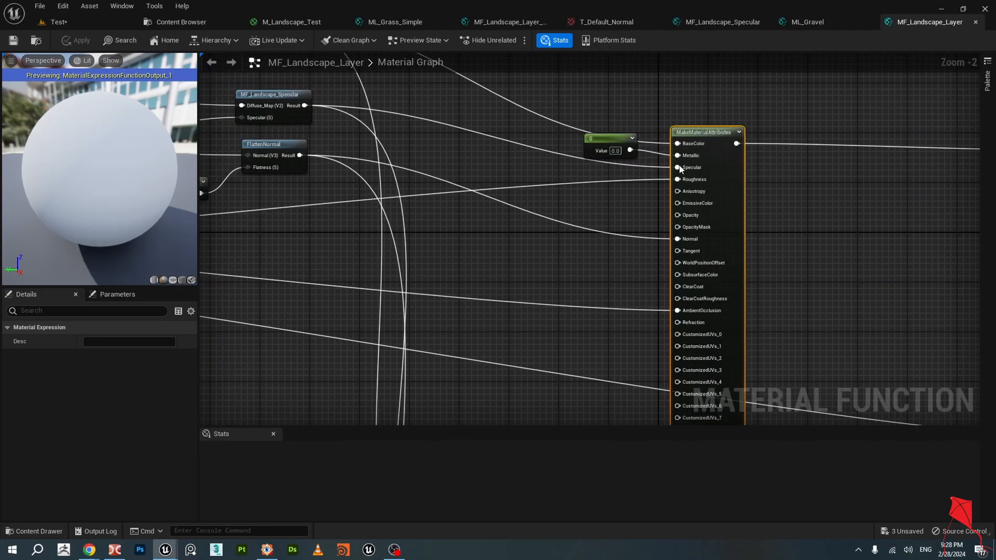
scroll(521, 150, "down", 1)
right_click_drag(522, 150, 900, 254)
right_click_drag(333, 220, 446, 217)
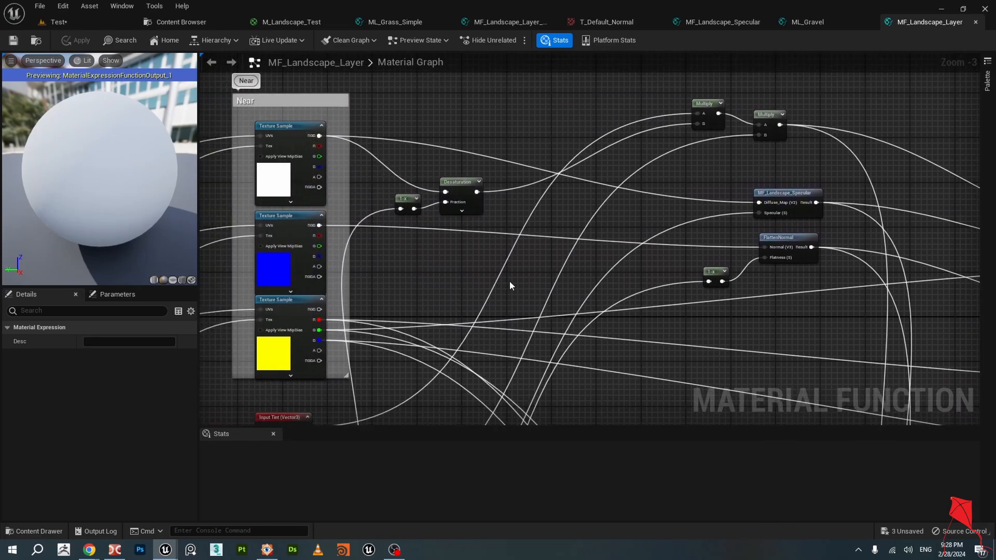
right_click_drag(690, 282, 430, 140)
right_click_drag(606, 215, 752, 224)
scroll(637, 269, "down", 1)
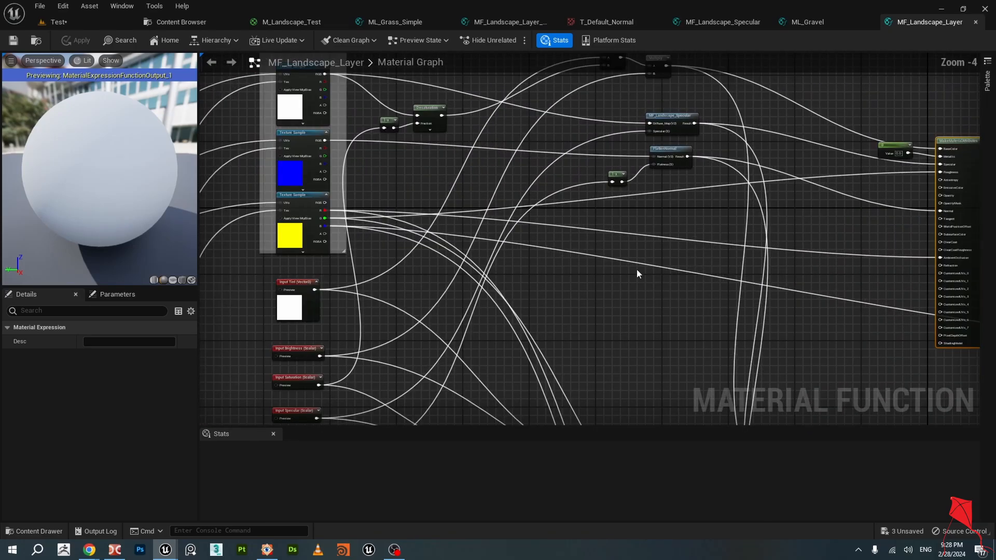
right_click_drag(637, 269, 534, 176)
right_click_drag(685, 349, 569, 235)
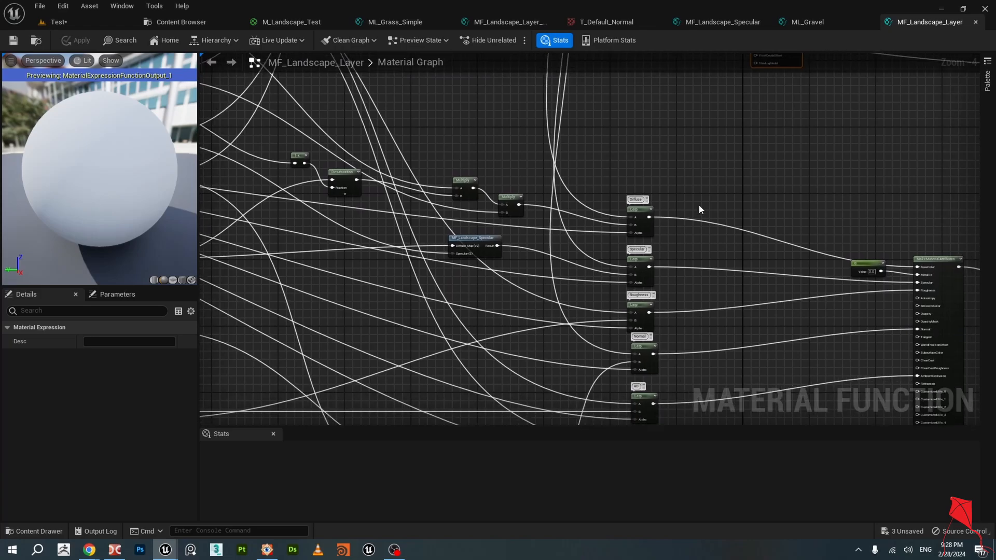
right_click_drag(698, 204, 568, 132)
right_click_drag(902, 250, 755, 205)
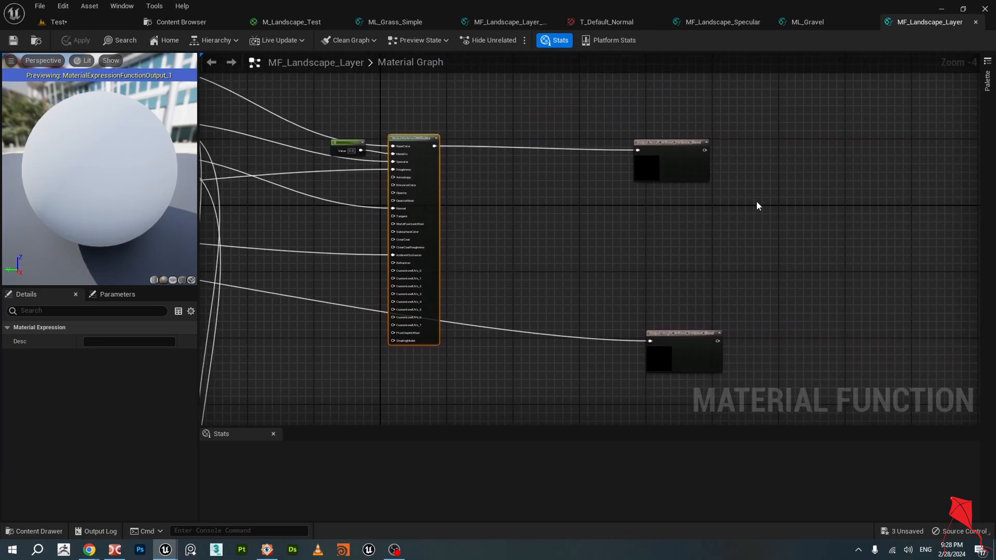
Check the output names of the Result and Height output nodes, both without and with distance blend.
scroll(756, 204, "up", 2)
left_click(613, 114)
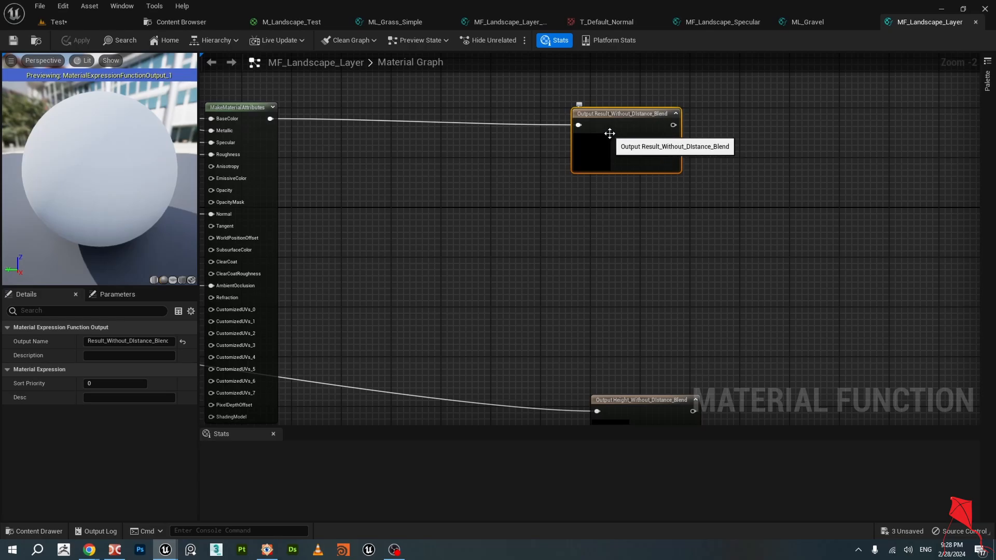
right_click_drag(652, 406, 624, 285)
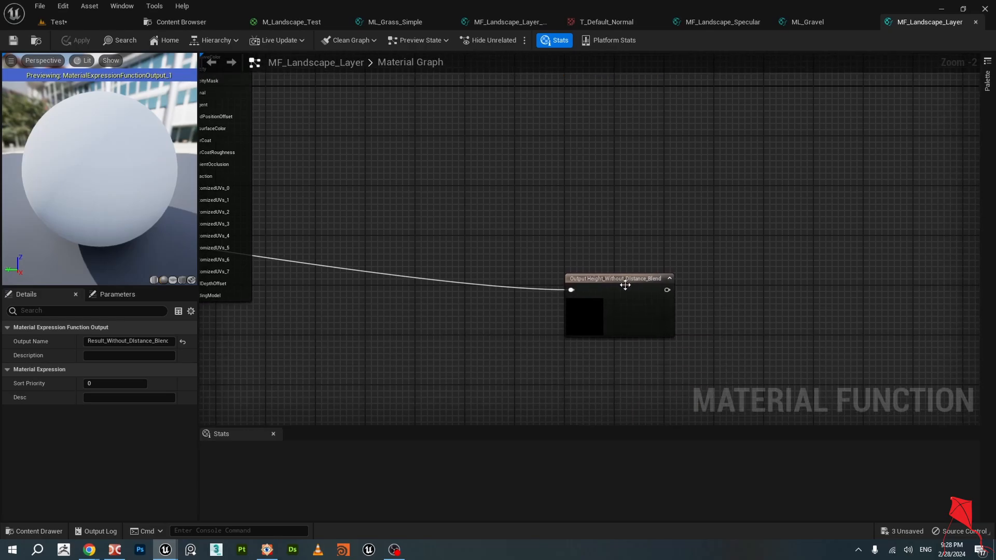
left_click(623, 279)
right_click_drag(537, 380, 522, 207)
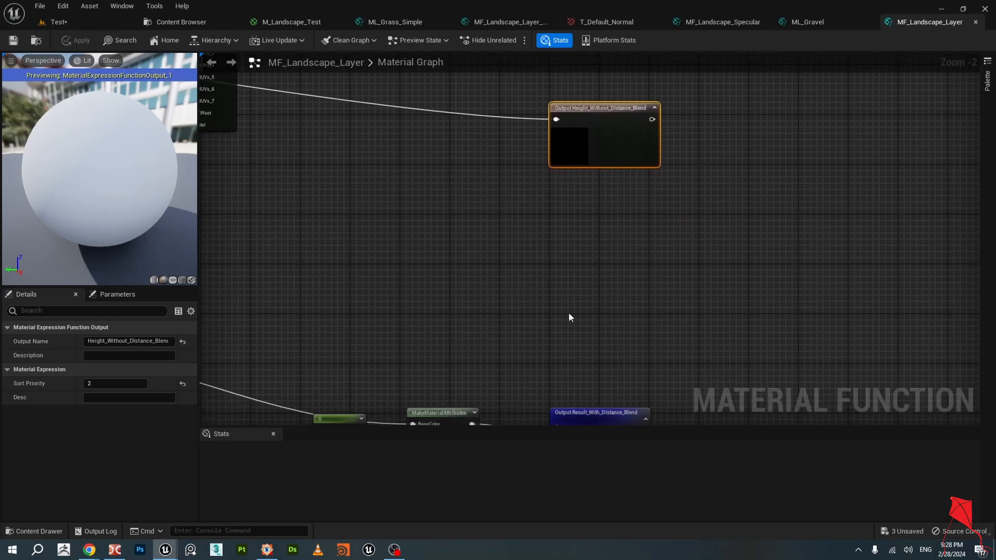
right_click_drag(576, 384, 576, 173)
left_click(585, 204)
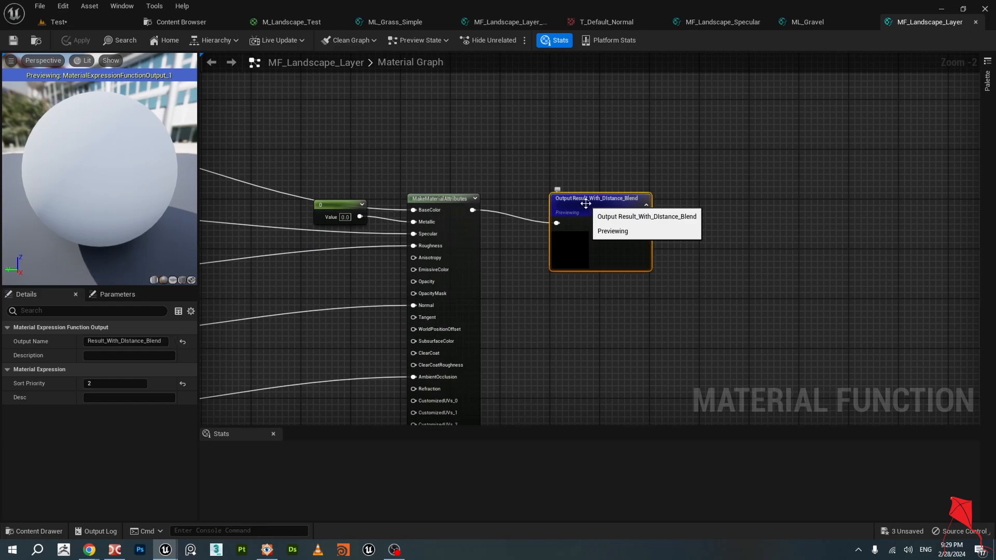
right_click_drag(647, 337, 647, 186)
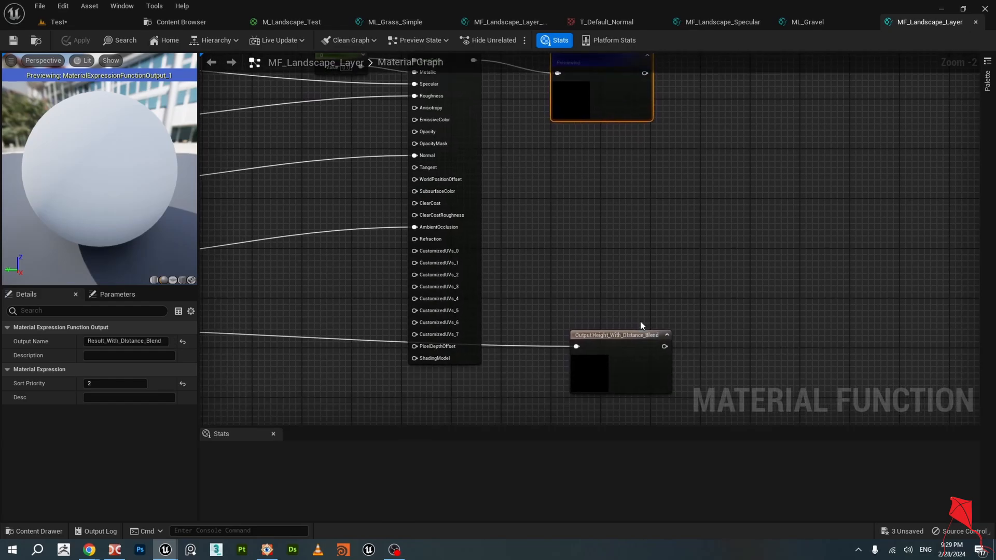
left_click(625, 334)
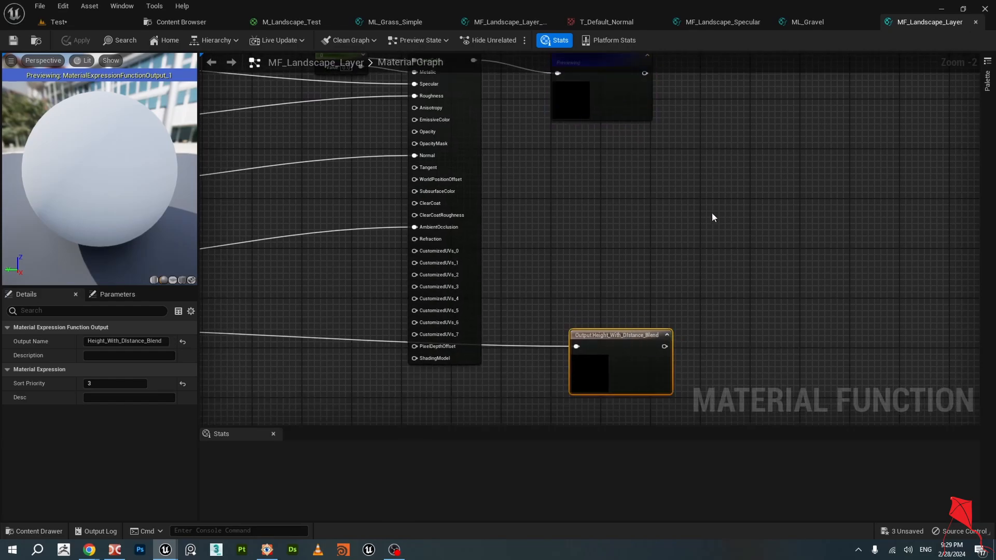
right_click_drag(764, 209, 720, 249)
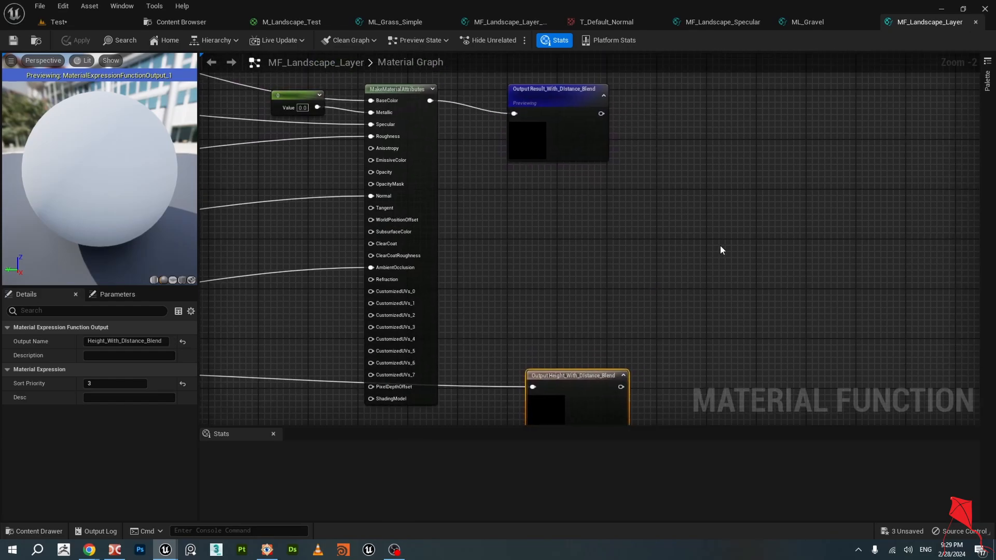
Back in M_Landscape_Test, align the ML_Gravel node and connect its Result_With_Distance_Blend output to Layer Gravel on the Layer Blend node.
left_click(290, 22)
left_click_drag(423, 164, 398, 164)
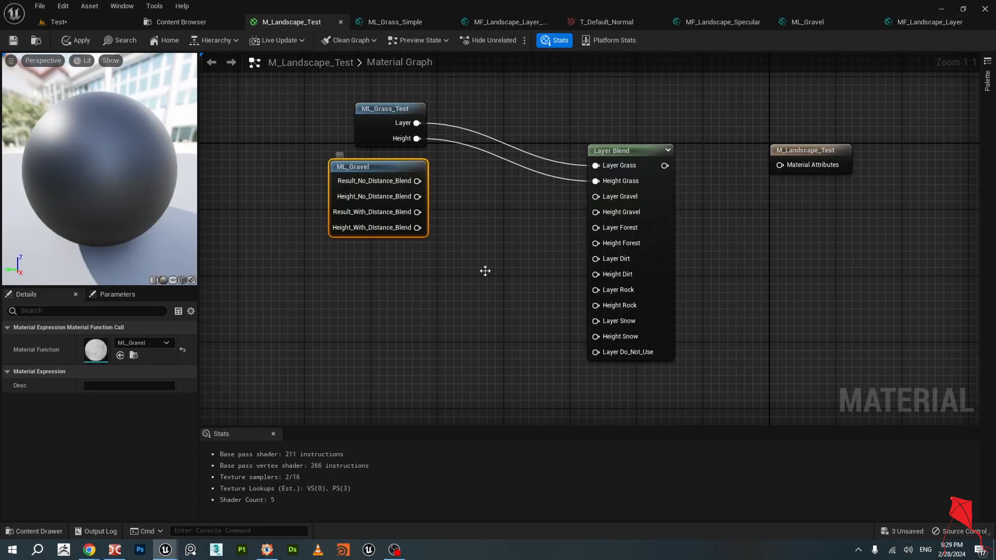
left_click_drag(417, 212, 595, 196)
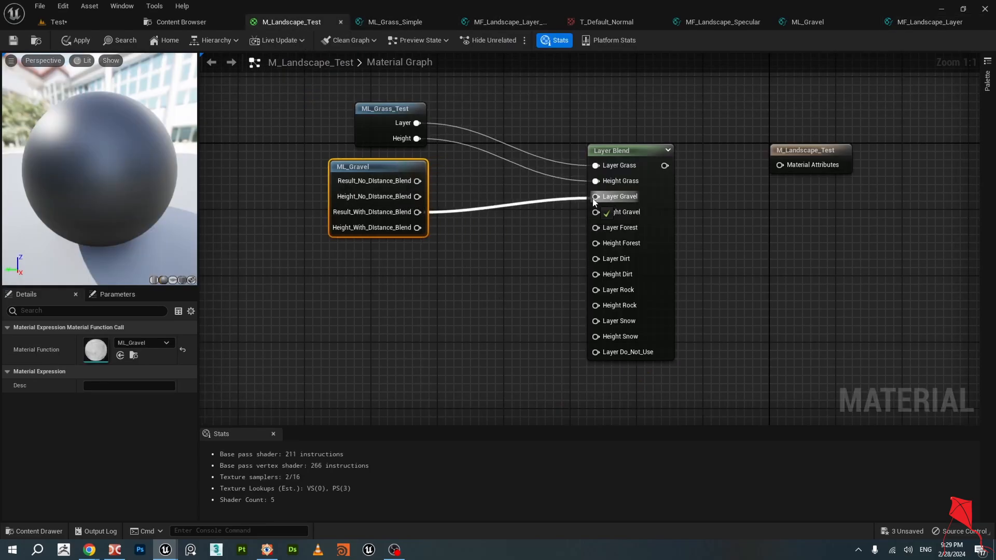
Connect ML_Gravel's Height_With_Distance_Blend output to Height Gravel on Layer Blend, and place a duplicate of the ML_Gravel node directly below it.
left_click_drag(417, 229, 595, 212)
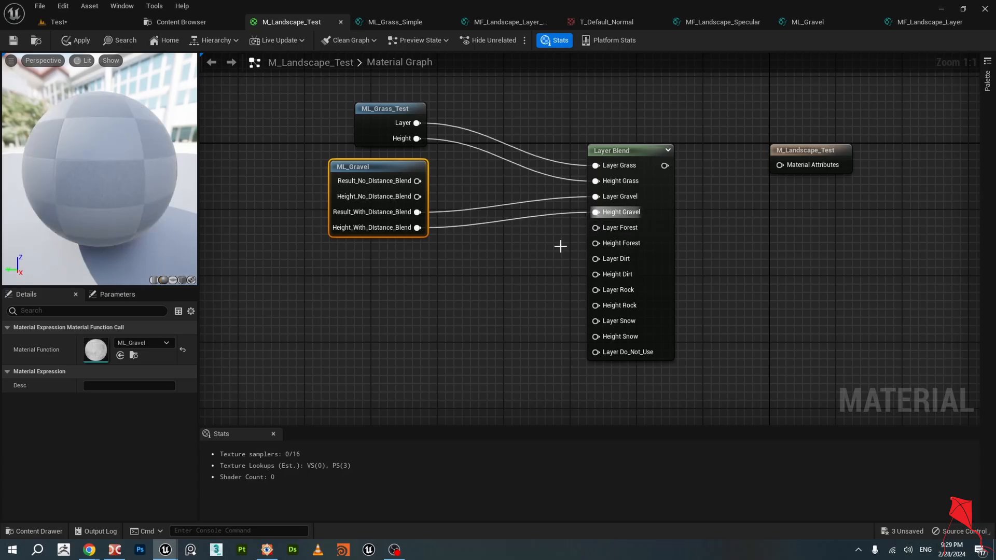
right_click_drag(404, 257, 441, 251)
right_click(406, 254)
left_click(406, 162)
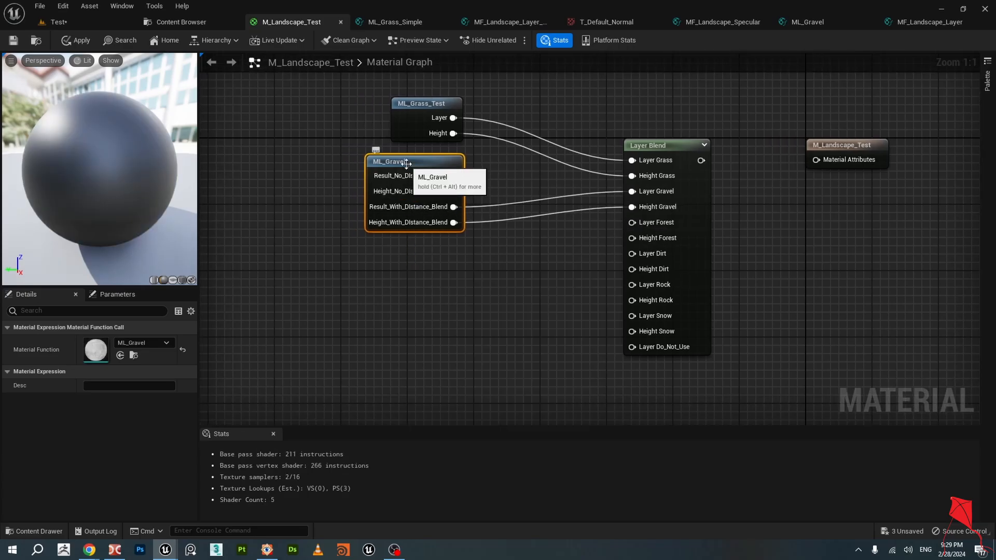
key("ctrl+d")
left_click_drag(536, 228, 428, 253)
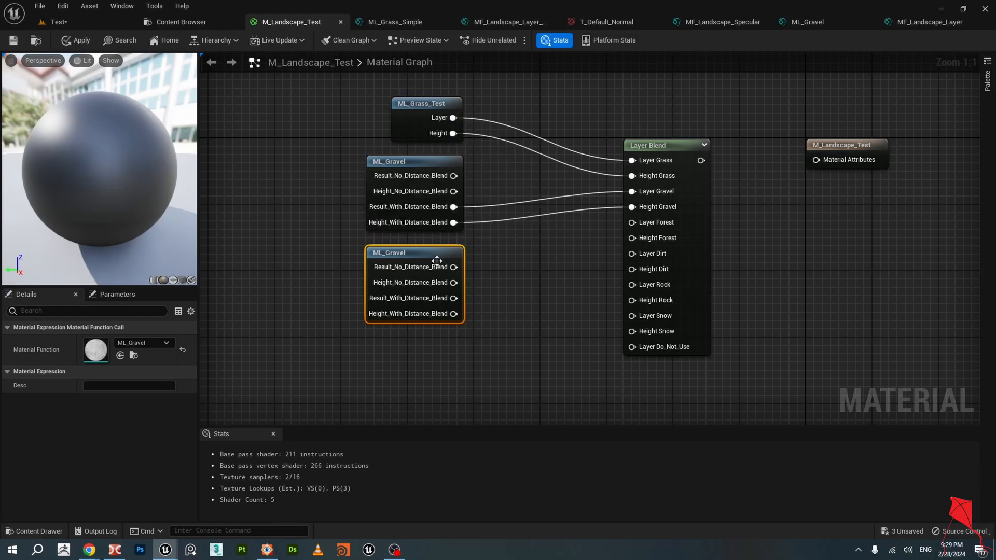
left_click_drag(438, 264, 438, 256)
Assign ML_Forest to the duplicate and connect its Result_With_Distance_Blend and Height_With_Distance_Blend outputs to Layer Forest and Height Forest.
left_click(156, 346)
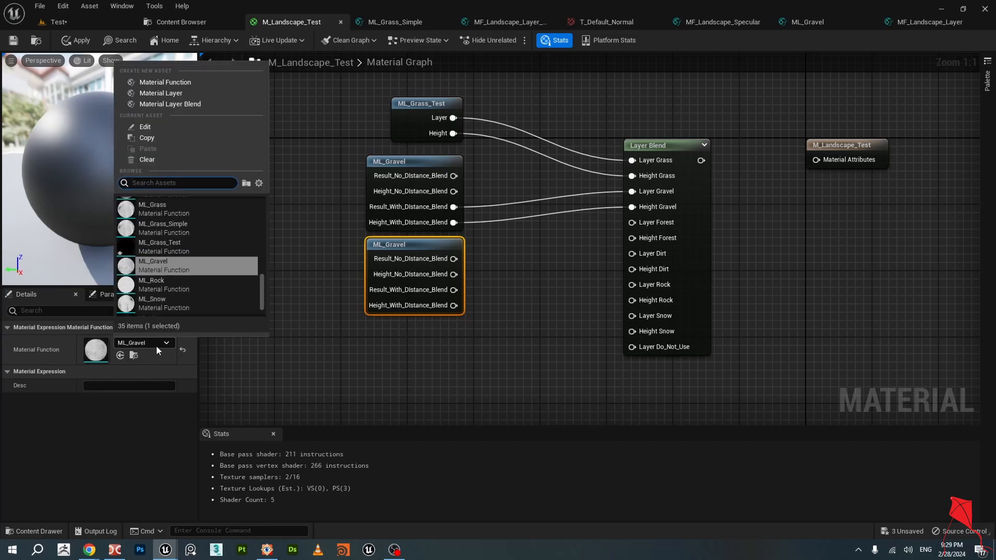
type("forest")
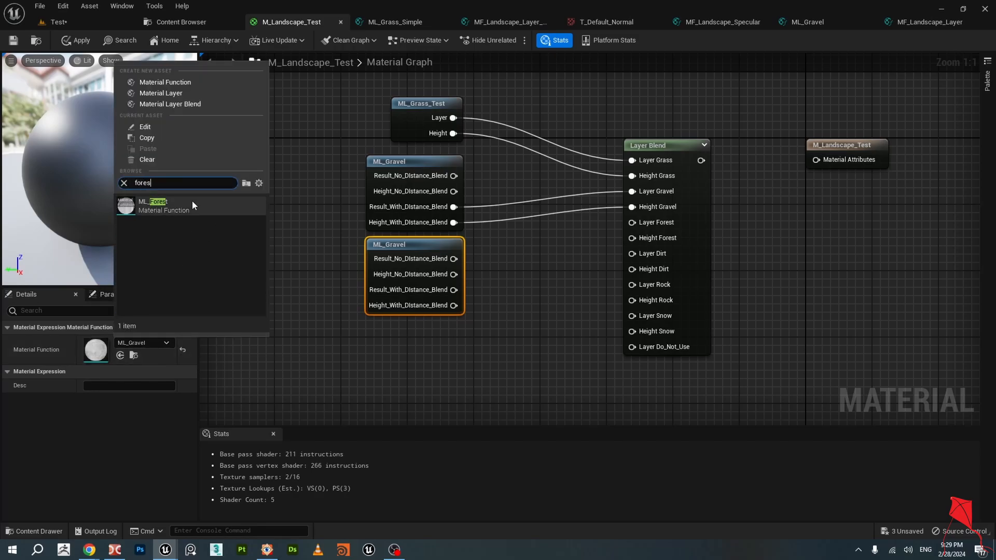
left_click(191, 204)
left_click_drag(450, 291, 635, 226)
key("ctrl+z")
left_click_drag(454, 314, 632, 238)
Duplicate the ML_Forest node, place the copy directly below it, and set the copy's material function to ML_Dirt_Simple.
right_click_drag(499, 349, 517, 281)
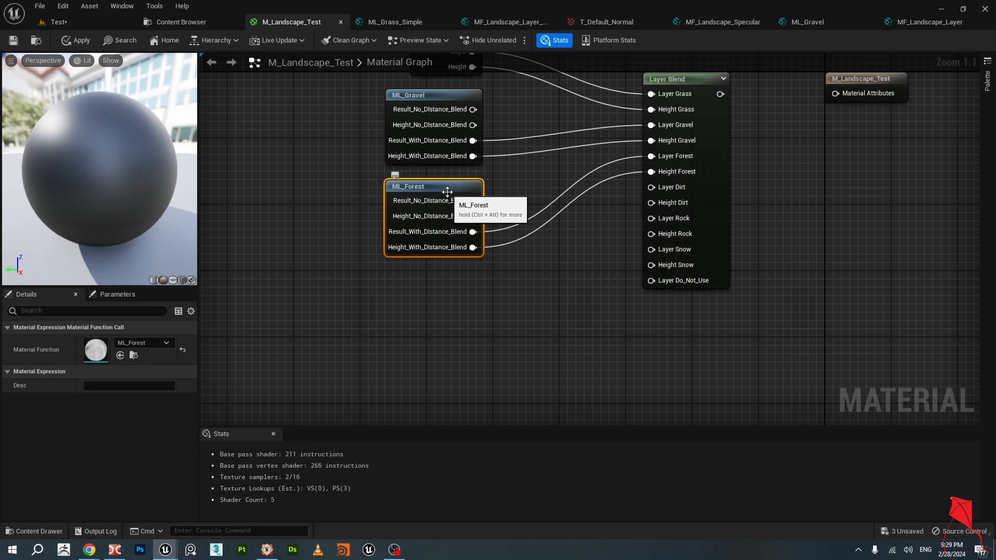
key("ctrl+w")
left_click_drag(503, 212, 432, 274)
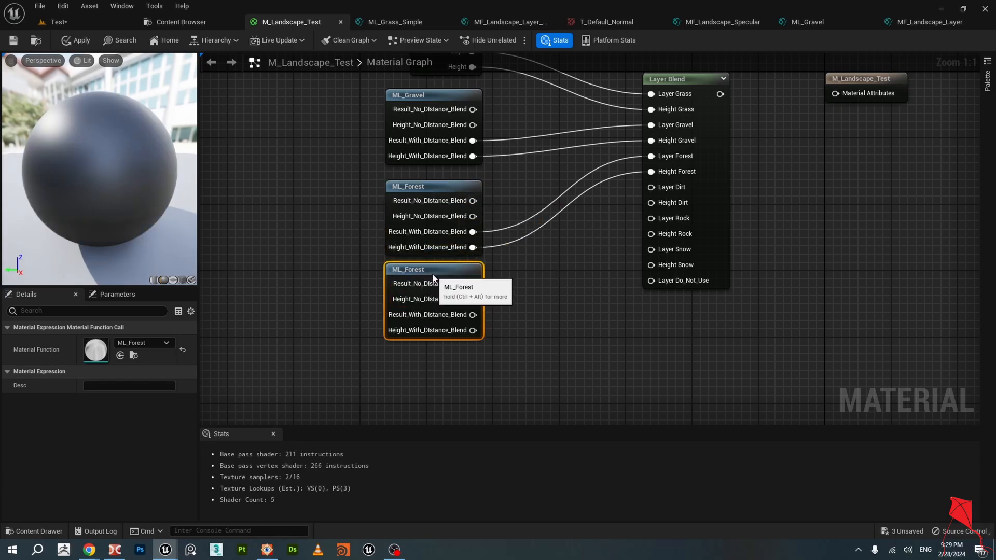
left_click(136, 344)
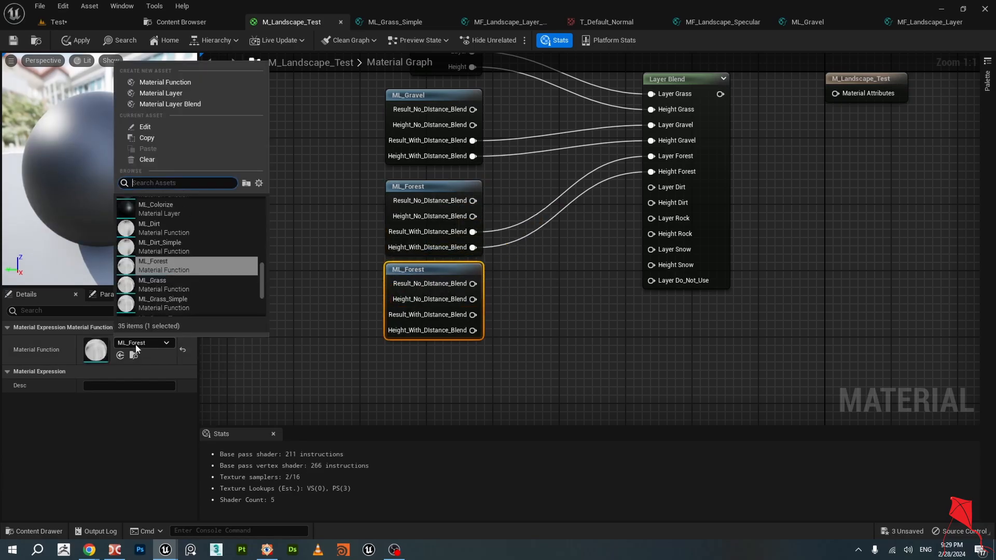
type("dirt")
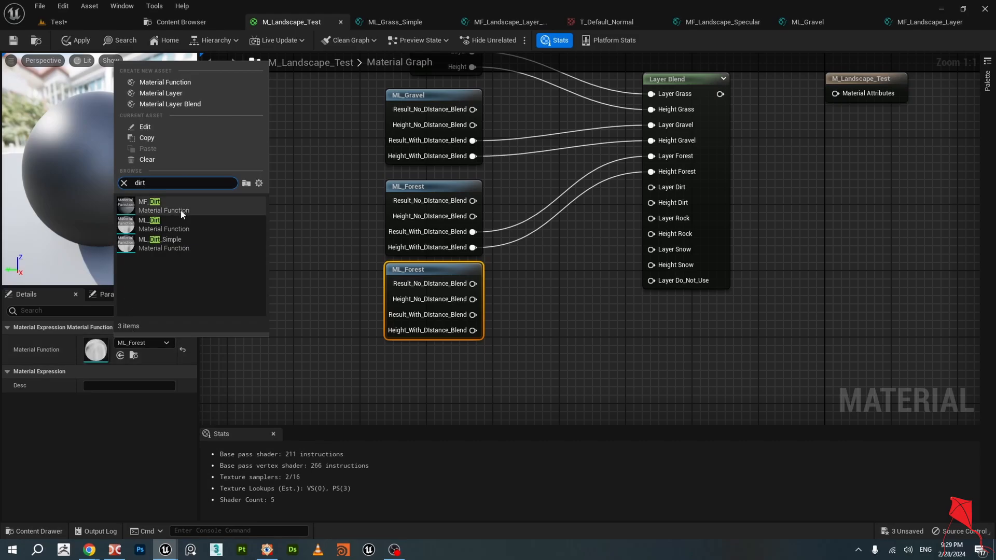
left_click(182, 243)
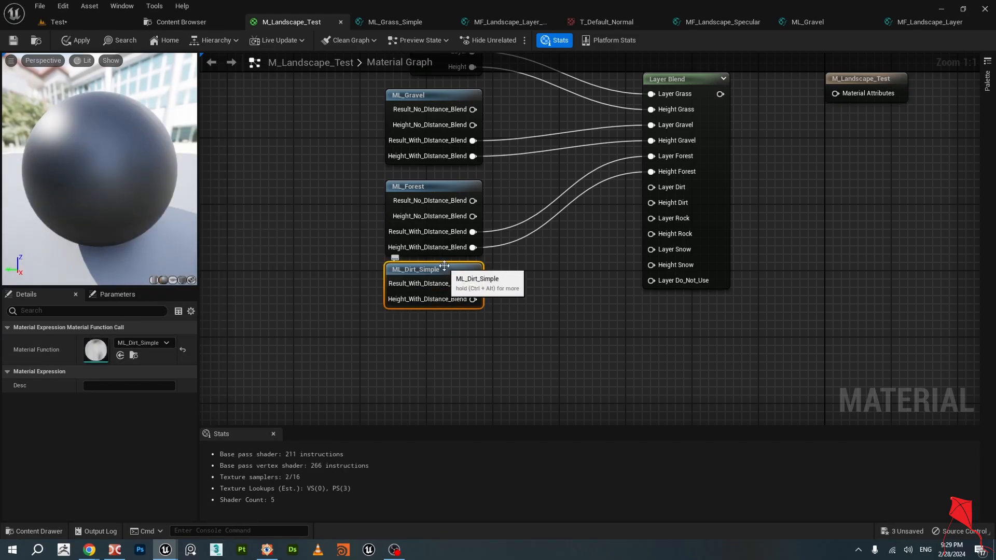
Open ML_Dirt_Simple's nested MF_Landscape_Layer_Simple function and examine its Near and Far branches and its output nodes.
double_click(415, 269)
double_click(426, 246)
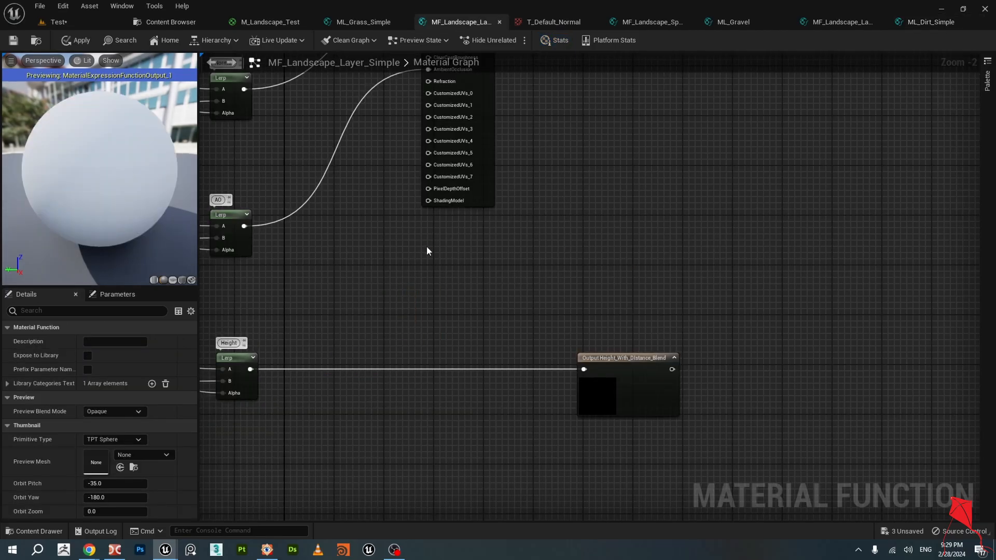
scroll(491, 245, "down", 2)
right_click_drag(457, 246, 664, 295)
scroll(500, 271, "down", 1)
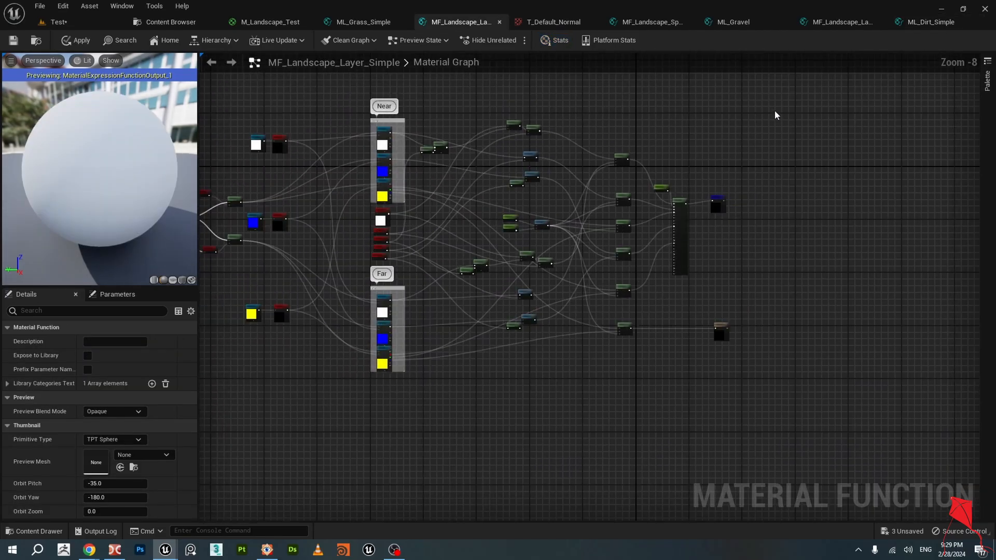
scroll(686, 207, "up", 2)
scroll(624, 232, "up", 1)
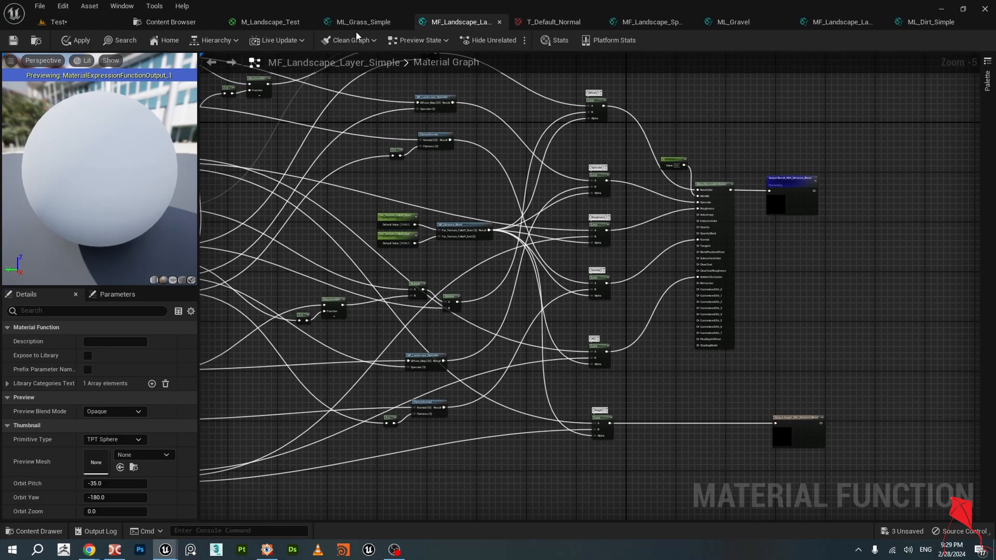
Back in M_Landscape_Test, connect ML_Dirt_Simple's Result_With_Distance_Blend and Height_With_Distance_Blend outputs to Layer Dirt and Height Dirt.
left_click(284, 24)
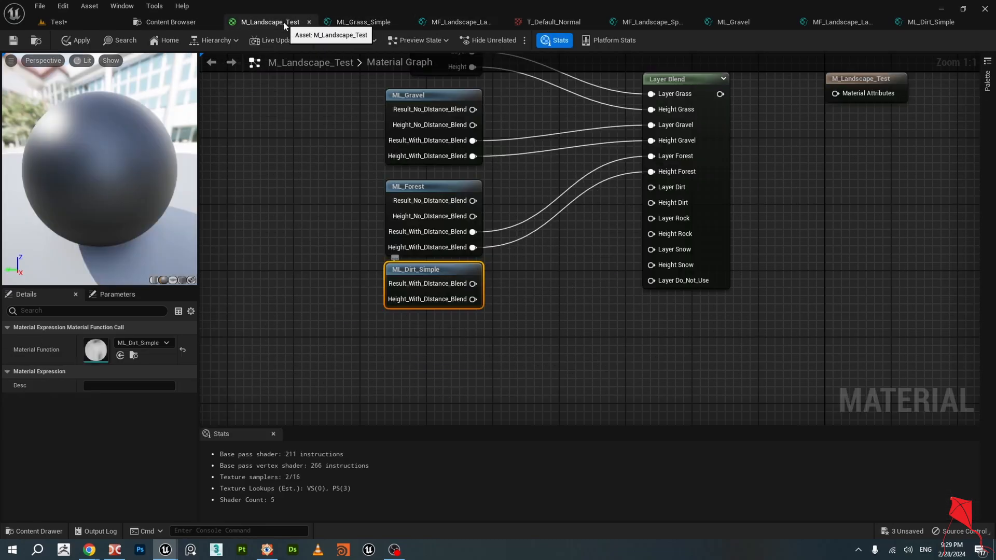
right_click_drag(499, 292, 431, 315)
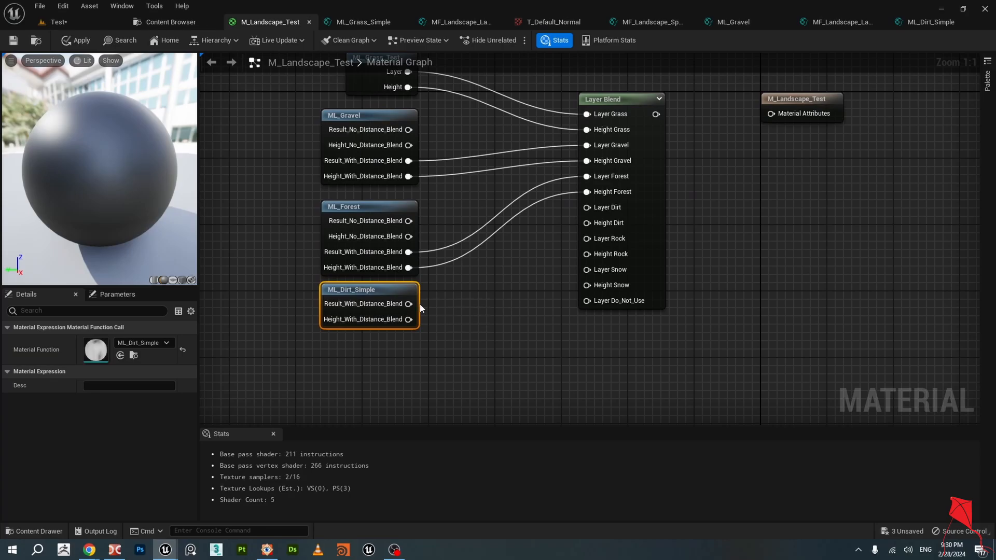
left_click_drag(409, 304, 588, 208)
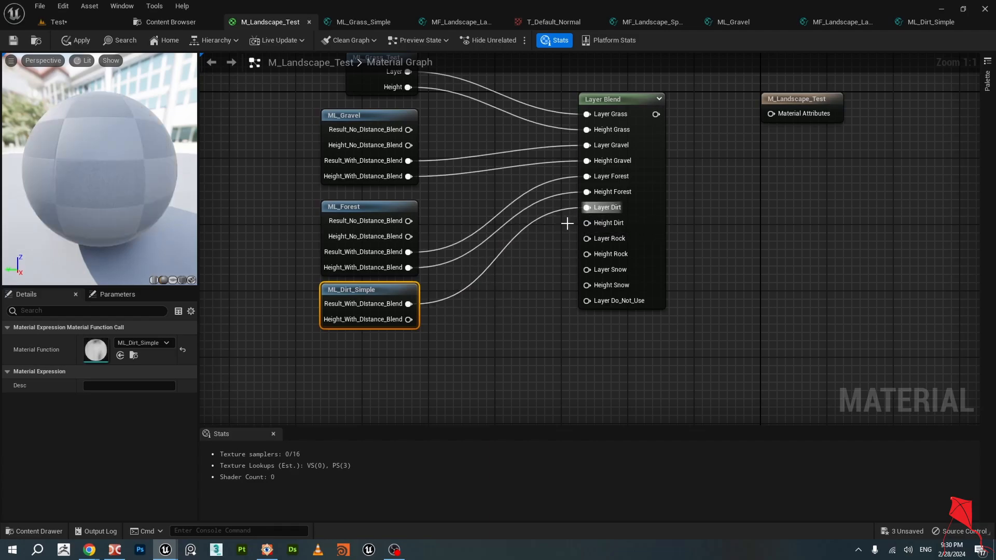
left_click_drag(409, 320, 591, 224)
Duplicate the ML_Dirt_Simple node and place the copy directly below the original.
right_click_drag(457, 347, 528, 291)
right_click(417, 298)
left_click(441, 236)
left_click(441, 237)
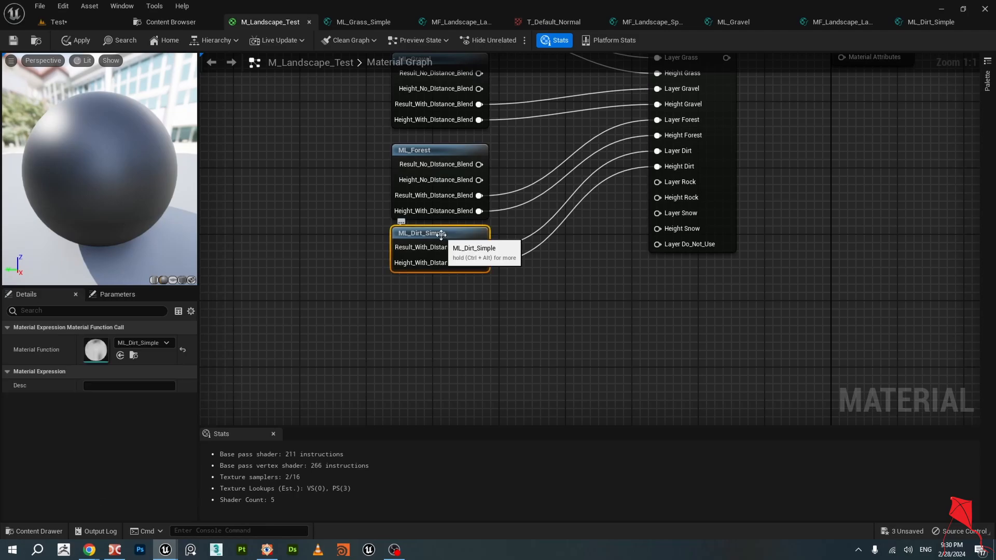
key("ctrl+d")
left_click_drag(503, 251, 452, 288)
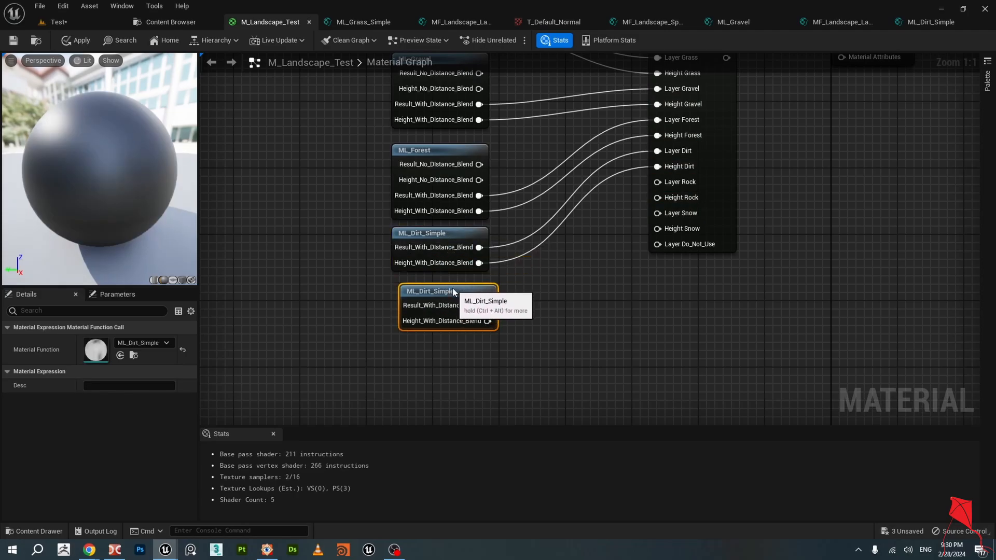
Assign ML_Rock to the copied node and connect its Result_With_Distance_Blend and Height_With_Distance_Blend outputs to Layer Rock and Height Rock.
left_click(157, 345)
type("rock")
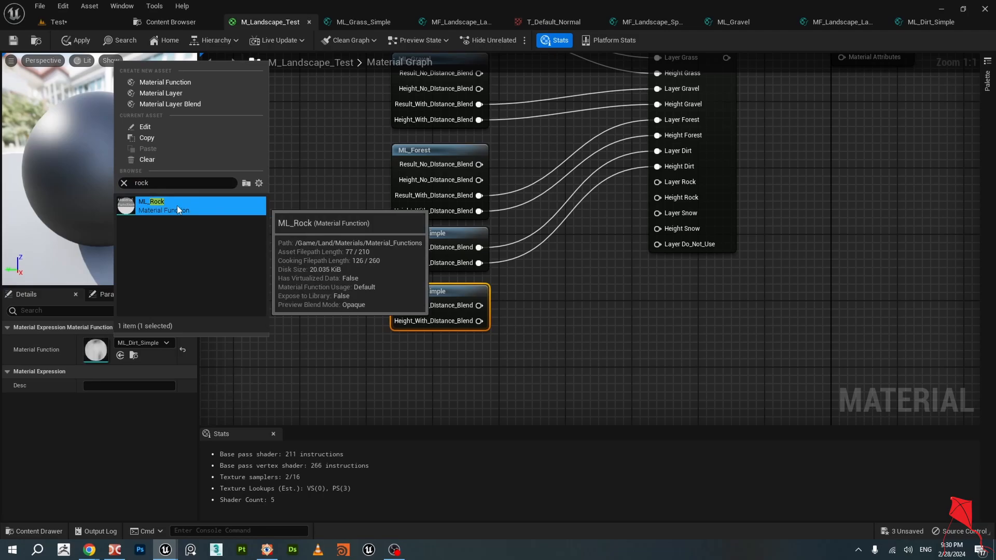
left_click(176, 205)
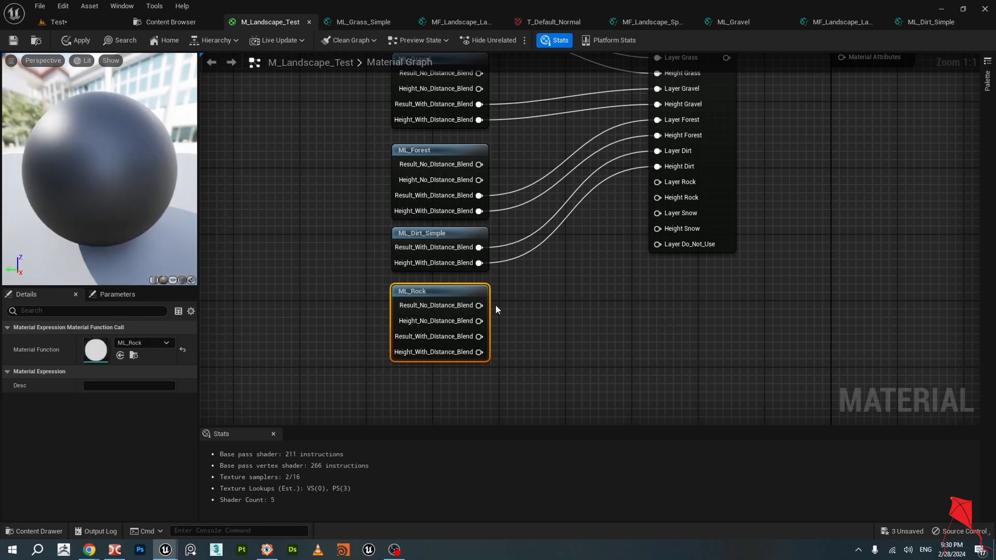
left_click_drag(479, 336, 657, 182)
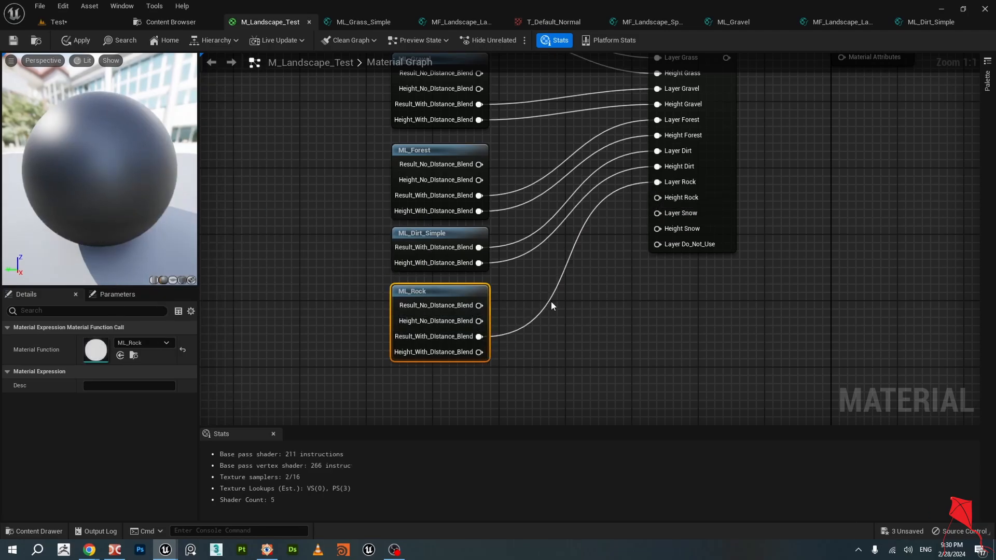
left_click_drag(479, 352, 661, 200)
Duplicate the ML_Rock node, place the copy below it, and set the copy's material function to ML_Snow.
right_click_drag(602, 294, 608, 227)
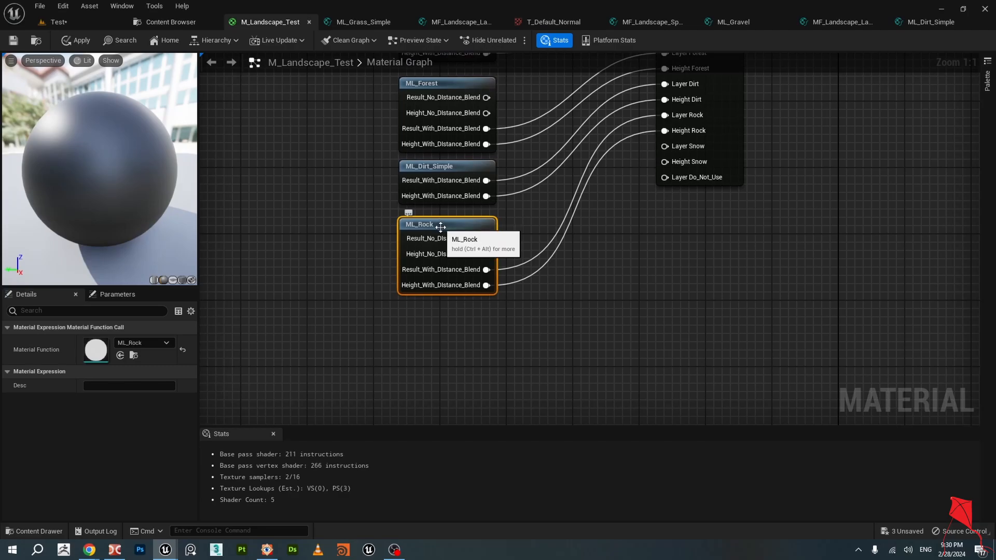
key("ctrl+d")
left_click_drag(512, 246, 446, 310)
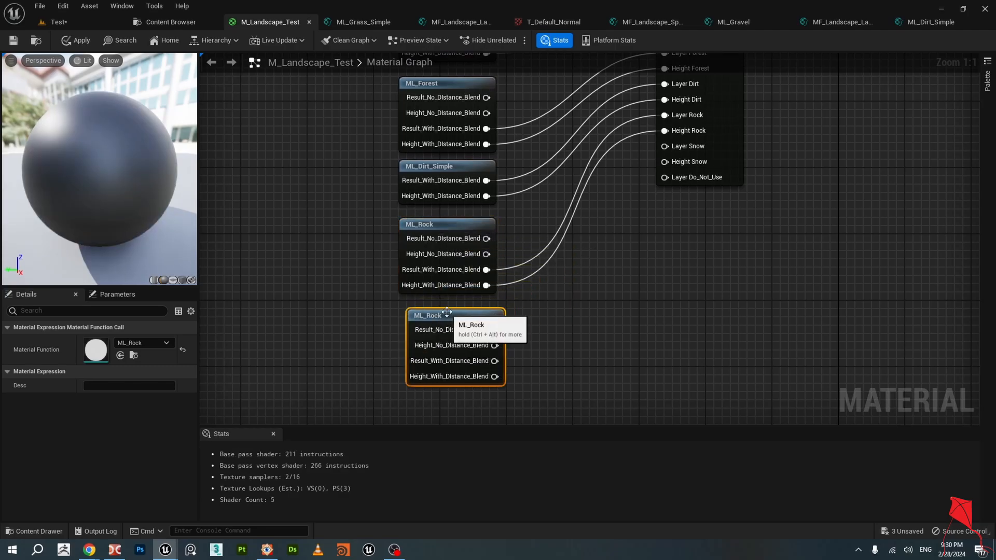
left_click(142, 344)
type("snow")
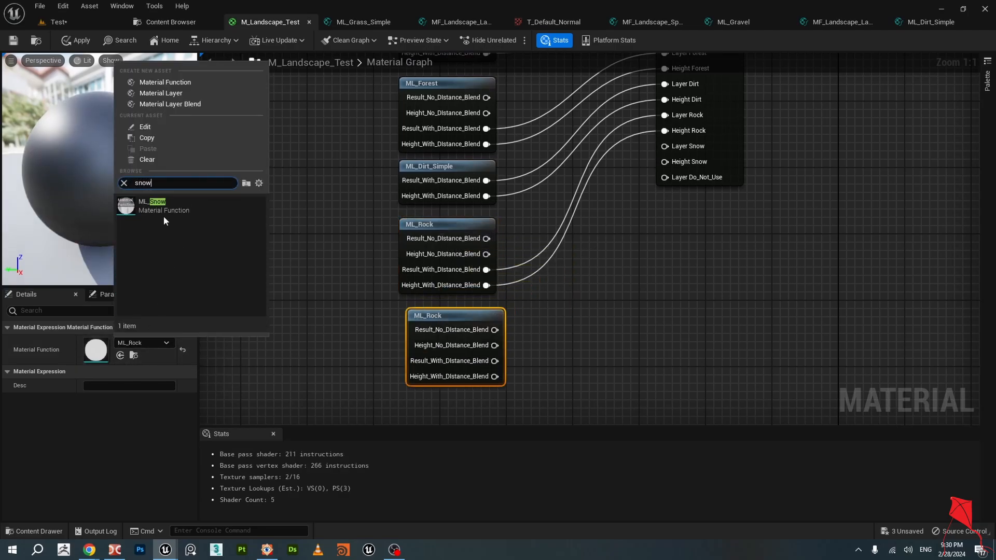
left_click(164, 216)
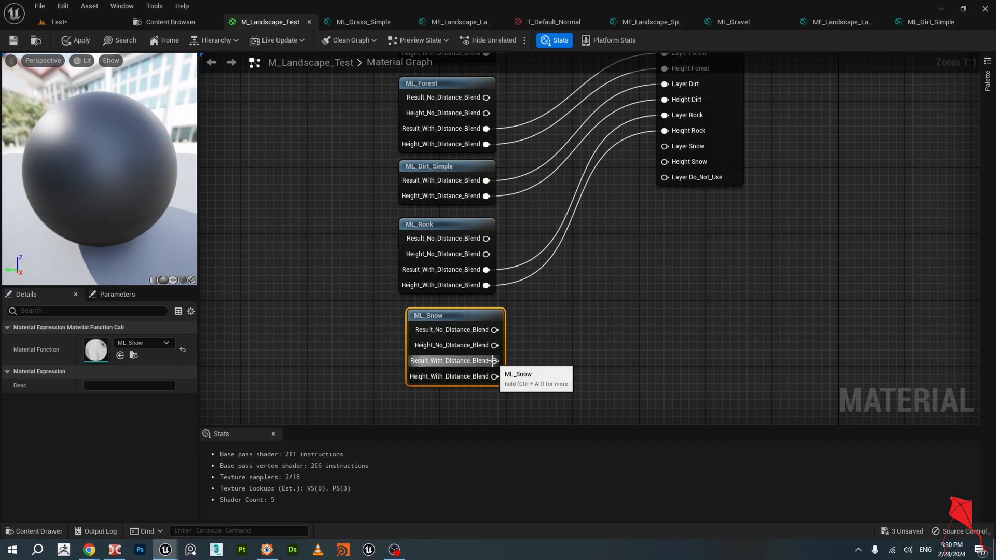
Connect ML_Snow's Result_With_Distance_Blend and Height_With_Distance_Blend outputs to Layer Snow and Height Snow on the Layer Blend node.
left_click_drag(495, 360, 674, 162)
right_click_drag(684, 219, 642, 248)
scroll(643, 248, "down", 4)
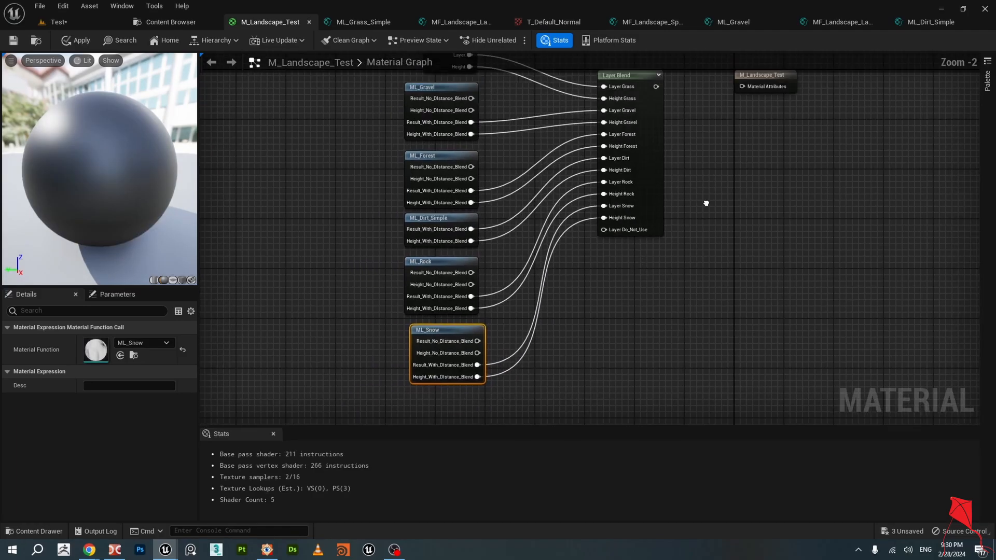
Connect the Layer Blend node's output to the Material Attributes input of the M_Landscape_Test result node.
scroll(671, 248, "up", 2)
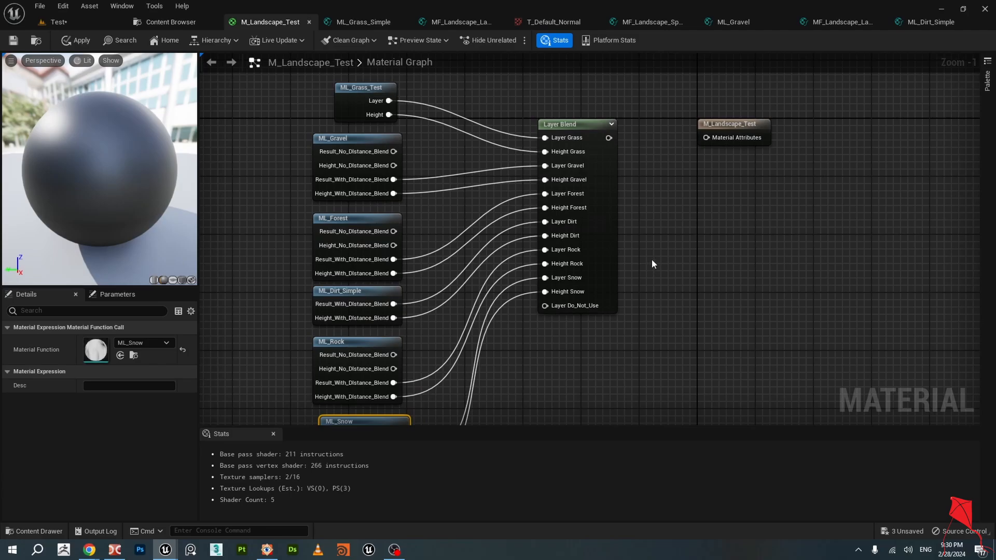
right_click_drag(651, 262, 738, 254)
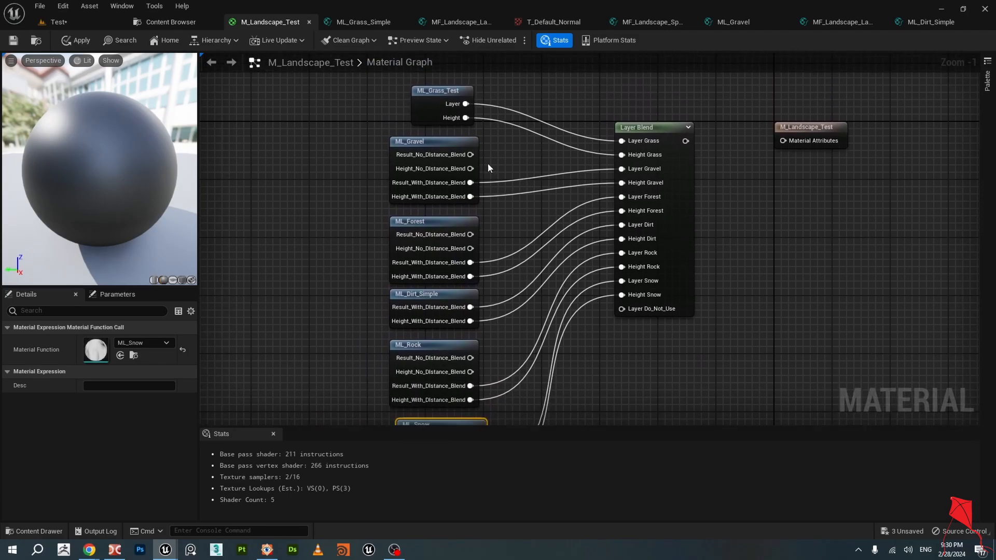
scroll(608, 170, "up", 1)
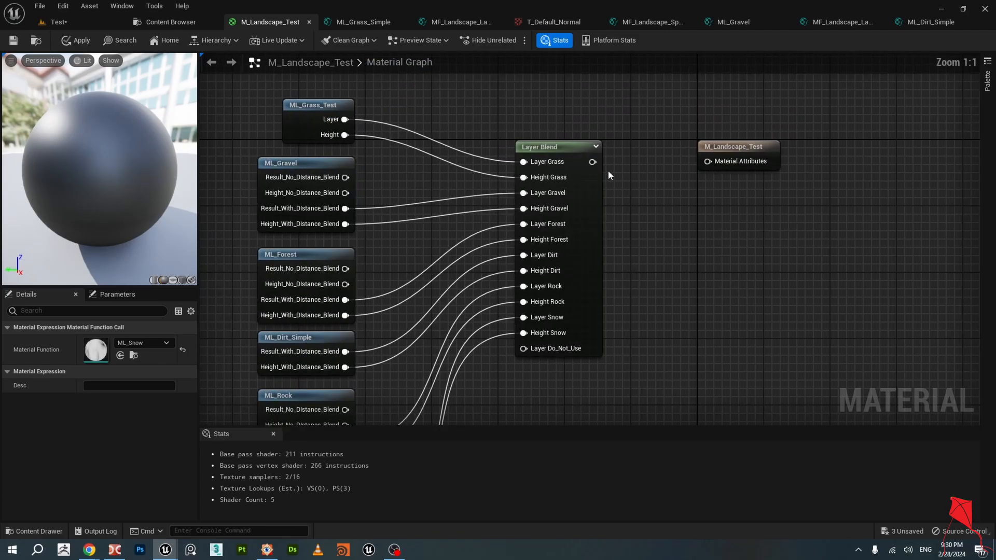
left_click_drag(593, 162, 706, 164)
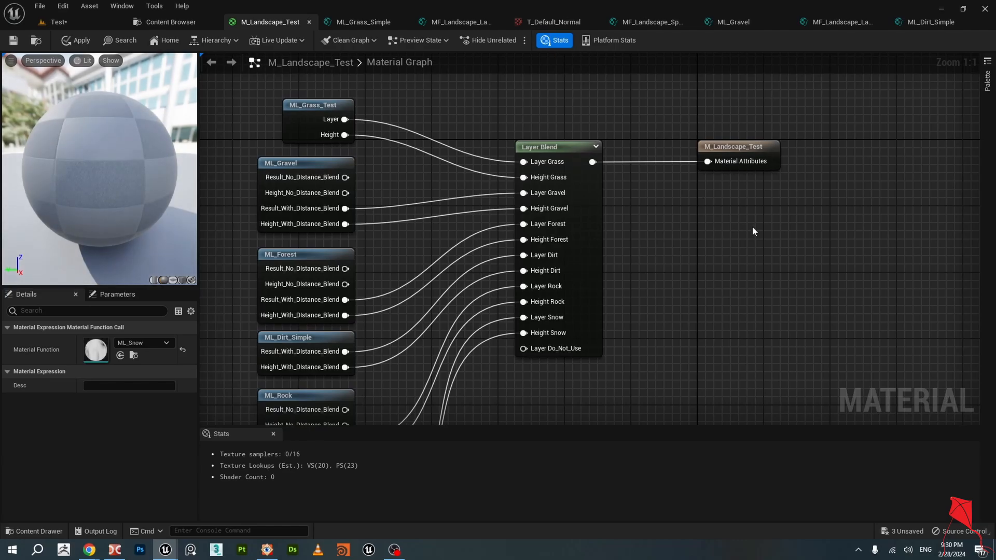
Close the material's Stats display and deselect the ML_Snow node.
scroll(747, 218, "down", 1)
left_click(273, 434)
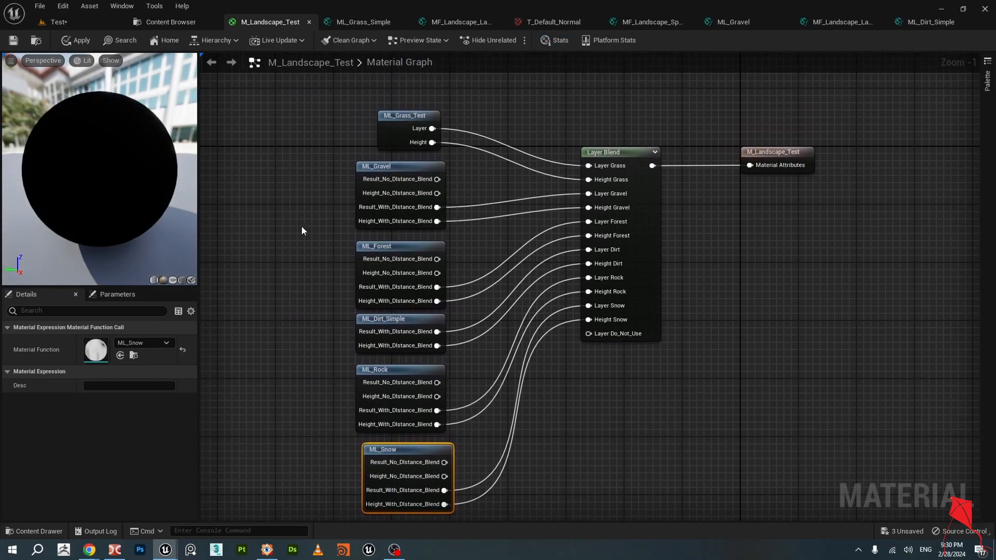
left_click(309, 194)
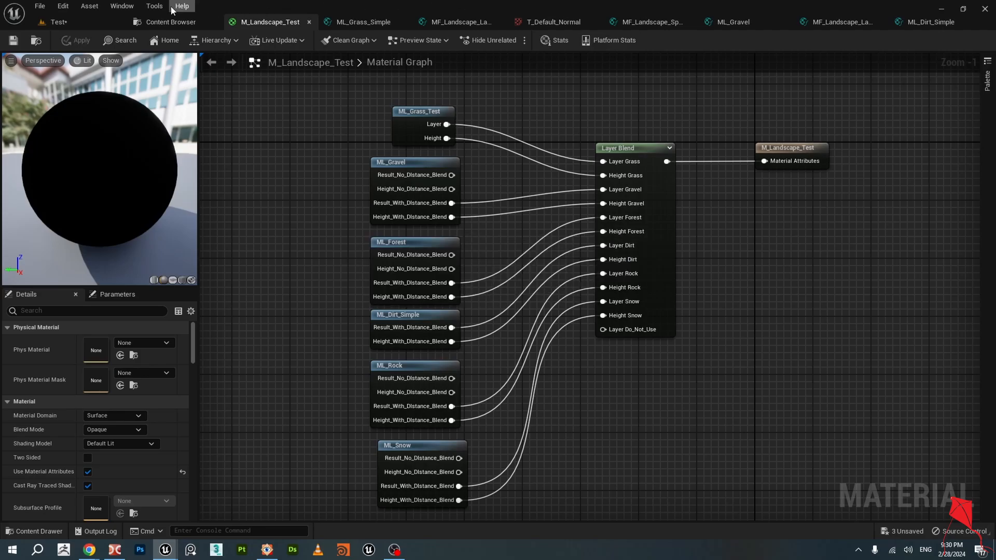
Go to the Material_Functions folder in the Content Browser, checking back once on the M_Landscape_Test graph.
left_click(160, 27)
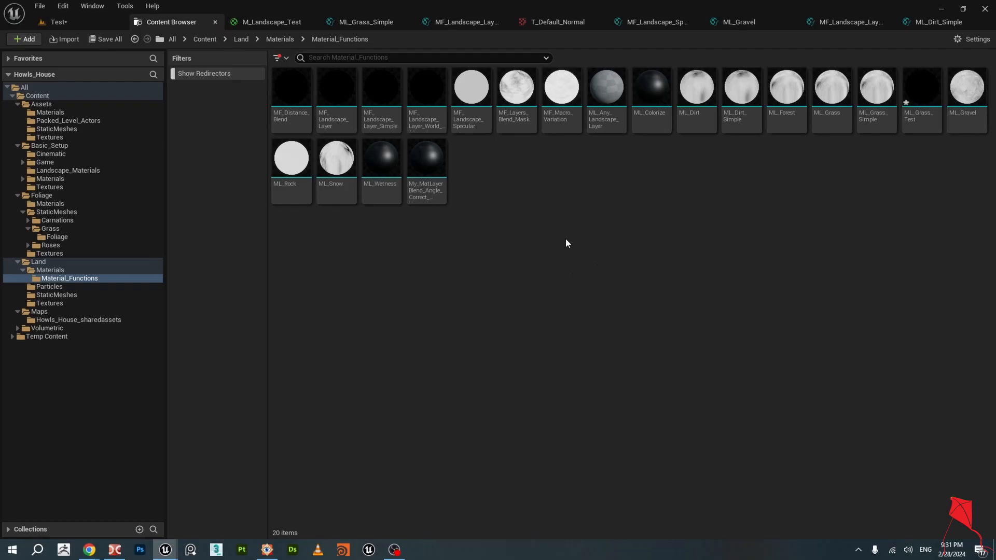
left_click(271, 22)
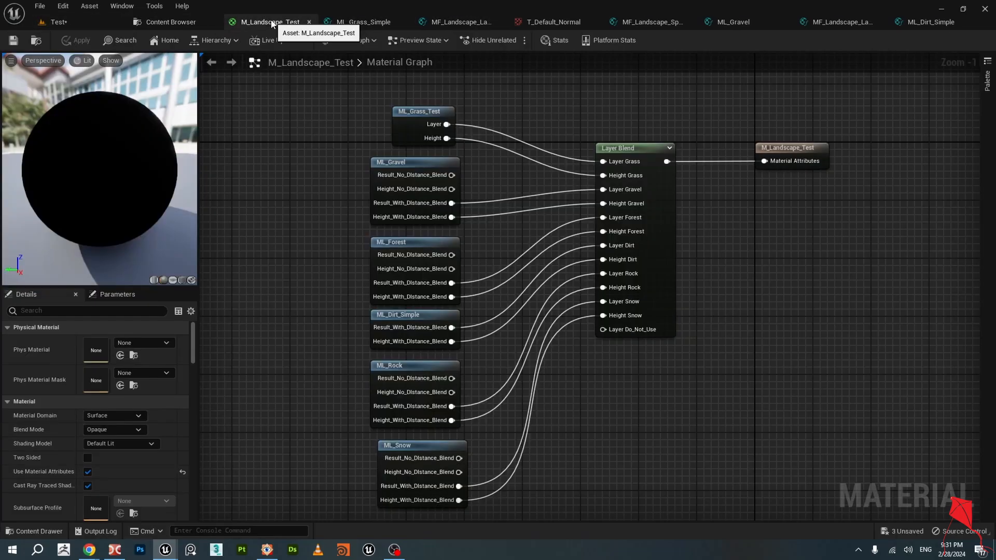
left_click(171, 22)
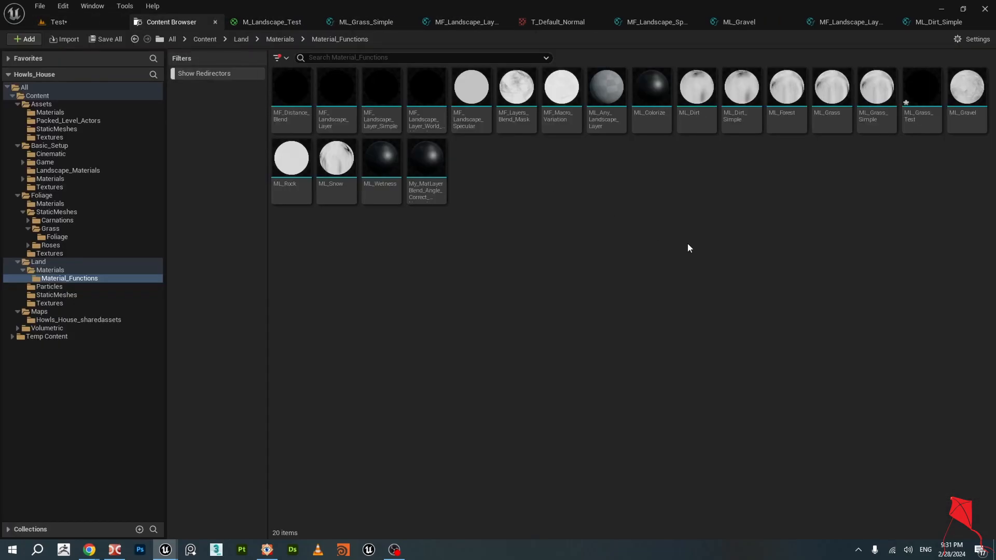
Delete the M_Landscape_New material from the Land/Materials folder.
left_click(50, 269)
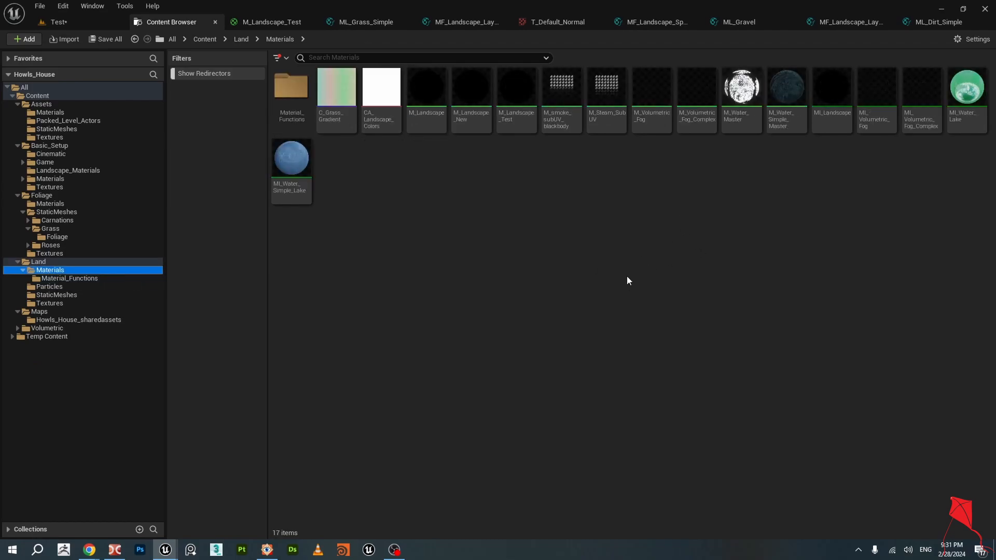
left_click(471, 88)
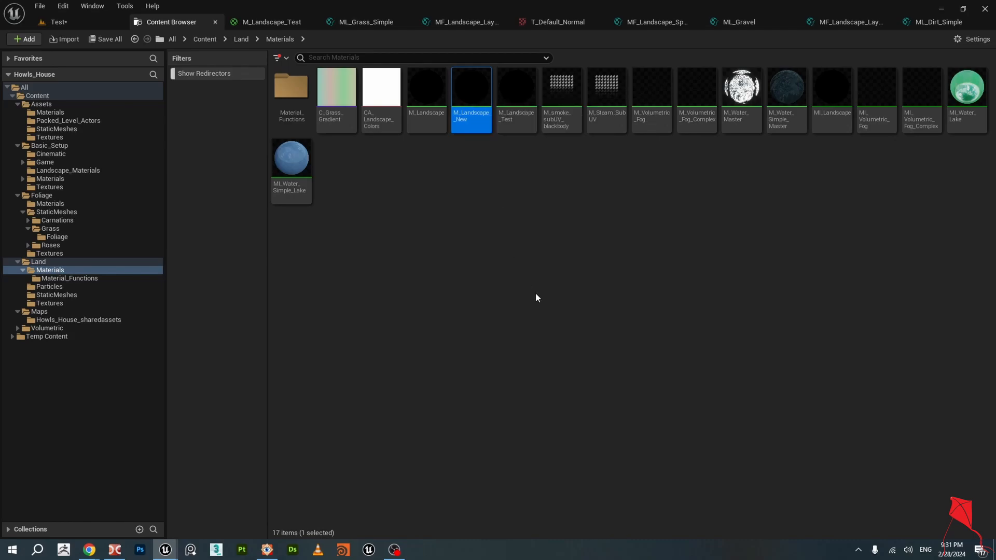
key("Delete")
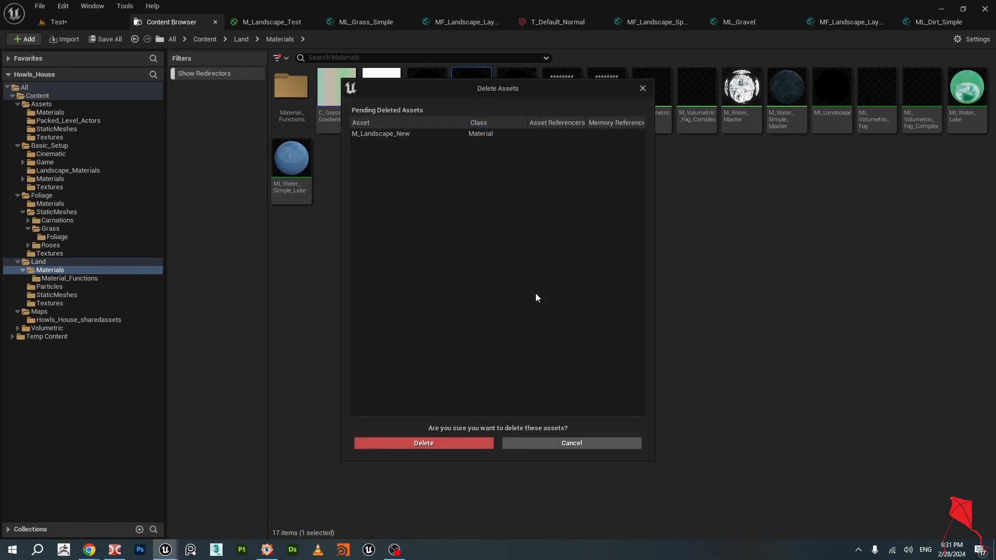
left_click(456, 443)
Create a material instance of M_Landscape_Test and name it MI_Landscape_Test.
left_click(463, 75)
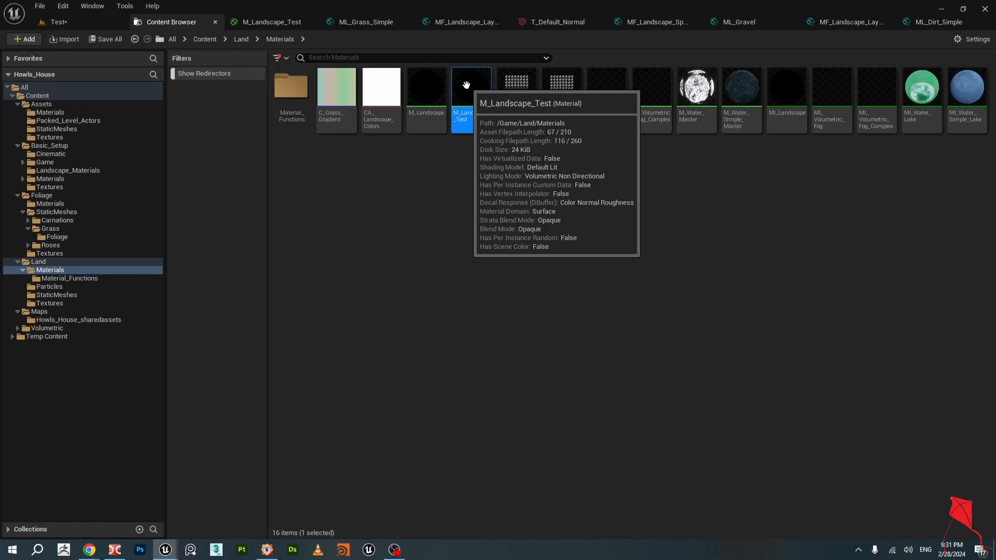
right_click(467, 85)
left_click(503, 104)
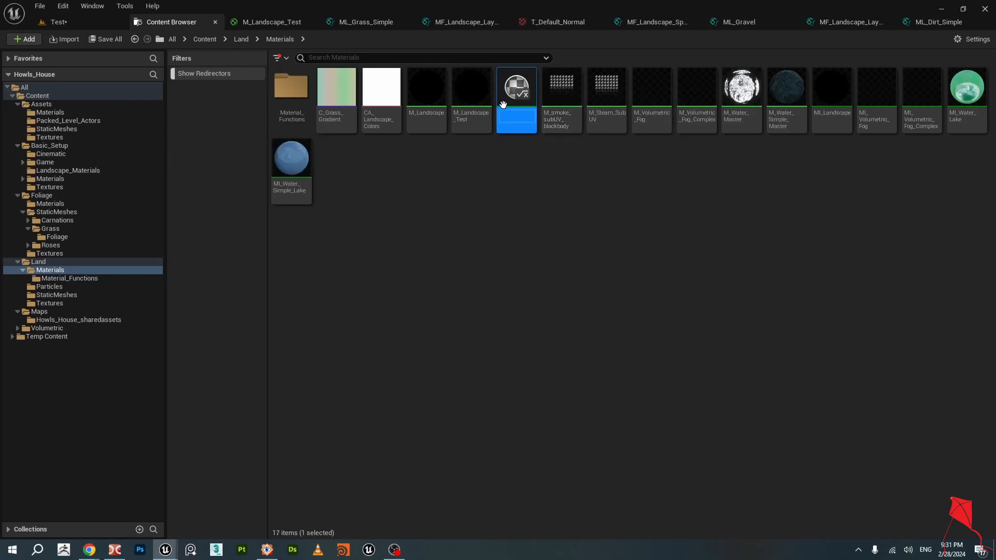
key("End")
key("BackSpace")
key("BackSpace")
key("BackSpace")
key("BackSpace")
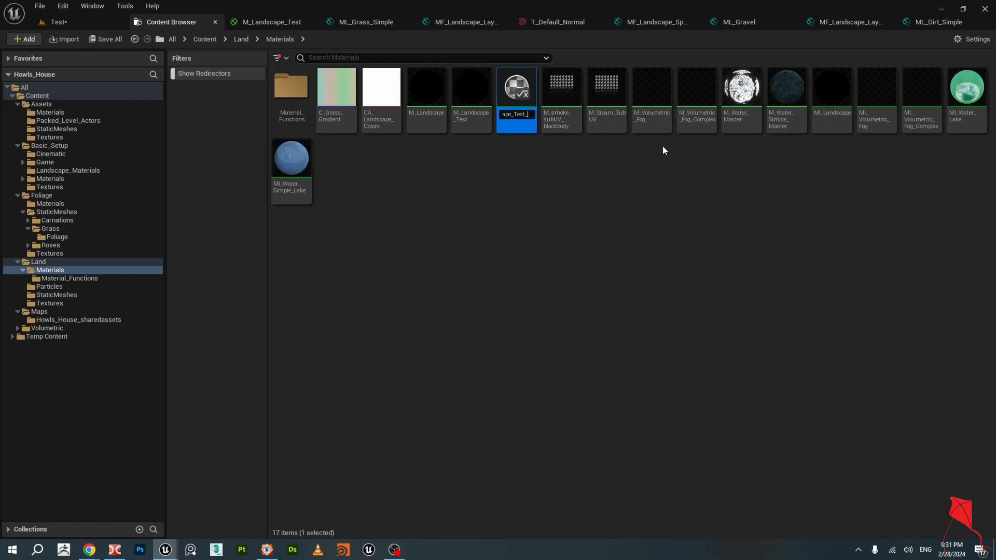
key("BackSpace")
key("Home")
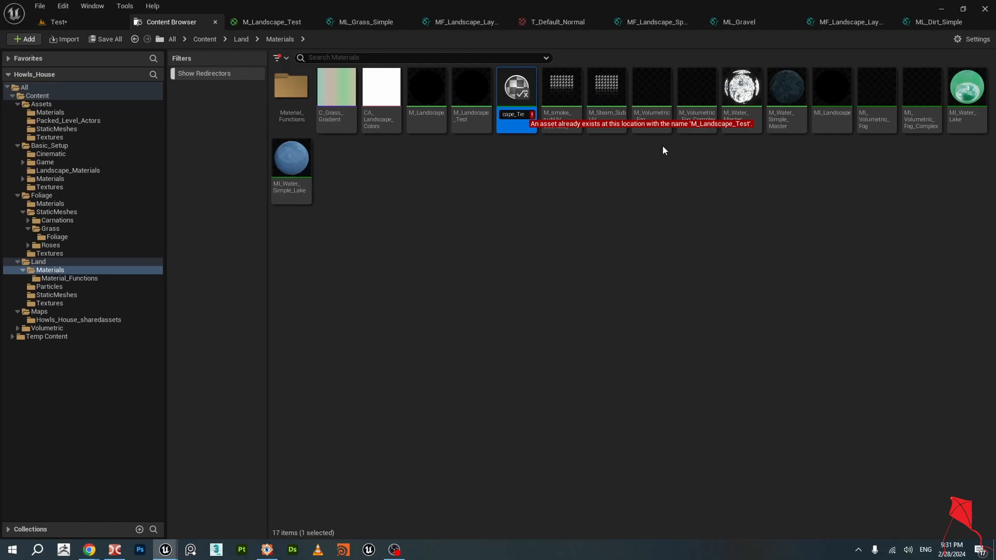
key("Right")
type("I")
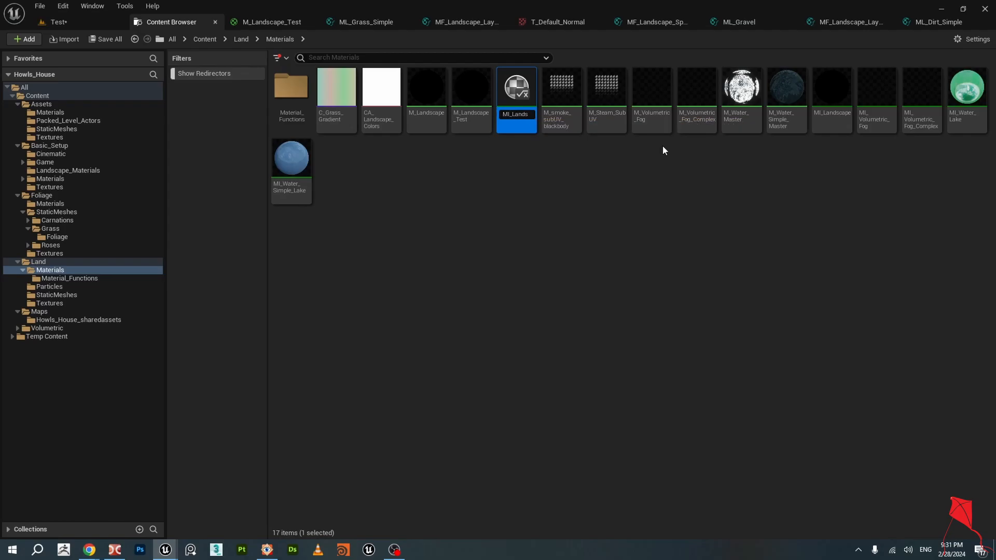
key("Return")
Open MI_Landscape_Test and look through its parameter groups from Dirt to Specular.
key("Return")
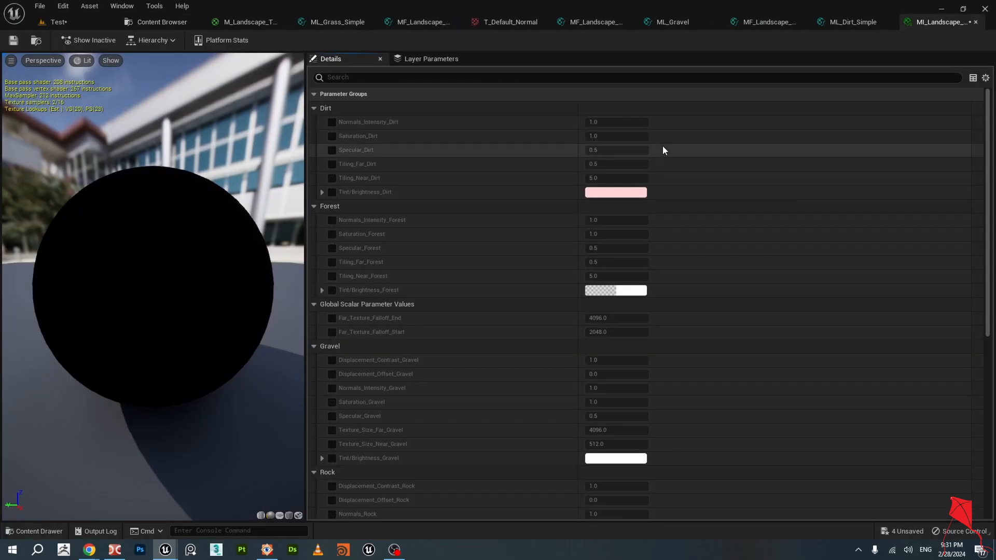
scroll(472, 190, "down", 5)
scroll(475, 189, "down", 3)
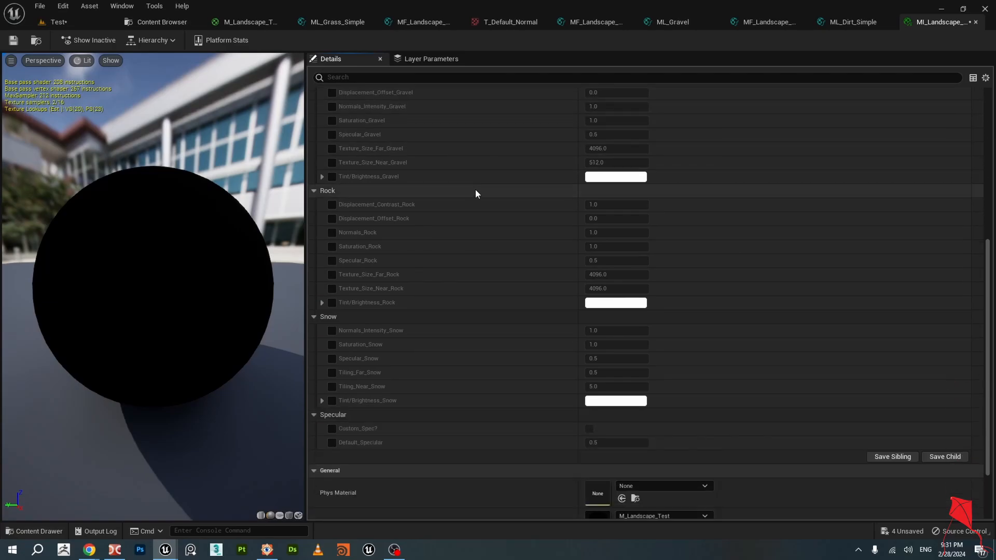
scroll(464, 269, "up", 6)
scroll(463, 269, "up", 1)
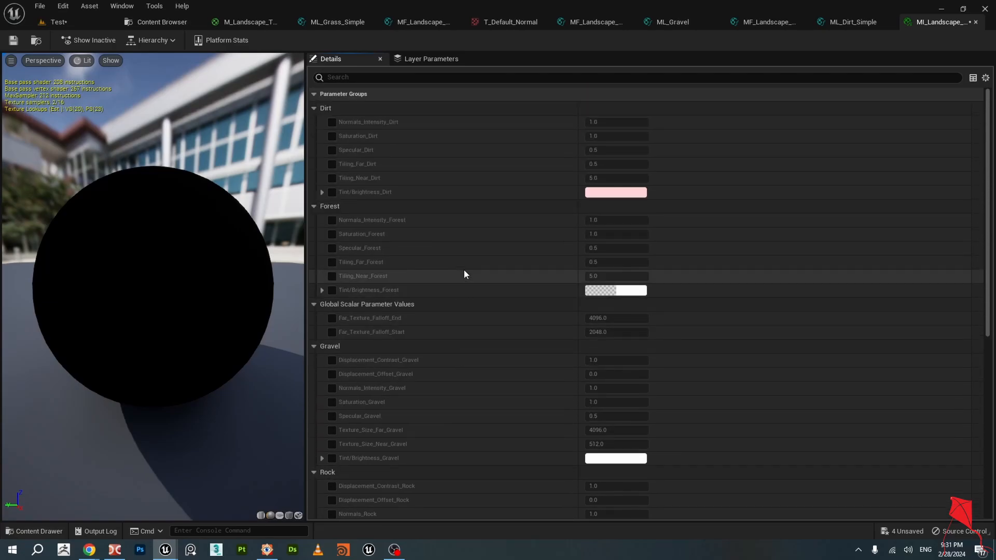
Undock the MI_Landscape_Test editor into its own window, return to the Test level and move that window off the main screen.
left_click_drag(952, 26, 684, 51)
left_click_drag(742, 276, 741, 488)
left_click_drag(878, 61, 798, 52)
left_click(59, 21)
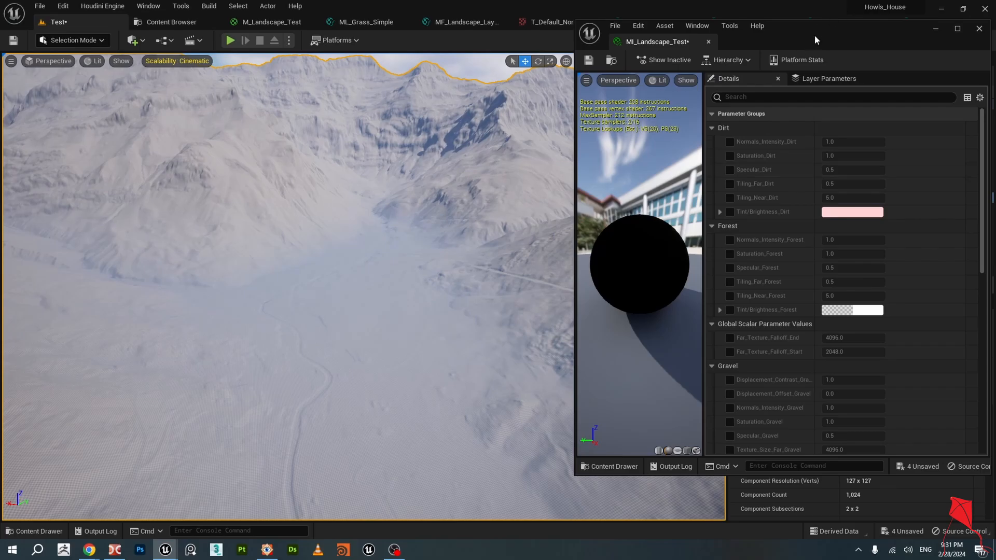
left_click_drag(815, 35, 0, 67)
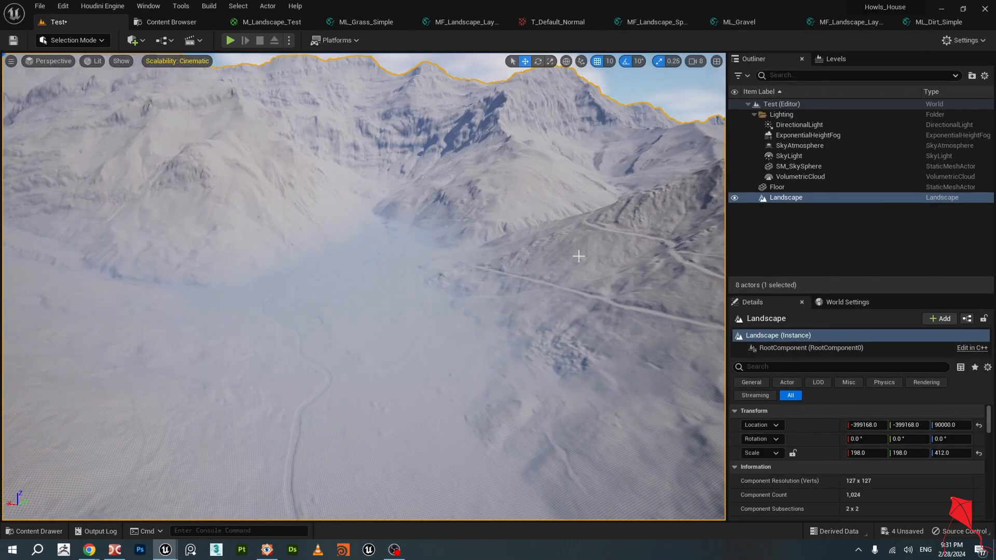
Assign MI_Landscape_Test as the Landscape Material of the Landscape actor and look over the terrain.
scroll(920, 455, "down", 10)
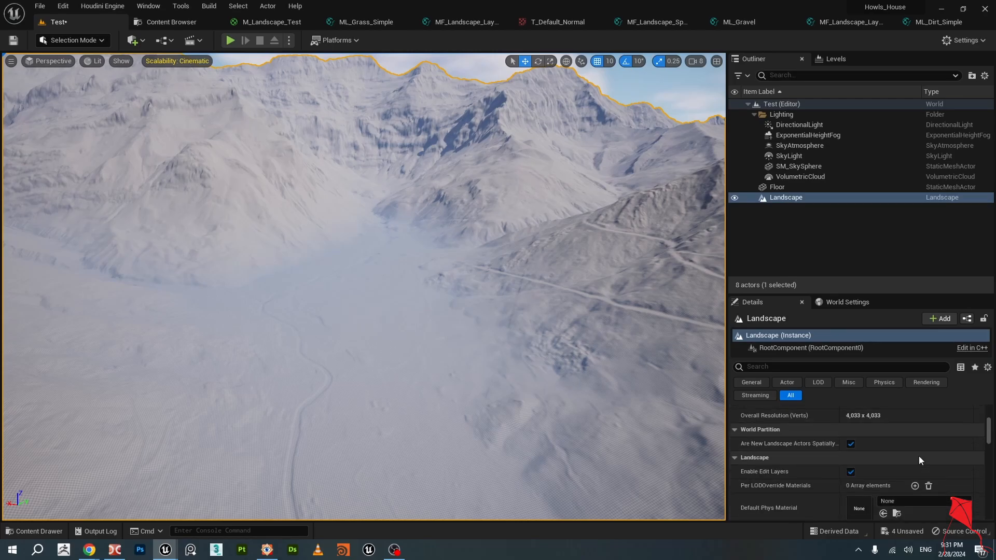
left_click(911, 446)
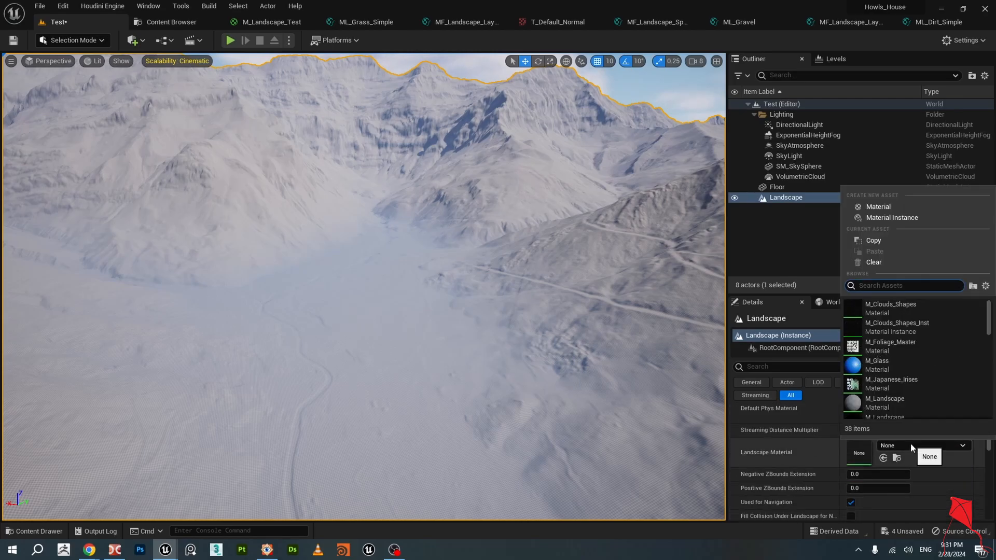
type("mi_land")
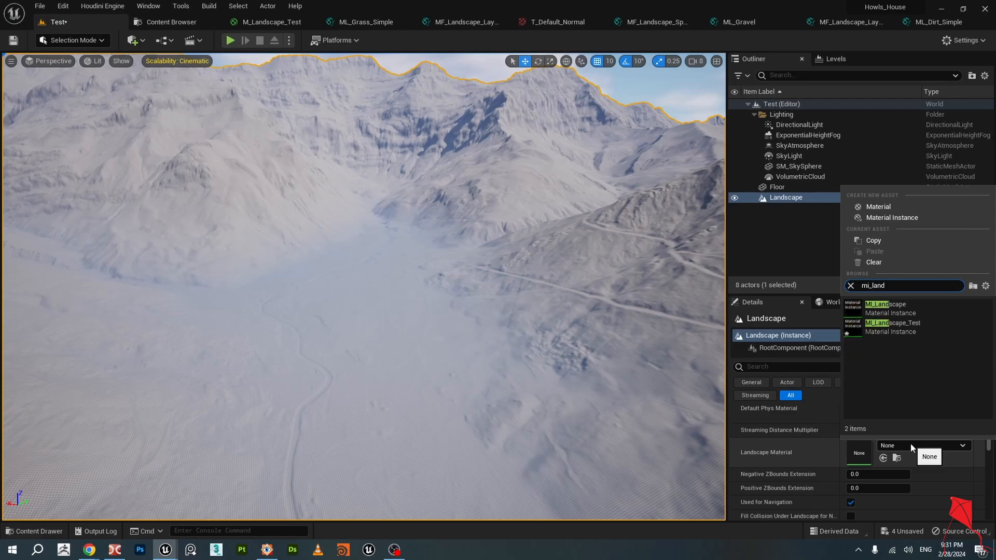
left_click(917, 325)
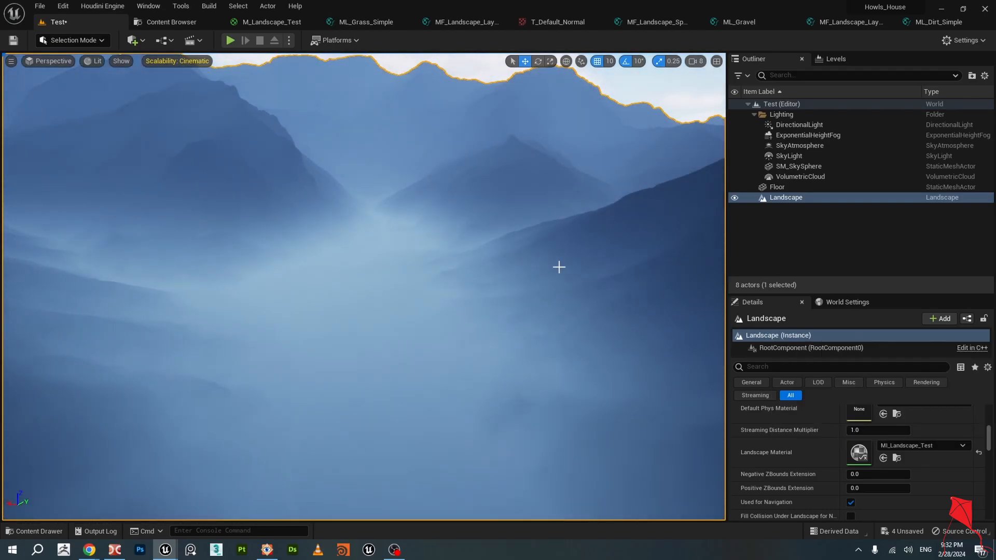
right_click_drag(583, 266, 706, 272)
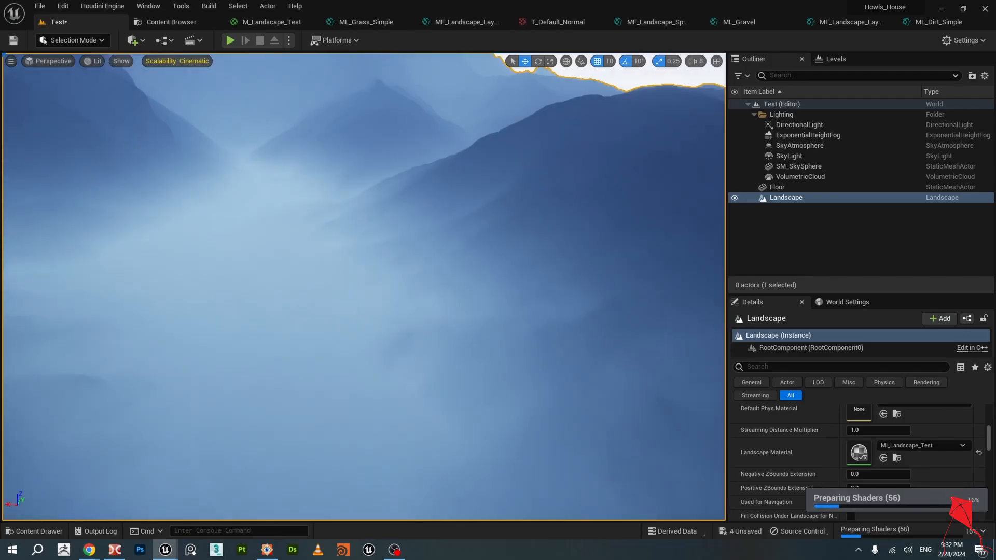
right_click_drag(552, 258, 503, 267)
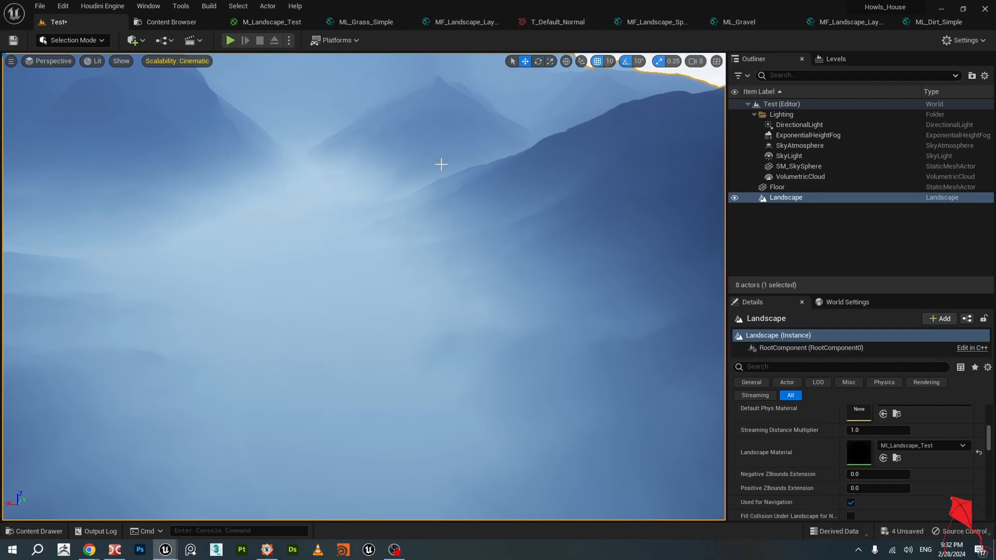
right_click_drag(298, 169, 266, 166)
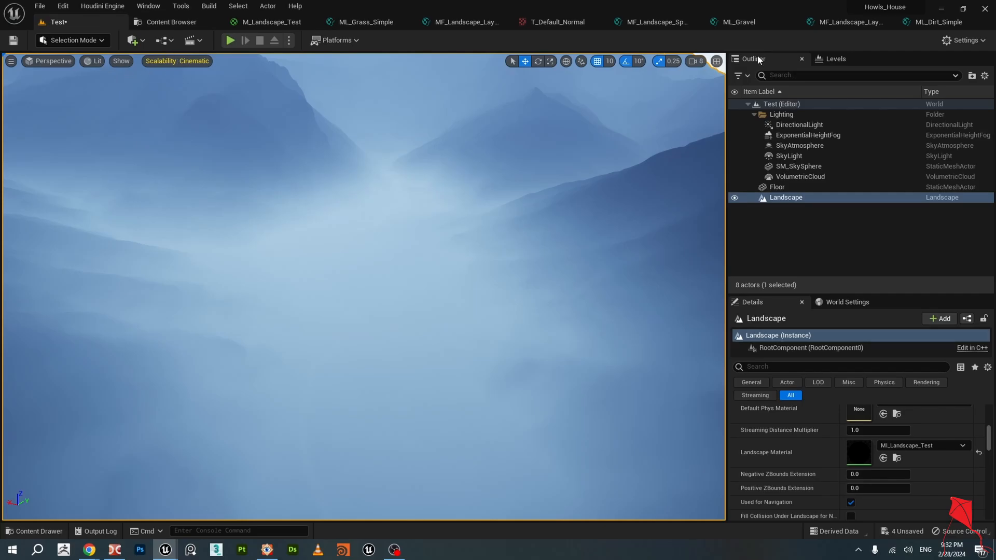
Set the engine scalability quality to Epic.
left_click(967, 44)
mouse_move(851, 195)
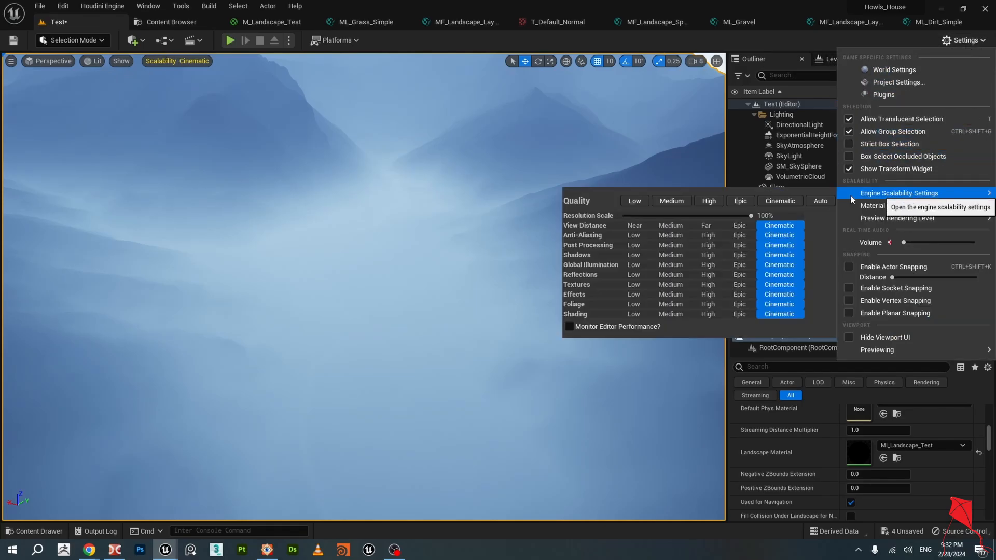
left_click(741, 200)
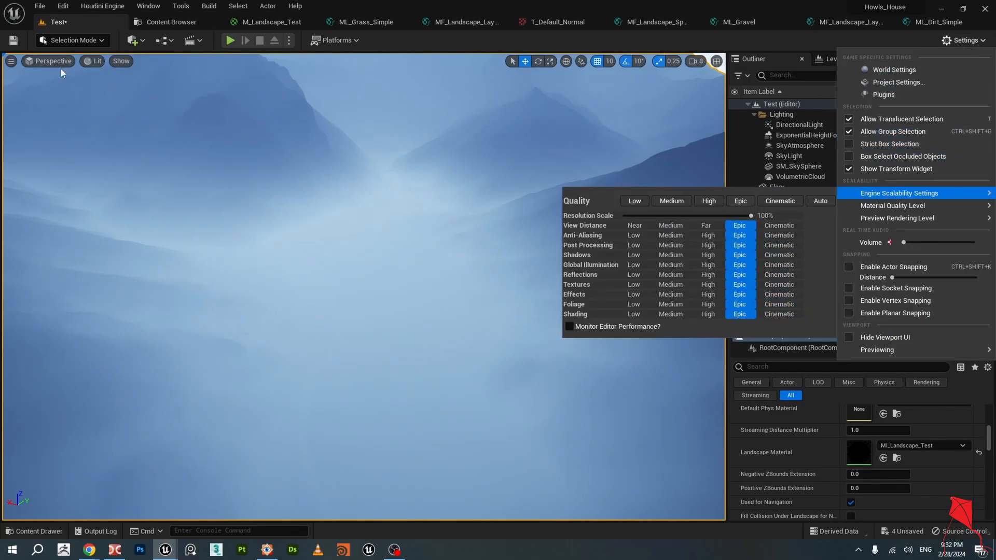
Switch to Landscape mode and review the target layers available for painting.
left_click(73, 44)
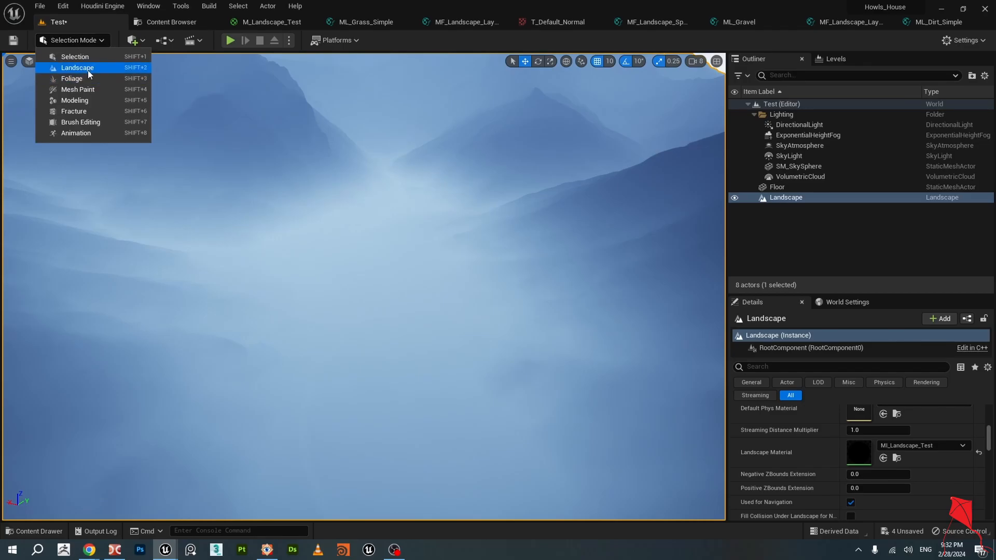
left_click(88, 70)
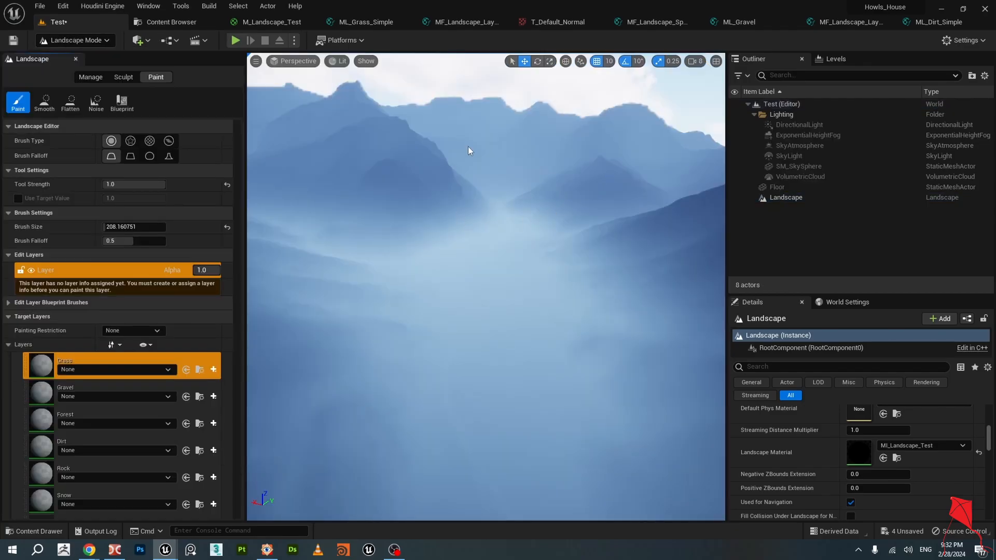
scroll(134, 360, "down", 2)
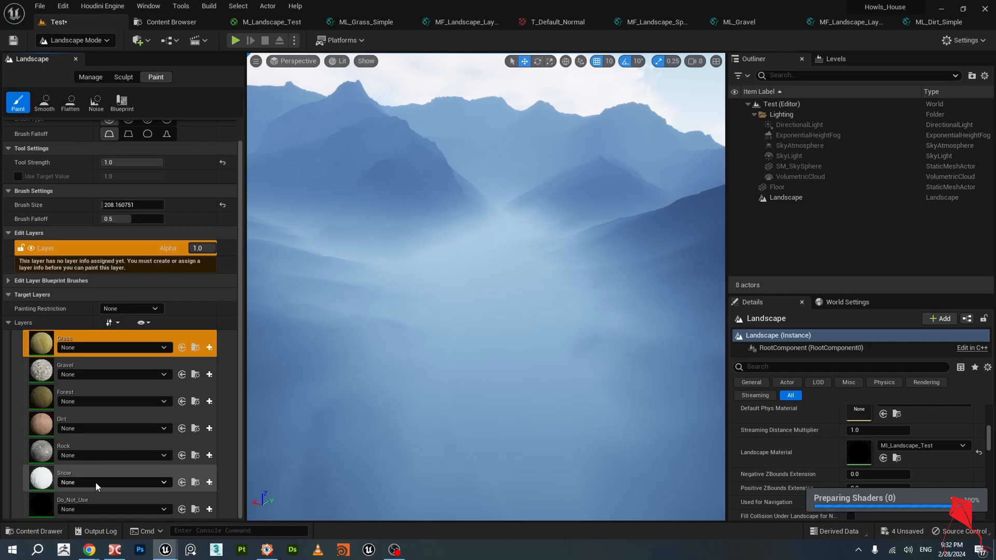
scroll(119, 437, "up", 1)
scroll(120, 437, "down", 1)
scroll(120, 437, "up", 1)
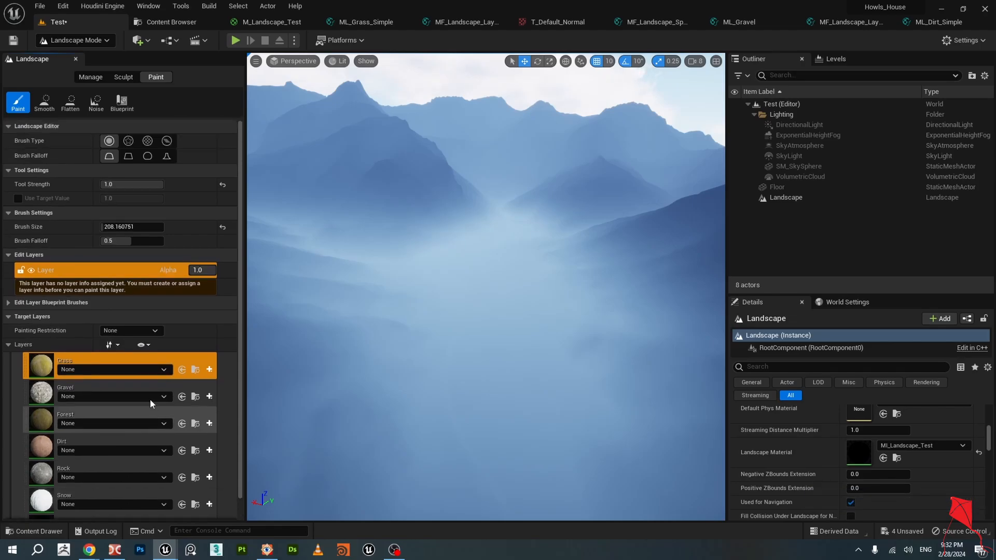
scroll(166, 373, "down", 1)
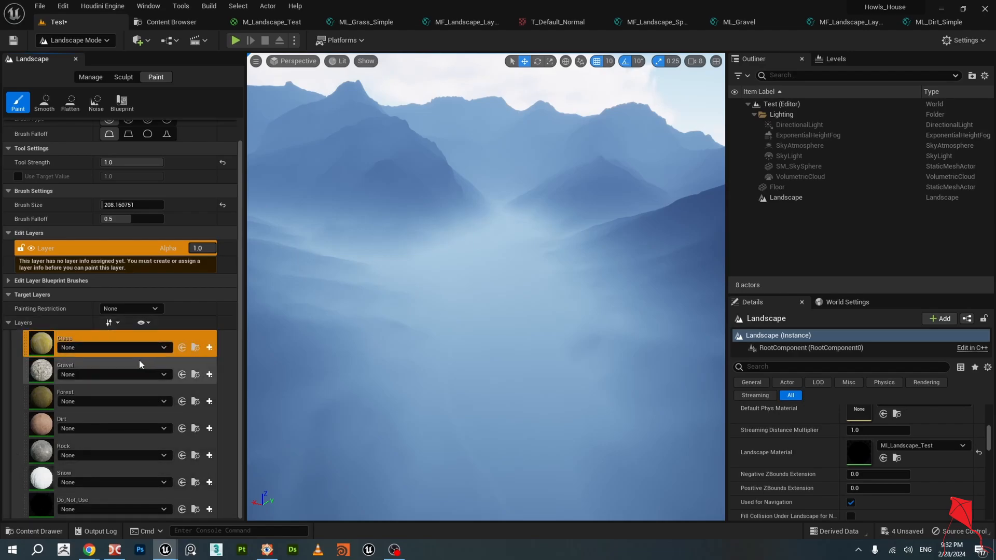
Try to save a weight-blended layer info named Grass_LayerInfo for the Grass target layer in the Howls_House_sharedassets folder.
left_click(161, 348)
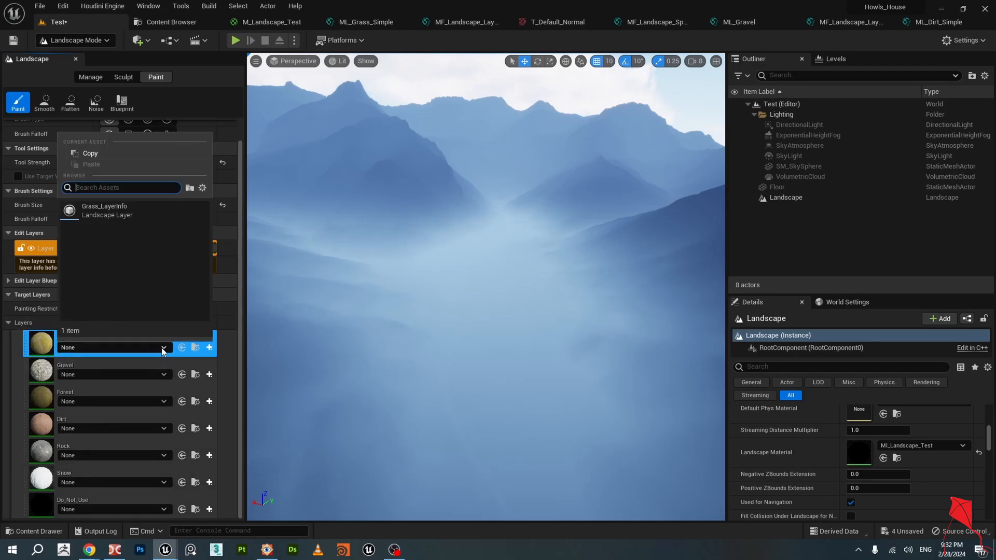
left_click(161, 351)
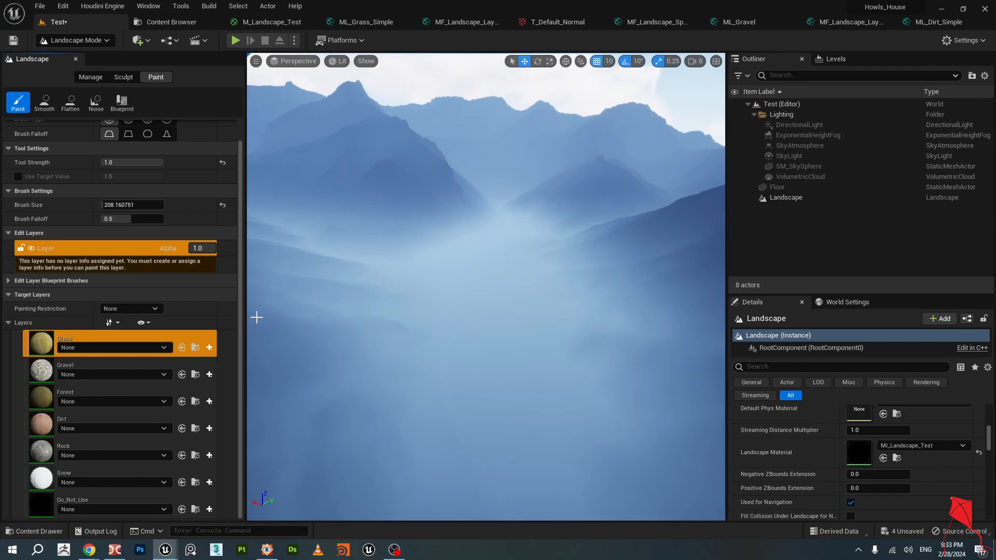
left_click(209, 348)
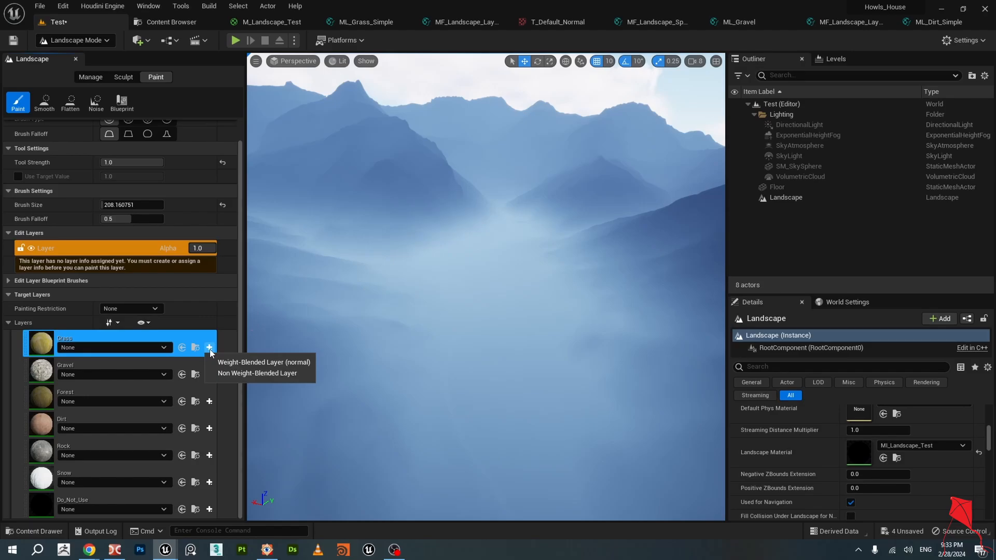
left_click(249, 363)
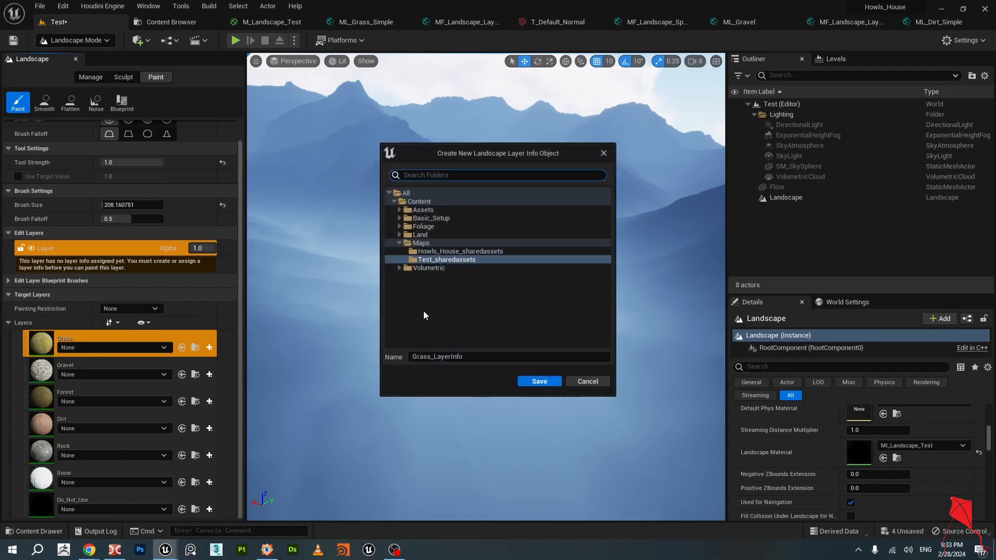
left_click(451, 252)
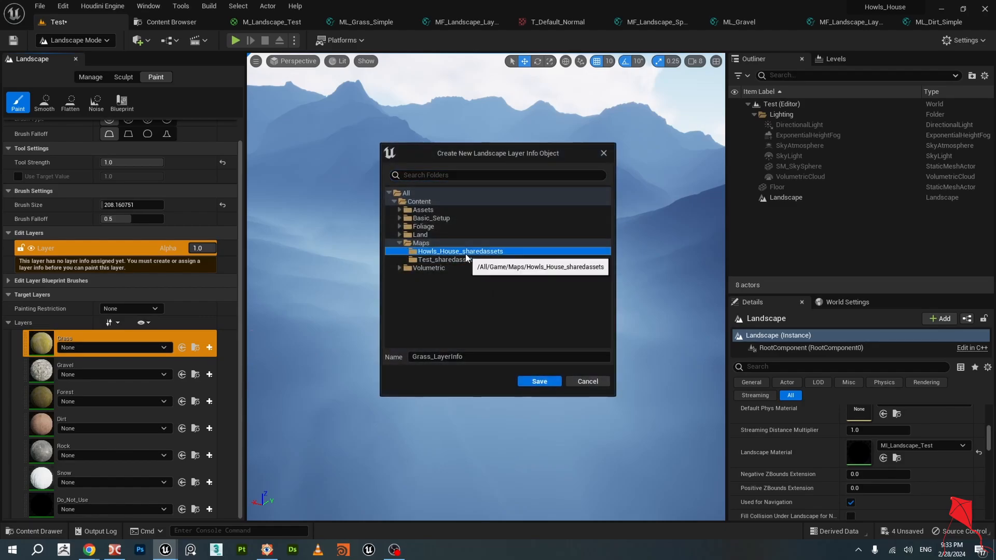
left_click(464, 259)
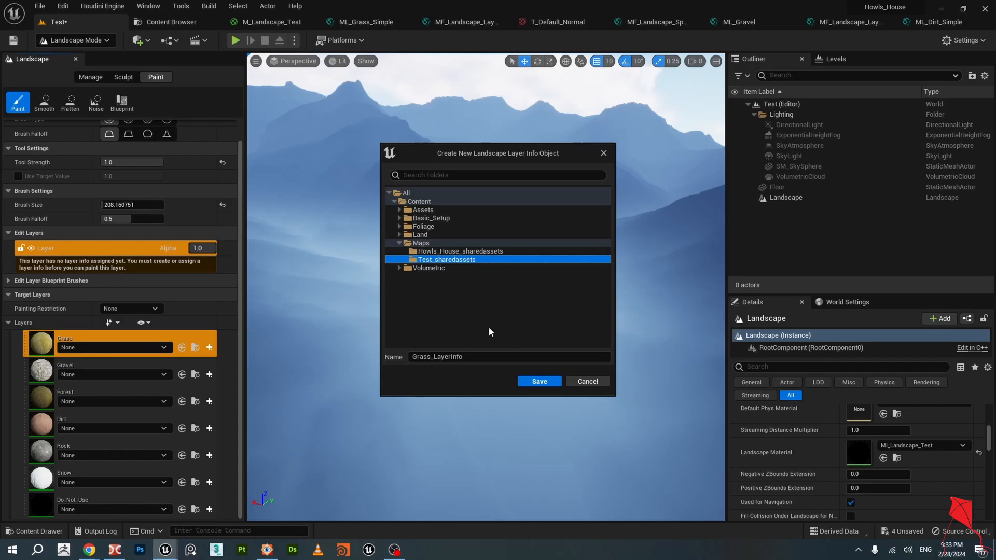
left_click(540, 384)
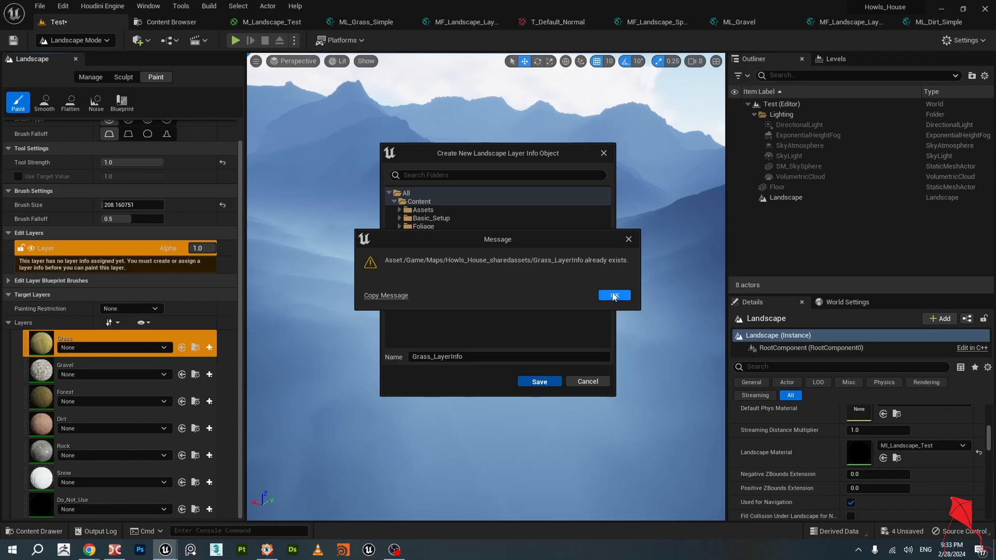
Dismiss the duplicate-asset message and save the Grass layer info as Test_Grass_LayerInfo, choosing the Test_sharedassets folder.
left_click(629, 239)
left_click(448, 261)
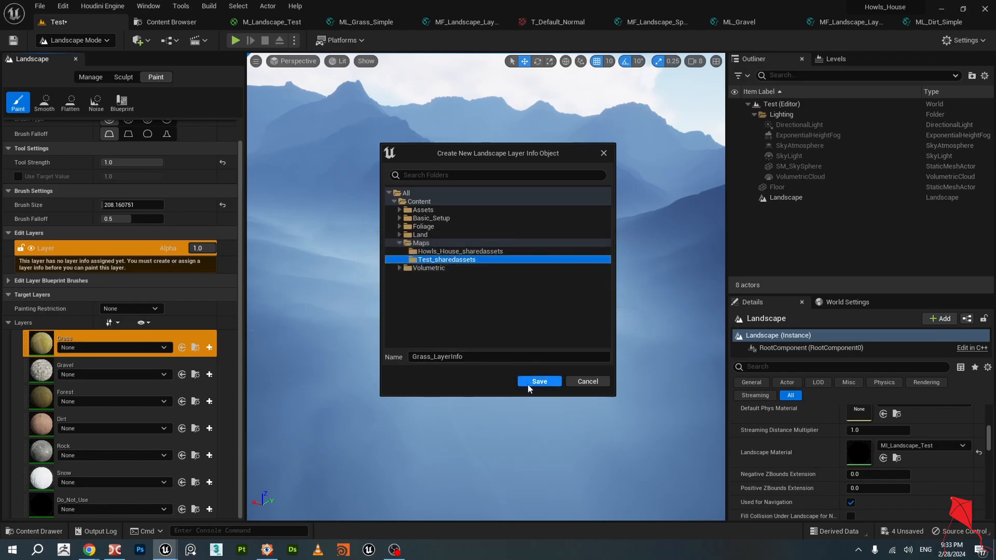
left_click(410, 356)
type("T")
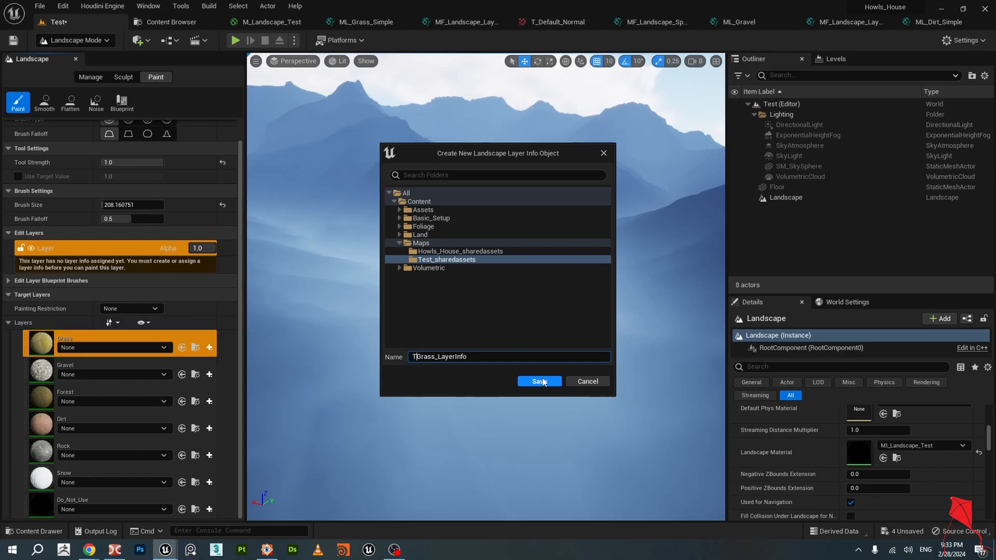
type("est_")
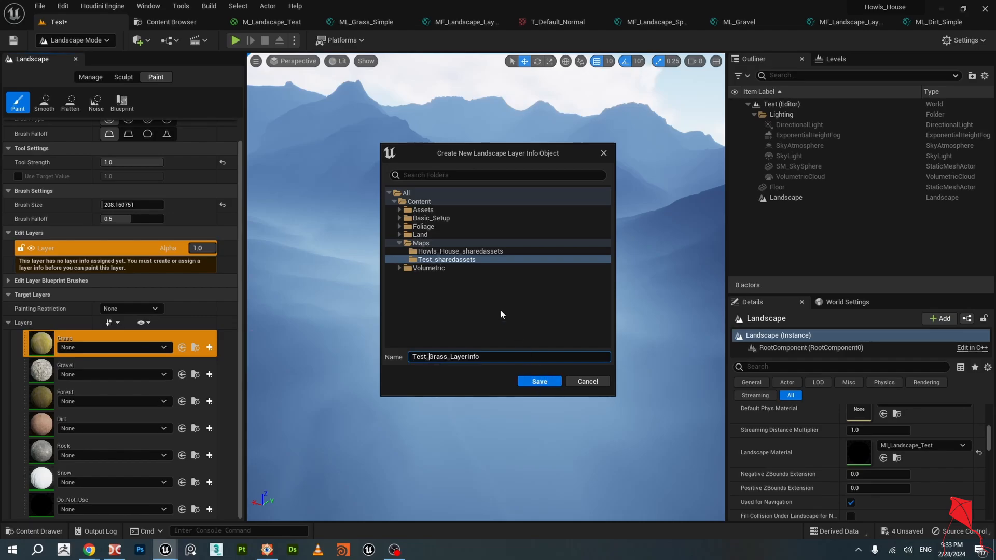
left_click(555, 381)
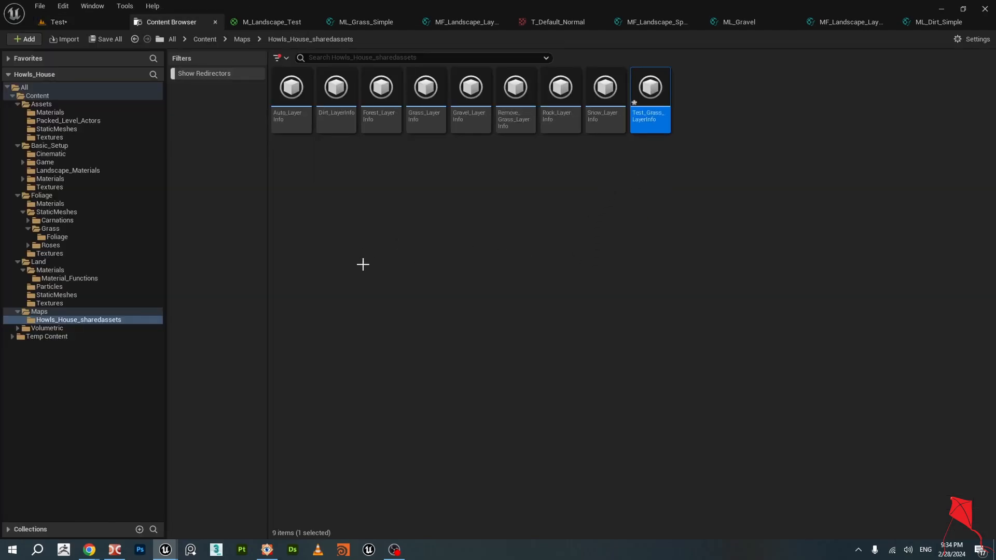
Save all modified assets, including the Test map, MI_Landscape_Test and Test_Grass_LayerInfo.
left_click(116, 40)
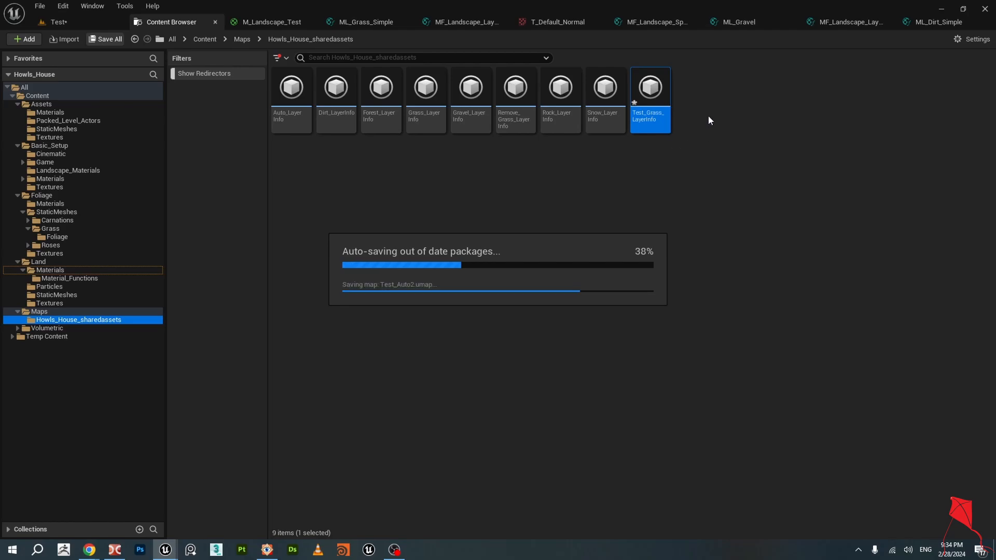
left_click(106, 39)
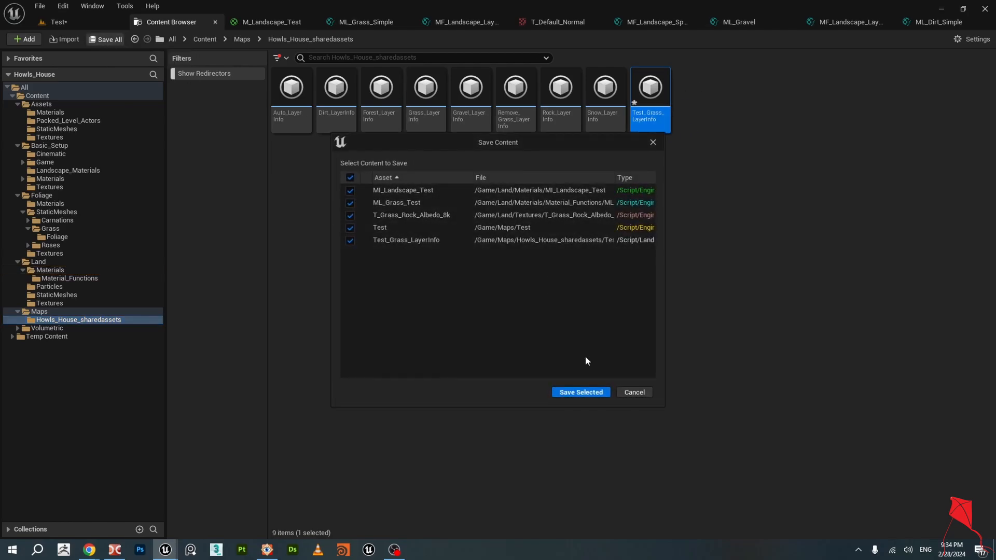
left_click(580, 394)
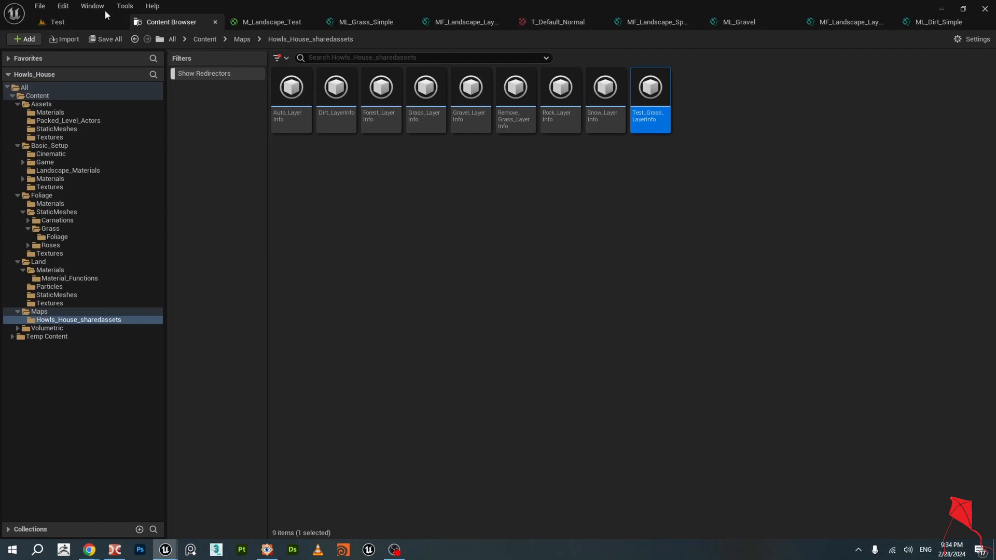
In the Test level, create a weight-blended layer info for Gravel named Test_Gravel_LayerInfo in the Test_sharedassets folder.
left_click(57, 22)
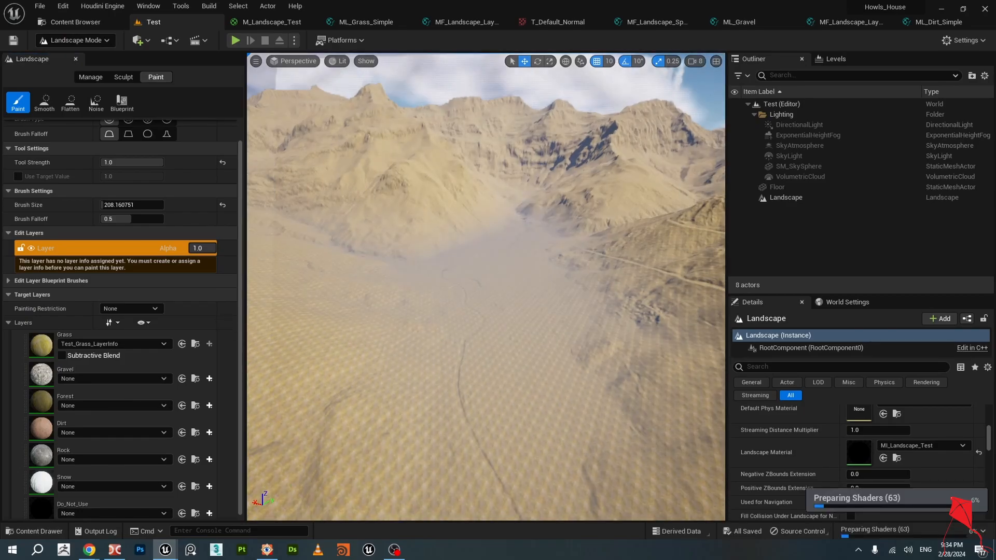
left_click(210, 380)
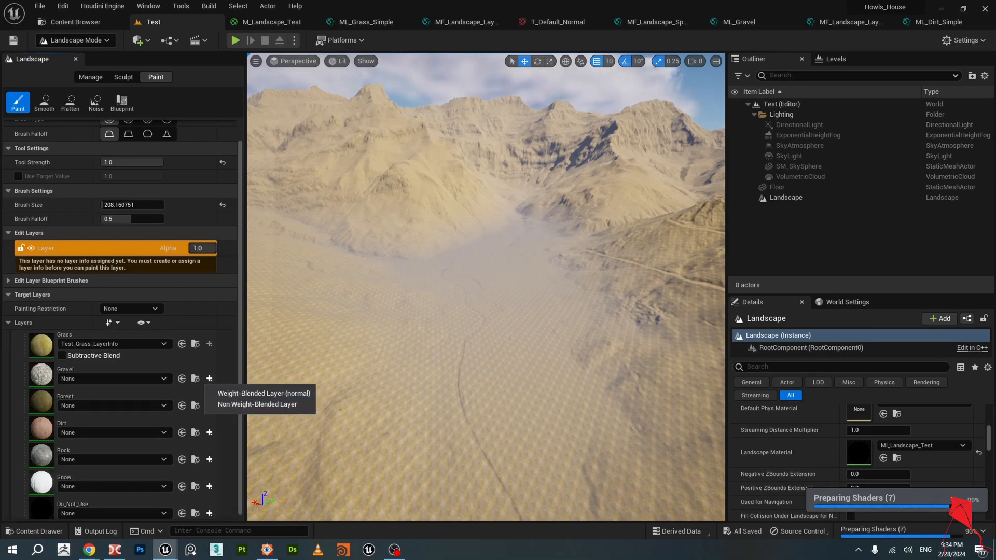
left_click(269, 393)
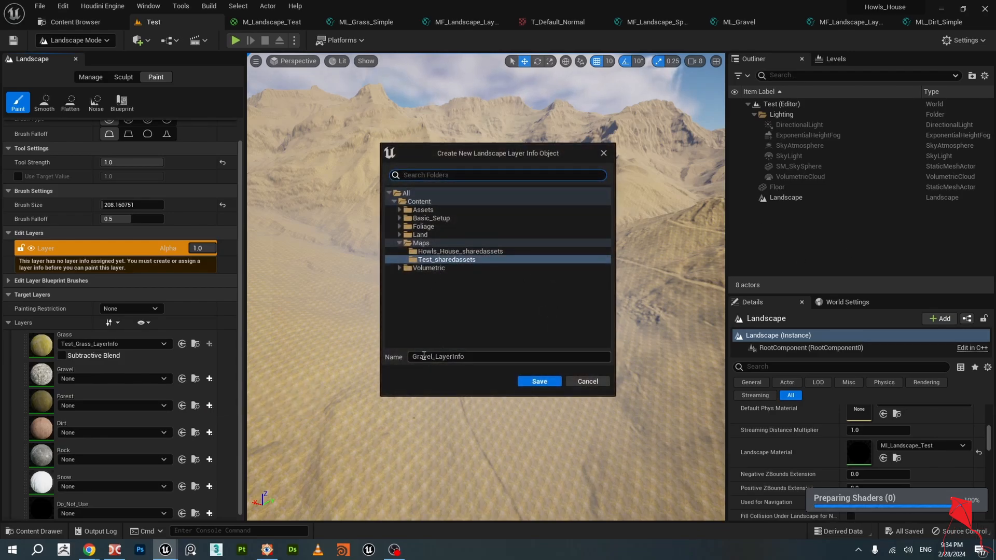
left_click(424, 356)
type("Test_")
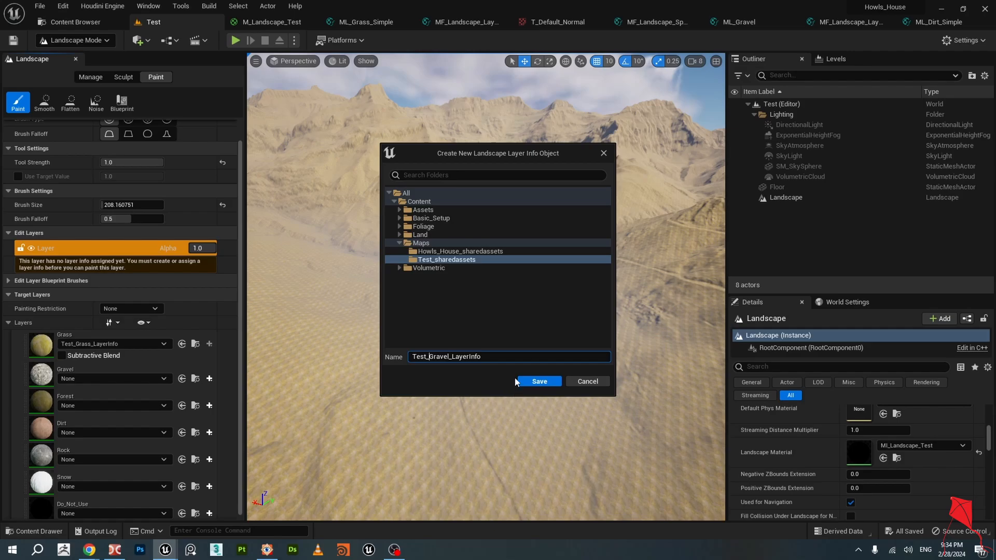
left_click(517, 382)
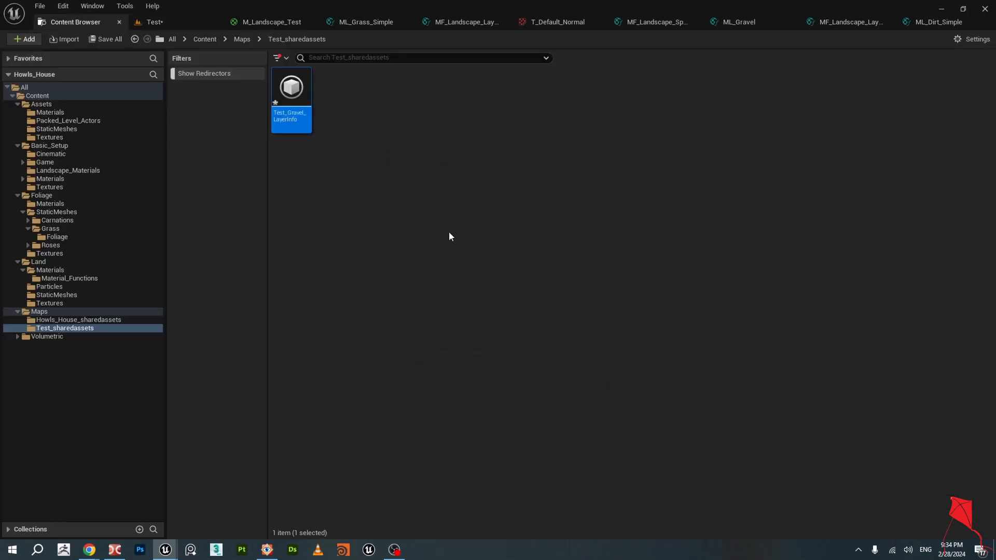
Compare the Howls_House_sharedassets and Test_sharedassets folders, and save the modified Test map and Test_Gravel_LayerInfo.
left_click(67, 321)
left_click(69, 328)
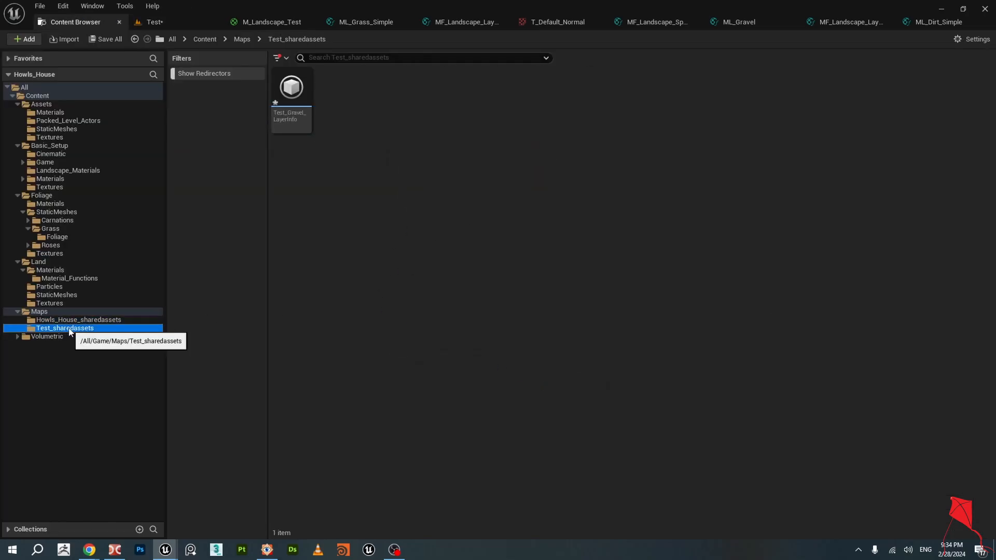
left_click(72, 320)
left_click(72, 329)
left_click(422, 258)
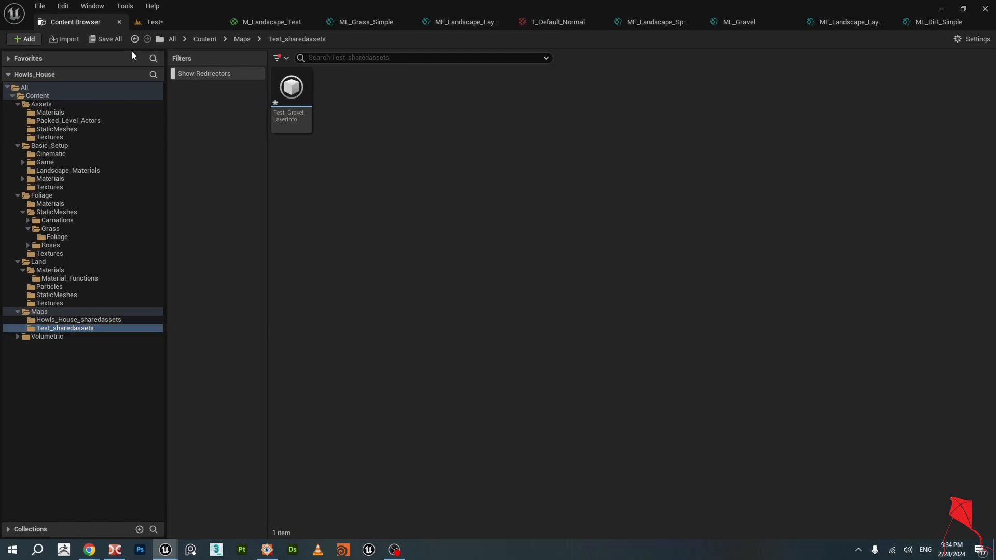
left_click(103, 39)
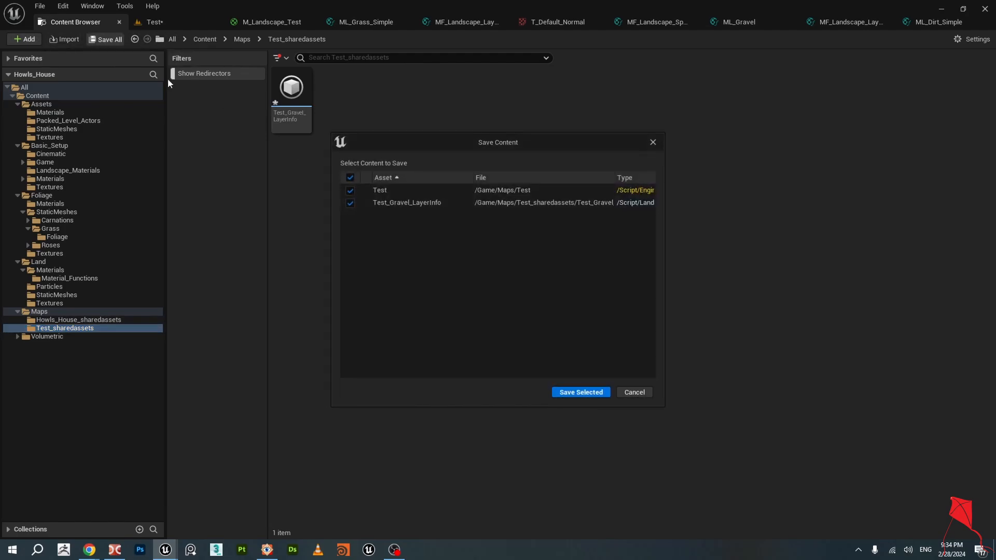
left_click(565, 392)
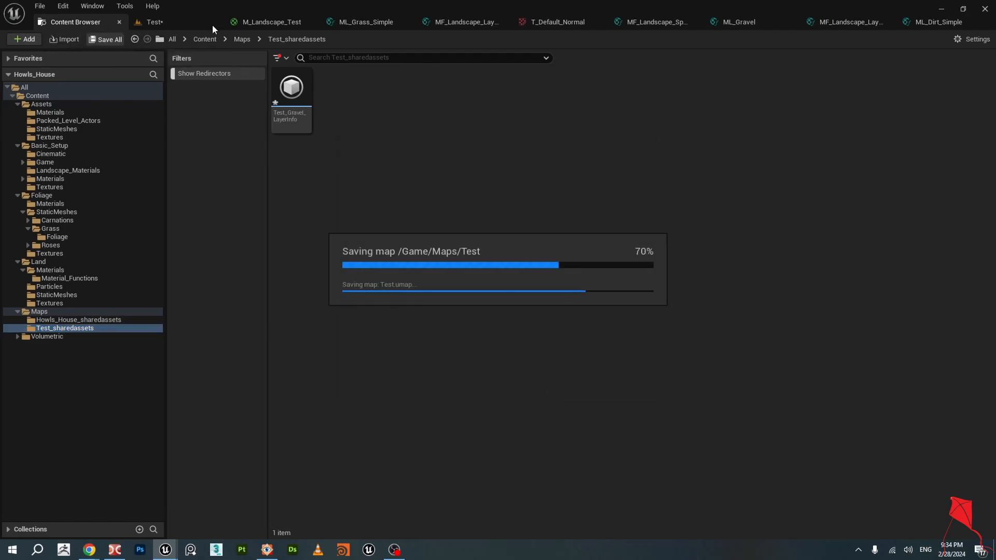
Create a weight-blended layer info for Forest named Test_Forest_LayerInfo in Test_sharedassets, check both shared-assets folders, and return to the Test level.
left_click(141, 20)
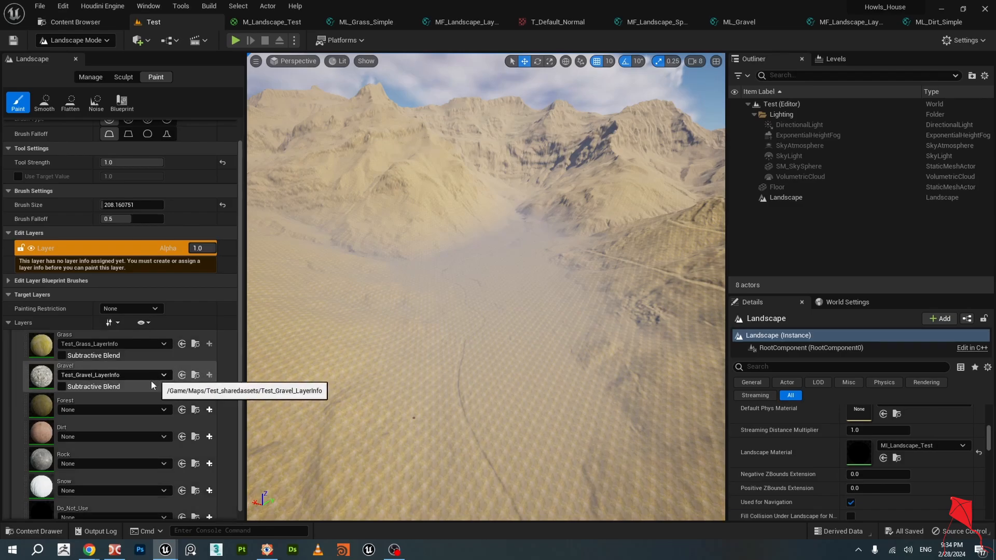
left_click(208, 409)
left_click(249, 421)
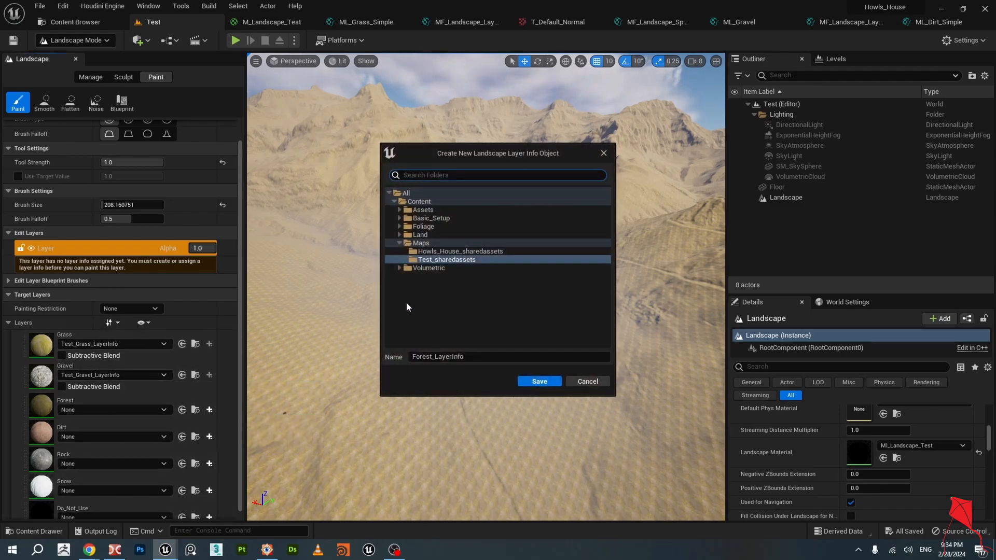
left_click(425, 358)
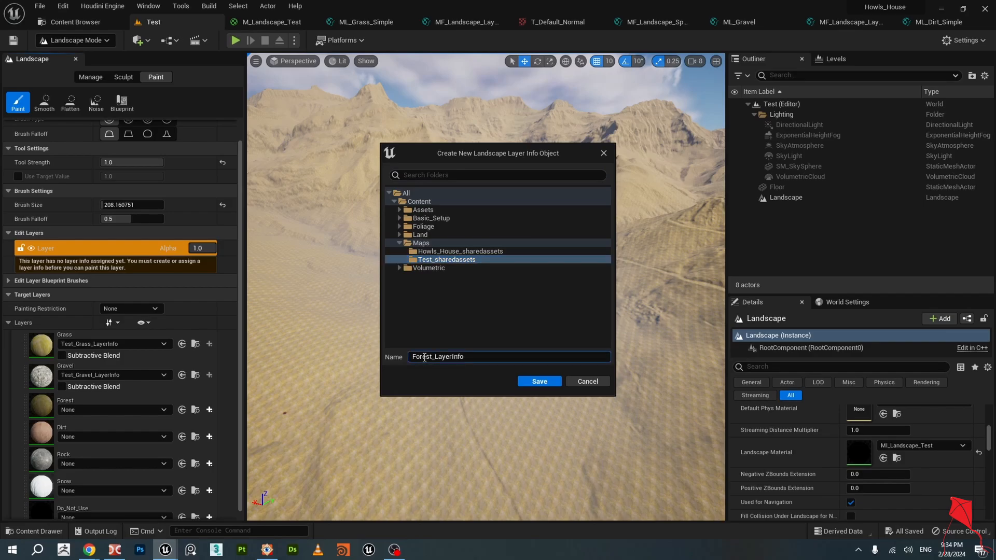
type("Test_")
left_click(550, 381)
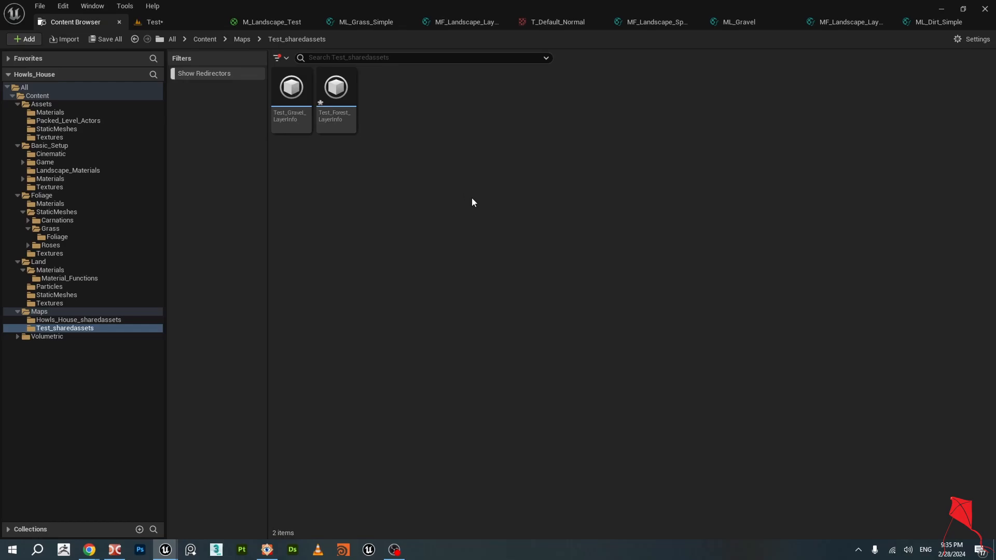
left_click(87, 322)
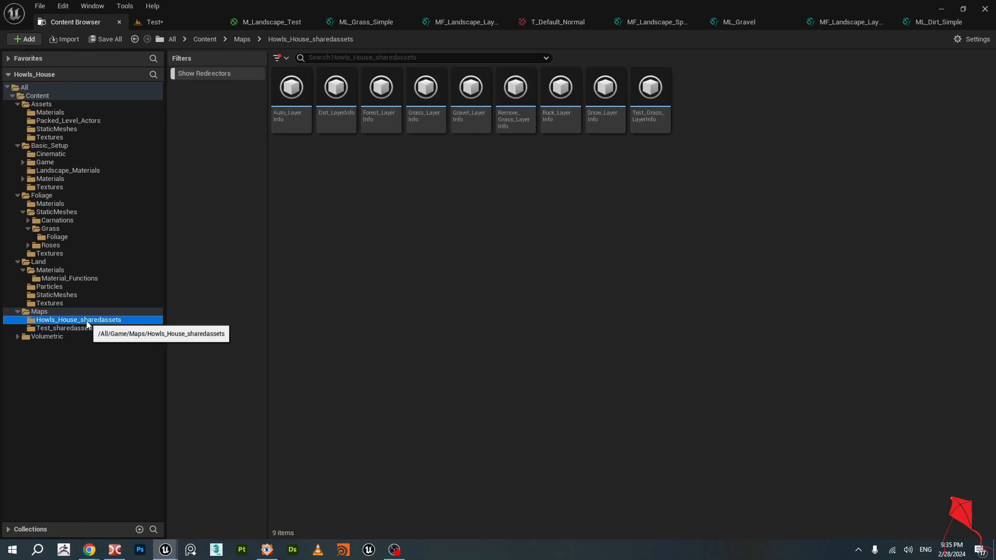
left_click(87, 328)
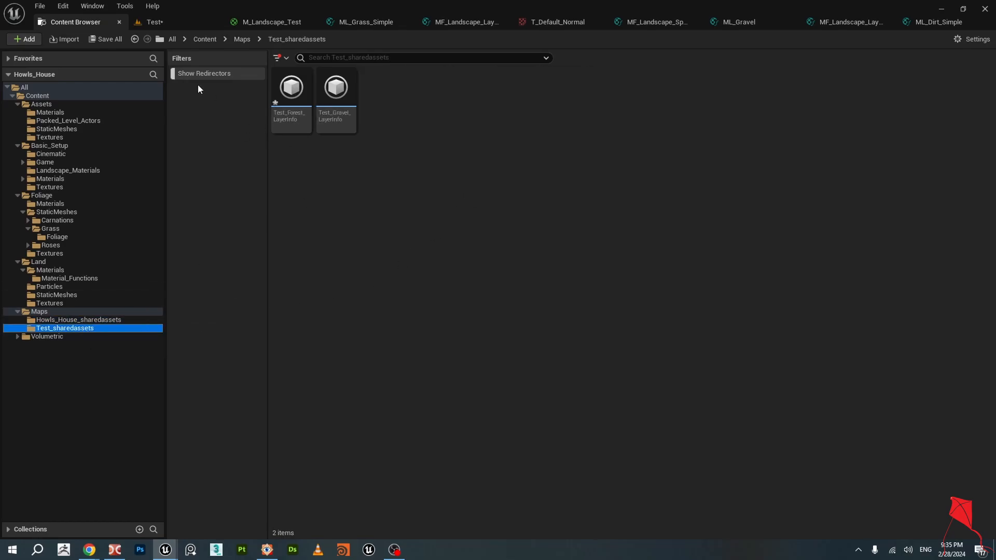
left_click(150, 22)
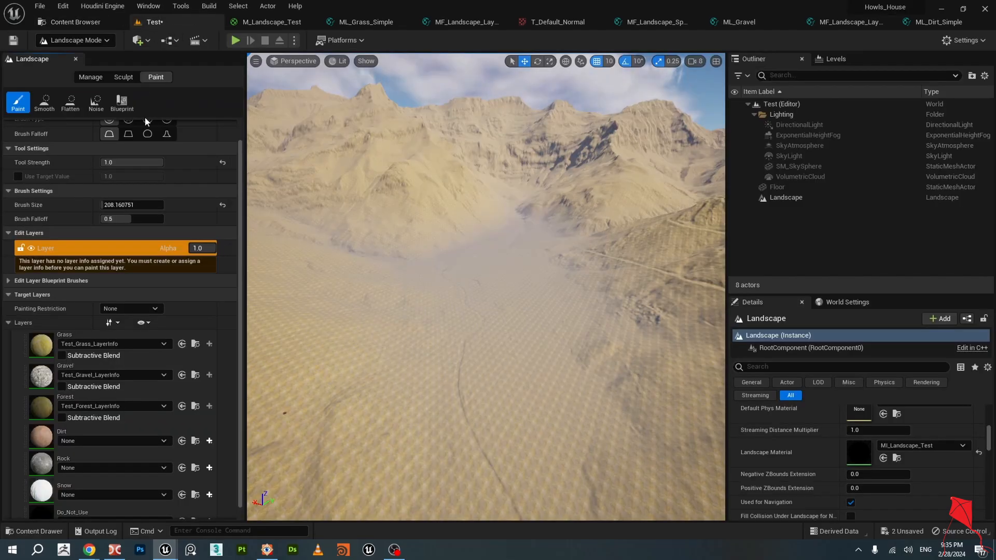
left_click(106, 441)
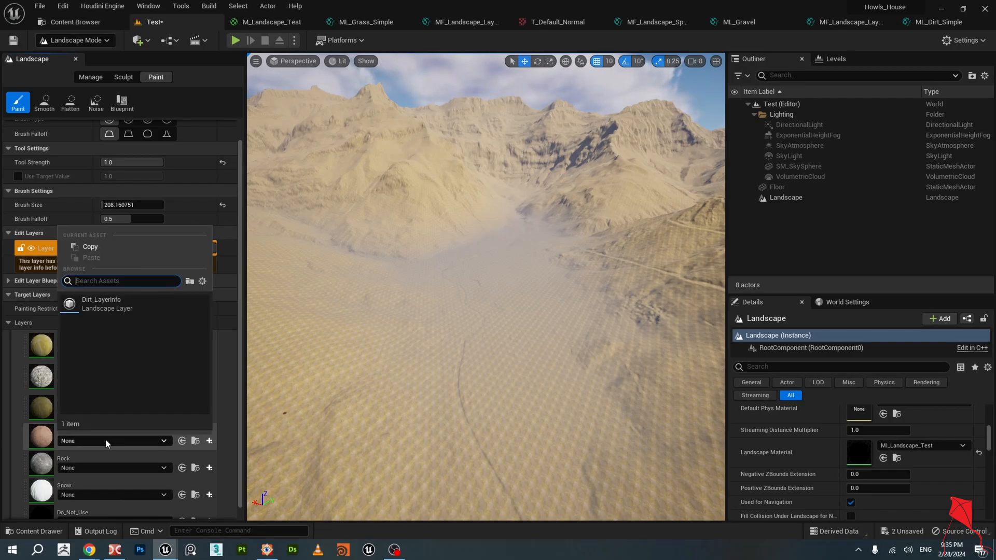
type("d")
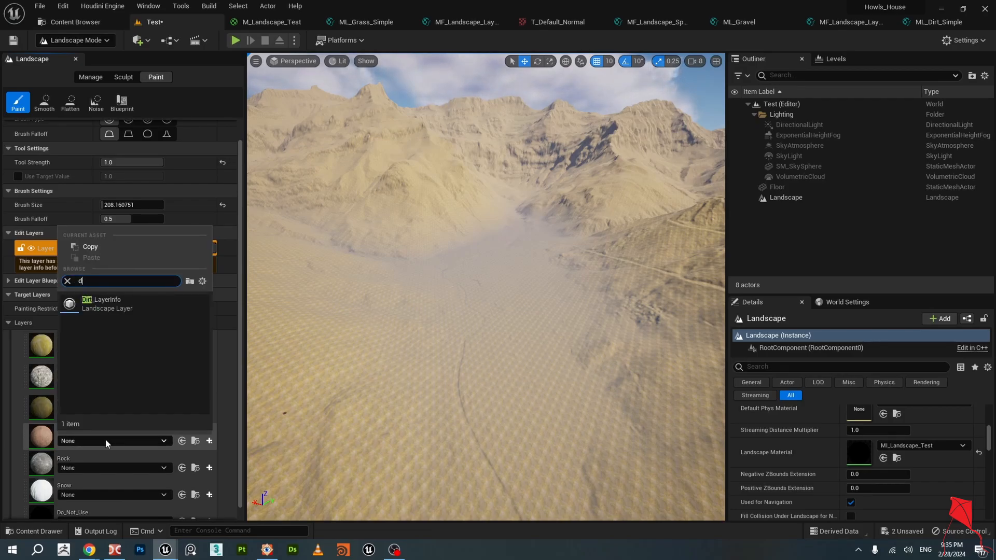
key("BackSpace")
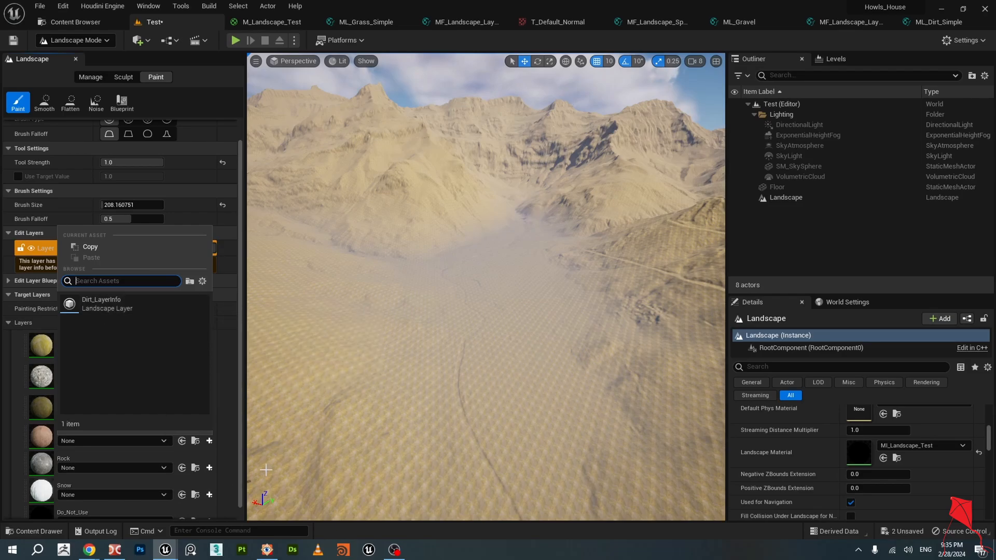
key("Escape")
Create a weight-blended layer info for the Dirt layer named Test_Dirt_LayerInfo in the Test_sharedassets folder.
left_click(209, 441)
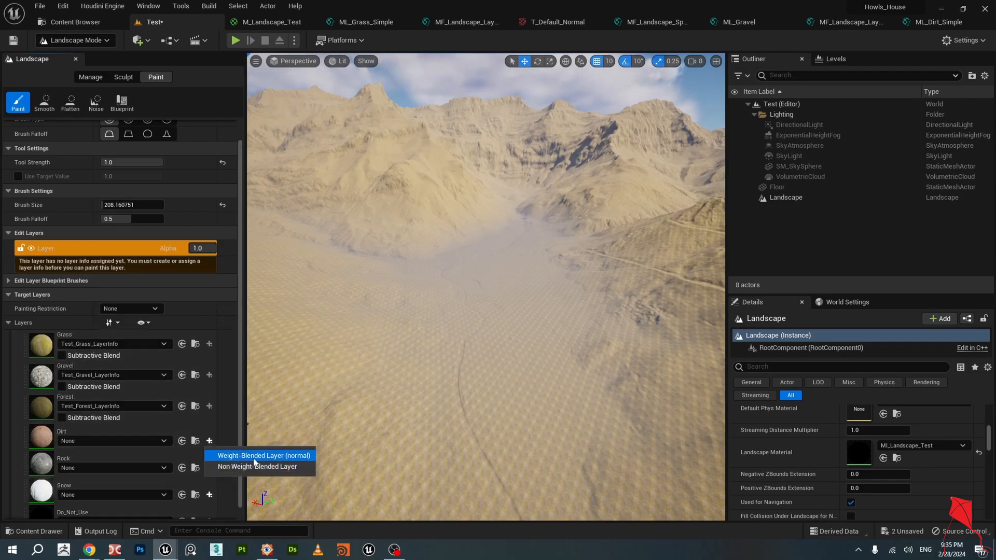
left_click(254, 460)
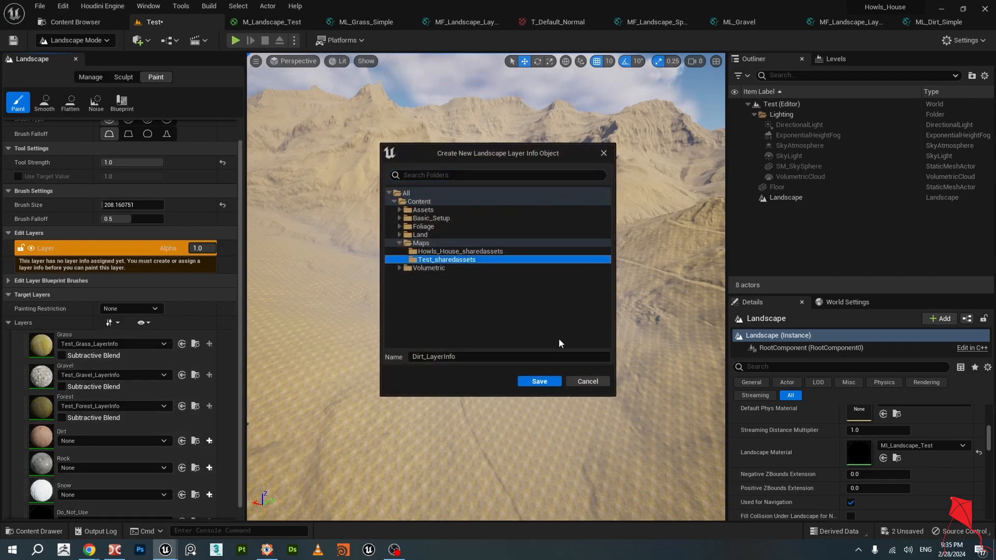
left_click(412, 357)
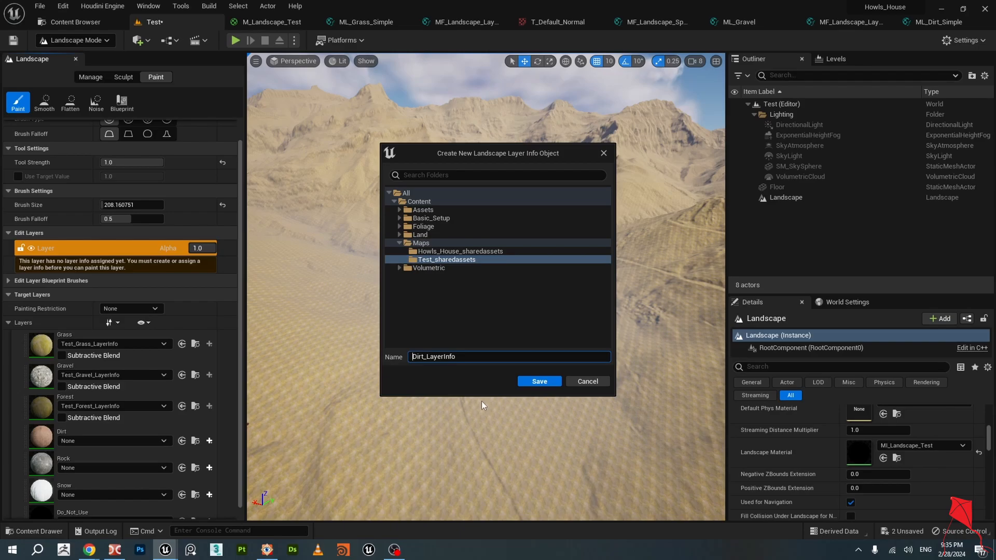
type("Test_")
left_click(553, 381)
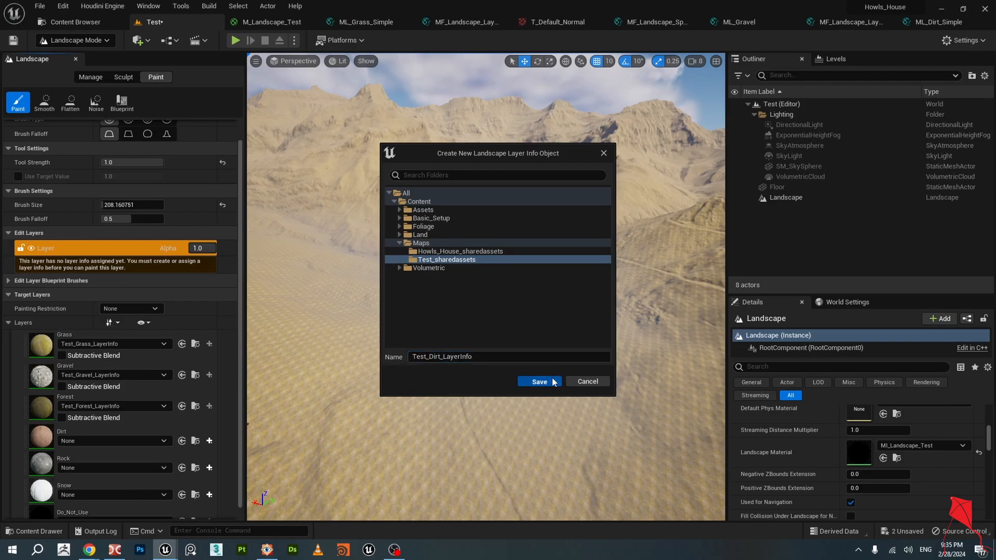
Back in the Test level, create a weight-blended layer info for Rock named Test_Rock_LayerInfo in the Test_sharedassets folder.
left_click(151, 22)
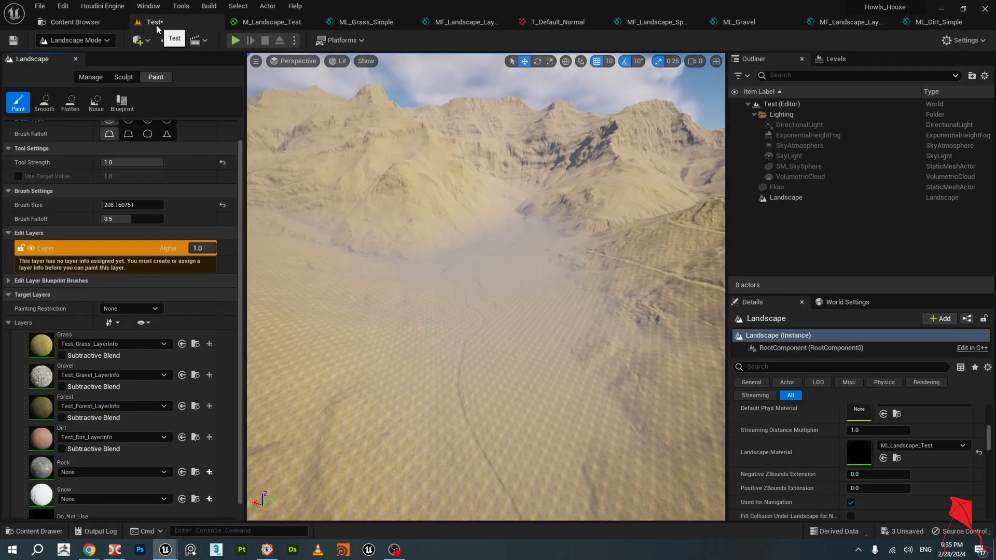
scroll(167, 444, "down", 1)
left_click(209, 455)
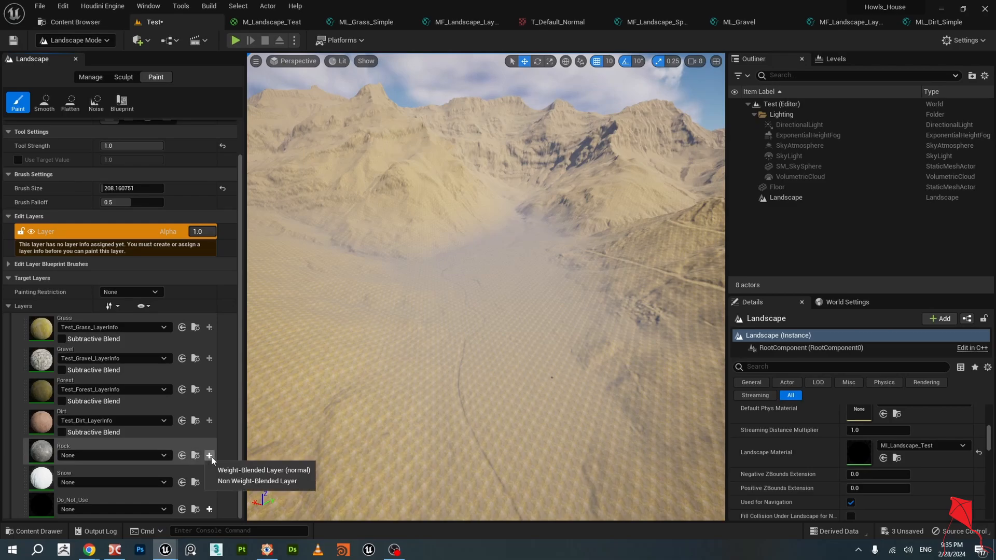
left_click(250, 471)
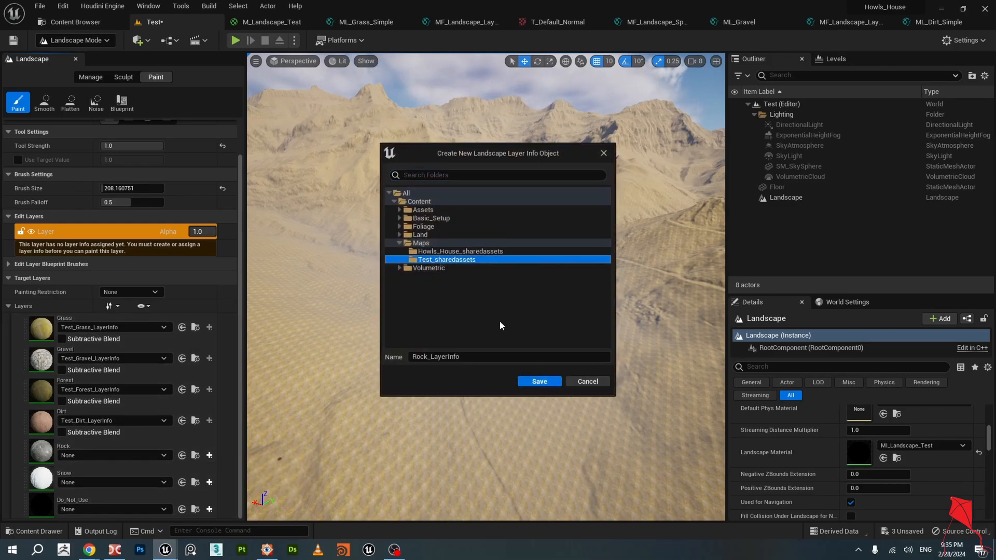
left_click(431, 360)
type("Test_")
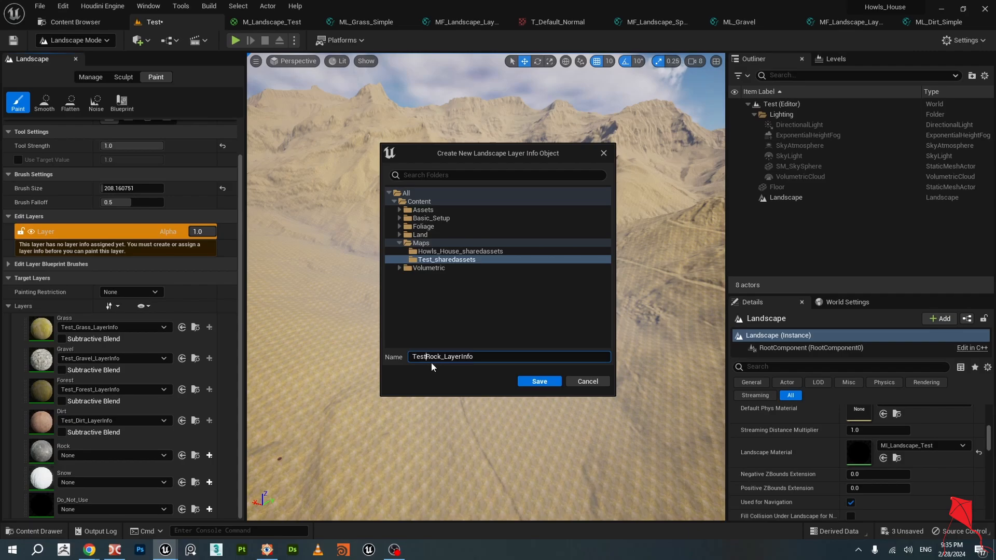
left_click(540, 381)
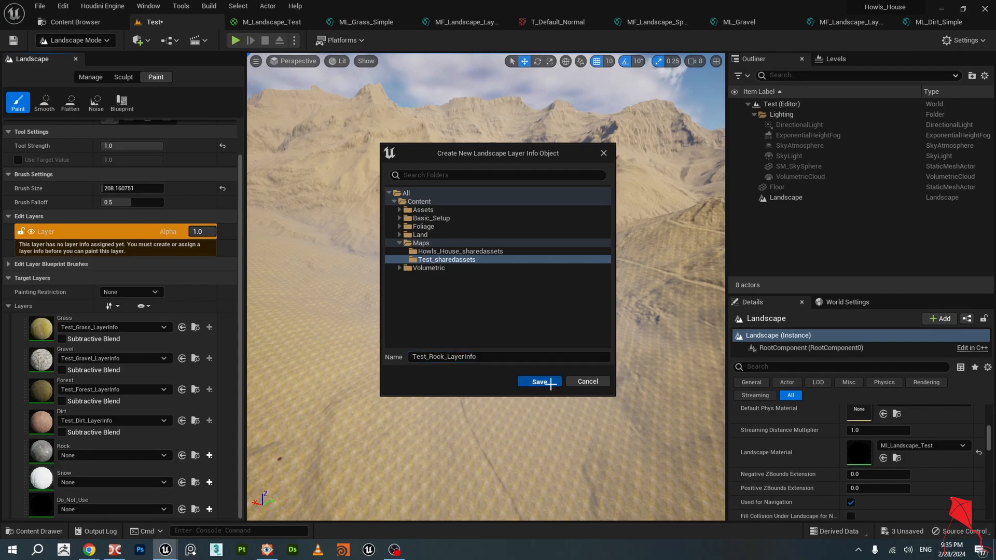
Save the modified Test map and the Dirt, Forest and Rock layer info assets, and return to the Test level.
left_click(109, 40)
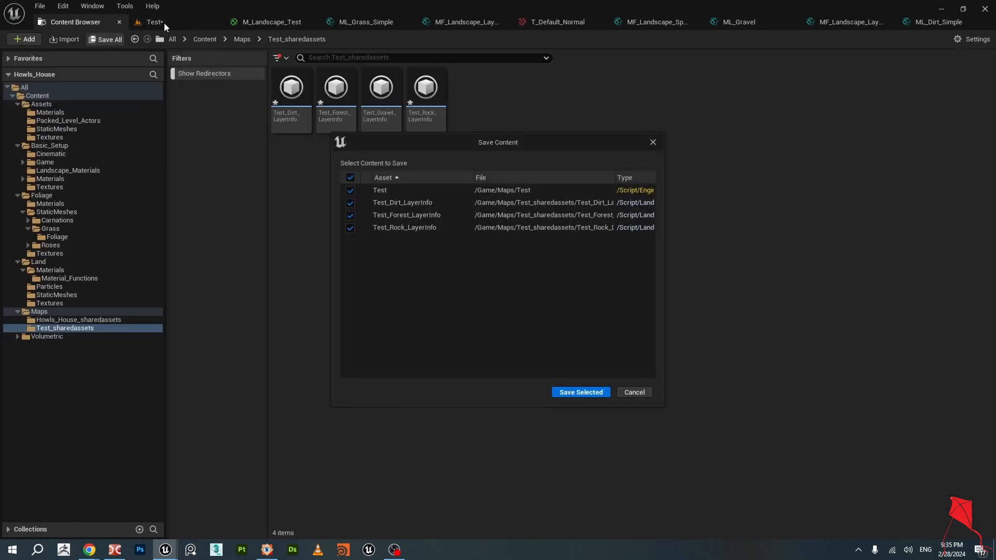
left_click(580, 393)
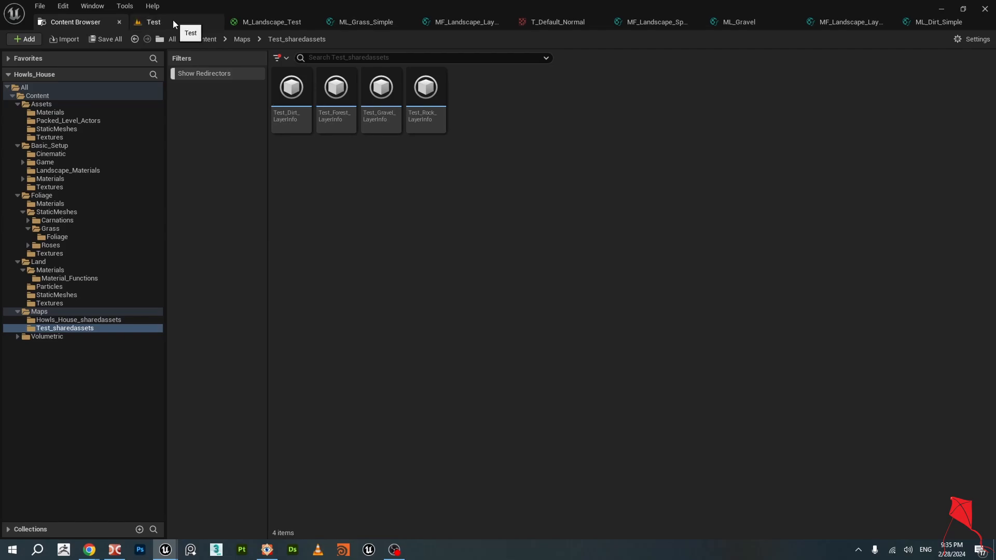
left_click(173, 25)
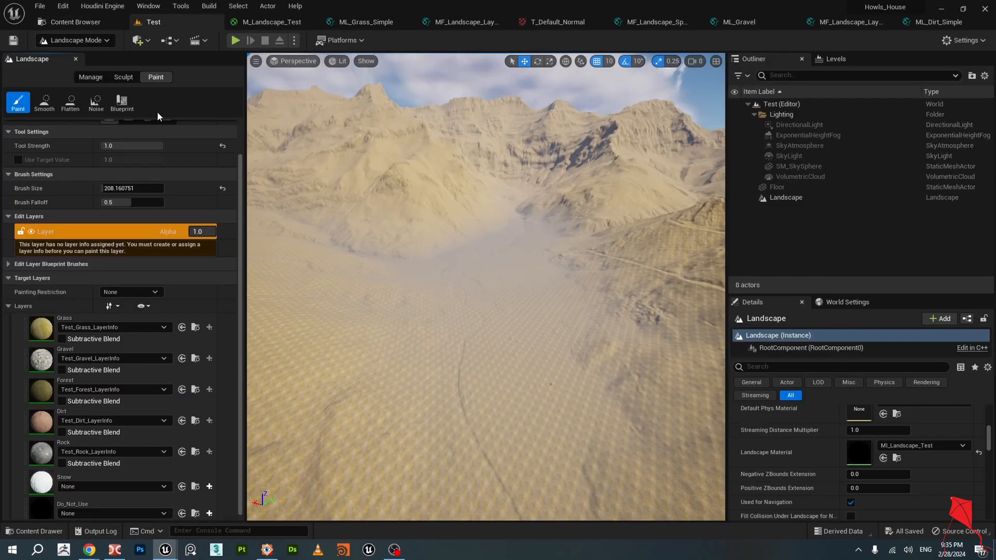
Create a weight-blended layer info for the Snow layer named Test_Snow_LayerInfo in the Test_sharedassets folder.
left_click(117, 485)
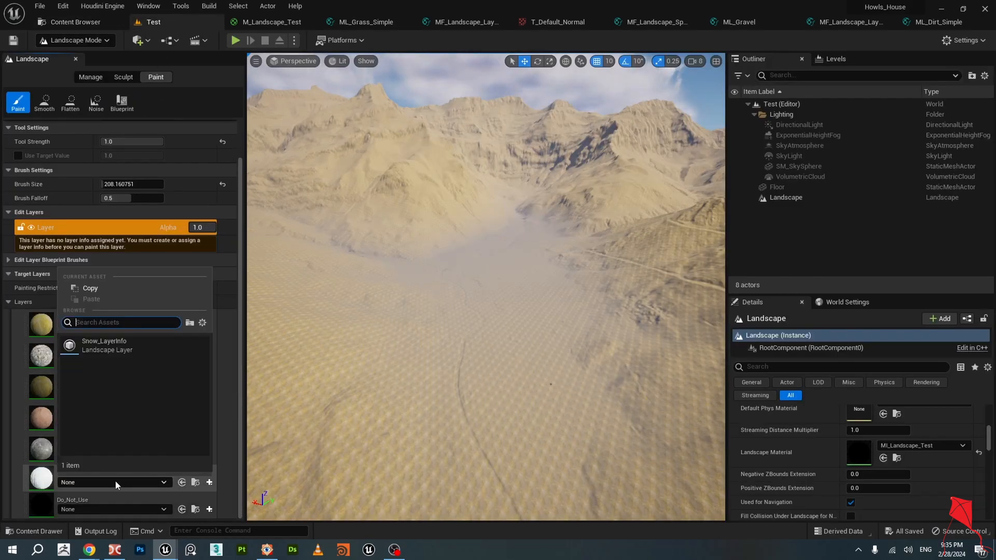
left_click(215, 477)
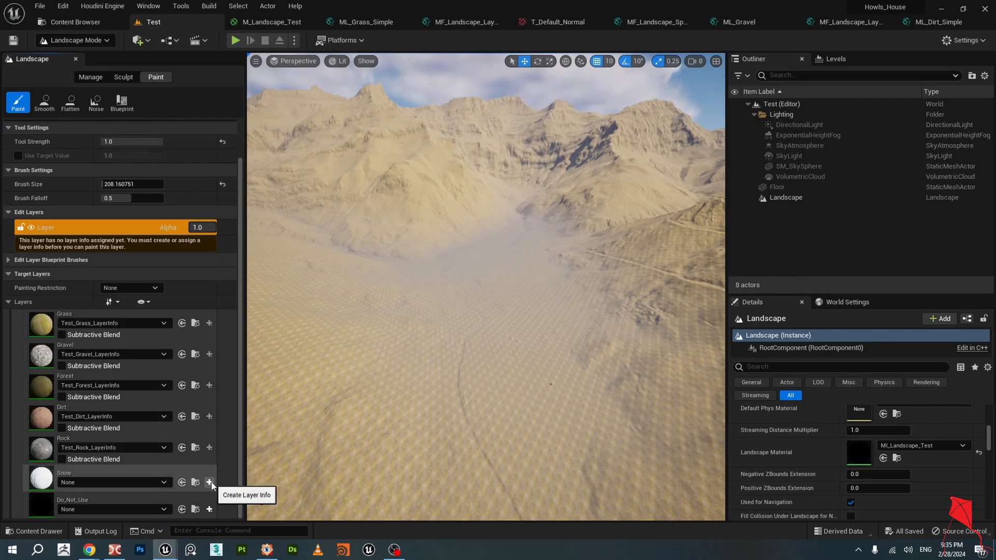
left_click(209, 482)
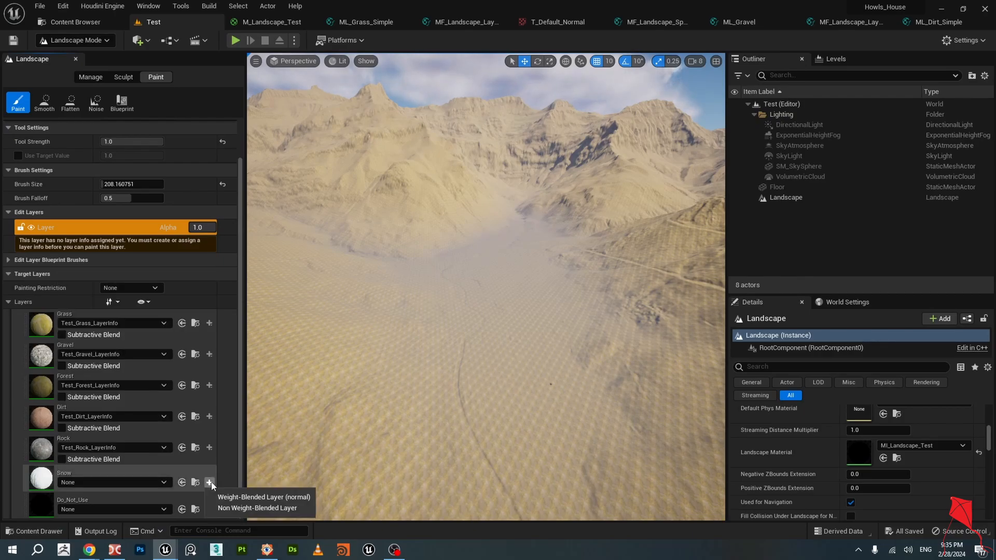
left_click(244, 496)
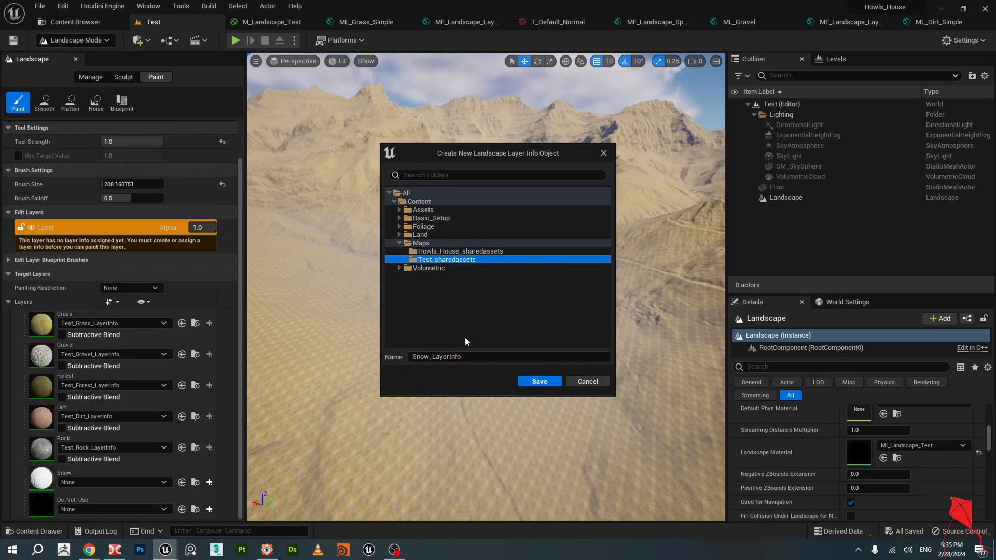
left_click(468, 359)
key("Home")
type("Test")
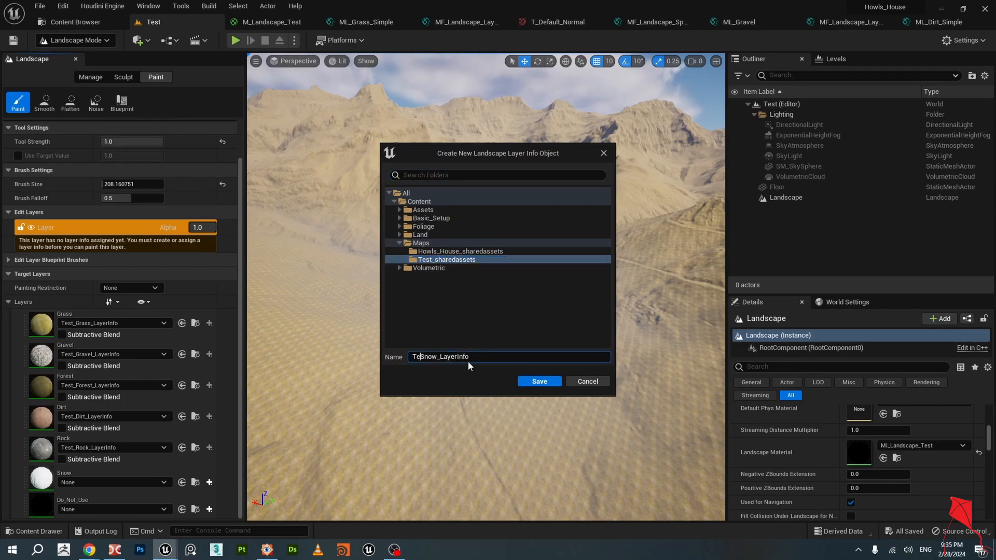
type("_")
left_click(553, 382)
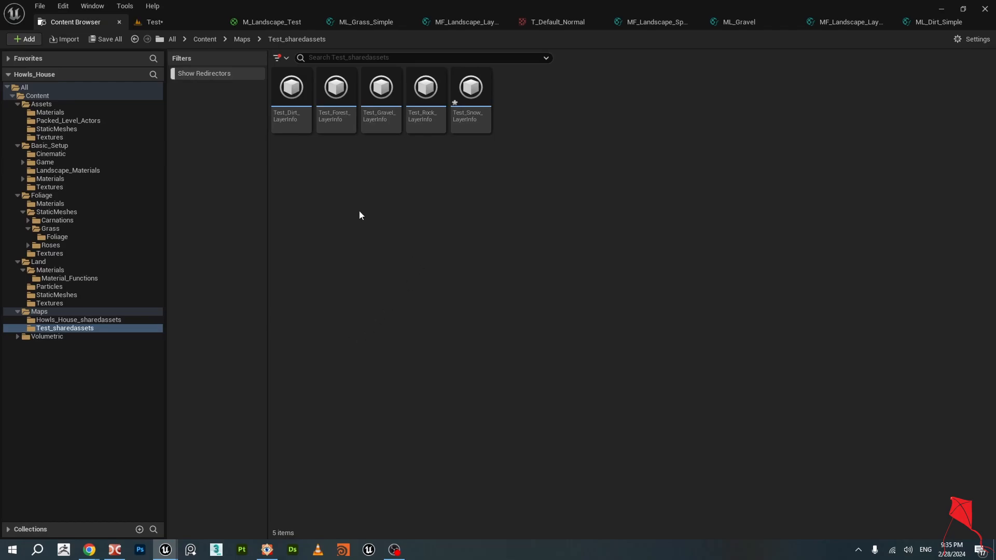
Save all modified content, including Test_Snow_LayerInfo, and return to the Test level.
left_click(110, 42)
left_click(579, 392)
left_click(153, 22)
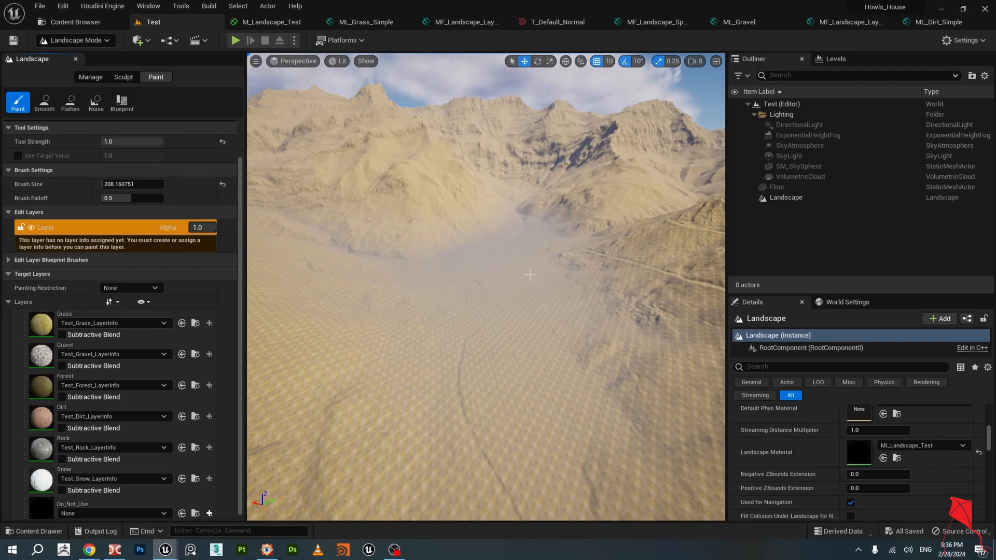
Fill the whole landscape with the Grass layer.
mouse_move(529, 275)
right_mouse_down()
mouse_move(469, 274)
mouse_move(537, 281)
right_mouse_up()
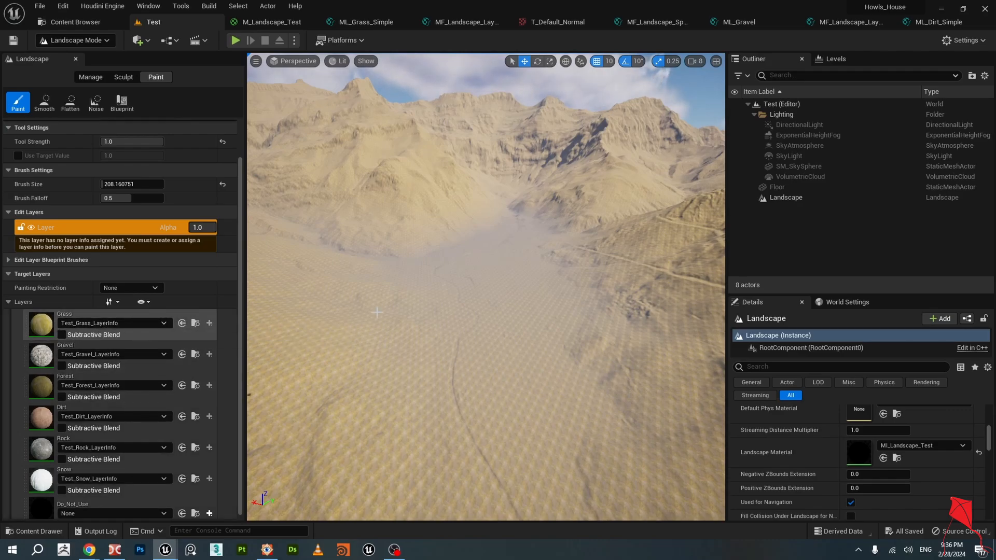
right_click_drag(467, 277, 501, 257)
key("w")
key("s")
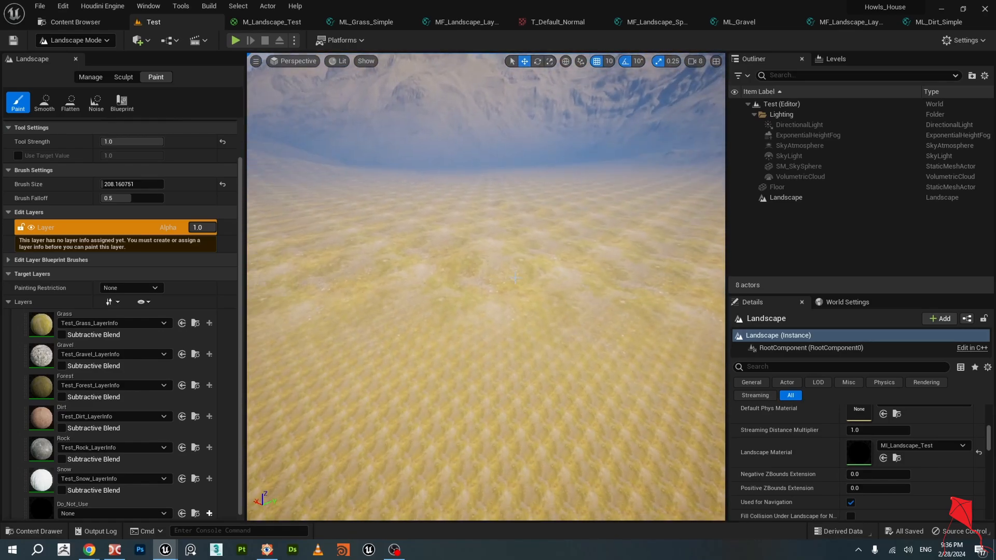
right_click(35, 325)
left_click(54, 368)
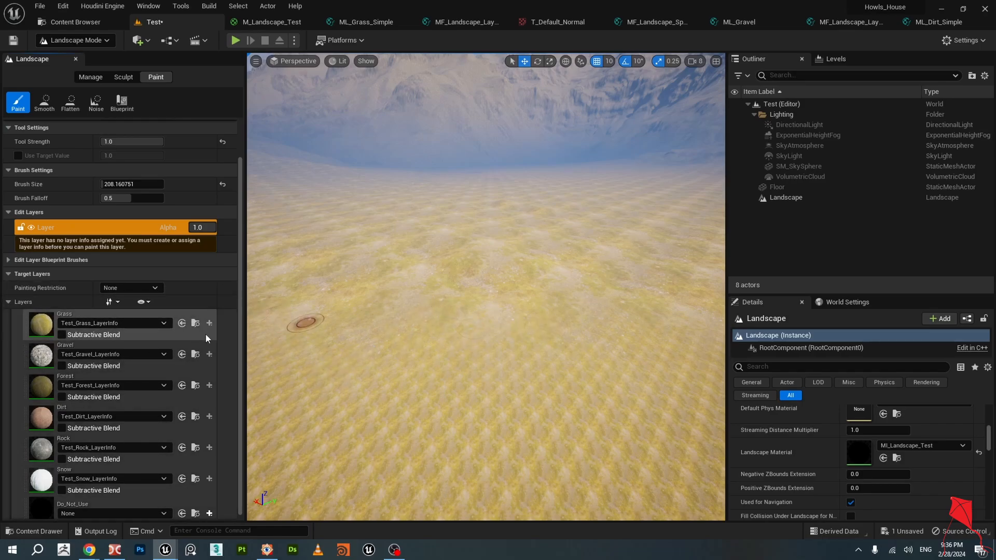
Open the landscape import settings from the Gravel layer and enable Gravel, Forest, Dirt, Rock and Snow for import.
left_click(40, 357)
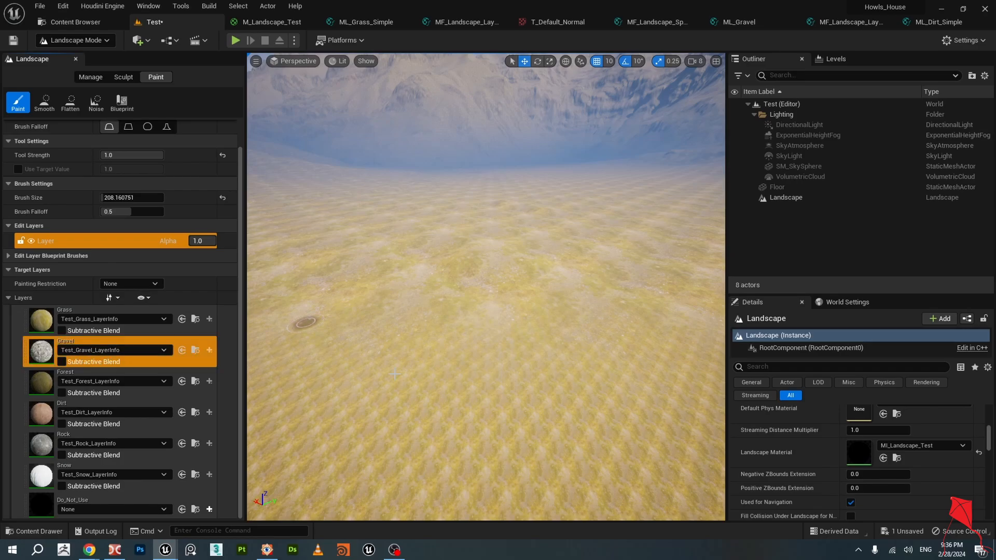
right_click_drag(526, 340, 477, 362)
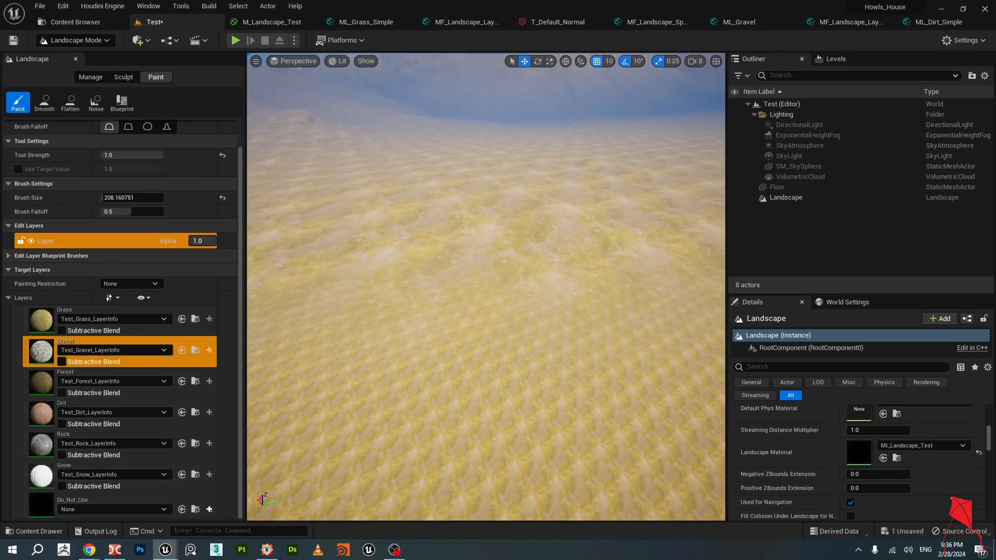
right_click(45, 357)
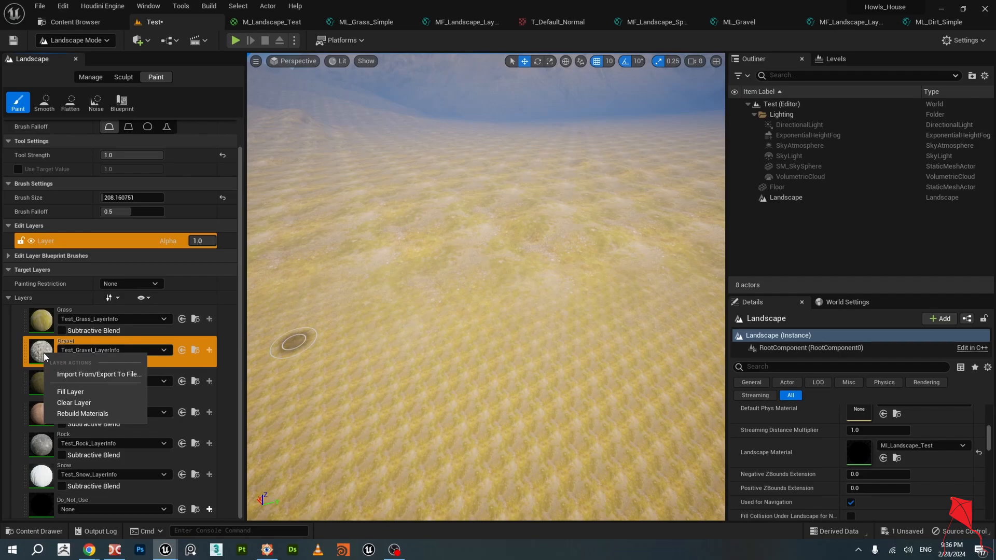
left_click(73, 374)
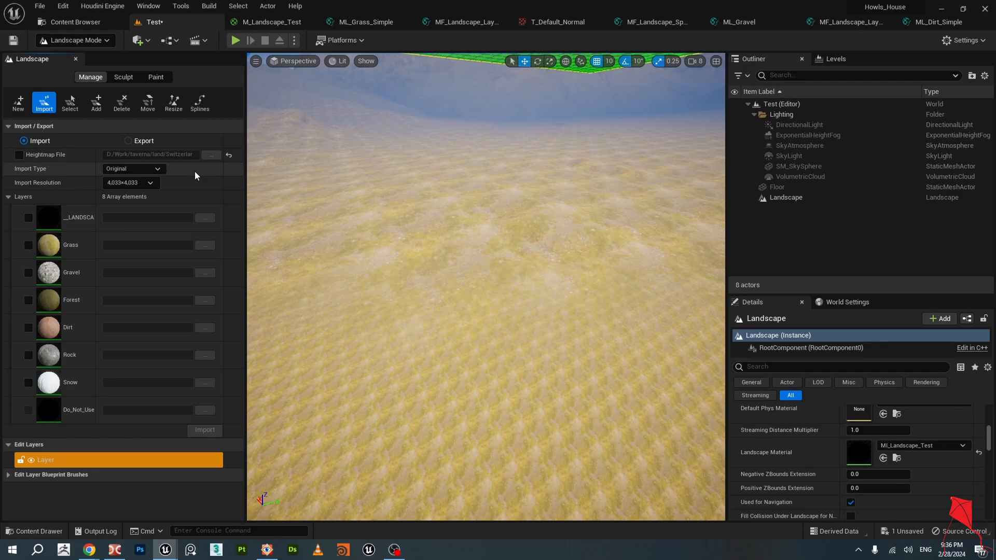
left_click(29, 273)
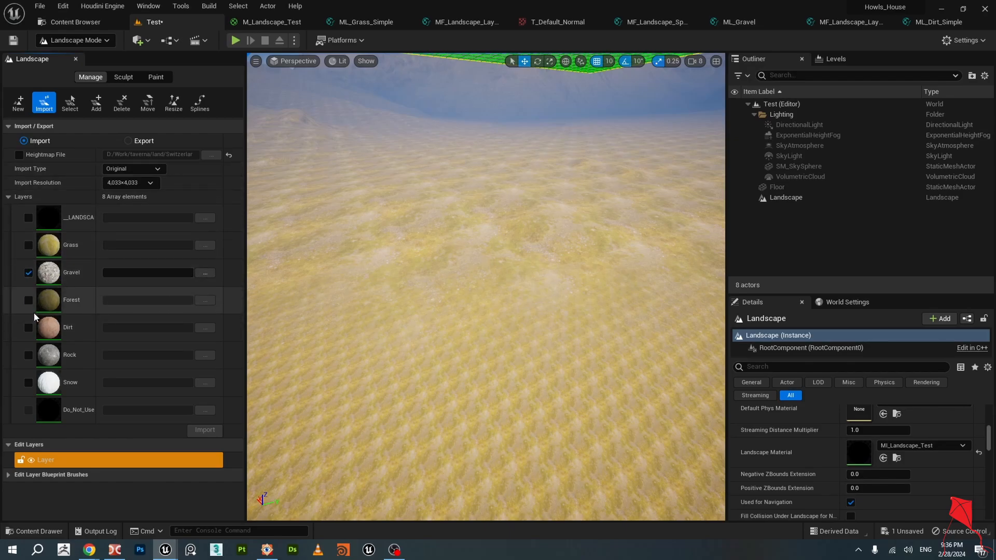
left_click(29, 300)
left_click(29, 327)
left_click(29, 355)
left_click(28, 382)
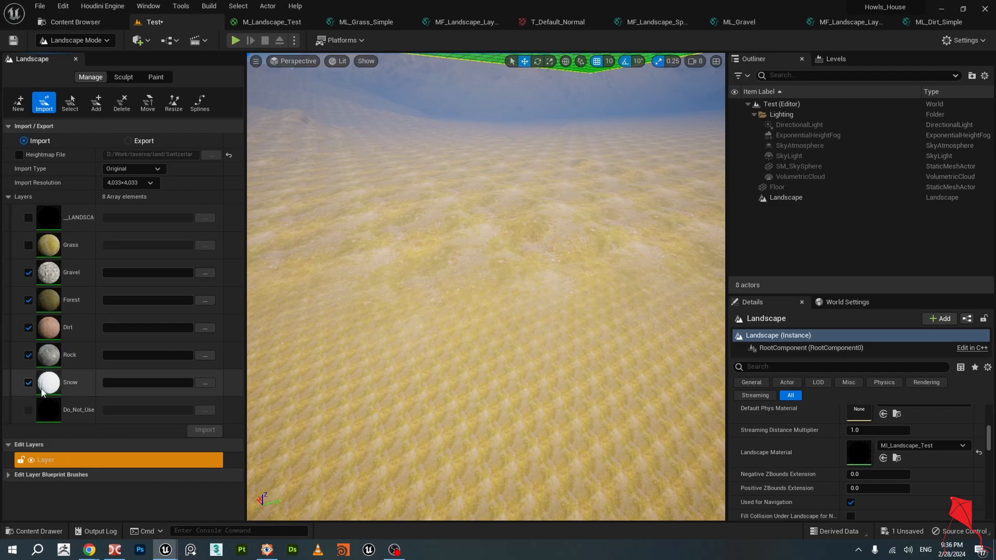
Assign the Lanscape_Layer_Gravel mask file to the Gravel layer and dismiss the message.
left_click(206, 273)
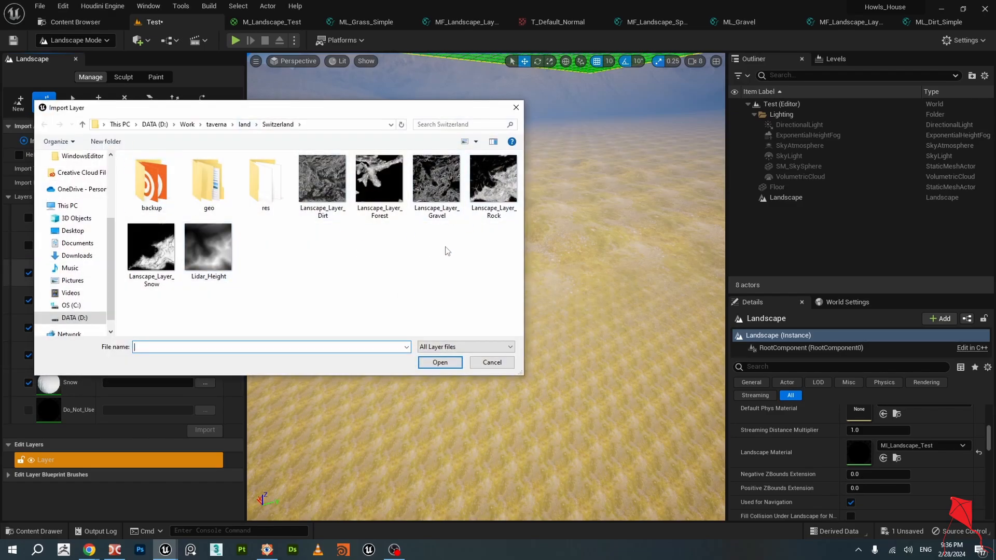
double_click(446, 207)
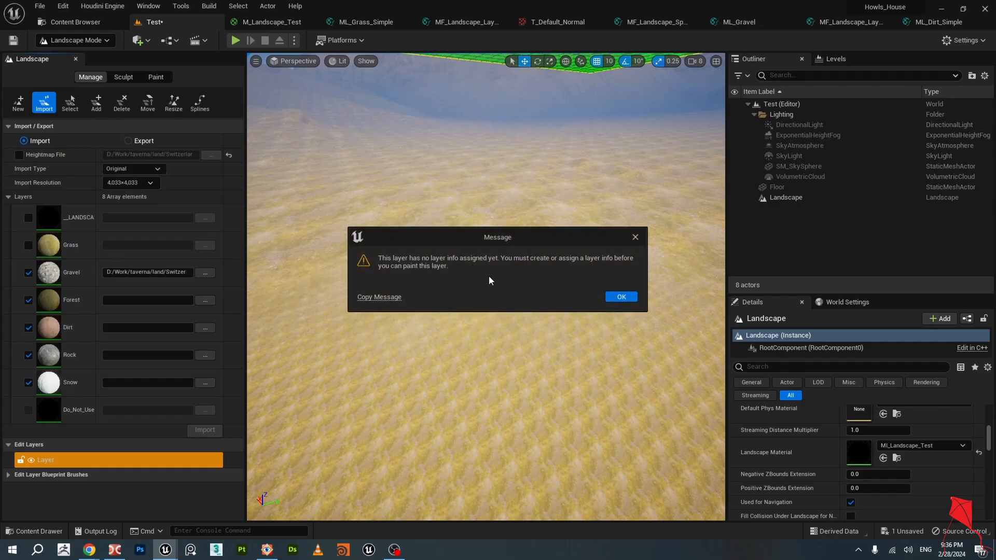
left_click(621, 297)
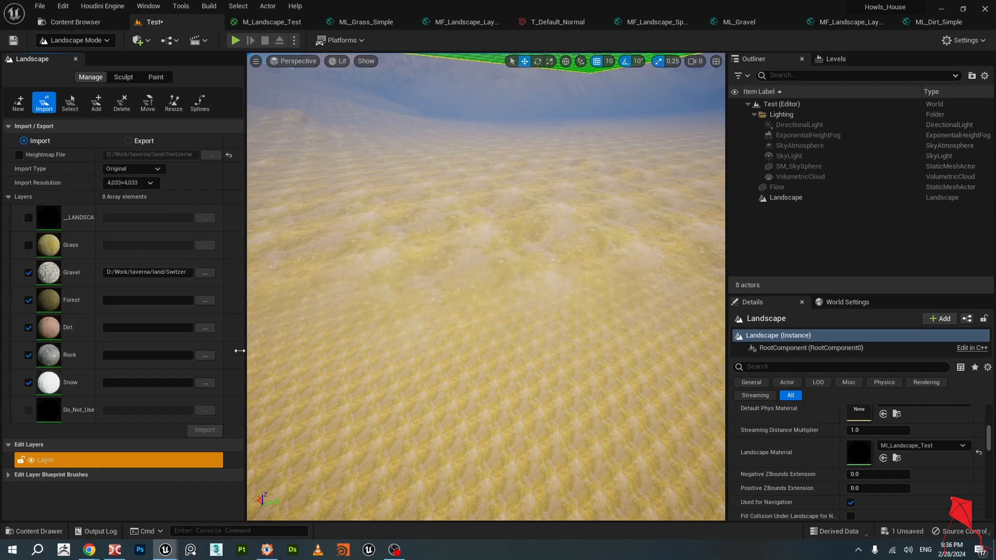
Check which layer info object is assigned to the Gravel layer in the paint settings.
left_click(156, 77)
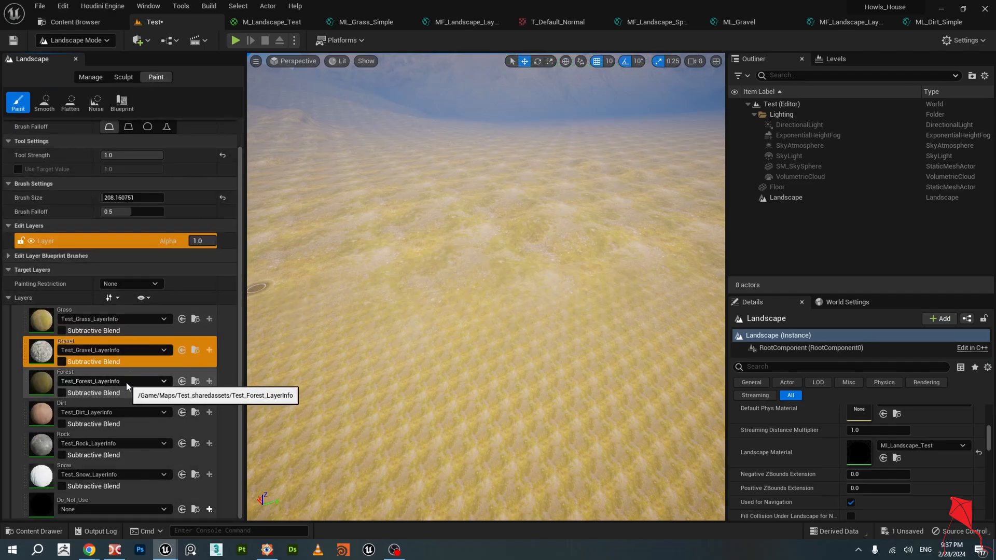
left_click(108, 351)
left_click(112, 229)
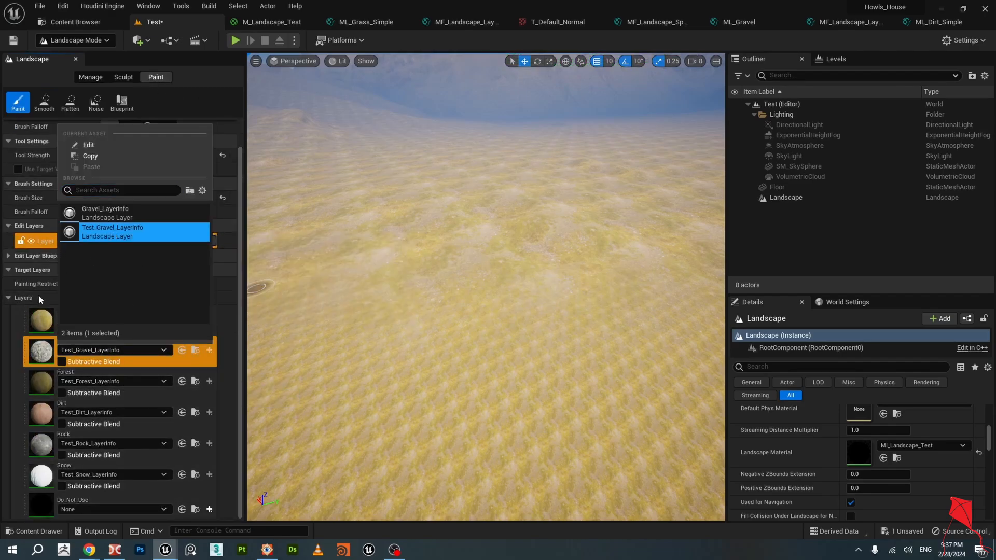
left_click(235, 225)
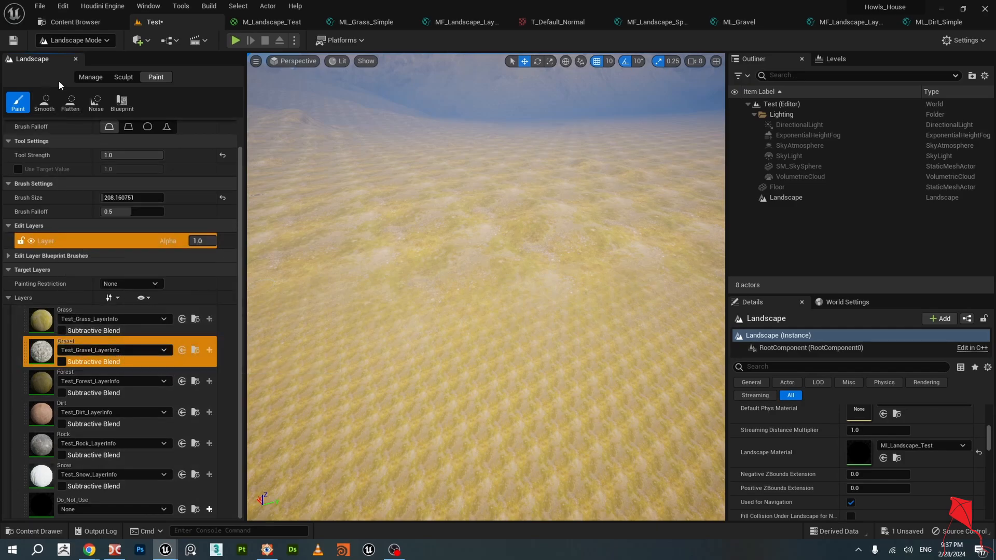
Back in the import settings, assign the Lanscape_Layer_Forest, Dirt, Rock and Snow mask files to their matching layers.
left_click(91, 77)
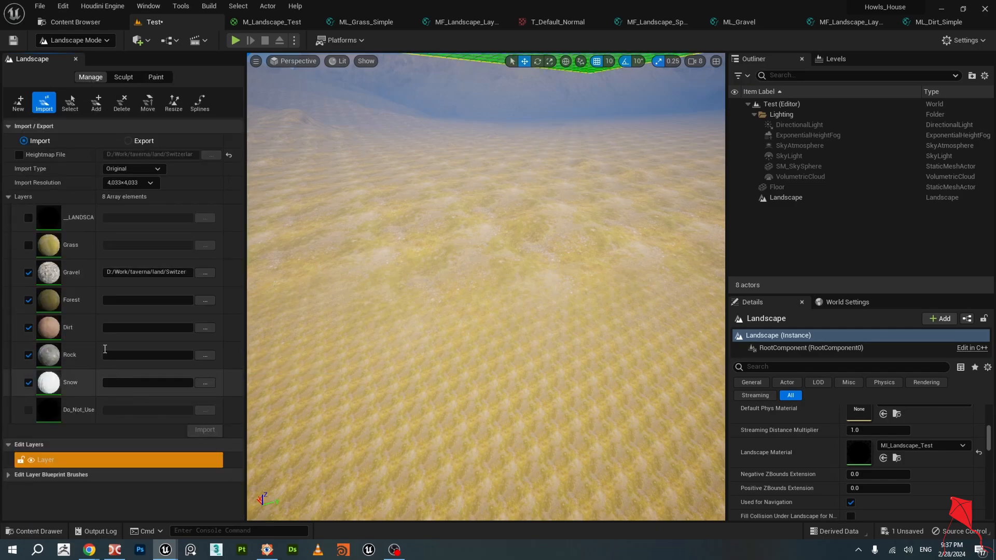
left_click(201, 300)
double_click(379, 182)
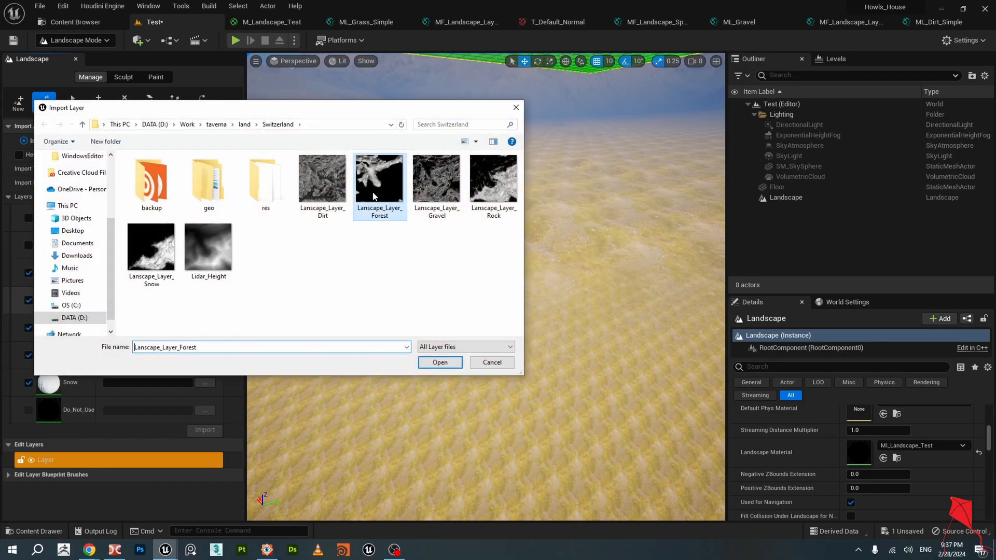
left_click(205, 328)
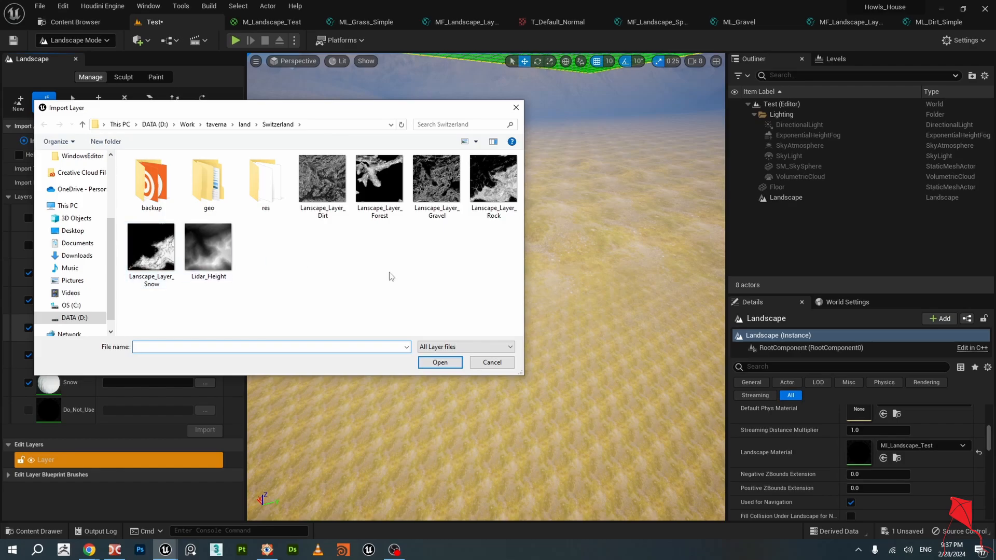
double_click(332, 194)
left_click(206, 356)
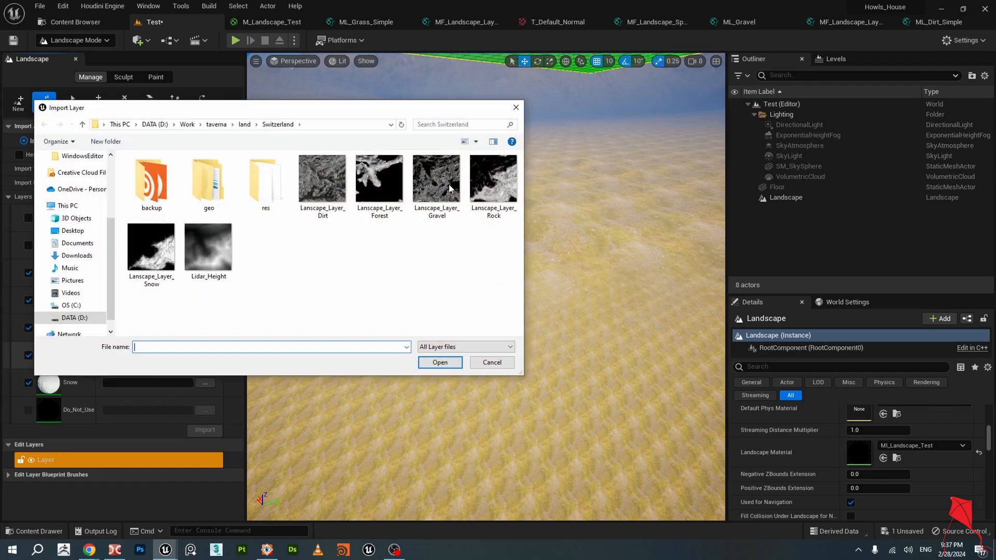
double_click(493, 187)
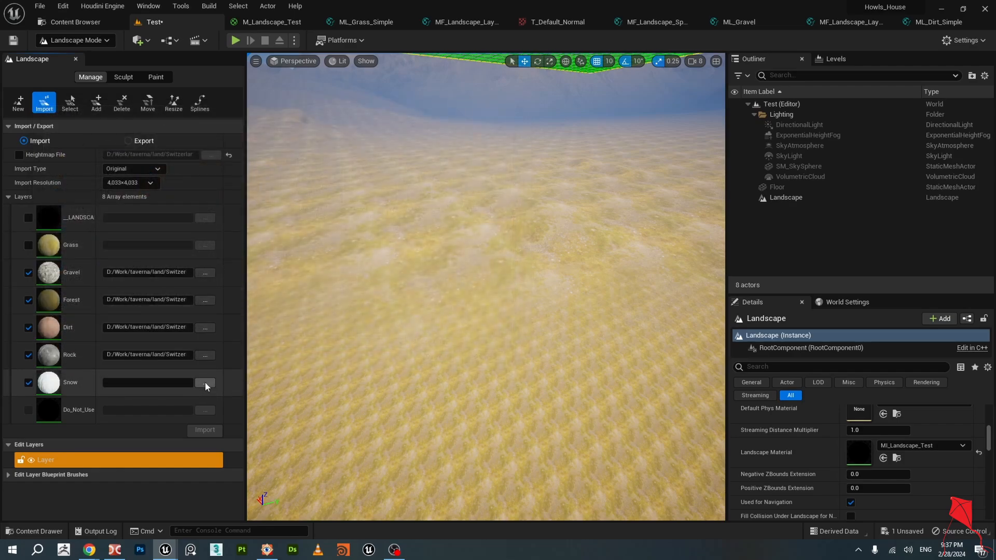
left_click(206, 382)
double_click(136, 267)
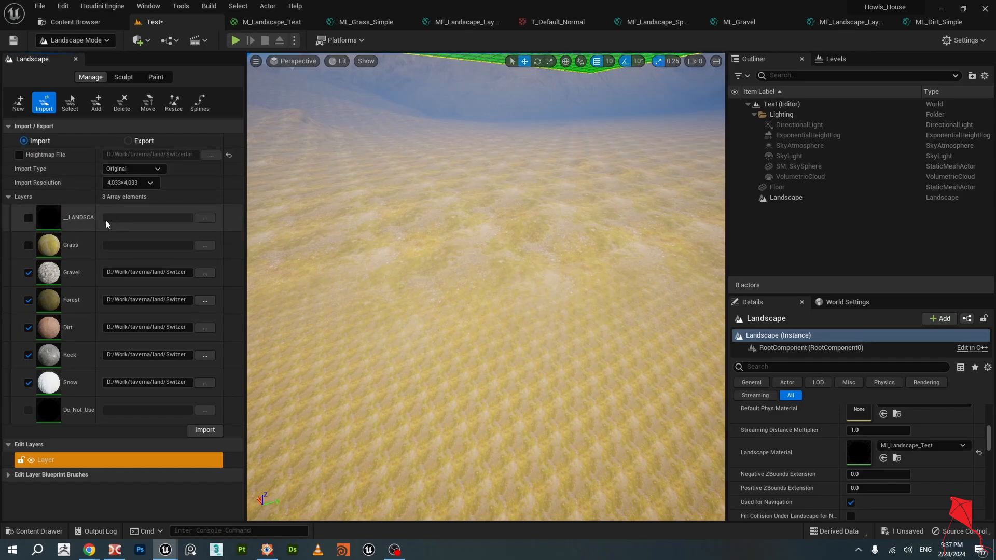
left_click(19, 155)
left_click(210, 155)
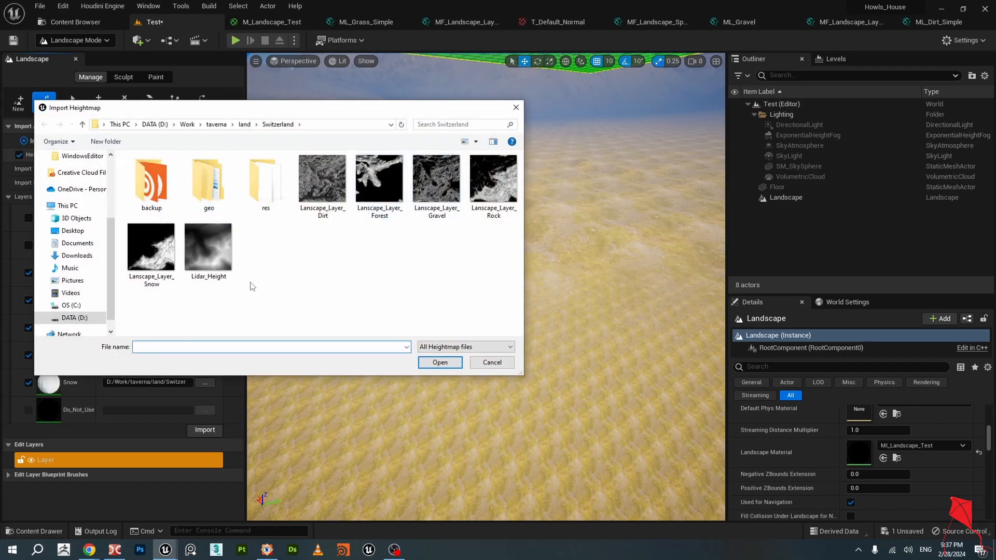
left_click(515, 107)
left_click(21, 155)
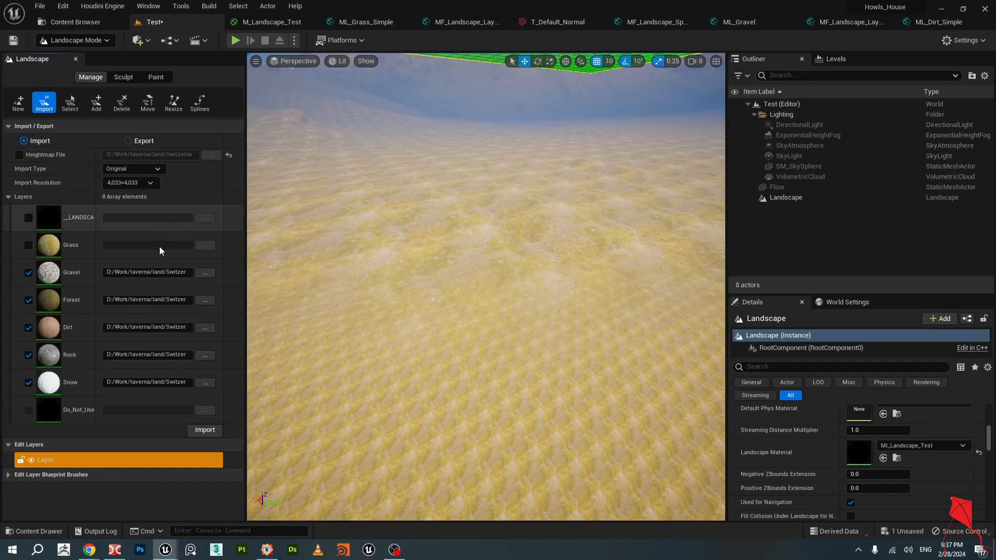
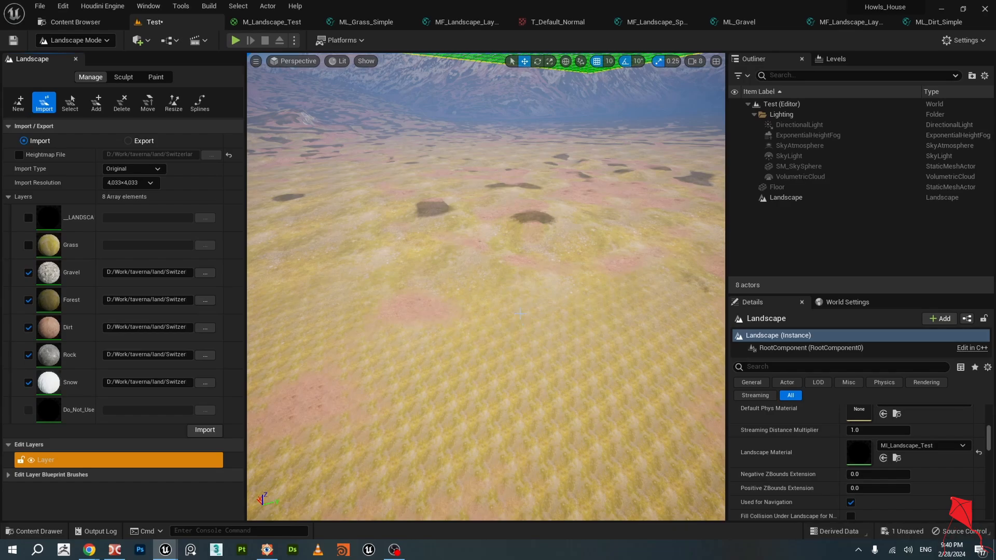
Switch to Selection Mode and inspect the textured landscape from above and at ground level.
right_click_drag(551, 348, 572, 297)
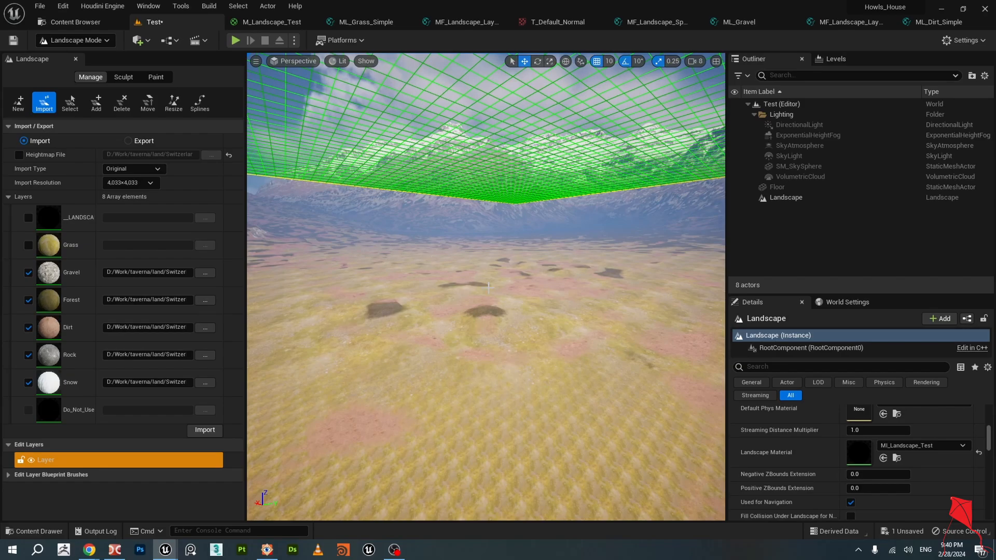
left_click(87, 44)
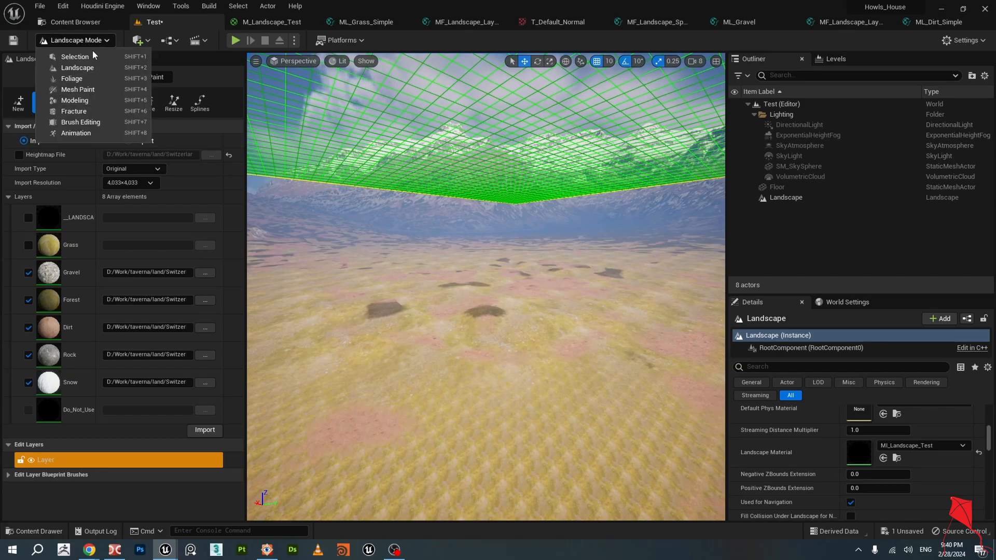
left_click(96, 57)
right_click_drag(438, 216, 438, 252)
key("s")
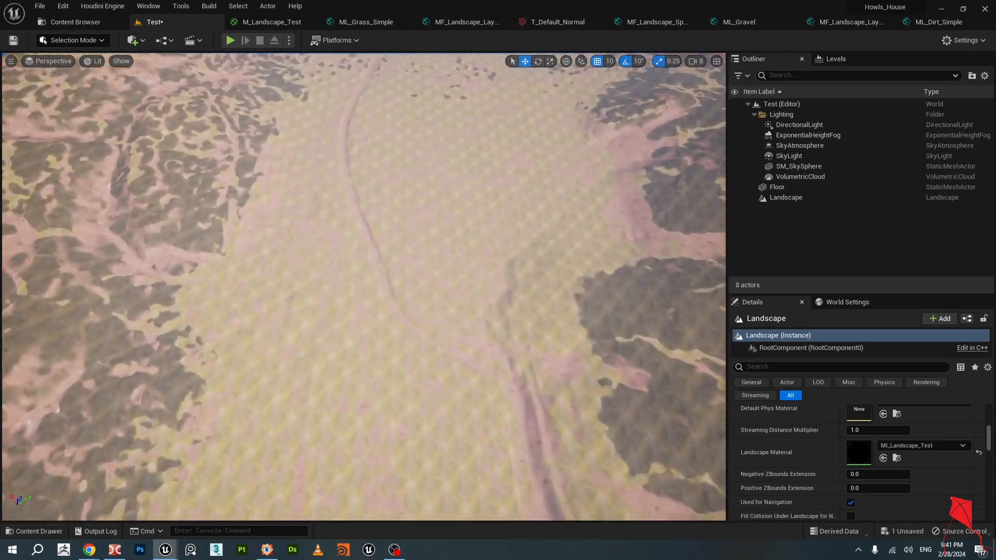
right_click_drag(363, 287, 419, 215)
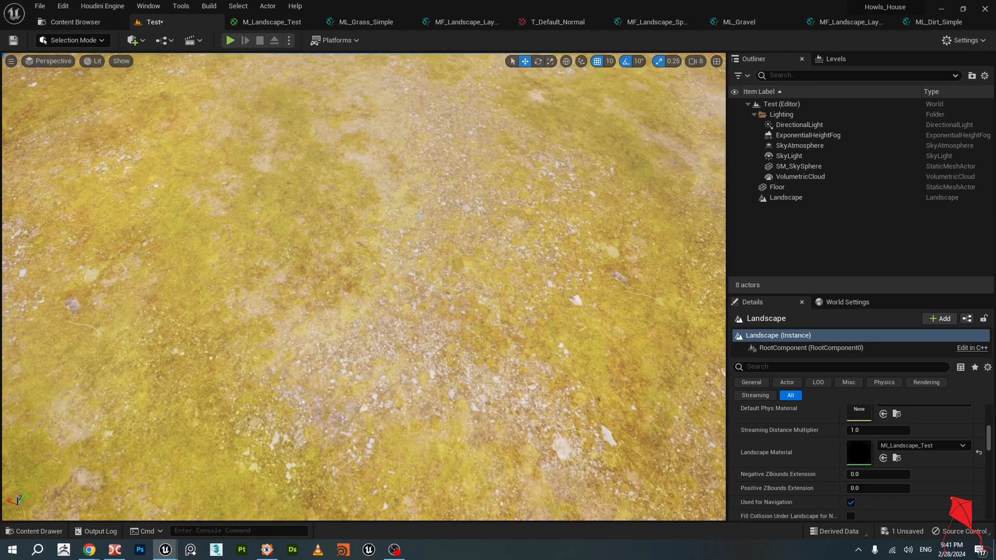
right_click_drag(419, 215, 420, 156)
right_click_drag(420, 214, 475, 217)
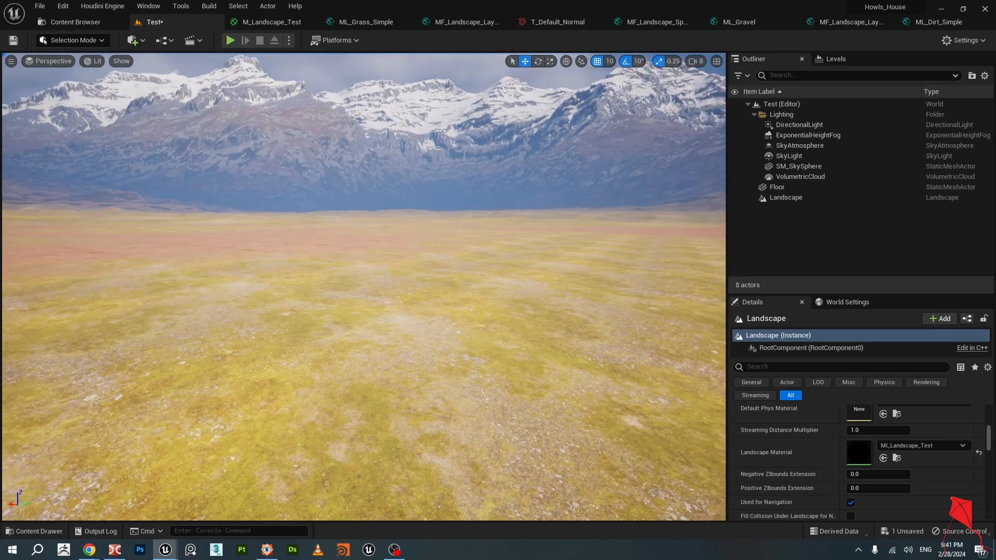
In the M_Landscape_Test graph, lower the Layer Blend node and line up the material output node with it.
left_click(266, 23)
scroll(532, 228, "down", 1)
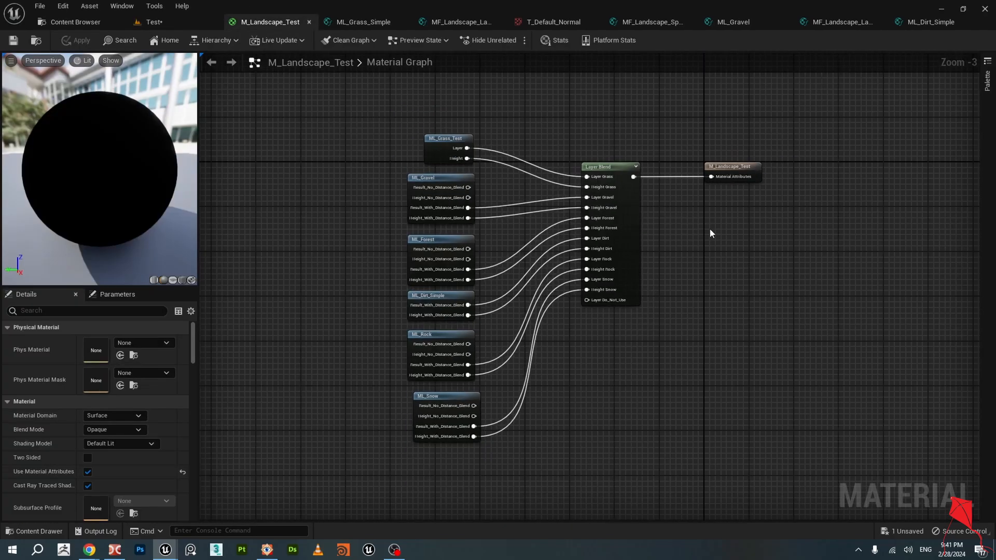
right_click_drag(712, 234, 638, 223)
left_click_drag(553, 166, 558, 195)
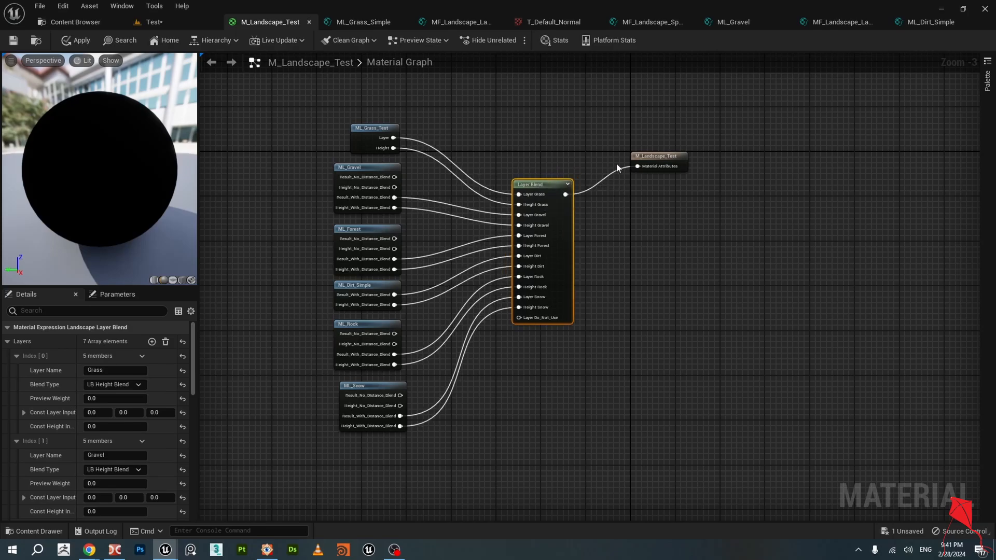
left_click_drag(648, 157, 636, 185)
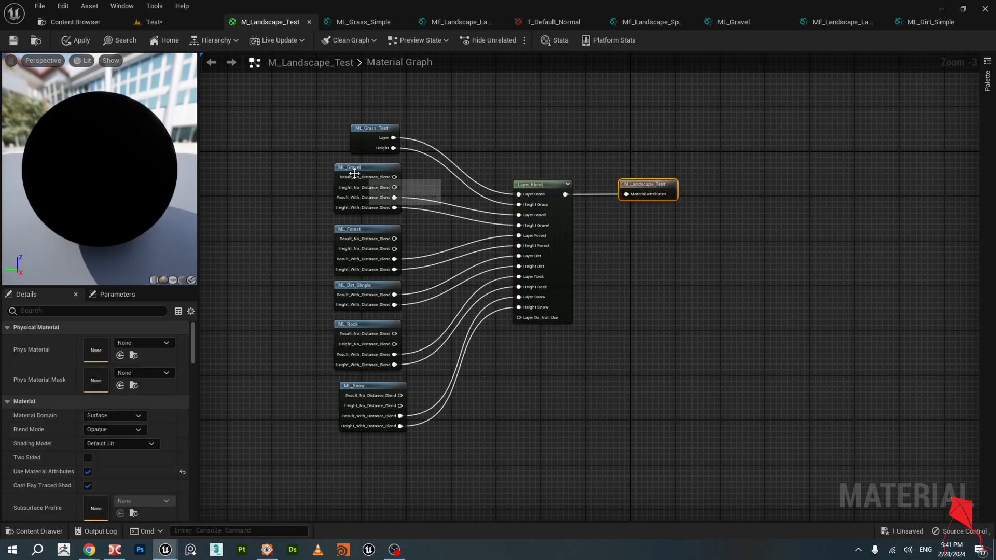
Look over the layer function nodes feeding the Layer Blend and open the ML_Gravel material function.
scroll(354, 173, "up", 3)
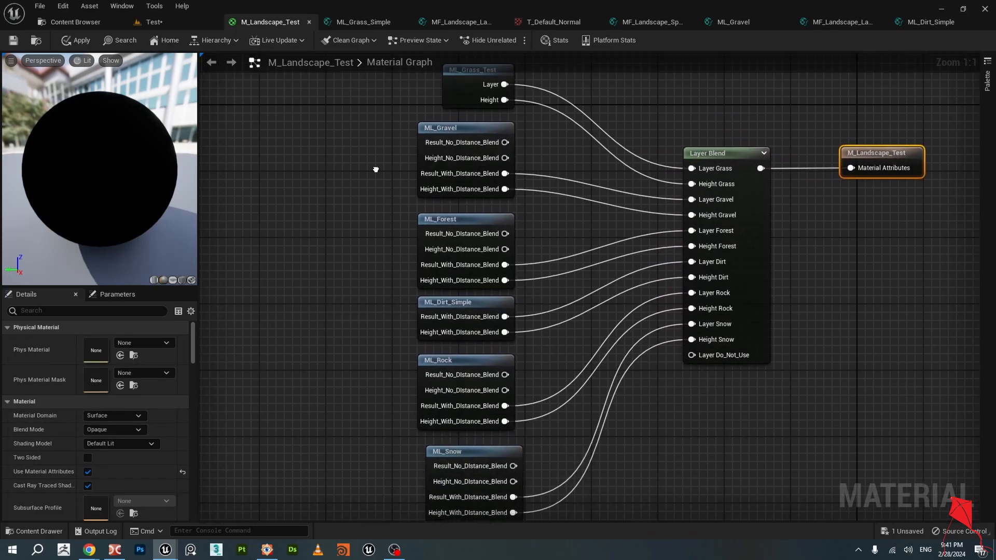
right_click_drag(375, 170, 381, 159)
left_click(472, 351)
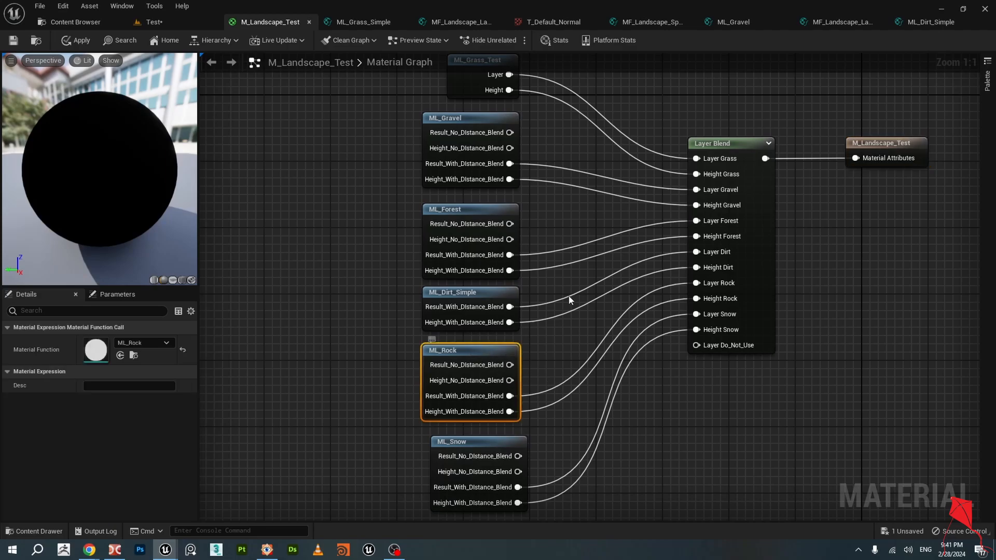
right_click_drag(394, 231, 397, 276)
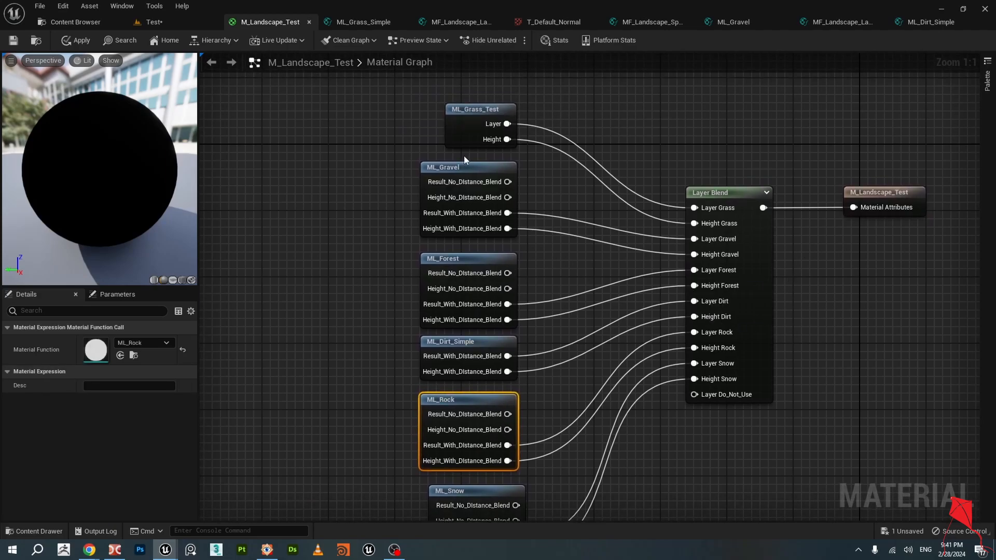
double_click(453, 172)
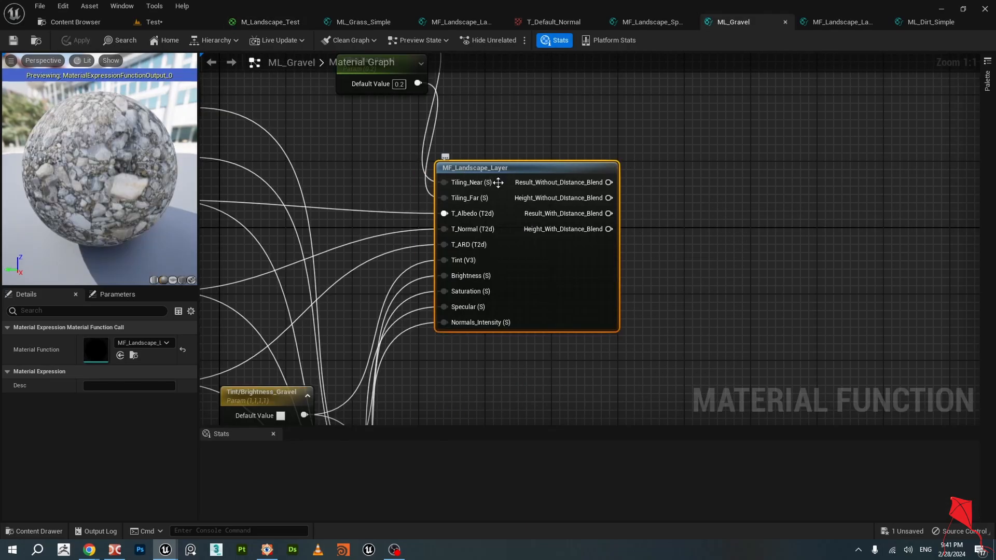
Examine how MF_Landscape_Layer and MF_Landscape_Layer_World_Aligned are wired to the function outputs in ML_Gravel.
scroll(719, 195, "down", 2)
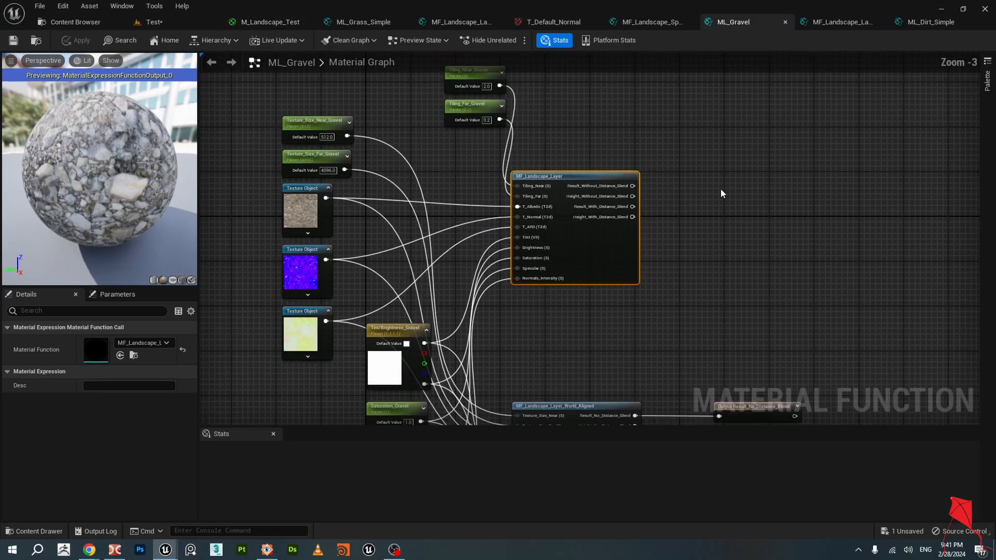
scroll(719, 195, "up", 2)
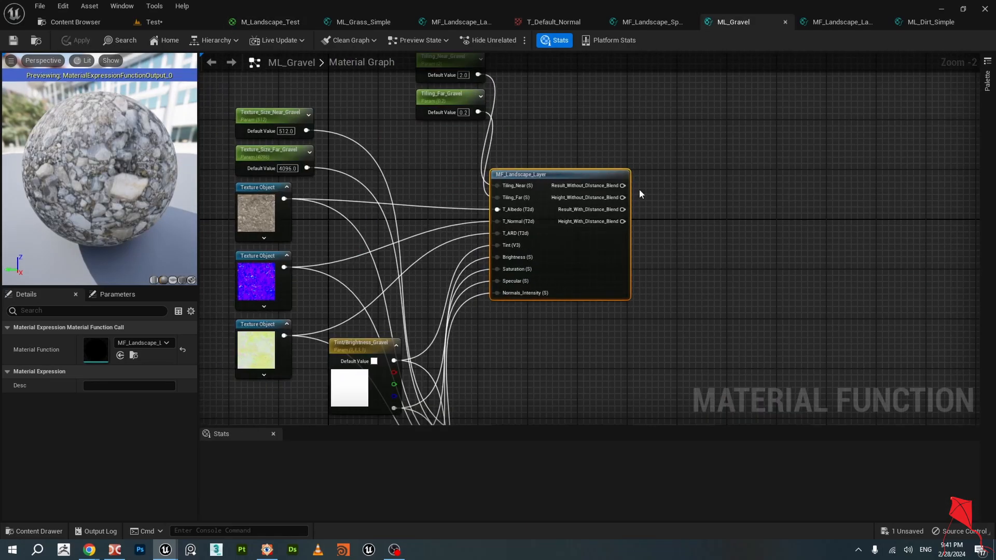
scroll(525, 175, "down", 1)
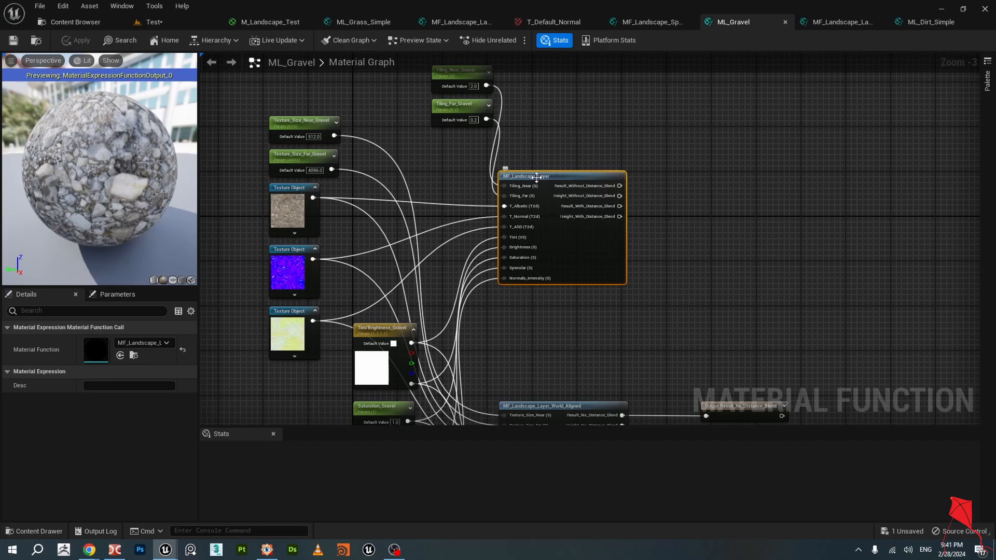
scroll(545, 189, "up", 3)
scroll(534, 203, "down", 2)
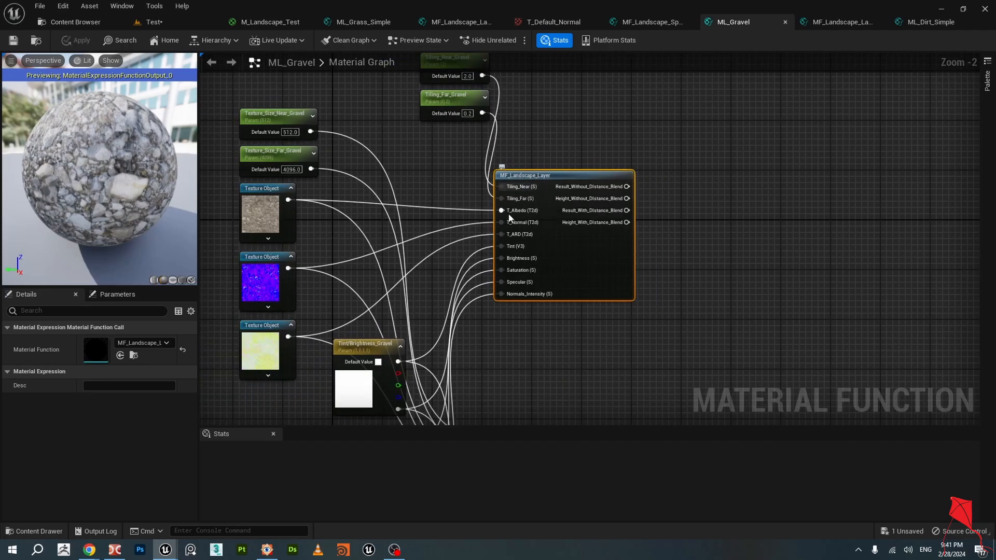
scroll(550, 234, "down", 2)
right_click_drag(583, 299, 513, 411)
scroll(531, 181, "up", 3)
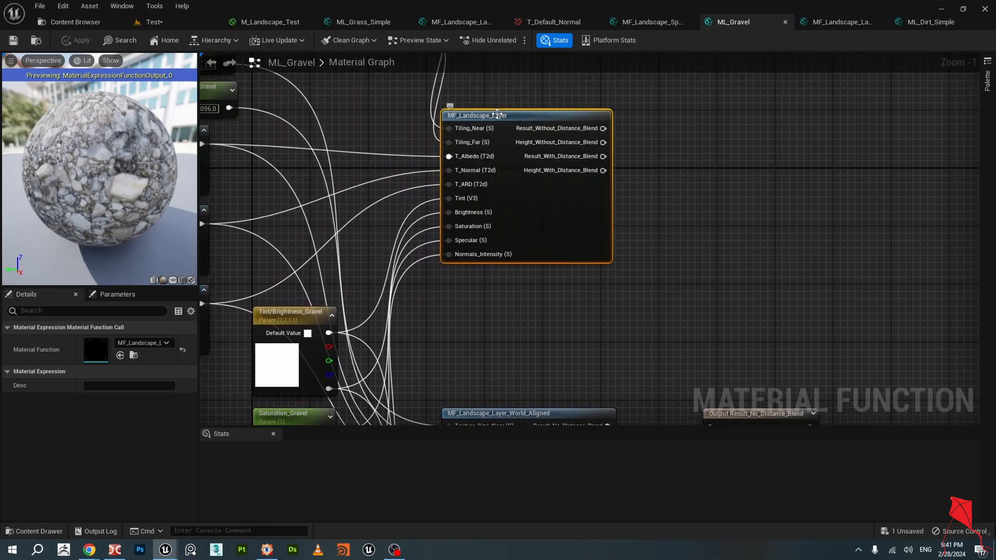
right_click_drag(580, 228, 589, 76)
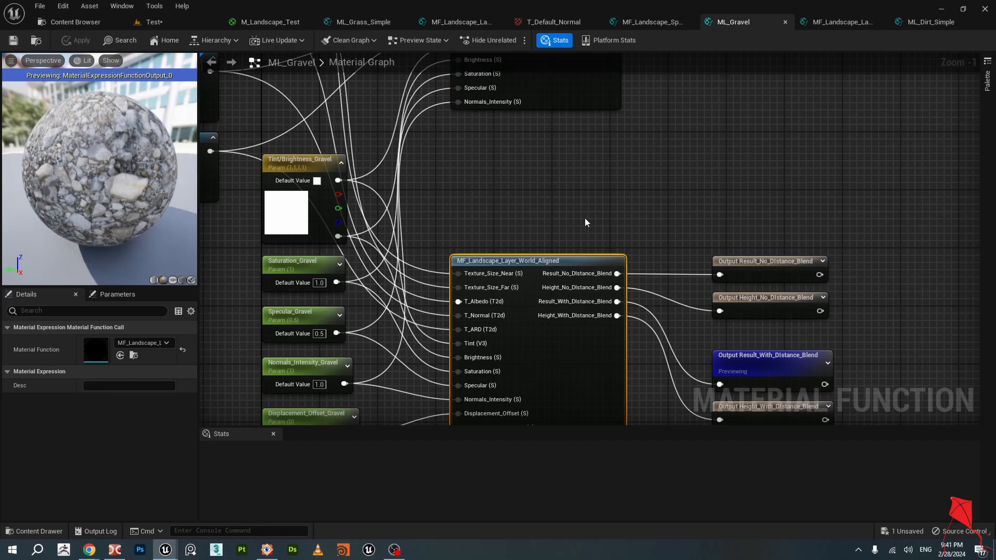
right_click_drag(585, 222, 624, 153)
Inspect the rock and dirt slopes of the landscape in the Test level, and return to ML_Gravel.
left_click(153, 21)
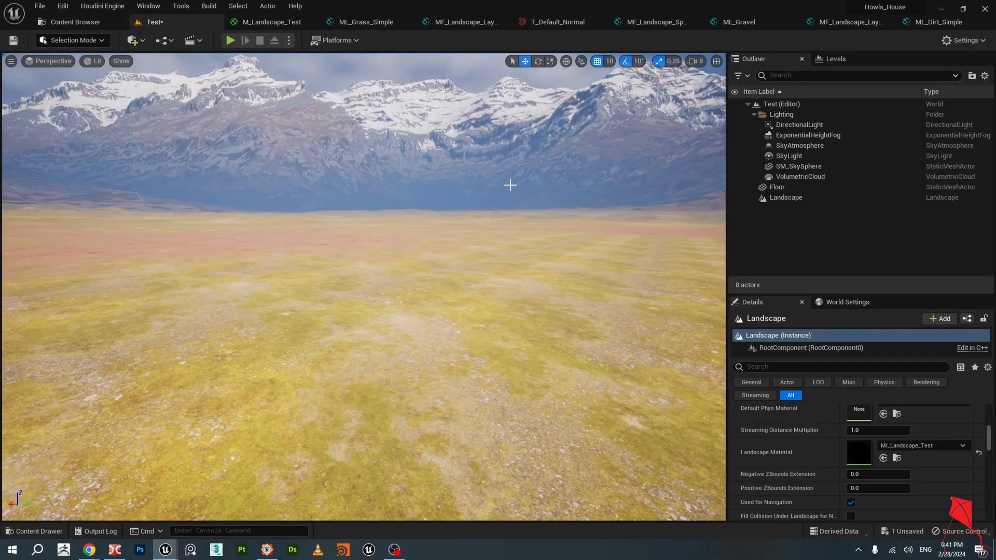
mouse_move(510, 185)
right_mouse_down()
mouse_move(500, 169)
mouse_move(527, 199)
mouse_move(521, 179)
mouse_move(528, 201)
mouse_move(524, 156)
mouse_move(525, 193)
right_mouse_up()
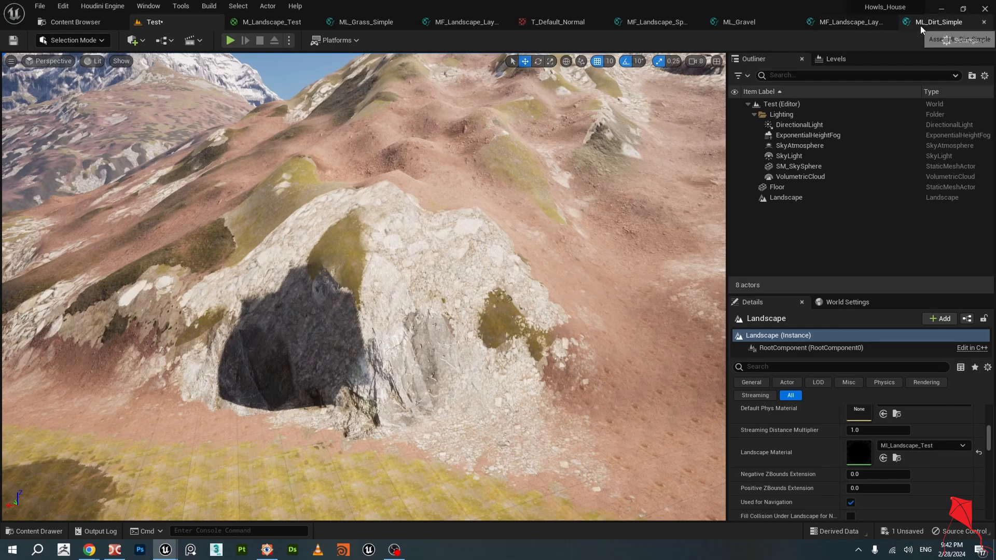
left_click(836, 22)
left_click(763, 23)
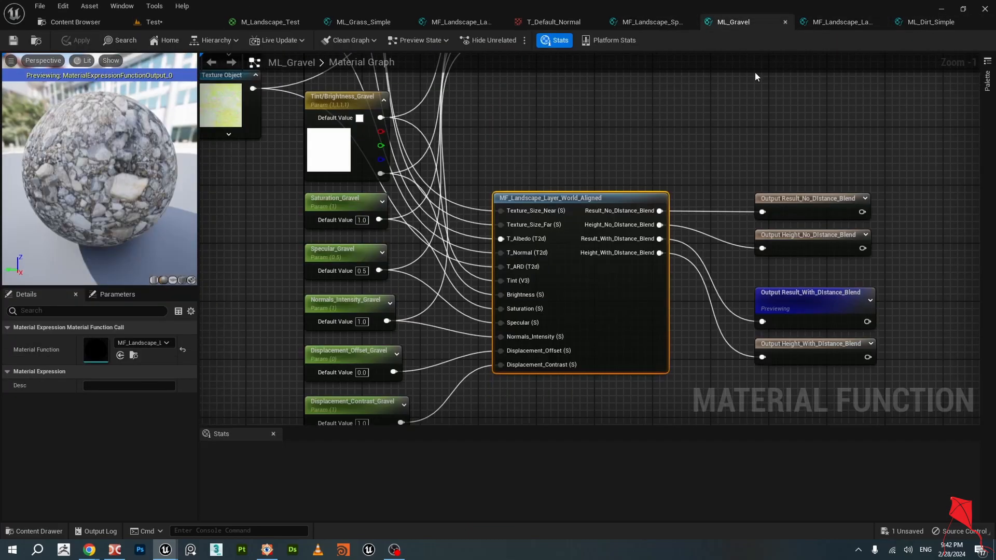
Open the ML_Rock function from M_Landscape_Test and examine how its world-aligned layer node feeds the outputs.
left_click(254, 27)
right_click_drag(351, 245, 341, 116)
double_click(442, 280)
scroll(524, 311, "down", 2)
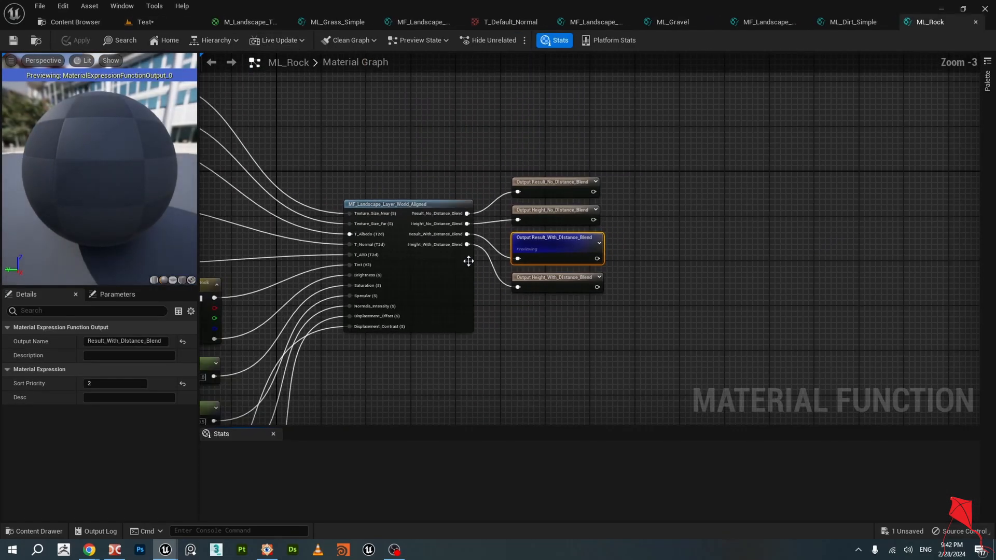
scroll(392, 200, "down", 1)
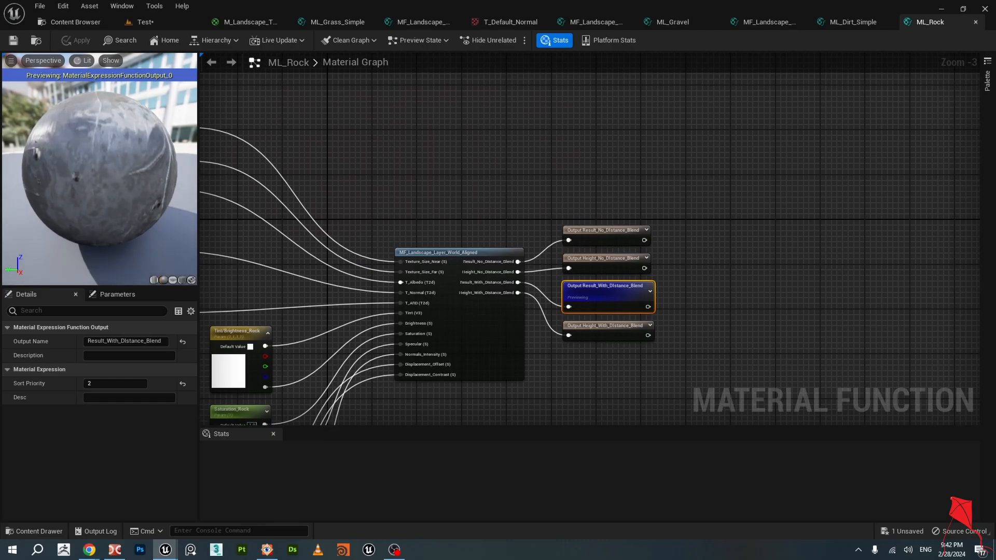
right_click_drag(506, 167, 562, 234)
scroll(562, 234, "down", 2)
scroll(516, 218, "up", 3)
right_click_drag(547, 268, 482, 279)
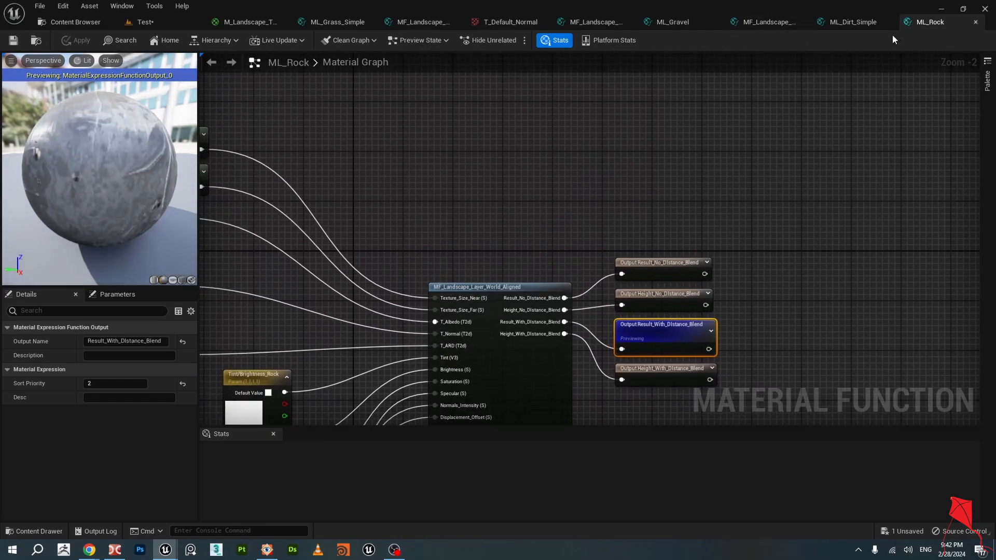
In ML_Gravel, move the four function output nodes up beside the MF_Landscape_Layer node.
left_click(674, 24)
right_click_drag(669, 128, 589, 117)
scroll(618, 183, "down", 1)
right_click_drag(617, 184, 614, 225)
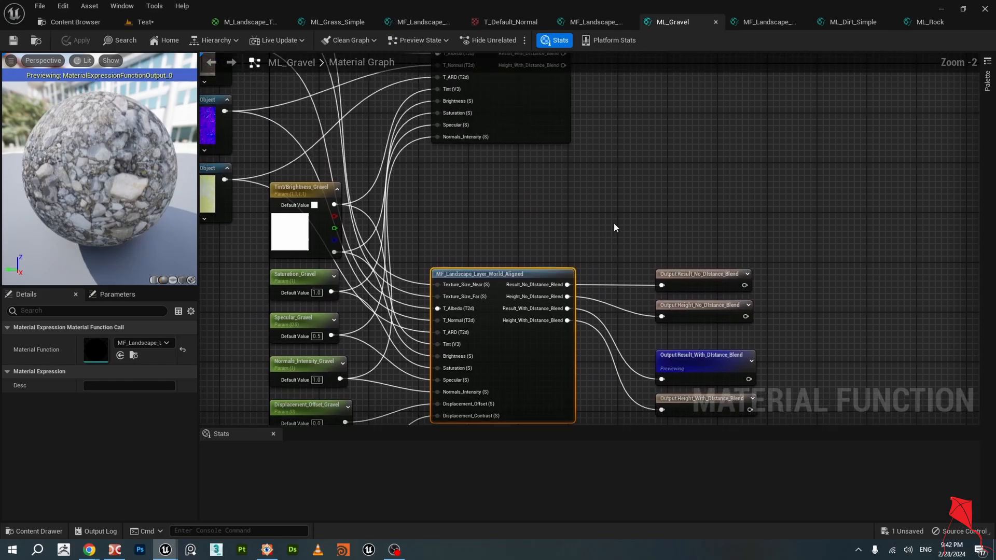
scroll(615, 212, "down", 2)
left_click_drag(634, 208, 701, 340)
left_click_drag(667, 241, 650, 82)
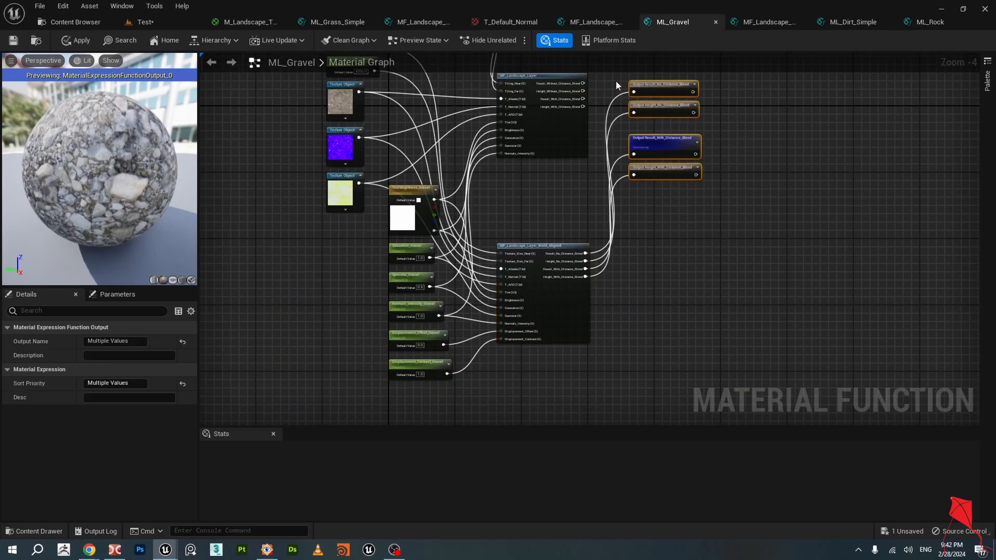
right_click_drag(617, 81, 522, 197)
scroll(564, 211, "up", 2)
left_click(540, 233)
scroll(538, 233, "up", 2)
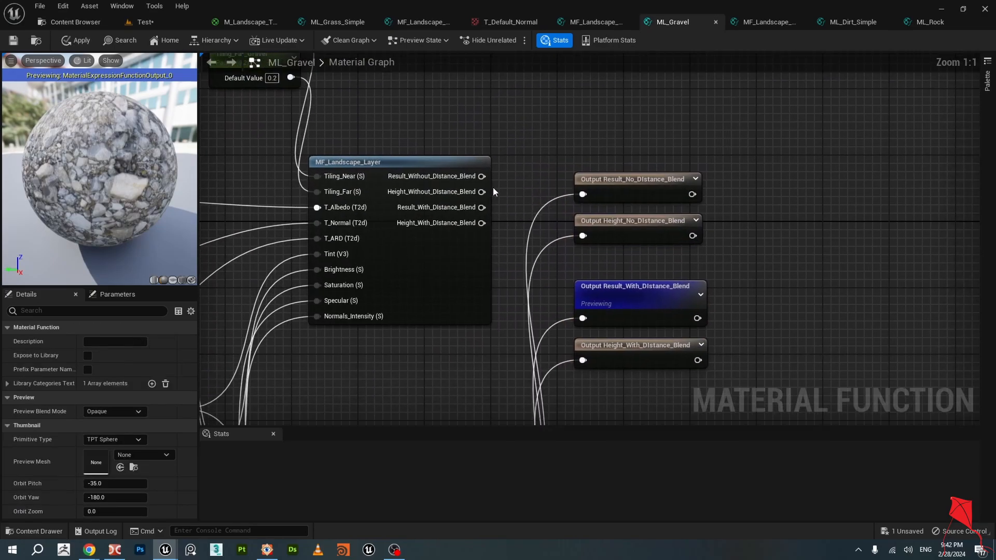
Connect the result and height outputs of MF_Landscape_Layer, without and with distance blend, to the four matching function outputs.
left_click_drag(481, 177, 582, 194)
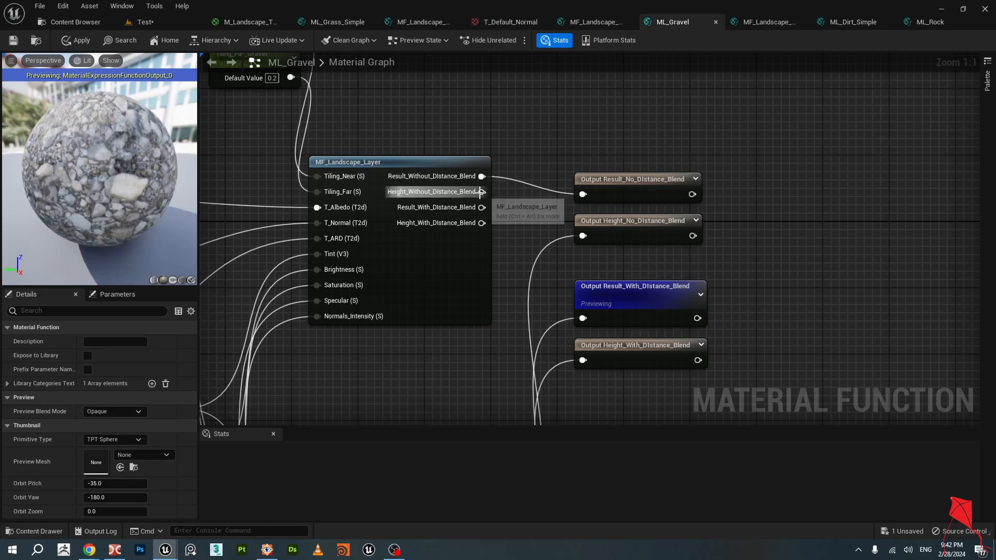
left_click_drag(480, 192, 582, 236)
right_click_drag(558, 268, 508, 213)
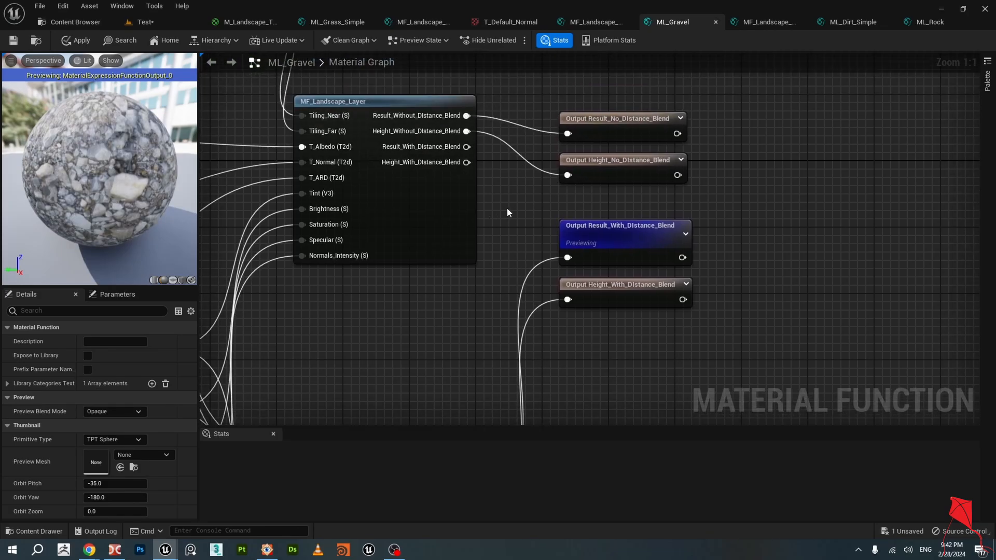
left_click_drag(473, 151, 568, 257)
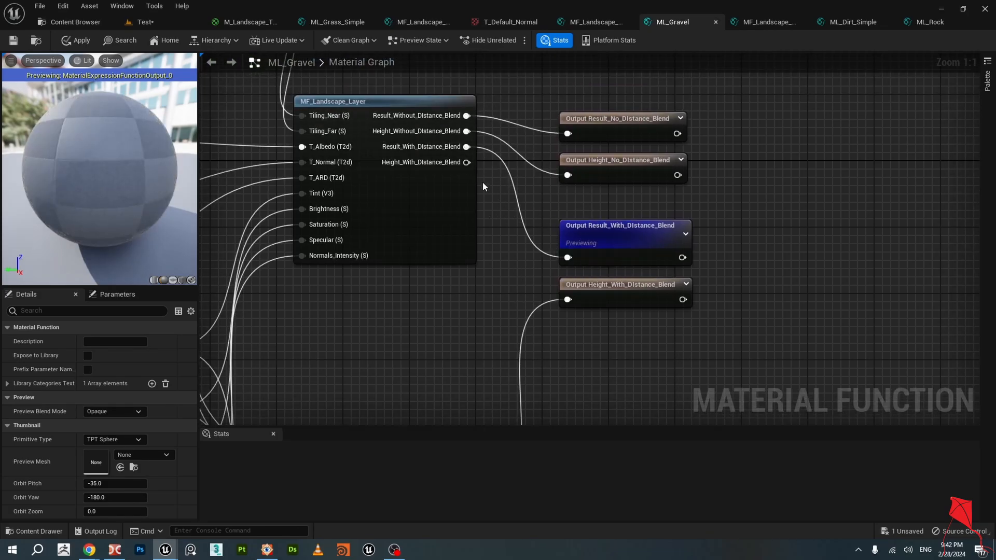
left_click_drag(466, 163, 568, 300)
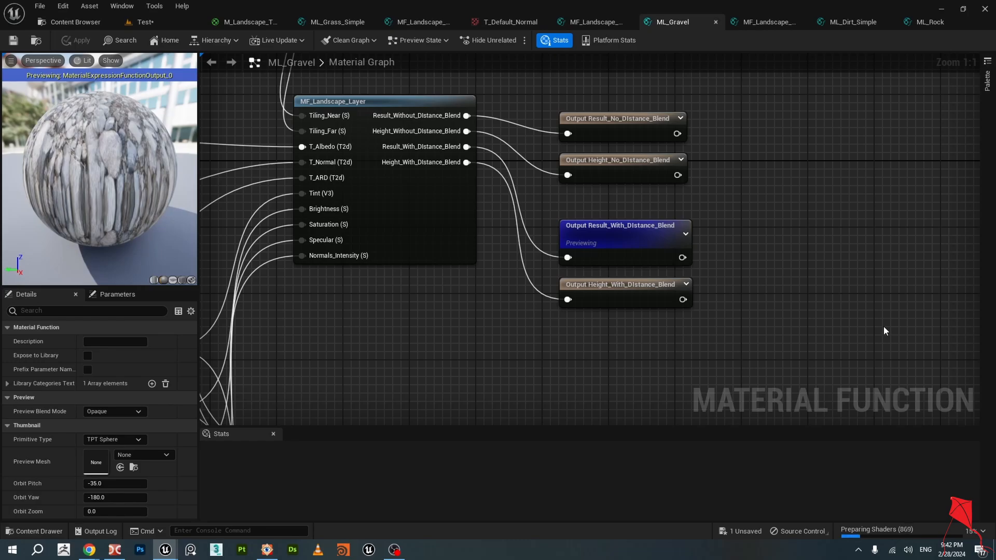
Review the rewired ML_Gravel graph and select the MF_Landscape_Layer_World_Aligned node.
scroll(392, 185, "down", 1)
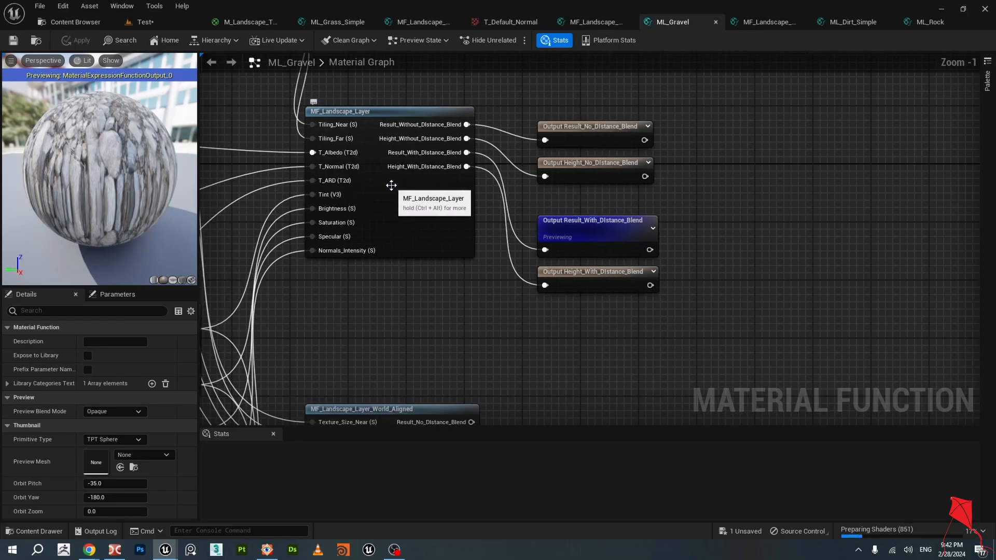
scroll(391, 186, "down", 1)
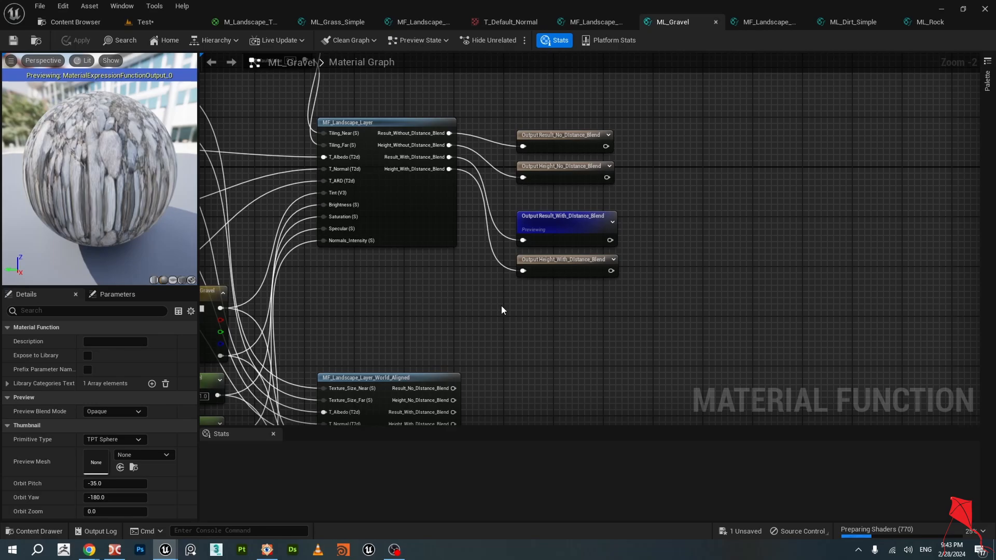
scroll(501, 306, "down", 1)
right_click_drag(477, 339, 539, 220)
scroll(471, 284, "up", 2)
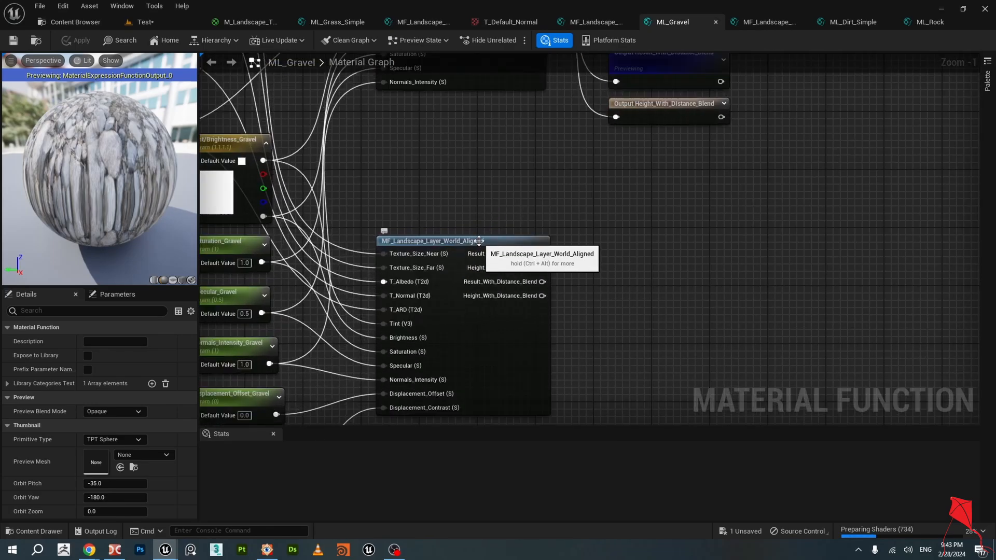
left_click(461, 239)
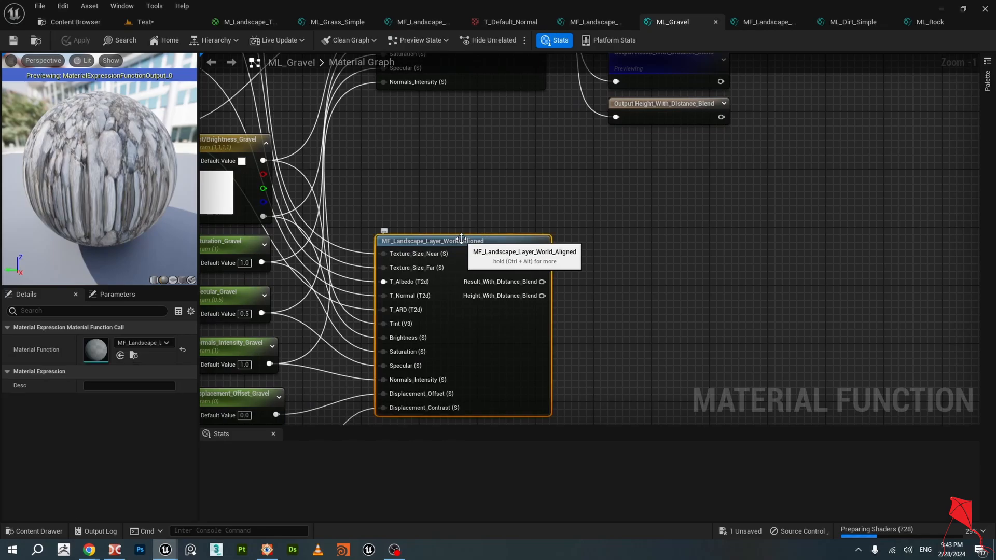
Open the MF_Landscape_Layer_World_Aligned function and move its Result_No_Distance_Blend output node level with the MakeMaterialAttributes output.
double_click(461, 240)
scroll(563, 238, "down", 4)
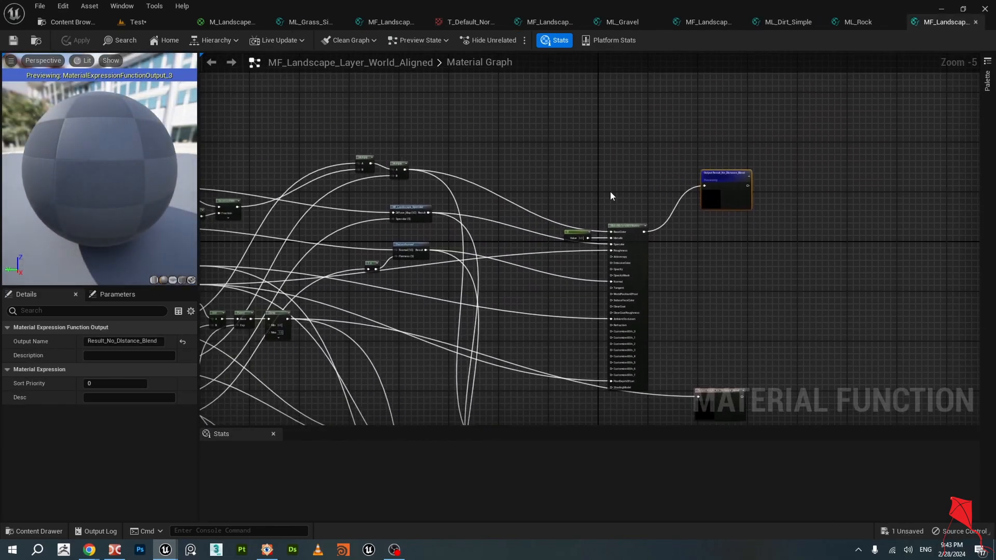
scroll(610, 196, "down", 1)
scroll(690, 244, "up", 2)
left_click_drag(669, 114, 669, 174)
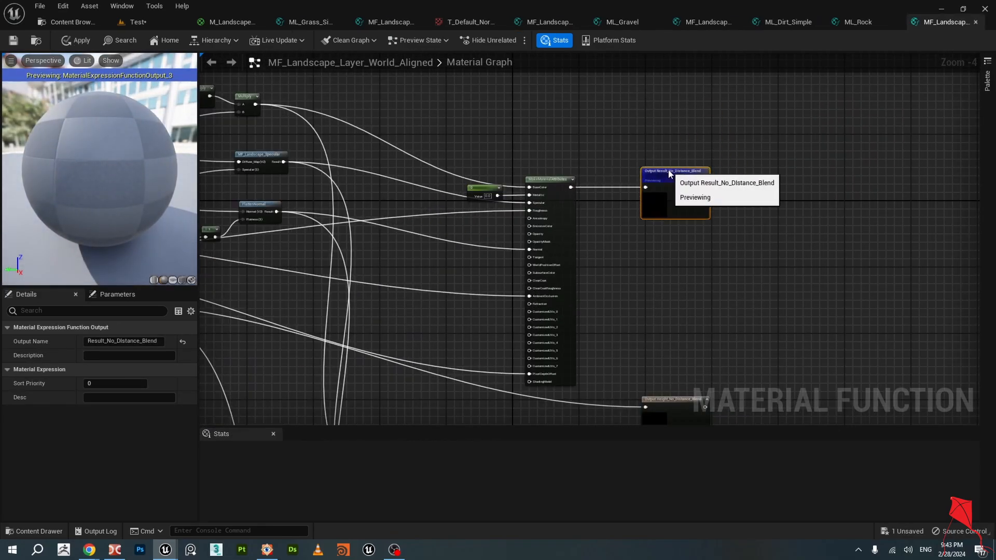
Examine the no-distance-blend output section, including the MakeMaterialAttributes node and the Result_No_Distance_Blend output.
scroll(661, 179, "down", 3)
scroll(627, 220, "up", 3)
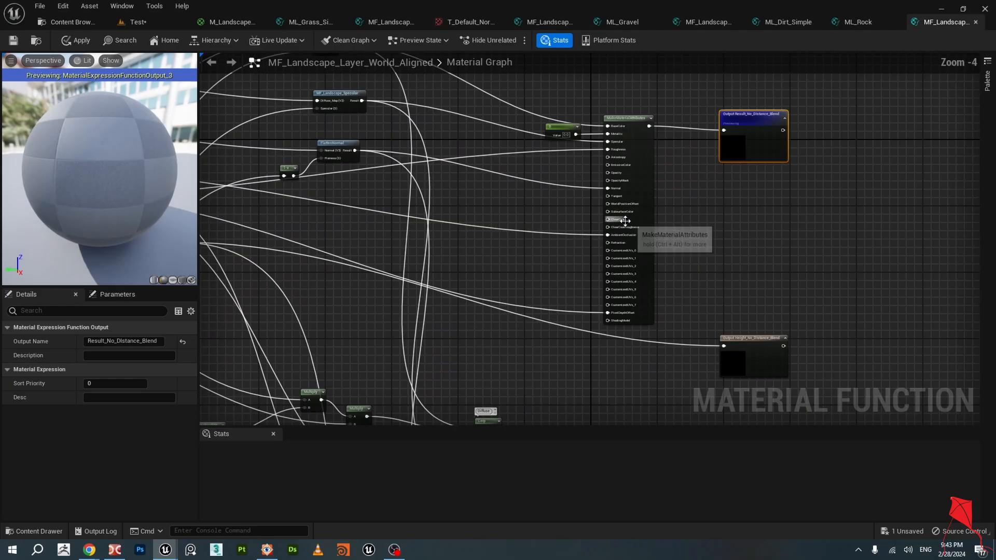
scroll(558, 218, "down", 1)
scroll(560, 215, "up", 2)
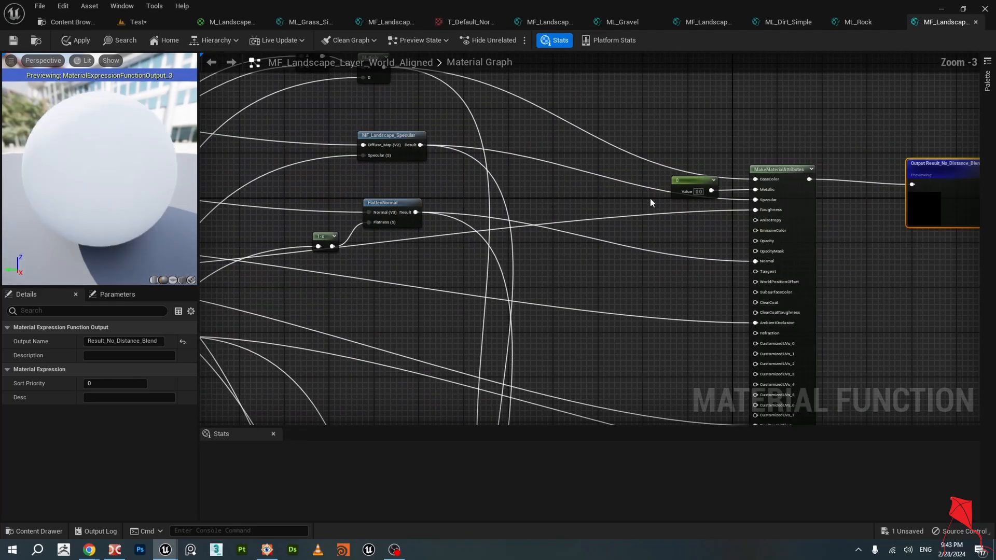
right_click_drag(811, 221, 765, 242)
scroll(766, 242, "down", 1)
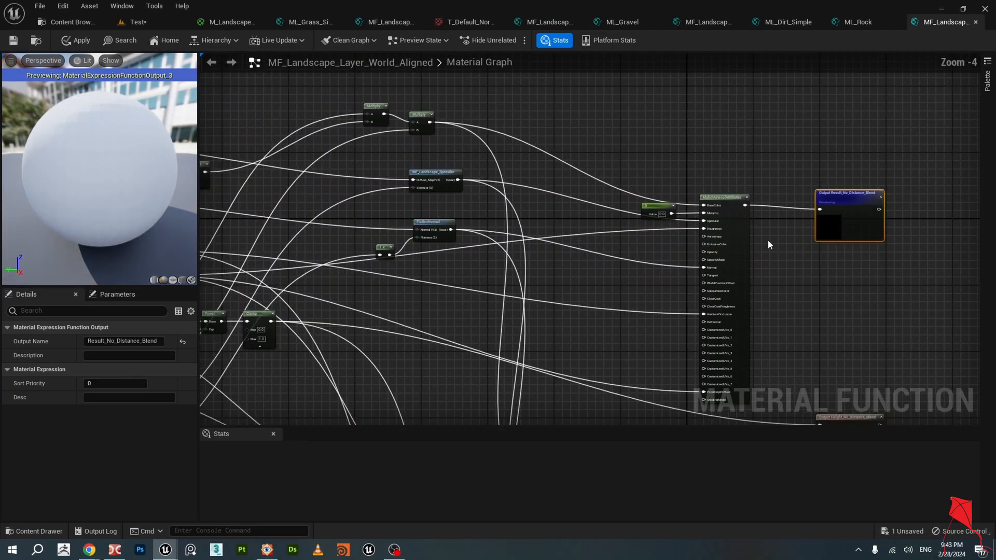
left_click_drag(611, 138, 881, 286)
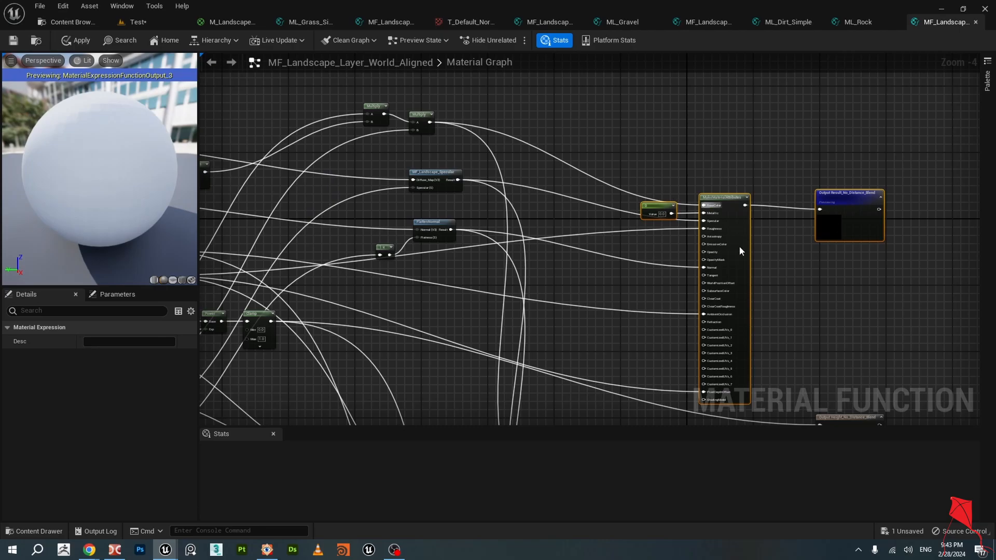
scroll(764, 208, "up", 1)
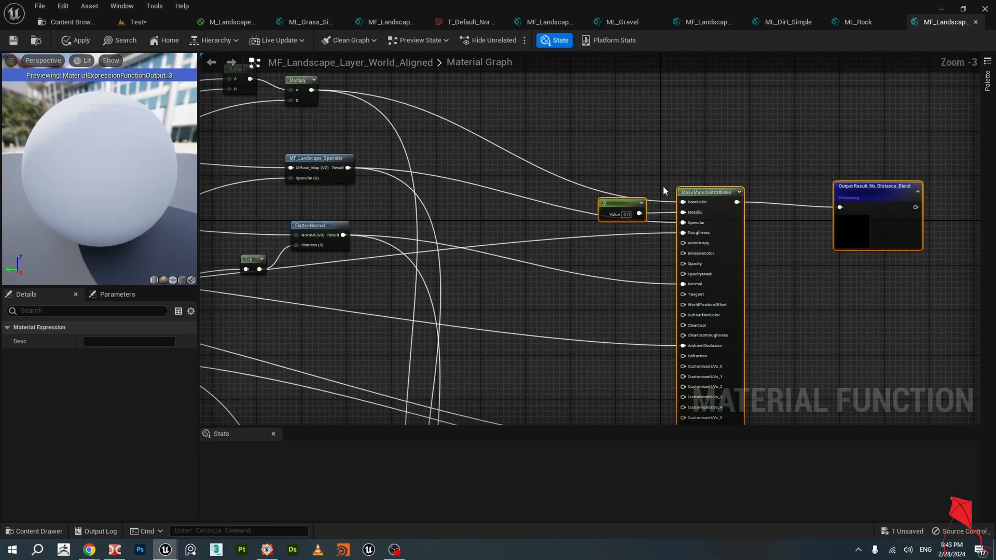
scroll(756, 193, "down", 1)
right_click_drag(756, 194, 738, 101)
right_click_drag(740, 260, 806, 106)
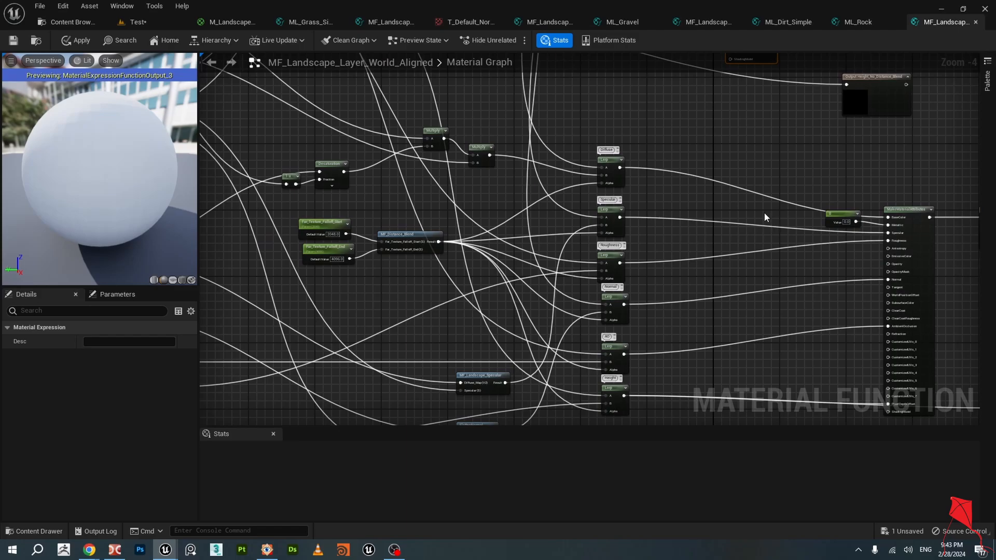
Trace the distance-blend Lerp nodes back through the Far world-aligned group to the function's texture size inputs.
scroll(764, 213, "down", 1)
scroll(485, 372, "up", 2)
right_click_drag(485, 372, 565, 333)
right_click_drag(685, 344, 649, 310)
scroll(649, 310, "up", 2)
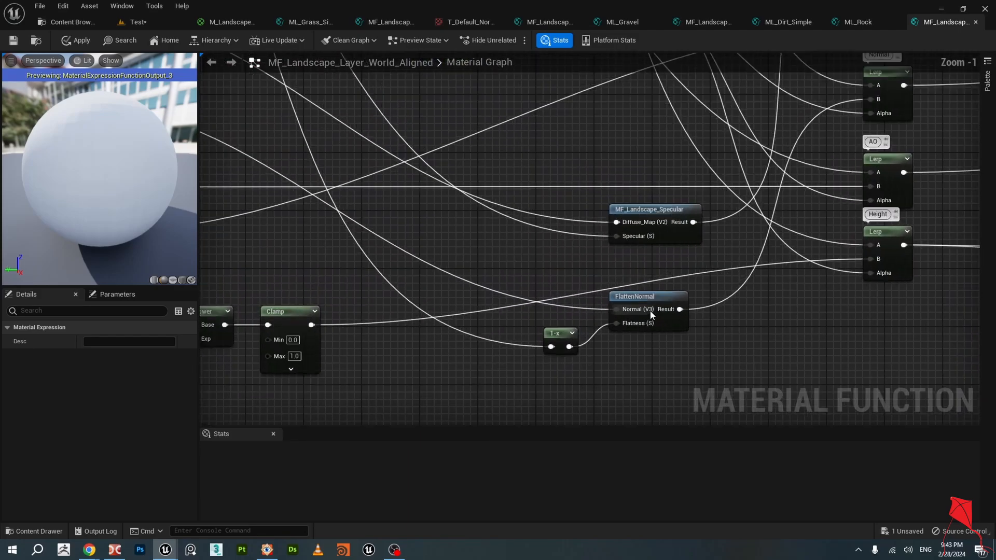
scroll(649, 311, "down", 1)
right_click_drag(345, 251, 592, 251)
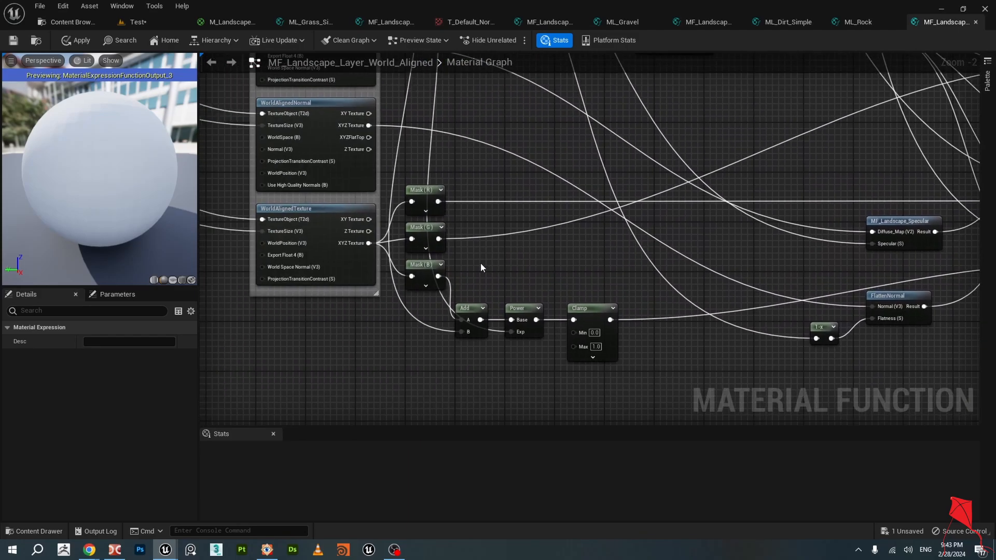
scroll(516, 292, "down", 2)
right_click_drag(505, 239, 568, 312)
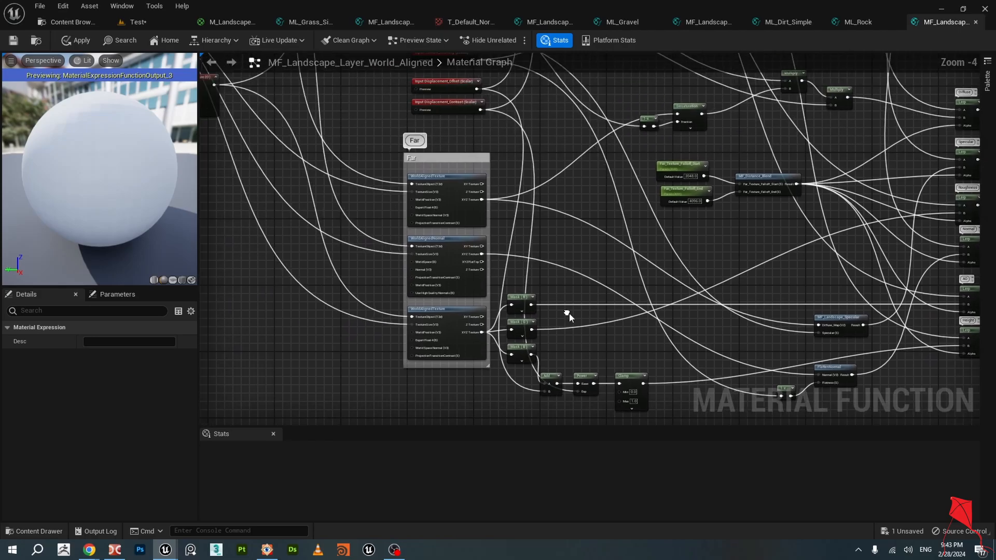
right_click_drag(454, 179, 534, 261)
right_click_drag(303, 112, 413, 189)
mouse_move(239, 98)
right_mouse_down()
mouse_move(368, 178)
mouse_move(393, 211)
right_mouse_up()
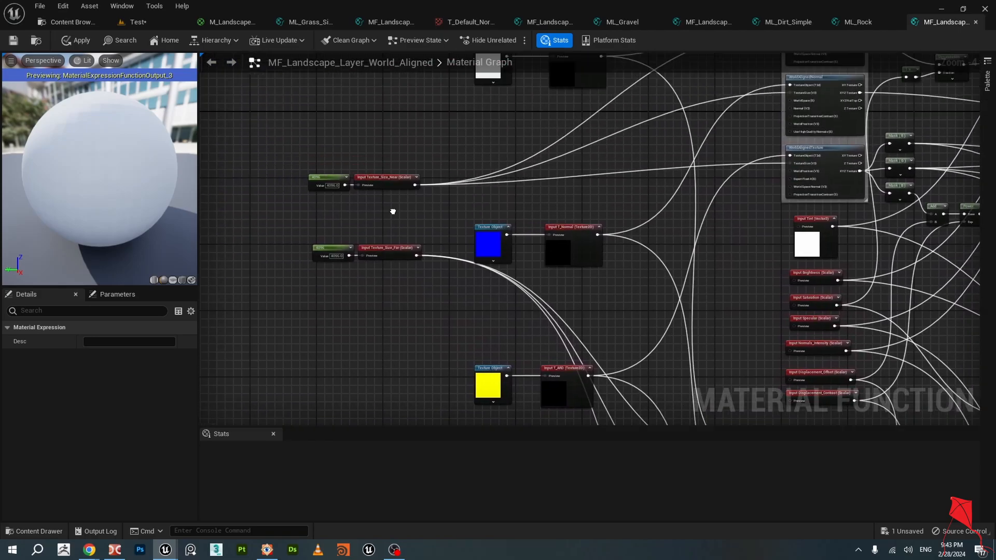
scroll(318, 175, "up", 3)
scroll(347, 175, "down", 1)
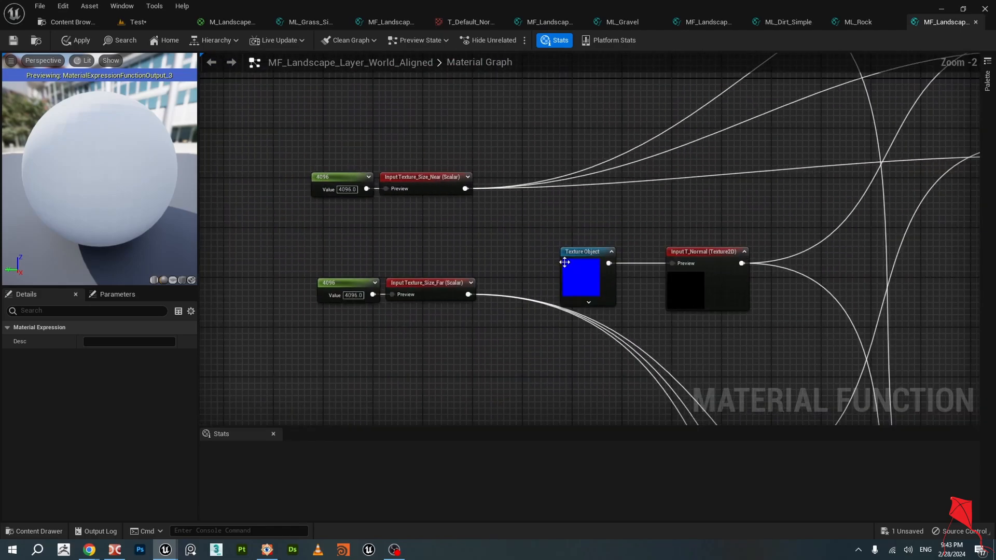
Move the two 4096 constant nodes farther away from the Texture_Size_Near and Texture_Size_Far inputs.
left_click_drag(347, 176, 291, 176)
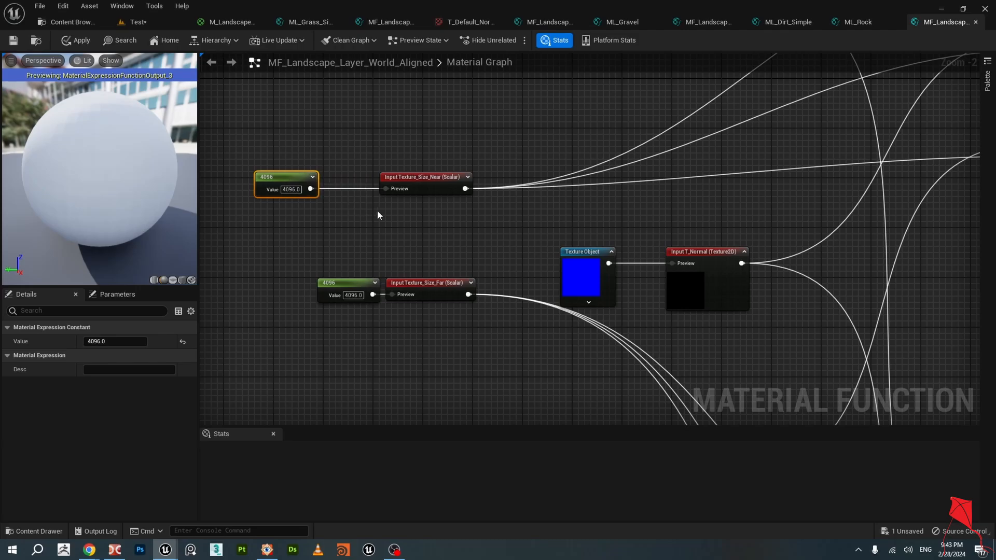
right_click_drag(314, 219, 349, 218)
left_click_drag(401, 284, 346, 286)
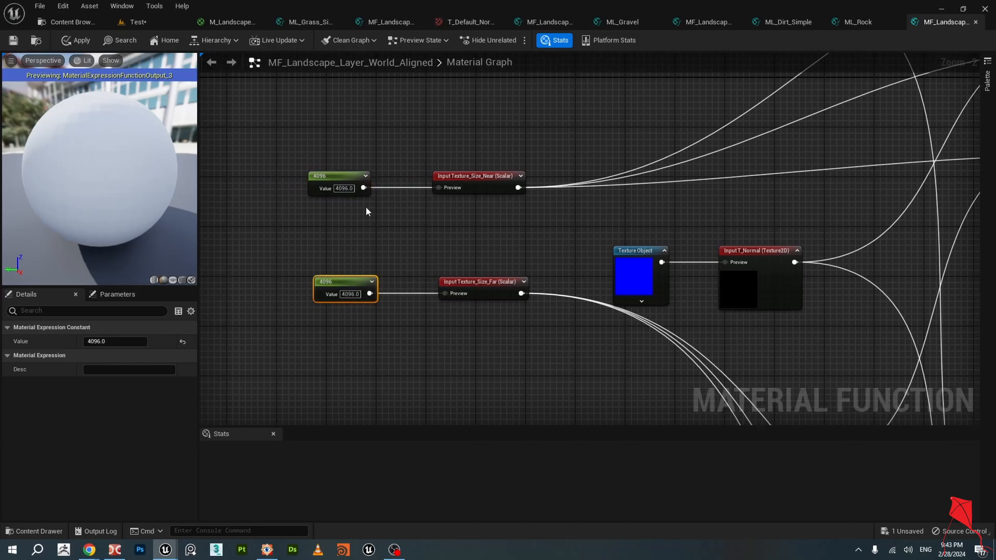
Inspect the near 4096 constant and compare the settings of the Texture_Size_Near and Texture_Size_Far inputs.
left_click(340, 181)
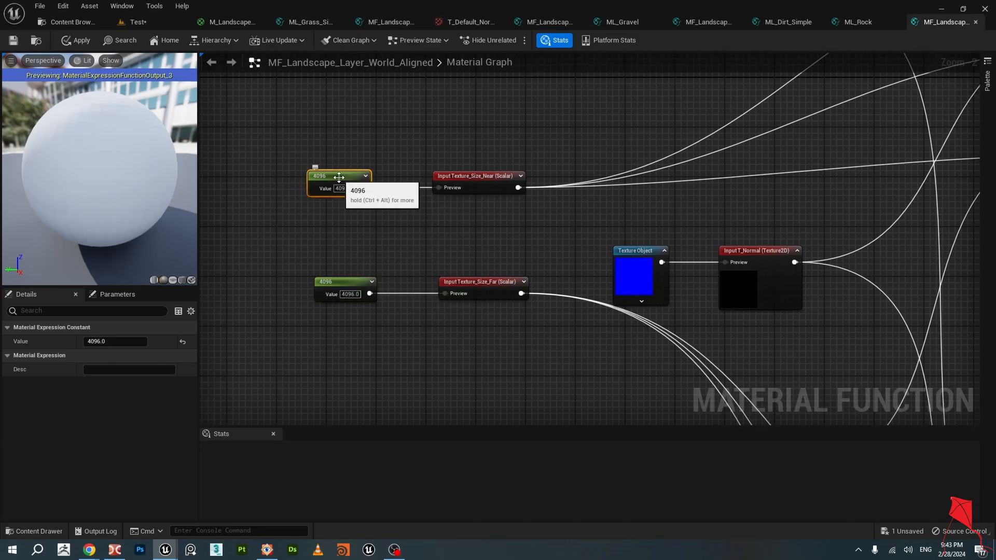
left_click(481, 177)
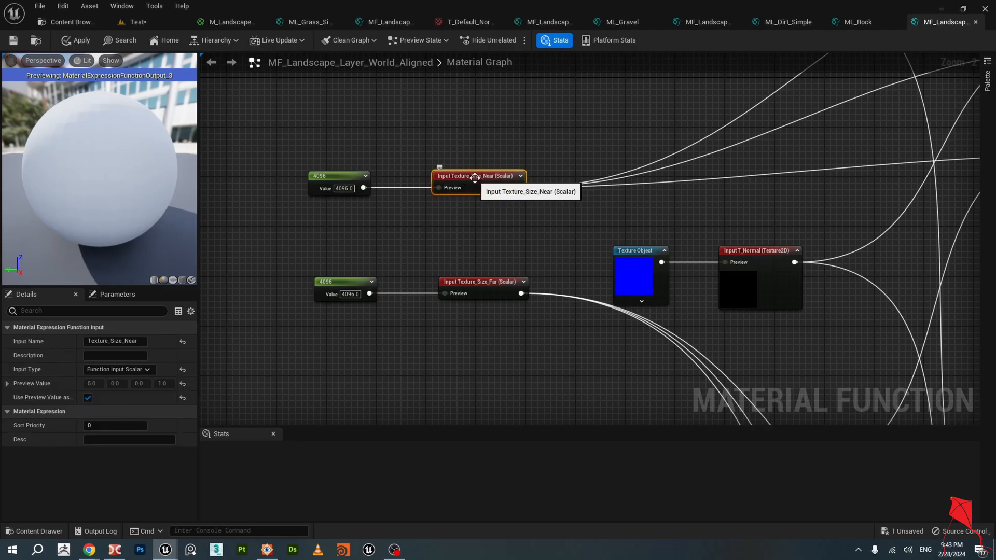
left_click(477, 285)
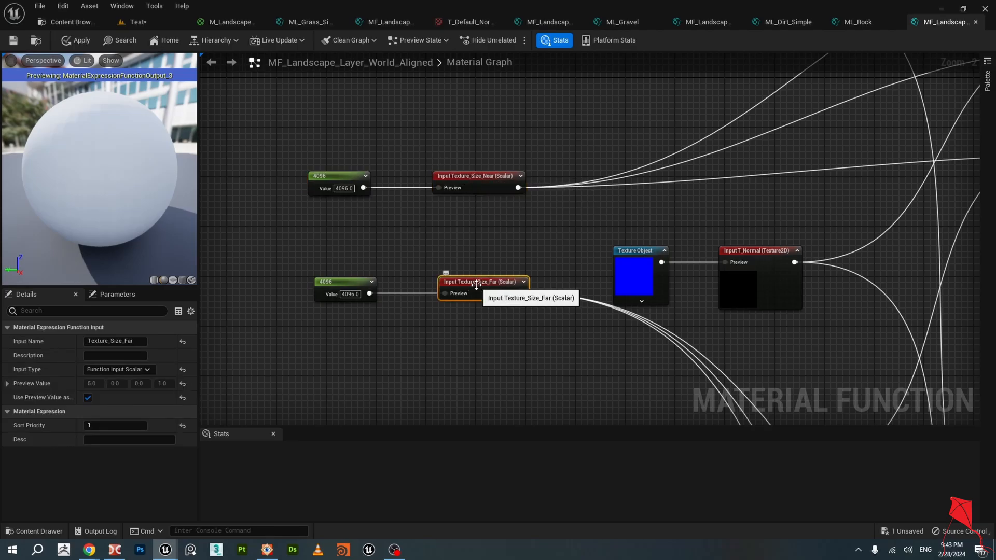
left_click(486, 175)
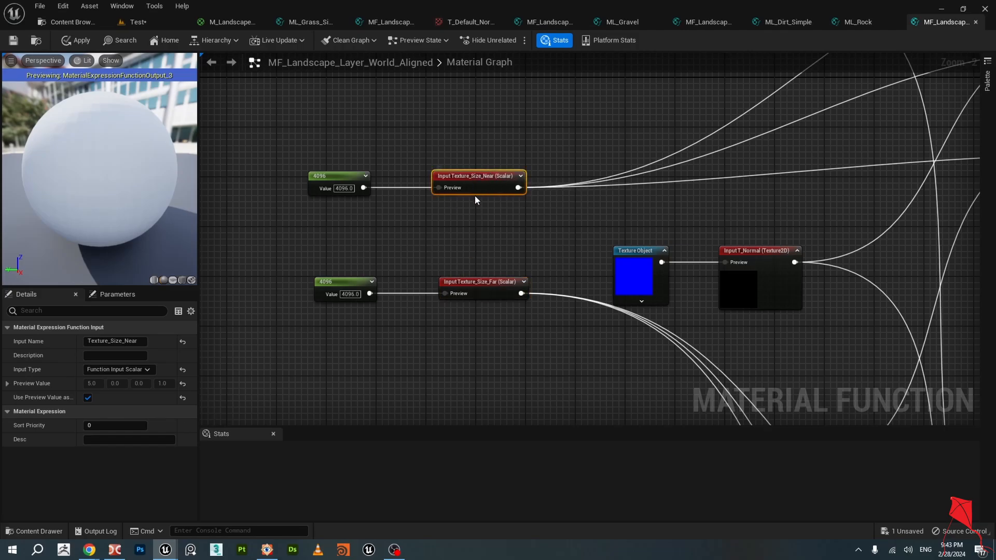
left_click(483, 284)
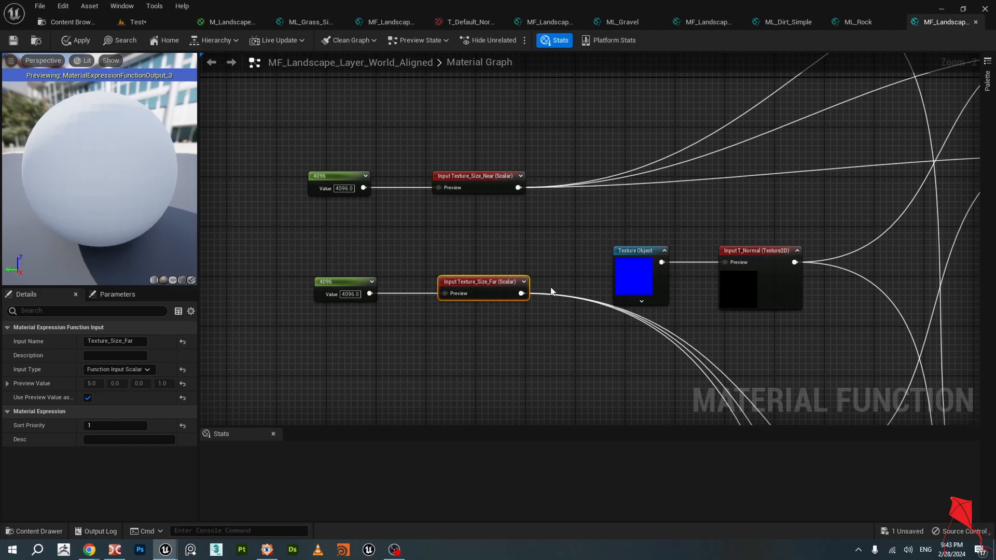
Follow the texture size connections to the Near group and select its first WorldAlignedTexture node.
scroll(596, 248, "down", 1)
right_click_drag(641, 205, 496, 280)
right_click_drag(640, 187, 525, 231)
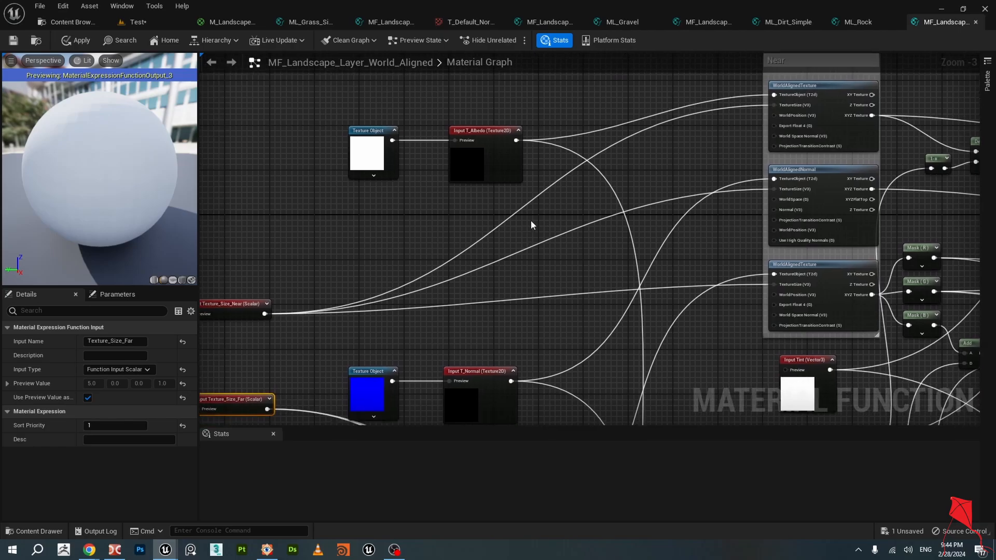
scroll(634, 186, "down", 1)
right_click_drag(634, 186, 486, 227)
scroll(625, 175, "up", 2)
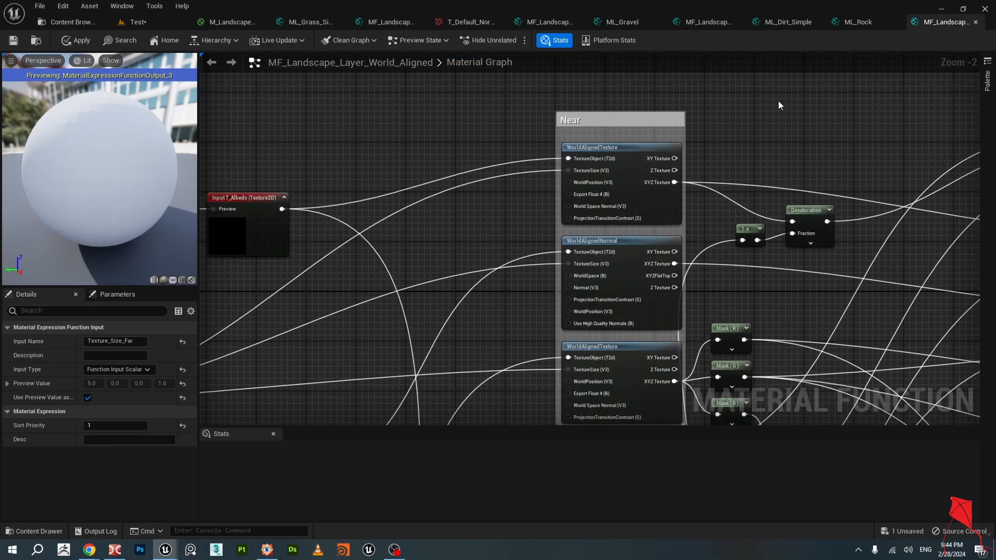
left_click(612, 147)
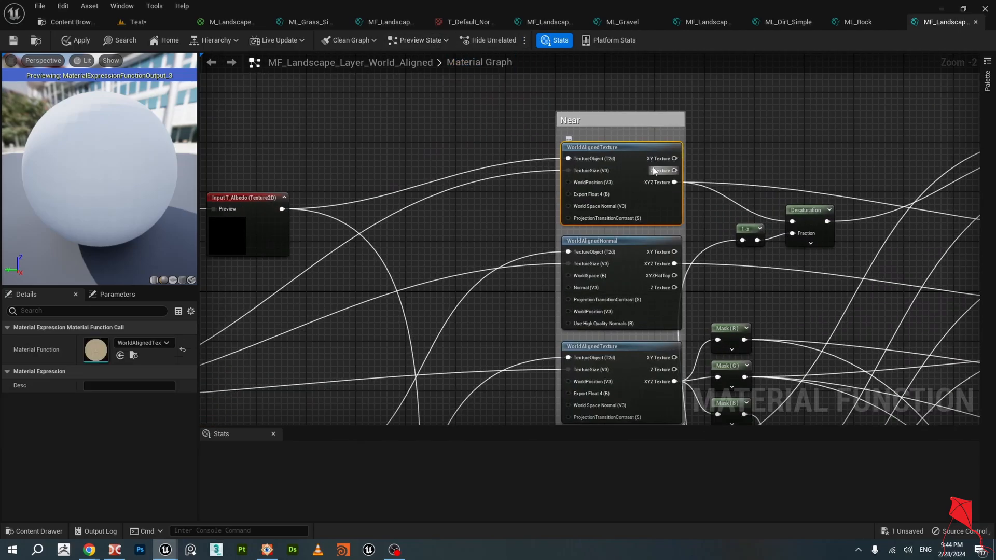
Add a WorldAlignedTexture node to the graph and place it in the empty area above the Near group.
right_click_drag(441, 137, 514, 235)
right_click(451, 156)
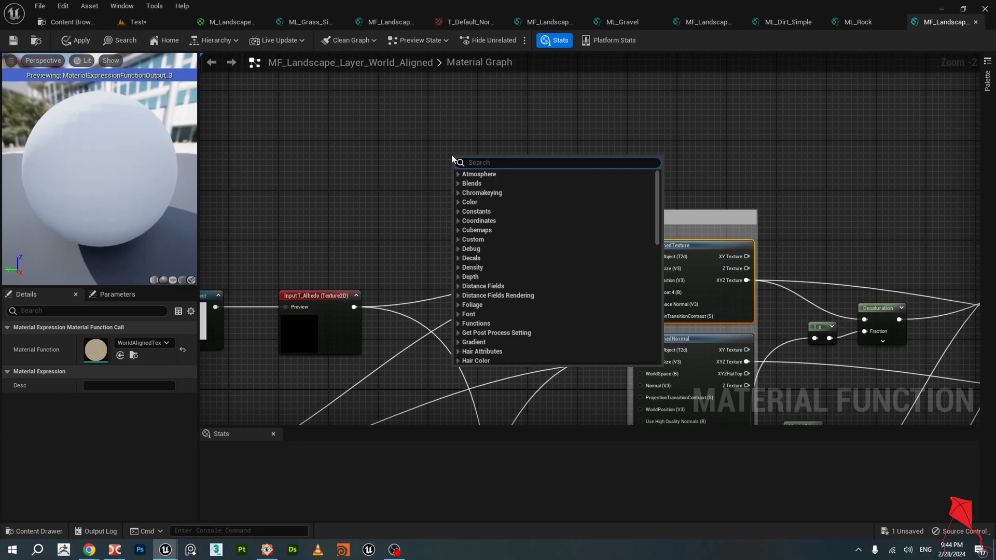
type("world")
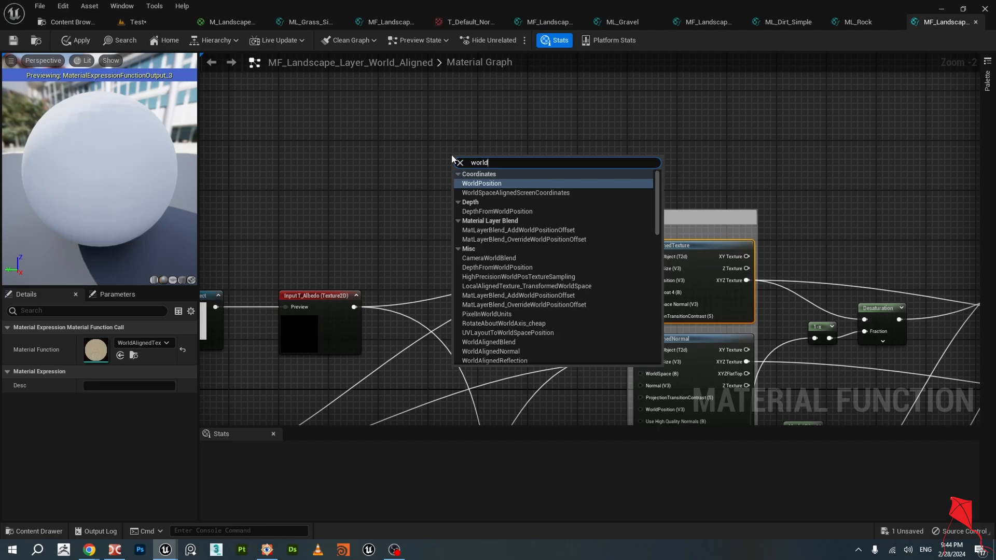
type(" ali")
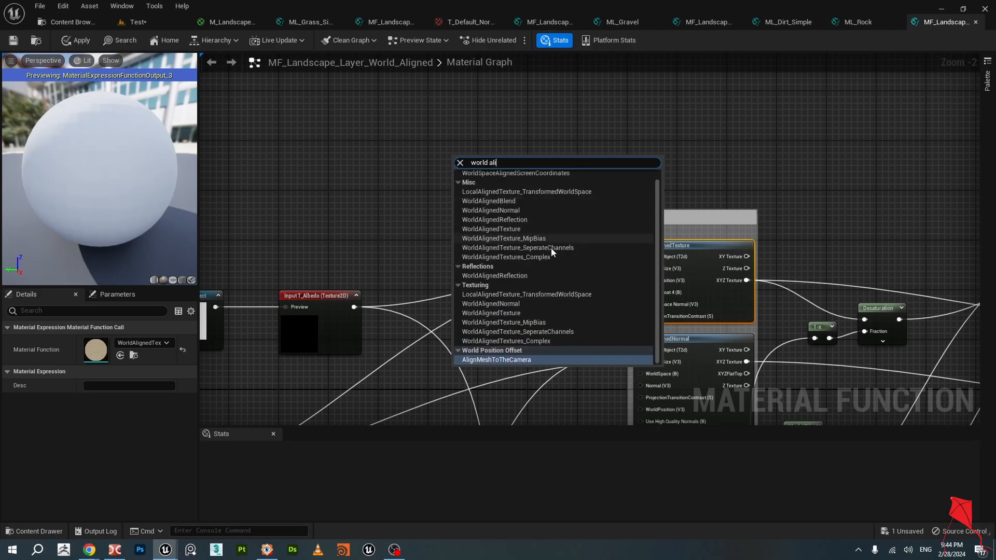
left_click(520, 313)
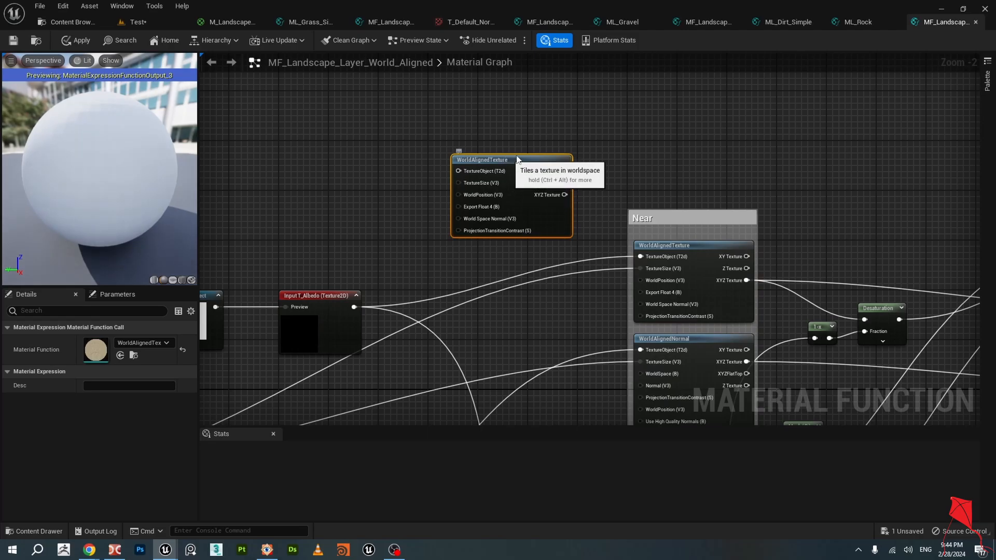
left_click_drag(516, 180, 538, 183)
scroll(491, 175, "up", 1)
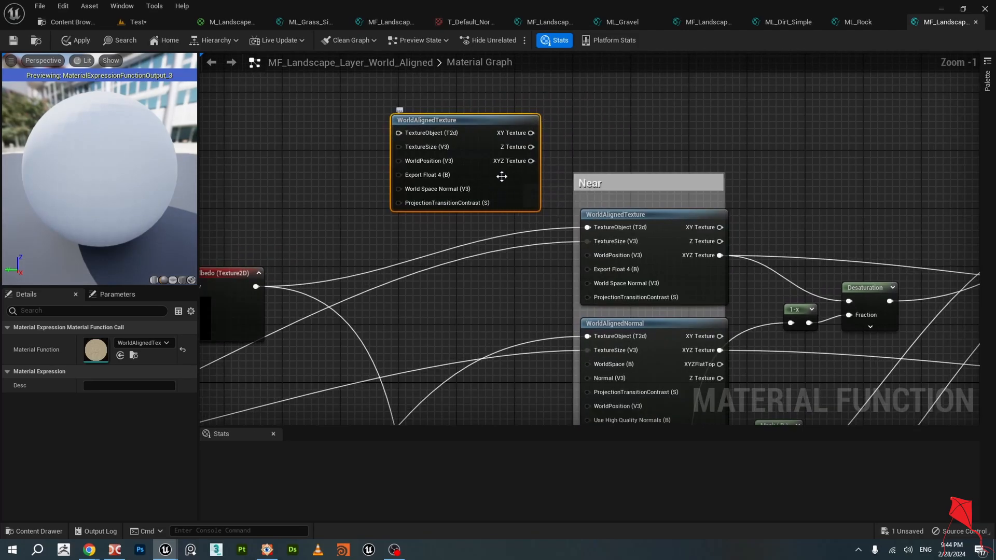
scroll(509, 183, "down", 1)
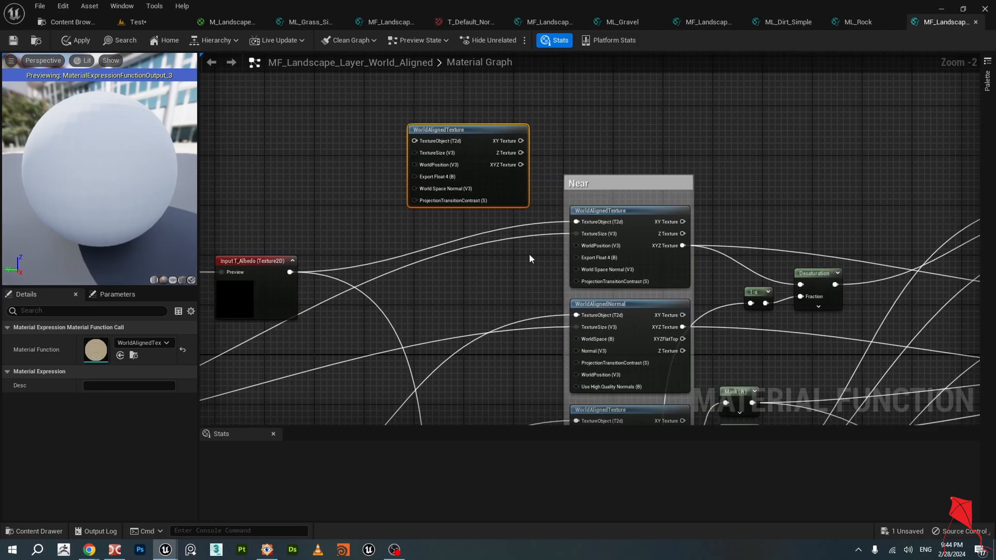
scroll(529, 254, "up", 3)
scroll(467, 169, "down", 3)
left_click_drag(411, 125, 417, 113)
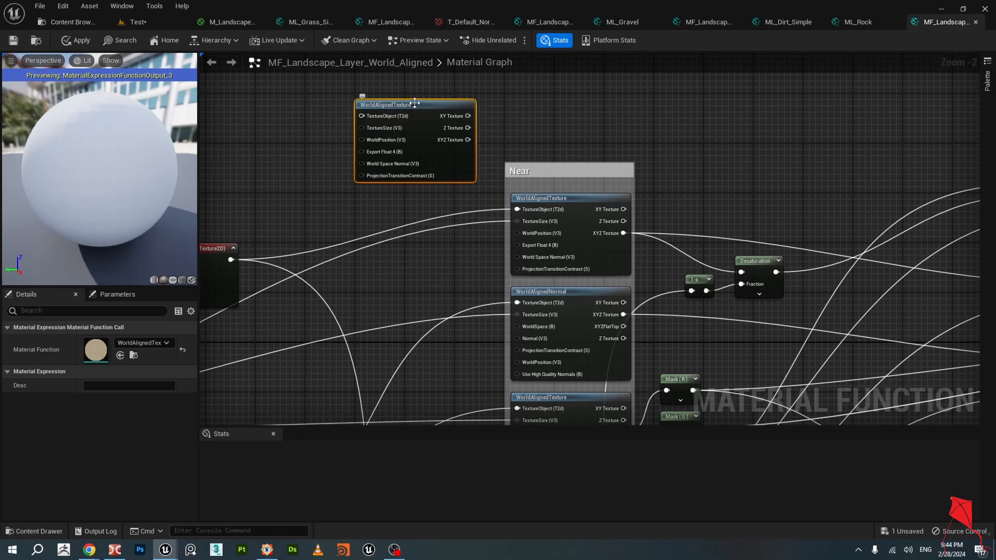
Select the WorldAlignedNormal node in the Near group and examine its inputs and outputs.
left_click(540, 291)
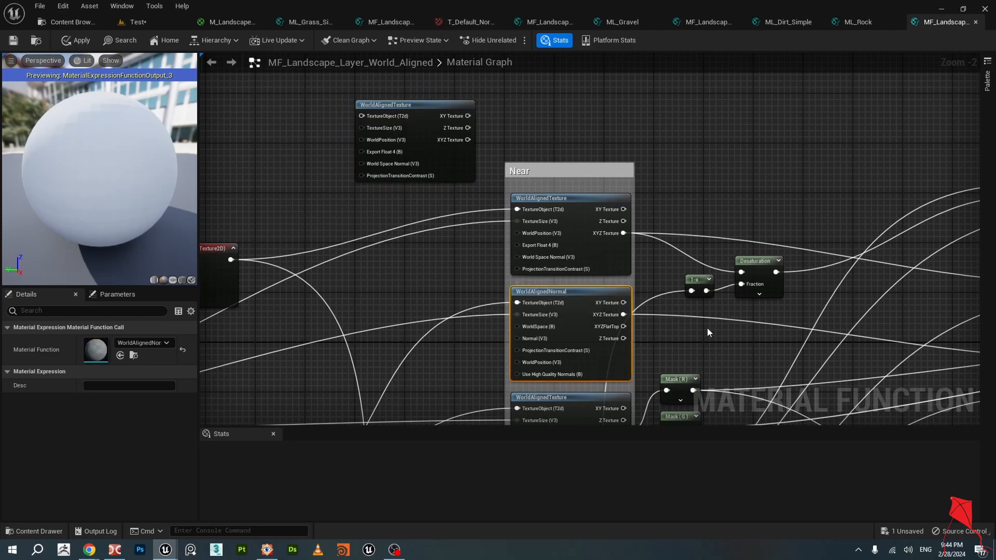
scroll(619, 266, "up", 1)
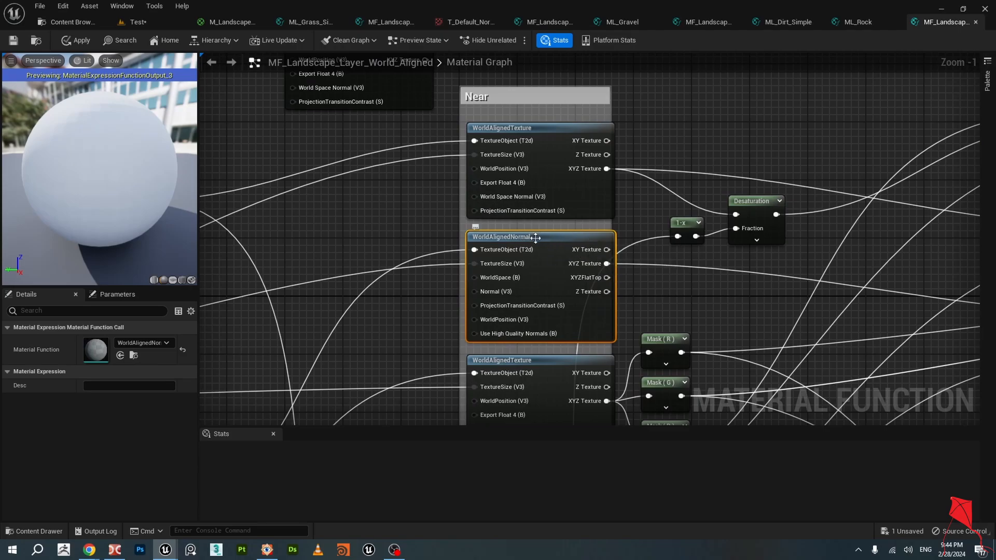
scroll(578, 253, "down", 1)
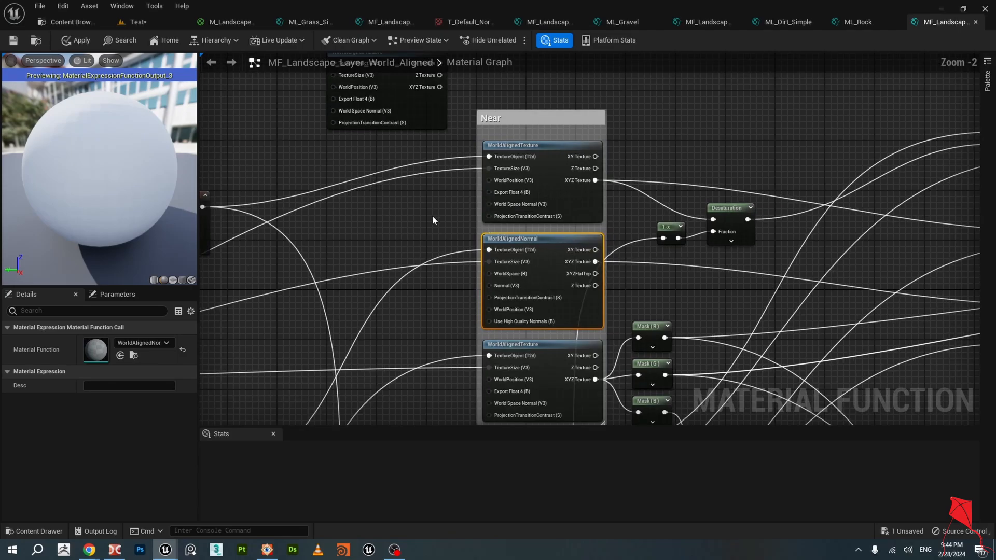
Delete the unconnected WorldAlignedTexture node above the Near group.
right_click_drag(432, 216, 432, 267)
left_click(400, 117)
key("Delete")
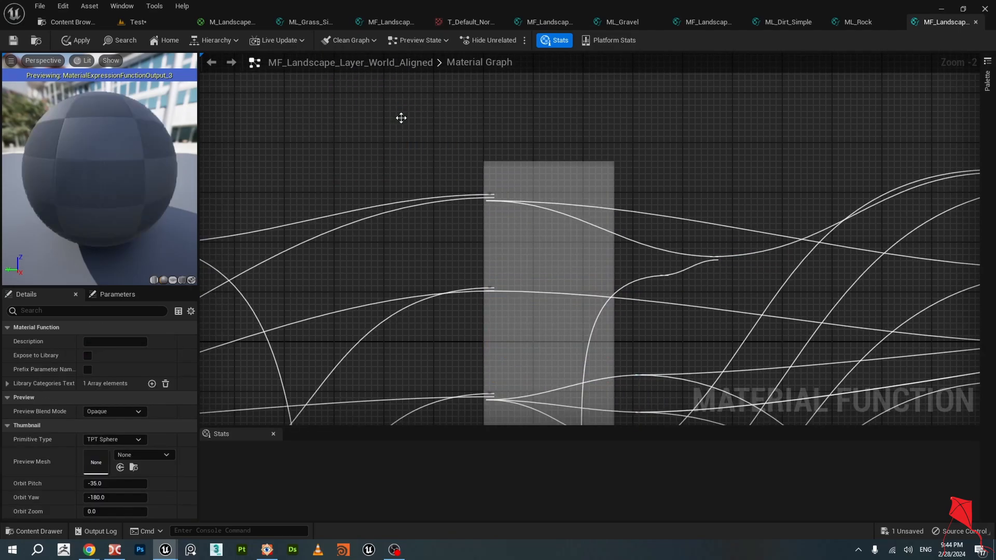
Trace the T_Albedo input and its Texture Object to the first WorldAlignedTexture node in the Near group, selecting each in turn.
right_click_drag(398, 212, 542, 159)
scroll(541, 159, "down", 1)
right_click_drag(279, 268, 343, 244)
scroll(342, 244, "up", 1)
left_click_drag(259, 233, 403, 181)
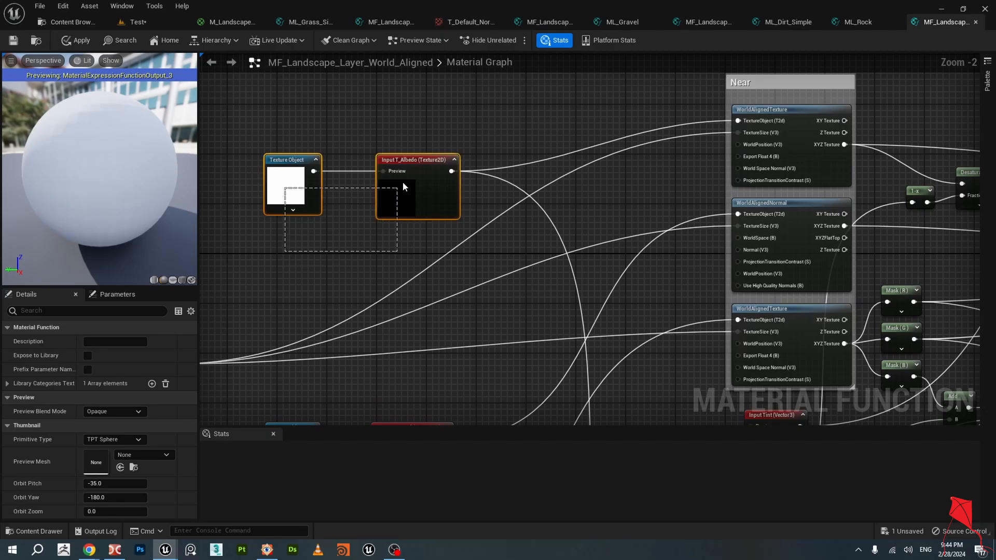
scroll(402, 182, "down", 2)
right_click_drag(411, 304, 453, 240)
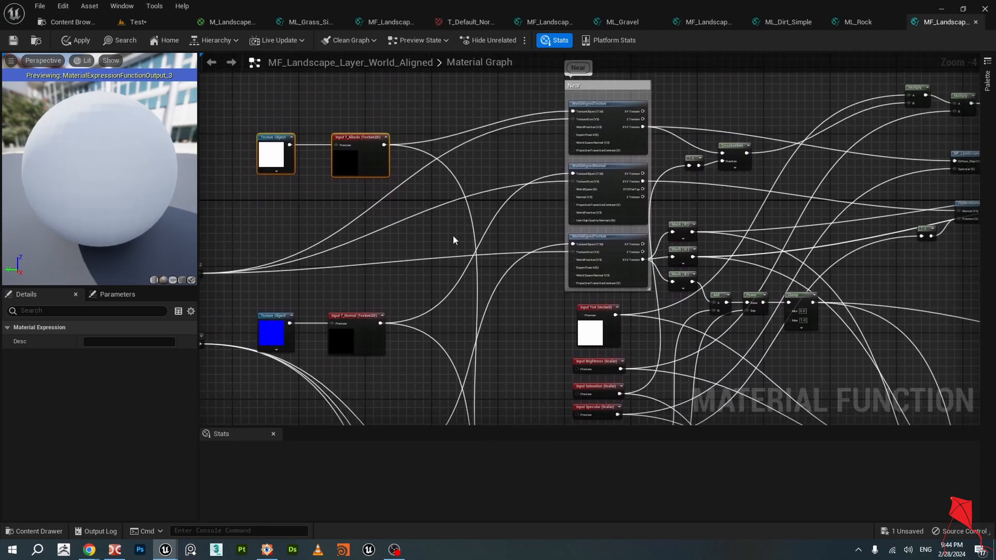
scroll(592, 112, "up", 2)
left_click(594, 107)
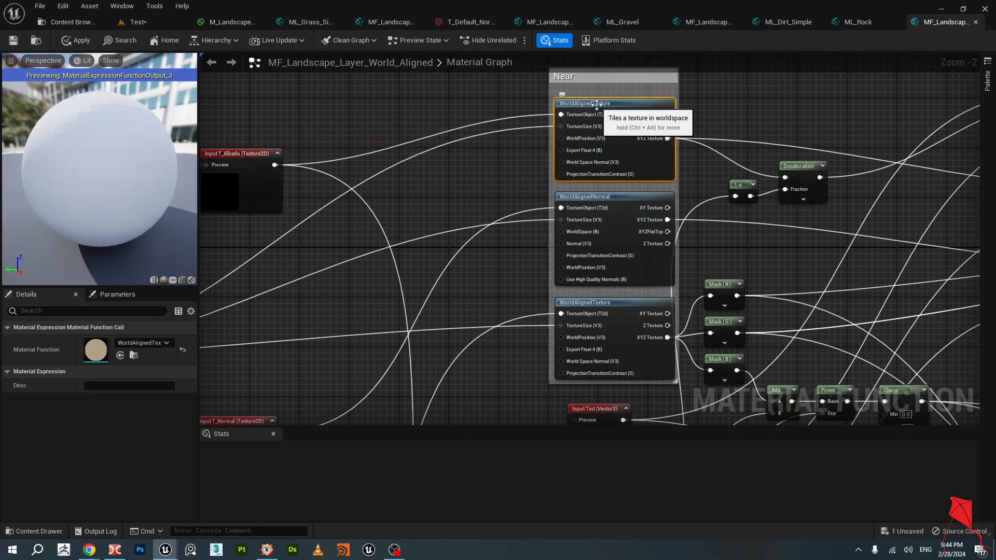
Select the Texture_Size_Near input nodes and follow their connections back to the Near group's TextureSize inputs.
right_click_drag(483, 177, 717, 121)
right_click_drag(470, 212, 626, 186)
right_click_drag(289, 223, 358, 210)
left_click_drag(223, 212, 441, 286)
right_click_drag(900, 129, 510, 151)
scroll(574, 146, "up", 2)
scroll(497, 156, "down", 1)
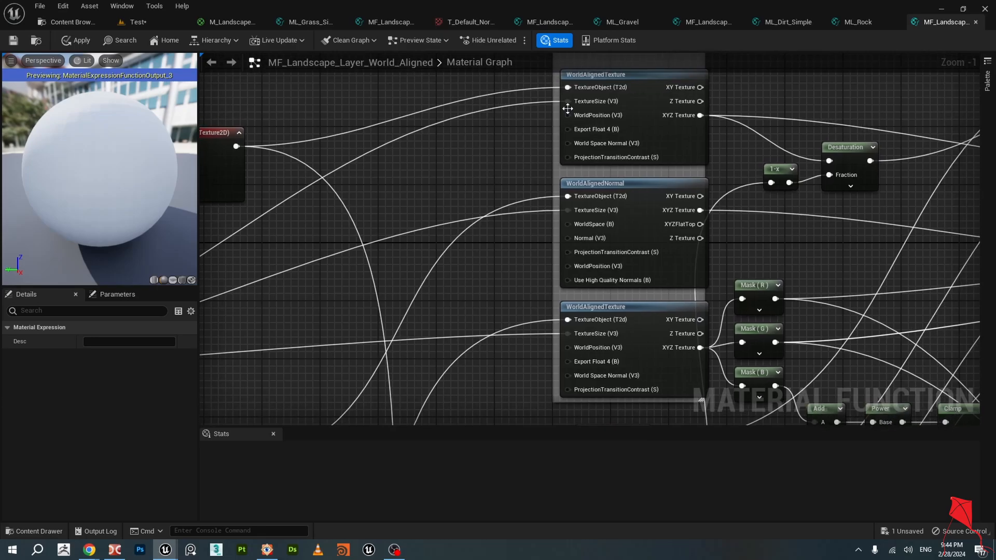
Examine the Far group's world-aligned nodes and compare them with the outputs of the Near group.
right_click_drag(526, 274, 545, 186)
scroll(544, 190, "down", 1)
right_click_drag(544, 411, 506, 124)
right_click_drag(522, 353, 522, 219)
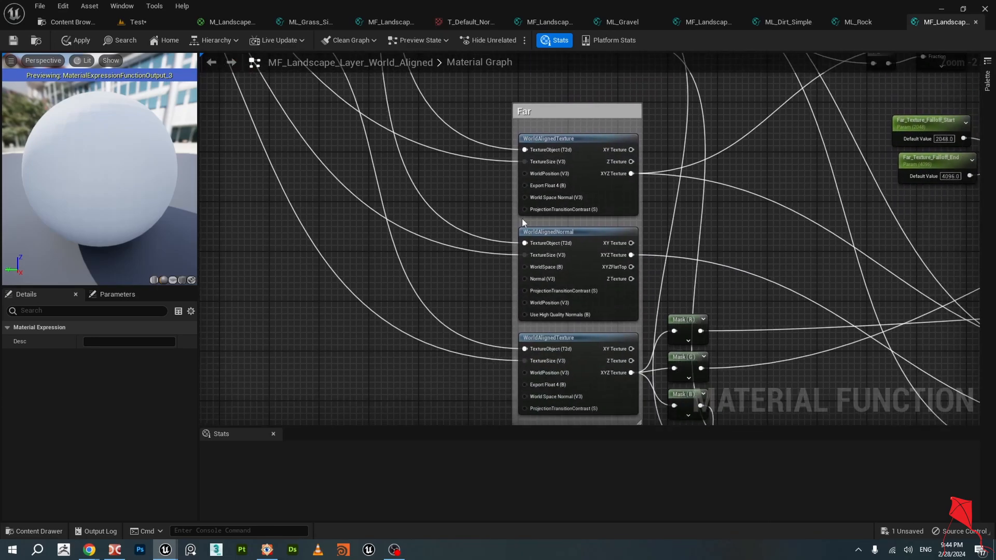
scroll(521, 223, "down", 1)
right_click_drag(554, 154, 519, 281)
right_click_drag(505, 137, 501, 328)
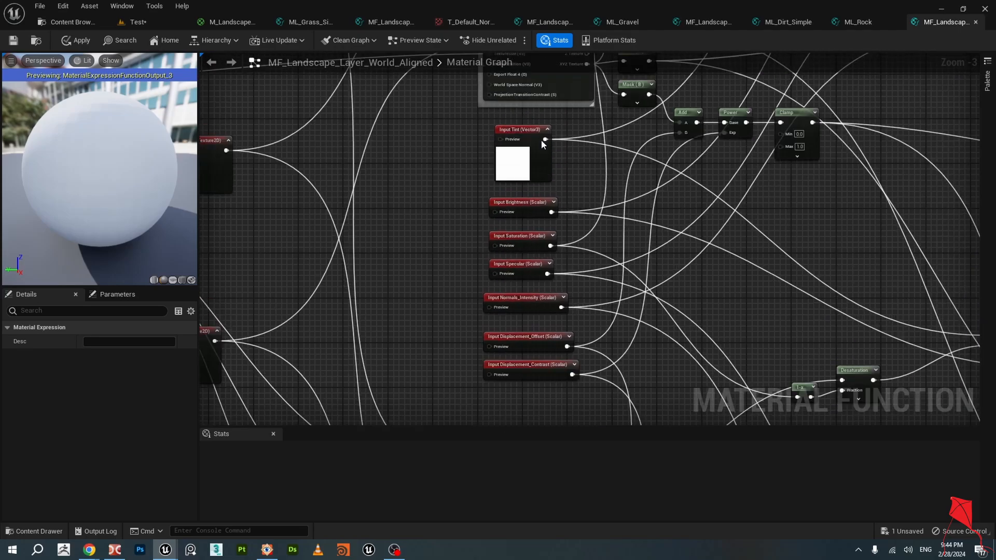
right_click_drag(541, 139, 505, 326)
right_click_drag(563, 91, 527, 169)
scroll(527, 167, "up", 2)
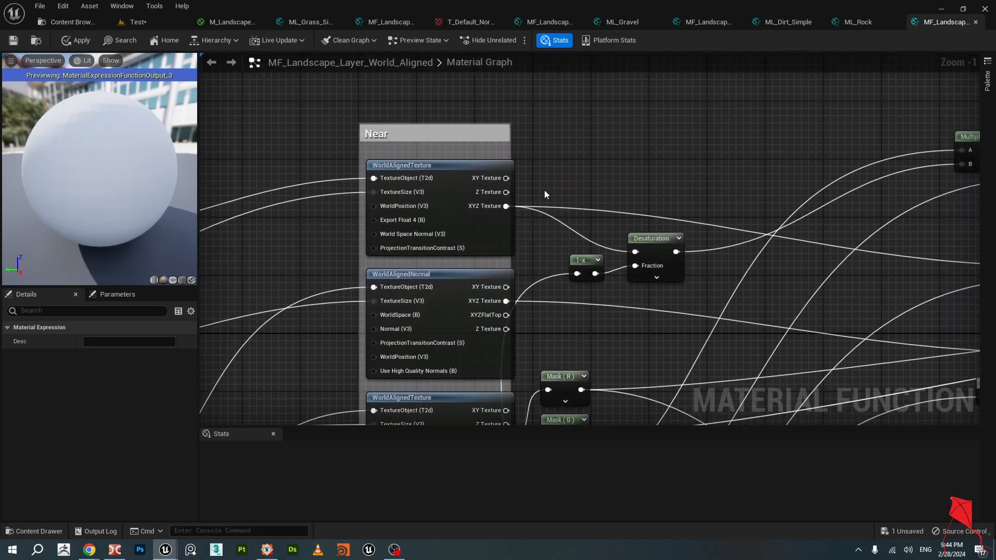
scroll(527, 191, "up", 1)
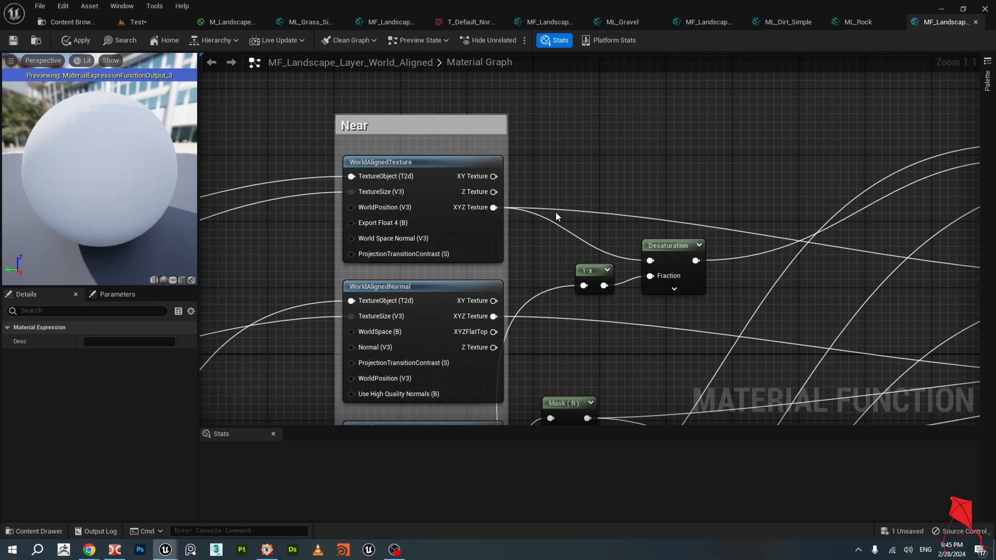
Follow the Near group's XYZ Texture outputs, selecting the MF_Landscape_Specular and FlattenNormal nodes they feed.
scroll(558, 215, "down", 1)
right_click_drag(559, 248, 476, 209)
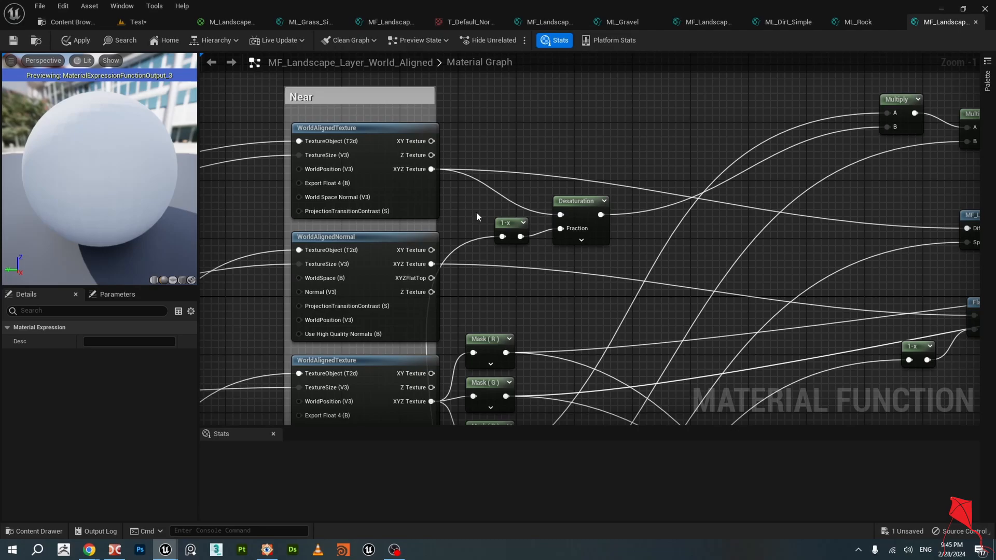
scroll(476, 211, "down", 1)
right_click_drag(476, 212, 378, 209)
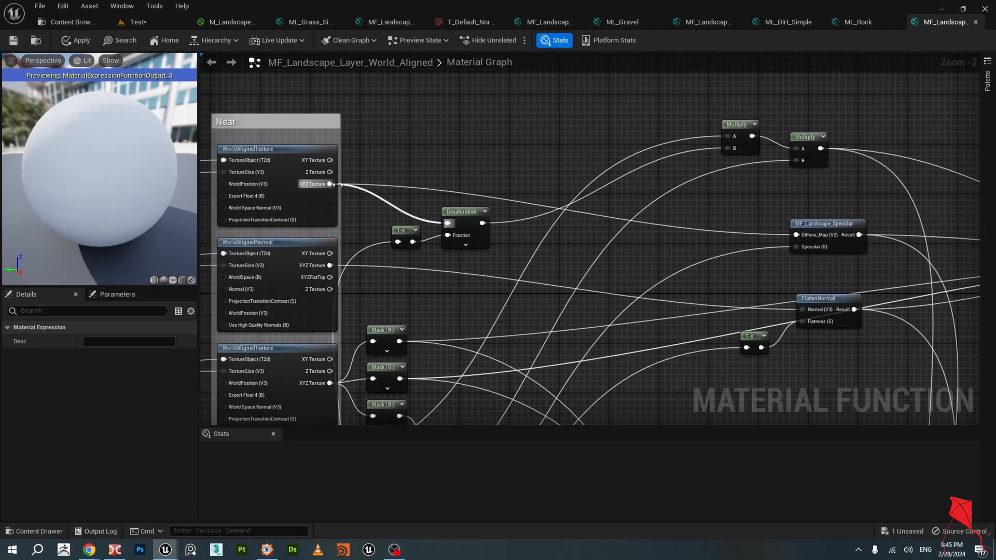
left_click(827, 227)
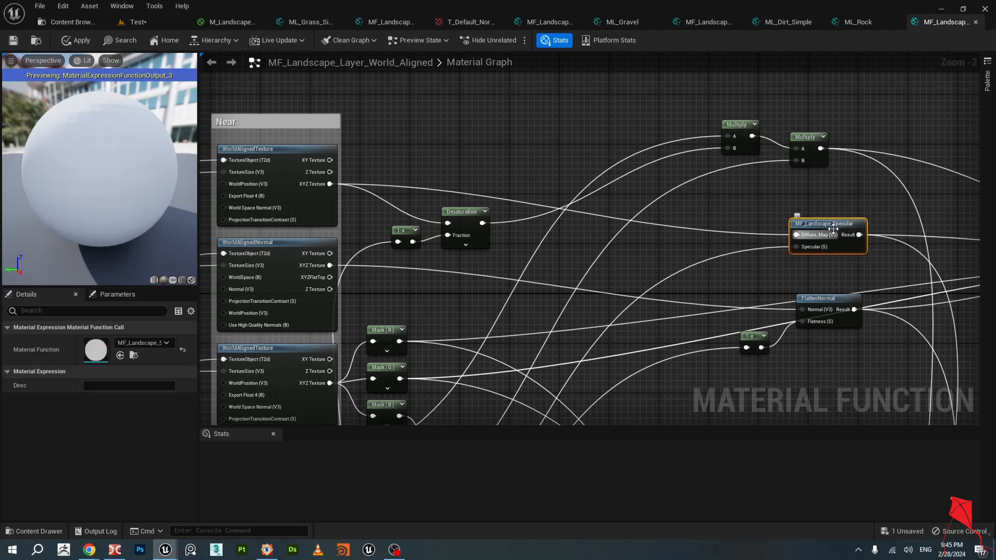
right_click_drag(797, 263, 791, 201)
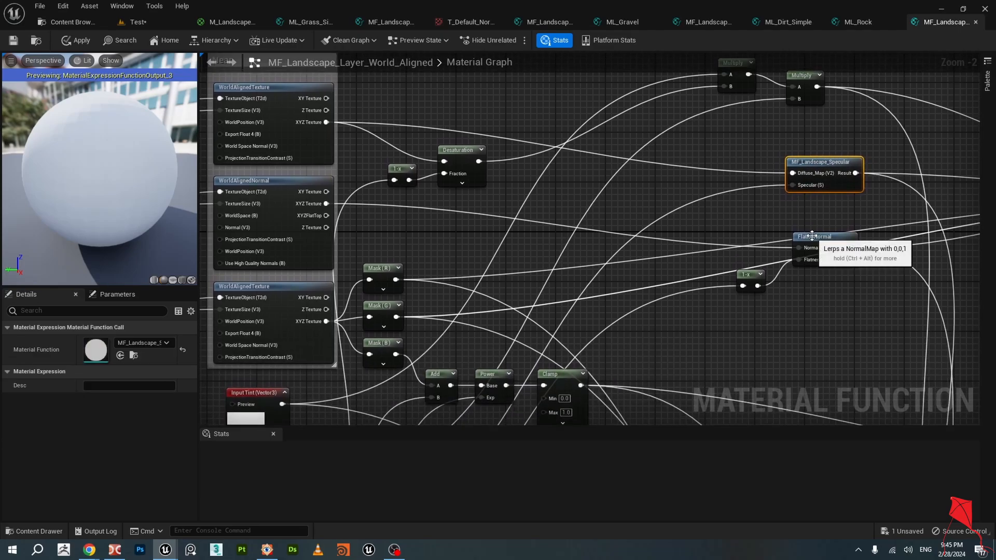
left_click(810, 234)
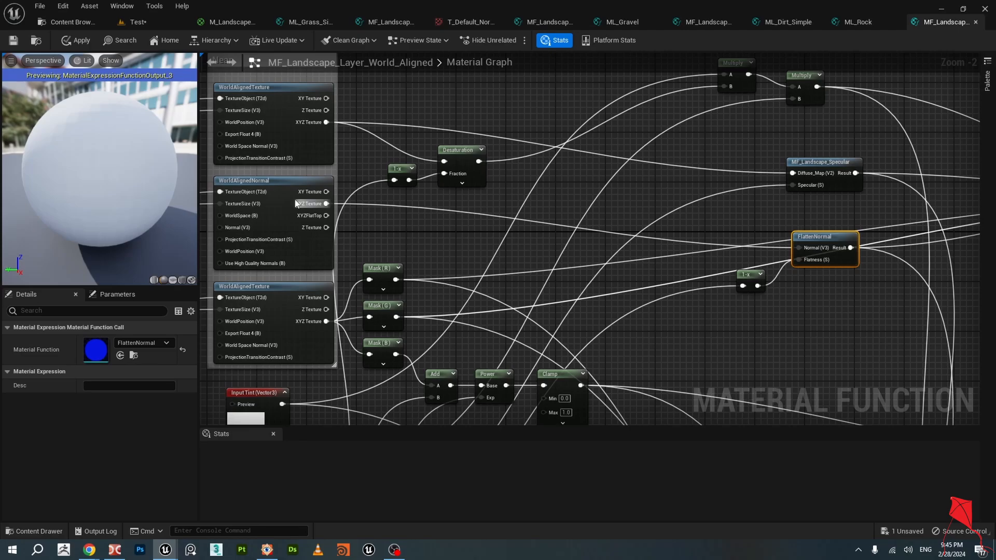
right_click_drag(459, 275, 530, 180)
scroll(358, 225, "up", 1)
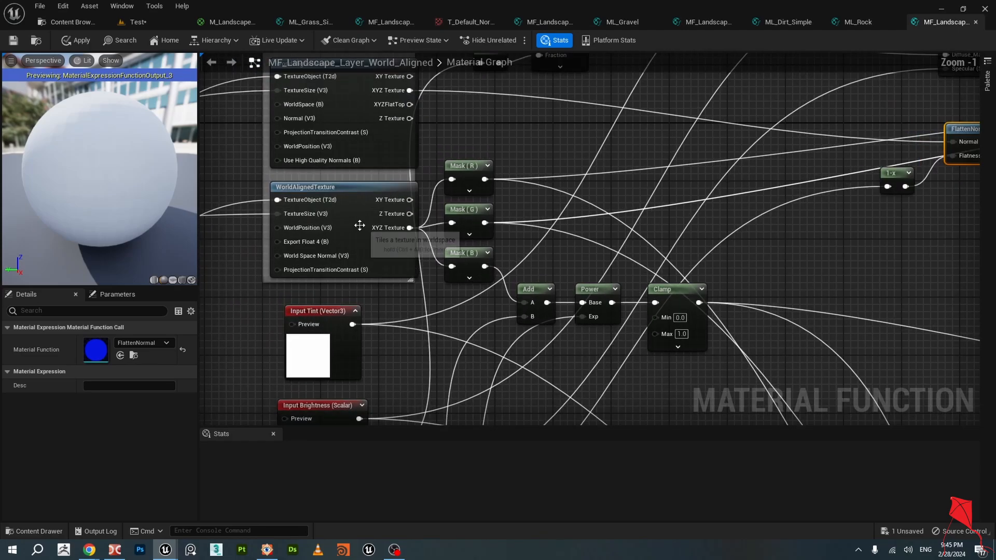
Trace the Near group's lower WorldAlignedTexture node back to the T_ARO input and select its Texture Object.
right_click_drag(296, 235, 557, 235)
right_click_drag(240, 263, 539, 257)
scroll(363, 258, "down", 1)
scroll(350, 263, "up", 1)
scroll(350, 263, "down", 1)
right_click_drag(351, 264, 502, 263)
scroll(502, 264, "down", 1)
right_click_drag(591, 193, 475, 238)
right_click_drag(484, 379, 465, 253)
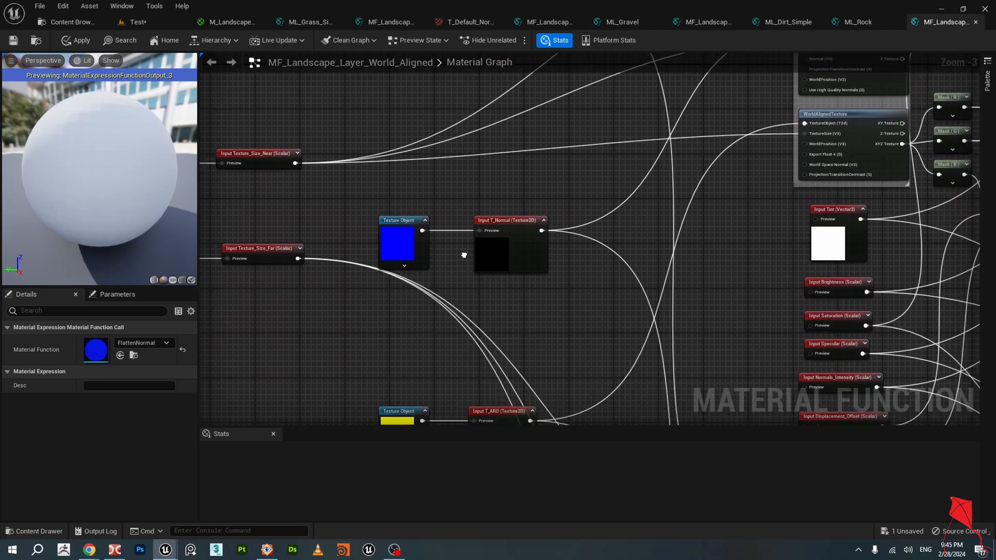
right_click_drag(383, 406, 368, 272)
left_click(369, 279)
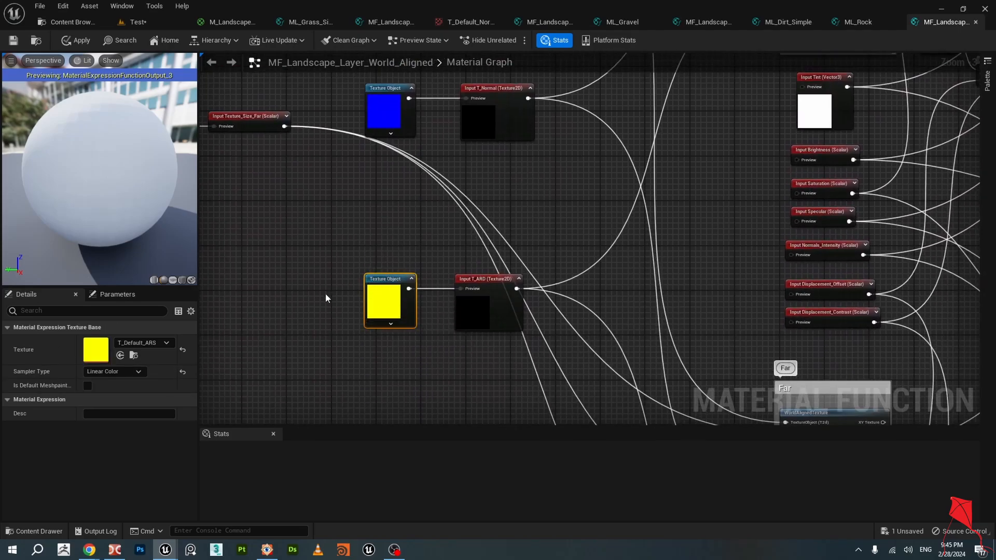
Inspect the Mask (R), Mask (G) and Mask (B) nodes fed by the Near group's lower WorldAlignedTexture.
mouse_move(620, 238)
right_mouse_down()
mouse_move(556, 252)
mouse_move(519, 293)
mouse_move(430, 333)
right_mouse_up()
right_click_drag(632, 211, 545, 236)
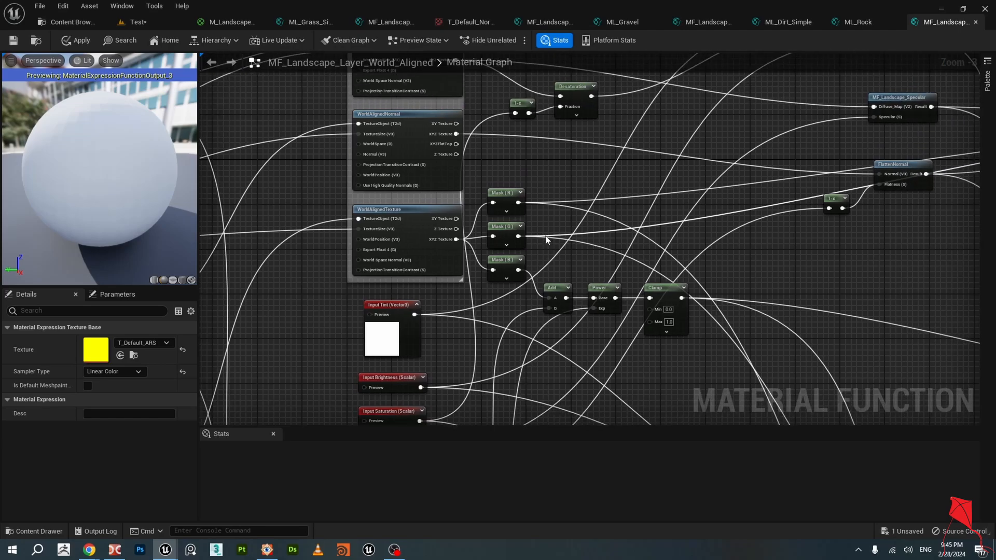
scroll(536, 232, "up", 3)
left_click(487, 177)
left_click(485, 225)
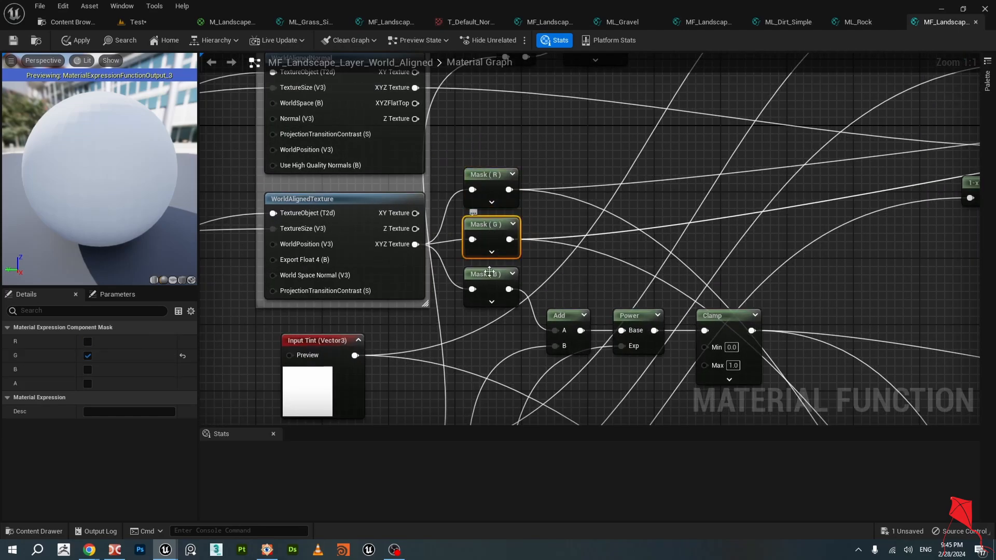
left_click(487, 273)
Move the Mask (R) node slightly upward, away from Mask (G), and check the other two mask nodes.
right_click_drag(804, 247, 627, 268)
scroll(515, 254, "down", 1)
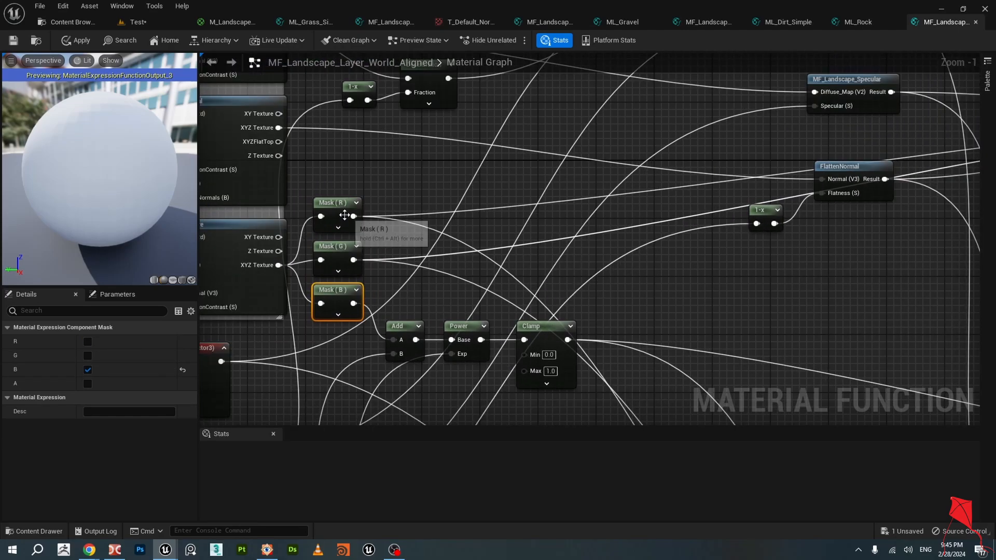
left_click_drag(342, 211, 342, 203)
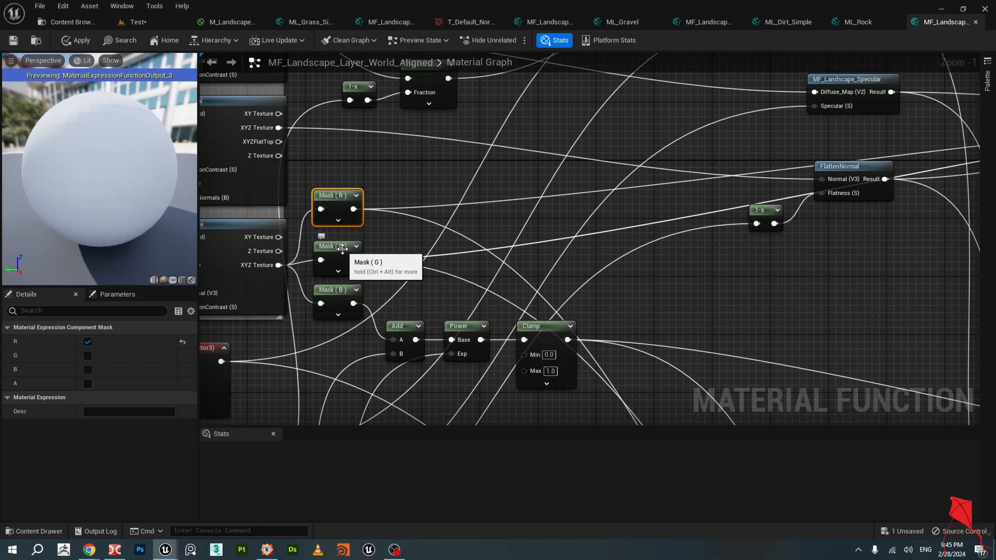
left_click(347, 267)
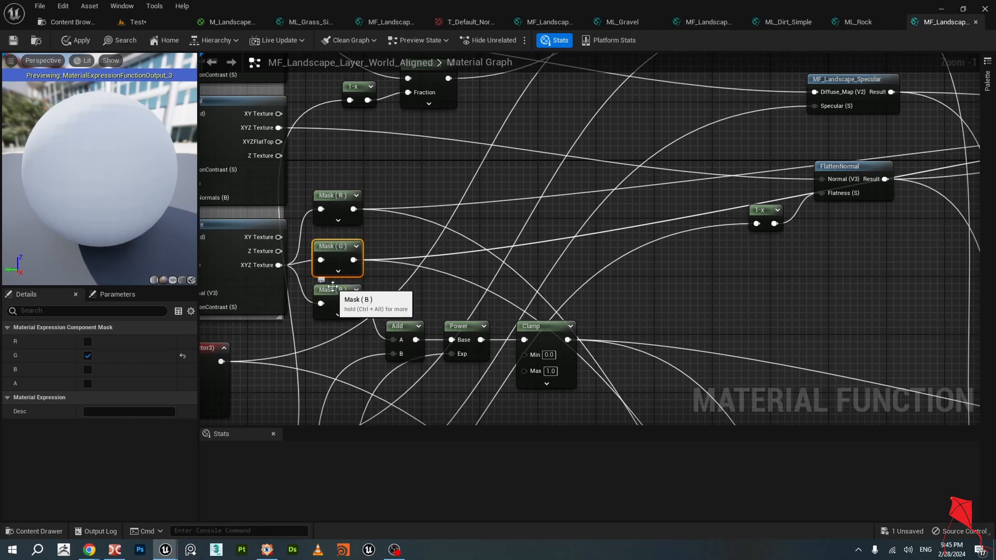
left_click(345, 306)
Examine how the scalar inputs below the Near group connect to the Add, Power and Clamp nodes.
scroll(425, 323, "down", 1)
scroll(425, 320, "down", 1)
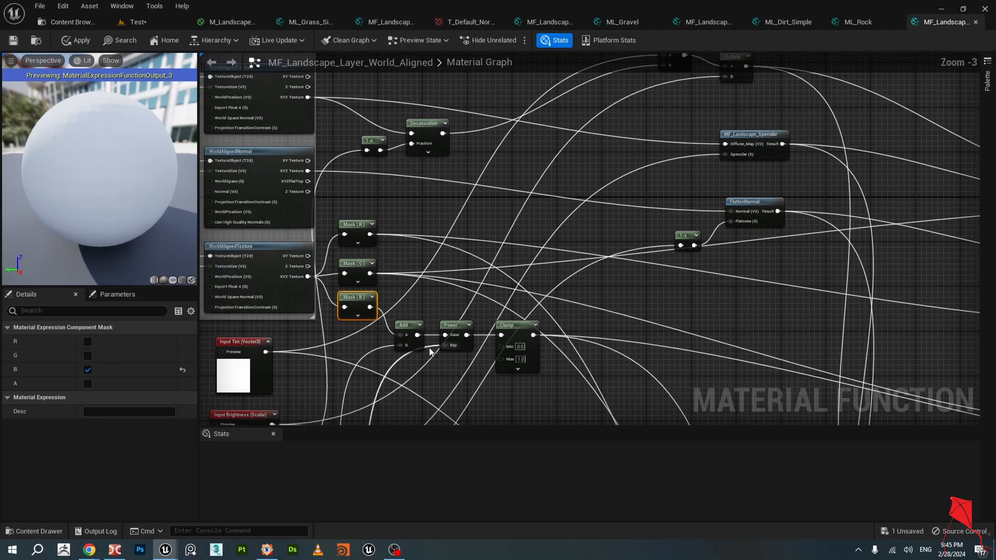
right_click_drag(432, 381, 541, 132)
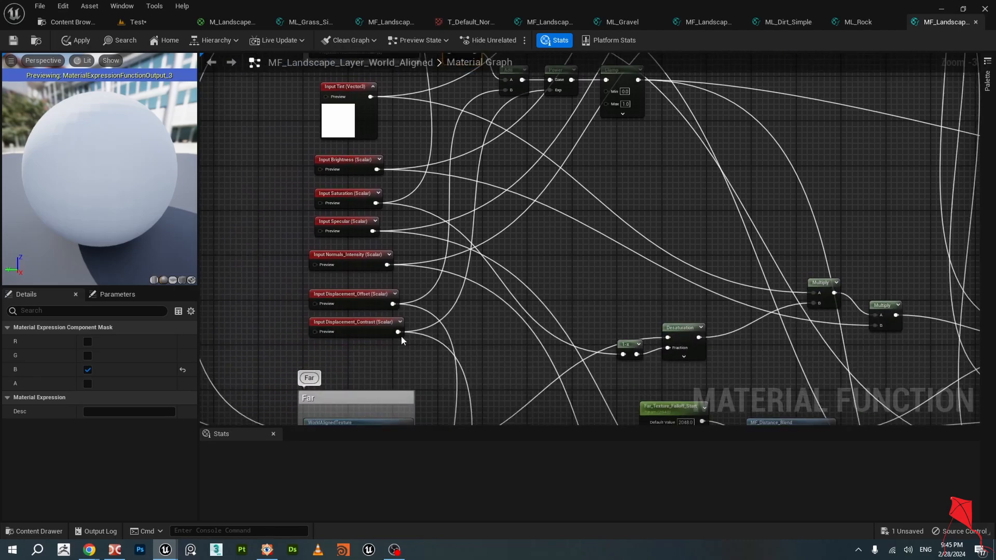
scroll(322, 338, "up", 2)
scroll(279, 292, "down", 1)
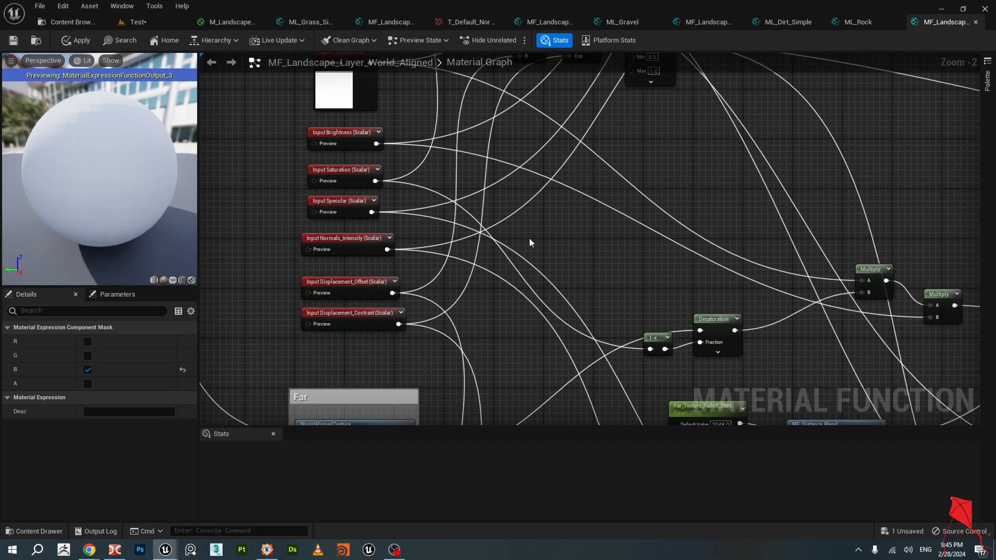
right_click_drag(553, 213, 565, 295)
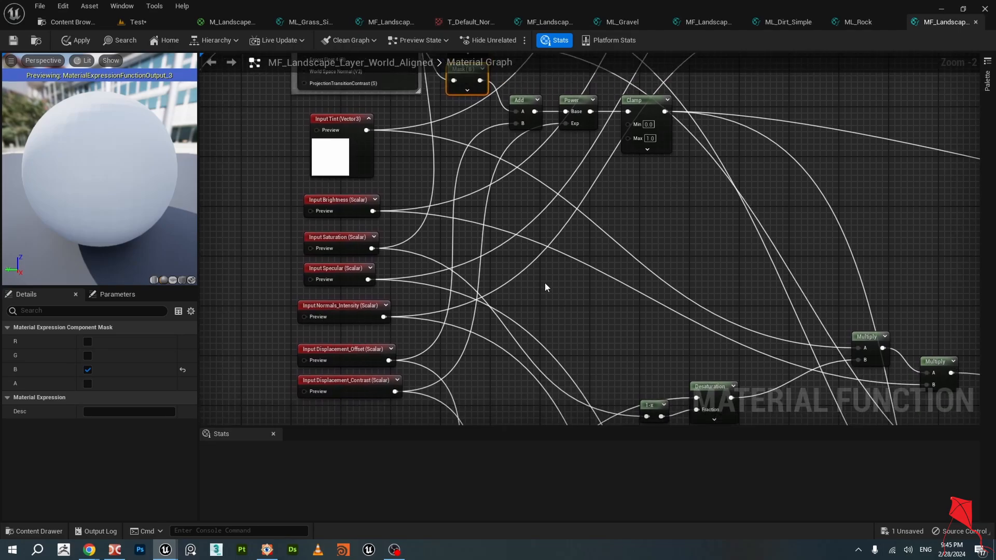
right_click_drag(645, 250, 639, 357)
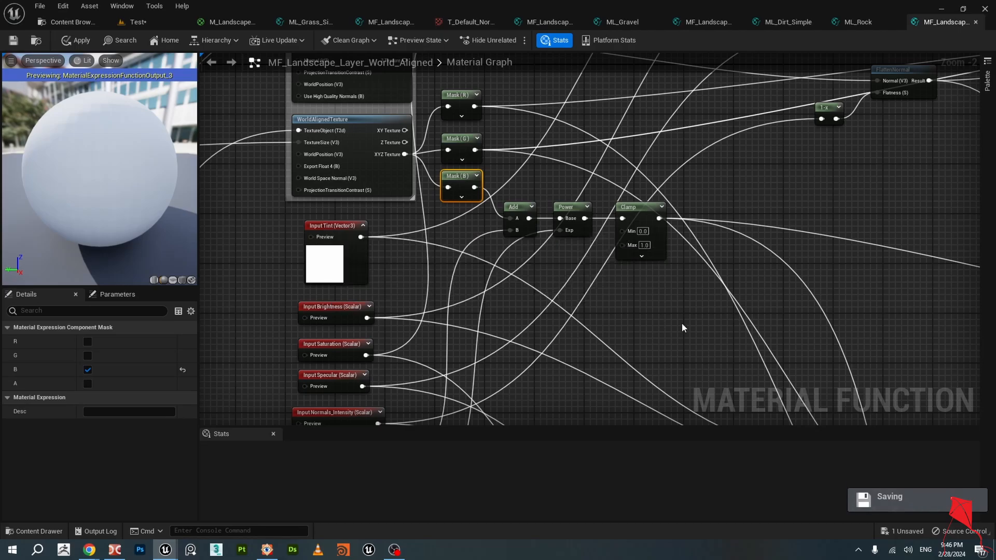
right_click_drag(667, 334, 674, 251)
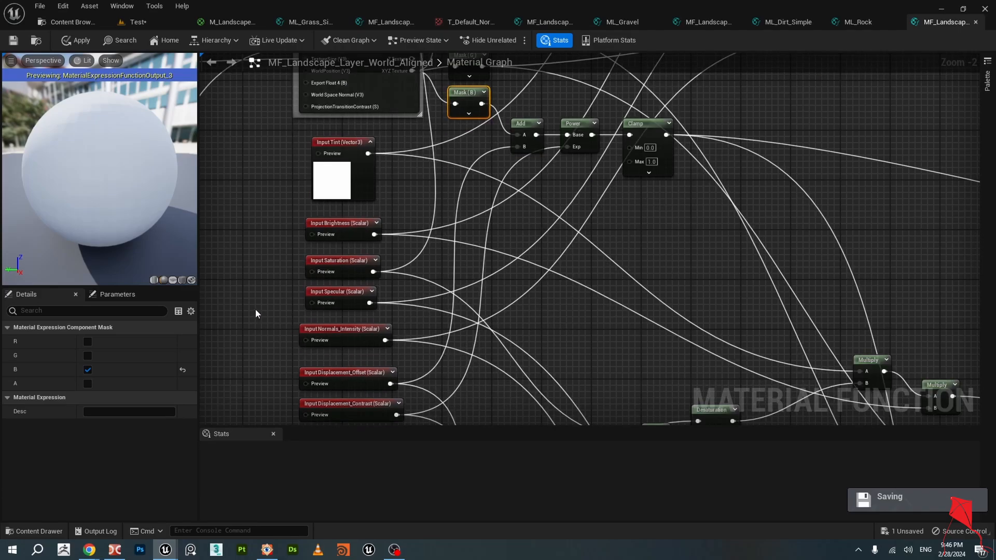
Inspect the settings of the Displacement_Offset and Displacement_Contrast inputs.
scroll(255, 309, "up", 2)
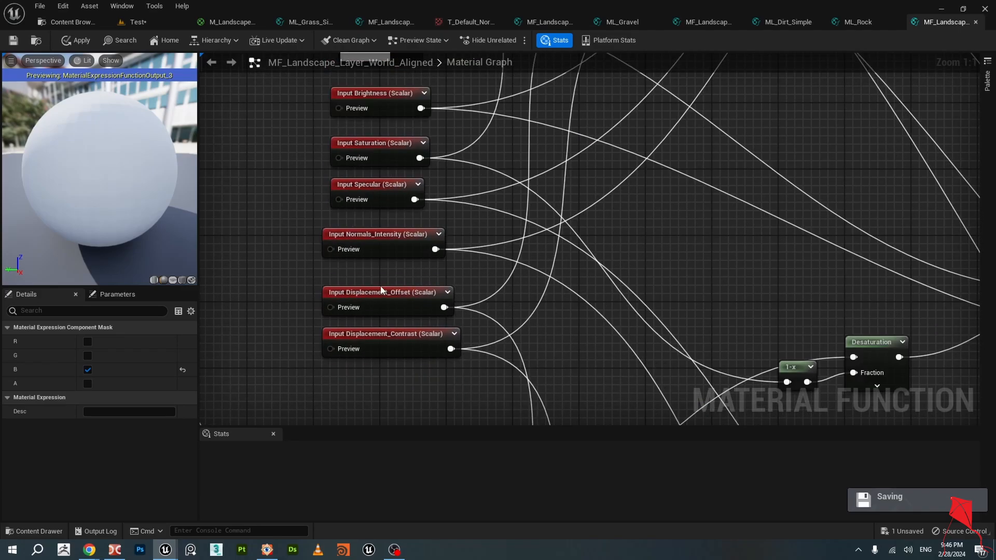
scroll(381, 291, "down", 1)
left_click(381, 282)
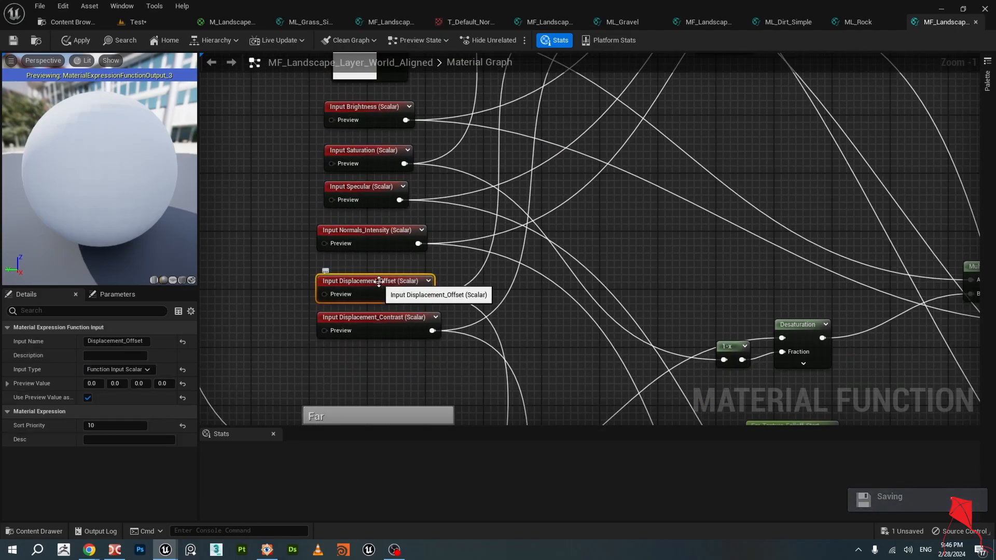
left_click(379, 317)
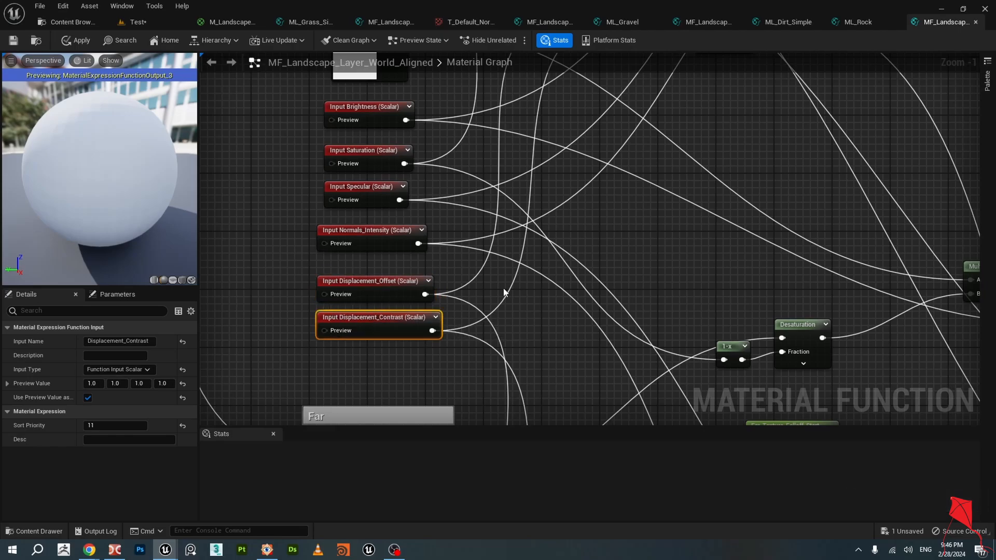
Trace Displacement_Offset and Mask (B) into the Add node, and Displacement_Contrast into the Power node's exponent.
right_click_drag(627, 256, 575, 331)
scroll(584, 275, "down", 1)
right_click_drag(584, 276, 581, 300)
left_click(375, 374)
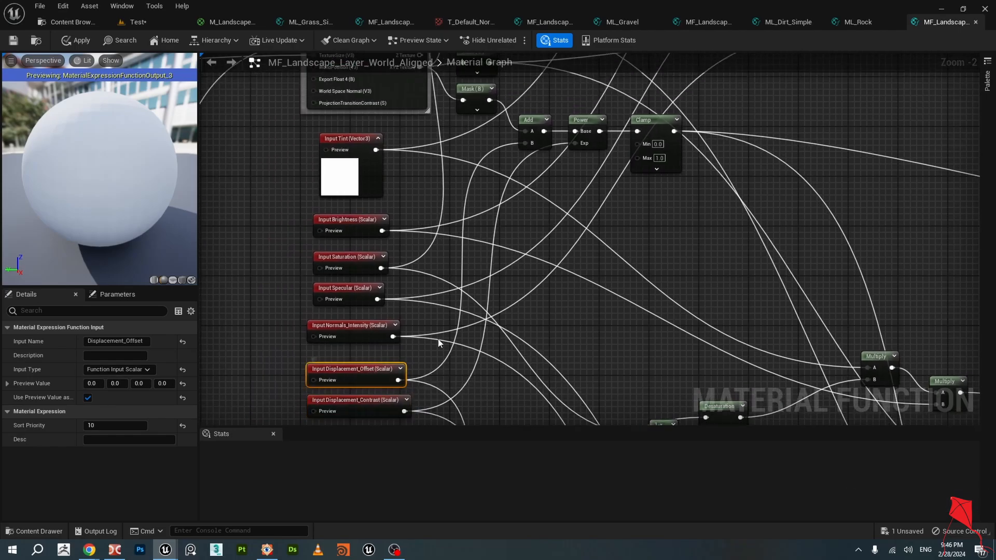
right_click_drag(529, 148, 538, 187)
left_click(544, 161)
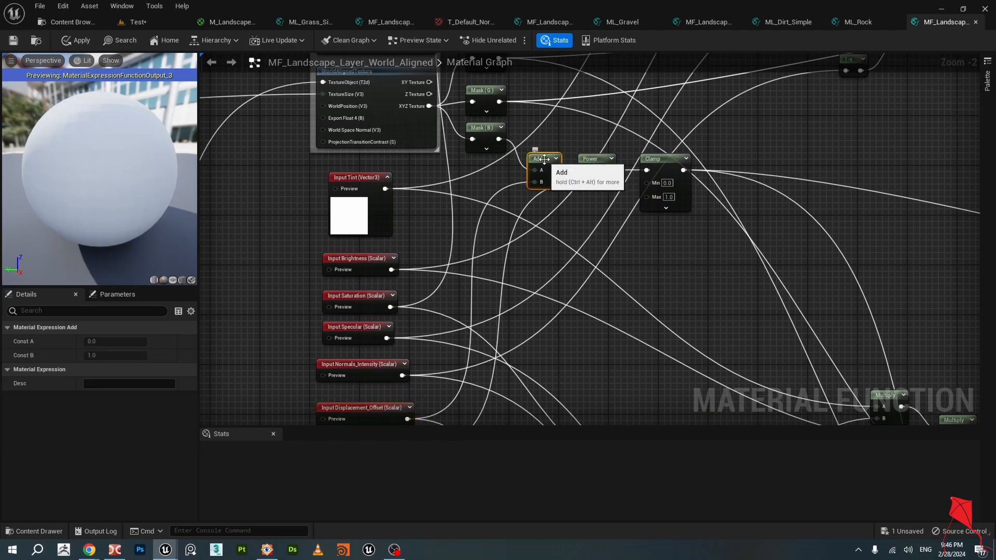
left_click(486, 125)
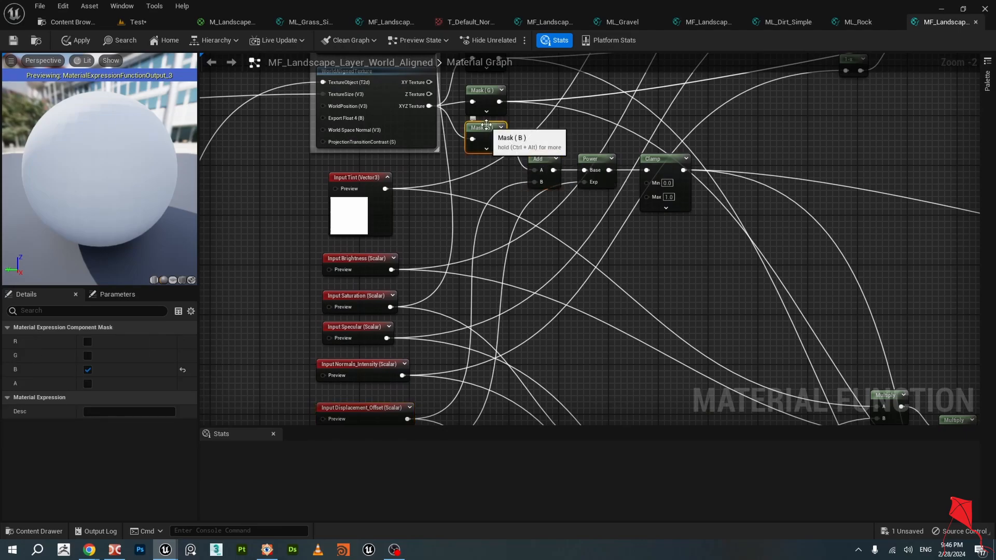
right_click_drag(554, 211, 538, 172)
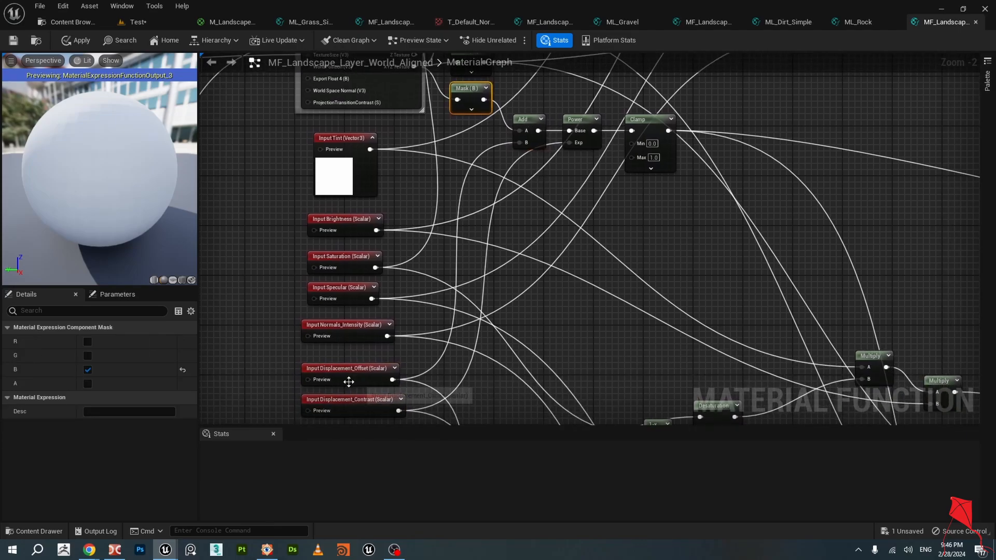
left_click(359, 405)
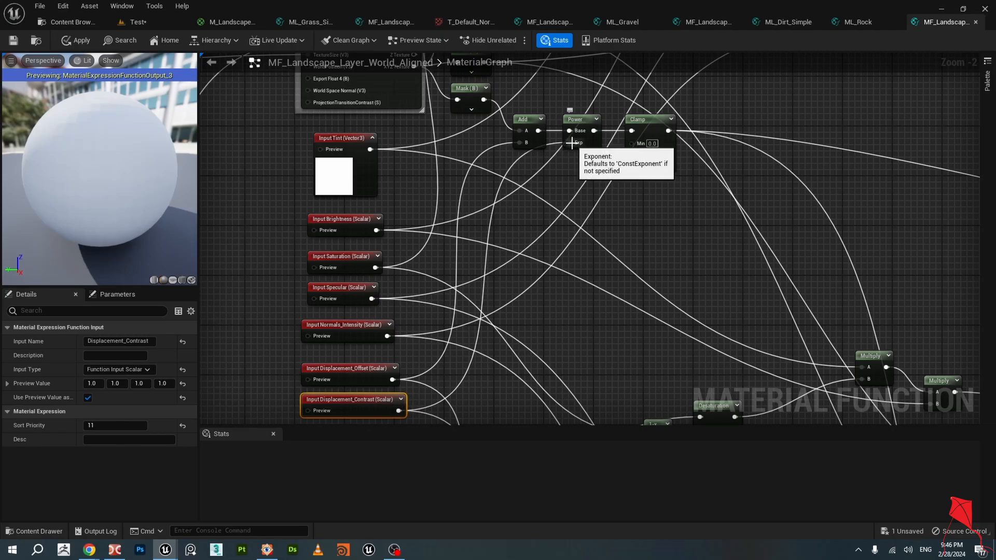
Inspect the Power node's exponent input and the default limits of the Clamp node.
left_click(584, 123)
right_click_drag(584, 123, 506, 151)
left_click(565, 152)
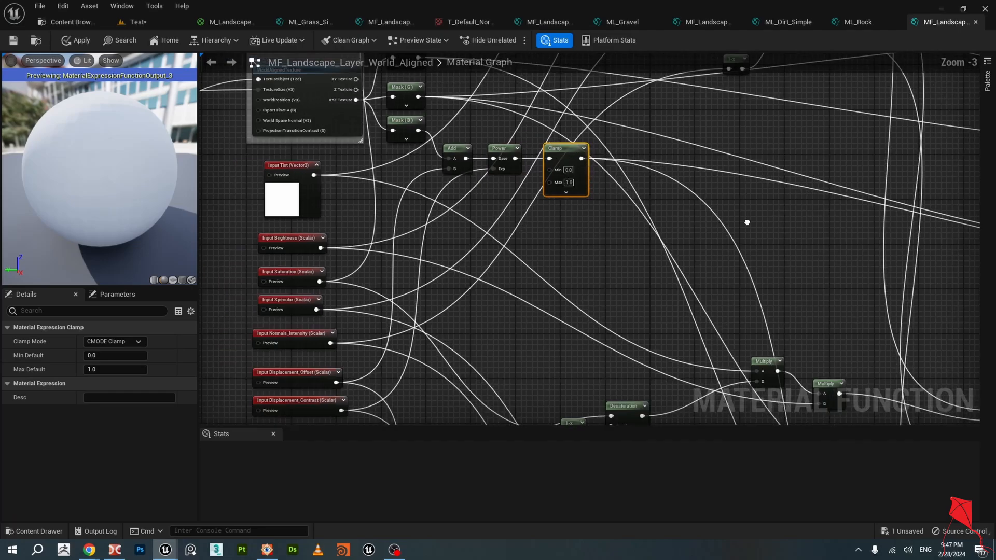
Trace the Clamp result across the graph and inspect the Height_No_Distance_Blend output node.
right_click_drag(745, 220, 550, 210)
right_click_drag(932, 319, 784, 322)
left_click(899, 291)
scroll(777, 313, "down", 1)
scroll(777, 314, "down", 1)
scroll(513, 257, "up", 1)
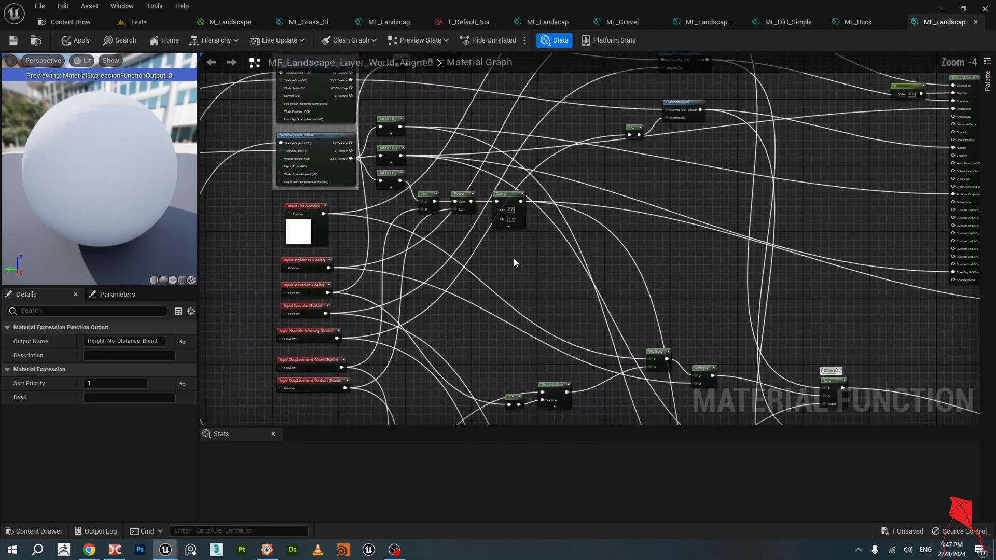
right_click_drag(593, 272, 407, 218)
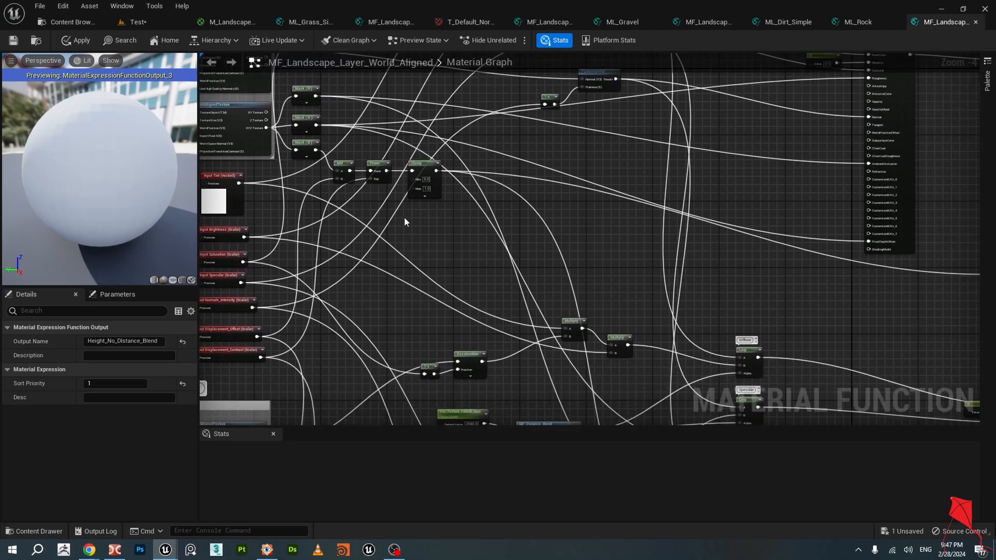
scroll(389, 193, "up", 1)
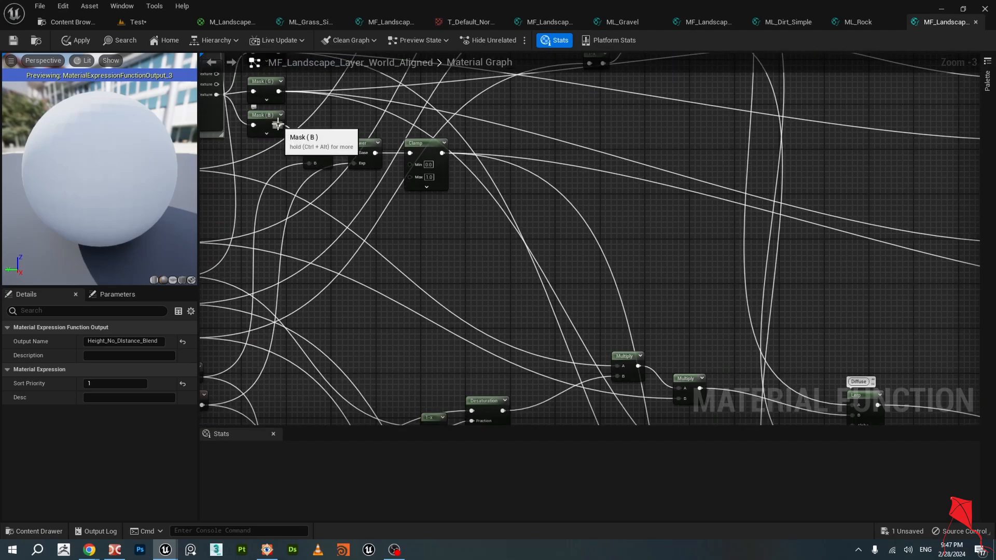
left_click_drag(278, 124, 594, 120)
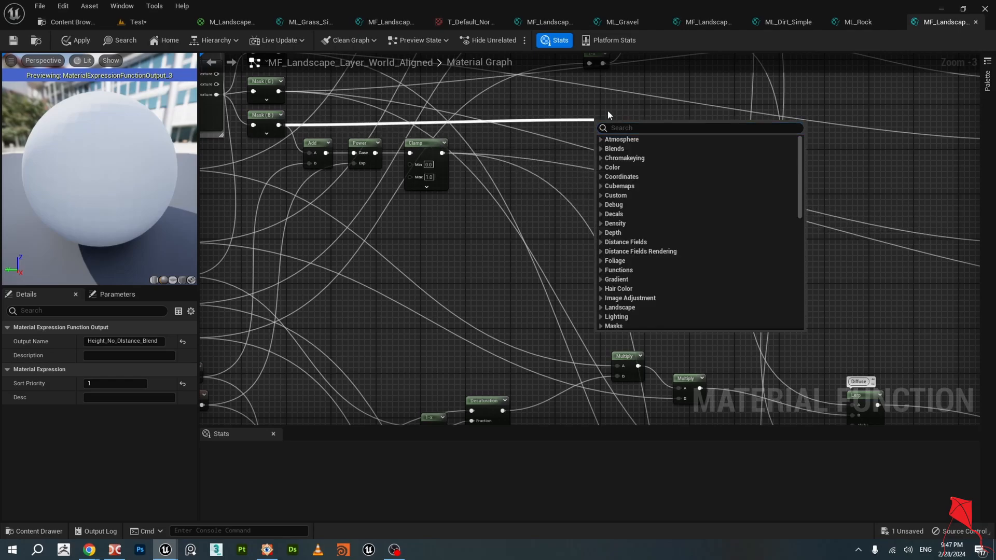
left_click(564, 196)
scroll(563, 196, "down", 1)
right_click_drag(445, 214, 506, 196)
scroll(499, 187, "up", 1)
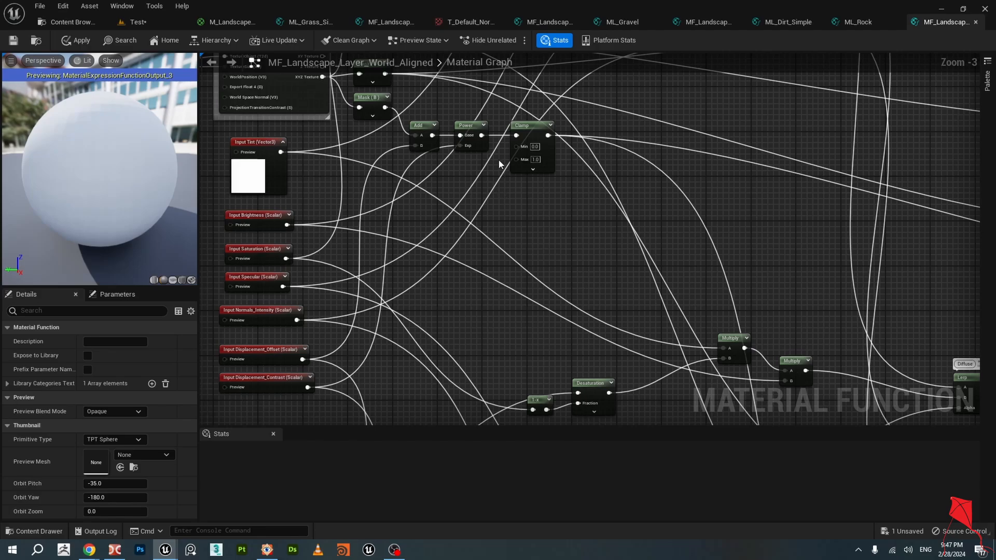
scroll(560, 216, "down", 1)
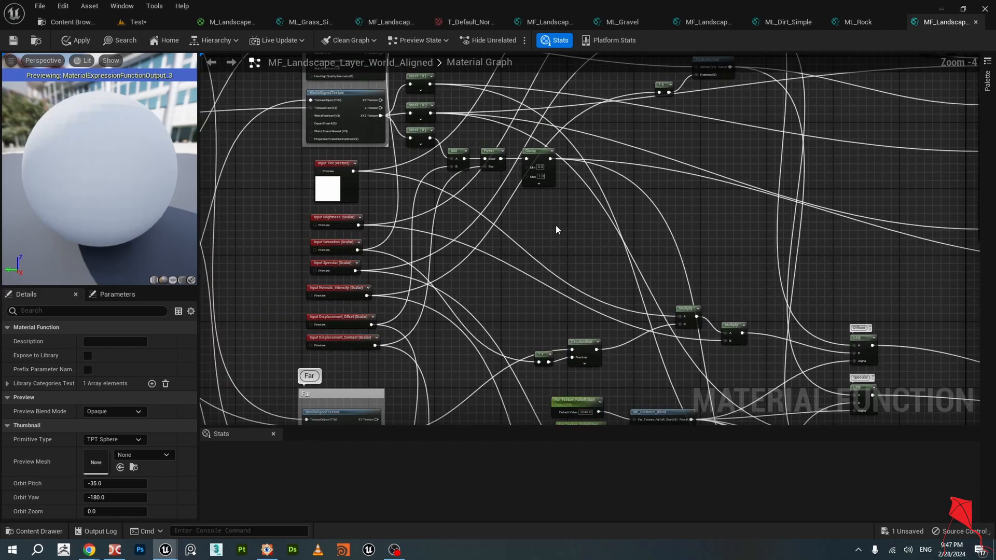
Examine the Far group's Mask, Add, Power and Clamp nodes and follow their wires through the blend nodes to the function outputs.
right_click_drag(555, 225, 580, 146)
right_click_drag(485, 308, 518, 145)
scroll(491, 281, "up", 1)
right_click_drag(490, 282, 478, 218)
scroll(640, 310, "up", 1)
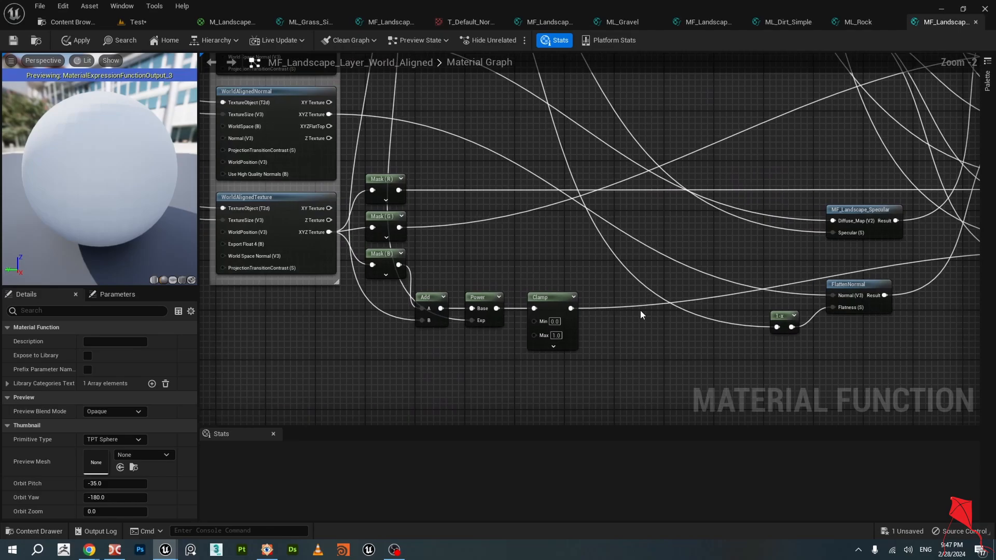
scroll(640, 310, "down", 1)
right_click_drag(861, 211, 561, 302)
scroll(561, 302, "down", 2)
right_click_drag(783, 239, 591, 257)
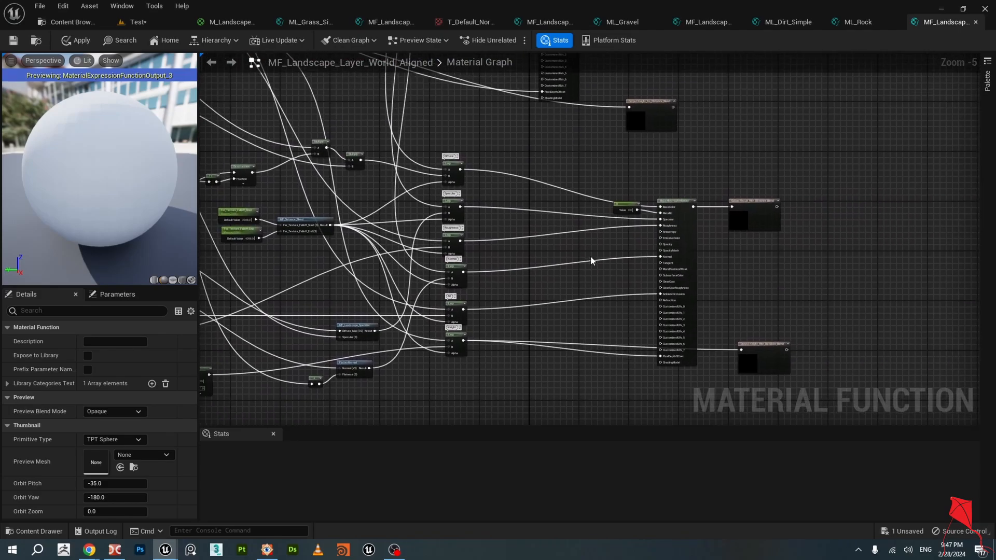
right_click_drag(527, 227, 698, 218)
Open the ML_Dirt_Simple function from the M_Landscape_Test material graph.
left_click(232, 22)
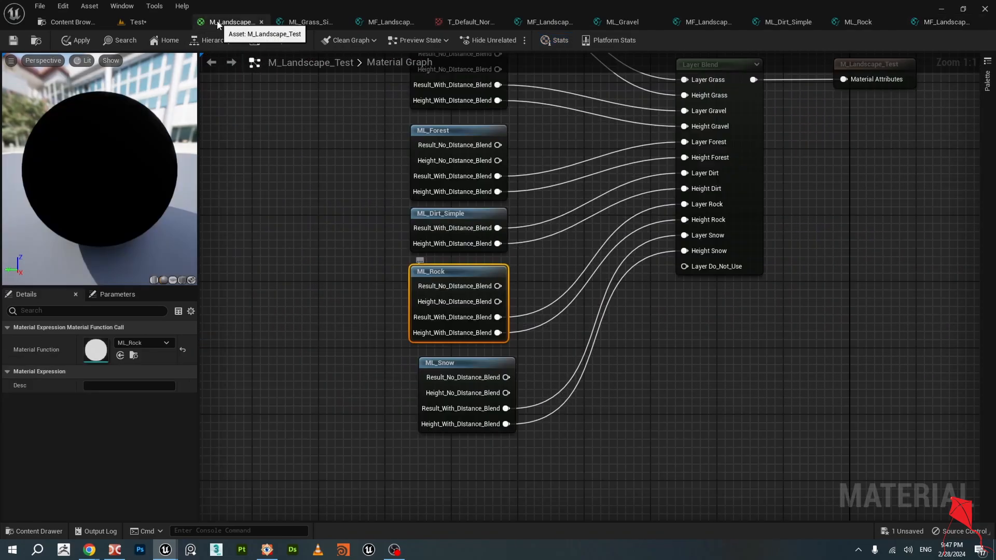
scroll(365, 223, "down", 1)
scroll(441, 364, "up", 1)
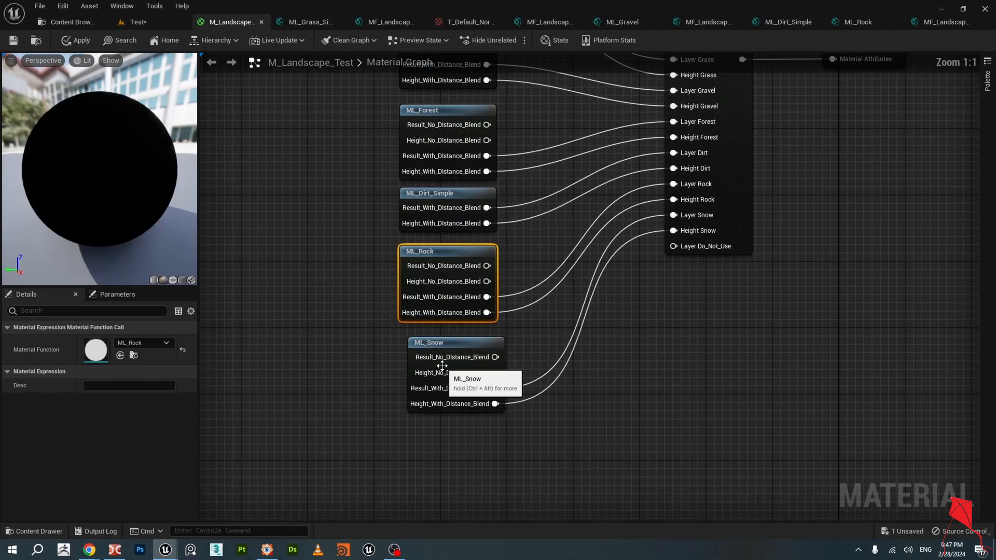
double_click(440, 193)
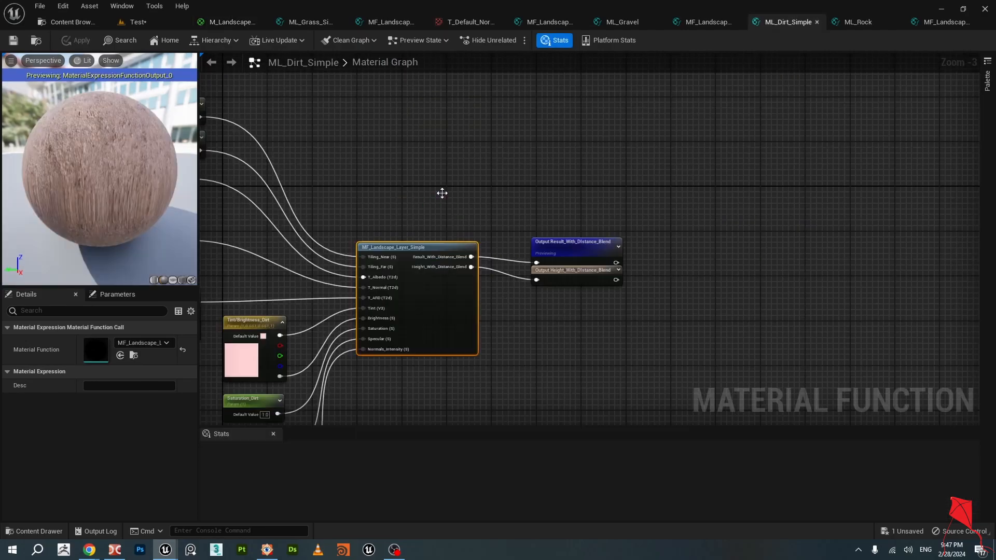
Inspect the albedo and normal Texture Objects of ML_Dirt_Simple and rotate its preview sphere.
scroll(461, 309, "down", 3)
scroll(452, 240, "up", 3)
left_click(415, 185)
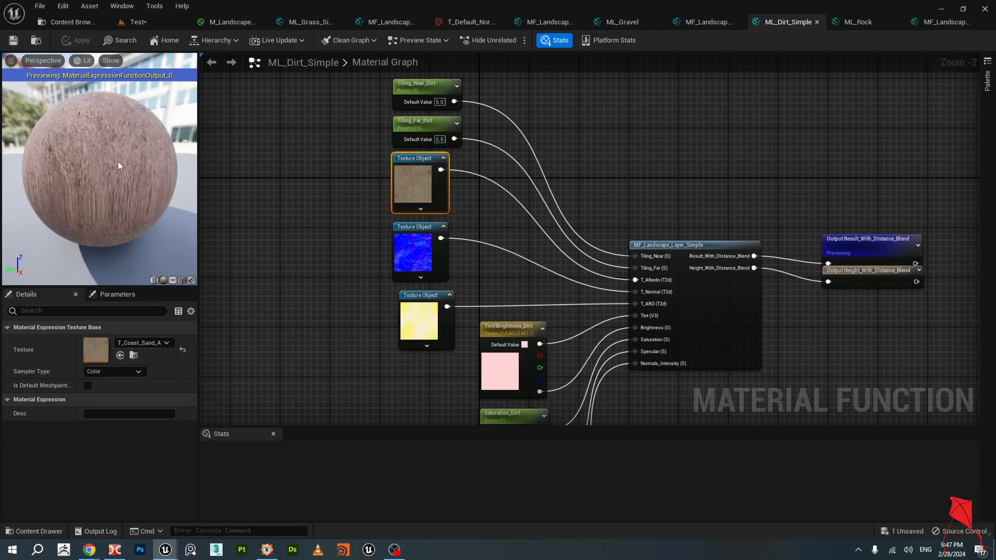
left_click_drag(118, 161, 122, 182)
left_click(414, 248)
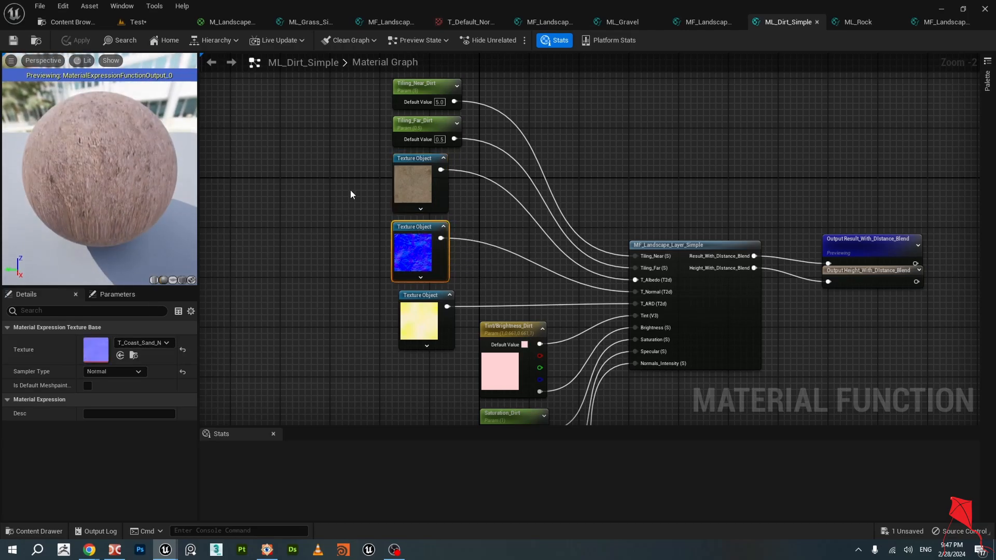
scroll(386, 195, "down", 3)
scroll(447, 283, "up", 3)
Inspect the Tint/Brightness_Dirt, Saturation_Dirt and Specular_Dirt parameters and close ML_Dirt_Simple.
right_click_drag(548, 335, 560, 241)
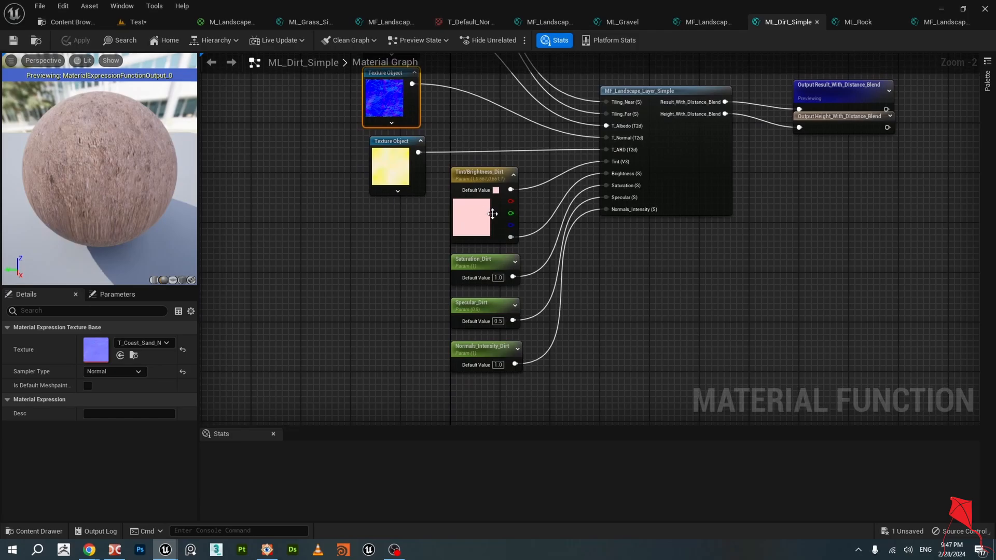
left_click(477, 213)
left_click(480, 262)
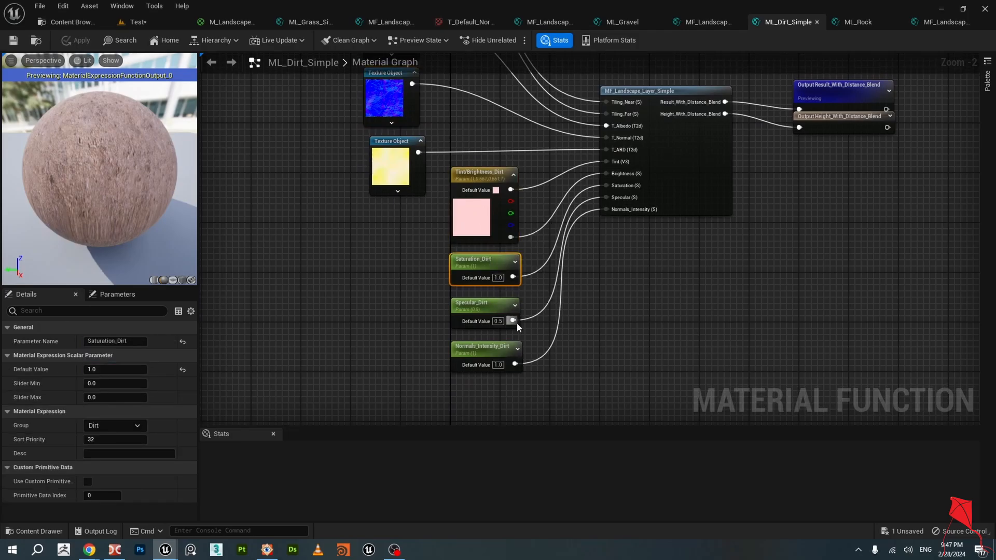
left_click(486, 309)
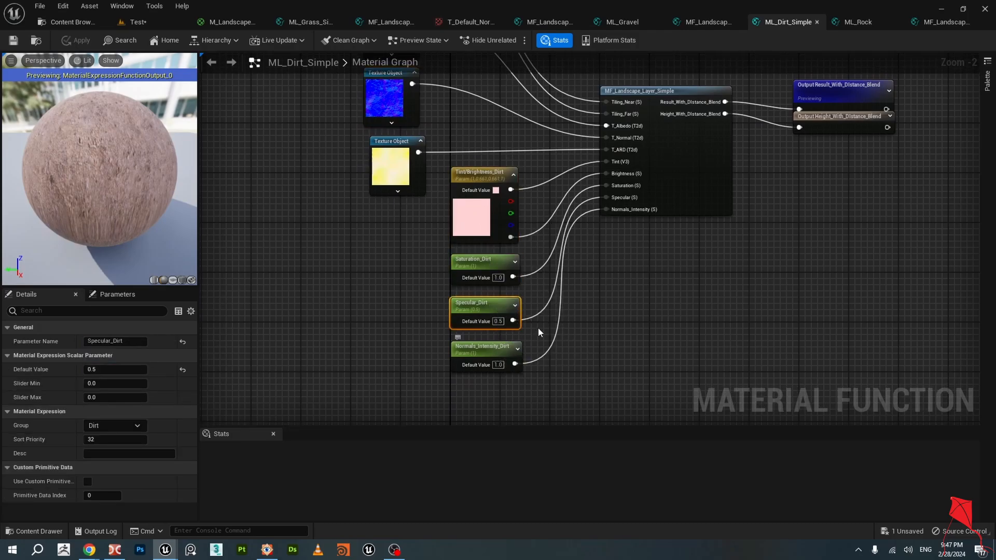
right_click_drag(324, 118, 313, 306)
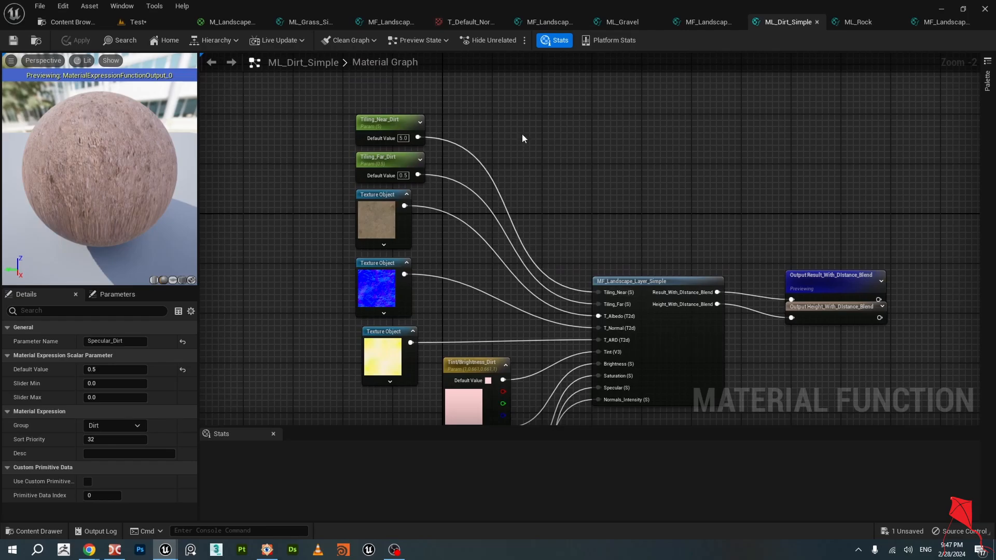
left_click(818, 26)
Open ML_Snow from the M_Landscape_Test graph and inspect its albedo Texture Object and Tint/Brightness_Snow parameter.
left_click(244, 22)
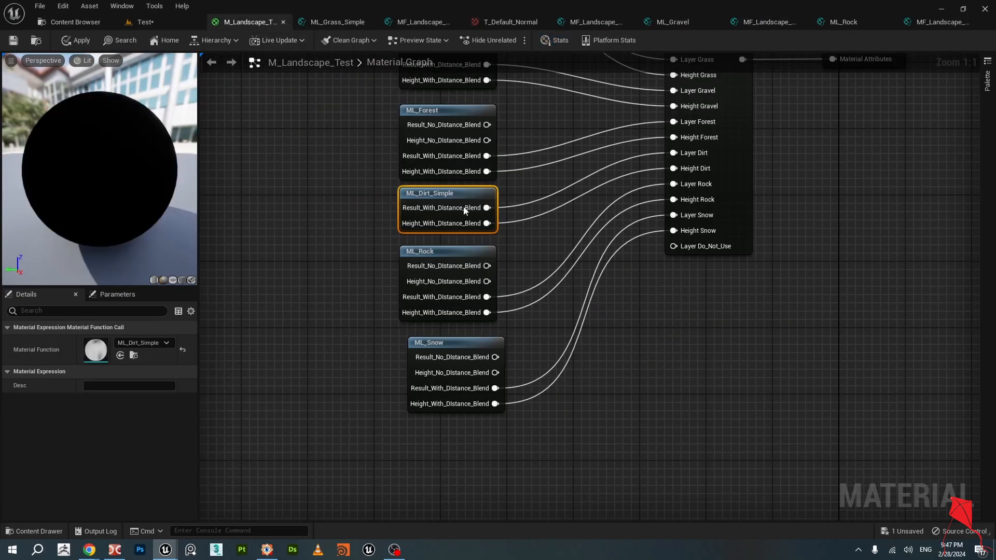
double_click(460, 276)
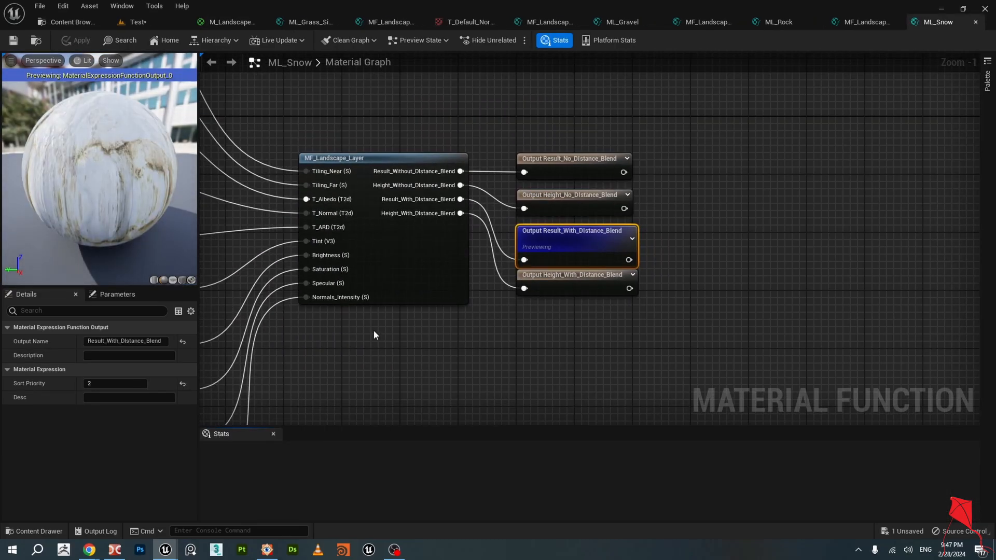
right_click_drag(375, 334, 645, 325)
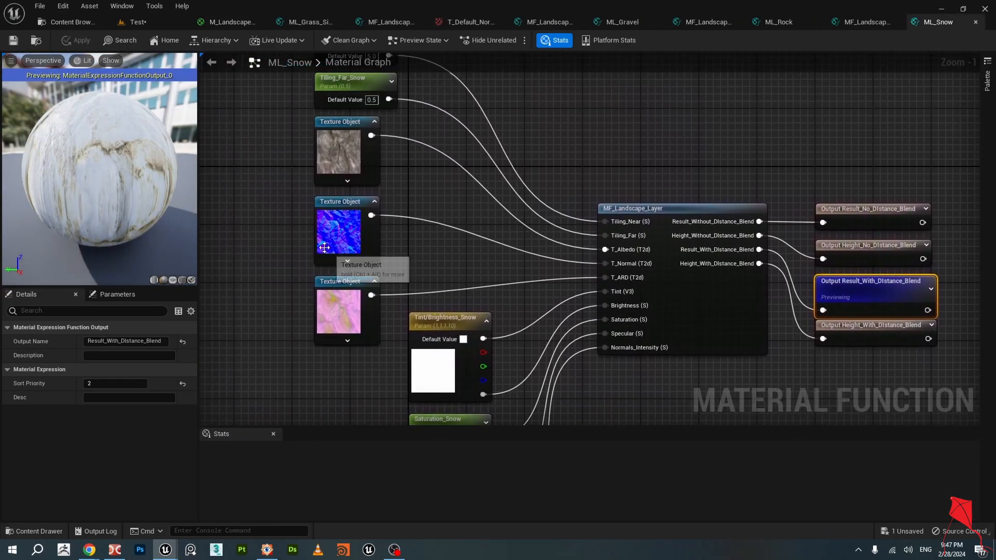
left_click(340, 149)
right_click_drag(279, 145, 286, 211)
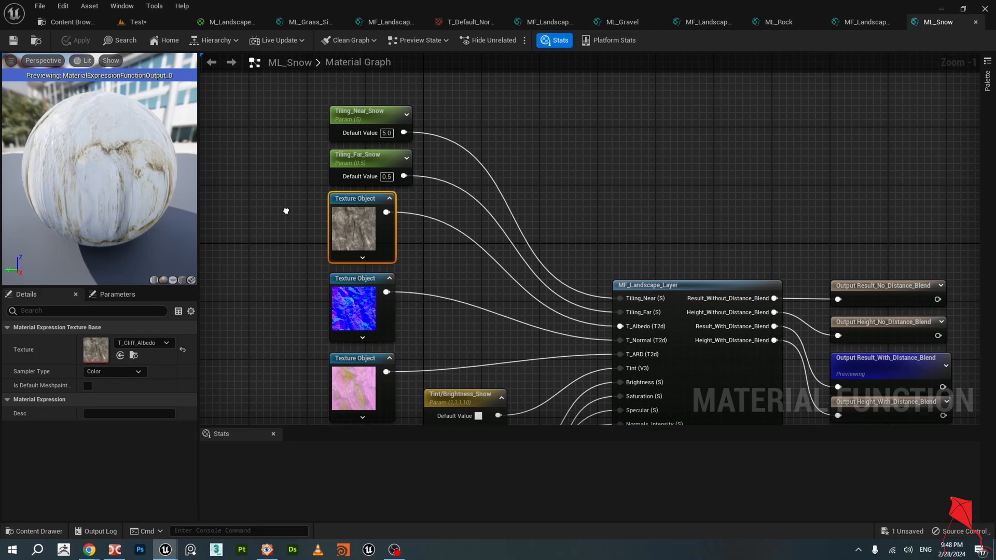
right_click_drag(318, 328, 306, 232)
left_click(420, 255)
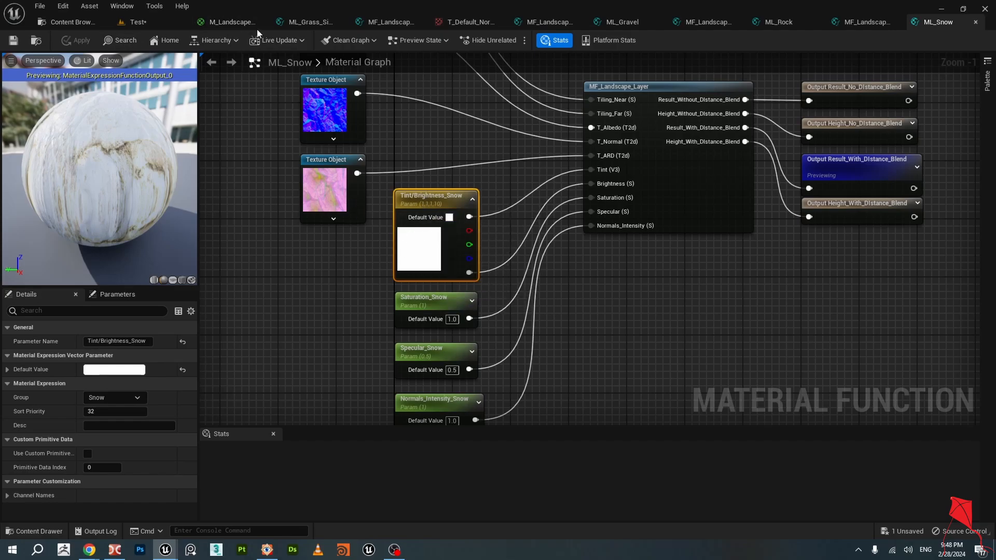
right_click_drag(361, 322, 356, 294)
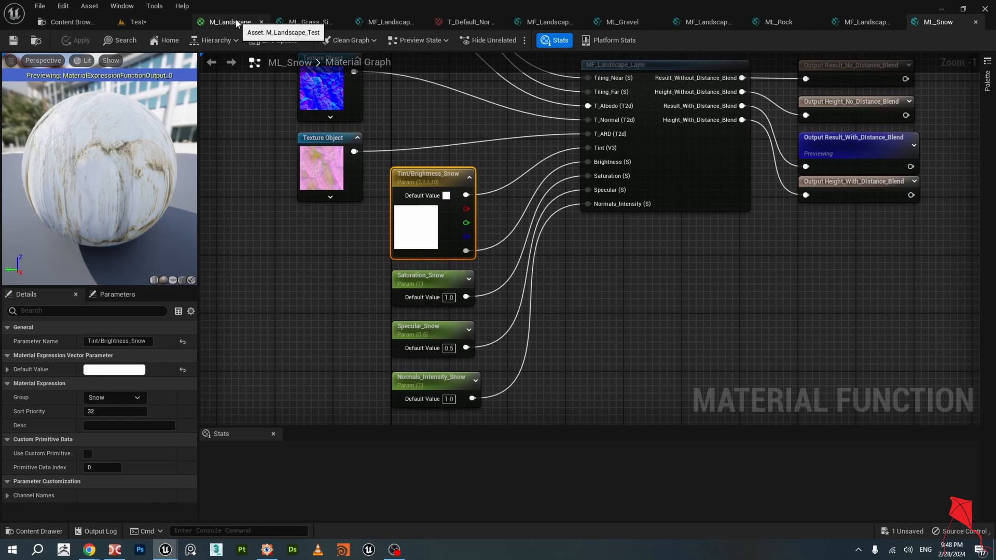
Inspect the Displacement_Offset_Snow and Displacement_Contrast_Snow parameters below Normals_Intensity_Snow and their connections to MF_Landscape_Layer.
right_click_drag(322, 265, 336, 196)
left_click_drag(465, 375, 475, 372)
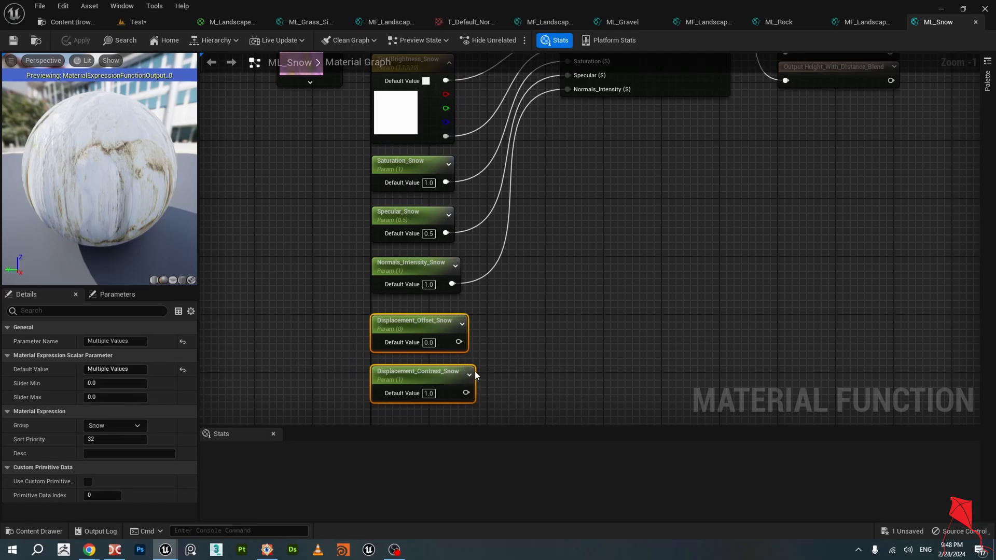
right_click_drag(565, 382, 546, 381)
right_click_drag(526, 291, 573, 335)
scroll(553, 363, "down", 1)
right_click_drag(256, 153, 294, 223)
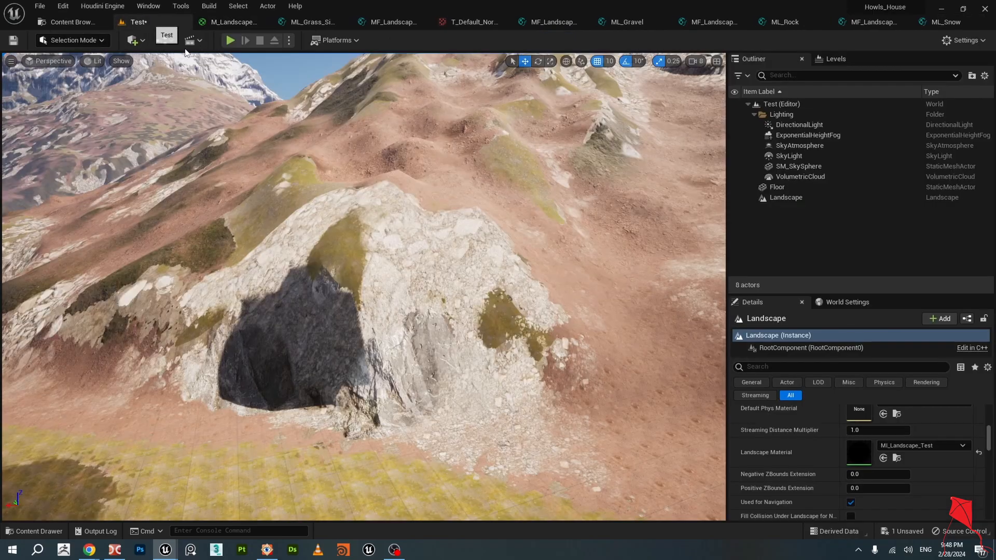
Switch to the Test level, reorder its tab after the MF_Landscape one, and examine the landscape's layers from afar and up close.
left_click_drag(152, 24, 387, 26)
right_click_drag(394, 218, 378, 293)
key("w")
key("s")
key("w")
key("w")
key("s")
right_click_drag(448, 289, 439, 257)
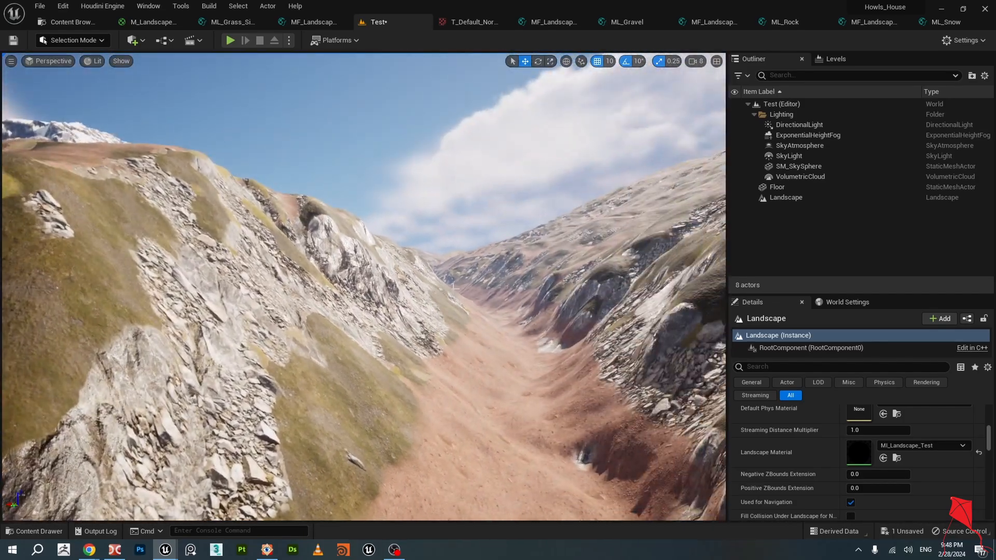
key("w")
right_click_drag(454, 287, 446, 305)
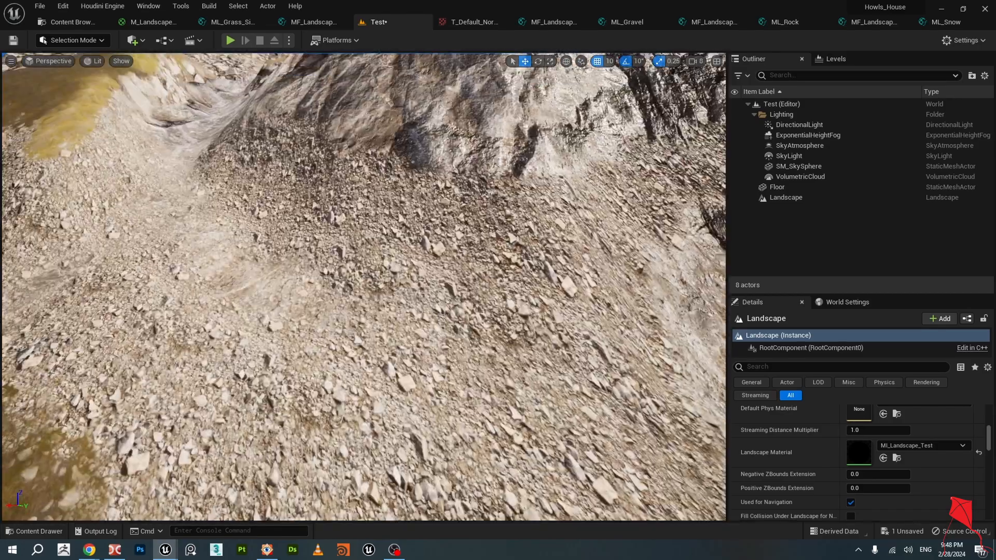
right_click_drag(505, 289, 450, 295)
Open the landscape's MI_Landscape_Test material instance in a floating window over the Test level viewport.
left_click(450, 296)
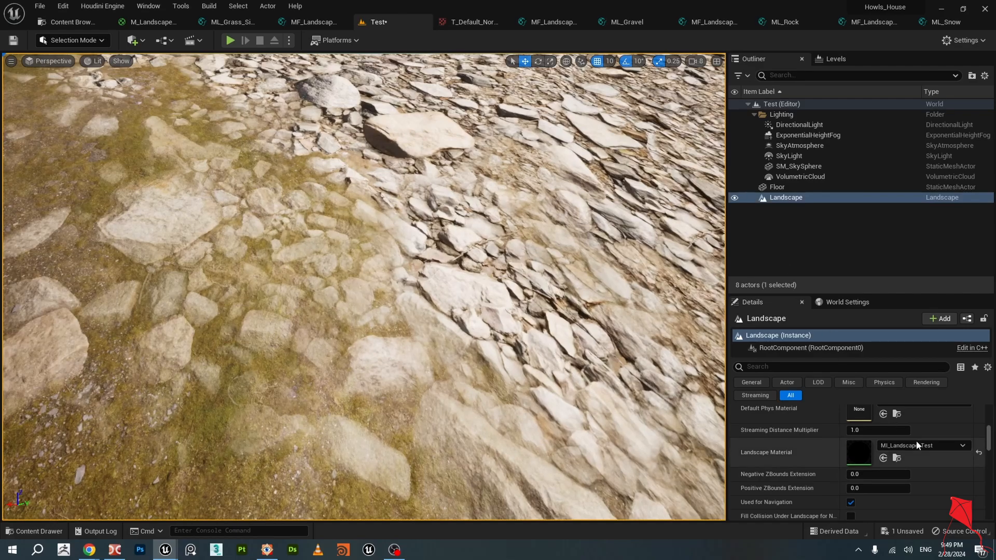
left_click(896, 458)
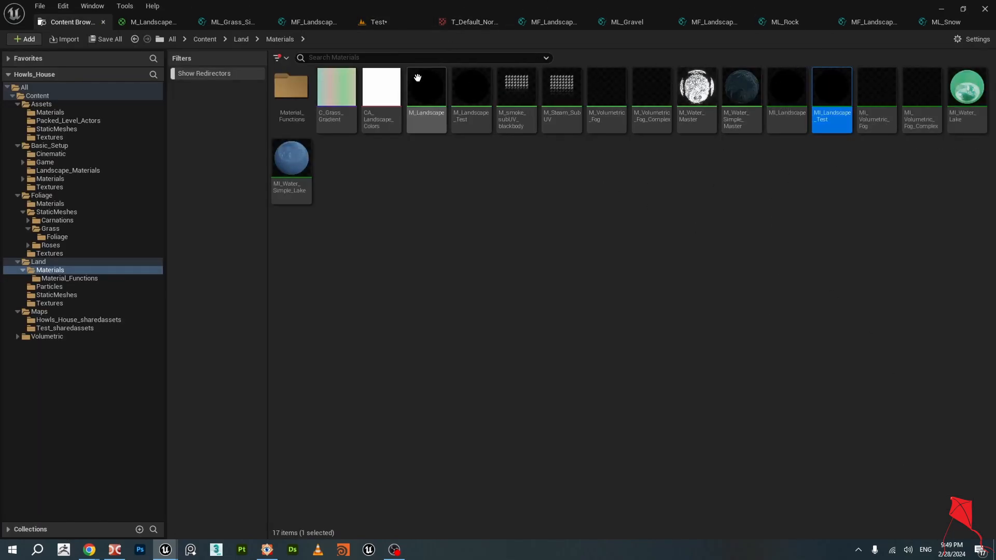
left_click_drag(0, 86, 815, 55)
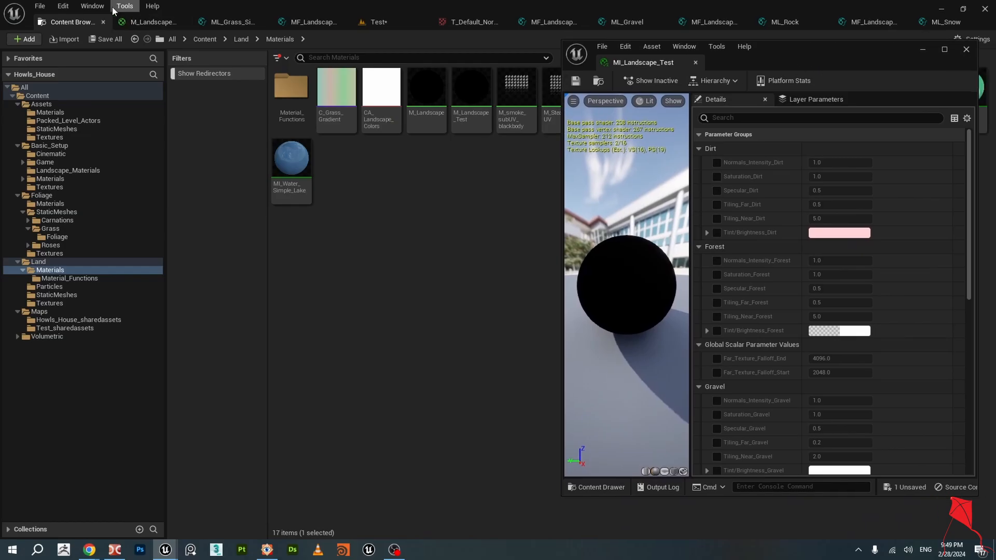
left_click(376, 23)
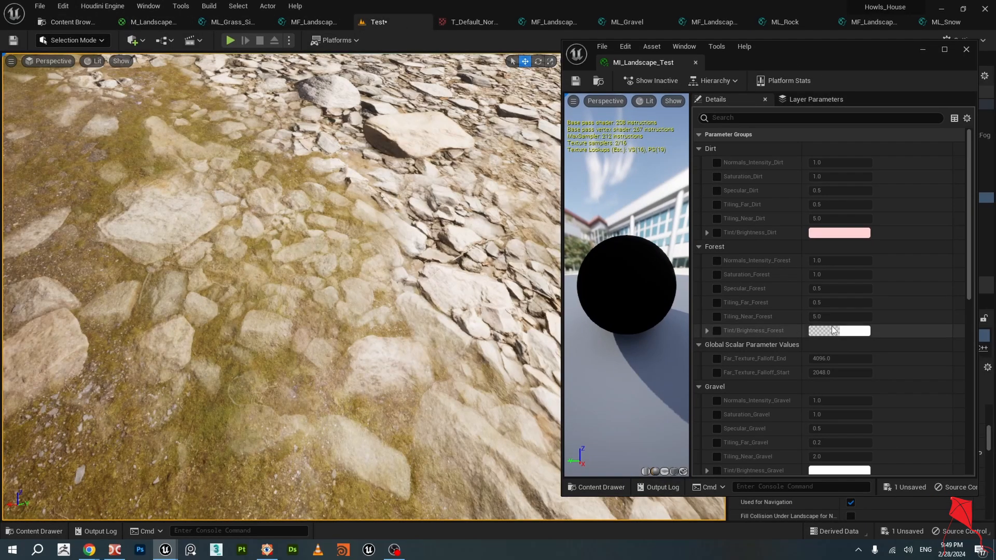
Review the instance's parameter groups, switching the Displacement_Contrast_Rock override on and back off.
scroll(855, 338, "down", 4)
scroll(882, 340, "down", 3)
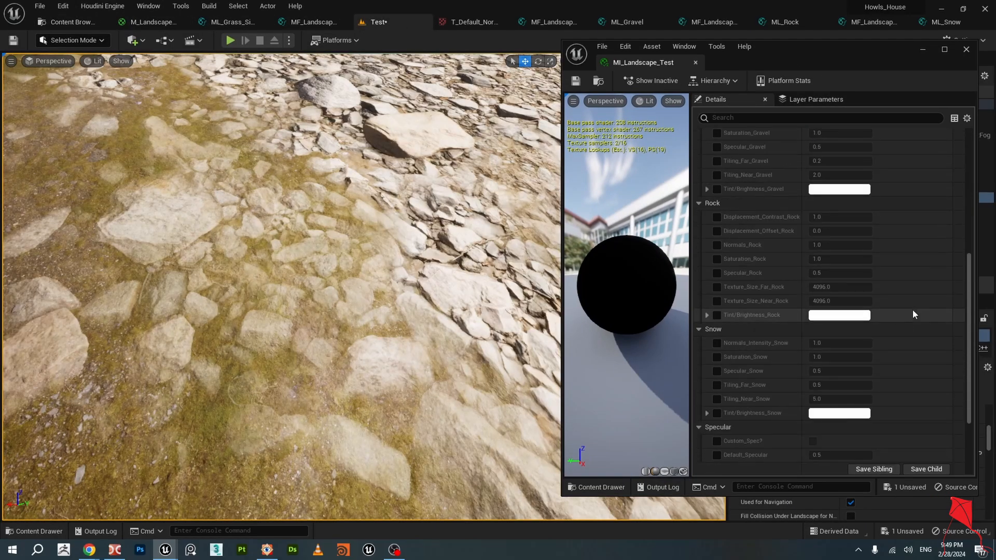
left_click(715, 218)
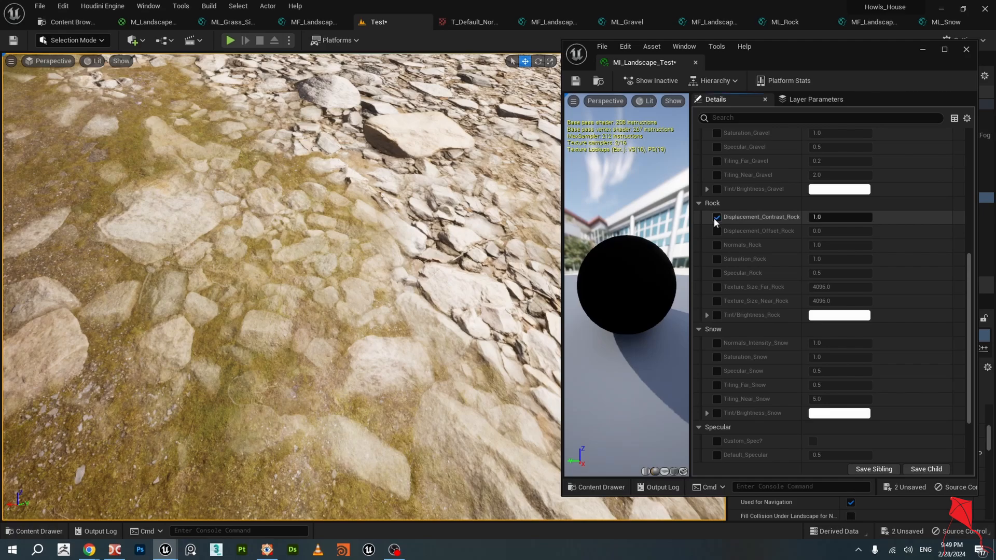
left_click(714, 217)
scroll(835, 356, "up", 4)
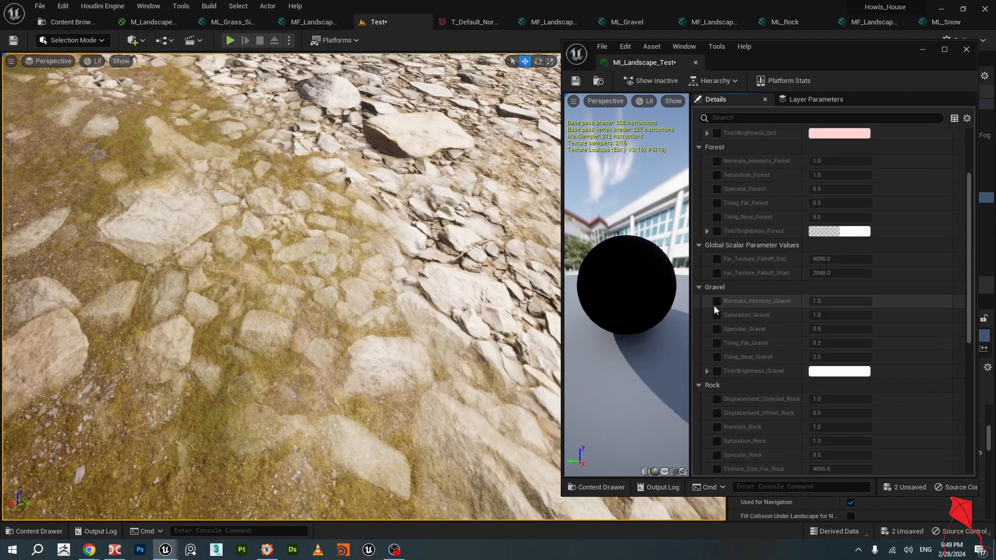
Leave the MI_Landscape_Test window and bring up the ML_Gravel material function graph.
scroll(840, 409, "down", 2)
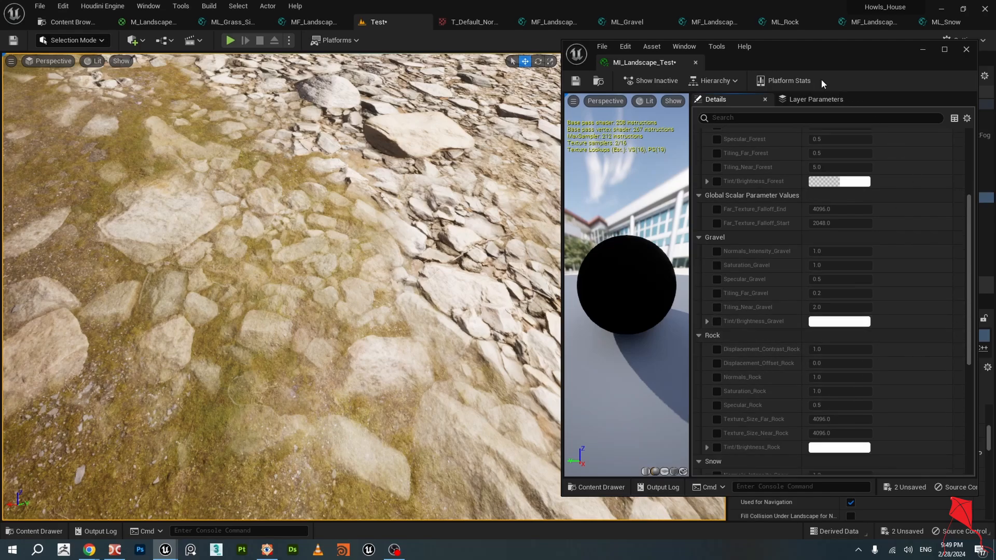
left_click_drag(824, 57, 0, 102)
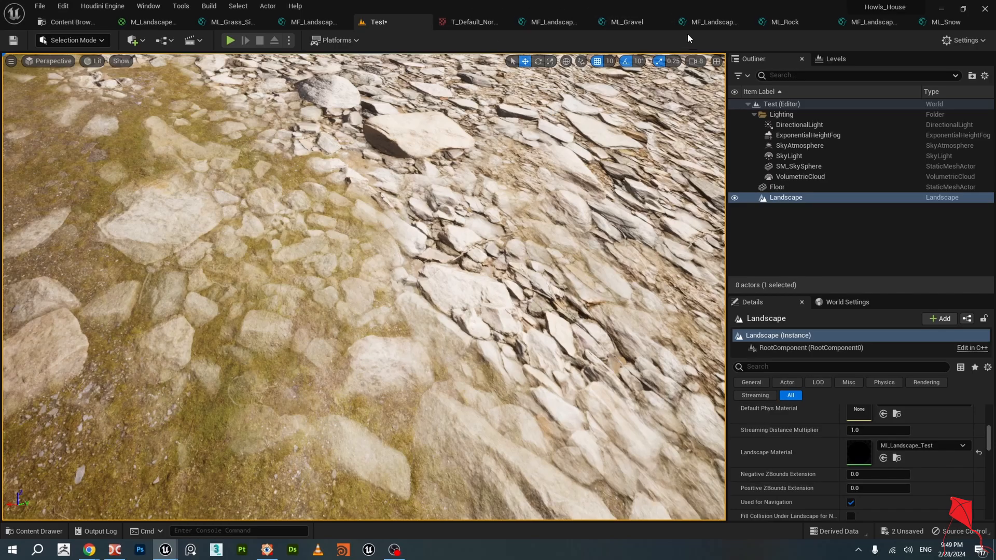
left_click(714, 22)
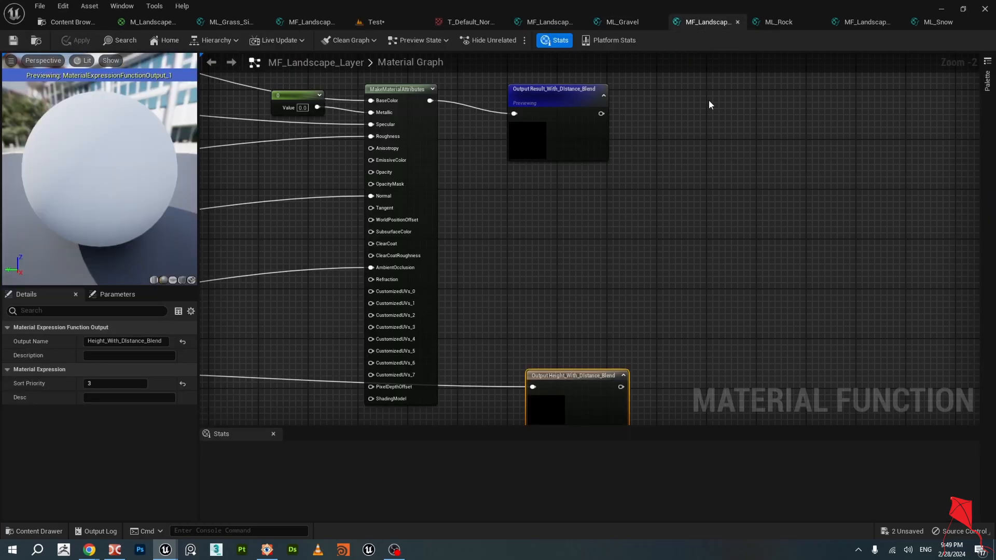
left_click(622, 22)
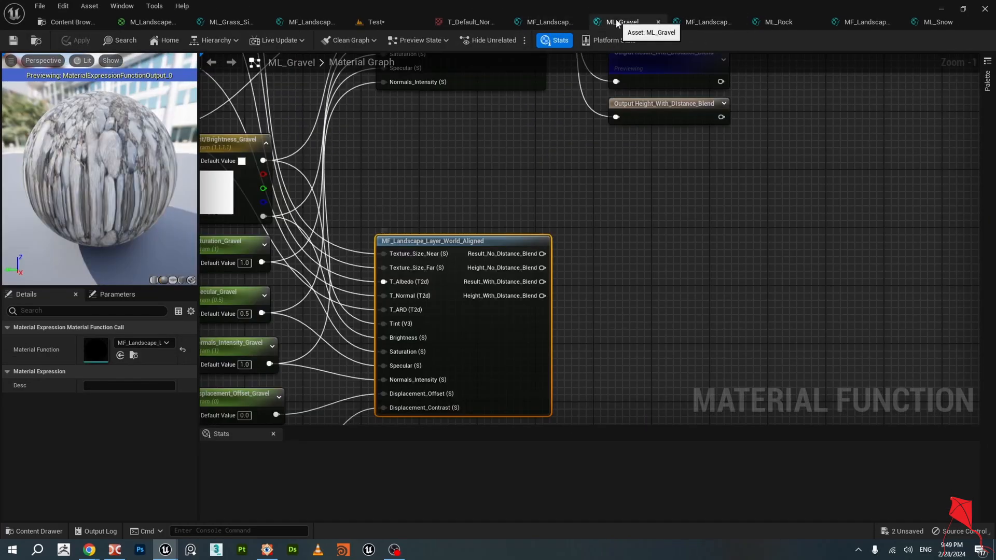
Move the four output nodes of ML_Gravel down beside the MF_Landscape_Layer_World_Aligned node.
left_click_drag(663, 150, 670, 249)
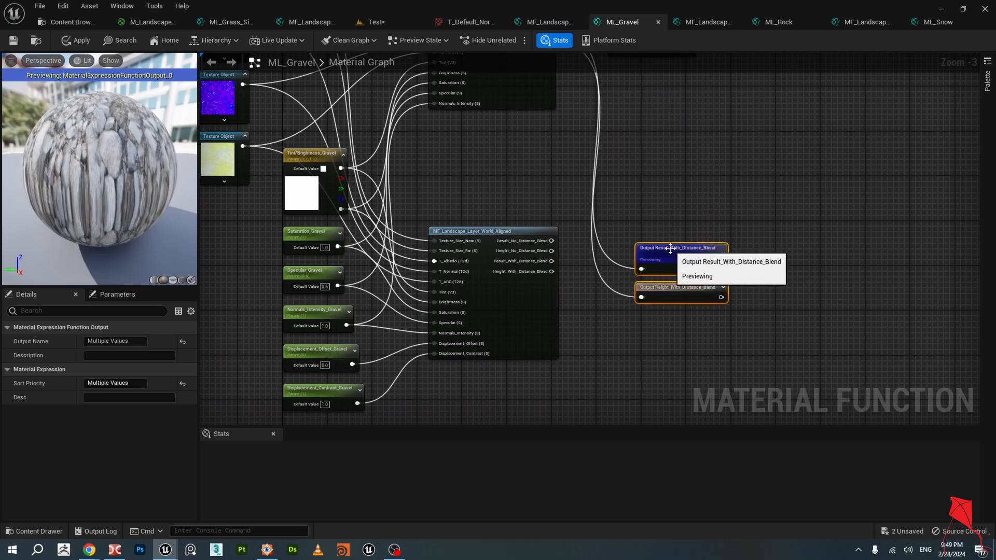
scroll(669, 234, "down", 2)
right_click_drag(673, 182, 654, 231)
left_click_drag(646, 152, 653, 279)
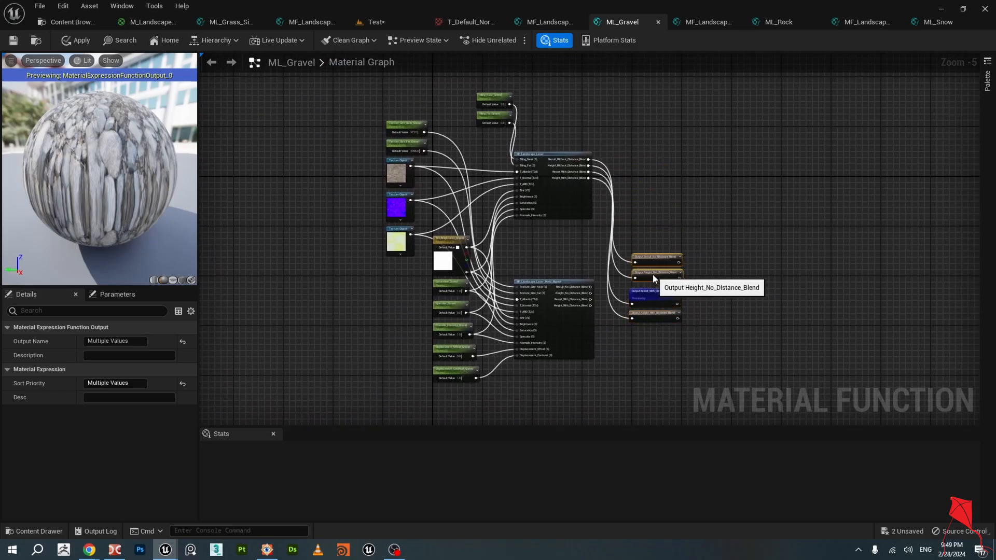
Rewire the four ML_Gravel output nodes to the matching result and height outputs of MF_Landscape_Layer_World_Aligned.
scroll(649, 281, "up", 6)
left_click_drag(506, 269, 643, 245)
right_click_drag(621, 253, 581, 188)
left_click_drag(465, 235, 603, 289)
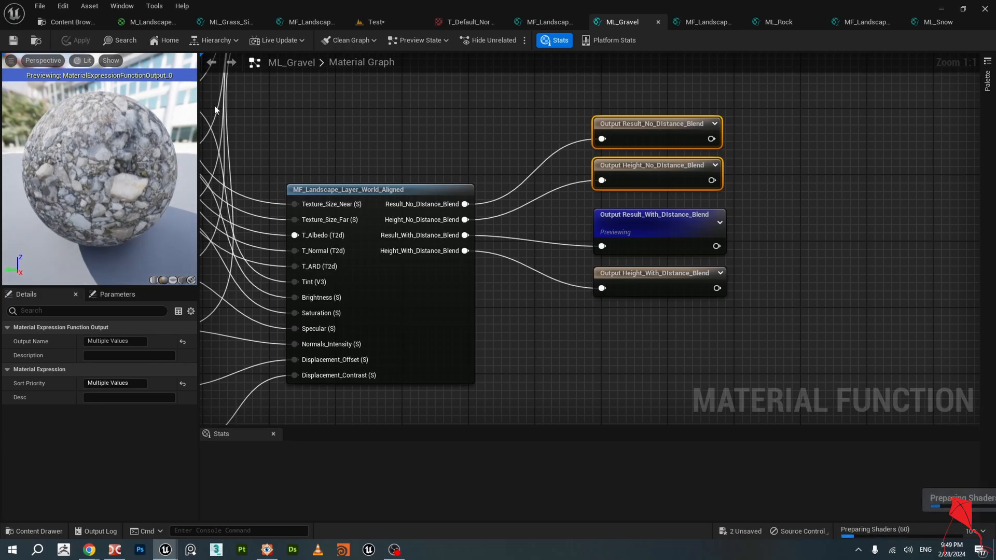
Return to the Test level, move its tab ahead of the Content Browser, and examine the gravel up close.
left_click(148, 23)
left_click(381, 23)
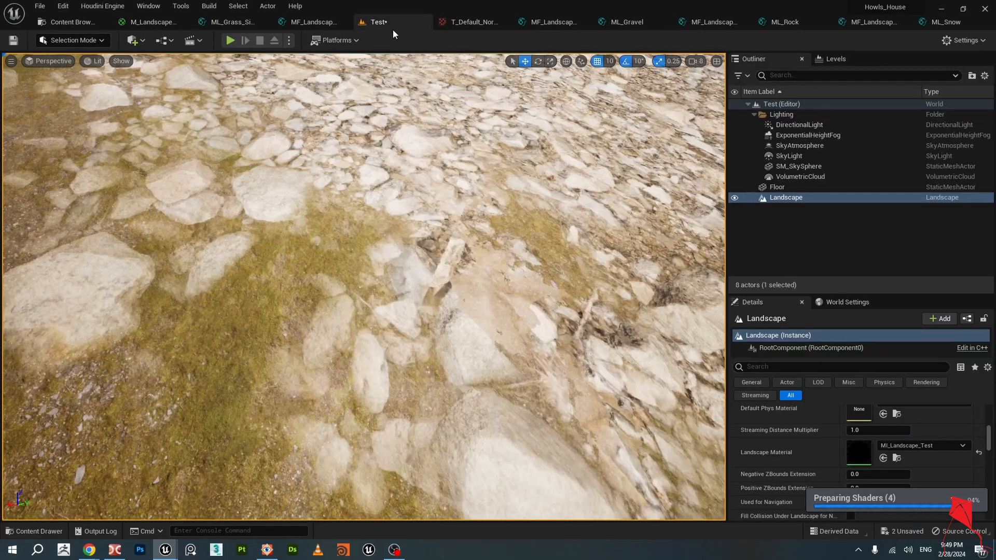
left_click_drag(394, 24, 79, 25)
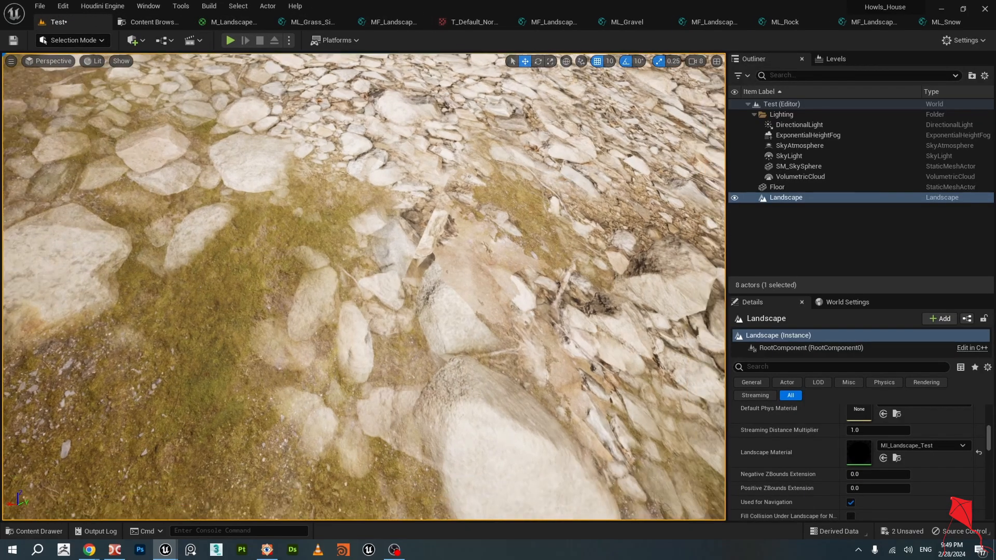
right_click_drag(363, 287, 490, 229)
right_click_drag(511, 236, 455, 225)
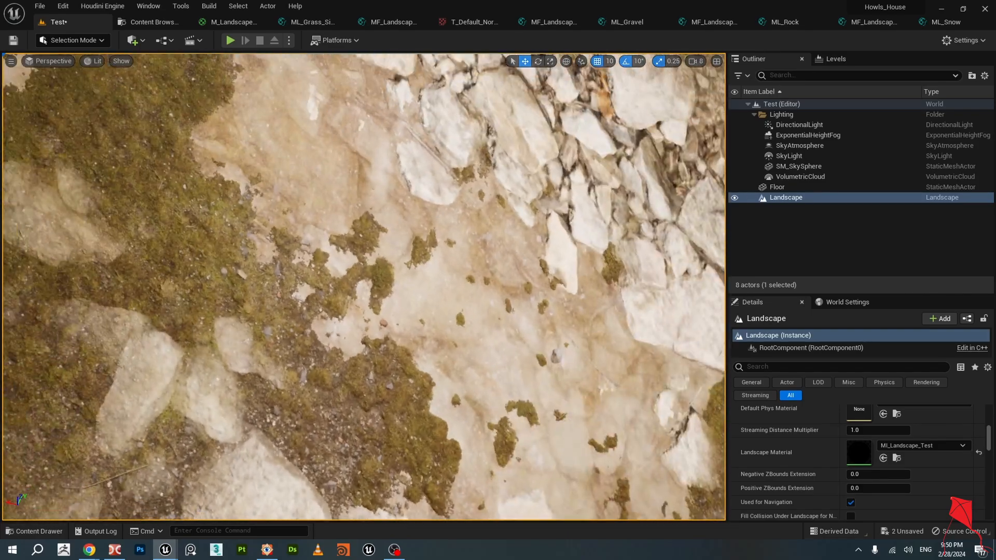
right_click_drag(515, 227, 98, 269)
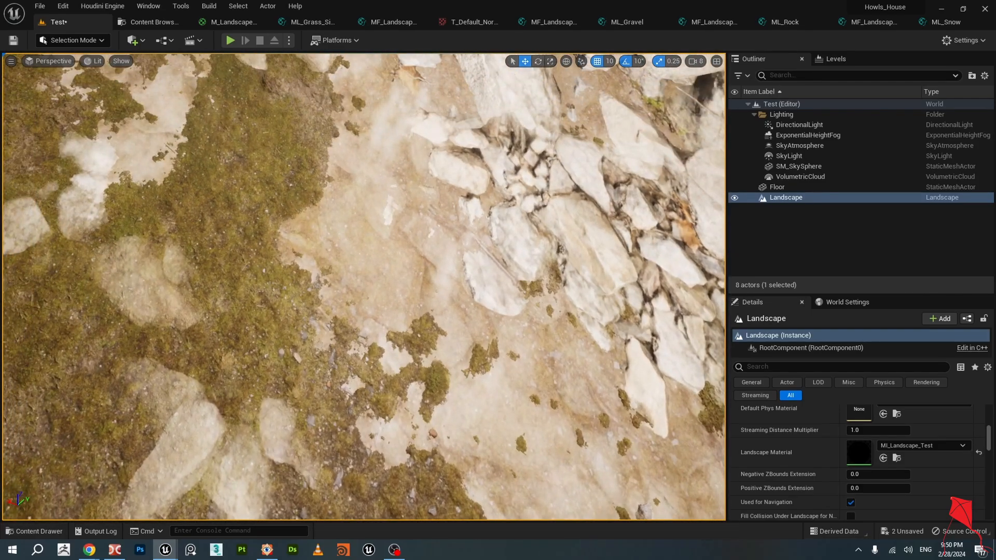
Open the landscape's MI_Landscape_Test instance beside the terrain view and enable the Displacement_Contrast_Gravel and Displacement_Offset_Gravel overrides.
double_click(859, 452)
left_click_drag(588, 104, 859, 60)
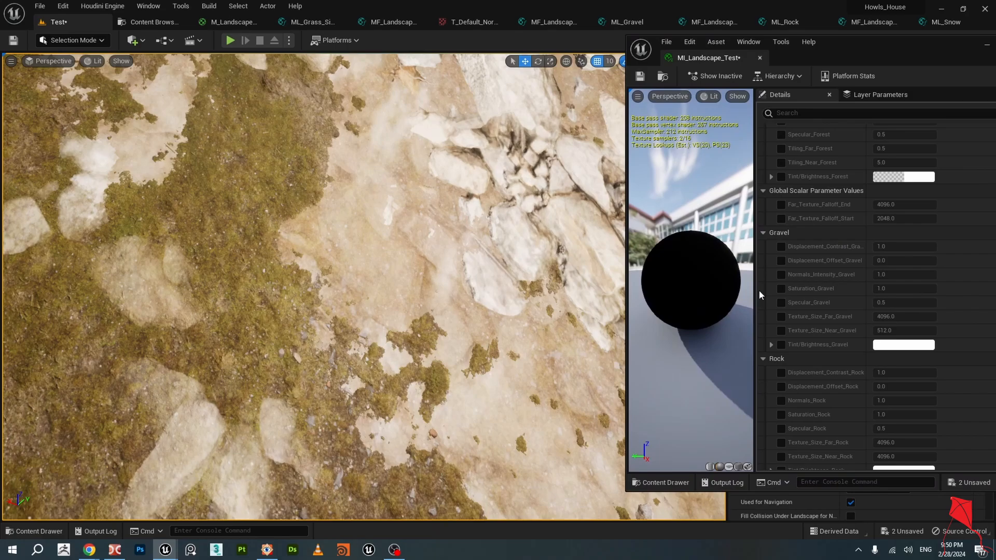
left_click(781, 247)
left_click(781, 260)
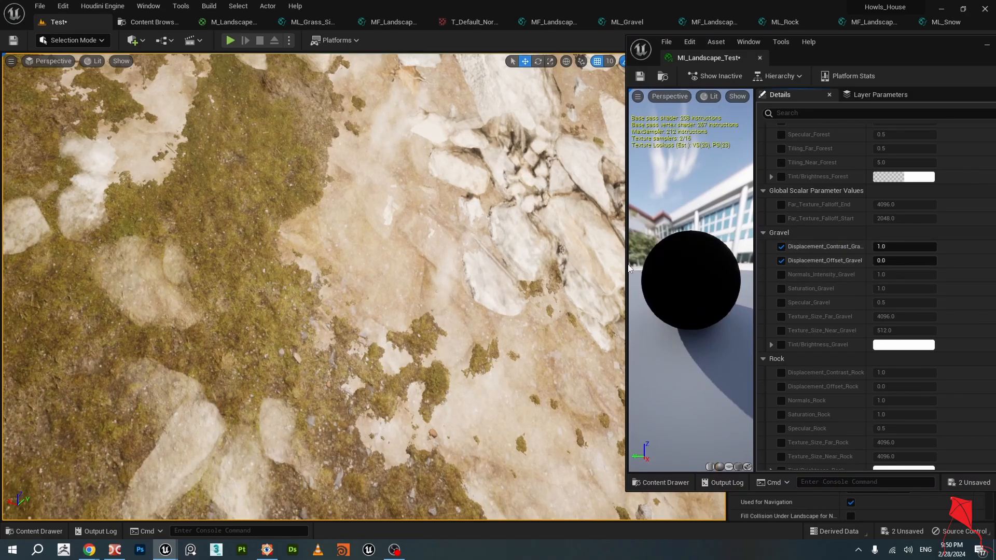
left_click_drag(625, 265, 545, 265)
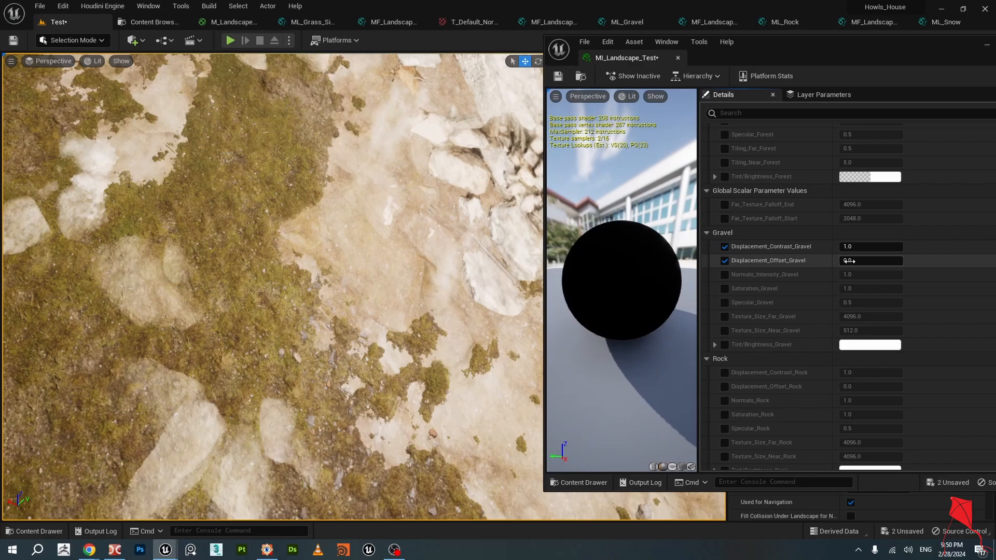
Try Displacement_Offset_Gravel at 0.112 and 0.248 with Displacement_Contrast_Gravel at 1.949989, checking the gravel blend on the terrain.
left_click_drag(848, 261, 872, 260)
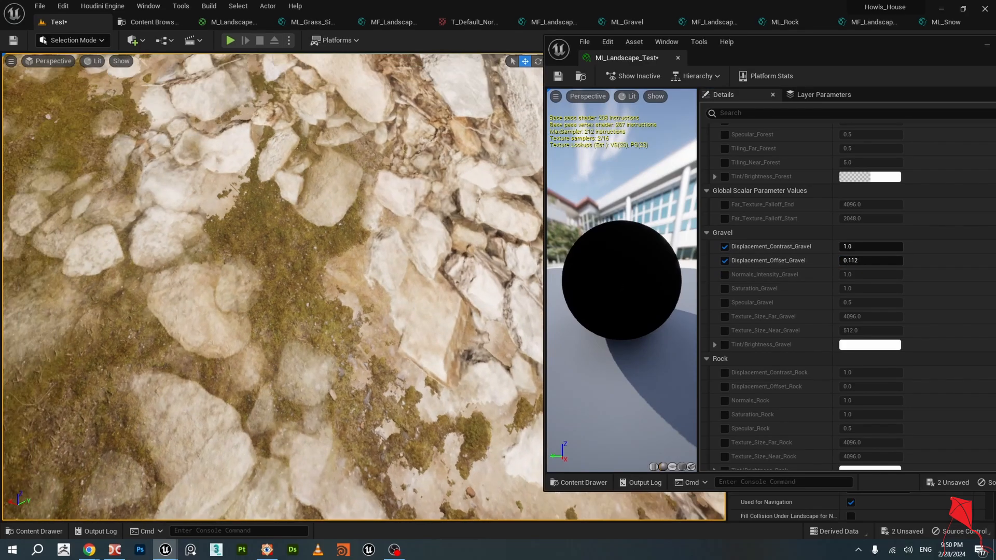
scroll(298, 240, "down", 5)
right_click_drag(299, 239, 299, 215)
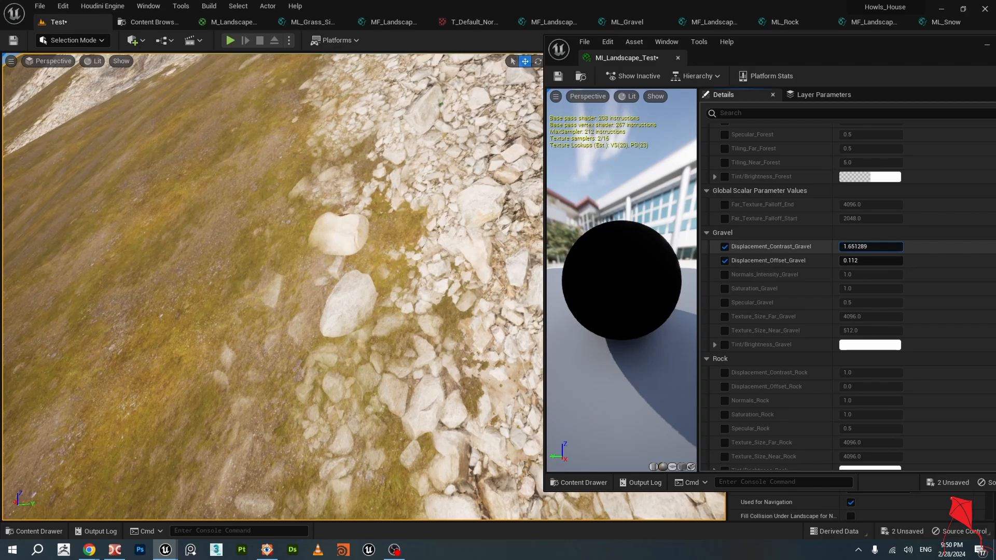
left_click_drag(855, 247, 882, 246)
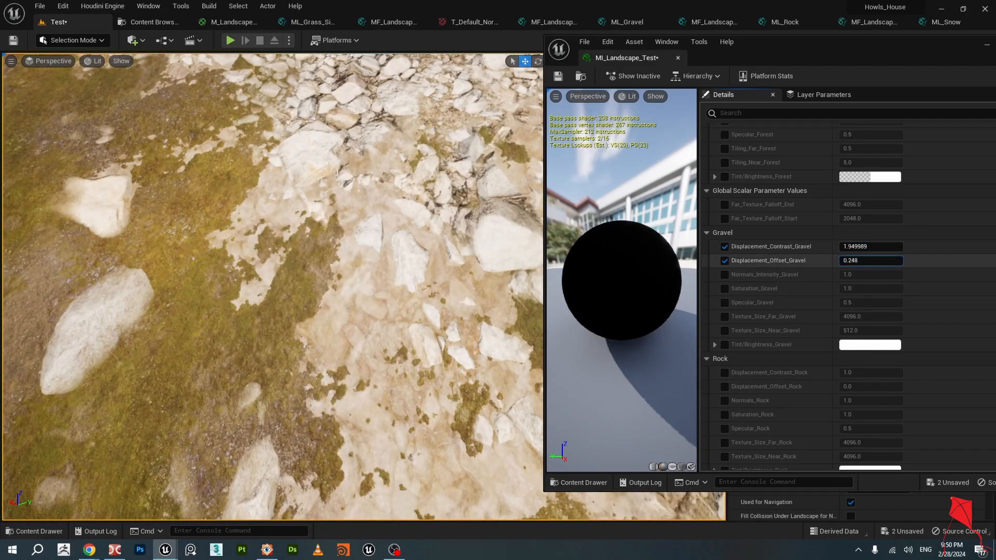
left_click_drag(882, 261, 889, 261)
right_click_drag(394, 269, 363, 218)
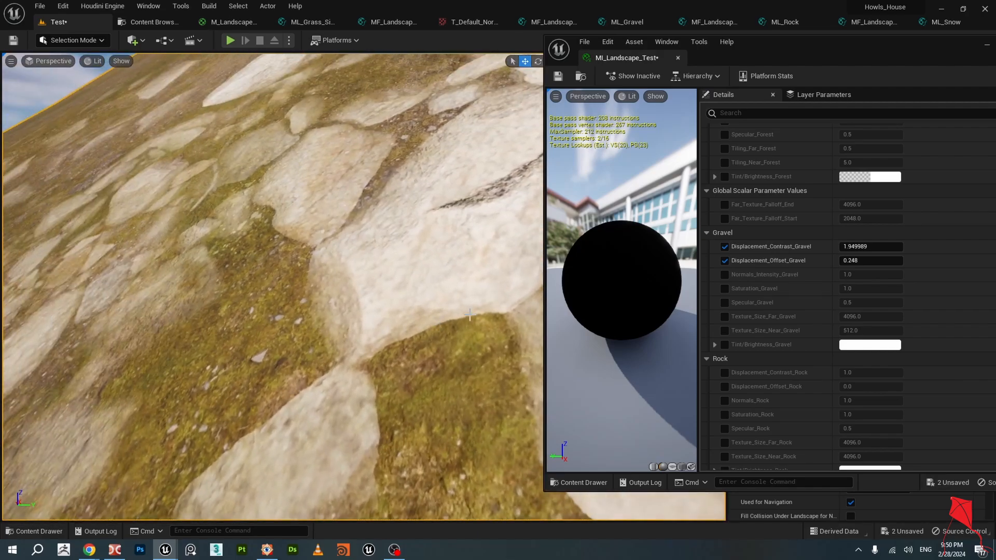
Reset both Gravel displacement parameters to their defaults and try Displacement_Contrast_Gravel at 2.139461.
left_click_drag(840, 52, 743, 52)
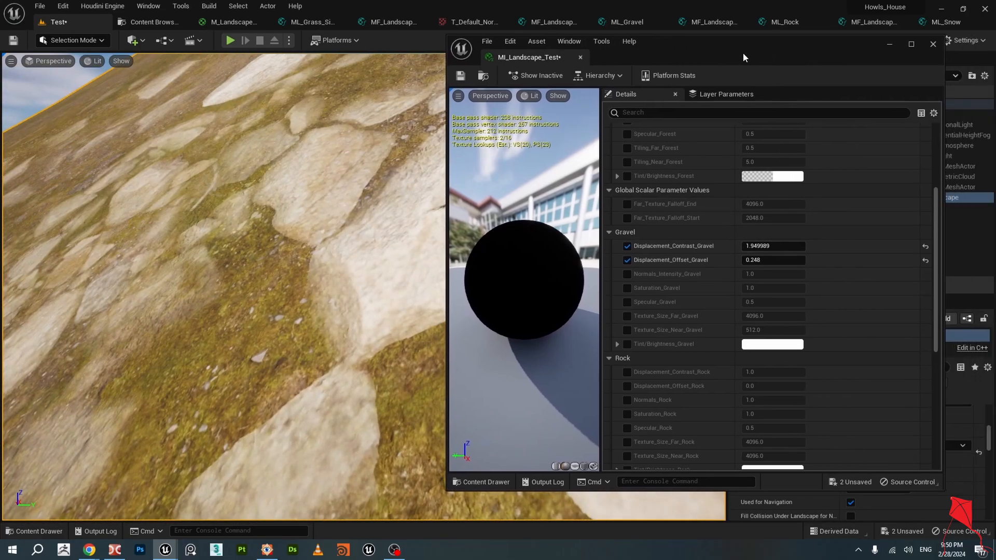
left_click(925, 246)
left_click(925, 260)
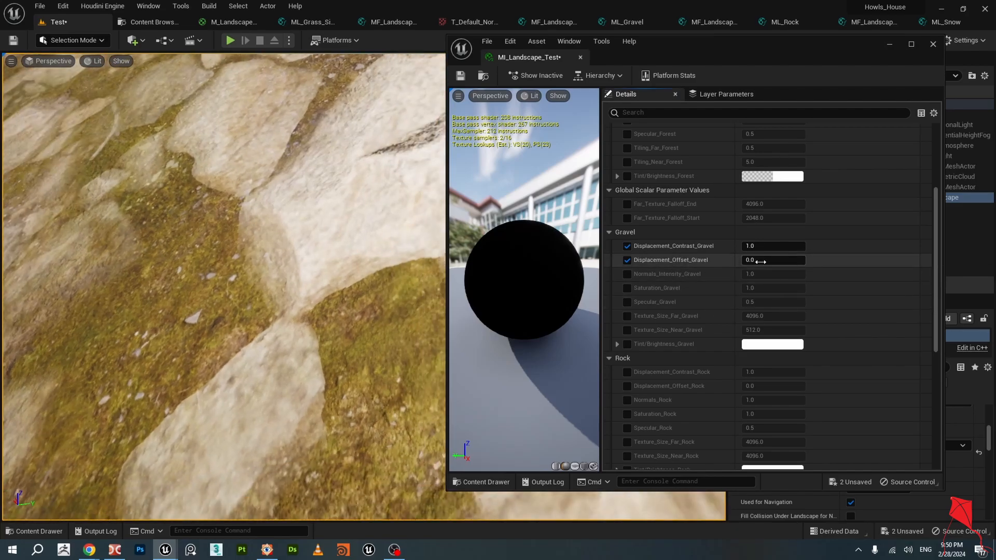
left_click(761, 261)
left_click_drag(760, 246, 787, 246)
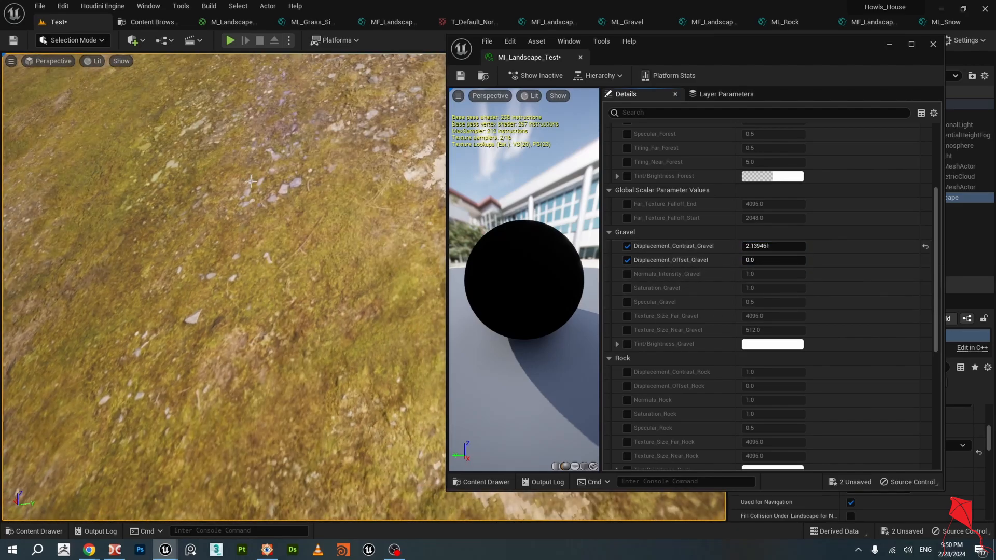
Fly over the landscape to examine how the gravel blends into the neighbouring grass and dirt.
right_click_drag(305, 206, 415, 228)
key("w")
key("s")
key("w")
key("w")
right_click_drag(301, 272, 239, 285)
key("s")
key("w")
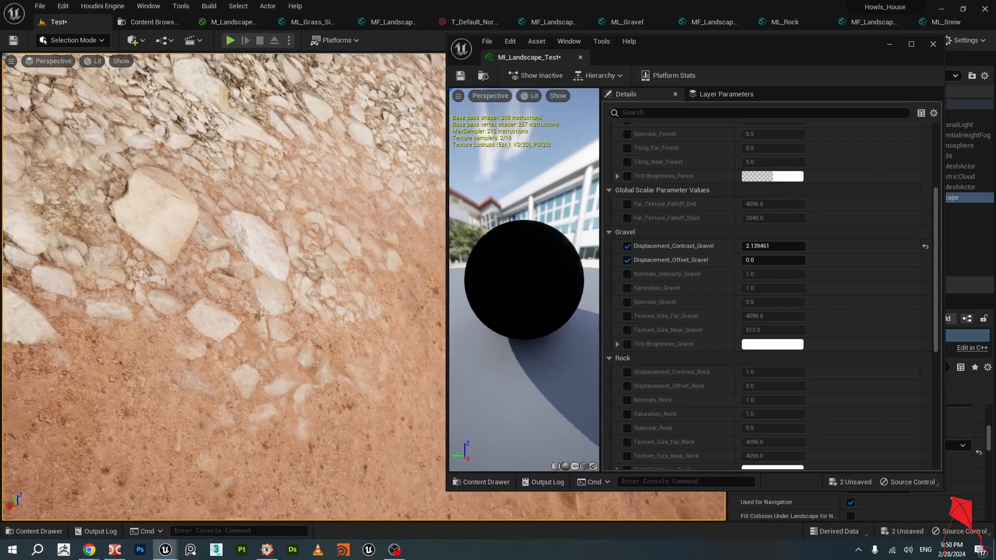
right_click_drag(301, 287, 327, 272)
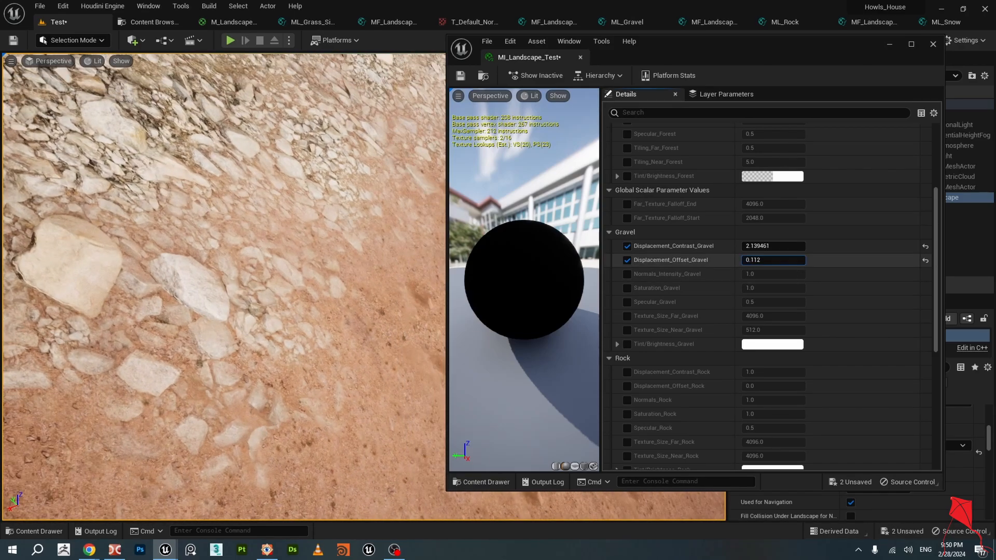
Try Displacement_Contrast_Gravel at 33.103886 with Displacement_Offset_Gravel at 0.112, 0 and -0.1.
left_click_drag(754, 260, 809, 246)
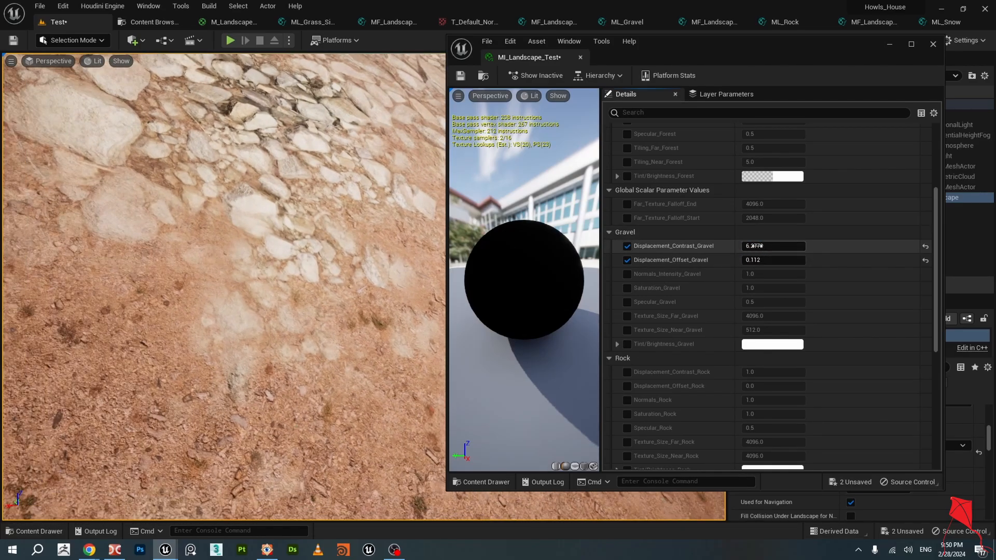
left_click_drag(773, 246, 791, 246)
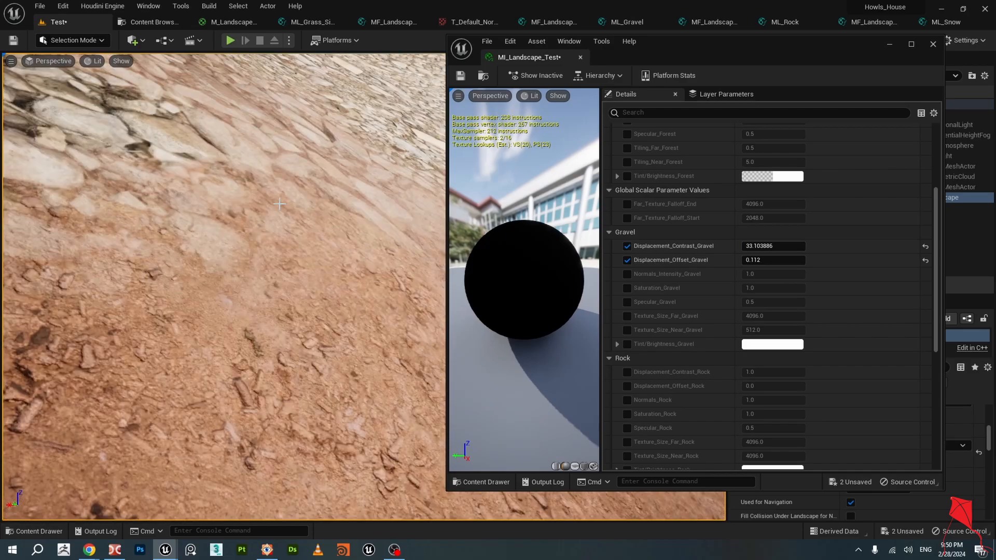
left_click(772, 260)
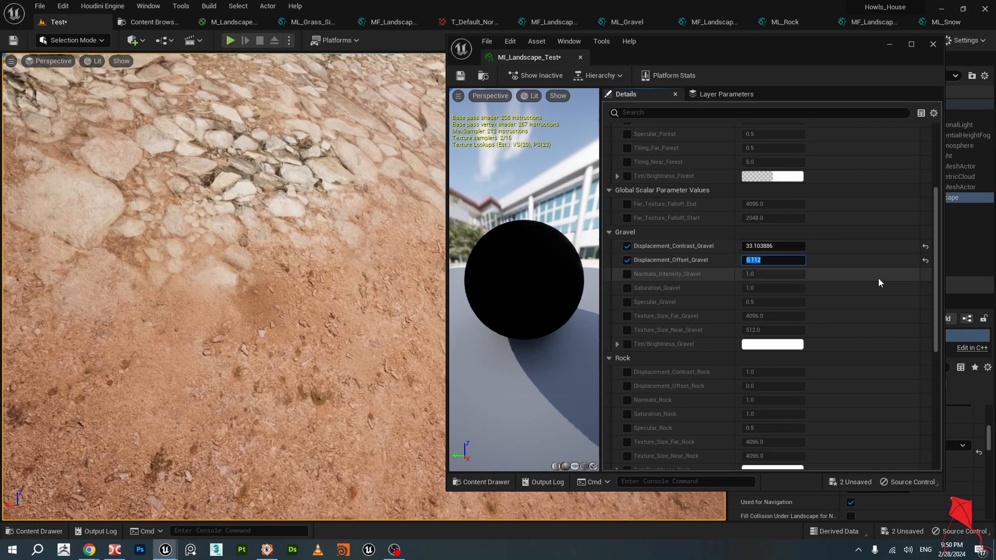
type("0")
key("Return")
type("-0.1")
key("Return")
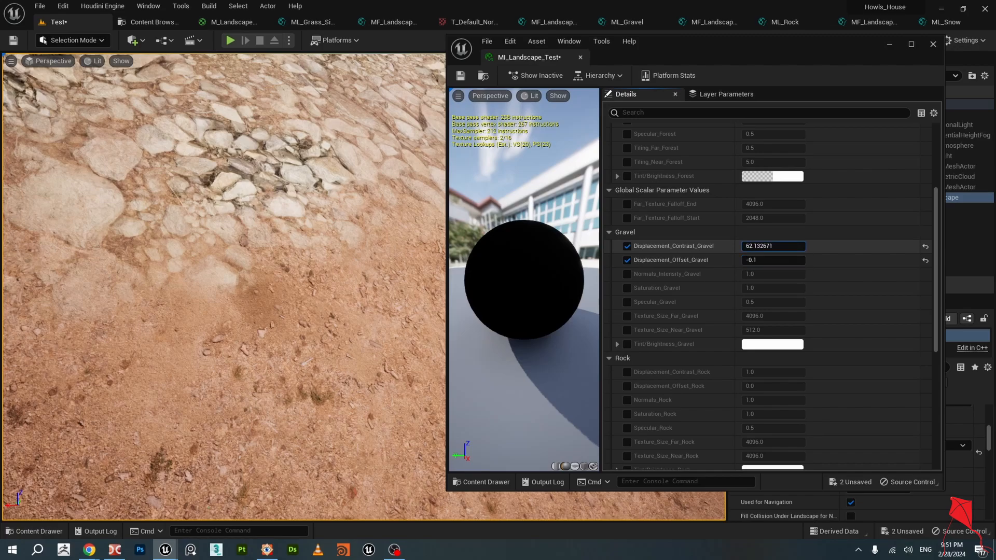
Try Displacement_Contrast_Gravel at 113.081764 and Displacement_Offset_Gravel at 0.948, and examine the gravel edges across the terrain.
left_click_drag(750, 258, 809, 260)
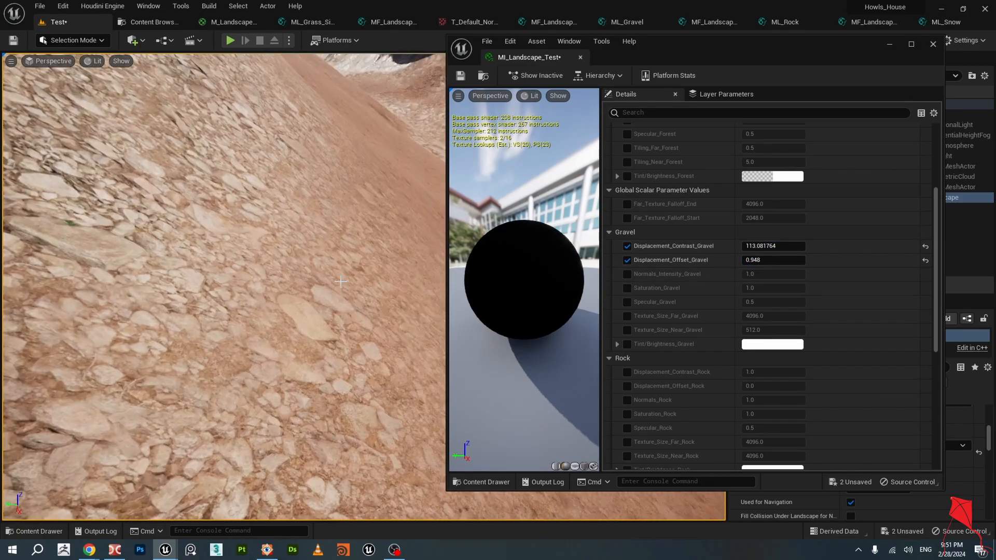
scroll(340, 282, "up", 2)
right_click_drag(341, 282, 280, 207)
scroll(379, 312, "up", 2)
right_click_drag(377, 354, 431, 441)
scroll(377, 353, "down", 3)
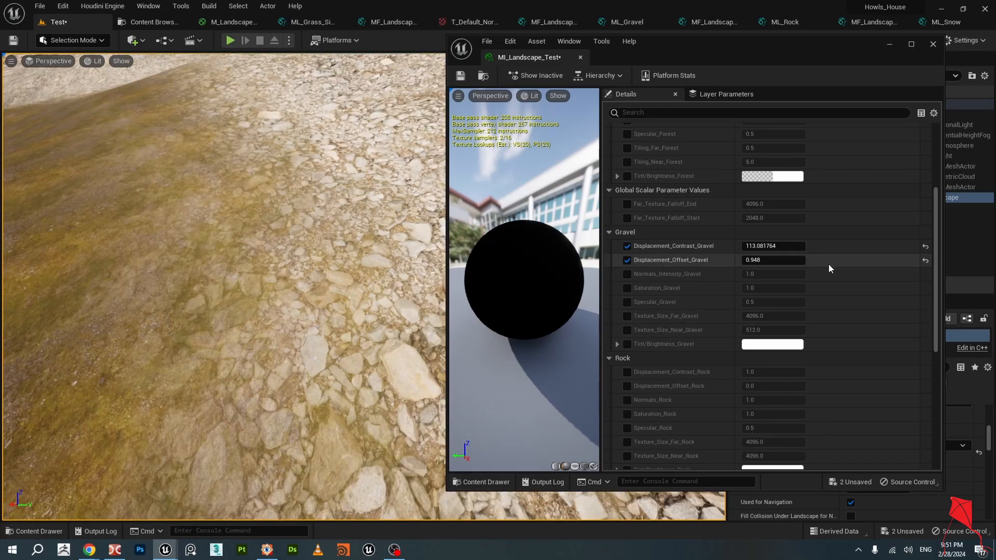
Restore the defaults of both Gravel displacement parameters and try Displacement_Contrast_Gravel at 4.742246.
left_click(926, 261)
left_click(928, 247)
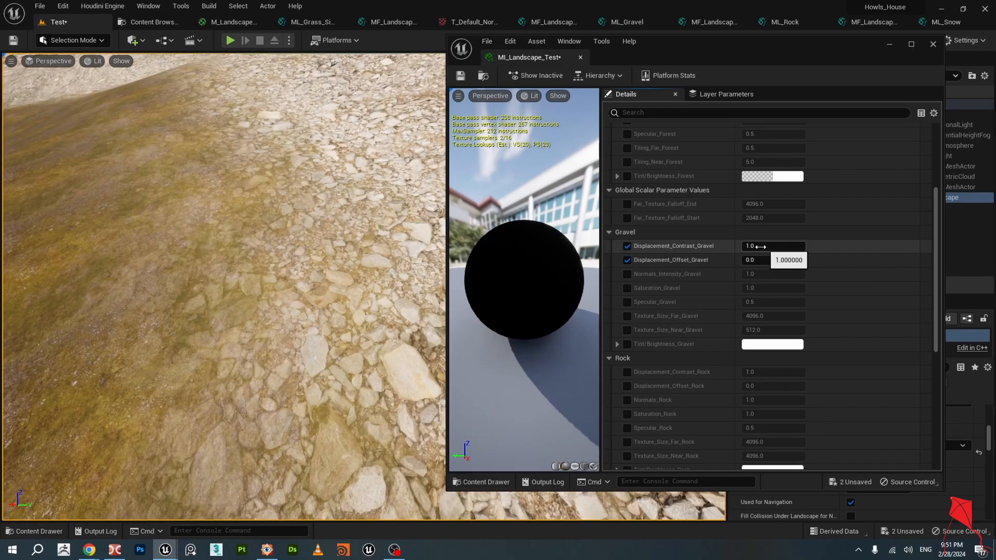
left_click_drag(761, 247, 793, 247)
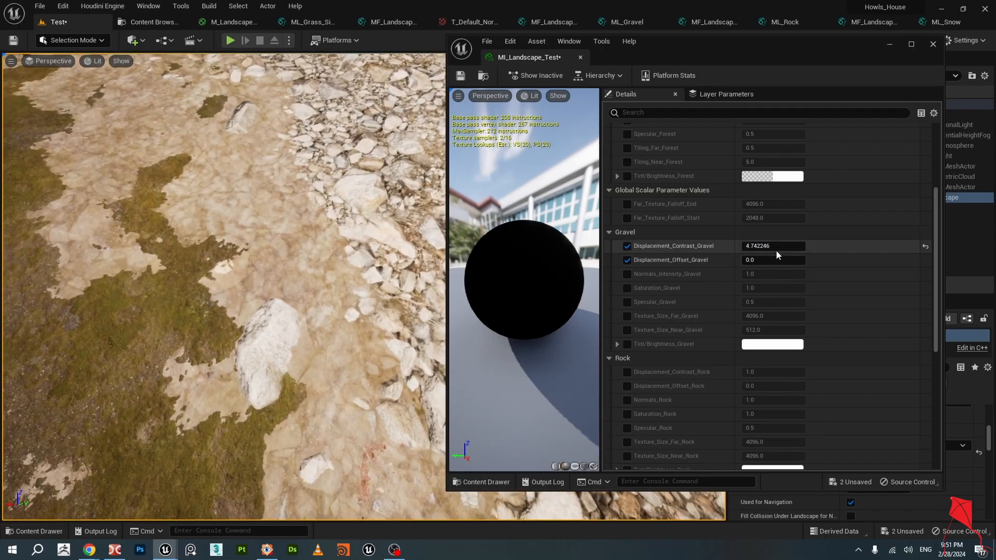
Lower Displacement_Contrast_Gravel to 2, 1 and finally 0, and examine the gravel-to-grass transition on the slope.
left_click(780, 246)
type("2")
key("Return")
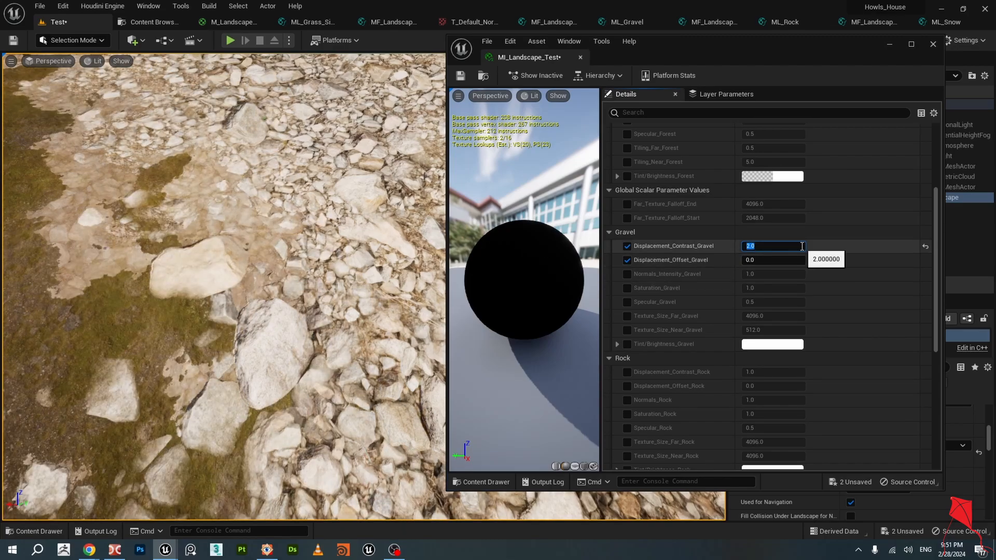
type("1")
key("Return")
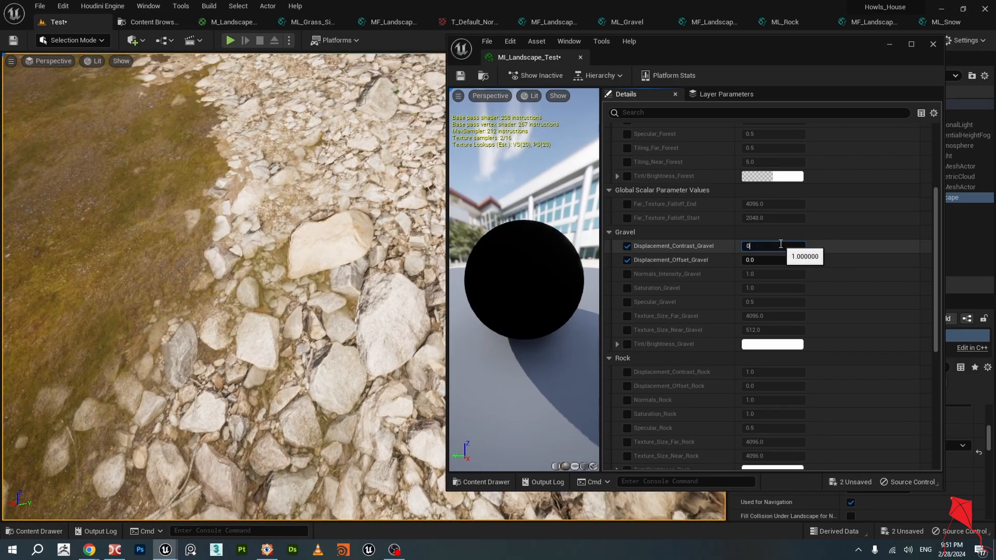
key("Return")
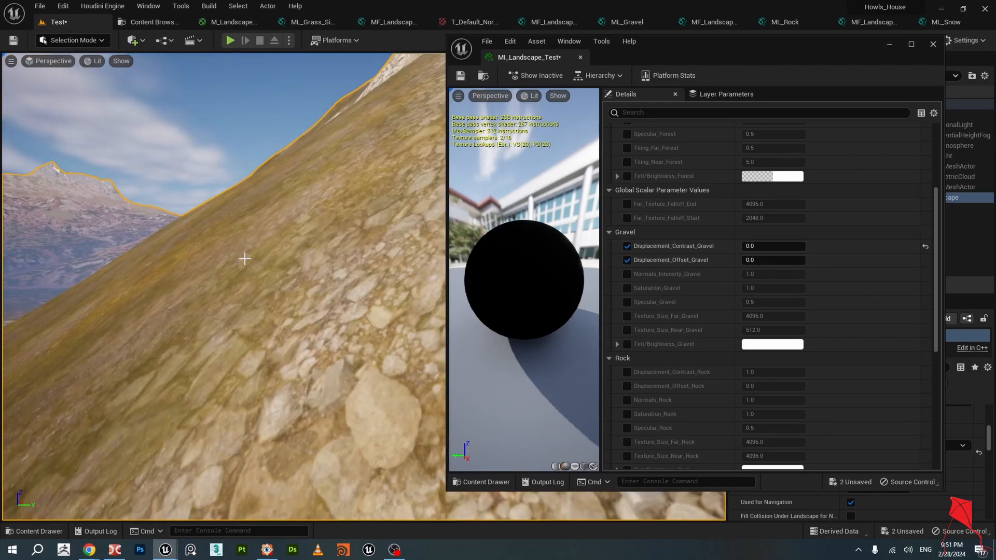
right_click_drag(244, 258, 319, 320)
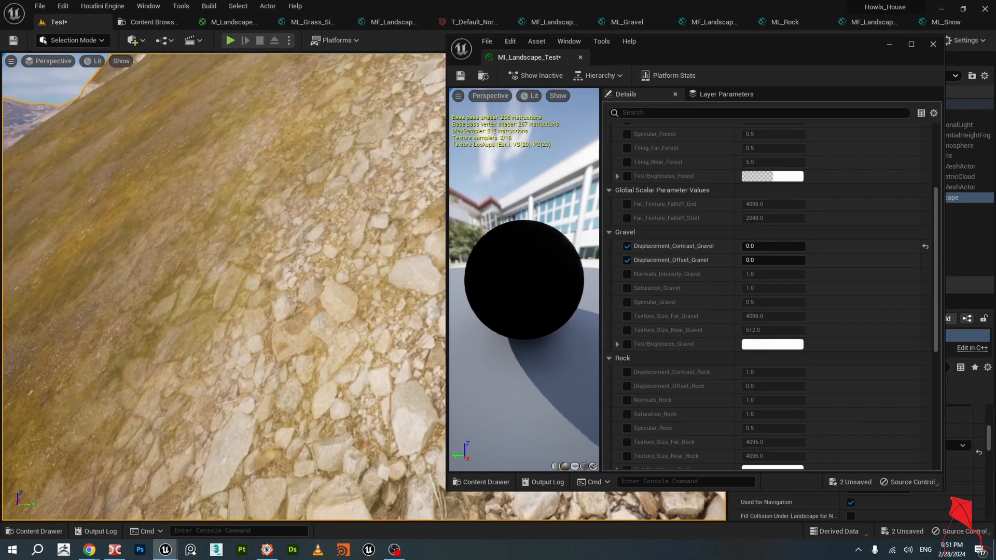
Try Displacement_Contrast_Gravel at 1 and examine the gravel-to-grass edge on the slope.
left_click(762, 245)
type("1")
key("Return")
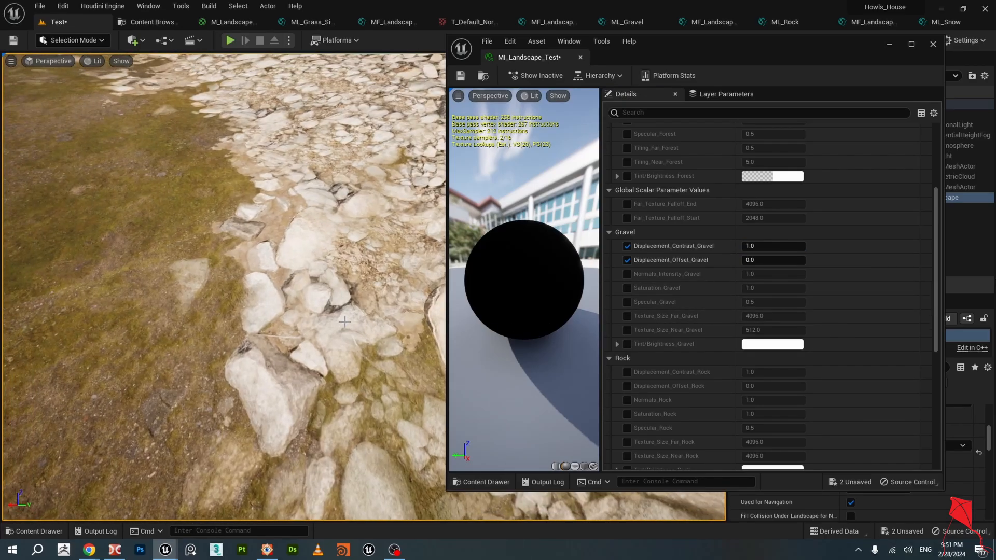
right_click_drag(345, 322, 495, 330)
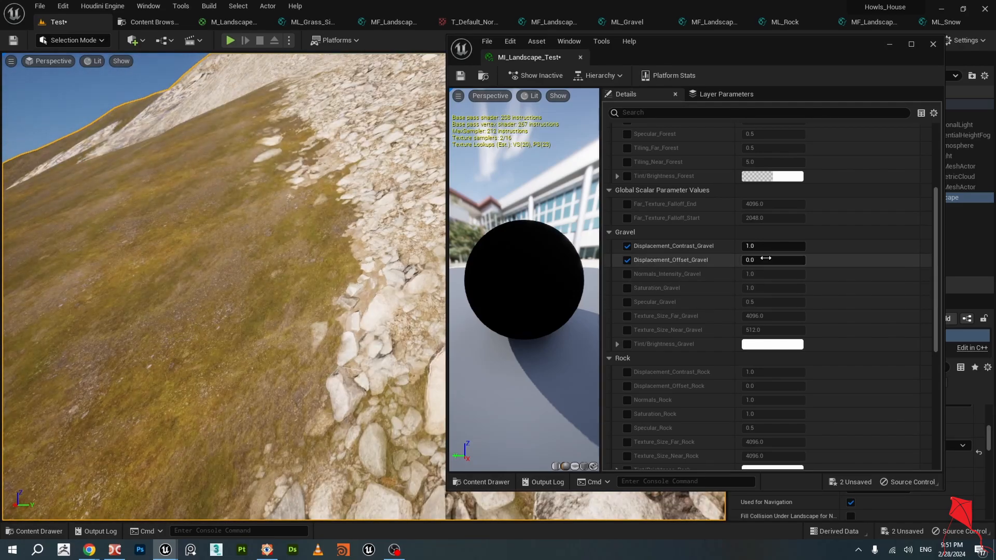
Return Displacement_Contrast_Gravel to 0 and save MI_Landscape_Test.
left_click(777, 244)
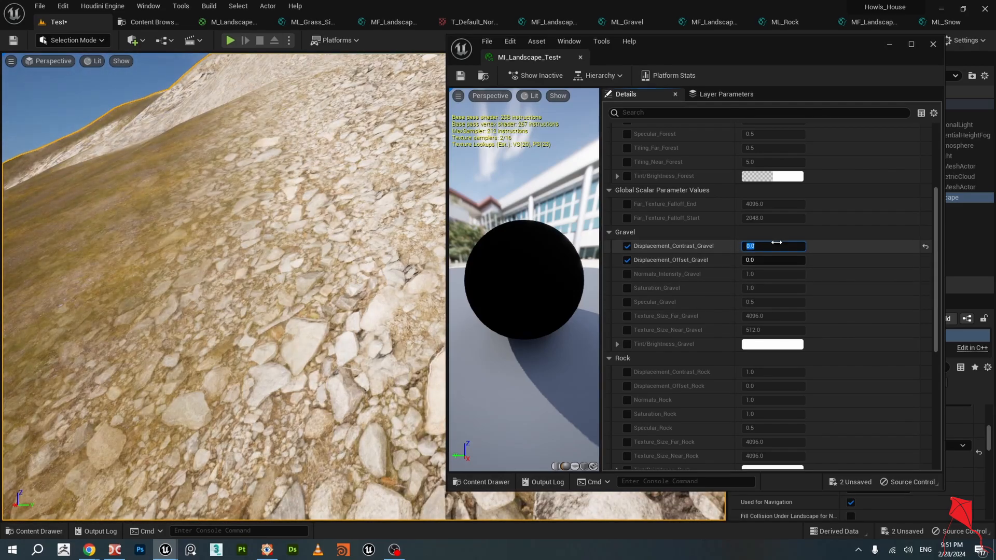
type("0")
key("Return")
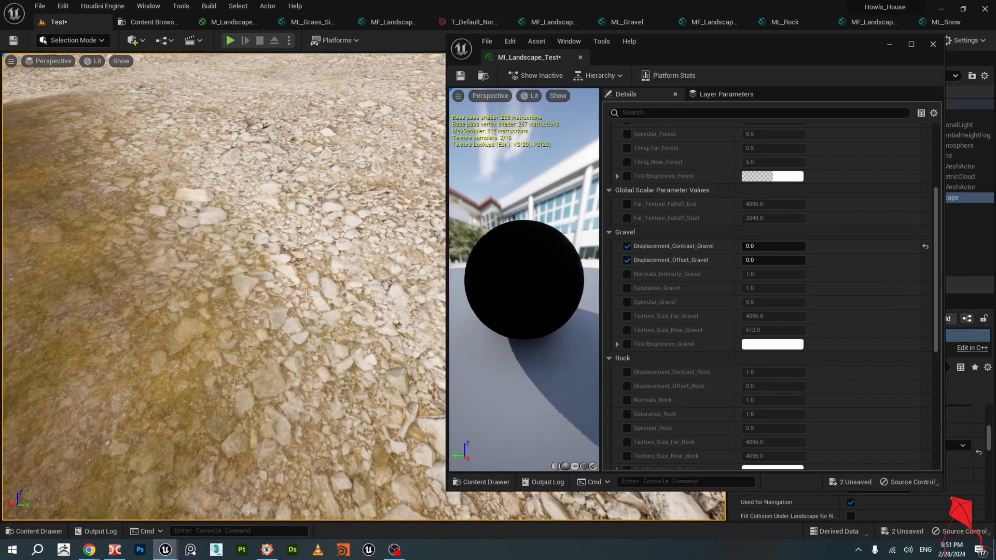
left_click(465, 78)
Move the material instance window aside and examine the layer blending across the mountainsides and valley floor.
left_click_drag(770, 49, 4, 70)
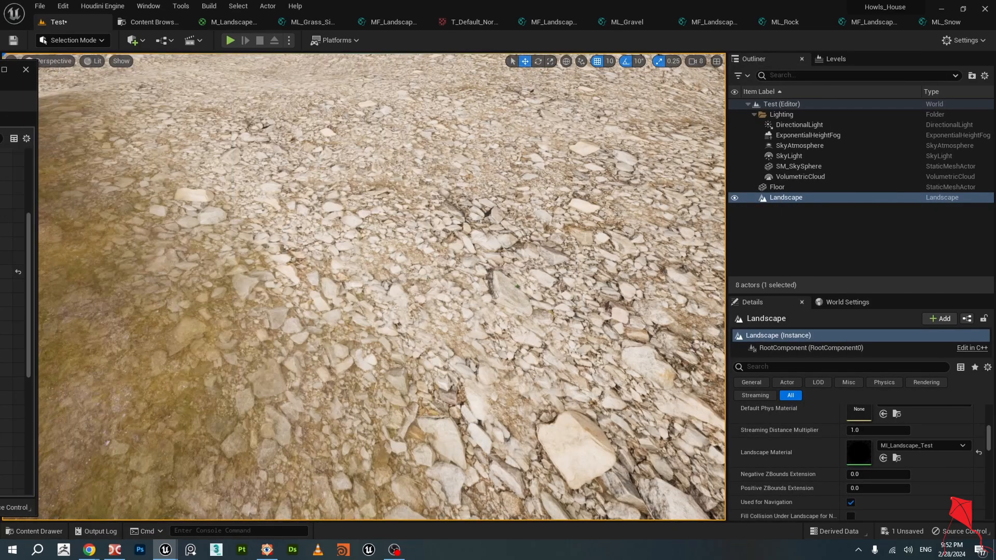
key("s")
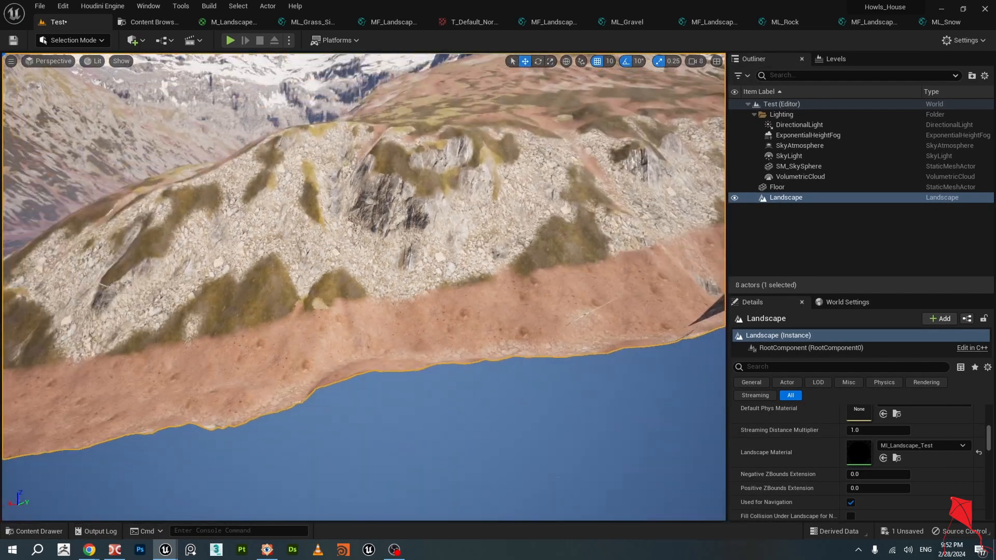
key("w")
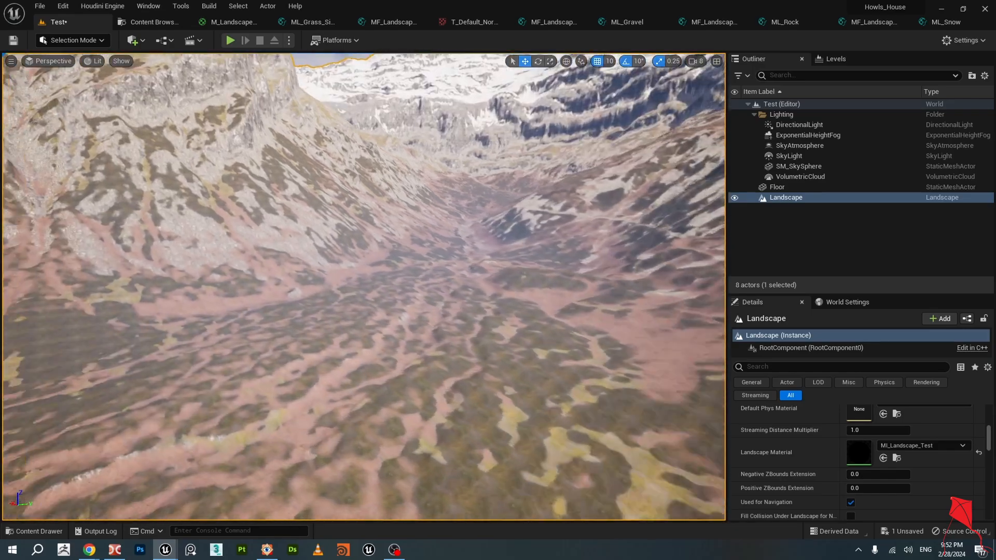
key("w")
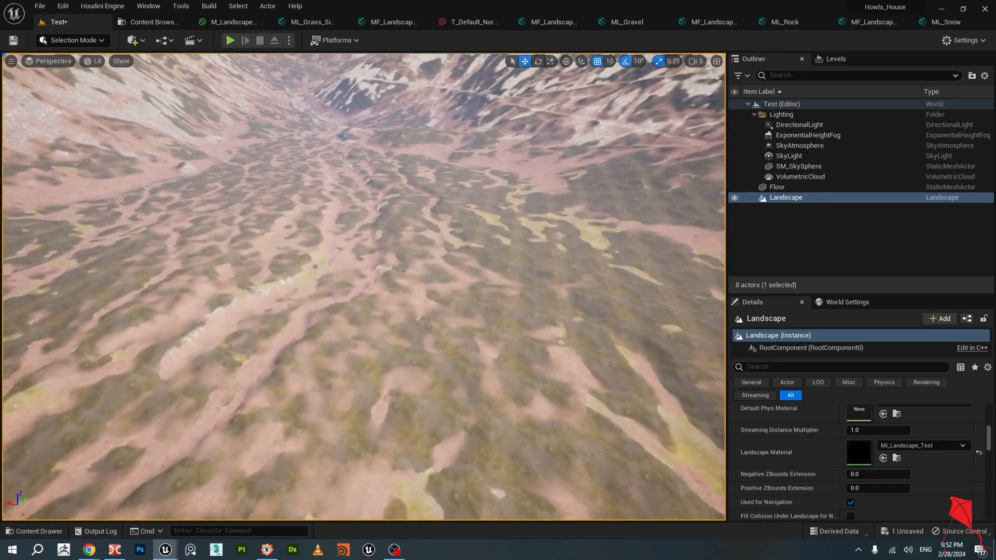
key("s")
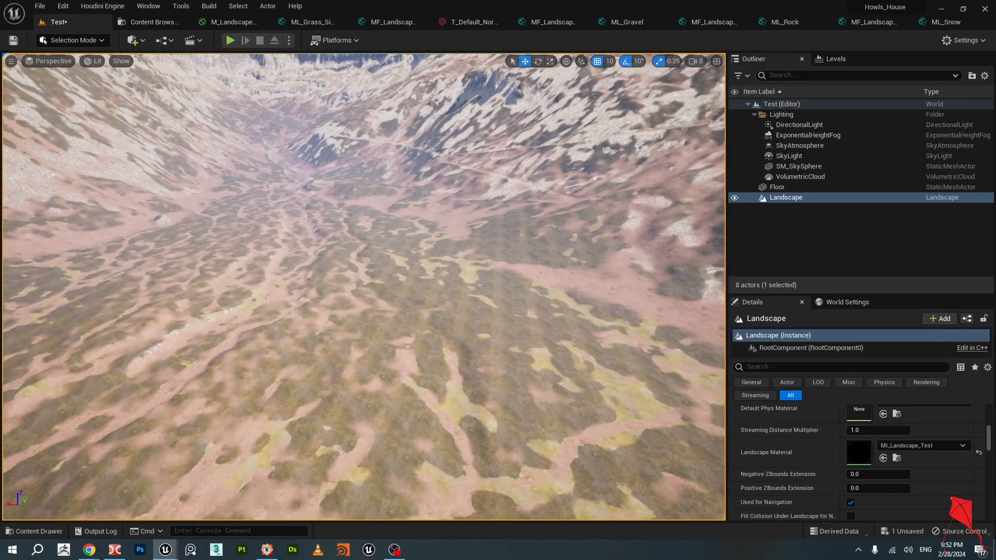
key("w")
right_click_drag(364, 286, 373, 197)
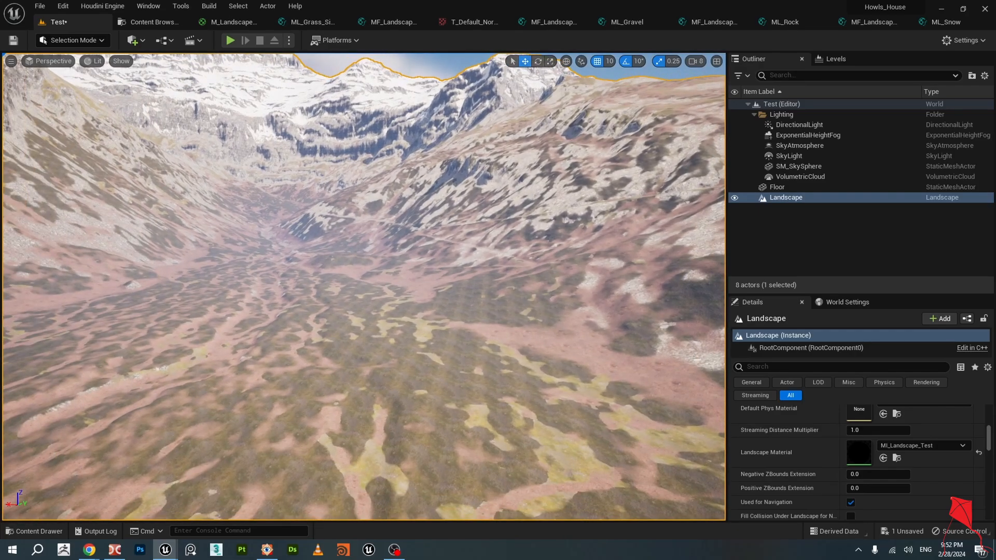
Bring the MI_Landscape_Test window back, enable the Tint/Brightness_Snow override and set its A value to 1.
left_click_drag(0, 89, 732, 71)
scroll(783, 239, "up", 6)
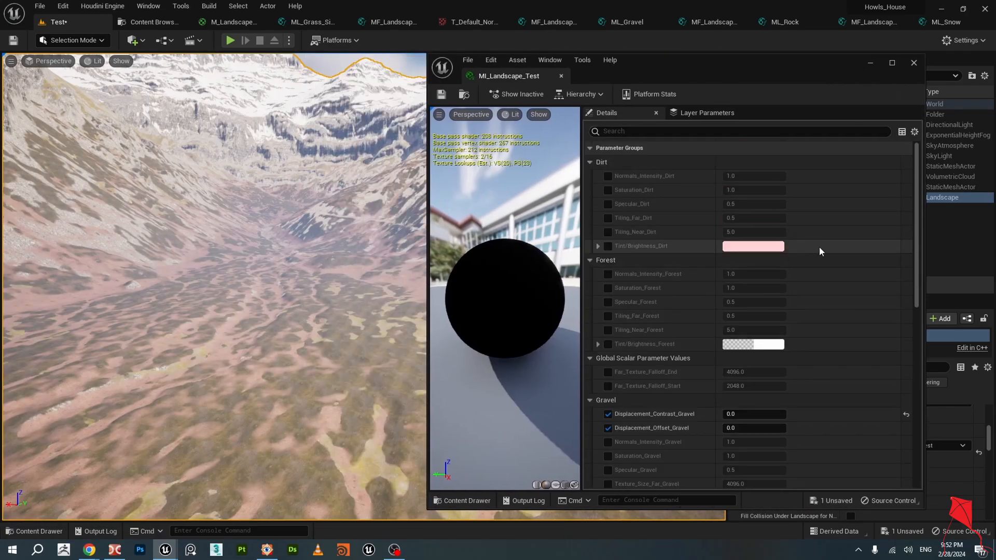
scroll(763, 295, "down", 3)
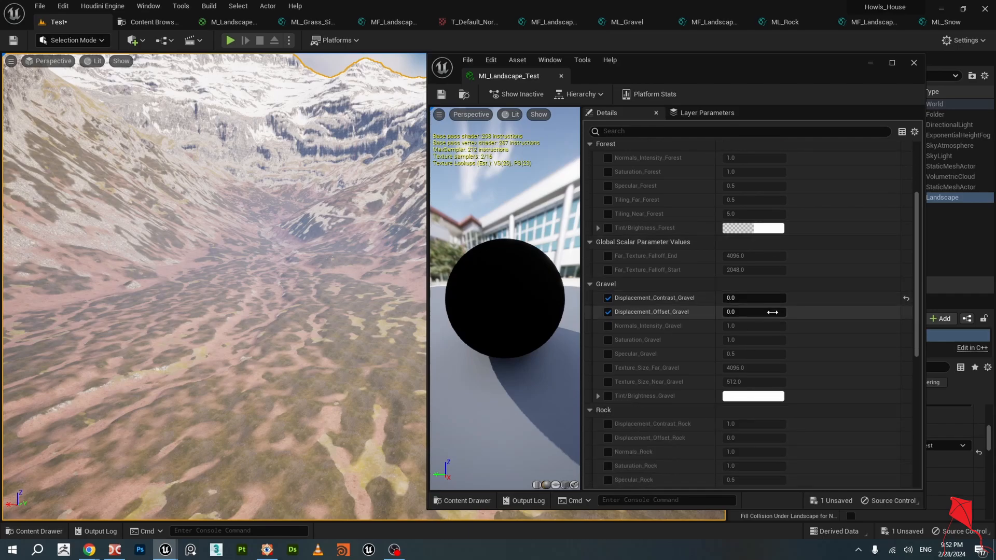
scroll(804, 340, "down", 3)
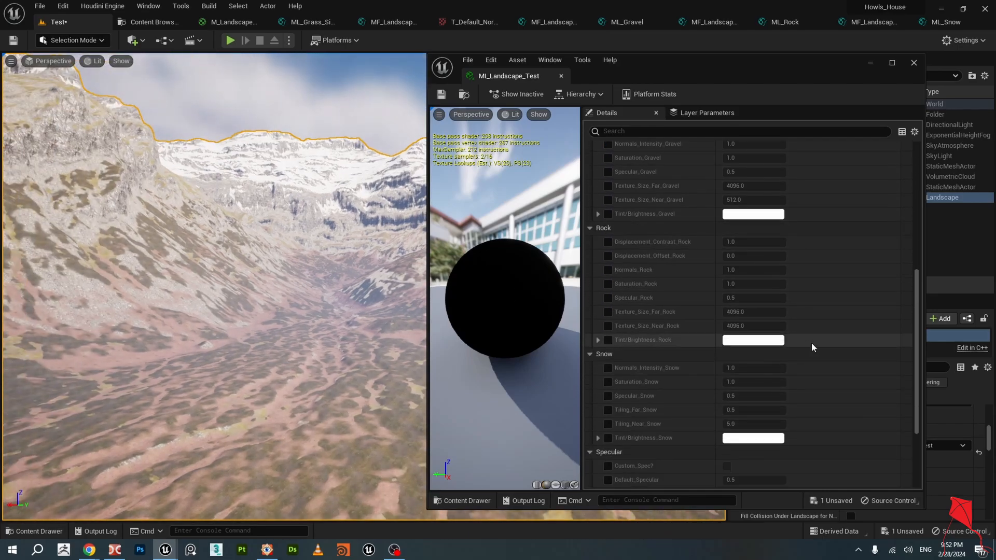
scroll(814, 348, "down", 2)
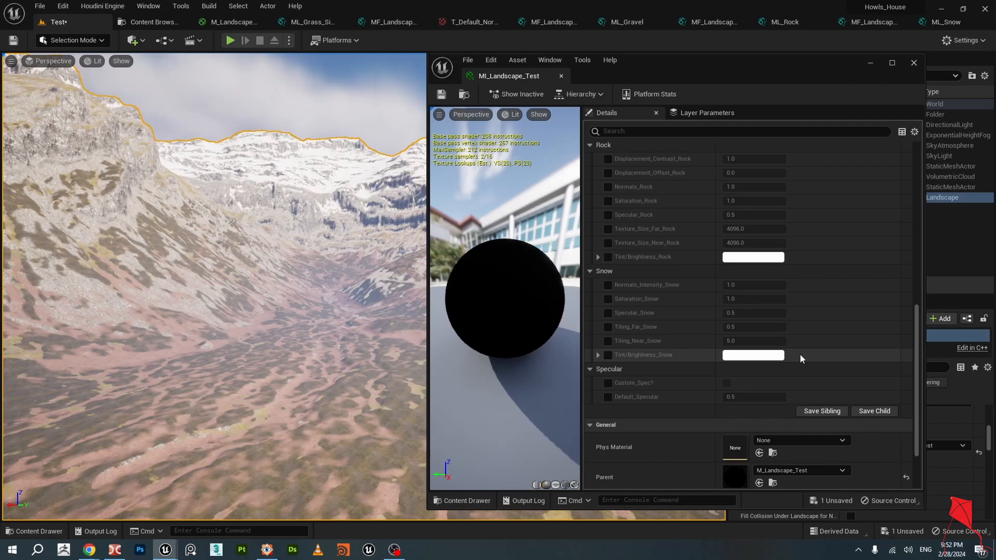
left_click(598, 355)
scroll(625, 334, "down", 1)
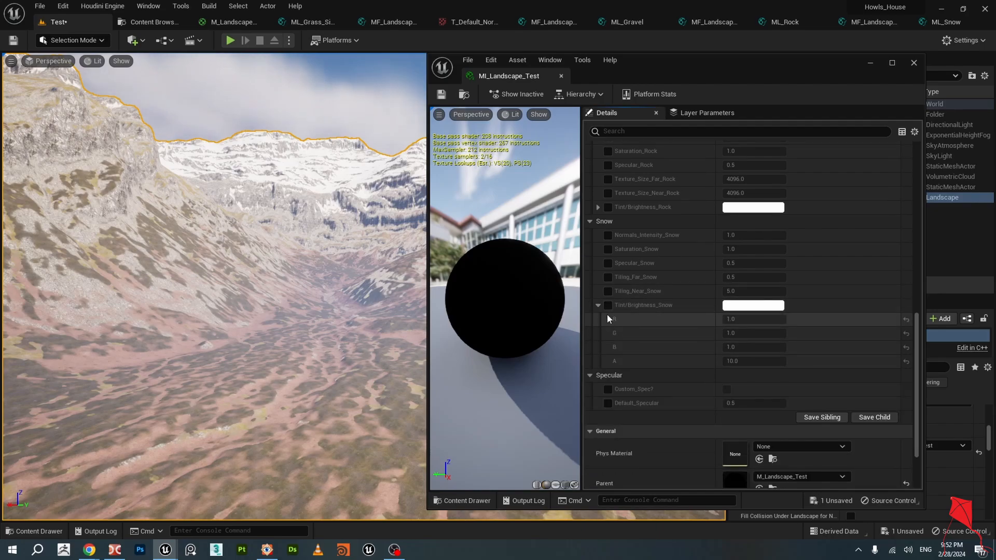
left_click(608, 305)
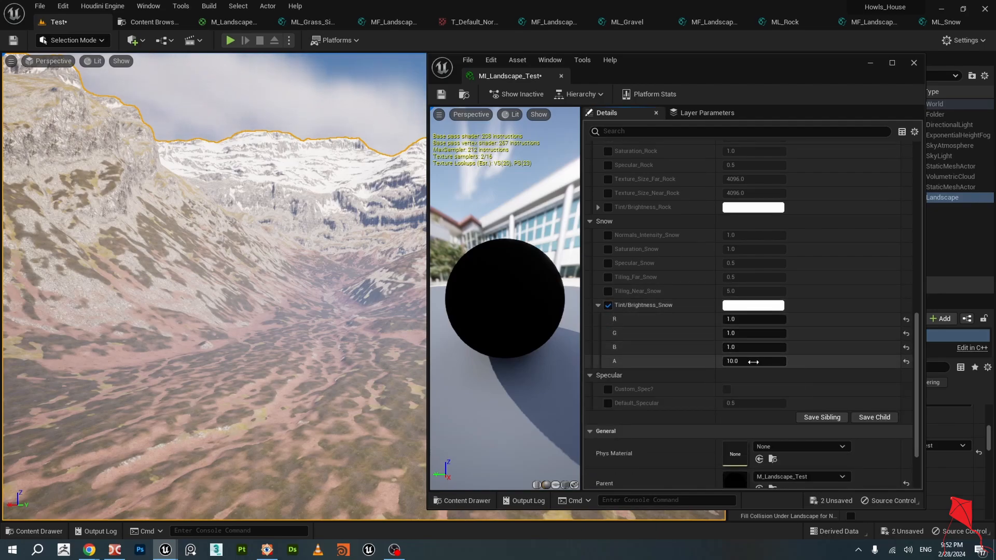
type("1")
key("Return")
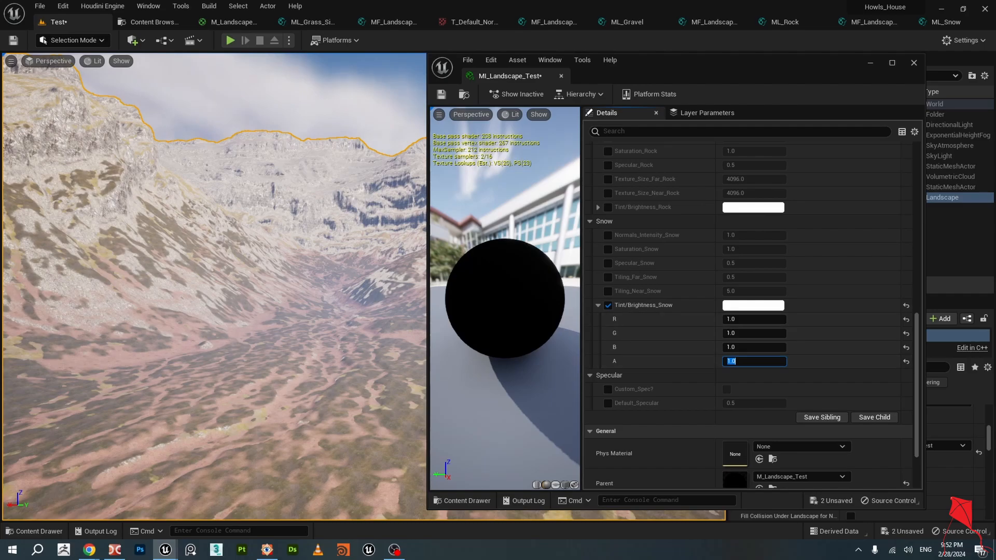
Set the A value of Tint/Brightness_Snow to 10, check the snowy peaks and close MI_Landscape_Test.
left_click(751, 362)
type("10")
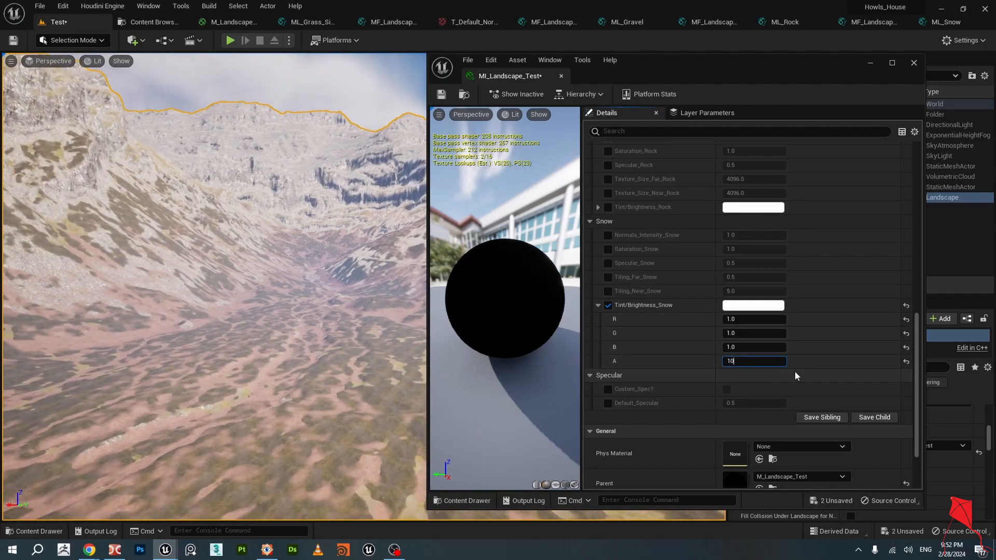
key("Return")
right_click_drag(203, 300, 233, 289)
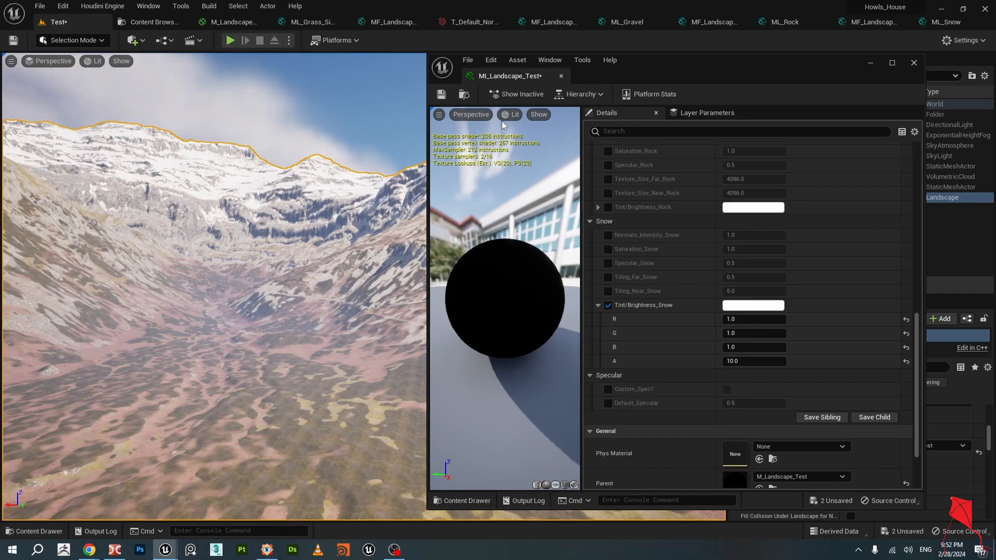
left_click(561, 77)
Assign MI_Landscape as the Landscape Material and inspect the valley terrain with it.
right_click_drag(557, 249, 556, 311)
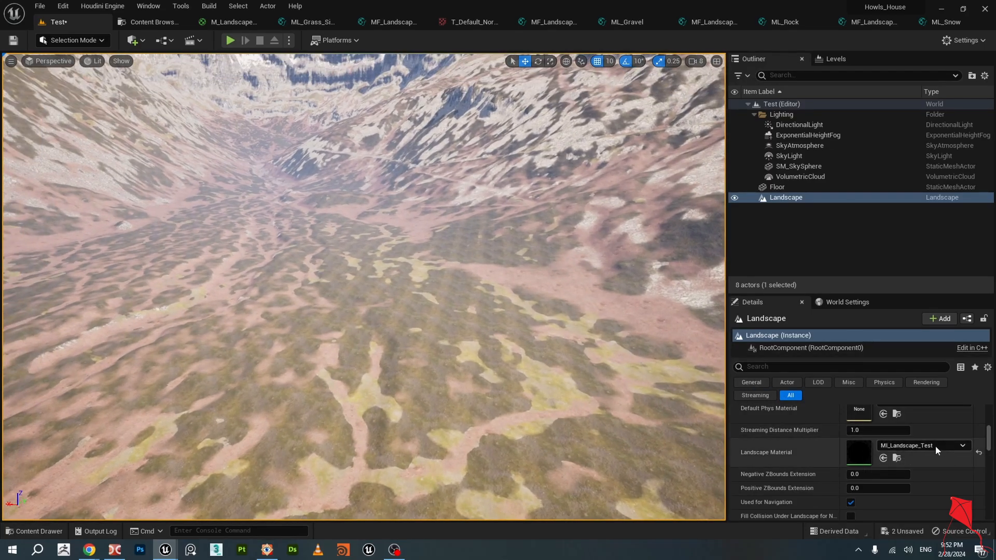
left_click(933, 445)
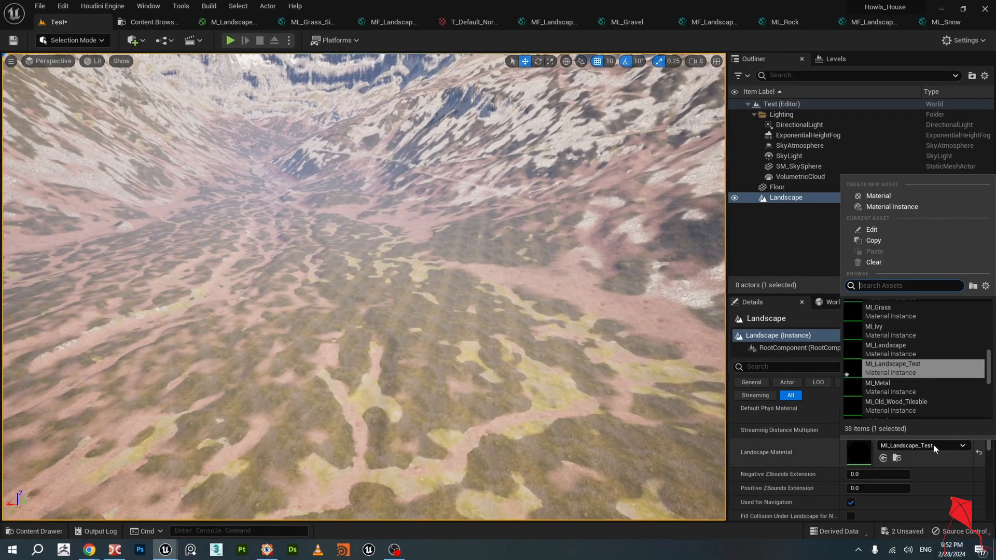
left_click(891, 350)
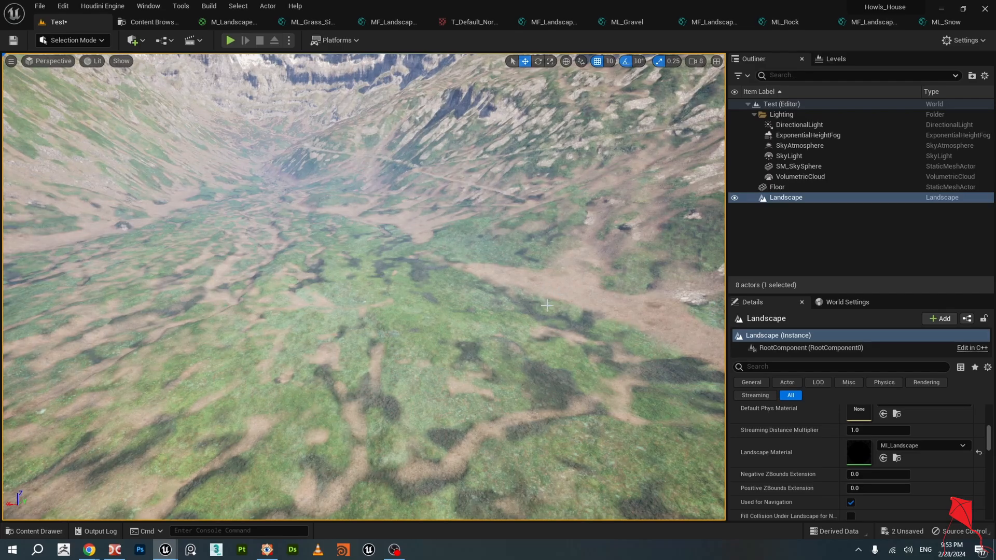
right_click_drag(556, 359, 468, 395)
key("s")
key("w")
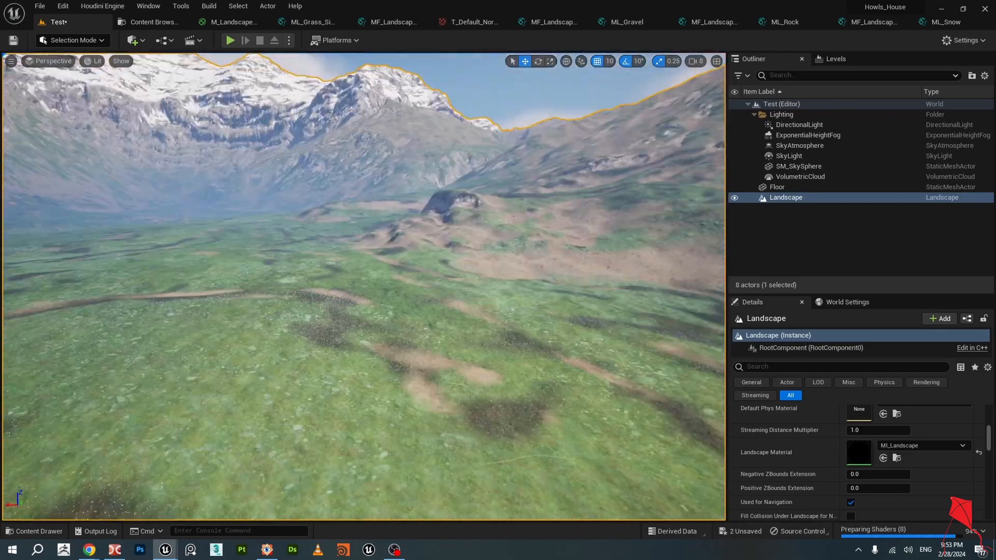
right_click_drag(363, 286, 325, 270)
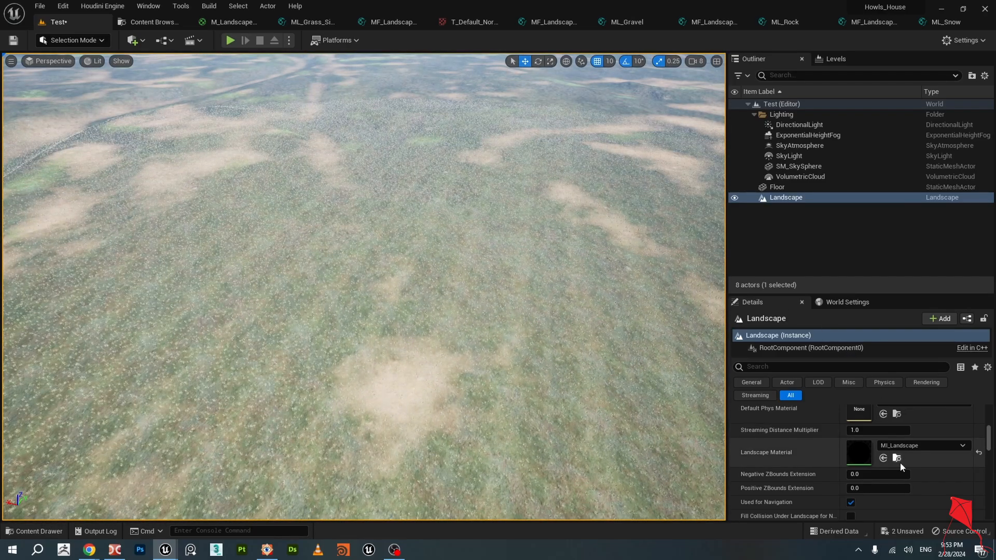
Locate MI_Landscape in the Materials folder and open it in a separate window beside the Test level viewport.
left_click(896, 458)
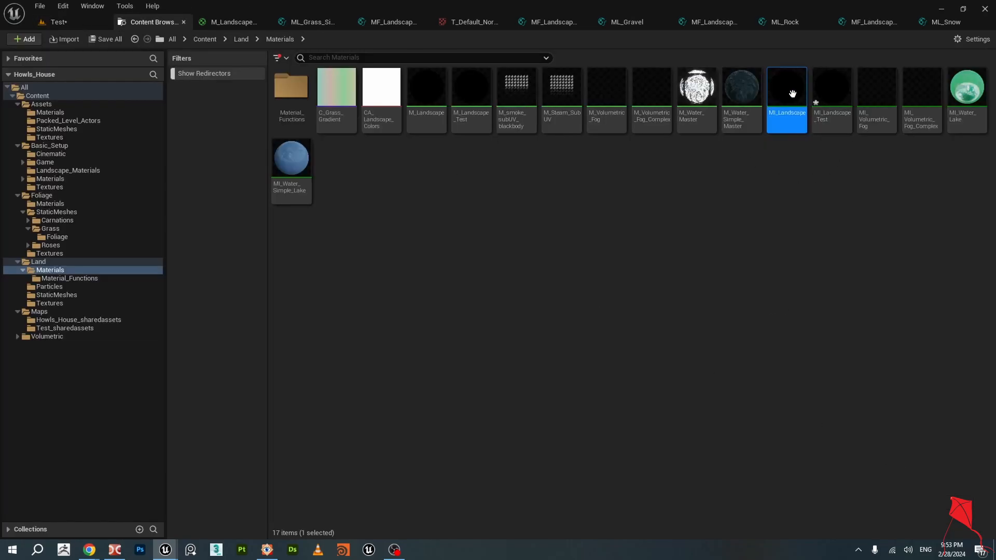
double_click(795, 117)
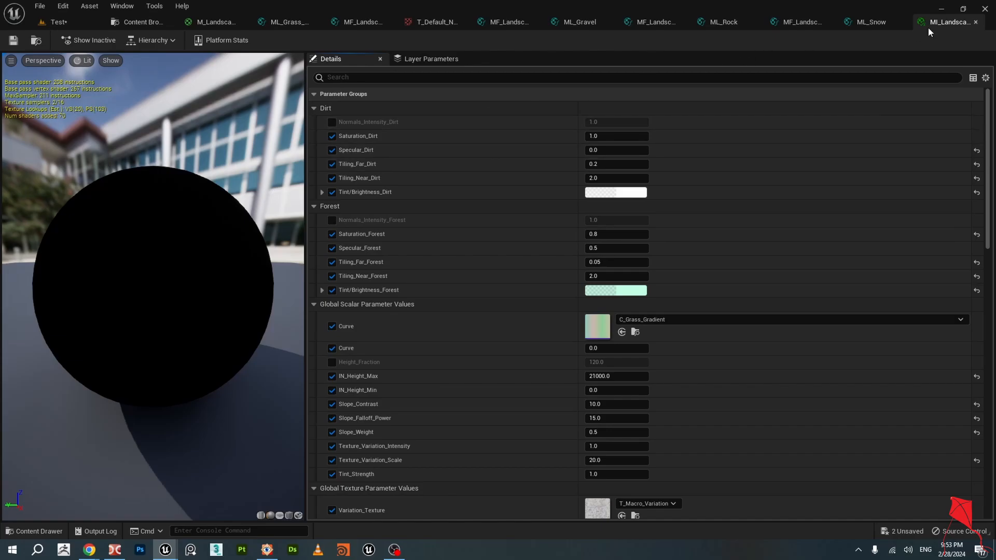
left_click_drag(929, 27, 661, 34)
left_click_drag(740, 258, 741, 511)
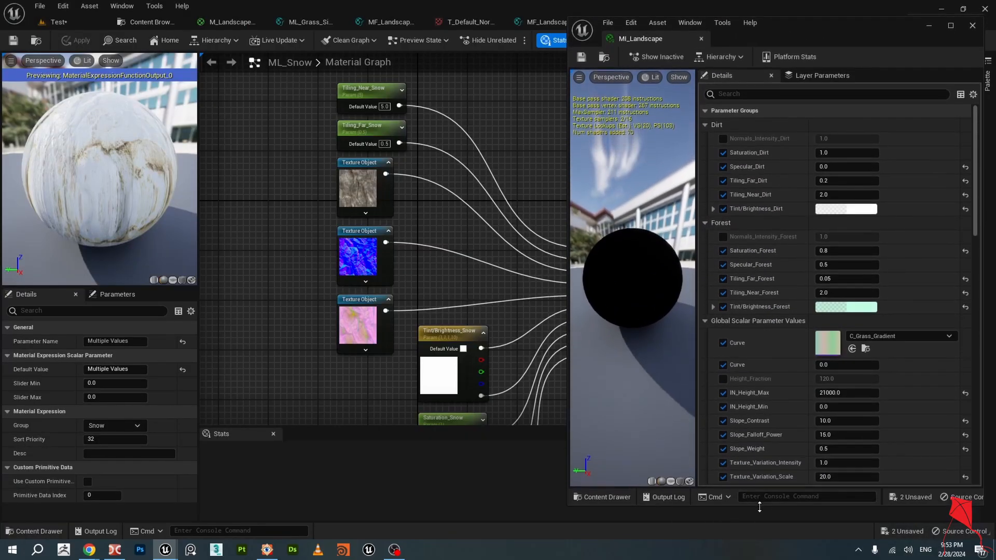
left_click(60, 23)
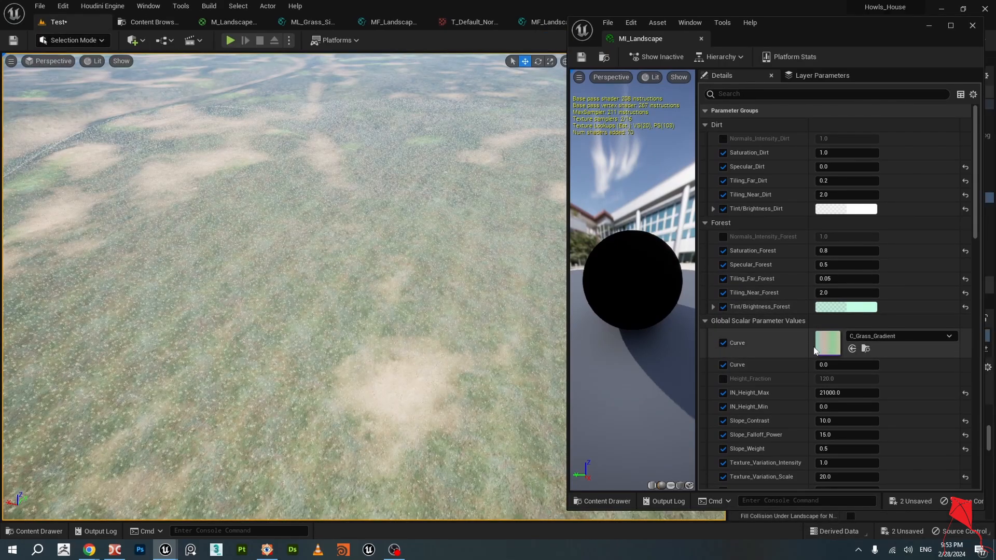
Try the A value of MI_Landscape's Wetness color variation parameter at 1, viewing the valley ground up close.
scroll(830, 345, "down", 10)
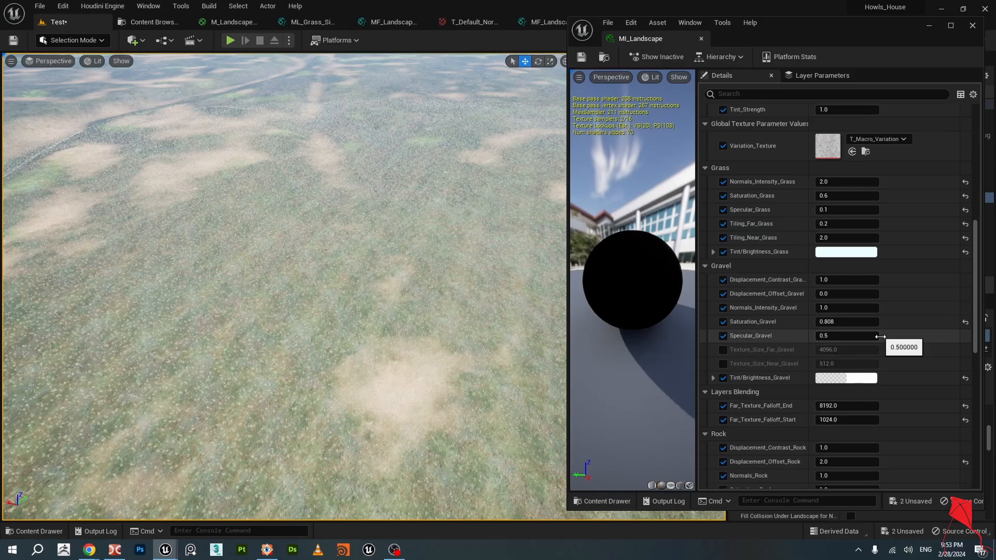
scroll(881, 340, "down", 10)
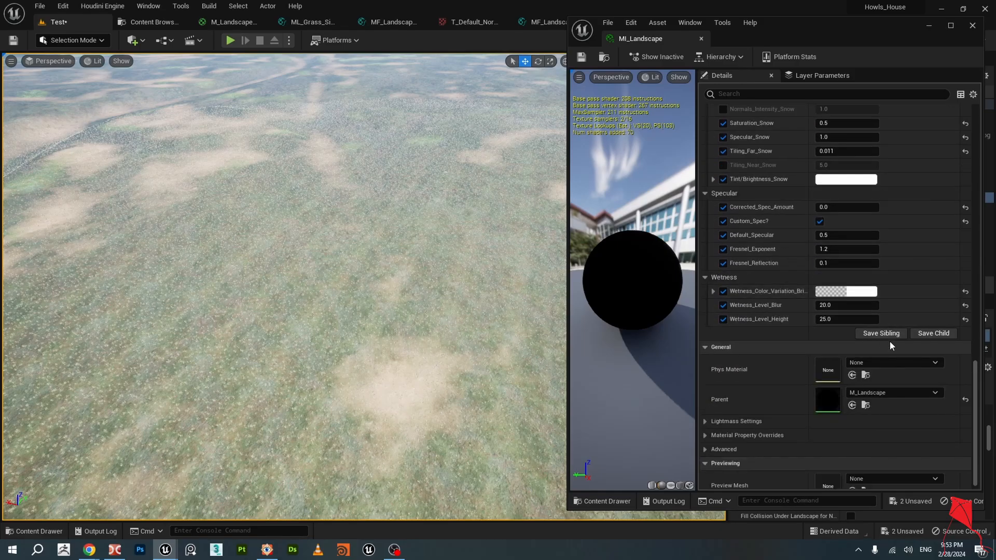
mouse_move(418, 315)
right_mouse_down()
mouse_move(423, 291)
mouse_move(427, 321)
mouse_move(430, 298)
mouse_move(432, 318)
mouse_move(432, 311)
right_mouse_up()
key("w")
key("w")
key("w")
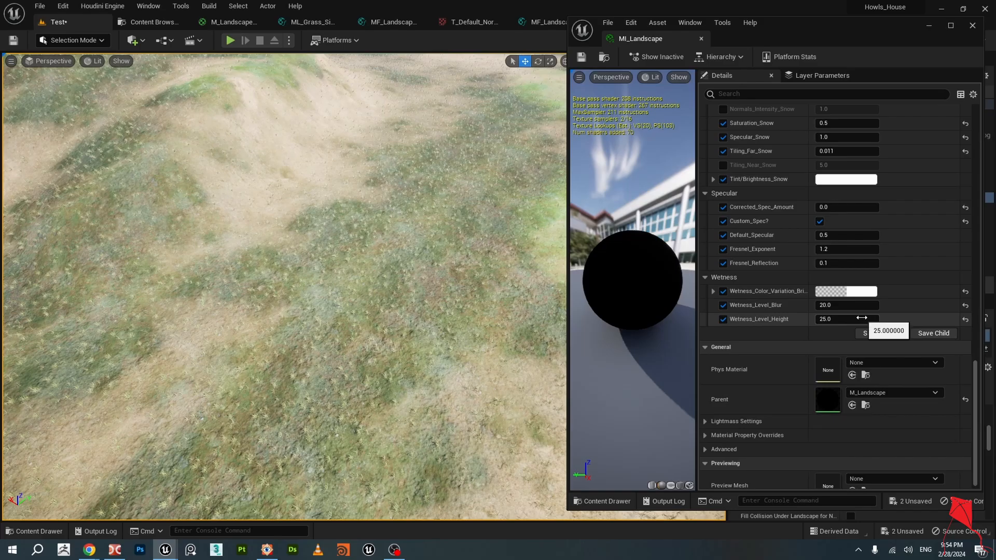
left_click(713, 291)
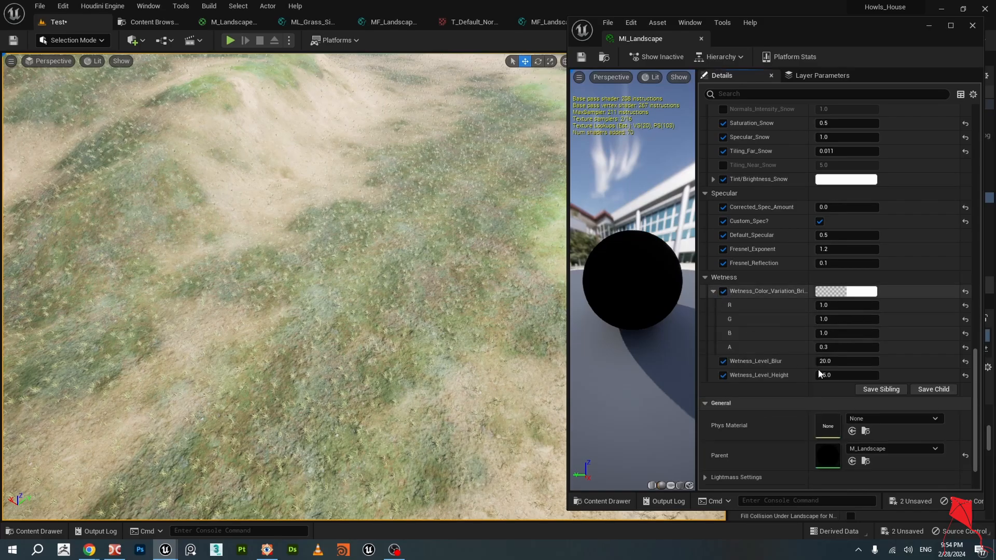
left_click(850, 347)
type("1")
key("Return")
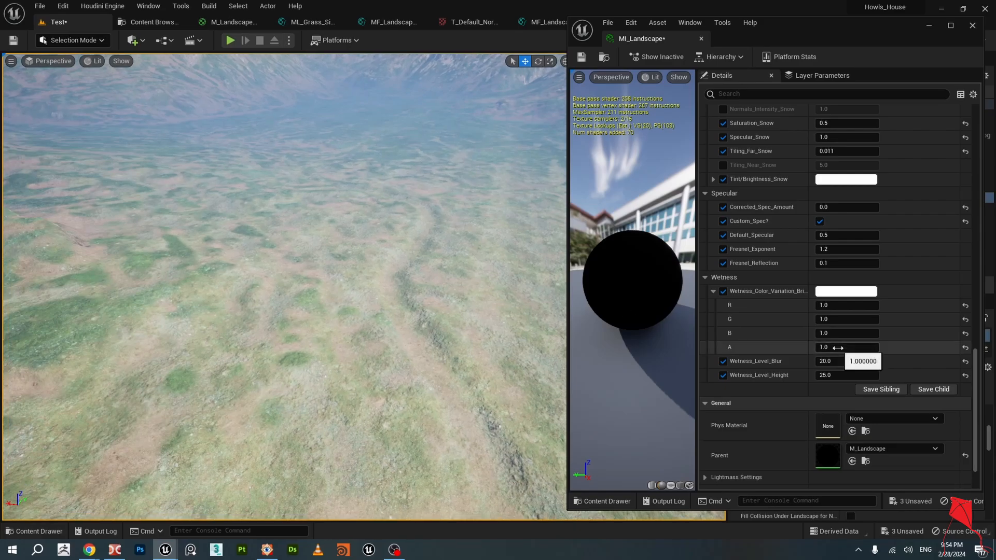
Restore the A value of the Wetness color variation to 0.3 and examine the darkened riverbed areas.
type("0.3")
key("Return")
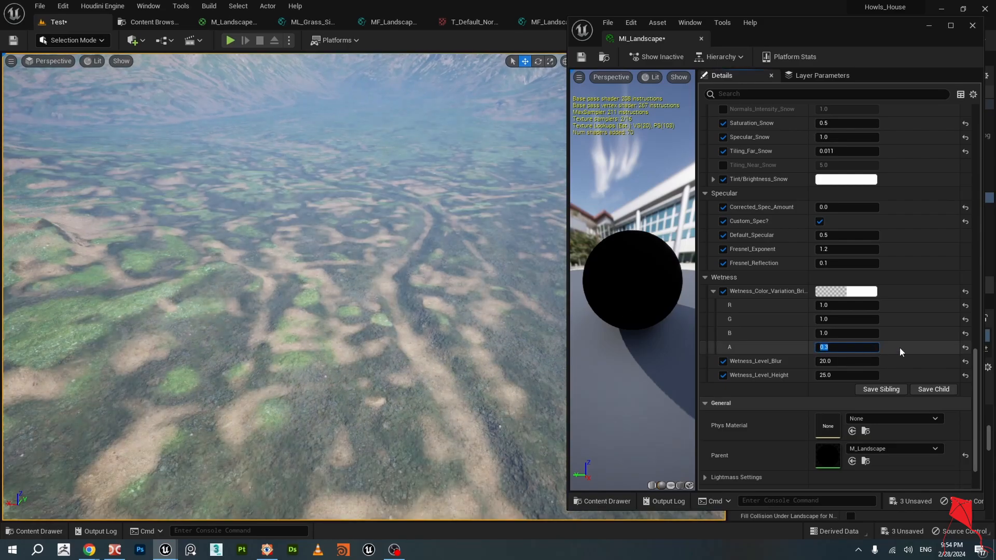
mouse_move(460, 337)
right_mouse_down()
mouse_move(516, 312)
mouse_move(459, 351)
mouse_move(425, 357)
mouse_move(446, 350)
right_mouse_up()
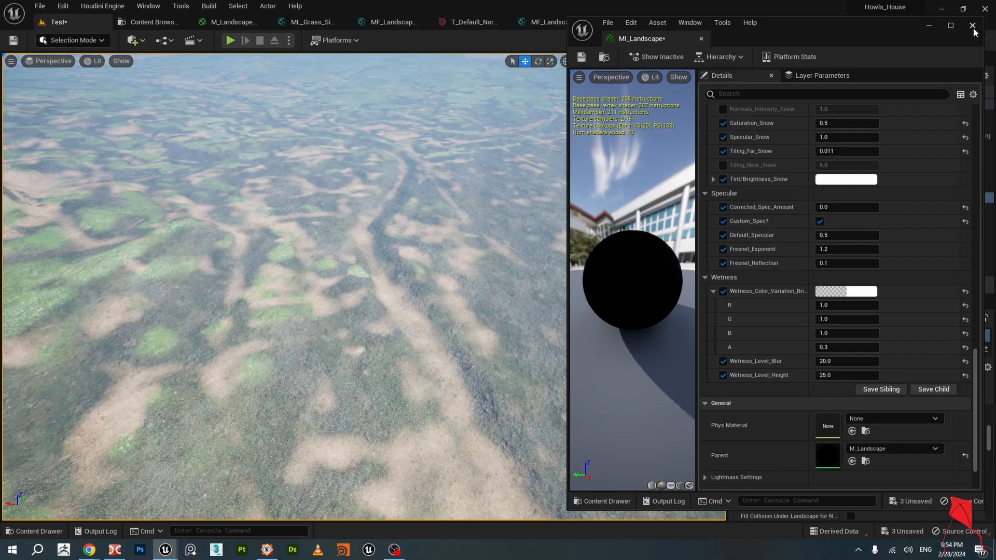
Put the MI_Landscape window away and open the M_Landscape master material from the Land Materials folder.
left_click(928, 25)
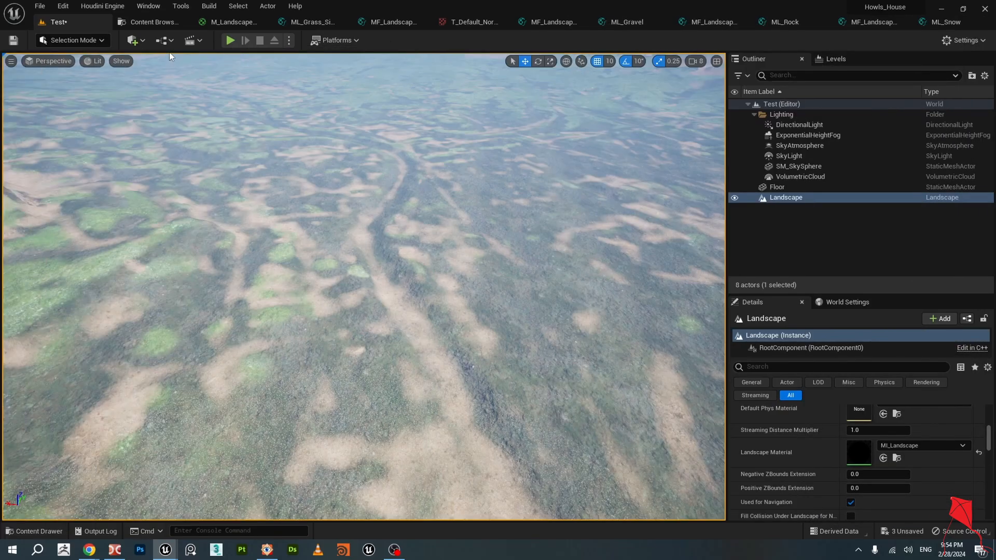
left_click(152, 22)
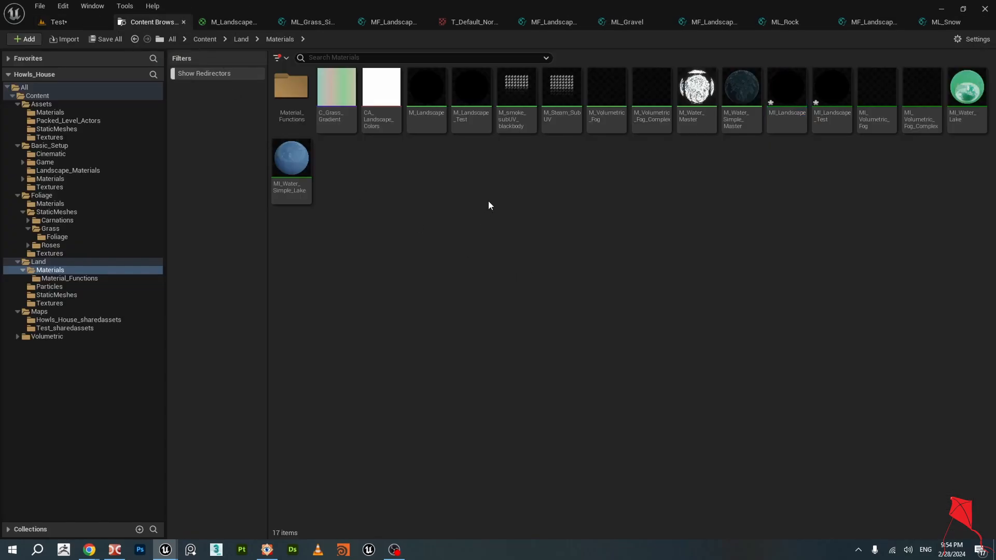
double_click(418, 91)
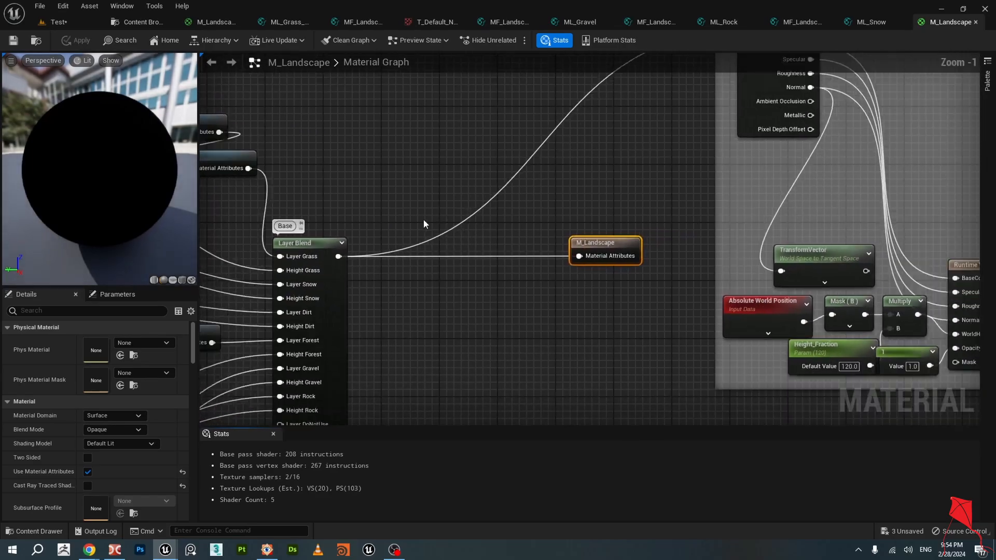
Examine M_Landscape's Layer Blend node, its layer settings, and the grass, snow, dirt and forest functions feeding its layer and height inputs.
scroll(425, 239, "down", 3)
right_click_drag(427, 261, 547, 250)
scroll(463, 255, "up", 4)
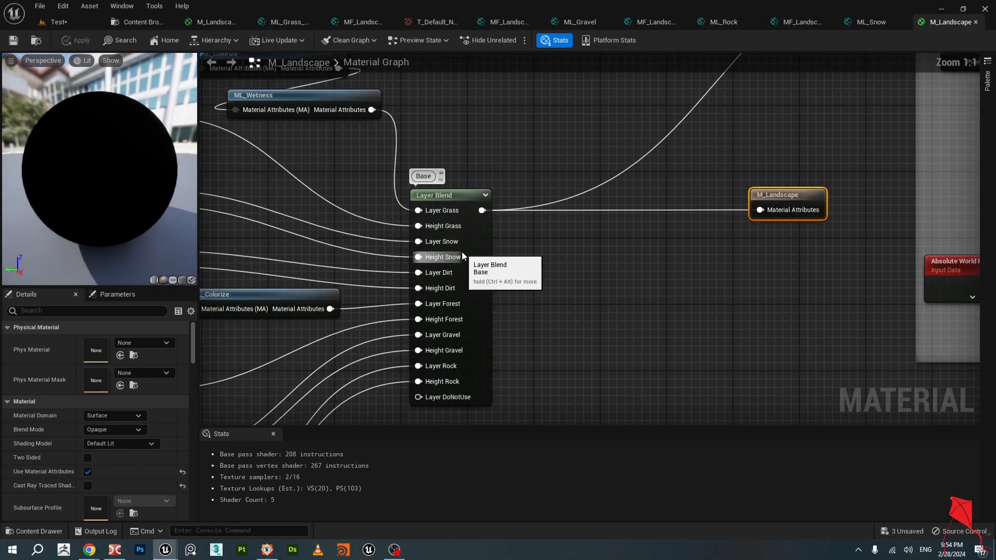
left_click(463, 256)
right_click_drag(521, 285, 586, 229)
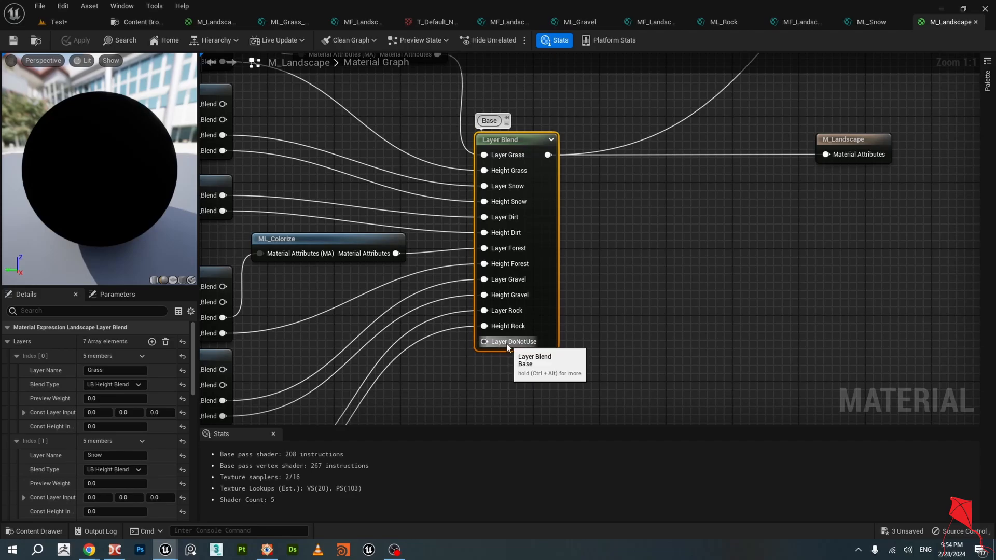
scroll(310, 162, "down", 1)
right_click_drag(307, 160, 333, 141)
scroll(507, 243, "up", 1)
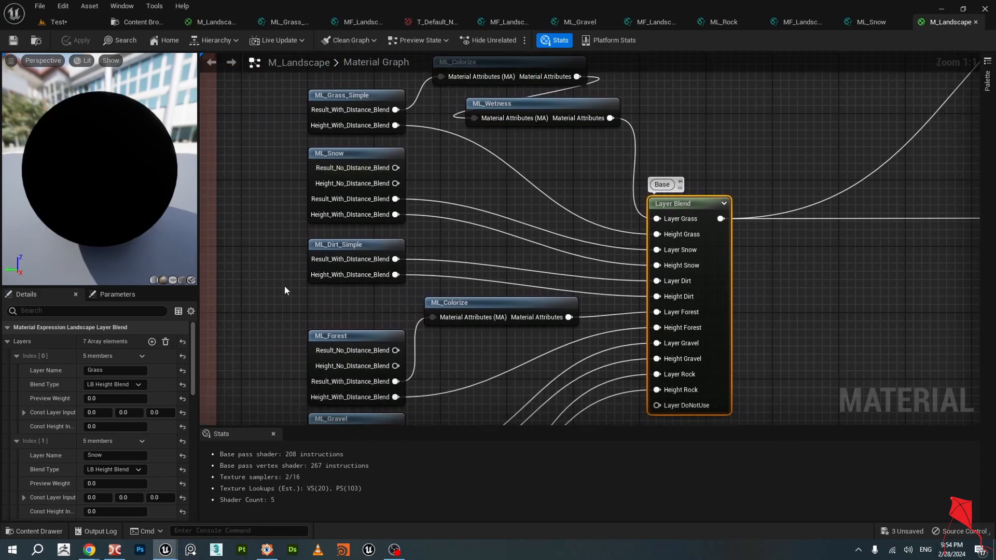
right_click_drag(284, 290, 337, 426)
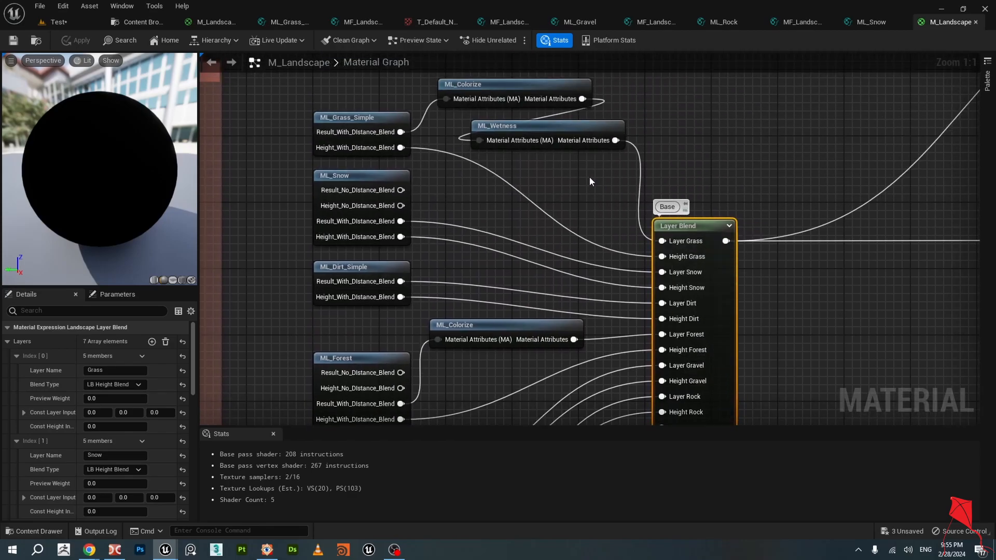
Connect Result_With_Distance_Blend of ML_Grass_Simple and ML_Forest directly to Layer Grass and Layer Forest, bypassing ML_Colorize and ML_Wetness, and save M_Landscape.
right_click_drag(590, 178, 588, 224)
left_click_drag(574, 236, 569, 134)
left_click_drag(399, 176, 660, 285)
left_click(583, 232)
right_click_drag(583, 231, 559, 143)
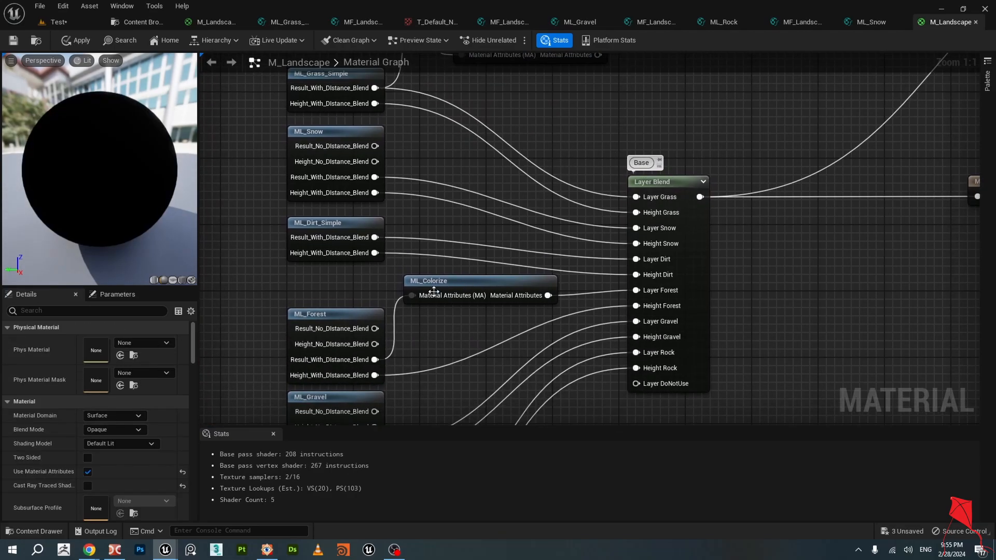
left_click_drag(381, 361, 637, 290)
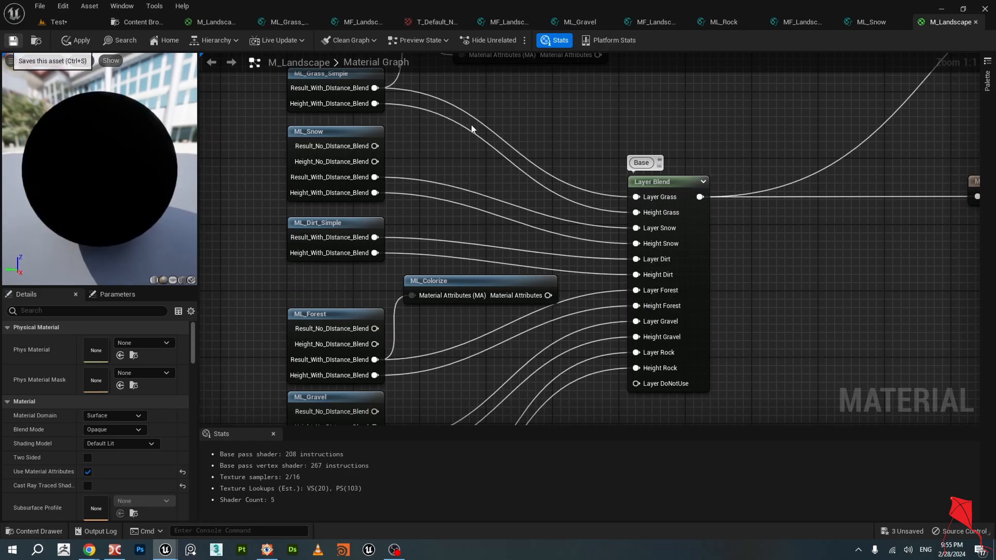
key("ctrl+s")
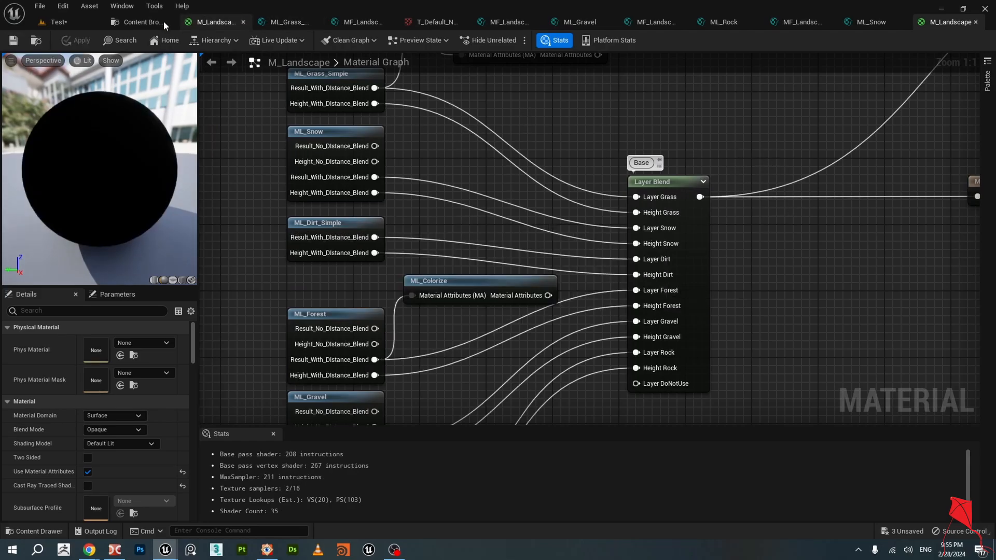
Return to the Test level and look over the valley and mountains with the updated landscape material.
left_click(73, 22)
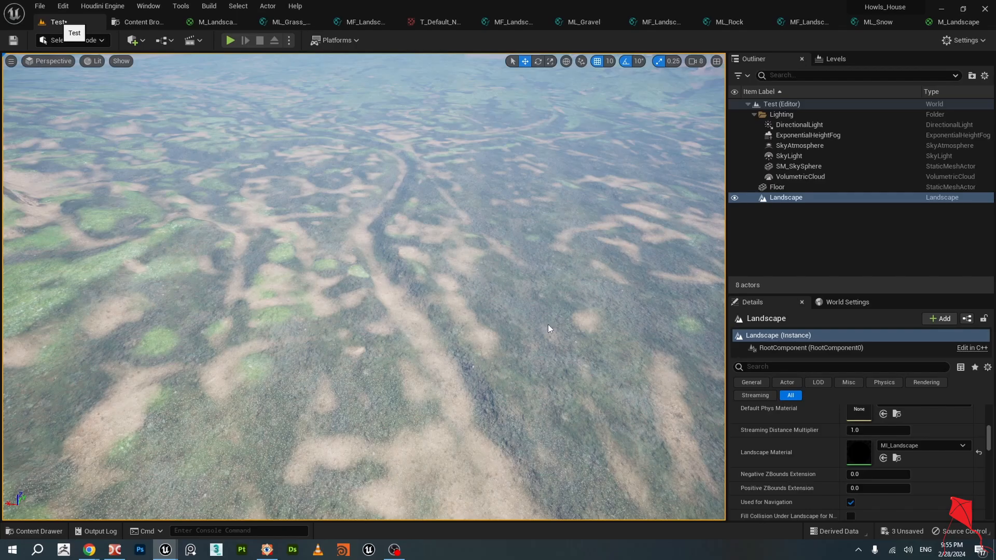
right_click_drag(548, 328, 521, 298)
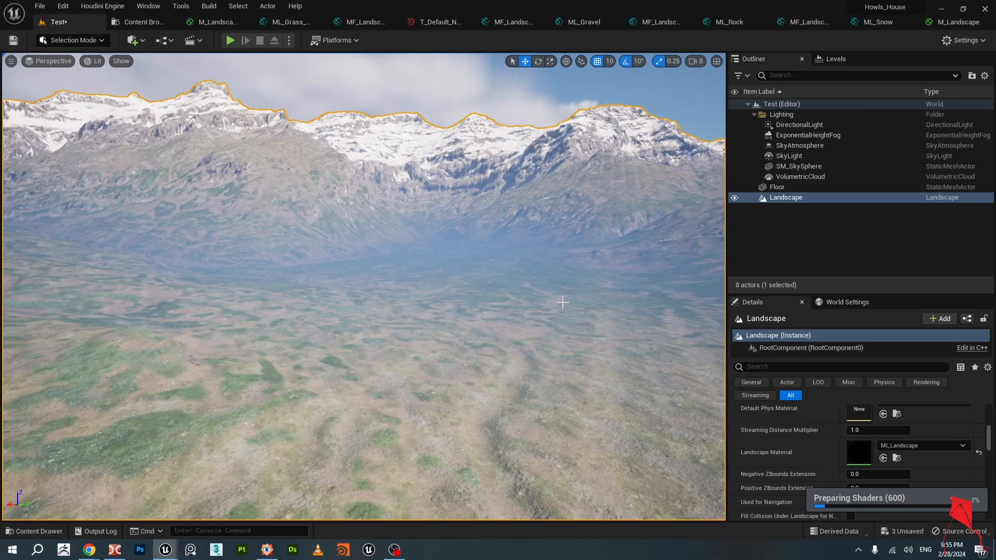
right_click_drag(521, 298, 516, 323)
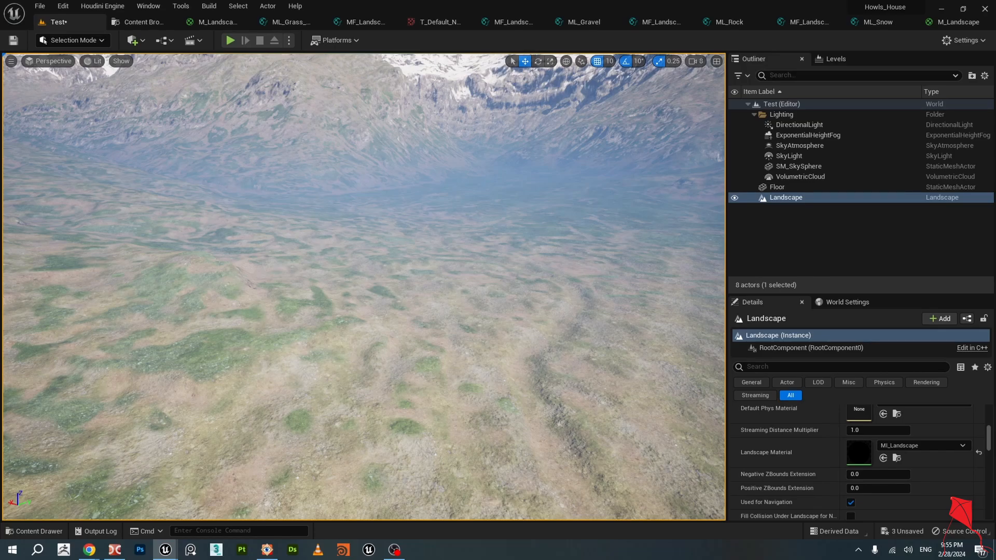
Bring the MI_Landscape window back beside the viewport and show the individual channel values of Tint/Brightness_Dirt and Tint/Brightness_Forest.
left_click_drag(0, 76, 813, 46)
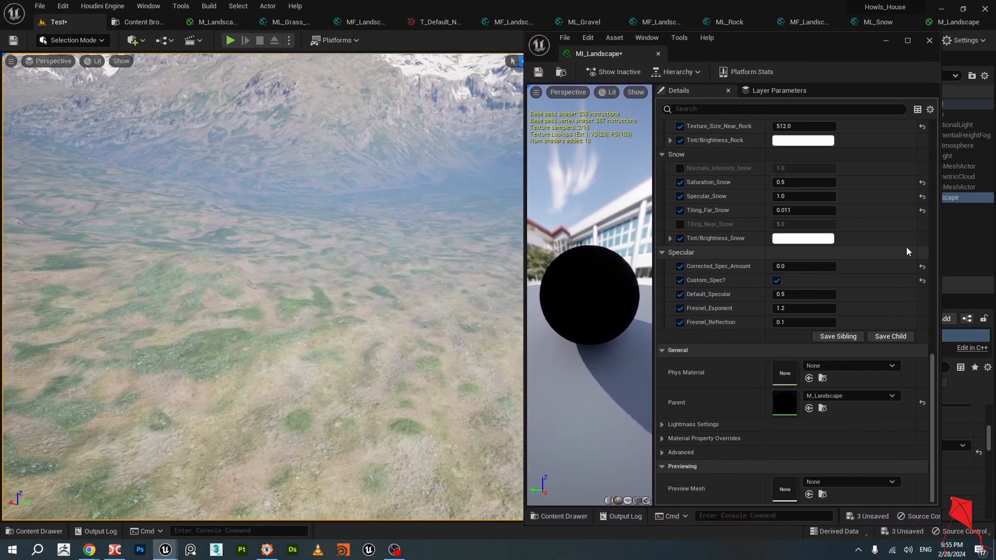
scroll(907, 247, "up", 15)
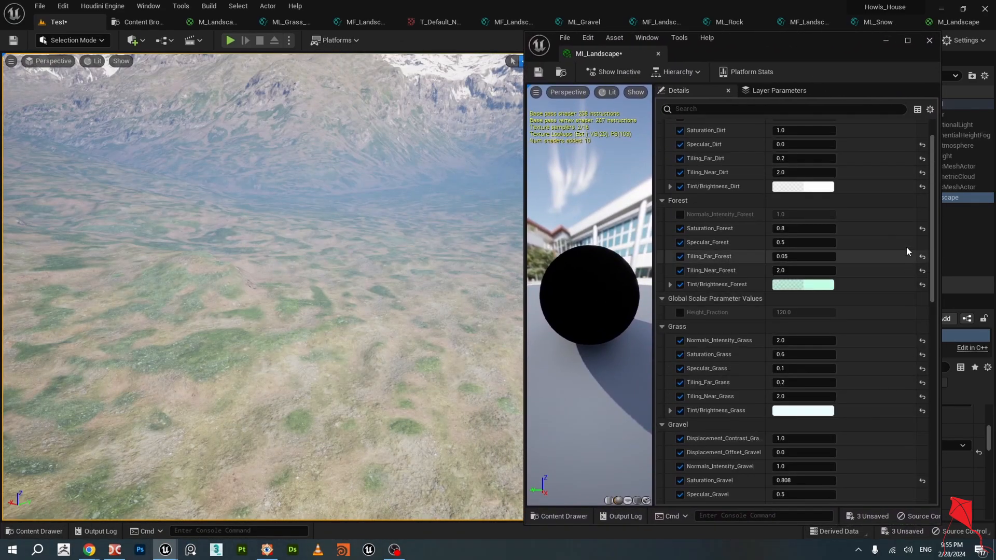
scroll(907, 247, "up", 2)
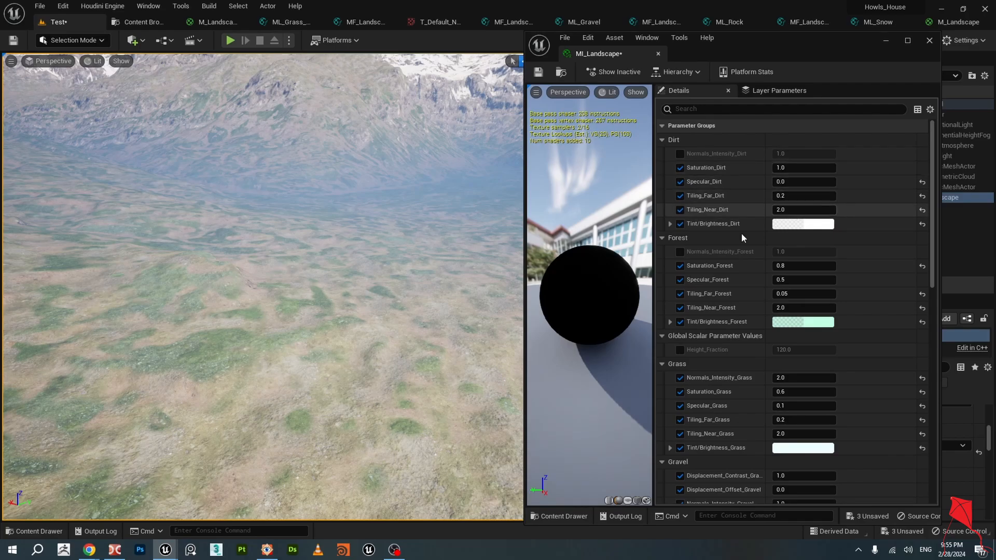
left_click(670, 224)
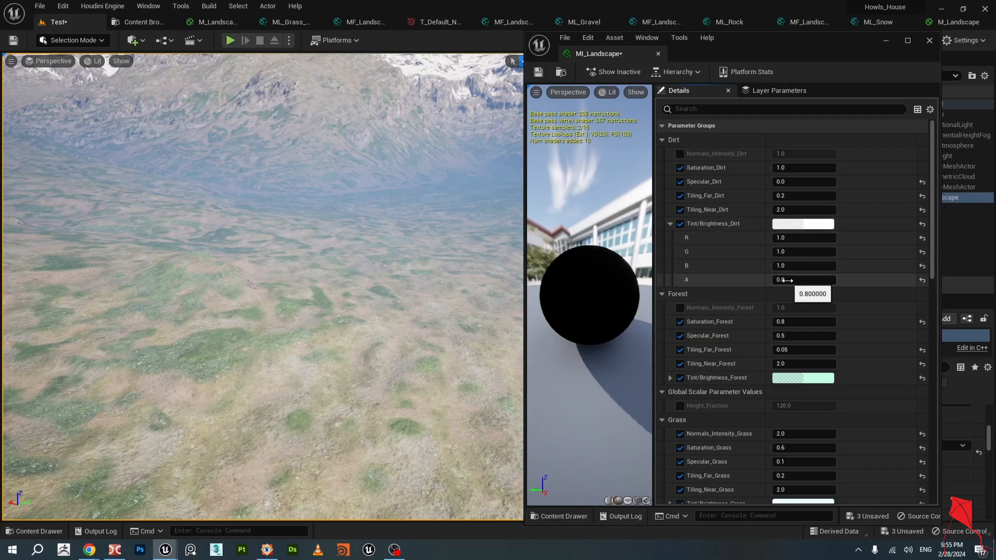
scroll(853, 293, "down", 3)
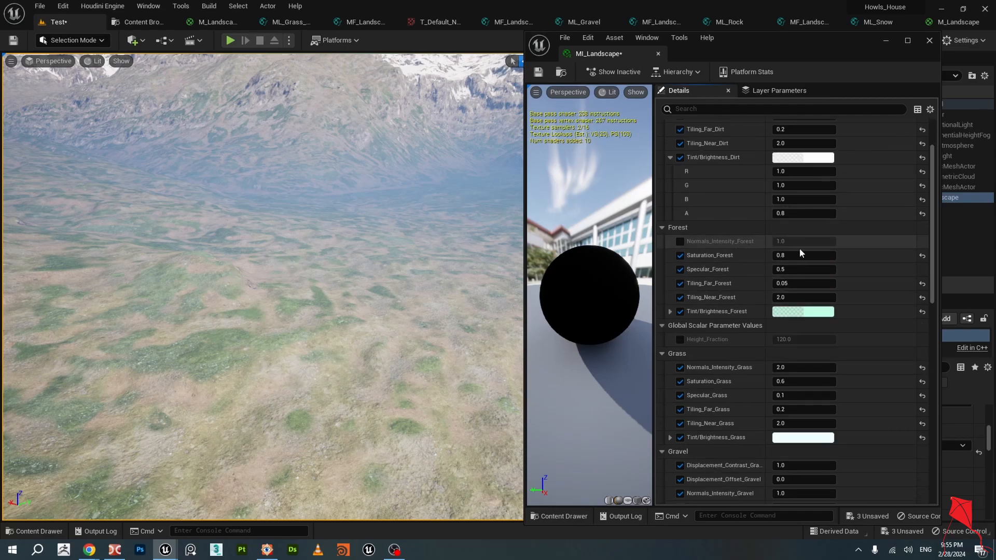
left_click(670, 311)
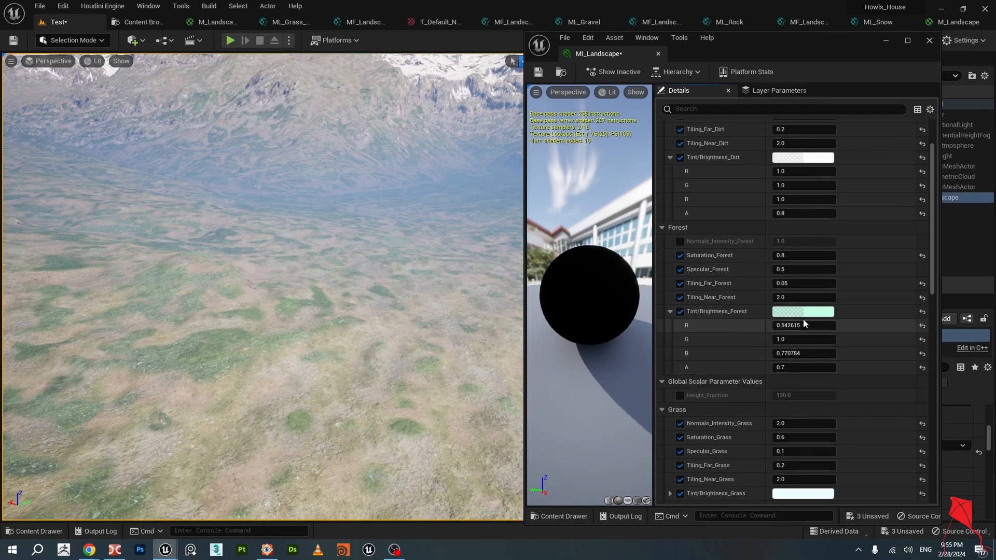
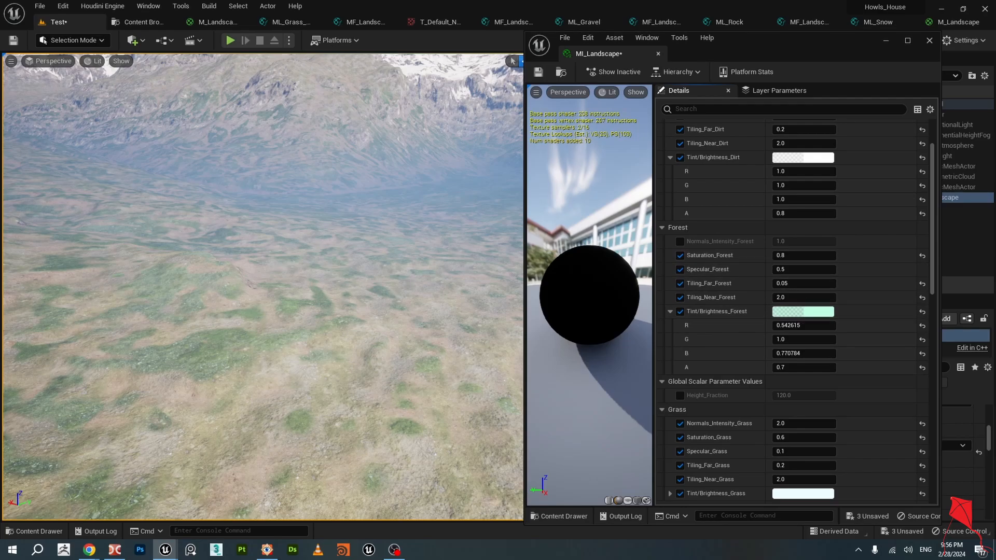
Hide the ExponentialHeightFog in the Test level and view the terrain beside the repositioned MI_Landscape window.
mouse_move(345, 289)
right_mouse_down()
mouse_move(347, 233)
mouse_move(346, 288)
right_mouse_up()
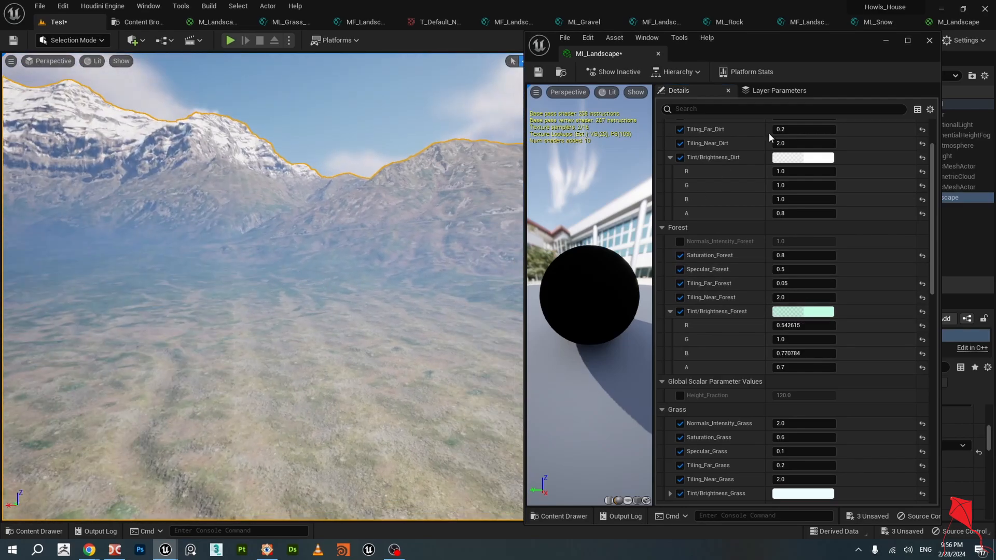
left_click_drag(795, 47, 614, 107)
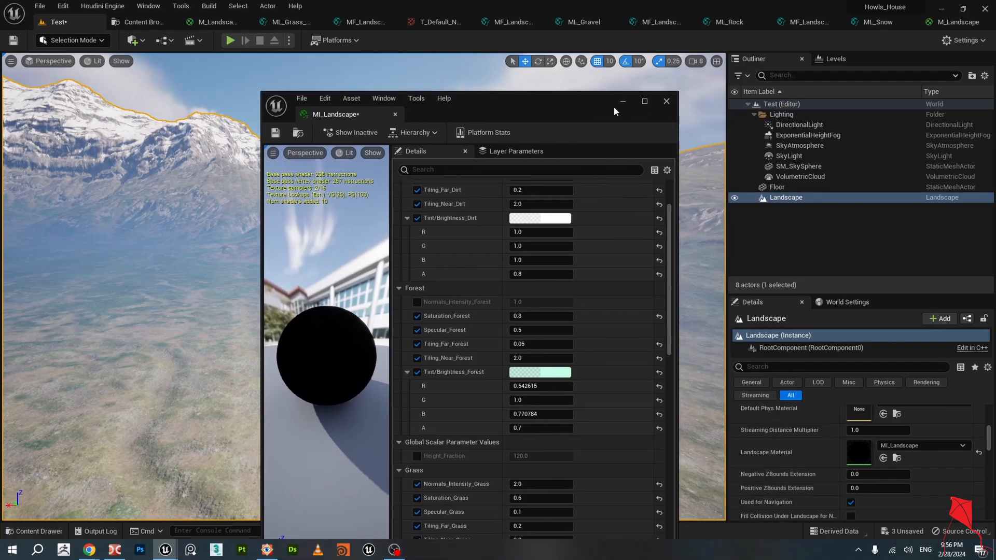
left_click(734, 135)
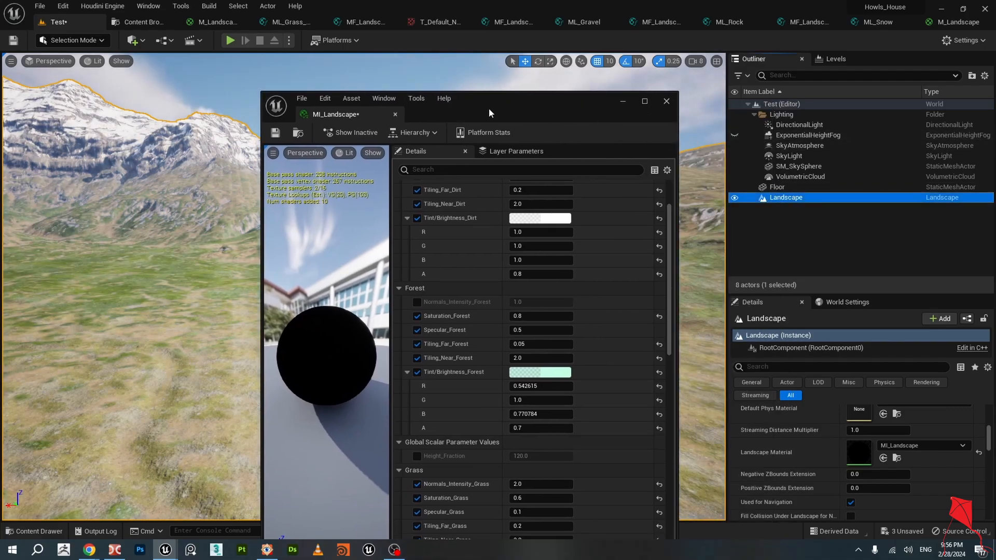
left_click_drag(489, 108, 824, 34)
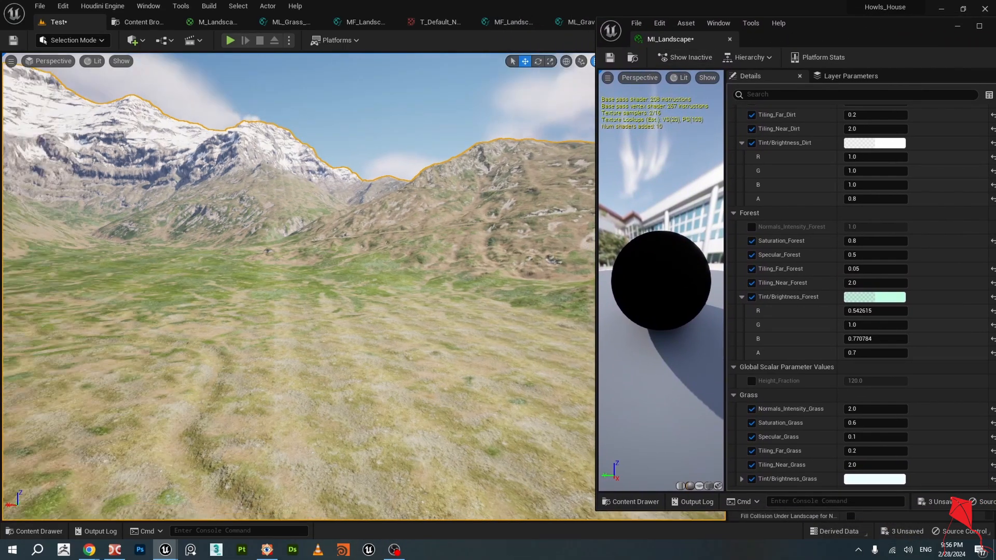
right_click_drag(332, 290, 236, 293)
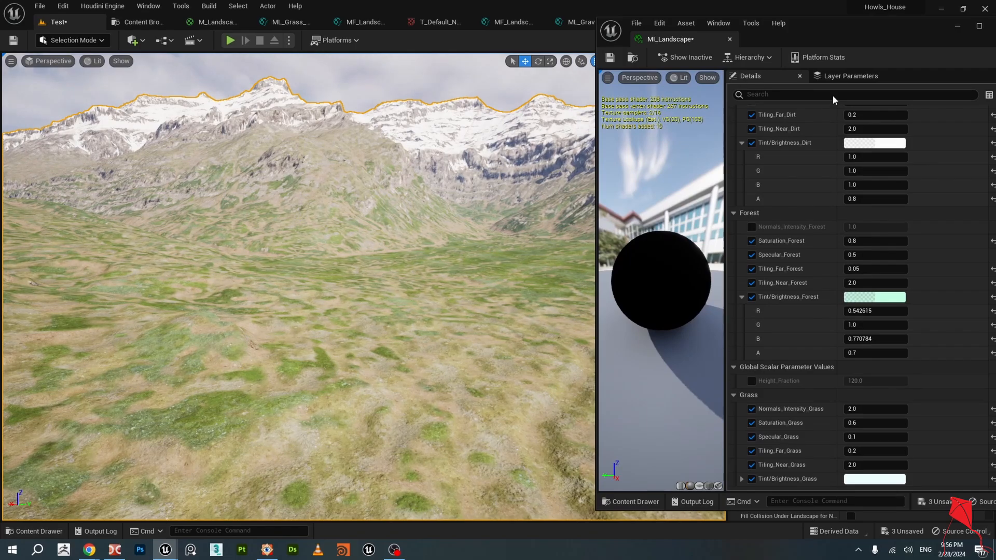
Review MI_Landscape's Grass parameters and inspect the grassy valley ground up close in the viewport.
scroll(892, 323, "down", 4)
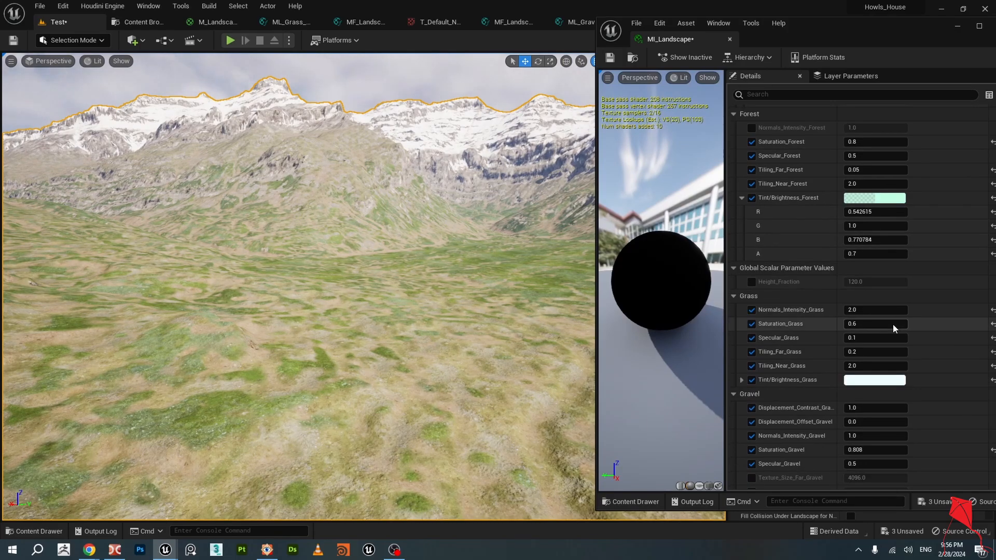
scroll(892, 323, "down", 5)
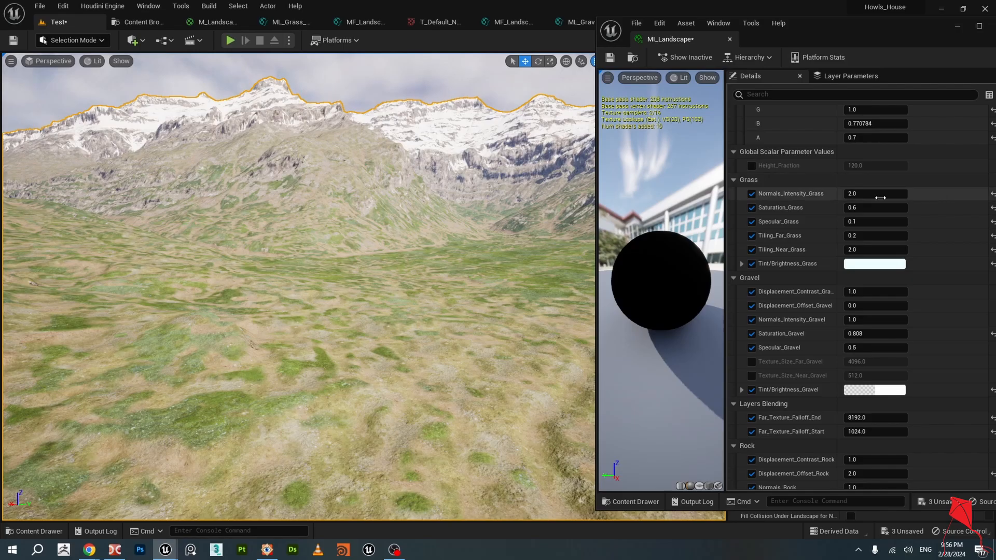
right_click_drag(415, 249, 390, 250)
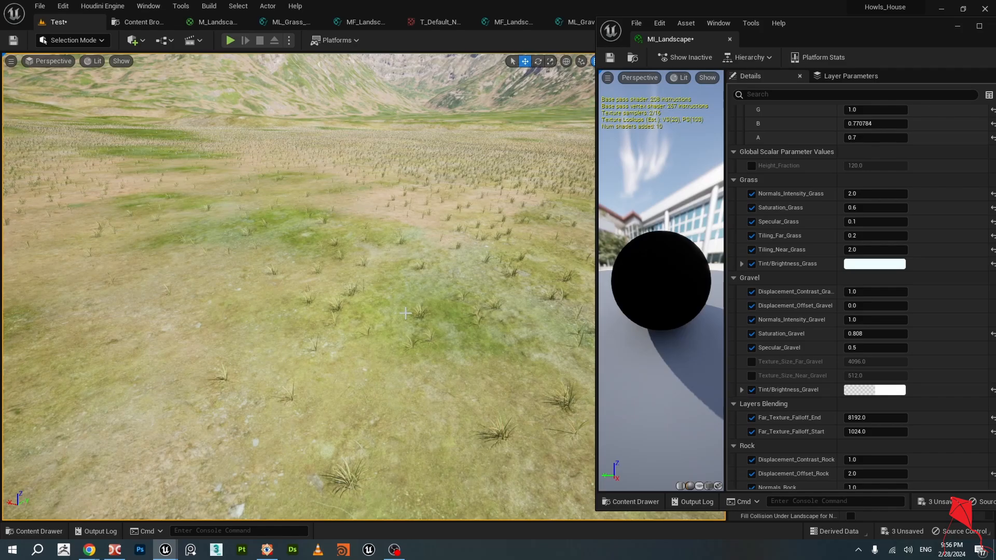
right_click(405, 312)
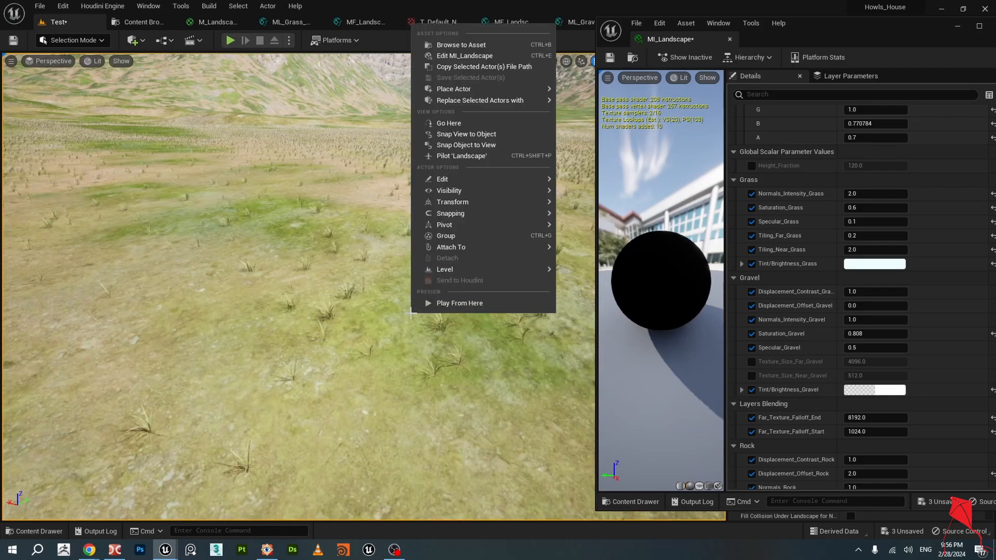
right_click_drag(341, 265, 344, 311)
scroll(343, 265, "up", 4)
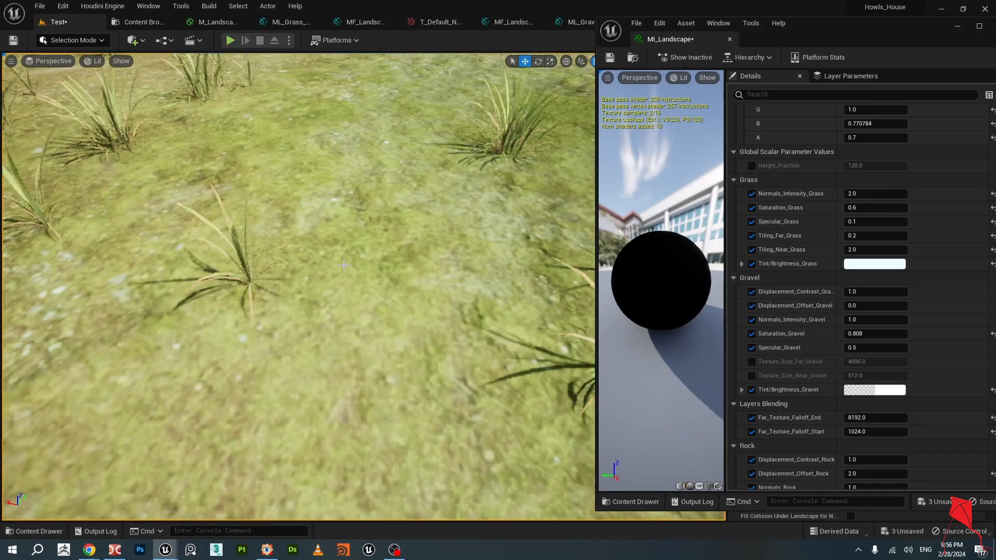
scroll(412, 300, "down", 5)
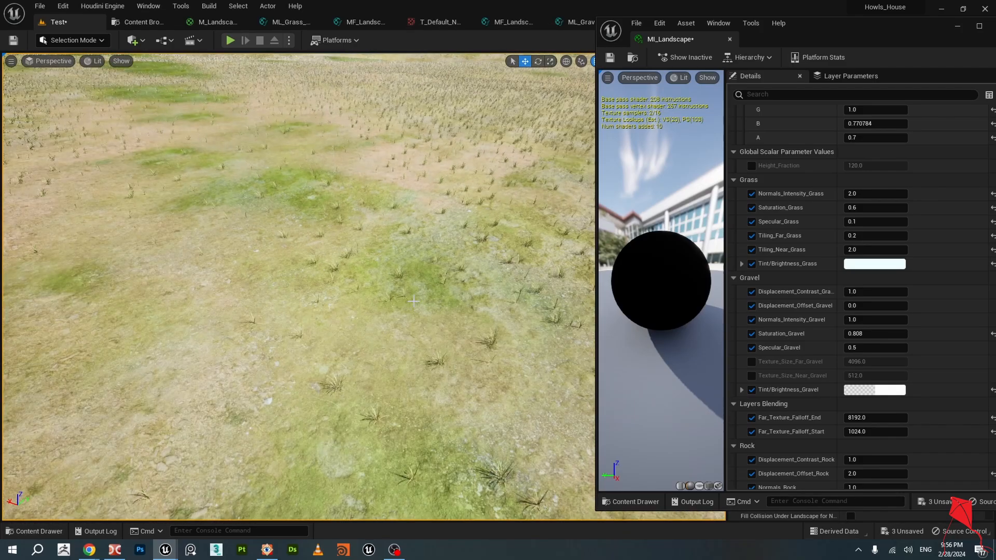
right_click(427, 288)
right_click_drag(381, 288, 426, 231)
scroll(425, 288, "up", 4)
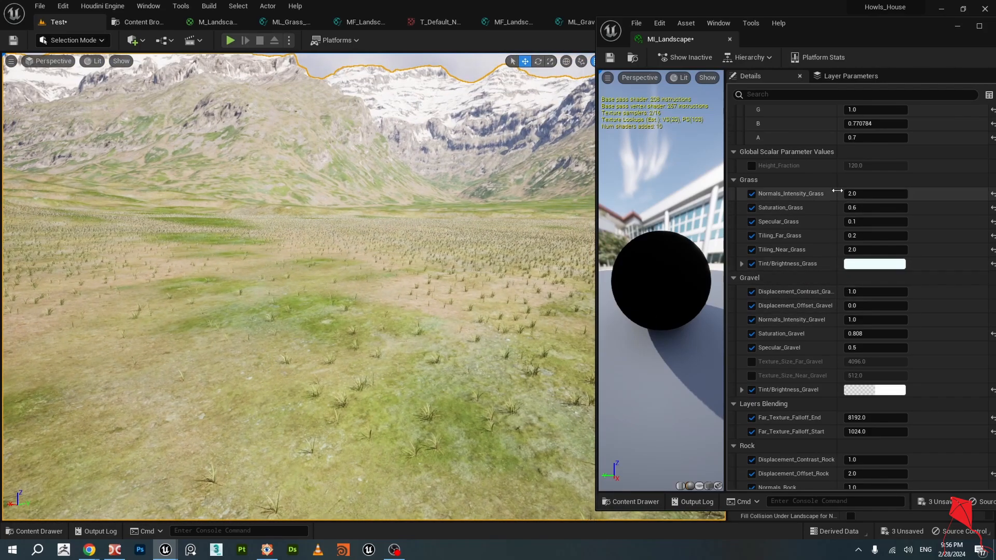
Show the channel values of Tint/Brightness_Grass and review the Gravel parameters of MI_Landscape.
left_click(742, 264)
scroll(842, 281, "down", 2)
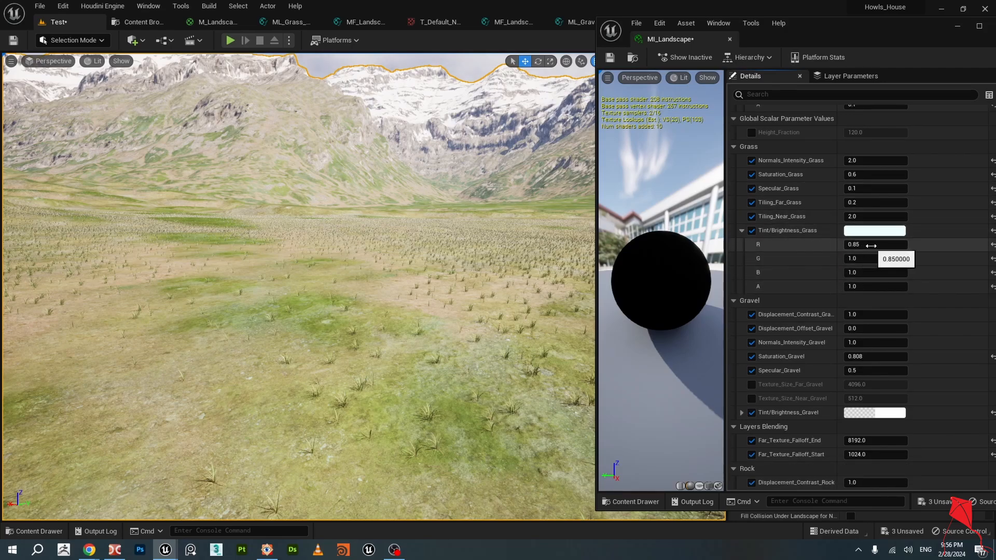
scroll(868, 245, "down", 3)
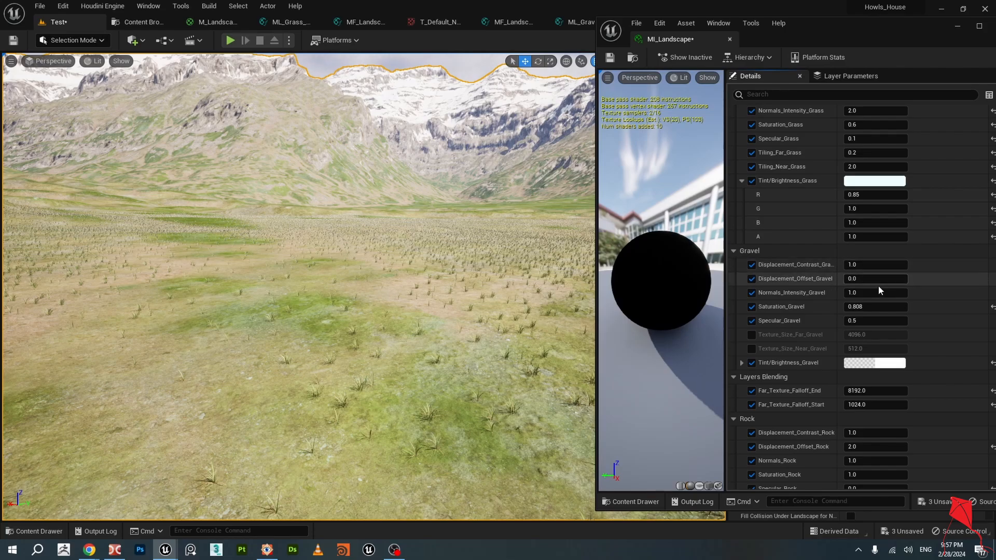
scroll(871, 307, "down", 2)
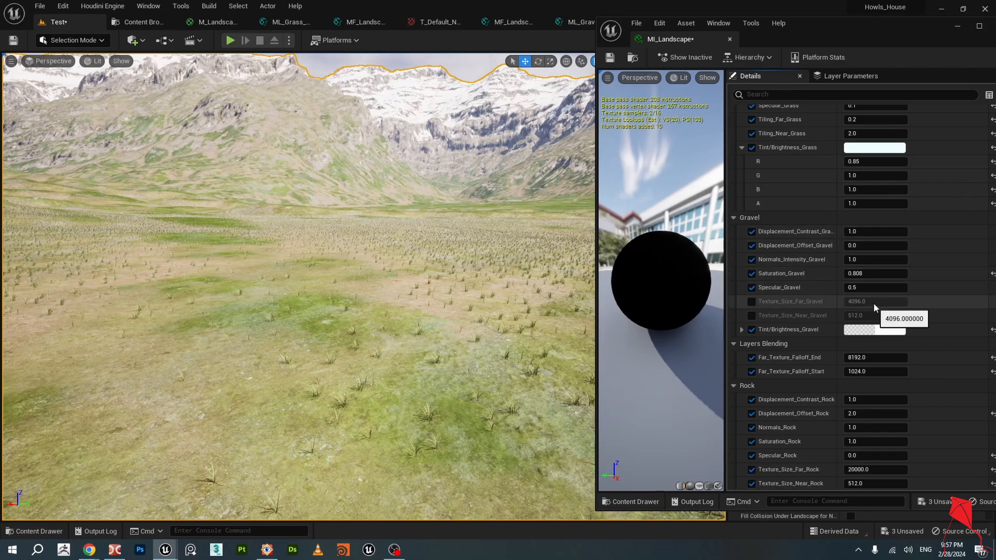
Show the channel values of Tint/Brightness_Gravel and review the Gravel, Layers Blending and Rock parameters with the MI_Landscape window fully in view.
left_click(742, 330)
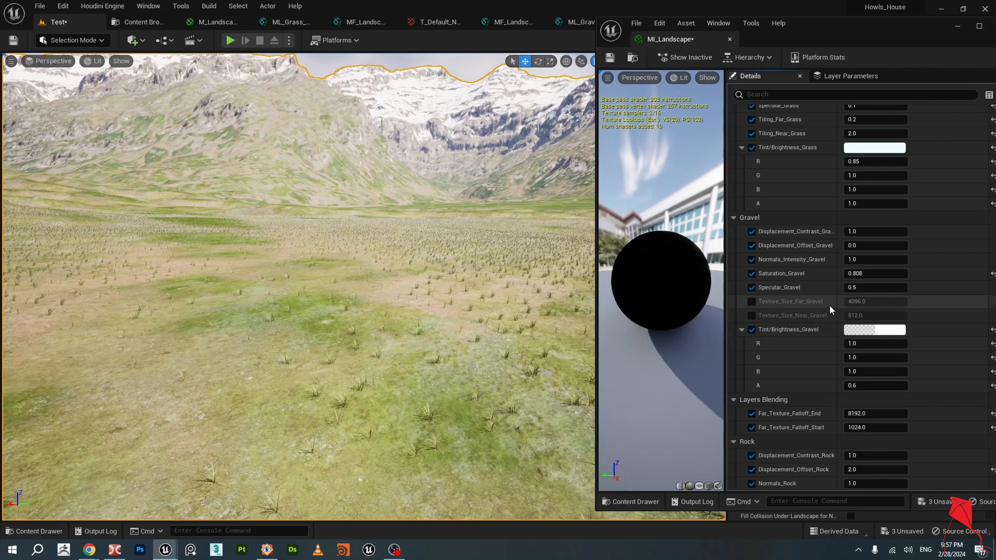
left_click_drag(806, 28, 767, 26)
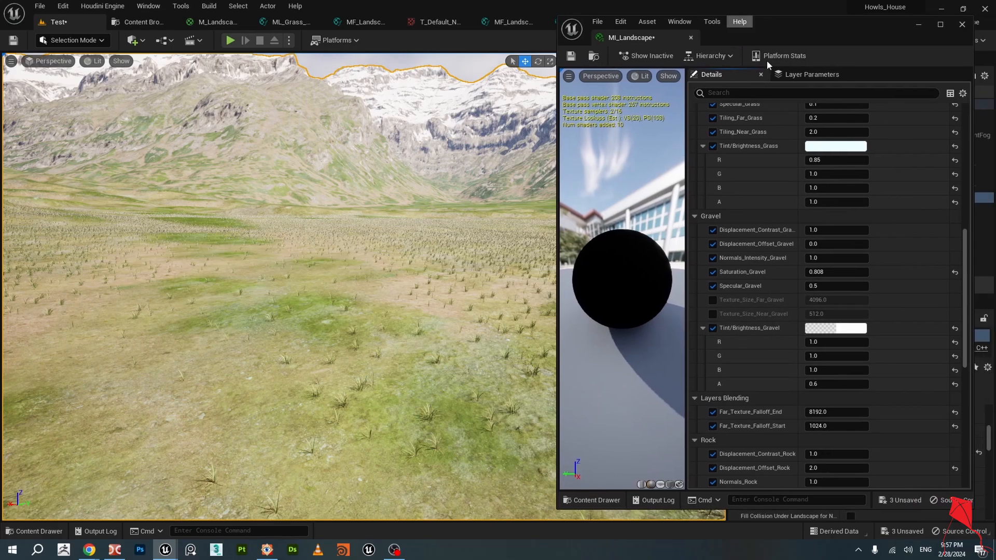
scroll(841, 304, "up", 3)
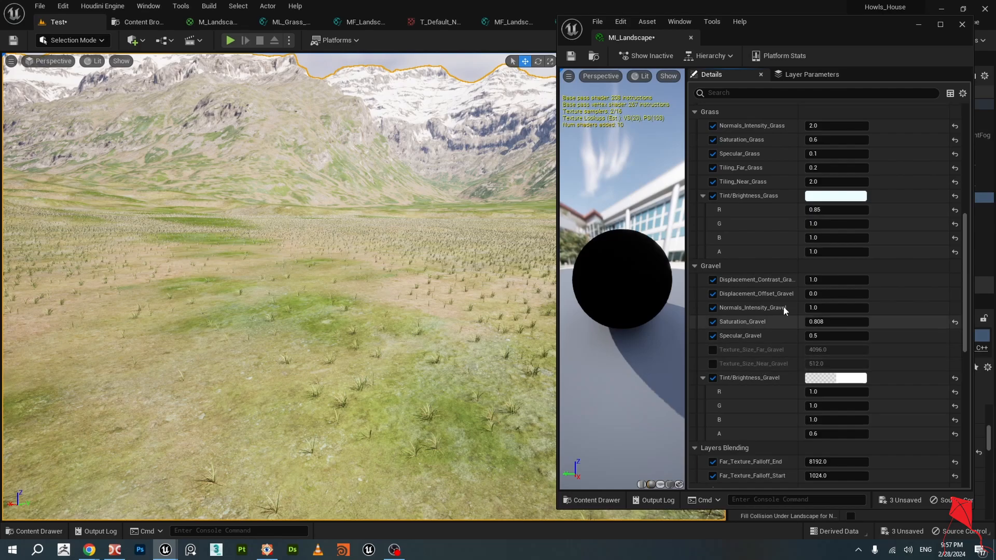
scroll(768, 295, "down", 3)
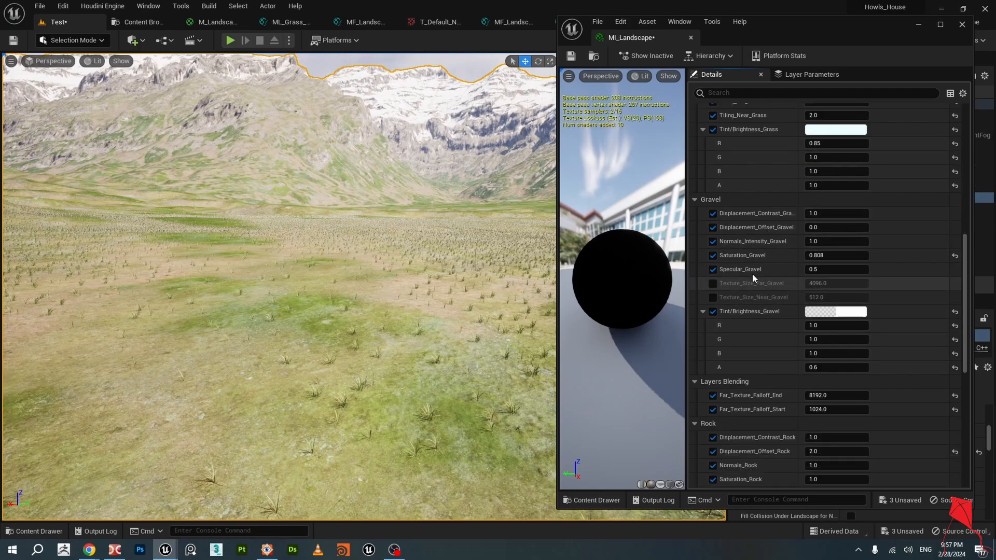
scroll(755, 282, "down", 3)
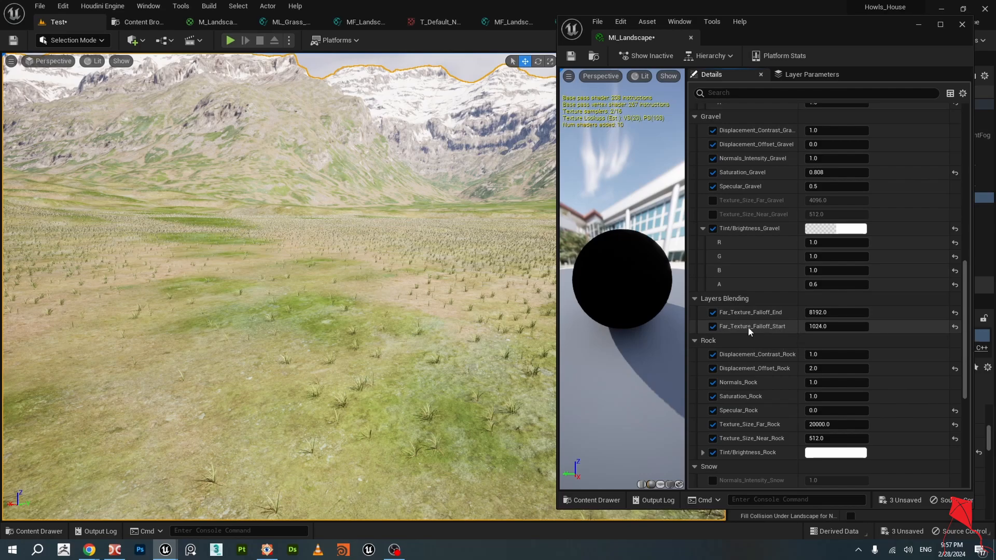
Set both Far_Texture_Falloff_Start and Far_Texture_Falloff_End to 0 under Layers Blending in MI_Landscape.
right_click_drag(436, 310, 437, 343)
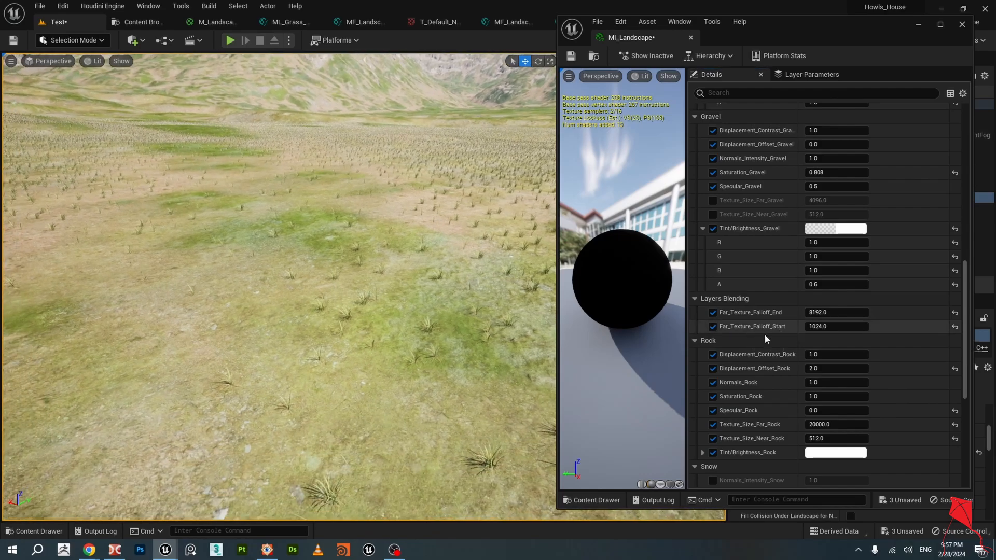
left_click(840, 328)
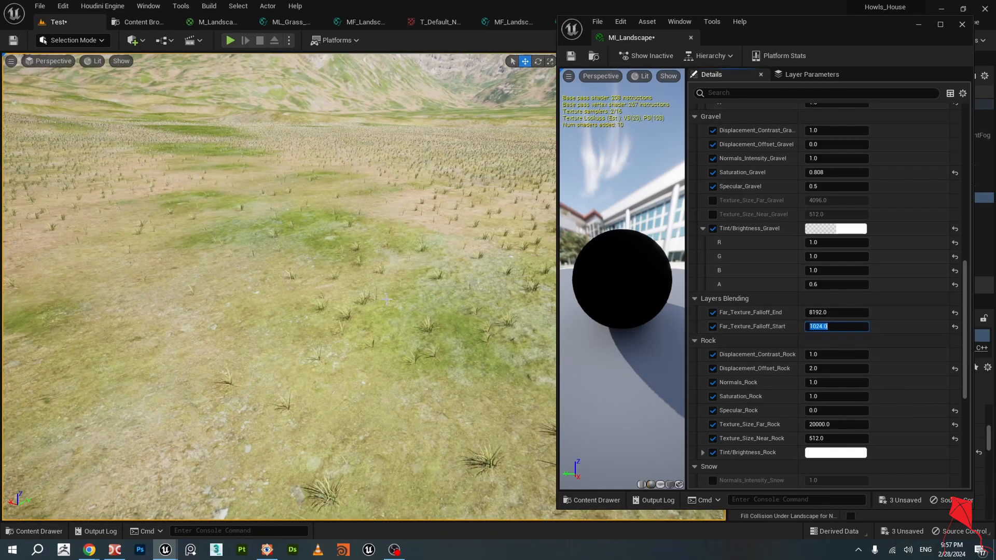
right_click_drag(456, 314, 468, 316)
left_click(816, 313)
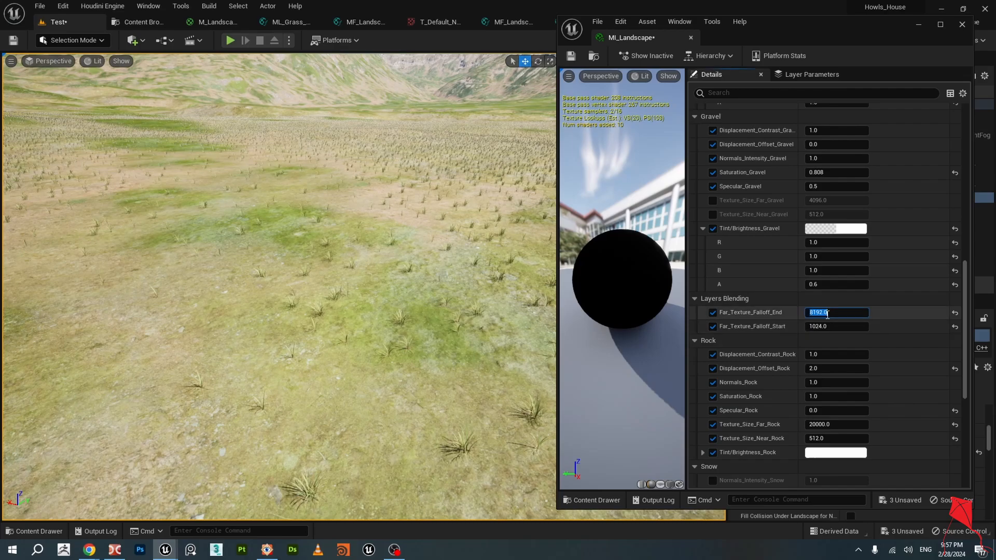
left_click(843, 326)
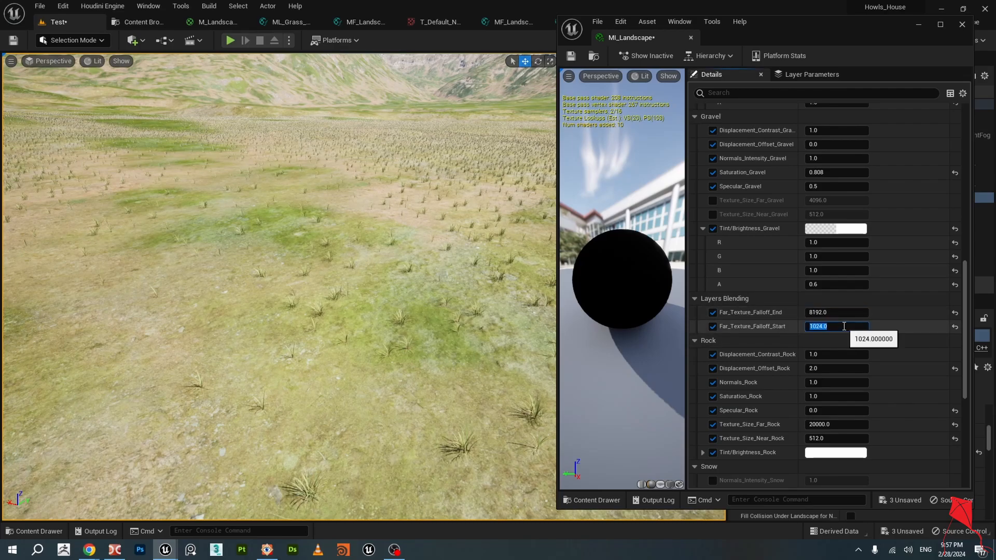
type("0")
key("Return")
left_click(841, 313)
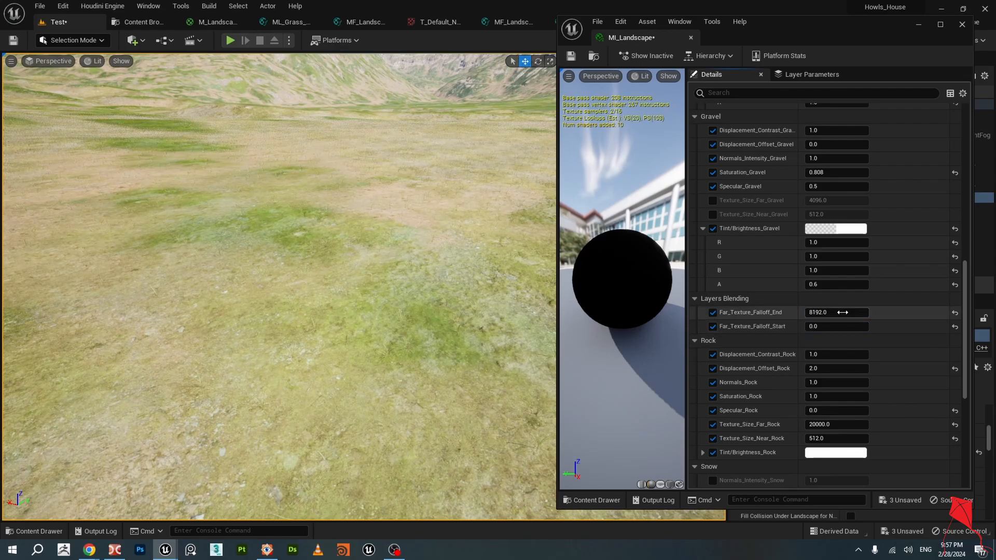
type("0")
key("Return")
Set Far_Texture_Falloff_Start to 512 and Far_Texture_Falloff_End to 1024 in MI_Landscape.
right_click_drag(399, 282, 398, 299)
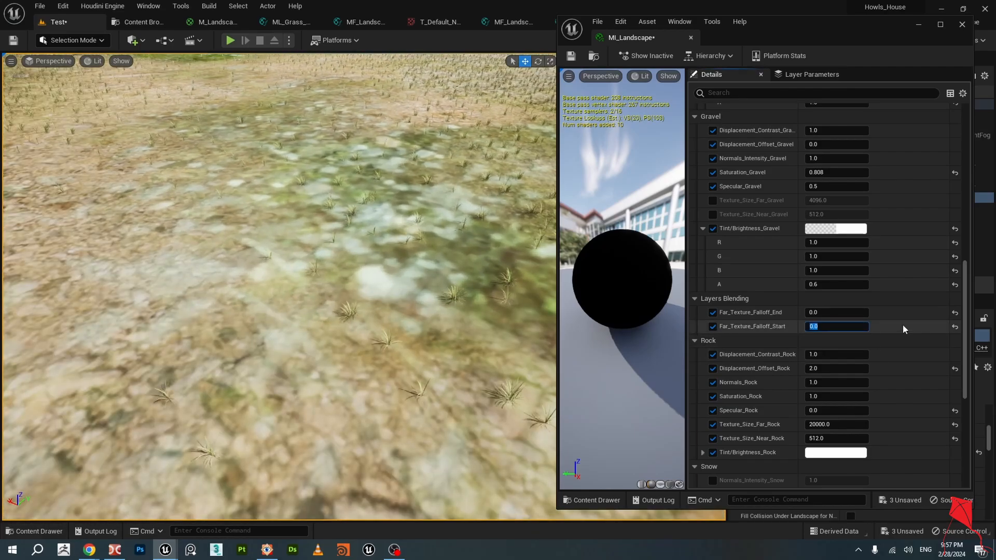
type("512")
key("Return")
right_click_drag(353, 303, 344, 289)
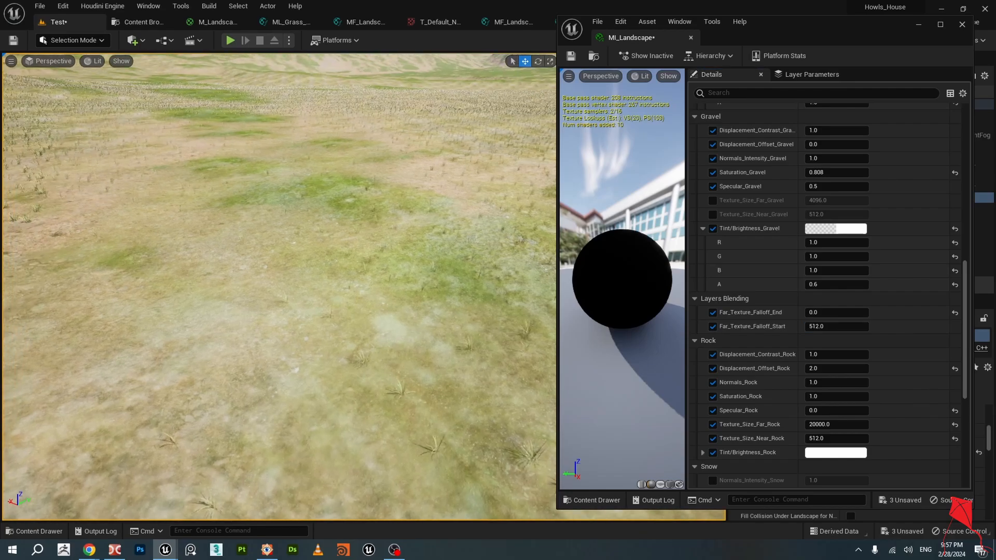
left_click(832, 313)
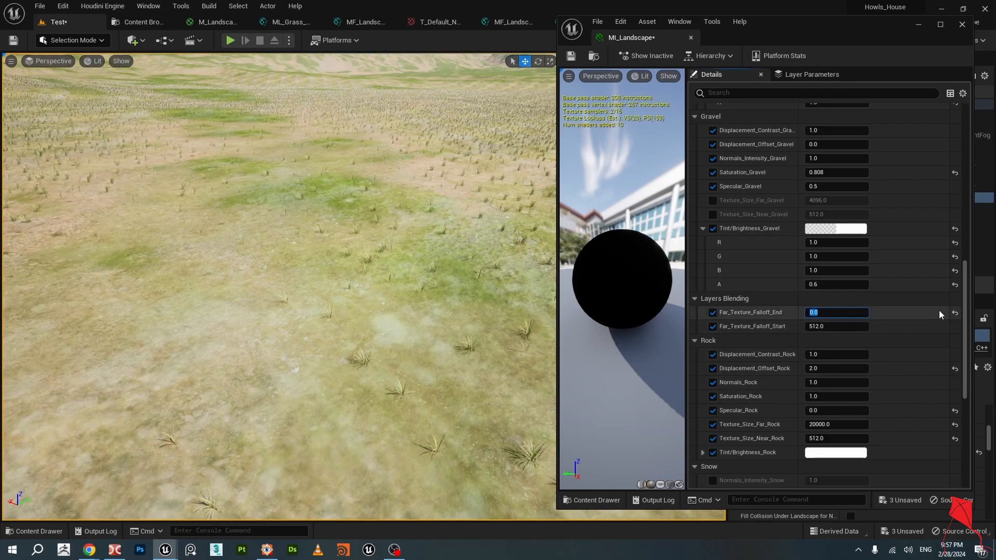
type("1024")
key("Return")
Inspect the valley ground up close and from farther away to judge the blend between near and far textures.
scroll(407, 287, "up", 5)
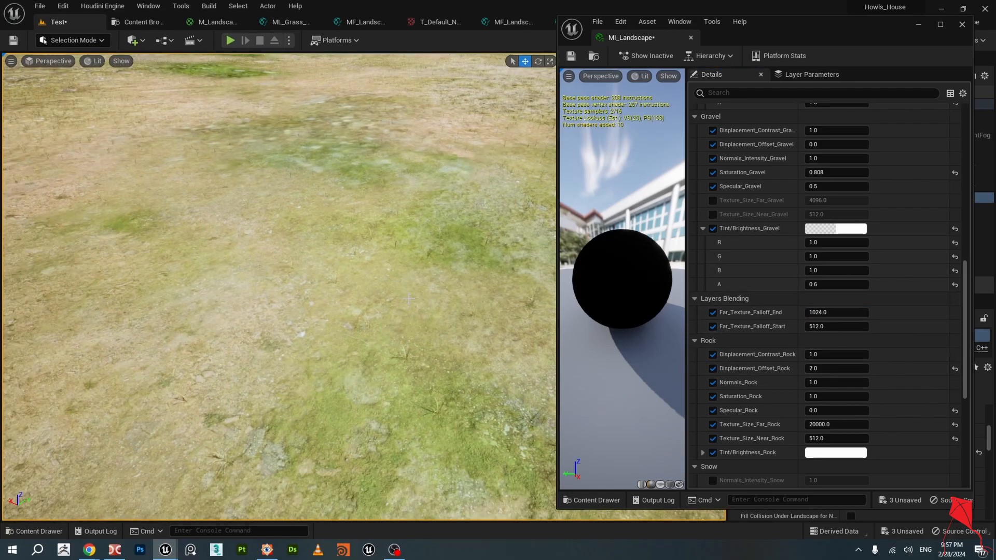
scroll(408, 298, "down", 5)
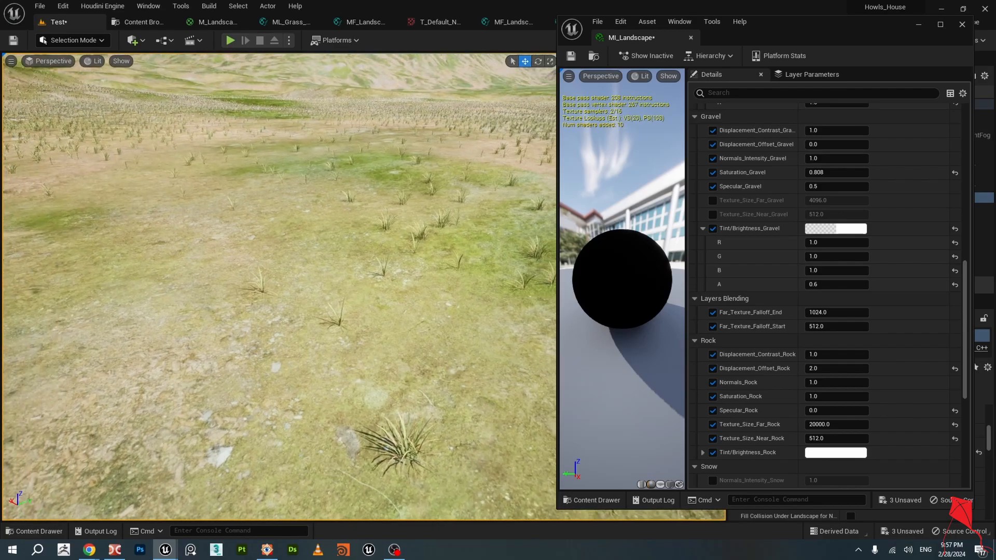
scroll(400, 359, "down", 5)
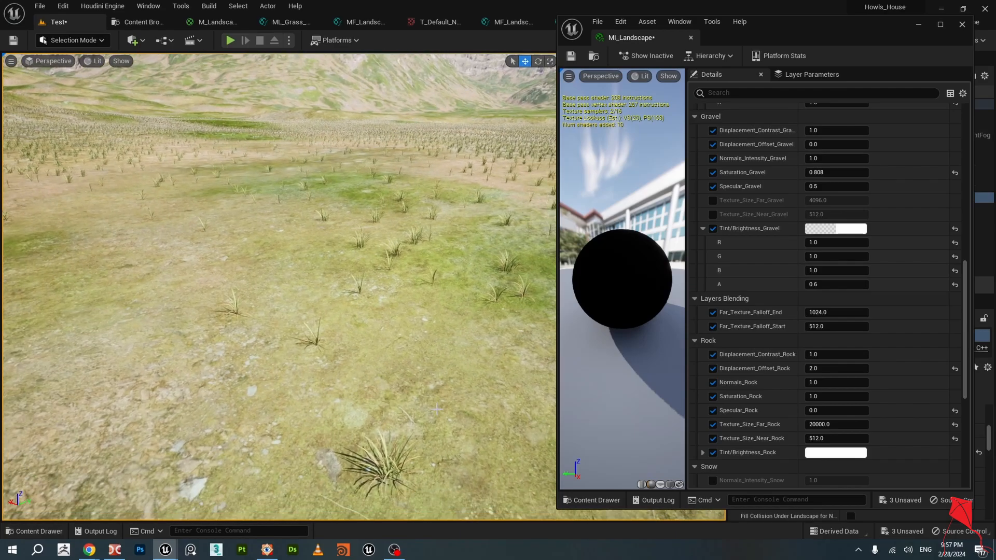
scroll(437, 410, "down", 3)
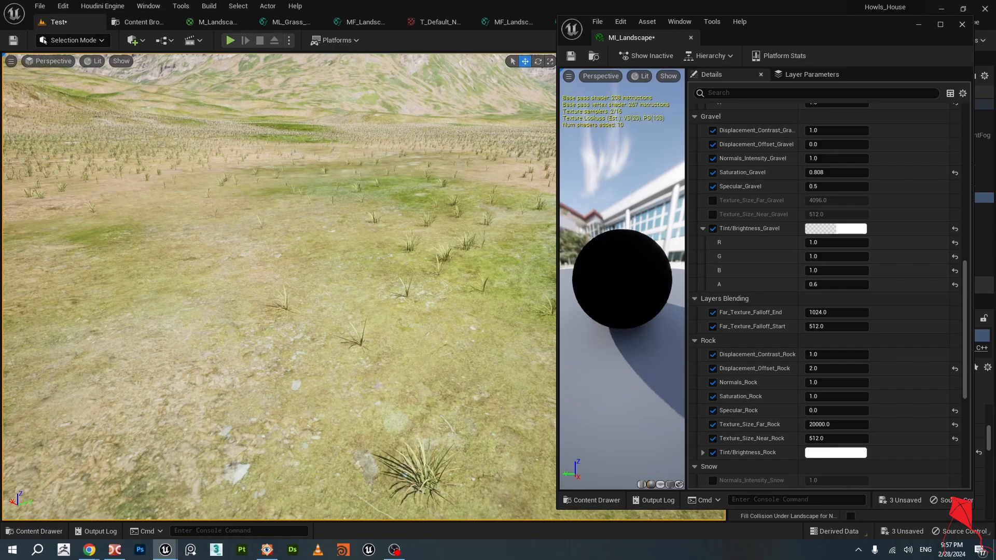
scroll(382, 381, "down", 10)
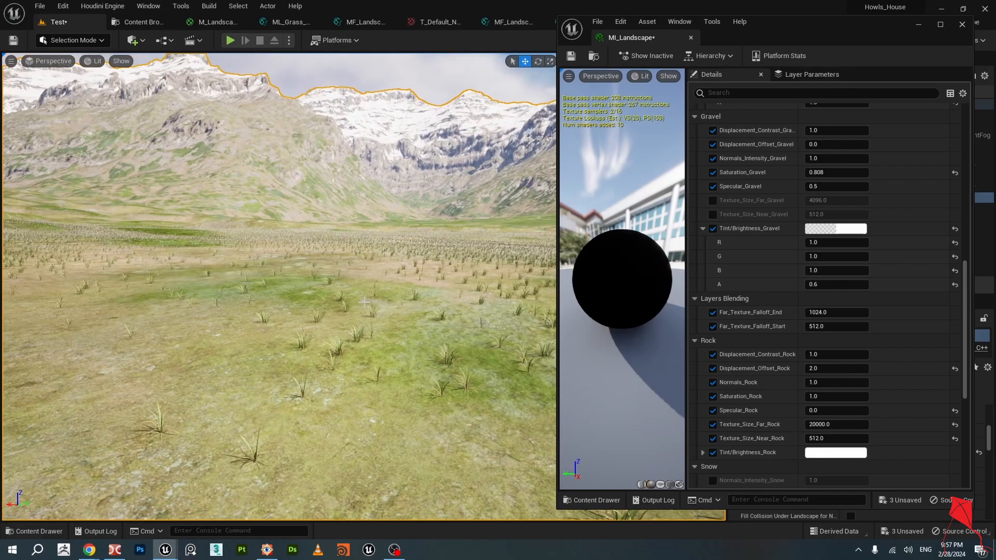
scroll(353, 314, "up", 3)
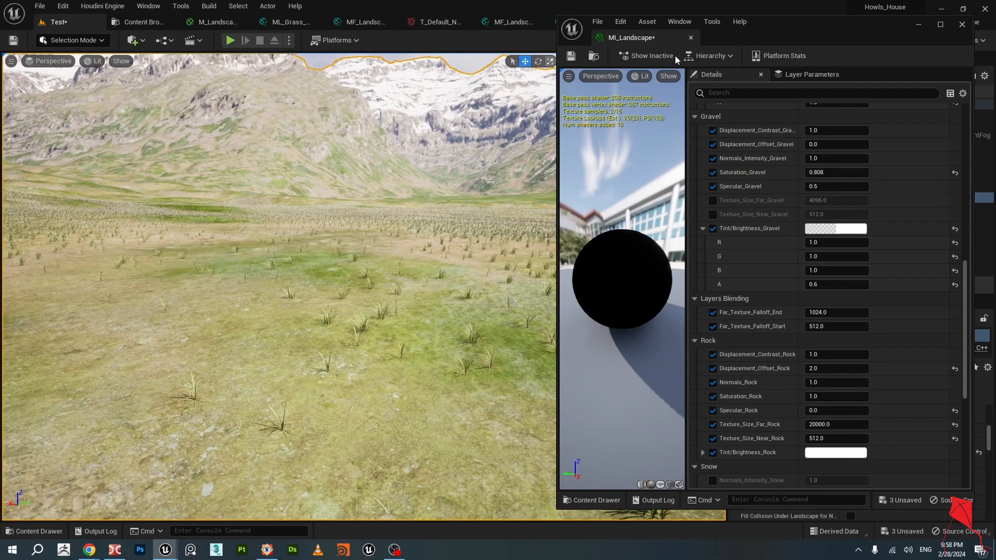
Dismiss the MI_Landscape window, remove the LGT_Grass entry from the Grass output node in M_Landscape, and apply the material.
left_click(962, 24)
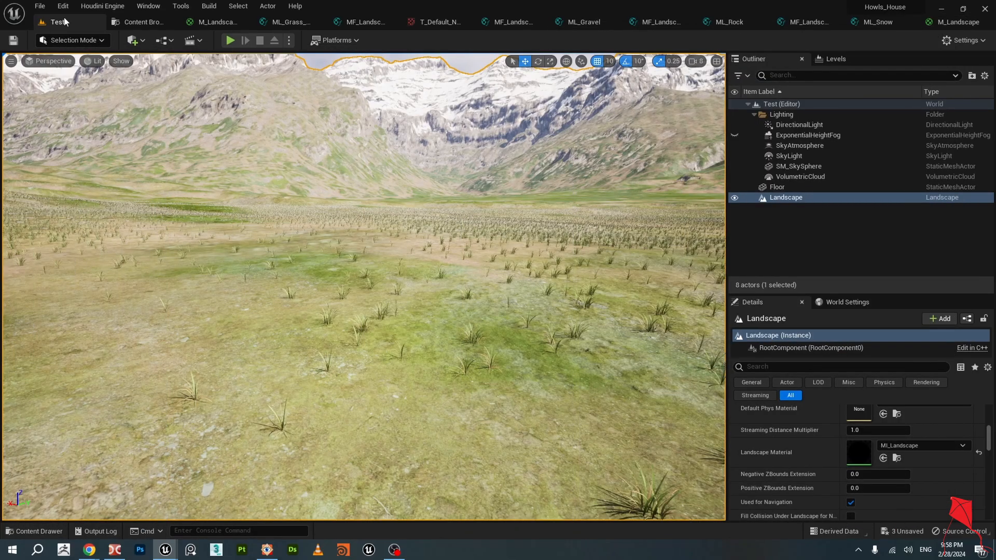
left_click(215, 23)
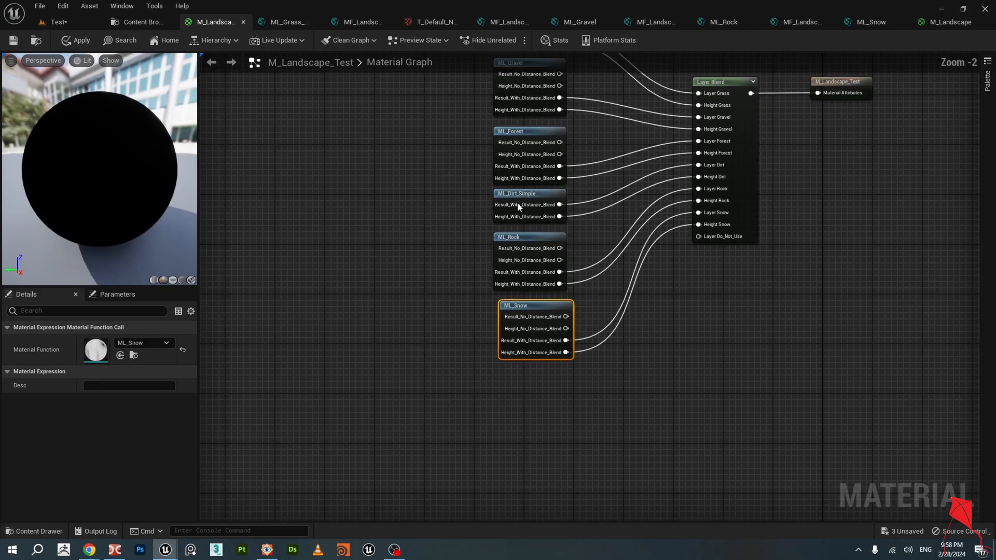
left_click(945, 22)
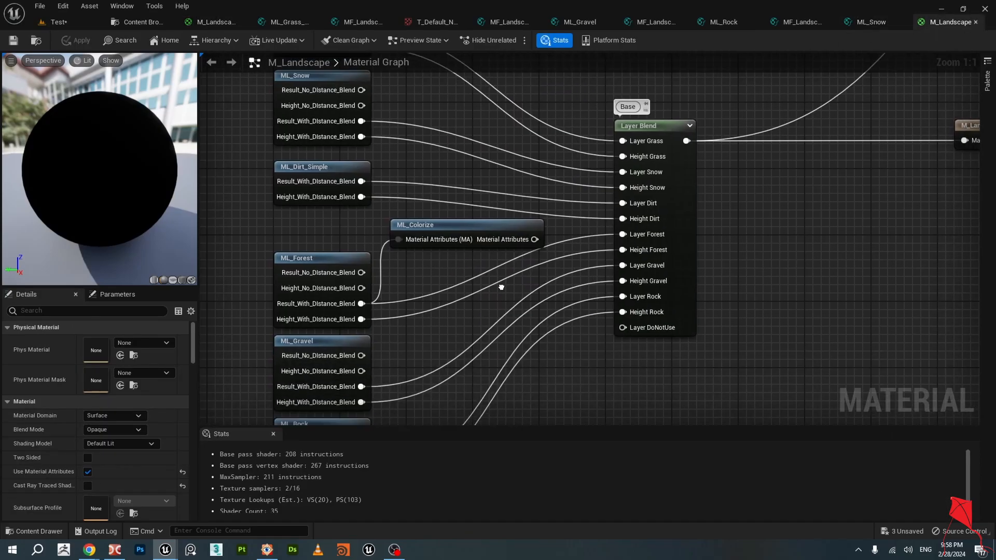
scroll(533, 304, "down", 3)
scroll(533, 304, "up", 5)
left_click(589, 270)
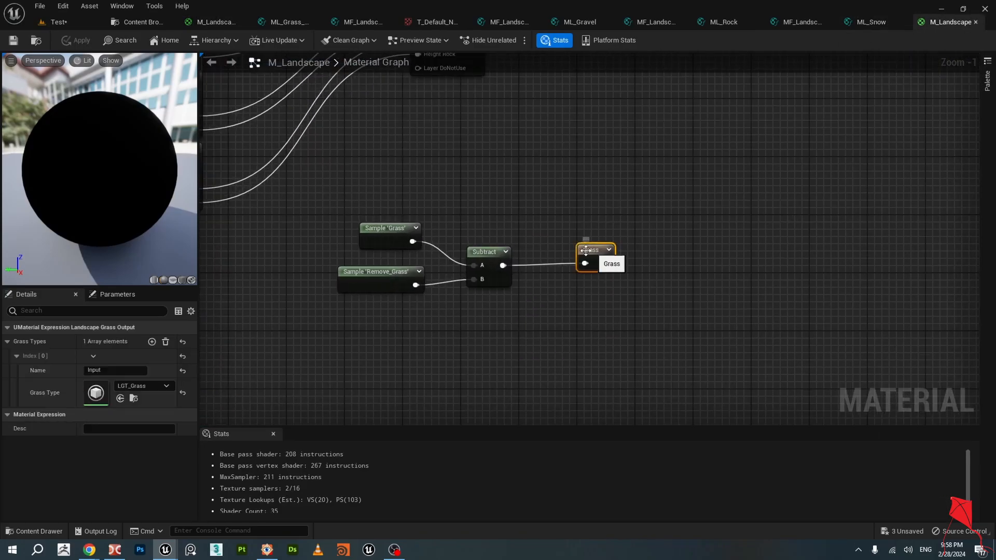
left_click(165, 341)
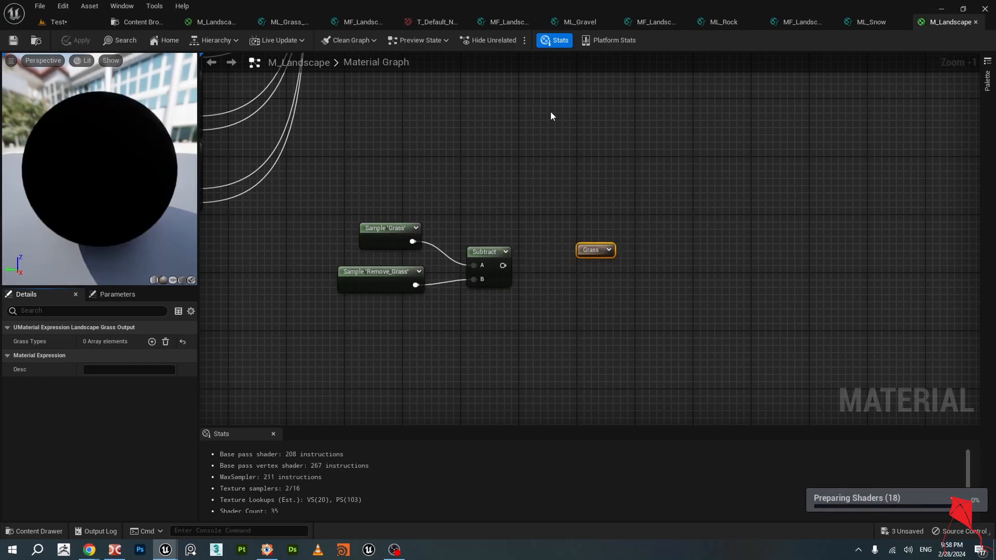
Return to the Test level and bring the MI_Landscape window back beside the viewport.
left_click(74, 24)
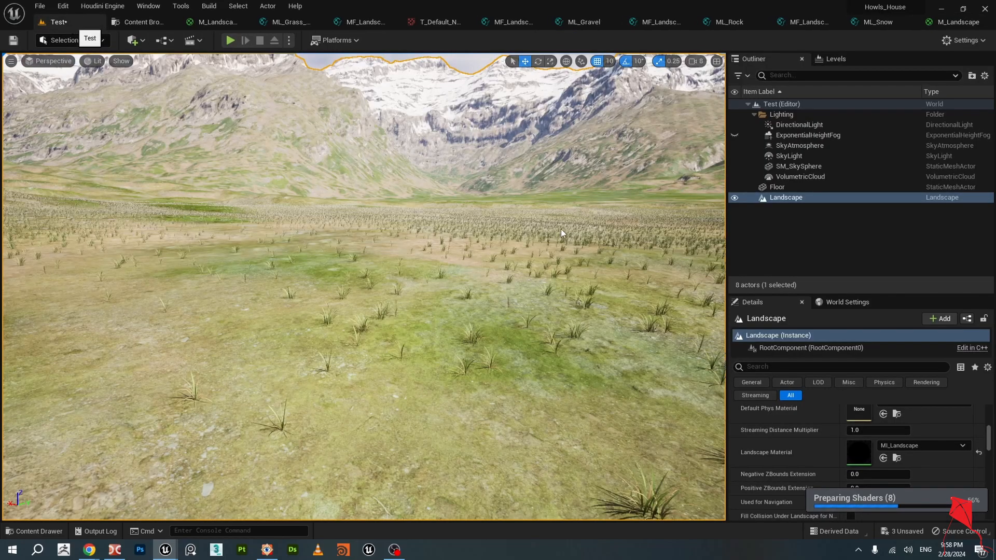
right_click_drag(561, 229, 561, 237)
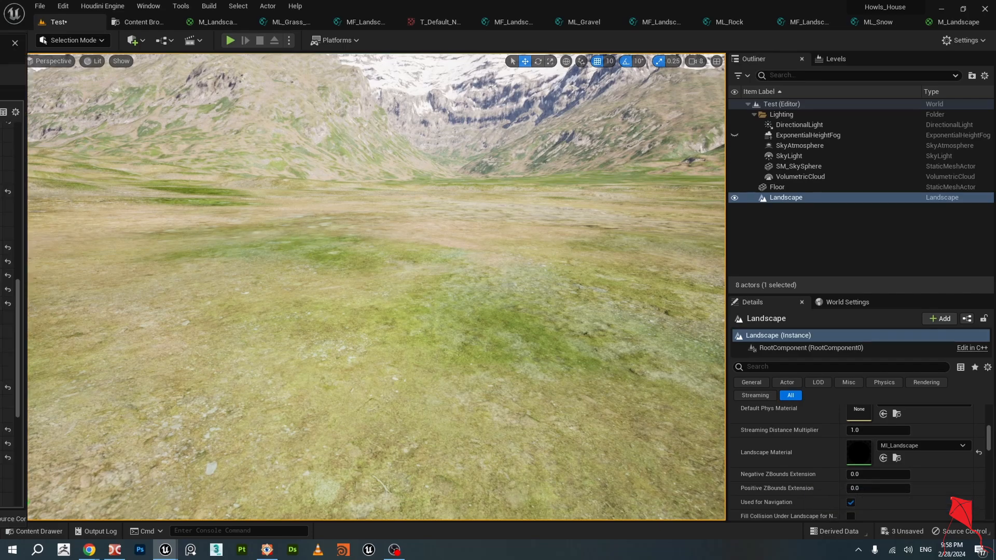
left_click_drag(0, 49, 877, 28)
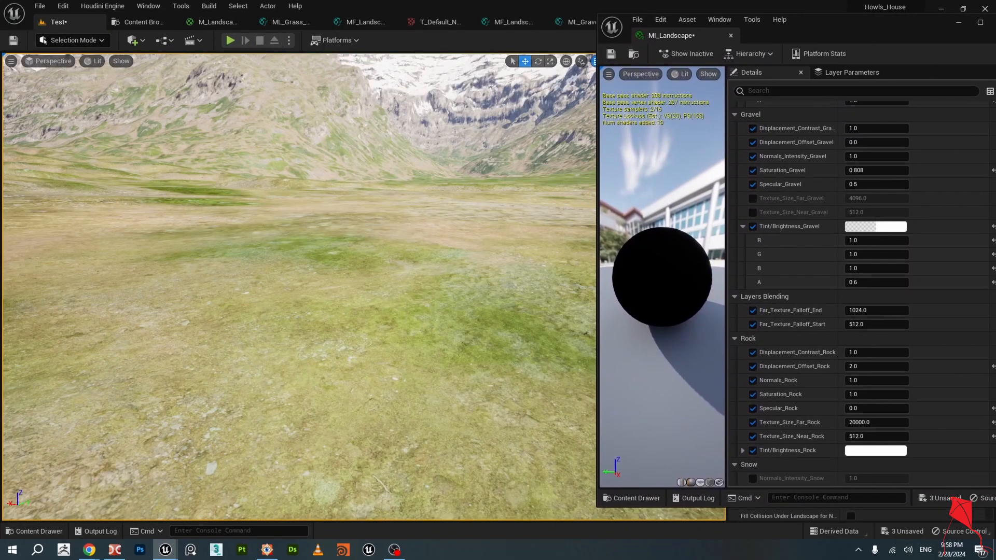
Check the texture transition on the bare valley ground and set Far_Texture_Falloff_End to 8192 in MI_Landscape.
right_click_drag(420, 208, 404, 232)
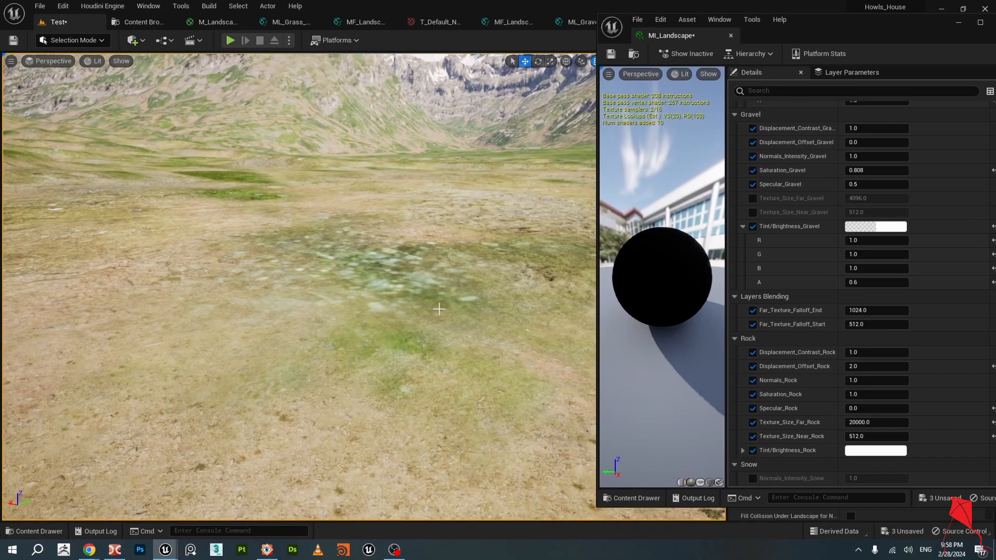
right_click_drag(395, 327, 393, 345)
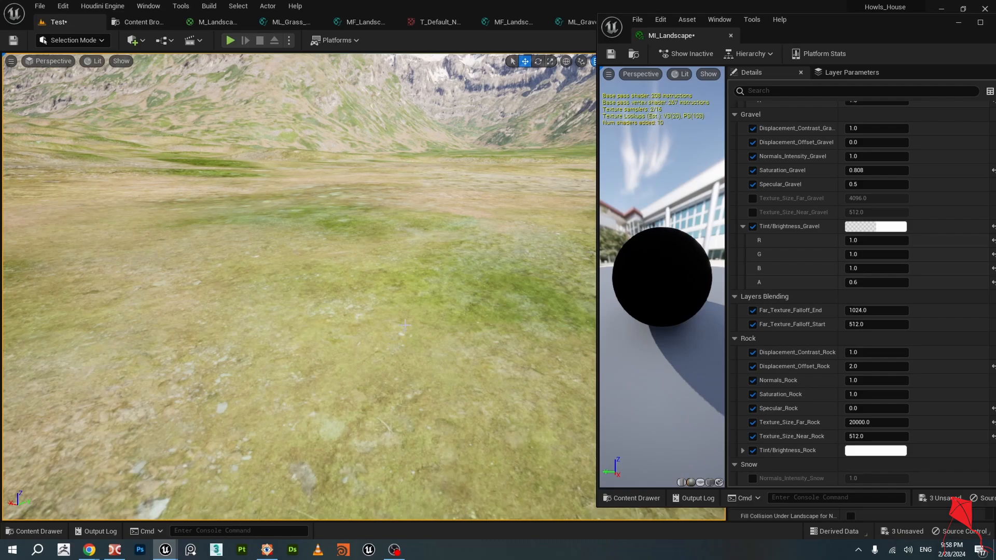
right_click(405, 325)
mouse_move(271, 296)
right_mouse_down()
mouse_move(275, 329)
mouse_move(275, 306)
right_mouse_up()
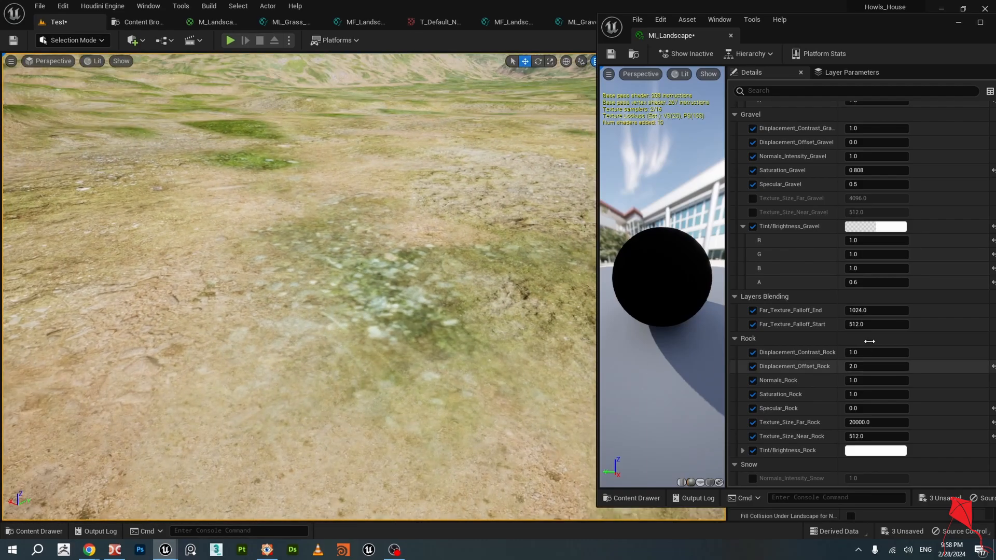
left_click(879, 312)
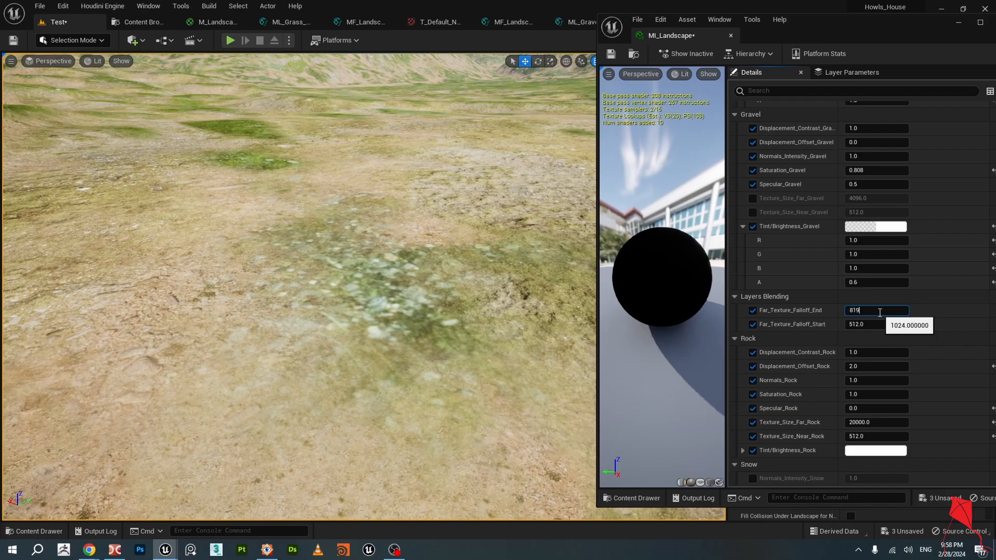
type("8192")
key("Return")
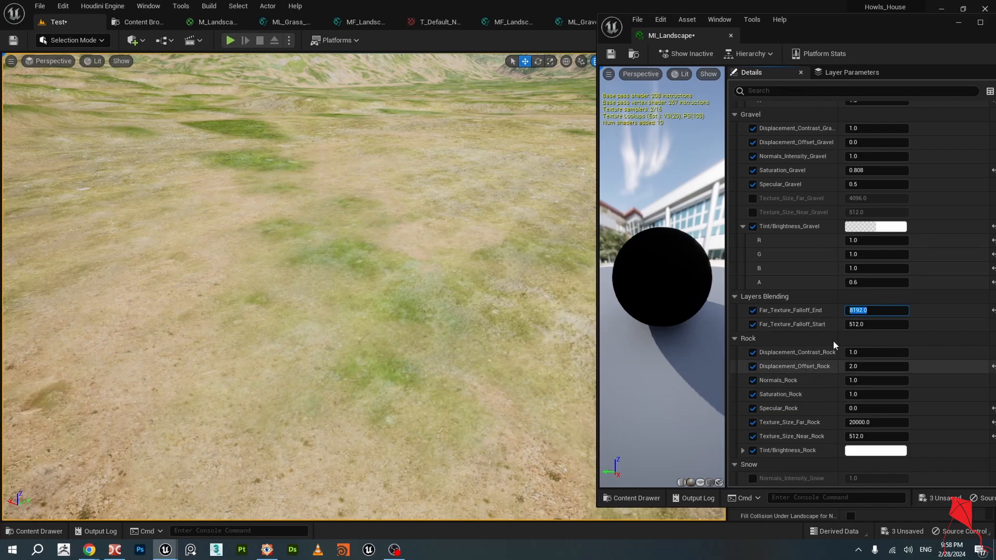
Set Far_Texture_Falloff_End to 4096 in the Layers Blending parameters of the MI_Landscape material instance.
mouse_move(363, 311)
right_mouse_down()
mouse_move(358, 270)
mouse_move(347, 306)
right_mouse_up()
left_click(904, 311)
type("4")
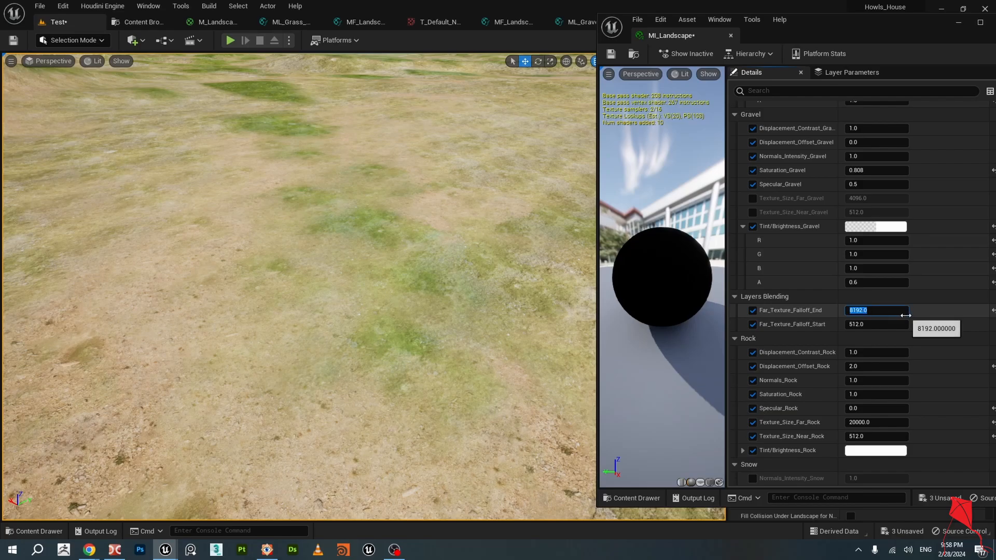
type("096")
key("Return")
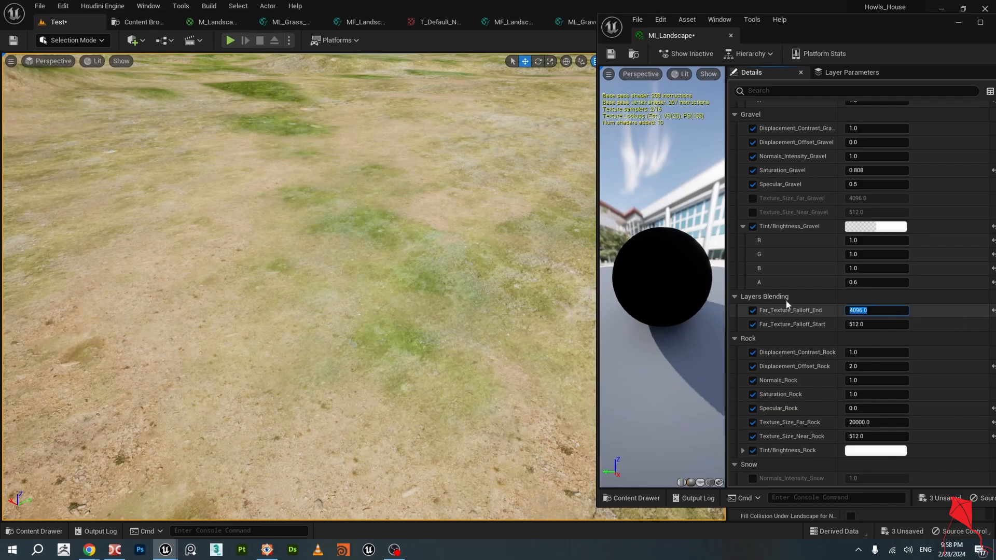
Set Far_Texture_Falloff_Start to 1024 in the Layers Blending parameters and check the near-to-far texture transition on the terrain.
mouse_move(398, 349)
right_mouse_down()
mouse_move(407, 383)
mouse_move(397, 348)
right_mouse_up()
key("w")
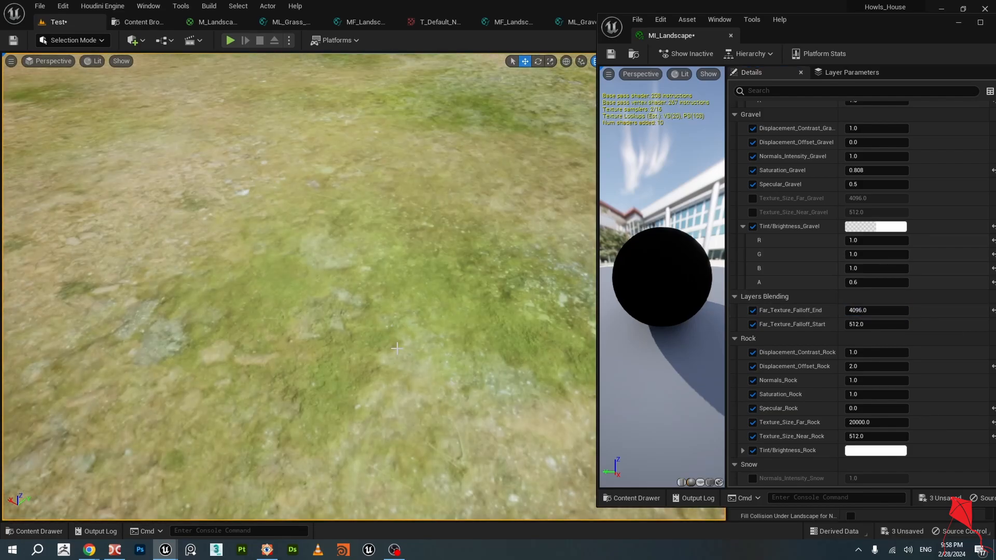
right_click_drag(403, 274, 403, 244)
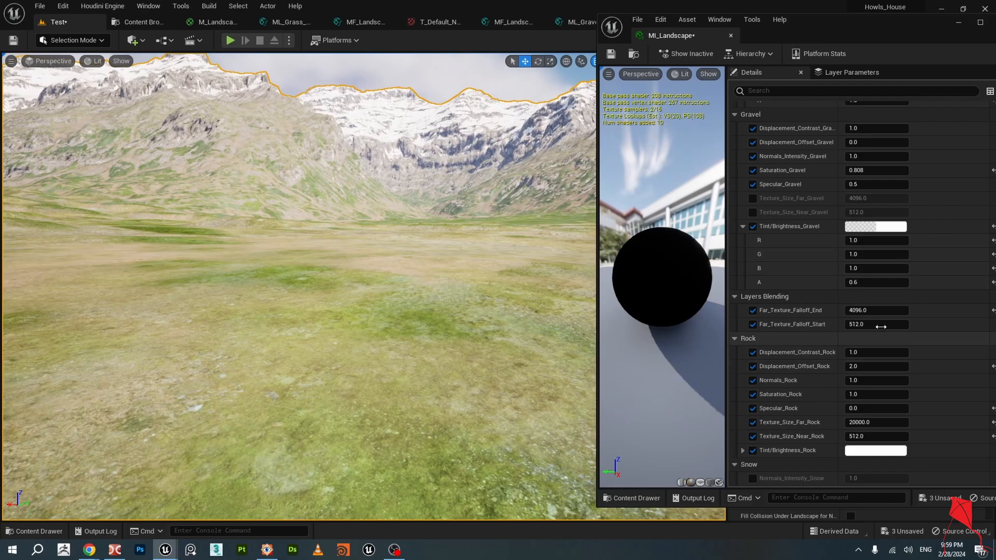
left_click(883, 328)
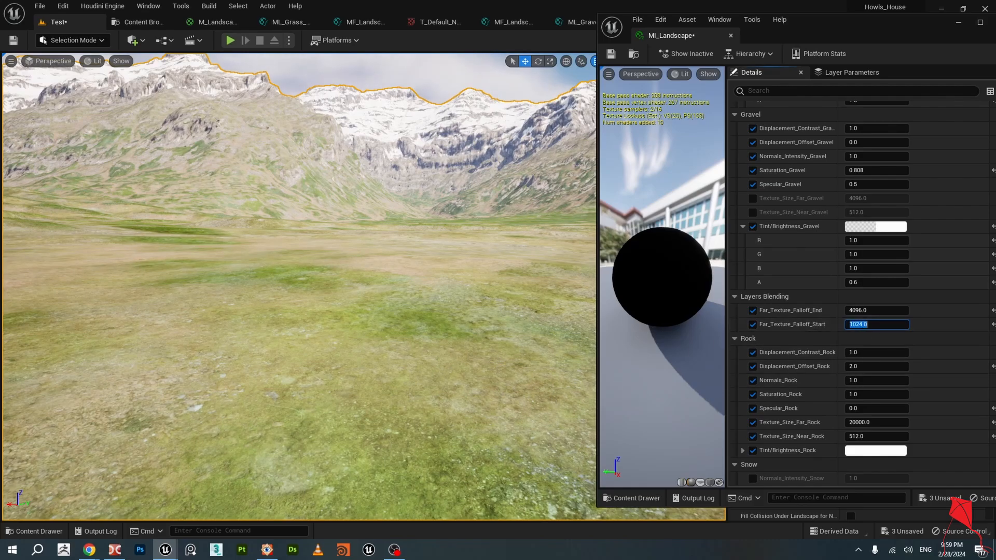
right_click_drag(495, 374, 502, 404)
scroll(496, 373, "up", 3)
scroll(486, 366, "down", 4)
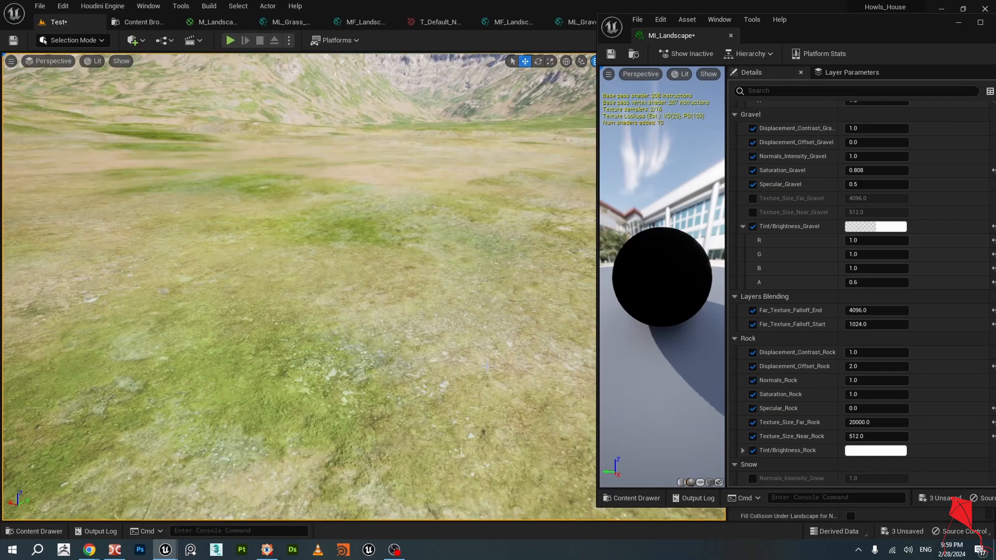
right_click_drag(469, 343, 298, 306)
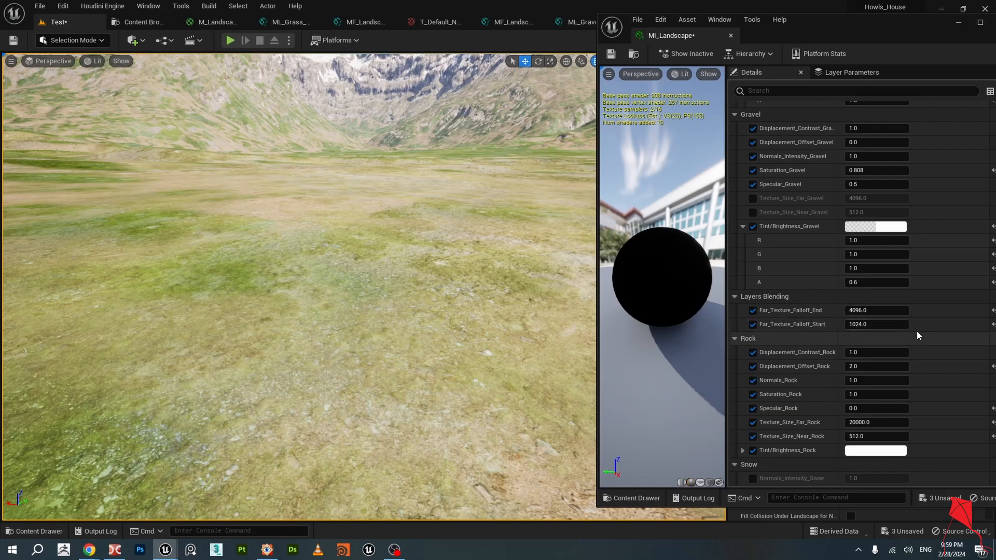
right_click_drag(482, 295, 471, 251)
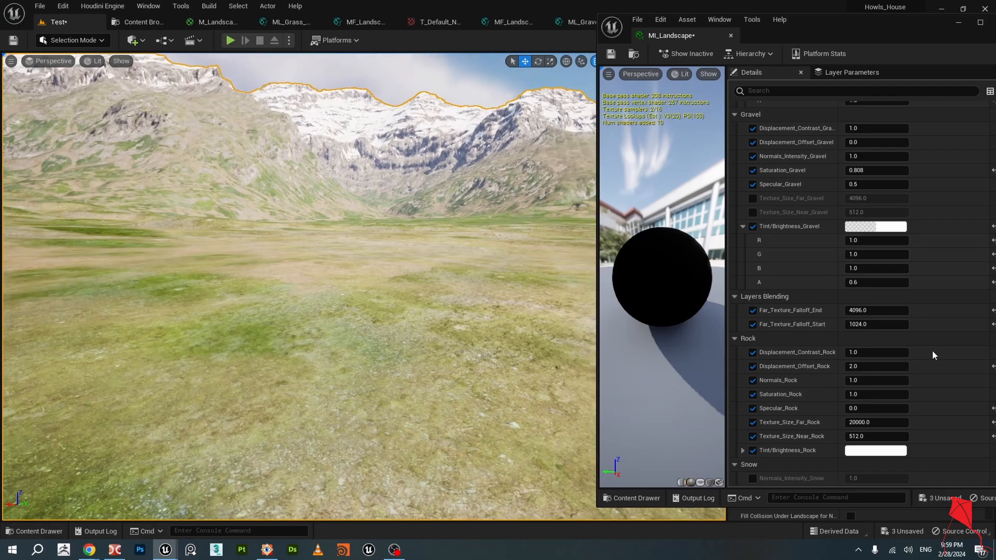
Examine the Rock, Snow and Specular parameters of MI_Landscape, expanding the rock and snow Tint/Brightness channels.
scroll(928, 340, "down", 2)
scroll(946, 342, "down", 3)
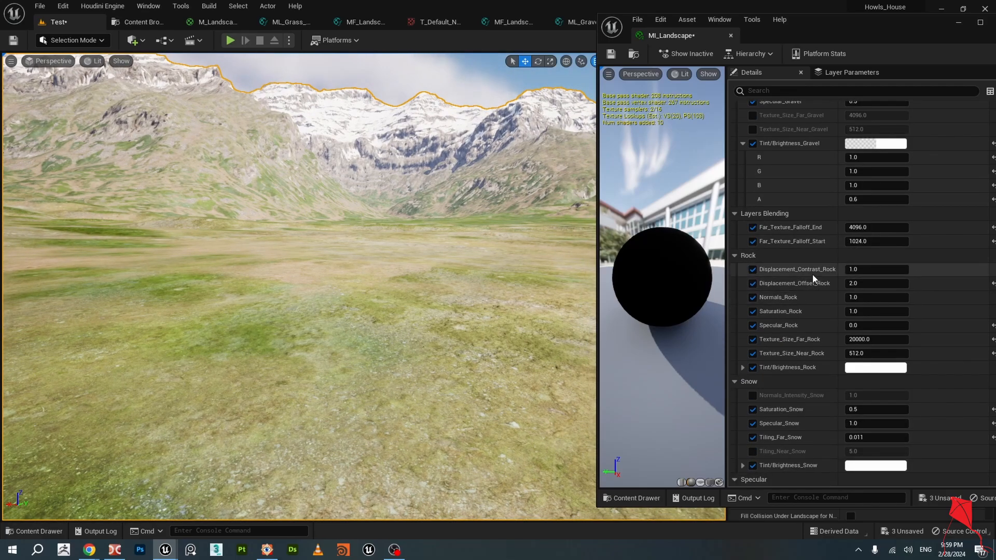
left_click(742, 367)
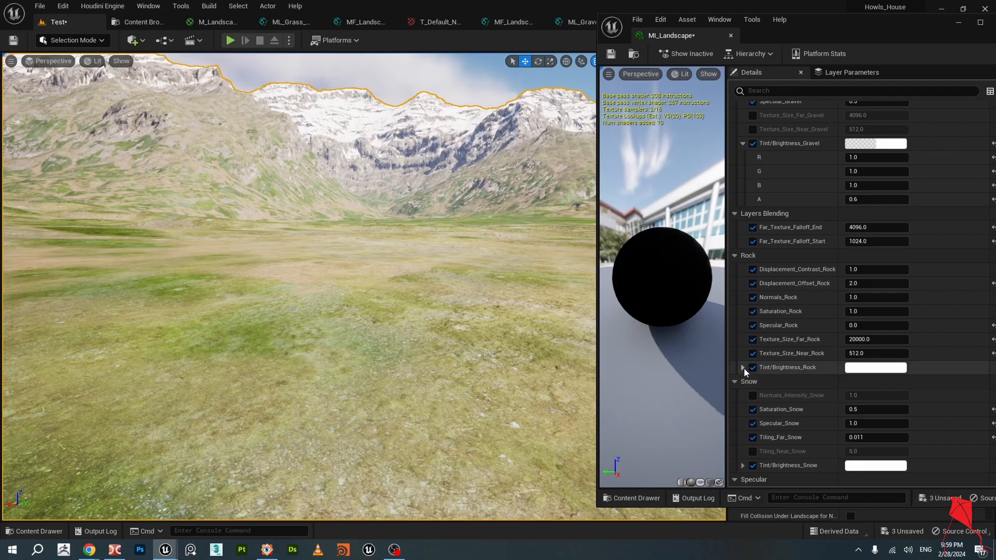
scroll(810, 312, "down", 4)
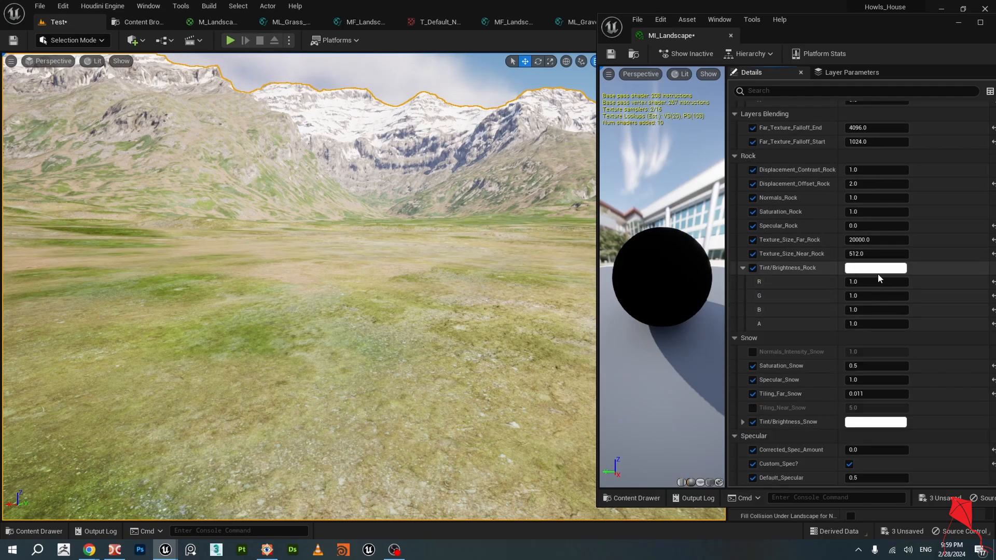
scroll(882, 306, "down", 3)
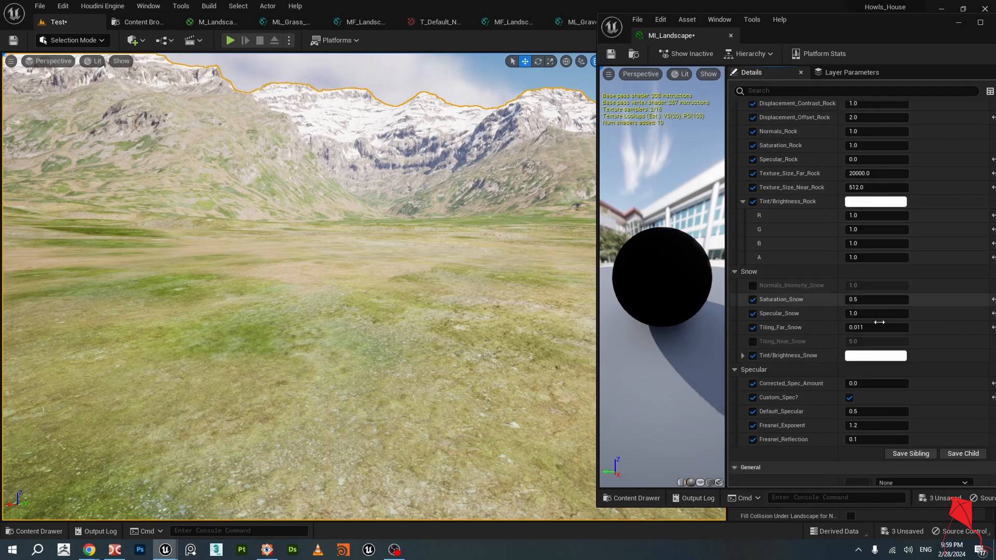
left_click(744, 357)
scroll(866, 338, "down", 3)
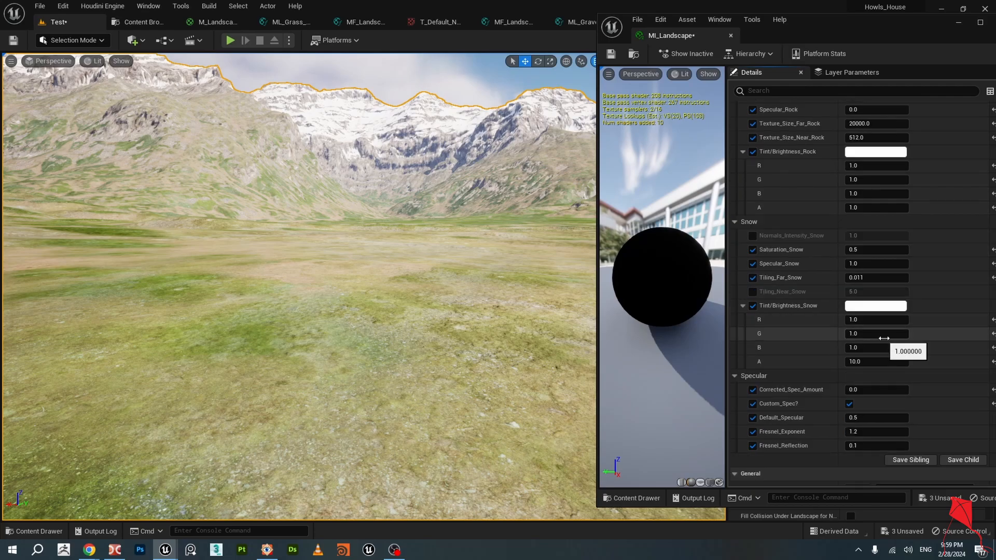
scroll(877, 363, "down", 3)
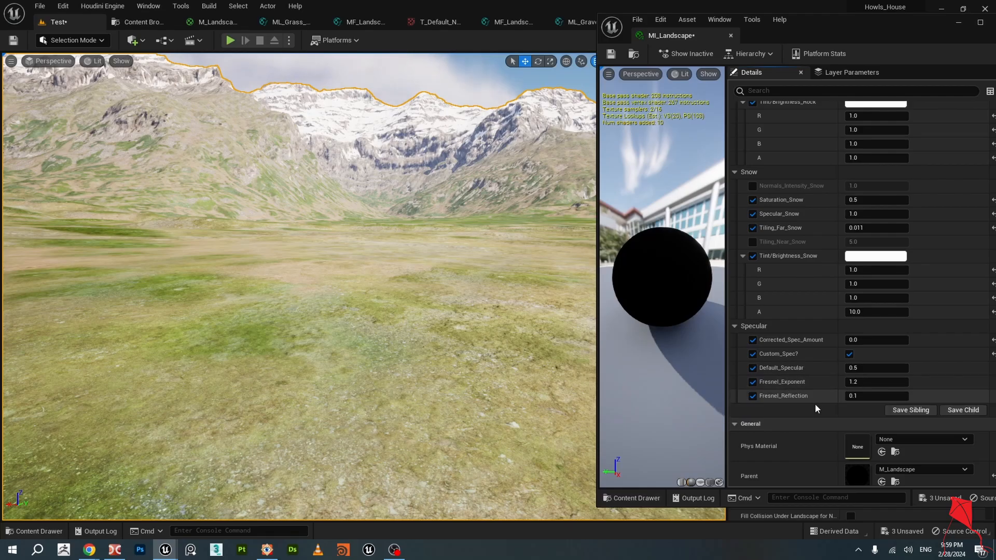
Move the floating MI_Landscape editor window away so that the level viewport is unobstructed.
right_click_drag(511, 266, 594, 276)
left_click_drag(859, 29, 761, 26)
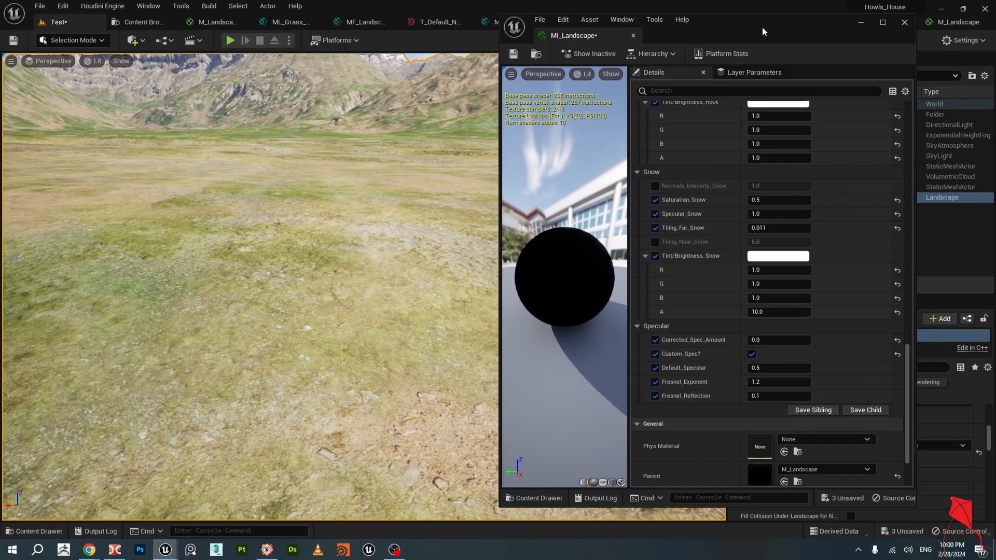
left_click_drag(763, 28, 0, 32)
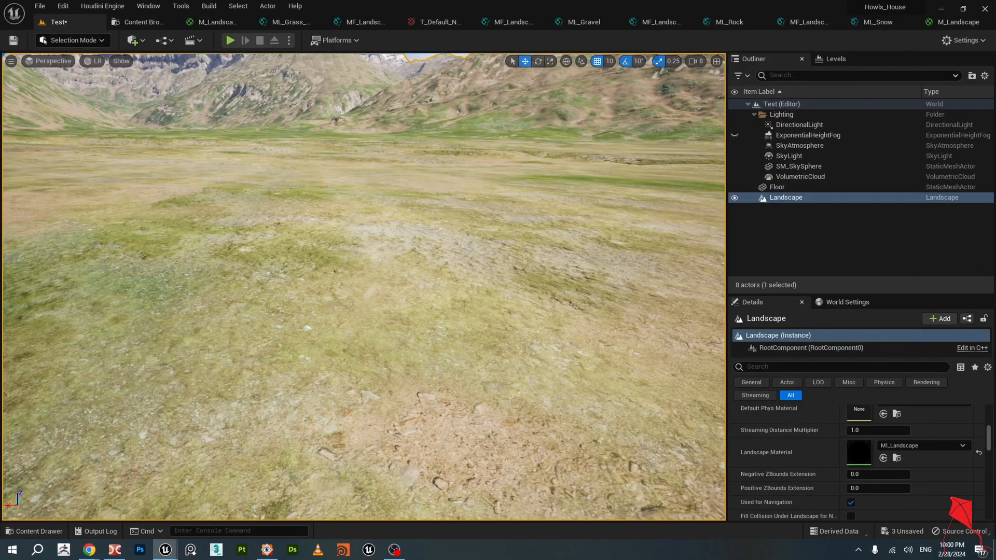
Look over the M_Landscape_Test material graph, and close the material without applying its changes.
left_click(209, 23)
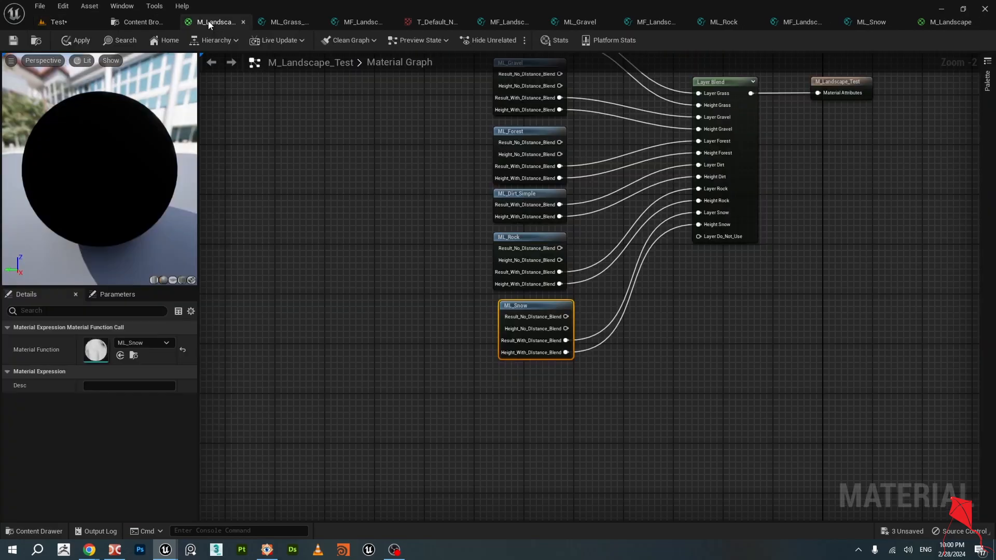
key("Home")
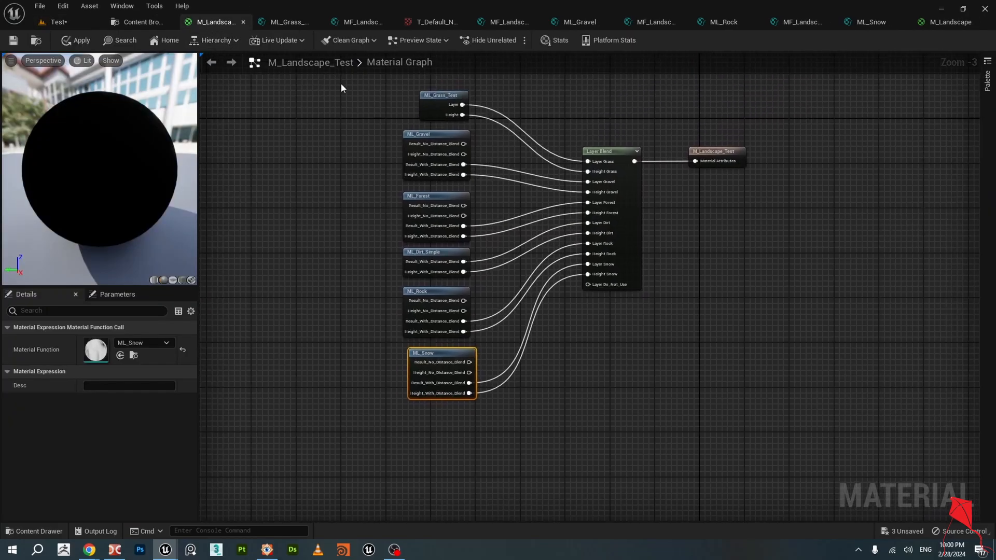
right_click_drag(360, 161, 321, 177)
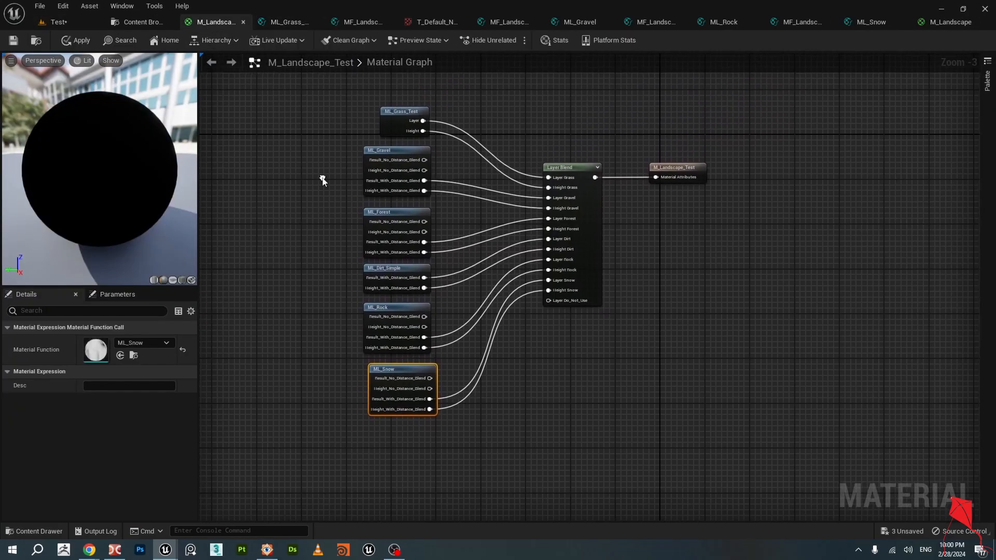
left_click(243, 22)
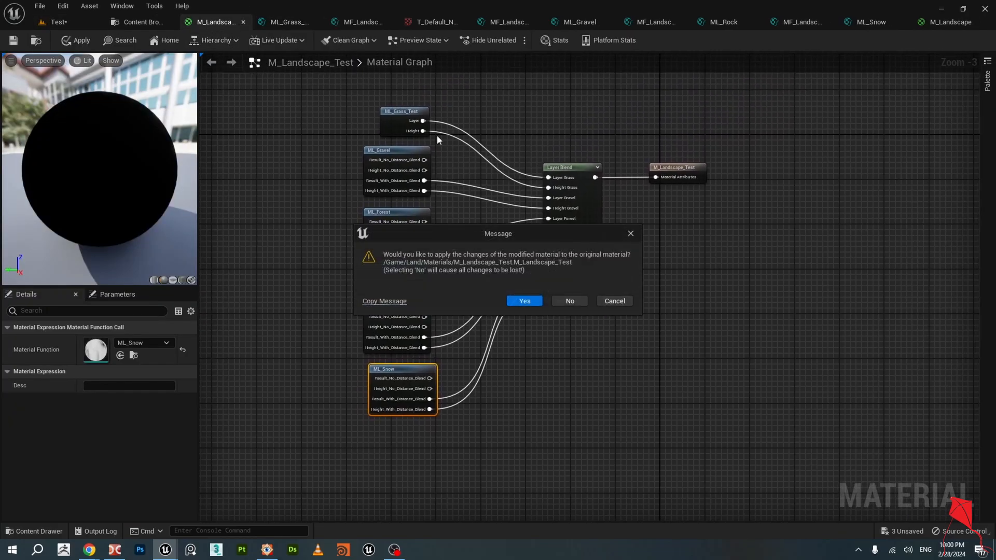
left_click(570, 301)
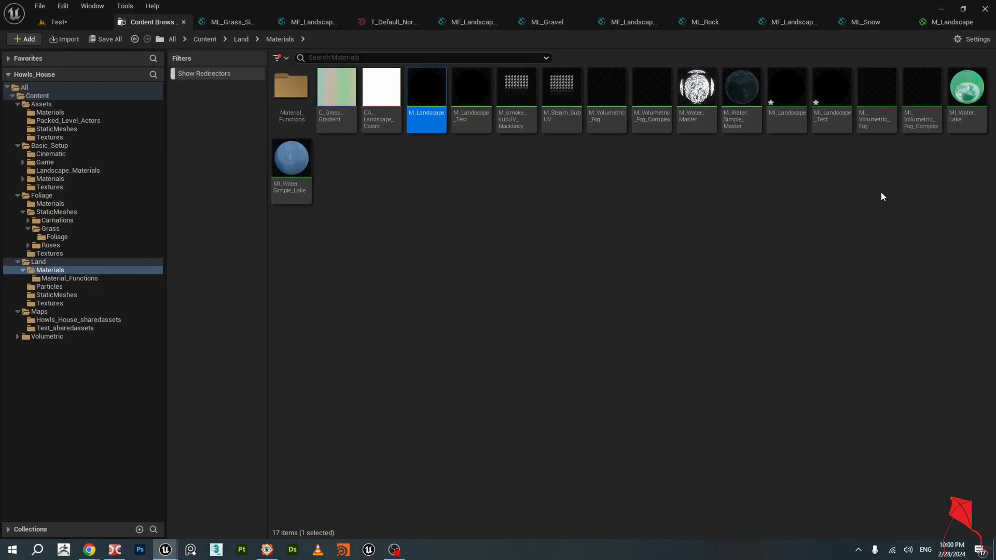
In the M_Landscape graph, route ML_Grass_Simple's distance-blended result through ML_Wetness into the blend's Layer Grass input, and save the material.
left_click(951, 25)
scroll(624, 247, "down", 4)
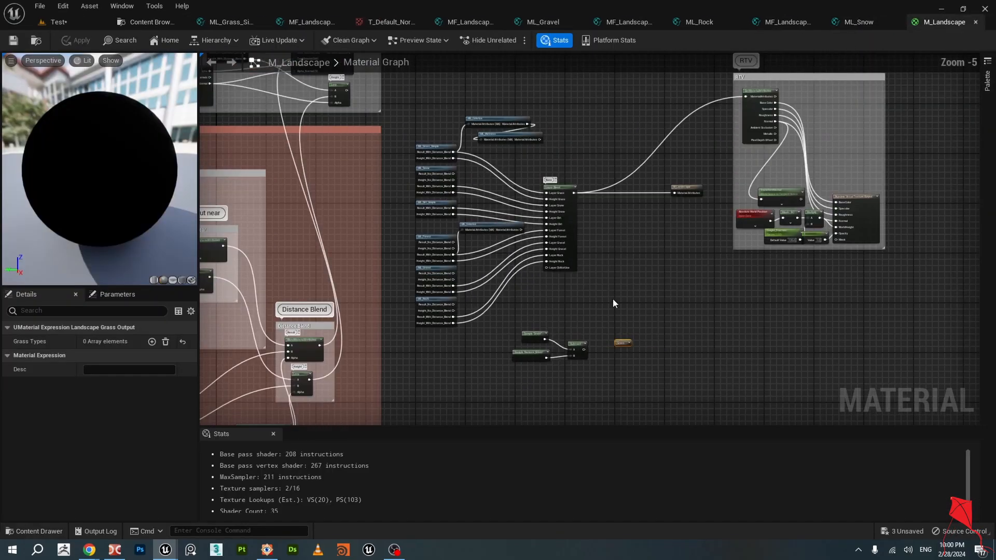
scroll(584, 263, "up", 4)
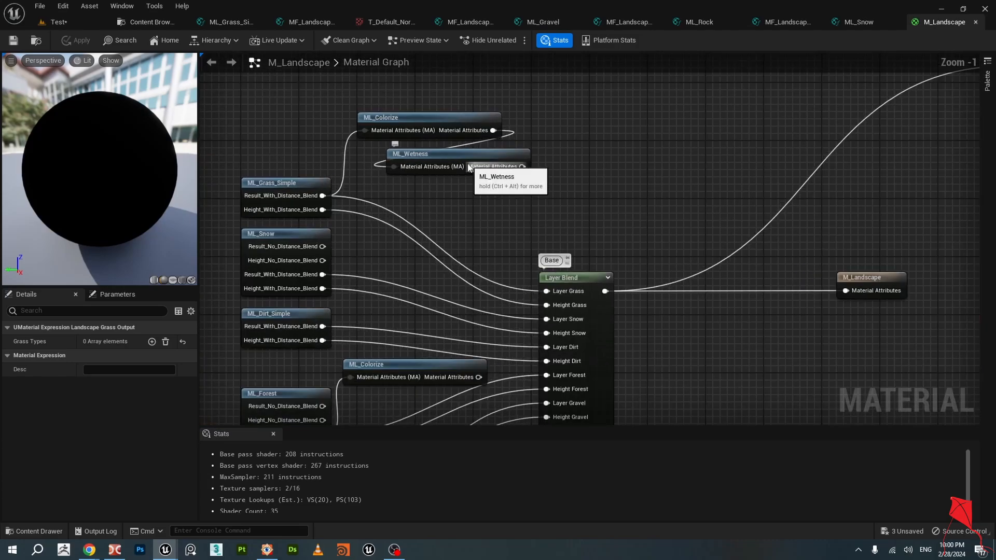
left_click_drag(468, 153, 475, 174)
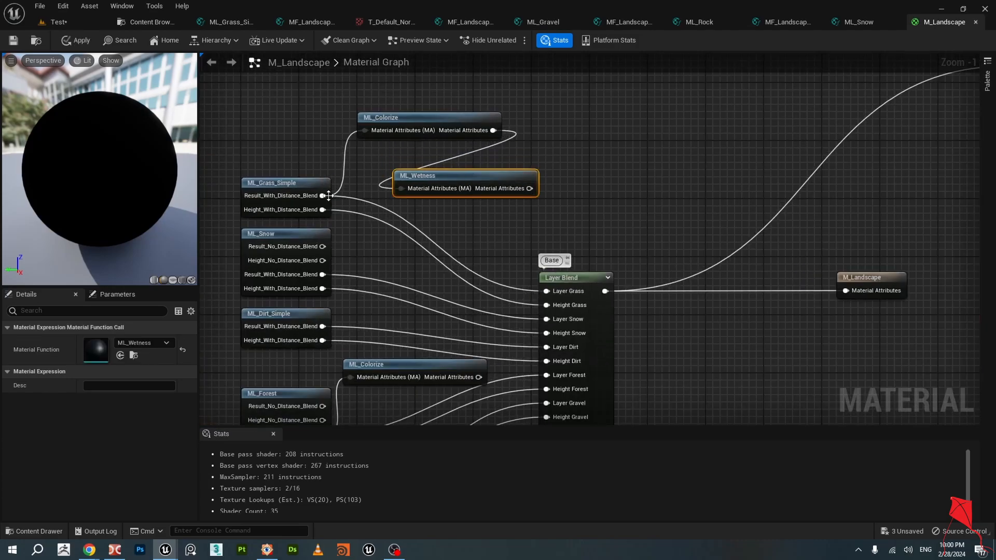
left_click_drag(329, 196, 401, 188)
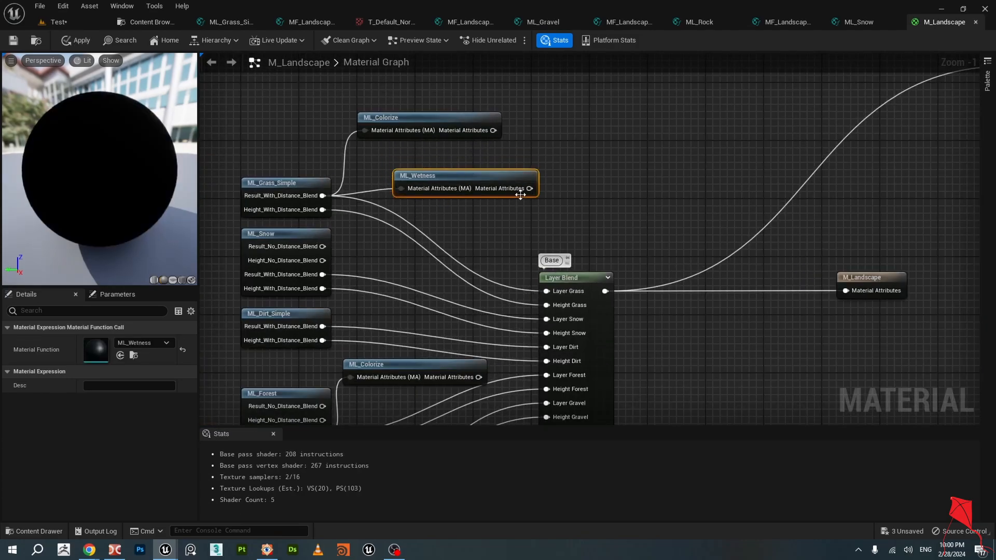
left_click_drag(529, 189, 546, 291)
left_click_drag(494, 178, 451, 185)
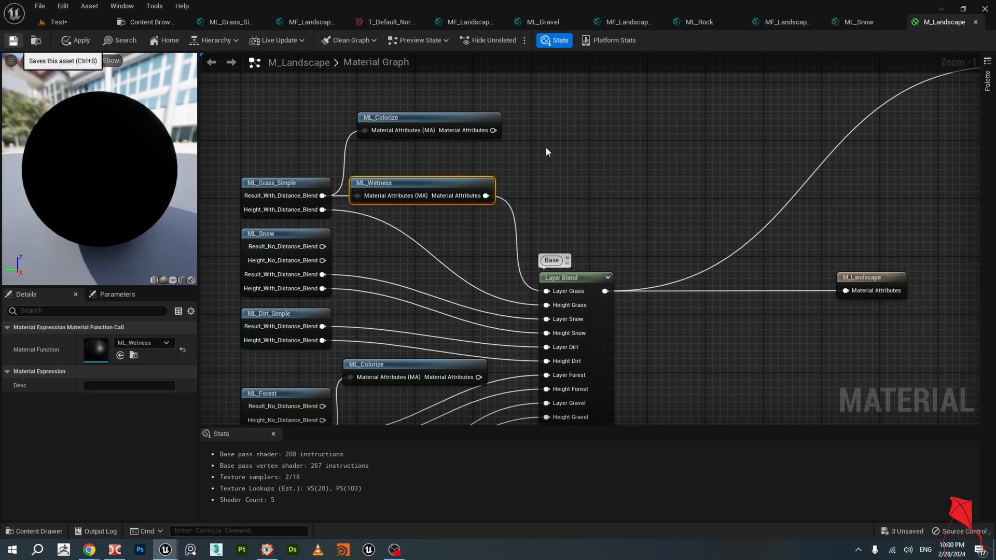
key("ctrl+s")
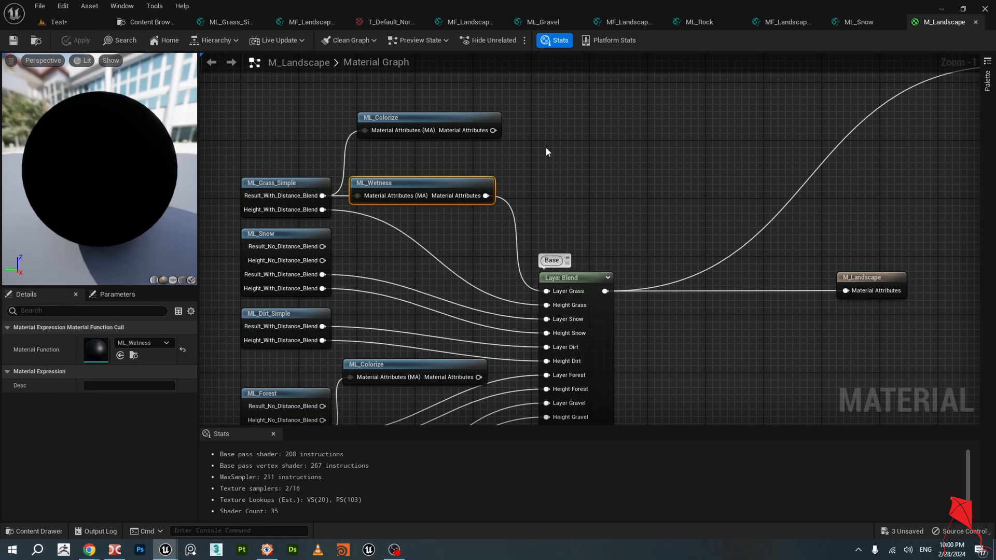
Check the terrain in the Test level, and open the Howls_House level from Maps, saving MI_Landscape, MI_Landscape_Test and Test.
left_click(71, 25)
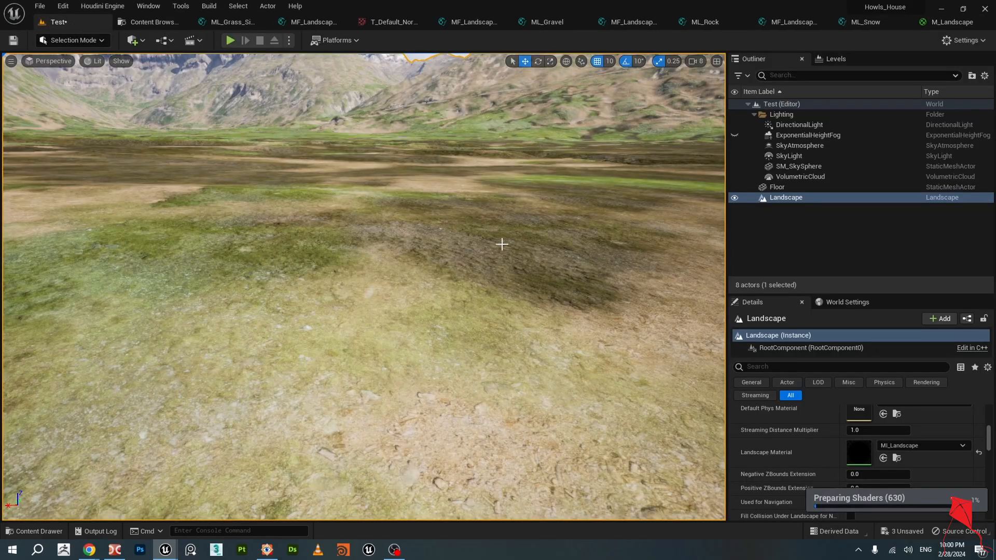
right_click_drag(502, 246, 502, 179)
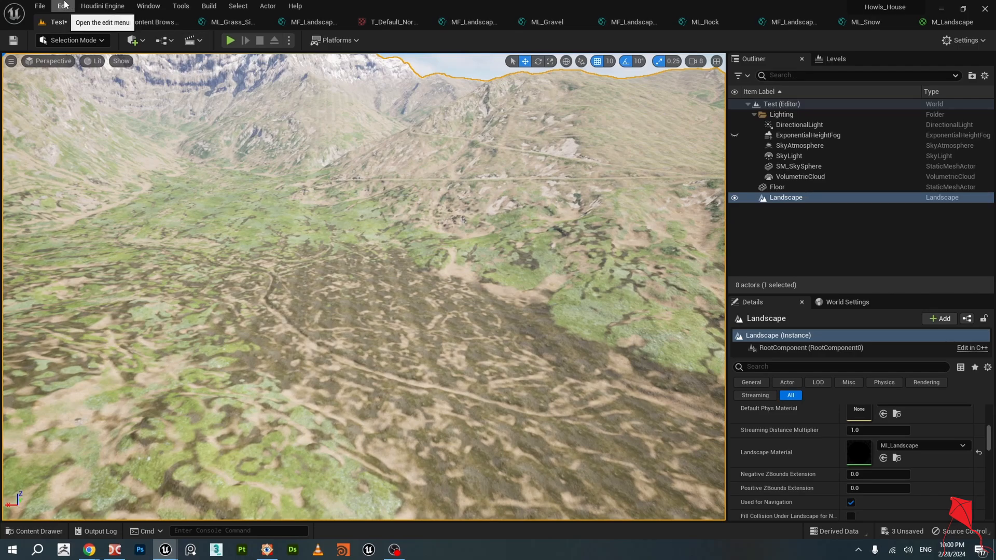
left_click(40, 5)
mouse_move(78, 66)
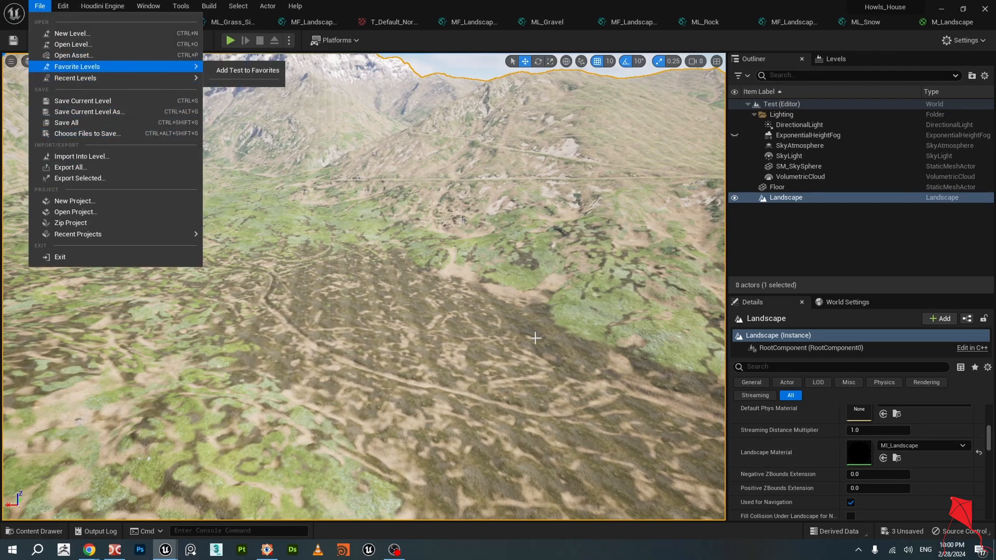
right_click_drag(512, 355, 571, 352)
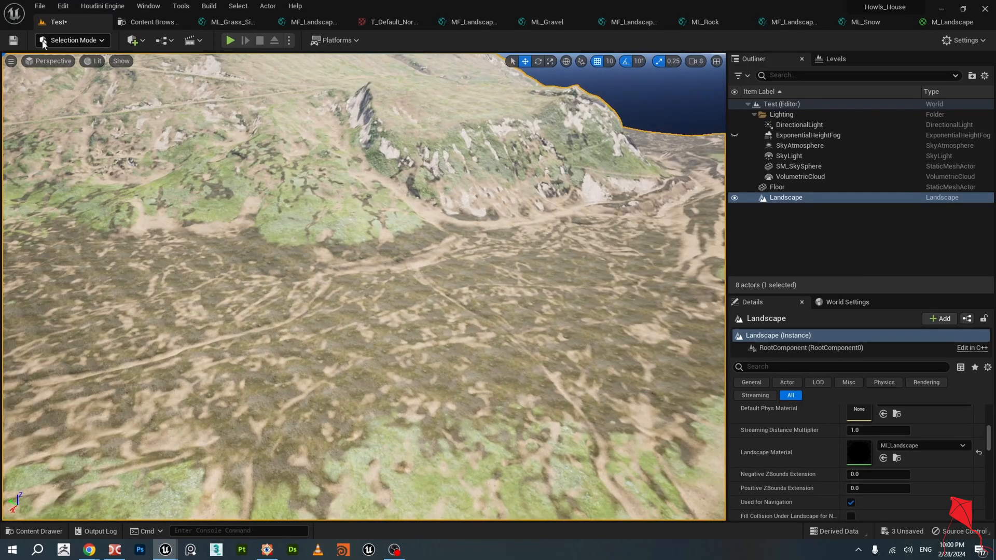
left_click(41, 7)
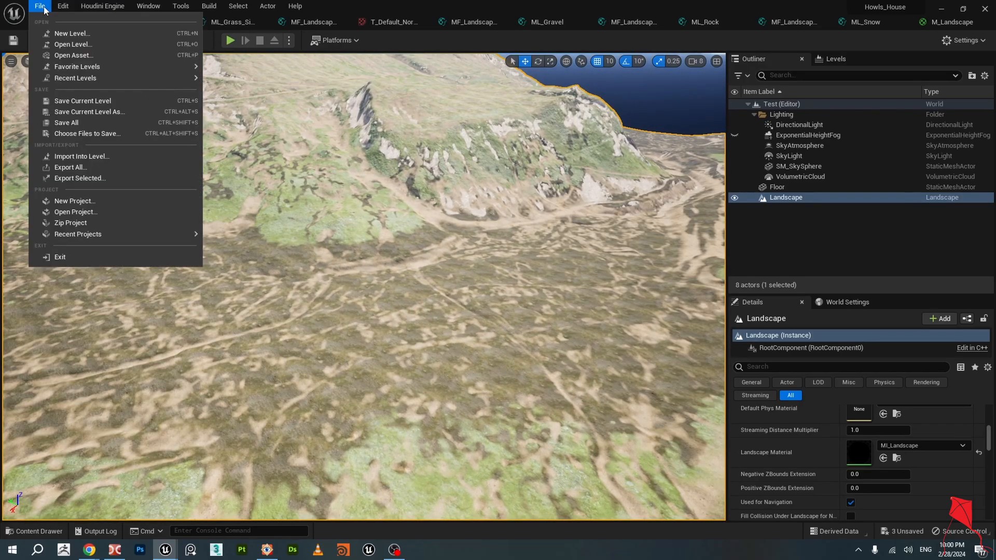
left_click(72, 44)
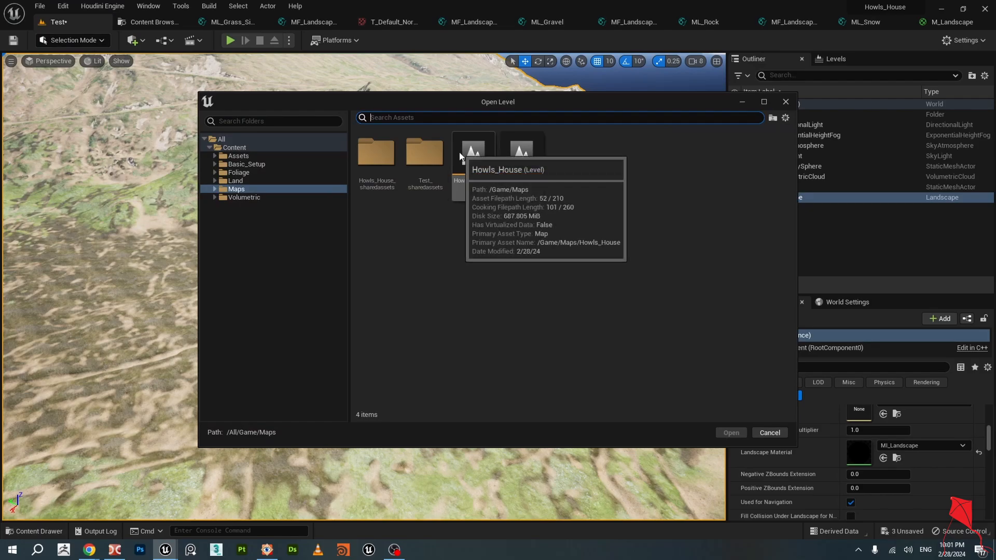
double_click(481, 164)
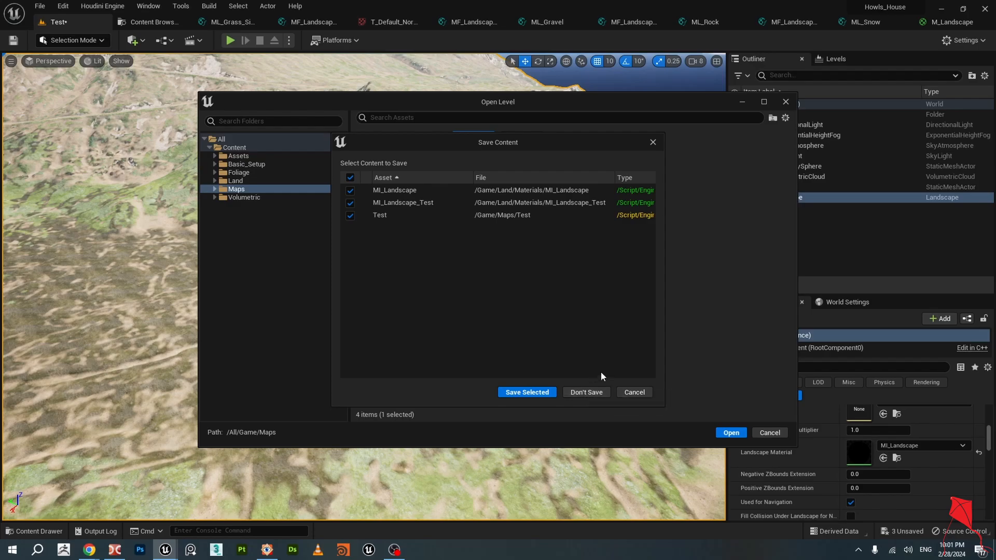
left_click(547, 393)
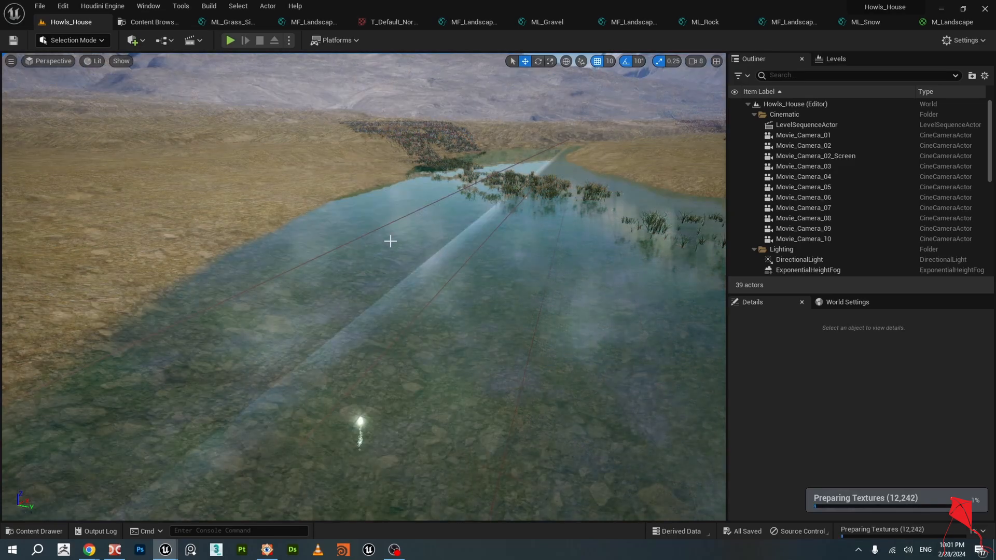
Set the overall engine scalability quality to Cinematic for the Howls_House level.
right_click_drag(390, 241, 416, 238)
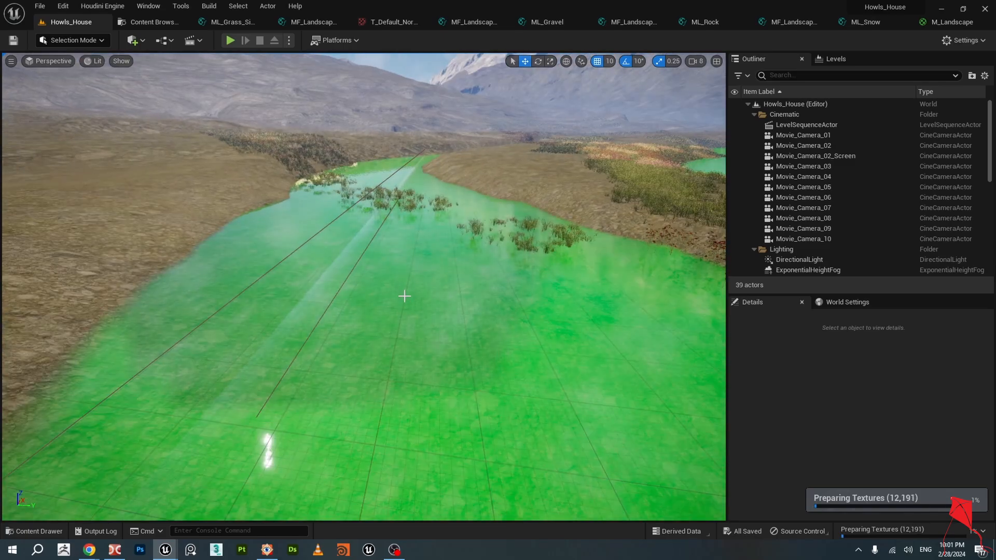
left_click(518, 292)
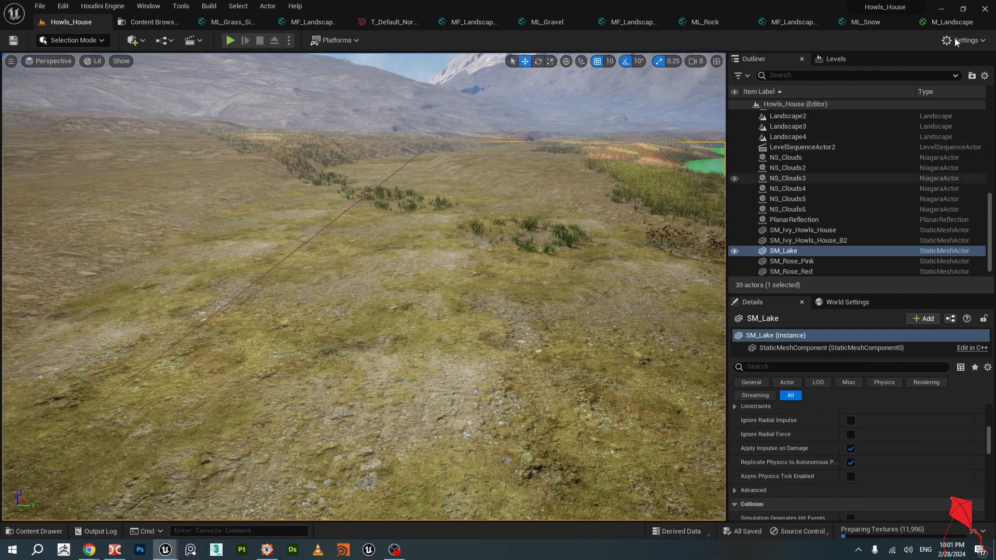
left_click(970, 43)
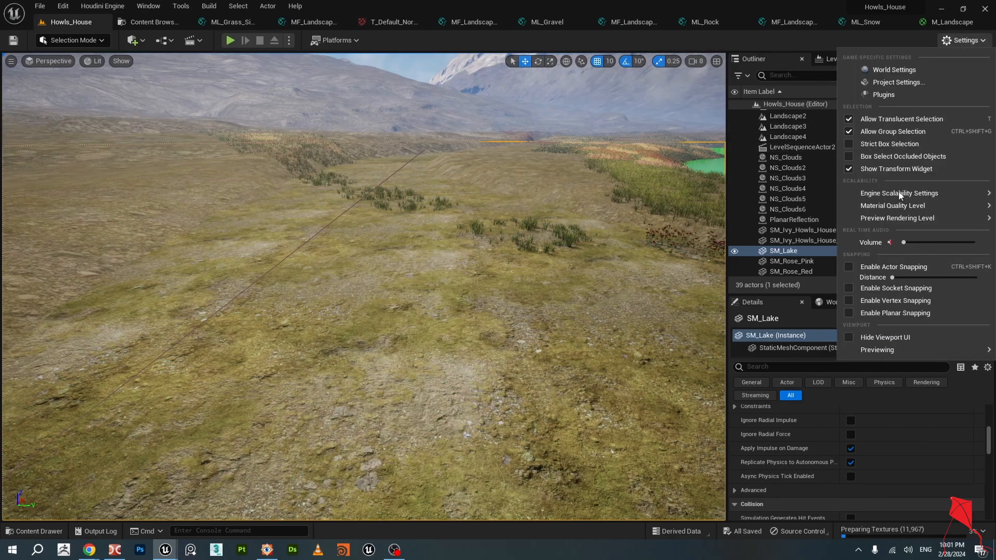
mouse_move(906, 194)
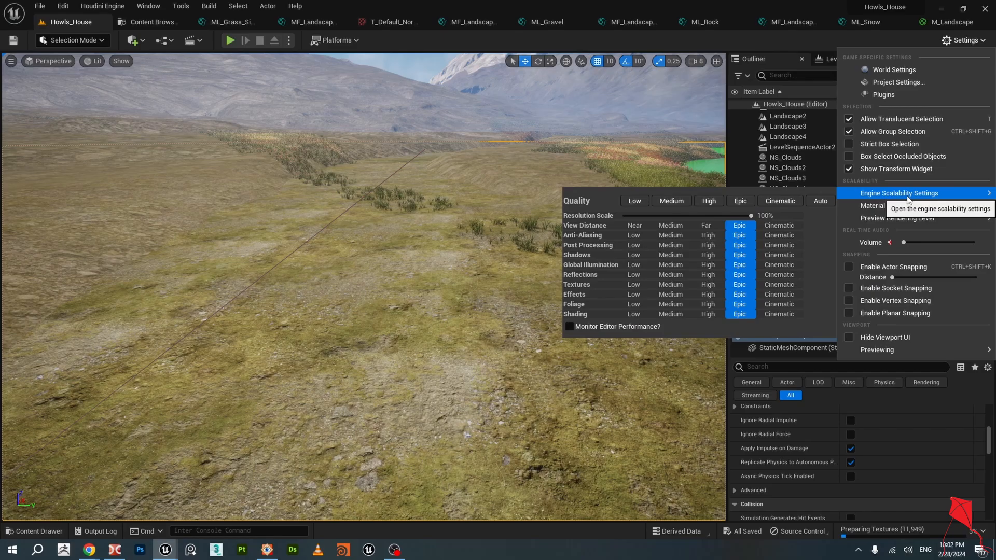
left_click(788, 202)
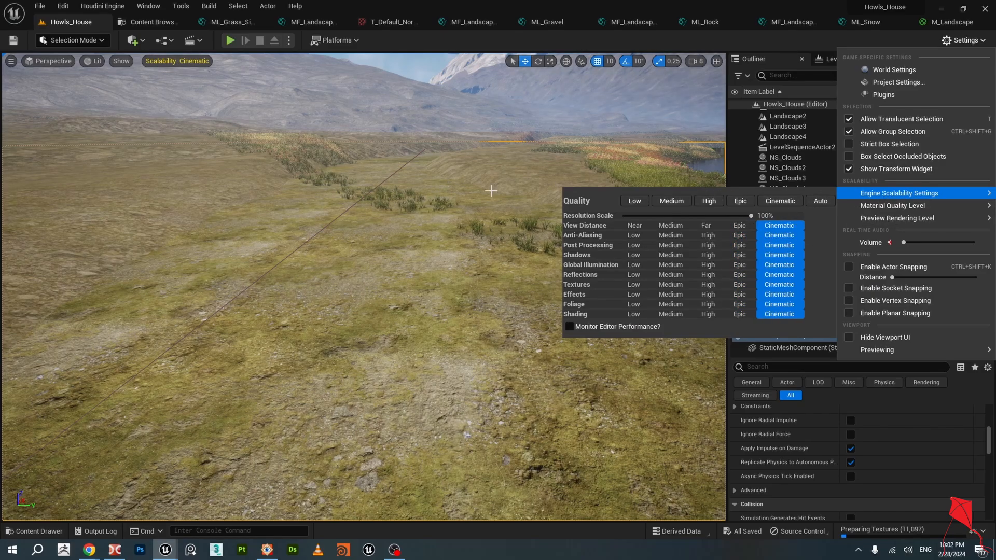
Look over the Howls_House terrain around the lake, the house, the flower fields and the distant mountains.
left_click_drag(449, 227, 550, 166)
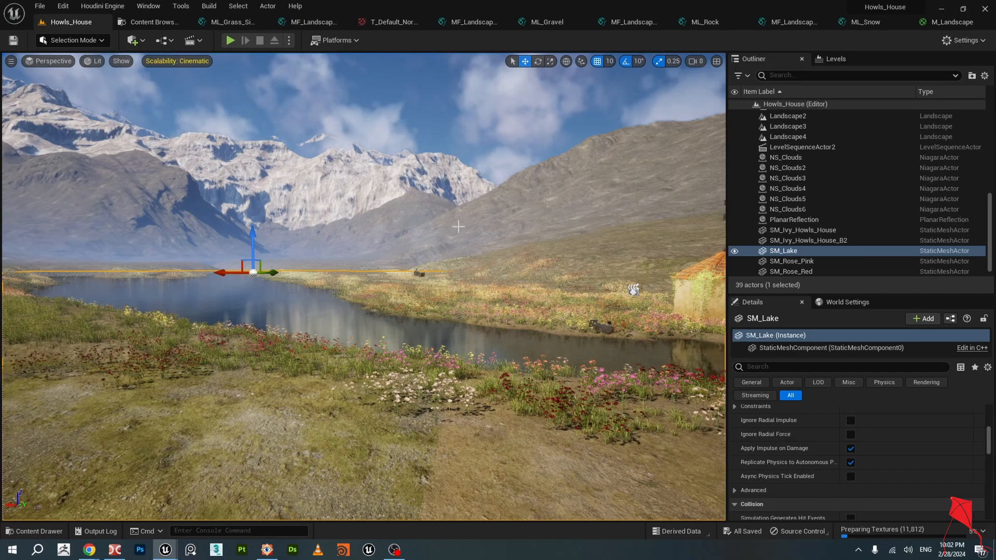
left_click_drag(458, 226, 596, 227)
scroll(499, 306, "up", 5)
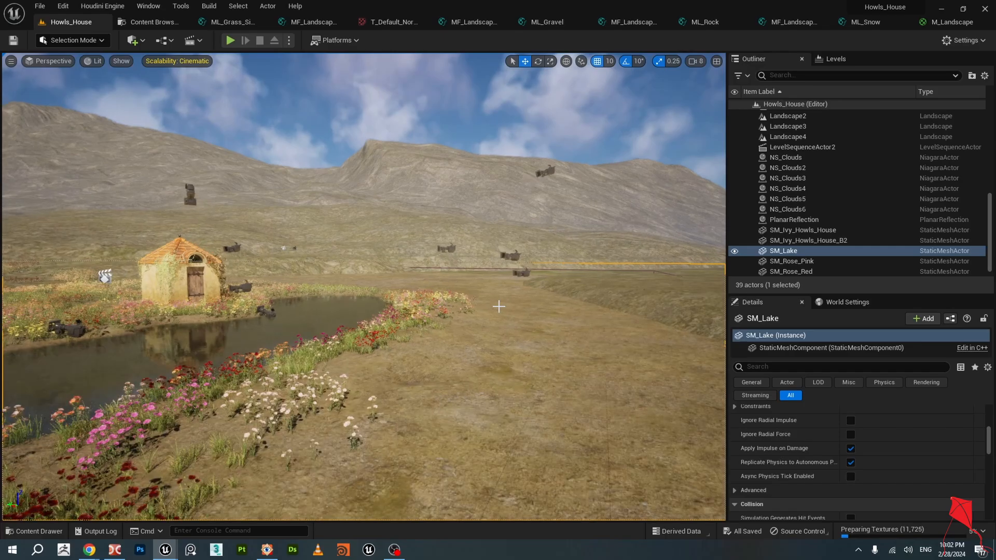
scroll(437, 275, "up", 1)
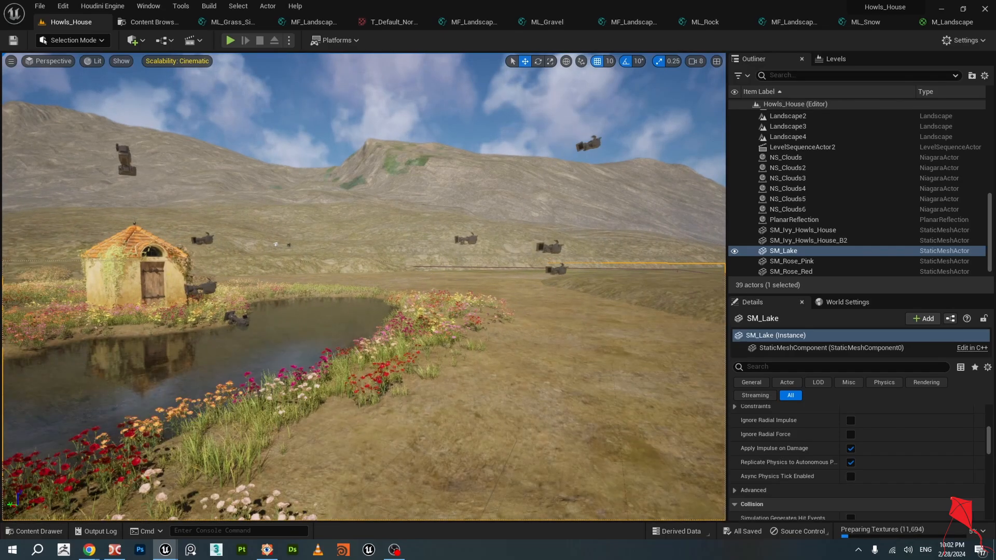
right_click_drag(393, 305, 208, 368)
right_click_drag(363, 287, 169, 200)
key("f")
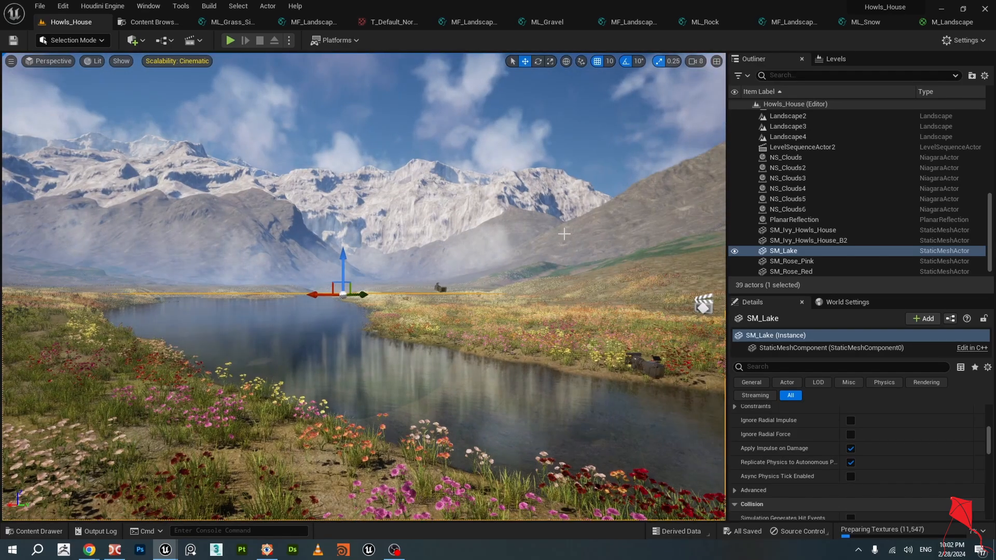
left_click(564, 237)
scroll(907, 445, "down", 1)
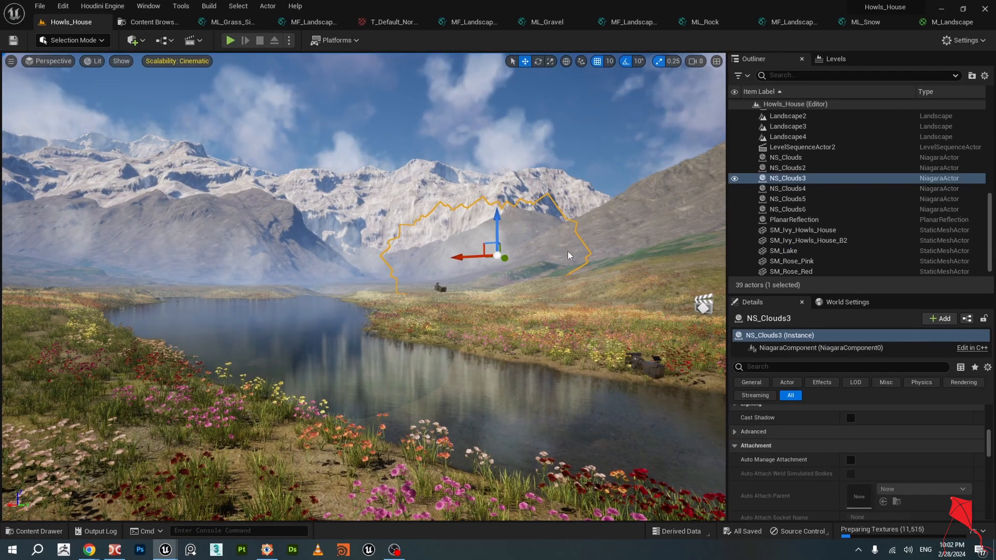
left_click(684, 198)
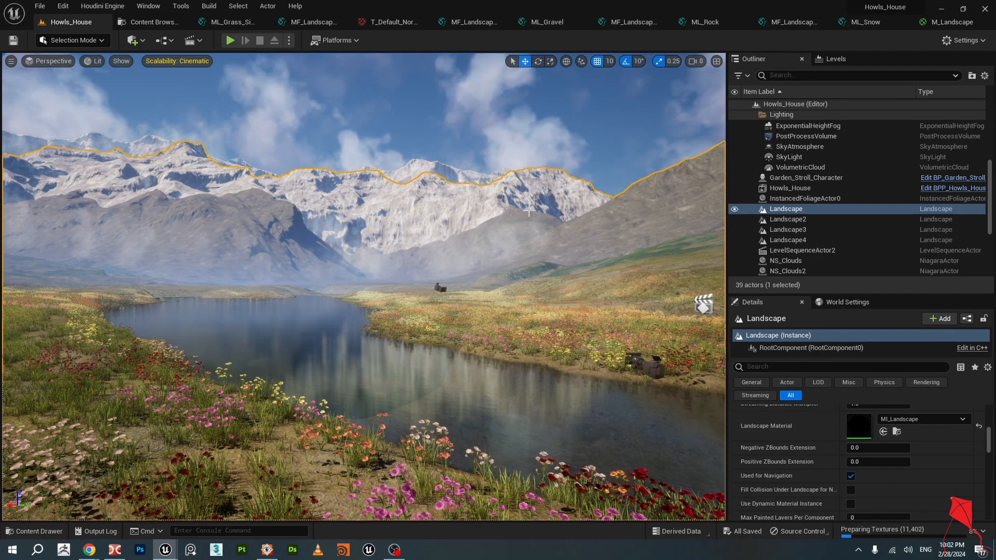
right_click_drag(529, 214, 327, 238)
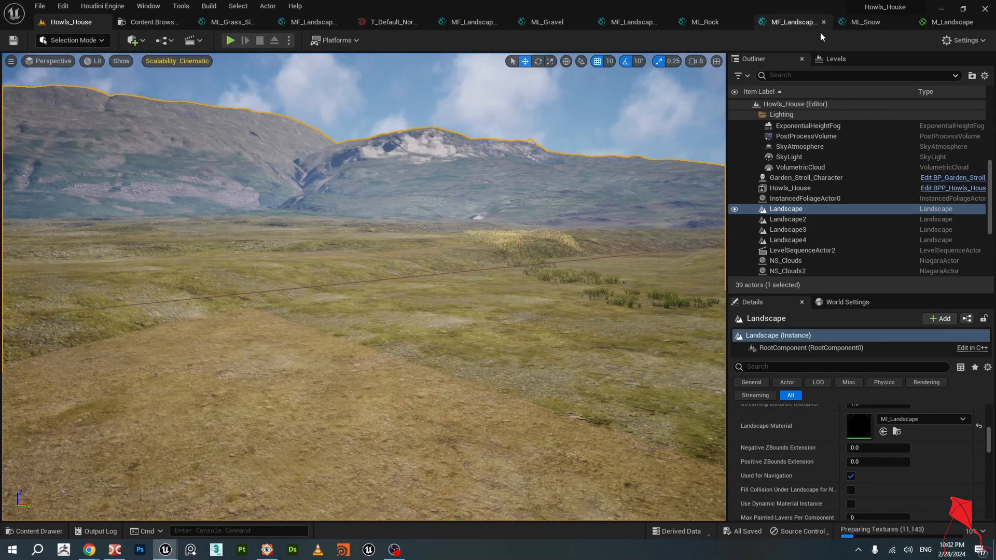
mouse_move(502, 249)
right_mouse_down()
mouse_move(620, 264)
mouse_move(698, 249)
mouse_move(501, 261)
right_mouse_up()
scroll(501, 260, "up", 10)
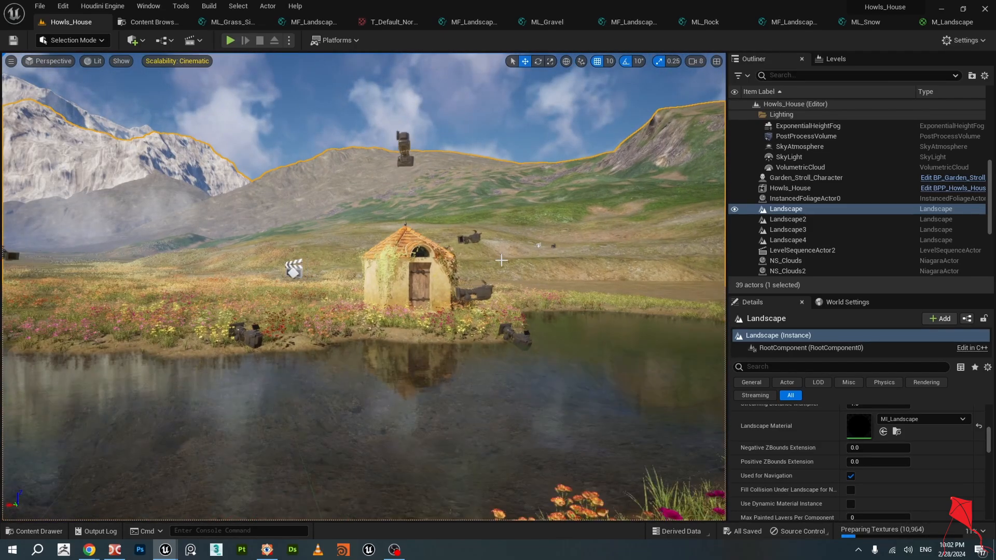
scroll(480, 270, "up", 2)
right_click_drag(480, 270, 410, 349)
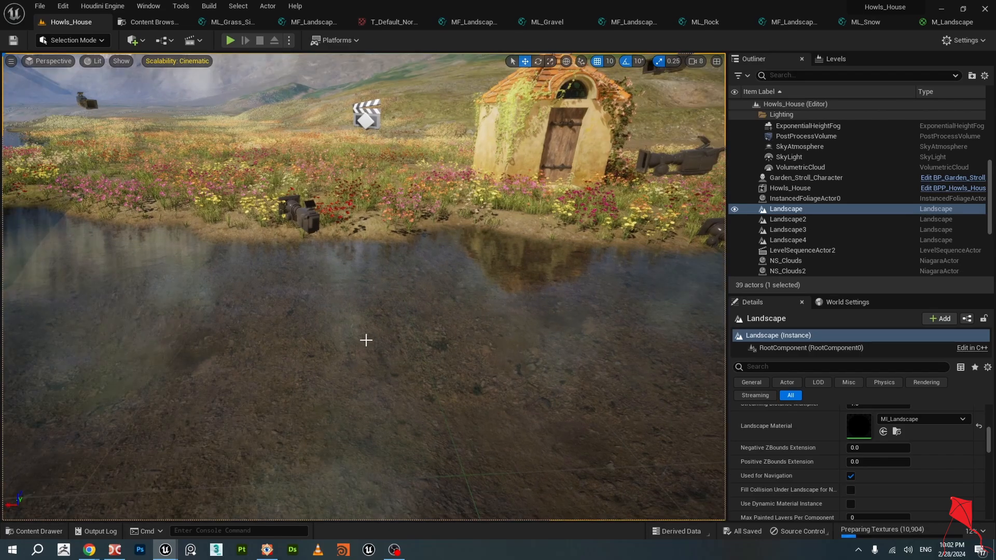
Hide the SM_Lake actor and inspect the exposed lakebed terrain near the house.
left_click(469, 388)
scroll(948, 467, "up", 5)
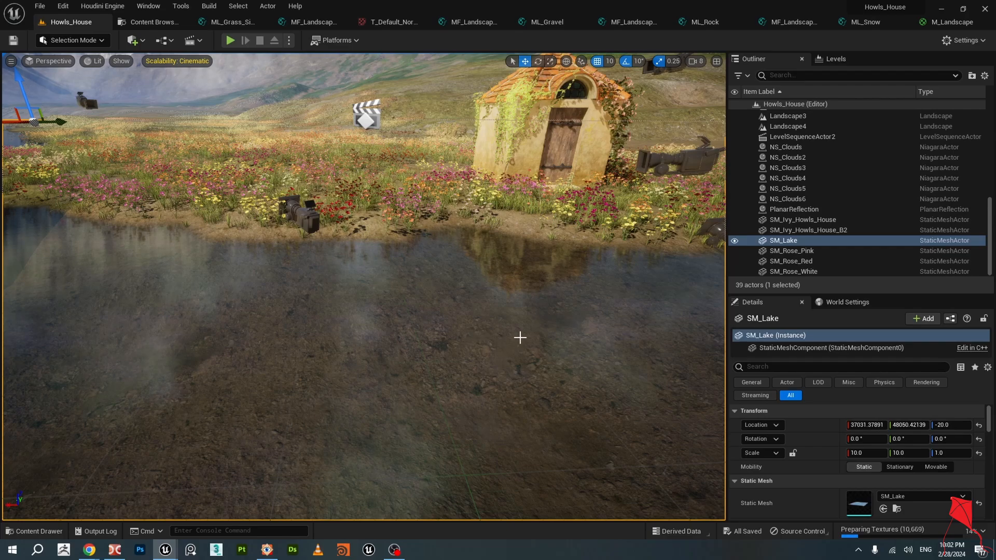
left_click(734, 241)
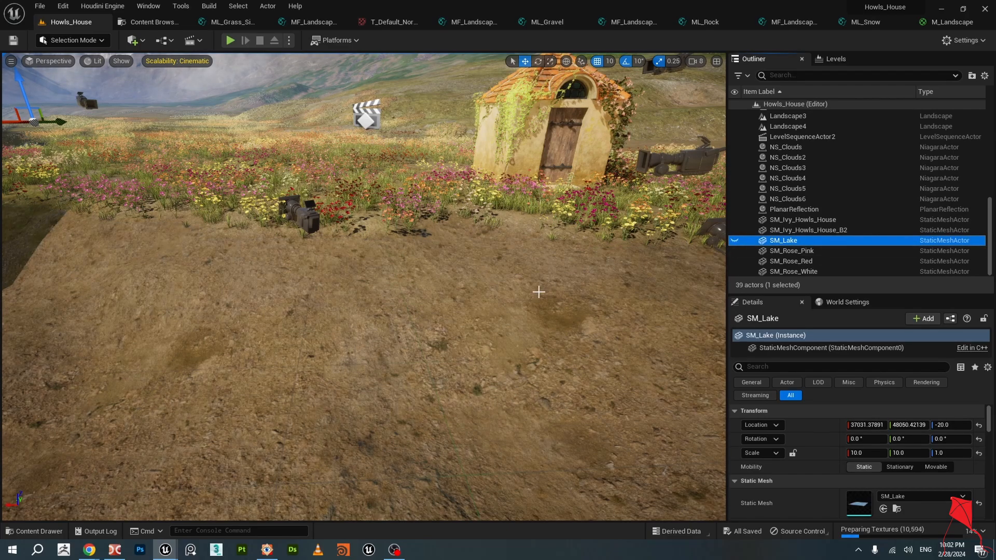
right_click_drag(586, 289, 477, 291)
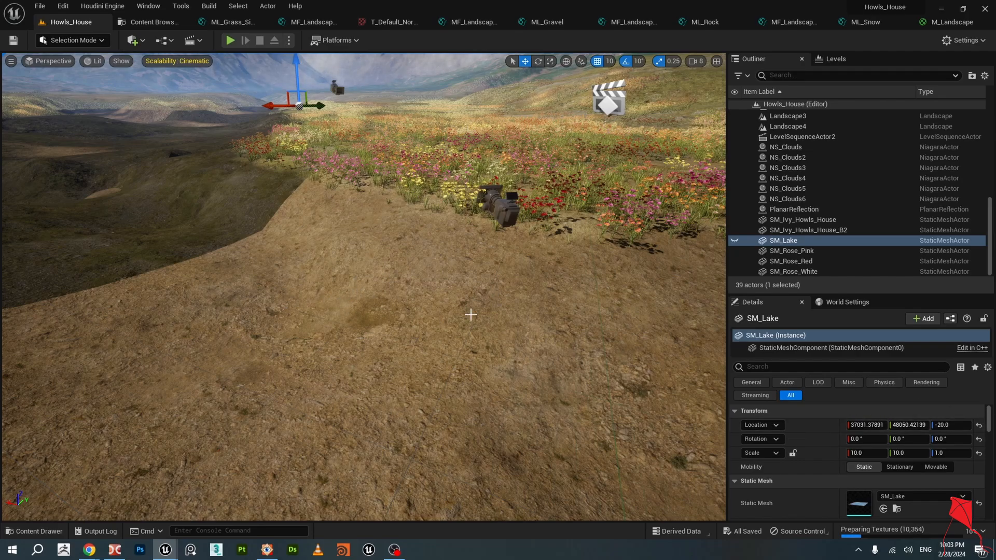
right_click_drag(451, 309, 379, 298)
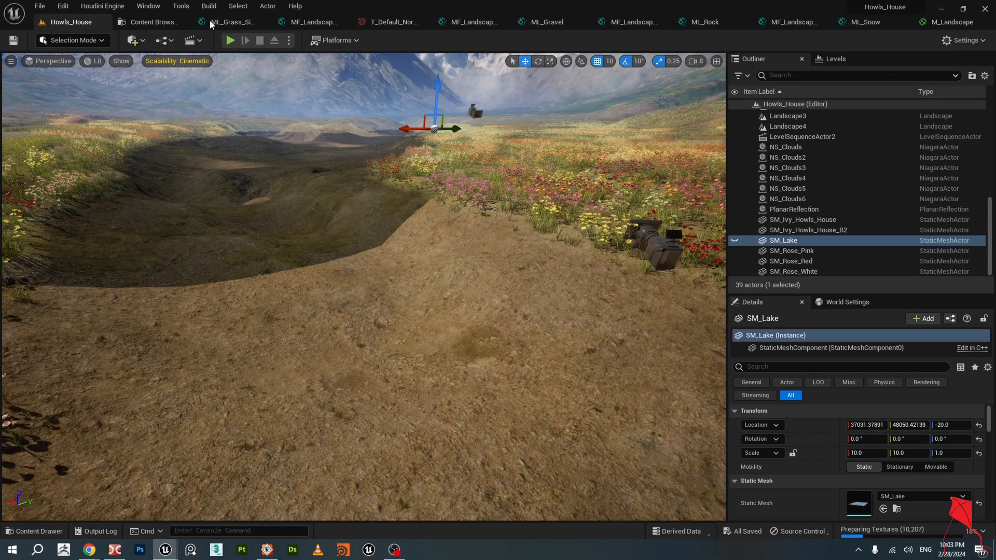
Open the ML_Wetness material layer from its node in the M_Landscape graph and bring its input nodes into view.
left_click(941, 21)
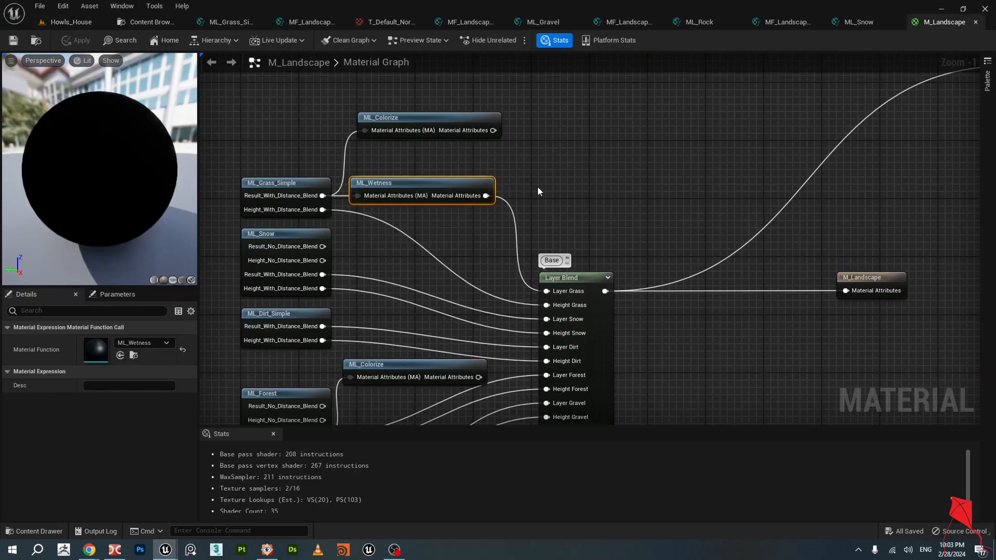
right_click_drag(537, 191, 602, 189)
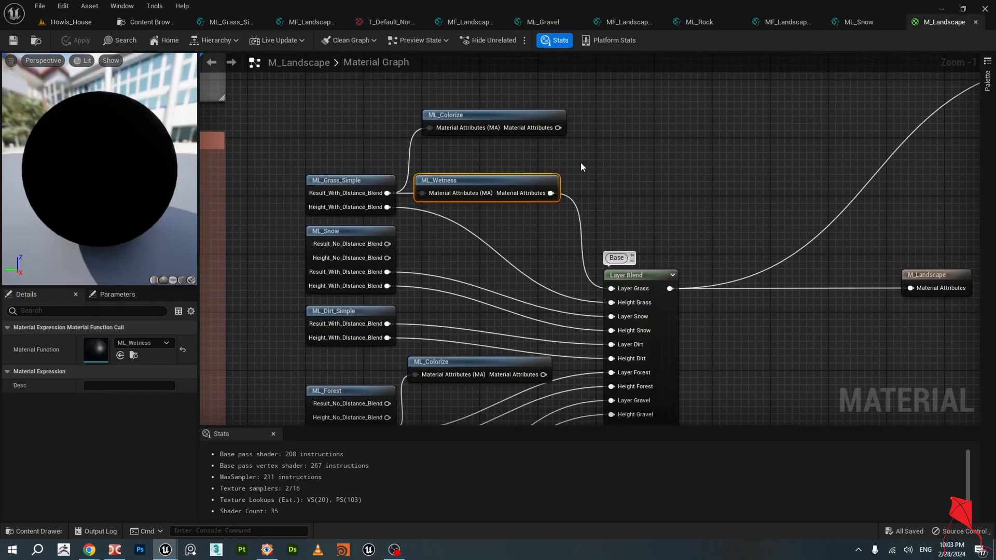
double_click(479, 179)
scroll(491, 204, "down", 4)
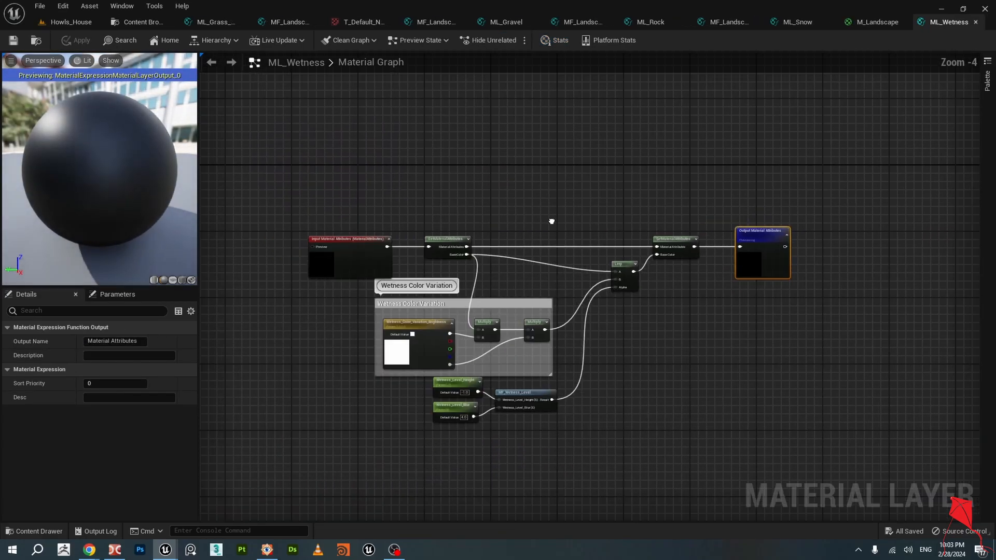
scroll(344, 210, "up", 4)
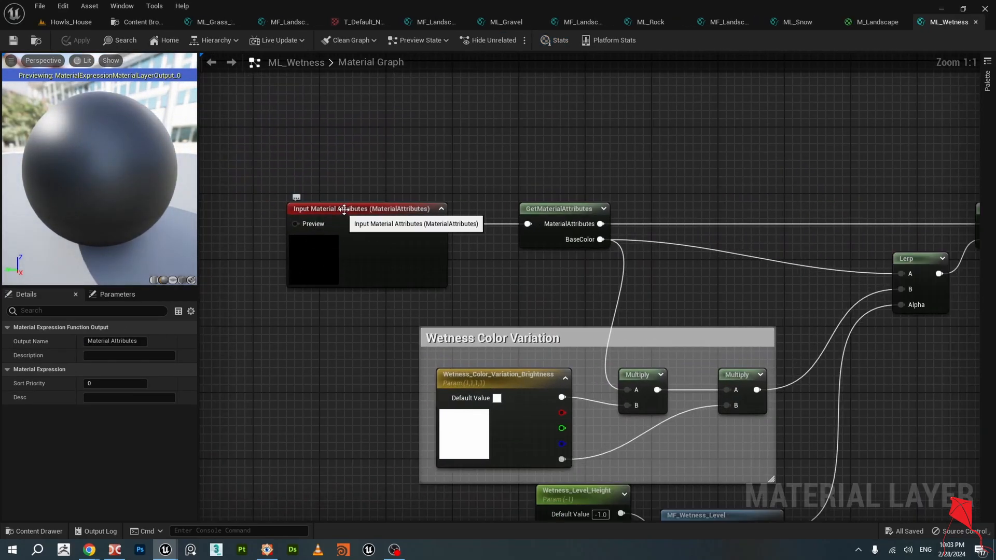
Review the Input Material Attributes node's available input types, keeping Function Input Material Attributes.
left_click(344, 210)
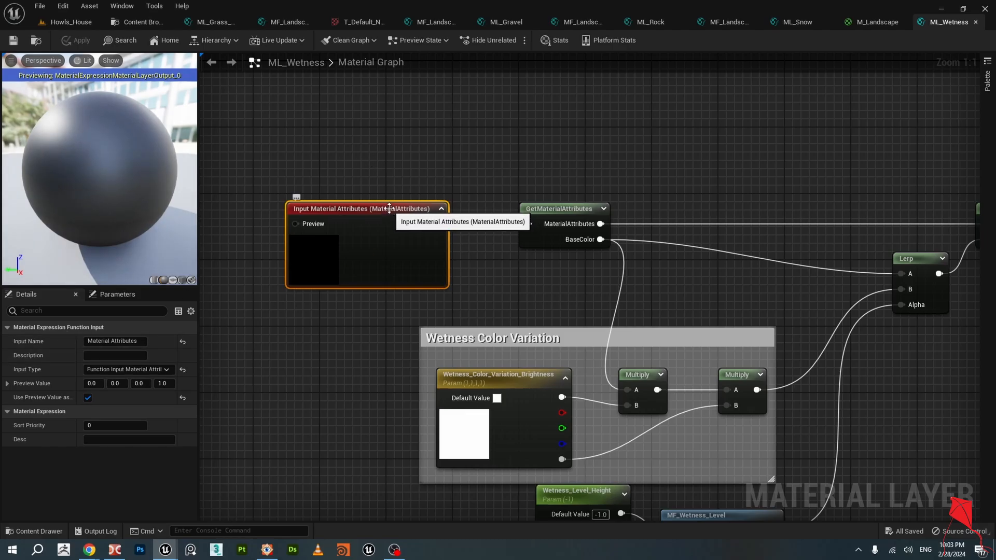
left_click(138, 369)
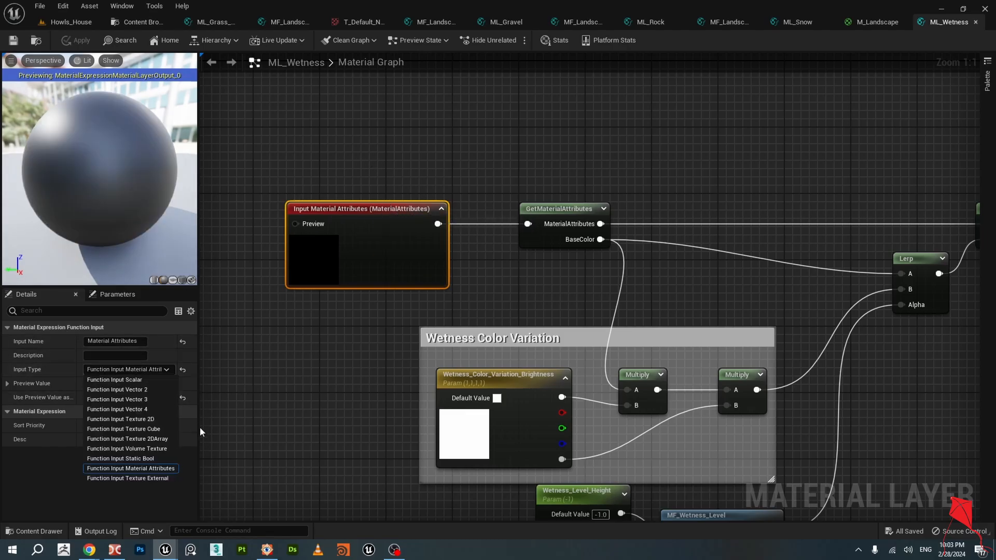
left_click(146, 472)
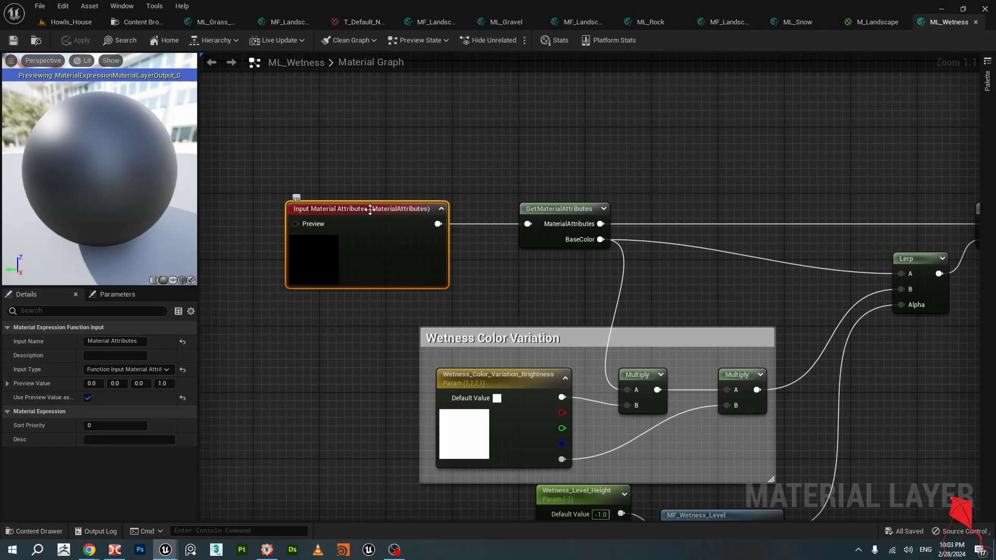
In the M_Landscape graph, shift the ML_Wetness node slightly away from ML_Grass_Simple.
left_click(878, 22)
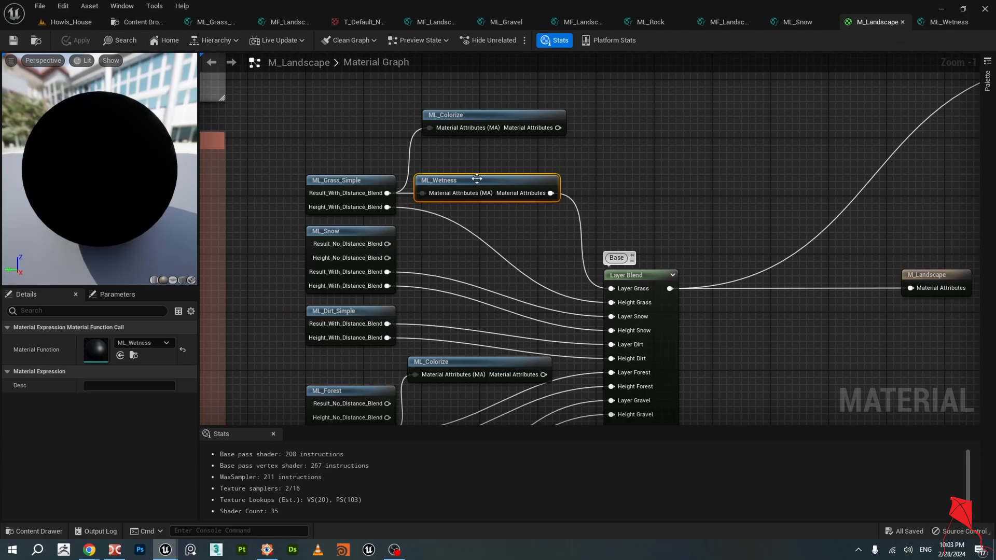
left_click(340, 180)
left_click_drag(493, 178, 469, 184)
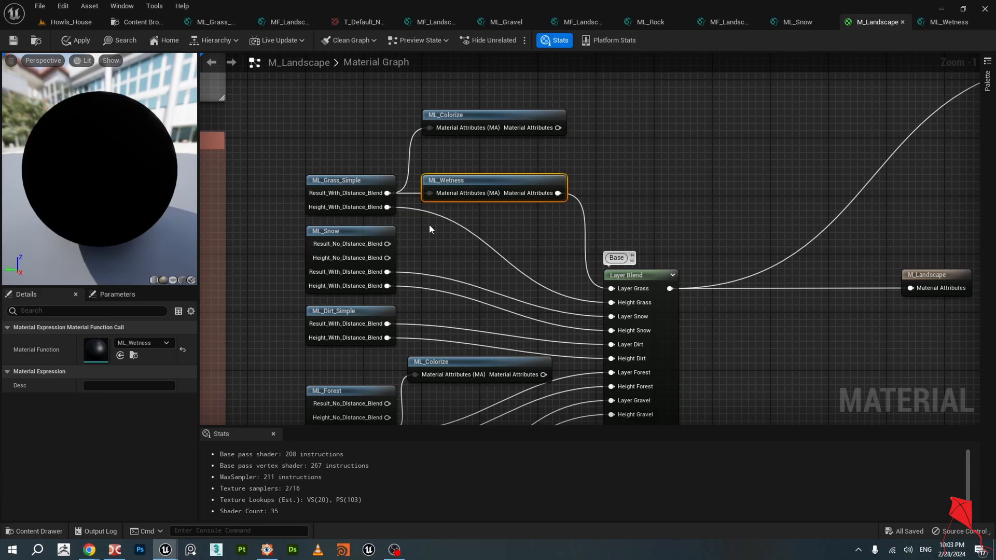
In ML_Wetness, add a second GetMaterialAttributes node above the existing one and feed it from Input Material Attributes.
left_click(943, 28)
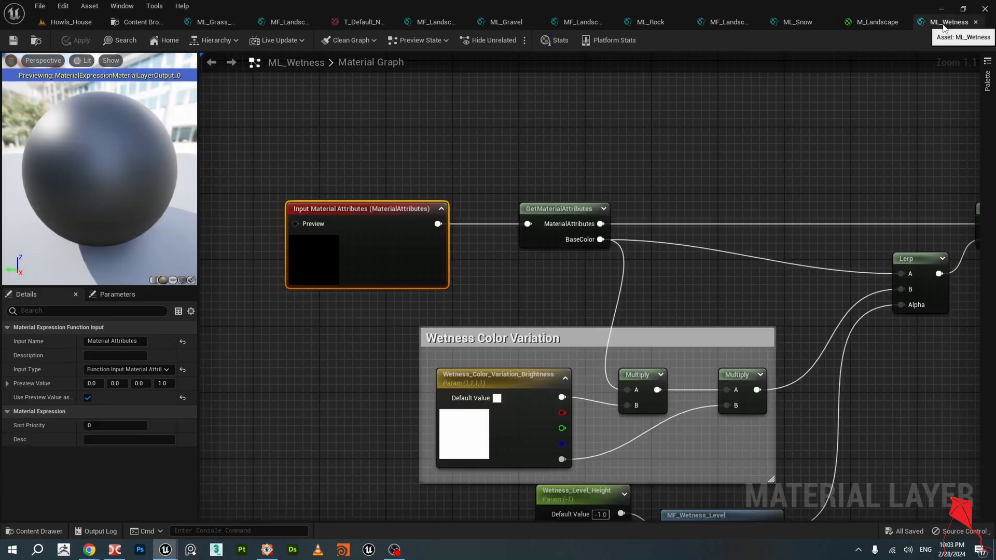
right_click_drag(567, 147, 471, 137)
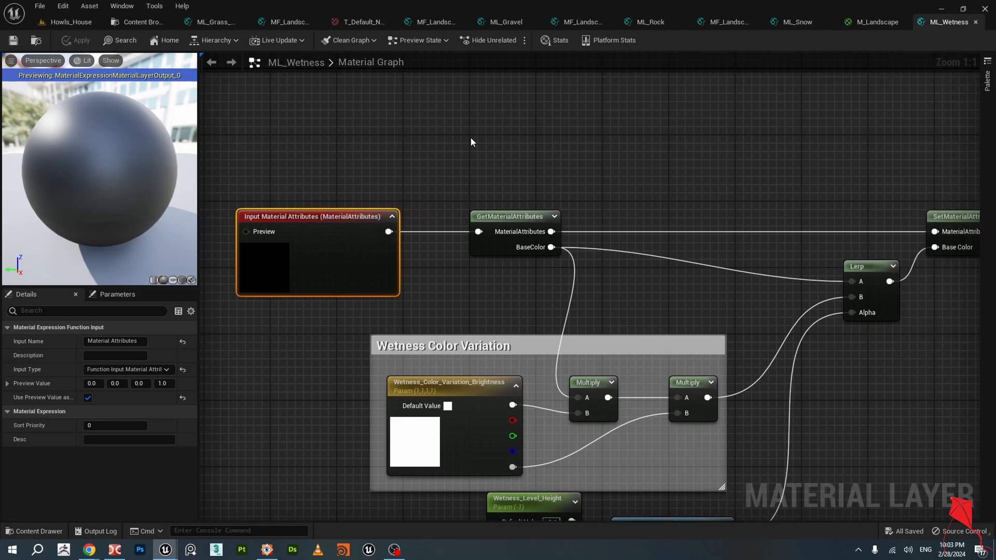
right_click(466, 135)
type("get mater")
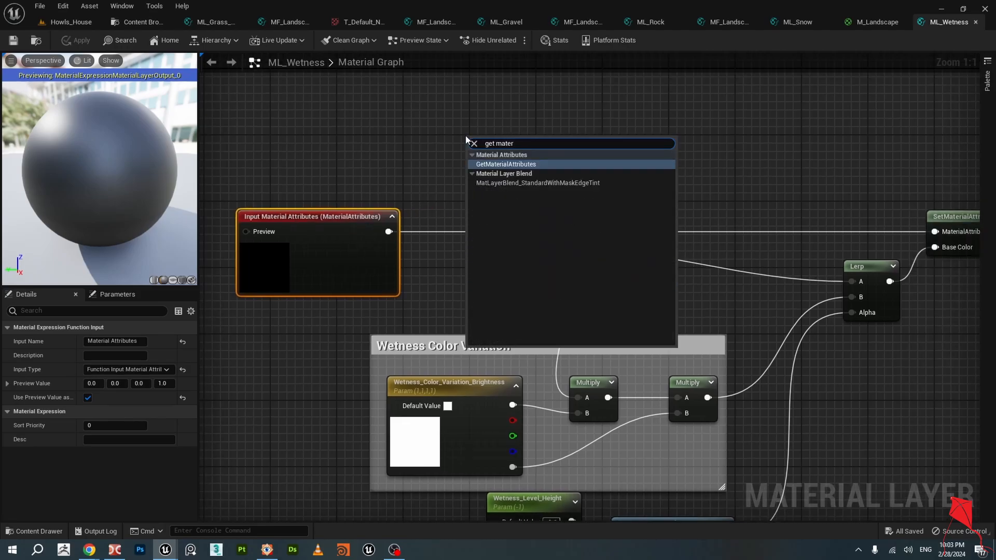
left_click(500, 164)
left_click_drag(522, 140, 510, 119)
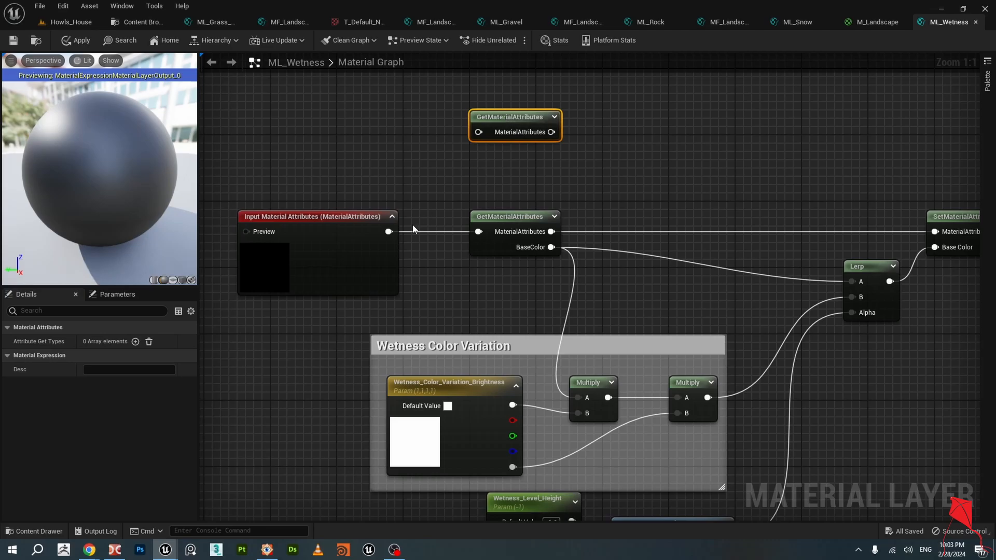
left_click_drag(389, 231, 514, 91)
right_click_drag(564, 146, 527, 196)
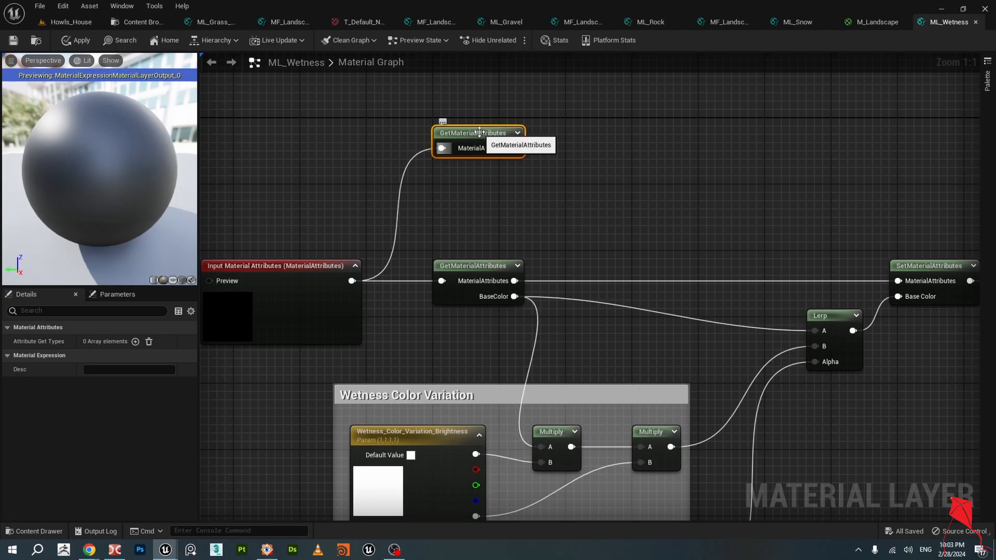
Add one attribute get type to the new GetMaterialAttributes node and set it to BaseColor.
left_click(136, 341)
left_click(62, 342)
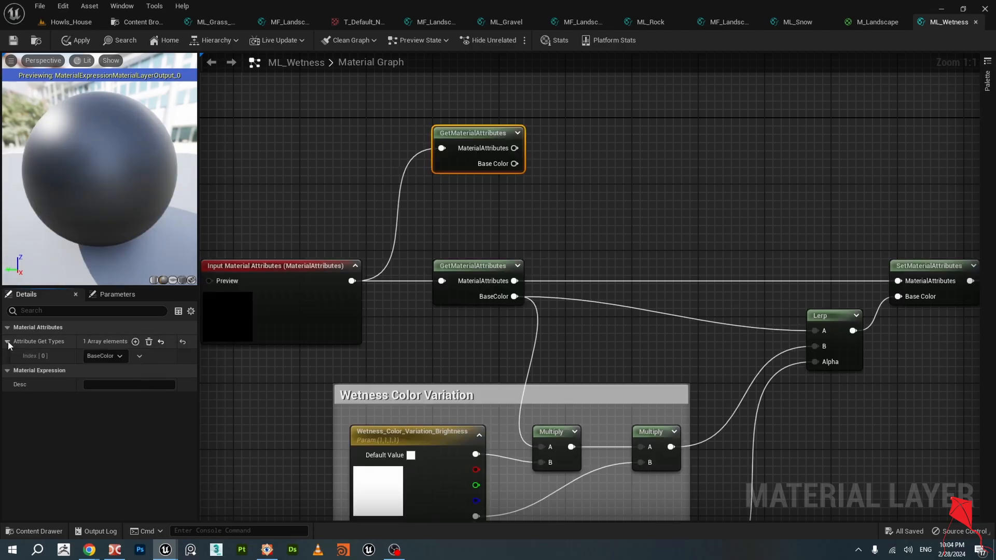
left_click(105, 356)
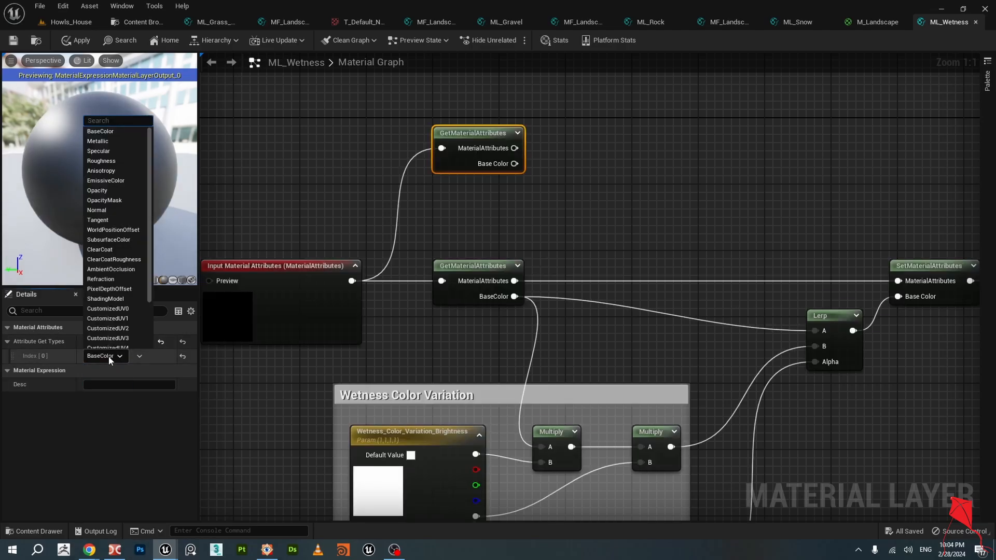
left_click(109, 360)
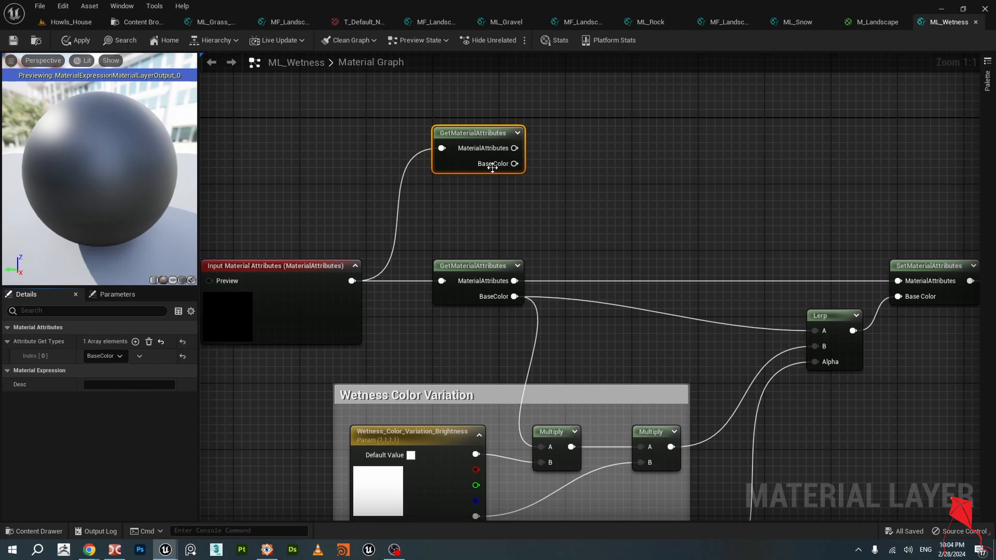
Try drawing wires from the upper GetMaterialAttributes node's outputs in ML_Wetness, and delete that node.
right_click_drag(531, 207, 485, 233)
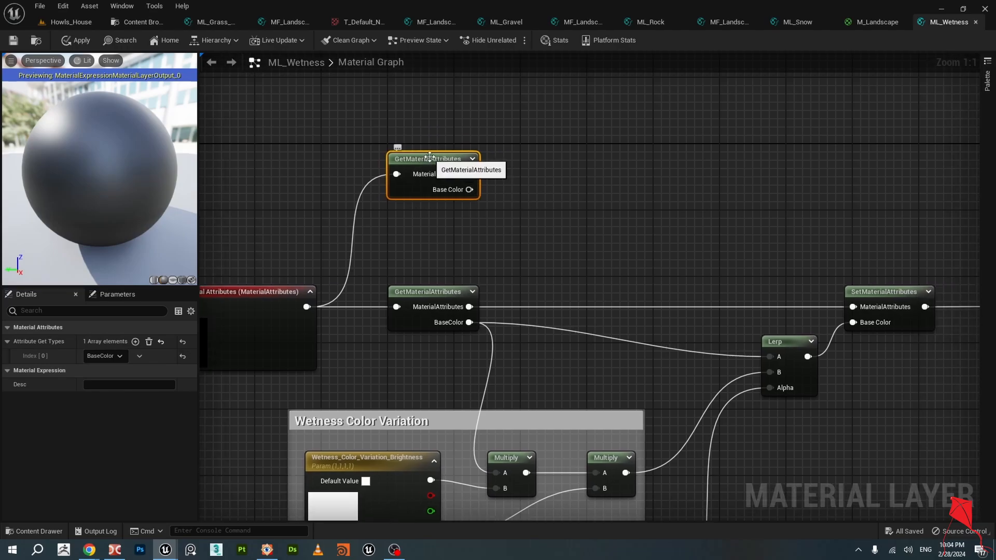
left_click_drag(469, 174, 665, 178)
left_click(481, 189)
left_click_drag(470, 190, 599, 191)
right_click_drag(576, 249, 524, 163)
scroll(524, 163, "down", 1)
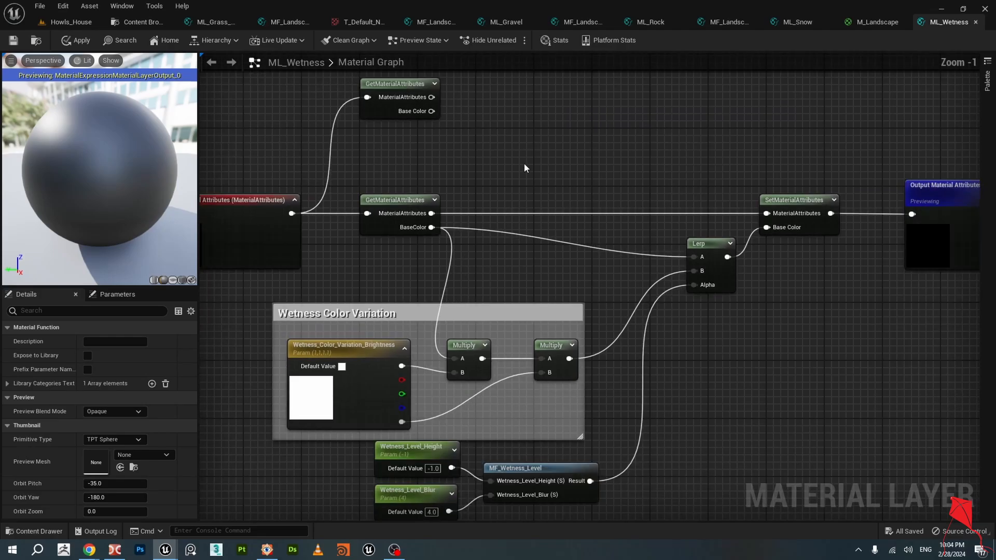
left_click_drag(517, 160, 411, 105)
key("Delete")
Examine how the Wetness_Color_Variation_Brightness parameter, both Multiply nodes and the Lerp adjust the base color in ML_Wetness.
right_click_drag(394, 332, 401, 267)
right_click_drag(444, 318, 457, 272)
scroll(382, 254, "up", 1)
left_click(382, 231)
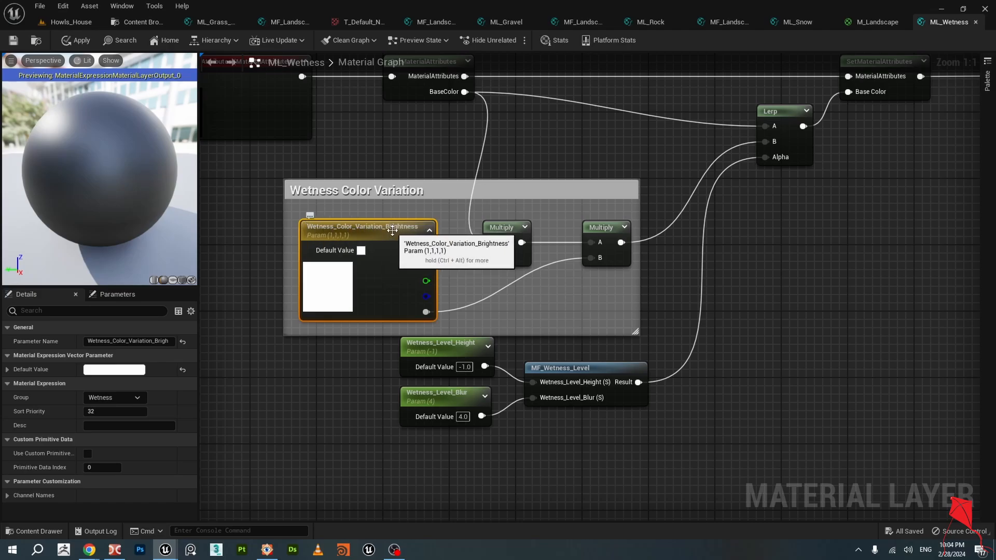
left_click(511, 254)
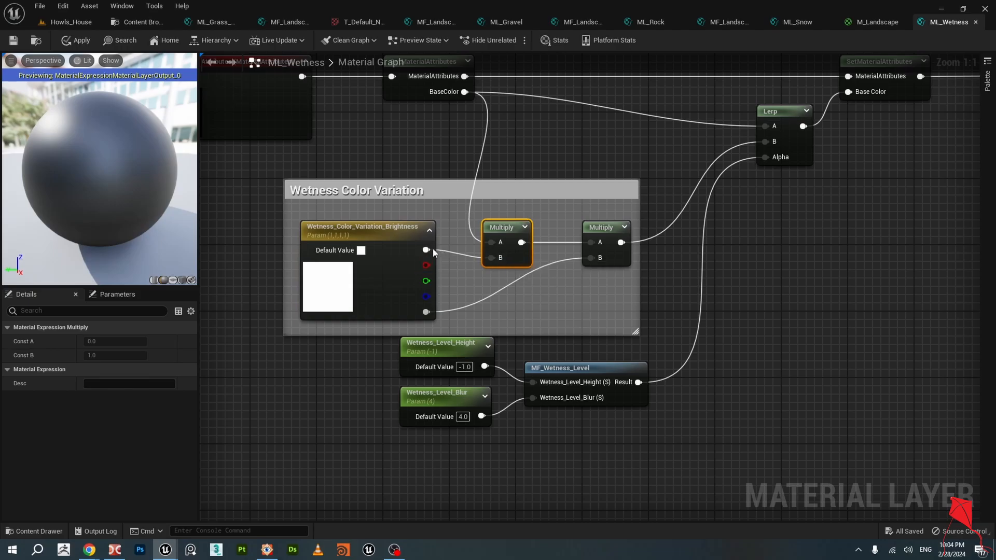
right_click_drag(550, 282, 474, 290)
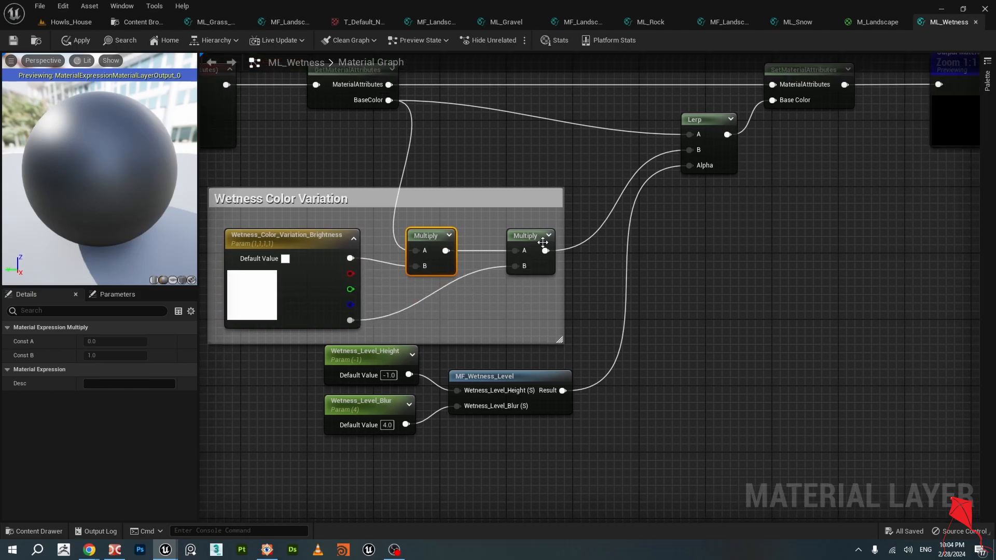
left_click(521, 251)
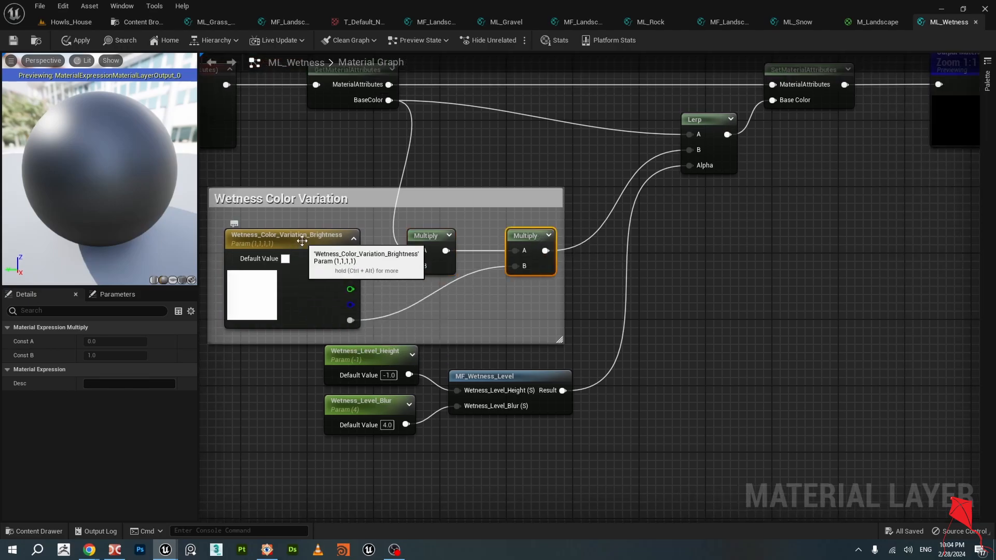
left_click(306, 268)
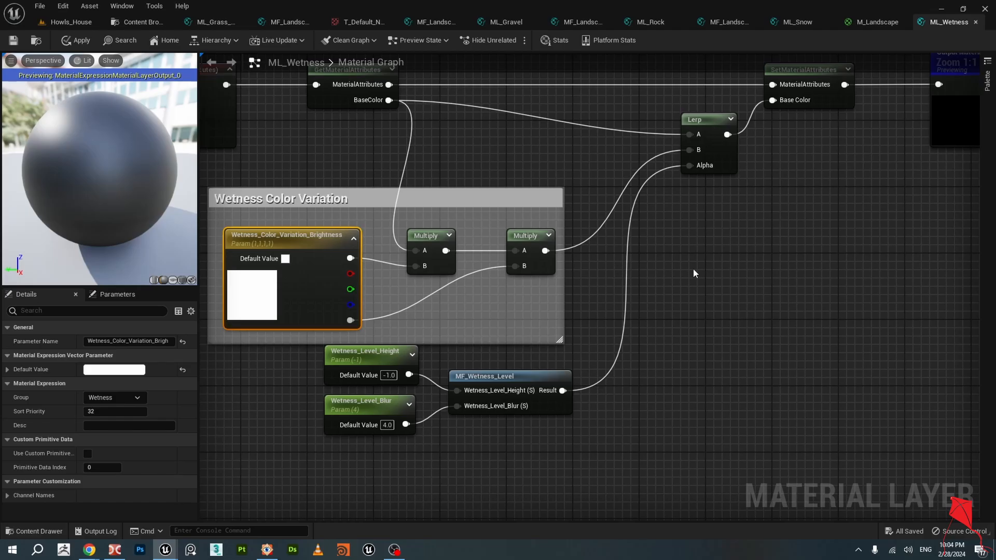
right_click_drag(693, 269, 661, 304)
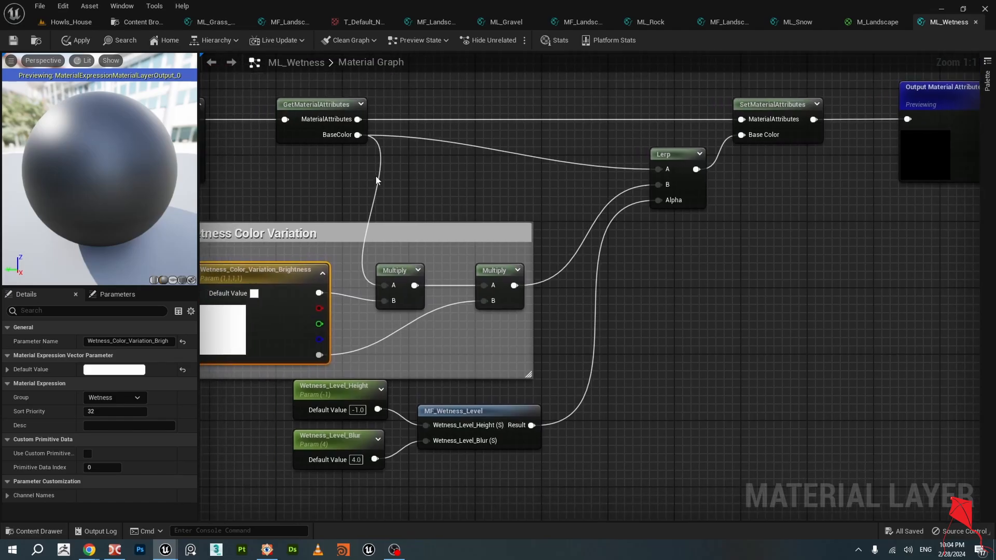
left_click(674, 156)
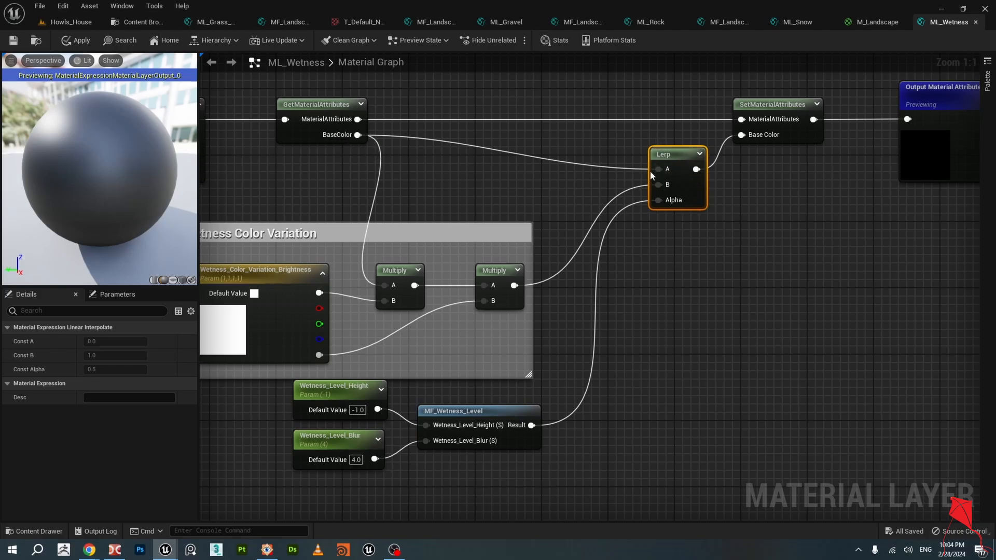
left_click(334, 234)
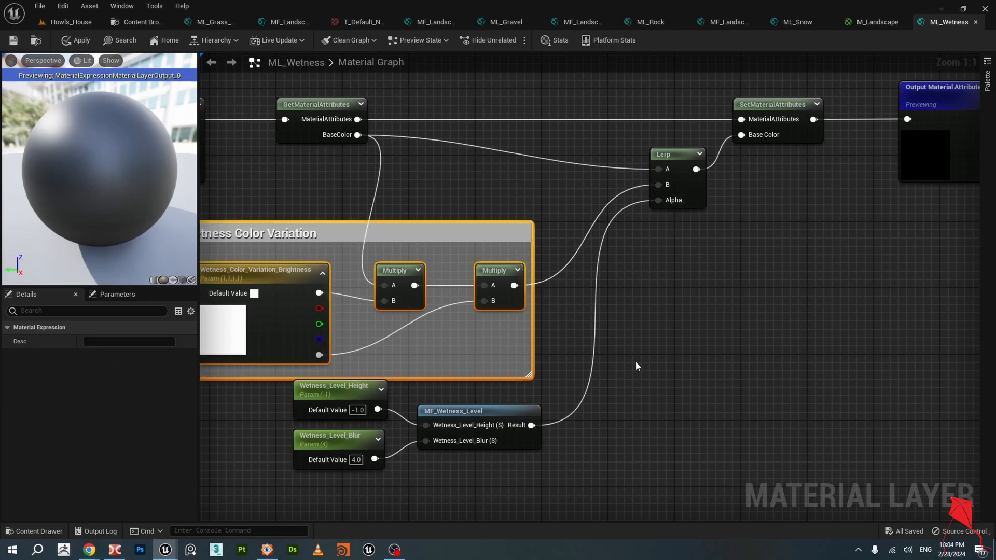
Move the MF_Wetness_Level node and its height and blur parameters slightly farther below the Wetness Color Variation comment box.
right_click_drag(638, 363, 662, 322)
left_click_drag(567, 414, 376, 319)
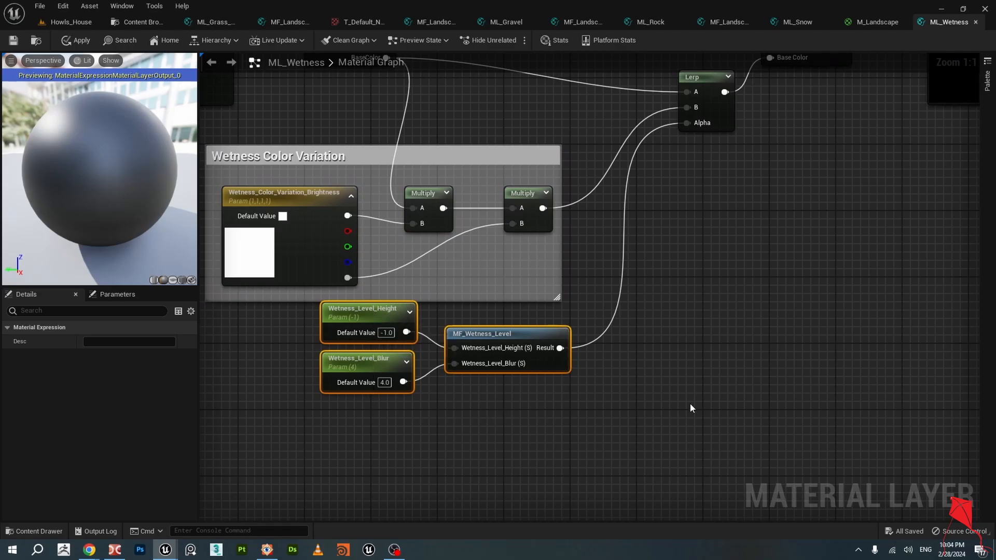
left_click_drag(528, 360, 528, 377)
left_click(507, 335)
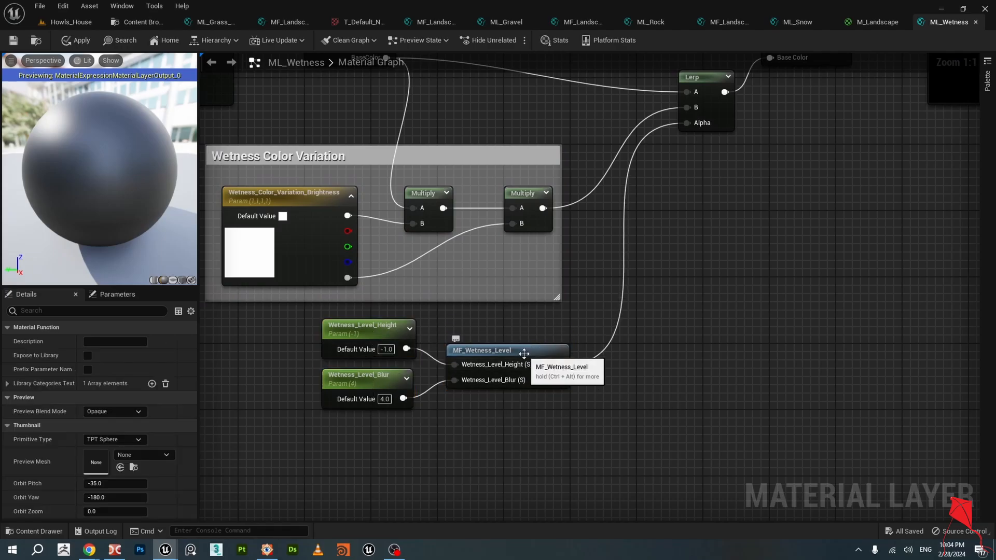
Open the MF_Wetness_Level function and examine its Absolute World Position node and overall node chain.
double_click(532, 347)
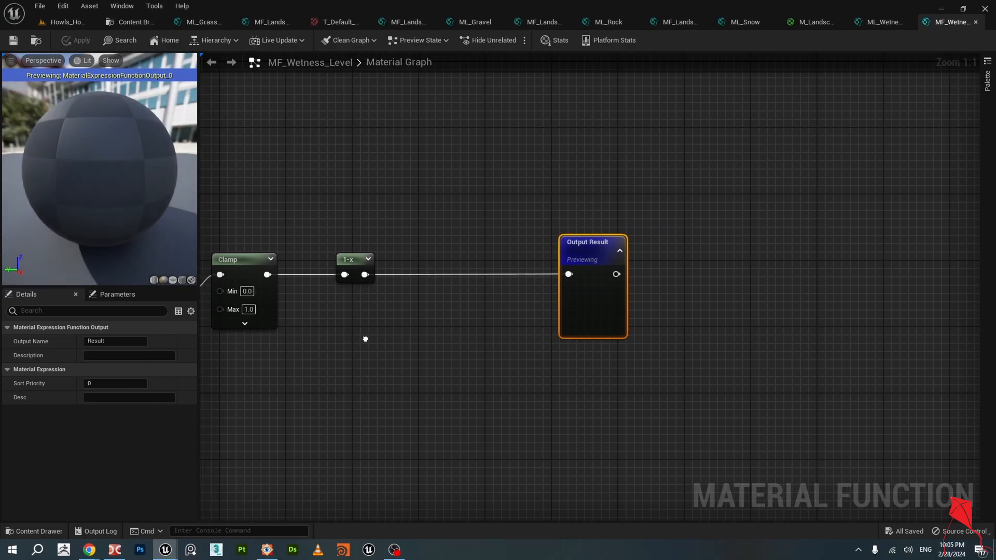
scroll(591, 347, "down", 5)
scroll(208, 313, "up", 3)
right_click_drag(201, 312, 246, 286)
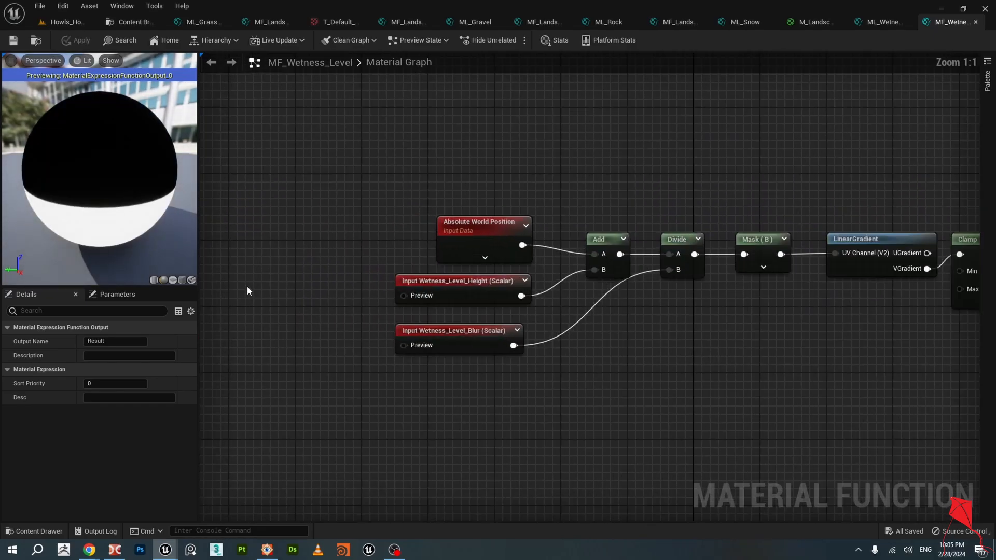
right_click_drag(663, 352, 572, 327)
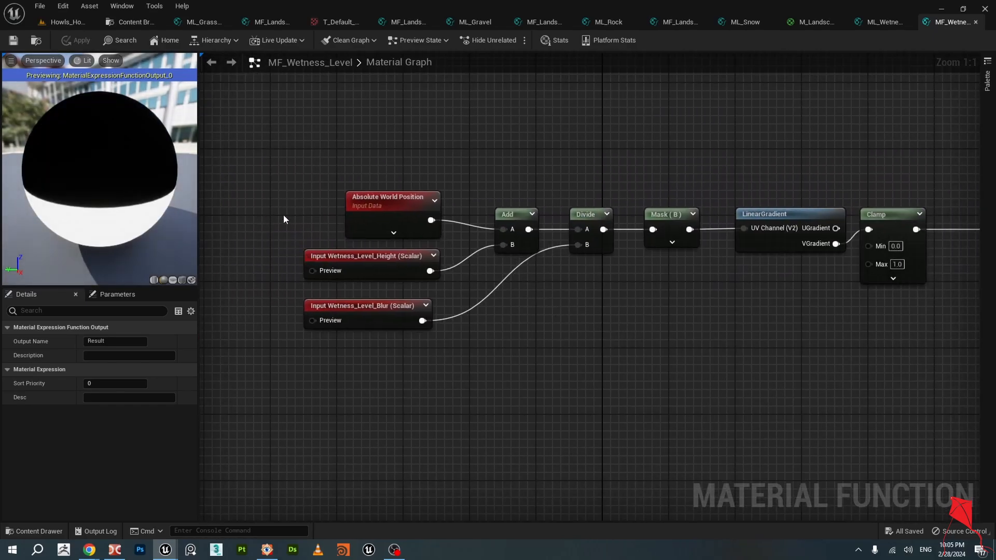
left_click(385, 205)
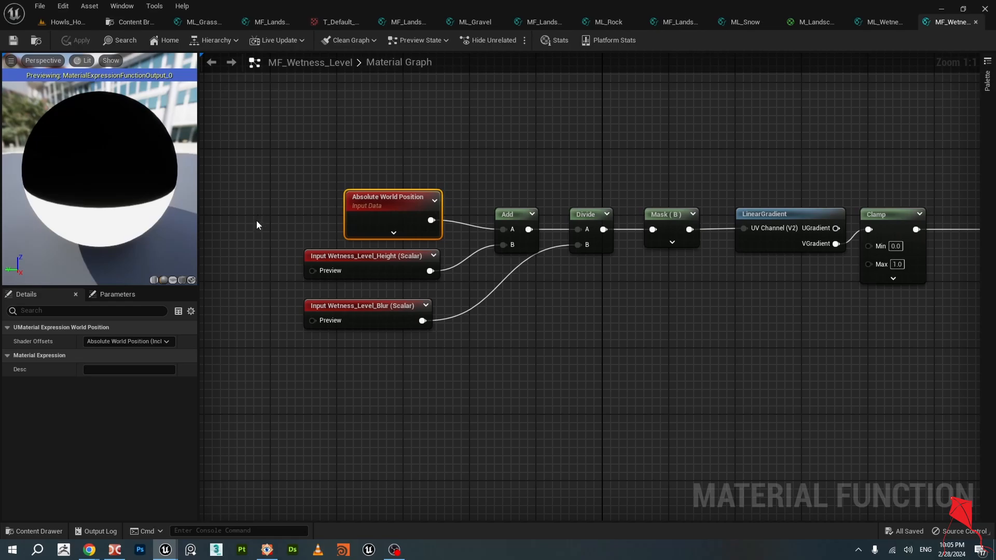
left_click_drag(257, 219, 326, 332)
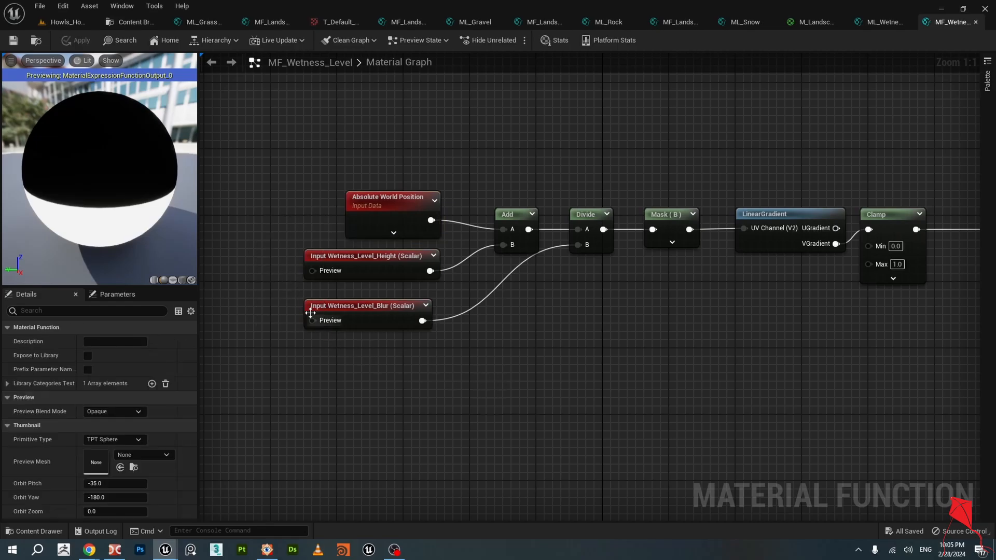
Return to ML_Wetness and review the Wetness_Level_Height and Wetness_Level_Blur parameters feeding MF_Wetness_Level.
left_click(882, 21)
right_click_drag(322, 367, 370, 300)
left_click(438, 268)
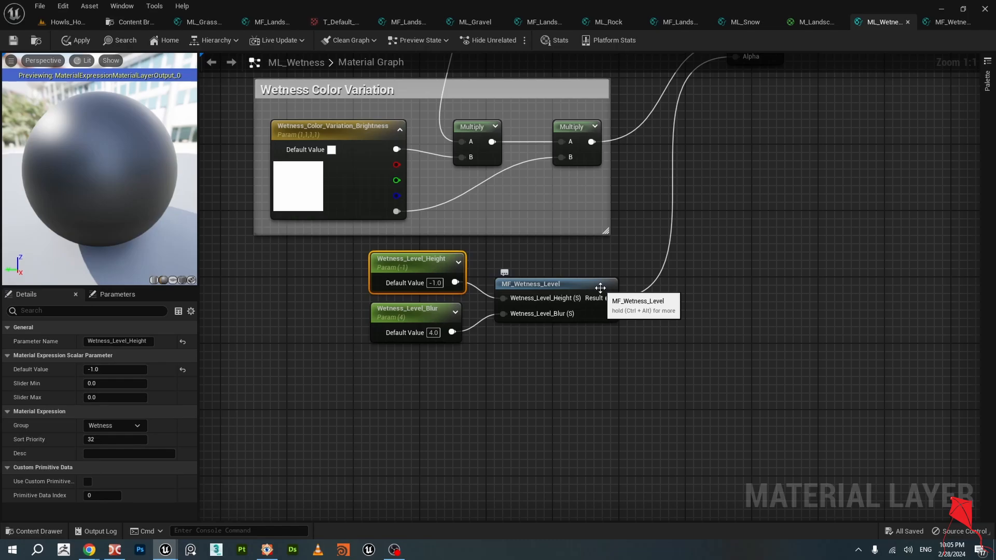
right_click_drag(600, 288, 532, 399)
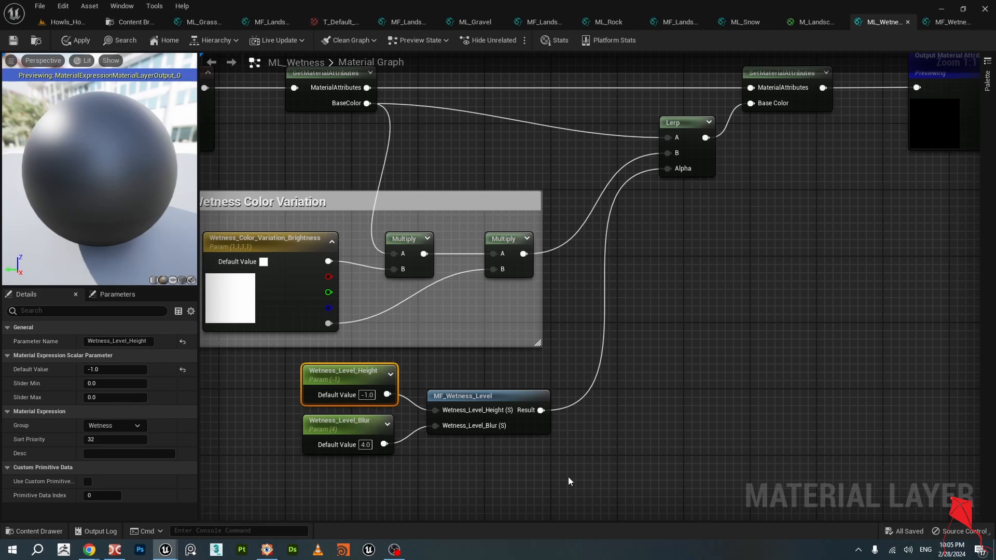
left_click_drag(568, 476, 352, 383)
right_click_drag(642, 434, 665, 401)
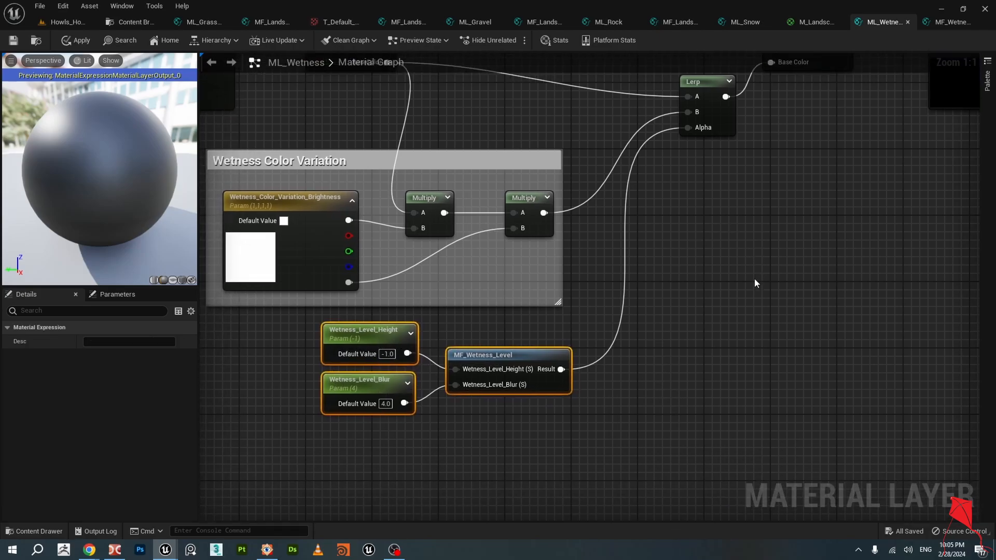
In MF_Wetness_Level, compare the settings of the Wetness_Level_Height and Wetness_Level_Blur scalar inputs.
left_click(937, 26)
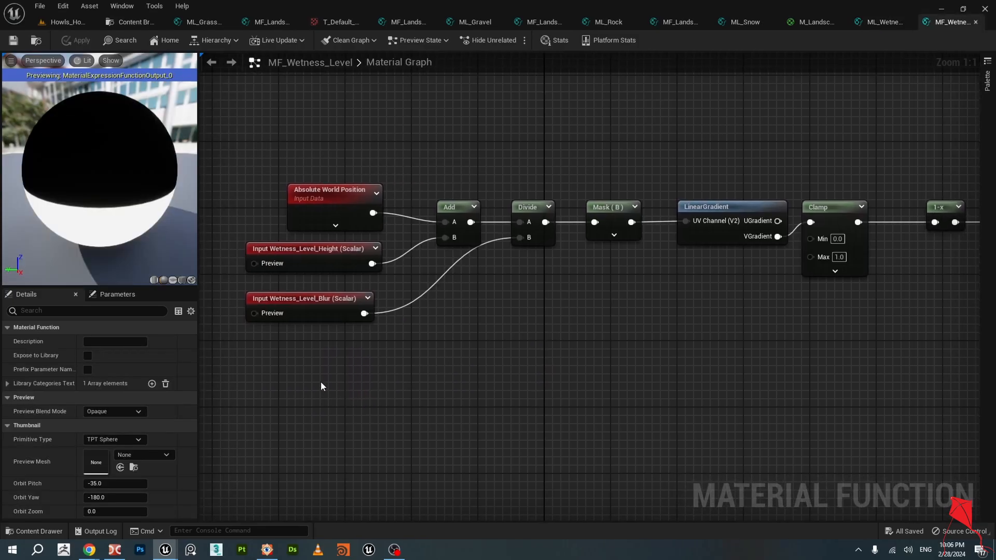
left_click_drag(314, 379, 351, 258)
left_click(519, 358)
left_click(334, 260)
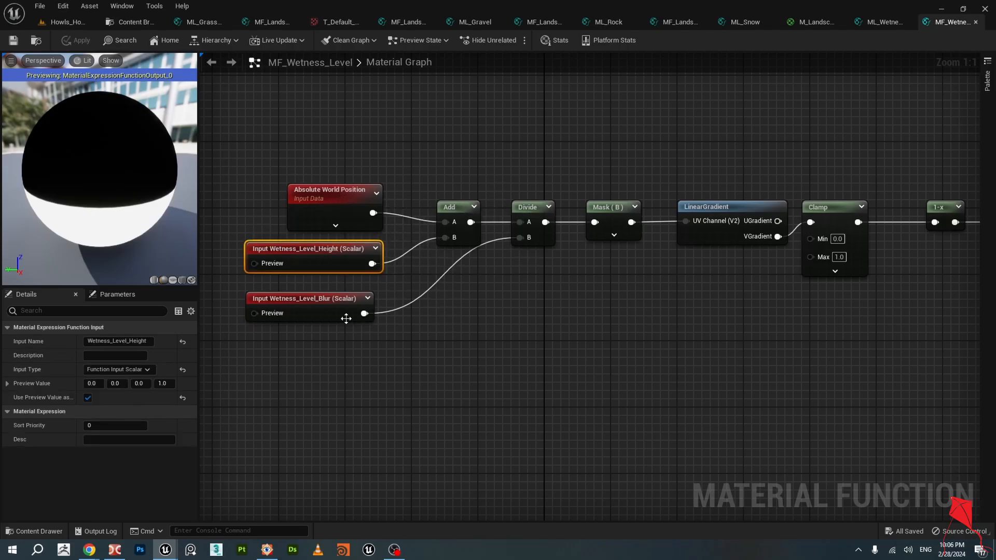
left_click(334, 304)
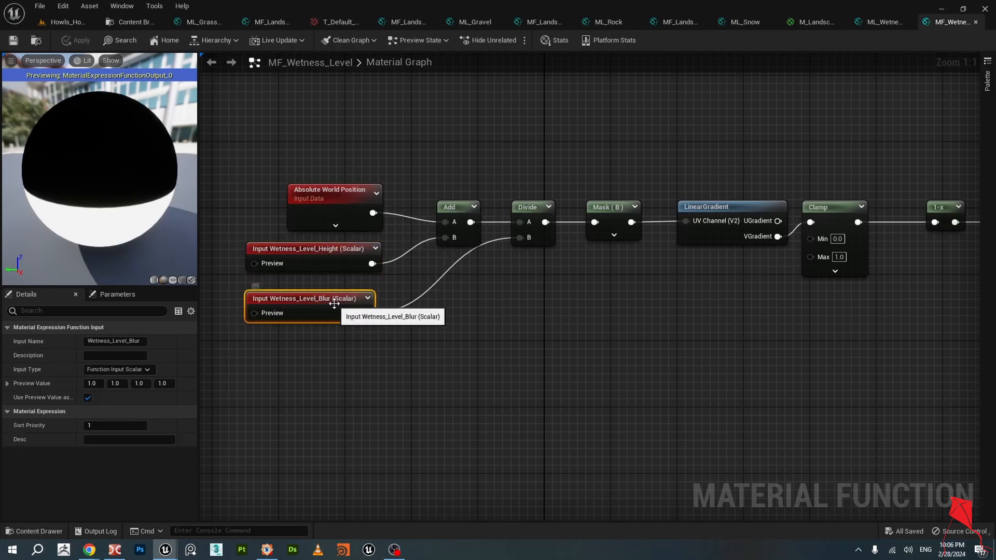
left_click(327, 250)
left_click(329, 299)
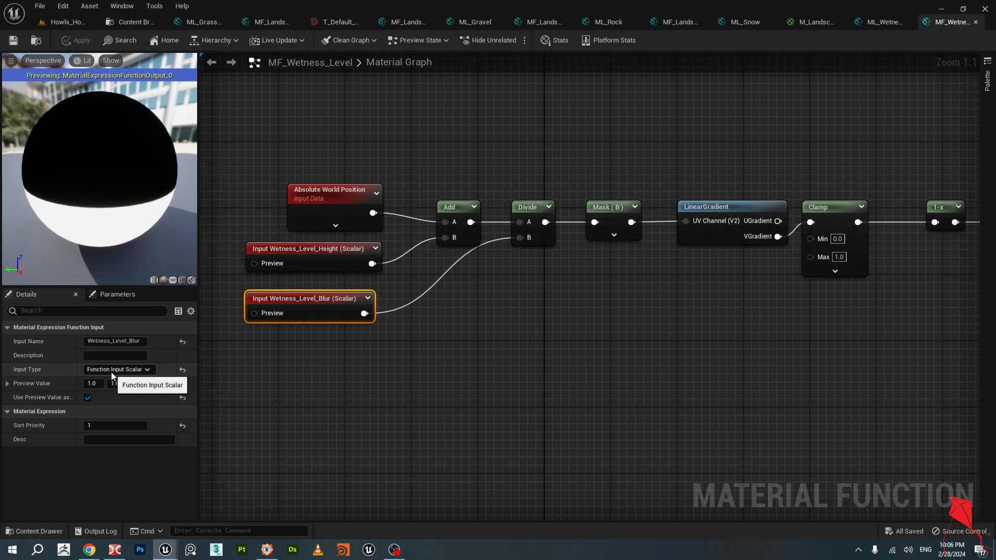
Examine the Mask, LinearGradient, Clamp and 1-x nodes in MF_Wetness_Level, checking the height mask on the preview sphere.
left_click(606, 218)
right_click_drag(721, 296, 759, 338)
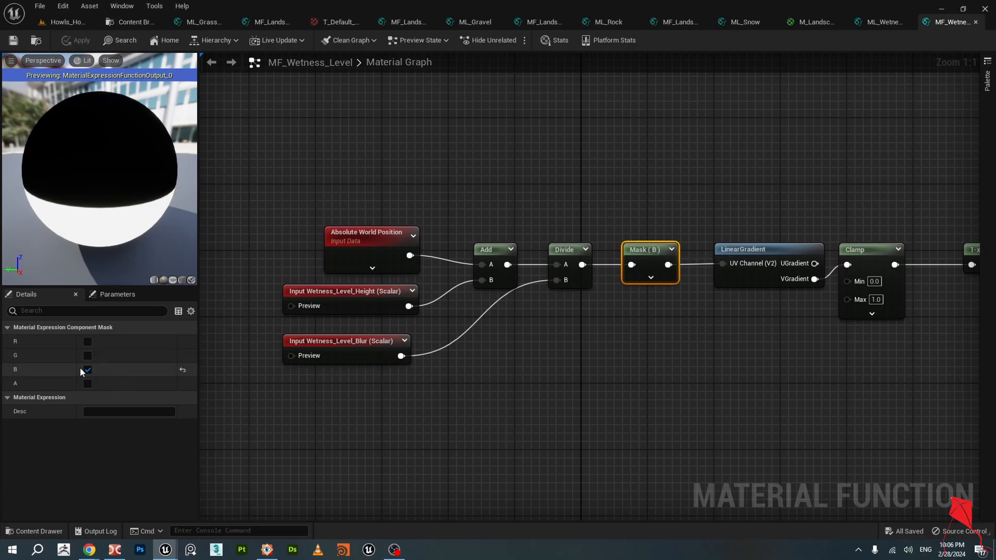
left_click_drag(95, 213, 98, 188)
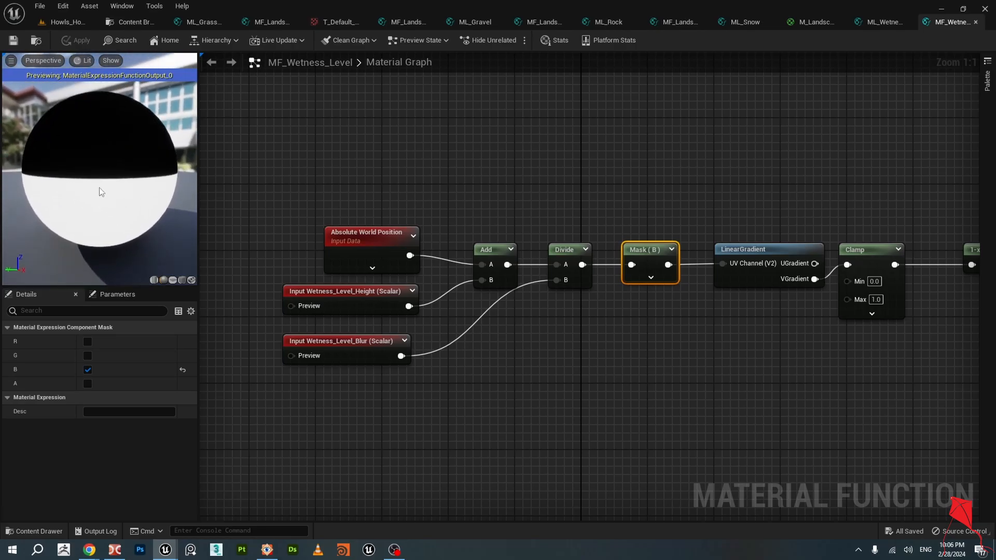
right_click_drag(699, 368, 462, 369)
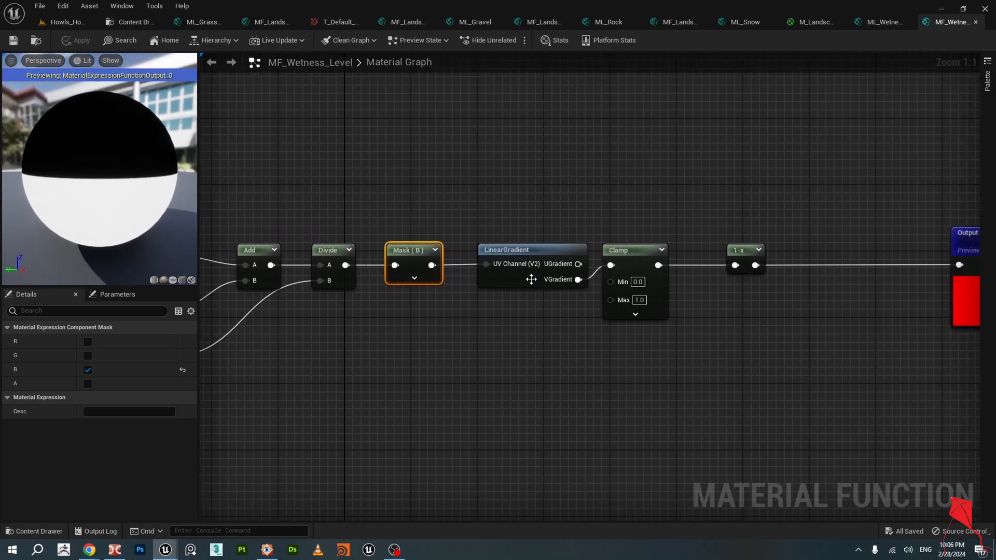
left_click(540, 250)
right_click_drag(542, 249, 451, 258)
right_click_drag(630, 332, 577, 341)
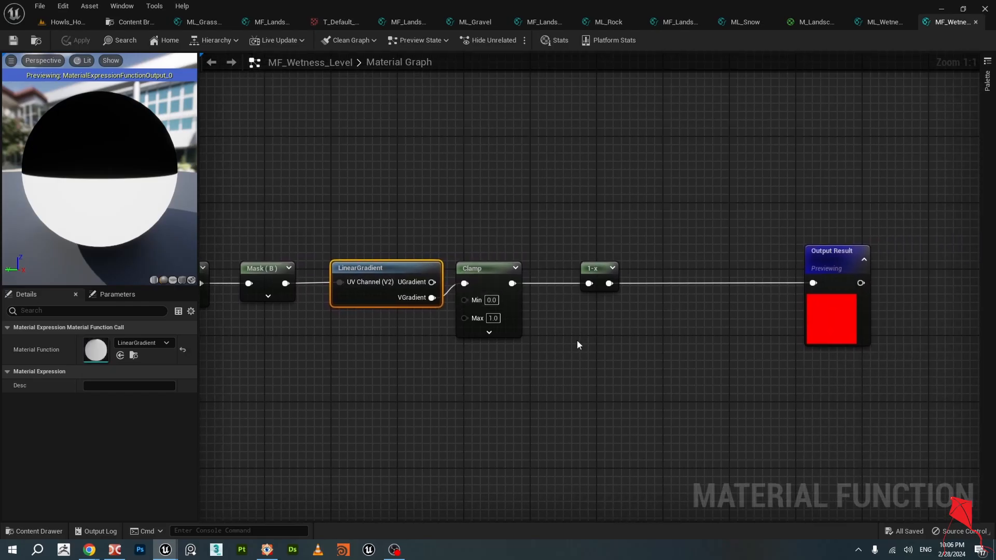
left_click(481, 267)
left_click(594, 268)
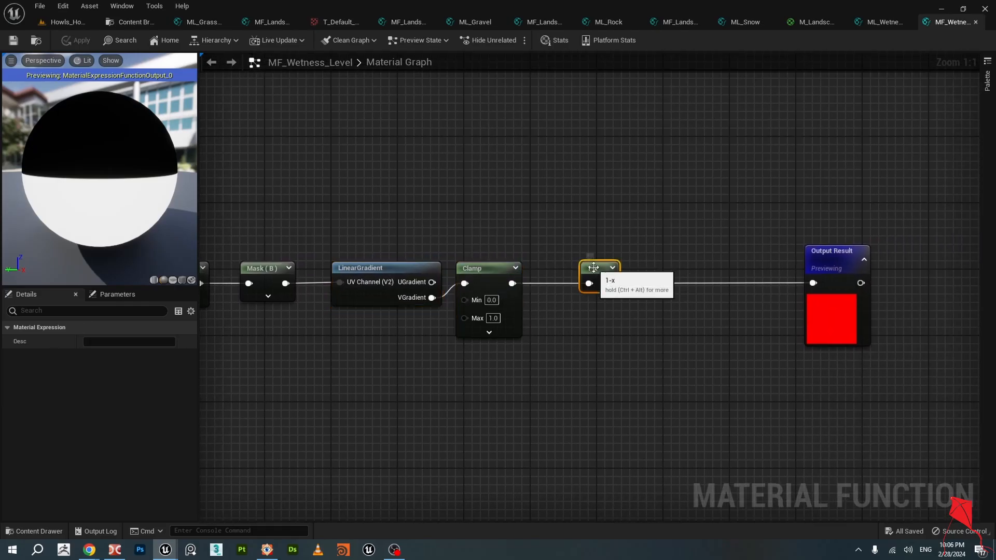
left_click_drag(170, 245, 175, 236)
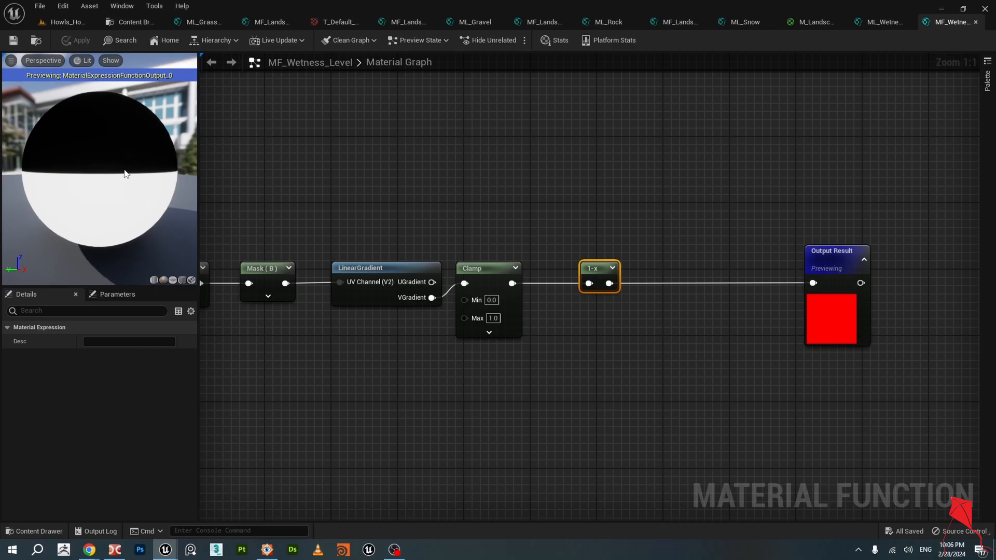
In ML_Wetness, shift the Lerp node slightly away from the SetMaterialAttributes node.
left_click(885, 21)
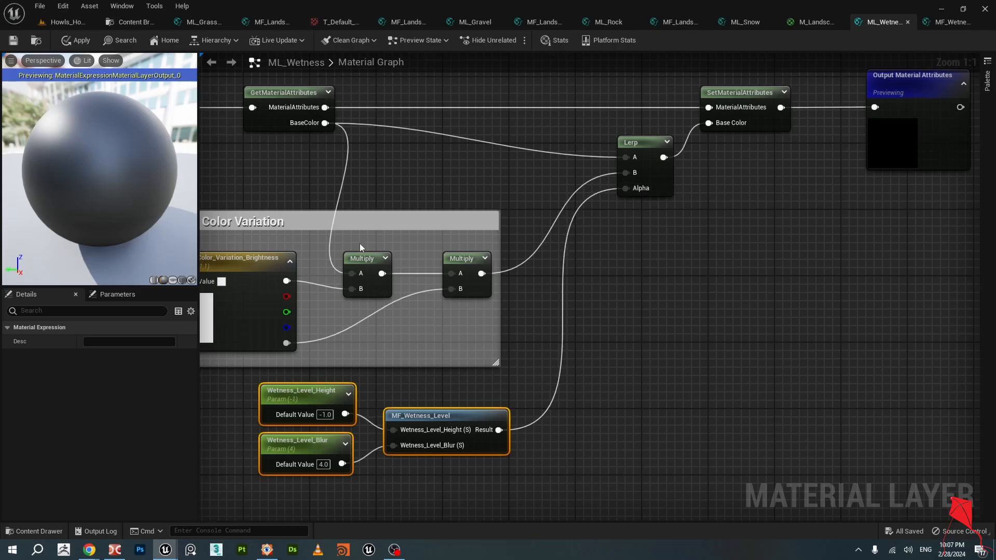
right_click_drag(683, 238, 397, 318)
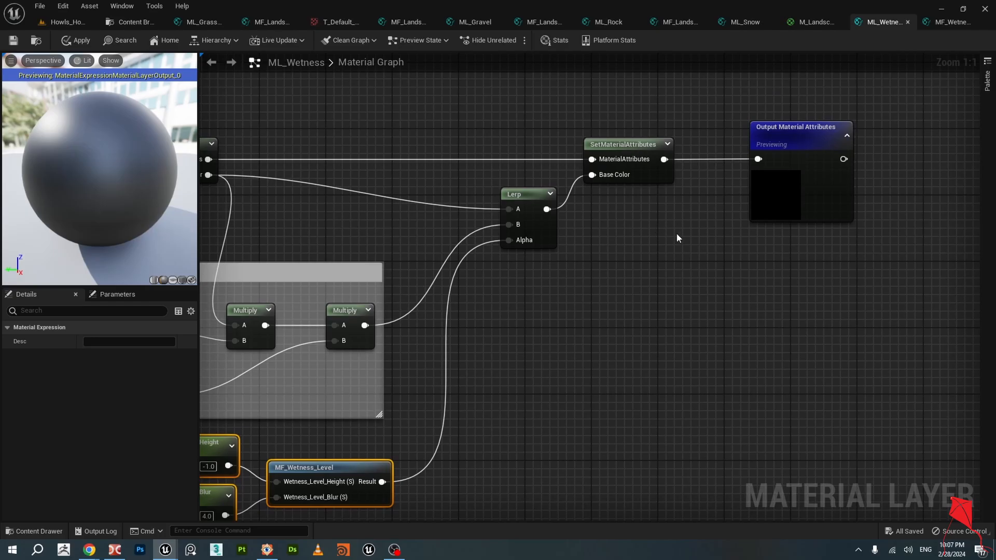
right_click_drag(677, 238, 725, 235)
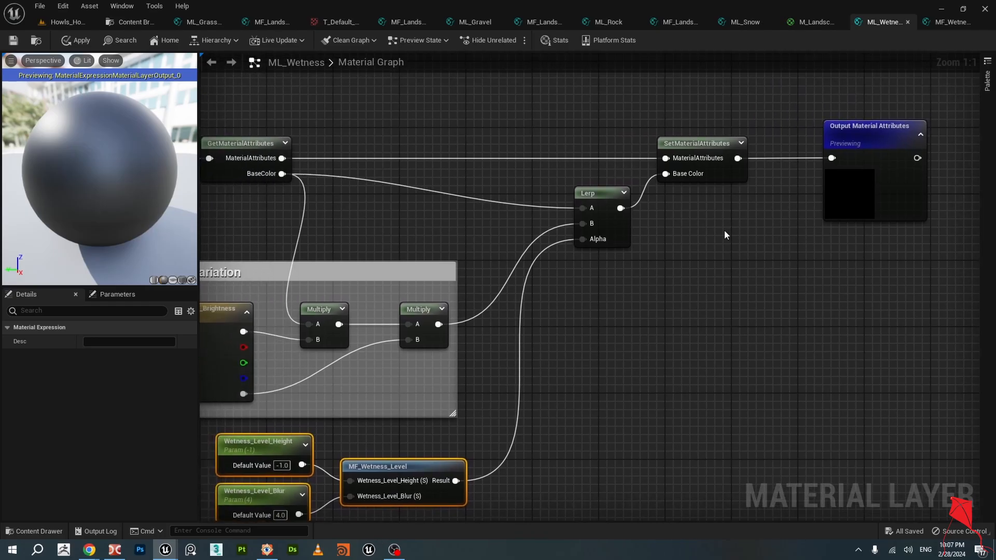
left_click(602, 193)
left_click_drag(601, 193, 576, 193)
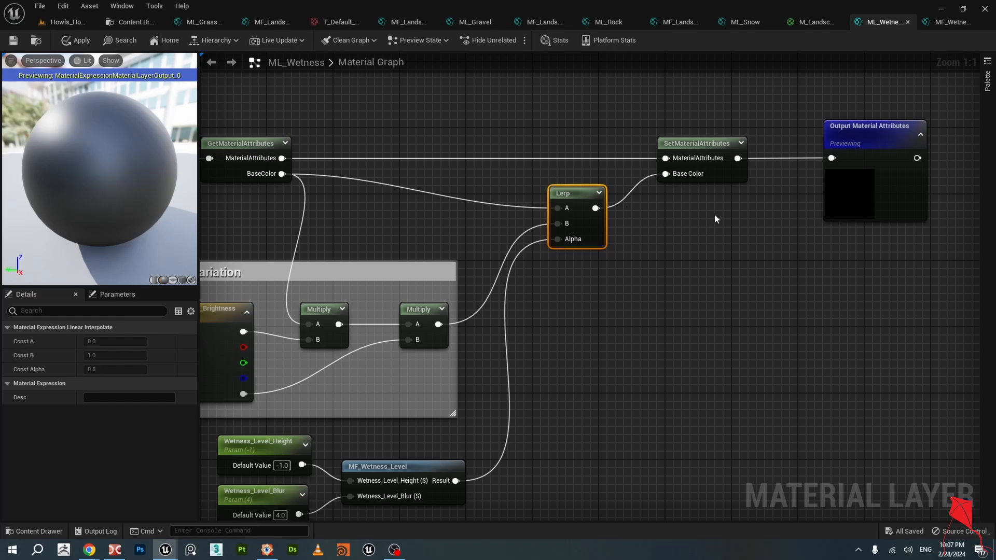
In ML_Wetness, examine the SetMaterialAttributes node's attribute set types and its link to the Output Material Attributes node.
left_click(698, 146)
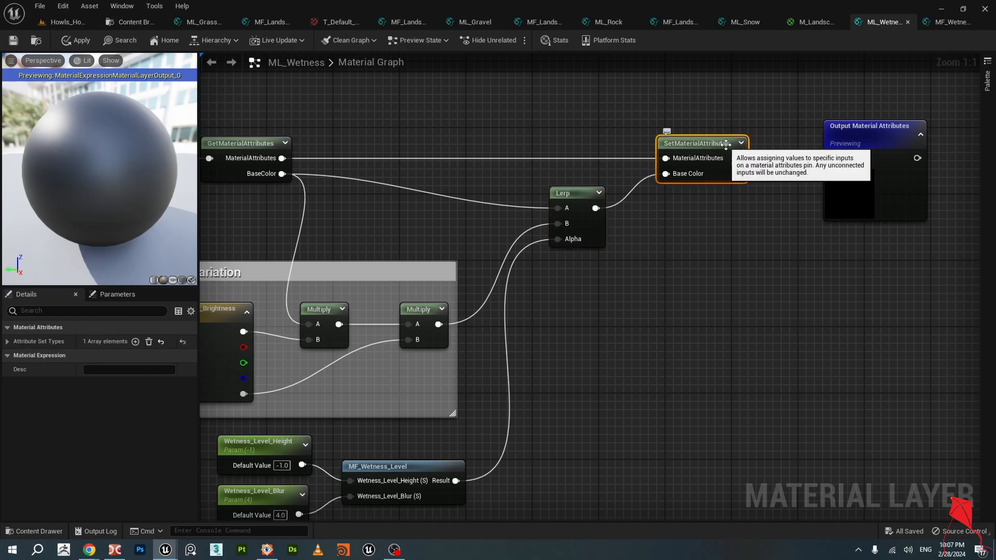
left_click(7, 341)
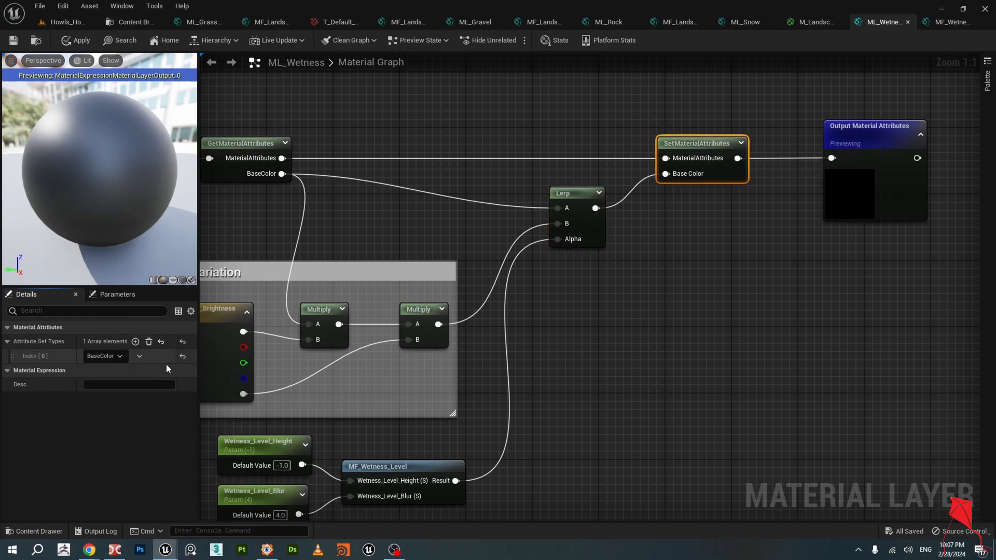
right_click_drag(420, 170, 495, 170)
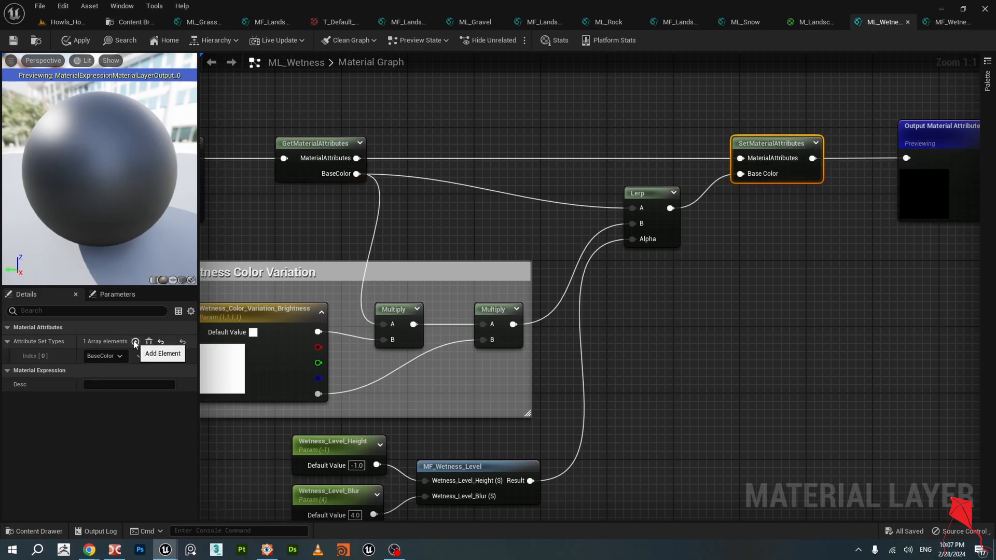
right_click_drag(655, 208, 553, 224)
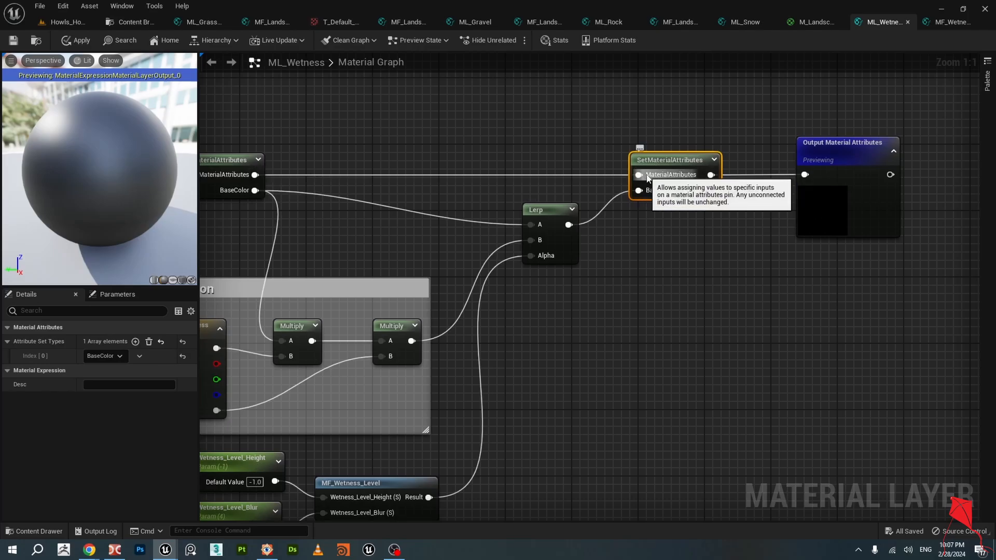
right_click_drag(804, 234, 729, 236)
left_click(767, 166)
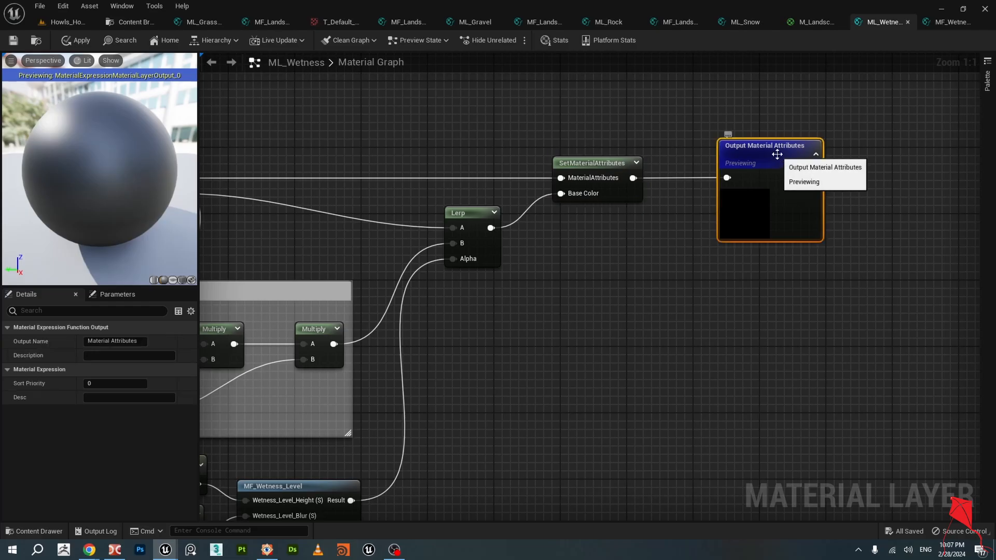
Check where ML_Wetness sits in M_Landscape, and look over the whole MF_Landscape_Layer_World_Aligned graph.
left_click(804, 26)
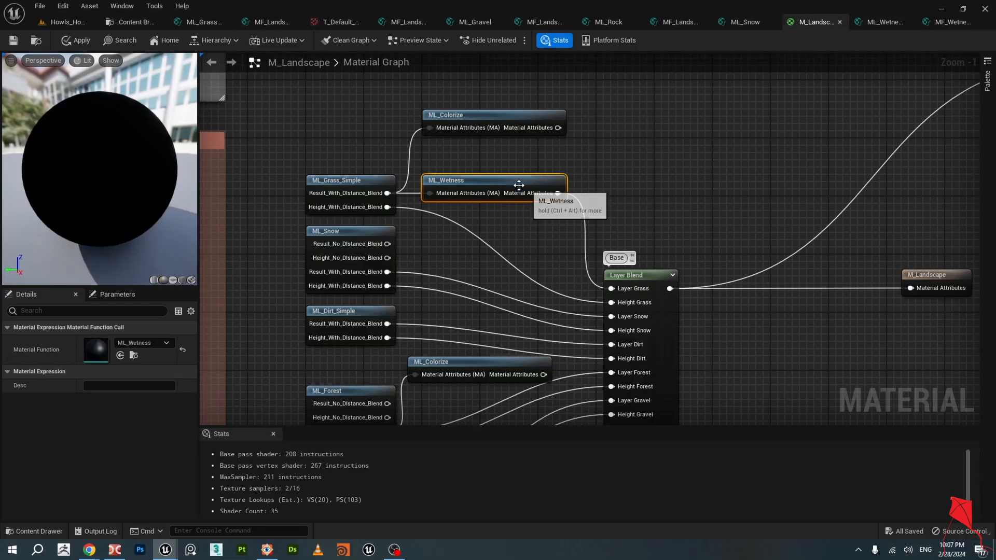
right_click_drag(678, 257, 670, 214)
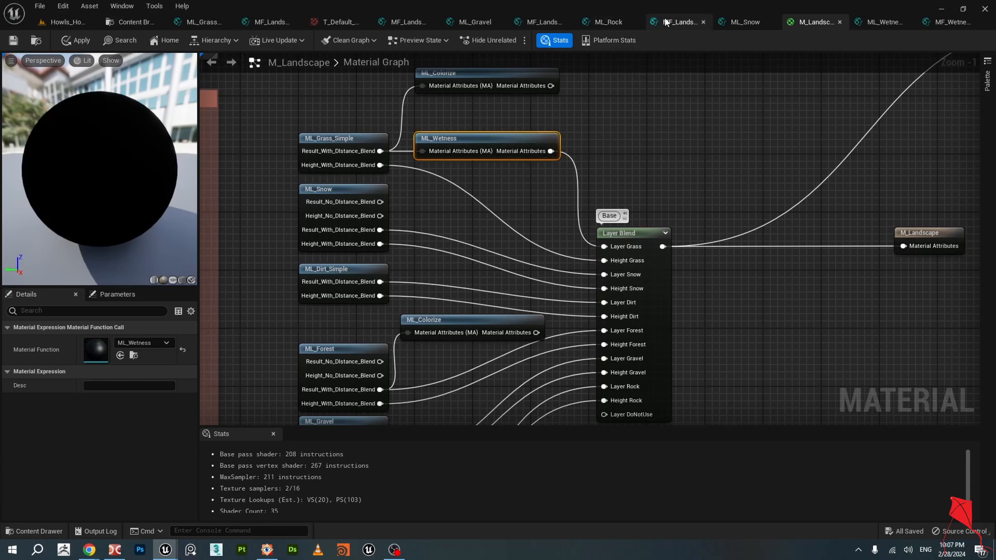
left_click(676, 23)
right_click_drag(673, 168, 626, 254)
scroll(645, 189, "up", 2)
scroll(634, 253, "down", 1)
scroll(634, 254, "up", 2)
scroll(634, 253, "down", 2)
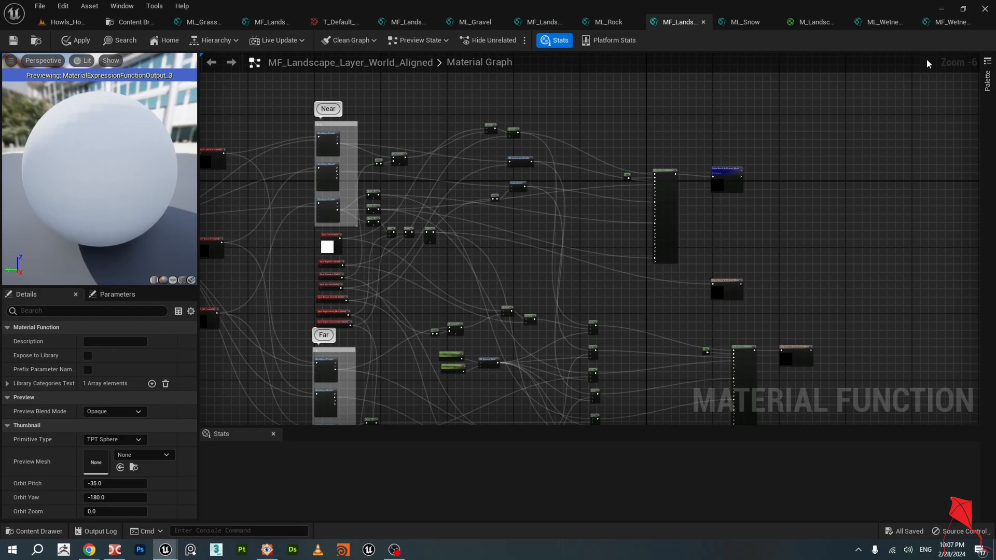
Revisit the node chain in MF_Wetness_Level and the ML_Wetness connection to the Layer Blend in M_Landscape.
left_click(938, 22)
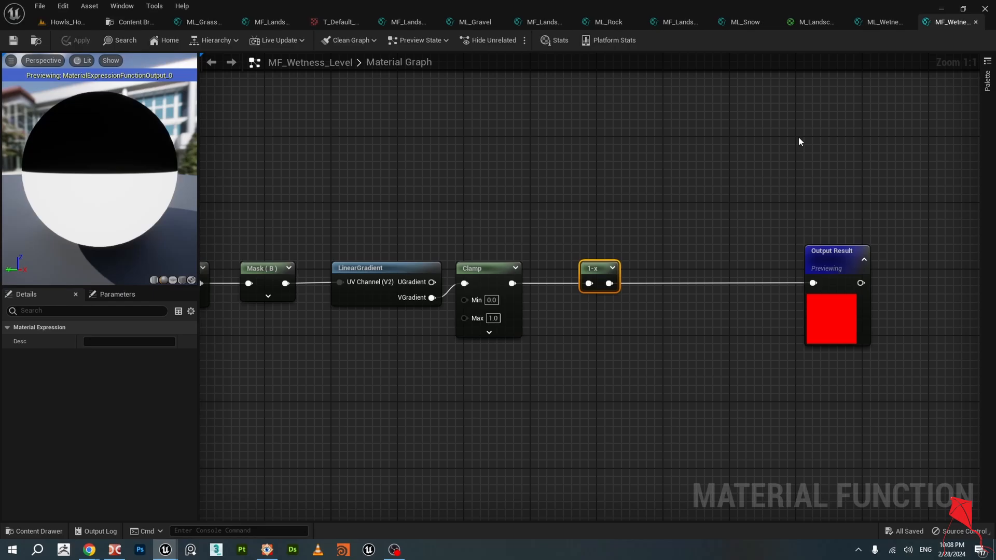
right_click_drag(588, 219, 730, 222)
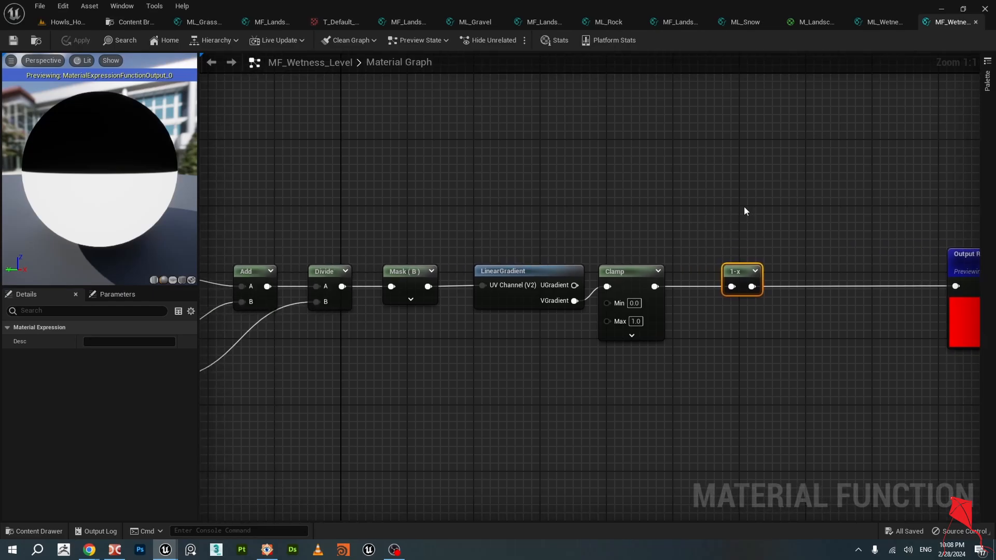
left_click(813, 22)
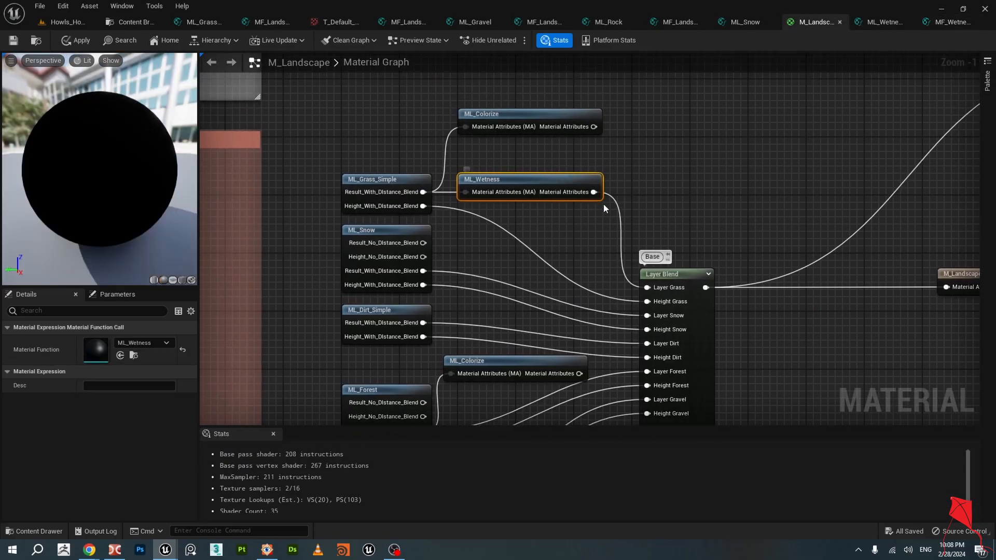
right_click_drag(605, 206, 593, 159)
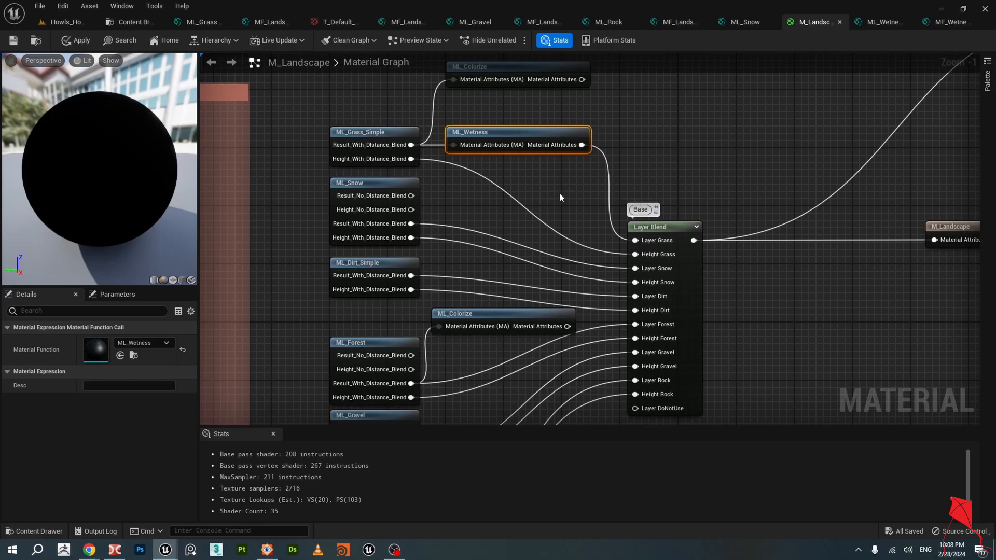
right_click_drag(559, 192, 516, 168)
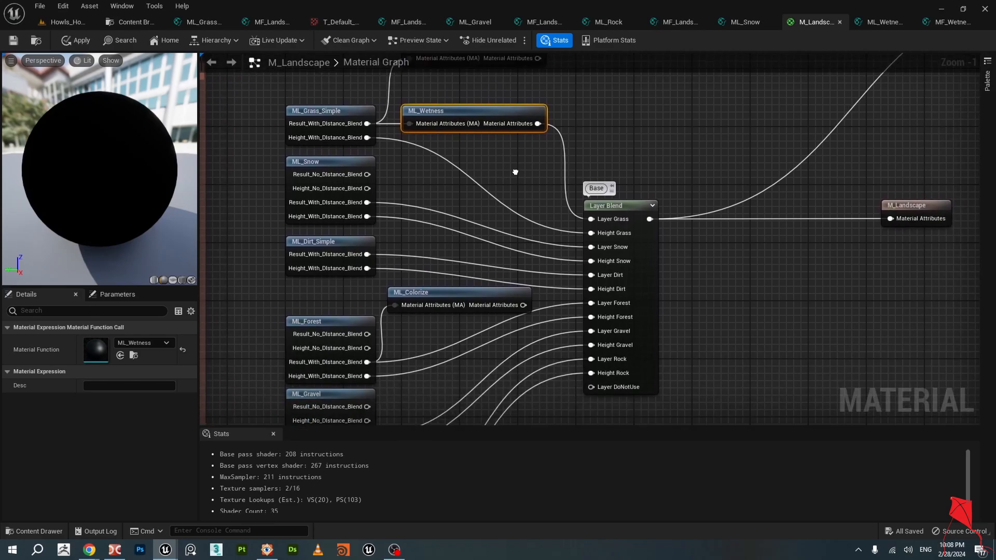
In the Howls_House level, make the SM_Lake actor visible over the wet ground beside the flowers.
left_click(66, 22)
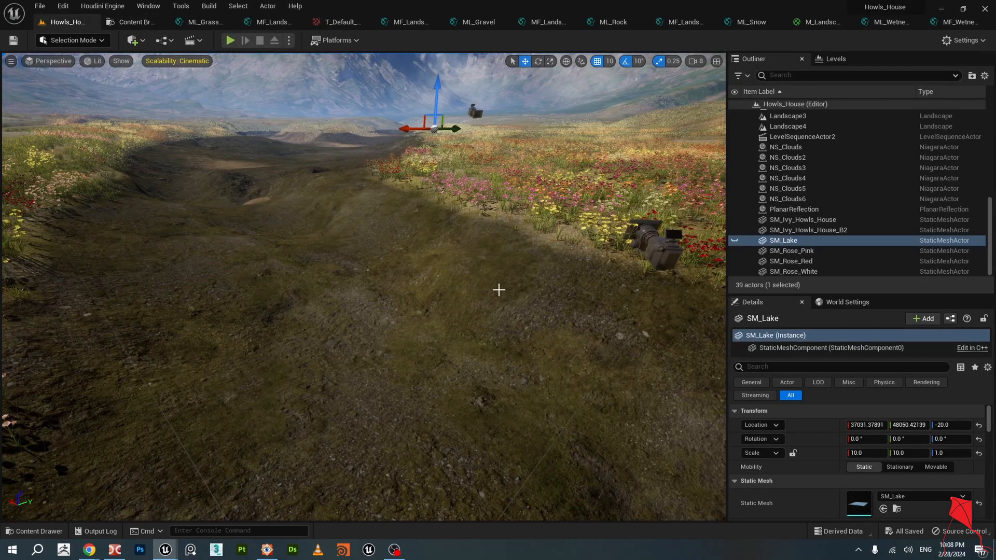
mouse_move(497, 289)
right_mouse_down()
mouse_move(534, 301)
mouse_move(524, 291)
mouse_move(536, 284)
mouse_move(495, 294)
right_mouse_up()
key("w")
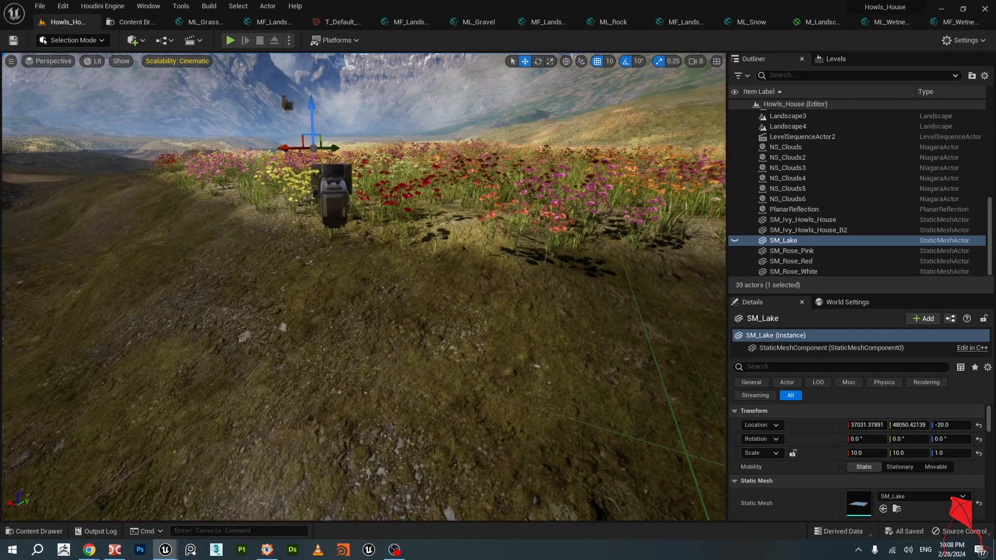
left_click(735, 241)
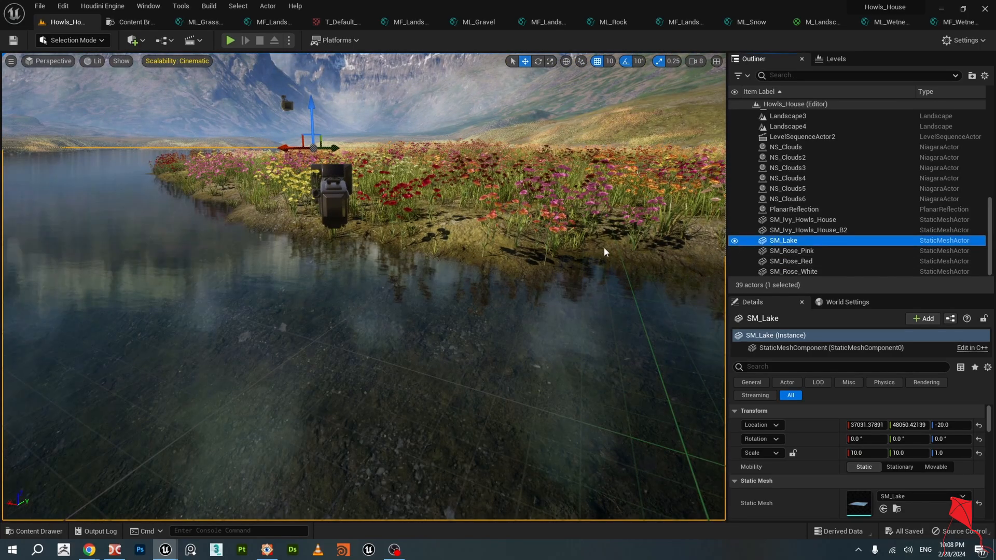
right_click_drag(603, 247, 612, 241)
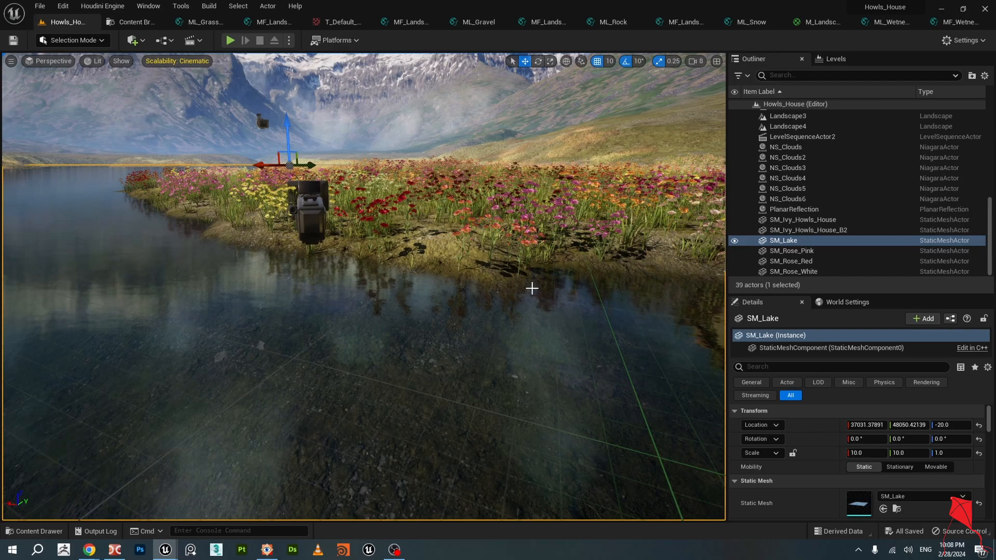
scroll(557, 276, "up", 1)
Bring up the MI_Landscape instance beside the level viewport and inspect the darkened shoreline up close.
right_click_drag(189, 246, 176, 292)
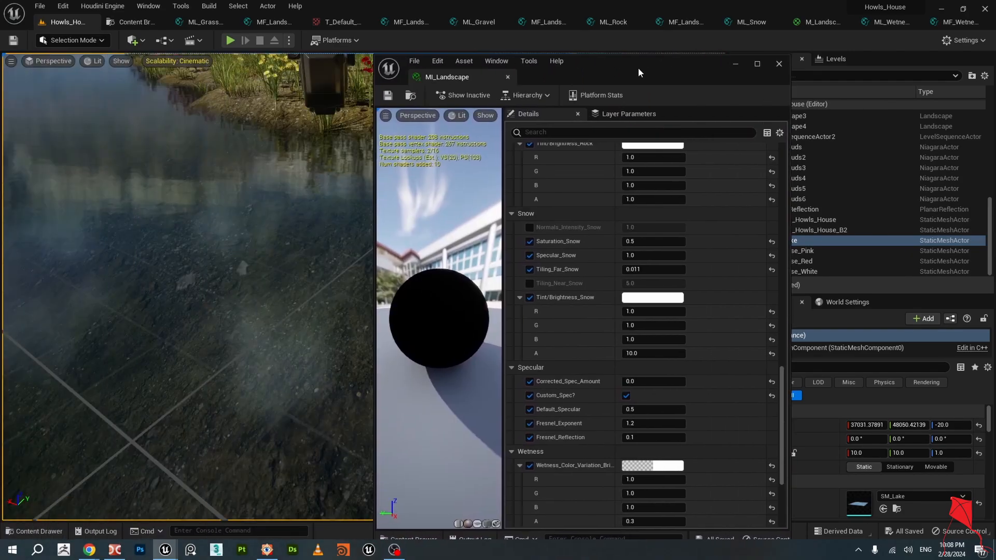
left_click_drag(638, 67, 843, 22)
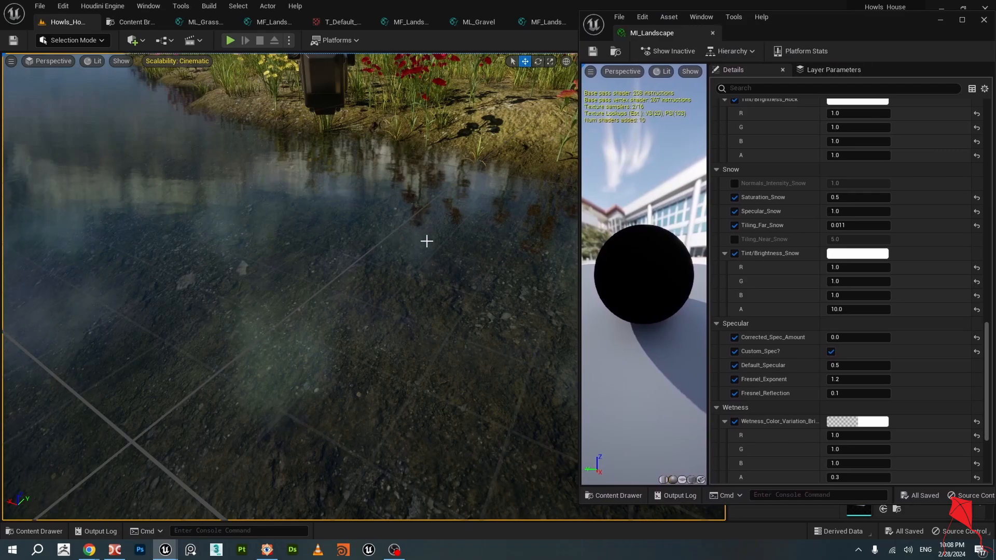
right_click_drag(291, 285, 290, 242)
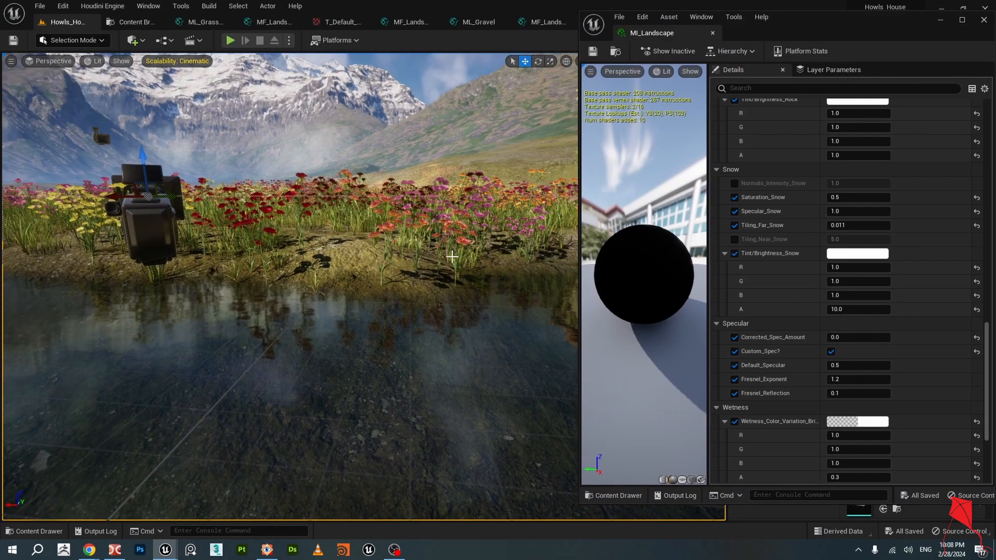
scroll(452, 256, "up", 5)
scroll(345, 284, "down", 3)
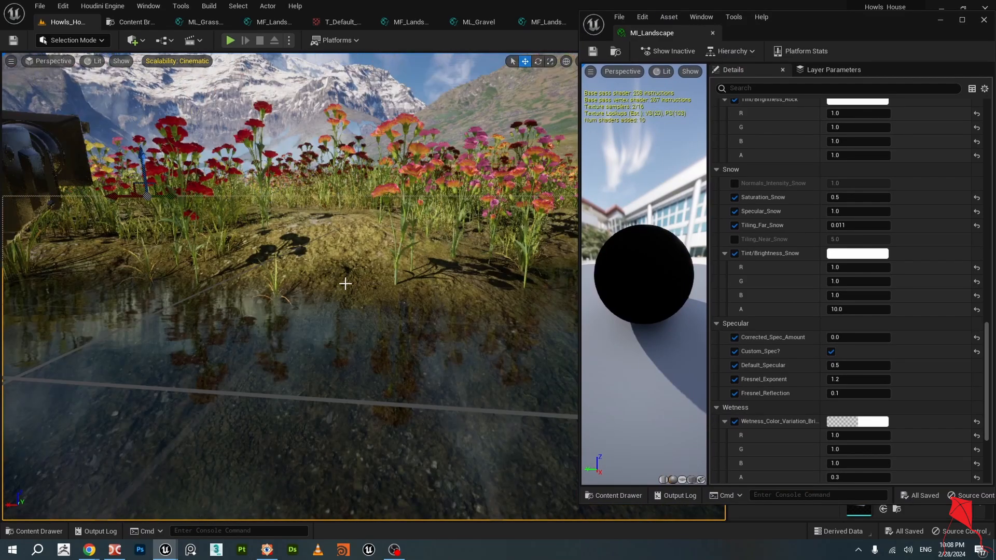
scroll(345, 284, "down", 4)
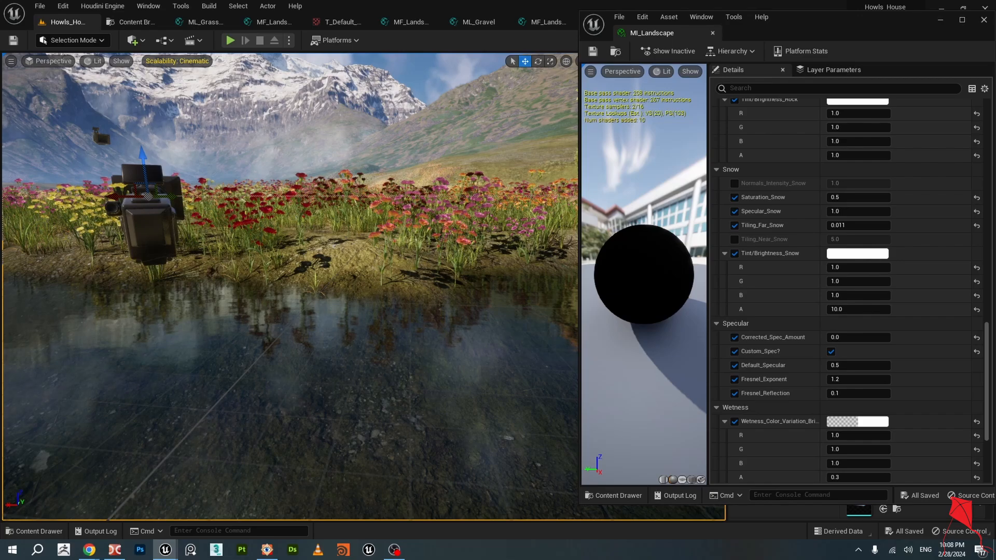
Set the A channel of Wetness_Color_Variation_Brightness to 1.0 in MI_Landscape and examine the lakebed.
right_click(410, 240)
scroll(890, 395, "down", 2)
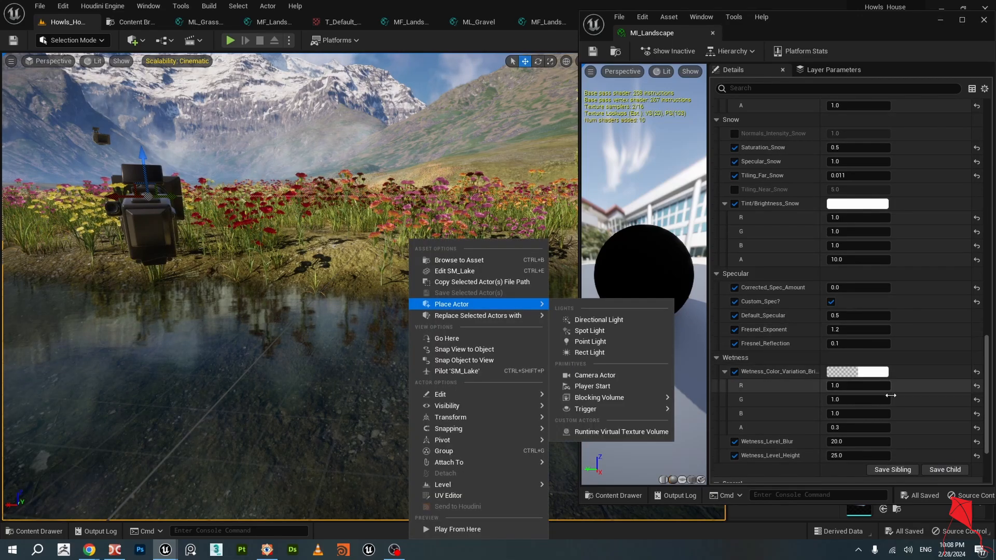
scroll(880, 412, "down", 2)
left_click(861, 381)
left_click(863, 381)
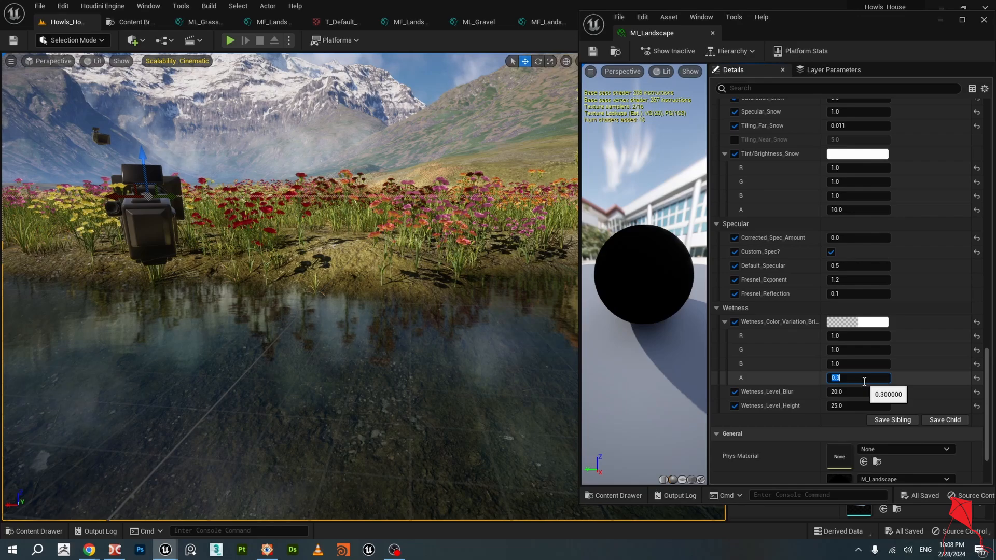
key("Return")
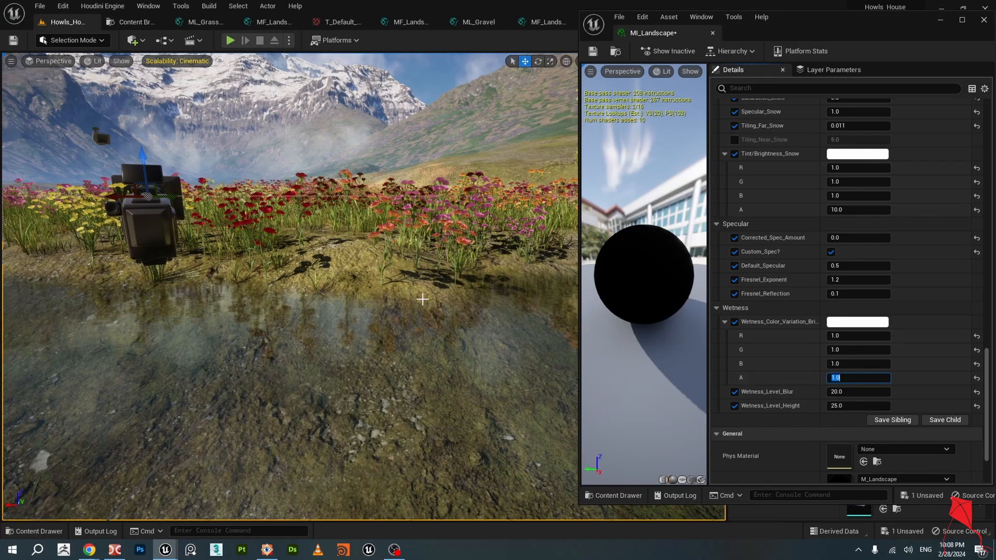
right_click_drag(422, 299, 407, 316)
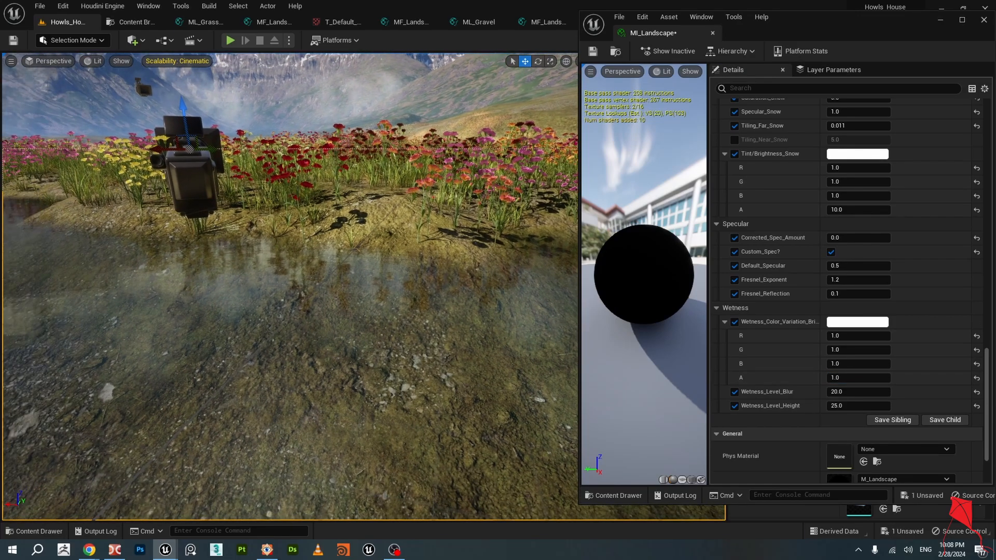
scroll(426, 307, "down", 5)
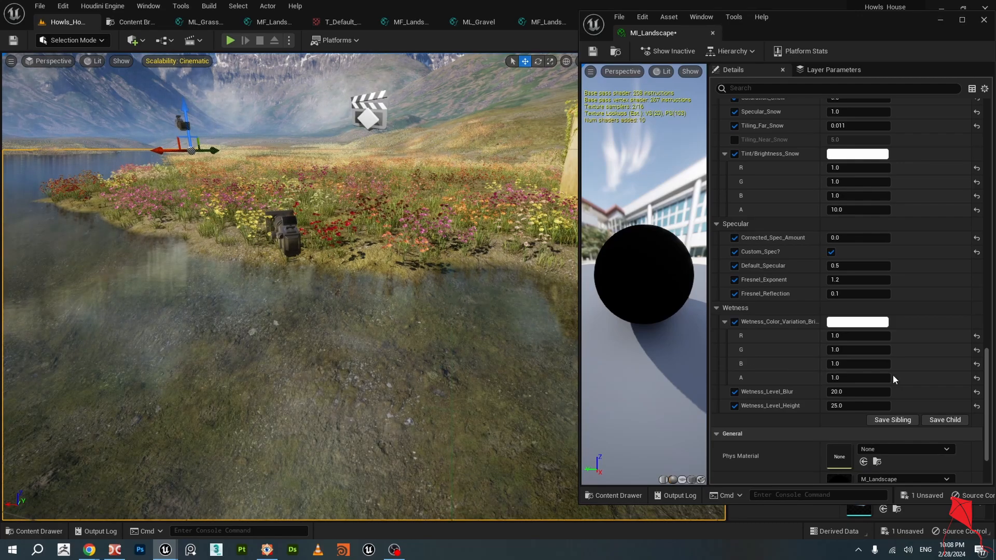
Set the A channel of Wetness_Color_Variation_Brightness to 0.3 and move the MI_Landscape window clear of the asset tabs.
left_click(857, 379)
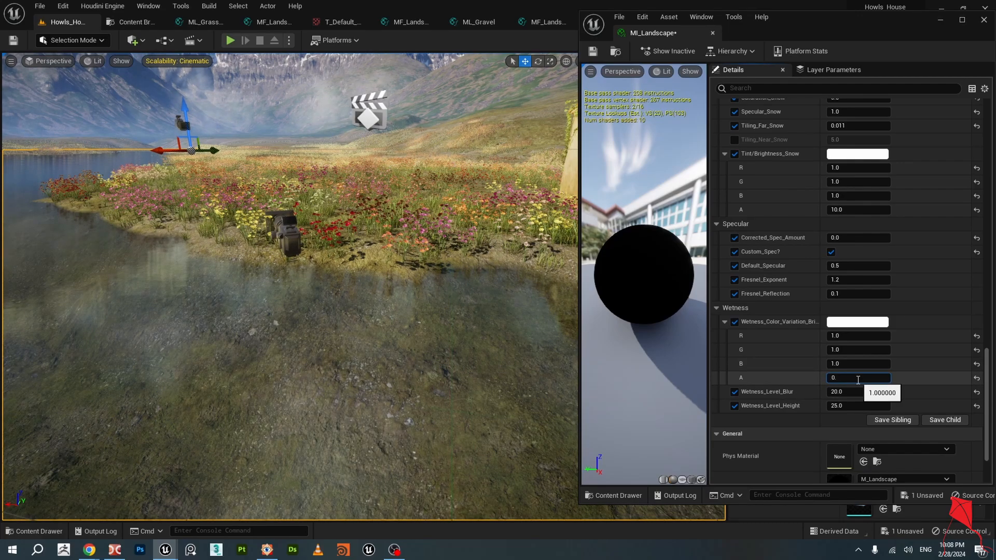
key("Return")
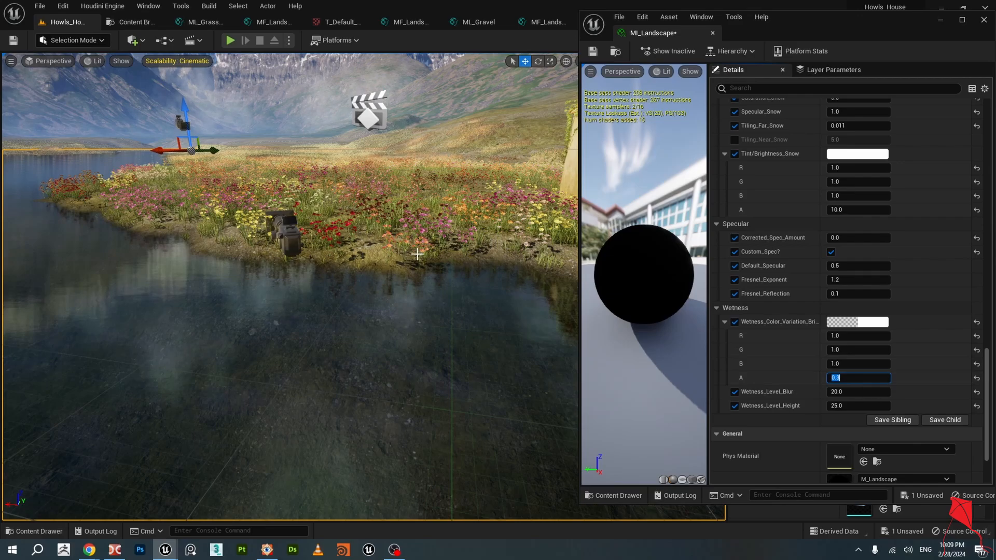
left_click(807, 24)
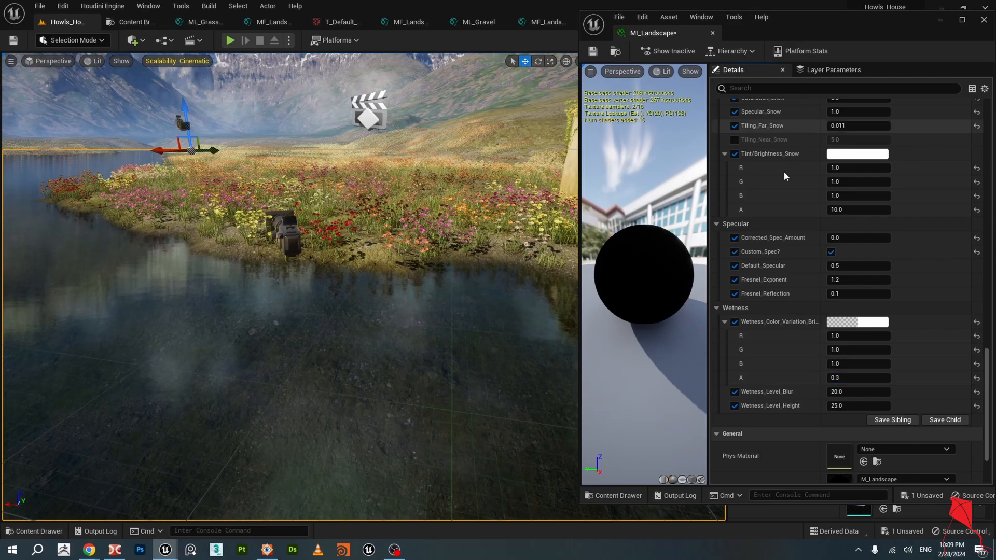
left_click_drag(804, 20, 743, 381)
In ML_Wetness, add a second attribute to the GetMaterialAttributes node and set it to Roughness.
left_click(955, 22)
right_click_drag(360, 364, 484, 317)
left_click(884, 22)
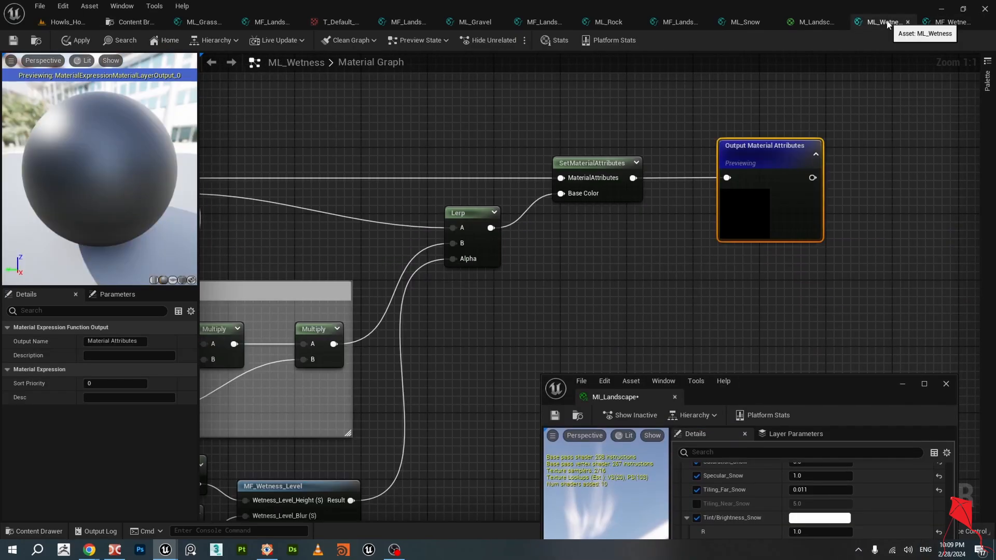
scroll(436, 171, "up", 1)
left_click(409, 164)
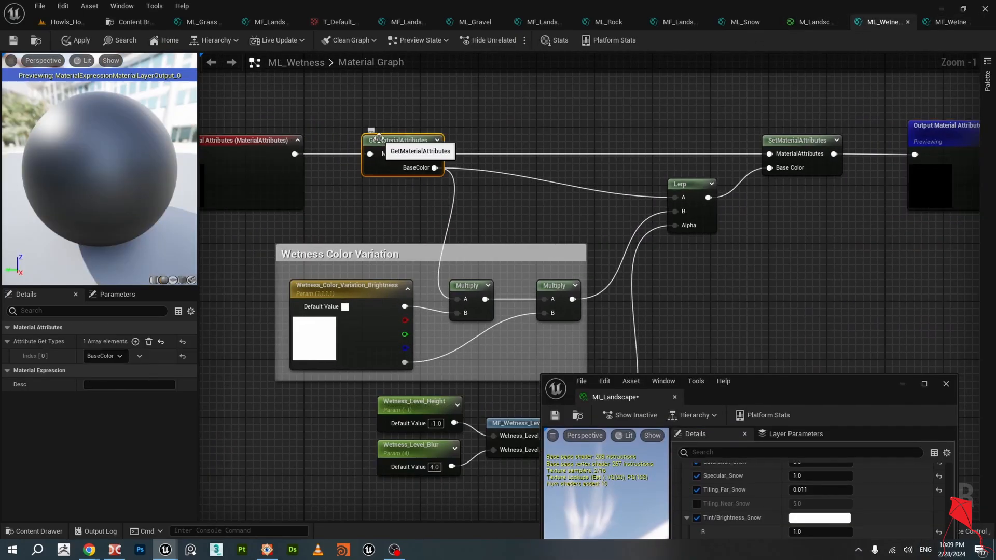
left_click(135, 342)
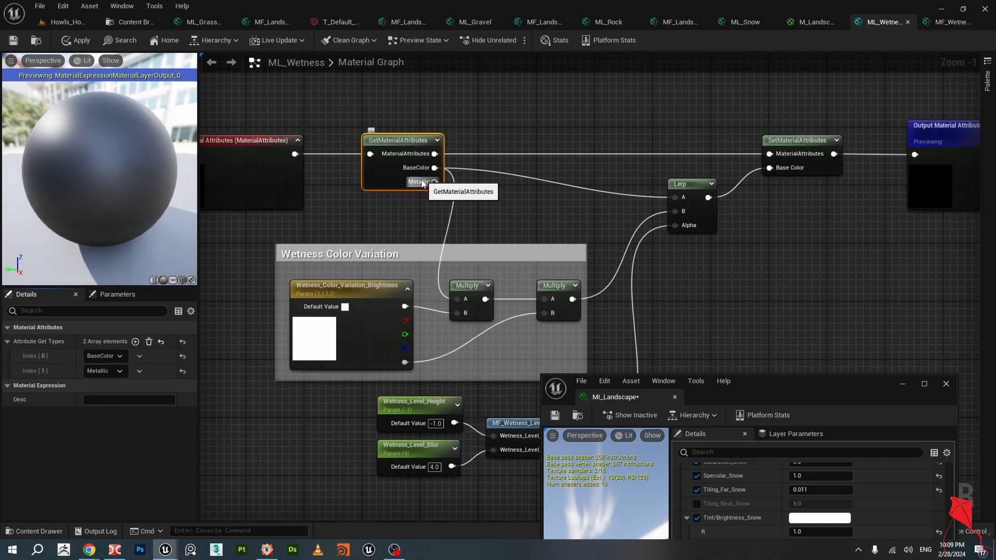
left_click(115, 371)
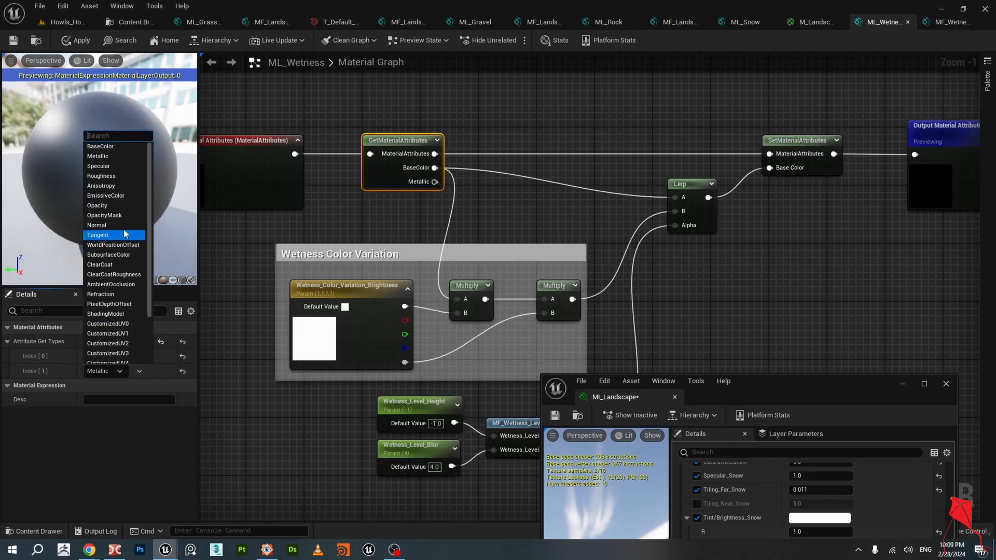
left_click(104, 176)
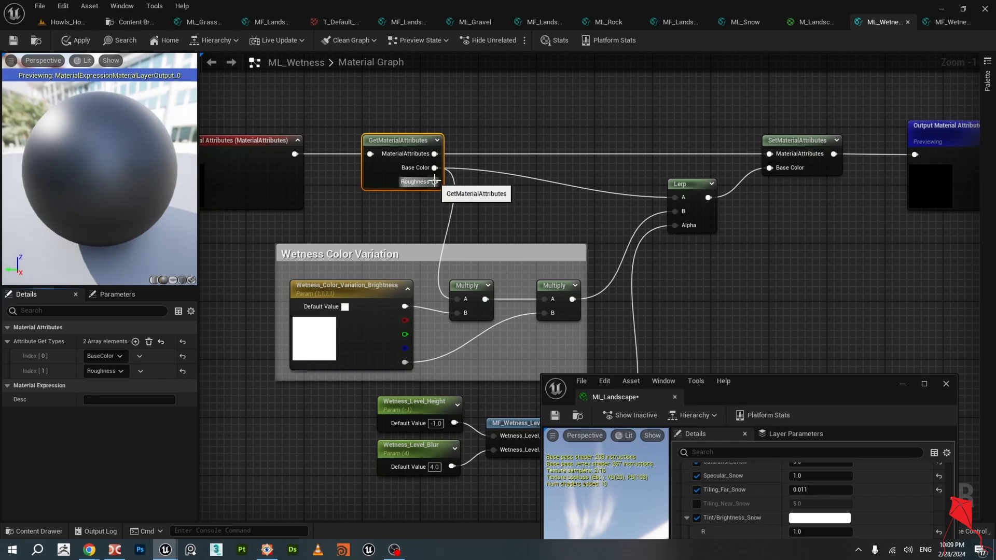
left_click_drag(434, 181, 731, 287)
left_click(736, 273)
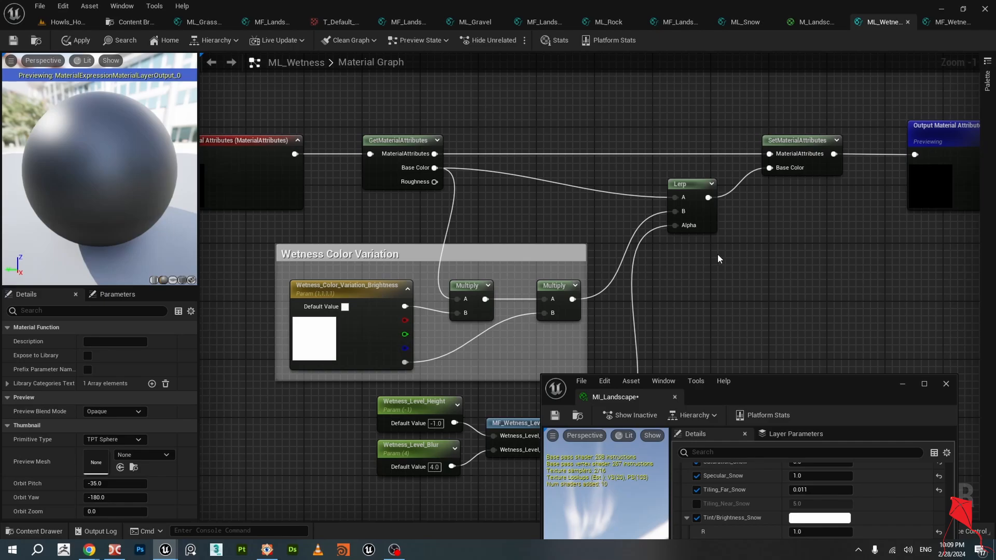
left_click_drag(435, 181, 719, 280)
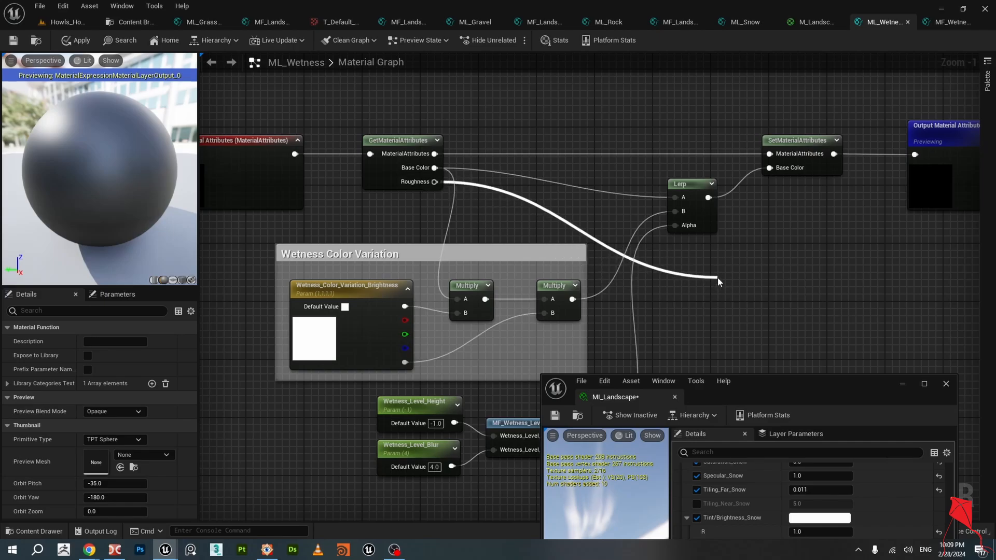
left_click(696, 270)
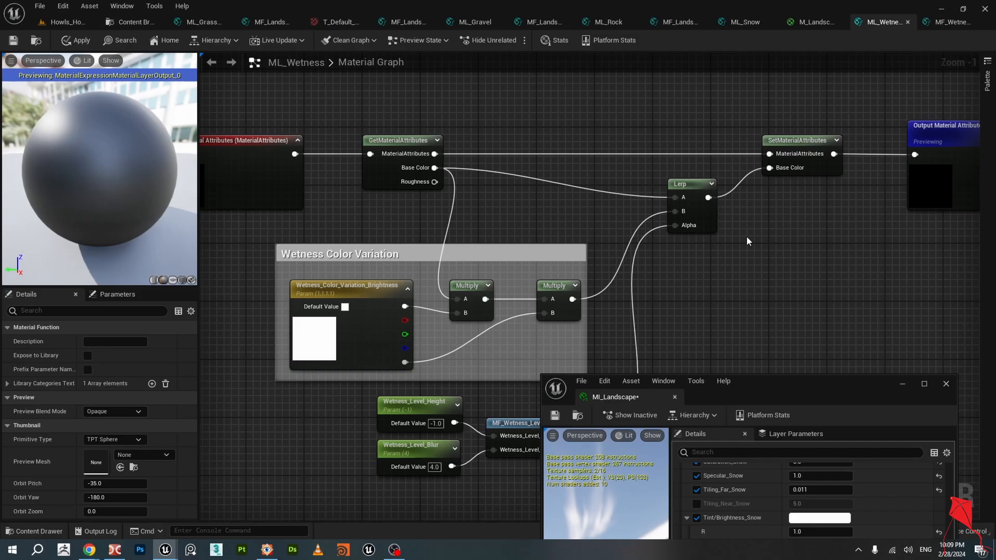
left_click(405, 137)
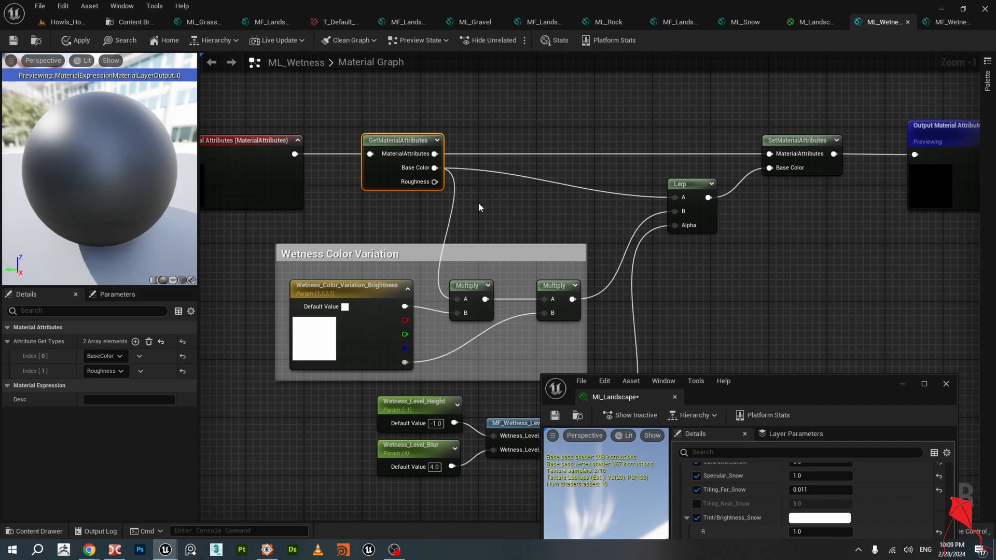
left_click_drag(435, 185, 727, 295)
left_click(729, 273)
right_click_drag(740, 328, 659, 226)
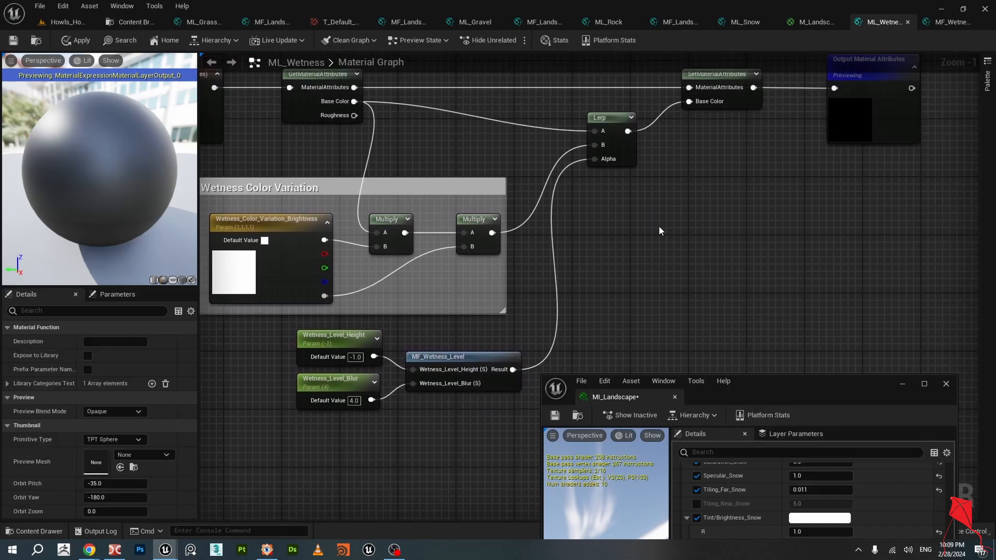
right_click(659, 225)
left_click(657, 222)
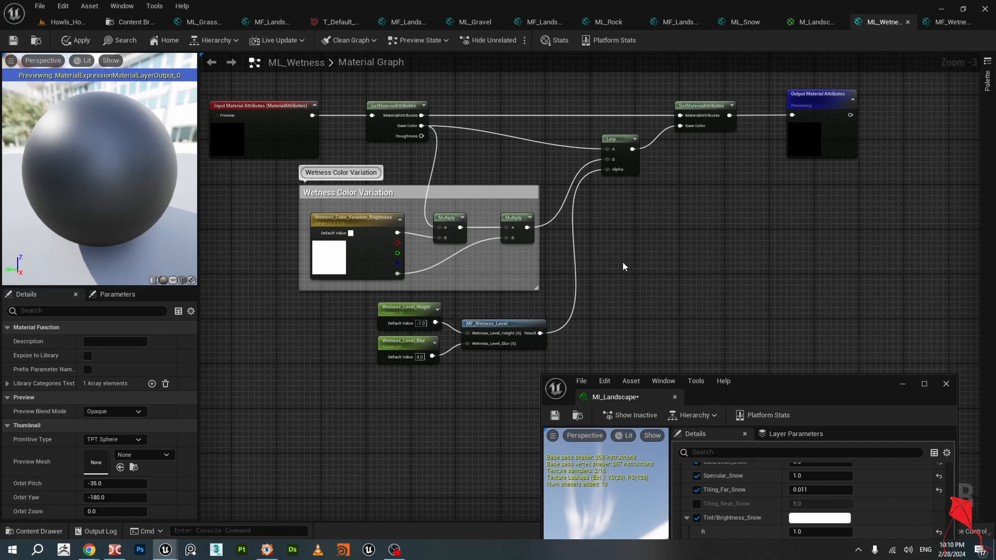
left_click(620, 156)
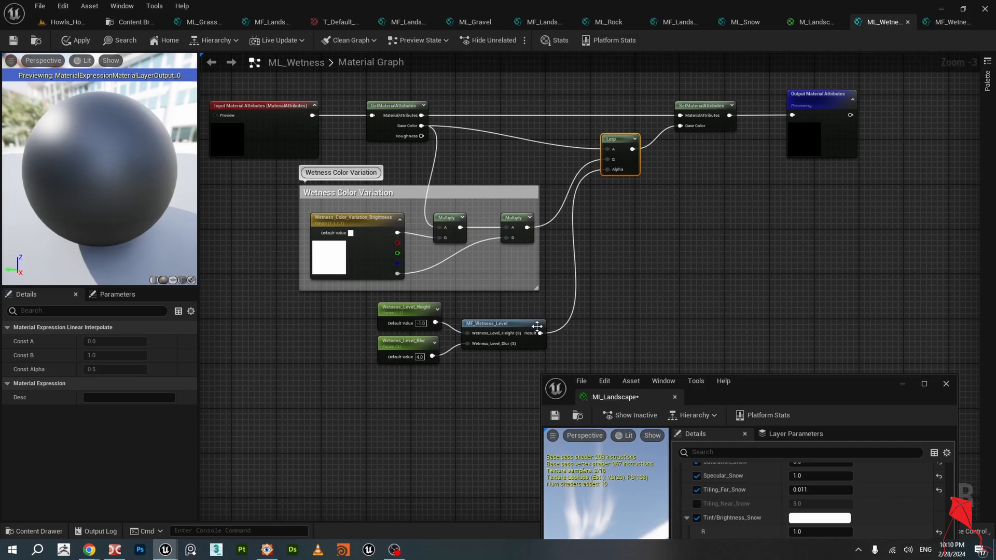
left_click_drag(540, 333, 612, 237)
left_click(637, 212)
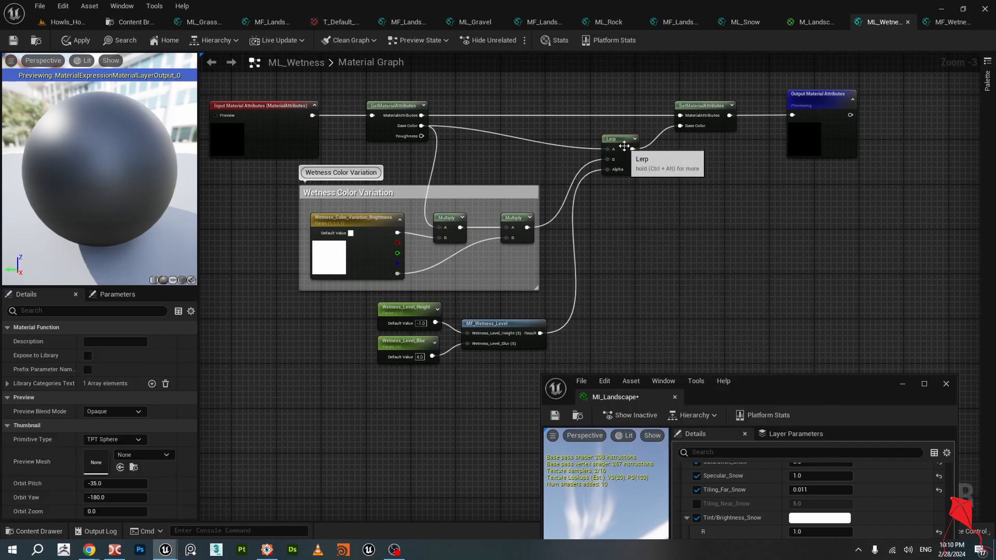
left_click_drag(540, 333, 618, 237)
left_click(630, 218)
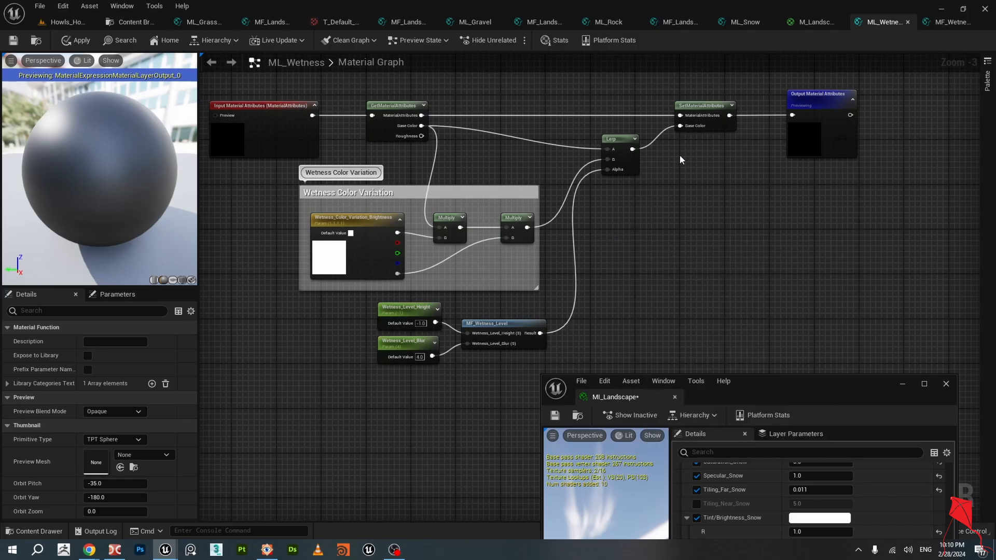
left_click(707, 106)
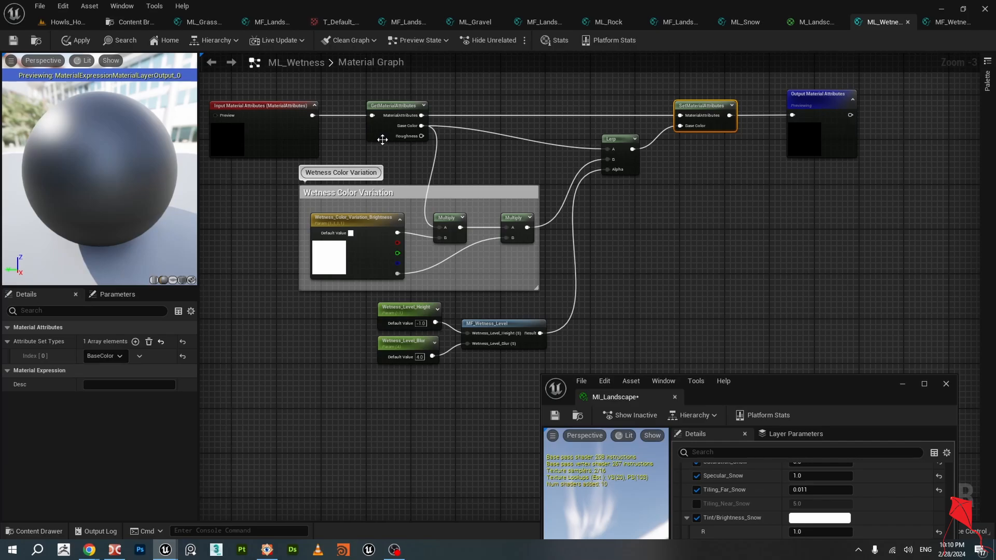
scroll(680, 191, "up", 2)
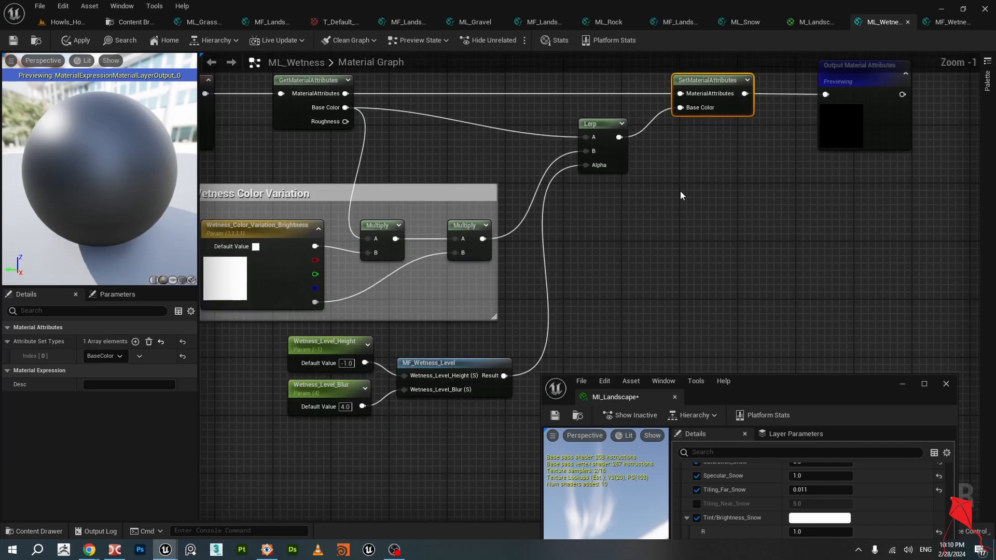
right_click(680, 191)
left_click(673, 191)
scroll(674, 191, "down", 2)
right_click_drag(680, 188, 686, 225)
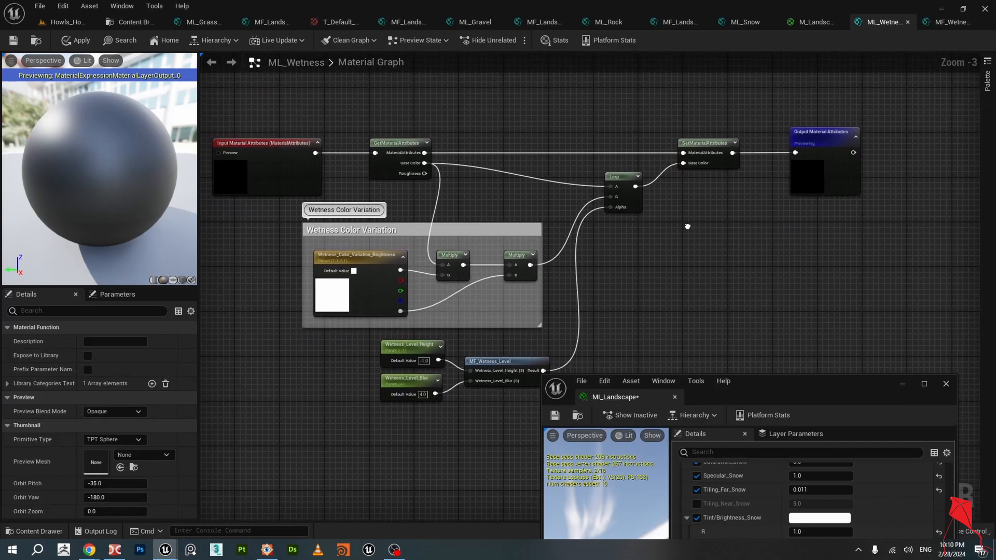
scroll(702, 235, "up", 1)
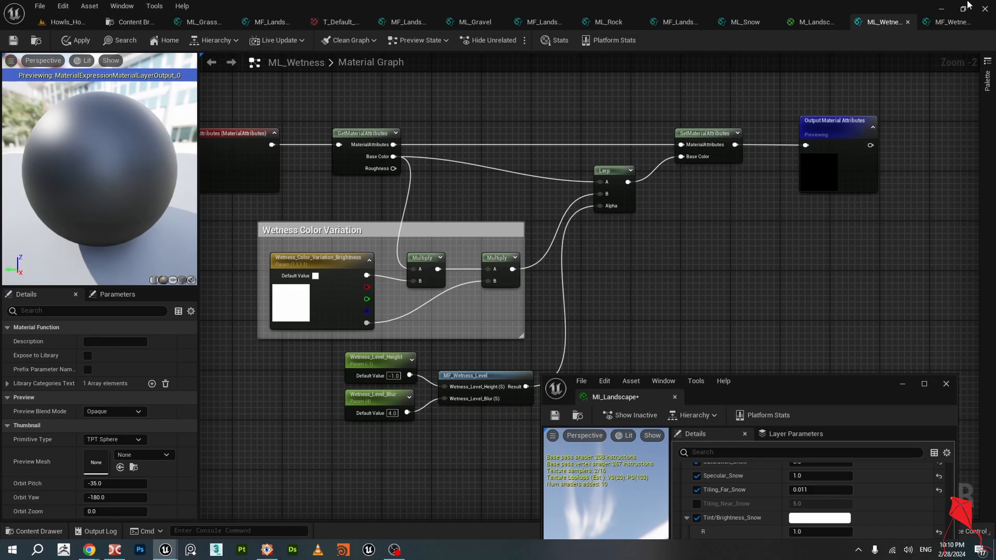
Return to the Howls_House level, place the MI_Landscape window beside the viewport and frame the shoreline.
left_click(801, 25)
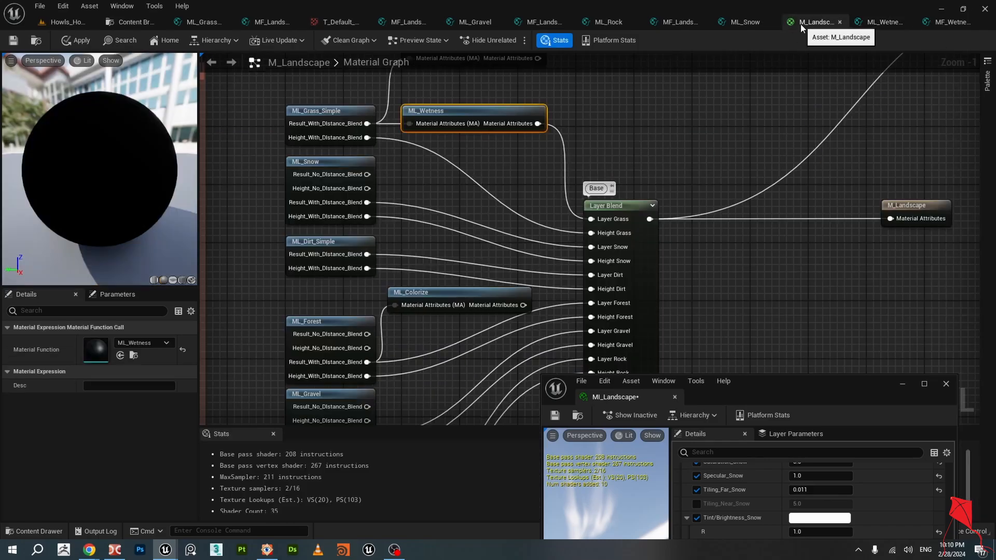
left_click(66, 22)
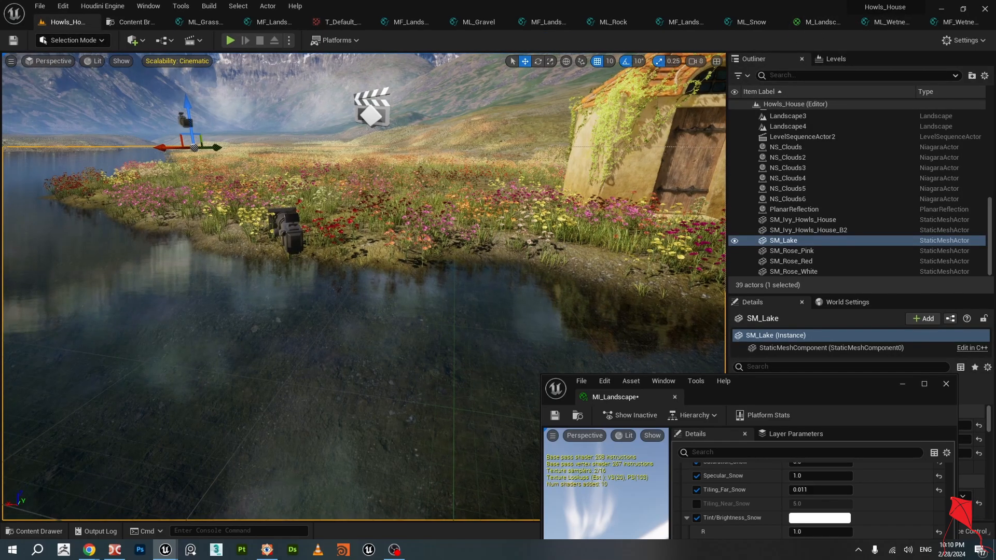
right_click_drag(467, 249, 417, 349)
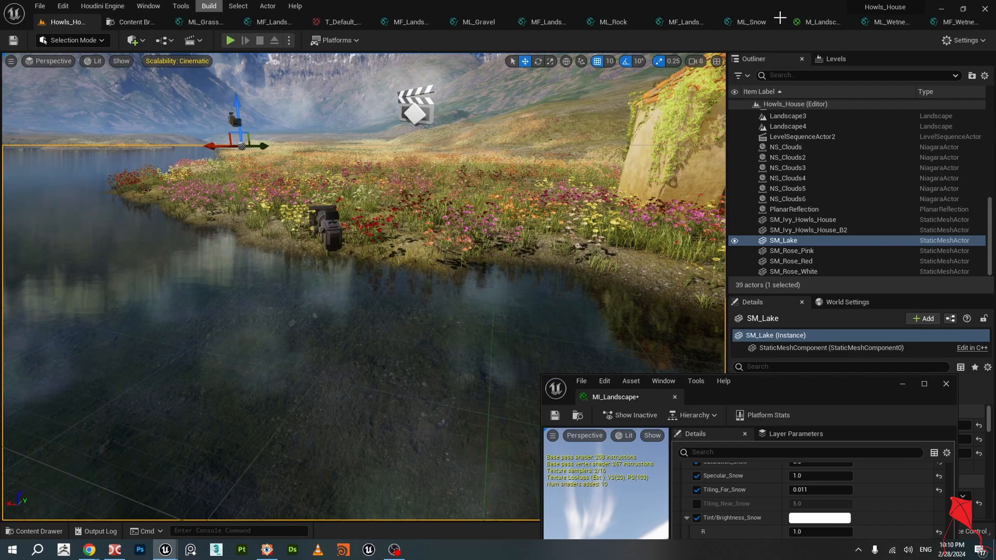
left_click_drag(779, 398, 816, 63)
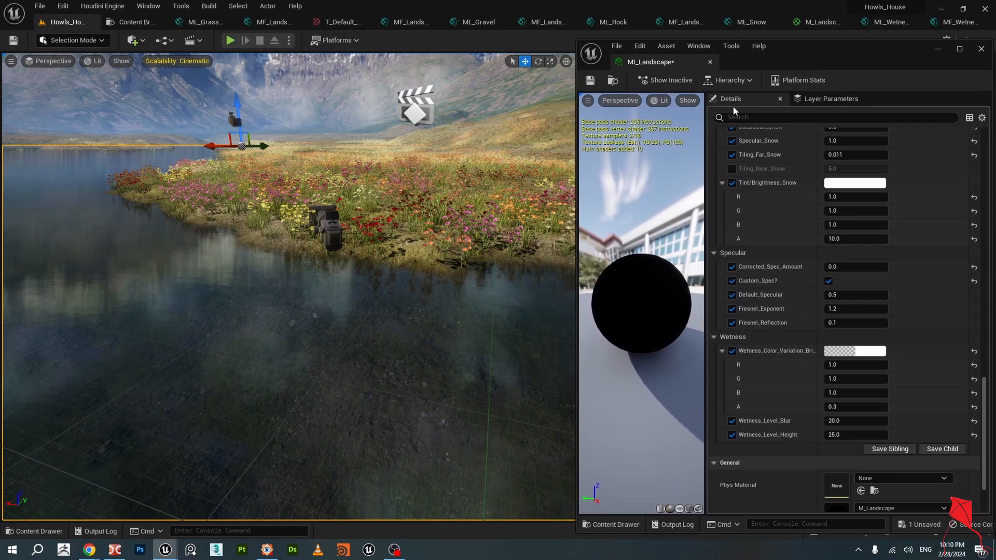
right_click_drag(374, 210, 402, 195)
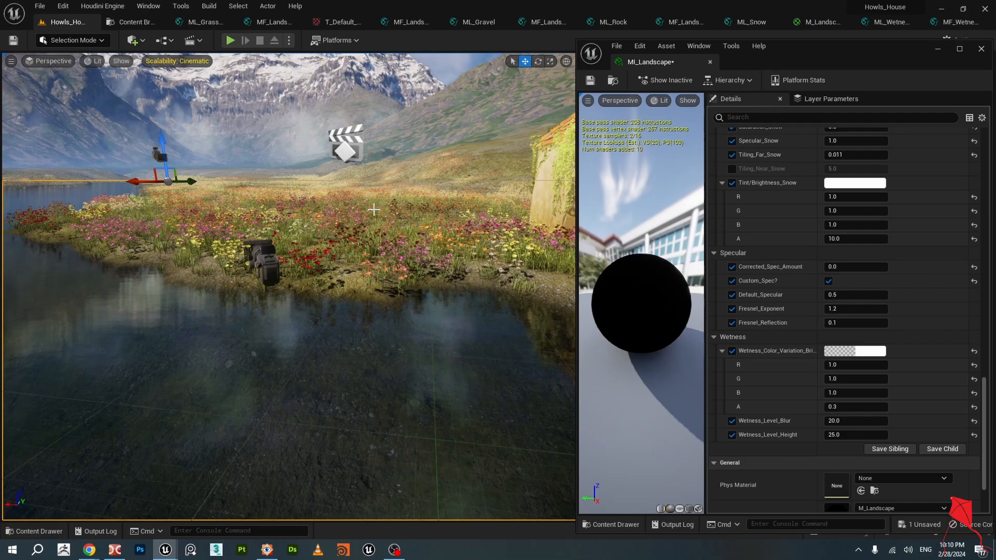
Set both Wetness_Level_Blur and Wetness_Level_Height to 0 in MI_Landscape.
left_click(879, 420)
type("0")
key("Return")
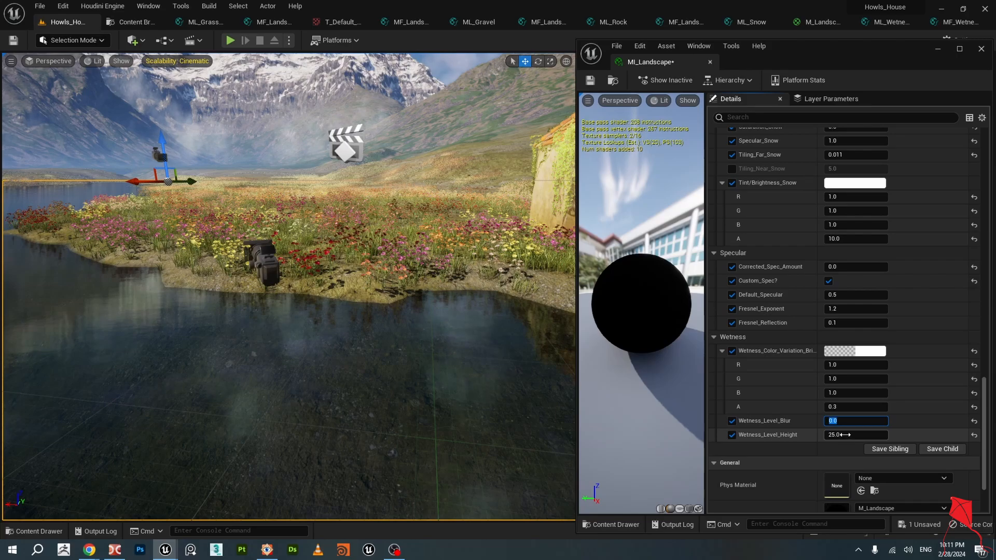
left_click(845, 435)
type("0")
key("Return")
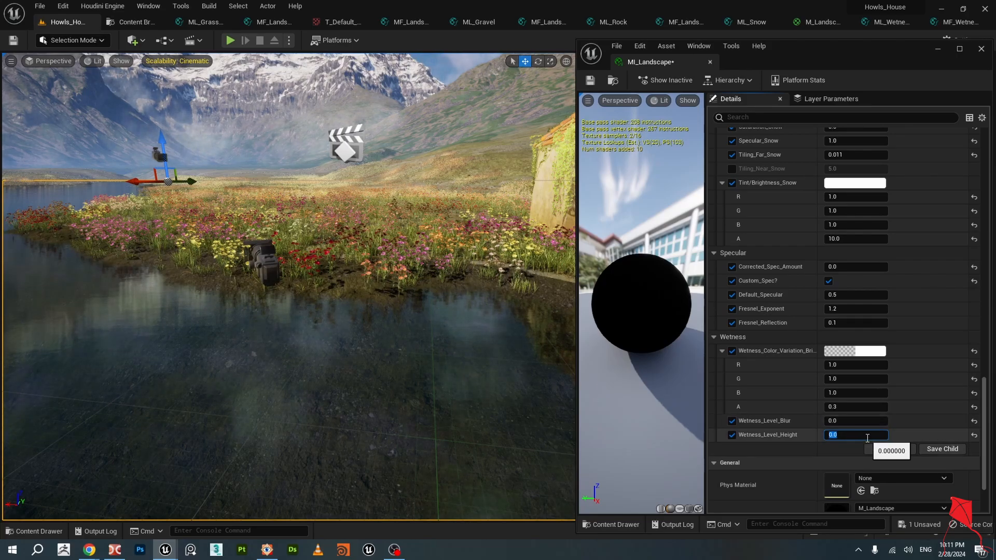
Set Wetness_Level_Height to 25 and Wetness_Level_Blur to 20 in MI_Landscape.
type("25")
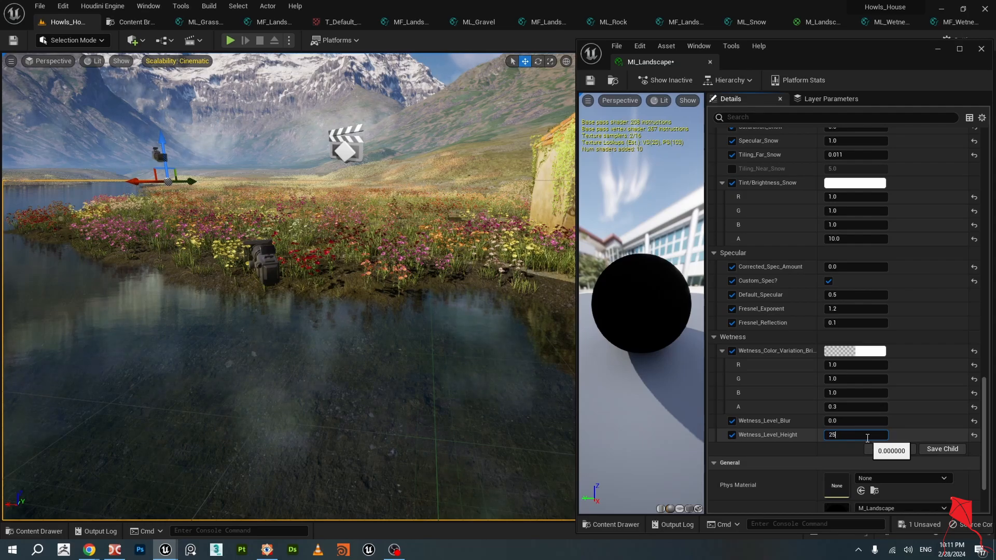
key("Return")
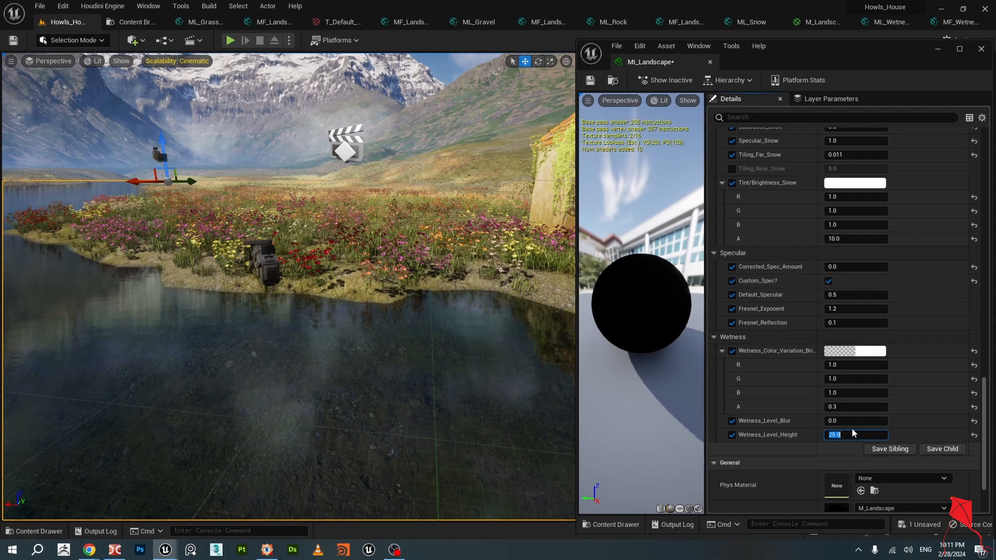
left_click(851, 421)
type("20")
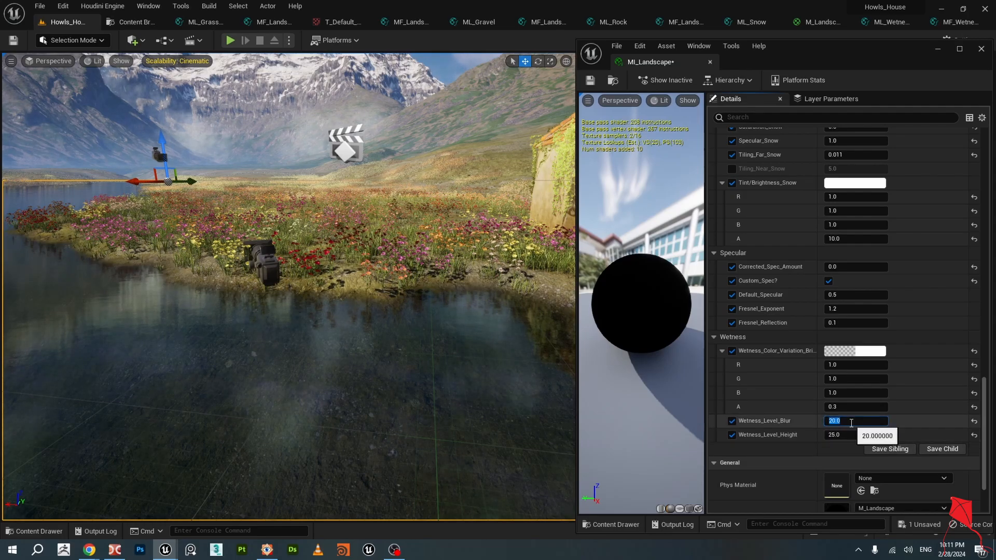
key("Return")
Try Wetness_Level_Blur values of 50 and 30 against the shoreline.
type("50")
key("Return")
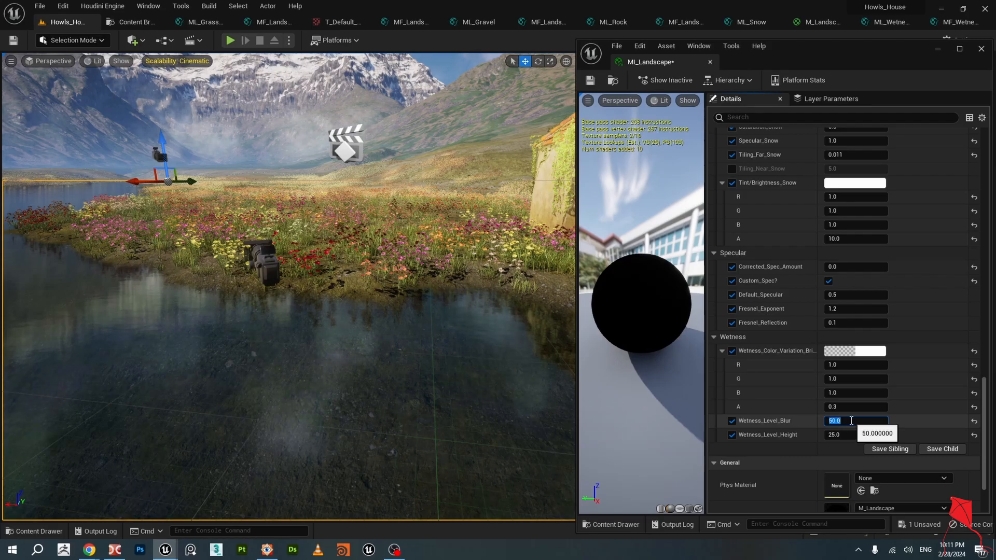
type("30")
key("Return")
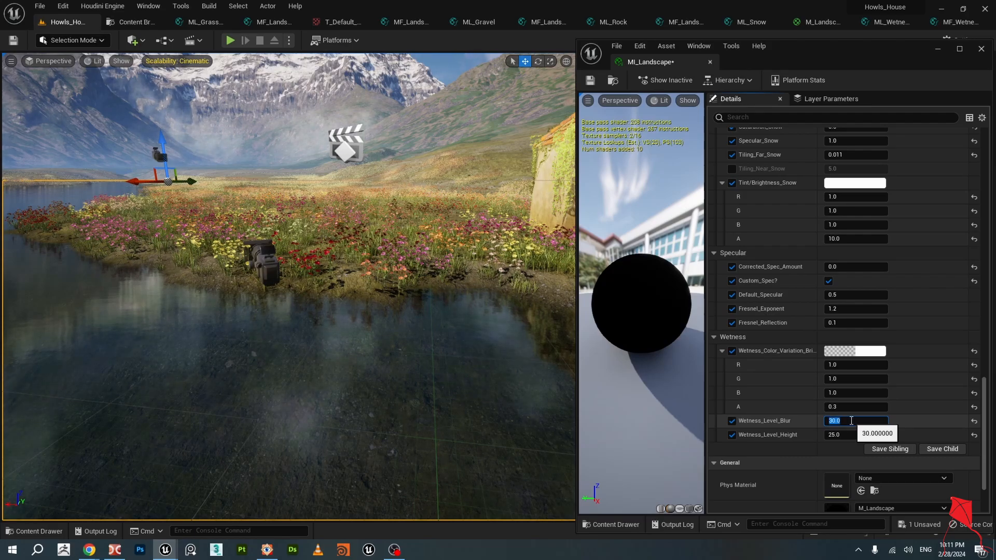
Set Wetness_Level_Blur to 20 and save the MI_Landscape instance.
type("20")
key("Return")
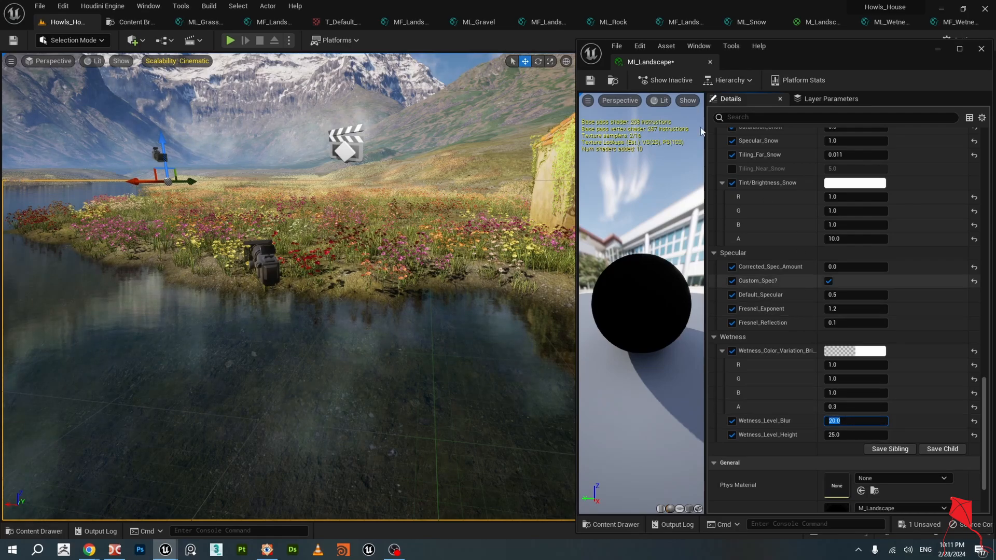
key("ctrl+s")
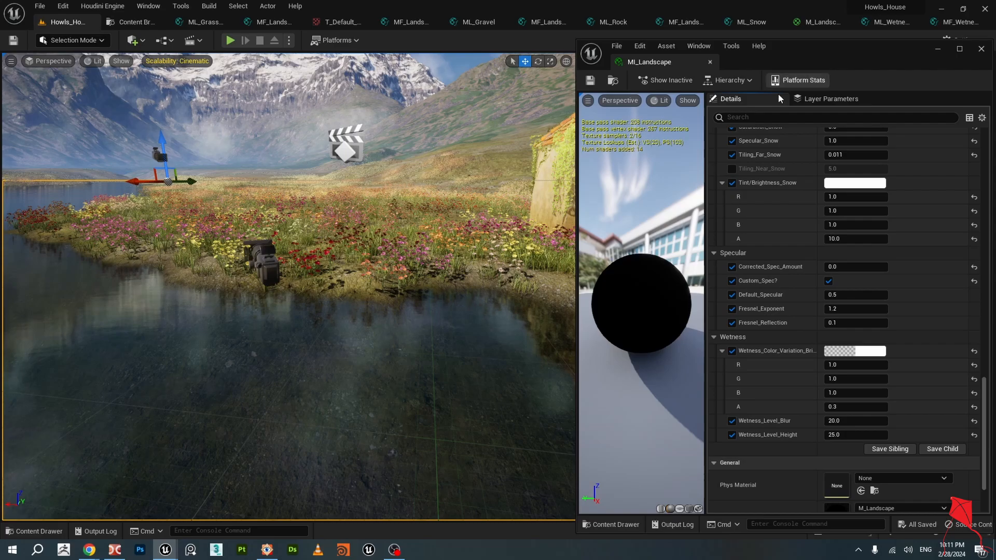
Move the MI_Landscape window out of the way and shift the ML_Wetness node slightly in the M_Landscape graph.
left_click_drag(815, 48, 1, 88)
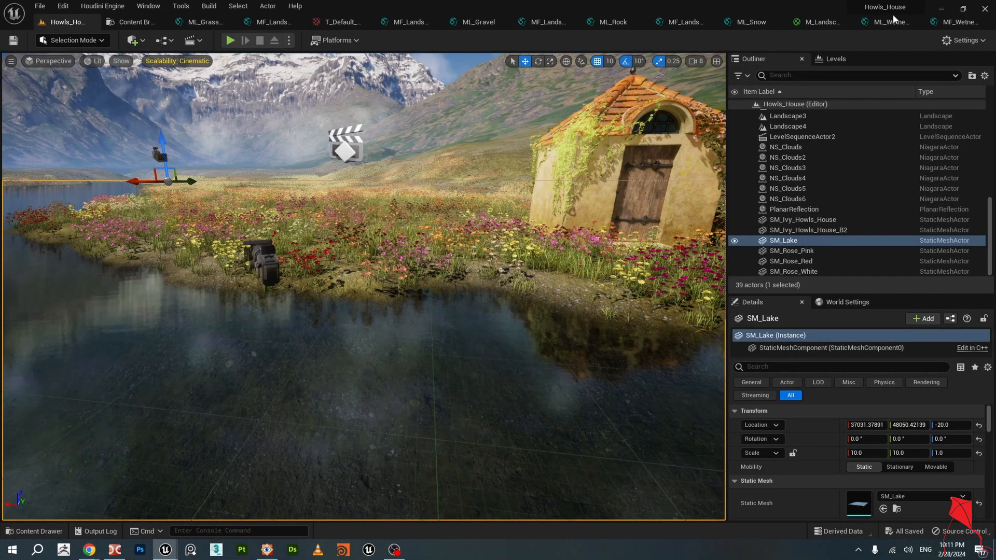
left_click(814, 25)
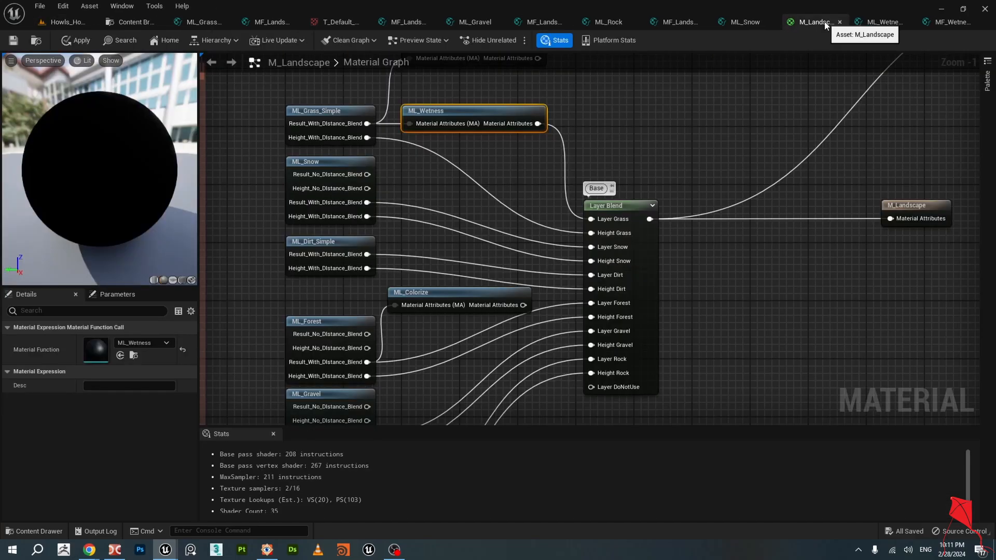
scroll(674, 156, "up", 2)
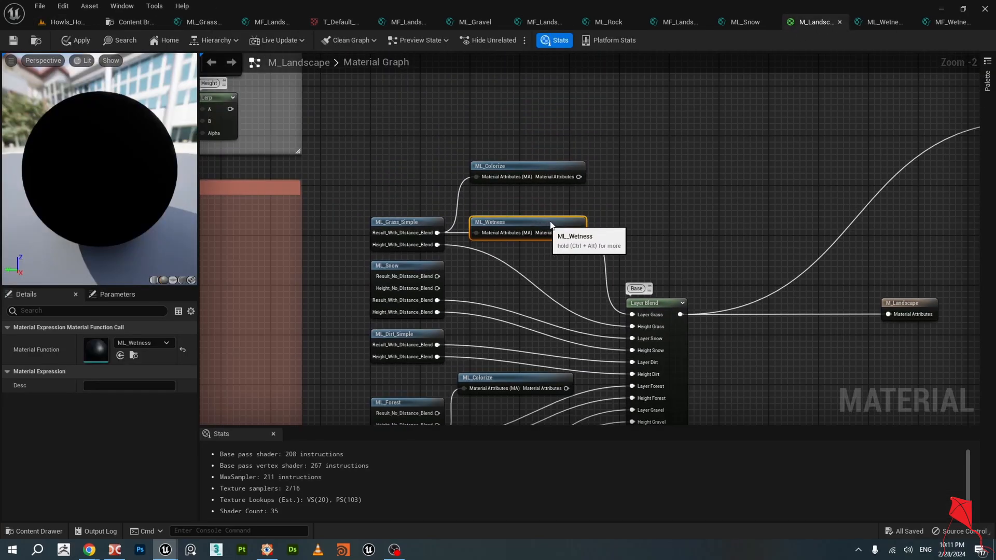
left_click_drag(548, 243, 555, 249)
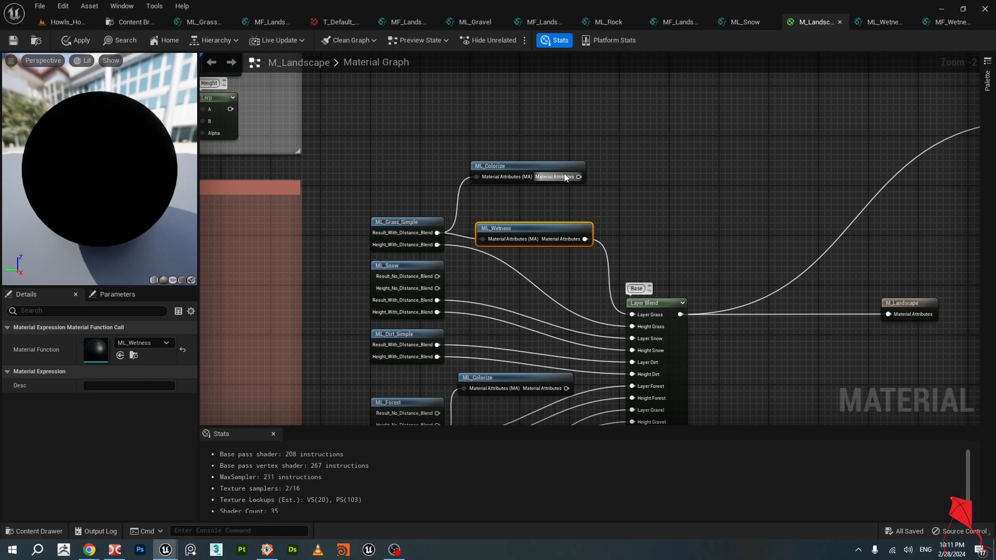
Open the ML_Colorize function from the M_Landscape graph and inspect its Blend_Overlay node near the output.
left_click(544, 163)
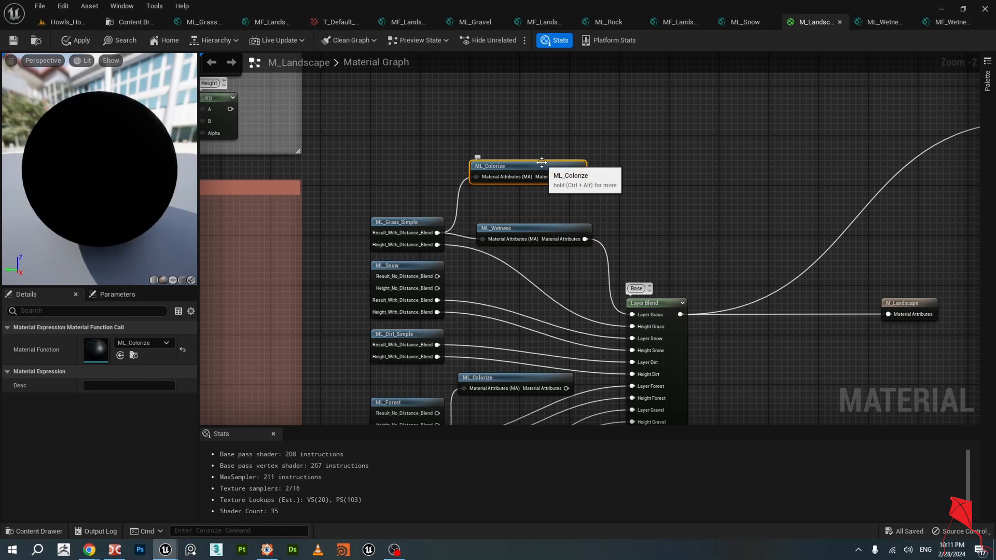
double_click(526, 164)
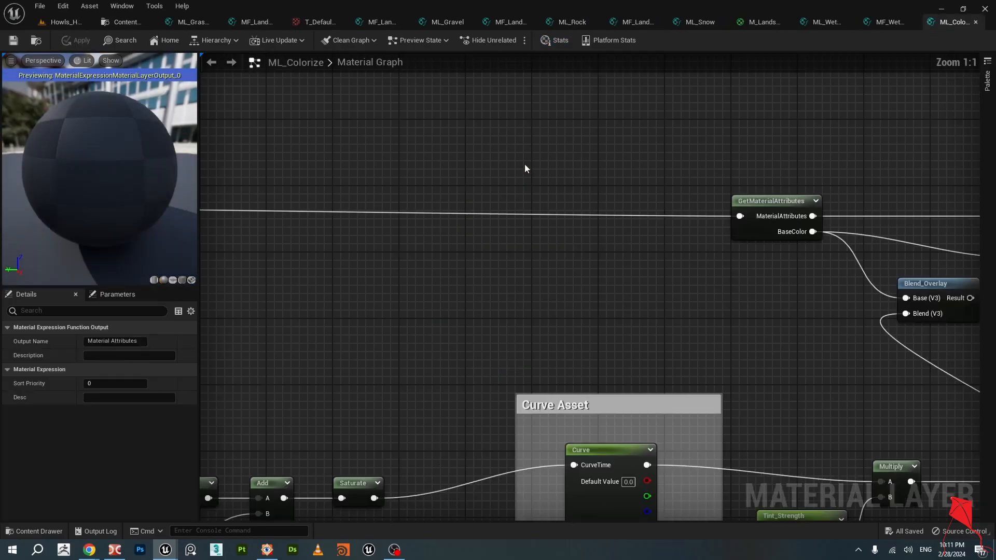
scroll(481, 199, "down", 5)
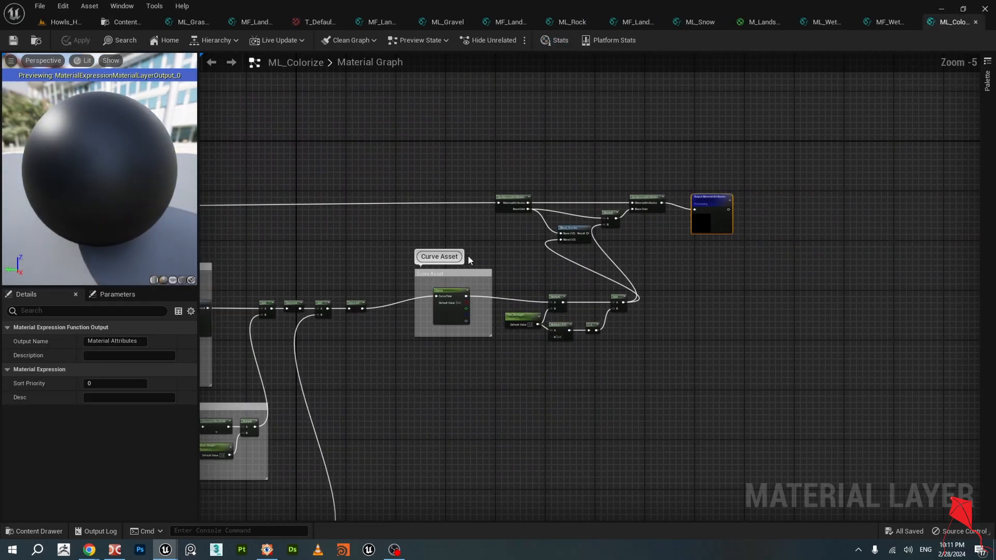
scroll(472, 253, "up", 2)
left_click(575, 200)
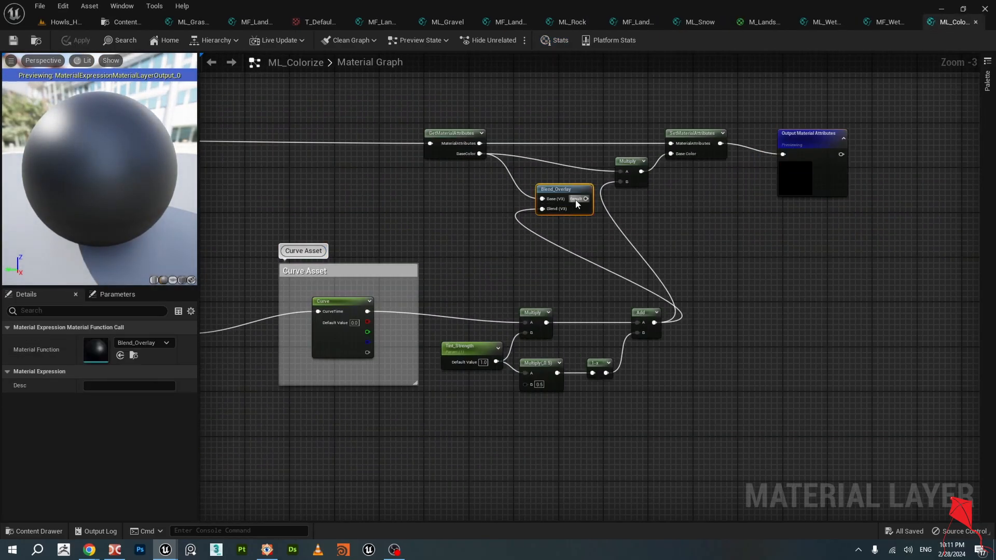
key("Delete")
scroll(554, 233, "down", 1)
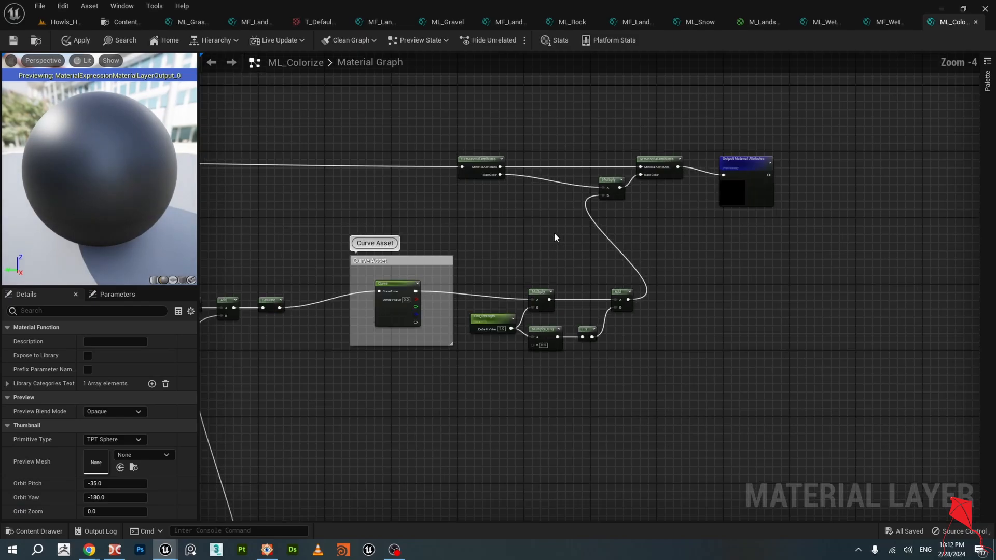
scroll(541, 253, "up", 1)
scroll(482, 254, "down", 1)
right_click_drag(482, 254, 645, 171)
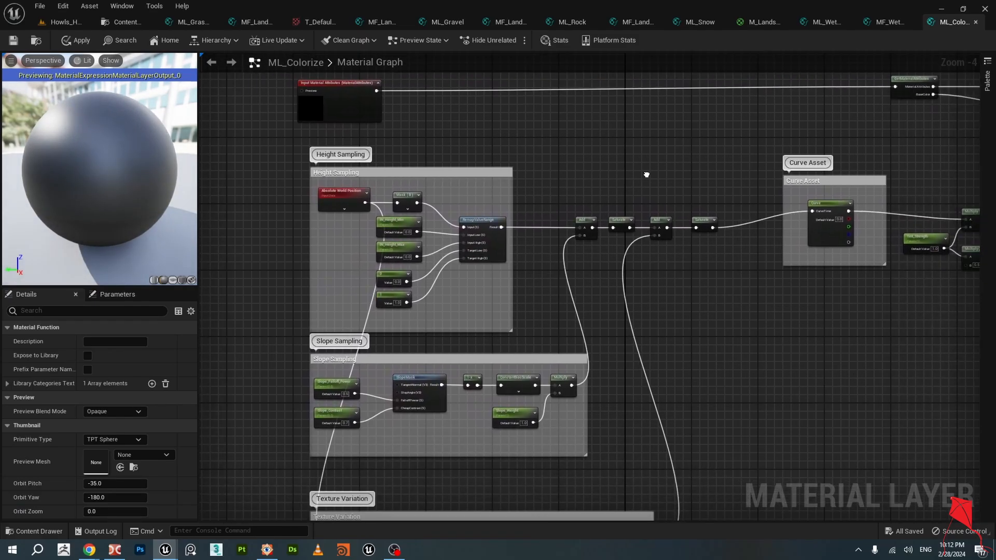
right_click_drag(749, 321, 512, 306)
right_click_drag(785, 210, 677, 234)
scroll(664, 200, "up", 2)
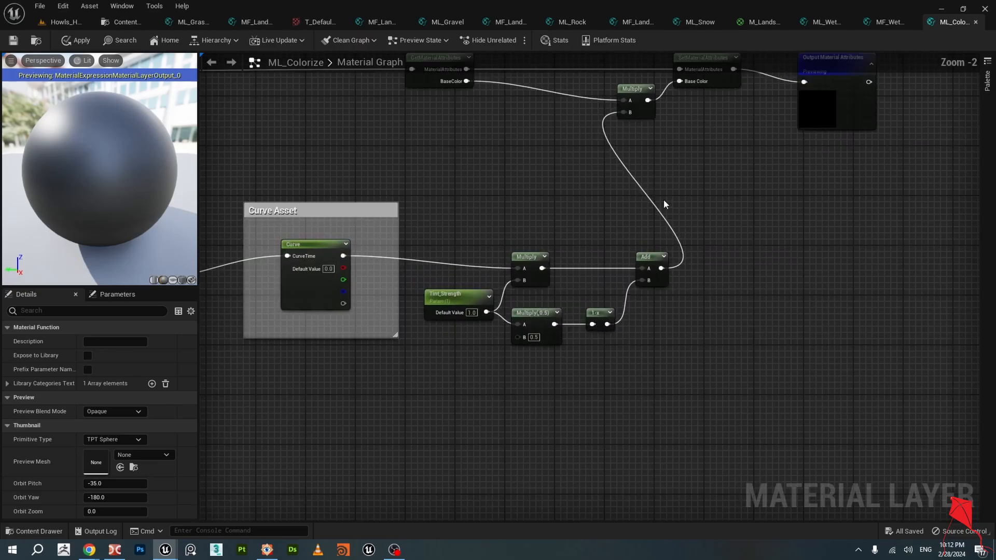
key("ctrl+z")
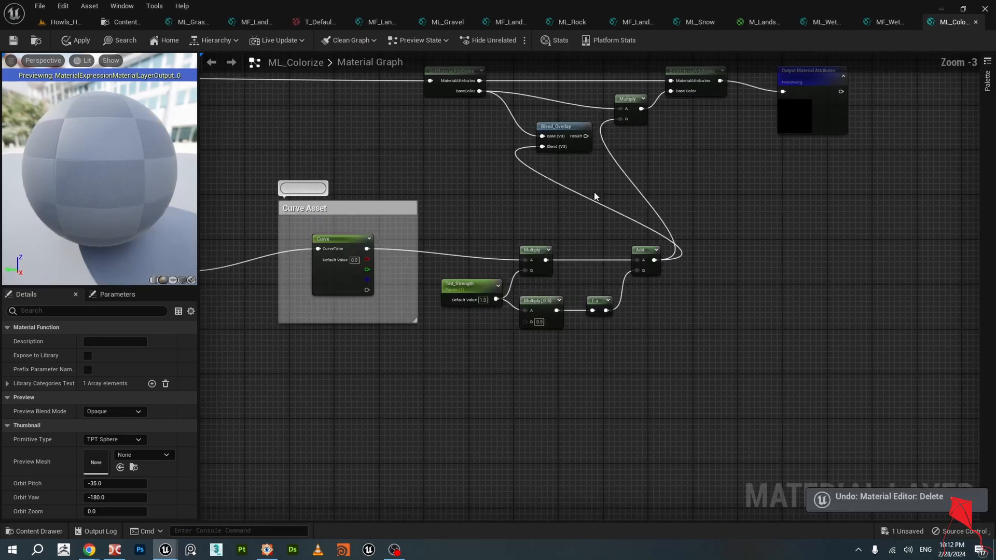
Delete the Blend_Overlay node from the ML_Colorize graph.
scroll(580, 140, "up", 1)
left_click_drag(556, 116, 563, 145)
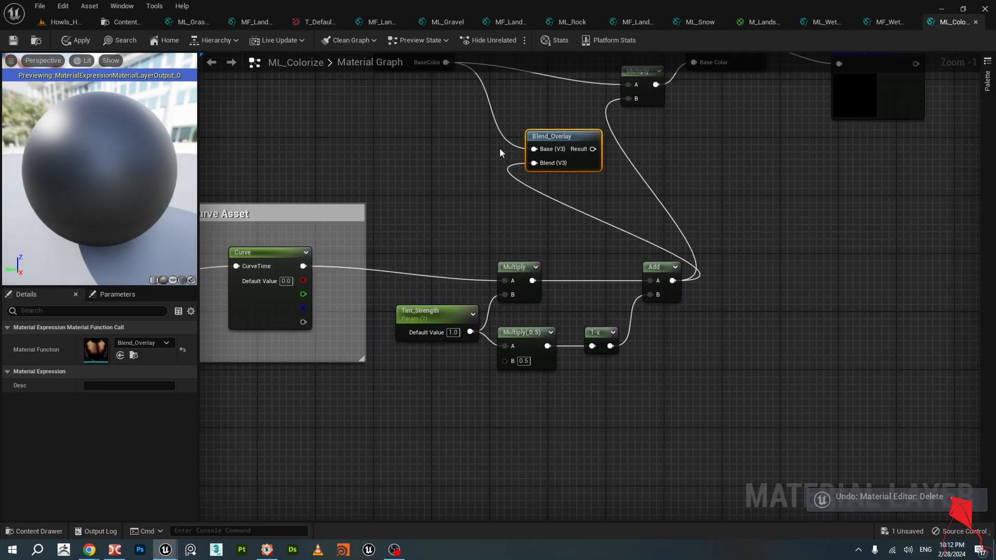
right_click_drag(565, 103, 592, 169)
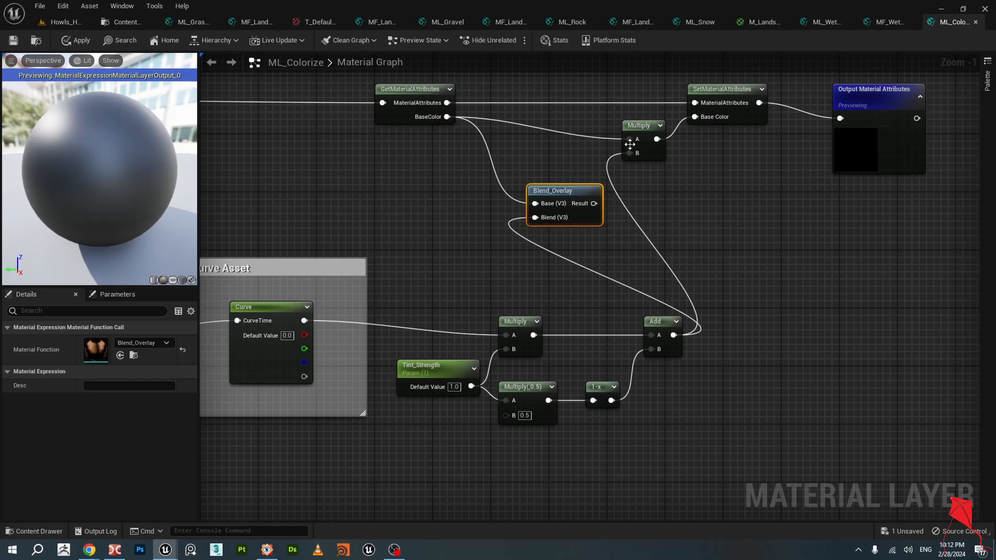
key("Delete")
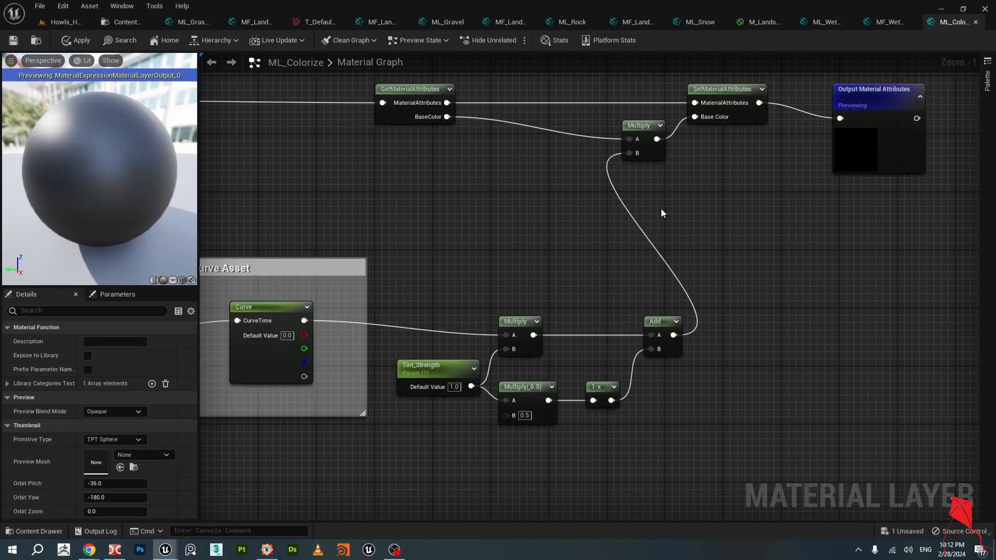
Review the ML_Colorize graph from the Curve Asset group back through the Slope Sampling, Texture Variation and Height Sampling groups.
scroll(571, 222, "down", 3)
right_click_drag(530, 221, 652, 183)
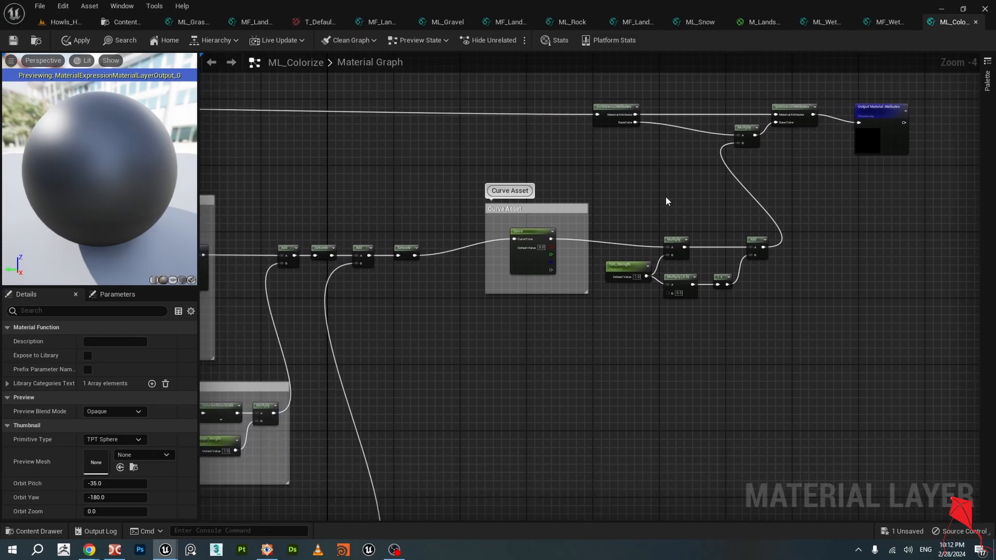
scroll(665, 196, "down", 1)
right_click_drag(571, 307, 767, 228)
scroll(523, 310, "up", 2)
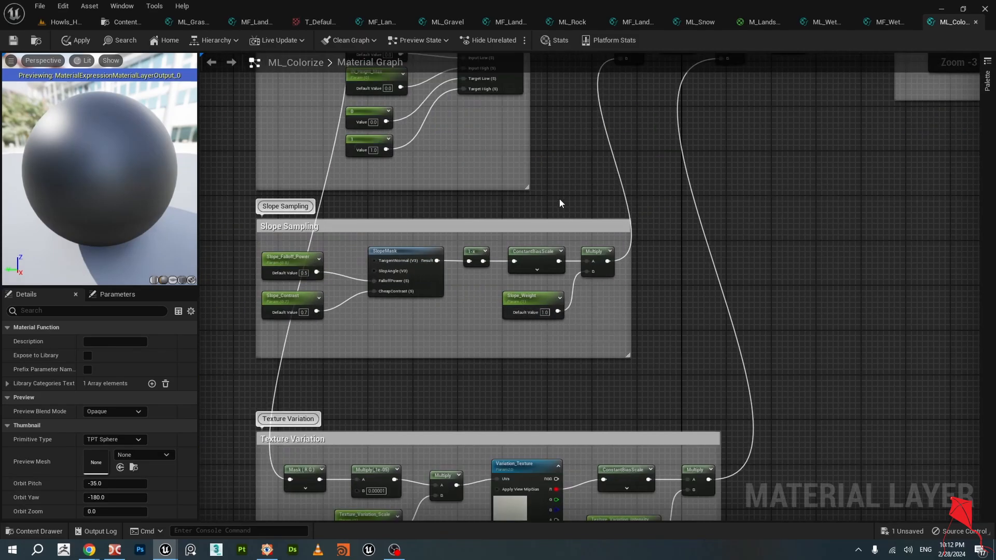
right_click_drag(537, 405, 580, 240)
scroll(493, 380, "up", 2)
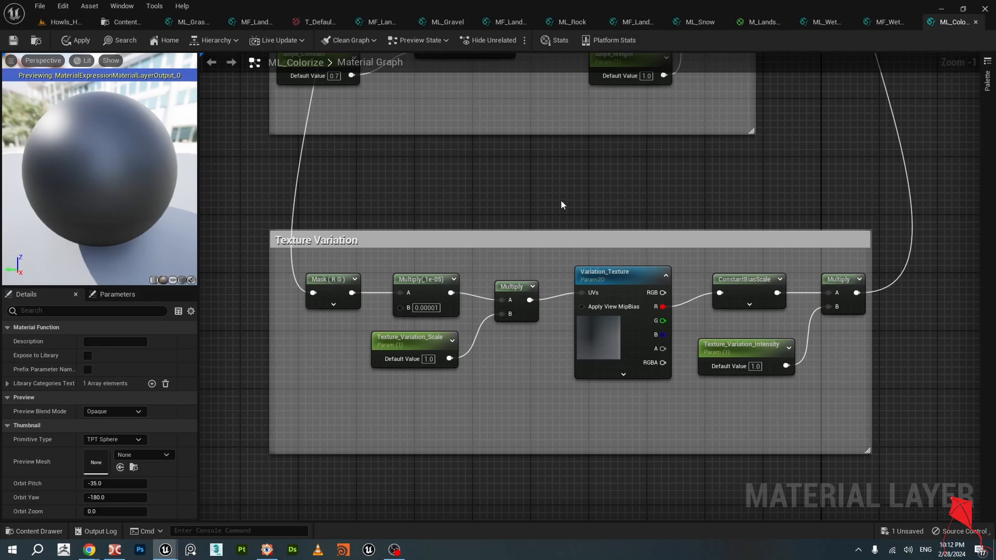
right_click_drag(583, 130, 587, 351)
right_click_drag(540, 130, 588, 242)
right_click_drag(628, 183, 638, 315)
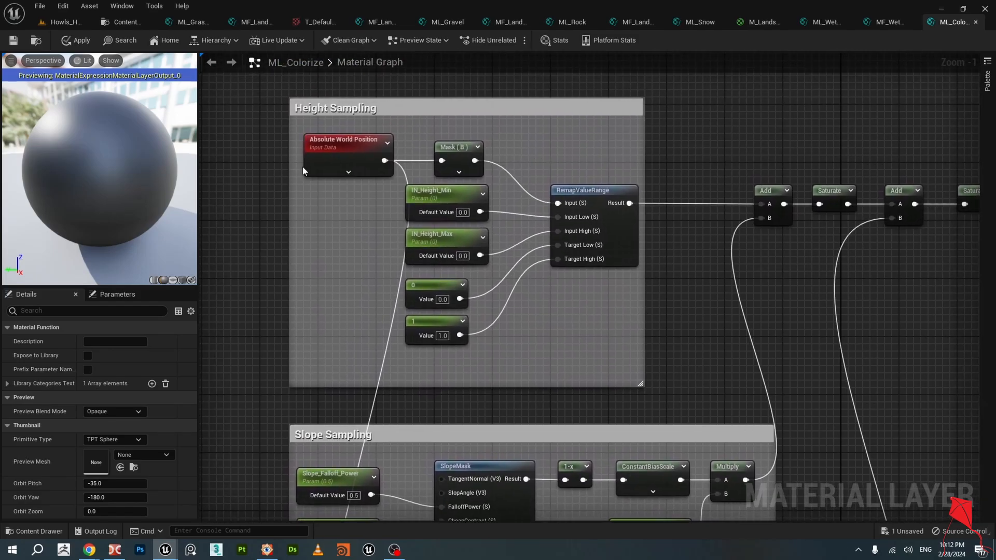
Shift the Absolute World Position node slightly left in Height Sampling, and inspect the Mask (B) and RemapValueRange nodes.
left_click_drag(357, 142, 328, 142)
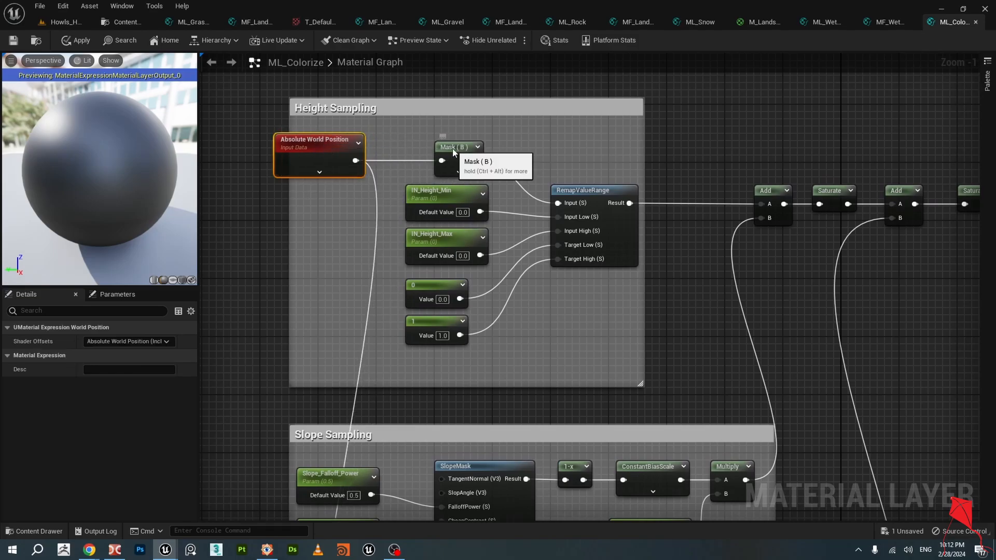
left_click(439, 150)
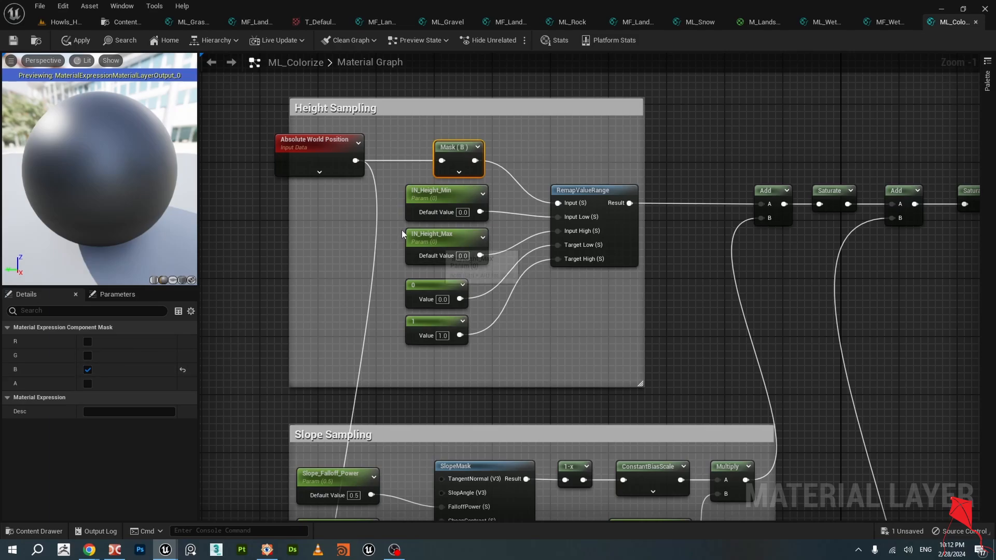
left_click_drag(396, 200, 484, 237)
left_click(589, 189)
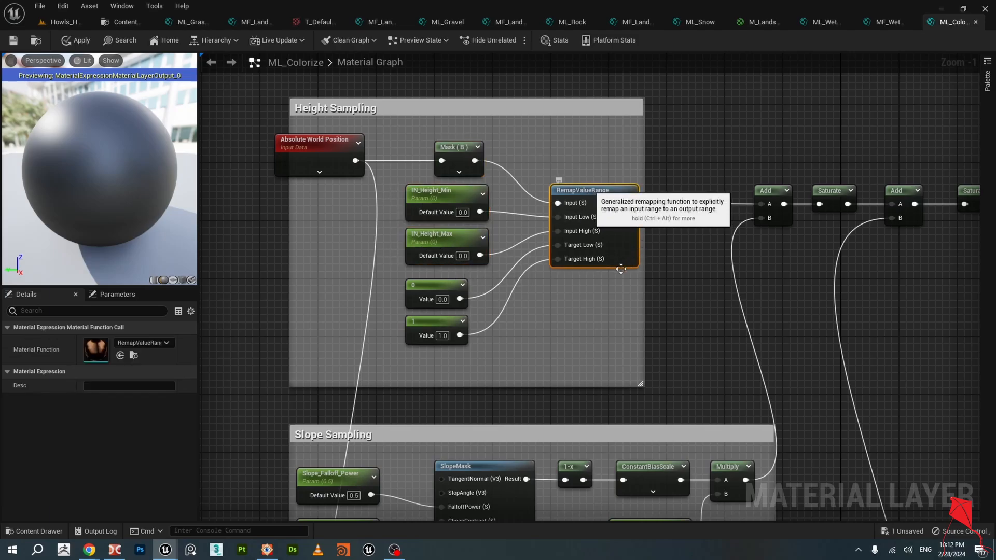
right_click_drag(560, 287, 550, 269)
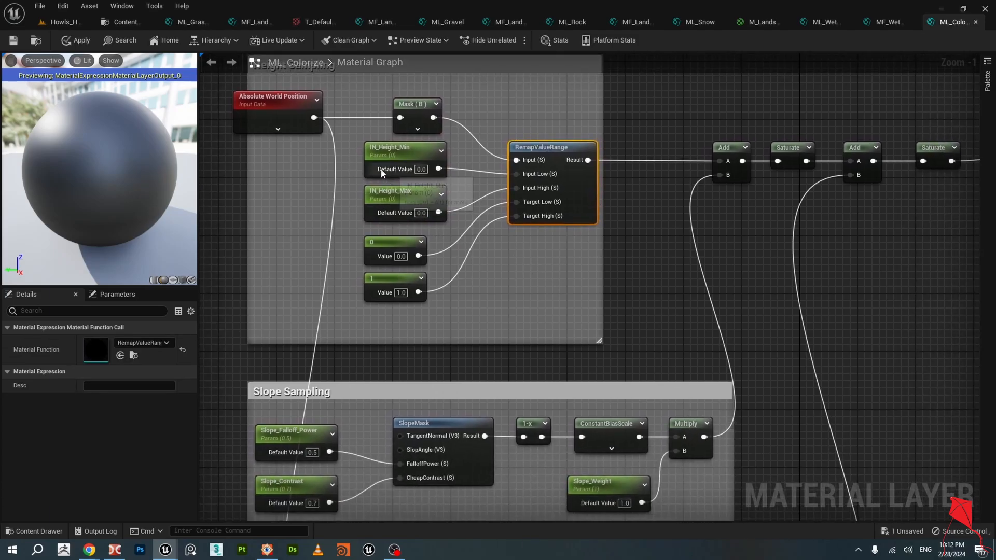
Inspect the IN_Height_Min and IN_Height_Max parameters and the two constants feeding RemapValueRange's target range.
left_click(387, 149)
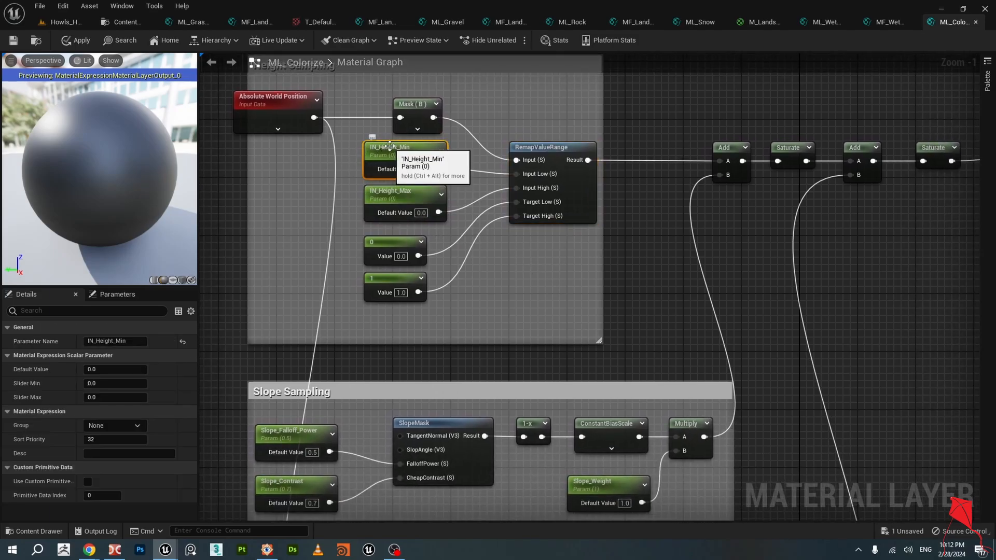
left_click(396, 189)
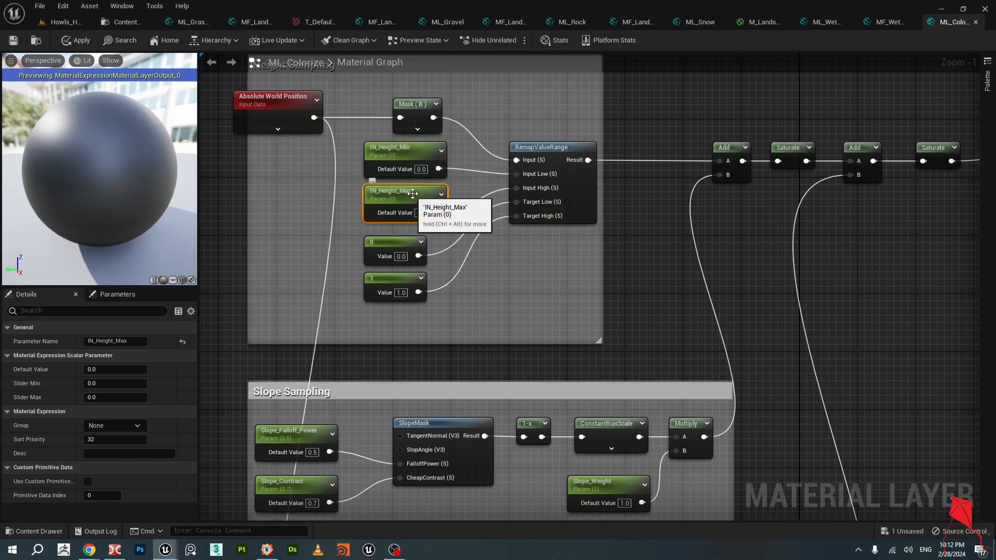
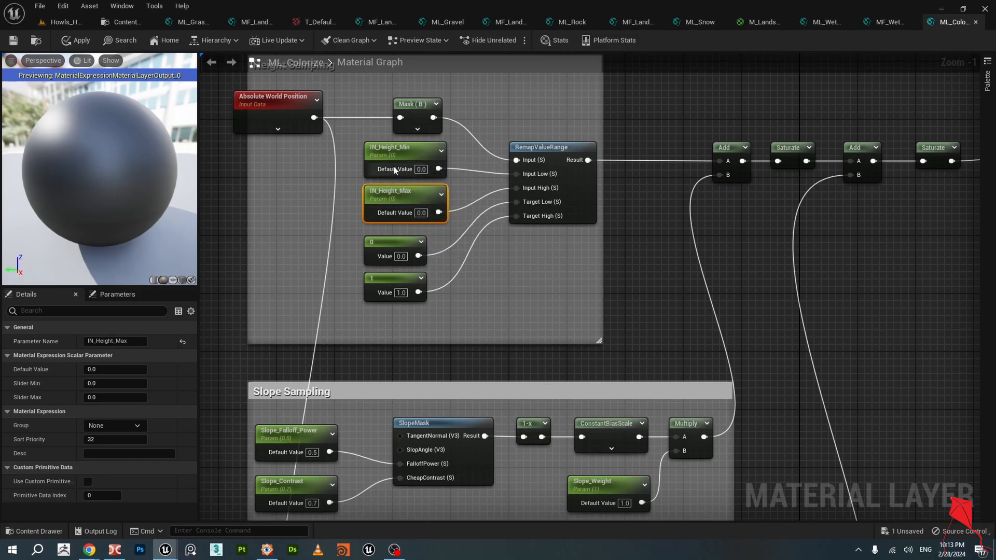
left_click(392, 241)
left_click(392, 279)
scroll(502, 294, "down", 1)
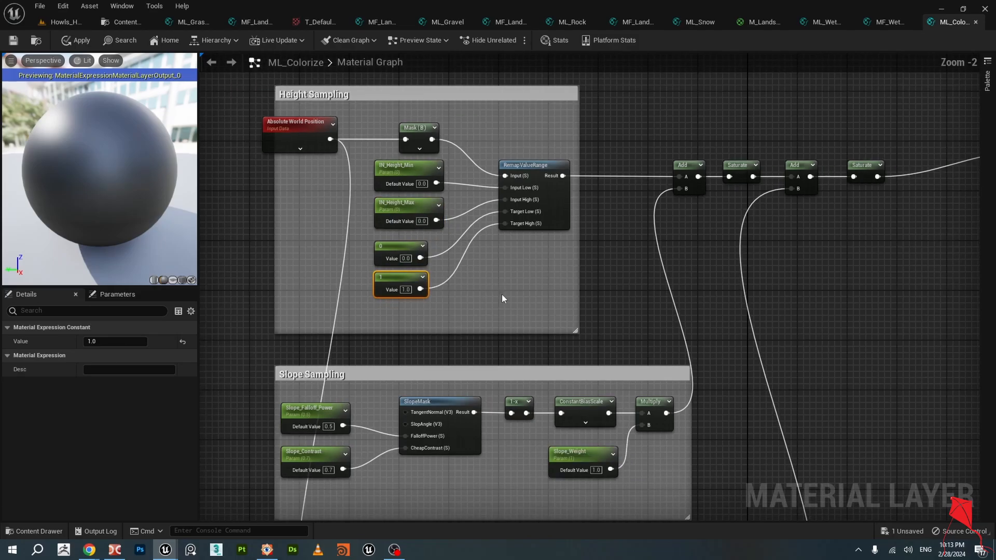
Open the SlopeMask function from the Slope Sampling group and examine its node graph.
right_click_drag(502, 294, 468, 319)
scroll(468, 319, "up", 1)
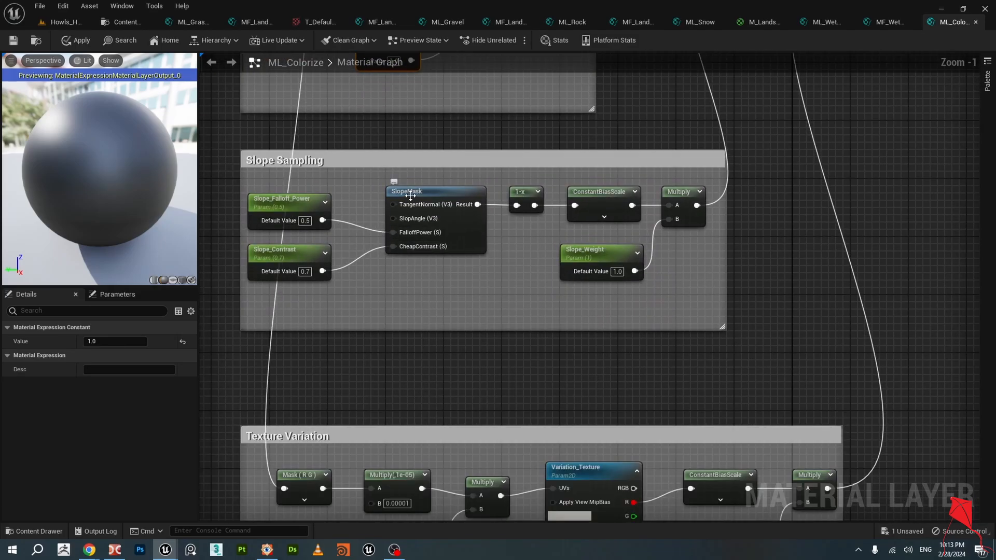
left_click(433, 192)
double_click(433, 193)
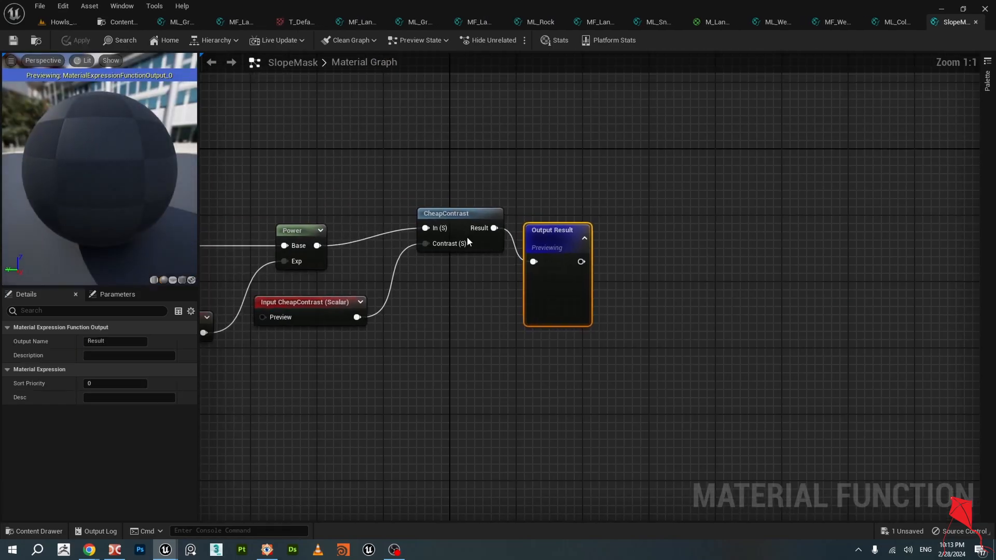
scroll(583, 318, "up", 1)
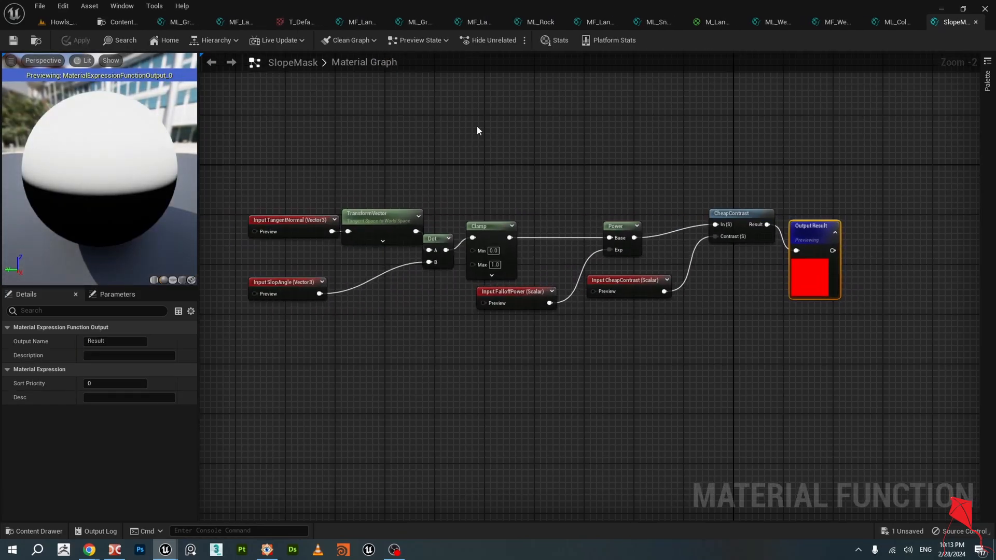
Return to ML_Colorize and inspect the Slope_Weight parameter beside the final Multiply in Slope Sampling.
left_click(896, 21)
left_click_drag(540, 305, 698, 203)
left_click(690, 279)
left_click(610, 253)
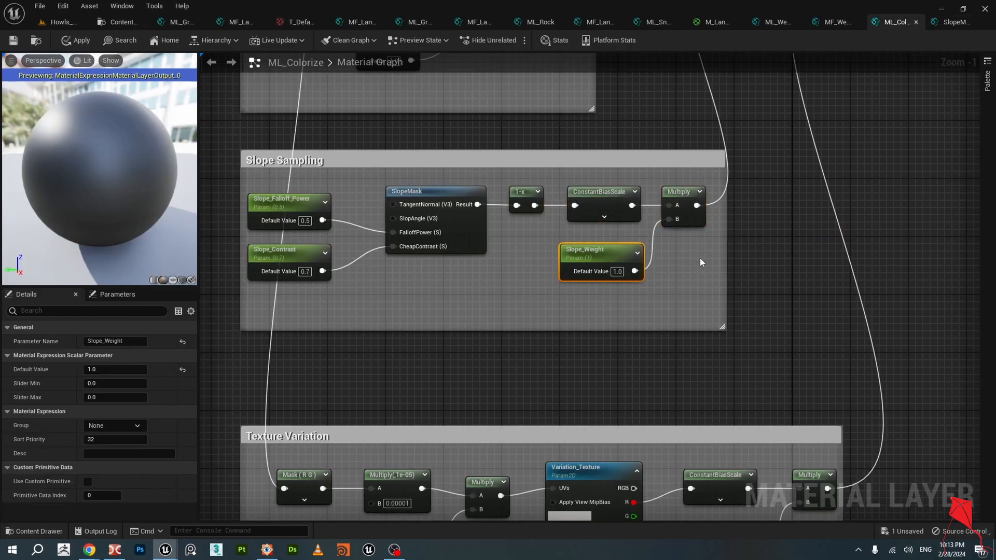
Trace the Absolute World Position connection down to the Texture Variation group and inspect its Mask (R G) node.
right_click_drag(674, 330, 623, 209)
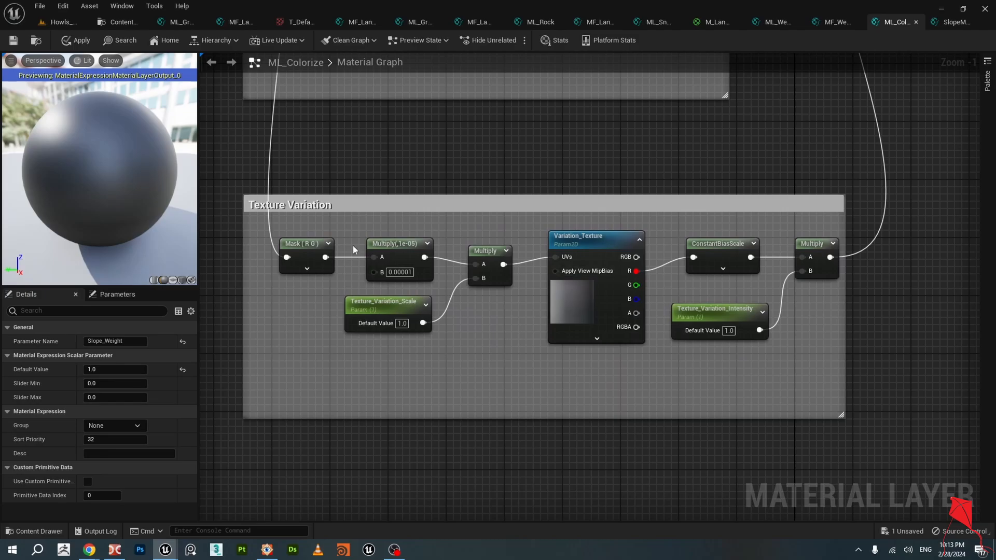
right_click_drag(352, 245, 400, 278)
scroll(387, 153, "down", 4)
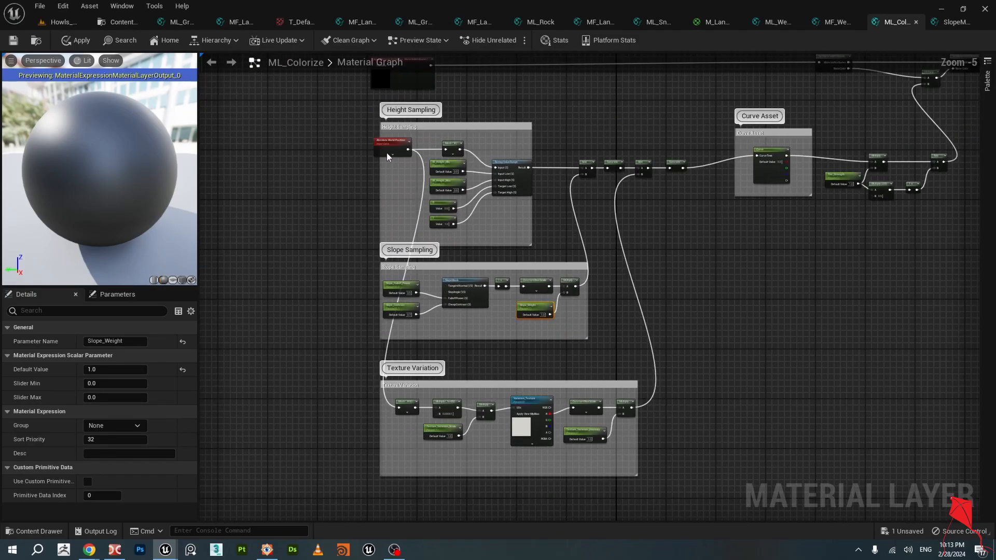
scroll(387, 153, "up", 3)
left_click(387, 150)
right_click_drag(384, 251, 396, 289)
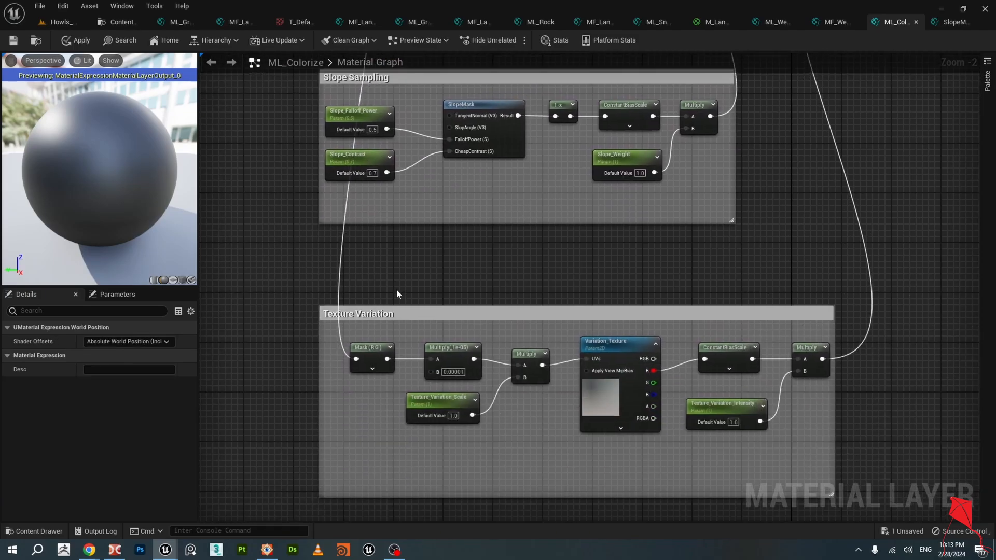
scroll(387, 340, "up", 2)
left_click(374, 350)
right_click_drag(498, 275, 460, 174)
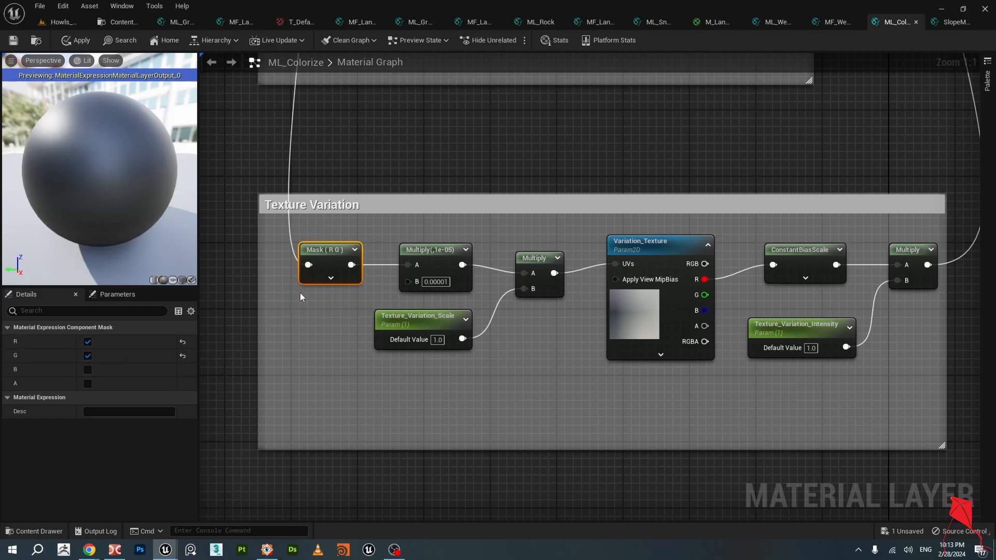
right_click_drag(328, 307, 297, 276)
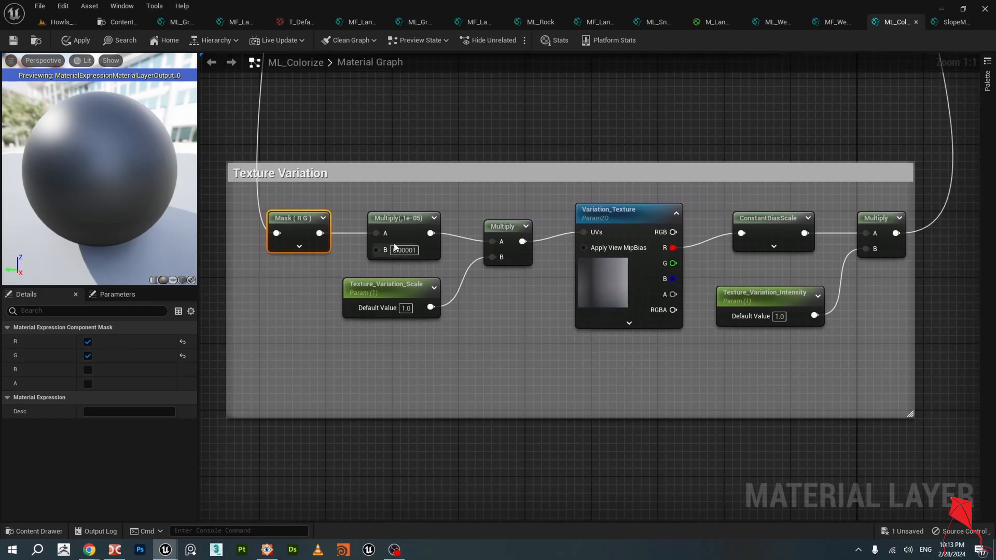
Compare the constant Multiply node with the Texture_Variation_Scale parameter in the Texture Variation group.
left_click(404, 221)
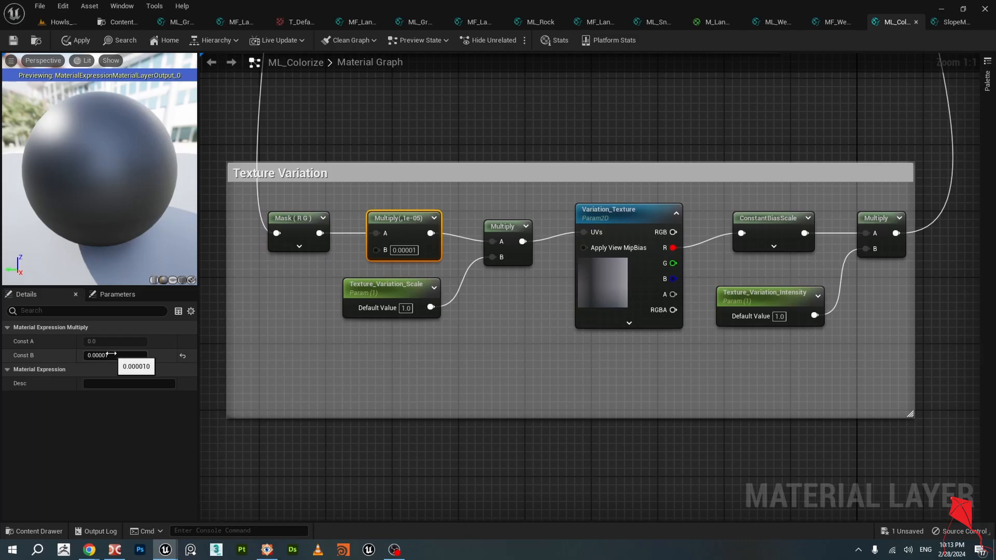
left_click(395, 287)
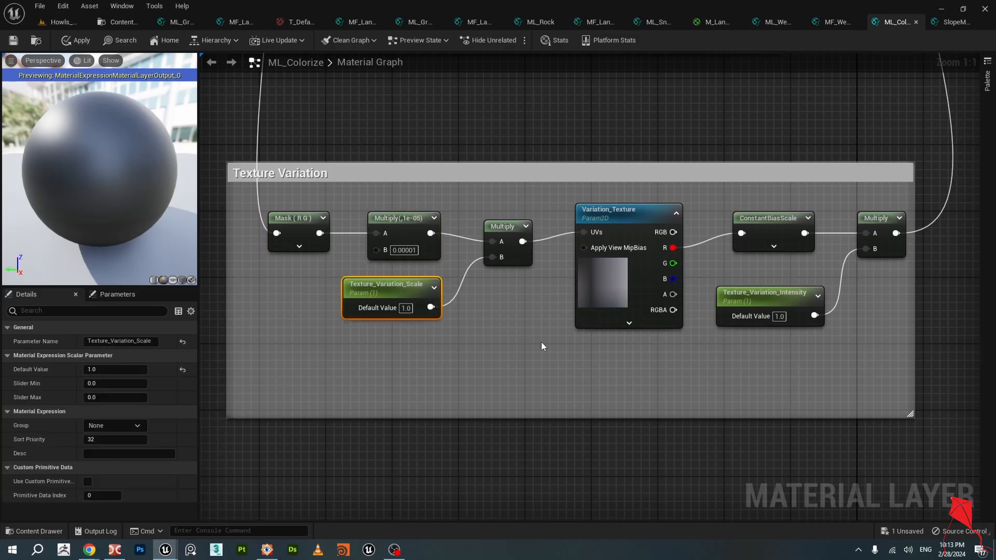
right_click_drag(541, 342, 539, 382)
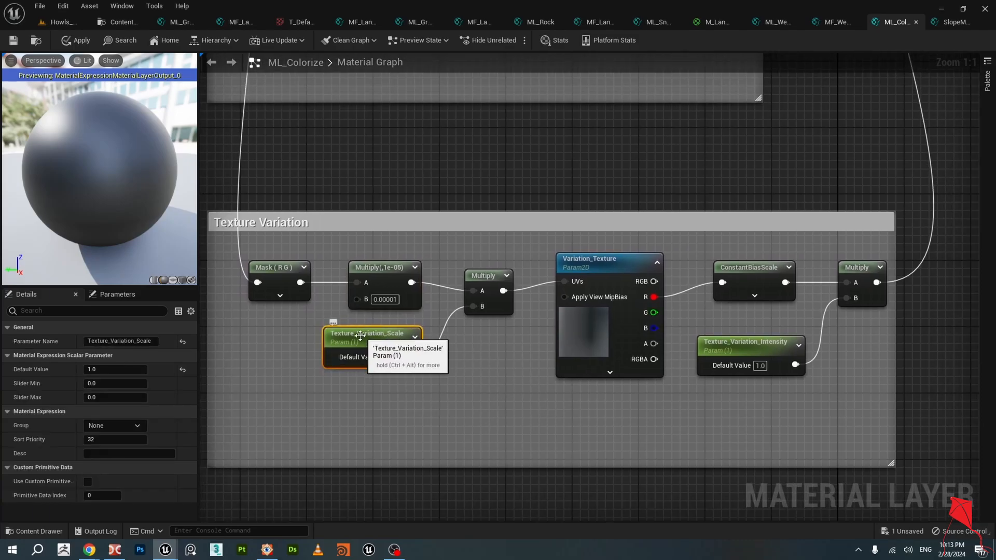
left_click(379, 301)
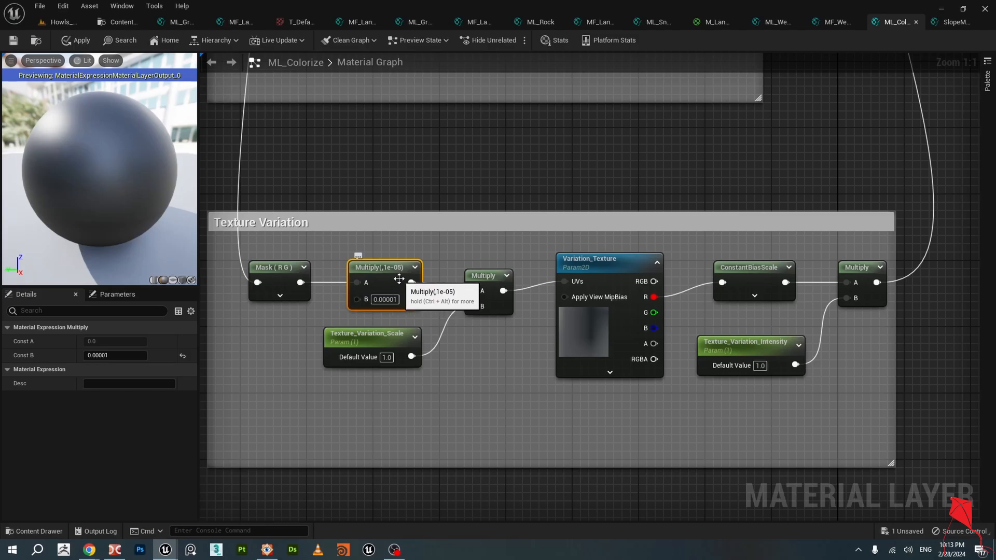
left_click(381, 335)
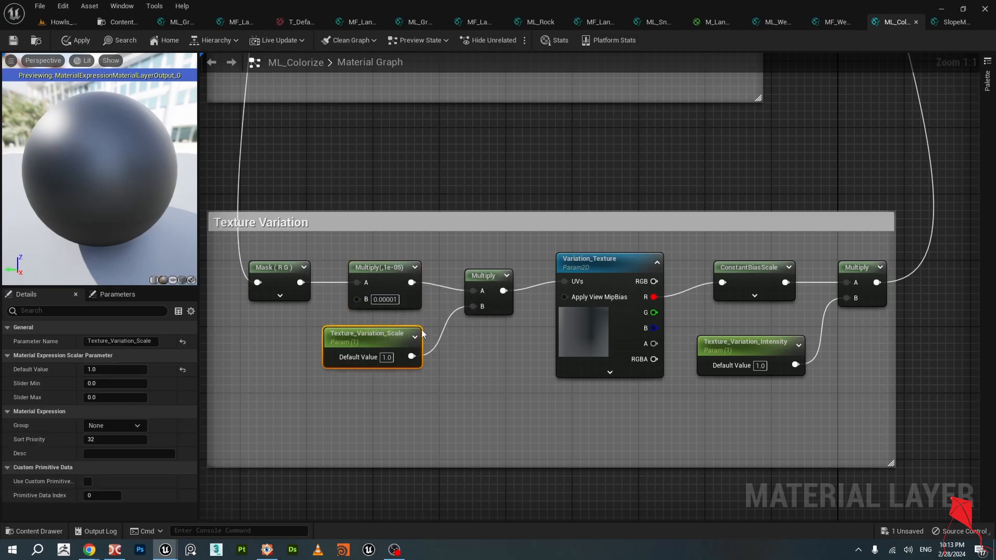
Inspect the Variation_Texture sampler's assigned texture and the ConstantBiasScale and Texture_Variation_Intensity nodes after it.
left_click(598, 265)
scroll(133, 418, "down", 2)
scroll(133, 418, "down", 1)
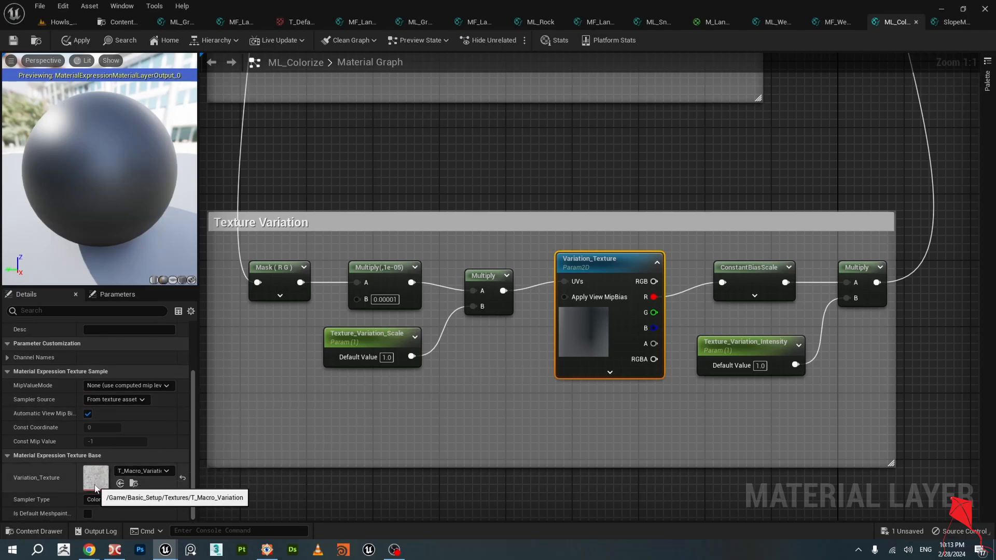
right_click_drag(692, 414, 559, 390)
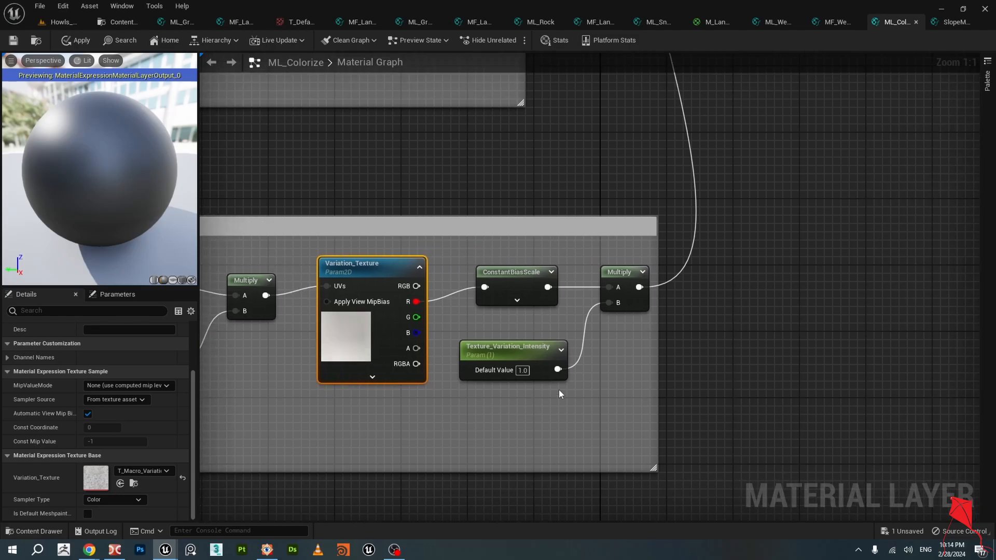
Follow the sampling result through the Add and Saturate chain and inspect the Curve node's assigned curve and atlas in the Curve Asset group.
scroll(643, 359, "down", 2)
right_click_drag(745, 231, 712, 415)
right_click_drag(695, 229, 691, 255)
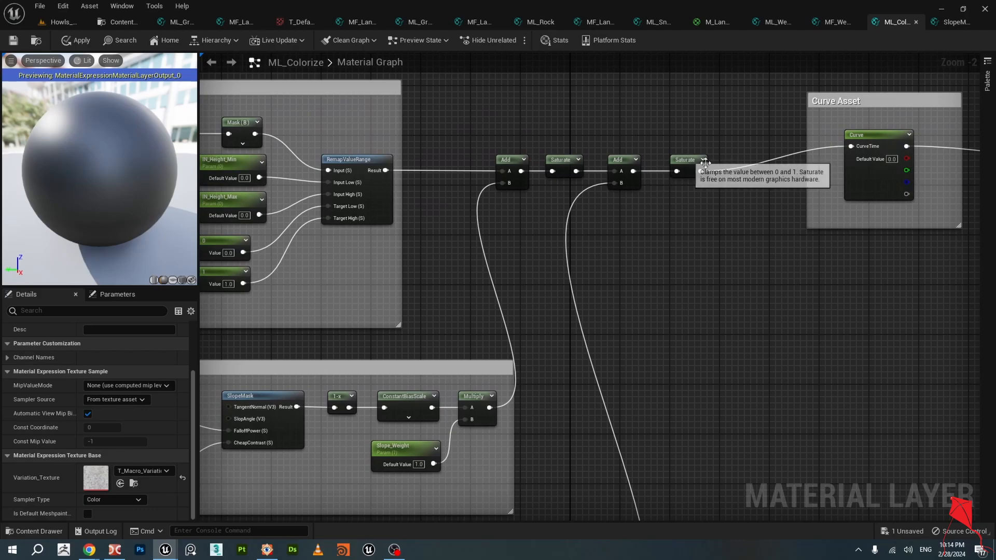
right_click_drag(810, 200, 471, 247)
right_click_drag(631, 245, 666, 250)
scroll(617, 201, "up", 2)
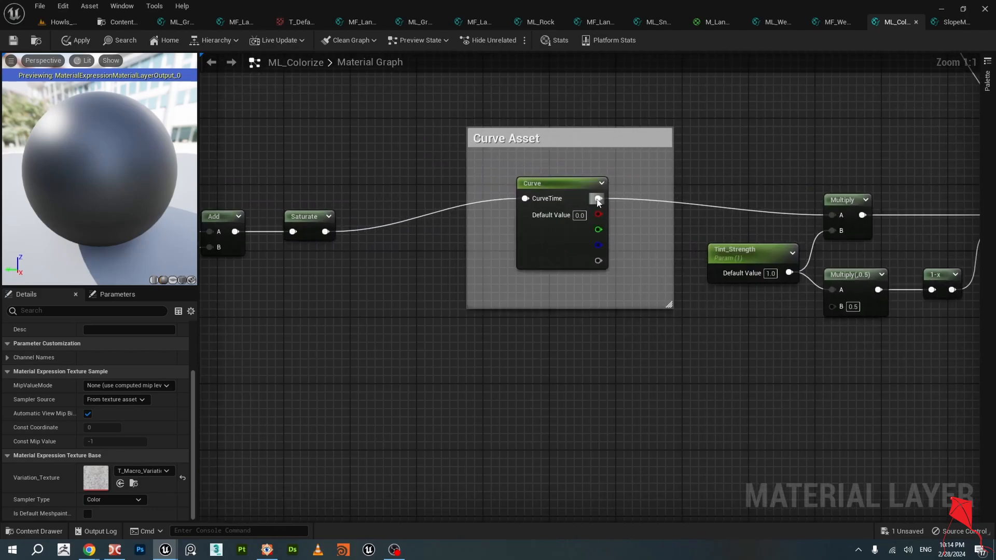
left_click(564, 185)
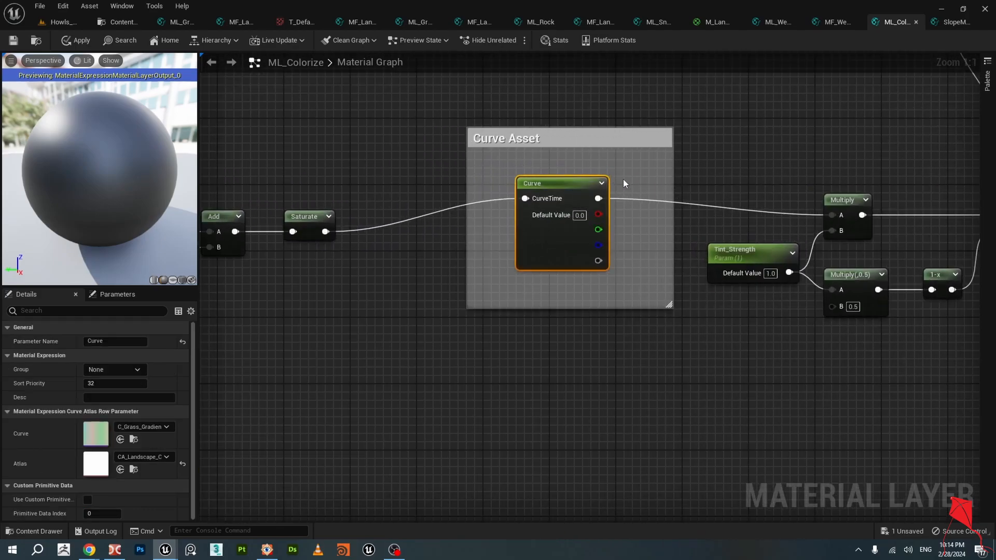
right_click_drag(624, 179, 541, 204)
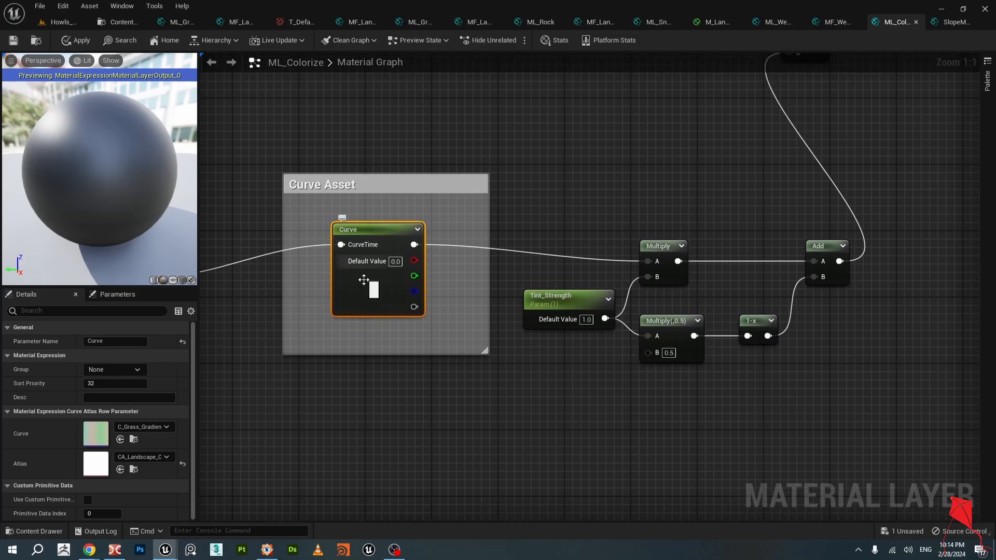
key("F2")
left_click(387, 363)
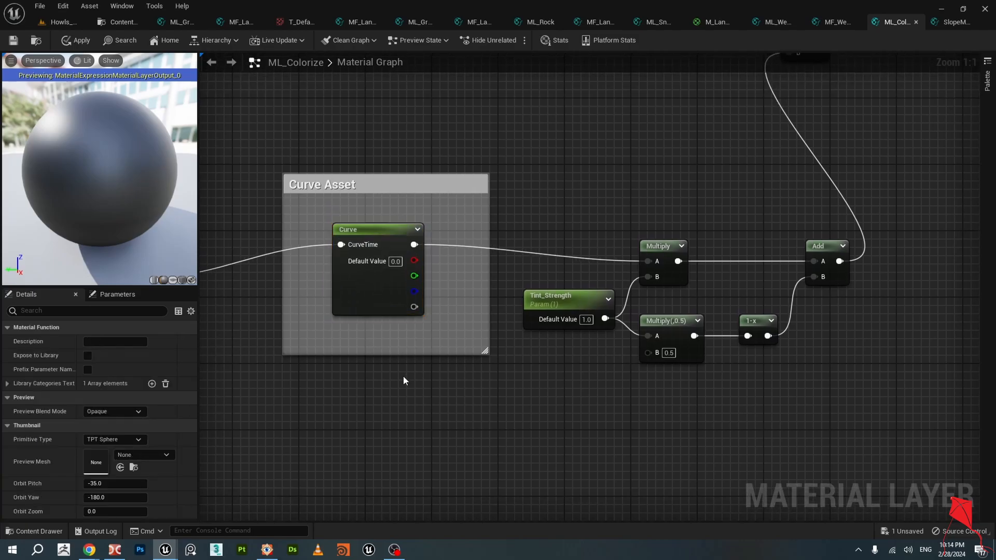
Add a CurveAtlasRowParameter node just below the Curve Asset group.
right_click_drag(403, 376, 441, 339)
right_click(405, 359)
type("curve")
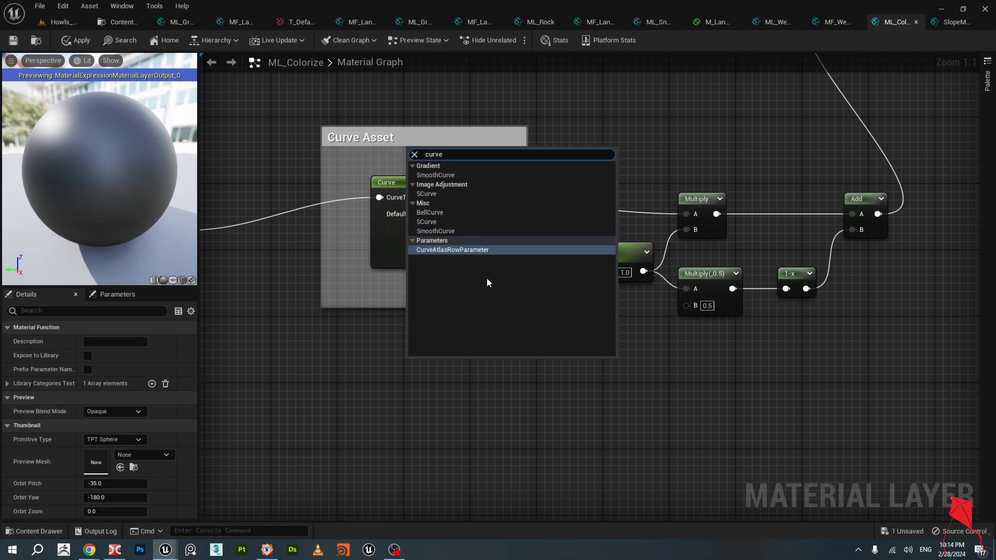
left_click(434, 250)
left_click(345, 355)
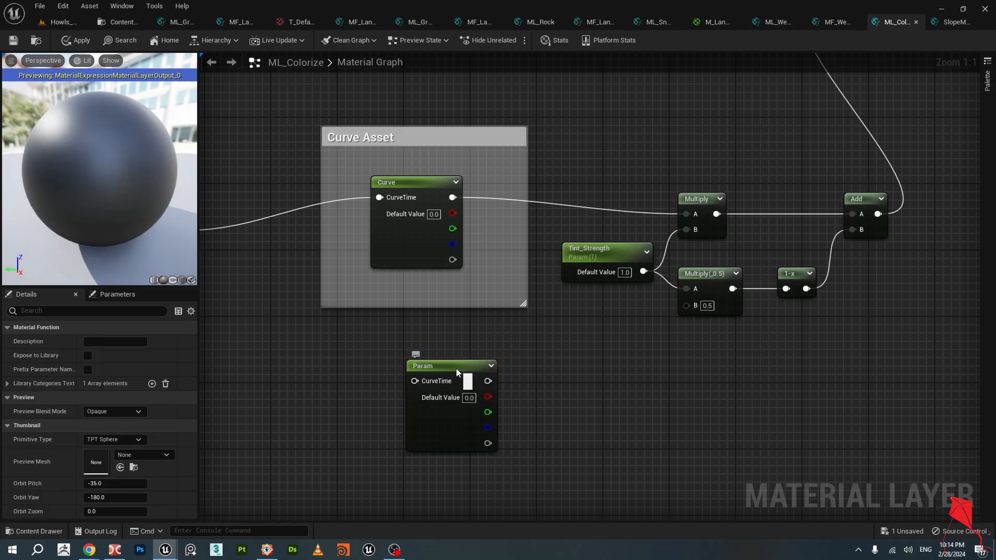
left_click(437, 345)
double_click(437, 343)
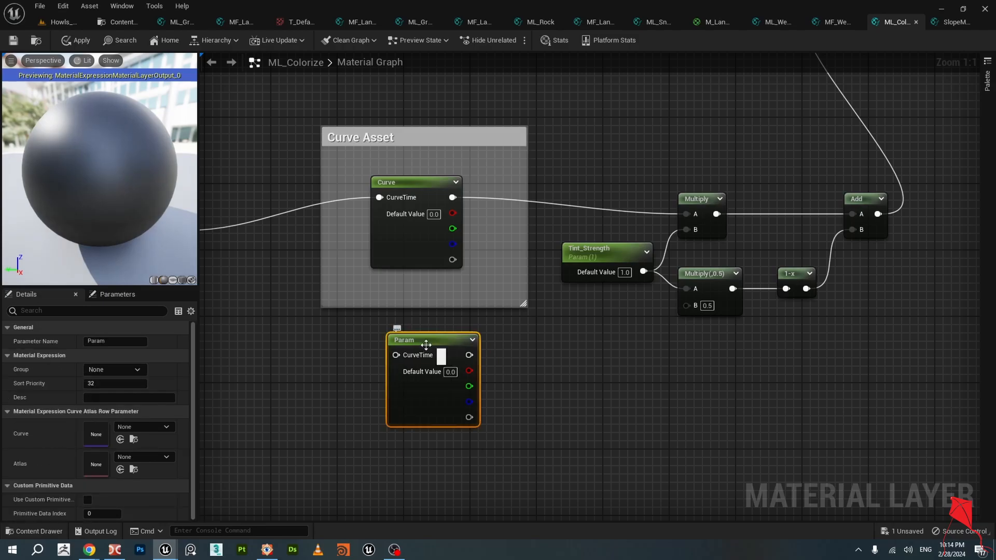
left_click(348, 368)
Connect the last Saturate output to the CurveTime input of the new curve atlas parameter.
scroll(346, 363, "down", 2)
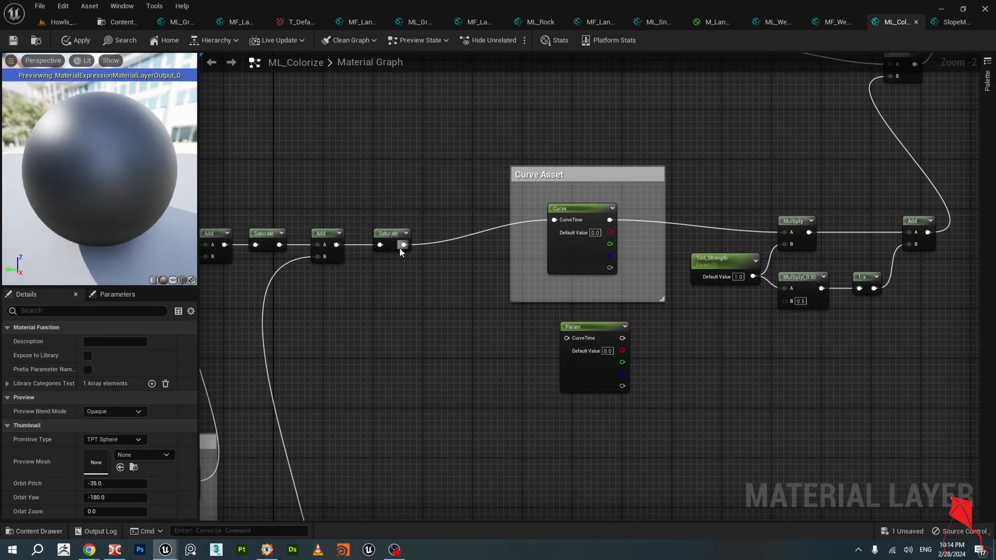
left_click_drag(401, 251, 567, 338)
right_click_drag(639, 332, 530, 334)
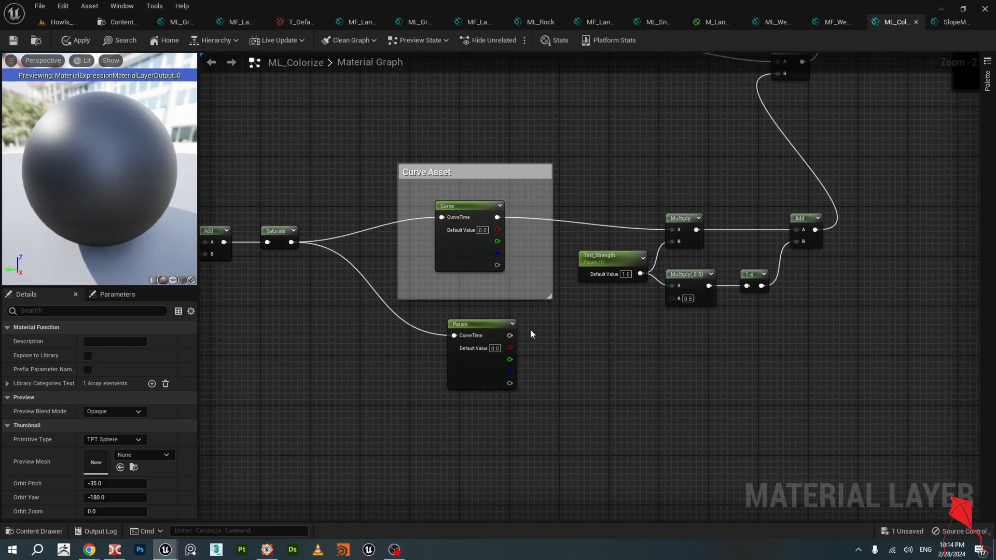
Assign the CA_Landscape_Colors atlas and the C_Grass_Gradient curve to the new Param node.
left_click(482, 326)
left_click(130, 429)
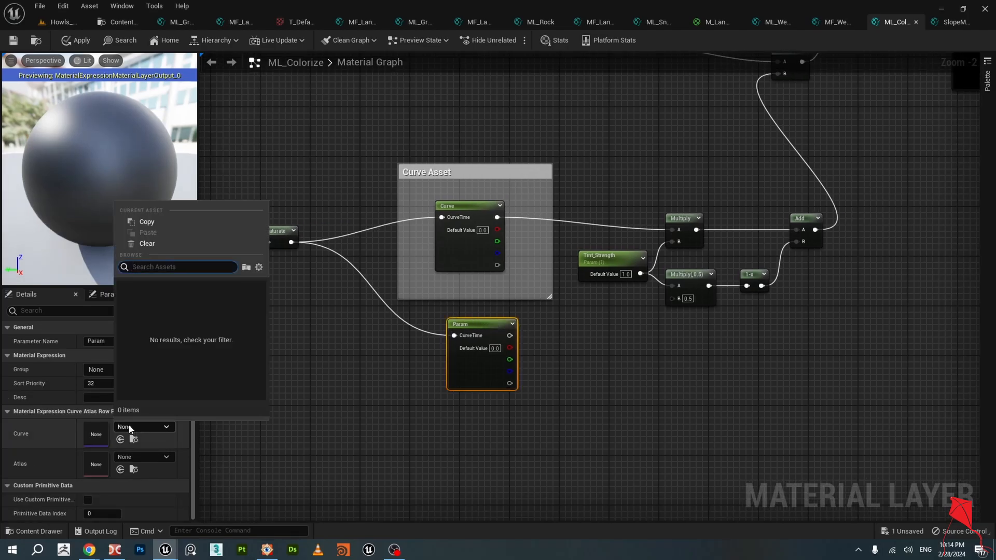
left_click(127, 459)
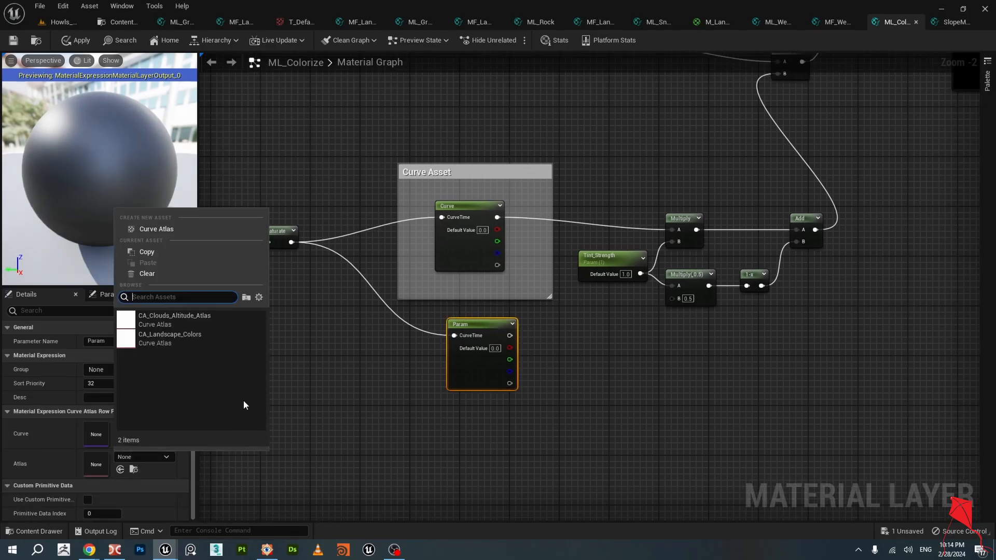
left_click(172, 338)
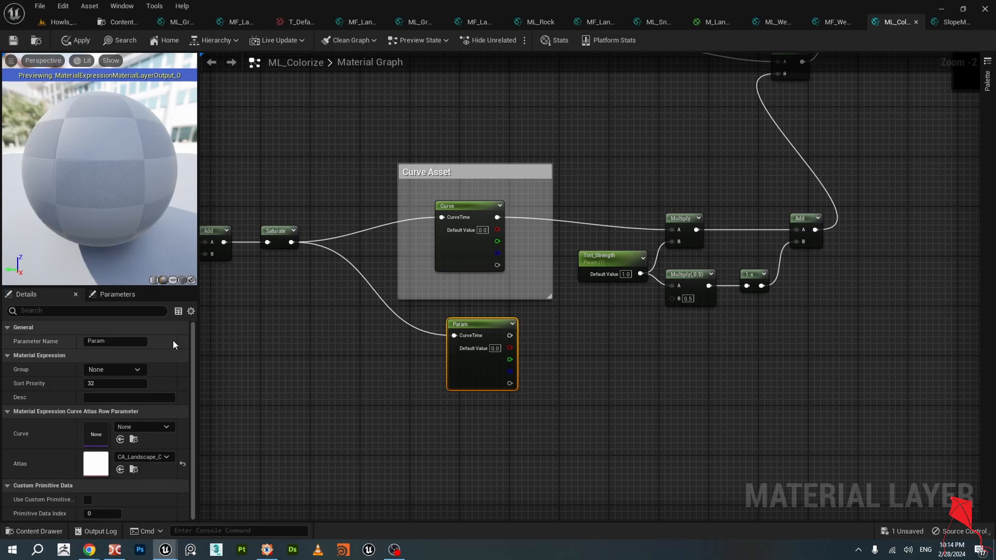
left_click(154, 424)
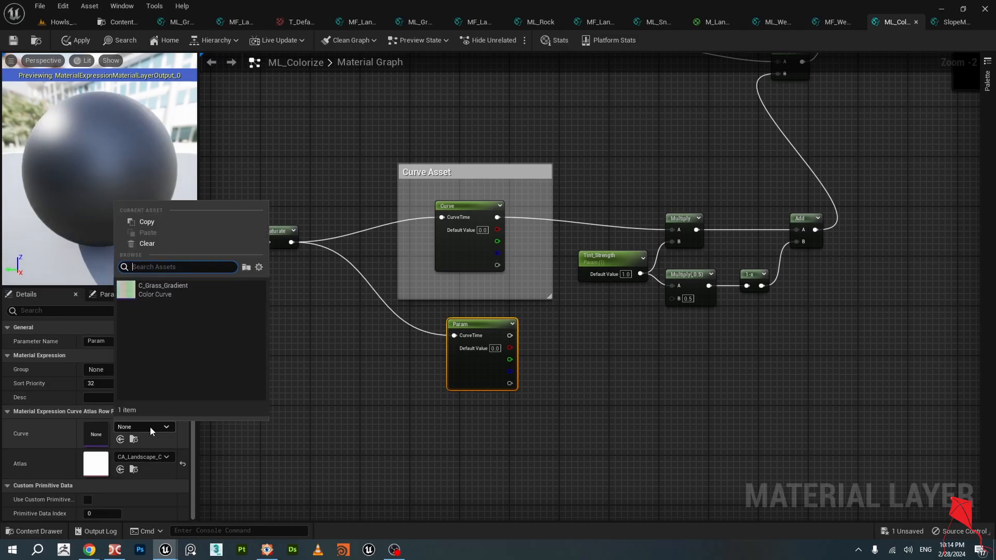
left_click(175, 290)
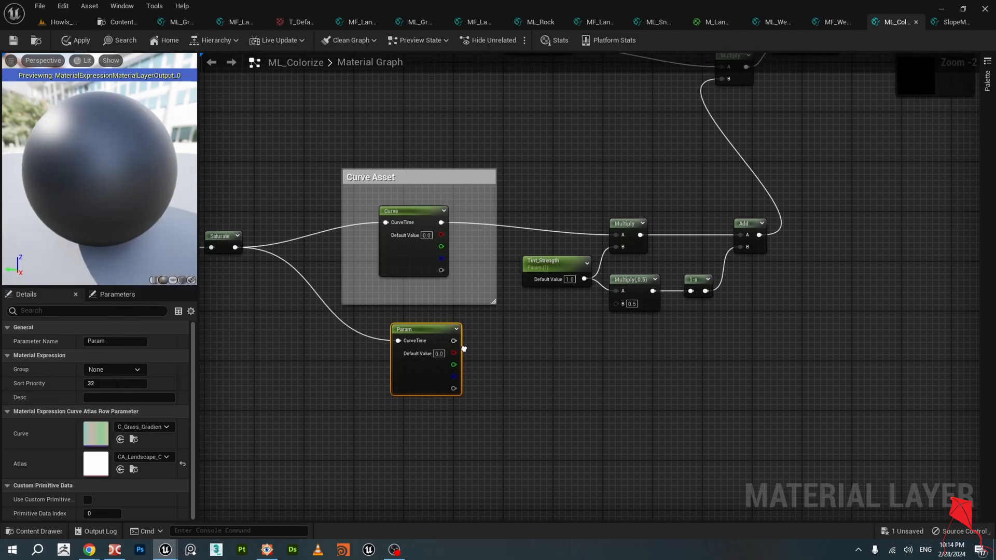
Keep the name Param on the trial curve atlas parameter and delete the node from the graph.
scroll(464, 349, "up", 1)
double_click(415, 322)
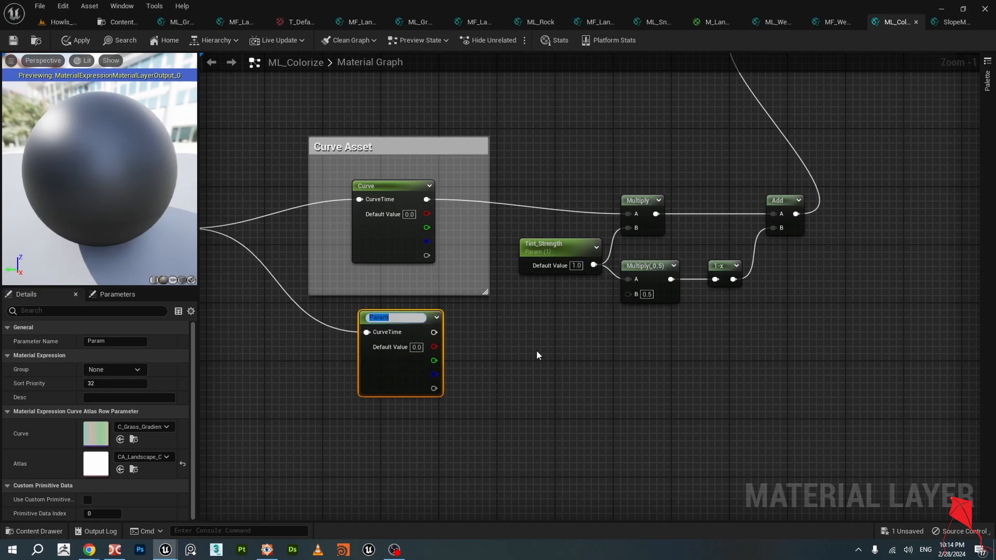
key("Return")
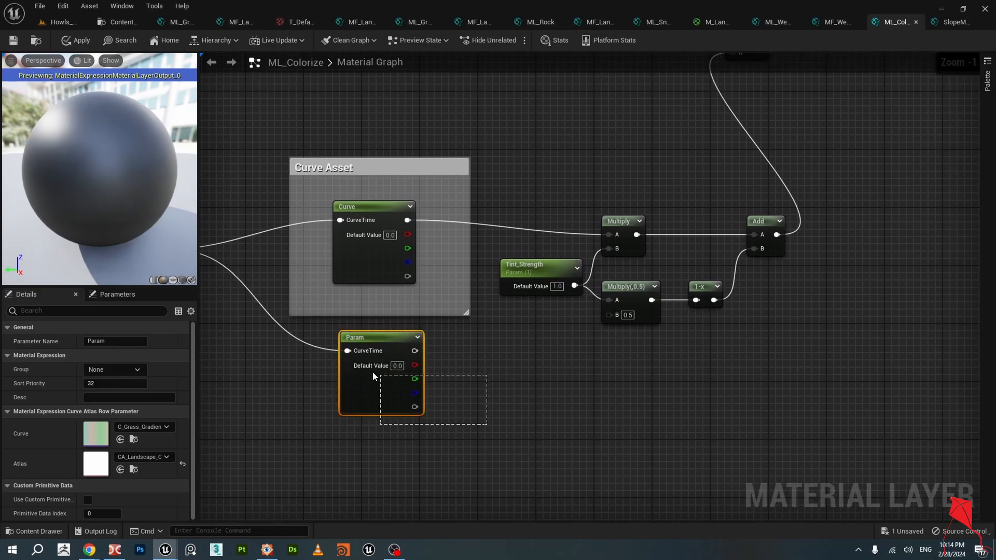
left_click(752, 155)
Inspect the attribute types of GetMaterialAttributes and SetMaterialAttributes and how the tint multiplies into the Base Color before the output.
right_click_drag(752, 155, 659, 329)
right_click_drag(445, 268, 483, 252)
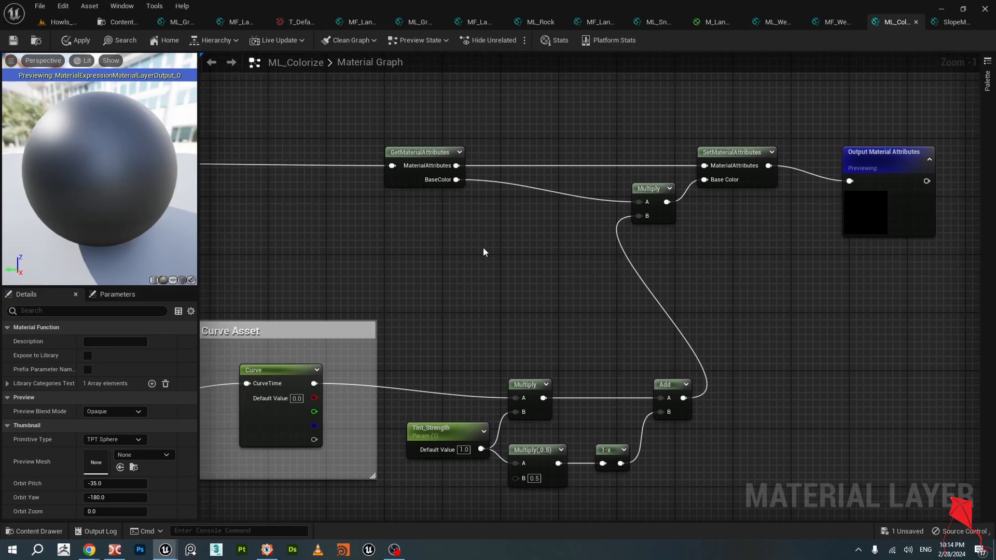
left_click(428, 157)
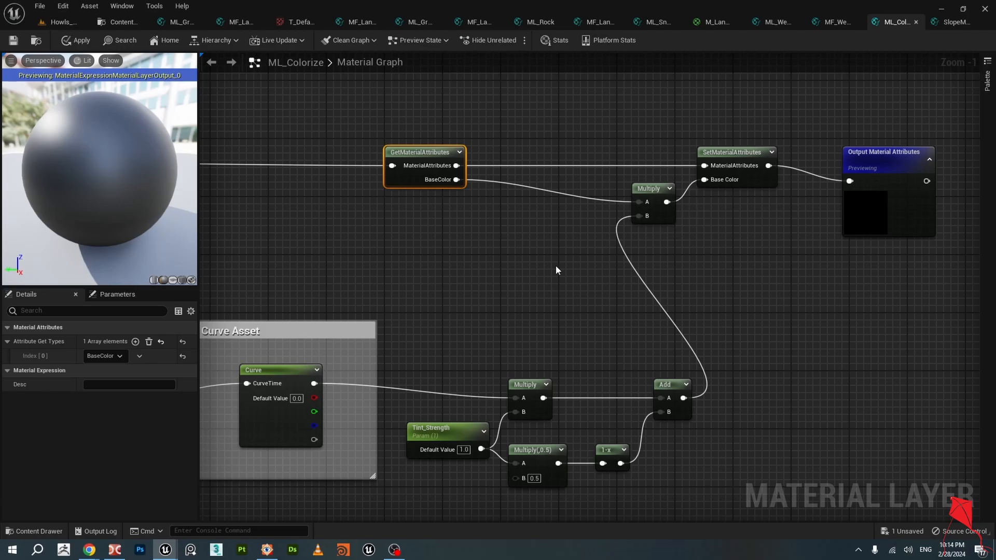
scroll(556, 266, "down", 5)
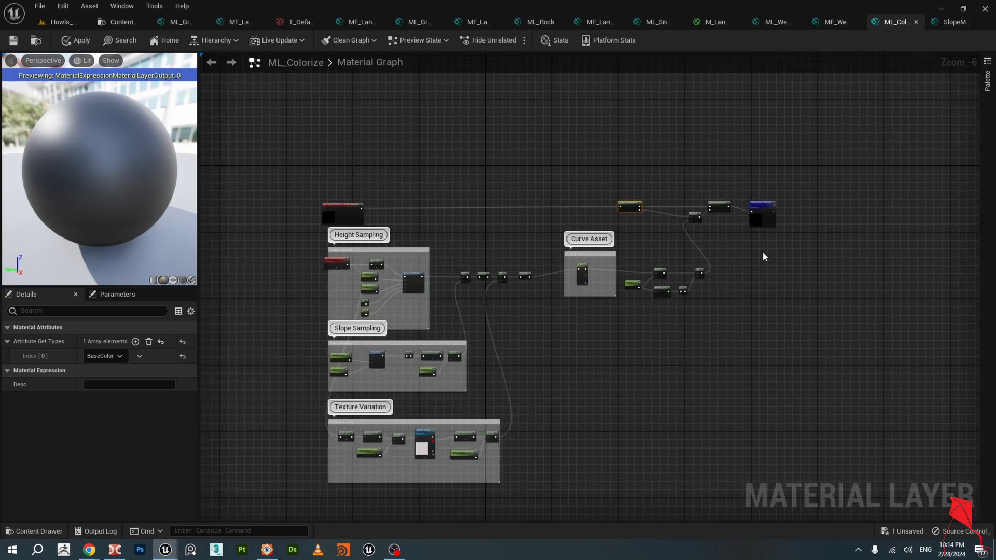
scroll(726, 259, "up", 3)
scroll(674, 259, "down", 2)
scroll(662, 241, "up", 2)
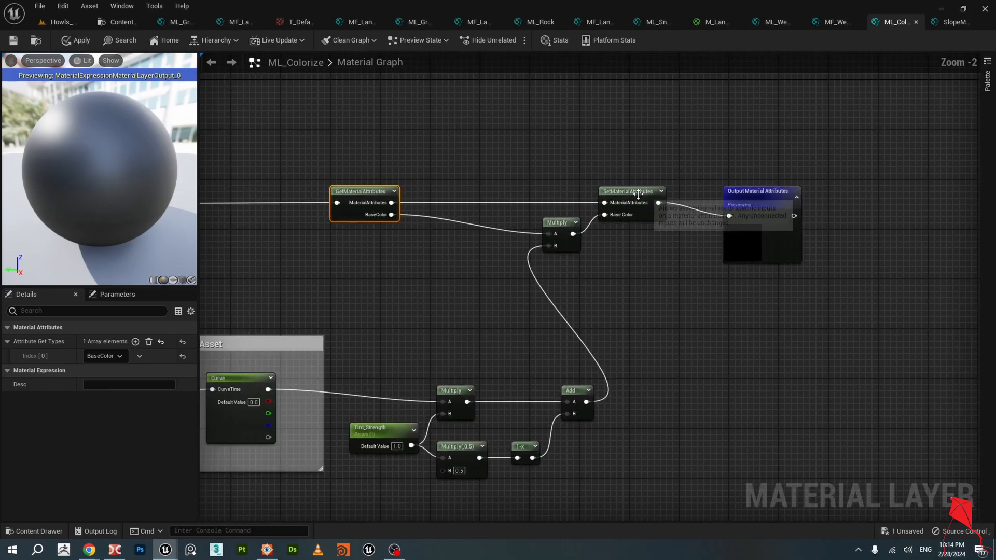
left_click(638, 200)
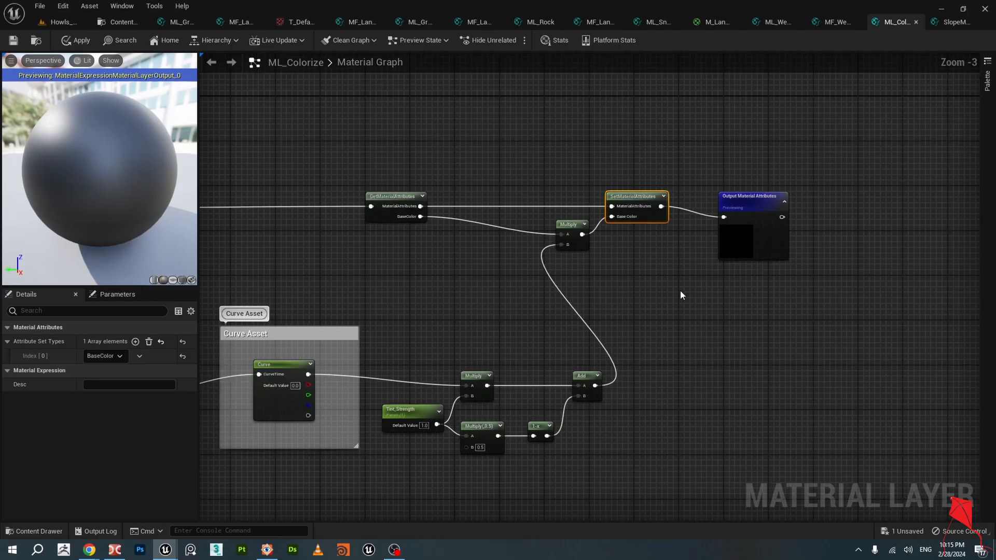
scroll(682, 288, "down", 1)
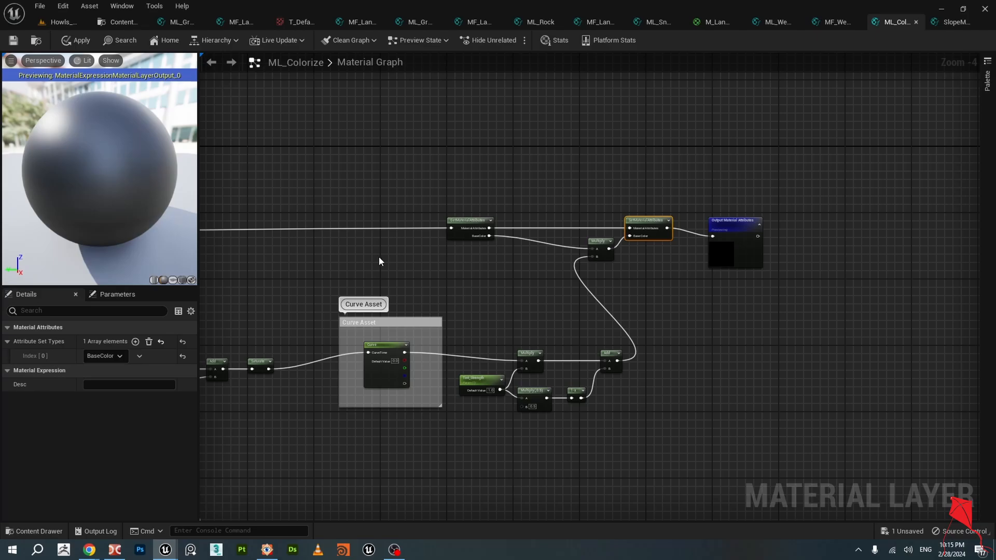
Return to the Land/Materials folder and locate the C_Grass_Gradient curve and the CA_Landscape_Colors atlas.
left_click(124, 23)
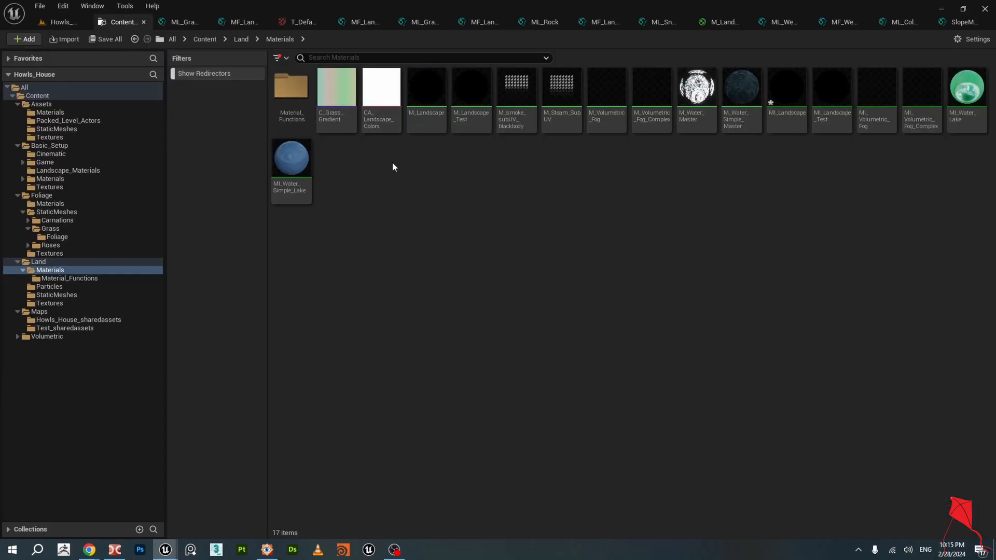
left_click(375, 107)
left_click(357, 104)
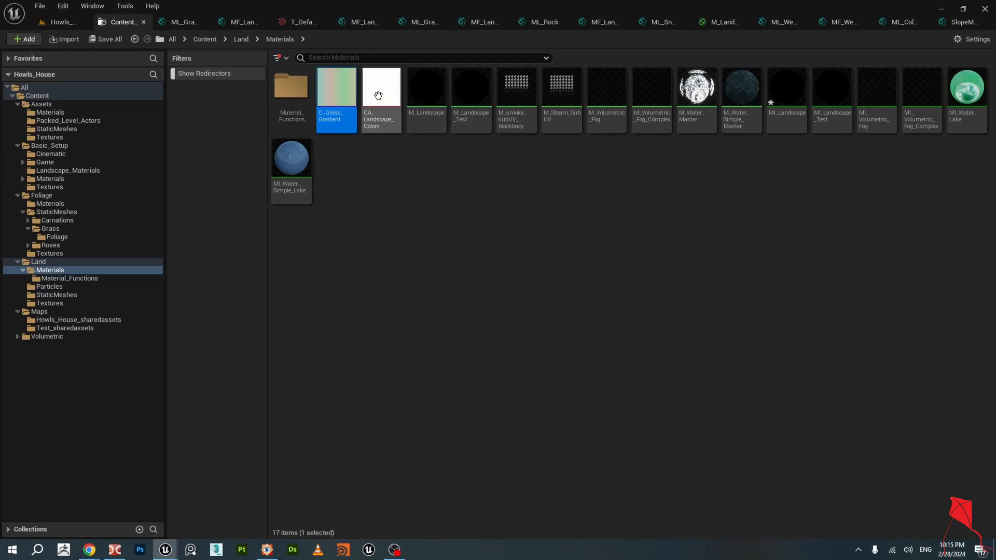
left_click(393, 110)
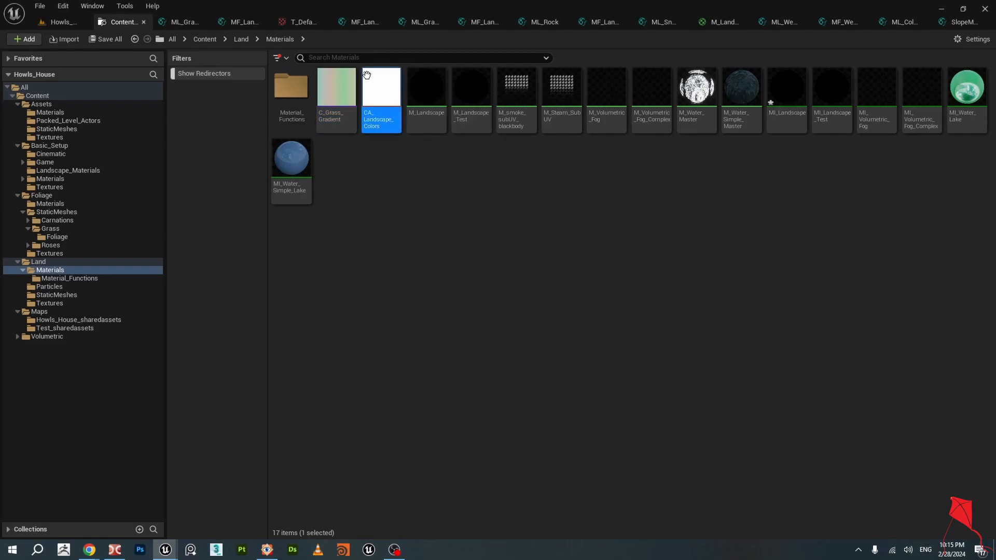
Create a Curve Atlas asset named wefwef in the Land/Materials folder.
right_click(427, 212)
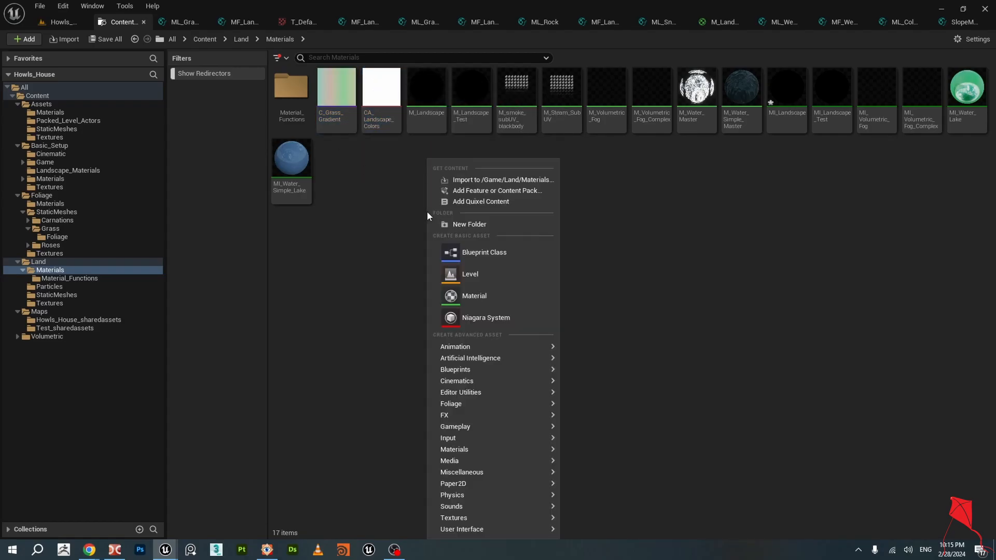
type("curve")
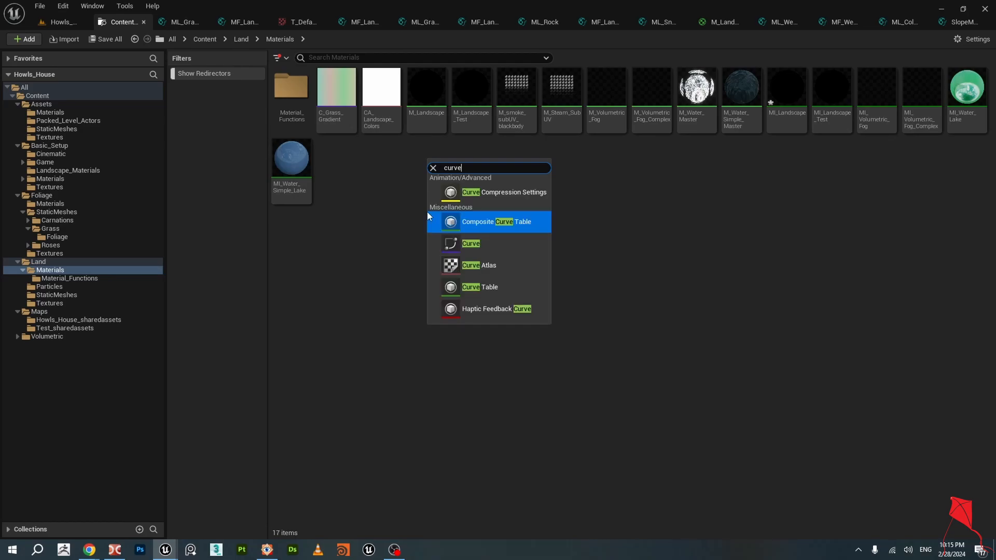
left_click(476, 265)
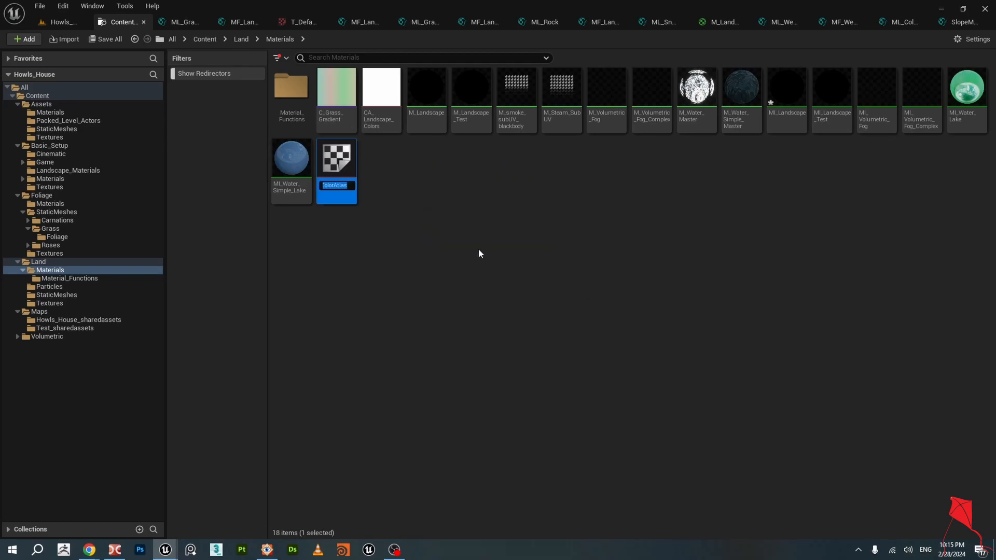
type("wefwef")
key("Return")
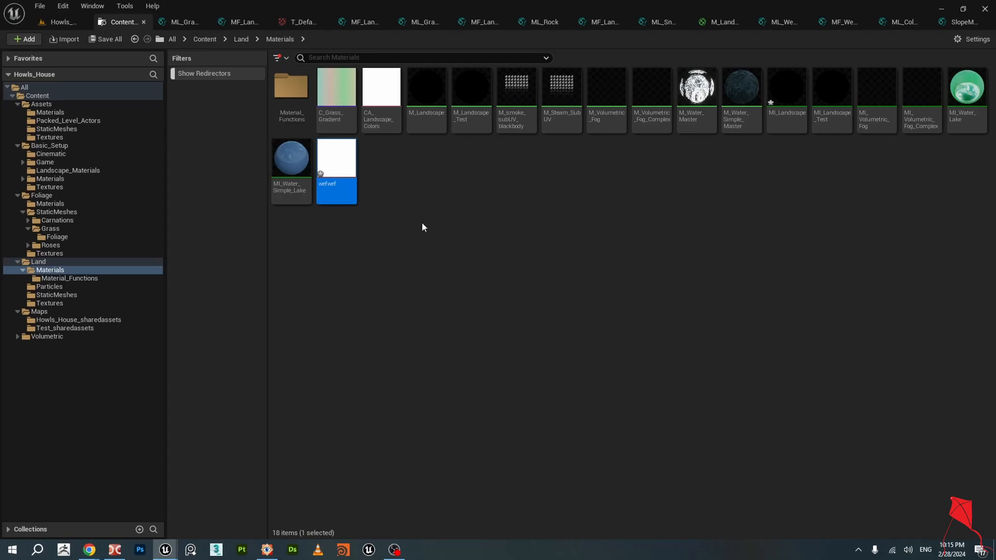
Create a Curve asset of class CurveLinearColor named curv in the Land/Materials folder.
right_click(408, 228)
type("cur")
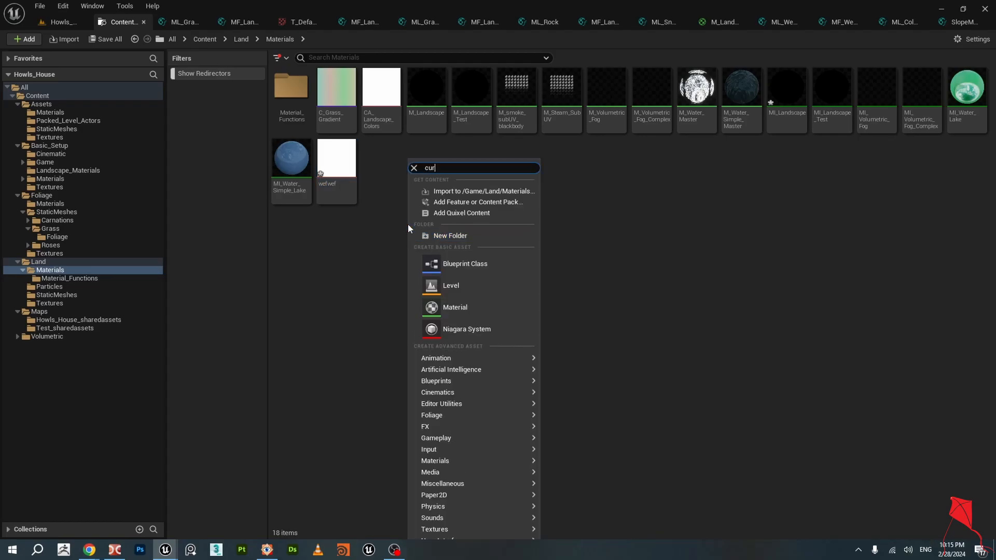
type("ve")
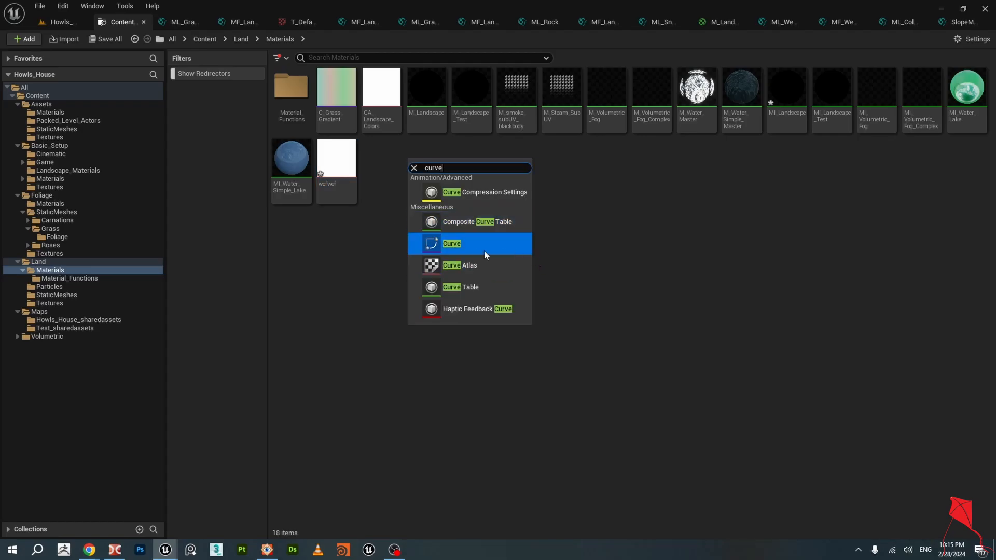
left_click(483, 248)
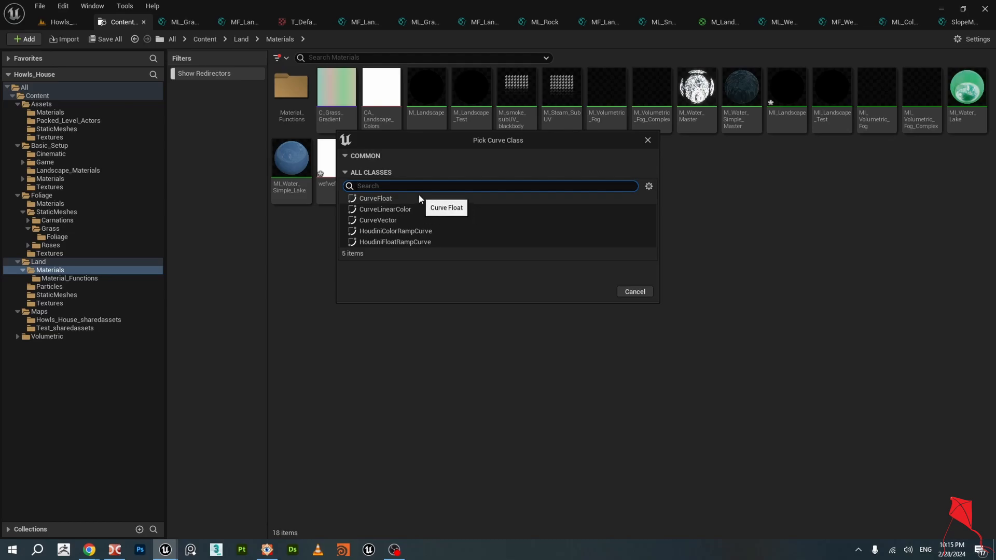
type("colo")
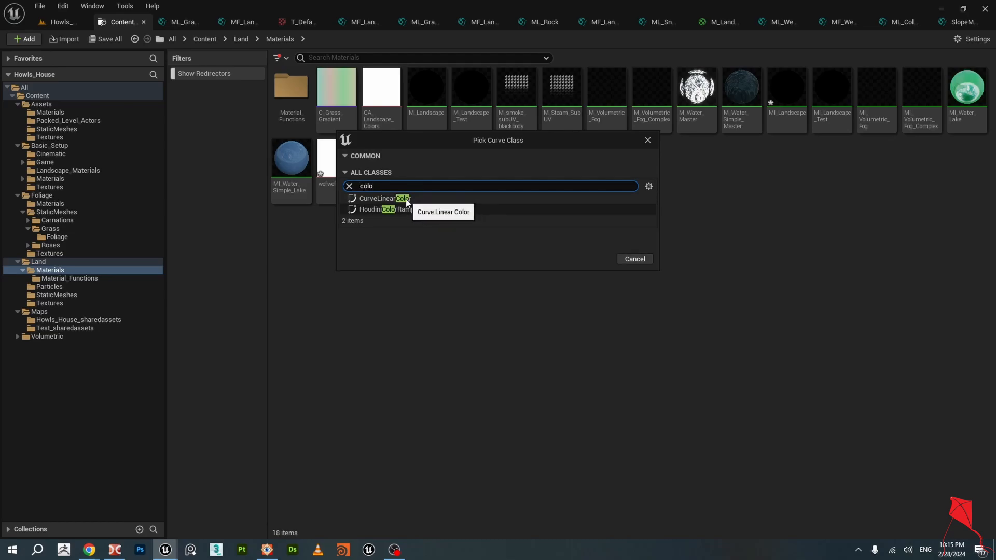
left_click(408, 202)
left_click(593, 259)
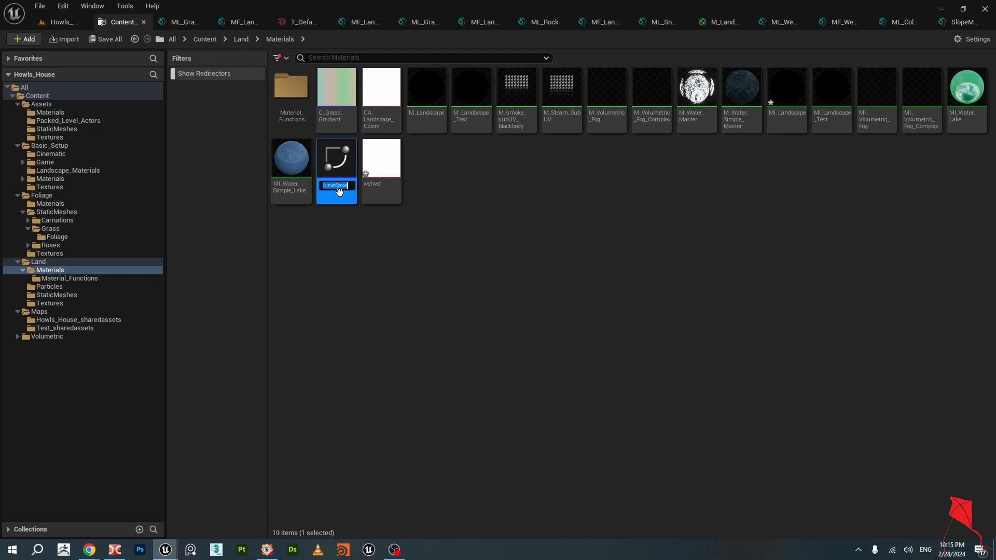
type("curv")
key("Return")
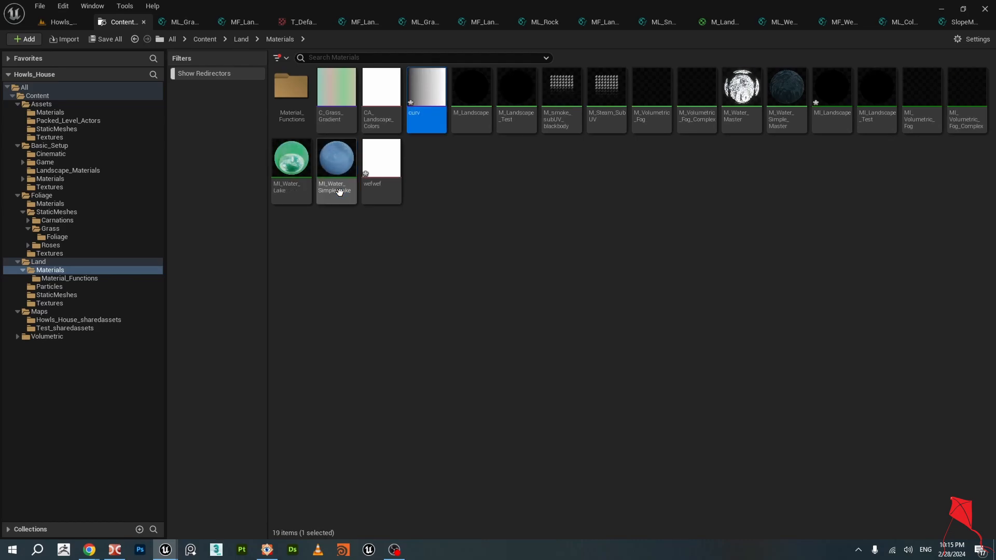
Open the curv asset and add a light blue color stop at about 0.14 on its gradient.
double_click(434, 83)
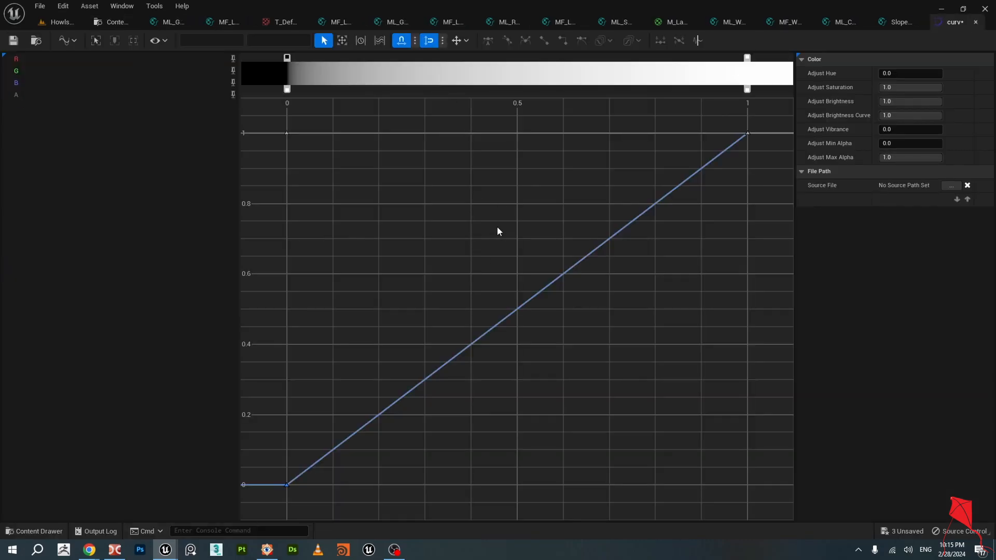
left_click(146, 71)
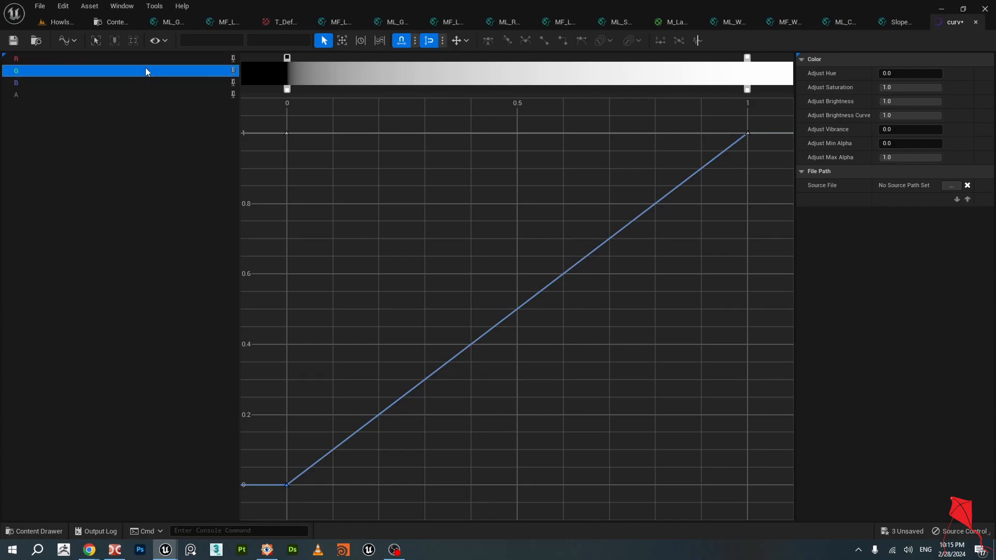
left_click(139, 83)
left_click(141, 59)
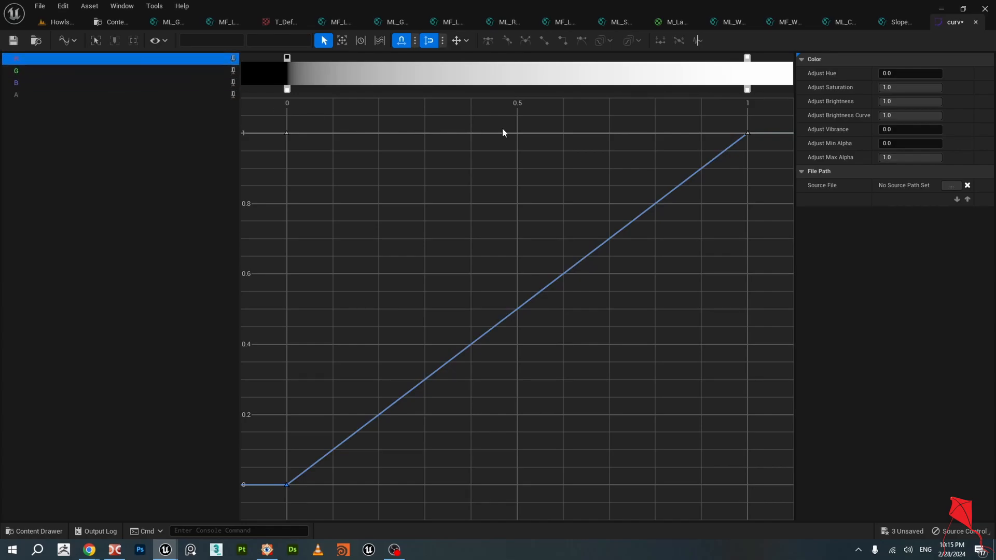
scroll(501, 129, "down", 1)
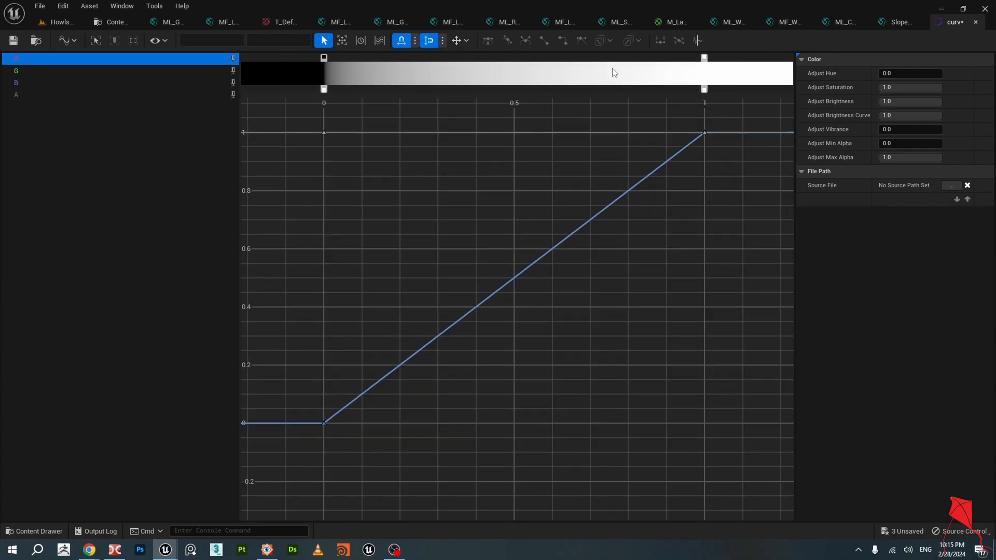
double_click(378, 57)
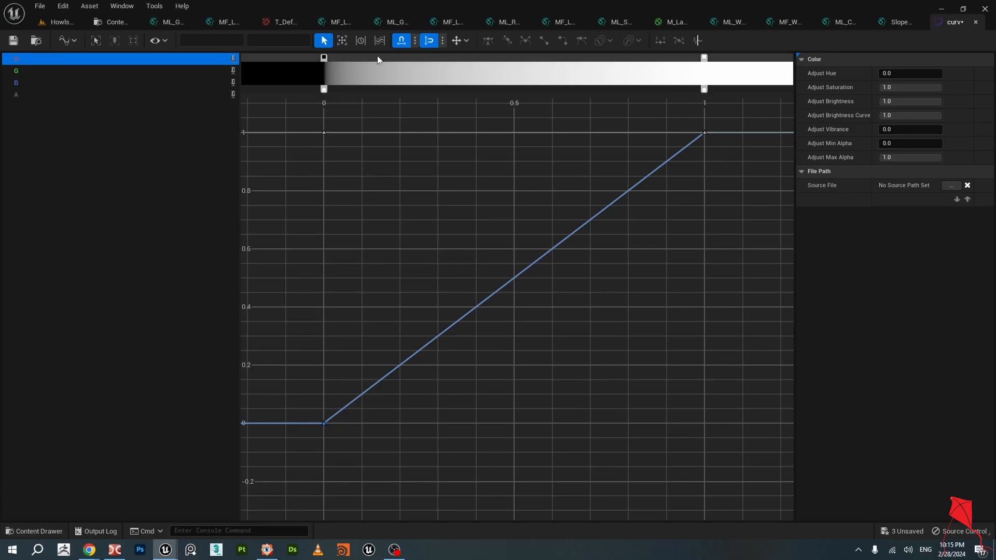
double_click(378, 58)
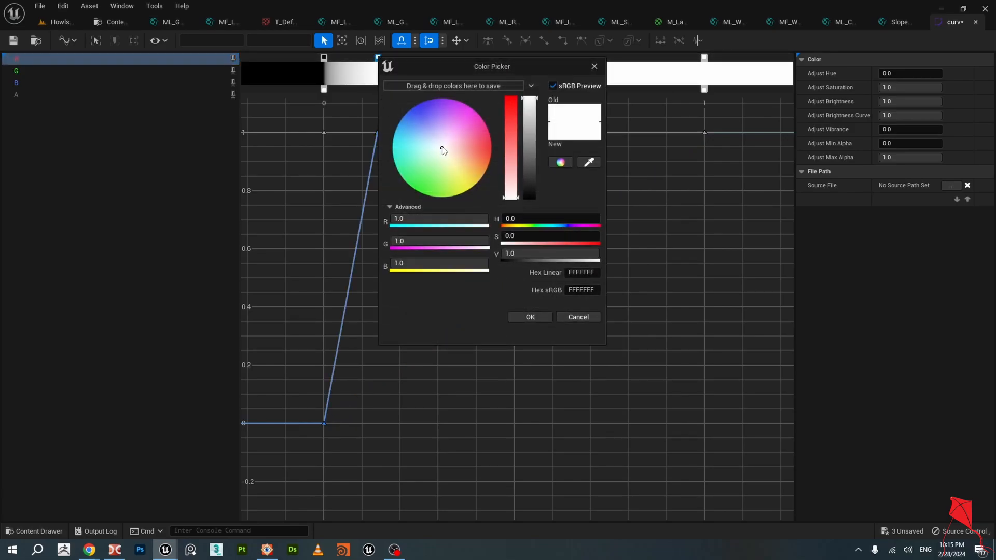
left_click(422, 125)
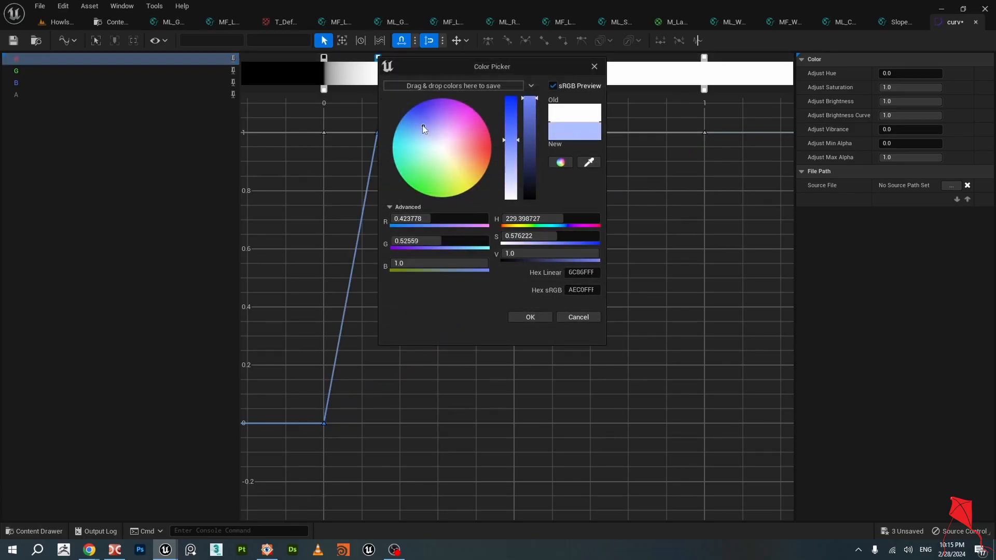
left_click(530, 317)
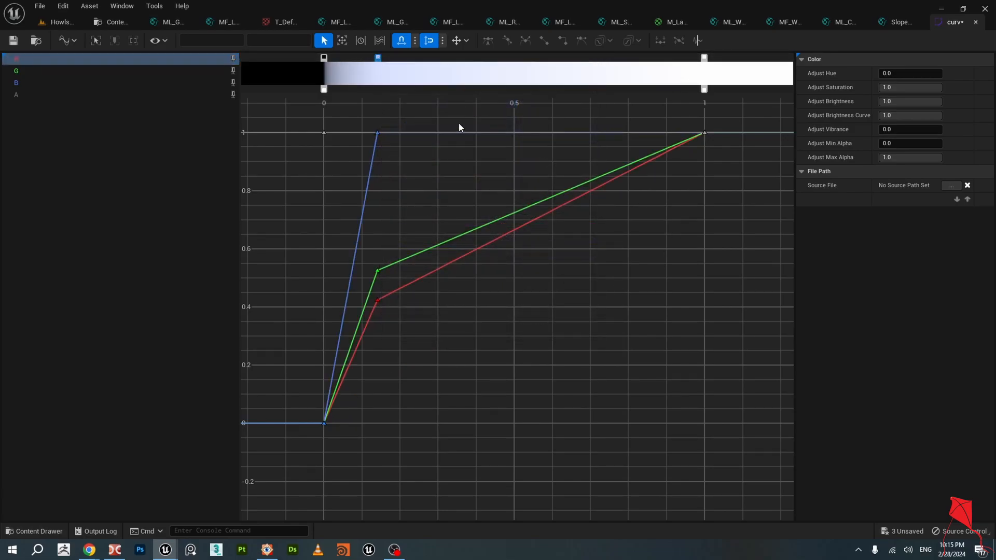
Add a color stop at about 0.49 on the gradient and set it to orange.
double_click(509, 58)
double_click(510, 58)
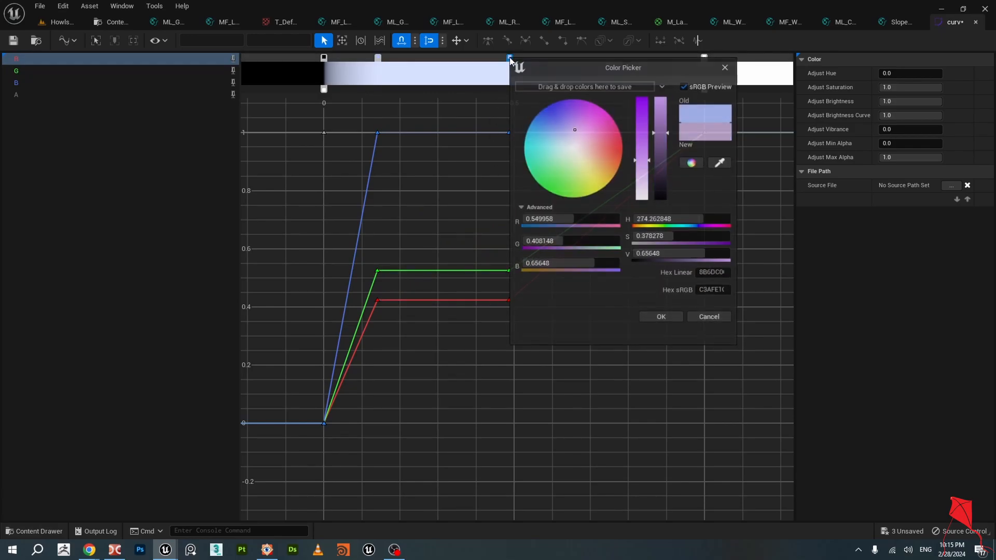
left_click(622, 161)
left_click(662, 317)
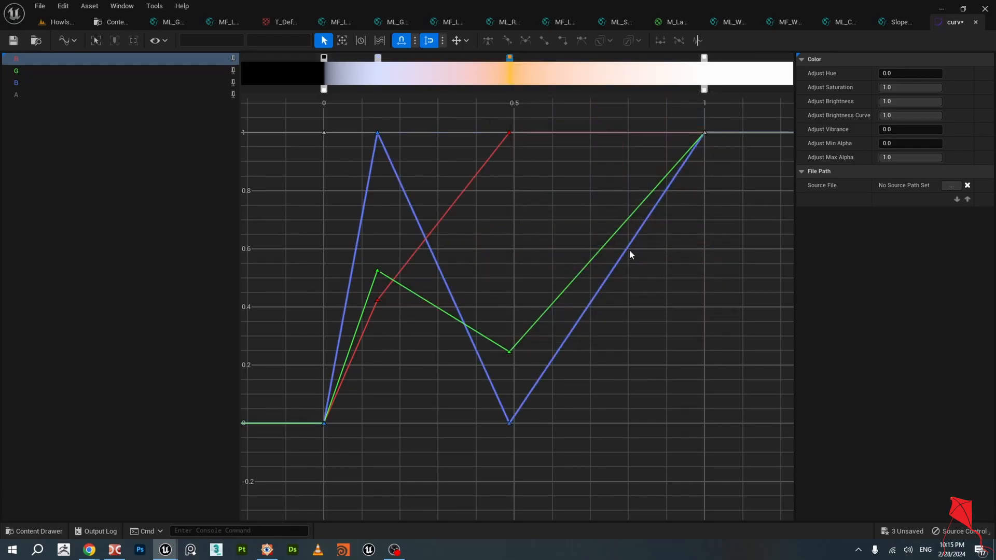
Add a color stop at about 0.72 on the gradient and set it to blue.
double_click(467, 58)
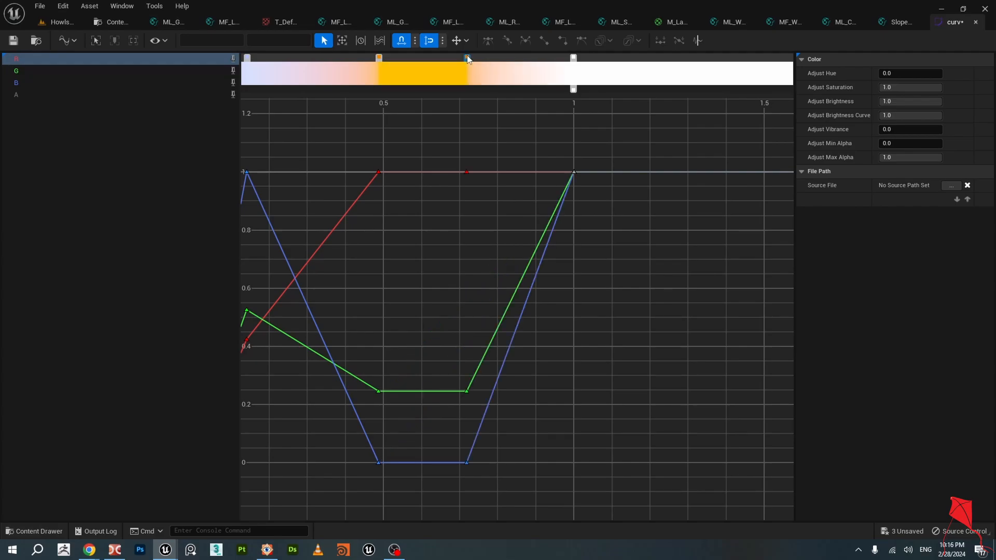
double_click(467, 58)
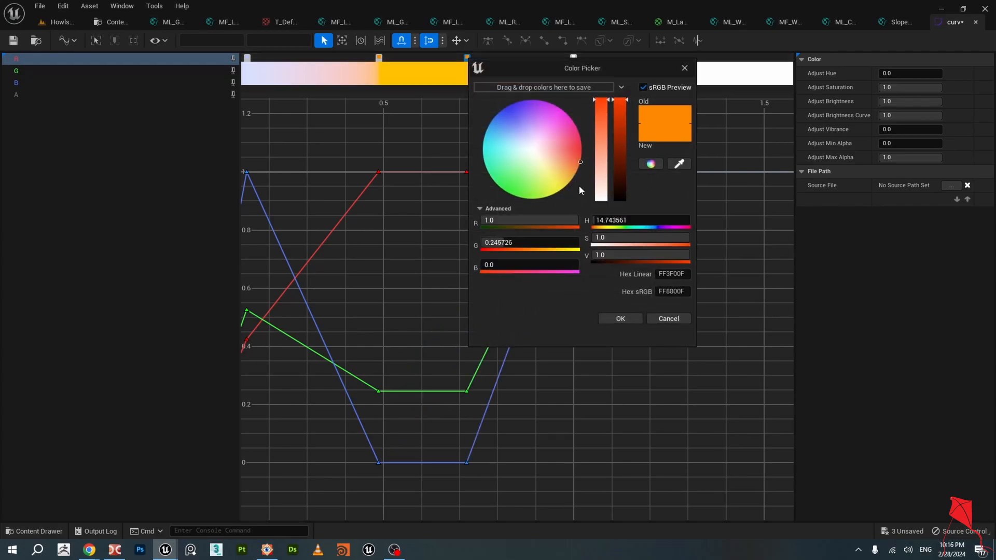
left_click_drag(579, 185, 512, 120)
left_click(619, 319)
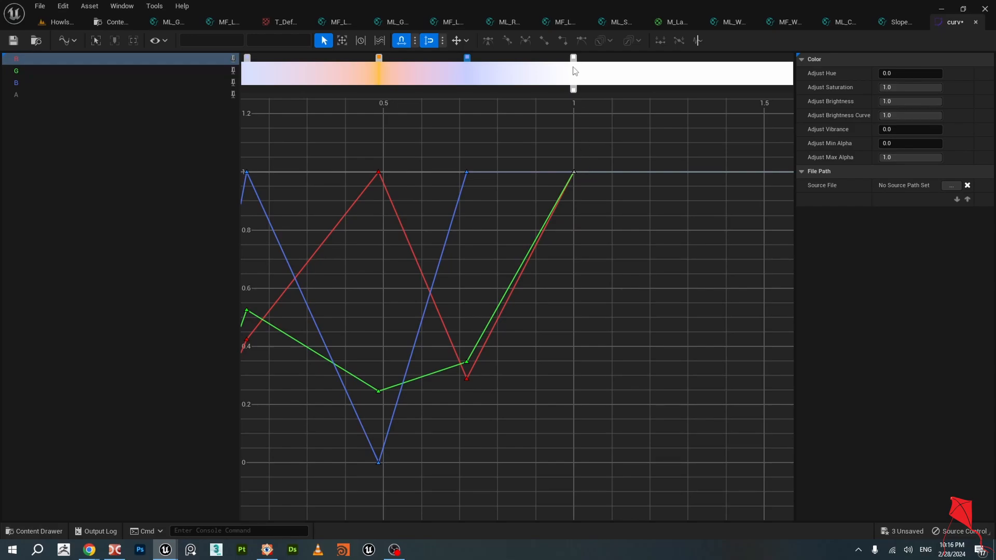
Set the gradient's end stop at 1 to a light green.
double_click(573, 58)
left_click(647, 153)
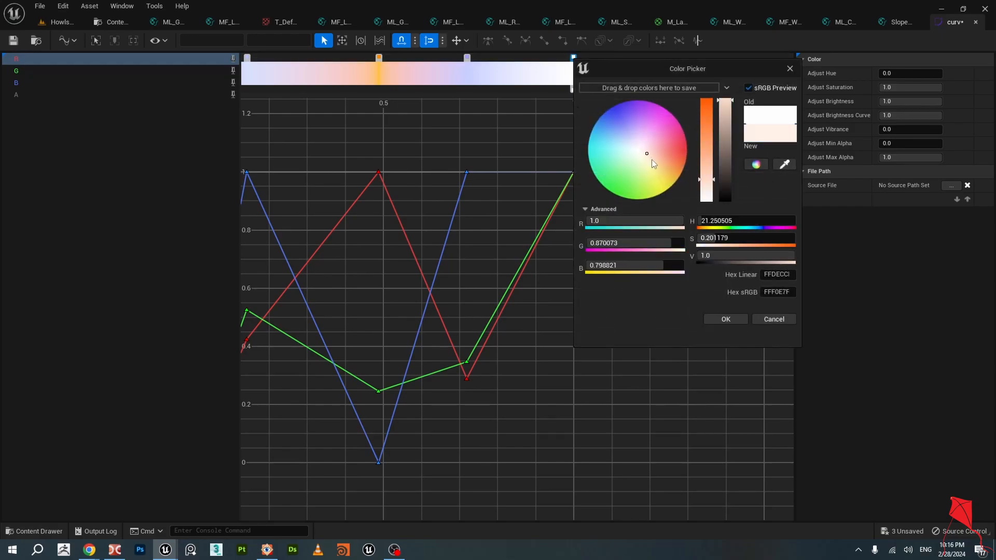
left_click(623, 170)
left_click(726, 318)
scroll(568, 278, "down", 5)
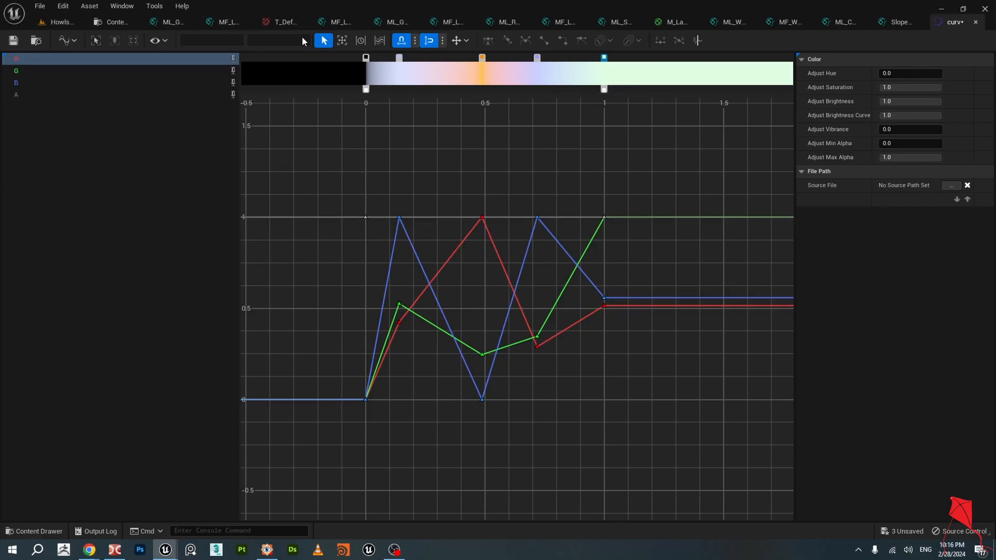
Return to the Howls_House level and examine the landscape's ground colors from above the terrain.
left_click(56, 22)
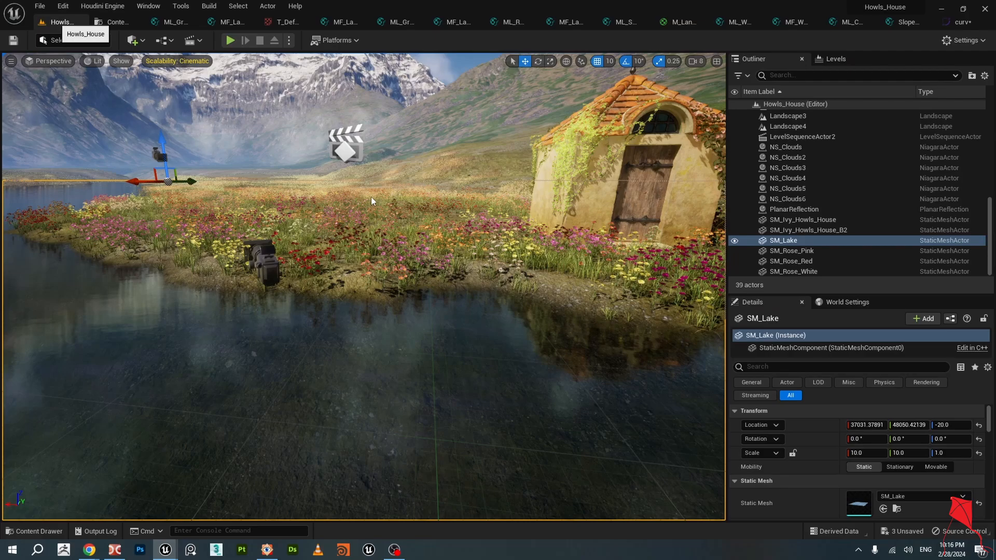
right_click_drag(372, 201, 367, 270)
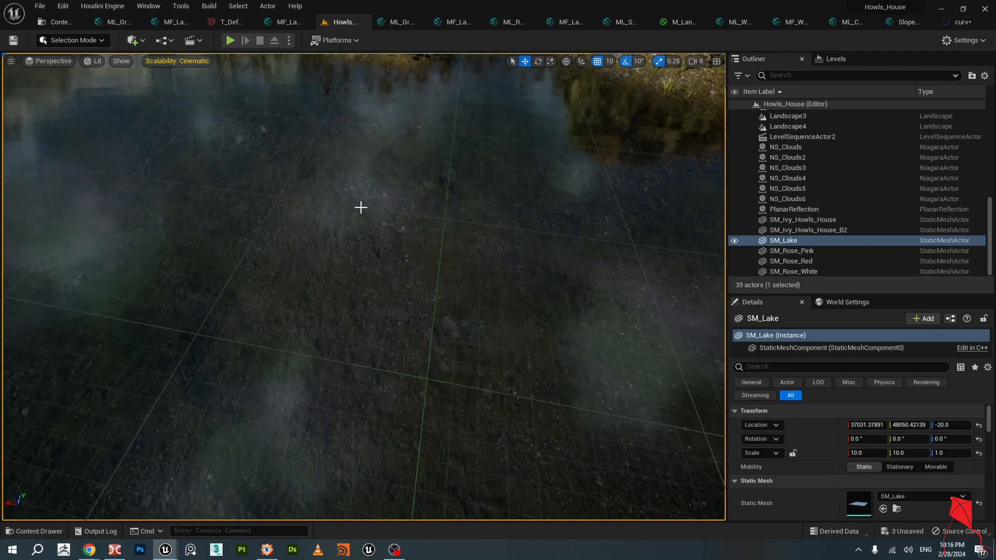
right_click_drag(361, 208, 320, 205)
key("s")
key("w")
key("s")
key("s")
key("s")
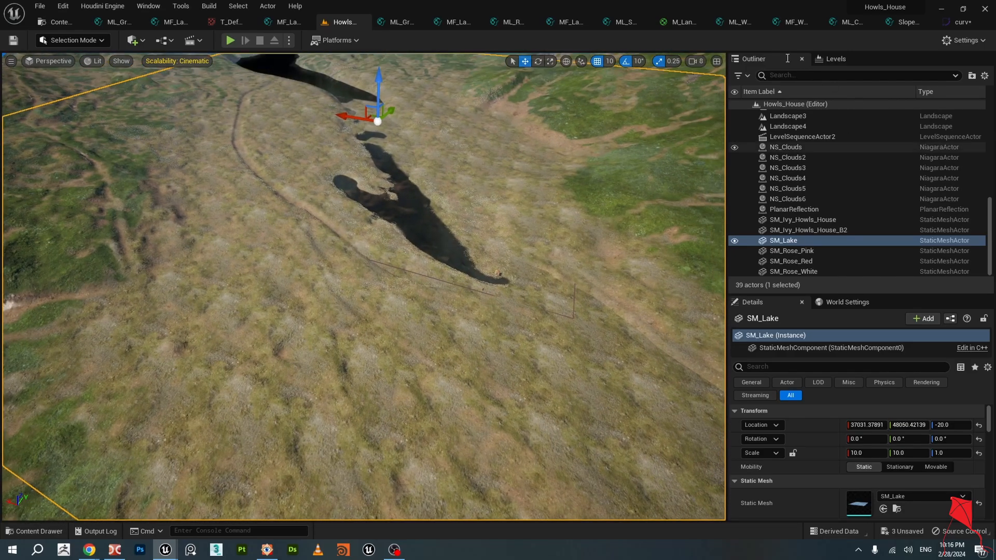
In M_Landscape, feed the grass layer's ML_Colorize output into ML_Wetness, move ML_Colorize closer, and save the material.
left_click(677, 22)
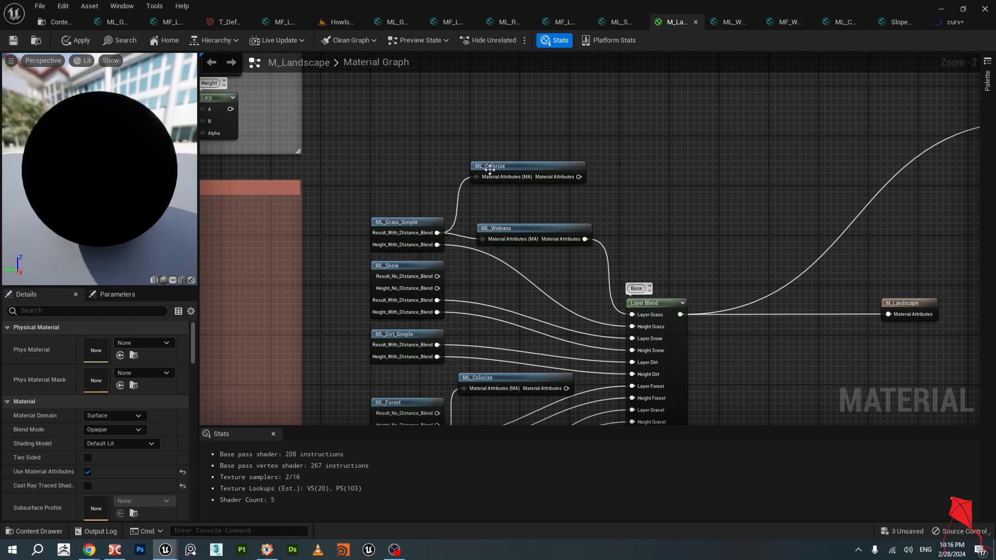
scroll(489, 169, "up", 2)
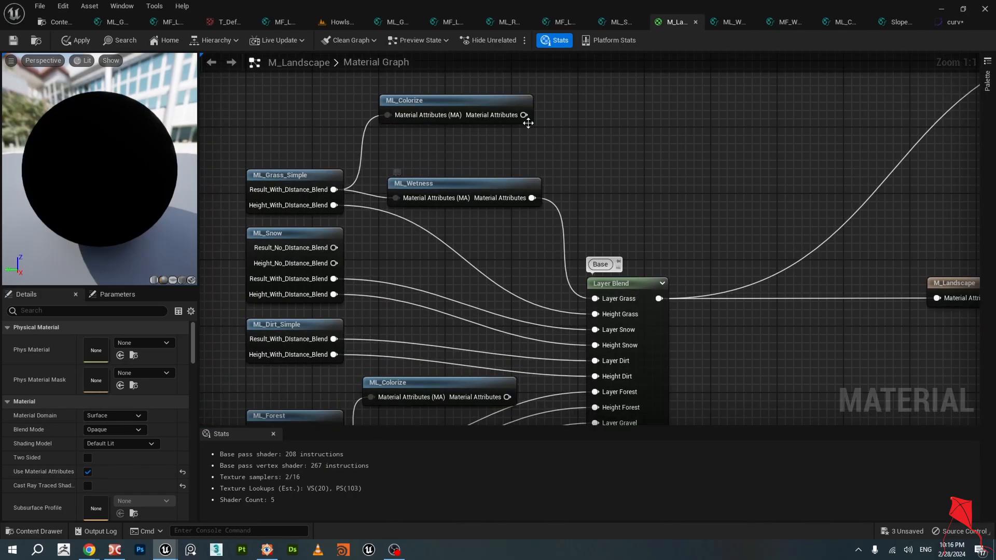
left_click_drag(524, 115, 396, 191)
left_click_drag(399, 197, 398, 197)
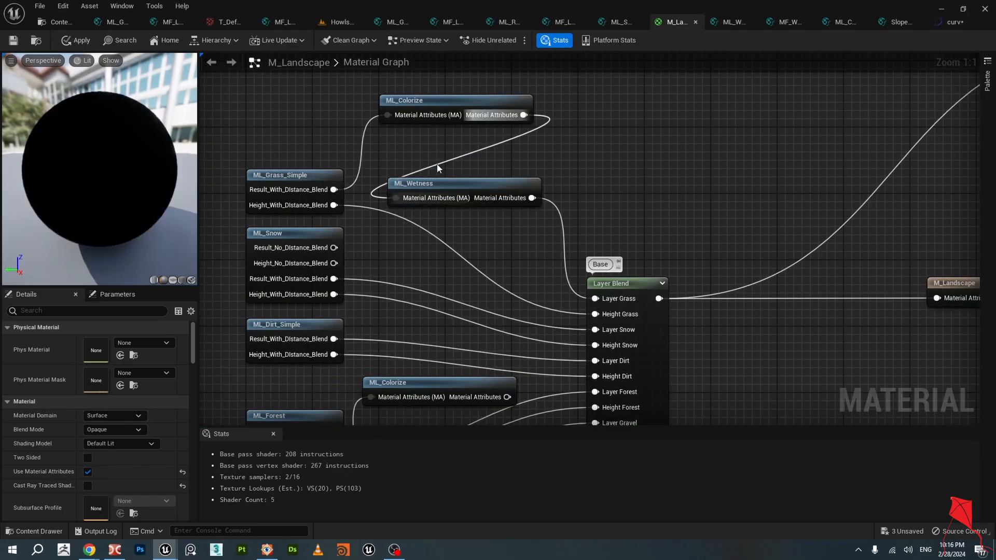
left_click_drag(425, 104, 424, 129)
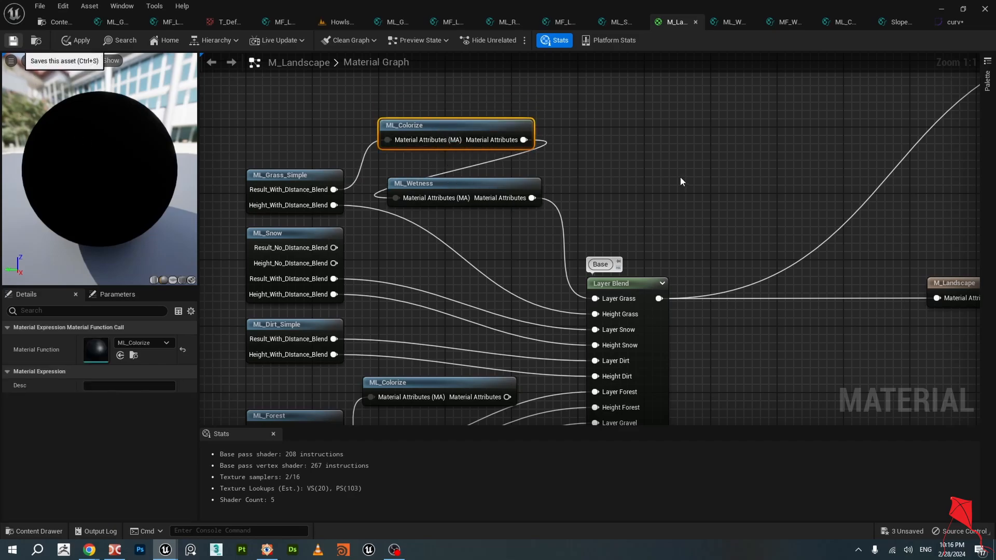
key("ctrl+s")
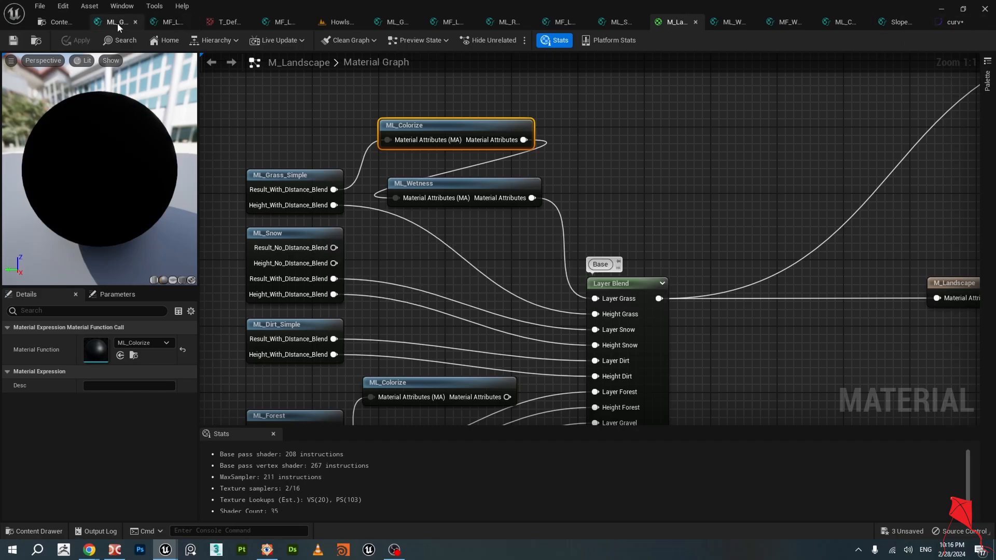
Open the C_Grass_Gradient color curve and inspect the color of each of its four gradient stops, leaving them as they are.
left_click(67, 23)
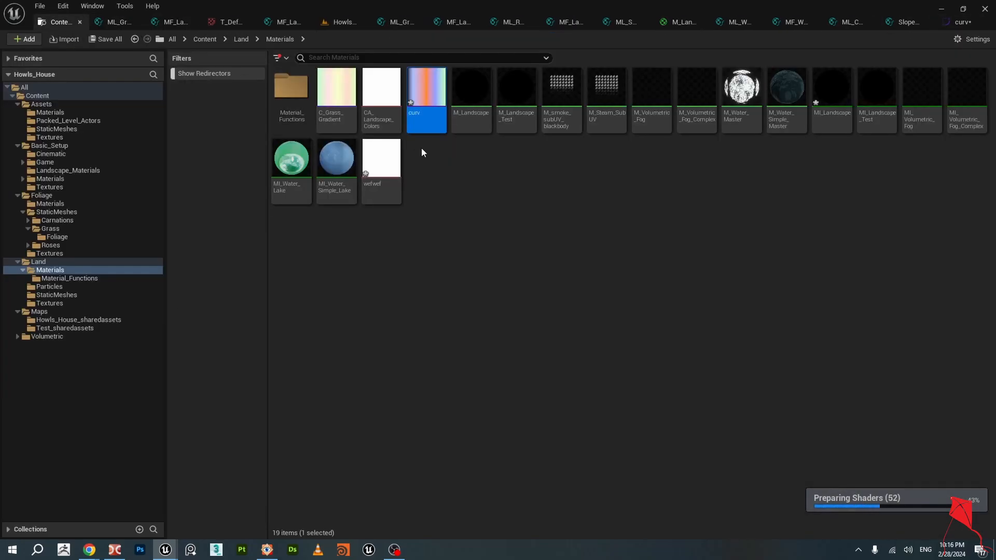
left_click(449, 154)
double_click(333, 91)
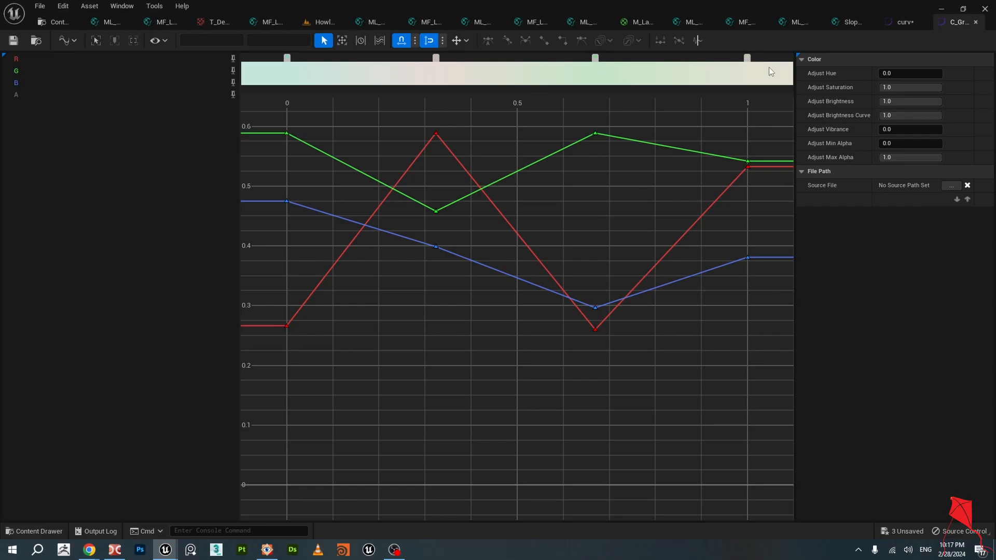
double_click(436, 58)
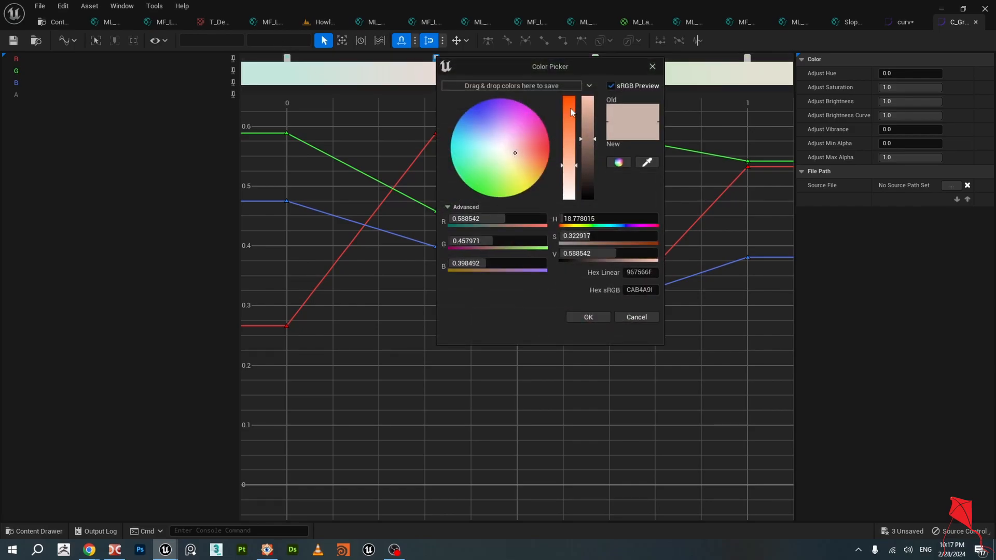
left_click(653, 67)
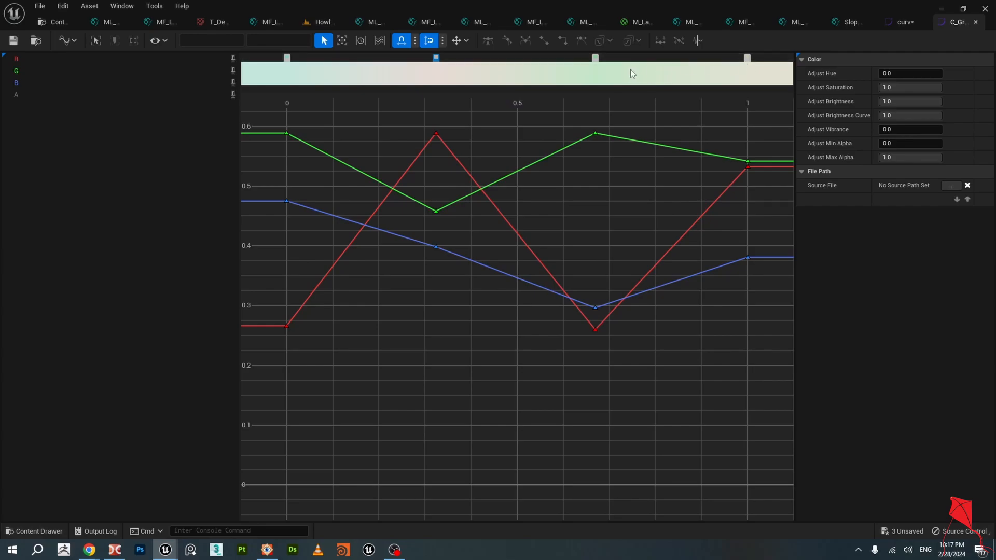
double_click(596, 59)
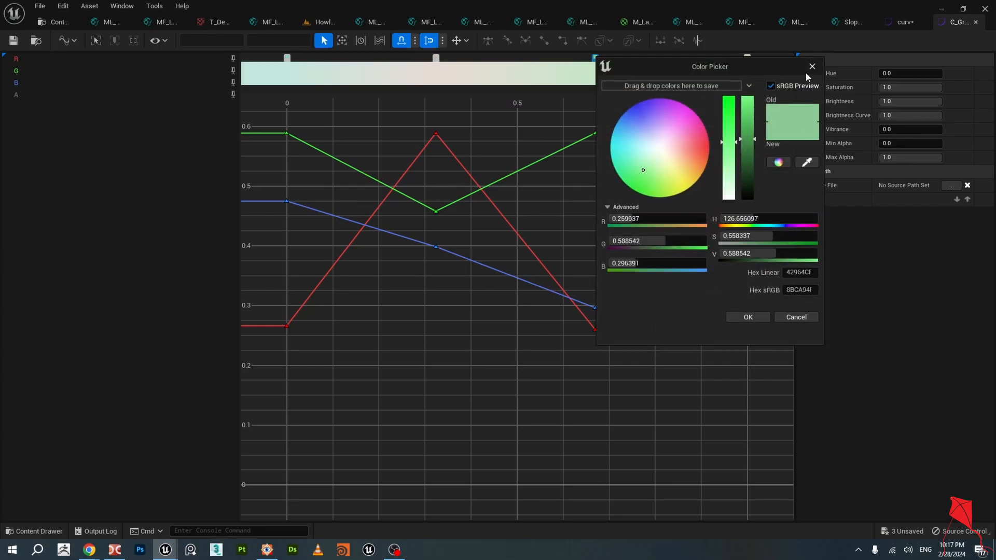
left_click(812, 66)
double_click(748, 58)
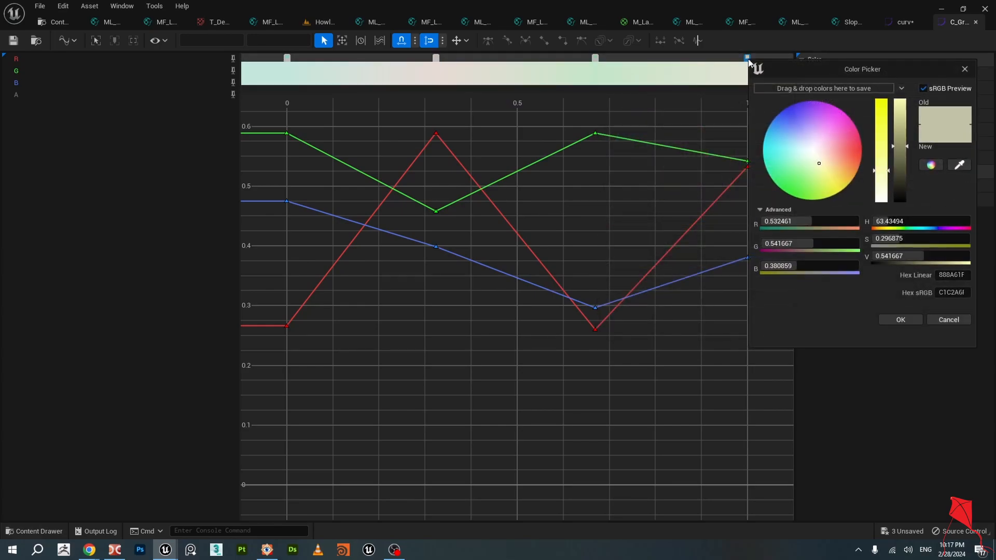
left_click(965, 69)
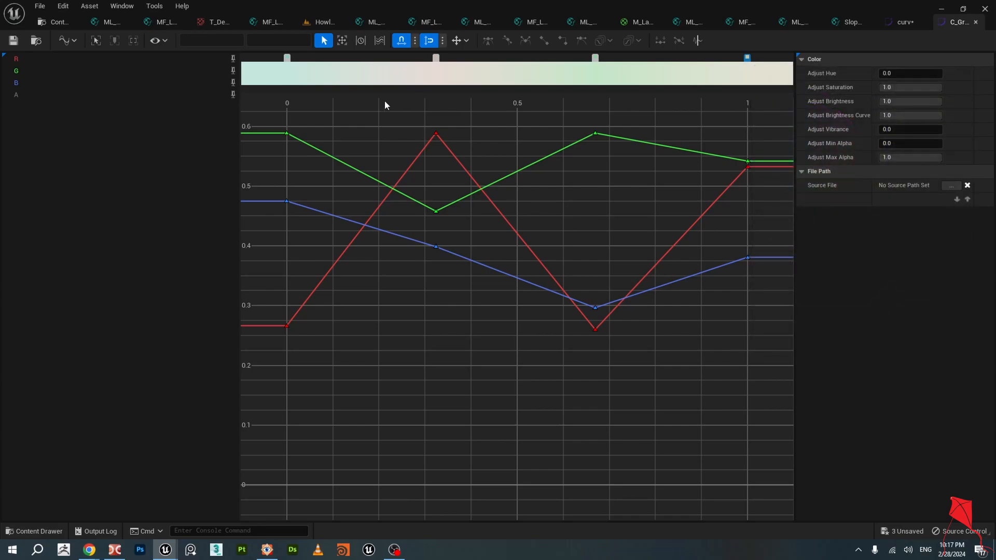
double_click(287, 58)
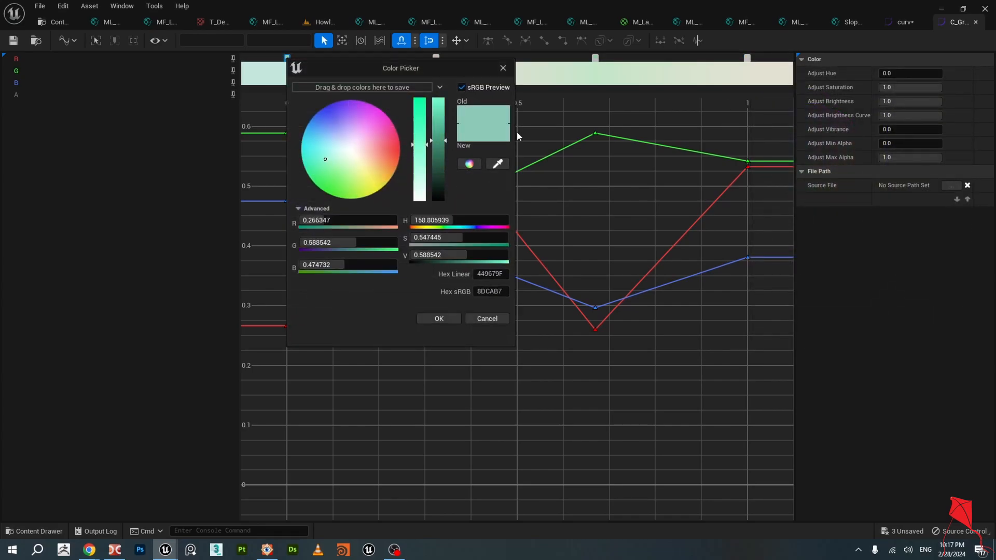
left_click(504, 68)
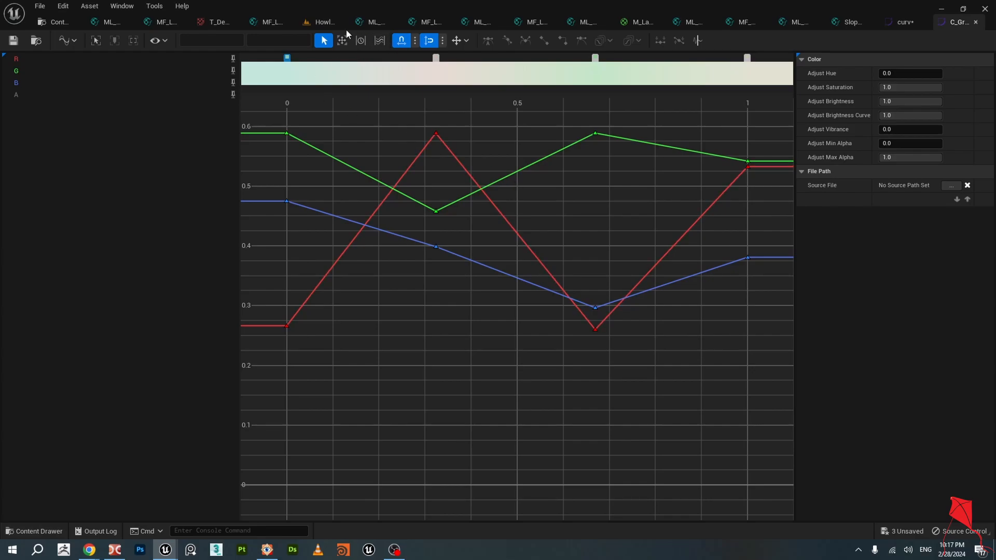
Return to the Howls_House level, select the main landscape, and examine the color variation across the terrain around the lakes from above.
left_click(319, 25)
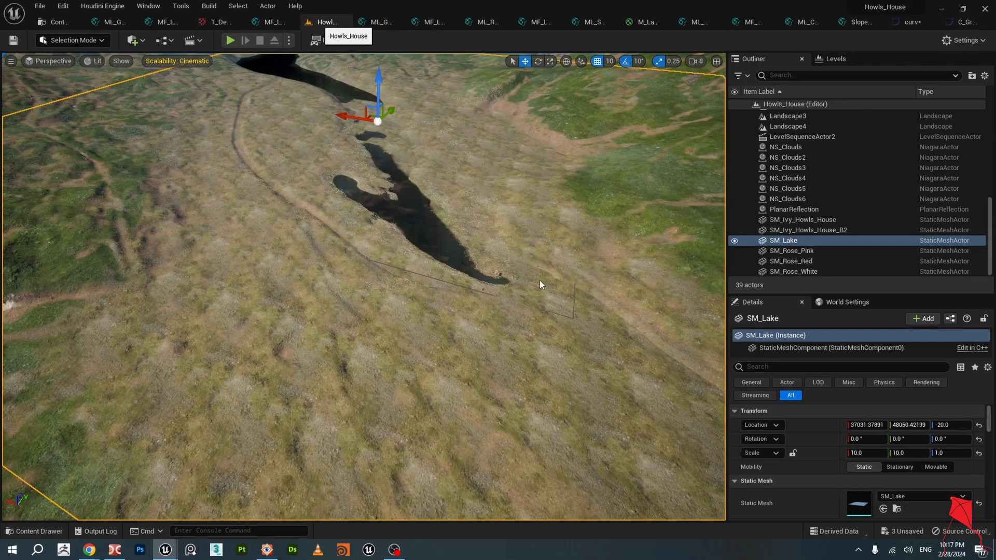
left_click(424, 332)
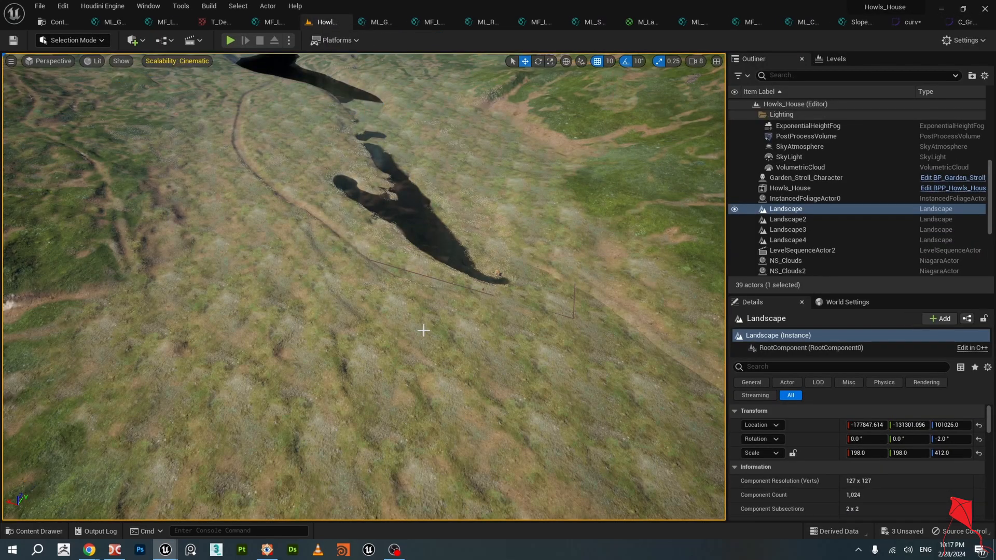
right_click_drag(378, 296, 344, 240)
key("w")
key("w")
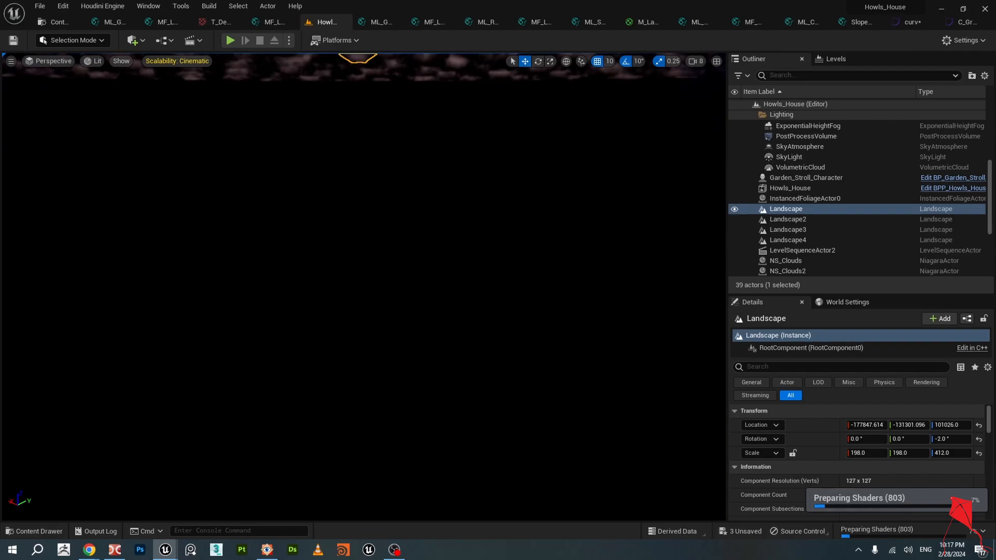
right_click_drag(343, 239, 402, 243)
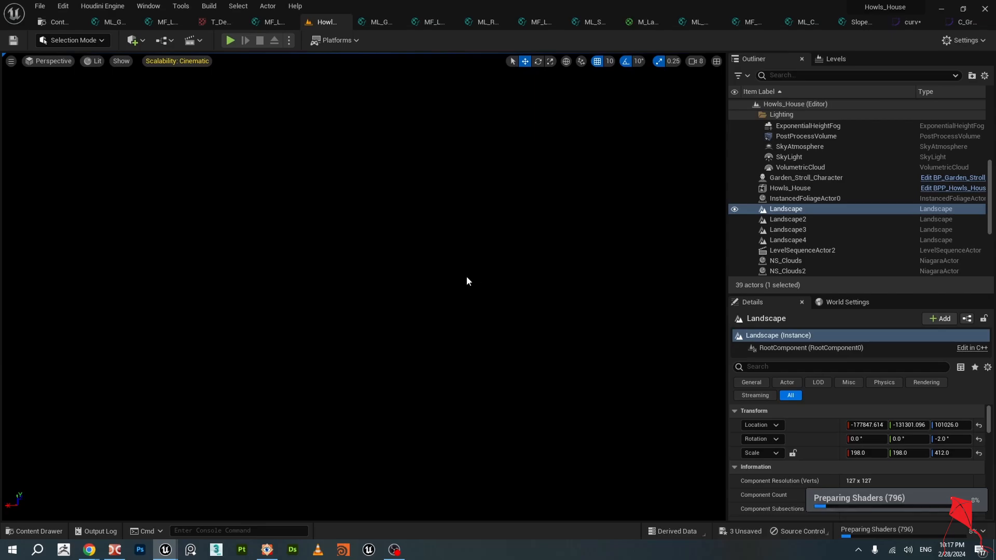
right_click_drag(467, 281, 470, 279)
scroll(471, 269, "down", 8)
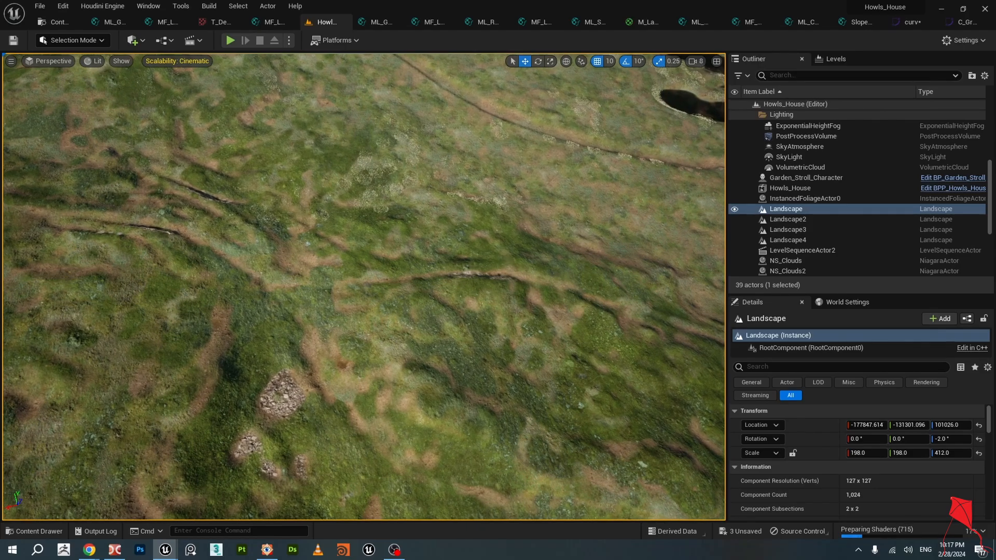
right_click_drag(364, 287, 336, 250)
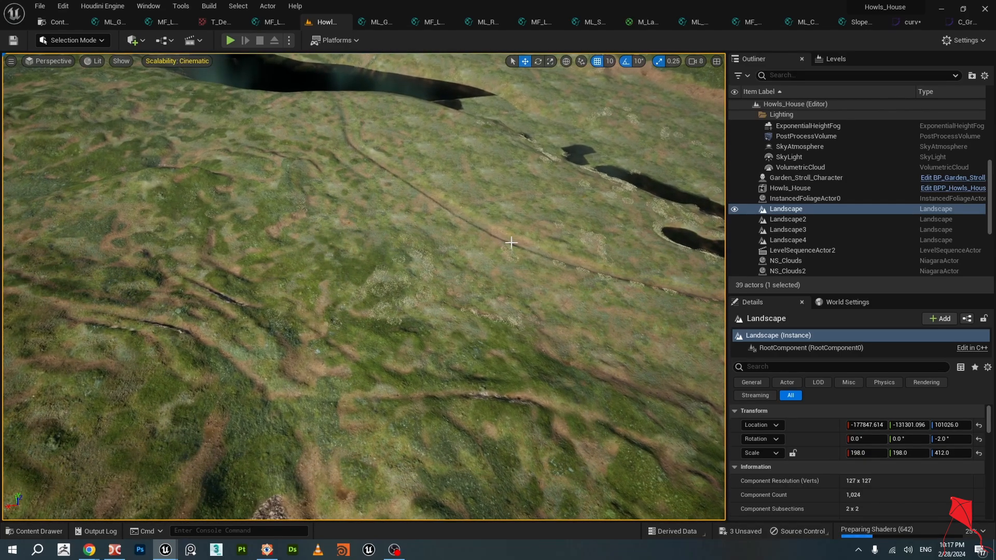
right_click_drag(336, 249, 381, 213)
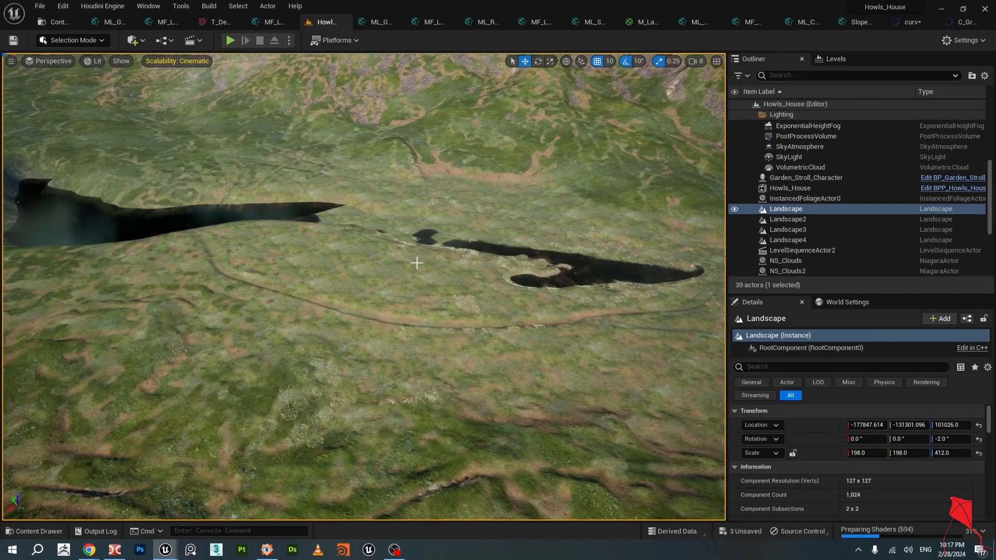
mouse_move(332, 280)
right_mouse_down()
mouse_move(333, 297)
mouse_move(331, 263)
right_mouse_up()
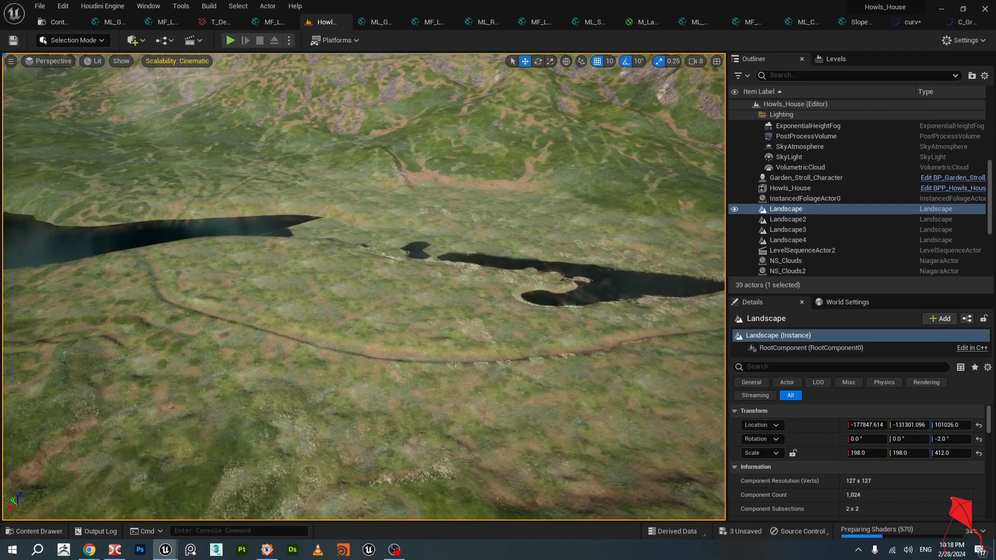
key("w")
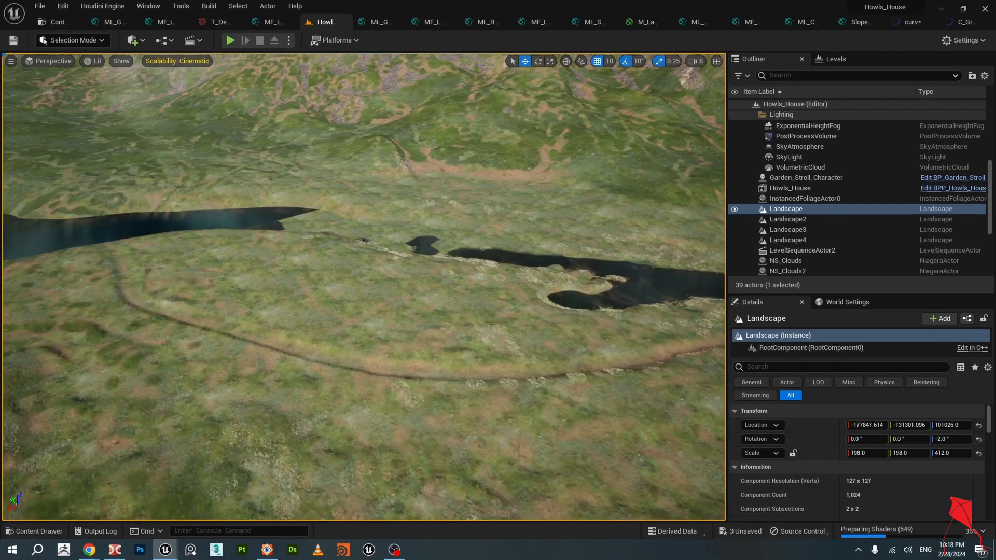
key("w")
key("w")
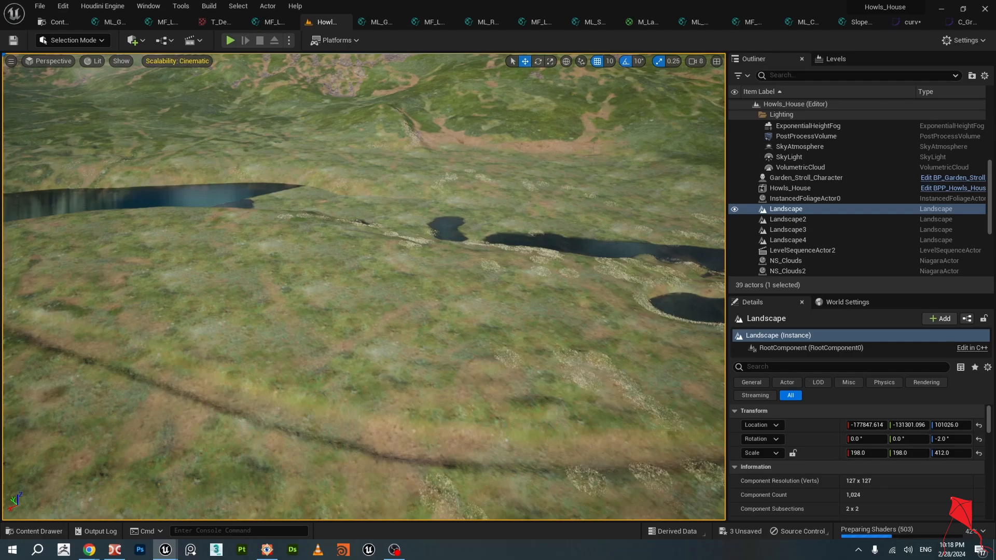
Examine the grass tint up close along the dirt path and outward across the valley toward the mountains.
right_click_drag(365, 286, 228, 358)
right_click_drag(428, 262, 381, 306)
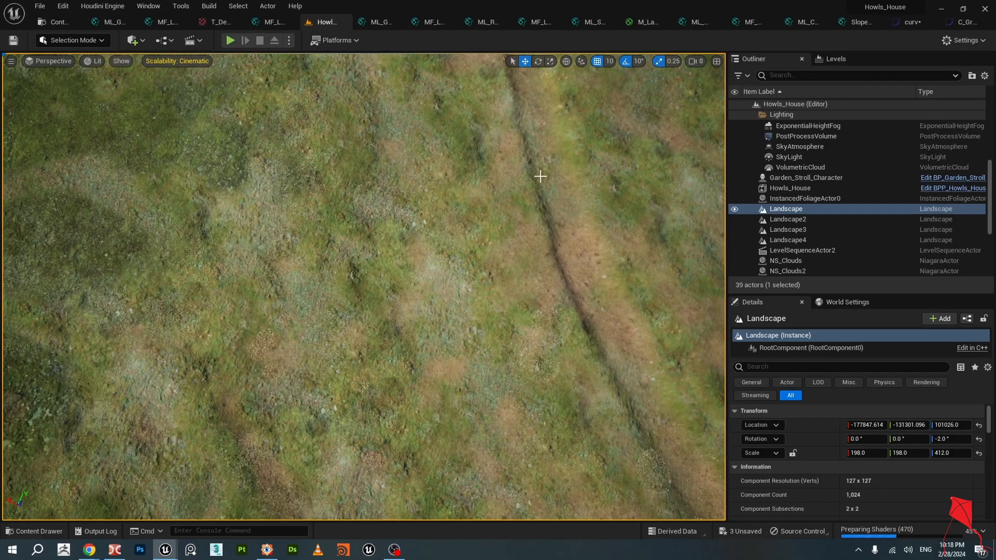
right_click_drag(502, 222, 503, 182)
scroll(502, 180, "up", 5)
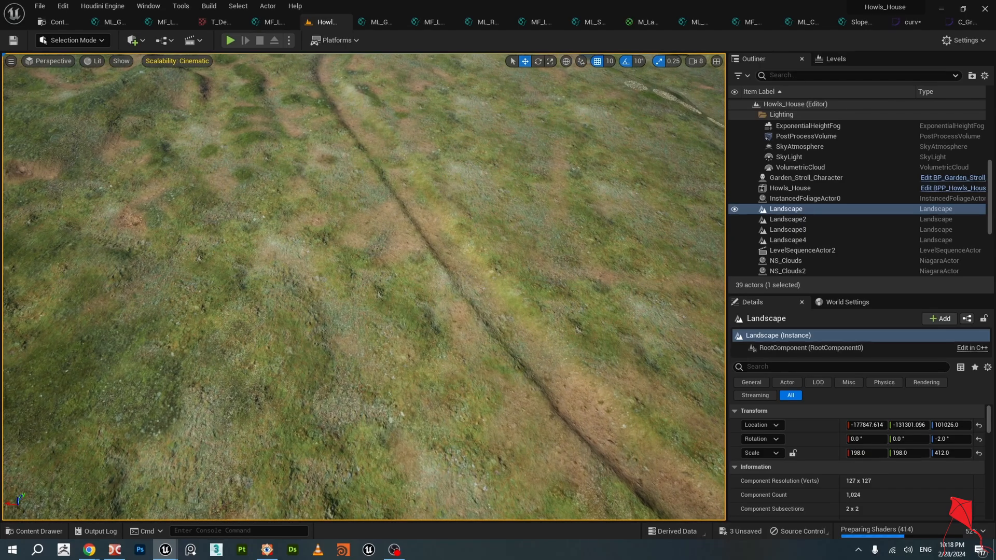
scroll(464, 135, "down", 5)
scroll(464, 136, "down", 1)
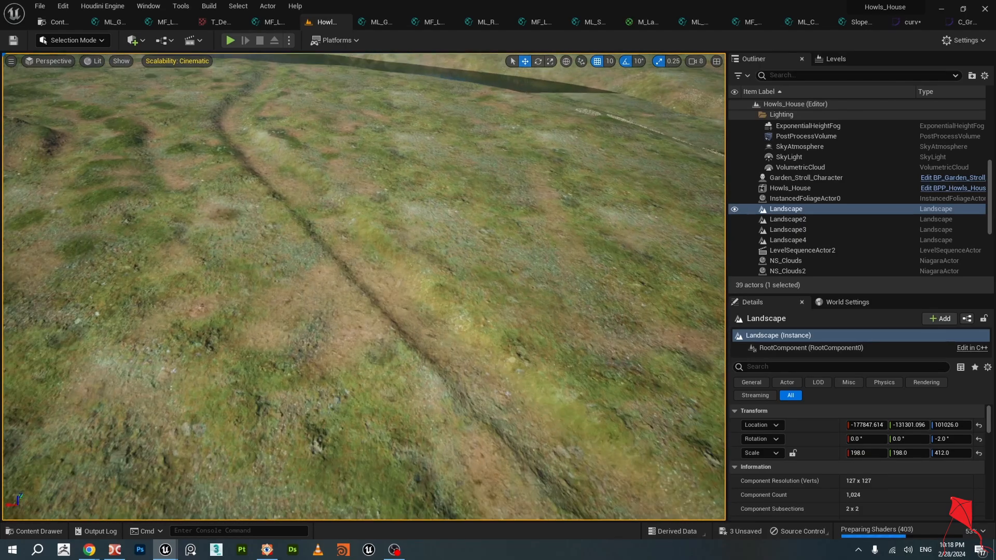
scroll(464, 135, "down", 4)
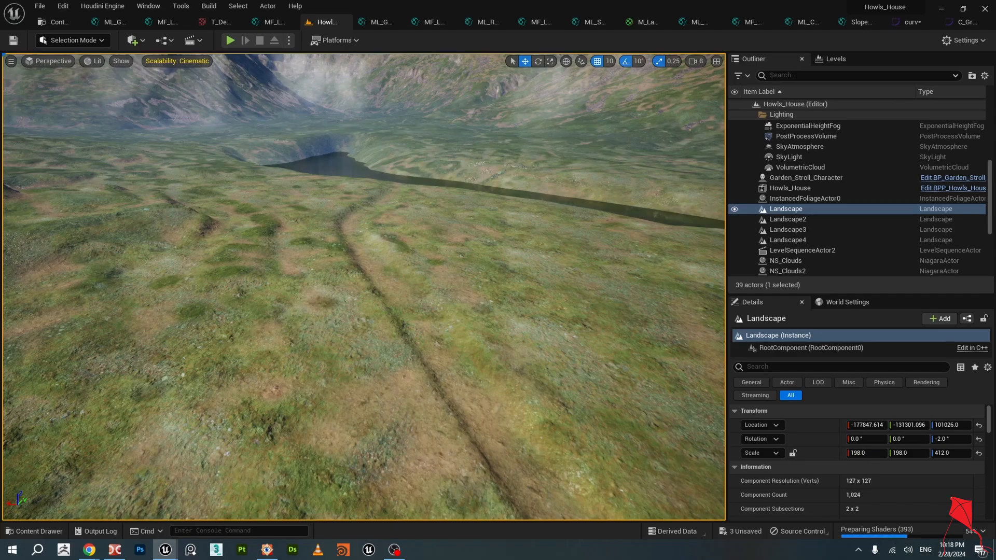
scroll(464, 135, "down", 3)
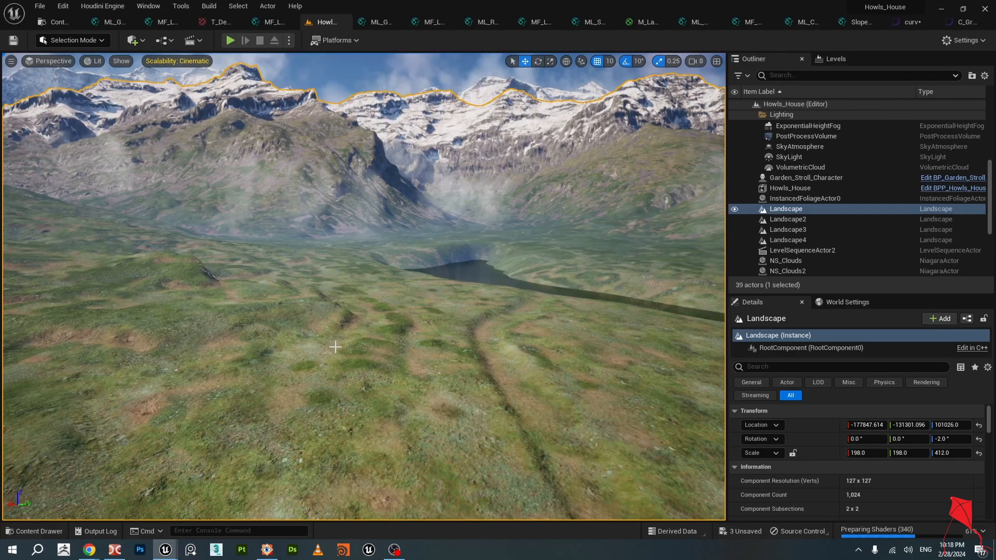
View the level through the placed camera Movie_Camera_01, and stop piloting it.
left_click(39, 73)
left_click(42, 62)
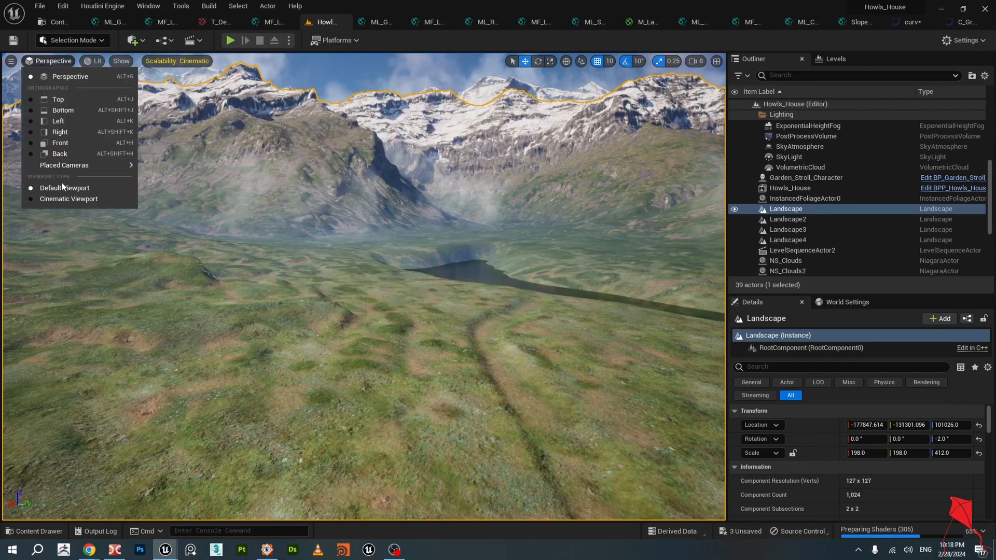
mouse_move(67, 166)
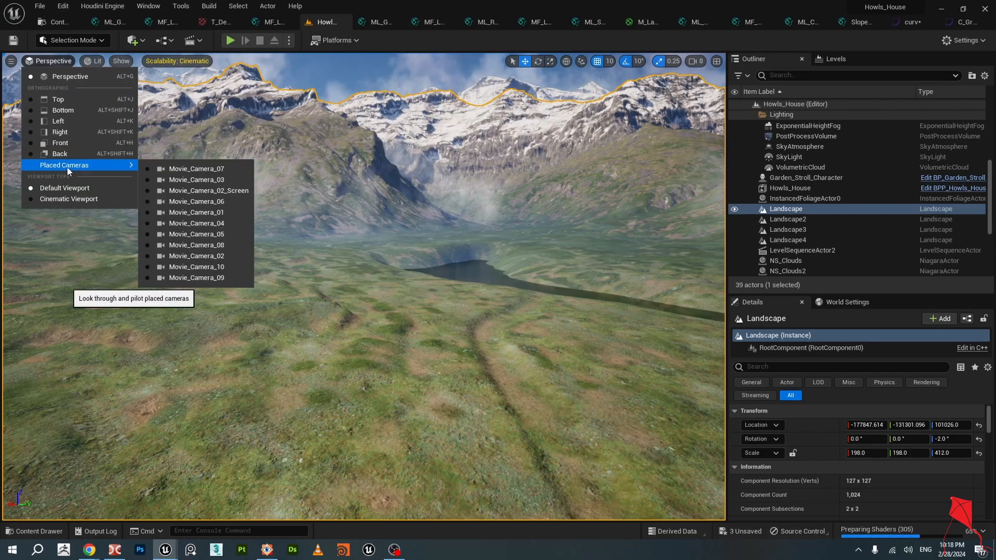
left_click(199, 214)
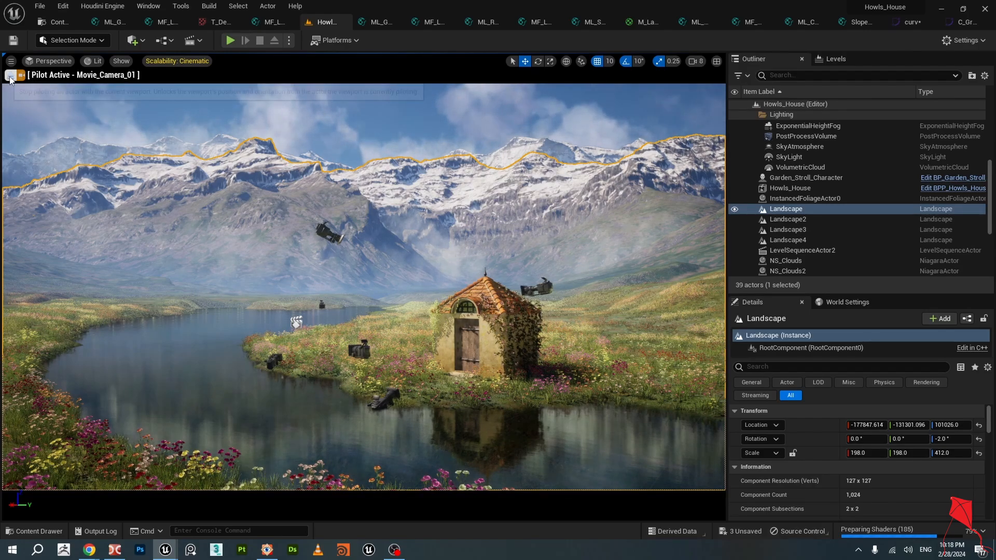
left_click(9, 76)
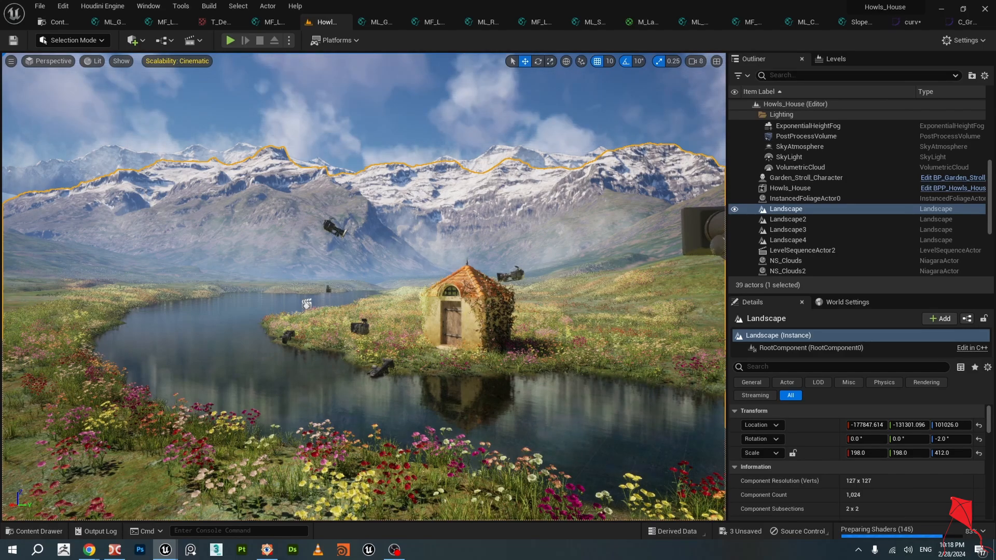
Examine the grass tint on the ground beside the river, selecting the main landscape and Landscape2 to compare them.
right_click(316, 316)
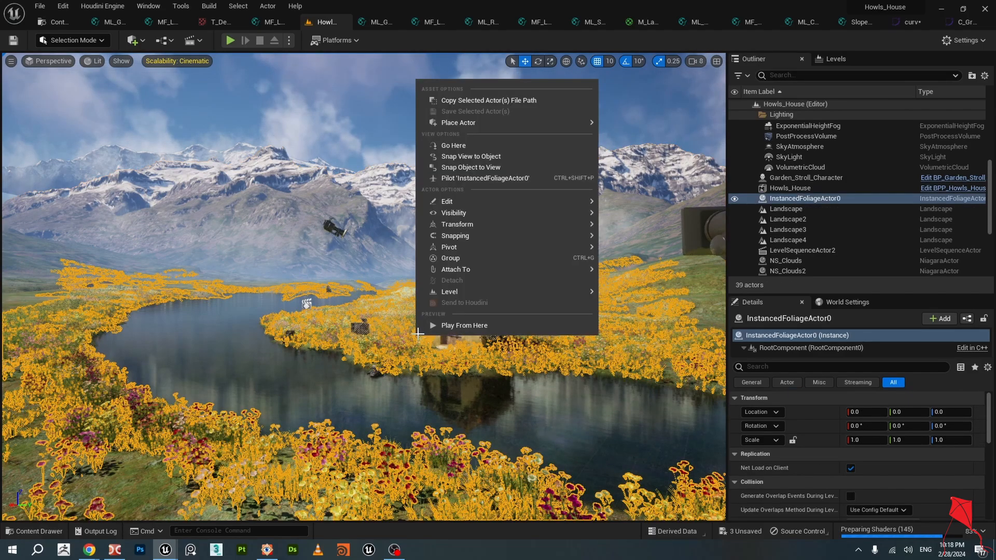
left_click(226, 353)
right_click_drag(216, 360, 158, 380)
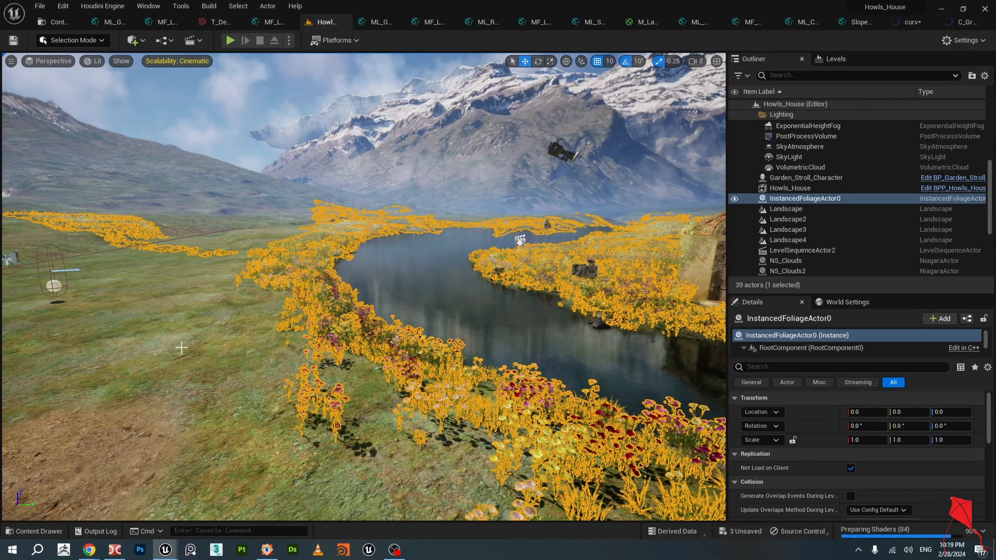
right_click(206, 98)
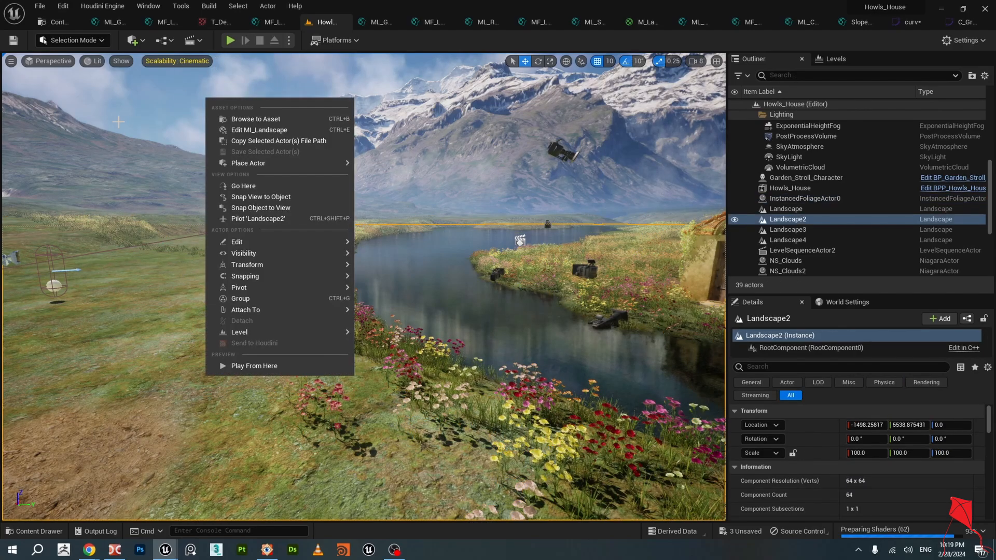
left_click(139, 152)
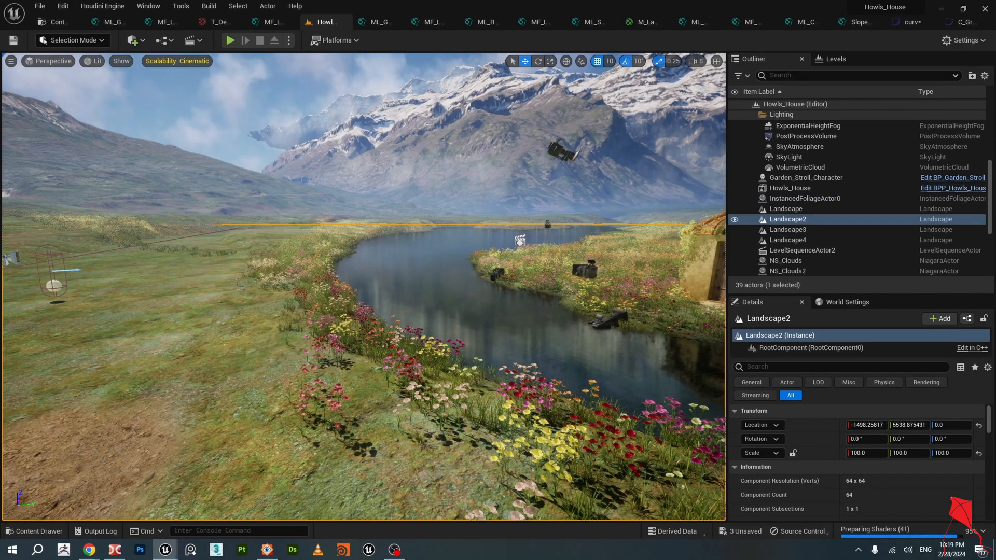
right_click(238, 186)
left_click(153, 294)
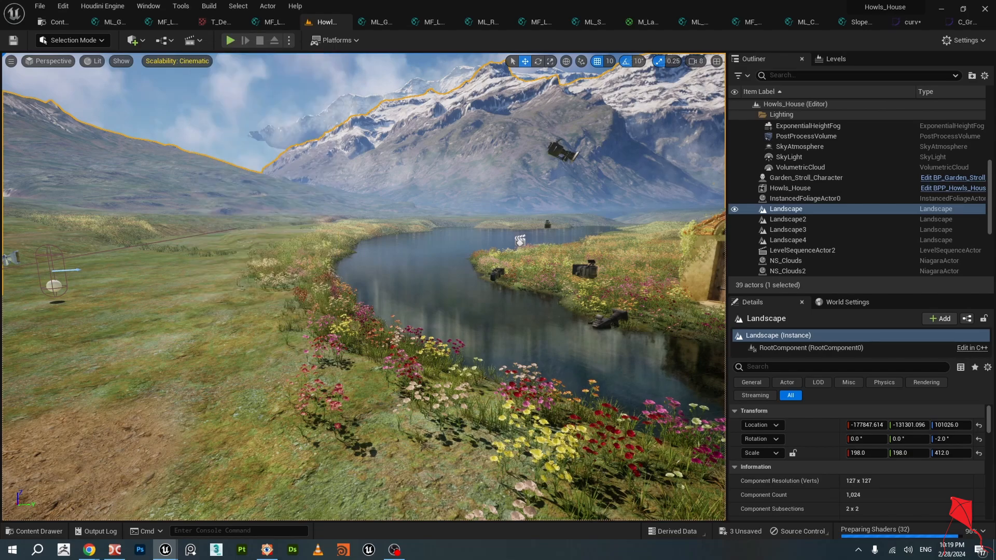
left_click(366, 266)
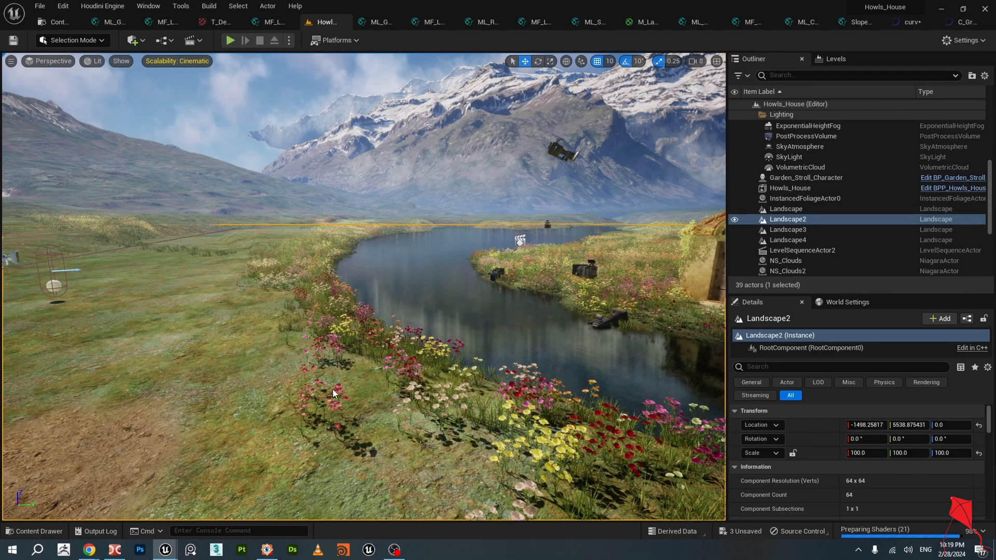
Switch to the Fallout_Revolved project and examine the desert terrain in the Sandbox_Zion level toward the rock formations.
mouse_move(165, 549)
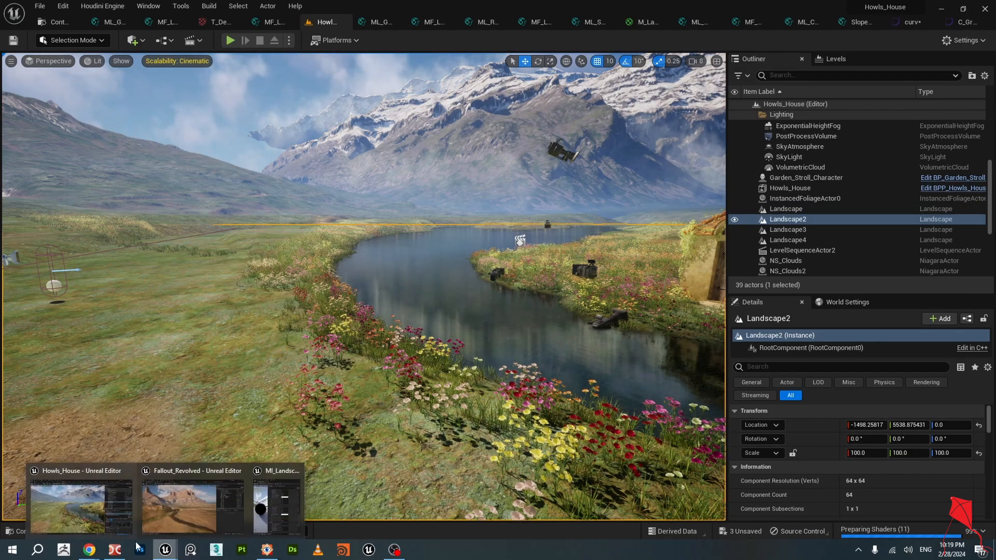
left_click(179, 511)
right_click_drag(389, 352, 451, 305)
key("w")
key("w")
key("w")
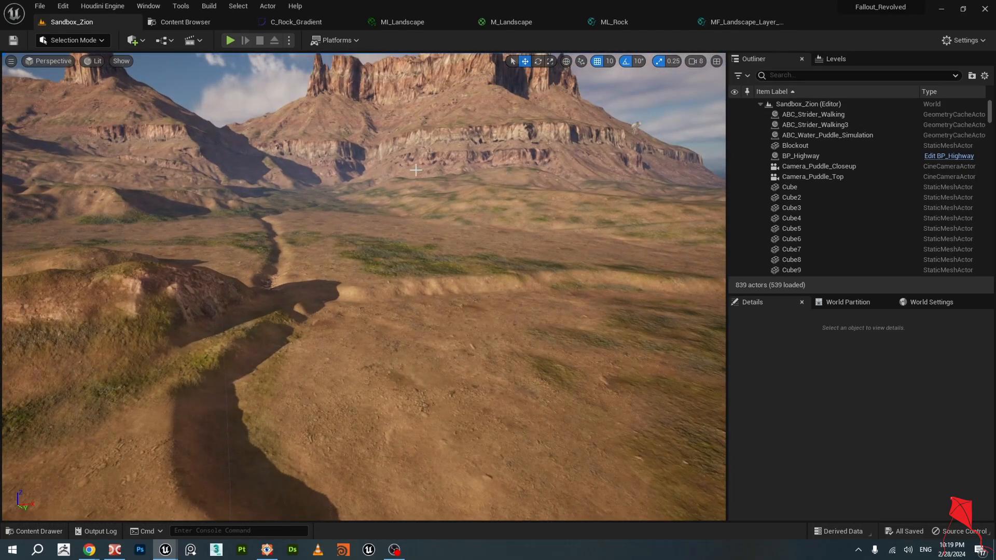
Open the MF_Landscape_Layer_World_Aligned graph and examine the nodes around the Wetness Color Variation group.
left_click(747, 21)
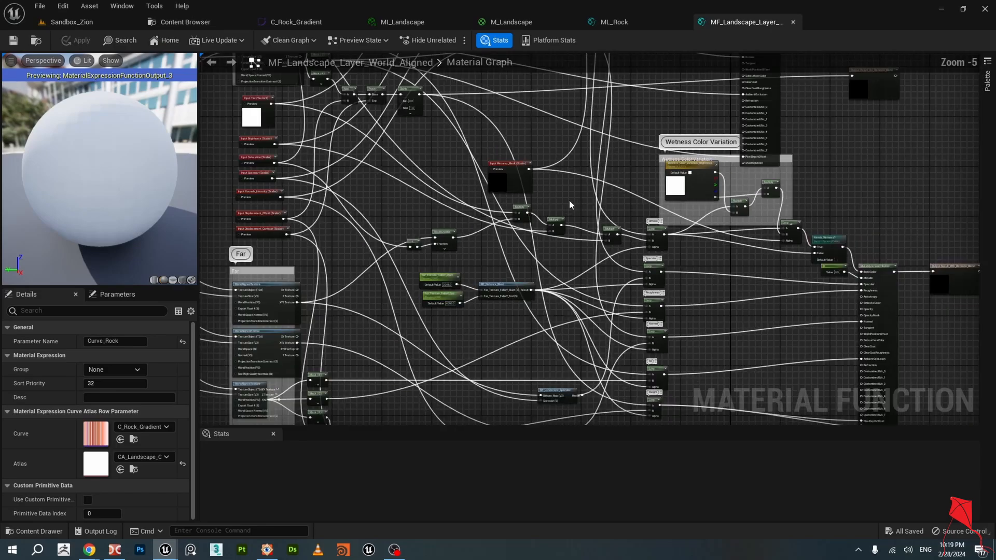
scroll(570, 201, "down", 3)
right_click_drag(582, 157, 502, 258)
scroll(524, 259, "up", 3)
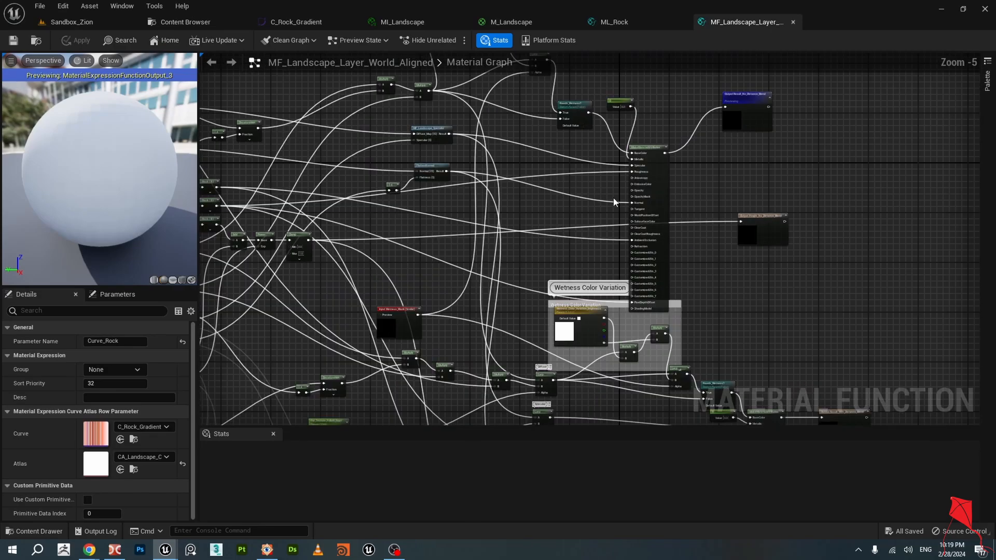
scroll(586, 223, "down", 2)
scroll(570, 234, "up", 5)
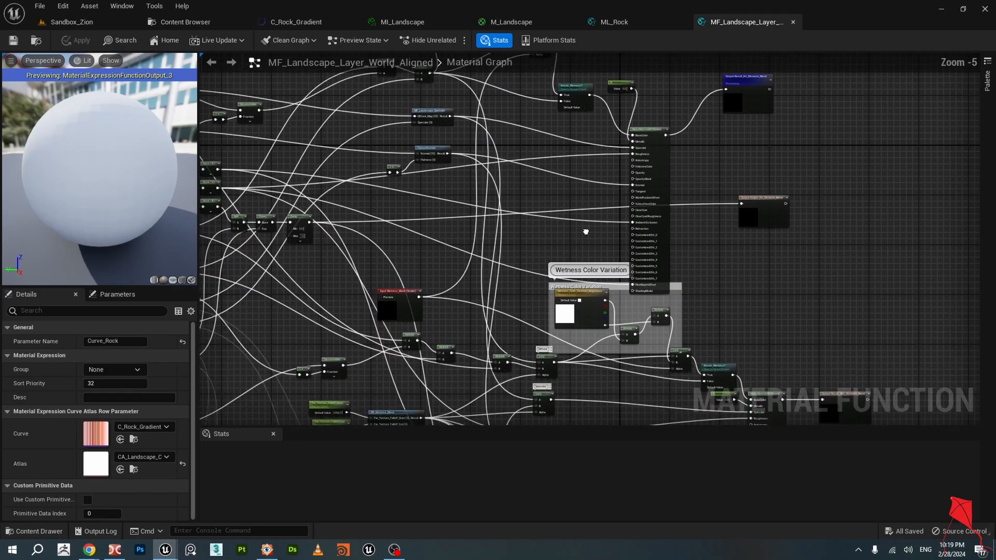
scroll(711, 250, "down", 3)
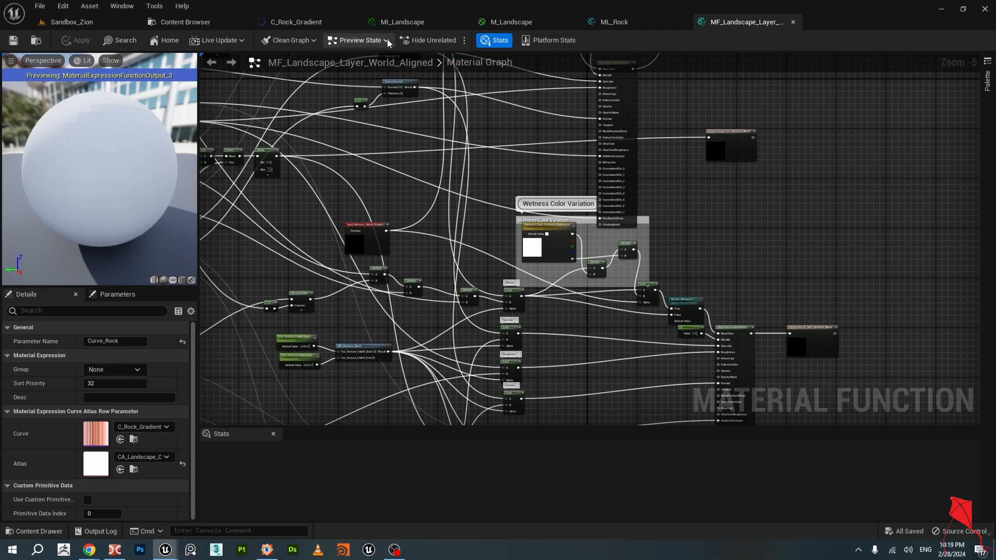
Check the Material_Functions folder, and return to the Sandbox_Zion level to view the cliffs.
left_click(197, 21)
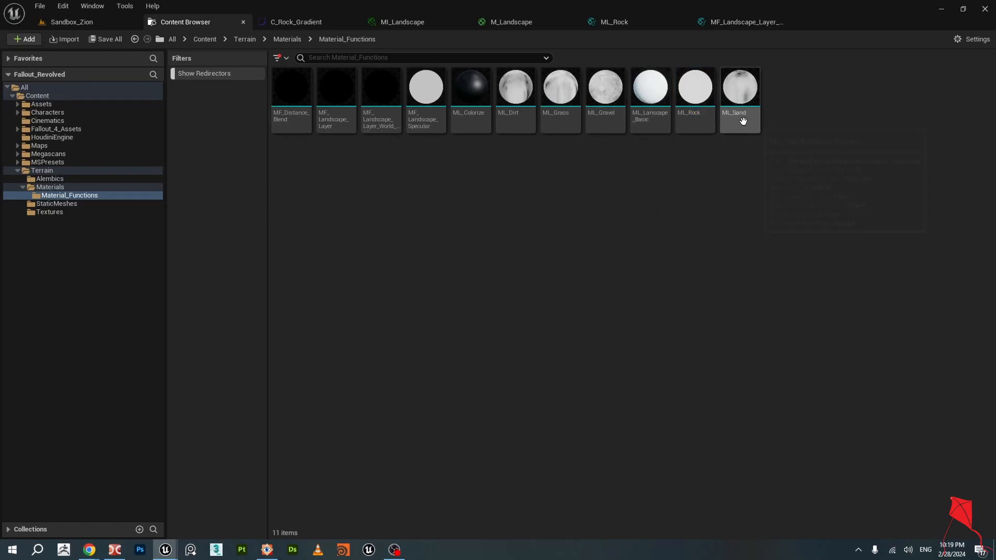
left_click(87, 23)
right_click_drag(464, 269, 433, 253)
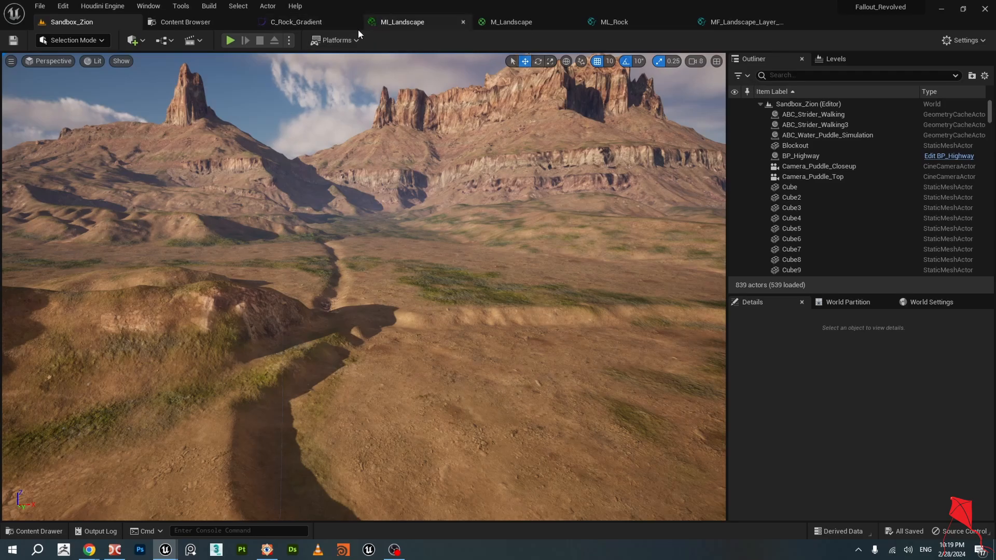
Open the M_Landscape material and examine how the layer functions and ML_Colorize connect to the Base Layer Blend node.
left_click(513, 23)
scroll(530, 183, "down", 2)
scroll(493, 180, "up", 2)
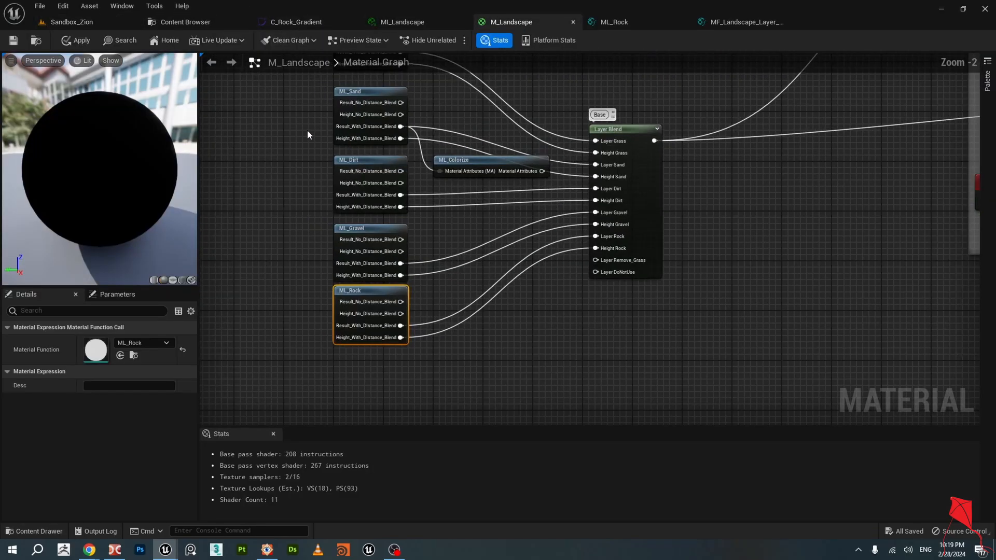
right_click_drag(329, 130, 319, 187)
scroll(339, 212, "up", 1)
scroll(319, 186, "down", 1)
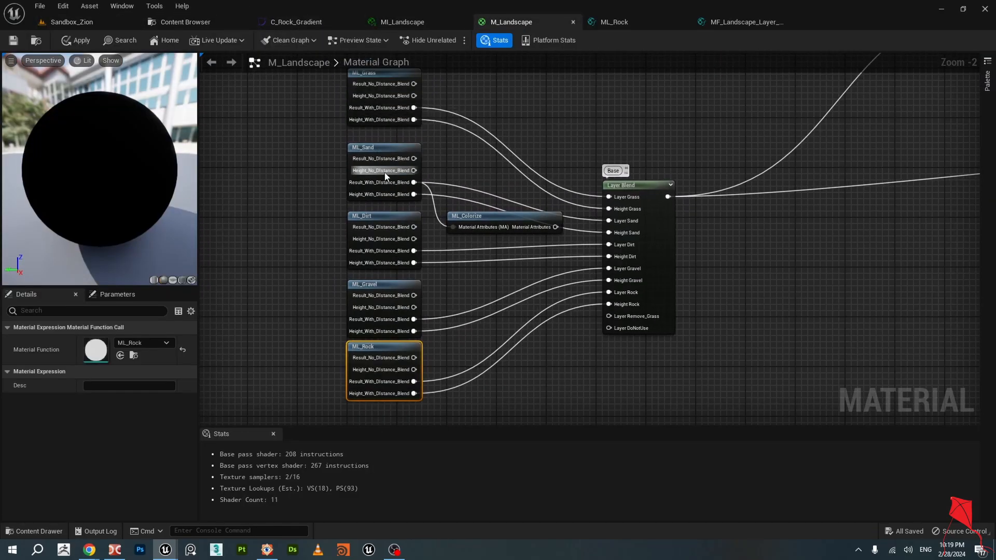
Open the ML_Rock function from the landscape material, and its MF_Landscape_Layer_World_Aligned function from there.
double_click(396, 348)
scroll(468, 267, "down", 3)
scroll(514, 262, "up", 5)
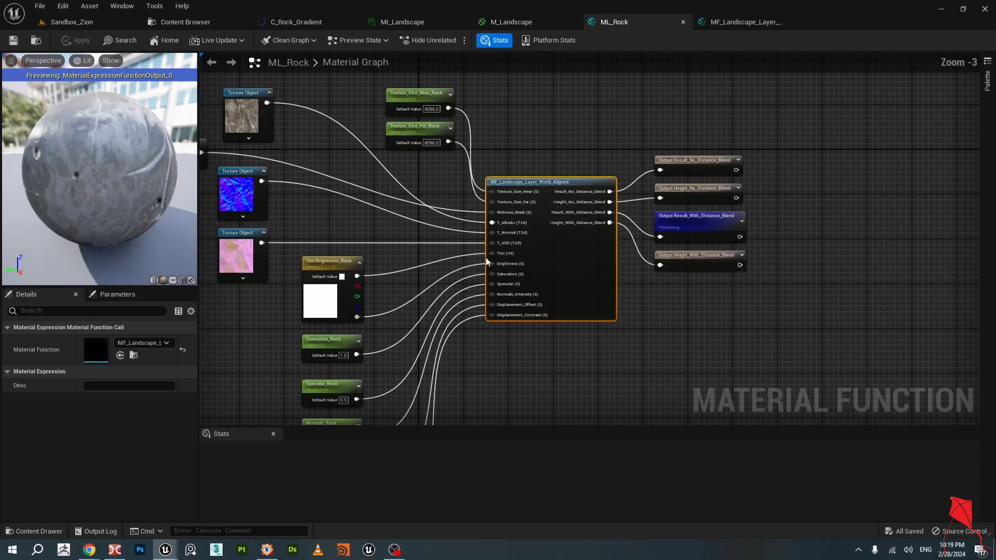
double_click(571, 173)
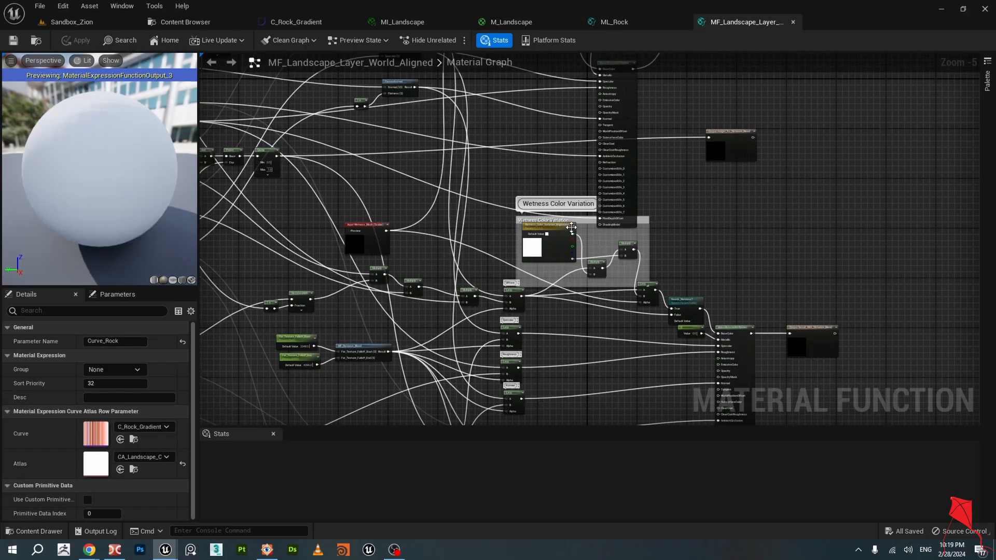
Trace the world-aligned layer graph from the Curve Asset group through to the Wetness Color Variation group and the material outputs.
scroll(570, 172, "down", 5)
right_click_drag(581, 232, 600, 235)
scroll(529, 238, "up", 2)
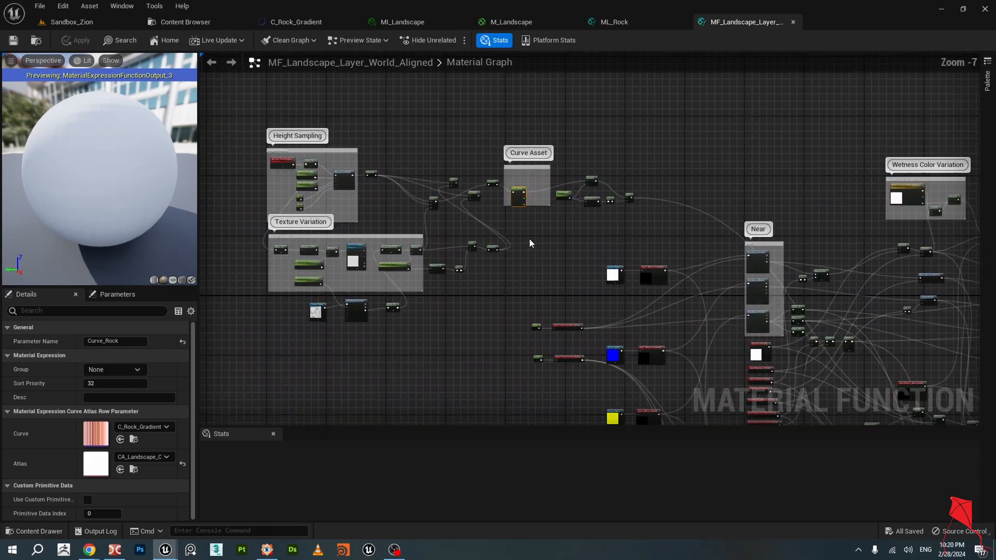
right_click_drag(542, 225, 445, 217)
scroll(487, 206, "up", 2)
scroll(550, 228, "down", 1)
scroll(551, 229, "down", 1)
right_click_drag(780, 327, 607, 222)
scroll(760, 320, "up", 3)
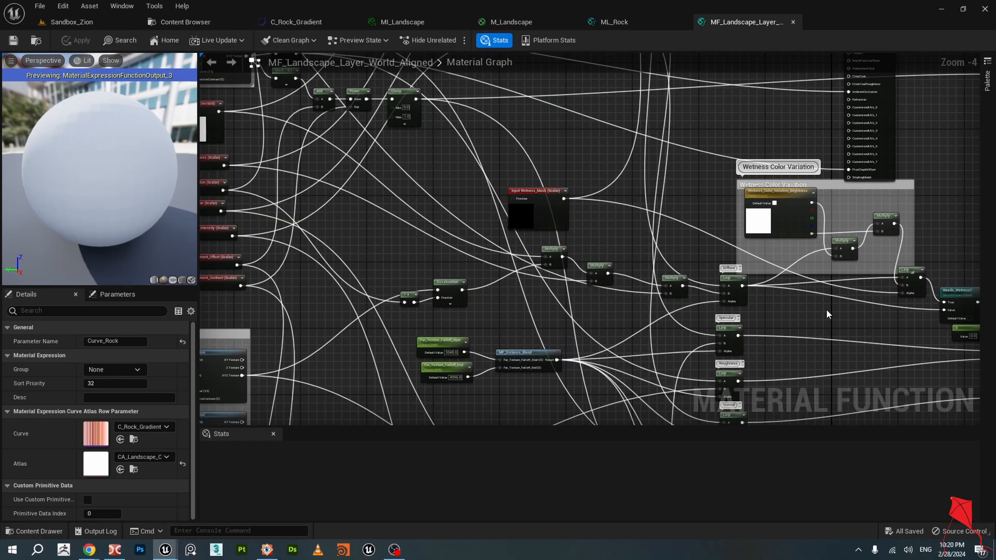
scroll(826, 309, "down", 3)
right_click_drag(826, 310, 704, 281)
scroll(703, 282, "up", 3)
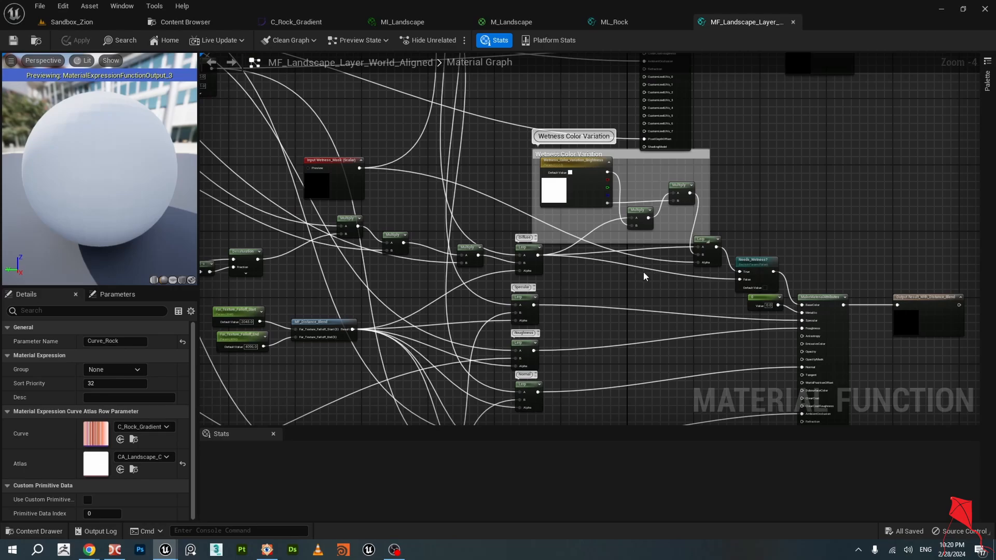
scroll(643, 272, "down", 2)
scroll(643, 272, "up", 1)
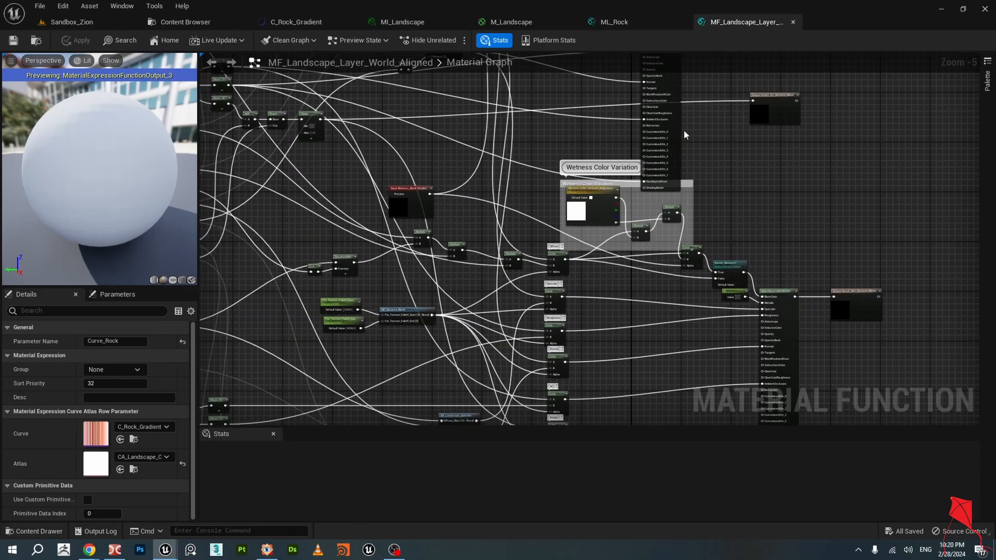
Trace the graph back past the Near and Curve Asset groups to examine the Texture Variation group.
right_click_drag(414, 135, 561, 194)
scroll(561, 194, "down", 2)
right_click_drag(321, 157, 627, 292)
scroll(637, 233, "up", 2)
right_click_drag(663, 219, 431, 187)
right_click_drag(353, 150, 585, 244)
scroll(585, 243, "down", 1)
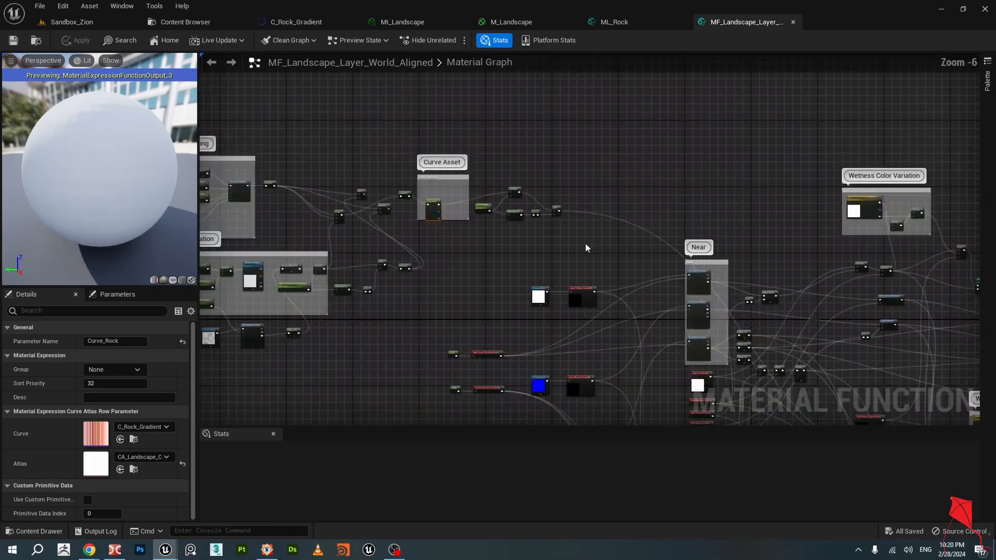
scroll(585, 242, "down", 1)
right_click_drag(393, 236, 512, 218)
scroll(513, 219, "up", 2)
right_click_drag(284, 210, 421, 81)
scroll(389, 189, "up", 1)
scroll(521, 285, "up", 2)
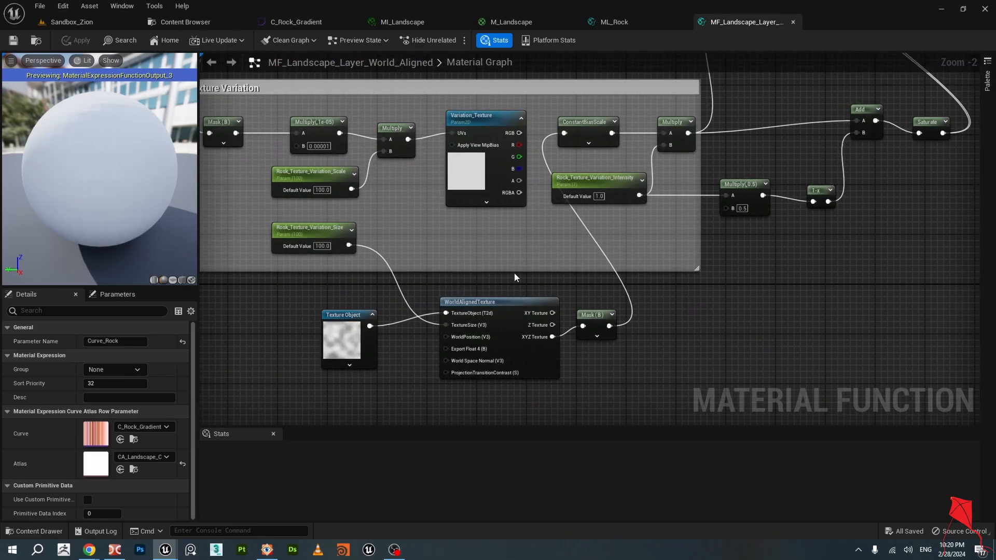
In the Texture Variation group, nudge the Rock_Texture_Variation_Size node and select the node chain from the mask to Variation_Texture.
scroll(496, 283, "down", 2)
right_click_drag(516, 135, 573, 189)
scroll(550, 294, "up", 1)
right_click_drag(533, 371, 543, 326)
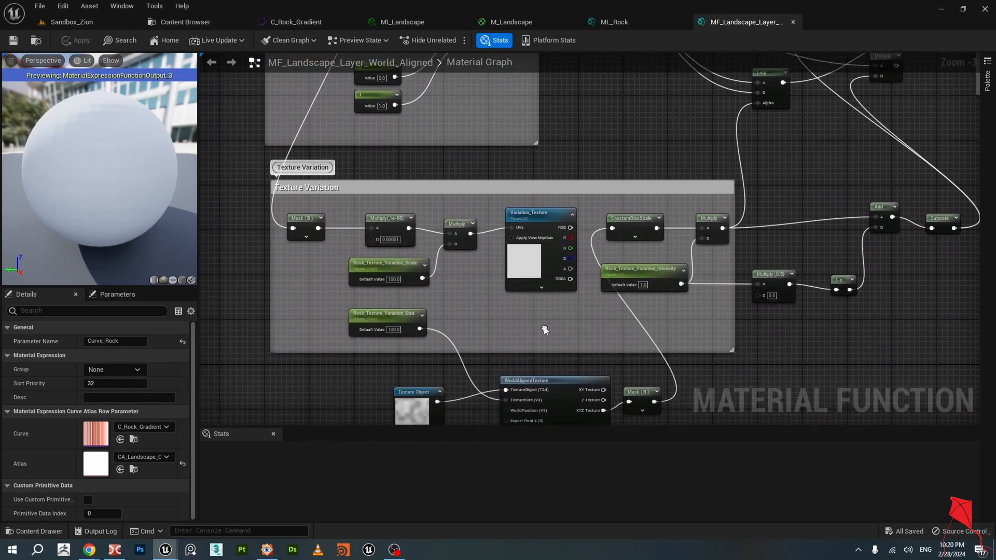
left_click_drag(392, 315, 403, 331)
left_click_drag(549, 315, 306, 228)
Select the WorldAlignedTexture node below the Texture Variation group to show how the noise texture is projected.
right_click_drag(592, 375, 551, 289)
scroll(551, 289, "up", 1)
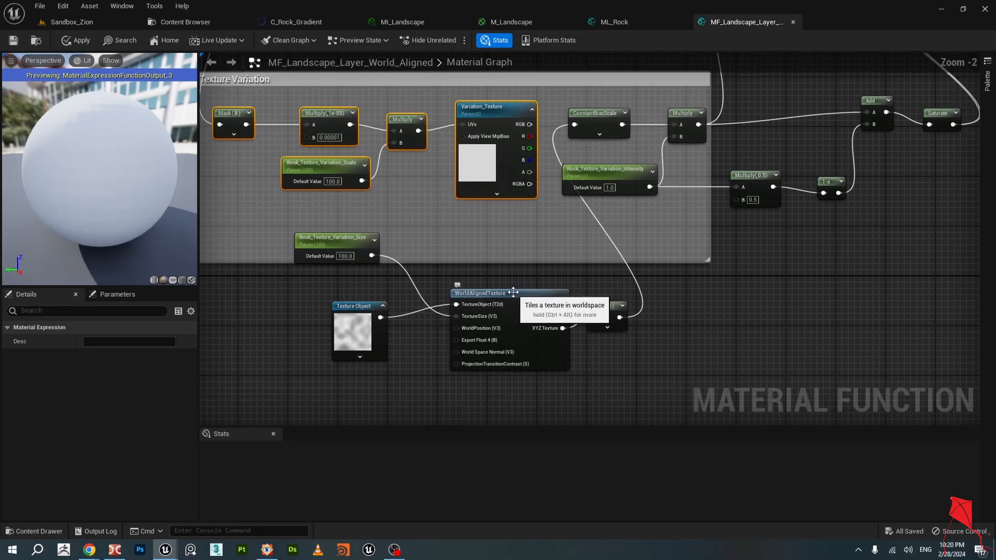
left_click(541, 294)
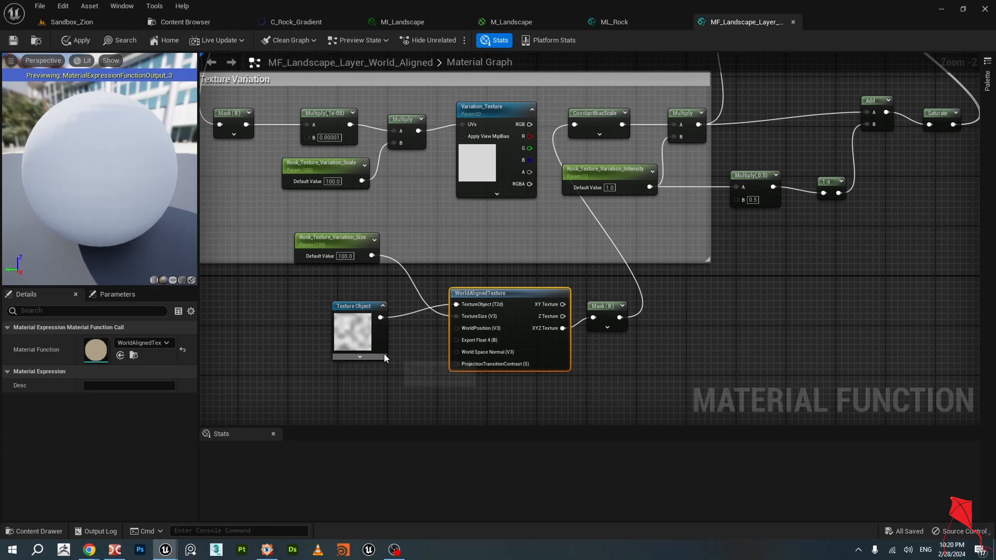
Switch to the Howls_House project and examine the ground's color variation up close around the dirt patch.
mouse_move(165, 545)
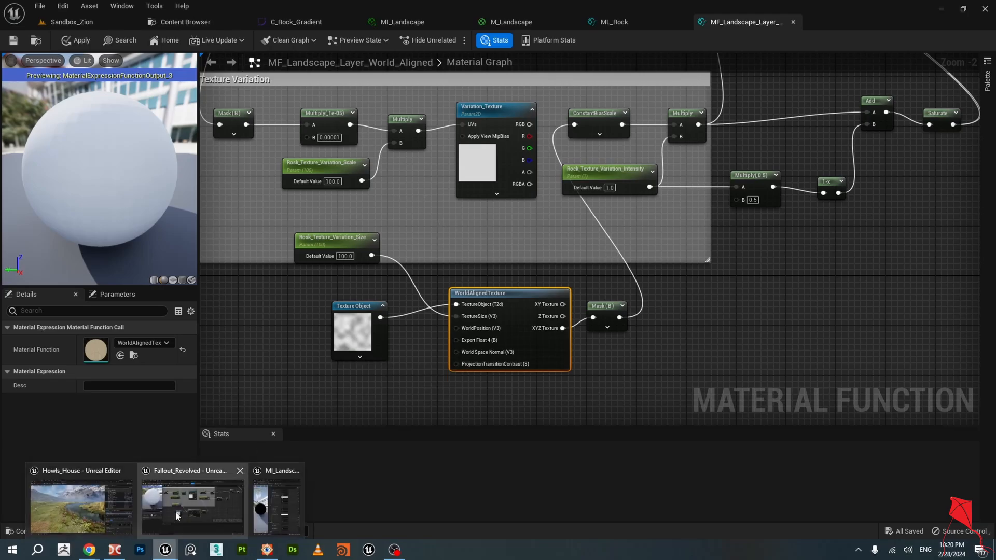
left_click(78, 498)
right_click_drag(335, 354, 382, 359)
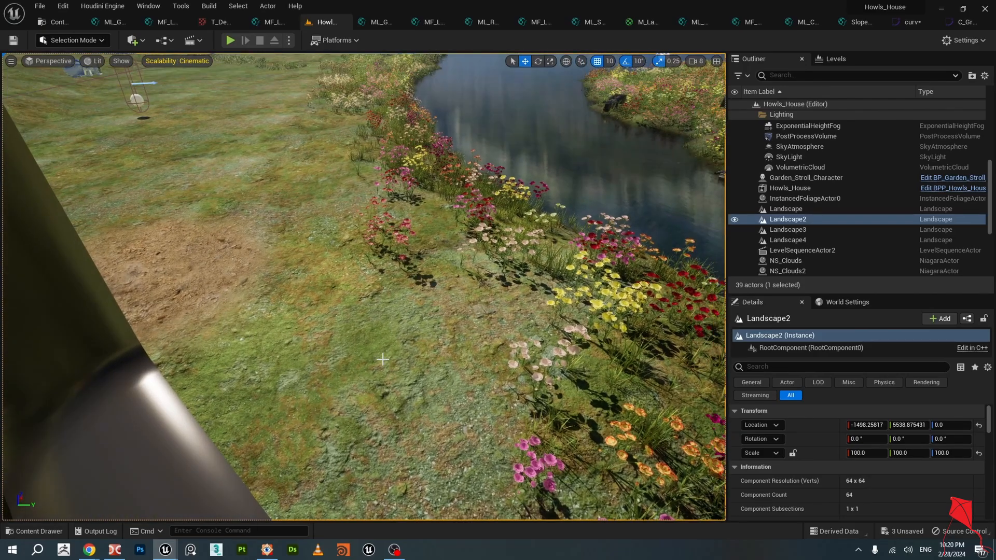
scroll(382, 359, "up", 3)
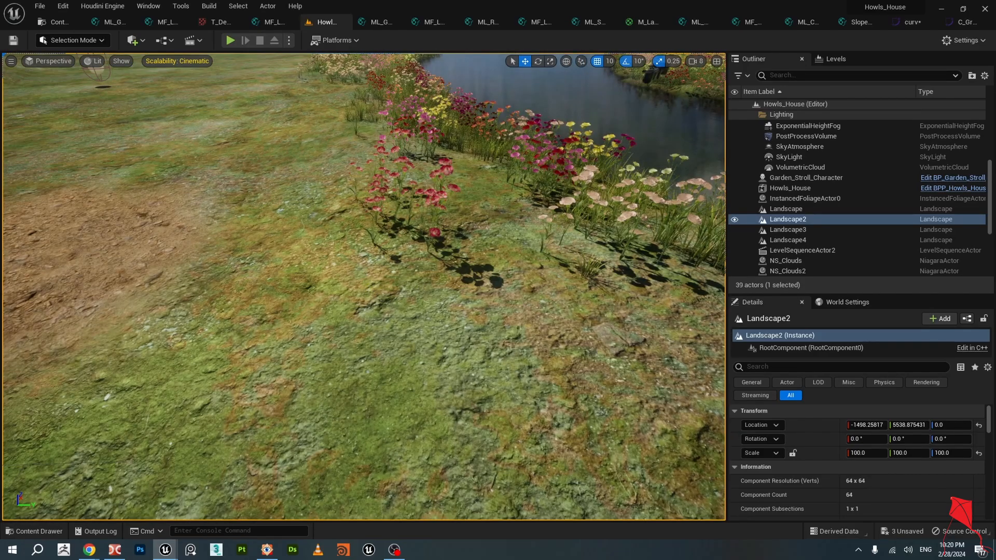
mouse_move(418, 294)
right_mouse_down()
mouse_move(385, 343)
mouse_move(418, 294)
right_mouse_up()
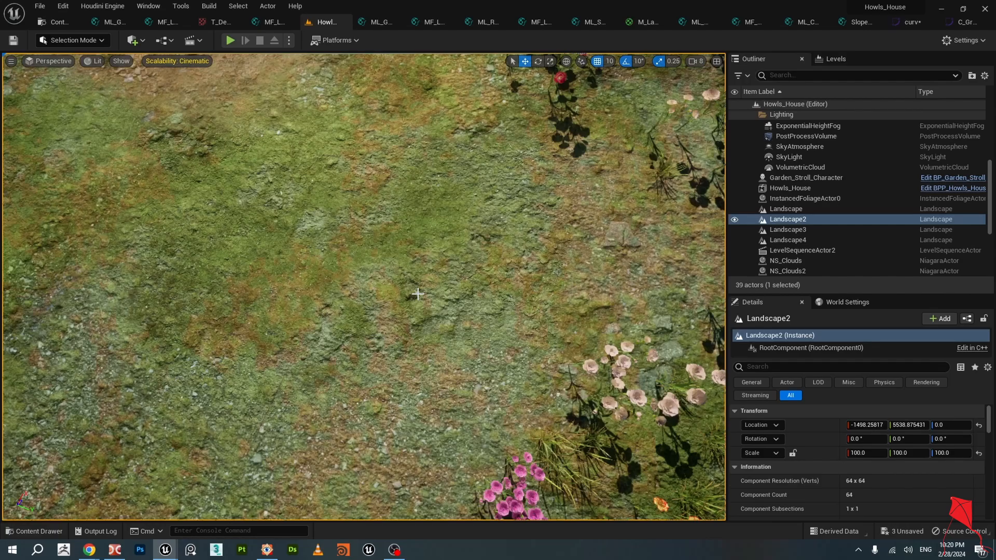
scroll(417, 294, "down", 2)
right_click_drag(458, 320, 384, 290)
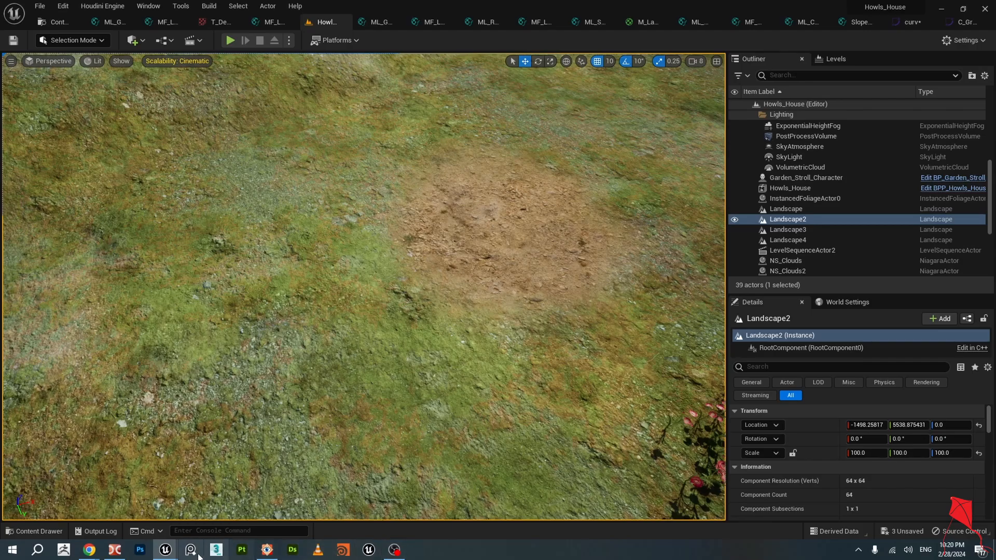
Return to the Fallout_Revolved project's Sandbox_Zion level and examine the color banding on the mountain from above.
mouse_move(176, 554)
left_click(213, 506)
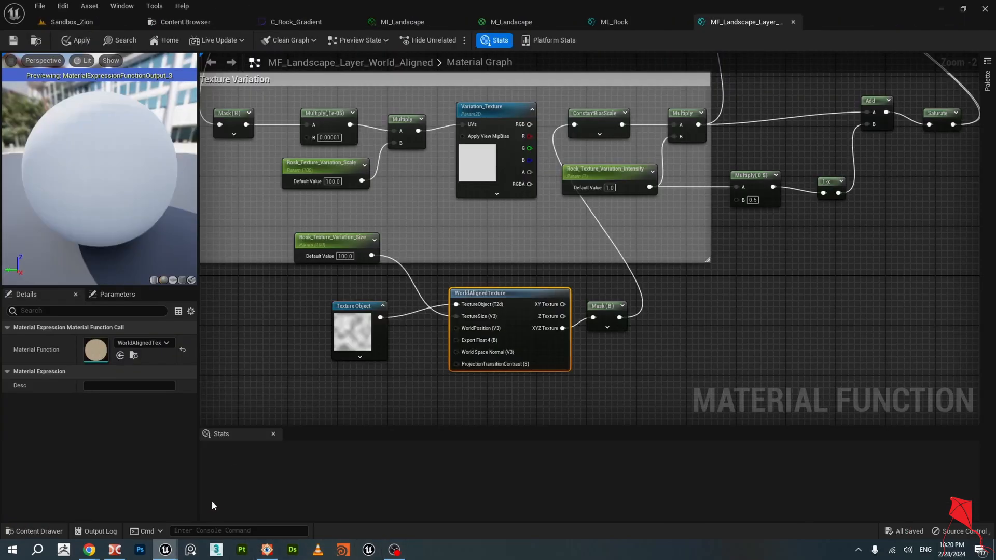
left_click(72, 22)
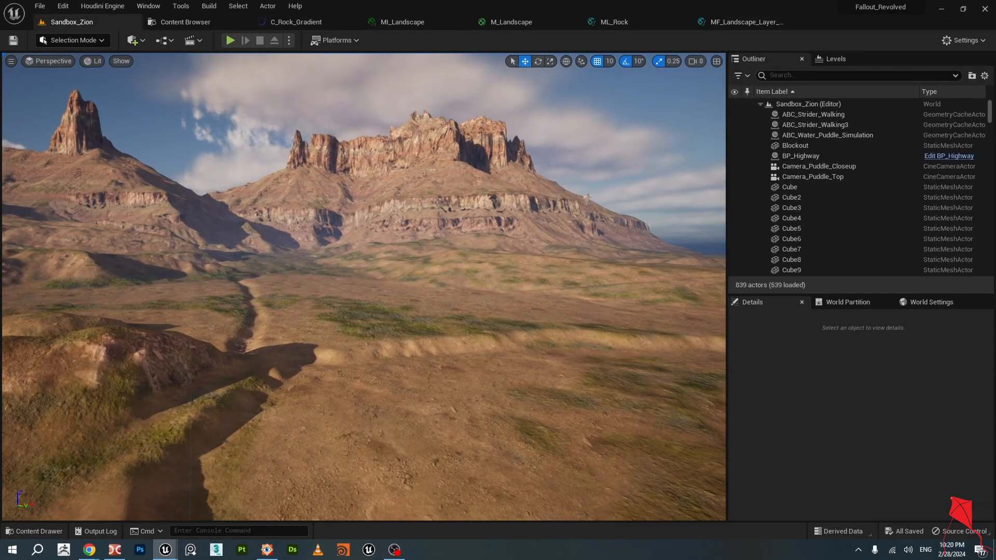
right_click_drag(363, 286, 343, 272)
key("w")
key("s")
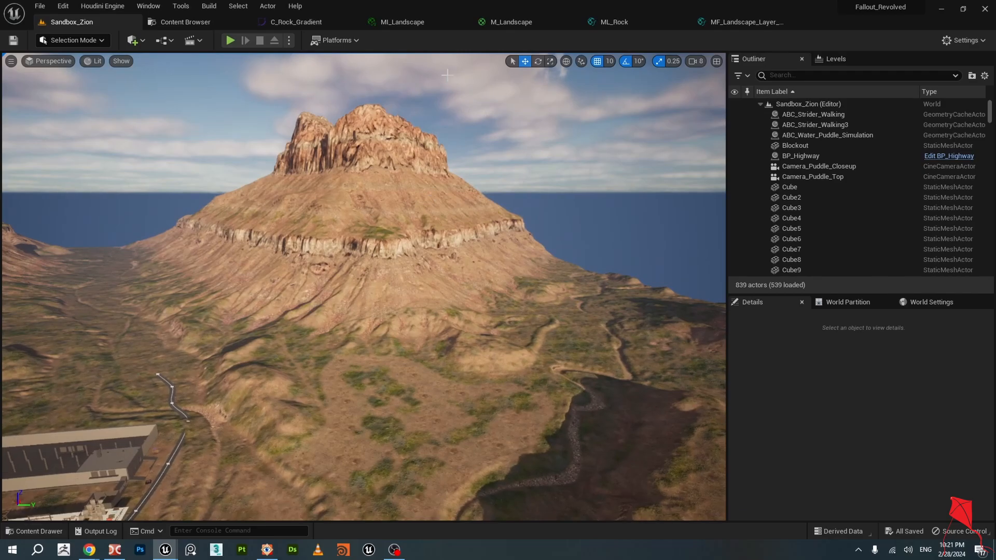
Return to the MF_Landscape_Layer_World_Aligned graph, follow the Texture Variation nodes up to Height Sampling, and select the Absolute World Position node.
left_click(742, 22)
scroll(540, 310, "down", 4)
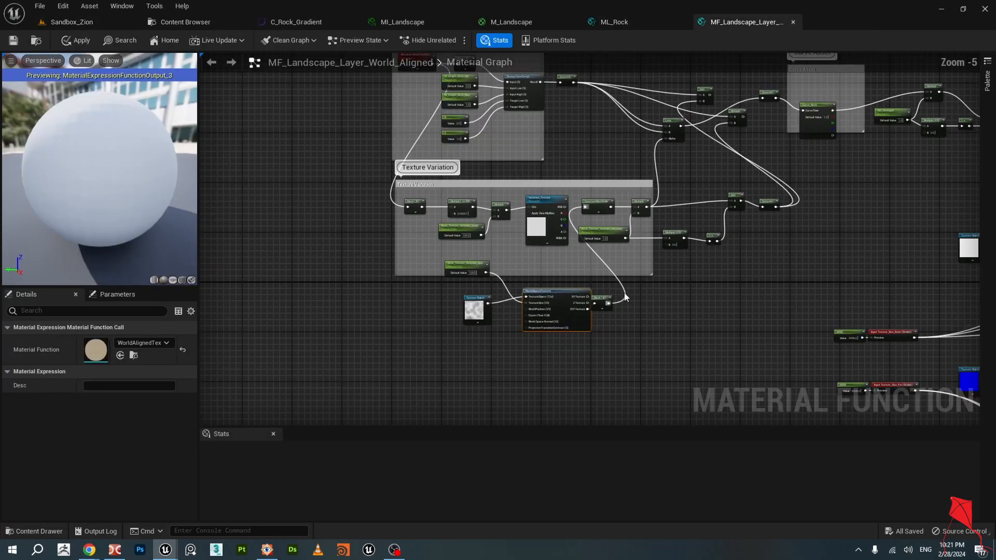
scroll(540, 310, "up", 4)
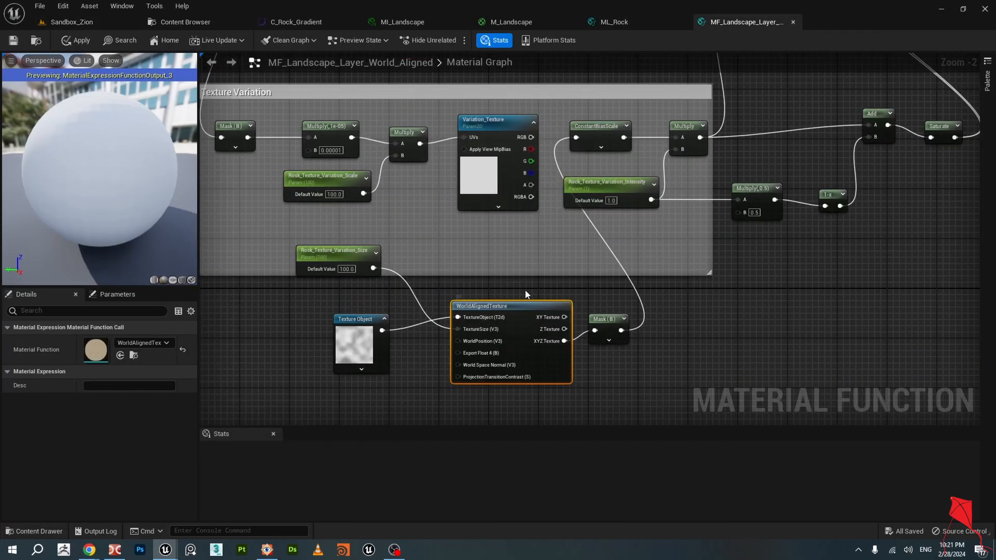
right_click_drag(577, 237, 578, 267)
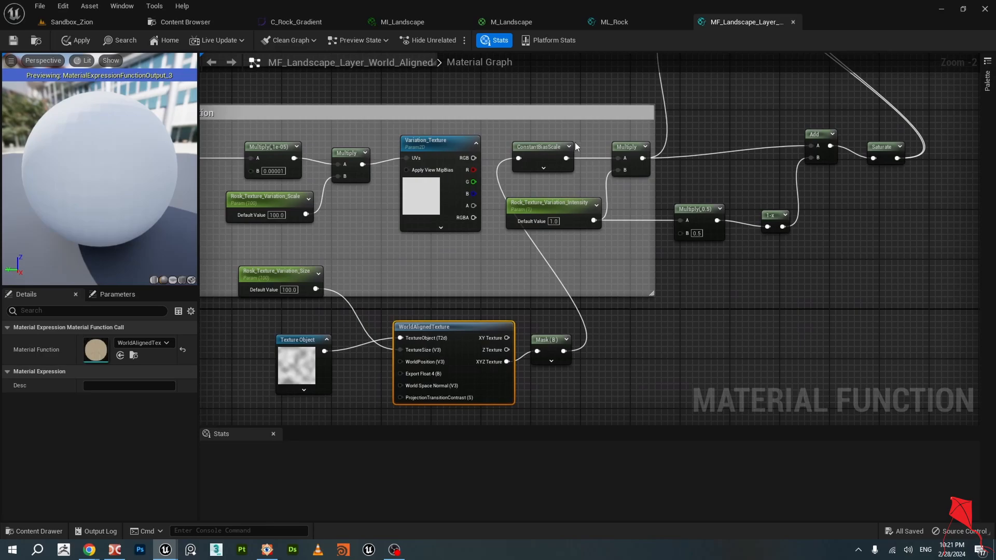
right_click_drag(704, 188, 711, 280)
scroll(574, 226, "down", 1)
right_click_drag(574, 227, 682, 294)
scroll(633, 227, "up", 1)
scroll(633, 227, "down", 1)
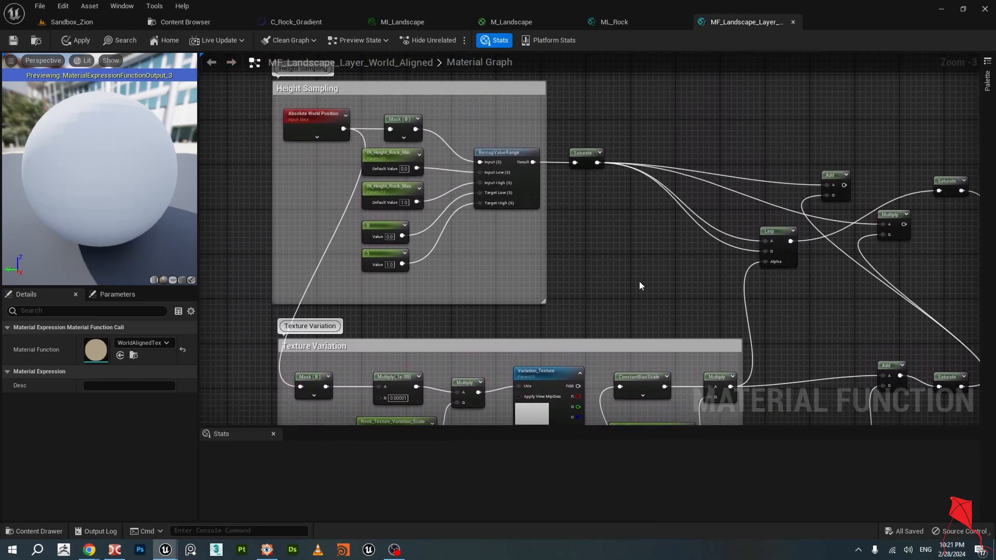
left_click(331, 125)
Move the Variation_Texture node and the node chain feeding its UVs out of the Texture Variation group.
right_click_drag(596, 289, 519, 106)
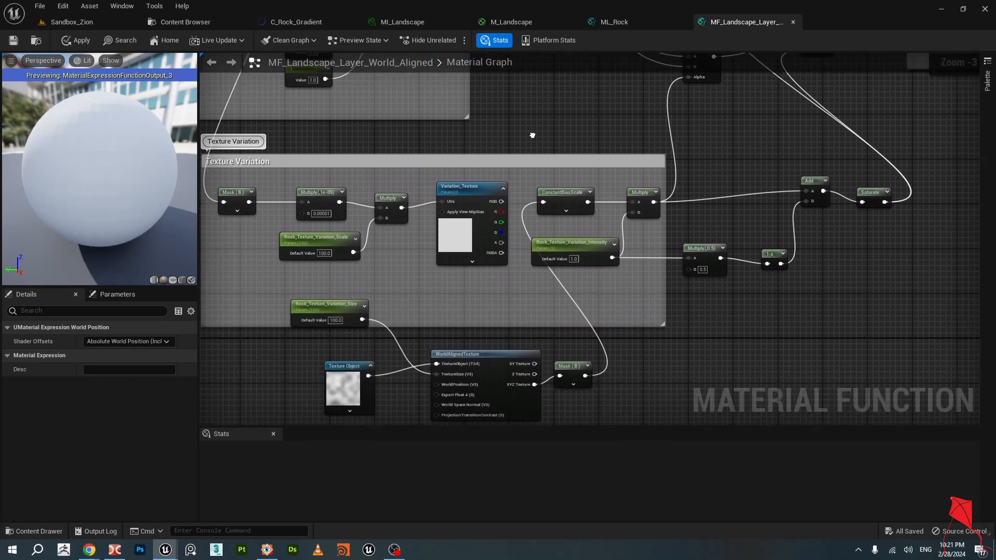
left_click_drag(466, 191, 388, 151)
right_click_drag(471, 255, 600, 251)
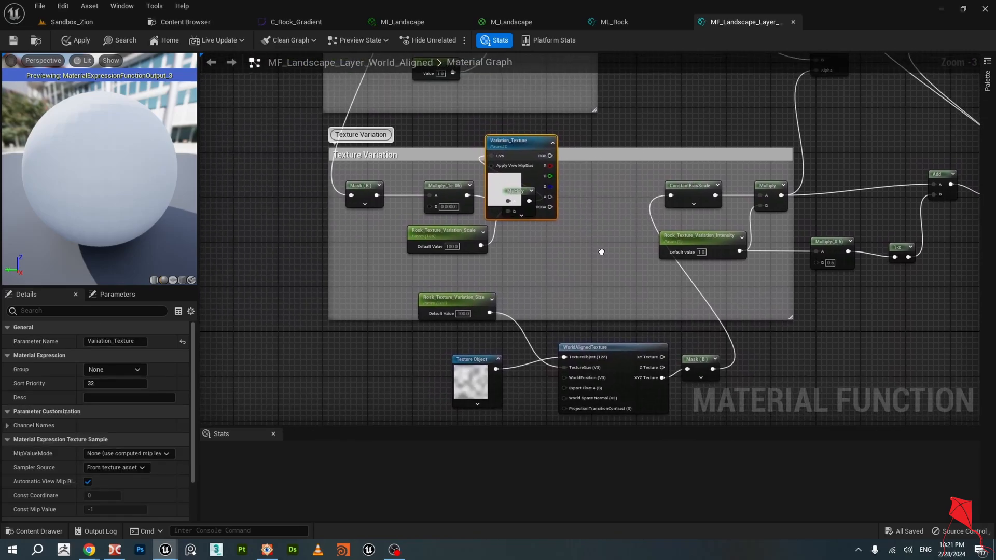
left_click_drag(578, 258, 351, 186)
left_click_drag(518, 190, 252, 209)
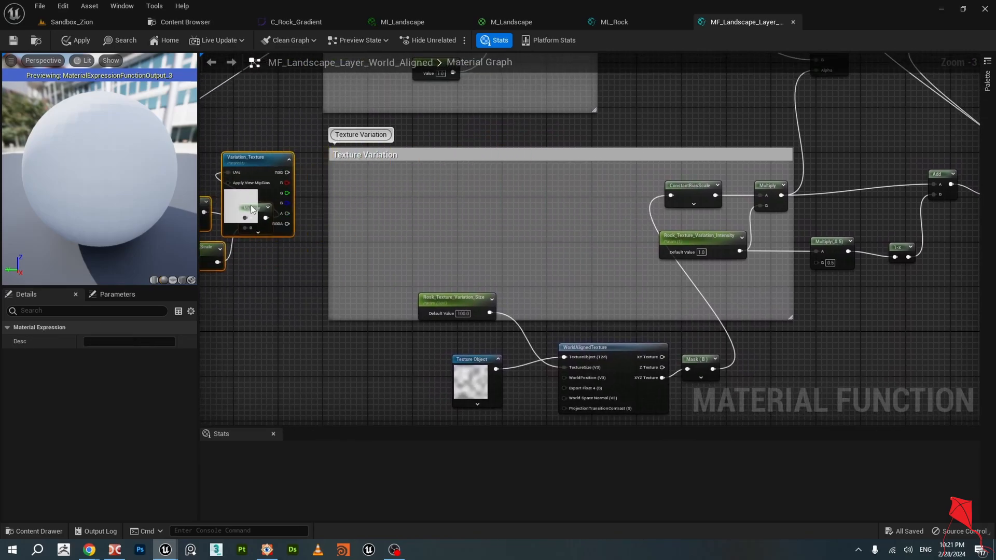
Follow the Lerp output to the Curve_Rock node and reposition that node fully inside the Curve Asset group.
right_click_drag(515, 237, 497, 274)
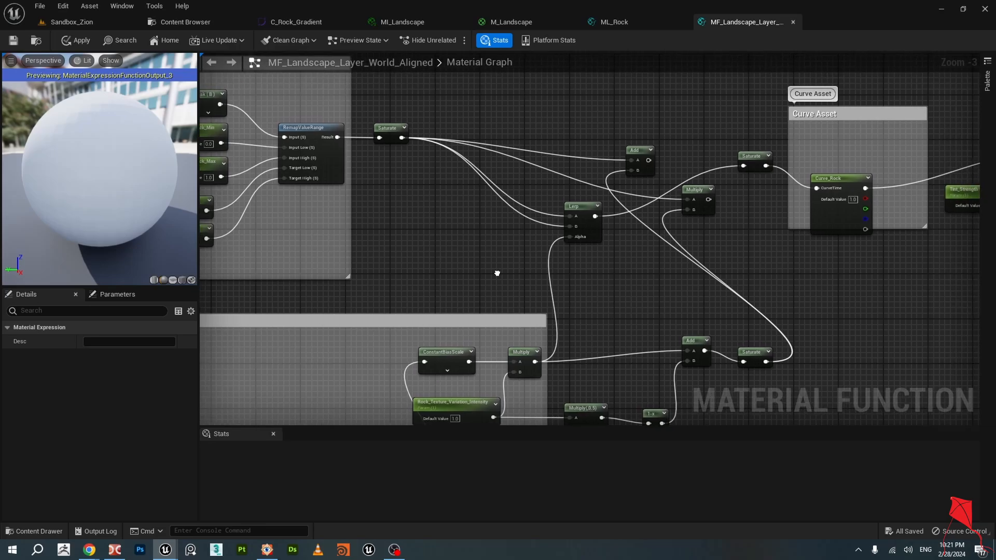
scroll(575, 238, "up", 1)
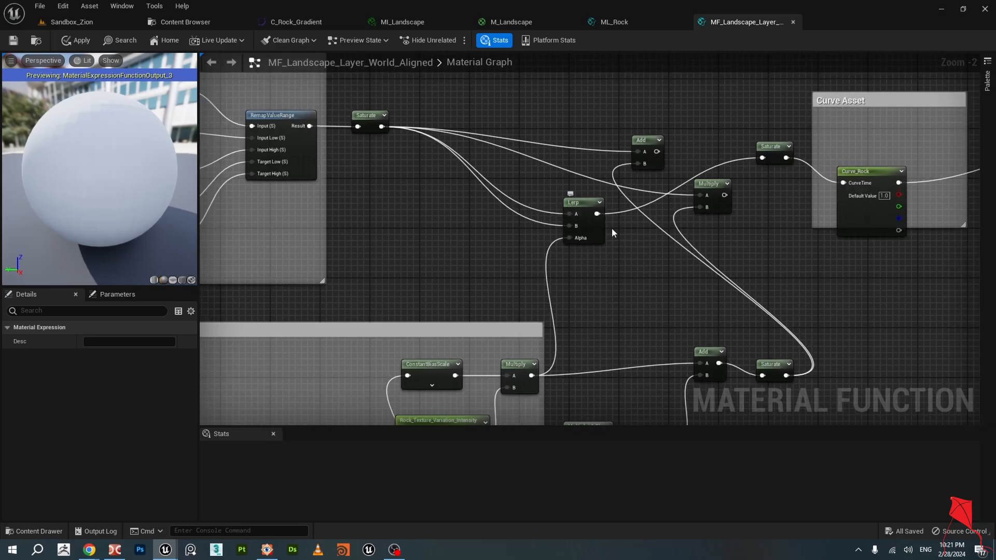
right_click_drag(737, 244, 571, 214)
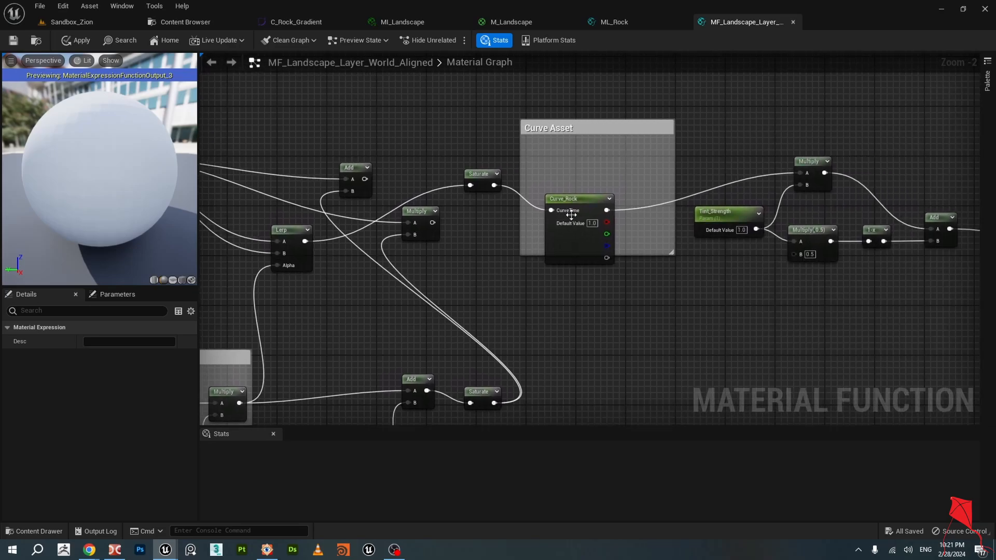
left_click_drag(576, 201, 607, 164)
right_click_drag(768, 288, 621, 218)
scroll(622, 218, "down", 4)
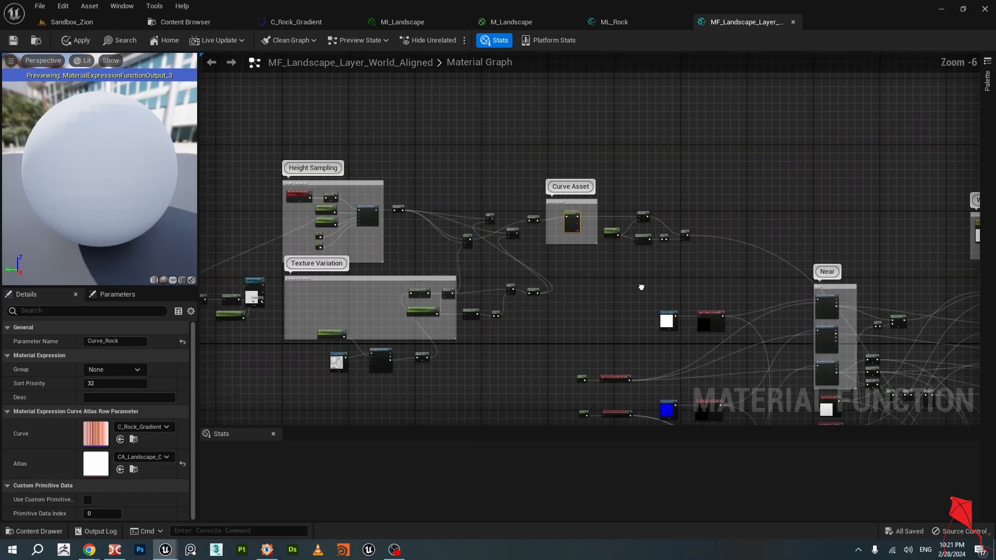
Open the C_Rock_Gradient curve assigned to the Curve_Rock node and compare its colors with the mountain in Sandbox_Zion.
scroll(561, 211, "up", 2)
scroll(562, 203, "down", 1)
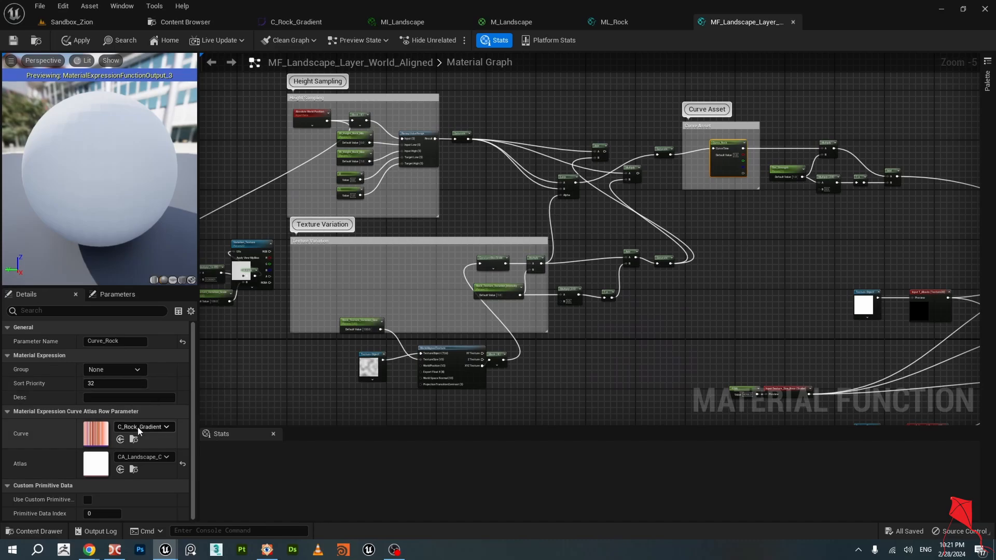
left_click(133, 439)
double_click(338, 93)
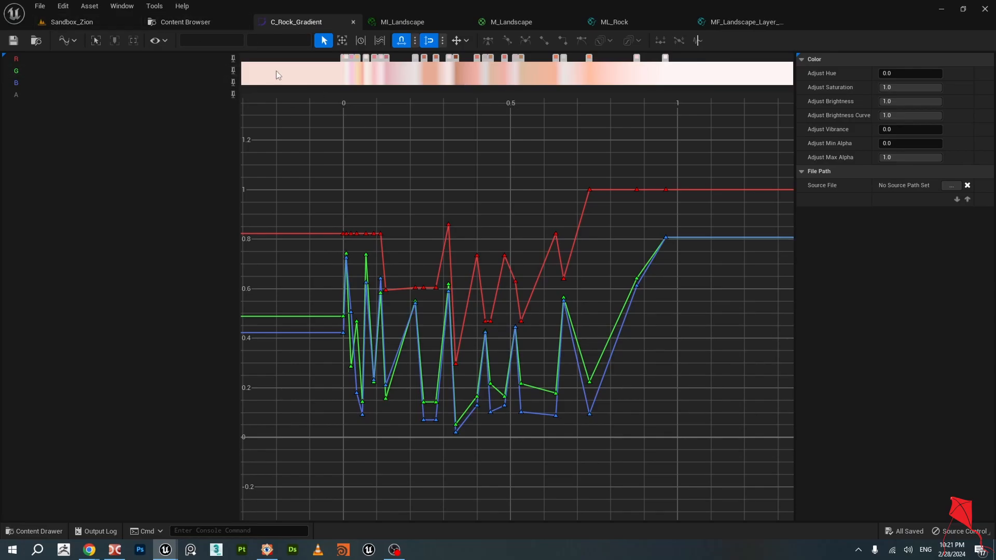
left_click(72, 22)
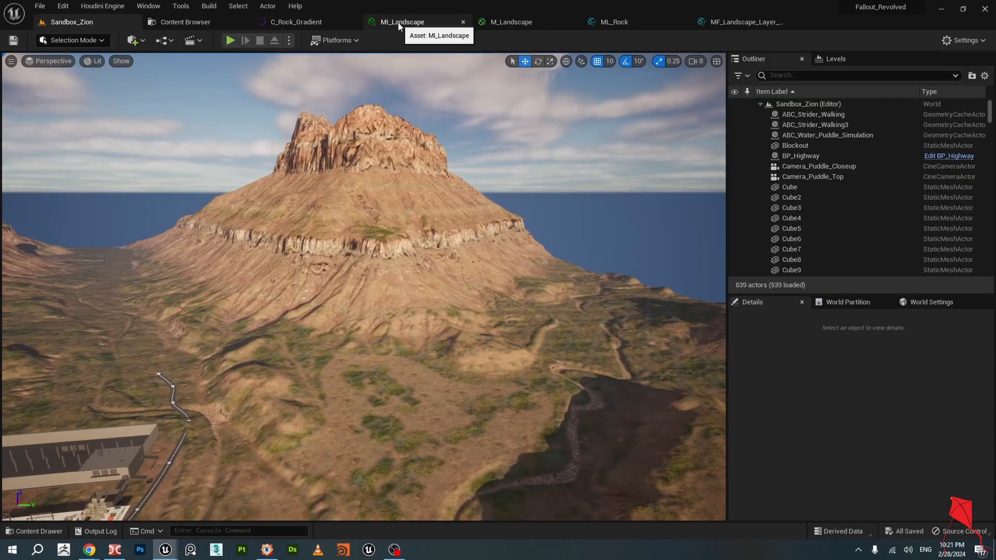
Go back to the MF_Landscape_Layer_World_Aligned graph and look over the nodes between the Curve Asset and Near groups.
left_click(742, 22)
scroll(566, 251, "down", 4)
scroll(592, 147, "up", 2)
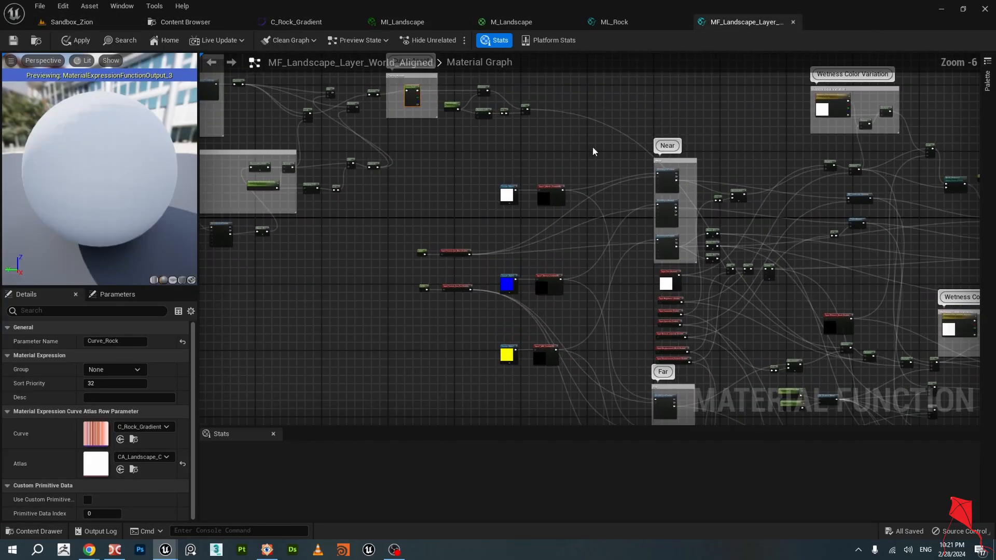
Examine the Multiply node feeding the Diffuse Lerp, and view the mesa terrain in the Sandbox_Zion level.
right_click_drag(884, 358, 648, 275)
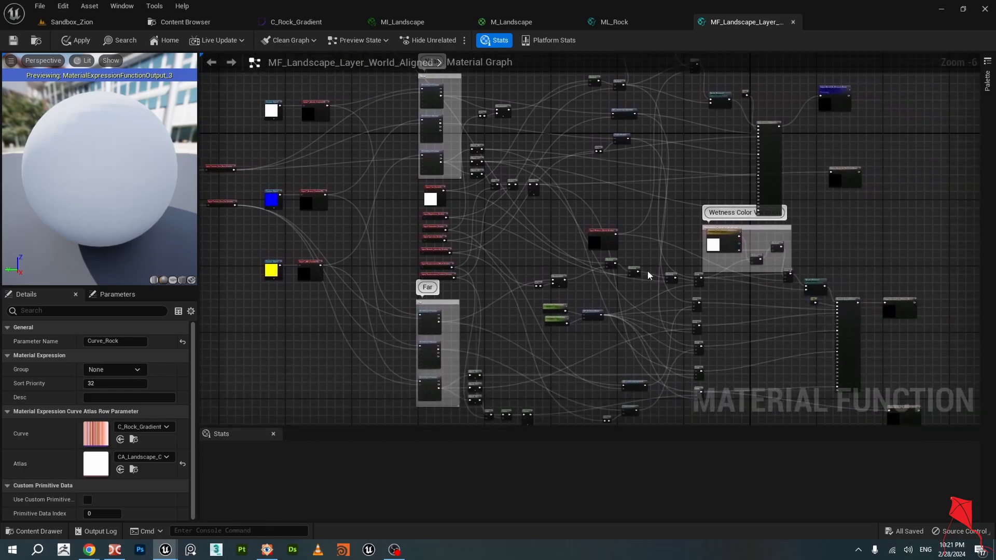
scroll(648, 274, "up", 3)
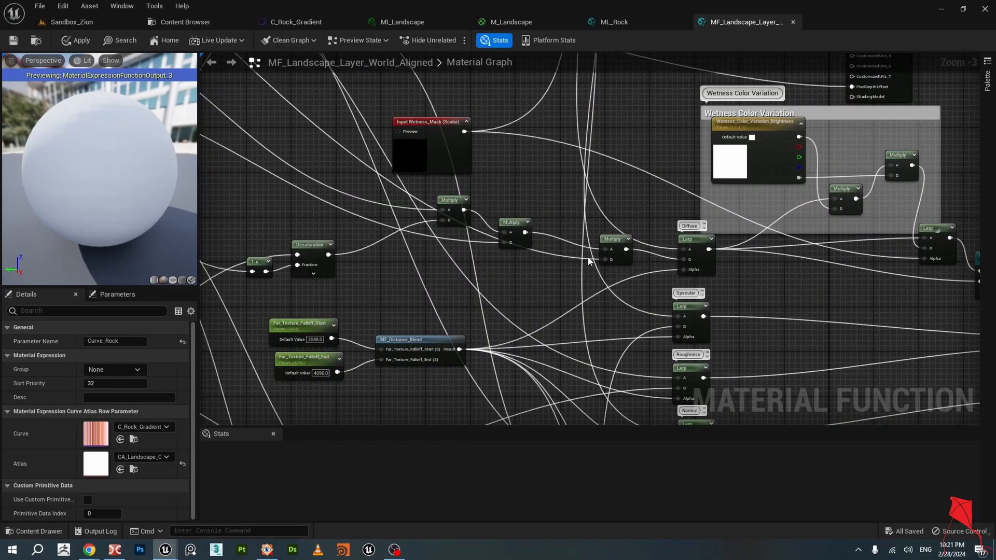
left_click(616, 240)
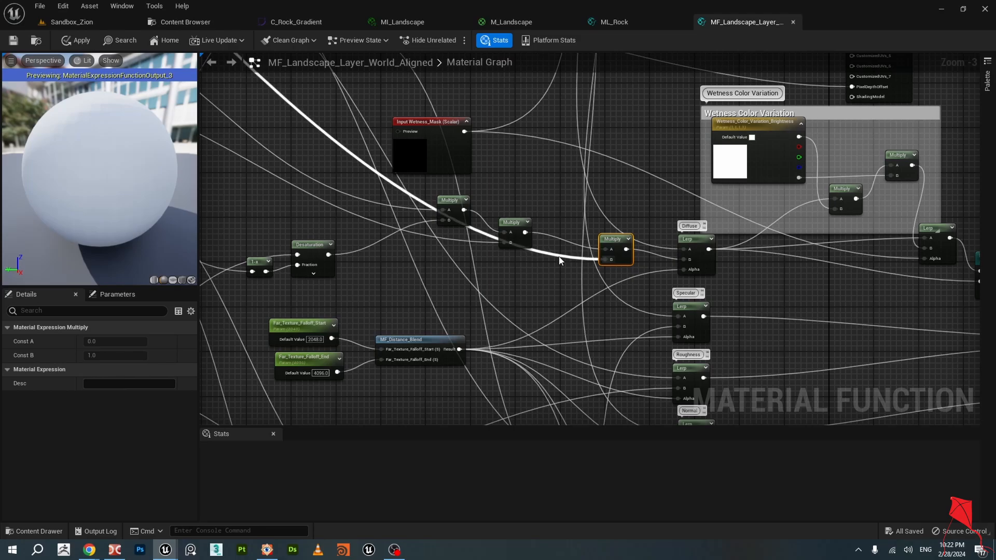
left_click(91, 26)
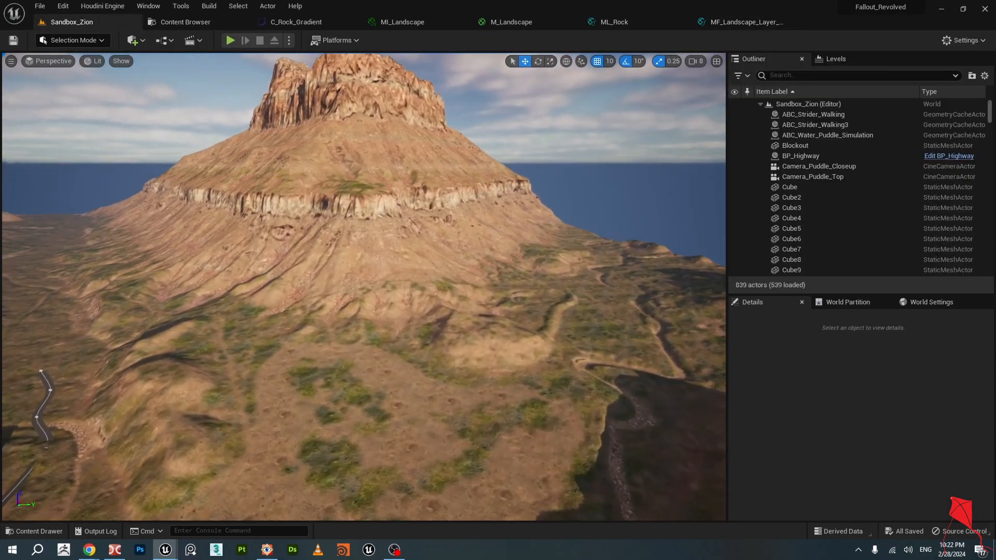
key("s")
right_click_drag(542, 177, 505, 166)
key("w")
key("a")
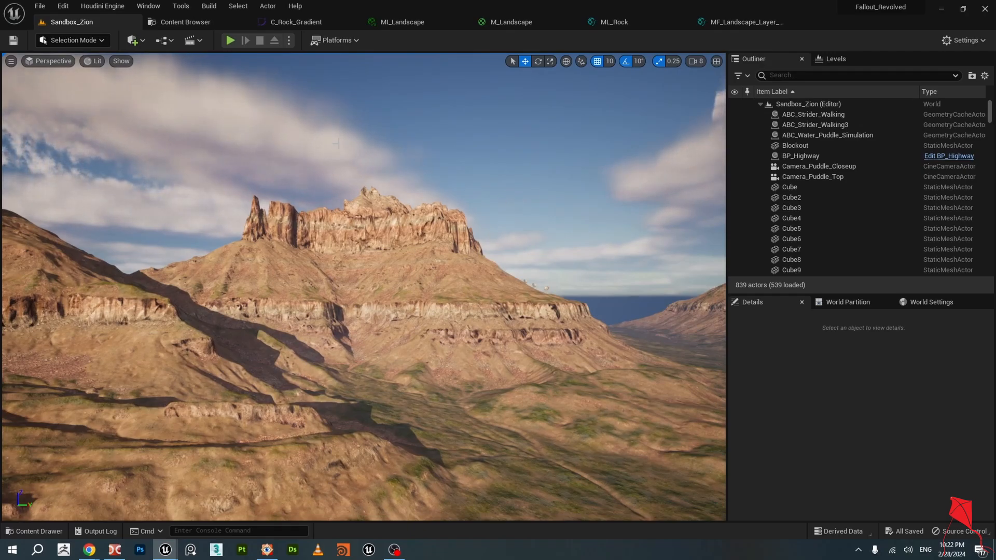
Bypass the last Multiply by wiring the preceding Multiply straight into the Diffuse Lerp's B input, and save the material function.
left_click(753, 26)
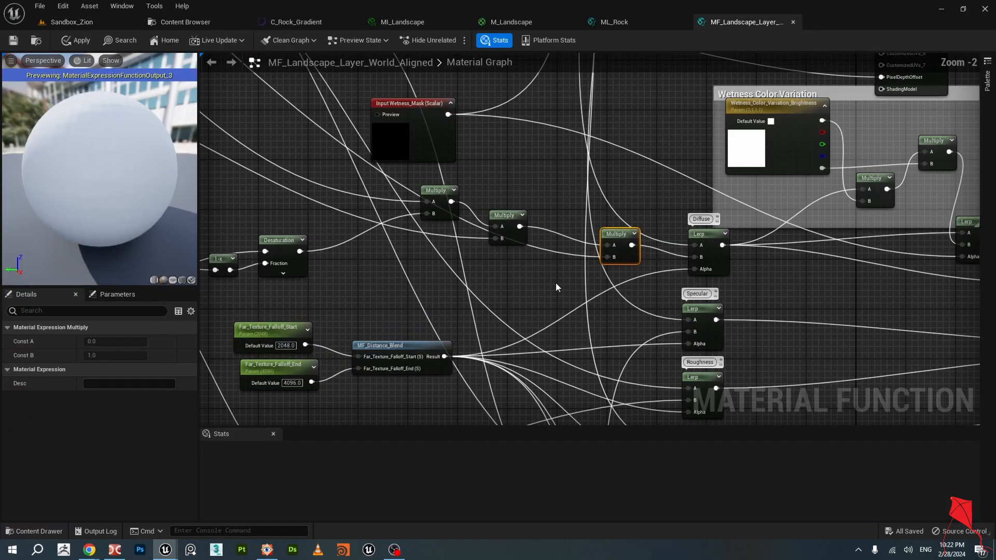
left_click_drag(606, 240, 615, 258)
left_click_drag(519, 227, 695, 256)
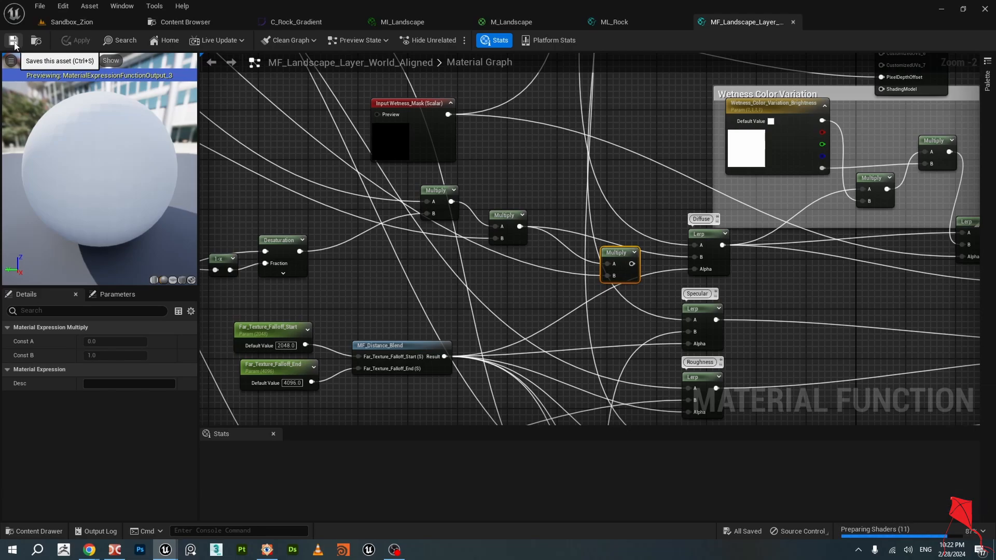
left_click(13, 45)
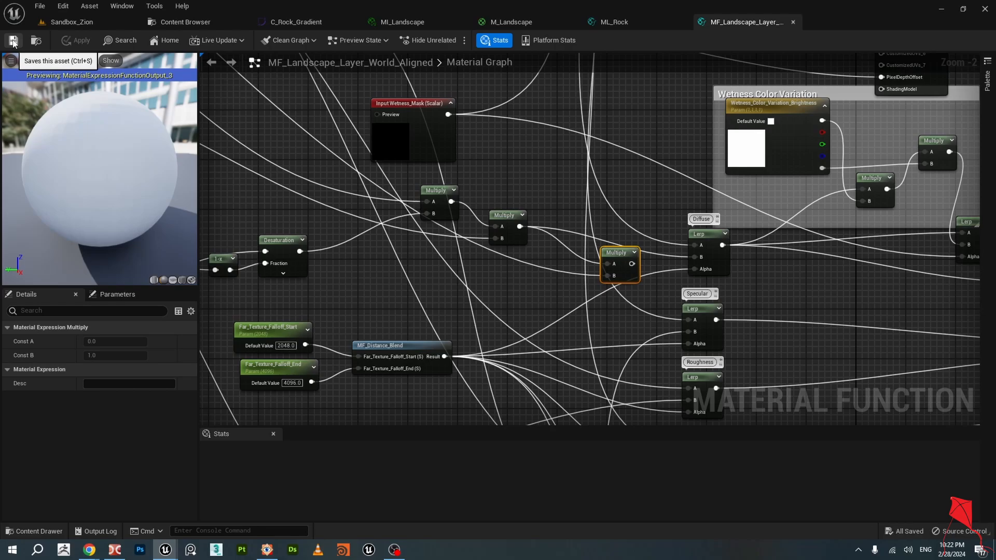
left_click(13, 41)
Inspect the mesa's rock colour in the Sandbox_Zion level with the Multiply bypassed.
left_click(83, 22)
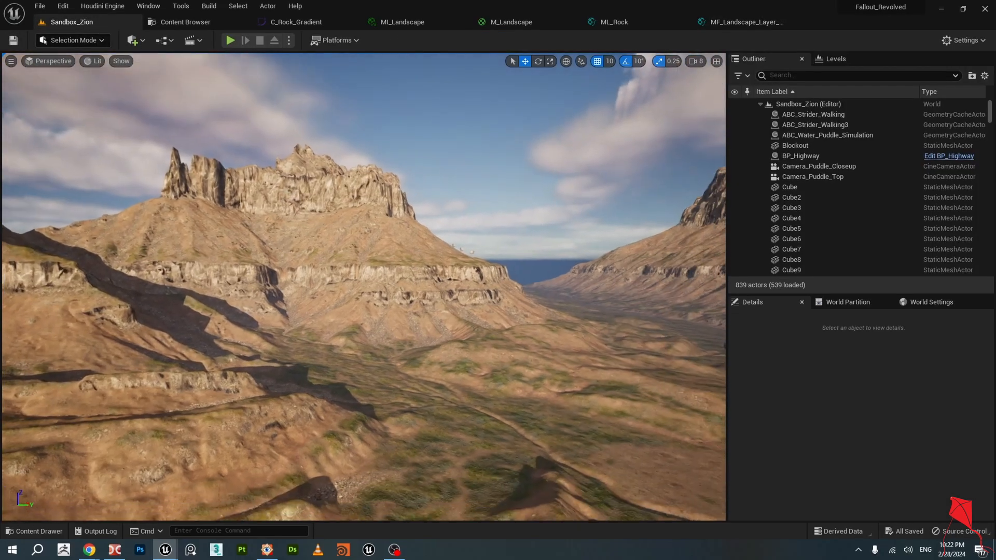
right_click_drag(363, 287, 350, 300)
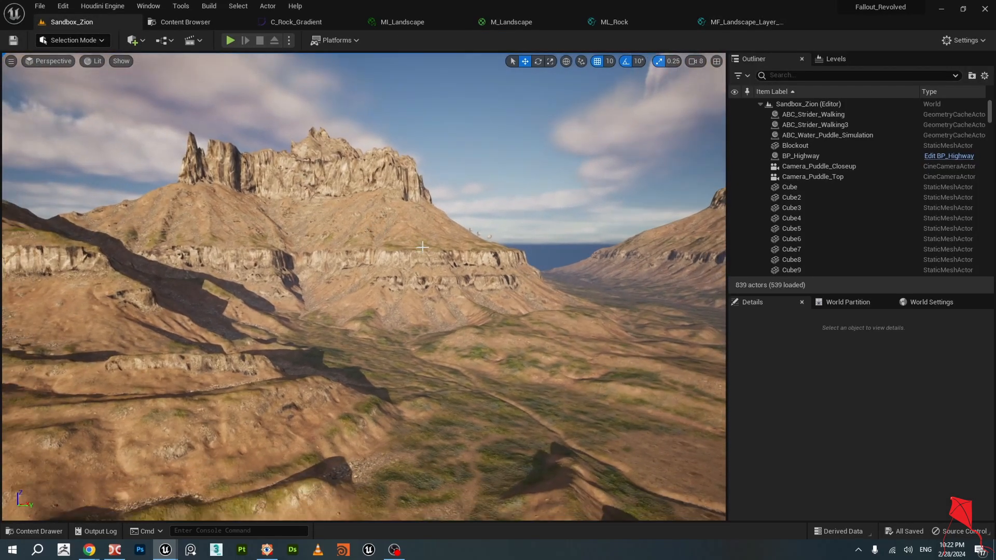
right_click_drag(439, 246, 419, 260)
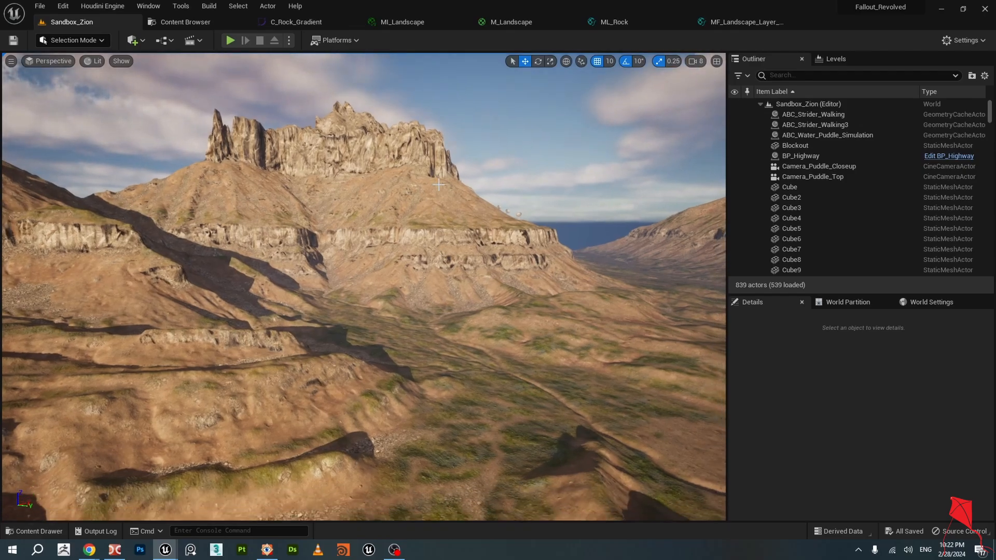
Reconnect the bypassed Multiply's output to the Diffuse Lerp's B input, and check the mesa in the Sandbox_Zion level.
left_click(739, 23)
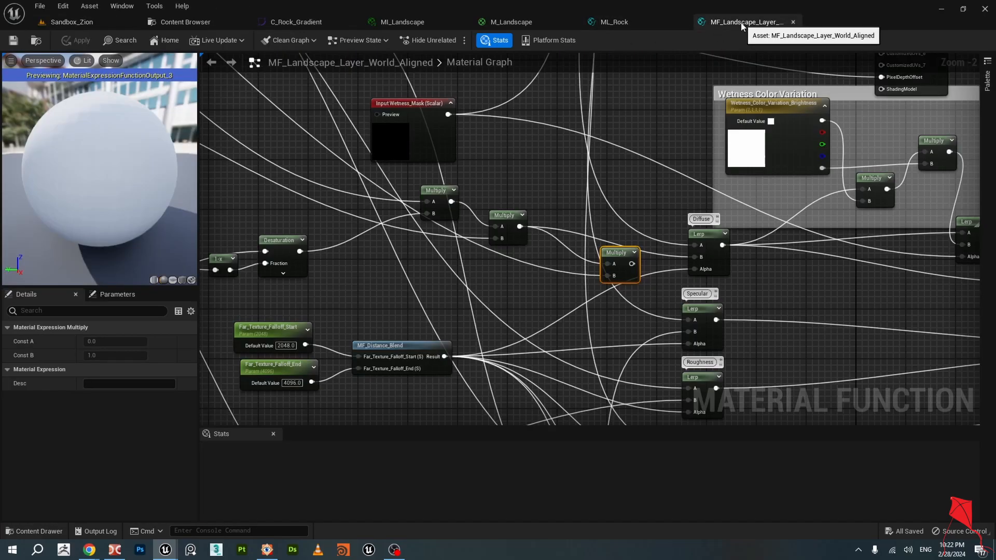
left_click_drag(631, 264, 701, 258)
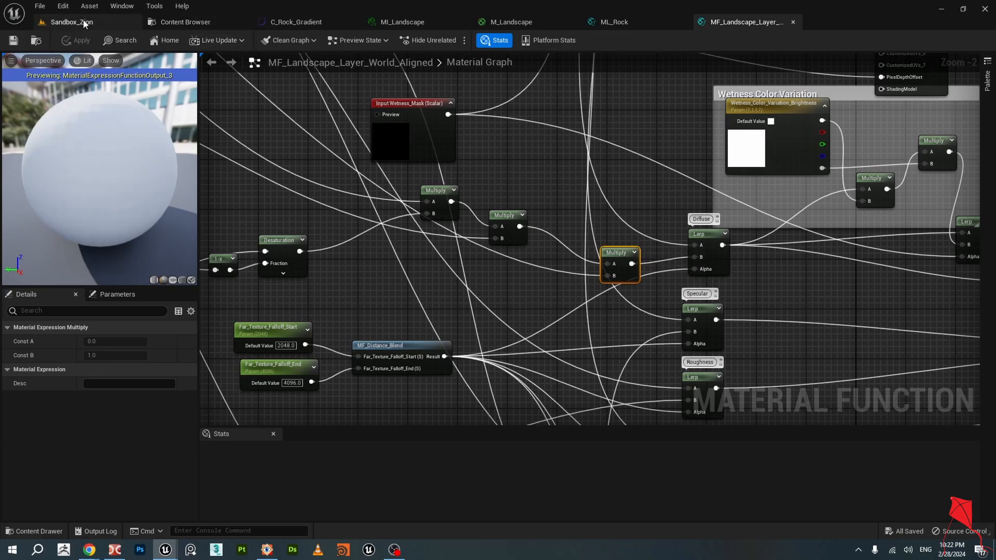
left_click(56, 19)
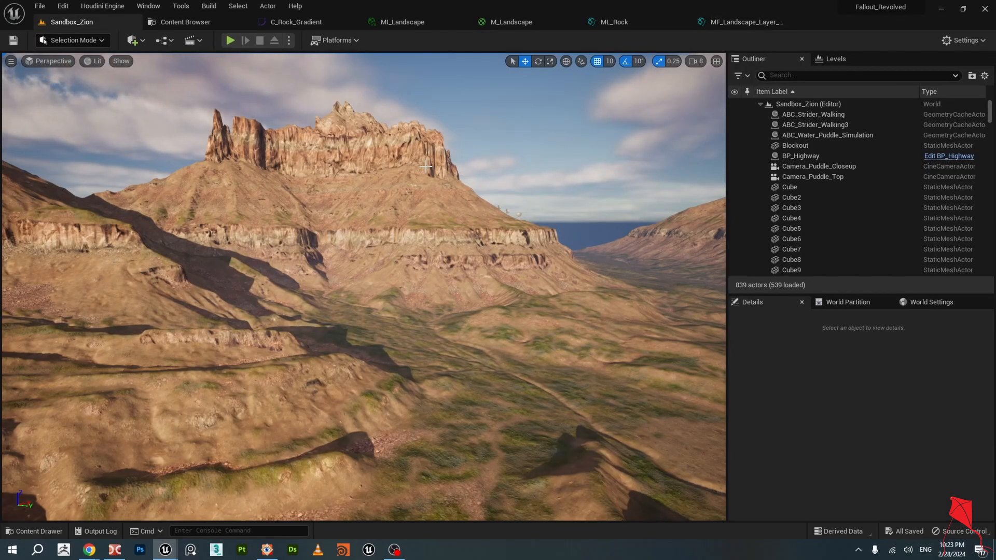
mouse_move(484, 262)
right_mouse_down()
mouse_move(422, 258)
mouse_move(496, 261)
mouse_move(486, 259)
right_mouse_up()
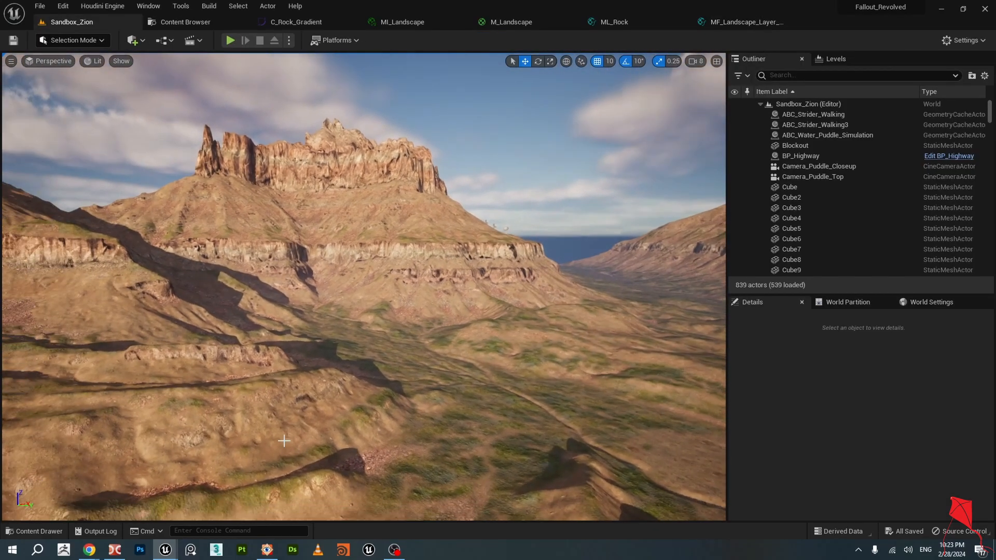
Switch to the Howls_House project and view its grassy landscape and the layer setup in the M_Landscape material graph.
mouse_move(166, 549)
left_click(95, 513)
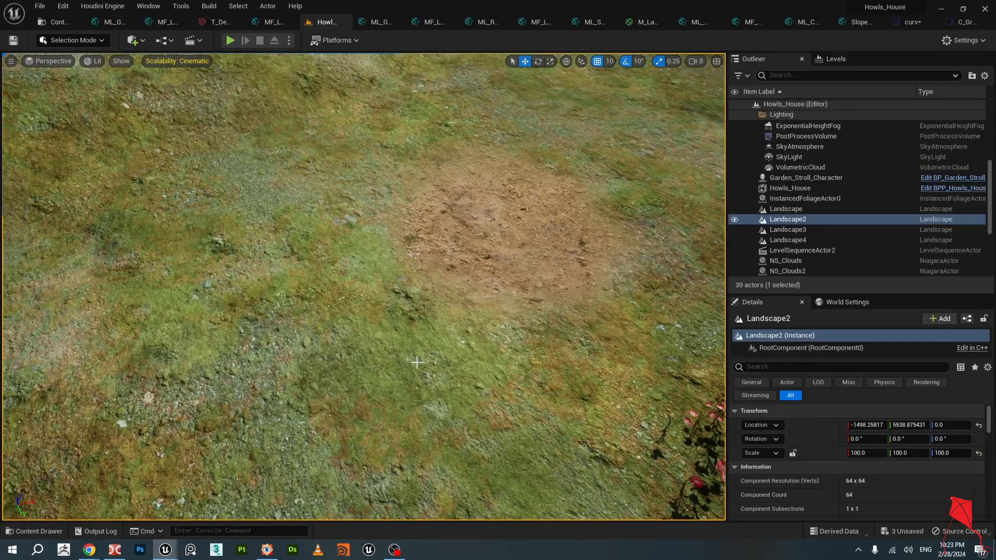
right_click_drag(484, 337, 441, 275)
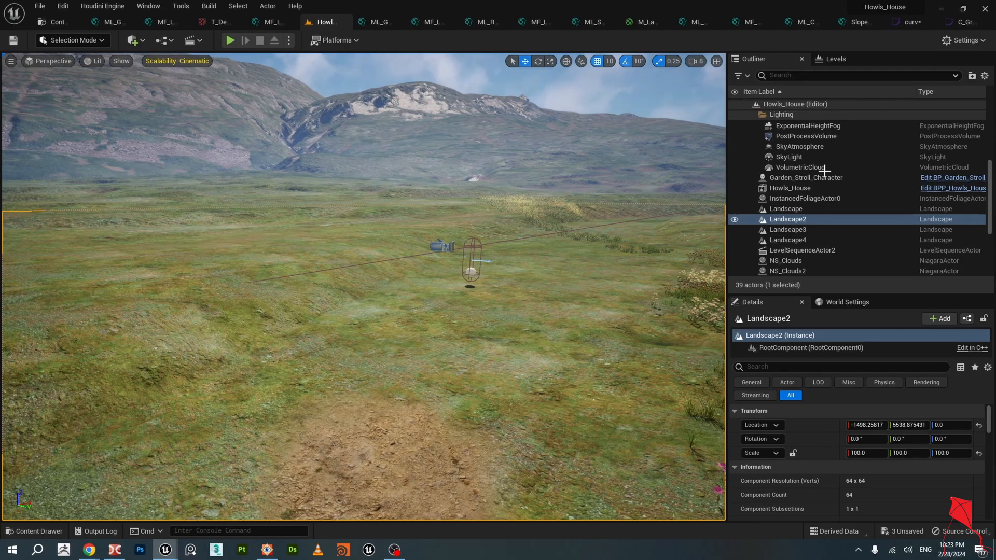
left_click(643, 22)
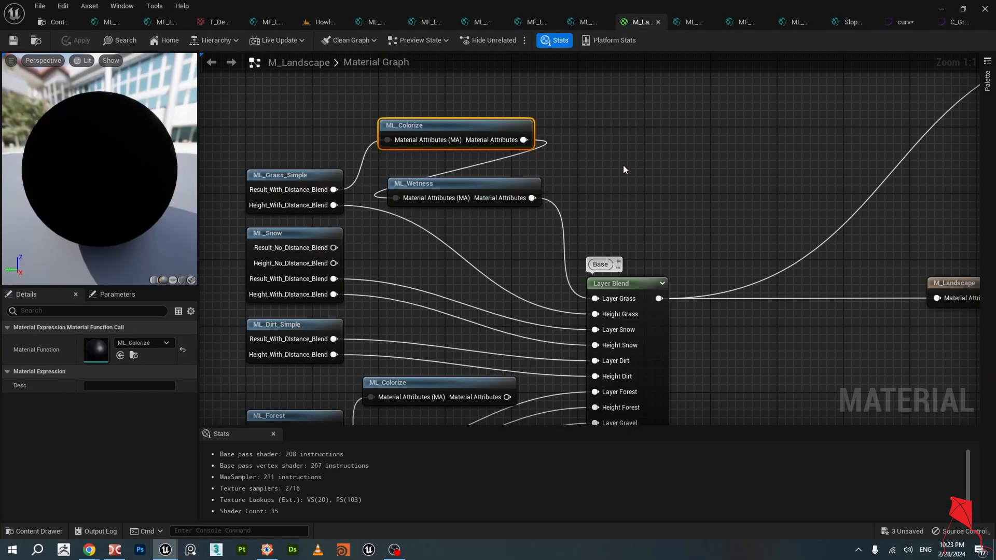
scroll(624, 168, "down", 1)
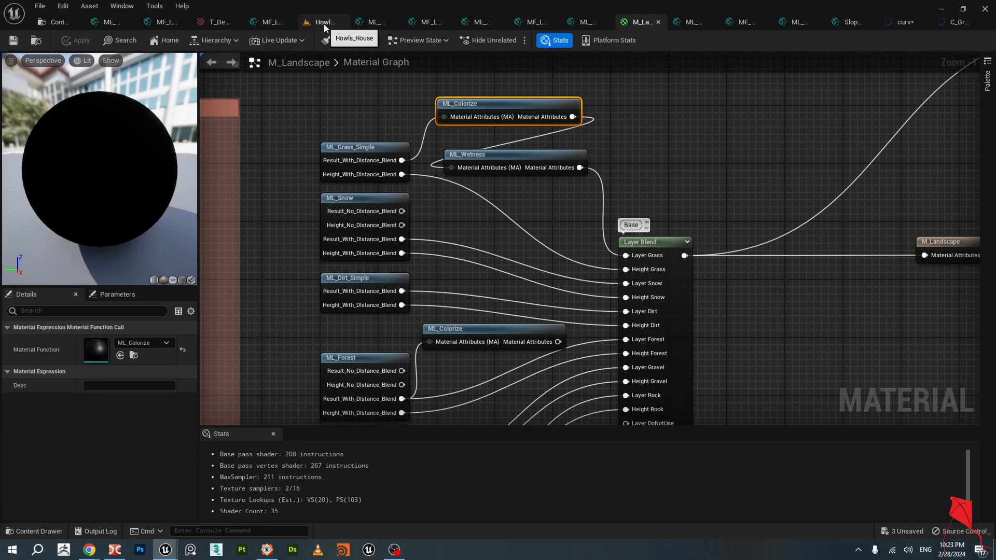
Return to the Howls_House level and switch its editor to Landscape Mode.
left_click(324, 22)
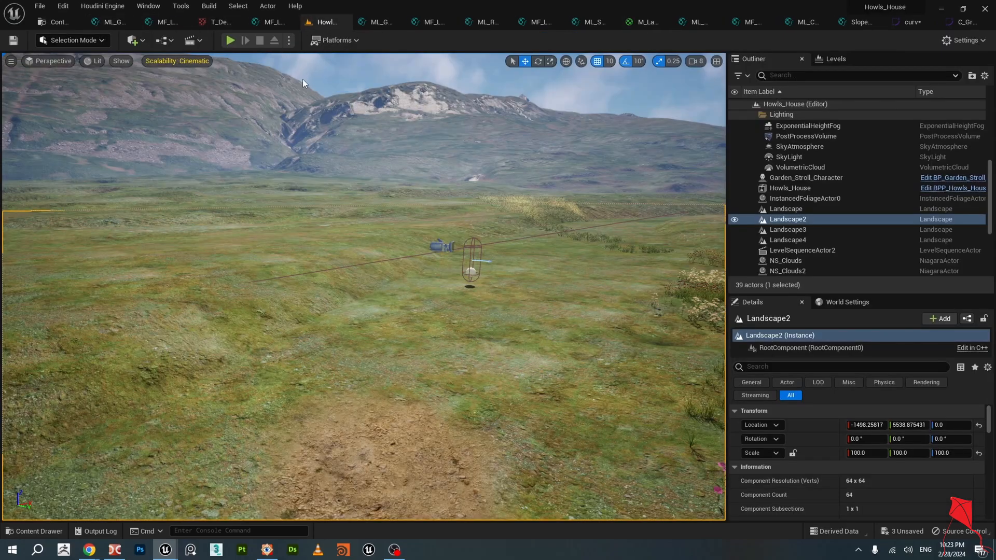
left_click(93, 41)
key("Escape")
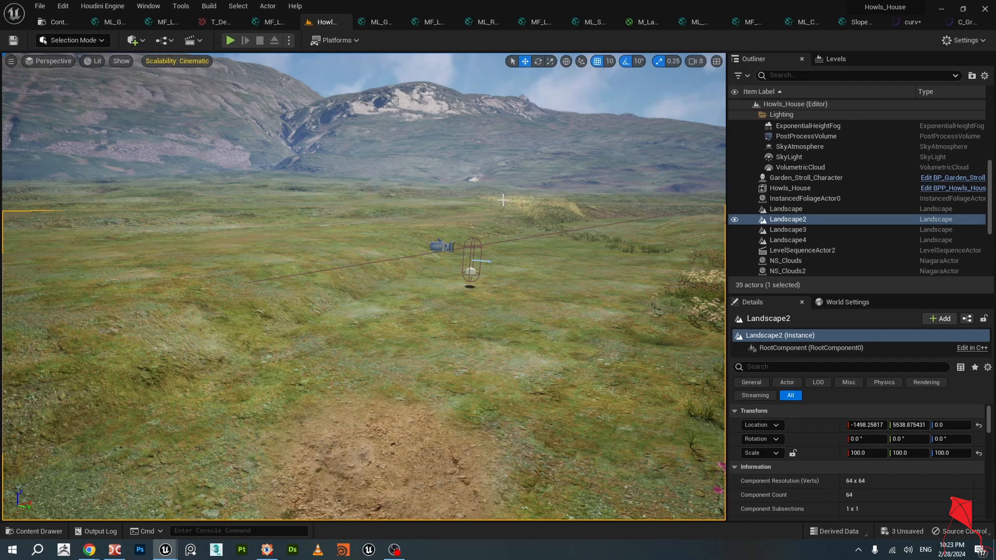
key("shift+2")
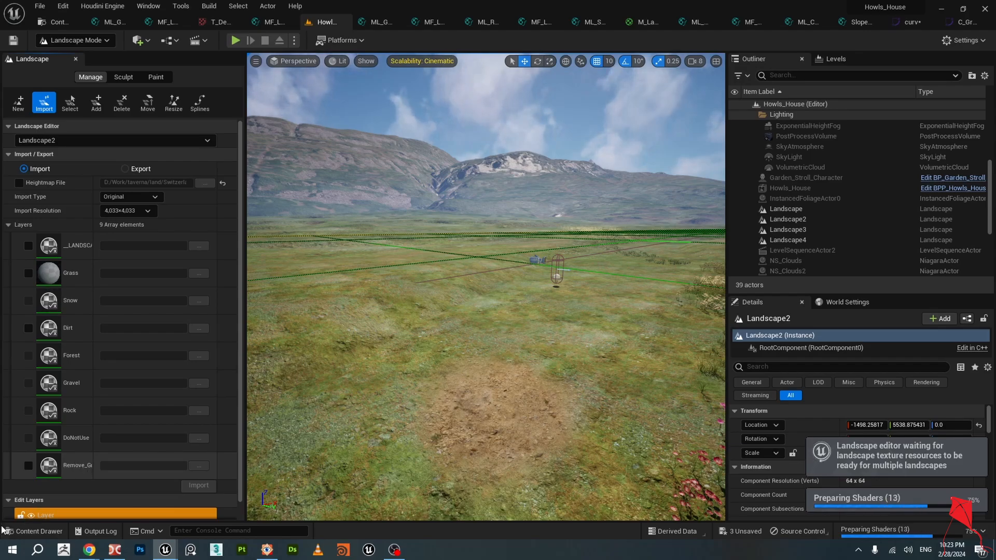
Locate and select the Subtract node fed by the Grass and Remove_Grass layer samples in the M_Landscape graph.
left_click(643, 22)
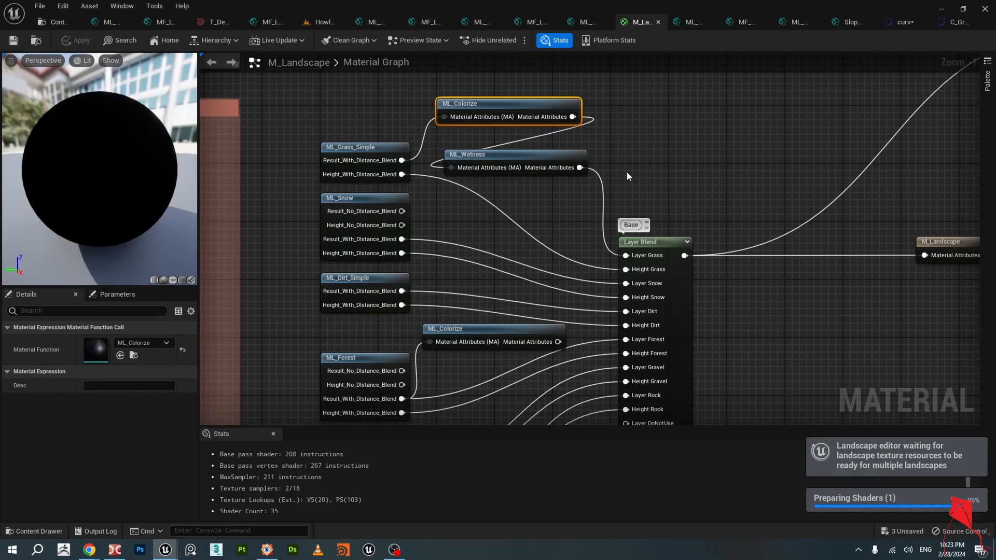
scroll(661, 216, "down", 4)
scroll(676, 368, "up", 4)
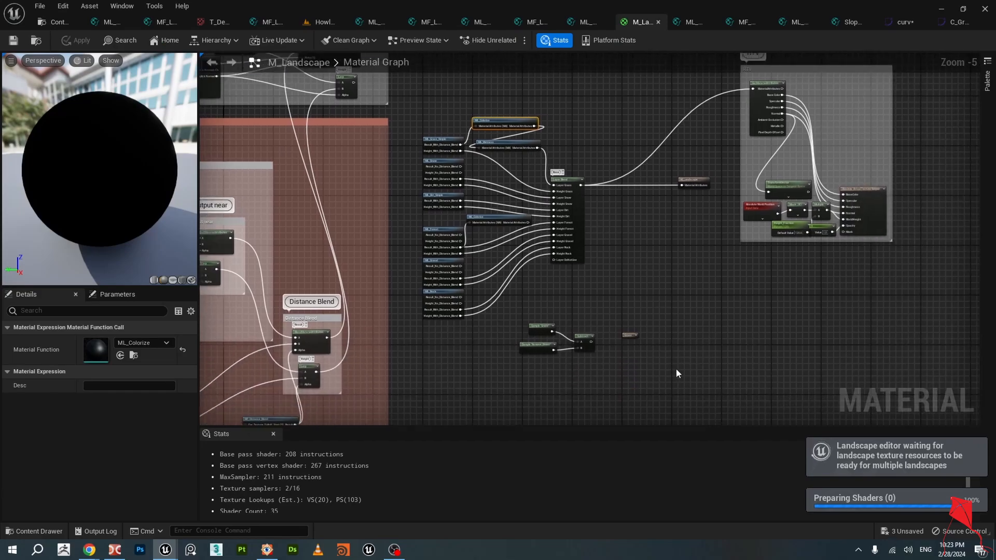
scroll(497, 329, "up", 1)
left_click(464, 298)
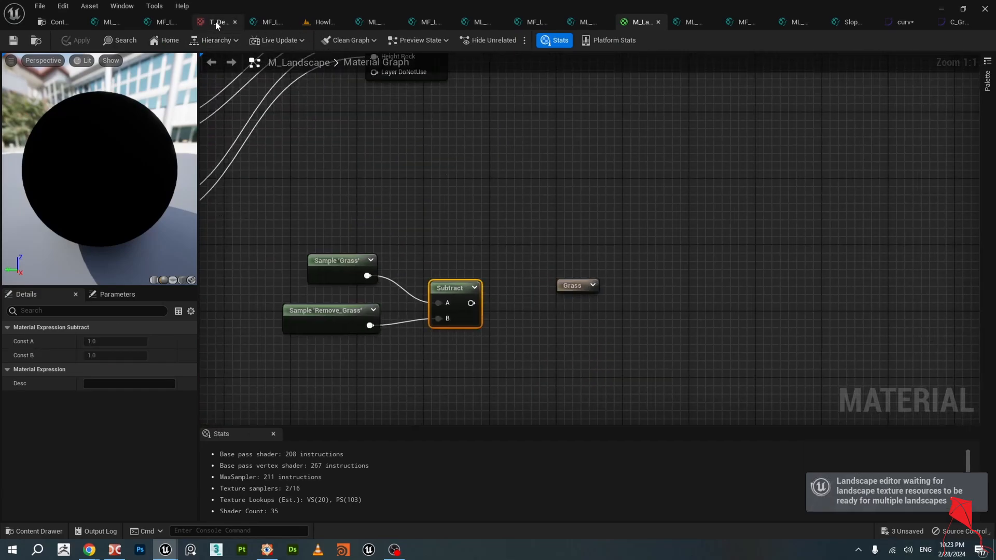
Open the Foliage/StaticMeshes/Grass folder in the project's content.
left_click(51, 22)
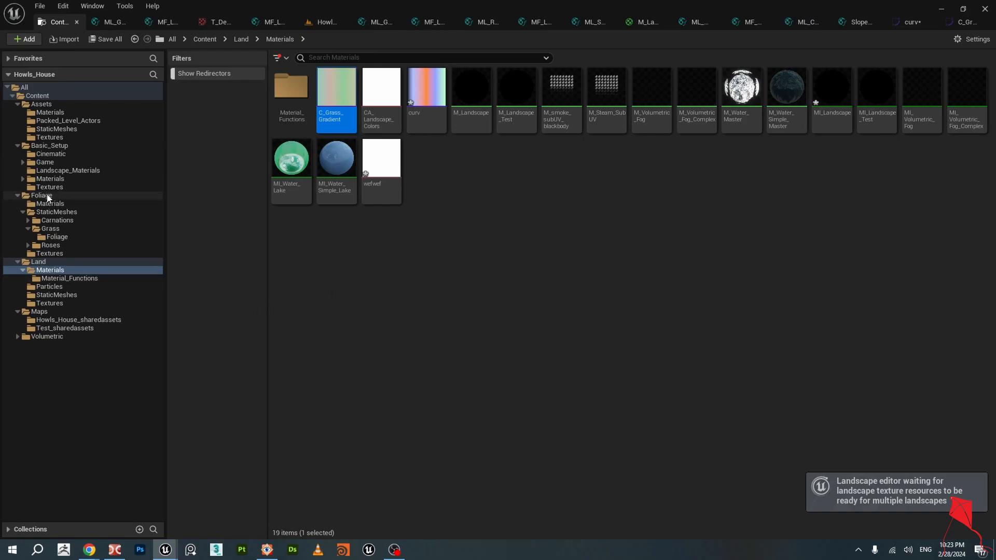
left_click_drag(47, 198, 46, 198)
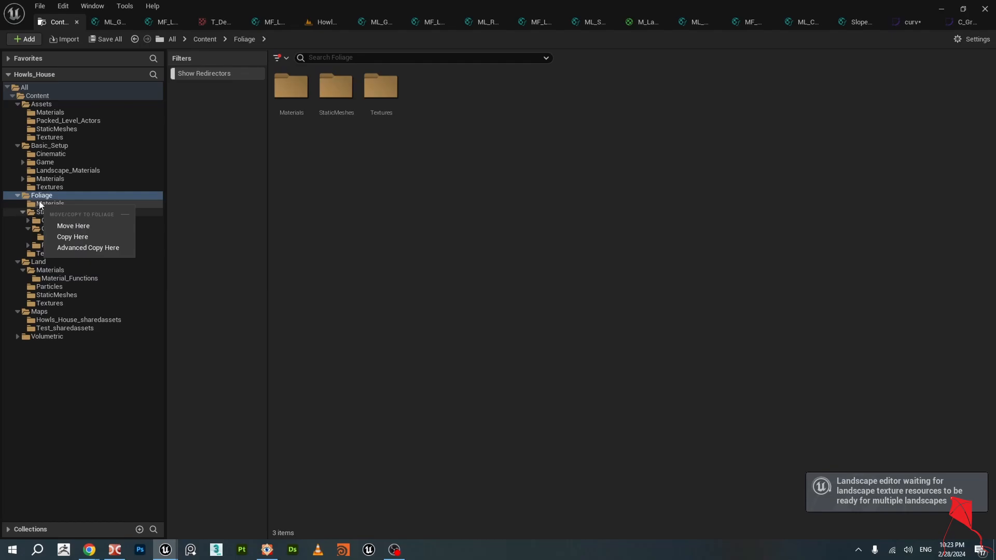
left_click(41, 204)
left_click(62, 233)
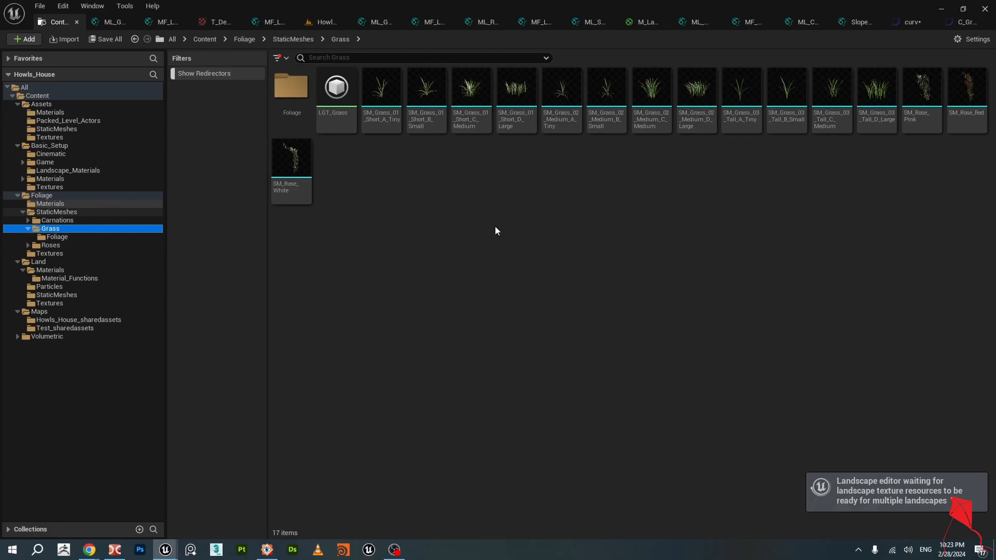
left_click(512, 234)
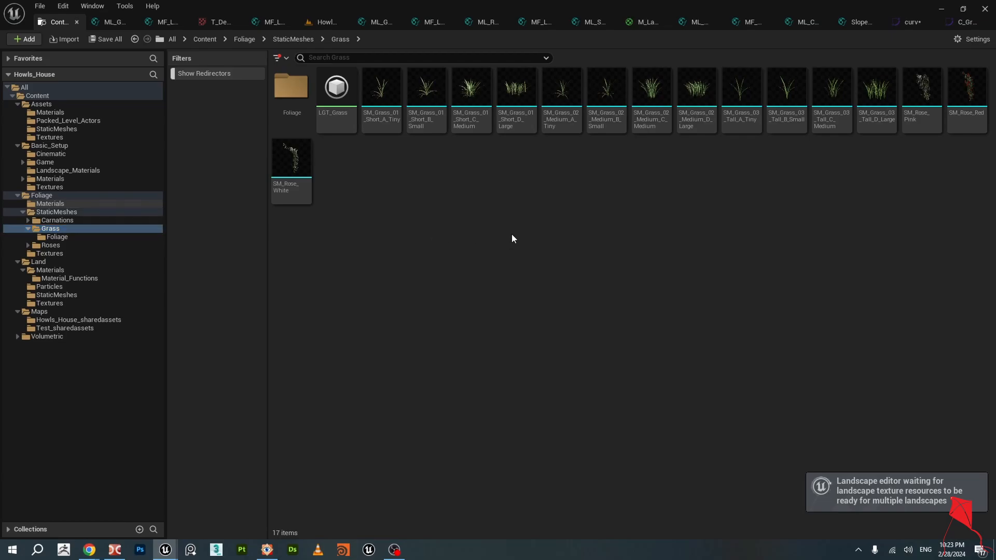
right_click(512, 233)
type("fo")
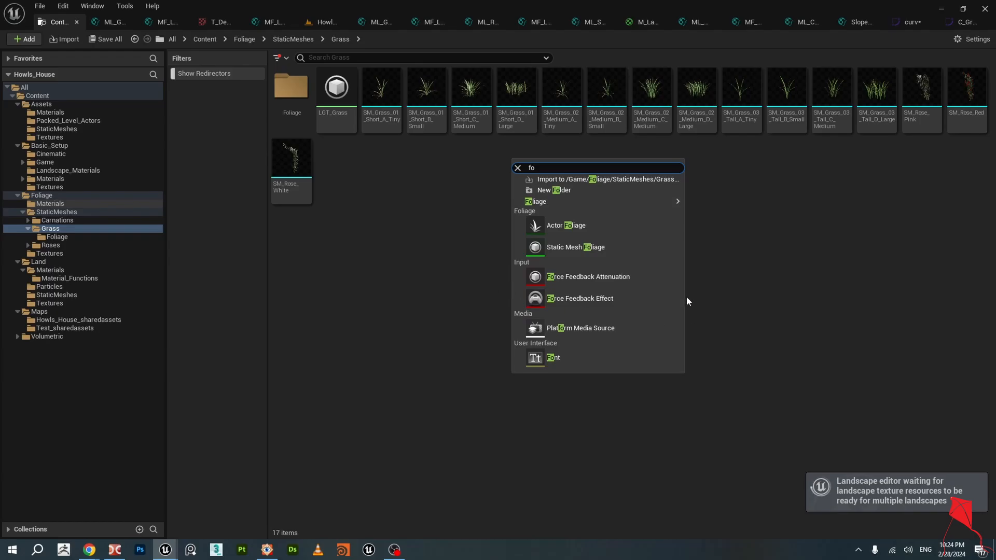
left_click(495, 190)
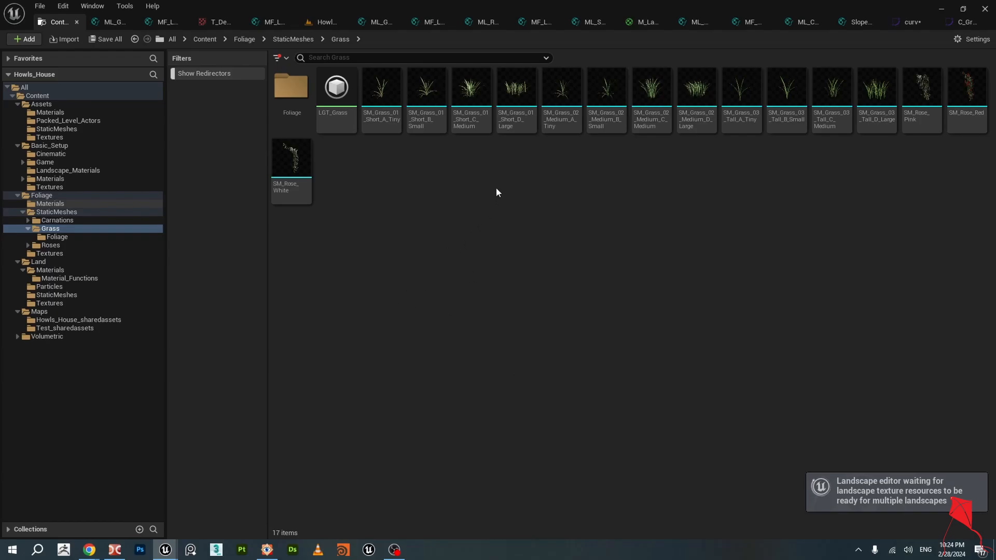
Create a trial Landscape Grass Type asset named grass in the Foliage/StaticMeshes/Grass folder and delete it again.
right_click(473, 235)
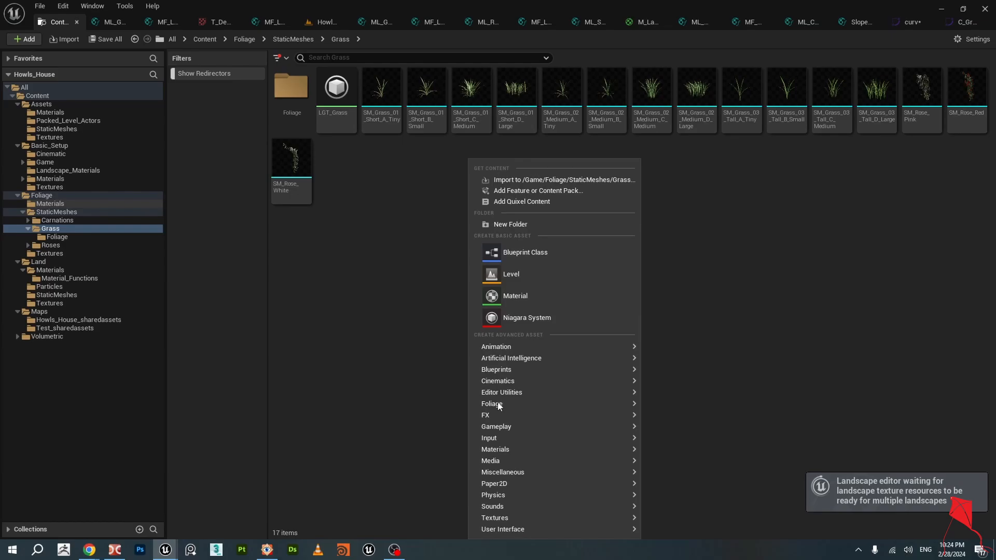
mouse_move(621, 406)
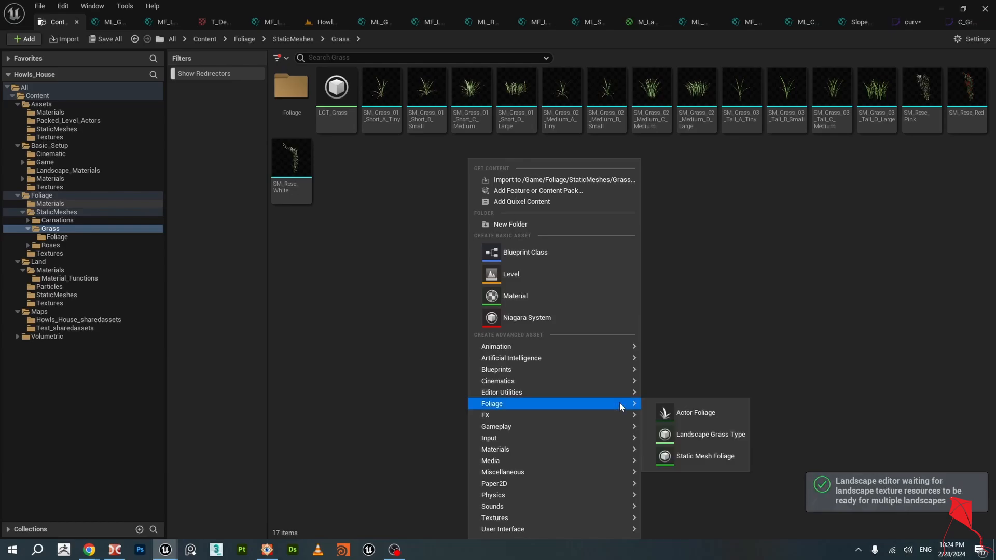
left_click(711, 437)
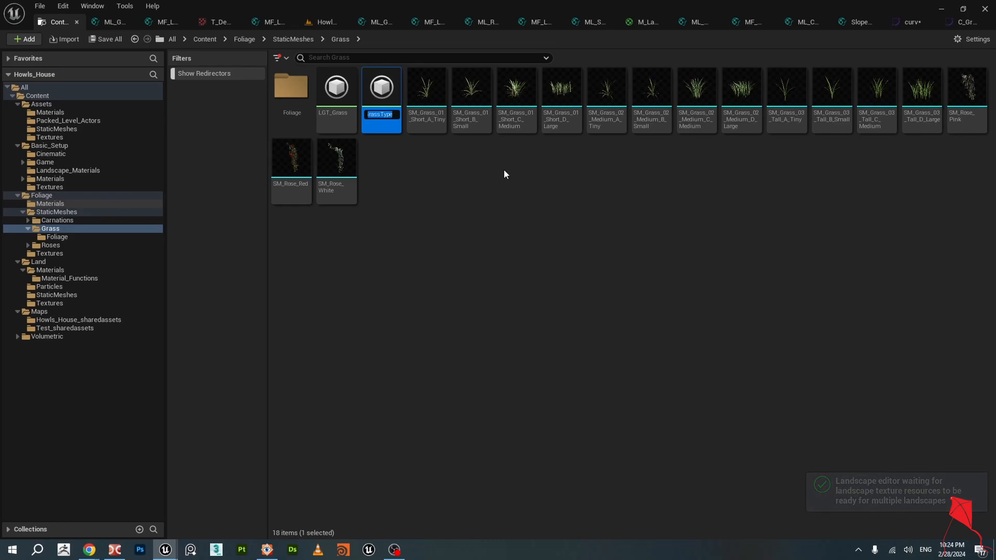
type("grass")
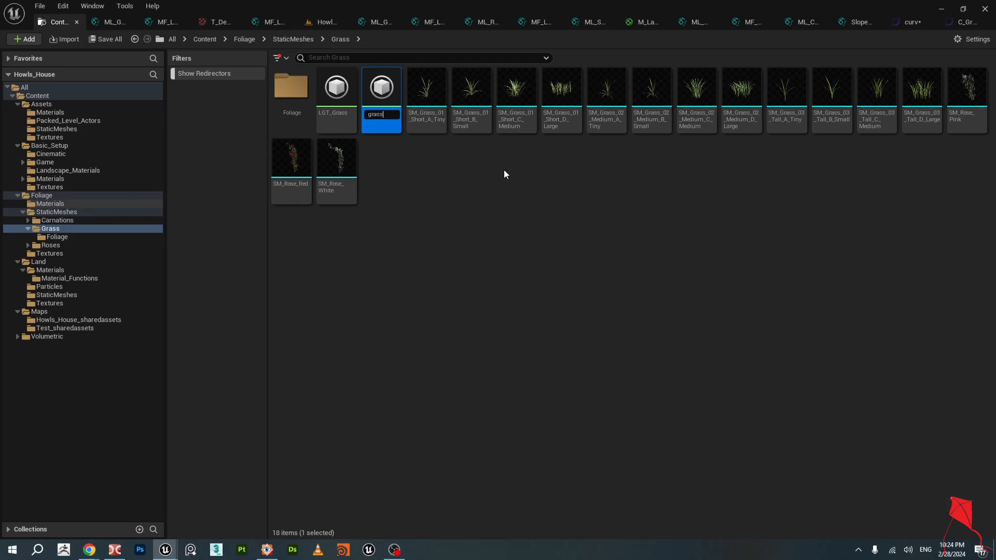
key("Left")
key("Left")
key("Left")
type("LGT")
key("BackSpace")
key("BackSpace")
key("BackSpace")
key("Return")
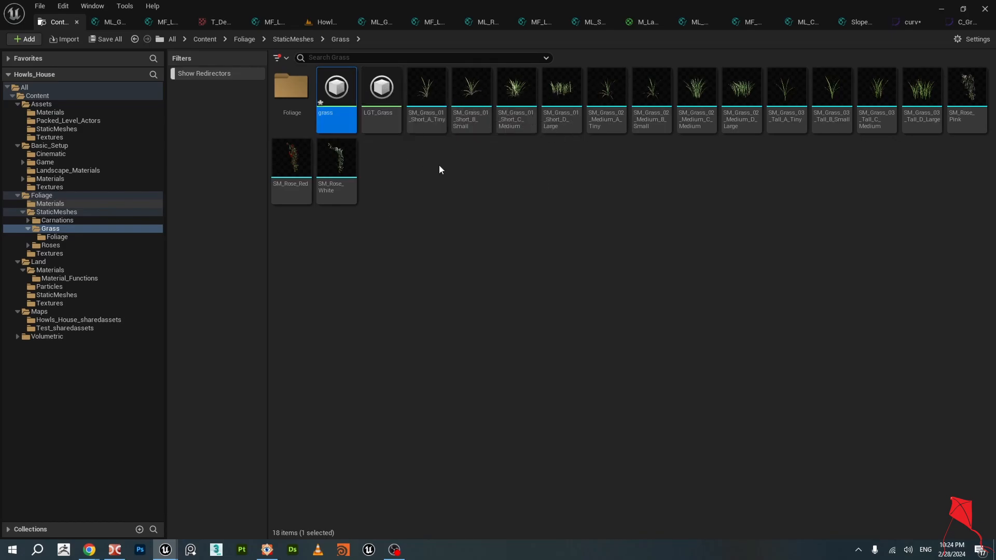
key("Delete")
left_click(424, 443)
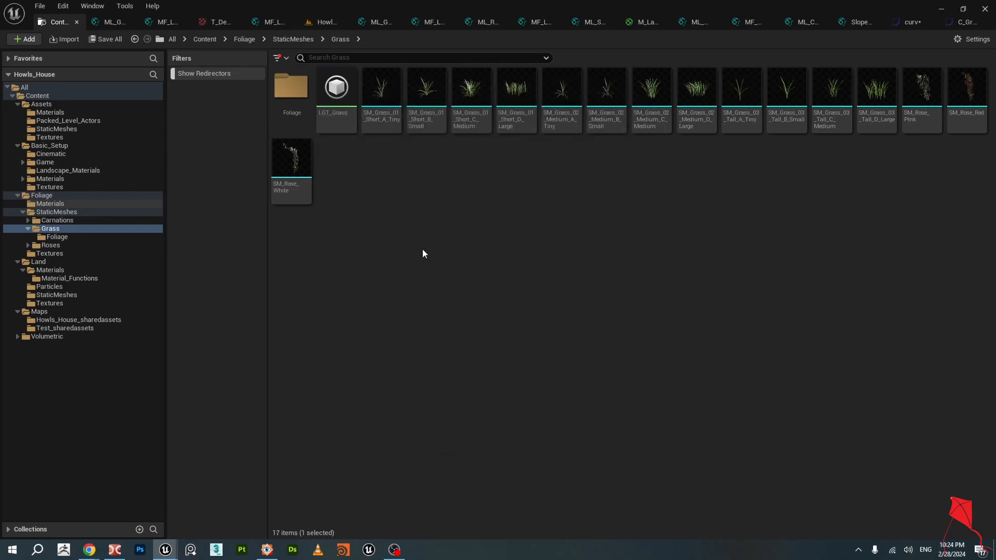
Open the LGT_Grass asset and collapse its grass varieties Index 0, 1 and 2.
double_click(336, 93)
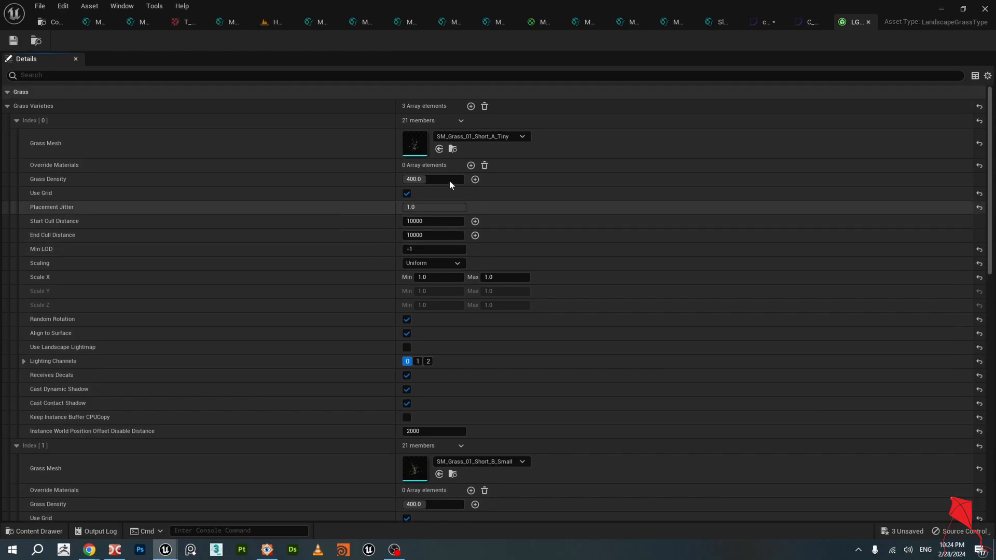
left_click(462, 120)
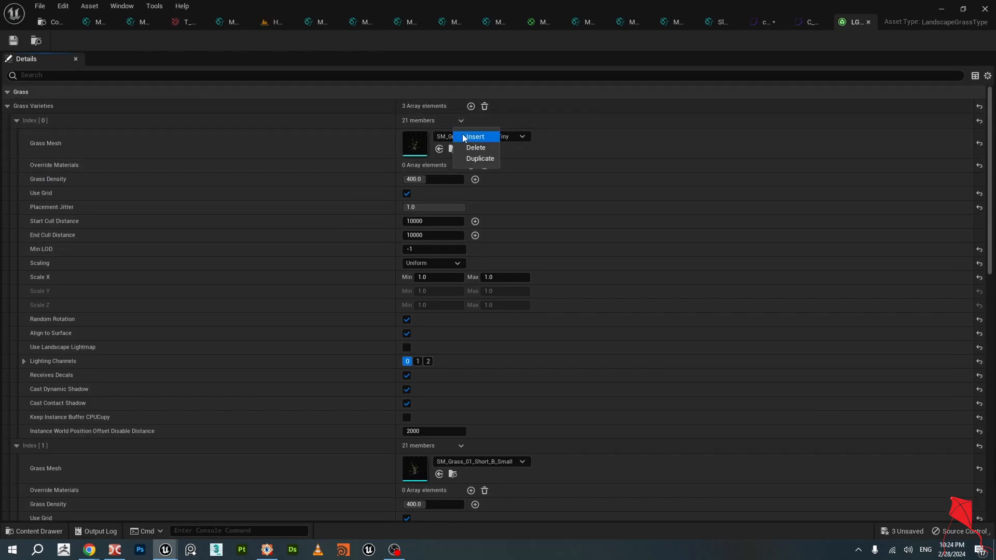
left_click(17, 120)
left_click(17, 135)
left_click(16, 150)
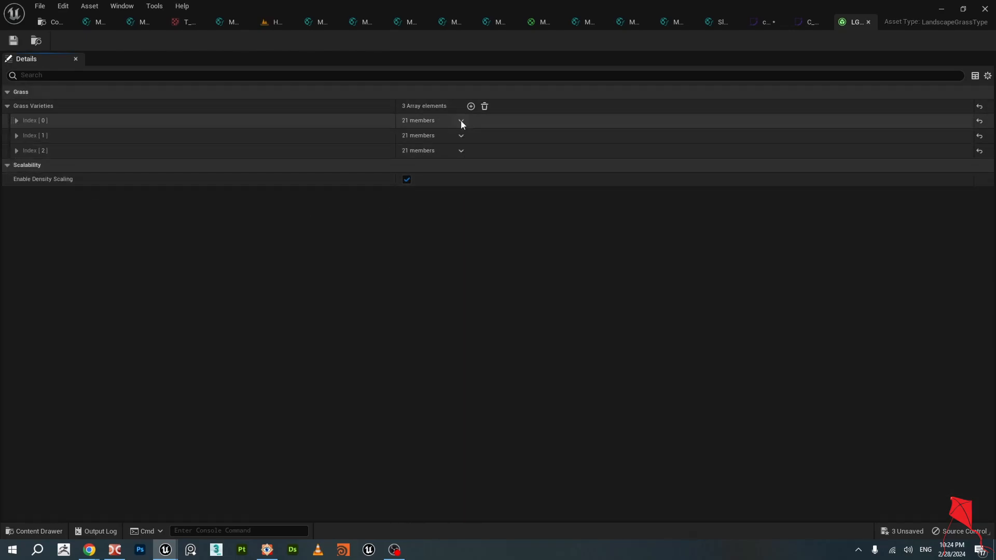
Add a fourth grass variety to LGT_Grass and assign SM_Carnation_01_Cantaloupe_A as its grass mesh.
left_click(471, 106)
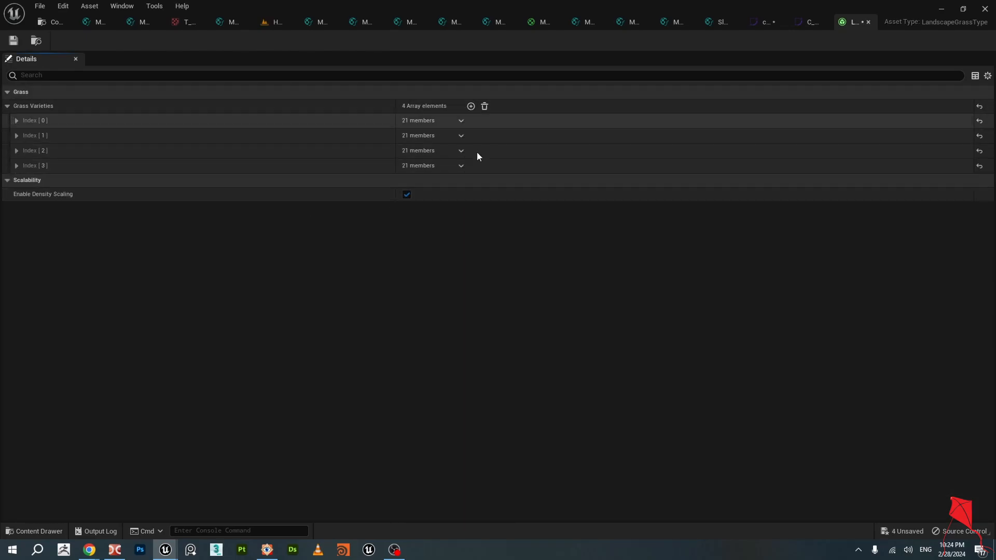
left_click(17, 165)
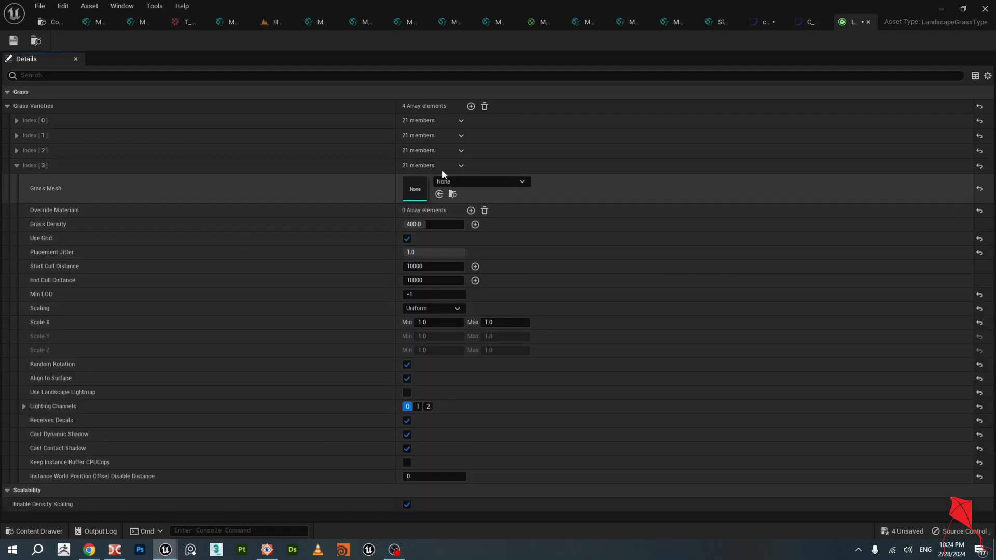
left_click(456, 182)
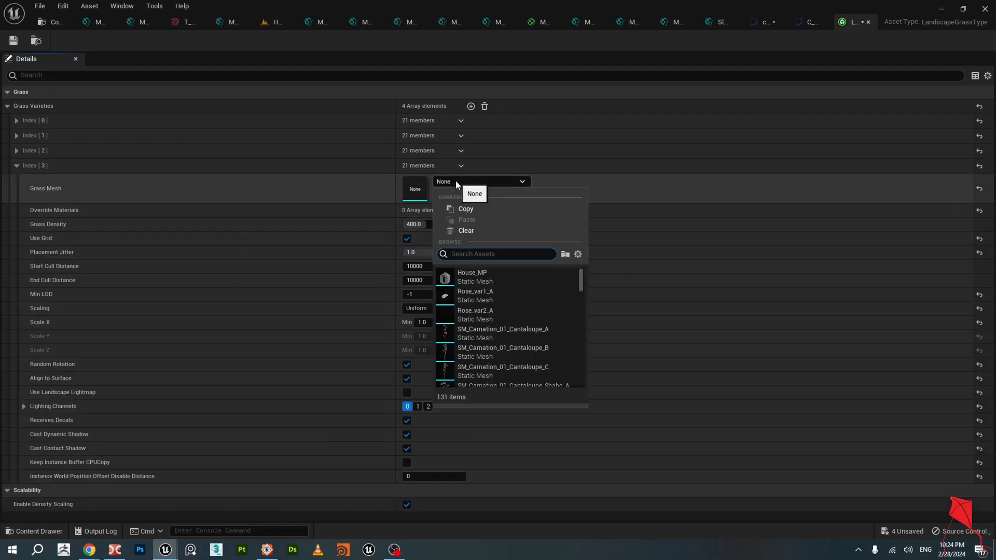
left_click(546, 333)
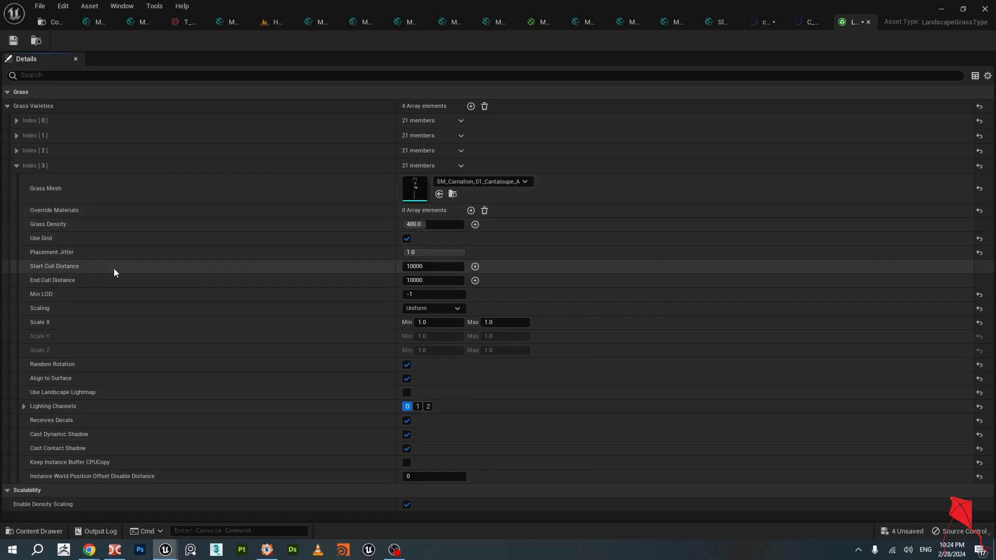
Set the fourth grass variety's Start Cull Distance to 5000.
left_click(440, 269)
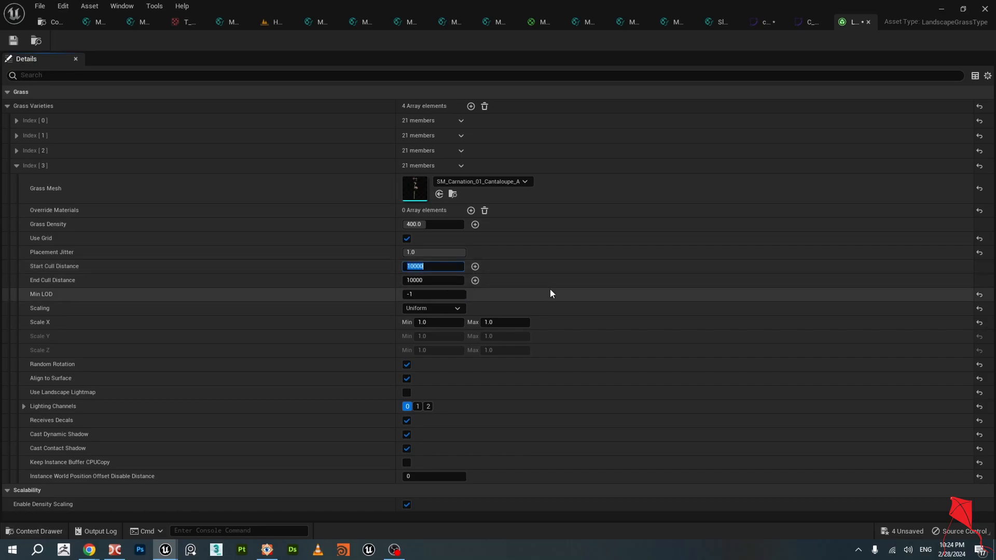
type("500")
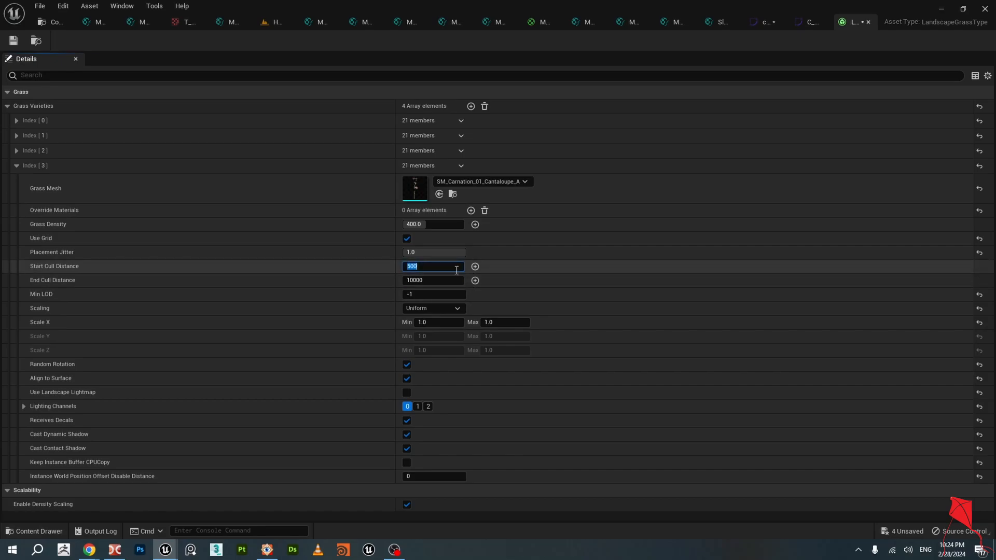
type("0")
key("Return")
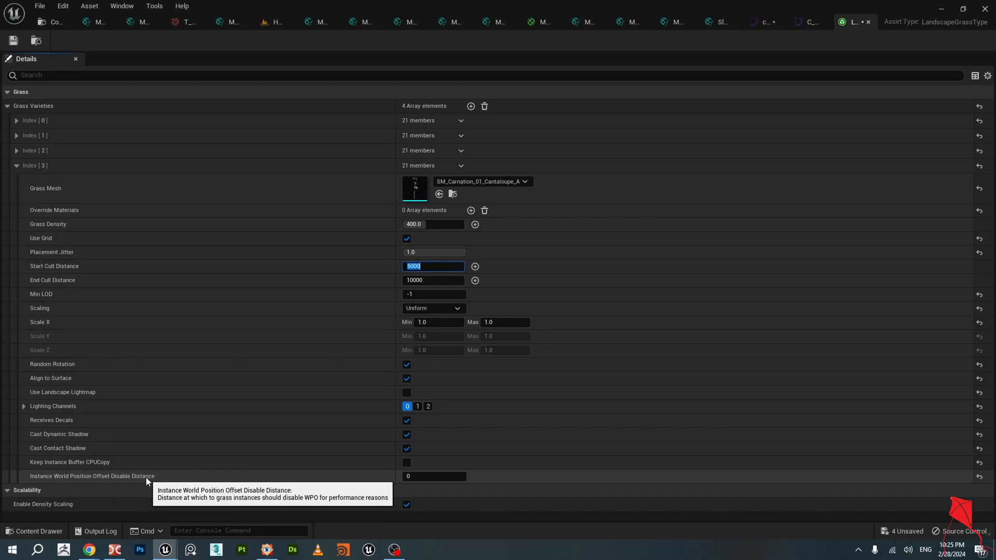
Set the fourth variety's Instance World Position Offset Disable Distance to 1000 and save LGT_Grass.
left_click(446, 479)
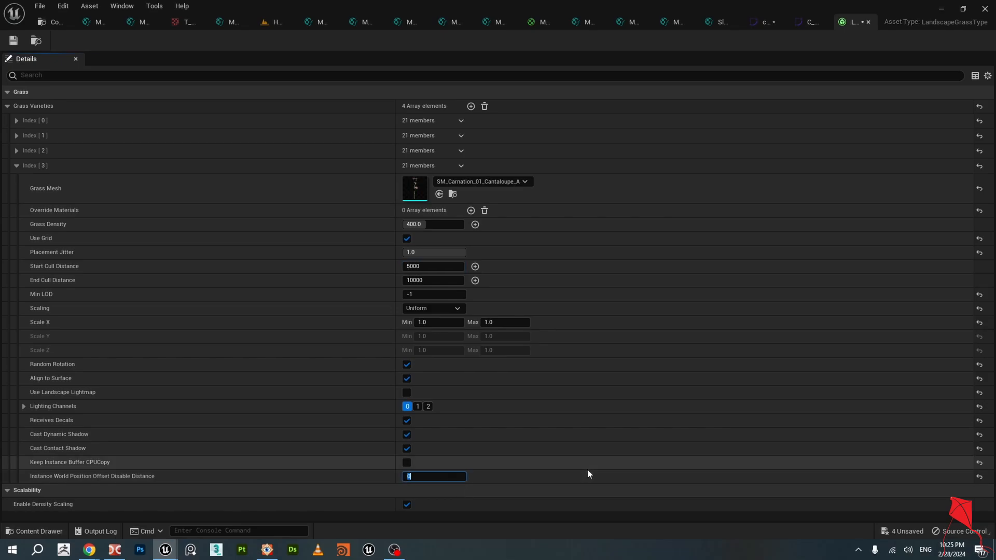
type("1000")
key("Return")
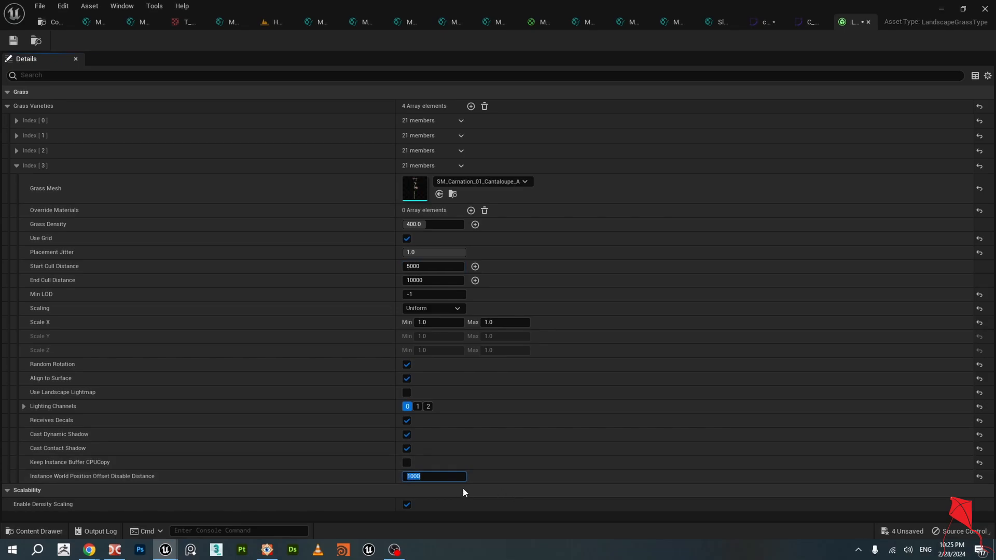
left_click(546, 482)
left_click(11, 42)
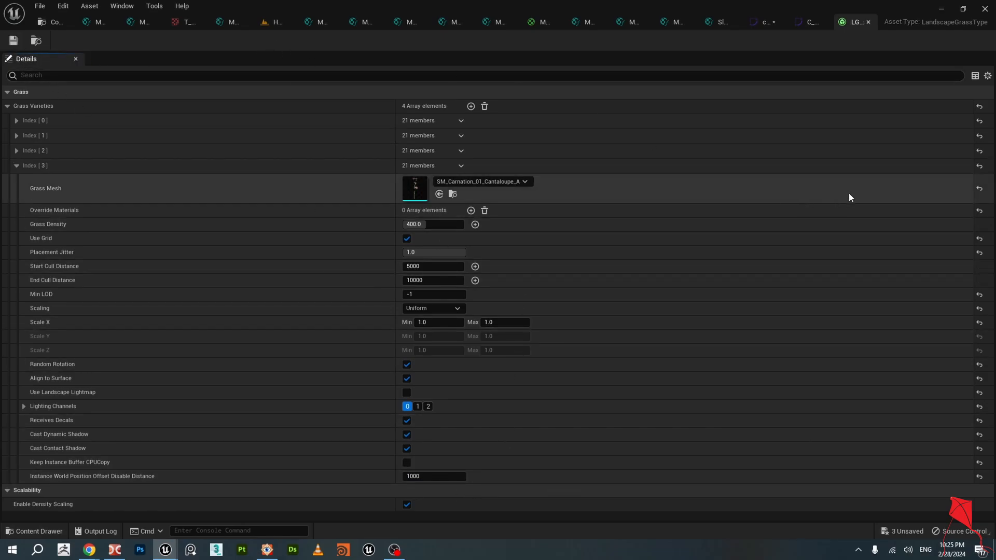
left_click(16, 166)
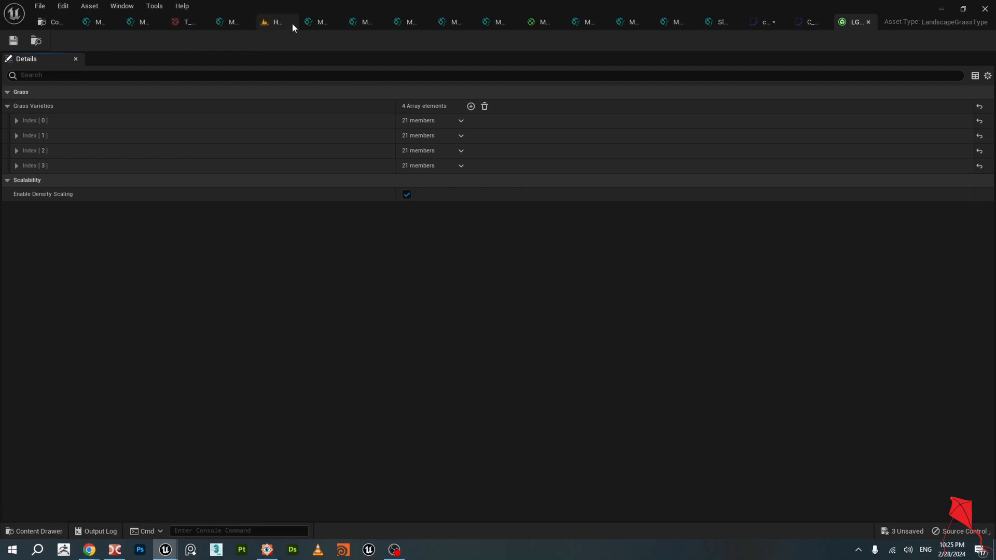
Close the ML_Gravel material function without applying its changes, keeping MF_Landscape_Layer open.
left_click(318, 22)
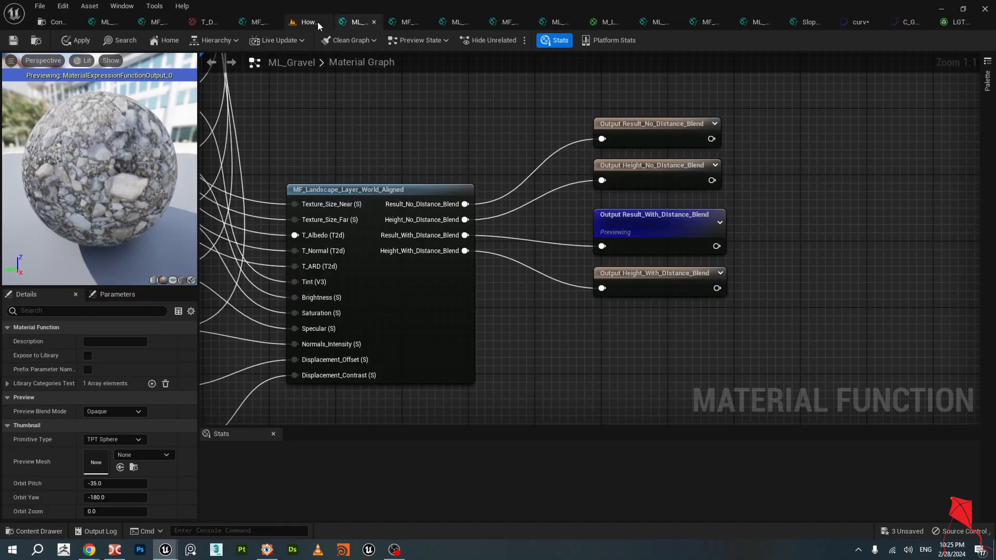
left_click(374, 22)
left_click(568, 300)
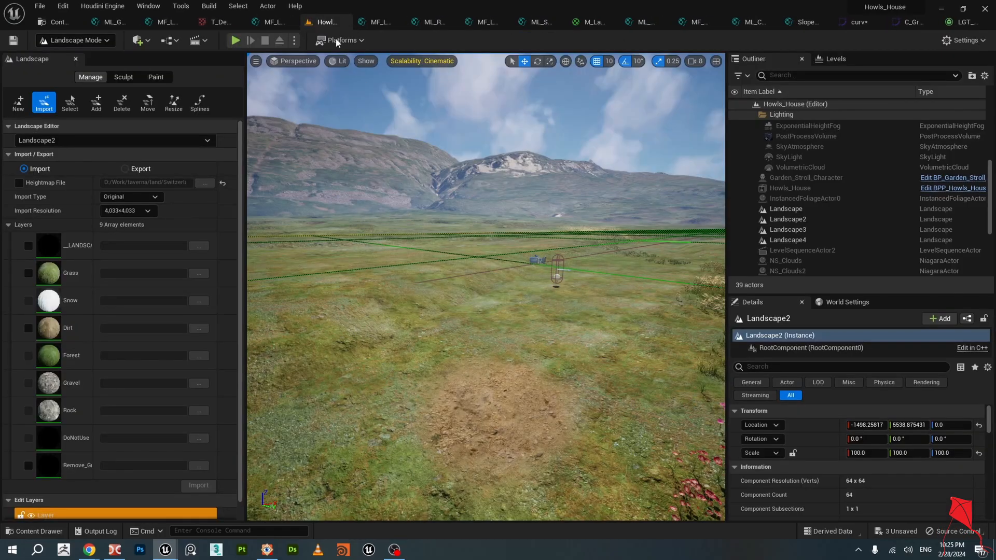
middle_click(376, 26)
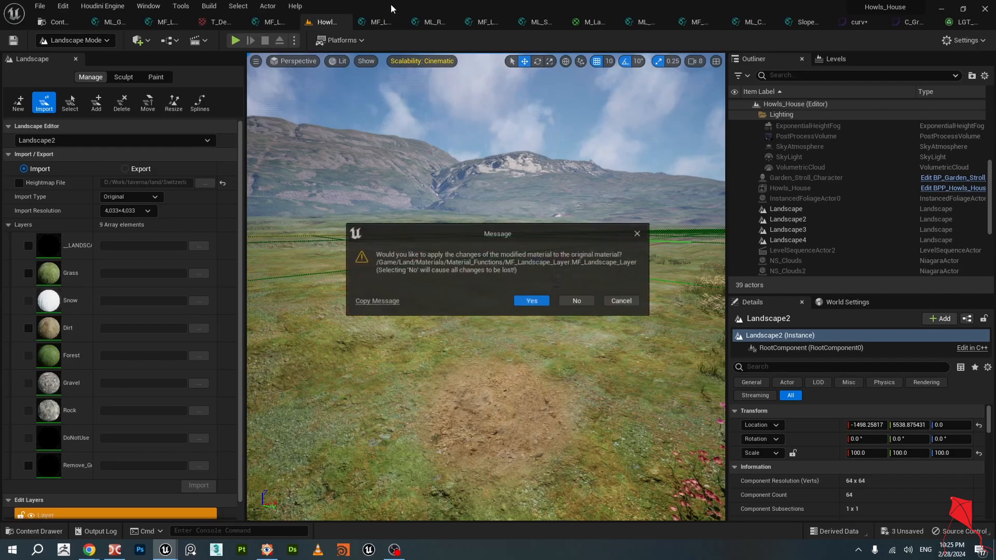
left_click(625, 301)
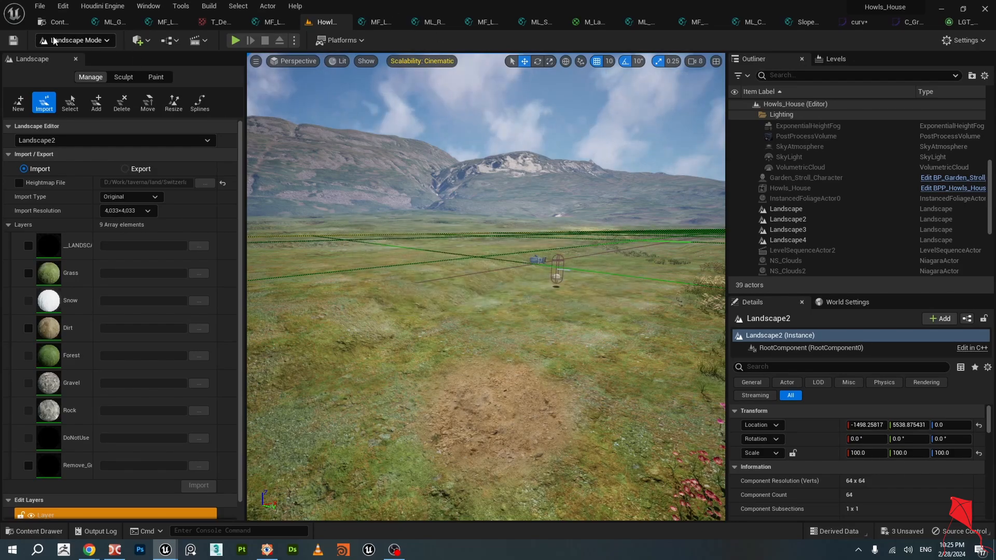
Switch the Howls_House level editor to Selection Mode and close ML_Grass_Simple, applying its changes.
left_click(69, 41)
left_click(78, 64)
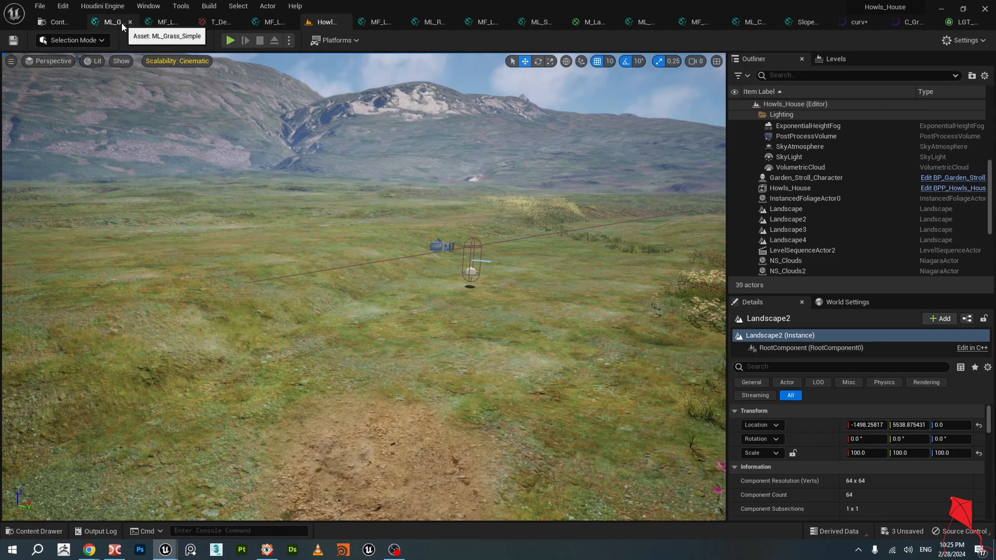
left_click(131, 23)
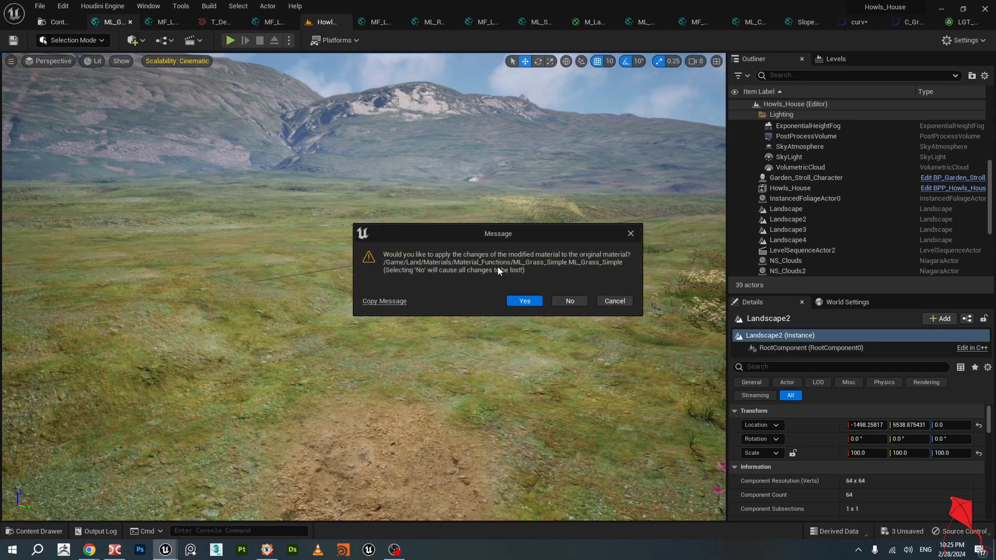
left_click(520, 299)
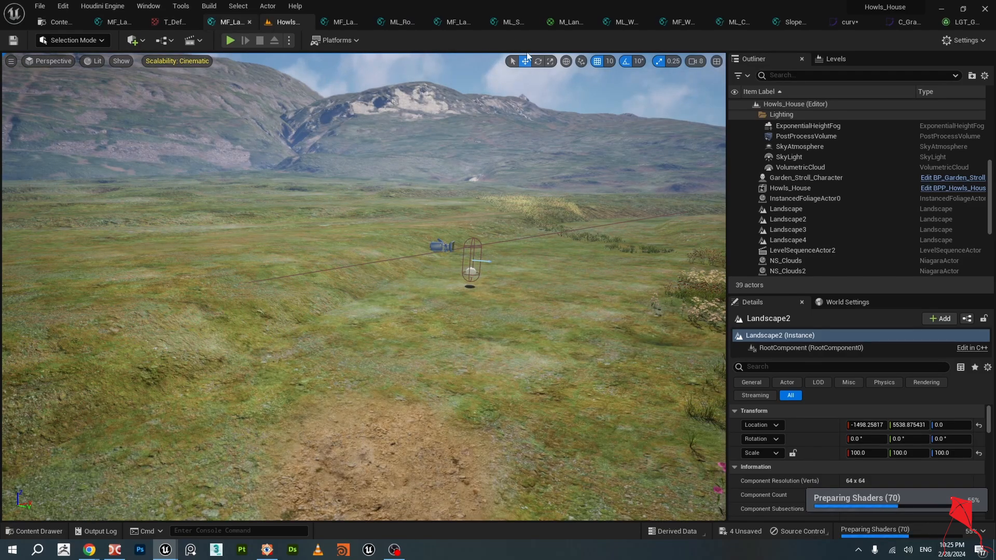
Add a LandscapeGrassOutput node to the M_Landscape graph, placed above the existing empty Grass node.
left_click(565, 21)
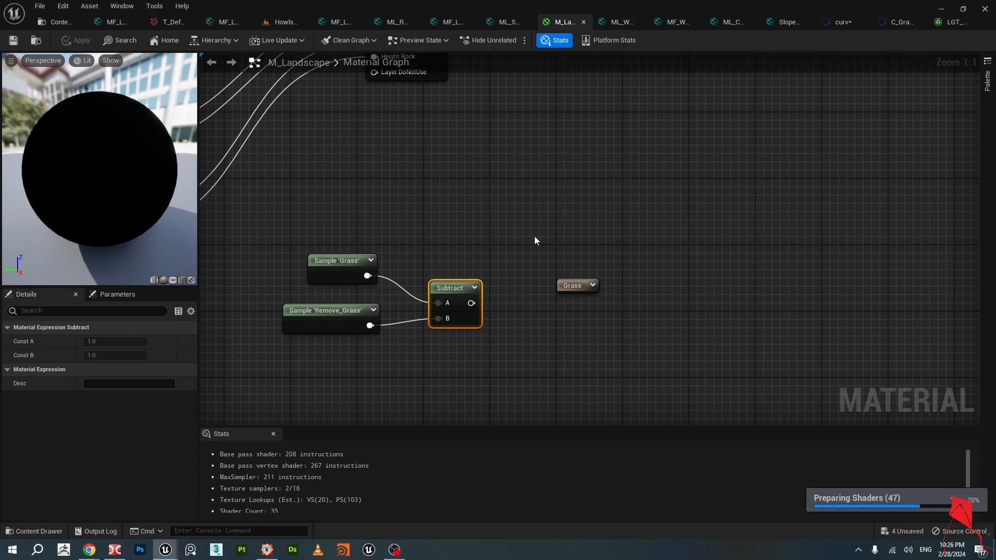
scroll(498, 199, "down", 1)
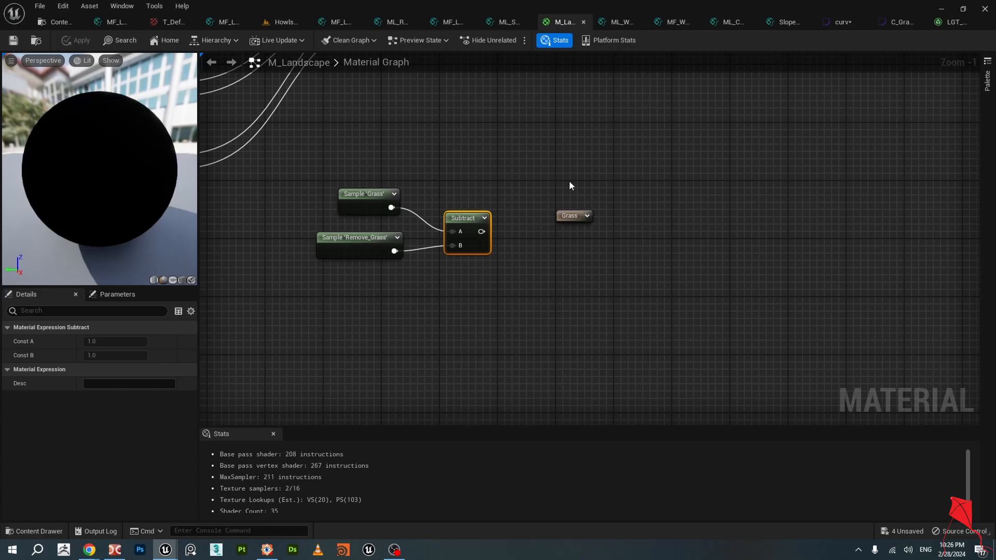
right_click_drag(570, 185, 533, 192)
left_click(474, 201)
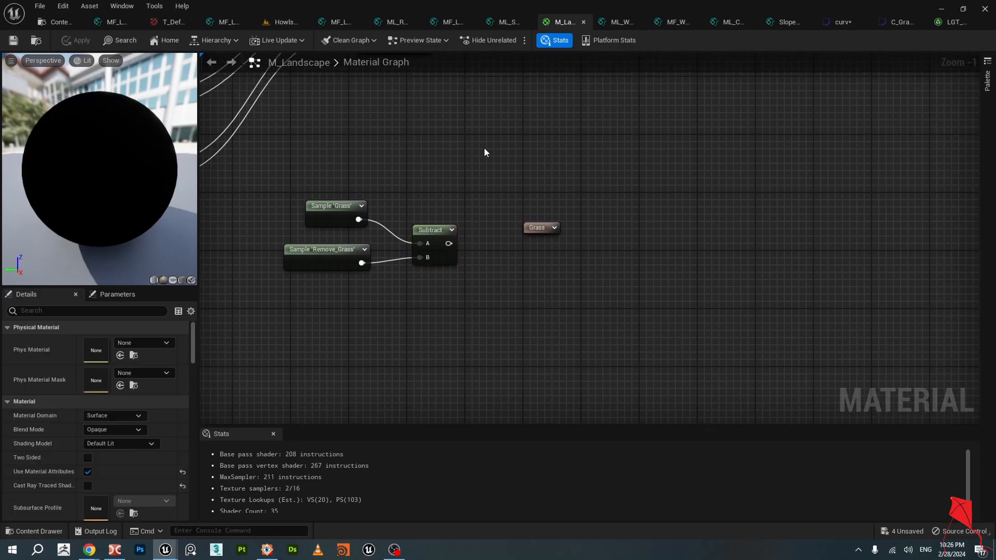
right_click(484, 147)
type("grass")
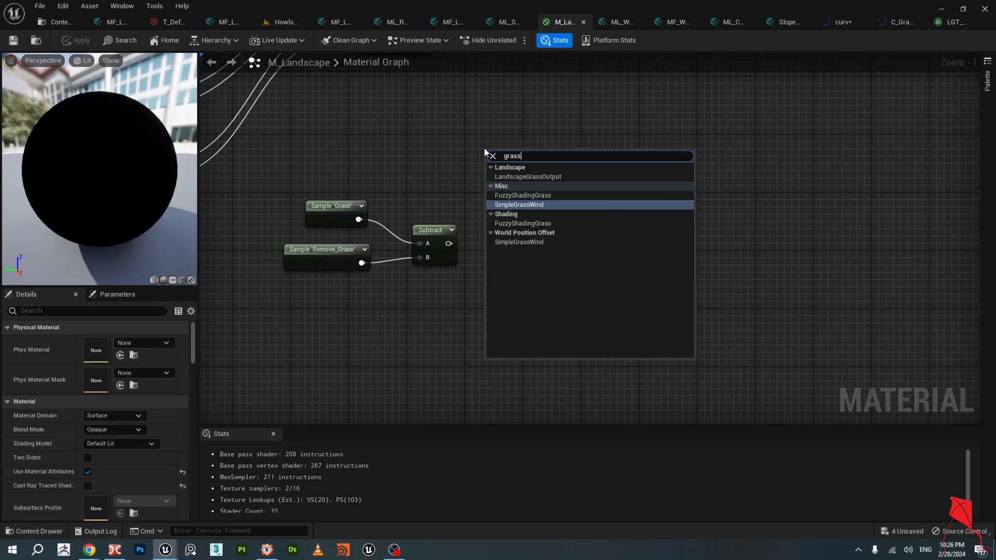
left_click(518, 176)
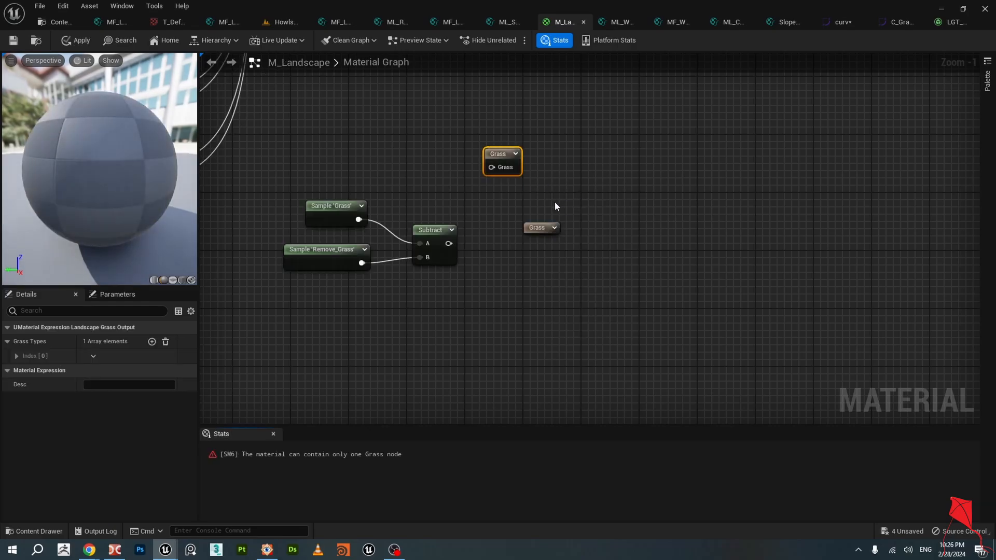
left_click_drag(507, 158, 547, 174)
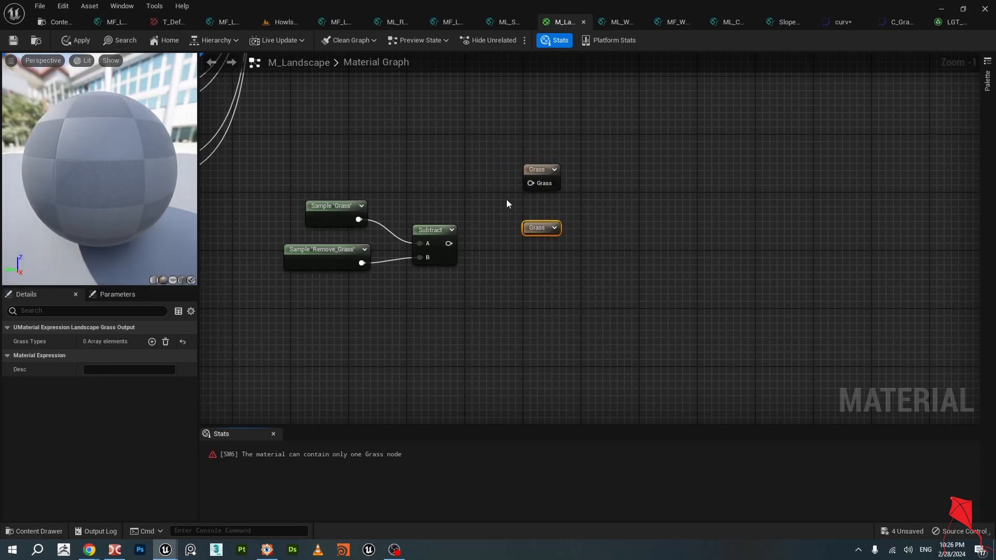
Delete the old Grass node without inputs and move the new Grass output node into its place beside the Subtract node.
left_click(542, 228)
key("Delete")
left_click_drag(547, 170, 547, 228)
left_click(494, 192)
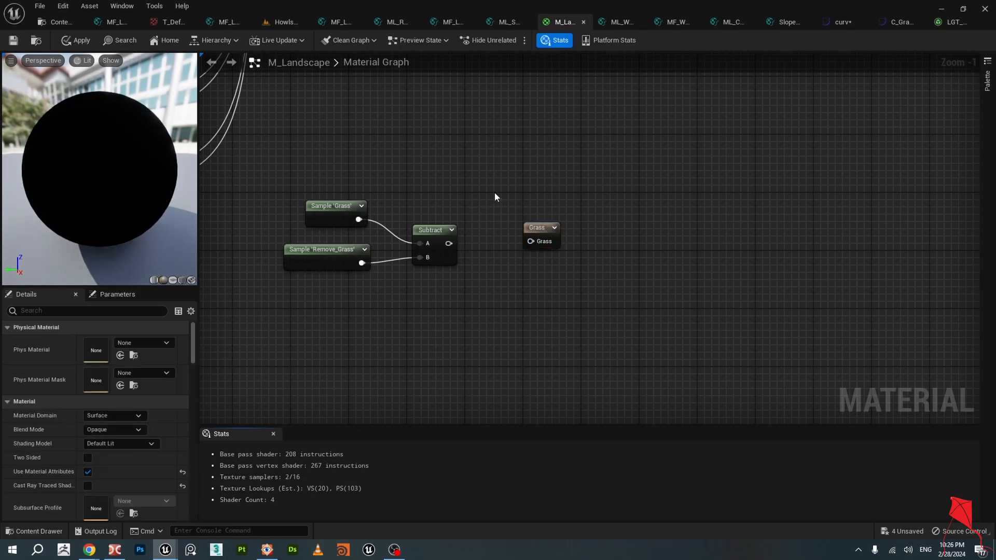
Select the Sample 'Grass' layer node in the M_Landscape graph.
scroll(499, 191, "down", 1)
left_click(363, 207)
scroll(362, 207, "down", 1)
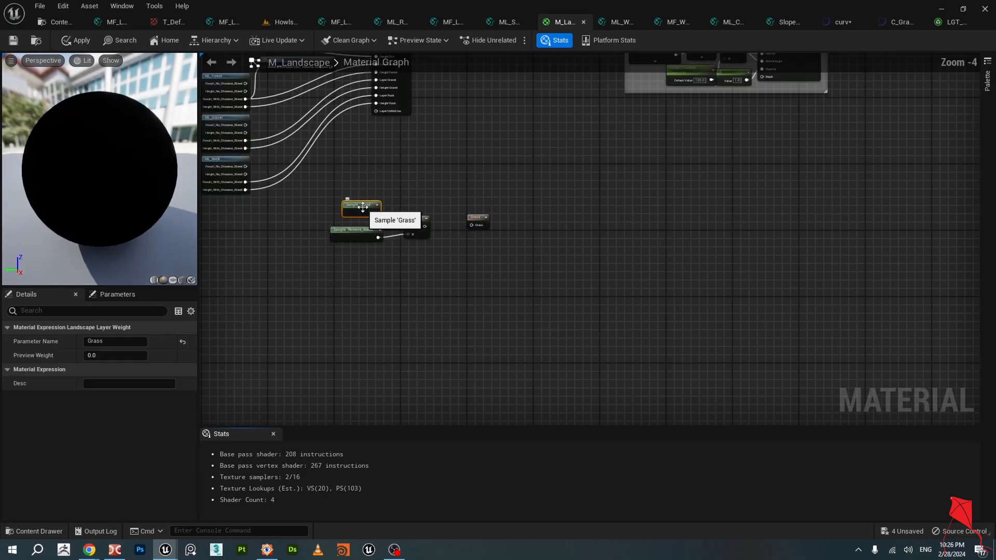
Examine the ML_Grass_Simple node and the Layer Blend node's first entry, checking its Layer Name.
scroll(374, 205, "up", 2)
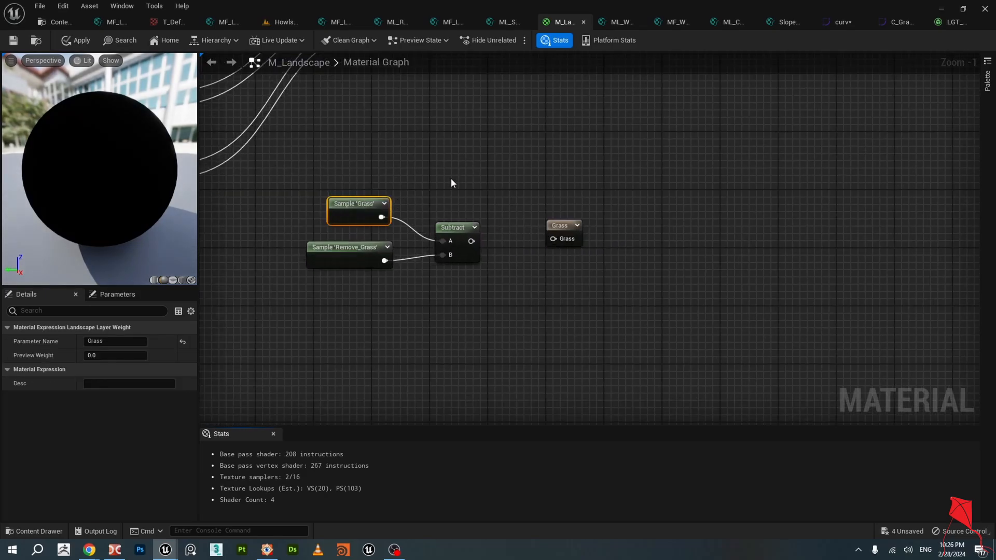
scroll(517, 172, "down", 1)
right_click_drag(493, 176, 625, 336)
scroll(430, 139, "down", 1)
scroll(314, 139, "up", 3)
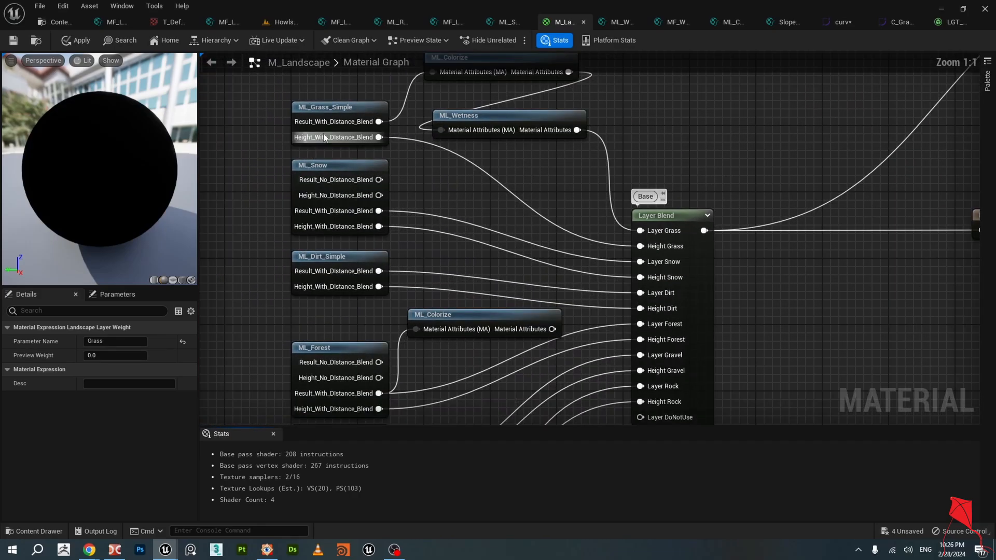
left_click(339, 109)
scroll(339, 108, "down", 2)
scroll(728, 301, "up", 2)
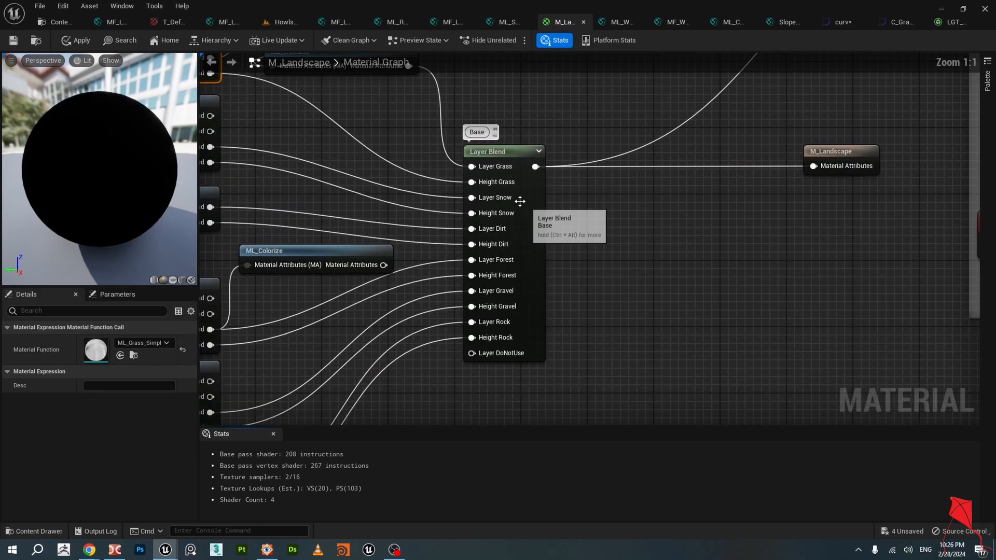
left_click(506, 152)
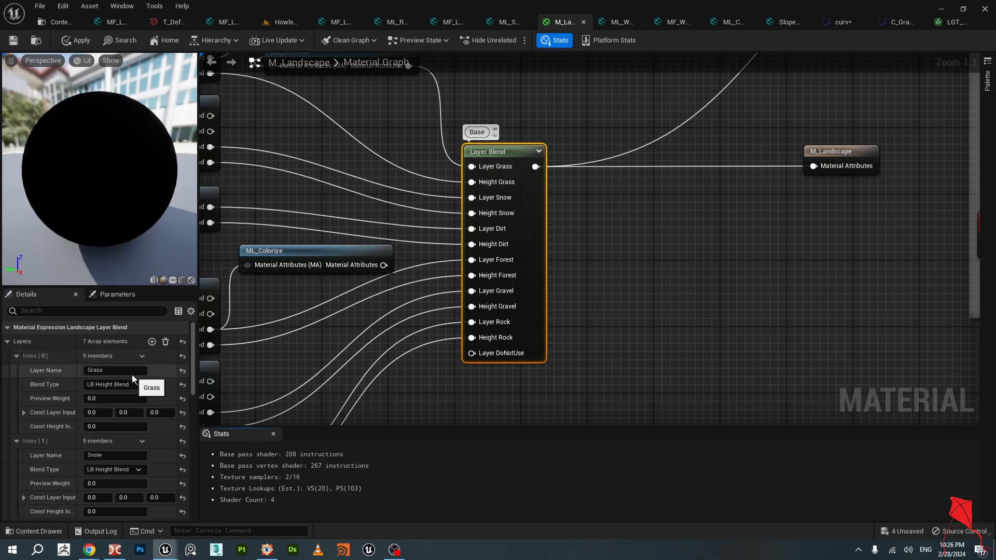
left_click(71, 369)
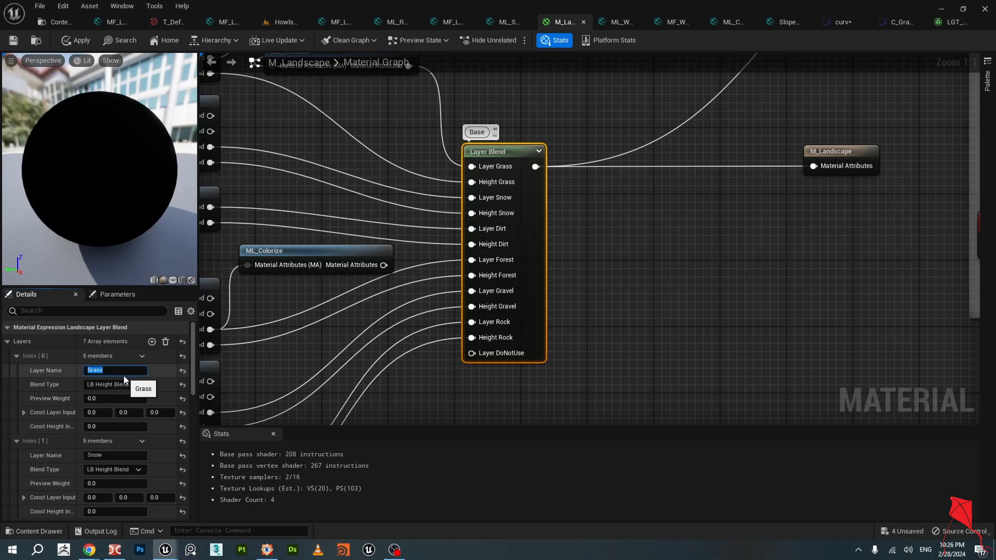
Move the Sample 'Grass' node into alignment directly above the Sample 'Remove_Grass' node.
right_click_drag(429, 393, 438, 166)
left_click(449, 315)
left_click_drag(448, 315, 431, 348)
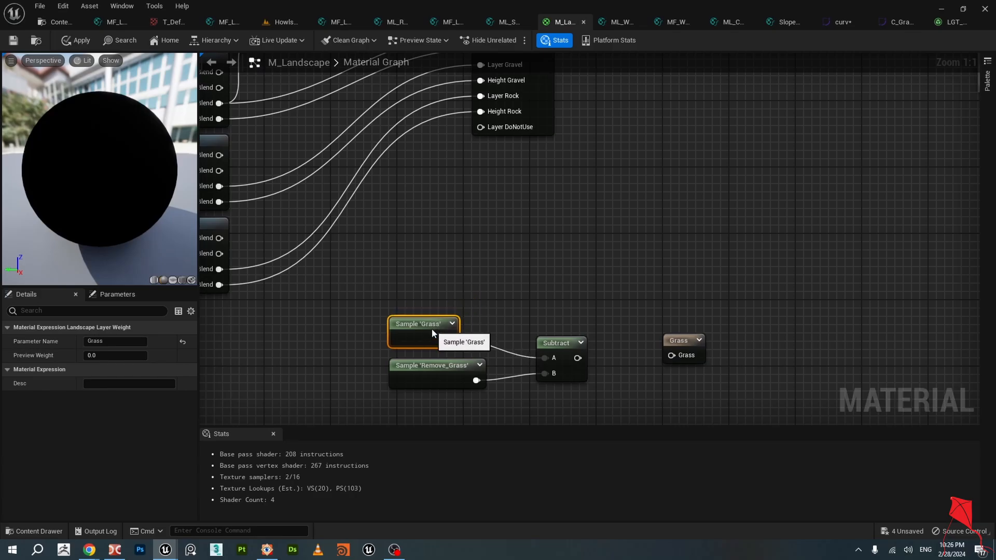
Add a LandscapeLayerSample node above the existing Sample 'Grass' node and set its Parameter Name to Grass.
right_click(428, 245)
type("sample")
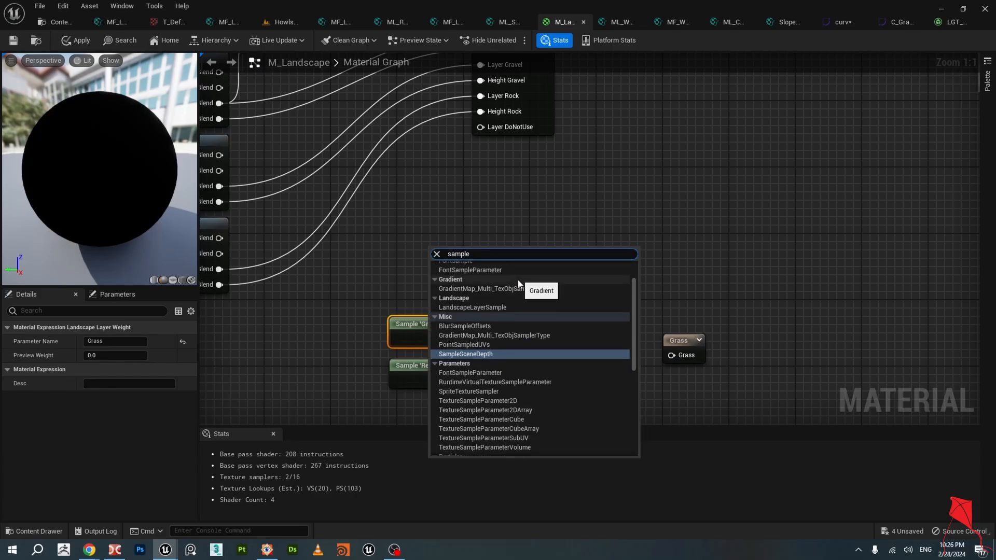
left_click(511, 307)
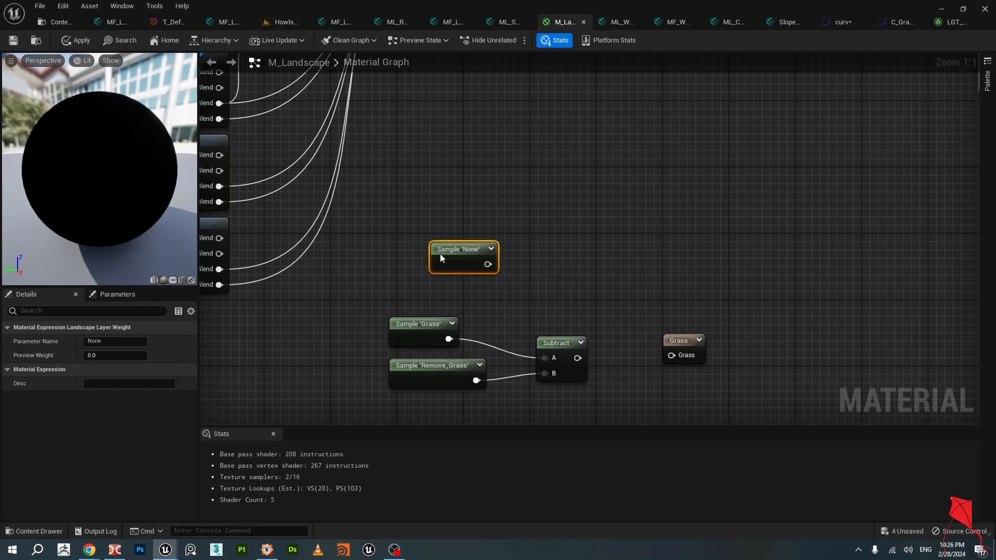
left_click_drag(472, 252, 430, 276)
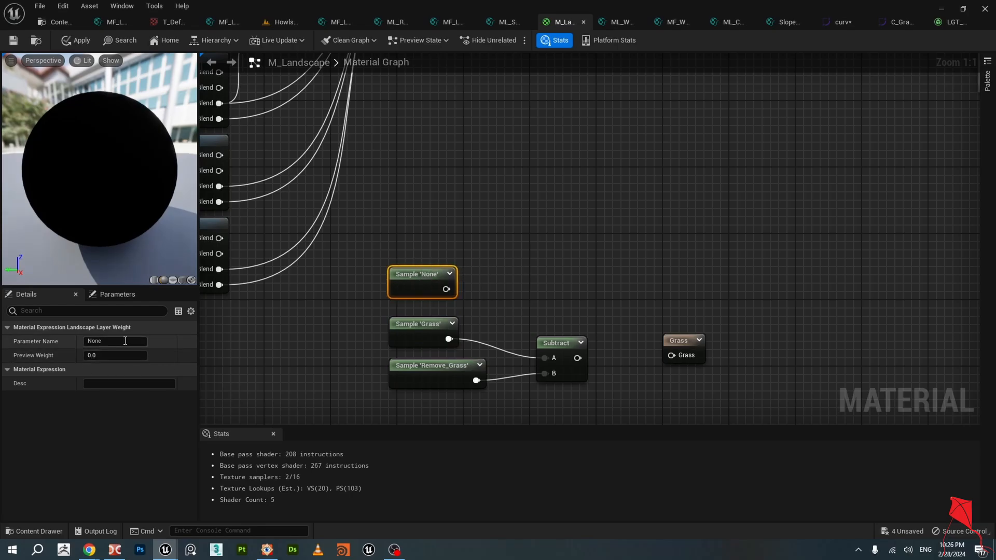
left_click(142, 342)
type("Grass")
key("Return")
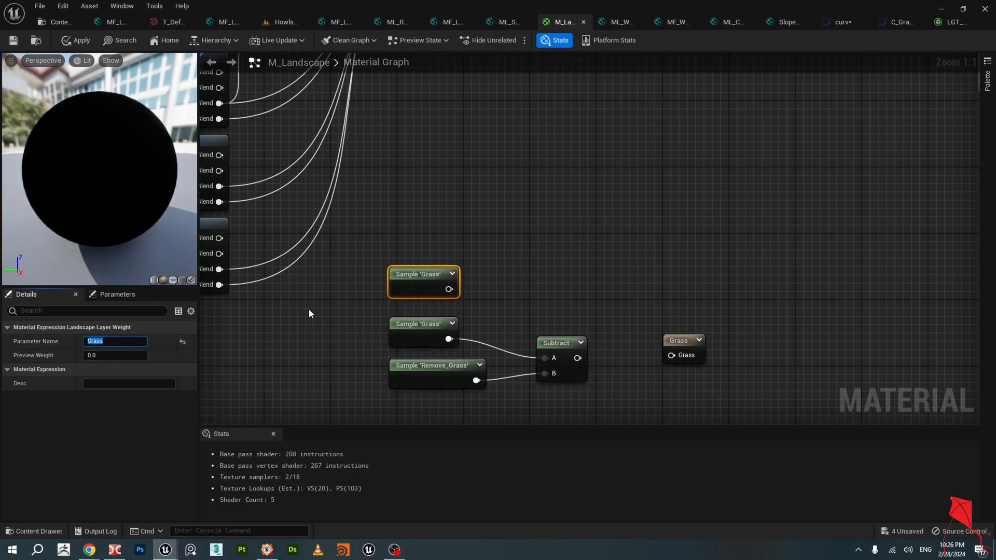
Try feeding the new Sample 'Grass' node directly into the Grass output, break the link and return the node above the other samples.
right_click_drag(492, 261, 398, 204)
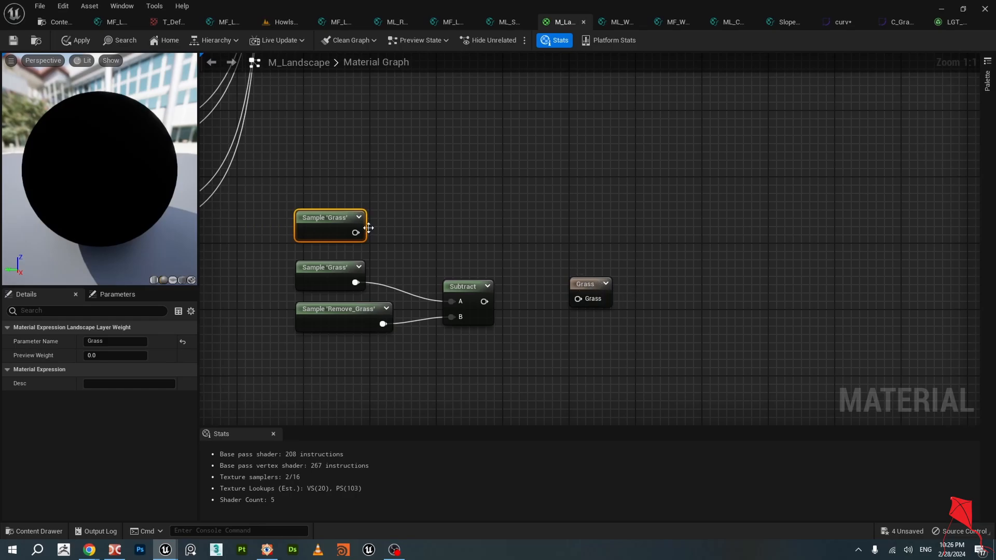
left_click_drag(327, 216, 578, 298)
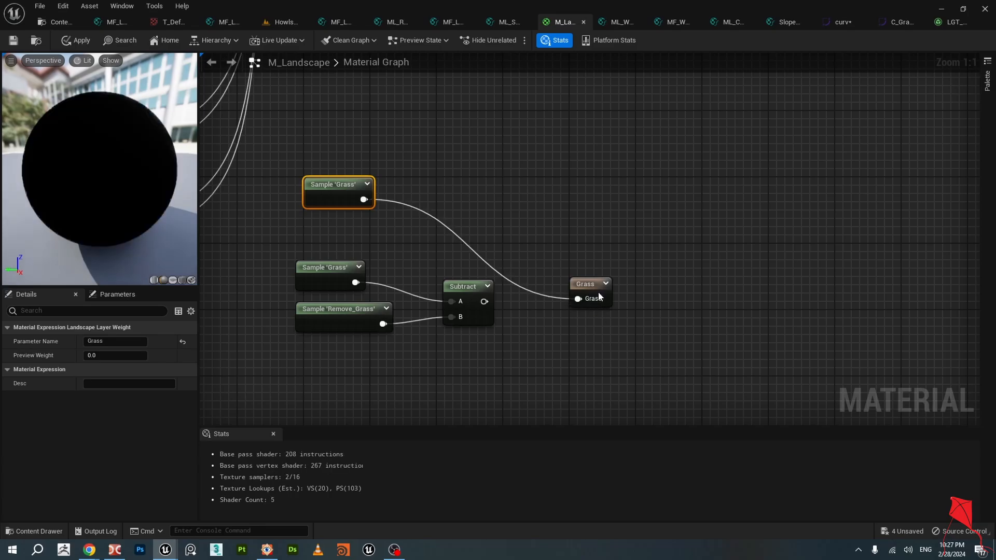
left_click(497, 236)
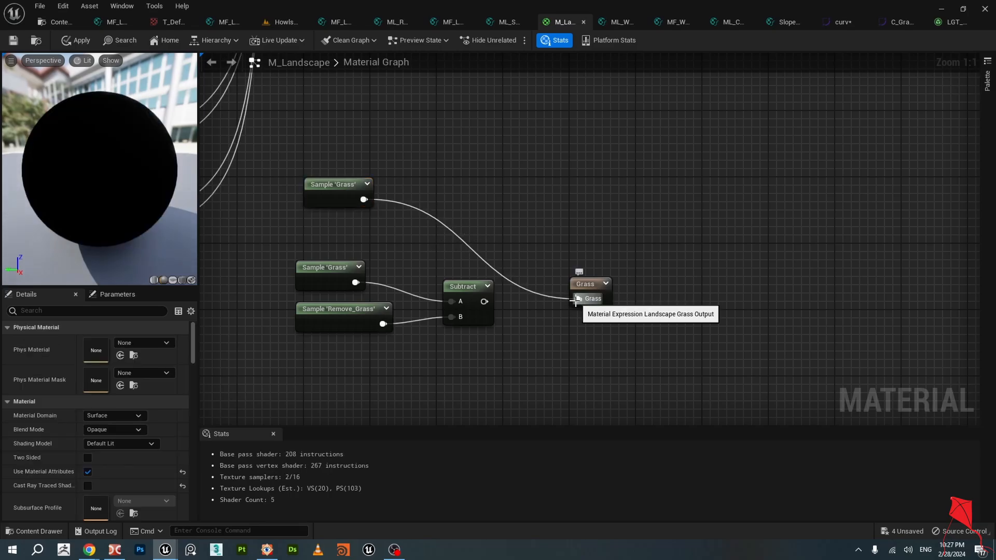
left_click(580, 301, "alt")
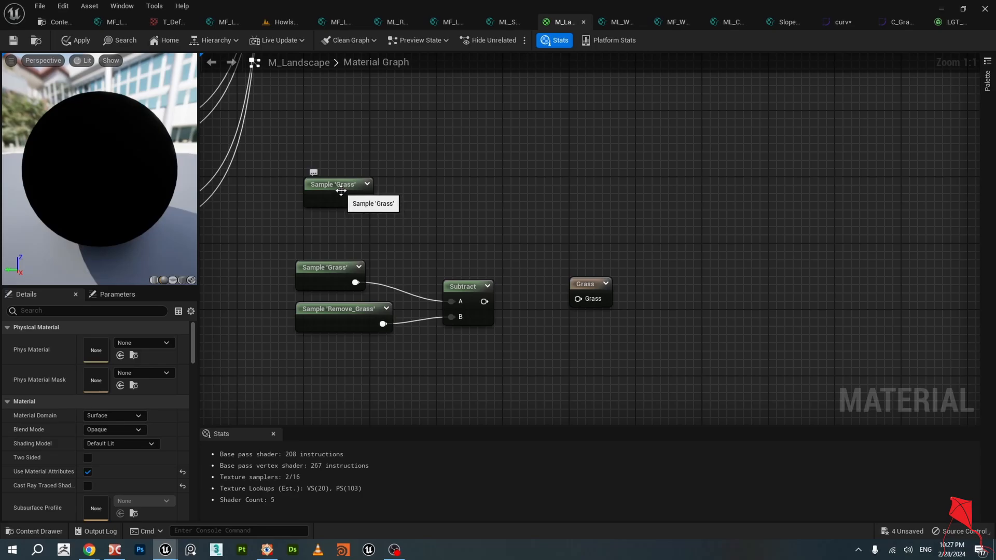
left_click_drag(334, 191, 326, 225)
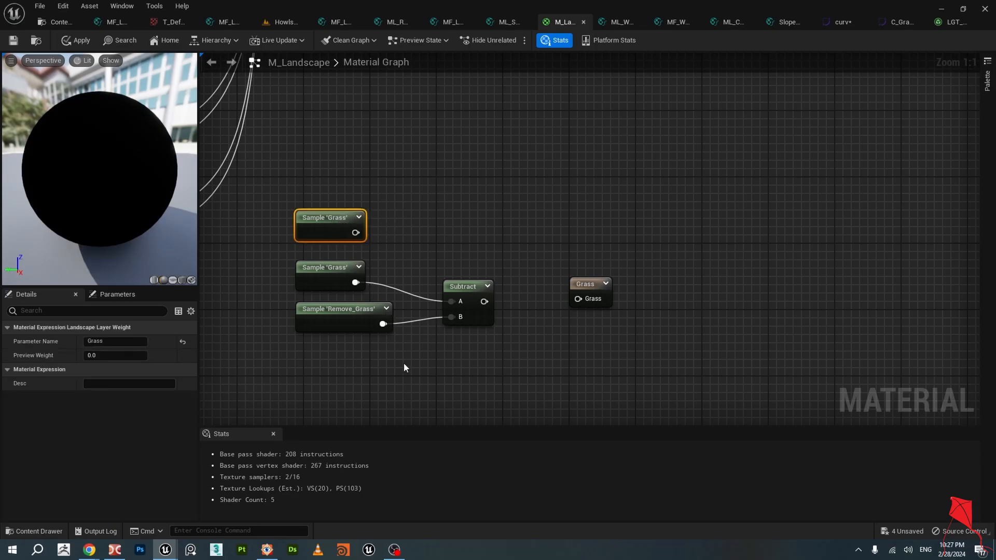
Move the Sample 'Remove_Grass' node slightly lower and check its Parameter Name.
right_click_drag(379, 354, 437, 266)
left_click(381, 228)
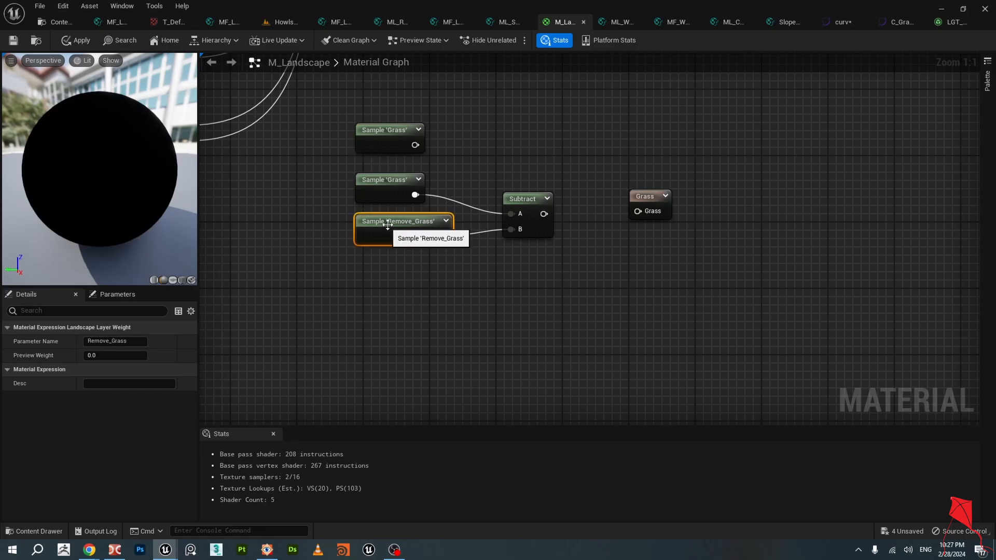
left_click_drag(397, 228, 399, 236)
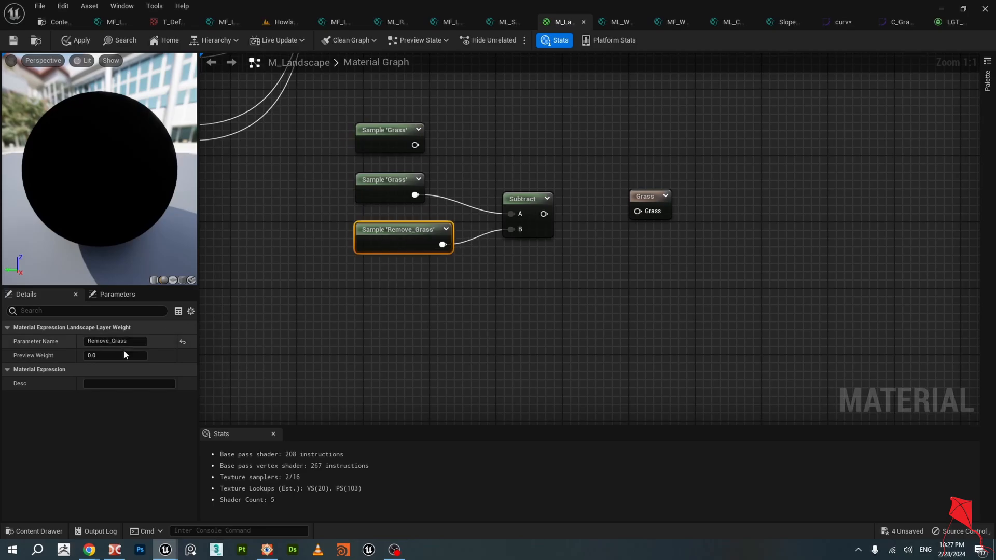
left_click(109, 341)
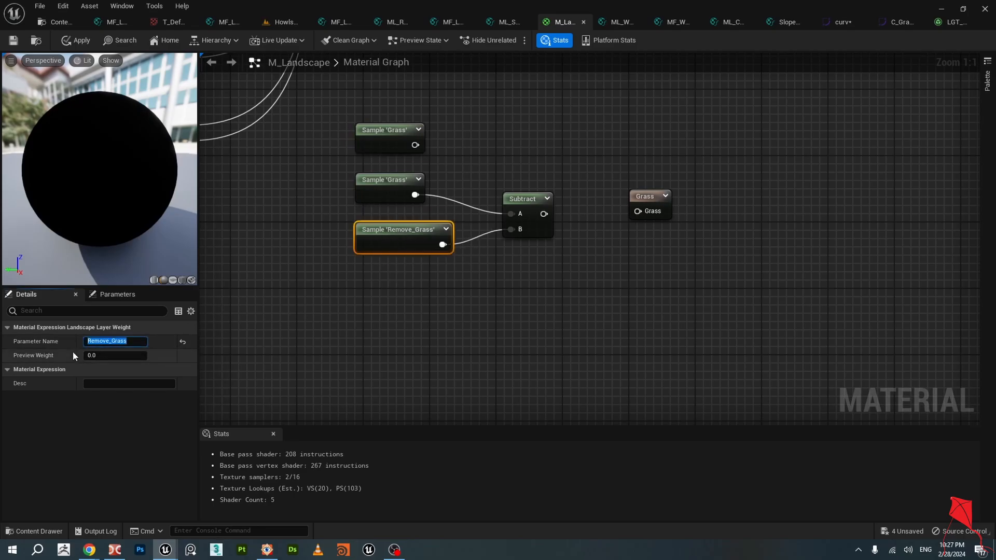
left_click(289, 342)
Examine the Layer Blend node's inputs, then the Sample 'Remove_Grass', Subtract and Sample 'Grass' nodes that form the grass mask.
scroll(381, 334, "down", 3)
right_click_drag(487, 197, 556, 308)
right_click_drag(555, 190, 536, 263)
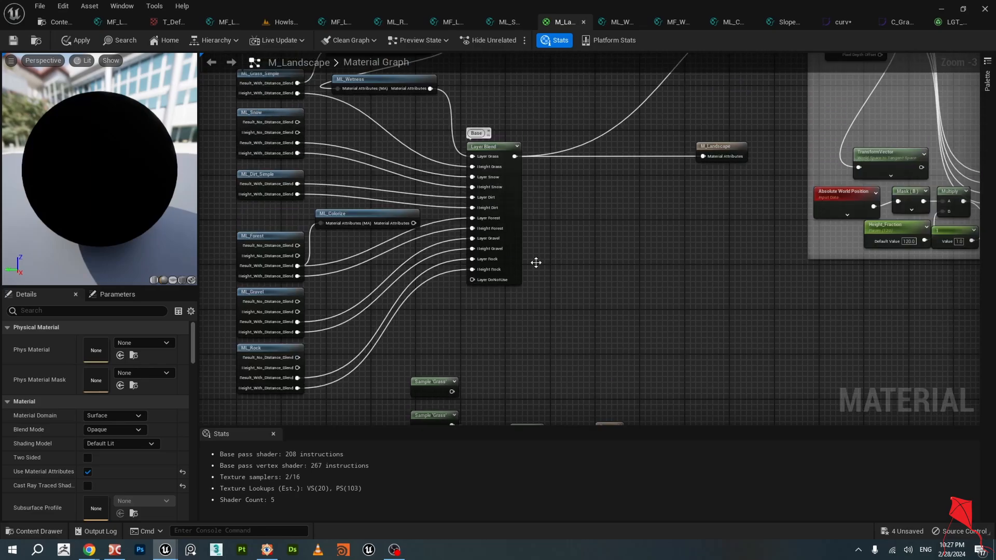
scroll(536, 263, "up", 2)
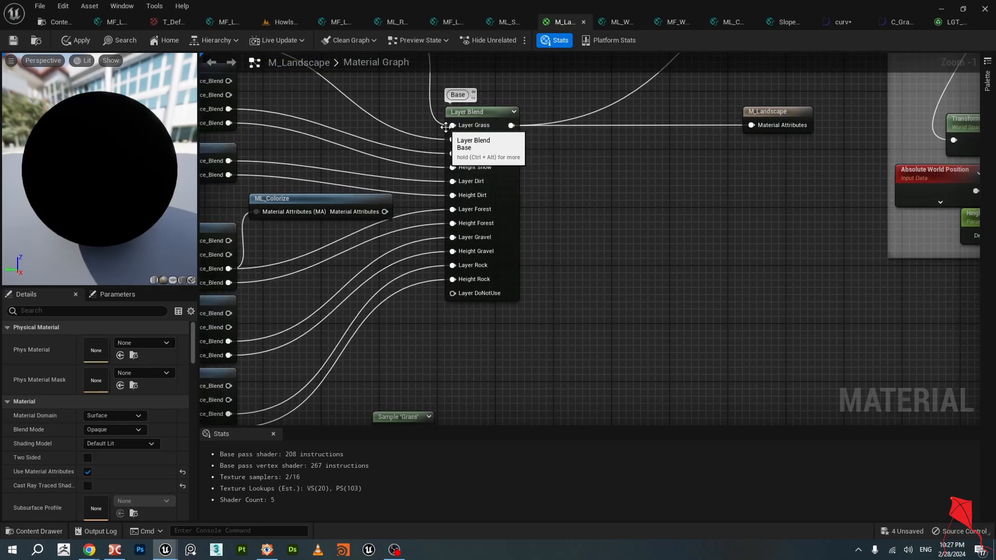
scroll(480, 168, "down", 2)
right_click_drag(494, 293, 486, 111)
right_click_drag(421, 279, 395, 313)
scroll(396, 312, "up", 2)
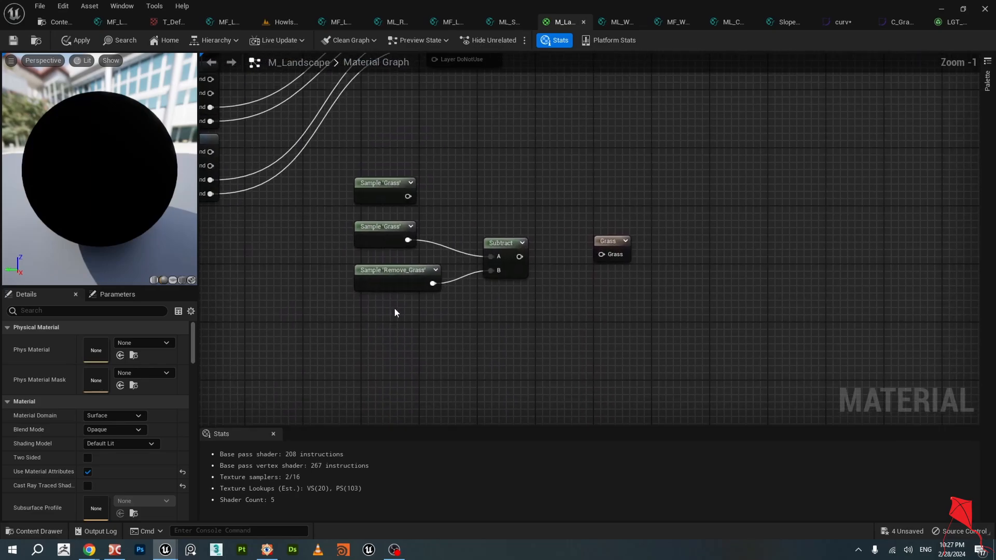
left_click(397, 280)
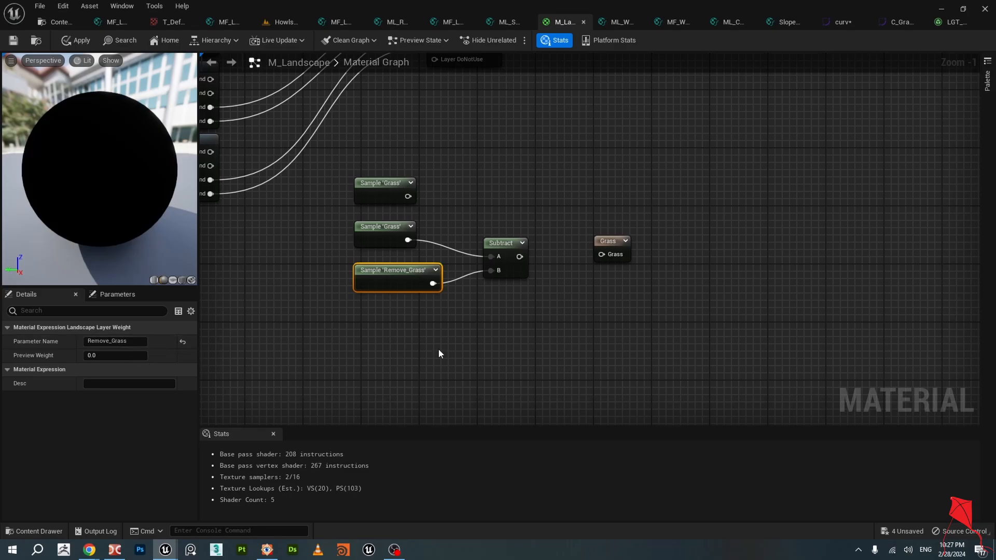
right_click_drag(589, 324, 549, 345)
left_click(476, 264)
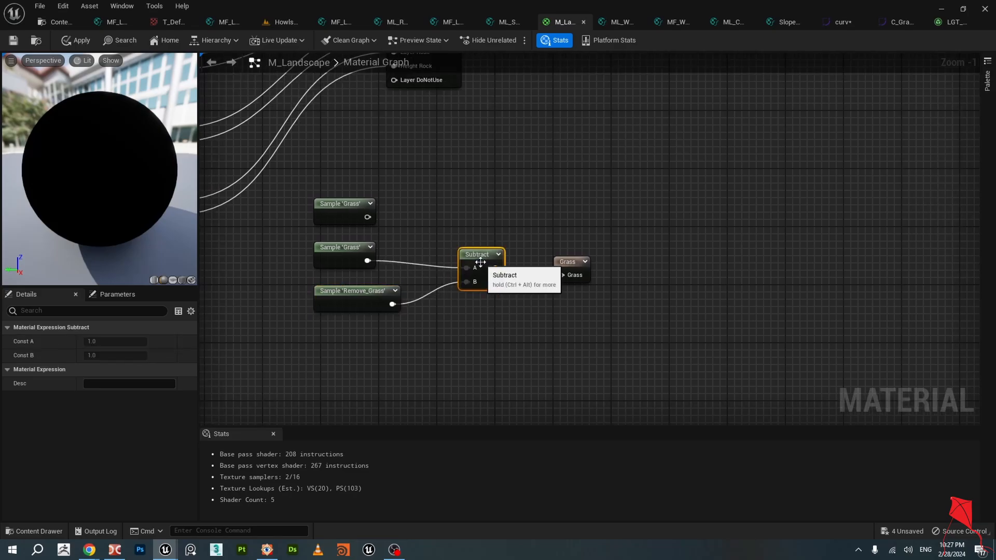
left_click(353, 293)
left_click(345, 249)
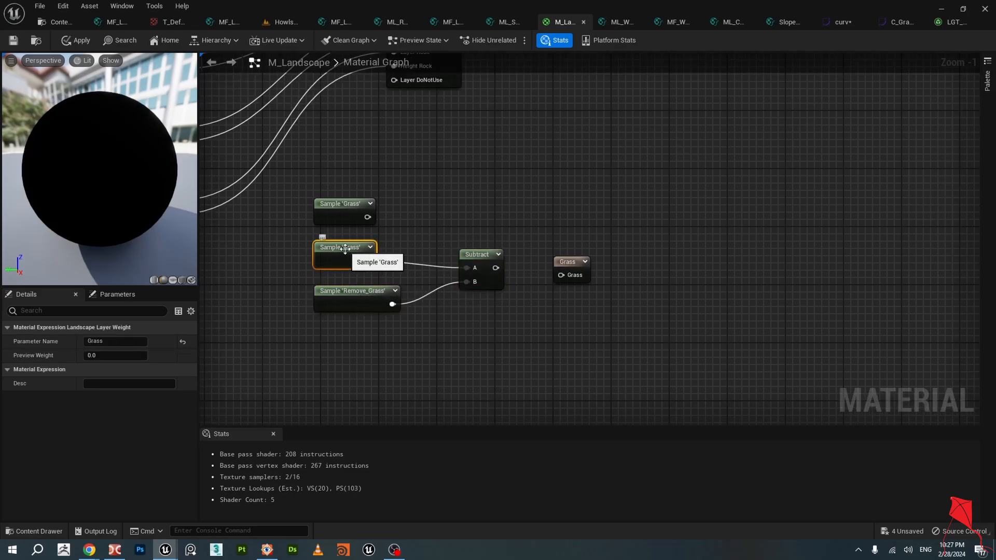
Connect the Subtract result to the Grass output node and delete the extra unconnected Sample 'Grass' node.
right_click_drag(650, 337, 601, 338)
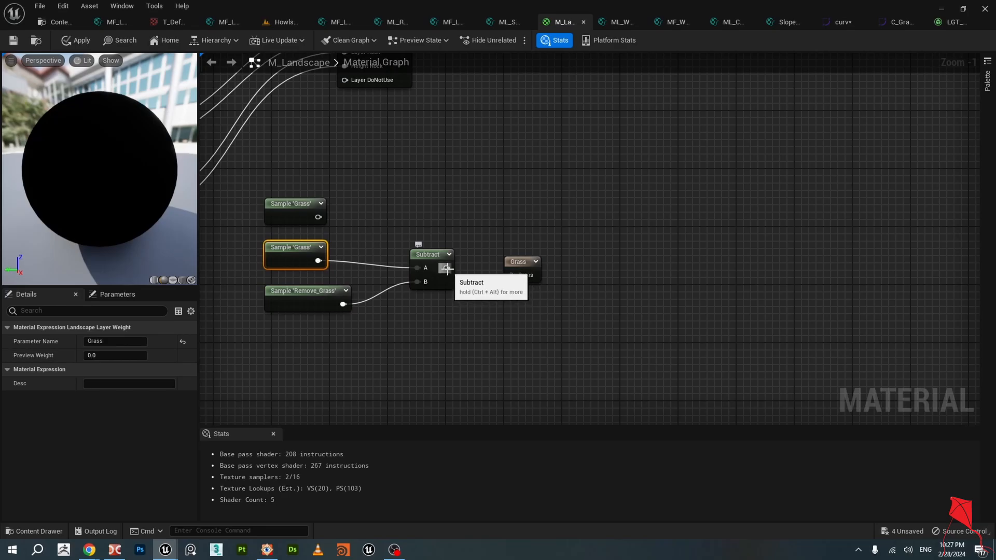
left_click_drag(446, 268, 539, 266)
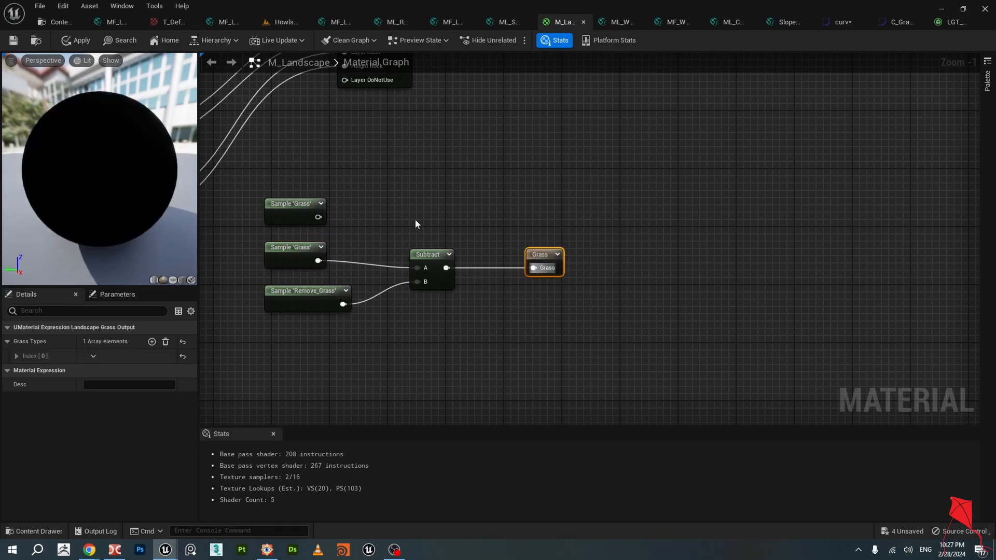
left_click_drag(424, 214, 330, 213)
key("Delete")
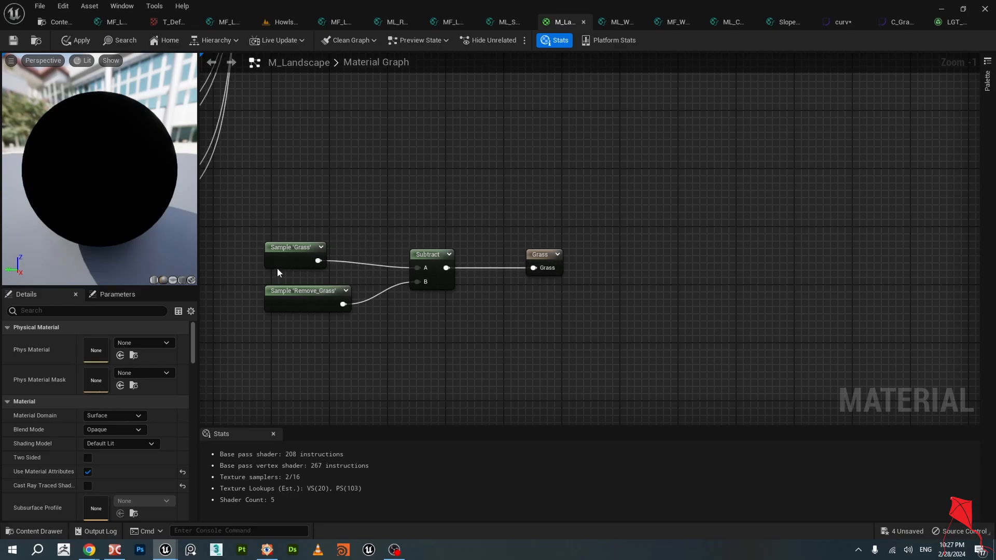
left_click(306, 261)
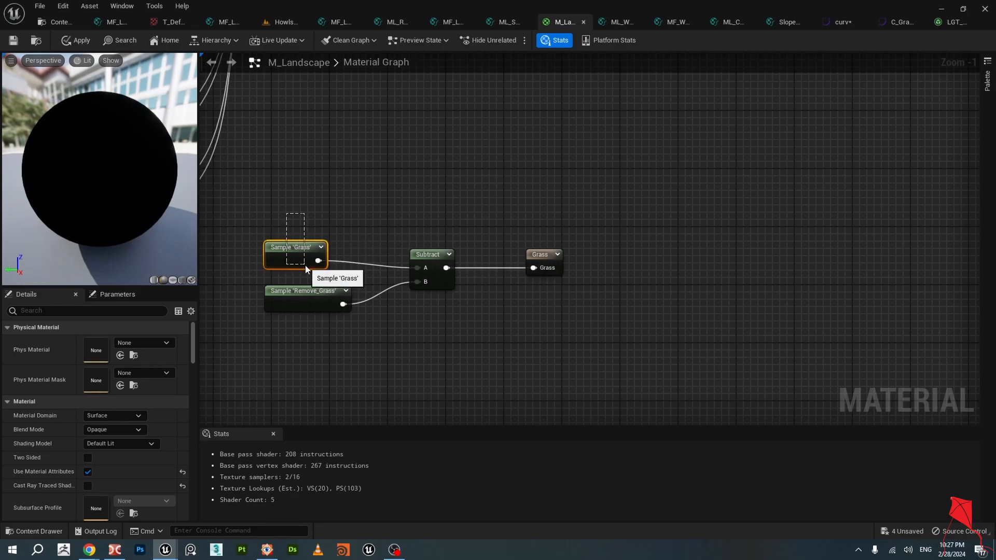
left_click(303, 335)
left_click(313, 292)
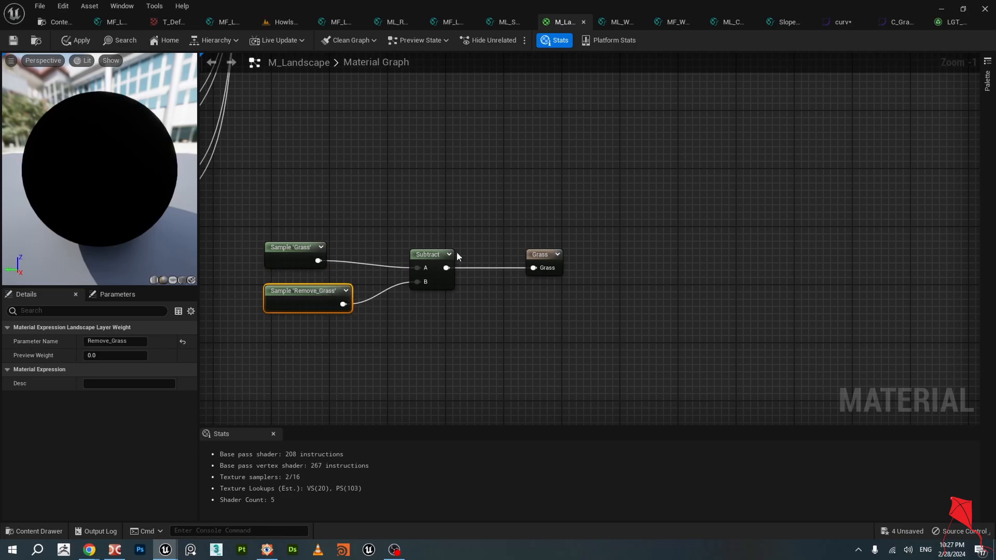
Switch the Howls_House level editor to Landscape Mode and show the paint target layers with their layer info assignments.
left_click(280, 23)
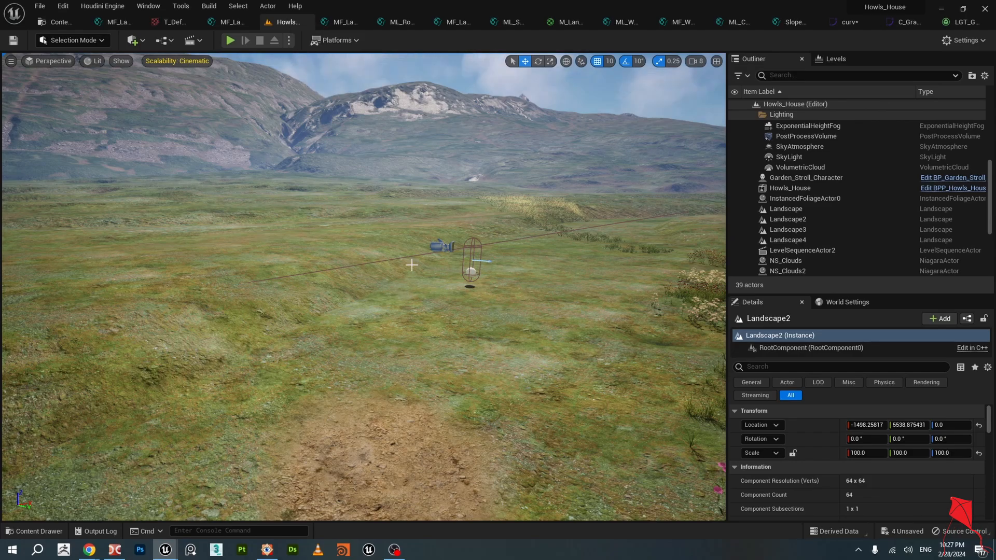
left_click(74, 40)
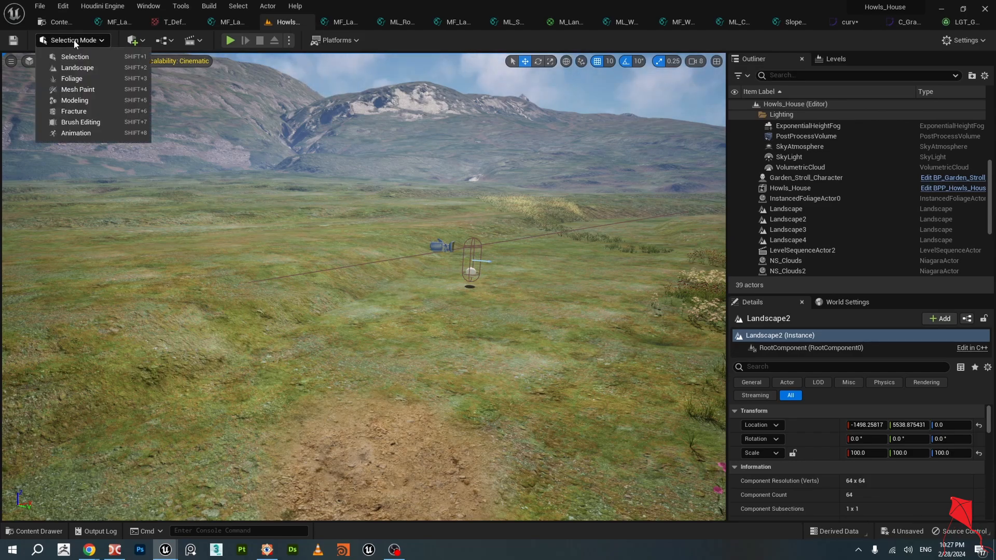
left_click(76, 68)
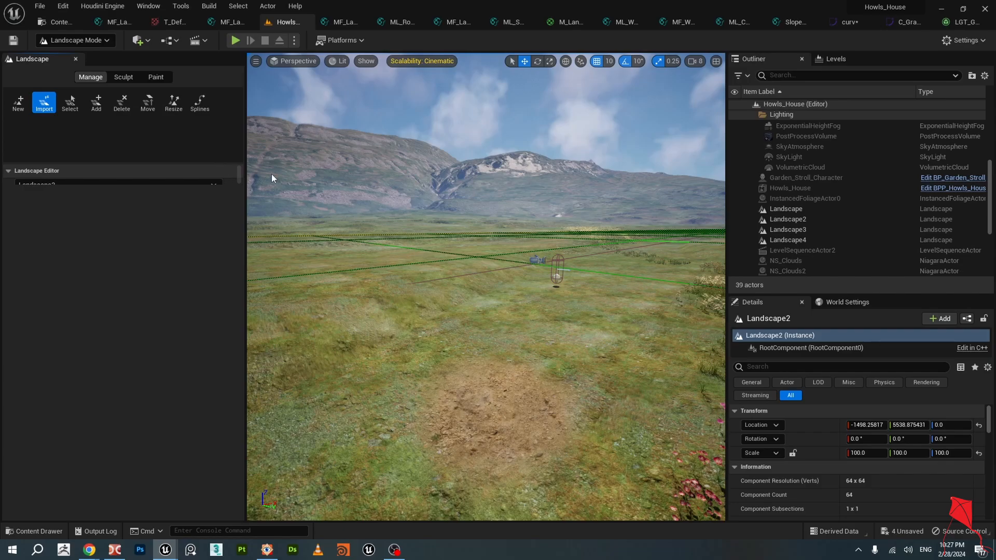
left_click(164, 77)
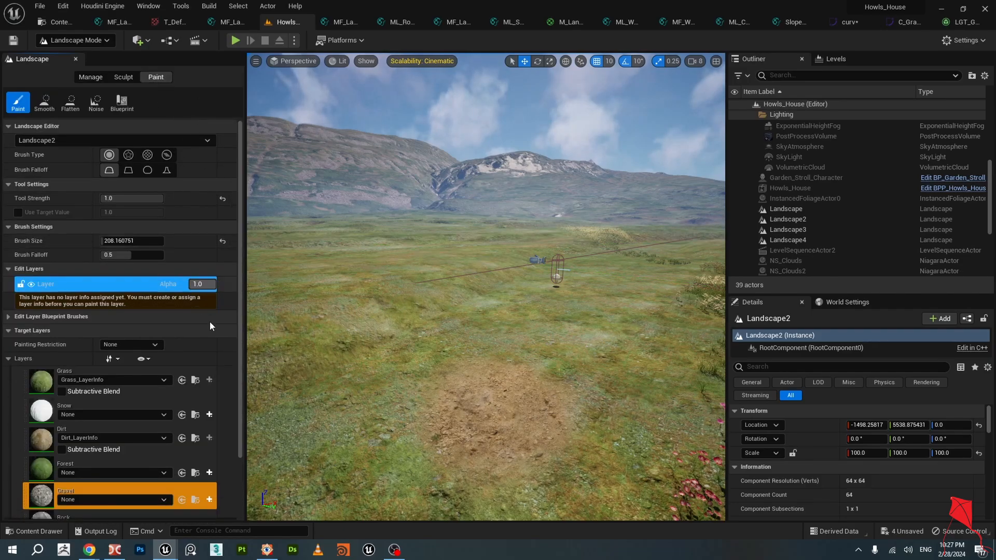
scroll(210, 322, "down", 2)
scroll(211, 322, "down", 1)
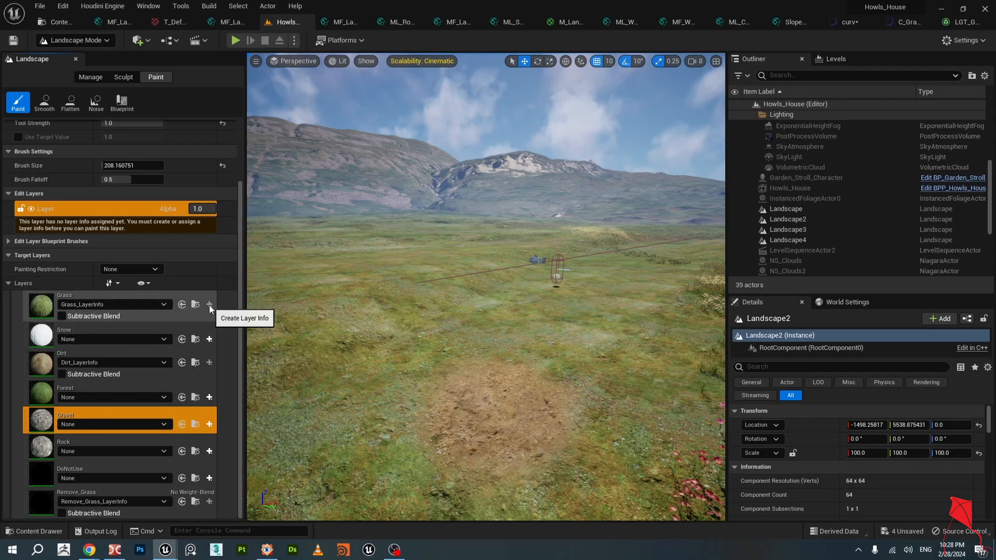
left_click(205, 412)
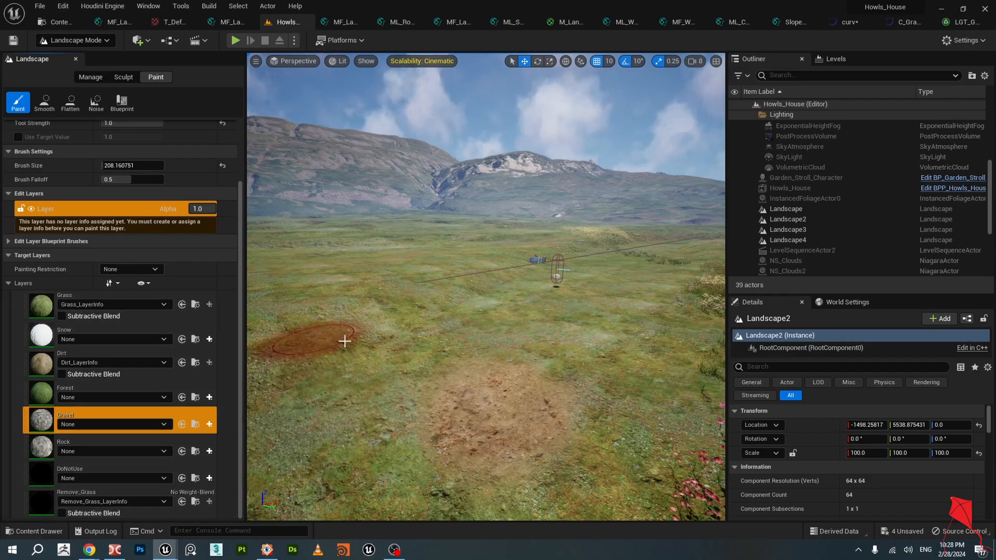
Assign Gravel_LayerInfo to the Gravel paint layer of Landscape2.
left_click(101, 429)
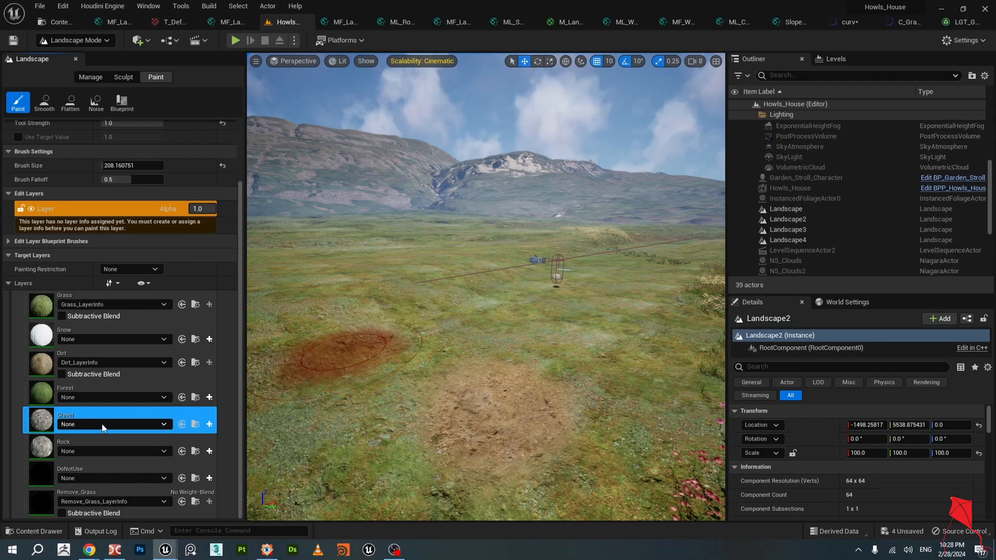
left_click(102, 425)
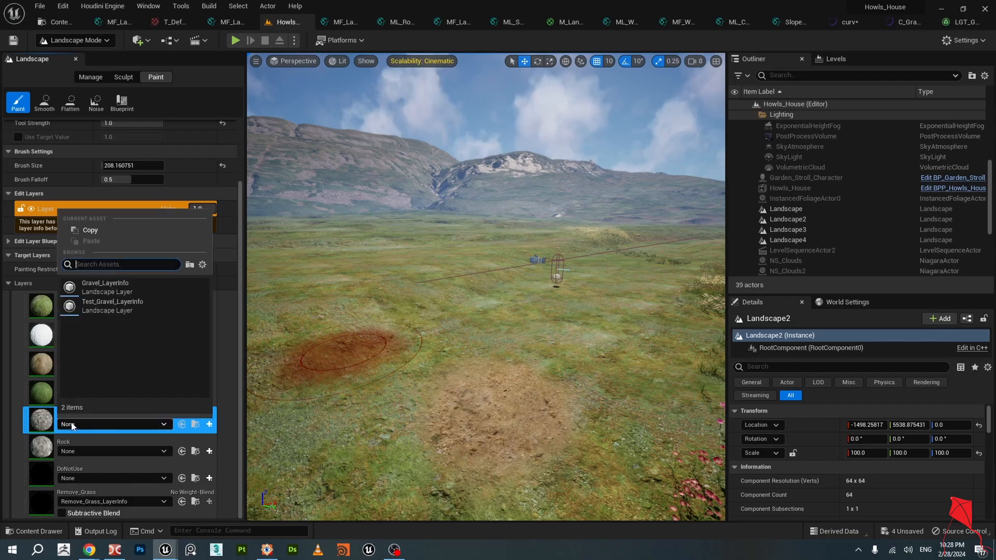
left_click(123, 285)
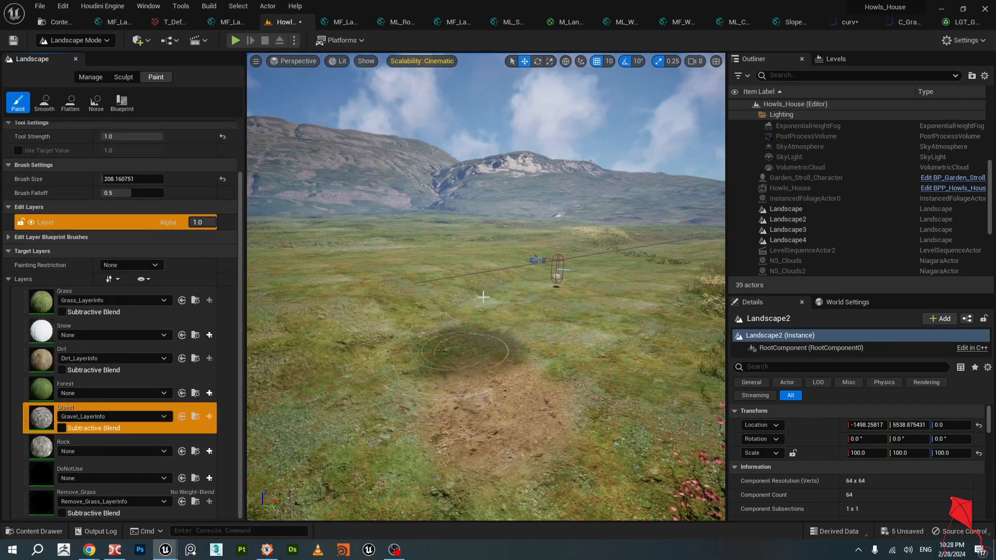
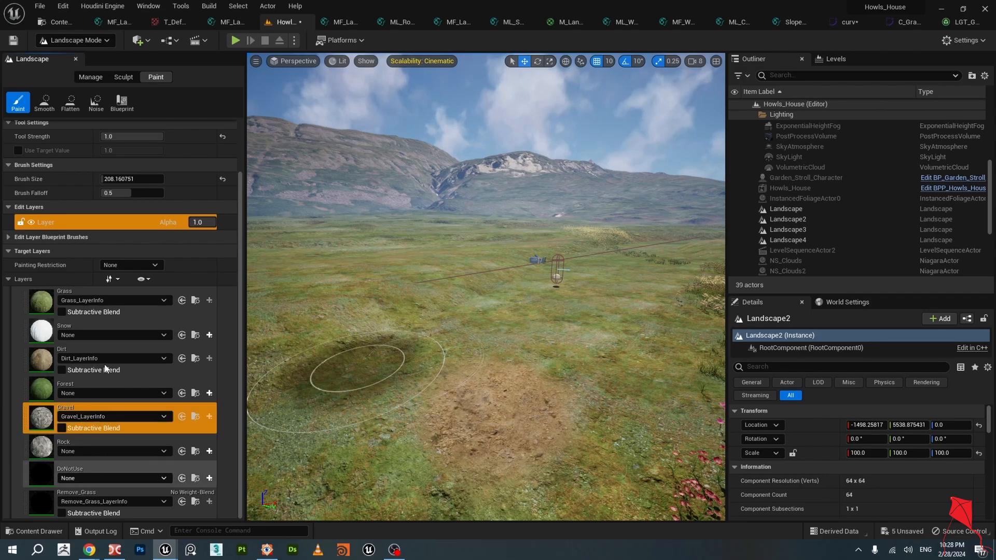
Assign Snow_LayerInfo to the Snow paint layer and make Snow the active layer.
left_click(97, 335)
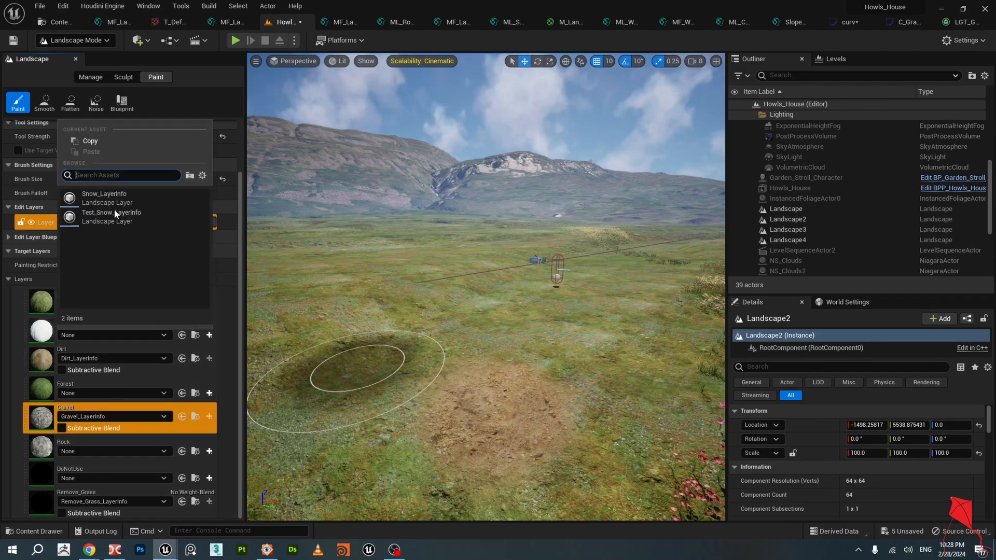
left_click(110, 195)
left_click(174, 323)
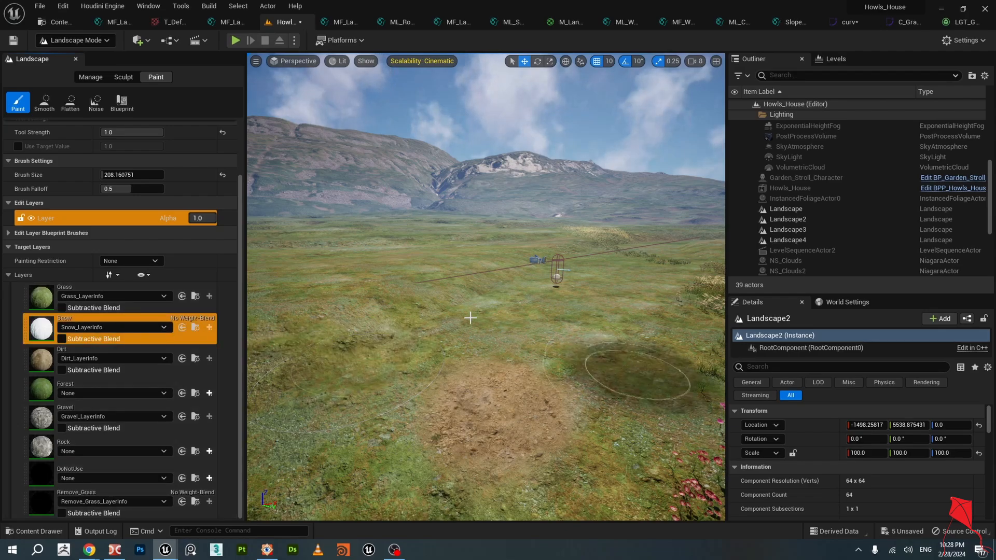
mouse_move(513, 326)
right_mouse_down()
mouse_move(509, 335)
mouse_move(511, 323)
right_mouse_up()
mouse_move(512, 322)
left_mouse_down()
mouse_move(444, 319)
mouse_move(433, 309)
left_mouse_up()
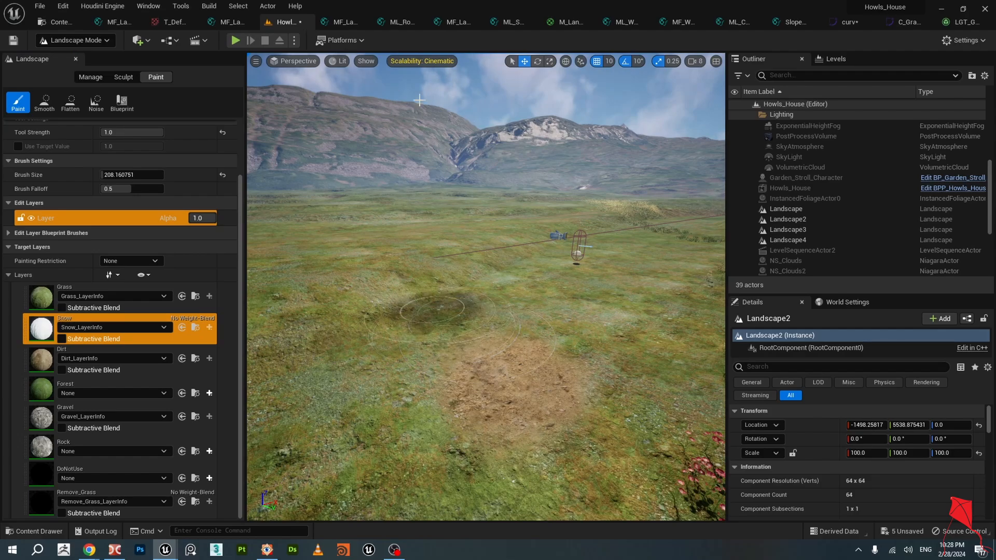
In M_Landscape, add a second Grass Types element to the Grass output node and delete it again, placing the node beside Subtract.
left_click(564, 23)
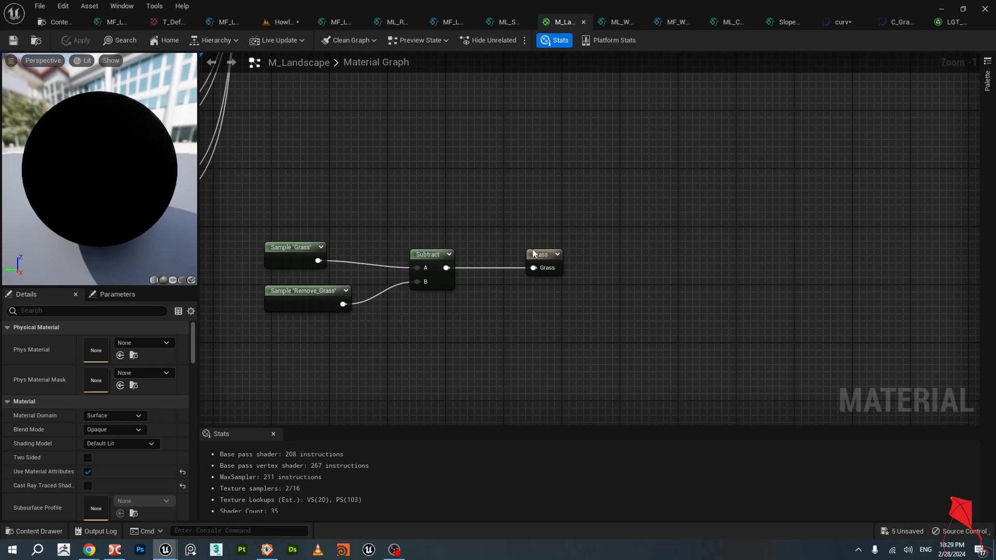
left_click_drag(534, 254, 526, 263)
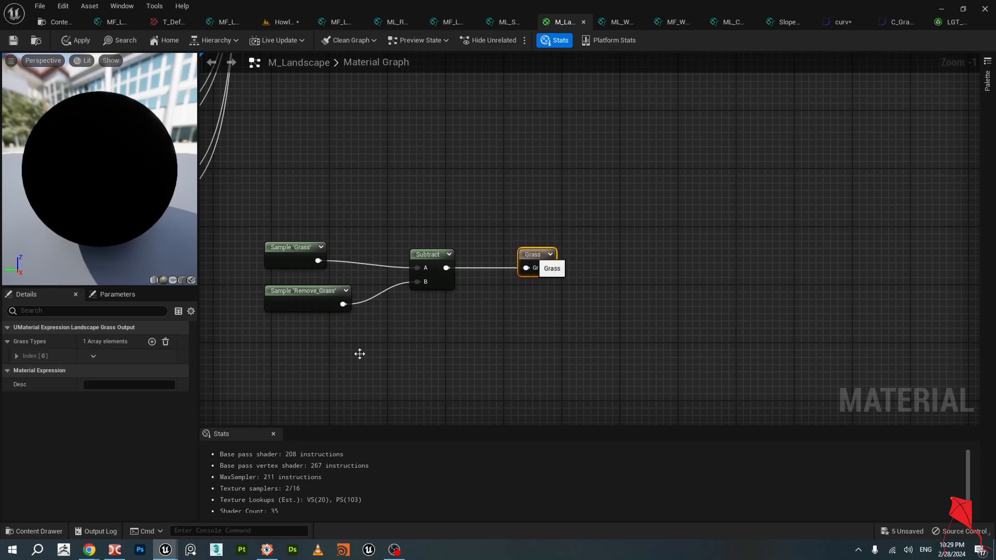
left_click(151, 343)
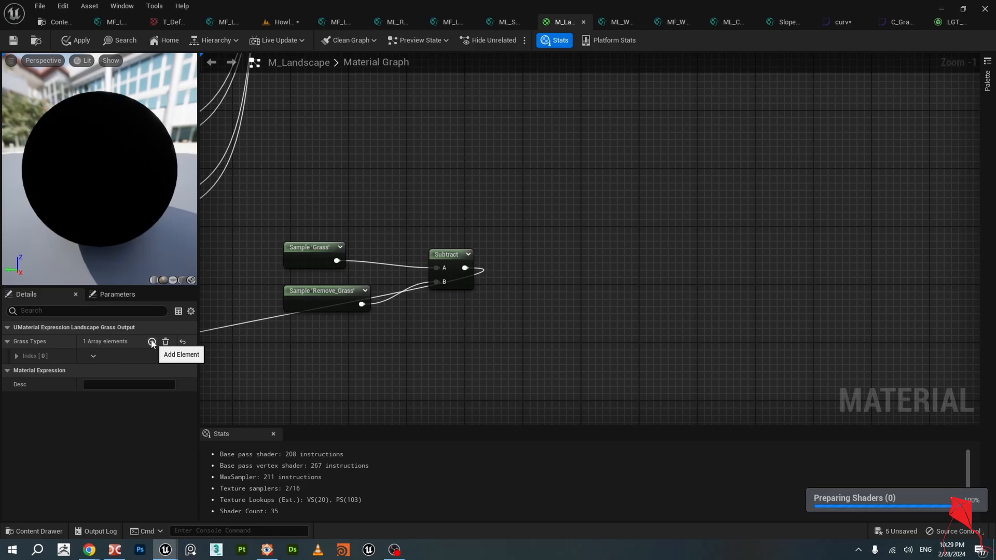
left_click(152, 343)
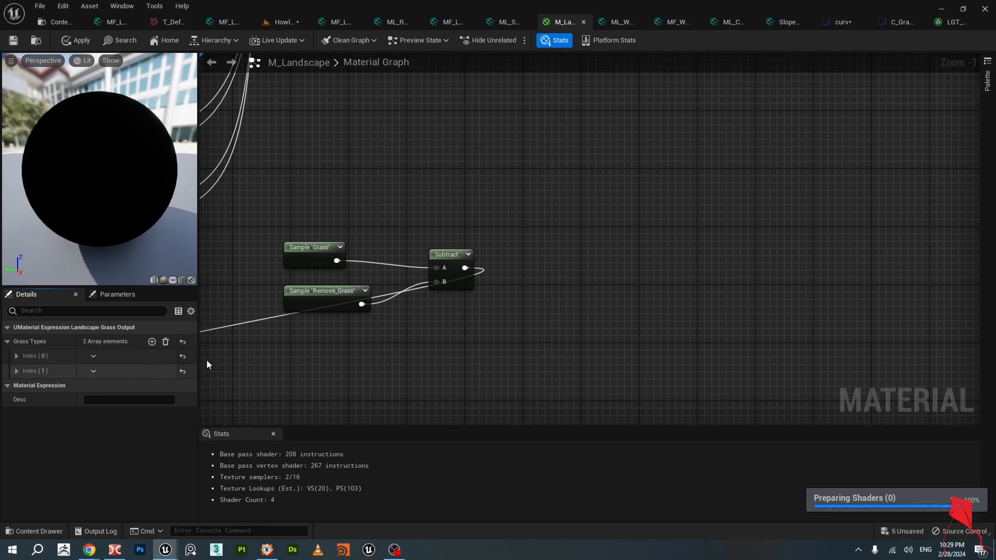
scroll(454, 308, "down", 2)
left_click_drag(221, 336, 512, 277)
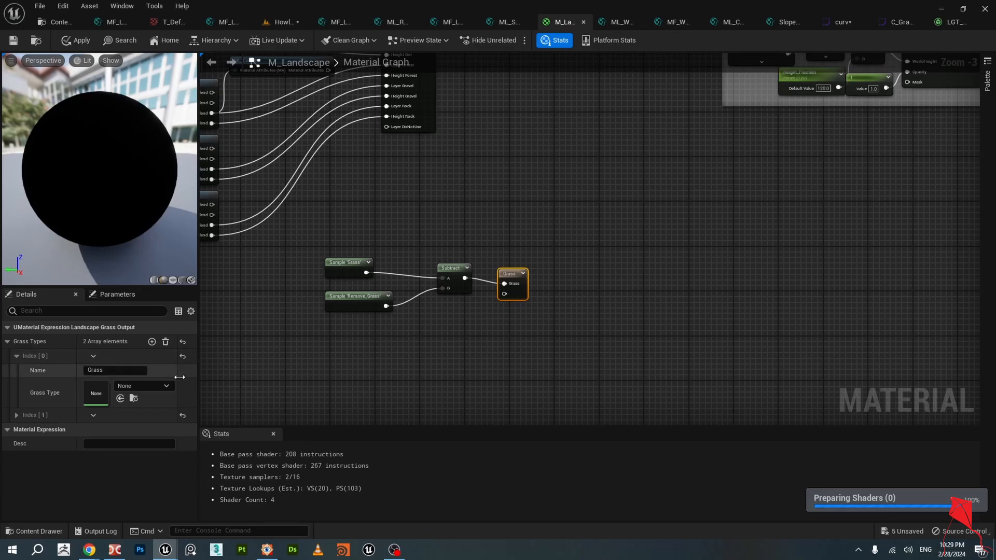
left_click(93, 415)
left_click(109, 442)
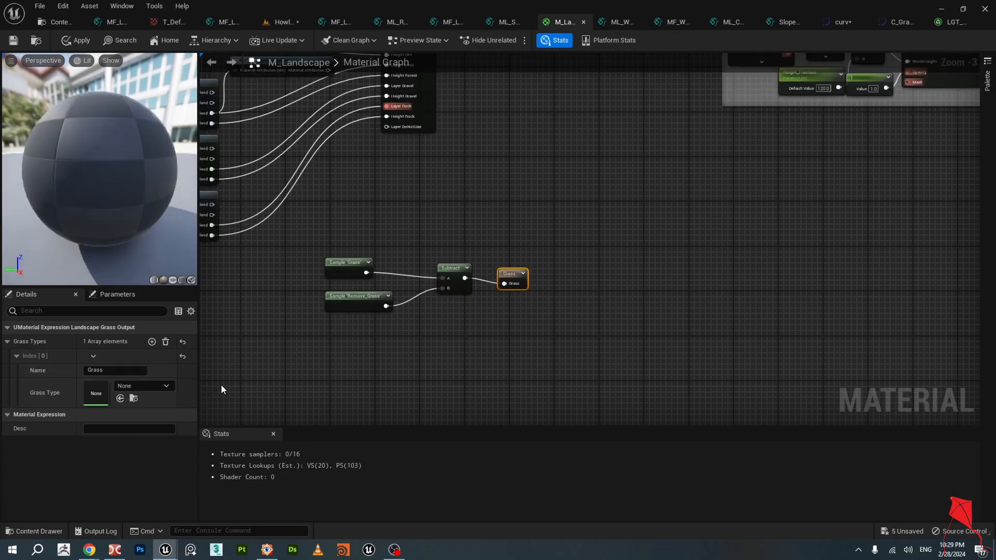
Set the Grass output node's Grass Type to LGT_Grass and save the material.
left_click(131, 386)
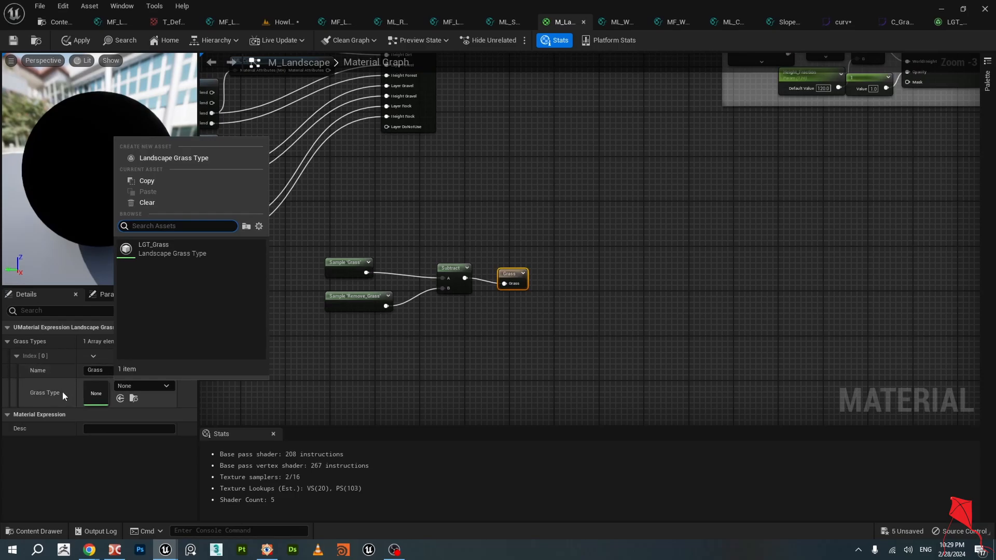
left_click(164, 247)
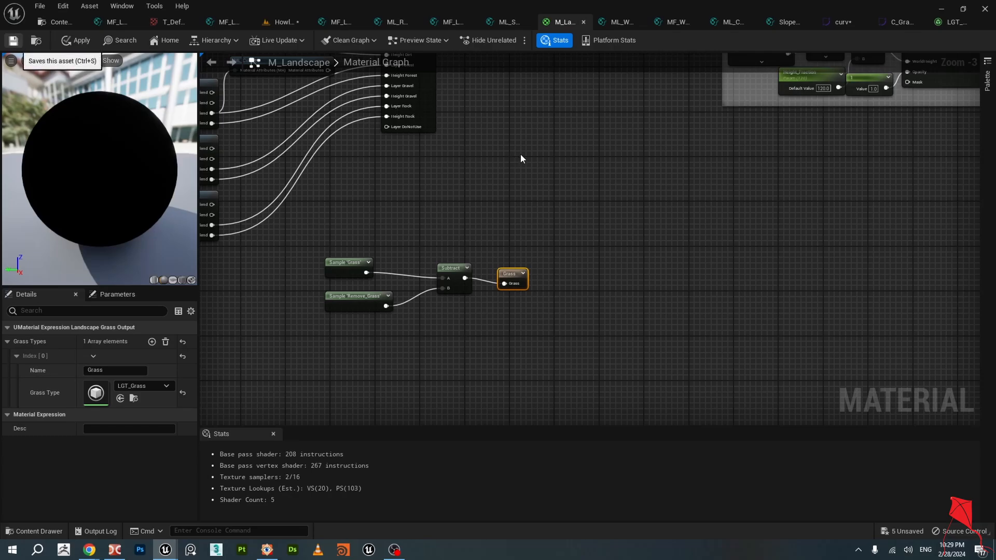
key("ctrl+s")
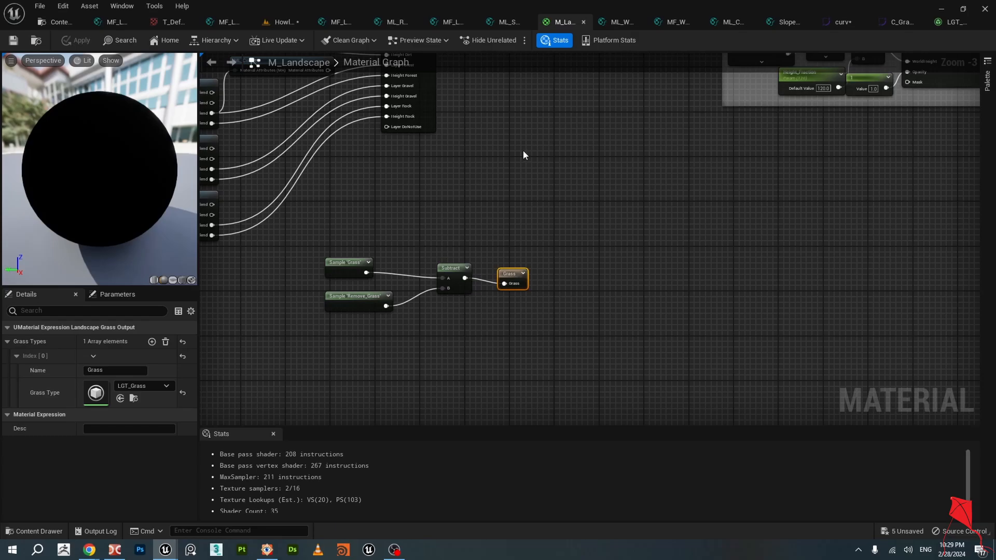
Switch back to the Howls_House level and inspect the automatic grass and flowers on the landscape up close.
left_click(275, 22)
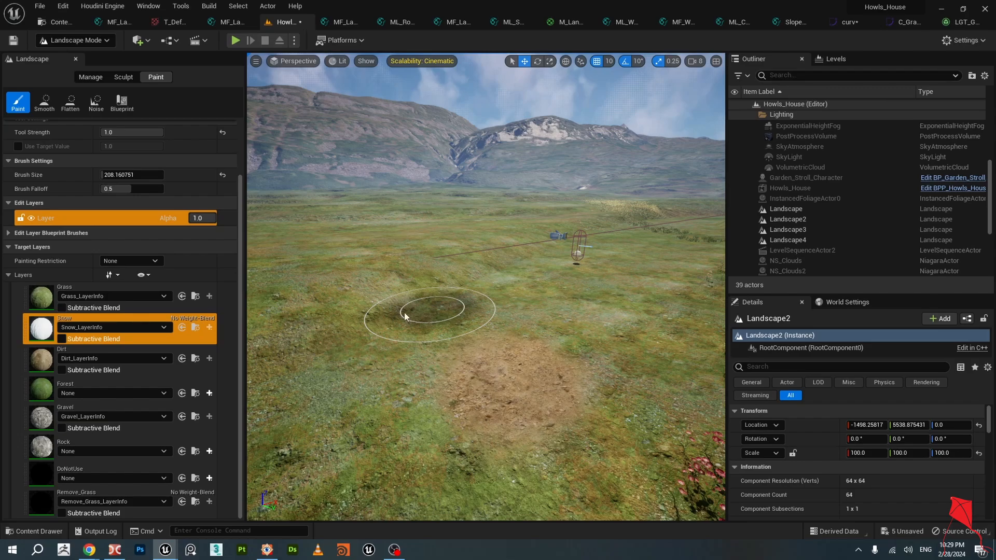
right_click(406, 283)
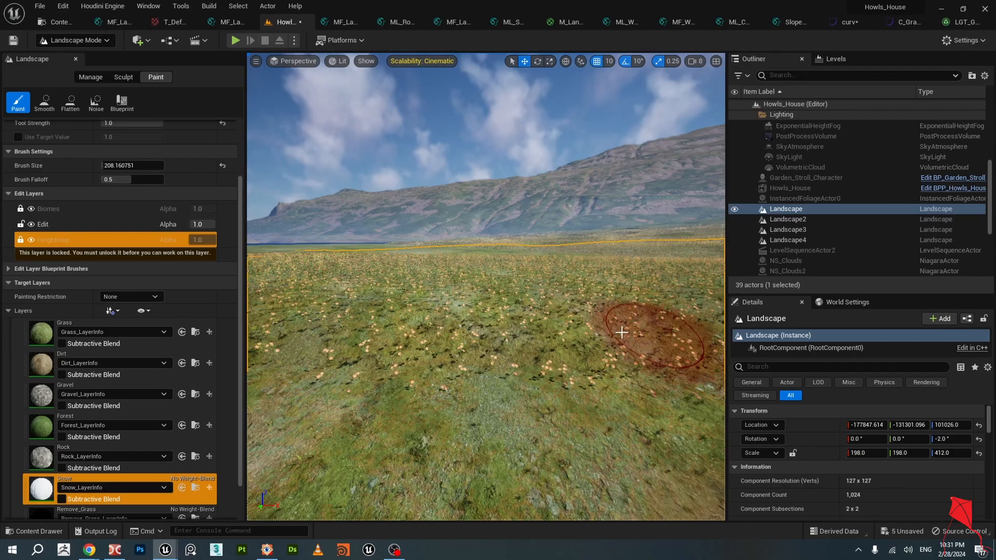
right_click_drag(622, 332, 617, 327)
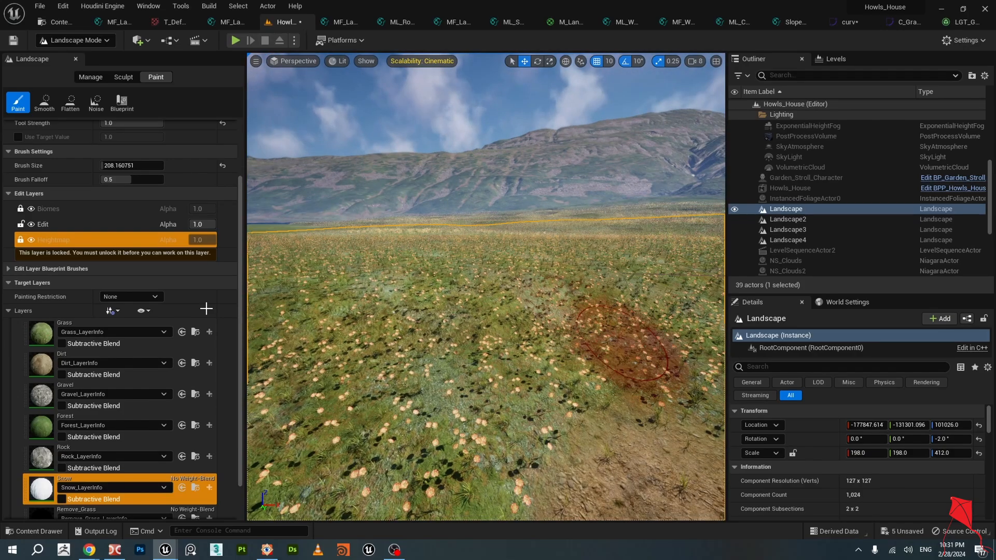
Select the Remove_Grass paint layer of Landscape and check its layer info assignment.
scroll(161, 369, "down", 2)
scroll(176, 398, "down", 1)
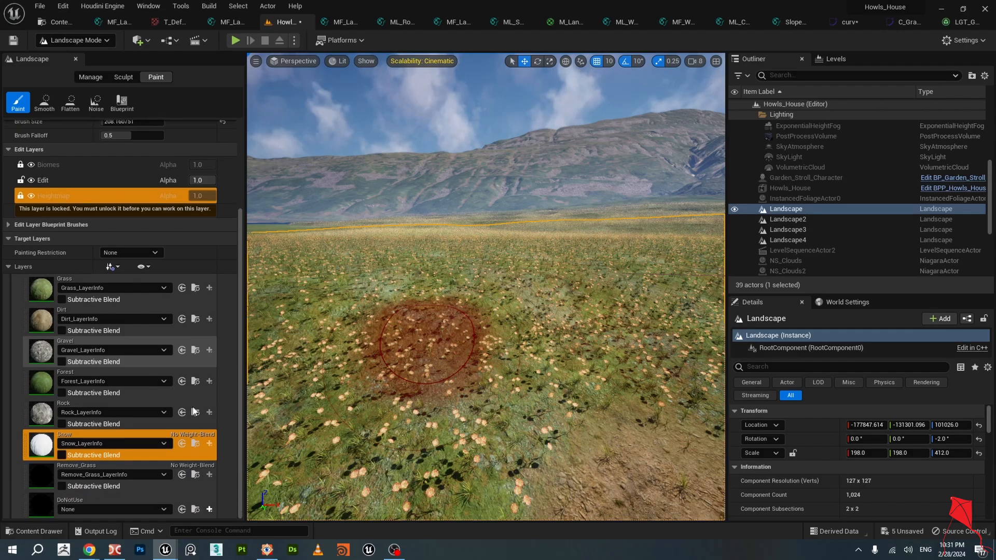
left_click(211, 468)
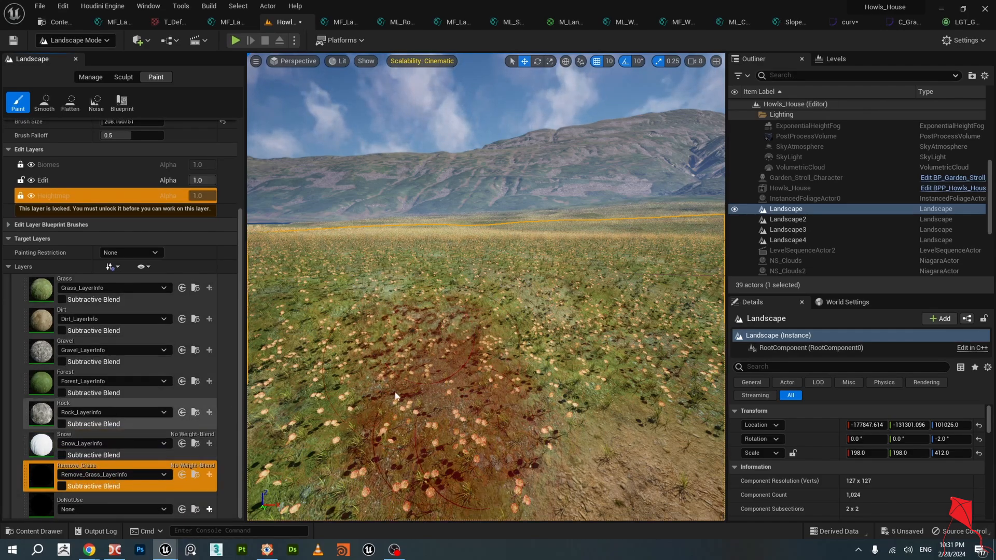
left_click(139, 476)
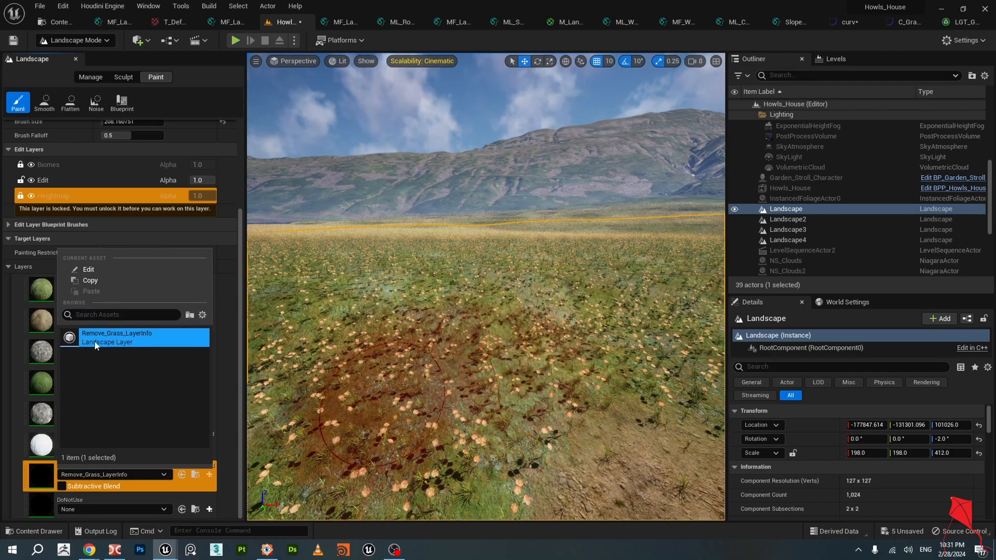
right_click_drag(530, 335, 519, 383)
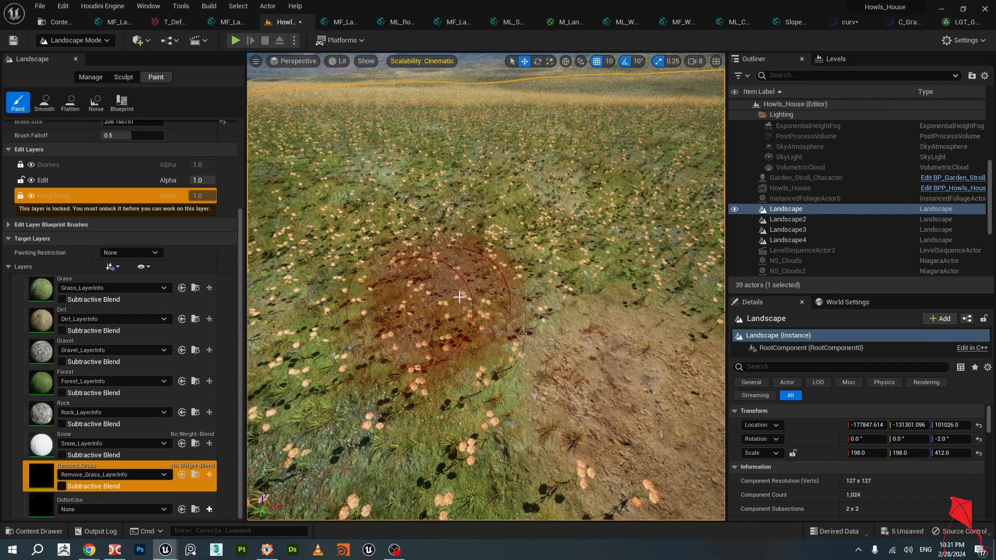
Switch the level editor to Selection Mode and set the scalability quality to Epic.
left_click(86, 44)
left_click(77, 59)
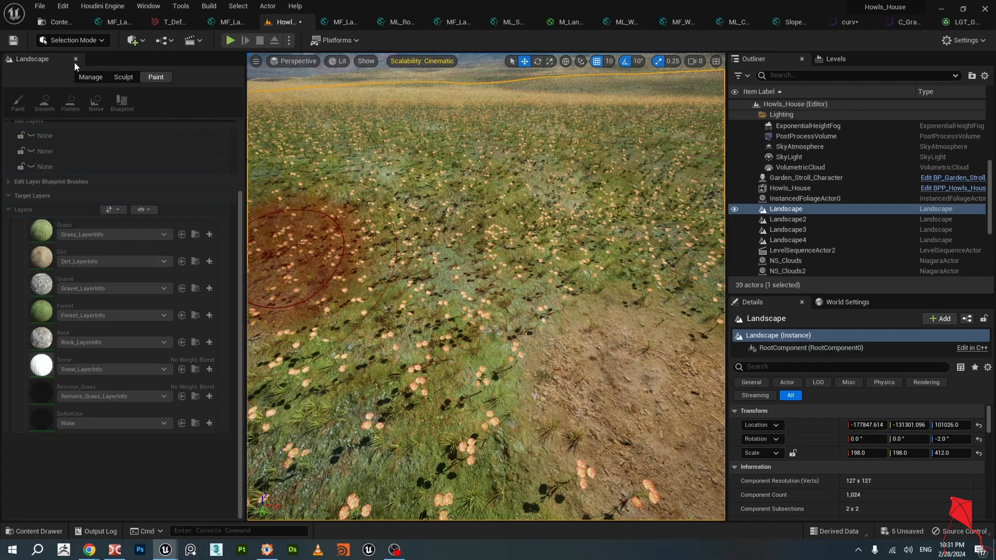
scroll(217, 120, "up", 3)
left_click(73, 40)
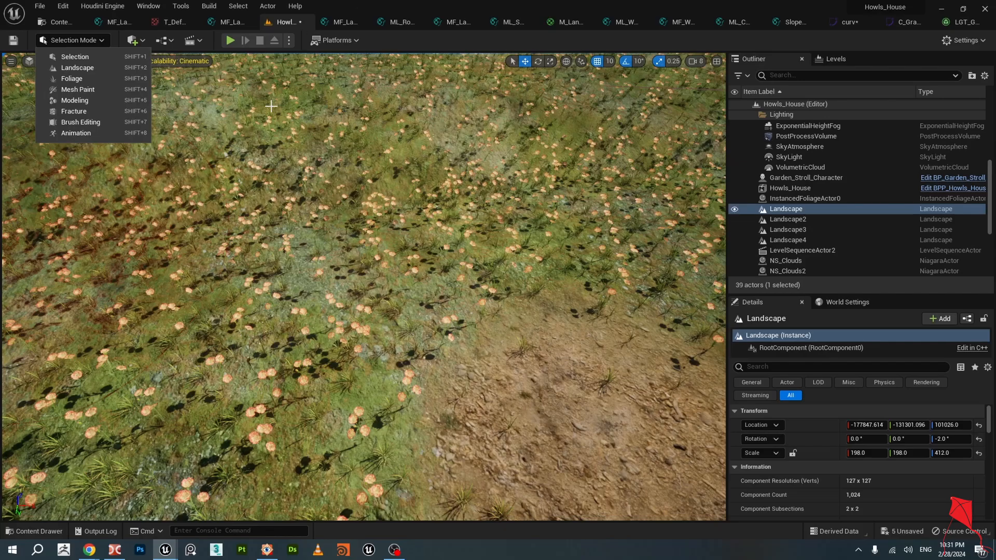
left_click(185, 61)
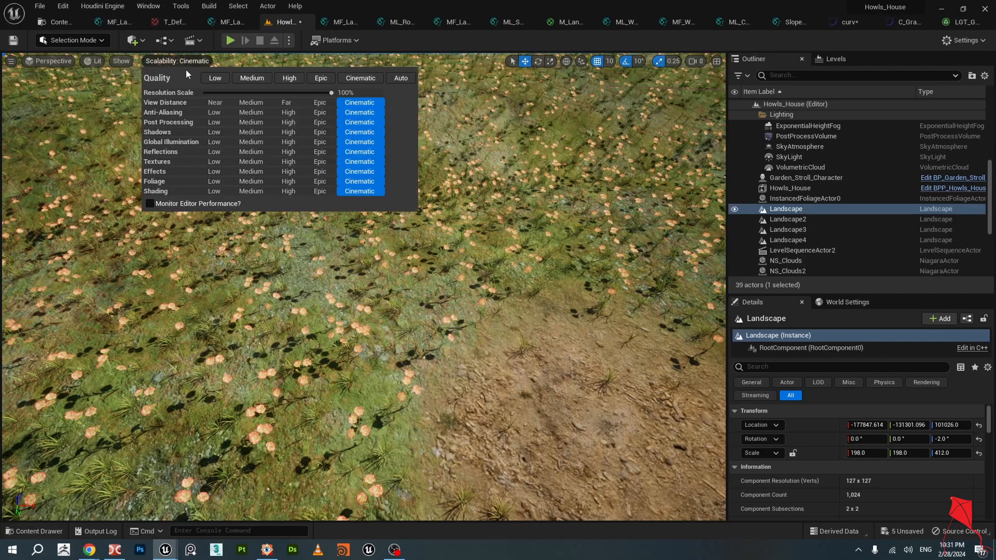
left_click(319, 78)
Select Landscape2 in the viewport, return to Landscape Mode and make Remove_Grass the active paint layer.
left_click(493, 254)
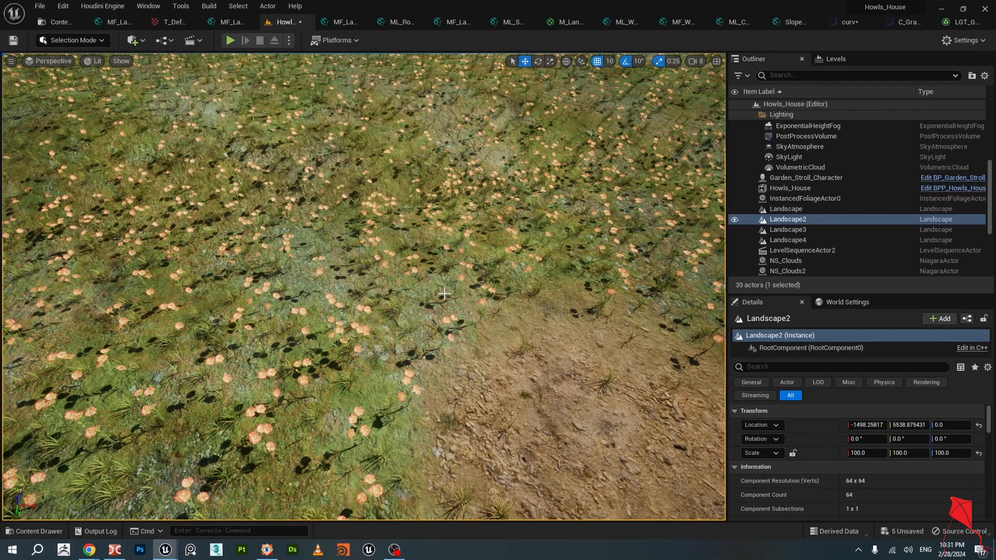
scroll(444, 293, "up", 4)
right_click_drag(467, 295, 482, 243)
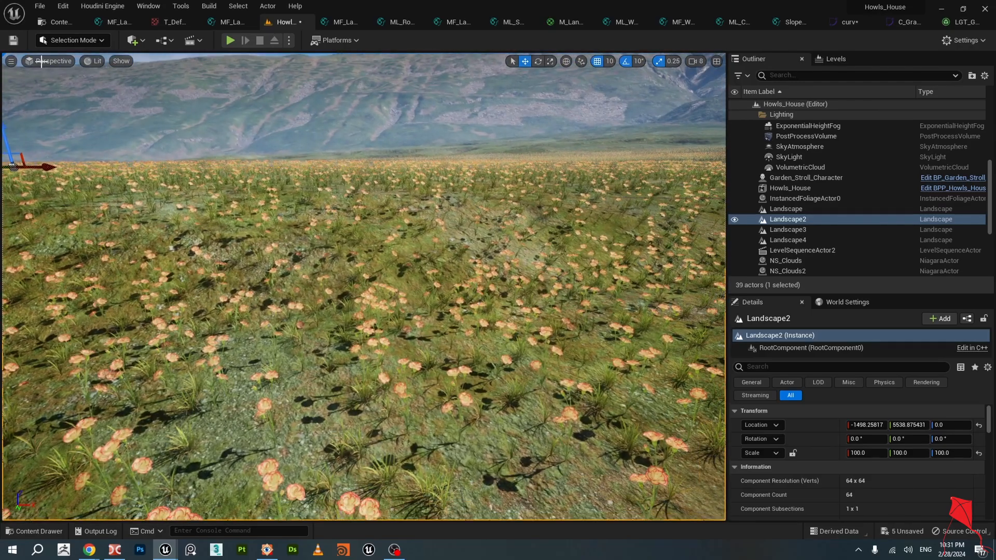
left_click(80, 41)
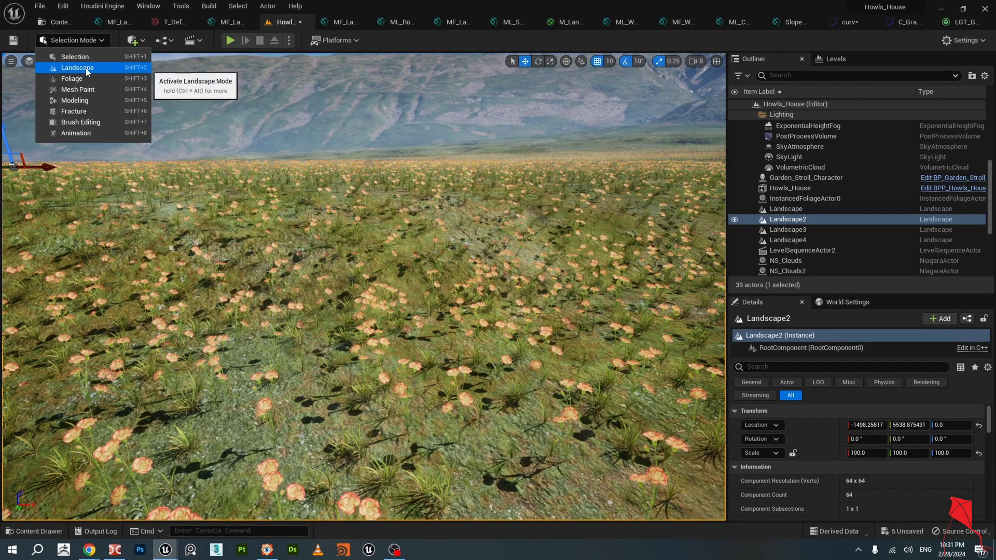
left_click(85, 76)
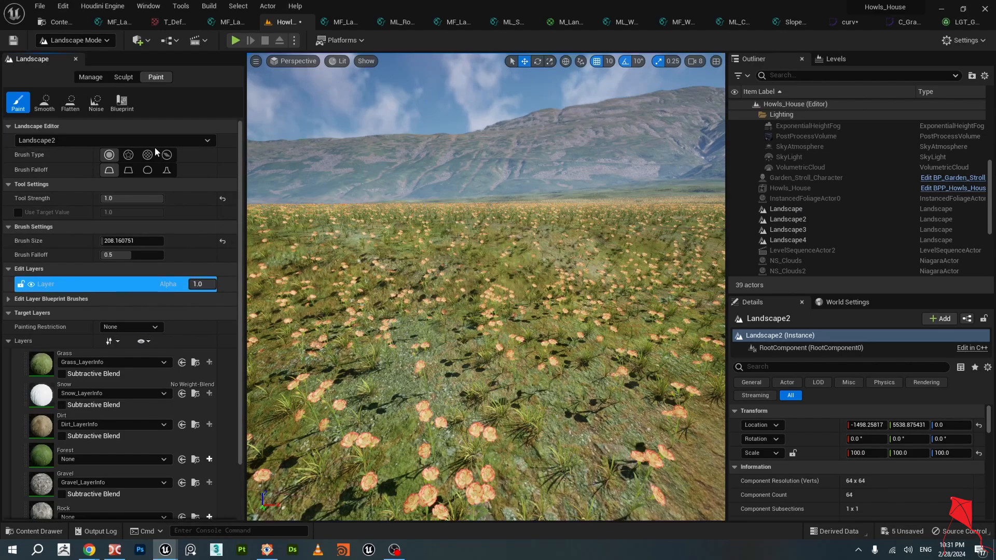
scroll(123, 362, "down", 3)
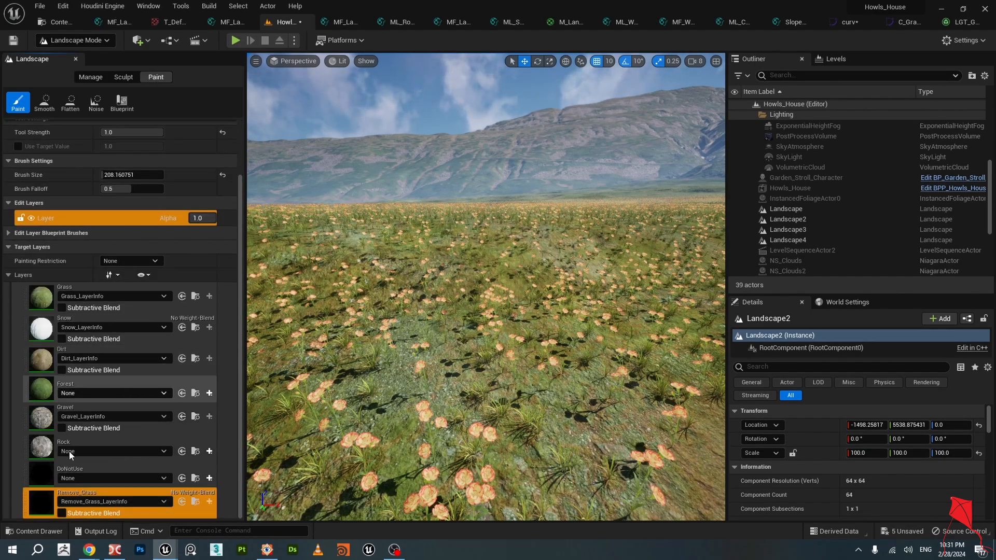
left_click(39, 502)
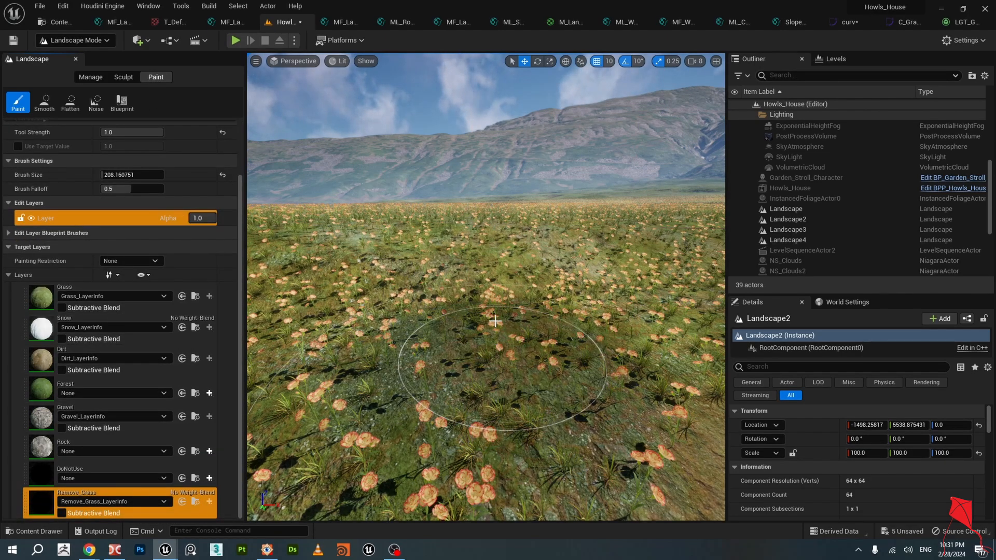
Paint Remove_Grass strokes over the foreground of Landscape2 to clear the flowers and grass there.
mouse_move(495, 321)
right_mouse_down()
mouse_move(518, 384)
mouse_move(503, 337)
right_mouse_up()
mouse_move(534, 343)
left_mouse_down()
mouse_move(433, 280)
mouse_move(444, 259)
mouse_move(590, 272)
mouse_move(581, 266)
left_mouse_up()
right_click_drag(552, 266, 482, 291)
mouse_move(524, 322)
left_mouse_down()
mouse_move(428, 311)
mouse_move(491, 272)
mouse_move(520, 275)
mouse_move(523, 263)
left_mouse_up()
mouse_move(523, 263)
right_mouse_down()
mouse_move(565, 228)
mouse_move(596, 238)
right_mouse_up()
scroll(515, 270, "up", 4)
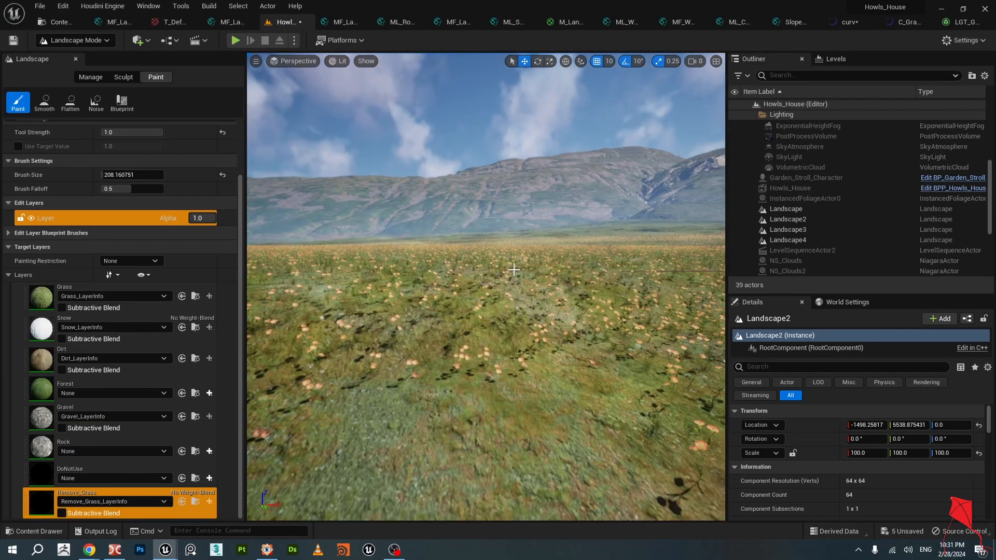
mouse_move(515, 271)
right_mouse_down()
mouse_move(529, 285)
mouse_move(529, 317)
right_mouse_up()
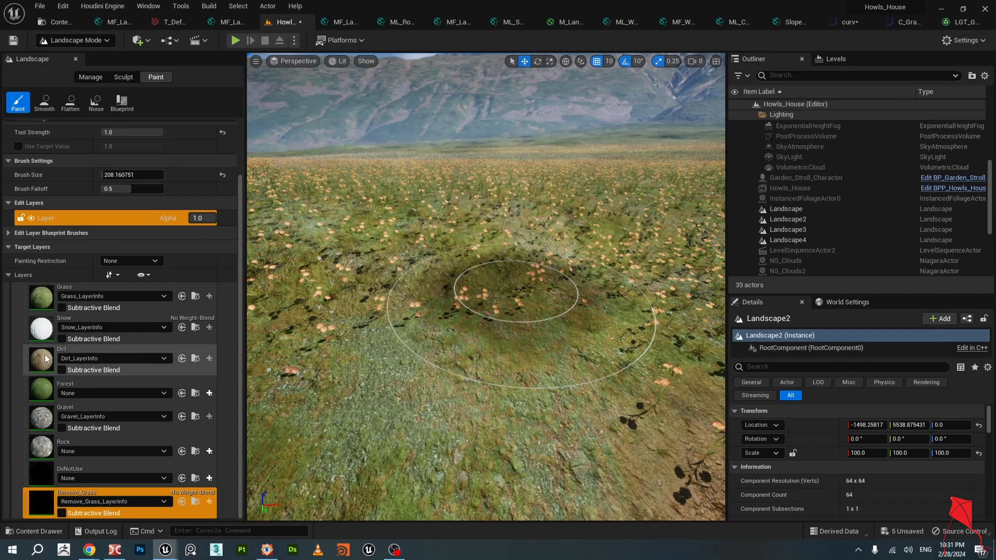
Paint a patch of the Dirt layer across the ground beside the cleared area.
left_click(143, 369)
left_click_drag(435, 303, 514, 258)
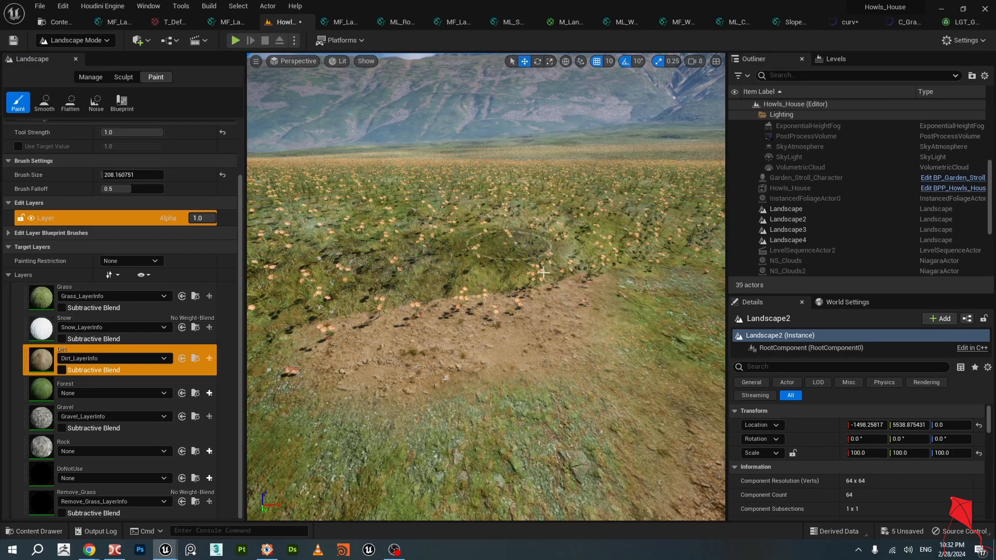
Paint additional Dirt strokes across the ground of Landscape2 to widen the bare dirt patch into the surrounding flowers.
right_click_drag(531, 306, 607, 317)
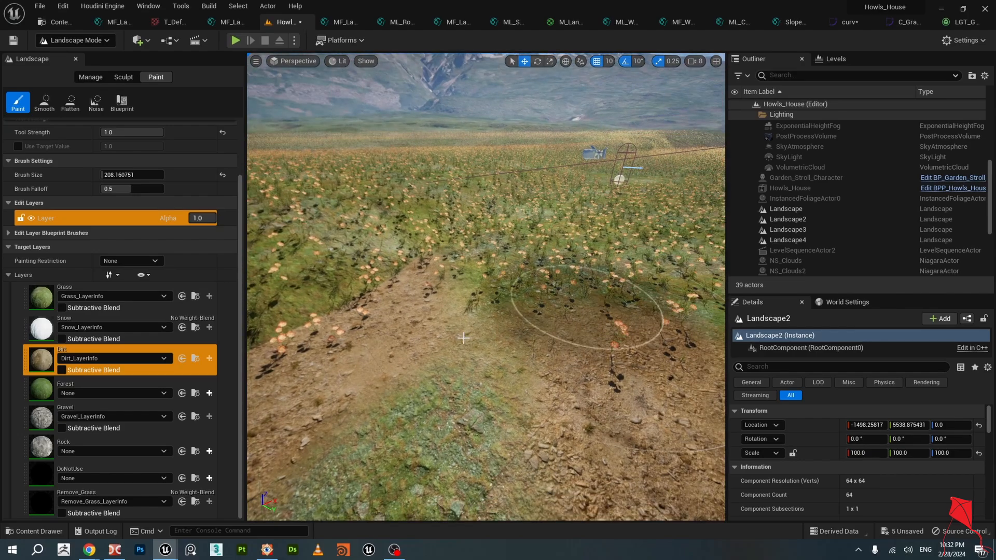
mouse_move(493, 383)
left_mouse_down()
mouse_move(461, 270)
mouse_move(404, 226)
left_mouse_up()
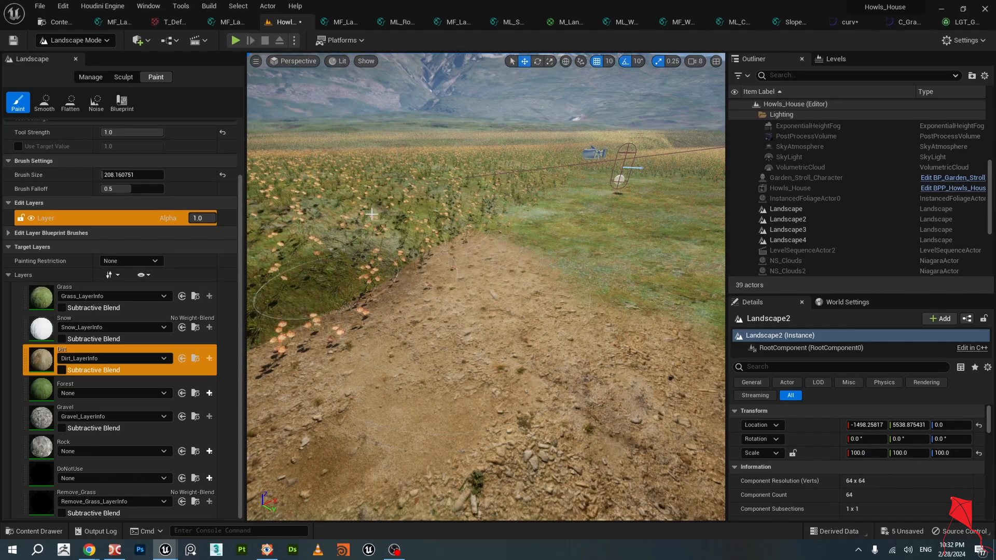
left_click_drag(529, 259, 502, 310)
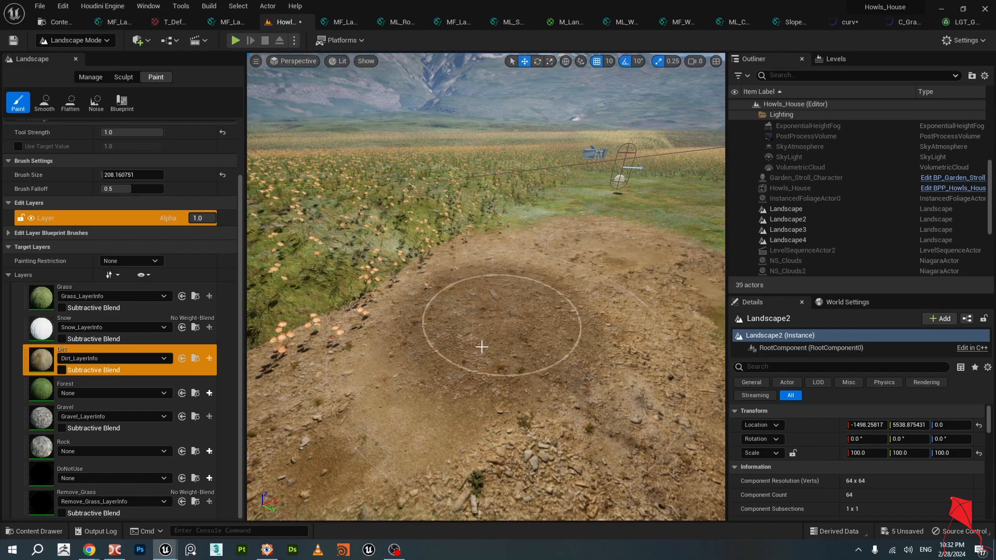
mouse_move(456, 367)
right_mouse_down()
mouse_move(492, 326)
mouse_move(529, 309)
mouse_move(501, 311)
mouse_move(525, 307)
right_mouse_up()
scroll(529, 309, "up", 5)
mouse_move(536, 271)
right_mouse_down()
mouse_move(540, 281)
mouse_move(519, 278)
right_mouse_up()
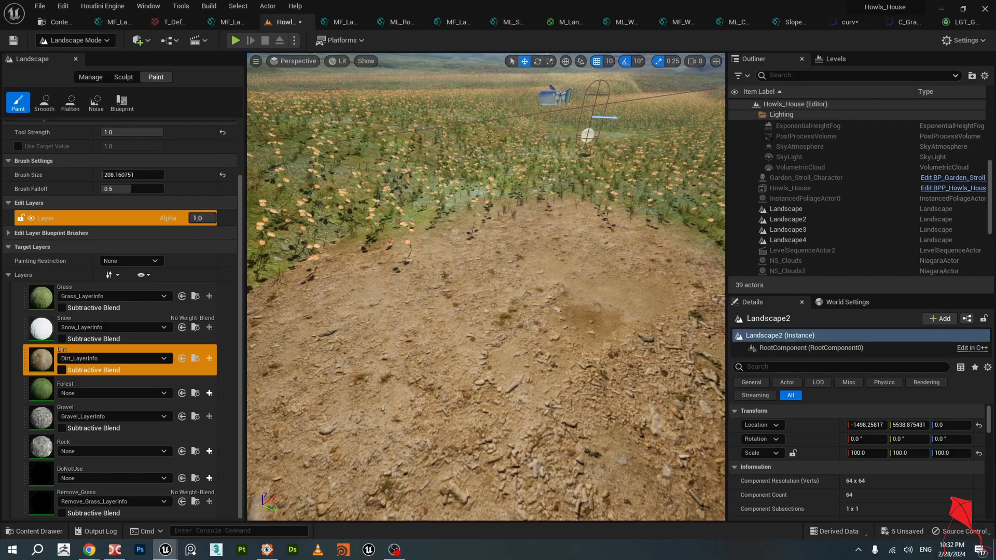
left_click_drag(568, 264, 558, 262)
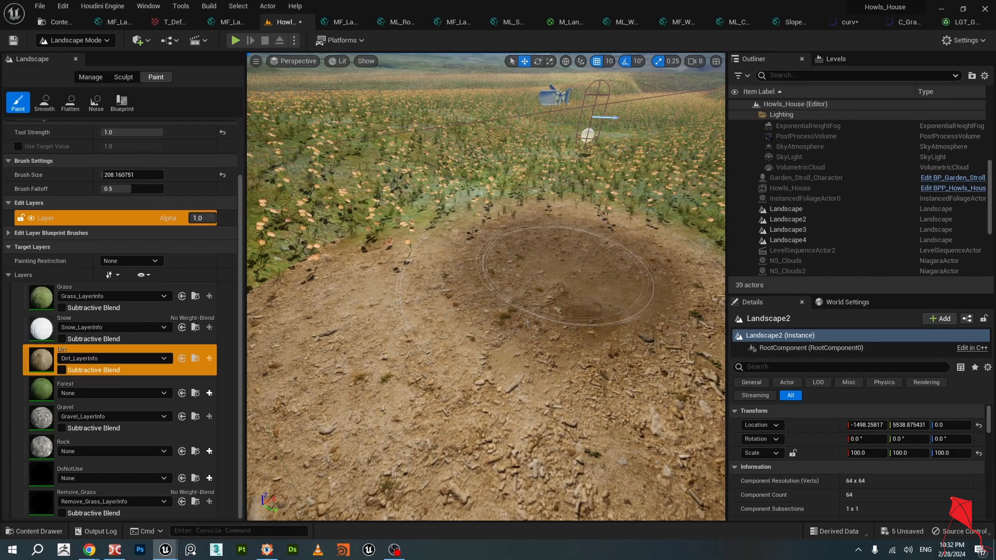
right_click_drag(568, 265, 568, 194)
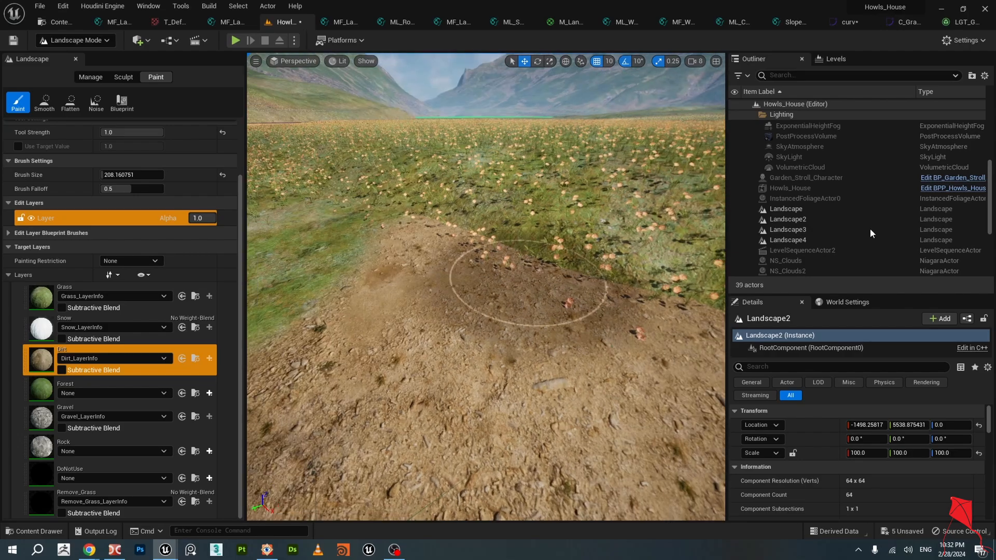
Hide Landscape2, inspect the other landscapes and the lake area without it, and show it again.
left_click(735, 219)
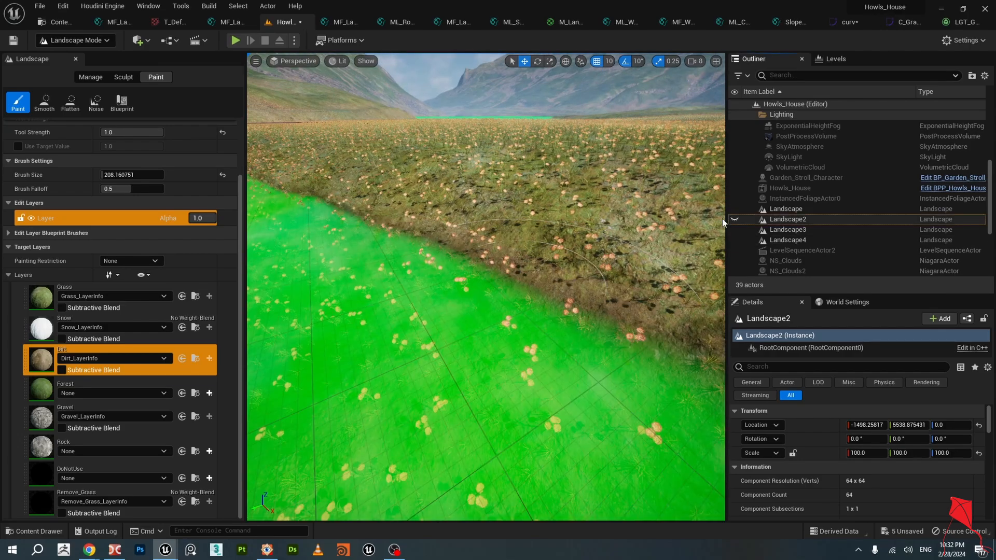
right_click_drag(557, 241, 556, 212)
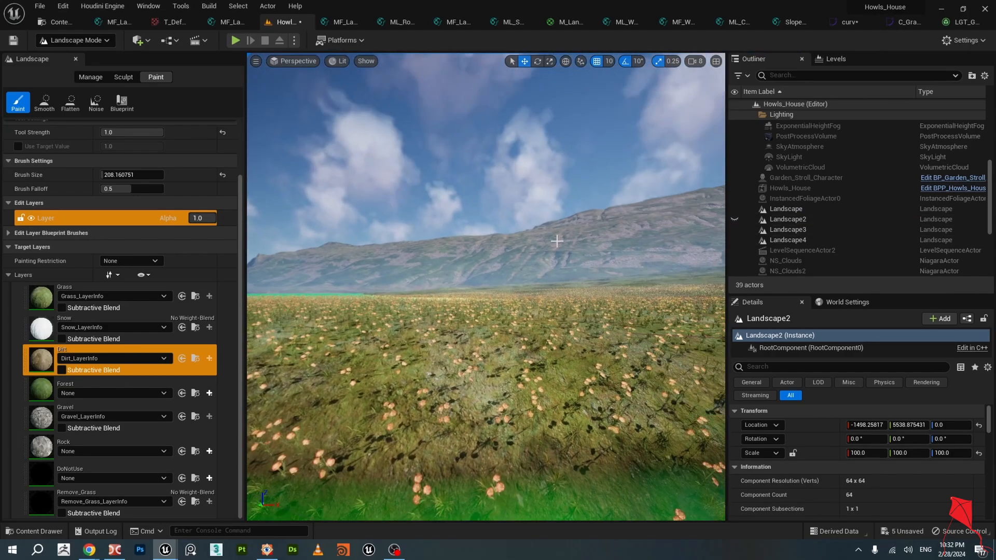
right_click_drag(433, 270, 433, 291)
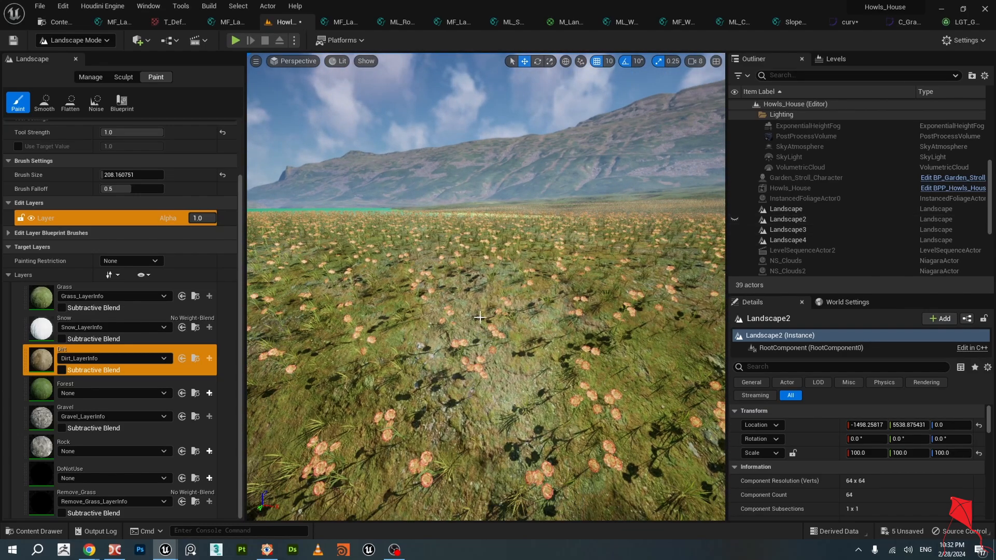
right_click_drag(480, 317, 757, 333)
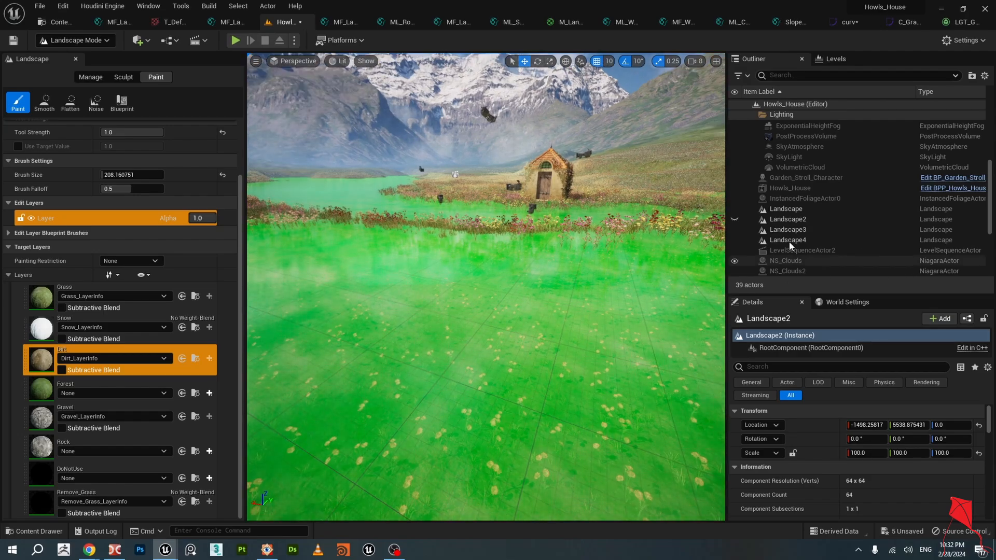
left_click(735, 220)
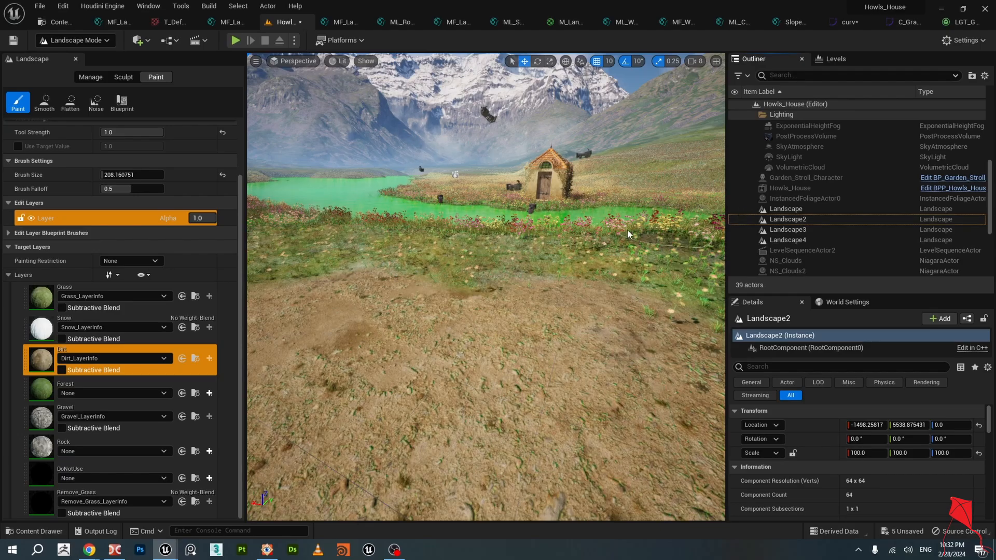
Check Landscape2's visibility and the list of landscapes available for editing, keeping Landscape2 as the paint target.
right_click_drag(524, 295, 596, 301)
key("w")
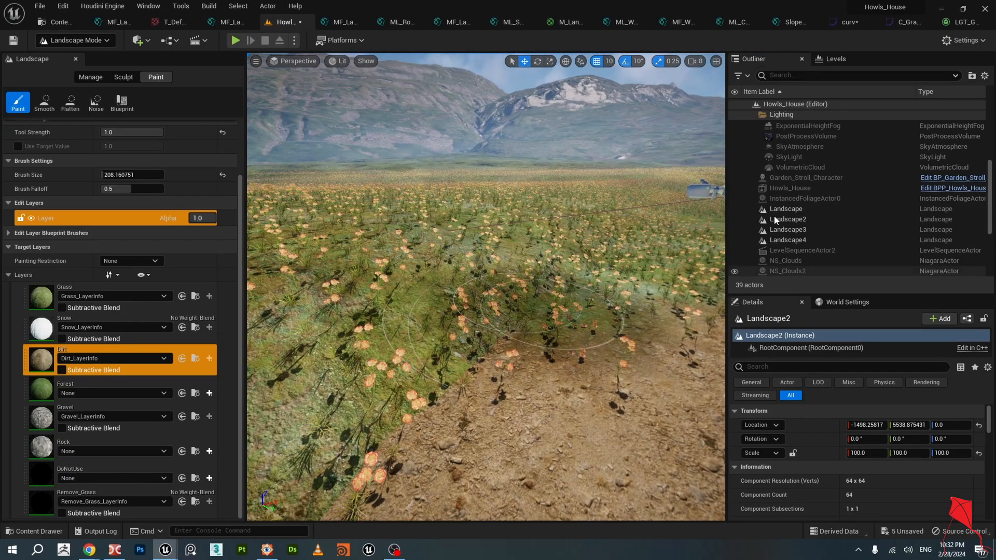
left_click(735, 220)
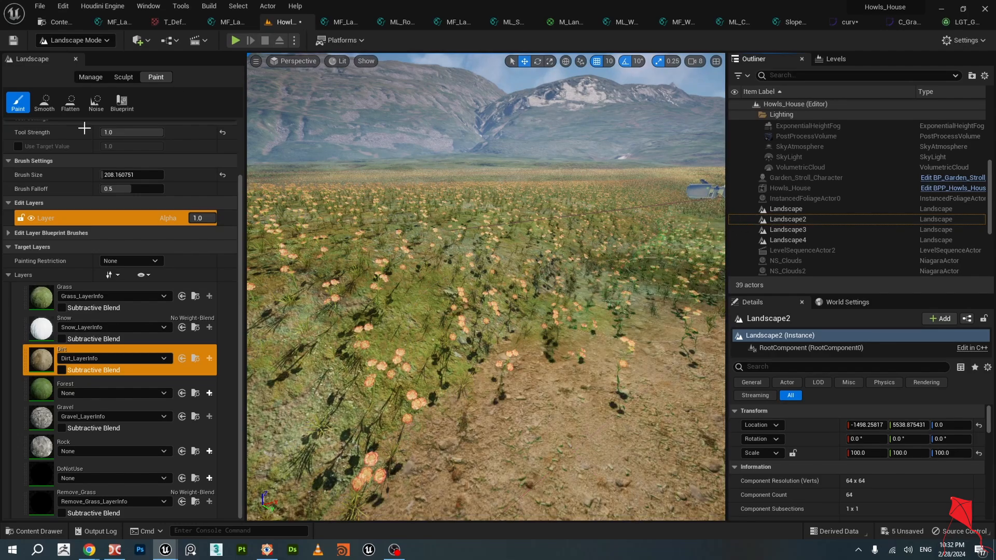
scroll(121, 151, "up", 4)
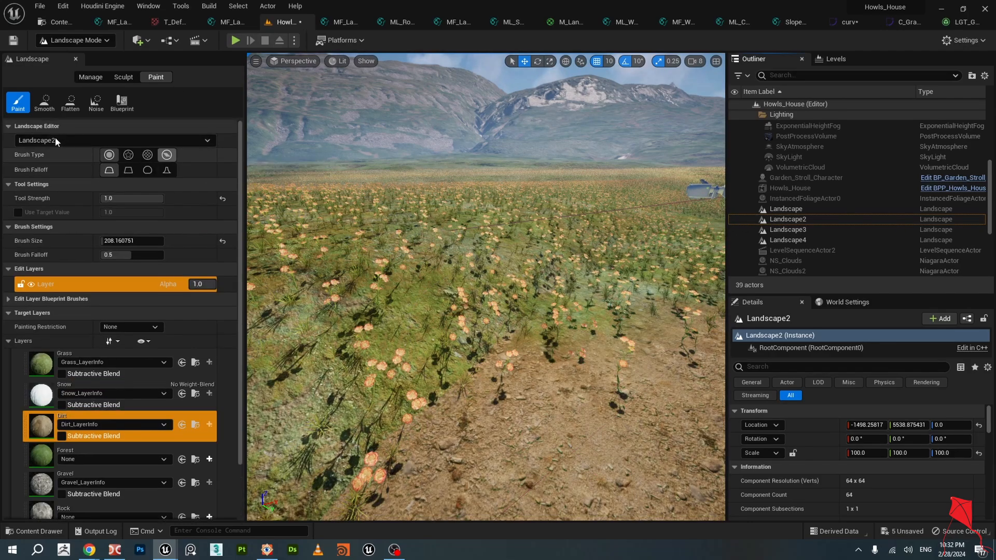
left_click(57, 140)
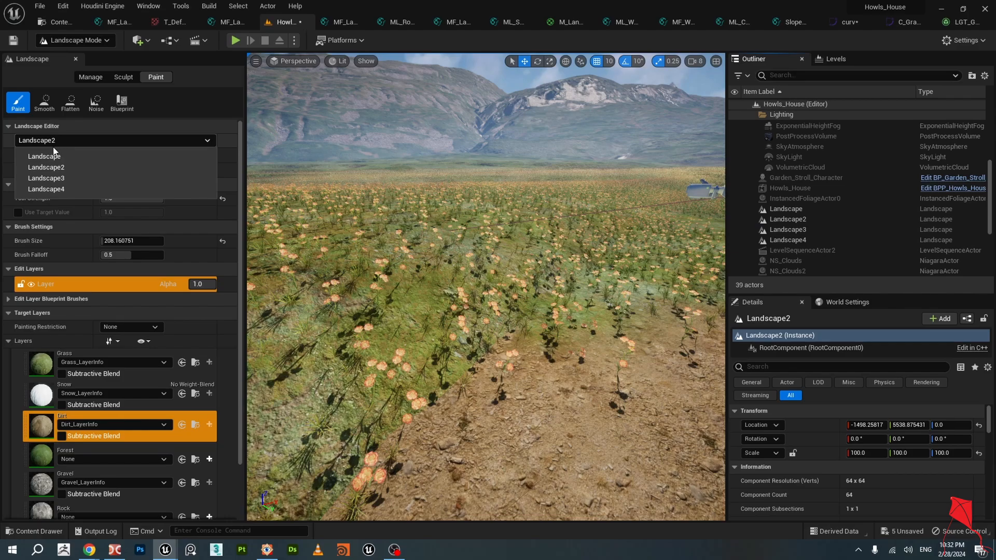
left_click(57, 141)
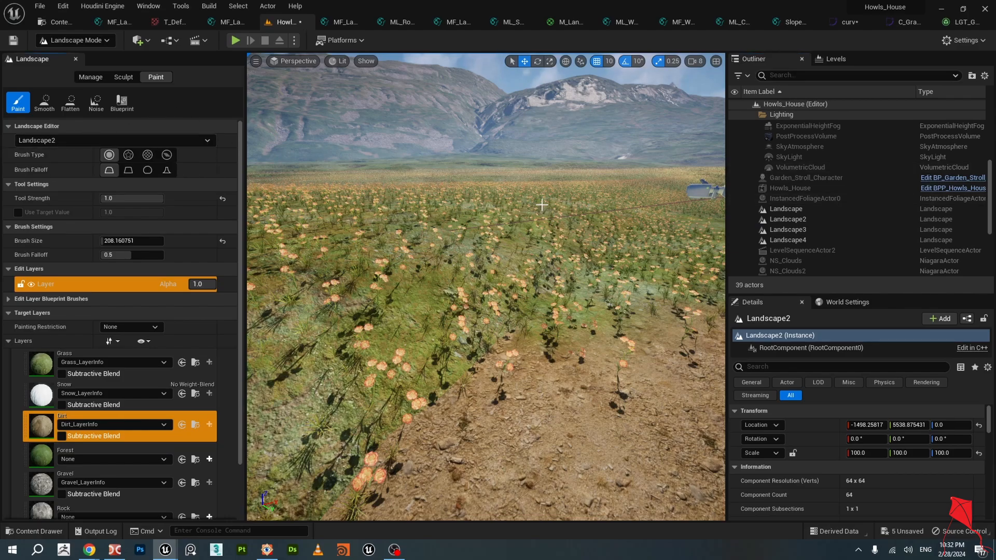
Examine the grass and flowers between the dirt patch and the lake from several angles, undoing the last landscape edit.
right_click_drag(541, 205, 685, 169)
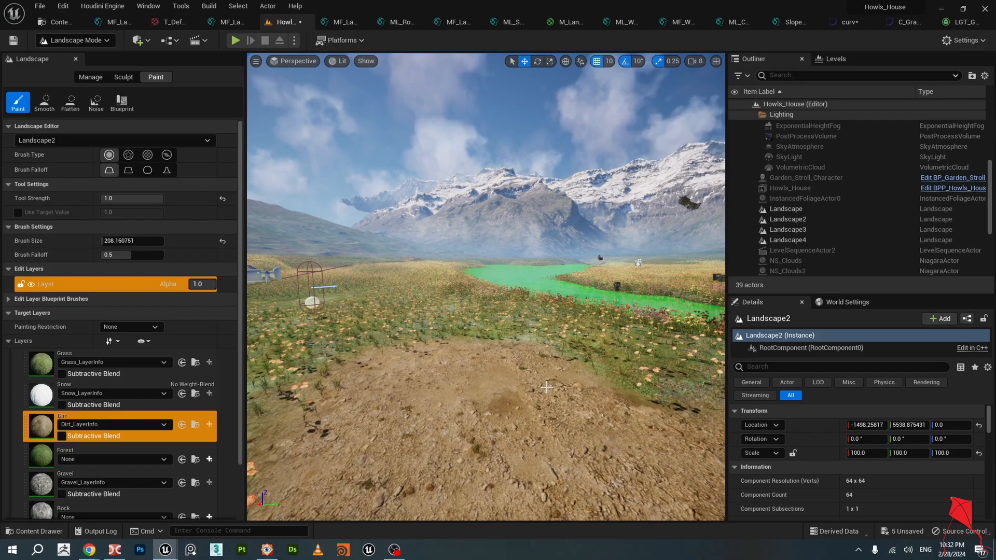
right_click_drag(539, 380, 522, 360)
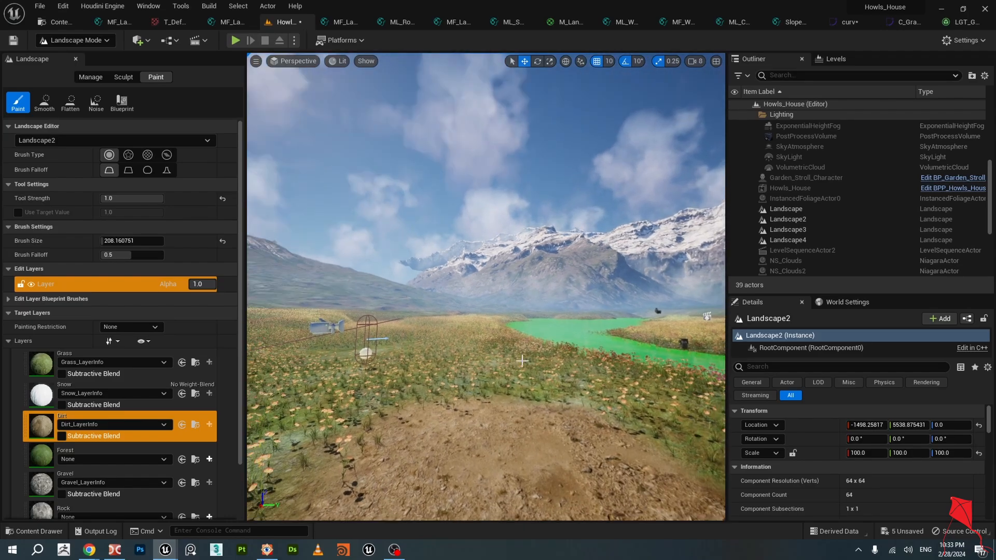
scroll(522, 360, "up", 6)
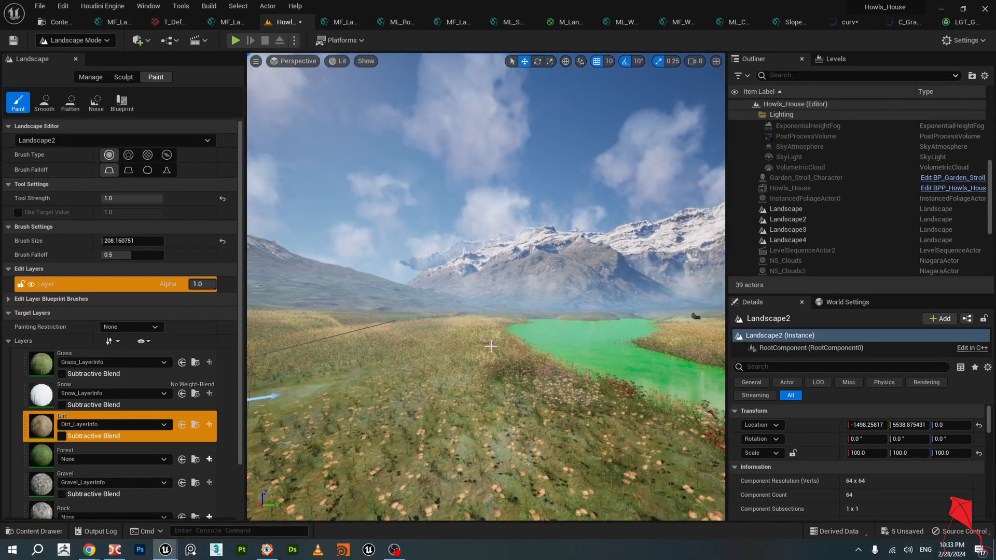
right_click_drag(522, 361, 539, 400)
right_click_drag(721, 220, 703, 233)
right_click_drag(495, 357, 534, 350)
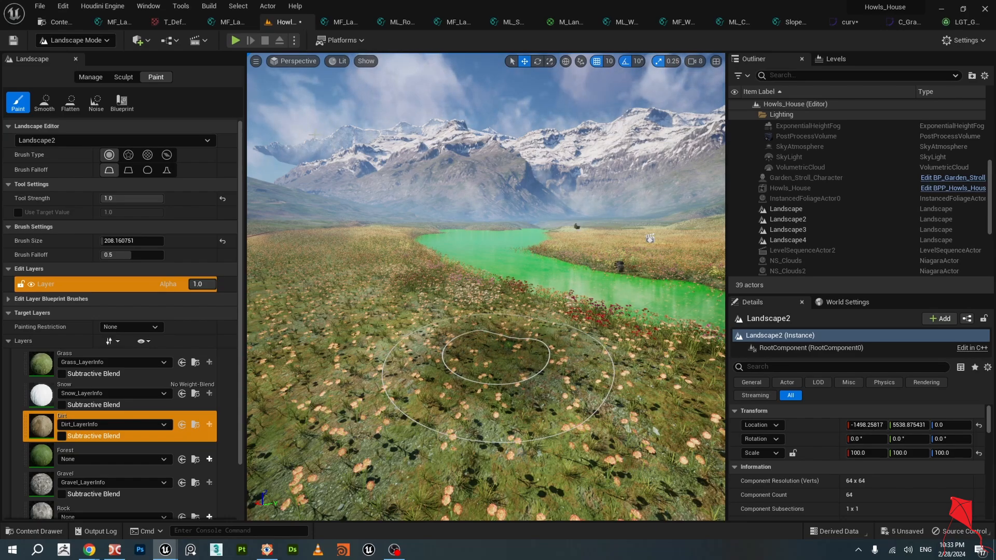
key("ctrl+z")
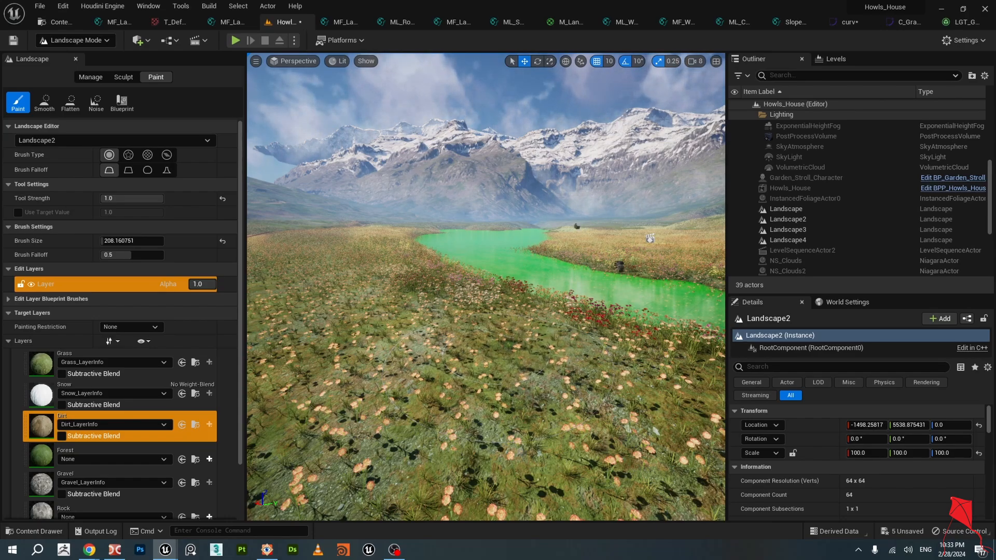
mouse_move(493, 358)
right_mouse_down()
mouse_move(464, 423)
mouse_move(435, 439)
mouse_move(448, 420)
mouse_move(521, 405)
mouse_move(520, 381)
mouse_move(482, 436)
right_mouse_up()
key("s")
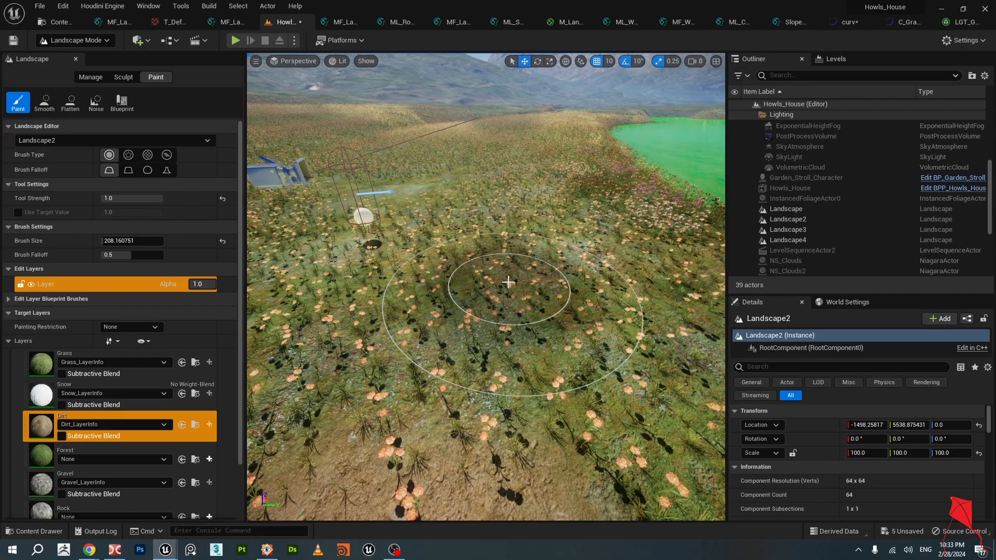
scroll(167, 393, "down", 2)
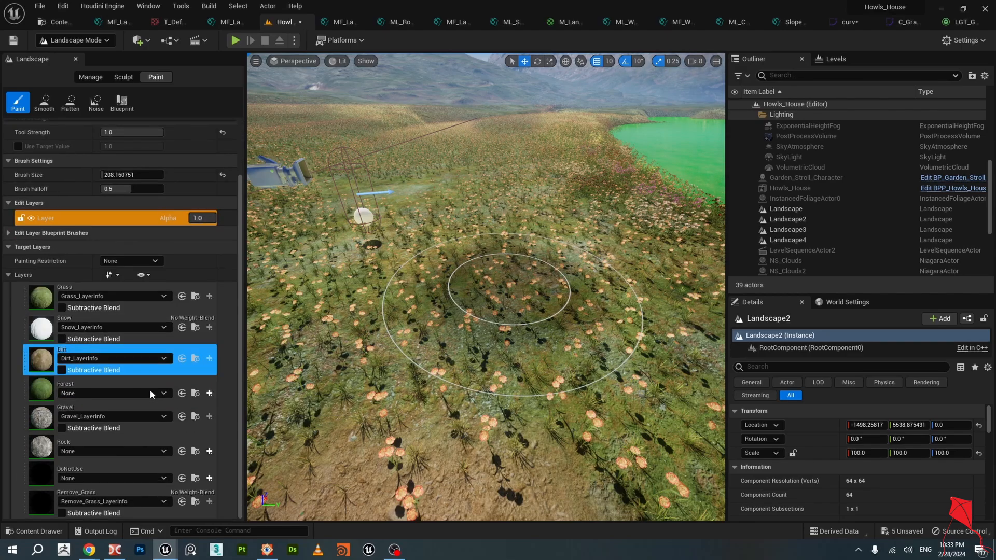
left_click(83, 501)
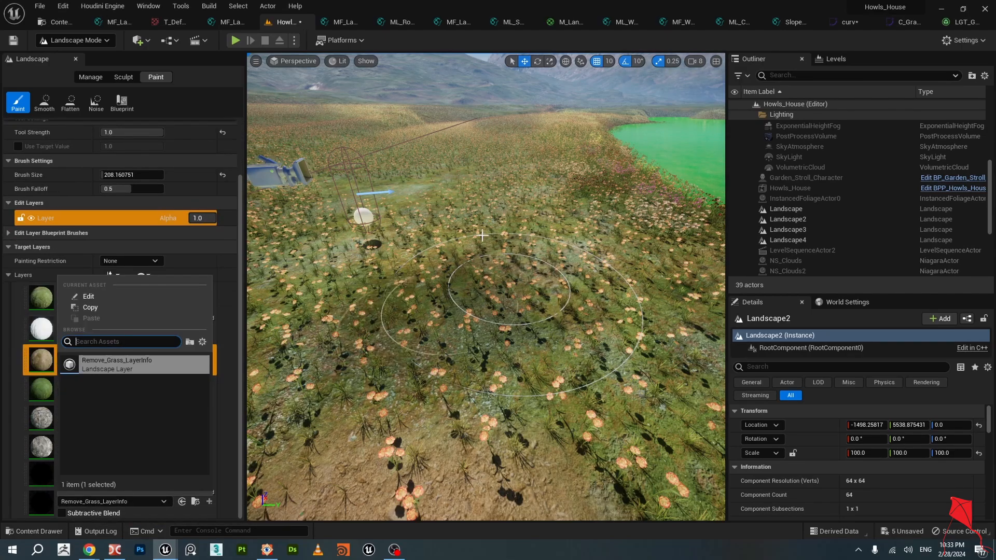
left_click(485, 258)
mouse_move(485, 257)
left_mouse_down()
mouse_move(495, 244)
mouse_move(470, 291)
mouse_move(506, 261)
left_mouse_up()
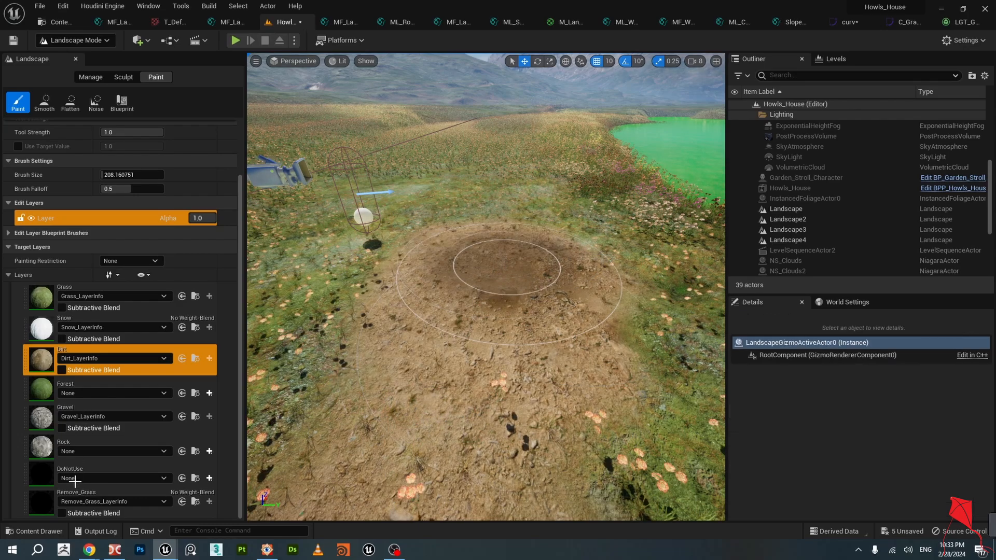
key("ctrl+z")
Make Remove_Grass the active paint layer and brush it repeatedly over the flowers just beyond the dirt patch.
left_click(104, 501)
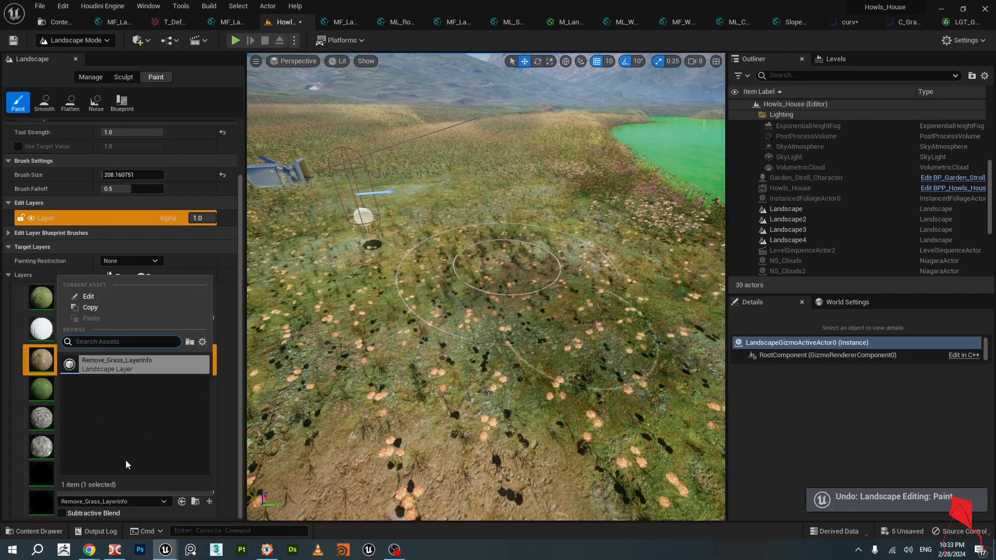
left_click(38, 506)
mouse_move(495, 299)
left_mouse_down()
mouse_move(461, 284)
mouse_move(544, 242)
left_mouse_up()
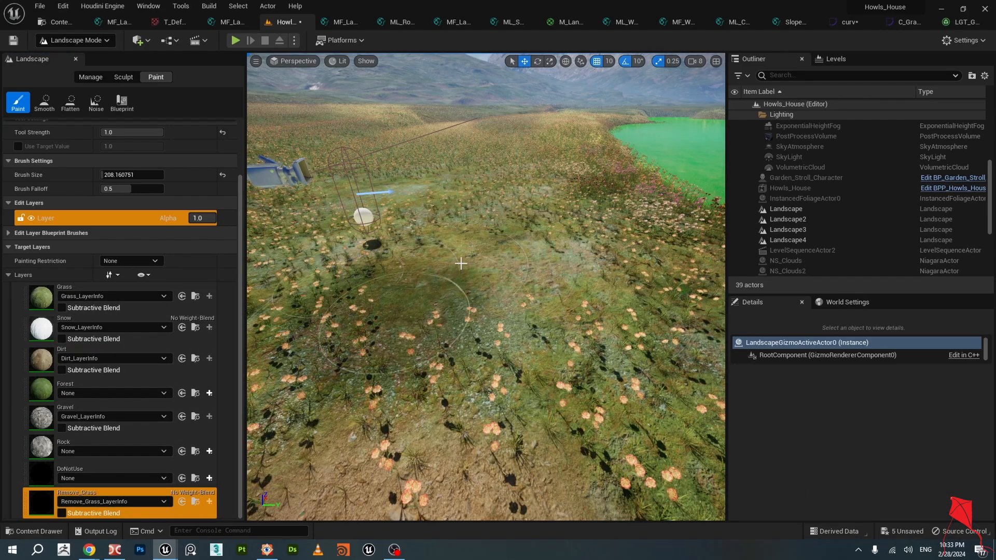
left_click_drag(584, 313, 526, 285)
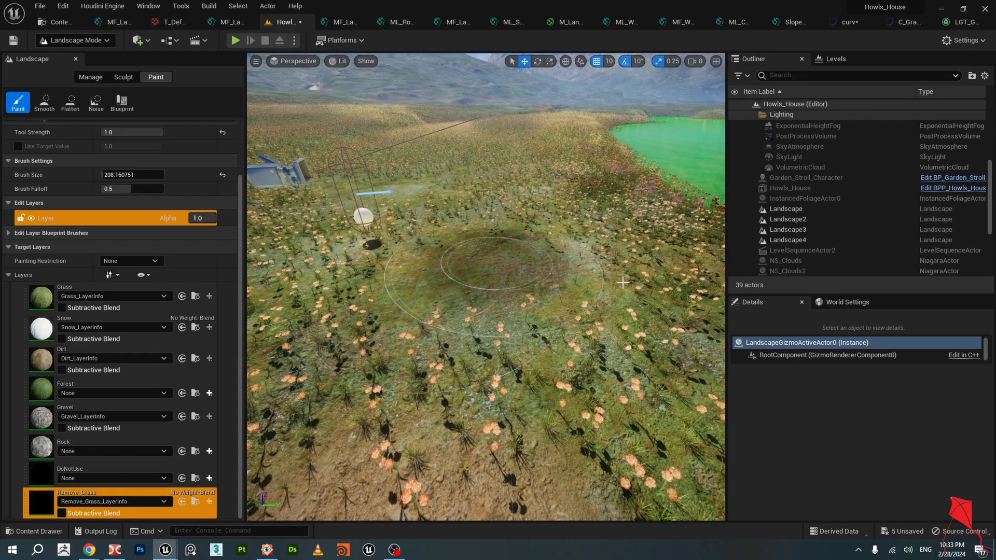
left_click_drag(622, 282, 604, 276)
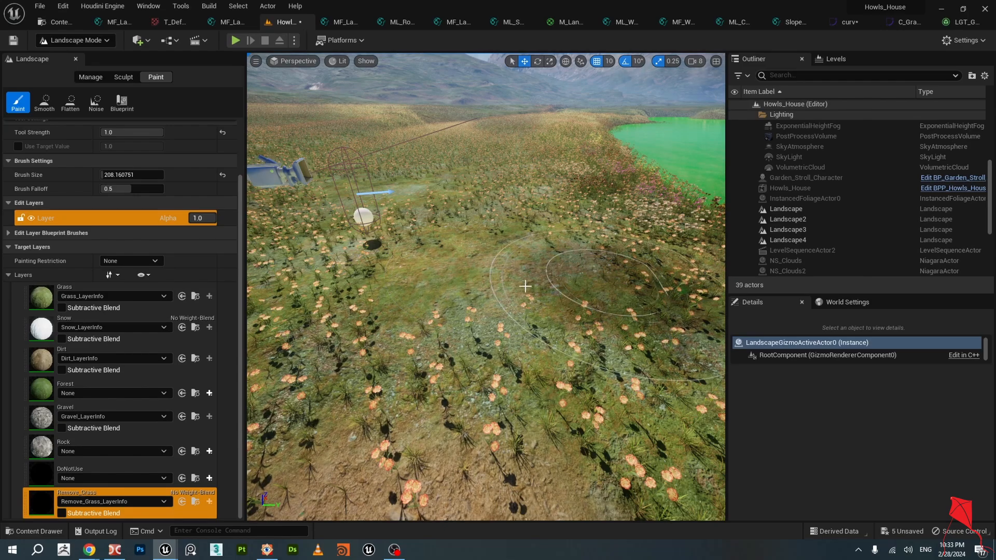
mouse_move(525, 287)
left_mouse_down()
mouse_move(451, 263)
mouse_move(441, 303)
mouse_move(480, 249)
mouse_move(500, 242)
left_mouse_up()
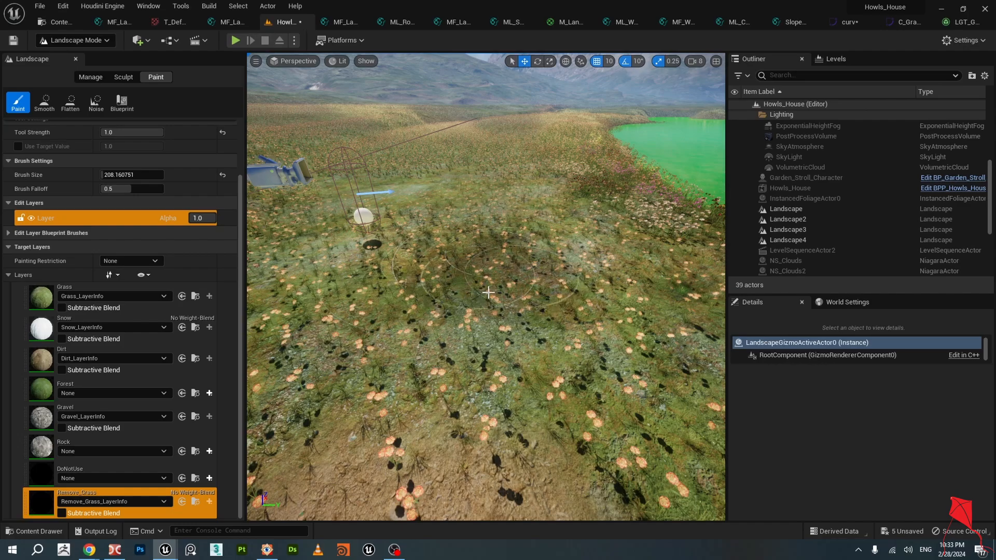
mouse_move(489, 292)
left_mouse_down()
mouse_move(478, 275)
mouse_move(534, 280)
left_mouse_up()
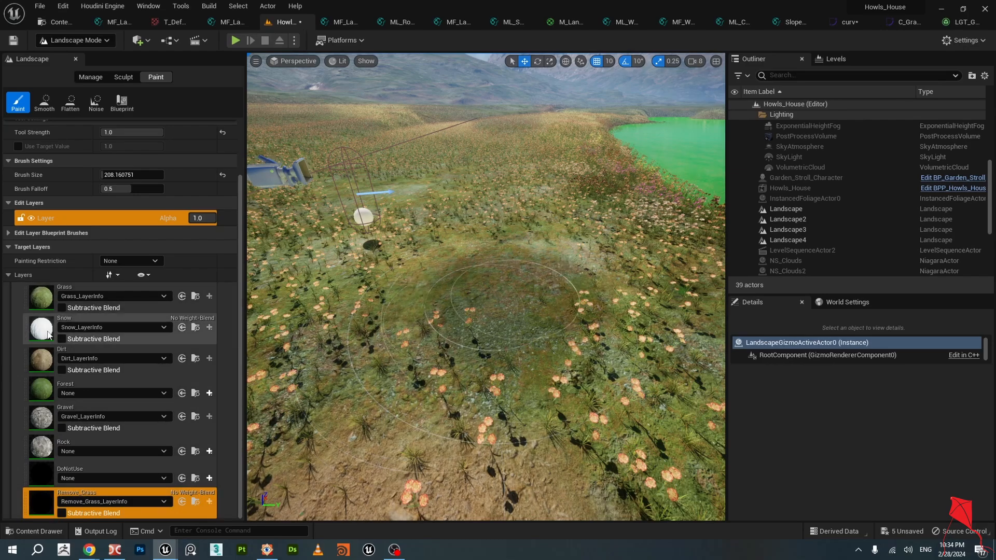
Paint a large patch of the Snow layer over the flowers just beyond the dirt patch.
left_click(136, 319)
mouse_move(428, 260)
left_mouse_down()
mouse_move(428, 228)
mouse_move(552, 251)
mouse_move(472, 219)
left_mouse_up()
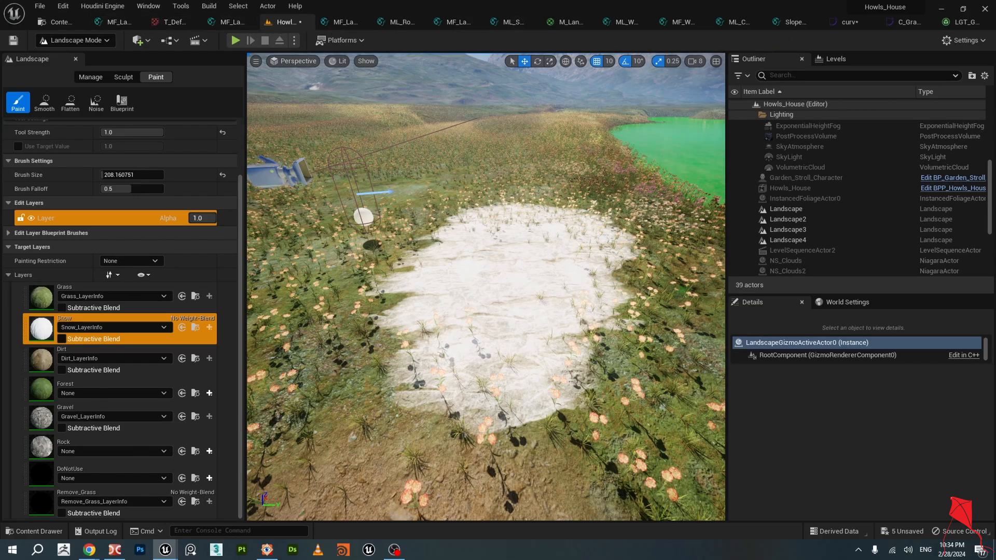
Close the ML_Snow material function, applying its changes to the original, and open the M_Landscape material graph.
left_click(530, 22)
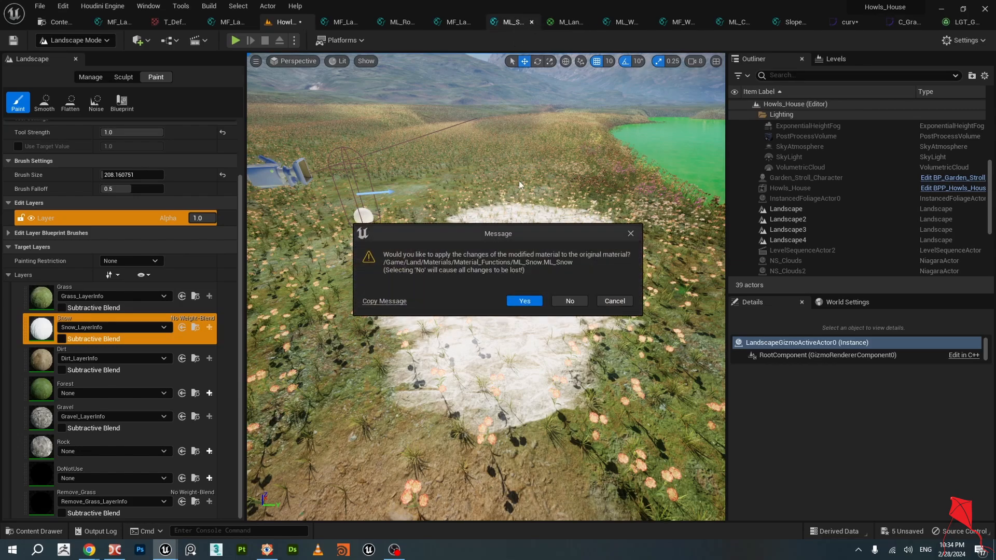
left_click(525, 301)
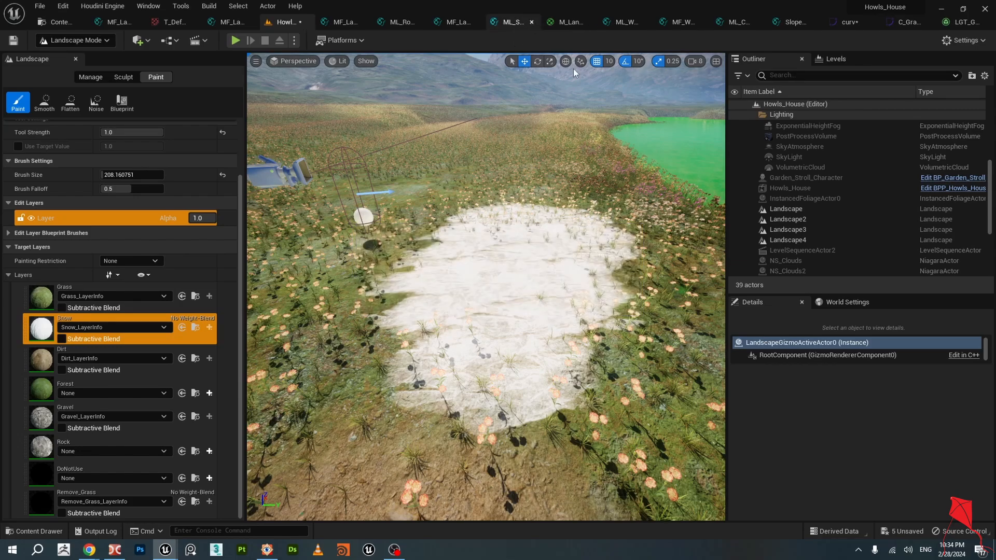
left_click(563, 23)
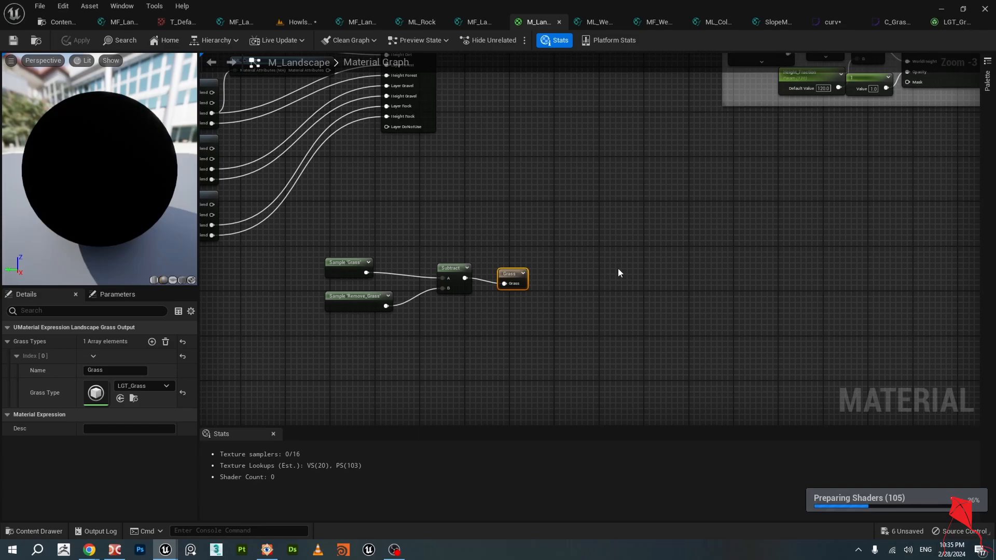
Delete the Sample Grass, Sample Remove_Grass, Subtract and Grass output nodes from the M_Landscape graph.
left_click(534, 161)
scroll(534, 161, "up", 1)
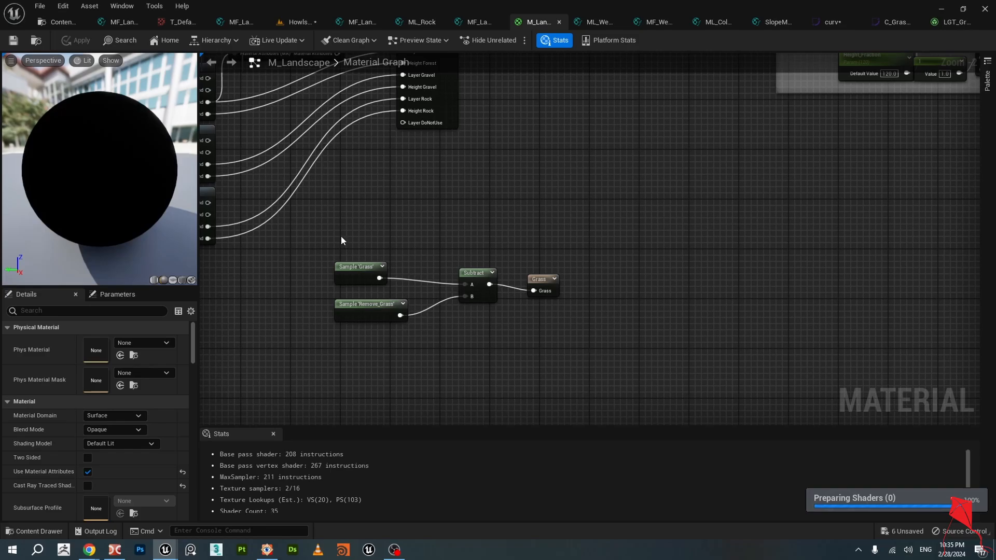
left_click(335, 272)
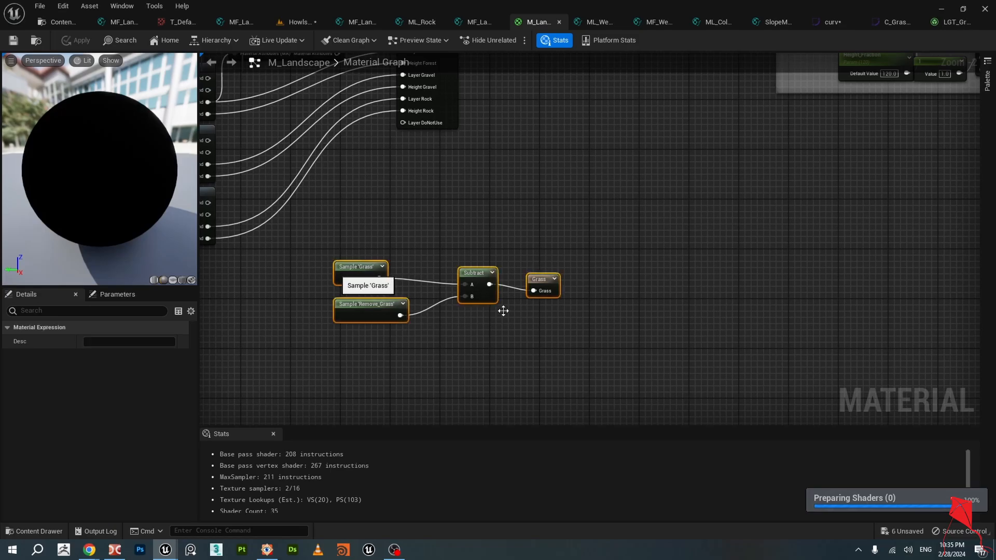
left_click_drag(533, 365, 305, 243)
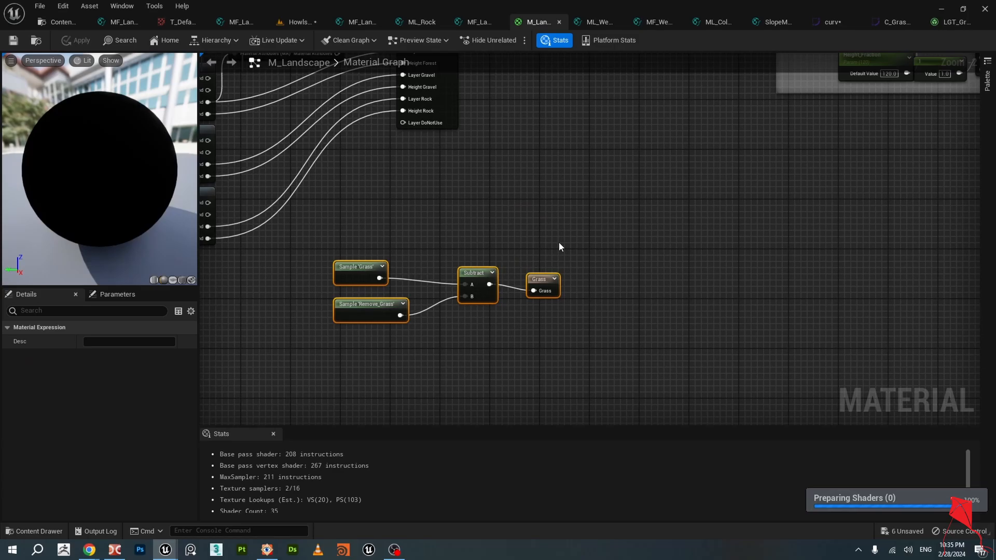
left_click(495, 211)
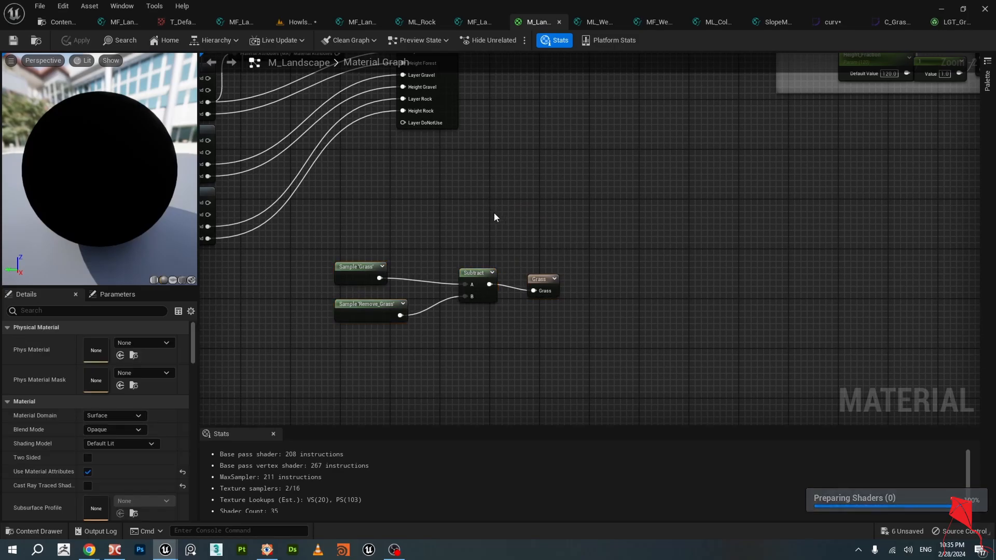
left_click_drag(611, 362, 322, 229)
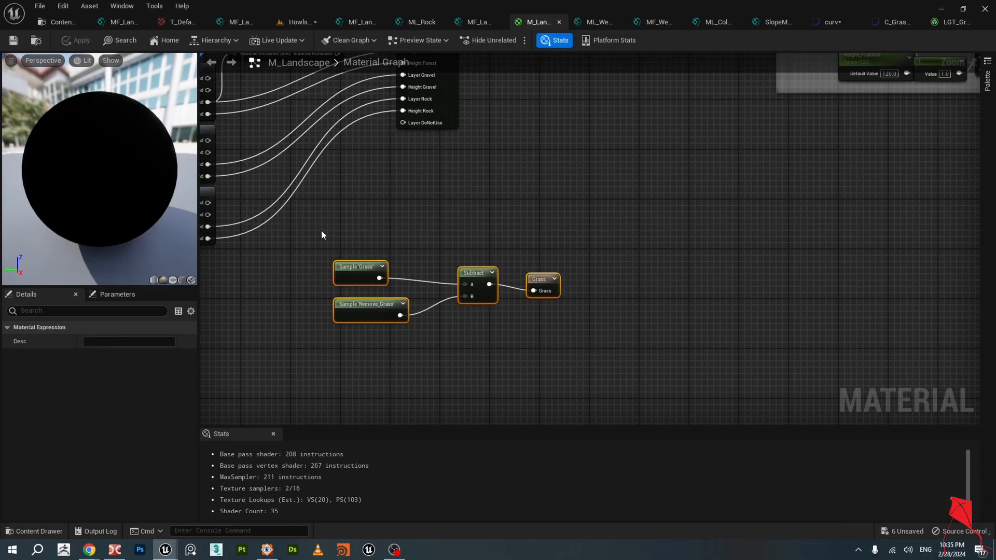
key("Delete")
Examine the ML_ layer functions and how they connect through Layer Blend to the M_Landscape result node.
scroll(378, 266, "down", 2)
right_click_drag(377, 266, 477, 315)
scroll(477, 316, "down", 1)
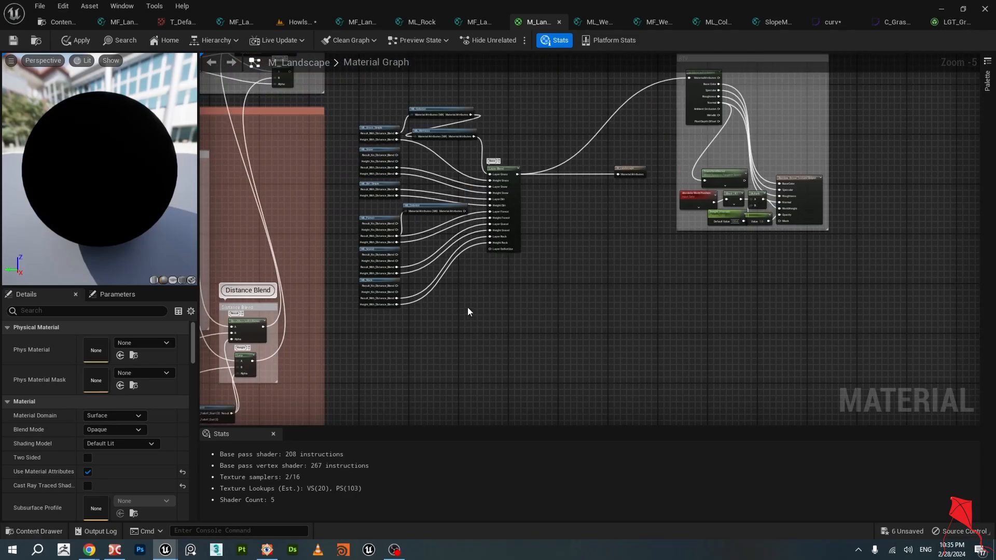
scroll(468, 307, "up", 1)
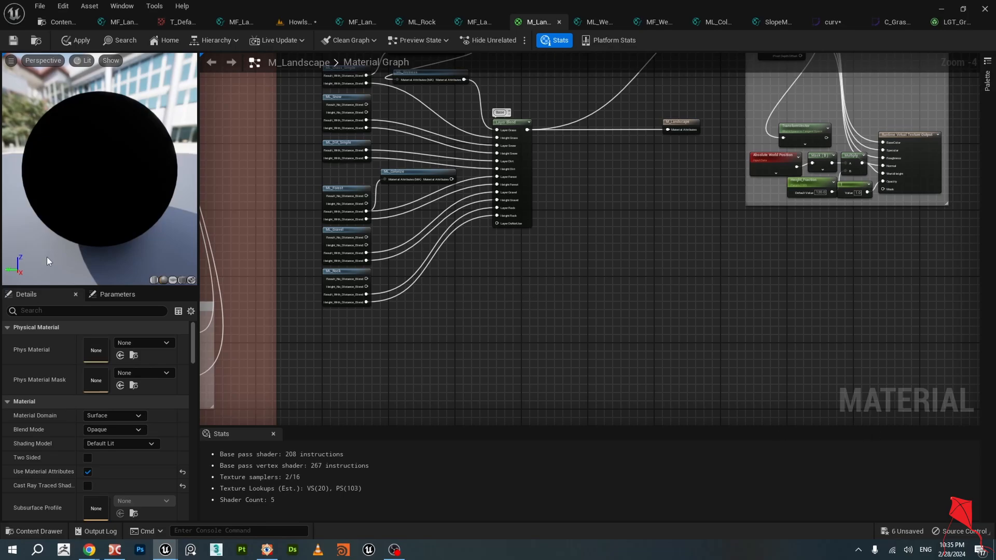
right_click_drag(538, 313, 674, 319)
scroll(674, 318, "down", 1)
scroll(627, 324, "down", 1)
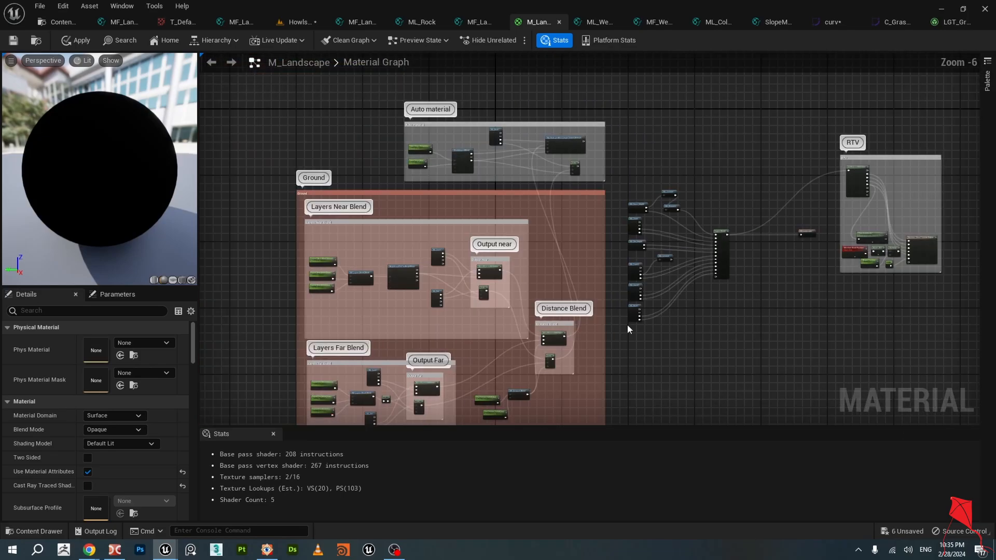
scroll(627, 329, "up", 1)
right_click_drag(796, 318, 590, 331)
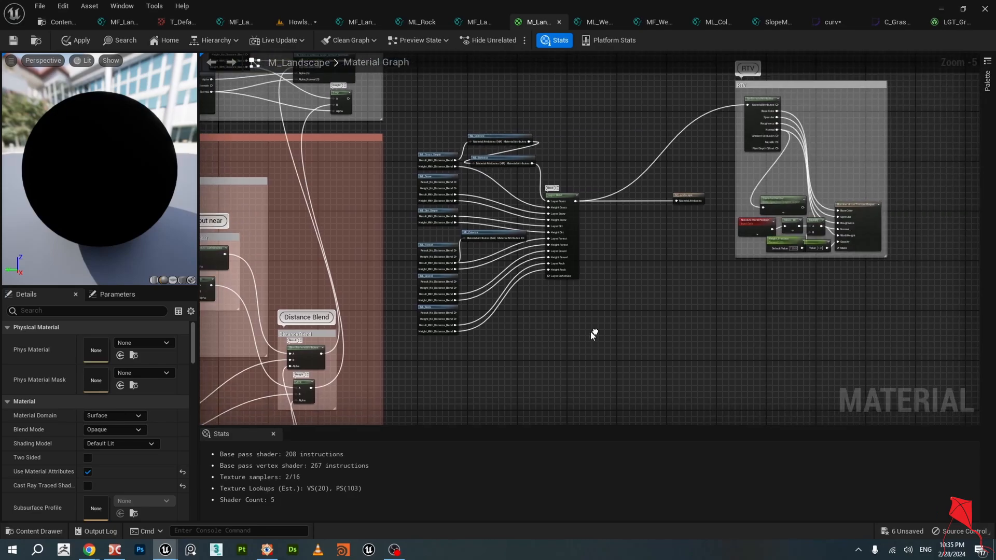
scroll(546, 275, "up", 2)
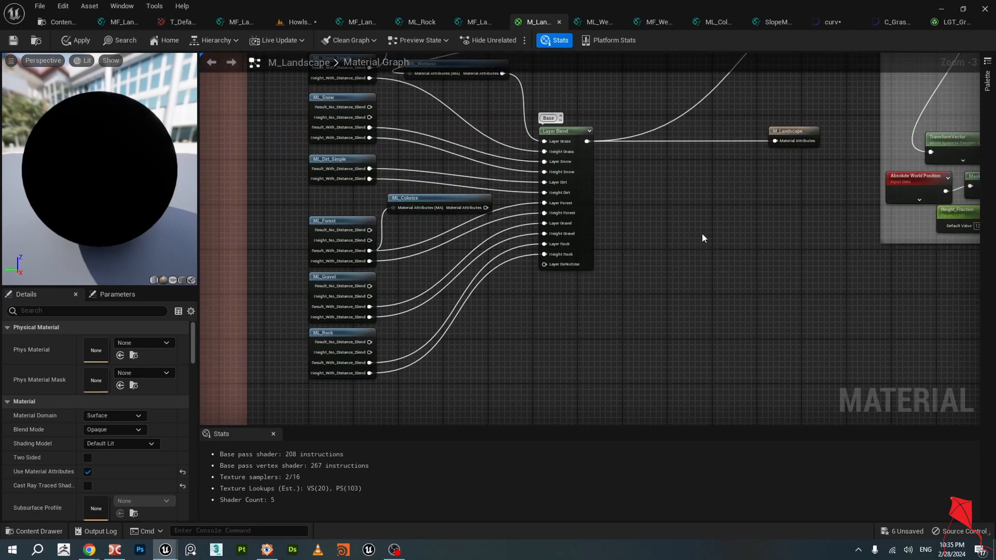
right_click_drag(704, 235, 712, 294)
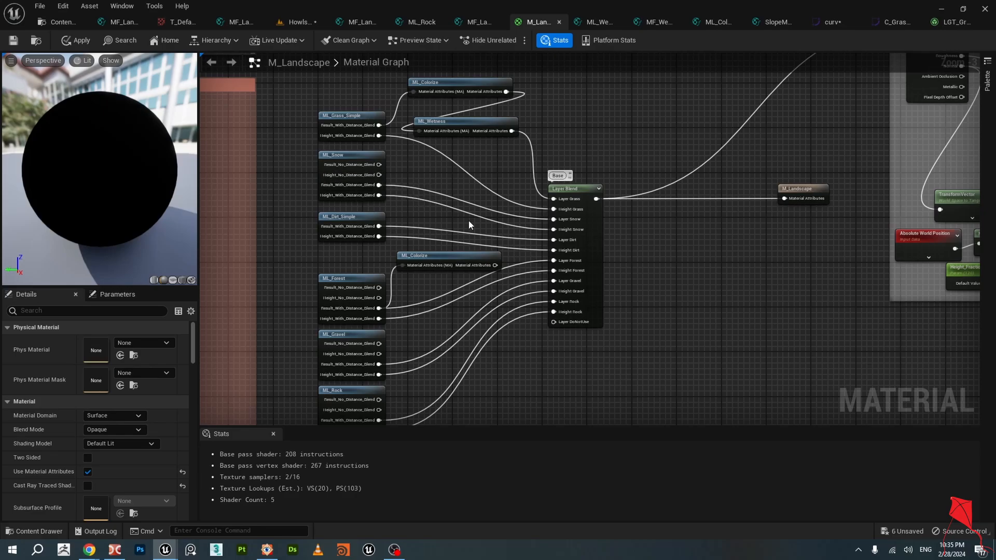
right_click_drag(698, 276, 707, 342)
scroll(538, 220, "up", 3)
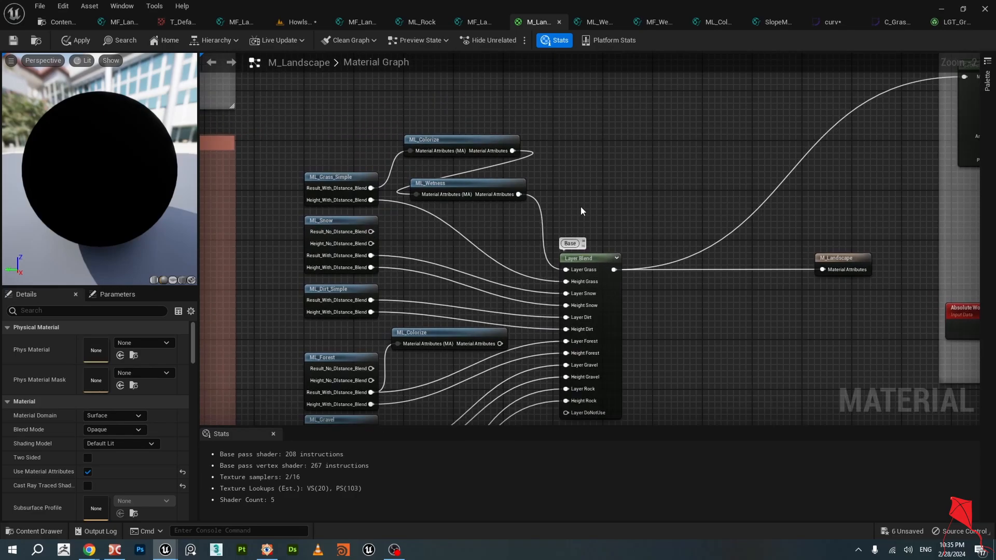
scroll(519, 161, "down", 2)
mouse_move(593, 161)
right_mouse_down()
mouse_move(551, 190)
mouse_move(608, 158)
right_mouse_up()
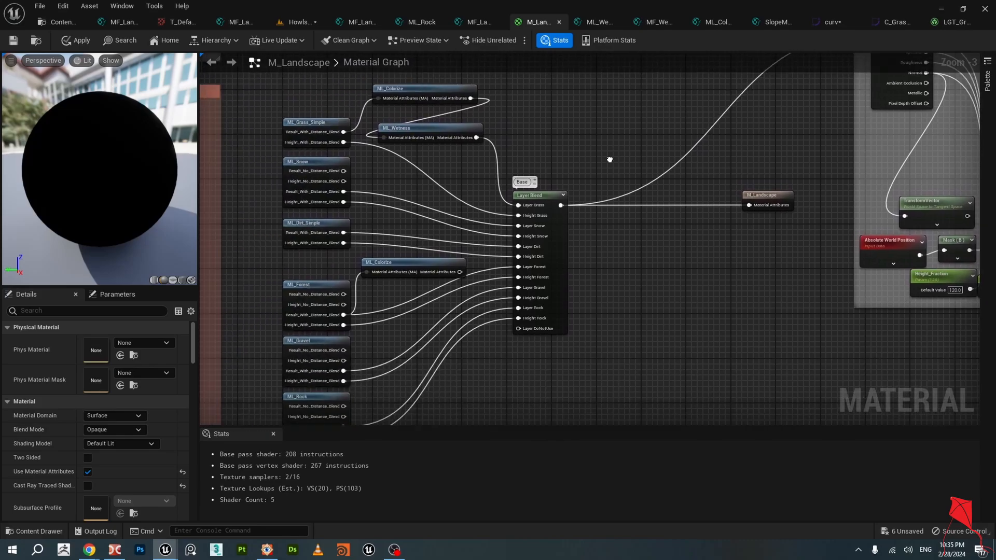
Move the M_Landscape result node closer to the Layer Blend node.
scroll(711, 232, "up", 1)
right_click_drag(775, 193, 661, 213)
left_click_drag(661, 217, 605, 217)
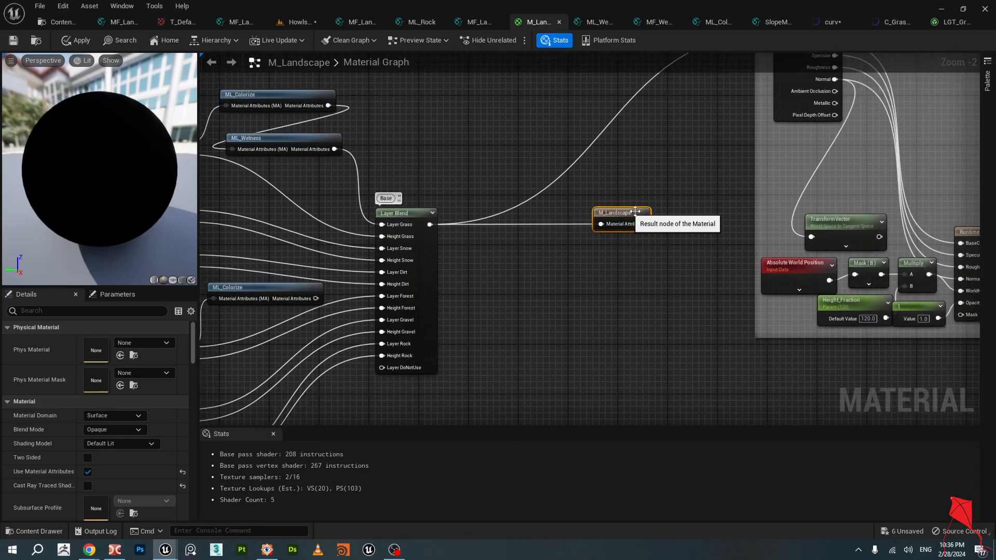
Examine the RTV group and its connection to Layer Blend within the whole material graph.
scroll(566, 223, "down", 3)
scroll(539, 249, "up", 1)
scroll(730, 266, "up", 2)
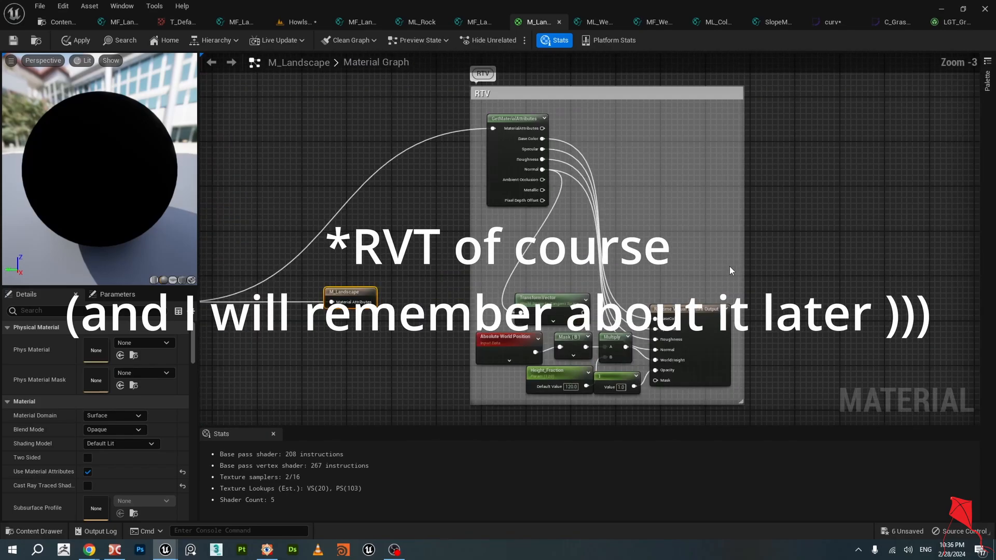
scroll(737, 263, "down", 2)
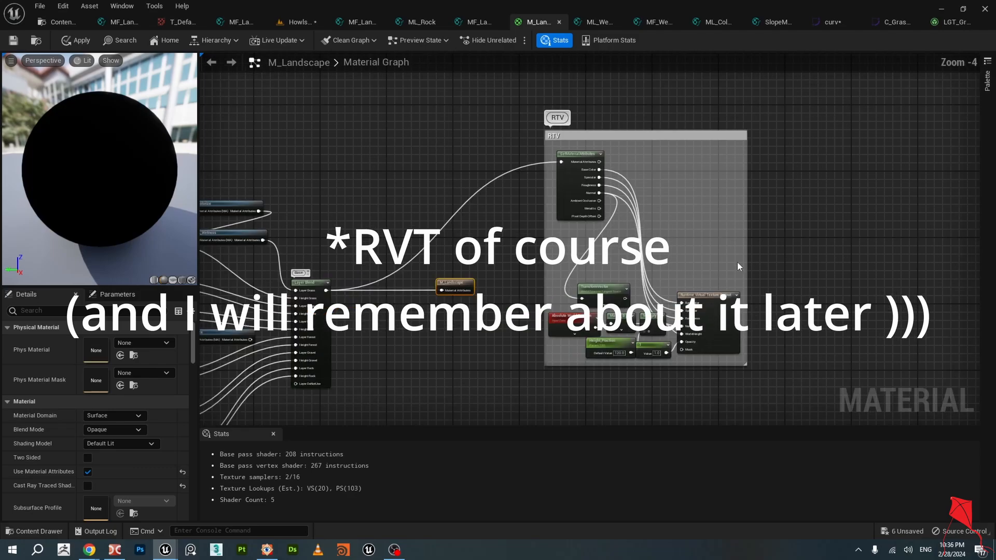
right_click_drag(737, 262, 921, 264)
scroll(572, 272, "down", 2)
right_click_drag(573, 272, 753, 248)
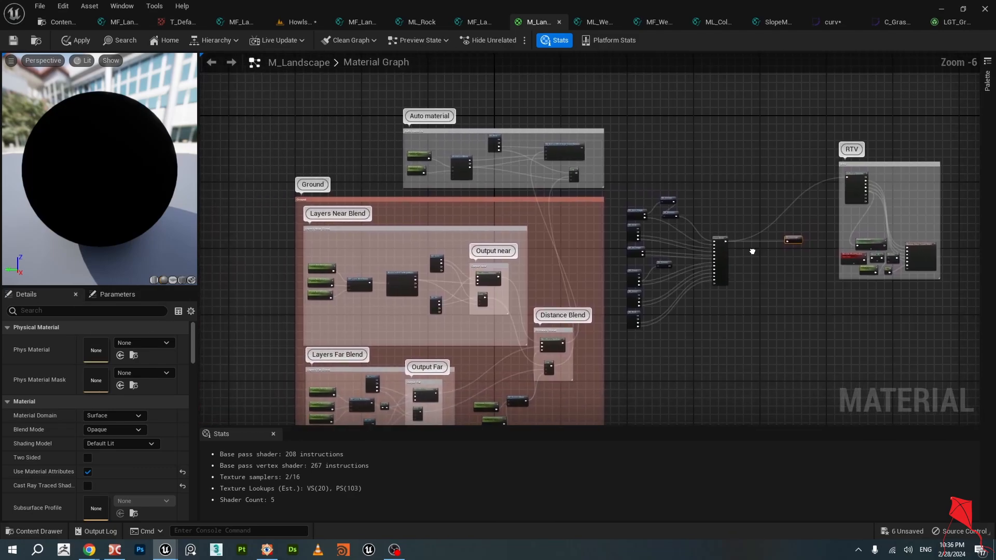
scroll(550, 192, "up", 1)
right_click_drag(679, 274, 514, 219)
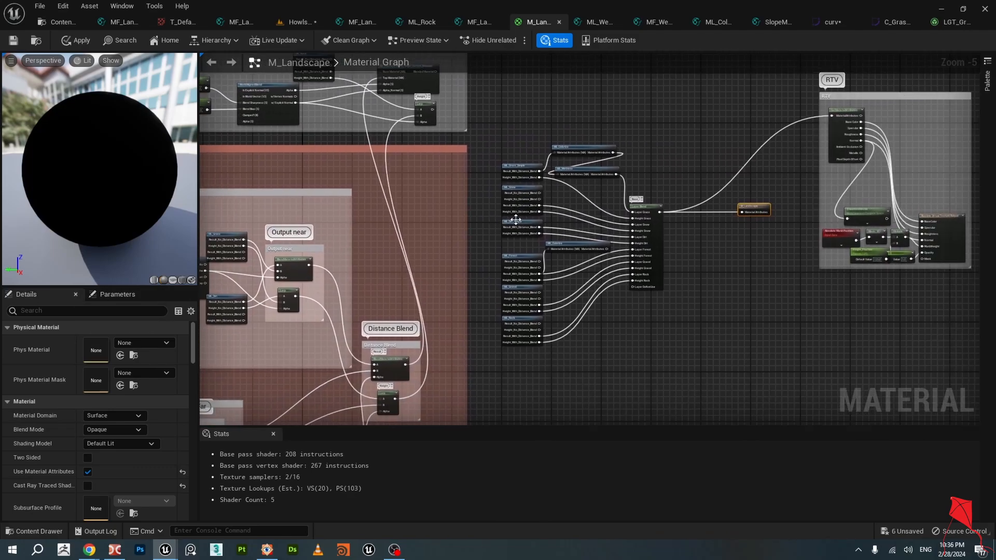
Inspect the ML_Forest, ML_Dirt_Simple and ML_Grass_Simple function nodes and their place beside the Ground group.
scroll(549, 222, "up", 2)
right_click_drag(587, 227, 510, 231)
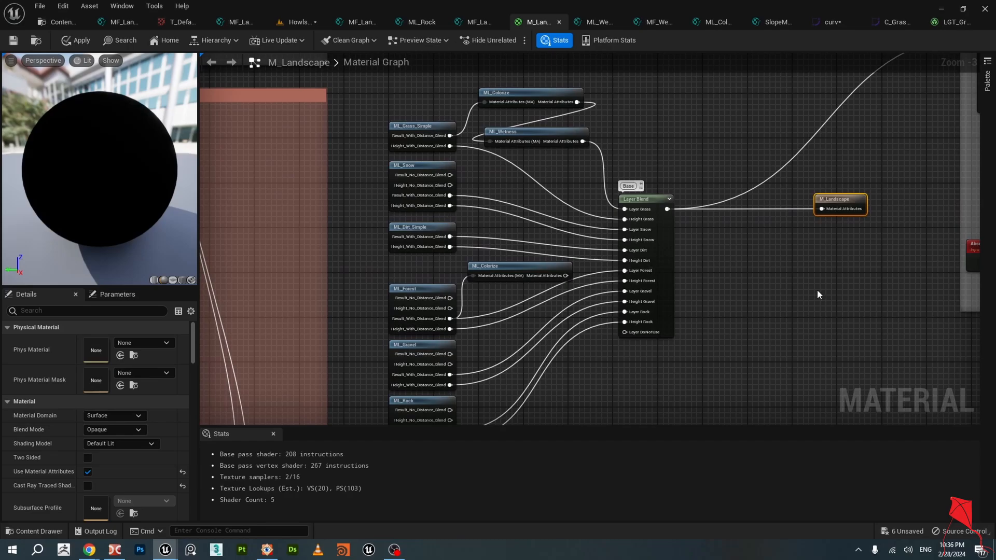
left_click(423, 288)
left_click(423, 227)
left_click(422, 154)
left_click(420, 136)
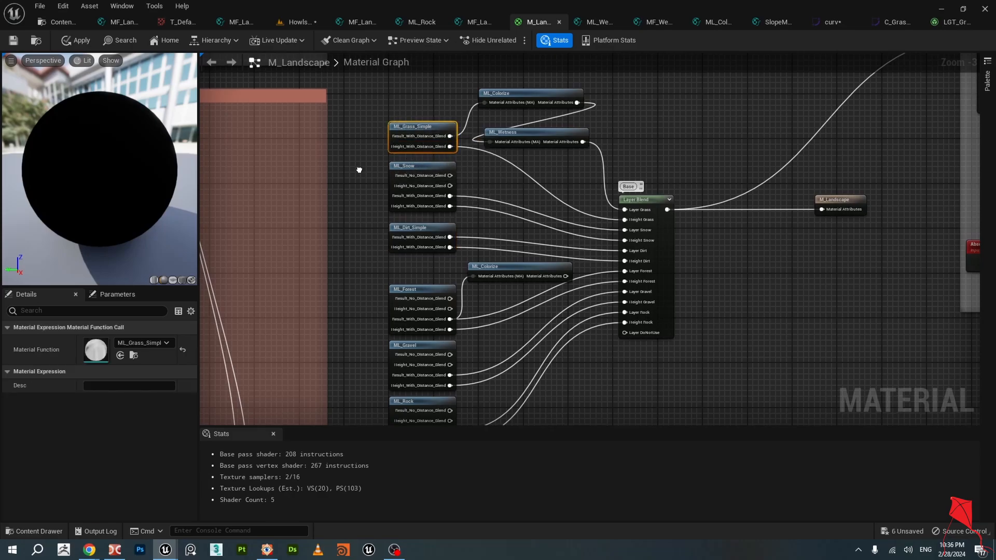
right_click_drag(359, 168, 459, 218)
scroll(524, 213, "down", 1)
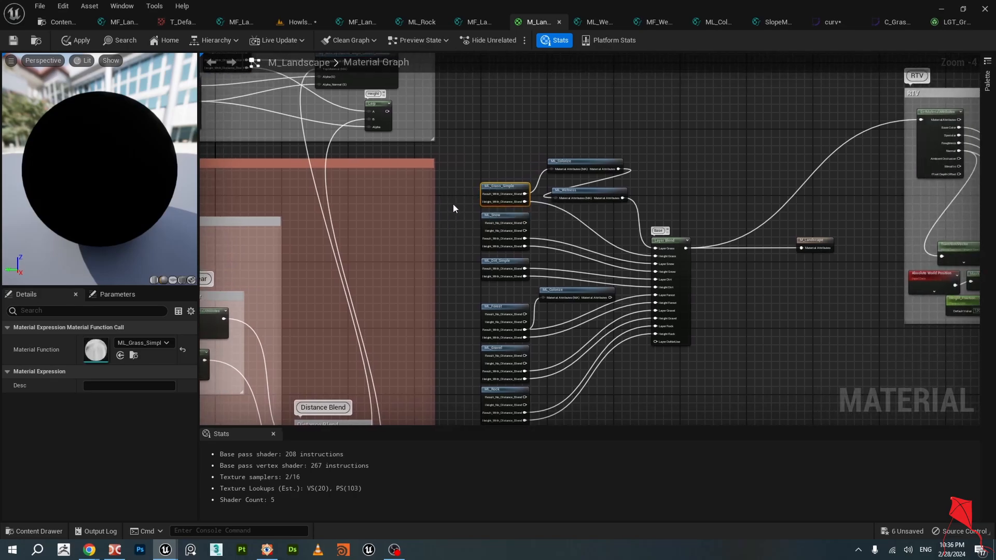
scroll(463, 203, "down", 1)
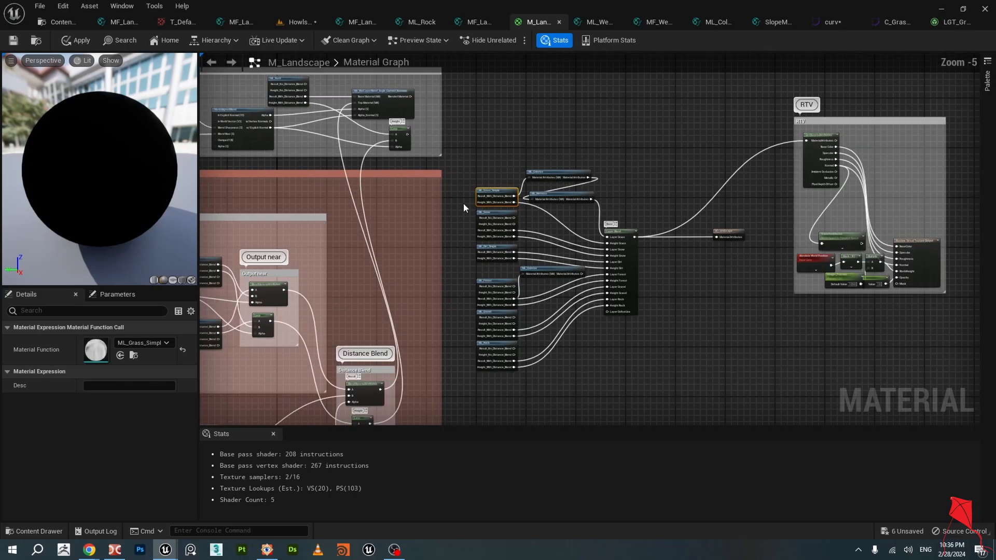
scroll(463, 204, "up", 1)
scroll(466, 203, "down", 1)
right_click_drag(455, 235, 648, 188)
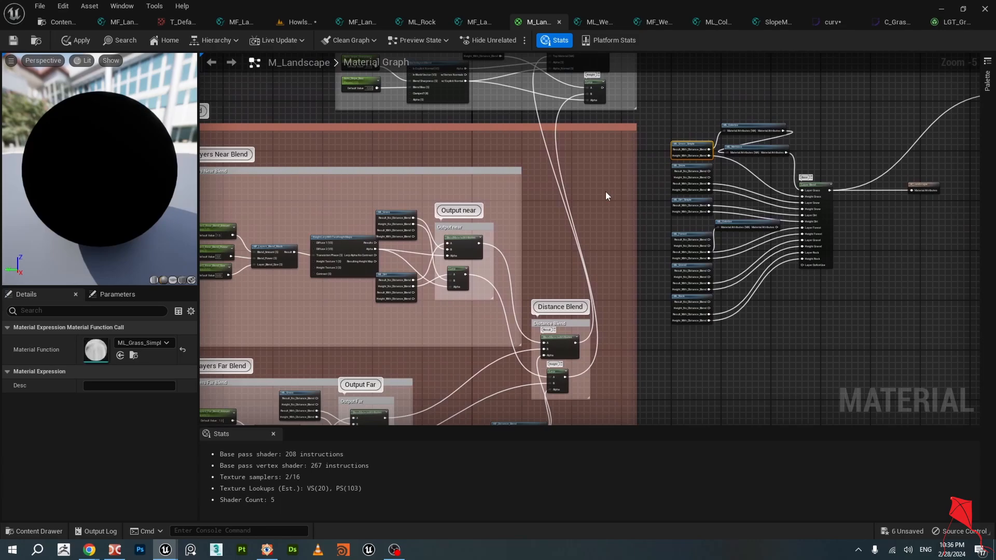
right_click_drag(615, 225, 518, 309)
scroll(638, 332, "up", 2)
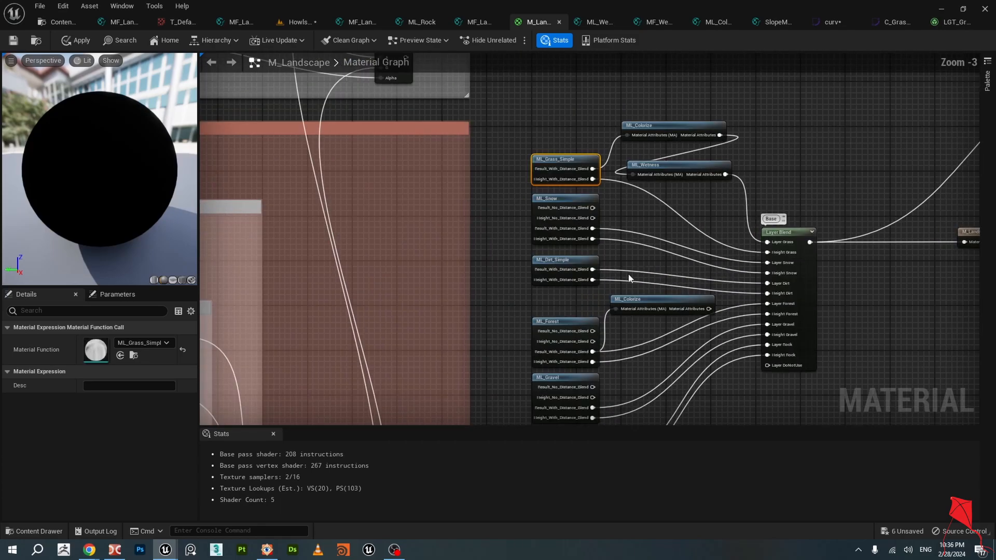
Examine the Layers Near Blend nodes, and highlight the complete Auto material and Ground groups before clearing the selection.
scroll(467, 254, "down", 3)
right_click_drag(448, 252, 682, 251)
scroll(609, 210, "up", 2)
scroll(634, 194, "down", 2)
scroll(628, 233, "up", 1)
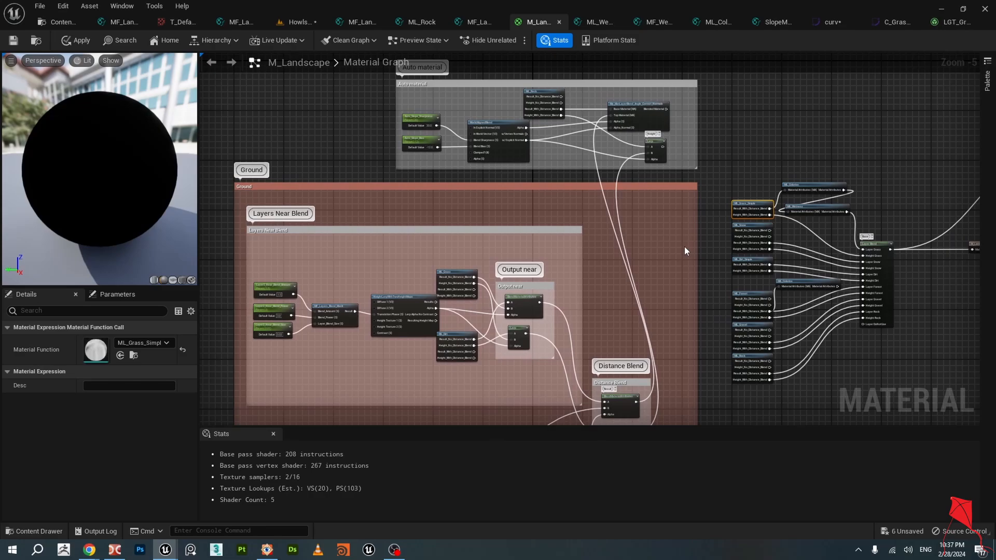
right_click_drag(674, 258, 699, 192)
scroll(439, 235, "up", 3)
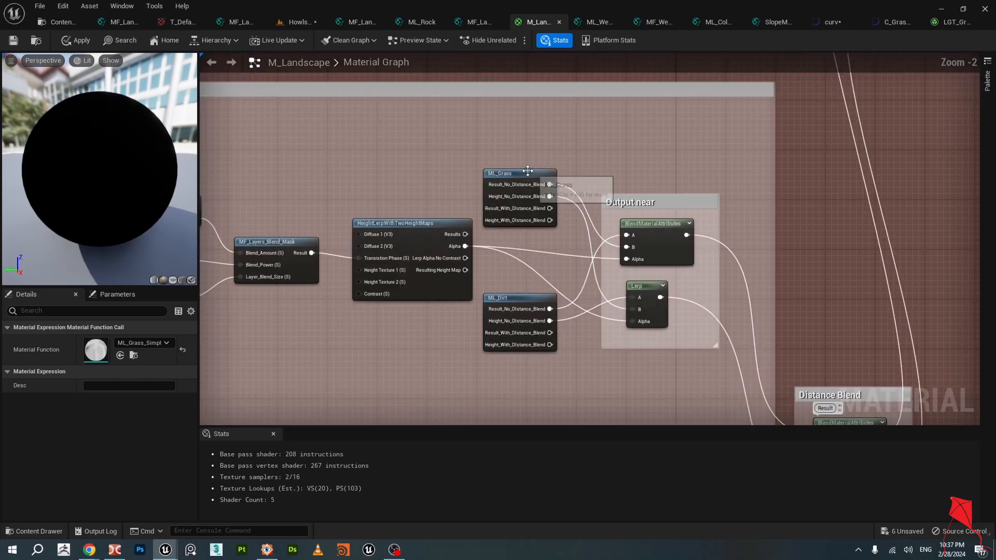
scroll(501, 281, "down", 2)
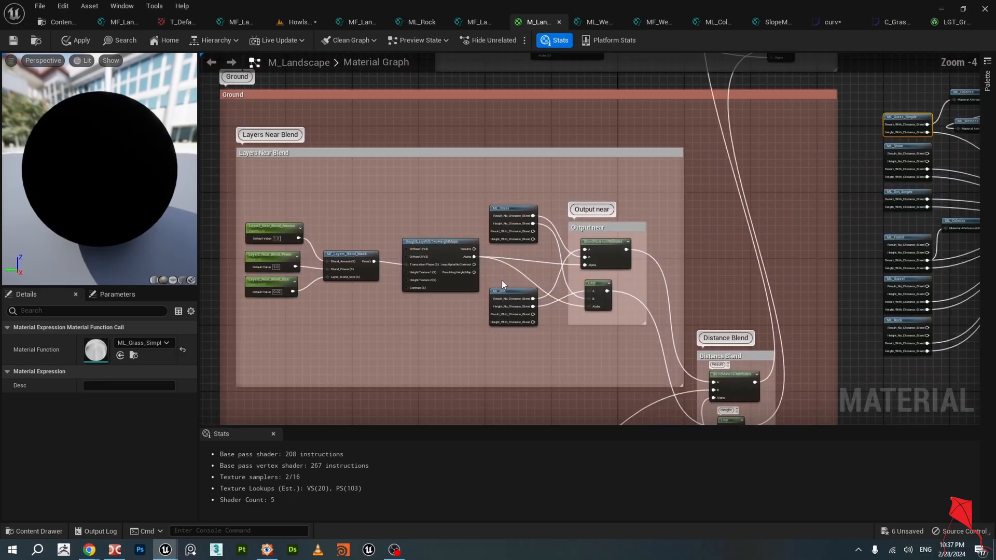
scroll(502, 280, "down", 1)
right_click_drag(597, 199, 509, 271)
scroll(484, 232, "up", 1)
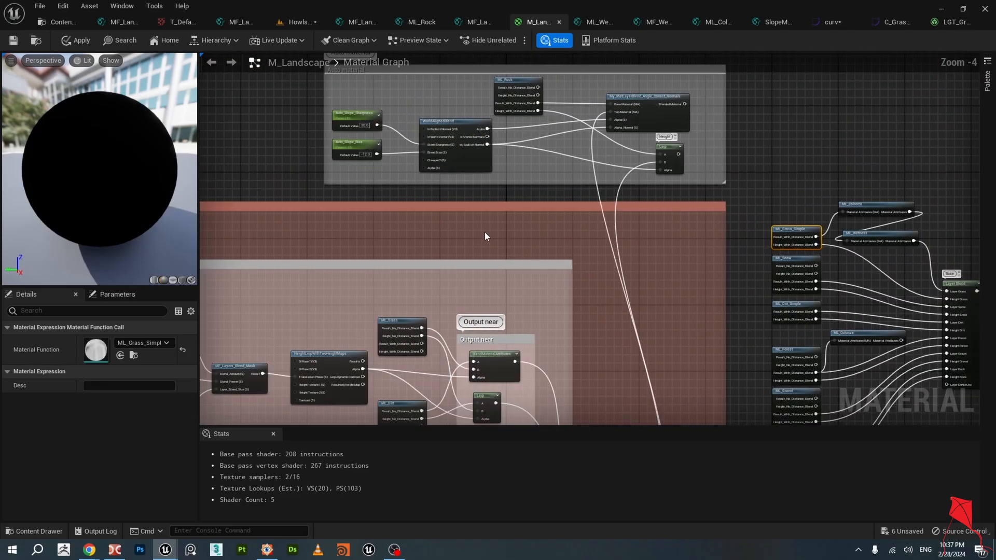
scroll(485, 232, "down", 2)
left_click_drag(256, 107, 623, 384)
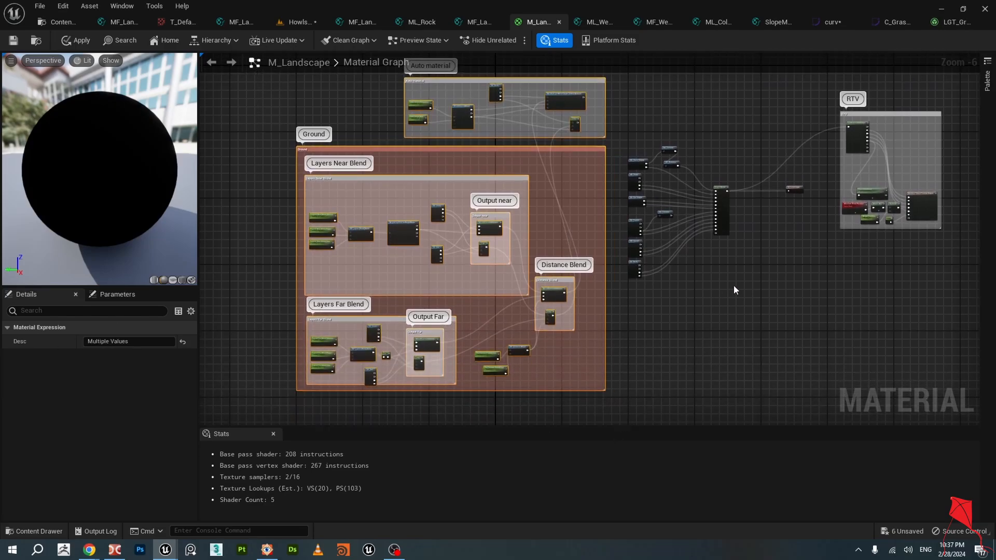
left_click(717, 307)
Compare the Auto material and Ground groups with the layer functions feeding Layer Blend, selecting the Ground comment.
scroll(719, 305, "up", 1)
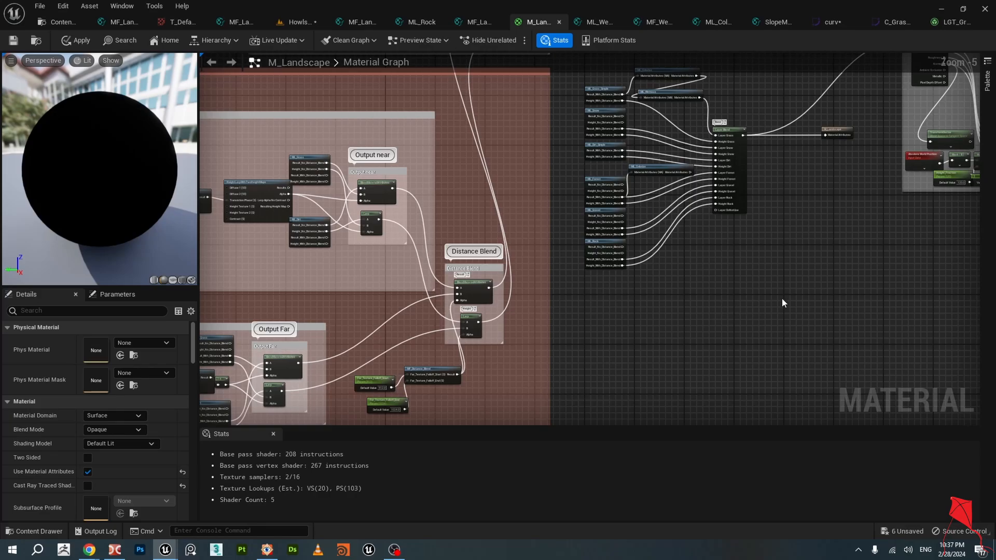
scroll(791, 286, "down", 1)
right_click_drag(801, 256, 677, 311)
scroll(526, 329, "up", 1)
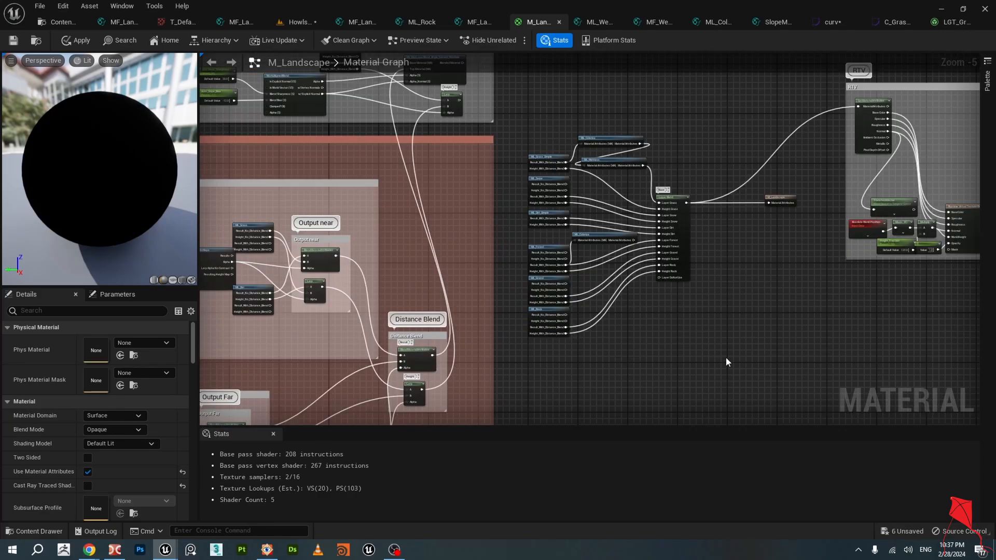
right_click_drag(379, 206, 523, 332)
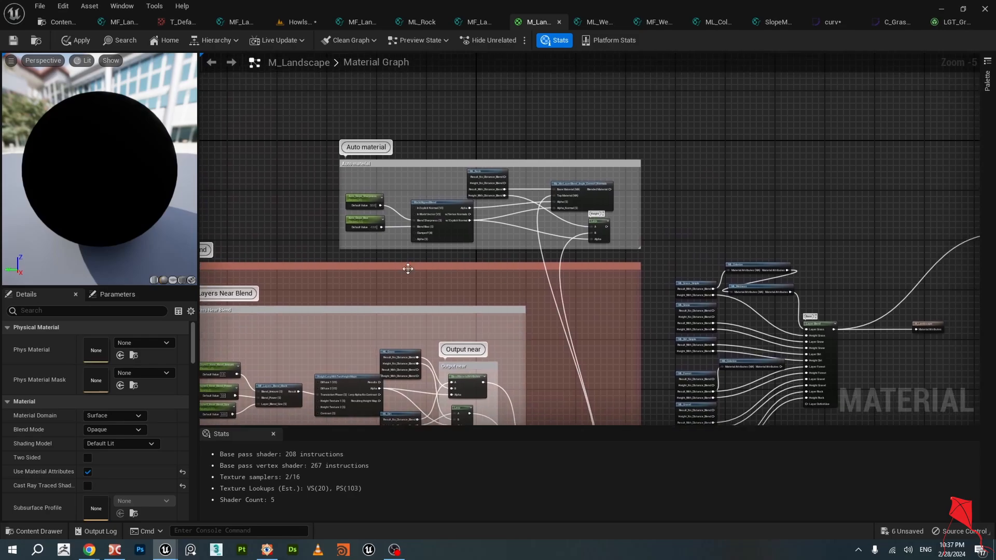
scroll(408, 268, "up", 1)
right_click_drag(409, 268, 526, 190)
scroll(480, 216, "up", 2)
scroll(475, 231, "down", 1)
scroll(445, 251, "down", 1)
right_click_drag(445, 251, 492, 173)
left_click(338, 105)
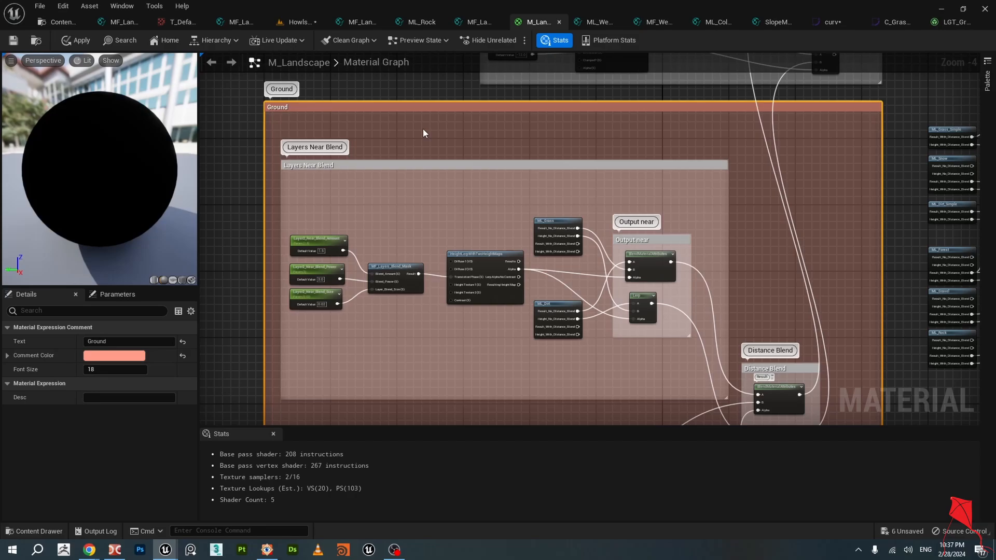
scroll(422, 129, "down", 1)
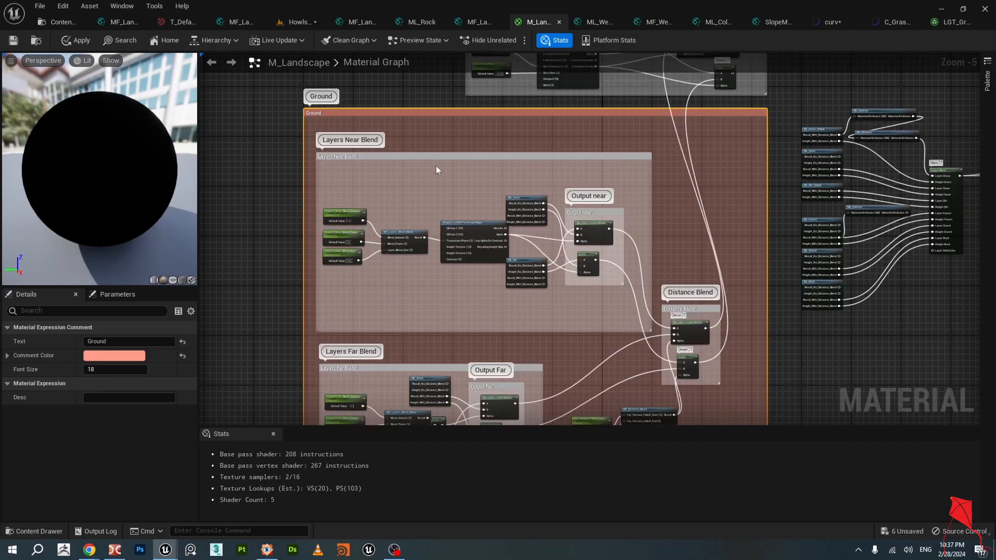
scroll(436, 169, "up", 1)
right_click_drag(469, 186, 331, 213)
scroll(550, 229, "up", 1)
scroll(683, 197, "up", 3)
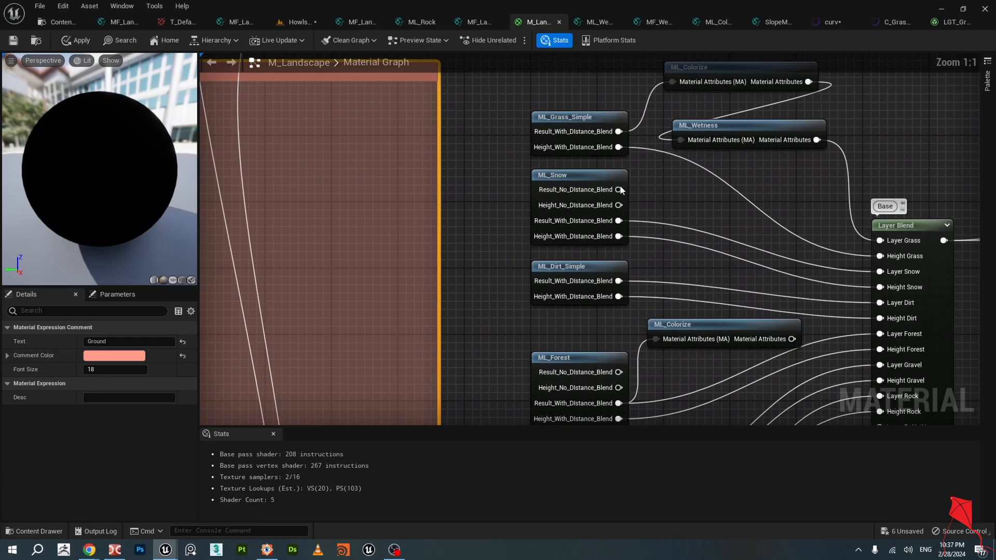
Inspect the ML_Snow layer function against the Ground group, and close the shader statistics to enlarge the material graph.
left_click(603, 179)
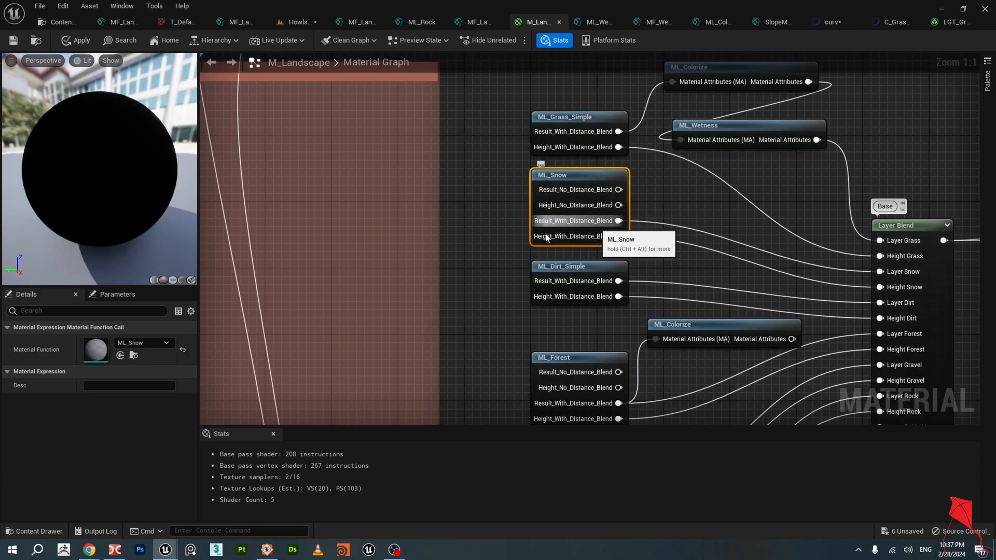
right_click_drag(381, 216, 602, 212)
scroll(602, 207, "down", 7)
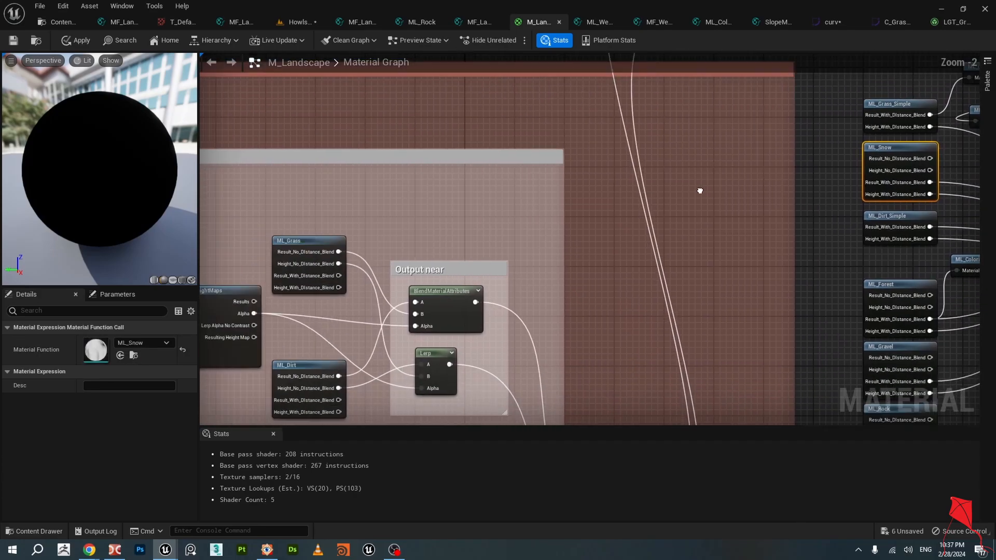
scroll(607, 236, "up", 1)
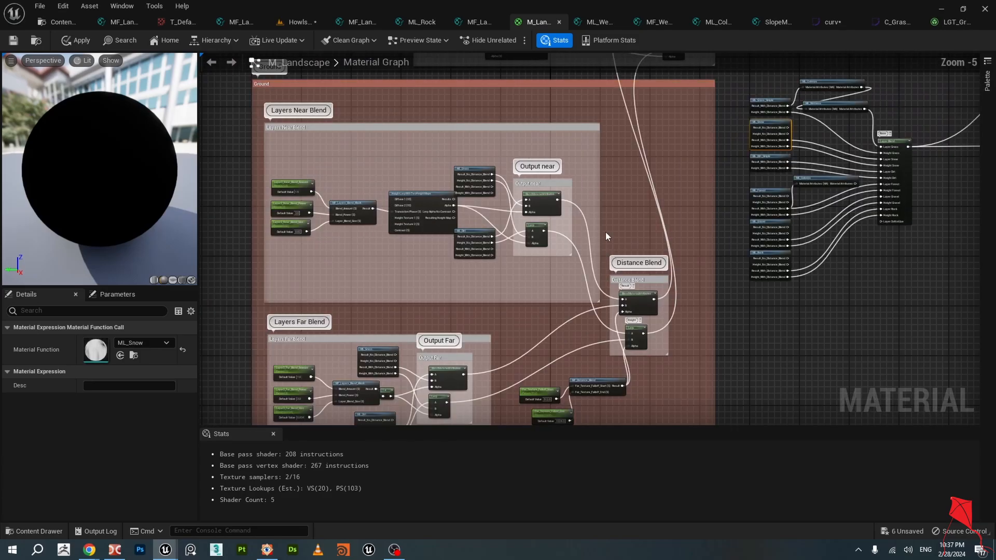
left_click(273, 433)
scroll(356, 307, "up", 2)
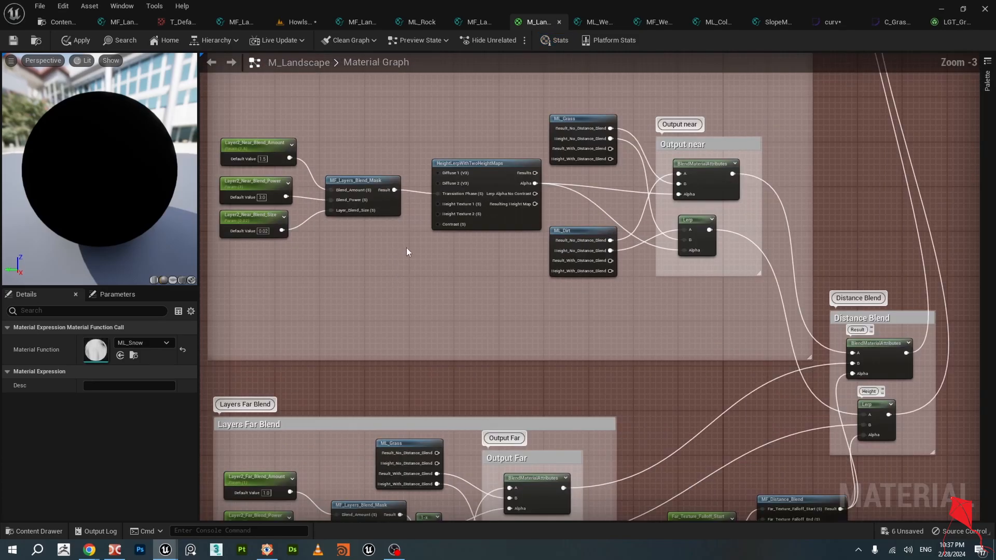
Compare the Layers Near Blend and Layers Far Blend groups and follow their outputs into Distance Blend.
right_click_drag(407, 248, 453, 338)
scroll(415, 316, "up", 1)
scroll(453, 337, "down", 1)
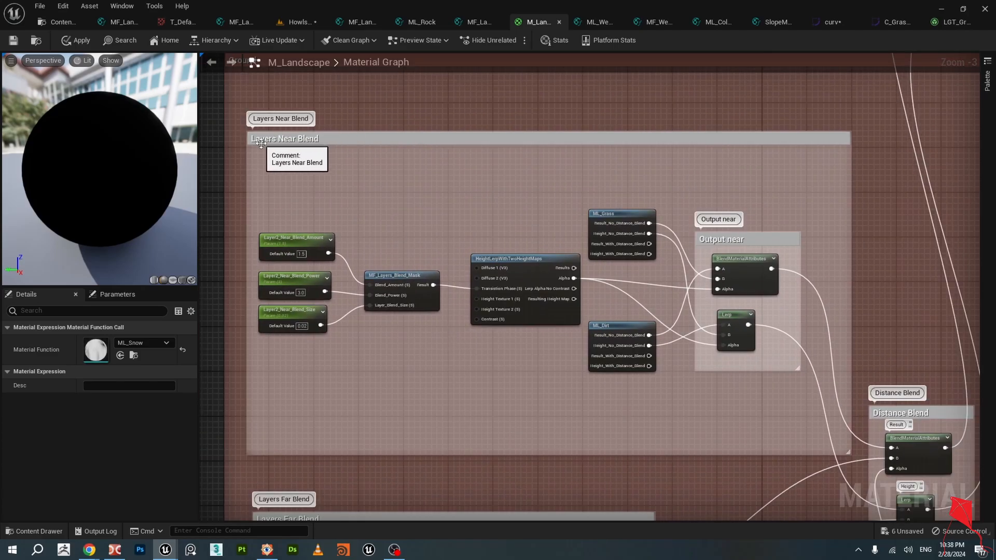
right_click_drag(458, 421, 429, 192)
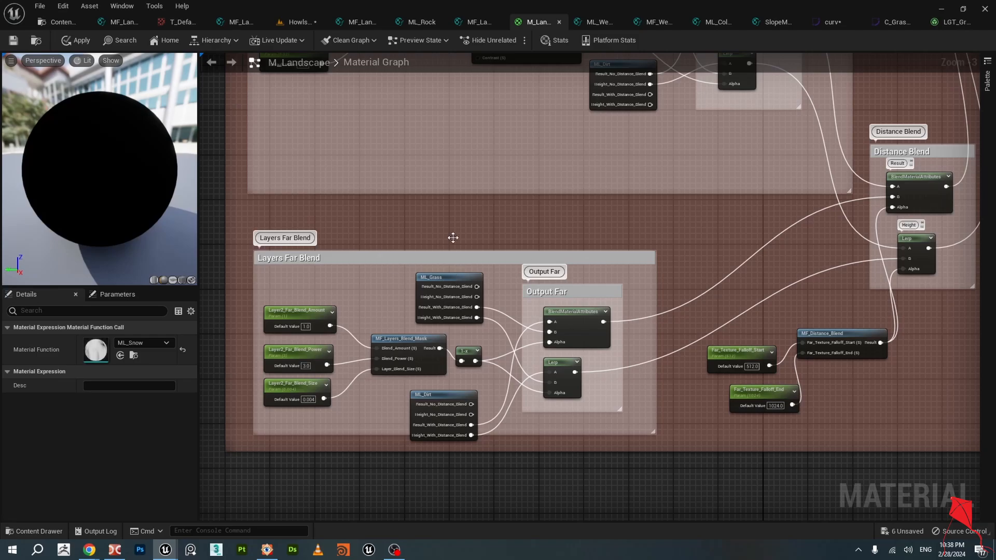
right_click_drag(453, 238, 456, 382)
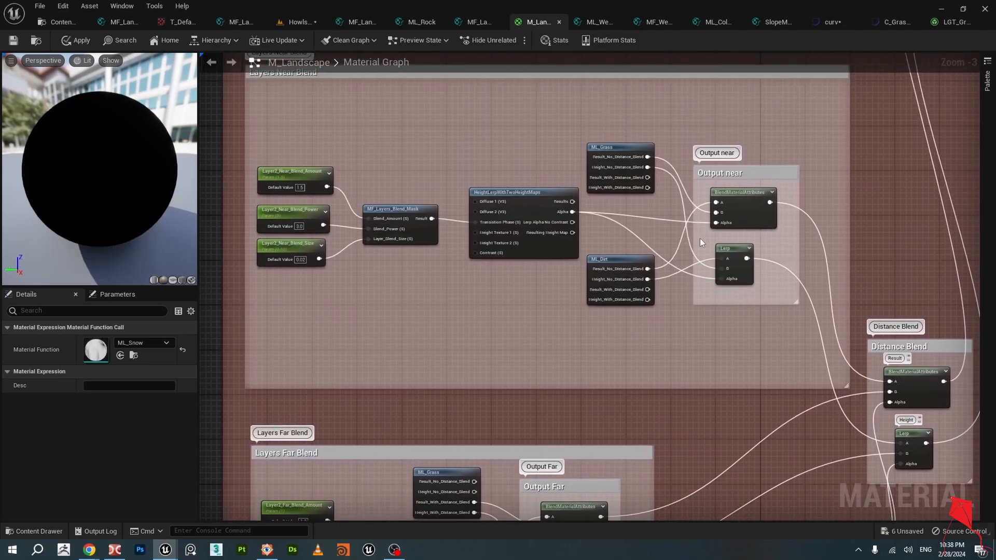
right_click_drag(717, 339, 441, 283)
scroll(647, 360, "up", 3)
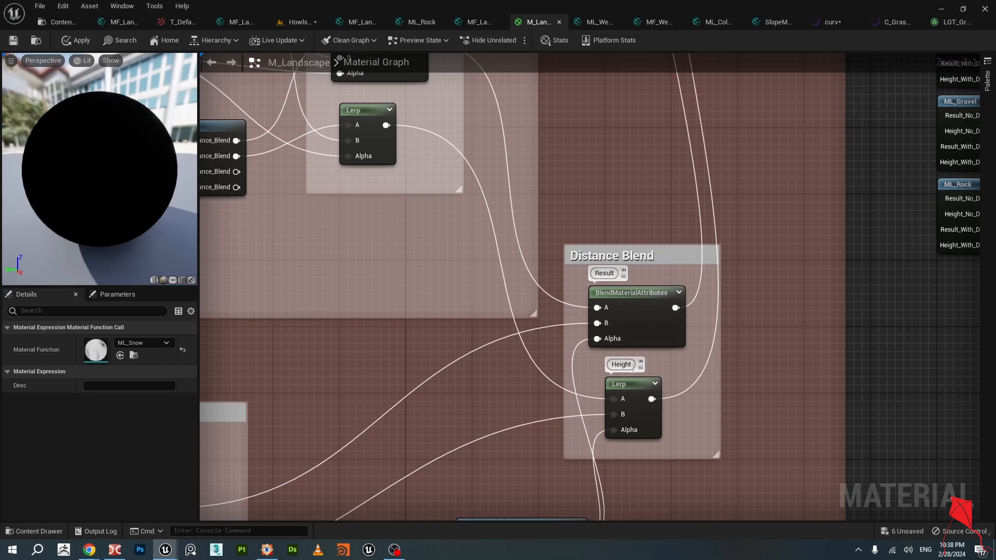
Examine how ML_Grass and ML_Dirt feed their no-distance-blend results and heights into the Output near group.
right_click_drag(372, 218, 718, 354)
right_click_drag(413, 300, 367, 314)
left_click(491, 109)
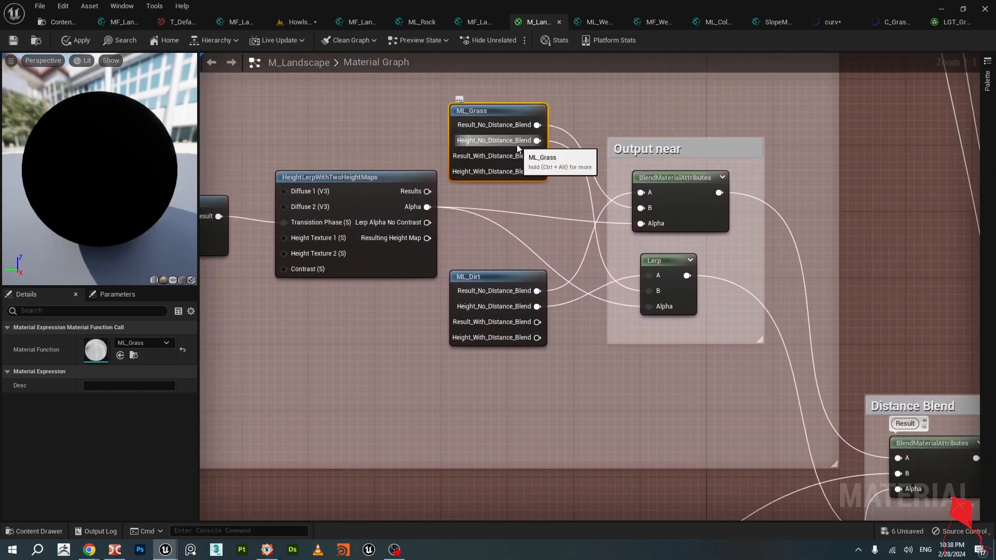
left_click(498, 287)
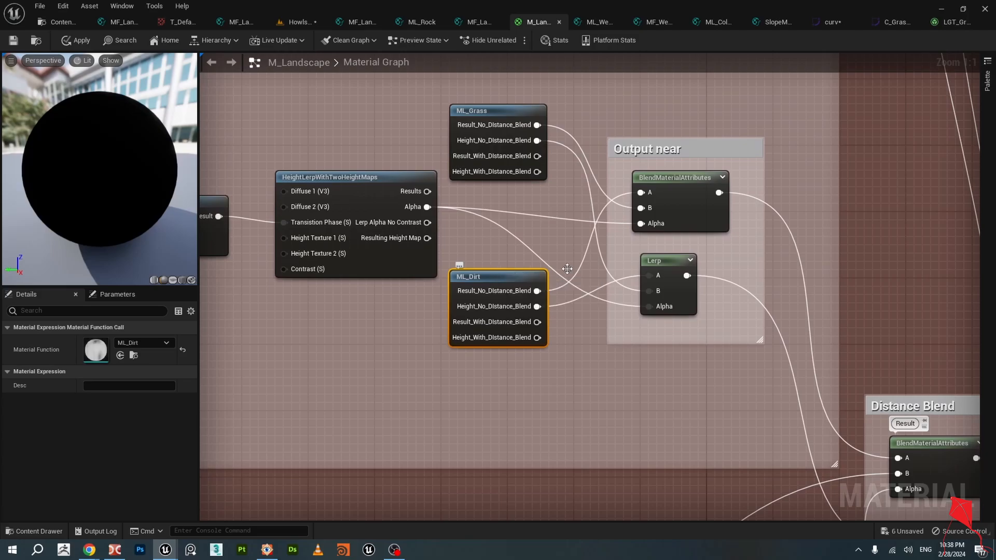
left_click(504, 119)
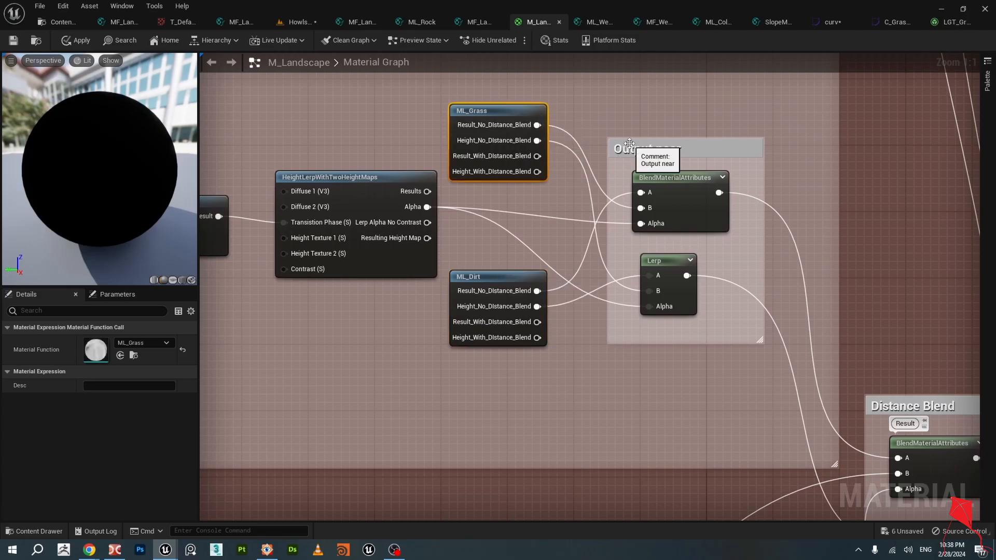
scroll(537, 187, "down", 1)
scroll(537, 187, "down", 1)
right_click_drag(431, 143, 567, 234)
scroll(566, 233, "down", 1)
right_click_drag(442, 191, 420, 169)
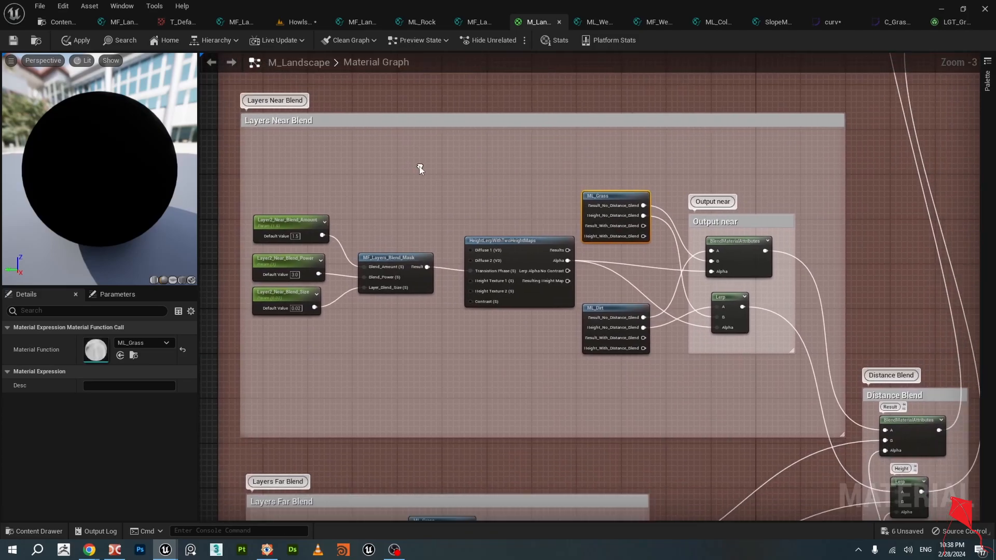
scroll(420, 169, "up", 1)
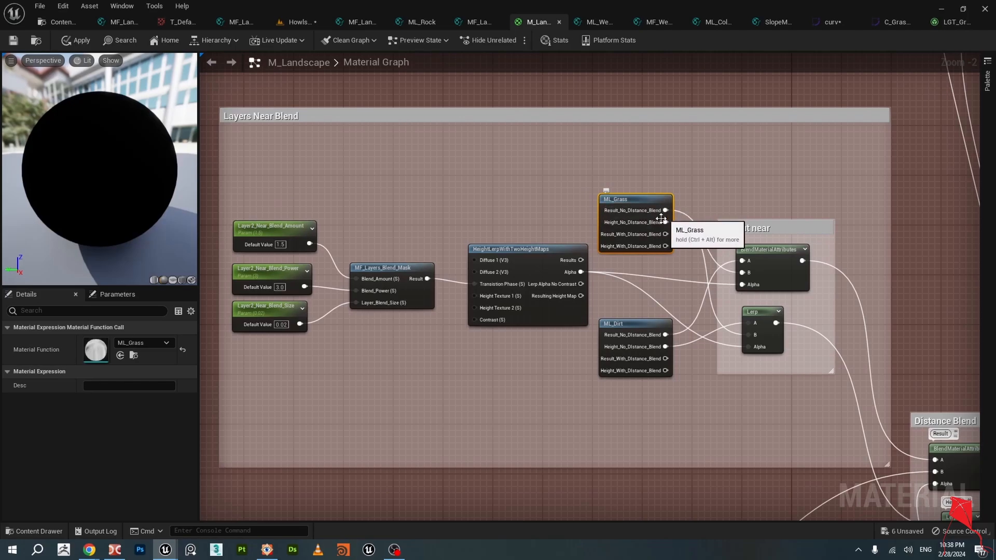
Open the ML_Grass function and review the tiling parameters and texture objects feeding MF_Landscape_Layer.
double_click(654, 202)
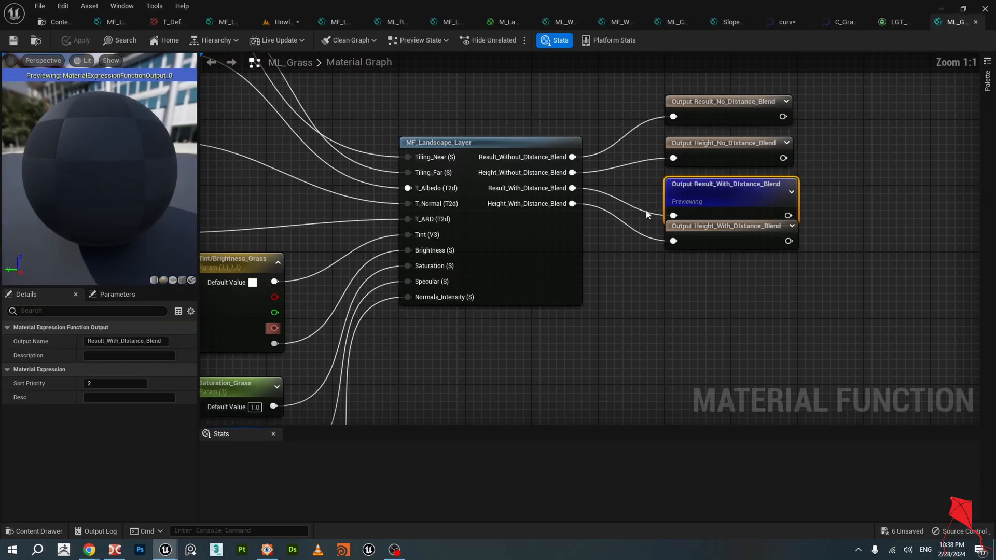
scroll(488, 158, "down", 7)
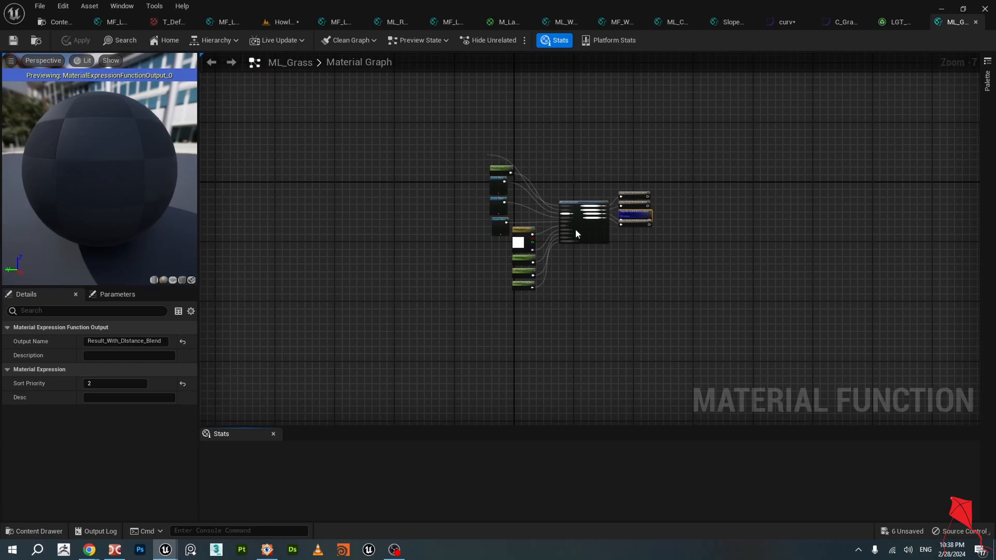
scroll(598, 205, "up", 7)
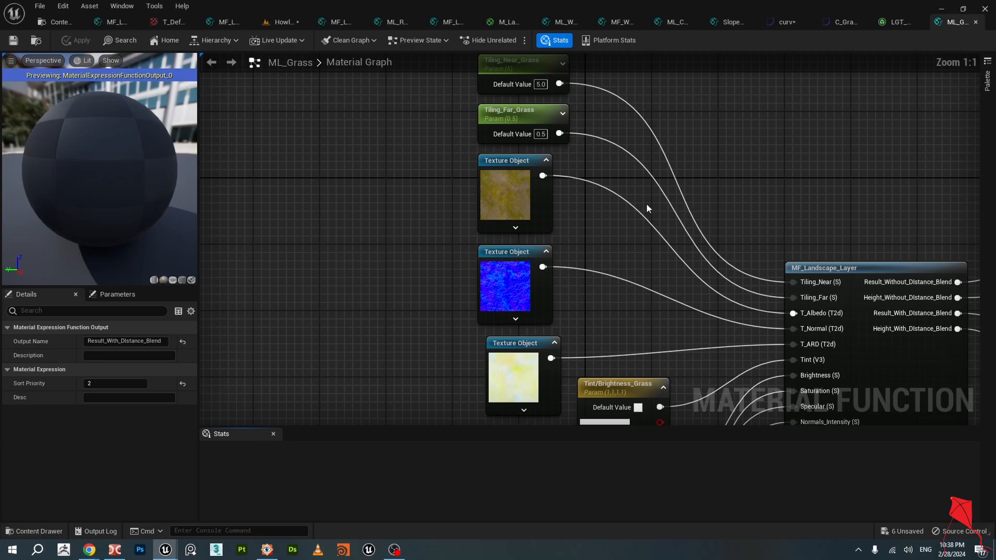
scroll(647, 208, "down", 4)
scroll(737, 238, "up", 2)
Open the MF_Landscape_Layer function and highlight the upper material attributes and output nodes fed by the Near textures.
double_click(724, 228)
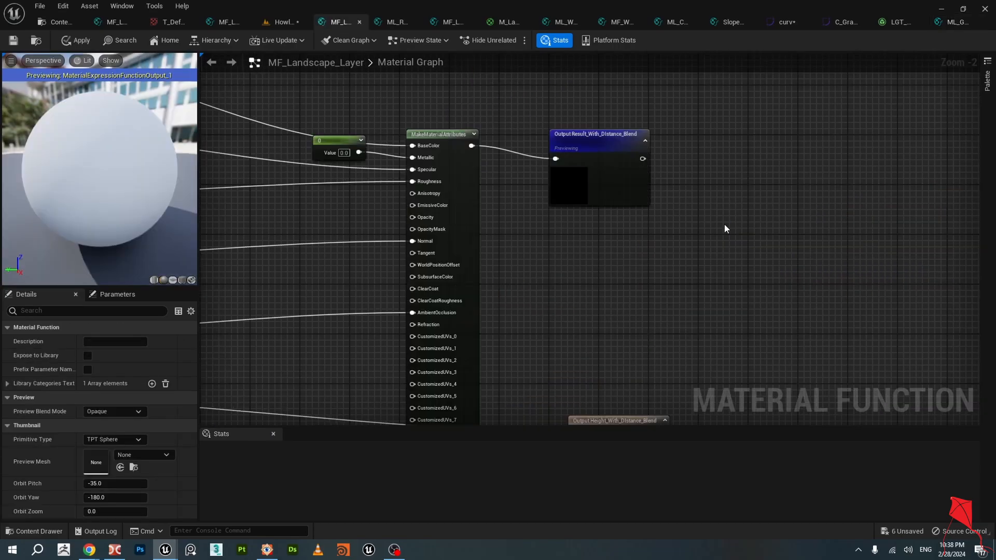
scroll(674, 218, "down", 10)
scroll(684, 234, "up", 2)
left_click_drag(675, 291, 521, 163)
scroll(467, 179, "up", 3)
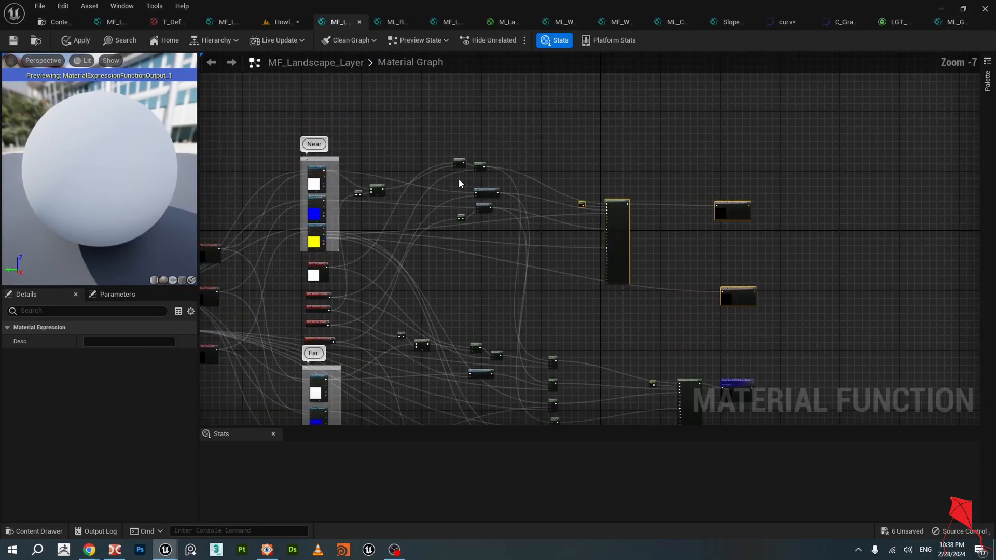
Return to M_Landscape and inspect ML_Dirt and the MF_Layers_Blend_Mask node with its Layer2_Near_Blend parameters.
left_click(506, 22)
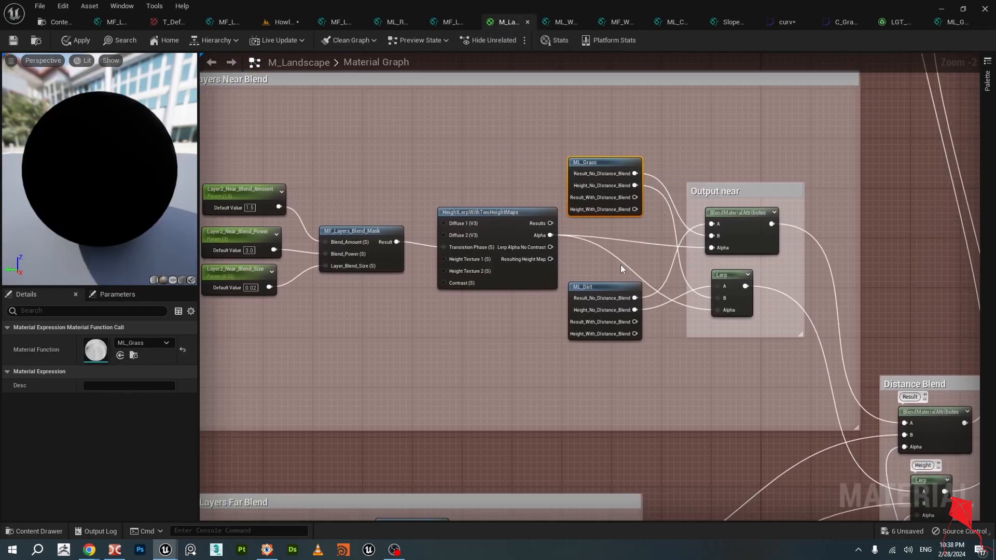
left_click(606, 287)
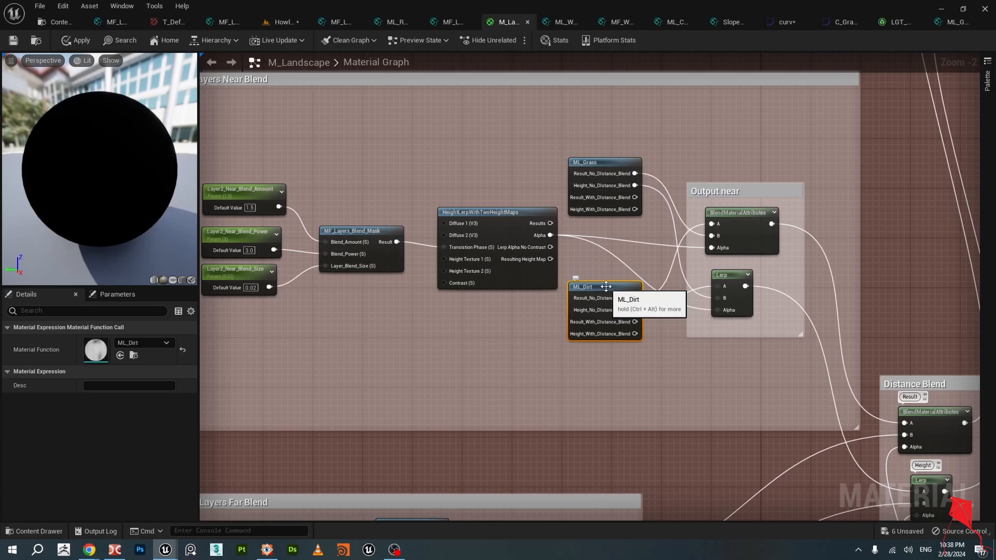
right_click_drag(440, 308, 532, 303)
scroll(421, 200, "up", 2)
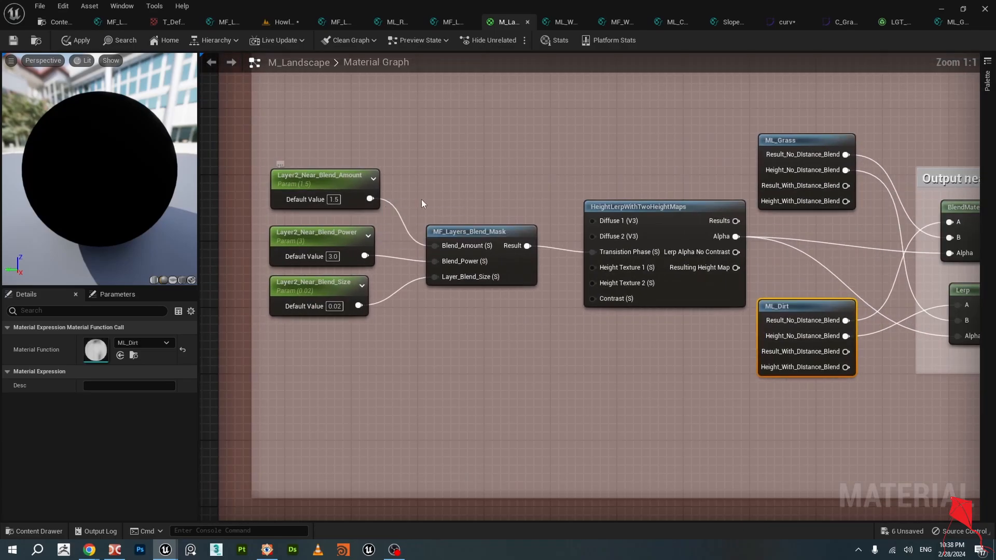
left_click(481, 226)
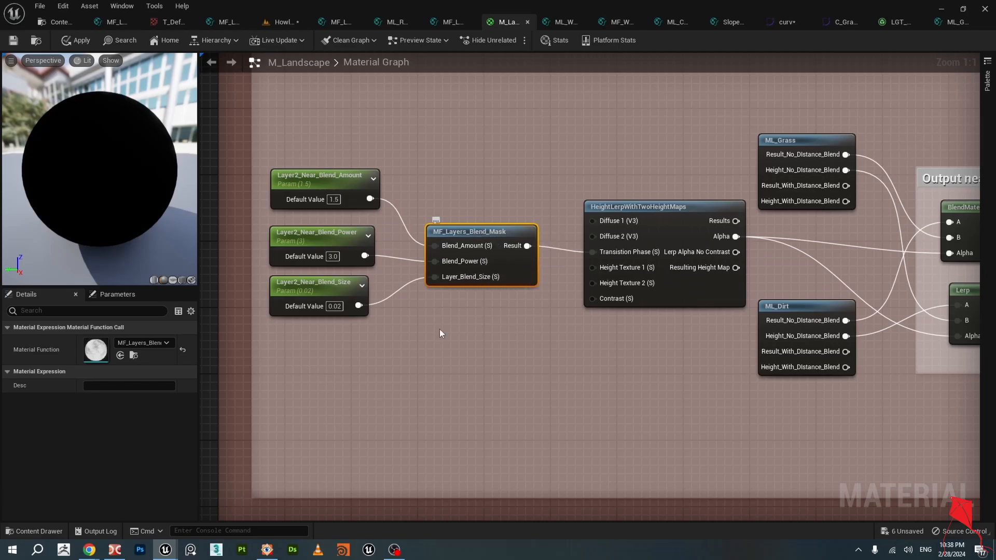
right_click(435, 344)
type("layer")
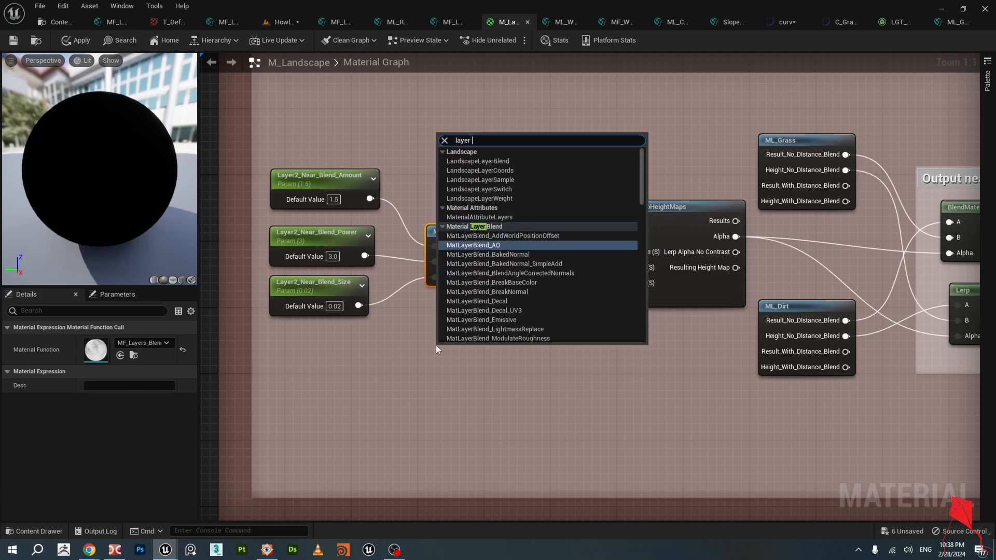
type(" blend")
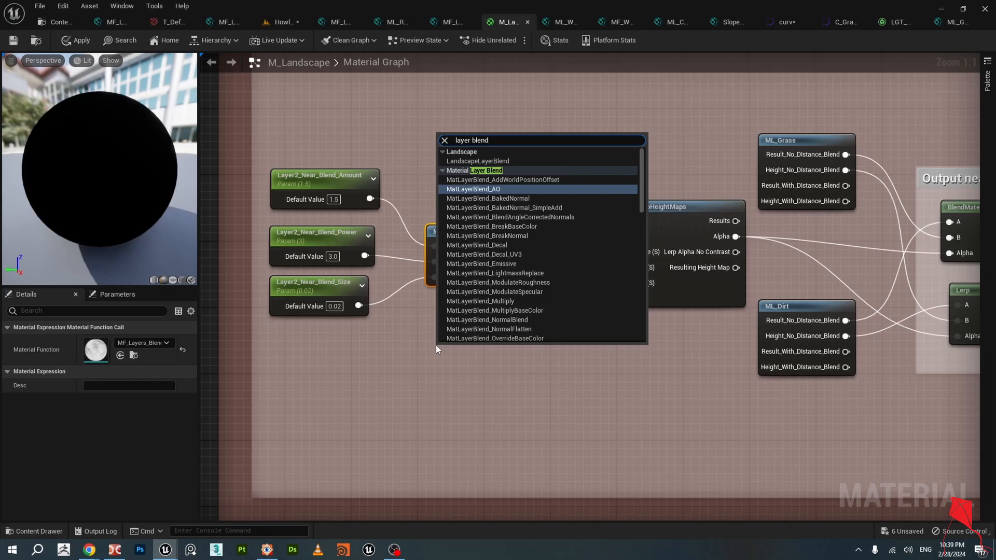
scroll(518, 250, "down", 8)
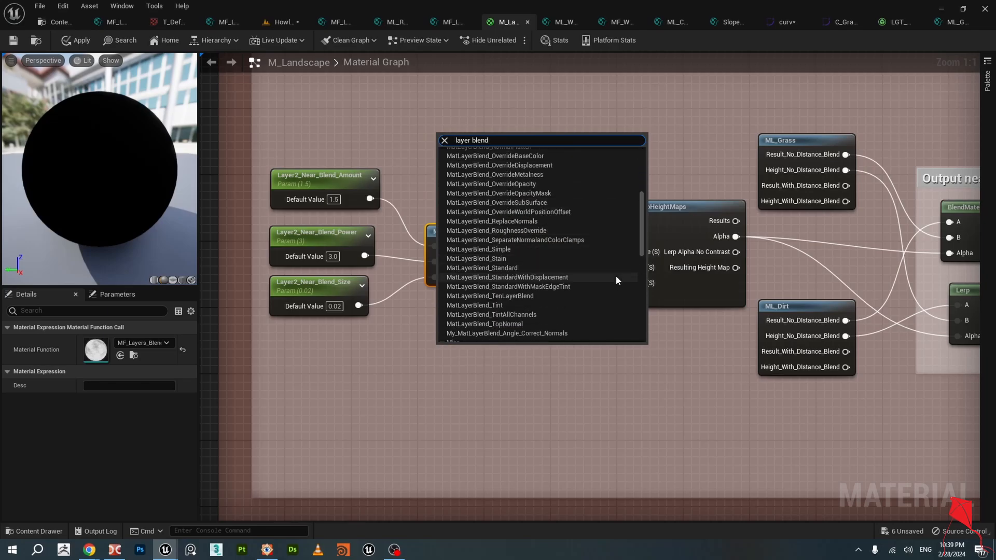
scroll(612, 278, "down", 6)
scroll(613, 279, "down", 6)
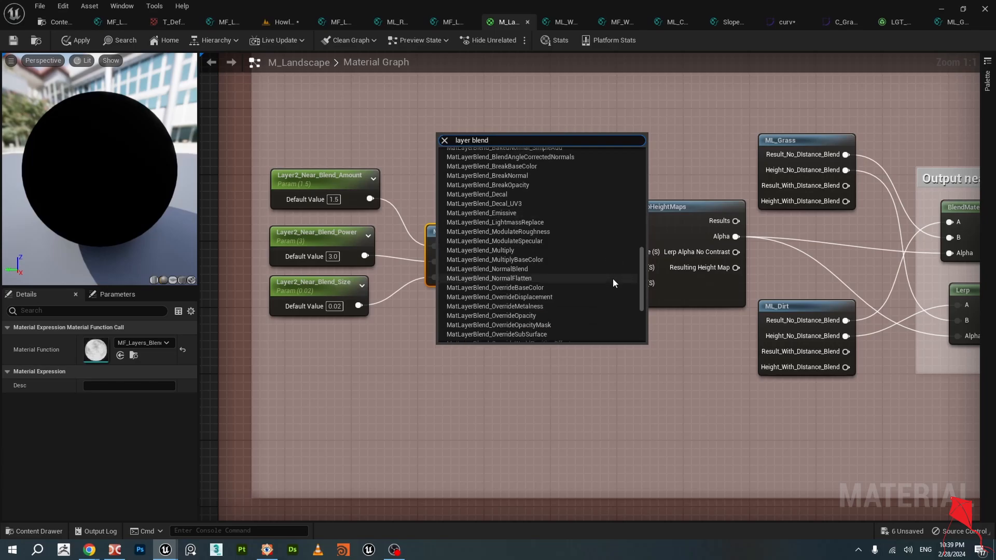
left_click(671, 381)
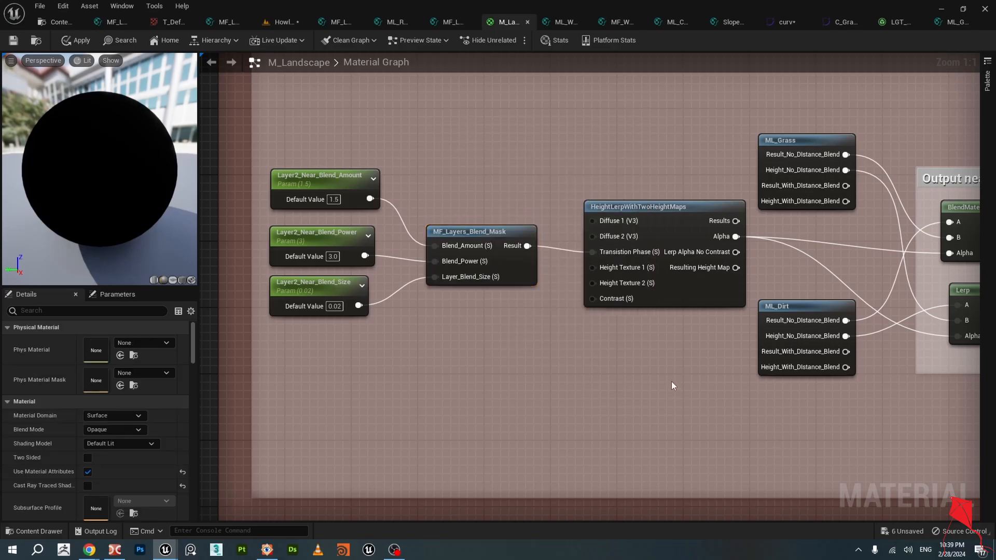
Open the MF_Layers_Blend_Mask function and examine the nodes in its Blend Mask group up close.
double_click(488, 233)
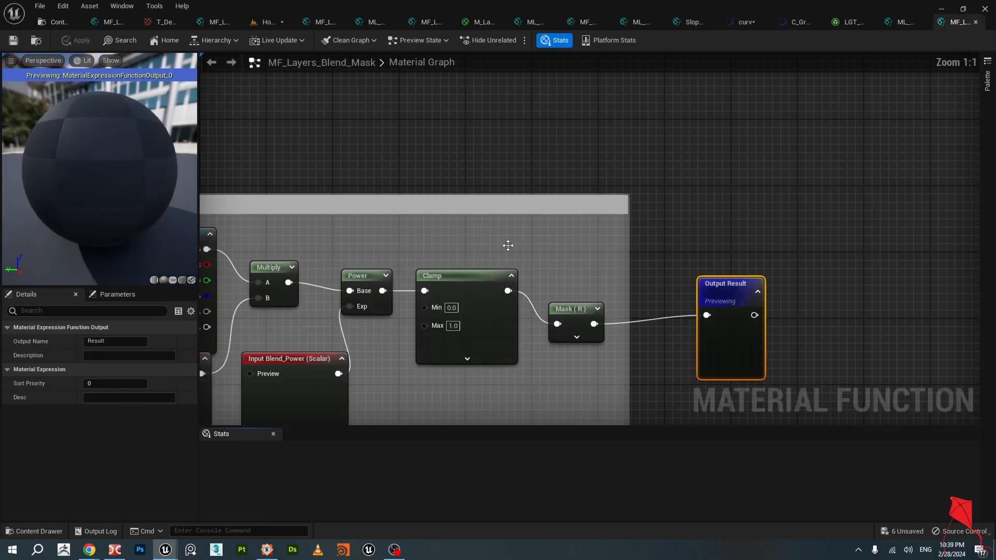
scroll(467, 218, "down", 7)
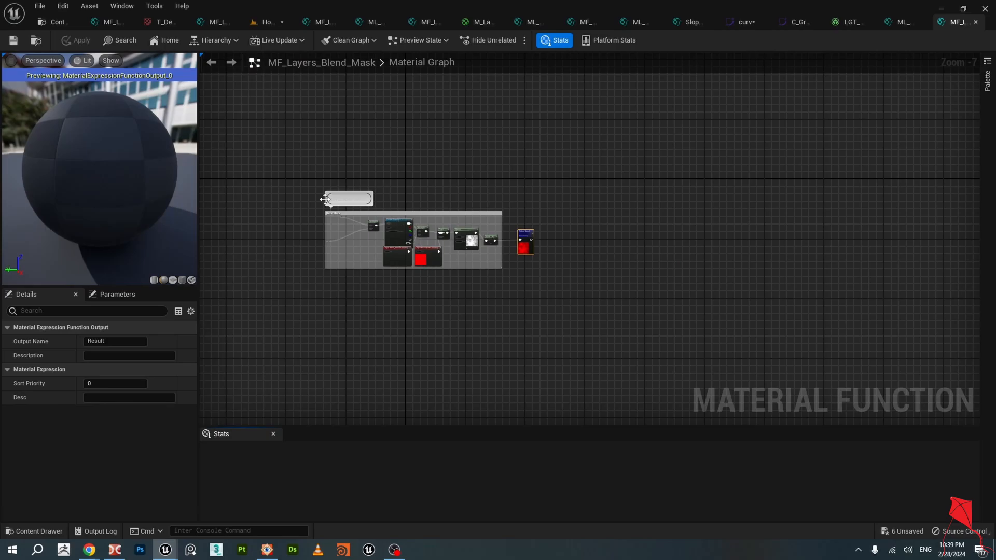
right_click_drag(318, 195, 550, 280)
scroll(550, 280, "up", 1)
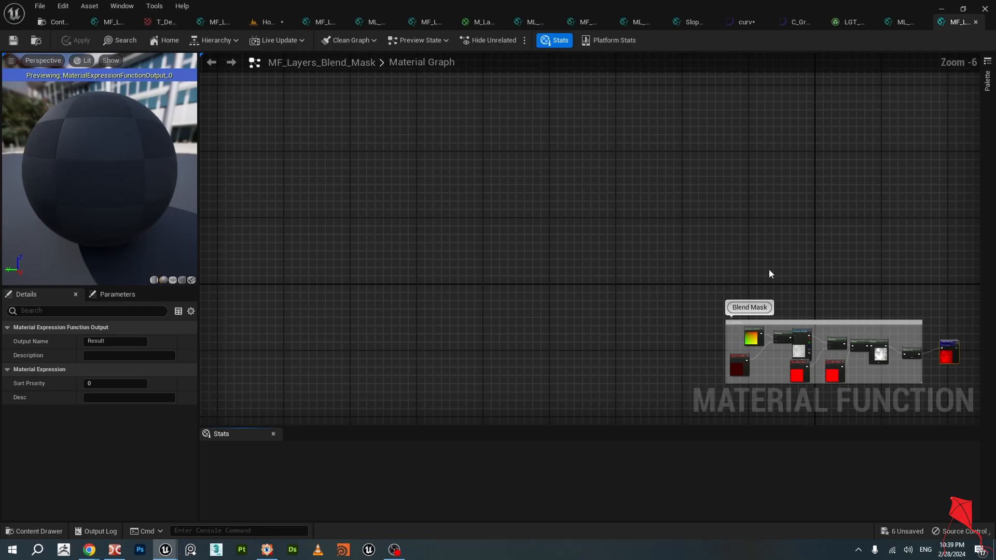
left_click(727, 275)
right_click(676, 264)
right_click_drag(636, 276, 611, 265)
scroll(671, 298, "up", 1)
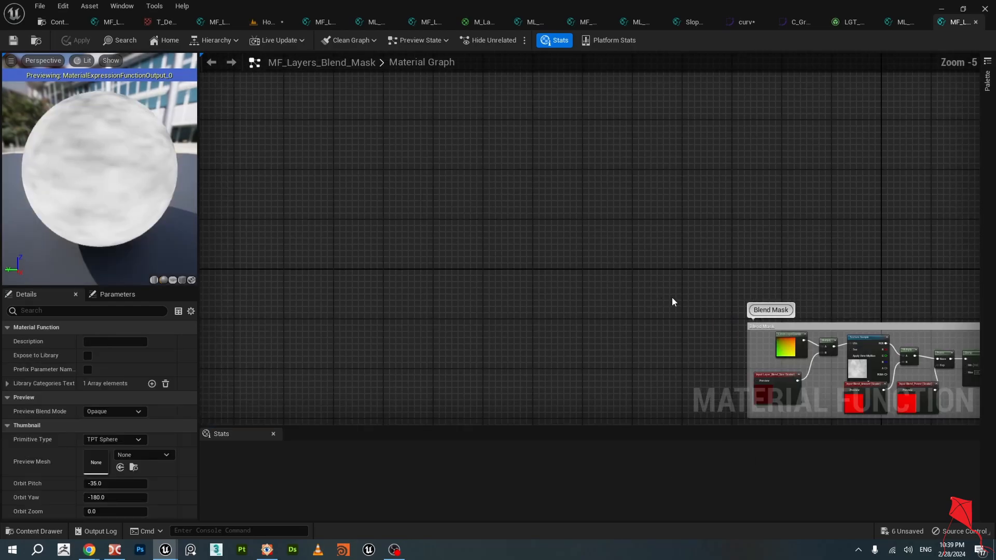
right_click_drag(671, 302, 398, 185)
scroll(484, 239, "up", 5)
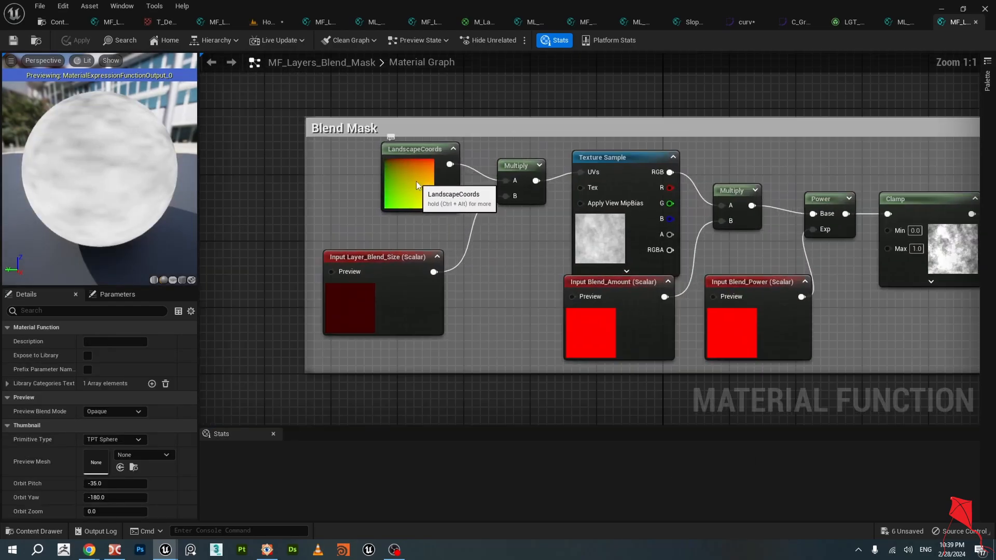
Inspect the LandscapeCoords node and the Layer_Blend_Size input that are multiplied into the mask texture's UVs.
left_click(416, 186)
right_click_drag(590, 310, 526, 294)
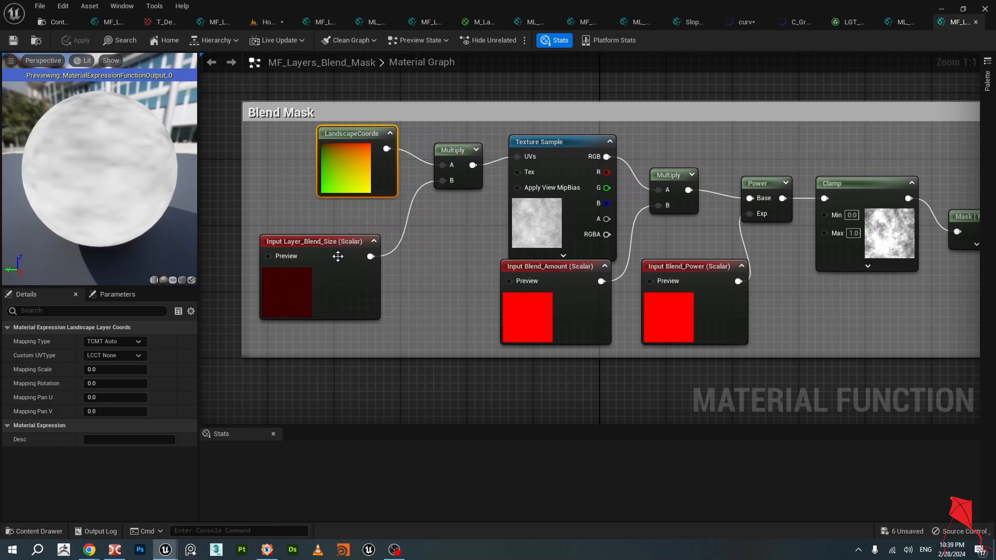
left_click(327, 241)
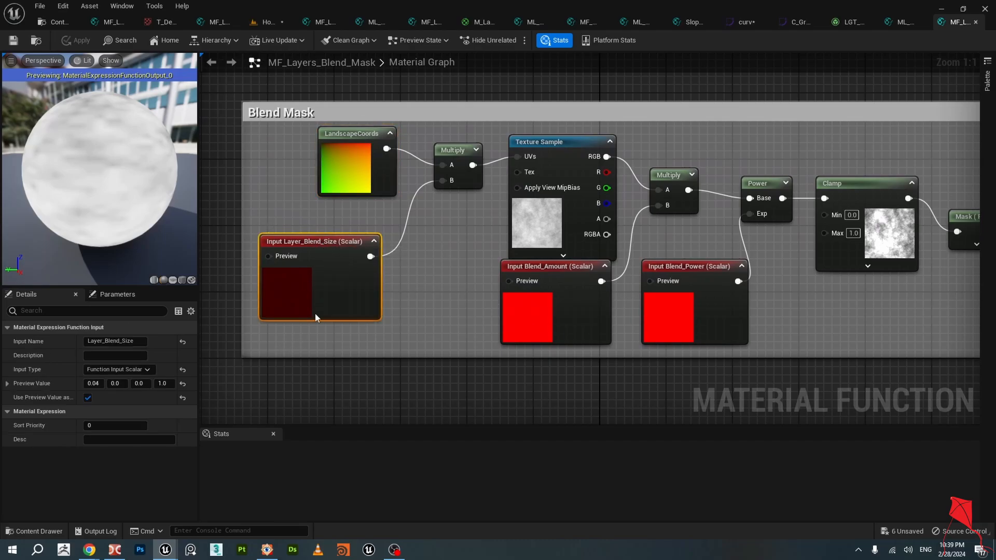
right_click_drag(448, 248, 435, 268)
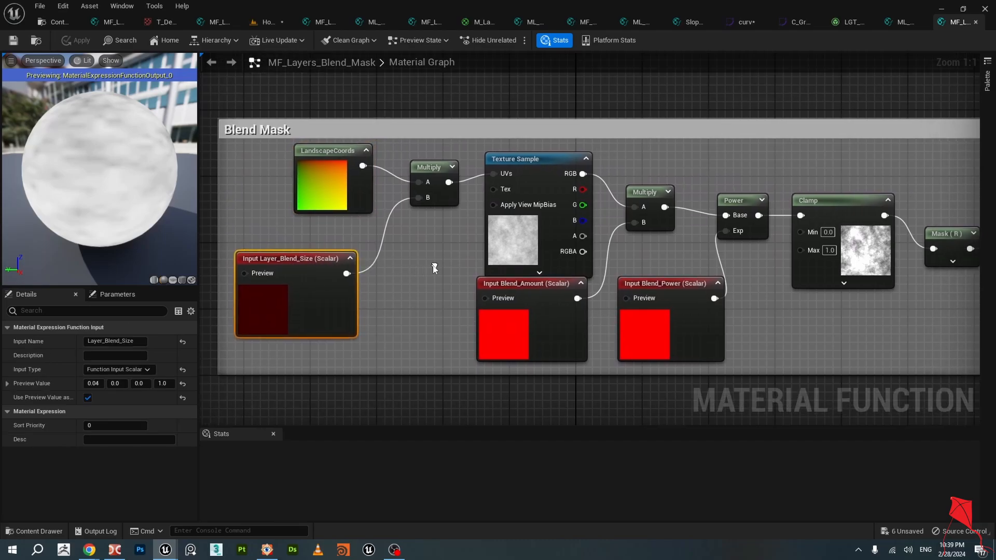
Inspect the Perlin noise Texture Sample and the Blend_Amount and Blend_Power inputs in the Blend Mask group.
left_click(520, 159)
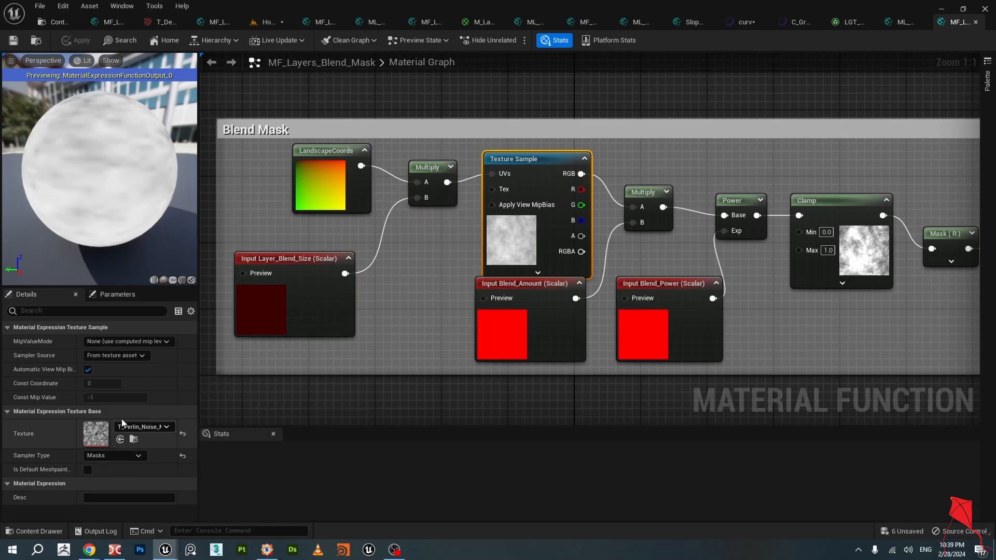
right_click_drag(489, 327, 382, 284)
left_click(433, 282)
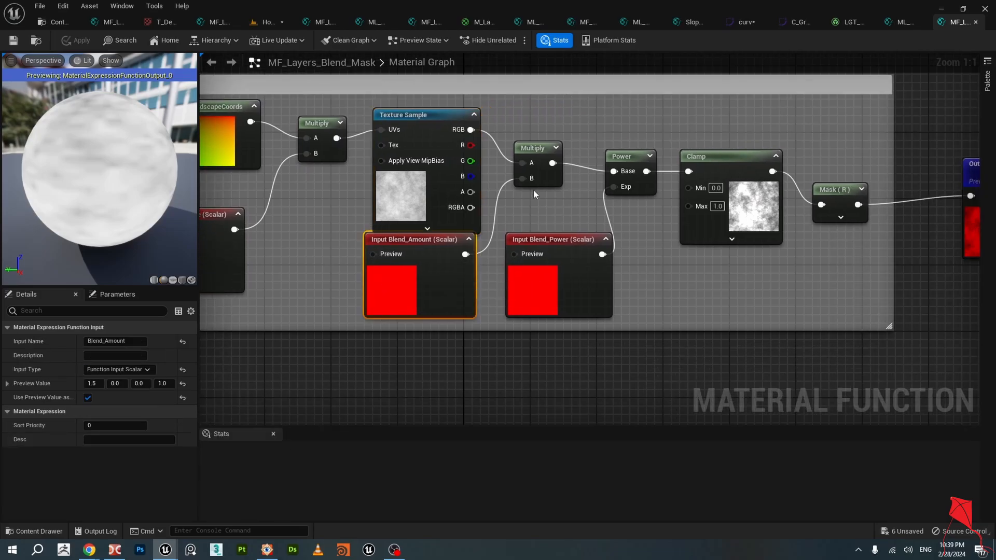
left_click(572, 239)
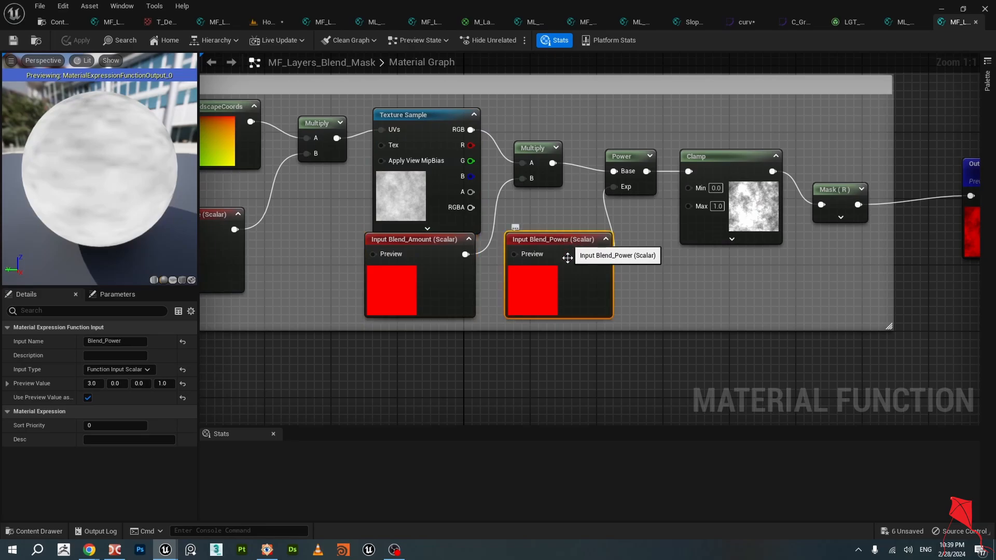
left_click(422, 242)
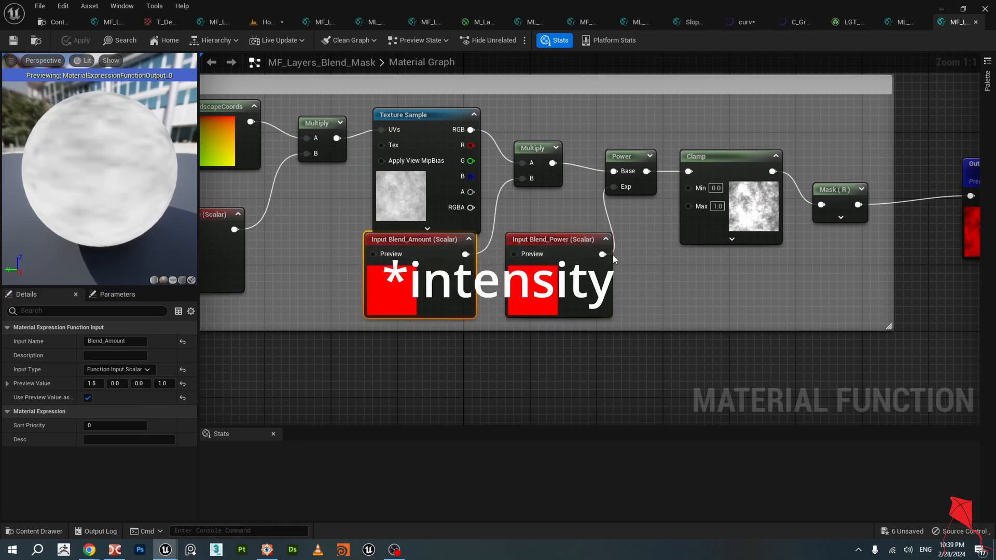
left_click(571, 238)
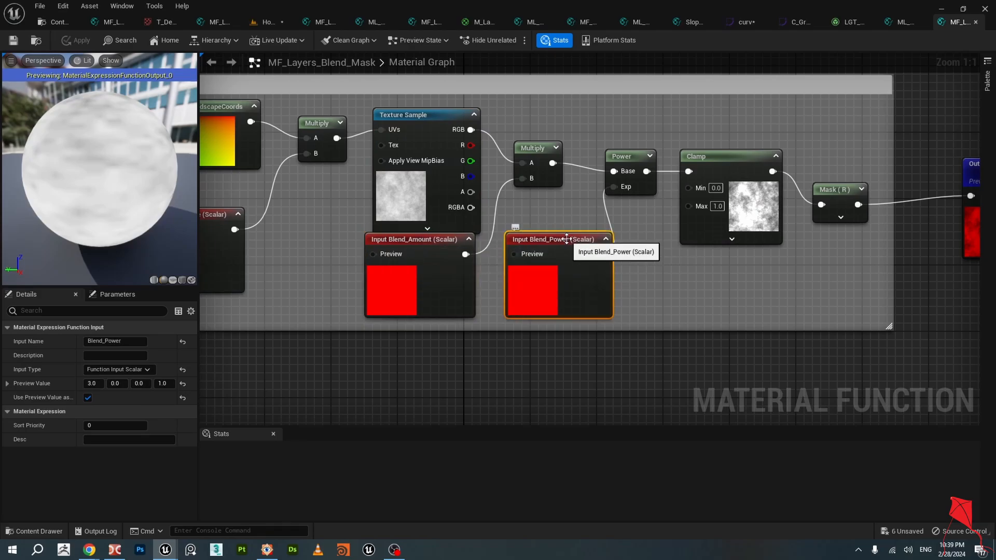
Follow the mask chain past the Power node and inspect the Clamp and Mask (R) nodes before the Output Result.
right_click_drag(571, 238, 523, 245)
left_click(683, 164)
right_click_drag(765, 242, 628, 251)
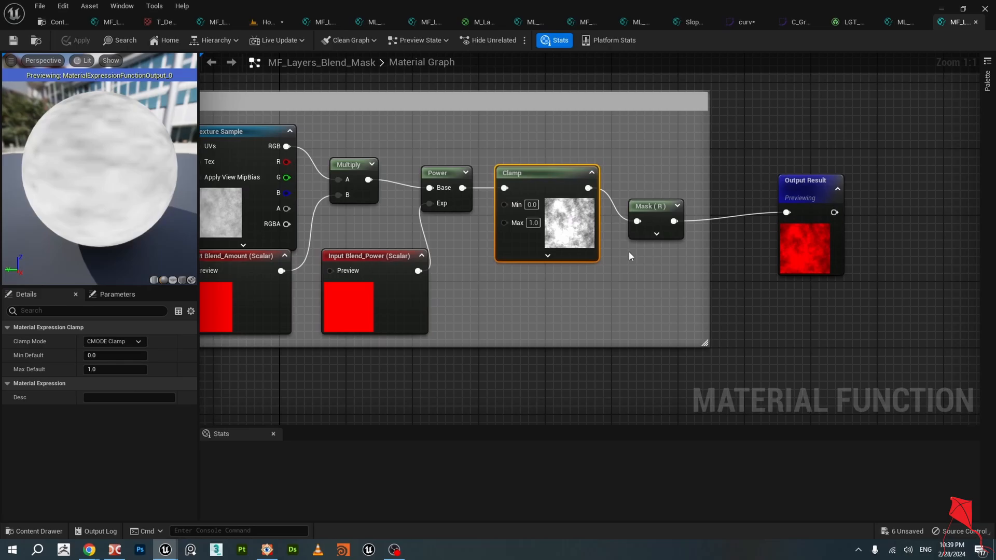
left_click(655, 218)
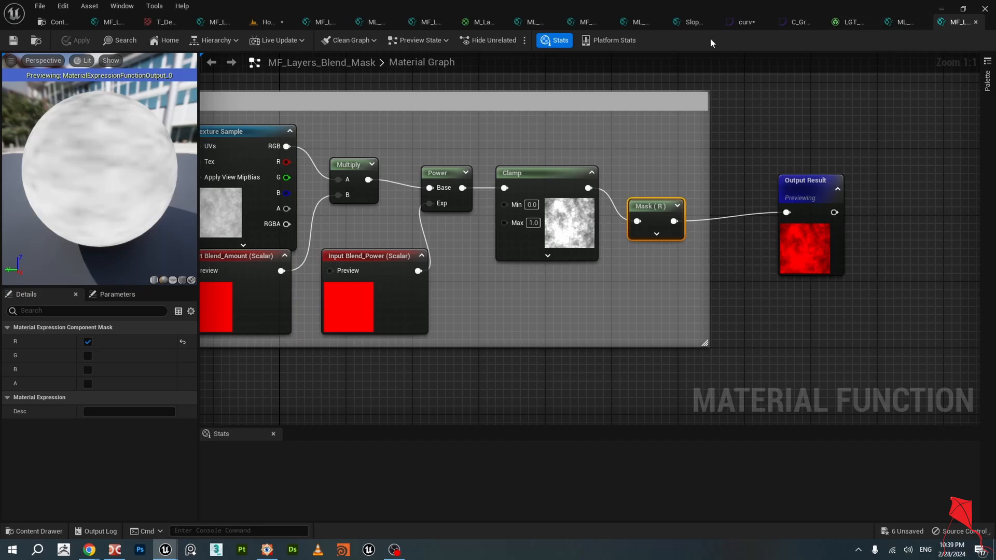
Return to M_Landscape and inspect Layer2_Near_Blend_Amount along with the ML_Grass and ML_Dirt functions in the near blend.
left_click(480, 22)
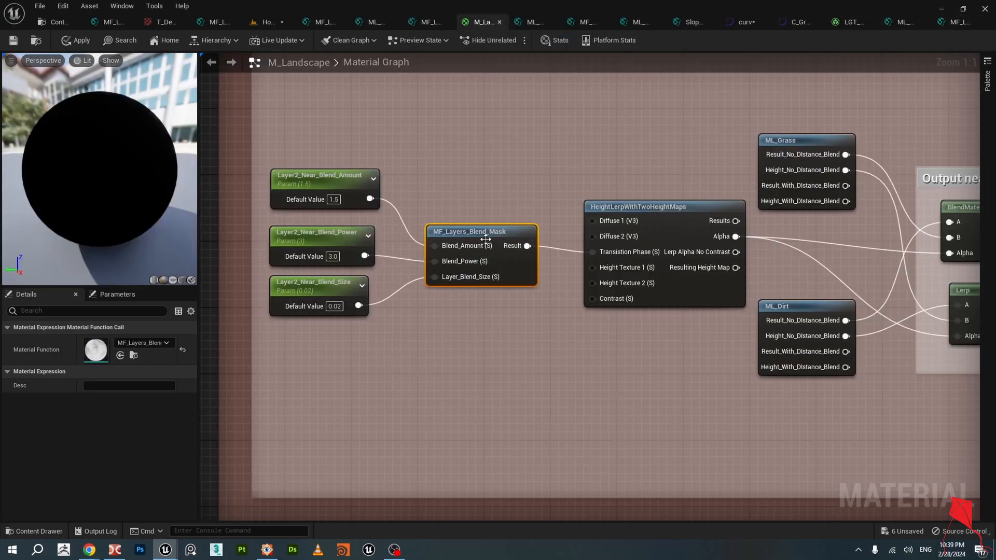
left_click(327, 179)
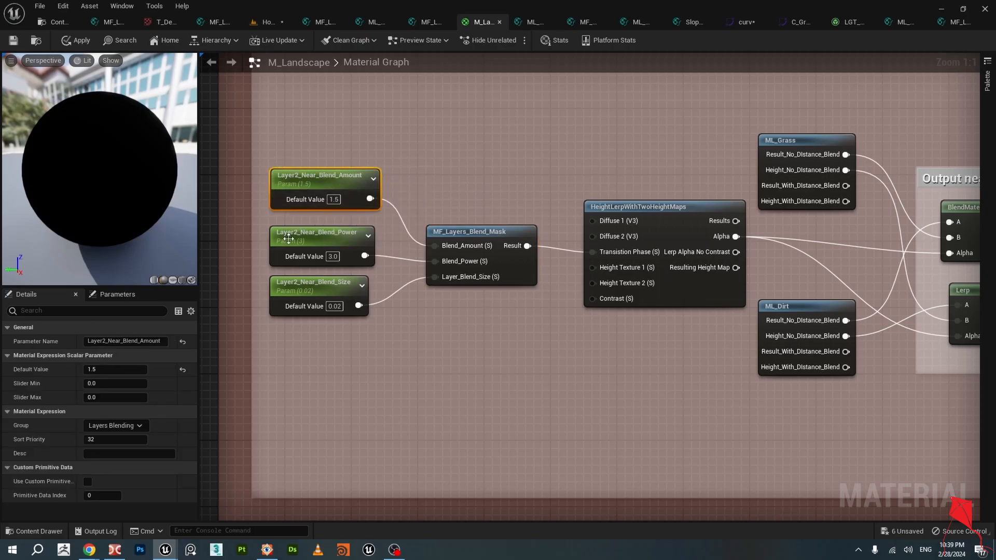
scroll(316, 244, "down", 1)
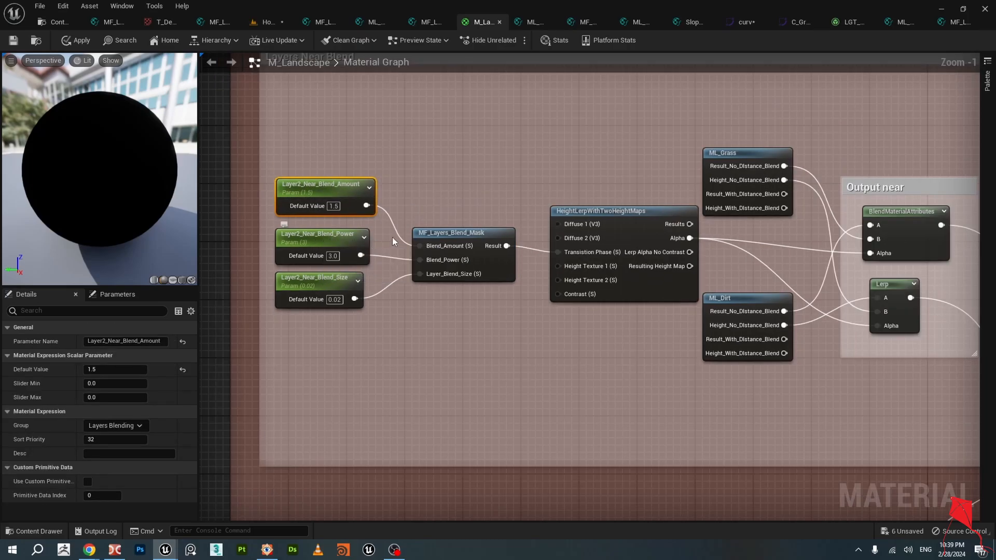
left_click(728, 153)
left_click(744, 298)
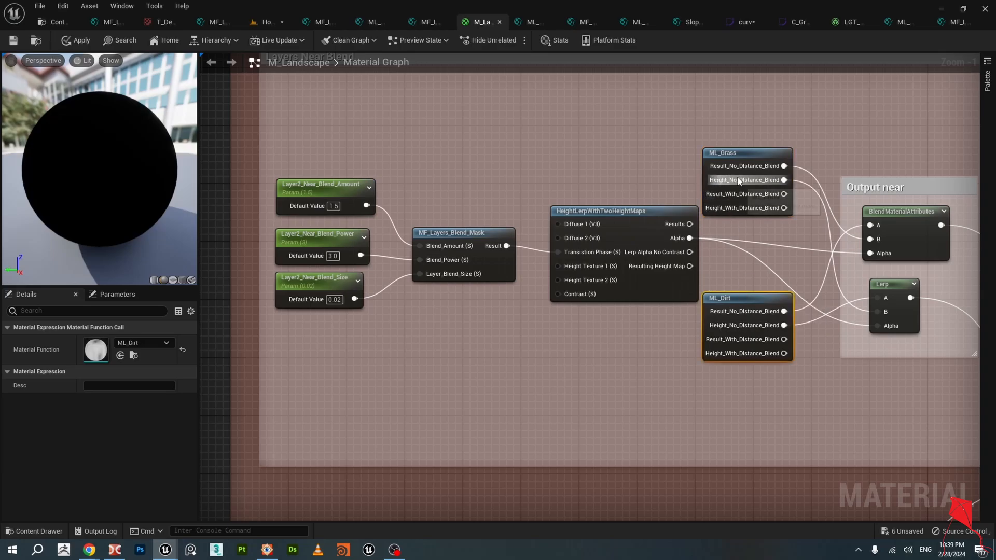
left_click(743, 154)
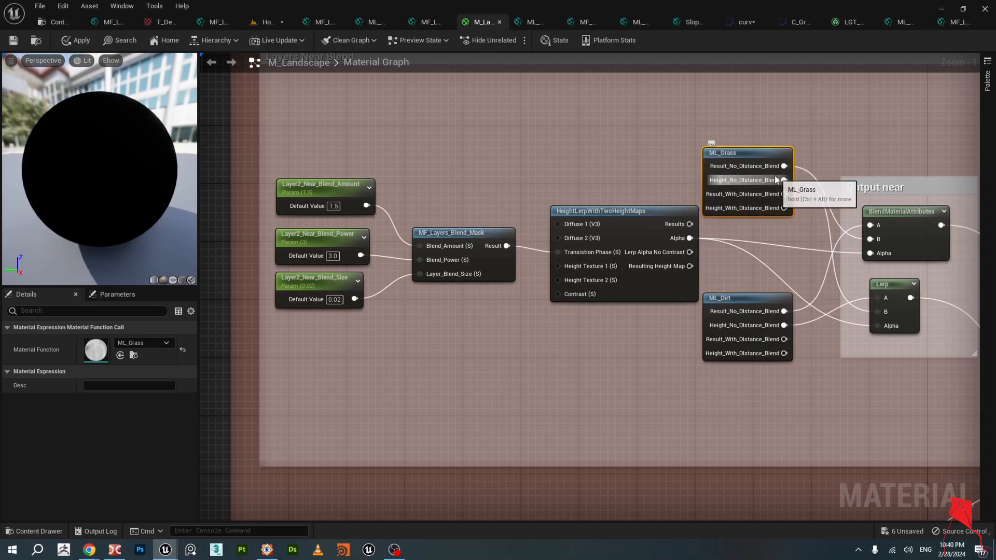
Check the settings of the Layer2_Near_Blend_Amount, Layer2_Near_Blend_Power and Layer2_Near_Blend_Size parameters.
scroll(322, 216, "up", 1)
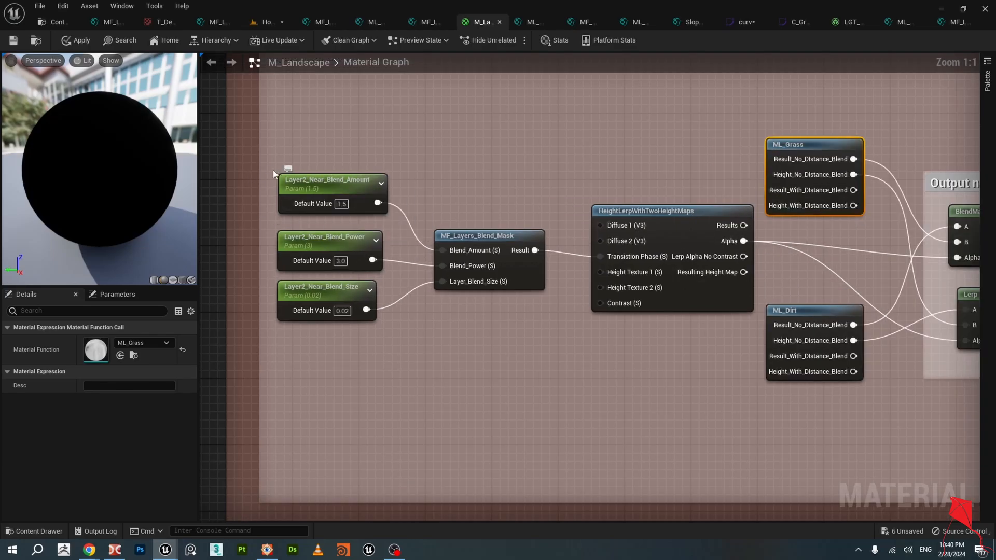
left_click(337, 179)
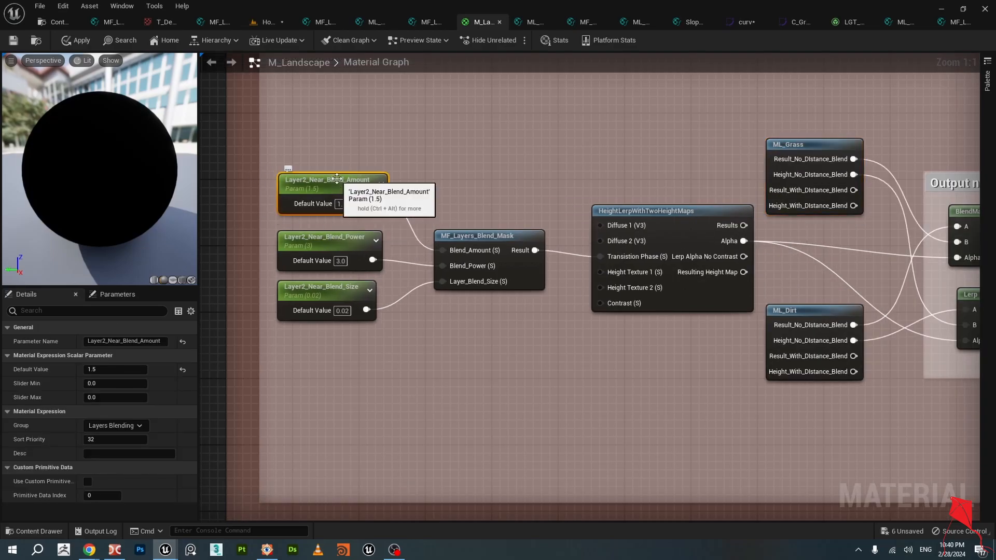
left_click(346, 243)
left_click(332, 289)
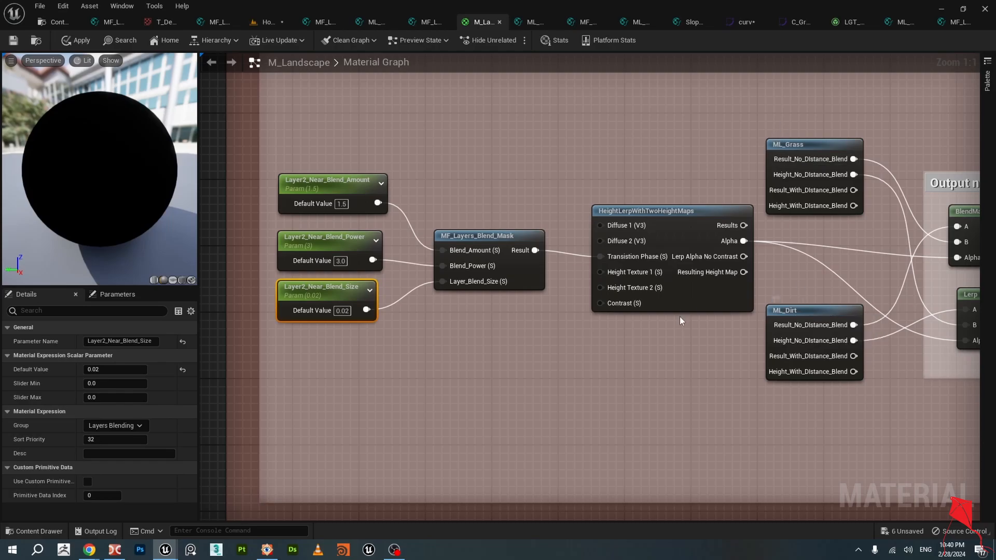
Inspect the near MF_Layers_Blend_Mask node and the HeightLerpWithTwoHeightMaps node that its result feeds.
right_click_drag(679, 316, 624, 297)
left_click(434, 212)
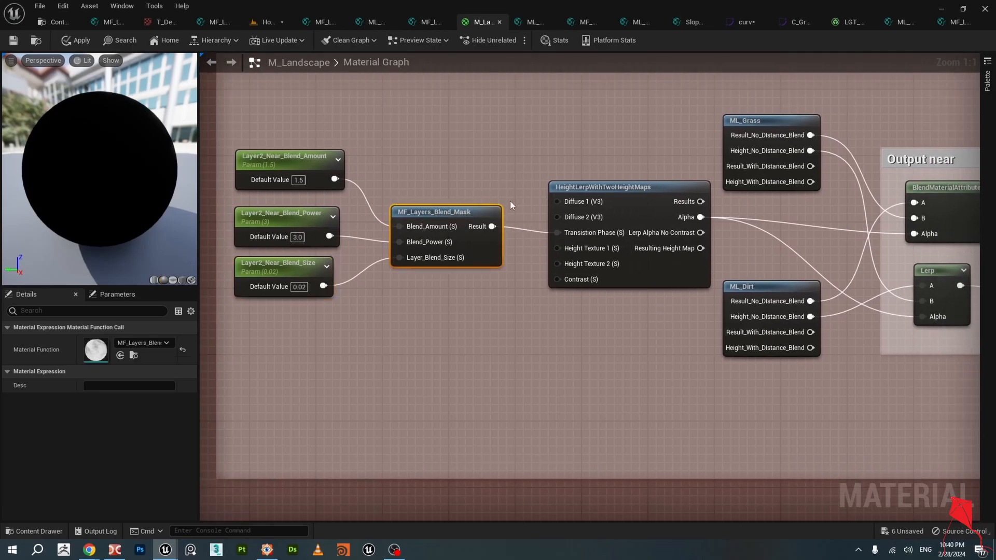
right_click_drag(554, 163, 505, 161)
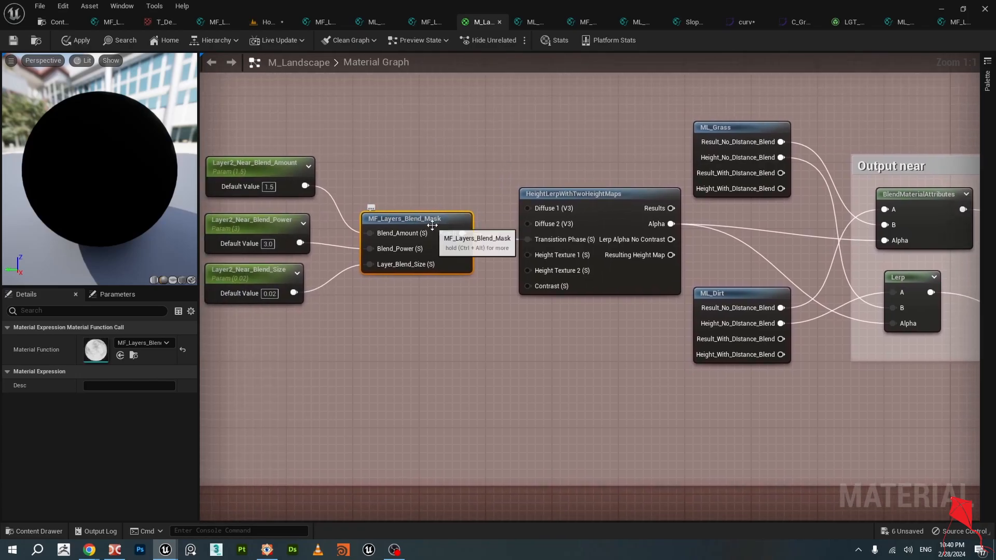
left_click(601, 195)
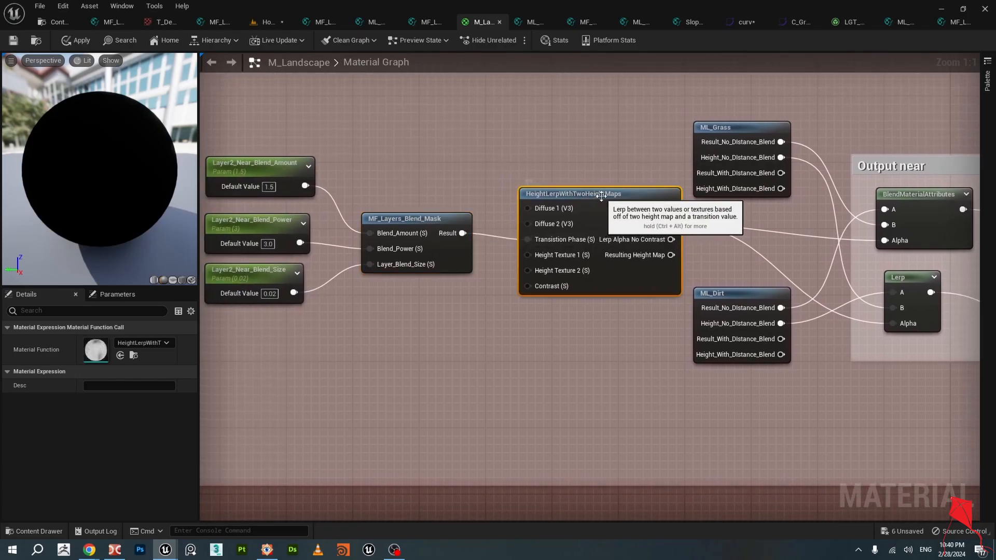
Add a second HeightLerpWithTwoHeightMaps node and place it directly below the existing one.
right_click_drag(628, 172, 486, 230)
right_click(435, 369)
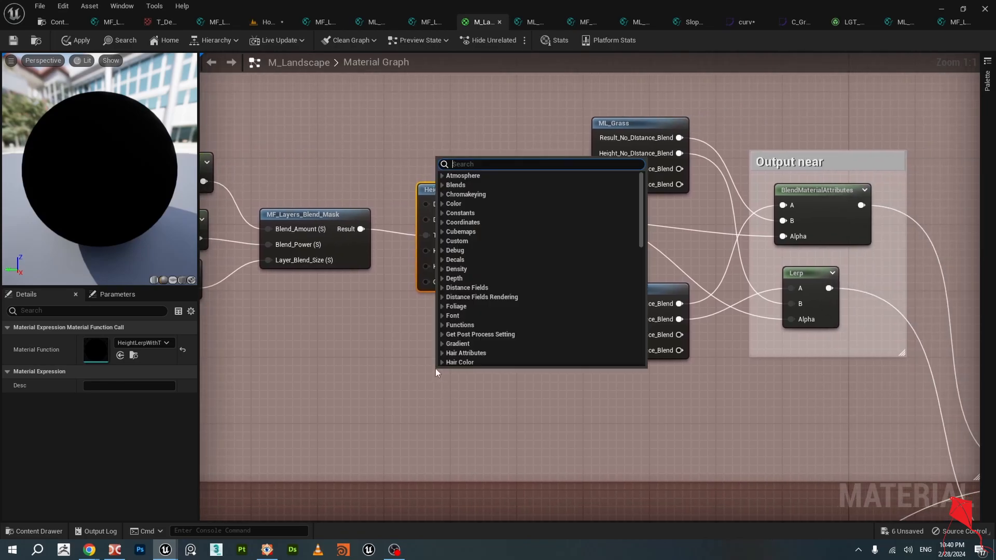
type("hei")
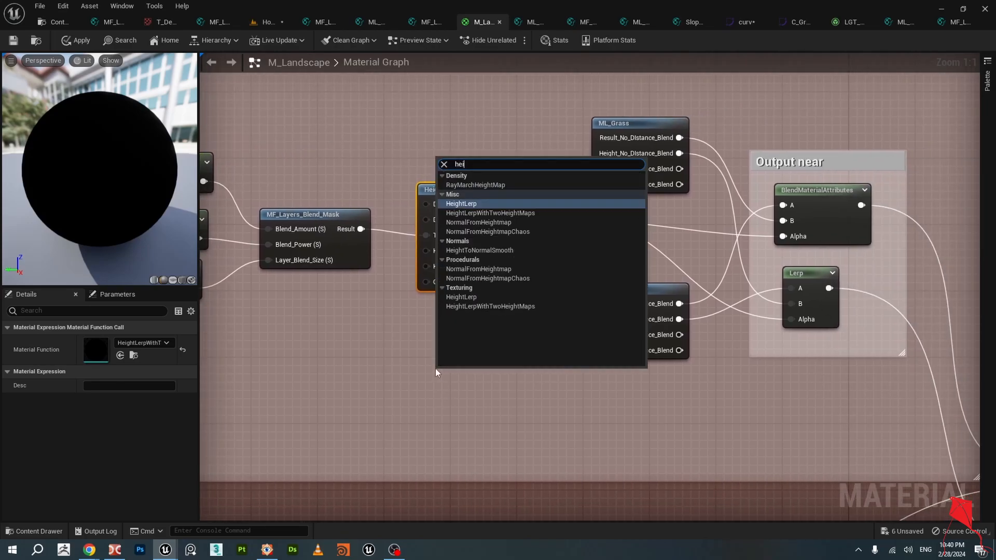
key("Down")
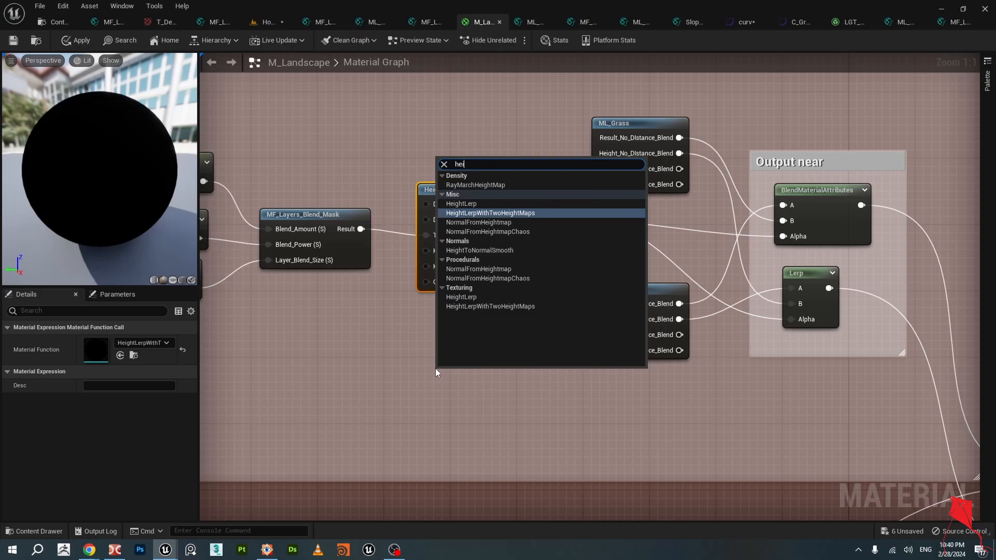
key("Return")
left_click_drag(510, 375, 491, 305)
Review the mask's link into the original HeightLerpWithTwoHeightMaps node and delete the unconnected copy below it.
left_click(334, 215)
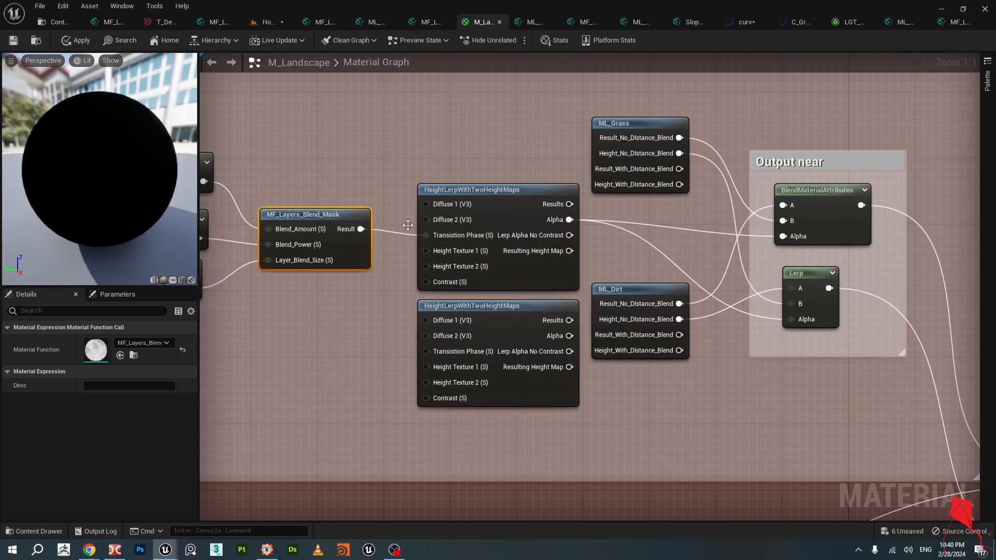
right_click_drag(295, 292, 346, 273)
left_click(519, 169)
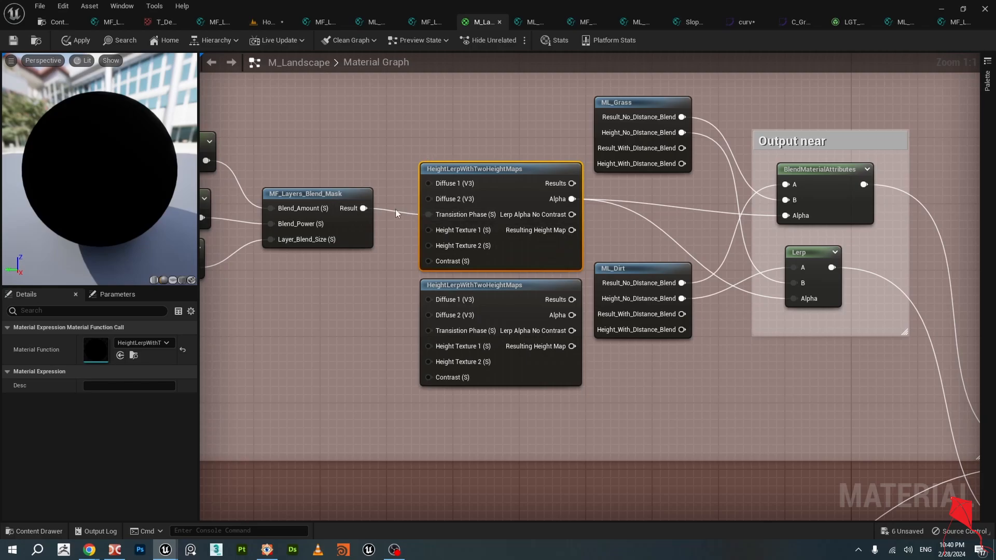
left_click(474, 287)
key("Delete")
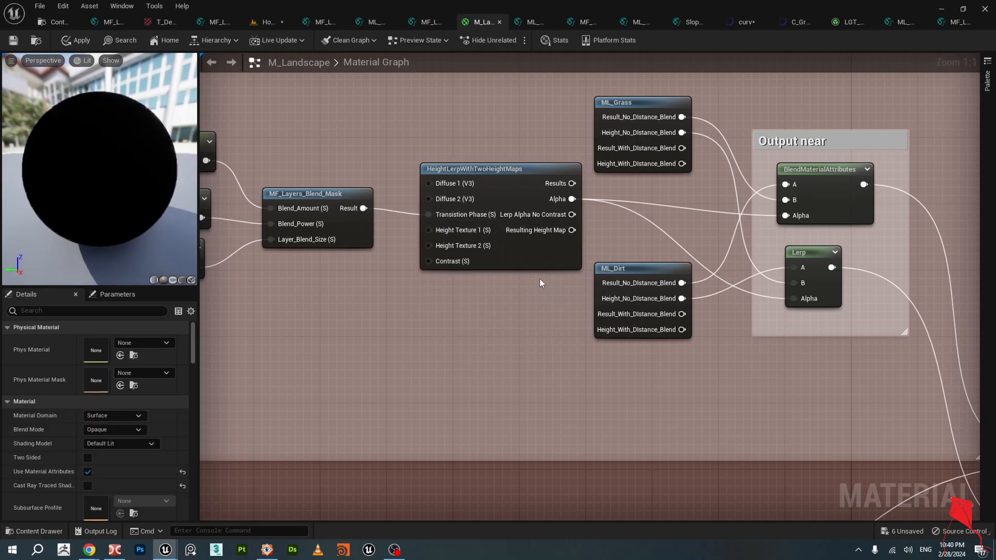
Trace how ML_Grass, ML_Dirt and the height-lerp alpha feed the BlendMaterialAttributes and Lerp nodes in Output near.
right_click_drag(553, 234, 480, 234)
right_click_drag(553, 234, 485, 248)
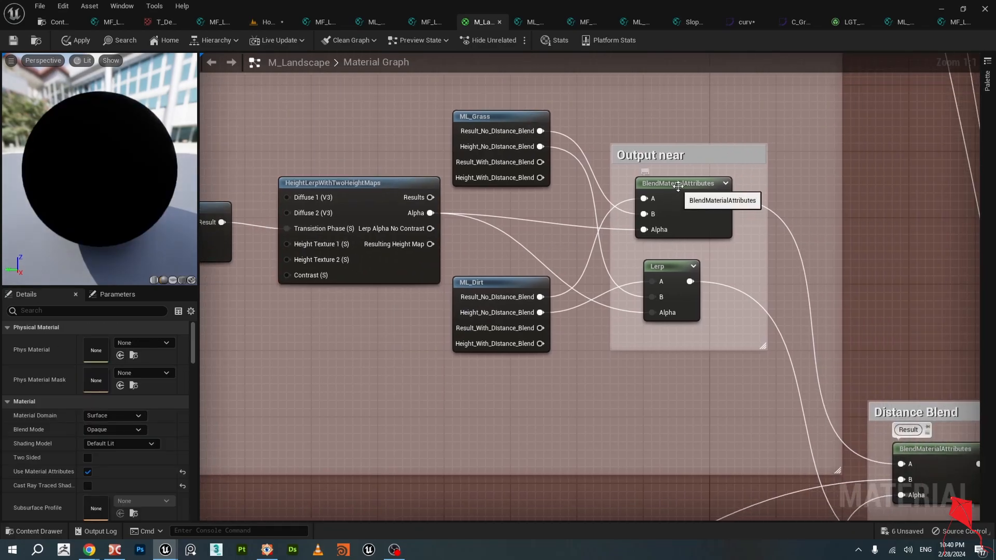
left_click(680, 183)
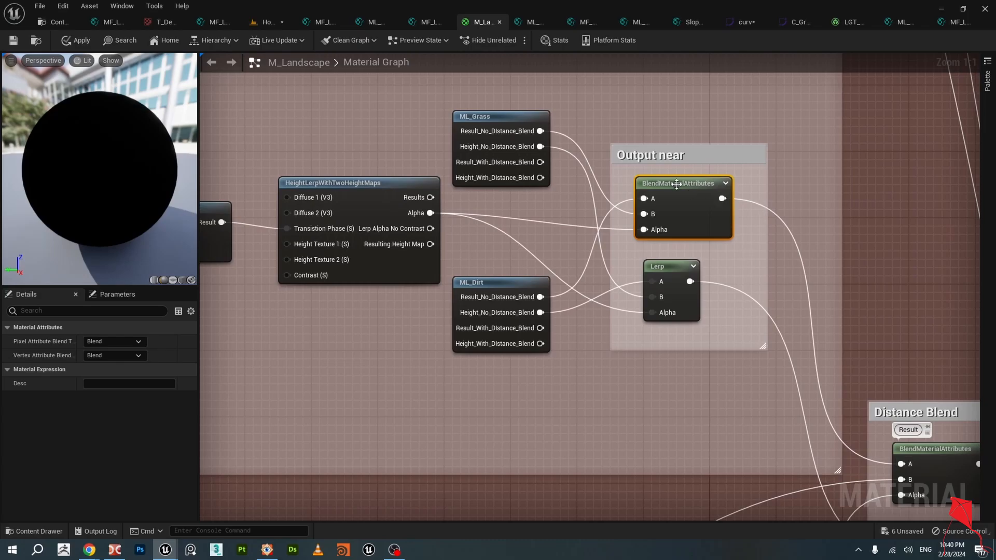
left_click(513, 117)
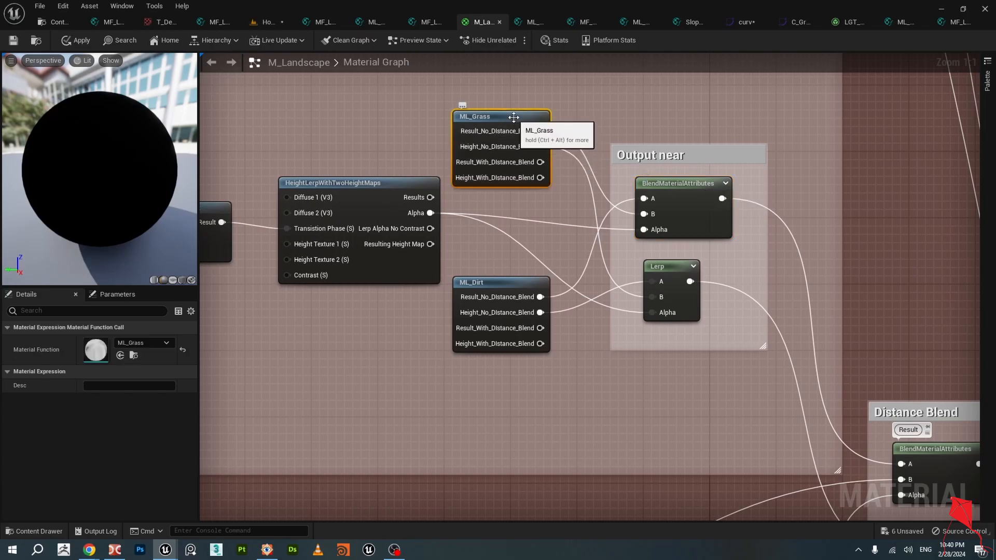
left_click(676, 183)
right_click_drag(803, 185, 650, 195)
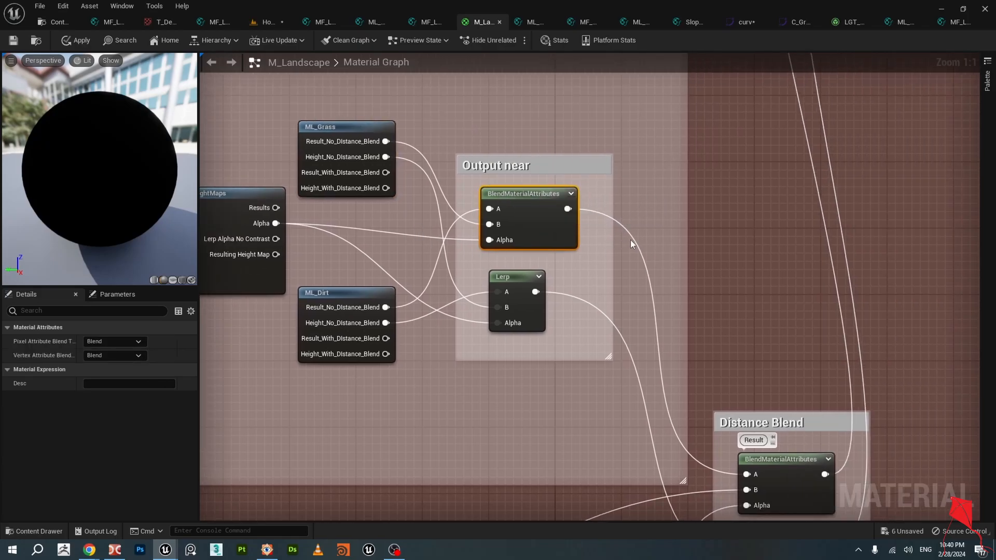
right_click_drag(413, 160, 467, 149)
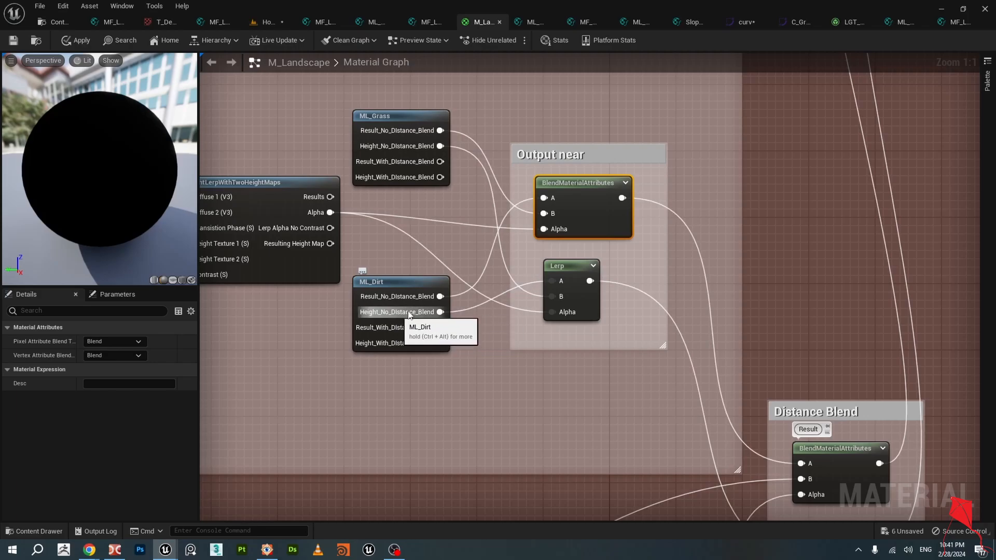
left_click(558, 265)
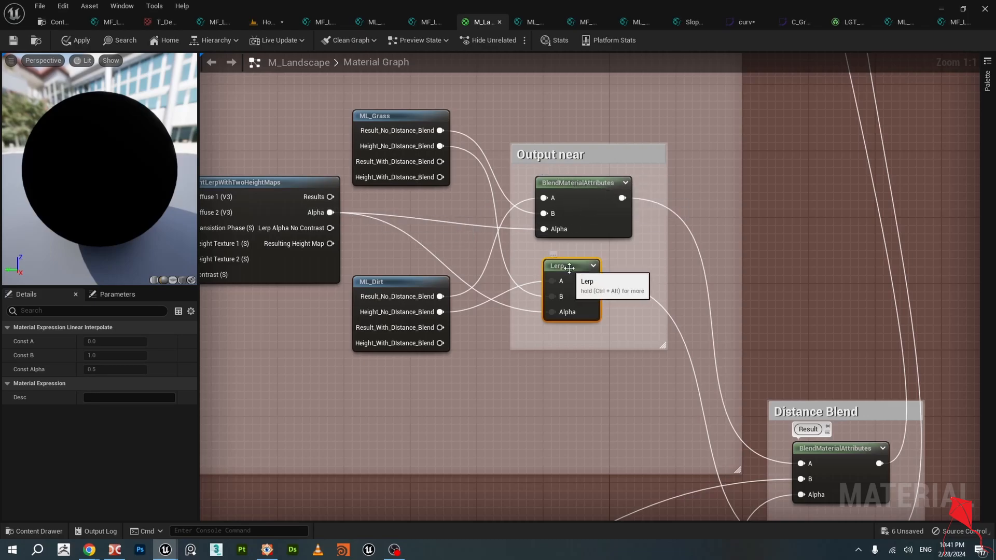
Follow the near output through the Distance Blend group to the inputs of the Base Layer Blend node.
scroll(548, 340, "down", 2)
scroll(481, 337, "down", 1)
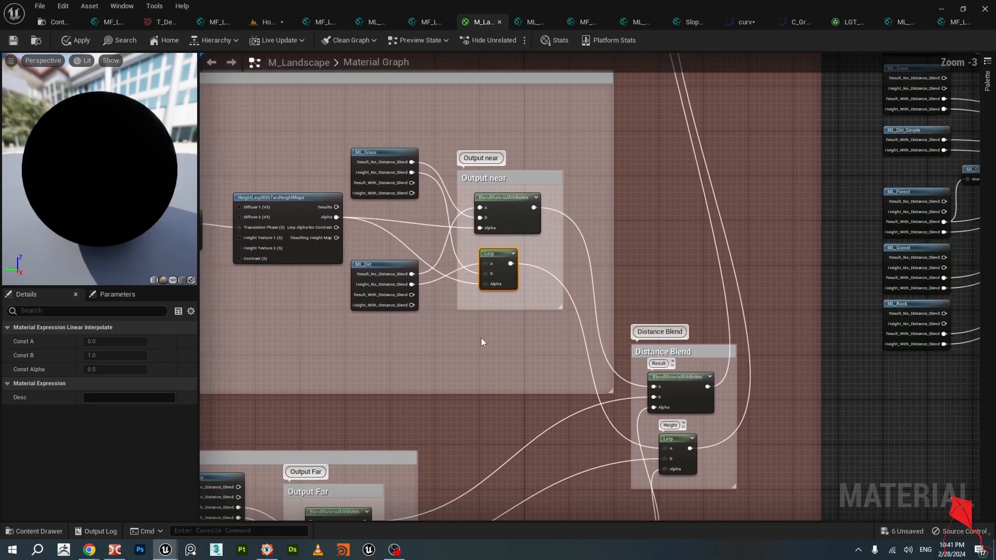
scroll(481, 337, "down", 1)
right_click_drag(436, 388, 490, 272)
right_click_drag(747, 156, 550, 285)
scroll(761, 188, "up", 4)
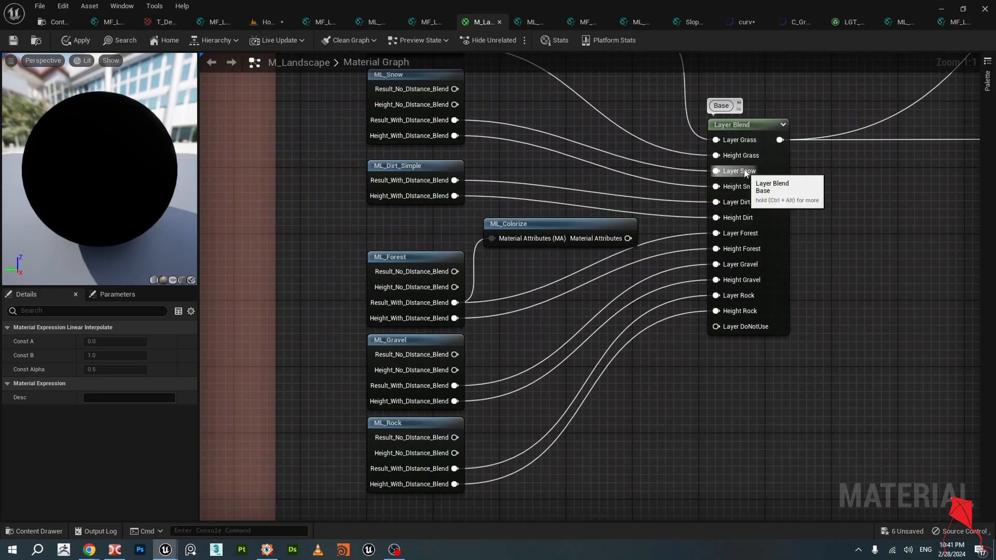
Go to the Layers Far Blend group and examine its Layer2_Far_Blend parameters, grass and dirt functions and Output Far nodes.
scroll(755, 195, "down", 3)
right_click_drag(464, 347, 656, 231)
scroll(656, 232, "down", 3)
right_click_drag(449, 314, 516, 262)
scroll(516, 262, "up", 4)
scroll(485, 292, "up", 1)
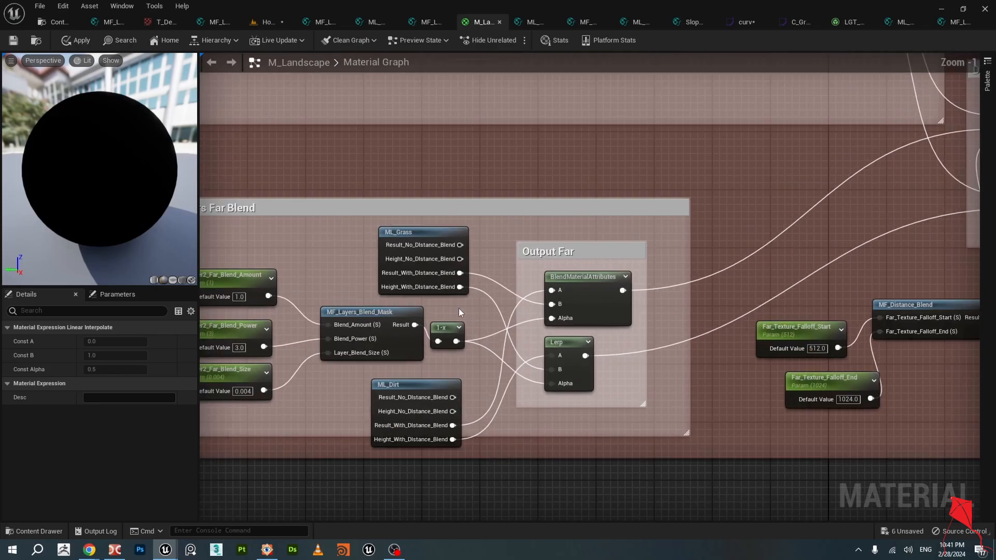
right_click_drag(367, 272, 456, 232)
scroll(456, 253, "up", 1)
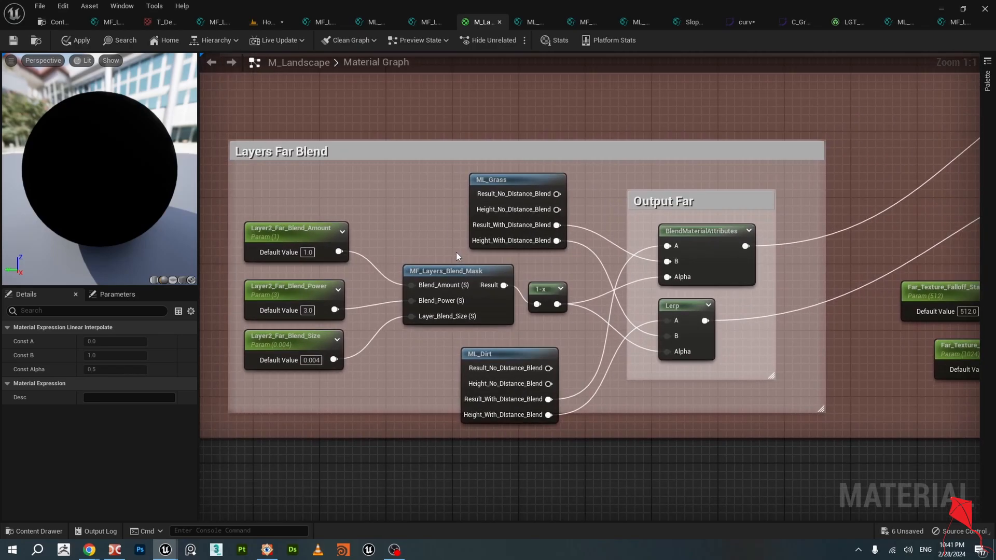
Compare the near blend's MF_Layers_Blend_Mask node with the matching one in Layers Far Blend.
scroll(458, 197, "down", 2)
right_click_drag(459, 147, 442, 179)
scroll(437, 178, "up", 2)
left_click(438, 178)
scroll(439, 179, "down", 2)
right_click_drag(450, 426, 436, 278)
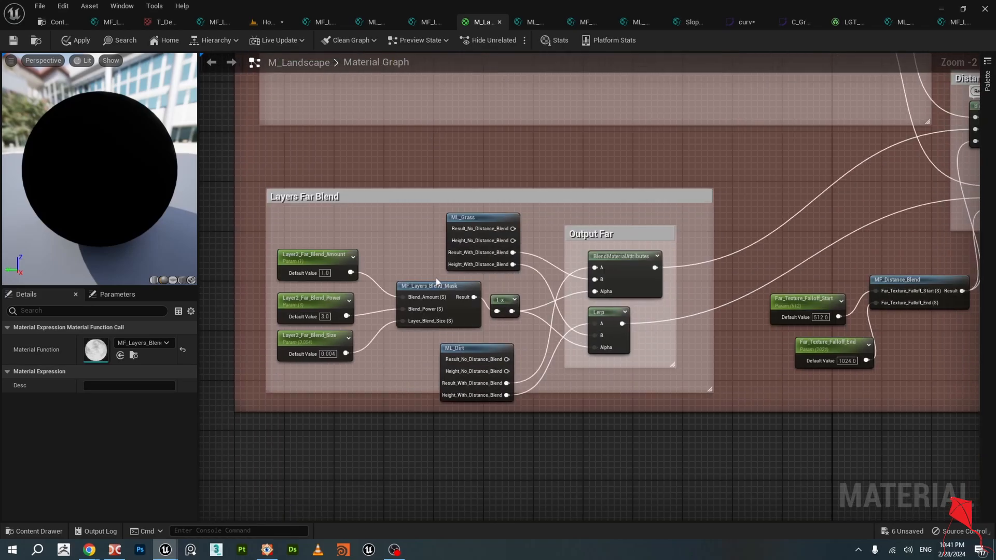
Compare the MF_Layers_Blend_Mask node in Layers Far Blend with the HeightLerpWithTwoHeightMaps setup in Layers Near Blend.
scroll(436, 278, "up", 2)
left_click(440, 292)
scroll(456, 271, "down", 3)
right_click_drag(502, 75, 483, 284)
right_click_drag(495, 456, 500, 223)
scroll(491, 347, "up", 3)
scroll(493, 347, "down", 2)
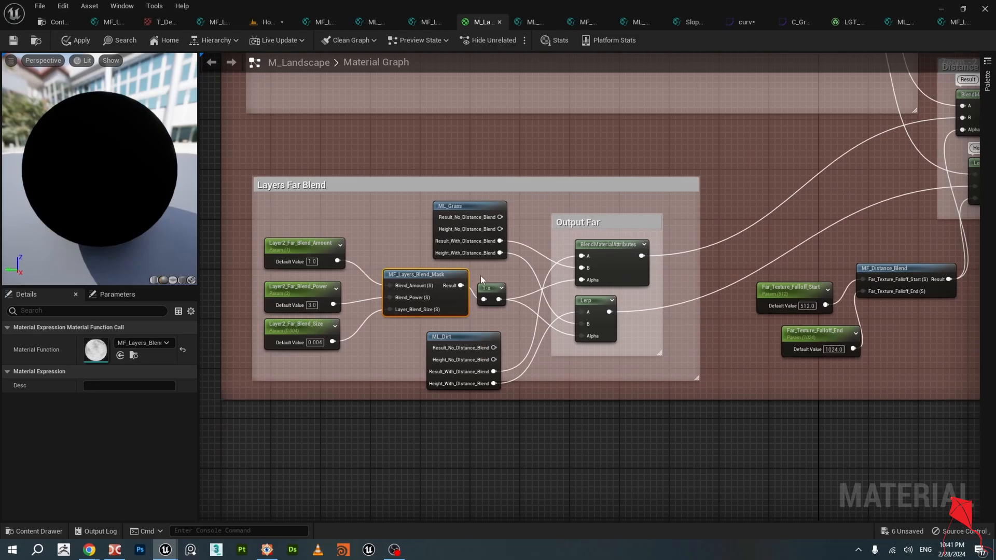
right_click_drag(602, 179, 541, 397)
left_click(479, 117)
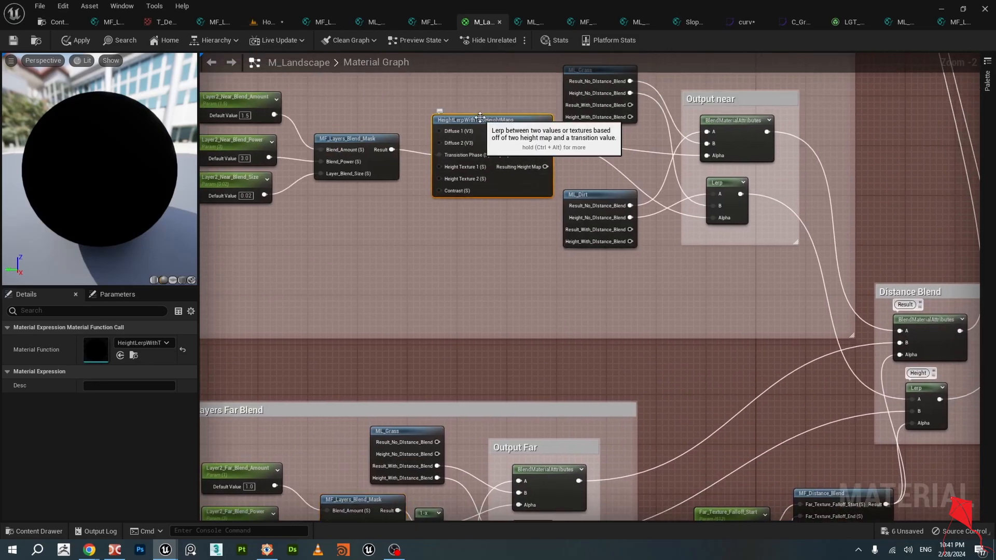
right_click_drag(440, 306, 568, 391)
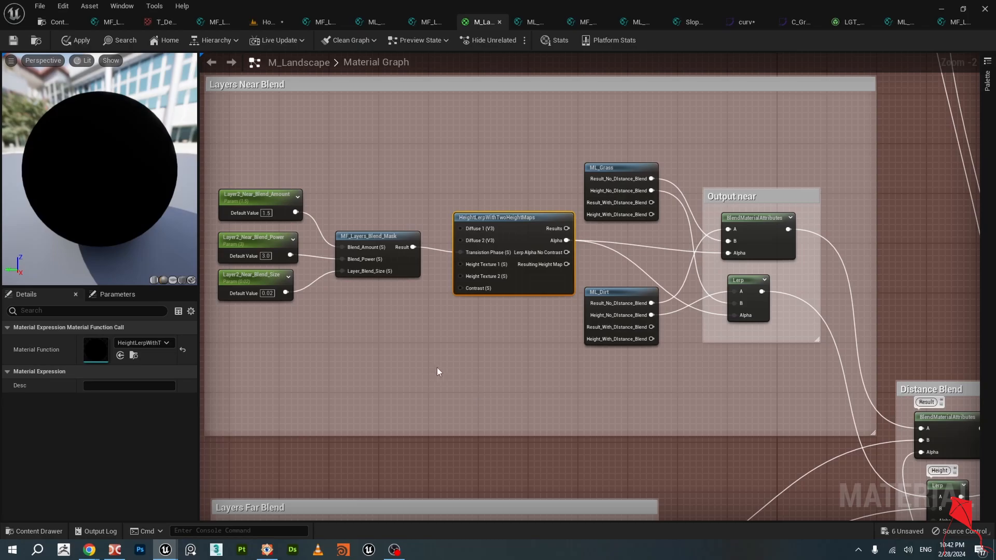
Compare the 1-x node behind the far blend mask with the HeightLerpWithTwoHeightMaps node used in the near blend.
right_click_drag(456, 363, 471, 272)
scroll(477, 317, "up", 1)
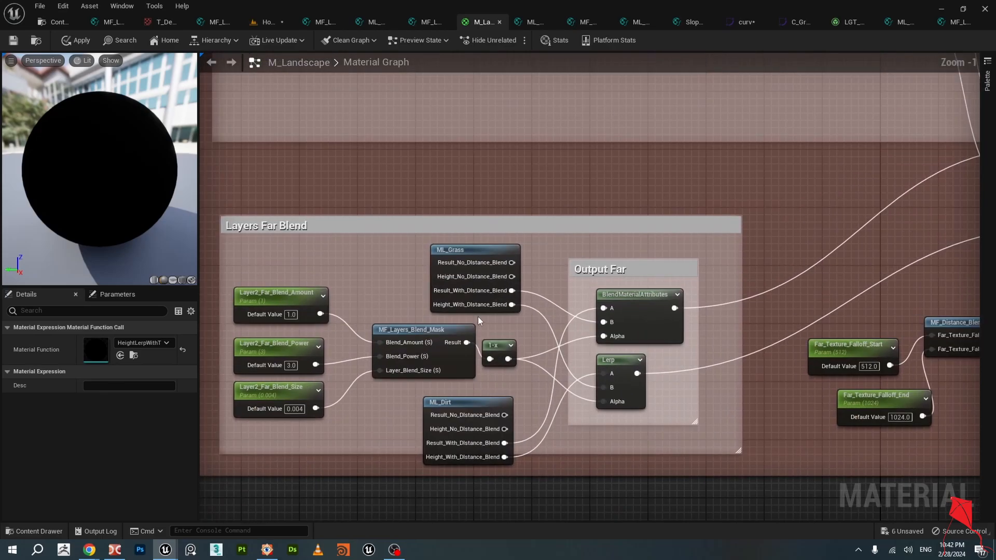
right_click_drag(403, 398, 417, 308)
right_click_drag(602, 346, 554, 376)
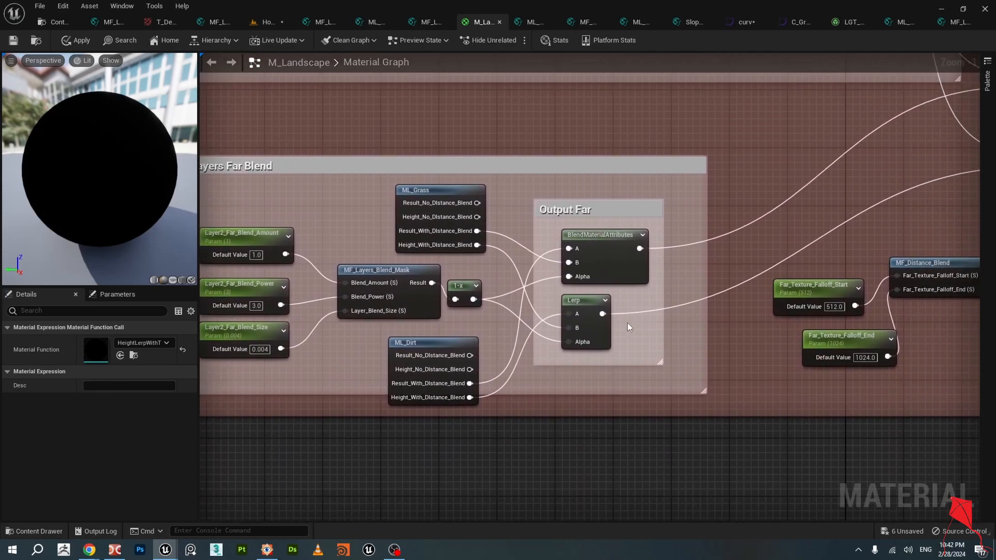
left_click(458, 286)
scroll(514, 200, "down", 2)
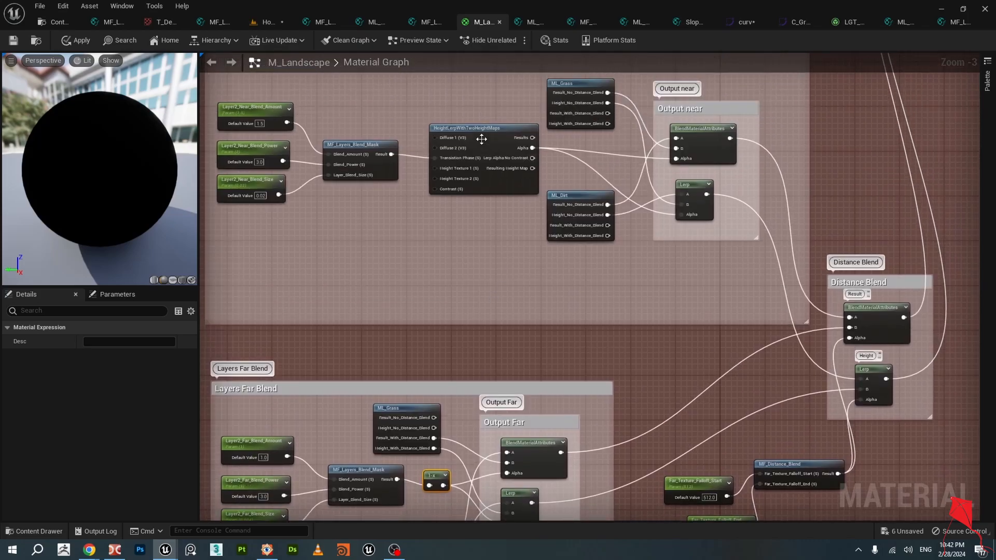
left_click(483, 129)
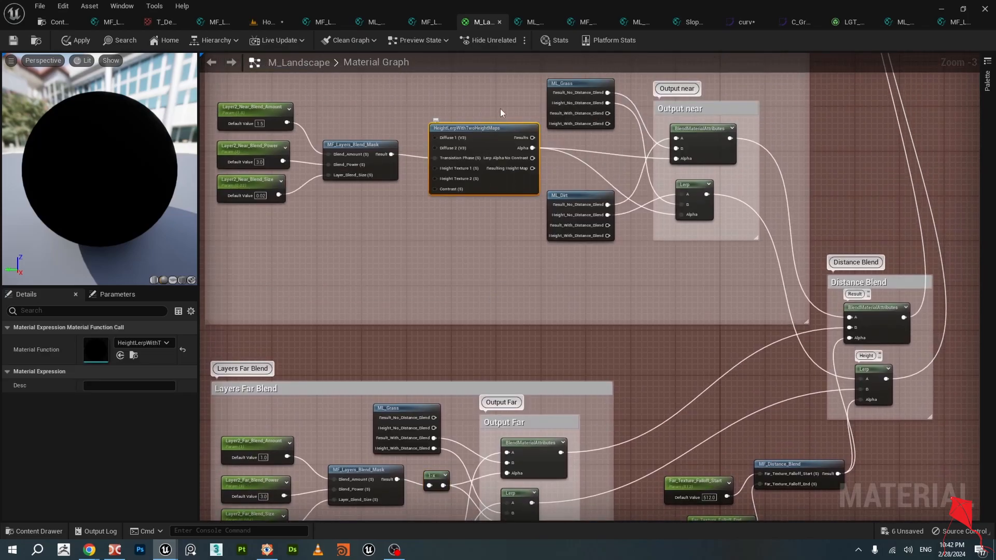
right_click_drag(516, 309, 506, 191)
scroll(528, 363, "up", 2)
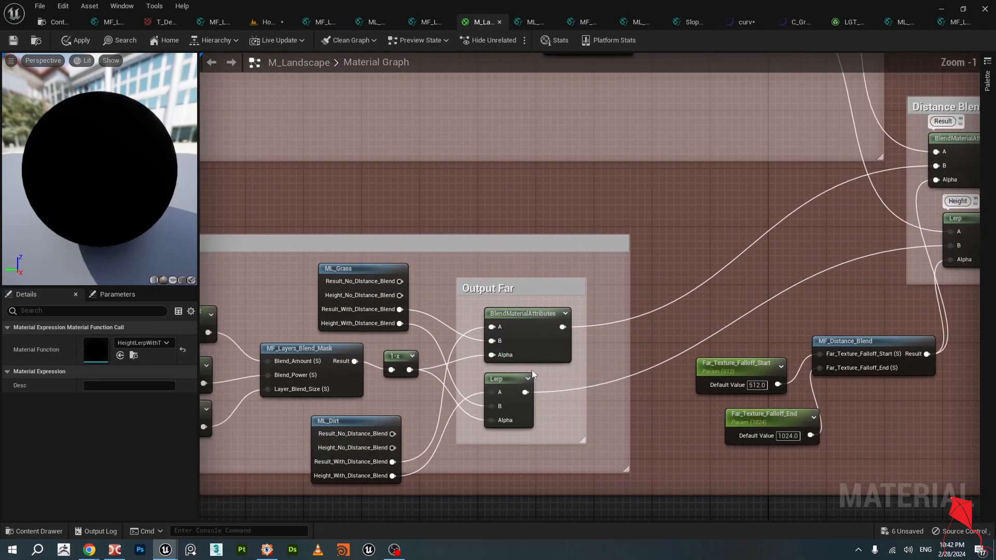
Inspect the BlendMaterialAttributes and Lerp nodes in Output Far and the grass and dirt connections feeding them.
right_click_drag(532, 369, 554, 280)
scroll(554, 280, "up", 2)
left_click(550, 229)
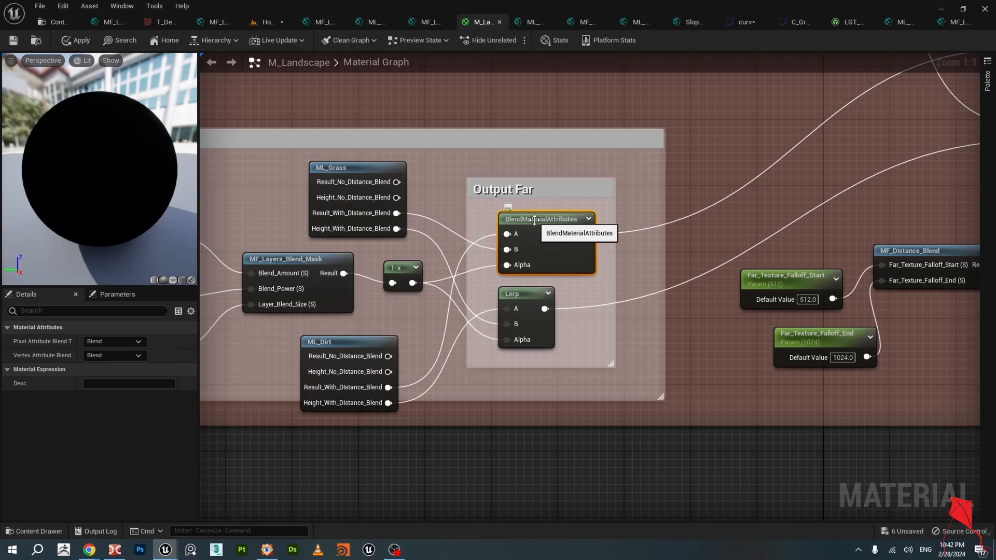
left_click(518, 293)
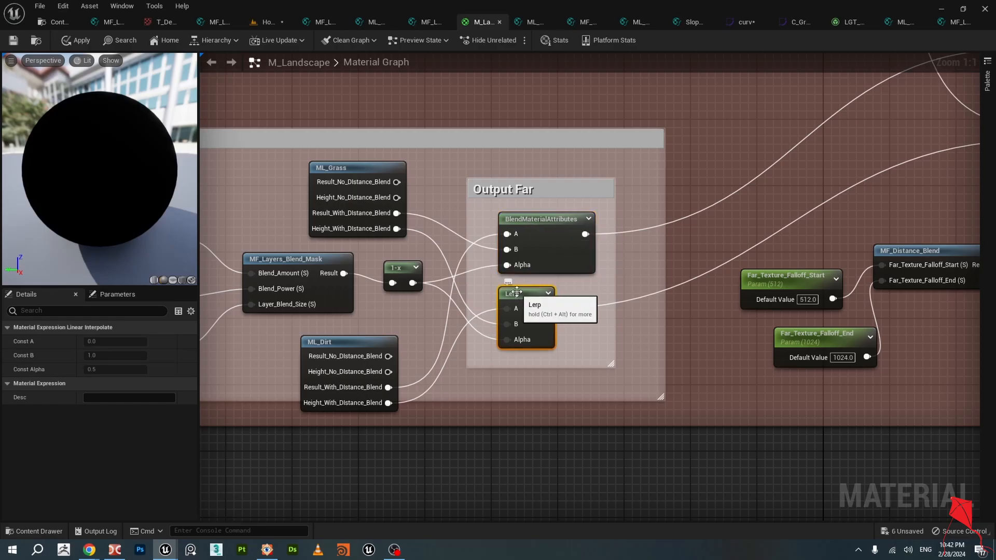
scroll(535, 290, "down", 2)
scroll(444, 164, "down", 2)
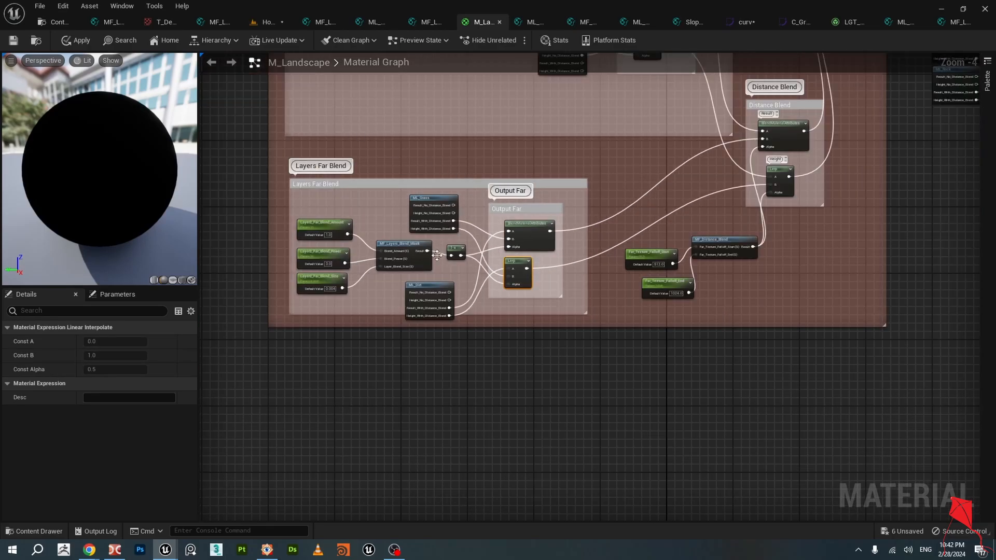
Follow the Distance Blend group's BlendMaterialAttributes result across to the Base Layer Blend node's layer inputs.
scroll(541, 238, "up", 4)
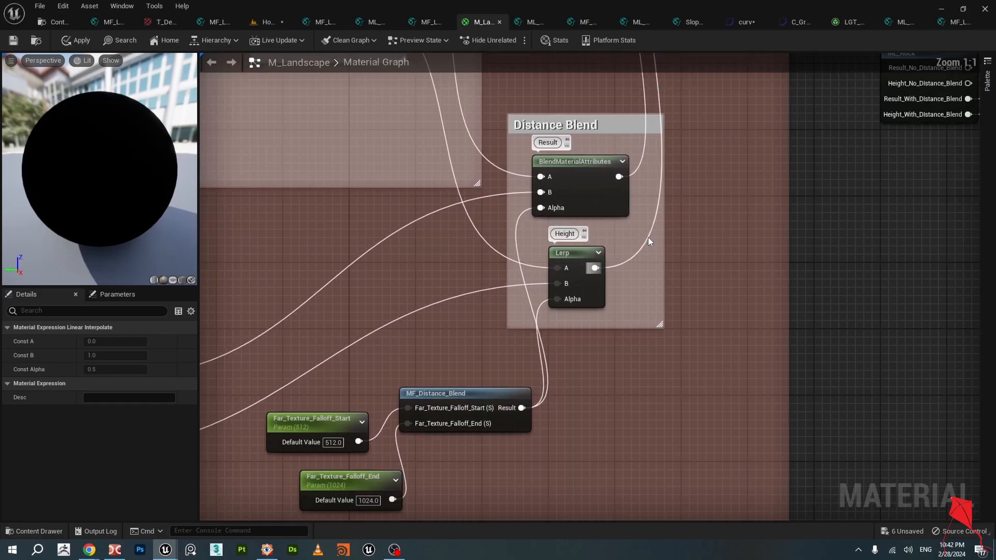
scroll(649, 237, "down", 1)
left_click(608, 173)
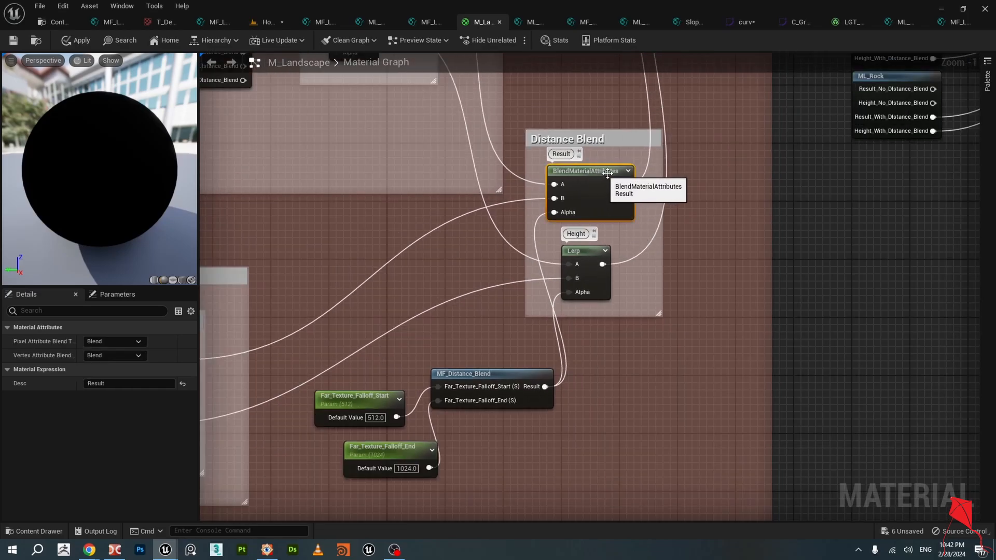
scroll(608, 173, "down", 2)
right_click_drag(608, 173, 511, 281)
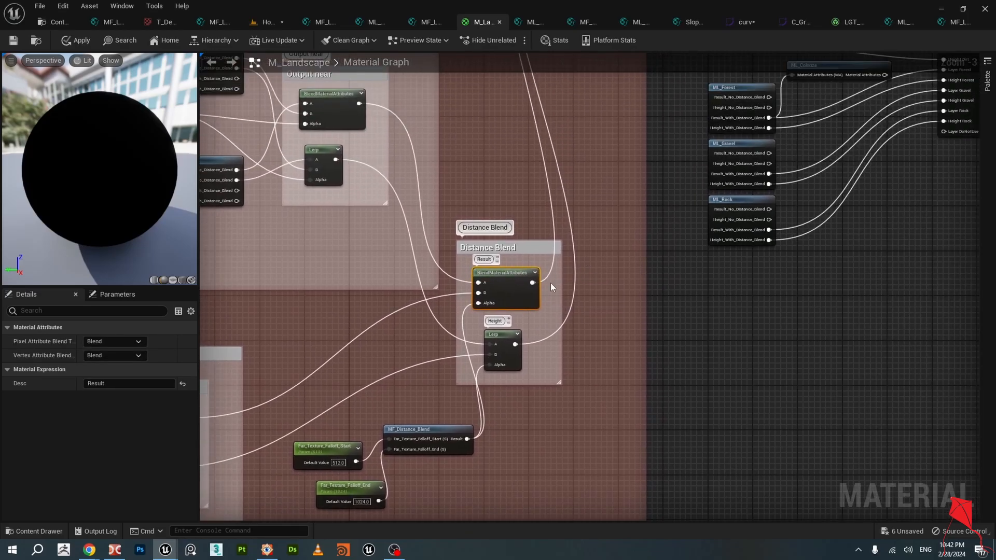
right_click_drag(602, 180, 466, 247)
right_click_drag(860, 208, 730, 294)
scroll(731, 294, "up", 2)
scroll(703, 143, "up", 1)
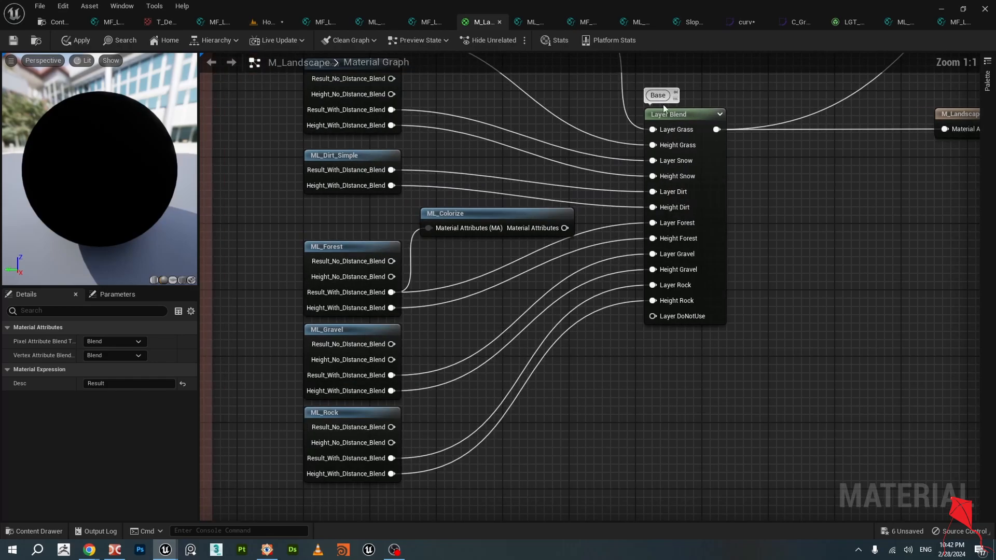
Return to the Distance Blend group and trace the near and far outputs that enter its nodes.
scroll(699, 145, "down", 2)
right_click_drag(633, 339, 821, 215)
right_click_drag(516, 376, 700, 326)
scroll(459, 311, "up", 1)
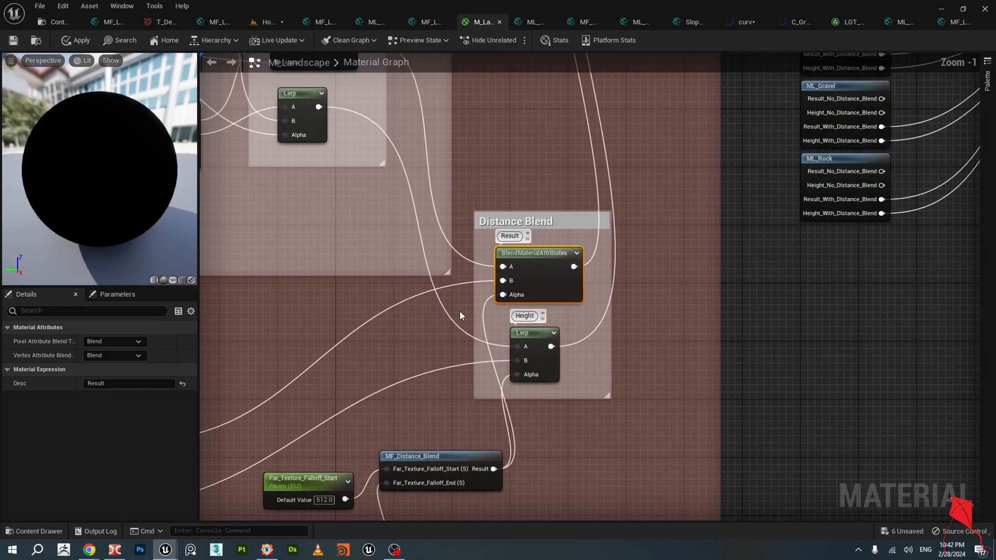
scroll(460, 311, "up", 1)
scroll(550, 245, "down", 2)
right_click_drag(411, 229, 490, 265)
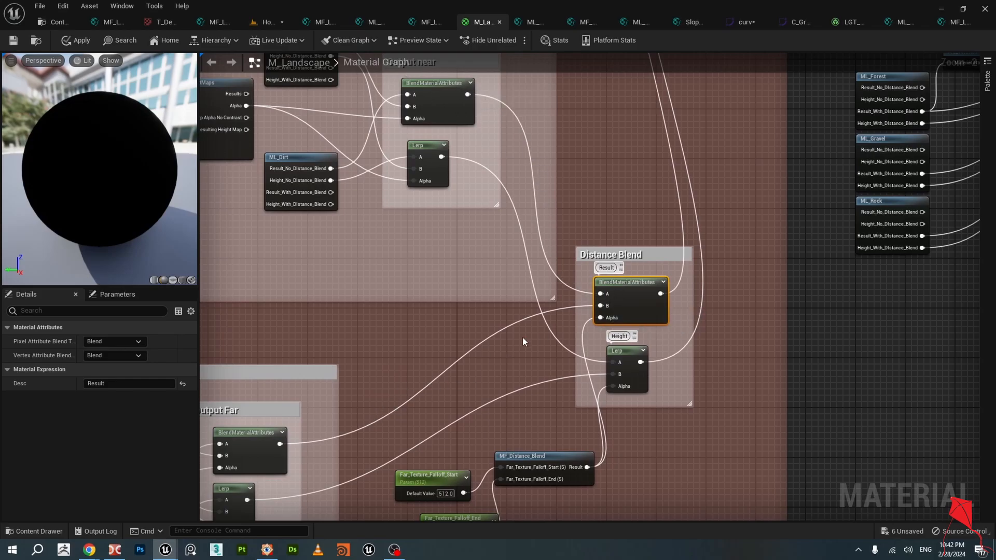
Examine the Distance Blend height Lerp and the MF_Distance_Blend node with its Far_Texture_Falloff_Start and Far_Texture_Falloff_End parameters.
right_click_drag(556, 387, 537, 247)
scroll(537, 248, "up", 2)
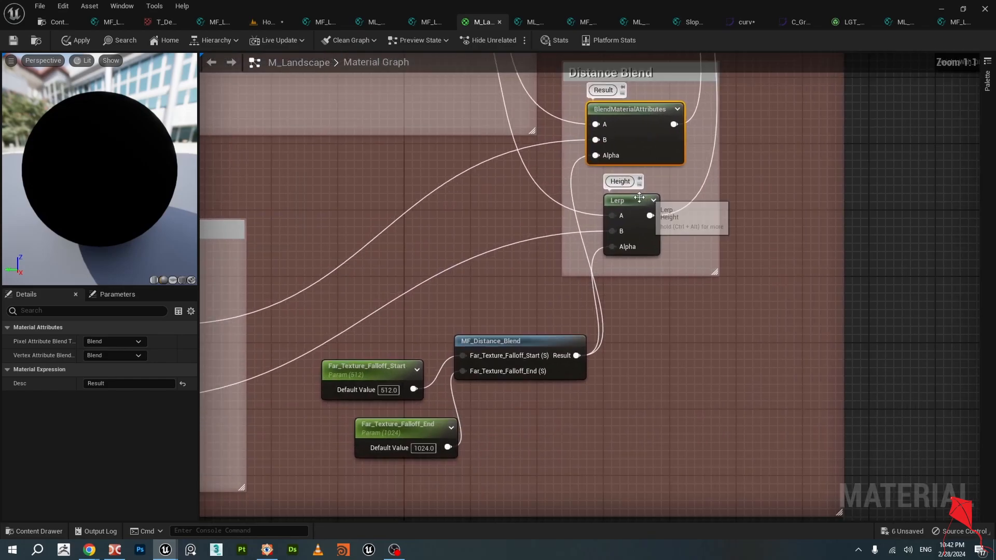
left_click(636, 199)
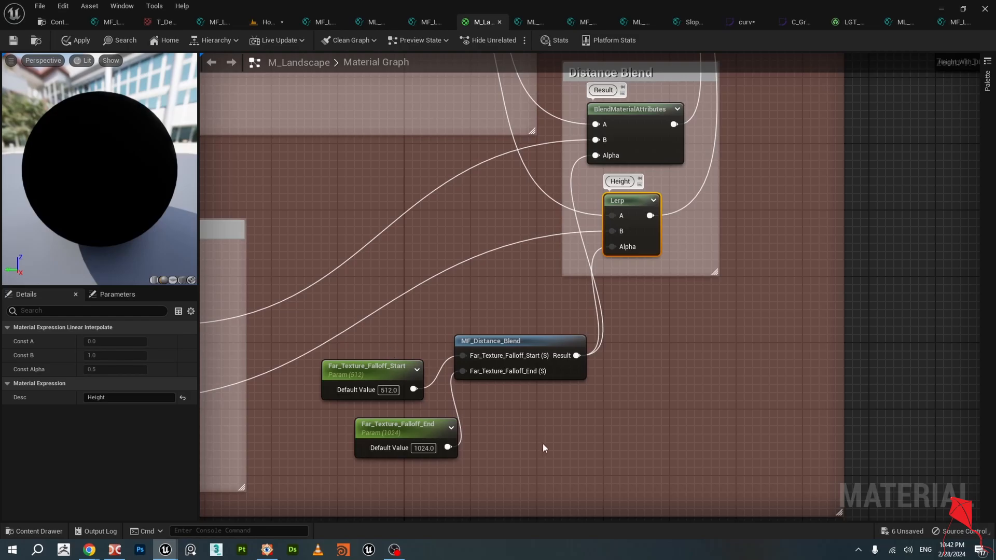
left_click(570, 405)
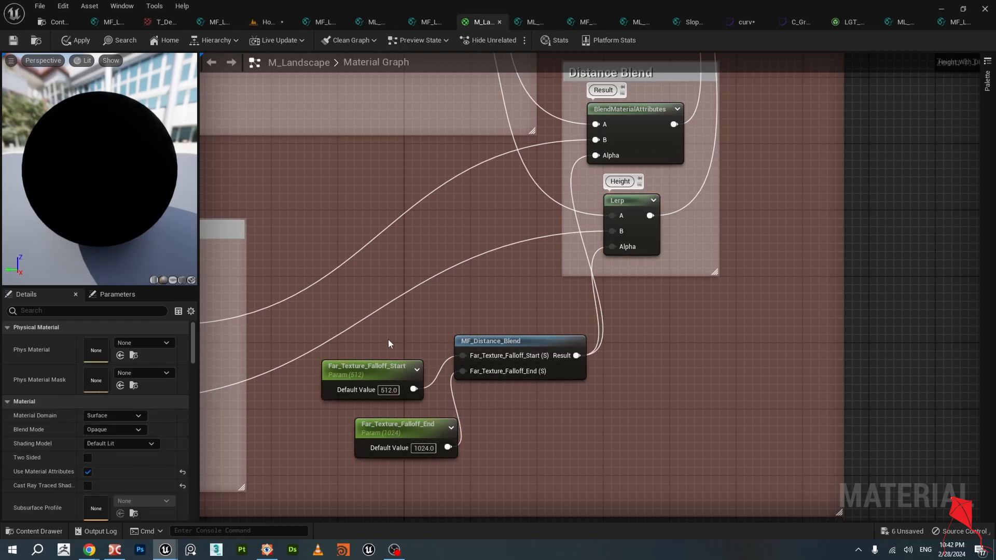
scroll(613, 335, "down", 1)
scroll(502, 305, "up", 1)
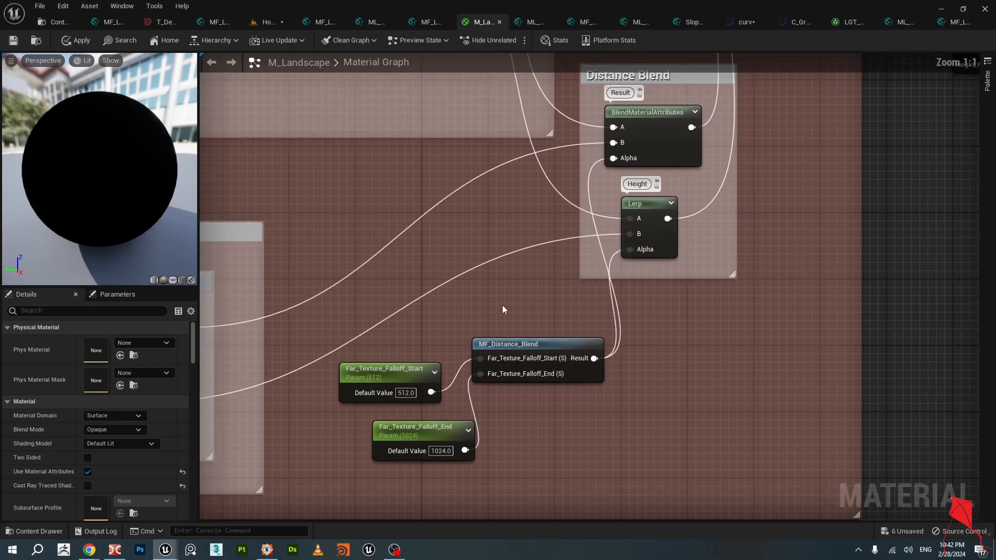
left_click(639, 21)
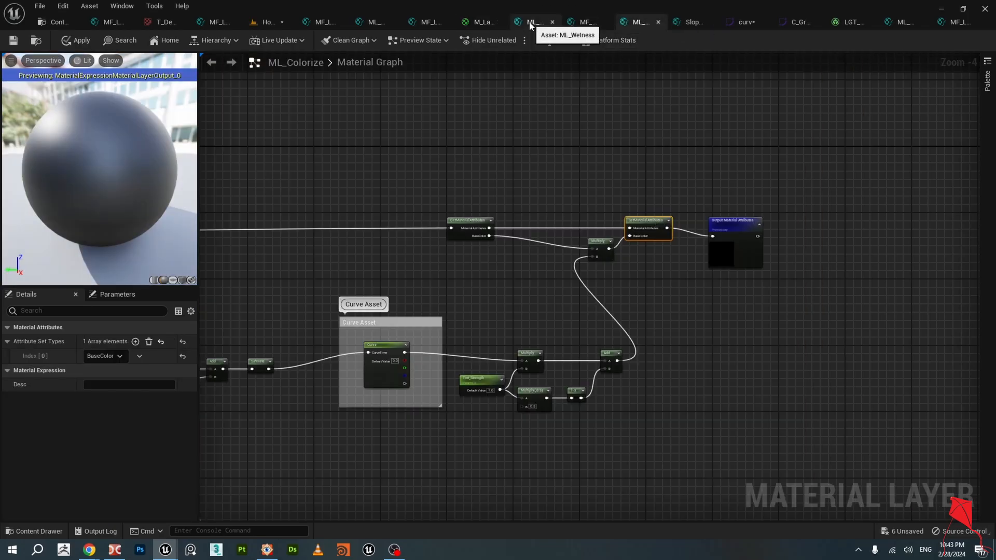
middle_click(481, 21)
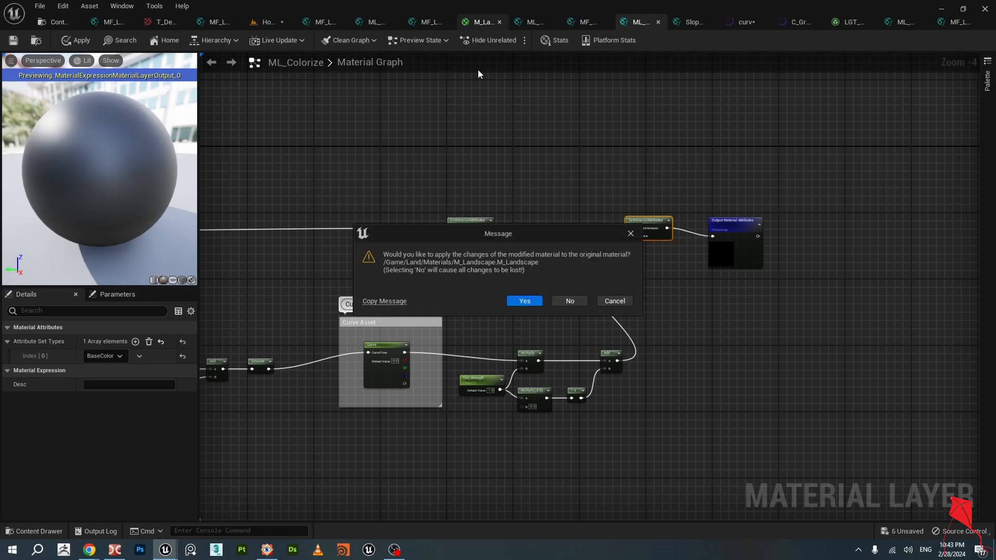
left_click(604, 301)
left_click(481, 24)
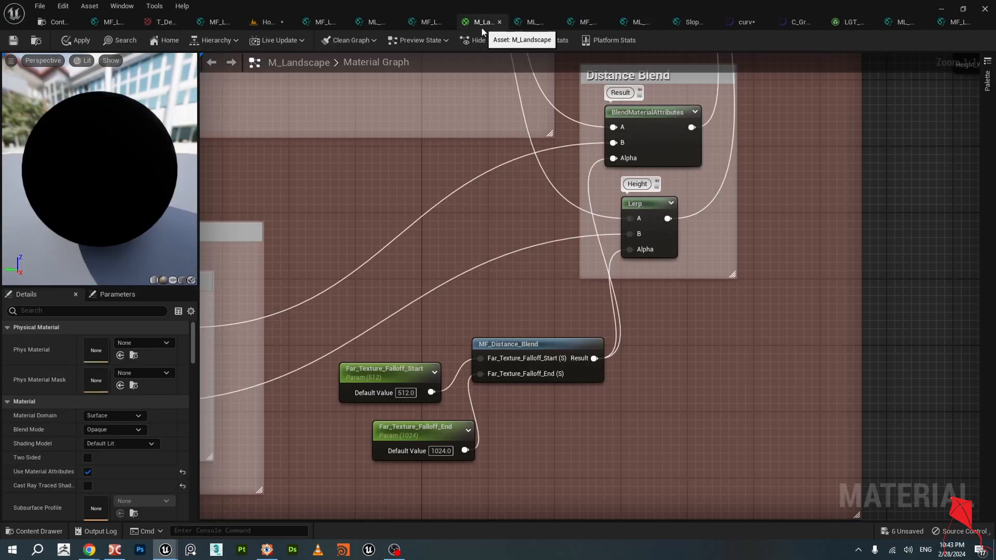
Review the whole Ground group with its near, far and distance blends, and follow its outputs to the Auto material group.
scroll(486, 184, "down", 2)
right_click_drag(452, 173, 437, 245)
scroll(437, 245, "down", 3)
right_click_drag(562, 183, 560, 298)
scroll(525, 269, "up", 2)
right_click_drag(503, 362, 529, 299)
right_click_drag(537, 345, 645, 257)
scroll(644, 260, "down", 1)
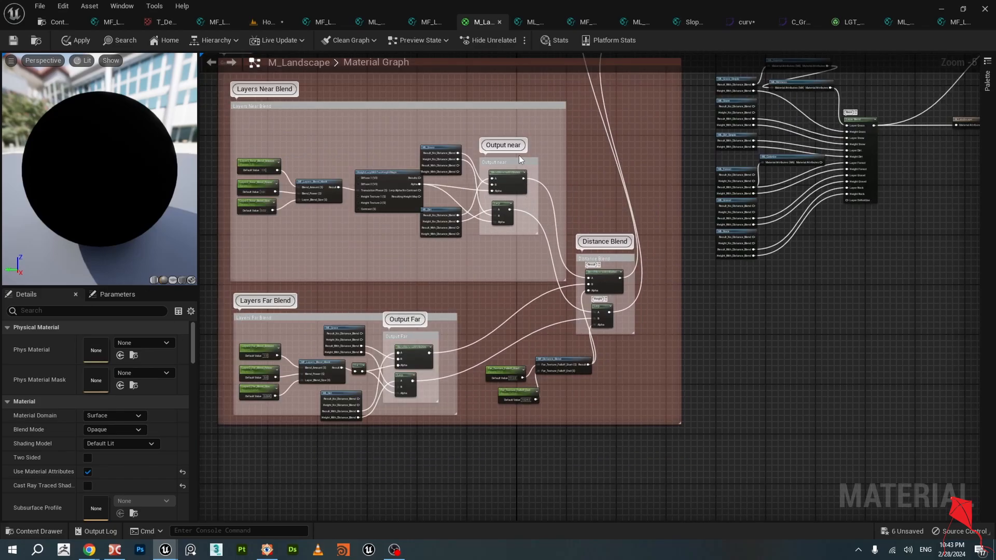
right_click_drag(519, 155, 540, 197)
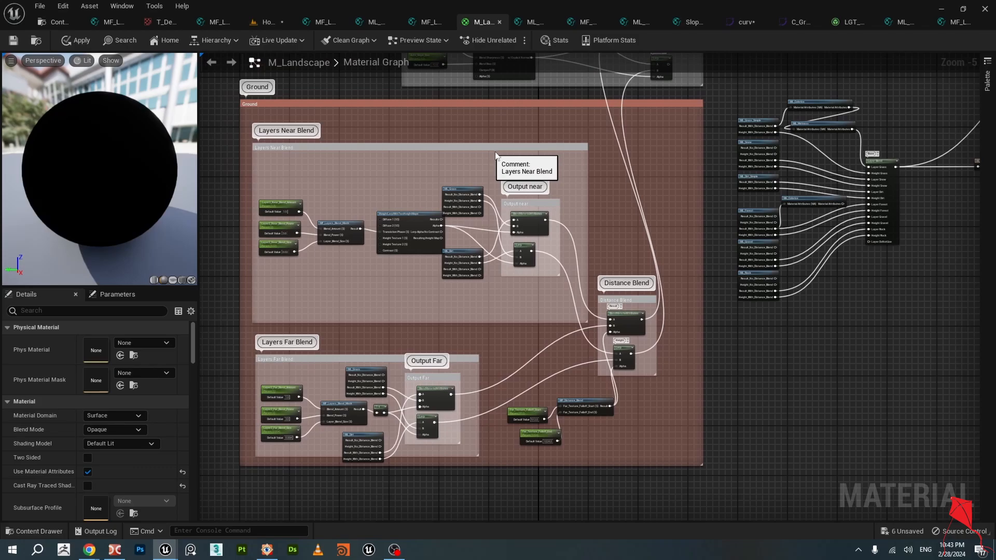
right_click_drag(636, 147, 623, 242)
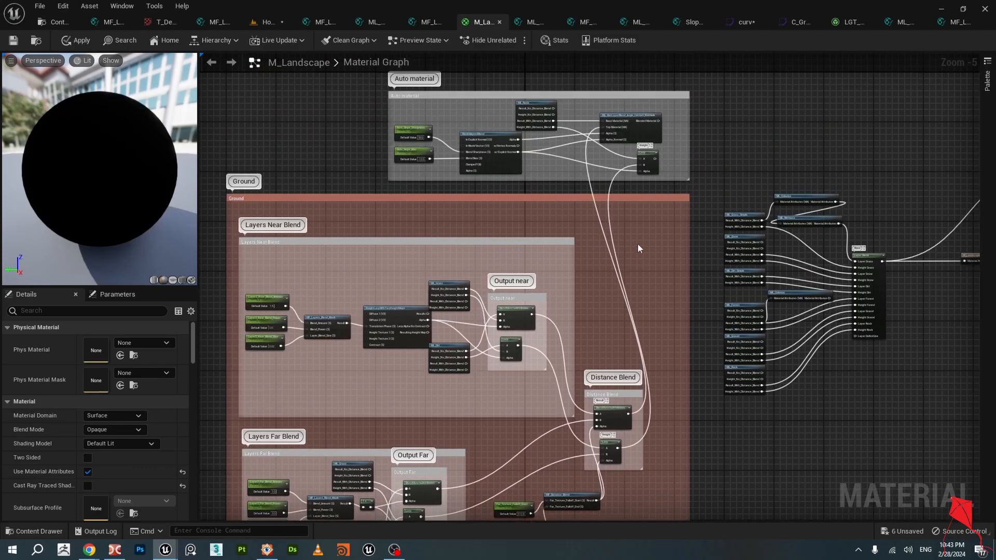
Examine how the ground outputs, ML_Rock and WorldAlignedBlend connect to the blend and height Lerp nodes in Auto material.
scroll(611, 259, "up", 2)
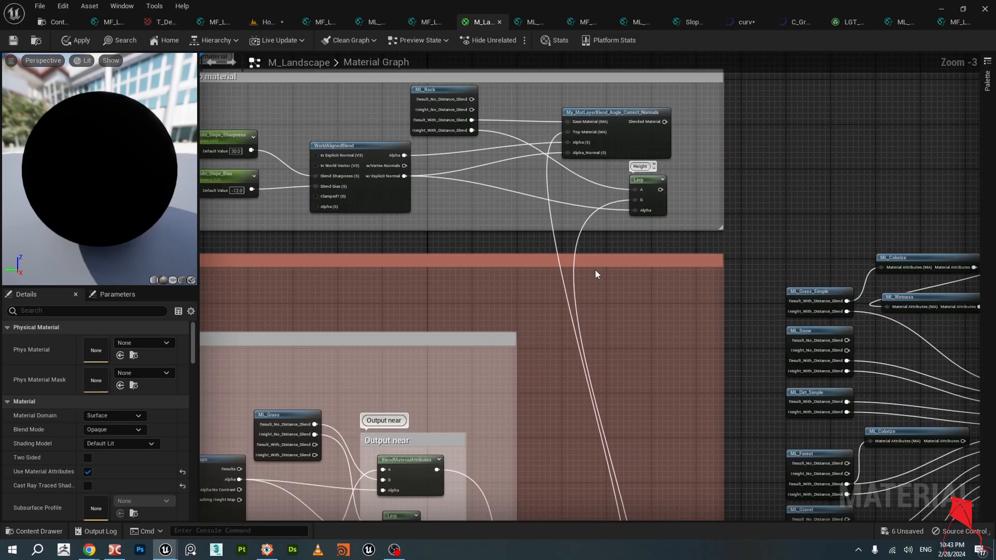
right_click_drag(596, 270, 672, 344)
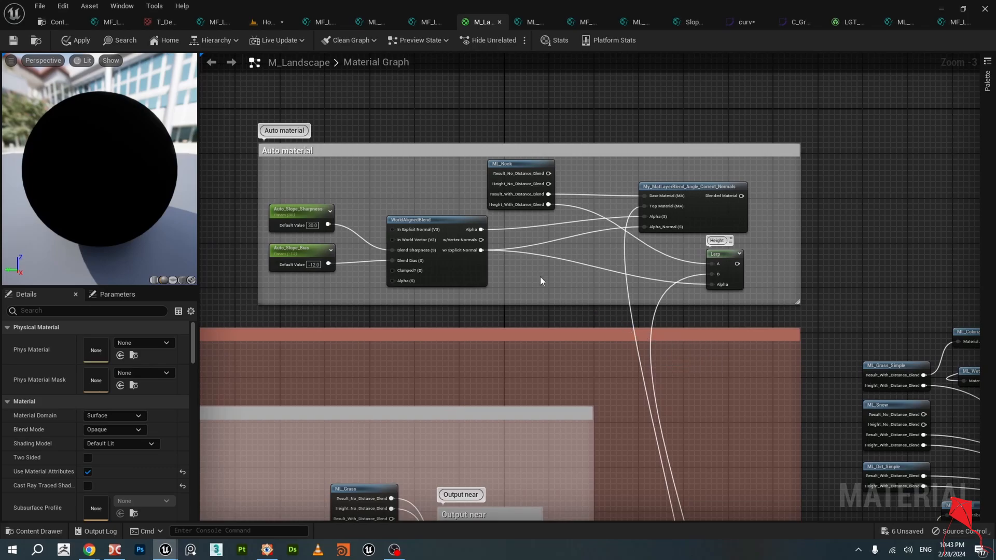
right_click_drag(571, 339, 595, 341)
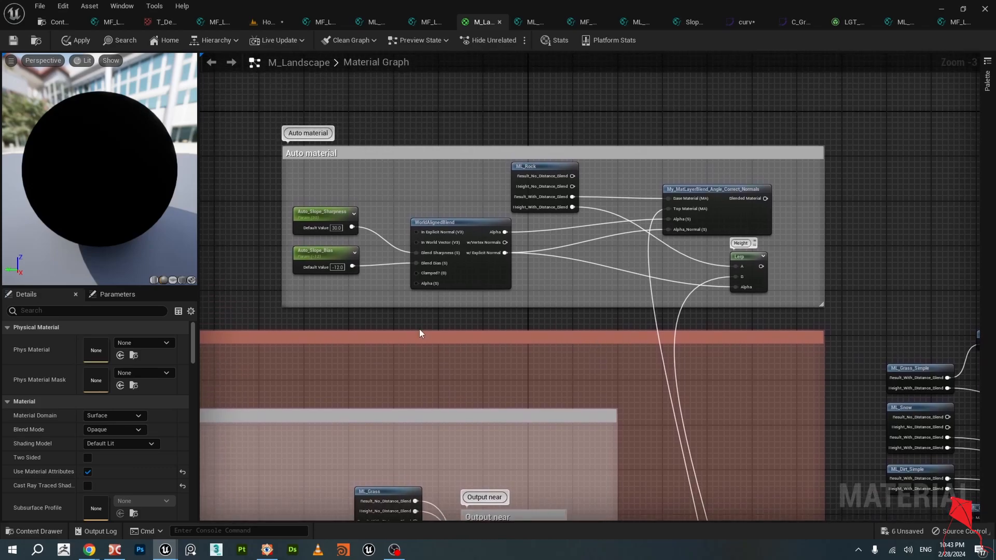
scroll(488, 344, "down", 1)
scroll(487, 302, "up", 3)
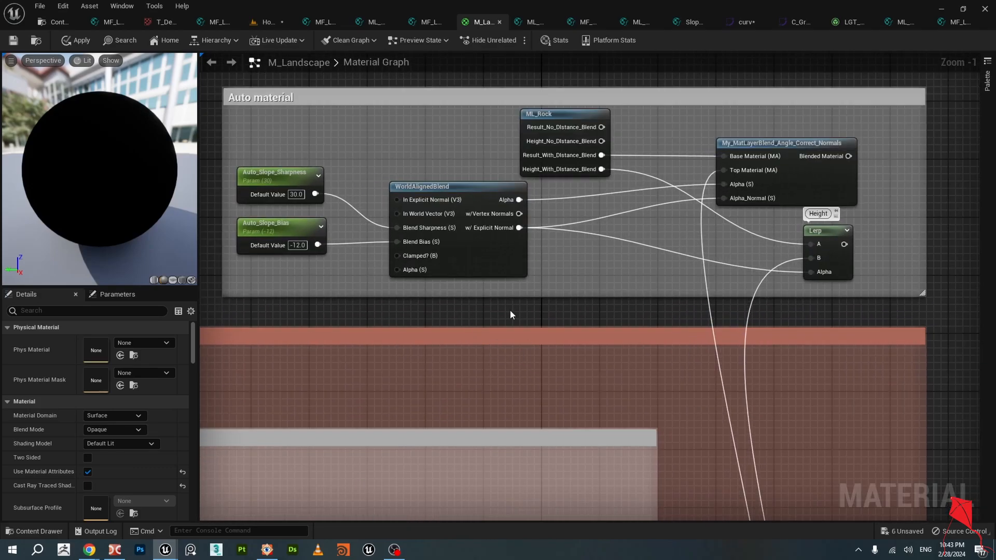
scroll(509, 311, "down", 1)
right_click_drag(522, 321, 554, 356)
scroll(460, 250, "up", 1)
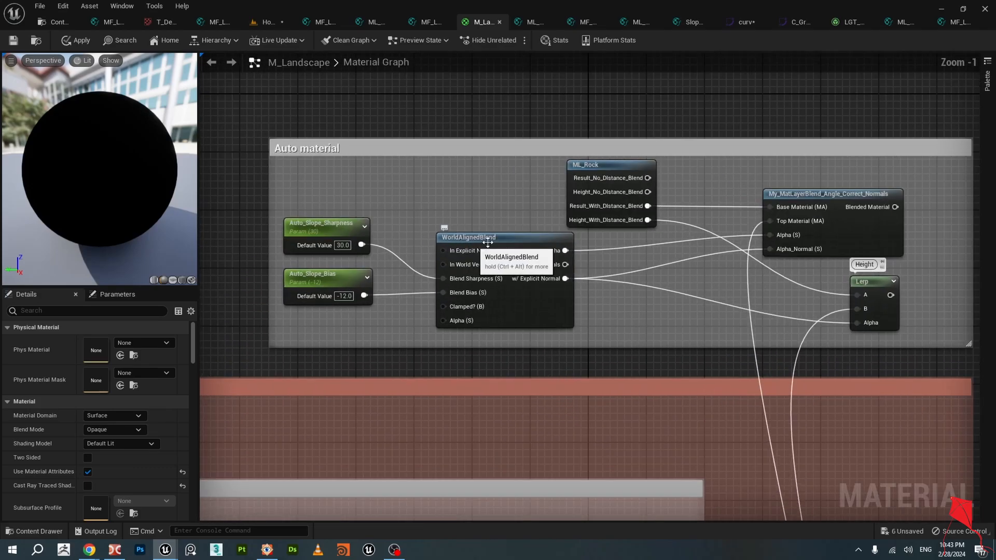
Inspect the WorldAlignedBlend node and the settings of its Auto_Slope_Sharpness and Auto_Slope_Bias parameters.
left_click(516, 240)
scroll(515, 240, "up", 1)
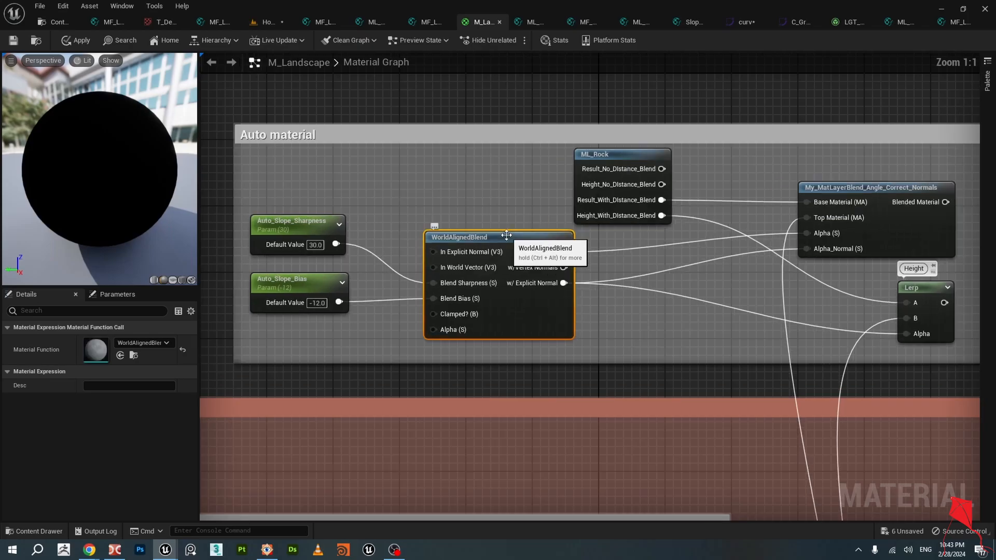
left_click(295, 222)
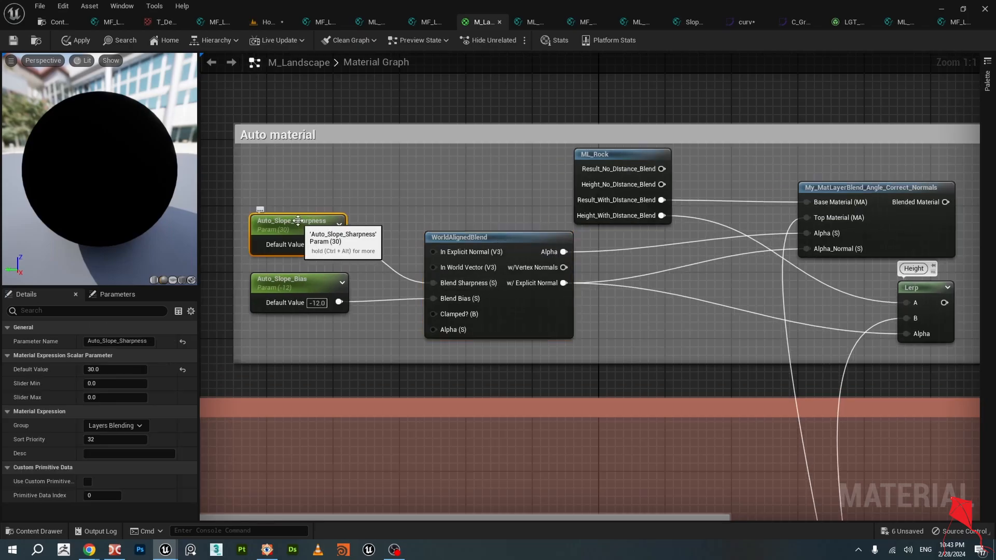
left_click(307, 282)
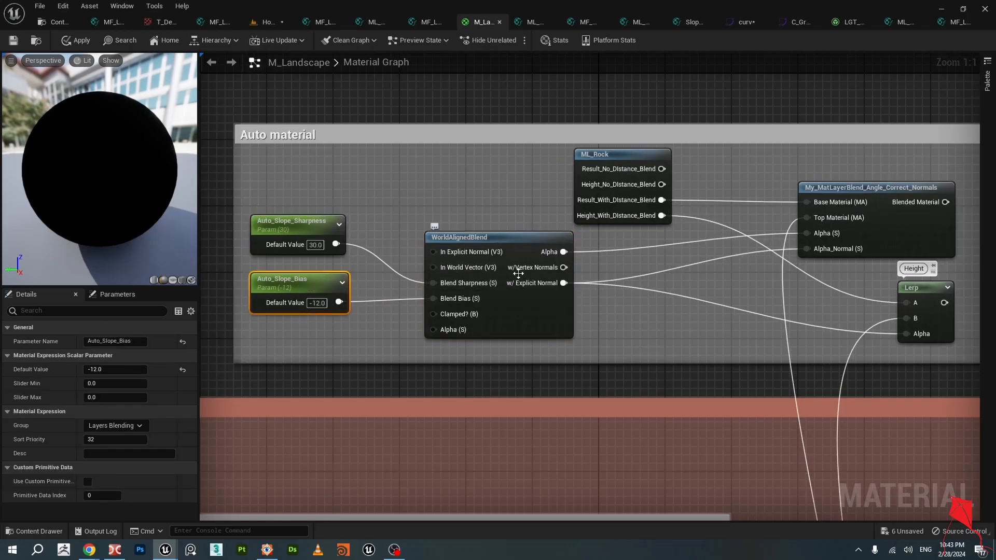
Examine how WorldAlignedBlend and ML_Rock feed the My_MatLayerBlend_Angle_Correct_Normals node in the Auto material group.
left_click(478, 238)
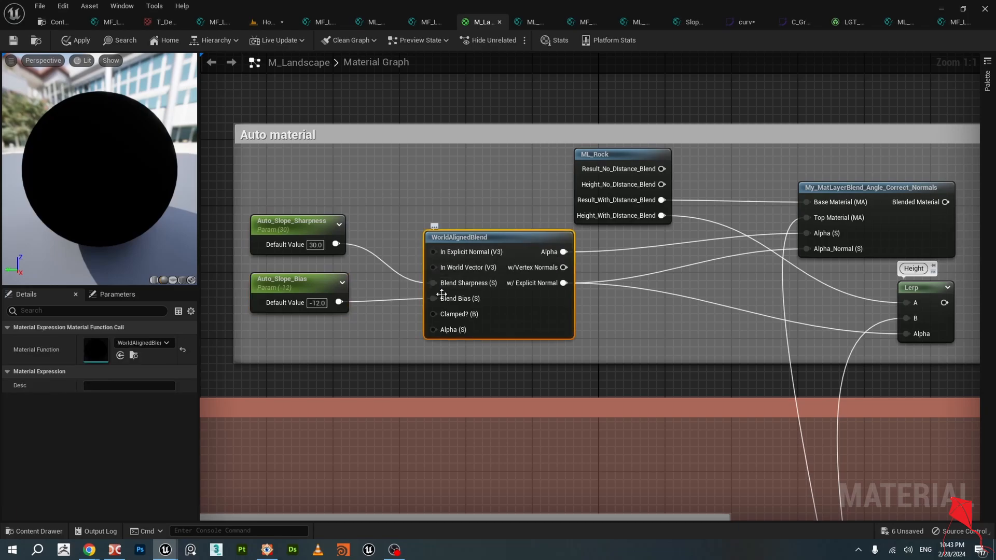
right_click_drag(679, 295, 496, 287)
left_click(447, 143)
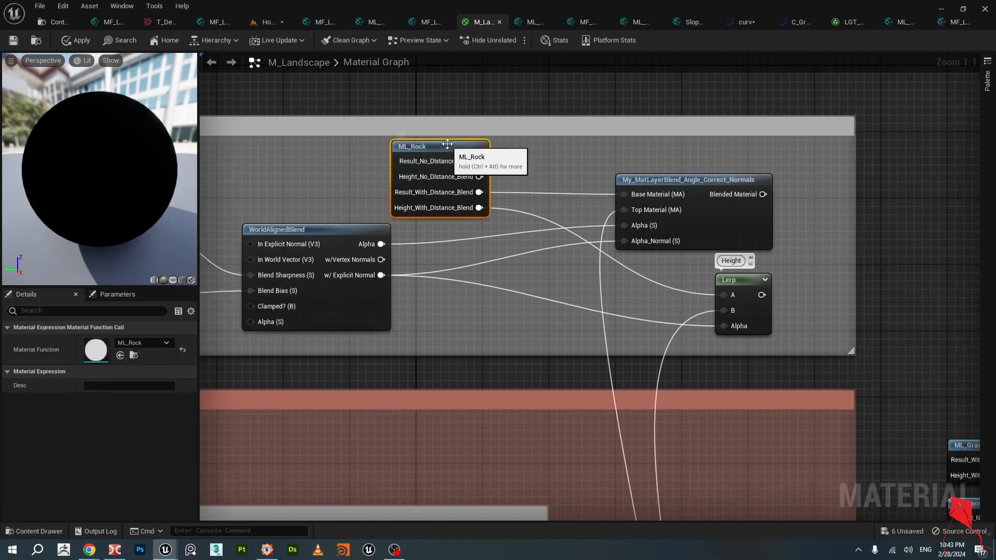
right_click_drag(604, 217, 414, 160)
left_click(509, 187)
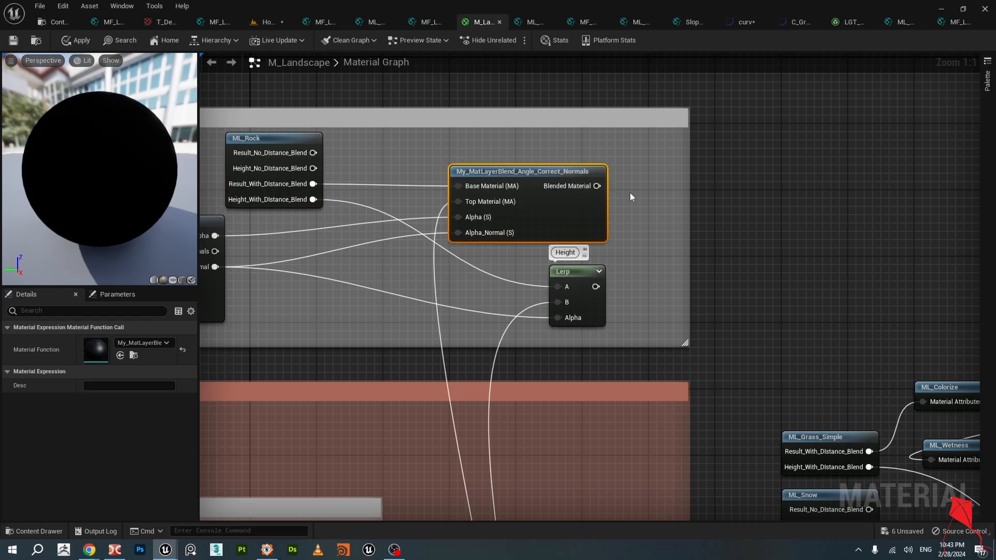
right_click_drag(689, 200, 628, 231)
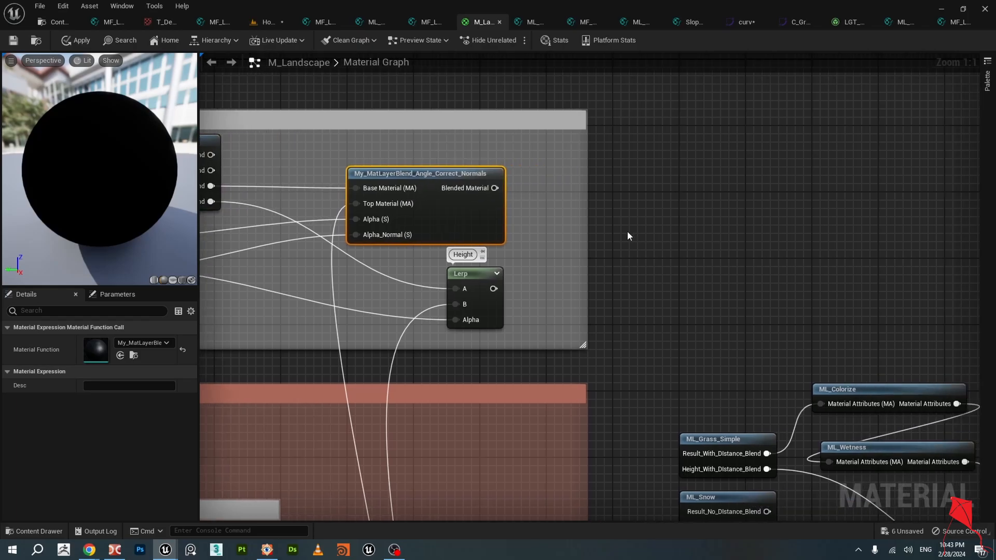
right_click(657, 194)
type("materia")
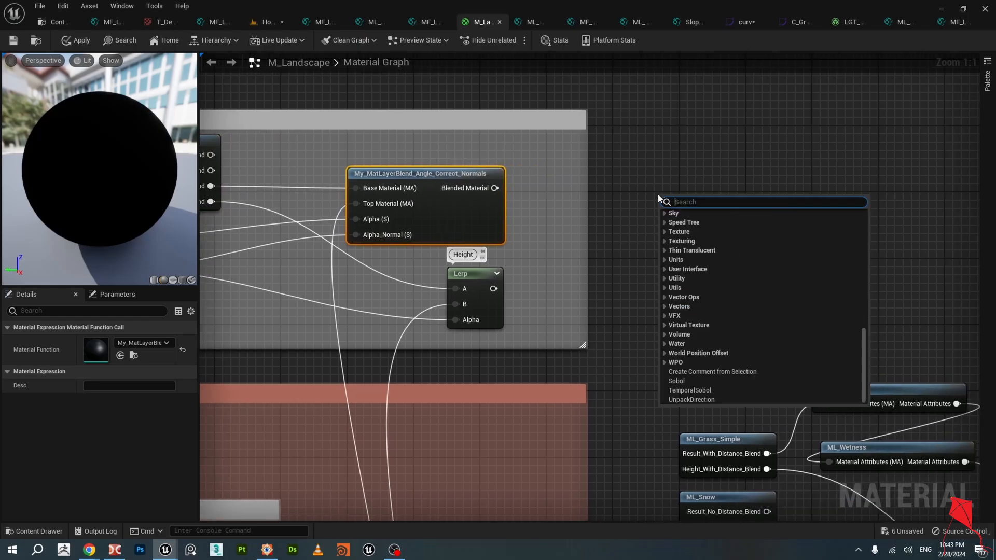
type("l")
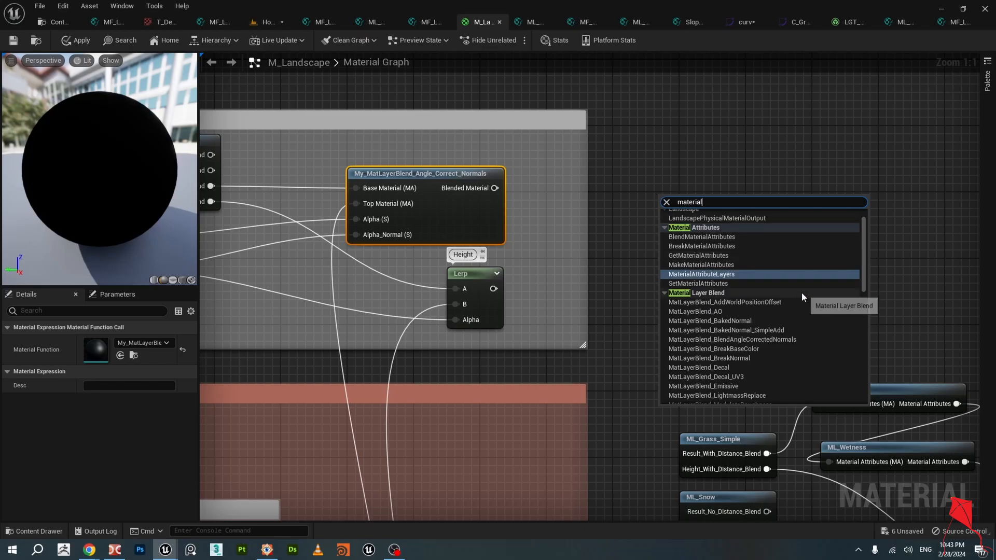
scroll(804, 296, "down", 5)
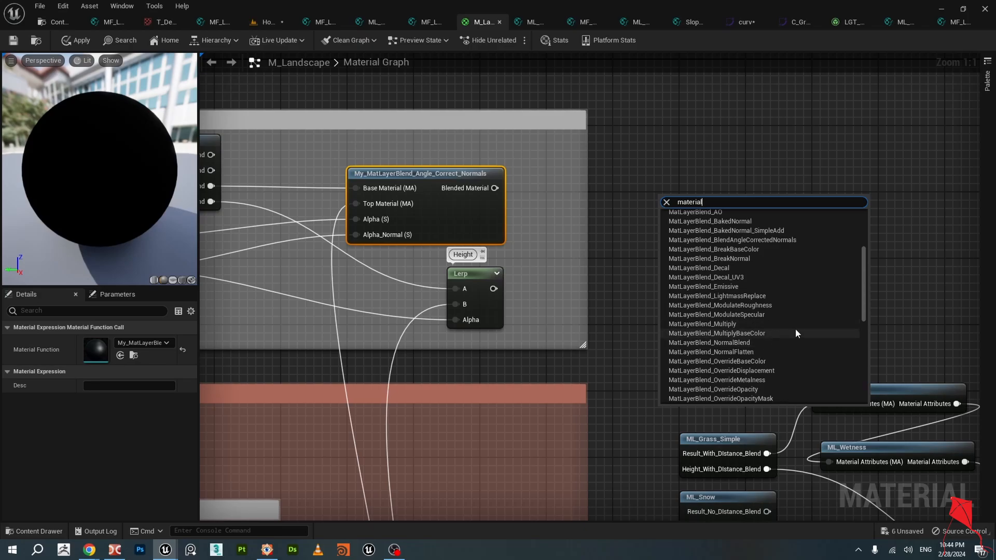
scroll(799, 333, "down", 4)
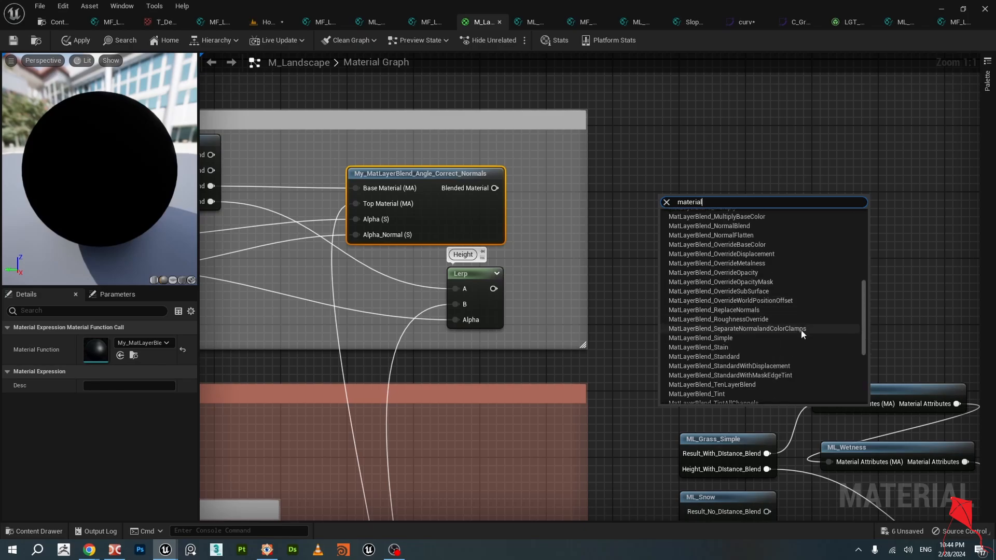
left_click(742, 338)
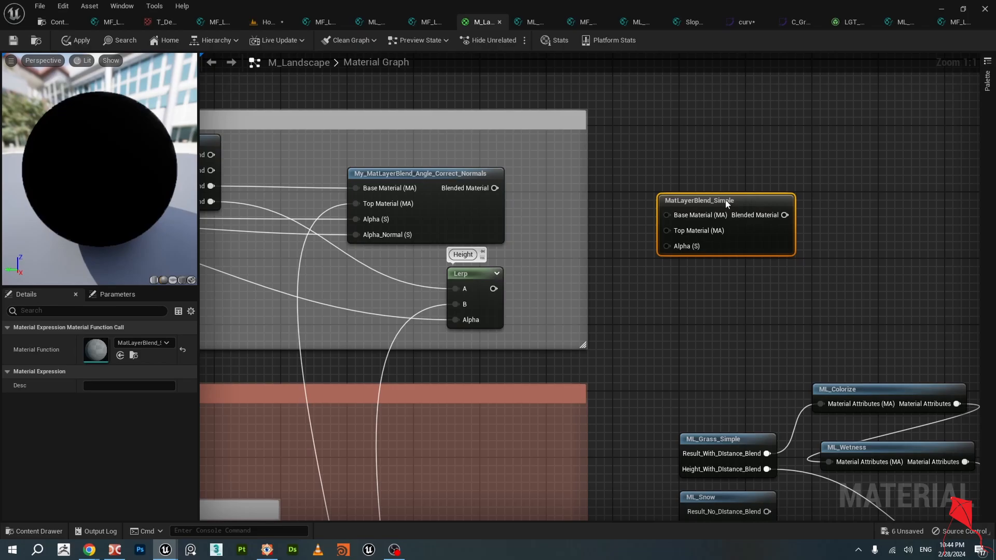
key("Delete")
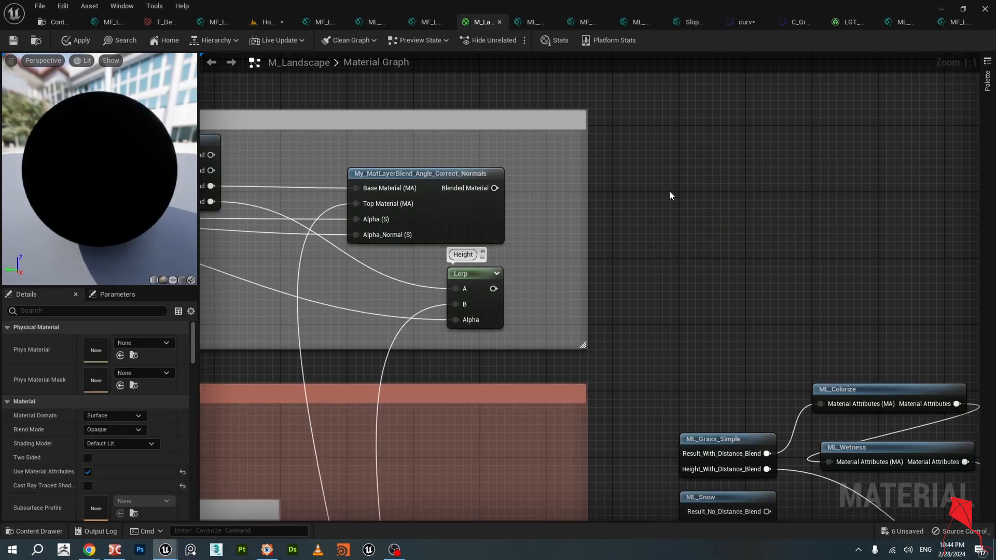
Add a MatLayerBlend_Standard node and place it beside the Auto material group, level with the existing layer blend.
right_click(669, 193)
type("layer")
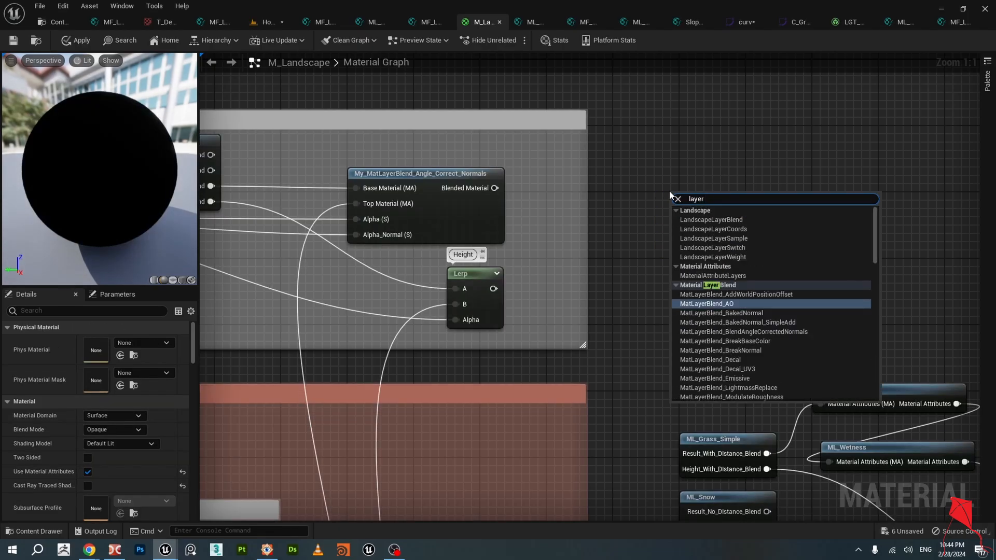
type(" blen")
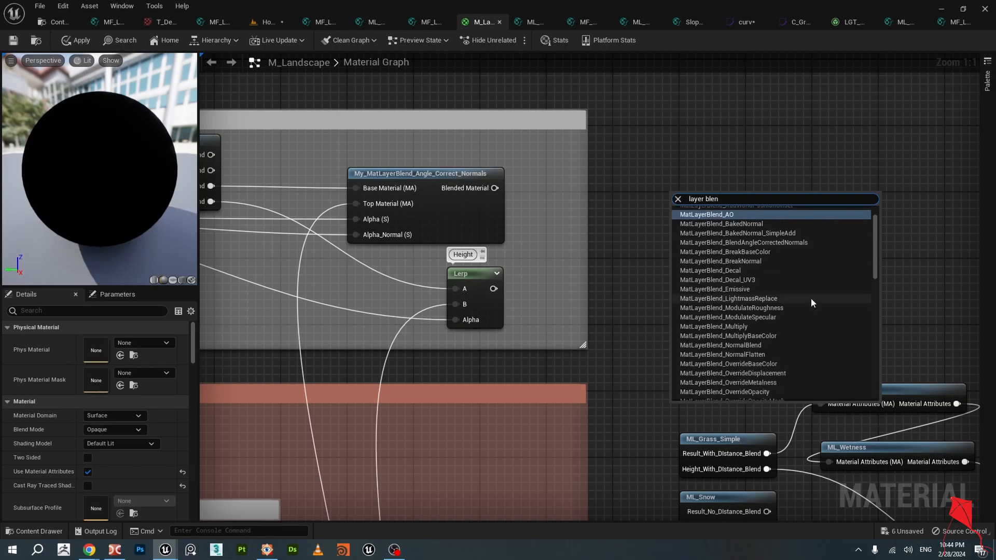
scroll(812, 303, "down", 2)
scroll(810, 297, "down", 4)
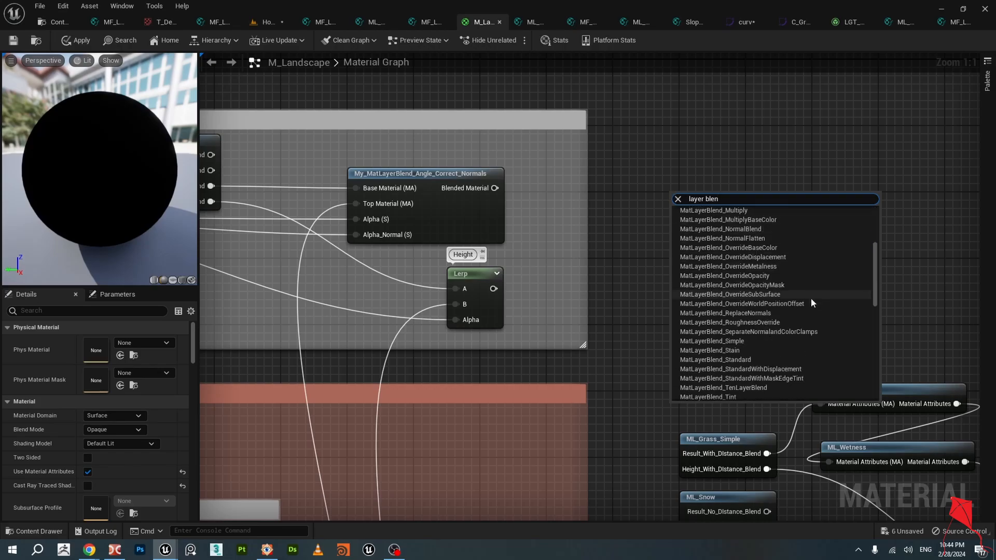
left_click(750, 310)
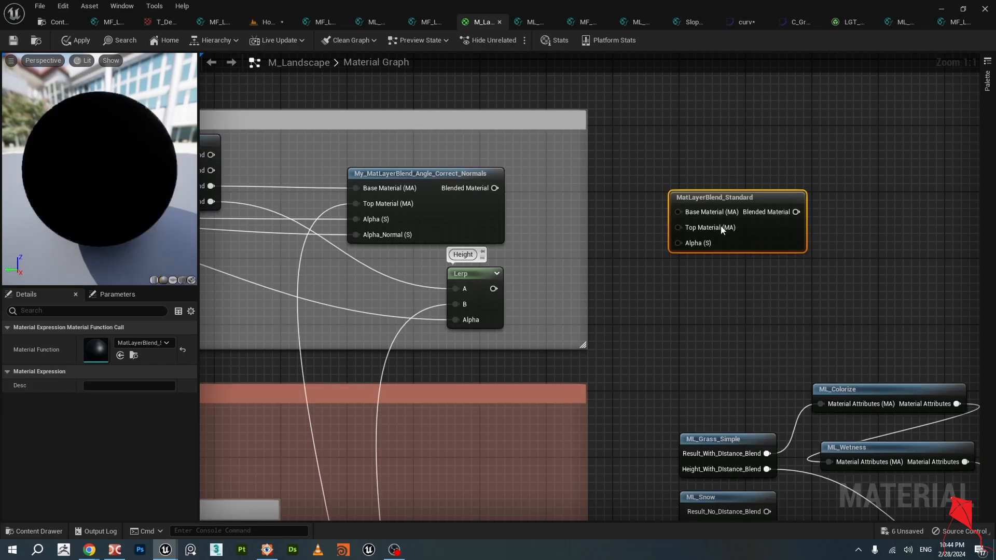
left_click_drag(726, 198, 667, 181)
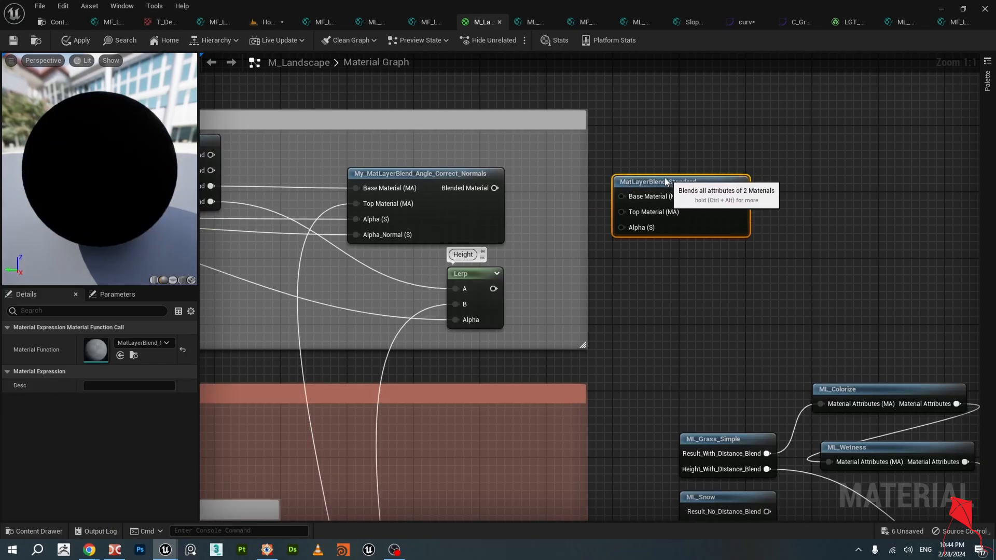
Open the MatLayerBlend_Standard material function and examine the overall layout of its graph.
double_click(674, 181)
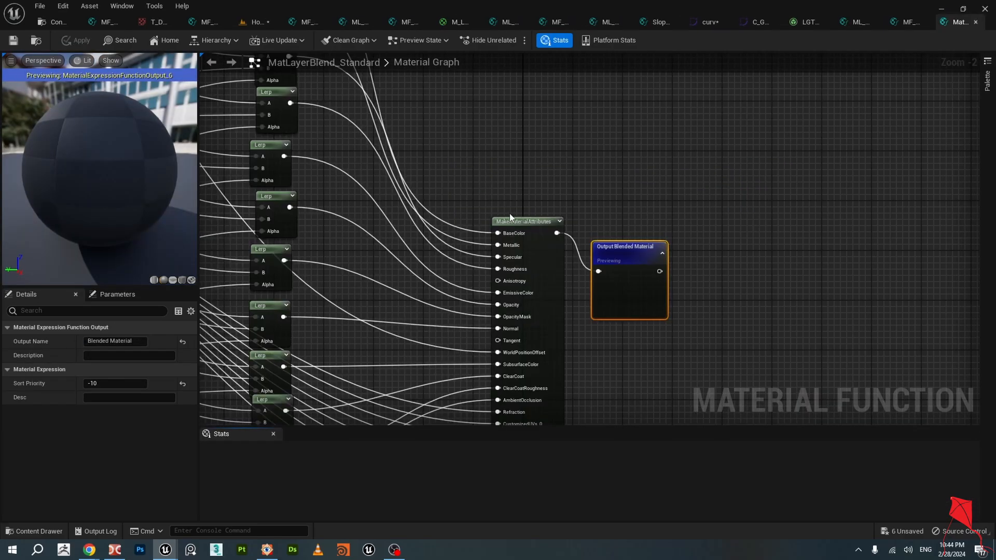
scroll(597, 193, "down", 10)
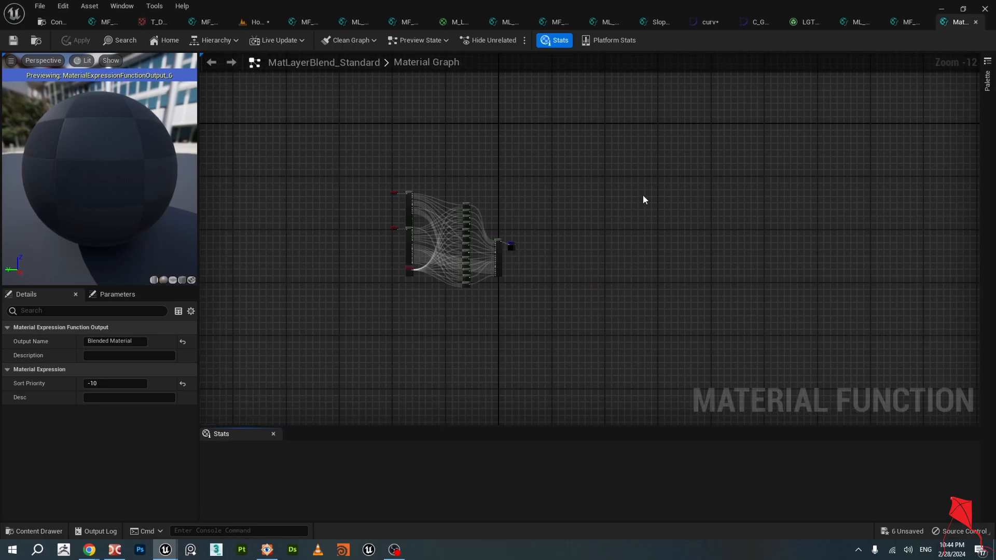
left_click(457, 210)
scroll(457, 210, "up", 9)
scroll(457, 210, "down", 2)
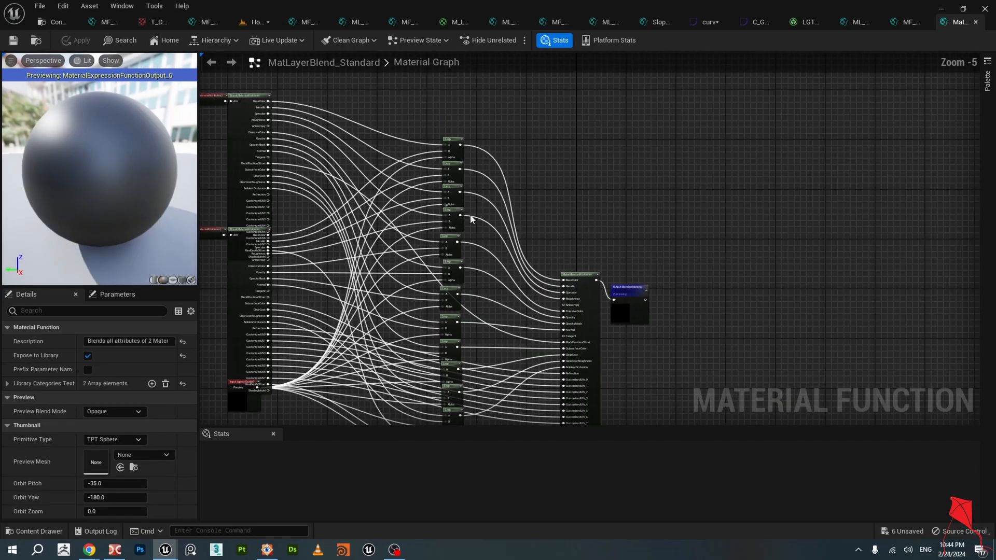
Inspect the base and top material inputs and the BreakMaterialAttributes nodes that split them into separate attributes.
right_click_drag(513, 216, 639, 235)
scroll(474, 207, "up", 2)
right_click_drag(414, 175, 544, 260)
left_click_drag(235, 100, 458, 191)
right_click_drag(317, 262, 270, 108)
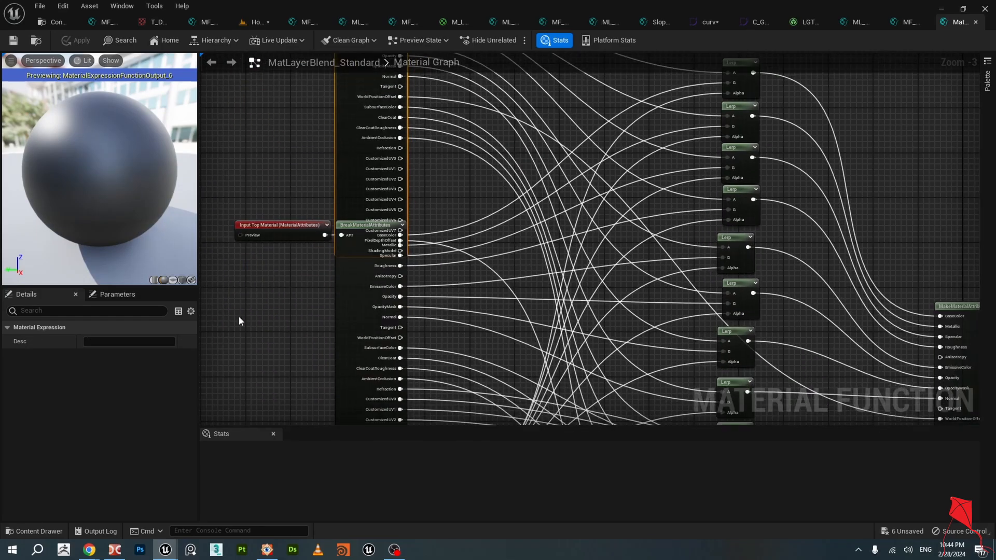
left_click_drag(237, 317, 349, 226)
Examine the column of Lerp nodes that blends each base material attribute with its top material counterpart.
scroll(506, 218, "down", 1)
scroll(707, 139, "up", 2)
right_click_drag(701, 137, 643, 201)
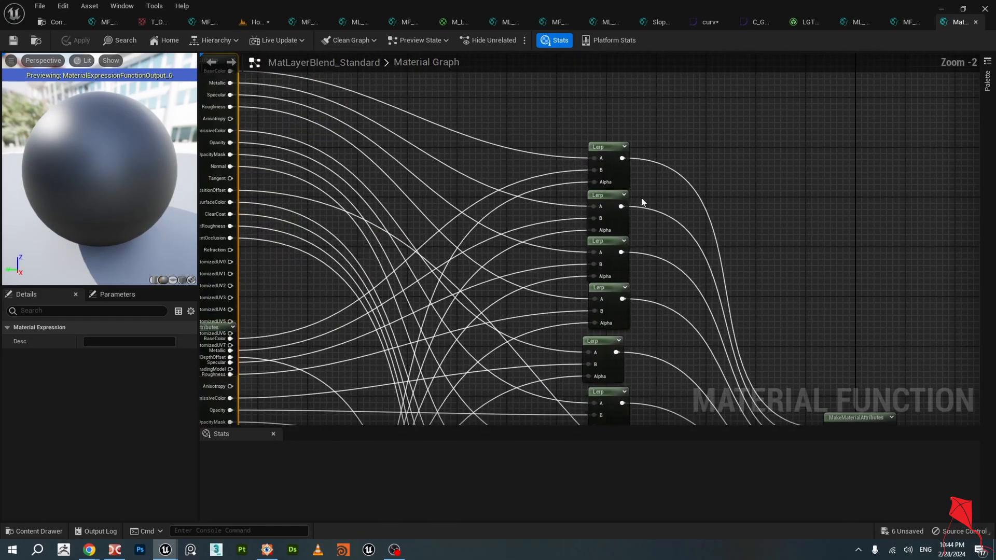
left_click(602, 139)
scroll(608, 160, "down", 3)
right_click_drag(605, 243, 607, 128)
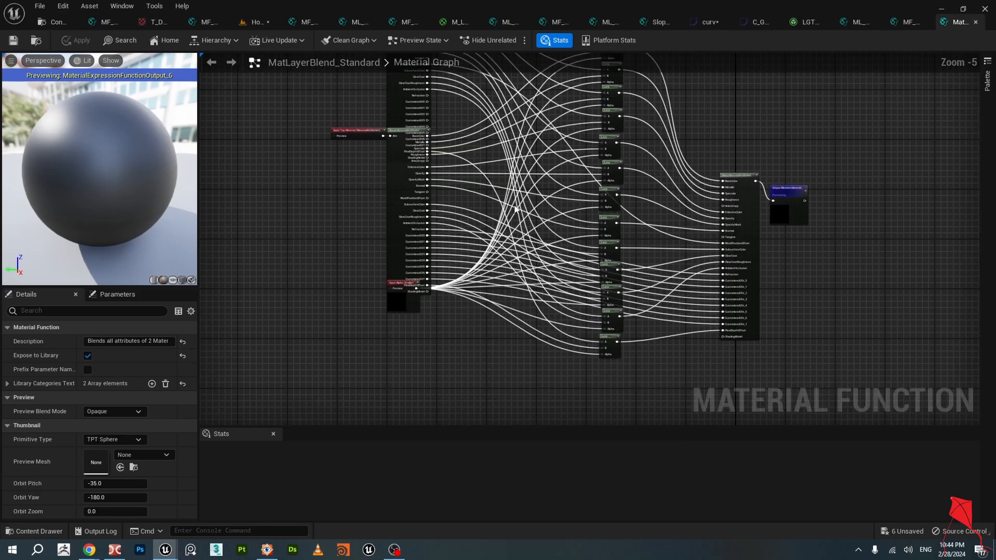
Move the Input Alpha node down, clear of the overlapping BreakMaterialAttributes node.
scroll(520, 209, "up", 3)
right_click_drag(271, 392, 419, 266)
left_click_drag(418, 266, 420, 310)
scroll(507, 289, "down", 1)
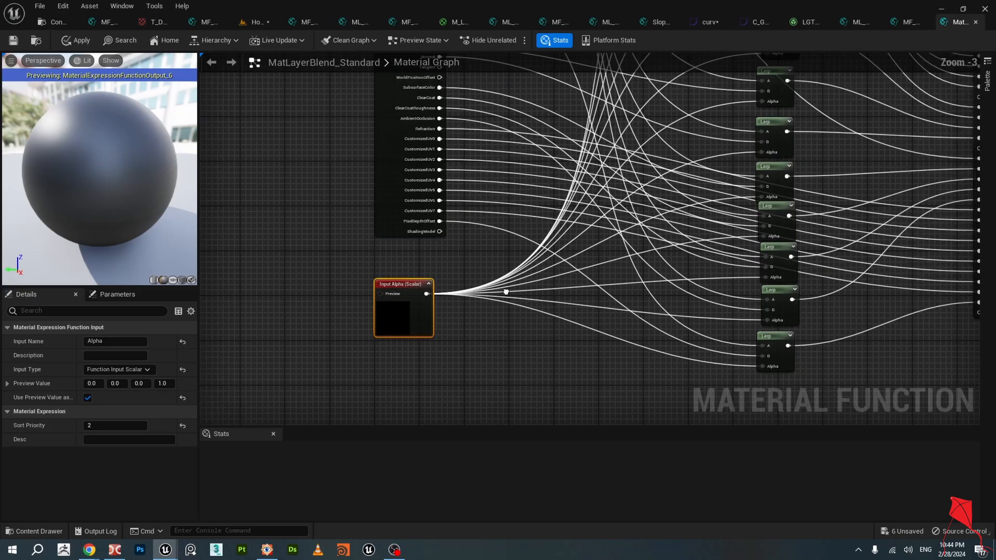
Follow the Lerp outputs through MakeMaterialAttributes to Output Blended Material, and try closing the function but cancel at the apply-changes prompt.
scroll(668, 282, "down", 2)
right_click_drag(734, 195, 633, 231)
scroll(633, 232, "up", 2)
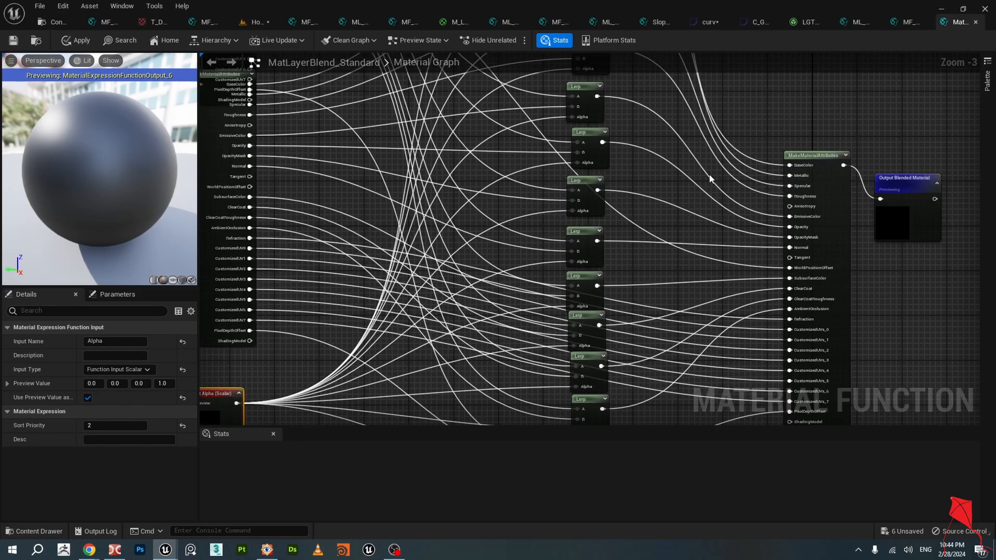
right_click_drag(716, 168, 594, 206)
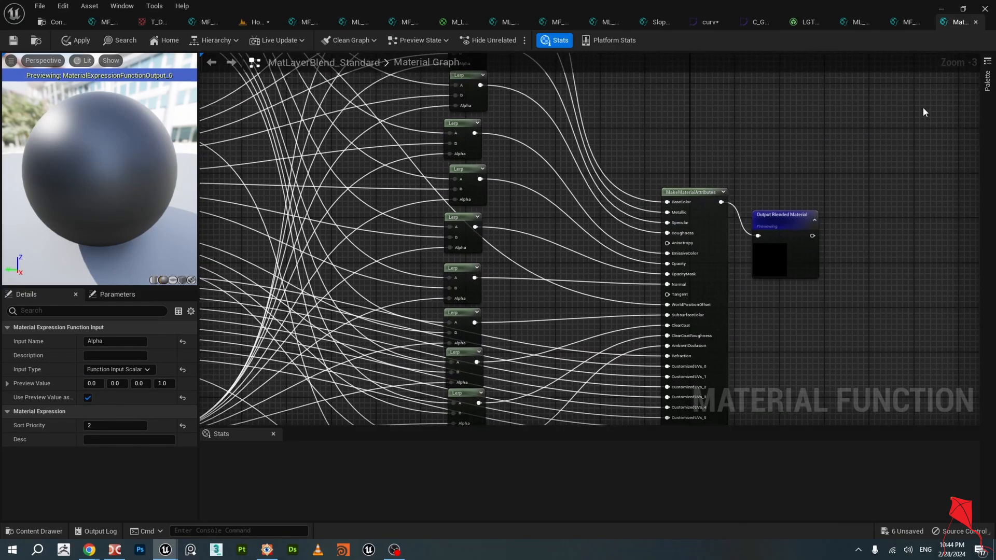
left_click(975, 23)
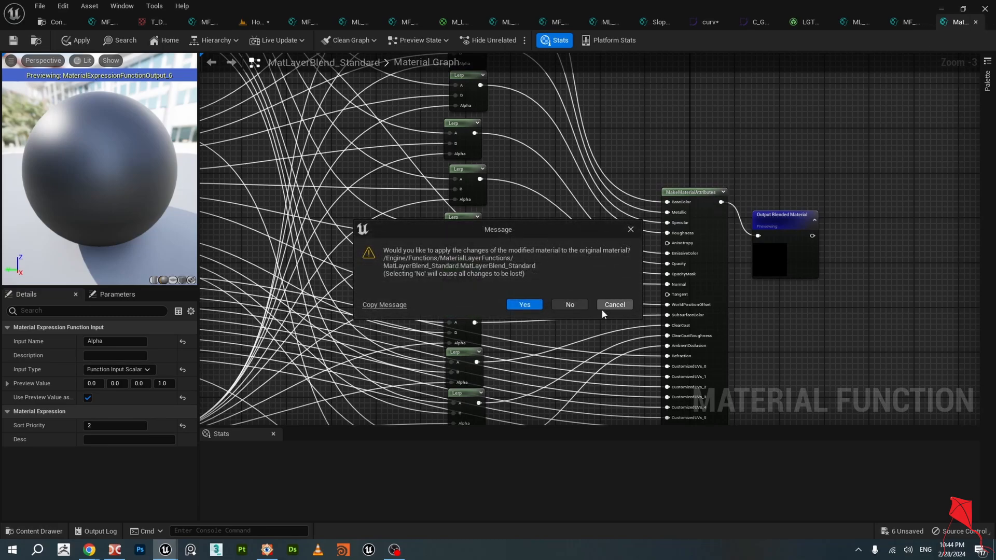
left_click(614, 305)
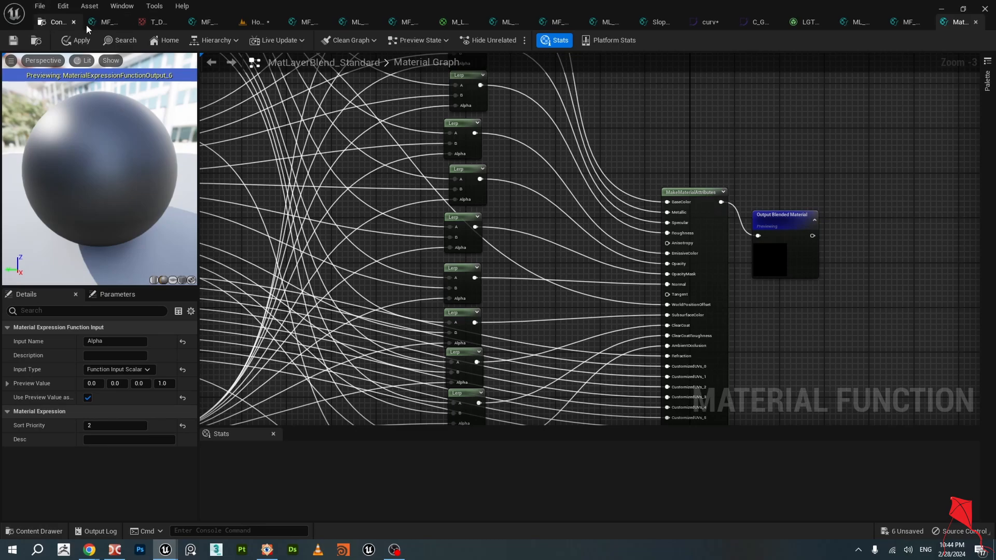
Open the My_MatLayerBlend_Angle_Correct_Normals function from the Land/Materials/Material_Functions folder.
left_click(55, 21)
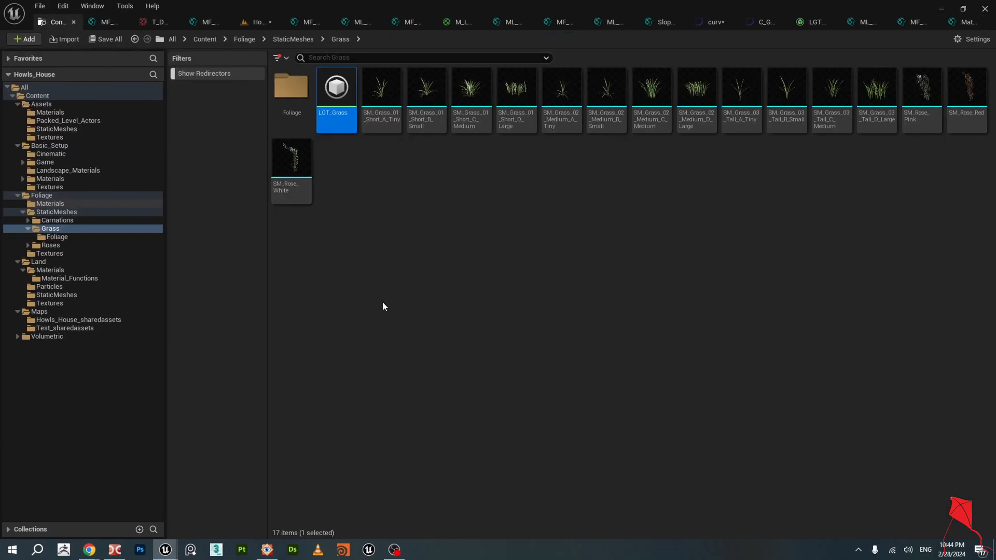
left_click(67, 278)
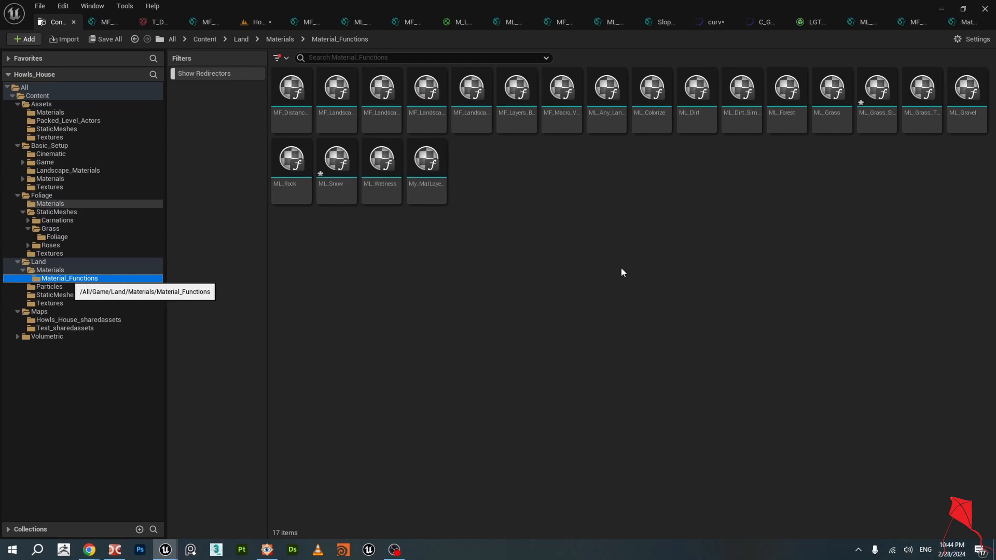
left_click(434, 162)
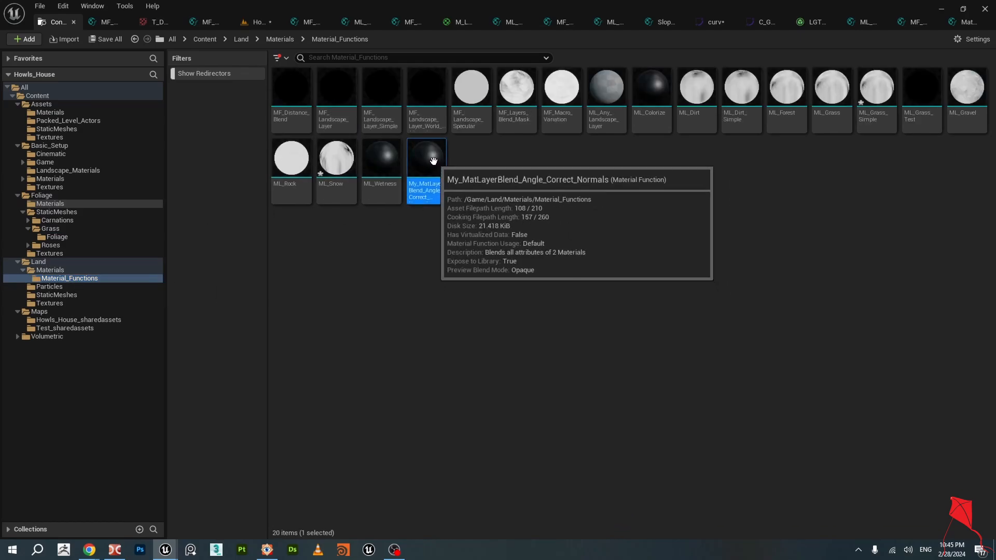
double_click(434, 161)
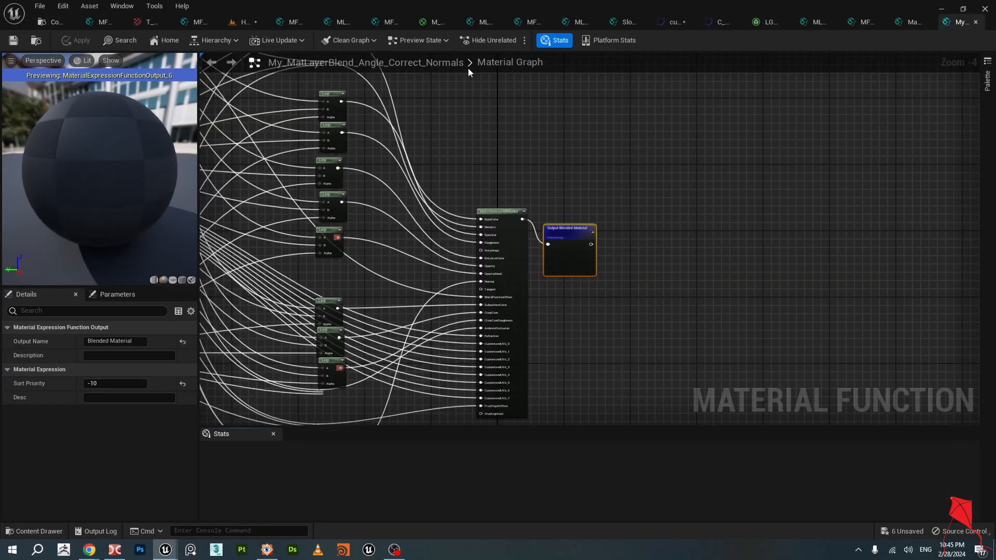
Examine the custom blend's graph and move the extra Input Alpha_Normal node slightly up, closer beneath Input Alpha.
scroll(497, 178, "down", 2)
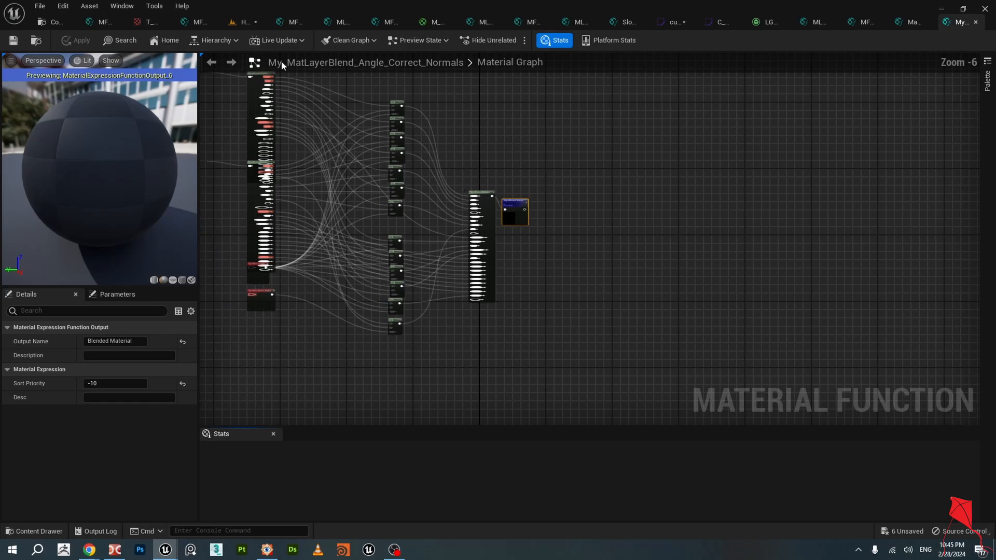
left_click(332, 72)
scroll(331, 72, "up", 3)
scroll(381, 151, "down", 3)
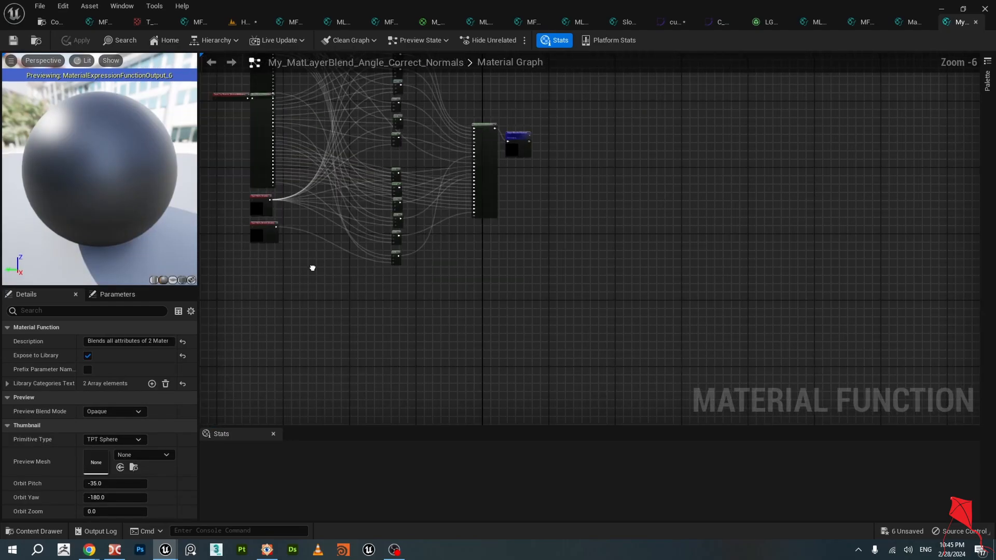
scroll(397, 300, "up", 5)
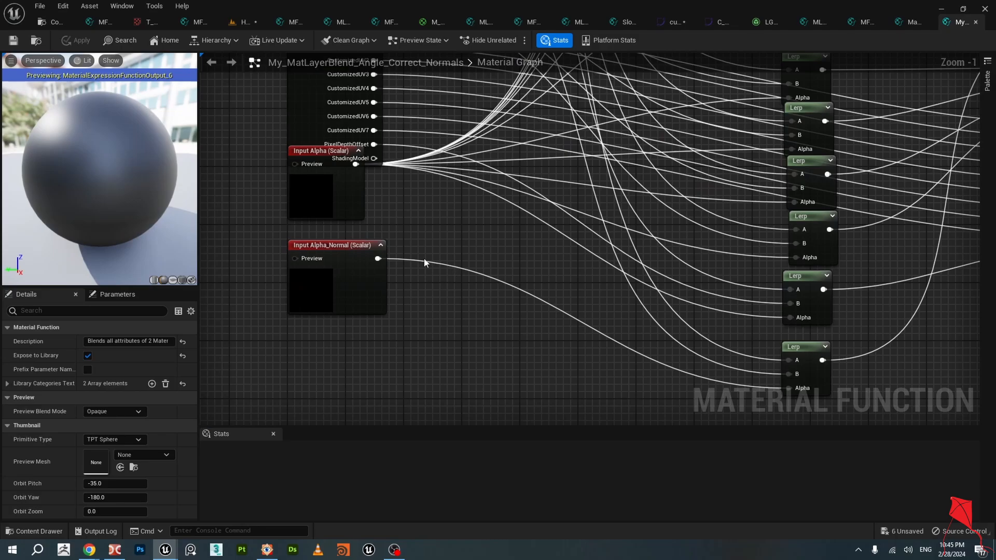
left_click(335, 244)
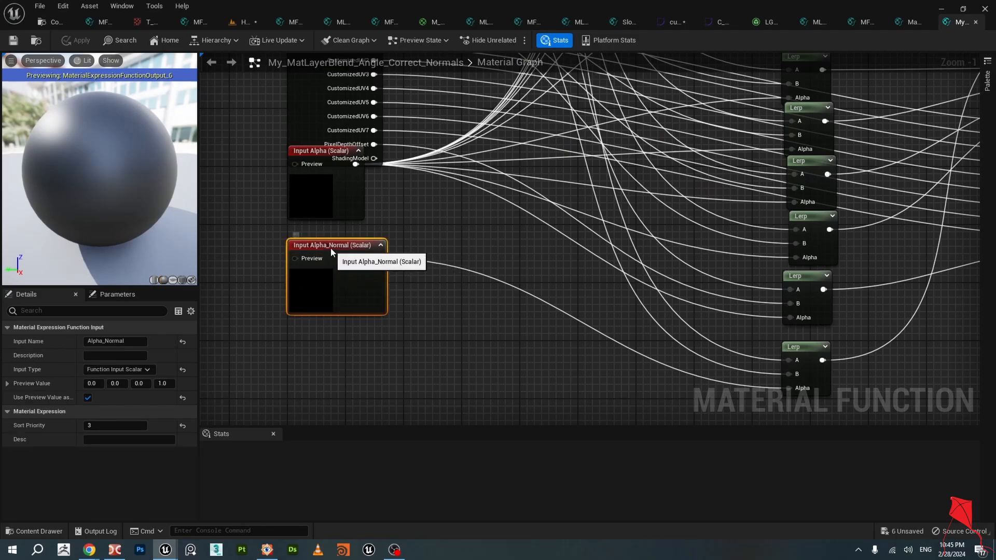
left_click_drag(332, 251, 332, 244)
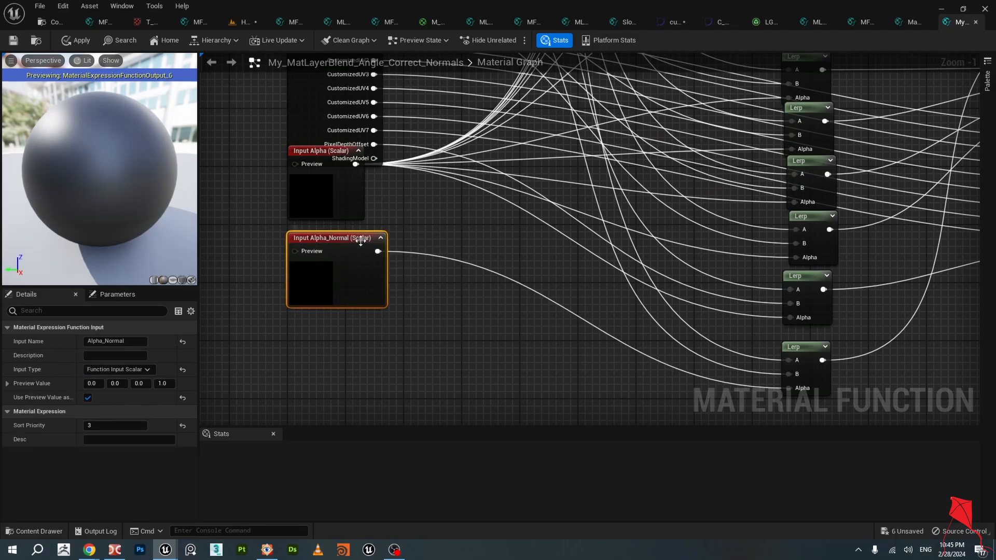
Compare the Alpha and Alpha_Normal inputs and trace their wires to the Lerp nodes, nudging the lowest Lerp node slightly.
scroll(393, 284, "down", 2)
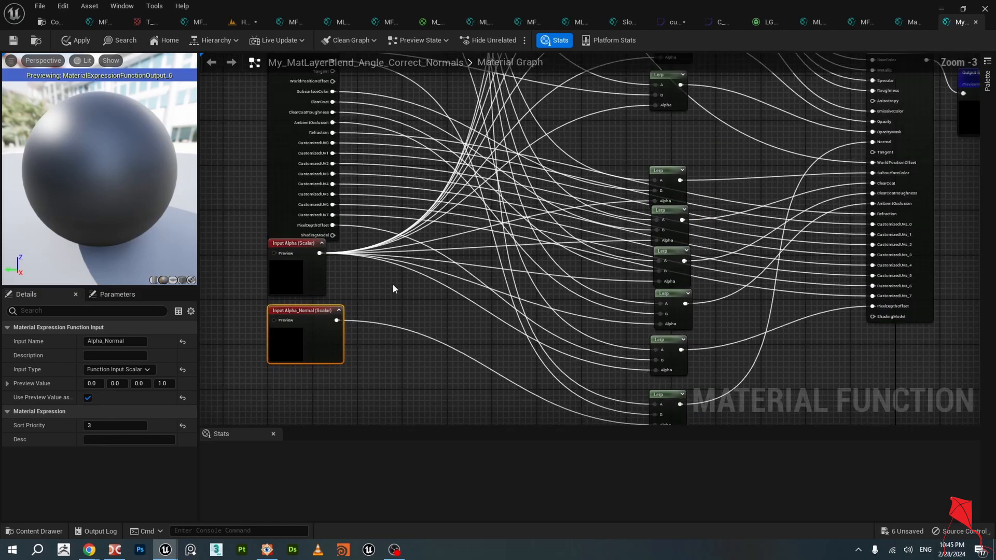
left_click(296, 242)
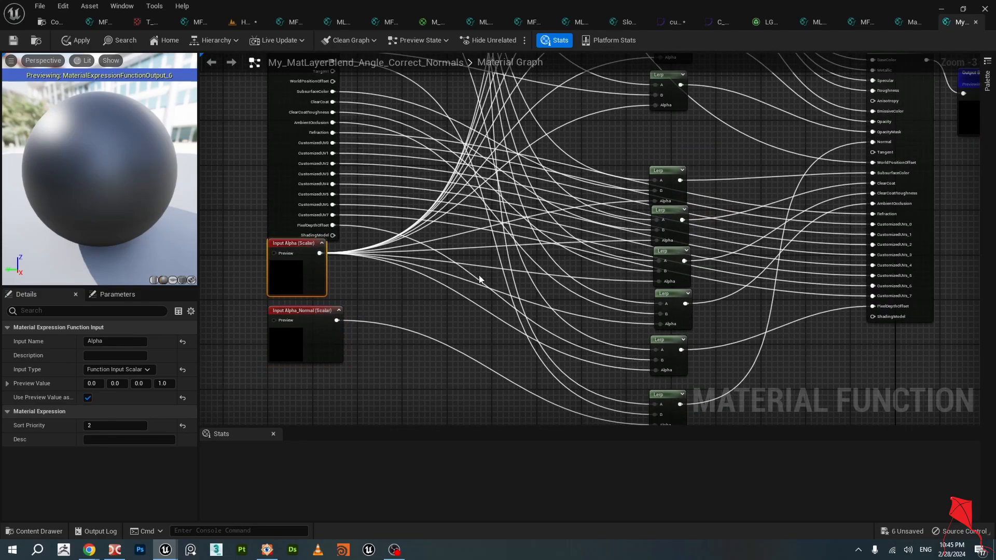
left_click(314, 309)
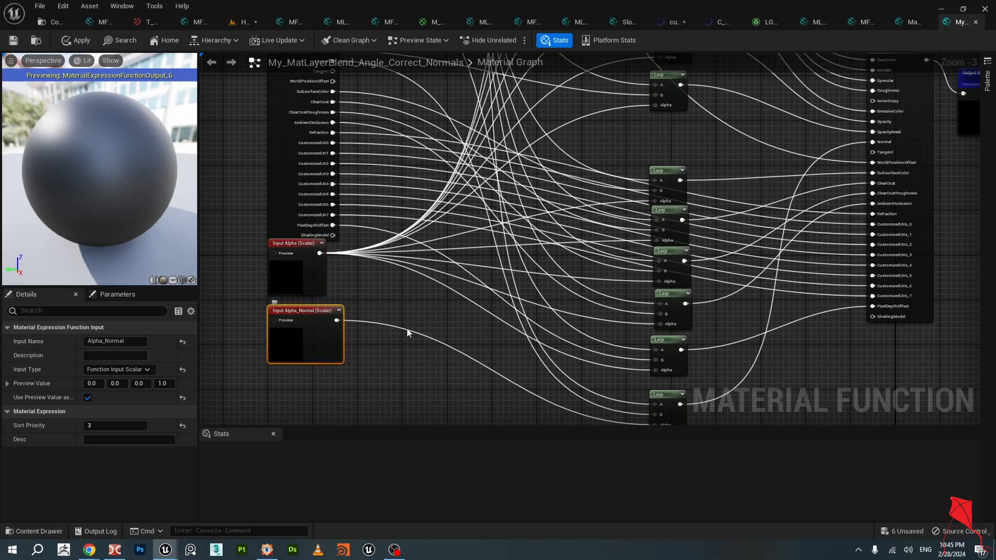
right_click_drag(573, 380, 500, 297)
right_click_drag(677, 321, 645, 368)
mouse_move(561, 369)
left_mouse_down()
mouse_move(535, 101)
mouse_move(574, 307)
mouse_move(565, 359)
left_mouse_up()
right_click_drag(227, 308, 345, 320)
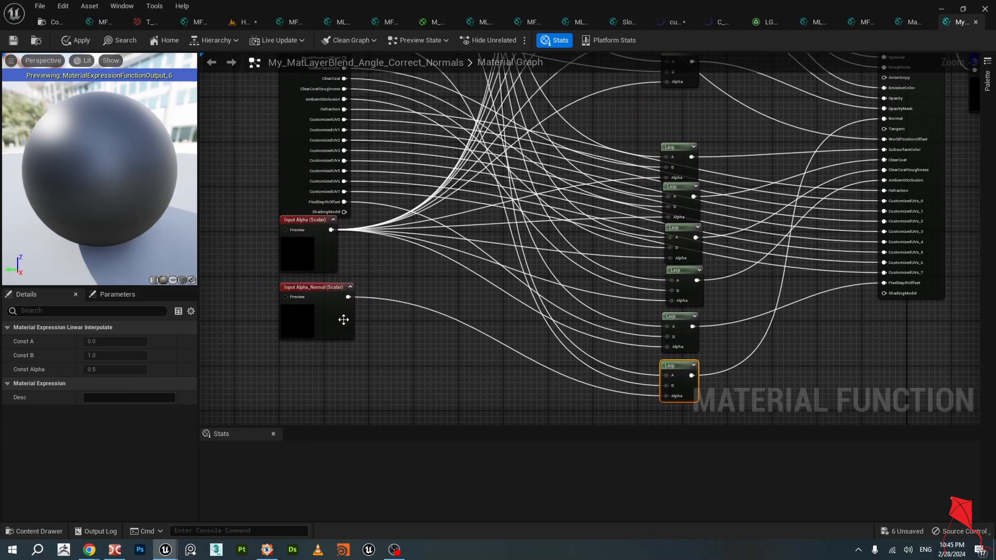
right_click_drag(705, 396, 612, 360)
right_click_drag(211, 268, 294, 294)
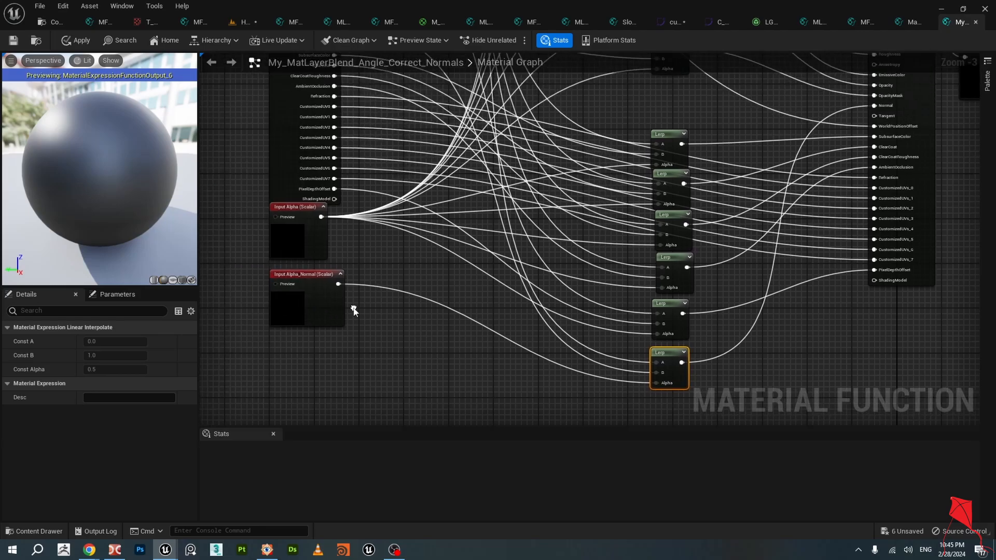
left_click(312, 285)
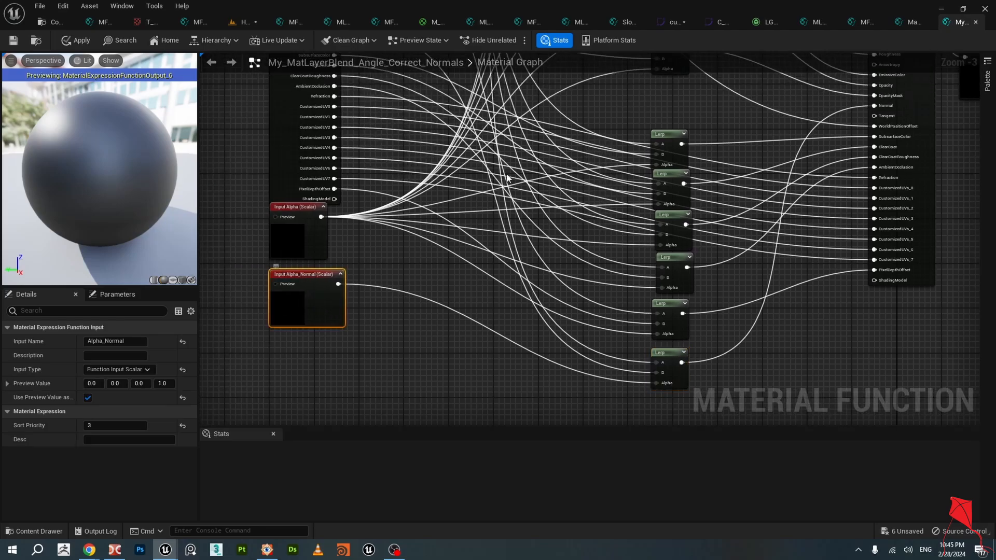
Close the My_MatLayerBlend_Angle_Correct_Normals function and apply its changes to the original.
left_click(975, 21)
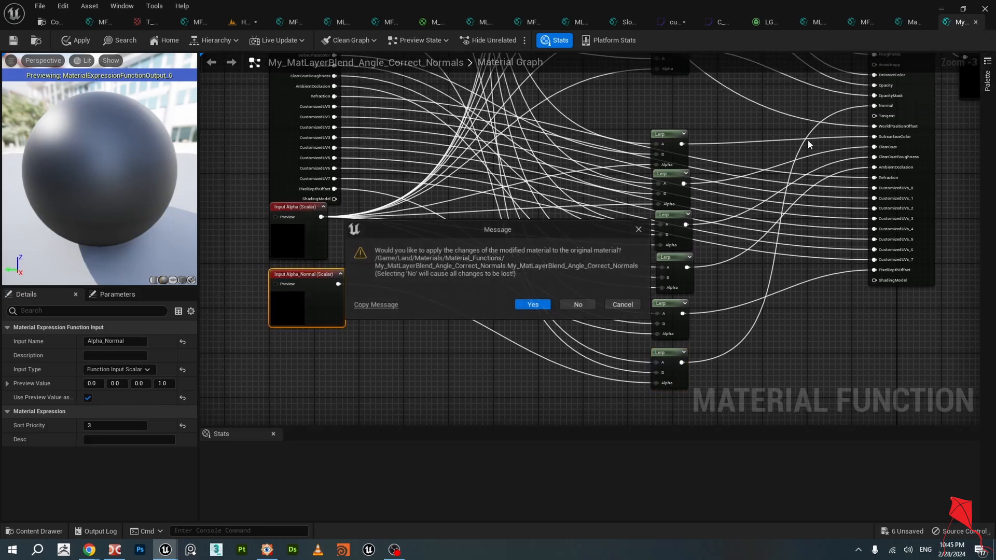
left_click(533, 304)
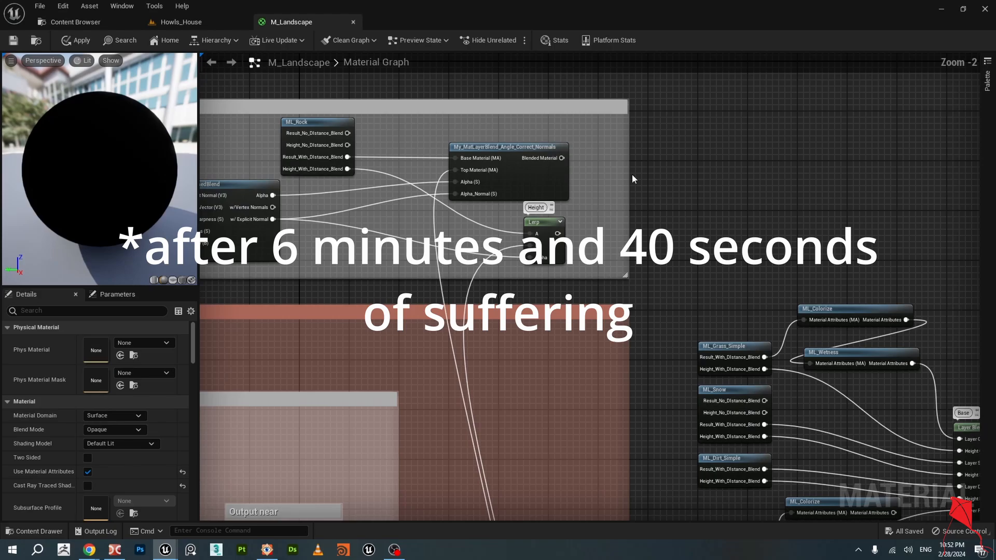
Examine the auto material's angle-corrected blend node in M_Landscape and trace its inputs back to WorldAlignedBlend, ML_Rock and the Distance Blend group.
right_click_drag(586, 189, 621, 200)
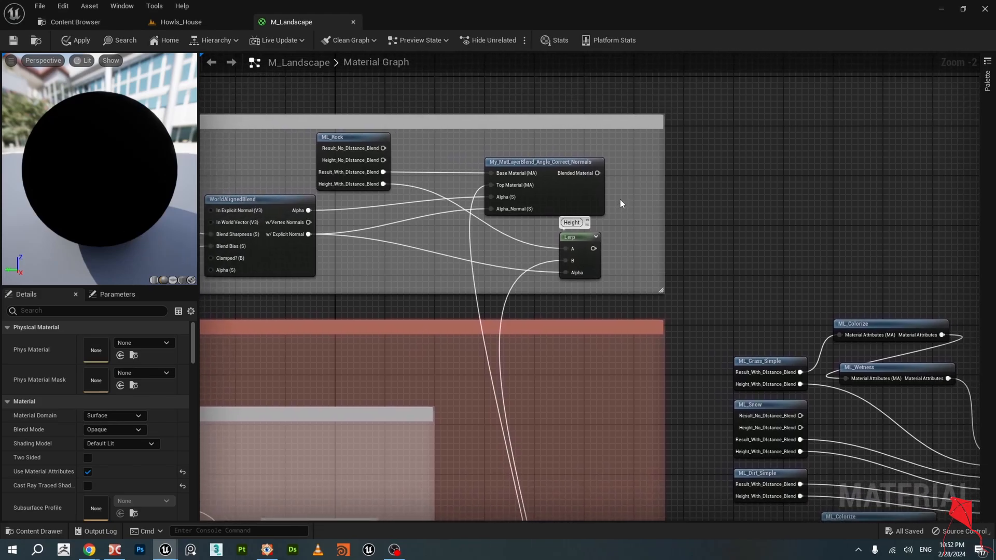
left_click(576, 164)
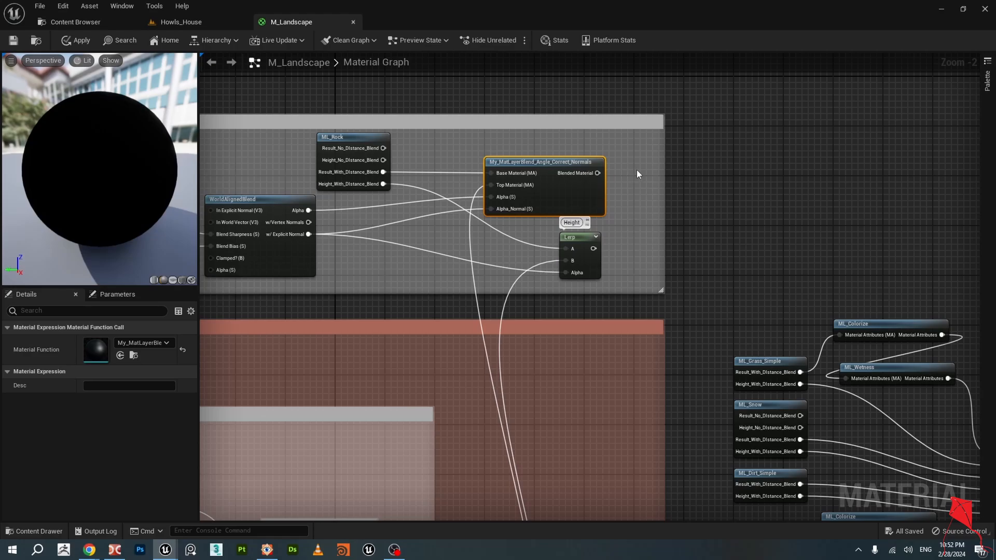
scroll(406, 216, "up", 3)
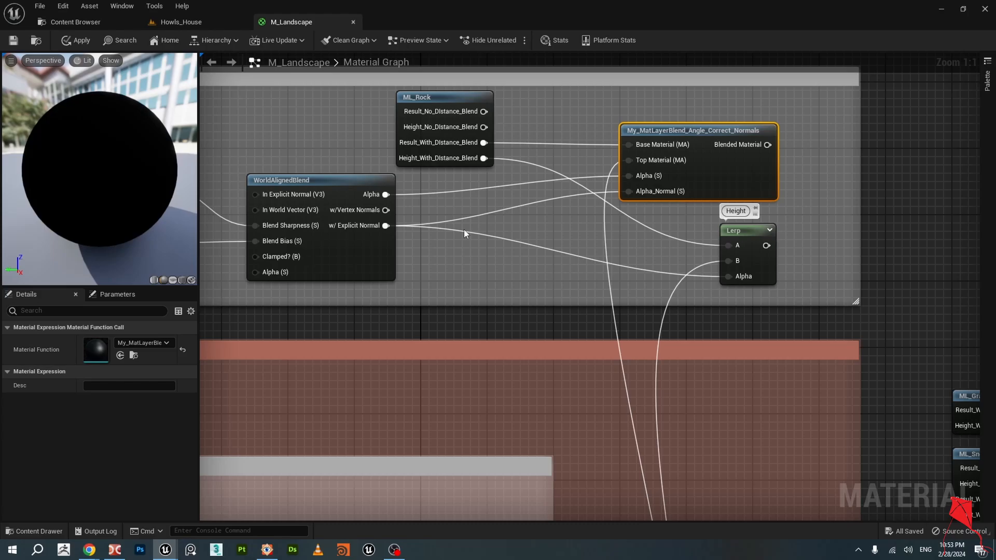
scroll(463, 230, "down", 1)
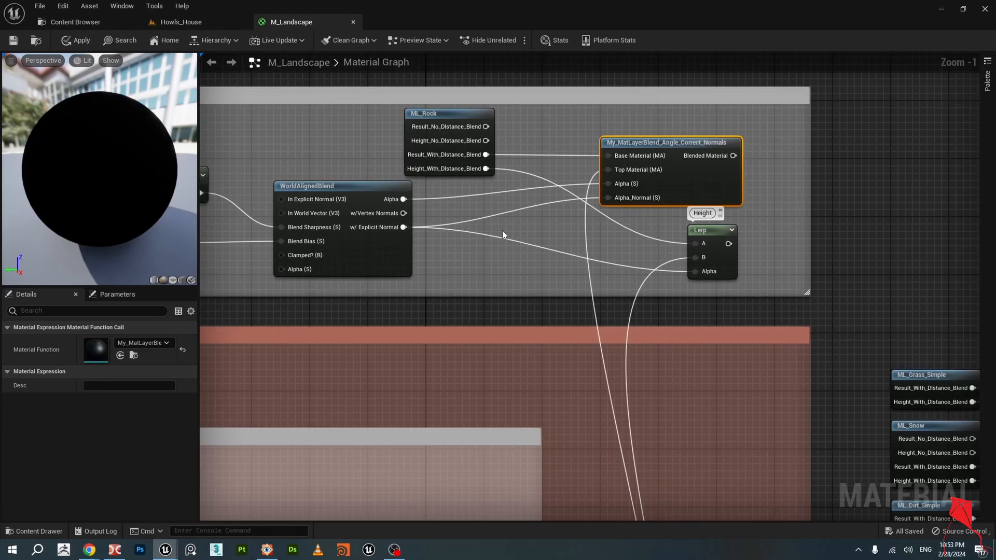
right_click_drag(521, 275, 608, 263)
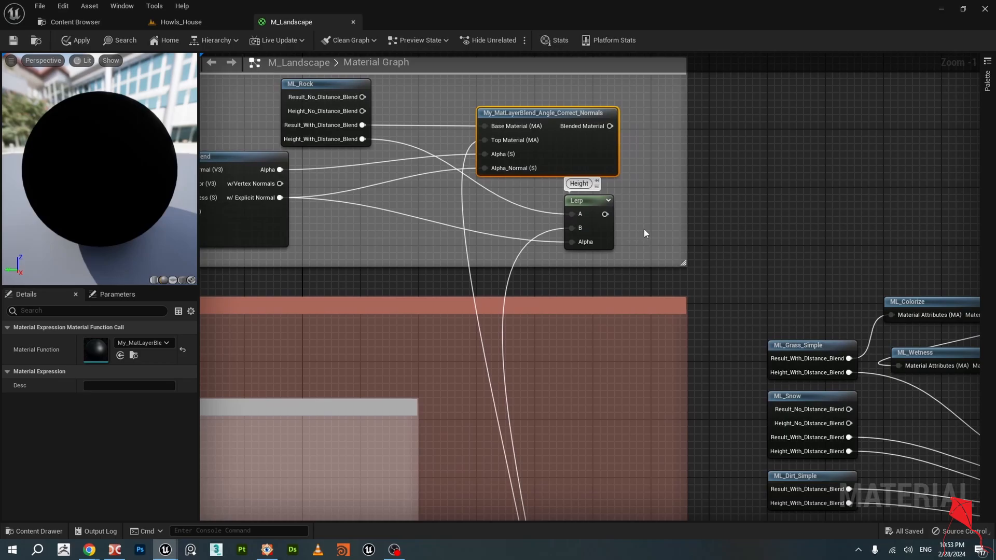
scroll(643, 229, "down", 3)
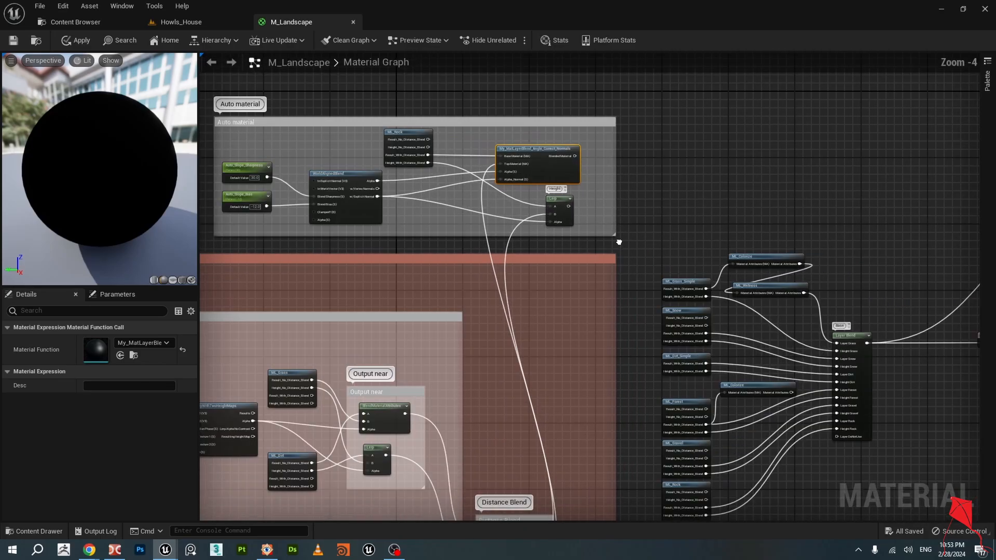
right_click_drag(618, 242, 633, 151)
scroll(626, 270, "down", 2)
right_click_drag(614, 272, 585, 244)
scroll(562, 340, "up", 2)
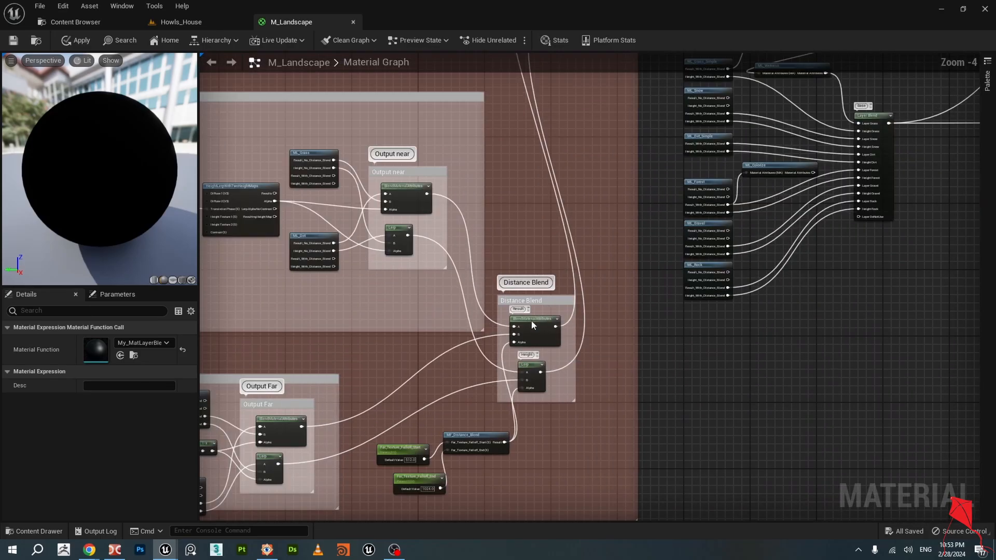
right_click_drag(562, 181, 597, 253)
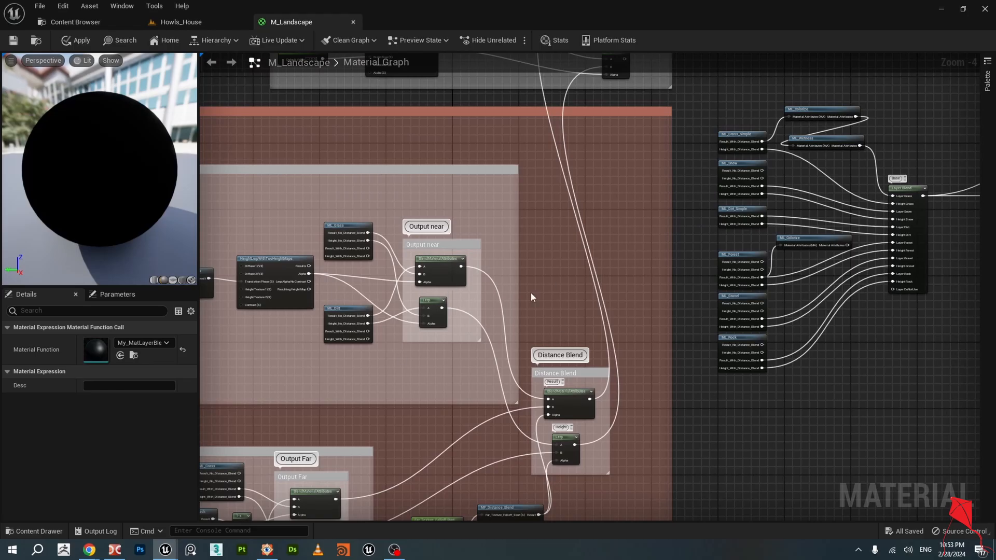
right_click_drag(531, 298, 507, 405)
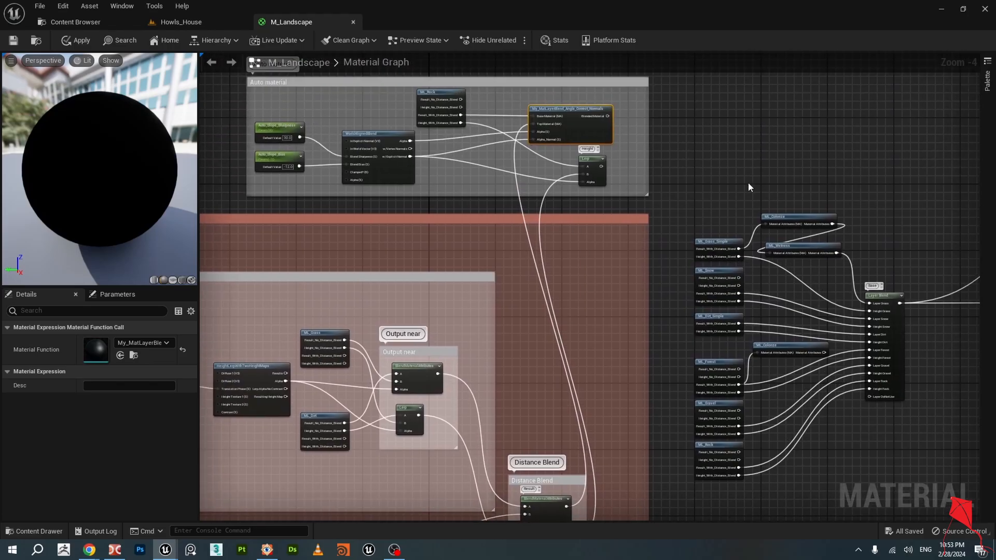
Connect the auto material's Blended Material output to Layer Grass and its height Lerp to Height Grass on the Base Layer Blend node.
right_click_drag(748, 182, 509, 147)
scroll(533, 157, "up", 2)
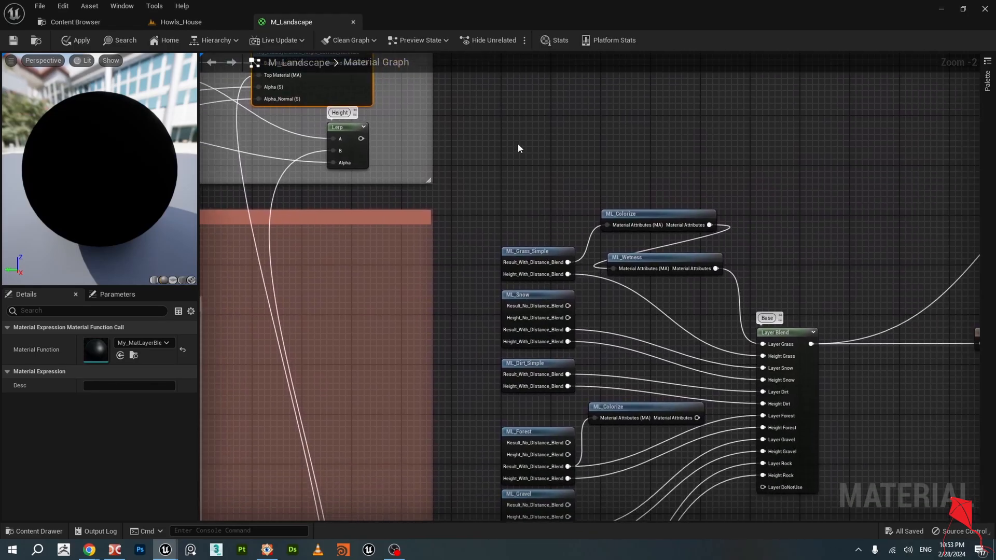
right_click_drag(438, 96, 473, 148)
left_click_drag(401, 116, 799, 396)
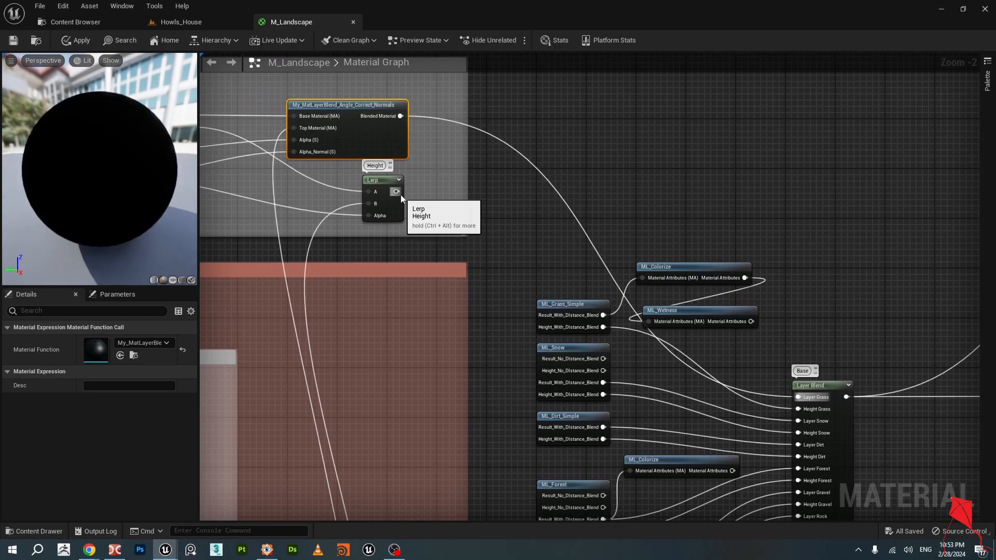
left_click_drag(396, 191, 801, 412)
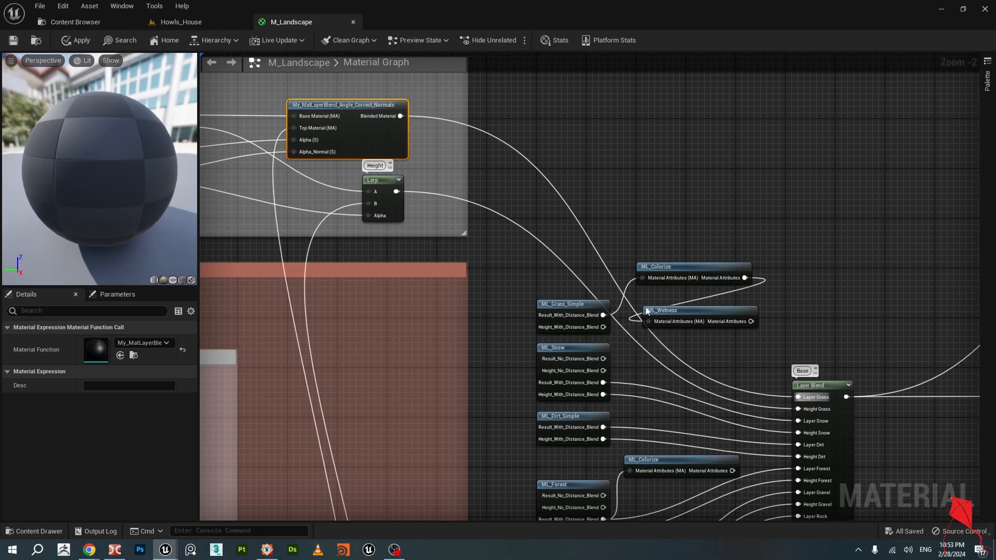
Connect the auto material's Blended Material output to Layer Dirt and its height Lerp to Height Dirt.
left_click_drag(401, 116, 543, 117)
left_click(403, 114)
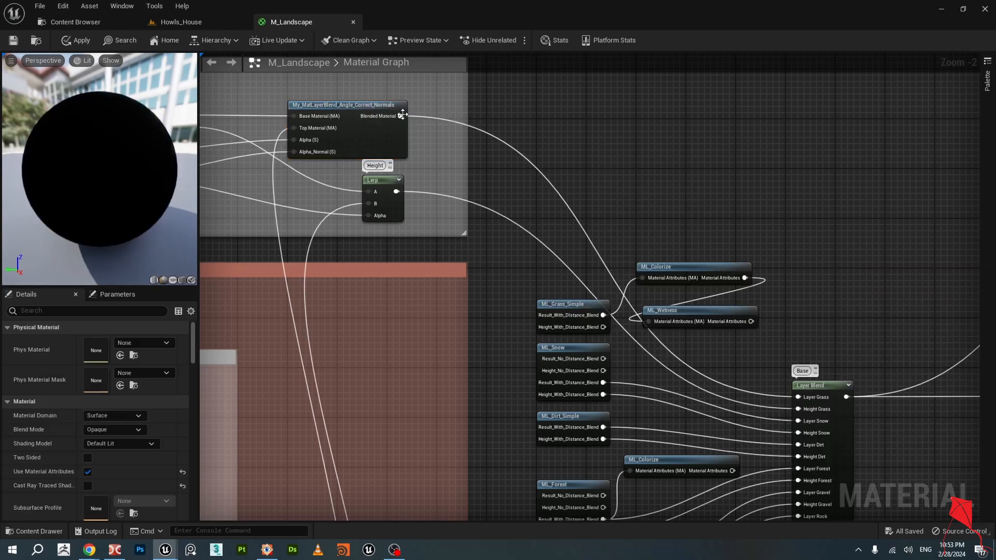
left_click_drag(402, 115, 802, 444)
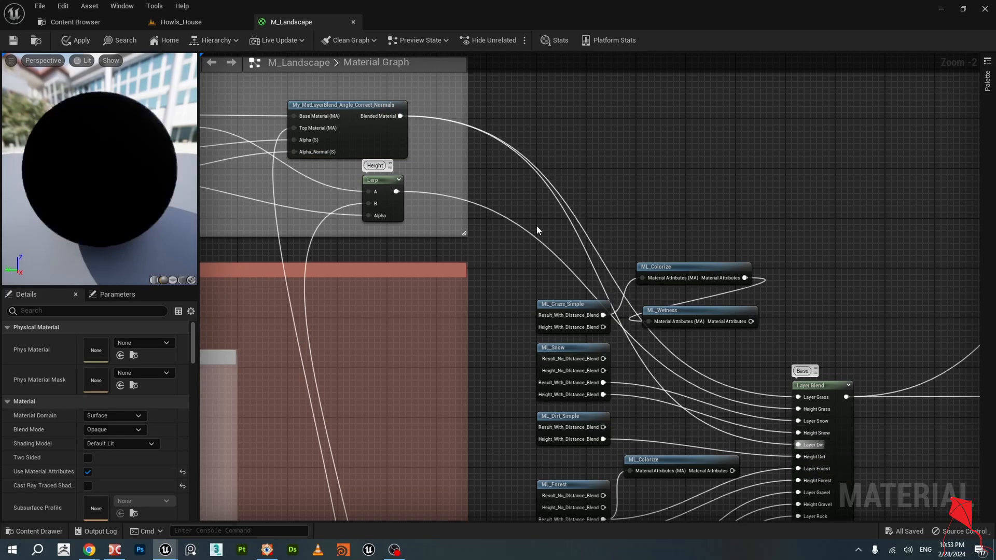
left_click_drag(396, 191, 808, 463)
Connect the auto material's Blended Material output to Layer Forest and its height Lerp to Height Forest.
right_click_drag(821, 323, 797, 277)
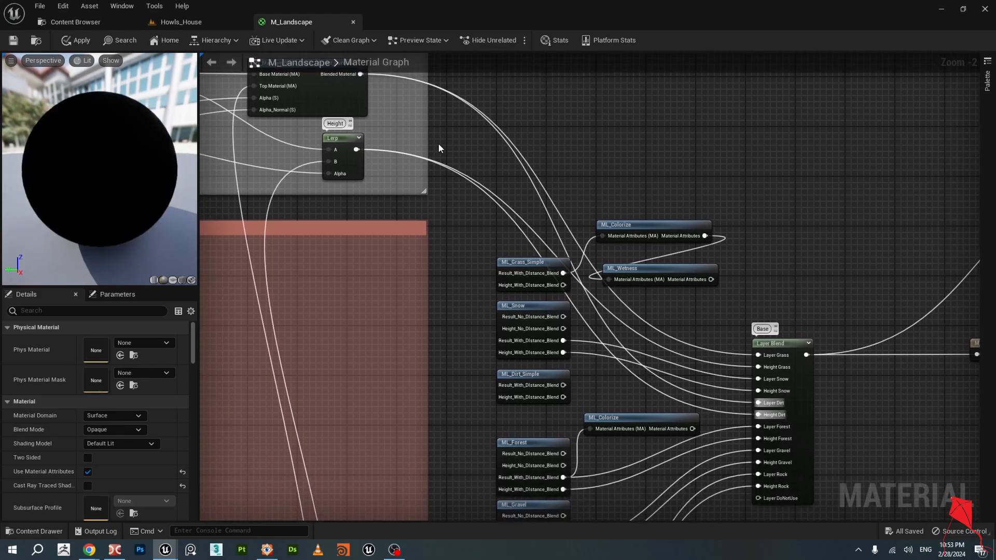
right_click_drag(438, 148, 430, 172)
left_click_drag(353, 98, 750, 450)
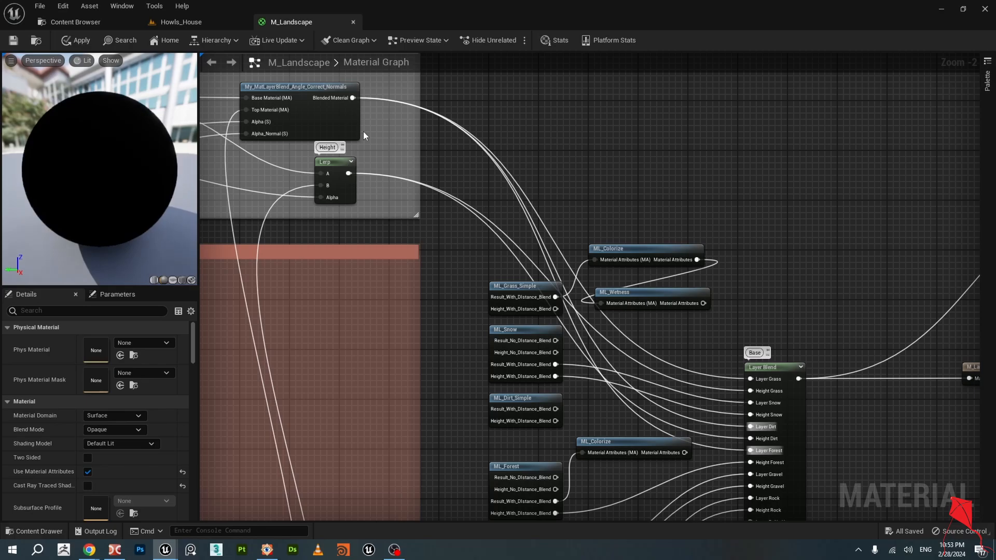
left_click_drag(348, 173, 751, 463)
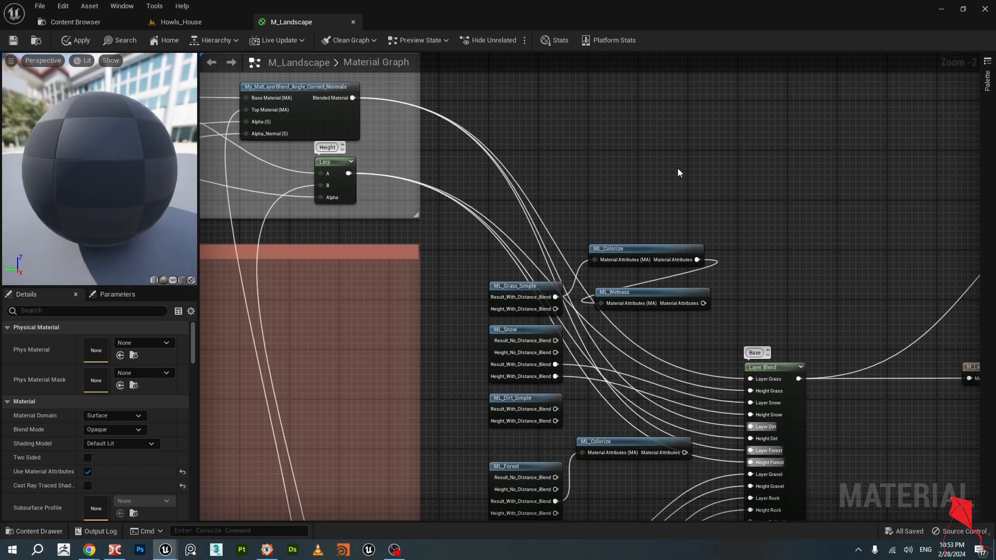
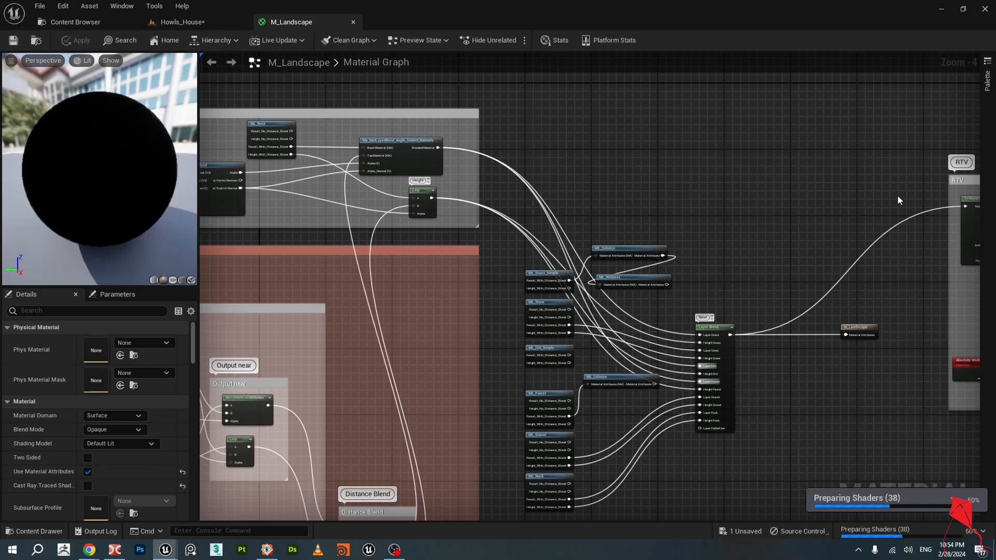
Go to the Howls_House level, change from landscape editing to Selection mode, and select the landscape.
left_click(181, 26)
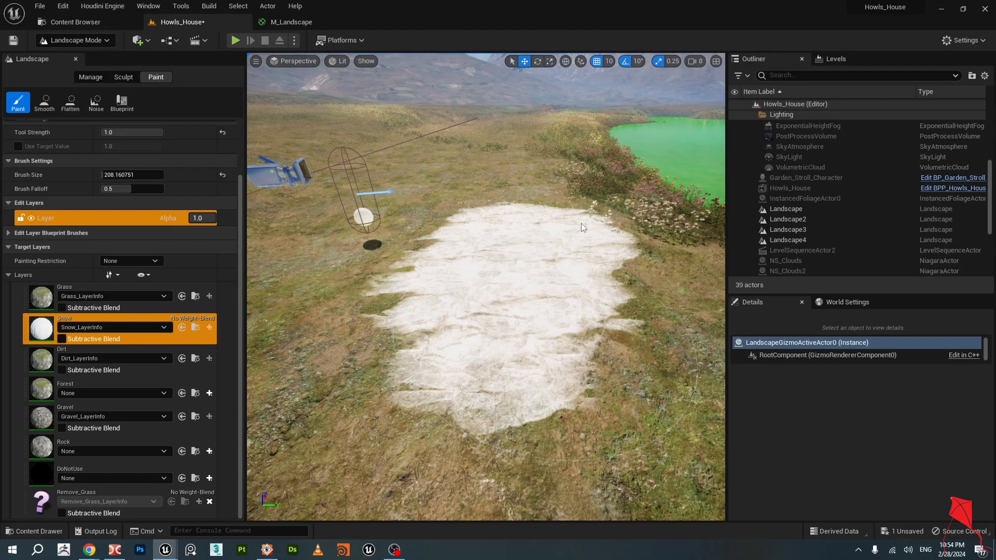
left_click(76, 40)
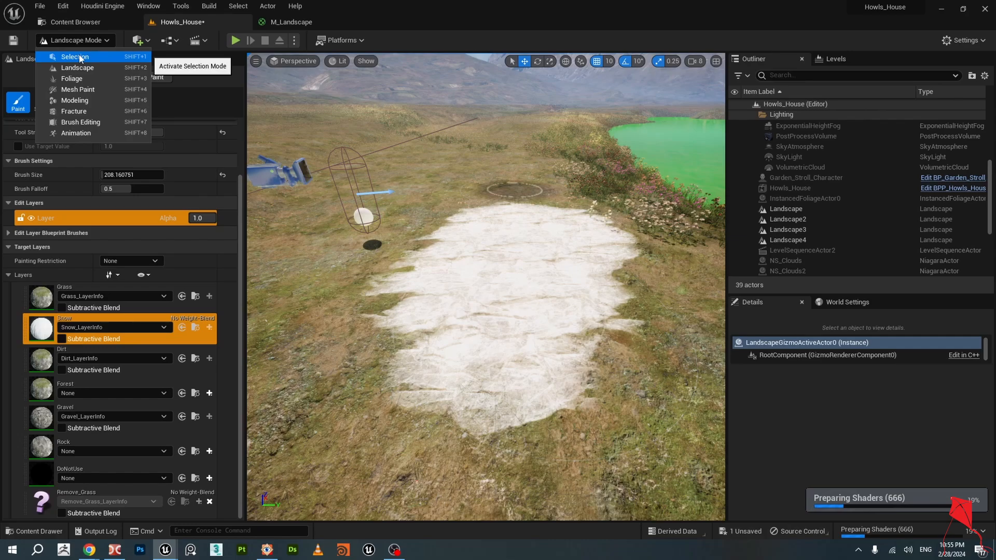
left_click(516, 303)
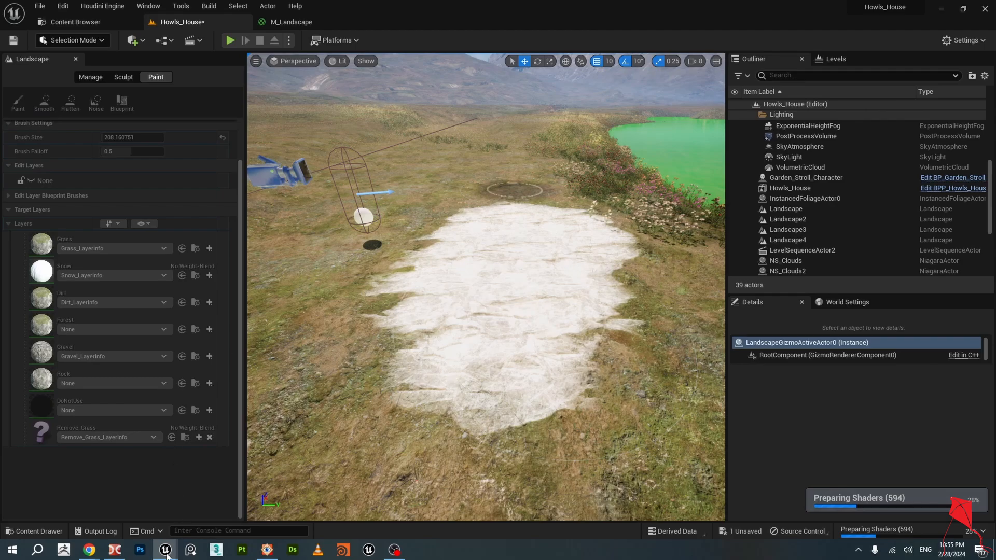
Close the separate Fallout_Revolved editor without applying the pending changes to its M_Landscape material.
mouse_move(166, 554)
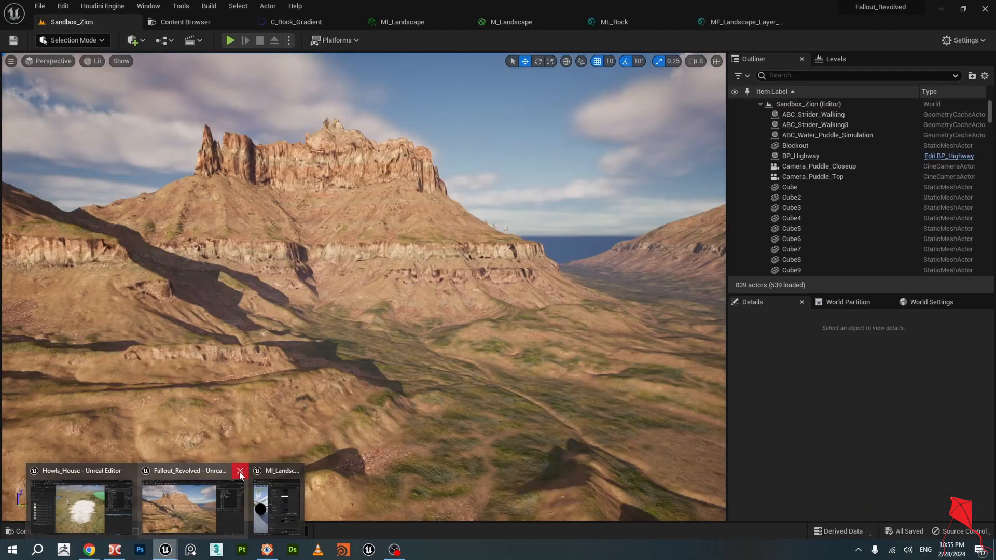
left_click(240, 472)
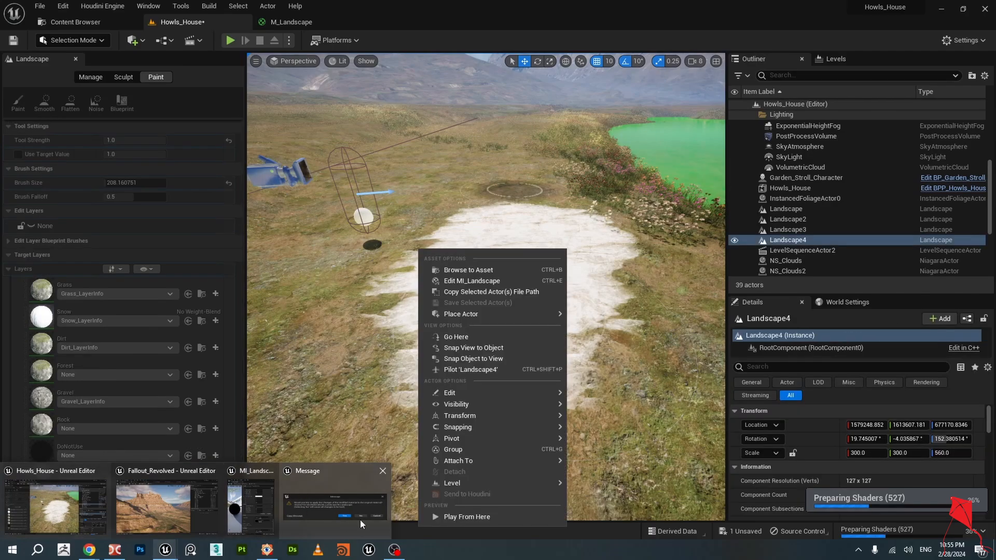
left_click(326, 503)
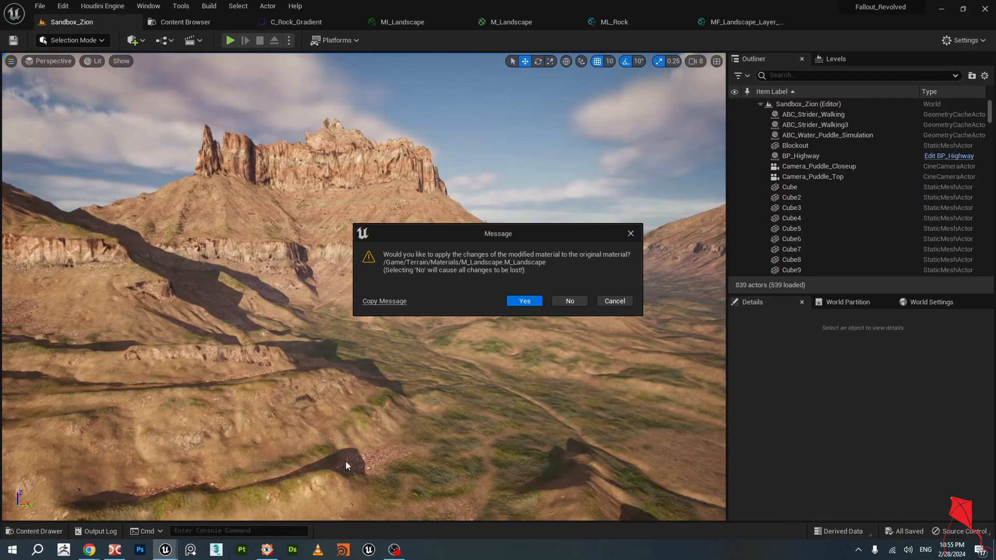
left_click(566, 302)
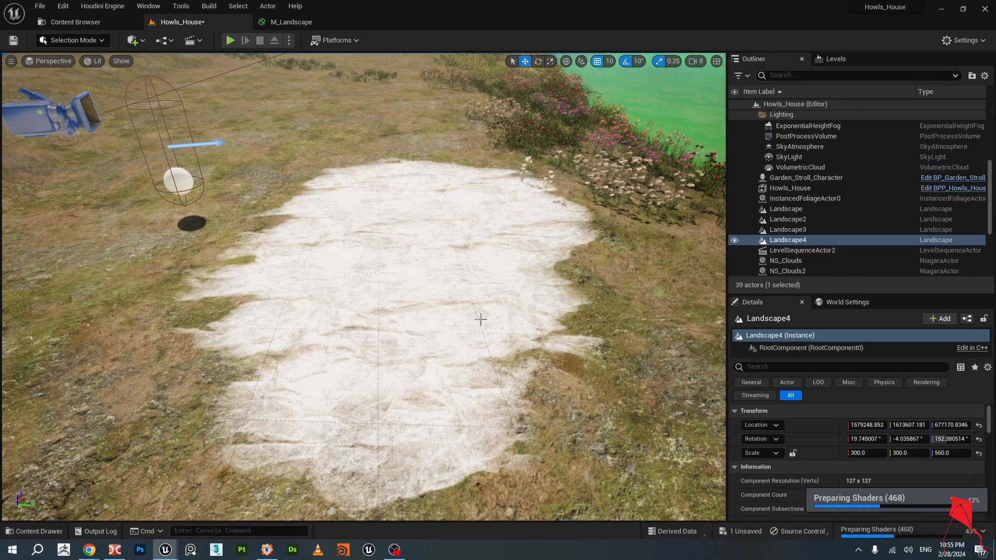
Look over the ground near the painted snow and the distant mountains in the Howls_House level.
right_click_drag(493, 292, 349, 274)
scroll(524, 305, "down", 3)
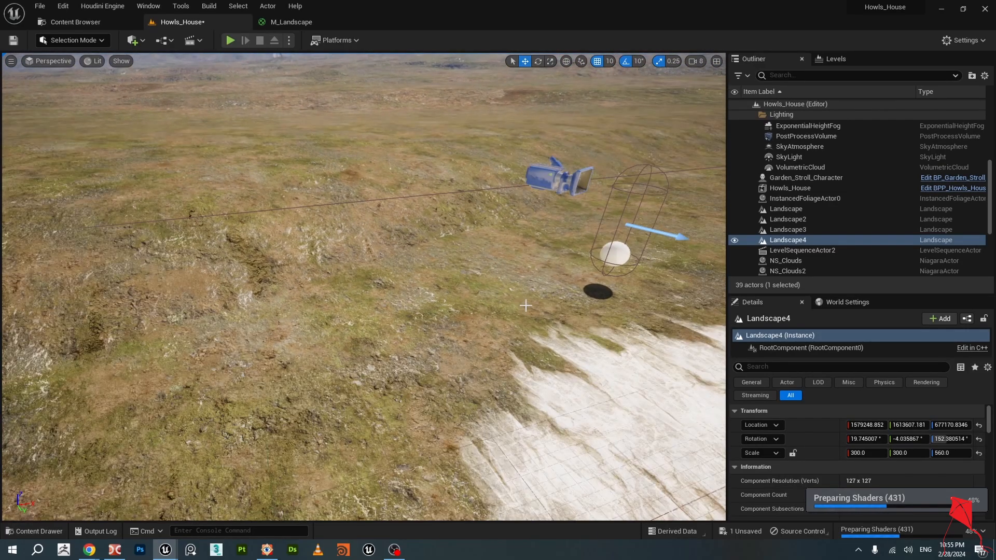
right_click_drag(522, 246, 535, 150)
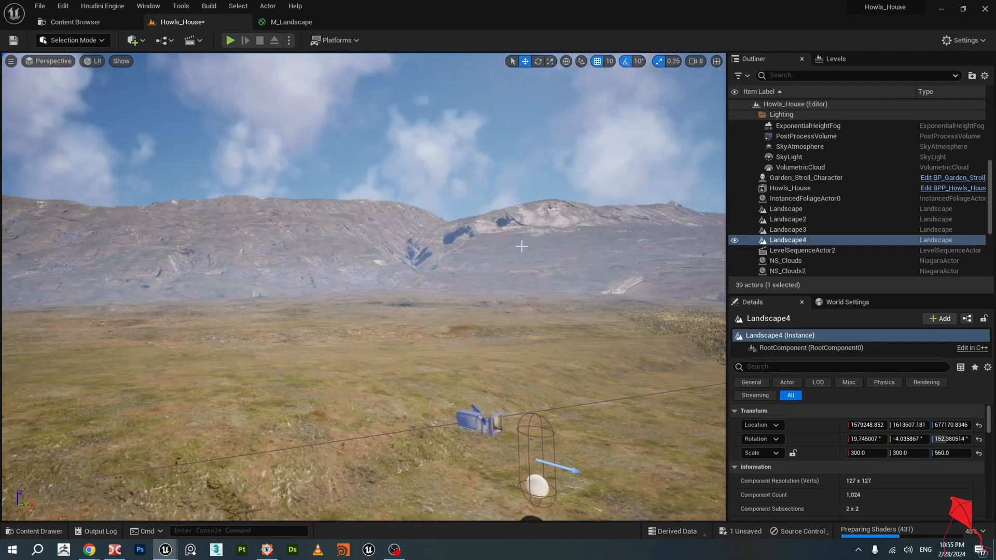
Inspect the mountains, the river and the ground around the painted snow in the Howls_House level.
scroll(521, 247, "up", 2)
scroll(522, 246, "up", 3)
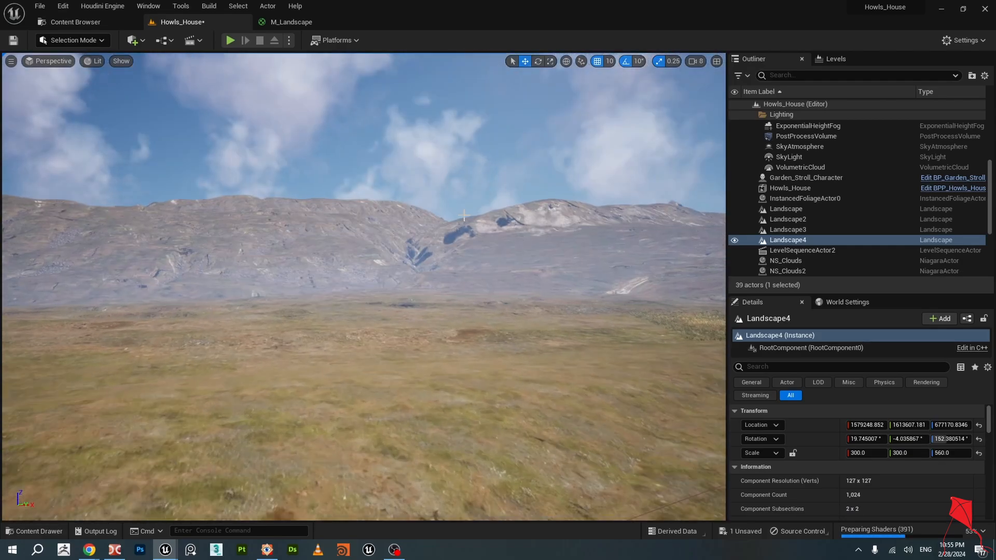
right_click_drag(421, 364, 399, 237)
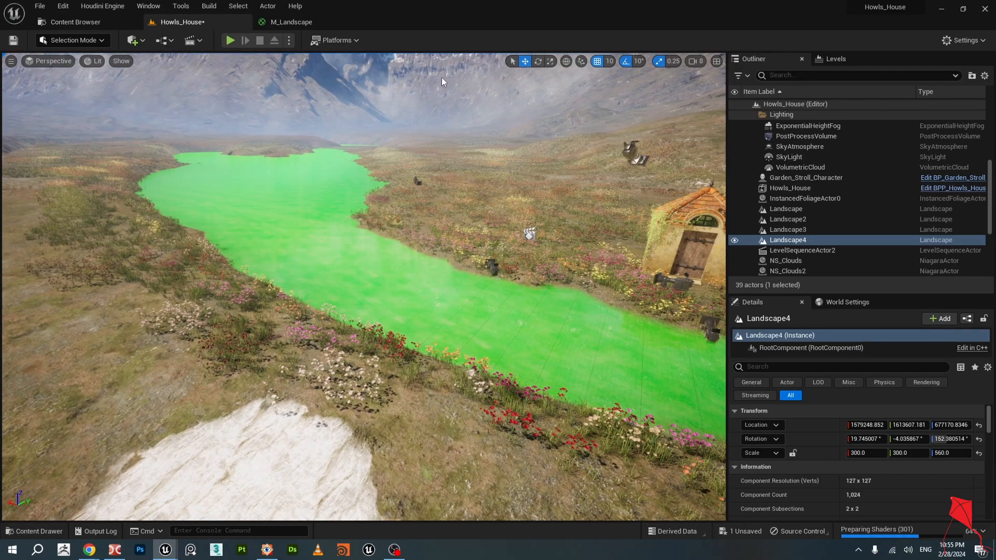
Return to the M_Landscape material and move the ML_Wetness node and the ML_Colorize node above it apart.
left_click(294, 21)
scroll(698, 304, "up", 3)
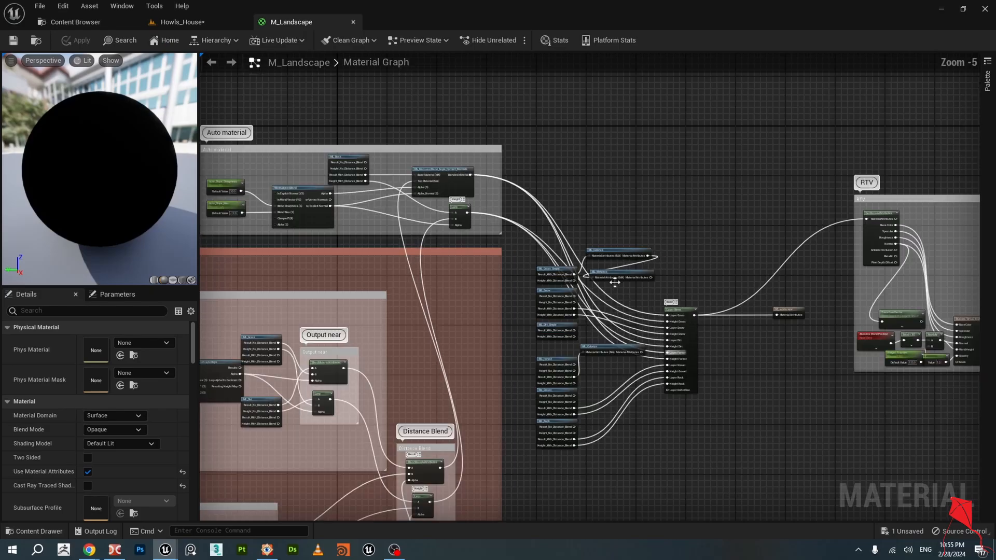
left_click_drag(625, 270, 663, 282)
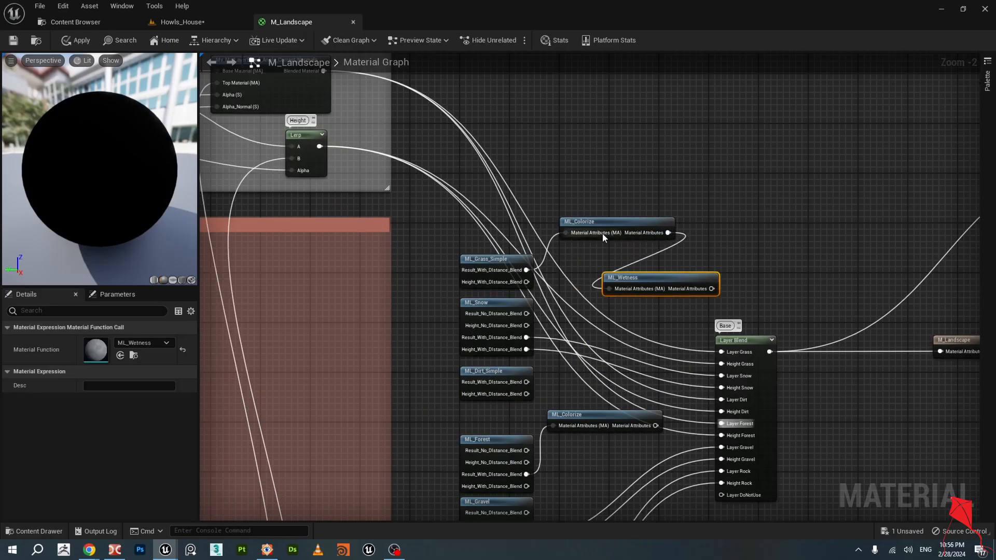
left_click_drag(602, 232, 621, 197)
Route the auto material's Blended Material output through ML_Wetness into Layer Grass of the Base Layer Blend and save the material.
right_click_drag(367, 143, 372, 222)
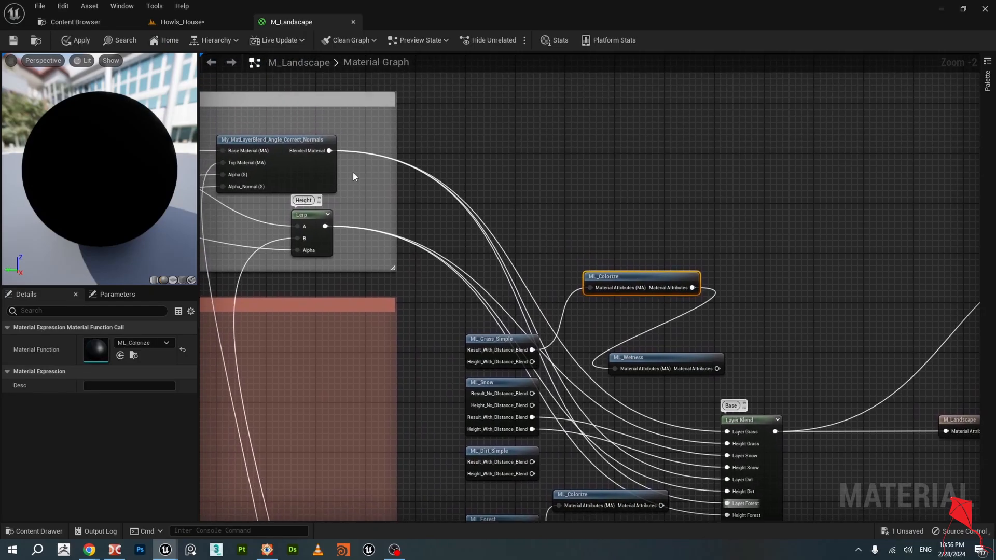
left_click_drag(329, 150, 616, 367)
right_click_drag(717, 368, 633, 289)
left_click_drag(632, 289, 644, 355)
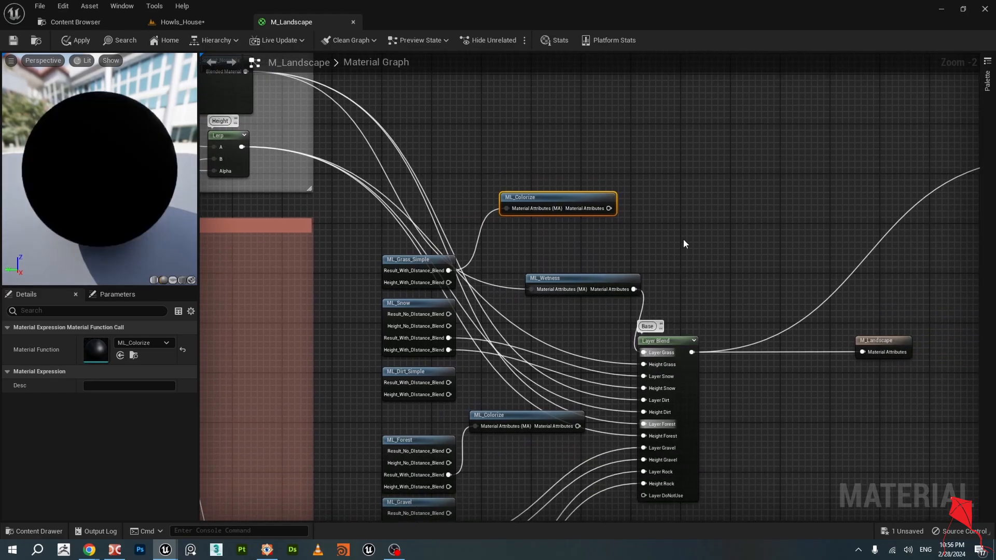
scroll(683, 239, "down", 1)
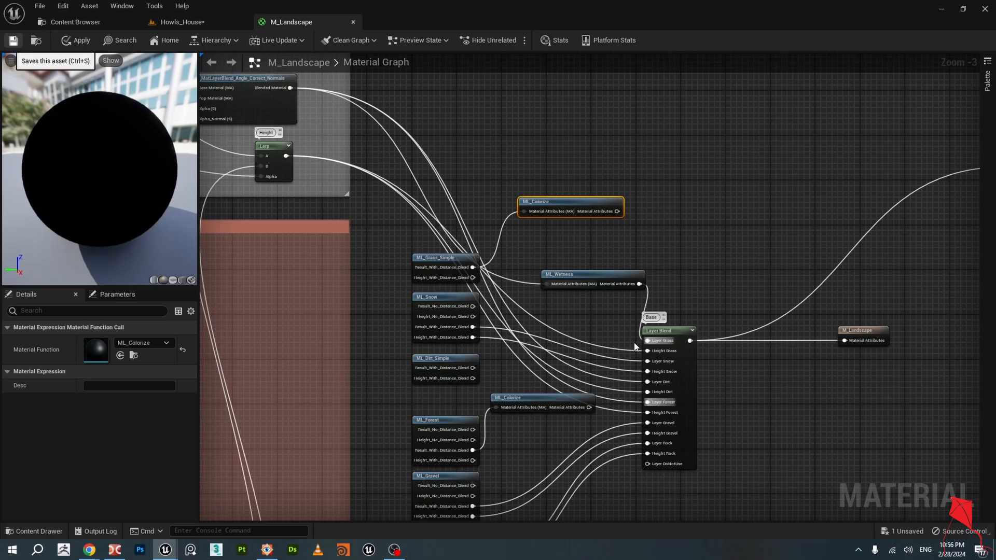
key("ctrl+s")
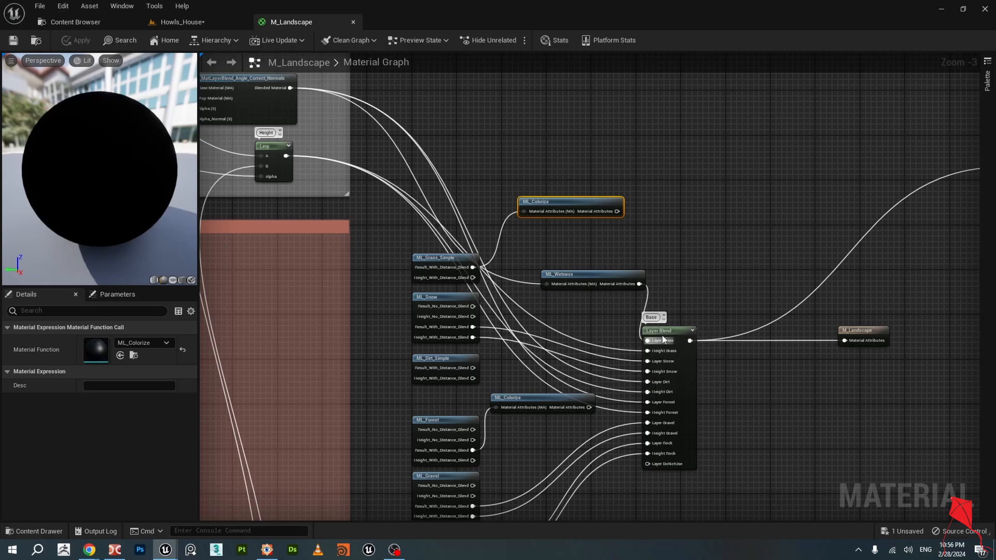
Examine the connections between the auto material, the ML layer functions and the Base Layer Blend node.
scroll(666, 341, "up", 3)
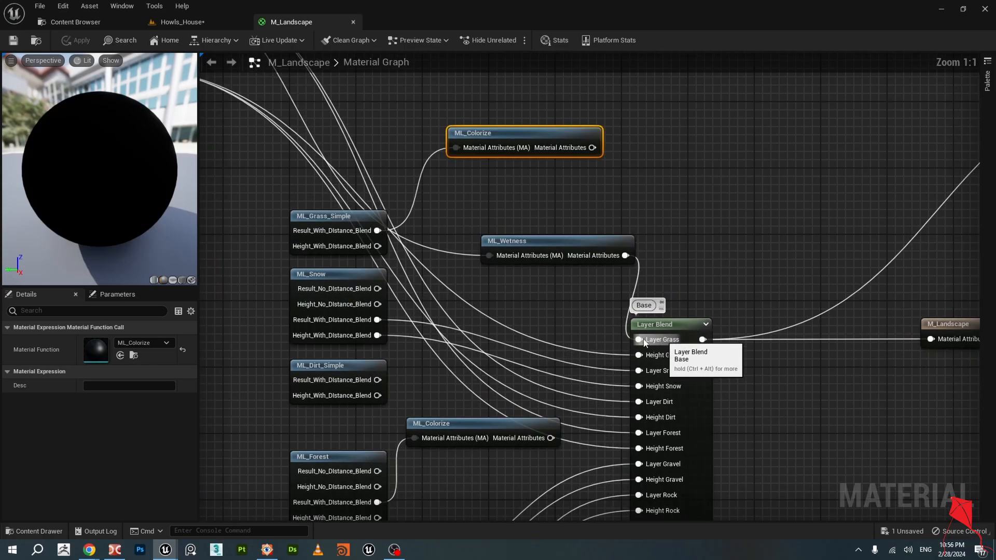
scroll(674, 358, "down", 4)
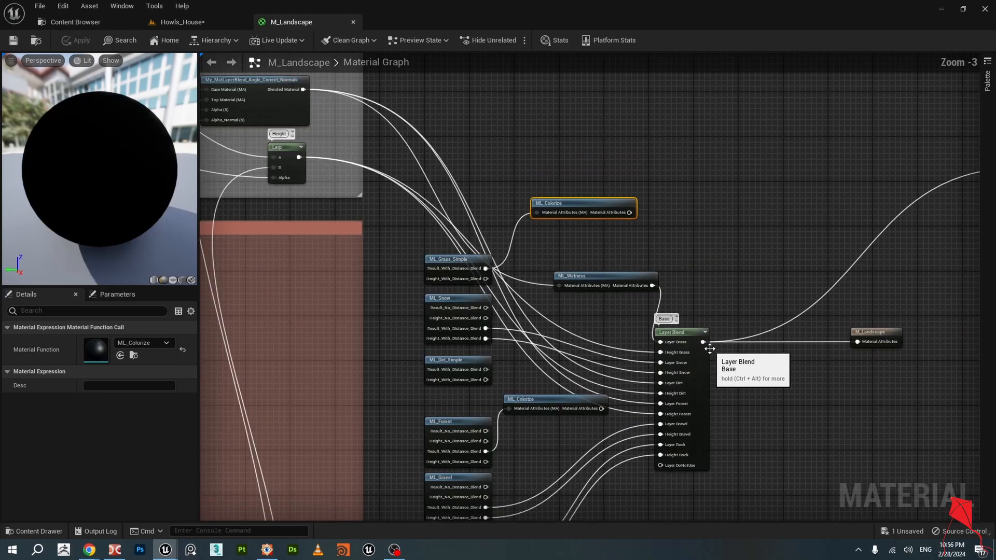
right_click_drag(306, 386, 389, 349)
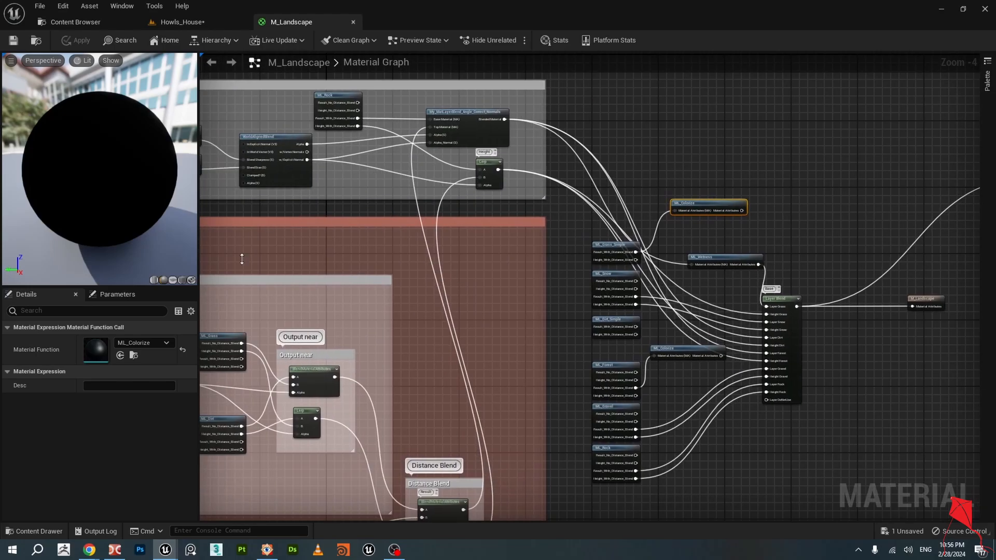
right_click_drag(512, 300, 425, 314)
scroll(662, 324, "up", 2)
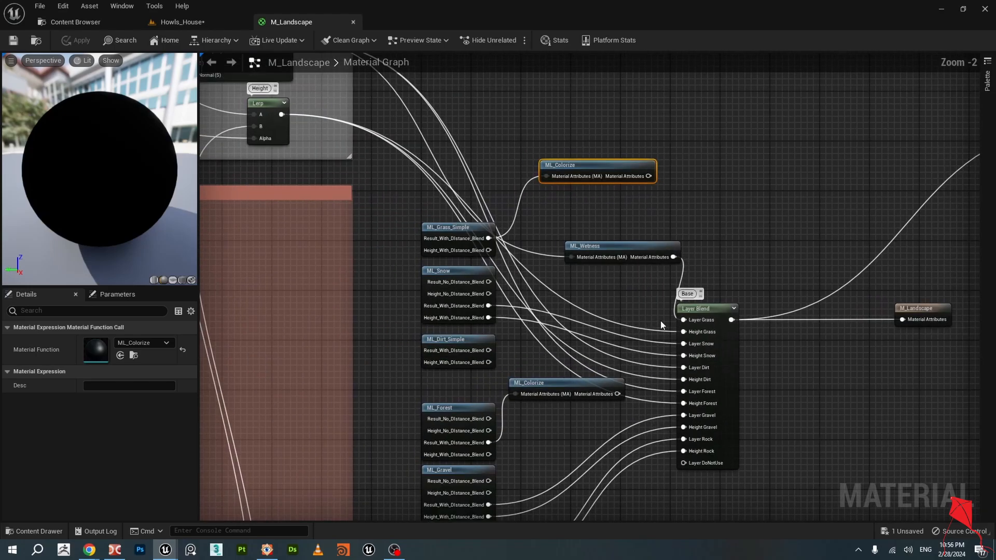
scroll(669, 319, "down", 2)
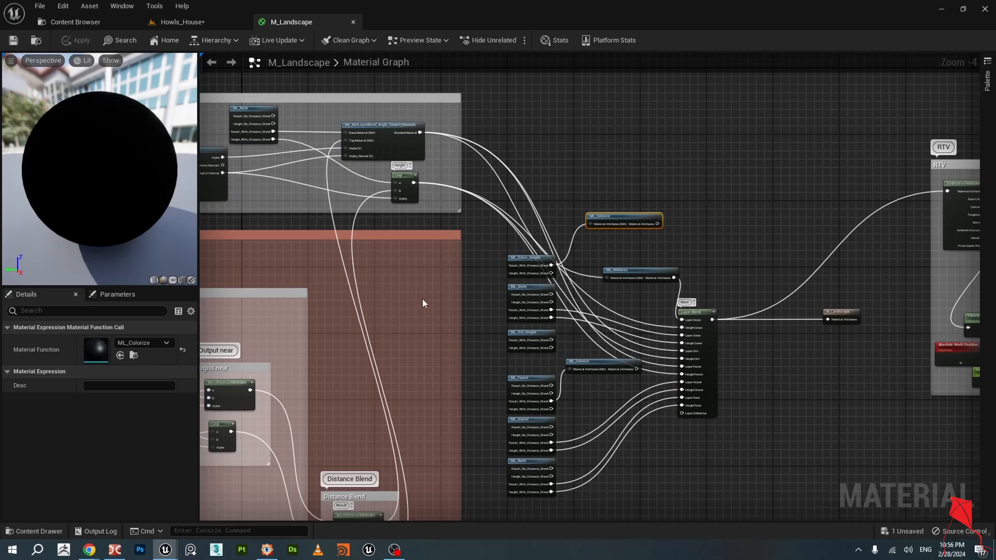
right_click_drag(487, 383, 661, 278)
scroll(664, 286, "up", 1)
right_click_drag(740, 343, 620, 294)
scroll(620, 295, "down", 2)
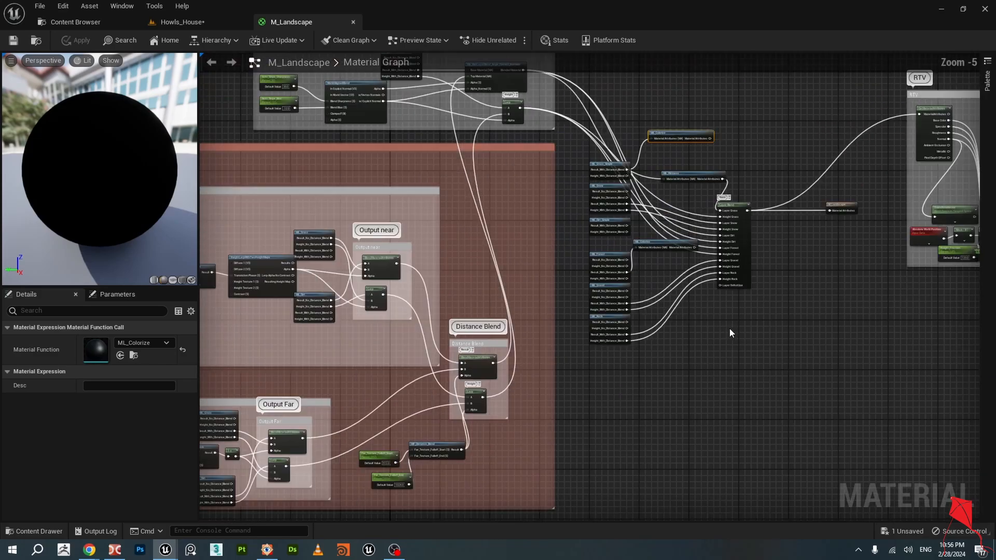
Add a LandscapeLayerBlend node in the empty graph area below the Base Layer Blend.
right_click(696, 325)
type("la")
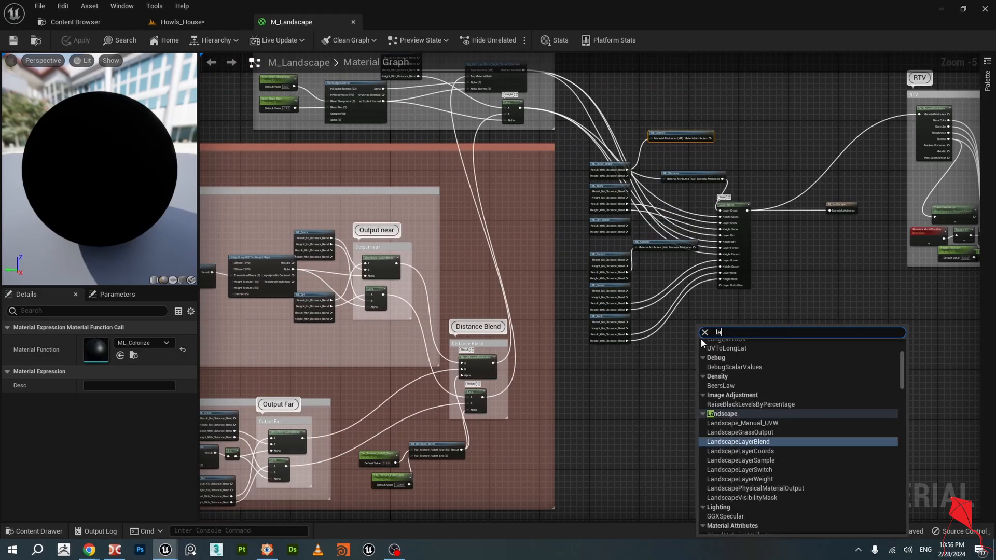
type("yer bl")
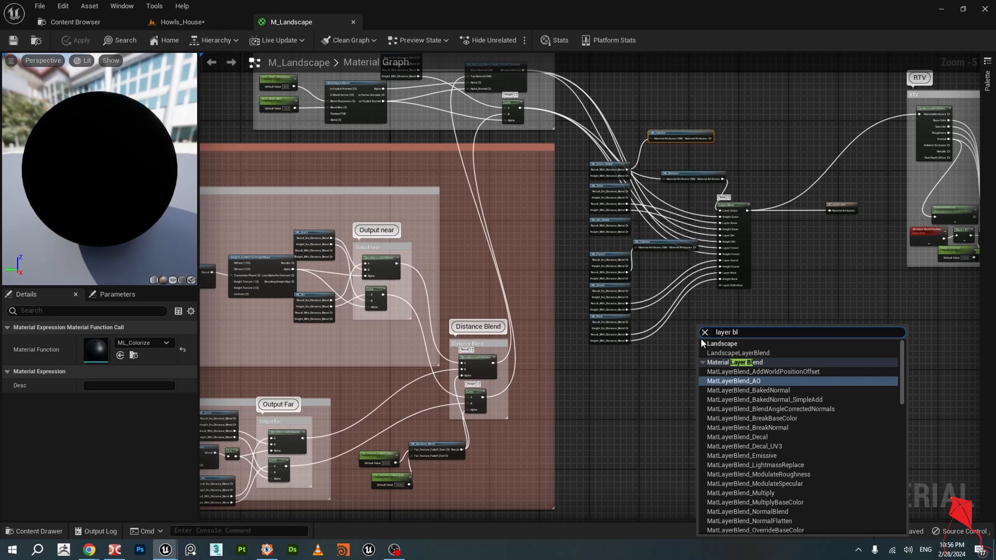
left_click(737, 353)
scroll(713, 335, "up", 3)
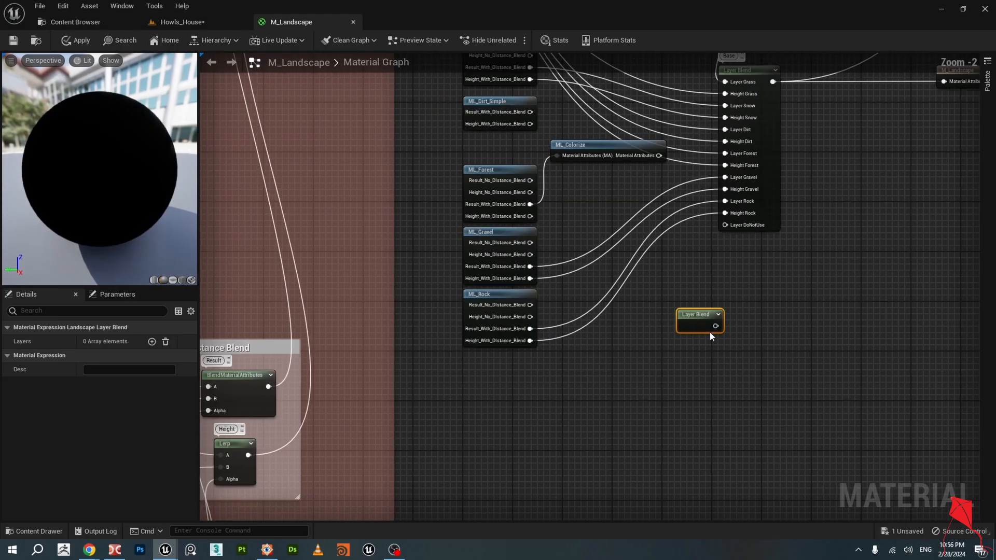
Add a first layer to the new Layer Blend node and name it Auto.
left_click(151, 341)
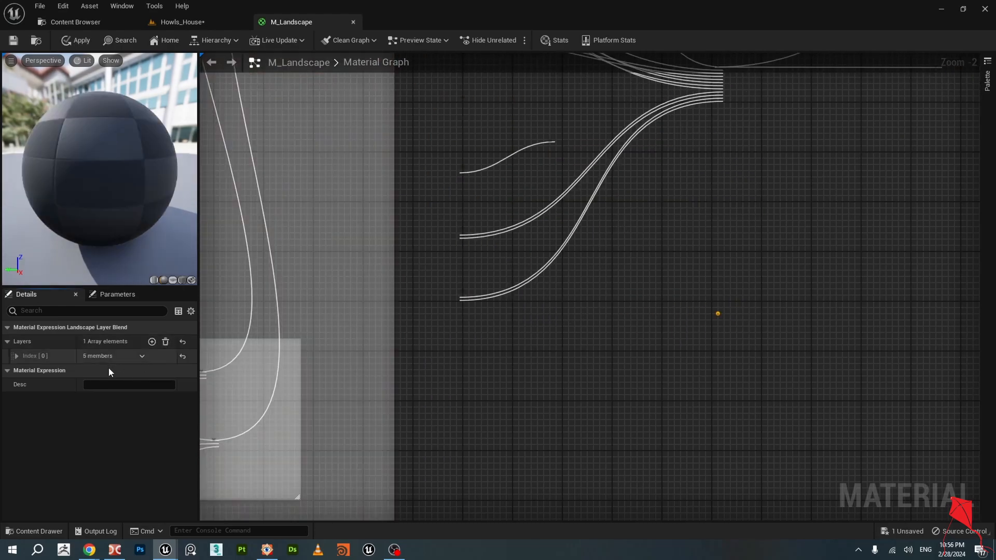
left_click(16, 356)
left_click(101, 370)
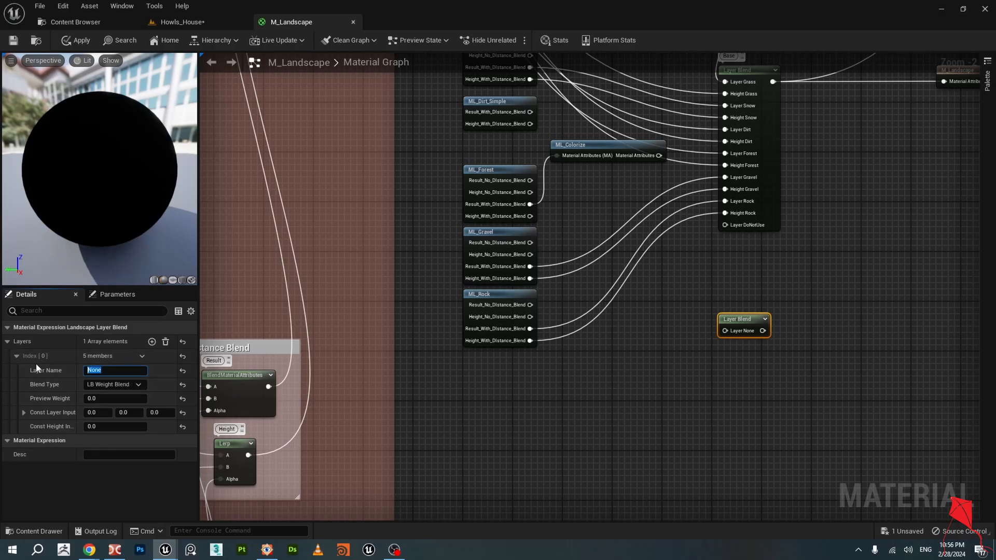
type("Auto")
key("Return")
Add a second layer to the new Layer Blend node and name it Grass.
left_click(152, 342)
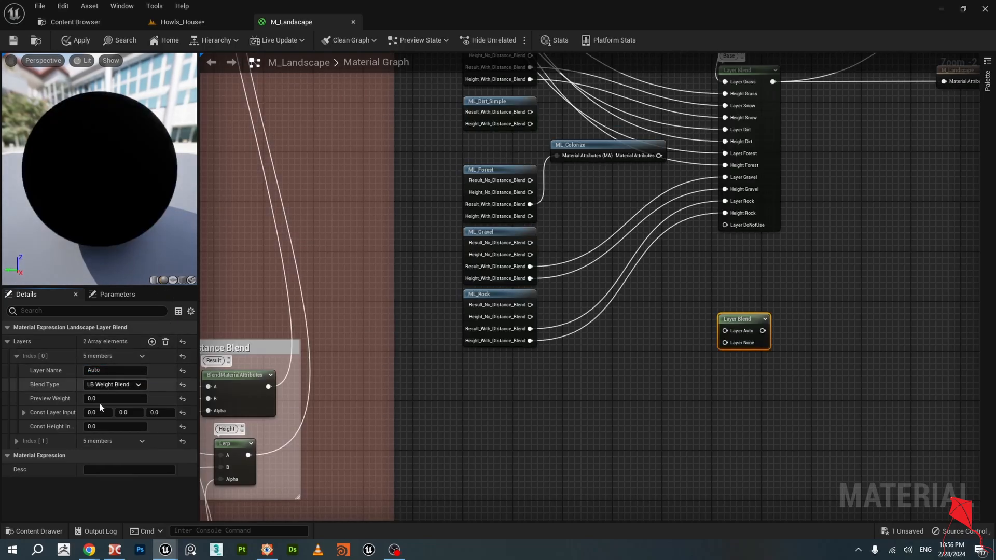
left_click(16, 441)
left_click_drag(101, 455, 24, 455)
type("G")
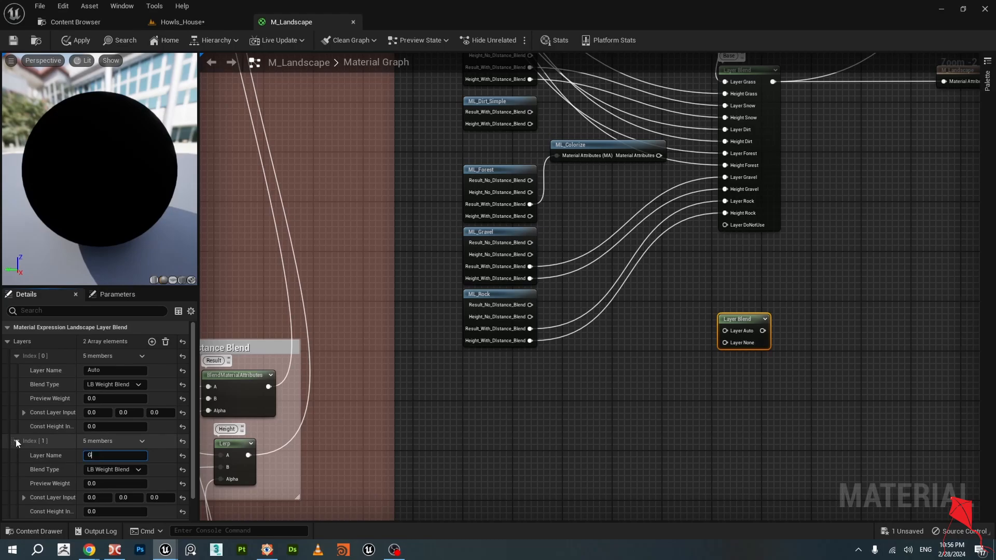
type("rass")
key("Return")
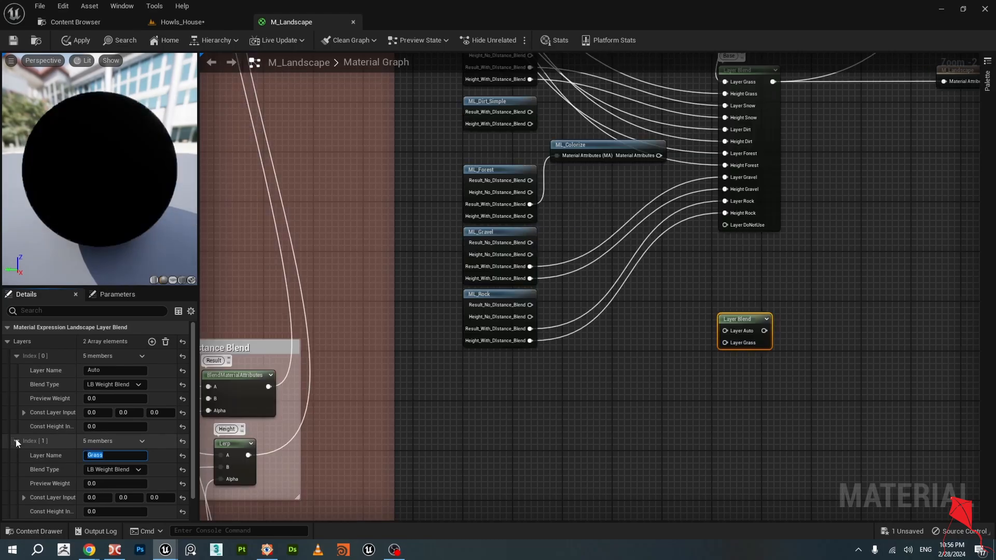
Add a third layer to the new Layer Blend node and name it Dirt.
left_click(152, 342)
scroll(26, 472, "down", 2)
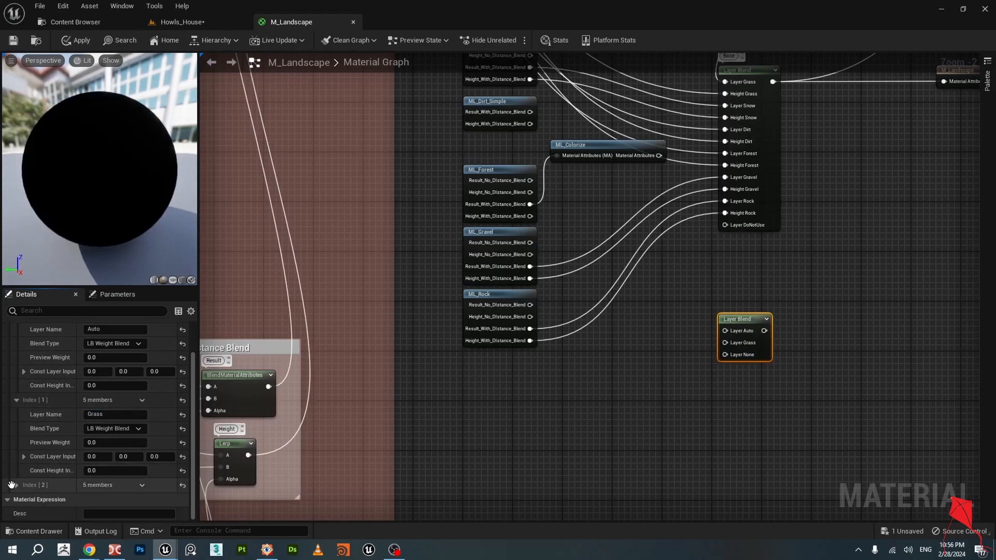
left_click(16, 486)
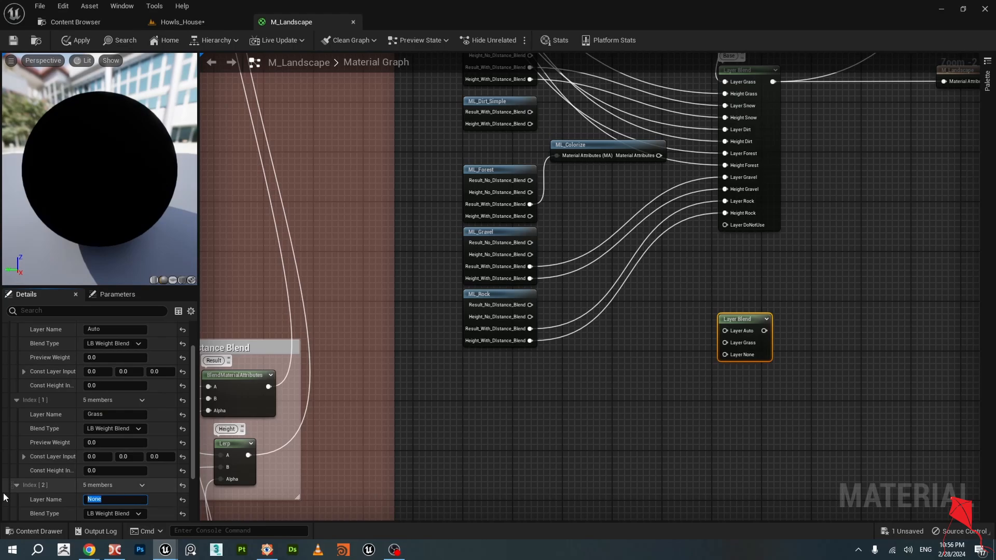
type("Dirt")
key("Return")
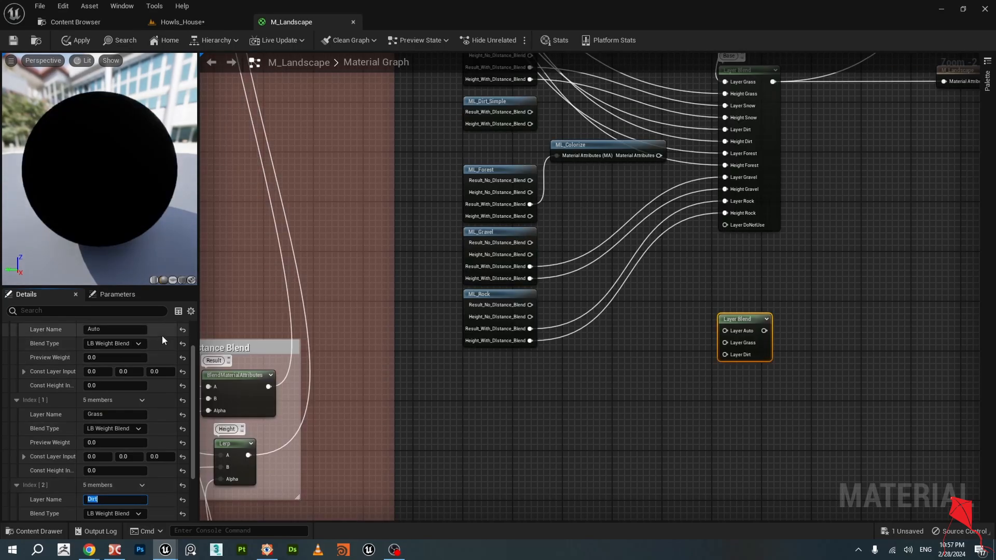
Add a fourth layer to the new Layer Blend node and name it Rock.
scroll(141, 339, "up", 2)
left_click(152, 342)
scroll(127, 410, "down", 4)
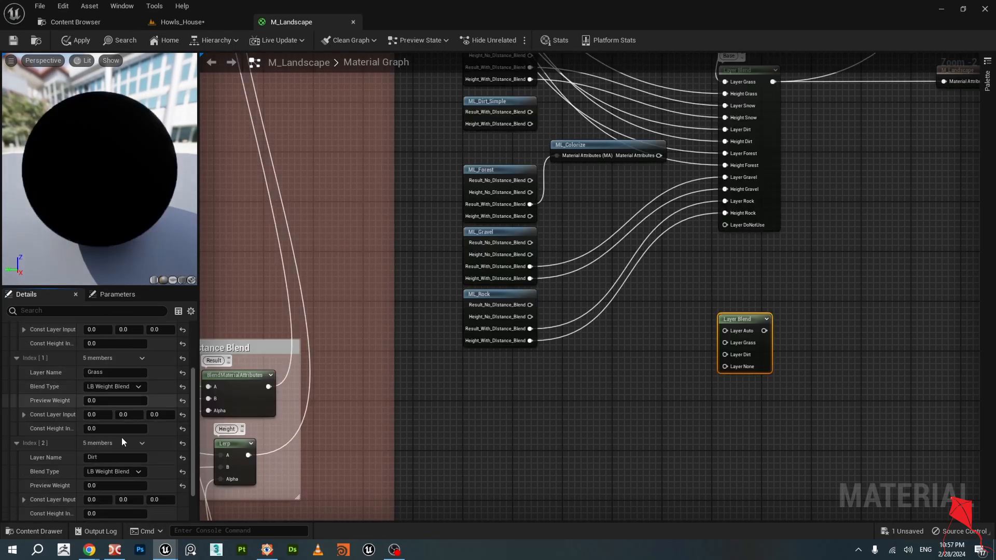
left_click(16, 494)
left_click(115, 509)
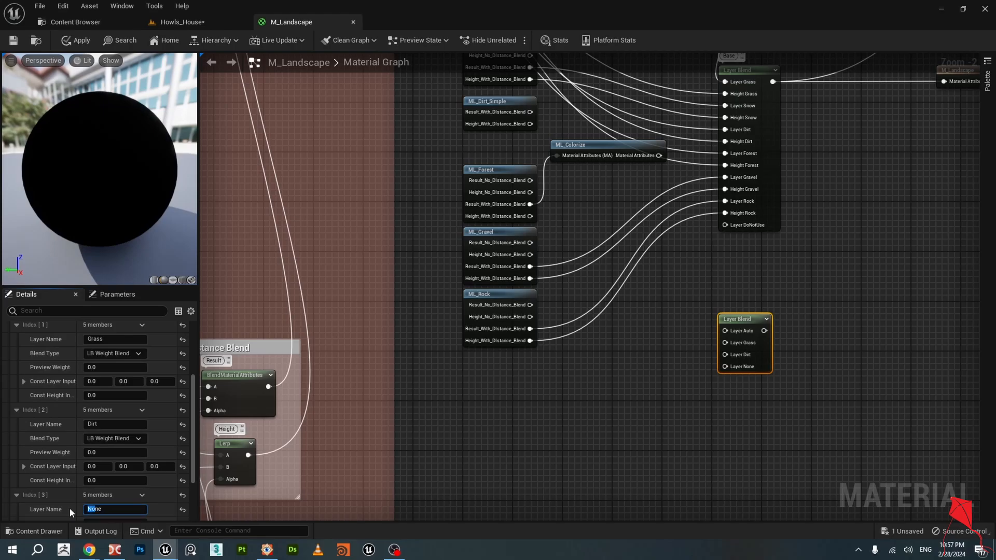
type("Rock")
key("Return")
scroll(112, 449, "down", 1)
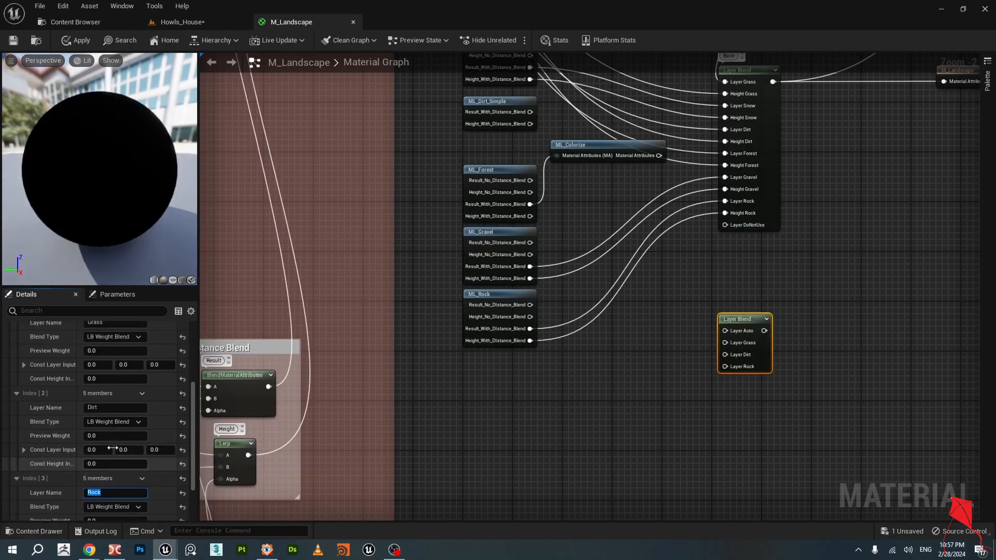
Set the blend type of the new node's Auto, Grass and Dirt layers to LB Height Blend.
scroll(113, 449, "up", 3)
right_click_drag(785, 457, 710, 461)
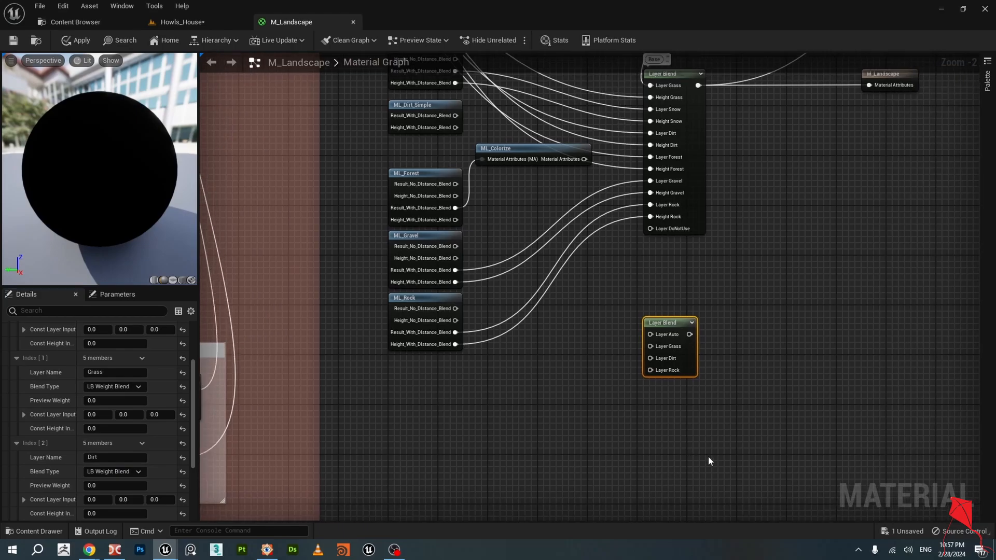
right_click_drag(711, 328, 633, 322)
scroll(635, 322, "up", 2)
scroll(129, 382, "up", 5)
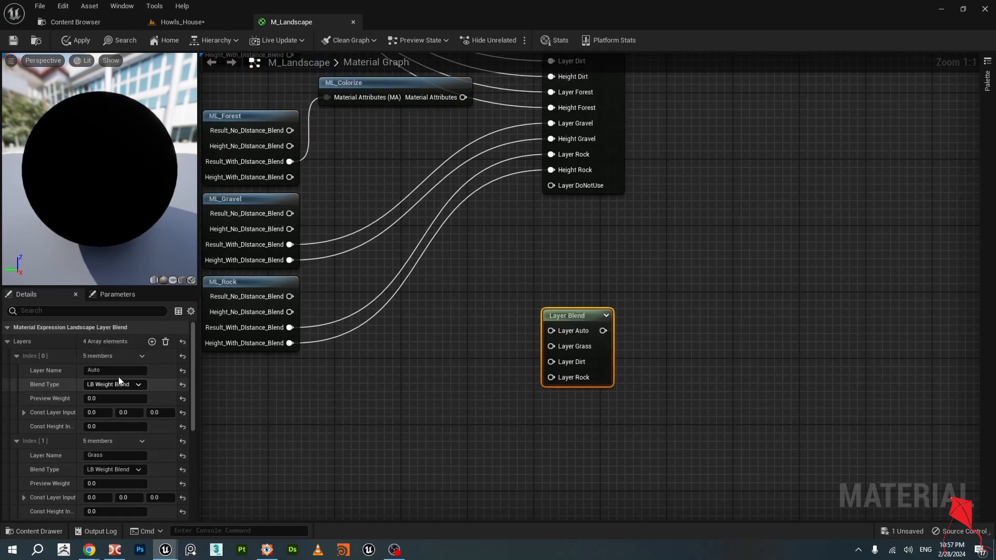
left_click(119, 383)
left_click(111, 415)
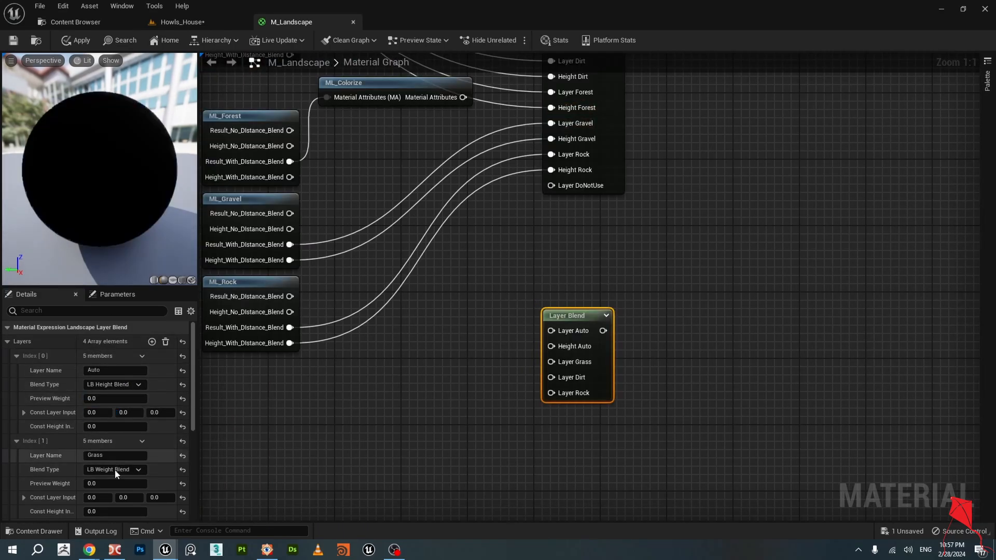
left_click(115, 469)
left_click(115, 503)
scroll(116, 433, "down", 2)
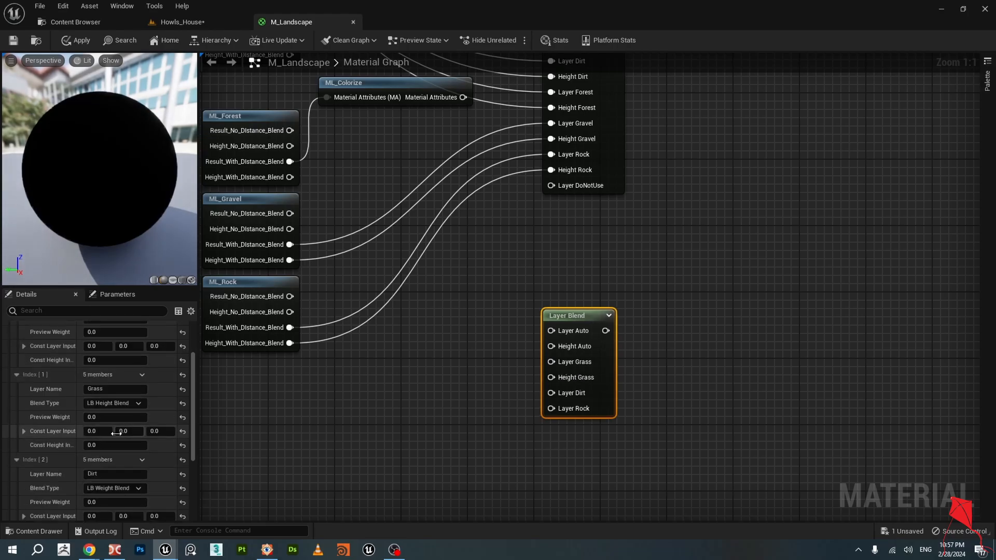
scroll(116, 433, "down", 2)
left_click(114, 438)
left_click(112, 470)
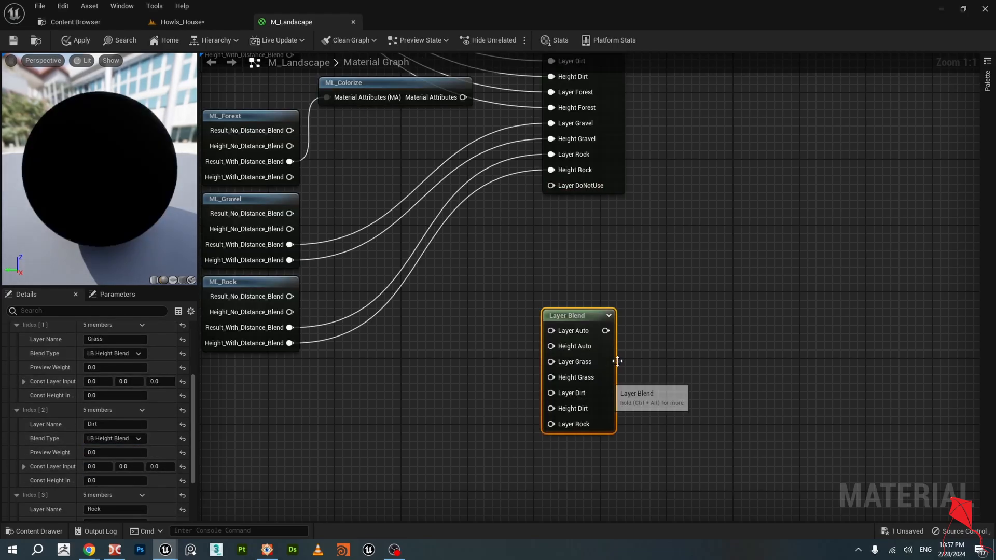
Move the new Layer Blend node up beside the auto material group, near the ML_Grass_Simple node.
left_click_drag(575, 318, 269, 151)
scroll(625, 349, "down", 3)
right_click_drag(266, 130, 386, 278)
scroll(382, 280, "down", 2)
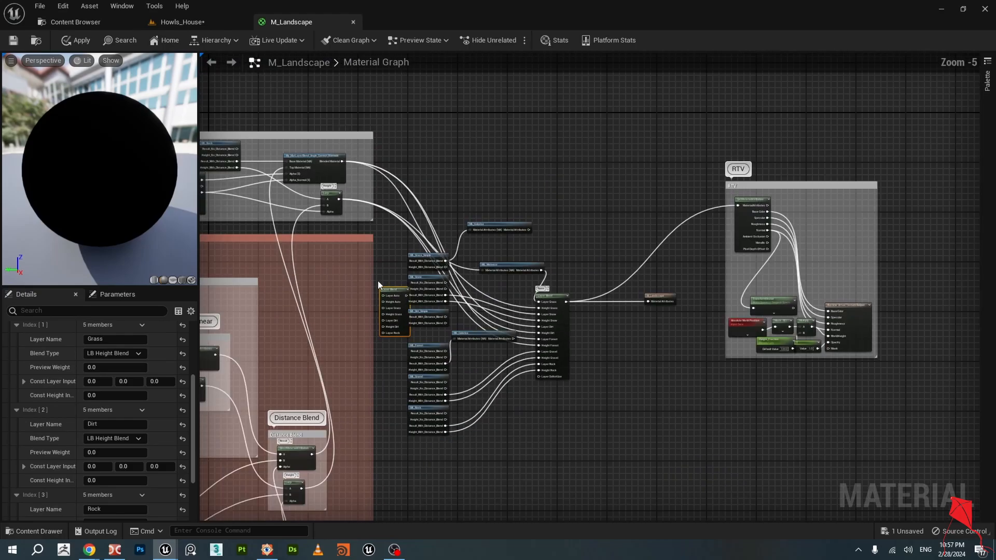
left_click_drag(394, 289, 428, 226)
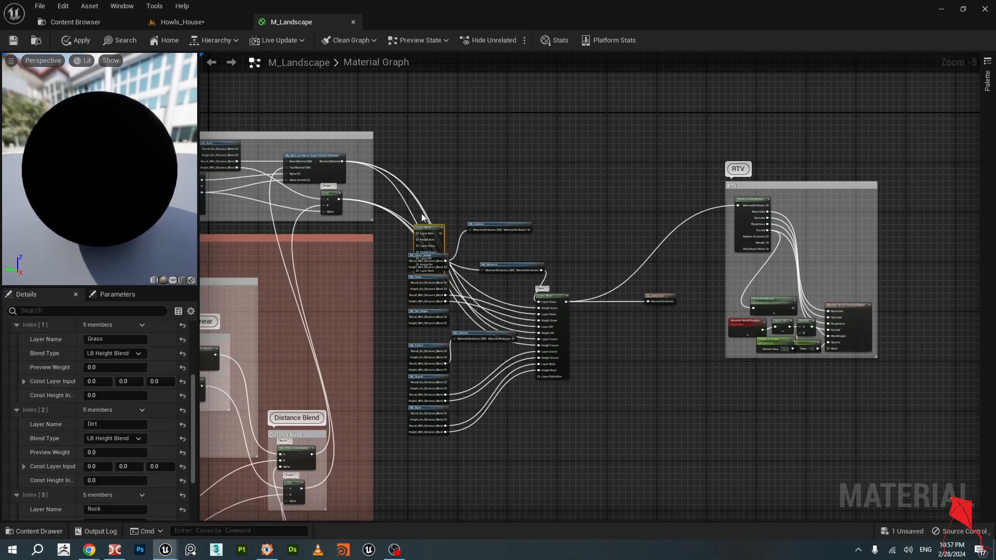
Connect the Blended Material output to Layer Auto and the Height Lerp output to Height Auto on the new Layer Blend node.
scroll(422, 218, "up", 2)
left_click_drag(289, 135, 459, 189)
left_click_drag(285, 204, 476, 148)
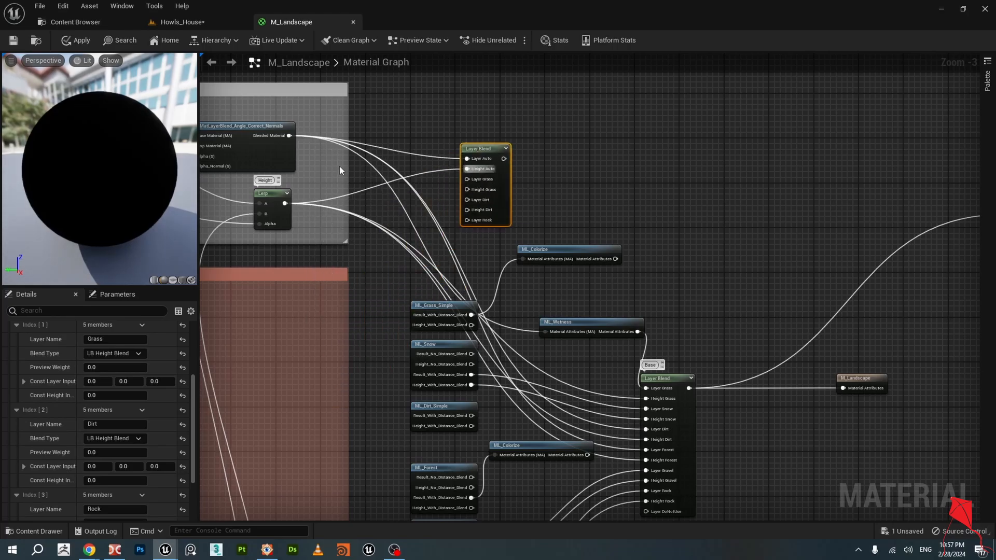
Try to connect ML_Rock's with-distance-blend result and height outputs to Layer Rock and Height Dirt on the new Layer Blend node.
right_click_drag(339, 166, 573, 214)
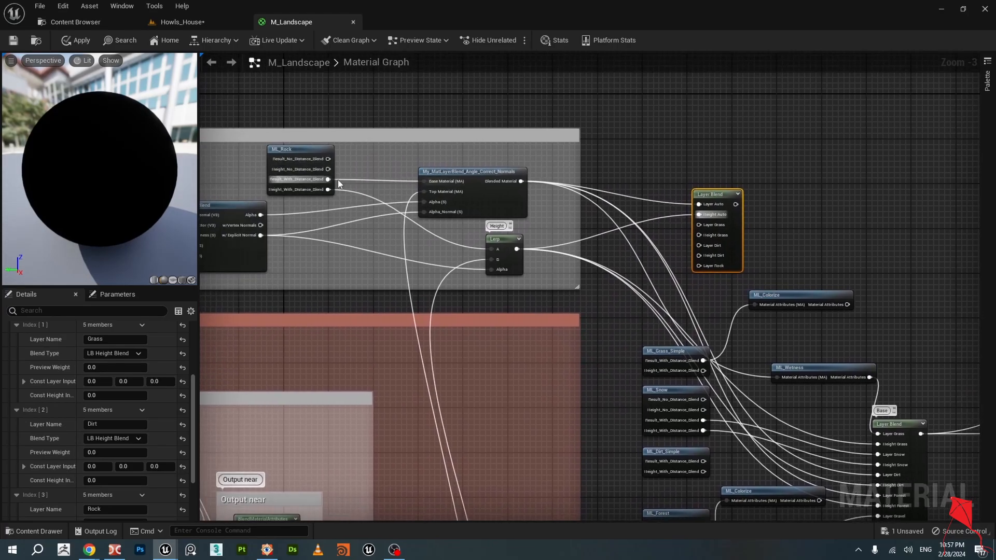
left_click_drag(328, 179, 612, 269)
mouse_move(687, 259)
left_mouse_down()
mouse_move(704, 278)
mouse_move(706, 266)
left_mouse_up()
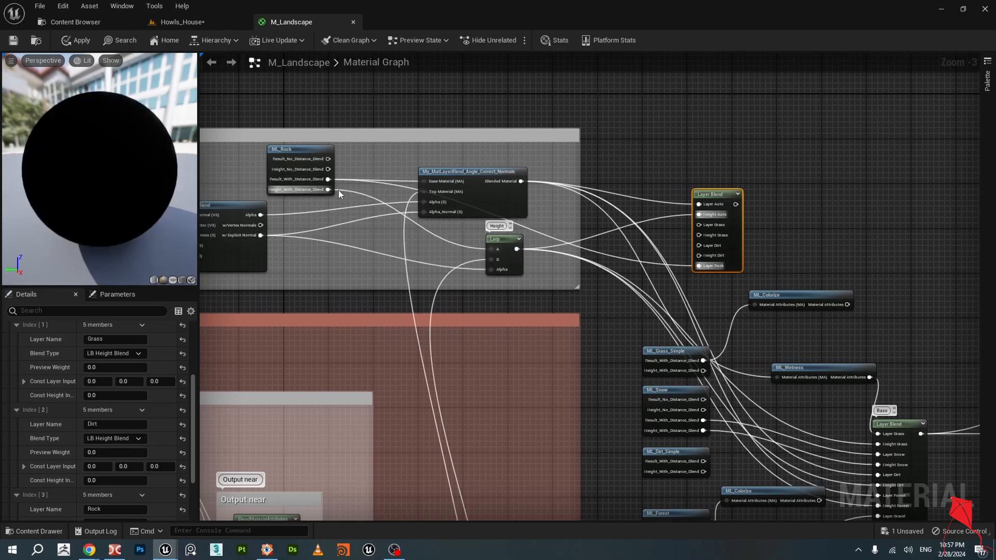
left_click_drag(328, 190, 701, 257)
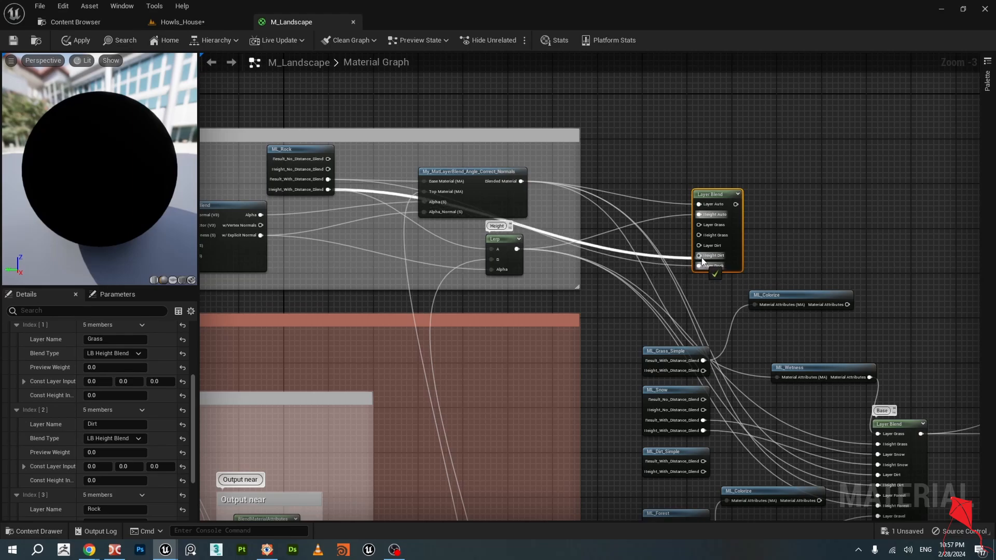
left_click_drag(710, 194, 569, 357)
scroll(569, 357, "up", 4)
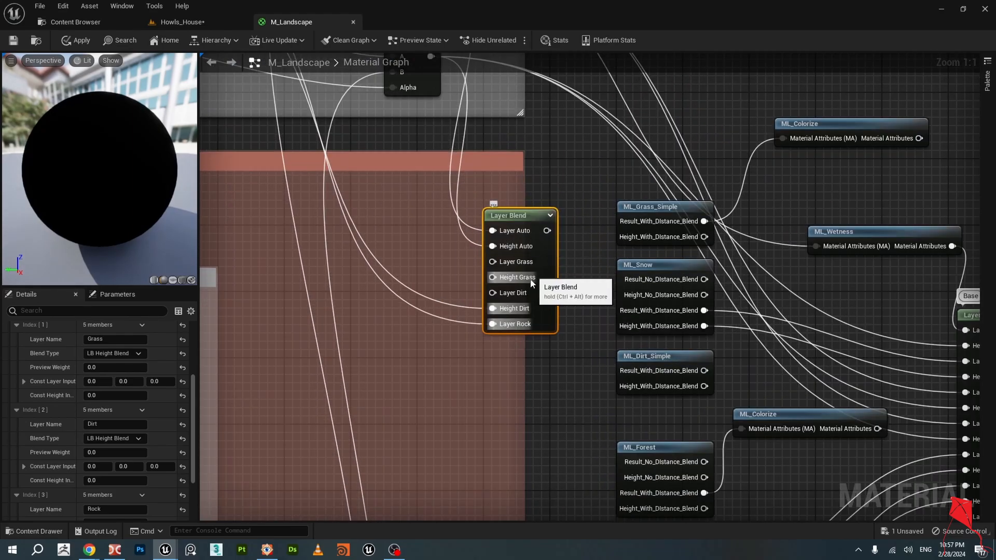
right_click_drag(532, 299, 415, 260)
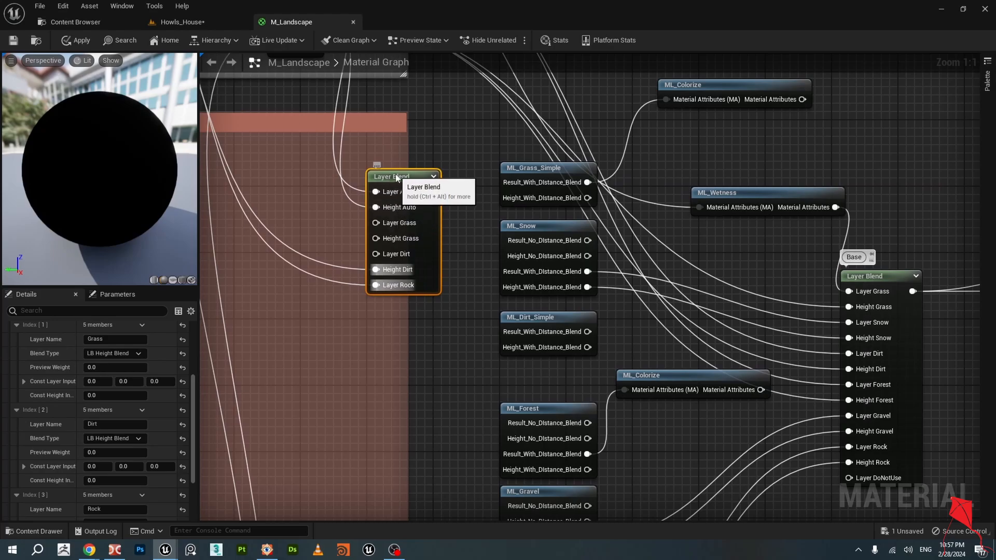
Set the blend type of the new Layer Blend node's Rock layer to LB Height Blend.
scroll(127, 403, "up", 2)
scroll(125, 415, "down", 2)
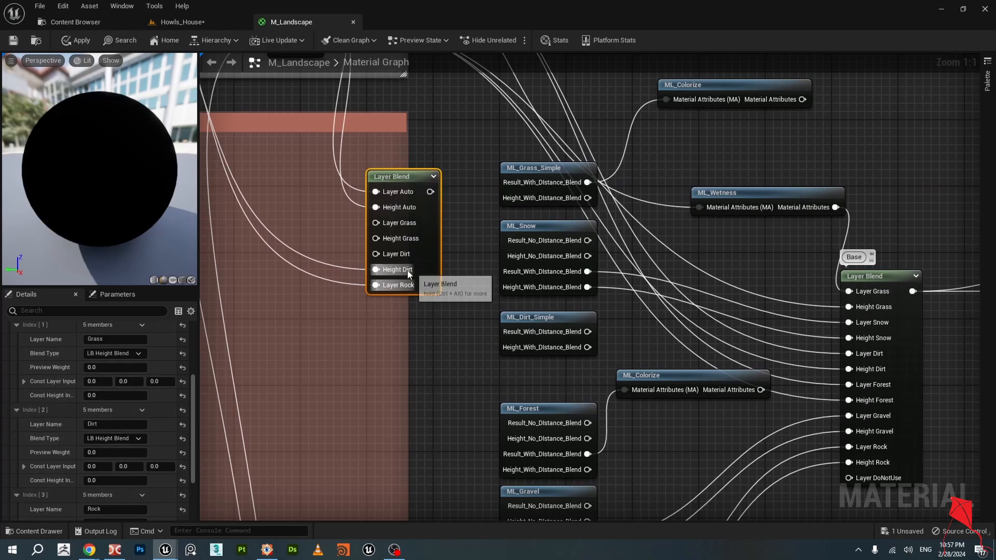
scroll(137, 434, "down", 4)
scroll(136, 429, "down", 1)
left_click(137, 444)
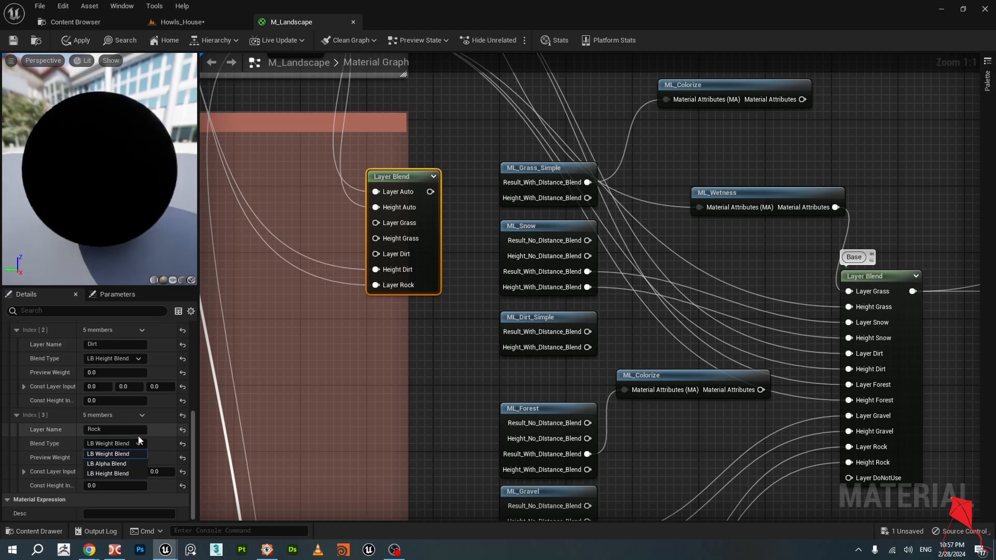
left_click(121, 473)
right_click_drag(345, 319, 446, 340)
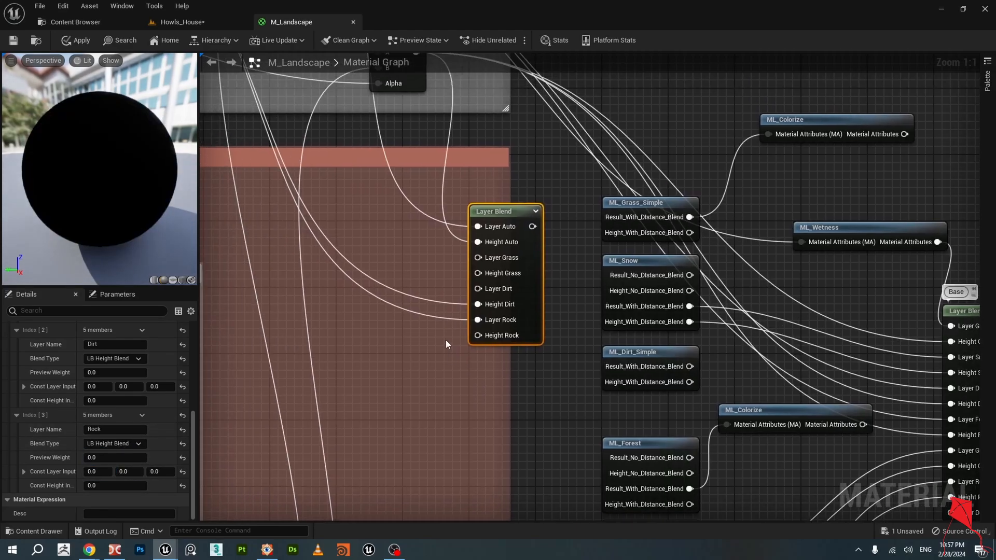
Remove the misplaced rock links and connect ML_Rock's with-distance-blend result and height outputs to Layer Rock and Height Rock.
left_click(449, 332)
scroll(462, 288, "down", 2)
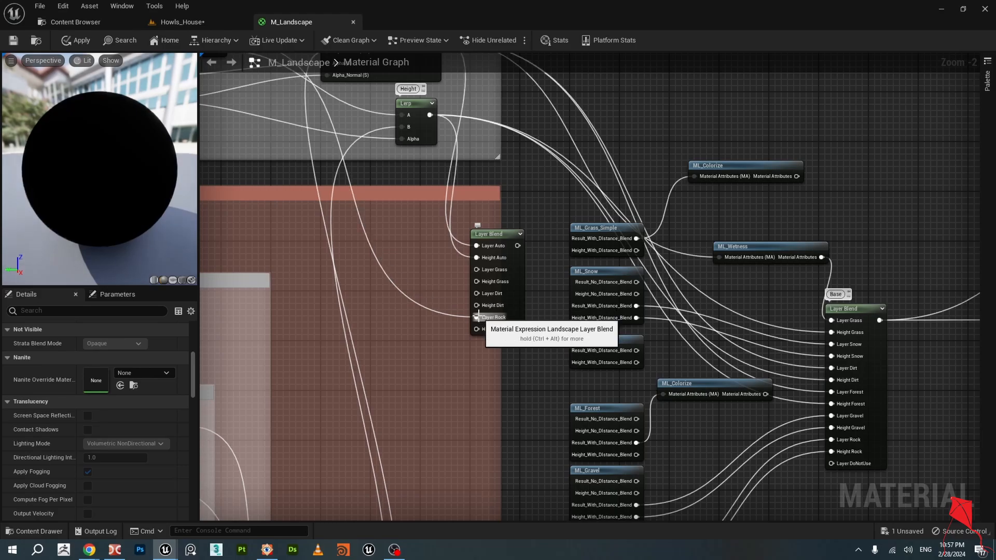
scroll(431, 304, "down", 3)
scroll(431, 304, "up", 2)
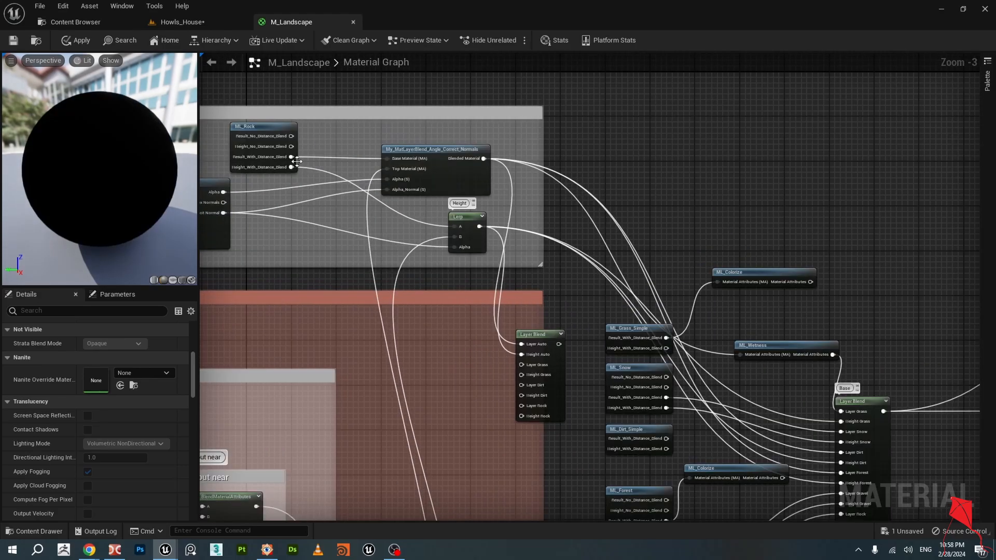
left_click_drag(291, 157, 521, 406)
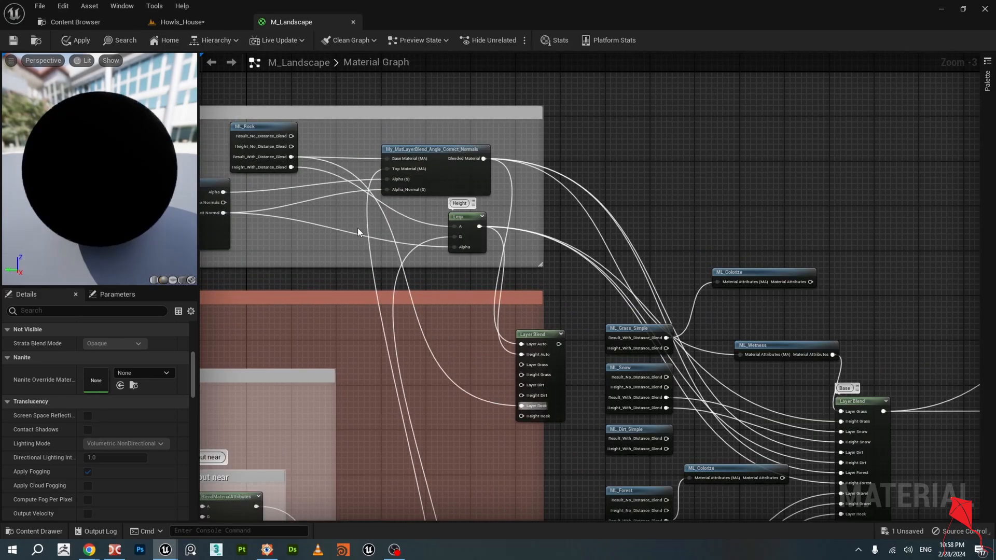
left_click_drag(291, 168, 522, 416)
Try to bring the new Layer Blend node near the Far Blend group and link ML_Grass's Result_With_Distance_Blend output.
left_click(537, 336)
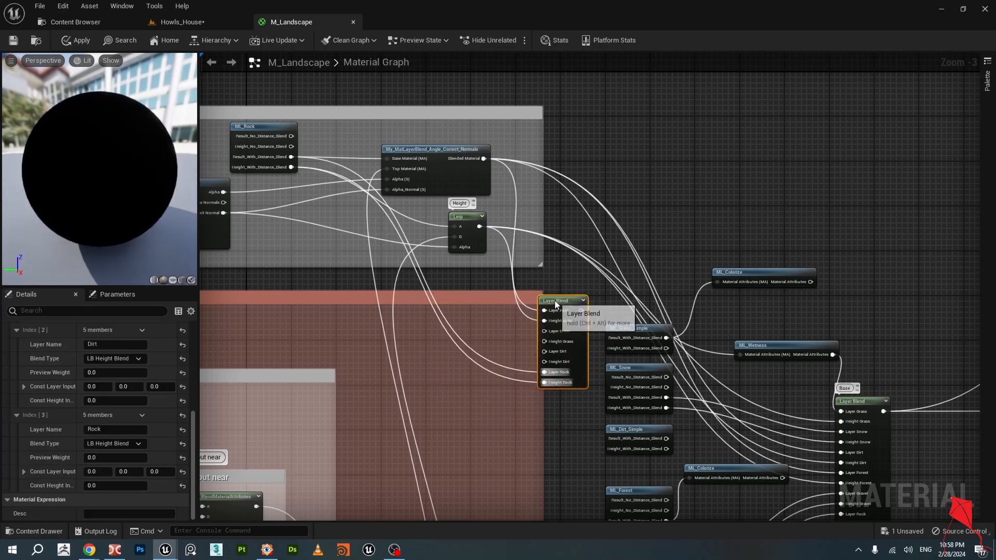
right_click_drag(497, 391, 485, 247)
left_click_drag(538, 160, 476, 327)
right_click_drag(342, 369, 489, 278)
right_click_drag(305, 282, 328, 273)
scroll(363, 244, "down", 2)
right_click_drag(363, 243, 402, 181)
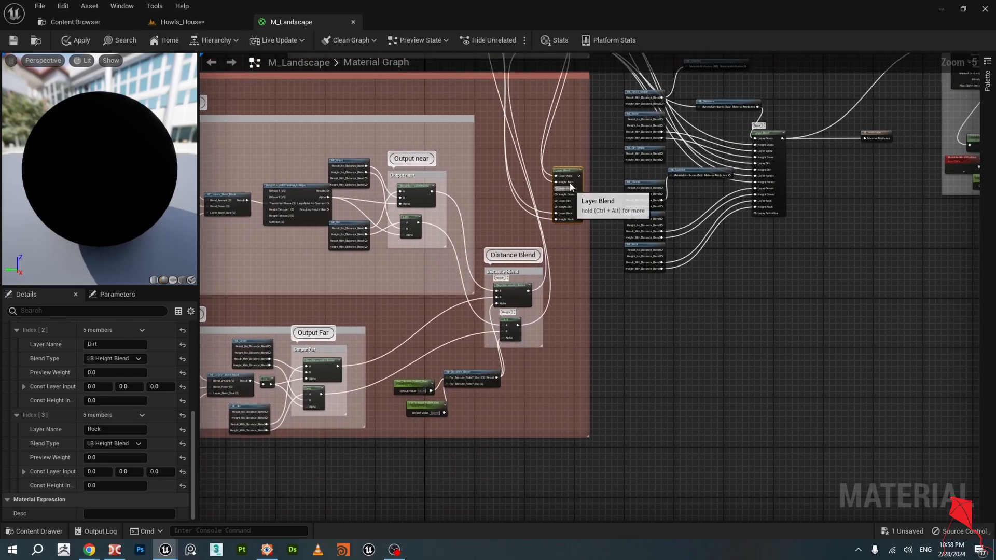
left_click_drag(555, 180, 425, 340)
scroll(389, 373, "up", 2)
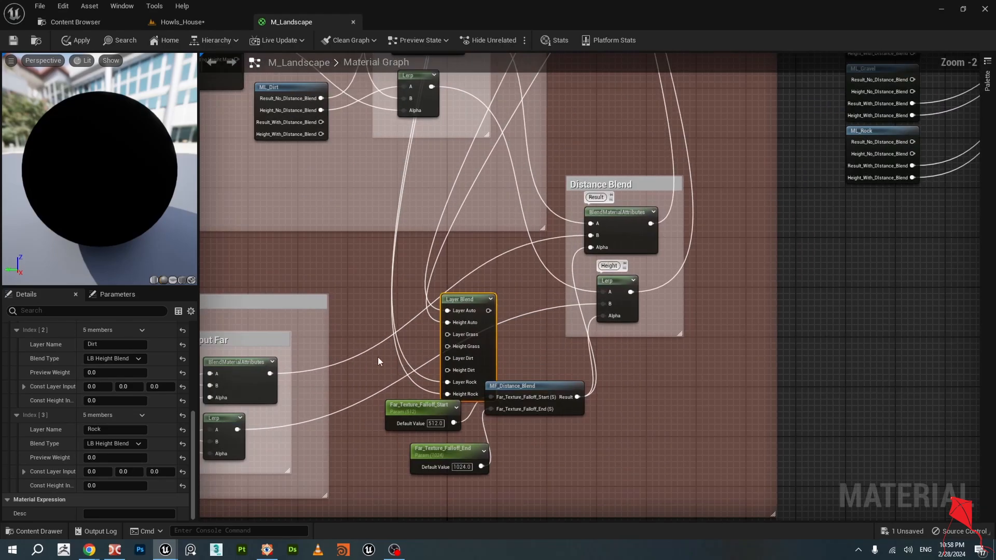
scroll(363, 353, "up", 2)
scroll(334, 336, "up", 1)
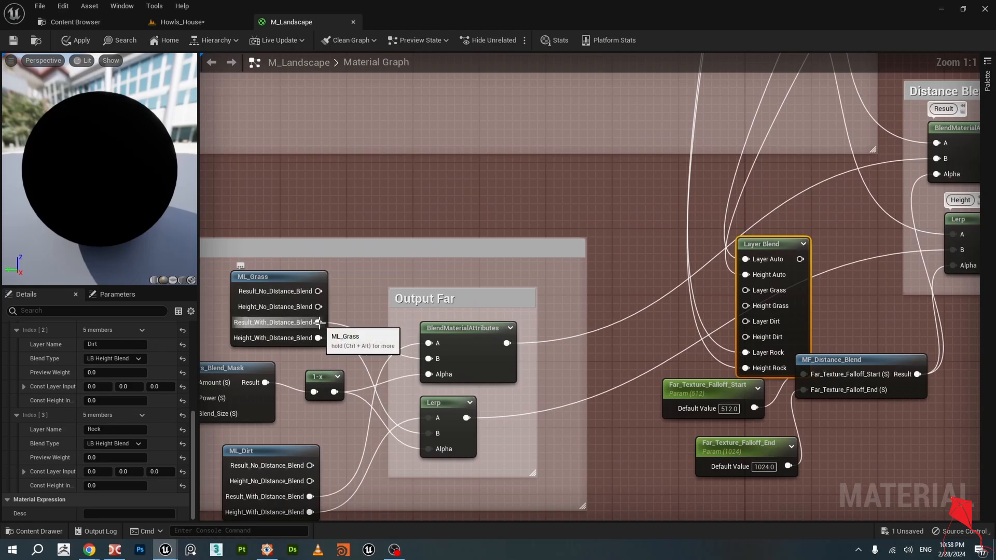
left_click_drag(318, 323, 359, 221)
left_click(360, 221)
Move the new Layer Blend node out of the red comment group to the empty area above the Base Layer Blend.
scroll(454, 236, "down", 2)
right_click_drag(496, 235, 301, 309)
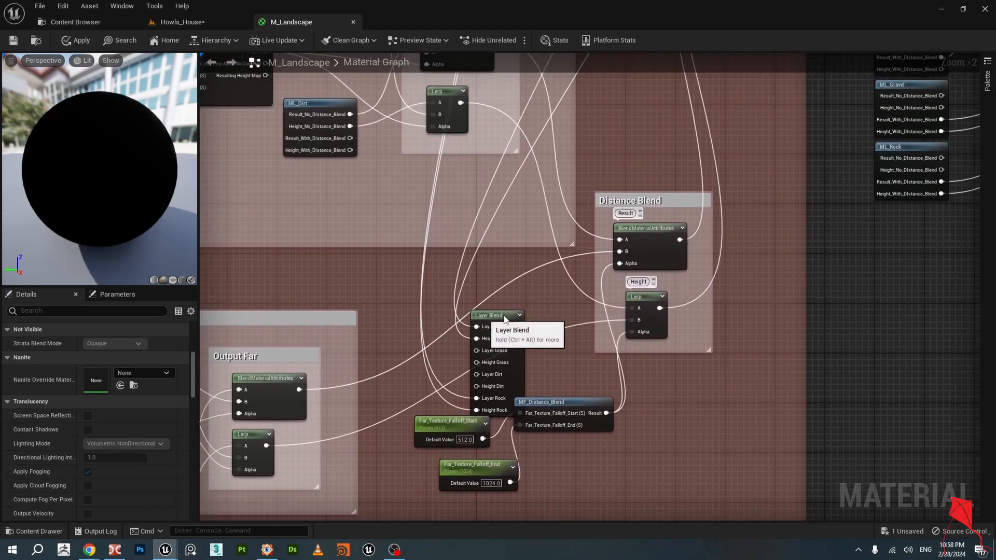
left_click_drag(527, 350, 817, 179)
right_click_drag(817, 179, 575, 370)
left_click_drag(550, 343, 620, 141)
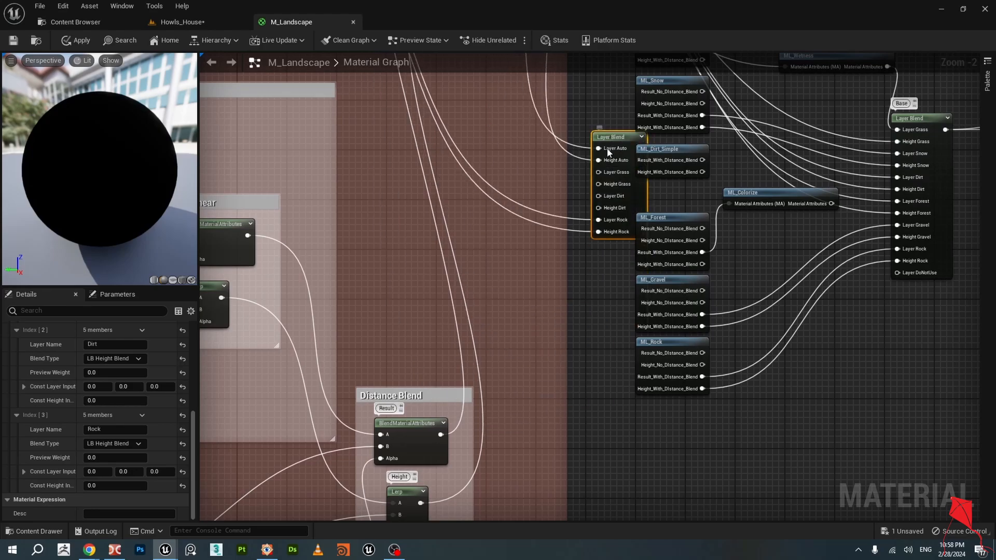
right_click_drag(621, 150, 460, 343)
left_click_drag(460, 324, 787, 76)
right_click_drag(471, 277, 245, 294)
left_click(245, 294)
left_click(238, 415)
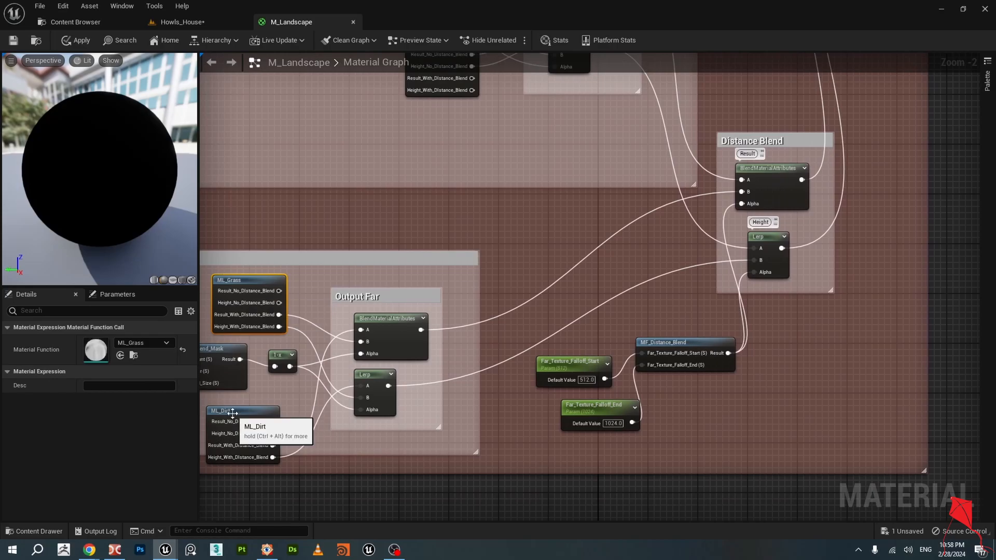
right_click_drag(748, 65, 549, 345)
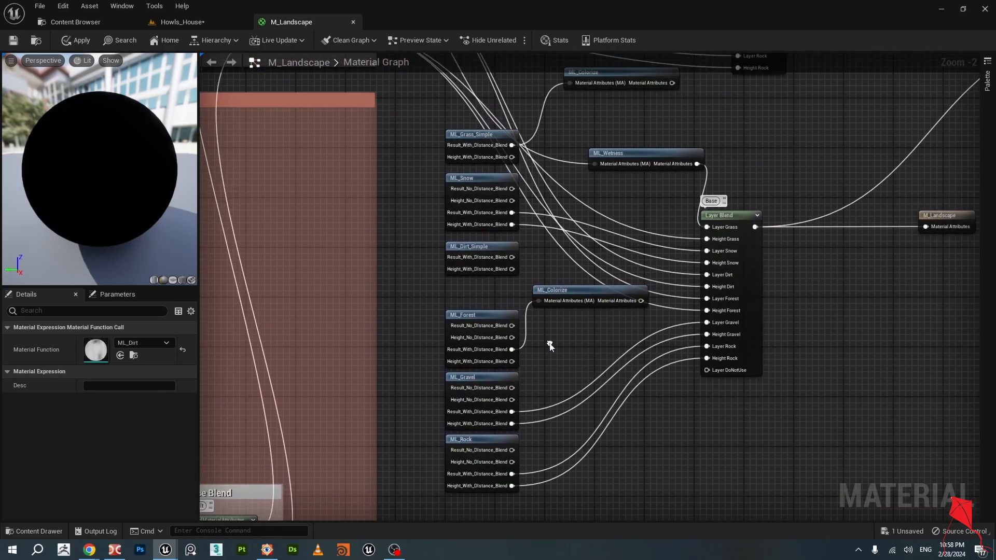
right_click_drag(414, 212, 374, 276)
right_click_drag(680, 175, 640, 249)
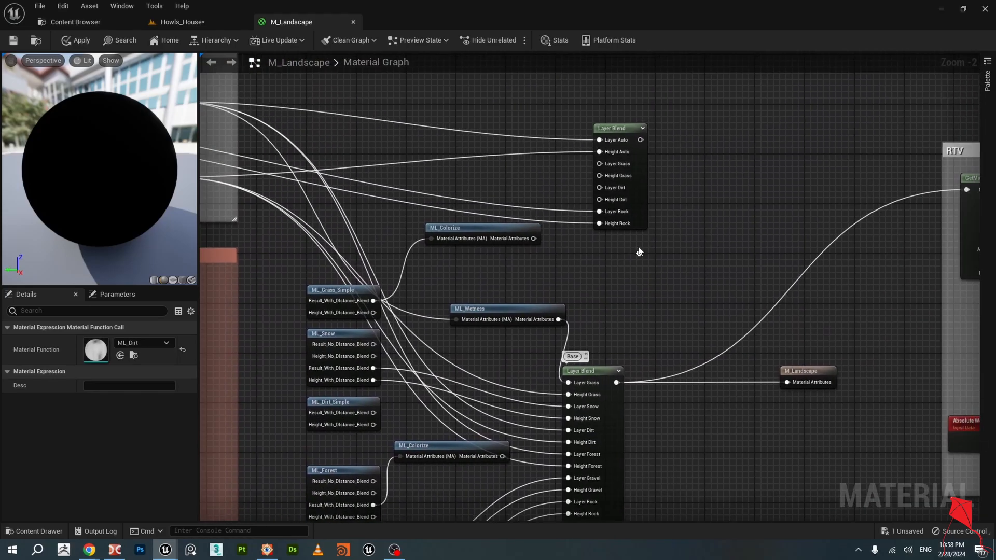
scroll(617, 264, "down", 6)
scroll(376, 290, "up", 6)
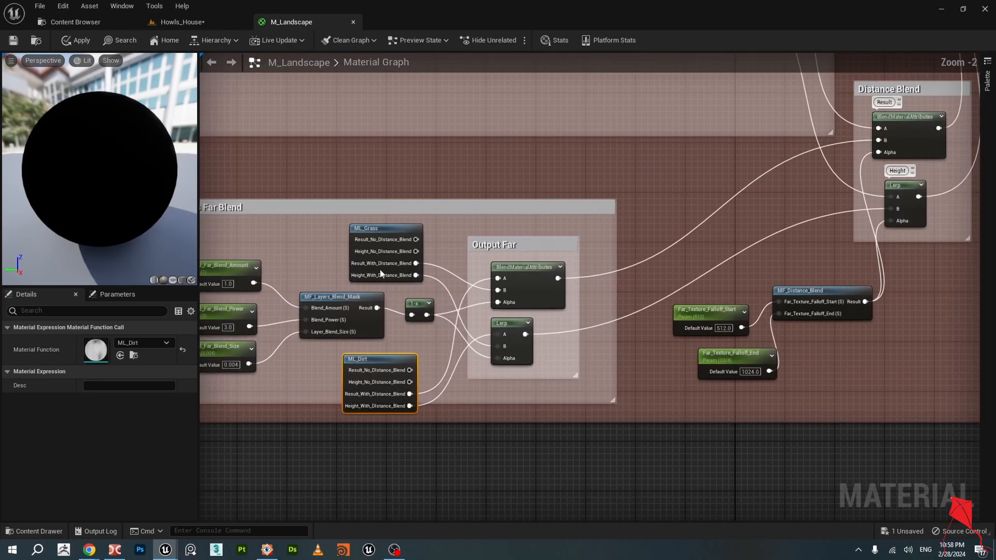
Copy the ML_Grass and ML_Dirt nodes from the Far Blend group and paste them beside the new Layer Blend node's inputs.
left_click(376, 233)
left_click(378, 361, "shift")
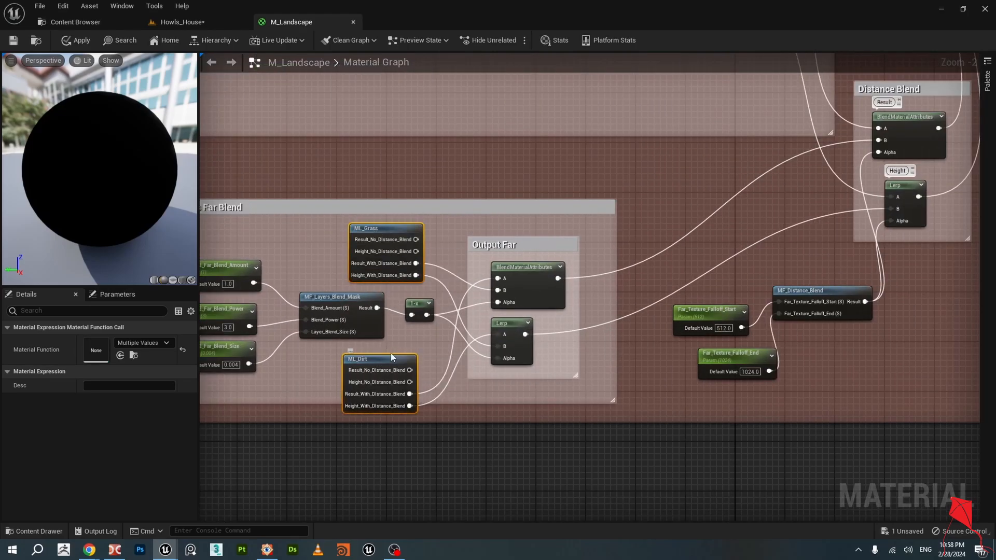
scroll(466, 338, "down", 4)
scroll(585, 334, "down", 1)
scroll(815, 119, "up", 3)
scroll(561, 213, "up", 2)
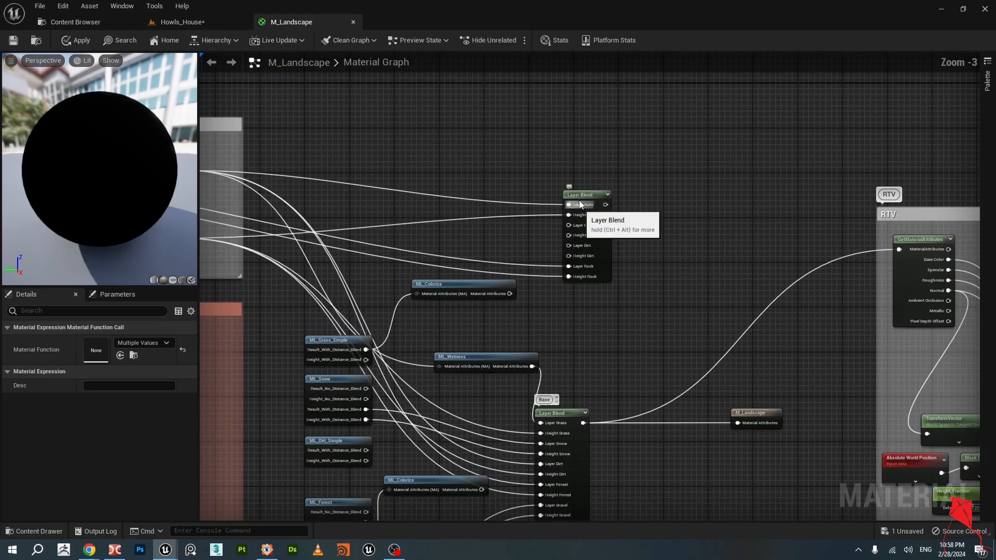
left_click(680, 155)
key("ctrl+v")
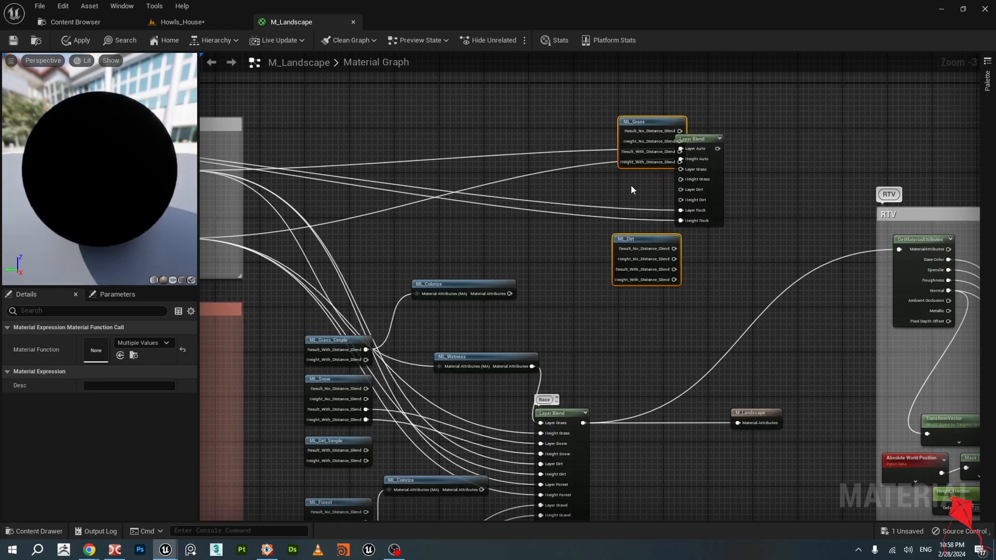
scroll(631, 185, "up", 2)
left_click_drag(650, 121, 537, 117)
left_click(631, 164)
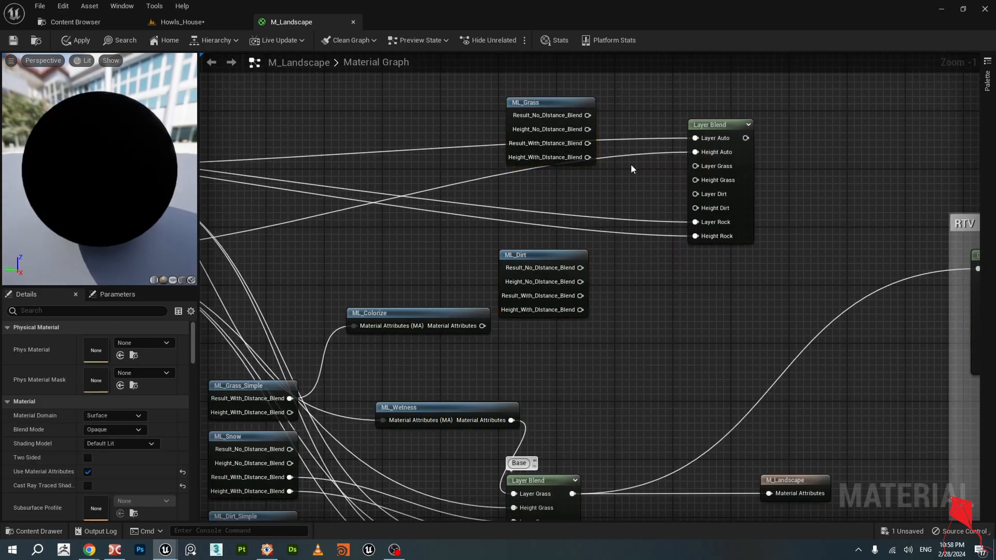
Connect the with-distance-blend result and height outputs of the pasted ML_Grass and ML_Dirt to the Grass and Dirt layer and height inputs.
right_click_drag(631, 164, 582, 191)
scroll(582, 191, "up", 1)
left_click_drag(515, 167, 647, 213)
left_click_drag(481, 294, 644, 224)
left_click(550, 330)
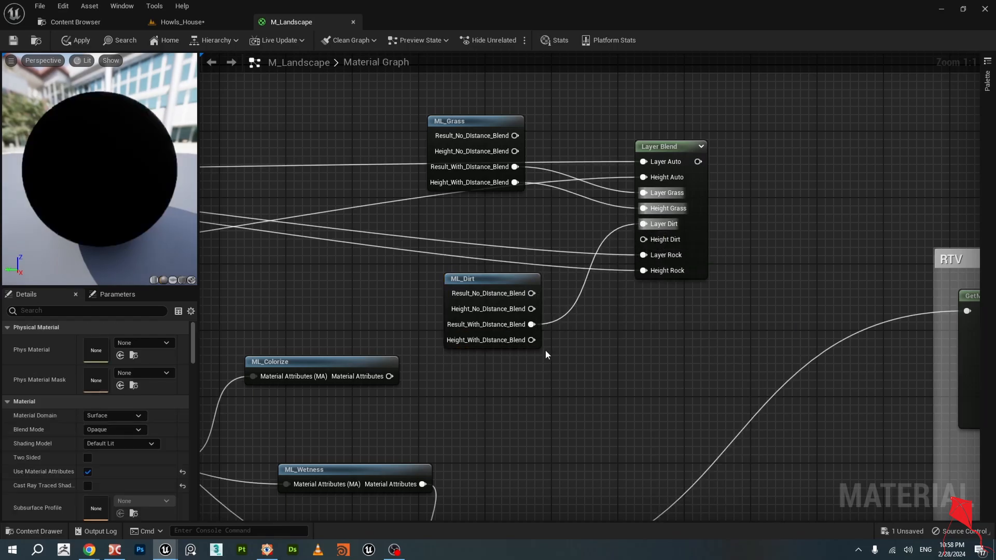
left_click_drag(531, 340, 644, 239)
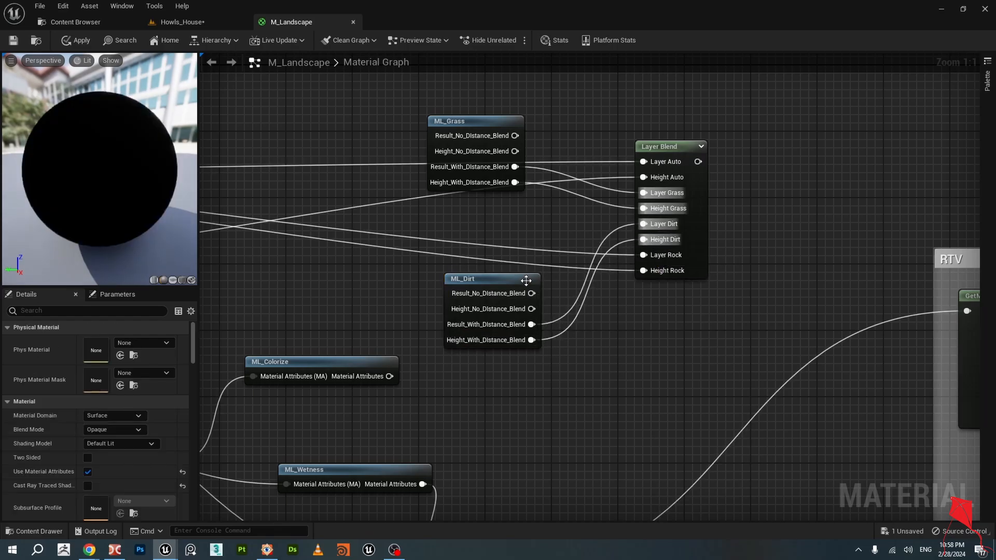
left_click_drag(526, 284, 518, 284)
scroll(669, 313, "down", 2)
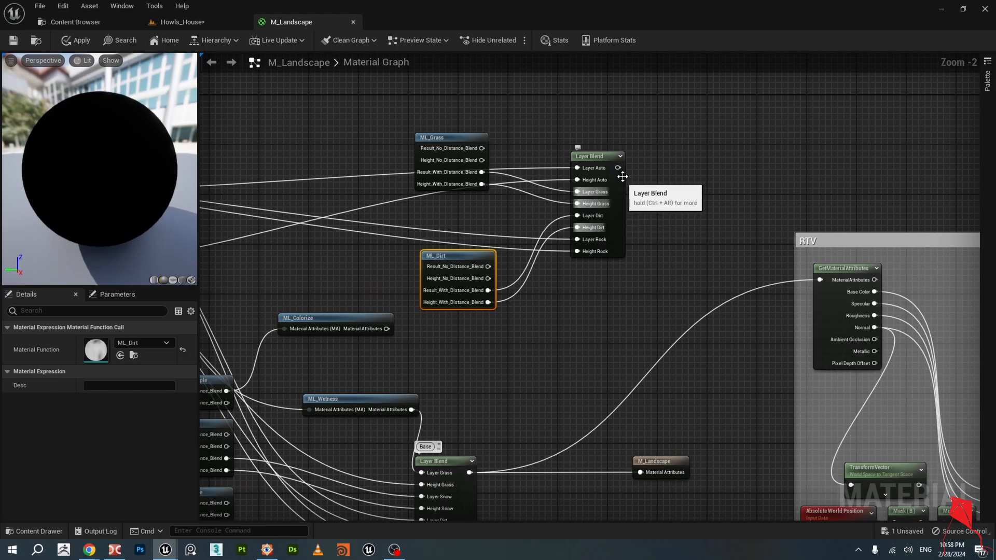
Connect the new Layer Blend output to M_Landscape's Material Attributes input and save the material.
left_click_drag(617, 167, 640, 472)
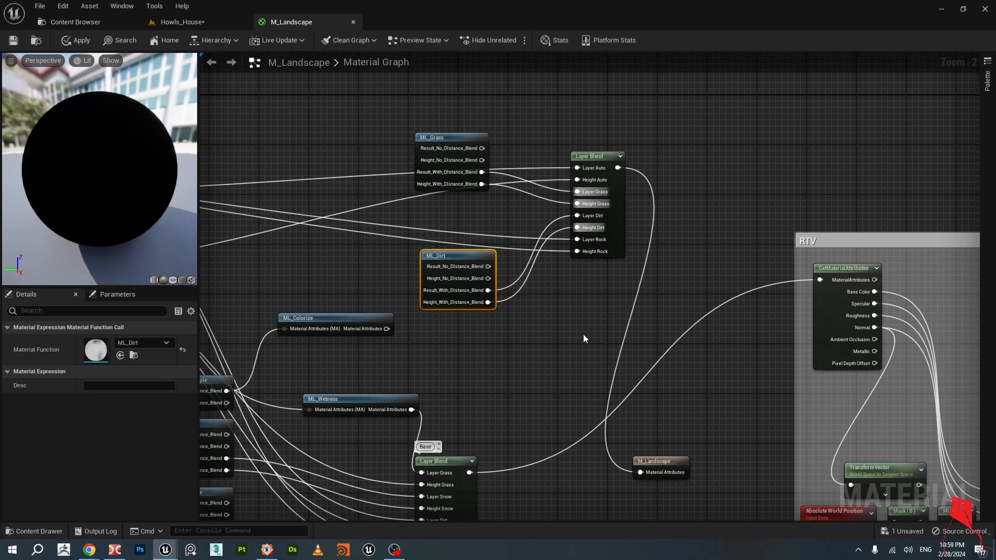
scroll(583, 334, "up", 1)
scroll(593, 323, "down", 1)
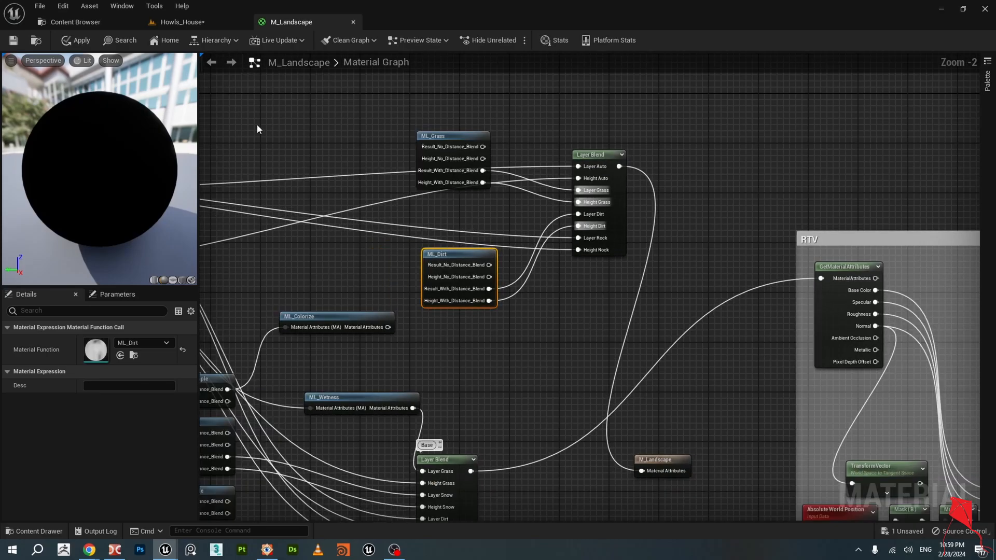
left_click(13, 40)
Switch to the Howls_House level and select the Landscape2 terrain in an open area away from the river.
left_click(192, 23)
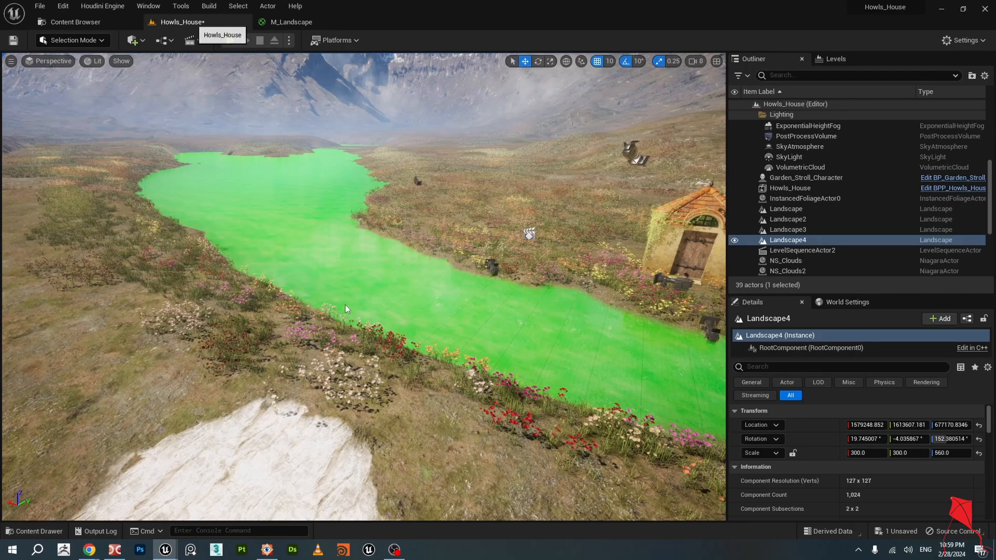
right_click(270, 335)
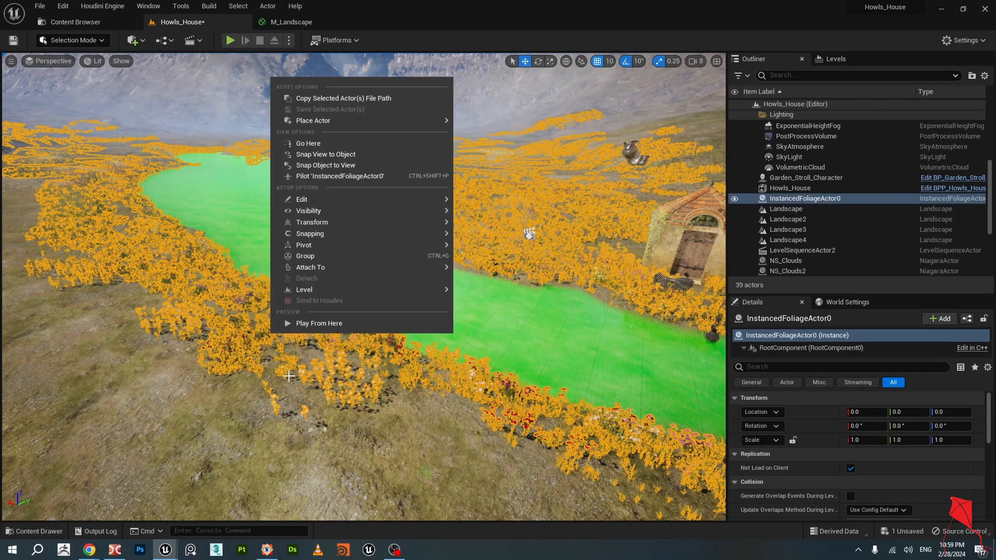
right_click_drag(269, 335, 151, 381)
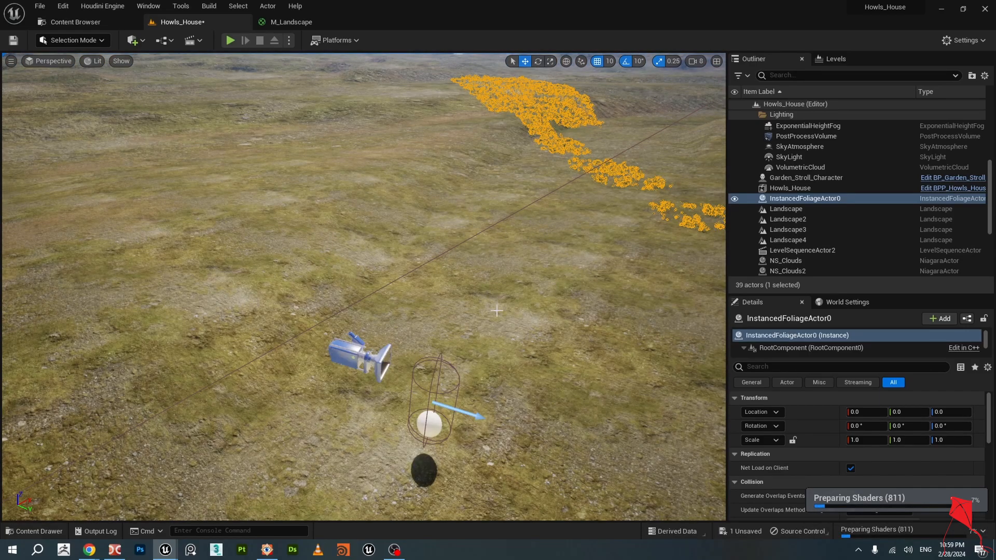
left_click(531, 244)
right_click_drag(531, 244, 529, 203)
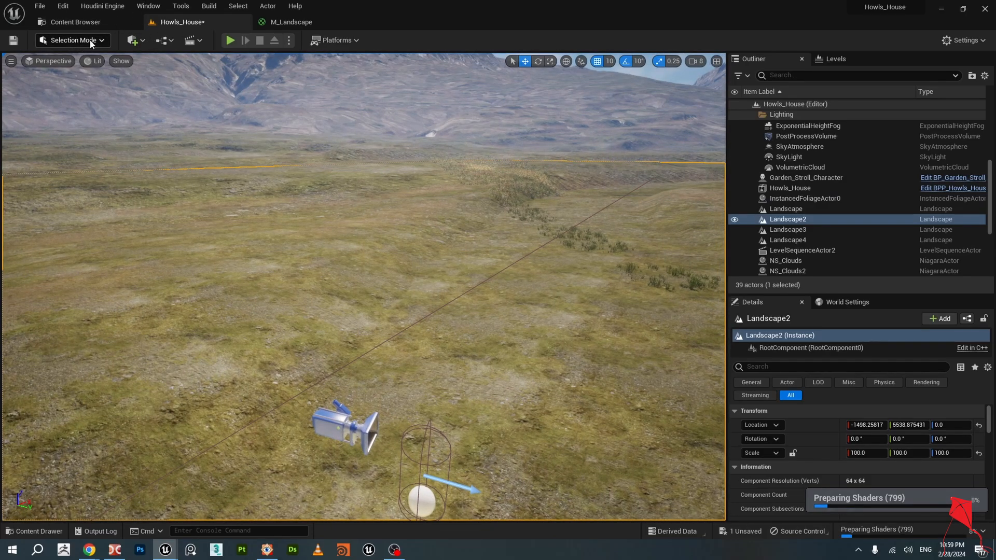
Switch the Howls_House level editor to Landscape mode for painting the terrain's target layers.
left_click(104, 40)
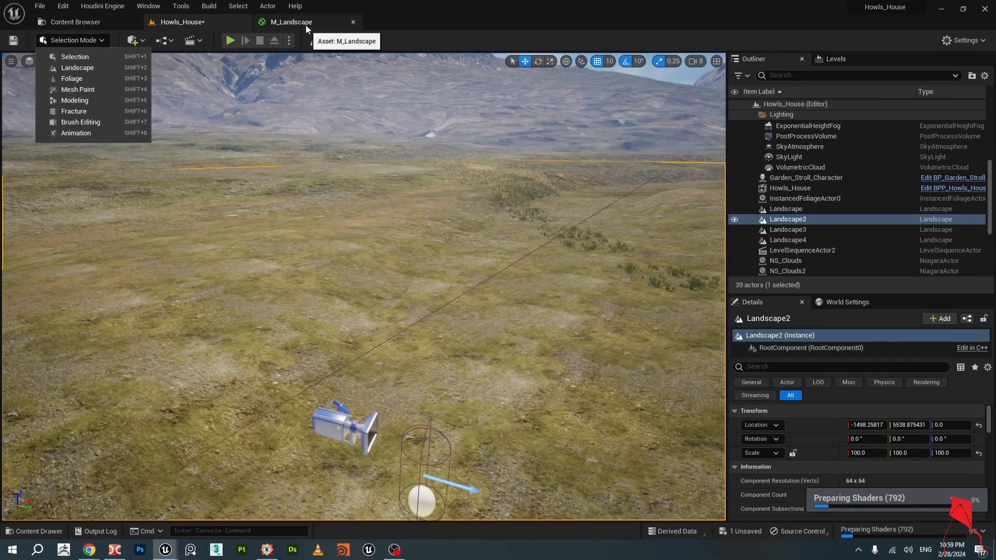
left_click(306, 26)
left_click(72, 22)
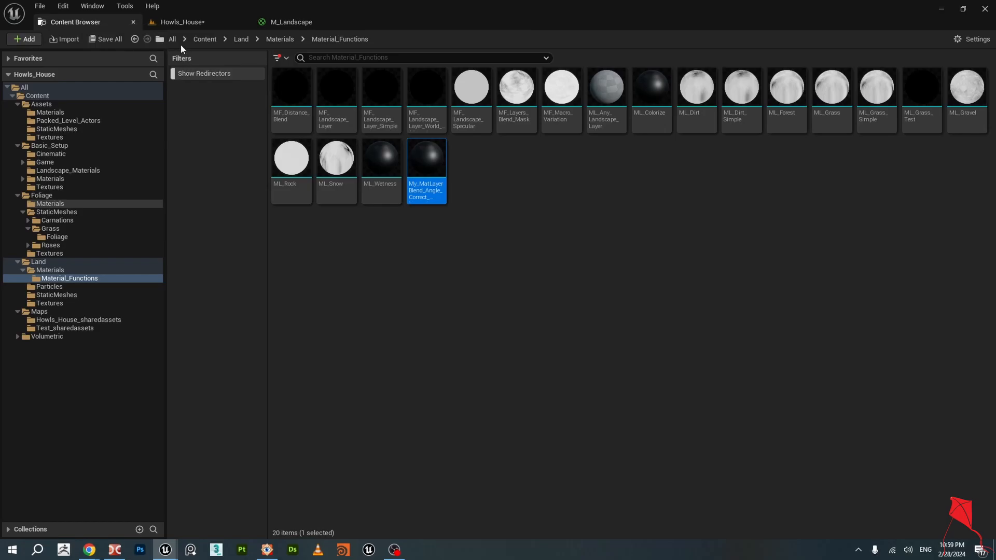
left_click(184, 26)
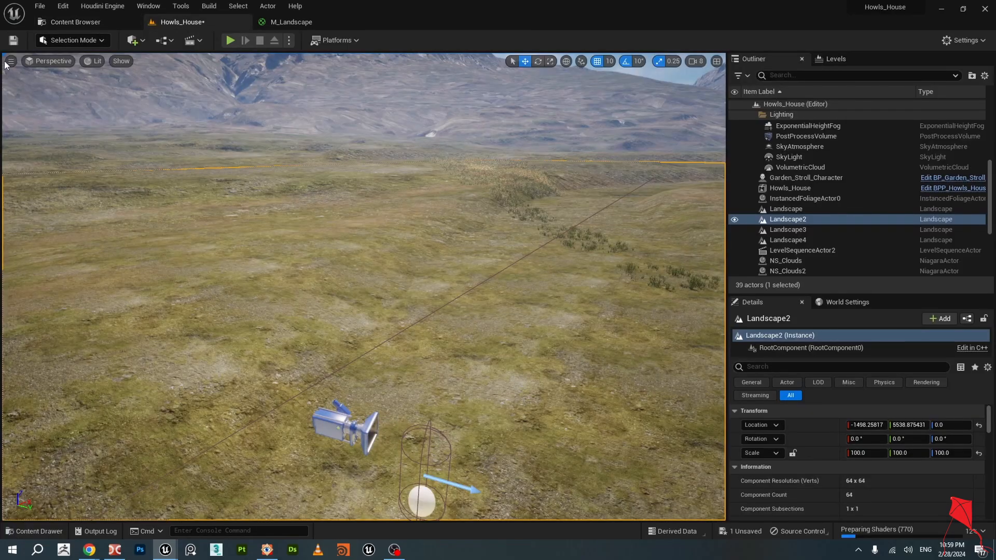
left_click(77, 42)
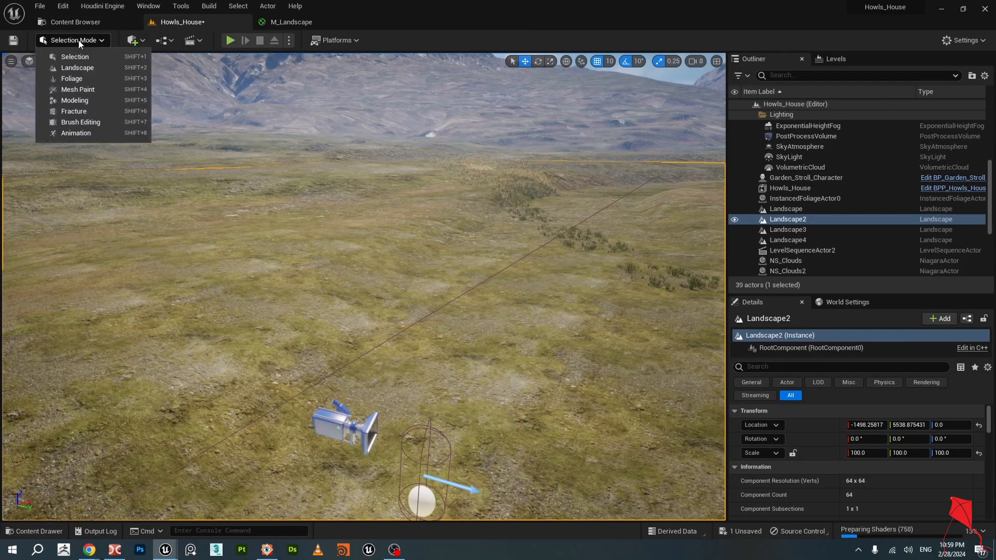
left_click(84, 69)
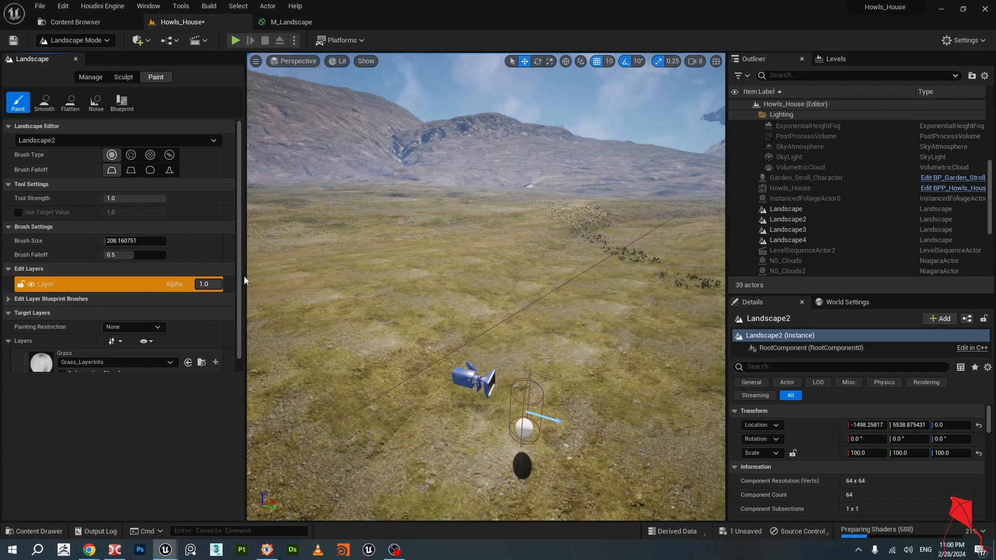
Review Landscape2's paint target layers and select its Grass layer.
scroll(166, 369, "down", 2)
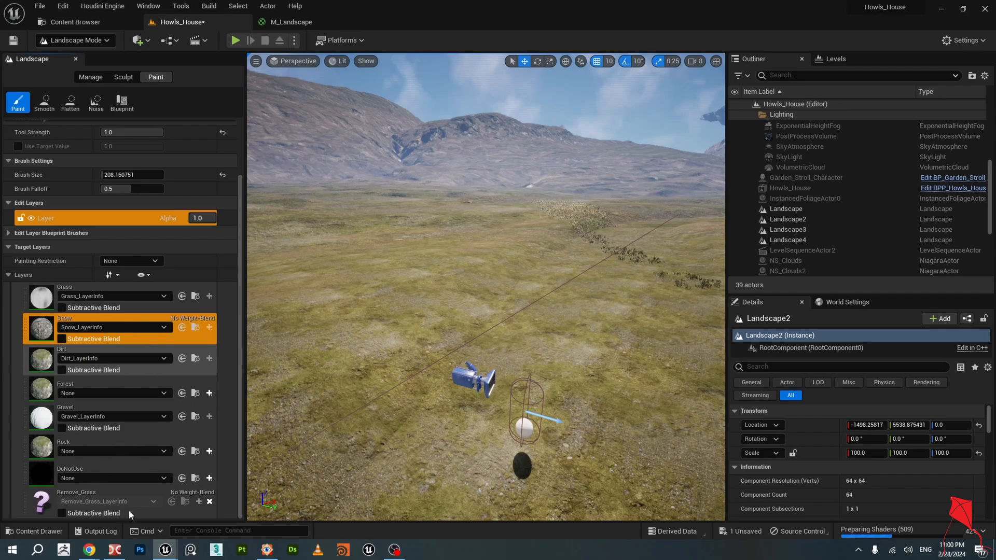
left_click(41, 298)
right_click(209, 502)
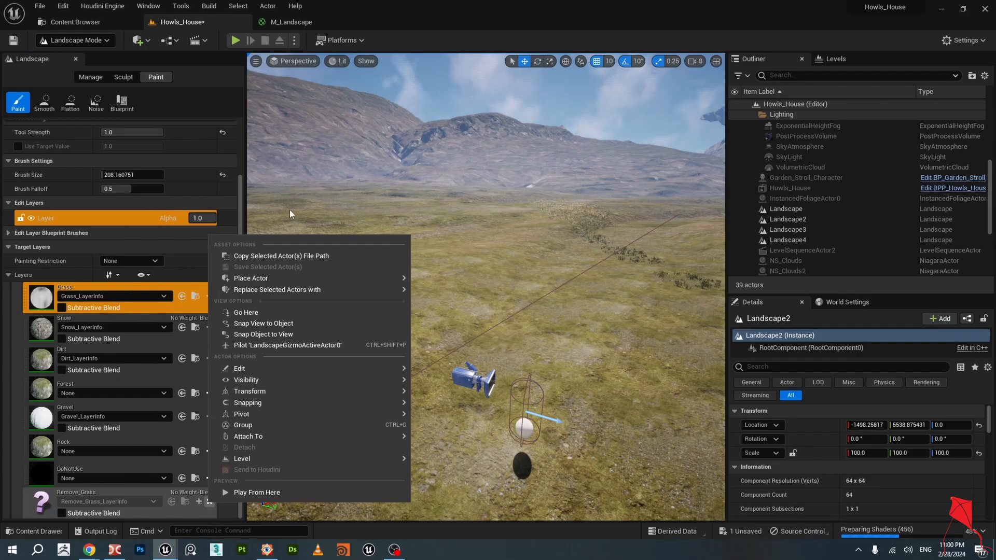
left_click(524, 309)
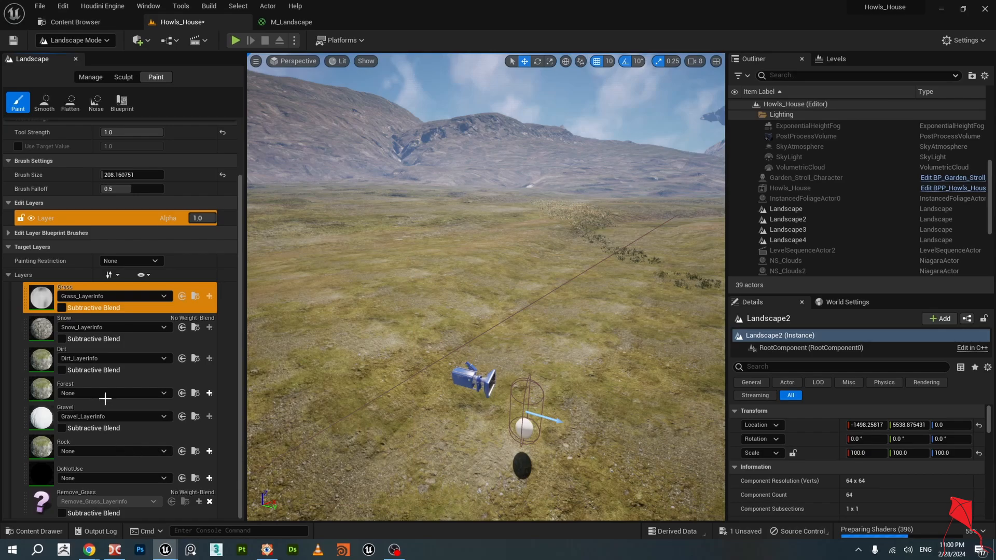
Move M_Landscape's new Layer Blend node closer to the ML_Grass and ML_Dirt nodes, and return to the Howls_House level.
left_click(291, 21)
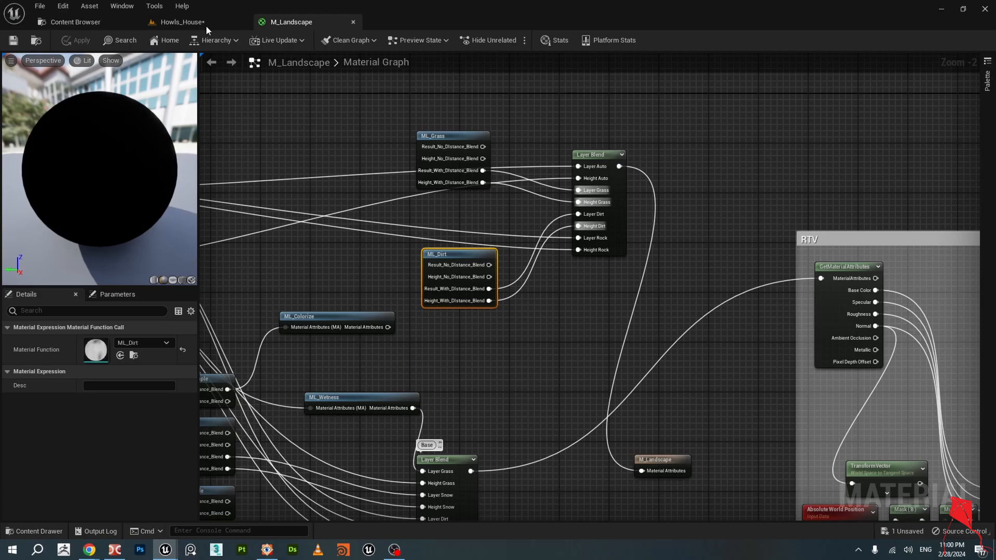
left_click_drag(587, 155, 543, 142)
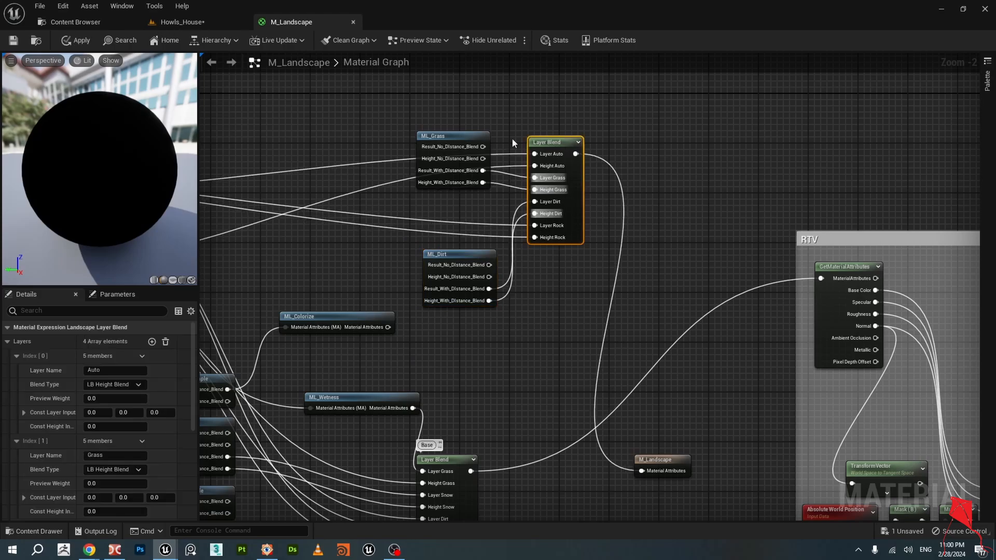
left_click(198, 26)
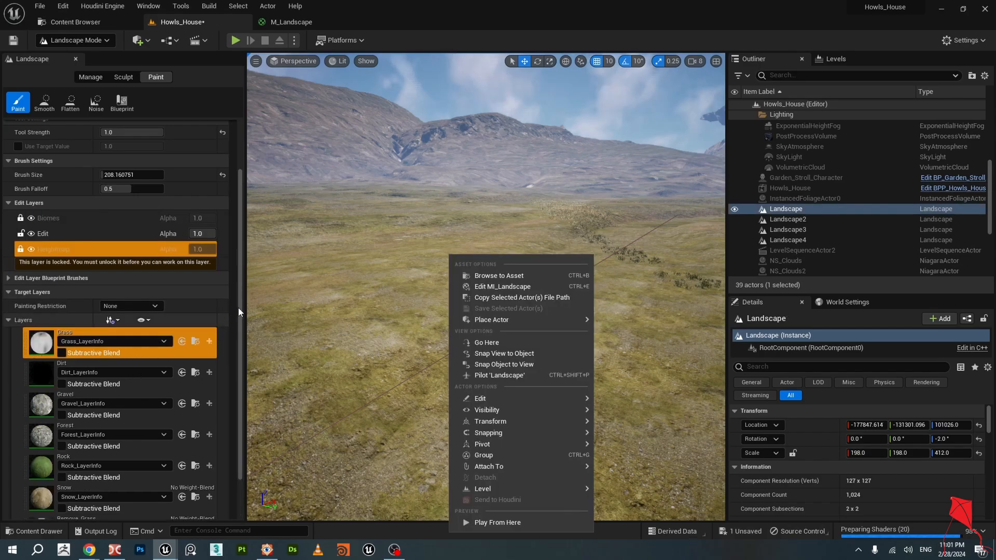
Look through the target layers of the Landscape terrain and select its Dirt layer.
scroll(234, 378, "down", 2)
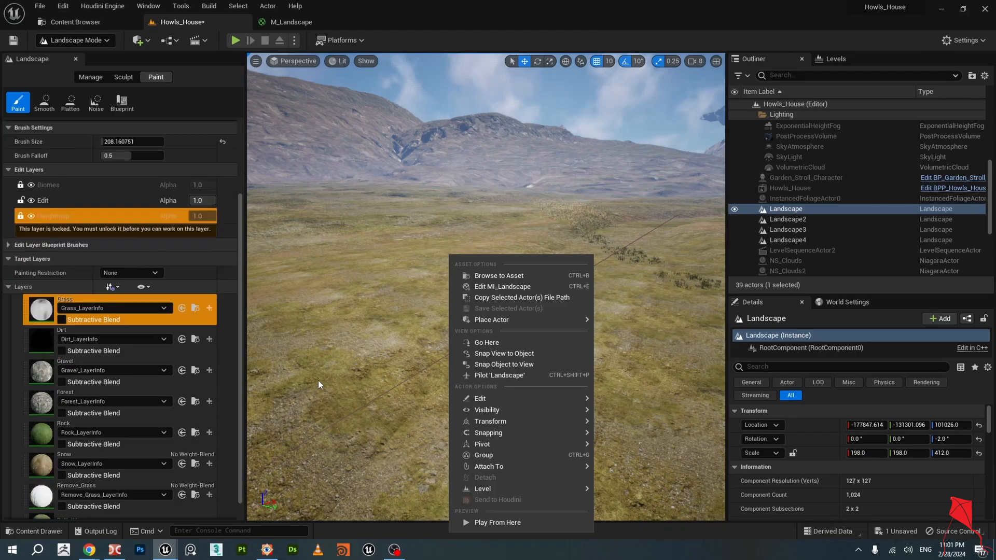
left_click(328, 379)
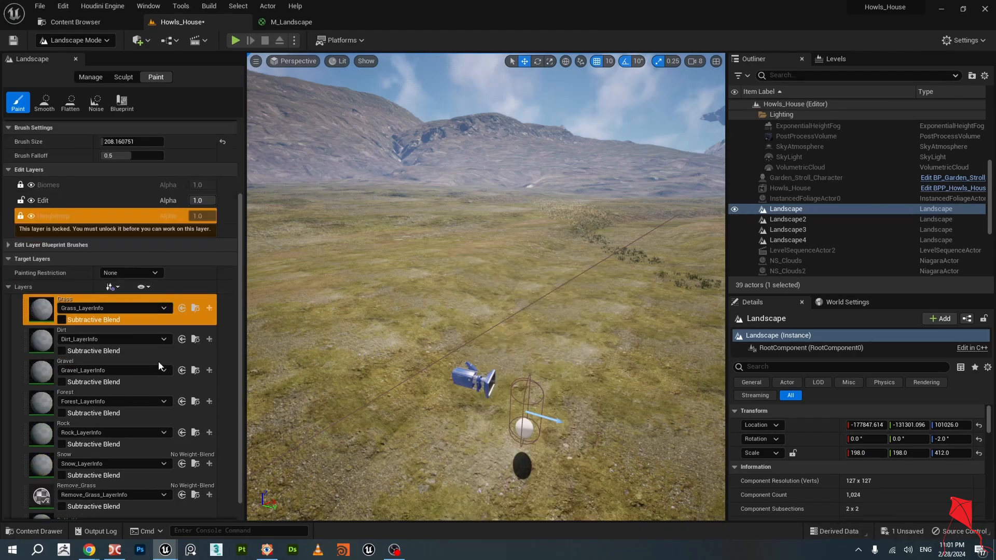
scroll(222, 371, "down", 1)
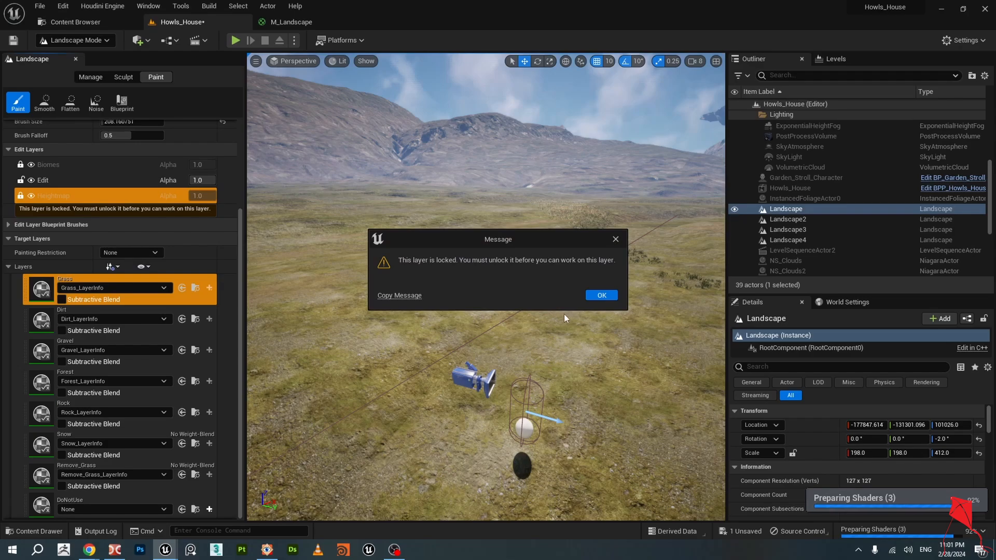
left_click(601, 296)
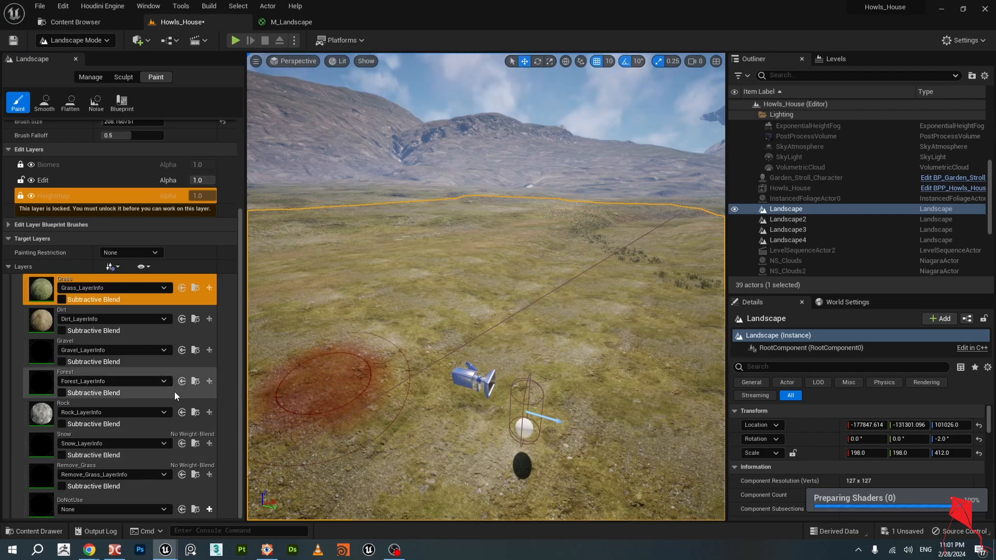
scroll(450, 318, "down", 3)
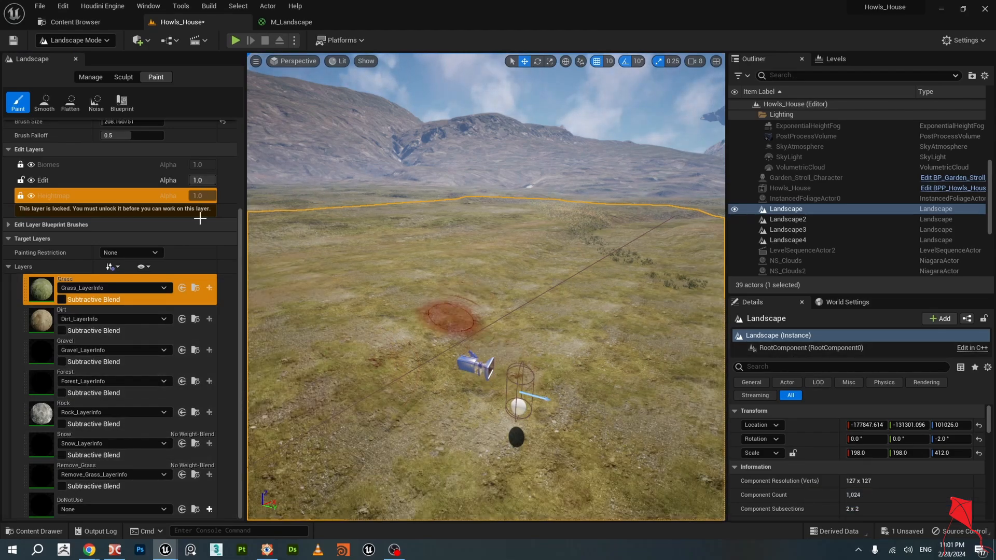
left_click(111, 288)
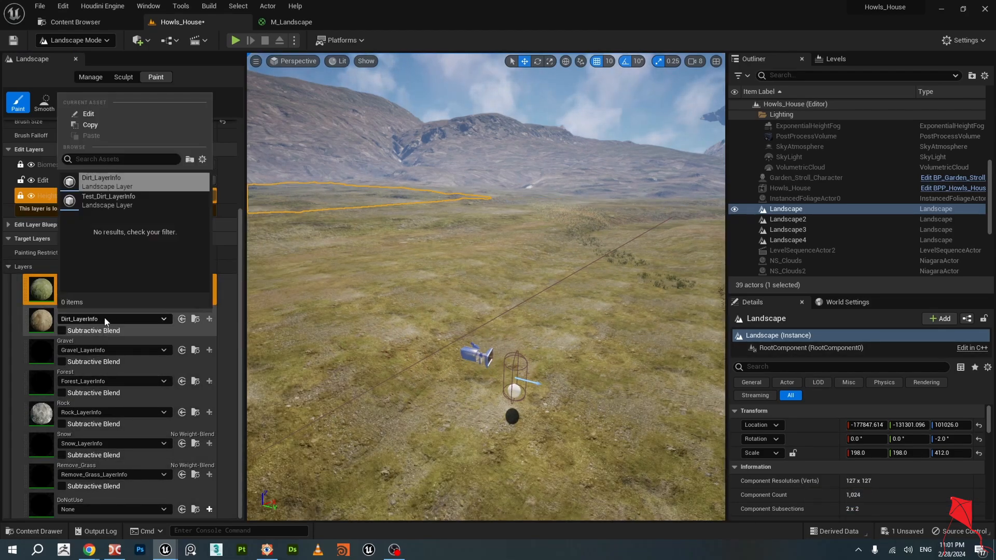
left_click(33, 324)
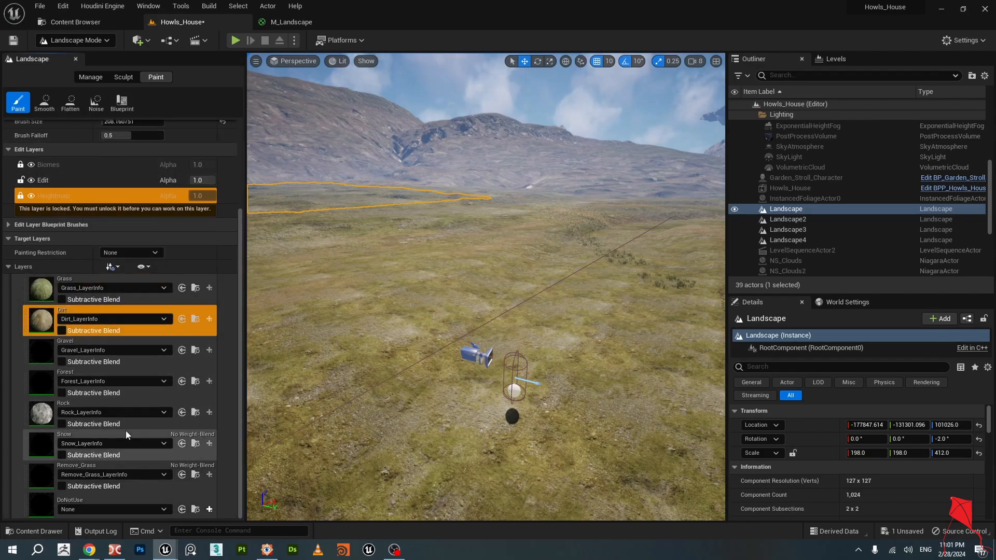
Move the base Layer Blend node closer to the M_Landscape output node and compare it with the new Layer Blend.
left_click(291, 21)
scroll(534, 195, "up", 2)
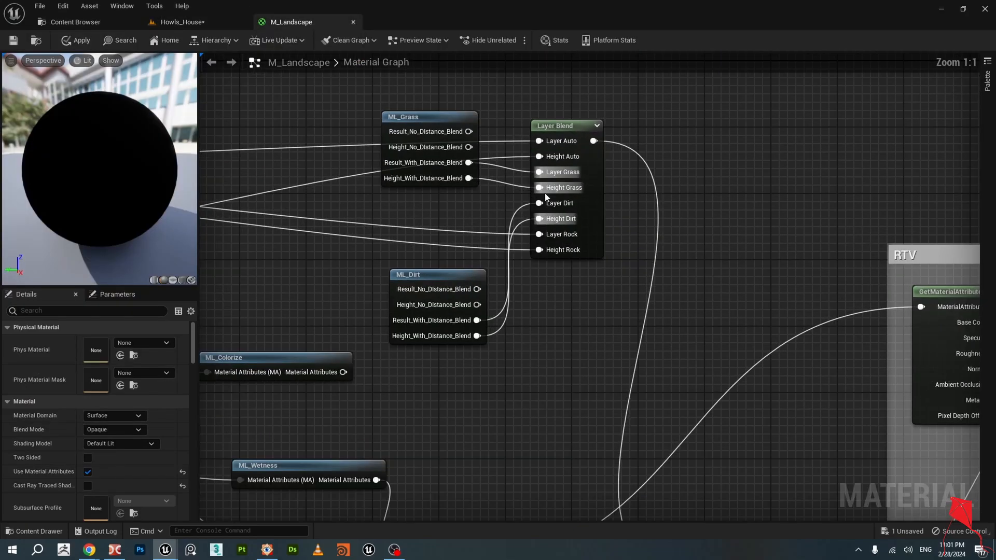
scroll(543, 195, "down", 3)
right_click_drag(569, 430, 535, 386)
right_click_drag(615, 342, 612, 289)
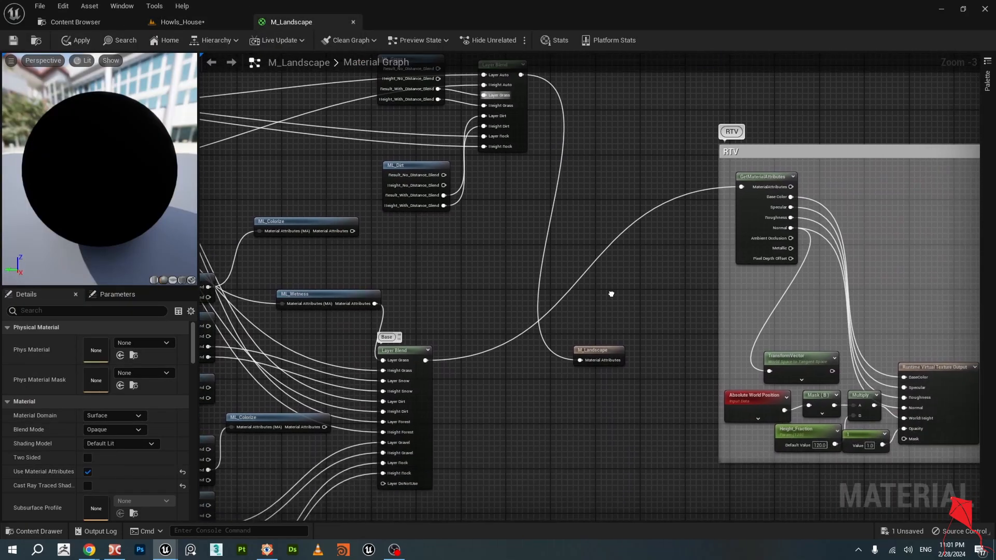
left_click_drag(410, 340, 442, 333)
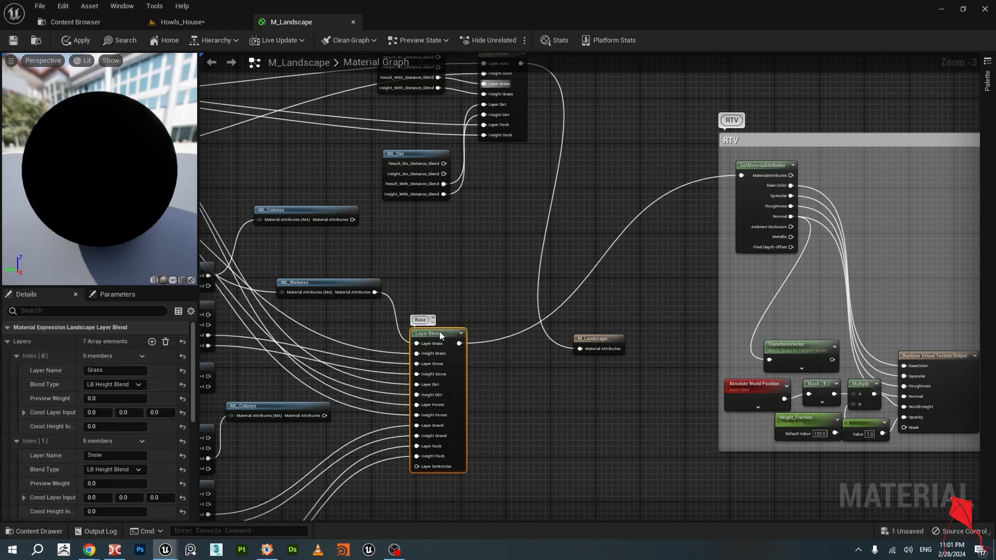
right_click_drag(466, 305, 441, 393)
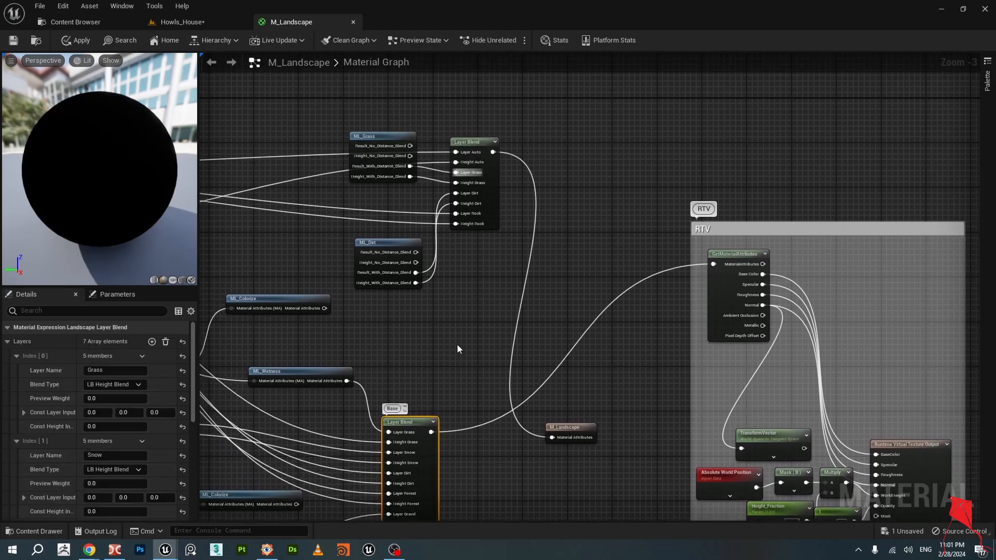
right_click_drag(458, 346, 561, 310)
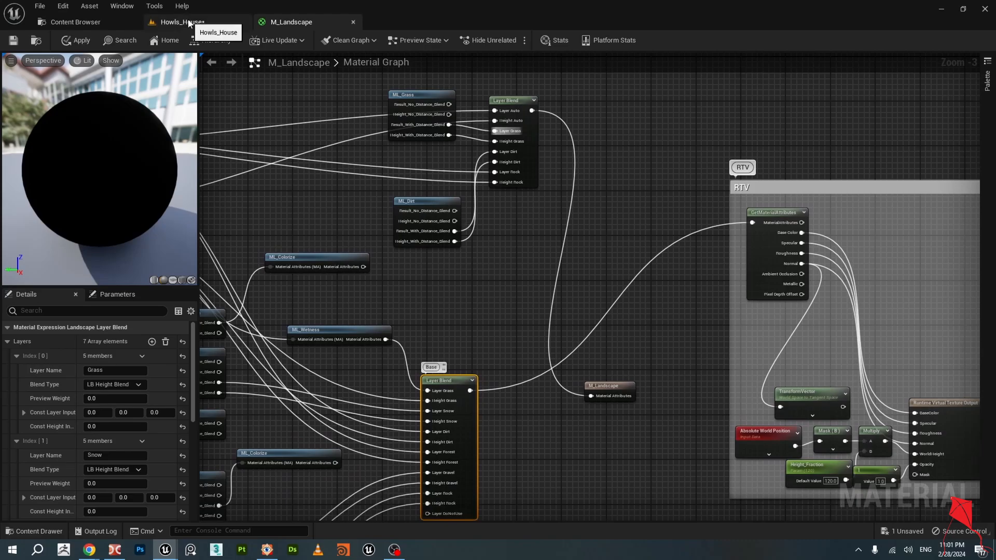
Inspect the terrain surface and its target layers again in the Howls_House level.
left_click(189, 21)
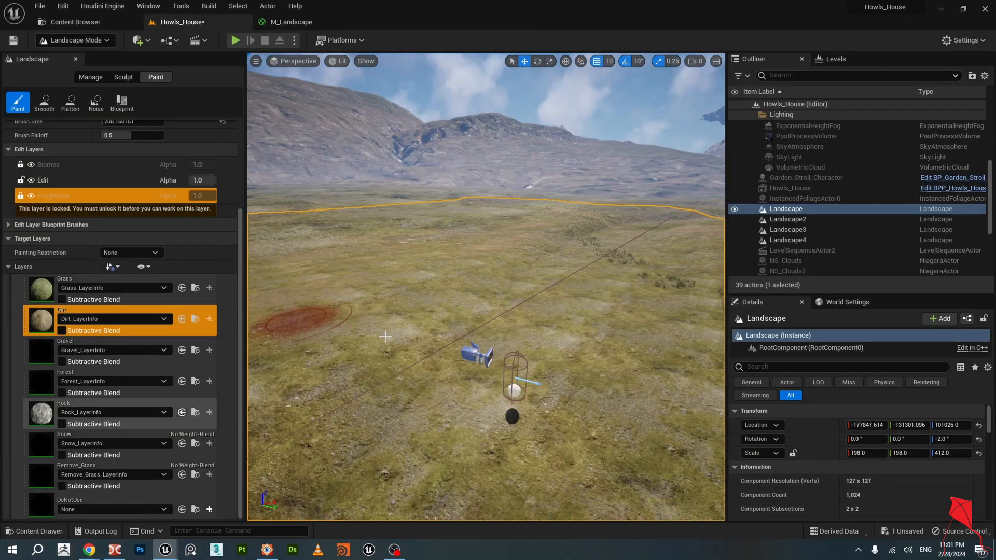
right_click_drag(422, 347, 385, 395)
right_click_drag(477, 258, 499, 241)
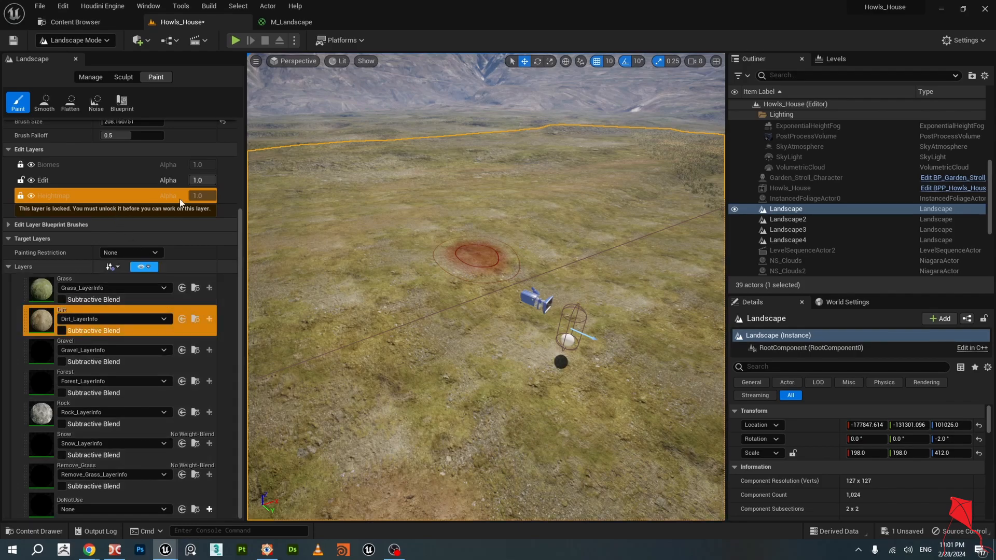
left_click(144, 335)
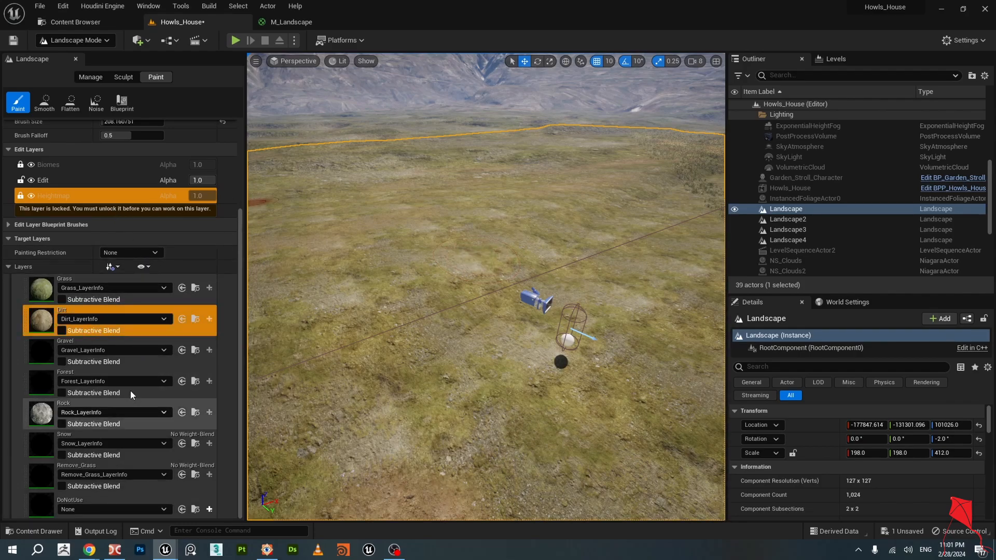
scroll(130, 390, "up", 1)
scroll(129, 390, "down", 1)
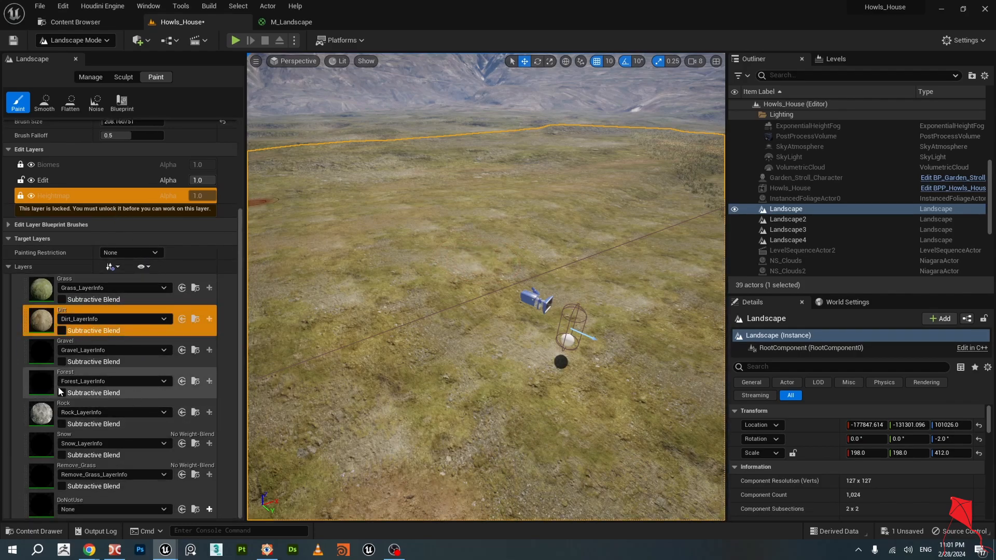
Connect the base Layer Blend output to M_Landscape's Material Attributes input, replacing the link from the new Layer Blend.
left_click(291, 22)
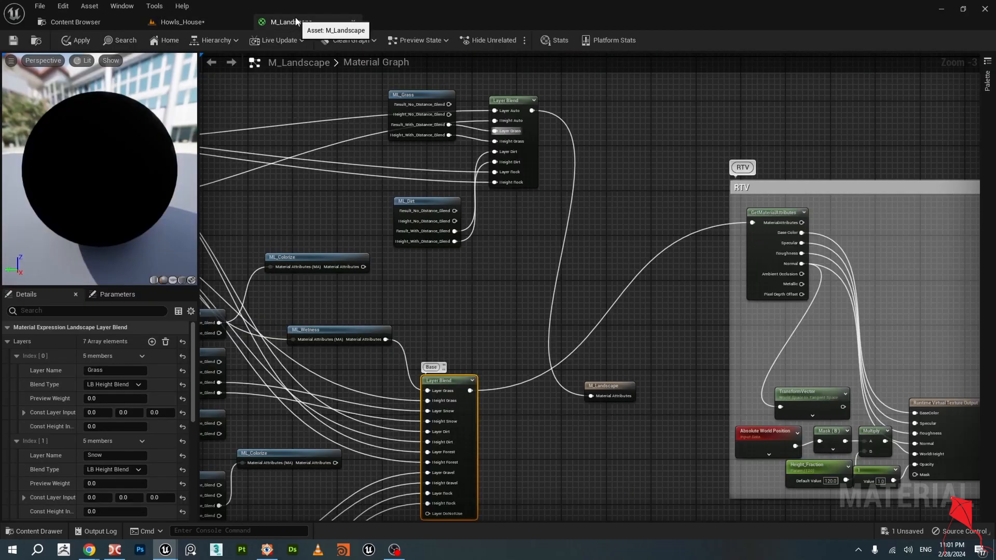
right_click_drag(524, 189, 505, 254)
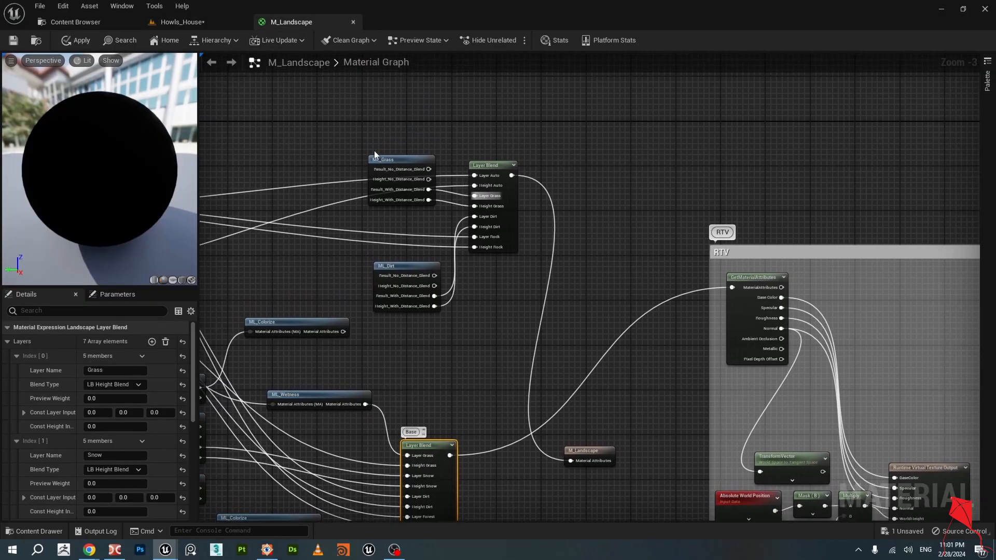
left_click_drag(375, 150, 527, 279)
right_click_drag(583, 348, 580, 221)
left_click_drag(448, 328, 569, 334)
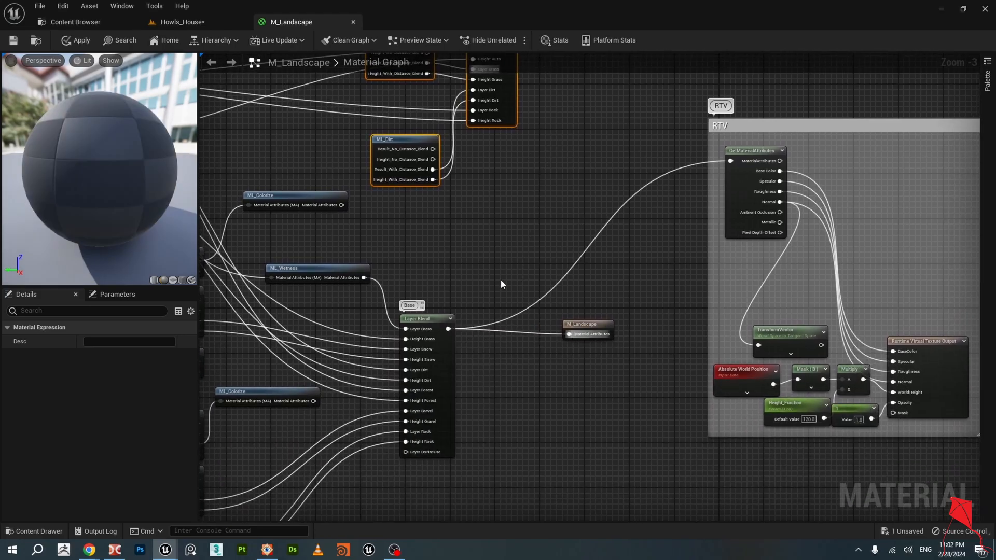
Review the layer functions feeding the base Layer Blend, select the M_Landscape output node and apply the material changes.
right_click_drag(501, 284, 670, 232)
scroll(560, 273, "up", 1)
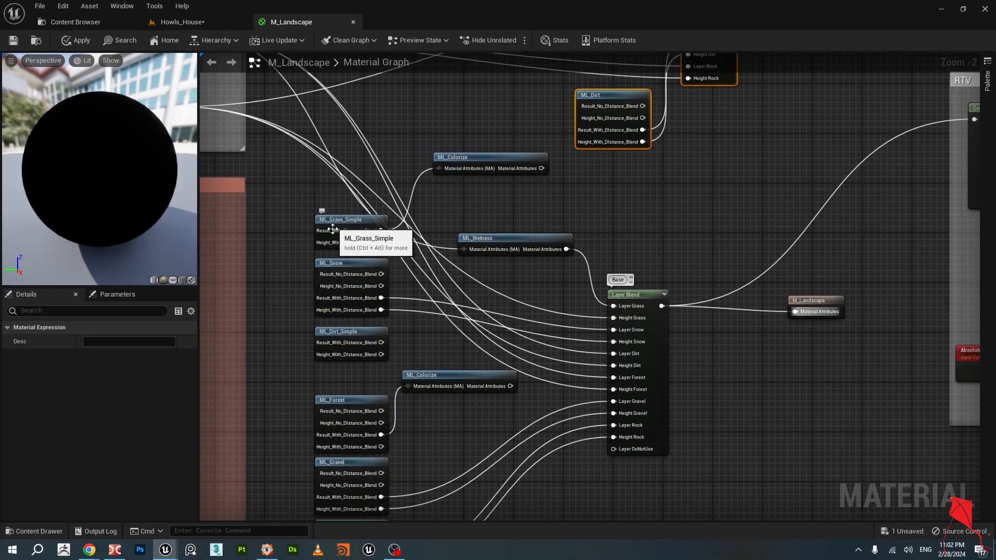
right_click_drag(321, 363, 322, 333)
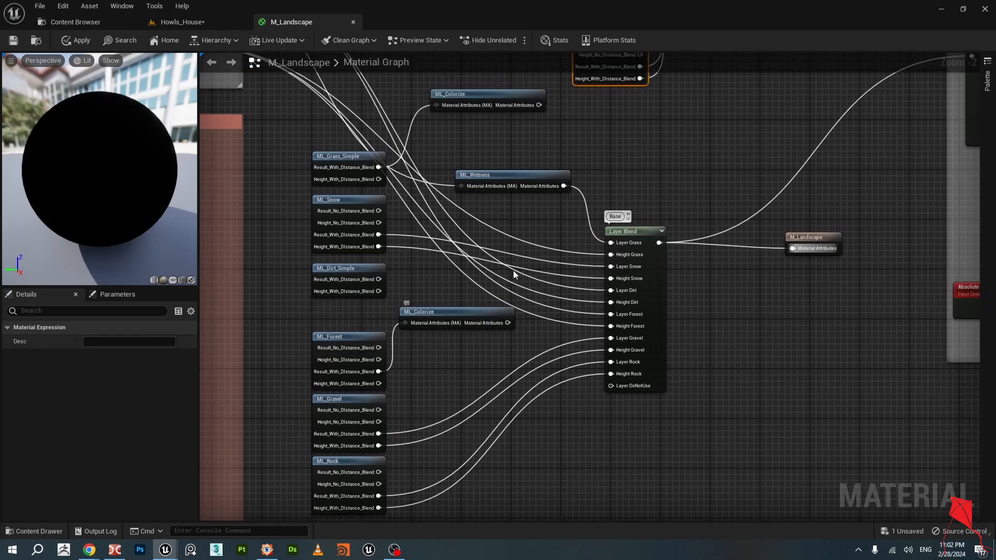
right_click_drag(315, 182, 276, 176)
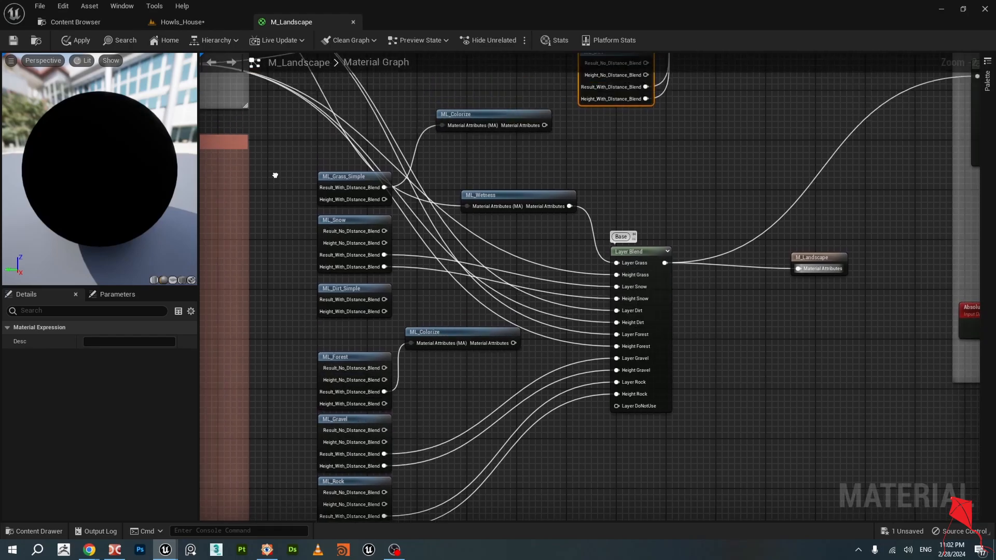
scroll(334, 242, "down", 2)
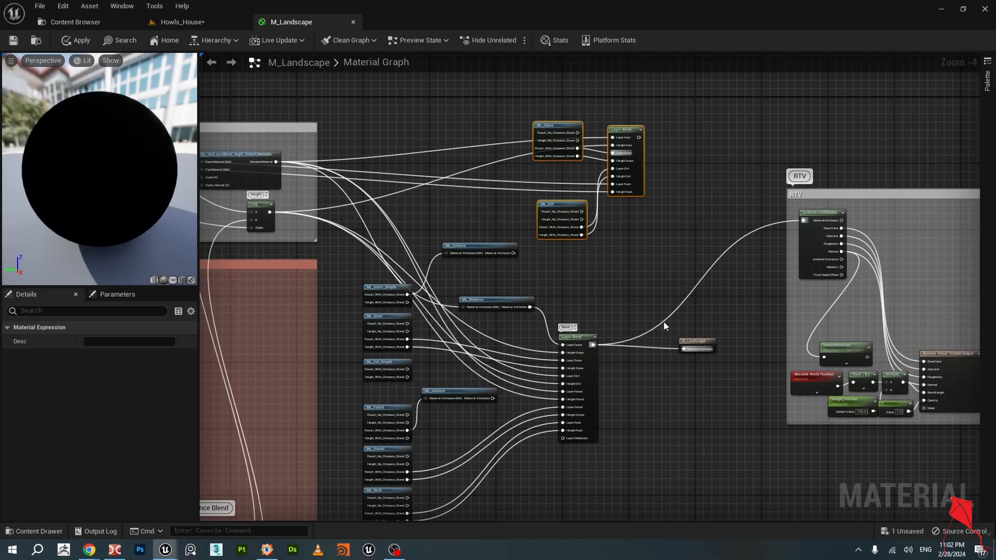
left_click(696, 341)
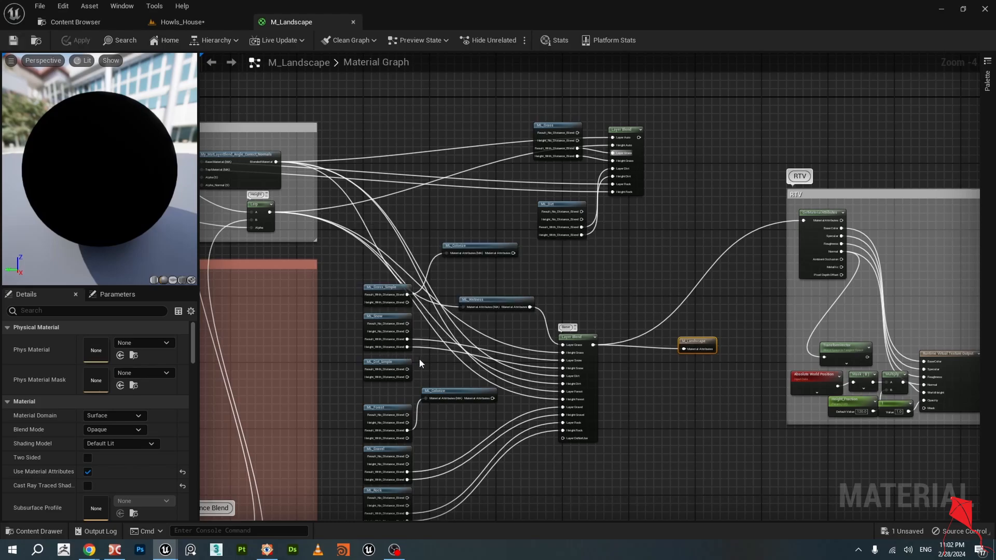
Move the ML_Grass and ML_Dirt nodes slightly away from the new Layer Blend node in the M_Landscape graph.
scroll(429, 359, "up", 4)
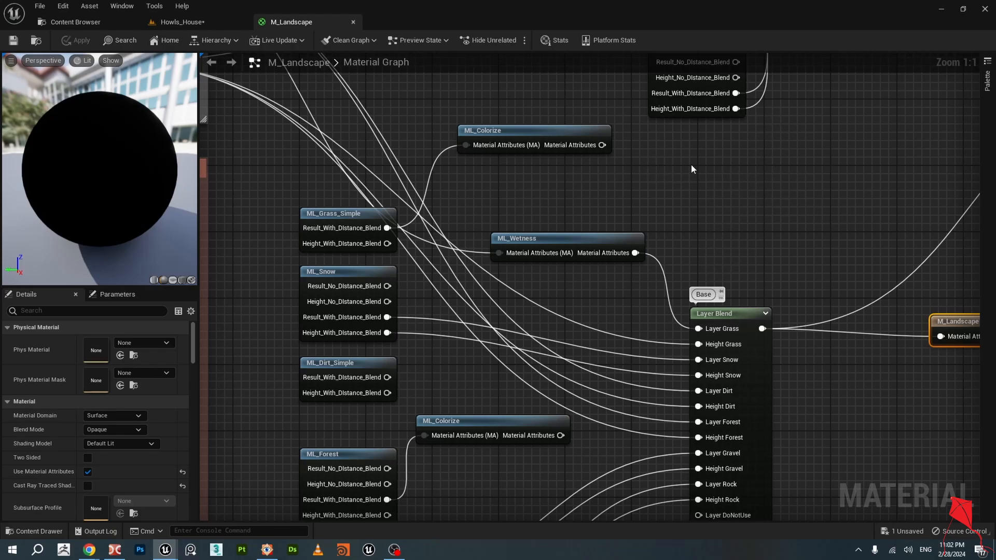
scroll(726, 187, "down", 4)
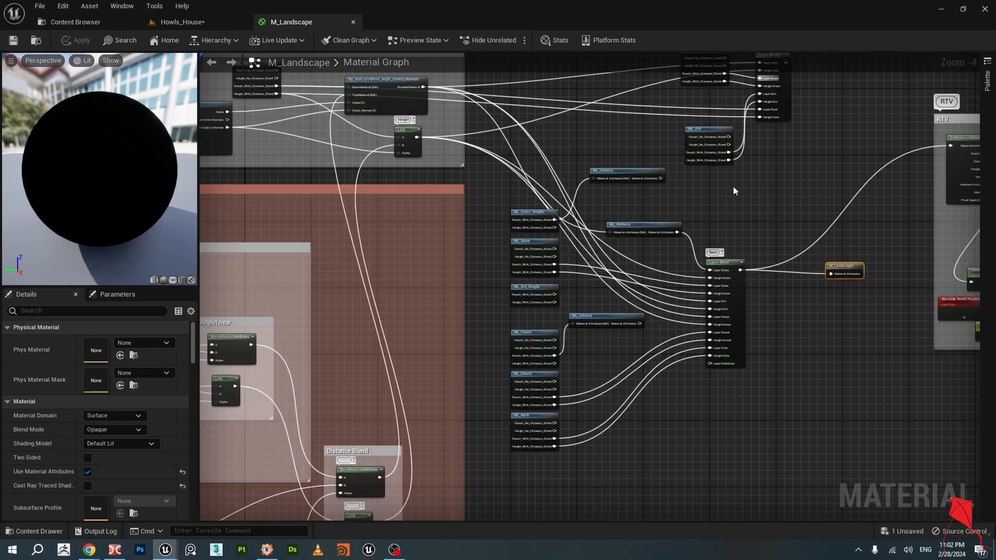
right_click(669, 288)
scroll(724, 226, "down", 4)
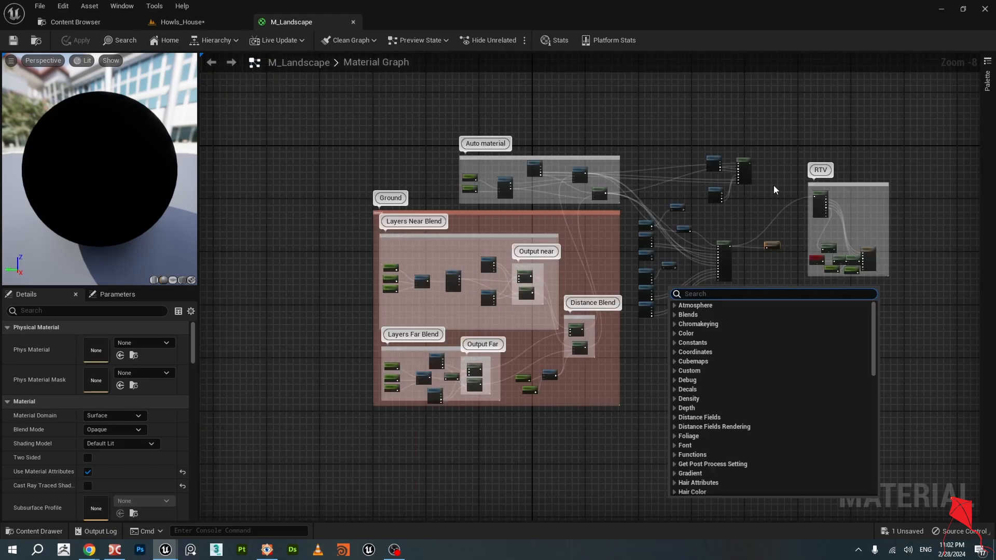
scroll(763, 210, "up", 2)
left_click(768, 190)
scroll(768, 187, "up", 5)
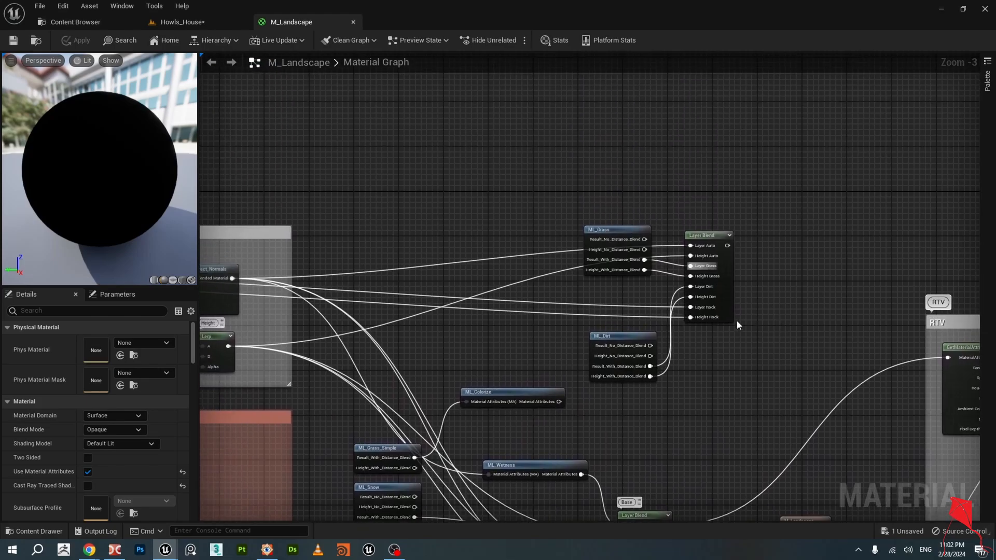
right_click_drag(760, 374, 785, 326)
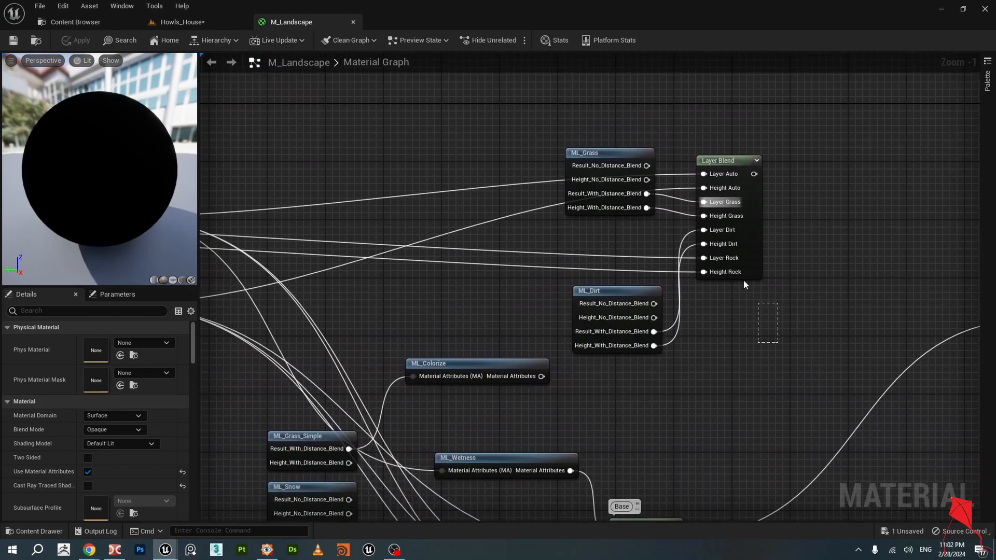
left_click_drag(744, 281, 592, 109)
left_click(840, 297)
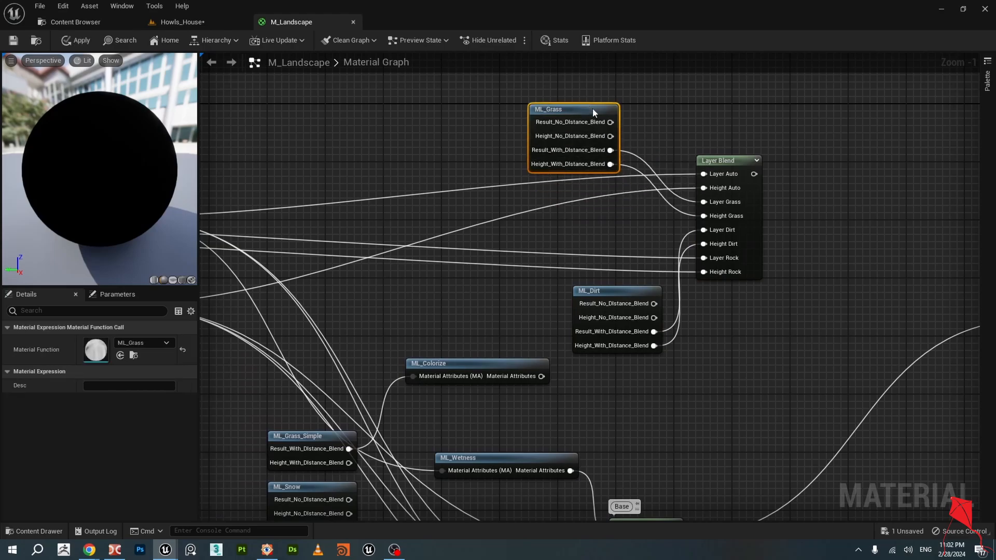
left_click_drag(629, 299, 614, 306)
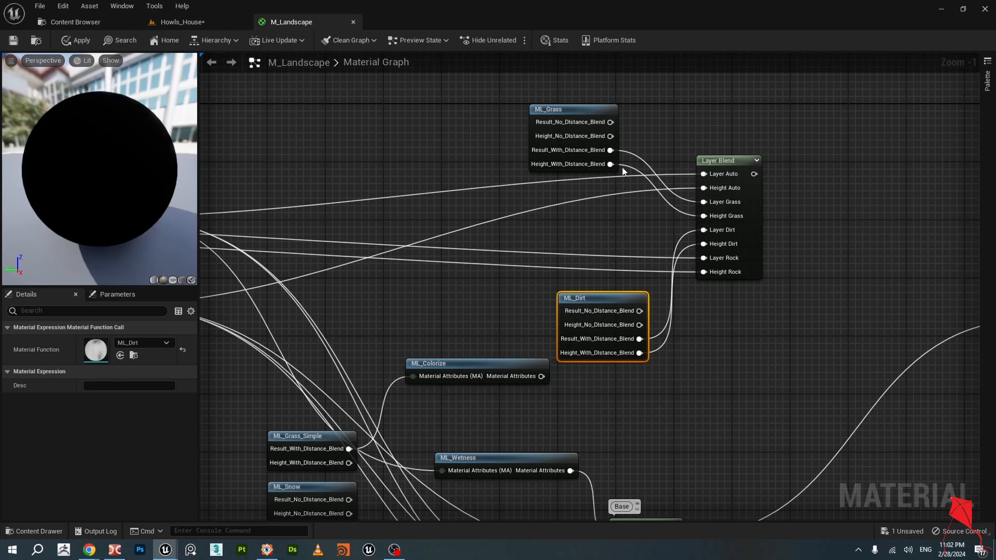
Try to paint the Dirt layer on the Howls_House terrain and select Grass as the target layer.
left_click(183, 22)
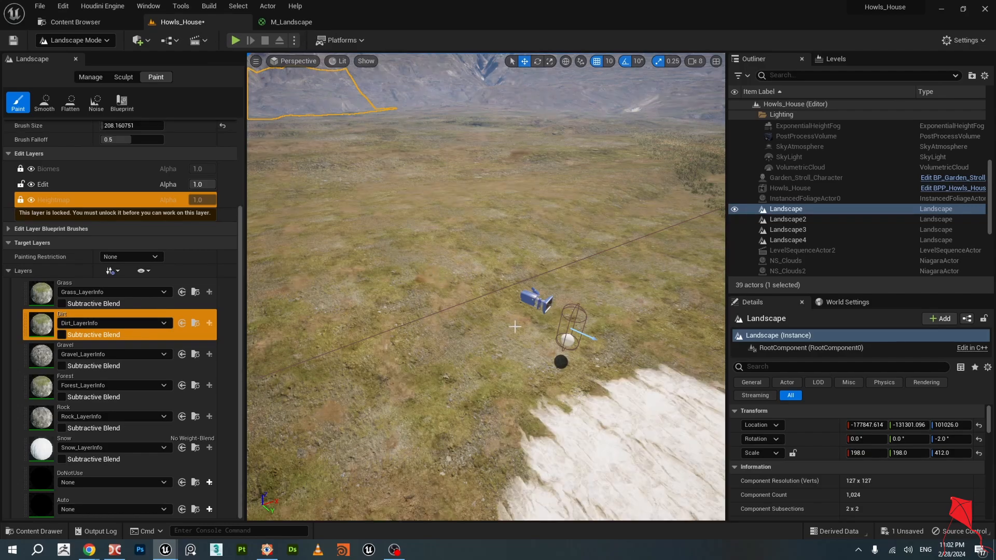
right_click(557, 345)
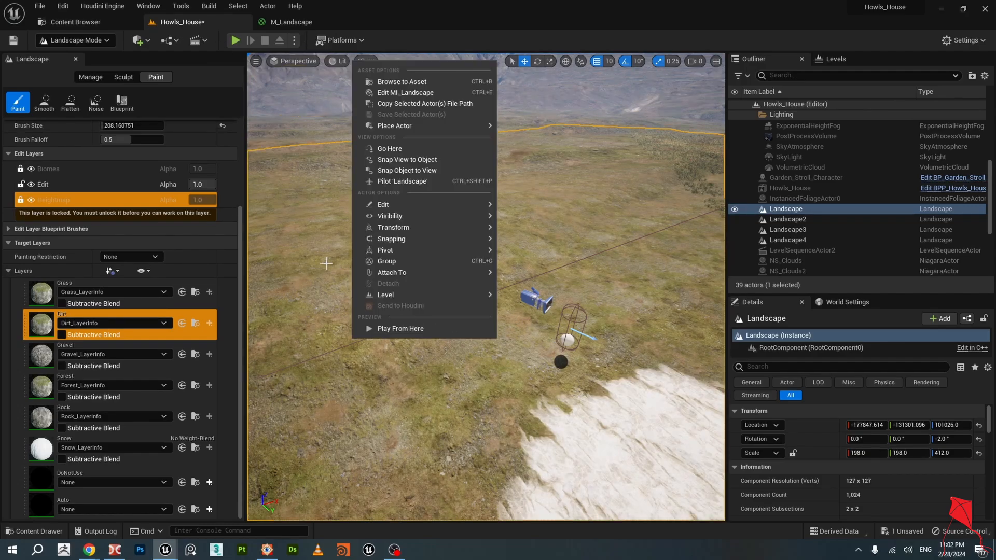
left_click(644, 174)
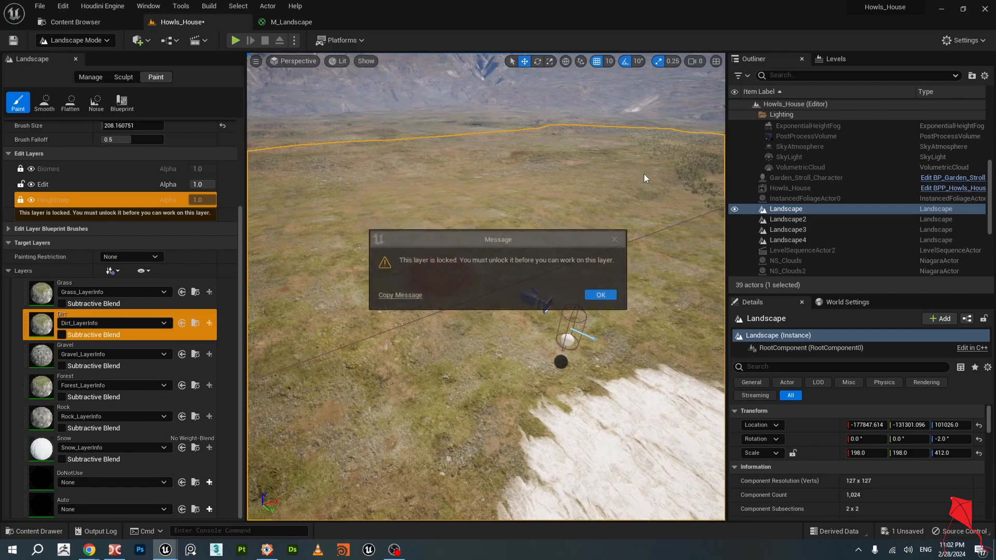
left_click(591, 293)
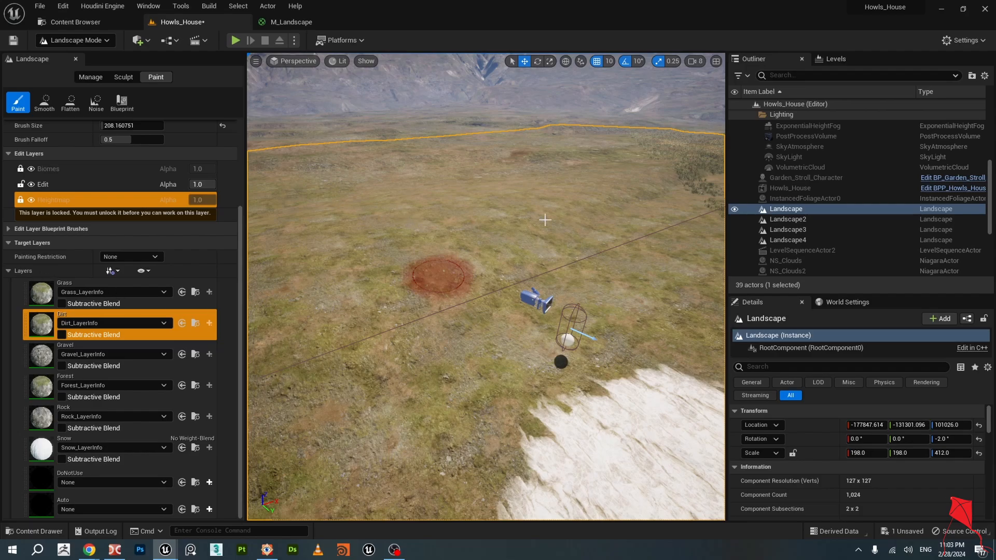
left_click(36, 294)
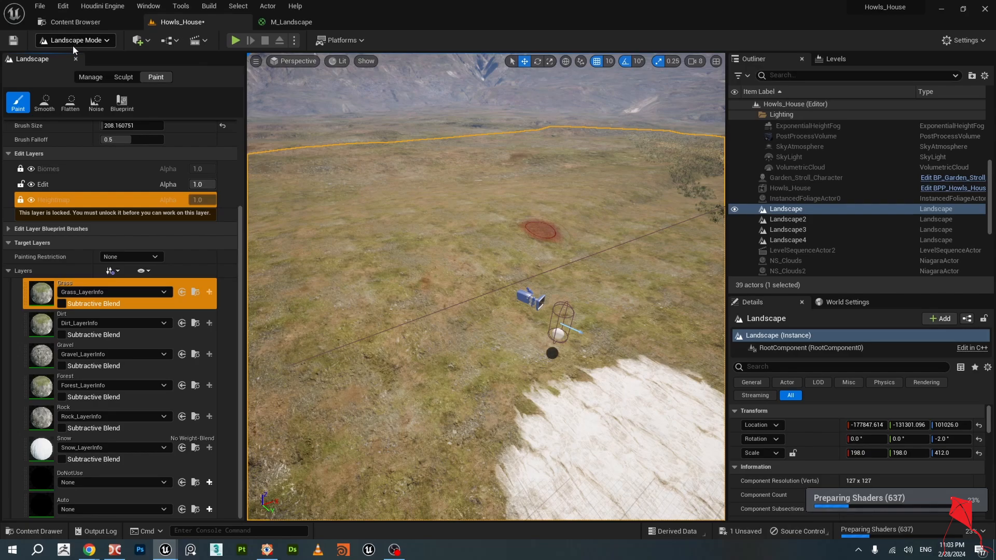
Switch the level from Landscape mode to Selection mode and place the MI_Landscape instance window beside the terrain view.
left_click(104, 42)
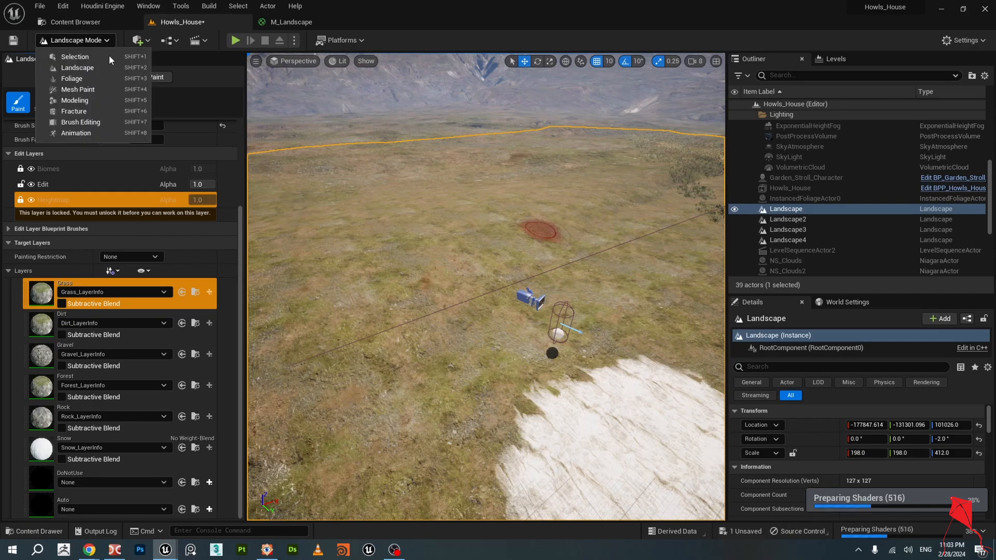
left_click(73, 57)
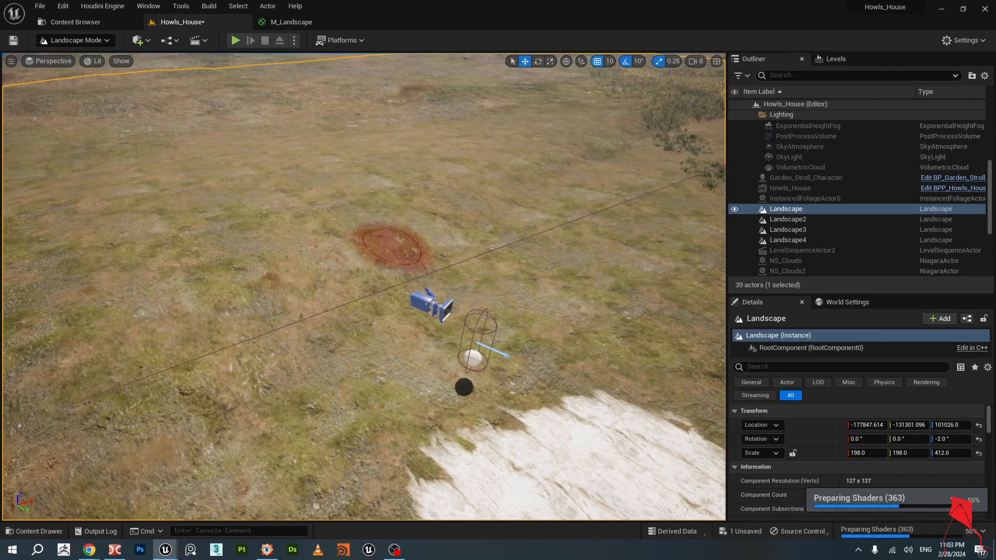
key("alt+Tab")
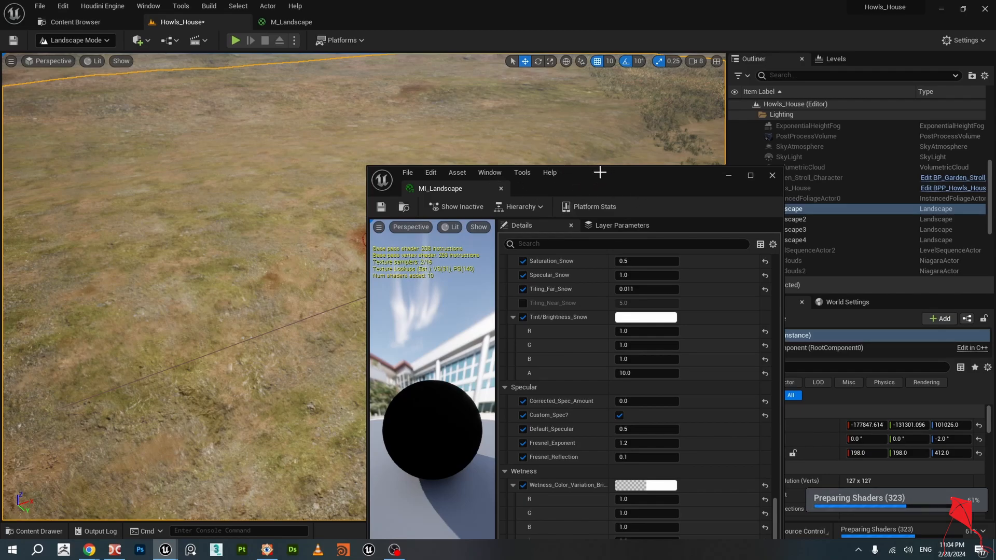
left_click_drag(649, 186, 602, 179)
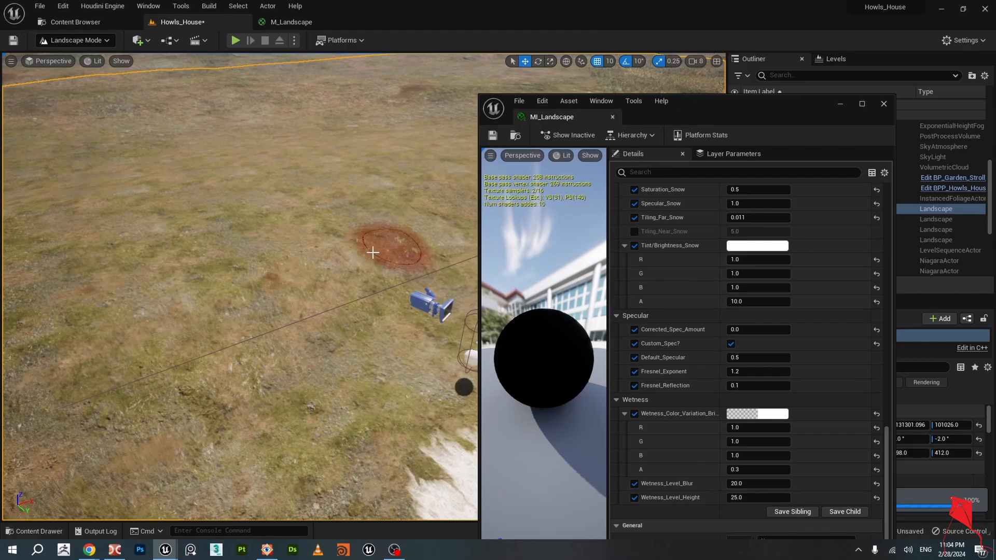
right_click_drag(358, 225, 342, 230)
left_click(83, 42)
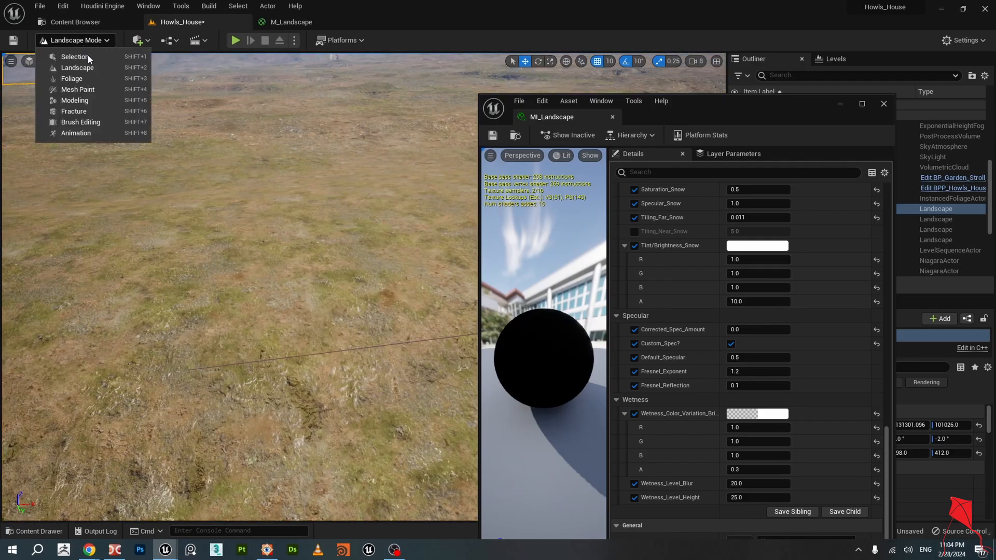
left_click(88, 56)
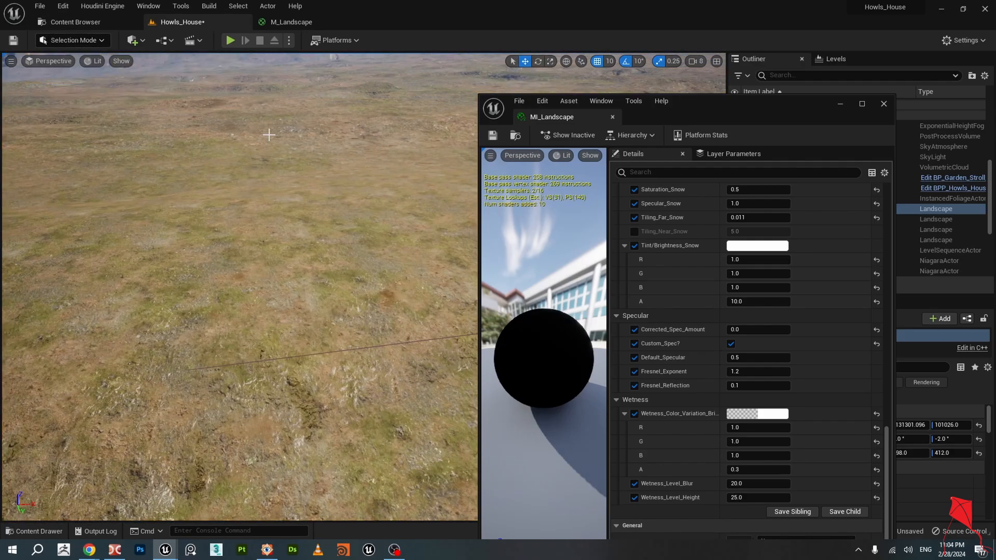
right_click_drag(318, 240, 318, 207)
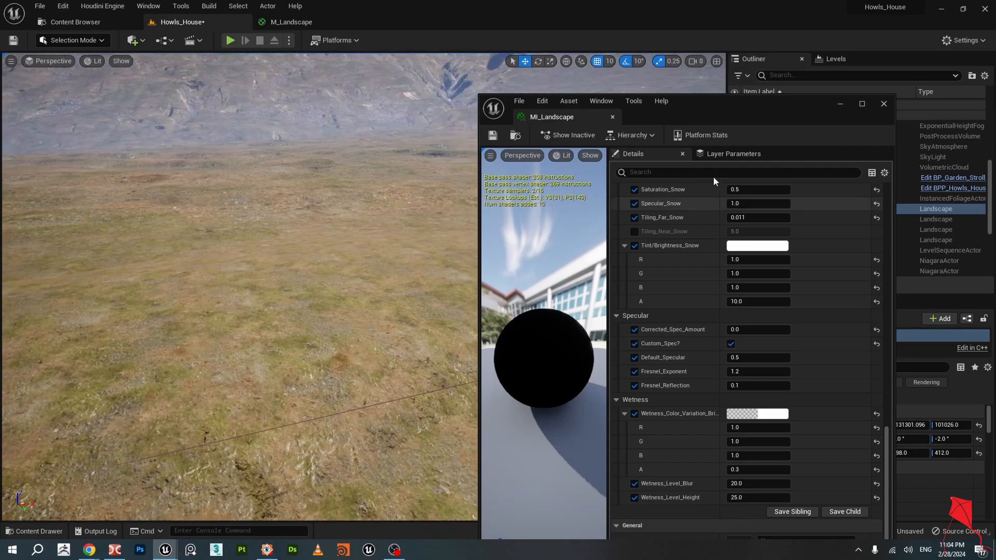
left_click_drag(673, 116, 721, 46)
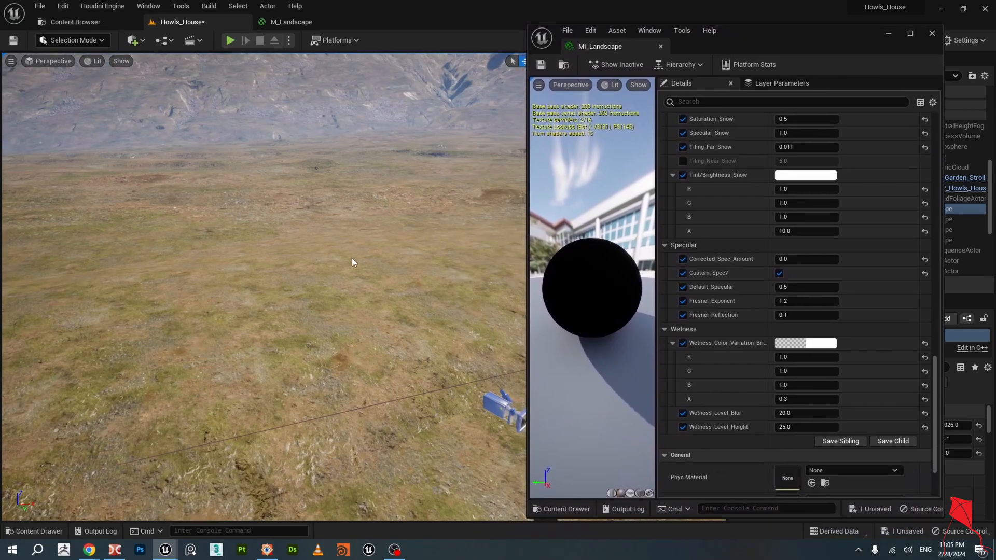
Examine the terrain surface up close alongside the Layers Blending parameters of MI_Landscape.
right_click_drag(327, 261, 306, 264)
scroll(326, 262, "up", 2)
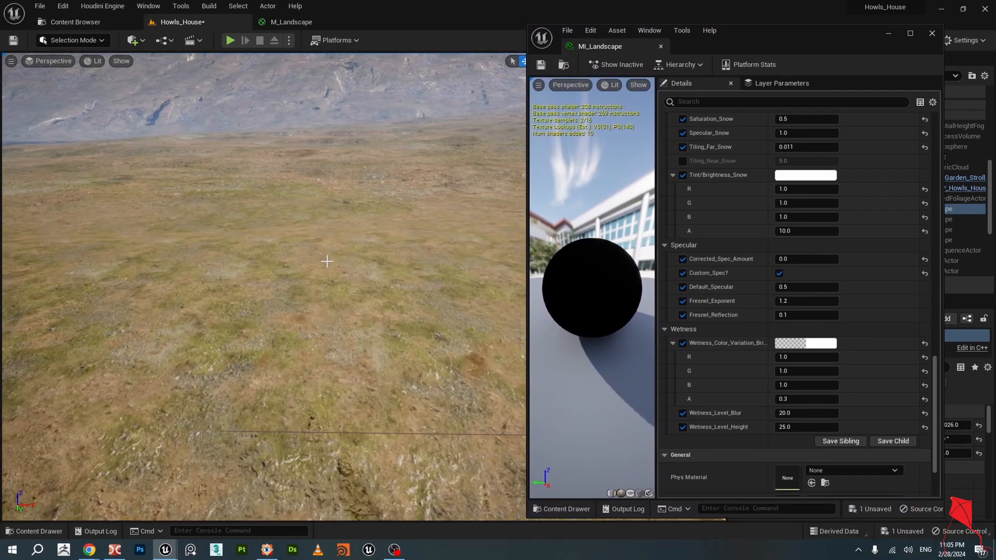
scroll(326, 261, "up", 8)
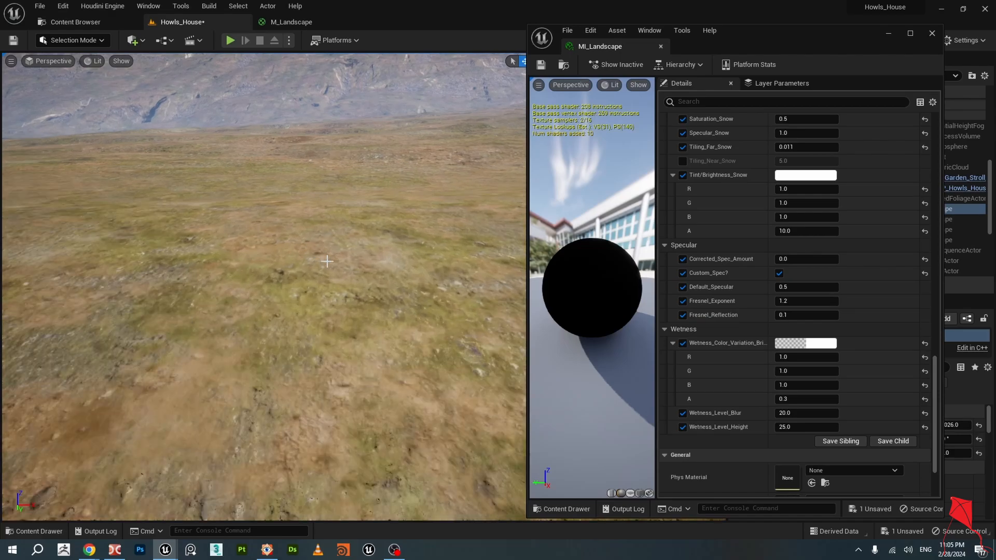
scroll(327, 262, "up", 2)
right_click_drag(341, 282, 353, 332)
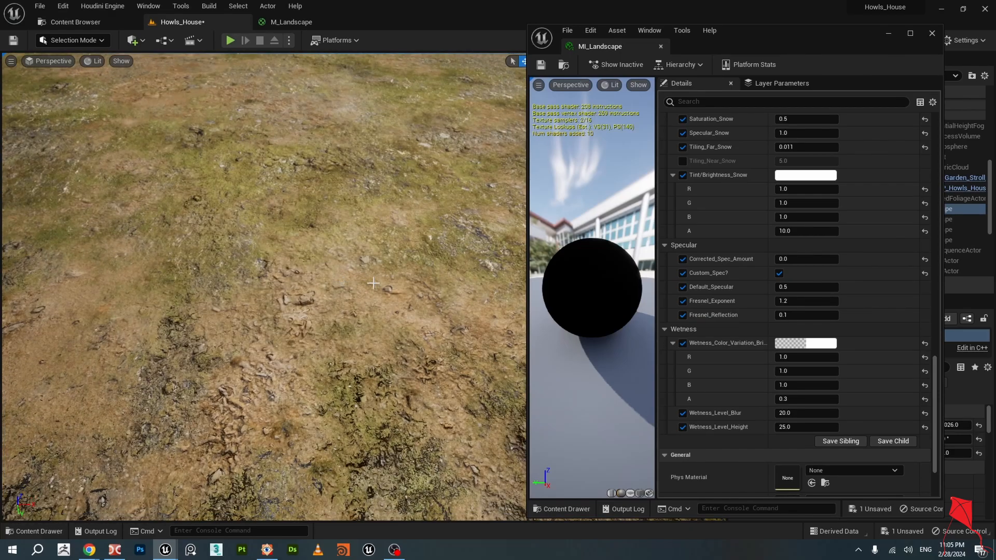
right_click_drag(373, 283, 321, 266)
scroll(867, 257, "up", 3)
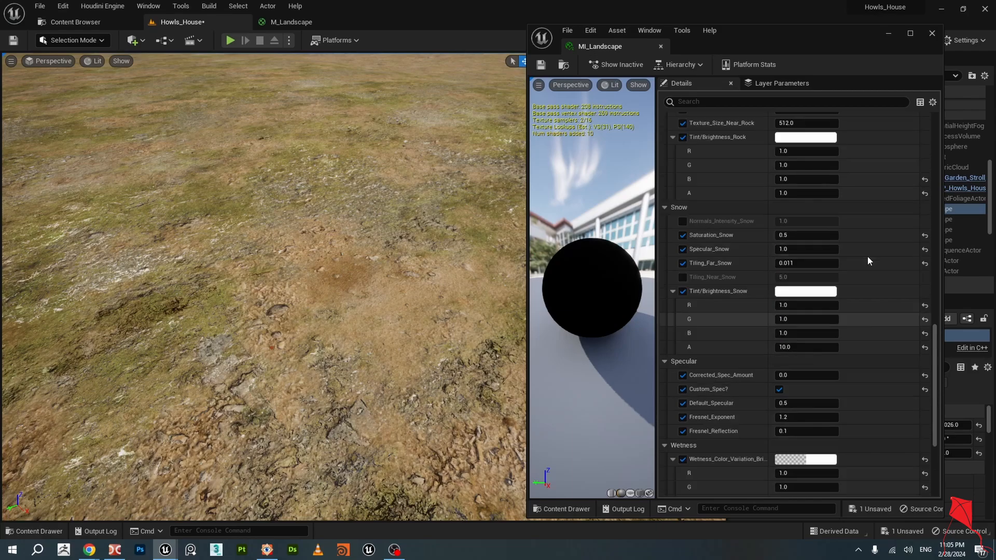
scroll(867, 256, "up", 6)
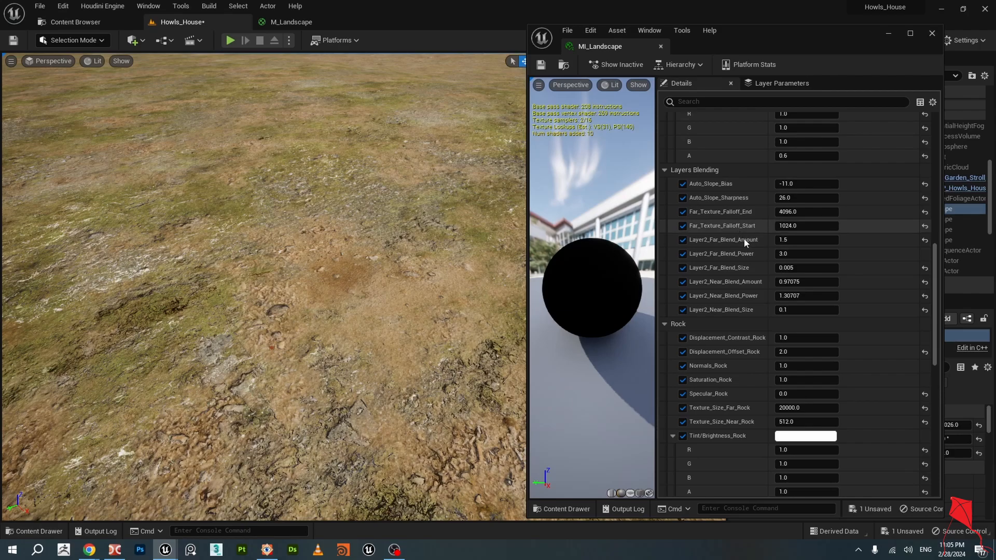
right_click_drag(396, 212, 400, 209)
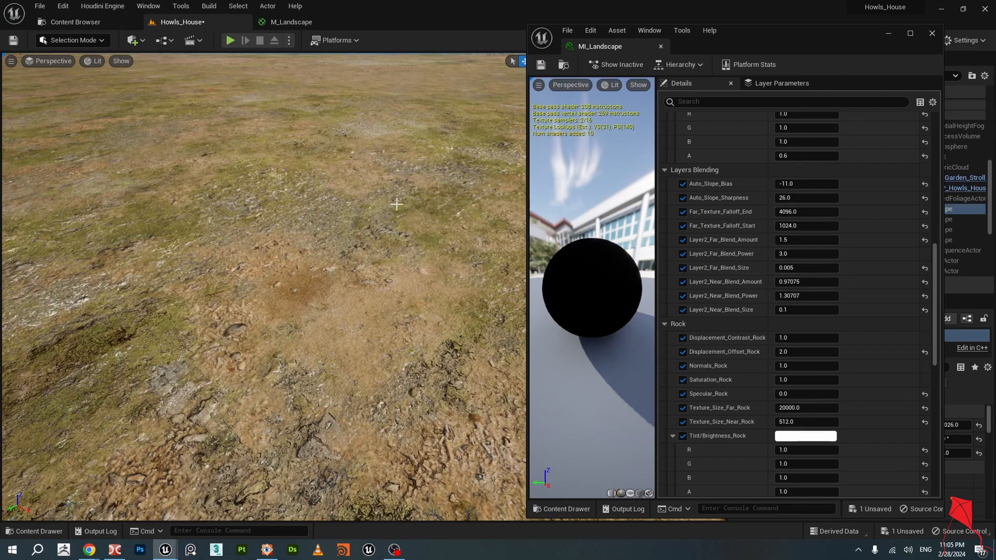
right_click_drag(397, 204, 407, 211)
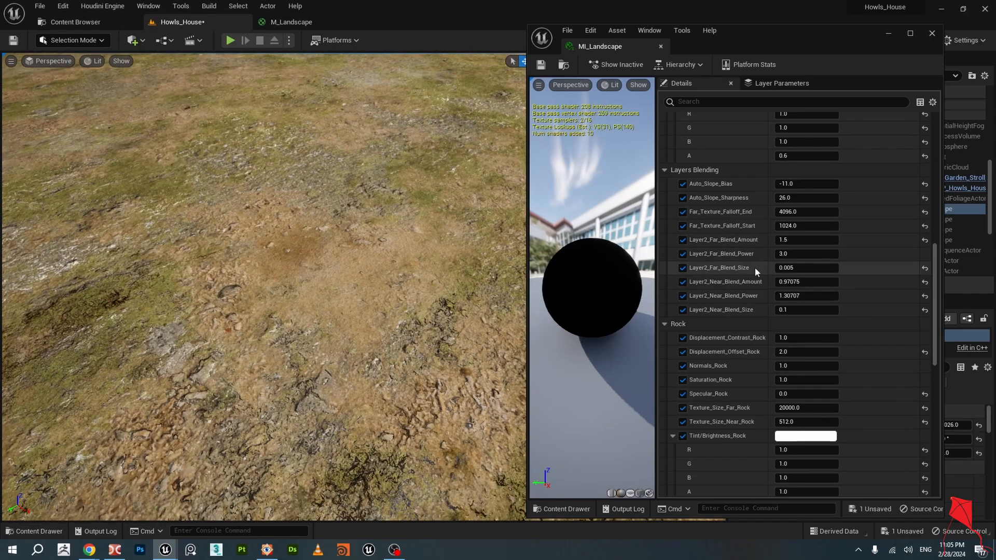
Test Layer2_Far_Blend_Size at 0.01 and -0.1 in MI_Landscape, and reset it to its default of 0.004.
left_click(809, 270)
type("1")
key("Return")
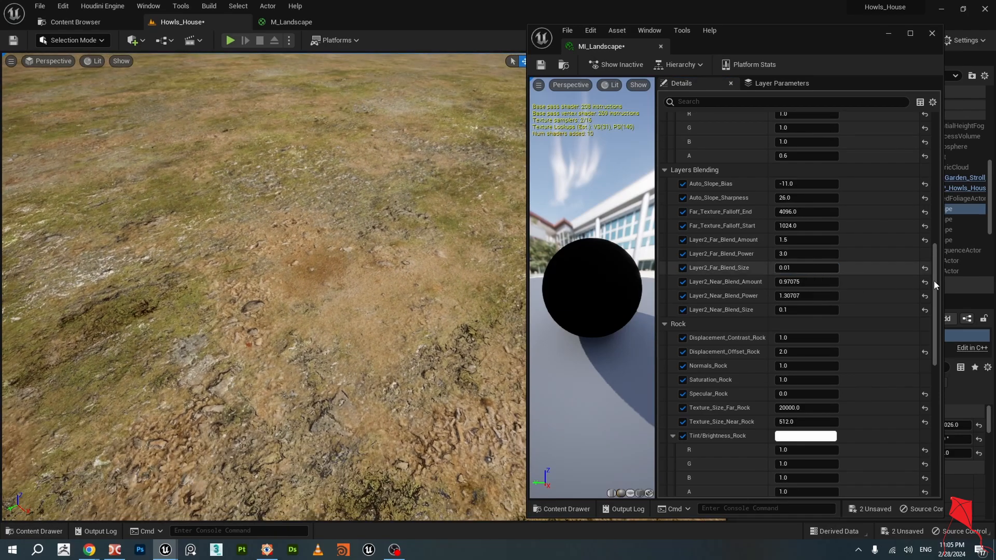
left_click(924, 268)
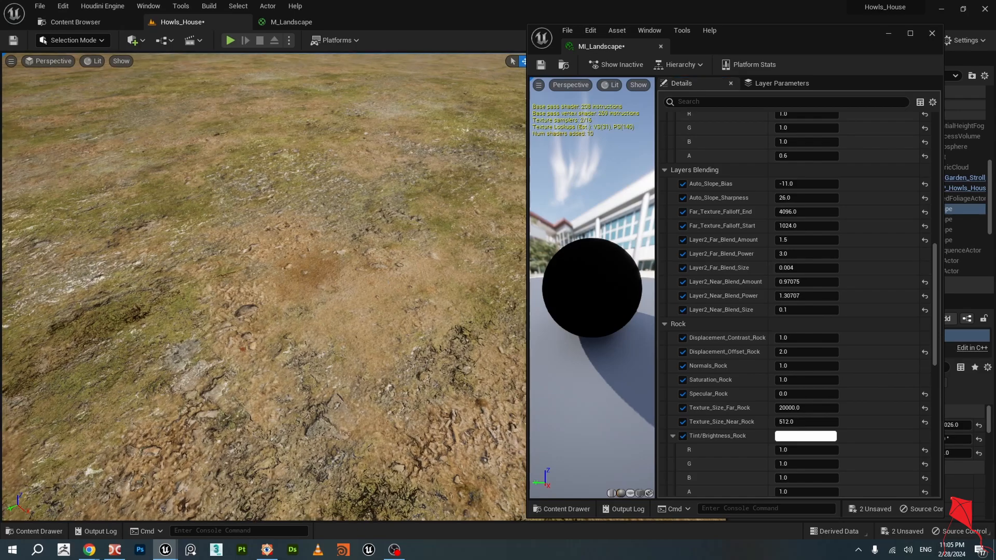
mouse_move(806, 268)
left_mouse_down()
mouse_move(824, 268)
mouse_move(804, 268)
left_mouse_up()
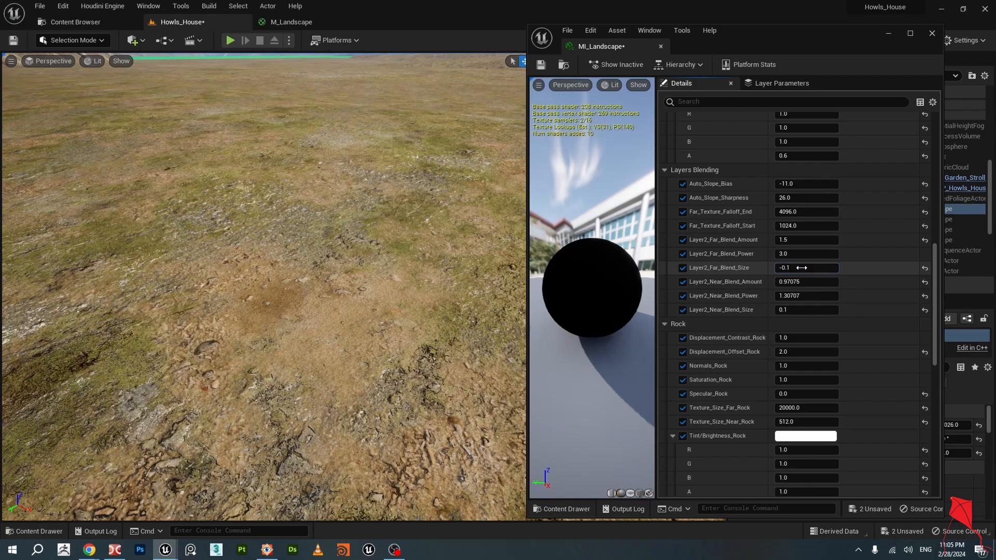
left_click_drag(807, 267, 771, 281)
left_click(926, 269)
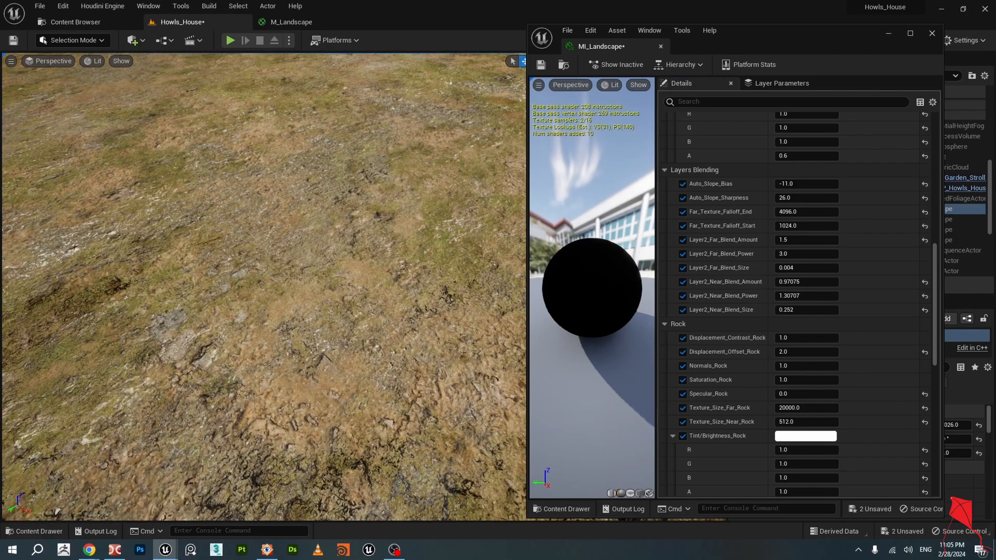
Try Layer2_Near_Blend_Size at -0.164, reset it to its default of 0.02, and raise Layer2_Near_Blend_Power to about 2.96.
left_click_drag(802, 309, 786, 310)
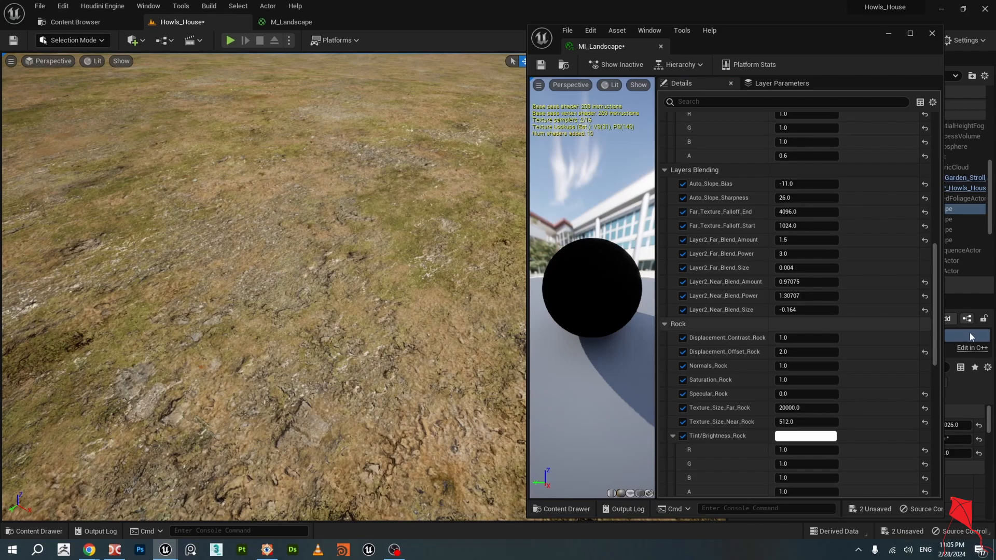
left_click(925, 310)
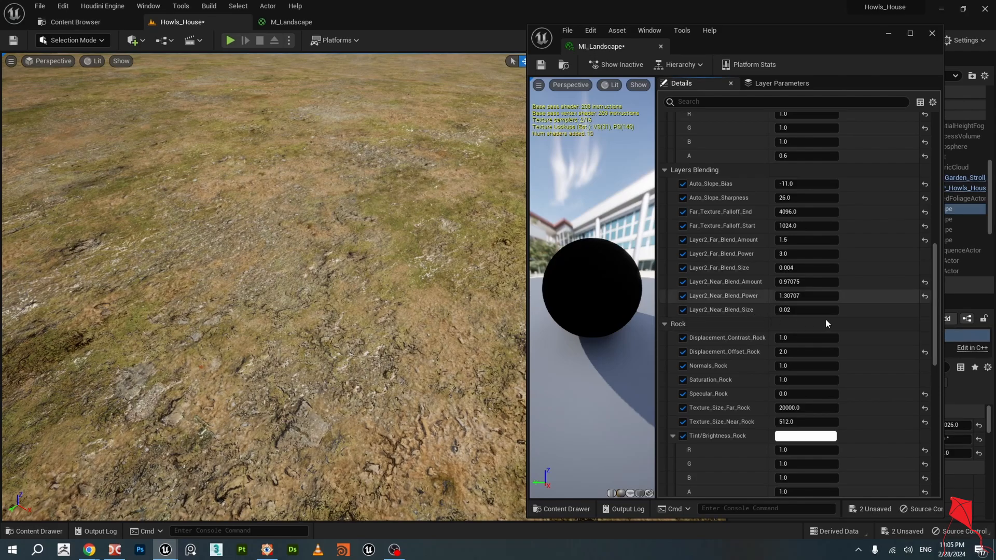
left_click_drag(793, 295, 803, 295)
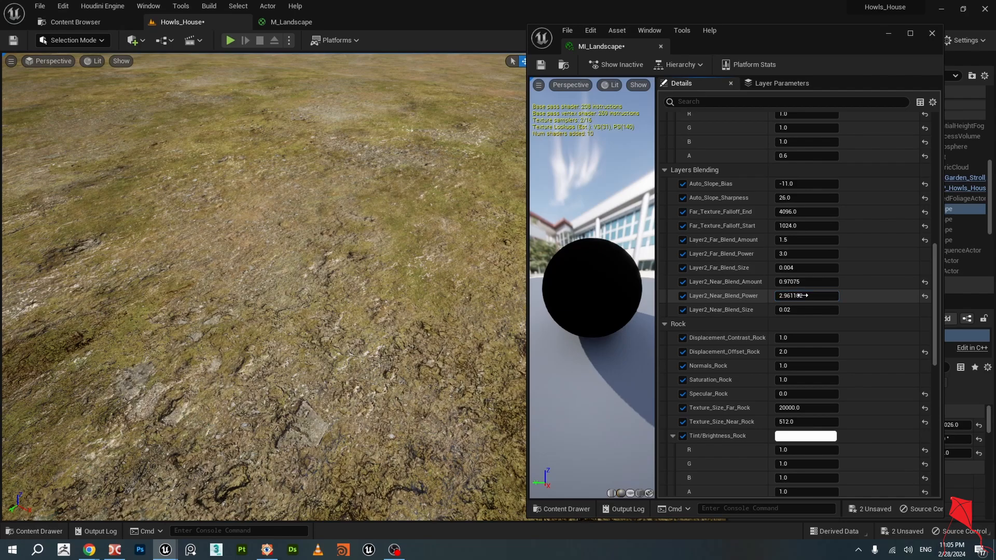
right_click_drag(274, 262, 332, 273)
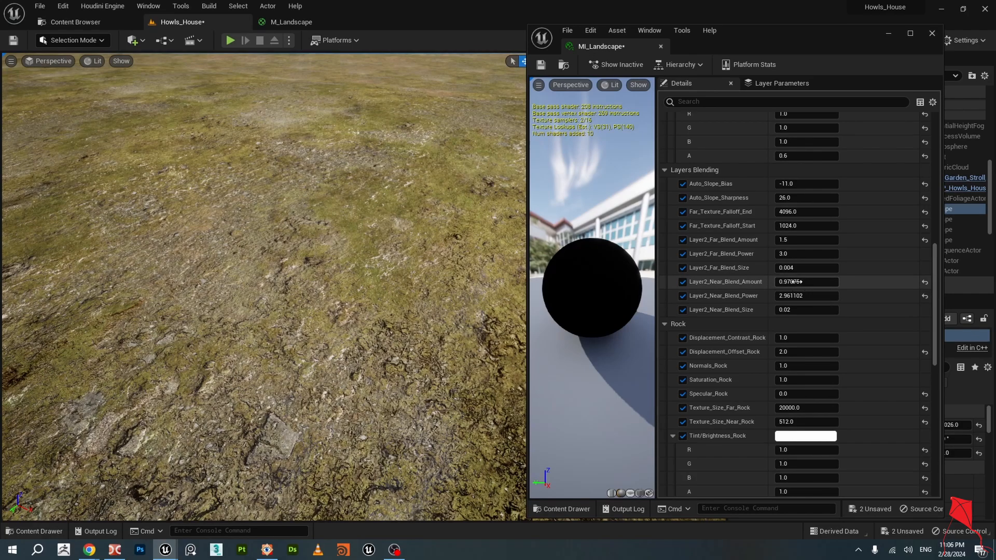
Lower Layer2_Near_Blend_Amount in MI_Landscape to about 0.264.
mouse_move(794, 281)
left_mouse_down()
mouse_move(817, 282)
mouse_move(781, 281)
mouse_move(803, 281)
mouse_move(794, 282)
left_mouse_up()
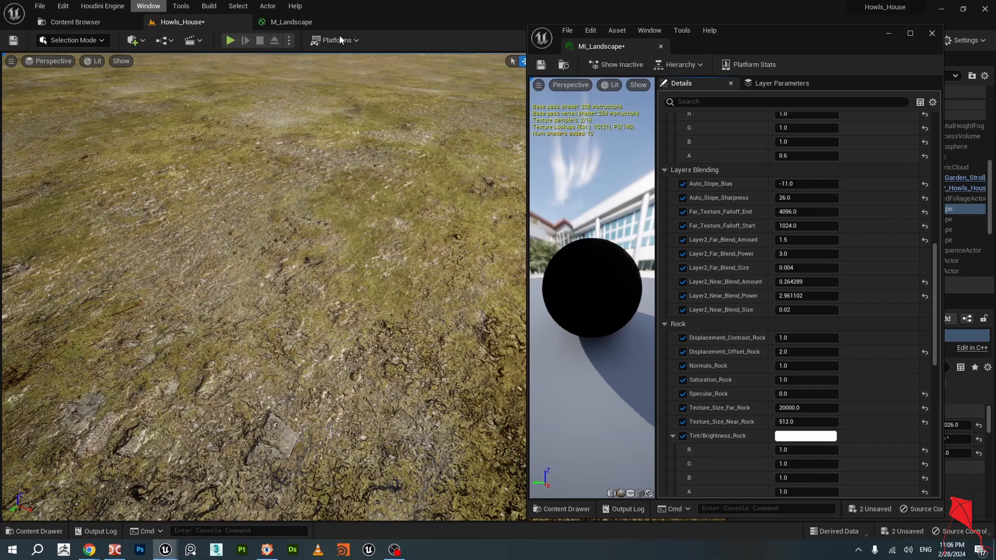
Examine the Output Far and Distance Blend groups and the MF_Distance_Blend falloff inputs in the M_Landscape graph.
left_click(291, 21)
scroll(424, 288, "down", 5)
right_click_drag(336, 410, 416, 285)
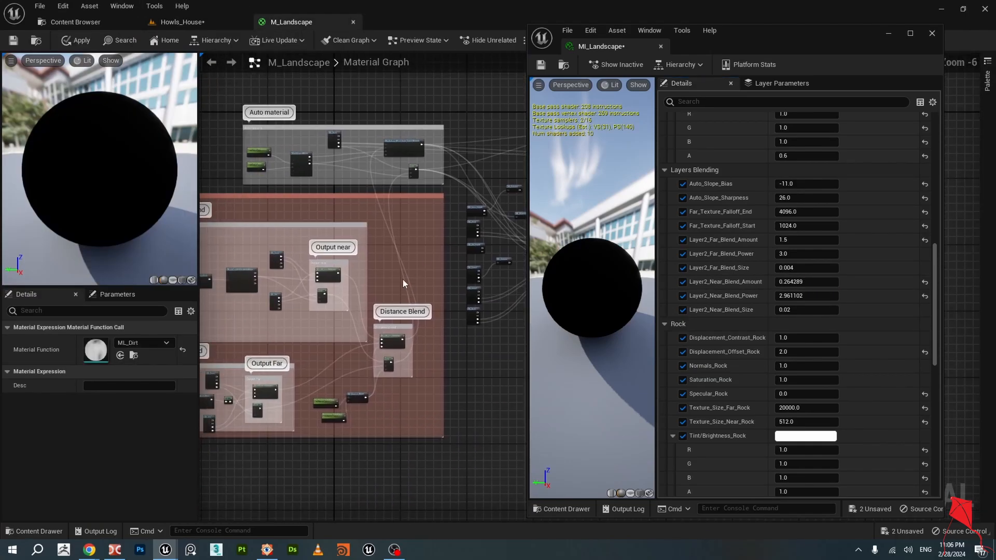
scroll(421, 291, "up", 3)
right_click_drag(361, 467, 416, 370)
scroll(415, 370, "down", 1)
right_click_drag(213, 488, 290, 410)
scroll(315, 416, "up", 2)
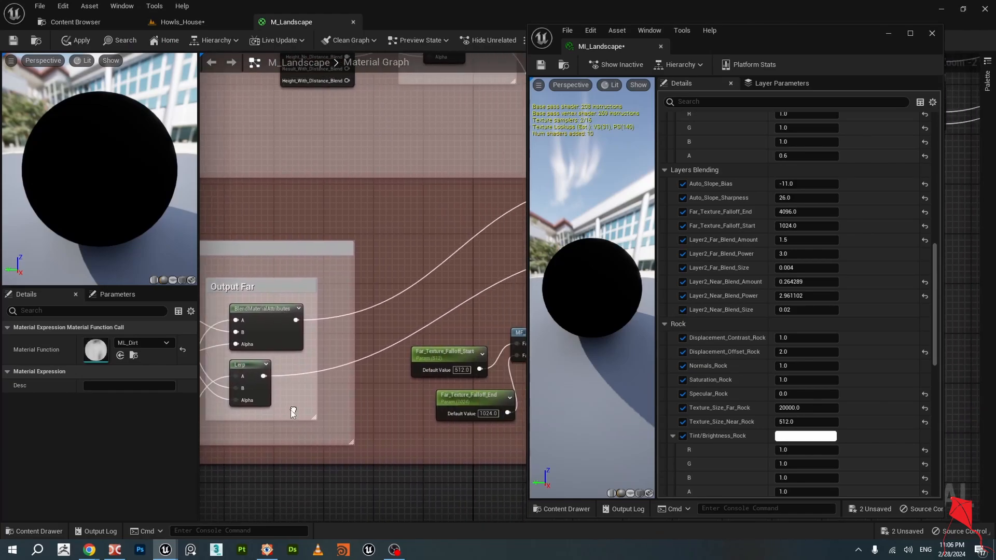
right_click_drag(519, 342, 378, 350)
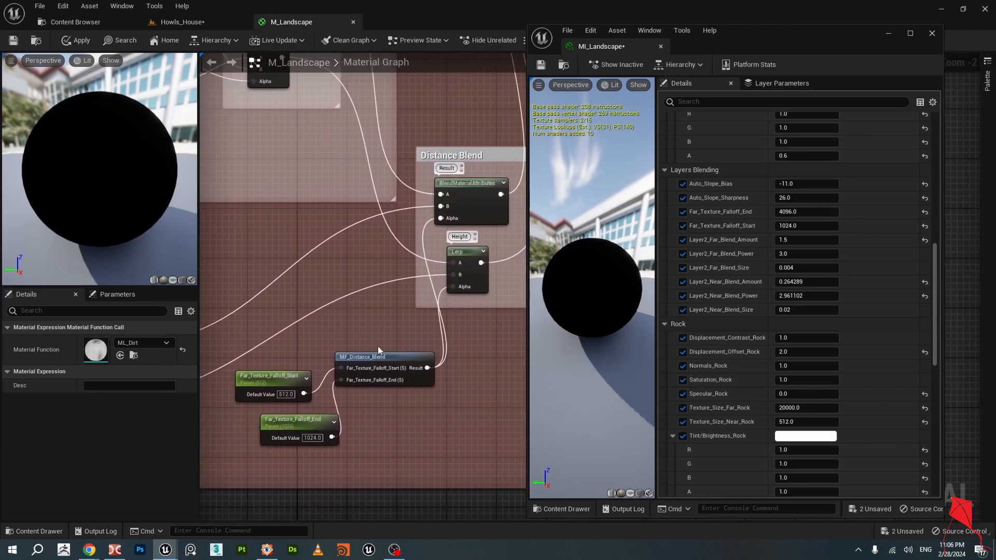
Return to the Howls_House level and test Layer2_Near_Blend_Amount at 0 and 1 against the terrain.
left_click(183, 22)
left_click(806, 281)
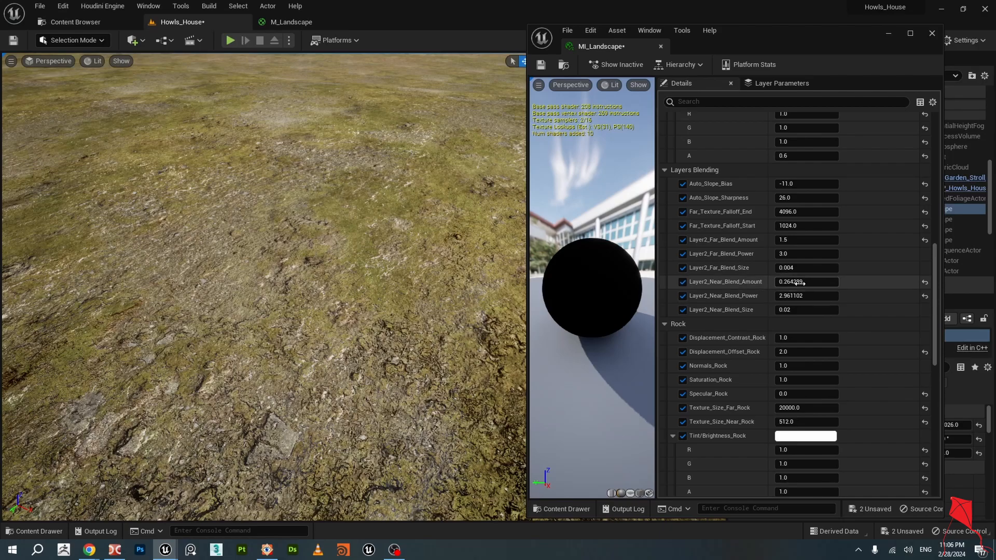
type("0")
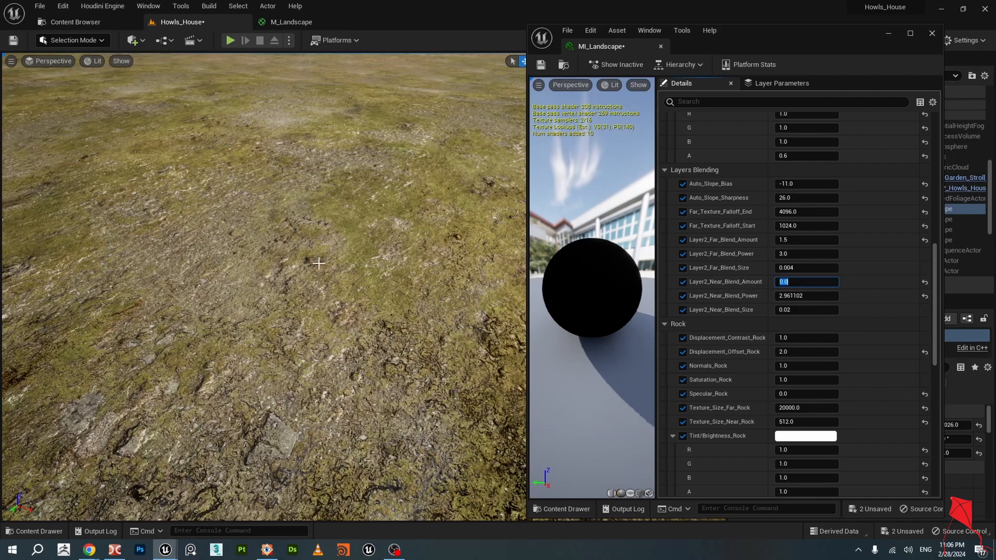
key("Return")
left_click(802, 281)
type("1")
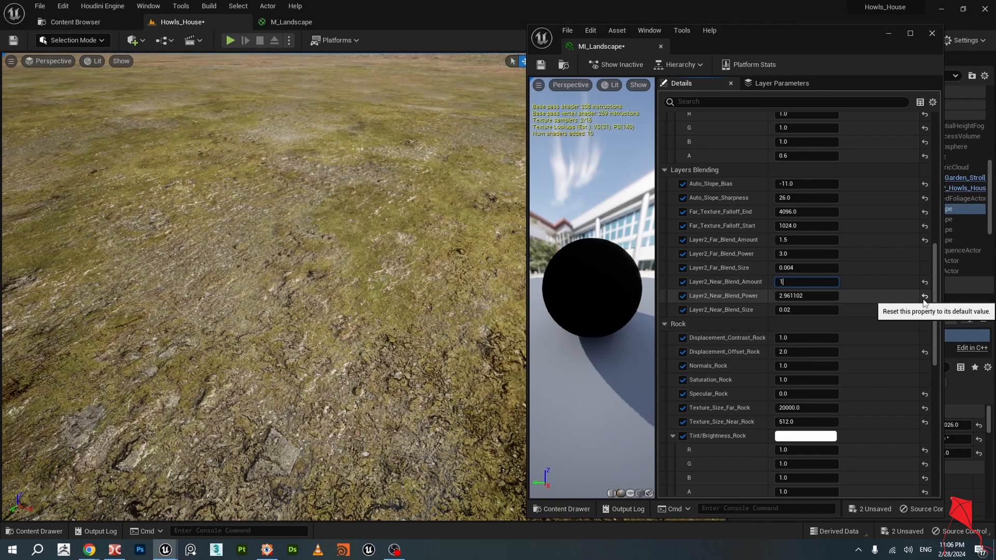
key("Return")
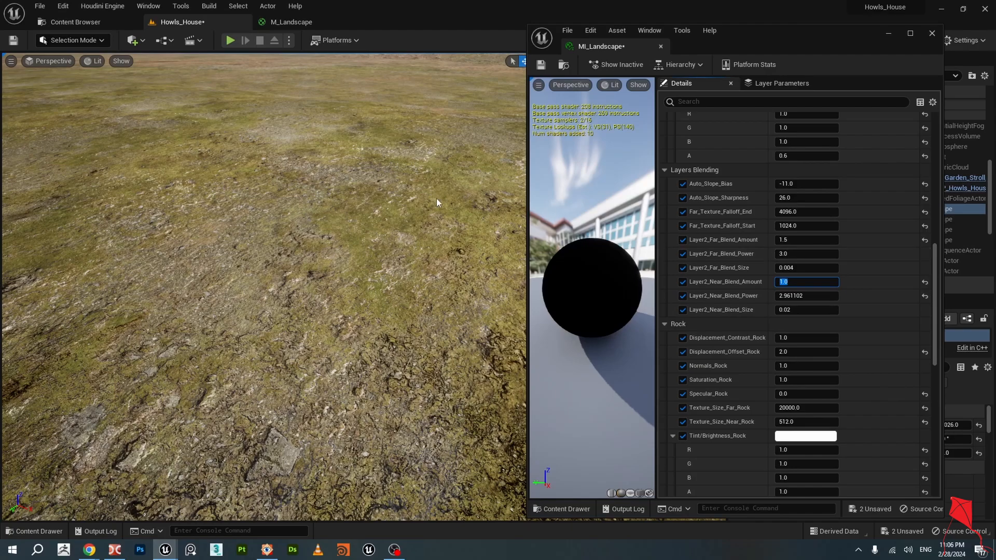
right_click_drag(395, 221, 394, 187)
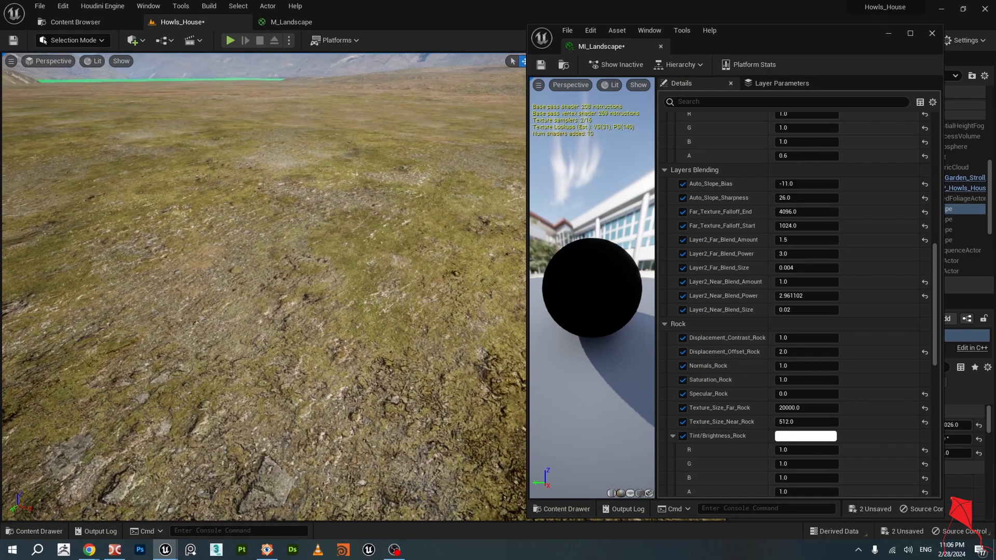
Try Layer2_Near_Blend_Amount at about 2.27, set Layer2_Near_Blend_Power to 1, and return the amount to 1.
mouse_move(802, 281)
left_mouse_down()
mouse_move(811, 282)
mouse_move(799, 284)
left_mouse_up()
left_click(801, 295)
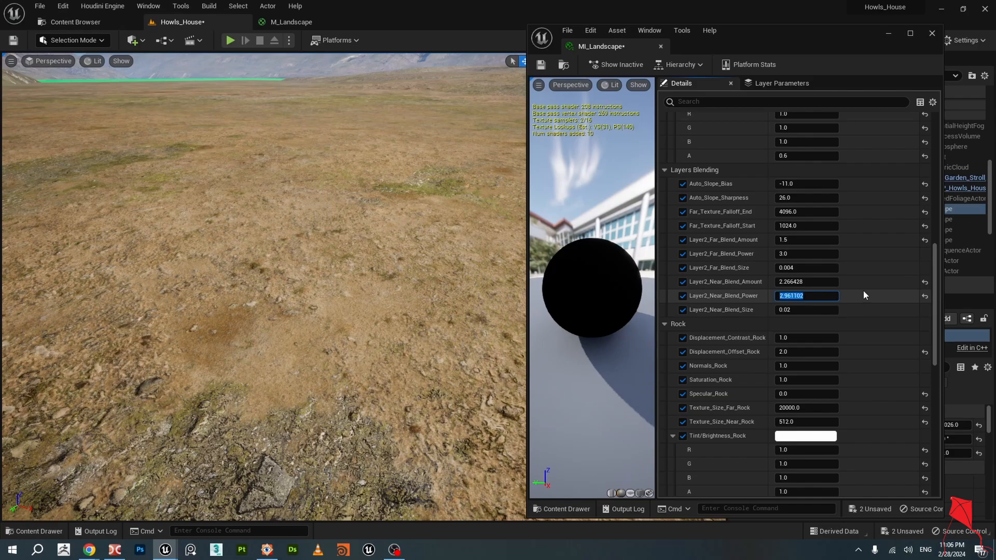
type("1")
key("Return")
left_click(828, 282)
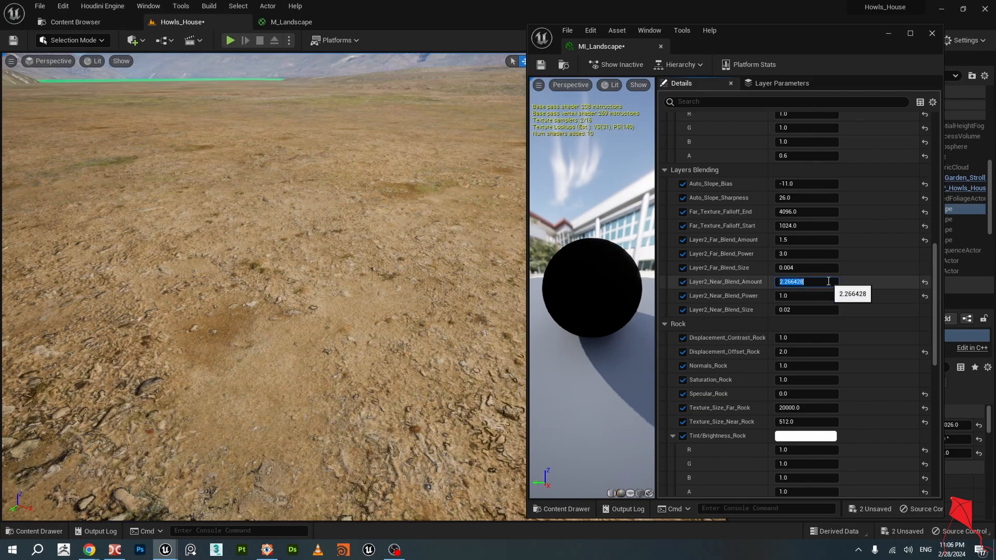
type("1")
key("Return")
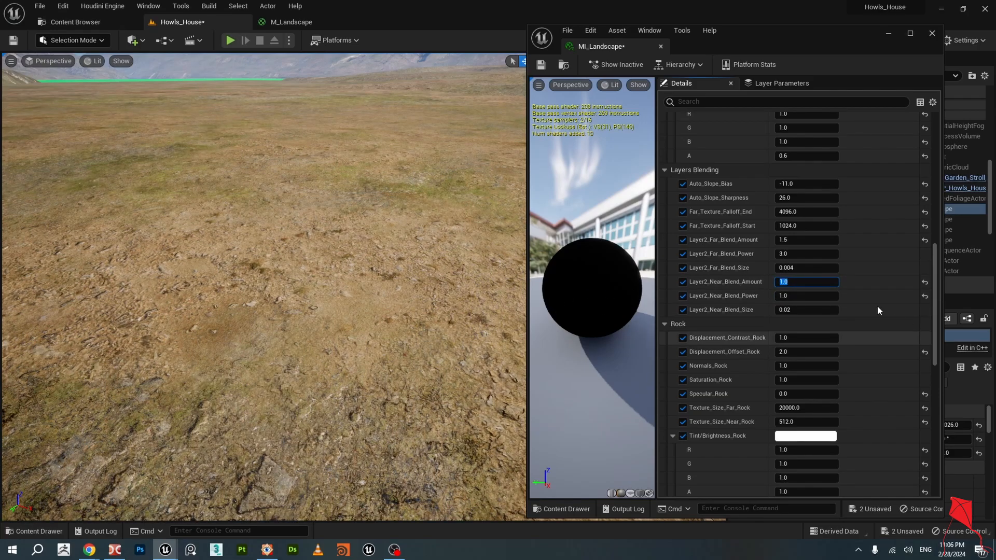
Test Layer2_Near_Blend_Power at 0 with Layer2_Near_Blend_Amount lowered to 0.776, and set the power back to 1.
left_click(823, 298)
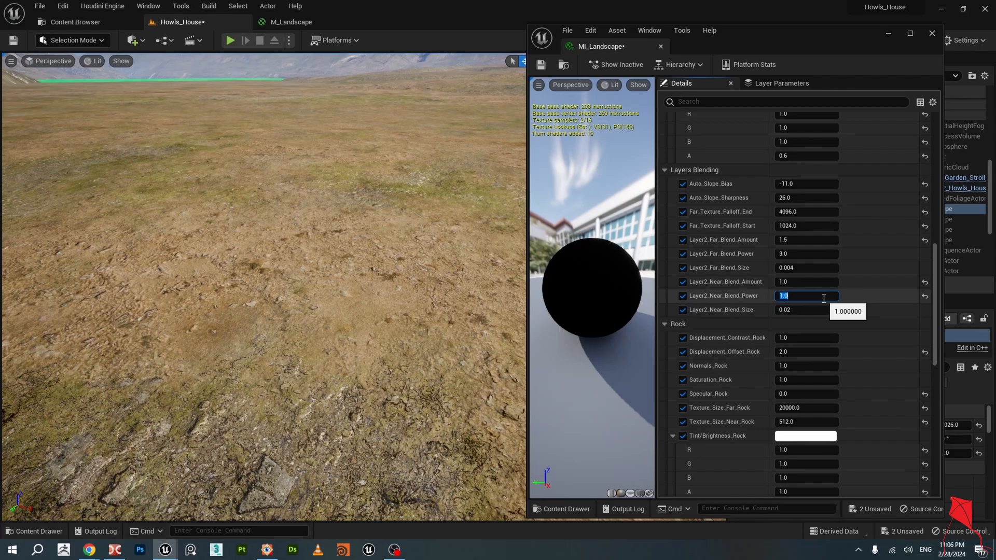
type("0")
key("Return")
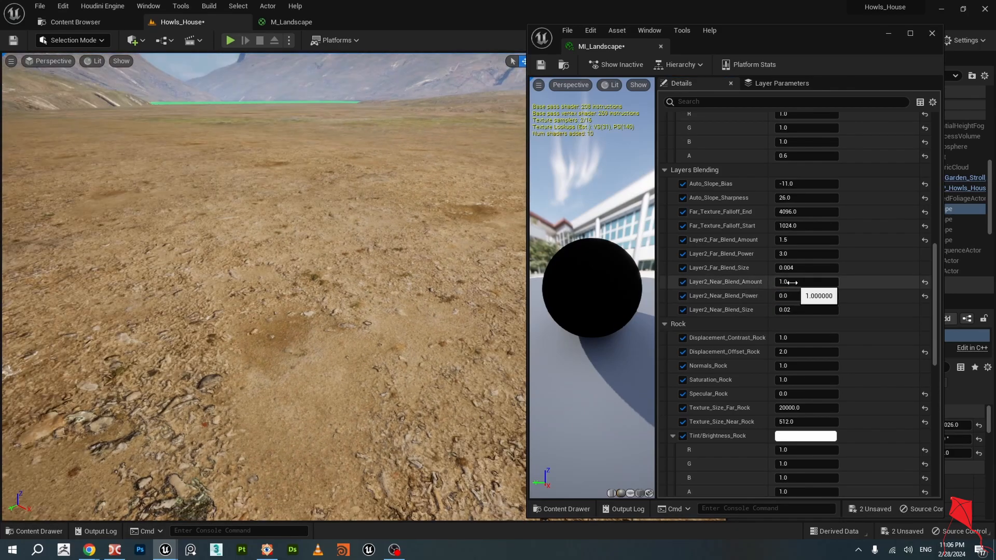
left_click_drag(803, 283, 789, 283)
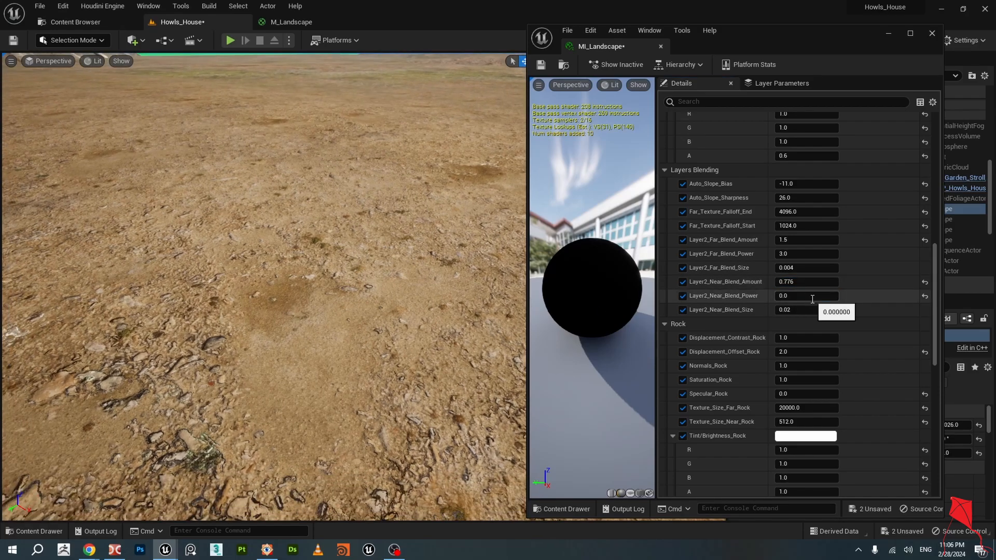
left_click(812, 297)
type("1")
key("Return")
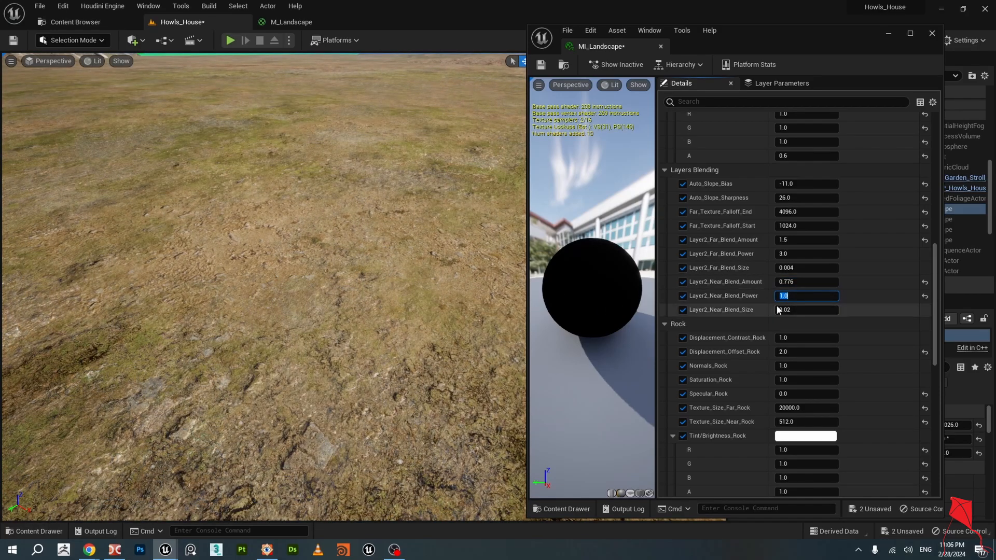
Try Layer2_Near_Blend_Size at 0.428, and adjust Layer 2's near blend to size 0.108, amount 1.34238 and power 1.59808.
mouse_move(809, 311)
left_mouse_down()
mouse_move(794, 311)
mouse_move(813, 309)
left_mouse_up()
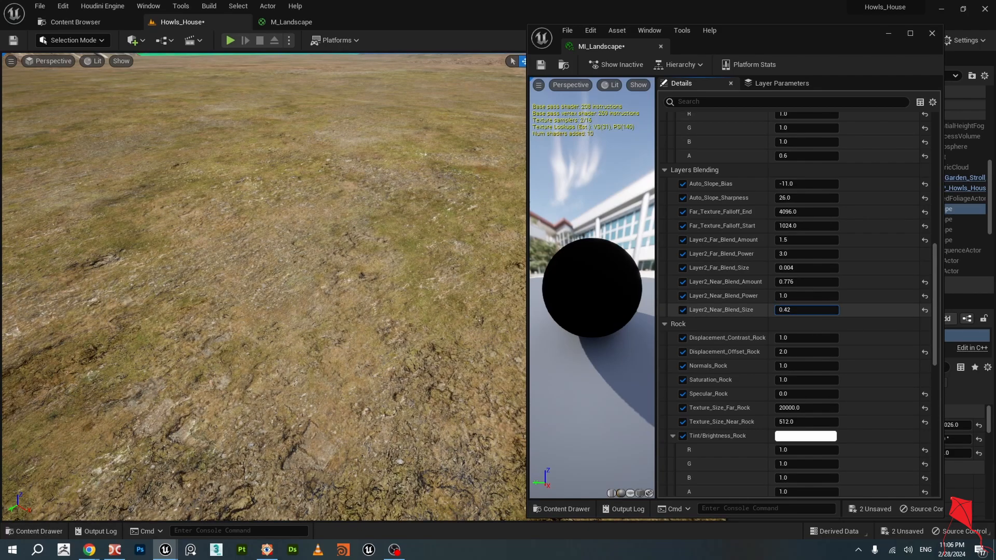
type("8")
key("Return")
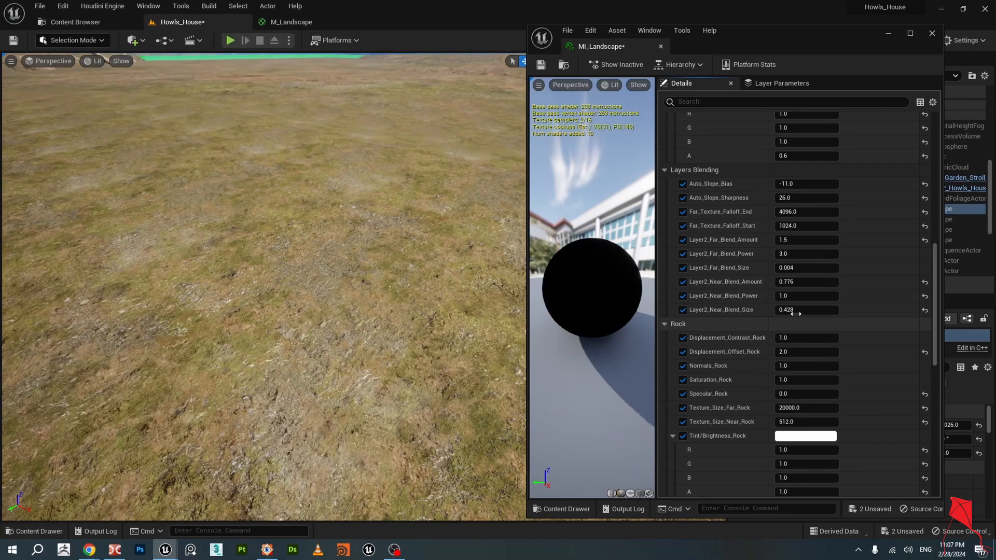
left_click_drag(807, 311, 800, 282)
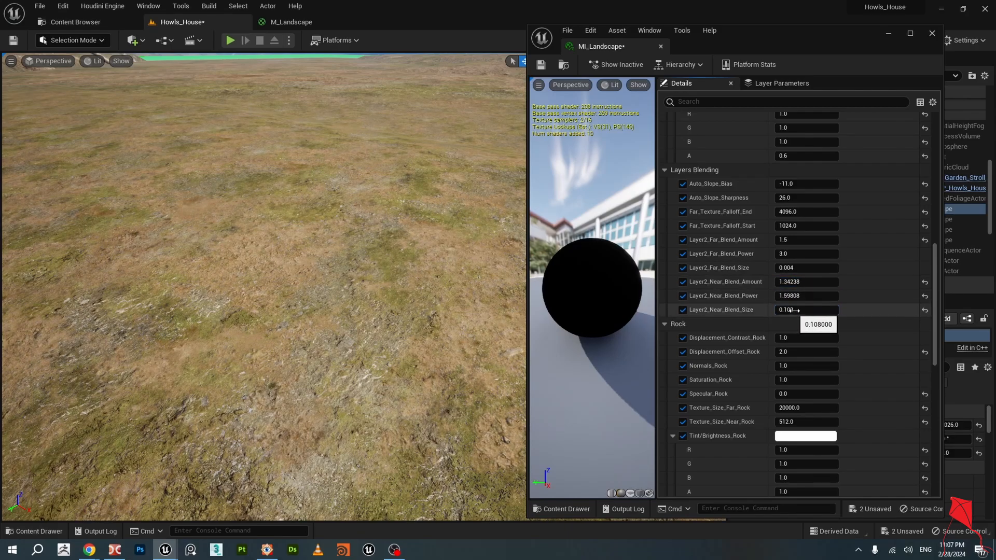
Try Layer2_Near_Blend_Size at 0.636 and about 1.105, and reset it to its default of 0.02.
left_click_drag(791, 309, 798, 310)
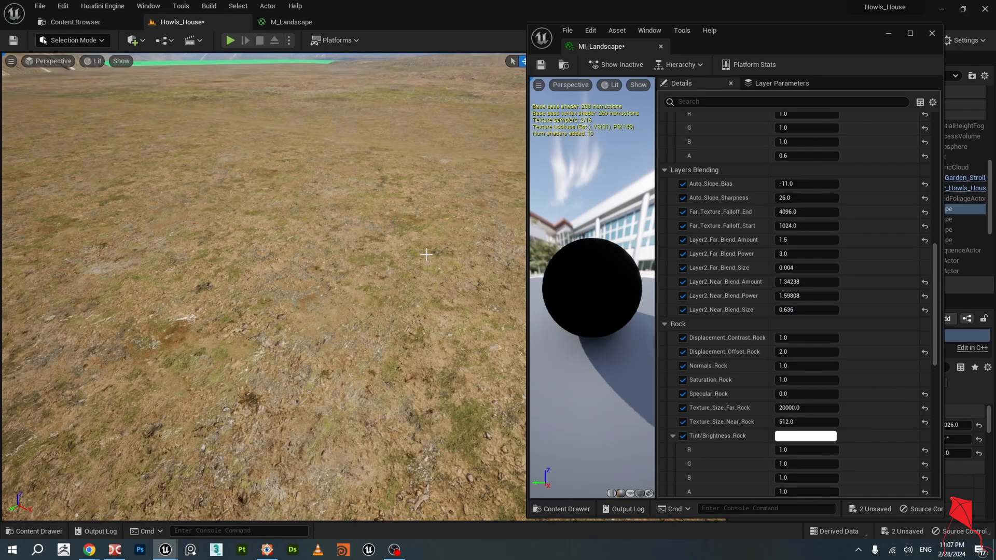
right_click_drag(434, 242, 432, 277)
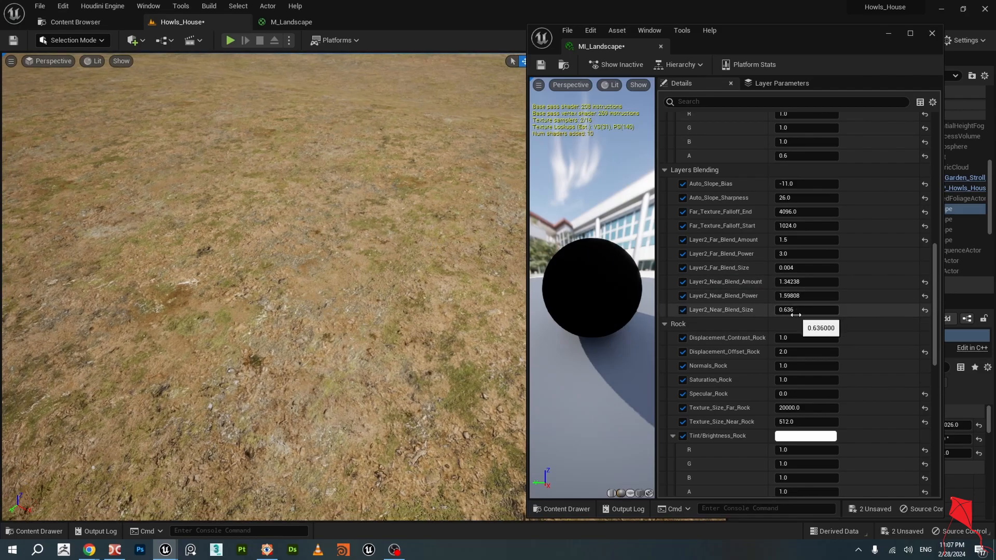
left_click_drag(799, 314, 810, 309)
scroll(314, 218, "up", 8)
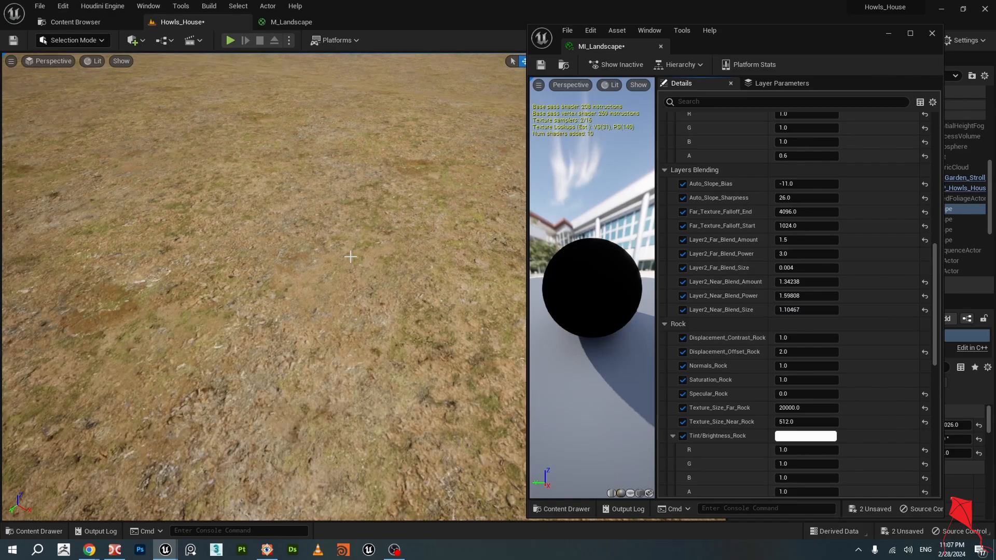
scroll(344, 241, "down", 6)
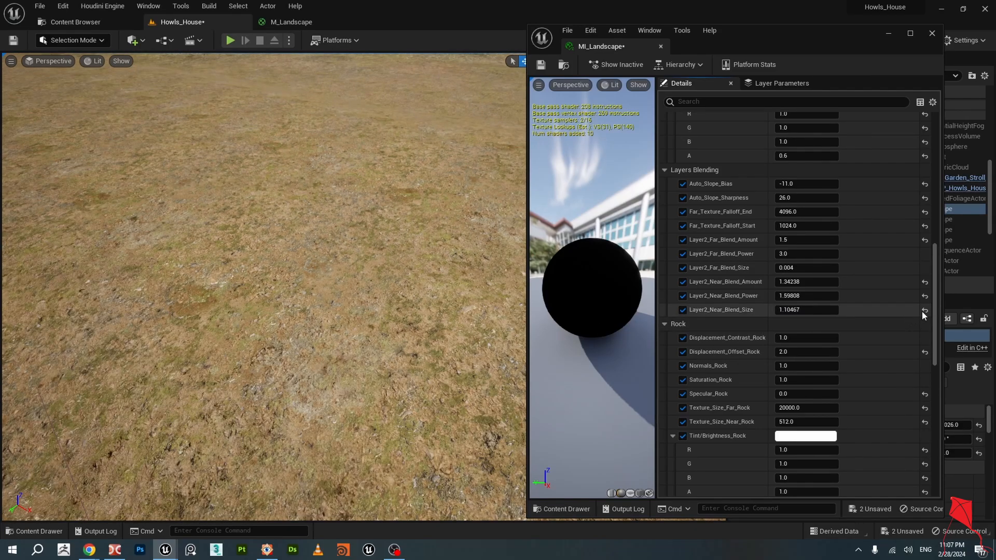
left_click(924, 310)
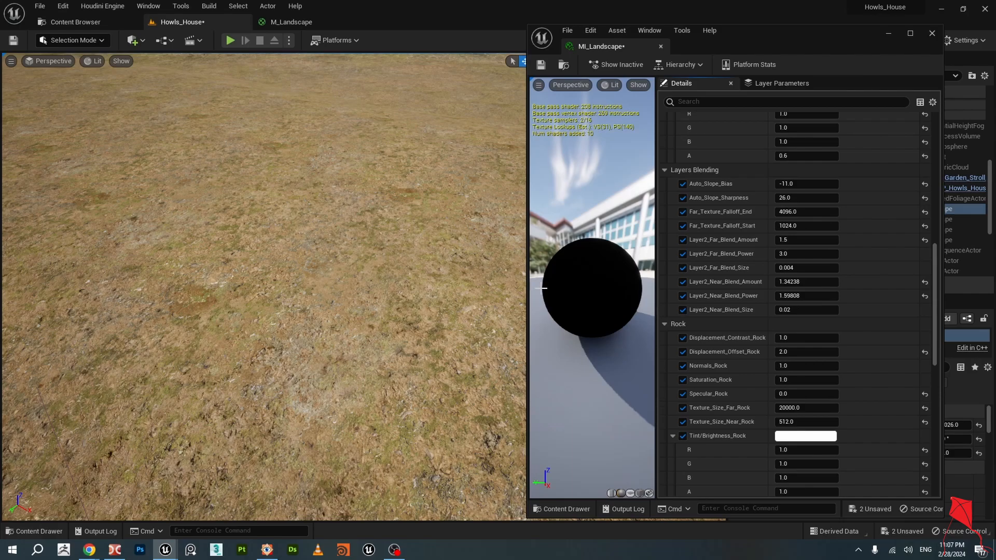
Set Layer2_Near_Blend_Size in MI_Landscape to 0.1.
scroll(410, 262, "down", 4)
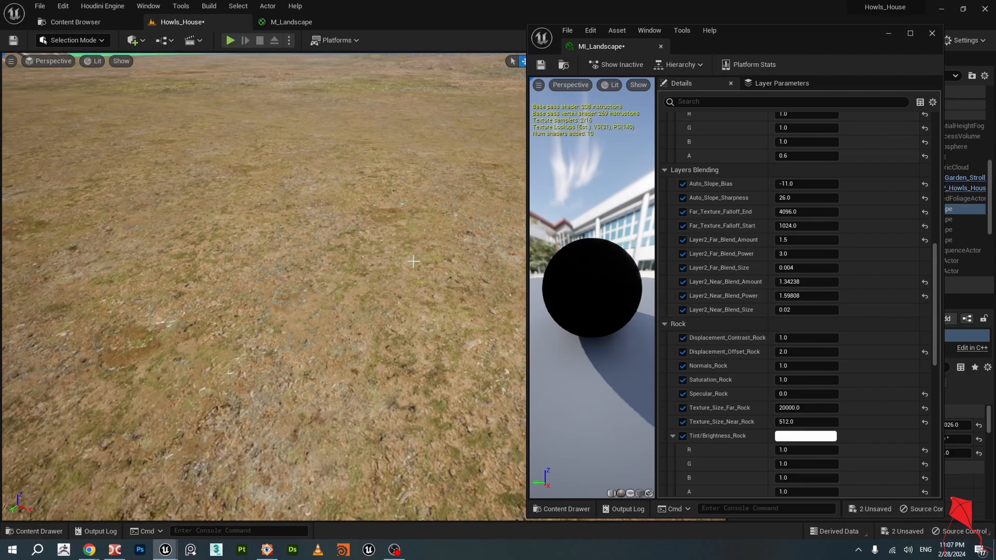
scroll(395, 256, "up", 5)
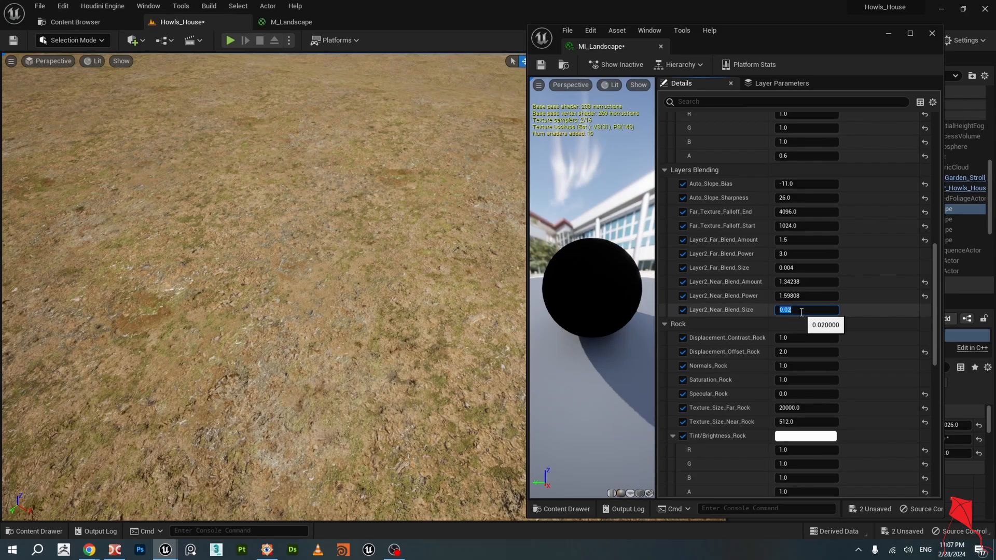
type(".1")
key("Return")
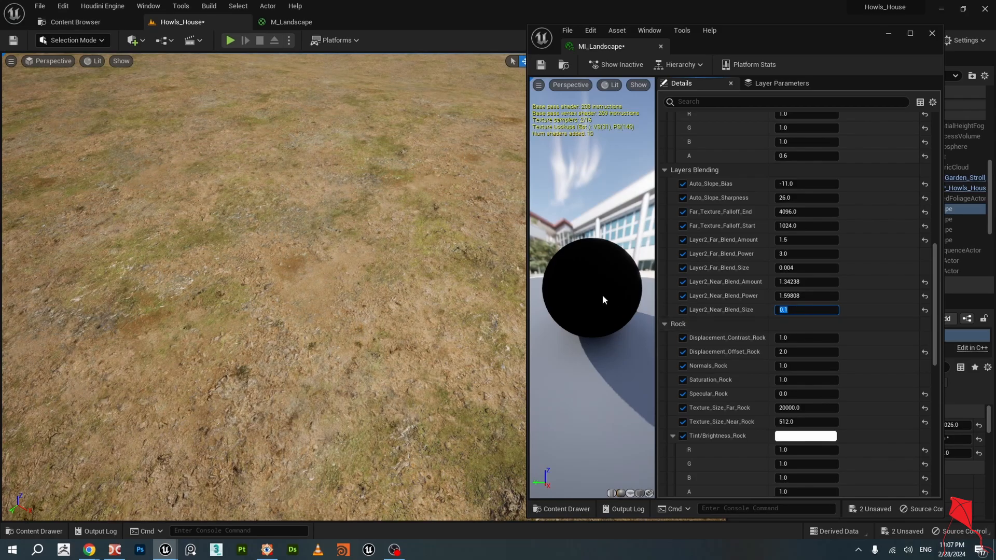
Set both Layer2_Far_Blend_Power and Layer2_Far_Blend_Amount in MI_Landscape to 0.
right_click_drag(388, 280, 389, 242)
scroll(389, 278, "up", 4)
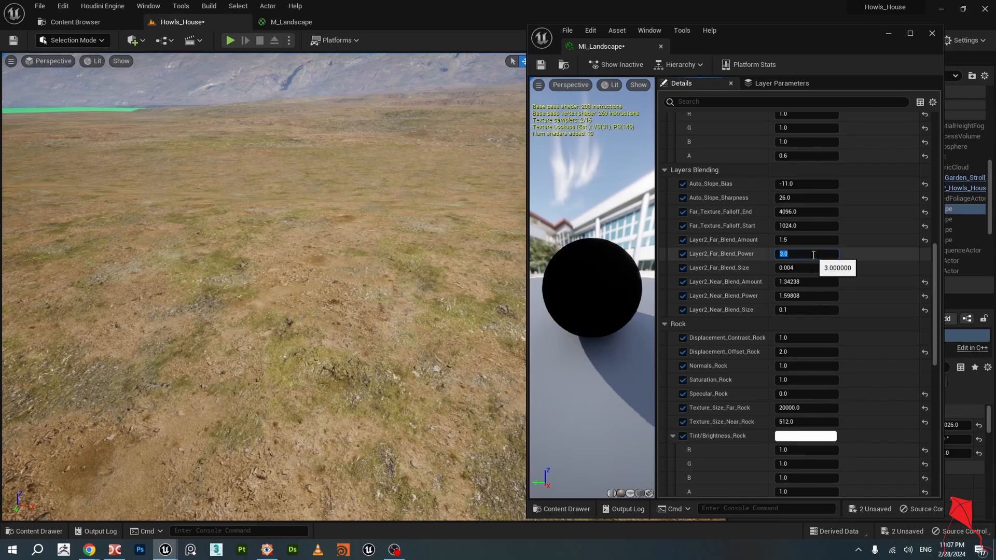
key("Return")
right_click_drag(292, 185, 291, 177)
right_click_drag(354, 197, 357, 172)
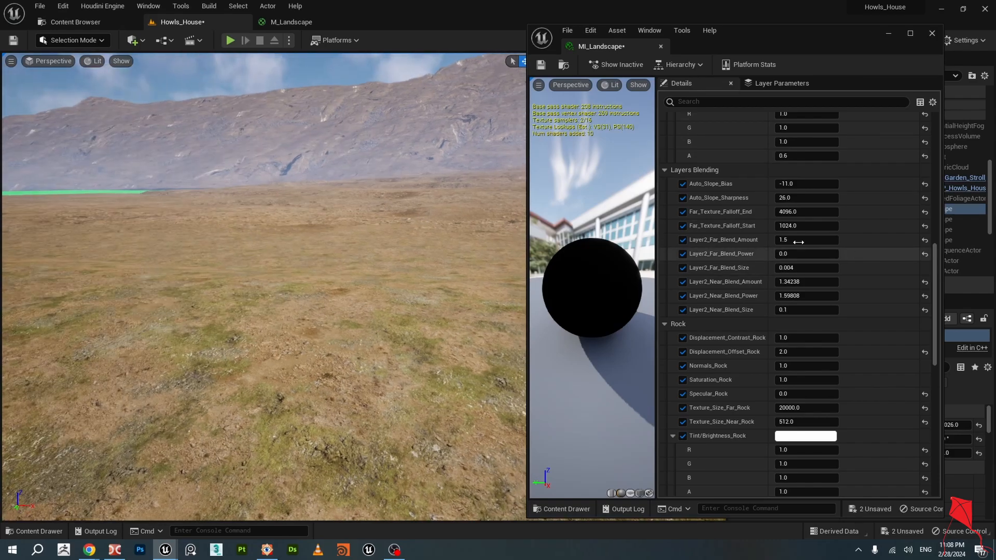
left_click(806, 239)
type("0")
key("Return")
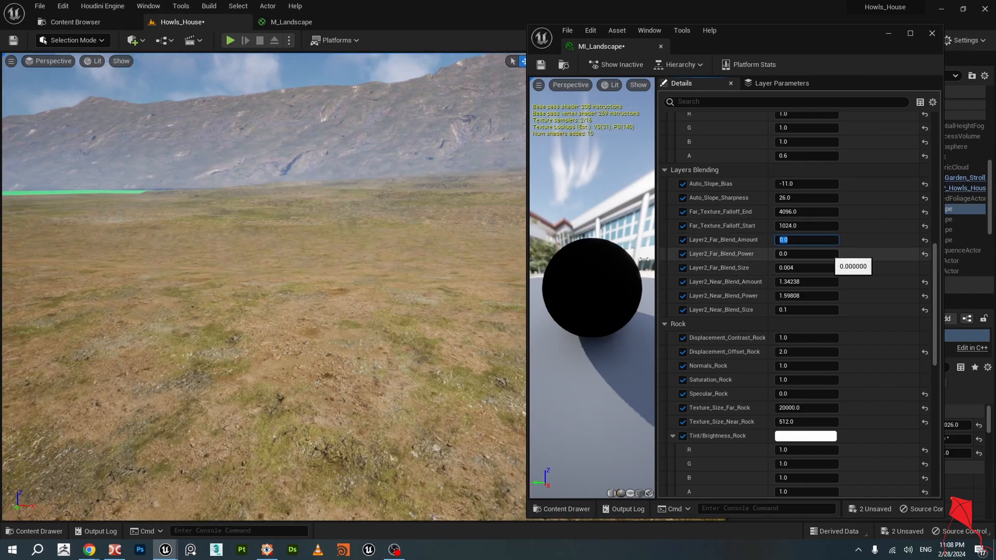
Examine the layer blending across the distant mountains, rocky slopes and valley of the terrain.
right_click_drag(418, 211, 415, 172)
right_click_drag(260, 179, 259, 179)
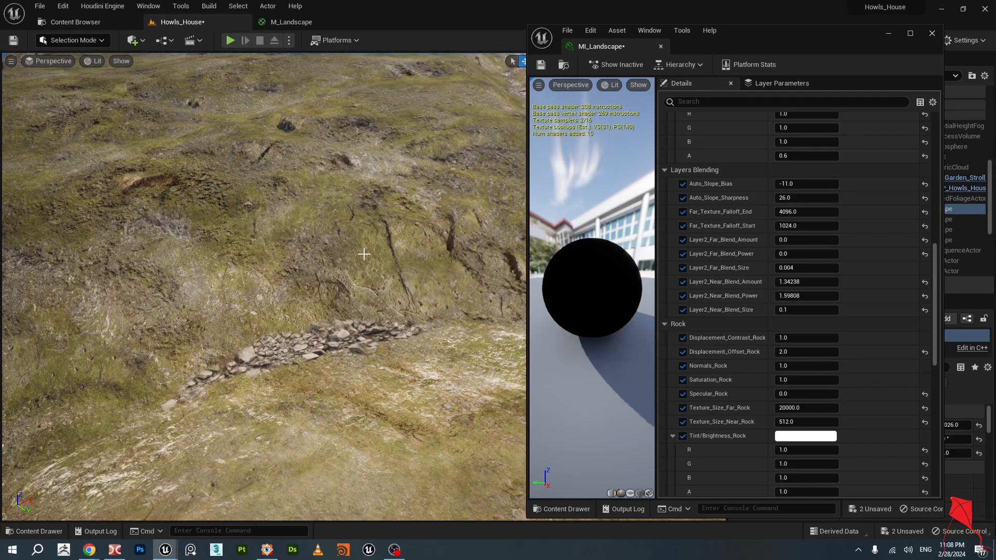
right_click_drag(363, 253, 364, 241)
key("w")
mouse_move(319, 267)
right_mouse_down()
mouse_move(326, 281)
mouse_move(326, 255)
right_mouse_up()
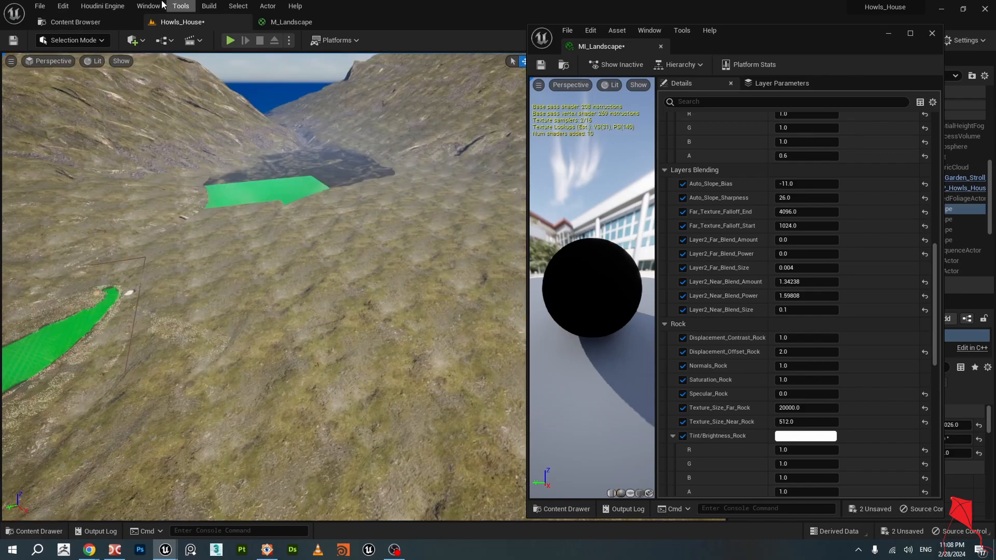
Move the MI_Landscape window clear of the M_Landscape graph and examine how the auto material outputs connect to the layer blends.
left_click(277, 23)
left_click_drag(781, 43, 845, 398)
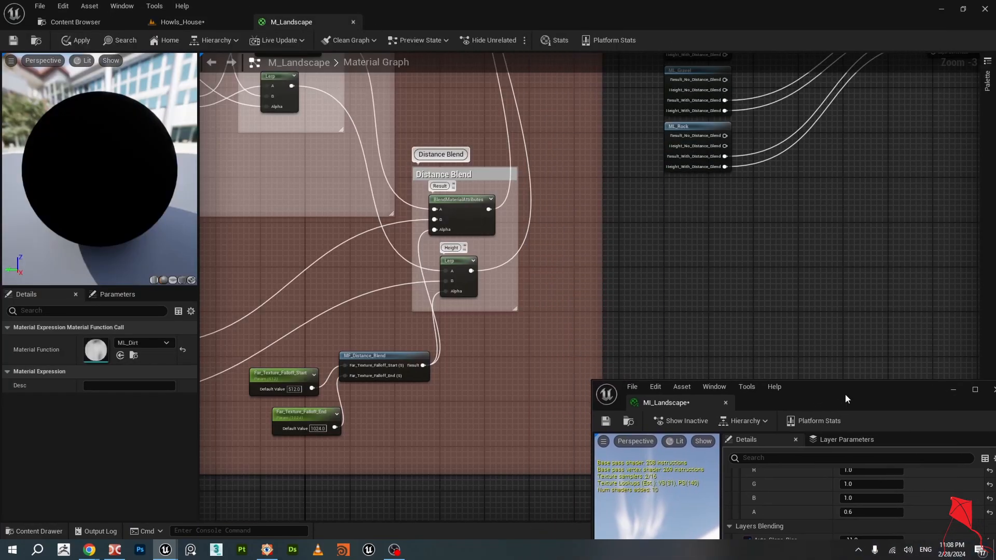
scroll(666, 248, "down", 2)
right_click_drag(598, 145, 521, 354)
scroll(518, 204, "up", 1)
scroll(517, 203, "up", 1)
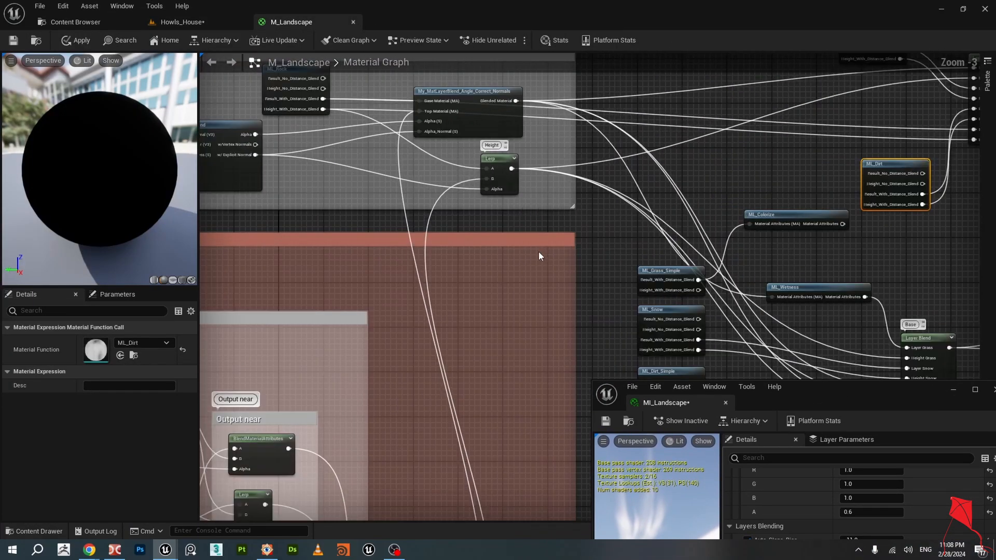
right_click_drag(539, 251, 473, 260)
left_click_drag(451, 110, 758, 244)
scroll(471, 188, "down", 2)
scroll(555, 316, "up", 2)
right_click_drag(415, 157, 393, 352)
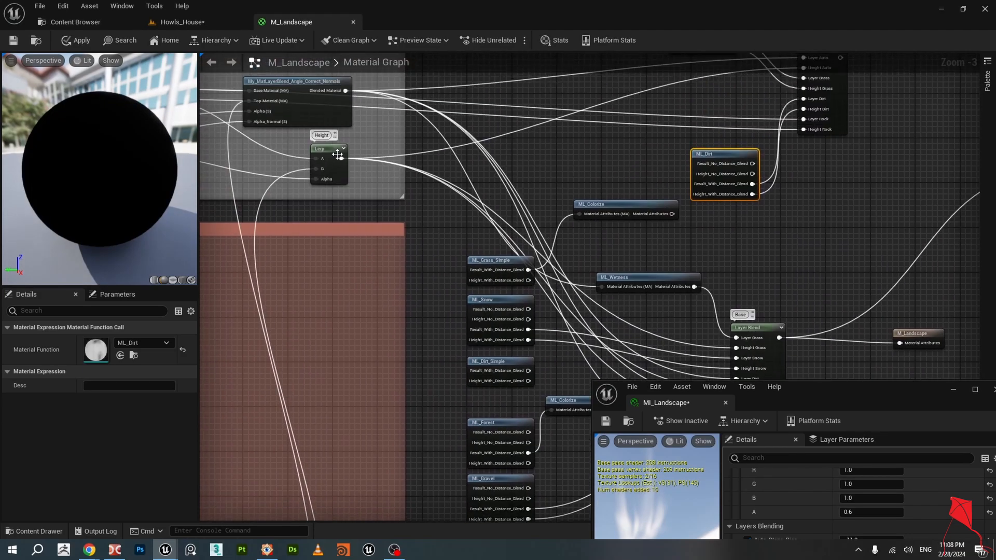
Apply and save the changes to the M_Landscape material and return to the Howls_House level.
left_click_drag(340, 157, 454, 243)
scroll(441, 249, "down", 1)
scroll(522, 316, "up", 2)
scroll(484, 277, "down", 3)
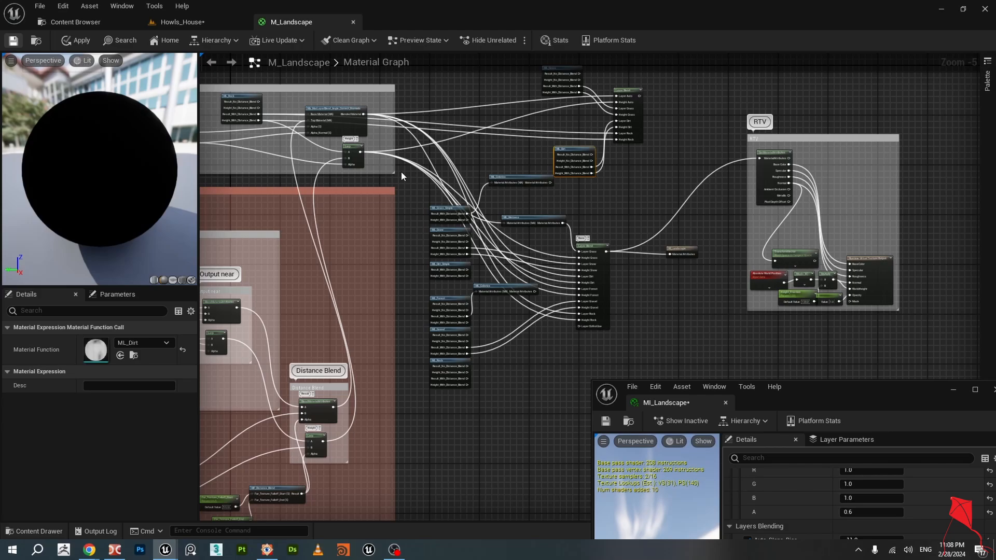
key("ctrl+s")
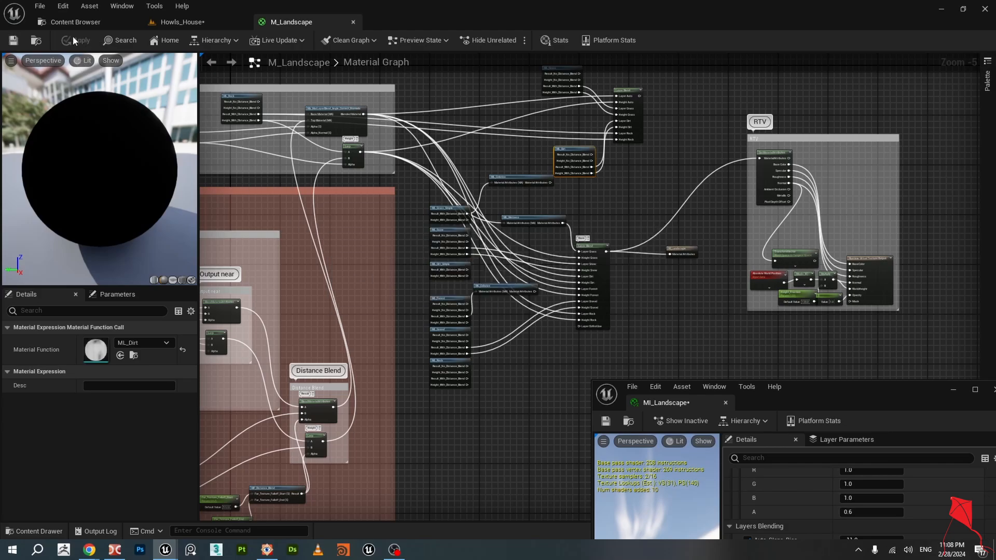
left_click(183, 23)
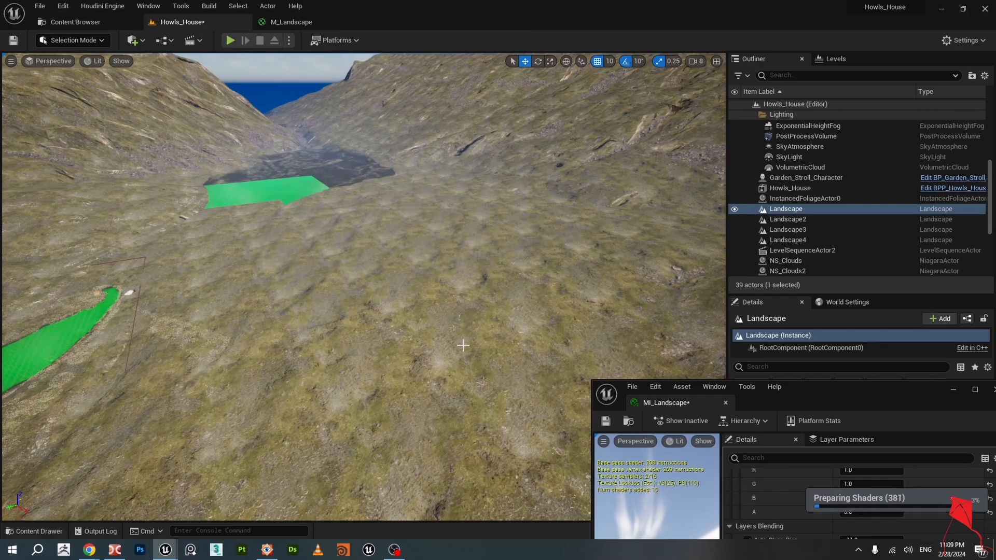
Examine the updated auto material on the valley floor, the snowy ridge and the grassy rock slopes of the Howls_House terrain.
right_click_drag(506, 312, 516, 307)
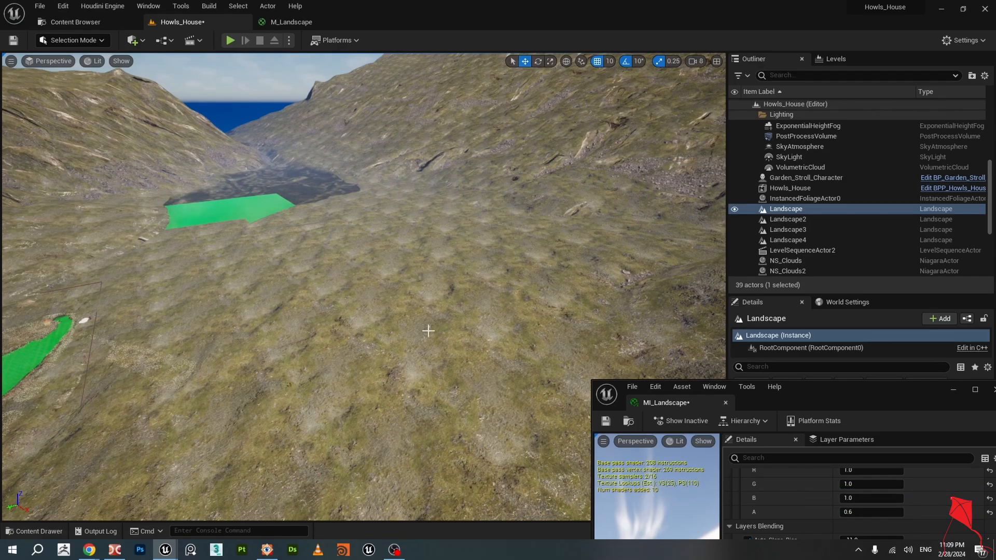
right_click_drag(428, 331, 204, 382)
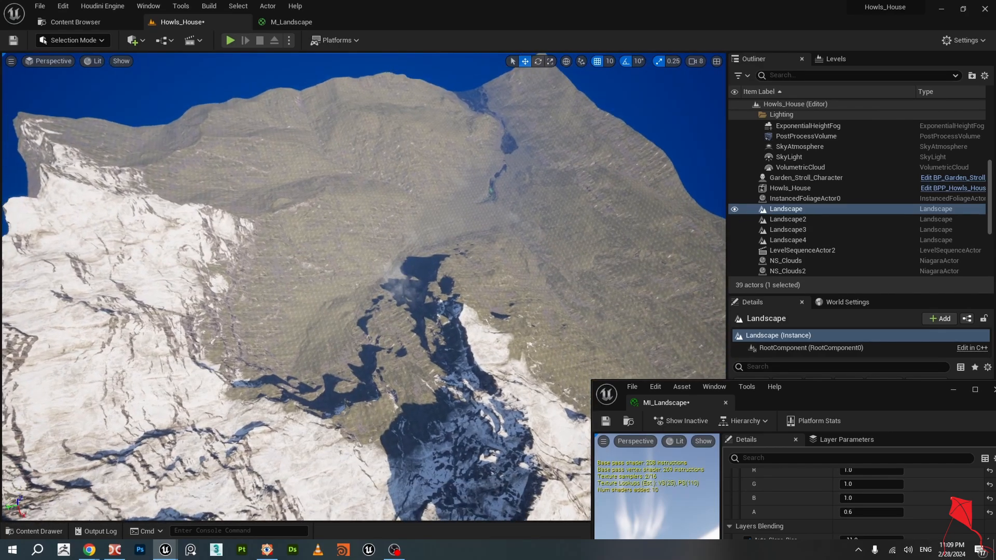
right_click_drag(395, 272, 375, 265)
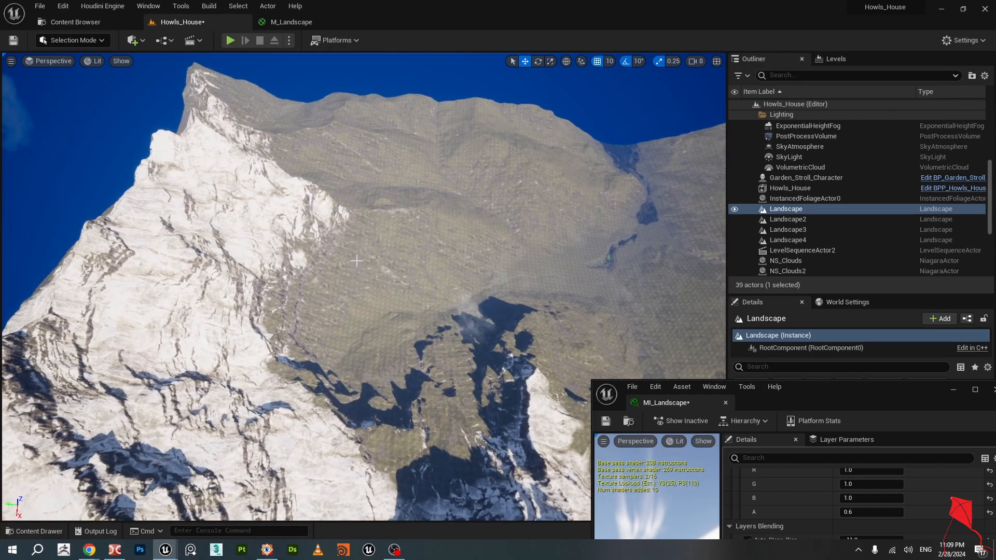
right_click(312, 295)
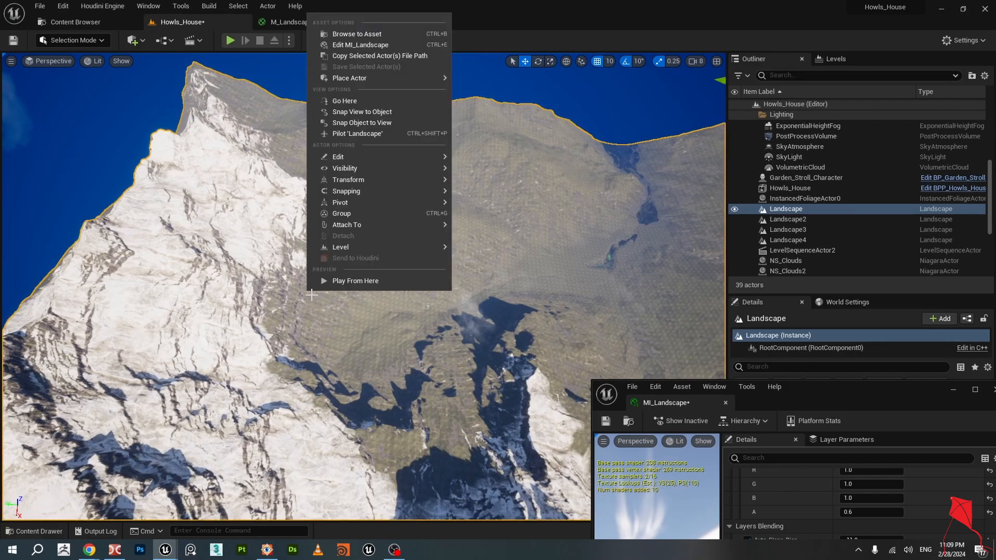
type("w")
key("Escape")
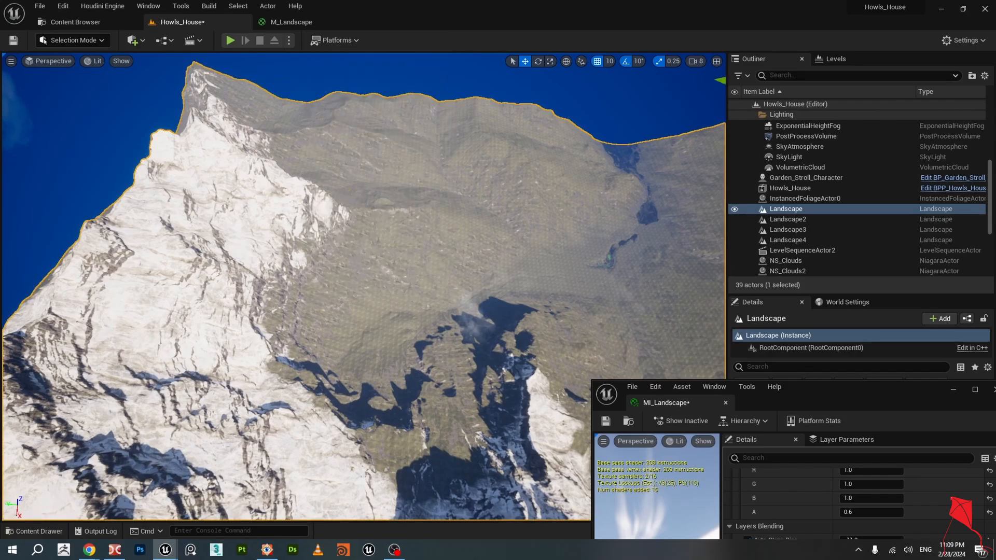
right_click(322, 240)
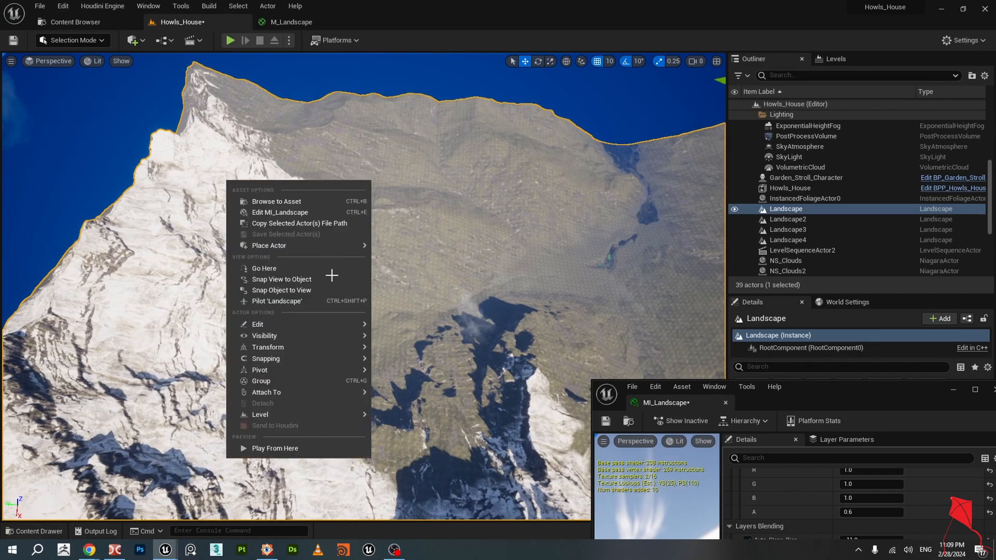
left_click(73, 40)
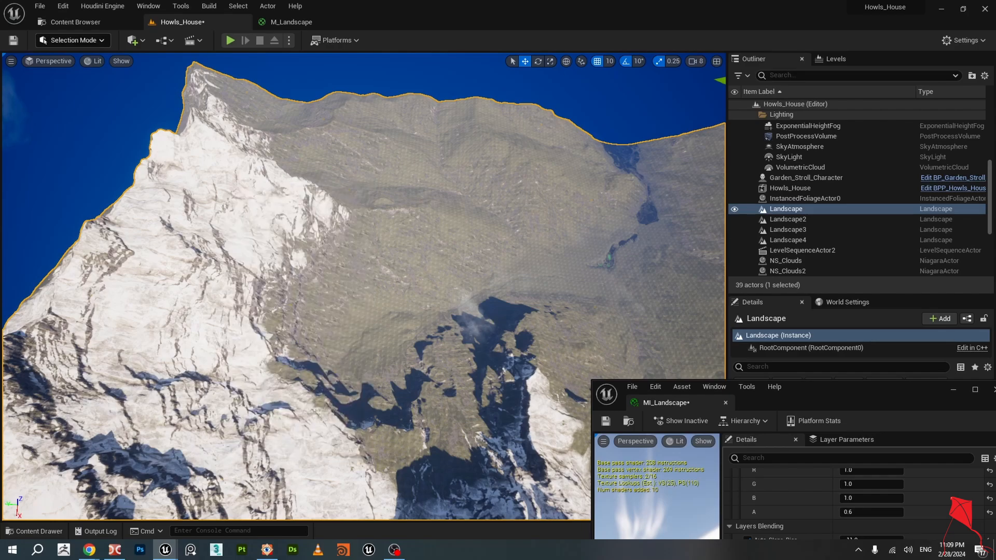
right_click_drag(364, 286, 637, 265)
key("w")
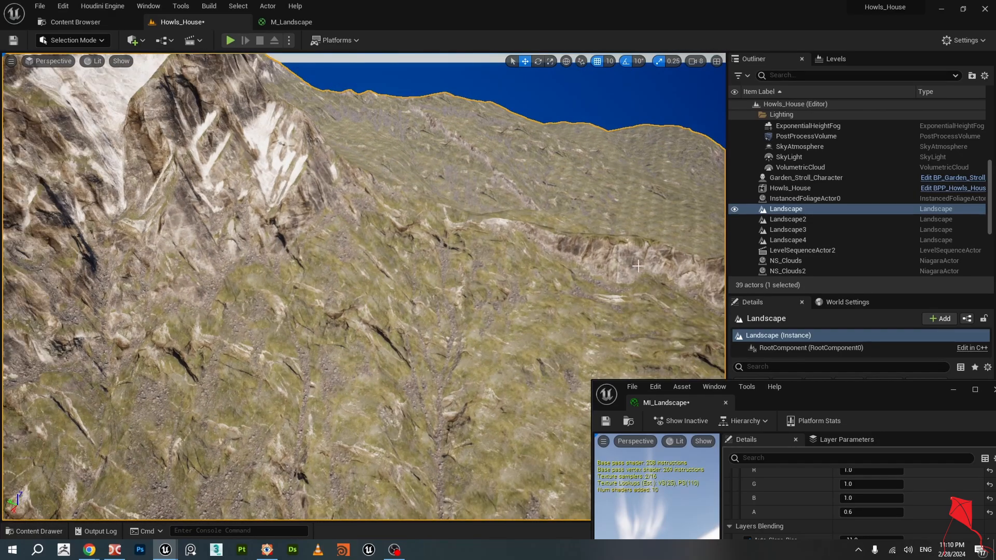
Bring the full MI_Landscape window into view, try Auto_Slope_Bias at -12 and check the slopes.
left_click_drag(867, 391, 832, 73)
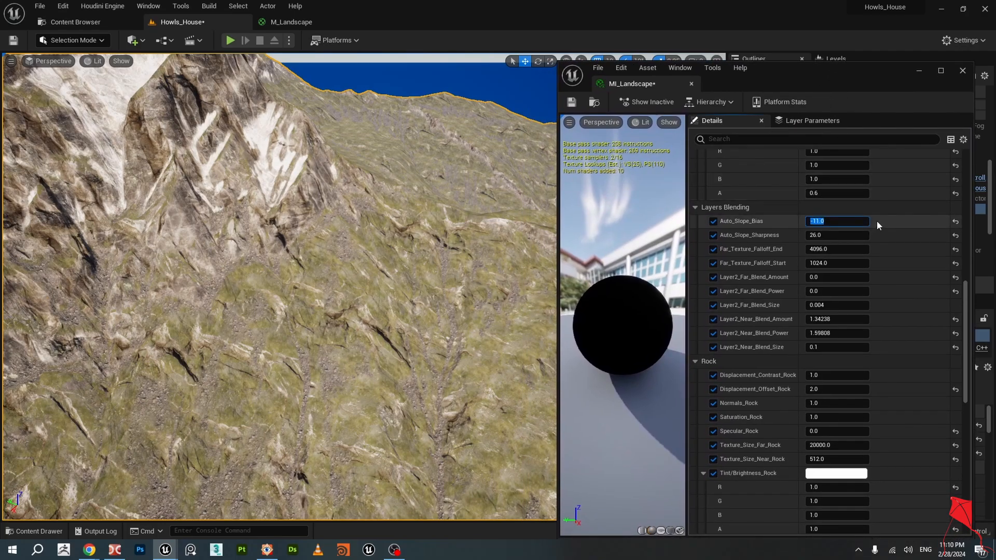
type("-12")
key("Return")
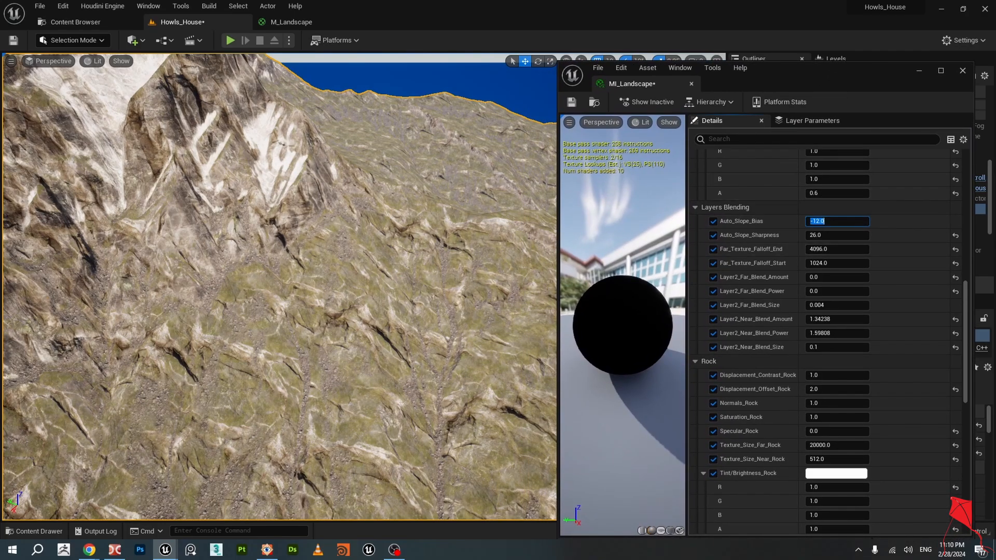
right_click_drag(403, 278, 446, 267)
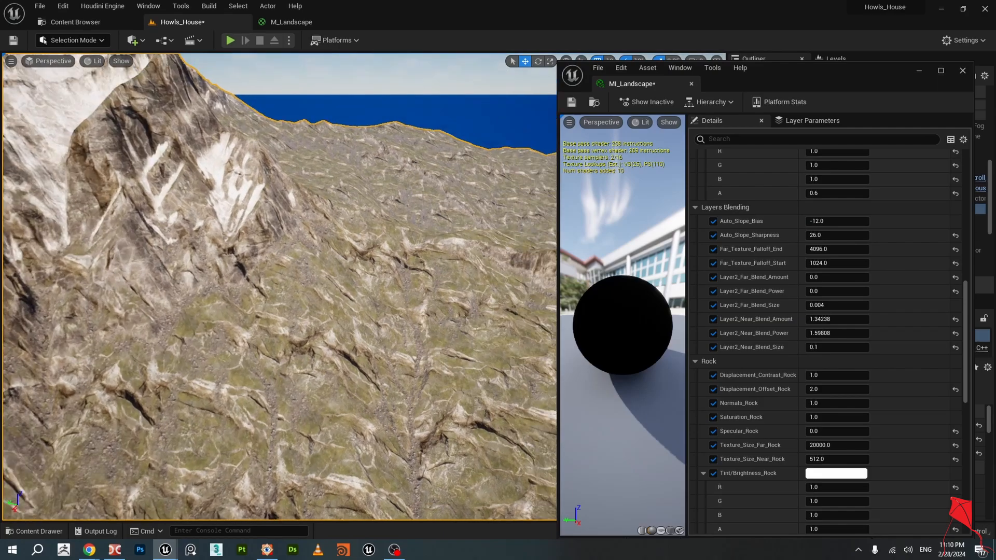
Try Auto_Slope_Bias in MI_Landscape at -20 and at -12 again, comparing the rock coverage on the hillside.
left_click(836, 222)
type("-20")
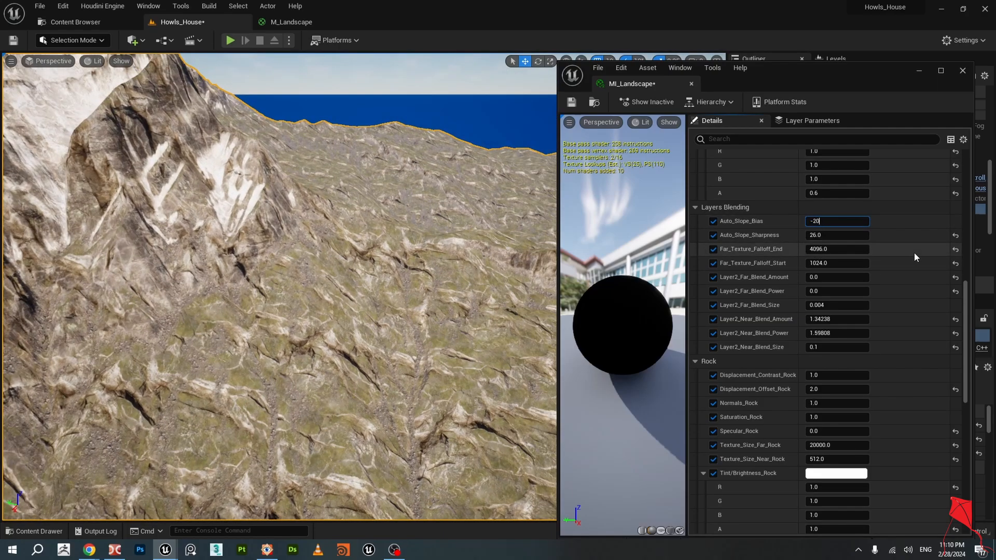
key("Return")
right_click_drag(353, 292, 432, 272)
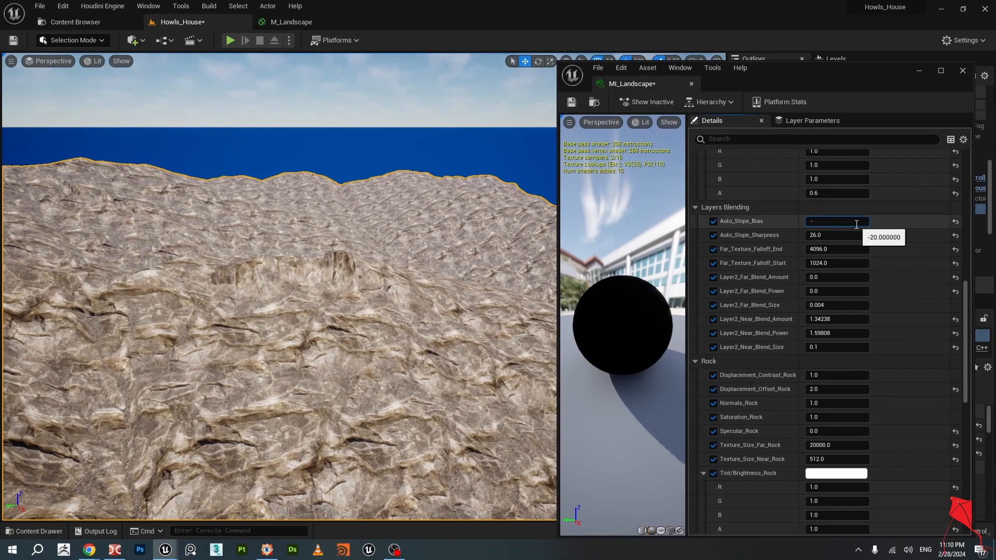
key("Return")
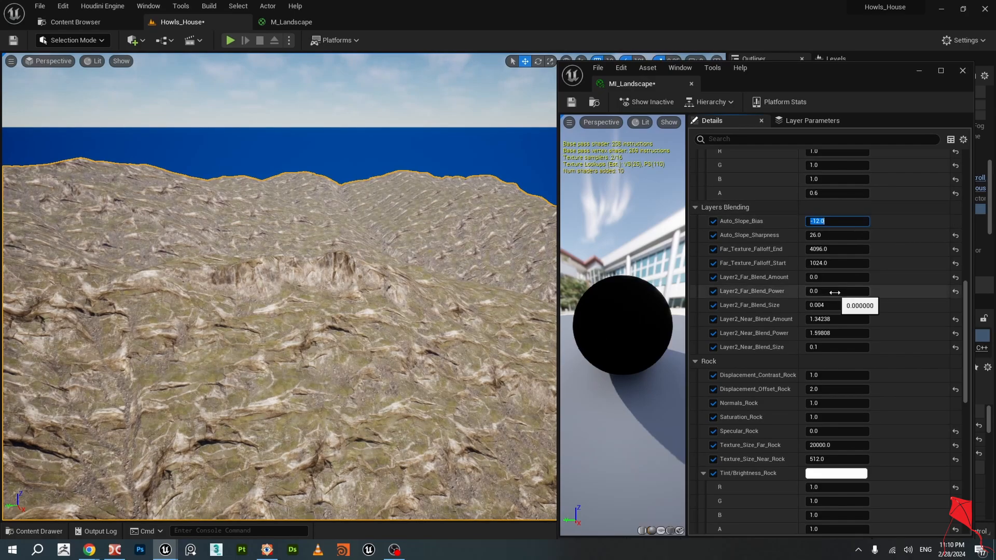
Set Auto_Slope_Bias in MI_Landscape to -11 and Auto_Slope_Sharpness to 29.527891.
type("-11")
key("Return")
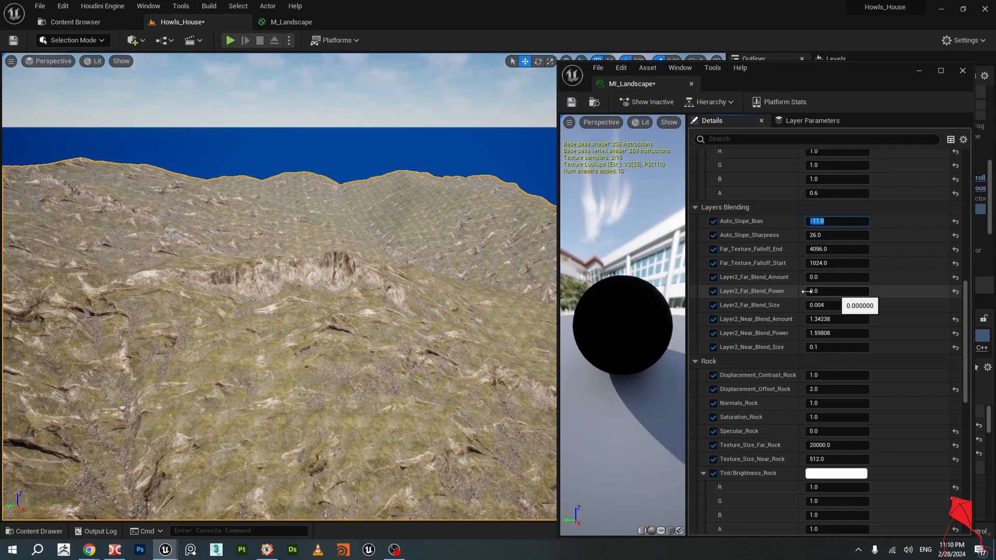
left_click_drag(820, 235, 837, 235)
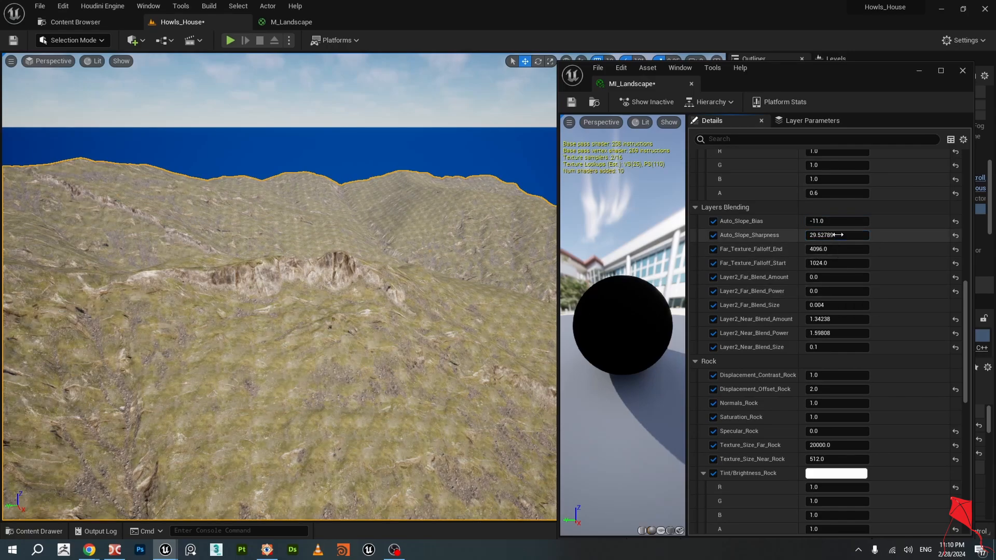
Examine the slope blending on the rocky mountain face and on the grassy hillside with its gullies at close range.
right_click_drag(332, 280, 168, 269)
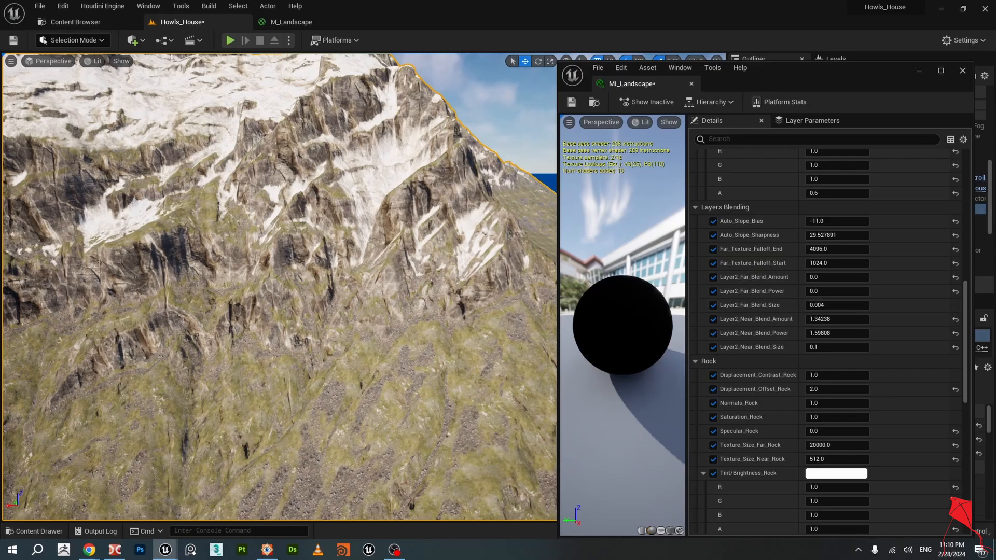
right_click_drag(403, 277, 366, 252)
key("w")
key("w")
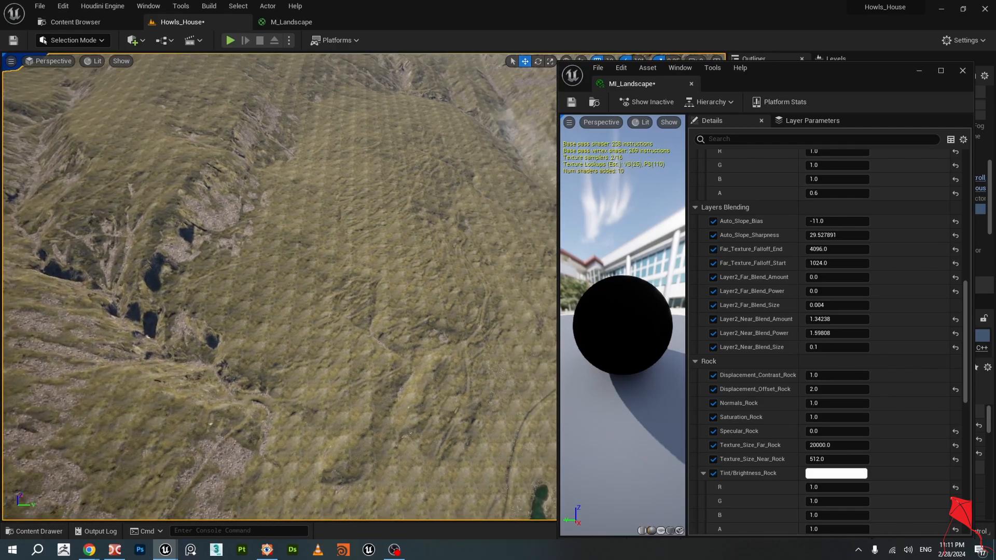
key("w")
right_click_drag(280, 287, 332, 260)
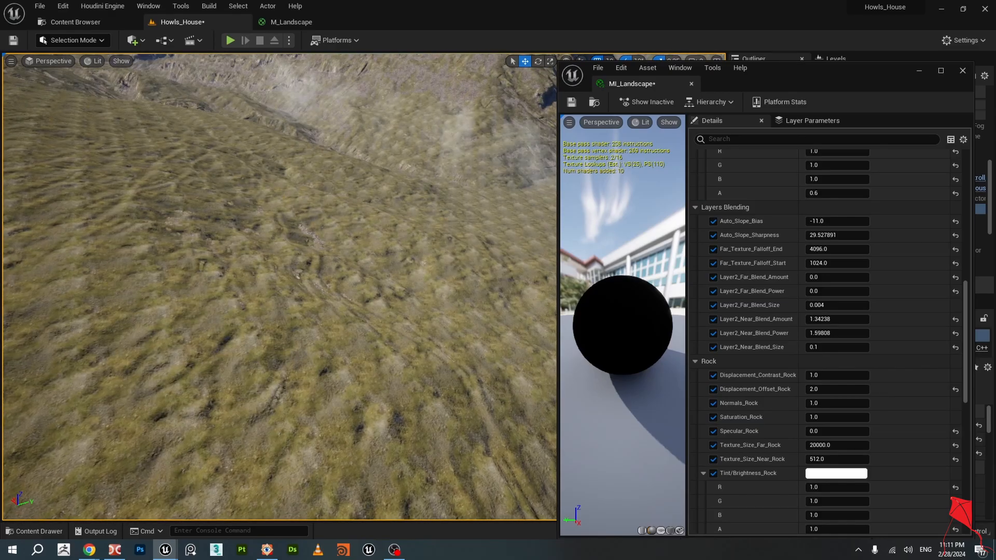
key("w")
right_click_drag(280, 287, 242, 288)
key("s")
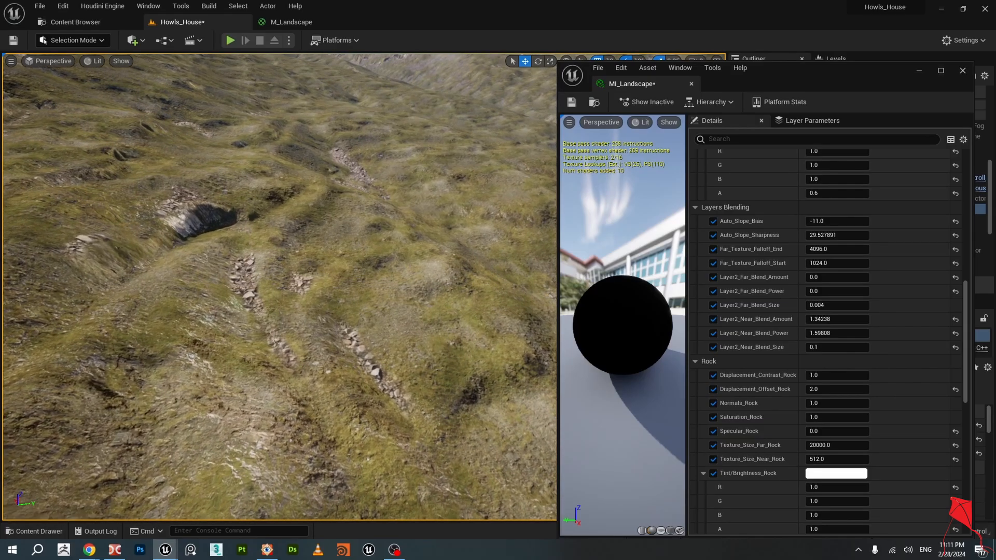
Examine the terrain material across the valley, from the near grass to the distant snowy mountains and the green strips.
right_click_drag(281, 286, 394, 236)
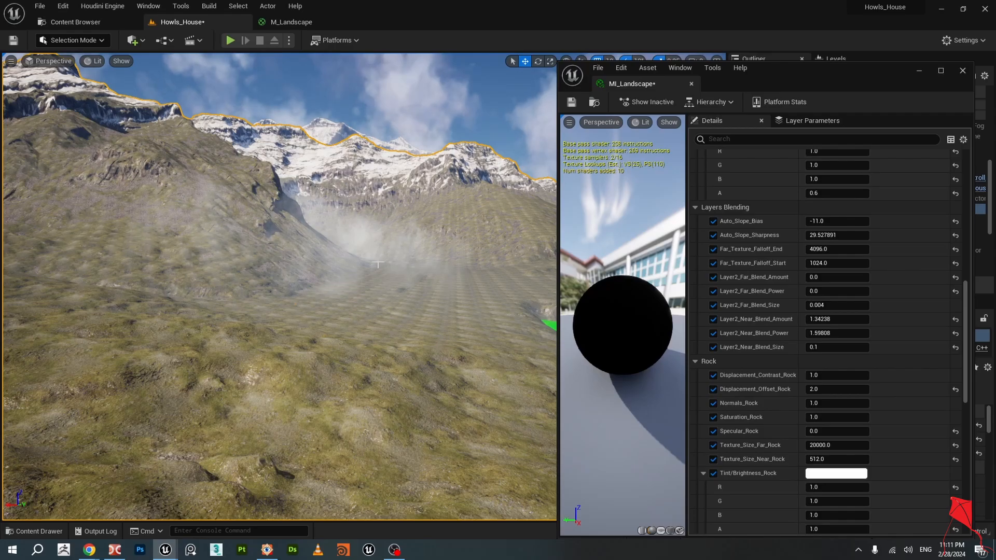
right_click_drag(378, 265, 311, 229)
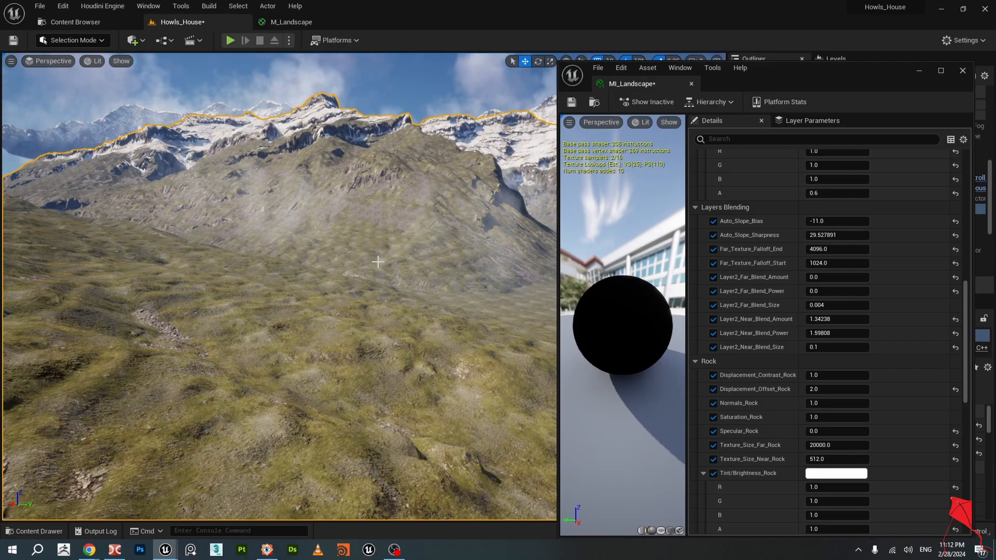
right_click_drag(379, 254, 419, 266)
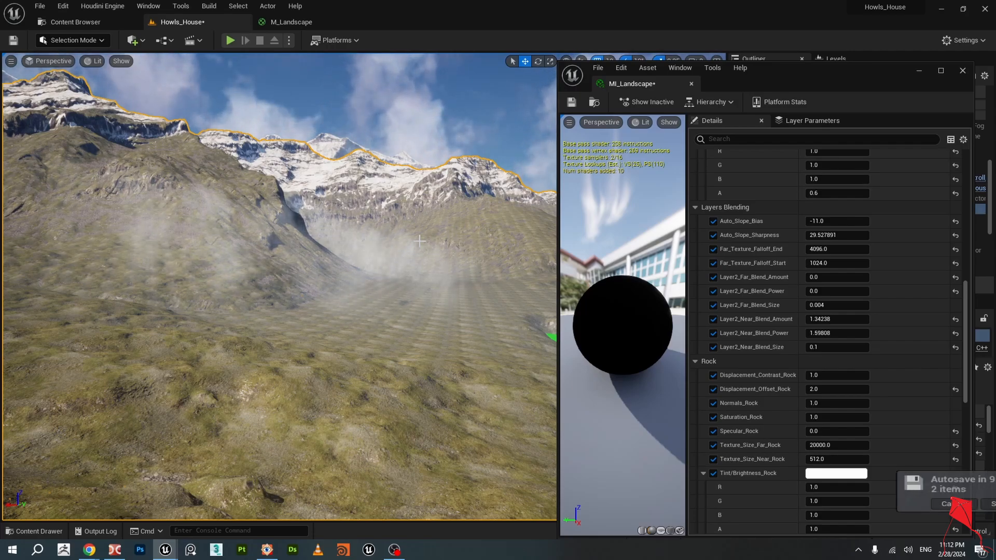
right_click_drag(419, 241, 454, 201)
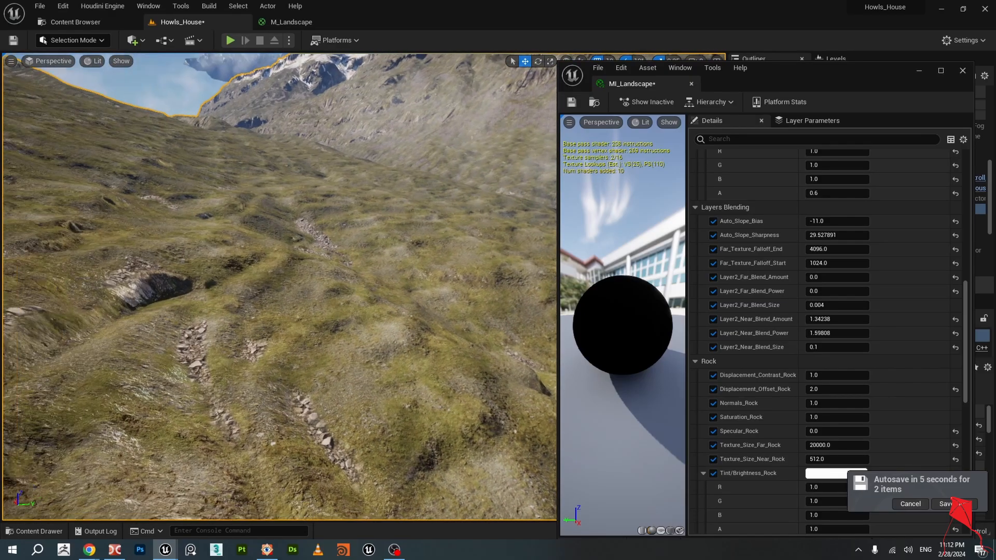
right_click_drag(295, 294, 309, 248)
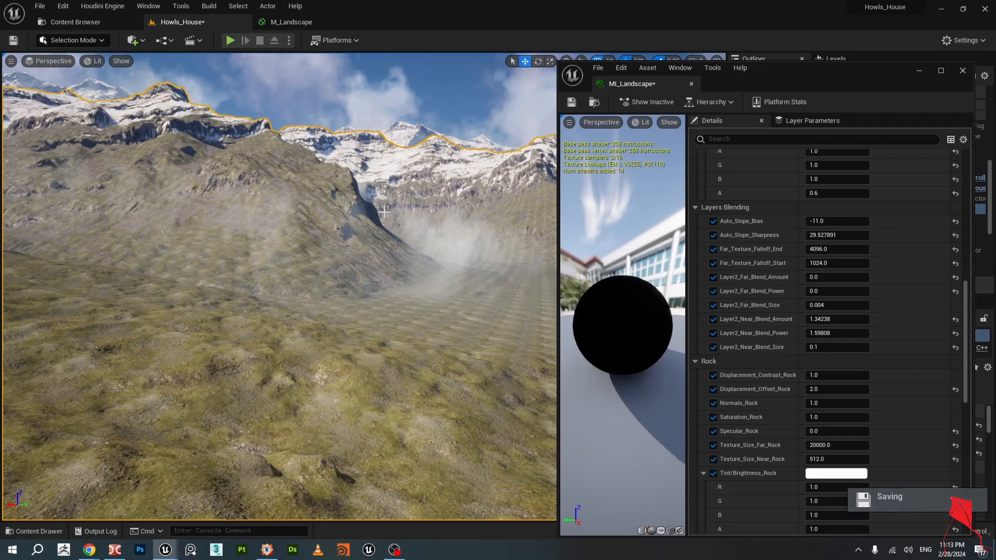
right_click_drag(391, 226, 357, 223)
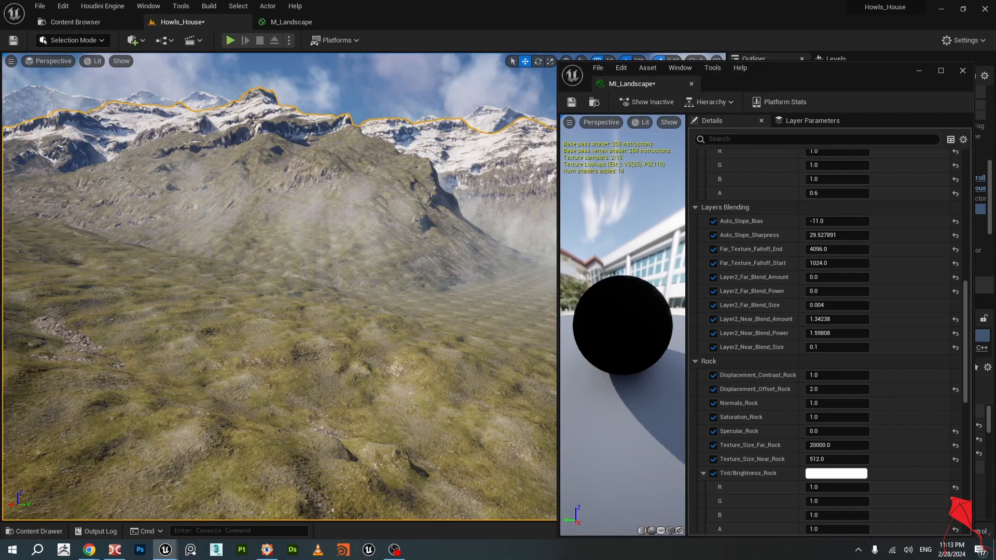
right_click_drag(357, 223, 377, 222)
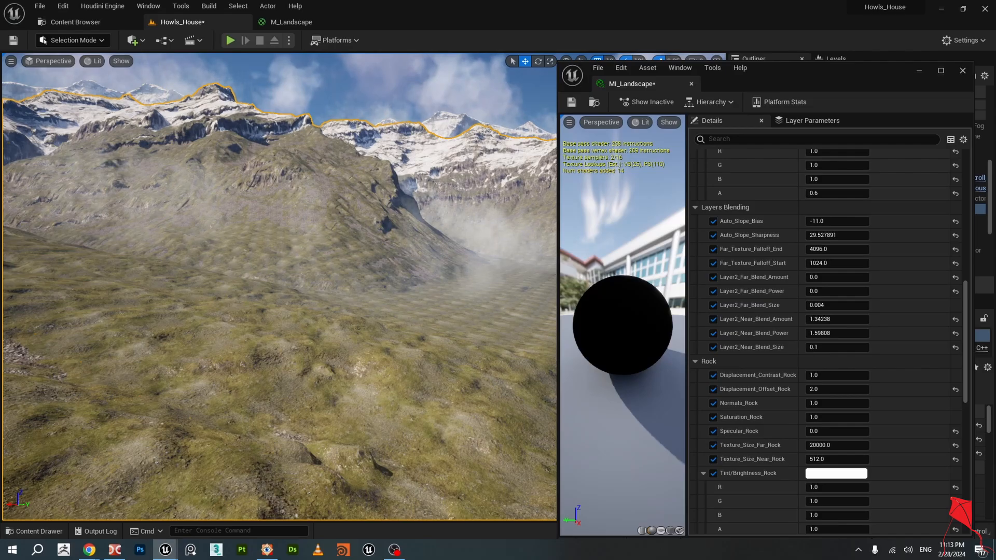
right_click_drag(378, 222, 166, 236)
right_click_drag(394, 212, 72, 209)
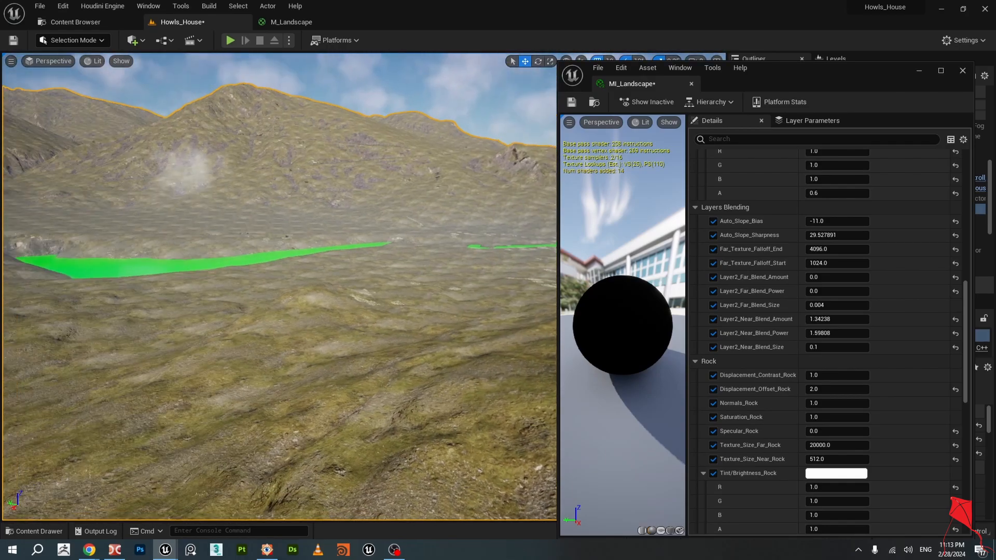
right_click_drag(418, 192, 394, 182)
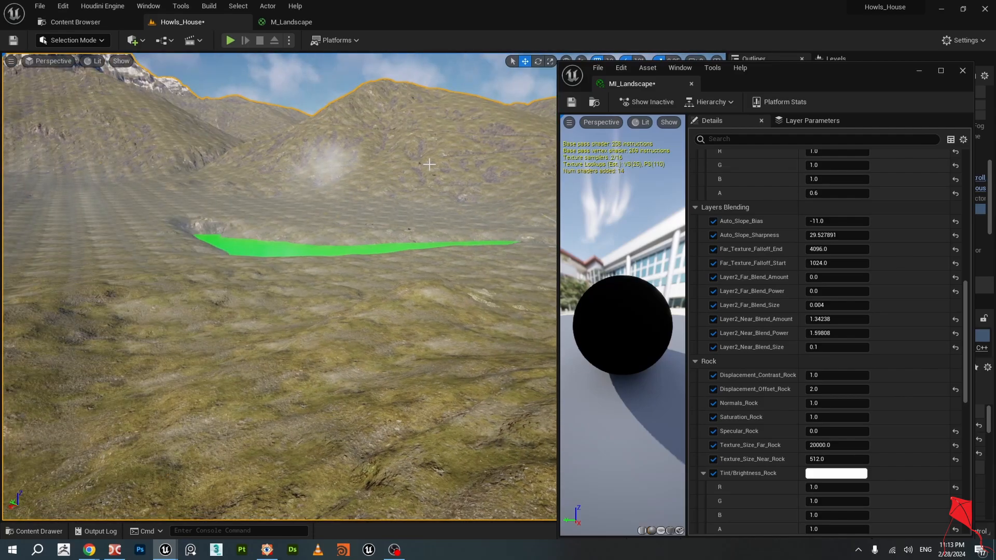
mouse_move(449, 174)
right_mouse_down()
mouse_move(467, 199)
mouse_move(447, 155)
mouse_move(447, 172)
right_mouse_up()
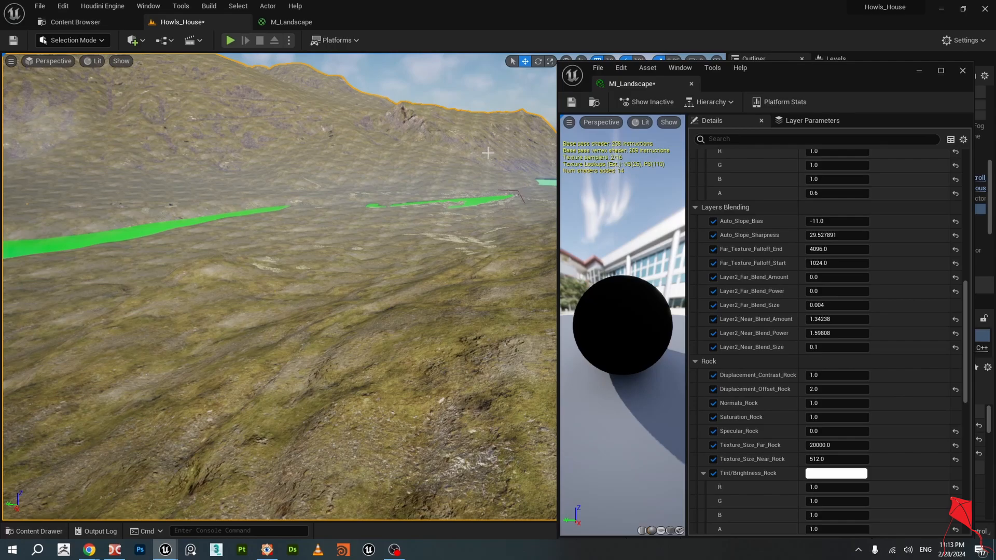
Move the MI_Landscape window clear of the M_Landscape graph and examine the layer blend nodes and the RTV section.
left_click(286, 22)
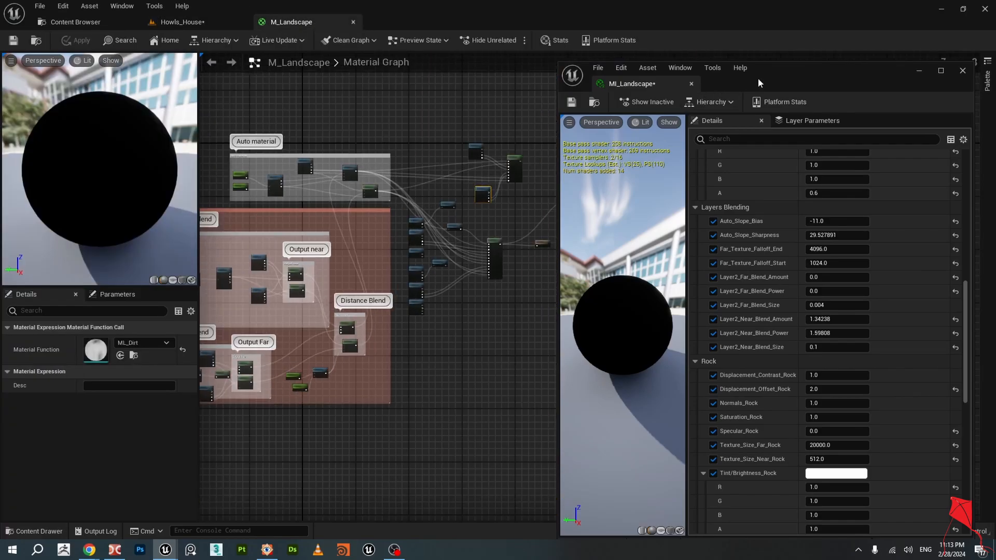
left_click_drag(814, 79, 0, 73)
scroll(634, 214, "up", 3)
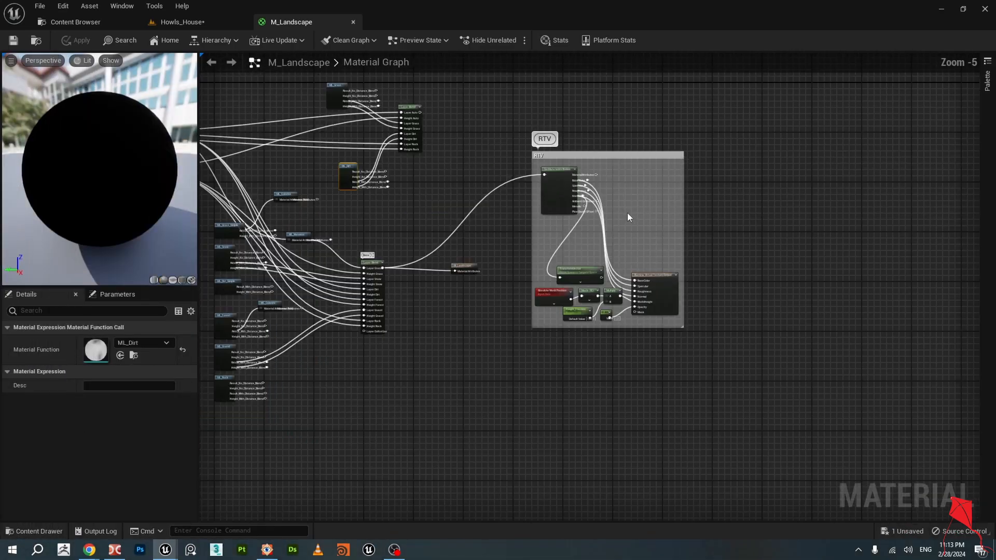
scroll(519, 191, "down", 1)
scroll(387, 174, "up", 2)
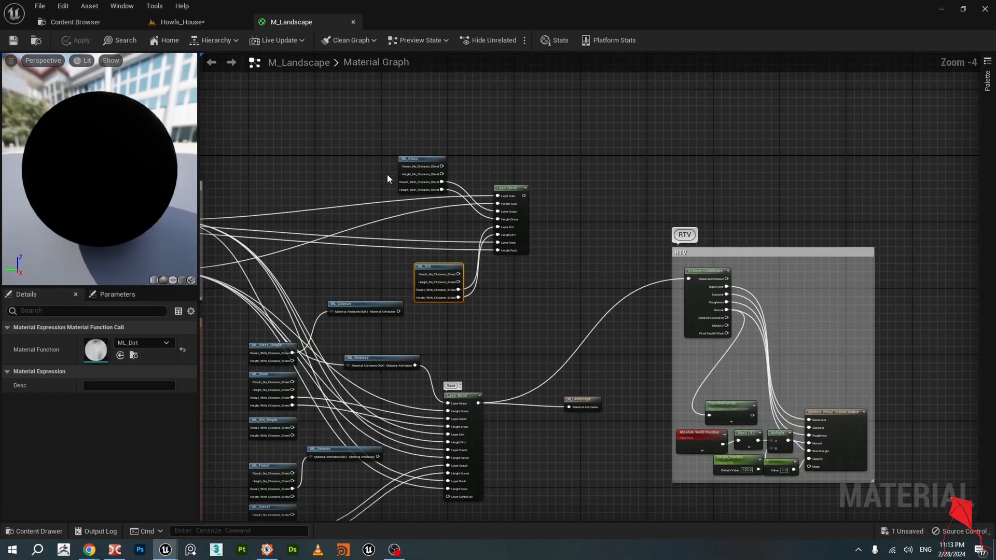
scroll(445, 191, "up", 2)
scroll(445, 191, "down", 2)
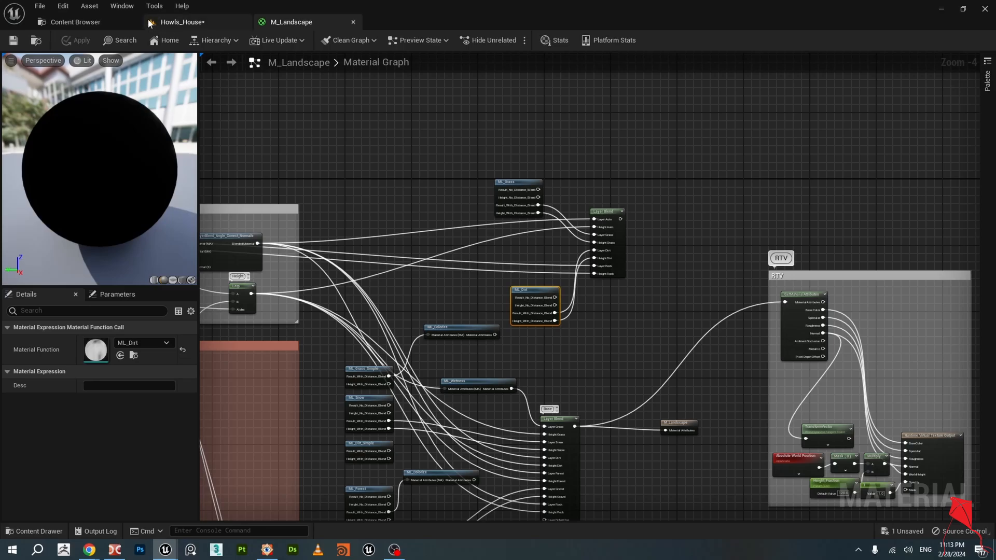
Look through the Textures, Materials, Particles and StaticMeshes subfolders of the project's Land folder.
left_click(72, 22)
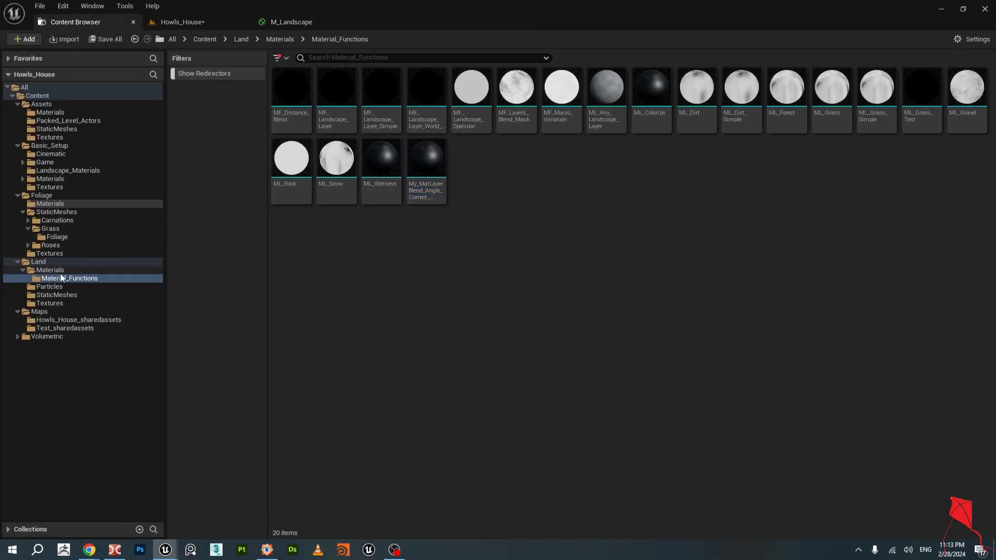
left_click(50, 303)
left_click(655, 289)
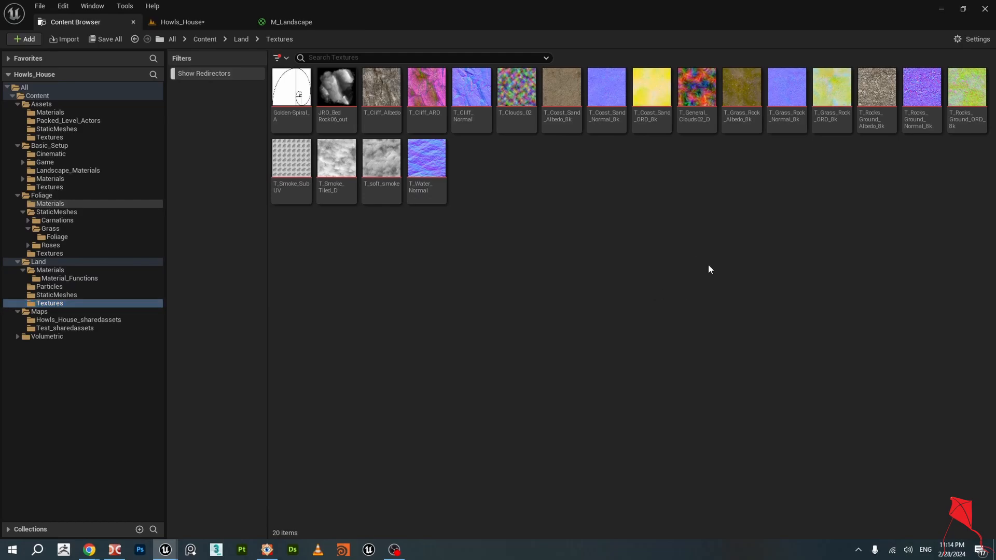
left_click(59, 270)
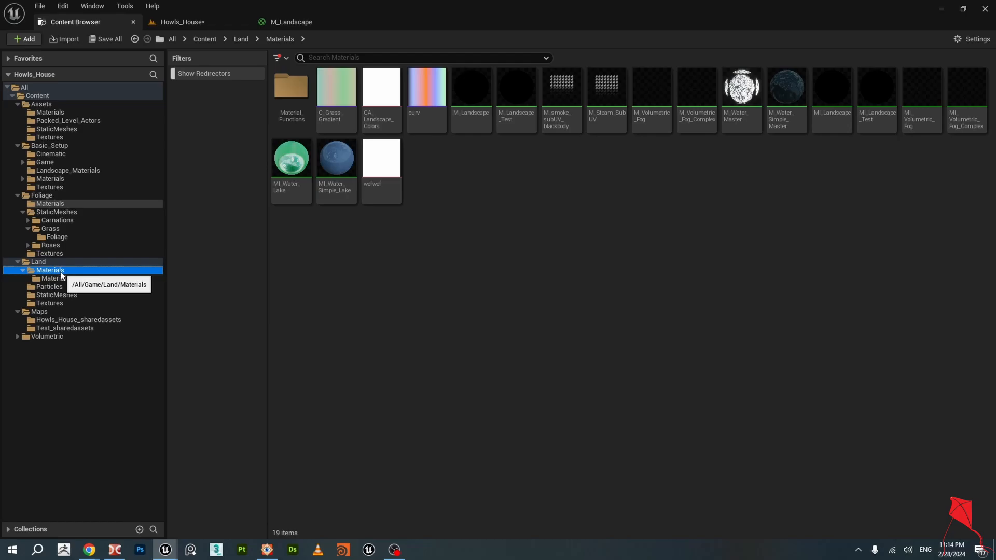
left_click(56, 286)
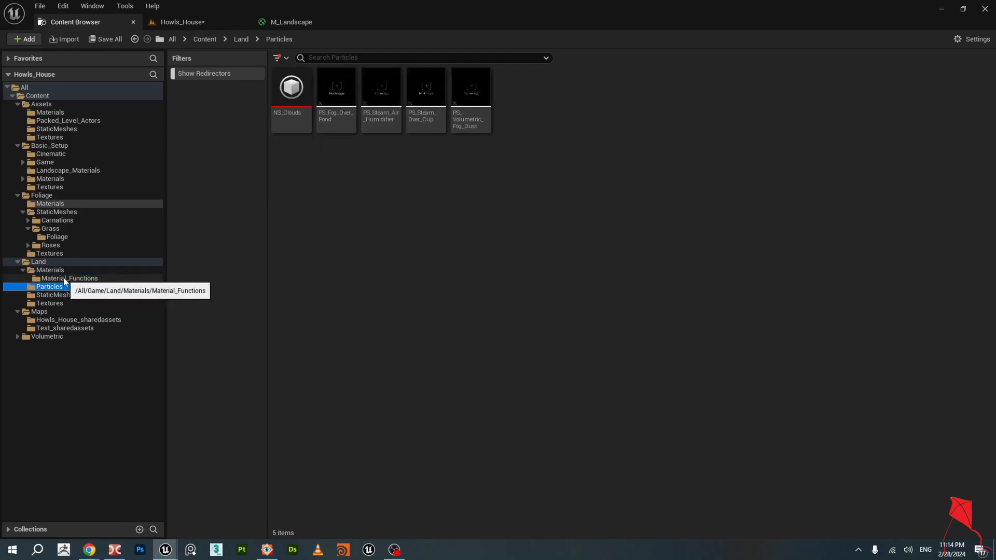
left_click(55, 295)
left_click(54, 303)
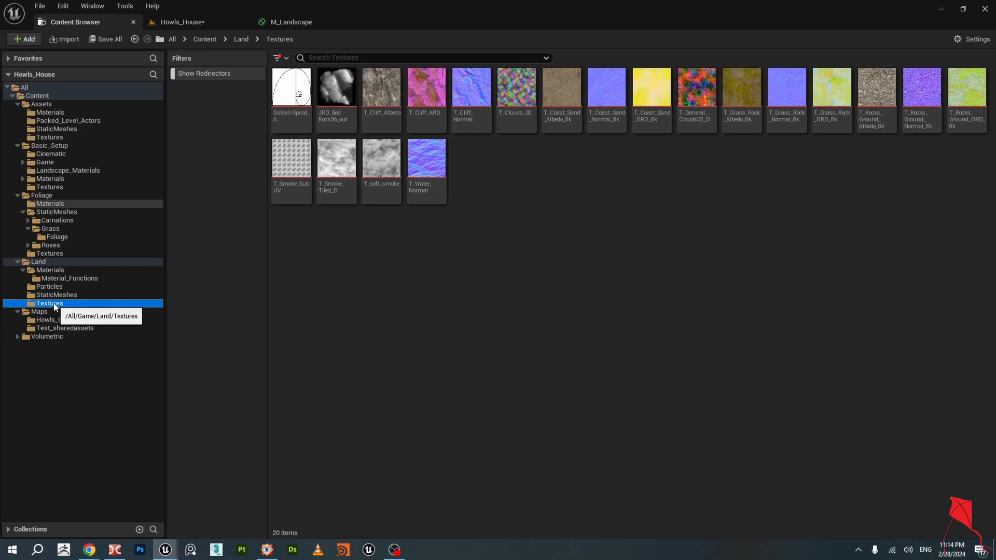
left_click(38, 262)
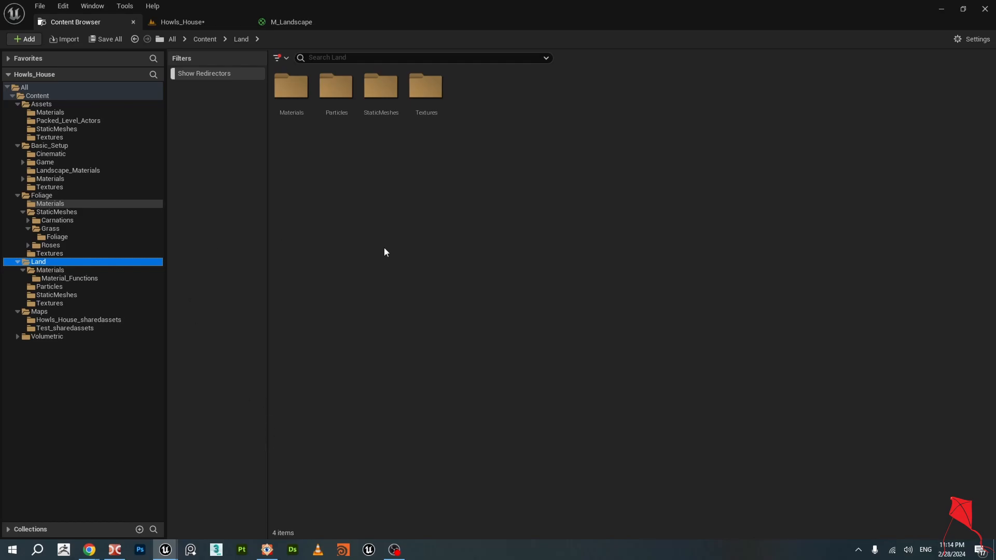
Import the Batiki_Albedo image from the land/Batiki folder on disk into the project's Land/Textures folder.
left_click(50, 303)
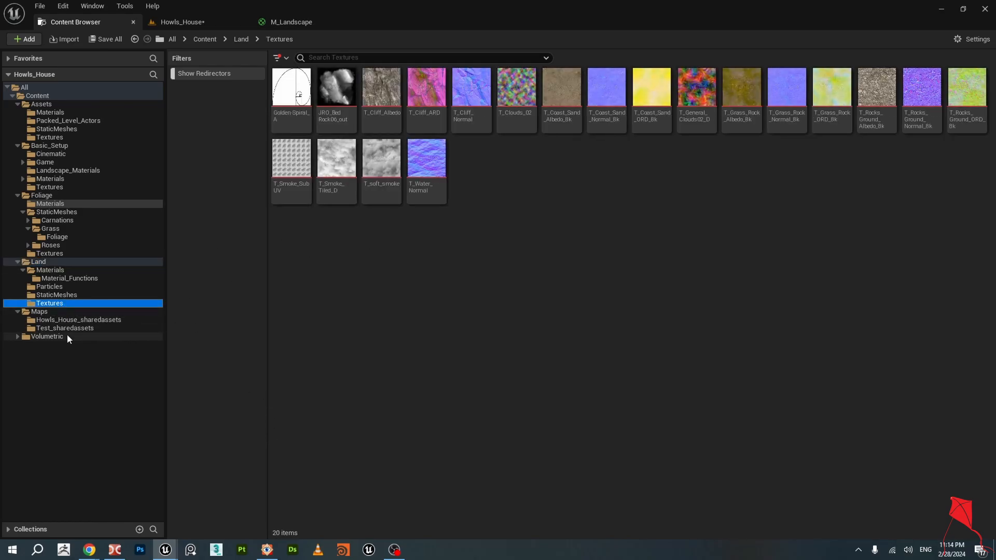
left_click(532, 310)
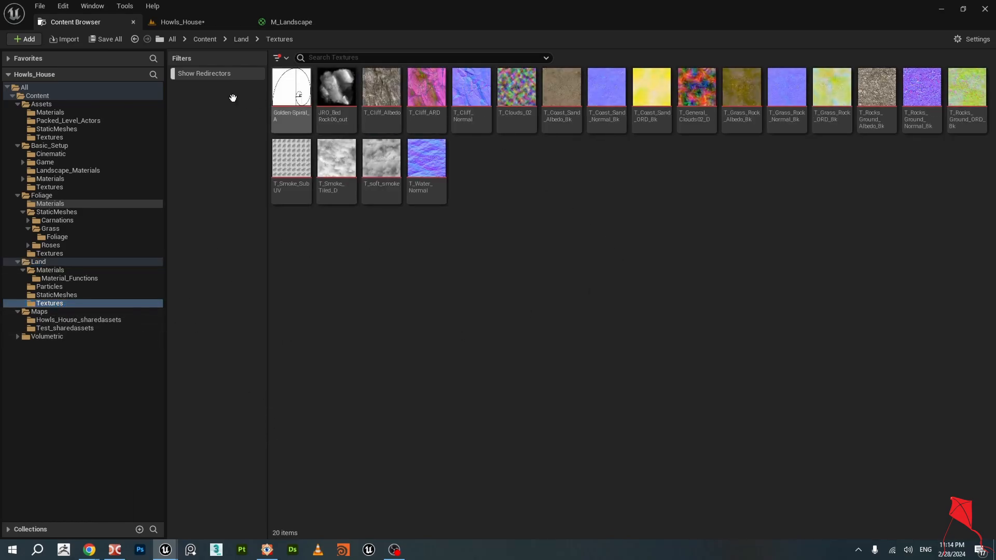
left_click(63, 39)
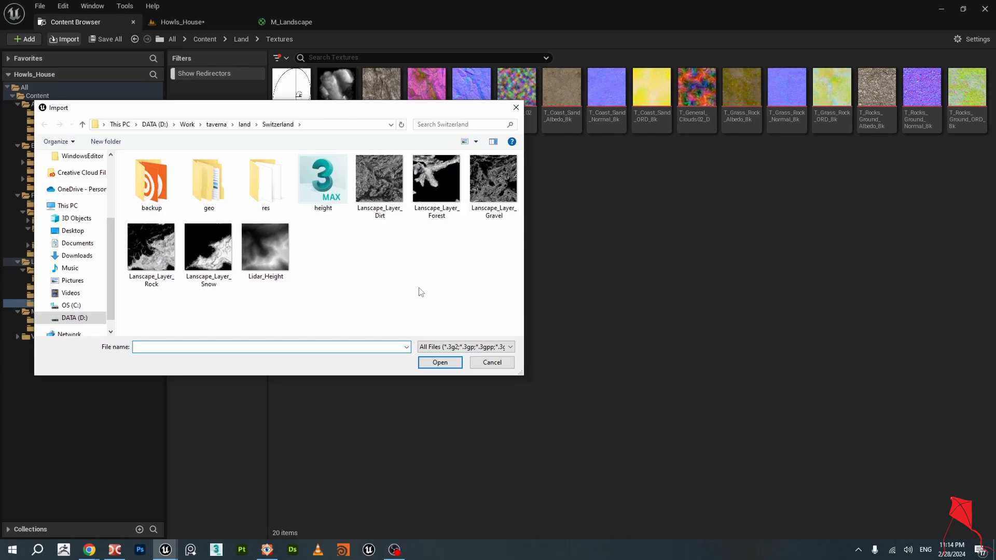
left_click(244, 125)
double_click(155, 193)
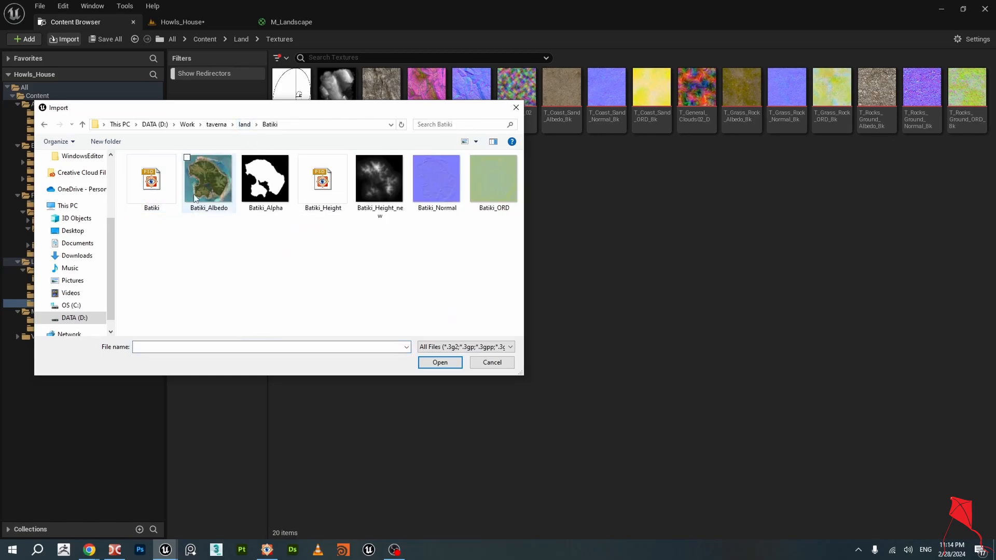
double_click(217, 181)
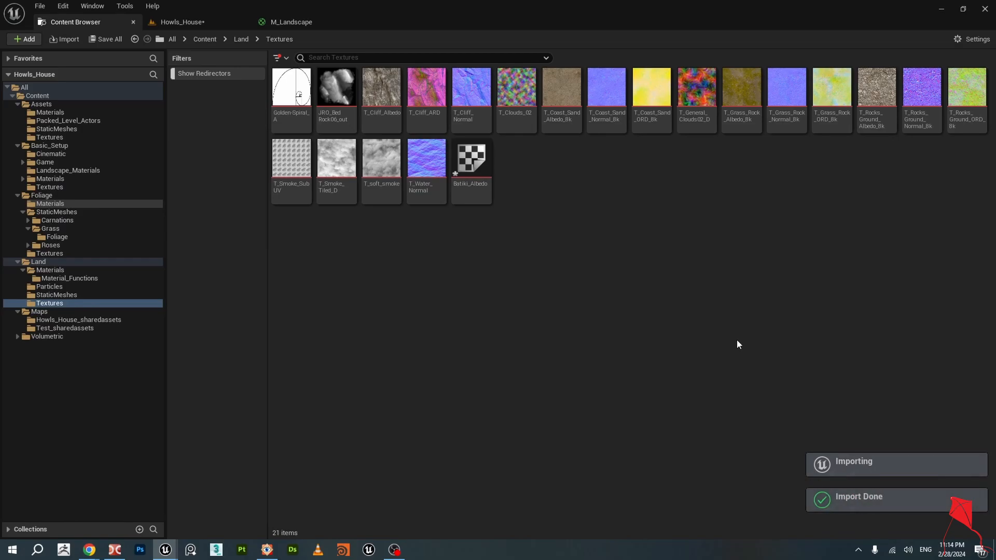
Open the Batiki_Albedo texture and dock both its editor and MI_Landscape in the main window, with Batiki_Albedo in front.
left_click(472, 193)
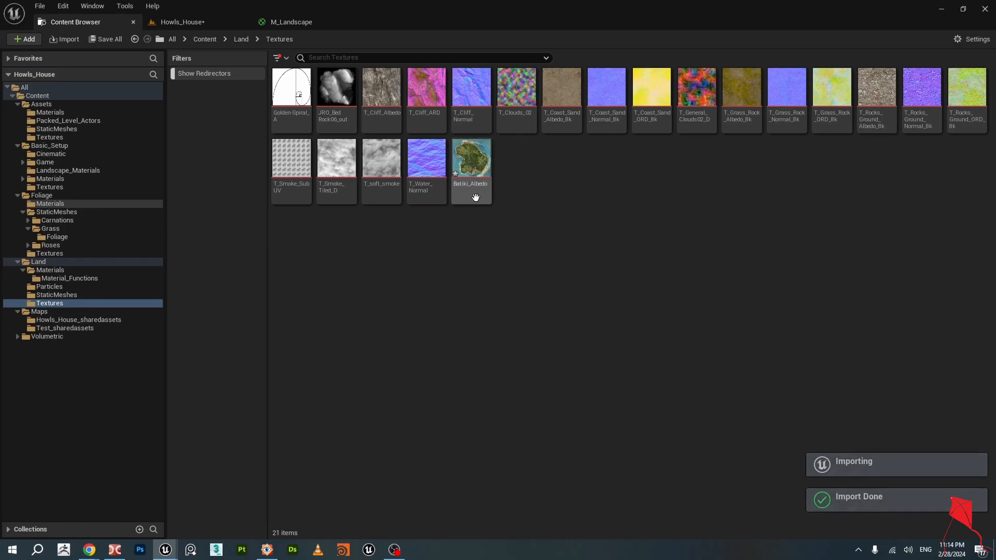
double_click(469, 157)
left_click_drag(512, 65, 578, 53)
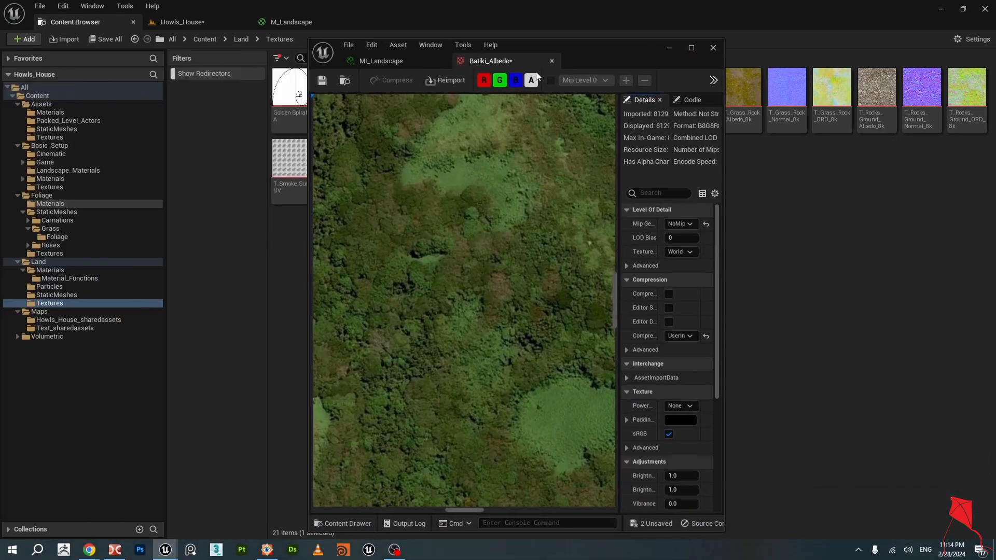
left_click_drag(512, 58, 410, 21)
left_click_drag(395, 59, 521, 22)
left_click(400, 21)
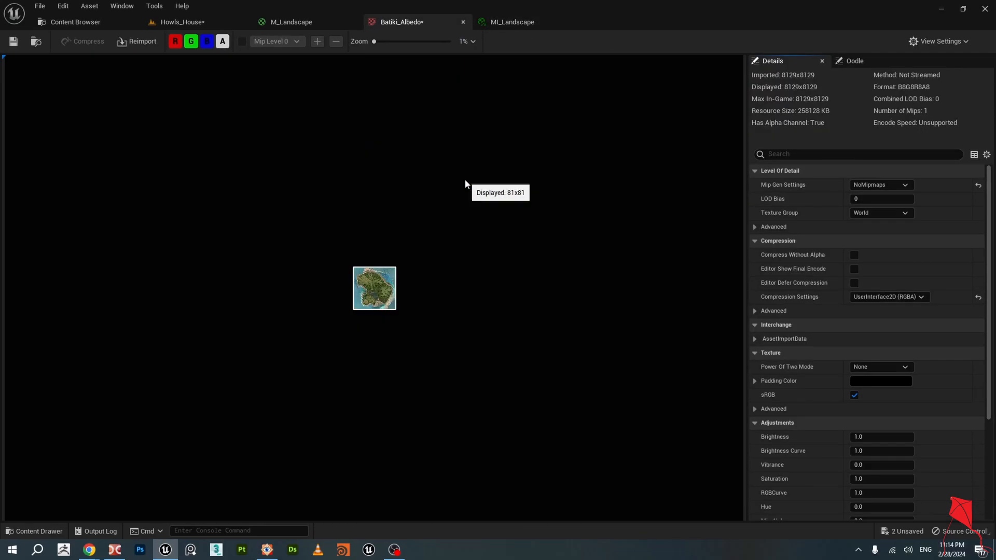
Examine the Batiki_Albedo island image up close and as a whole, comparing its grassy ridges, forest and coastline.
scroll(375, 255, "down", 2)
scroll(387, 262, "up", 1)
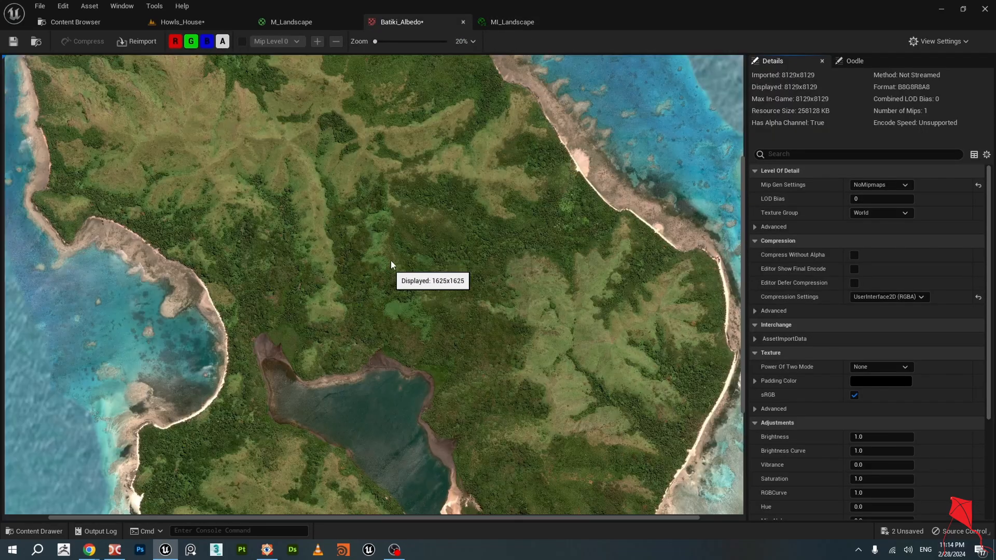
scroll(388, 252, "down", 1)
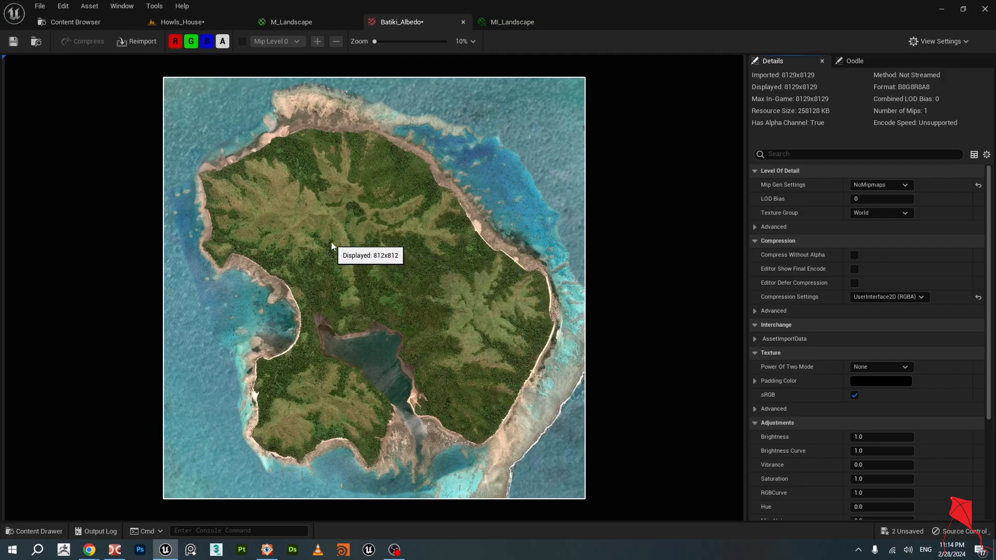
scroll(332, 242, "up", 1)
scroll(335, 242, "down", 1)
scroll(312, 223, "up", 1)
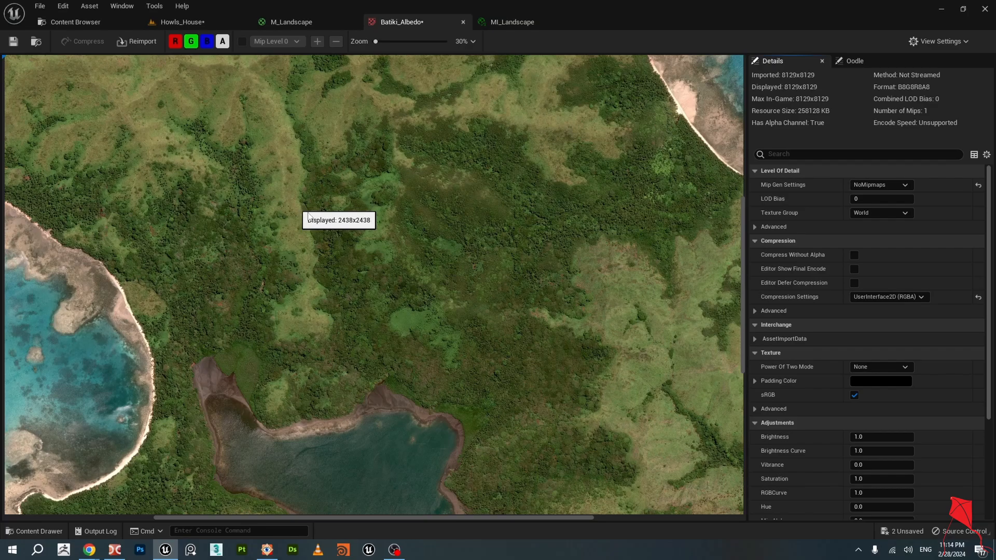
scroll(336, 223, "down", 1)
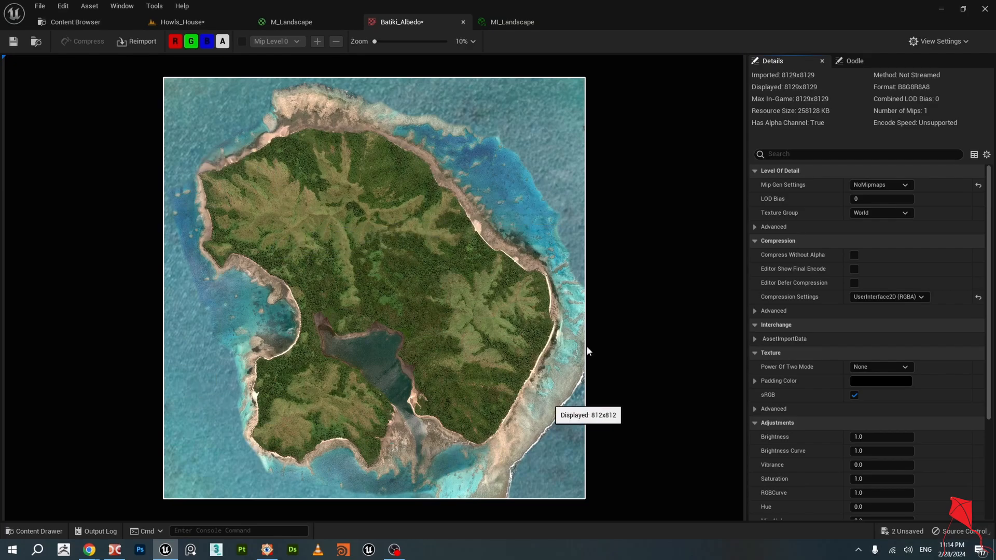
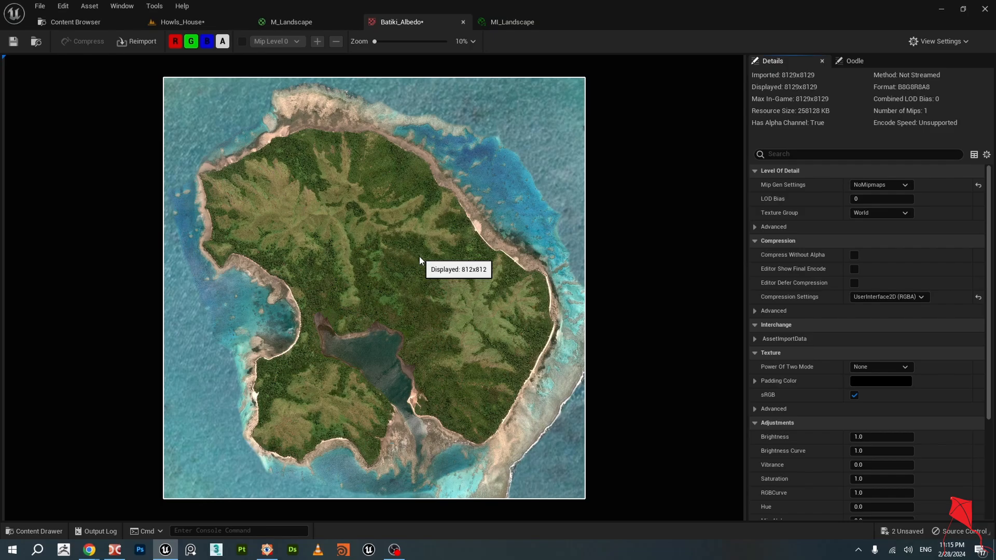
scroll(394, 226, "up", 2)
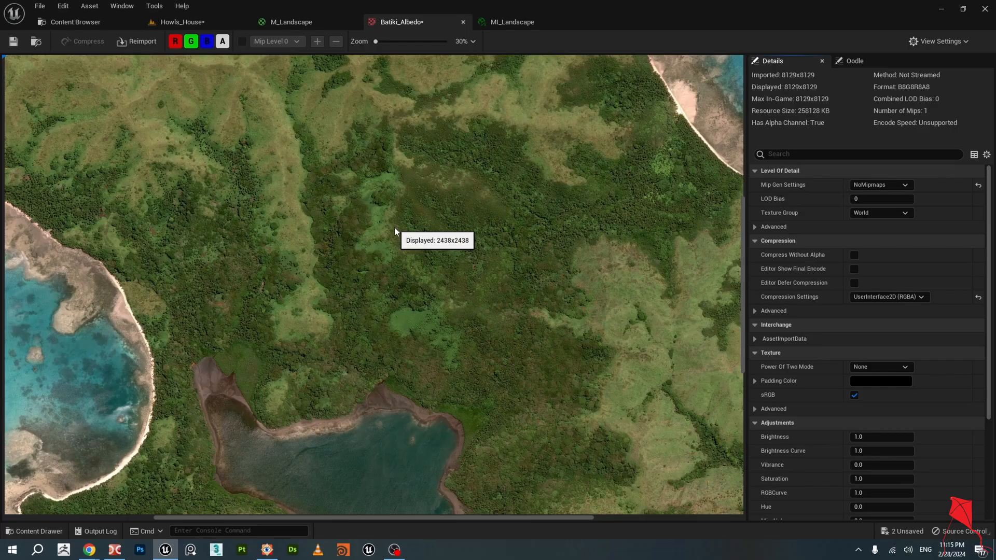
scroll(394, 227, "down", 2)
scroll(395, 227, "up", 2)
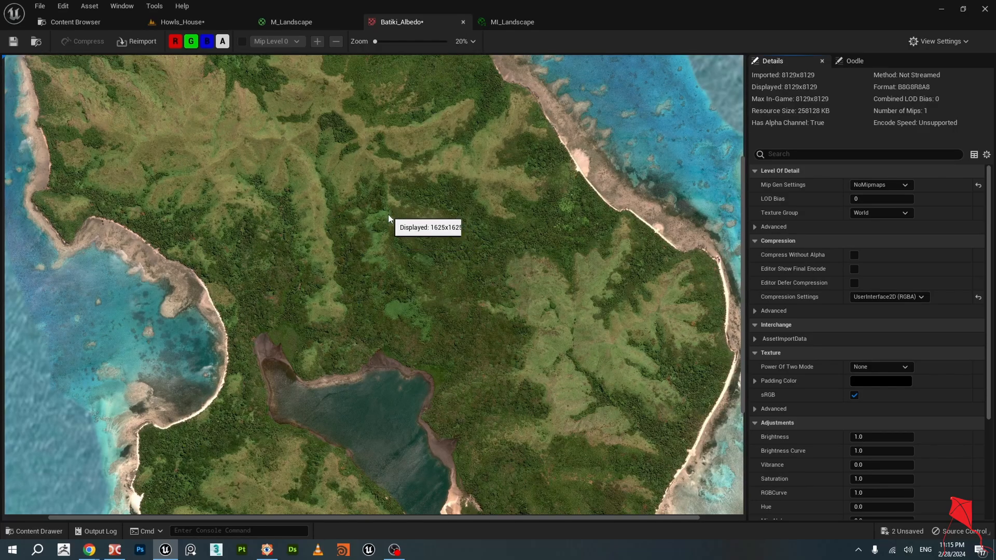
scroll(388, 214, "down", 2)
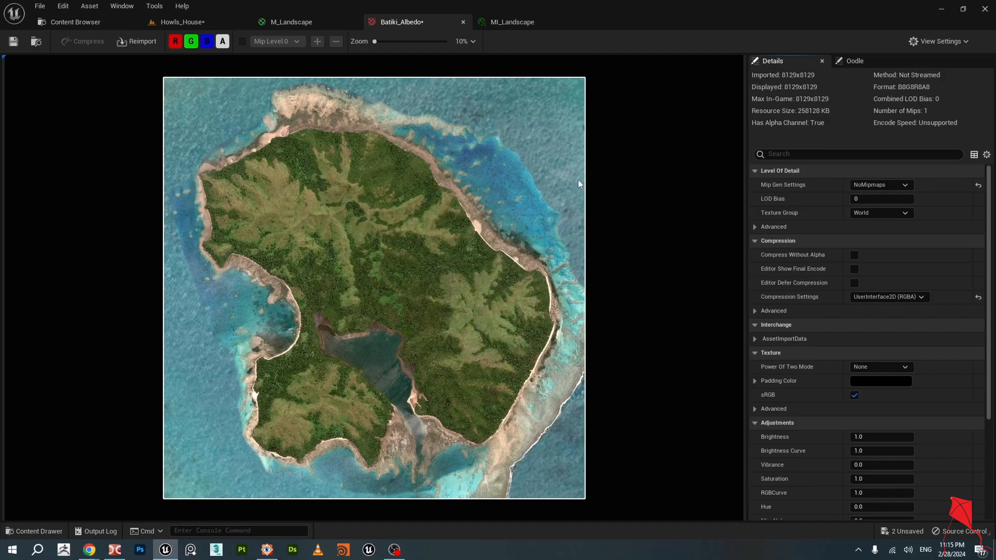
Add a TextureSample node using Batiki_Albedo to the M_Landscape graph, beside the Layer Blend fed by ML_Grass and ML_Dirt.
left_click(311, 23)
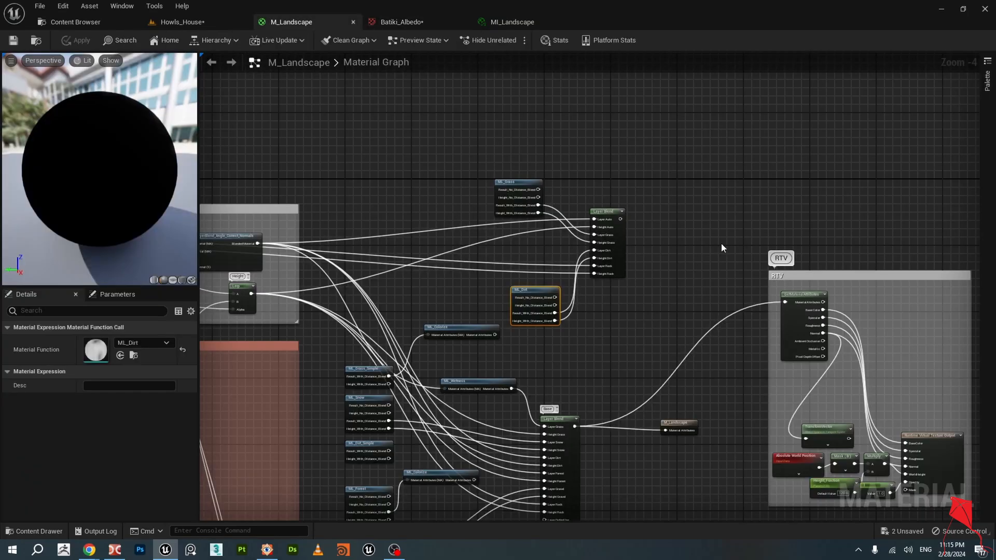
right_click_drag(721, 248, 615, 246)
right_click(530, 183)
type("te")
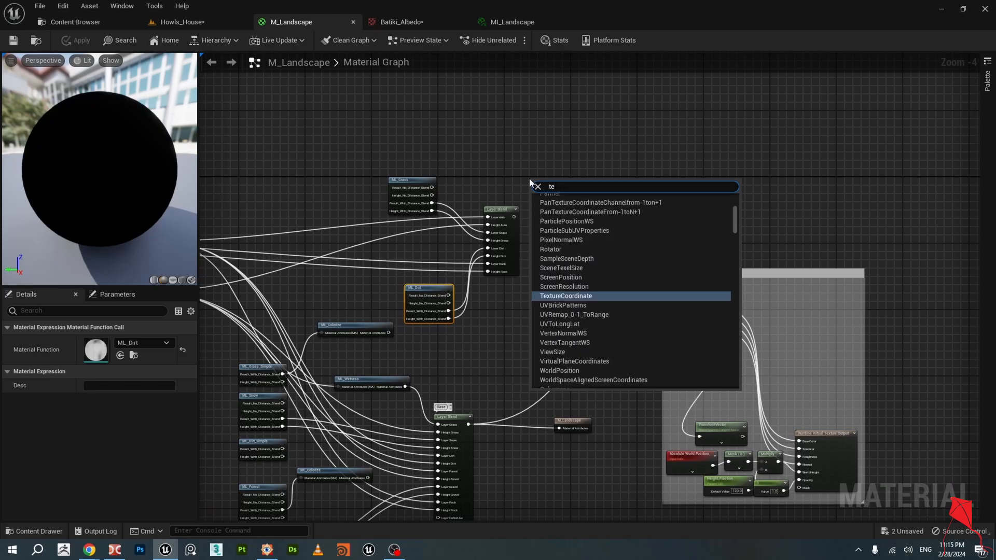
type("xtt")
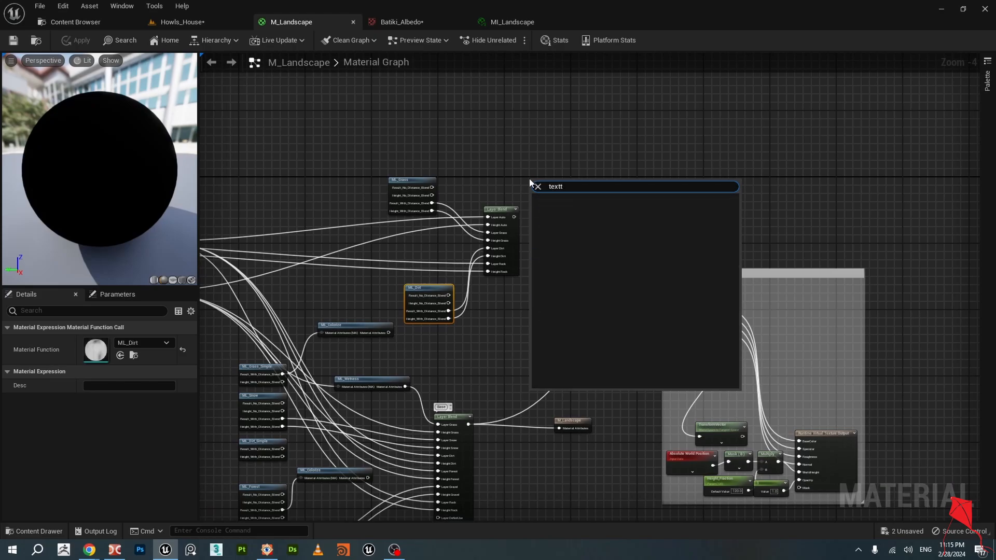
key("BackSpace")
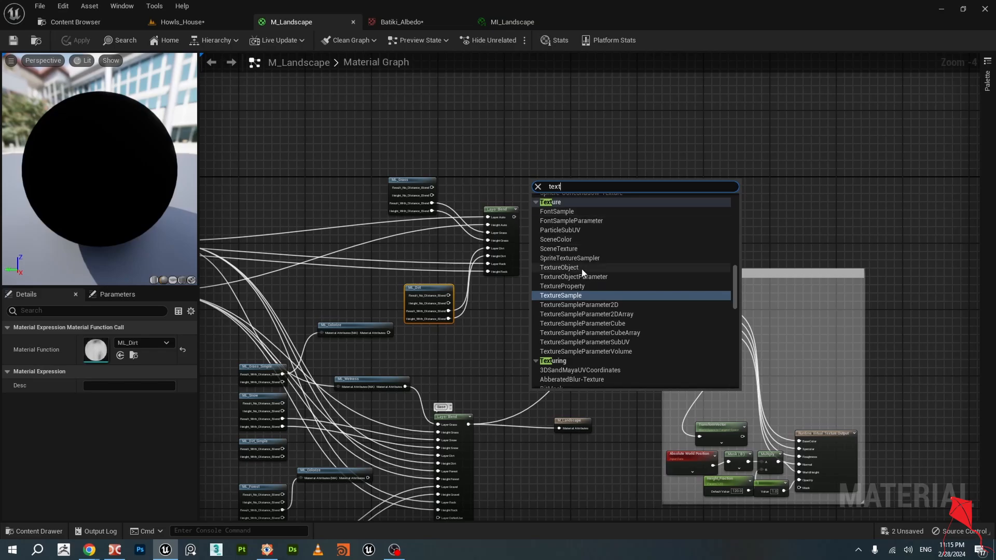
left_click(581, 293)
left_click_drag(557, 192, 583, 224)
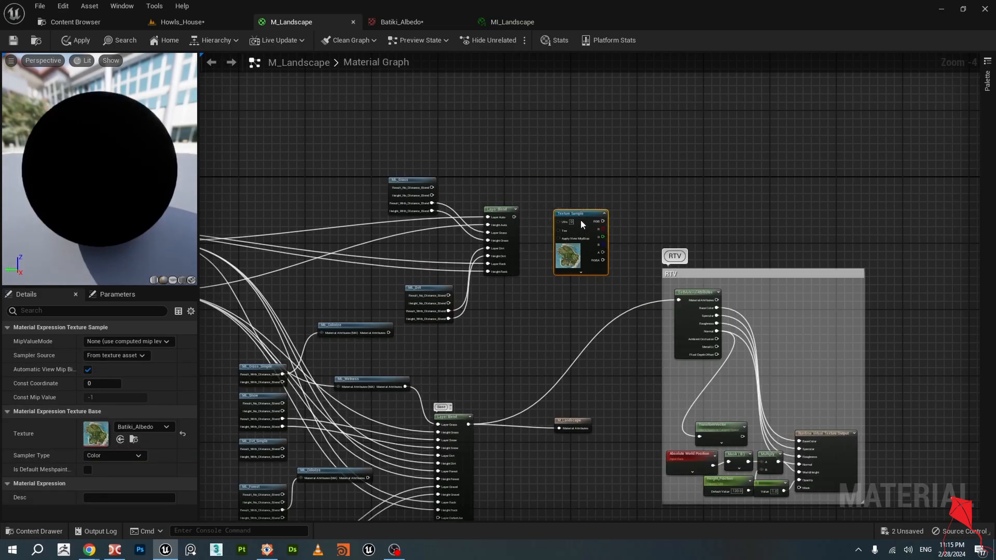
Move the Batiki_Albedo Texture Sample into the empty area above the auto material nodes and shift ML_Grass down towards ML_Dirt.
scroll(563, 220, "up", 2)
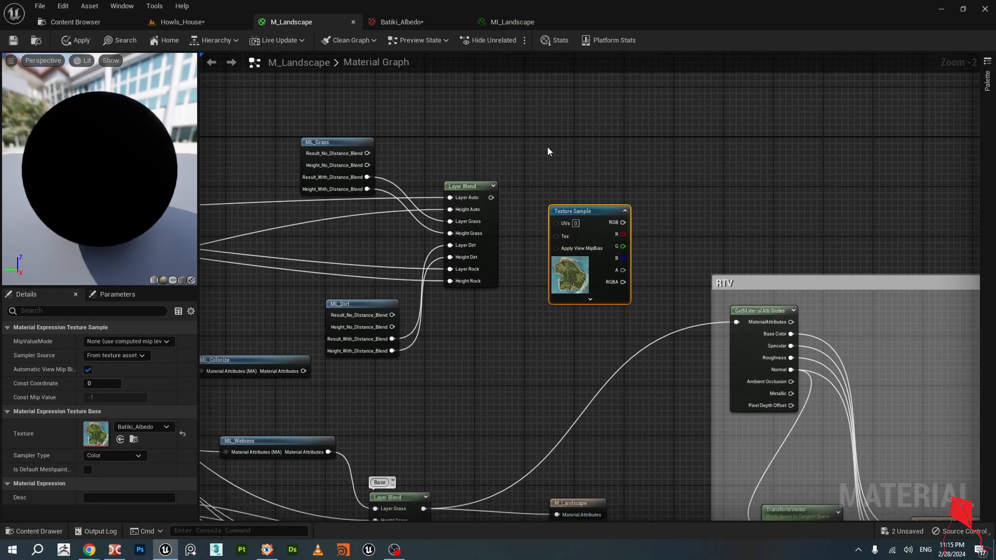
right_click_drag(461, 231, 482, 272)
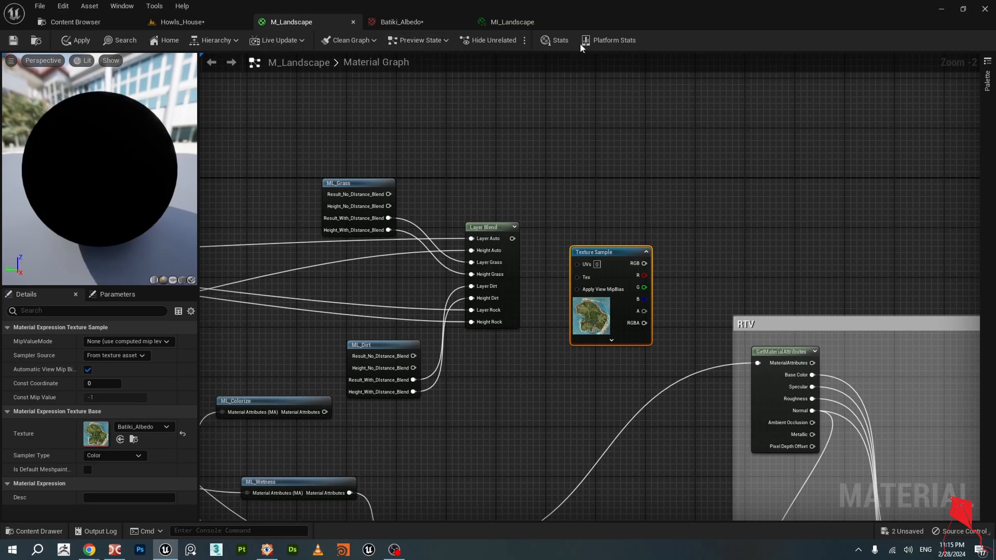
left_click_drag(602, 264, 246, 154)
right_click_drag(360, 179, 432, 213)
left_click(432, 220)
left_click_drag(436, 222, 429, 297)
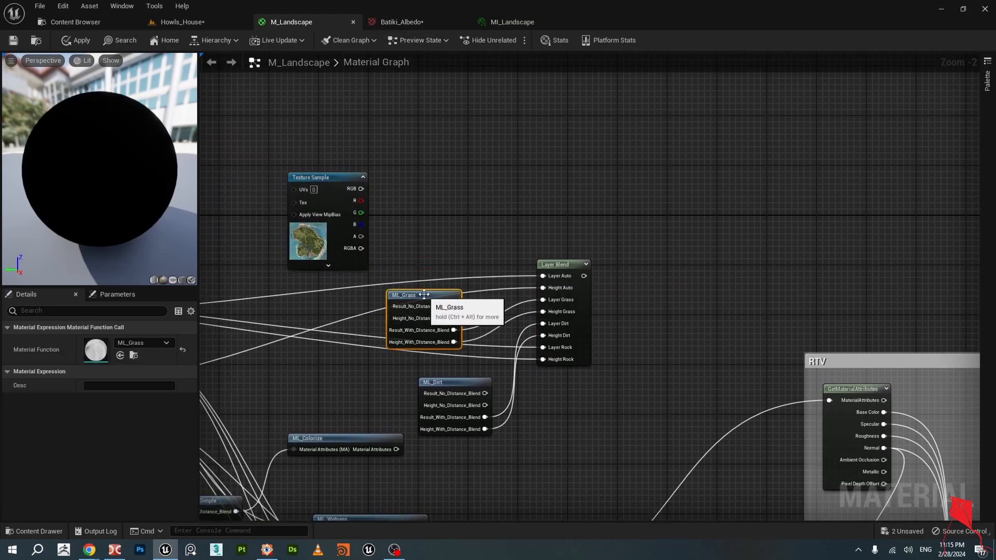
left_click_drag(337, 183, 282, 139)
right_click_drag(375, 156, 515, 195)
scroll(515, 195, "down", 1)
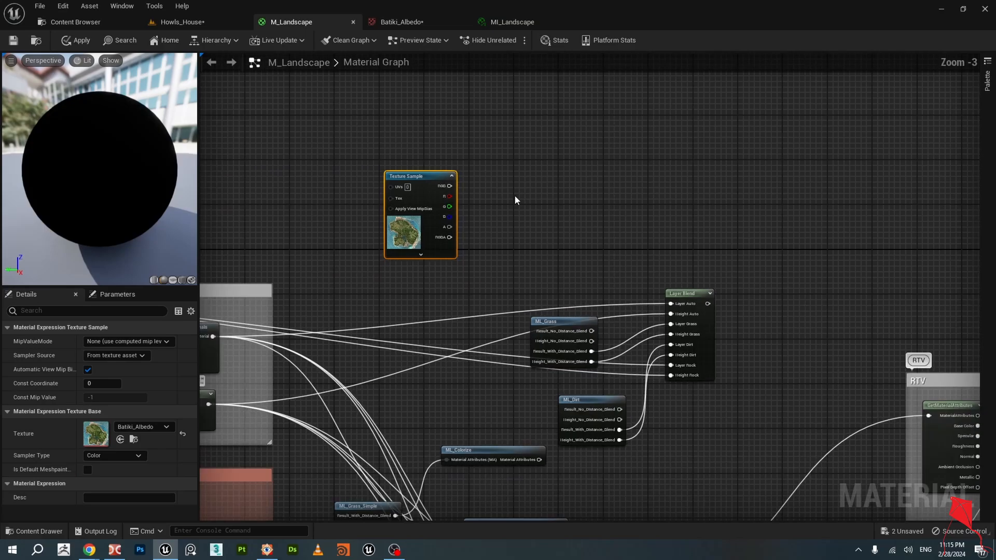
Add a LandscapeLayerCoords node to the M_Landscape graph and line it up in front of the Batiki_Albedo Texture Sample.
scroll(418, 209, "up", 2)
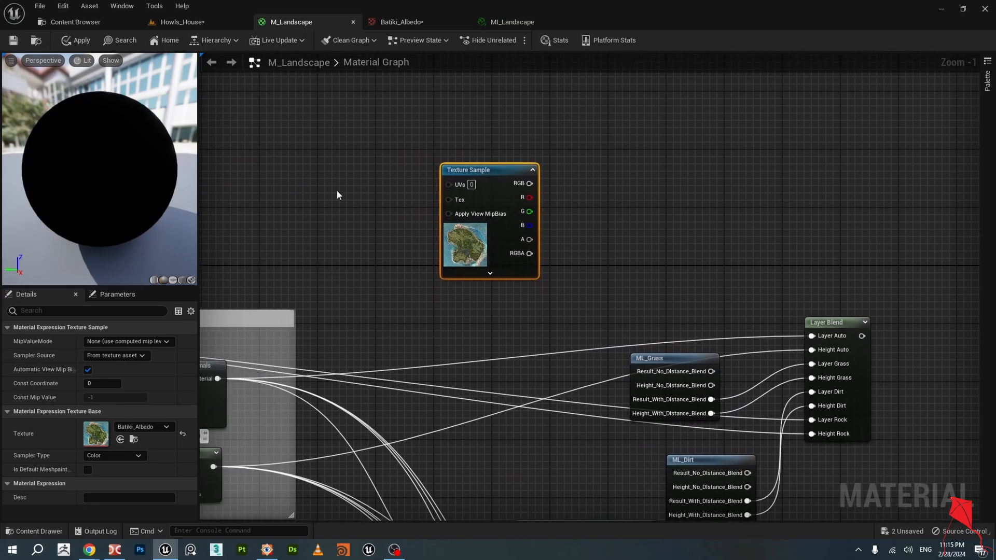
right_click(278, 178)
type("la")
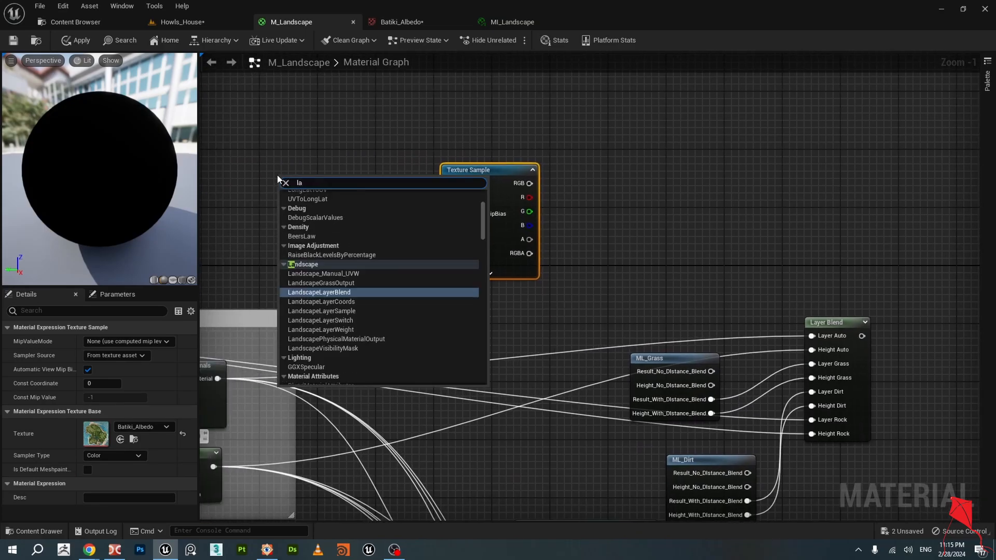
type("ndsca")
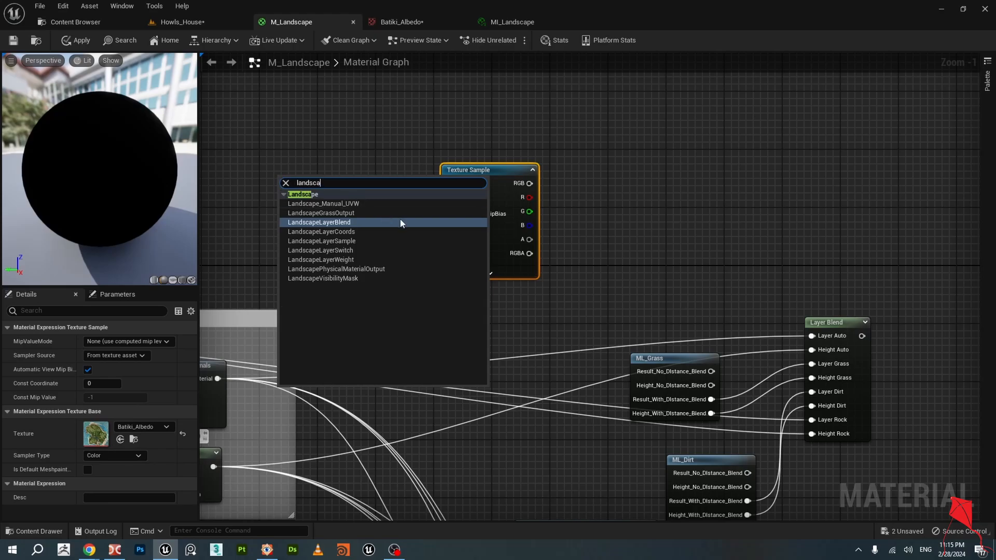
left_click(357, 230)
left_click_drag(323, 182, 357, 171)
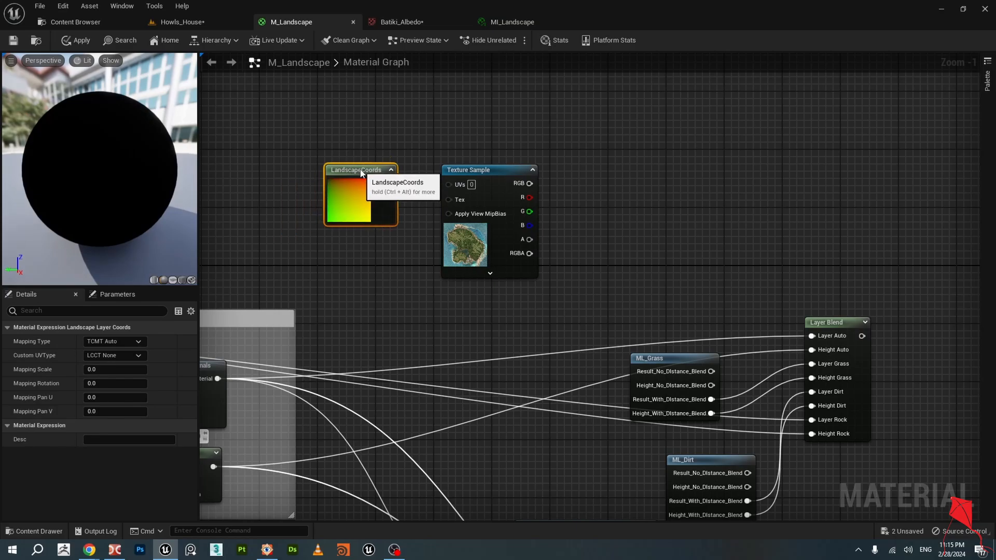
Set the LandscapeCoords node's Mapping Scale to 4033 and connect it to the UVs of the Batiki_Albedo Texture Sample.
left_click(411, 23)
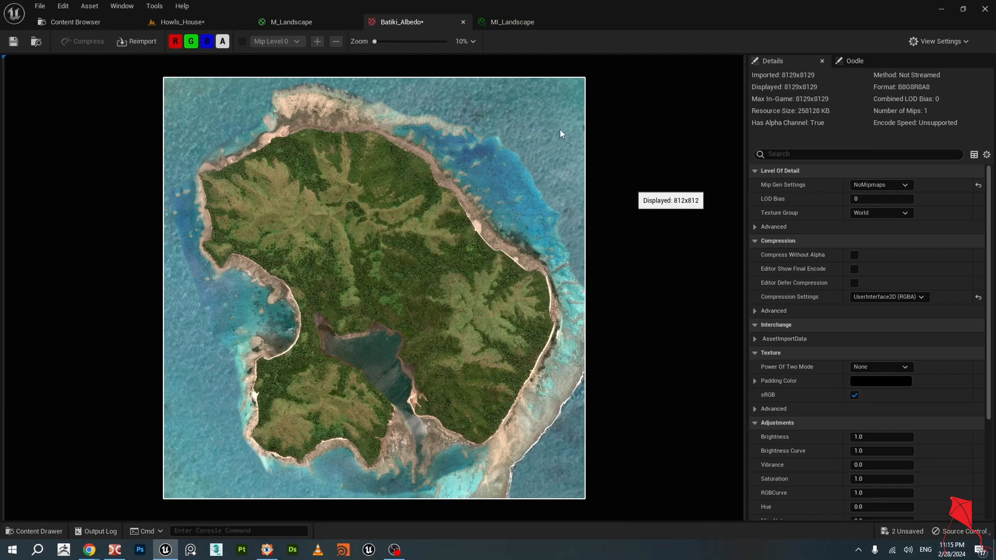
left_click(505, 23)
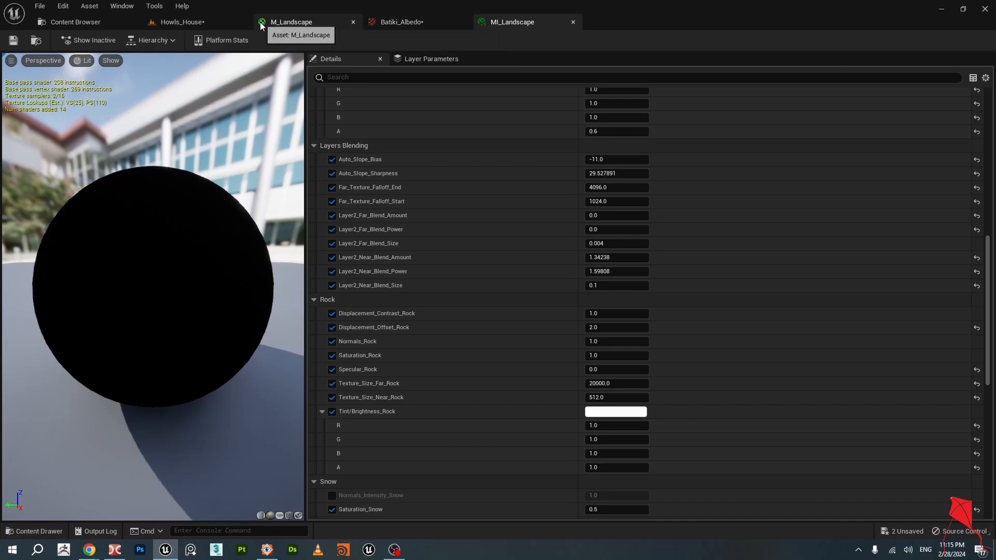
left_click(395, 26)
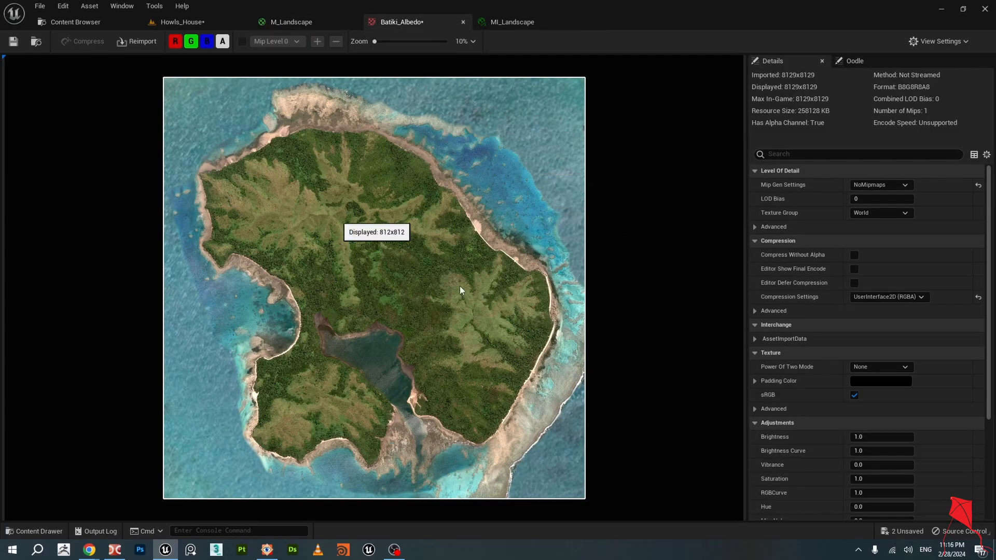
left_click(310, 22)
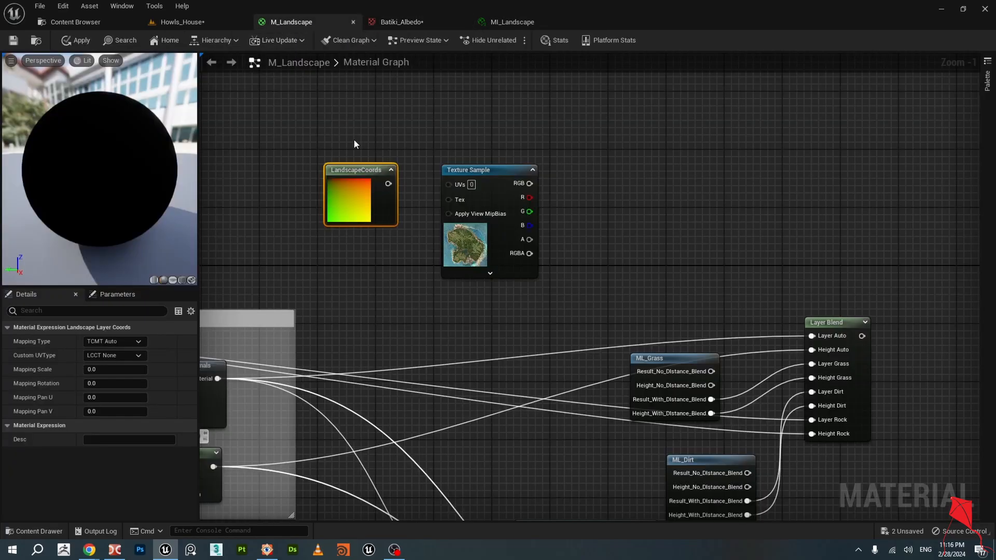
left_click_drag(457, 170, 485, 170)
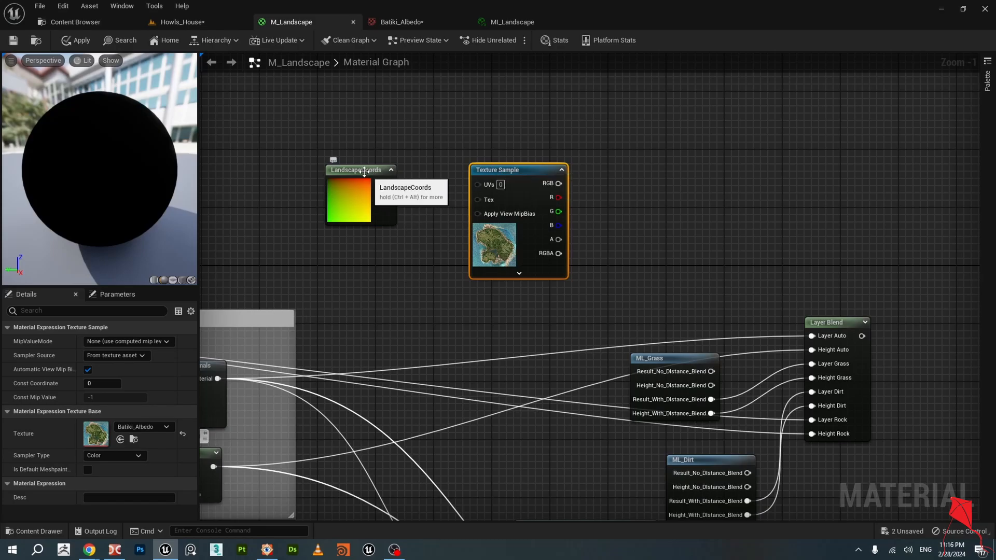
left_click_drag(380, 205, 394, 205)
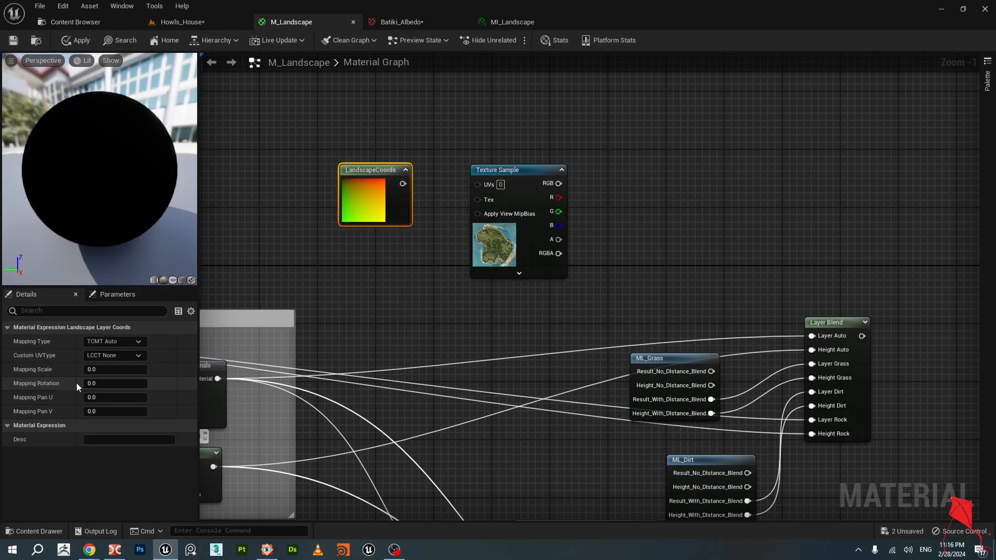
left_click(140, 367)
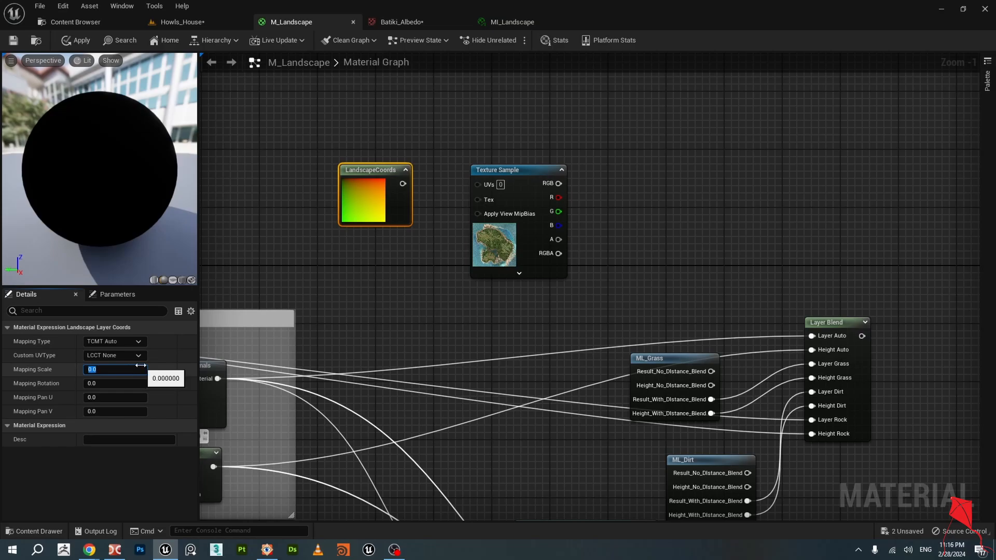
key("Return")
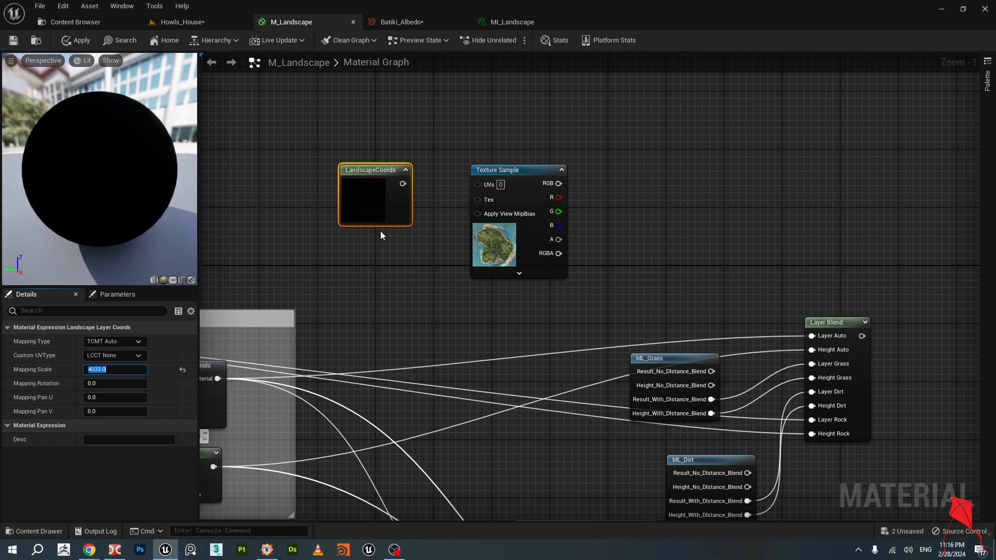
left_click_drag(403, 184, 485, 186)
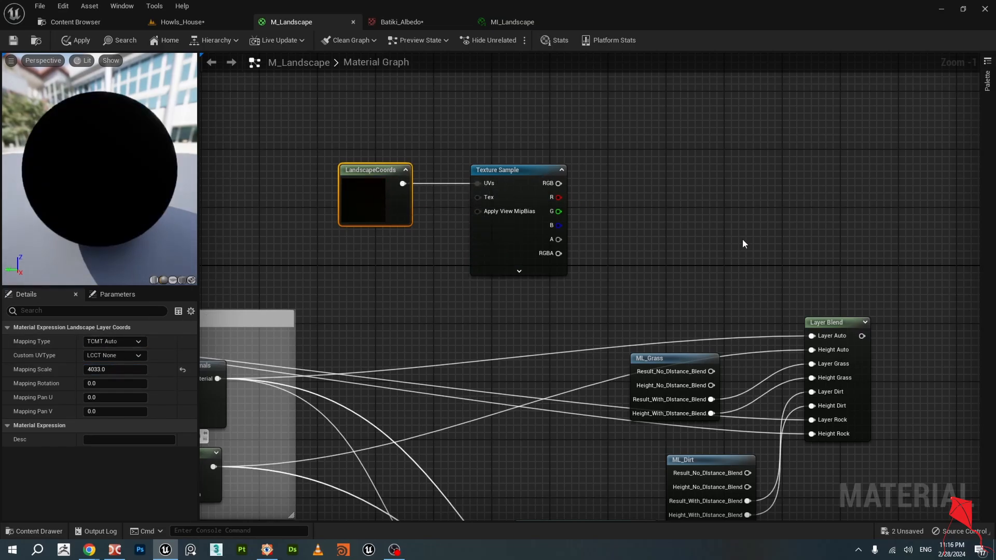
Try feeding the Texture Sample's RGB into Layer Auto of the Layer Blend beside ML_Grass, apply it, and inspect the Howls_House landscape.
scroll(742, 238, "down", 1)
right_click_drag(702, 261, 522, 268)
right_click_drag(453, 338, 572, 260)
scroll(542, 241, "up", 2)
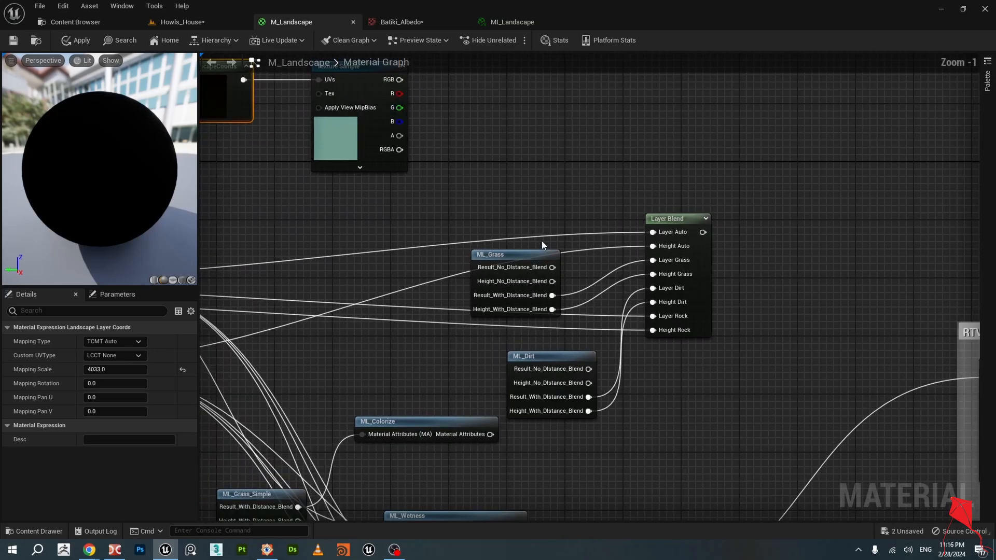
left_click_drag(516, 260, 561, 281)
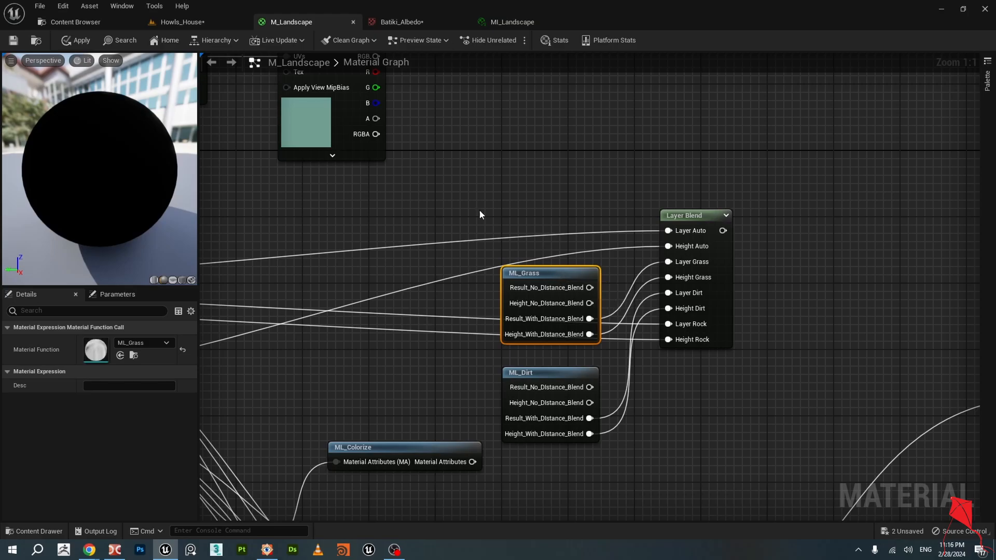
right_click_drag(537, 176, 514, 235)
left_click_drag(354, 116, 655, 292)
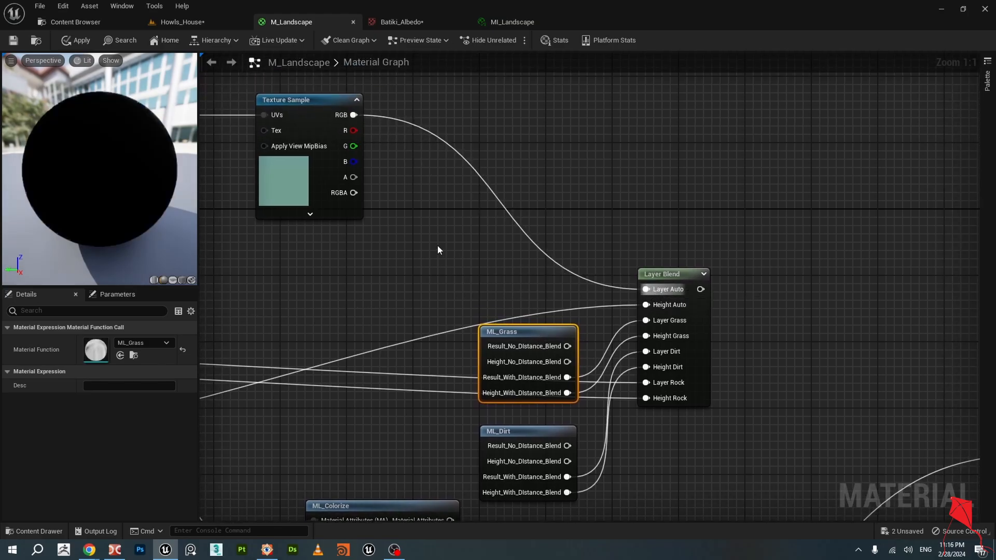
scroll(471, 265, "down", 3)
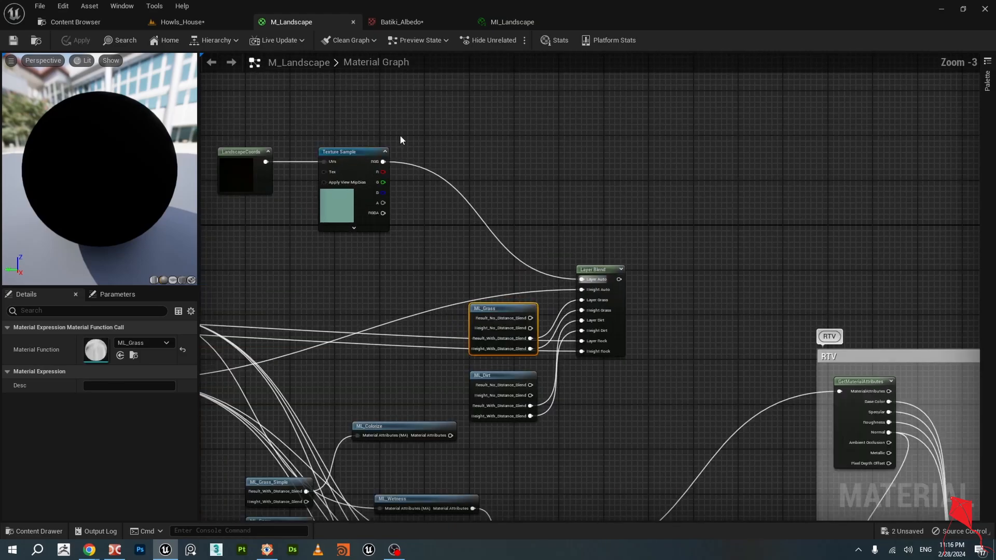
left_click(198, 24)
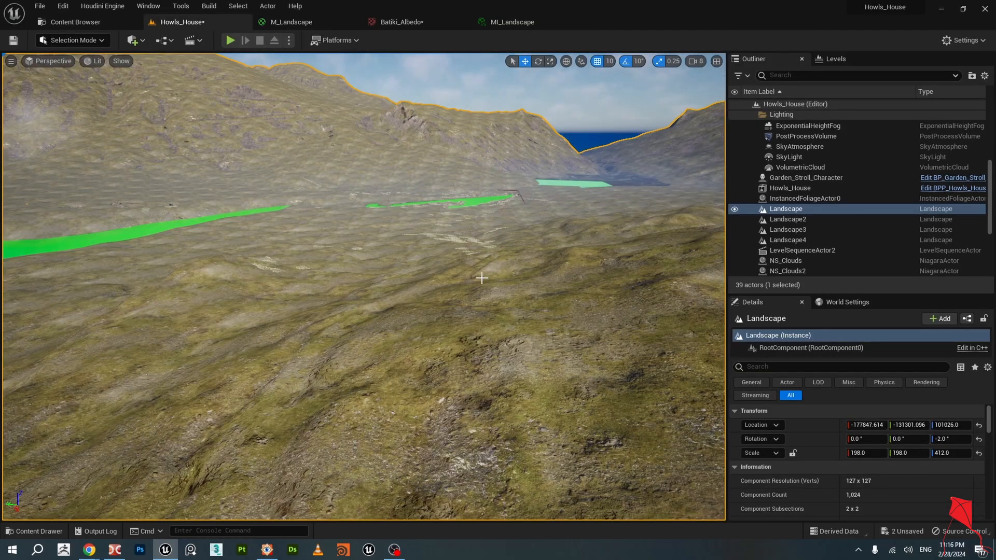
mouse_move(481, 278)
right_mouse_down()
mouse_move(472, 255)
mouse_move(469, 263)
right_mouse_up()
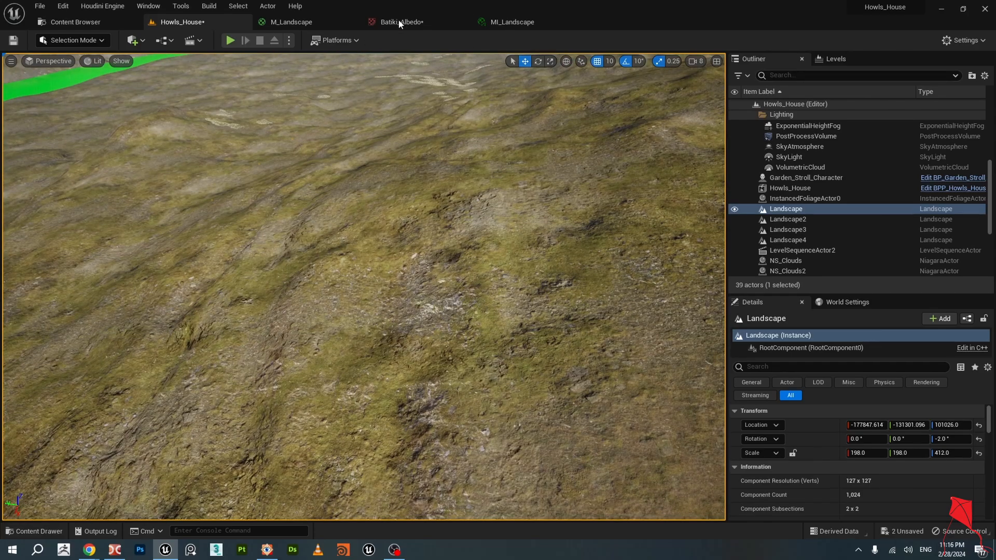
Delete the upper Layer Blend from the M_Landscape graph together with the ML_Grass and ML_Dirt nodes feeding it.
left_click(299, 22)
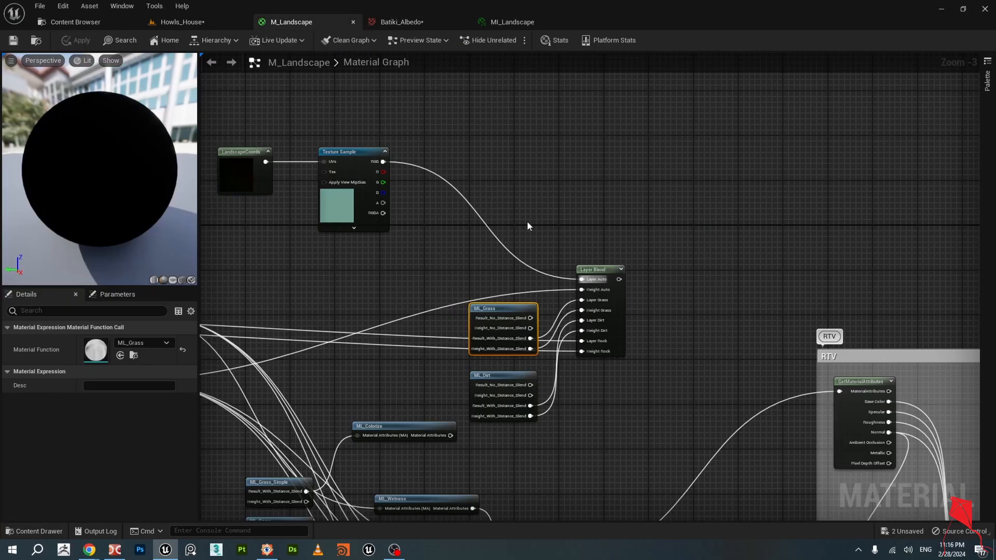
left_click(527, 227)
scroll(597, 233, "down", 3)
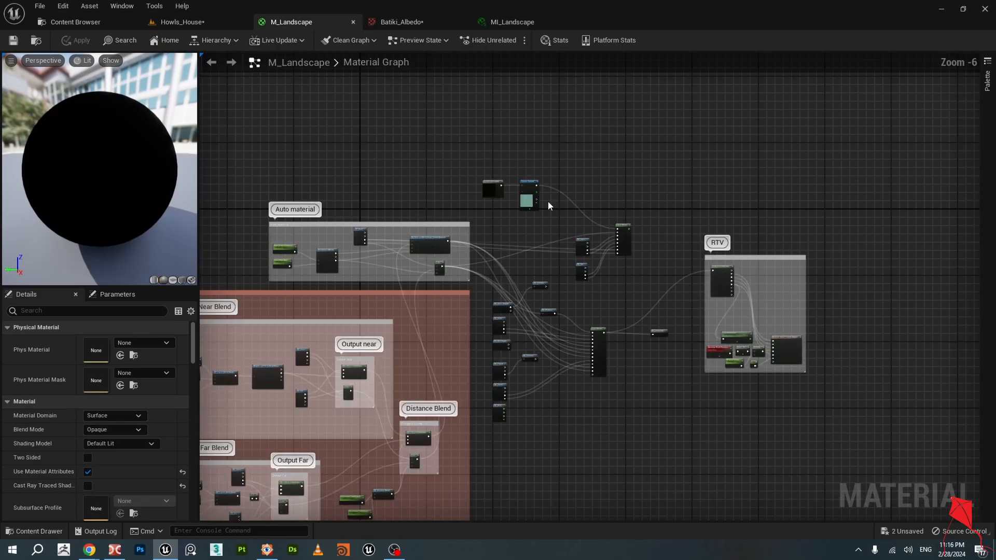
scroll(547, 201, "up", 3)
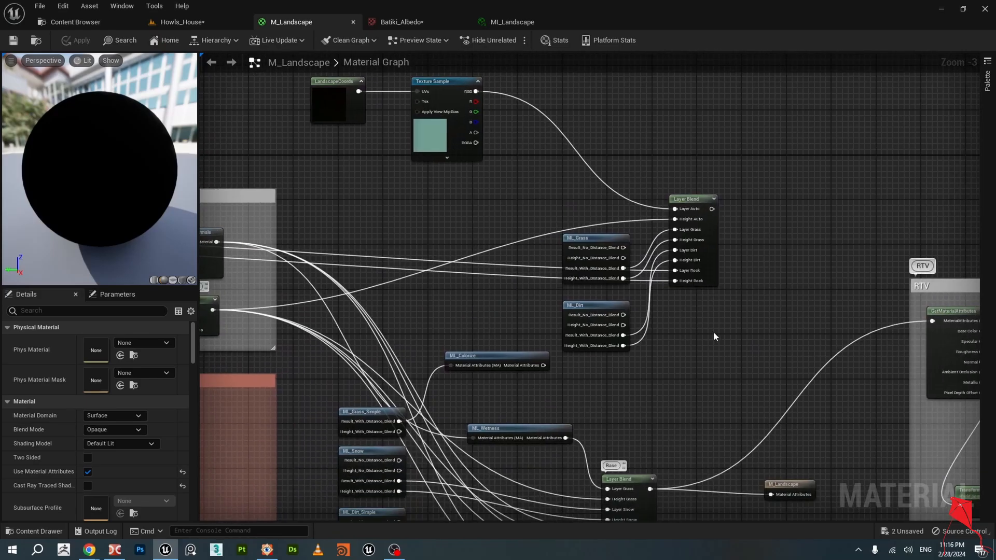
left_click_drag(715, 337, 602, 190)
key("Delete")
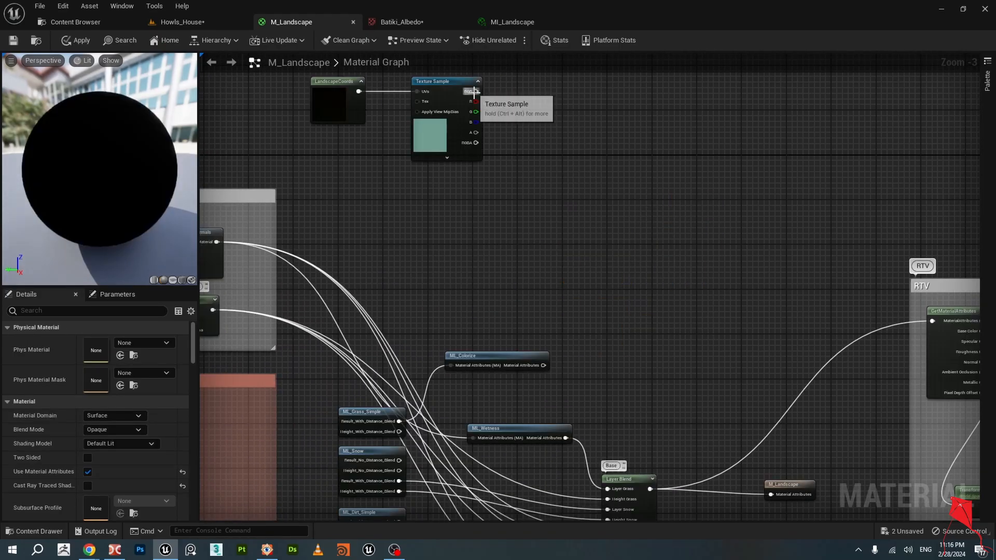
Connect the Batiki_Albedo Texture Sample's RGB output to the Layer Grass input of the Base Layer Blend.
left_click_drag(476, 91, 604, 437)
scroll(543, 315, "down", 1)
scroll(596, 441, "up", 1)
right_click_drag(646, 337, 627, 216)
scroll(627, 216, "up", 1)
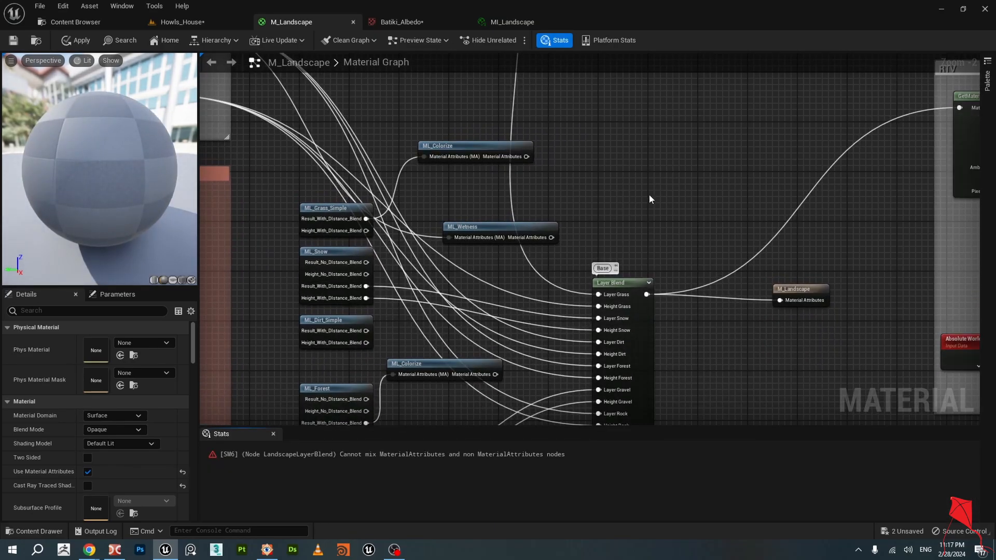
Try copying the BlendMaterialAttributes node from the Output near group into the empty area near the Texture Sample.
scroll(649, 197, "down", 1)
right_click_drag(649, 201, 889, 192)
scroll(437, 233, "down", 1)
right_click_drag(437, 233, 451, 284)
right_click_drag(475, 213, 482, 162)
scroll(473, 170, "down", 2)
scroll(440, 236, "up", 3)
right_click_drag(422, 204, 492, 288)
left_click(364, 199)
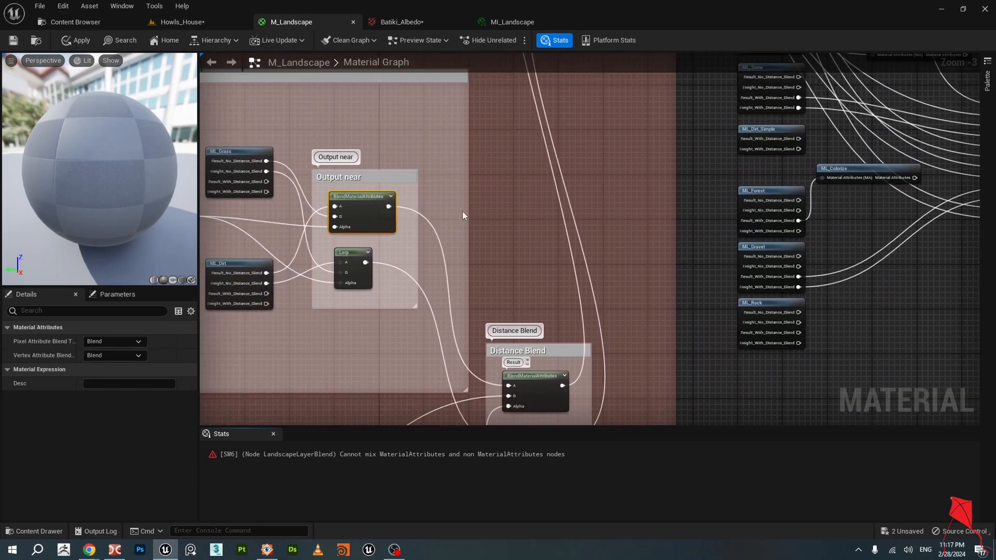
right_click_drag(598, 214, 624, 207)
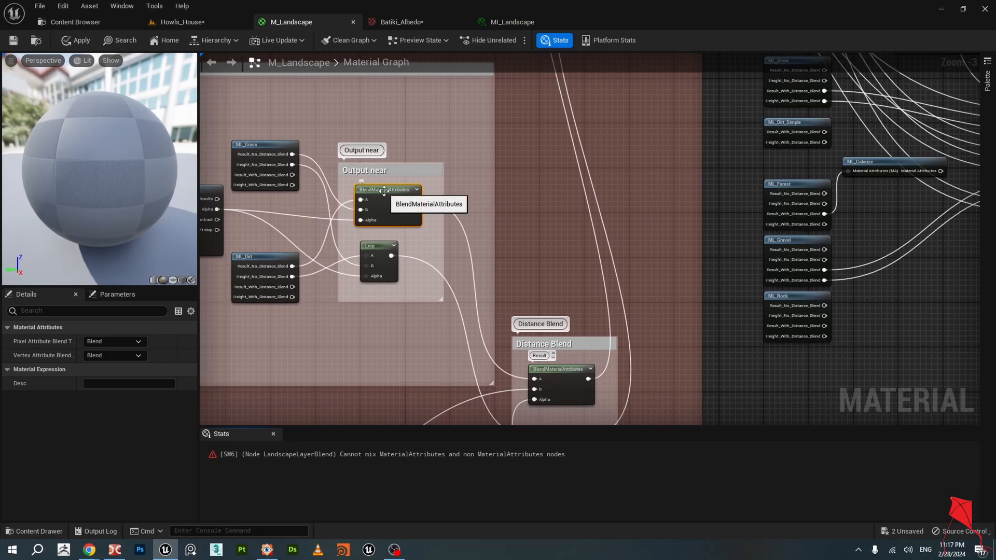
scroll(386, 192, "down", 5)
scroll(596, 180, "up", 7)
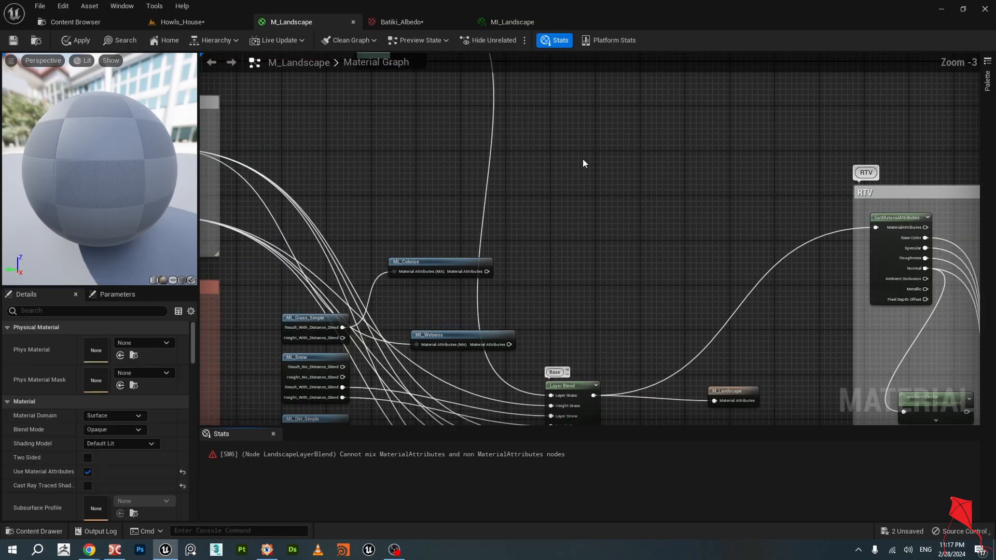
left_click_drag(597, 167, 567, 167)
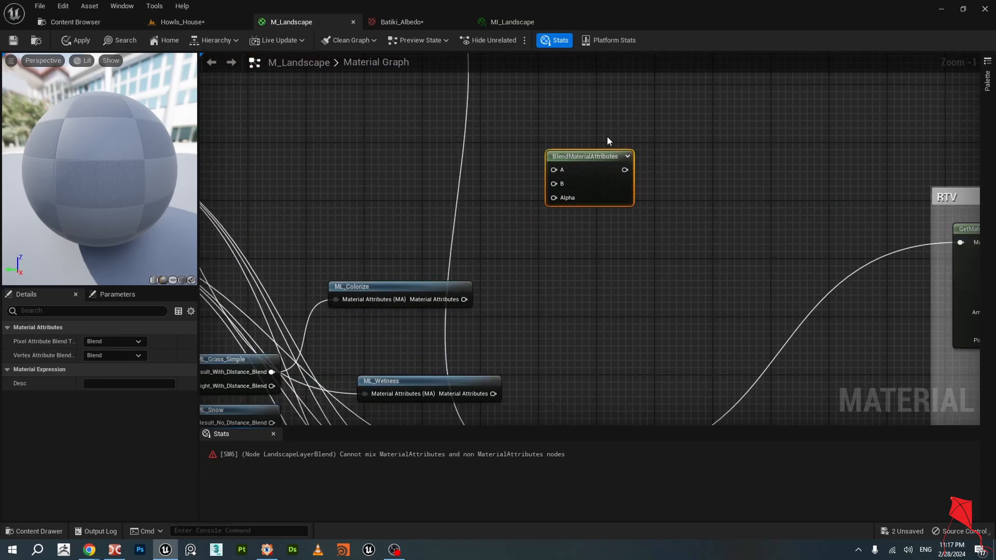
right_click_drag(589, 122, 578, 204)
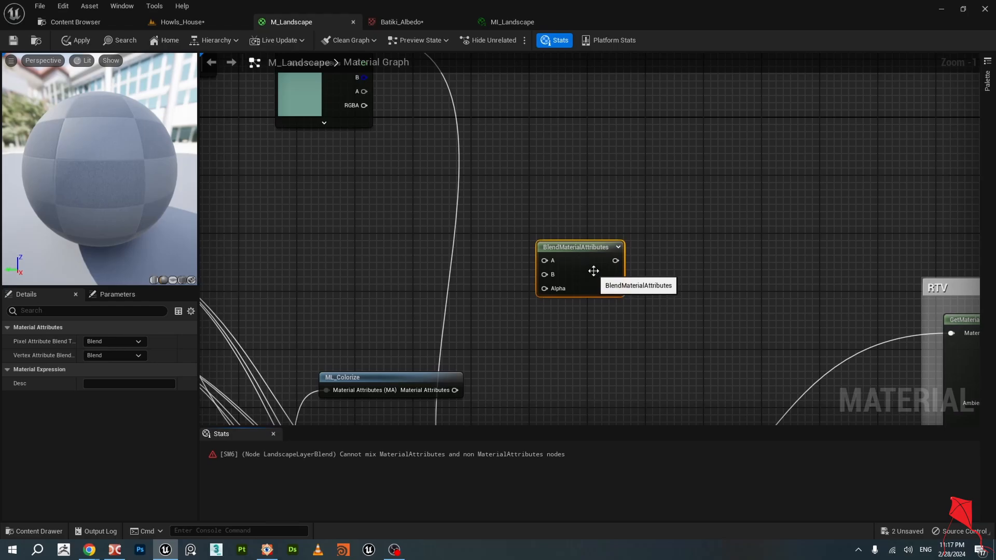
key("Delete")
Add a MakeMaterialAttributes node beside the Texture Sample and connect the sample's RGB to its BaseColor.
right_click(523, 214)
type("material")
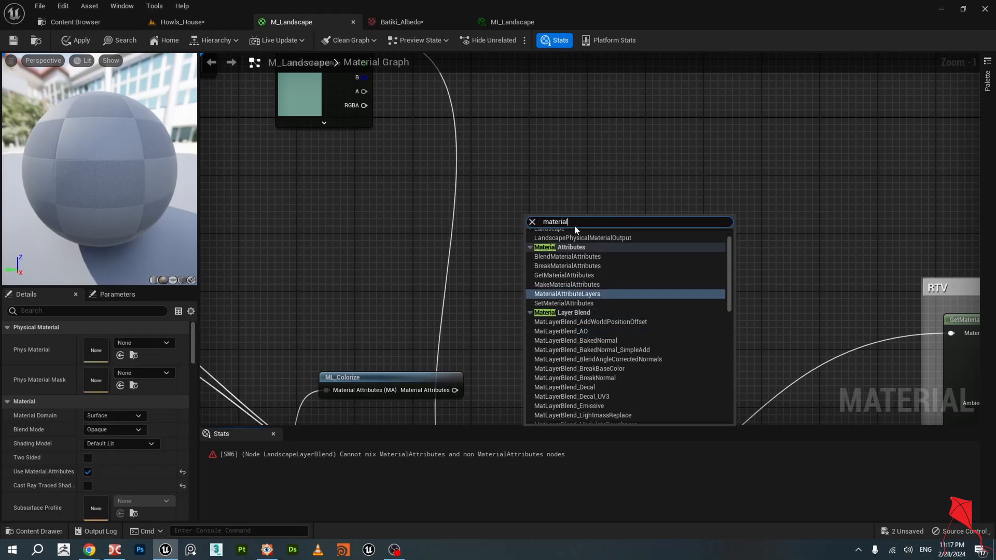
left_click(571, 285)
left_click_drag(570, 225, 570, 166)
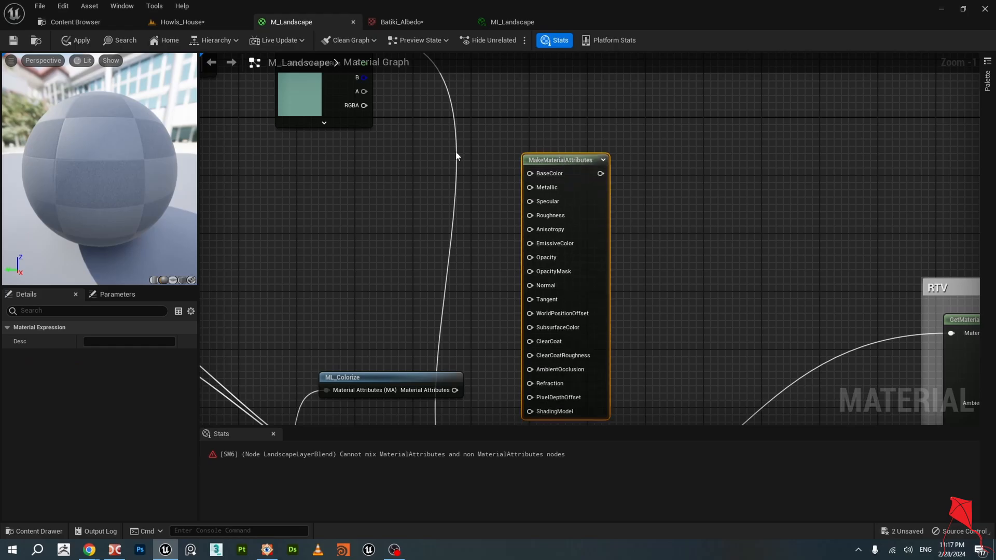
right_click_drag(450, 152, 458, 209)
left_click_drag(372, 94, 633, 255)
scroll(573, 168, "down", 2)
scroll(564, 284, "down", 2)
scroll(616, 267, "down", 2)
scroll(618, 310, "up", 4)
scroll(628, 344, "down", 4)
scroll(639, 281, "up", 3)
left_click(557, 231)
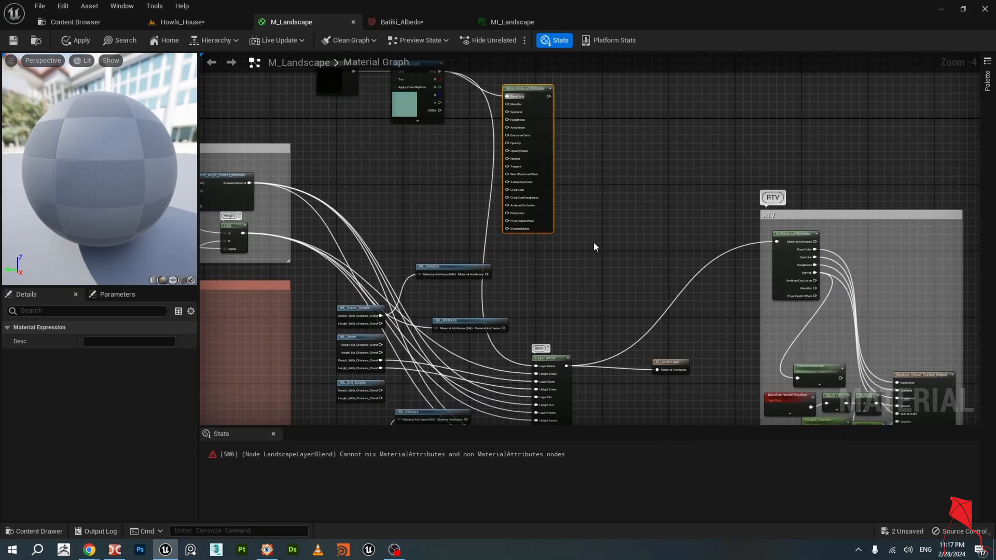
Move the M_Landscape output node up from the Base Layer Blend and delete the MakeMaterialAttributes node.
scroll(602, 243, "down", 1)
scroll(645, 305, "up", 1)
left_click_drag(655, 340, 597, 122)
right_click_drag(597, 121, 583, 205)
left_click_drag(498, 152, 509, 223)
key("Delete")
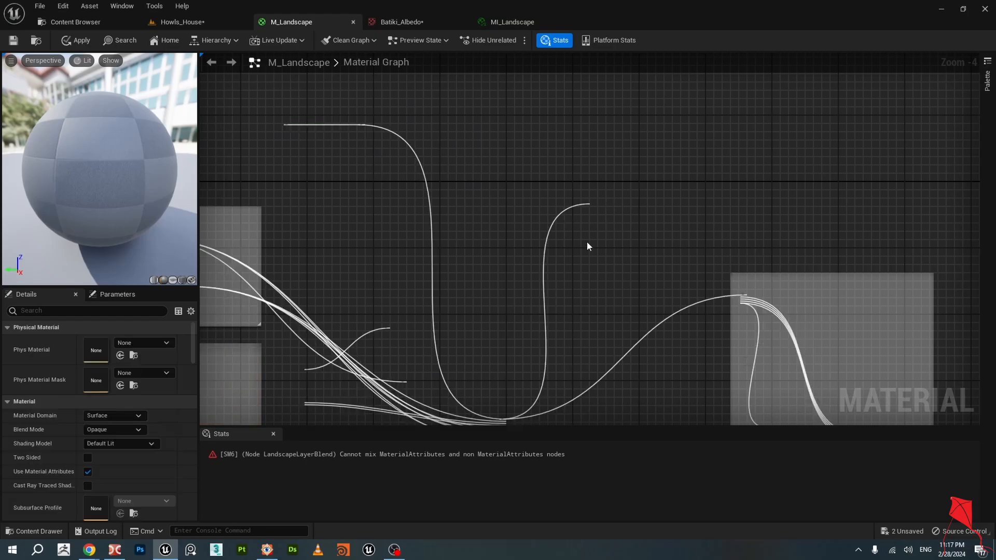
Bring the M_Landscape output node level with the Texture Sample and turn off Use Material Attributes for the material.
left_click_drag(596, 207, 564, 140)
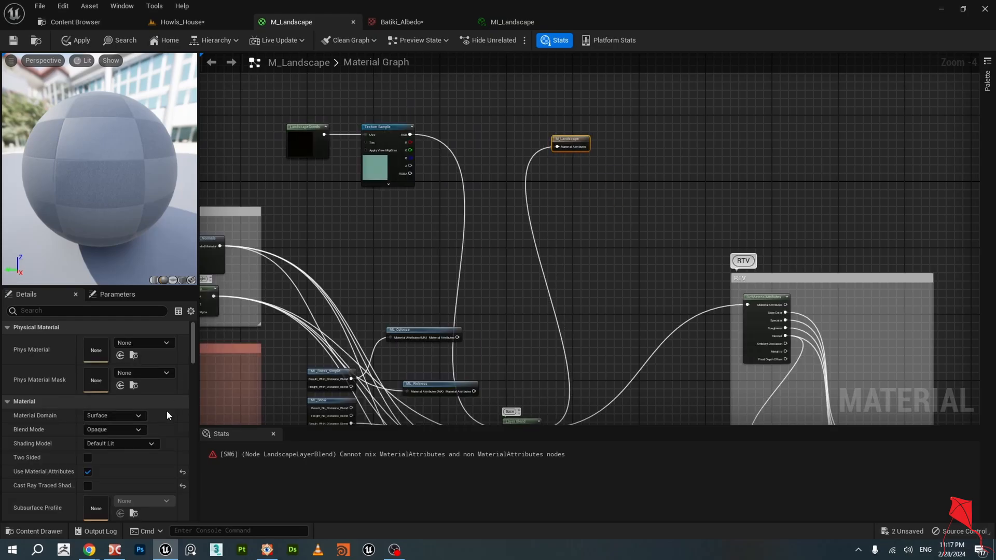
left_click(88, 472)
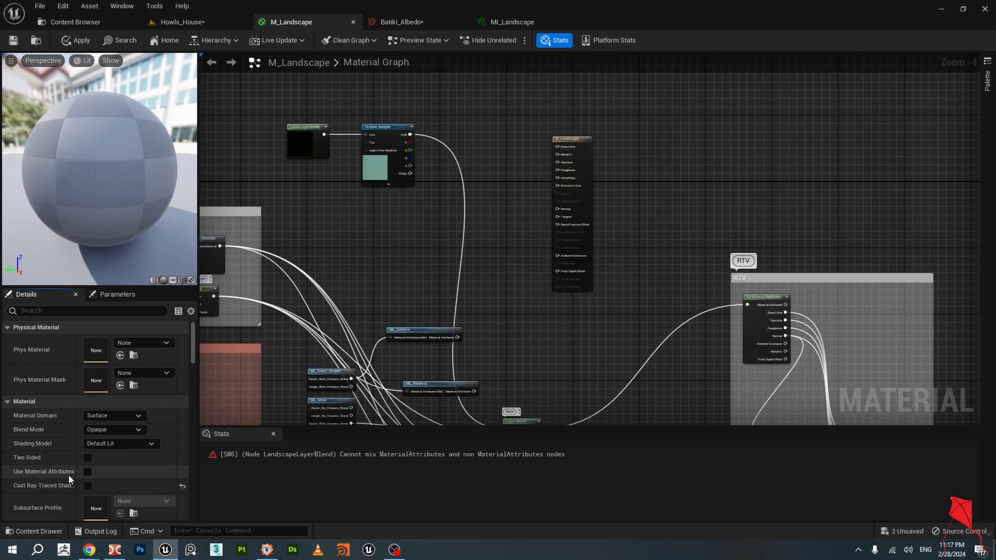
Connect the Texture Sample's RGB to Base Color on the M_Landscape output and break its link to Layer Grass on the Base Layer Blend.
scroll(518, 210, "up", 2)
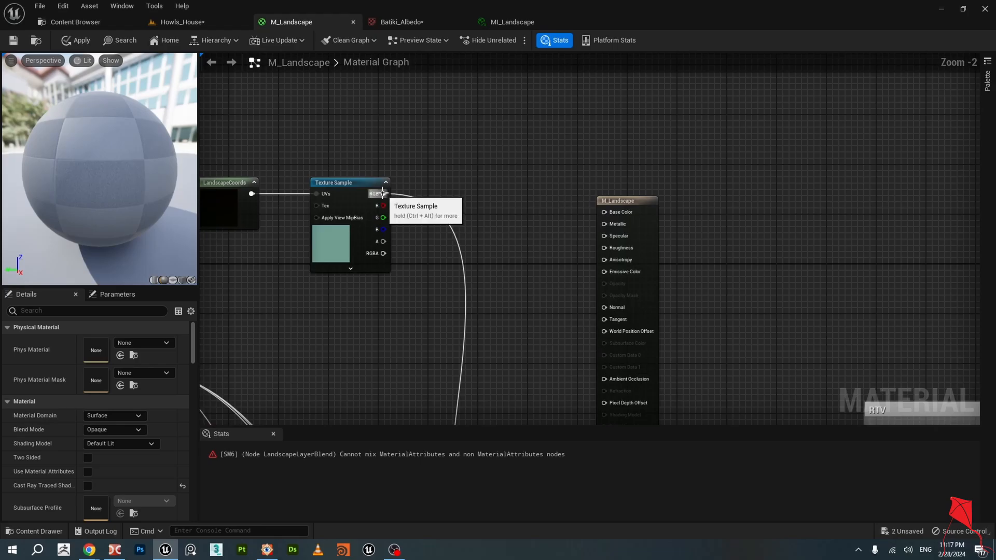
left_click_drag(383, 193, 607, 213)
right_click_drag(535, 301, 536, 165)
scroll(540, 305, "down", 1)
scroll(539, 166, "up", 1)
right_click_drag(505, 122, 460, 85)
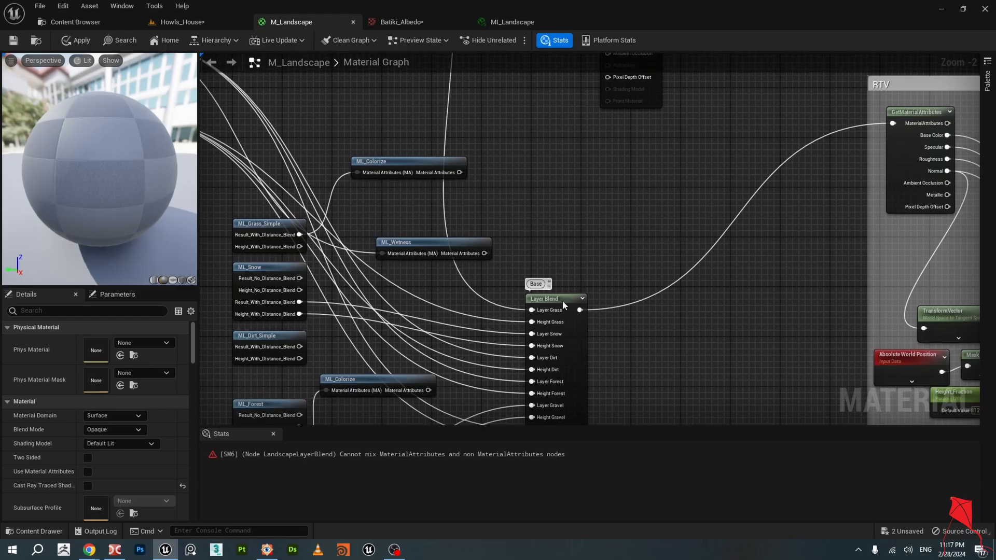
left_click(532, 312, "alt")
scroll(511, 135, "down", 2)
right_click_drag(504, 130, 527, 211)
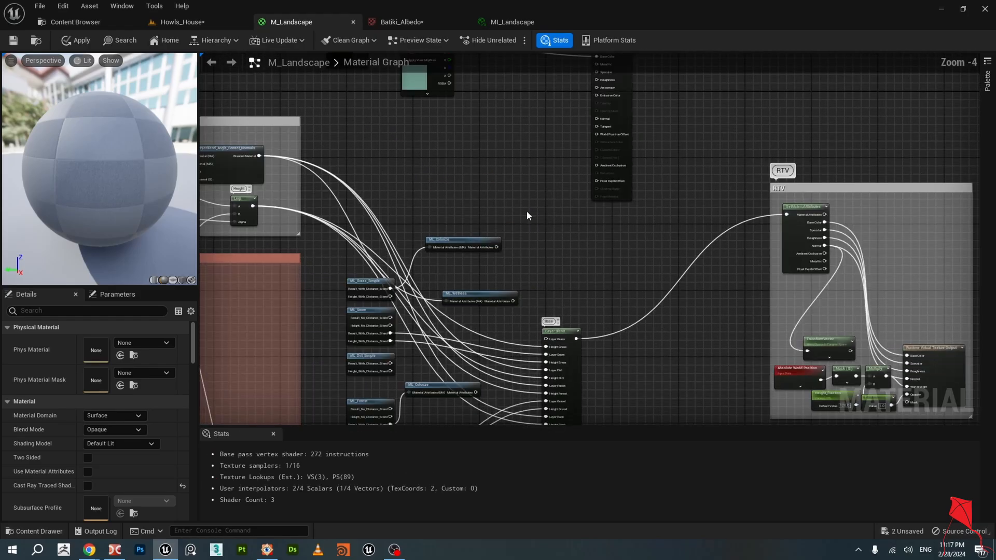
right_click_drag(534, 126, 528, 280)
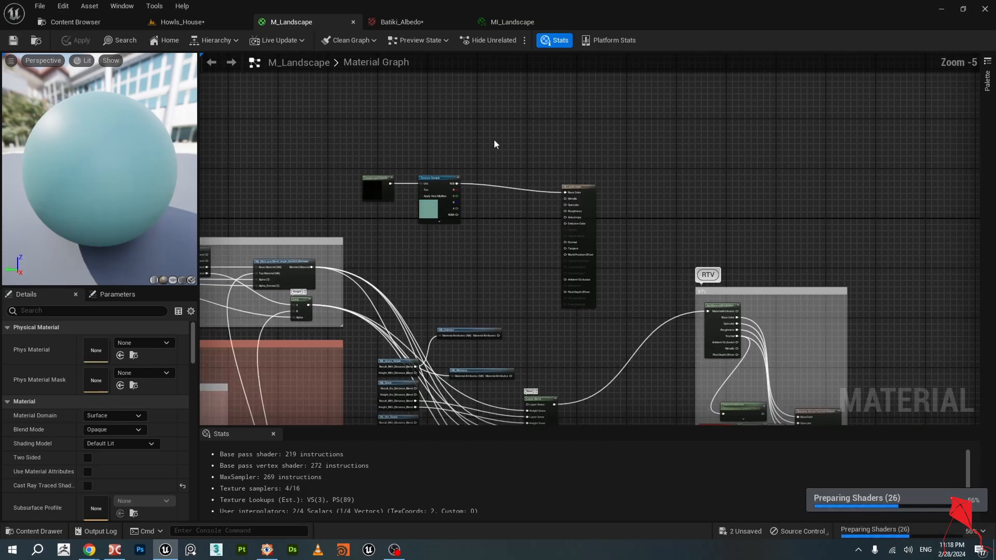
Switch to the Howls_House level and inspect the satellite texture on the landscape up close and from high above.
left_click(182, 23)
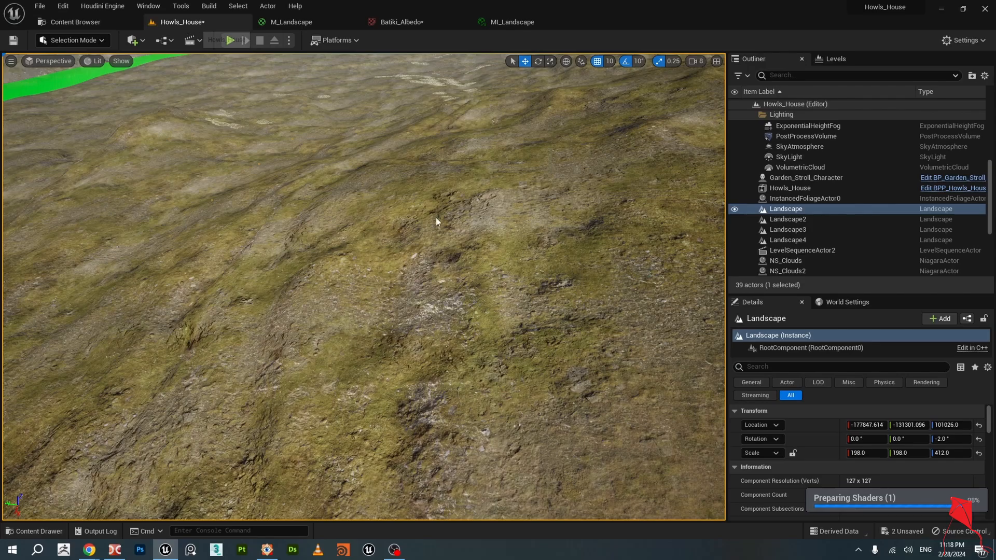
right_click(502, 226)
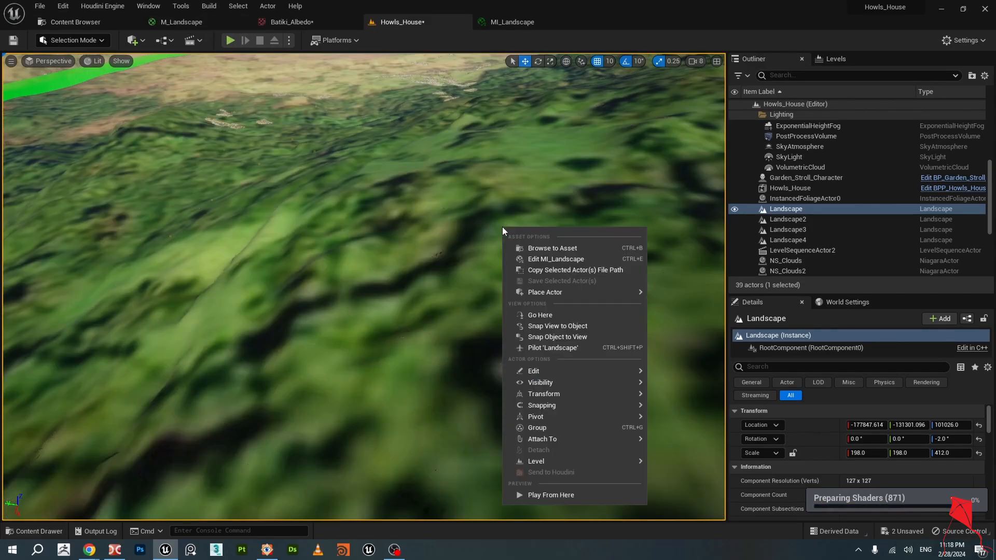
key("w")
right_click_drag(377, 201, 617, 149)
key("s")
key("s")
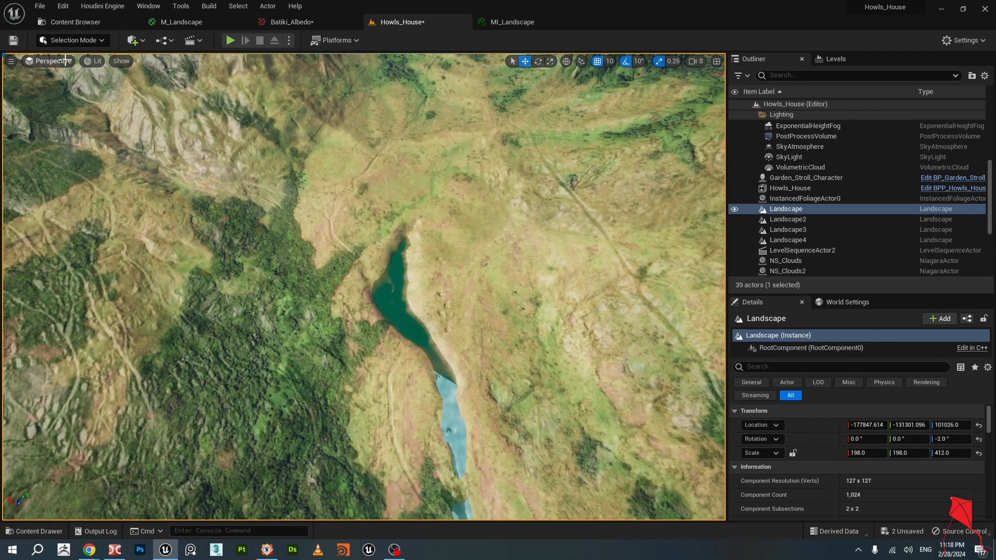
View the level through Movie_Camera_01 and return to the free perspective view.
left_click(65, 62)
mouse_move(75, 166)
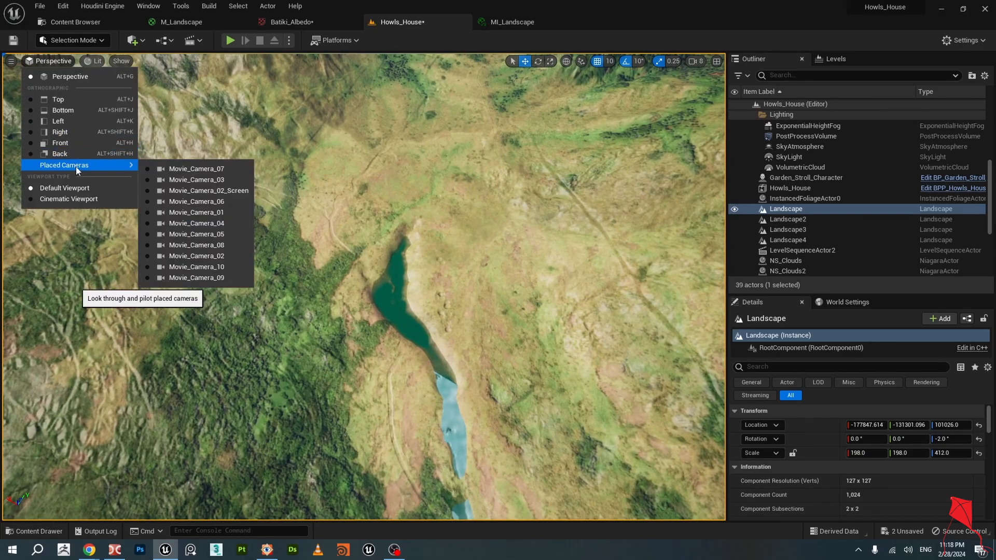
left_click(210, 213)
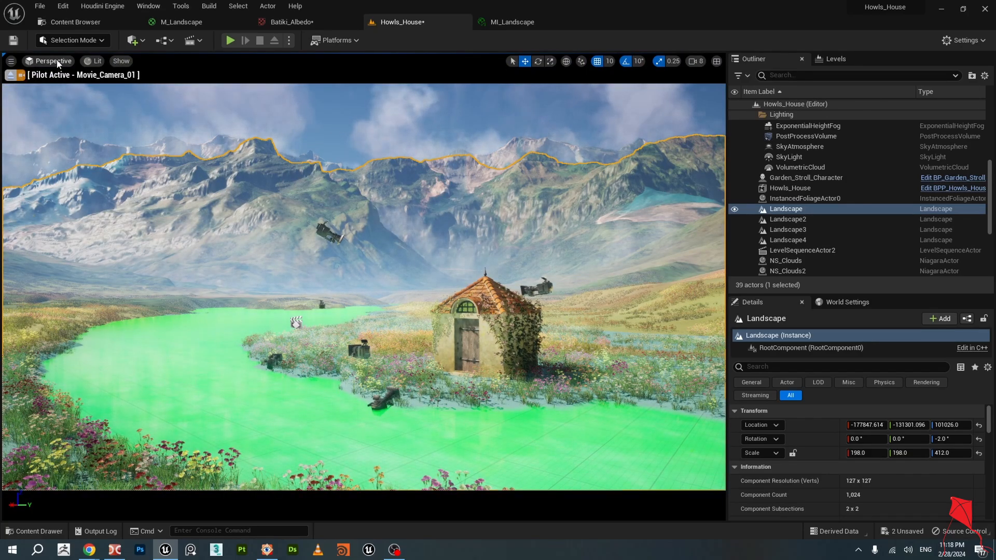
left_click(33, 61)
left_click(32, 75)
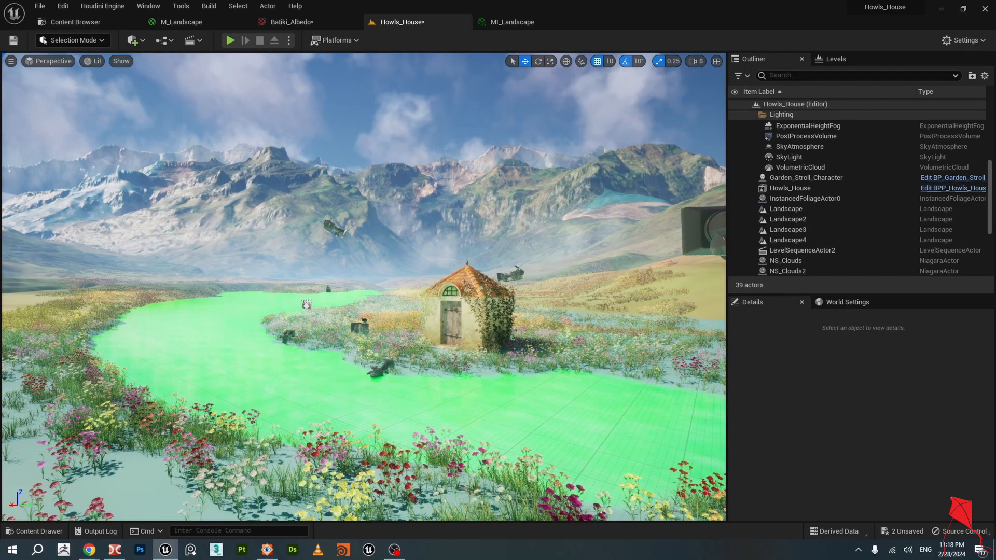
Fly past the house and along the river to examine the albedo texture on the valley floor and distant mountains.
right_click_drag(442, 228, 454, 247)
key("w")
key("w")
key("w")
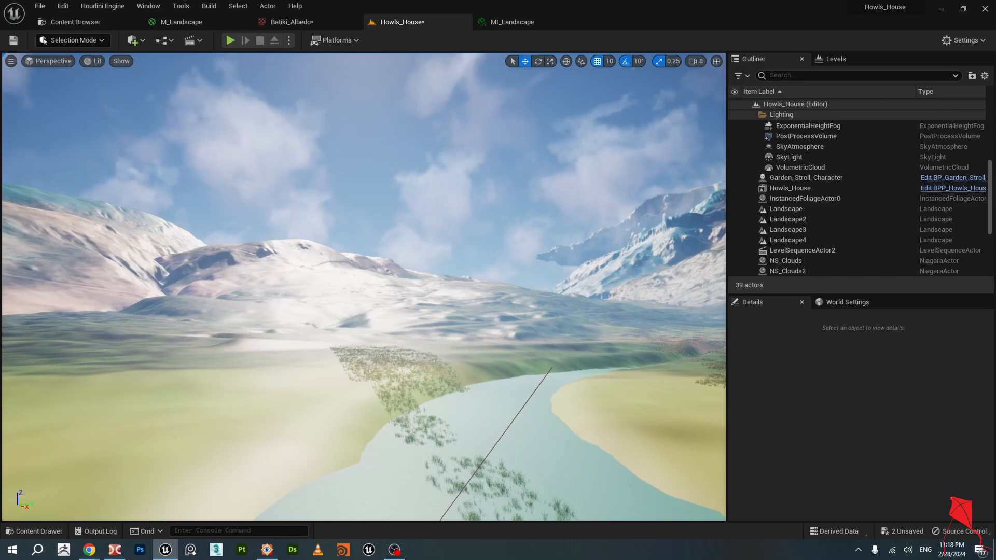
scroll(363, 285, "up", 2)
scroll(364, 286, "up", 2)
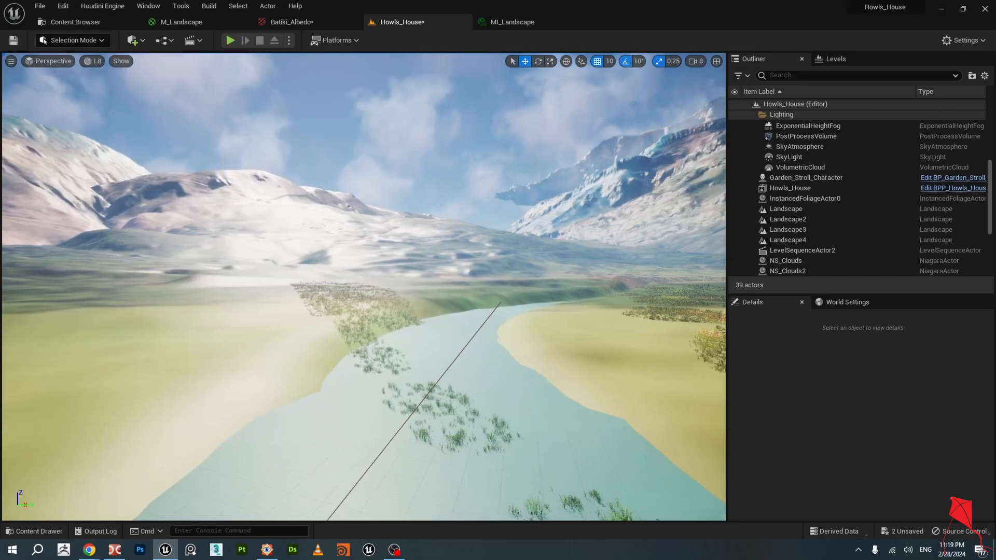
mouse_move(363, 286)
right_mouse_down()
mouse_move(381, 314)
mouse_move(394, 306)
mouse_move(397, 243)
mouse_move(402, 311)
mouse_move(376, 275)
mouse_move(373, 240)
mouse_move(374, 285)
right_mouse_up()
key("s")
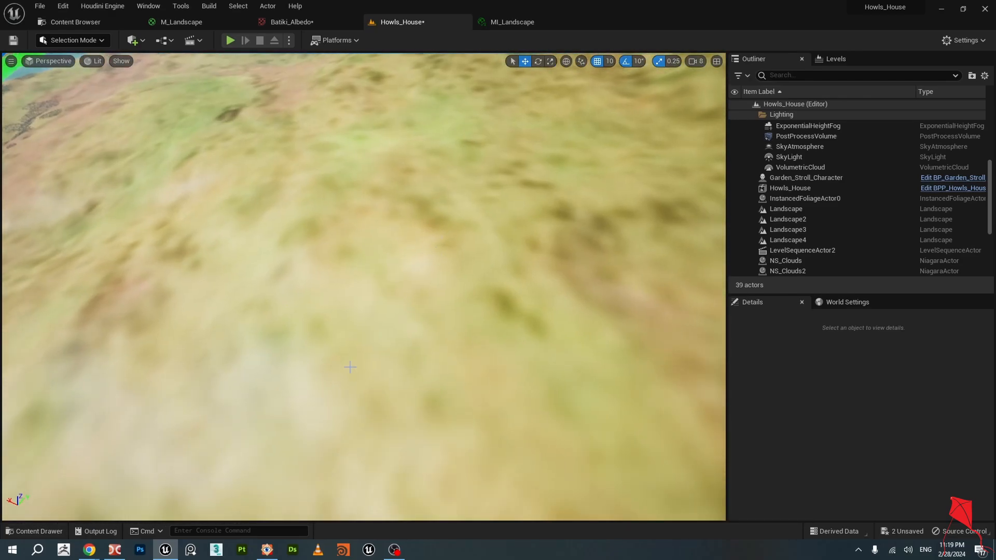
Examine the landscape from the hillside above the river, comparing the texture on the nearby ground with the distant mountains.
right_click(365, 228)
key("Escape")
right_click_drag(365, 228, 355, 217)
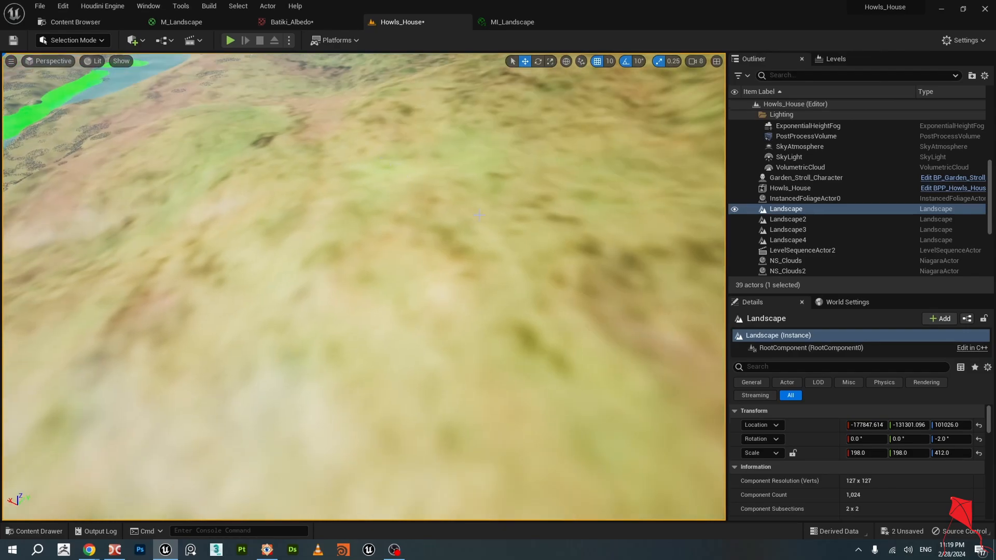
right_click_drag(527, 265, 511, 241)
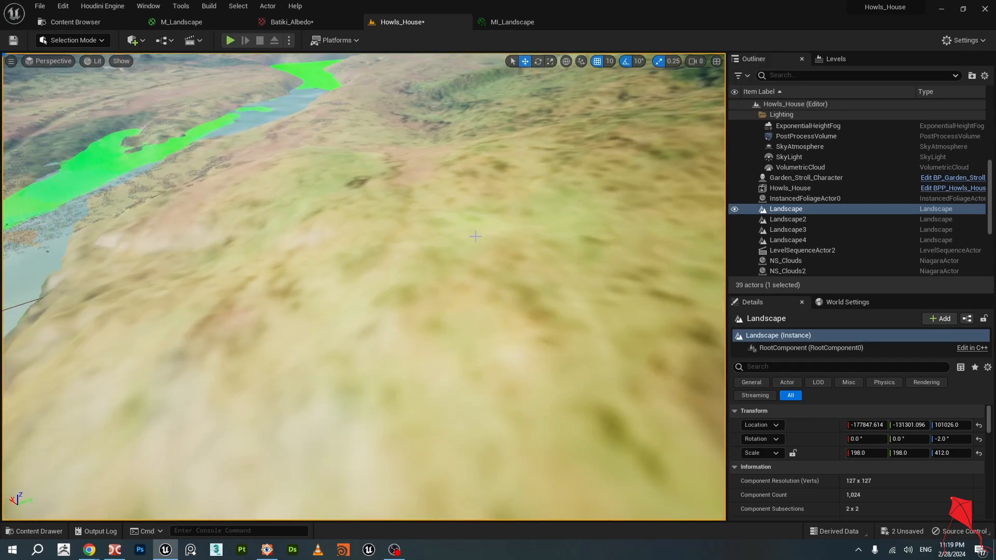
right_click(166, 549)
left_click(361, 304)
right_click_drag(475, 229, 441, 168)
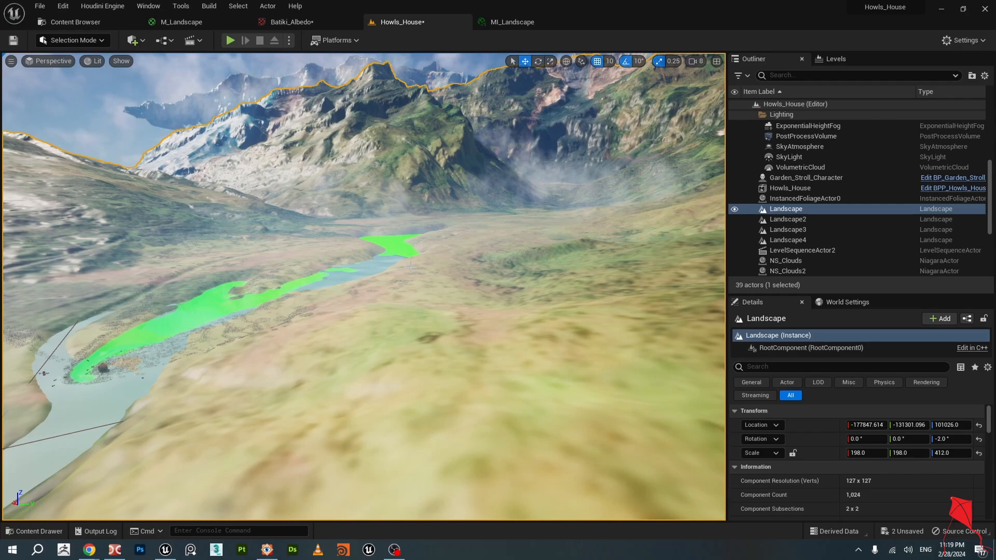
right_click_drag(410, 268, 468, 267)
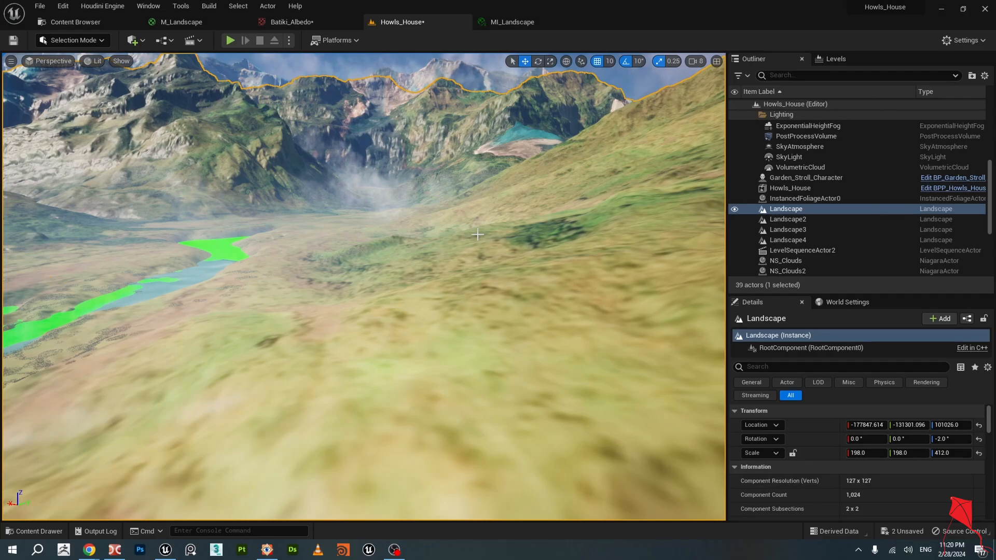
right_click_drag(477, 235, 421, 220)
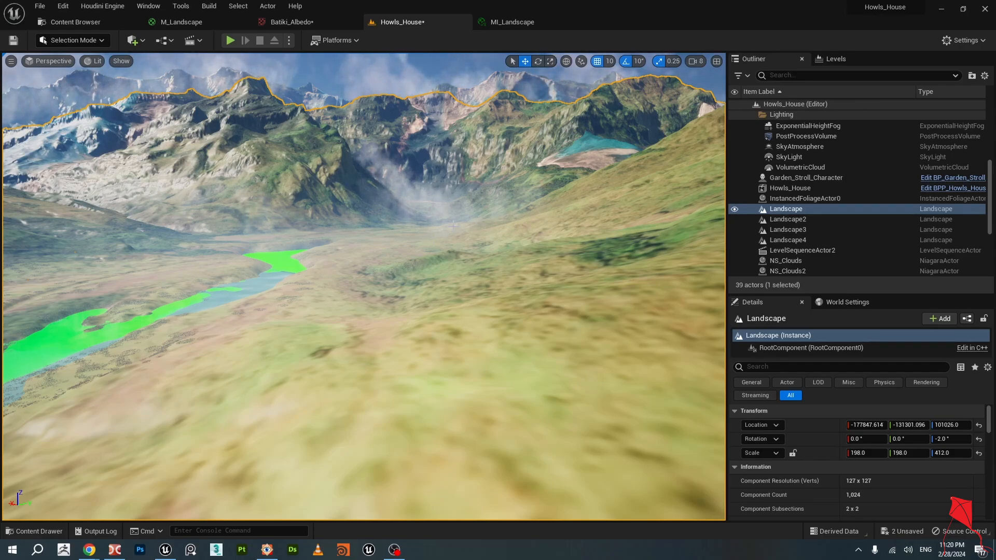
right_click_drag(453, 226, 442, 251)
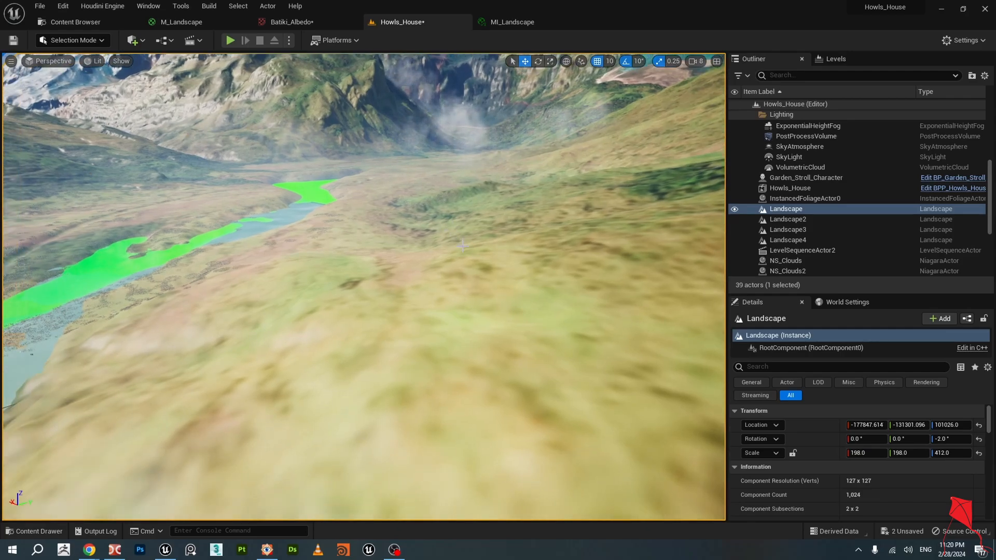
right_click_drag(478, 248, 490, 218)
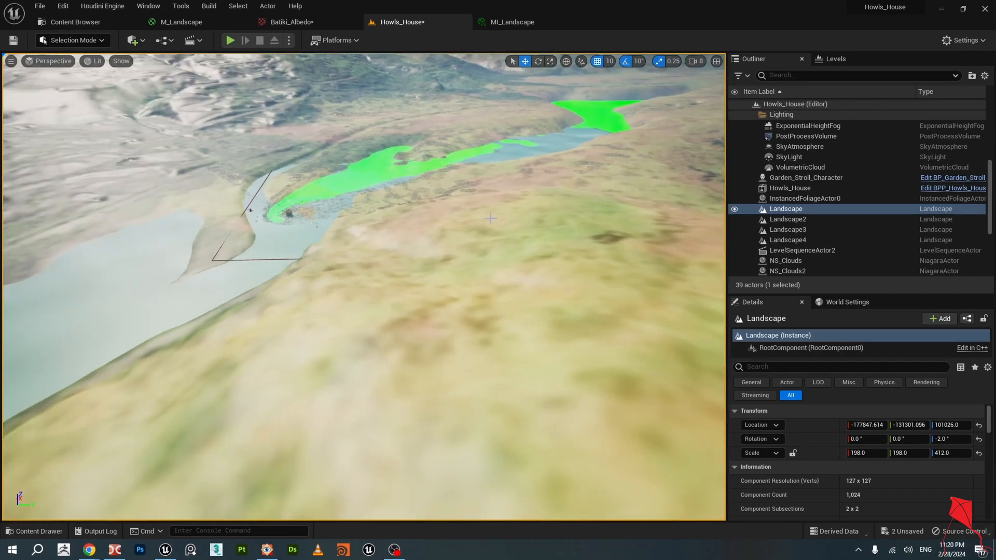
right_click_drag(473, 253, 539, 220)
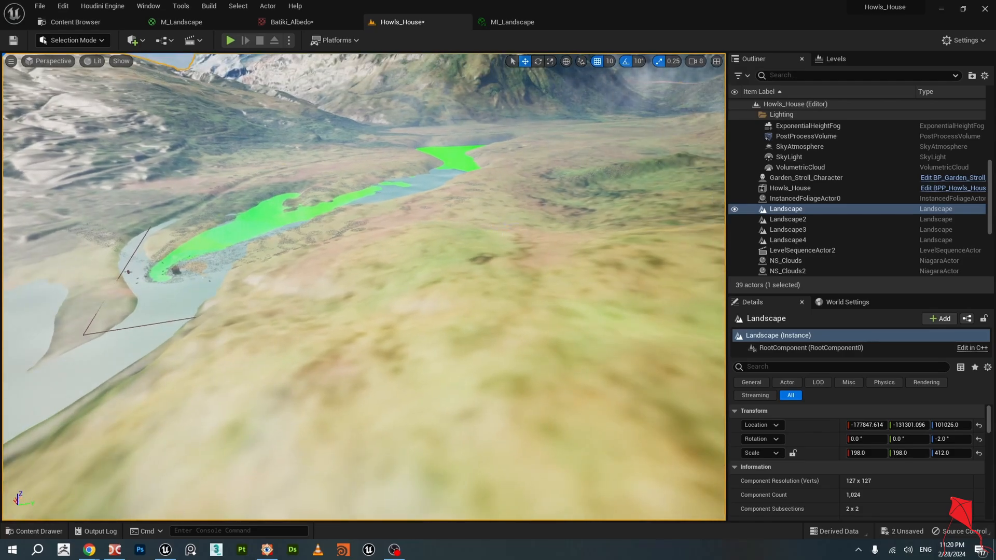
right_click_drag(540, 219, 606, 223)
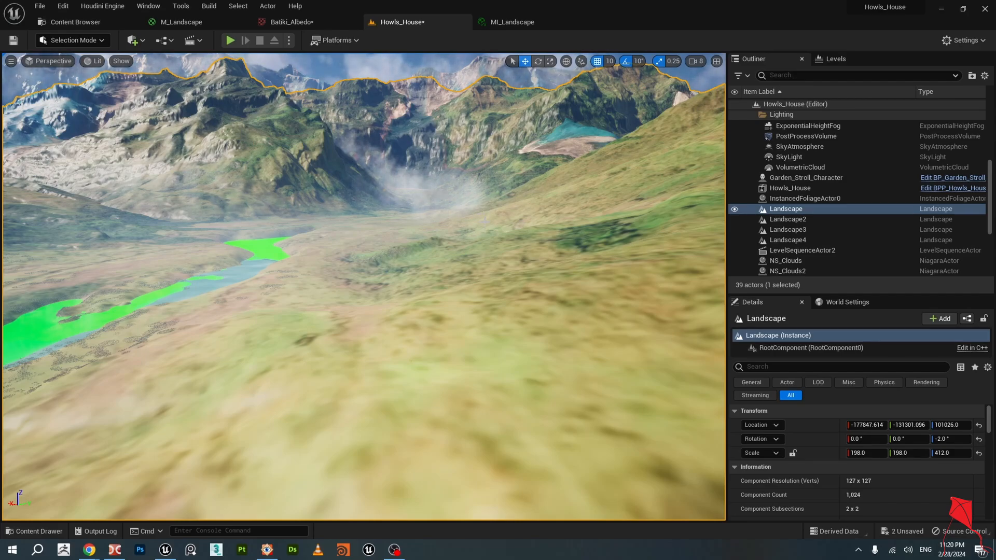
right_click_drag(448, 195, 438, 204)
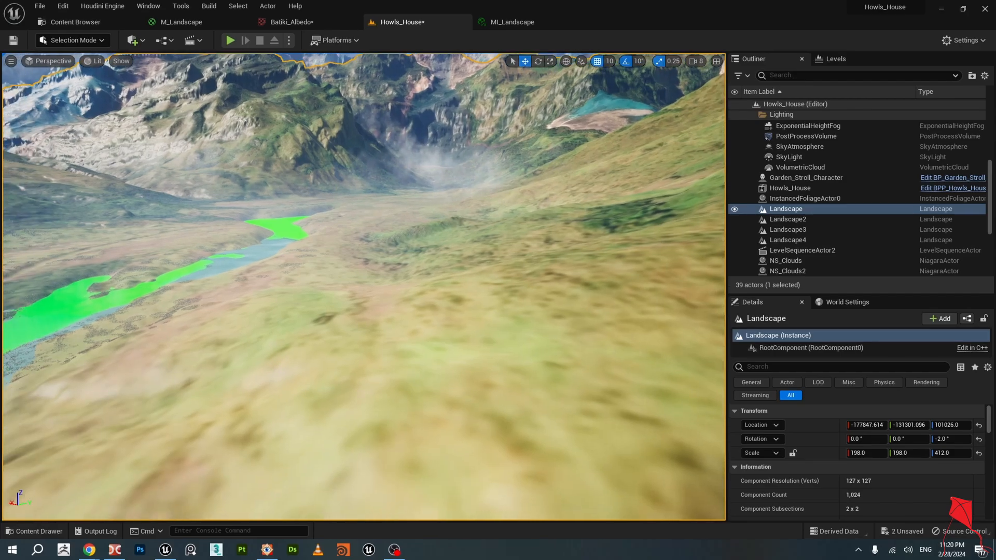
right_click_drag(242, 120, 237, 110)
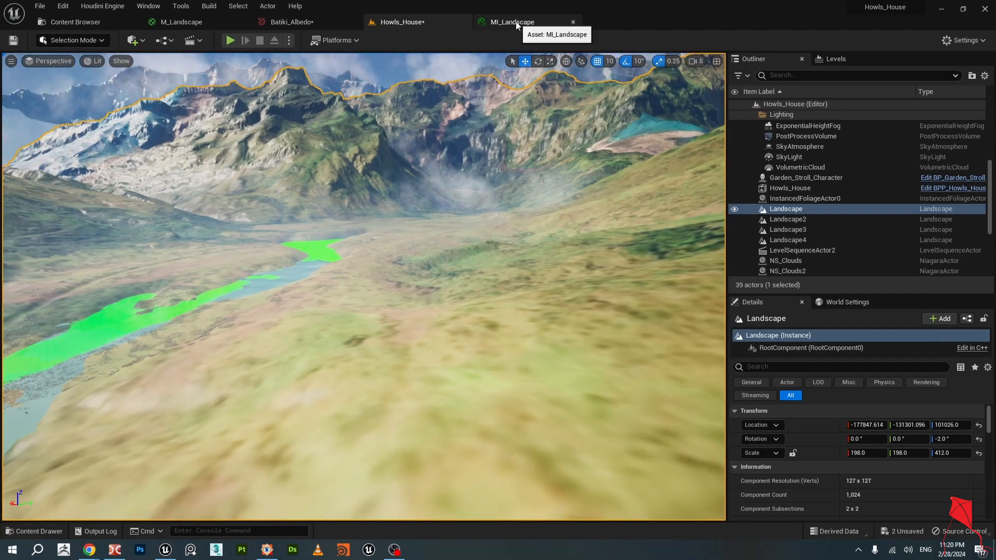
Return to the M_Landscape material and check the Mapping Scale of the LandscapeCoords node.
left_click(206, 23)
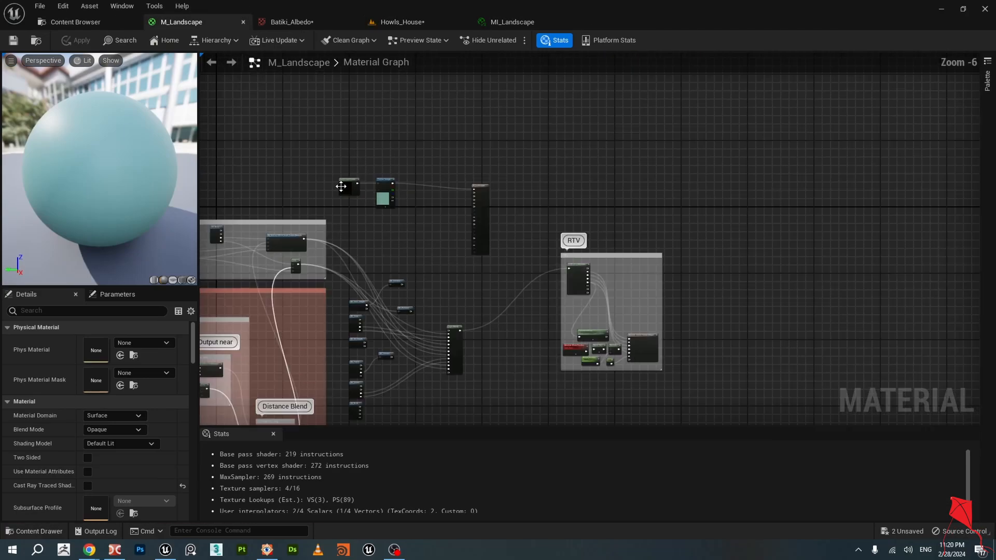
scroll(427, 171, "up", 3)
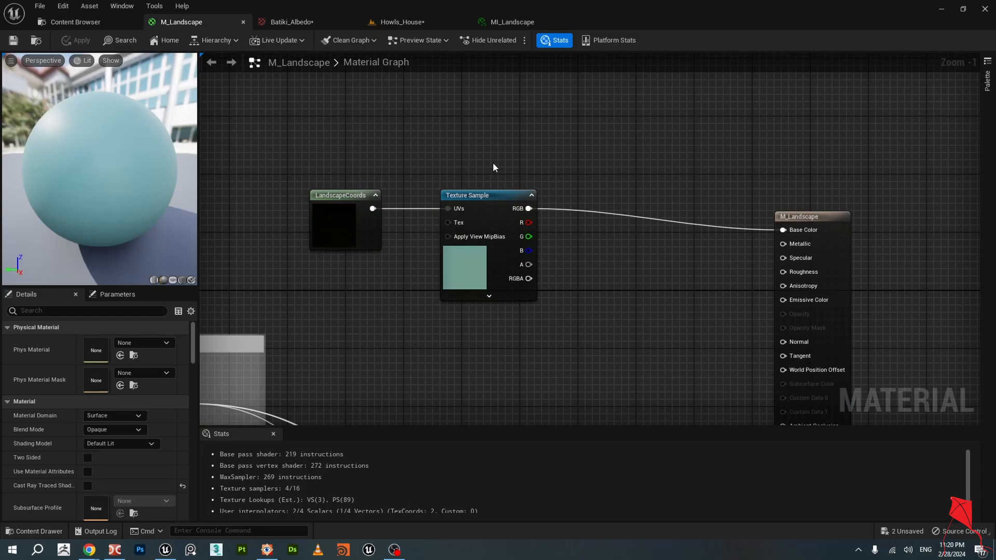
left_click(363, 208)
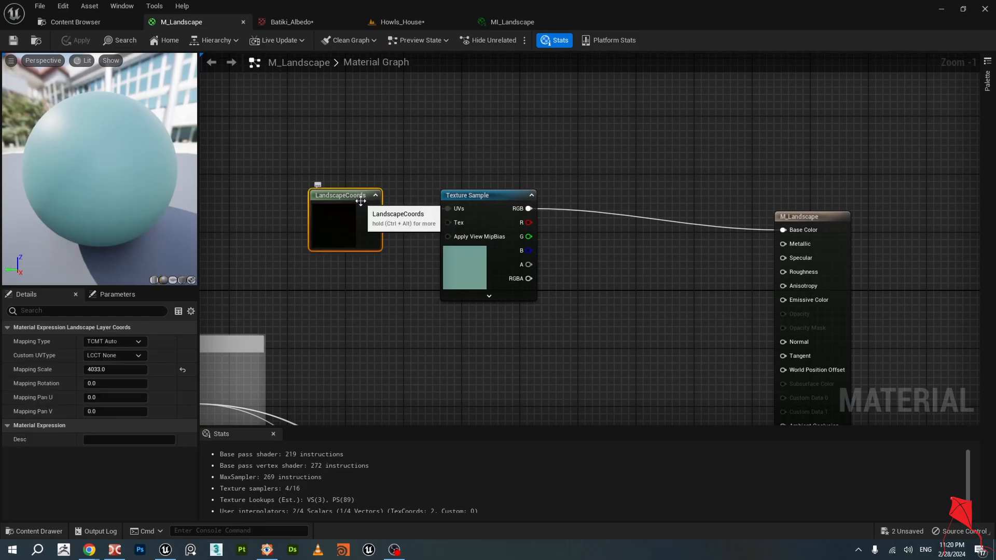
left_click(122, 371)
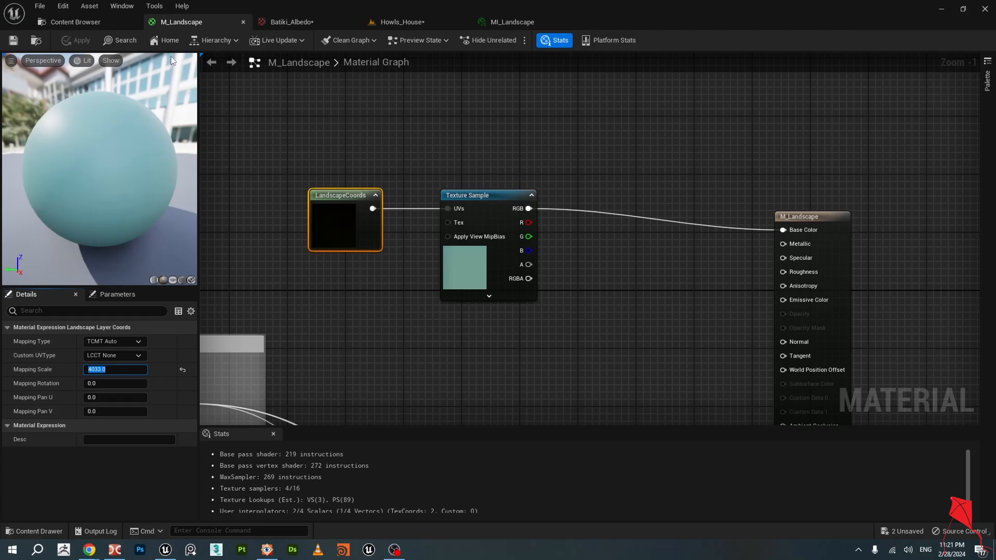
Go back to the Howls_House level and look over how the texture lines up with the river and mountains.
left_click(403, 22)
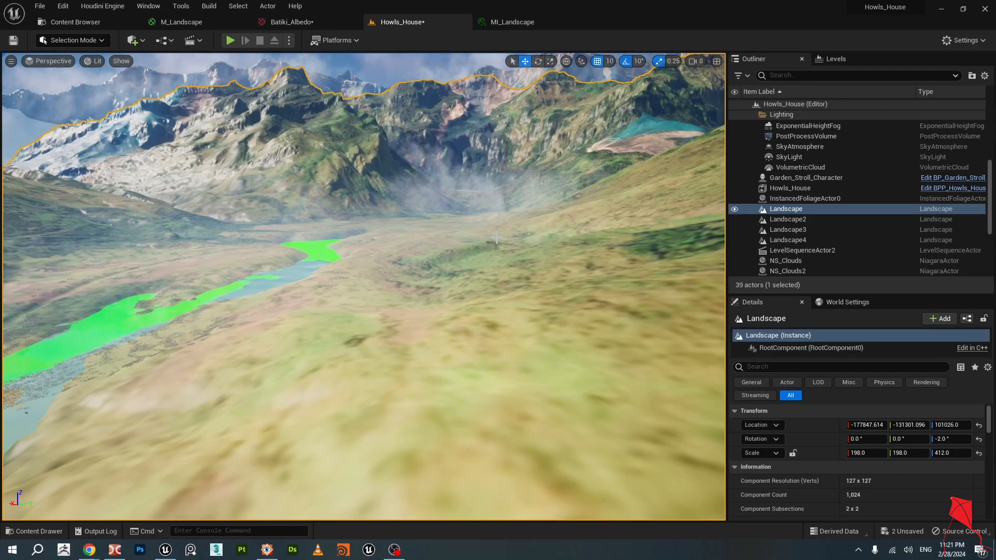
right_click_drag(363, 285, 278, 328)
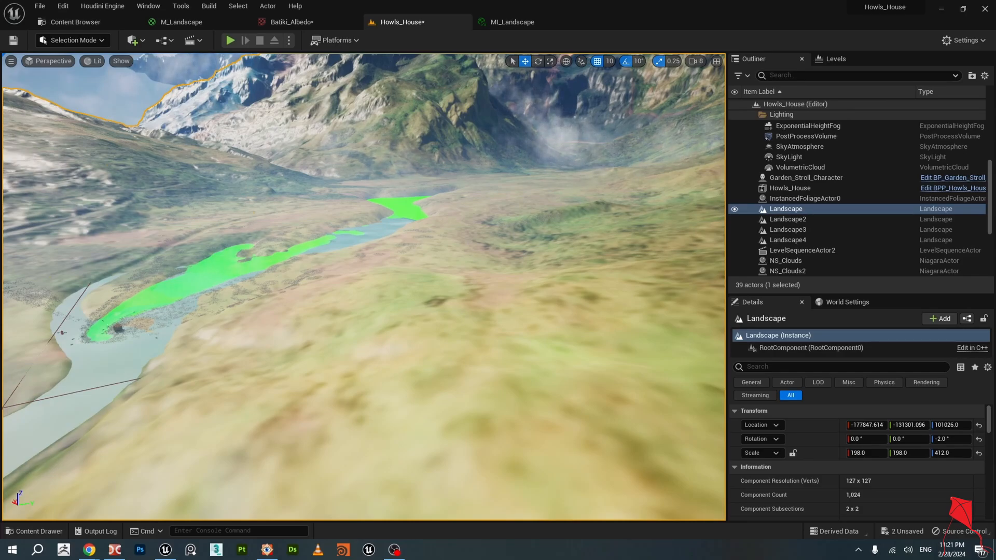
right_click_drag(363, 285, 429, 236)
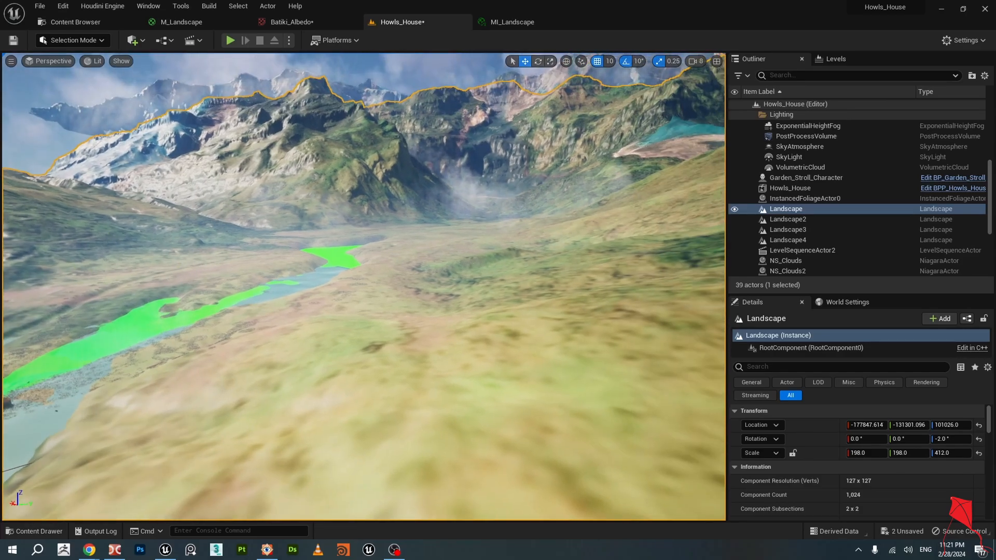
right_click_drag(363, 285, 222, 339)
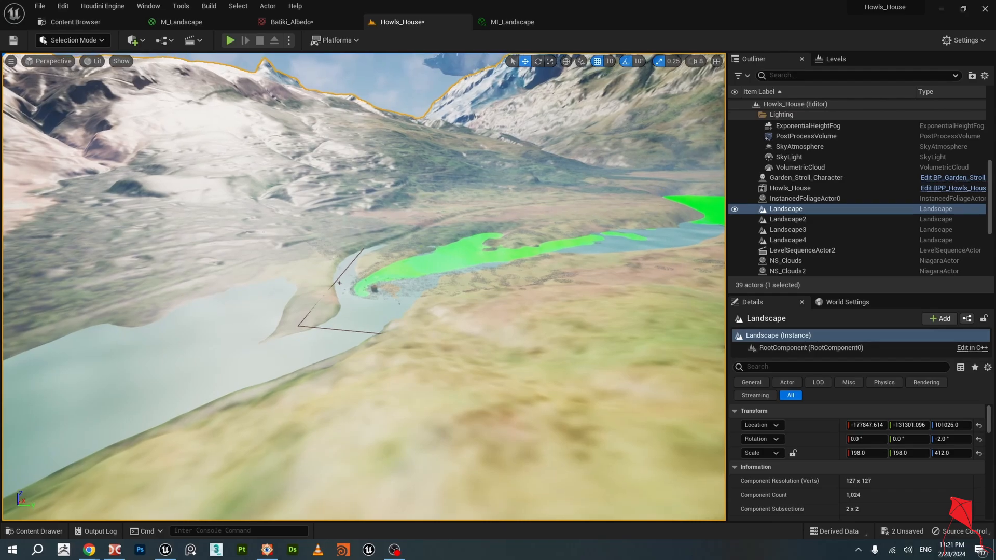